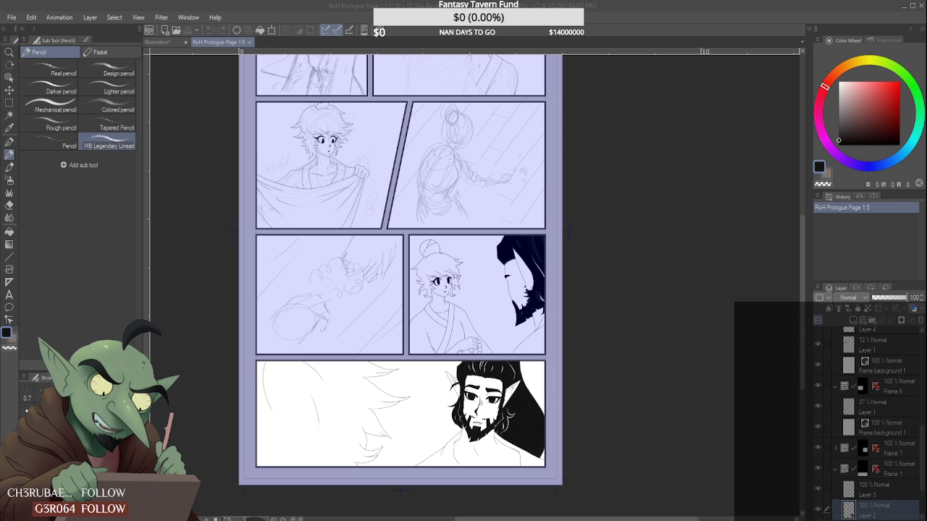
# - Set up the Real pencil and make Layer 6 in Frame 2 the drawing layer
pyautogui.click(828, 12)
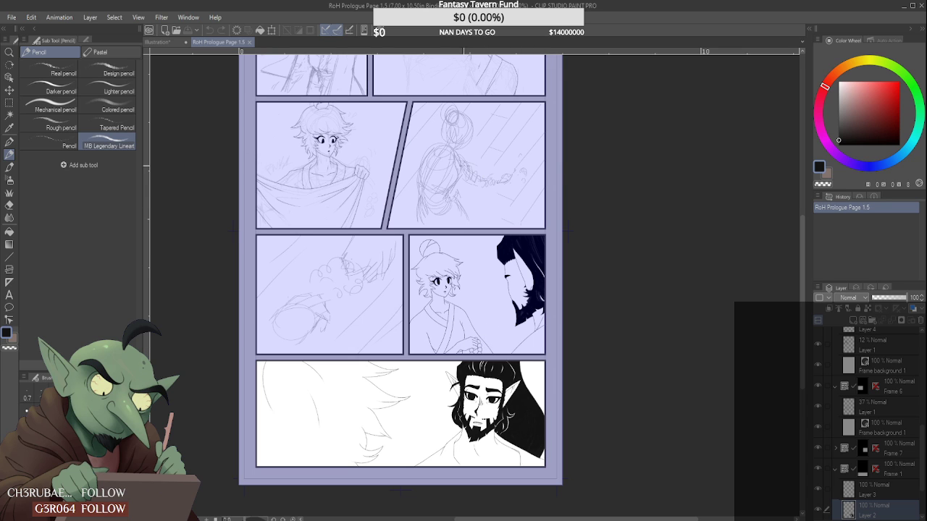
pyautogui.scroll(2, 174, 105)
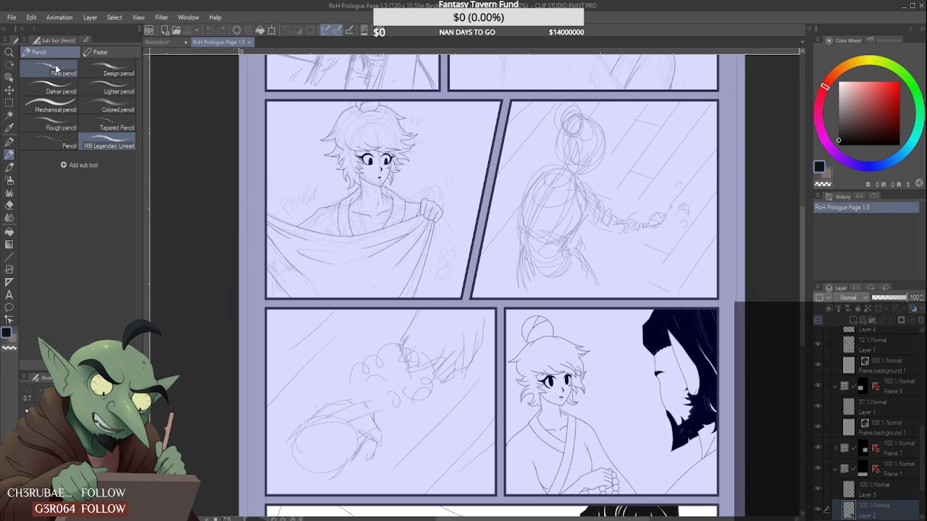
pyautogui.click(61, 72)
pyautogui.hotkey('ctrl', '-')
pyautogui.hotkey('ctrl', '+')
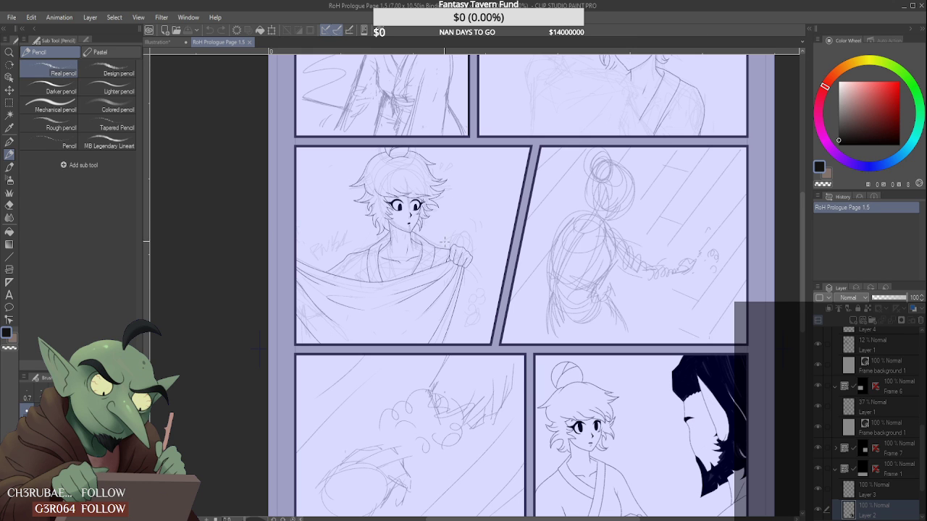
pyautogui.scroll(-2, 584, 326)
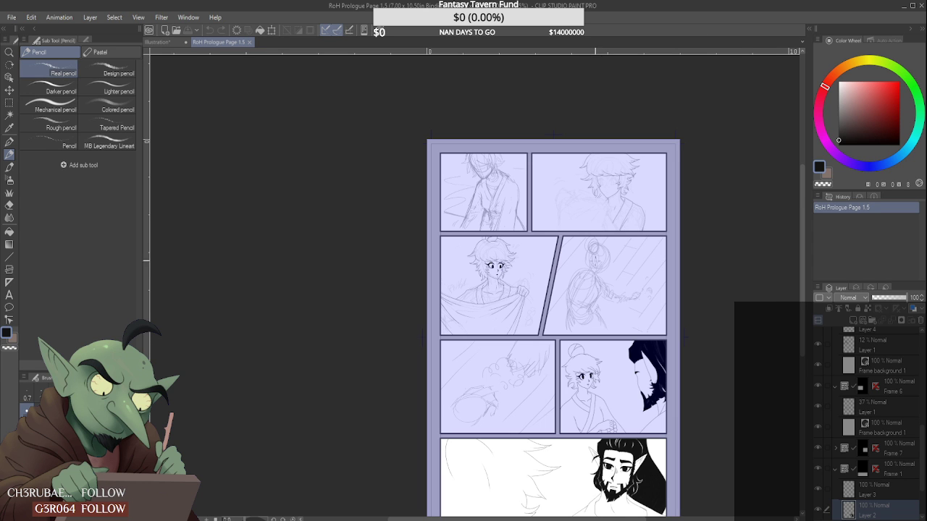
pyautogui.scroll(2, 620, 195)
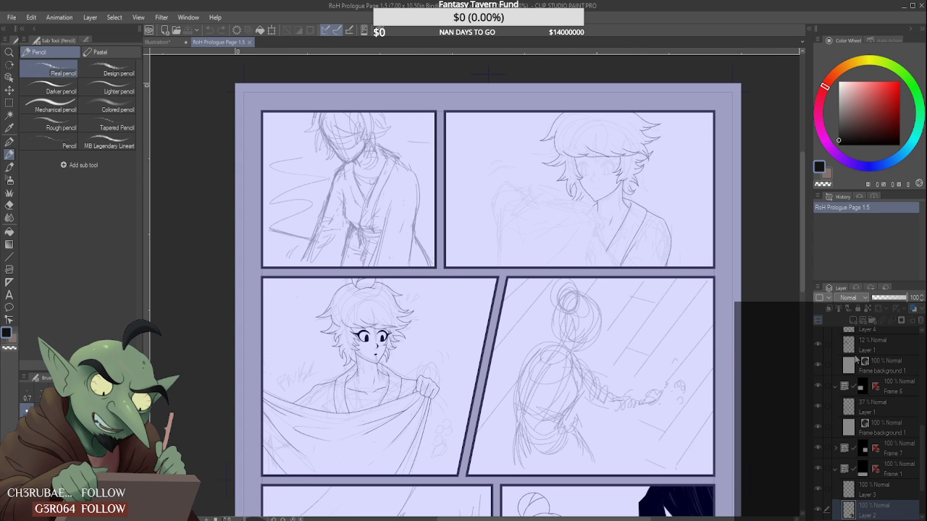
pyautogui.scroll(5, 864, 404)
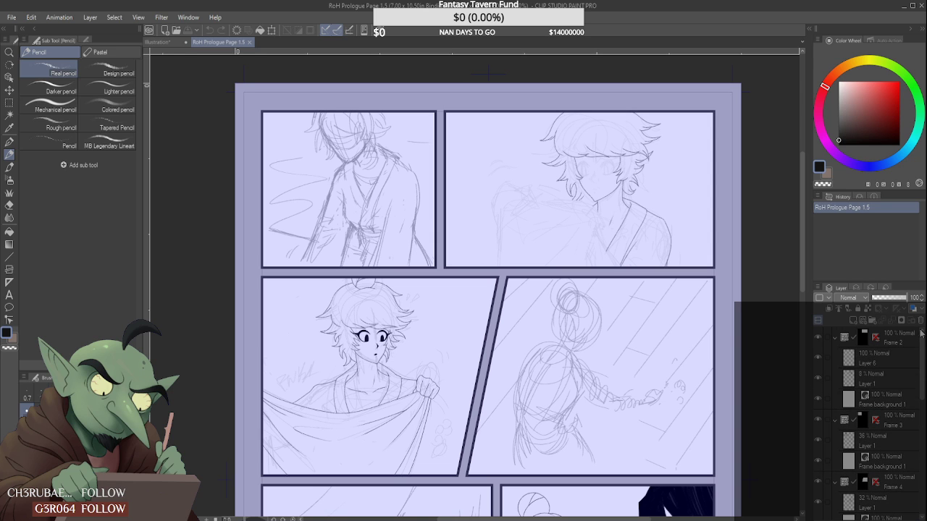
pyautogui.click(897, 362)
pyautogui.scroll(3, 694, 222)
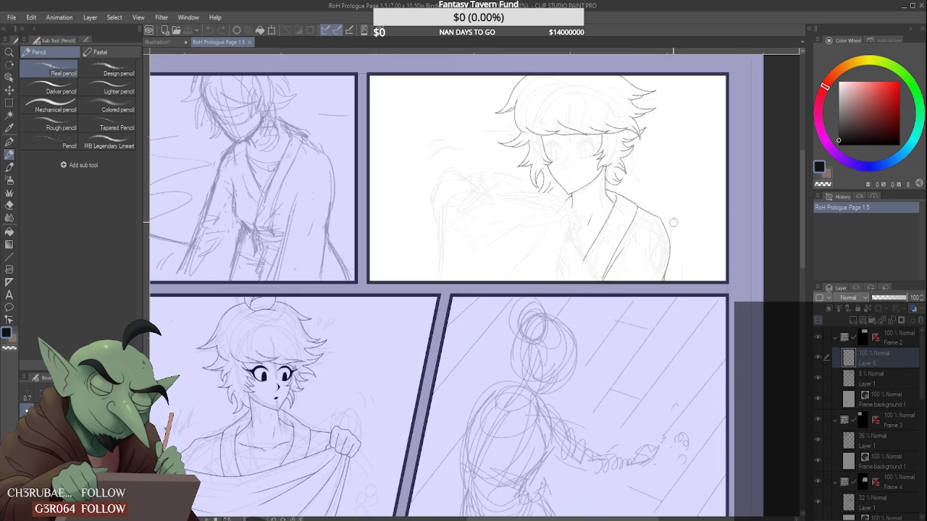
# - Erase the curved outer shoulder line of the robed figure in Frame 2 with the Hard eraser
pyautogui.click(9, 207)
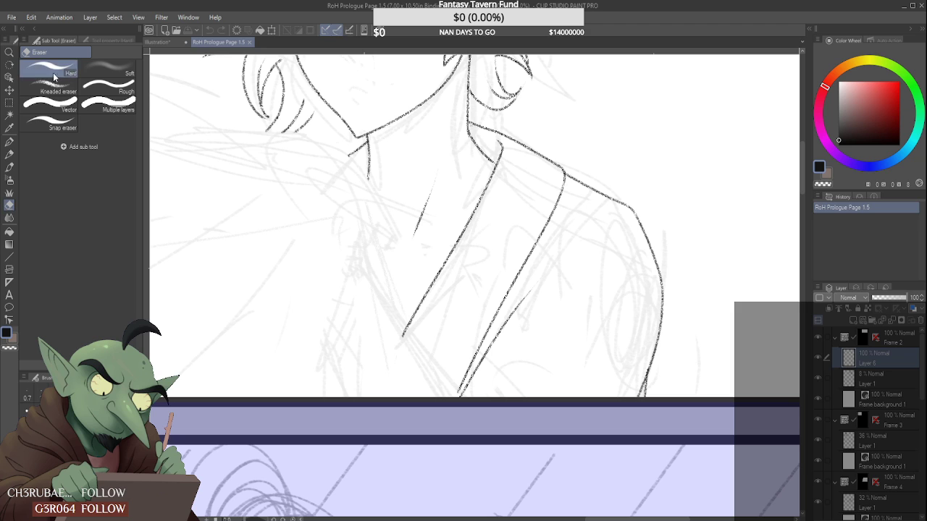
pyautogui.moveTo(637, 212)
pyautogui.mouseDown()
pyautogui.moveTo(632, 203)
pyautogui.moveTo(648, 237)
pyautogui.mouseUp()
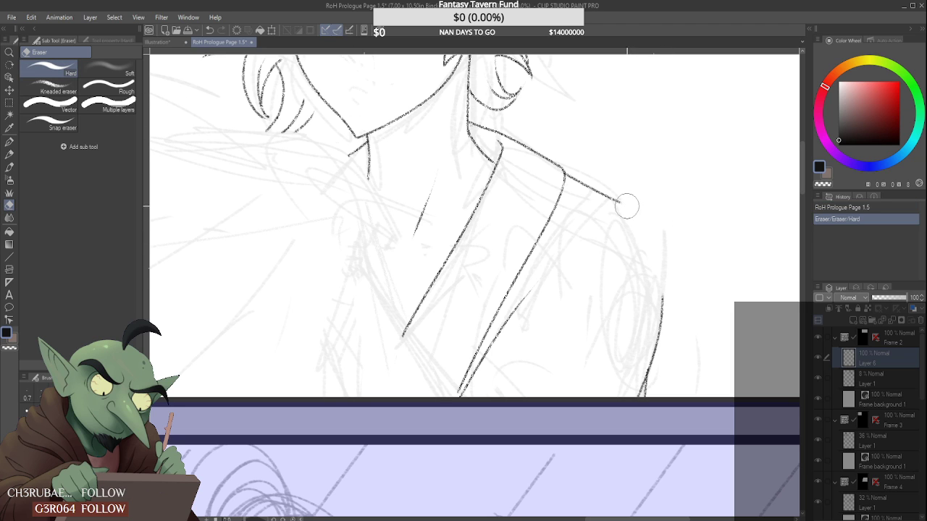
pyautogui.click(10, 154)
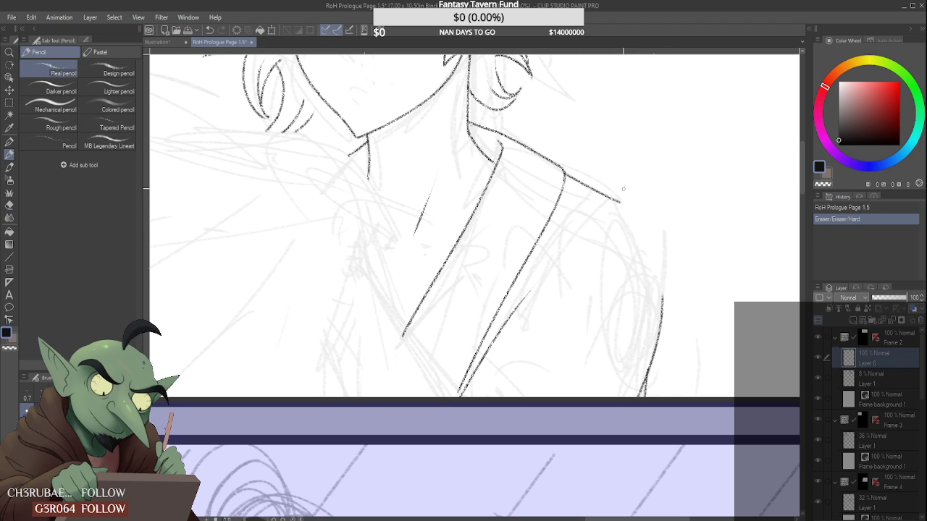
# - Try several Real pencil strokes for the outer shoulder curve, undoing each one
pyautogui.moveTo(621, 202); pyautogui.dragTo(661, 293)
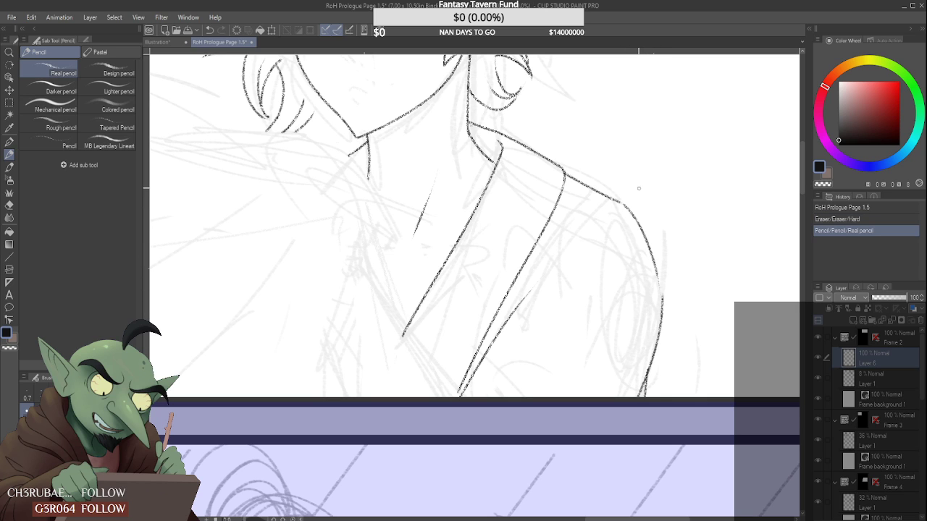
pyautogui.hotkey('ctrl', 'z')
pyautogui.moveTo(624, 203); pyautogui.dragTo(662, 320)
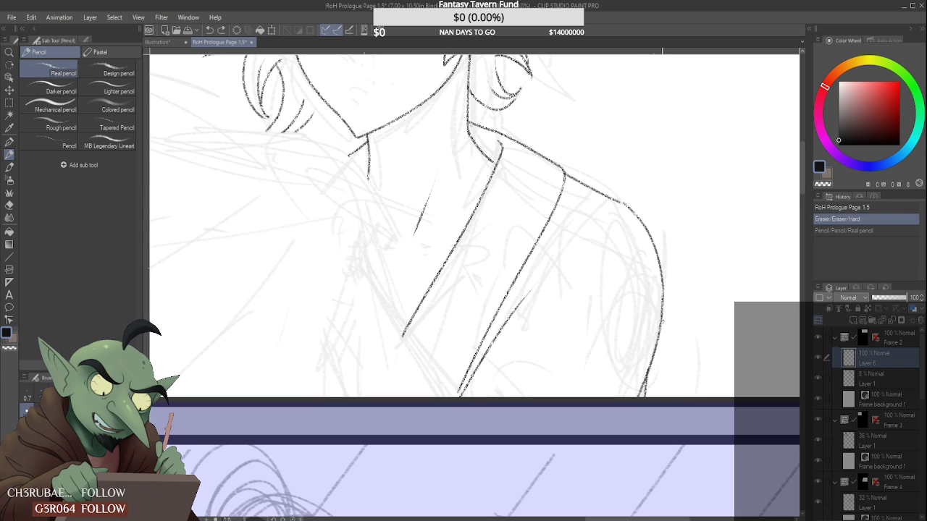
pyautogui.hotkey('ctrl', 'z')
pyautogui.moveTo(621, 202); pyautogui.dragTo(662, 304)
pyautogui.hotkey('ctrl', 'z')
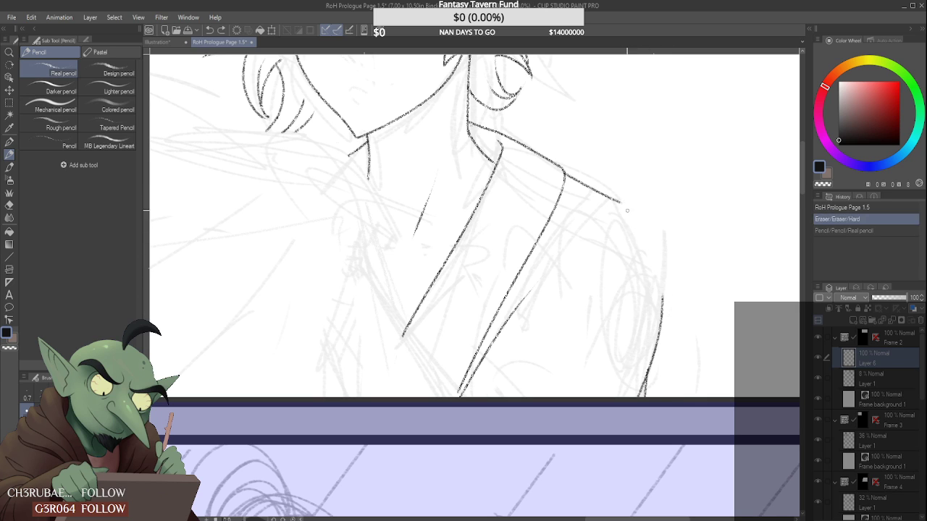
pyautogui.moveTo(621, 203)
pyautogui.mouseDown()
pyautogui.moveTo(650, 257)
pyautogui.moveTo(645, 340)
pyautogui.moveTo(663, 299)
pyautogui.mouseUp()
pyautogui.hotkey('ctrl', 'z')
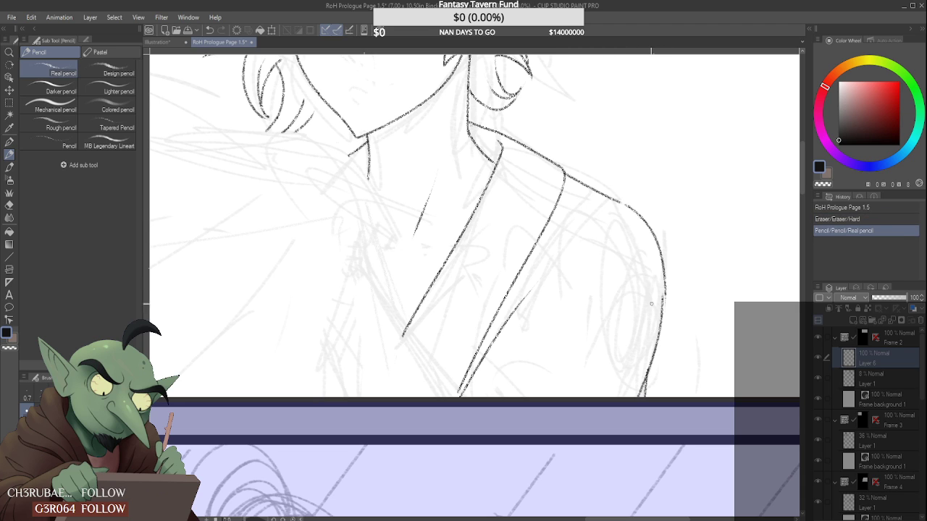
pyautogui.hotkey('ctrl', 'z')
pyautogui.moveTo(625, 203)
pyautogui.mouseDown()
pyautogui.moveTo(650, 238)
pyautogui.moveTo(659, 293)
pyautogui.mouseUp()
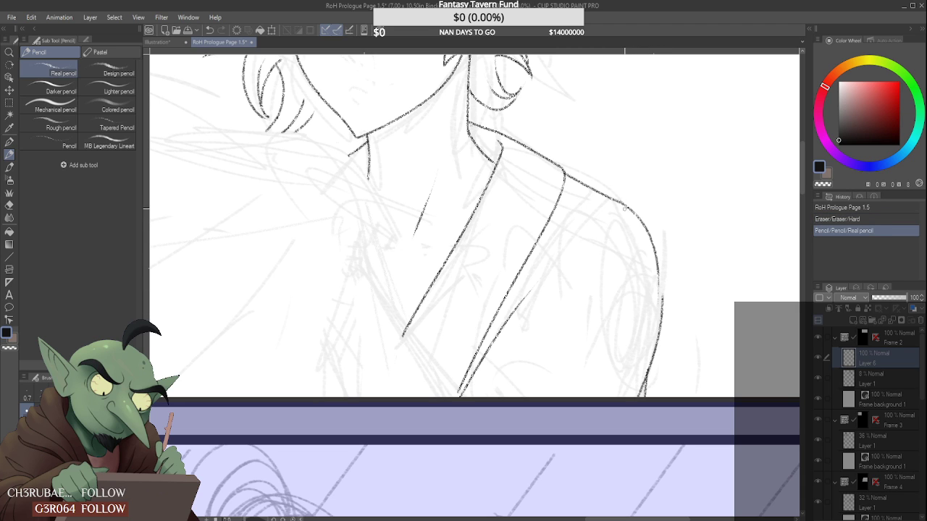
pyautogui.hotkey('ctrl', 'z')
pyautogui.moveTo(620, 202); pyautogui.dragTo(662, 299)
pyautogui.hotkey('ctrl', 'z')
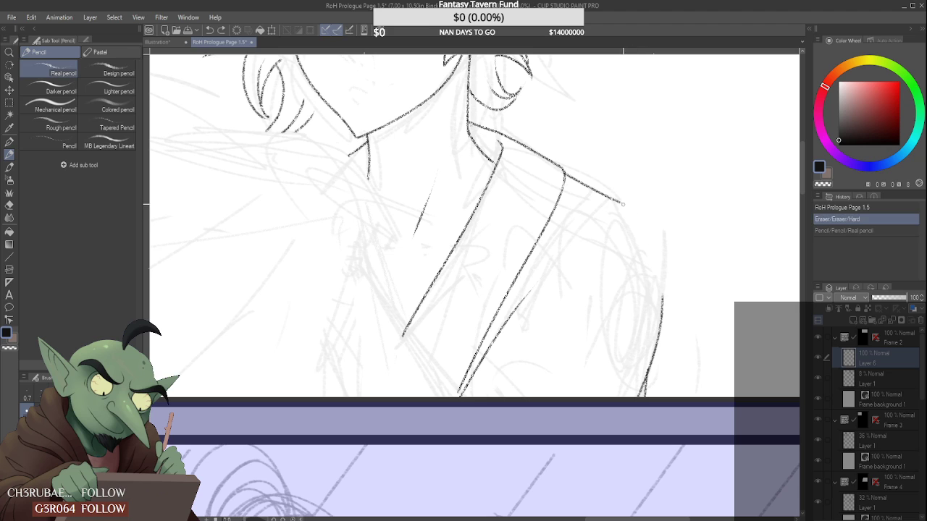
pyautogui.moveTo(623, 203); pyautogui.dragTo(658, 290)
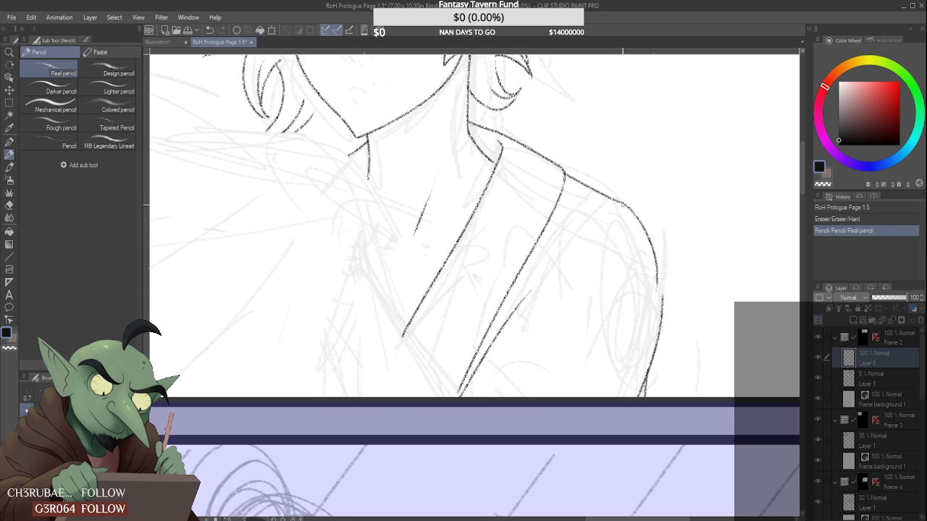
pyautogui.hotkey('ctrl', 'z')
pyautogui.moveTo(620, 202); pyautogui.dragTo(660, 299)
pyautogui.hotkey('ctrl', 'z')
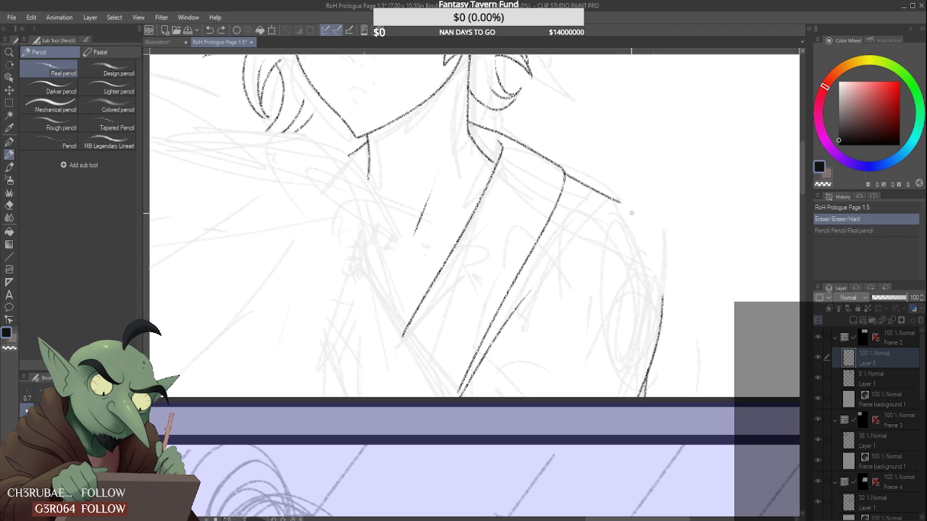
pyautogui.moveTo(622, 202); pyautogui.dragTo(662, 297)
pyautogui.hotkey('ctrl', 'z')
pyautogui.moveTo(622, 202); pyautogui.dragTo(661, 297)
pyautogui.hotkey('ctrl', 'z')
# - Draw a smooth shoulder curve joining the end of the collar-side line to the upper arm line
pyautogui.moveTo(620, 203); pyautogui.dragTo(661, 303)
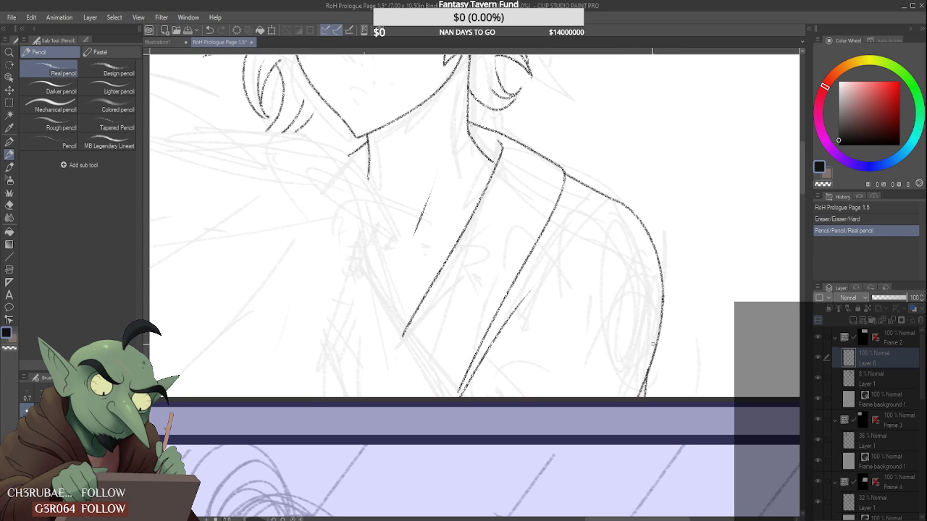
pyautogui.scroll(-6, 681, 237)
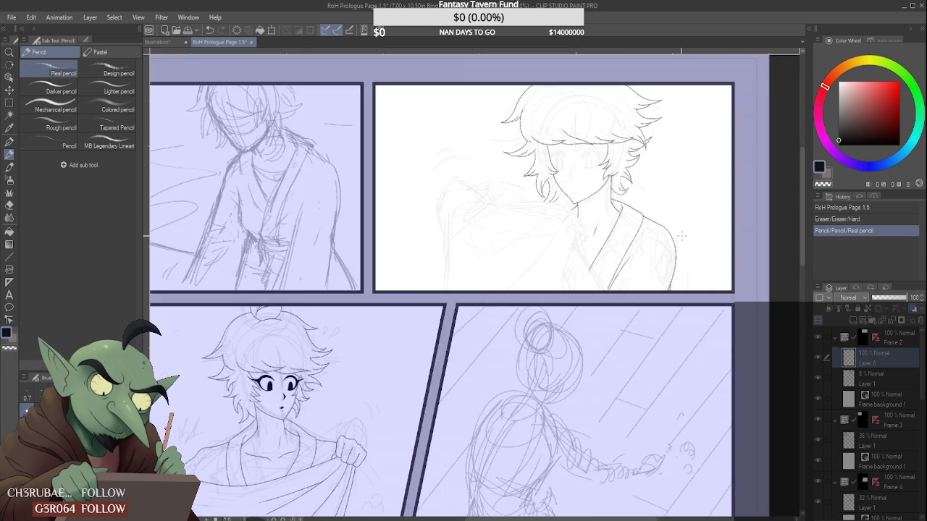
# - Outline the raised hand over the faint sketch, from the outer wrist over the knuckles to the first finger's outer edge
pyautogui.scroll(2, 674, 227)
pyautogui.scroll(6, 676, 227)
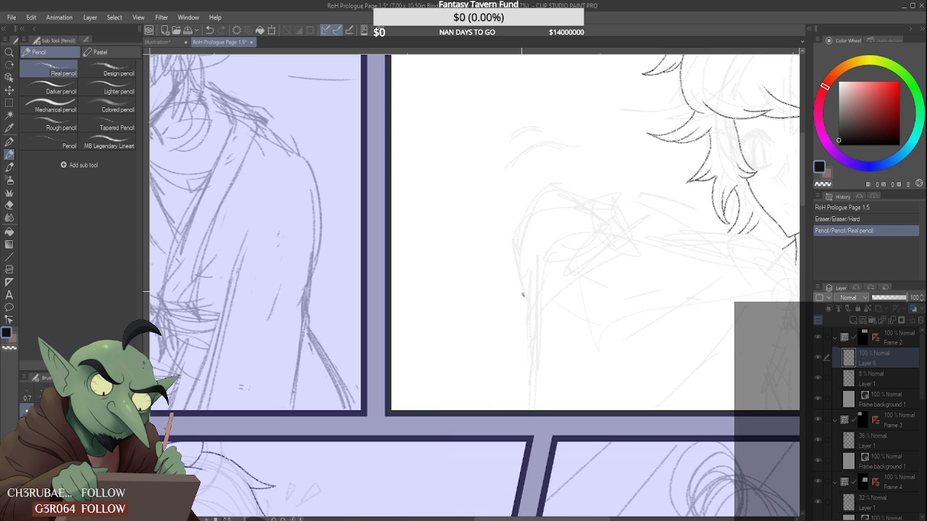
pyautogui.moveTo(523, 294)
pyautogui.mouseDown()
pyautogui.moveTo(515, 270)
pyautogui.moveTo(524, 229)
pyautogui.moveTo(570, 194)
pyautogui.mouseUp()
pyautogui.scroll(-4, 569, 191)
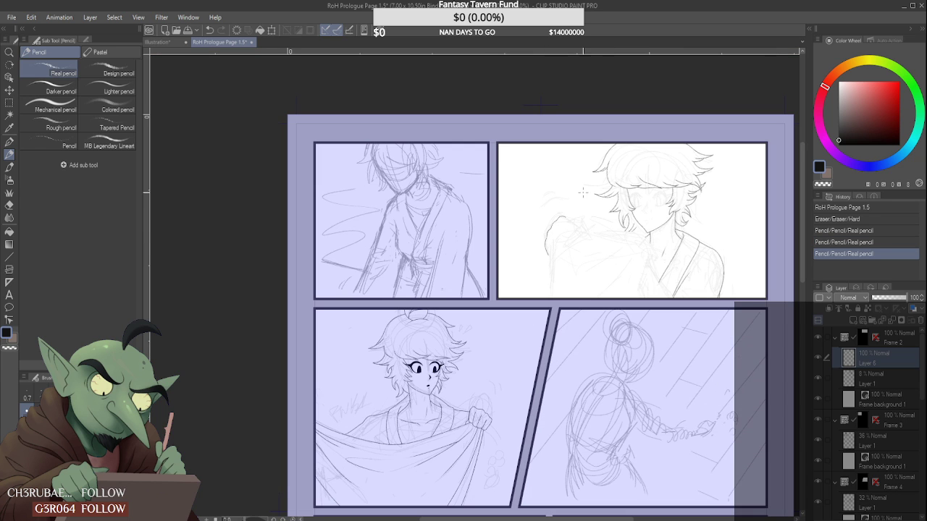
pyautogui.scroll(4, 569, 192)
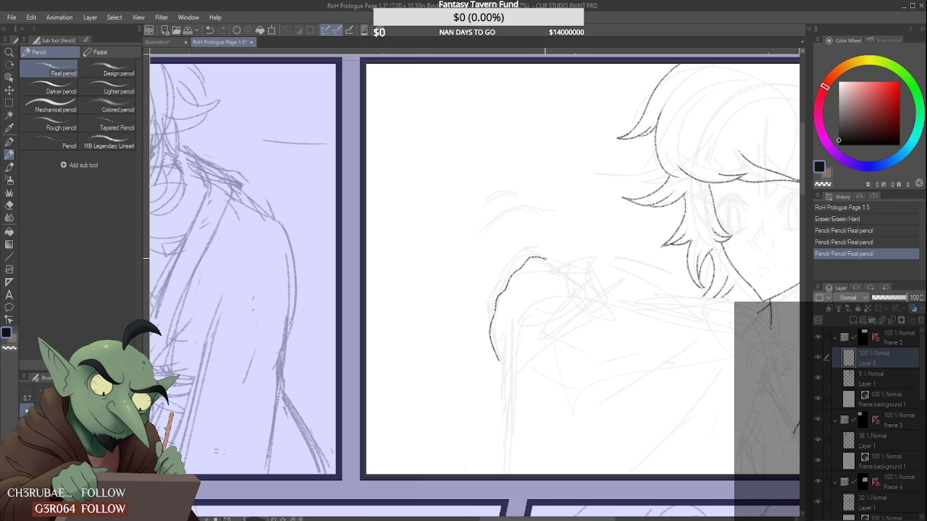
pyautogui.moveTo(571, 280); pyautogui.dragTo(582, 311)
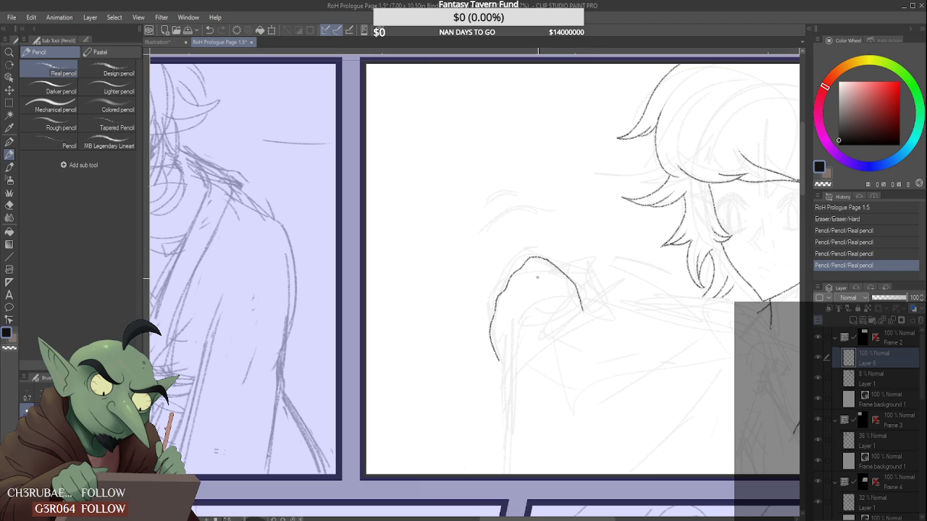
# - Draw three short diagonal finger lines inside the hand outline and tidy them with the Hard eraser
pyautogui.moveTo(538, 277)
pyautogui.mouseDown()
pyautogui.moveTo(556, 293)
pyautogui.moveTo(544, 312)
pyautogui.mouseUp()
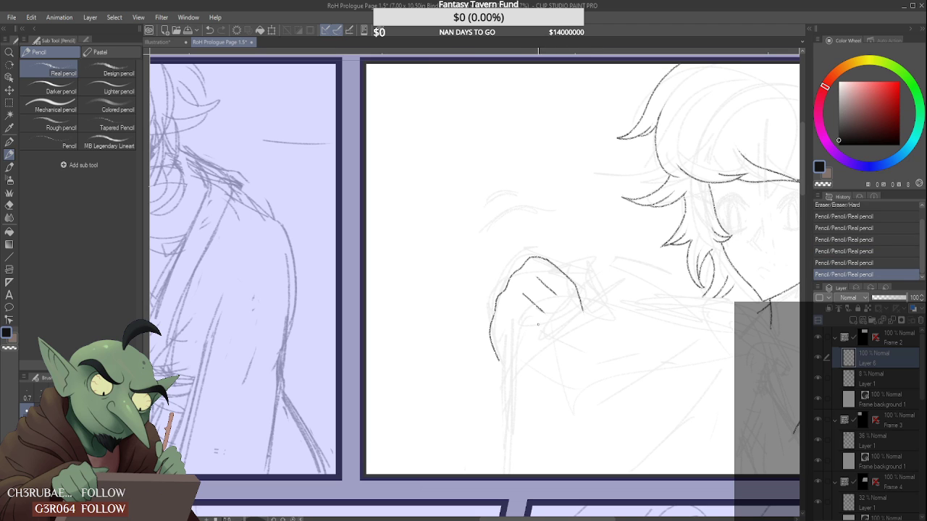
pyautogui.scroll(2, 509, 313)
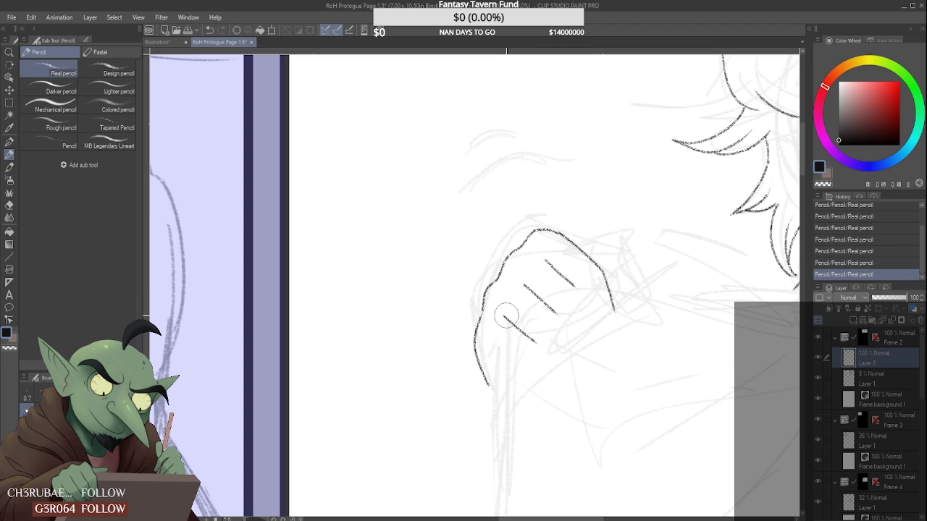
pyautogui.moveTo(537, 345)
pyautogui.mouseDown()
pyautogui.moveTo(509, 317)
pyautogui.moveTo(535, 342)
pyautogui.moveTo(522, 254)
pyautogui.mouseUp()
pyautogui.scroll(-4, 523, 255)
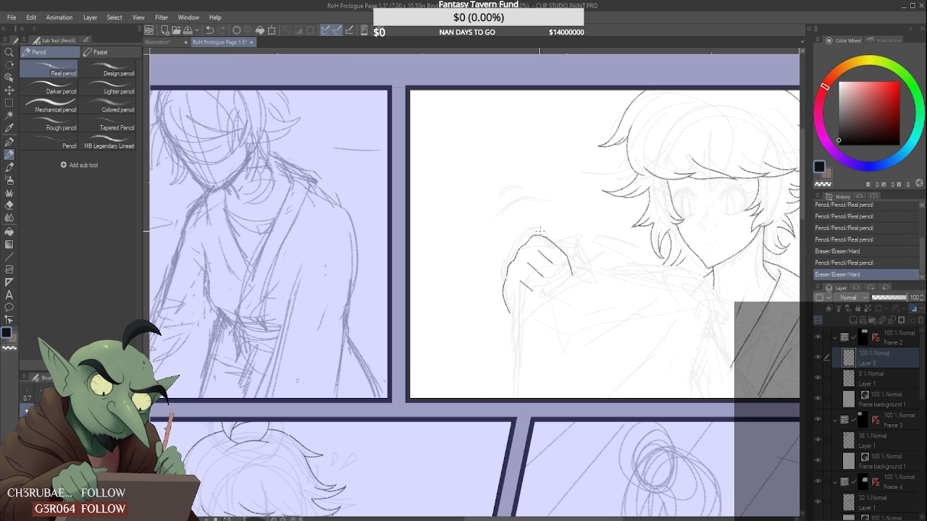
pyautogui.scroll(5, 556, 272)
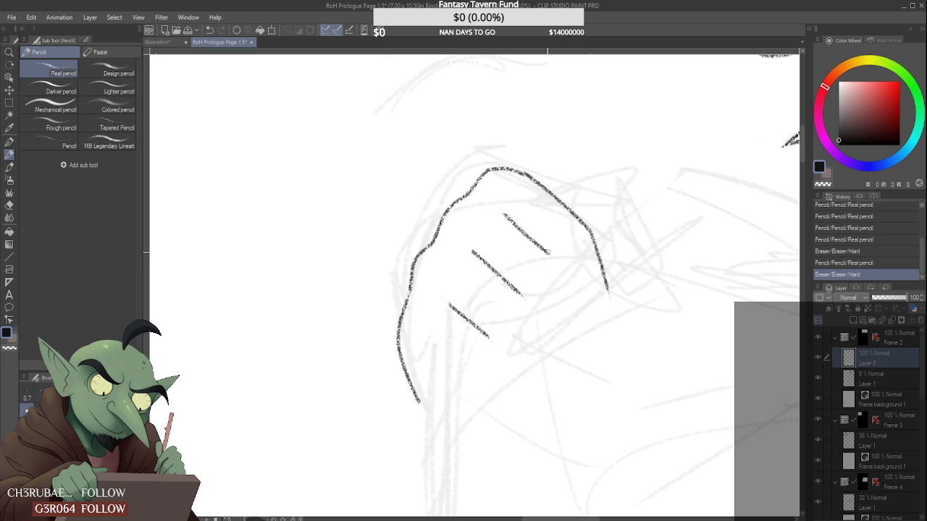
# - Extend the uppermost finger line downward and close the first finger with a rounded fingertip
pyautogui.moveTo(550, 253); pyautogui.dragTo(593, 321)
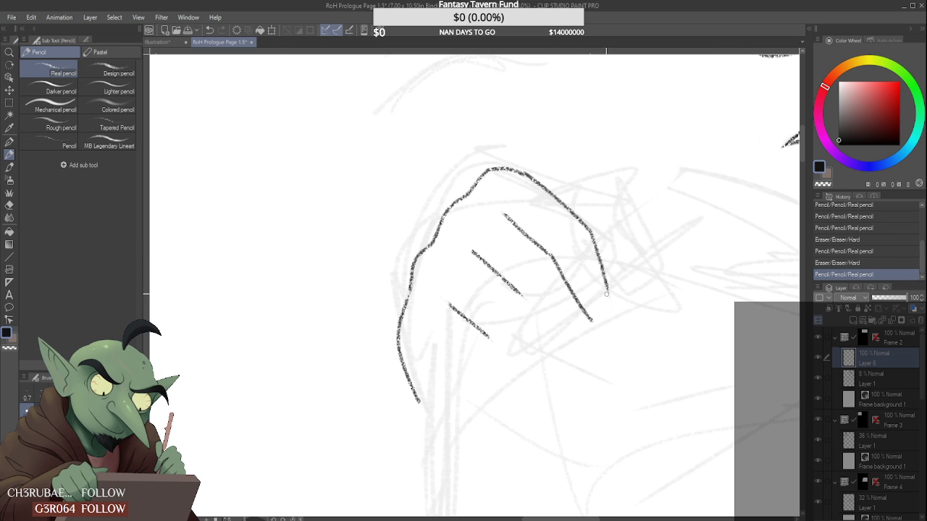
pyautogui.scroll(-5, 607, 293)
pyautogui.scroll(5, 589, 250)
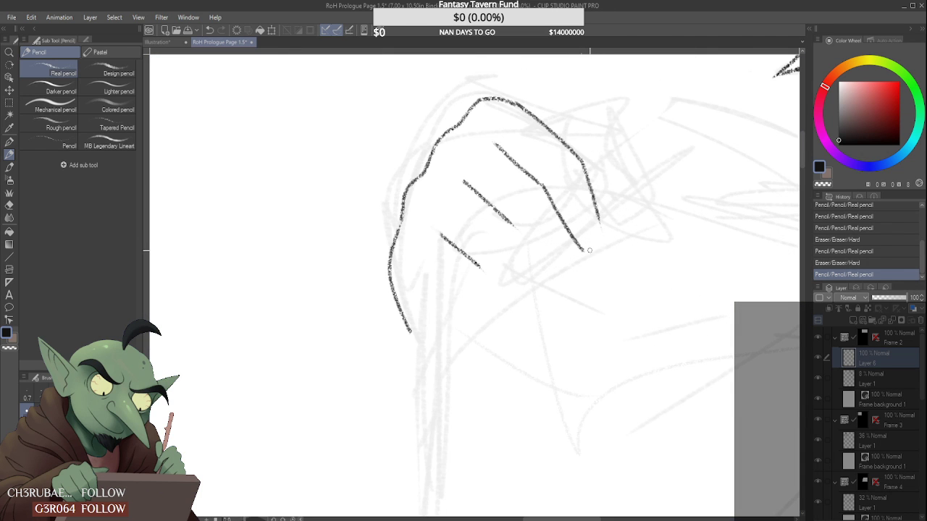
pyautogui.moveTo(589, 250)
pyautogui.mouseDown()
pyautogui.moveTo(605, 231)
pyautogui.moveTo(604, 247)
pyautogui.mouseUp()
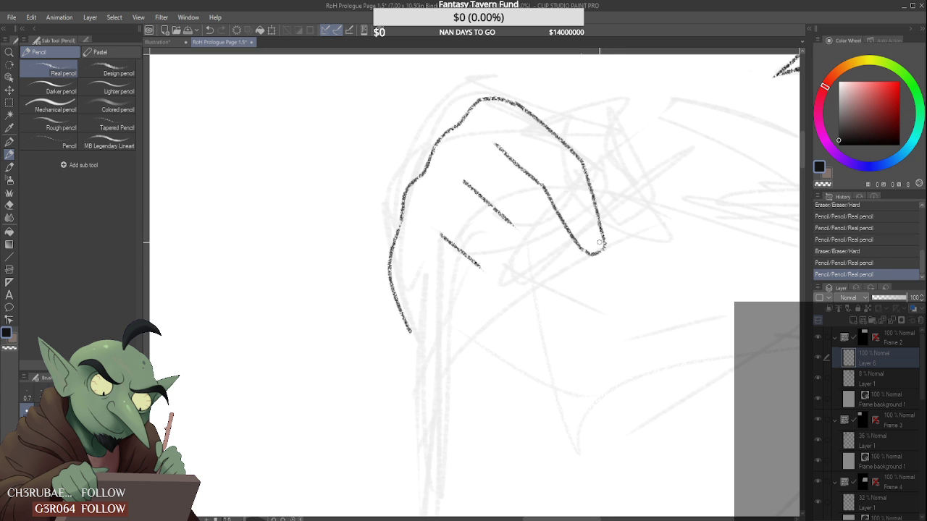
pyautogui.scroll(-5, 601, 243)
pyautogui.scroll(5, 583, 242)
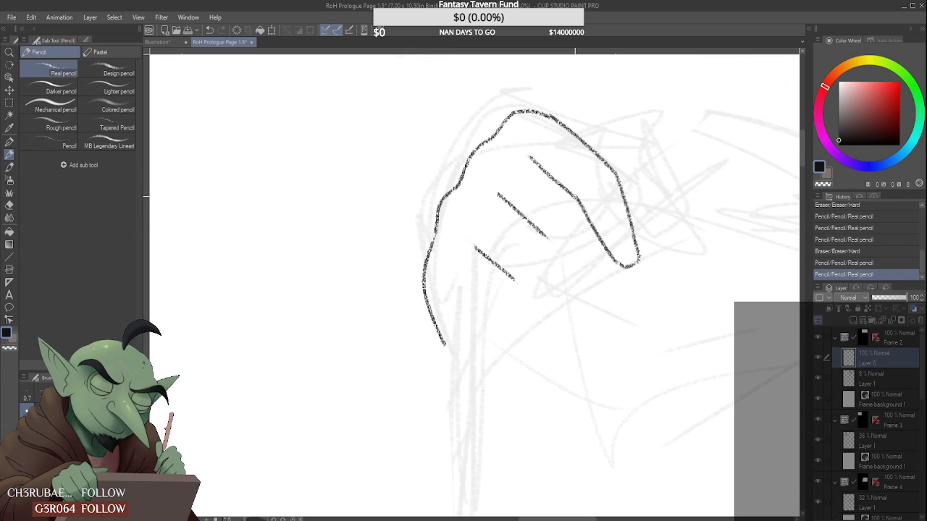
# - Draw the second finger's edge down from the first knuckle and extend the middle finger line downward
pyautogui.moveTo(577, 202); pyautogui.dragTo(619, 298)
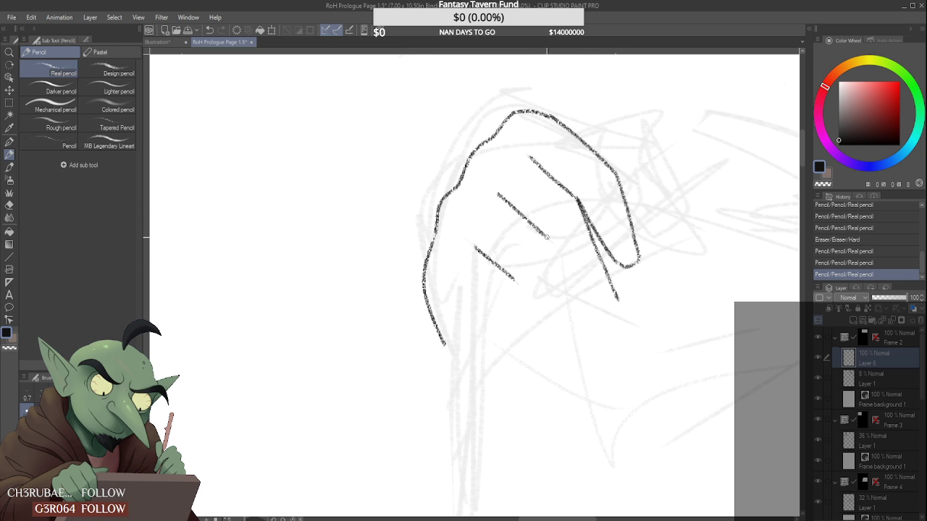
pyautogui.moveTo(547, 237); pyautogui.dragTo(589, 313)
pyautogui.scroll(-3, 591, 277)
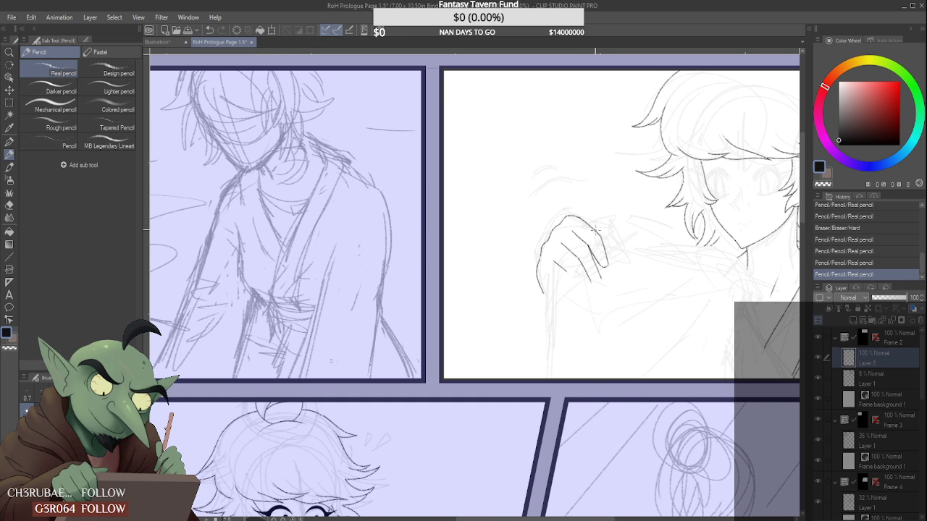
pyautogui.scroll(-2, 598, 226)
pyautogui.scroll(5, 578, 253)
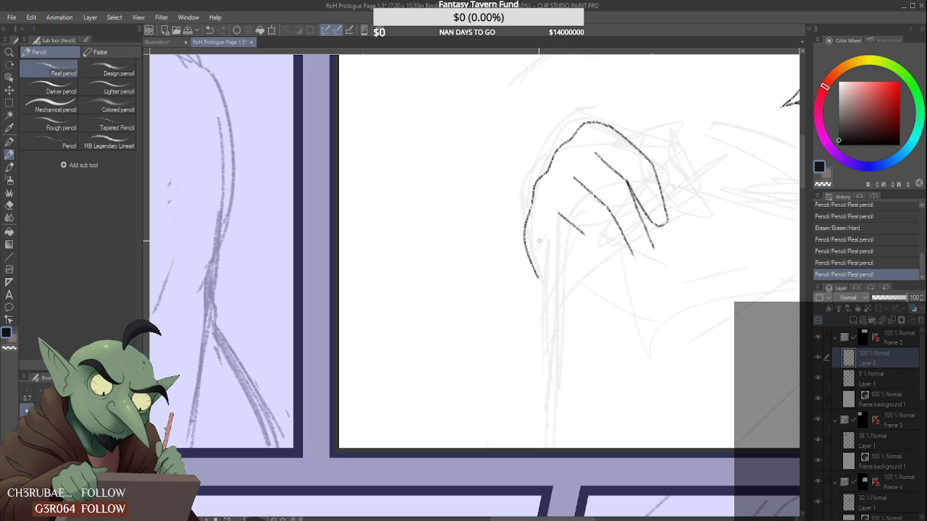
# - Draw the lowest finger of the raised hand with a rounded tip and add a short crease at its base
pyautogui.moveTo(539, 241); pyautogui.dragTo(608, 281)
pyautogui.moveTo(568, 259); pyautogui.dragTo(588, 288)
pyautogui.click(589, 288)
pyautogui.moveTo(598, 254)
pyautogui.mouseDown()
pyautogui.moveTo(611, 297)
pyautogui.moveTo(599, 291)
pyautogui.moveTo(613, 300)
pyautogui.moveTo(602, 301)
pyautogui.moveTo(612, 296)
pyautogui.moveTo(606, 276)
pyautogui.mouseUp()
pyautogui.scroll(2, 612, 290)
pyautogui.scroll(-3, 601, 268)
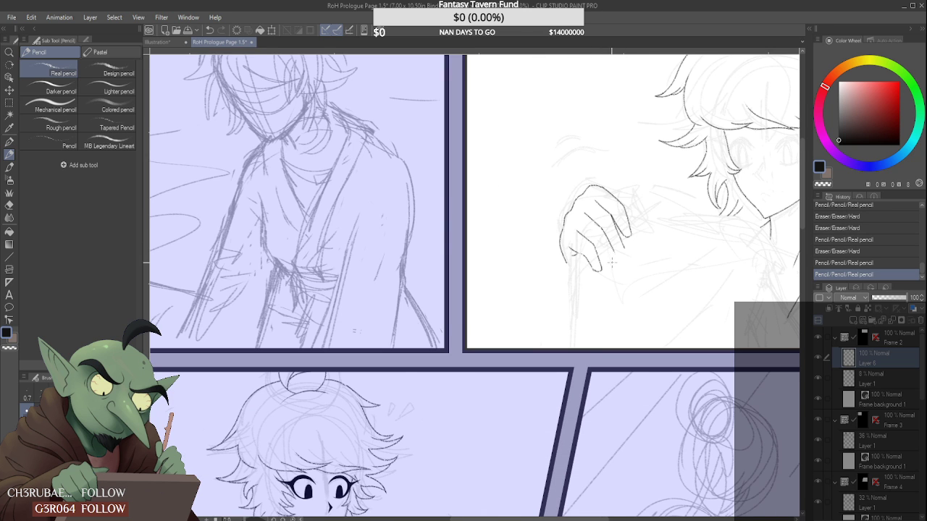
pyautogui.scroll(-5, 611, 263)
pyautogui.scroll(5, 607, 235)
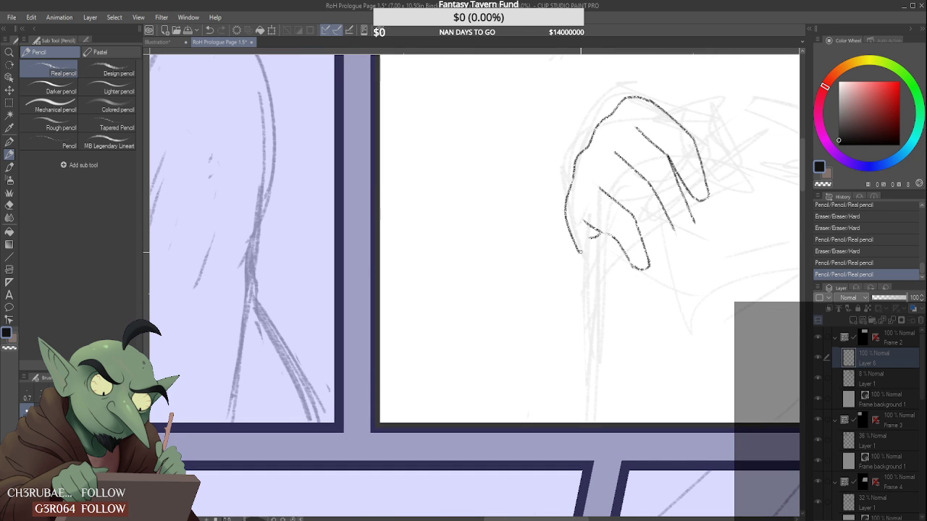
# - Extend the outer wrist line slightly downward, then redraw the lowest finger's far edge and close its rounded tip
pyautogui.moveTo(581, 251); pyautogui.dragTo(584, 262)
pyautogui.scroll(-4, 584, 259)
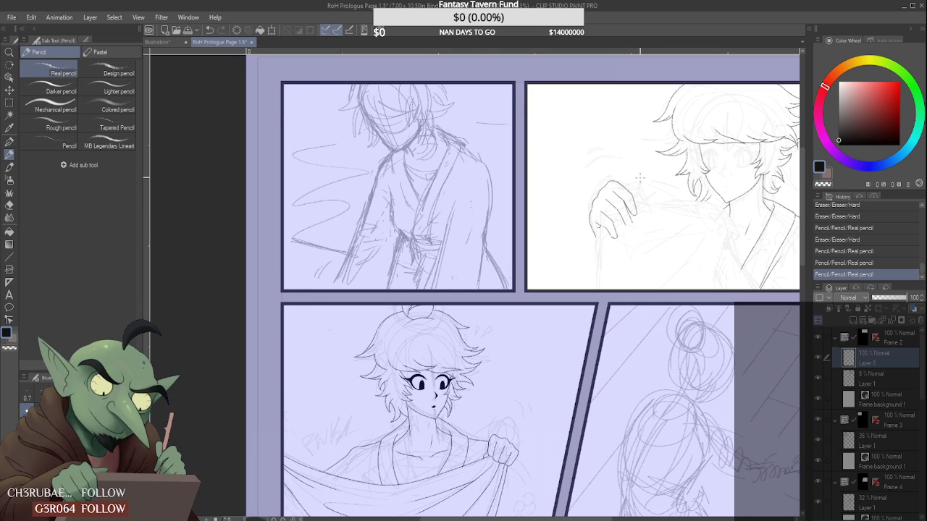
pyautogui.scroll(6, 611, 320)
pyautogui.moveTo(611, 320)
pyautogui.mouseDown()
pyautogui.moveTo(588, 288)
pyautogui.moveTo(603, 308)
pyautogui.moveTo(627, 304)
pyautogui.mouseUp()
pyautogui.moveTo(617, 254); pyautogui.dragTo(627, 286)
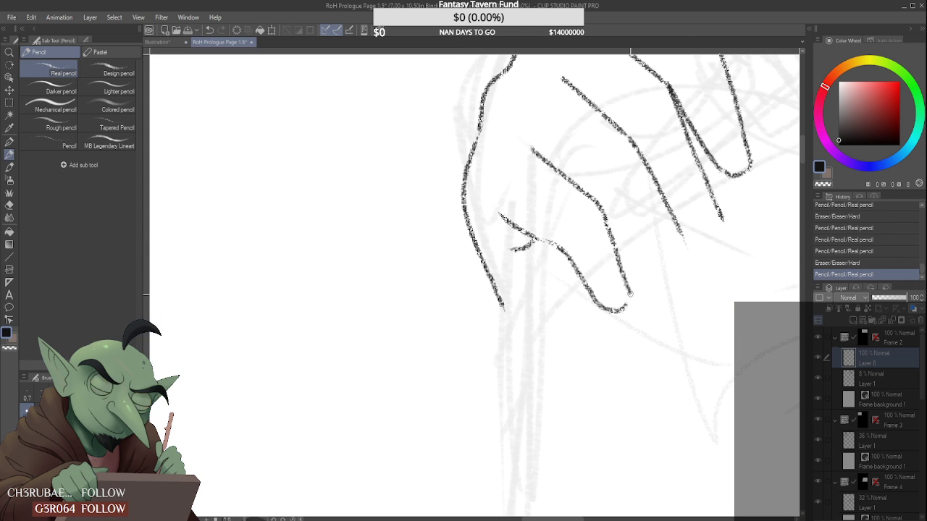
pyautogui.scroll(-4, 621, 239)
pyautogui.scroll(-4, 620, 233)
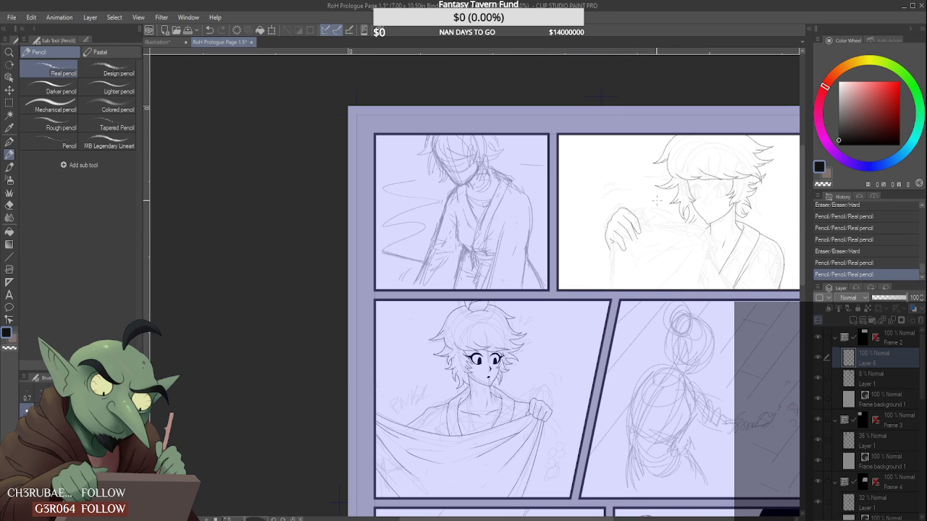
# - Erase the outer hand contour below the last knuckle and redraw it as a smoother curve into the wrist
pyautogui.scroll(8, 656, 201)
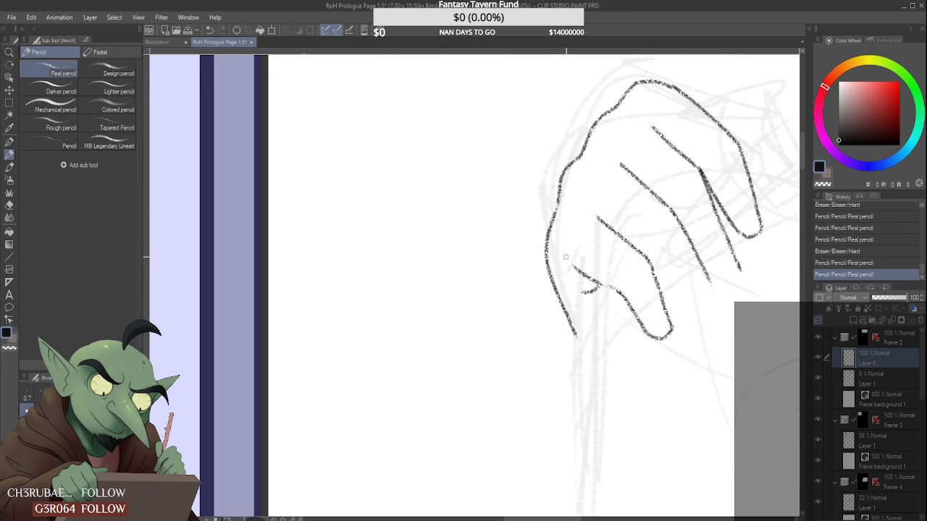
pyautogui.moveTo(566, 256)
pyautogui.mouseDown()
pyautogui.moveTo(553, 242)
pyautogui.moveTo(555, 216)
pyautogui.mouseUp()
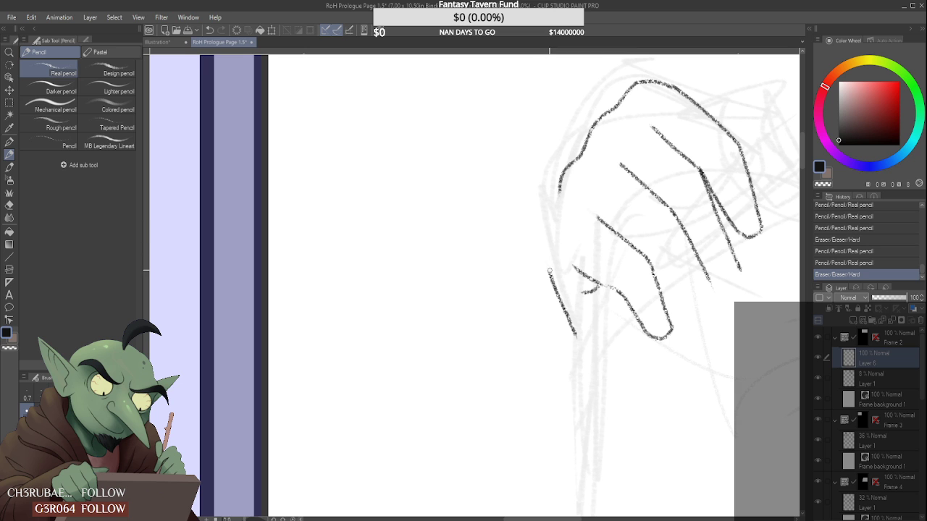
pyautogui.moveTo(548, 270)
pyautogui.mouseDown()
pyautogui.moveTo(545, 240)
pyautogui.moveTo(560, 193)
pyautogui.mouseUp()
pyautogui.scroll(-5, 562, 207)
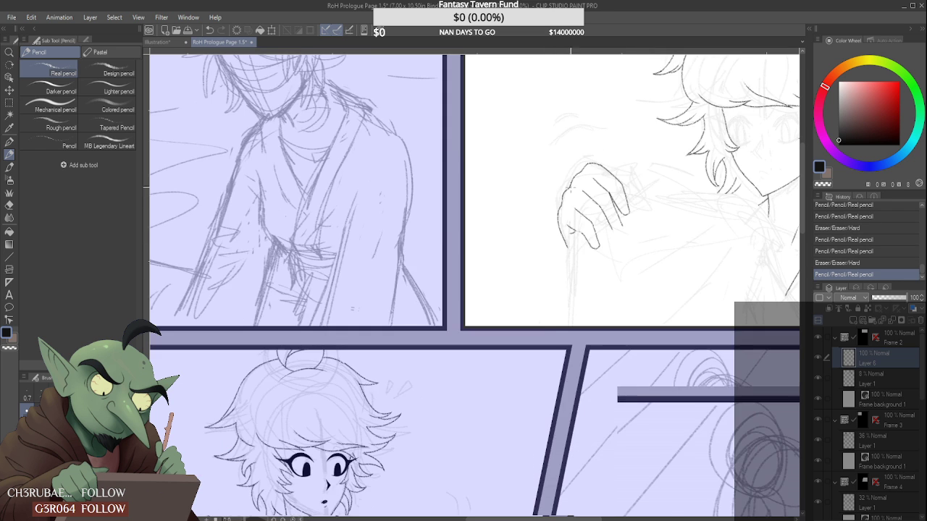
pyautogui.scroll(-2, 590, 199)
# - Erase the first finger's inner edge with the Hard eraser and redraw it from the finger joint to the fingertip
pyautogui.scroll(7, 588, 165)
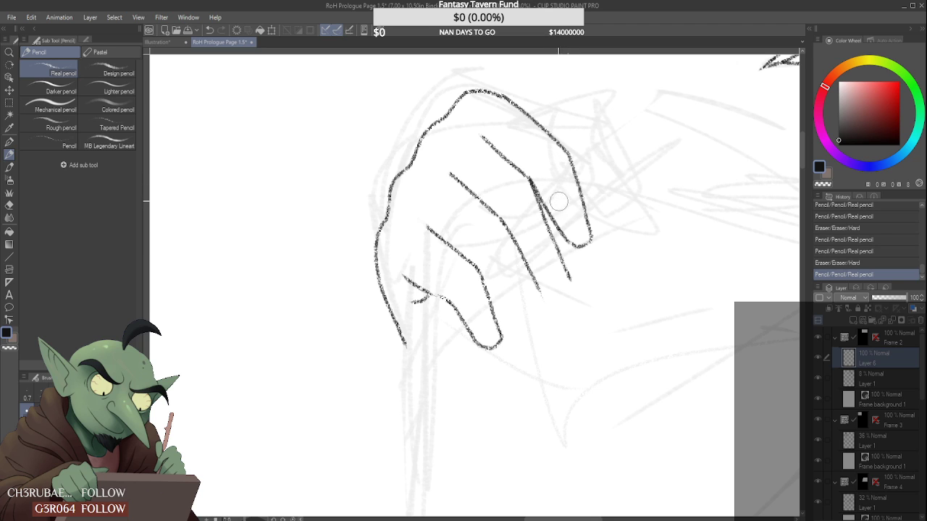
pyautogui.moveTo(559, 202); pyautogui.dragTo(578, 245)
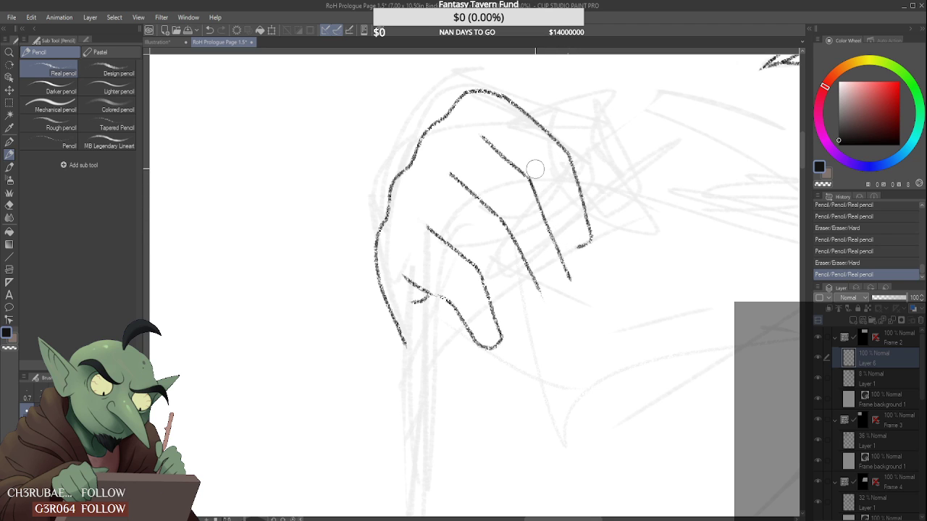
pyautogui.moveTo(535, 169); pyautogui.dragTo(533, 157)
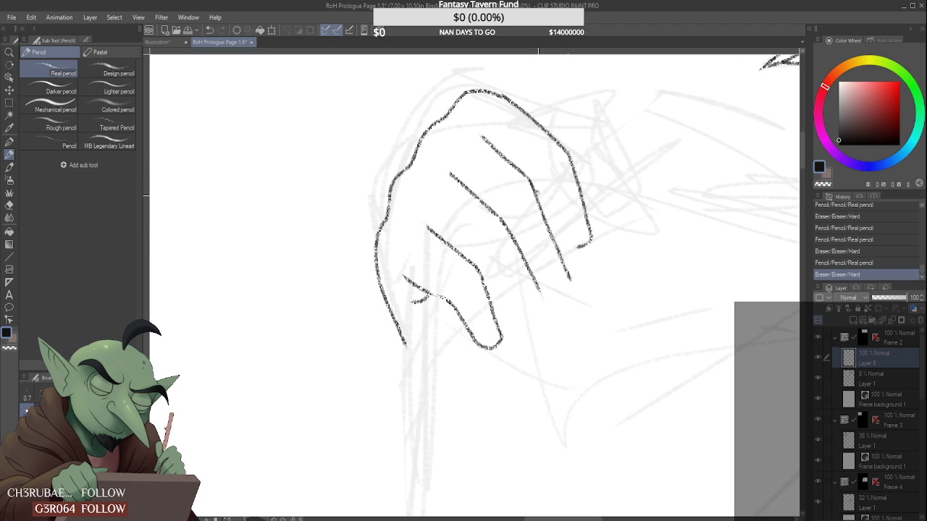
pyautogui.moveTo(539, 194); pyautogui.dragTo(576, 250)
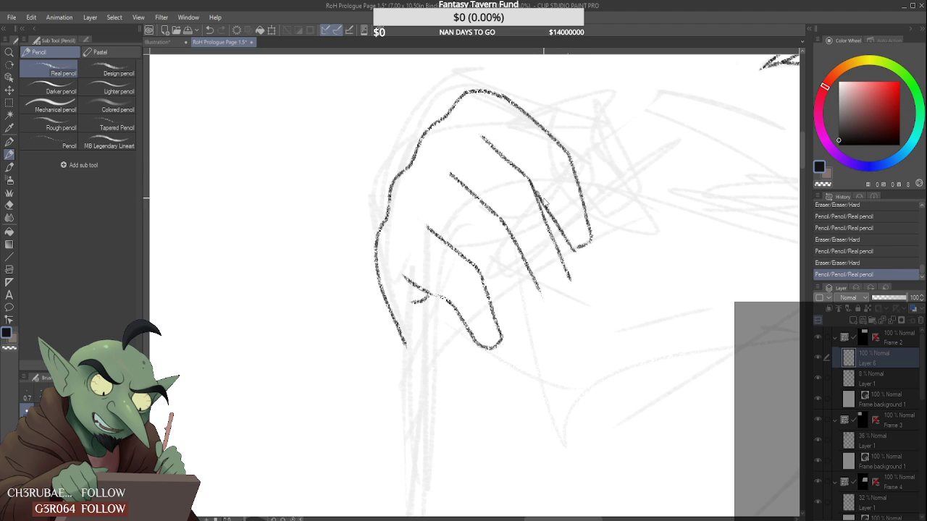
pyautogui.hotkey('ctrl', 'z')
pyautogui.moveTo(534, 189); pyautogui.dragTo(578, 248)
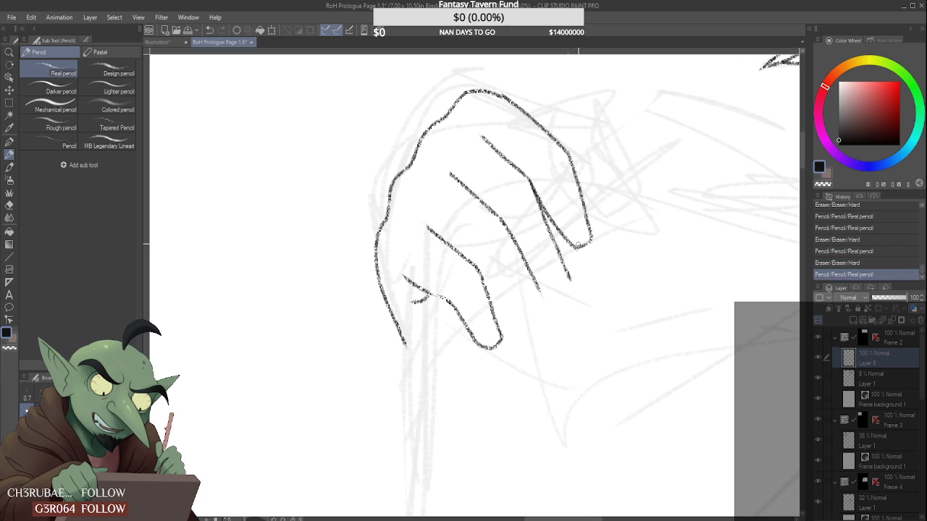
pyautogui.hotkey('ctrl', 'z')
pyautogui.moveTo(533, 189); pyautogui.dragTo(578, 249)
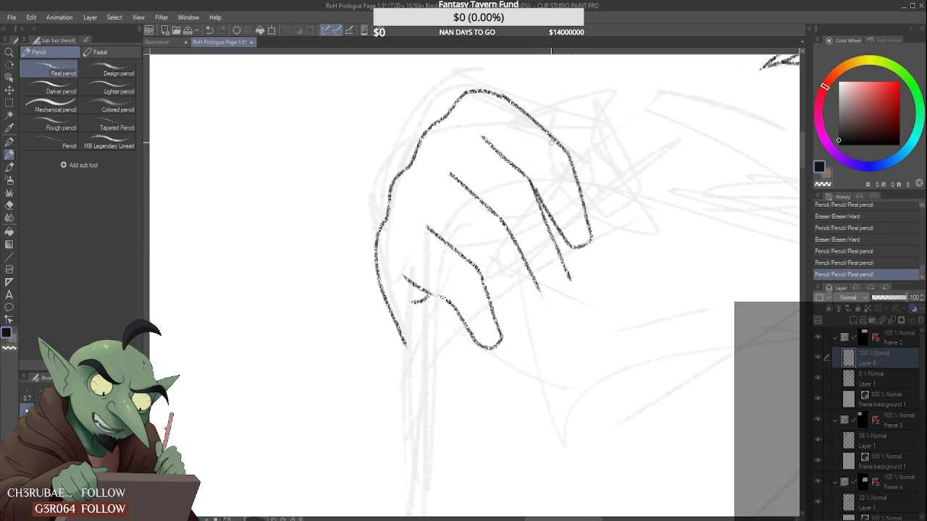
# - Redraw the first finger's outer edge closer in for a slimmer finger and tidy the fingertip
pyautogui.moveTo(575, 144); pyautogui.dragTo(594, 237)
pyautogui.moveTo(572, 161)
pyautogui.mouseDown()
pyautogui.moveTo(506, 96)
pyautogui.moveTo(567, 168)
pyautogui.moveTo(562, 162)
pyautogui.moveTo(591, 242)
pyautogui.mouseUp()
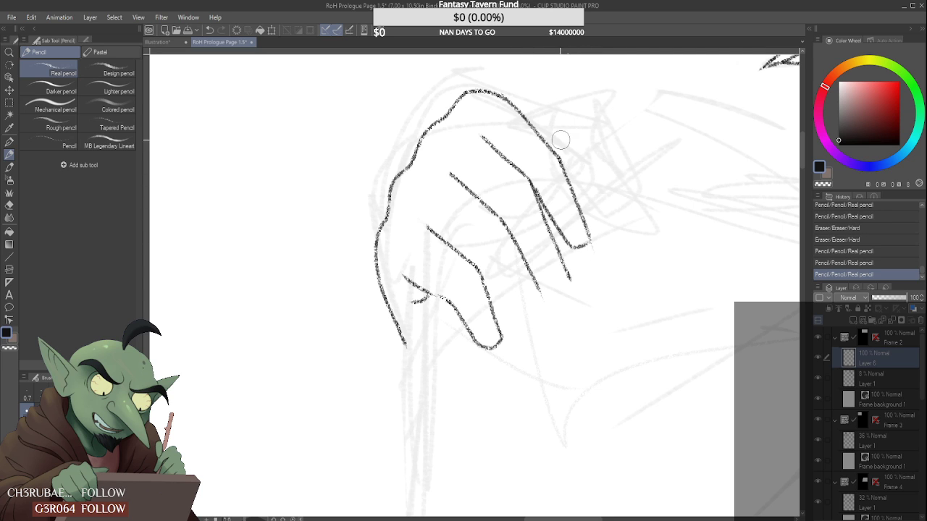
pyautogui.moveTo(583, 181); pyautogui.dragTo(586, 210)
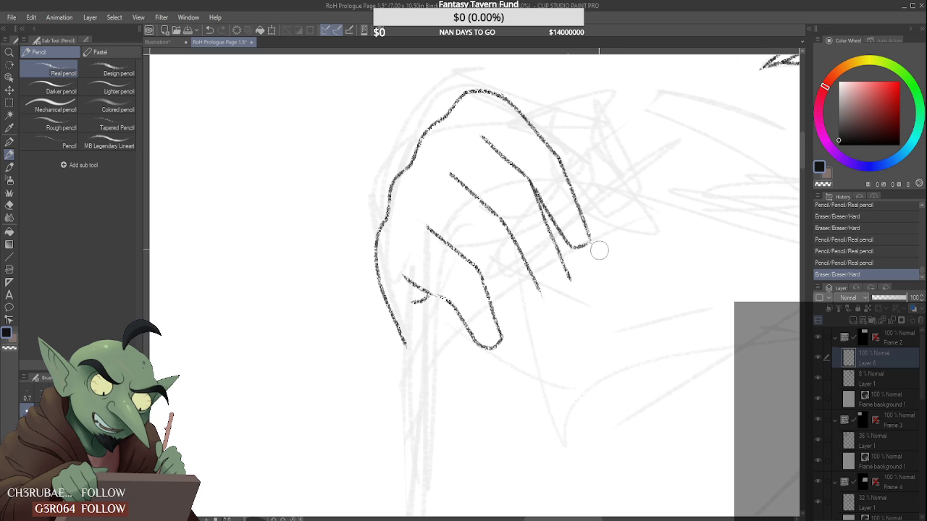
pyautogui.moveTo(597, 244); pyautogui.dragTo(586, 245)
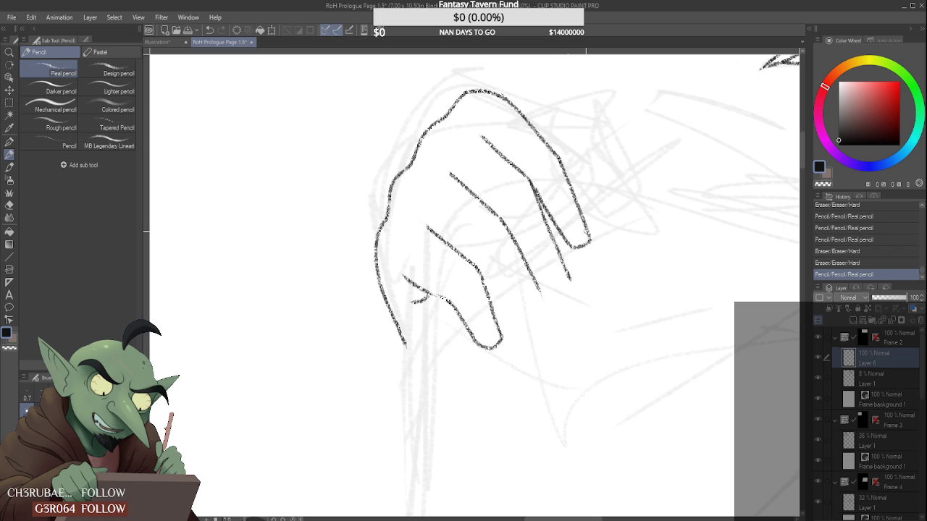
# - Erase the diagonal line between the first and second fingers and redraw it straighter down to the finger joint
pyautogui.moveTo(521, 165)
pyautogui.mouseDown()
pyautogui.moveTo(484, 140)
pyautogui.moveTo(529, 190)
pyautogui.mouseUp()
pyautogui.moveTo(478, 139); pyautogui.dragTo(537, 198)
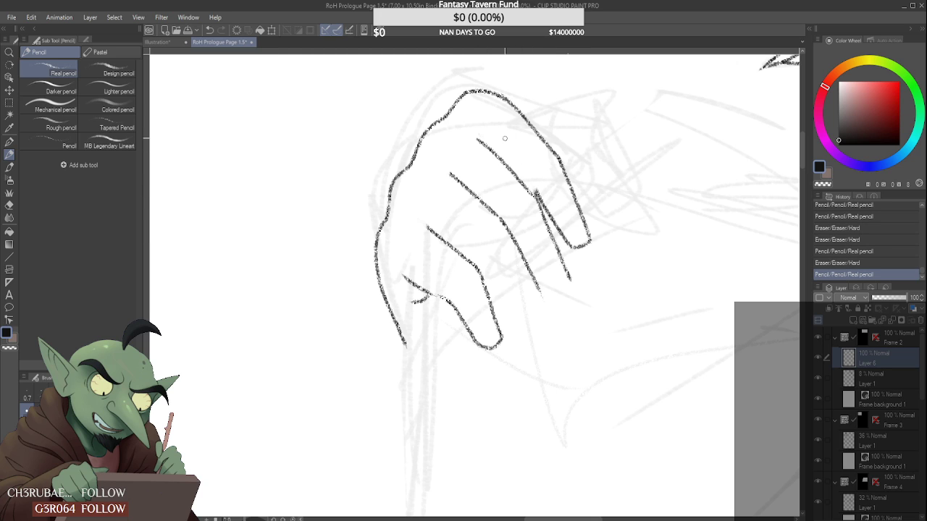
pyautogui.hotkey('ctrl', 'z')
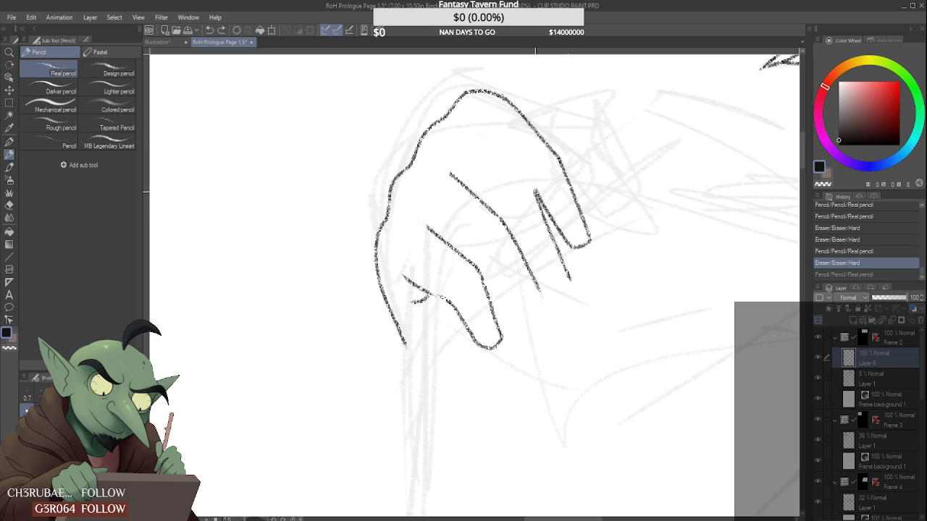
pyautogui.hotkey('ctrl', 'y')
pyautogui.hotkey('ctrl', 'z')
pyautogui.moveTo(479, 142); pyautogui.dragTo(536, 195)
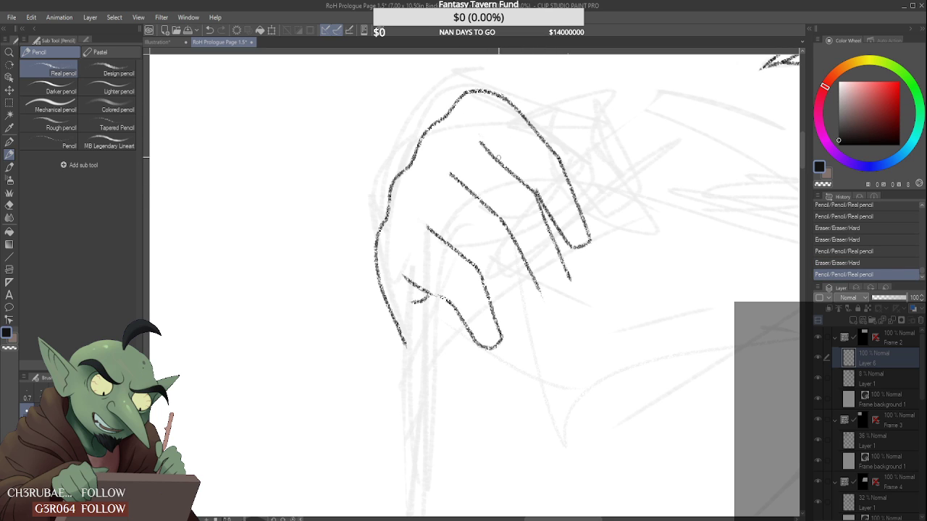
pyautogui.hotkey('ctrl', 'z')
pyautogui.moveTo(479, 141); pyautogui.dragTo(537, 197)
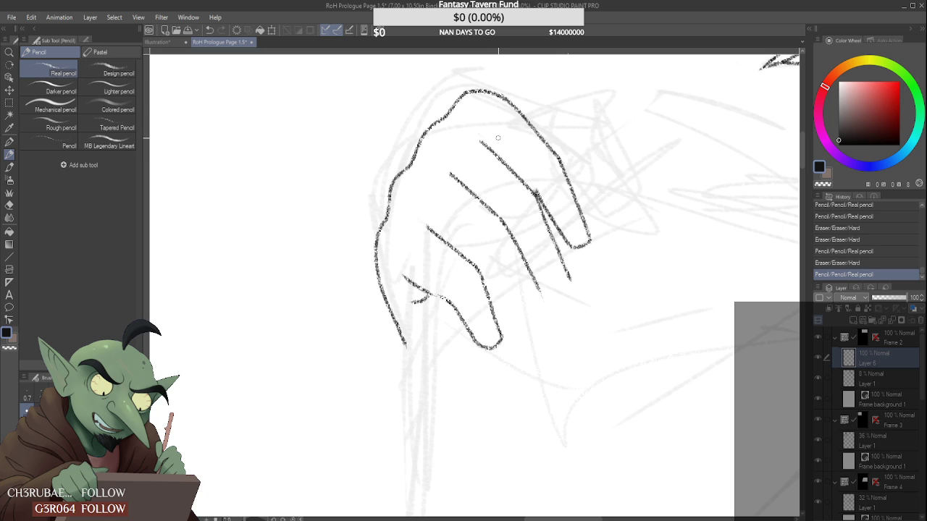
# - Clean up around the first finger's joint with the Hard eraser and retouch the upper end of the dividing line
pyautogui.moveTo(546, 187); pyautogui.dragTo(539, 178)
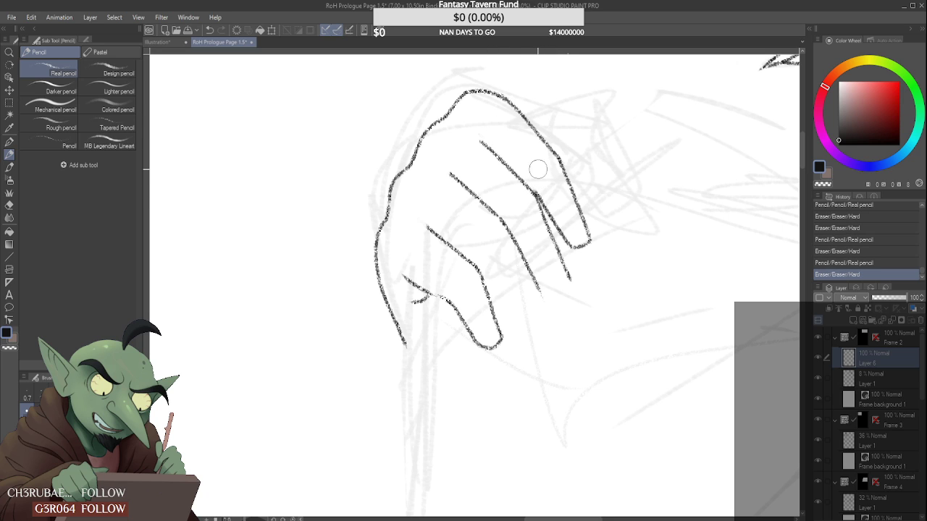
pyautogui.moveTo(476, 138)
pyautogui.mouseDown()
pyautogui.moveTo(474, 152)
pyautogui.moveTo(483, 145)
pyautogui.mouseUp()
pyautogui.scroll(1, 480, 138)
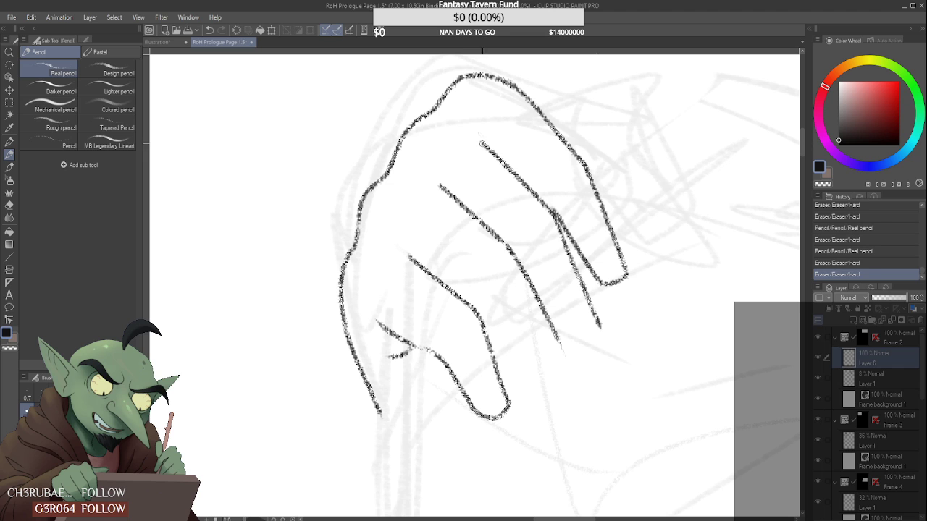
pyautogui.scroll(-1, 474, 153)
pyautogui.scroll(1, 445, 233)
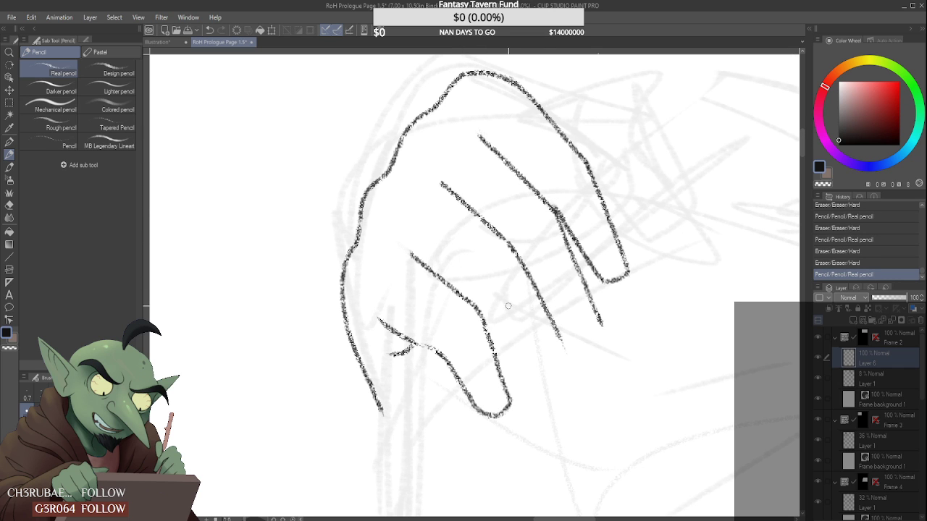
pyautogui.scroll(-1, 536, 303)
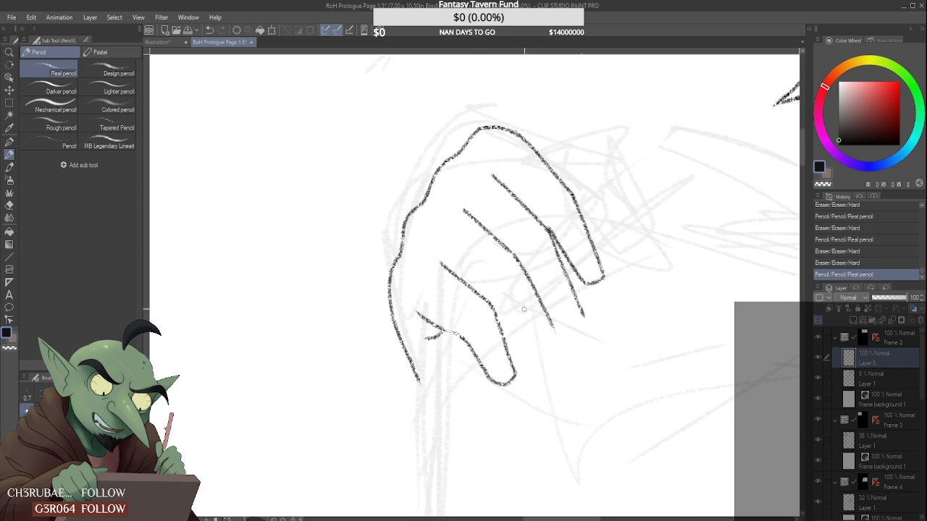
# - Draw the third finger's inner edge from its knuckle line downward and close the finger with a rounded tip
pyautogui.moveTo(440, 264)
pyautogui.mouseDown()
pyautogui.moveTo(499, 305)
pyautogui.moveTo(552, 368)
pyautogui.mouseUp()
pyautogui.moveTo(553, 326)
pyautogui.mouseDown()
pyautogui.moveTo(560, 344)
pyautogui.moveTo(551, 366)
pyautogui.mouseUp()
pyautogui.scroll(-2, 535, 279)
pyautogui.scroll(-3, 543, 247)
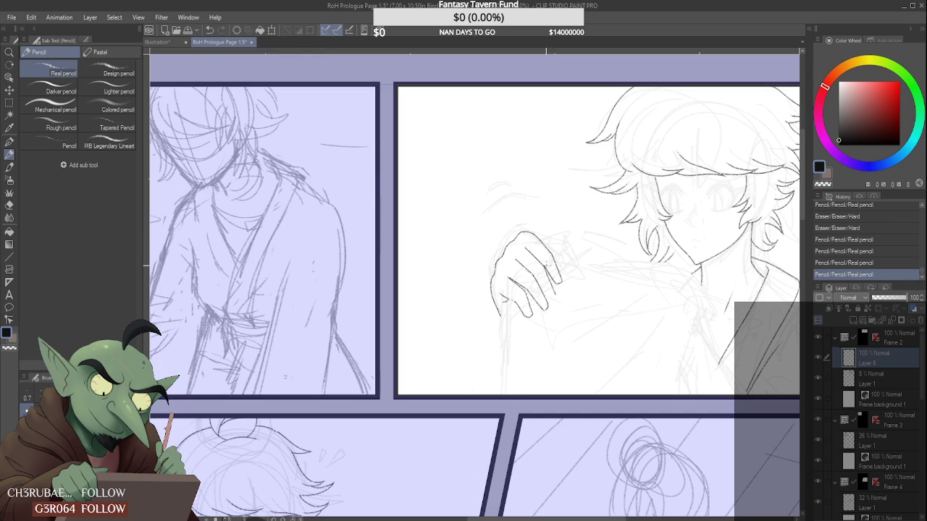
pyautogui.scroll(5, 549, 286)
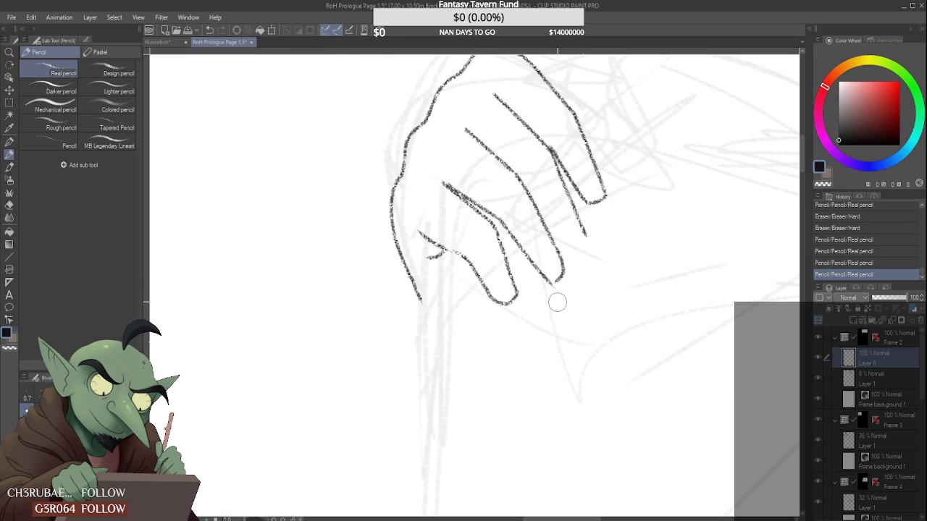
pyautogui.click(550, 291)
pyautogui.scroll(1, 550, 286)
pyautogui.click(551, 281)
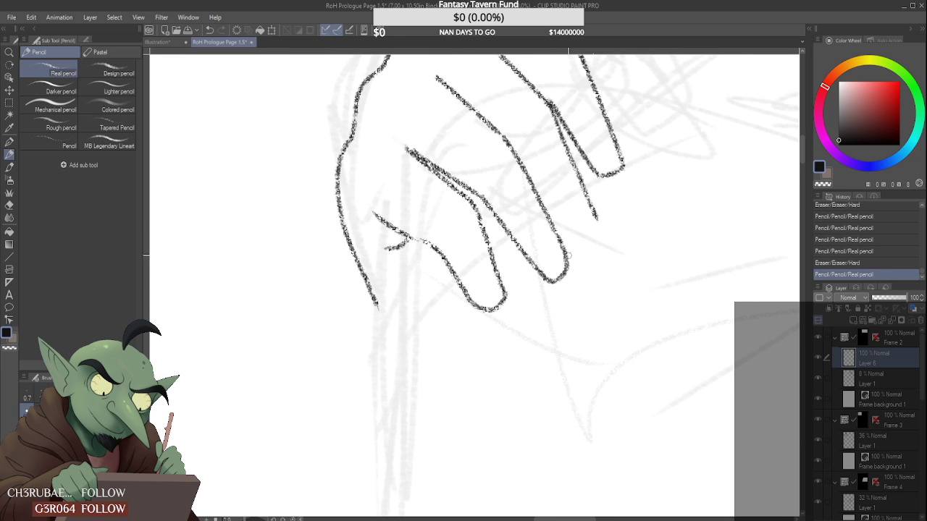
# - Draw the second finger's inner edge alongside the third finger and join both edges with a rounded fingertip
pyautogui.scroll(2, 558, 210)
pyautogui.moveTo(515, 159)
pyautogui.mouseDown()
pyautogui.moveTo(589, 281)
pyautogui.moveTo(643, 314)
pyautogui.mouseUp()
pyautogui.moveTo(641, 226); pyautogui.dragTo(666, 280)
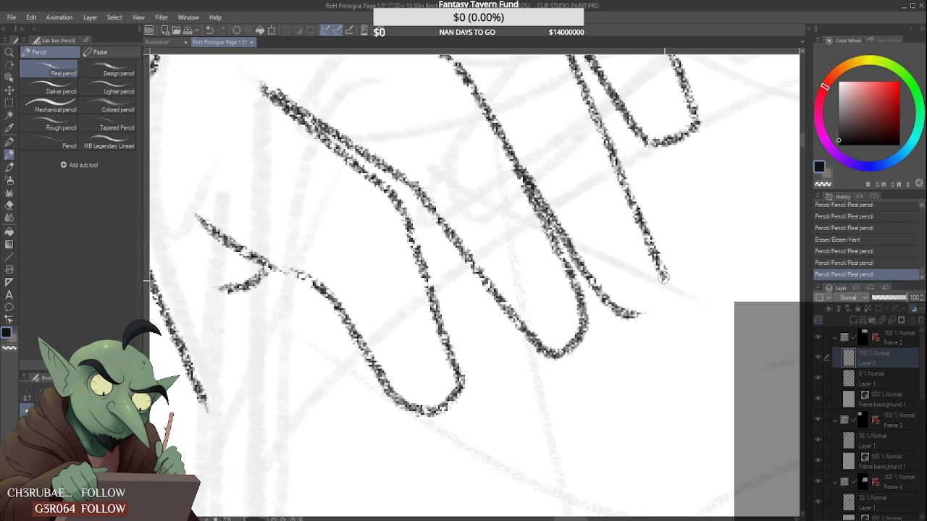
pyautogui.moveTo(634, 315); pyautogui.dragTo(655, 306)
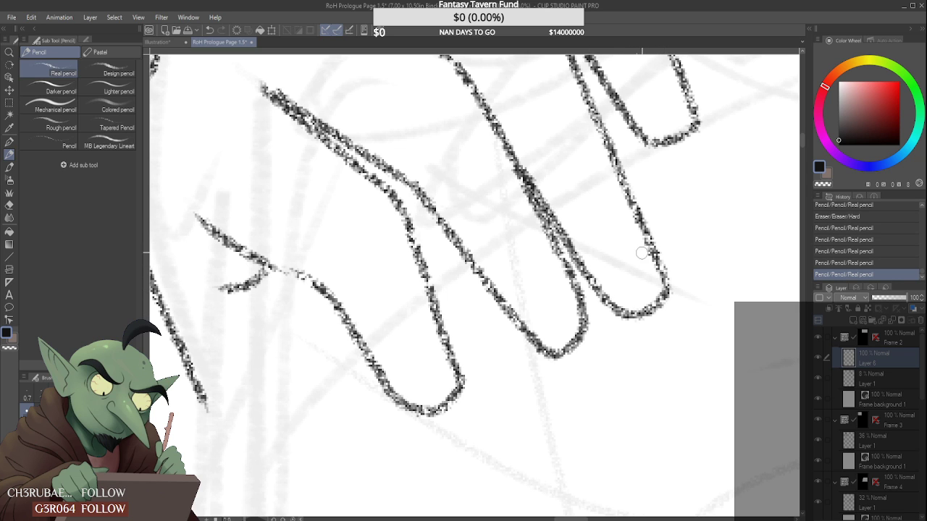
pyautogui.scroll(-6, 665, 292)
pyautogui.scroll(-1, 639, 245)
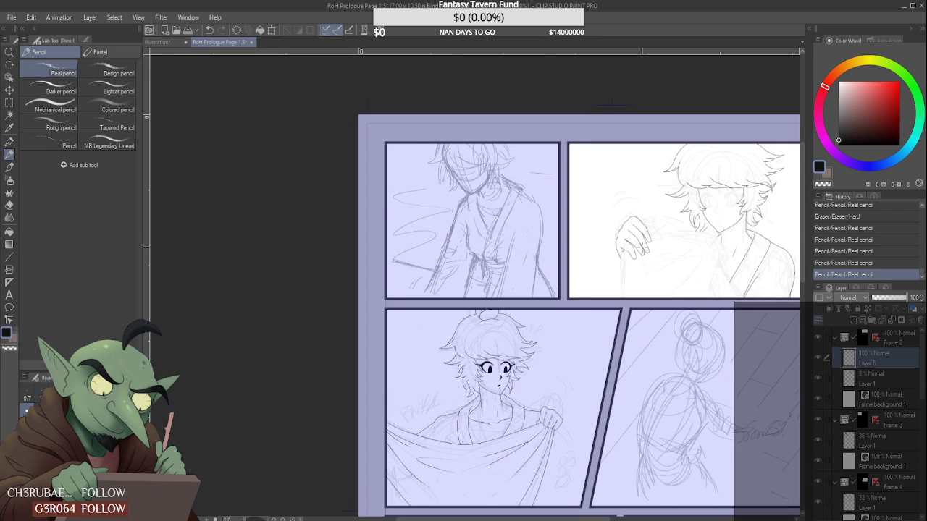
# - Erase the lowest finger's underside and redraw it with a more angular bend into the fingertip
pyautogui.scroll(8, 638, 245)
pyautogui.moveTo(615, 272)
pyautogui.mouseDown()
pyautogui.moveTo(580, 215)
pyautogui.moveTo(558, 216)
pyautogui.moveTo(591, 230)
pyautogui.mouseUp()
pyautogui.scroll(2, 580, 228)
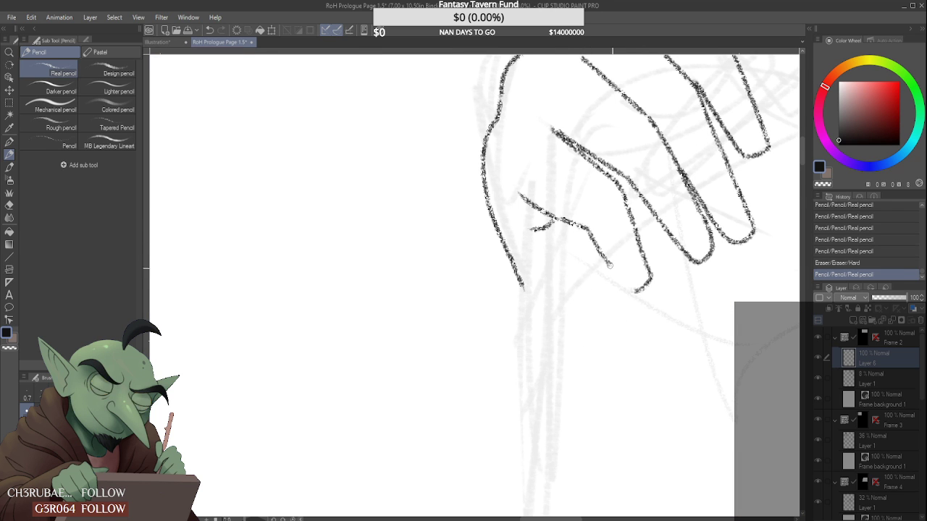
pyautogui.moveTo(621, 278); pyautogui.dragTo(634, 291)
pyautogui.scroll(-5, 618, 217)
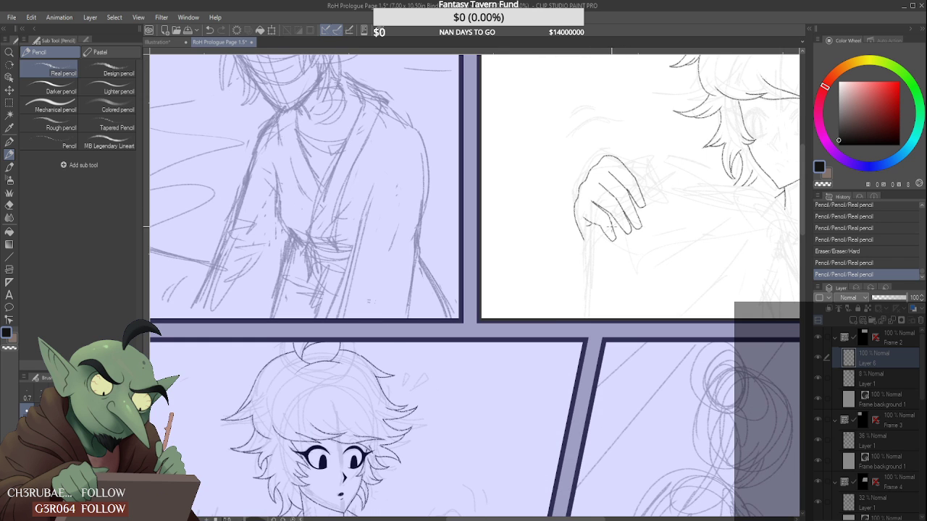
# - Erase and redraw the knuckle contour along the back of the raised hand, with clearer bumps toward the topmost knuckle
pyautogui.scroll(-2, 440, 360)
pyautogui.scroll(6, 440, 360)
pyautogui.scroll(-1, 441, 360)
pyautogui.scroll(1, 441, 360)
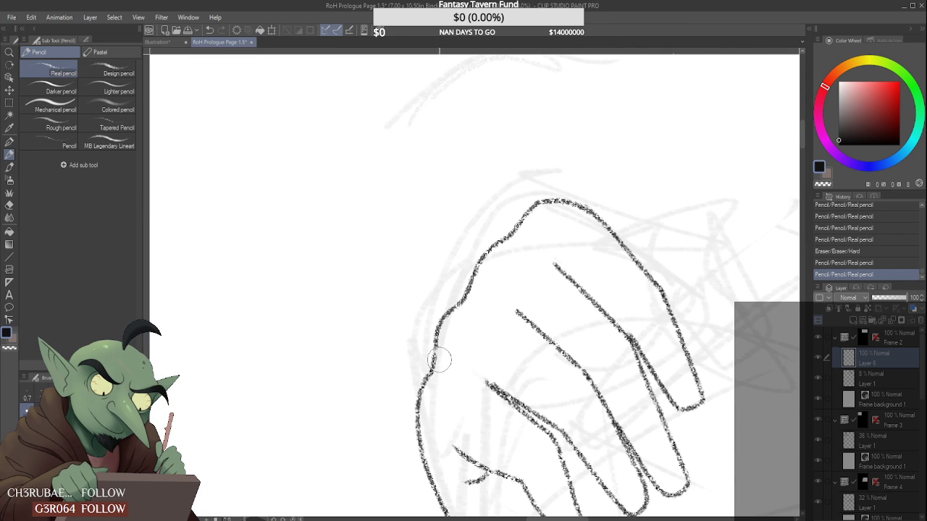
pyautogui.moveTo(435, 362)
pyautogui.mouseDown()
pyautogui.moveTo(453, 311)
pyautogui.moveTo(471, 290)
pyautogui.moveTo(435, 352)
pyautogui.moveTo(439, 333)
pyautogui.moveTo(491, 249)
pyautogui.moveTo(479, 260)
pyautogui.moveTo(536, 207)
pyautogui.mouseUp()
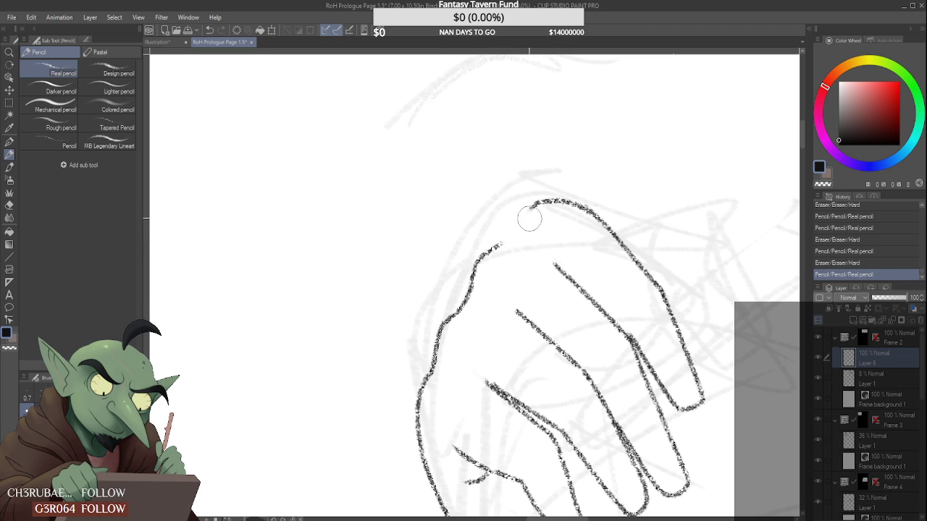
pyautogui.moveTo(502, 242); pyautogui.dragTo(476, 266)
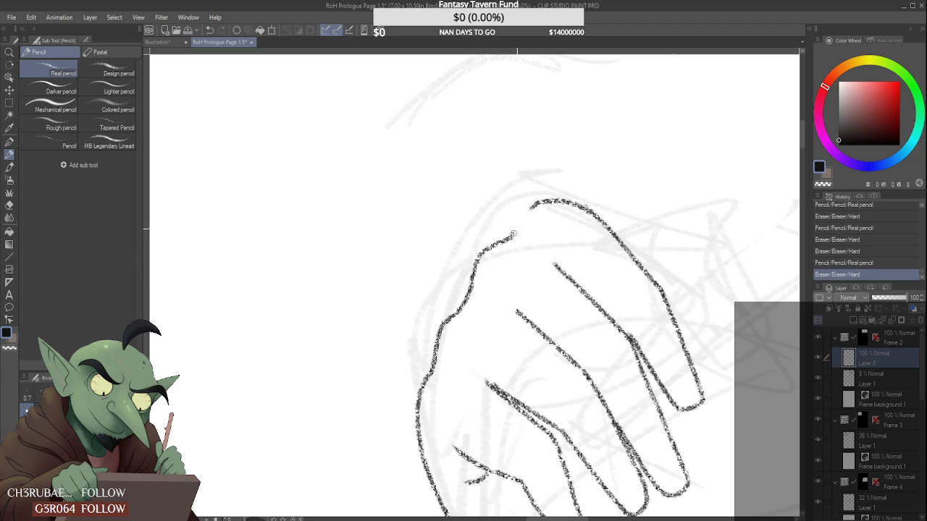
pyautogui.moveTo(513, 234); pyautogui.dragTo(536, 211)
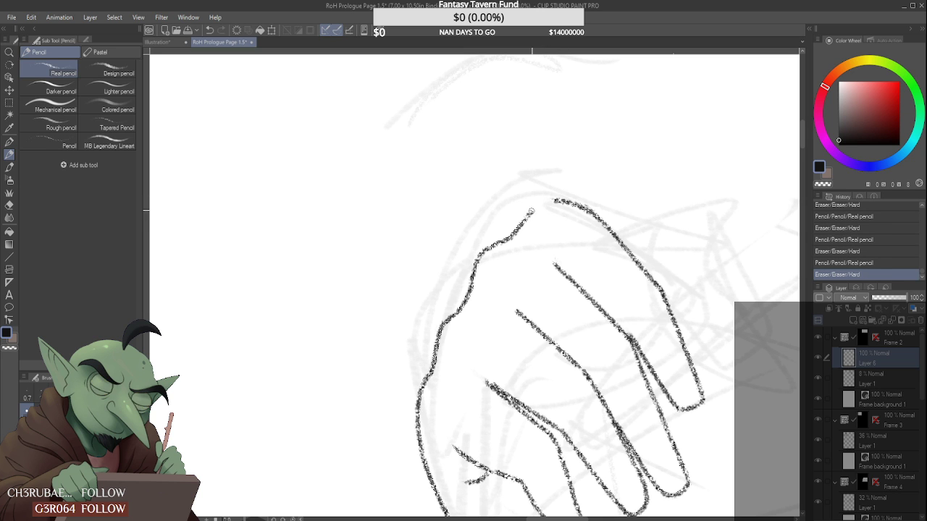
pyautogui.scroll(-3, 562, 205)
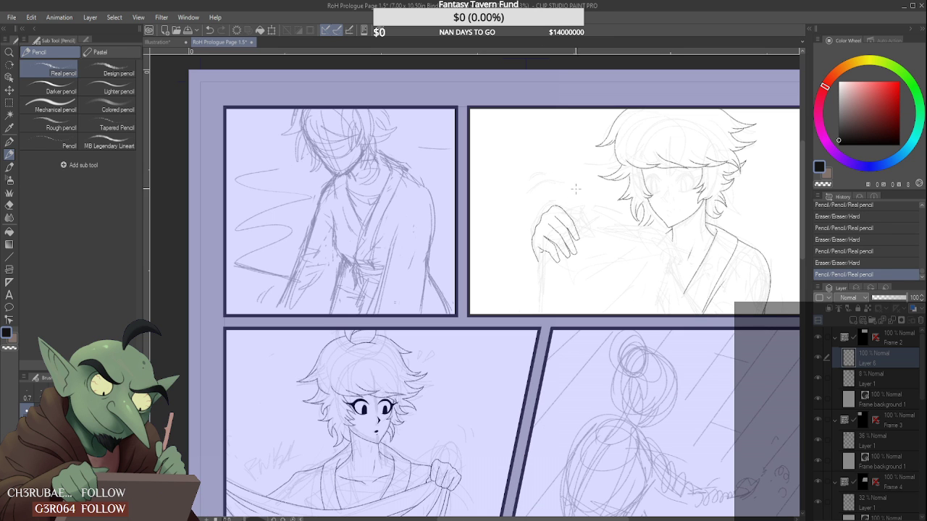
# - Close the outline over the topmost knuckle with a rounded curve and retouch the upper contour of the topmost finger
pyautogui.scroll(5, 568, 215)
pyautogui.moveTo(536, 178)
pyautogui.mouseDown()
pyautogui.moveTo(571, 197)
pyautogui.moveTo(531, 186)
pyautogui.moveTo(590, 209)
pyautogui.moveTo(568, 188)
pyautogui.mouseUp()
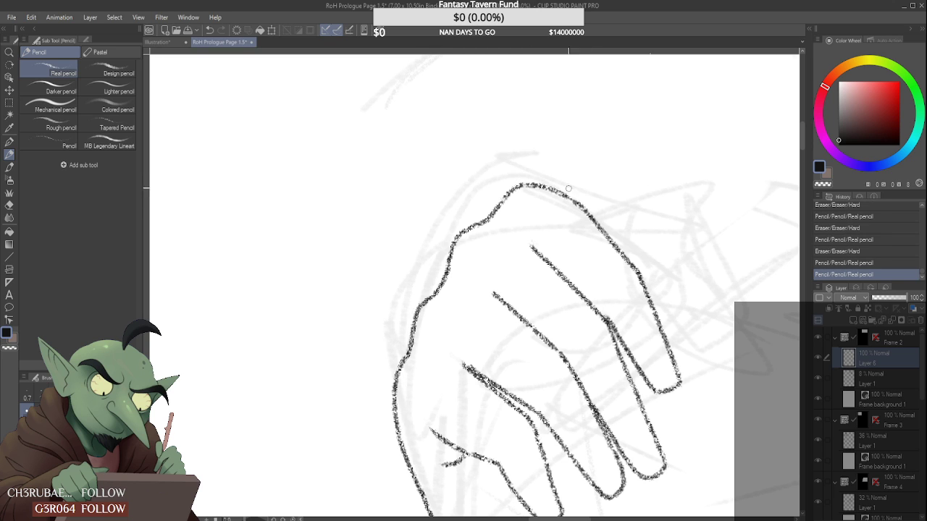
pyautogui.scroll(-5, 560, 156)
pyautogui.scroll(-2, 533, 189)
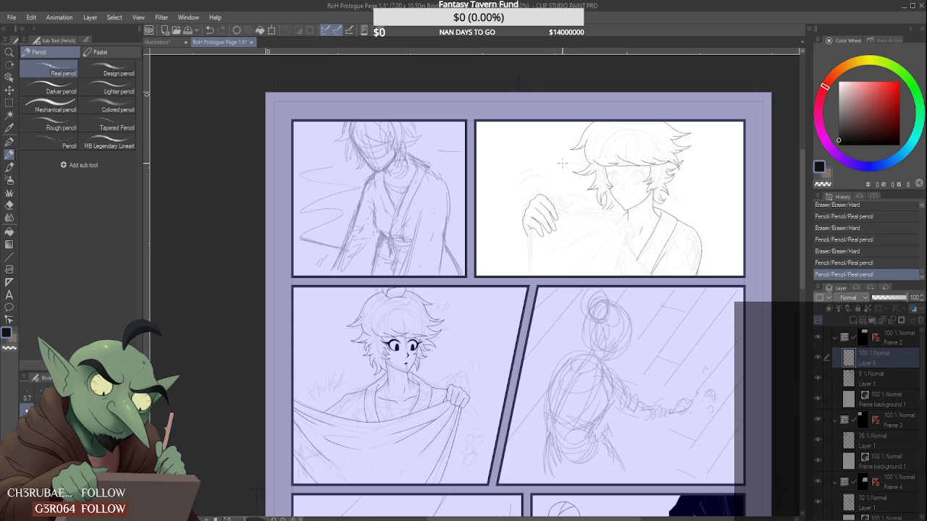
pyautogui.scroll(5, 534, 189)
pyautogui.moveTo(545, 212)
pyautogui.mouseDown()
pyautogui.moveTo(521, 194)
pyautogui.moveTo(569, 239)
pyautogui.mouseUp()
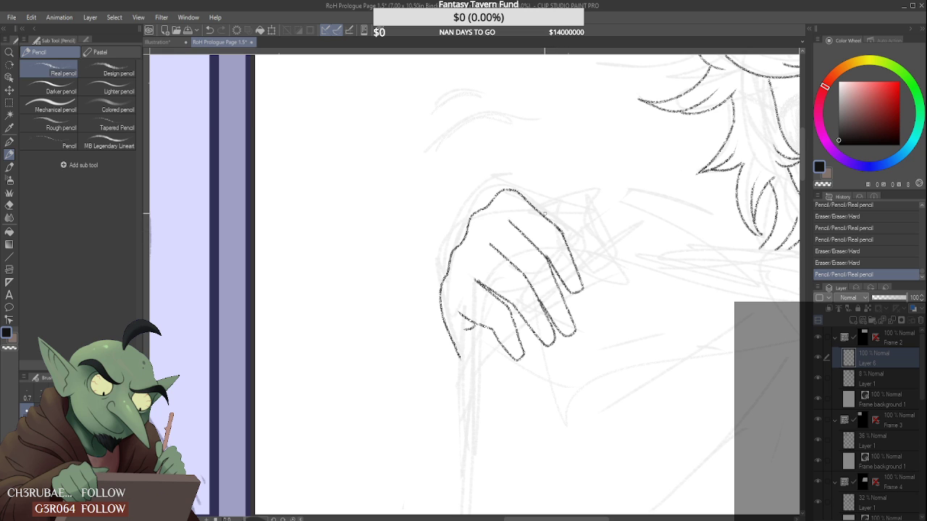
pyautogui.scroll(-5, 544, 214)
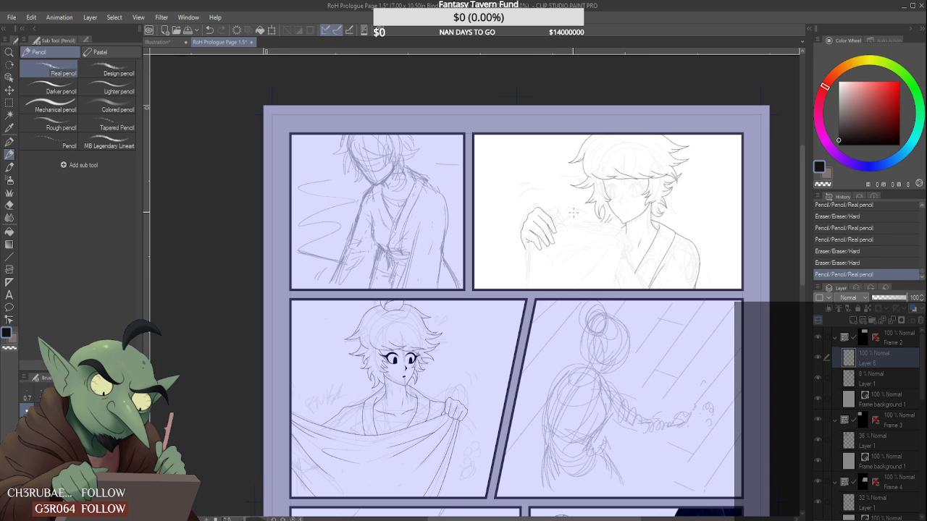
# - Reshape the lowest finger's rounded tip and erase its outer edge between the joint and the tip
pyautogui.scroll(5, 572, 213)
pyautogui.moveTo(543, 268)
pyautogui.mouseDown()
pyautogui.moveTo(516, 273)
pyautogui.moveTo(496, 236)
pyautogui.moveTo(533, 258)
pyautogui.mouseUp()
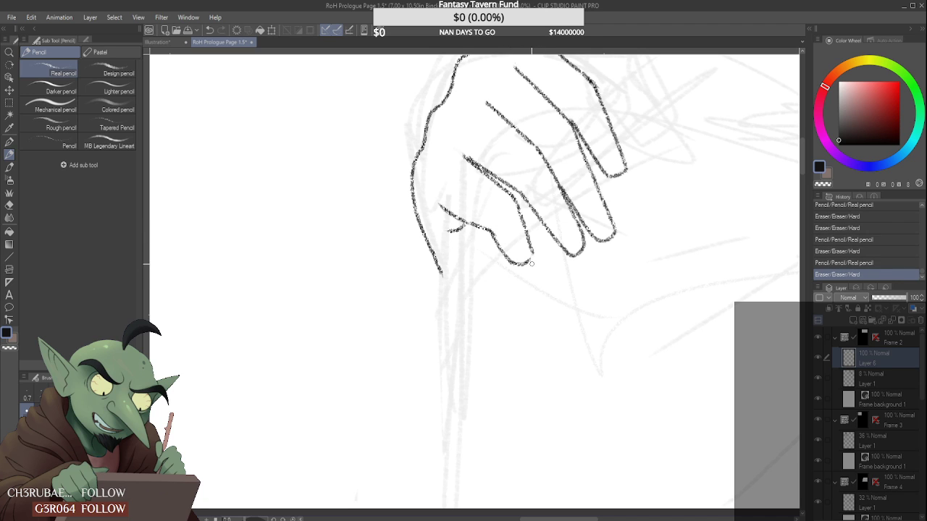
pyautogui.scroll(1, 536, 261)
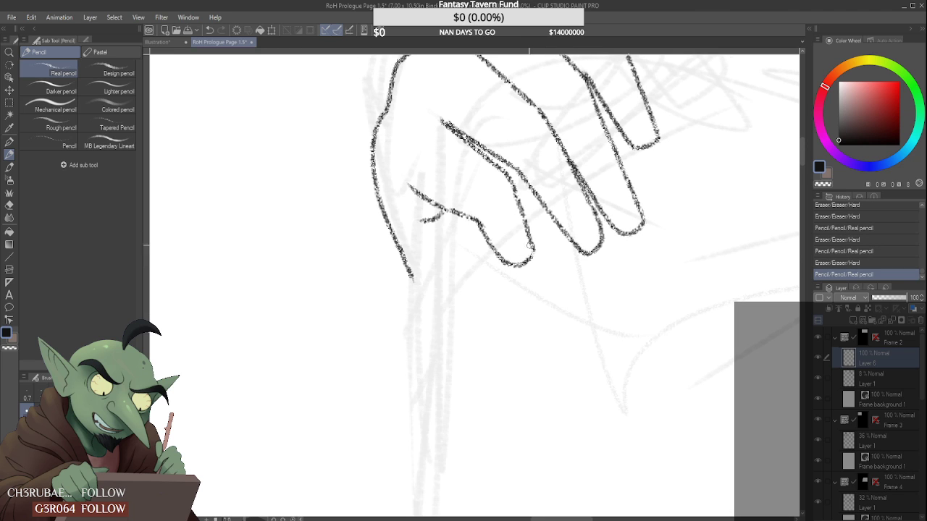
pyautogui.moveTo(529, 246); pyautogui.dragTo(532, 248)
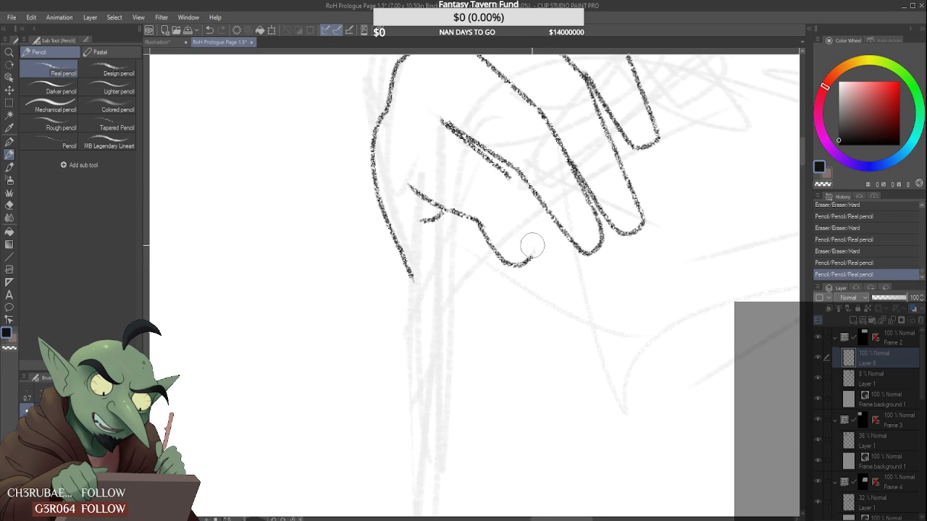
pyautogui.moveTo(501, 170); pyautogui.dragTo(531, 257)
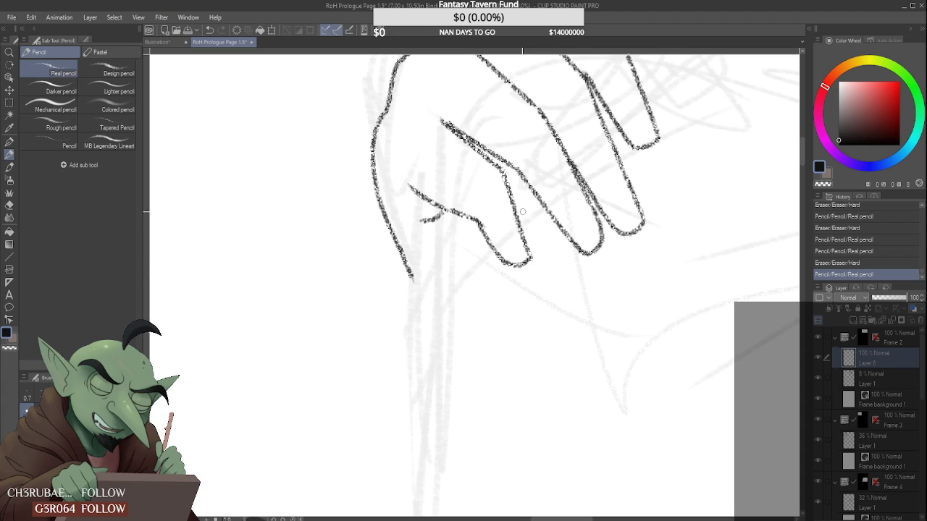
pyautogui.hotkey('ctrl', 'z')
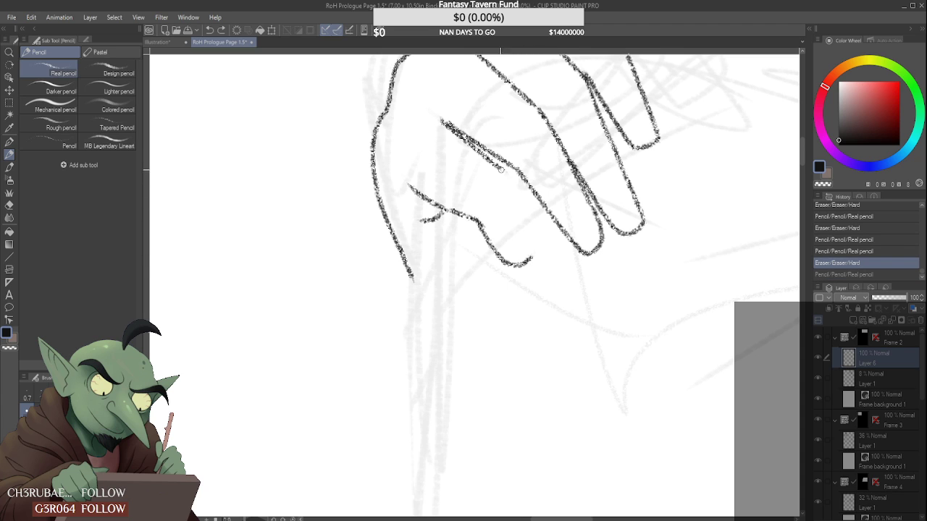
pyautogui.moveTo(502, 171); pyautogui.dragTo(531, 255)
pyautogui.hotkey('ctrl', 'z')
# - Redraw the lowest finger's outer edge from the joint down into the rounded fingertip
pyautogui.moveTo(499, 169); pyautogui.dragTo(540, 270)
pyautogui.scroll(-4, 510, 250)
pyautogui.scroll(2, 510, 250)
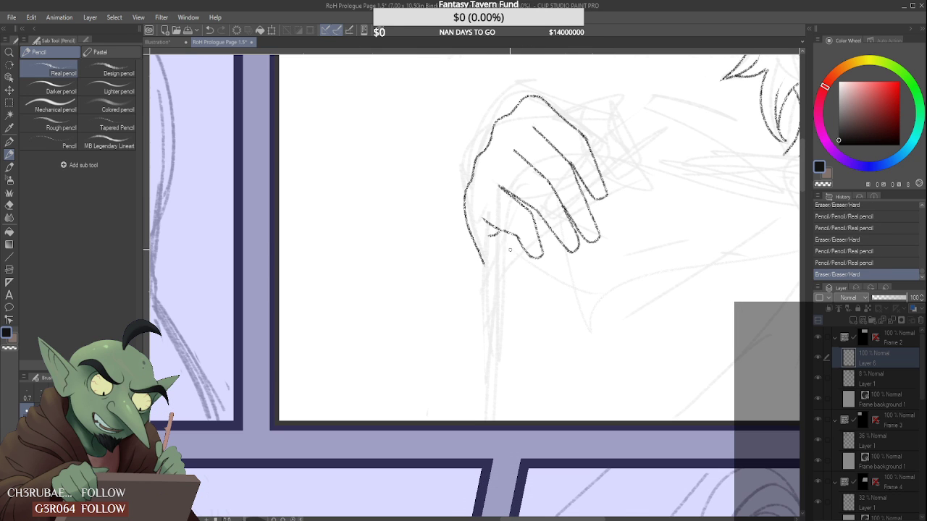
# - Draw the cloth's hanging edge from beneath the lowest finger to the frame's lower border and extend the hand's outer contour to meet it
pyautogui.moveTo(484, 263); pyautogui.dragTo(492, 283)
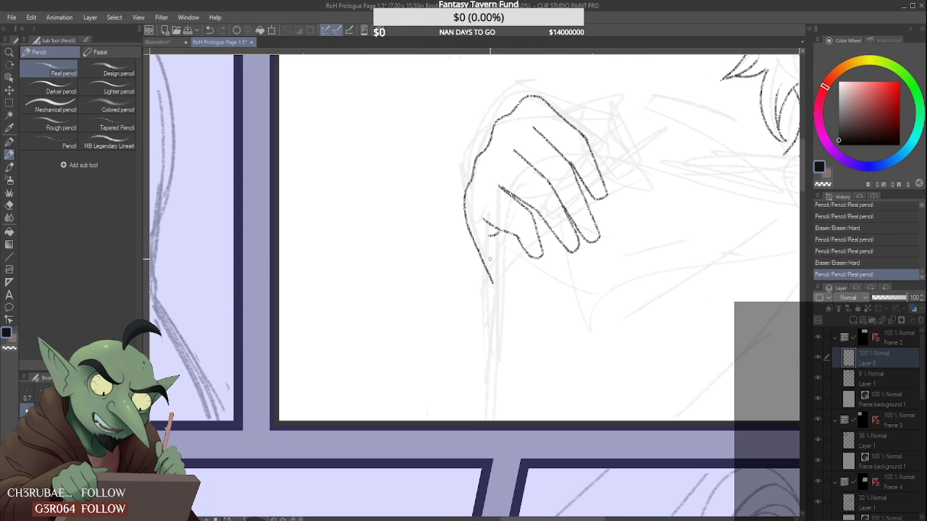
pyautogui.moveTo(500, 232); pyautogui.dragTo(484, 420)
pyautogui.scroll(2, 493, 290)
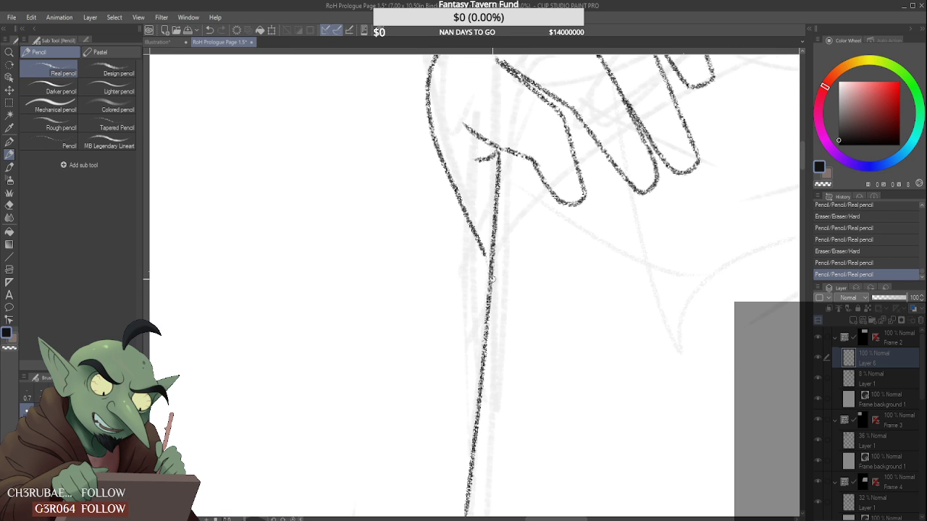
pyautogui.scroll(-2, 482, 311)
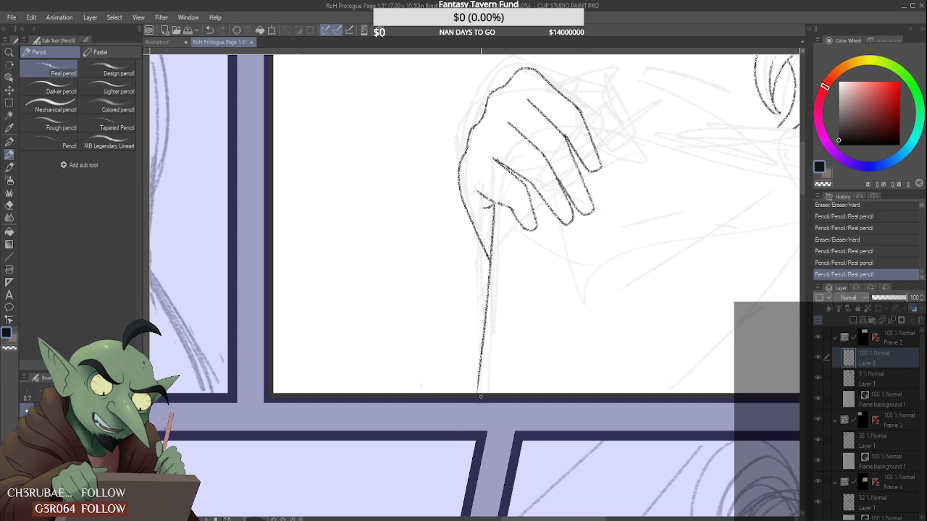
pyautogui.scroll(2, 475, 371)
pyautogui.scroll(-2, 461, 382)
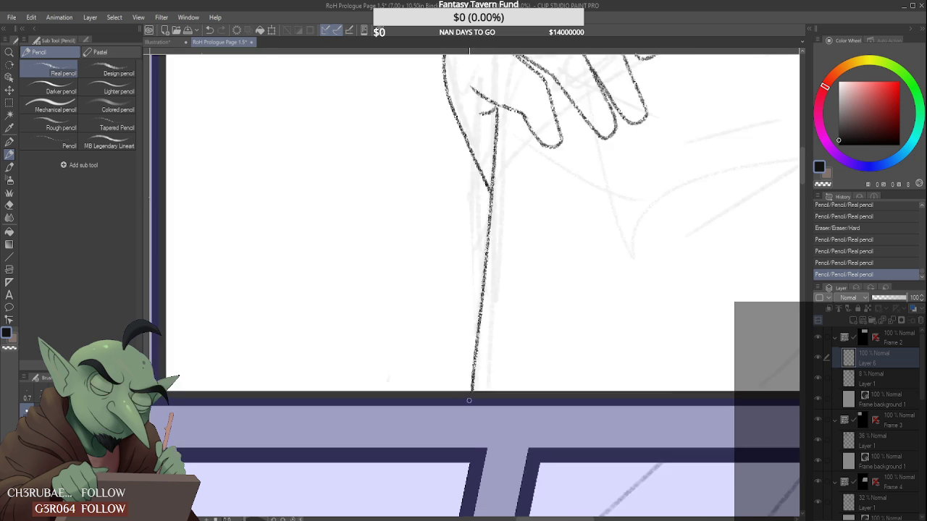
# - Erase and redraw the lower end of the cloth's hanging edge where it reaches the frame border
pyautogui.scroll(-2, 467, 381)
pyautogui.scroll(2, 469, 382)
pyautogui.moveTo(463, 388)
pyautogui.mouseDown()
pyautogui.moveTo(459, 364)
pyautogui.moveTo(454, 385)
pyautogui.mouseUp()
pyautogui.moveTo(464, 331); pyautogui.dragTo(455, 384)
pyautogui.scroll(-4, 442, 418)
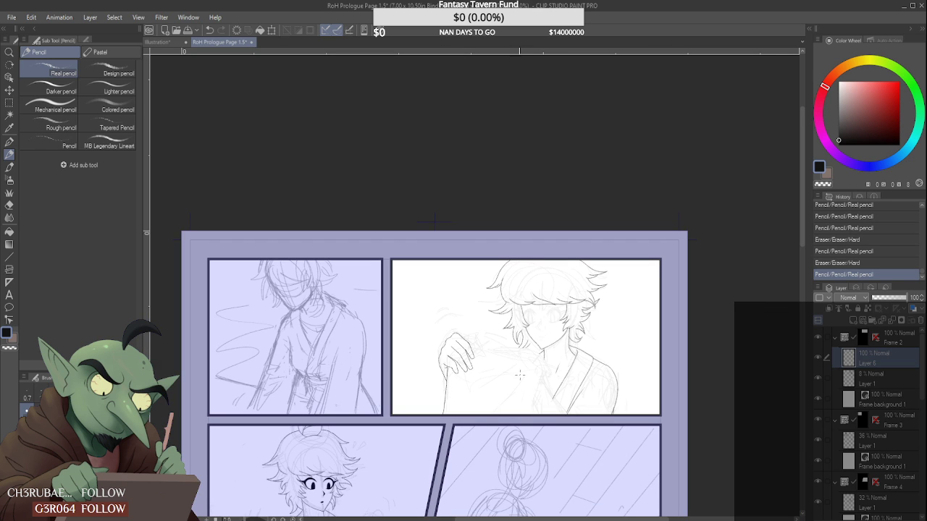
# - Retouch the topmost finger's outline and the rounded tip of the finger just above the lowest one
pyautogui.scroll(3, 484, 340)
pyautogui.scroll(3, 484, 340)
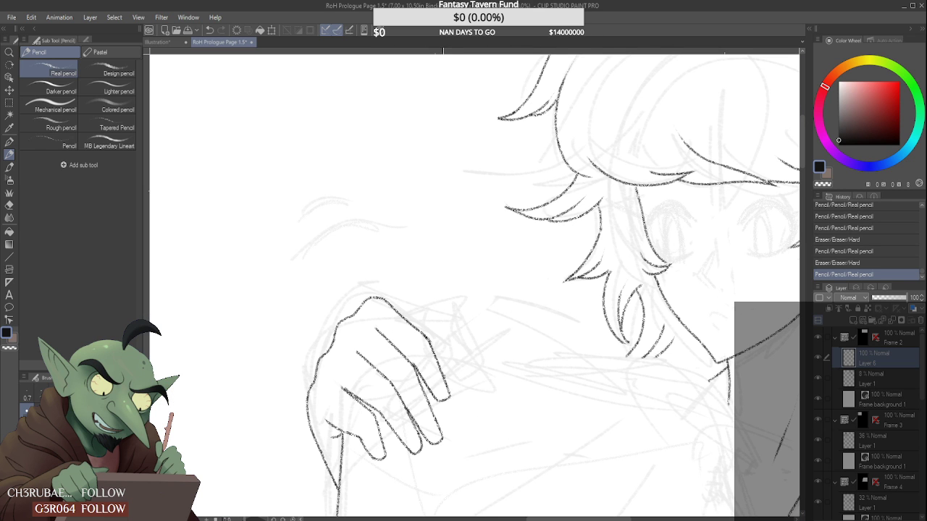
pyautogui.scroll(3, 444, 396)
pyautogui.scroll(3, 443, 396)
pyautogui.moveTo(449, 385)
pyautogui.mouseDown()
pyautogui.moveTo(418, 406)
pyautogui.moveTo(451, 418)
pyautogui.moveTo(469, 387)
pyautogui.mouseUp()
pyautogui.scroll(3, 441, 391)
pyautogui.scroll(-4, 467, 408)
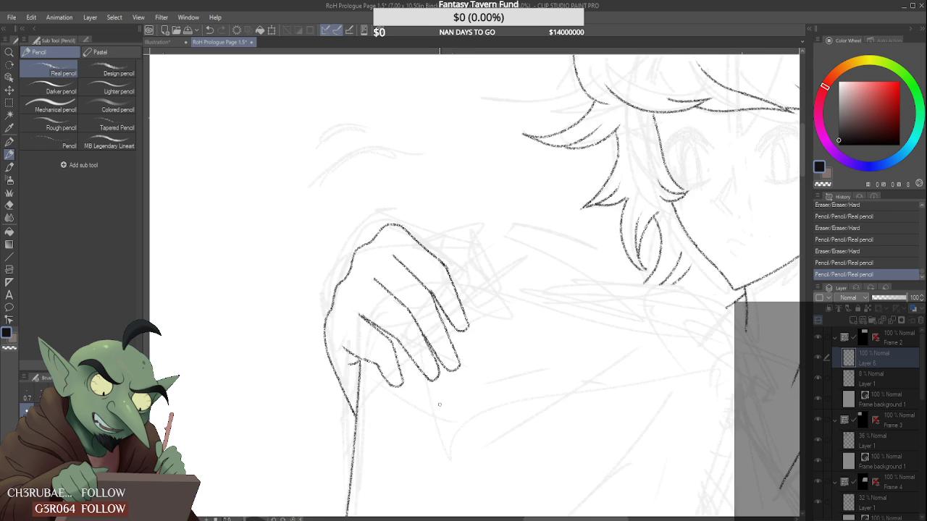
pyautogui.scroll(3, 438, 404)
pyautogui.moveTo(432, 364)
pyautogui.mouseDown()
pyautogui.moveTo(429, 374)
pyautogui.moveTo(450, 371)
pyautogui.mouseUp()
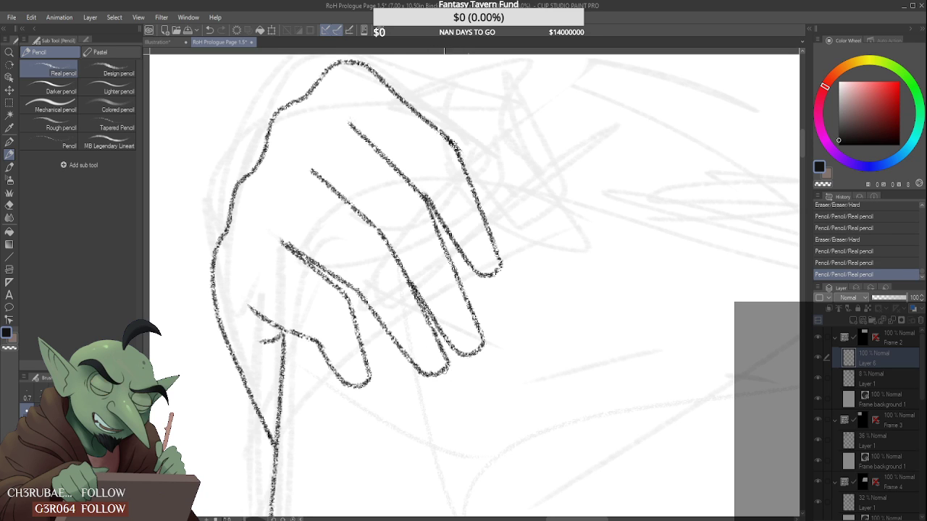
pyautogui.scroll(-2, 388, 337)
pyautogui.scroll(-2, 446, 267)
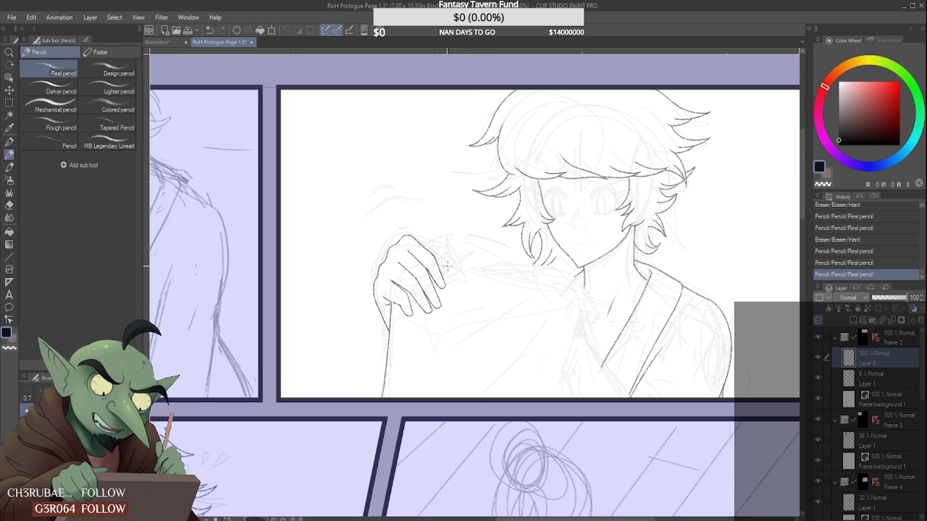
# - Draw the cloth's upper edge as a sagging curve from the topmost finger toward the character's chin
pyautogui.scroll(1, 438, 246)
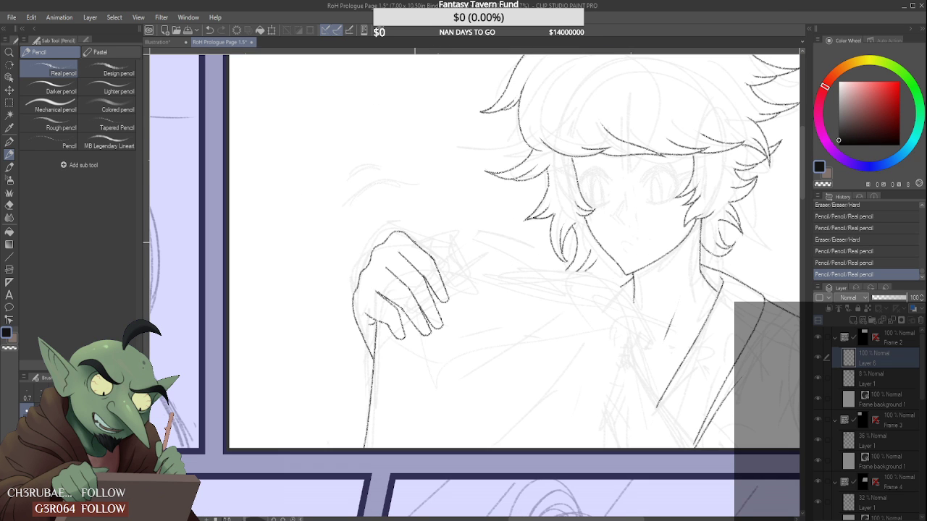
pyautogui.moveTo(414, 239); pyautogui.dragTo(507, 279)
pyautogui.scroll(2, 435, 241)
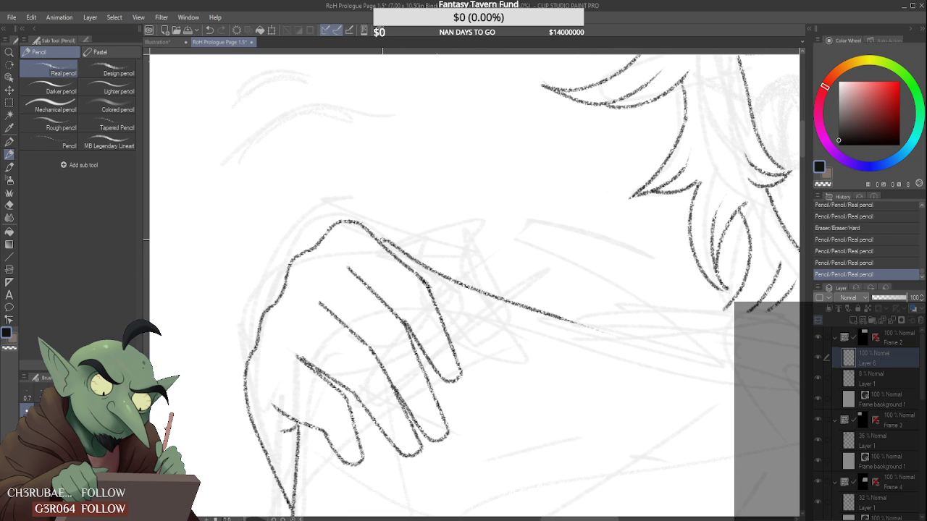
pyautogui.click(383, 242)
pyautogui.scroll(-2, 532, 283)
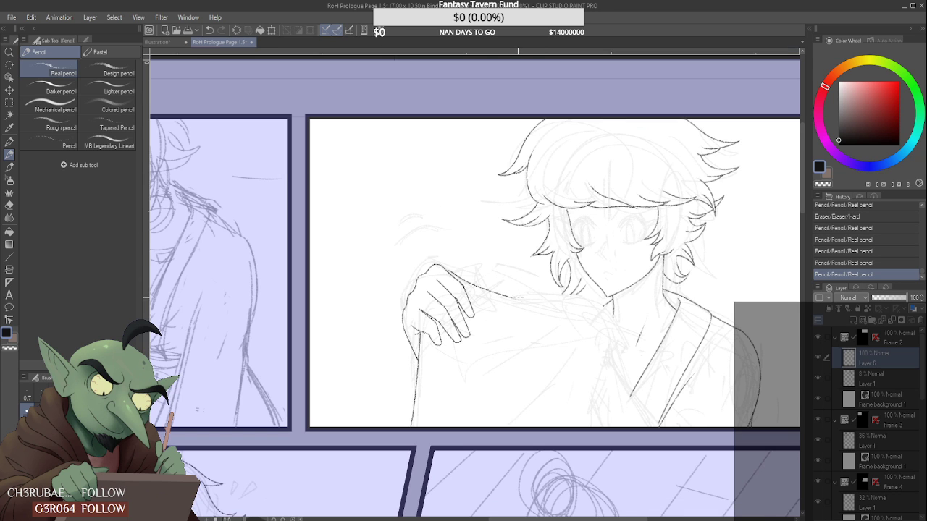
# - Extend the cloth's upper edge nearly horizontally to below the chin, erasing and redrawing its middle stretch
pyautogui.scroll(2, 518, 297)
pyautogui.moveTo(512, 301)
pyautogui.mouseDown()
pyautogui.moveTo(639, 310)
pyautogui.moveTo(490, 292)
pyautogui.moveTo(640, 304)
pyautogui.moveTo(494, 288)
pyautogui.moveTo(655, 293)
pyautogui.mouseUp()
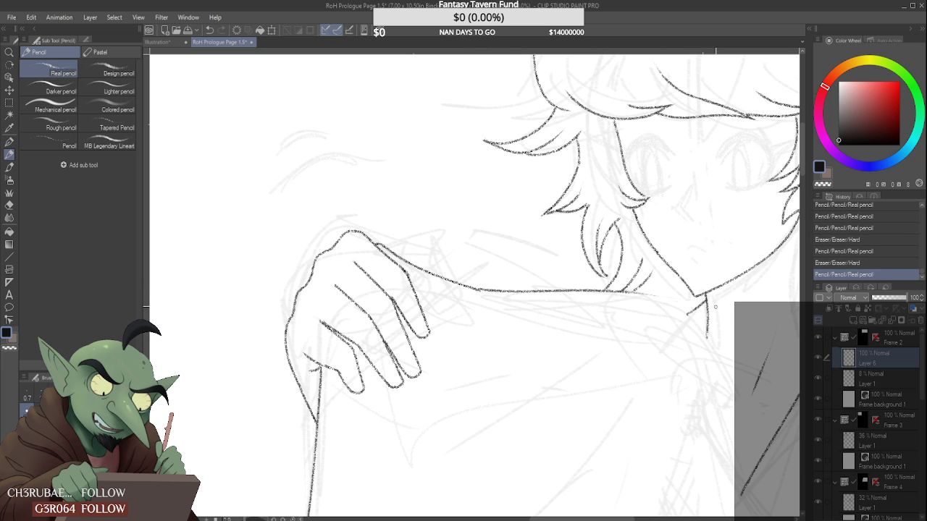
pyautogui.scroll(2, 518, 309)
pyautogui.moveTo(456, 283); pyautogui.dragTo(533, 284)
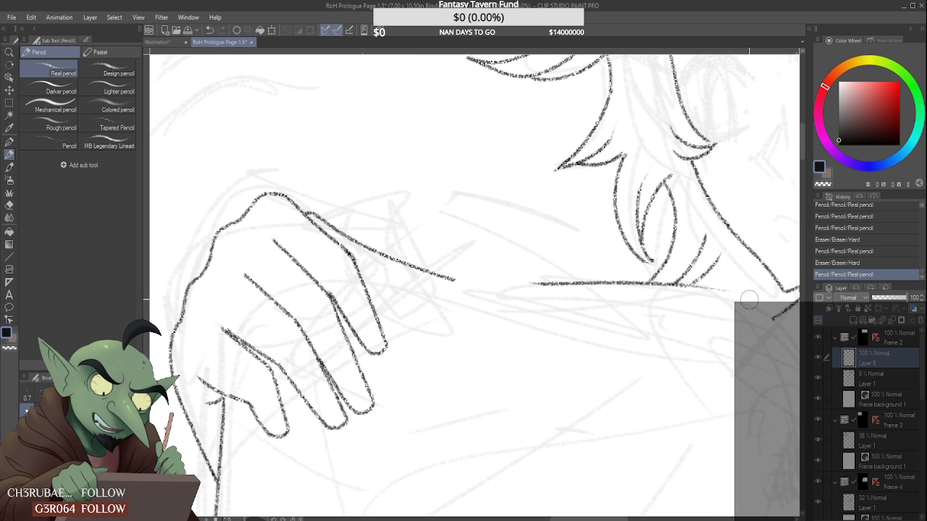
pyautogui.moveTo(639, 291)
pyautogui.mouseDown()
pyautogui.moveTo(583, 287)
pyautogui.moveTo(757, 297)
pyautogui.moveTo(619, 298)
pyautogui.mouseUp()
pyautogui.moveTo(455, 280); pyautogui.dragTo(775, 289)
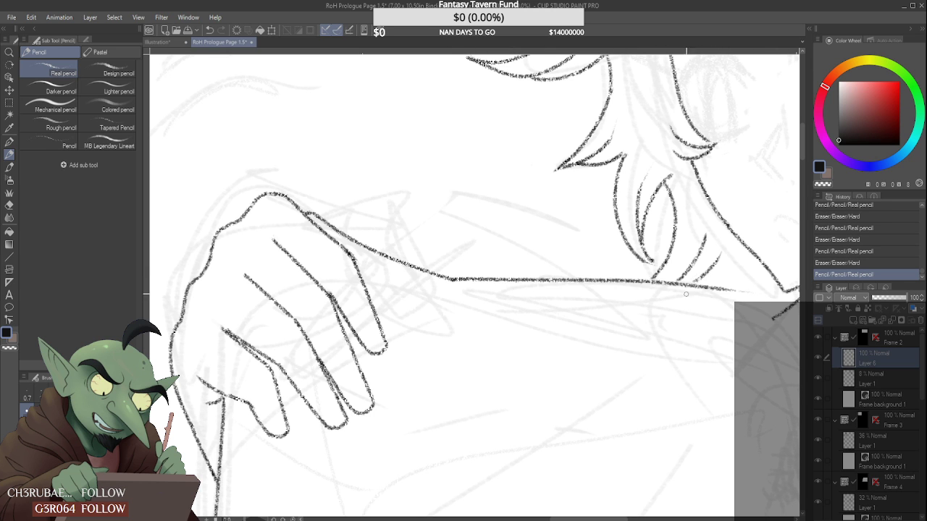
# - Smooth the bend where the cloth's sagging curve meets the horizontal part of its upper edge
pyautogui.scroll(-5, 686, 294)
pyautogui.scroll(5, 612, 320)
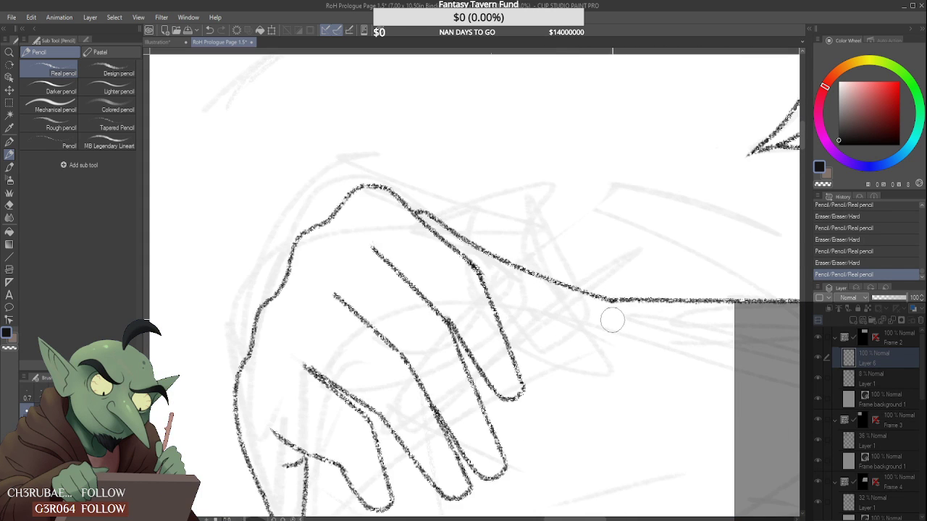
pyautogui.moveTo(612, 320)
pyautogui.mouseDown()
pyautogui.moveTo(632, 314)
pyautogui.moveTo(598, 311)
pyautogui.moveTo(641, 294)
pyautogui.mouseUp()
pyautogui.scroll(2, 599, 310)
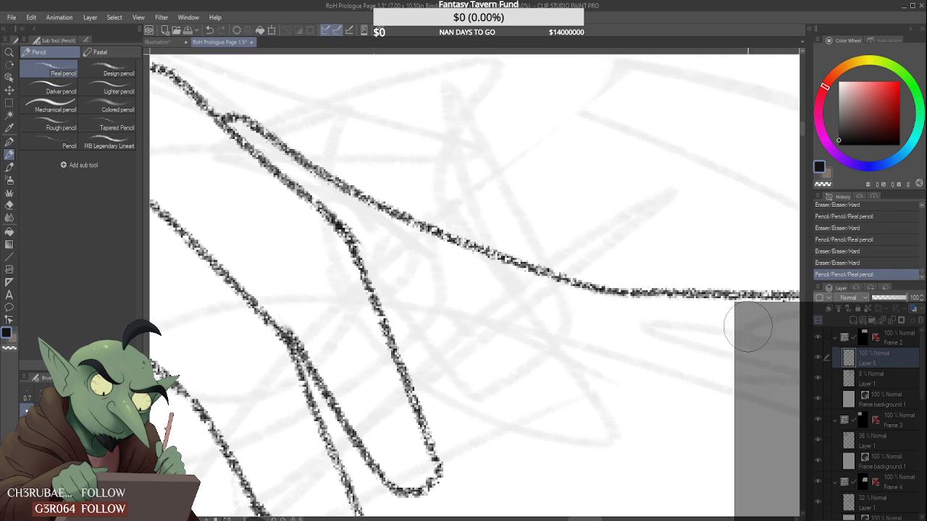
pyautogui.moveTo(748, 326); pyautogui.dragTo(692, 319)
# - Erase the small loop where the cloth's upper edge meets the hand and redraw the join against the topmost finger
pyautogui.scroll(-3, 691, 319)
pyautogui.scroll(3, 522, 288)
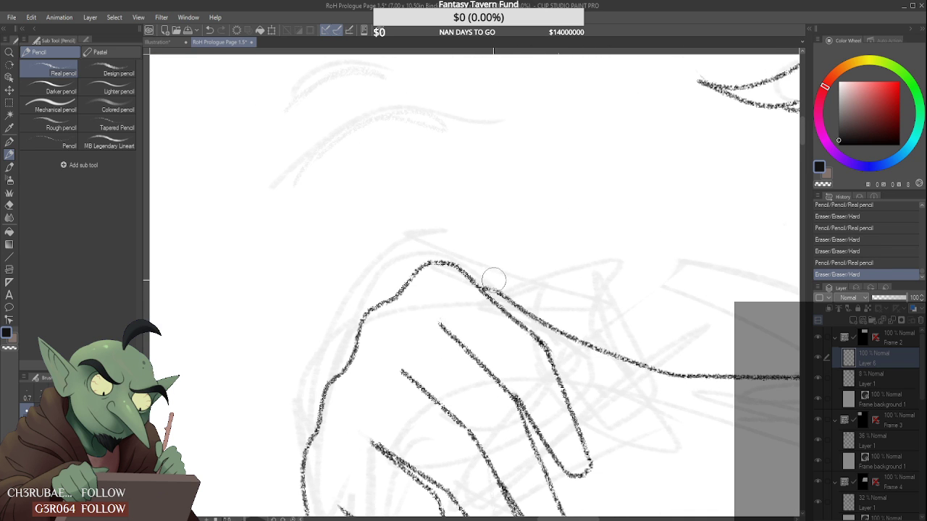
pyautogui.click(483, 284)
pyautogui.moveTo(480, 285); pyautogui.dragTo(534, 331)
pyautogui.scroll(-3, 495, 299)
pyautogui.scroll(3, 499, 291)
pyautogui.hotkey('ctrl', 'z')
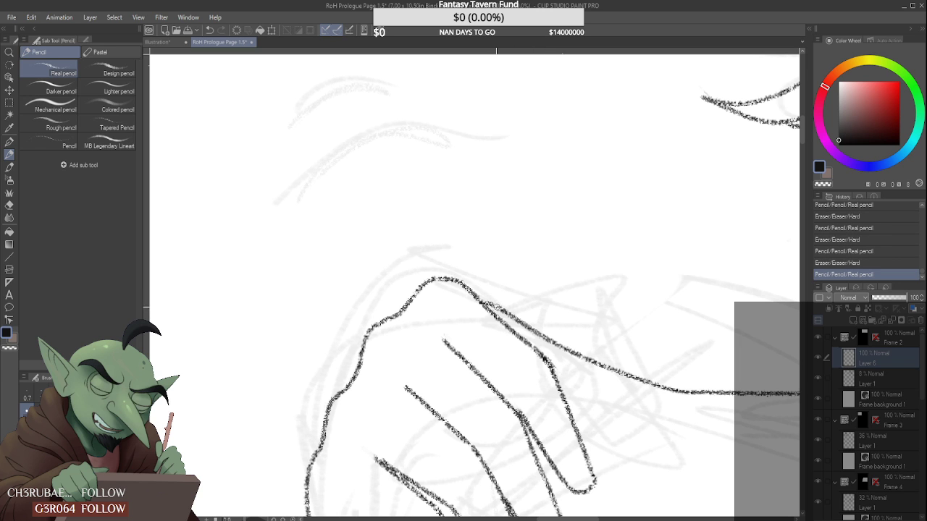
pyautogui.scroll(-3, 481, 309)
pyautogui.scroll(-6, 555, 229)
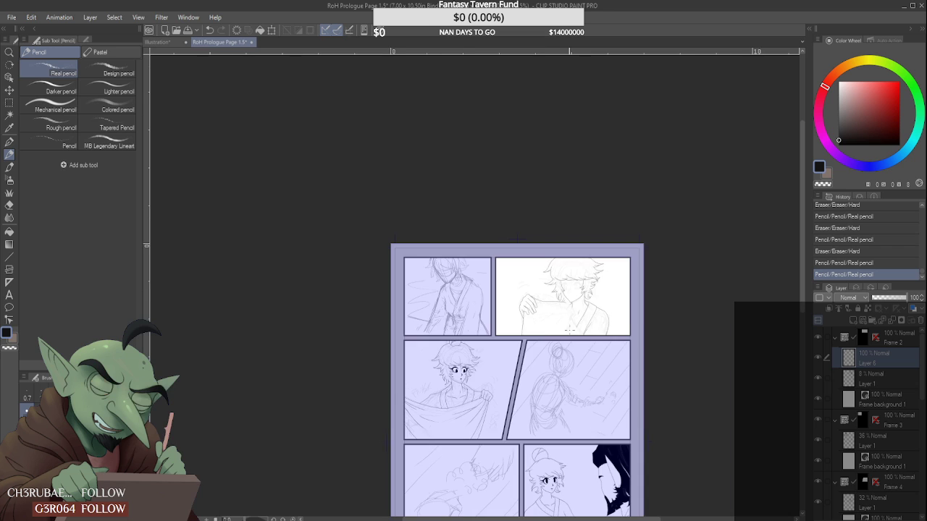
# - Extend the cloth's upper edge beneath the chin and curve it down across the character's chest
pyautogui.scroll(6, 555, 230)
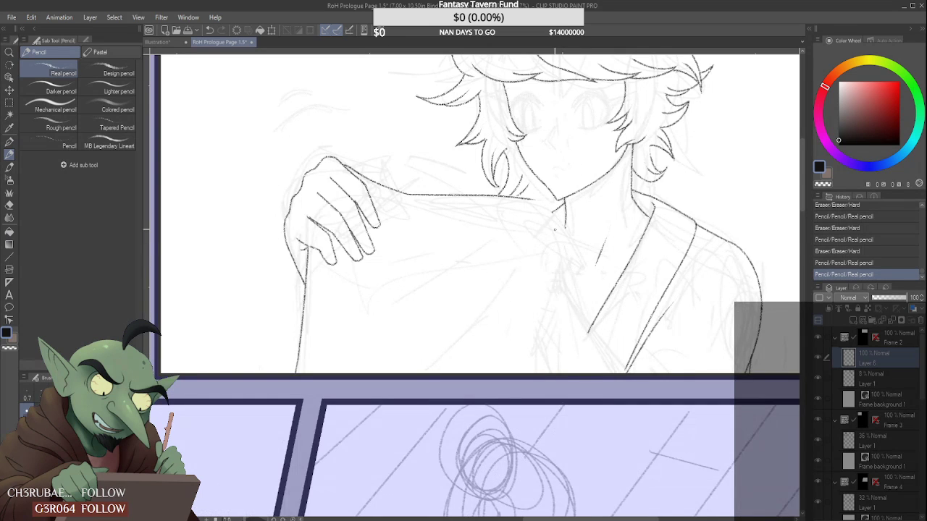
pyautogui.scroll(3, 555, 229)
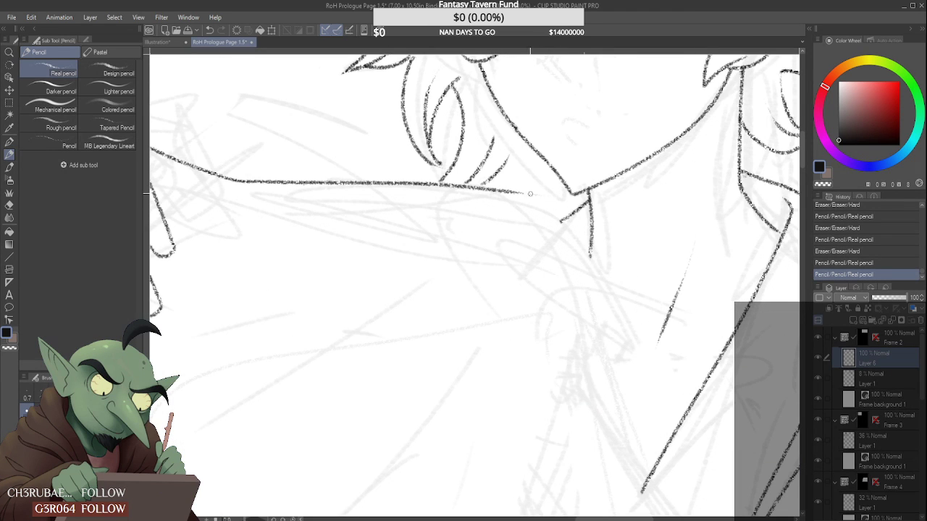
pyautogui.moveTo(517, 193); pyautogui.dragTo(520, 194)
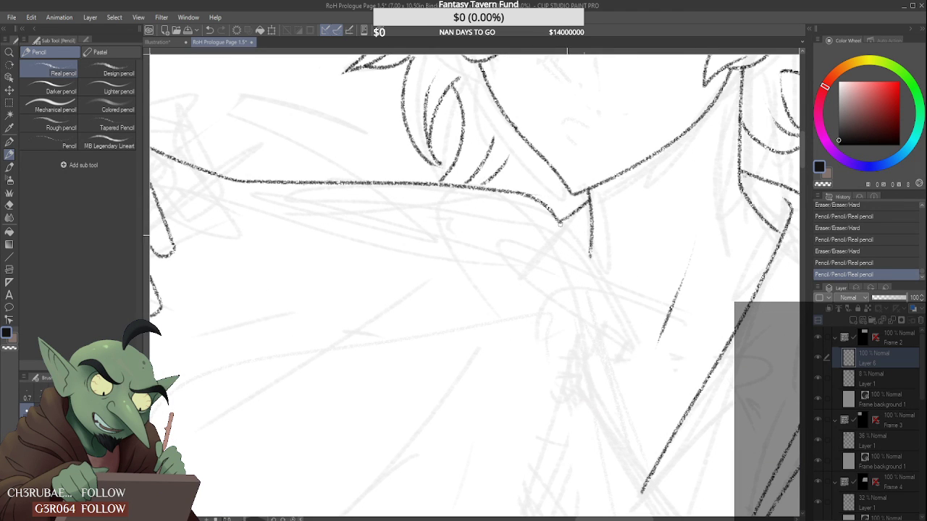
pyautogui.moveTo(559, 223); pyautogui.dragTo(620, 384)
pyautogui.scroll(-3, 590, 252)
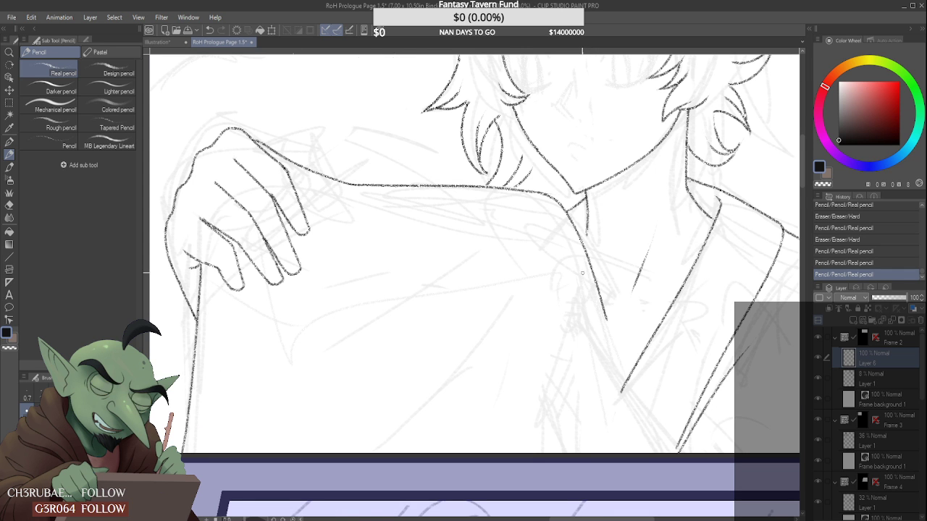
pyautogui.scroll(-2, 587, 274)
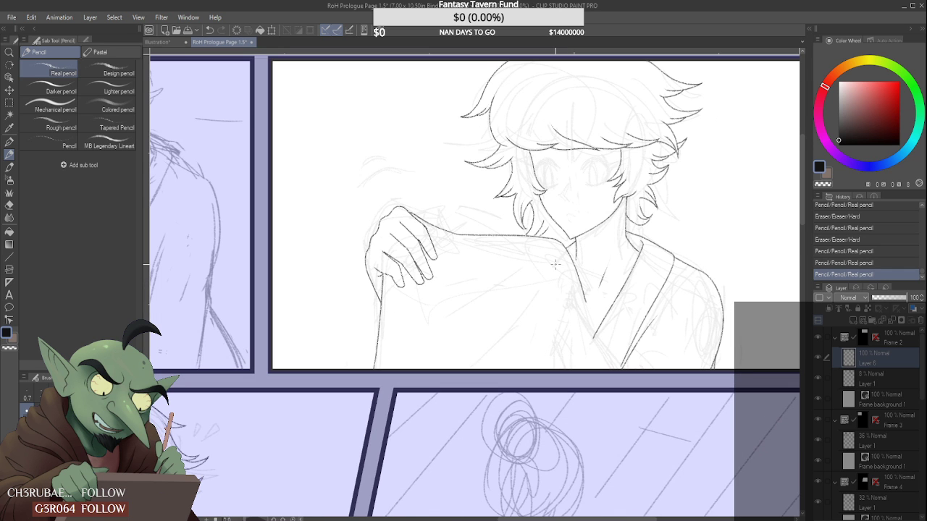
# - Draw a diagonal line from the cloth's side to the panel's lower border, plus a short fold line beside it
pyautogui.scroll(1, 583, 313)
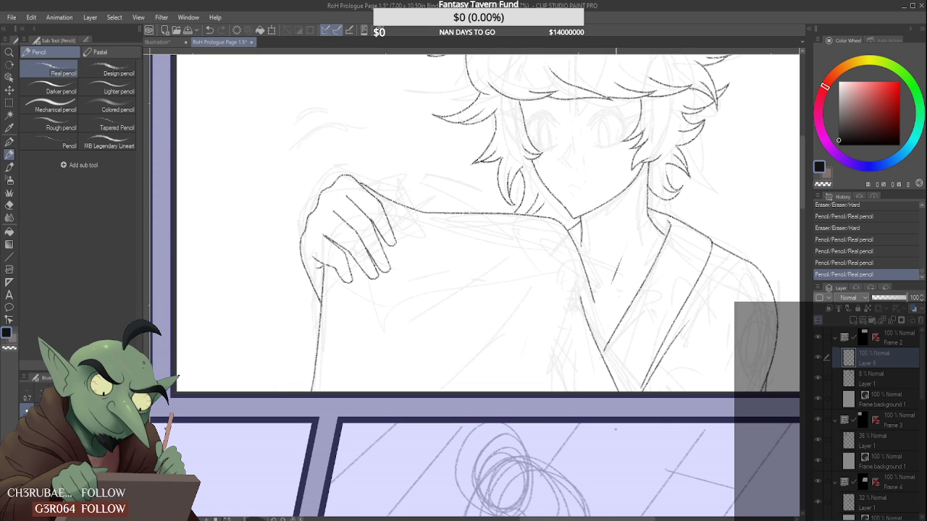
pyautogui.scroll(-3, 569, 314)
pyautogui.scroll(3, 569, 314)
pyautogui.moveTo(560, 339)
pyautogui.mouseDown()
pyautogui.moveTo(576, 402)
pyautogui.moveTo(573, 353)
pyautogui.moveTo(578, 396)
pyautogui.moveTo(557, 334)
pyautogui.moveTo(572, 388)
pyautogui.mouseUp()
pyautogui.scroll(-3, 562, 340)
pyautogui.scroll(3, 562, 340)
pyautogui.scroll(3, 585, 288)
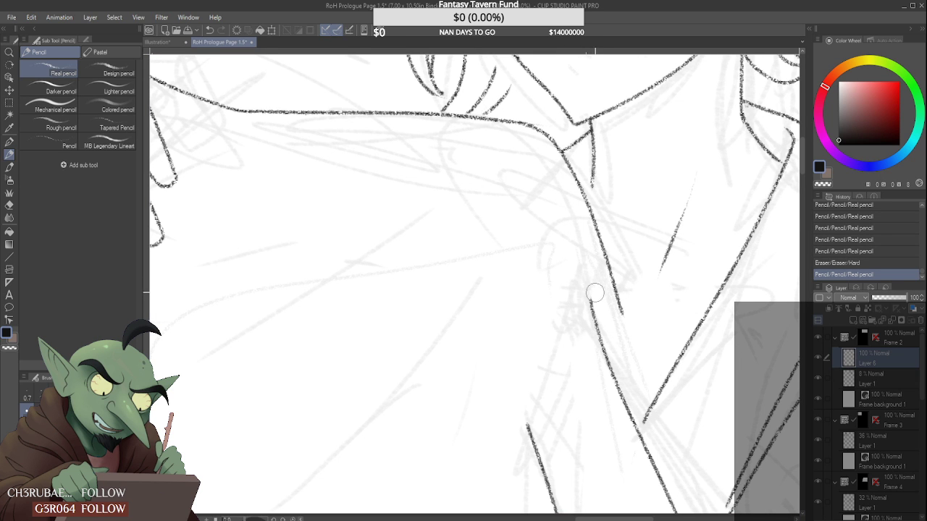
# - Clean up the diagonal line's surroundings and extend the robe's inner collar line to meet it
pyautogui.moveTo(613, 342); pyautogui.dragTo(611, 326)
pyautogui.scroll(-4, 610, 286)
pyautogui.scroll(3, 610, 298)
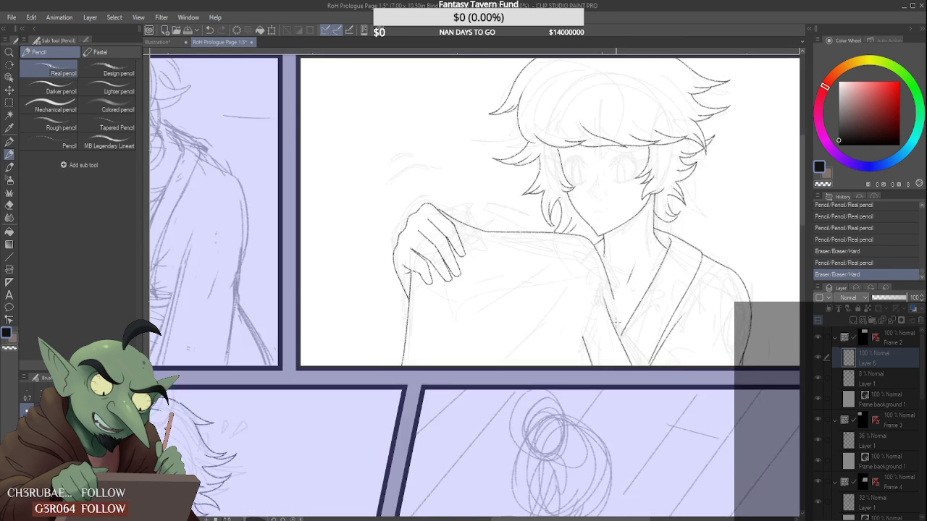
pyautogui.scroll(2, 609, 276)
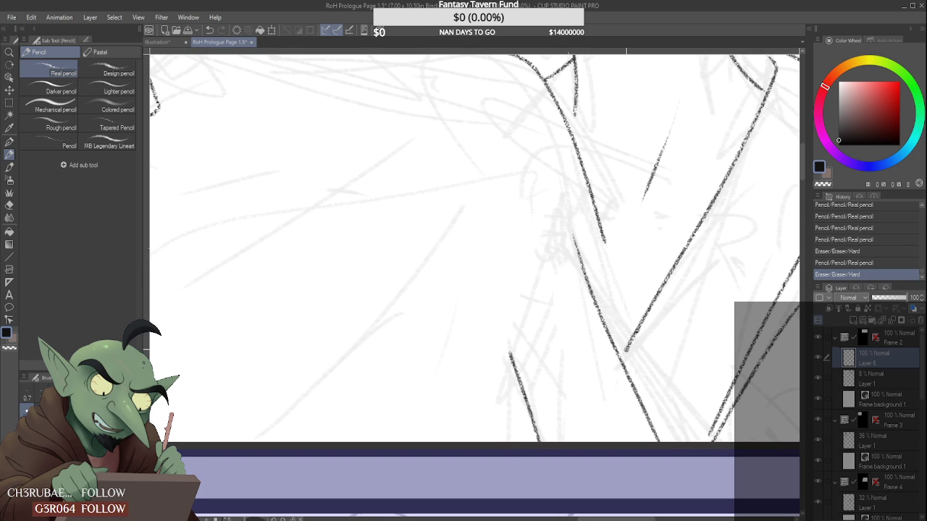
pyautogui.moveTo(627, 348)
pyautogui.mouseDown()
pyautogui.moveTo(623, 356)
pyautogui.moveTo(628, 336)
pyautogui.moveTo(618, 370)
pyautogui.mouseUp()
pyautogui.scroll(1, 626, 346)
pyautogui.scroll(-2, 622, 354)
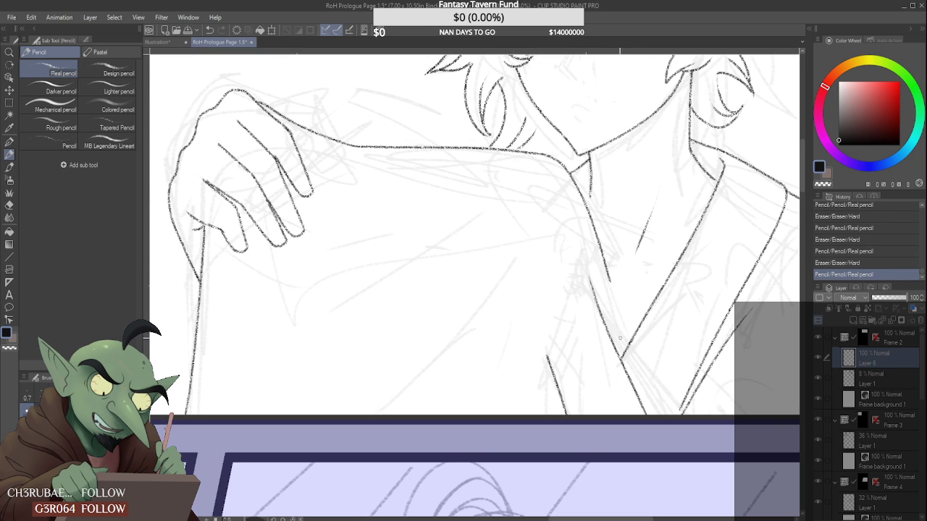
# - Extend the cloth's side edge down to the diagonal line near the collar and erase the overlap at the join
pyautogui.moveTo(611, 281); pyautogui.dragTo(613, 329)
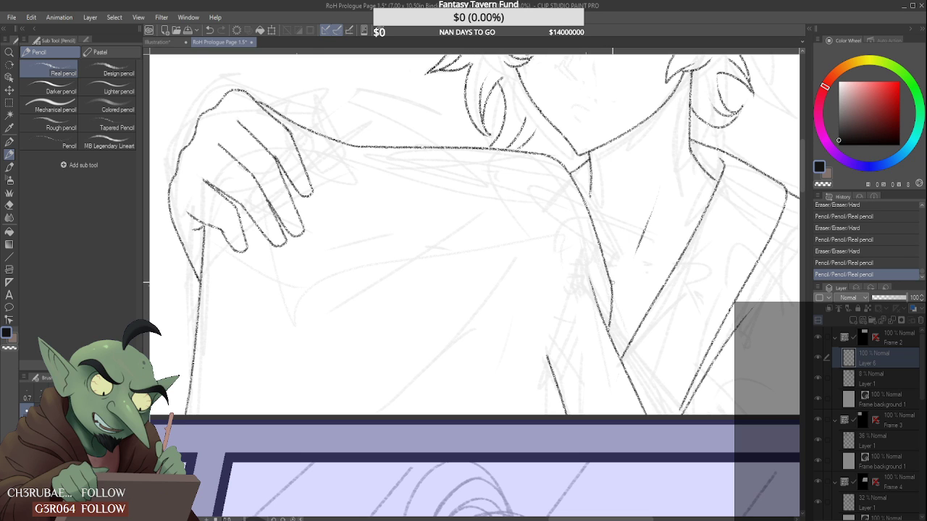
pyautogui.scroll(1, 612, 282)
pyautogui.moveTo(612, 287)
pyautogui.mouseDown()
pyautogui.moveTo(614, 341)
pyautogui.moveTo(608, 277)
pyautogui.moveTo(614, 379)
pyautogui.mouseUp()
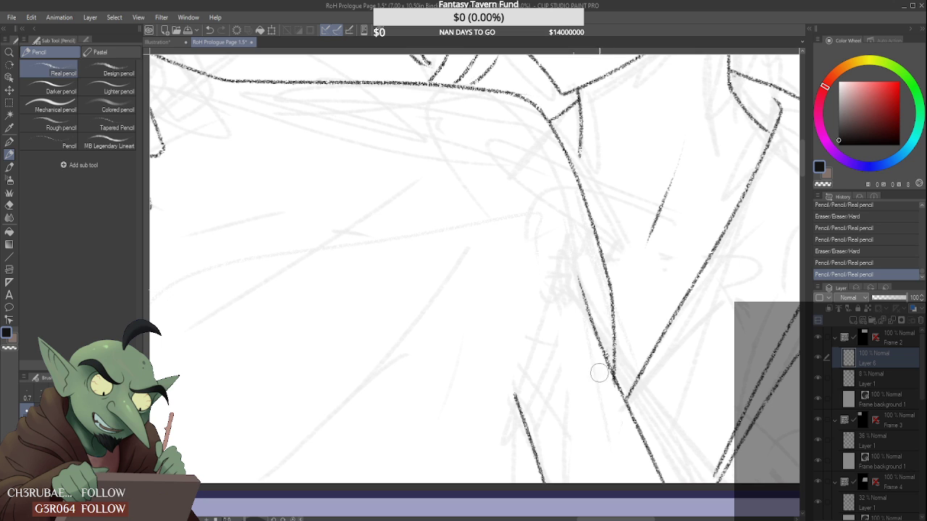
pyautogui.moveTo(597, 370); pyautogui.dragTo(614, 407)
pyautogui.scroll(-2, 600, 379)
pyautogui.scroll(-3, 590, 310)
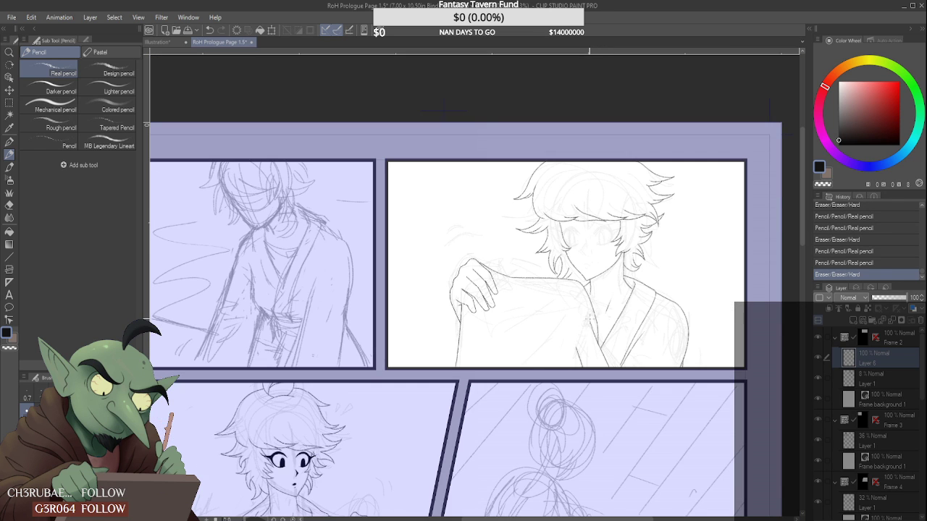
# - Draw a slanted fold line from the cloth's side to the panel border and trim where it crosses the short fold
pyautogui.scroll(4, 590, 316)
pyautogui.moveTo(588, 292); pyautogui.dragTo(563, 410)
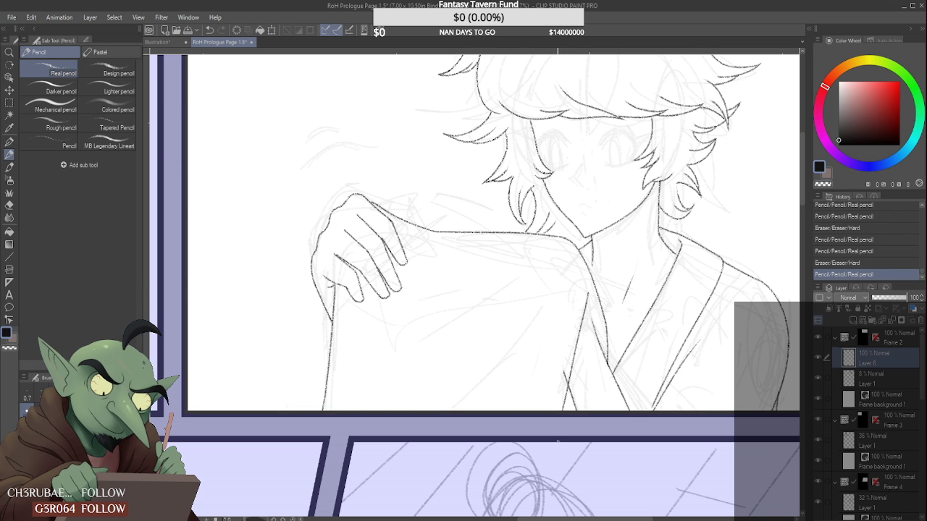
pyautogui.scroll(1, 584, 285)
pyautogui.scroll(1, 588, 290)
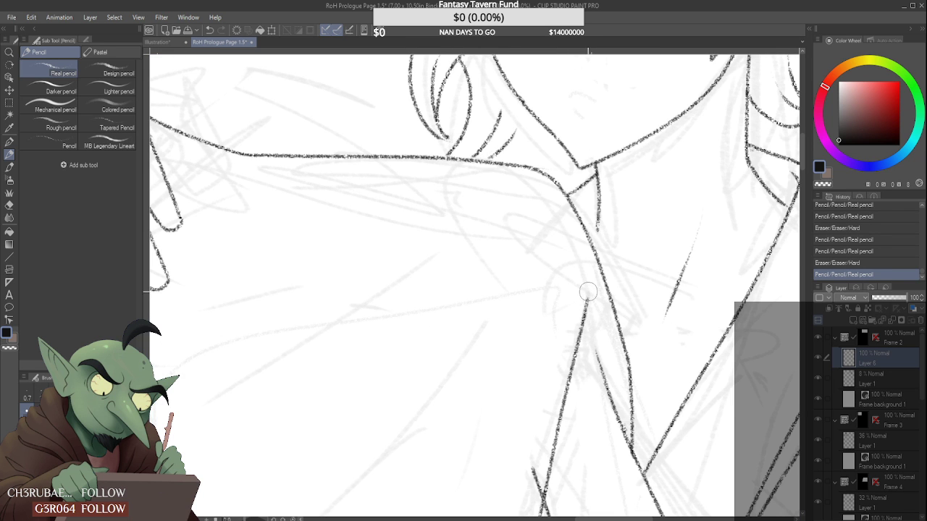
pyautogui.moveTo(588, 292); pyautogui.dragTo(582, 307)
pyautogui.scroll(-2, 582, 308)
pyautogui.scroll(1, 559, 375)
pyautogui.moveTo(560, 410); pyautogui.dragTo(563, 391)
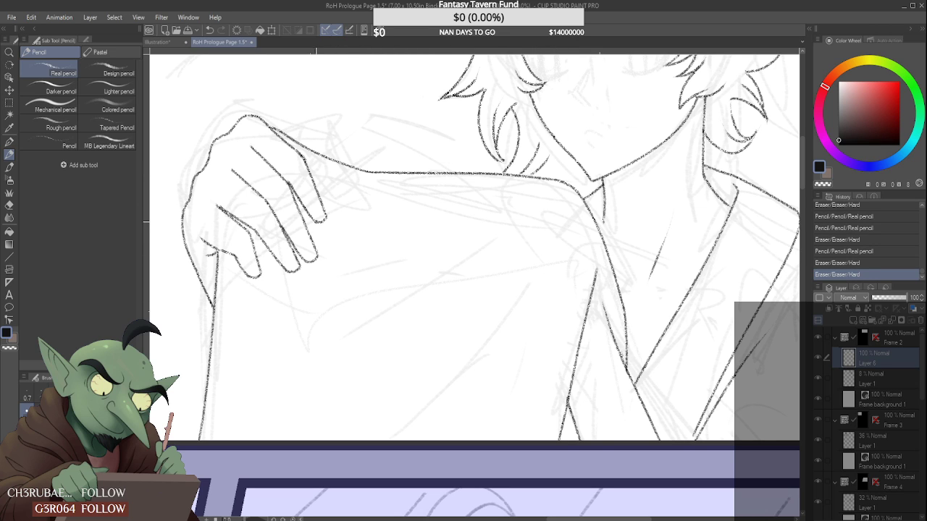
# - Draw a short curved fold in the cloth starting from the topmost fingertip
pyautogui.moveTo(319, 222); pyautogui.dragTo(401, 269)
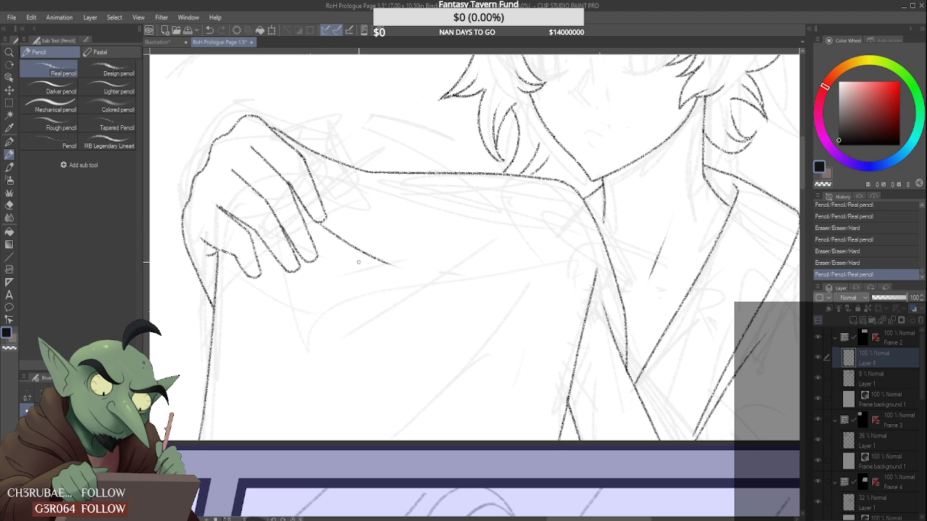
pyautogui.moveTo(312, 221); pyautogui.dragTo(394, 340)
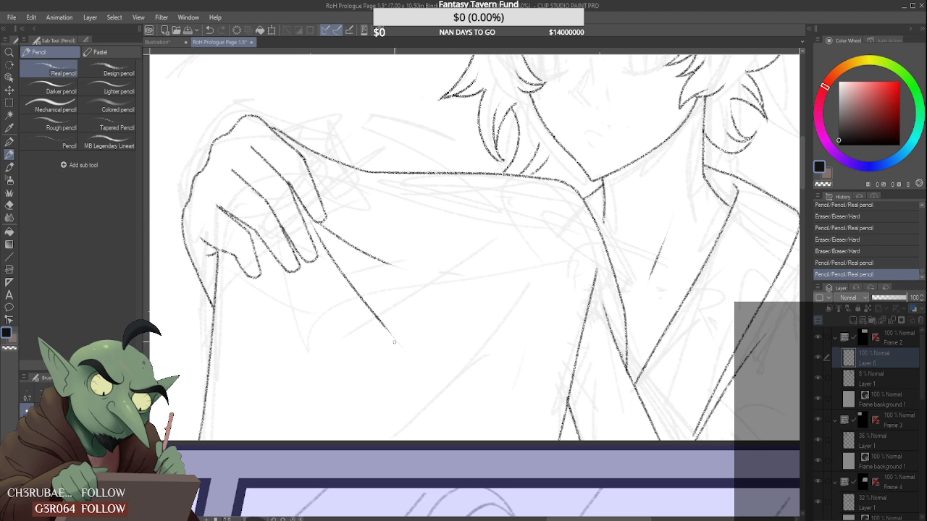
pyautogui.scroll(-3, 402, 243)
pyautogui.scroll(3, 401, 266)
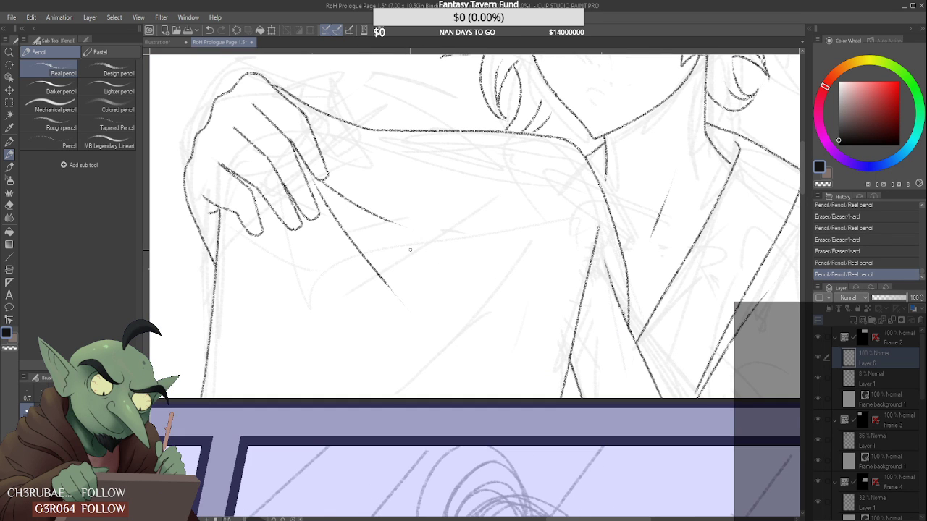
pyautogui.hotkey('ctrl', 'z')
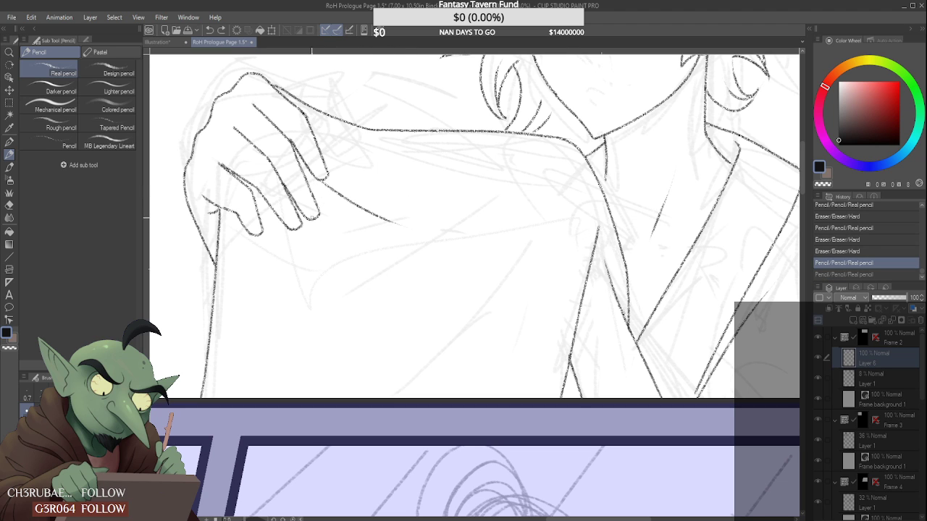
# - Draw a long sagging fold from between the upper fingertips across the cloth and clean its join with the finger
pyautogui.moveTo(316, 186)
pyautogui.mouseDown()
pyautogui.moveTo(471, 288)
pyautogui.moveTo(489, 275)
pyautogui.mouseUp()
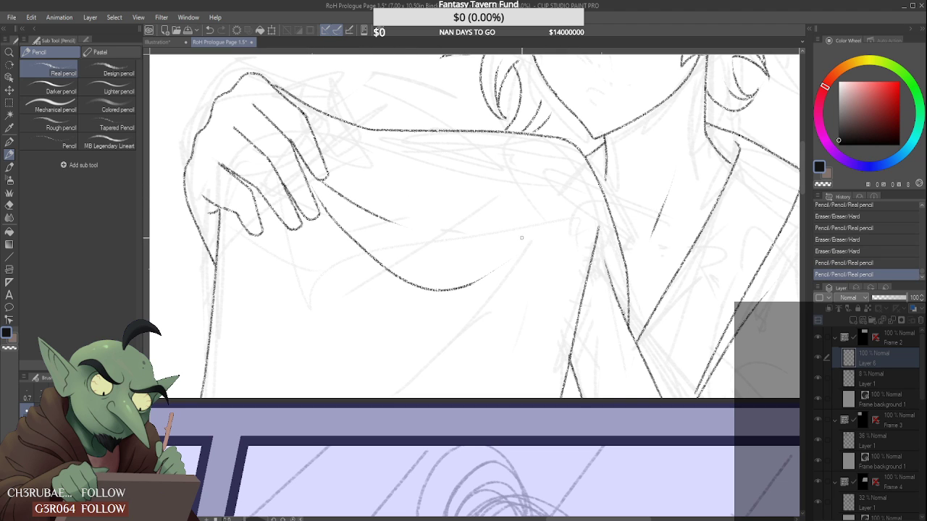
pyautogui.scroll(2, 314, 172)
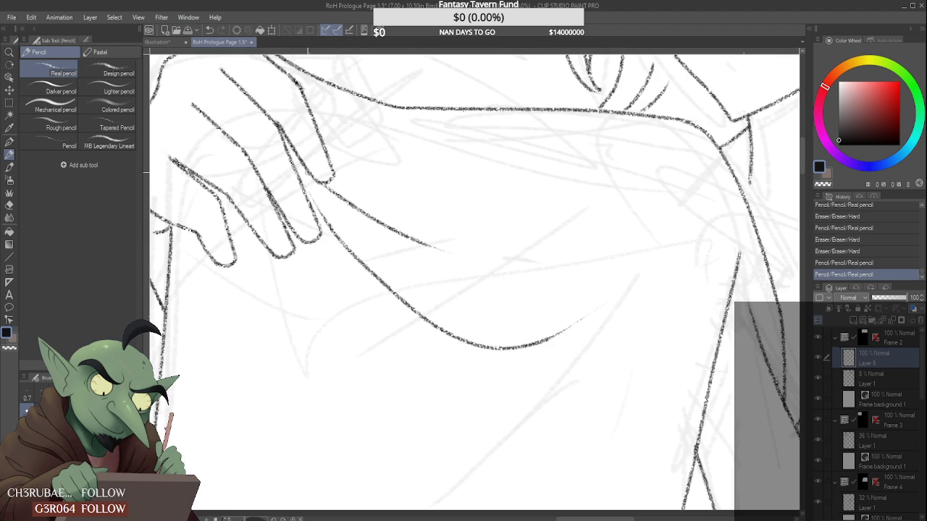
pyautogui.click(306, 192)
pyautogui.click(308, 191)
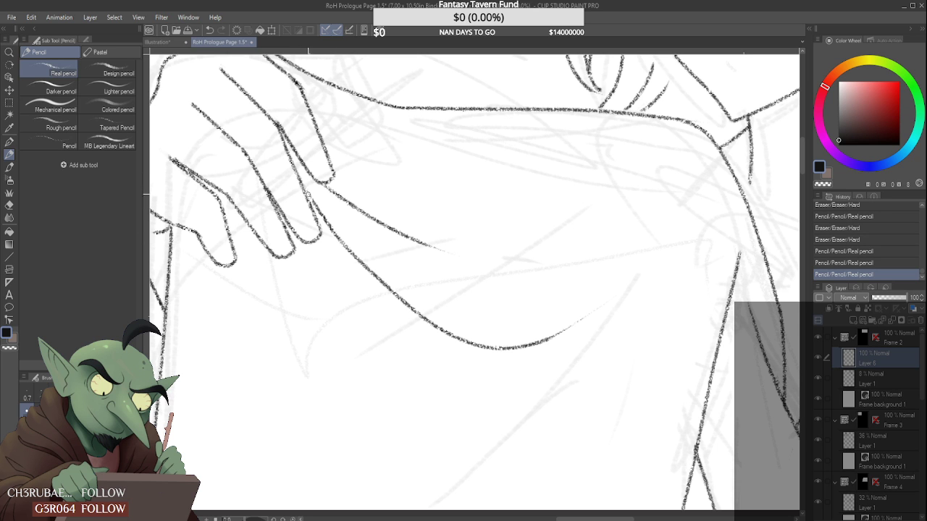
pyautogui.scroll(-3, 308, 191)
pyautogui.scroll(-2, 478, 181)
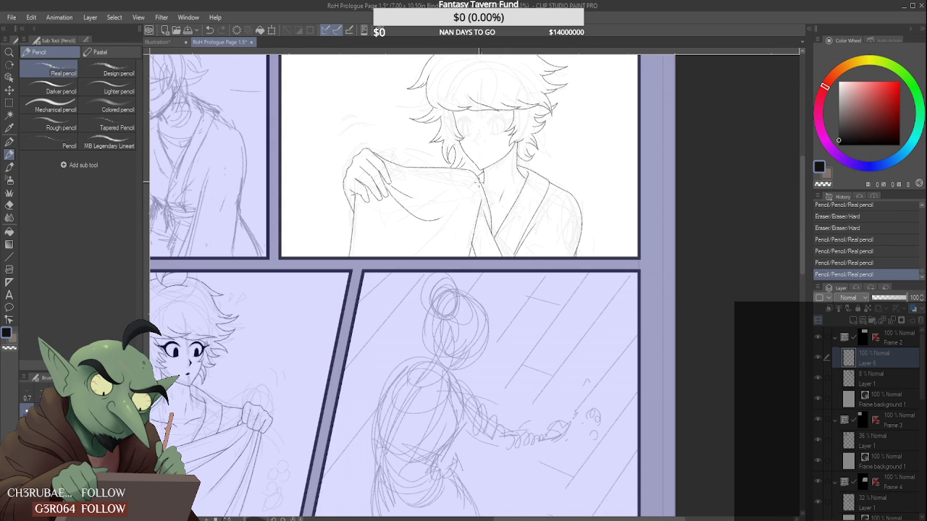
# - Join the upper ends of the slanted fold and the diagonal line into a narrow peak and erase the excess
pyautogui.scroll(3, 478, 195)
pyautogui.scroll(2, 484, 226)
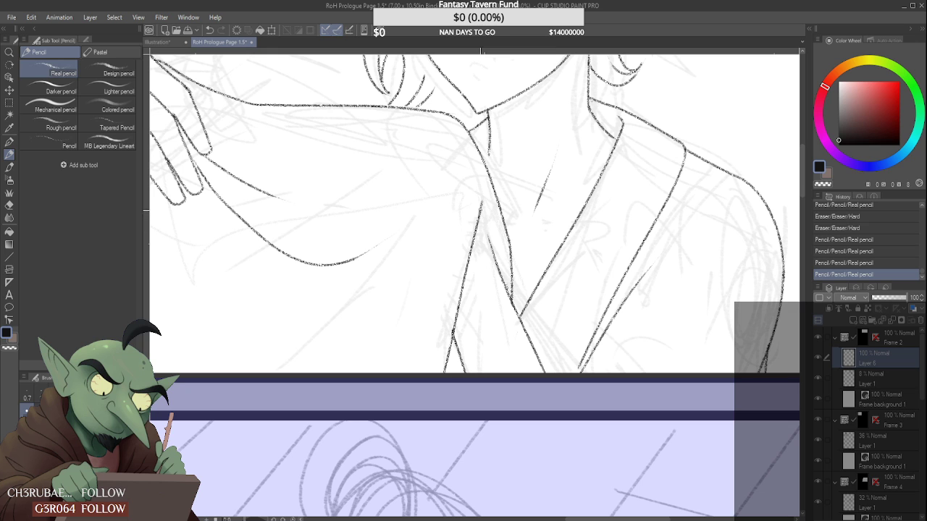
pyautogui.moveTo(480, 206); pyautogui.dragTo(491, 246)
pyautogui.moveTo(479, 203)
pyautogui.mouseDown()
pyautogui.moveTo(487, 196)
pyautogui.moveTo(479, 219)
pyautogui.mouseUp()
pyautogui.scroll(-2, 486, 195)
pyautogui.scroll(-2, 486, 195)
pyautogui.scroll(5, 483, 207)
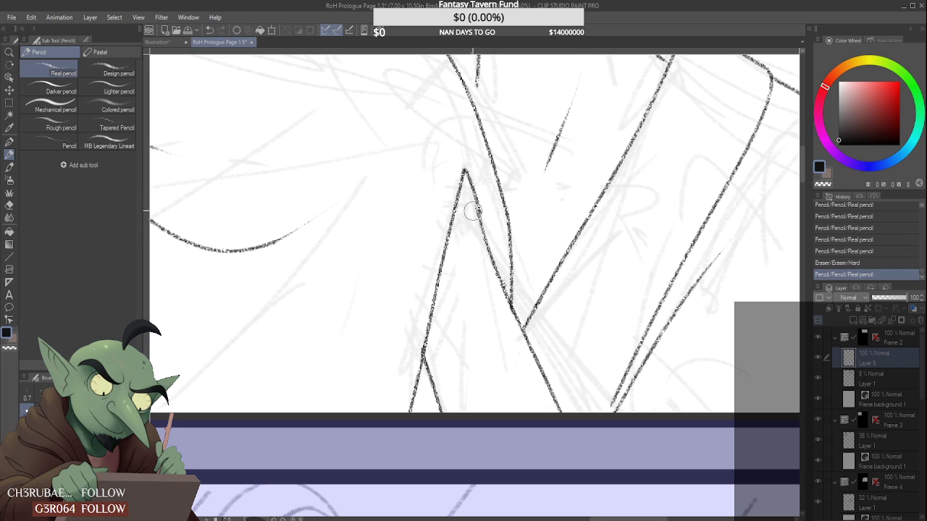
pyautogui.moveTo(481, 265); pyautogui.dragTo(472, 234)
pyautogui.scroll(-4, 472, 235)
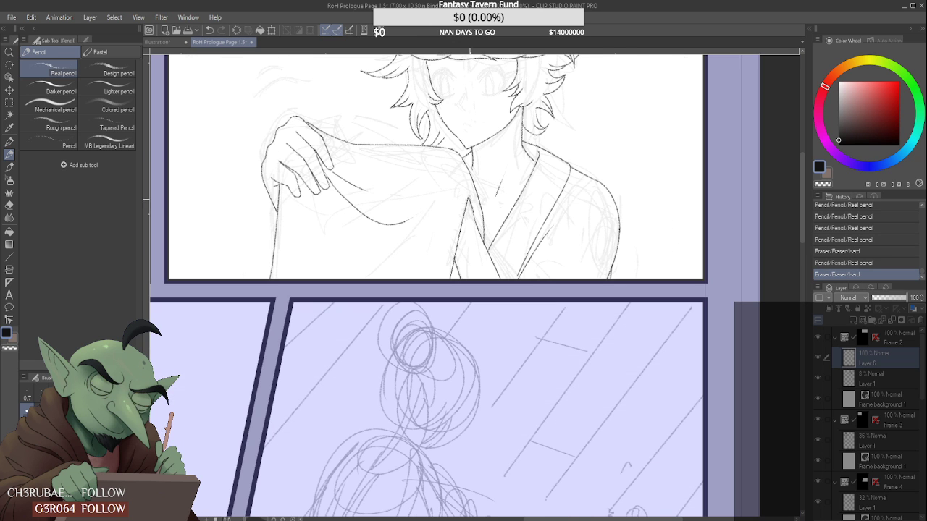
pyautogui.scroll(-3, 468, 200)
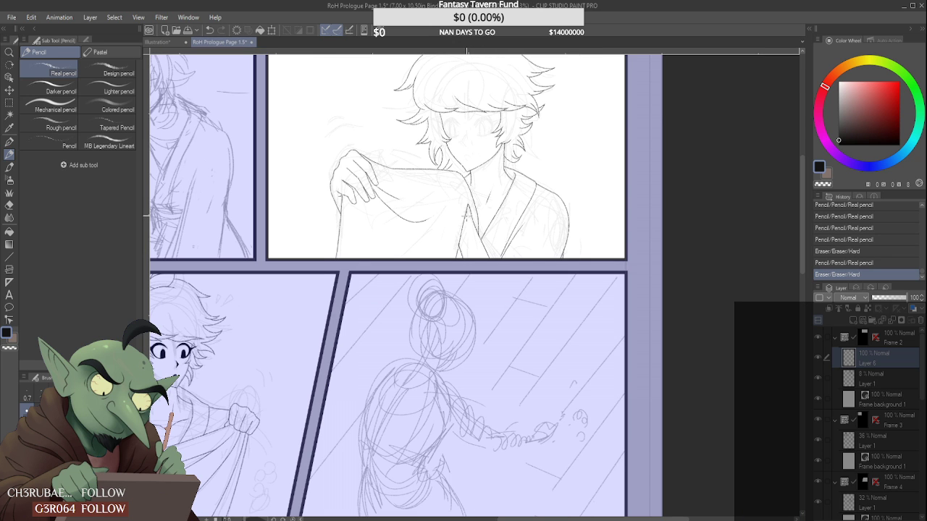
# - Draw another fold running diagonally down the cloth from the second fingertip, beneath the sagging fold
pyautogui.scroll(3, 361, 203)
pyautogui.scroll(2, 361, 204)
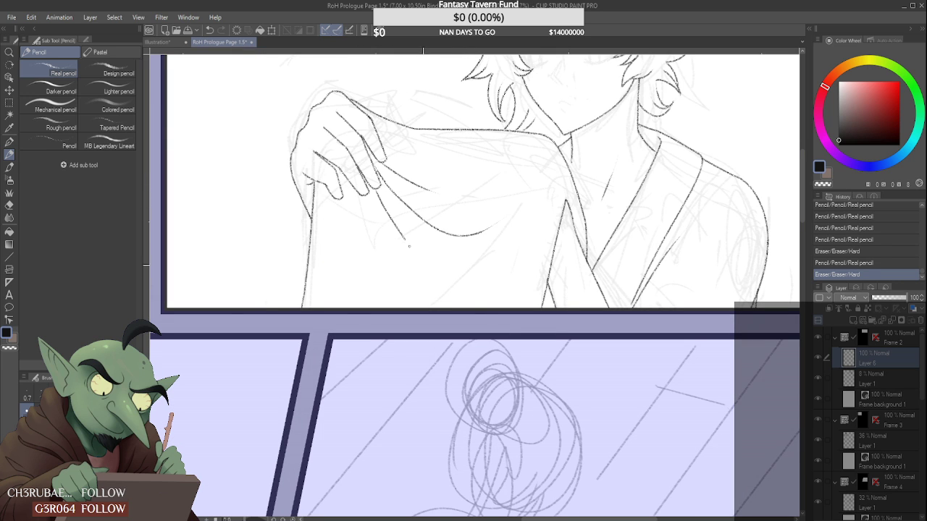
pyautogui.moveTo(375, 191); pyautogui.dragTo(383, 207)
pyautogui.scroll(-4, 459, 204)
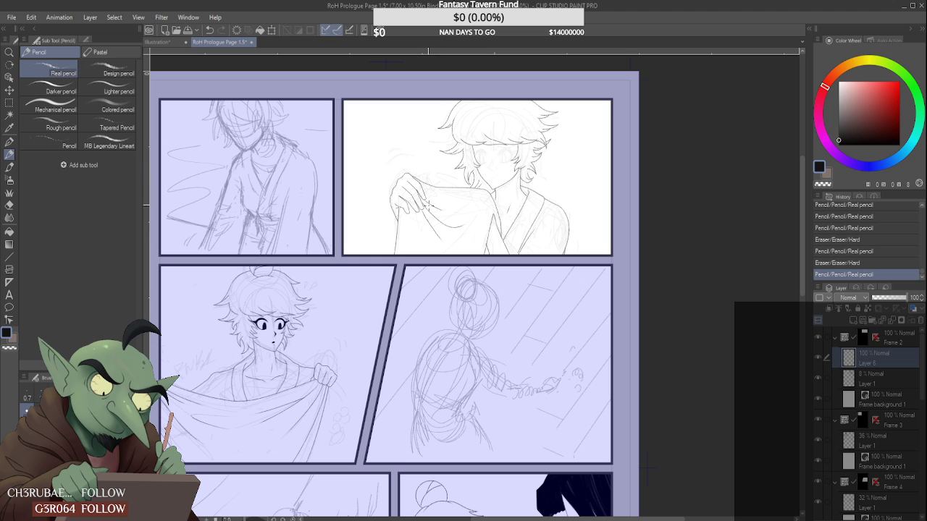
pyautogui.scroll(5, 428, 178)
pyautogui.moveTo(390, 296)
pyautogui.mouseDown()
pyautogui.moveTo(410, 273)
pyautogui.moveTo(381, 269)
pyautogui.moveTo(406, 263)
pyautogui.moveTo(387, 254)
pyautogui.moveTo(378, 265)
pyautogui.moveTo(373, 291)
pyautogui.moveTo(418, 273)
pyautogui.moveTo(417, 250)
pyautogui.mouseUp()
pyautogui.scroll(4, 387, 254)
pyautogui.scroll(-6, 417, 249)
pyautogui.scroll(-5, 416, 181)
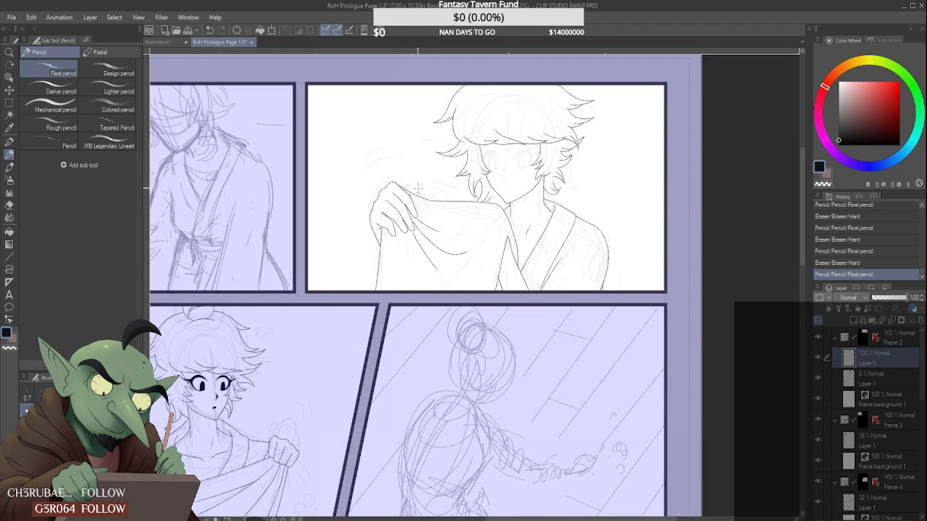
# - Erase the lower outline of the little finger on the raised hand and redraw it with a narrower tip
pyautogui.scroll(7, 417, 181)
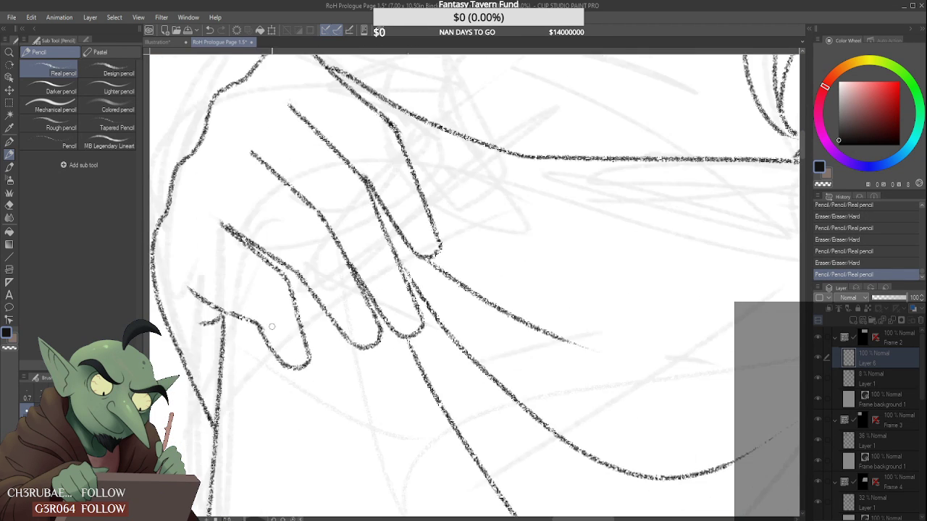
pyautogui.scroll(3, 249, 337)
pyautogui.scroll(-4, 269, 368)
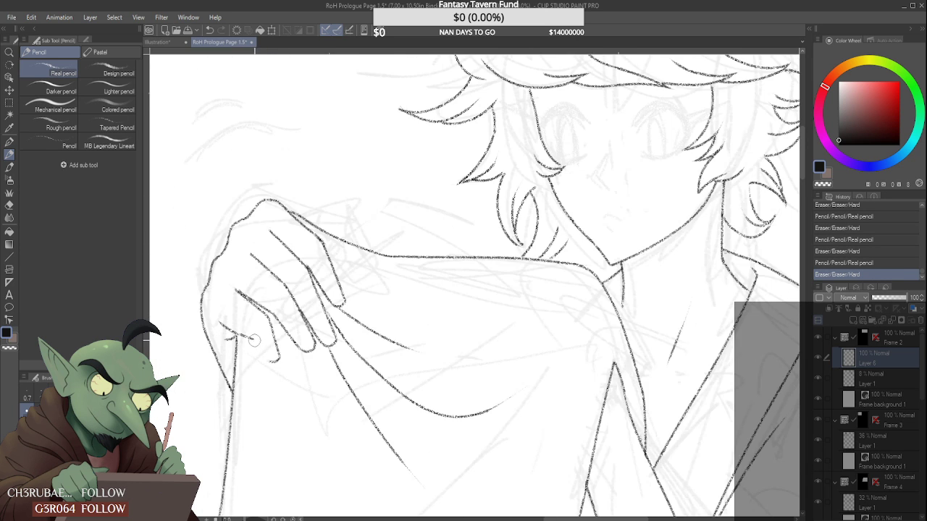
pyautogui.scroll(3, 259, 343)
pyautogui.moveTo(254, 342); pyautogui.dragTo(259, 346)
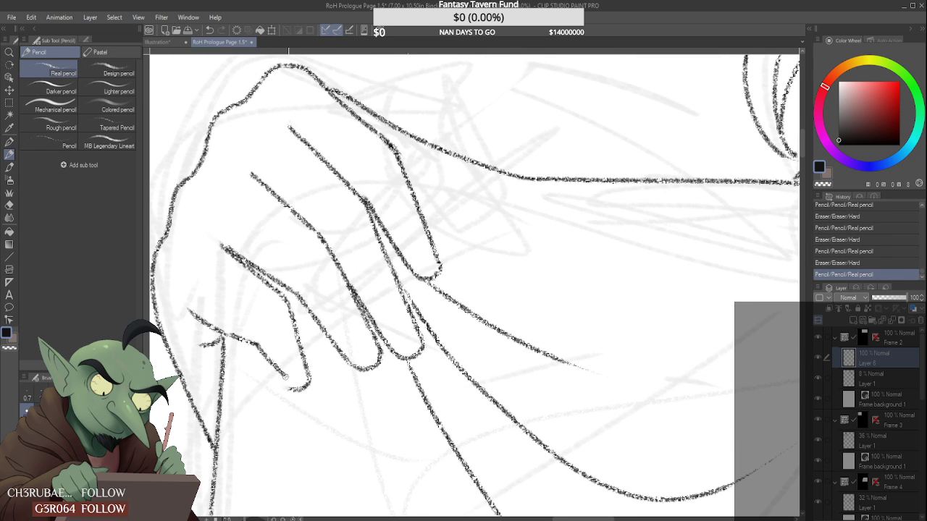
pyautogui.moveTo(286, 376); pyautogui.dragTo(294, 384)
pyautogui.moveTo(253, 342); pyautogui.dragTo(299, 392)
pyautogui.scroll(-3, 298, 393)
pyautogui.scroll(-3, 289, 341)
pyautogui.scroll(4, 290, 340)
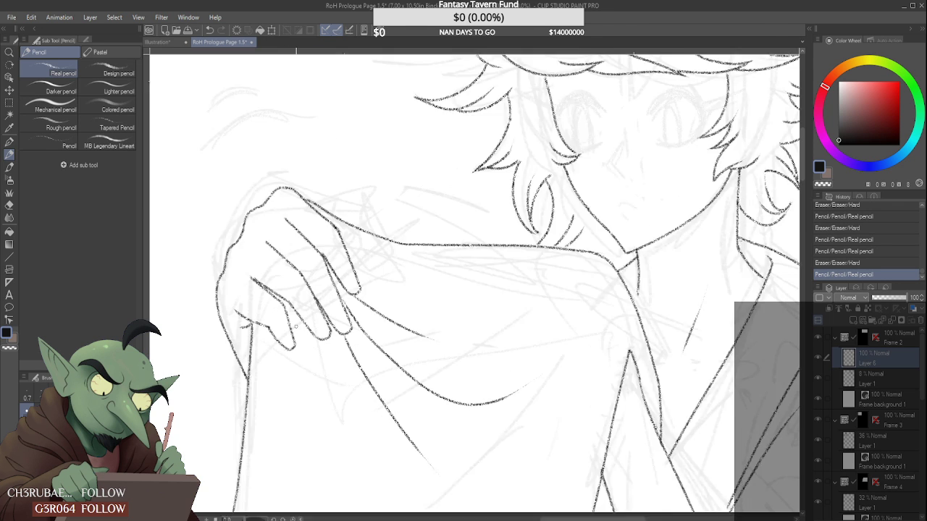
# - Erase the upper outline of the little finger on the raised hand and redraw it as a smooth line down to the fingertip
pyautogui.moveTo(282, 312); pyautogui.dragTo(298, 340)
pyautogui.moveTo(278, 297); pyautogui.dragTo(297, 349)
pyautogui.hotkey('ctrl', 'z')
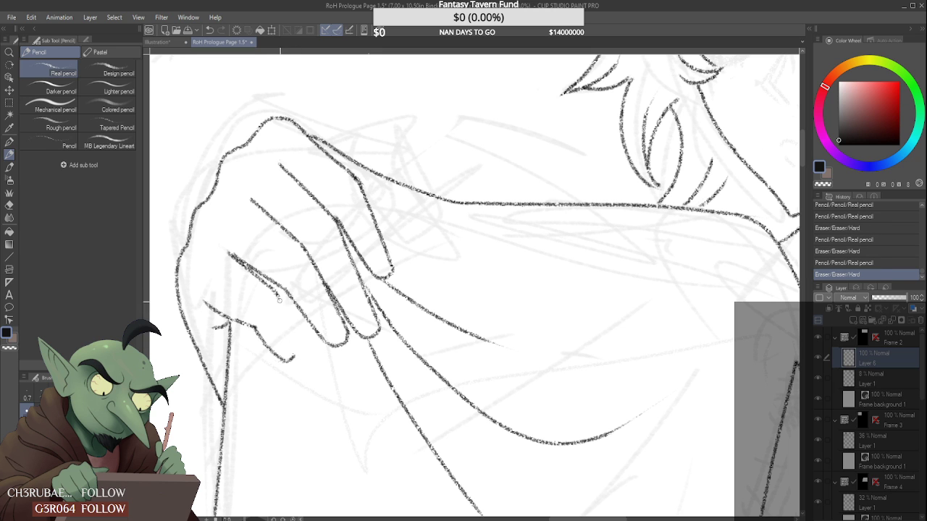
pyautogui.moveTo(278, 298); pyautogui.dragTo(297, 354)
pyautogui.scroll(-4, 291, 355)
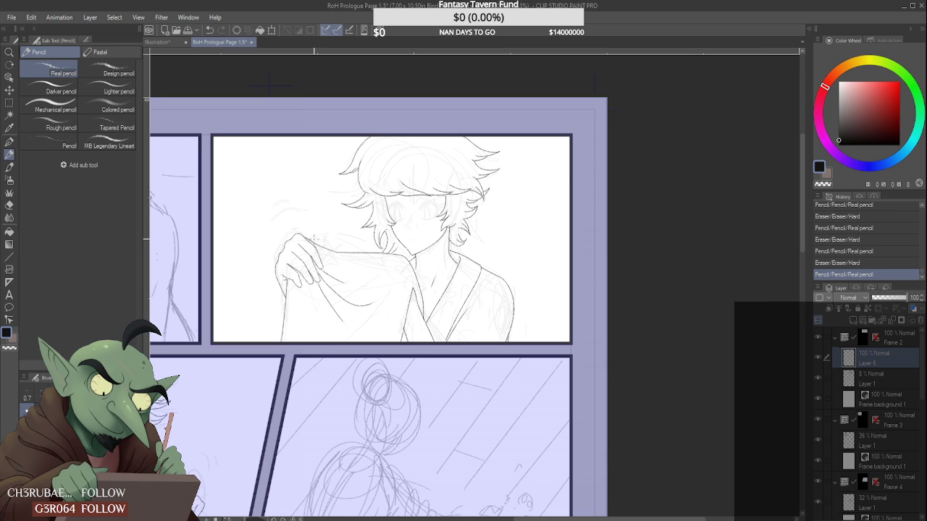
pyautogui.scroll(4, 289, 249)
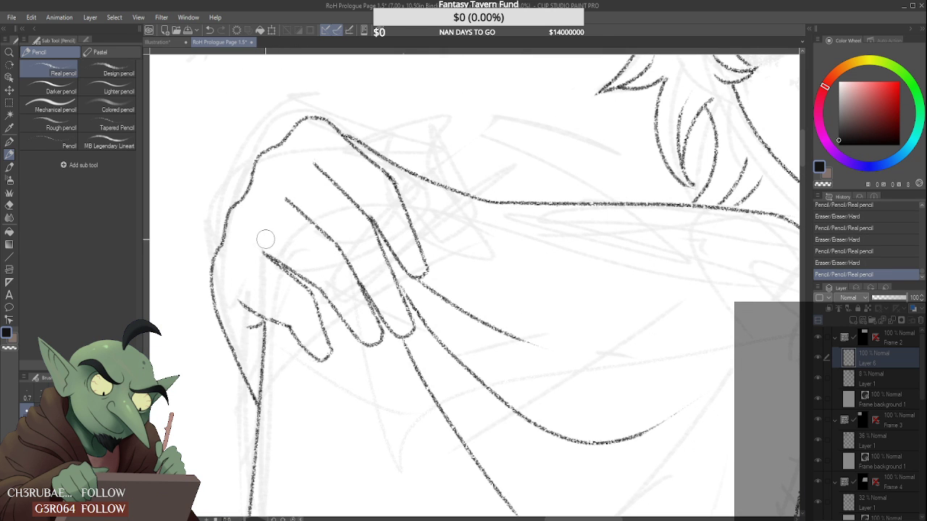
# - Trim the upper end of the line separating the little finger from the ring finger
pyautogui.moveTo(272, 245); pyautogui.dragTo(288, 249)
pyautogui.scroll(-5, 288, 249)
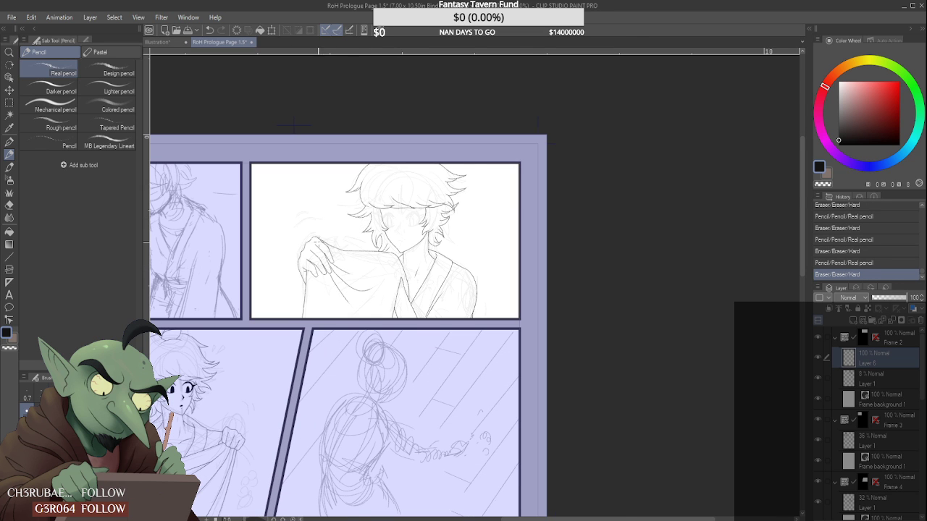
pyautogui.scroll(5, 318, 257)
pyautogui.scroll(-1, 304, 264)
pyautogui.moveTo(312, 257); pyautogui.dragTo(322, 250)
pyautogui.scroll(-4, 322, 248)
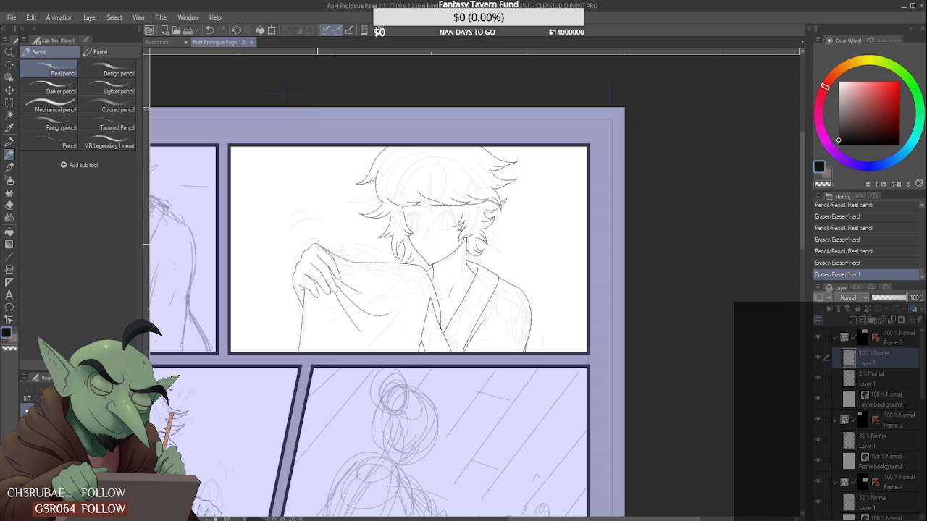
# - Try replacing the left line of the narrow peak in the cloth with a curved one, and undo the attempt
pyautogui.scroll(-2, 346, 223)
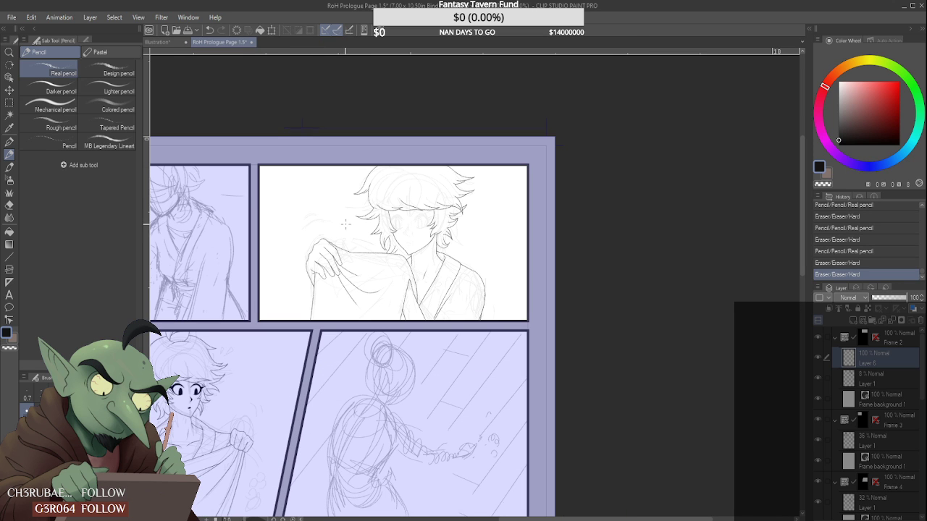
pyautogui.scroll(5, 346, 224)
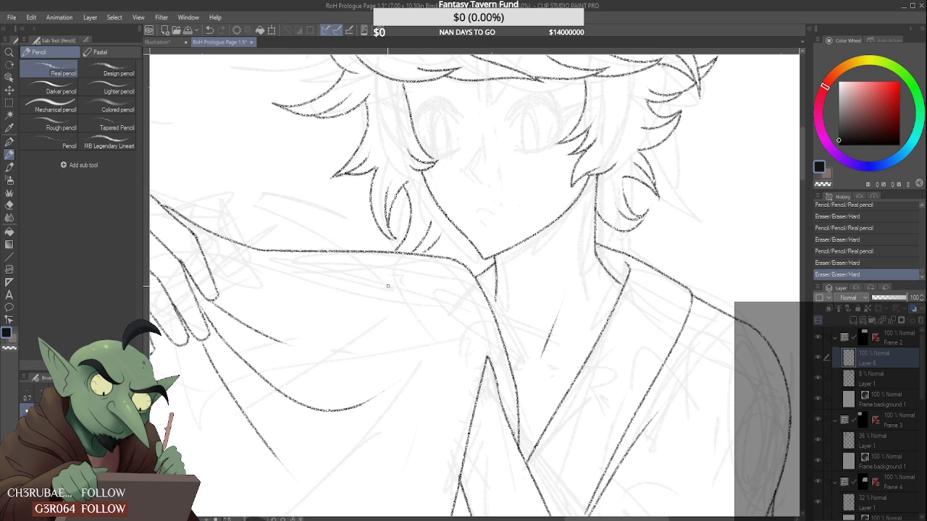
pyautogui.scroll(-5, 387, 286)
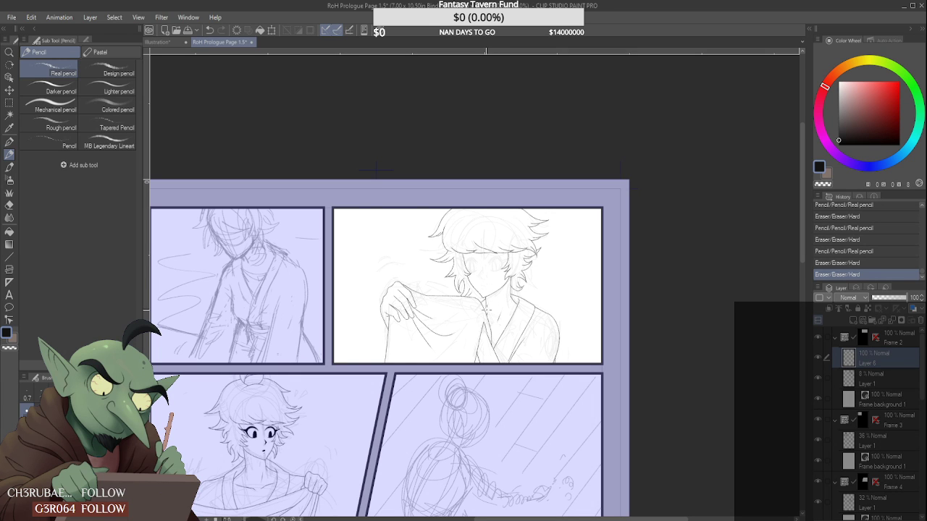
pyautogui.scroll(5, 435, 289)
pyautogui.scroll(-4, 401, 232)
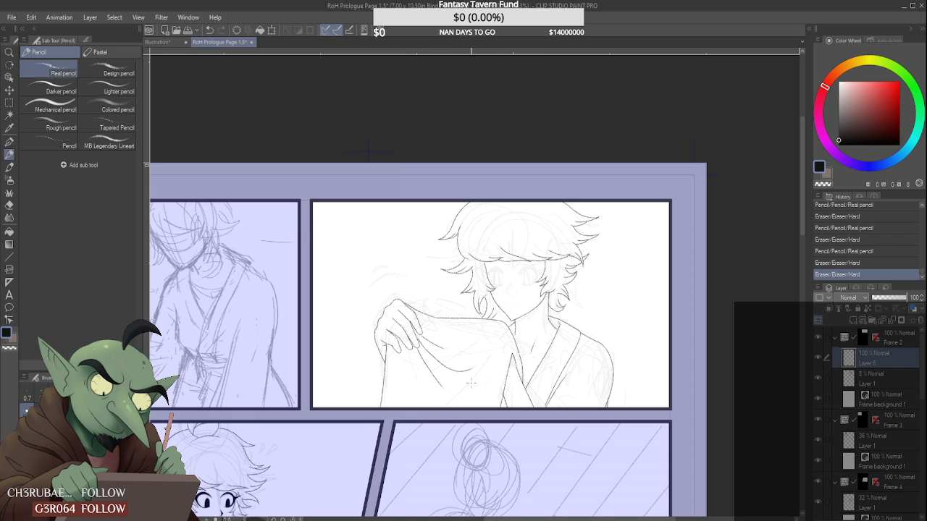
pyautogui.scroll(4, 521, 378)
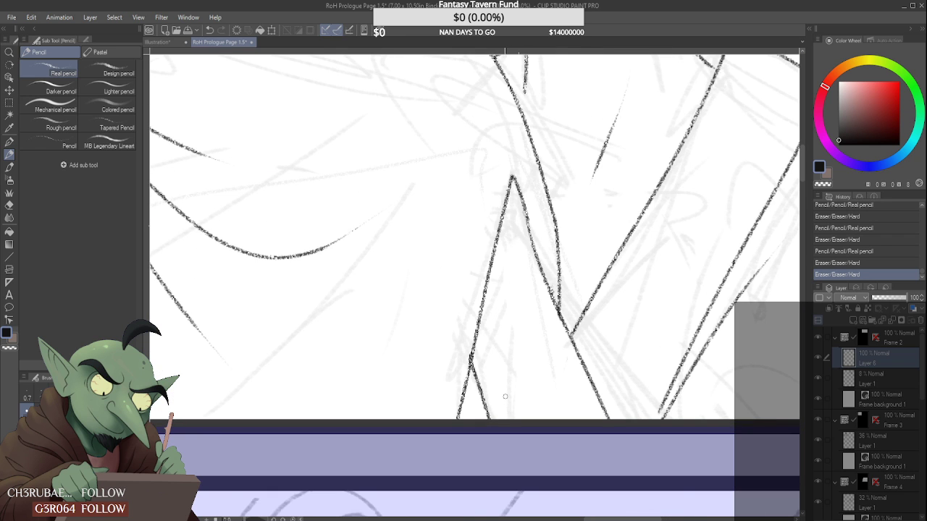
pyautogui.scroll(-3, 504, 395)
pyautogui.scroll(5, 504, 391)
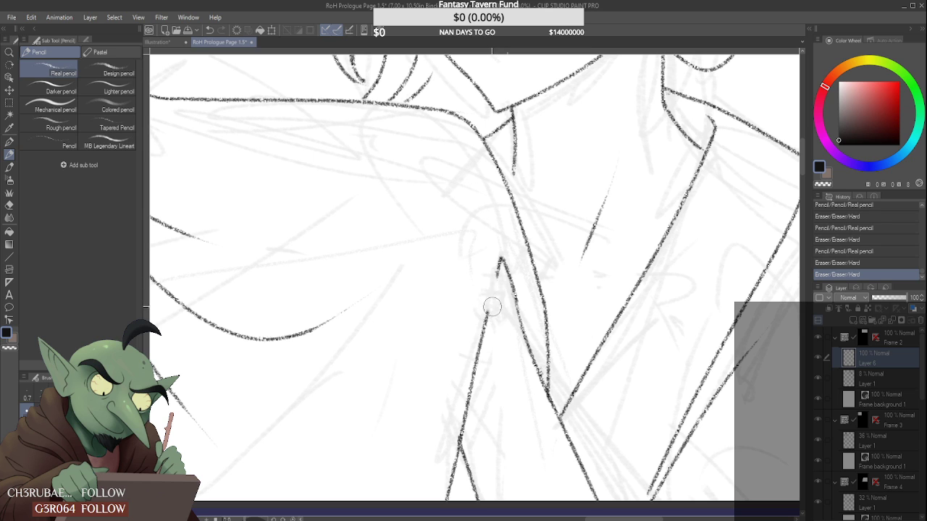
pyautogui.moveTo(501, 255)
pyautogui.mouseDown()
pyautogui.moveTo(520, 310)
pyautogui.moveTo(474, 358)
pyautogui.moveTo(455, 500)
pyautogui.mouseUp()
pyautogui.scroll(-4, 465, 386)
pyautogui.scroll(3, 465, 386)
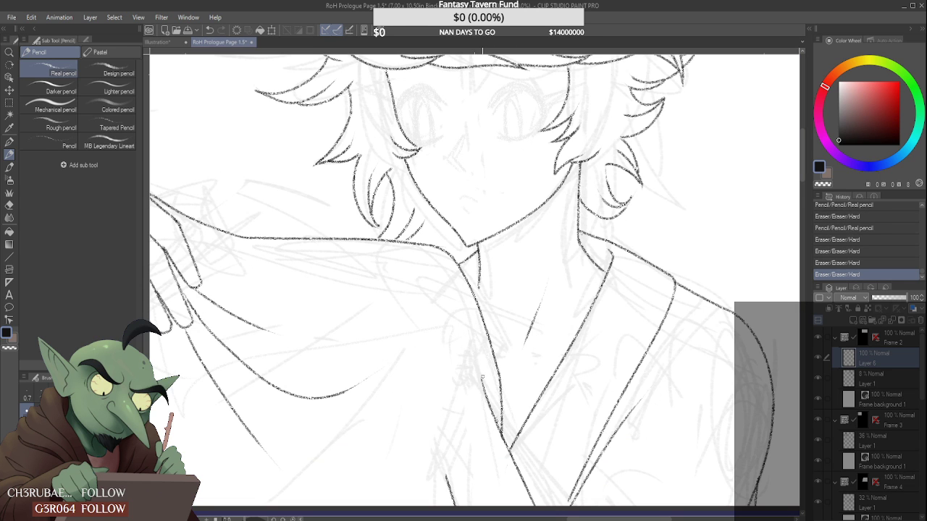
pyautogui.moveTo(480, 378)
pyautogui.mouseDown()
pyautogui.moveTo(461, 396)
pyautogui.moveTo(442, 461)
pyautogui.mouseUp()
pyautogui.scroll(-4, 444, 435)
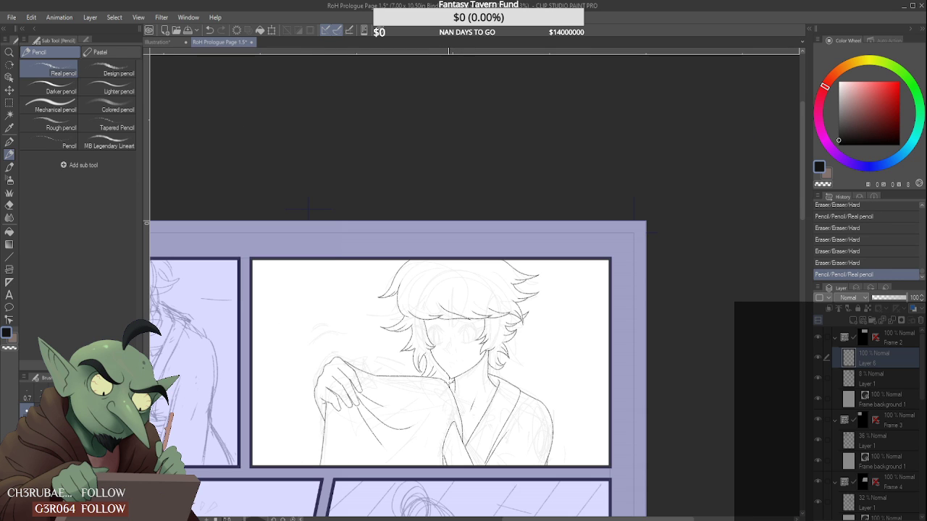
pyautogui.scroll(3, 452, 422)
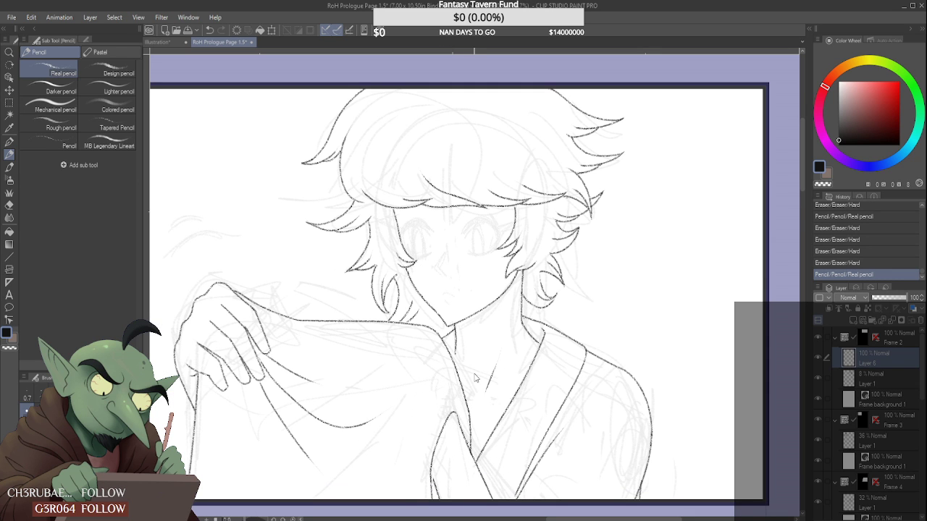
pyautogui.hotkey('ctrl', 'z')
pyautogui.hotkey('ctrl', 'z')
pyautogui.hotkey('ctrl', 'z')
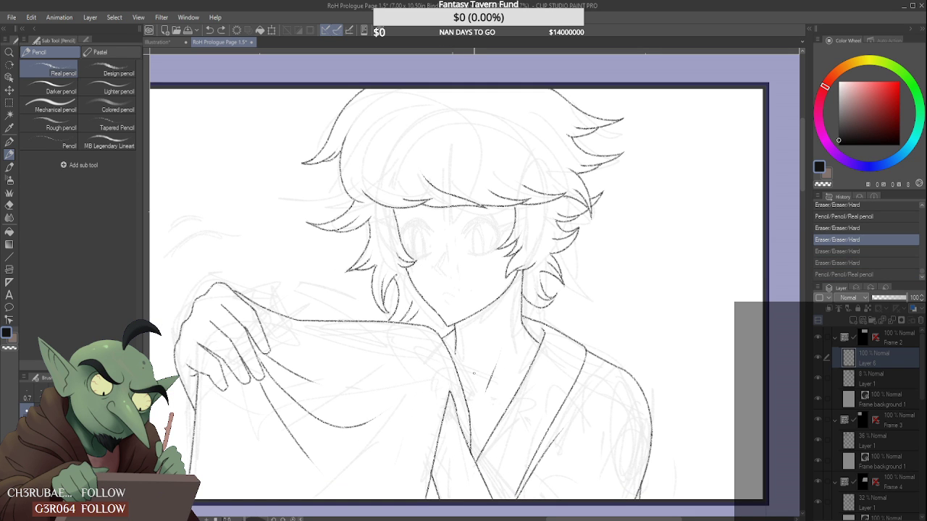
# - Erase the upper part of the cloth peak's right line and redraw it to meet the left line at the tip
pyautogui.scroll(5, 474, 374)
pyautogui.moveTo(434, 377); pyautogui.dragTo(457, 435)
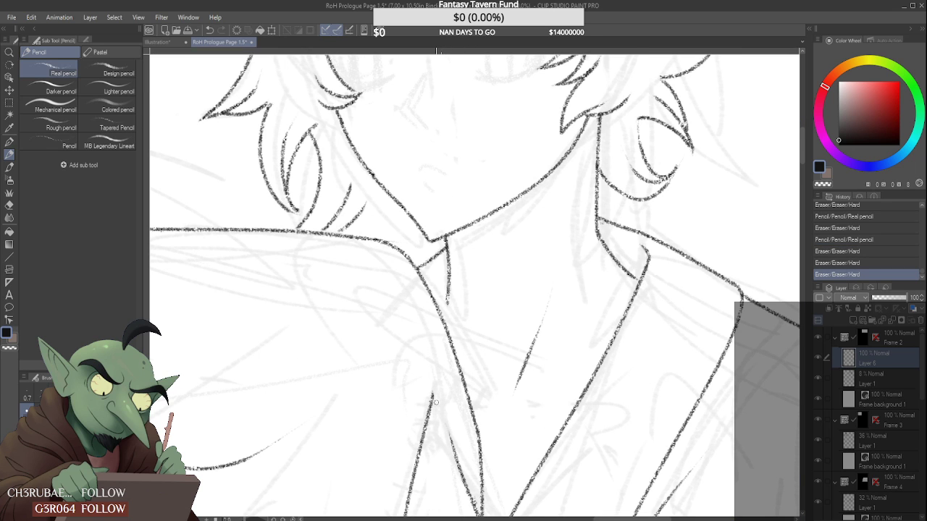
pyautogui.moveTo(433, 394); pyautogui.dragTo(453, 443)
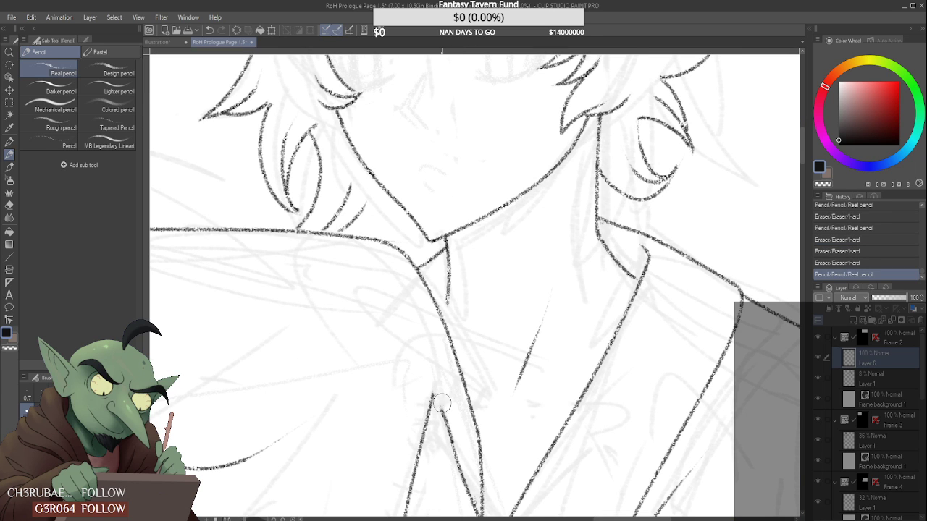
pyautogui.moveTo(442, 404); pyautogui.dragTo(450, 443)
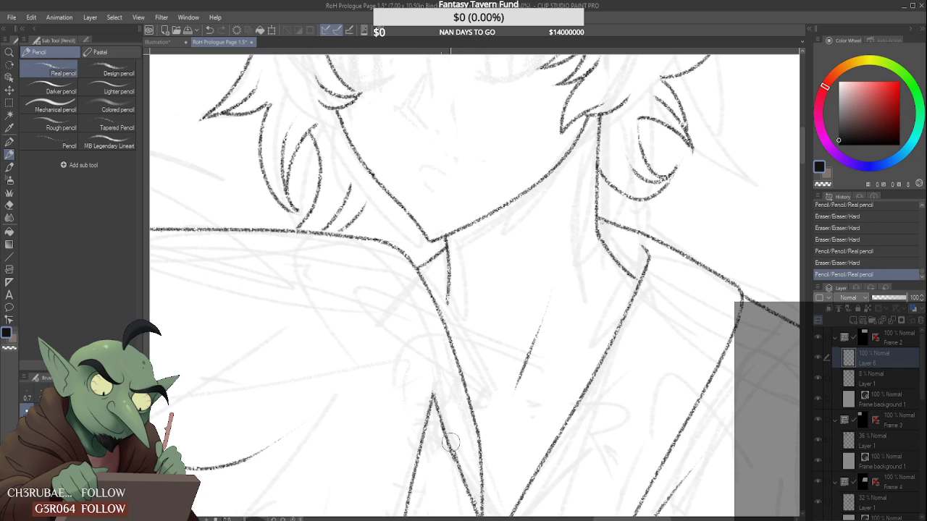
pyautogui.hotkey('ctrl', 'z')
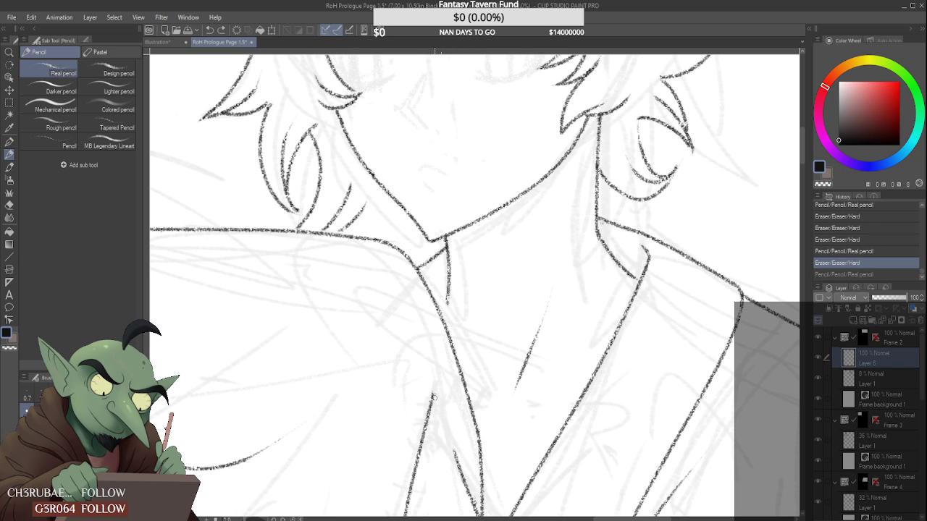
pyautogui.hotkey('ctrl', 'y')
pyautogui.hotkey('ctrl', 'z')
pyautogui.hotkey('ctrl', 'y')
pyautogui.hotkey('ctrl', 'z')
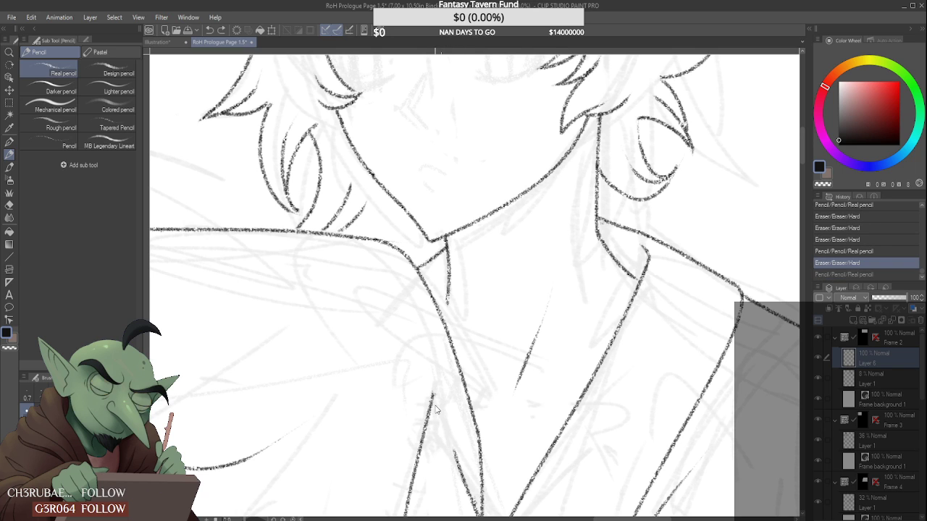
pyautogui.hotkey('ctrl', 'y')
pyautogui.hotkey('ctrl', 'z')
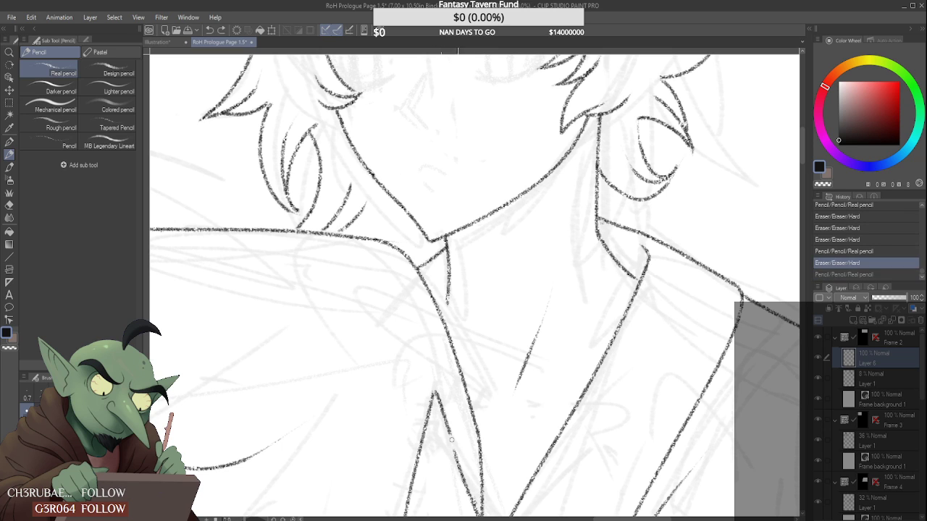
pyautogui.hotkey('ctrl', 'y')
pyautogui.hotkey('ctrl', 'z')
pyautogui.hotkey('ctrl', 'y')
pyautogui.hotkey('ctrl', 'z')
pyautogui.hotkey('ctrl', 'y')
pyautogui.hotkey('ctrl', 'z')
pyautogui.hotkey('ctrl', 'y')
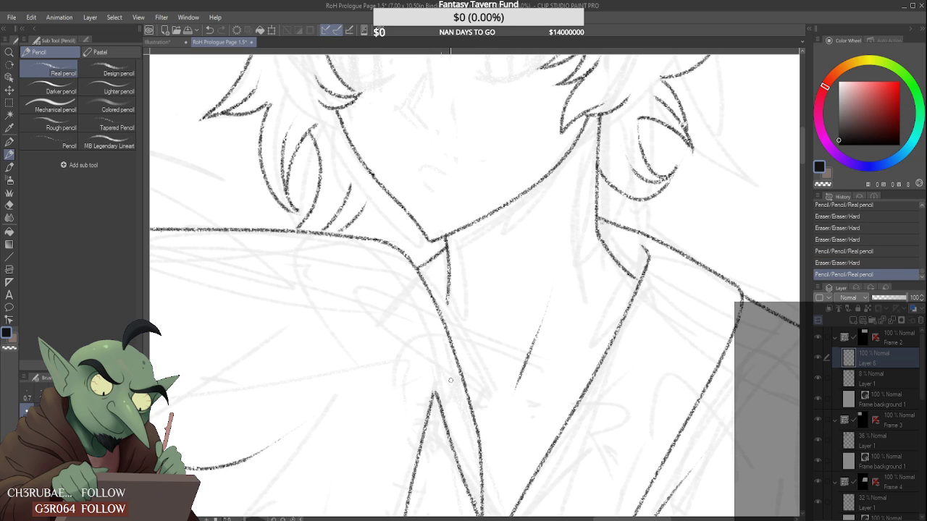
# - Replace the cloth peak's left line with an outward-bowing curve down to the frame edge and clean up the excess
pyautogui.scroll(-6, 427, 352)
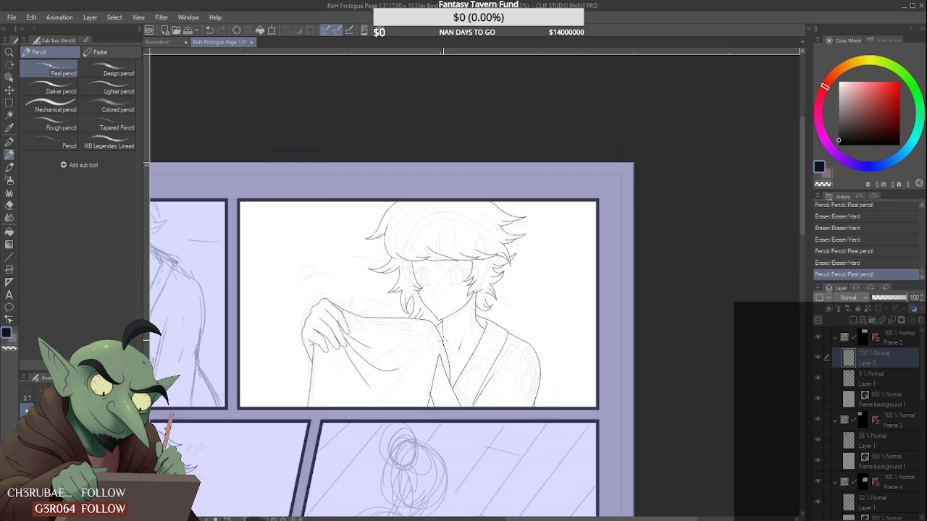
pyautogui.scroll(-2, 441, 342)
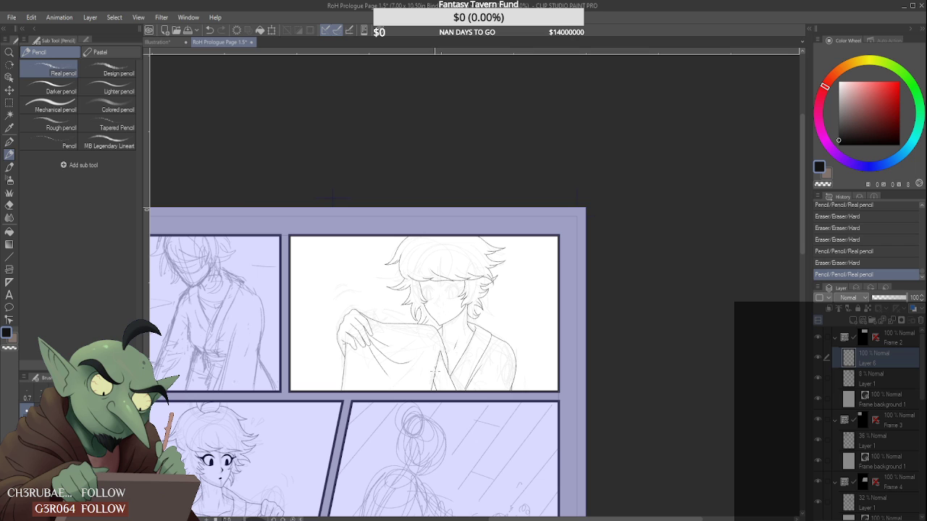
pyautogui.scroll(4, 434, 363)
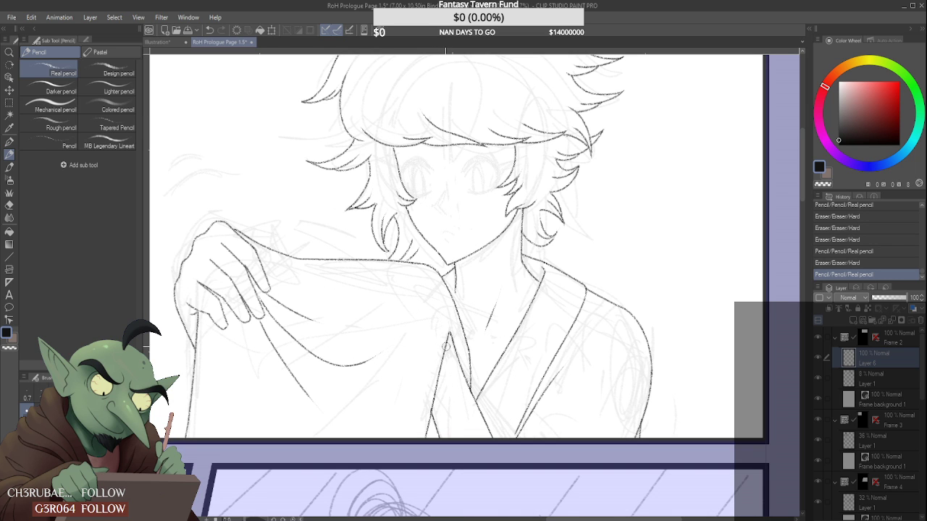
pyautogui.moveTo(445, 334)
pyautogui.mouseDown()
pyautogui.moveTo(423, 443)
pyautogui.moveTo(433, 398)
pyautogui.mouseUp()
pyautogui.moveTo(448, 335); pyautogui.dragTo(423, 435)
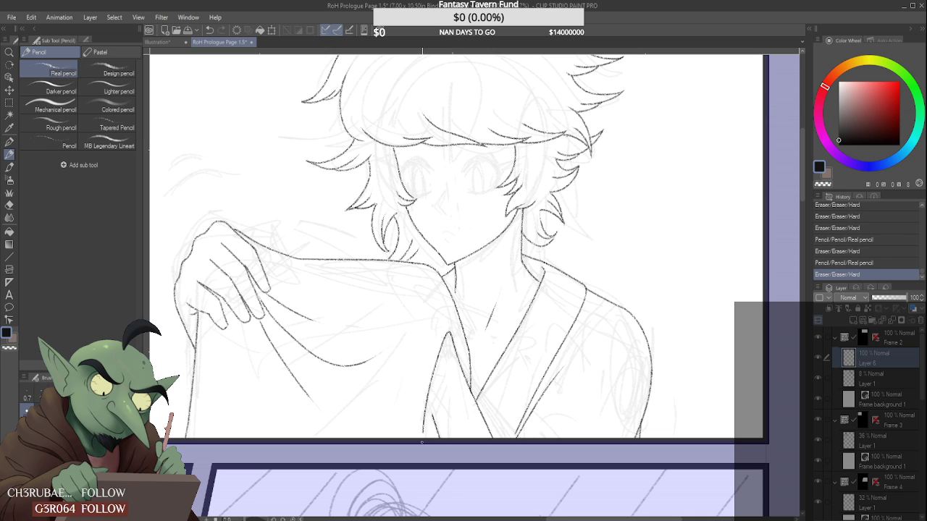
pyautogui.scroll(-5, 427, 311)
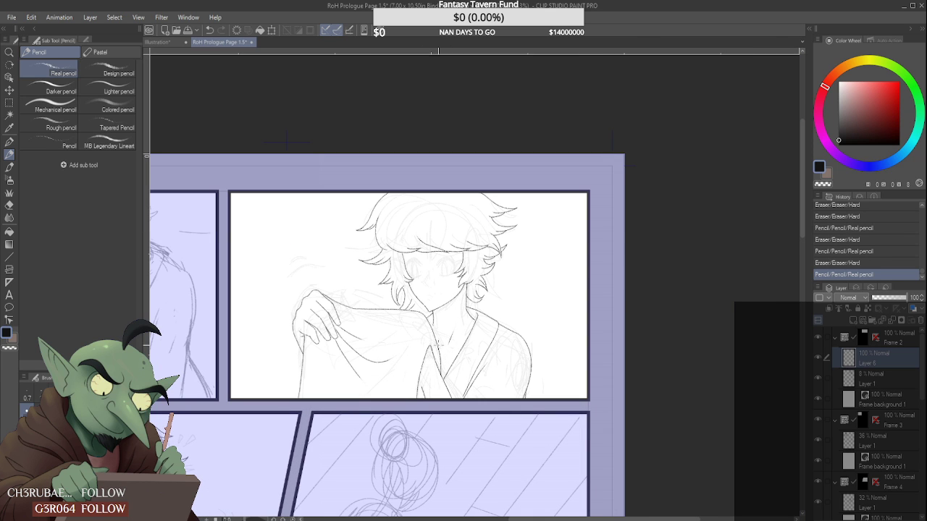
pyautogui.hotkey('ctrl', 'z')
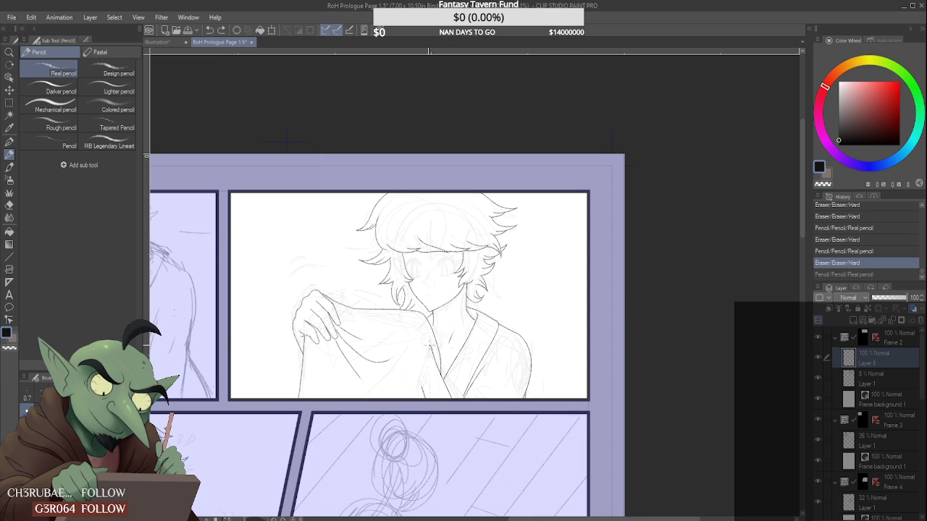
pyautogui.hotkey('ctrl', 'y')
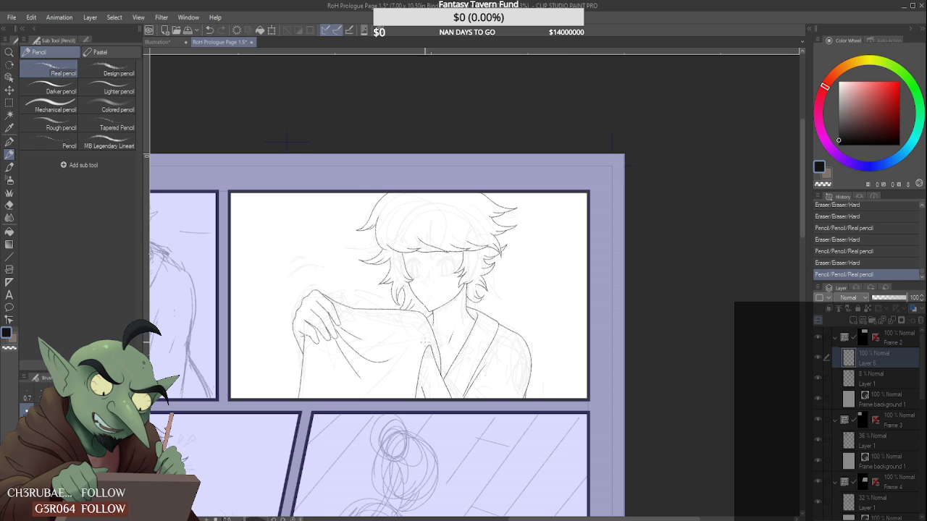
pyautogui.scroll(5, 425, 339)
pyautogui.moveTo(438, 308); pyautogui.dragTo(469, 363)
pyautogui.scroll(-3, 427, 420)
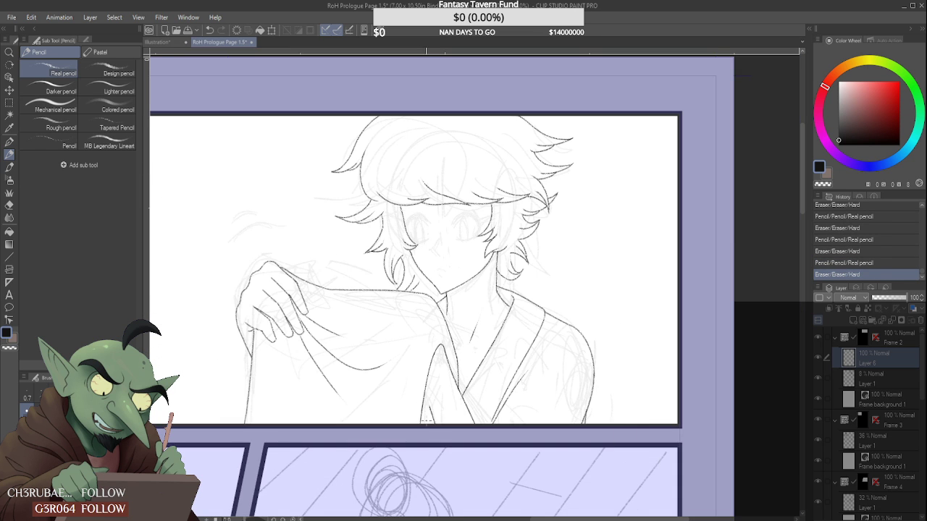
# - Extend the short fold at the frame's lower edge upward until it joins the peak's curved left line
pyautogui.scroll(3, 427, 420)
pyautogui.moveTo(431, 399); pyautogui.dragTo(415, 368)
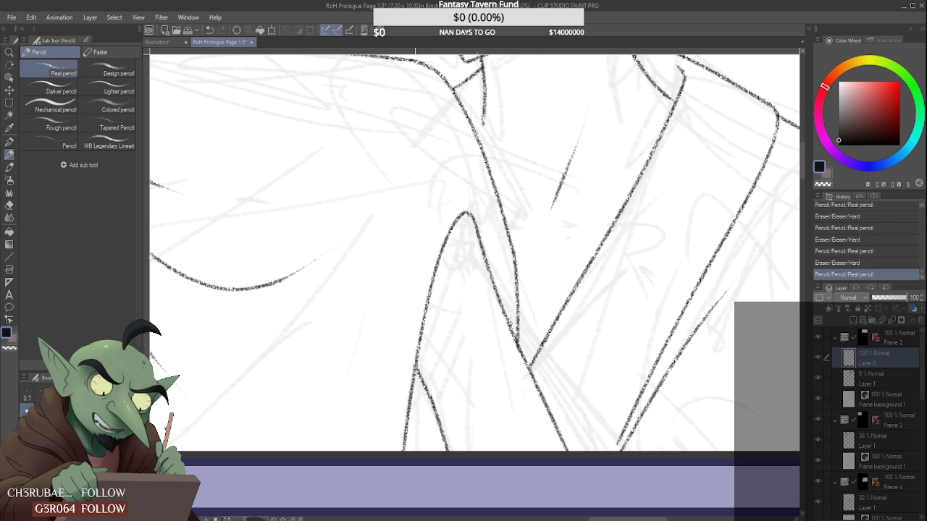
pyautogui.hotkey('ctrl', 'z')
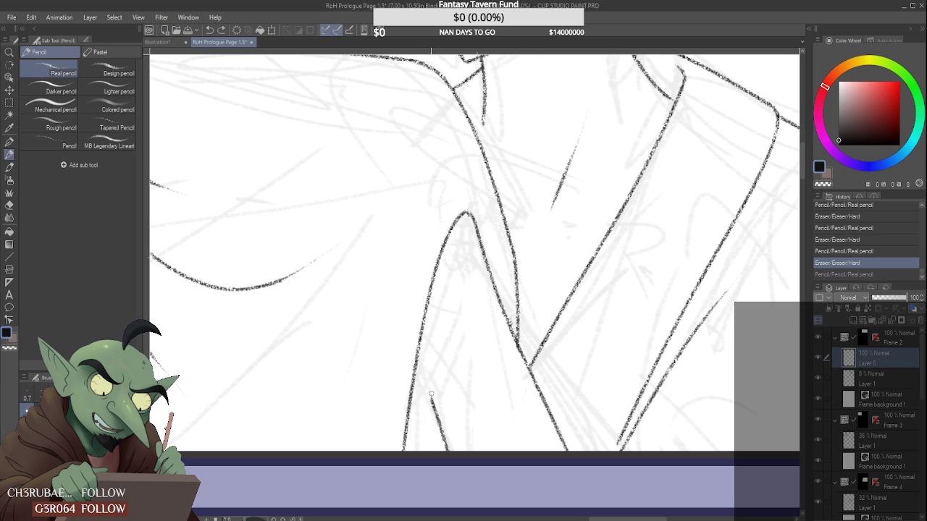
pyautogui.moveTo(422, 375); pyautogui.dragTo(416, 355)
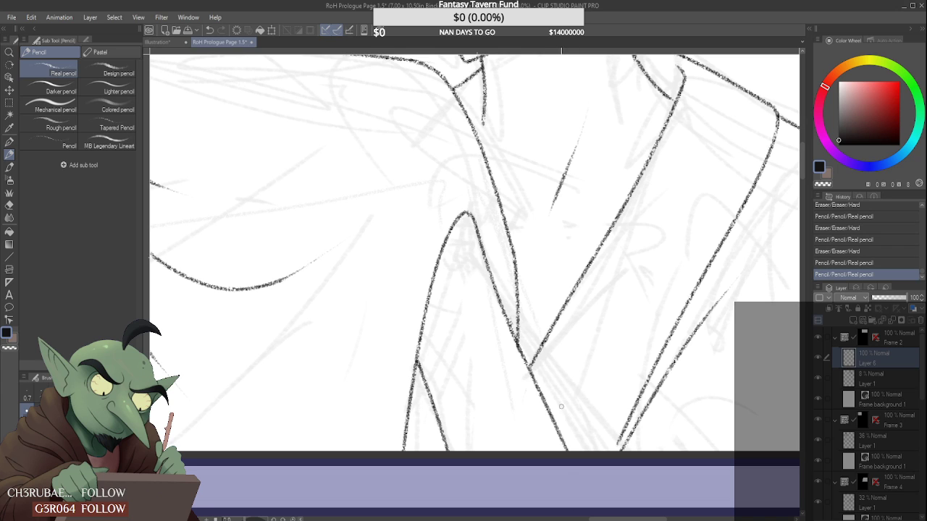
# - Erase the rounded right side of the cloth peak's tip and redraw it straighter to form a sharper point
pyautogui.scroll(-3, 499, 281)
pyautogui.scroll(3, 487, 258)
pyautogui.scroll(3, 486, 259)
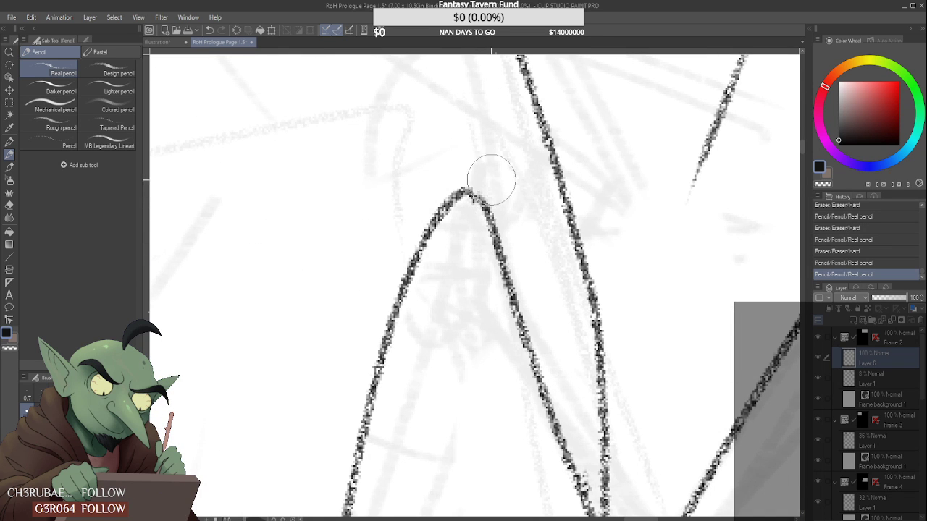
pyautogui.moveTo(491, 182); pyautogui.dragTo(517, 250)
pyautogui.hotkey('ctrl', 'z')
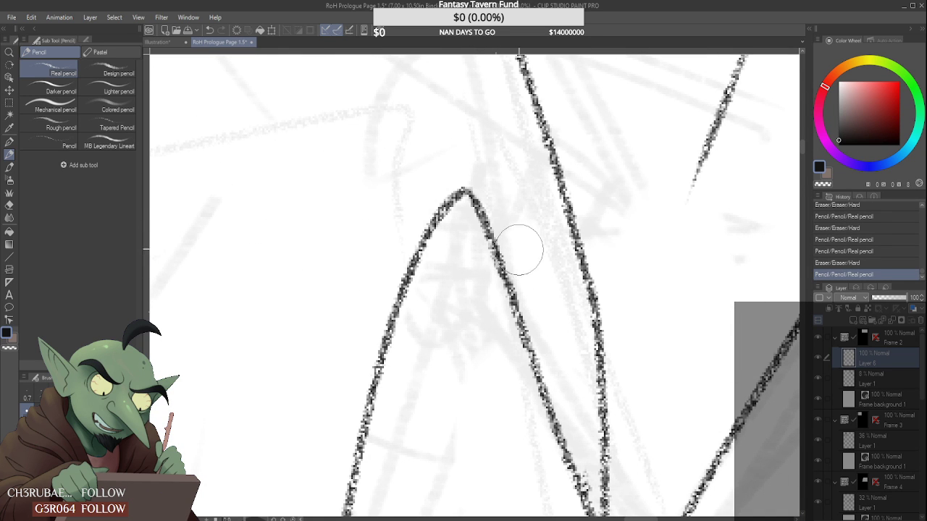
# - Clean up the area just inside the cloth peak's tip with the eraser and check the linework across the frame
pyautogui.scroll(-3, 516, 223)
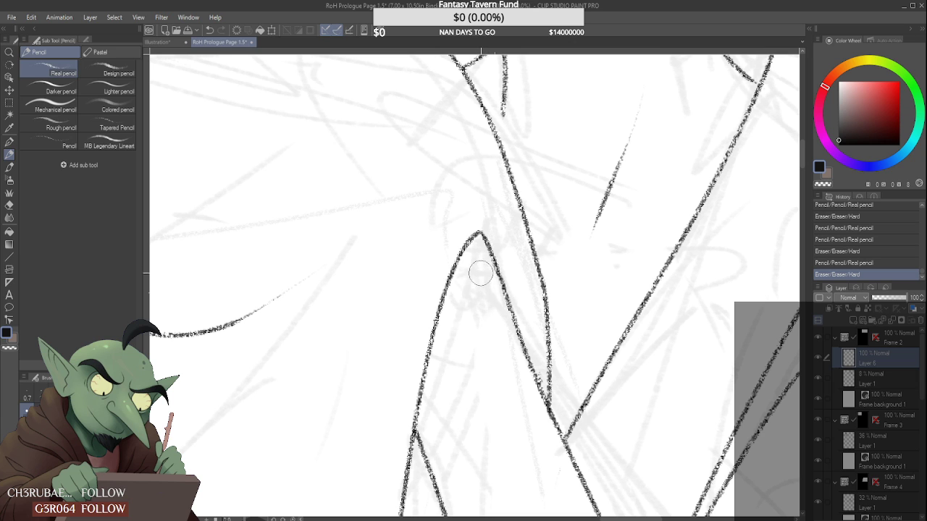
pyautogui.click(481, 275)
pyautogui.scroll(2, 482, 296)
pyautogui.scroll(-5, 482, 295)
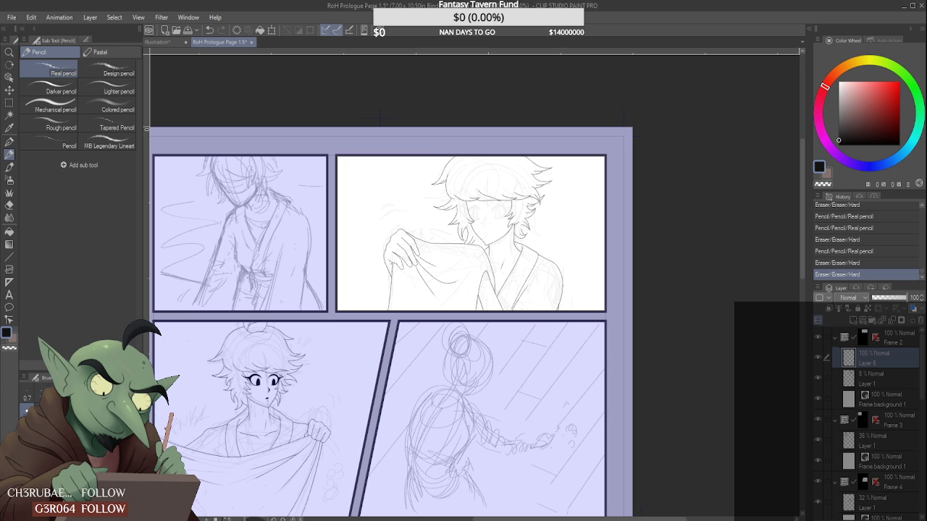
pyautogui.scroll(4, 488, 264)
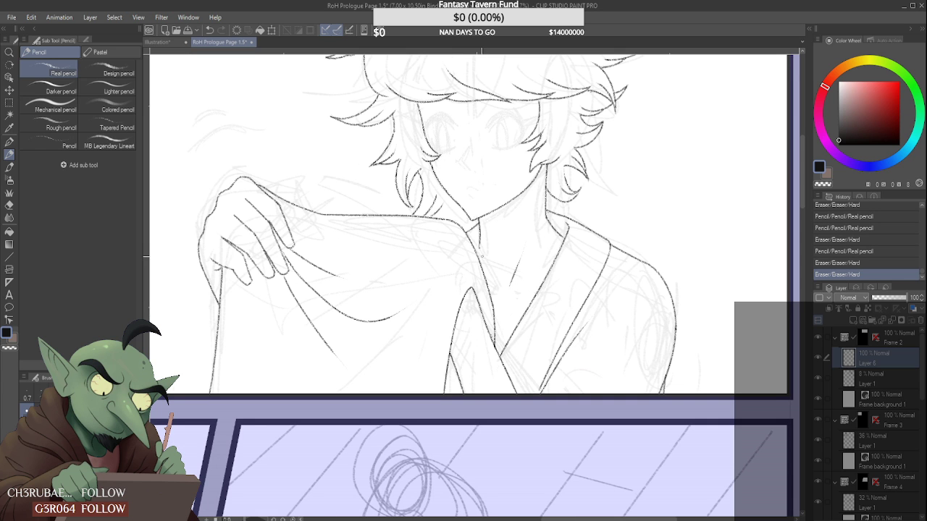
pyautogui.scroll(2, 480, 253)
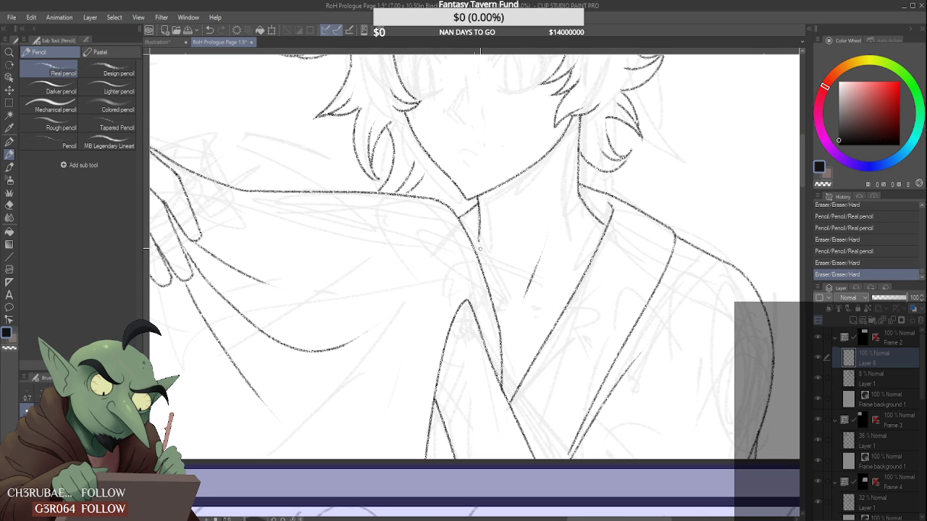
pyautogui.scroll(1, 480, 248)
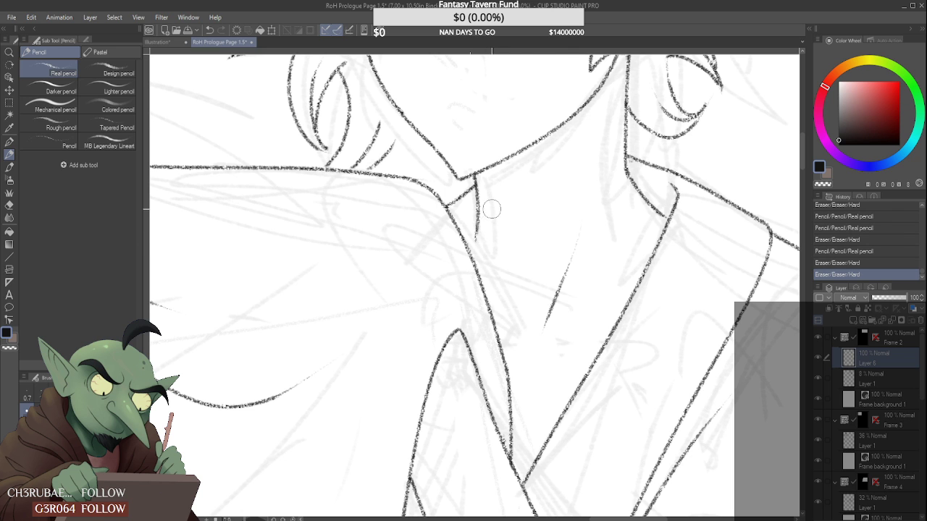
pyautogui.scroll(-5, 492, 209)
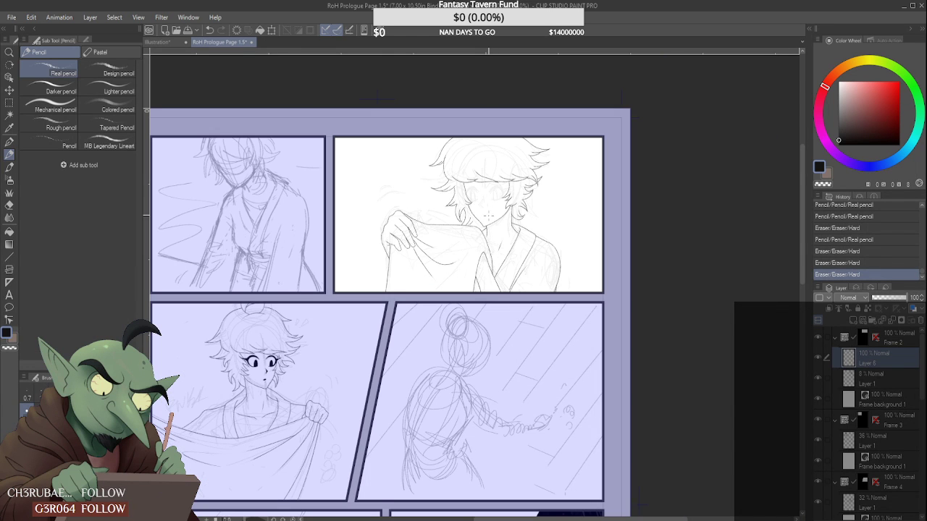
pyautogui.scroll(5, 481, 218)
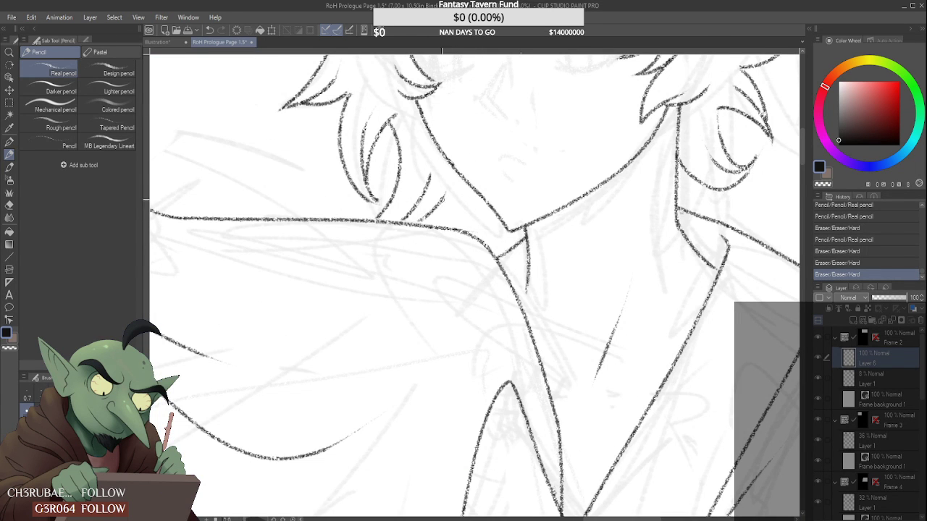
# - Extend the small hair strand beside the jaw to the jawline and tidy where the hair lock meets the cloth's upper edge
pyautogui.moveTo(458, 171); pyautogui.dragTo(453, 176)
pyautogui.moveTo(422, 217); pyautogui.dragTo(381, 195)
pyautogui.scroll(-3, 378, 187)
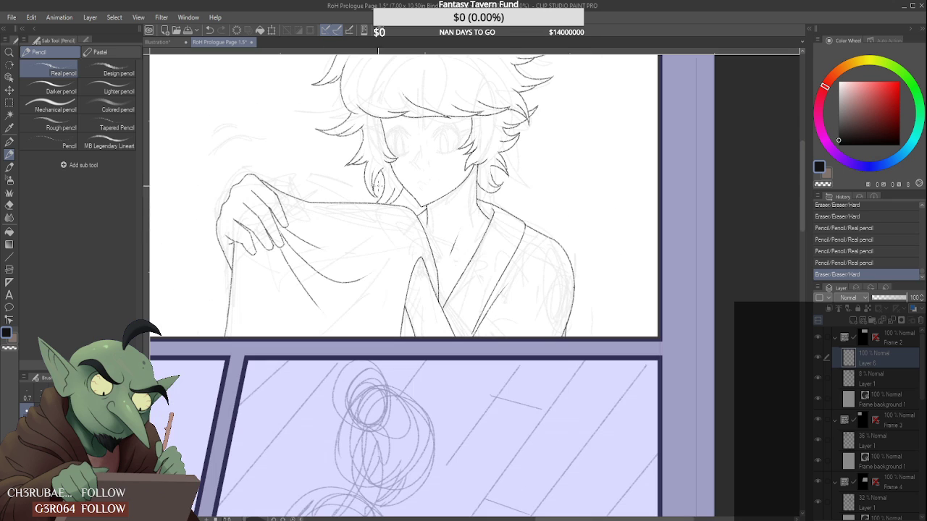
pyautogui.scroll(-2, 391, 190)
pyautogui.scroll(5, 409, 196)
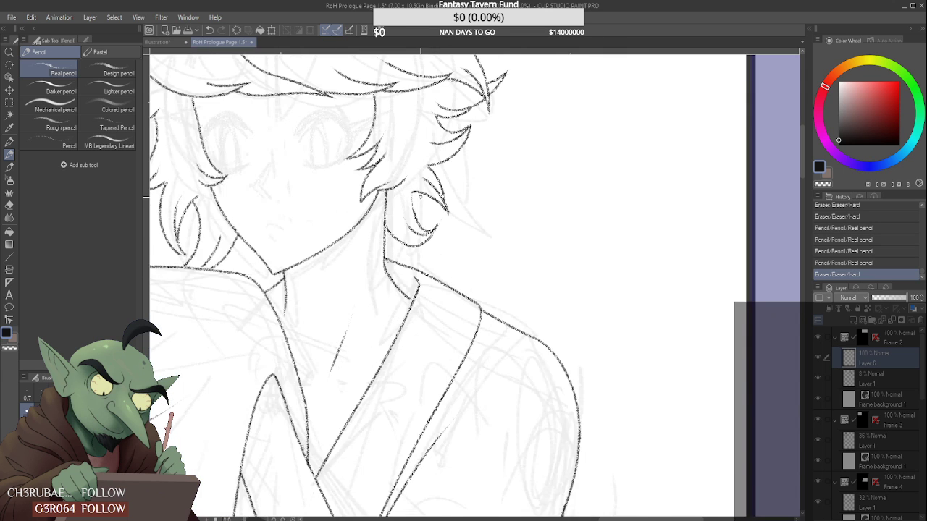
# - Refine the hair curl beside the neck, darkening its pointed inner outline and cleaning up its lower tip
pyautogui.moveTo(414, 245); pyautogui.dragTo(434, 224)
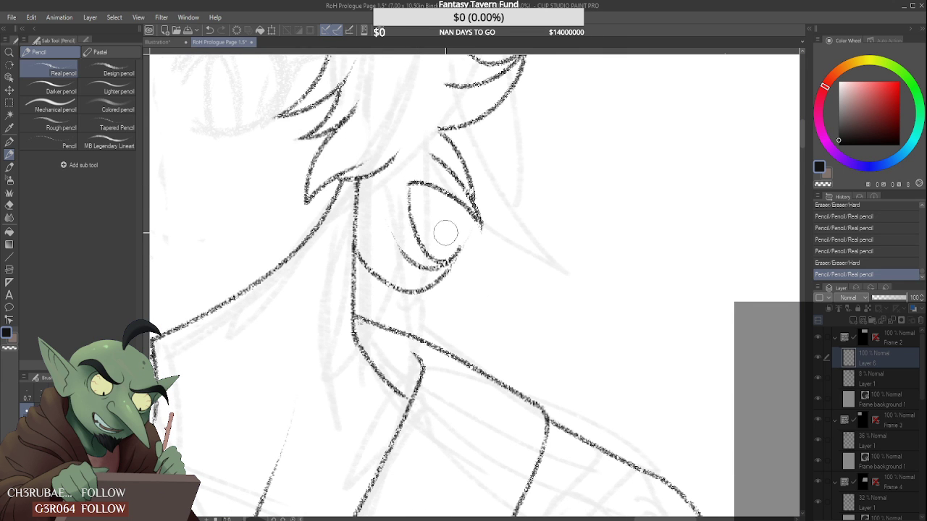
pyautogui.hotkey('ctrl', 'z')
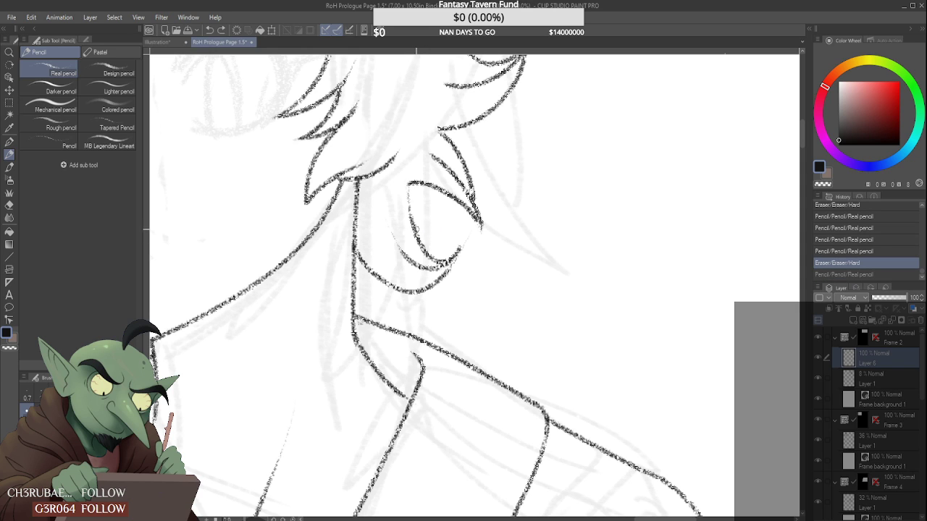
pyautogui.moveTo(409, 185)
pyautogui.mouseDown()
pyautogui.moveTo(412, 220)
pyautogui.moveTo(450, 260)
pyautogui.moveTo(455, 234)
pyautogui.moveTo(471, 242)
pyautogui.mouseUp()
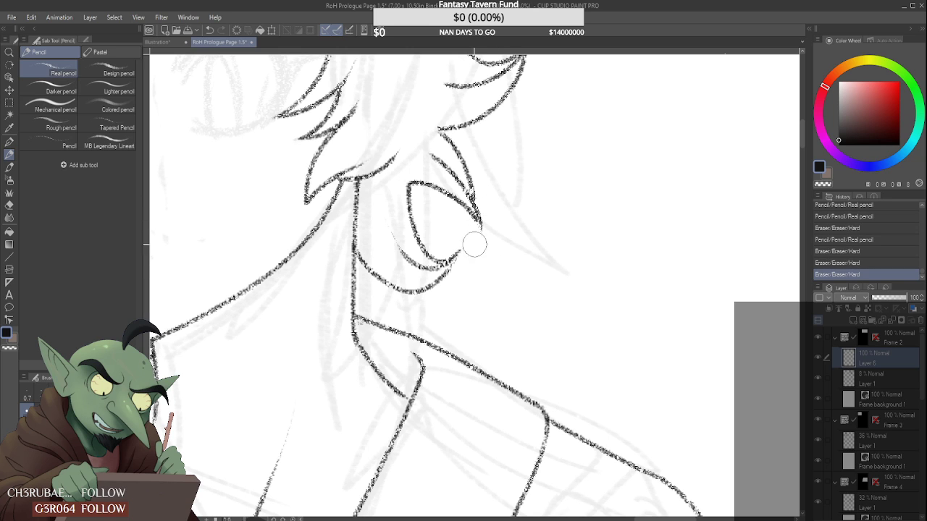
pyautogui.moveTo(475, 245)
pyautogui.mouseDown()
pyautogui.moveTo(451, 267)
pyautogui.moveTo(459, 254)
pyautogui.moveTo(470, 269)
pyautogui.moveTo(463, 246)
pyautogui.moveTo(445, 259)
pyautogui.mouseUp()
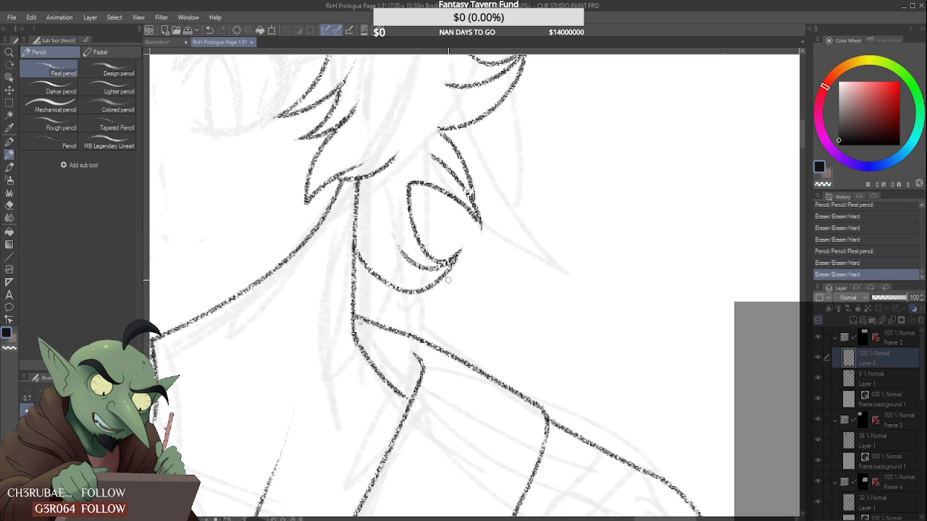
pyautogui.scroll(-4, 448, 280)
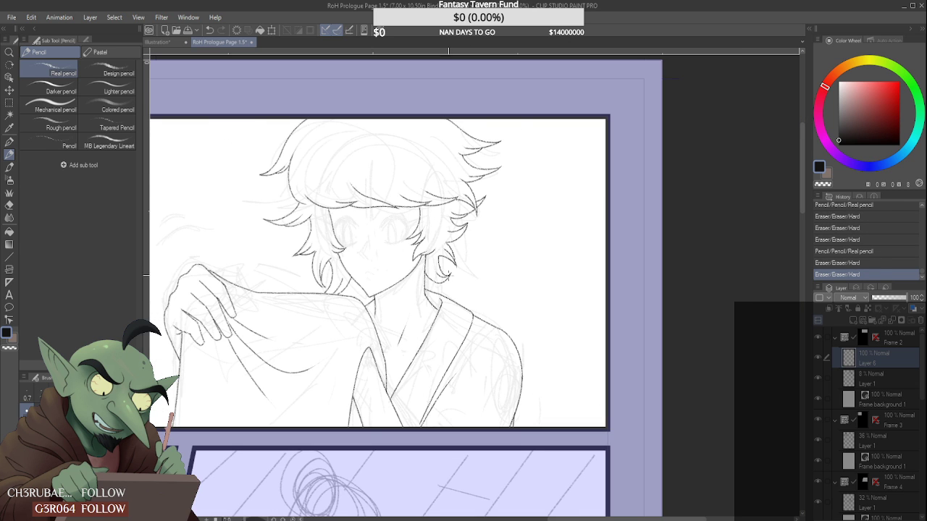
pyautogui.scroll(4, 448, 279)
pyautogui.moveTo(422, 284); pyautogui.dragTo(421, 276)
pyautogui.scroll(-2, 405, 265)
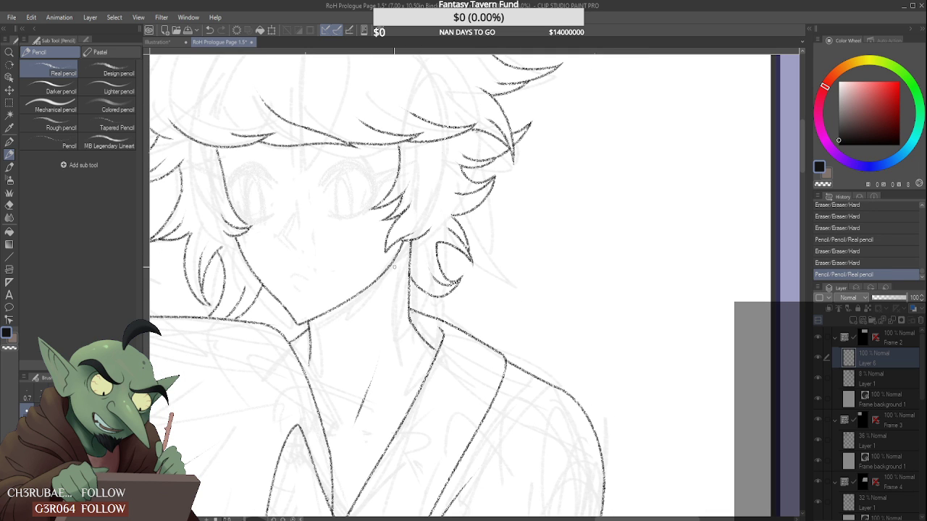
# - Extend the end of the curved neckline so it joins the robe's collar edge
pyautogui.scroll(5, 403, 283)
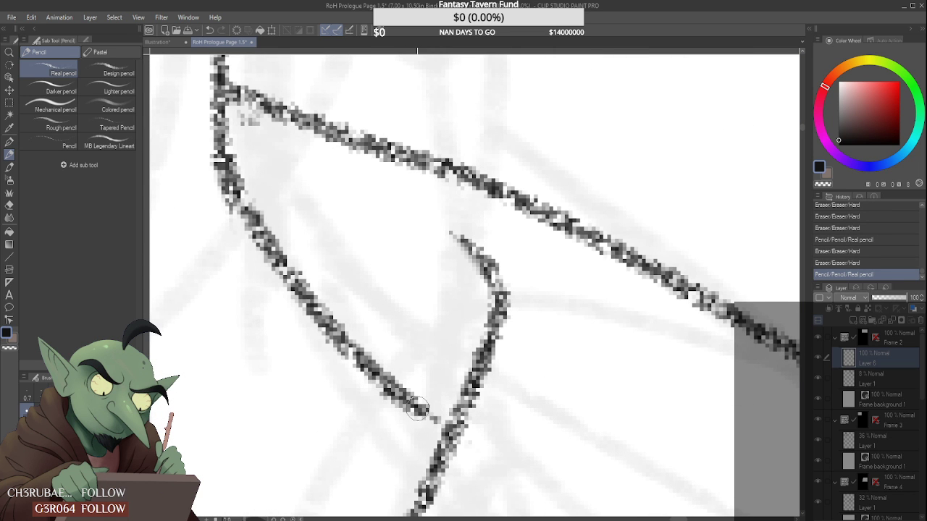
pyautogui.moveTo(448, 433); pyautogui.dragTo(416, 397)
pyautogui.scroll(-5, 416, 397)
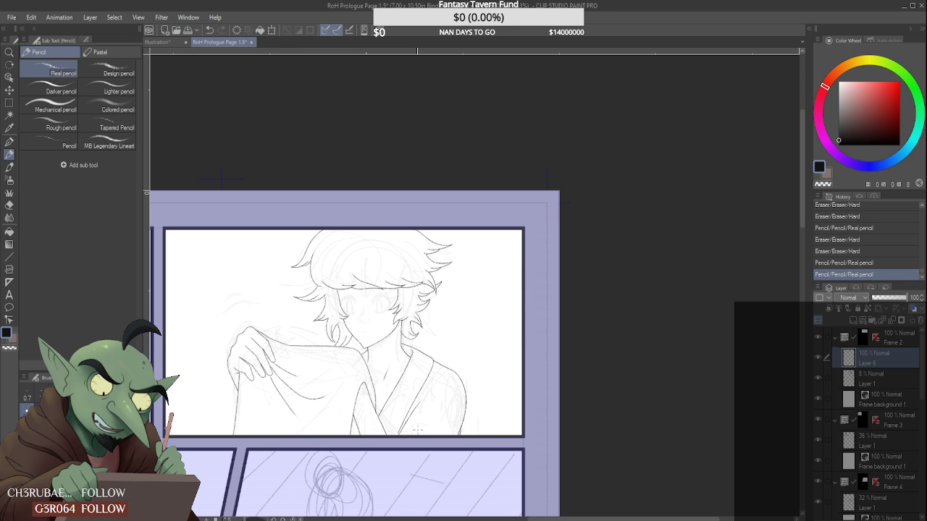
# - Touch up the cloth folds where they start at the raised hand's fingertips, erasing the excess at the joins
pyautogui.scroll(5, 273, 375)
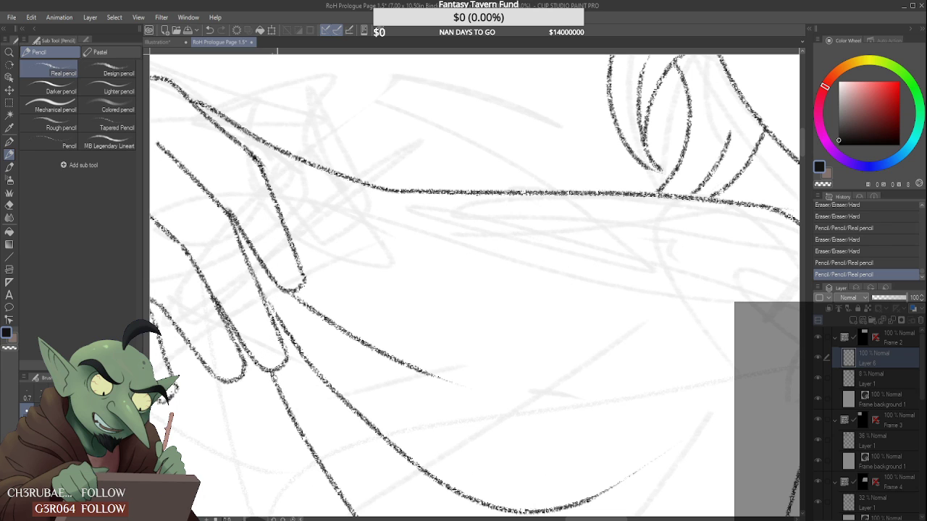
pyautogui.moveTo(276, 378); pyautogui.dragTo(283, 399)
pyautogui.moveTo(269, 305); pyautogui.dragTo(291, 344)
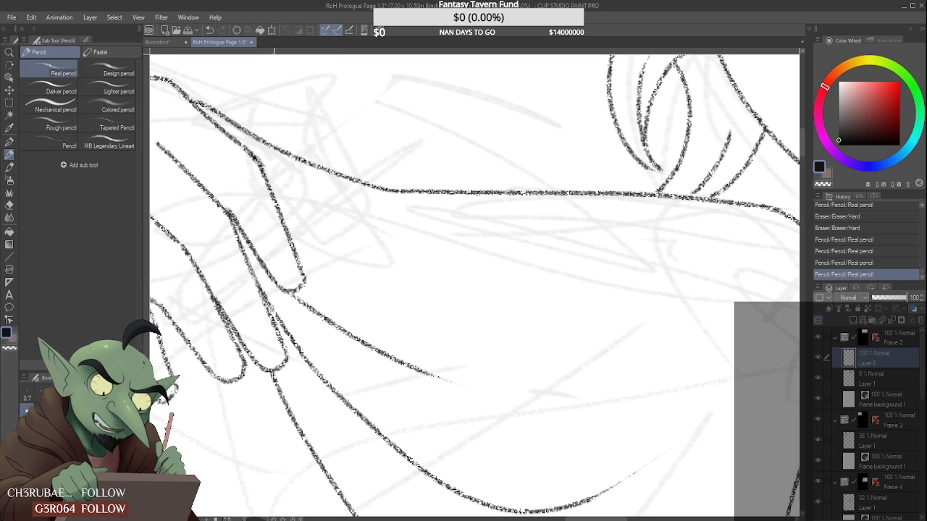
pyautogui.scroll(-4, 273, 323)
pyautogui.scroll(1, 275, 311)
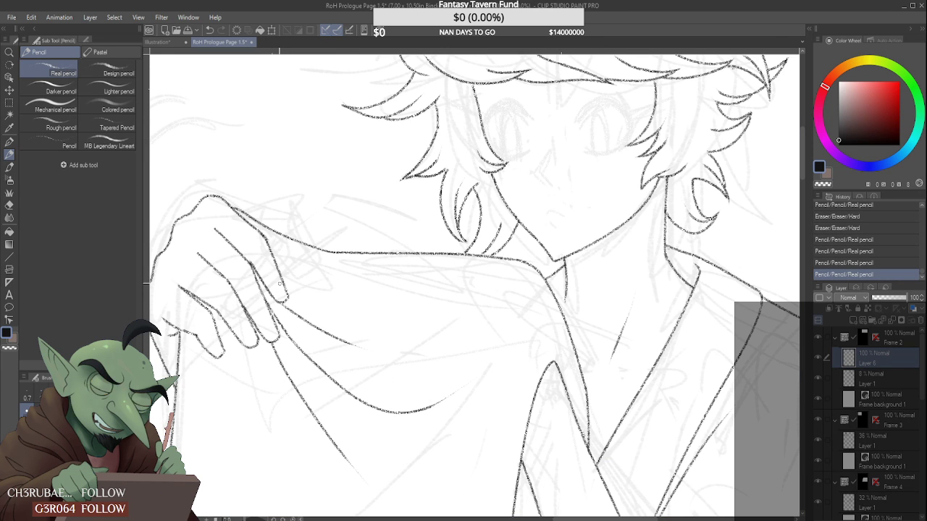
pyautogui.hotkey('ctrl', 'z')
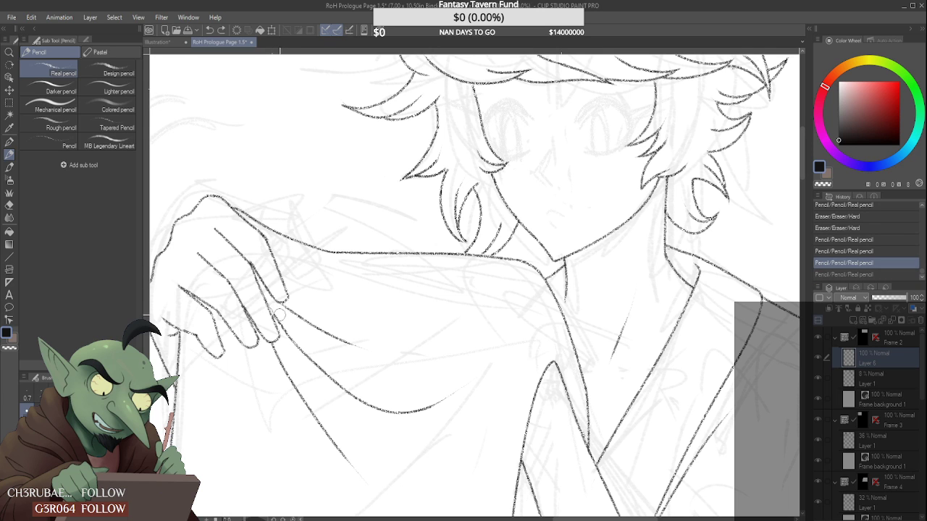
pyautogui.moveTo(291, 330); pyautogui.dragTo(279, 318)
pyautogui.scroll(-5, 281, 287)
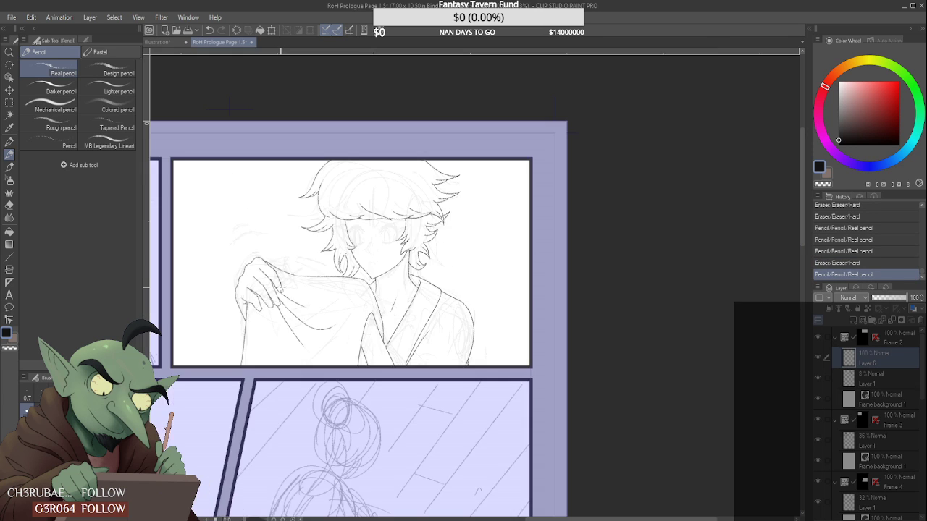
# - Redraw the cloth peak's left line from the tip to the frame's lower edge and rejoin the short fold to it
pyautogui.scroll(6, 387, 255)
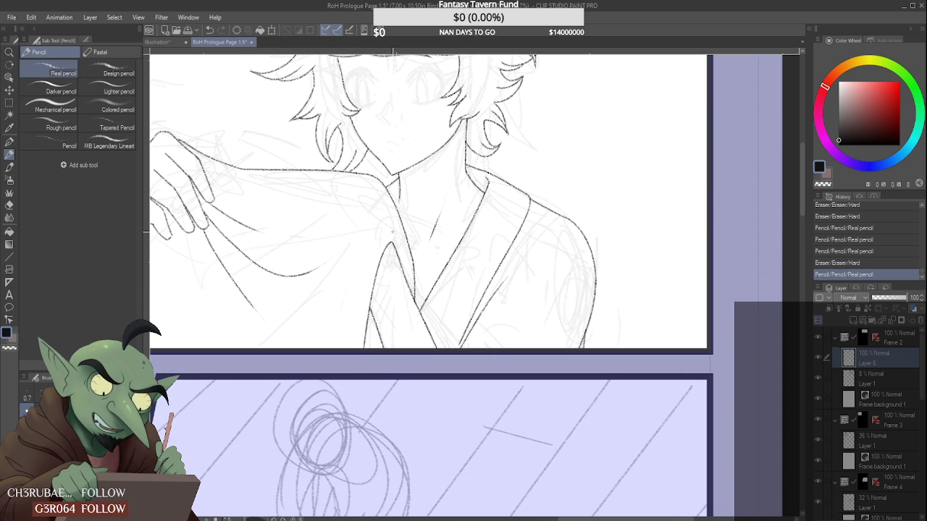
pyautogui.moveTo(388, 256)
pyautogui.mouseDown()
pyautogui.moveTo(353, 349)
pyautogui.moveTo(349, 339)
pyautogui.mouseUp()
pyautogui.moveTo(395, 241)
pyautogui.mouseDown()
pyautogui.moveTo(374, 269)
pyautogui.moveTo(347, 432)
pyautogui.mouseUp()
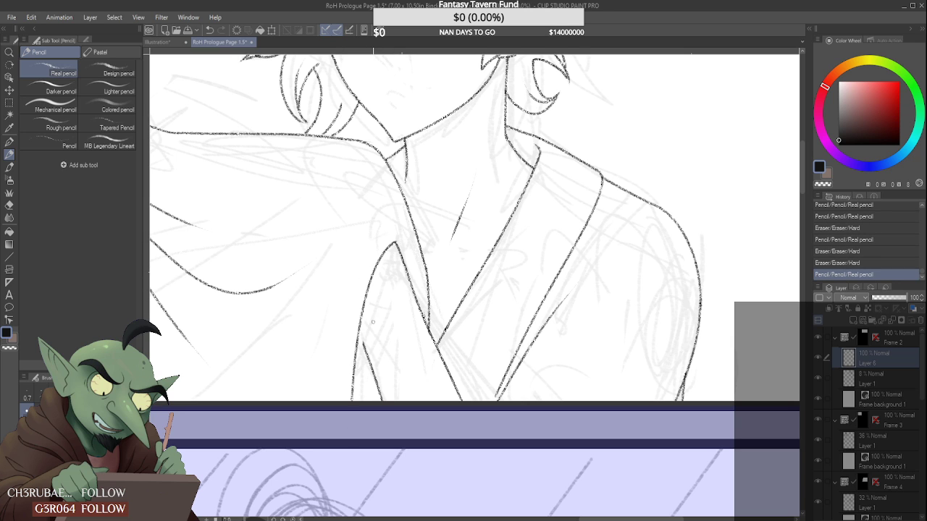
pyautogui.scroll(2, 373, 322)
pyautogui.moveTo(367, 338)
pyautogui.mouseDown()
pyautogui.moveTo(362, 323)
pyautogui.moveTo(371, 344)
pyautogui.mouseUp()
pyautogui.hotkey('ctrl', 'z')
pyautogui.hotkey('ctrl', 'z')
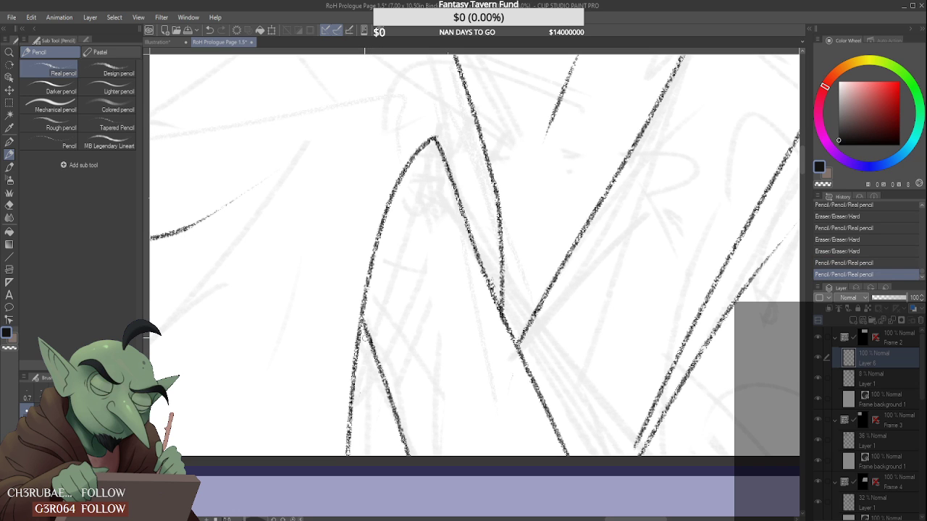
pyautogui.scroll(-5, 373, 331)
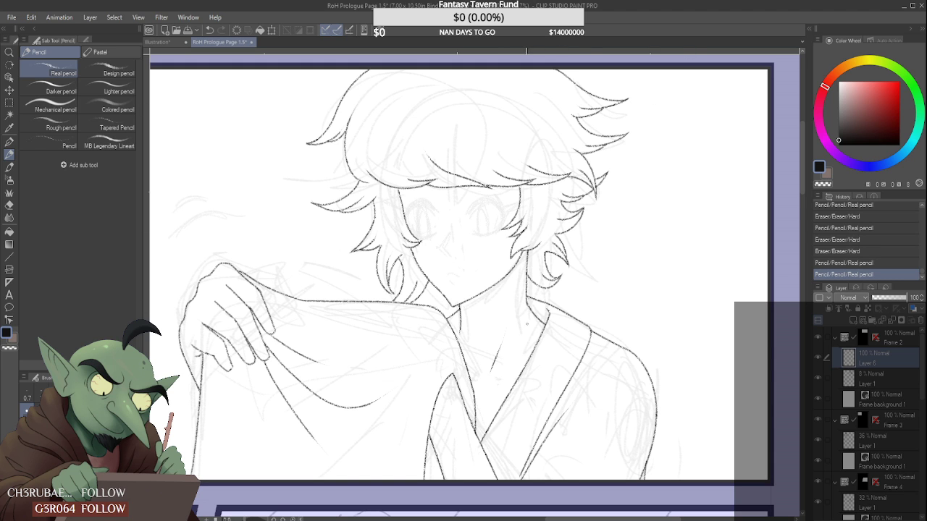
# - Erase the top of the cloth peak's right line and redraw it to close the tip against the left curve
pyautogui.scroll(-2, 507, 320)
pyautogui.scroll(2, 487, 332)
pyautogui.scroll(2, 487, 332)
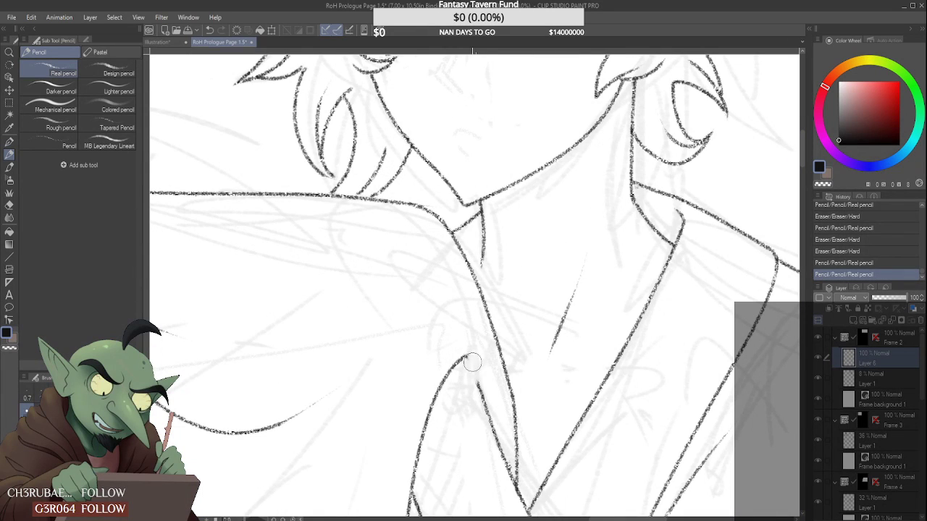
pyautogui.moveTo(466, 358); pyautogui.dragTo(481, 407)
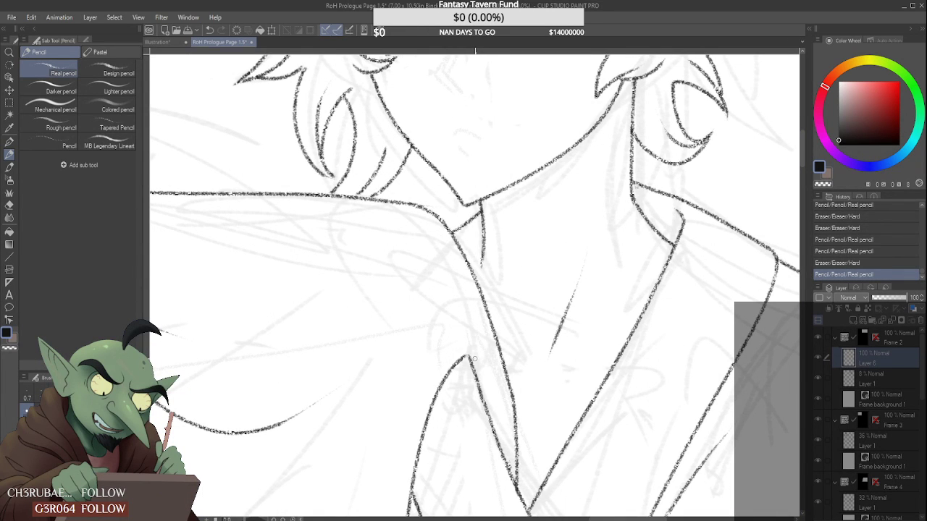
pyautogui.hotkey('ctrl', 'z')
pyautogui.moveTo(469, 355); pyautogui.dragTo(485, 407)
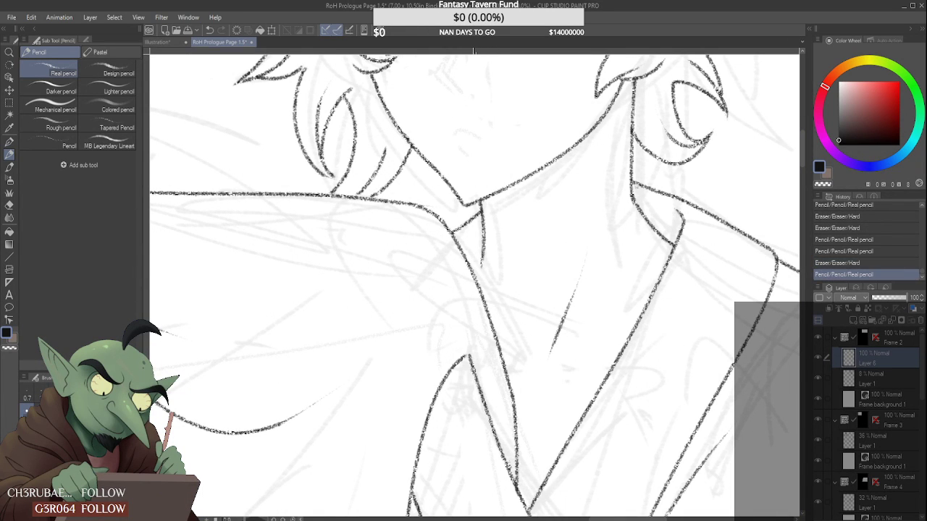
pyautogui.moveTo(466, 358)
pyautogui.mouseDown()
pyautogui.moveTo(470, 348)
pyautogui.moveTo(465, 362)
pyautogui.mouseUp()
pyautogui.scroll(1, 464, 354)
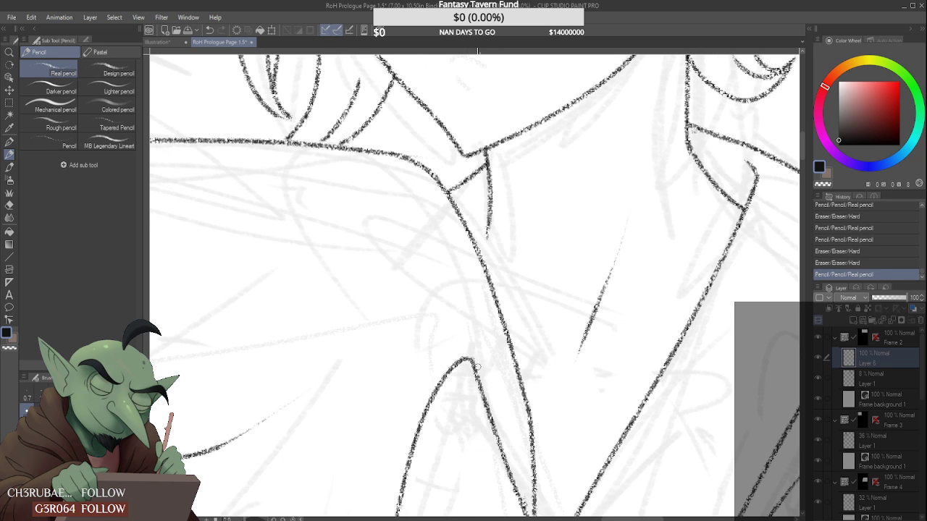
pyautogui.scroll(-1, 465, 359)
pyautogui.scroll(-4, 473, 359)
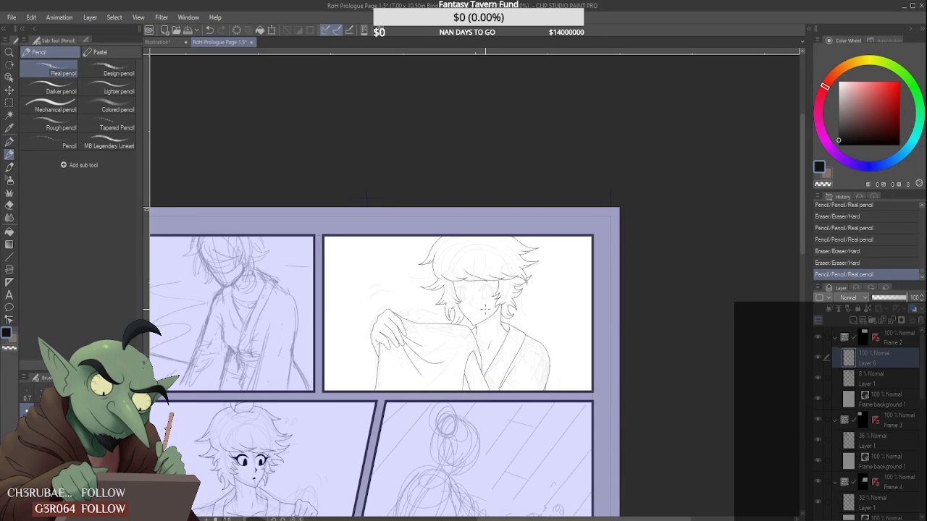
# - Touch up the rounded tip of the raised hand's lowest finger and clean up the short line near the cloth's upper corner
pyautogui.scroll(5, 392, 319)
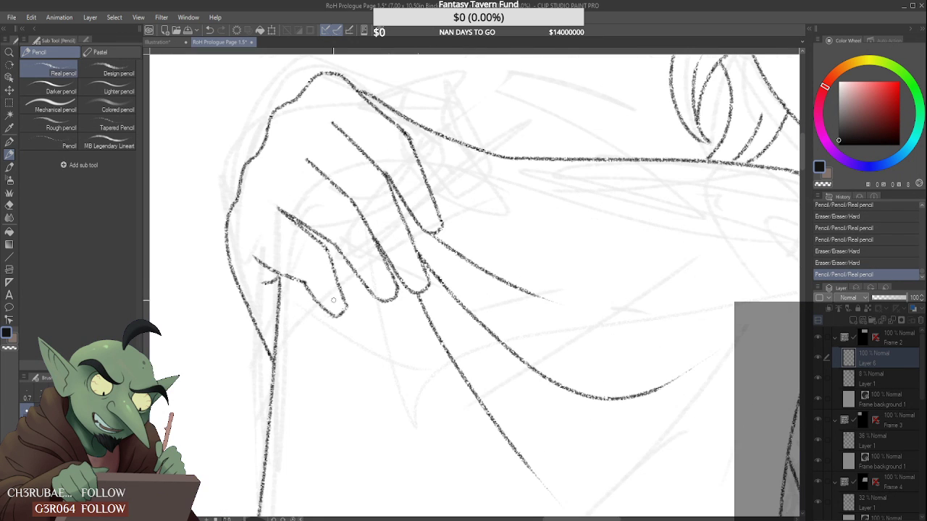
pyautogui.scroll(1, 334, 317)
pyautogui.moveTo(341, 313)
pyautogui.mouseDown()
pyautogui.moveTo(349, 298)
pyautogui.moveTo(336, 317)
pyautogui.mouseUp()
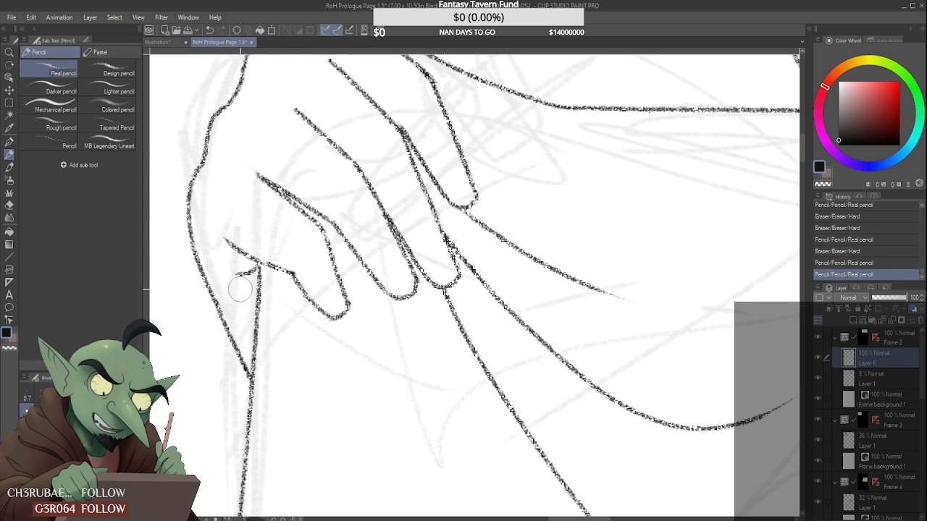
pyautogui.moveTo(243, 279); pyautogui.dragTo(226, 294)
pyautogui.scroll(-2, 239, 284)
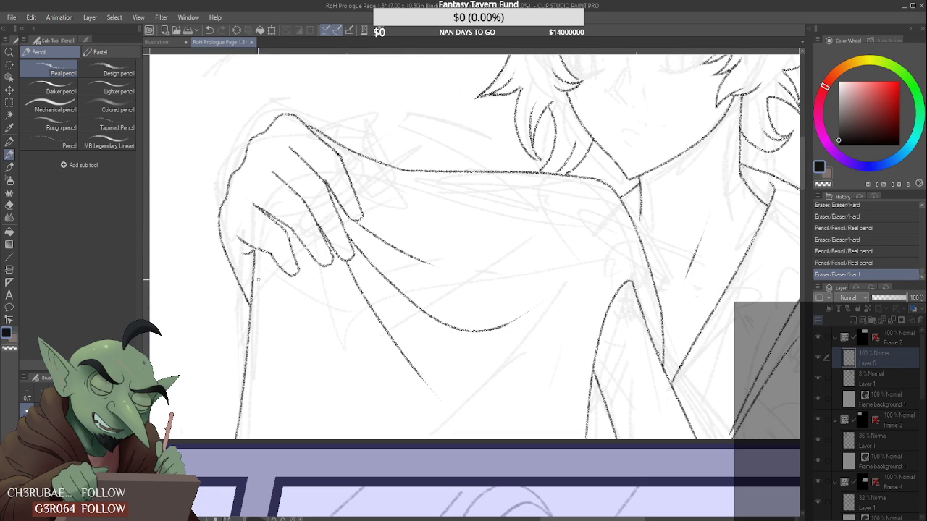
pyautogui.scroll(3, 257, 279)
pyautogui.scroll(-2, 326, 243)
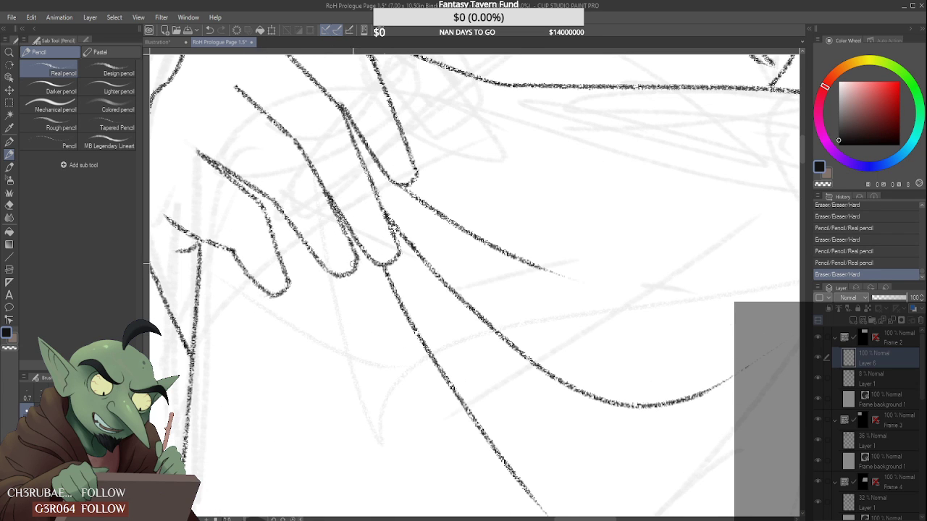
# - Redraw the rounded tip of the raised hand's third finger where its outline closes
pyautogui.scroll(2, 355, 270)
pyautogui.moveTo(341, 258)
pyautogui.mouseDown()
pyautogui.moveTo(341, 279)
pyautogui.moveTo(357, 252)
pyautogui.mouseUp()
pyautogui.moveTo(342, 282); pyautogui.dragTo(355, 250)
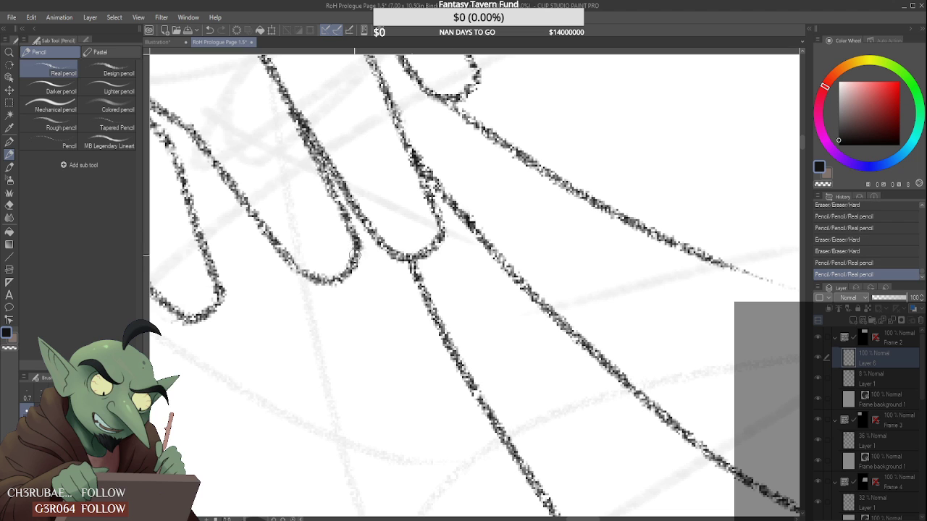
# - Touch up the upper starting ends of the two finger-separation lines on the back of the raised hand
pyautogui.scroll(-4, 327, 184)
pyautogui.scroll(3, 328, 184)
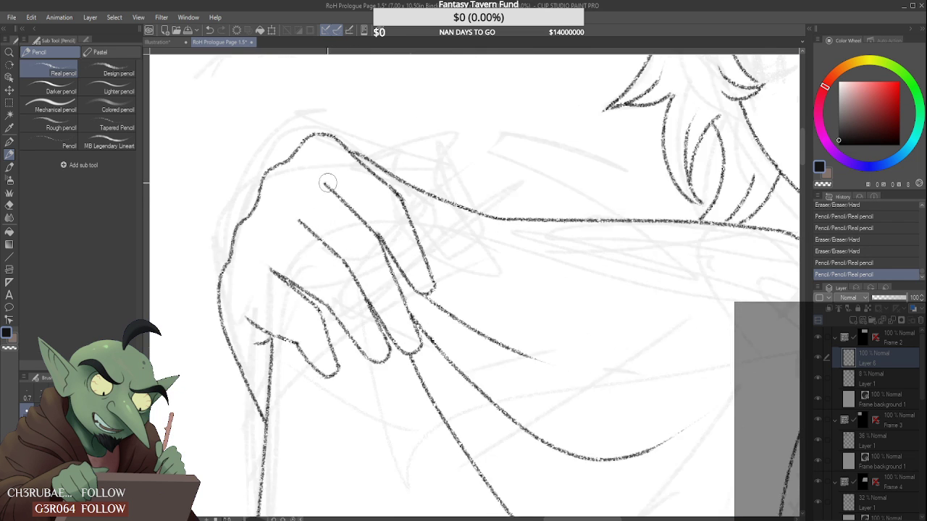
pyautogui.scroll(1, 327, 184)
pyautogui.moveTo(315, 190); pyautogui.dragTo(338, 202)
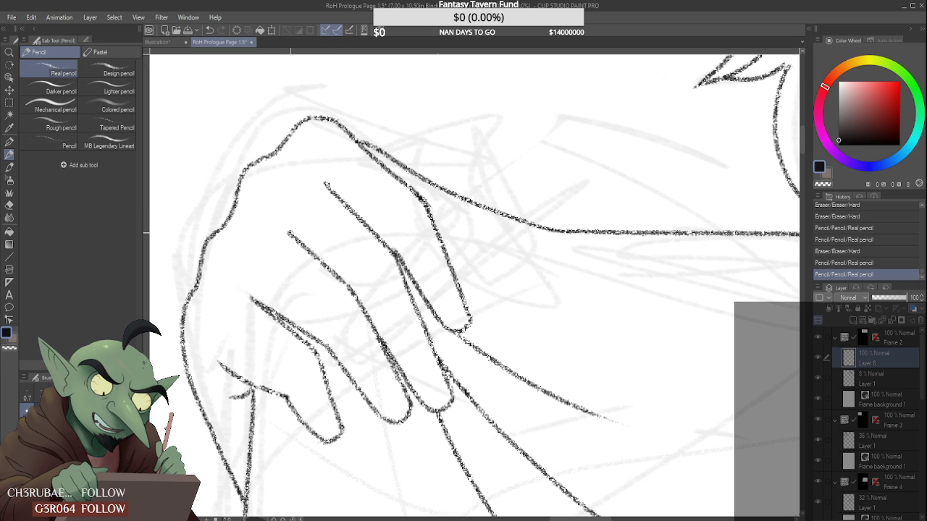
pyautogui.moveTo(287, 230); pyautogui.dragTo(294, 237)
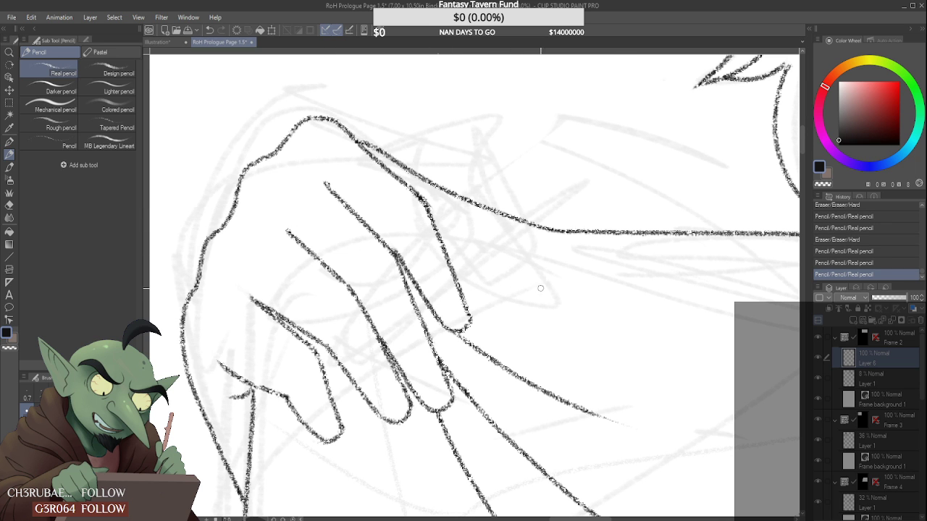
pyautogui.scroll(-5, 512, 262)
pyautogui.scroll(-1, 539, 258)
pyautogui.scroll(5, 539, 258)
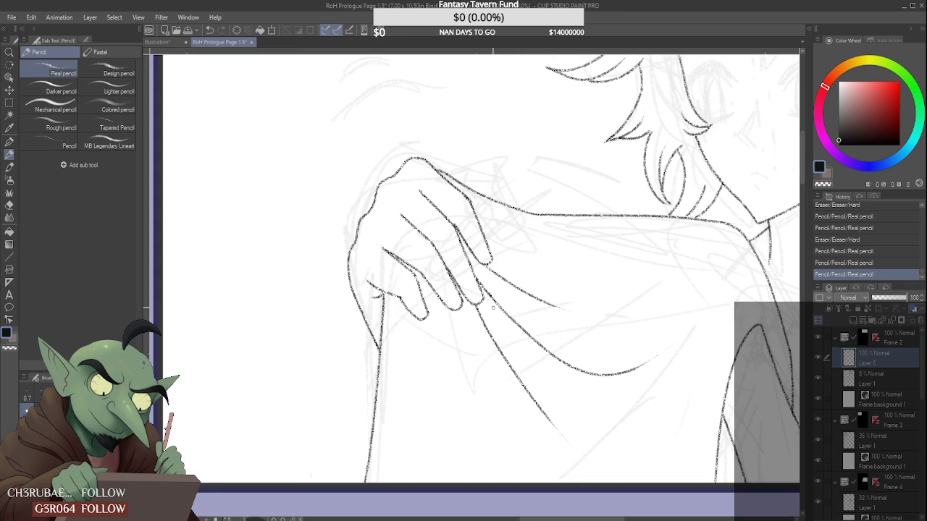
pyautogui.scroll(-2, 542, 391)
pyautogui.scroll(3, 543, 391)
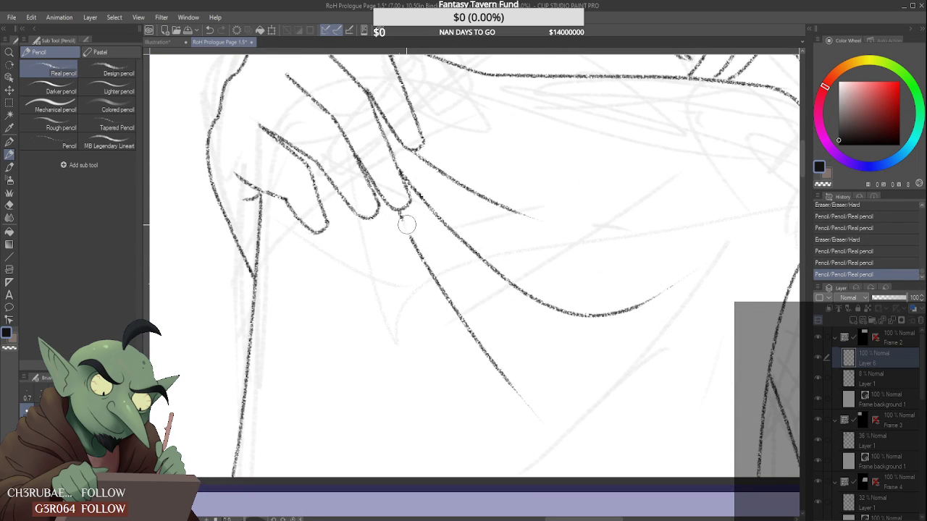
pyautogui.moveTo(509, 379); pyautogui.dragTo(545, 426)
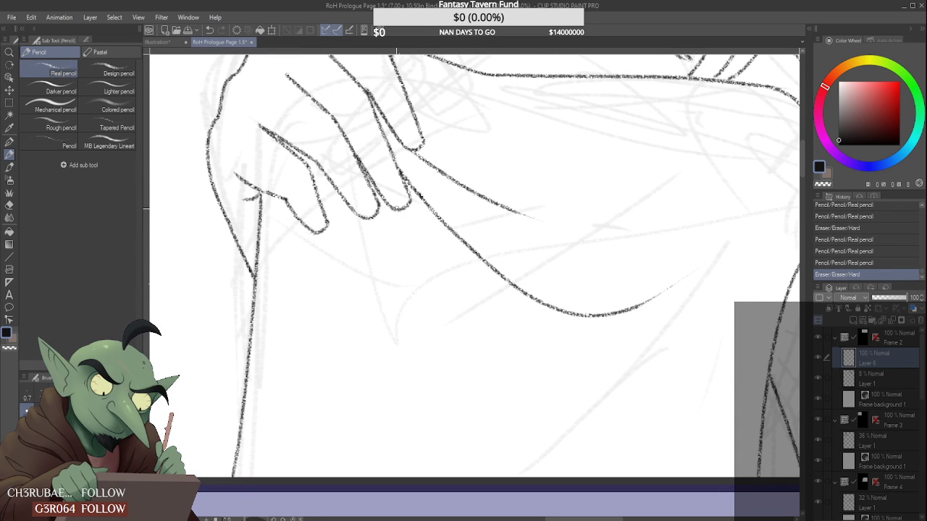
pyautogui.moveTo(394, 208); pyautogui.dragTo(503, 367)
pyautogui.scroll(-2, 457, 328)
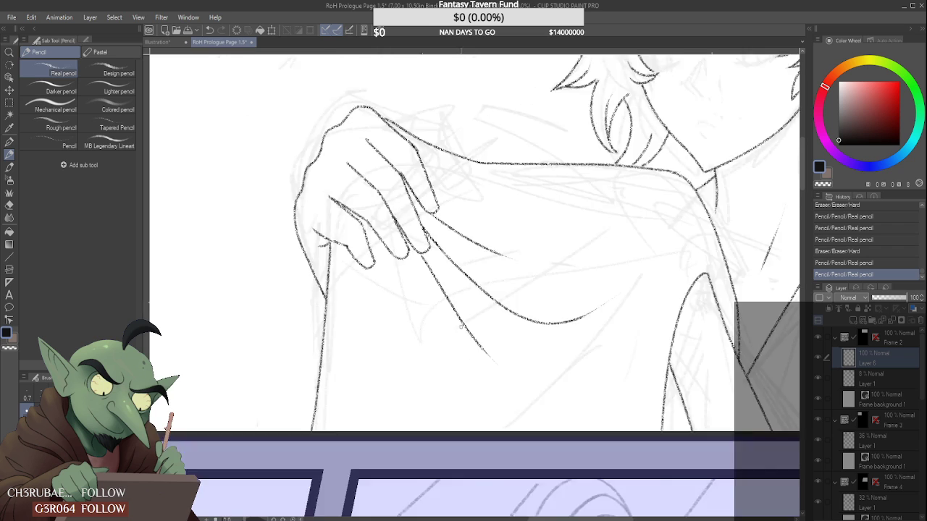
pyautogui.scroll(-3, 461, 329)
pyautogui.scroll(2, 460, 263)
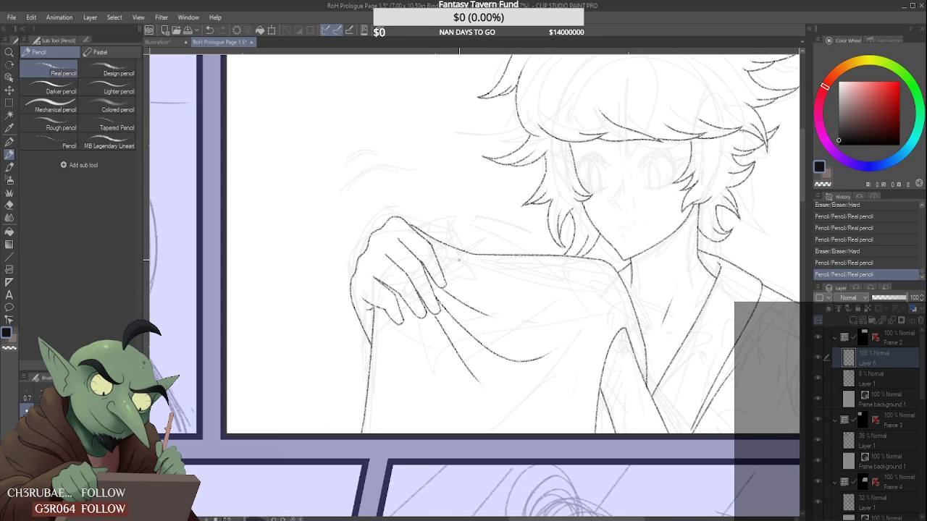
pyautogui.hotkey('ctrl', 'z')
pyautogui.hotkey('ctrl', 'z')
pyautogui.hotkey('ctrl', 'z')
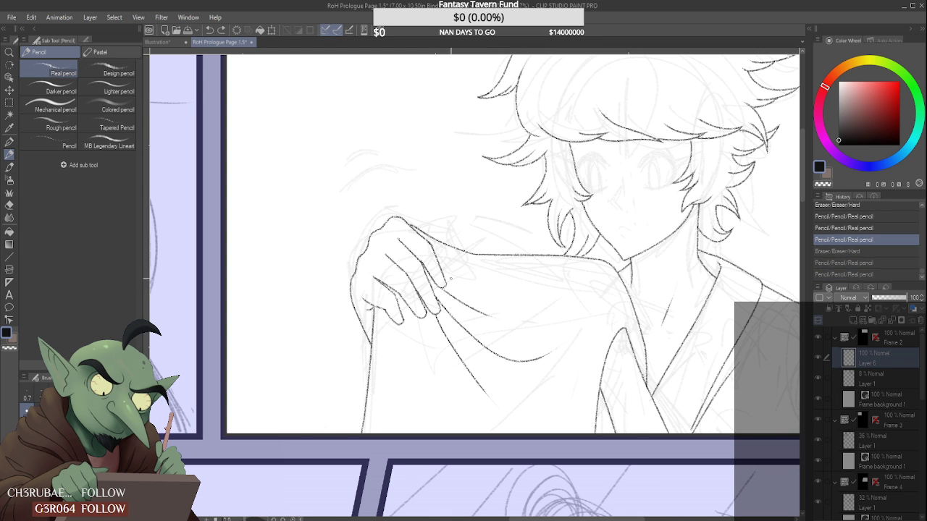
# - Erase and redraw the steep cloth fold just below the raised hand's second finger
pyautogui.scroll(3, 438, 311)
pyautogui.moveTo(428, 321)
pyautogui.mouseDown()
pyautogui.moveTo(426, 313)
pyautogui.moveTo(446, 356)
pyautogui.moveTo(442, 339)
pyautogui.mouseUp()
pyautogui.scroll(-5, 398, 108)
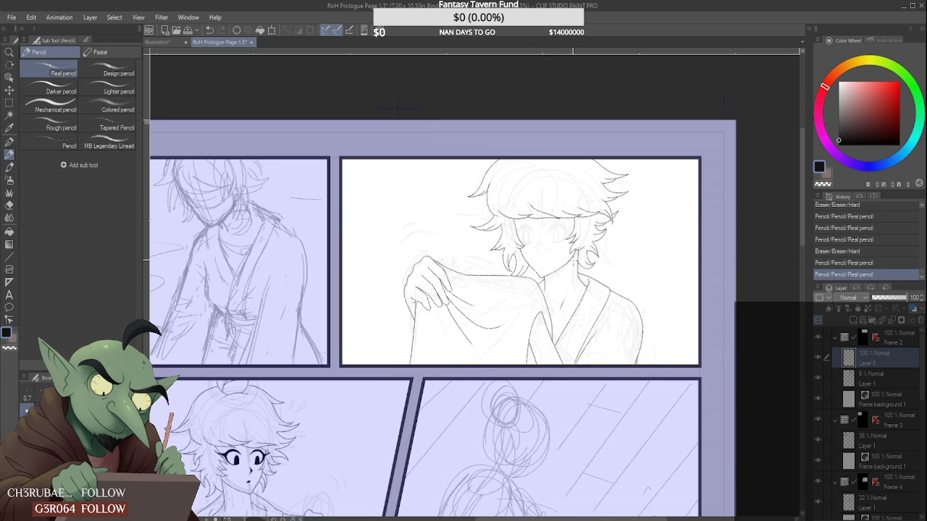
# - Choose the Design pencil and add a new raster layer above the linework layer in Frame 2
pyautogui.scroll(-4, 612, 264)
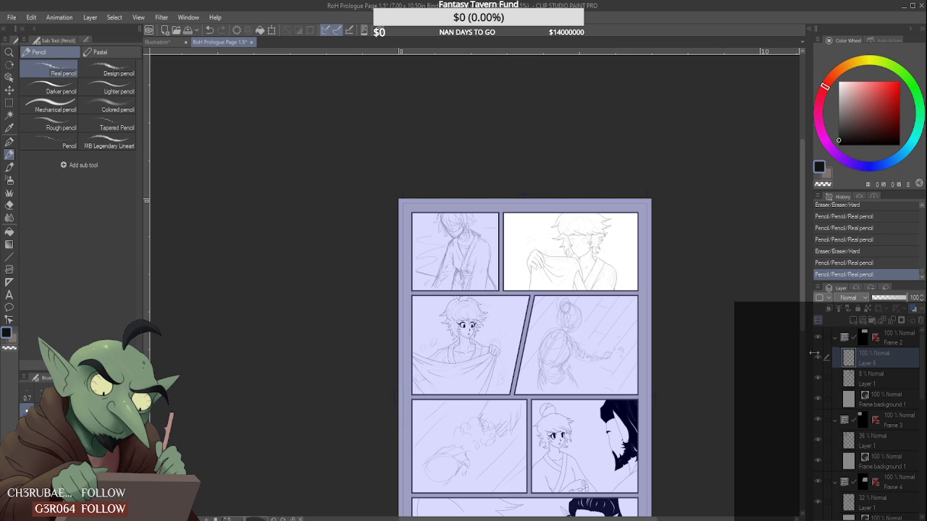
pyautogui.click(112, 71)
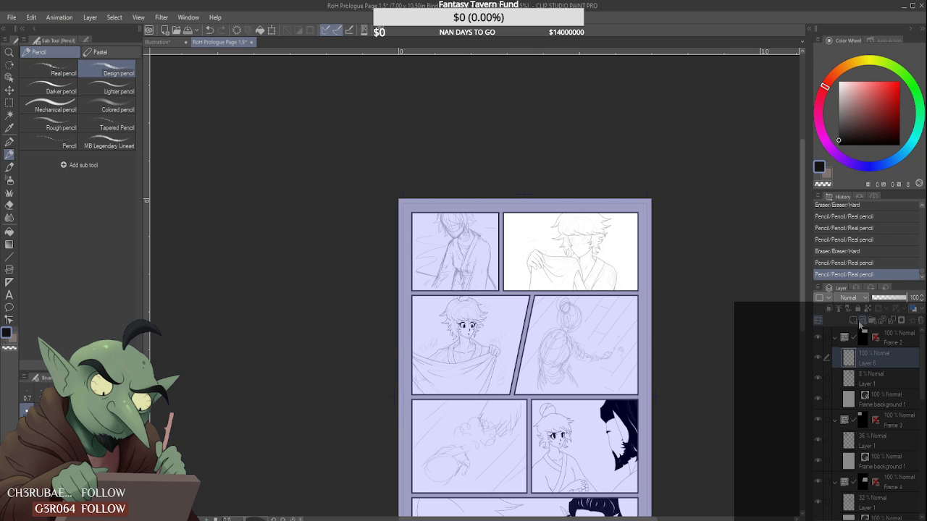
pyautogui.click(852, 322)
pyautogui.scroll(6, 572, 228)
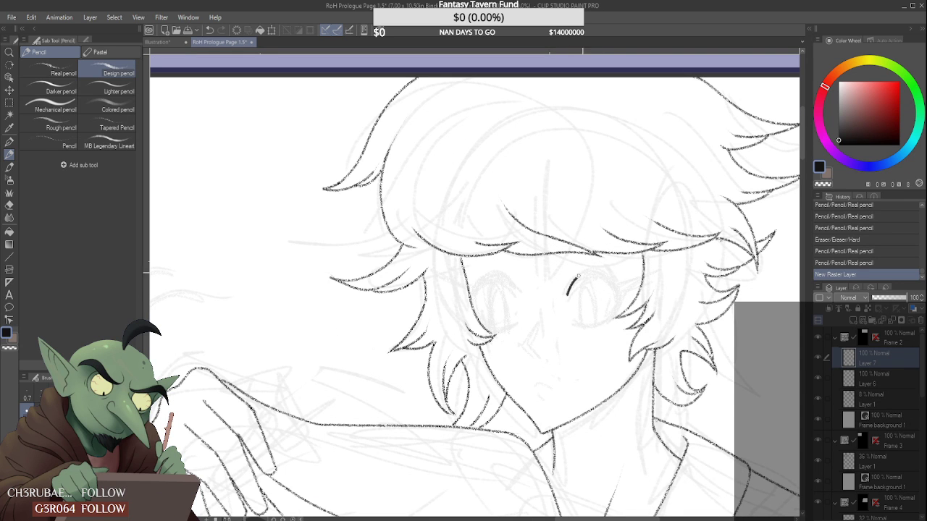
pyautogui.moveTo(578, 276); pyautogui.dragTo(619, 288)
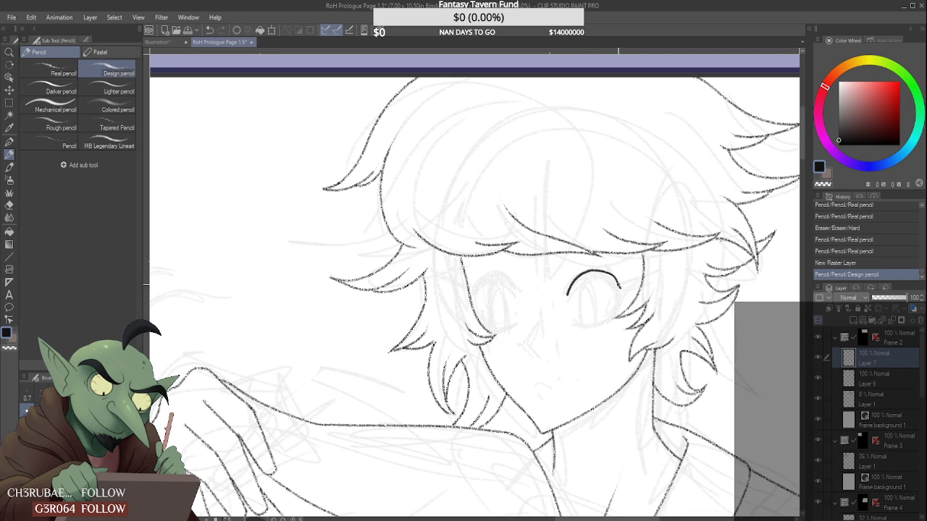
pyautogui.hotkey('ctrl', 'z')
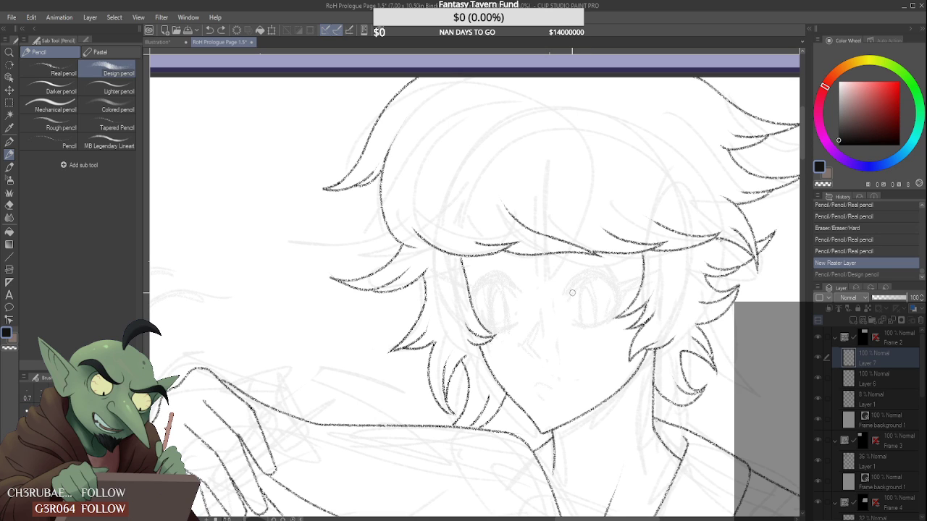
pyautogui.moveTo(570, 294); pyautogui.dragTo(622, 294)
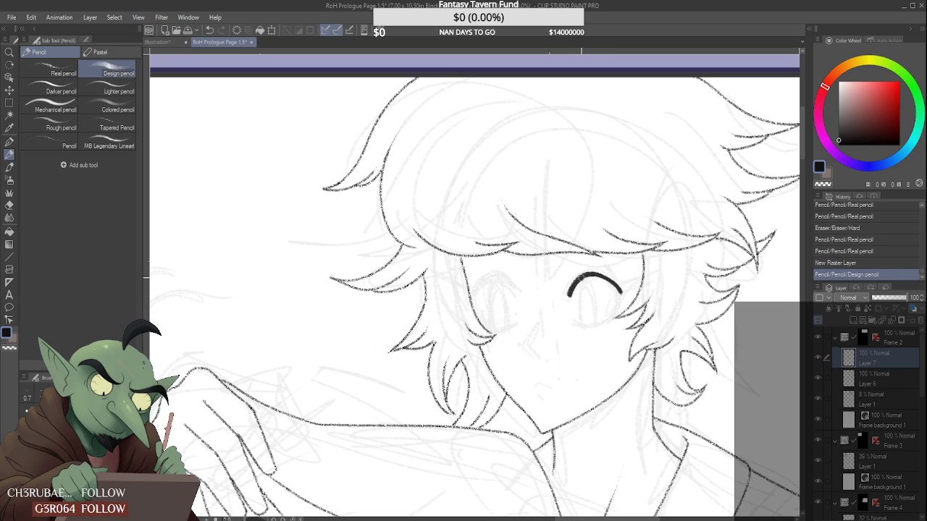
pyautogui.hotkey('ctrl', 'z')
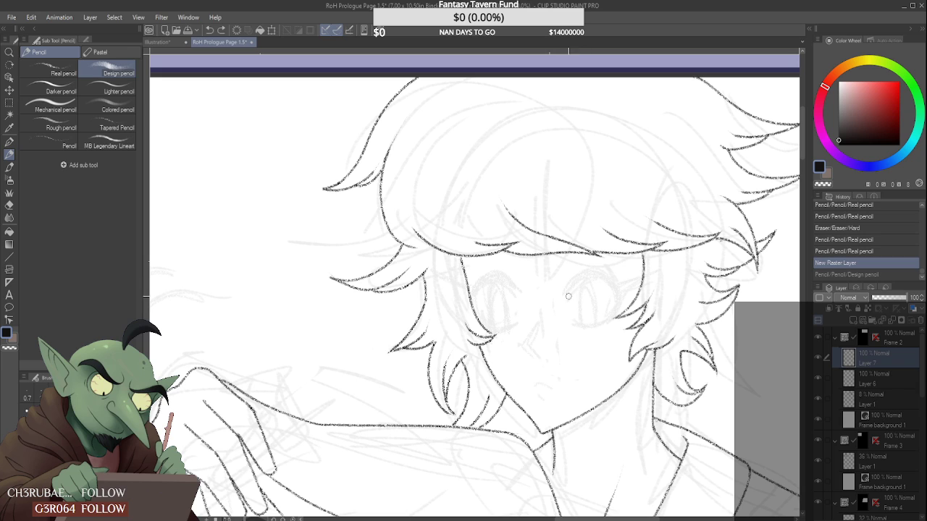
pyautogui.moveTo(580, 274); pyautogui.dragTo(591, 337)
pyautogui.hotkey('ctrl', 'z')
pyautogui.moveTo(568, 295); pyautogui.dragTo(602, 323)
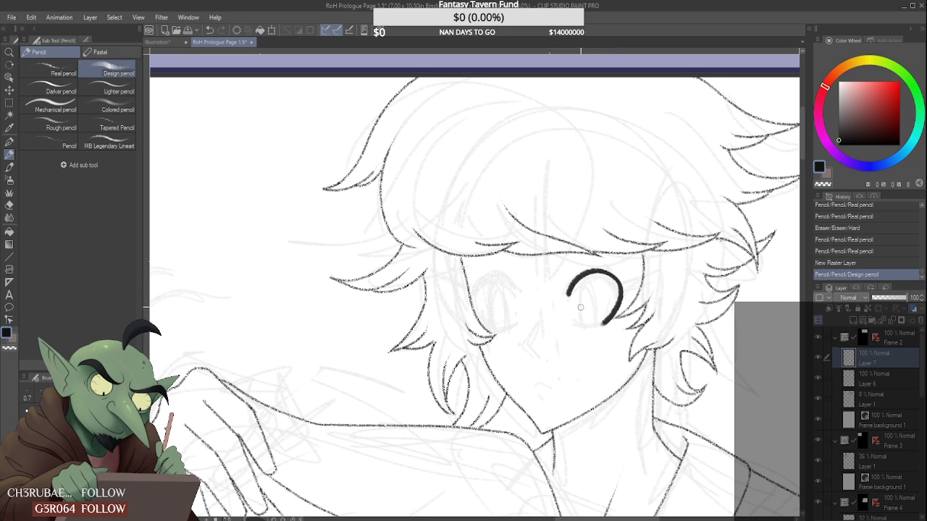
pyautogui.hotkey('ctrl', 'z')
pyautogui.hotkey('ctrl', 'y')
pyautogui.hotkey('ctrl', 'z')
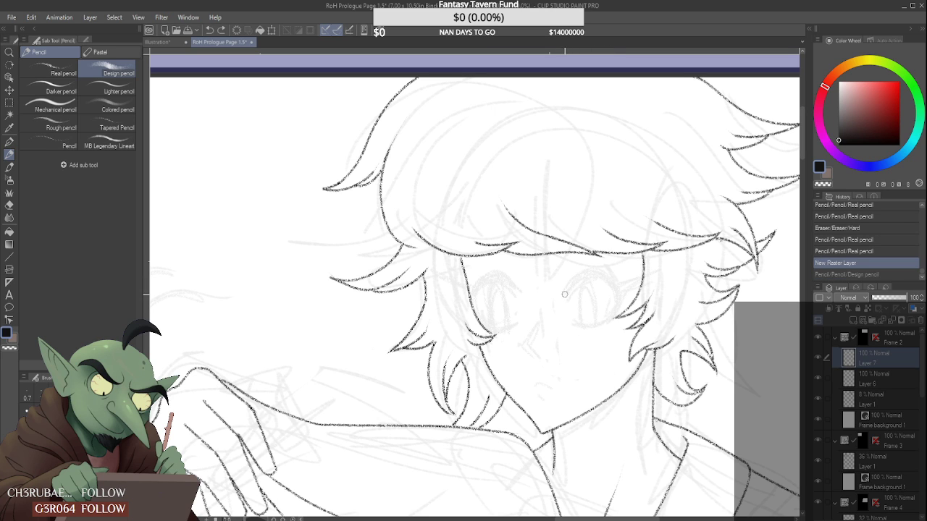
pyautogui.hotkey('ctrl', 'y')
pyautogui.hotkey('ctrl', 'z')
pyautogui.hotkey('ctrl', 'y')
pyautogui.hotkey('ctrl', 'z')
pyautogui.hotkey('ctrl', 'y')
pyautogui.hotkey('ctrl', 'z')
# - Draw the bold upper and lower arcs of the character's right-hand eye over the sketch, thickening the upper arc to join them
pyautogui.moveTo(569, 293)
pyautogui.mouseDown()
pyautogui.moveTo(617, 299)
pyautogui.moveTo(595, 327)
pyautogui.mouseUp()
pyautogui.hotkey('ctrl', 'z')
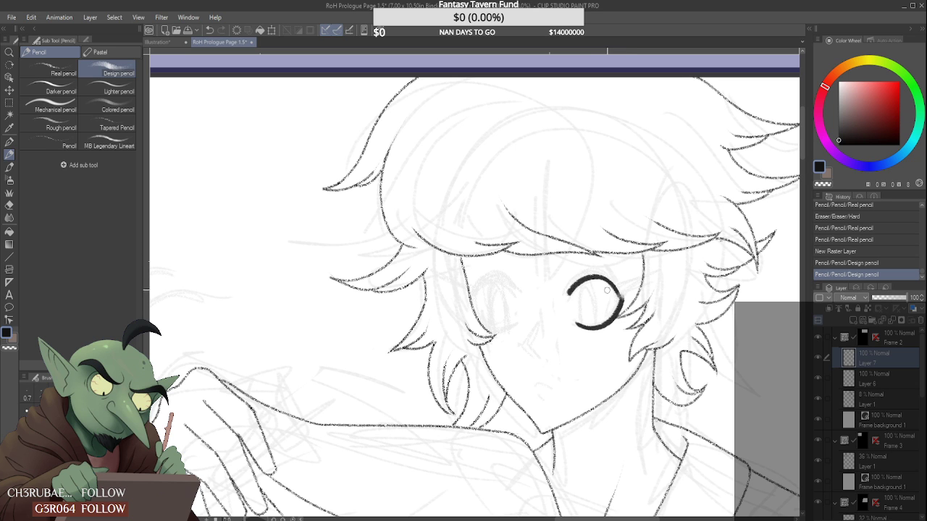
pyautogui.scroll(3, 570, 291)
pyautogui.moveTo(565, 300)
pyautogui.mouseDown()
pyautogui.moveTo(602, 262)
pyautogui.moveTo(648, 275)
pyautogui.moveTo(666, 293)
pyautogui.mouseUp()
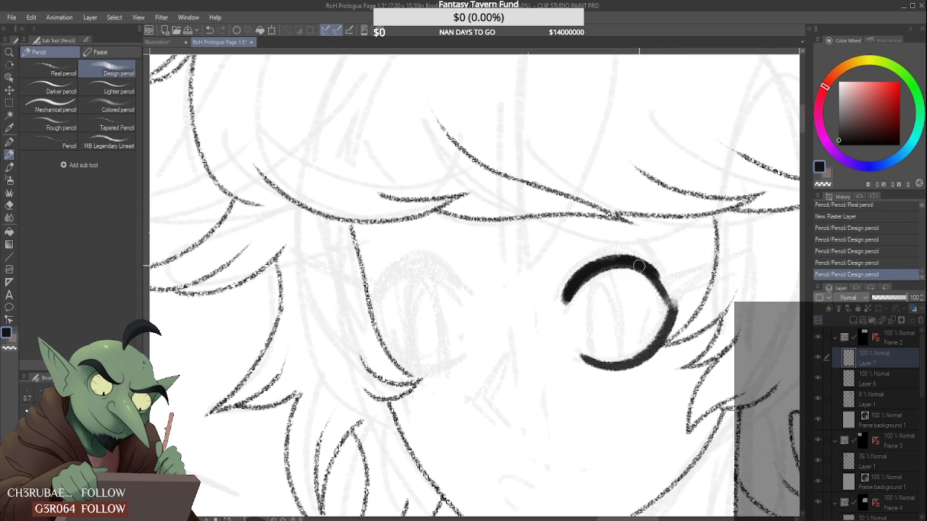
pyautogui.moveTo(631, 261); pyautogui.dragTo(672, 301)
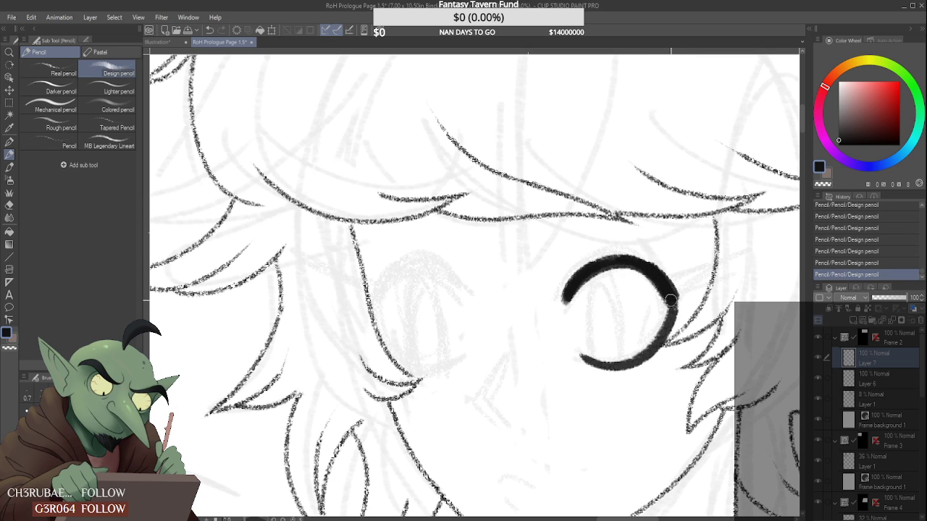
# - Trim the outer edge of the eye's upper arc, taper its inner end to a point, and thicken the top
pyautogui.press('e')
pyautogui.moveTo(652, 249); pyautogui.dragTo(692, 290)
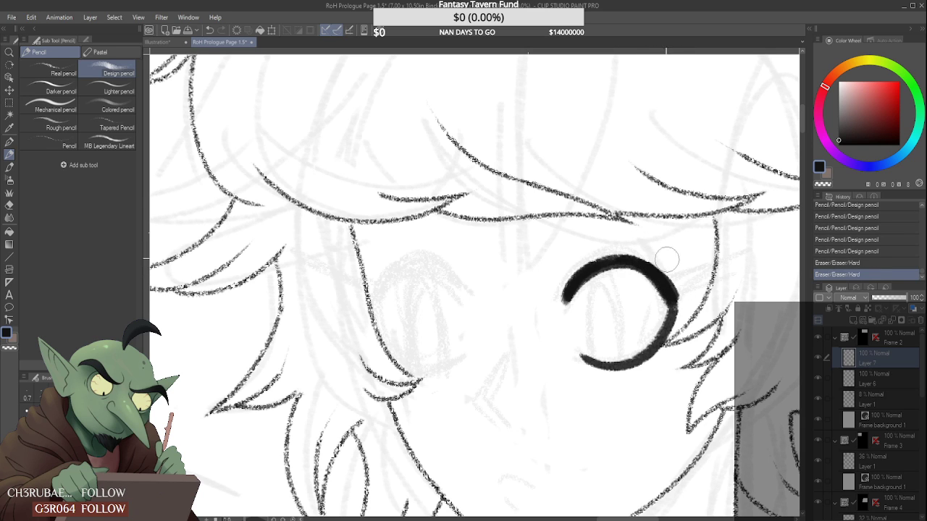
pyautogui.moveTo(655, 254); pyautogui.dragTo(695, 305)
pyautogui.moveTo(663, 259); pyautogui.dragTo(694, 308)
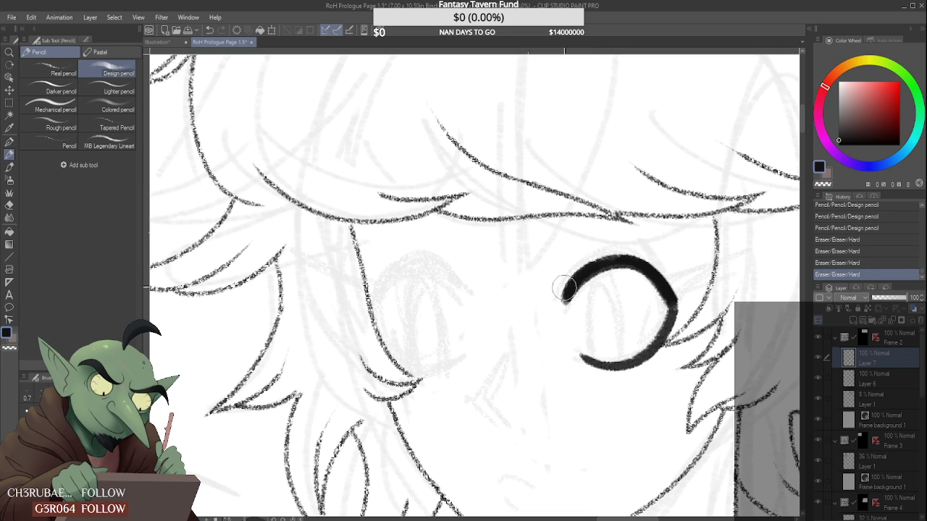
pyautogui.moveTo(559, 310); pyautogui.dragTo(590, 264)
pyautogui.moveTo(573, 295); pyautogui.dragTo(630, 260)
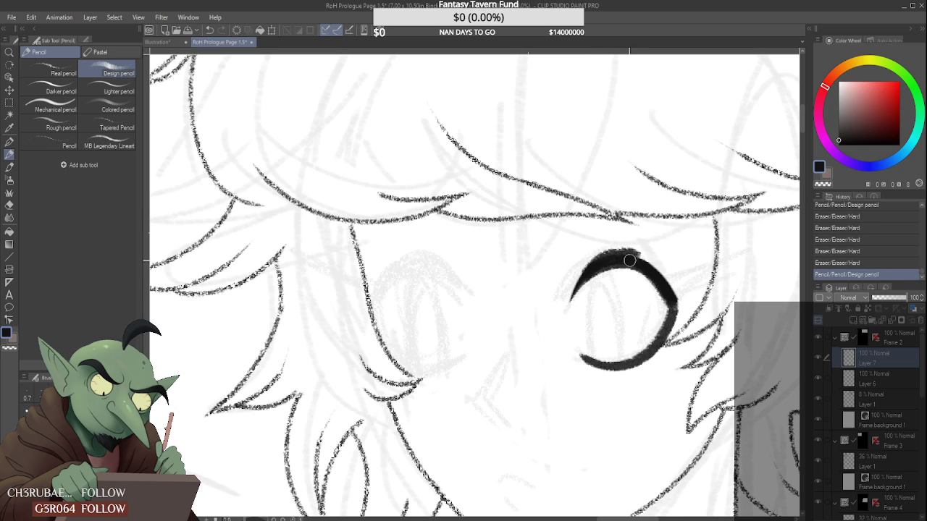
# - Erase the excess along the top of the eye's upper arc and smooth the curve towards the outer corner
pyautogui.moveTo(569, 271)
pyautogui.mouseDown()
pyautogui.moveTo(634, 239)
pyautogui.moveTo(669, 254)
pyautogui.moveTo(591, 245)
pyautogui.mouseUp()
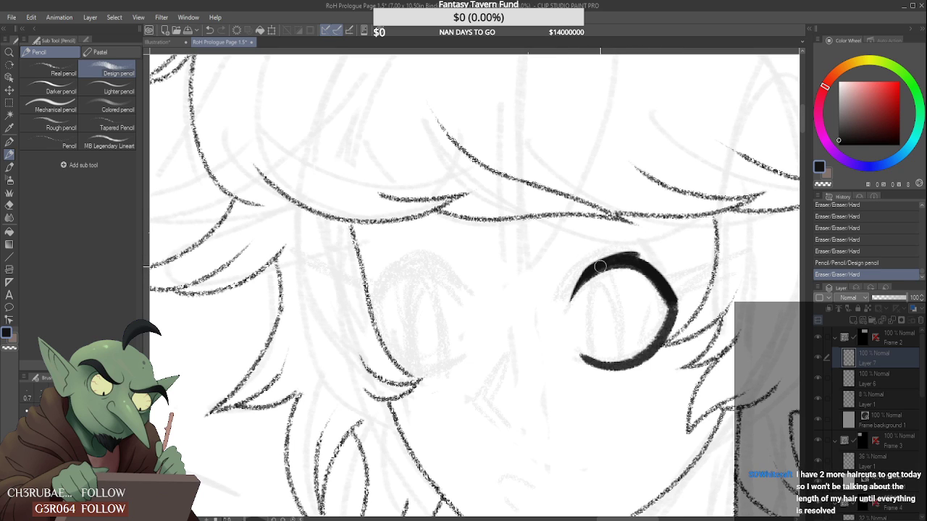
pyautogui.moveTo(569, 242)
pyautogui.mouseDown()
pyautogui.moveTo(581, 265)
pyautogui.moveTo(623, 236)
pyautogui.moveTo(570, 270)
pyautogui.mouseUp()
pyautogui.hotkey('ctrl', 'z')
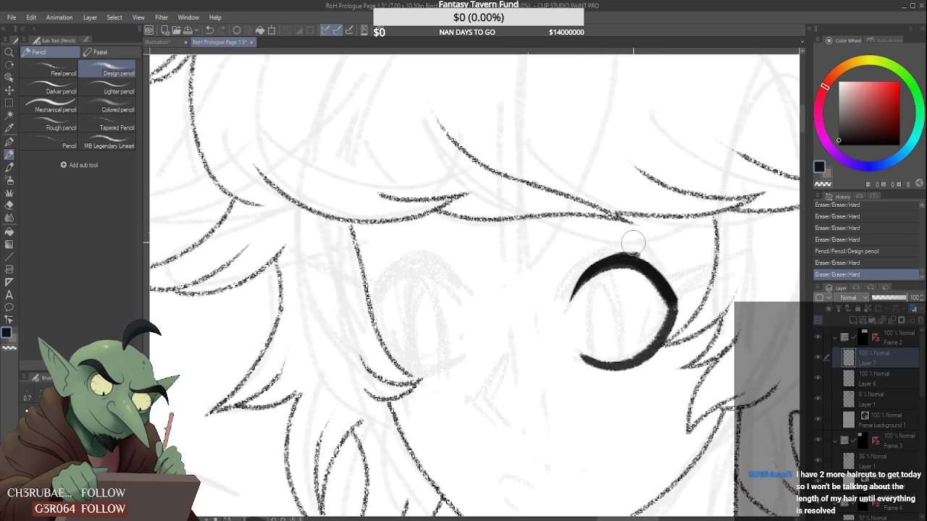
pyautogui.moveTo(634, 244); pyautogui.dragTo(596, 250)
pyautogui.moveTo(575, 296)
pyautogui.mouseDown()
pyautogui.moveTo(657, 278)
pyautogui.moveTo(624, 260)
pyautogui.moveTo(656, 278)
pyautogui.moveTo(664, 272)
pyautogui.moveTo(675, 310)
pyautogui.moveTo(691, 297)
pyautogui.mouseUp()
pyautogui.press('e')
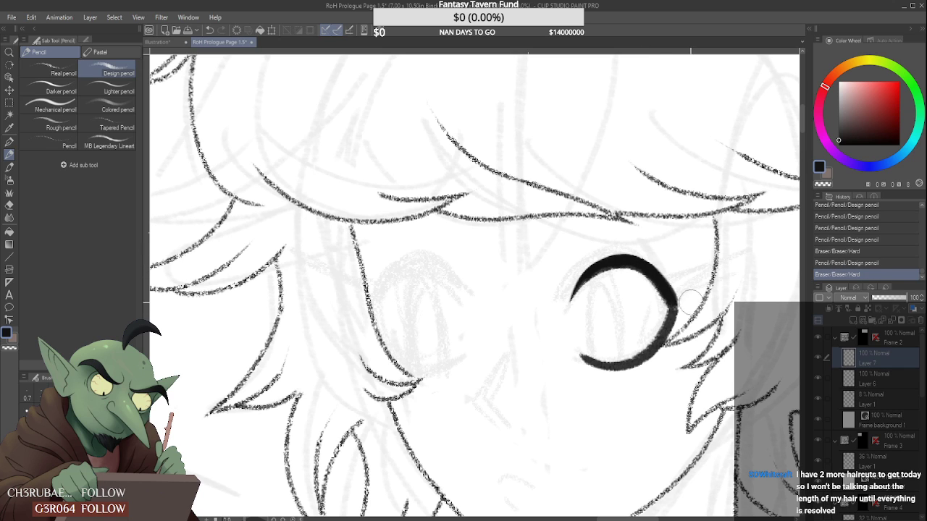
# - Thicken the inner edge of the eye outline along its outer side to even out the curve
pyautogui.moveTo(638, 279)
pyautogui.mouseDown()
pyautogui.moveTo(669, 312)
pyautogui.moveTo(660, 275)
pyautogui.mouseUp()
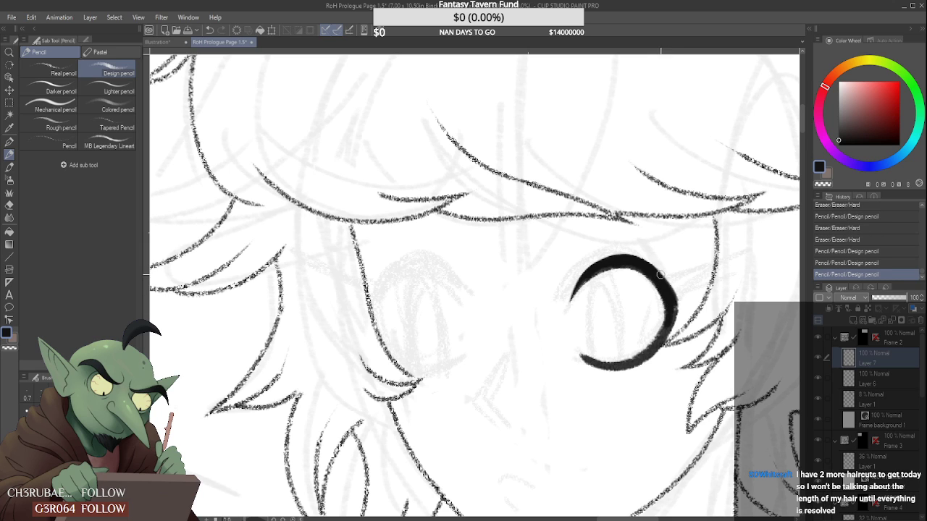
pyautogui.moveTo(664, 308)
pyautogui.mouseDown()
pyautogui.moveTo(659, 335)
pyautogui.moveTo(673, 318)
pyautogui.mouseUp()
pyautogui.moveTo(672, 323); pyautogui.dragTo(667, 312)
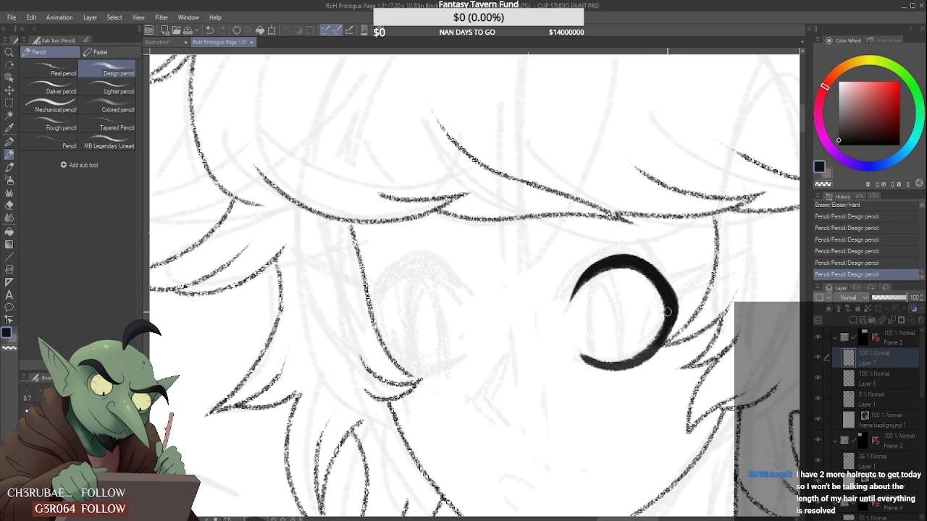
# - Refine the lower arc's tapered end and build up a thick, upward-slanting lash at the eye's outer corner
pyautogui.moveTo(584, 362)
pyautogui.mouseDown()
pyautogui.moveTo(576, 358)
pyautogui.moveTo(601, 367)
pyautogui.moveTo(656, 353)
pyautogui.moveTo(678, 301)
pyautogui.moveTo(724, 275)
pyautogui.mouseUp()
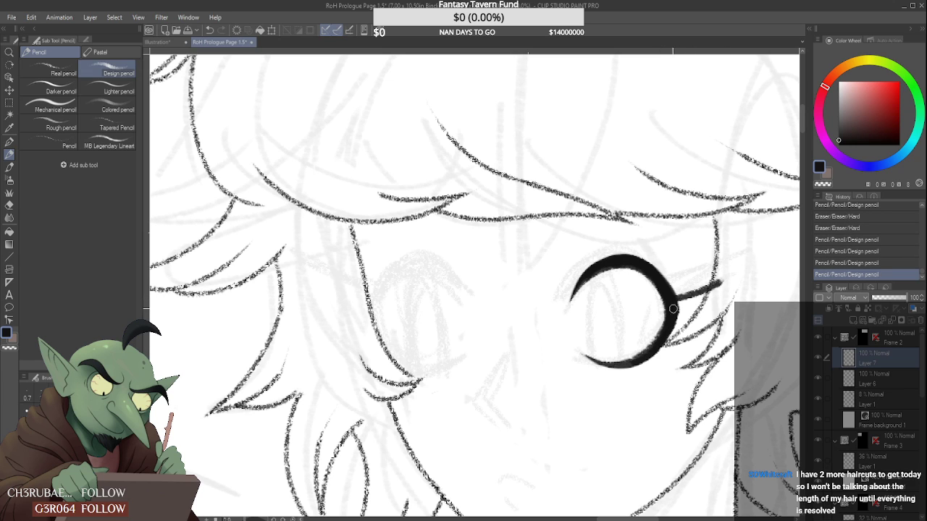
pyautogui.moveTo(670, 312); pyautogui.dragTo(725, 273)
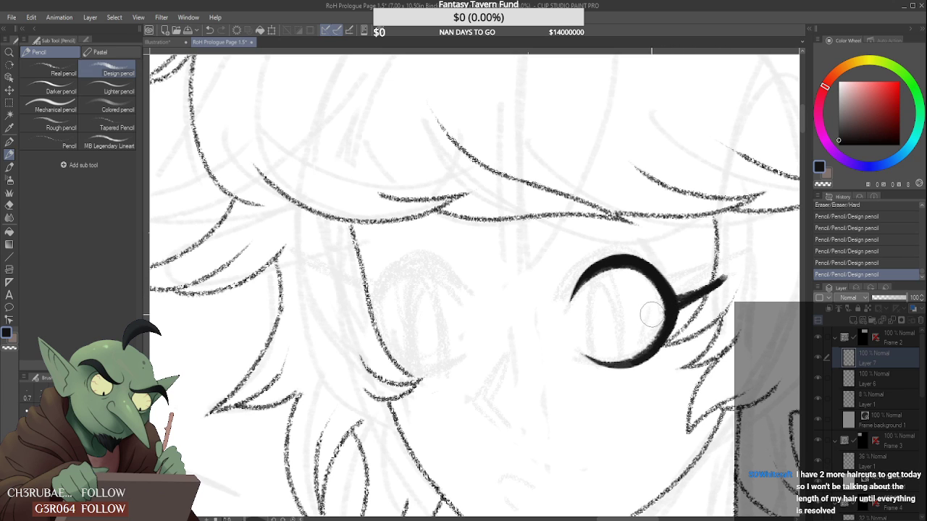
pyautogui.moveTo(645, 334)
pyautogui.mouseDown()
pyautogui.moveTo(661, 302)
pyautogui.moveTo(662, 333)
pyautogui.moveTo(667, 304)
pyautogui.moveTo(644, 350)
pyautogui.mouseUp()
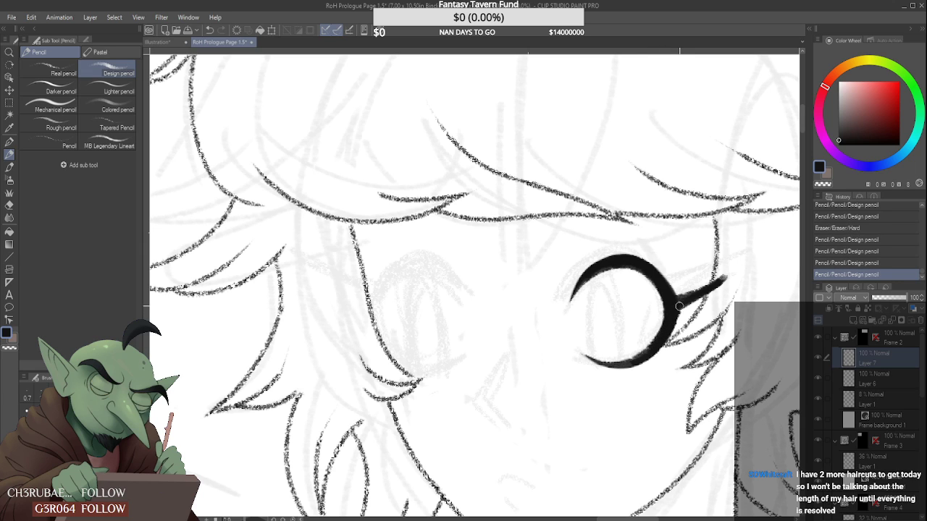
pyautogui.moveTo(673, 307); pyautogui.dragTo(724, 278)
pyautogui.moveTo(677, 304); pyautogui.dragTo(724, 277)
pyautogui.moveTo(678, 303); pyautogui.dragTo(722, 277)
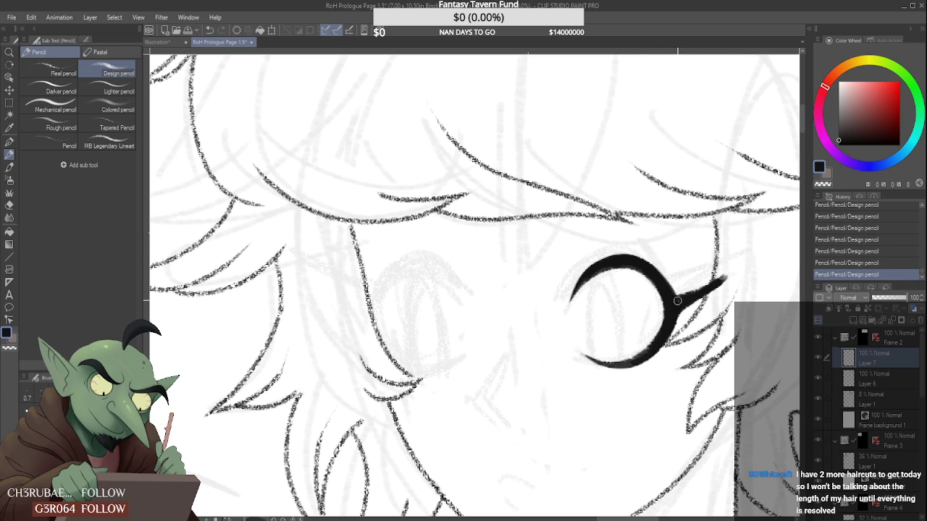
# - Lengthen the lash at the eye's outer corner into a tapered point and trim its edges into the outline
pyautogui.scroll(-5, 496, 152)
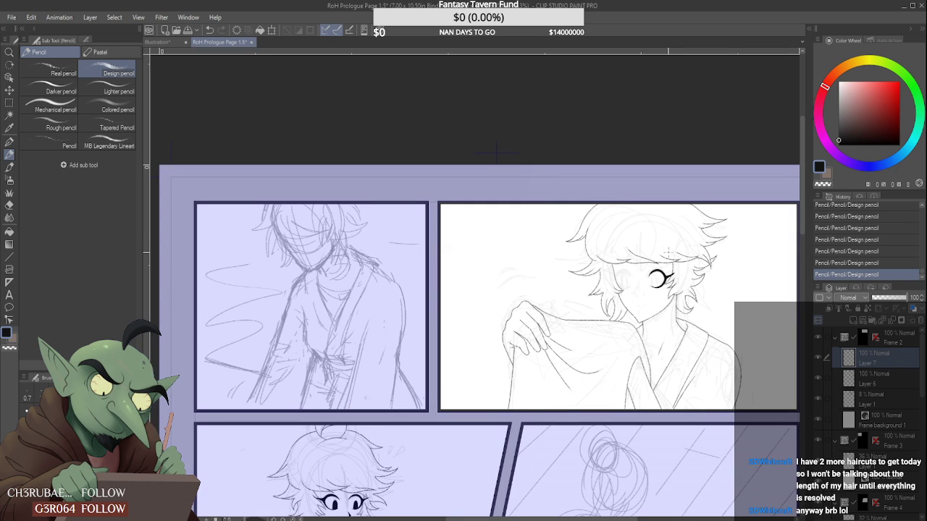
pyautogui.scroll(-2, 497, 153)
pyautogui.scroll(7, 662, 272)
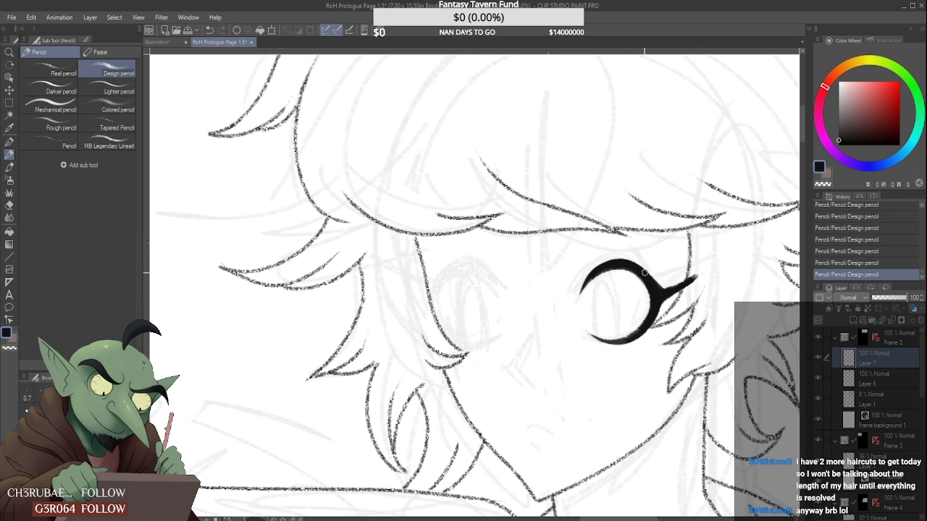
pyautogui.moveTo(659, 286); pyautogui.dragTo(735, 270)
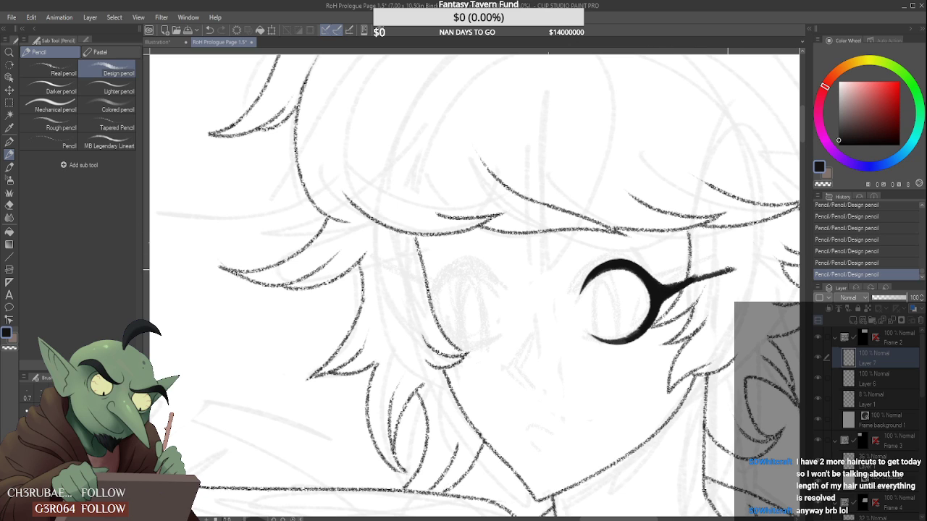
pyautogui.moveTo(664, 299); pyautogui.dragTo(728, 270)
pyautogui.moveTo(668, 273)
pyautogui.mouseDown()
pyautogui.moveTo(748, 260)
pyautogui.moveTo(677, 312)
pyautogui.mouseUp()
pyautogui.scroll(3, 679, 307)
pyautogui.moveTo(681, 274)
pyautogui.mouseDown()
pyautogui.moveTo(639, 333)
pyautogui.moveTo(637, 326)
pyautogui.moveTo(663, 359)
pyautogui.moveTo(717, 290)
pyautogui.mouseUp()
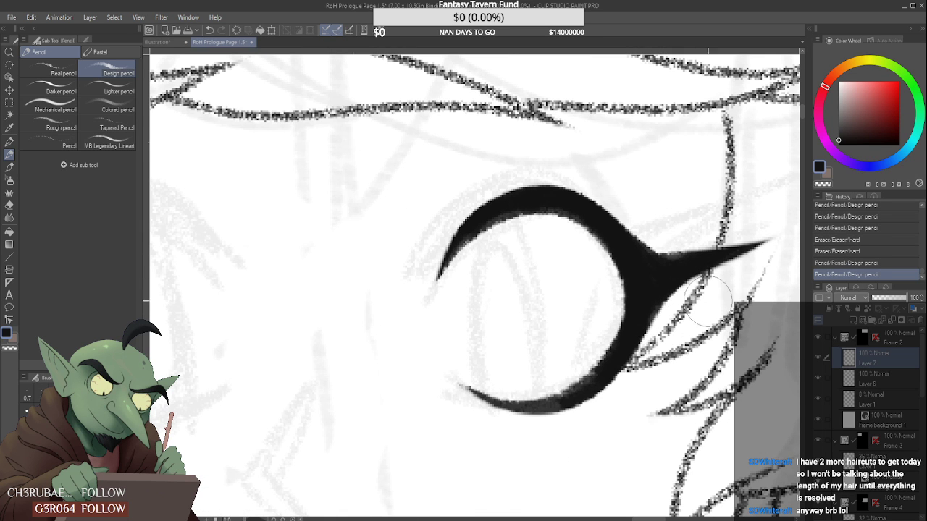
# - Examine the eye outline at full-page scale and compare it with the inked eyes in the other panels
pyautogui.scroll(-3, 675, 320)
pyautogui.scroll(-8, 675, 321)
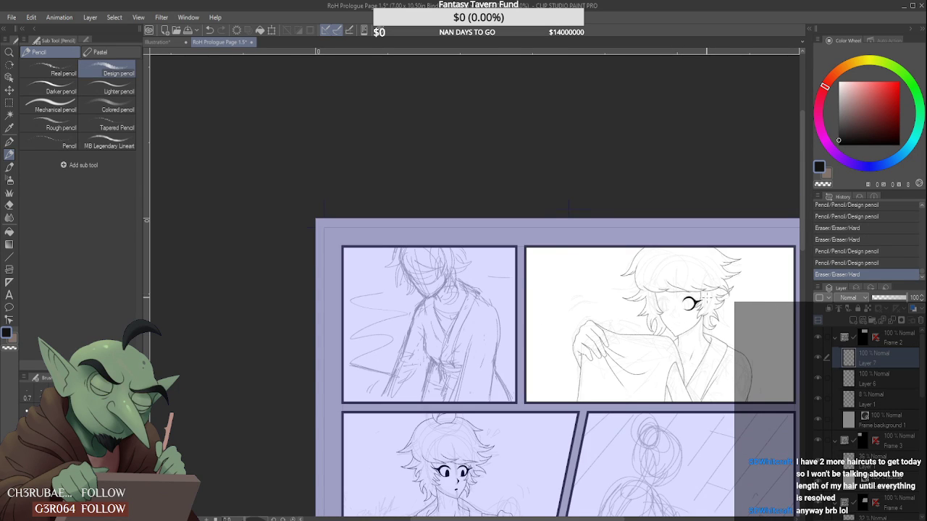
pyautogui.scroll(10, 693, 307)
pyautogui.scroll(-6, 717, 253)
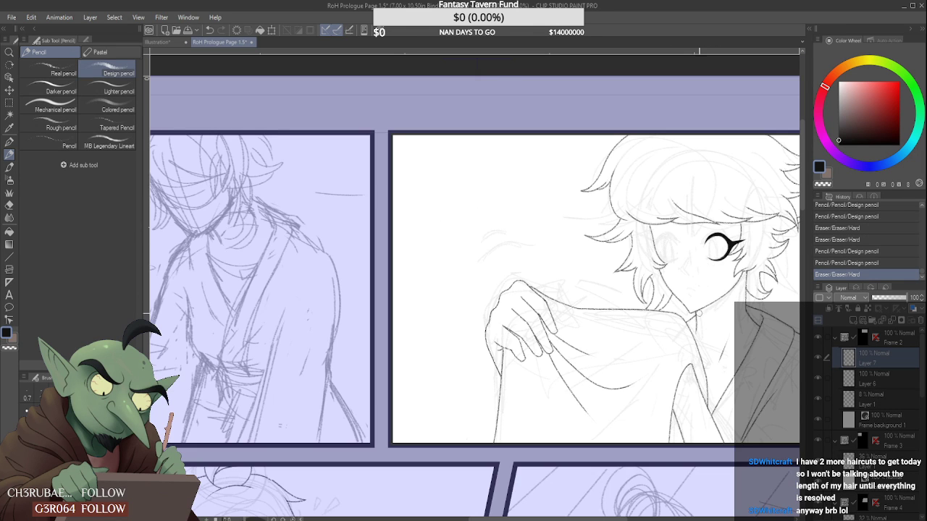
pyautogui.scroll(-5, 551, 145)
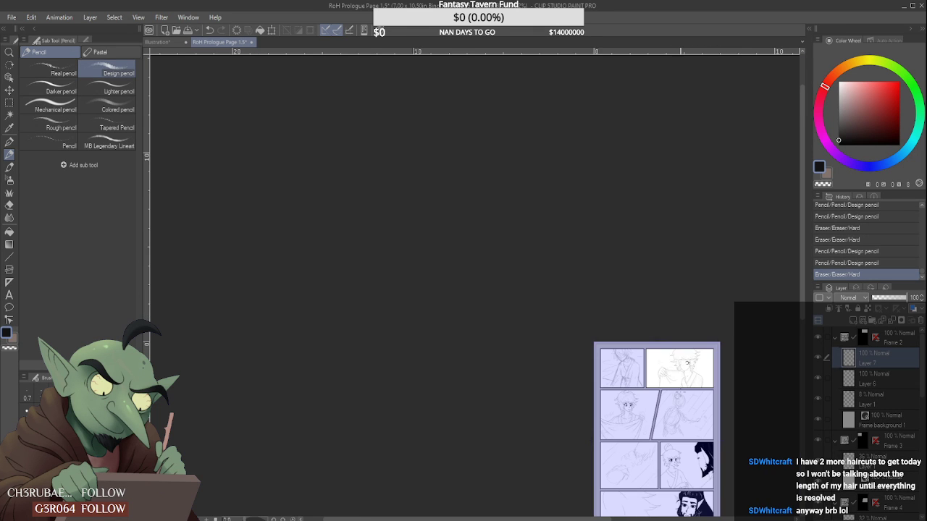
pyautogui.scroll(7, 215, 334)
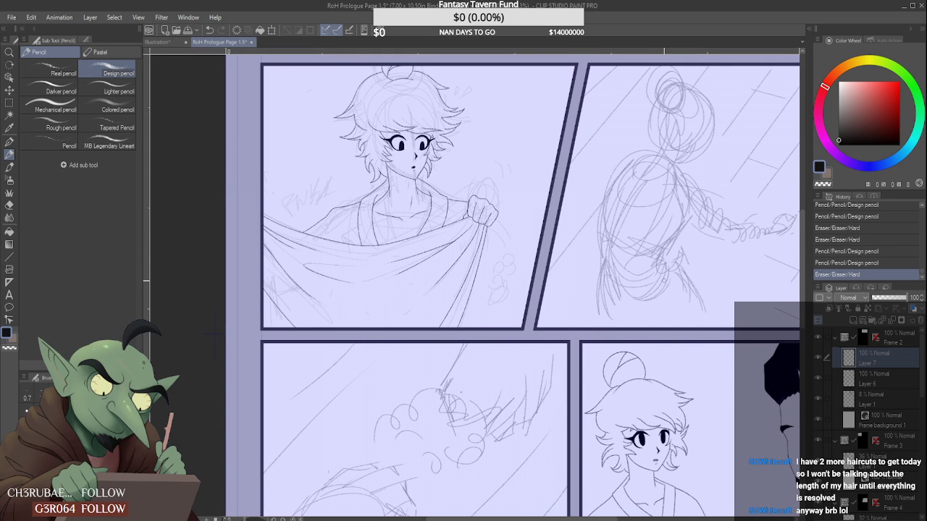
pyautogui.scroll(-6, 665, 283)
pyautogui.scroll(5, 669, 232)
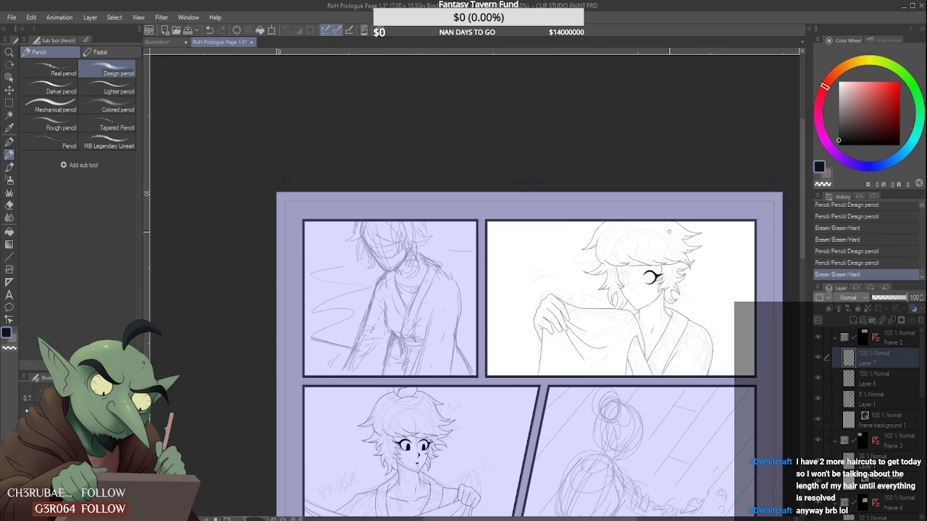
pyautogui.scroll(6, 650, 279)
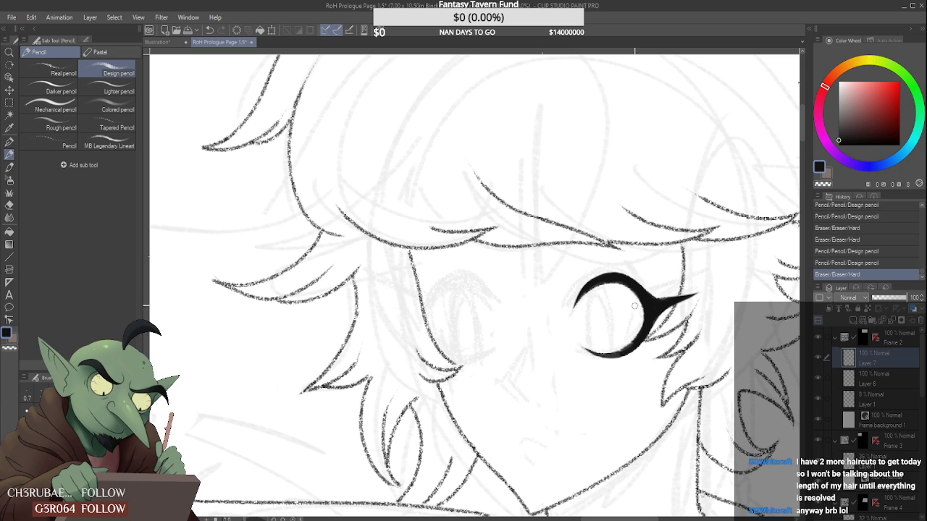
# - Draw a tall, narrow pupil outline inside the eye, spanning the upper and lower arcs, and thicken its sides
pyautogui.moveTo(592, 354)
pyautogui.mouseDown()
pyautogui.moveTo(595, 304)
pyautogui.moveTo(605, 296)
pyautogui.moveTo(613, 356)
pyautogui.mouseUp()
pyautogui.scroll(-3, 610, 324)
pyautogui.scroll(4, 610, 324)
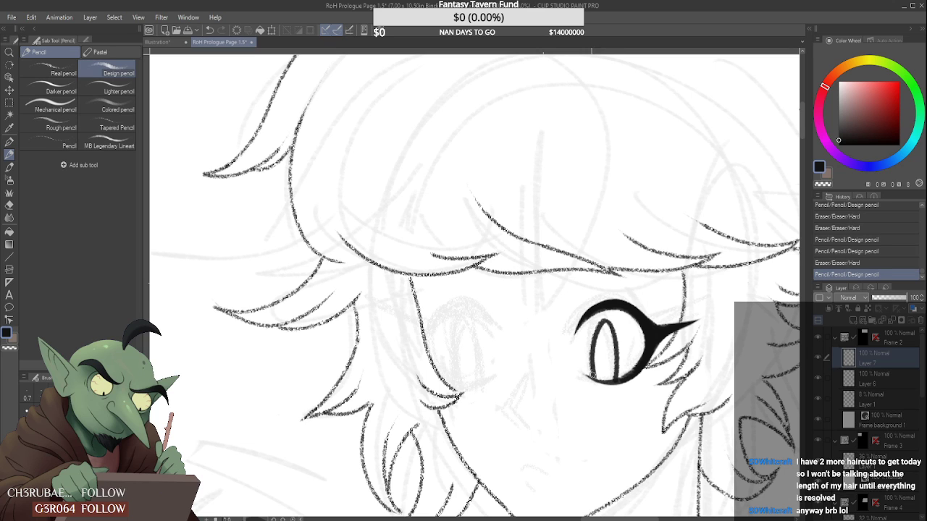
pyautogui.moveTo(613, 320); pyautogui.dragTo(617, 362)
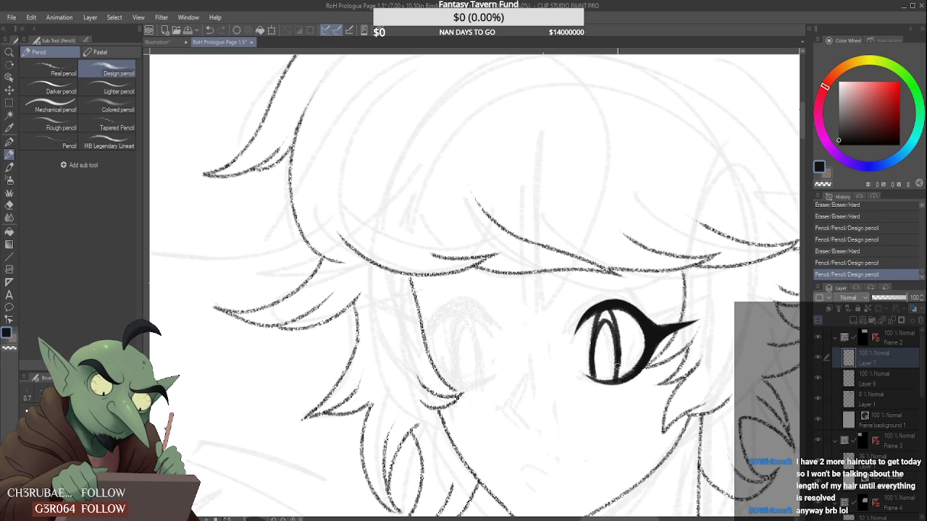
pyautogui.moveTo(606, 312); pyautogui.dragTo(594, 365)
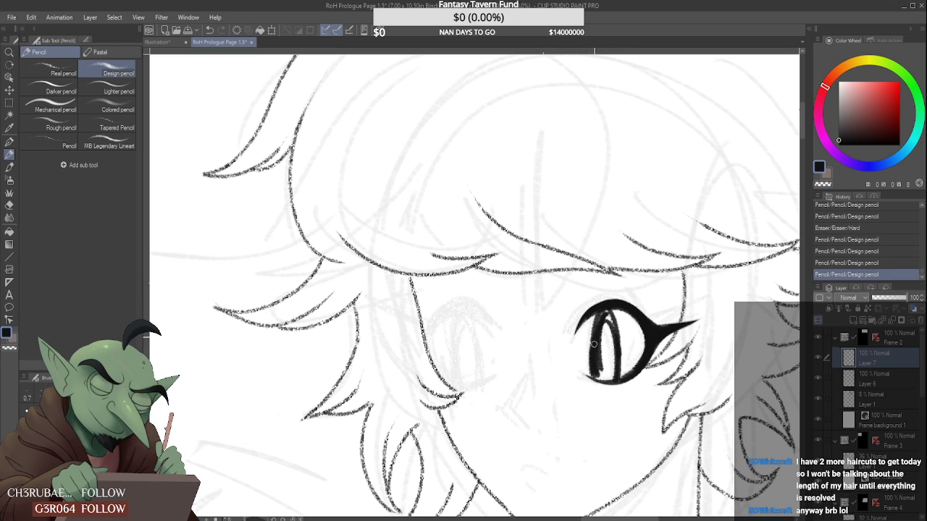
# - Fill the inside of the pupil solid black down to the lower arc
pyautogui.moveTo(607, 306)
pyautogui.mouseDown()
pyautogui.moveTo(599, 317)
pyautogui.moveTo(600, 371)
pyautogui.mouseUp()
pyautogui.moveTo(592, 333); pyautogui.dragTo(594, 353)
pyautogui.moveTo(607, 312); pyautogui.dragTo(616, 353)
pyautogui.moveTo(607, 313); pyautogui.dragTo(614, 371)
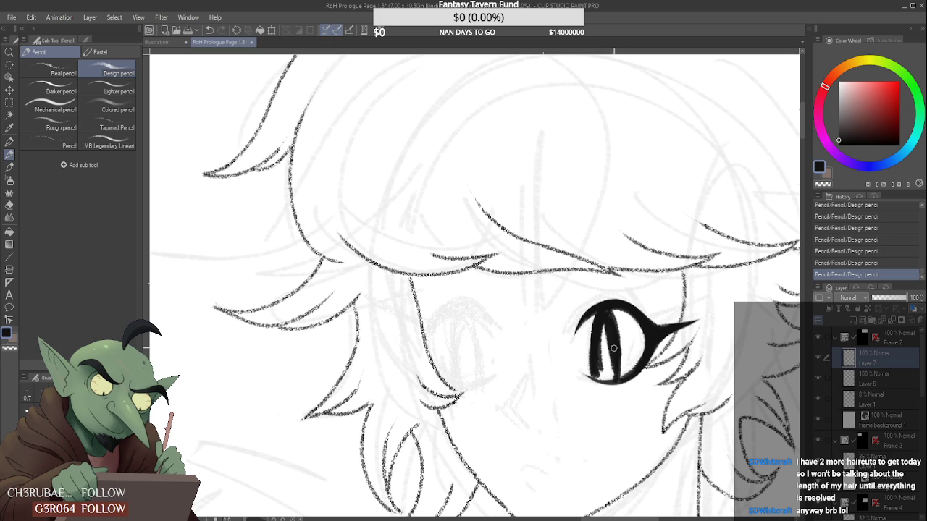
pyautogui.moveTo(607, 312); pyautogui.dragTo(611, 370)
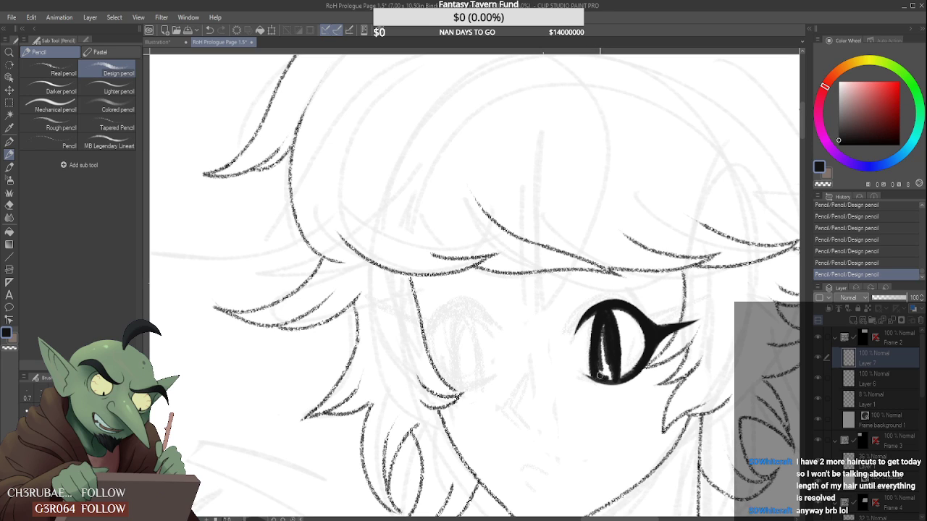
pyautogui.moveTo(600, 374)
pyautogui.mouseDown()
pyautogui.moveTo(613, 378)
pyautogui.moveTo(598, 344)
pyautogui.mouseUp()
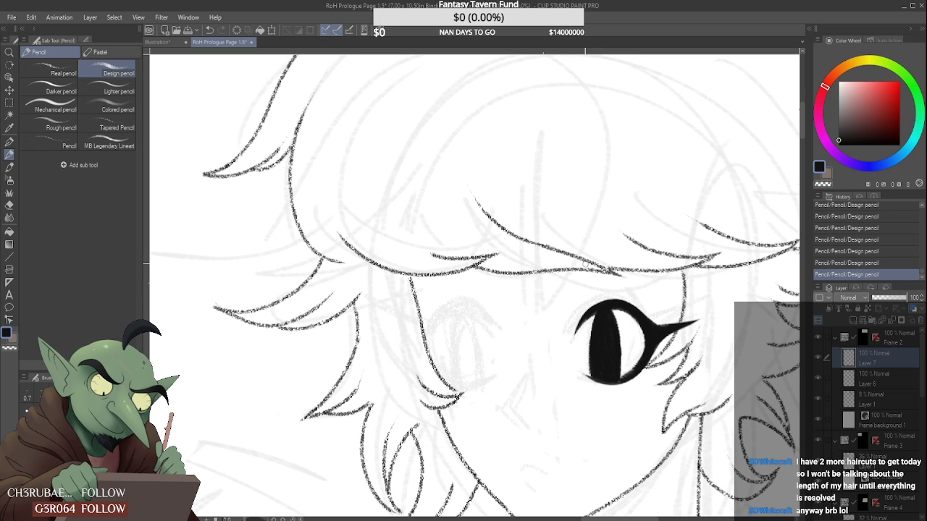
# - Smooth the curve where the eye's upper arc flows into the outer lash, erasing the excess above the join
pyautogui.scroll(-8, 582, 303)
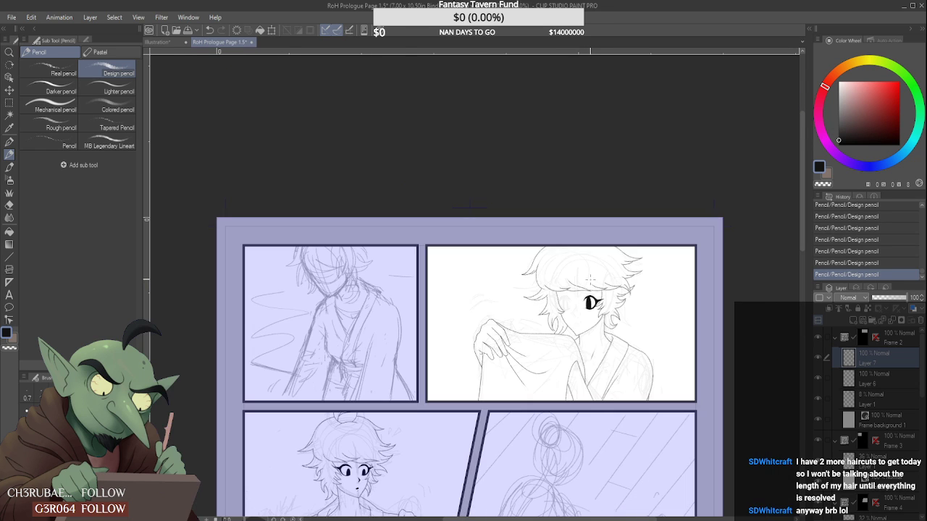
pyautogui.scroll(8, 591, 290)
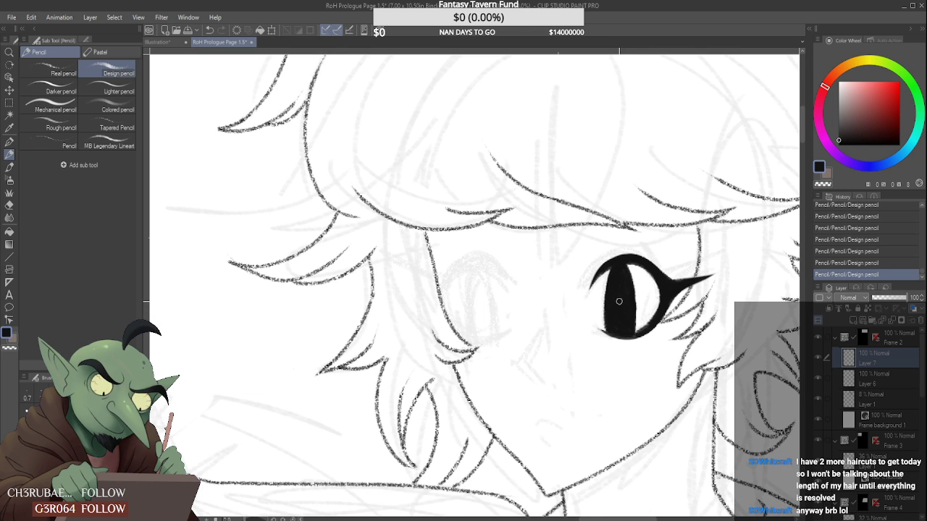
pyautogui.scroll(2, 602, 263)
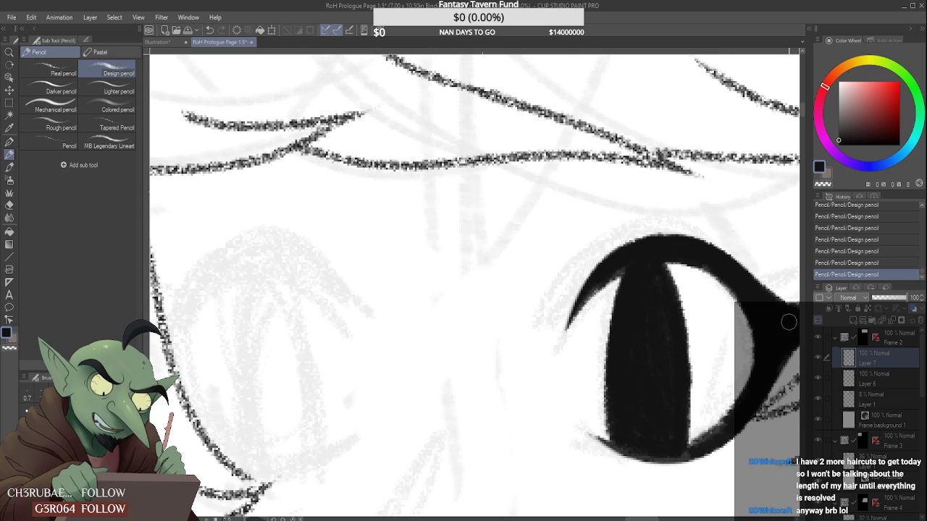
pyautogui.scroll(-4, 529, 347)
pyautogui.scroll(4, 603, 323)
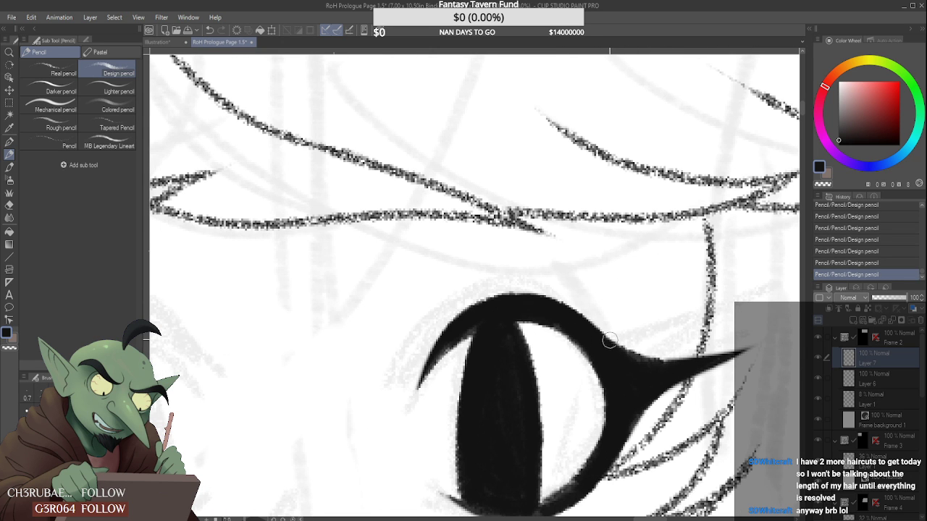
pyautogui.press(']')
pyautogui.press(']')
pyautogui.press(']')
pyautogui.moveTo(660, 335); pyautogui.dragTo(611, 315)
pyautogui.moveTo(635, 362); pyautogui.dragTo(664, 368)
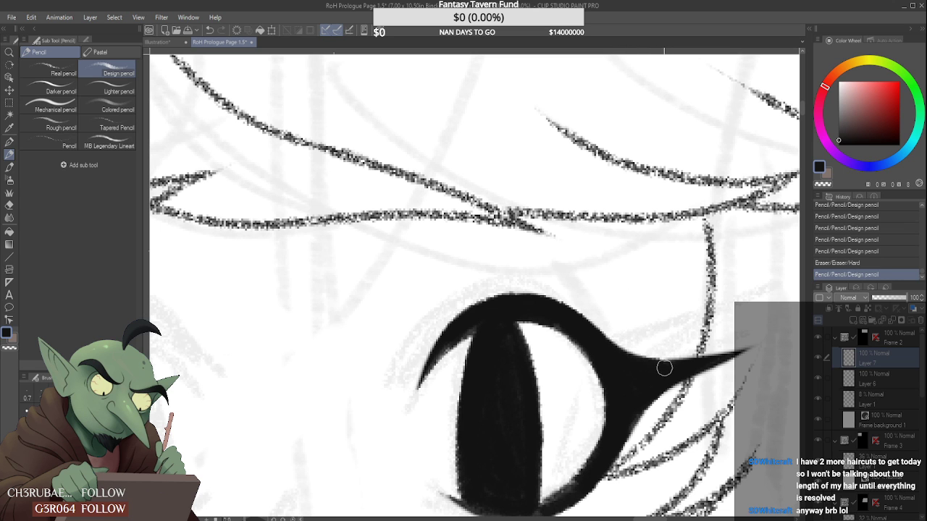
# - Build up the inner edge of the eye's lower outer arc and even out the pupil's edge and black fill
pyautogui.scroll(-3, 616, 368)
pyautogui.scroll(3, 565, 367)
pyautogui.moveTo(590, 420)
pyautogui.mouseDown()
pyautogui.moveTo(562, 424)
pyautogui.moveTo(611, 418)
pyautogui.moveTo(652, 389)
pyautogui.mouseUp()
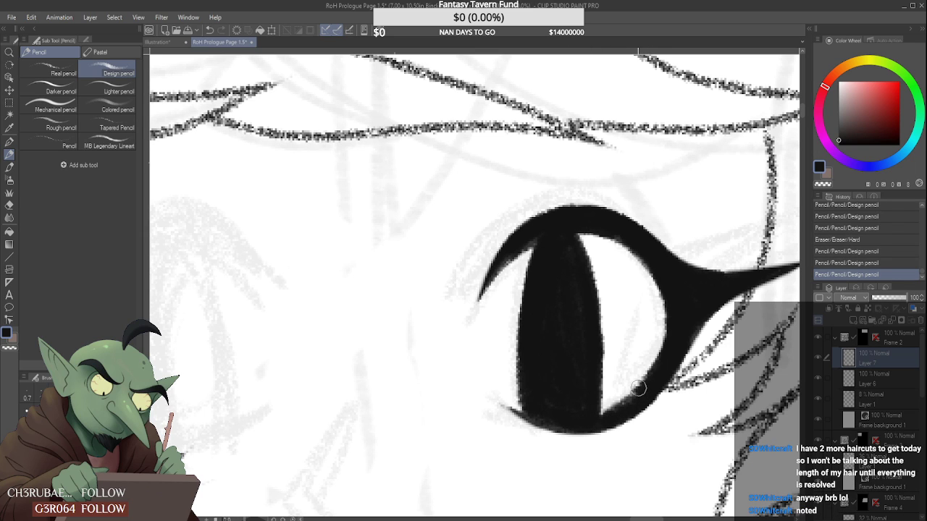
pyautogui.moveTo(599, 351)
pyautogui.mouseDown()
pyautogui.moveTo(586, 331)
pyautogui.moveTo(540, 410)
pyautogui.moveTo(579, 425)
pyautogui.moveTo(582, 301)
pyautogui.moveTo(589, 387)
pyautogui.mouseUp()
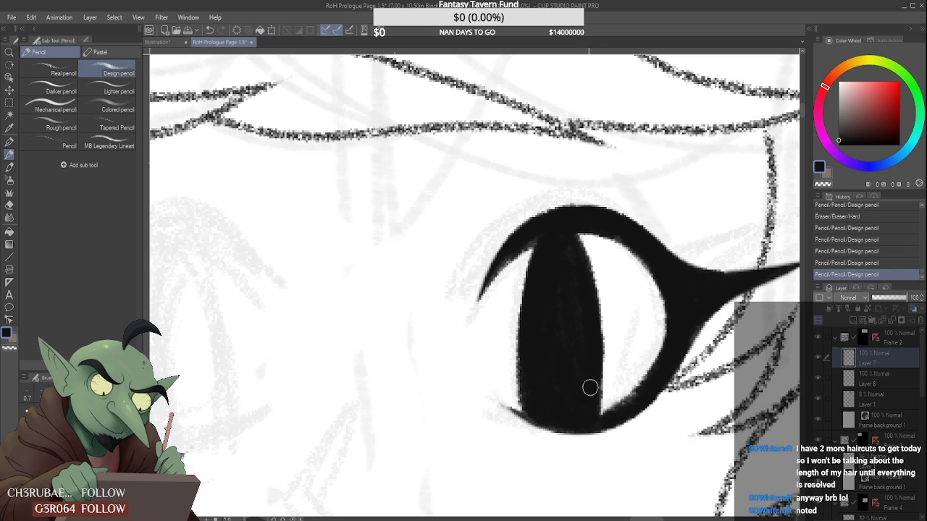
pyautogui.moveTo(586, 319); pyautogui.dragTo(565, 408)
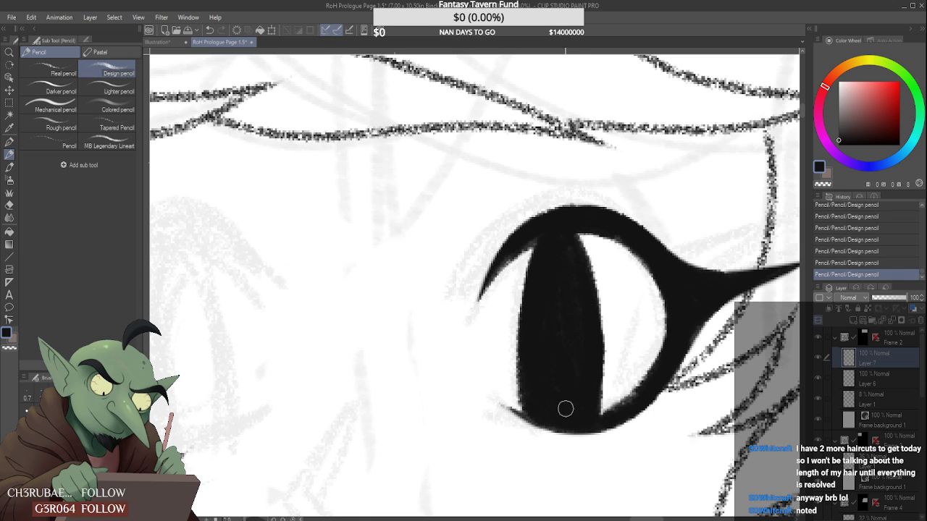
# - Select the rough sketch layer, Layer 1, in Frame 2 and set its opacity to 11%
pyautogui.scroll(-5, 565, 408)
pyautogui.scroll(-3, 565, 408)
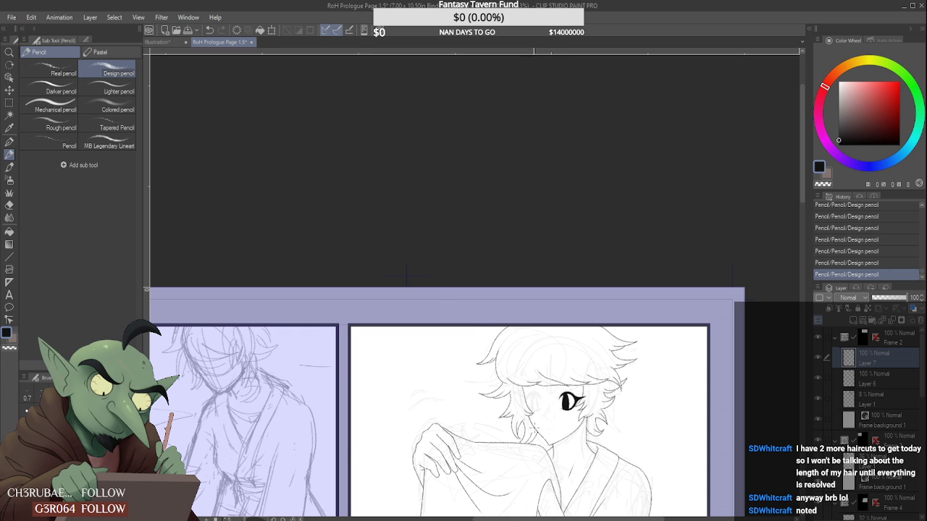
pyautogui.scroll(6, 537, 420)
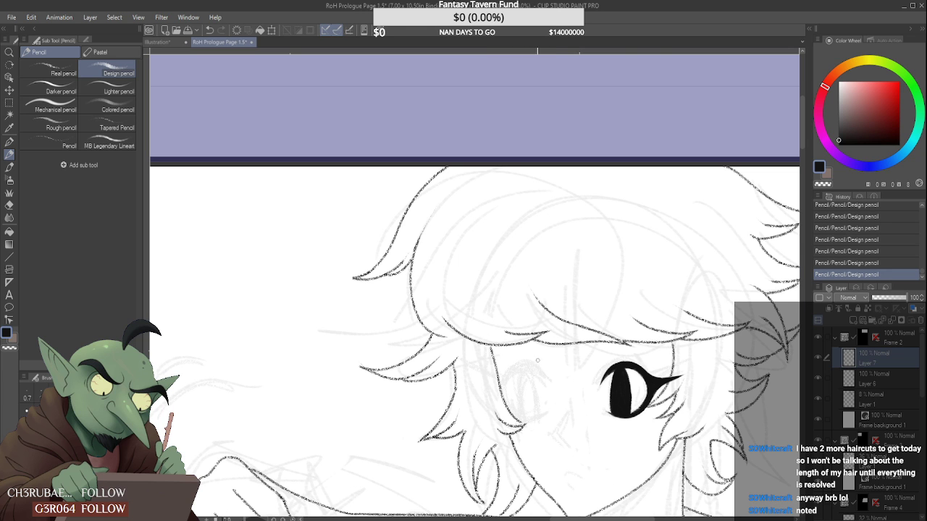
pyautogui.click(883, 399)
pyautogui.click(875, 299)
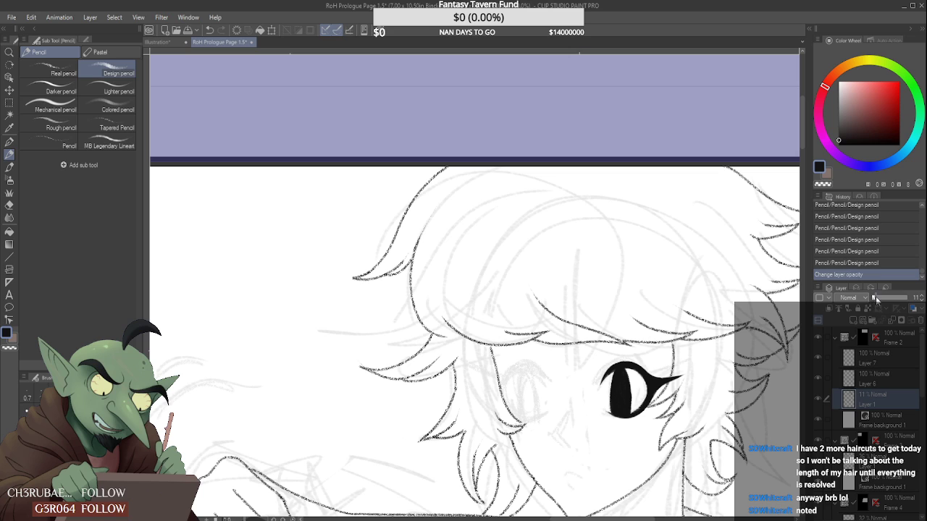
pyautogui.moveTo(517, 342); pyautogui.dragTo(623, 339)
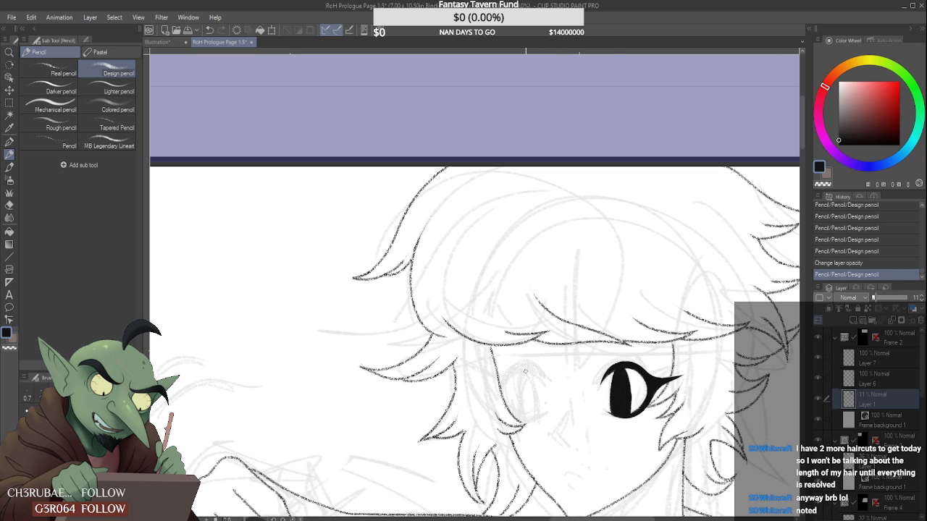
pyautogui.hotkey('ctrl', 'z')
pyautogui.moveTo(500, 364); pyautogui.dragTo(673, 363)
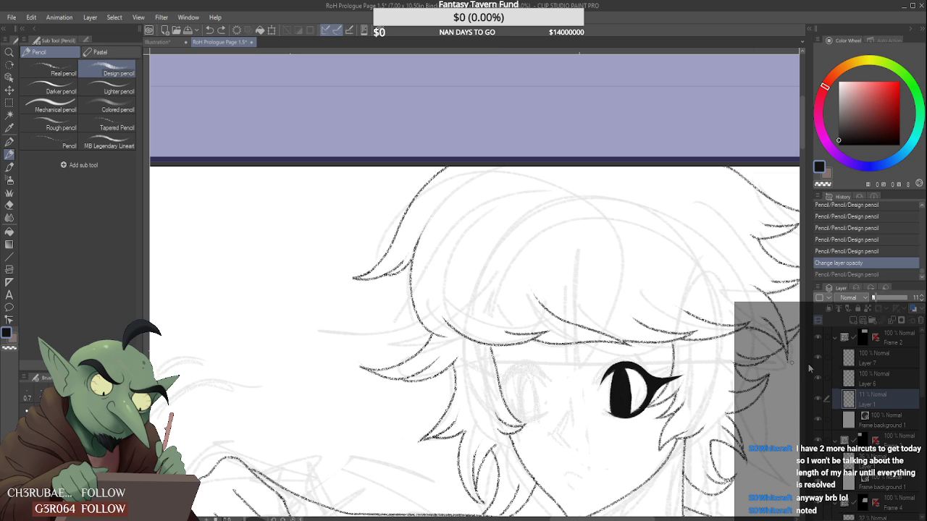
pyautogui.hotkey('ctrl', 'z')
pyautogui.moveTo(500, 365); pyautogui.dragTo(674, 364)
pyautogui.hotkey('ctrl', 'z')
pyautogui.hotkey('ctrl', 'y')
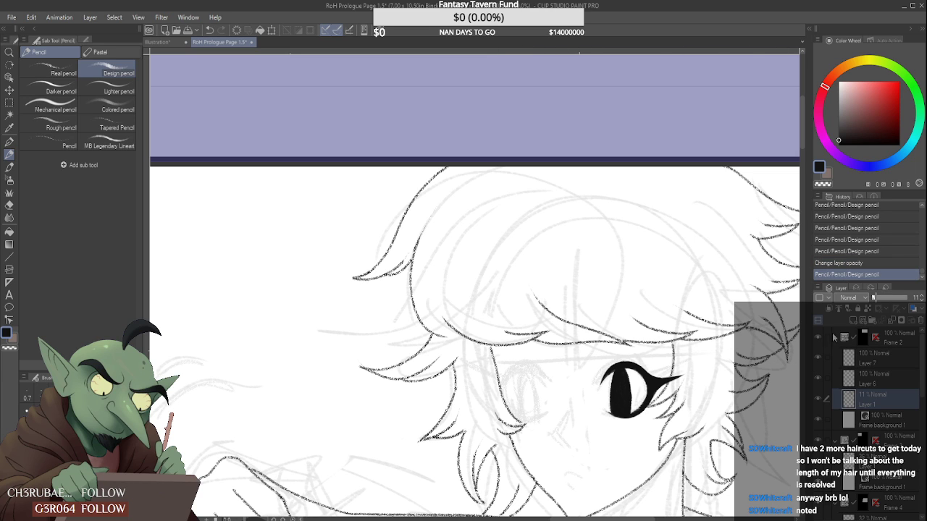
pyautogui.hotkey('ctrl', 'z')
# - Sketch a horizontal guide line across the face on Layer 1, just above the top of the eyes
pyautogui.moveTo(496, 355); pyautogui.dragTo(709, 353)
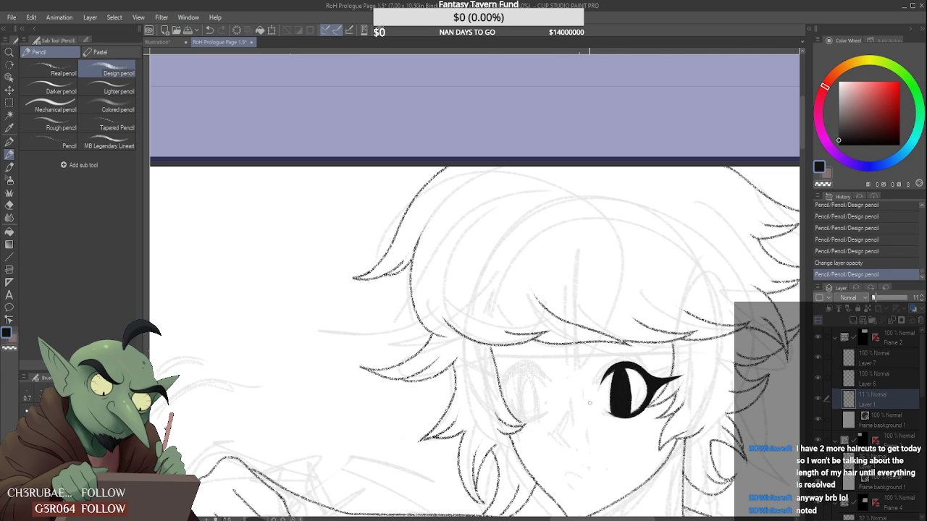
pyautogui.moveTo(561, 425); pyautogui.dragTo(699, 410)
pyautogui.hotkey('ctrl', 'z')
pyautogui.moveTo(529, 423); pyautogui.dragTo(620, 417)
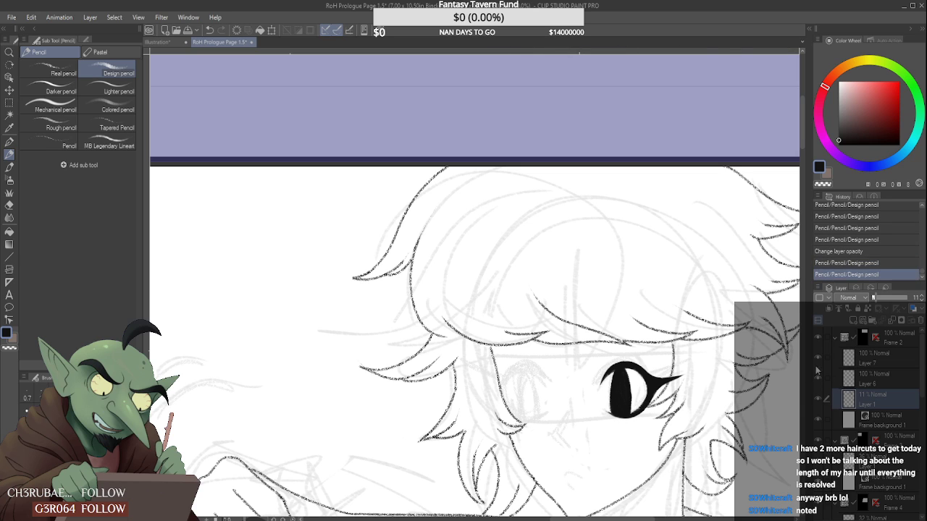
pyautogui.hotkey('ctrl', 'z')
# - Draw straight horizontal guides across the face on Layer 1 along the finished eye's lower and upper edges, erasing the excess above the upper guide
pyautogui.click(521, 423)
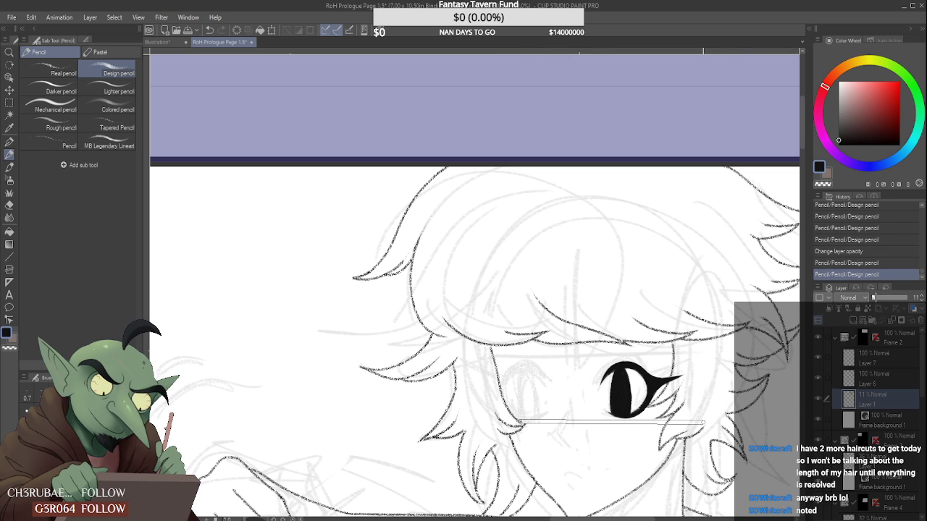
pyautogui.keyDown('shift'); pyautogui.click(705, 423); pyautogui.keyUp('shift')
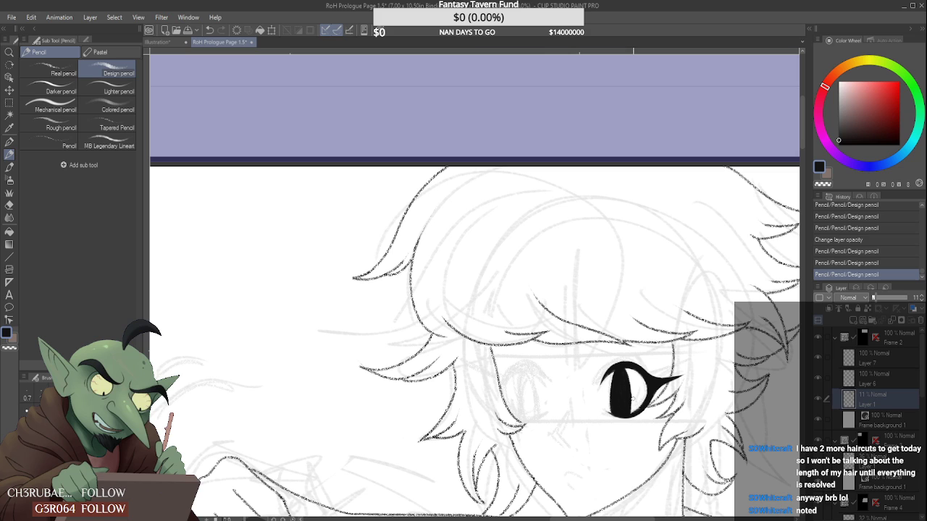
pyautogui.click(498, 357)
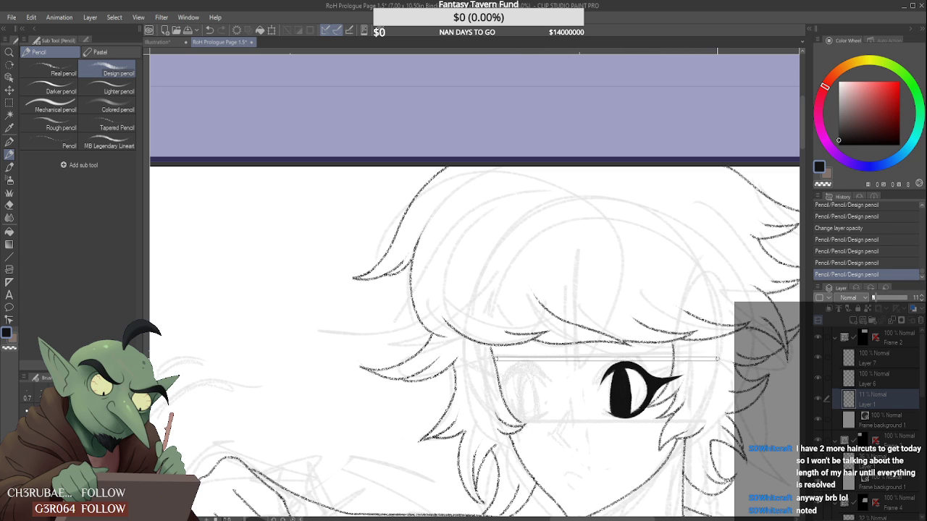
pyautogui.keyDown('shift'); pyautogui.click(719, 359); pyautogui.keyUp('shift')
pyautogui.press('e')
pyautogui.moveTo(623, 353)
pyautogui.mouseDown()
pyautogui.moveTo(695, 347)
pyautogui.moveTo(514, 338)
pyautogui.mouseUp()
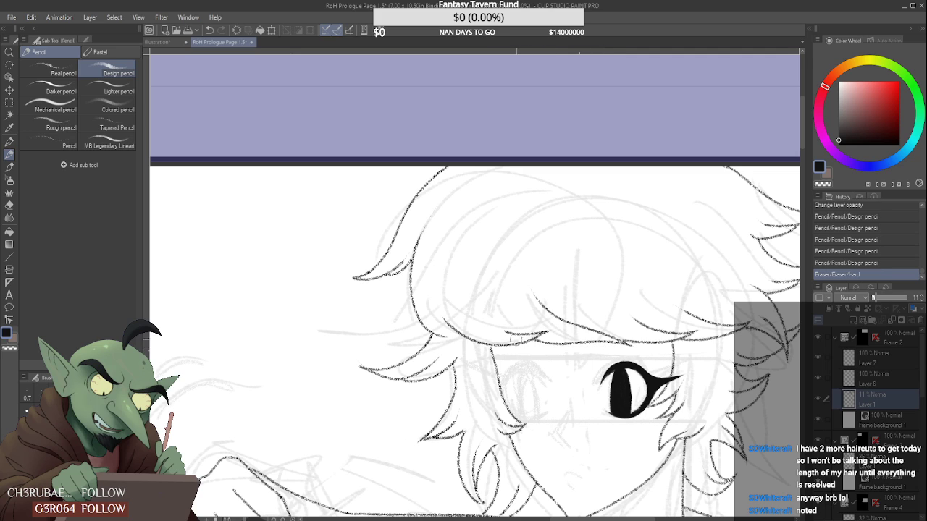
# - Ink the second eye's thick upper lid arc on Layer 7, starting at the hair strand and following the sketch below the upper guide
pyautogui.click(888, 362)
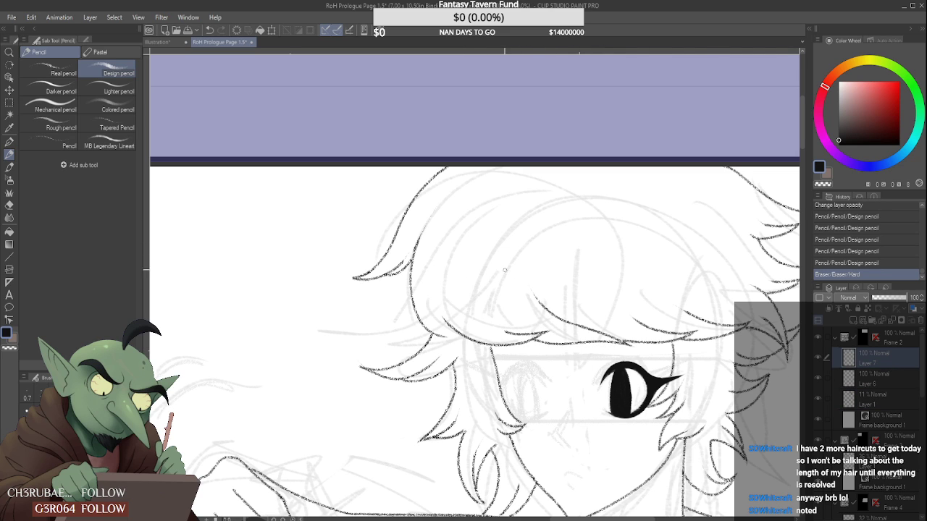
pyautogui.moveTo(502, 377)
pyautogui.mouseDown()
pyautogui.moveTo(557, 390)
pyautogui.moveTo(501, 376)
pyautogui.moveTo(546, 367)
pyautogui.moveTo(509, 373)
pyautogui.mouseUp()
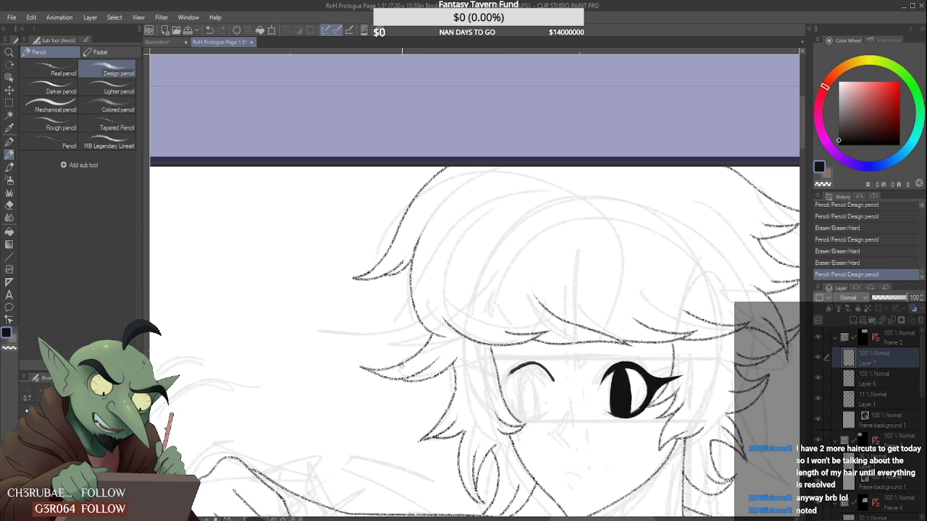
pyautogui.hotkey('ctrl', 'z')
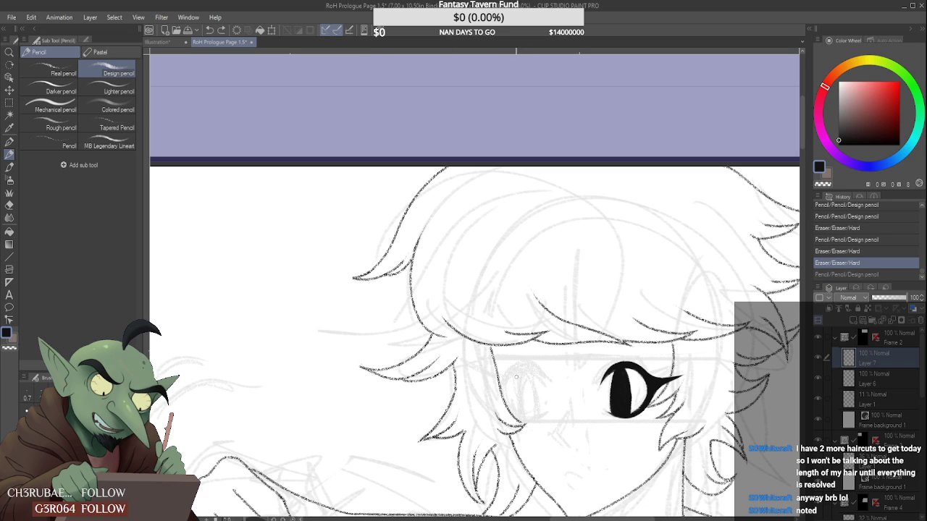
pyautogui.moveTo(499, 380)
pyautogui.mouseDown()
pyautogui.moveTo(549, 389)
pyautogui.moveTo(553, 403)
pyautogui.mouseUp()
pyautogui.moveTo(499, 383)
pyautogui.mouseDown()
pyautogui.moveTo(523, 363)
pyautogui.moveTo(549, 383)
pyautogui.moveTo(503, 407)
pyautogui.moveTo(509, 371)
pyautogui.mouseUp()
pyautogui.hotkey('ctrl', 'z')
pyautogui.hotkey('ctrl', 'z')
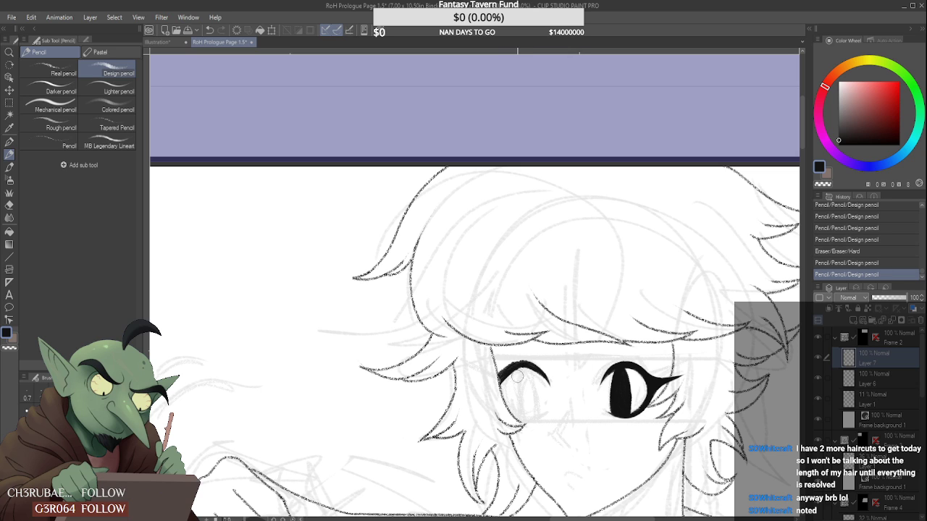
# - Thicken the lid arc's outer end where it meets the hair strand
pyautogui.moveTo(505, 385)
pyautogui.mouseDown()
pyautogui.moveTo(523, 365)
pyautogui.moveTo(509, 362)
pyautogui.mouseUp()
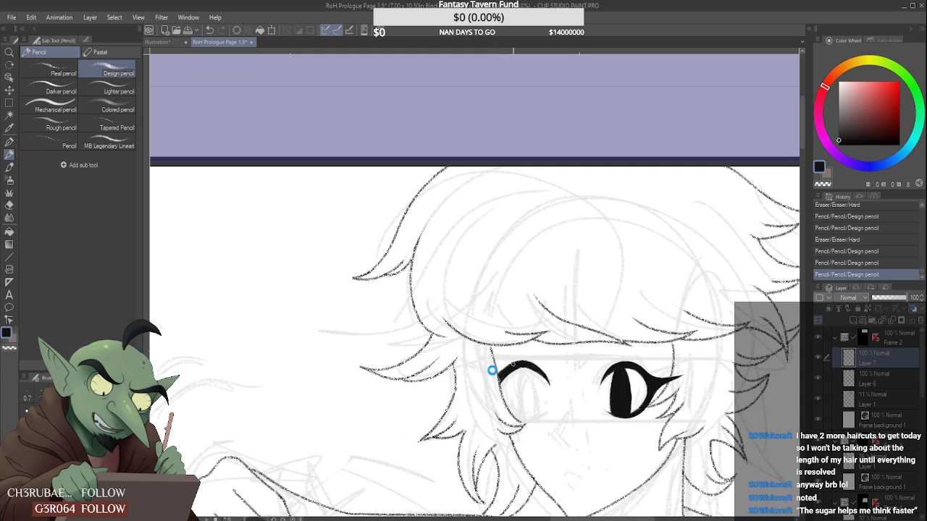
pyautogui.moveTo(493, 373); pyautogui.dragTo(495, 383)
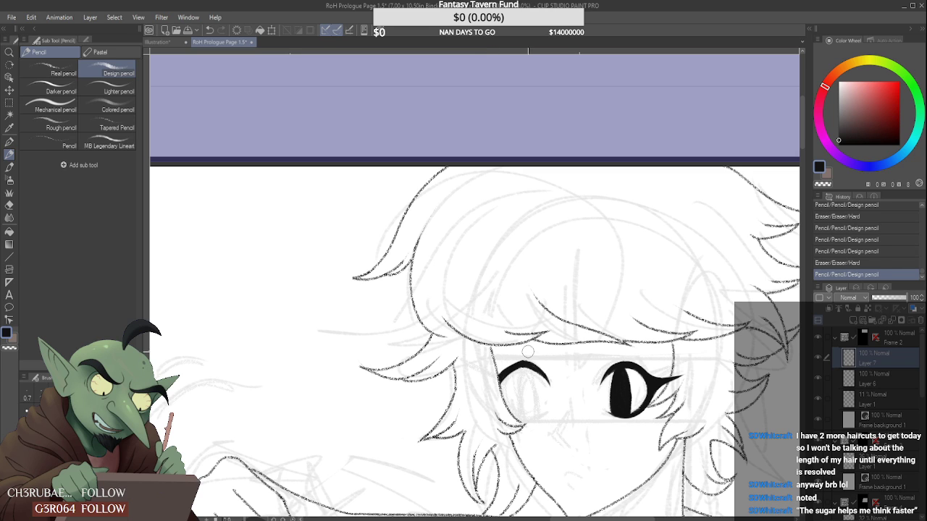
pyautogui.moveTo(528, 352); pyautogui.dragTo(507, 362)
pyautogui.hotkey('ctrl', 'z')
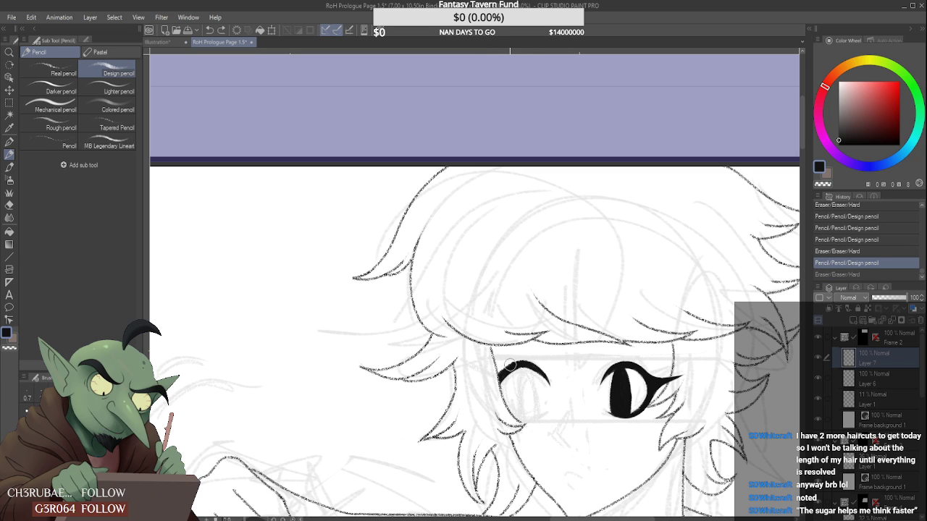
# - Erase along the top and underside of the second eye's lid arc to clean its contour
pyautogui.scroll(3, 504, 366)
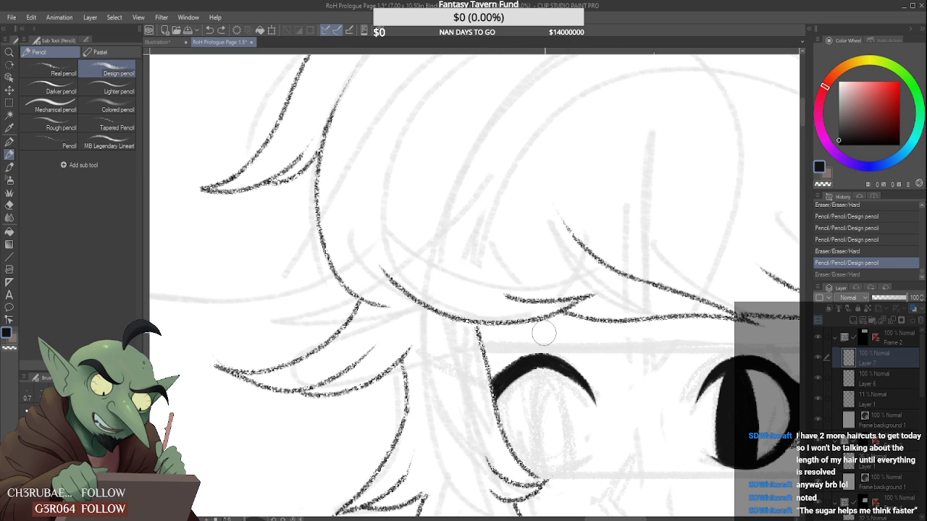
pyautogui.moveTo(544, 334)
pyautogui.mouseDown()
pyautogui.moveTo(540, 340)
pyautogui.moveTo(572, 327)
pyautogui.mouseUp()
pyautogui.moveTo(522, 346); pyautogui.dragTo(540, 340)
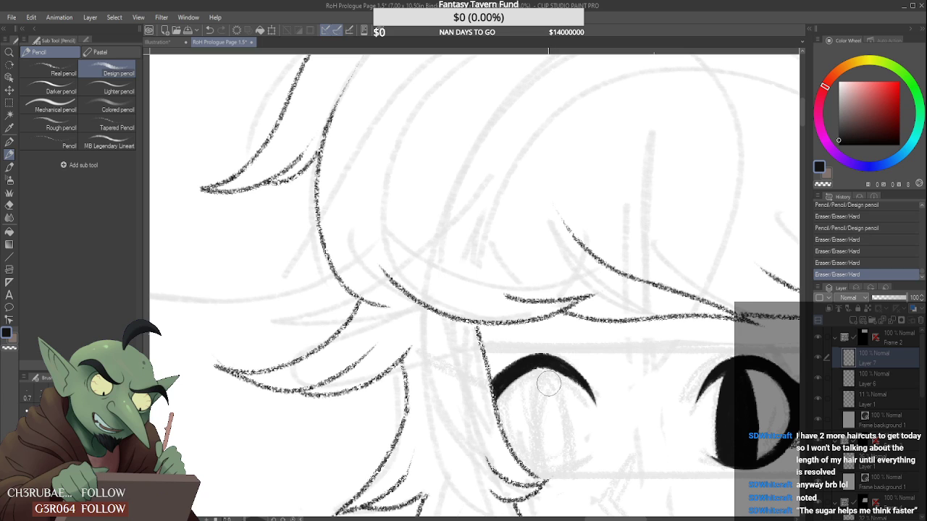
pyautogui.moveTo(548, 385); pyautogui.dragTo(568, 400)
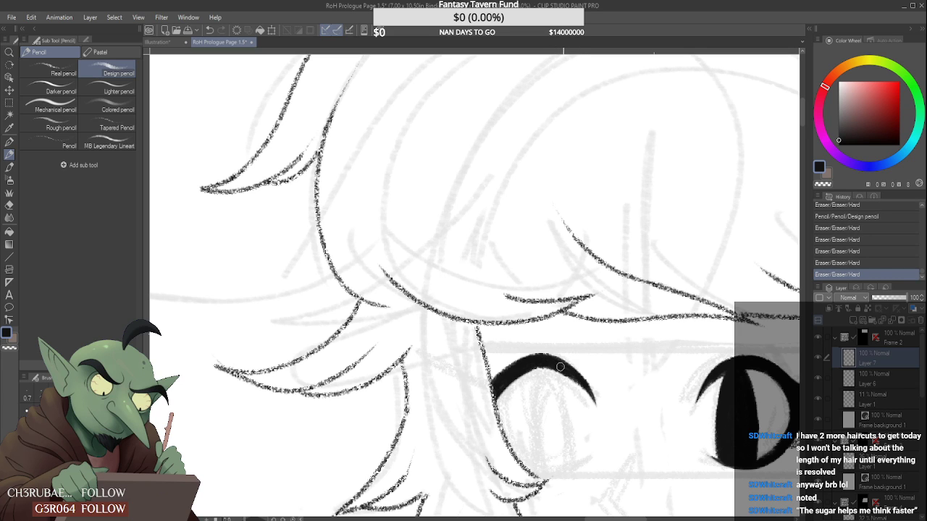
# - Reshape the lid arc's inner end into a smooth, pointed taper, erasing along its outer edge
pyautogui.moveTo(551, 362)
pyautogui.mouseDown()
pyautogui.moveTo(594, 403)
pyautogui.moveTo(590, 423)
pyautogui.mouseUp()
pyautogui.moveTo(588, 374); pyautogui.dragTo(599, 402)
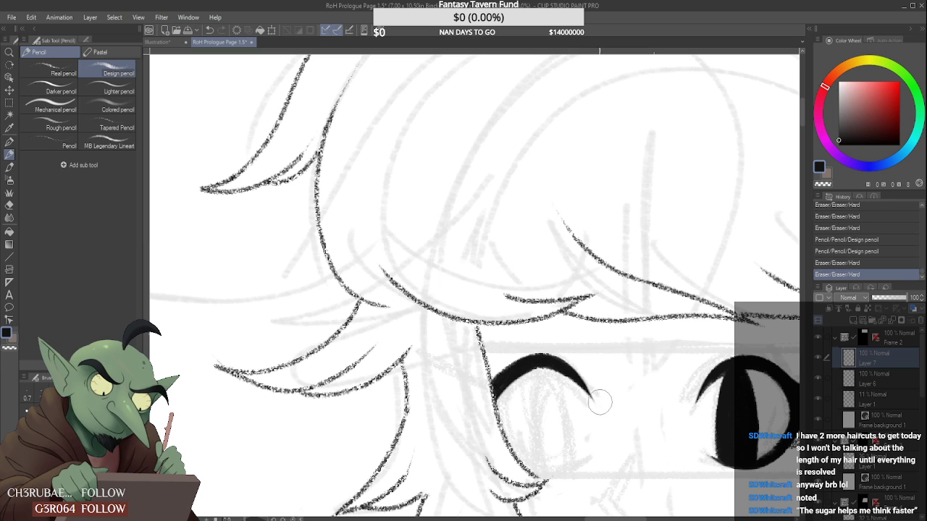
pyautogui.hotkey('ctrl', 'z')
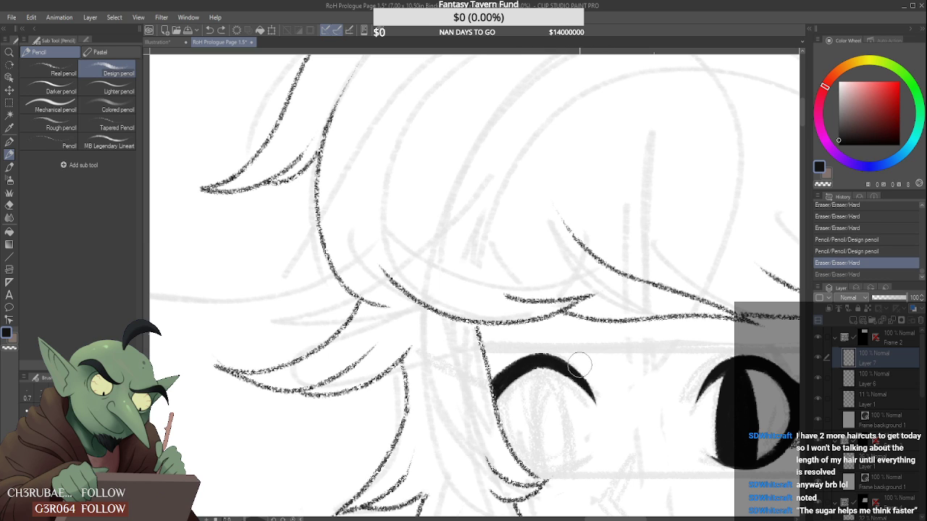
pyautogui.click(574, 351)
pyautogui.moveTo(564, 346); pyautogui.dragTo(607, 391)
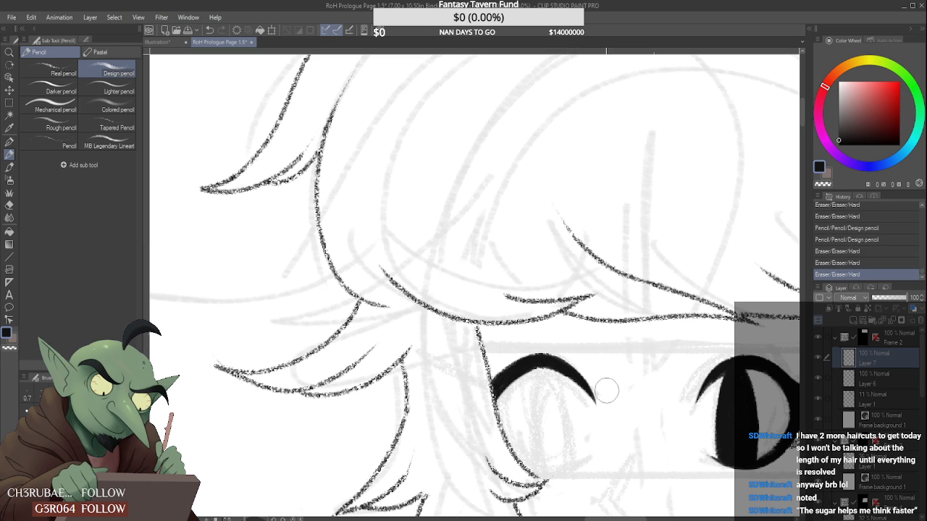
pyautogui.moveTo(570, 349); pyautogui.dragTo(611, 403)
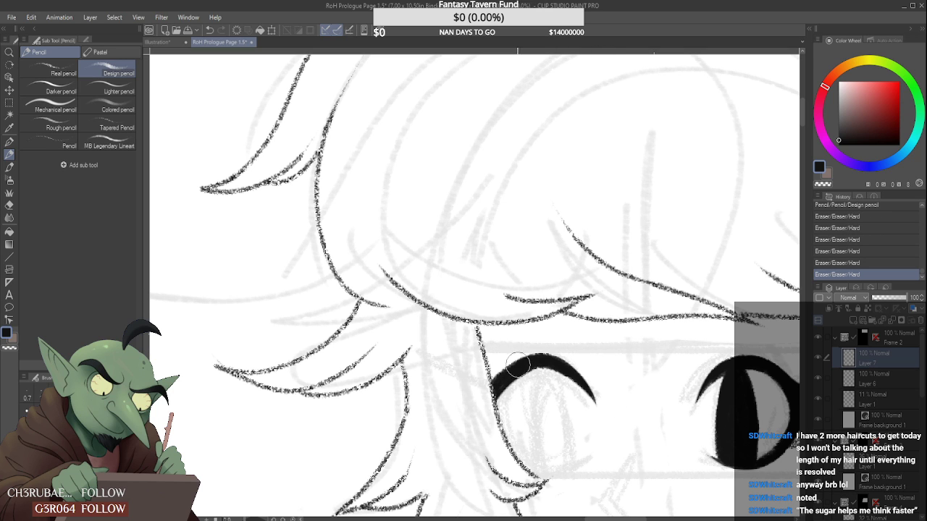
# - Trim the lid arc's underside near the hair strand and even out the black fill of its outer half
pyautogui.scroll(-4, 528, 336)
pyautogui.scroll(3, 527, 349)
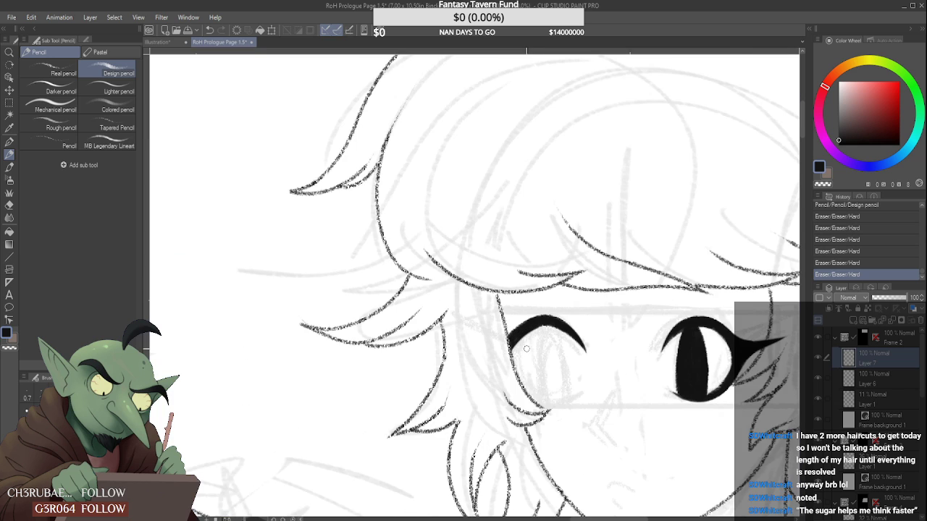
pyautogui.scroll(1, 526, 349)
pyautogui.moveTo(529, 335); pyautogui.dragTo(520, 354)
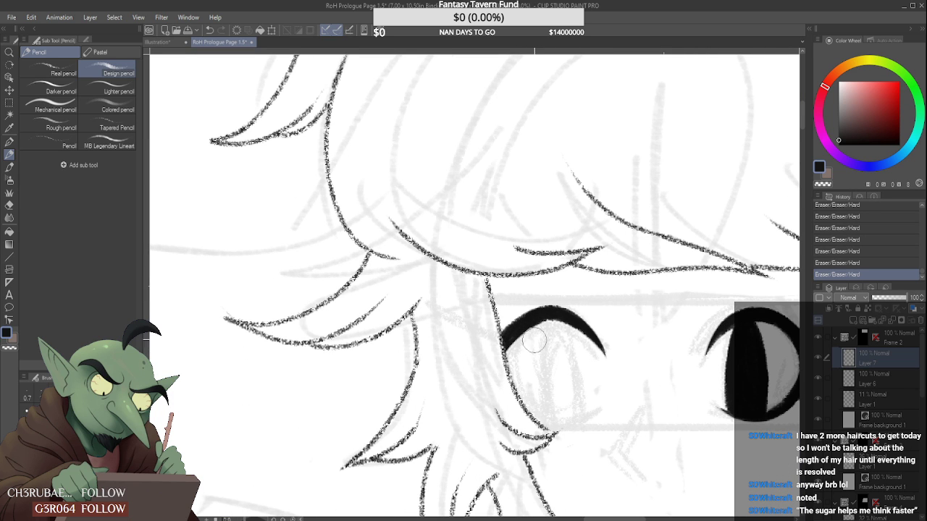
pyautogui.scroll(2, 511, 377)
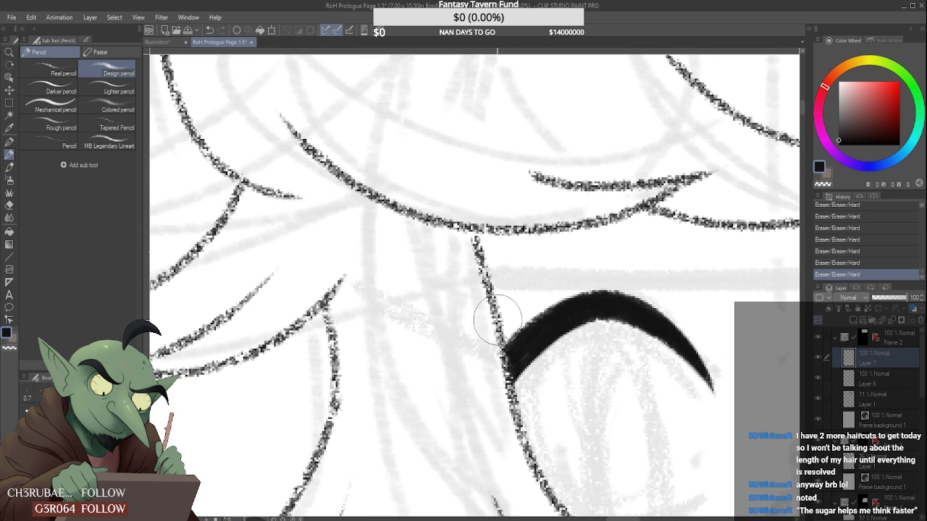
pyautogui.moveTo(526, 346)
pyautogui.mouseDown()
pyautogui.moveTo(596, 301)
pyautogui.moveTo(568, 312)
pyautogui.moveTo(621, 306)
pyautogui.mouseUp()
# - Build up the black fill across the lid arc's crown and trim its upper edge below the guide
pyautogui.scroll(-3, 517, 347)
pyautogui.scroll(-4, 517, 347)
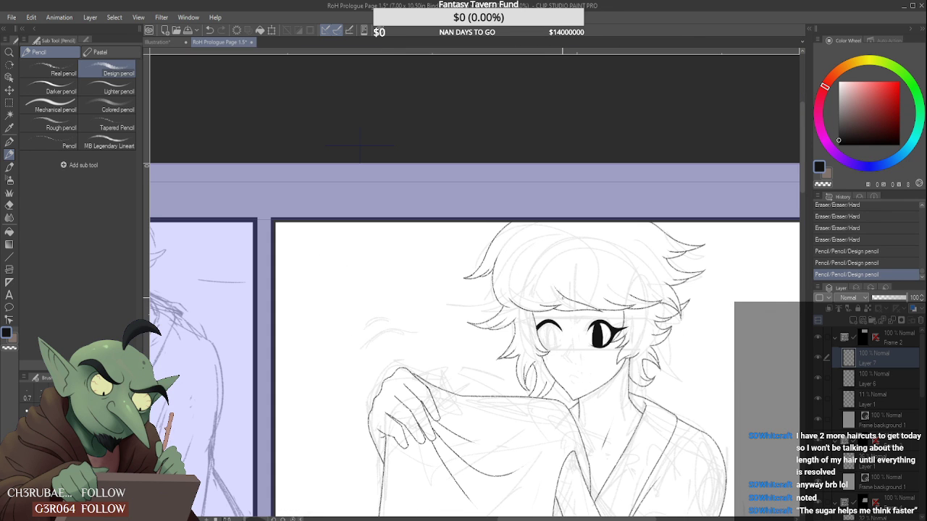
pyautogui.scroll(6, 579, 348)
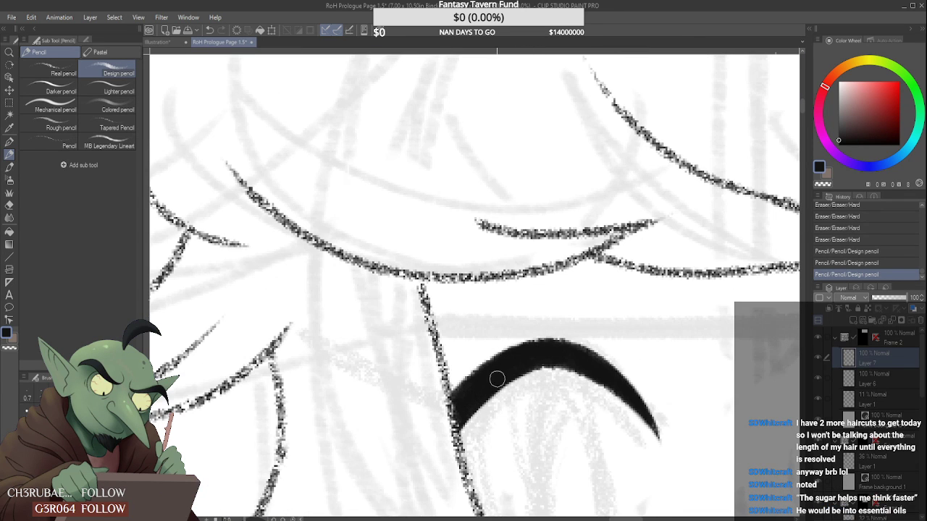
pyautogui.moveTo(583, 364); pyautogui.dragTo(607, 373)
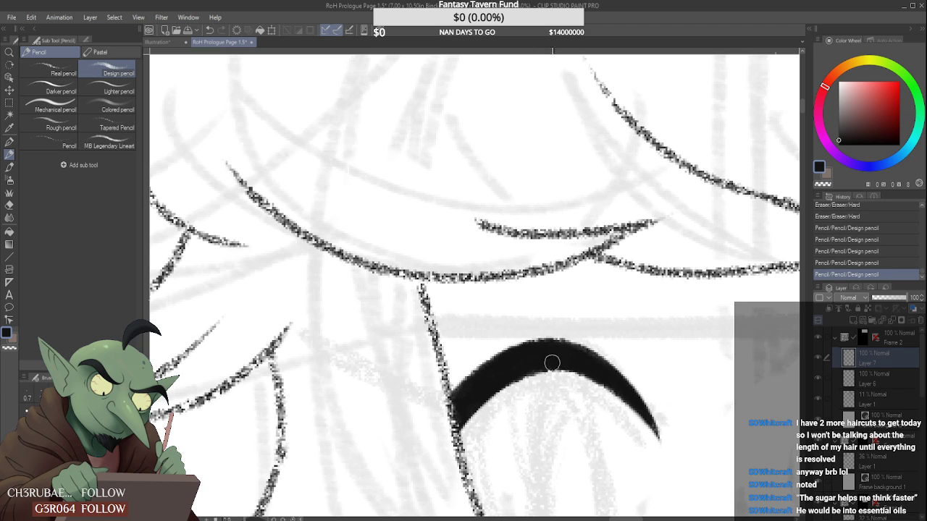
pyautogui.moveTo(493, 322)
pyautogui.mouseDown()
pyautogui.moveTo(594, 325)
pyautogui.moveTo(636, 338)
pyautogui.mouseUp()
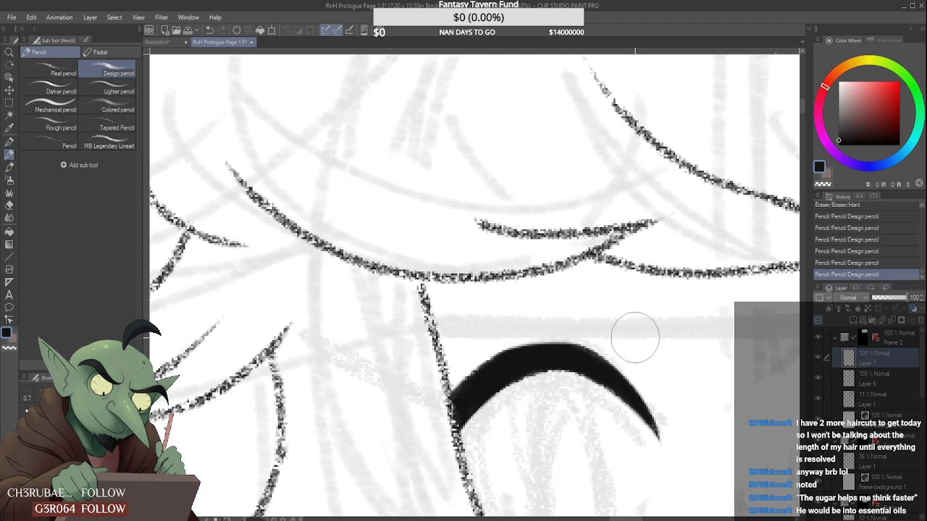
pyautogui.hotkey('ctrl', 'z')
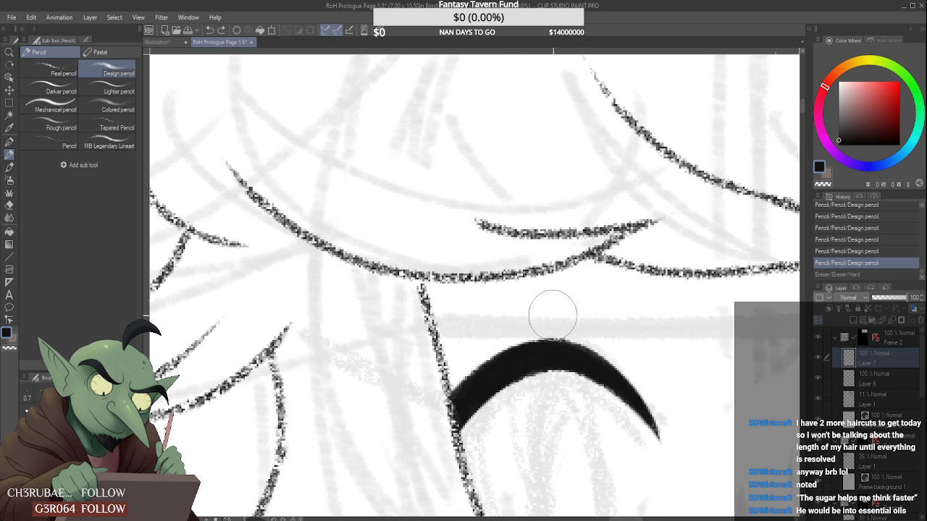
pyautogui.hotkey('ctrl', 'y')
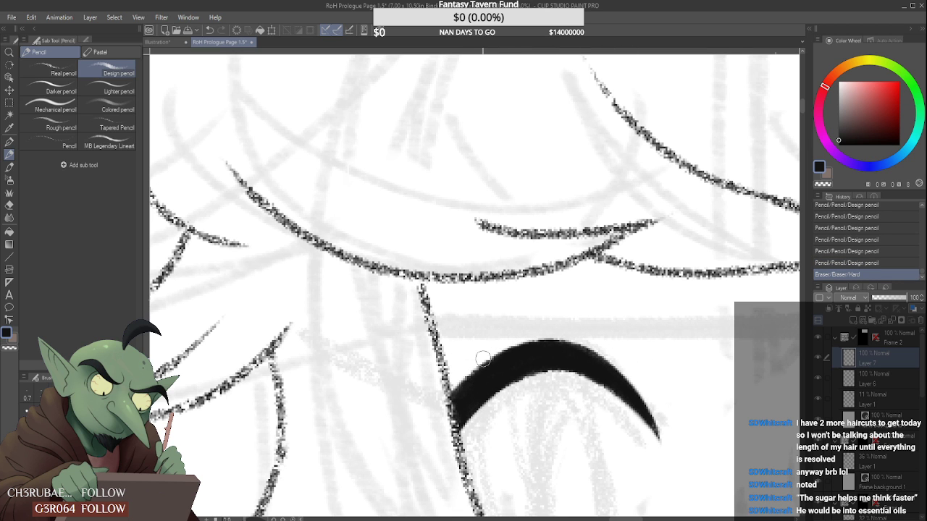
# - Smooth the lid arc's upper edge from the crown down to its inner tip with the eraser
pyautogui.scroll(-5, 483, 360)
pyautogui.scroll(5, 528, 350)
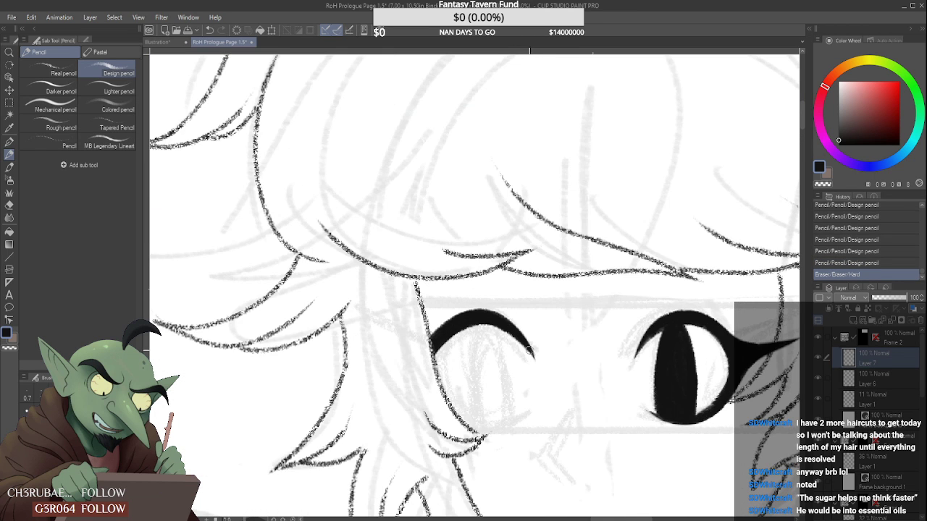
pyautogui.scroll(2, 529, 337)
pyautogui.moveTo(517, 296); pyautogui.dragTo(555, 366)
pyautogui.scroll(-5, 536, 333)
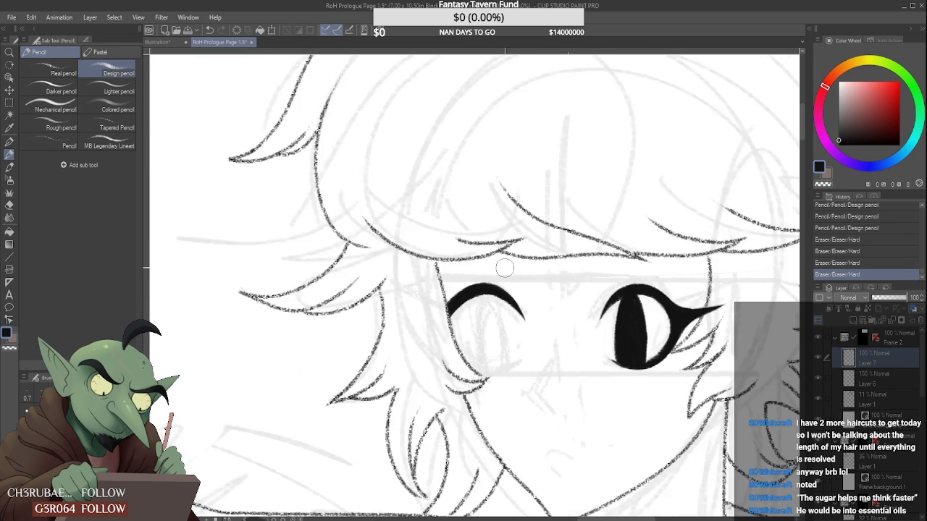
# - Ink the second eye's curved lower lid line from the hair strand along the lower guide, tapering upward at the inner end
pyautogui.scroll(6, 500, 300)
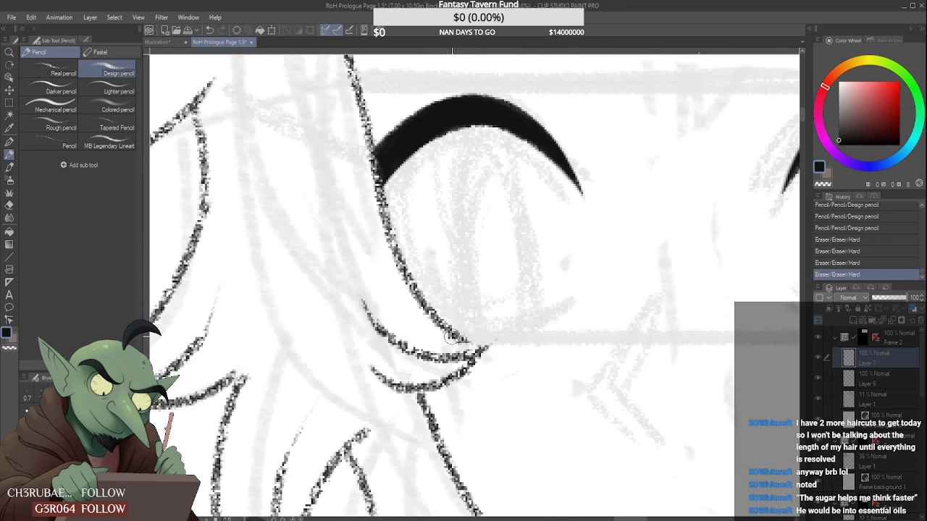
pyautogui.moveTo(452, 330); pyautogui.dragTo(537, 293)
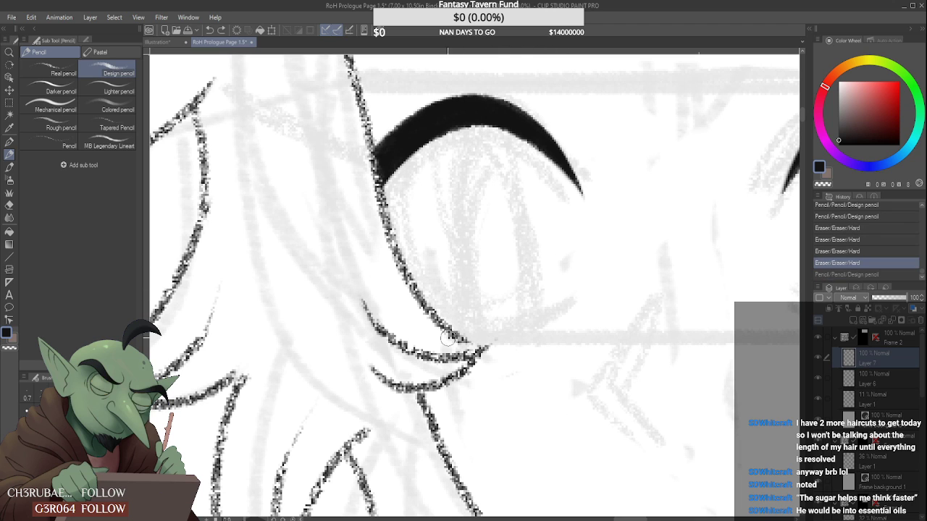
pyautogui.hotkey('ctrl', 'z')
pyautogui.hotkey('ctrl', 'y')
pyautogui.hotkey('ctrl', 'z')
pyautogui.moveTo(431, 313); pyautogui.dragTo(550, 313)
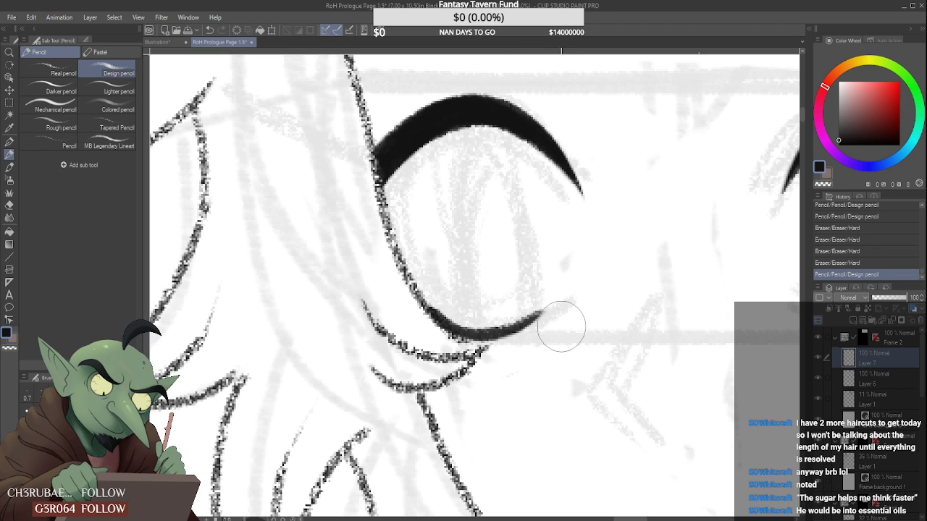
# - Erase along the lower lid line's underside and upper edge to slim and clean it
pyautogui.moveTo(544, 338); pyautogui.dragTo(488, 369)
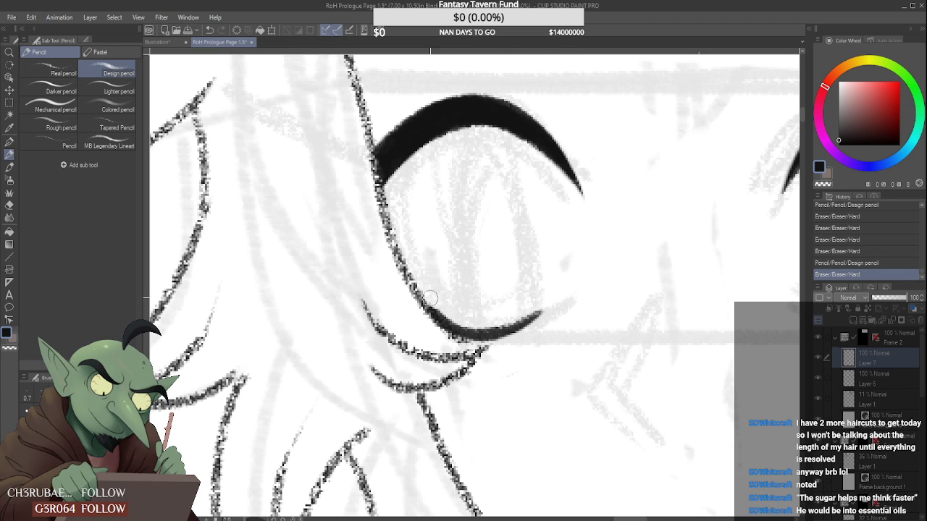
pyautogui.moveTo(451, 292)
pyautogui.mouseDown()
pyautogui.moveTo(435, 268)
pyautogui.moveTo(486, 290)
pyautogui.mouseUp()
pyautogui.scroll(-4, 486, 289)
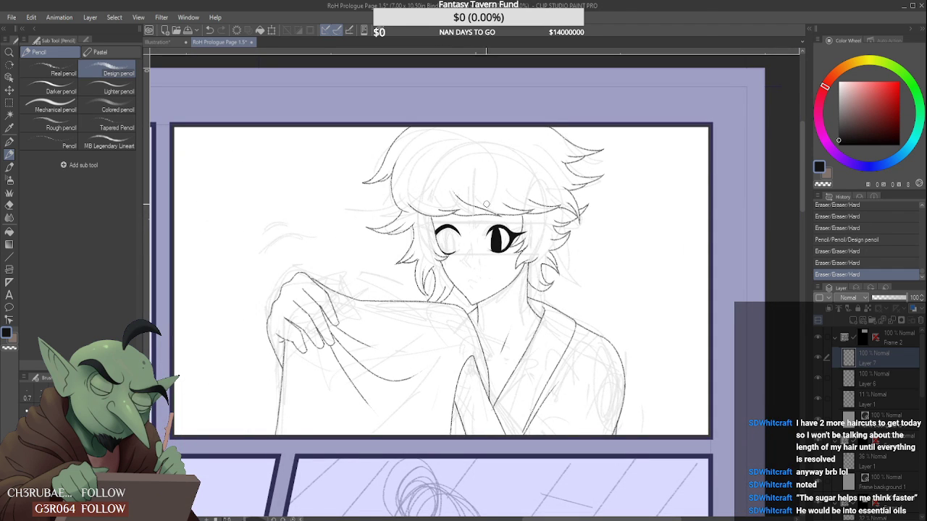
pyautogui.scroll(5, 439, 247)
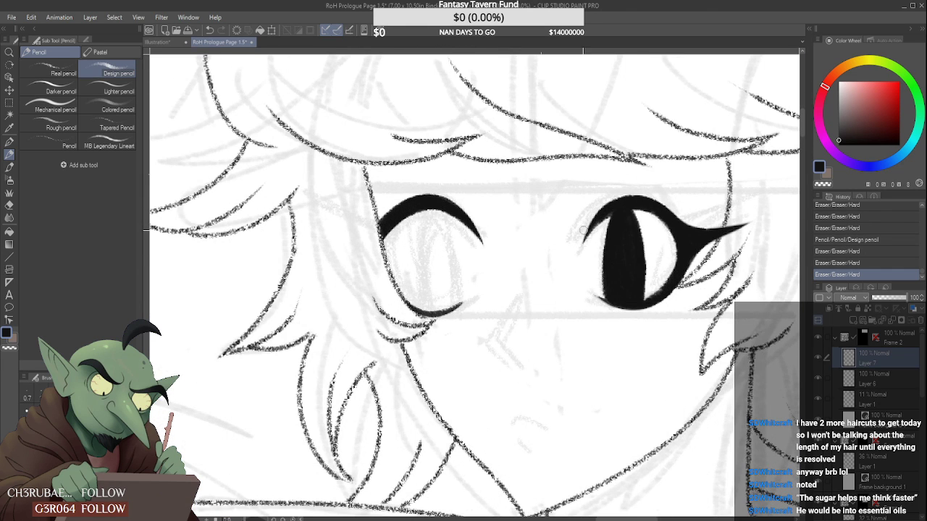
# - Thicken and smooth the inner-facing edge of the finished eye's slit pupil with black pencil strokes
pyautogui.scroll(3, 641, 265)
pyautogui.moveTo(629, 245); pyautogui.dragTo(627, 271)
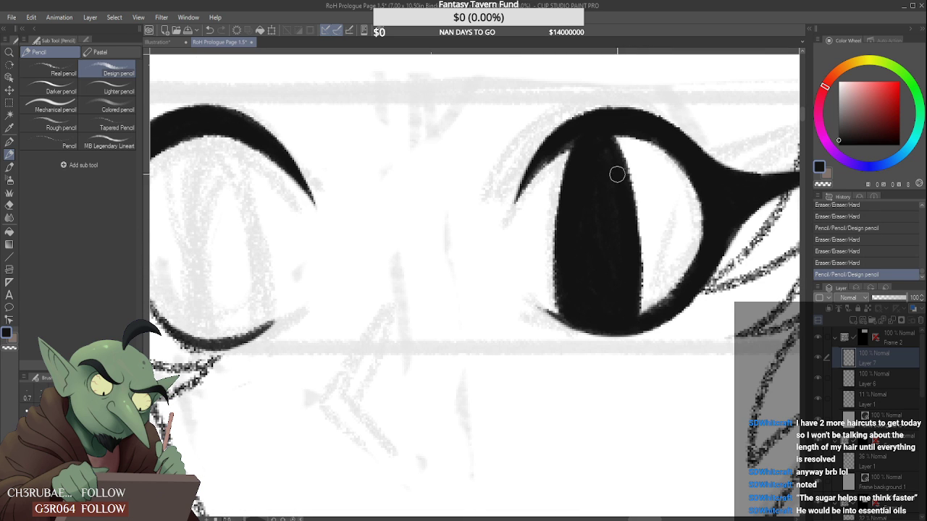
pyautogui.moveTo(617, 174); pyautogui.dragTo(637, 239)
pyautogui.moveTo(623, 190); pyautogui.dragTo(636, 255)
pyautogui.scroll(-3, 636, 255)
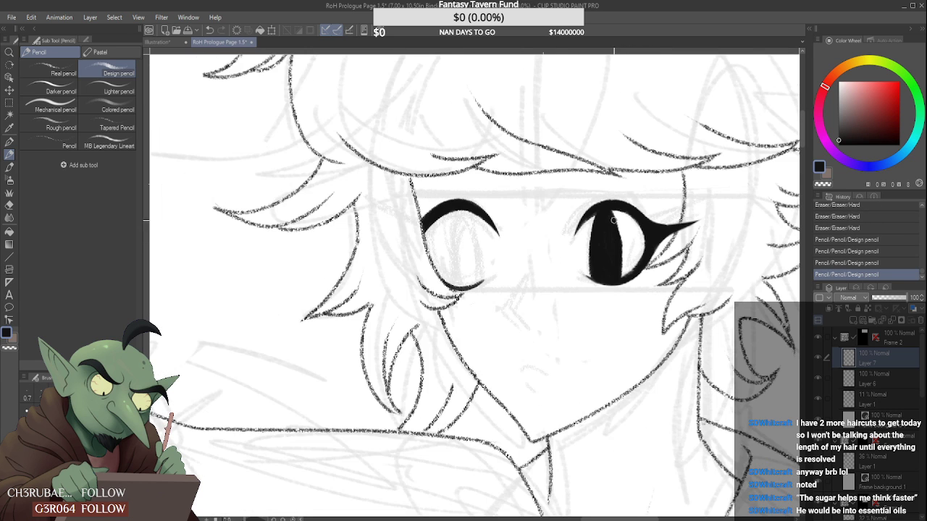
# - Clean the finished eye's lower rim beside the pupil with the eraser, and touch up the pupil's edge with the pencil
pyautogui.scroll(2, 626, 247)
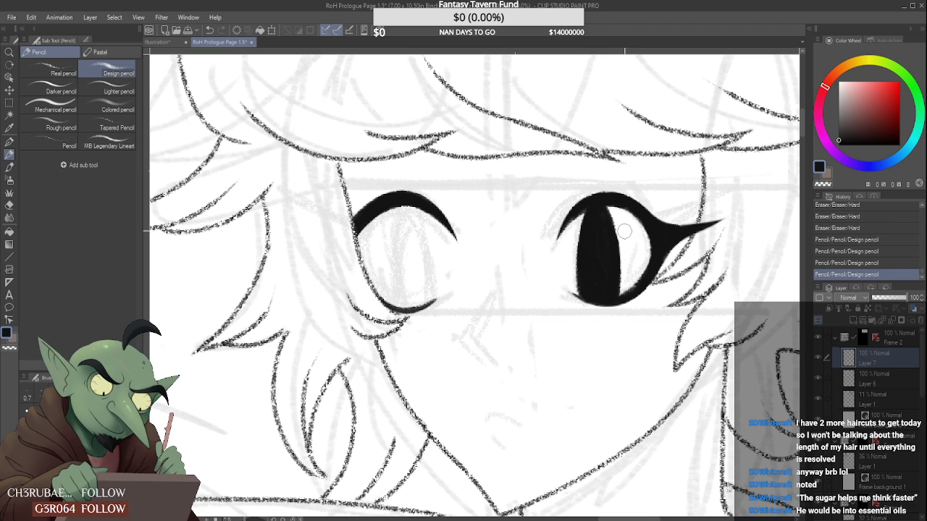
pyautogui.moveTo(628, 277); pyautogui.dragTo(630, 288)
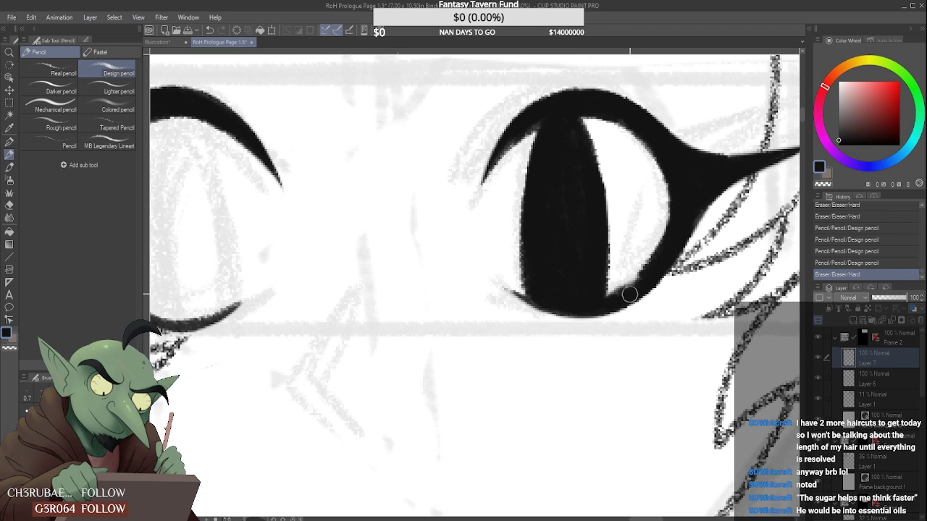
pyautogui.scroll(3, 634, 281)
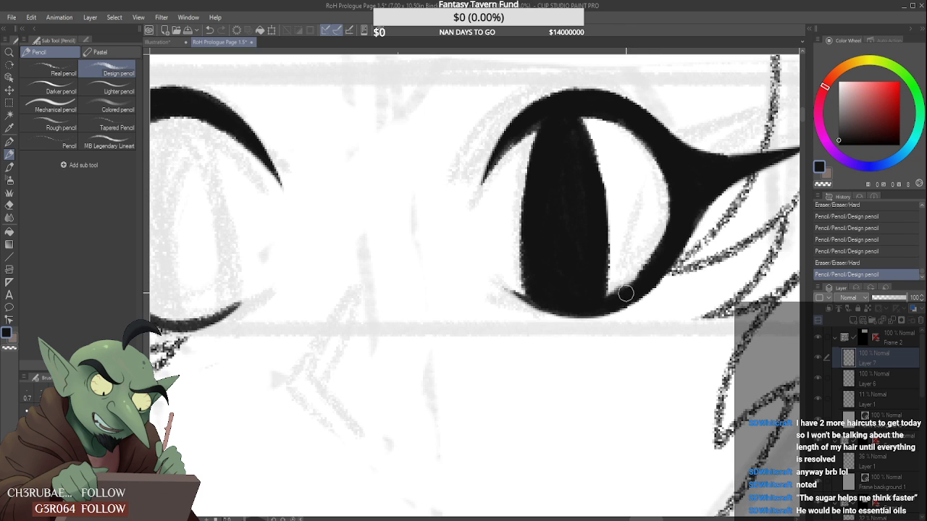
pyautogui.moveTo(621, 294)
pyautogui.mouseDown()
pyautogui.moveTo(570, 136)
pyautogui.moveTo(592, 244)
pyautogui.moveTo(573, 139)
pyautogui.moveTo(588, 175)
pyautogui.moveTo(581, 168)
pyautogui.moveTo(587, 209)
pyautogui.mouseUp()
pyautogui.scroll(-3, 583, 174)
pyautogui.scroll(3, 580, 154)
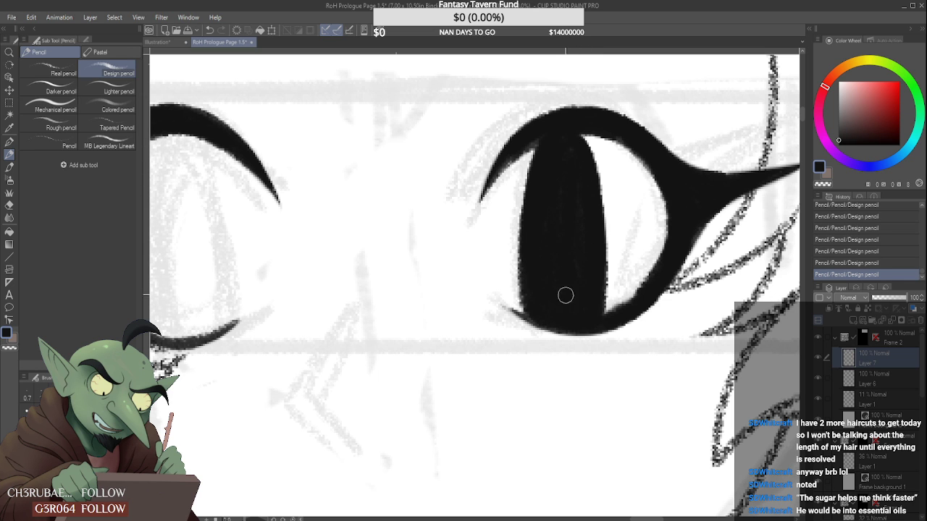
# - Lasso the second eye's lower lid line, nudge it slightly upward with Scale/Rotate, and deselect it
pyautogui.scroll(-6, 570, 279)
pyautogui.scroll(3, 534, 253)
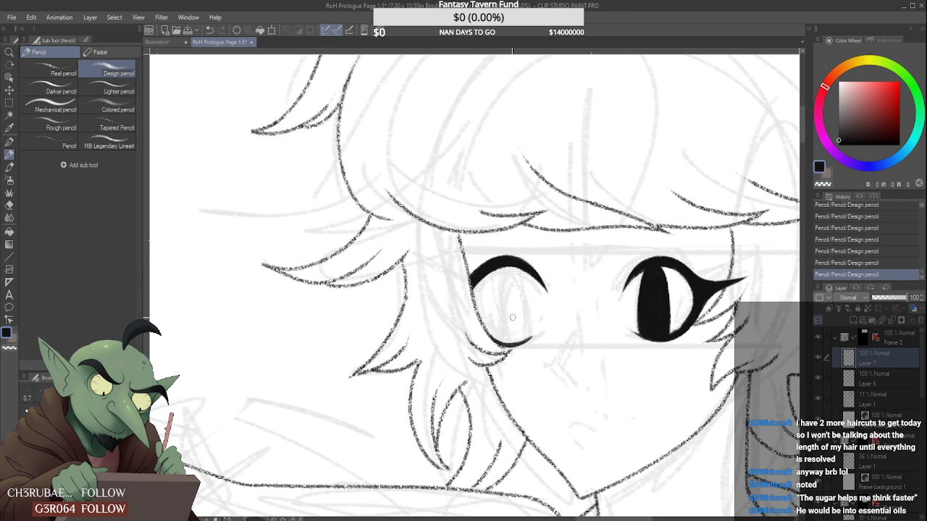
pyautogui.scroll(-6, 509, 315)
pyautogui.scroll(6, 499, 326)
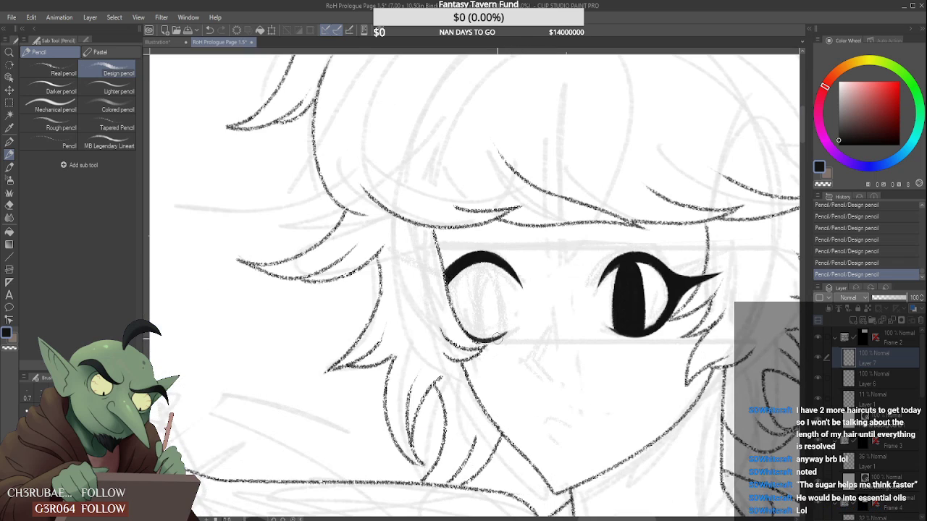
pyautogui.click(9, 102)
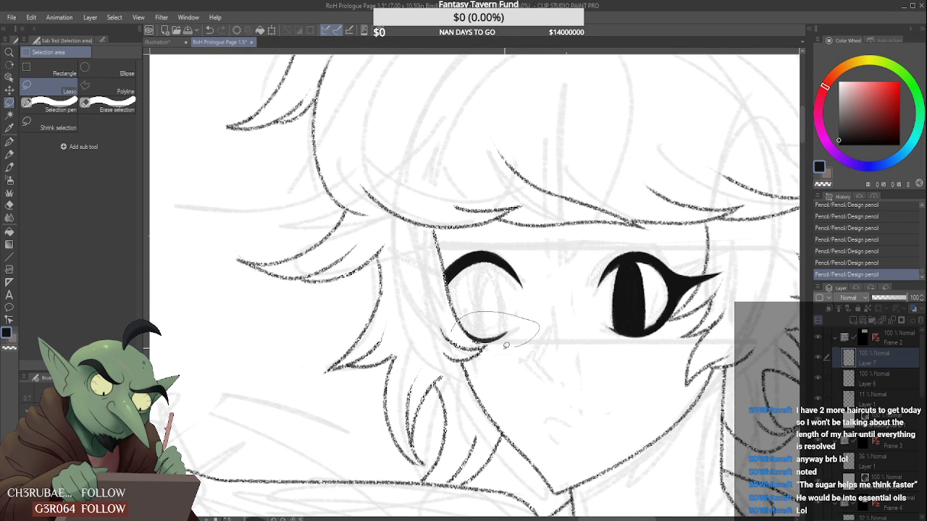
pyautogui.moveTo(507, 346)
pyautogui.mouseDown()
pyautogui.moveTo(456, 337)
pyautogui.moveTo(493, 328)
pyautogui.mouseUp()
pyautogui.hotkey('ctrl', 't')
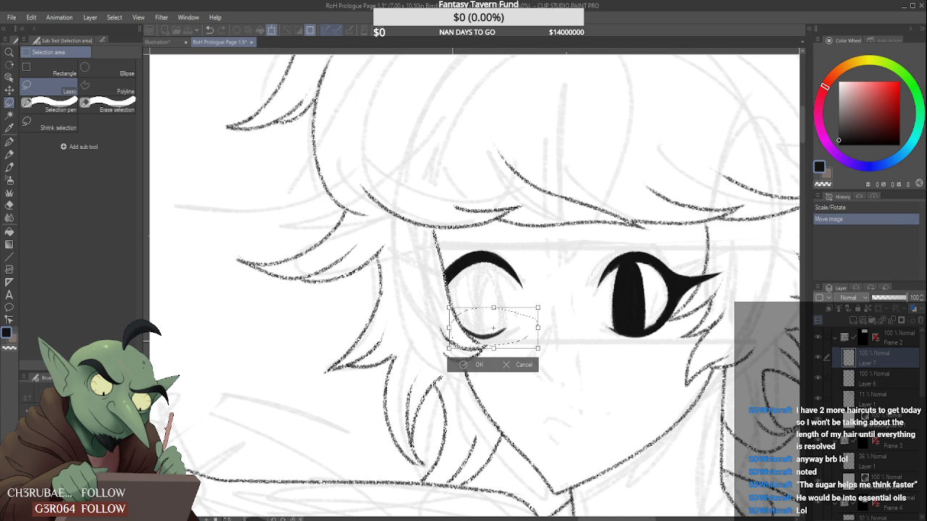
pyautogui.press('Return')
pyautogui.hotkey('ctrl', 'd')
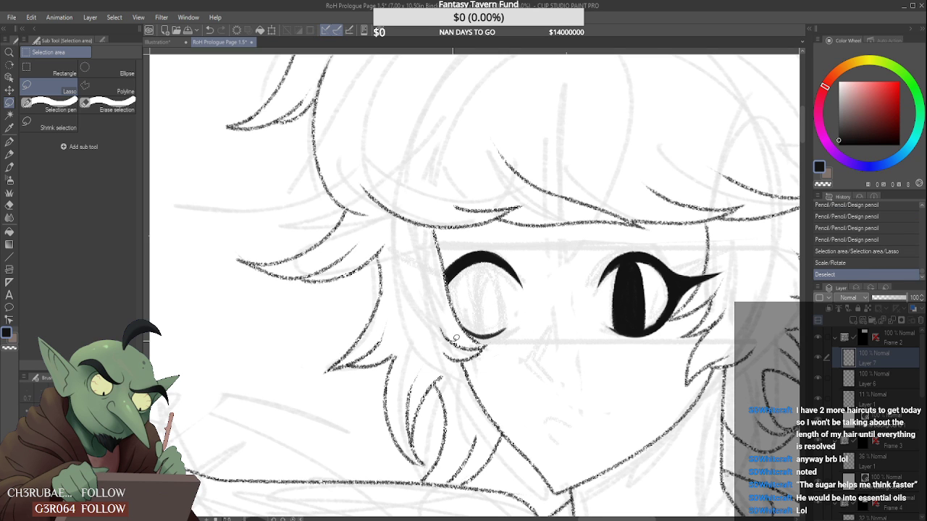
# - Ink the lower lid line's outer end back into the hair strand and erase the excess around the join
pyautogui.press('p')
pyautogui.scroll(5, 400, 314)
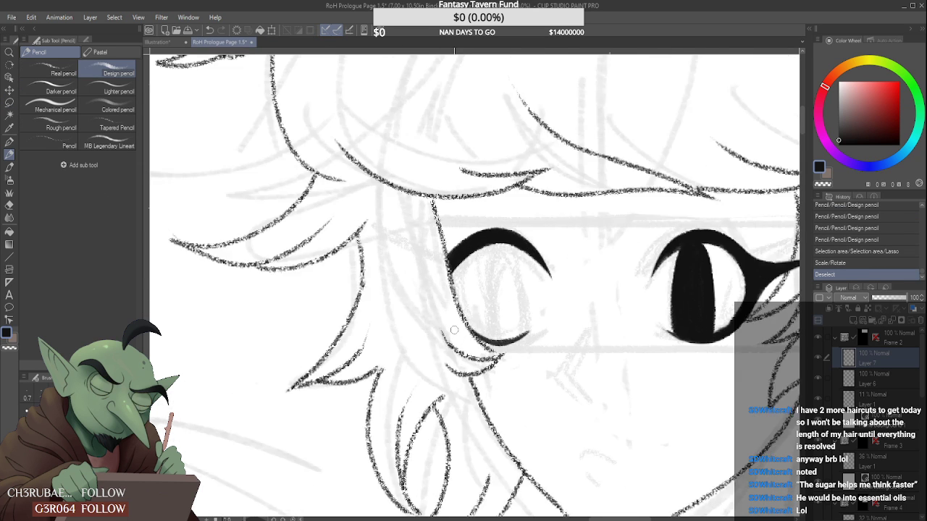
pyautogui.scroll(-2, 536, 347)
pyautogui.moveTo(516, 348); pyautogui.dragTo(561, 359)
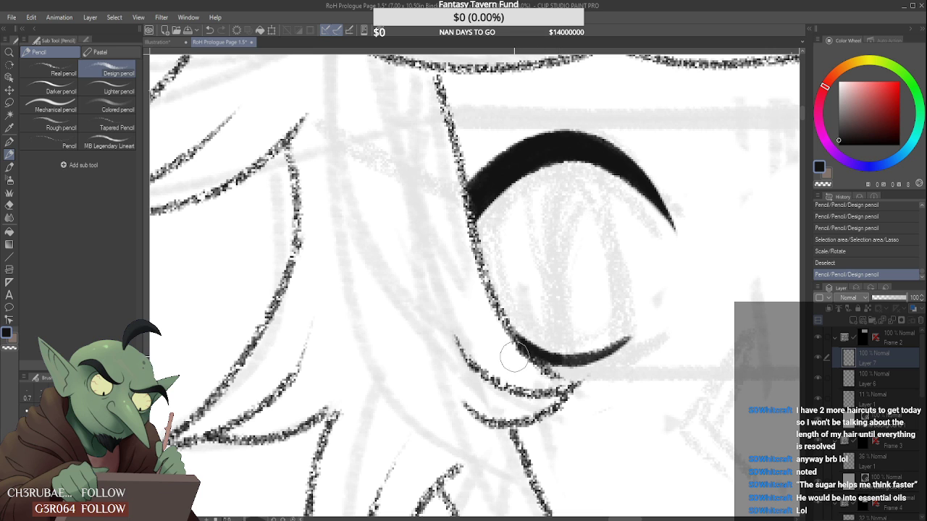
pyautogui.moveTo(491, 338); pyautogui.dragTo(507, 355)
pyautogui.scroll(-3, 566, 264)
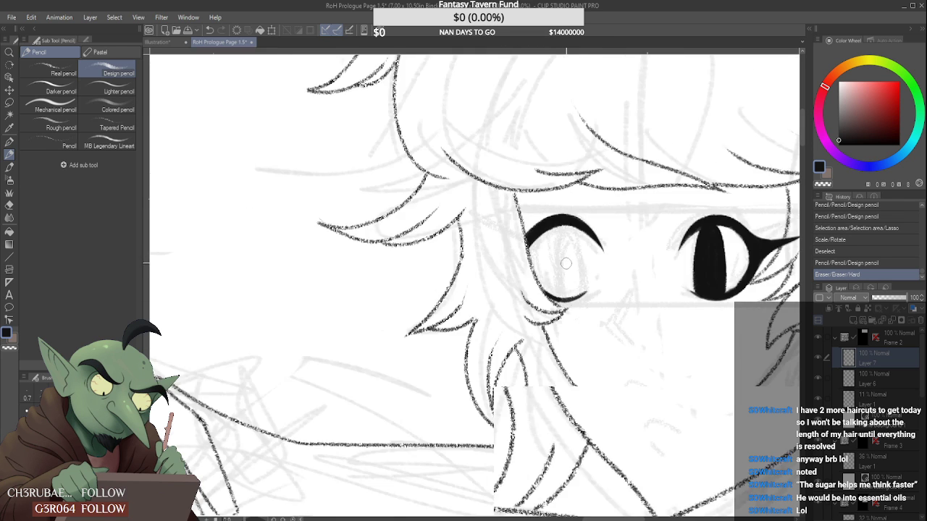
# - Extend the lower lid line's inner end at a flatter angle and erase around it to form a tapered tip
pyautogui.scroll(-4, 566, 264)
pyautogui.scroll(6, 585, 260)
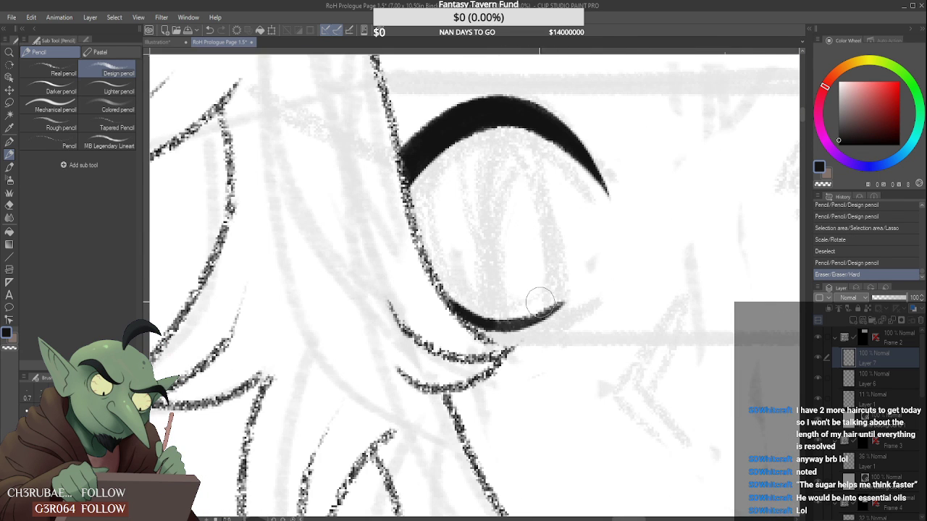
pyautogui.moveTo(507, 304)
pyautogui.mouseDown()
pyautogui.moveTo(559, 290)
pyautogui.moveTo(522, 304)
pyautogui.moveTo(555, 299)
pyautogui.moveTo(534, 301)
pyautogui.moveTo(592, 310)
pyautogui.mouseUp()
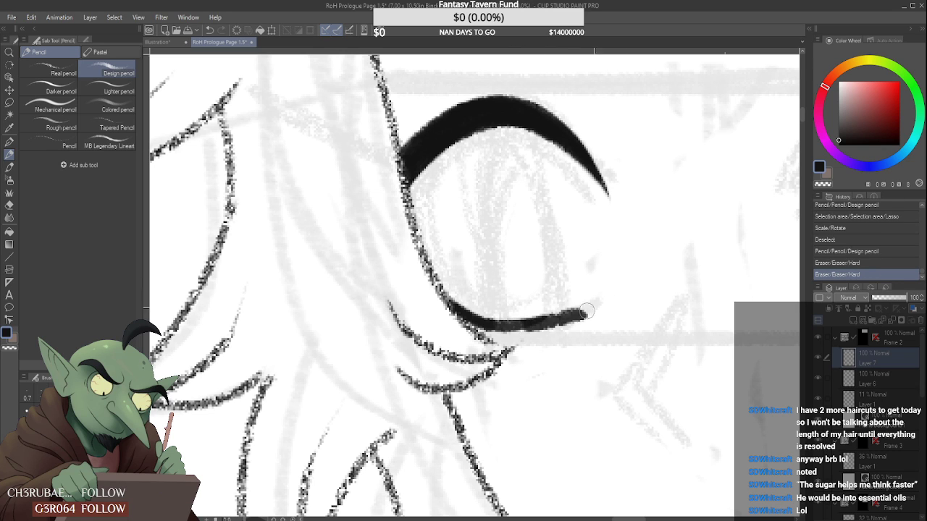
pyautogui.moveTo(530, 306); pyautogui.dragTo(573, 289)
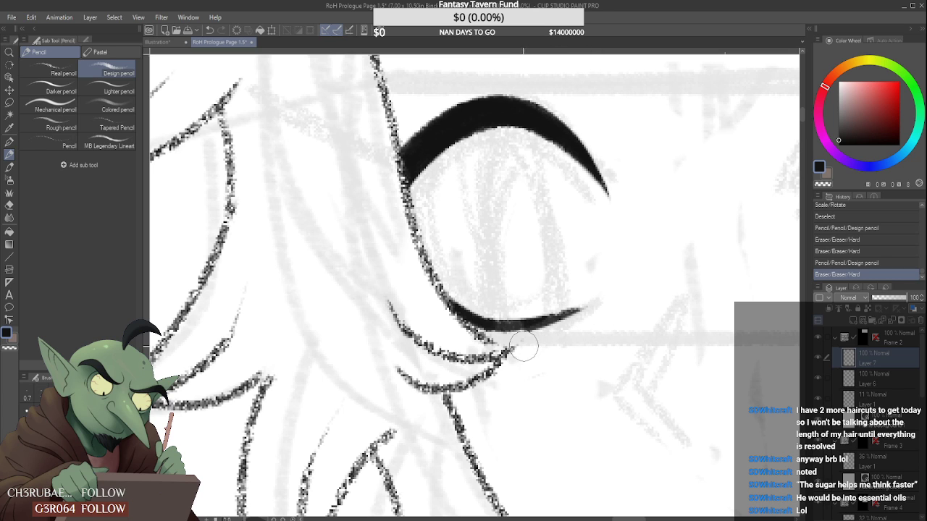
pyautogui.moveTo(569, 331)
pyautogui.mouseDown()
pyautogui.moveTo(536, 319)
pyautogui.moveTo(599, 290)
pyautogui.mouseUp()
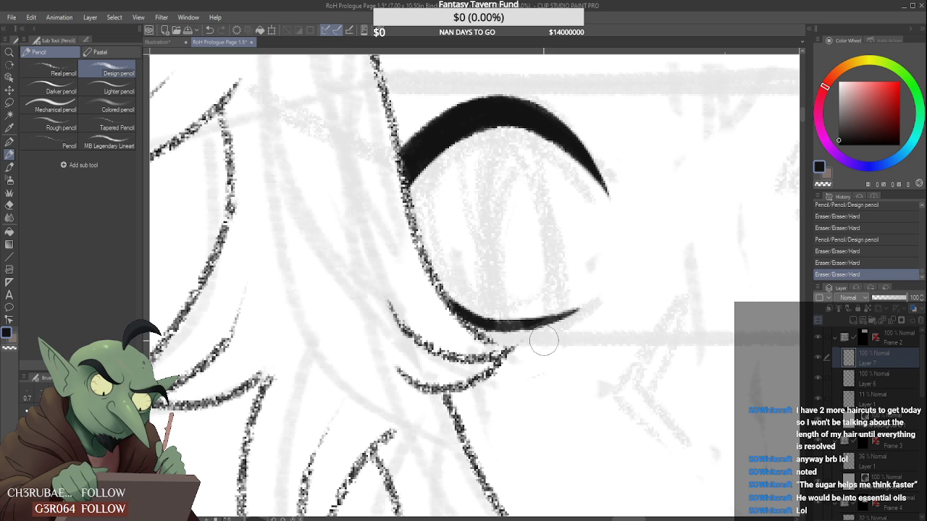
pyautogui.moveTo(543, 331); pyautogui.dragTo(527, 352)
# - Outline the second eye's slit pupil with two curved sides running from the lid arc down to the lower lid line
pyautogui.scroll(-5, 501, 256)
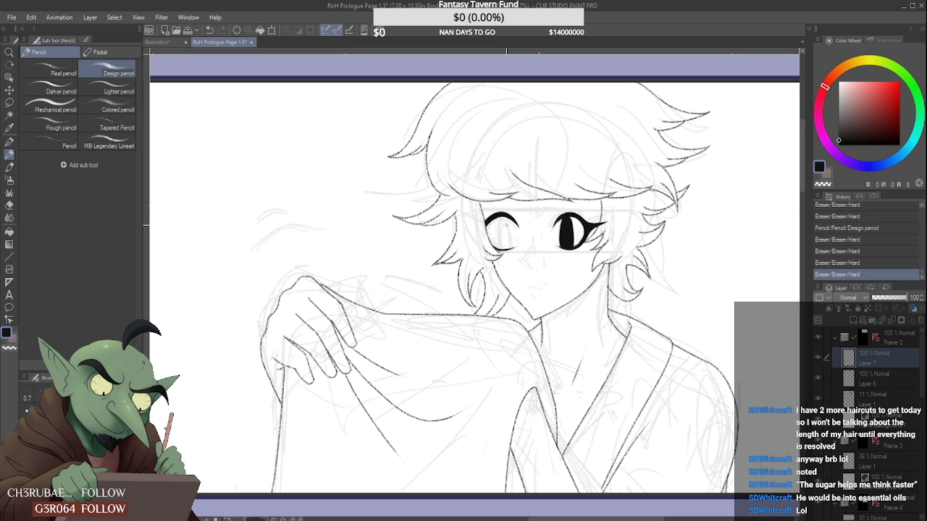
pyautogui.scroll(4, 481, 232)
pyautogui.scroll(1, 481, 233)
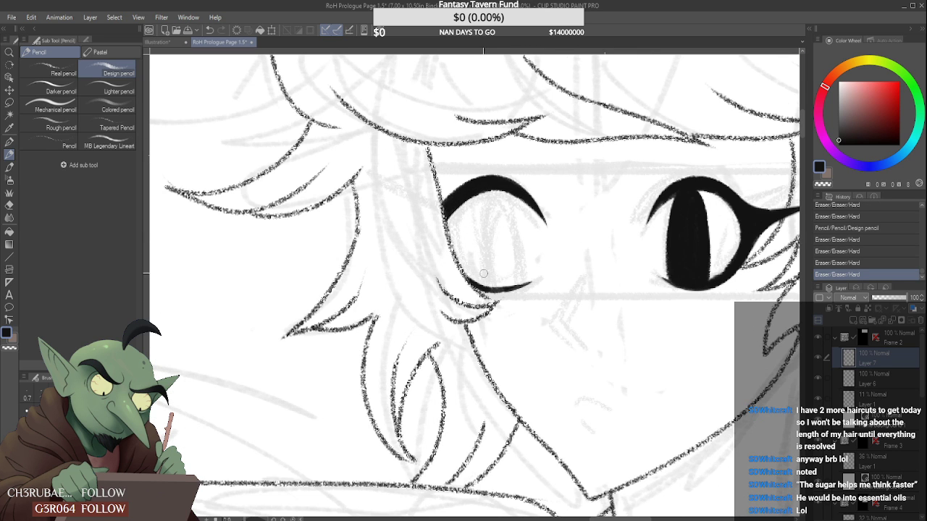
pyautogui.moveTo(487, 193); pyautogui.dragTo(478, 284)
pyautogui.moveTo(516, 196)
pyautogui.mouseDown()
pyautogui.moveTo(523, 272)
pyautogui.moveTo(470, 217)
pyautogui.moveTo(523, 264)
pyautogui.mouseUp()
pyautogui.hotkey('ctrl', 'z')
pyautogui.hotkey('ctrl', 'z')
pyautogui.moveTo(478, 284)
pyautogui.mouseDown()
pyautogui.moveTo(515, 274)
pyautogui.moveTo(471, 244)
pyautogui.moveTo(521, 258)
pyautogui.moveTo(515, 266)
pyautogui.moveTo(475, 246)
pyautogui.moveTo(517, 275)
pyautogui.moveTo(501, 192)
pyautogui.moveTo(516, 286)
pyautogui.mouseUp()
pyautogui.hotkey('ctrl', 'z')
pyautogui.hotkey('ctrl', 'z')
pyautogui.hotkey('ctrl', 'z')
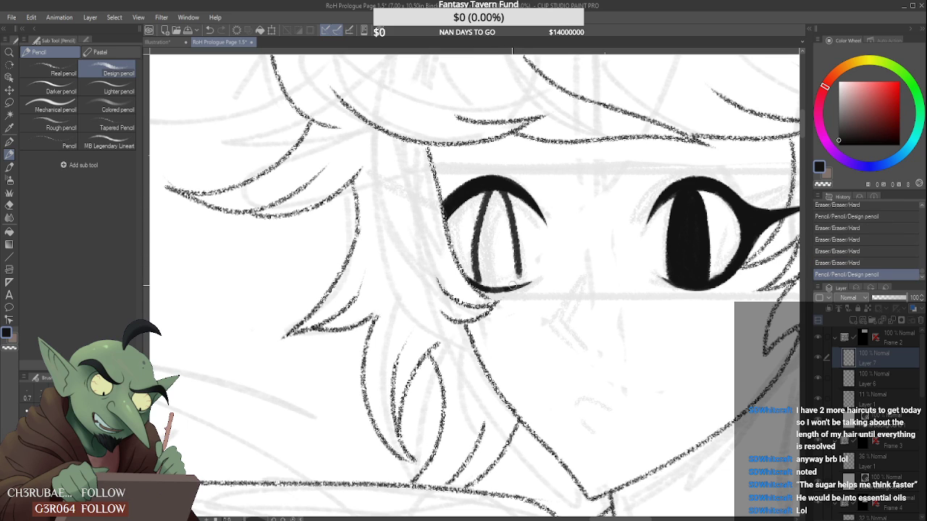
# - Thicken the pupil outline's side nearest the hair strand, undoing the stray inner strokes
pyautogui.moveTo(496, 191); pyautogui.dragTo(475, 261)
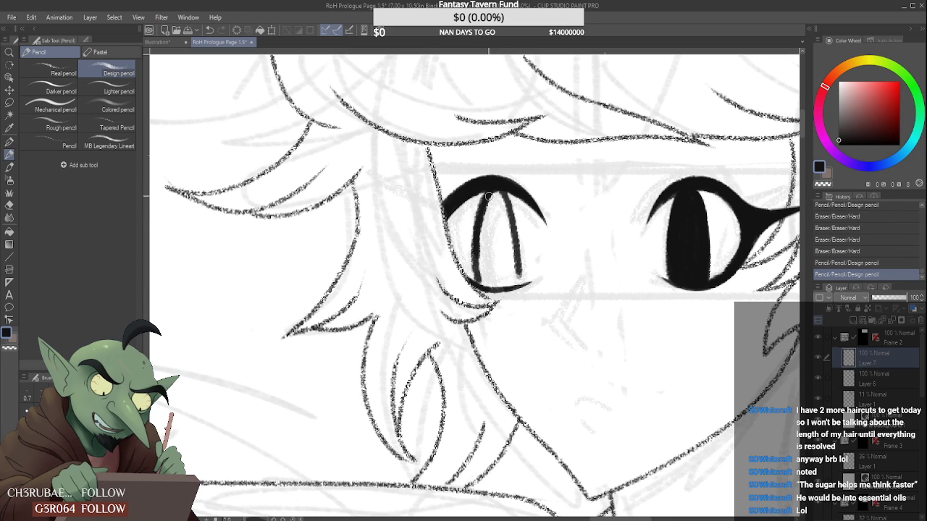
pyautogui.moveTo(487, 194)
pyautogui.mouseDown()
pyautogui.moveTo(477, 265)
pyautogui.moveTo(494, 194)
pyautogui.moveTo(482, 258)
pyautogui.mouseUp()
pyautogui.hotkey('ctrl', 'z')
pyautogui.hotkey('ctrl', 'z')
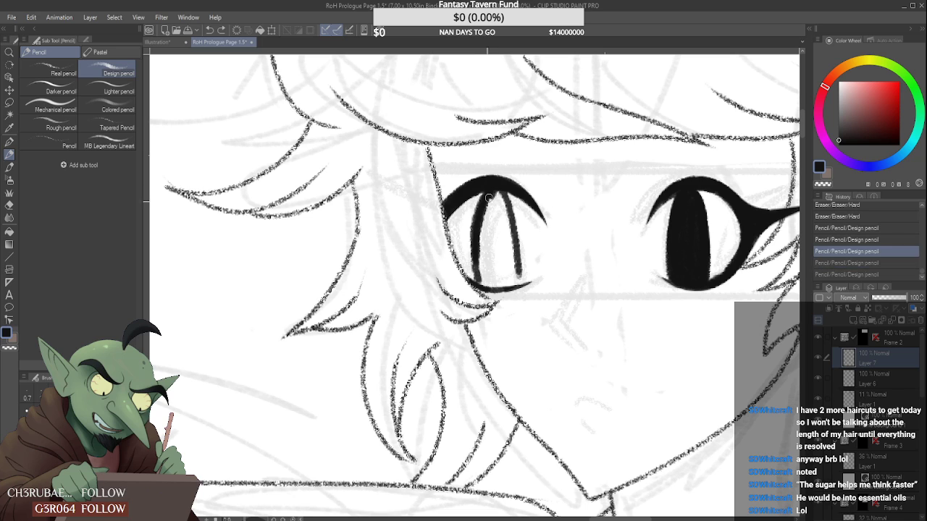
pyautogui.moveTo(489, 198); pyautogui.dragTo(481, 269)
pyautogui.hotkey('ctrl', 'z')
pyautogui.hotkey('ctrl', 'z')
# - Fill the second eye's pupil with solid black and trim its inner edge and the lower lid's underside
pyautogui.moveTo(490, 197)
pyautogui.mouseDown()
pyautogui.moveTo(479, 280)
pyautogui.moveTo(517, 278)
pyautogui.moveTo(513, 266)
pyautogui.mouseUp()
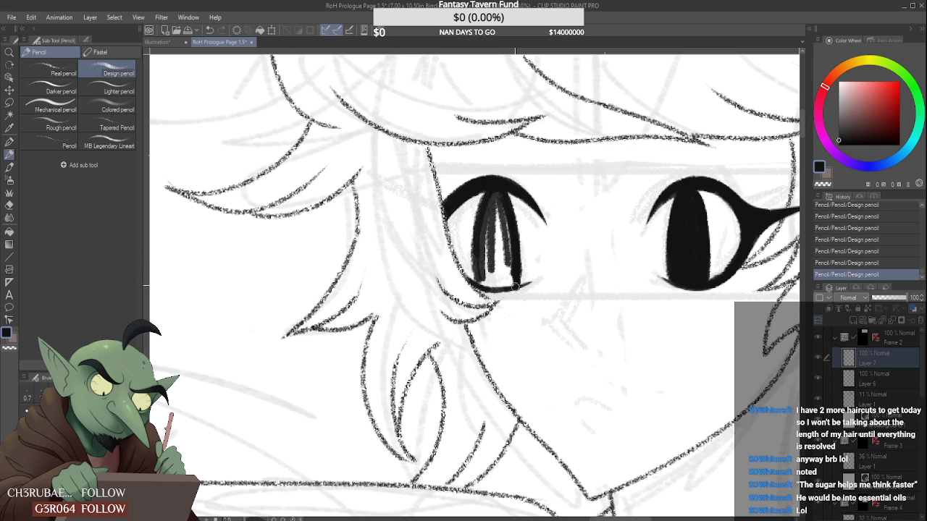
pyautogui.moveTo(482, 235)
pyautogui.mouseDown()
pyautogui.moveTo(483, 286)
pyautogui.moveTo(491, 222)
pyautogui.moveTo(500, 284)
pyautogui.mouseUp()
pyautogui.moveTo(502, 201)
pyautogui.mouseDown()
pyautogui.moveTo(507, 281)
pyautogui.moveTo(498, 220)
pyautogui.moveTo(493, 281)
pyautogui.mouseUp()
pyautogui.moveTo(497, 230); pyautogui.dragTo(507, 279)
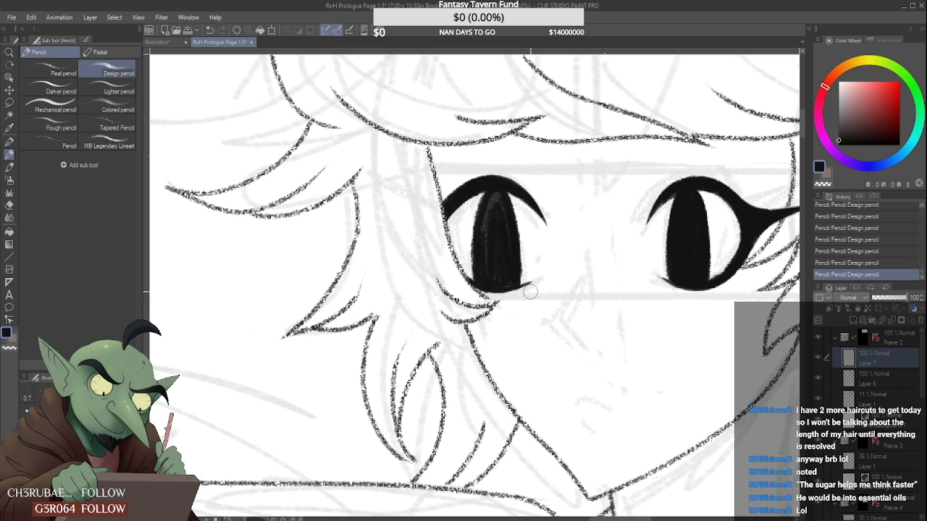
pyautogui.moveTo(513, 298); pyautogui.dragTo(496, 301)
pyautogui.moveTo(503, 256)
pyautogui.mouseDown()
pyautogui.moveTo(496, 286)
pyautogui.moveTo(493, 207)
pyautogui.moveTo(483, 254)
pyautogui.moveTo(491, 207)
pyautogui.moveTo(484, 215)
pyautogui.moveTo(506, 249)
pyautogui.moveTo(498, 194)
pyautogui.moveTo(501, 260)
pyautogui.mouseUp()
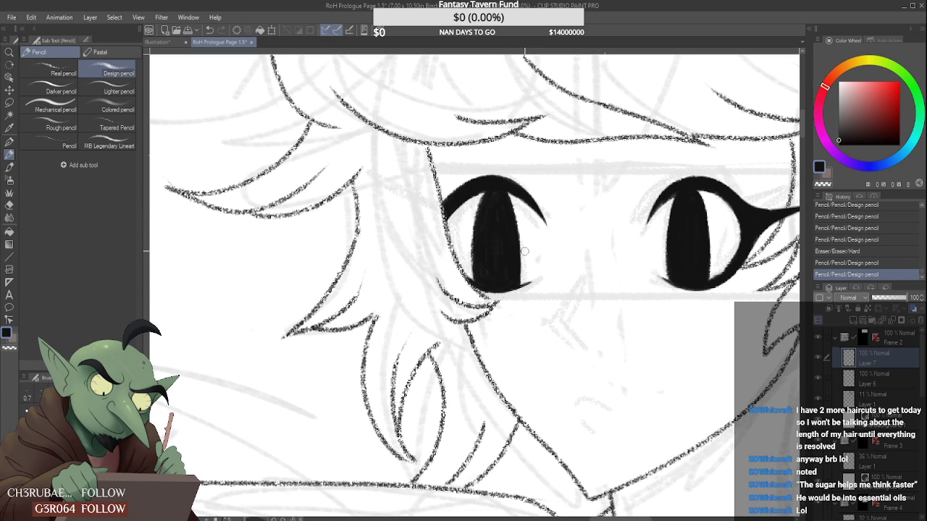
pyautogui.moveTo(523, 240); pyautogui.dragTo(521, 221)
# - Thicken the second eye's upper lid arc along its underside, and refine the edge beside the hair strand with eraser and pencil
pyautogui.scroll(-5, 518, 284)
pyautogui.scroll(5, 514, 217)
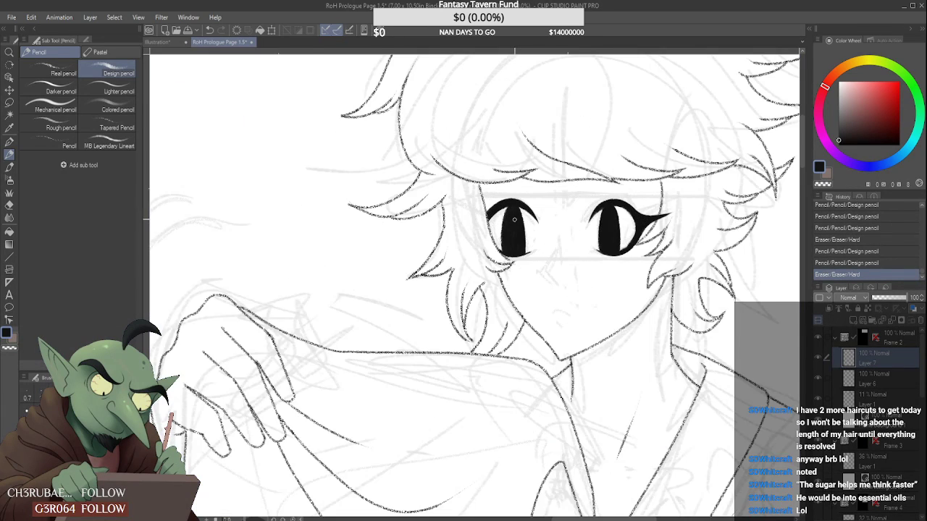
pyautogui.moveTo(492, 208)
pyautogui.mouseDown()
pyautogui.moveTo(532, 203)
pyautogui.moveTo(517, 221)
pyautogui.moveTo(554, 213)
pyautogui.moveTo(561, 221)
pyautogui.mouseUp()
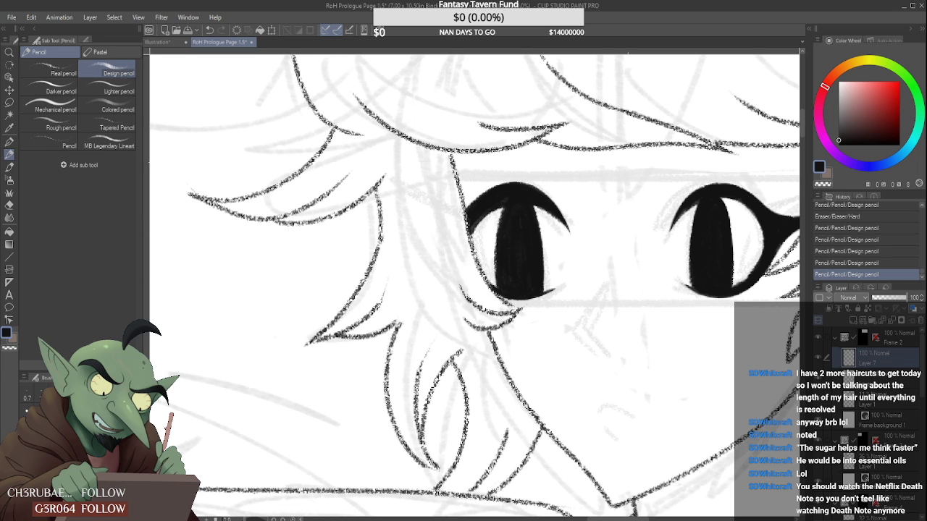
pyautogui.scroll(4, 474, 214)
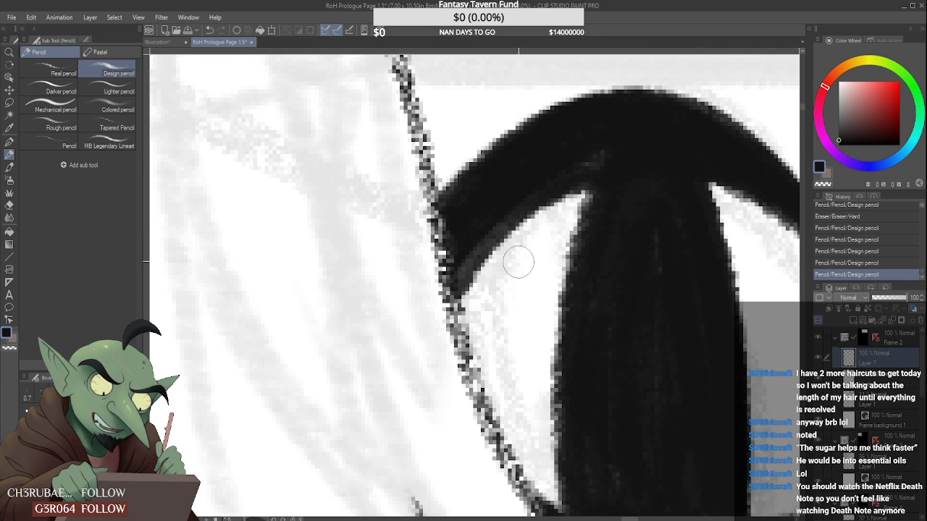
pyautogui.moveTo(461, 317)
pyautogui.mouseDown()
pyautogui.moveTo(536, 244)
pyautogui.moveTo(514, 257)
pyautogui.mouseUp()
pyautogui.moveTo(449, 286); pyautogui.dragTo(554, 199)
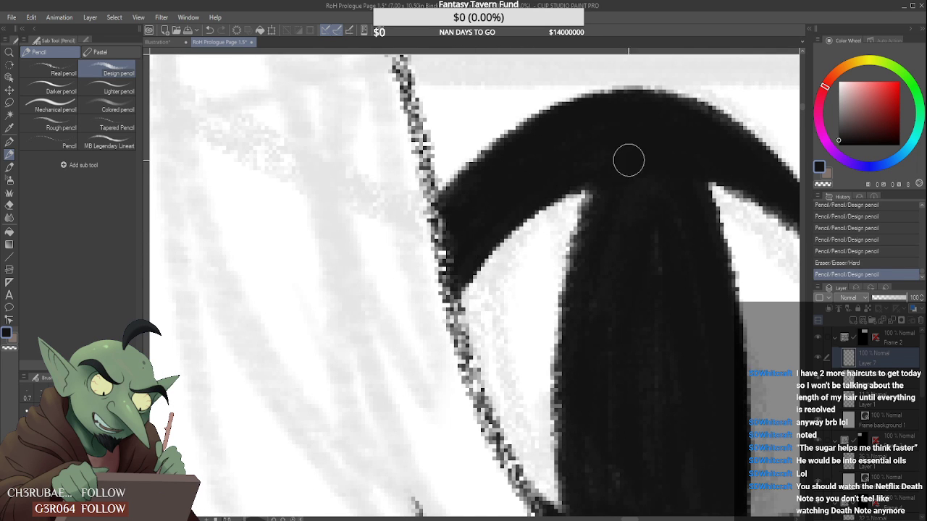
# - Trim the lid arc's underside between the hair strand and the pupil with the eraser
pyautogui.scroll(-8, 627, 158)
pyautogui.scroll(3, 583, 175)
pyautogui.scroll(2, 583, 175)
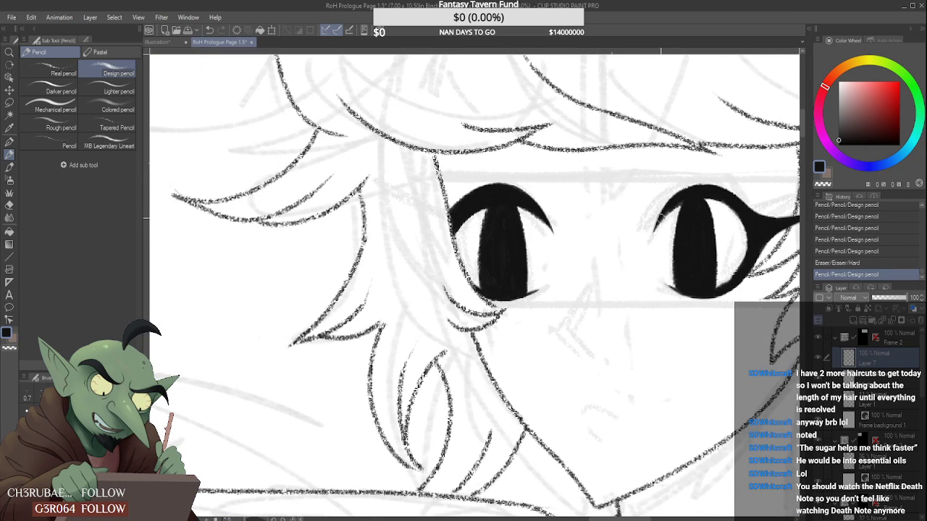
pyautogui.scroll(-5, 661, 218)
pyautogui.scroll(5, 543, 254)
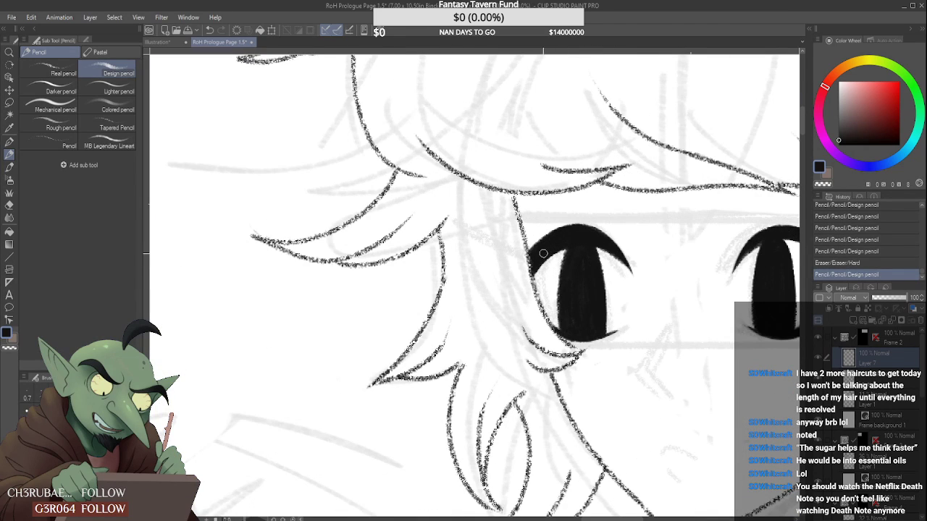
pyautogui.moveTo(536, 273); pyautogui.dragTo(579, 247)
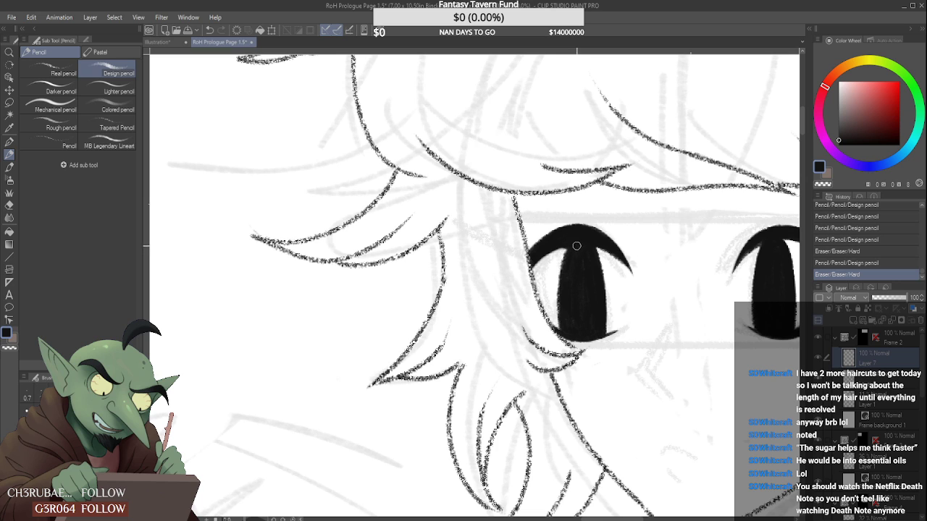
# - Extend and thicken the upper lash of the eye beside the long hair strand with the Design pencil so it meets the strand
pyautogui.scroll(2, 577, 246)
pyautogui.moveTo(516, 278)
pyautogui.mouseDown()
pyautogui.moveTo(528, 250)
pyautogui.moveTo(549, 244)
pyautogui.mouseUp()
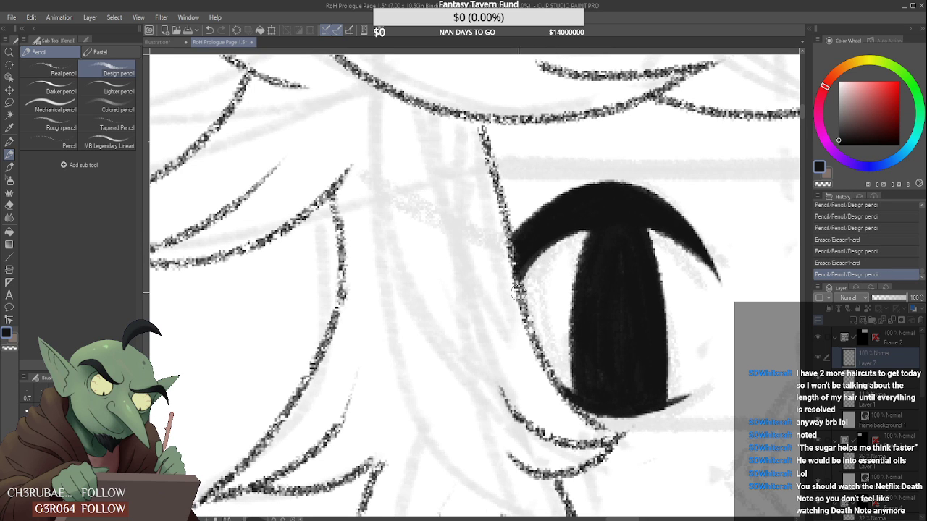
pyautogui.moveTo(518, 290)
pyautogui.mouseDown()
pyautogui.moveTo(550, 250)
pyautogui.moveTo(623, 222)
pyautogui.moveTo(614, 220)
pyautogui.moveTo(616, 267)
pyautogui.mouseUp()
pyautogui.moveTo(616, 317); pyautogui.dragTo(619, 337)
pyautogui.scroll(-5, 619, 325)
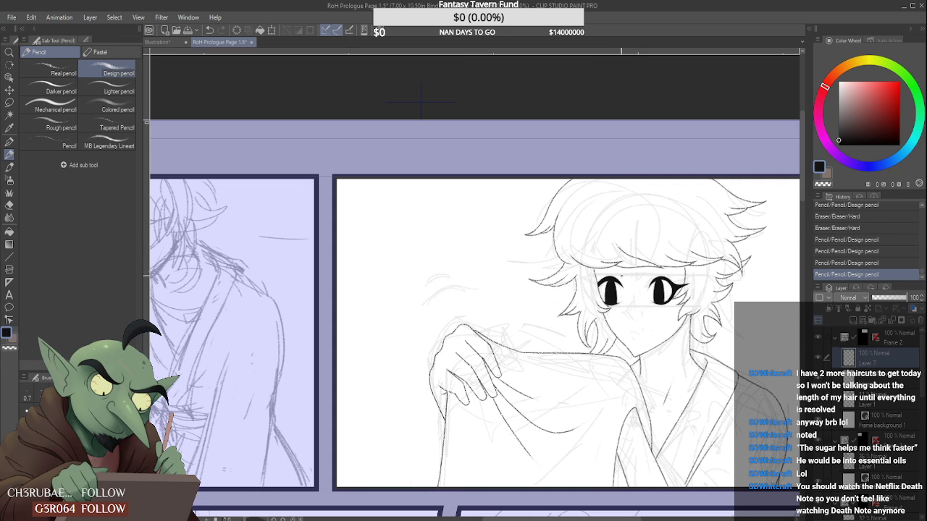
pyautogui.scroll(-2, 622, 279)
# - Erase the lash overshoot along the hair strand at the eye's outer corner with the Hard eraser
pyautogui.scroll(8, 601, 290)
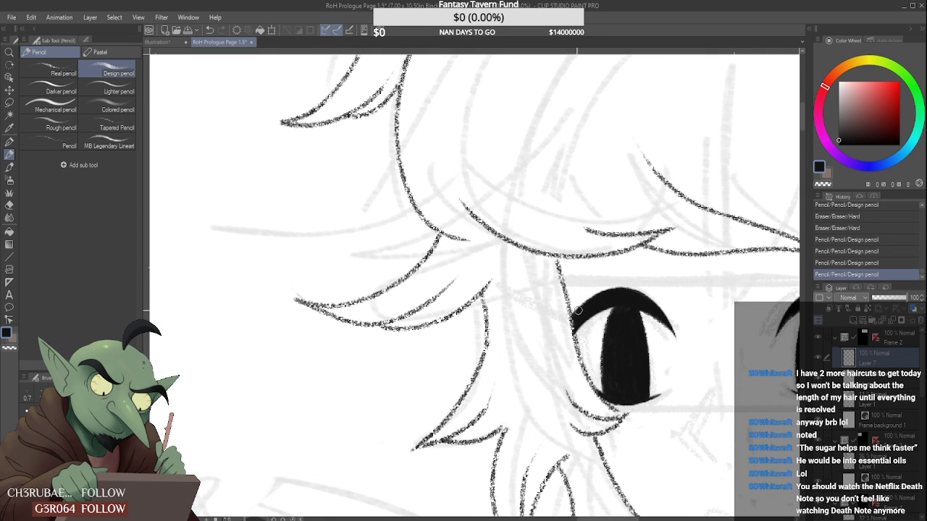
pyautogui.moveTo(577, 310)
pyautogui.mouseDown()
pyautogui.moveTo(557, 298)
pyautogui.moveTo(569, 323)
pyautogui.moveTo(562, 296)
pyautogui.moveTo(571, 338)
pyautogui.mouseUp()
pyautogui.scroll(2, 566, 313)
pyautogui.scroll(-2, 548, 356)
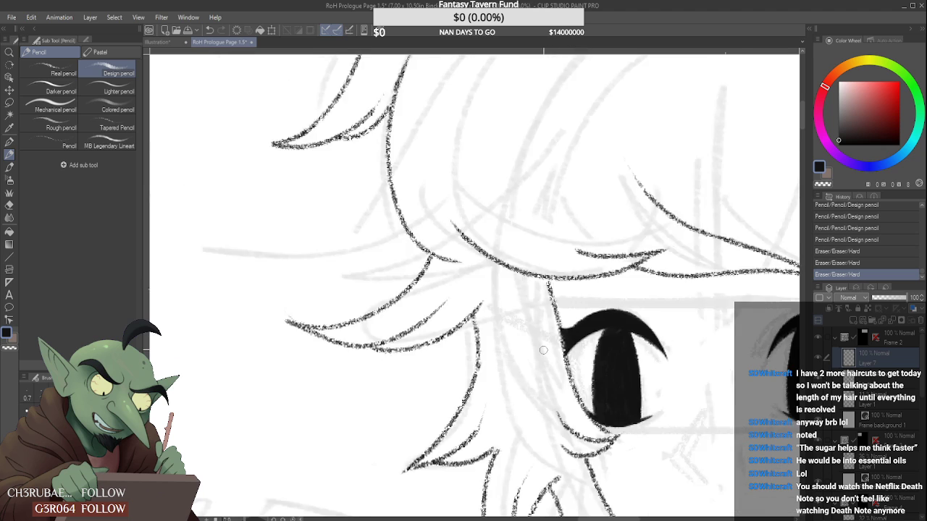
pyautogui.scroll(-2, 543, 350)
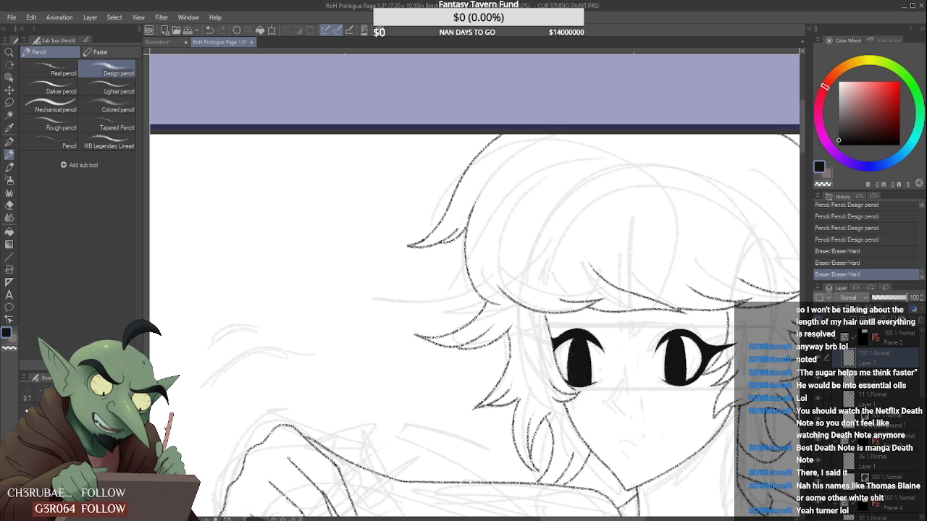
pyautogui.scroll(-2, 589, 257)
# - Refine the upper contour of that eye's lash with Design pencil touch-ups and Hard eraser strokes into a smooth arc
pyautogui.scroll(5, 576, 300)
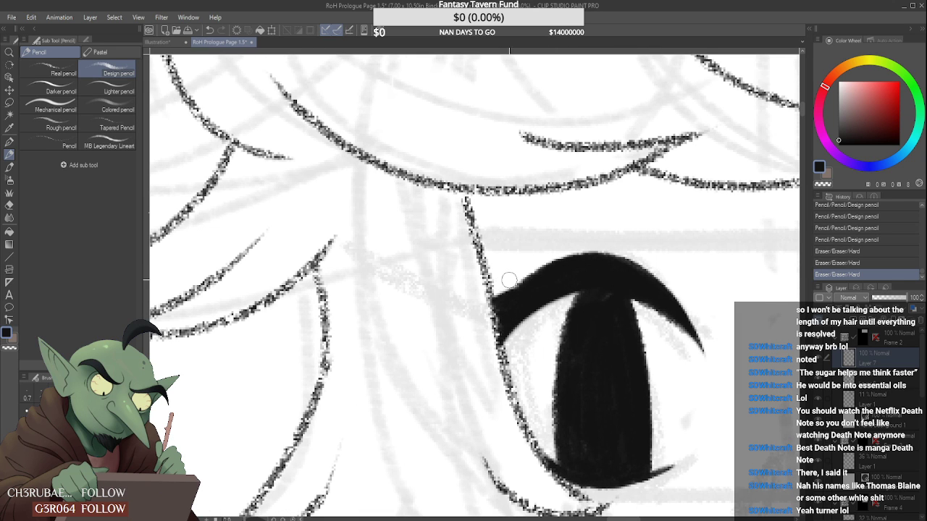
pyautogui.moveTo(483, 293)
pyautogui.mouseDown()
pyautogui.moveTo(482, 315)
pyautogui.moveTo(478, 295)
pyautogui.moveTo(491, 351)
pyautogui.moveTo(499, 314)
pyautogui.moveTo(508, 335)
pyautogui.mouseUp()
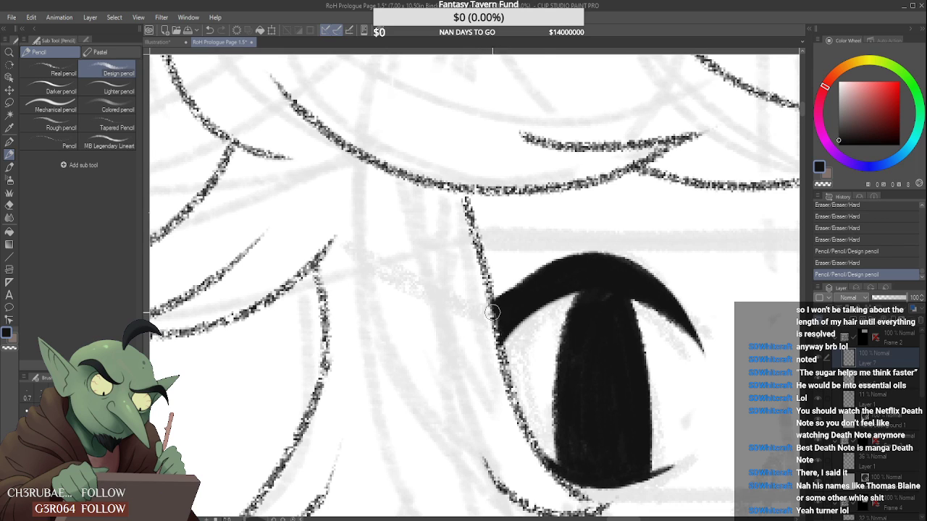
pyautogui.moveTo(514, 275); pyautogui.dragTo(648, 245)
pyautogui.moveTo(518, 273); pyautogui.dragTo(675, 258)
pyautogui.moveTo(516, 273); pyautogui.dragTo(642, 247)
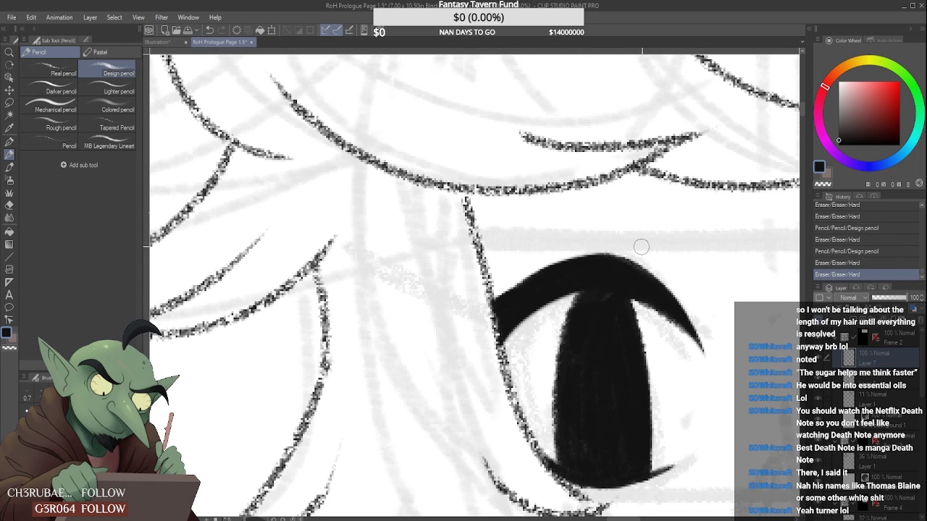
pyautogui.moveTo(563, 254); pyautogui.dragTo(680, 271)
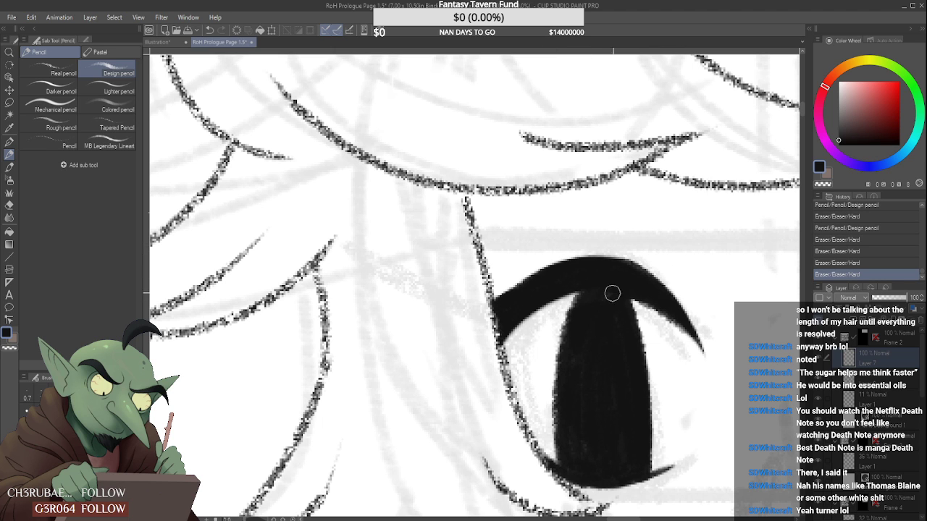
pyautogui.moveTo(627, 244)
pyautogui.mouseDown()
pyautogui.moveTo(665, 271)
pyautogui.moveTo(614, 246)
pyautogui.moveTo(657, 266)
pyautogui.moveTo(628, 252)
pyautogui.moveTo(706, 323)
pyautogui.mouseUp()
pyautogui.scroll(-10, 623, 244)
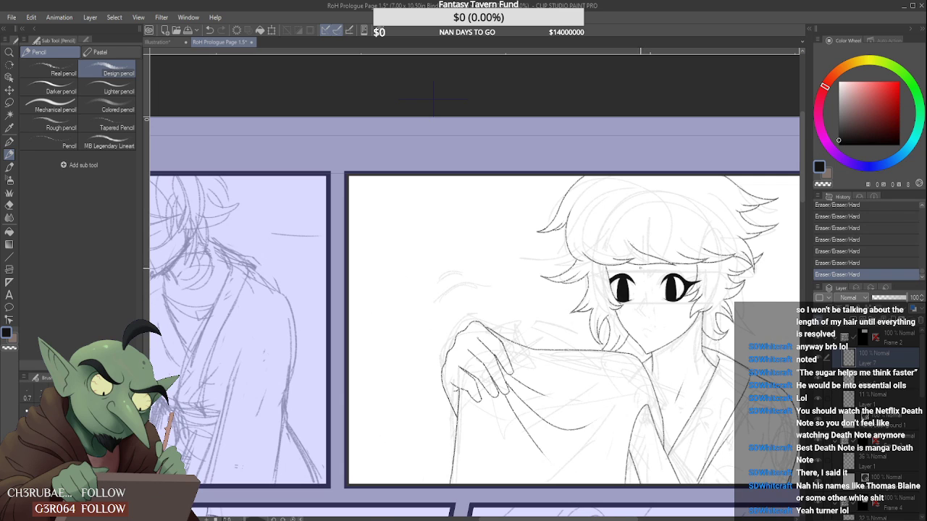
# - Retouch the underside of the same lash where it meets the pupil, using the Hard eraser and Design pencil
pyautogui.scroll(10, 640, 268)
pyautogui.scroll(3, 468, 334)
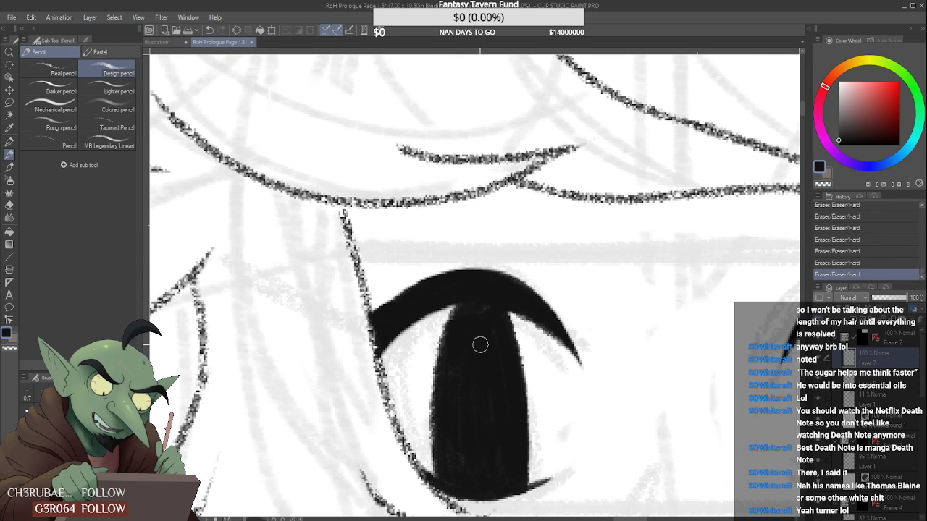
pyautogui.moveTo(505, 306)
pyautogui.mouseDown()
pyautogui.moveTo(536, 383)
pyautogui.moveTo(504, 317)
pyautogui.moveTo(521, 358)
pyautogui.mouseUp()
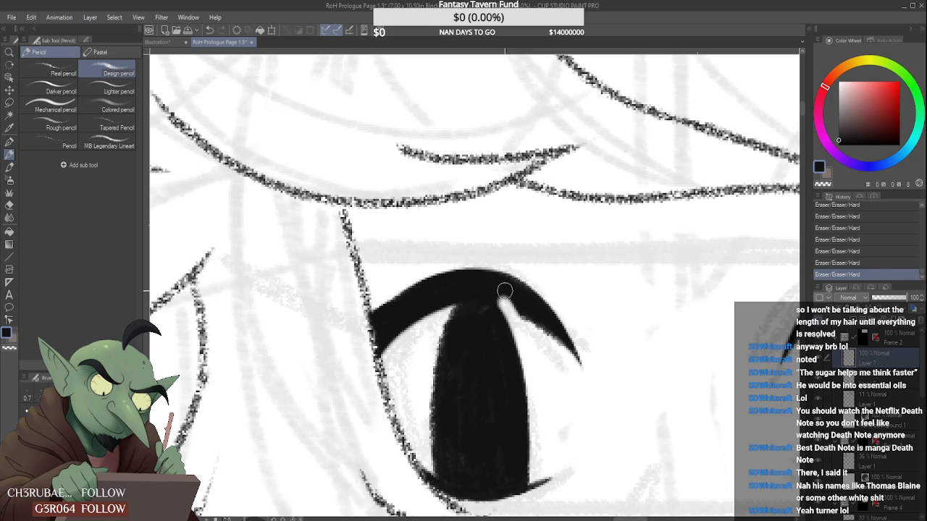
pyautogui.moveTo(503, 292); pyautogui.dragTo(518, 313)
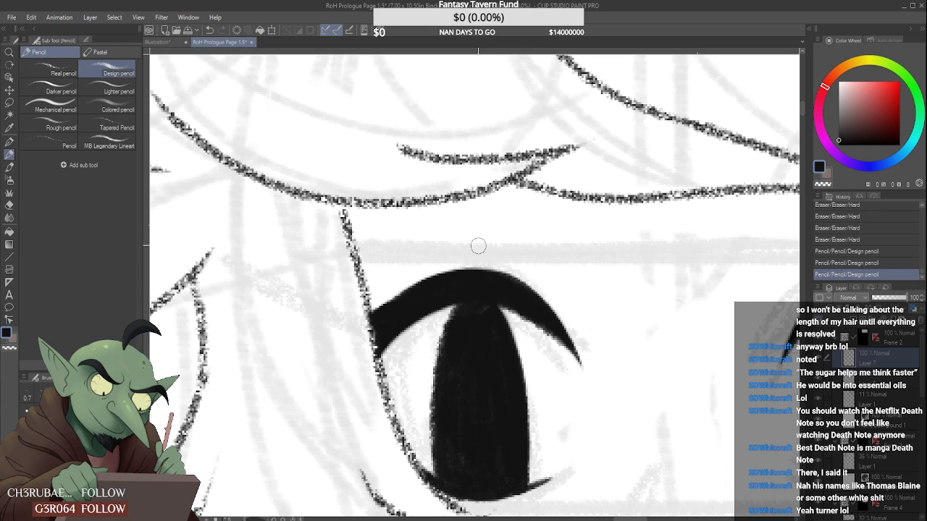
pyautogui.scroll(-6, 507, 239)
pyautogui.scroll(-5, 455, 248)
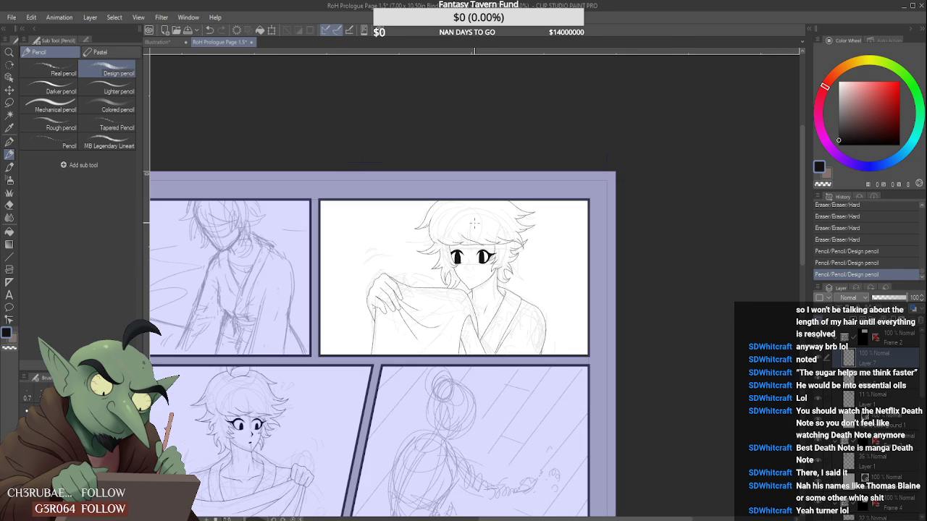
# - Trim the lower outer corner of the eye beside the hair strand with the Hard eraser, undoing the first oversized stroke
pyautogui.scroll(8, 459, 268)
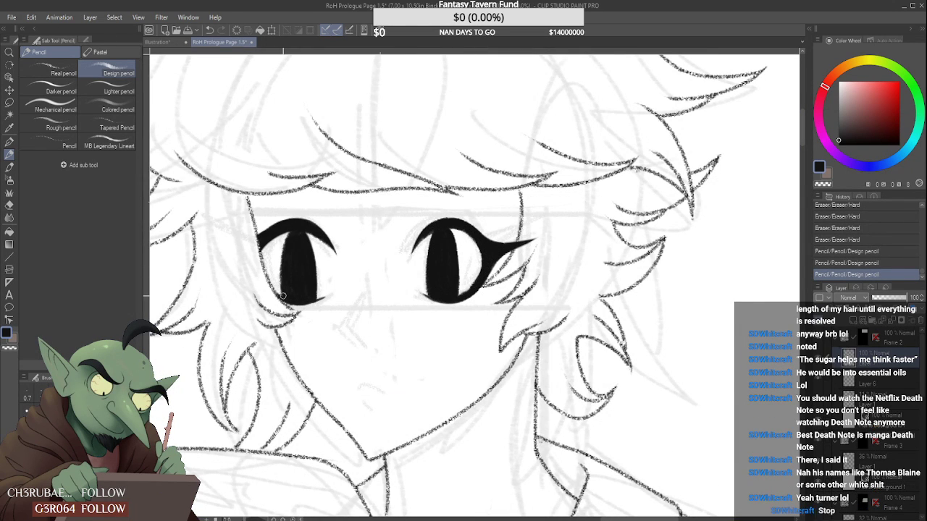
pyautogui.scroll(2, 289, 304)
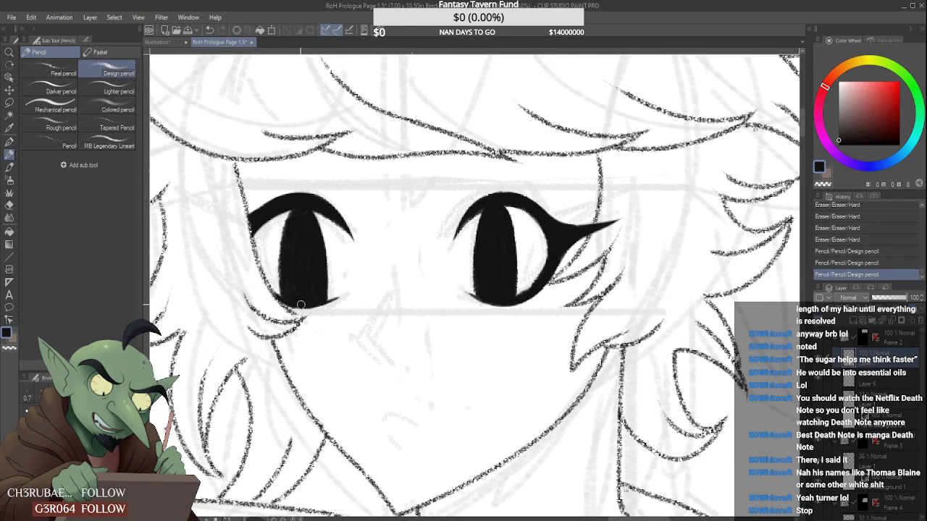
pyautogui.scroll(2, 273, 290)
pyautogui.moveTo(245, 277); pyautogui.dragTo(311, 307)
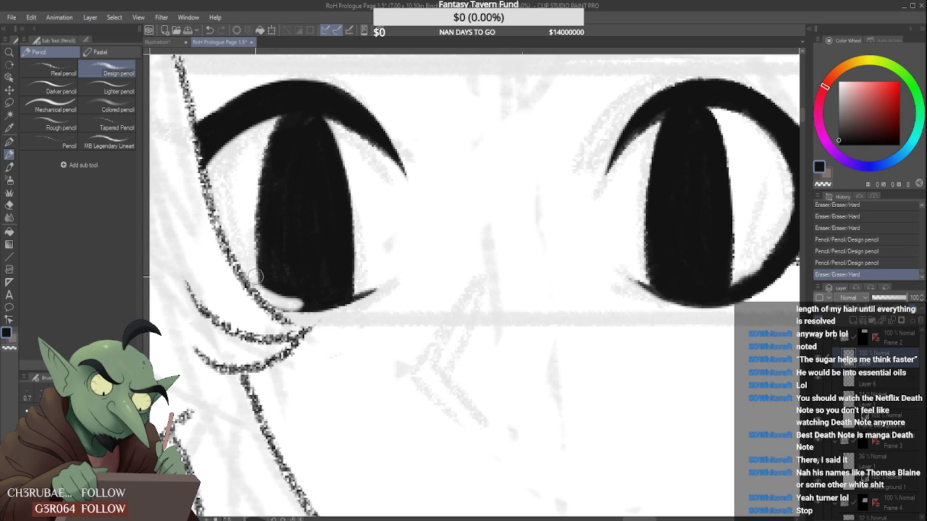
pyautogui.hotkey('ctrl', 'z')
pyautogui.moveTo(261, 294)
pyautogui.mouseDown()
pyautogui.moveTo(288, 275)
pyautogui.moveTo(238, 265)
pyautogui.mouseUp()
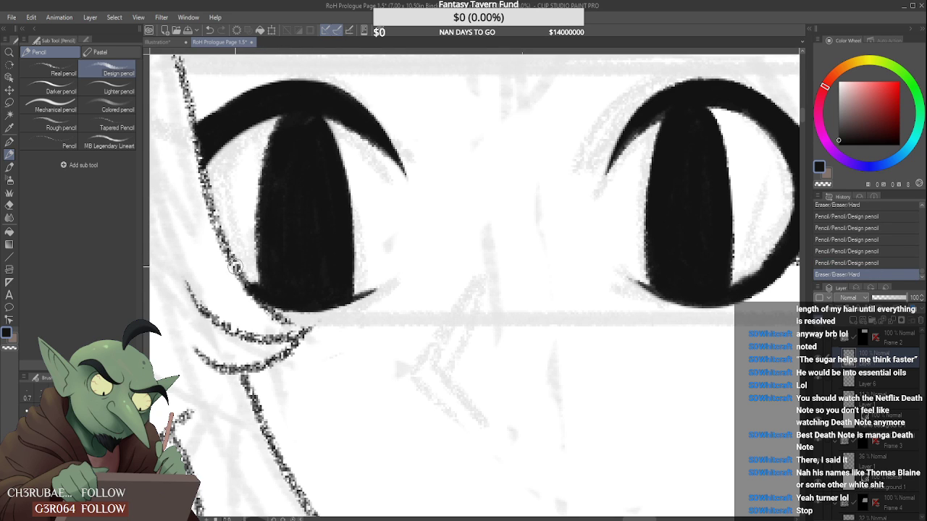
pyautogui.scroll(-6, 379, 289)
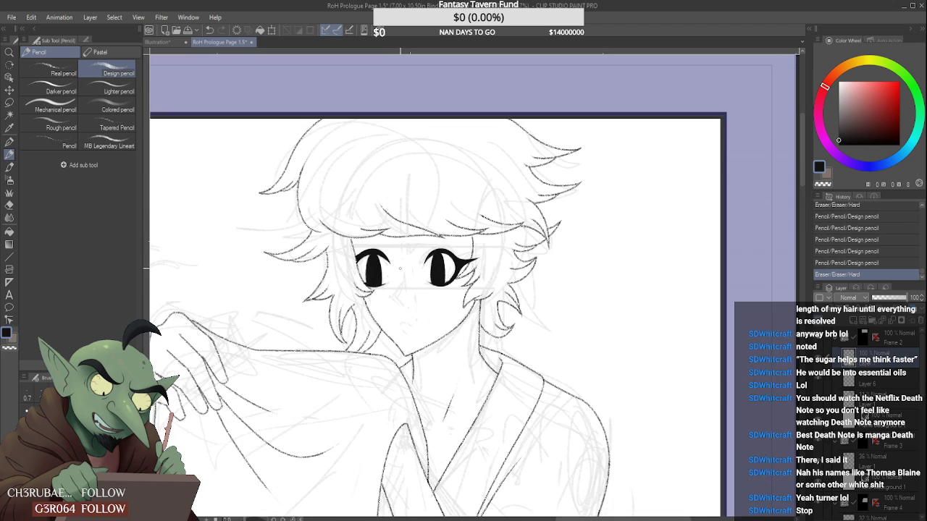
# - Touch up the upper lash of the other, winged eye with short Design pencil strokes
pyautogui.scroll(3, 405, 258)
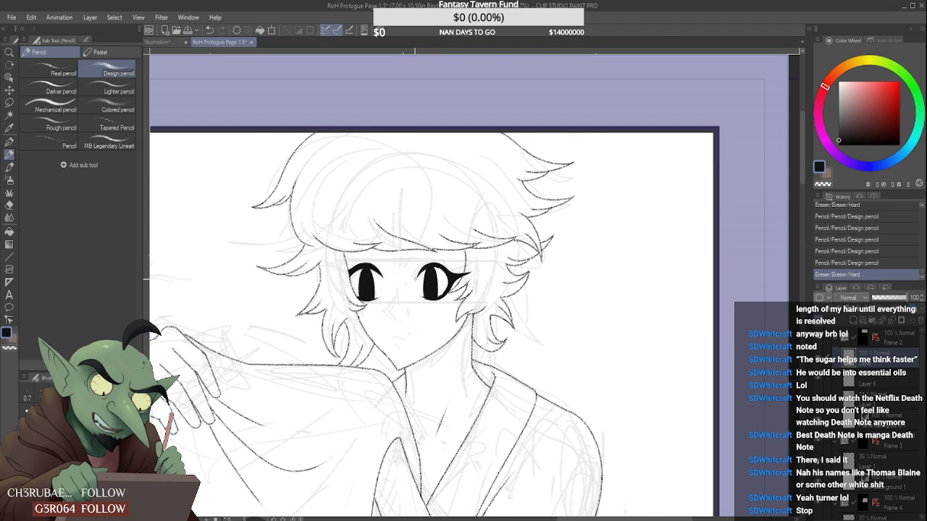
pyautogui.scroll(3, 405, 259)
pyautogui.scroll(2, 412, 275)
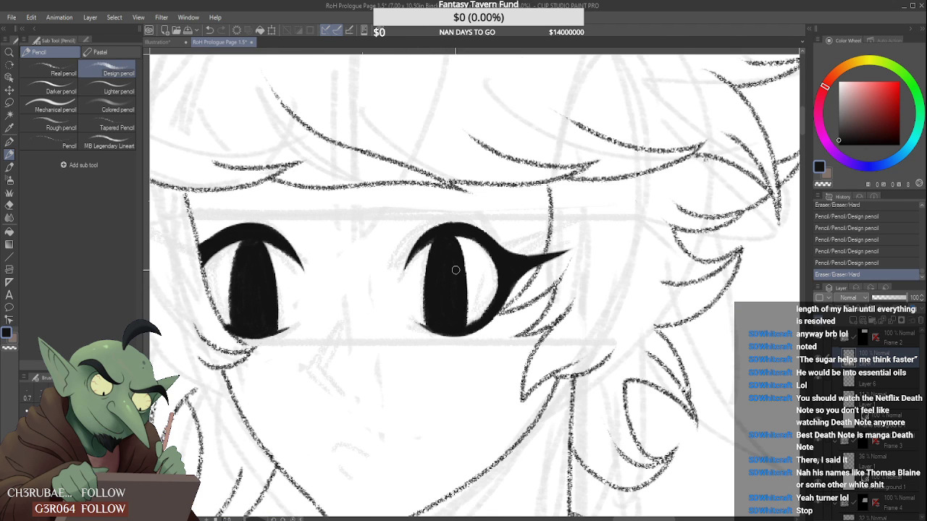
pyautogui.moveTo(459, 256); pyautogui.dragTo(451, 240)
pyautogui.scroll(-4, 440, 227)
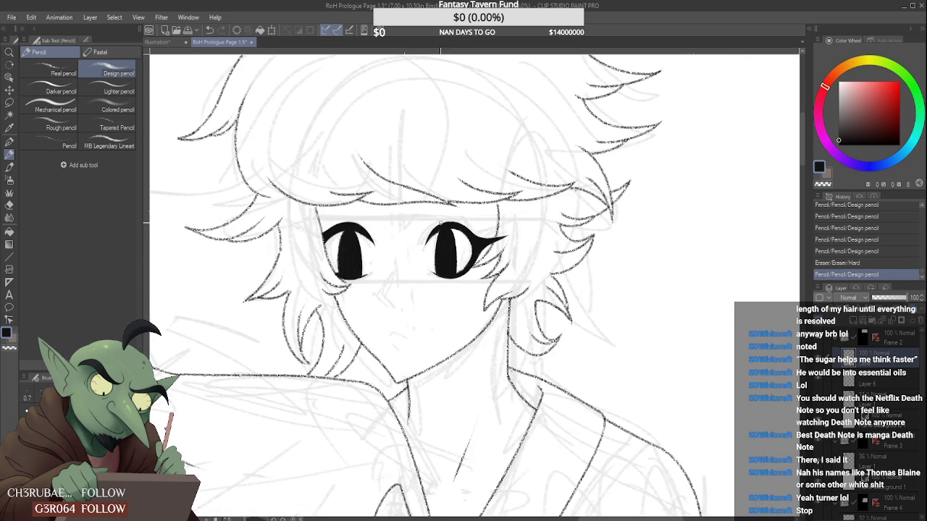
pyautogui.scroll(2, 449, 232)
pyautogui.scroll(3, 449, 236)
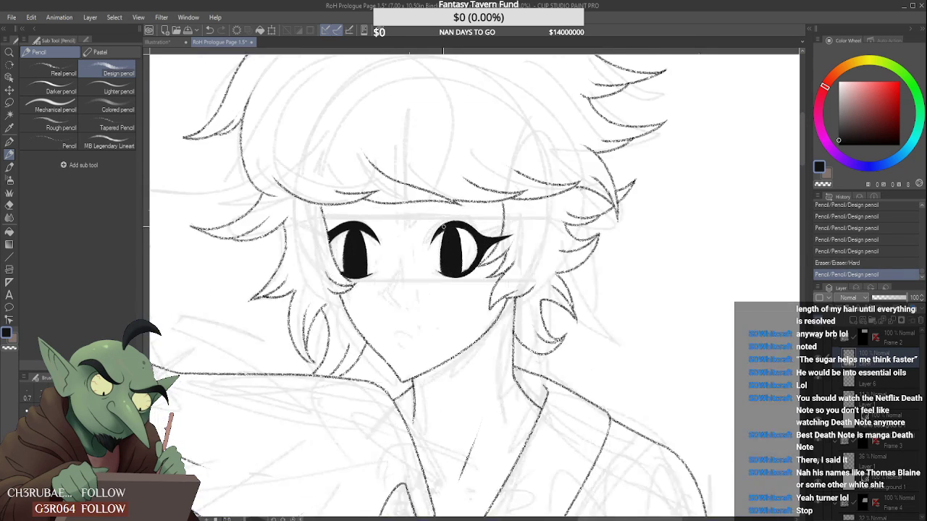
pyautogui.moveTo(492, 230)
pyautogui.mouseDown()
pyautogui.moveTo(556, 253)
pyautogui.moveTo(515, 223)
pyautogui.moveTo(584, 286)
pyautogui.mouseUp()
pyautogui.moveTo(524, 226)
pyautogui.mouseDown()
pyautogui.moveTo(572, 268)
pyautogui.moveTo(548, 244)
pyautogui.mouseUp()
pyautogui.scroll(-6, 548, 243)
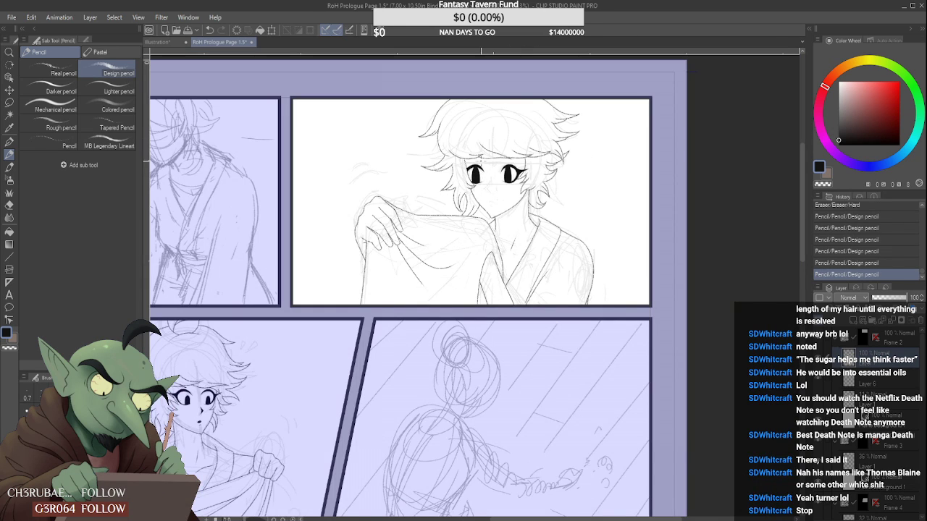
# - Clean up both edges of the lash end where it meets the hair strand with the Hard eraser and Design pencil
pyautogui.scroll(6, 480, 175)
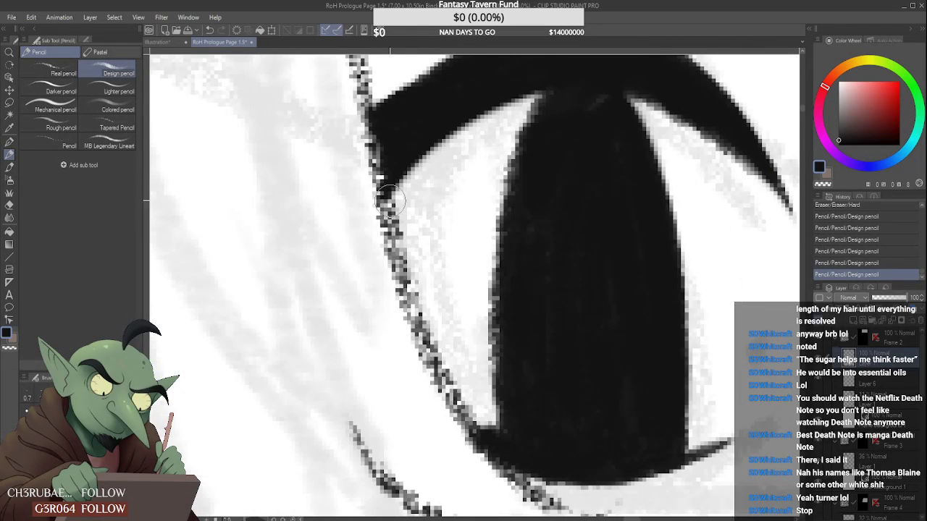
pyautogui.moveTo(389, 196)
pyautogui.mouseDown()
pyautogui.moveTo(406, 130)
pyautogui.moveTo(383, 215)
pyautogui.moveTo(401, 182)
pyautogui.moveTo(412, 232)
pyautogui.moveTo(415, 195)
pyautogui.moveTo(457, 157)
pyautogui.moveTo(408, 222)
pyautogui.moveTo(446, 157)
pyautogui.moveTo(448, 165)
pyautogui.moveTo(418, 186)
pyautogui.moveTo(483, 134)
pyautogui.moveTo(415, 192)
pyautogui.moveTo(416, 183)
pyautogui.moveTo(494, 126)
pyautogui.mouseUp()
pyautogui.scroll(-5, 442, 158)
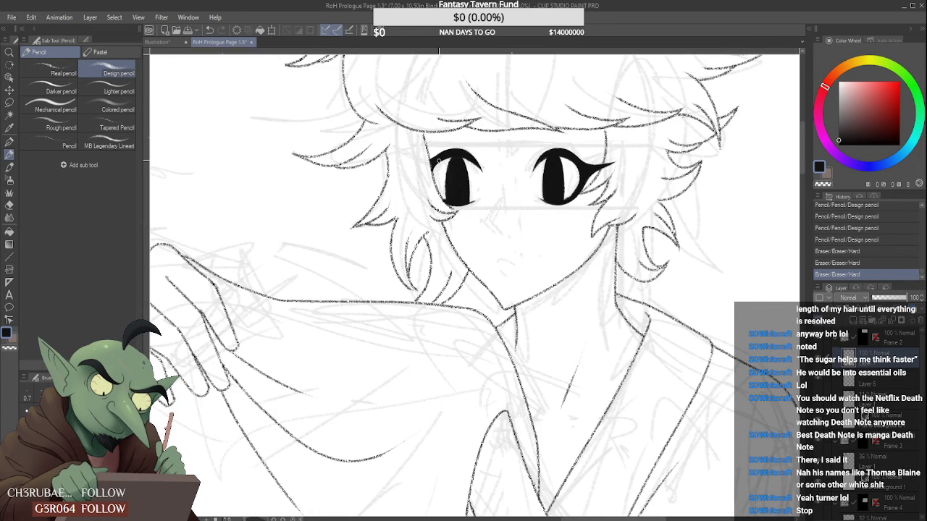
pyautogui.scroll(5, 434, 180)
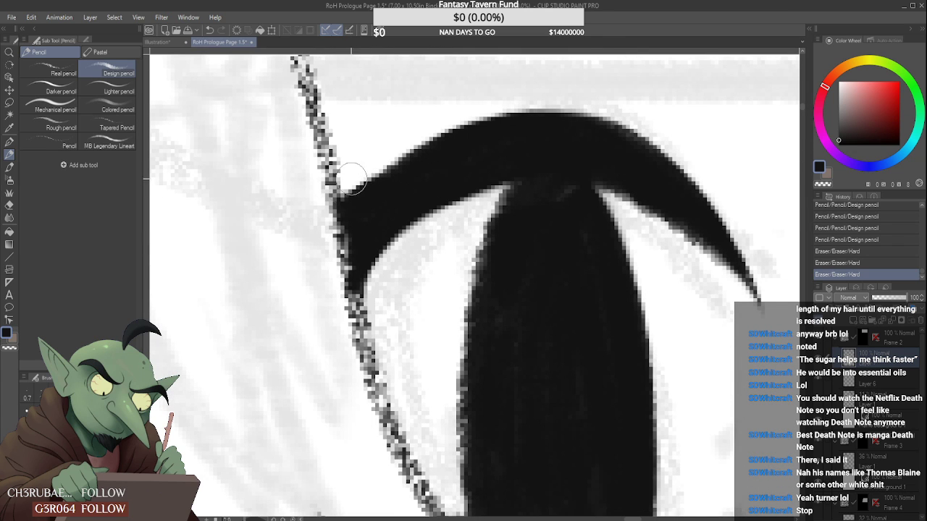
pyautogui.moveTo(373, 191)
pyautogui.mouseDown()
pyautogui.moveTo(319, 216)
pyautogui.moveTo(321, 262)
pyautogui.mouseUp()
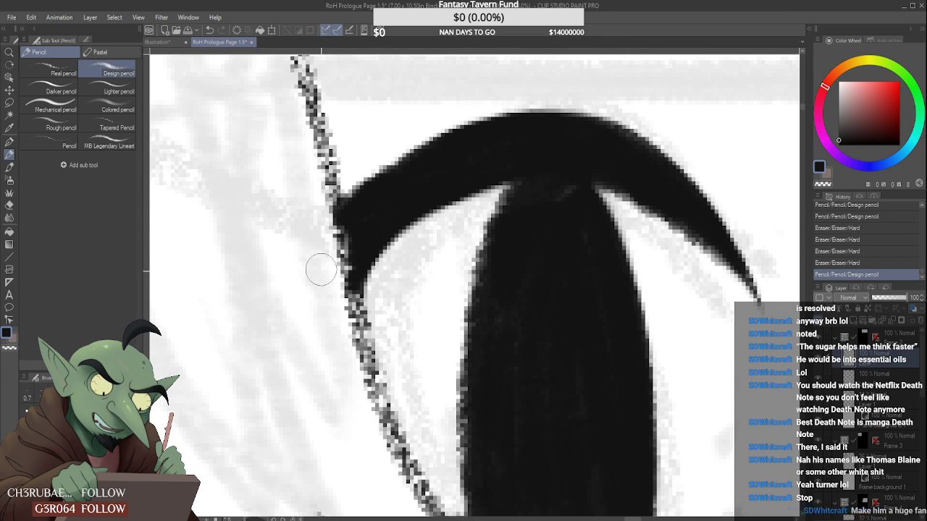
pyautogui.scroll(-6, 396, 196)
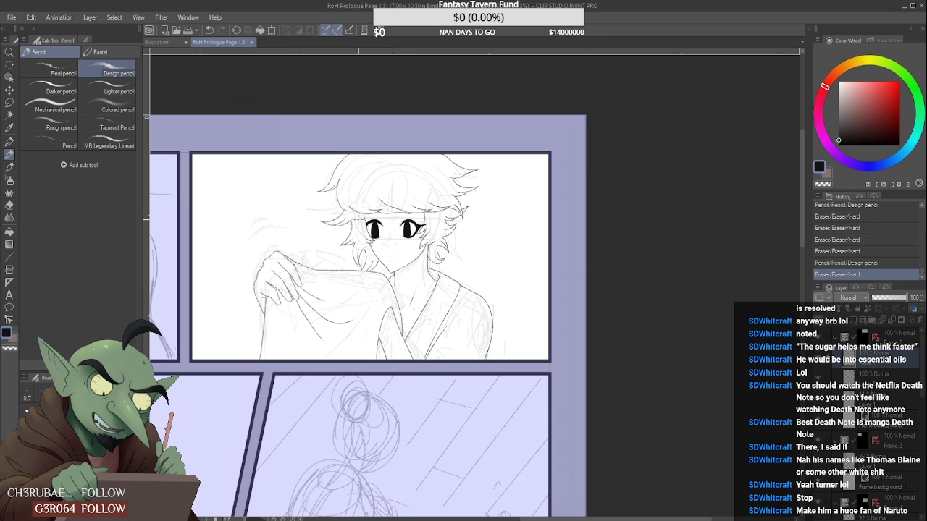
# - Flip the canvas horizontally to check the face's proportions
pyautogui.scroll(3, 395, 195)
pyautogui.scroll(-3, 294, 192)
pyautogui.scroll(2, 295, 193)
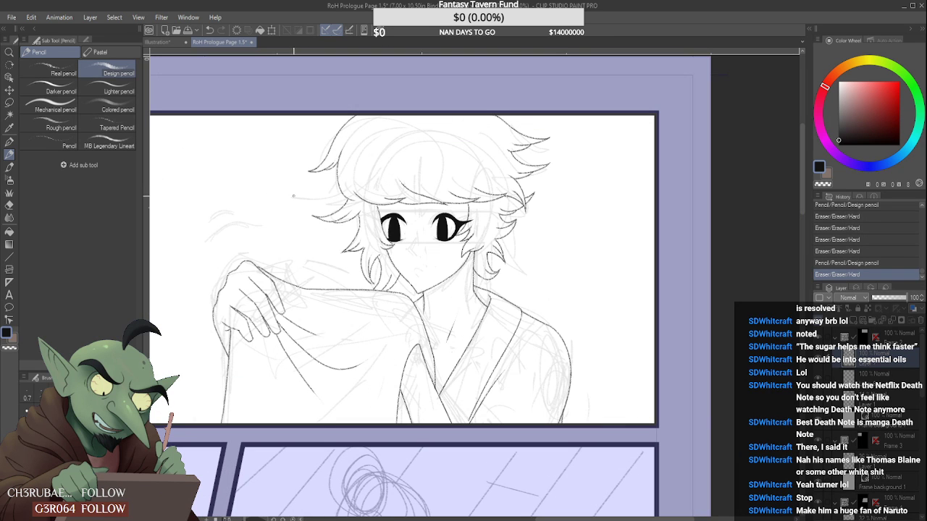
pyautogui.click(9, 102)
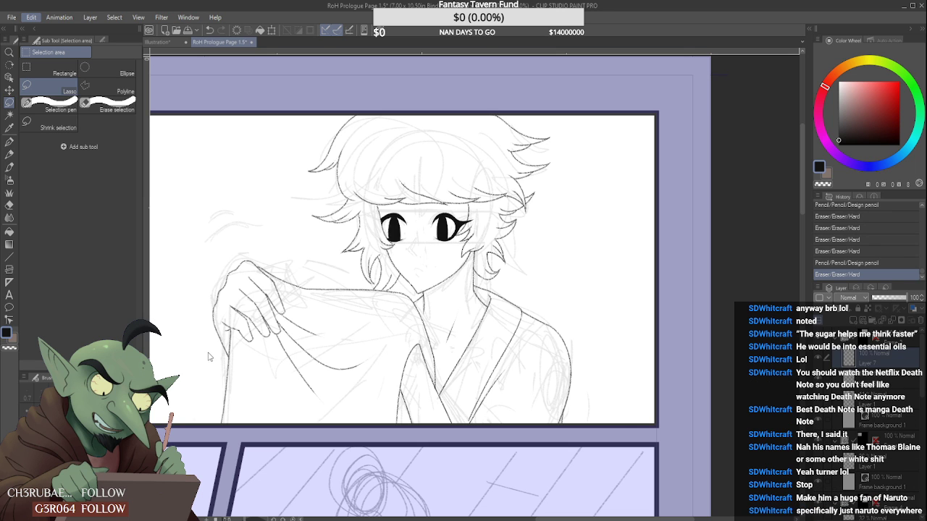
pyautogui.click(388, 347)
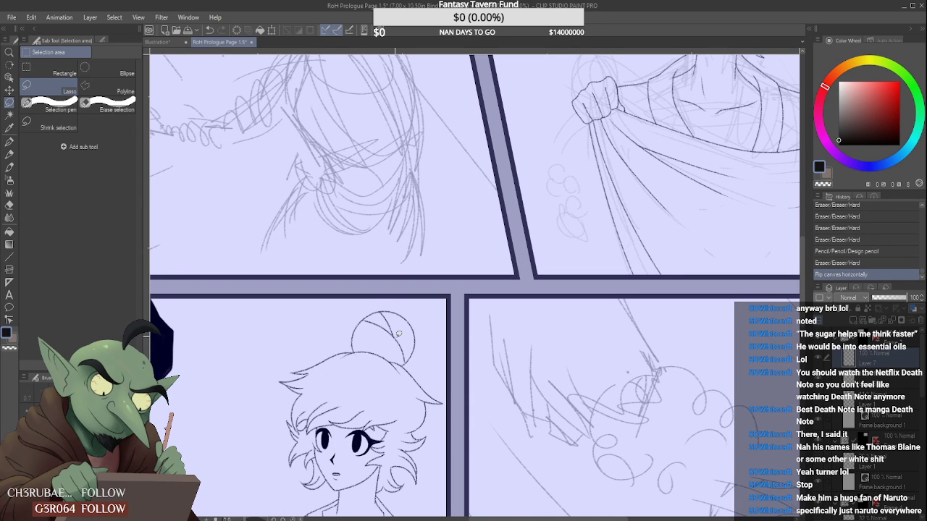
# - Lasso the eye beside the long hair strand and scale it down slightly with Scale/Rotate
pyautogui.scroll(-3, 397, 334)
pyautogui.scroll(3, 387, 172)
pyautogui.scroll(2, 386, 172)
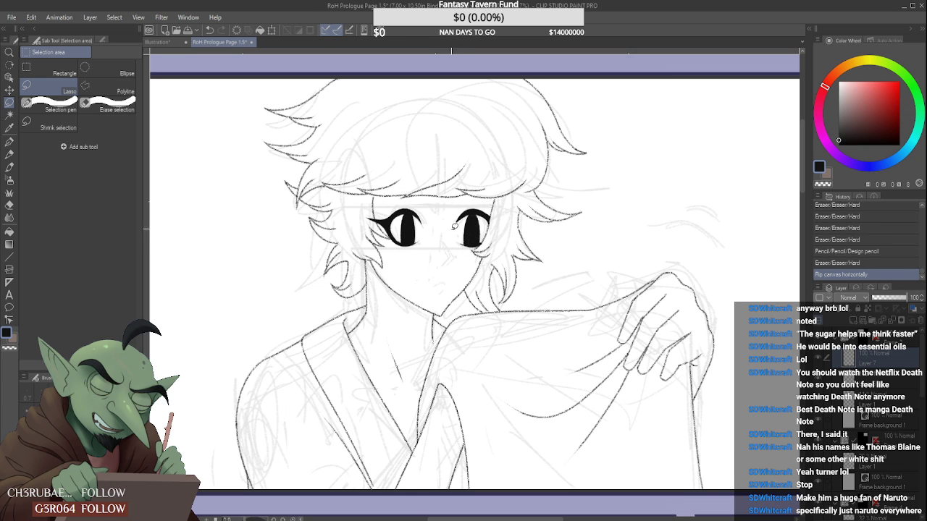
pyautogui.moveTo(448, 203); pyautogui.dragTo(452, 236)
pyautogui.hotkey('ctrl', 't')
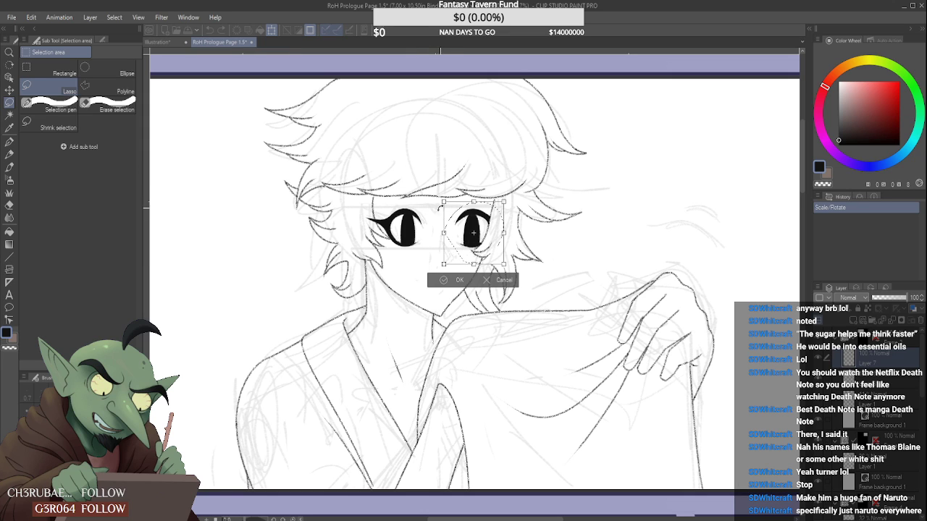
pyautogui.moveTo(481, 229); pyautogui.dragTo(481, 227)
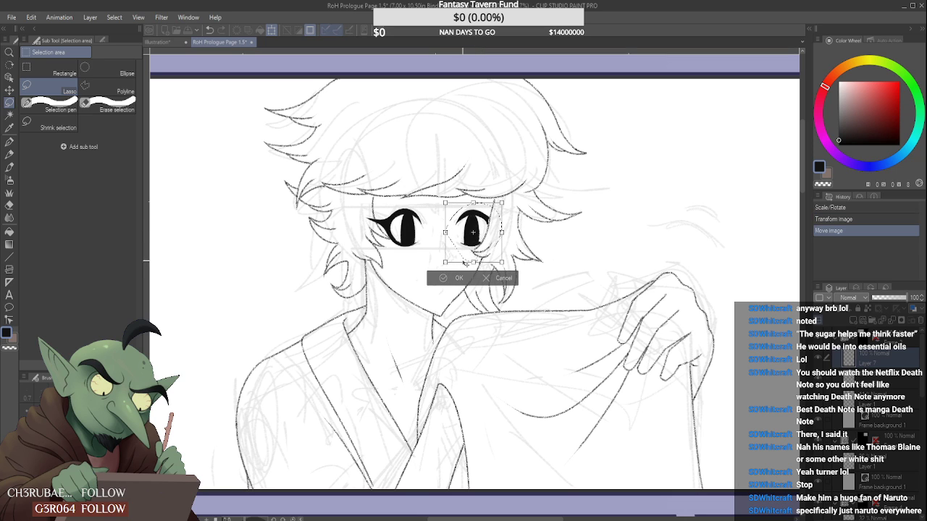
pyautogui.click(458, 269)
pyautogui.click(458, 278)
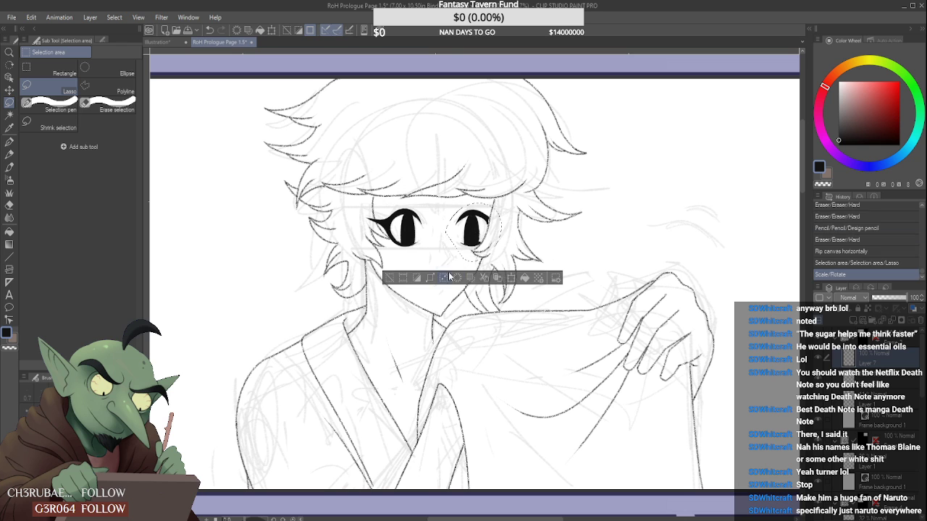
pyautogui.hotkey('ctrl', 'd')
# - Erase the inked eye beside the long hair strand completely with the Hard eraser, leaving the faint sketch beneath
pyautogui.click(9, 154)
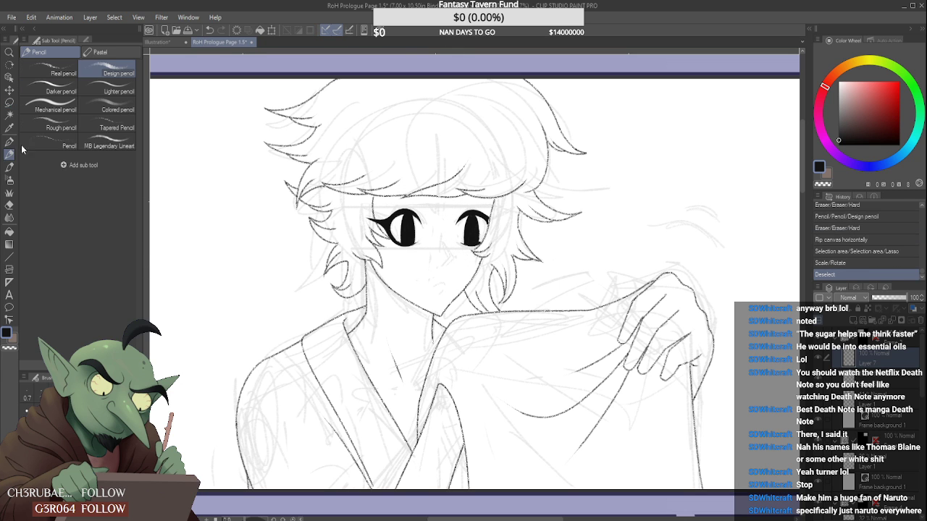
pyautogui.scroll(-3, 450, 218)
pyautogui.scroll(4, 467, 218)
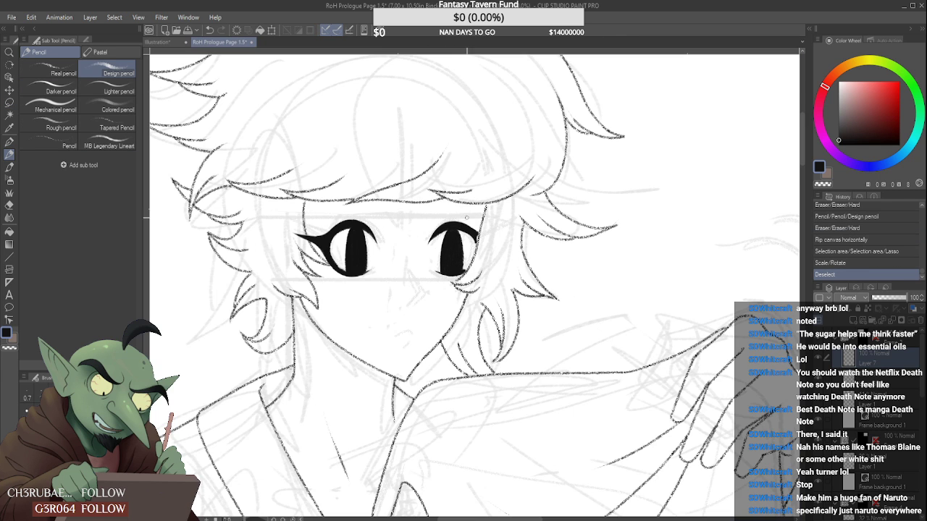
pyautogui.moveTo(452, 246); pyautogui.dragTo(455, 227)
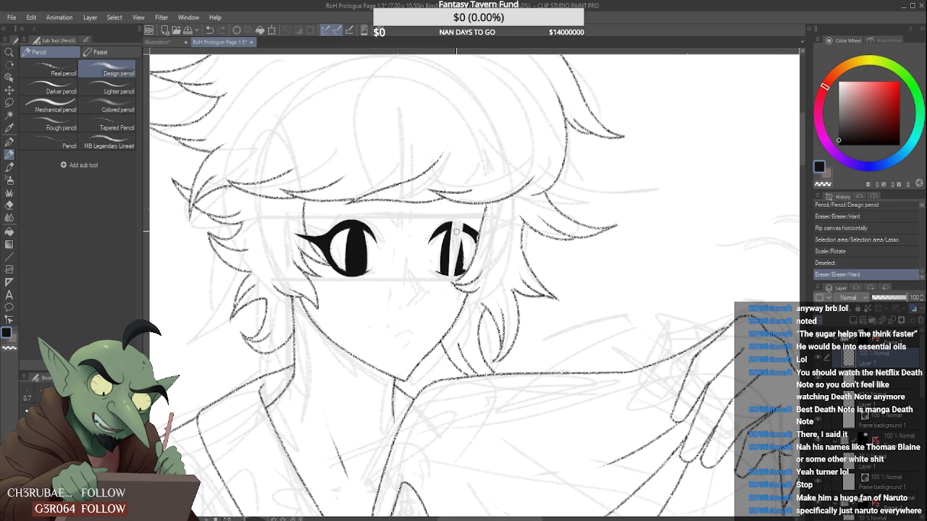
pyautogui.moveTo(450, 258)
pyautogui.mouseDown()
pyautogui.moveTo(447, 232)
pyautogui.moveTo(447, 248)
pyautogui.moveTo(416, 265)
pyautogui.moveTo(454, 221)
pyautogui.moveTo(433, 236)
pyautogui.mouseUp()
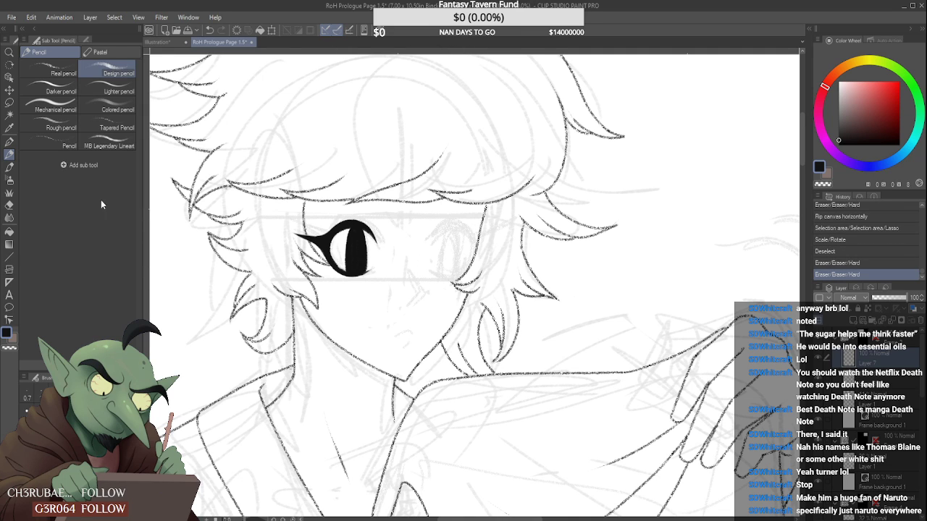
pyautogui.click(9, 153)
pyautogui.moveTo(430, 238); pyautogui.dragTo(469, 240)
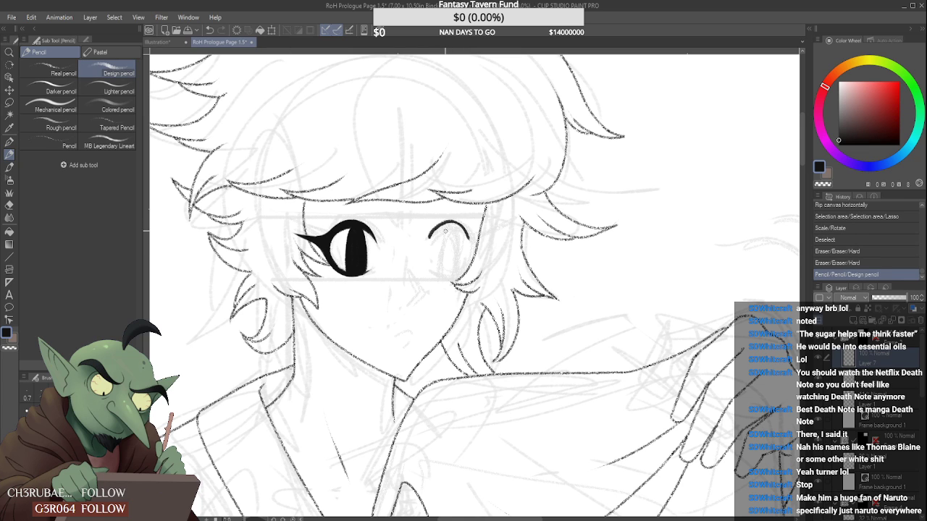
pyautogui.hotkey('ctrl', 'z')
# - Lasso the remaining winged eye, enlarge it slightly with Scale/Rotate, shift it toward the nose, and clear the selection
pyautogui.press('m')
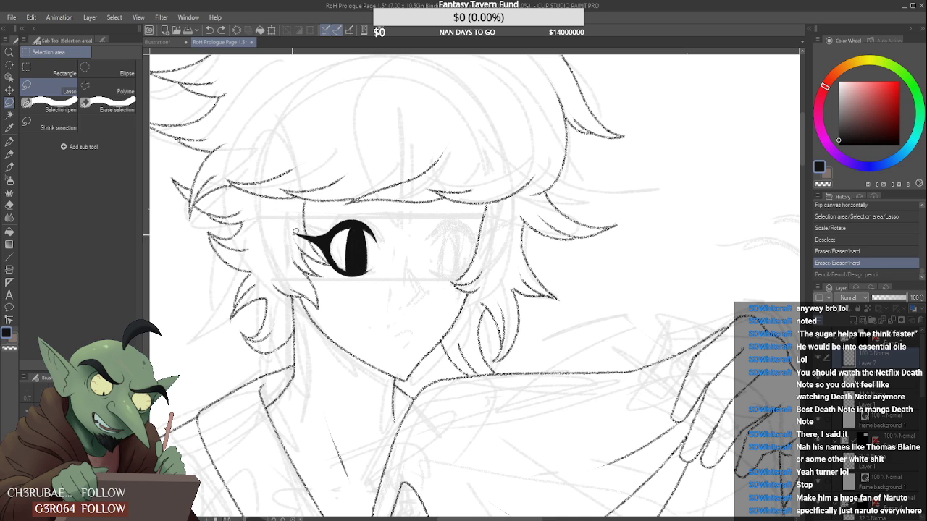
pyautogui.moveTo(385, 306); pyautogui.dragTo(283, 242)
pyautogui.hotkey('ctrl', 't')
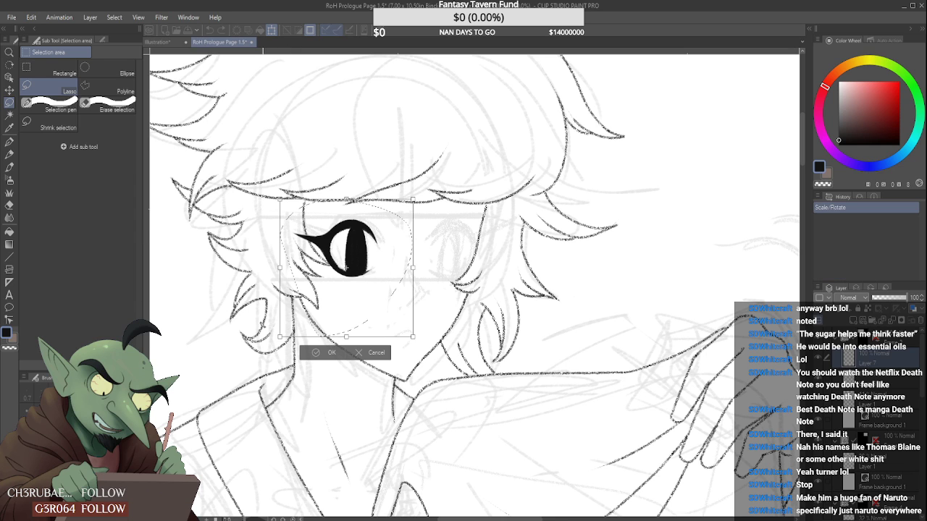
pyautogui.moveTo(280, 200); pyautogui.dragTo(276, 195)
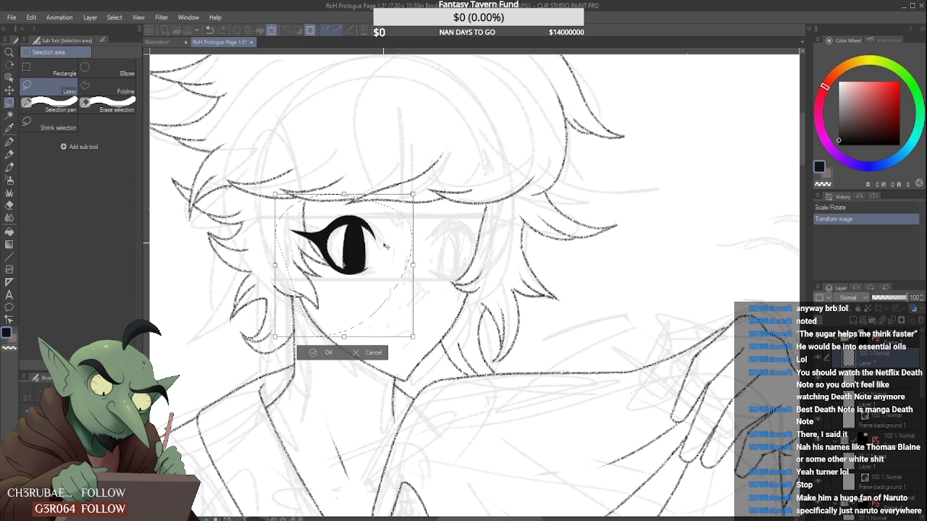
pyautogui.moveTo(382, 242); pyautogui.dragTo(385, 244)
pyautogui.moveTo(411, 208); pyautogui.dragTo(415, 205)
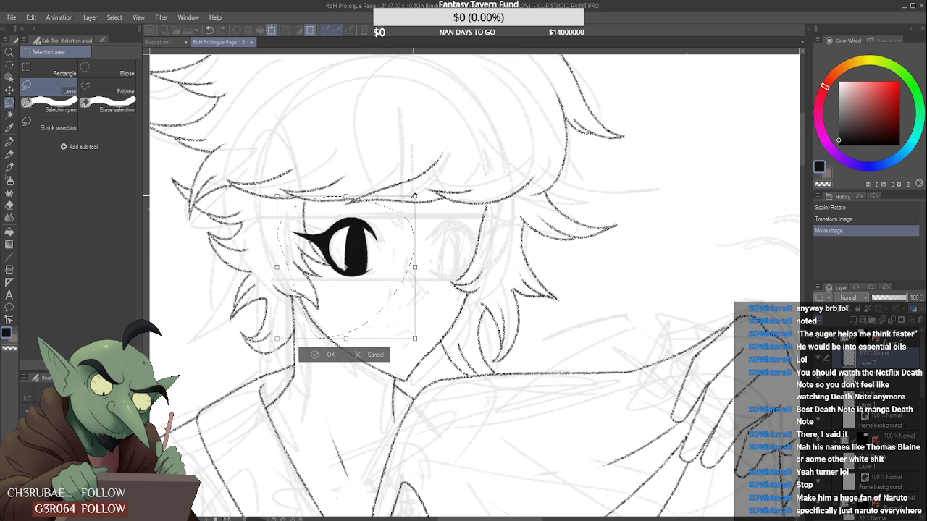
pyautogui.moveTo(414, 339); pyautogui.dragTo(404, 318)
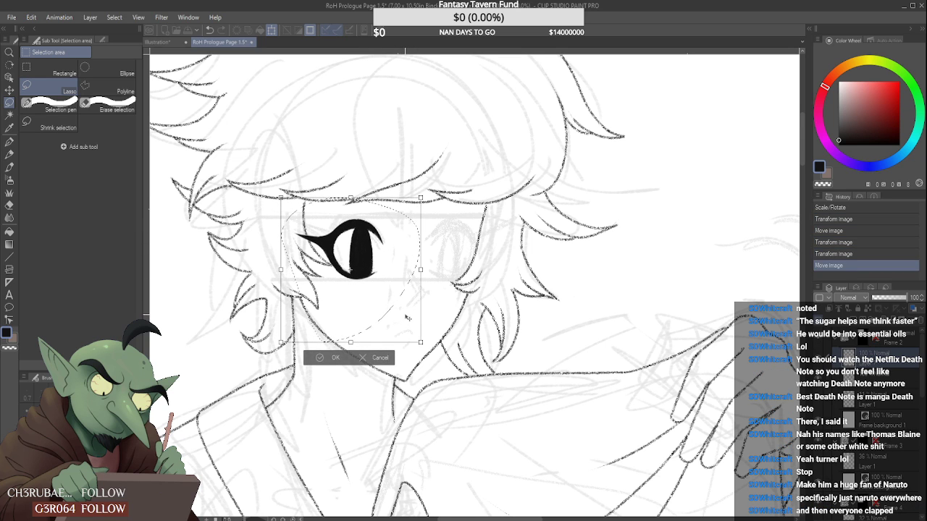
pyautogui.click(335, 357)
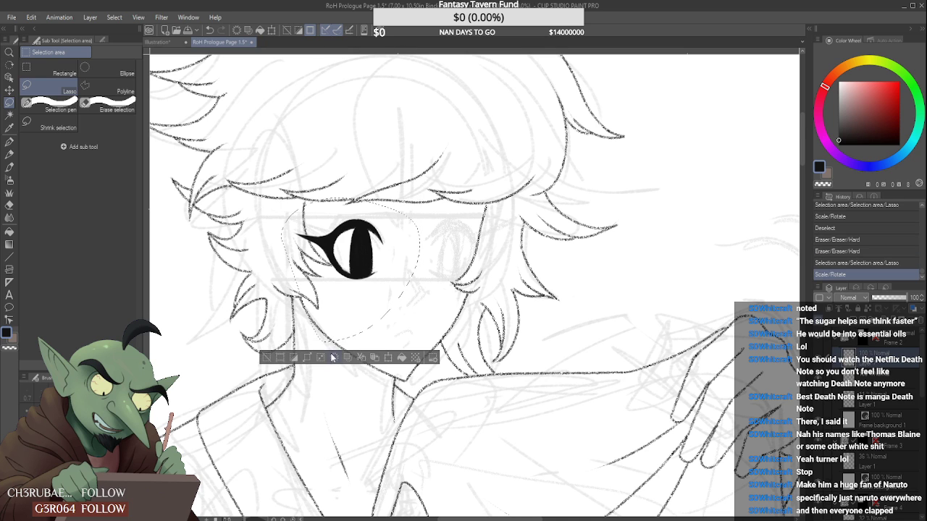
pyautogui.click(9, 154)
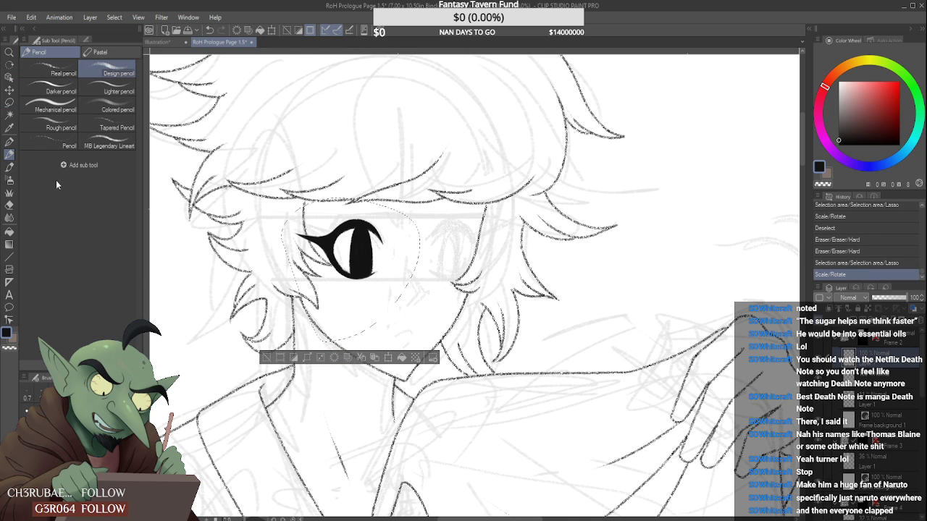
pyautogui.hotkey('ctrl', 'd')
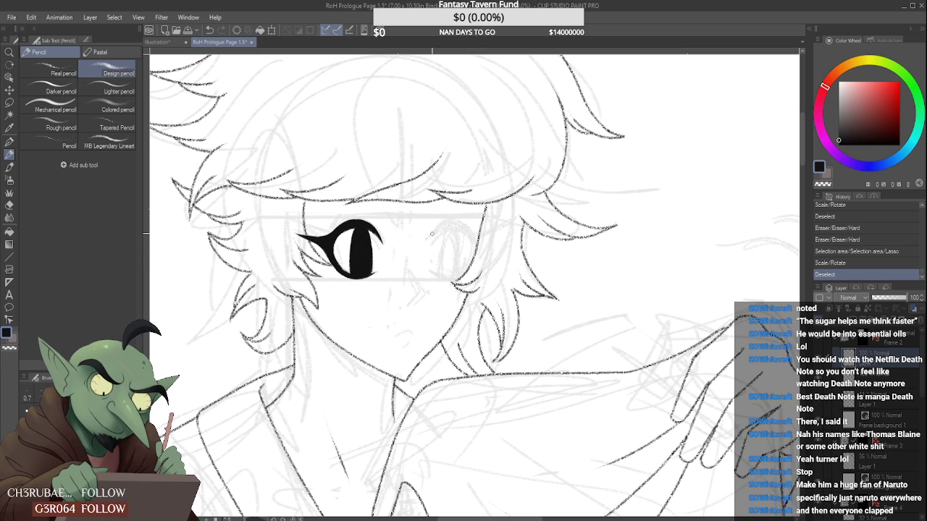
# - Redraw the erased eye's upper lash as an arc reaching the hair strand with the Design pencil, undoing misplaced strokes
pyautogui.moveTo(424, 240); pyautogui.dragTo(475, 239)
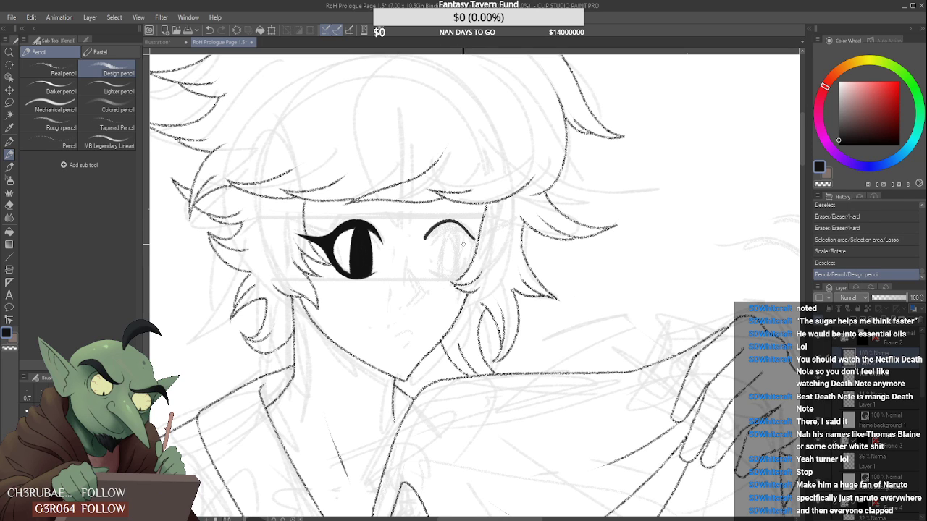
pyautogui.press('e')
pyautogui.moveTo(435, 229)
pyautogui.mouseDown()
pyautogui.moveTo(421, 247)
pyautogui.moveTo(429, 241)
pyautogui.mouseUp()
pyautogui.moveTo(426, 242)
pyautogui.mouseDown()
pyautogui.moveTo(415, 254)
pyautogui.moveTo(474, 240)
pyautogui.moveTo(433, 231)
pyautogui.moveTo(476, 230)
pyautogui.moveTo(480, 240)
pyautogui.mouseUp()
pyautogui.hotkey('ctrl', 'z')
pyautogui.hotkey('ctrl', 'z')
pyautogui.hotkey('ctrl', 'z')
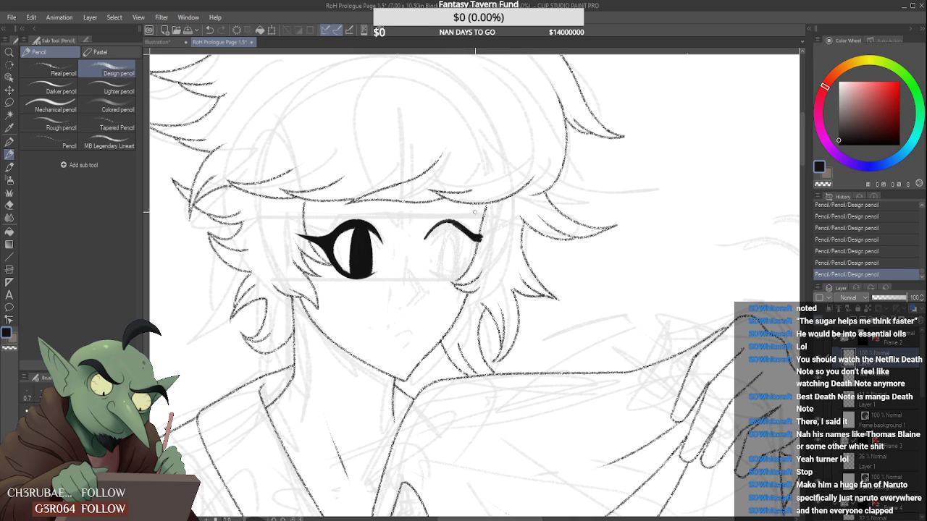
# - Draw the redrawn eye's outer corner and lower lash curve, trimming the corner where it crosses the hair strand
pyautogui.moveTo(485, 230)
pyautogui.mouseDown()
pyautogui.moveTo(466, 261)
pyautogui.moveTo(471, 244)
pyautogui.mouseUp()
pyautogui.moveTo(430, 273); pyautogui.dragTo(475, 244)
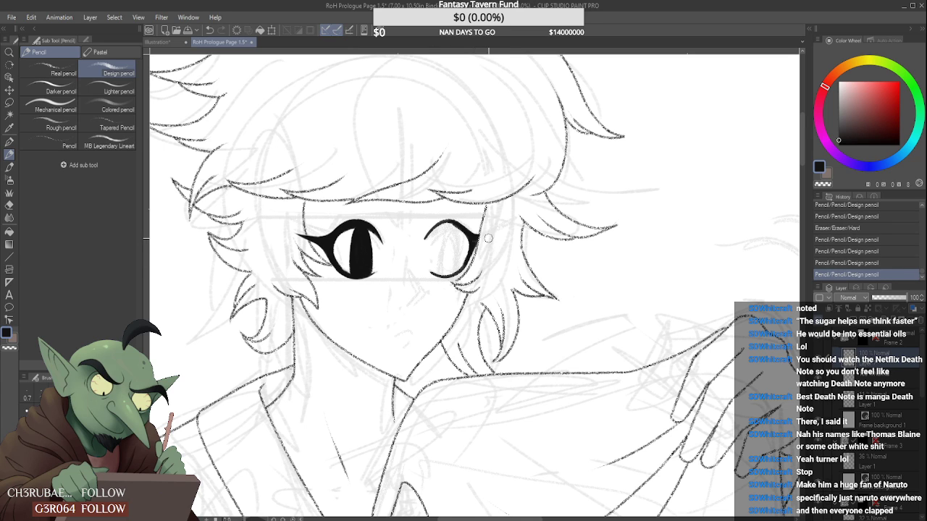
pyautogui.moveTo(487, 239); pyautogui.dragTo(479, 243)
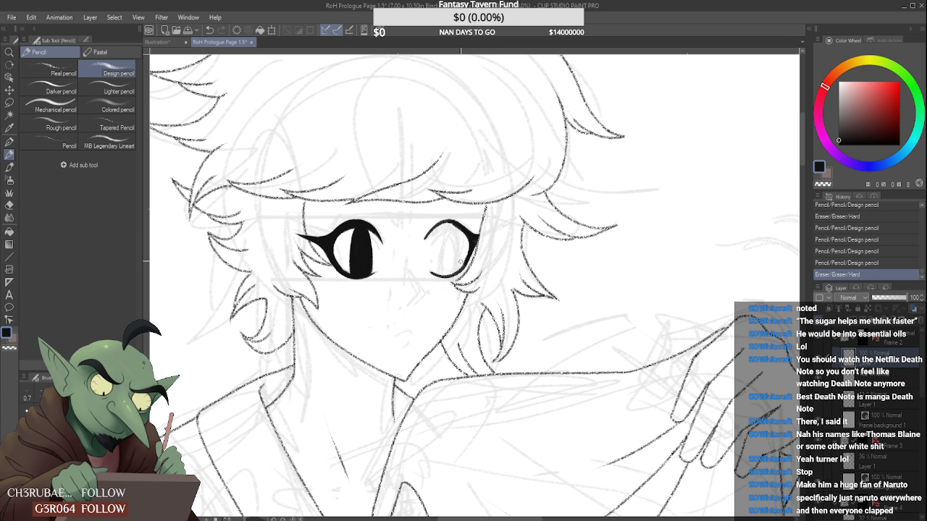
pyautogui.scroll(-5, 461, 260)
pyautogui.scroll(5, 444, 190)
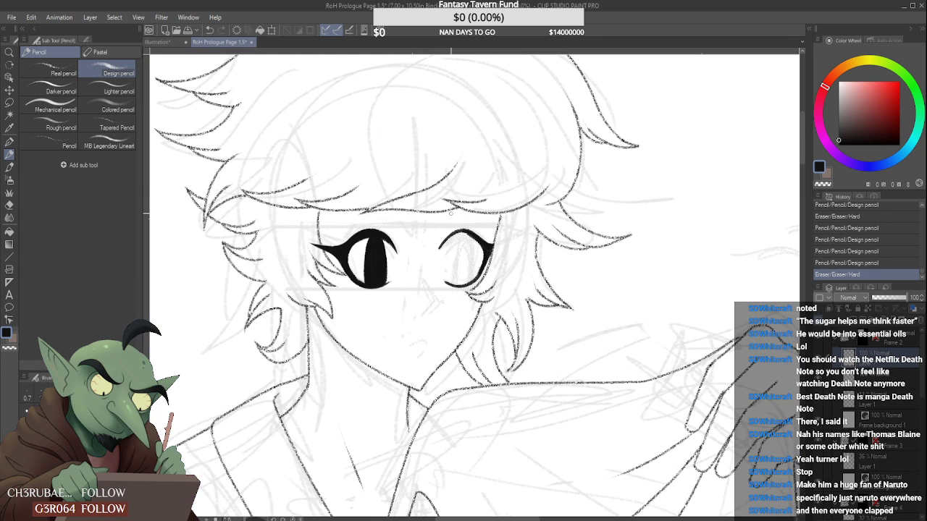
# - Thicken the redrawn eye's upper lash toward its inner tip with the Design pencil, tidying the outline with the Hard eraser
pyautogui.moveTo(453, 230)
pyautogui.mouseDown()
pyautogui.moveTo(492, 256)
pyautogui.moveTo(496, 270)
pyautogui.moveTo(485, 280)
pyautogui.moveTo(492, 250)
pyautogui.mouseUp()
pyautogui.scroll(2, 485, 272)
pyautogui.moveTo(484, 301)
pyautogui.mouseDown()
pyautogui.moveTo(490, 270)
pyautogui.moveTo(472, 308)
pyautogui.moveTo(435, 310)
pyautogui.mouseUp()
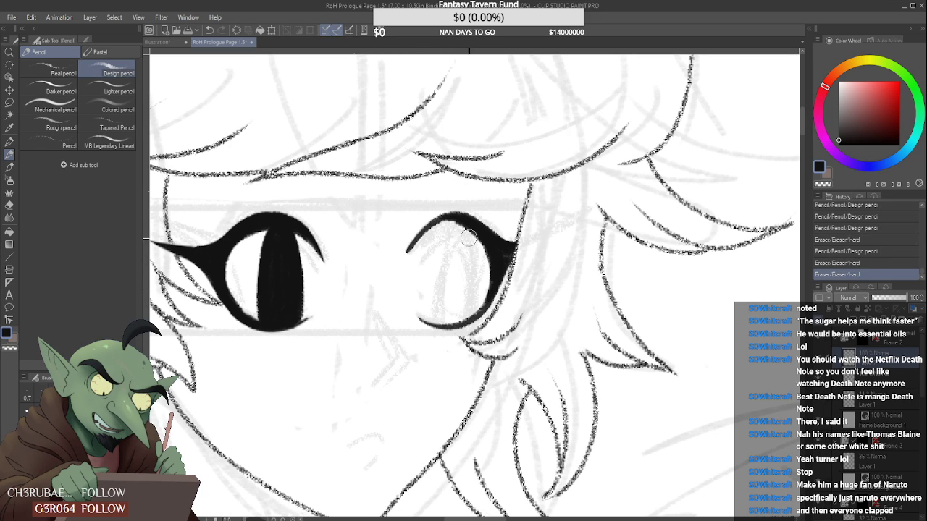
pyautogui.scroll(3, 417, 241)
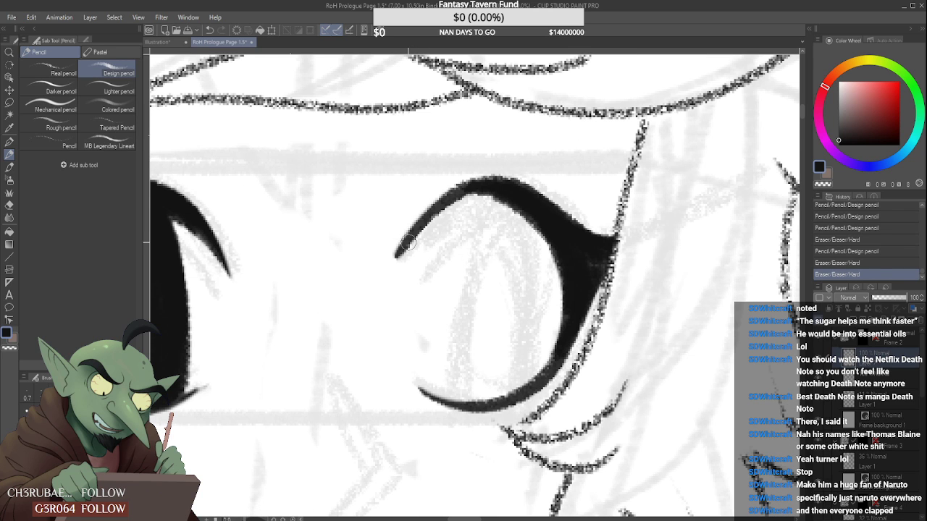
pyautogui.moveTo(403, 250); pyautogui.dragTo(529, 199)
pyautogui.moveTo(446, 209); pyautogui.dragTo(480, 201)
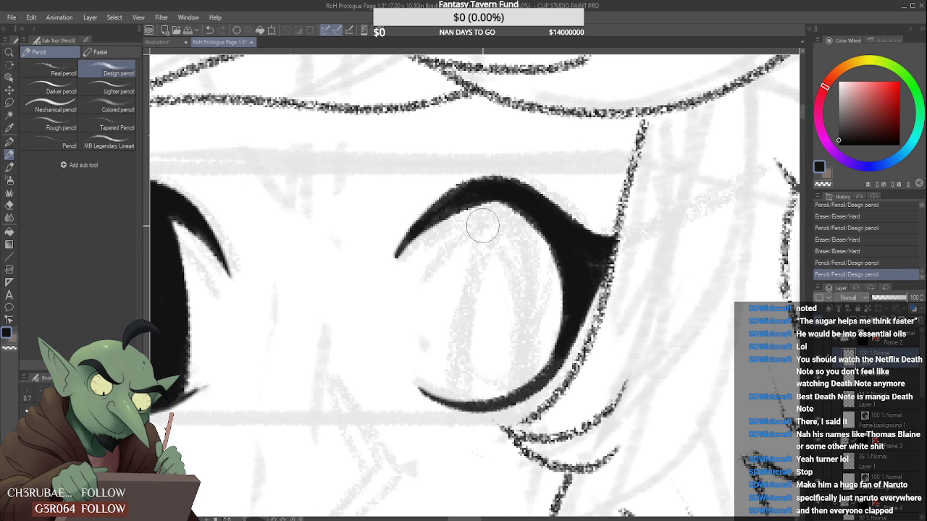
# - Smooth the top edge of the redrawn upper lash with the Hard eraser, undoing one unwanted stroke
pyautogui.moveTo(446, 236)
pyautogui.mouseDown()
pyautogui.moveTo(413, 259)
pyautogui.moveTo(449, 205)
pyautogui.moveTo(429, 218)
pyautogui.moveTo(461, 190)
pyautogui.mouseUp()
pyautogui.moveTo(384, 244)
pyautogui.mouseDown()
pyautogui.moveTo(500, 168)
pyautogui.moveTo(545, 171)
pyautogui.moveTo(478, 172)
pyautogui.moveTo(410, 231)
pyautogui.moveTo(470, 177)
pyautogui.moveTo(527, 174)
pyautogui.mouseUp()
pyautogui.moveTo(383, 244); pyautogui.dragTo(497, 162)
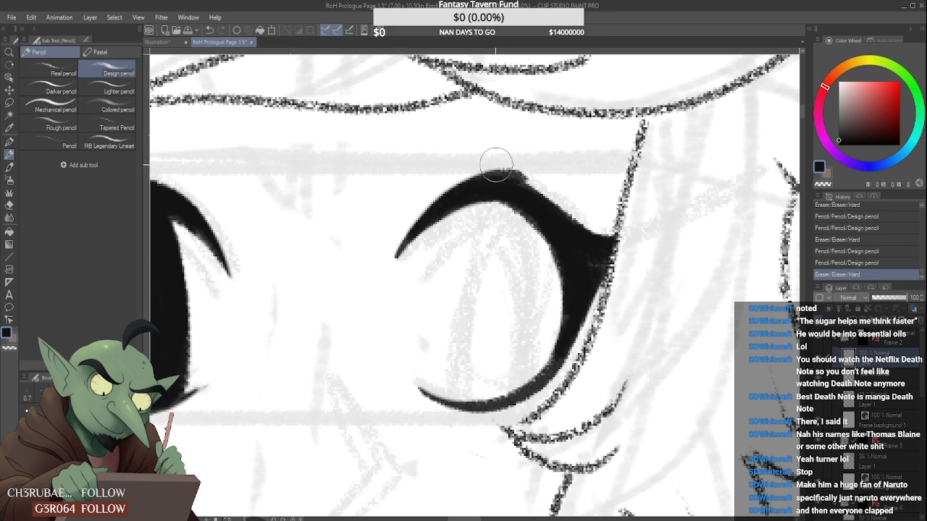
pyautogui.moveTo(435, 182)
pyautogui.mouseDown()
pyautogui.moveTo(517, 162)
pyautogui.moveTo(544, 169)
pyautogui.mouseUp()
pyautogui.hotkey('ctrl', 'z')
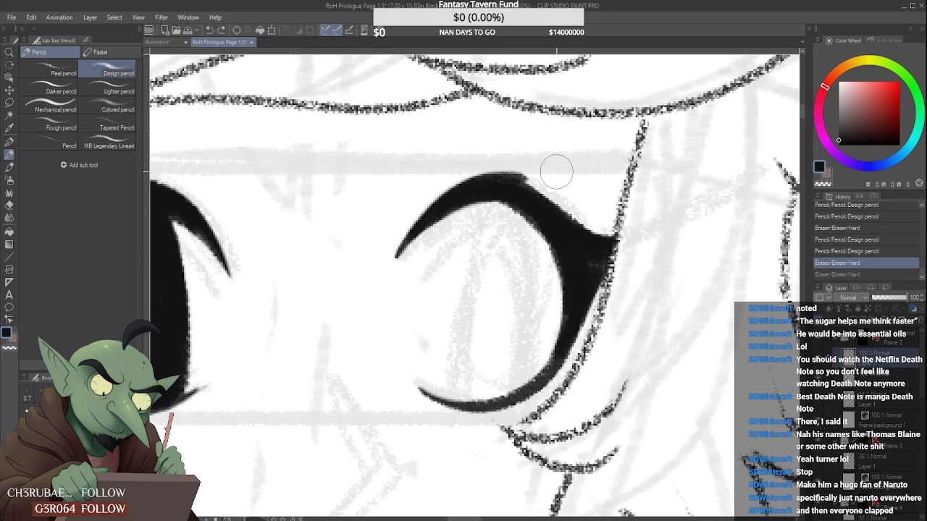
pyautogui.moveTo(555, 176); pyautogui.dragTo(422, 182)
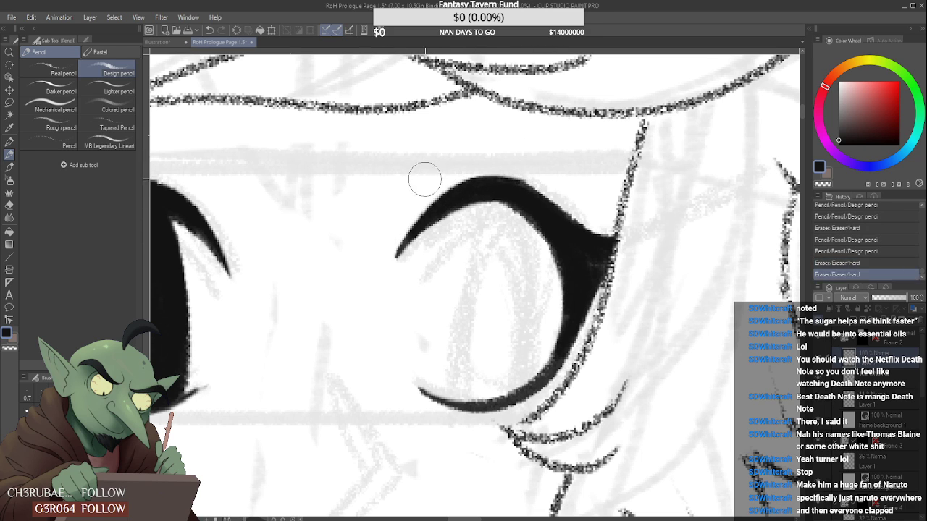
# - Clean the inside edge of the redrawn eye's outline and fill its outer corner solid with the Design pencil
pyautogui.moveTo(497, 223)
pyautogui.mouseDown()
pyautogui.moveTo(507, 217)
pyautogui.moveTo(522, 253)
pyautogui.moveTo(500, 221)
pyautogui.mouseUp()
pyautogui.moveTo(542, 275)
pyautogui.mouseDown()
pyautogui.moveTo(507, 230)
pyautogui.moveTo(521, 246)
pyautogui.mouseUp()
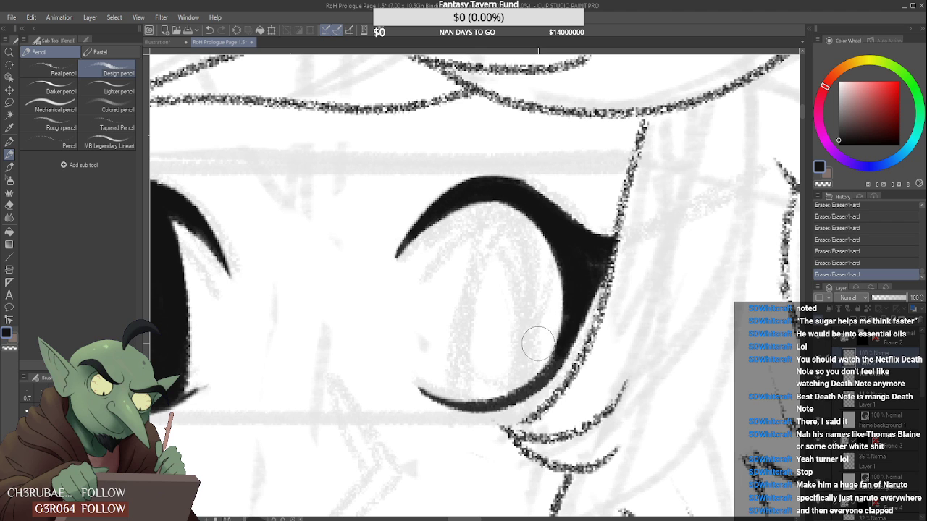
pyautogui.moveTo(559, 224); pyautogui.dragTo(595, 269)
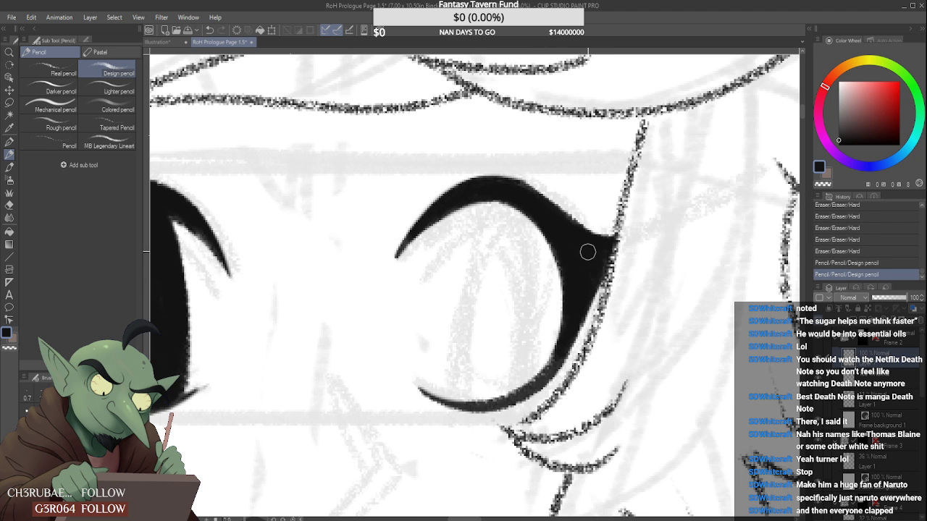
pyautogui.scroll(-3, 587, 252)
pyautogui.scroll(1, 559, 227)
pyautogui.scroll(3, 554, 228)
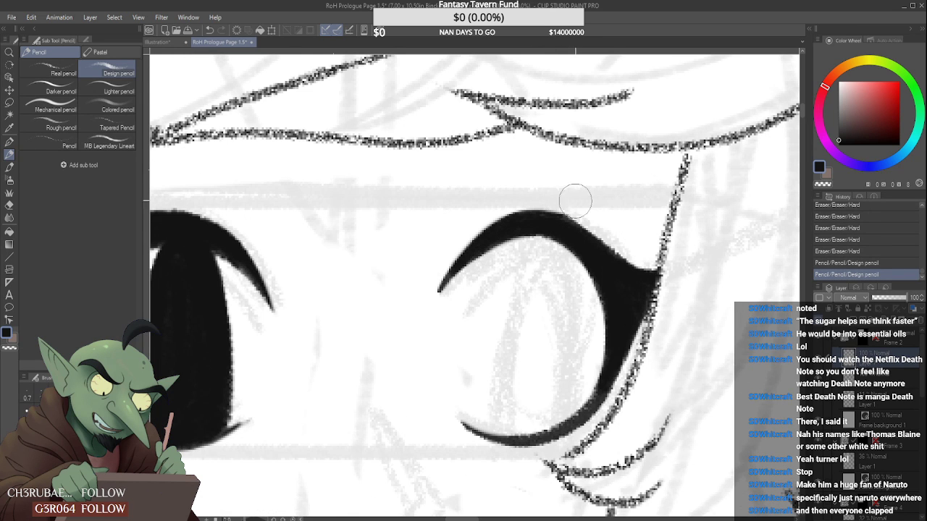
pyautogui.moveTo(574, 211)
pyautogui.mouseDown()
pyautogui.moveTo(607, 226)
pyautogui.moveTo(563, 226)
pyautogui.moveTo(587, 253)
pyautogui.mouseUp()
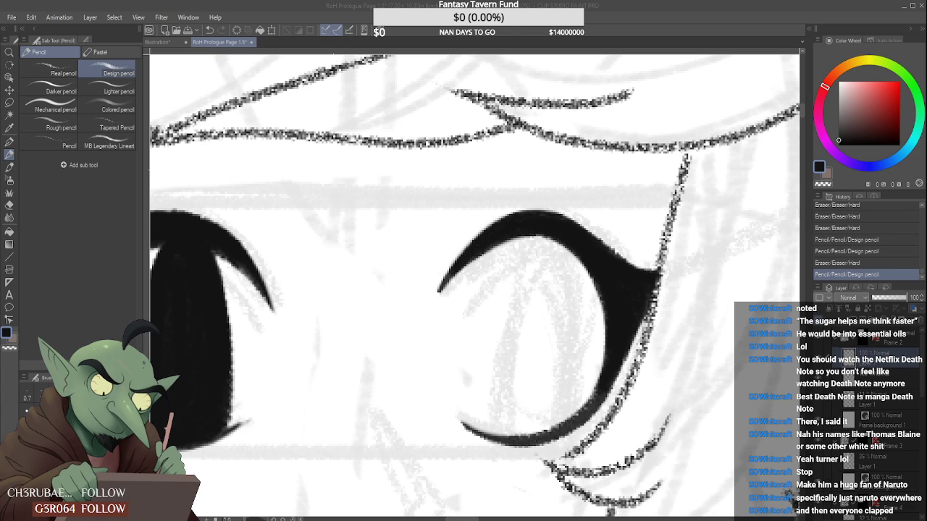
# - Refine the lower outer curve of the redrawn eye beside the hair strand with the Design pencil and Hard eraser
pyautogui.scroll(-3, 545, 245)
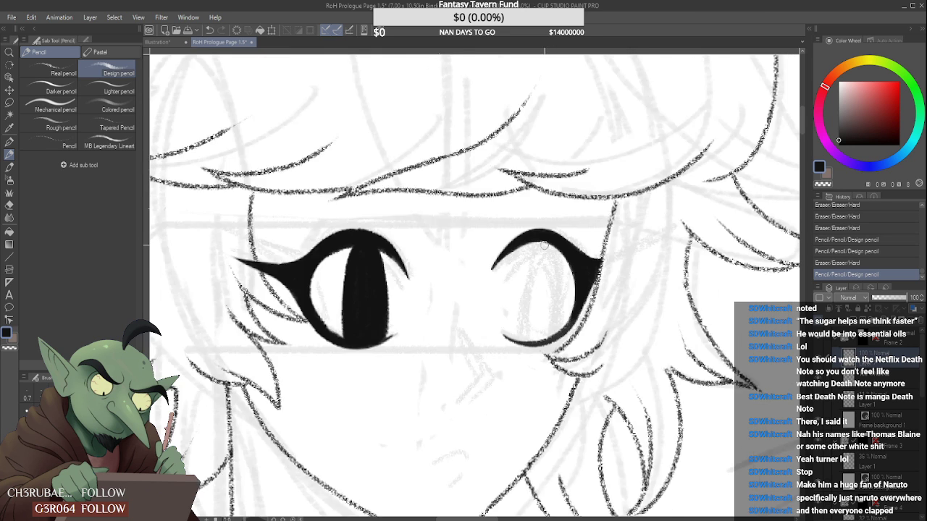
pyautogui.scroll(-3, 545, 245)
pyautogui.scroll(3, 561, 249)
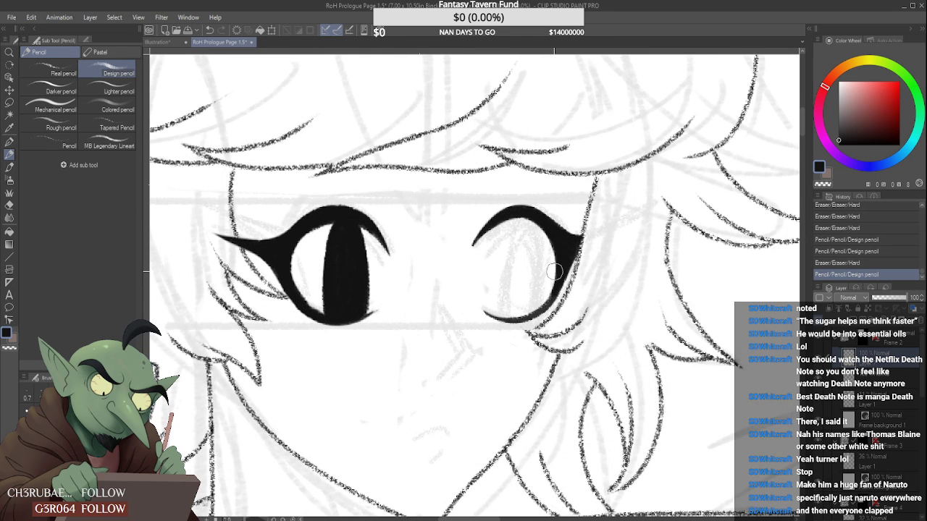
pyautogui.scroll(3, 554, 271)
pyautogui.moveTo(559, 275)
pyautogui.mouseDown()
pyautogui.moveTo(546, 315)
pyautogui.moveTo(532, 308)
pyautogui.moveTo(557, 255)
pyautogui.moveTo(561, 275)
pyautogui.moveTo(501, 362)
pyautogui.mouseUp()
pyautogui.moveTo(521, 328)
pyautogui.mouseDown()
pyautogui.moveTo(503, 339)
pyautogui.moveTo(517, 296)
pyautogui.mouseUp()
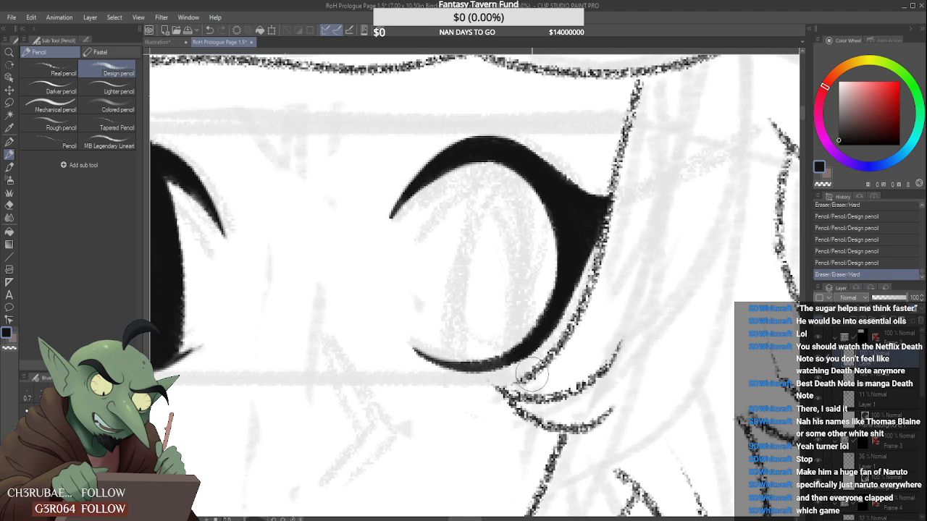
# - Trim the outer and inner edges of the redrawn eye's side outline with the Hard eraser, touching up the inner curve with the Design pencil
pyautogui.moveTo(567, 350); pyautogui.dragTo(576, 334)
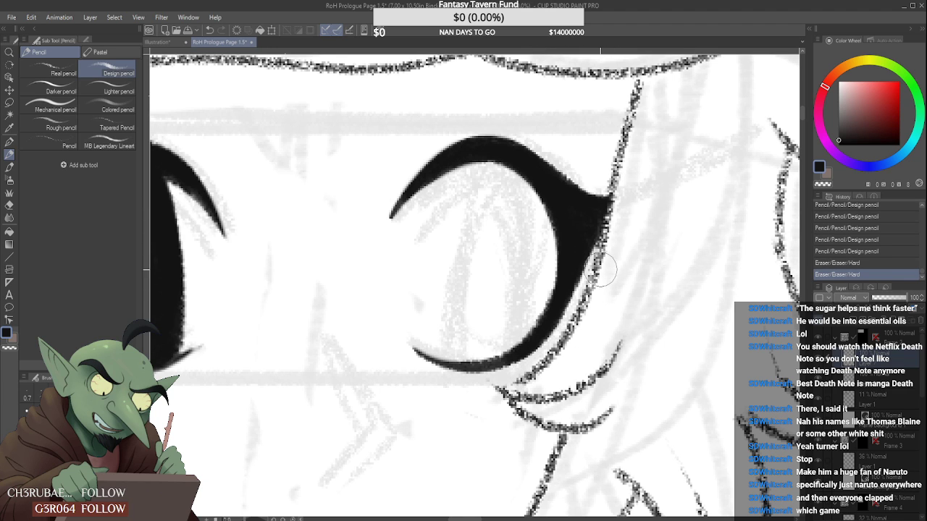
pyautogui.moveTo(638, 219); pyautogui.dragTo(627, 231)
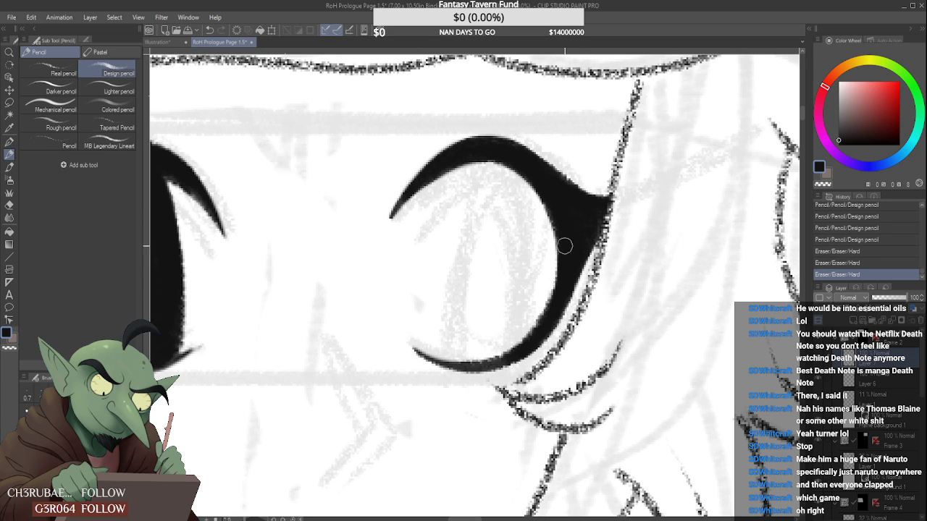
pyautogui.moveTo(559, 218); pyautogui.dragTo(551, 224)
pyautogui.moveTo(534, 242)
pyautogui.mouseDown()
pyautogui.moveTo(534, 275)
pyautogui.moveTo(542, 275)
pyautogui.mouseUp()
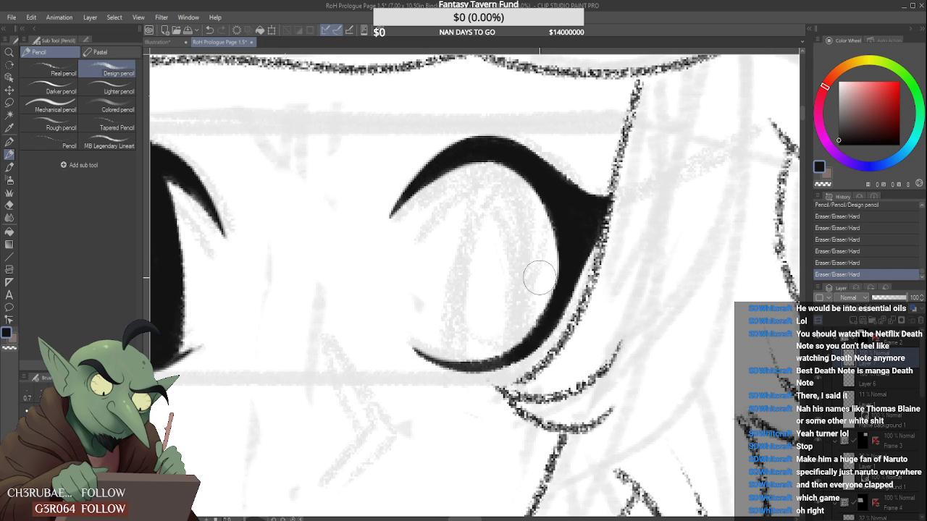
pyautogui.moveTo(524, 312); pyautogui.dragTo(502, 288)
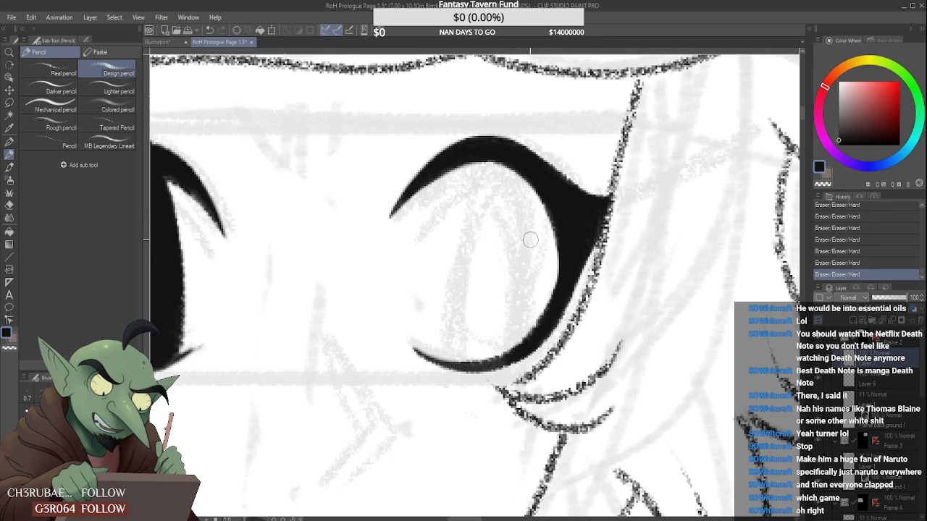
pyautogui.moveTo(556, 301); pyautogui.dragTo(565, 258)
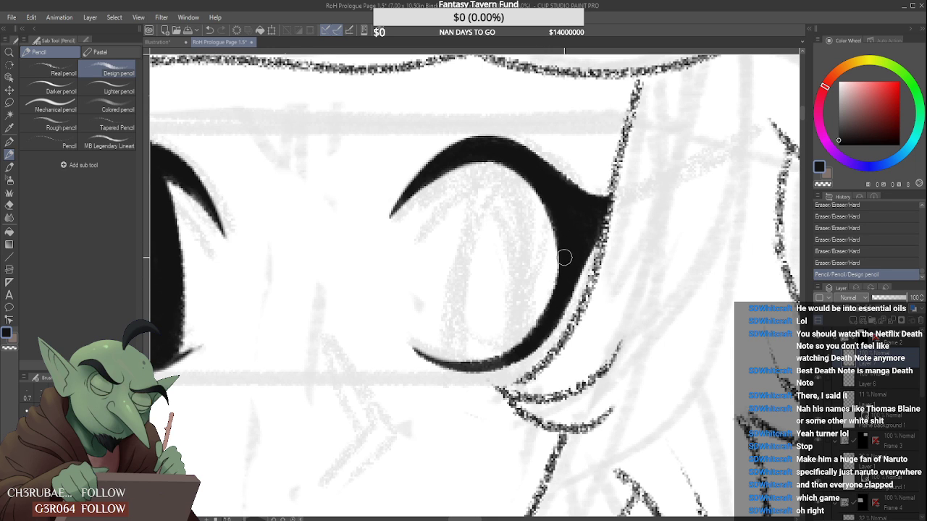
# - Thicken the underside of the redrawn eye's upper lash toward its outer corner with the Design pencil
pyautogui.scroll(-6, 564, 258)
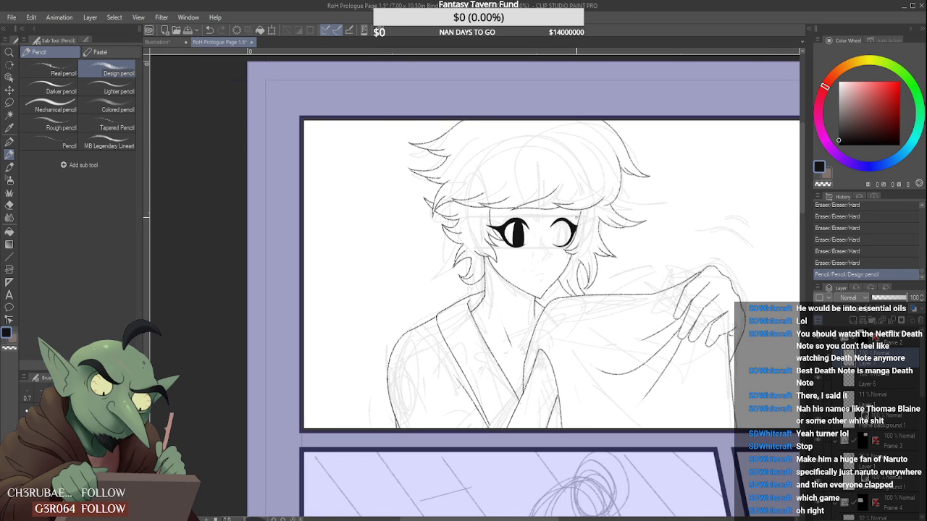
pyautogui.scroll(6, 576, 217)
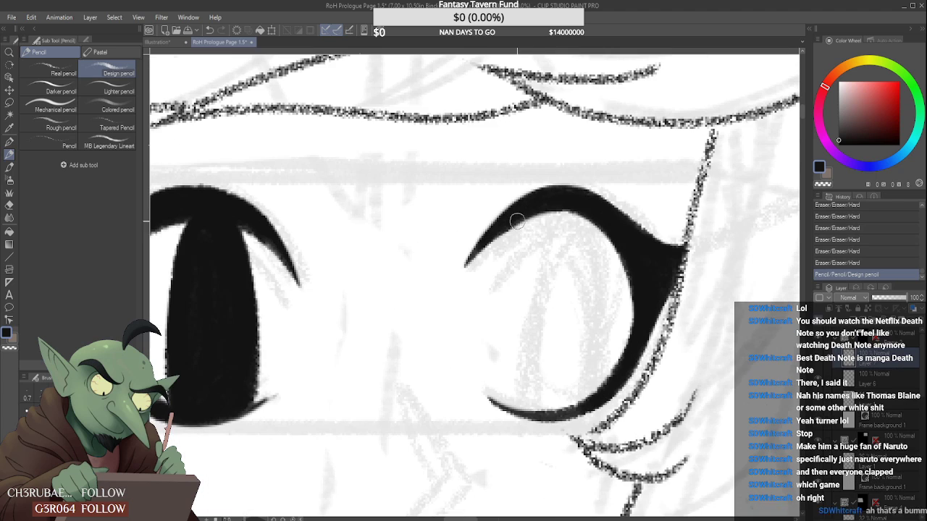
pyautogui.moveTo(580, 200)
pyautogui.mouseDown()
pyautogui.moveTo(557, 210)
pyautogui.moveTo(569, 196)
pyautogui.moveTo(622, 235)
pyautogui.mouseUp()
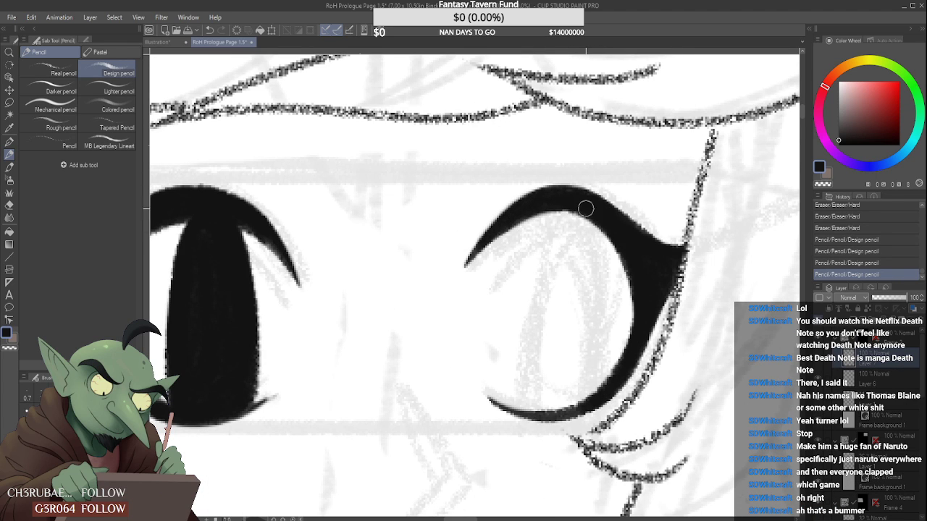
pyautogui.moveTo(567, 200)
pyautogui.mouseDown()
pyautogui.moveTo(616, 232)
pyautogui.moveTo(617, 249)
pyautogui.mouseUp()
# - Lasso the redrawn eye beside the hair strand, nudge its placement slightly with Scale/Rotate, and clear the selection
pyautogui.scroll(-3, 597, 194)
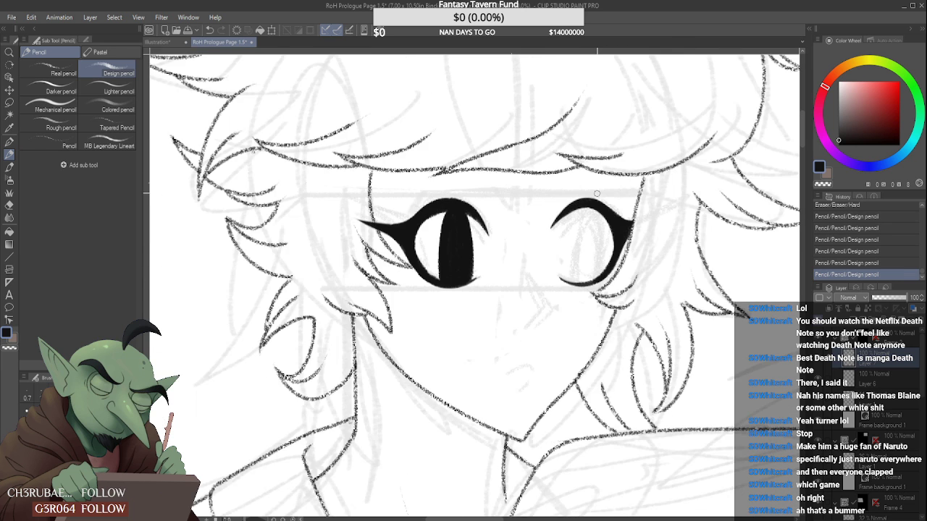
pyautogui.scroll(-5, 596, 193)
pyautogui.scroll(3, 604, 186)
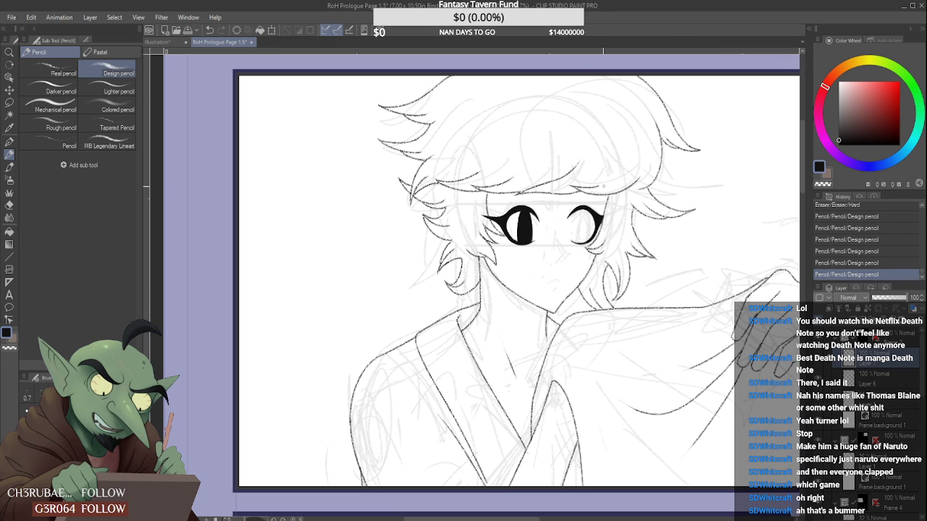
pyautogui.click(10, 102)
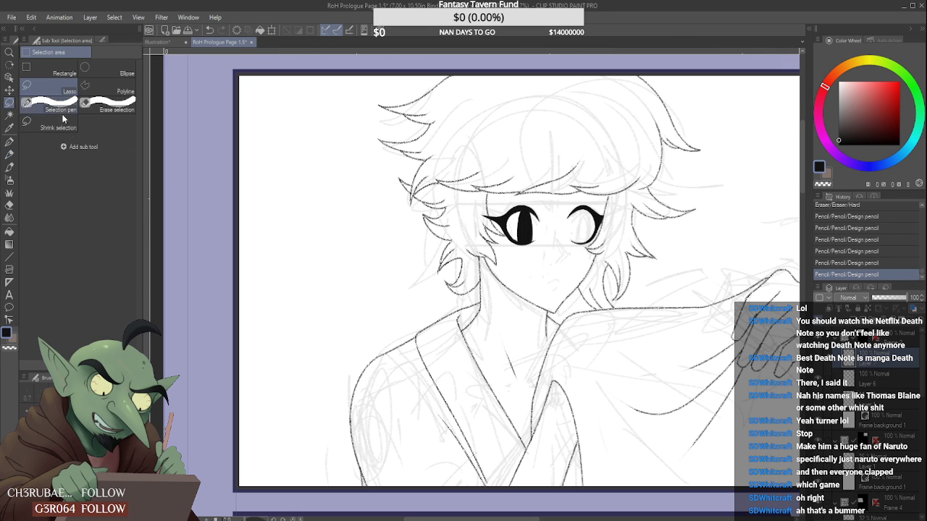
pyautogui.moveTo(555, 235)
pyautogui.mouseDown()
pyautogui.moveTo(564, 209)
pyautogui.moveTo(619, 207)
pyautogui.moveTo(607, 229)
pyautogui.mouseUp()
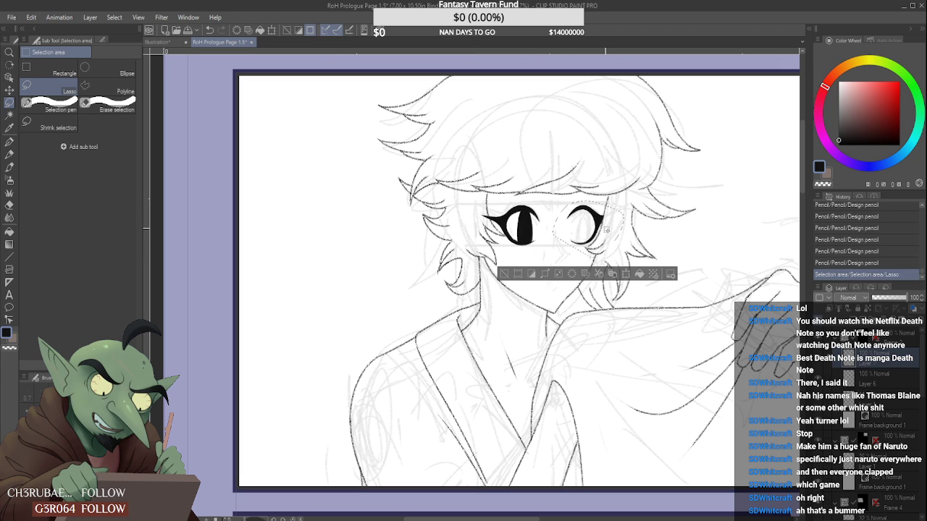
pyautogui.hotkey('ctrl', 't')
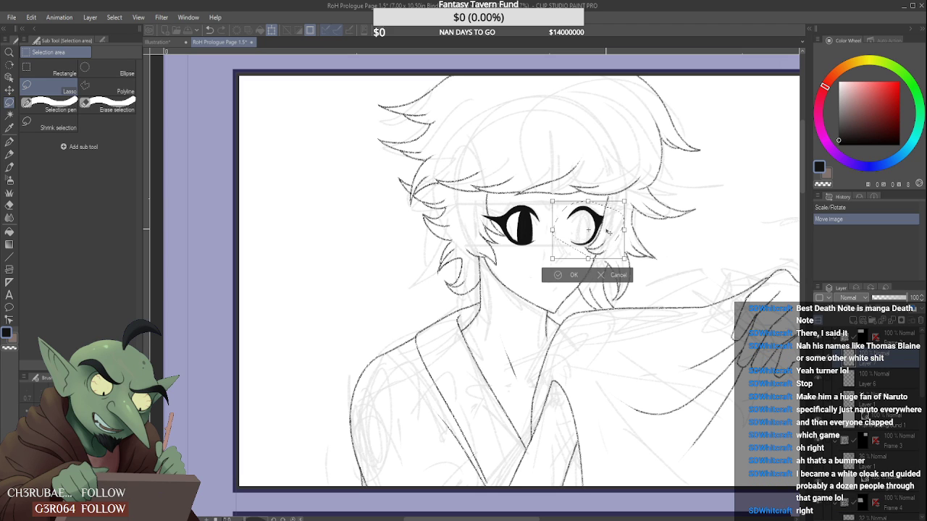
pyautogui.press('Return')
pyautogui.hotkey('ctrl', 'd')
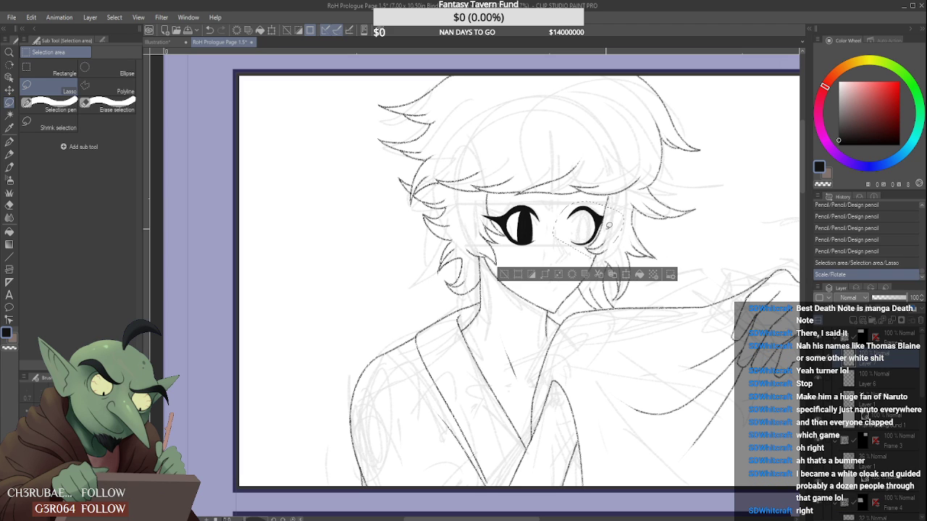
# - Smooth the inner curve of the redrawn eye's side outline with the Design pencil and trim its outer edge along the hair strand with the Hard eraser
pyautogui.scroll(2, 585, 212)
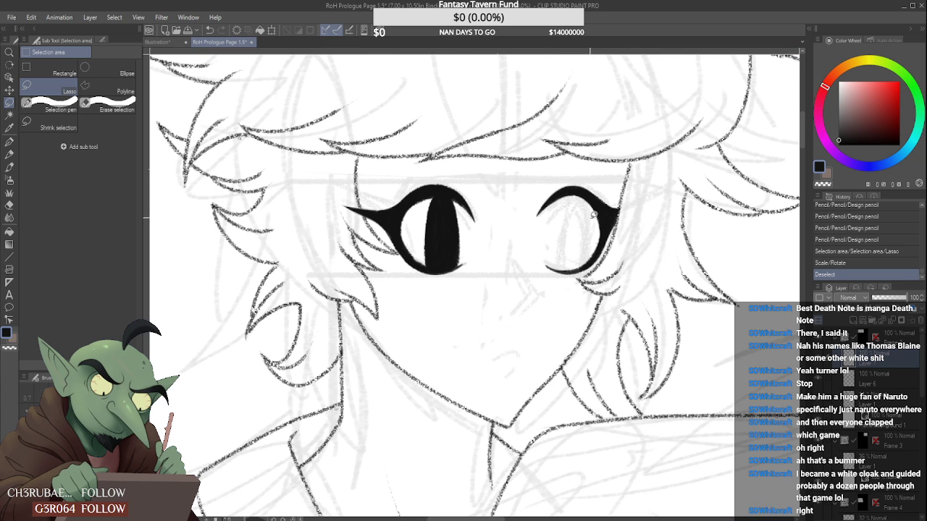
pyautogui.click(10, 155)
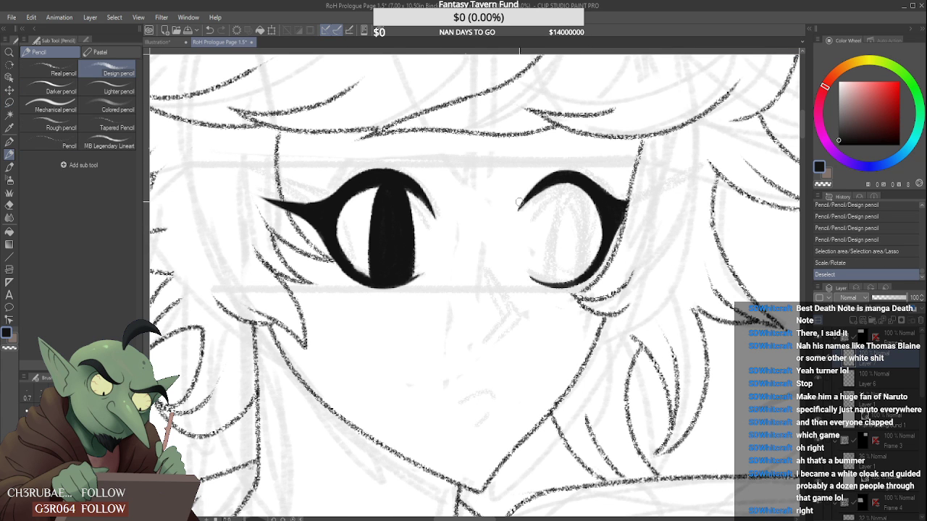
pyautogui.scroll(3, 623, 239)
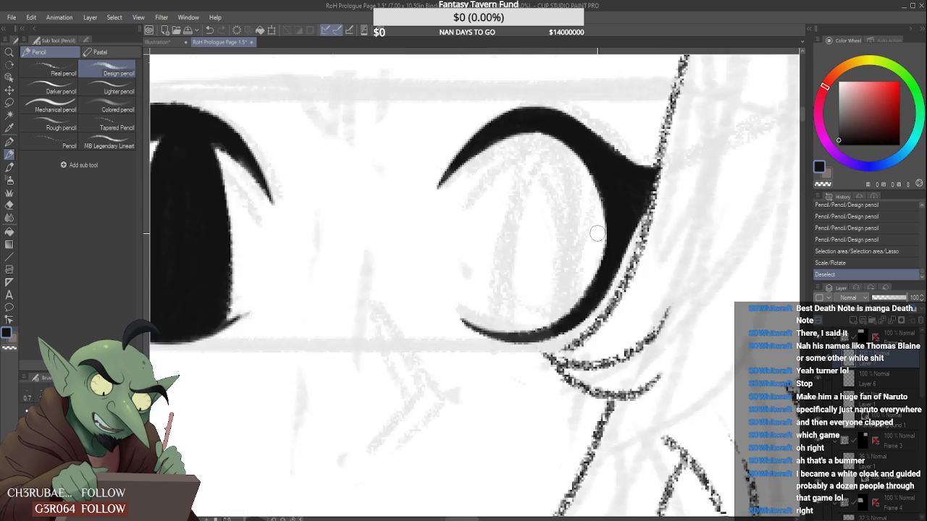
pyautogui.scroll(-1, 602, 284)
pyautogui.moveTo(608, 292)
pyautogui.mouseDown()
pyautogui.moveTo(615, 222)
pyautogui.moveTo(610, 286)
pyautogui.moveTo(619, 232)
pyautogui.moveTo(612, 279)
pyautogui.moveTo(600, 297)
pyautogui.mouseUp()
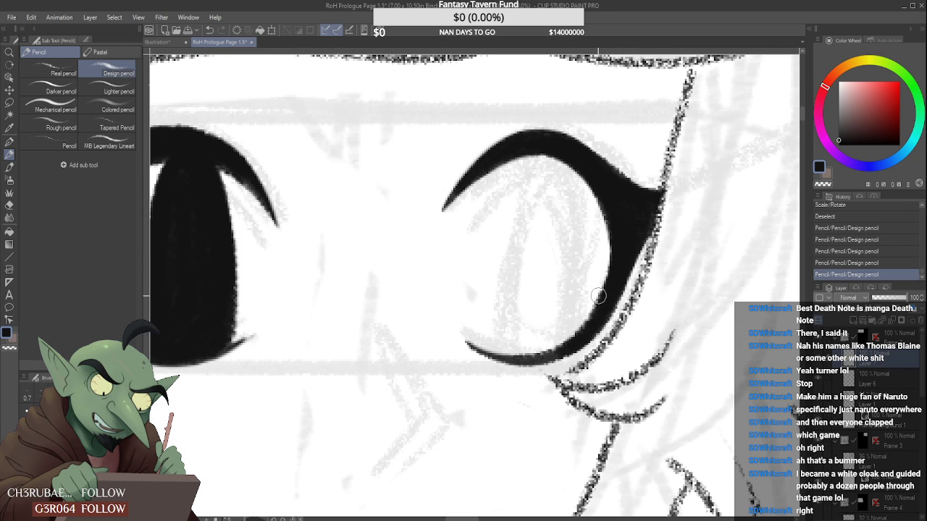
pyautogui.moveTo(615, 225); pyautogui.dragTo(600, 293)
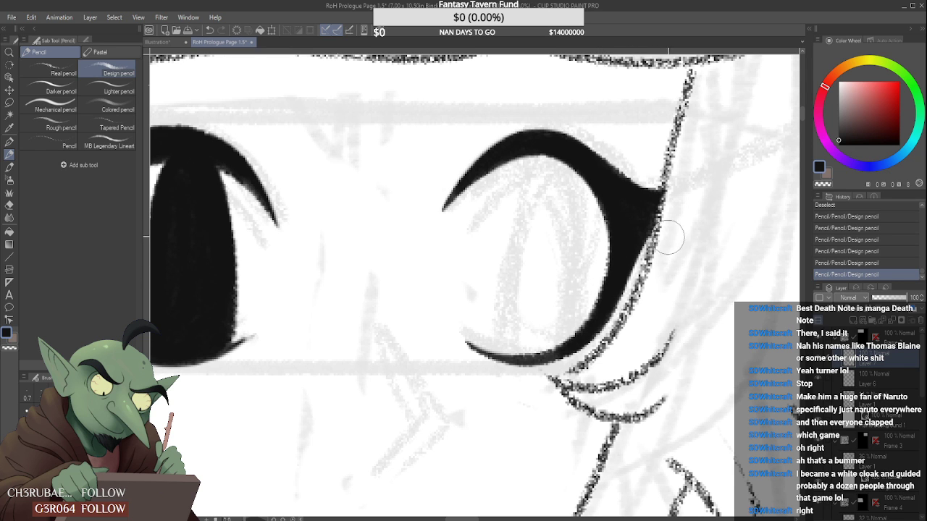
pyautogui.moveTo(657, 232)
pyautogui.mouseDown()
pyautogui.moveTo(658, 266)
pyautogui.moveTo(684, 231)
pyautogui.moveTo(666, 244)
pyautogui.mouseUp()
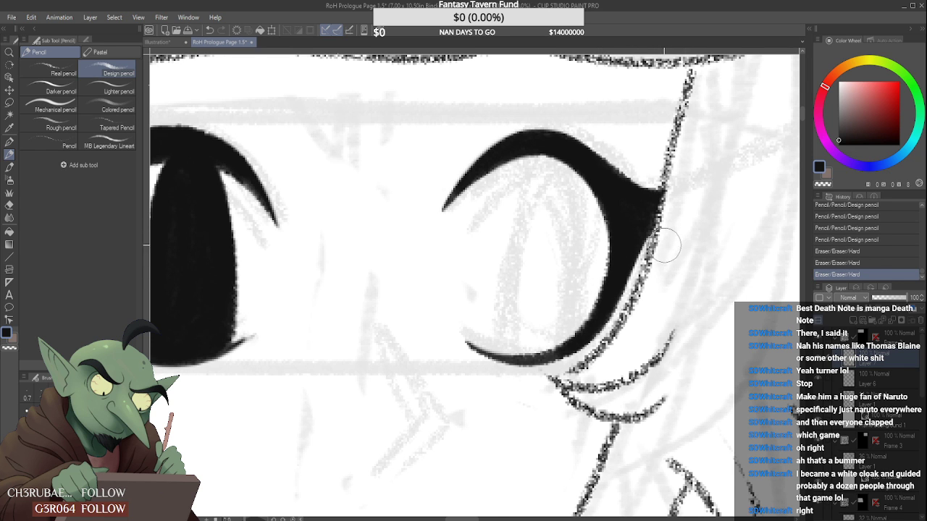
# - Shave the outer slope of the redrawn upper lash with the Hard eraser and reinforce the inner side of the outline with the Design pencil
pyautogui.scroll(-3, 670, 218)
pyautogui.scroll(-1, 674, 206)
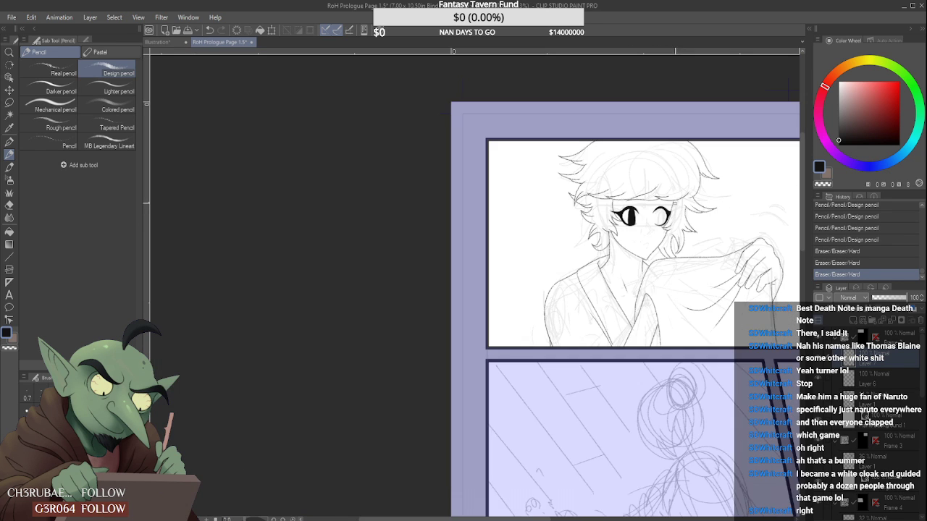
pyautogui.scroll(5, 652, 209)
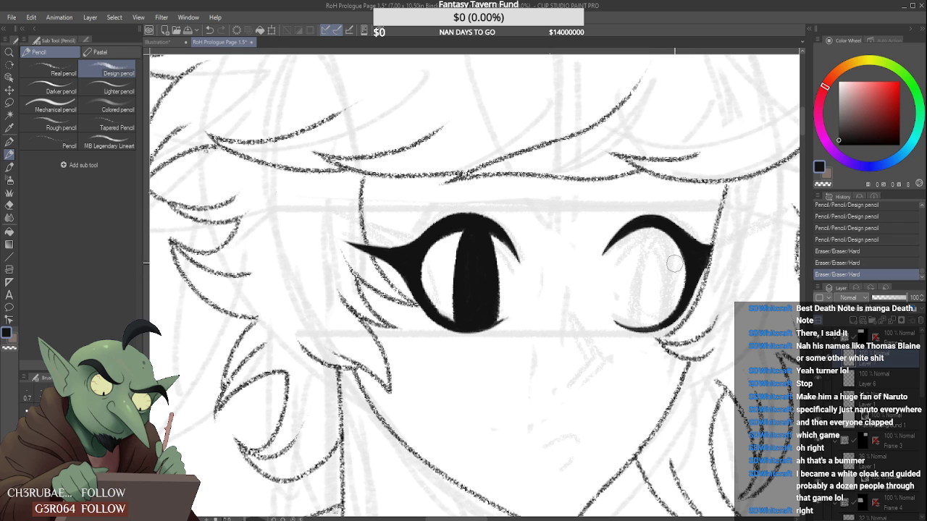
pyautogui.scroll(2, 695, 202)
pyautogui.moveTo(689, 219); pyautogui.dragTo(724, 257)
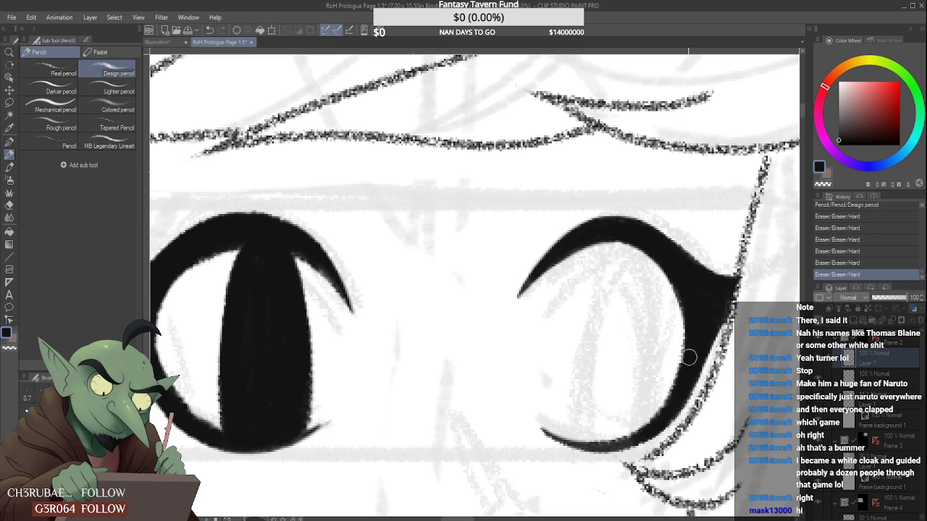
pyautogui.moveTo(688, 354); pyautogui.dragTo(687, 364)
pyautogui.moveTo(687, 283); pyautogui.dragTo(704, 306)
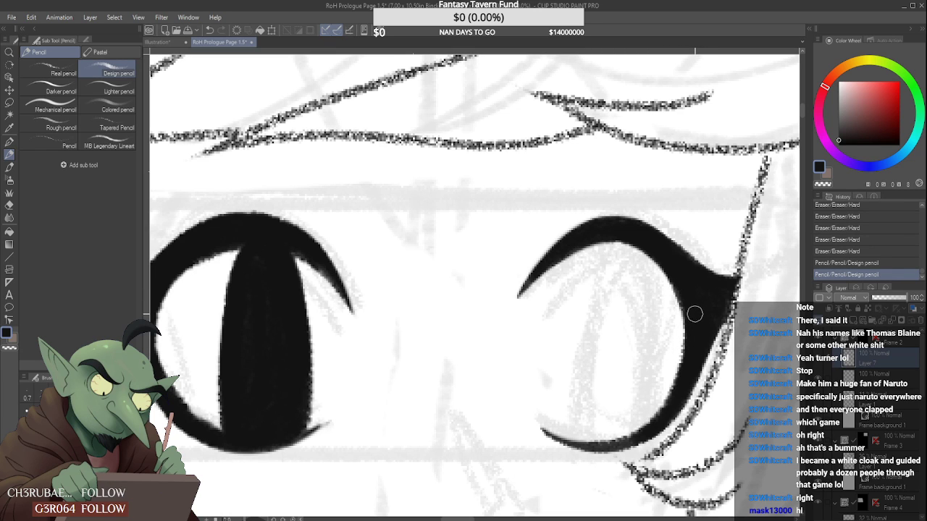
# - Select the redrawn eye again with the Lasso, fine-tune its fit on the face with Scale/Rotate, and deselect
pyautogui.scroll(-6, 698, 309)
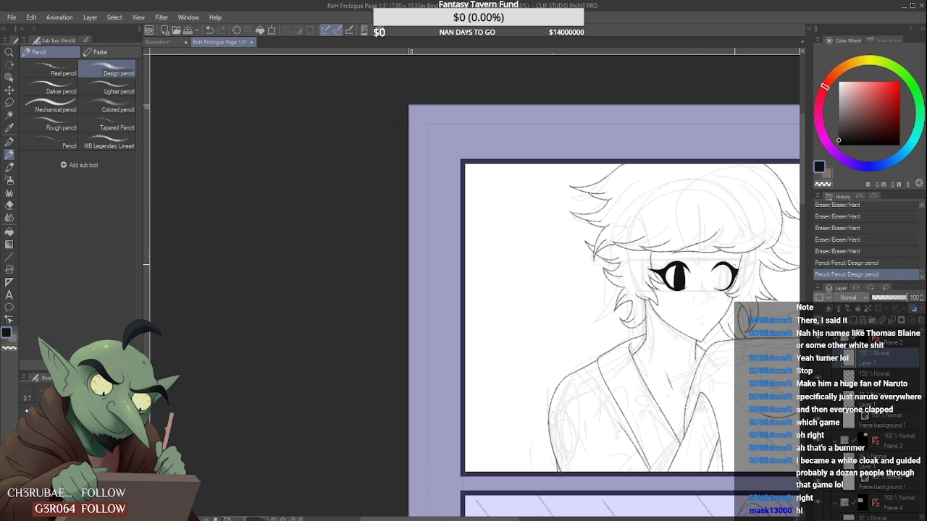
pyautogui.scroll(3, 724, 283)
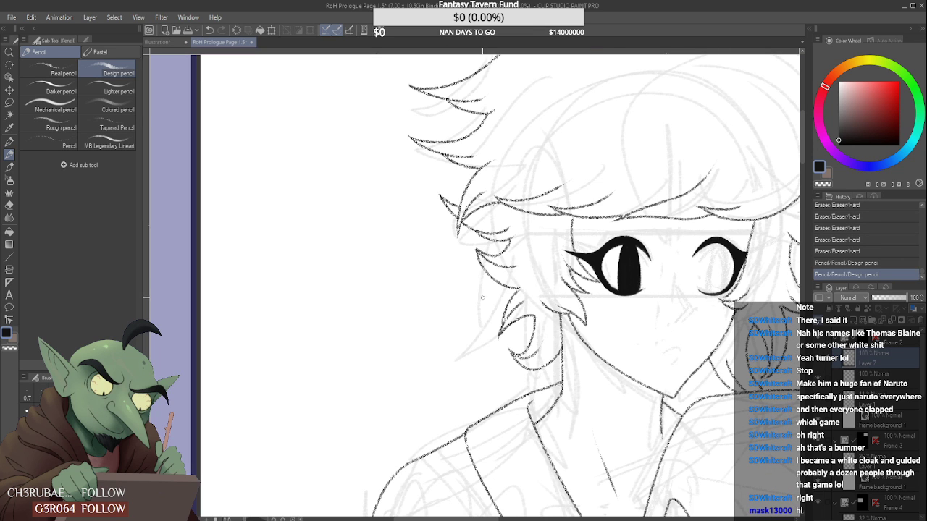
pyautogui.scroll(-3, 482, 297)
pyautogui.scroll(2, 483, 297)
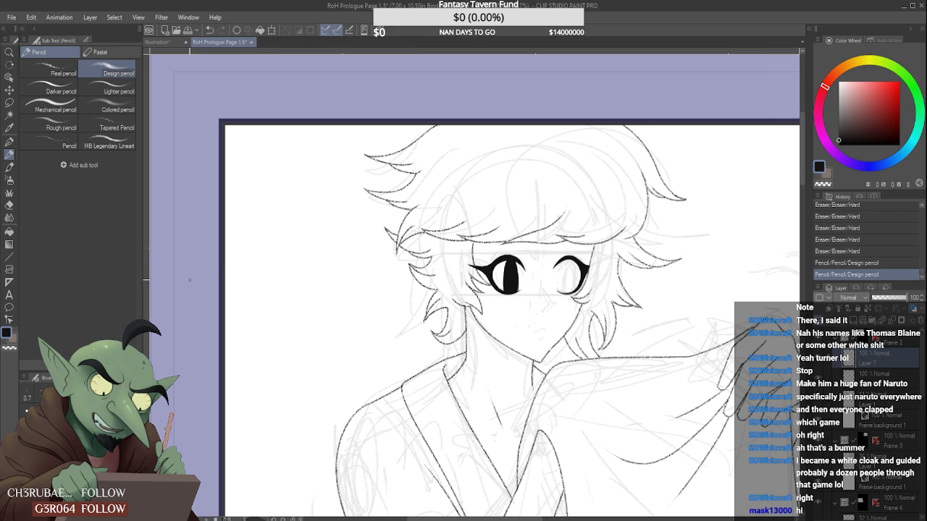
pyautogui.click(10, 102)
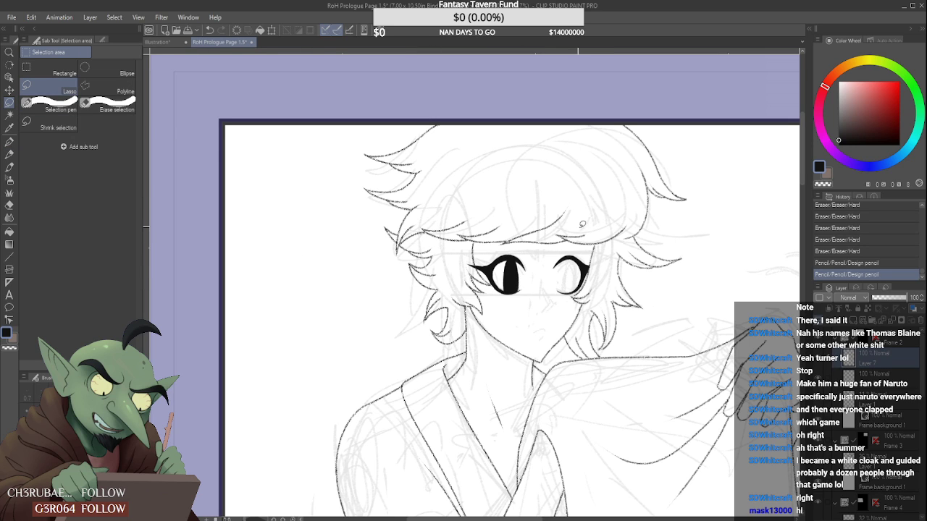
pyautogui.moveTo(548, 285)
pyautogui.mouseDown()
pyautogui.moveTo(585, 249)
pyautogui.moveTo(597, 281)
pyautogui.moveTo(548, 304)
pyautogui.mouseUp()
pyautogui.hotkey('ctrl', 't')
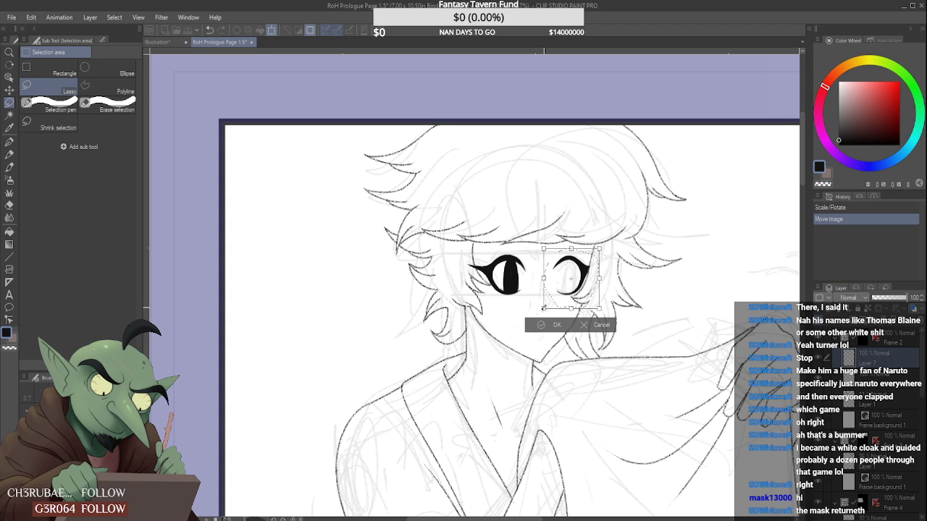
pyautogui.press('Return')
pyautogui.hotkey('ctrl', 'd')
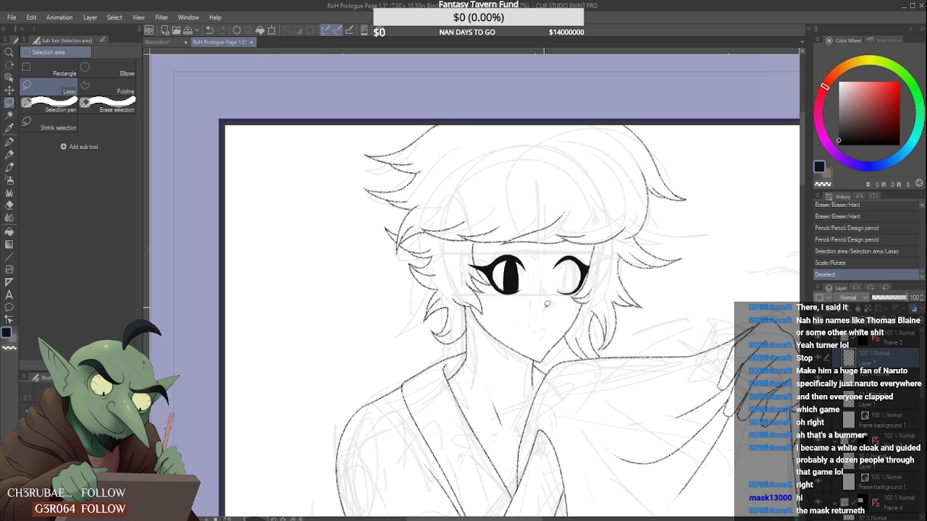
# - Fill the redrawn eye's outer corner up to the hair strand with the Design pencil and erase the overlap with the Hard eraser
pyautogui.click(9, 155)
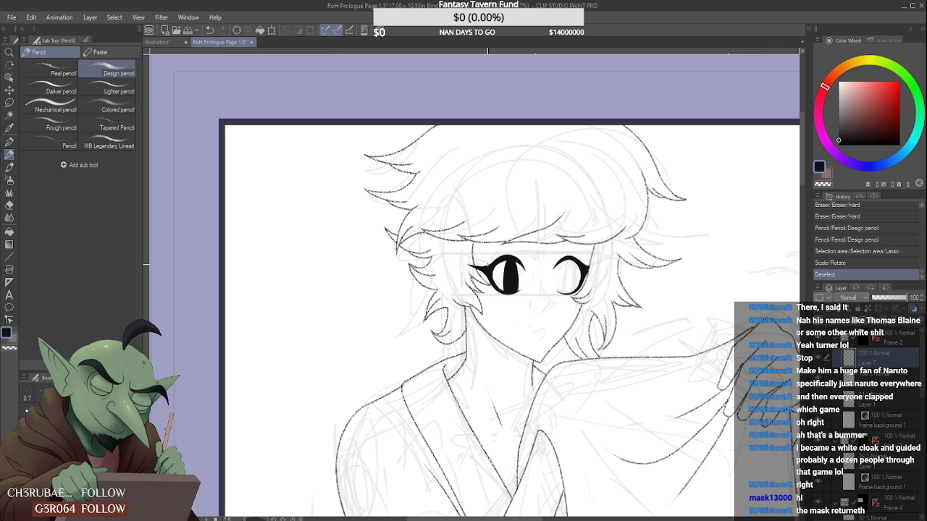
pyautogui.scroll(5, 576, 275)
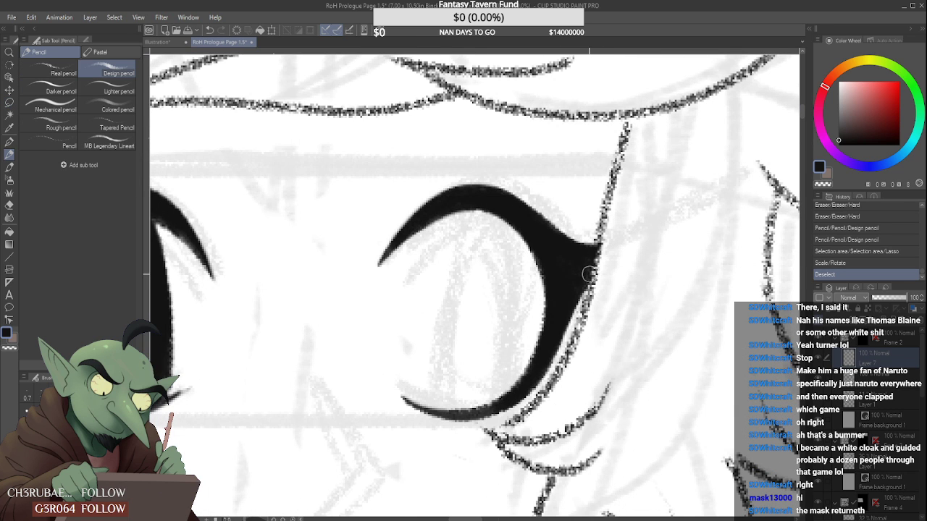
pyautogui.moveTo(588, 281); pyautogui.dragTo(604, 250)
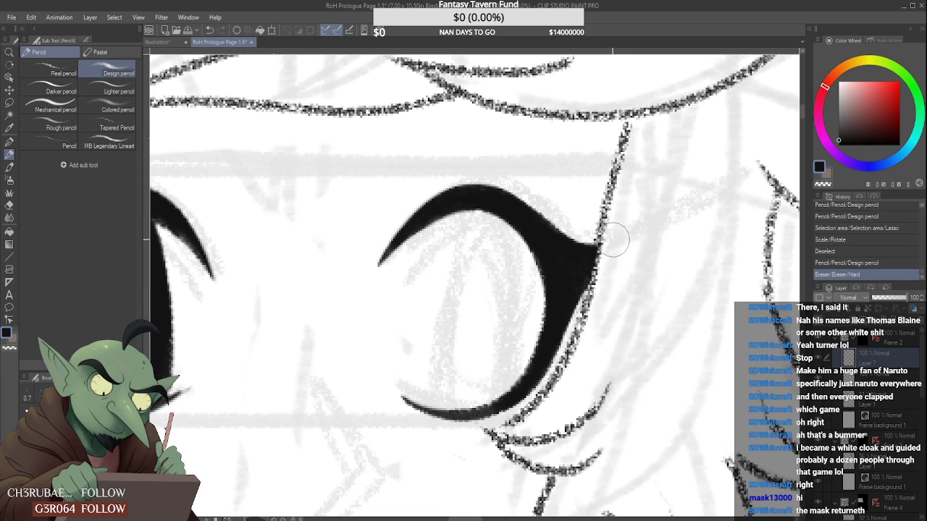
# - Add a new raster layer above the eye linework layer
pyautogui.scroll(-5, 583, 259)
pyautogui.scroll(-2, 583, 259)
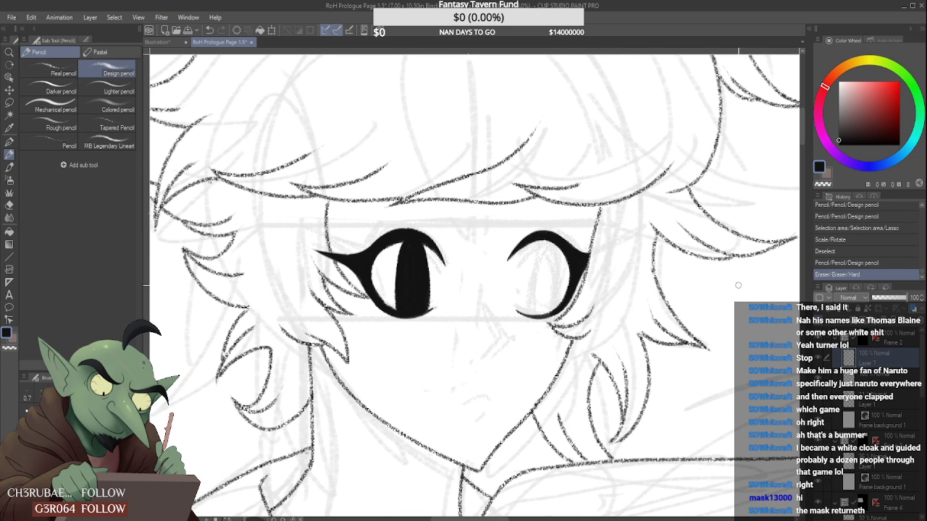
pyautogui.hotkey('ctrl', 'shift', 'n')
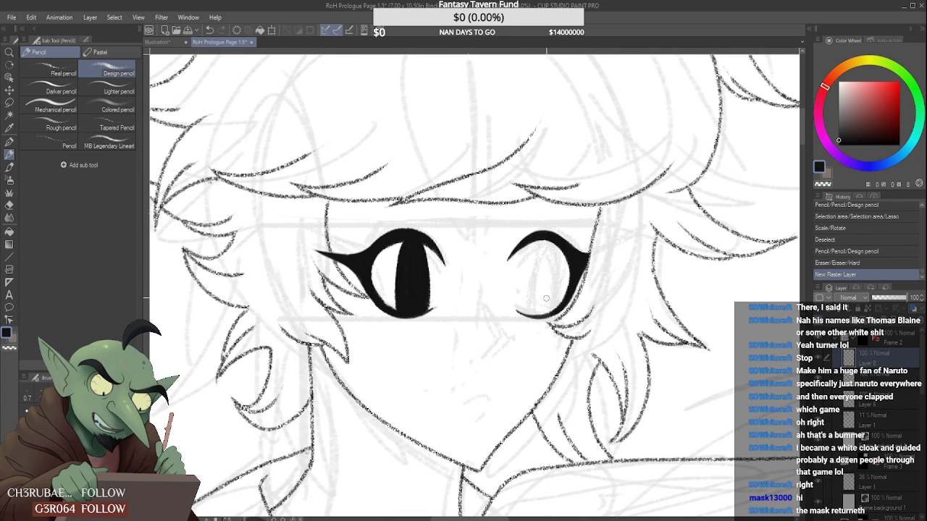
# - Outline a tall slit pupil in the eye beside the hair strand and block it in black with the Design pencil
pyautogui.moveTo(529, 312); pyautogui.dragTo(552, 287)
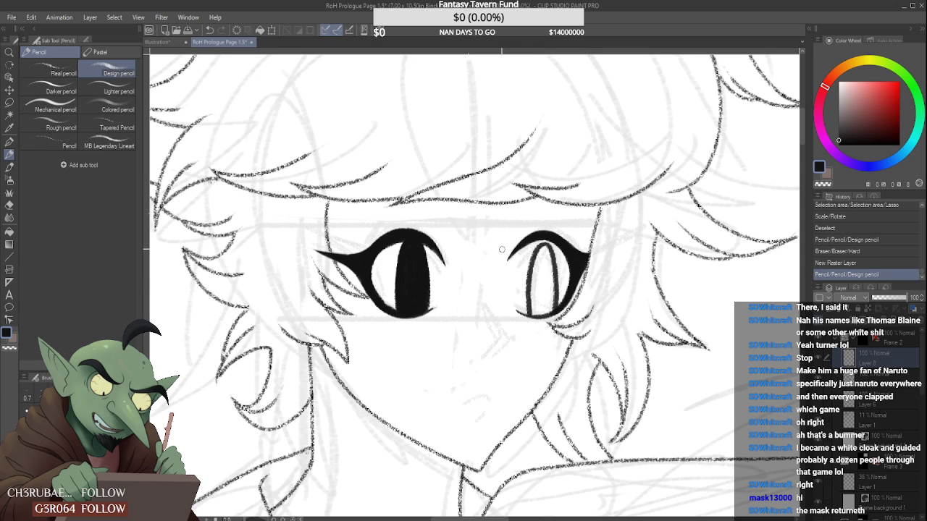
pyautogui.hotkey('ctrl', 'z')
pyautogui.moveTo(538, 246)
pyautogui.mouseDown()
pyautogui.moveTo(532, 318)
pyautogui.moveTo(547, 276)
pyautogui.mouseUp()
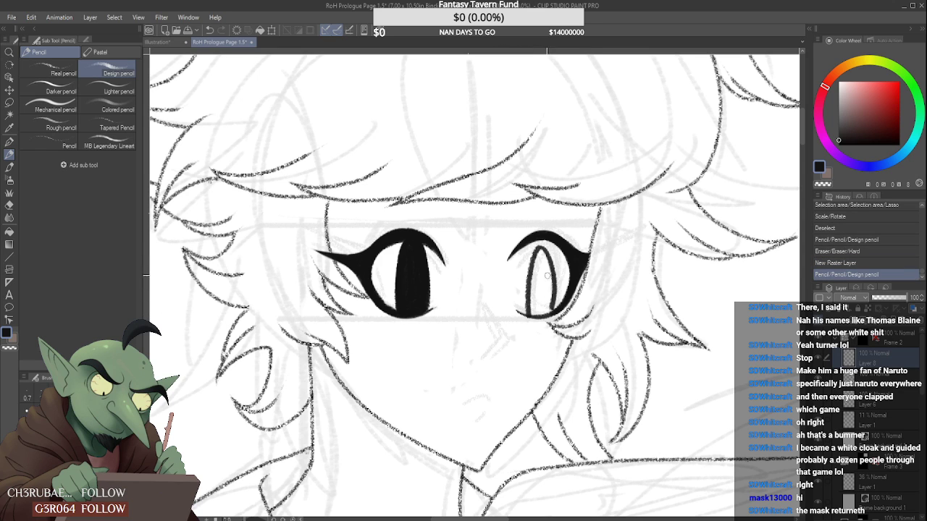
pyautogui.moveTo(540, 242)
pyautogui.mouseDown()
pyautogui.moveTo(555, 274)
pyautogui.moveTo(555, 309)
pyautogui.mouseUp()
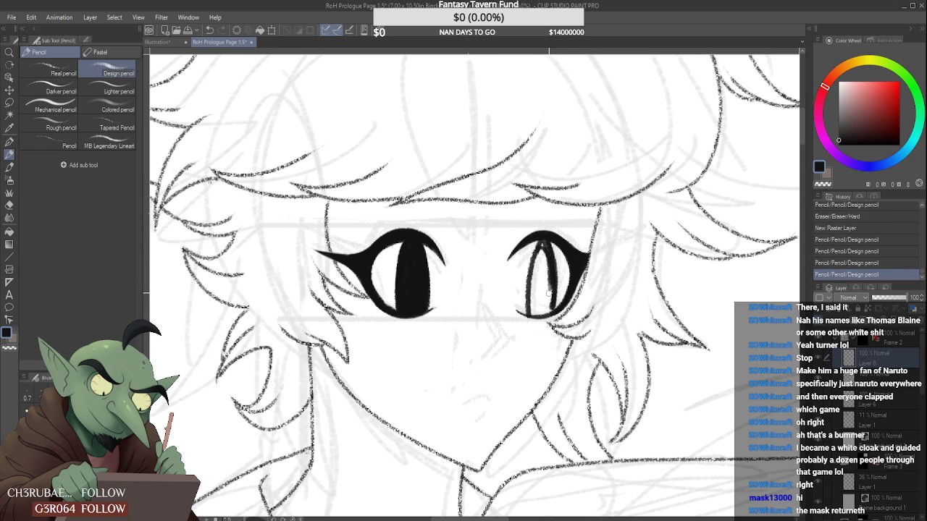
pyautogui.moveTo(551, 248)
pyautogui.mouseDown()
pyautogui.moveTo(551, 286)
pyautogui.moveTo(549, 242)
pyautogui.moveTo(554, 272)
pyautogui.moveTo(544, 241)
pyautogui.moveTo(539, 259)
pyautogui.moveTo(539, 247)
pyautogui.moveTo(535, 314)
pyautogui.mouseUp()
pyautogui.moveTo(536, 275); pyautogui.dragTo(539, 316)
pyautogui.moveTo(543, 246); pyautogui.dragTo(546, 315)
pyautogui.moveTo(548, 278)
pyautogui.mouseDown()
pyautogui.moveTo(551, 312)
pyautogui.moveTo(538, 316)
pyautogui.moveTo(549, 311)
pyautogui.moveTo(539, 313)
pyautogui.moveTo(519, 275)
pyautogui.moveTo(540, 326)
pyautogui.moveTo(529, 323)
pyautogui.moveTo(530, 282)
pyautogui.moveTo(543, 248)
pyautogui.moveTo(546, 312)
pyautogui.mouseUp()
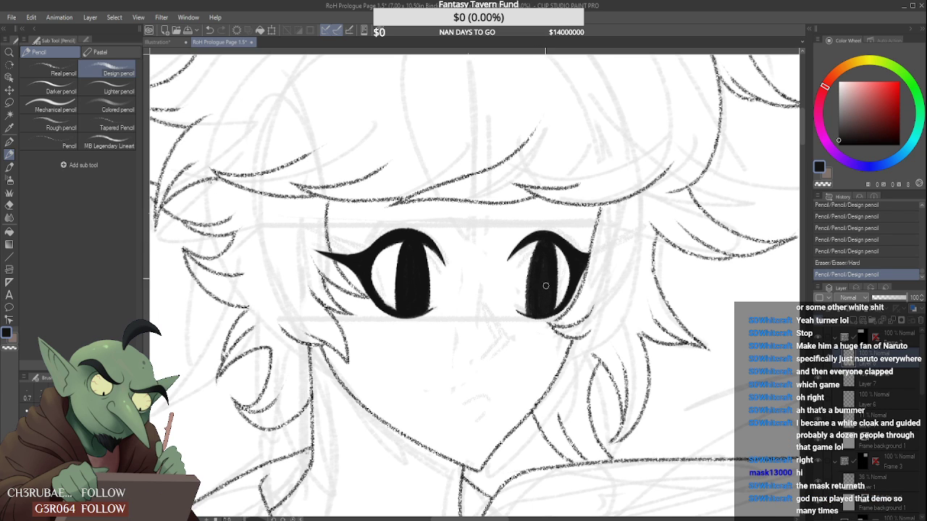
# - Fill the remaining light gaps in the new pupil with the Design pencil and clean its edges with the Hard eraser
pyautogui.moveTo(546, 286); pyautogui.dragTo(535, 276)
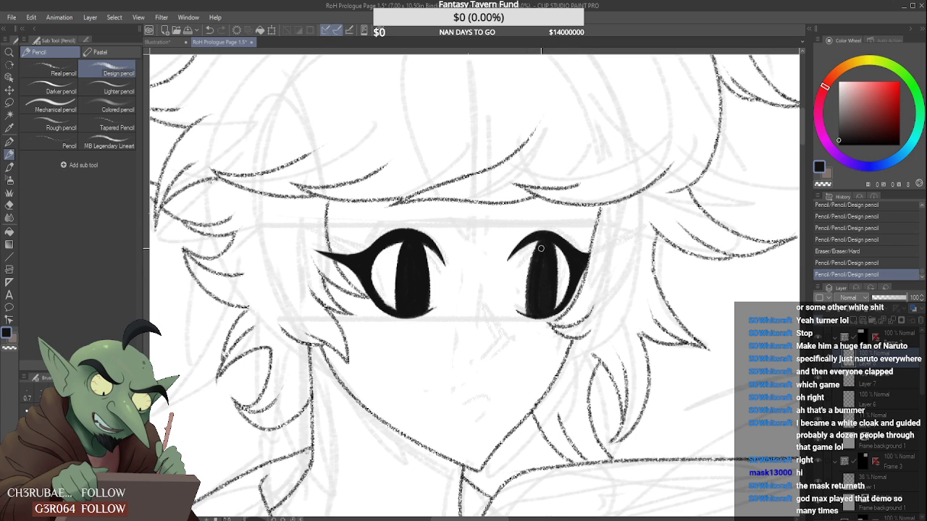
pyautogui.moveTo(542, 245)
pyautogui.mouseDown()
pyautogui.moveTo(530, 278)
pyautogui.moveTo(534, 305)
pyautogui.mouseUp()
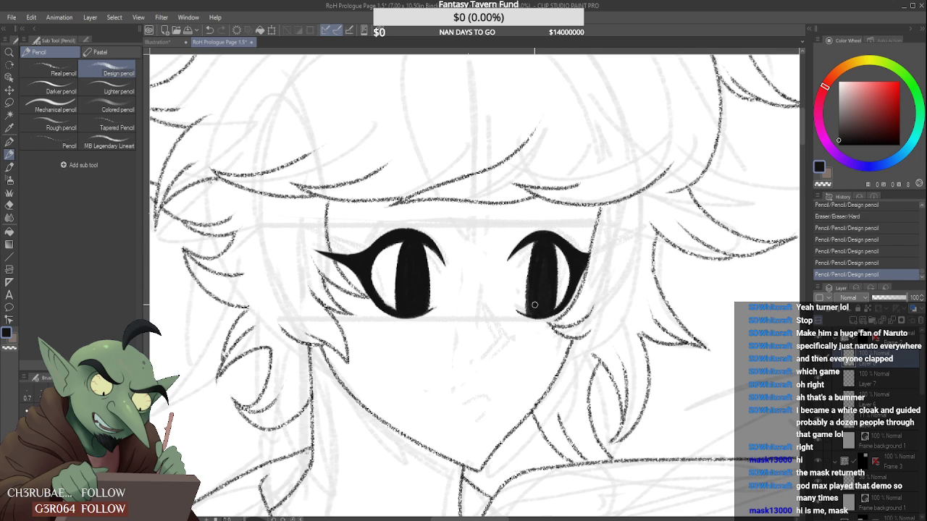
pyautogui.moveTo(530, 265)
pyautogui.mouseDown()
pyautogui.moveTo(533, 298)
pyautogui.moveTo(533, 275)
pyautogui.mouseUp()
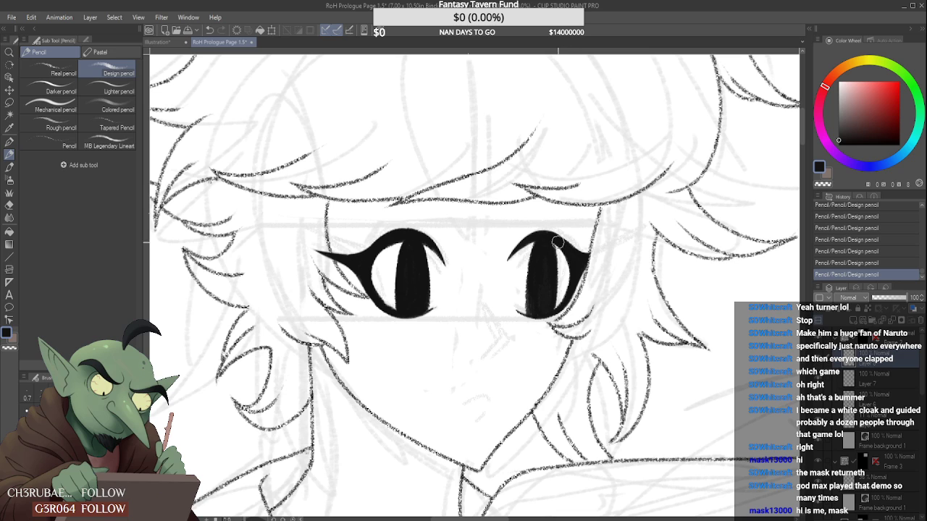
pyautogui.moveTo(558, 238)
pyautogui.mouseDown()
pyautogui.moveTo(563, 275)
pyautogui.moveTo(560, 249)
pyautogui.moveTo(527, 243)
pyautogui.moveTo(534, 231)
pyautogui.moveTo(521, 254)
pyautogui.mouseUp()
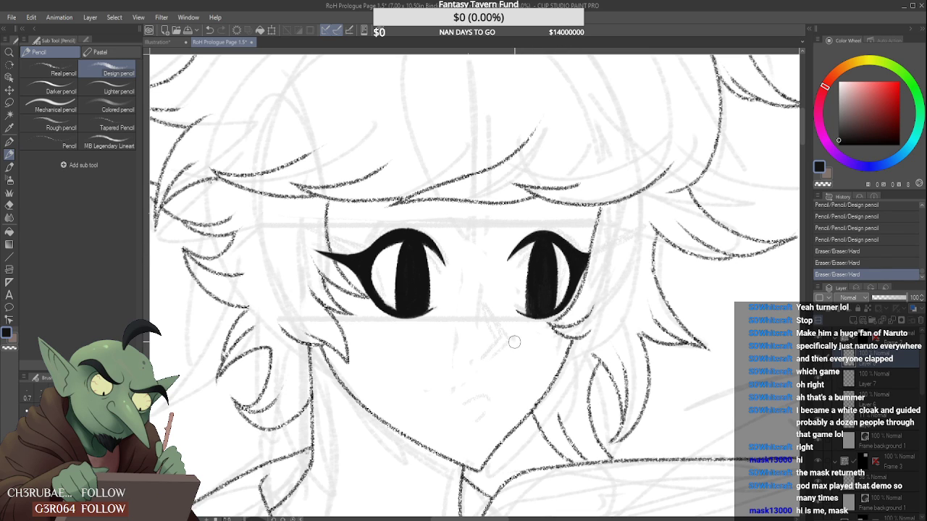
pyautogui.scroll(-4, 515, 290)
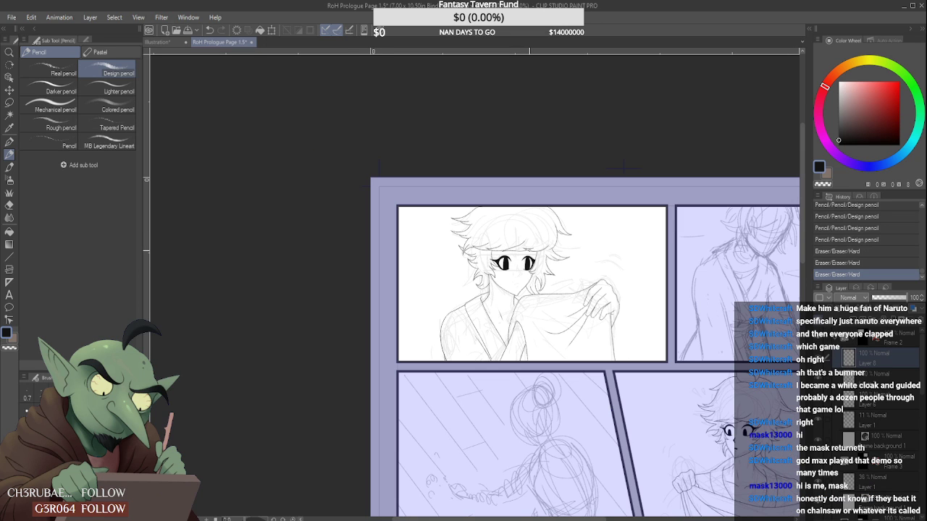
pyautogui.scroll(4, 528, 253)
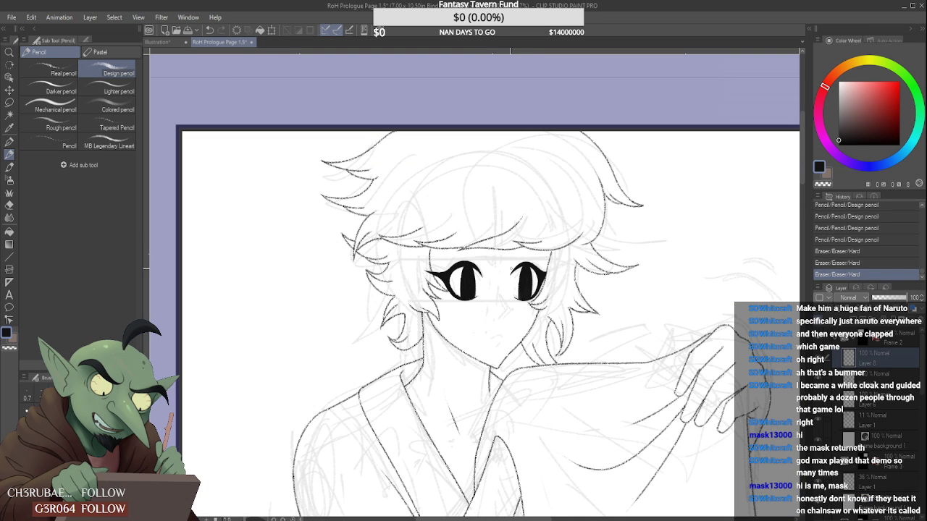
pyautogui.scroll(2, 524, 273)
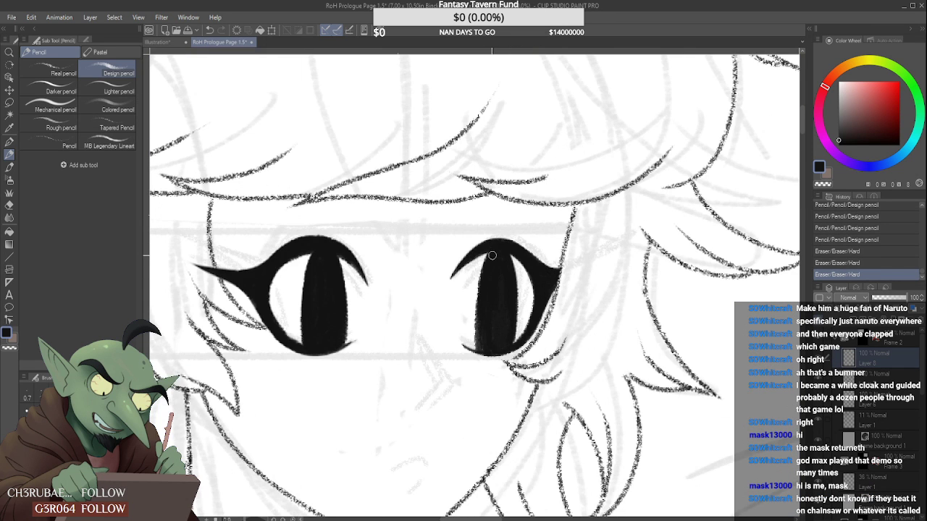
# - Smooth and darken the nose-side edge of the new pupil from the upper lash to the lower lid with the Design pencil
pyautogui.moveTo(492, 255)
pyautogui.mouseDown()
pyautogui.moveTo(480, 306)
pyautogui.moveTo(496, 251)
pyautogui.moveTo(507, 270)
pyautogui.moveTo(504, 254)
pyautogui.moveTo(497, 305)
pyautogui.moveTo(479, 346)
pyautogui.mouseUp()
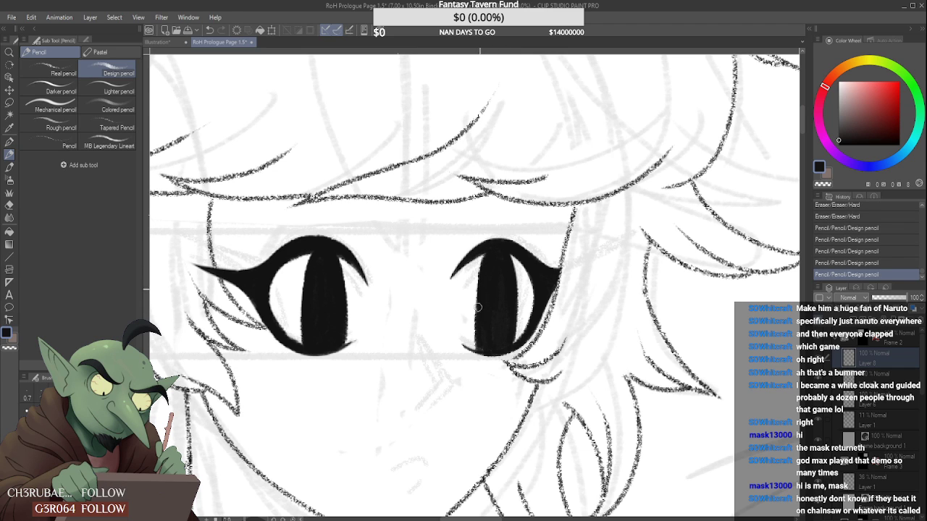
pyautogui.moveTo(479, 301); pyautogui.dragTo(493, 260)
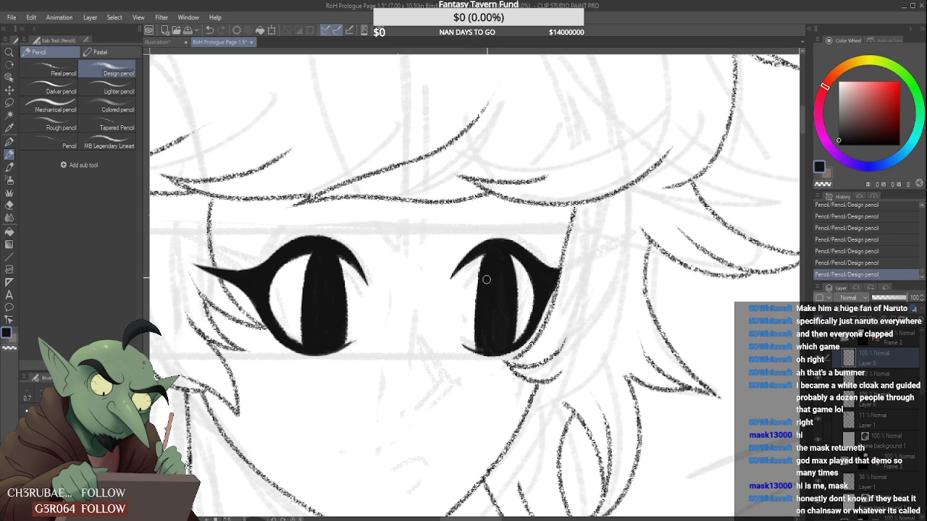
pyautogui.moveTo(477, 324); pyautogui.dragTo(487, 268)
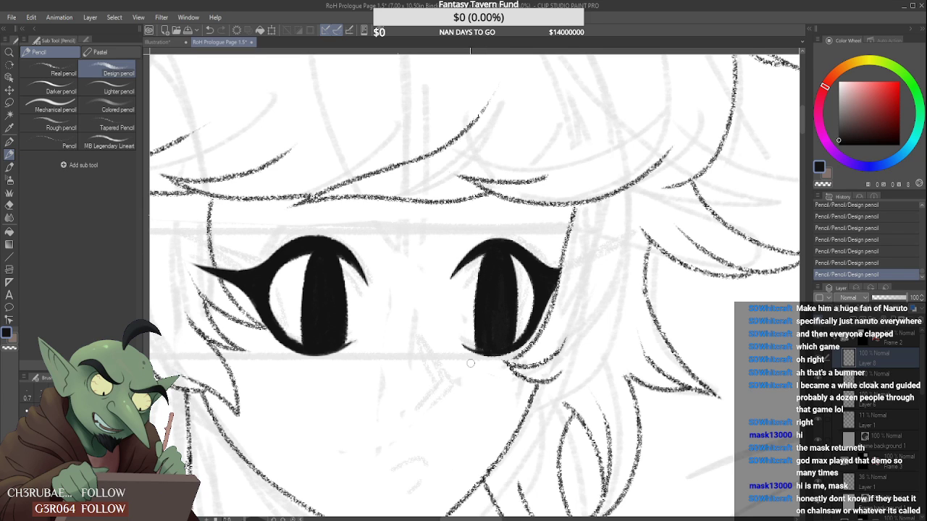
# - Trim the hair-side edge of the new pupil with the Hard eraser to slim it and widen the white gap
pyautogui.moveTo(515, 276)
pyautogui.mouseDown()
pyautogui.moveTo(522, 254)
pyautogui.moveTo(527, 315)
pyautogui.mouseUp()
pyautogui.scroll(-1, 522, 290)
pyautogui.scroll(-4, 516, 237)
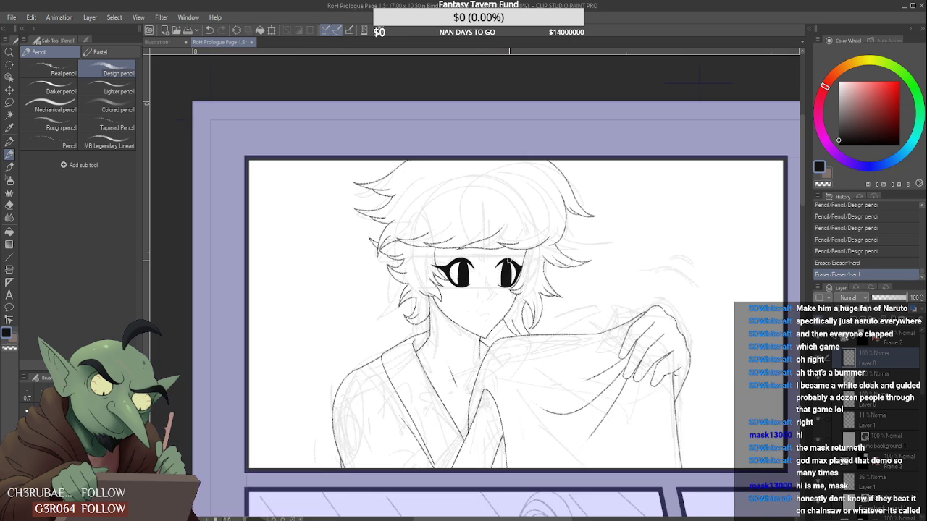
pyautogui.scroll(4, 516, 238)
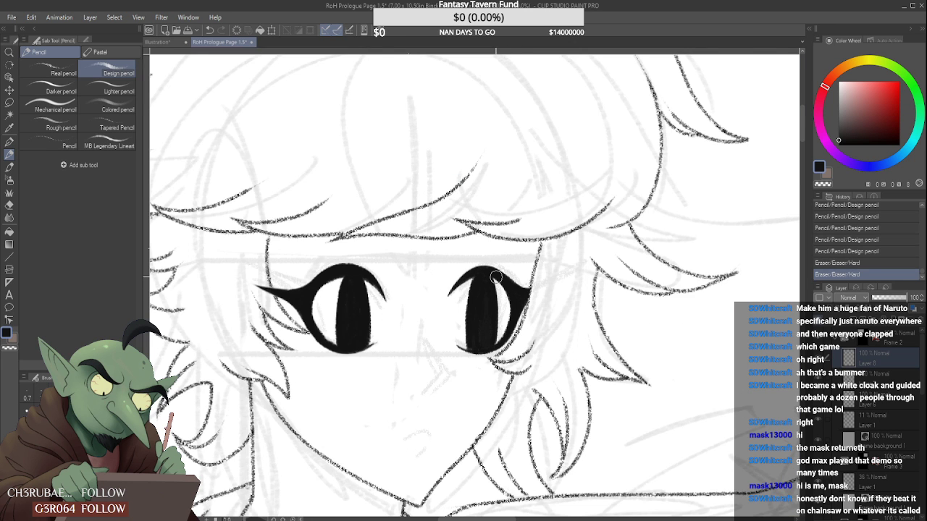
pyautogui.scroll(1, 494, 270)
pyautogui.moveTo(494, 270)
pyautogui.mouseDown()
pyautogui.moveTo(510, 333)
pyautogui.moveTo(499, 272)
pyautogui.moveTo(507, 308)
pyautogui.mouseUp()
pyautogui.scroll(-4, 507, 293)
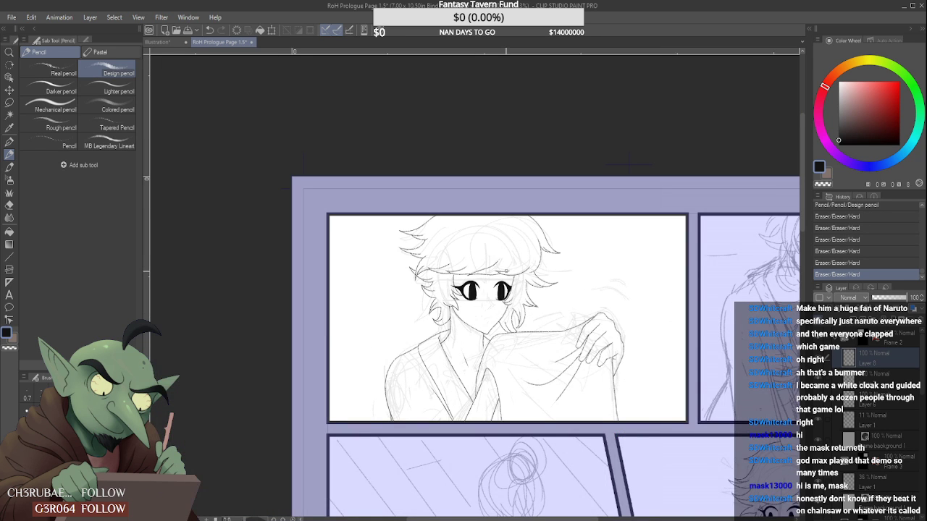
# - Even out the new pupil's fill and round its nose-side contour with further Design pencil strokes
pyautogui.scroll(1, 507, 286)
pyautogui.scroll(3, 505, 286)
pyautogui.scroll(1, 498, 271)
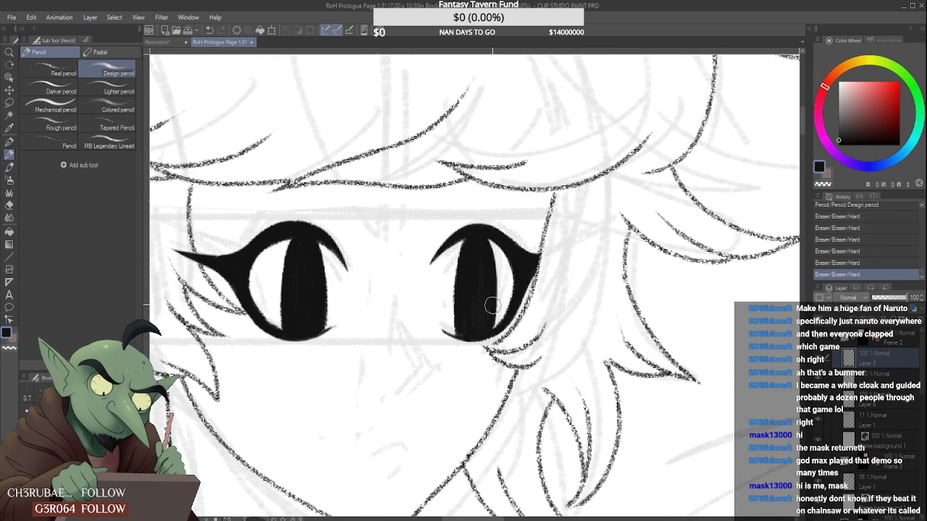
pyautogui.moveTo(494, 298)
pyautogui.mouseDown()
pyautogui.moveTo(489, 329)
pyautogui.moveTo(492, 294)
pyautogui.mouseUp()
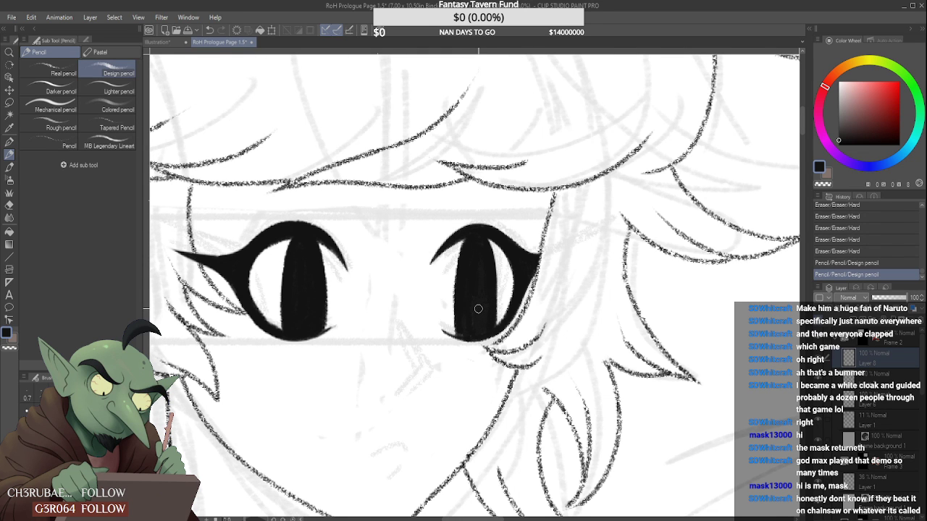
pyautogui.scroll(-4, 478, 309)
pyautogui.scroll(4, 465, 274)
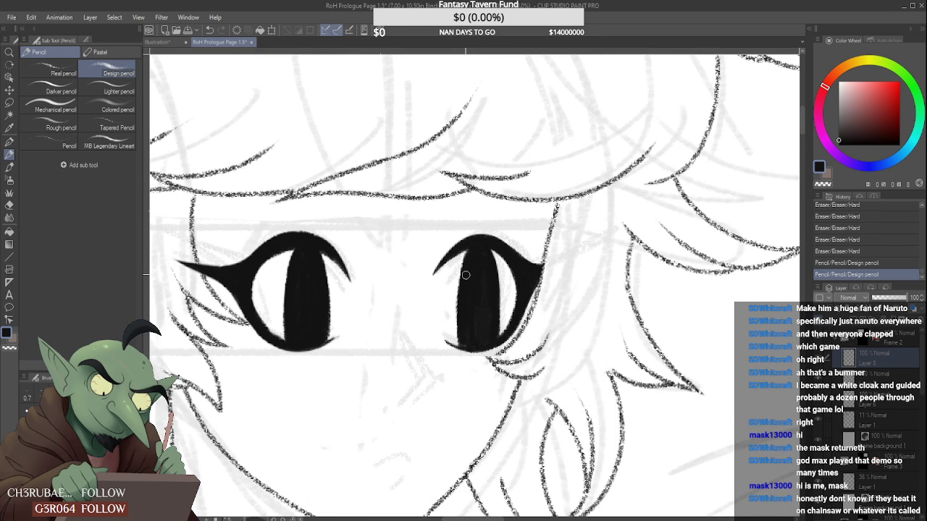
pyautogui.click(463, 281)
pyautogui.scroll(-2, 463, 281)
pyautogui.scroll(2, 463, 281)
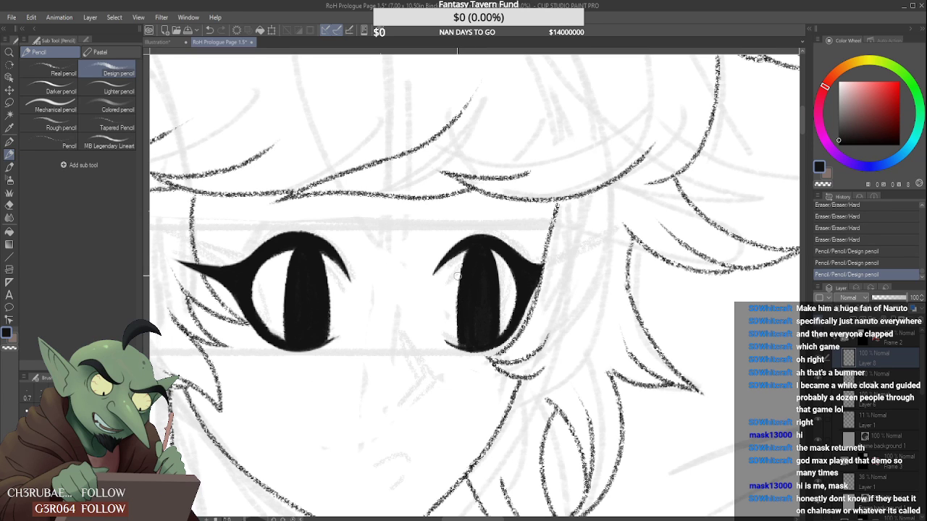
pyautogui.moveTo(463, 311); pyautogui.dragTo(467, 264)
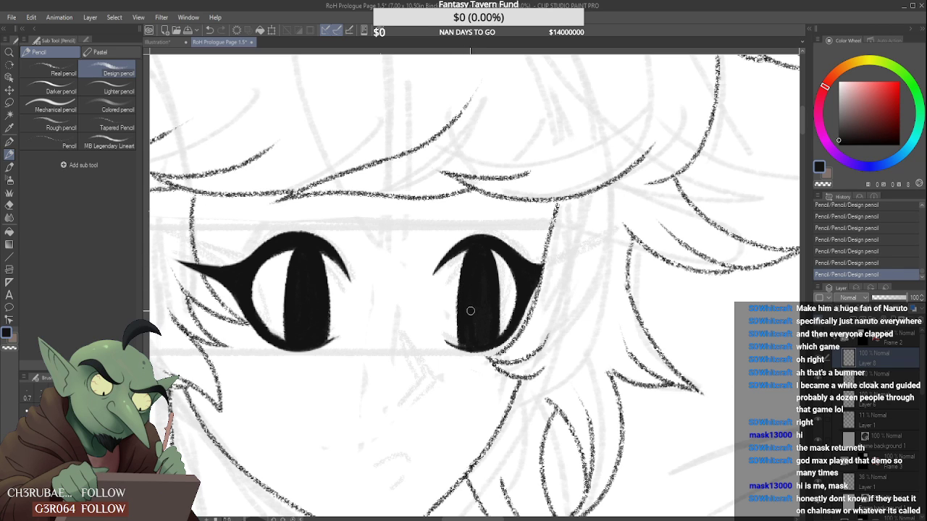
# - Refine the white gap beside the new pupil with the Hard eraser and touch up the pupil's black fill with the Design pencil
pyautogui.scroll(-3, 466, 300)
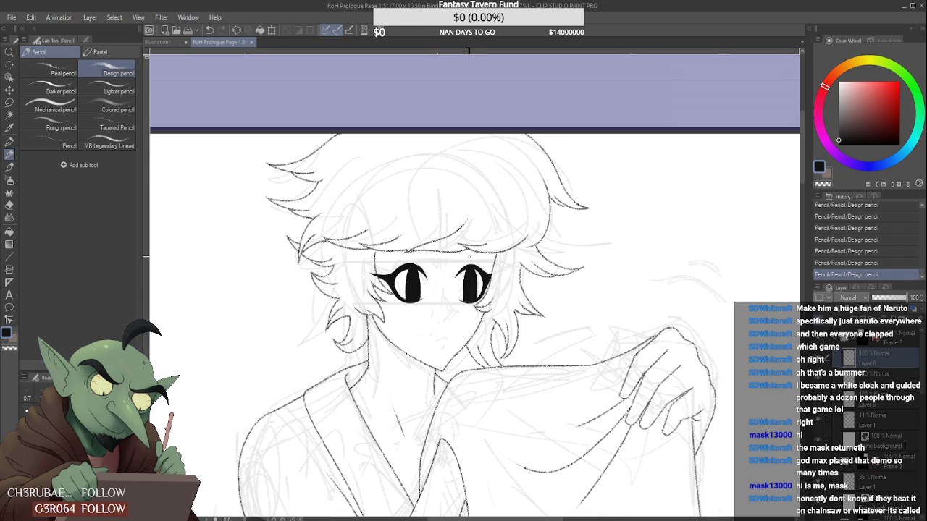
pyautogui.scroll(4, 468, 263)
pyautogui.scroll(-2, 492, 314)
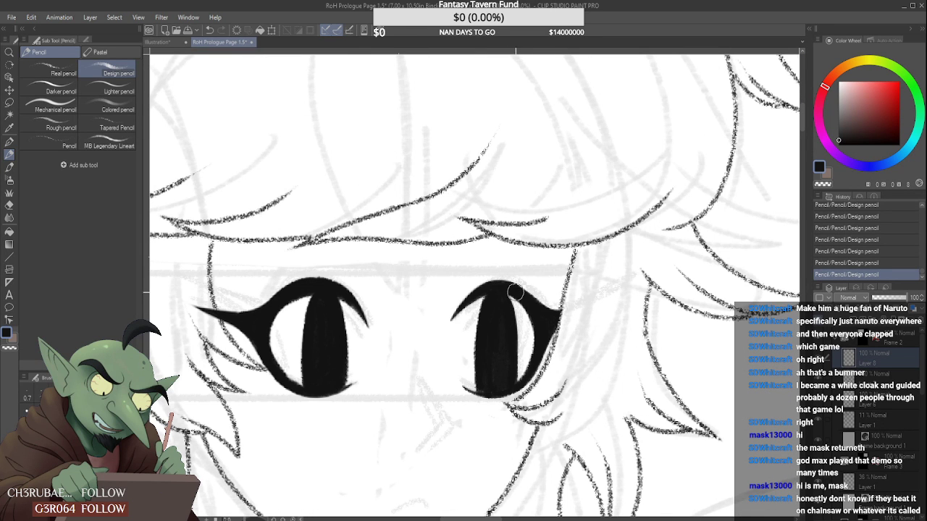
pyautogui.moveTo(520, 334)
pyautogui.mouseDown()
pyautogui.moveTo(528, 342)
pyautogui.moveTo(519, 298)
pyautogui.moveTo(524, 339)
pyautogui.mouseUp()
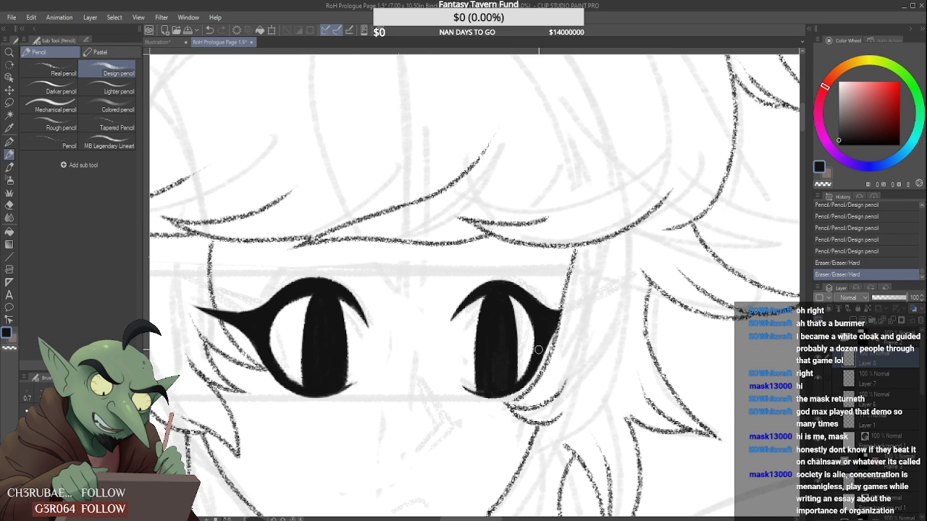
pyautogui.scroll(3, 530, 323)
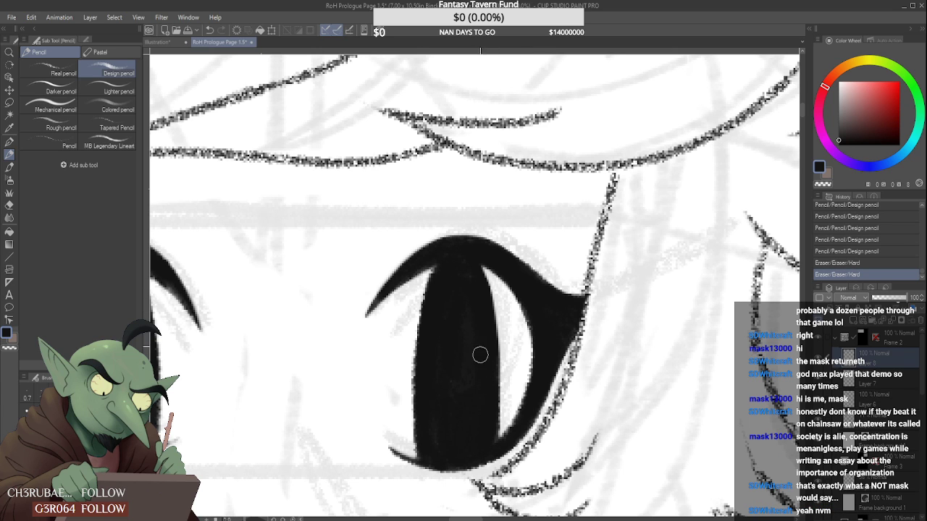
pyautogui.moveTo(480, 355)
pyautogui.mouseDown()
pyautogui.moveTo(445, 410)
pyautogui.moveTo(467, 356)
pyautogui.mouseUp()
# - Touch up the lower inner corner of the opposite eye beneath its pupil with the Design pencil and Hard eraser
pyautogui.scroll(-7, 467, 356)
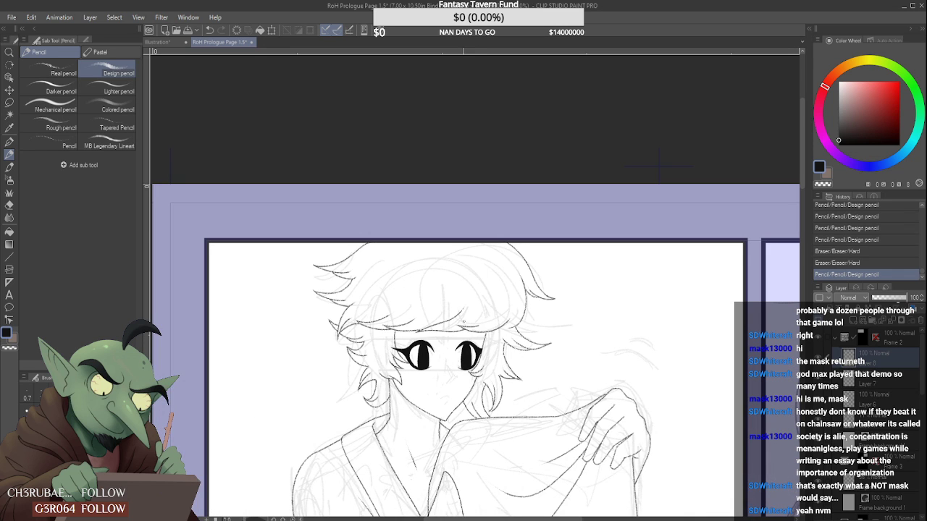
pyautogui.scroll(-2, 464, 322)
pyautogui.scroll(9, 447, 339)
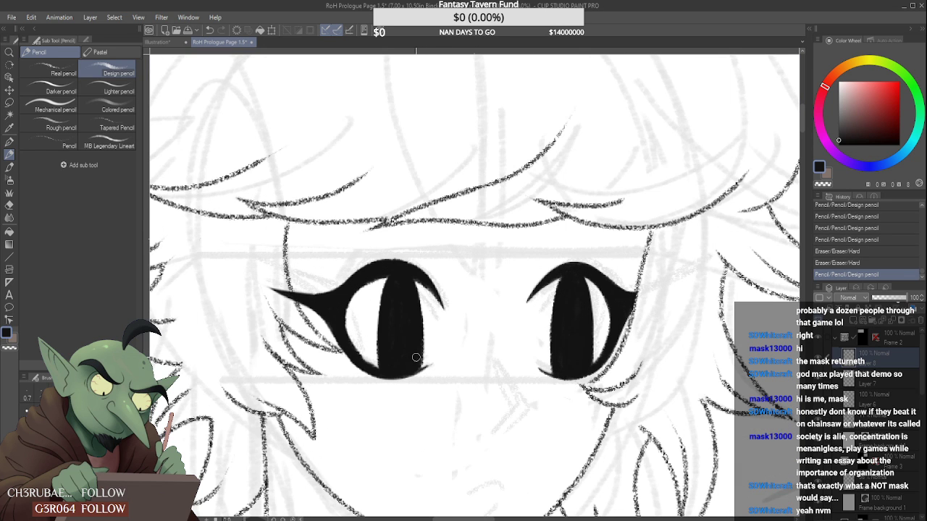
pyautogui.moveTo(417, 368)
pyautogui.mouseDown()
pyautogui.moveTo(419, 346)
pyautogui.moveTo(420, 362)
pyautogui.moveTo(454, 340)
pyautogui.mouseUp()
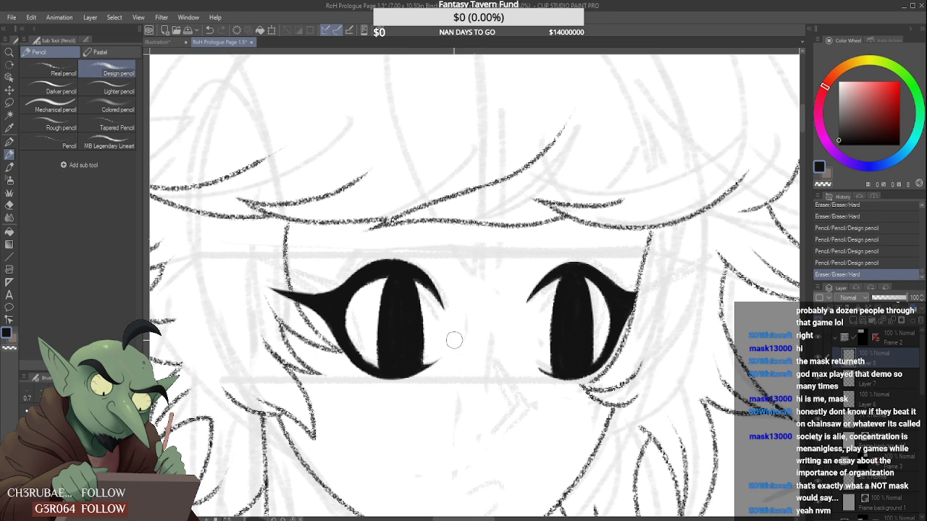
pyautogui.scroll(-5, 440, 340)
pyautogui.scroll(-2, 451, 327)
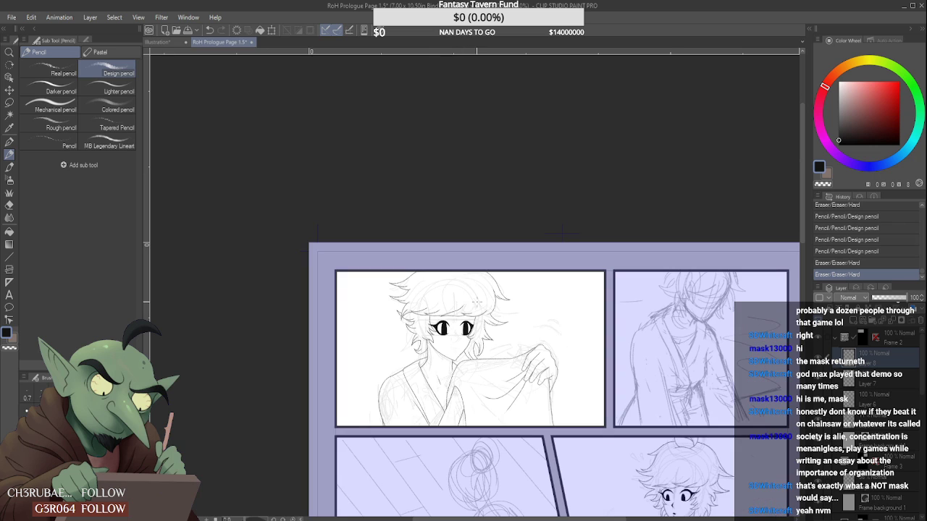
# - Draw the nose between the eyes as a thick angular stroke following the sketch with the Design pencil
pyautogui.scroll(6, 457, 331)
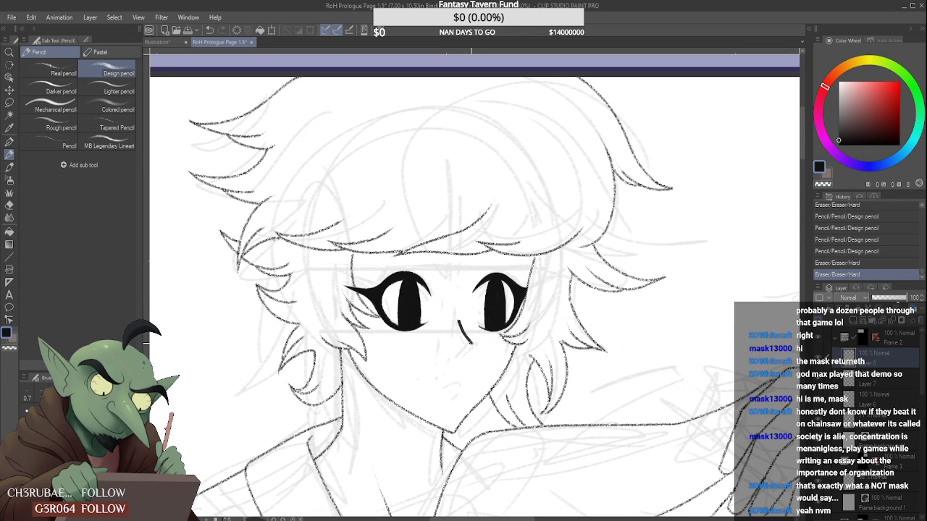
pyautogui.moveTo(472, 343); pyautogui.dragTo(459, 355)
pyautogui.scroll(4, 462, 333)
pyautogui.moveTo(457, 316)
pyautogui.mouseDown()
pyautogui.moveTo(470, 351)
pyautogui.moveTo(455, 386)
pyautogui.mouseUp()
pyautogui.moveTo(477, 354); pyautogui.dragTo(458, 386)
pyautogui.moveTo(468, 336); pyautogui.dragTo(477, 352)
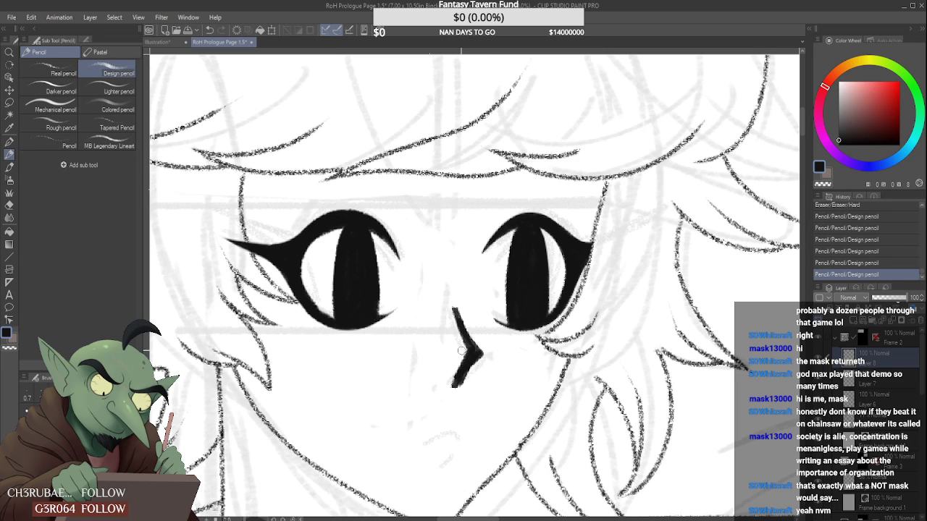
# - Carve the nose stroke with the Hard eraser into a sharp angular mark with tapered ends
pyautogui.moveTo(462, 316)
pyautogui.mouseDown()
pyautogui.moveTo(486, 354)
pyautogui.moveTo(457, 381)
pyautogui.moveTo(484, 364)
pyautogui.moveTo(450, 381)
pyautogui.moveTo(454, 299)
pyautogui.moveTo(490, 355)
pyautogui.moveTo(484, 362)
pyautogui.mouseUp()
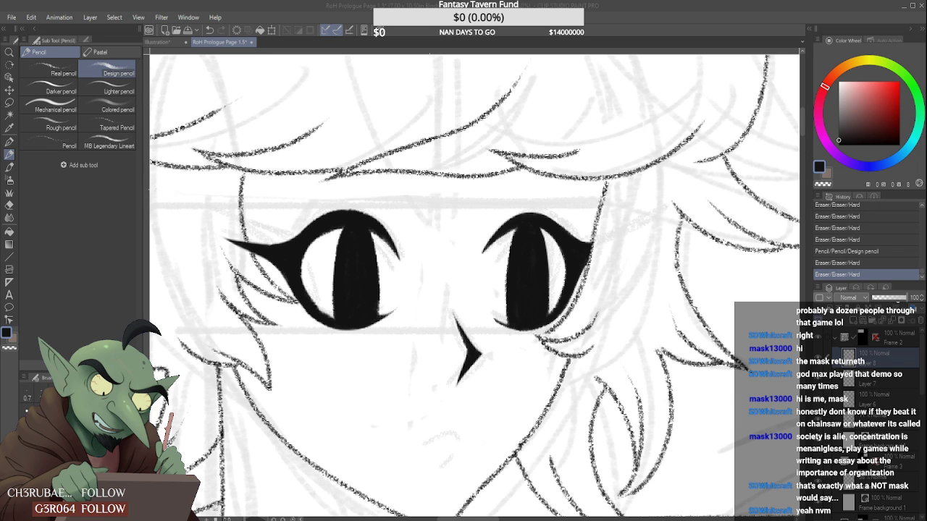
pyautogui.click(542, 396)
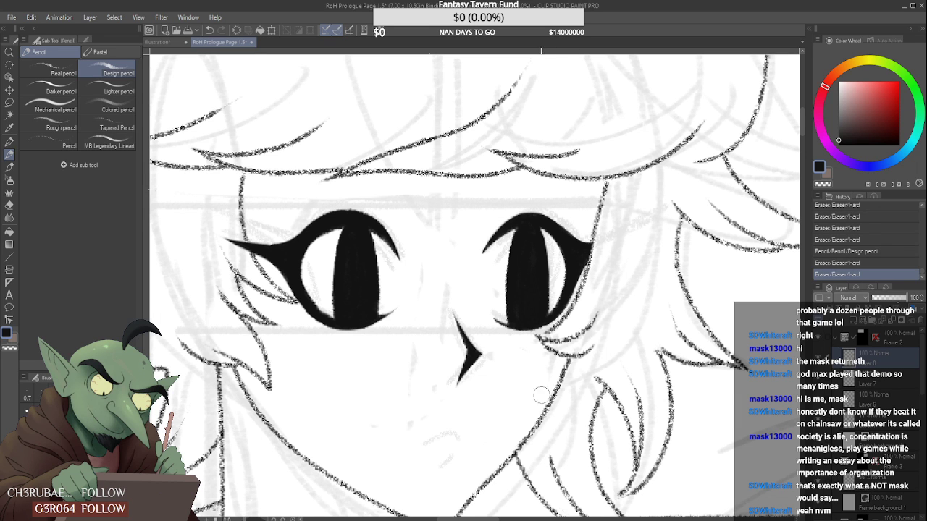
pyautogui.scroll(-3, 485, 253)
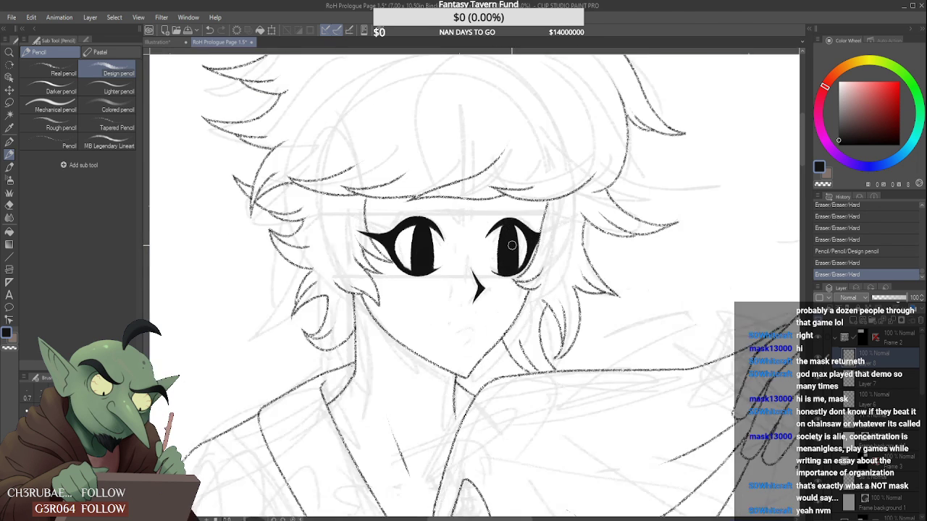
# - Touch up the inner end of the upper lash line on the right-hand eye with the Design pencil
pyautogui.scroll(2, 490, 246)
pyautogui.scroll(3, 491, 245)
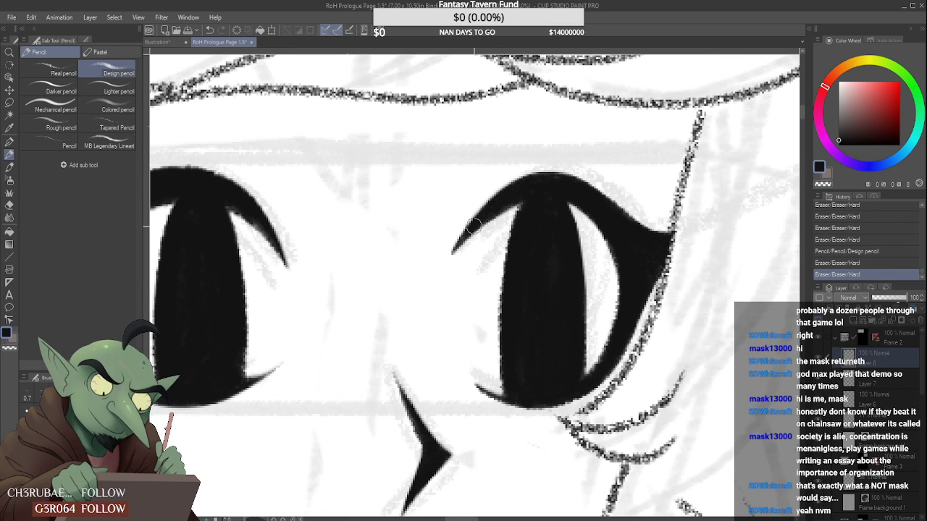
pyautogui.moveTo(482, 217); pyautogui.dragTo(528, 196)
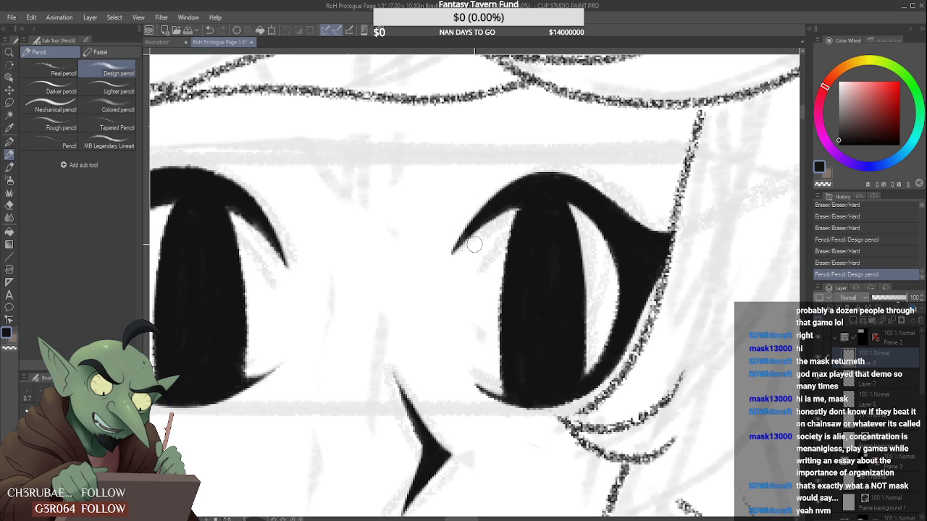
pyautogui.moveTo(475, 245)
pyautogui.mouseDown()
pyautogui.moveTo(506, 233)
pyautogui.moveTo(523, 204)
pyautogui.moveTo(544, 201)
pyautogui.moveTo(553, 214)
pyautogui.moveTo(540, 328)
pyautogui.moveTo(519, 331)
pyautogui.moveTo(569, 210)
pyautogui.mouseUp()
pyautogui.scroll(-5, 548, 254)
pyautogui.scroll(5, 549, 230)
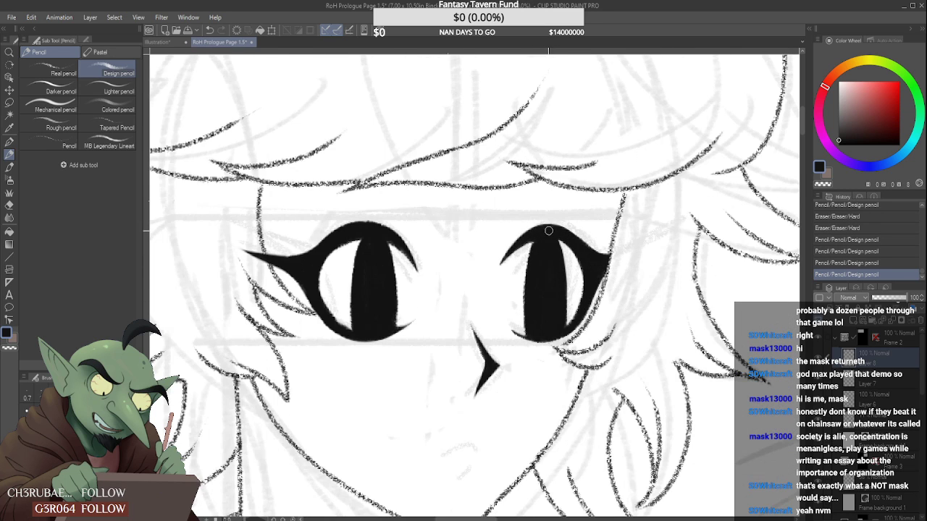
pyautogui.scroll(5, 545, 202)
pyautogui.scroll(-8, 556, 255)
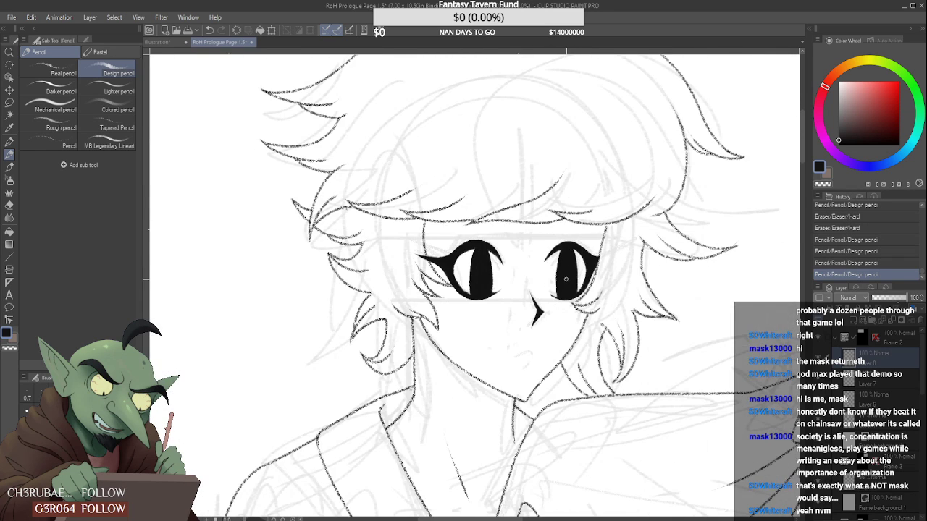
# - Draw the mouth as a short downturned curve below the nose with the Real pencil and tidy it with the Hard eraser
pyautogui.moveTo(439, 300); pyautogui.dragTo(454, 242)
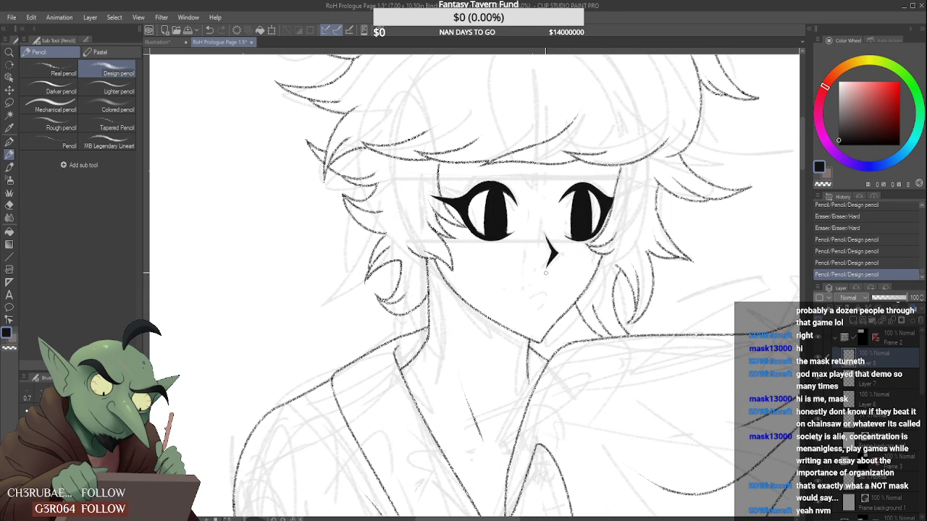
pyautogui.click(49, 68)
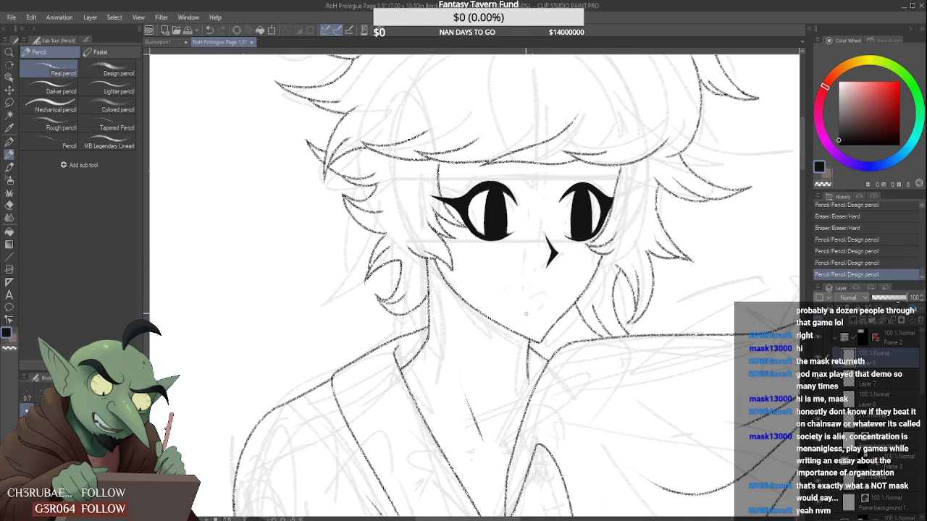
pyautogui.scroll(3, 538, 307)
pyautogui.moveTo(519, 294); pyautogui.dragTo(553, 283)
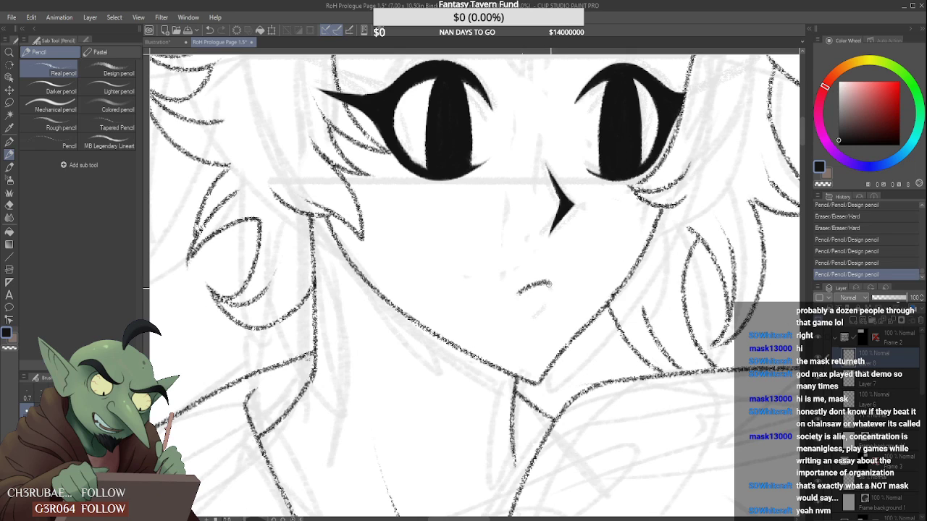
pyautogui.scroll(2, 532, 298)
pyautogui.moveTo(499, 311)
pyautogui.mouseDown()
pyautogui.moveTo(555, 305)
pyautogui.moveTo(533, 284)
pyautogui.mouseUp()
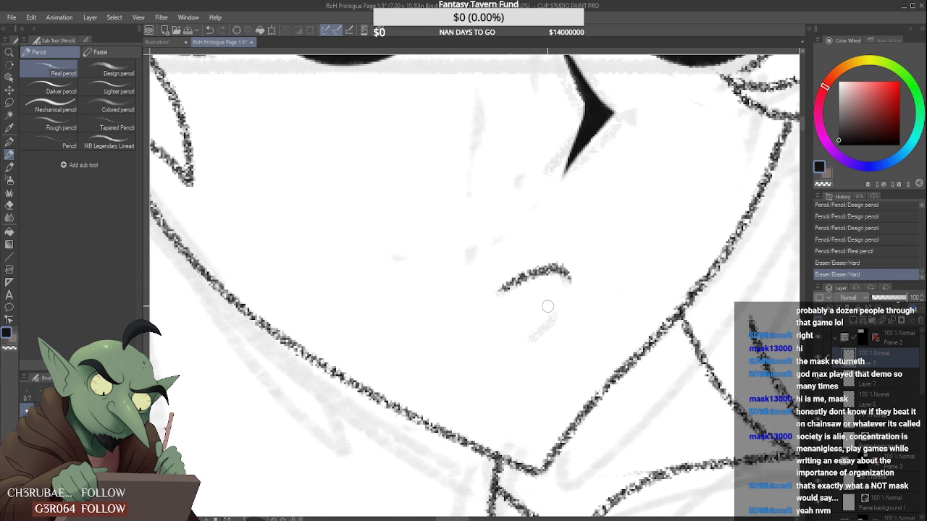
# - Try a short diagonal lower-lip mark under the mouth with the Real pencil and erase it with the Hard eraser
pyautogui.moveTo(536, 331); pyautogui.dragTo(558, 310)
pyautogui.moveTo(543, 346)
pyautogui.mouseDown()
pyautogui.moveTo(532, 349)
pyautogui.moveTo(579, 336)
pyautogui.mouseUp()
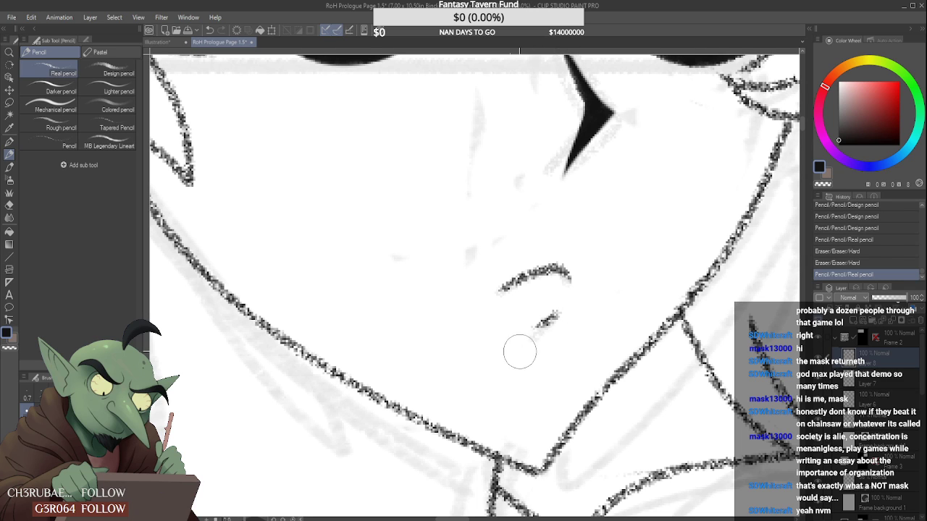
pyautogui.moveTo(545, 301); pyautogui.dragTo(558, 316)
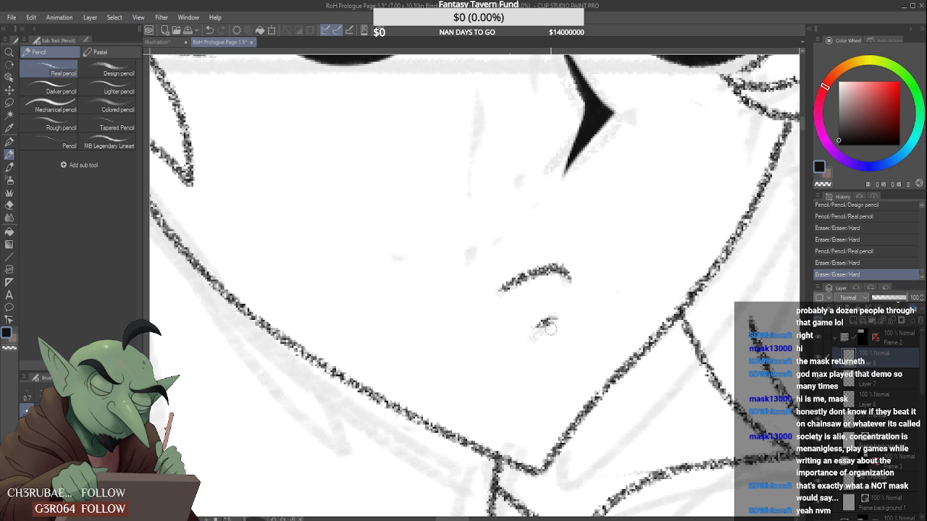
pyautogui.moveTo(571, 314)
pyautogui.mouseDown()
pyautogui.moveTo(554, 348)
pyautogui.moveTo(538, 338)
pyautogui.moveTo(540, 311)
pyautogui.mouseUp()
# - Clean up the ends of the mouth curve and the area around it with the Hard eraser
pyautogui.scroll(-3, 538, 338)
pyautogui.scroll(-4, 557, 292)
pyautogui.scroll(6, 540, 311)
pyautogui.scroll(3, 540, 312)
pyautogui.moveTo(569, 275)
pyautogui.mouseDown()
pyautogui.moveTo(521, 290)
pyautogui.moveTo(550, 279)
pyautogui.moveTo(562, 289)
pyautogui.mouseUp()
pyautogui.moveTo(497, 314)
pyautogui.mouseDown()
pyautogui.moveTo(509, 314)
pyautogui.moveTo(498, 321)
pyautogui.mouseUp()
pyautogui.moveTo(575, 271)
pyautogui.mouseDown()
pyautogui.moveTo(584, 297)
pyautogui.moveTo(546, 314)
pyautogui.mouseUp()
pyautogui.scroll(-5, 546, 313)
pyautogui.scroll(3, 558, 291)
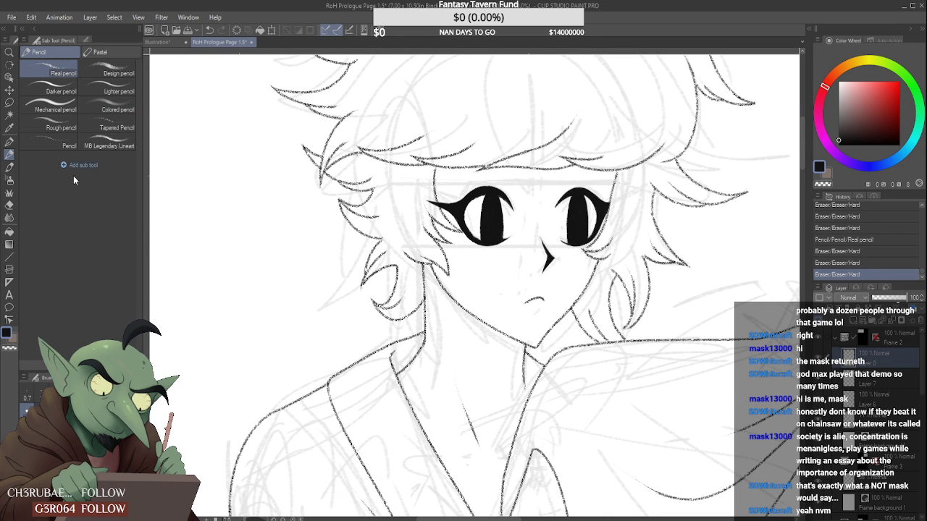
# - Thicken the mouth curve with bold Design pencil strokes over the existing line
pyautogui.scroll(-5, 542, 268)
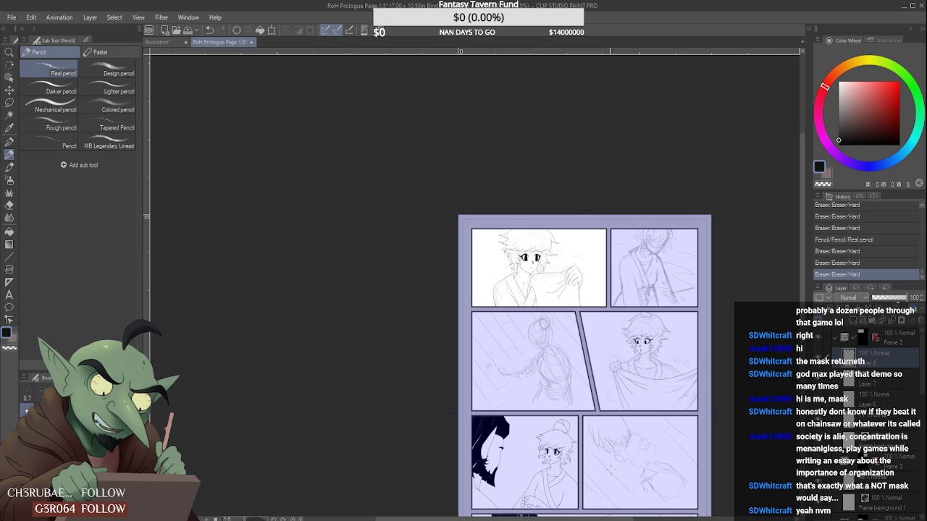
pyautogui.scroll(4, 550, 477)
pyautogui.scroll(-4, 539, 433)
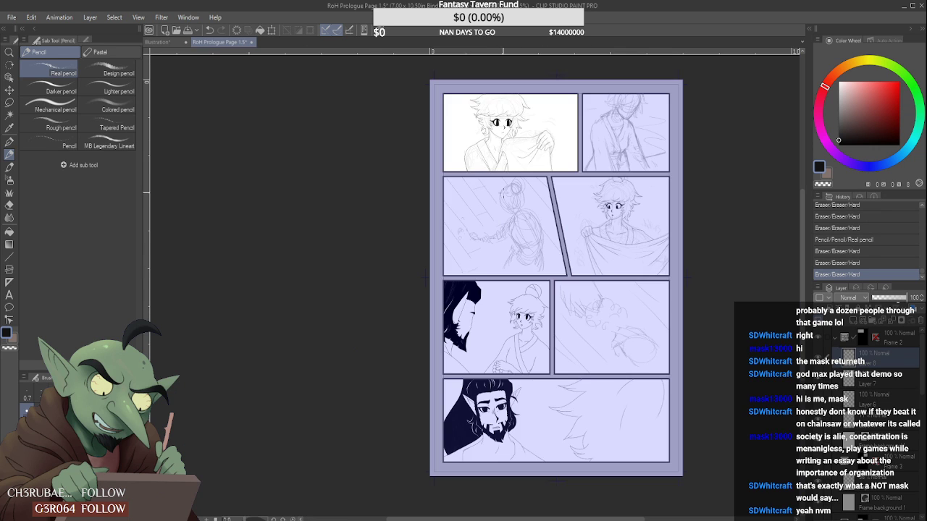
pyautogui.scroll(5, 502, 133)
pyautogui.click(115, 72)
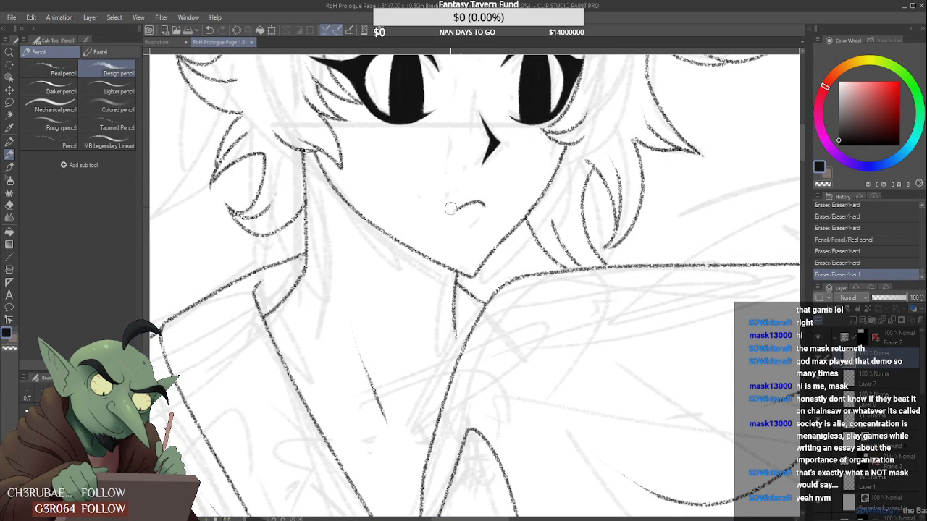
pyautogui.scroll(3, 450, 209)
pyautogui.moveTo(442, 215)
pyautogui.mouseDown()
pyautogui.moveTo(481, 193)
pyautogui.moveTo(520, 203)
pyautogui.mouseUp()
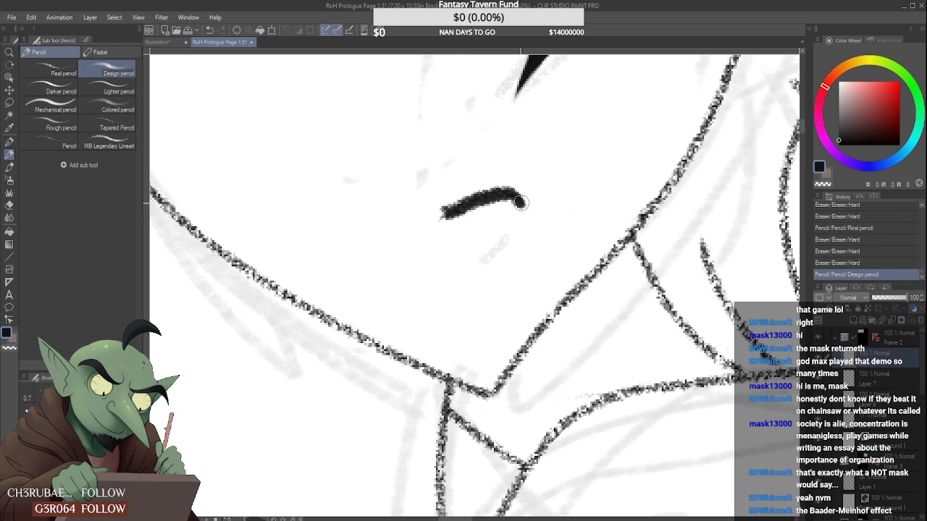
pyautogui.moveTo(443, 216); pyautogui.dragTo(518, 200)
# - Carve the thick mouth stroke with the Hard eraser into a curve with tapered ends
pyautogui.moveTo(451, 193)
pyautogui.mouseDown()
pyautogui.moveTo(444, 188)
pyautogui.moveTo(529, 200)
pyautogui.moveTo(412, 253)
pyautogui.mouseUp()
pyautogui.moveTo(546, 209); pyautogui.dragTo(471, 239)
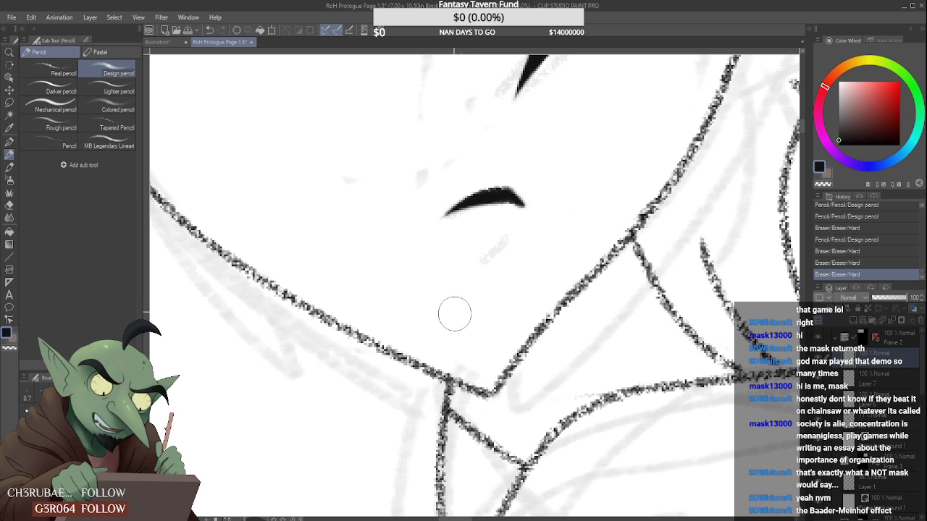
pyautogui.moveTo(519, 220); pyautogui.dragTo(497, 219)
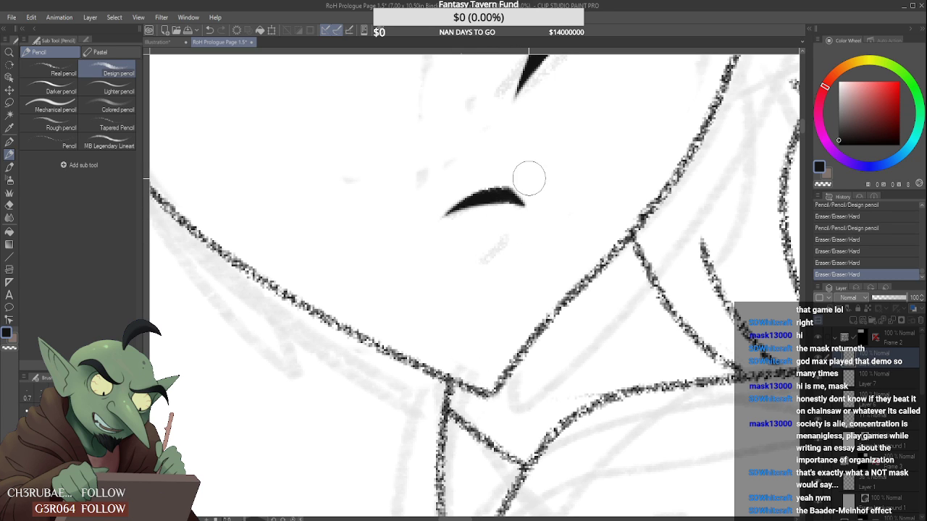
pyautogui.moveTo(528, 179); pyautogui.dragTo(512, 170)
# - Add a short diagonal lower-lip mark beneath the mouth with the Real pencil and trim it with the Hard eraser
pyautogui.click(50, 69)
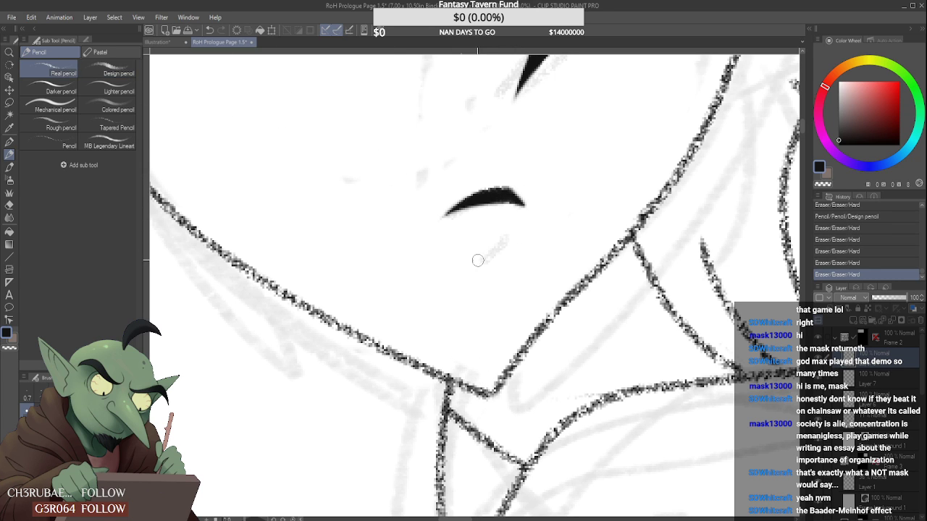
pyautogui.moveTo(477, 260)
pyautogui.mouseDown()
pyautogui.moveTo(510, 240)
pyautogui.moveTo(514, 254)
pyautogui.moveTo(519, 248)
pyautogui.moveTo(498, 275)
pyautogui.moveTo(521, 244)
pyautogui.moveTo(512, 266)
pyautogui.moveTo(503, 267)
pyautogui.moveTo(483, 244)
pyautogui.mouseUp()
pyautogui.scroll(-5, 542, 223)
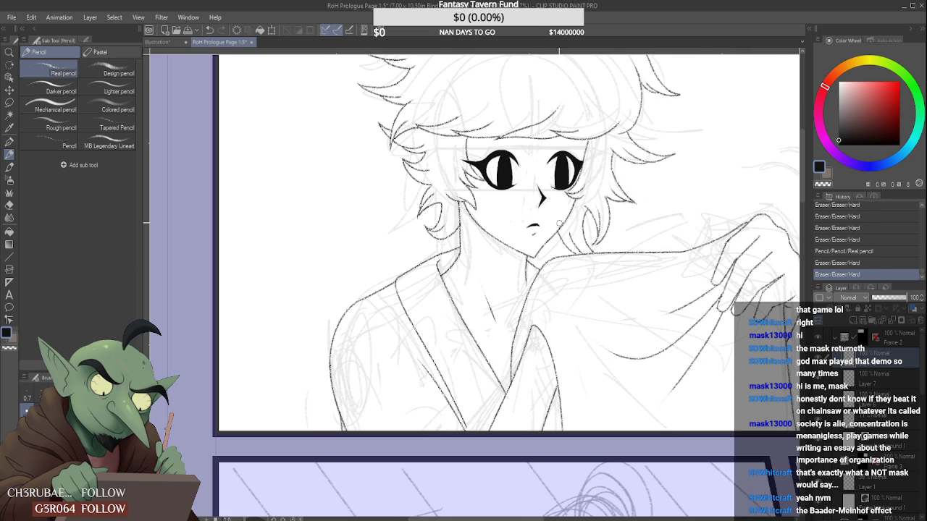
pyautogui.scroll(-5, 560, 223)
pyautogui.scroll(6, 557, 222)
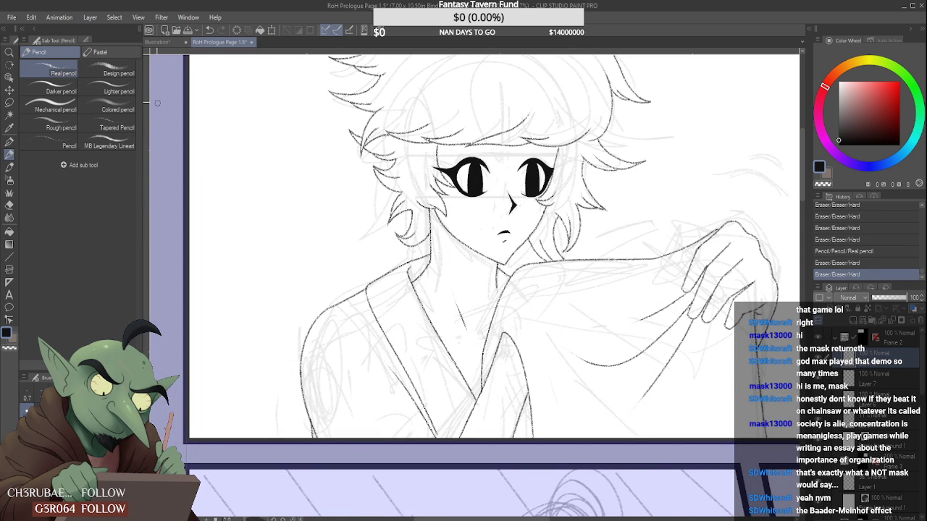
# - Reshape the mouth's right-hand corner with the Design pencil and sharpen the mouth's outline with the Hard eraser
pyautogui.click(109, 70)
pyautogui.scroll(8, 507, 231)
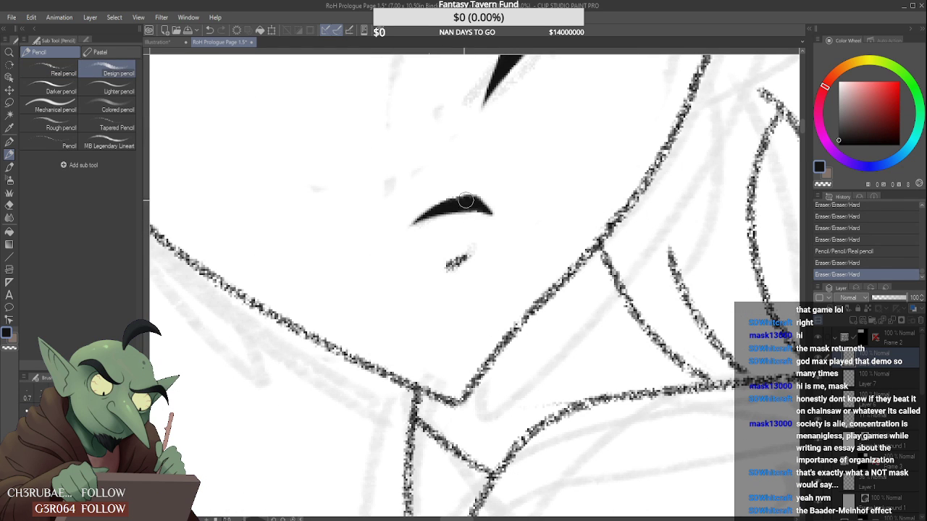
pyautogui.moveTo(470, 197)
pyautogui.mouseDown()
pyautogui.moveTo(414, 221)
pyautogui.moveTo(463, 208)
pyautogui.moveTo(506, 217)
pyautogui.moveTo(506, 231)
pyautogui.moveTo(463, 223)
pyautogui.mouseUp()
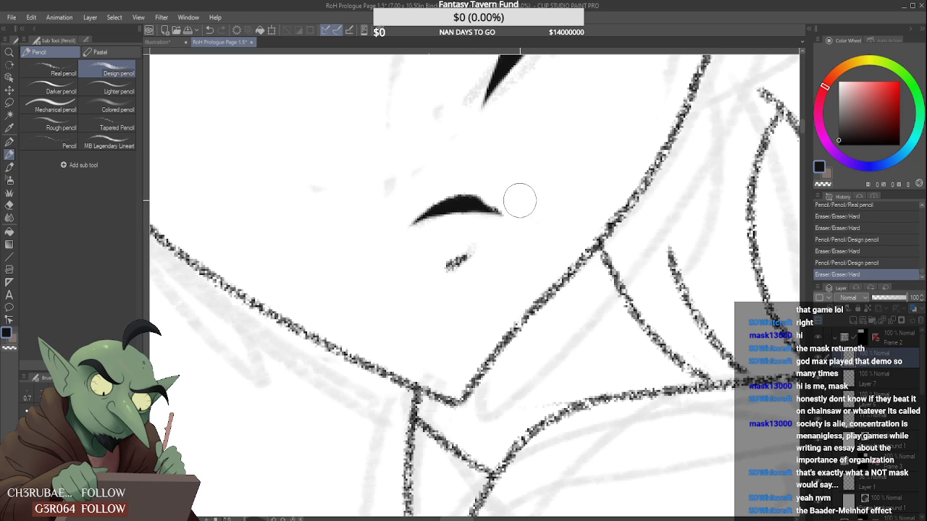
pyautogui.moveTo(501, 193); pyautogui.dragTo(507, 194)
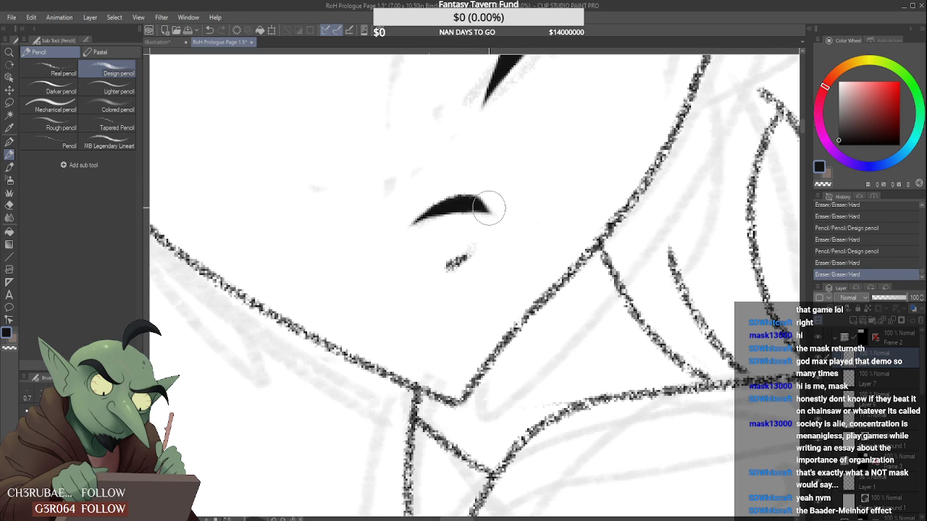
pyautogui.hotkey('ctrl', 'z')
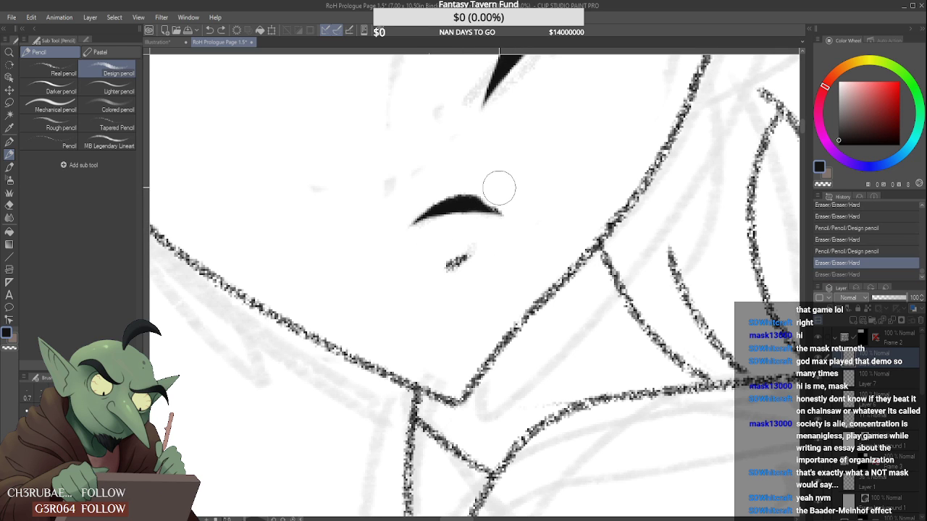
pyautogui.hotkey('ctrl', 'y')
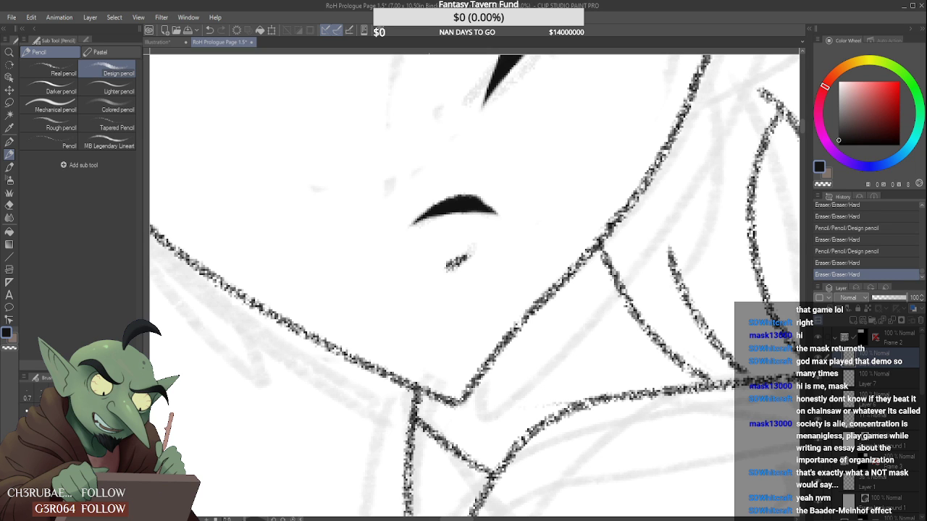
pyautogui.scroll(3, 467, 265)
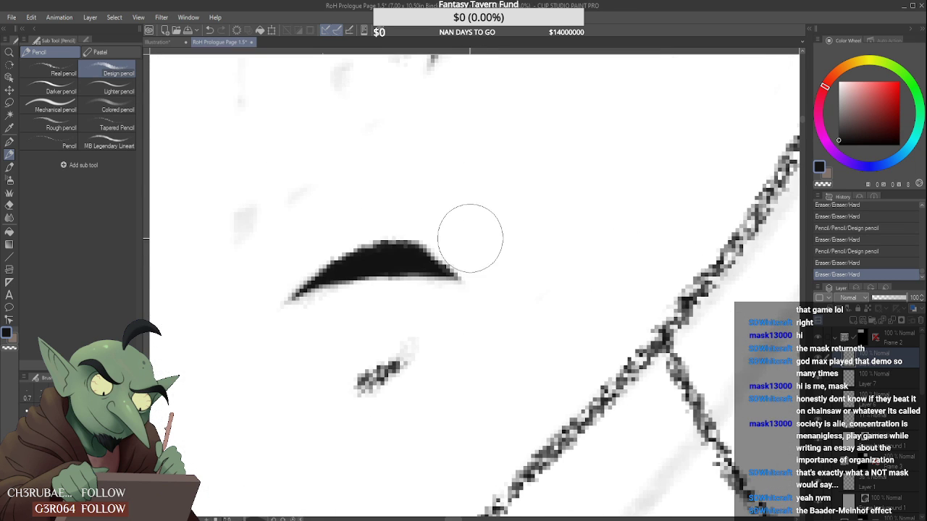
pyautogui.scroll(-3, 389, 314)
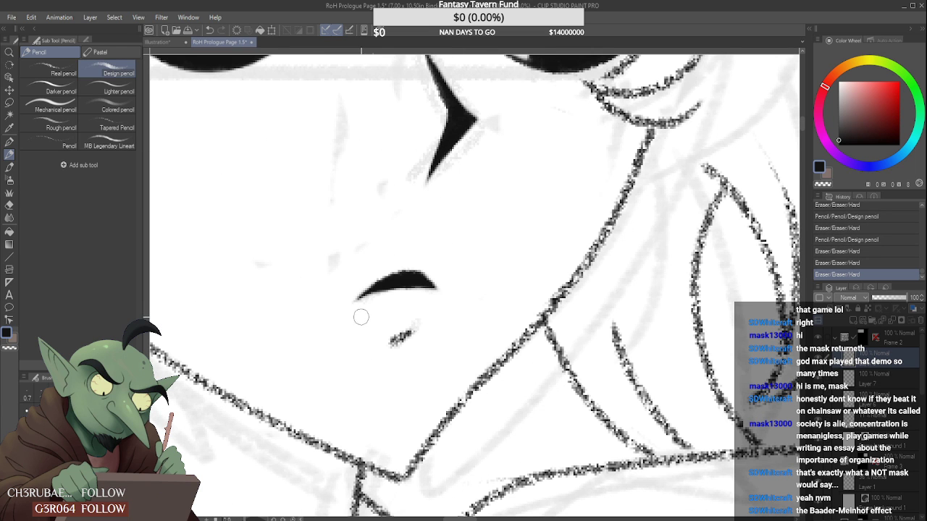
pyautogui.moveTo(360, 317)
pyautogui.mouseDown()
pyautogui.moveTo(375, 314)
pyautogui.moveTo(337, 322)
pyautogui.mouseUp()
pyautogui.scroll(-2, 326, 330)
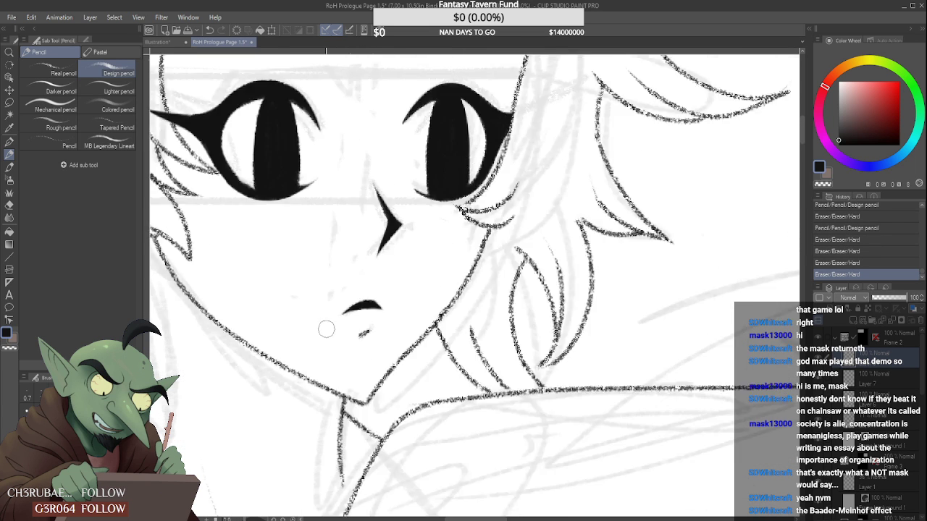
pyautogui.scroll(-4, 326, 330)
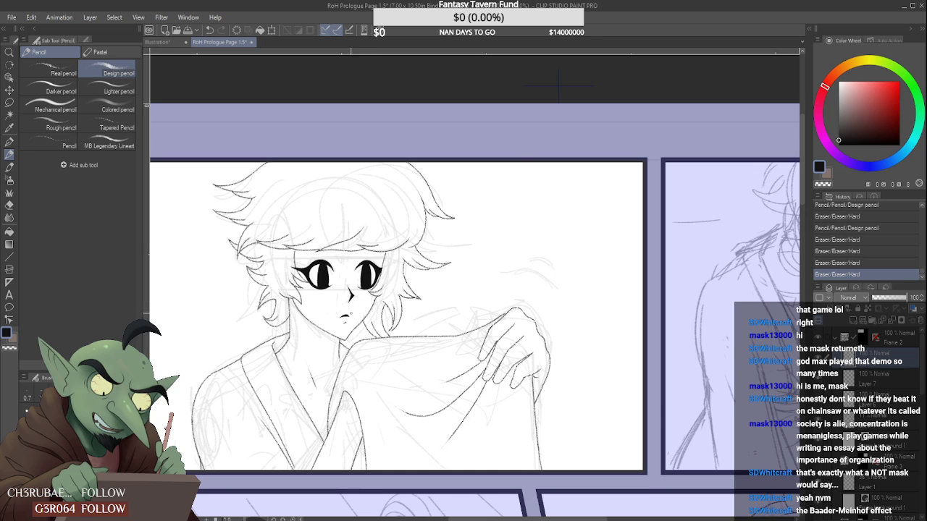
# - Try to draw a brow stroke above the left-hand eye, just under the fringe, with the Real pencil
pyautogui.scroll(-3, 349, 282)
pyautogui.scroll(1, 348, 282)
pyautogui.scroll(-3, 348, 281)
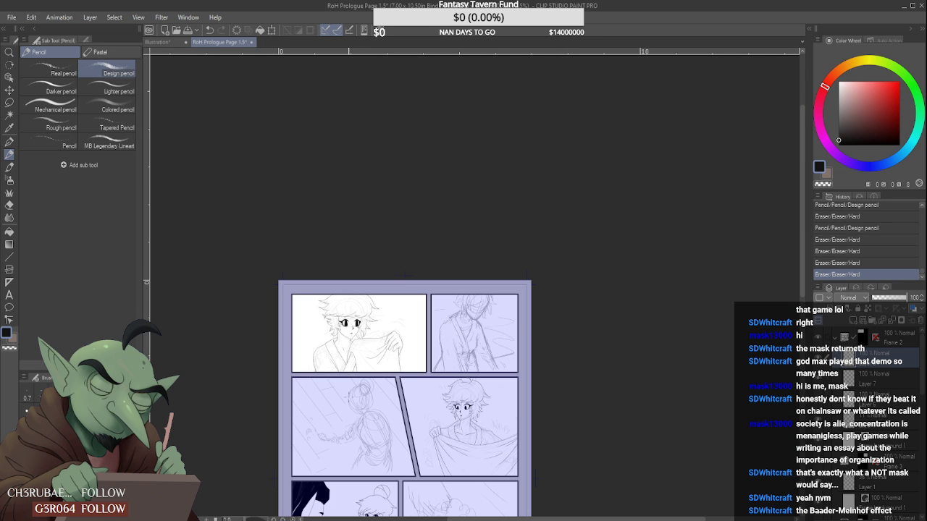
pyautogui.scroll(-2, 348, 281)
pyautogui.scroll(4, 349, 282)
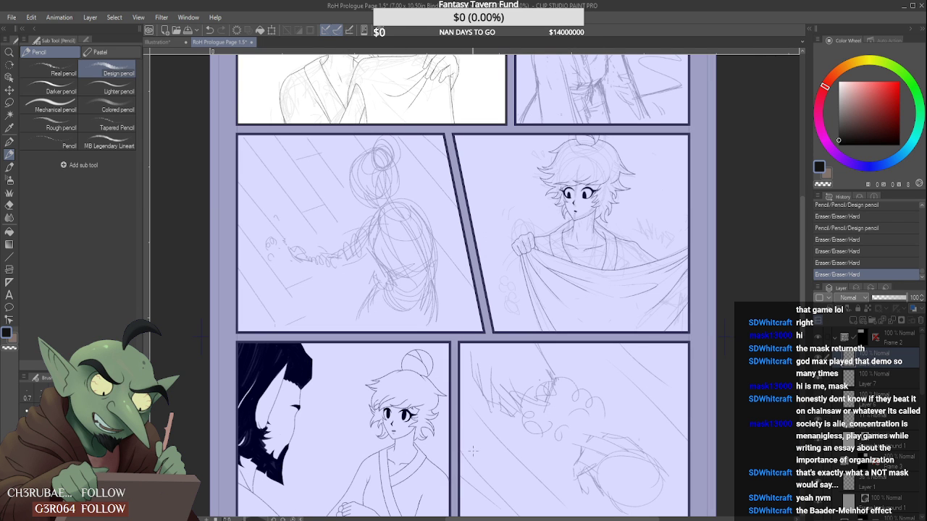
pyautogui.click(51, 69)
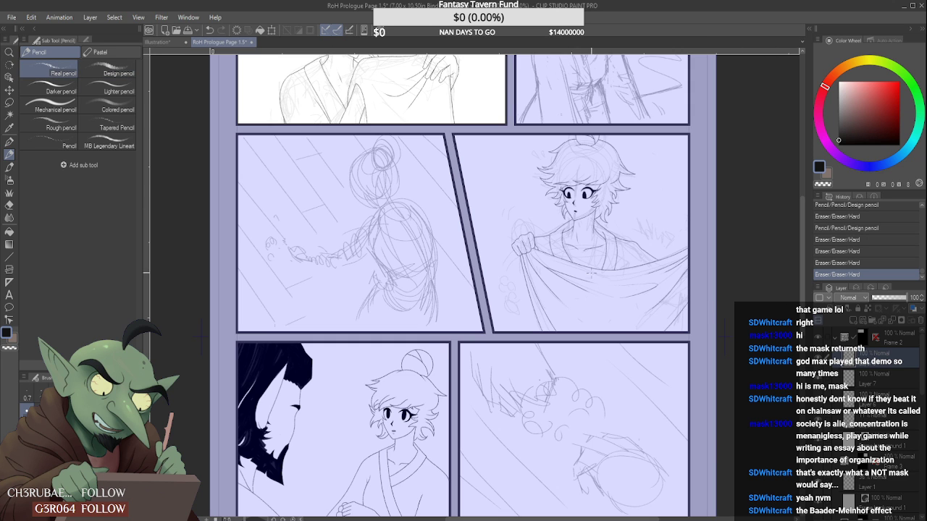
pyautogui.scroll(-3, 573, 239)
pyautogui.scroll(6, 572, 239)
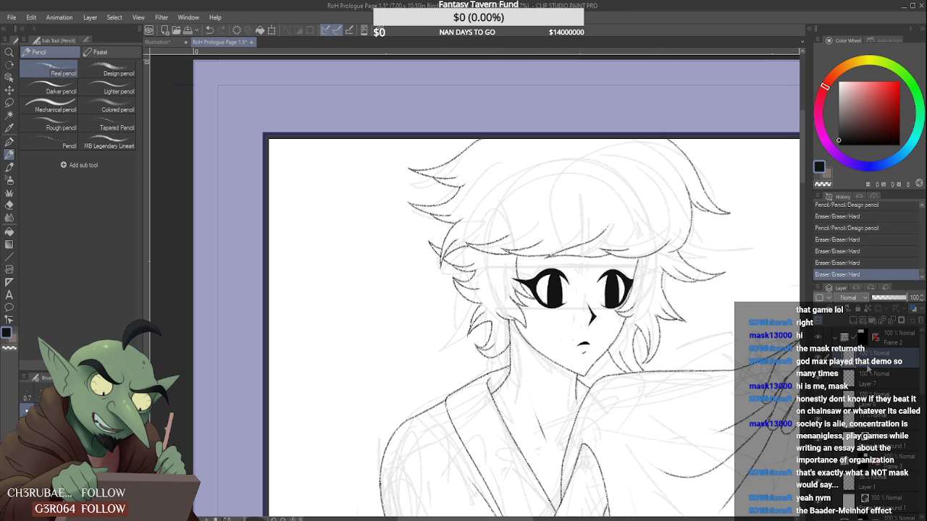
pyautogui.scroll(3, 609, 265)
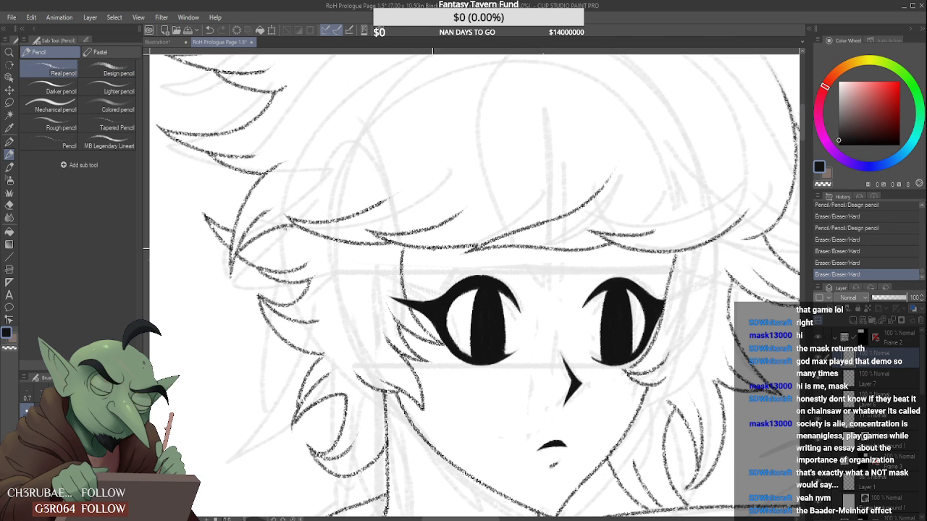
pyautogui.moveTo(424, 258); pyautogui.dragTo(484, 248)
pyautogui.hotkey('ctrl', 'z')
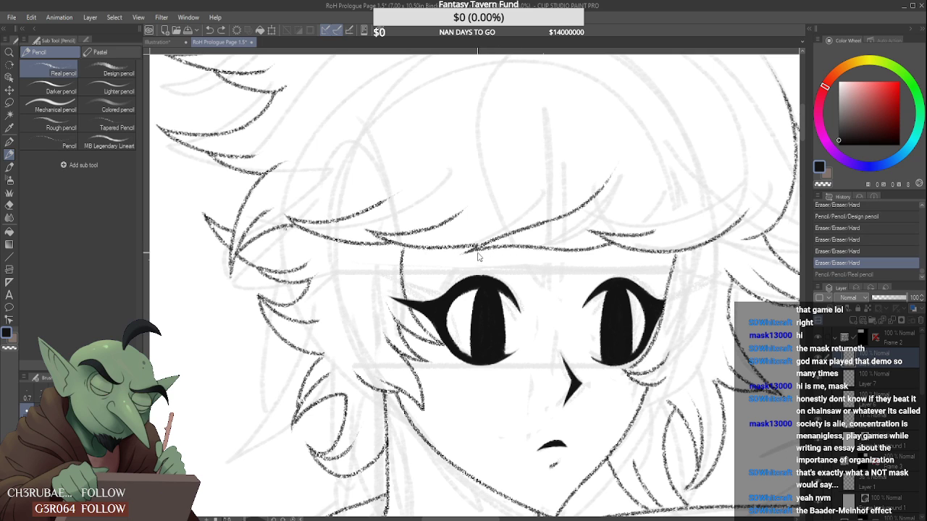
# - Draw an arched brow above the left-hand eye, just under the fringe, with the Real pencil and trim its ends with the Hard eraser
pyautogui.moveTo(420, 263); pyautogui.dragTo(543, 249)
pyautogui.hotkey('ctrl', 'z')
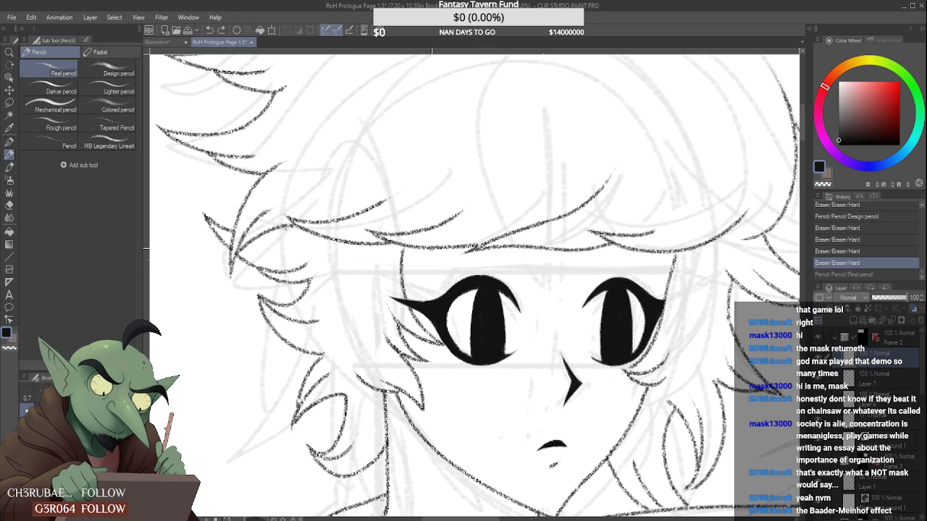
pyautogui.moveTo(409, 266)
pyautogui.mouseDown()
pyautogui.moveTo(530, 249)
pyautogui.moveTo(530, 267)
pyautogui.mouseUp()
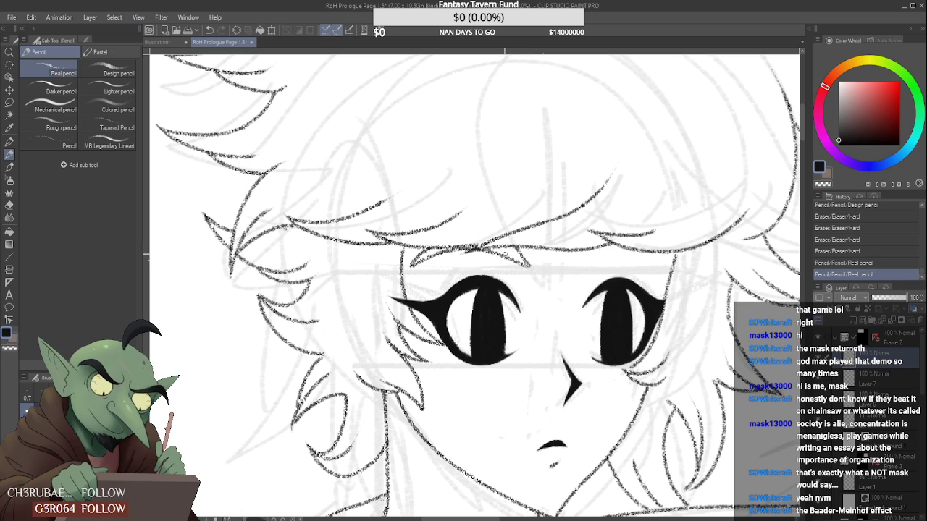
pyautogui.hotkey('ctrl', 'z')
pyautogui.hotkey('ctrl', 'y')
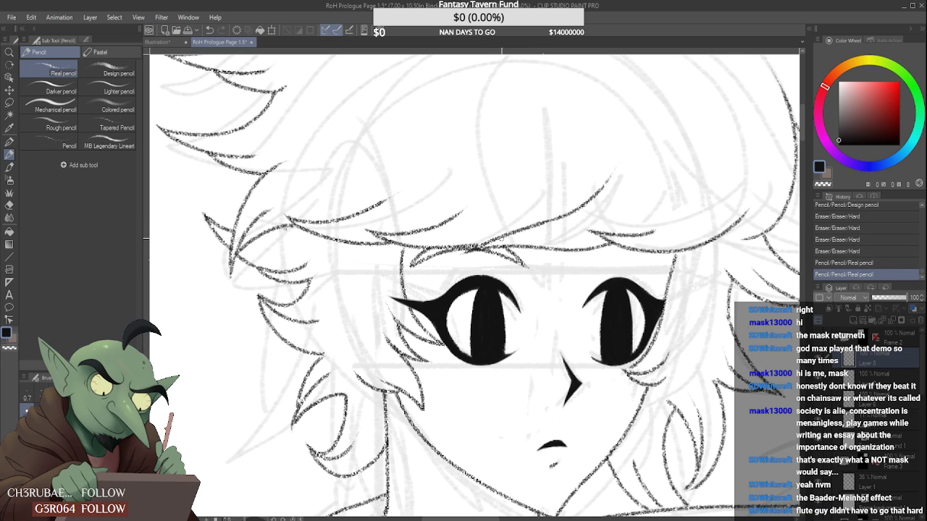
pyautogui.moveTo(414, 283); pyautogui.dragTo(420, 273)
pyautogui.moveTo(481, 241); pyautogui.dragTo(459, 242)
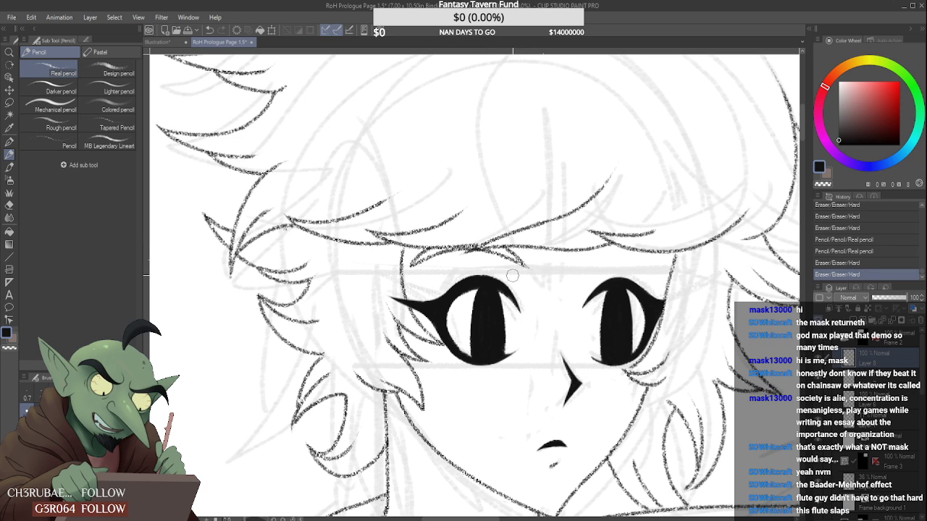
pyautogui.moveTo(529, 261)
pyautogui.mouseDown()
pyautogui.moveTo(534, 274)
pyautogui.moveTo(535, 261)
pyautogui.mouseUp()
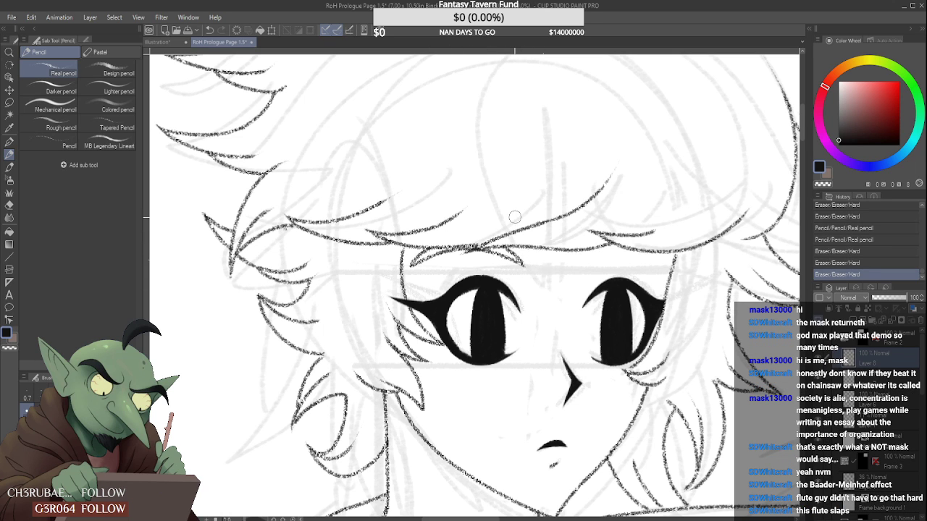
# - Touch up the outer end of the brow above the left-hand eye with the Real pencil and Hard eraser
pyautogui.scroll(-3, 455, 247)
pyautogui.scroll(-2, 468, 231)
pyautogui.scroll(4, 464, 236)
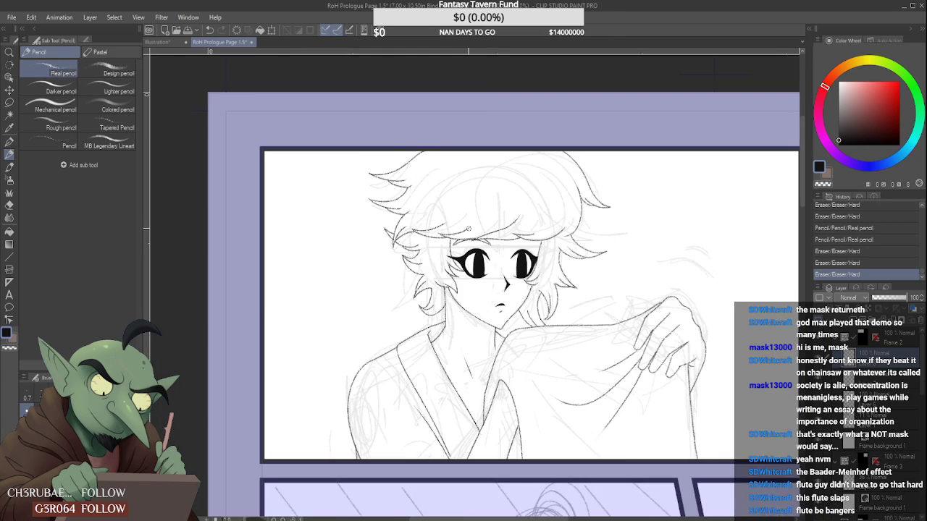
pyautogui.scroll(2, 439, 257)
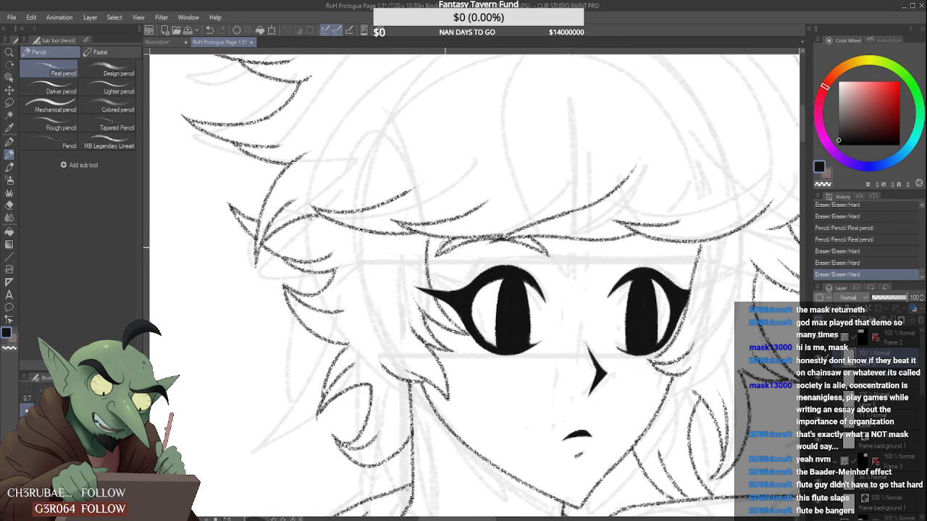
pyautogui.scroll(2, 442, 250)
pyautogui.moveTo(471, 231)
pyautogui.mouseDown()
pyautogui.moveTo(450, 252)
pyautogui.moveTo(464, 252)
pyautogui.mouseUp()
pyautogui.scroll(-2, 445, 253)
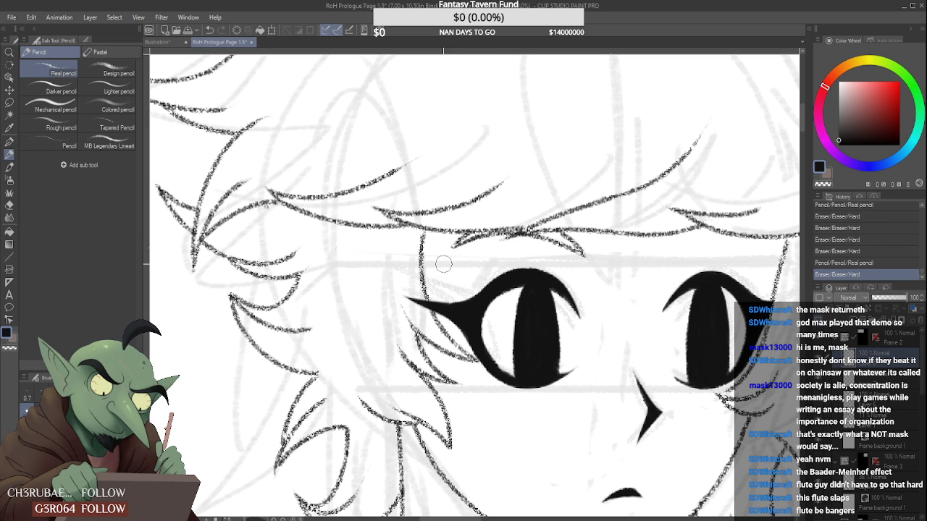
# - Refine the inner tip of the brow above the left-hand eye, checking it against the whole panel
pyautogui.scroll(-4, 507, 221)
pyautogui.scroll(-2, 510, 218)
pyautogui.scroll(5, 493, 250)
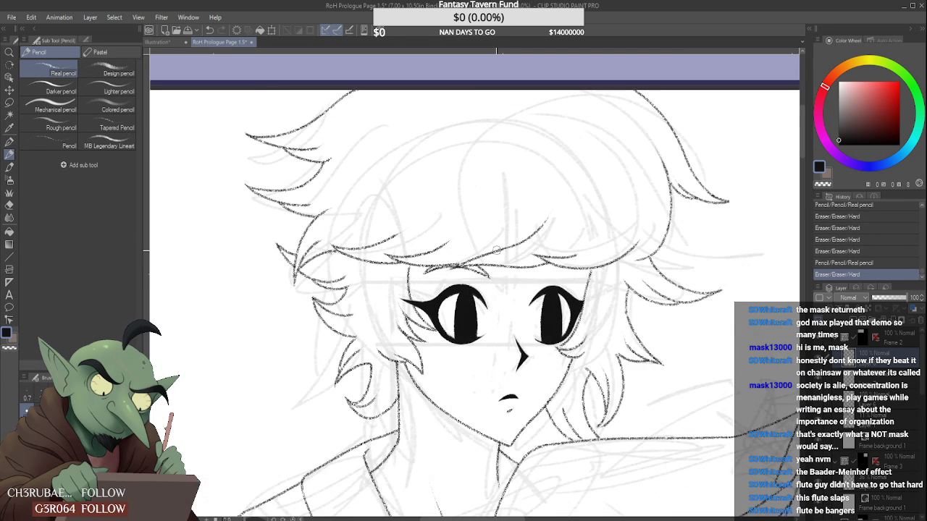
pyautogui.moveTo(502, 289)
pyautogui.mouseDown()
pyautogui.moveTo(460, 267)
pyautogui.moveTo(487, 265)
pyautogui.mouseUp()
pyautogui.scroll(-2, 474, 268)
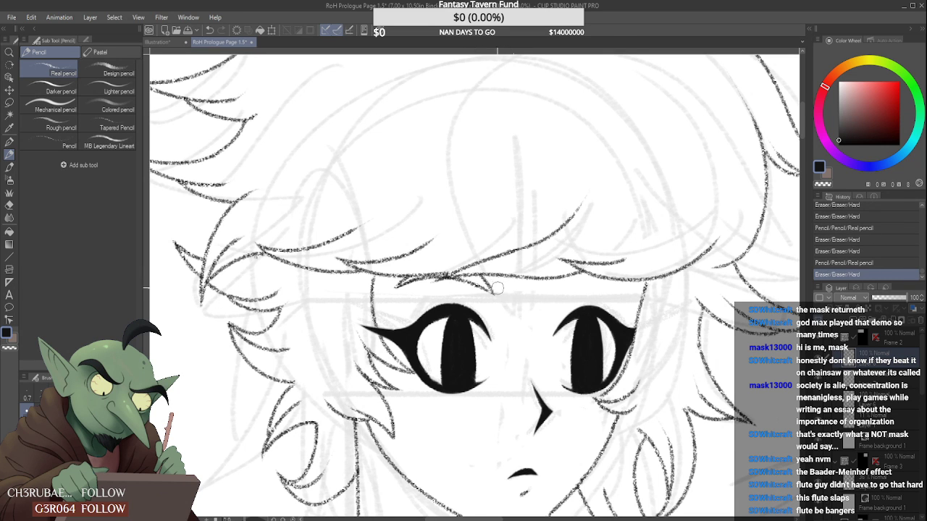
pyautogui.scroll(-3, 482, 217)
pyautogui.scroll(5, 483, 202)
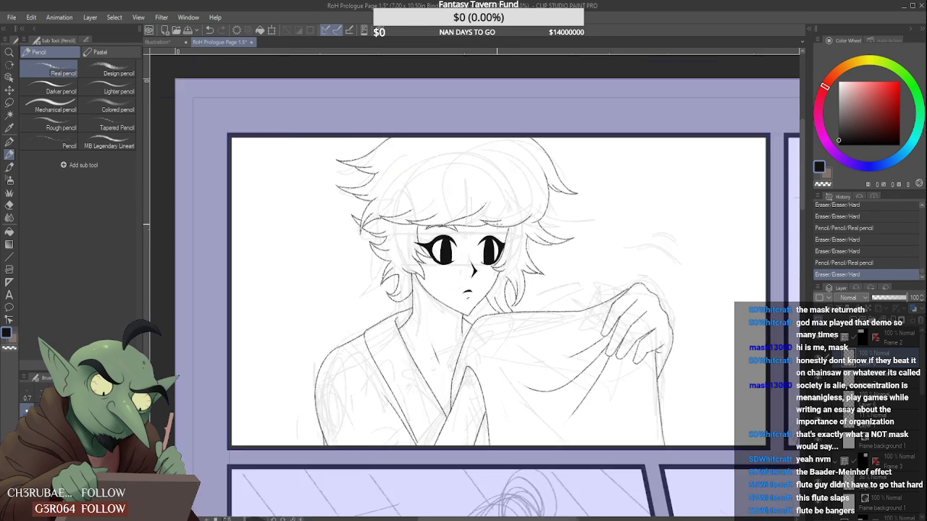
# - Try several arched brow strokes above the right-hand eye with the Real pencil
pyautogui.moveTo(438, 238)
pyautogui.mouseDown()
pyautogui.moveTo(505, 248)
pyautogui.moveTo(491, 228)
pyautogui.moveTo(474, 227)
pyautogui.moveTo(507, 238)
pyautogui.mouseUp()
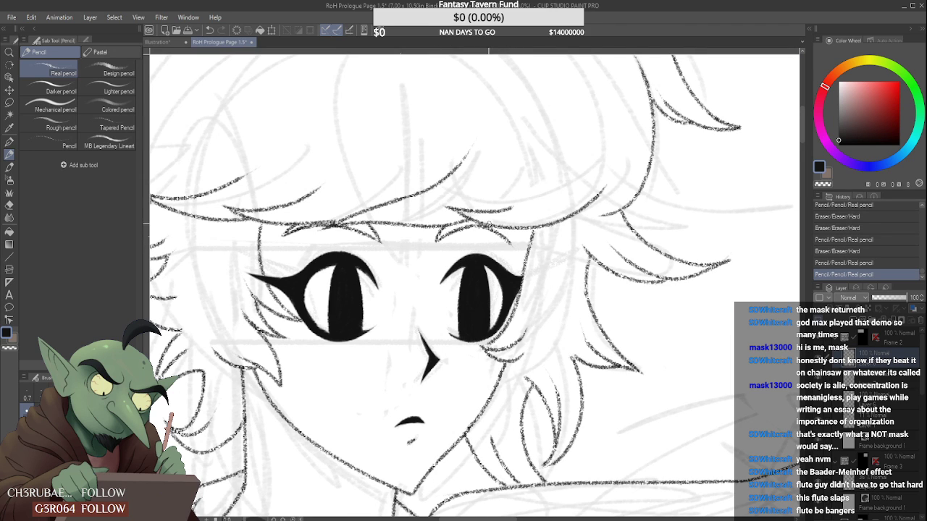
pyautogui.hotkey('ctrl', 'z')
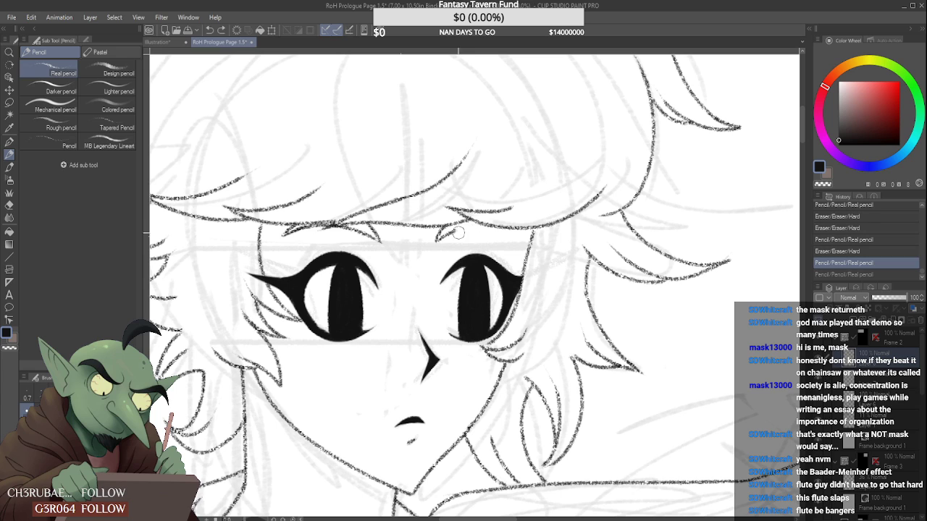
pyautogui.moveTo(458, 232)
pyautogui.mouseDown()
pyautogui.moveTo(440, 243)
pyautogui.moveTo(505, 230)
pyautogui.mouseUp()
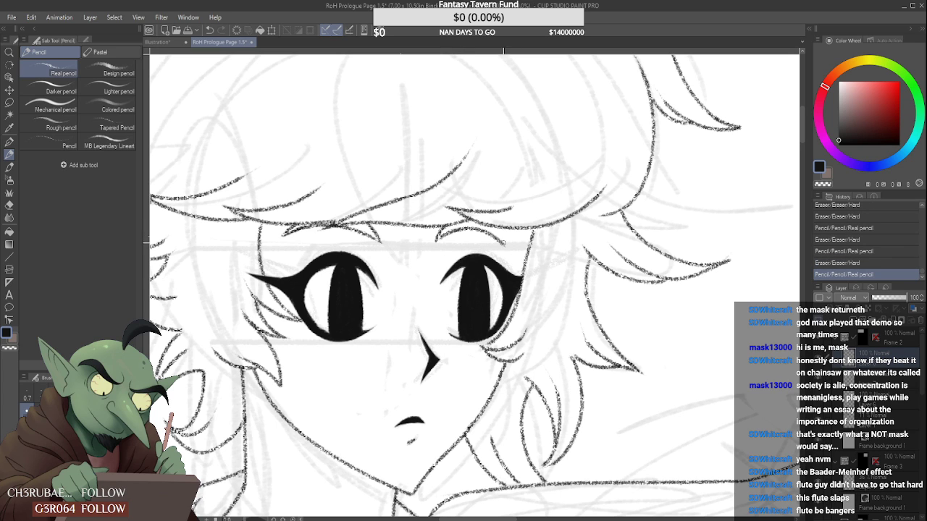
pyautogui.hotkey('ctrl', 'z')
pyautogui.hotkey('ctrl', 'y')
pyautogui.hotkey('ctrl', 'z')
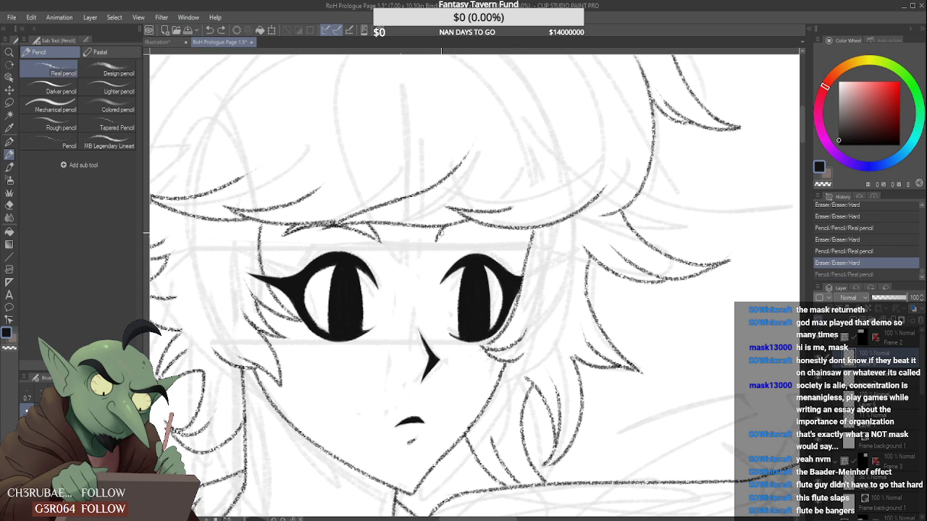
pyautogui.hotkey('ctrl', 'y')
pyautogui.hotkey('ctrl', 'z')
pyautogui.moveTo(436, 239); pyautogui.dragTo(520, 238)
pyautogui.hotkey('ctrl', 'z')
pyautogui.hotkey('ctrl', 'y')
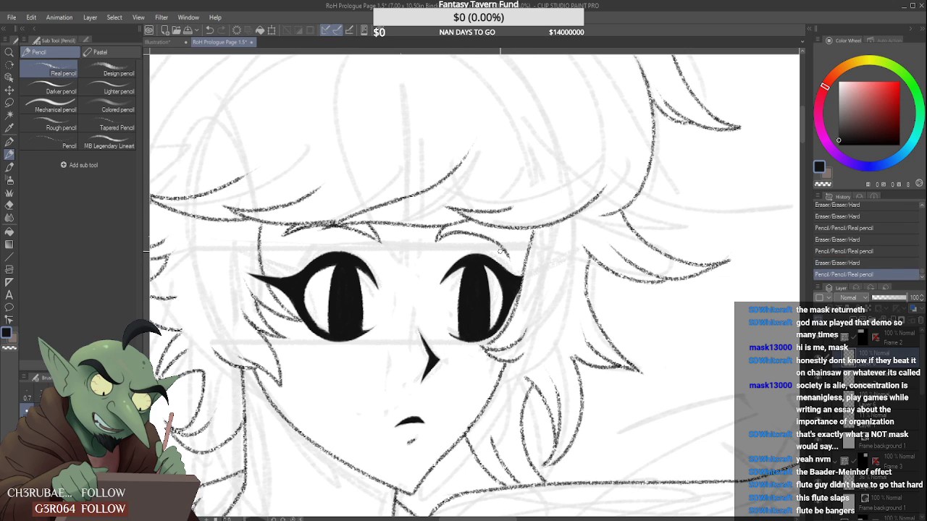
pyautogui.hotkey('ctrl', 'z')
pyautogui.moveTo(438, 239); pyautogui.dragTo(520, 236)
pyautogui.hotkey('ctrl', 'z')
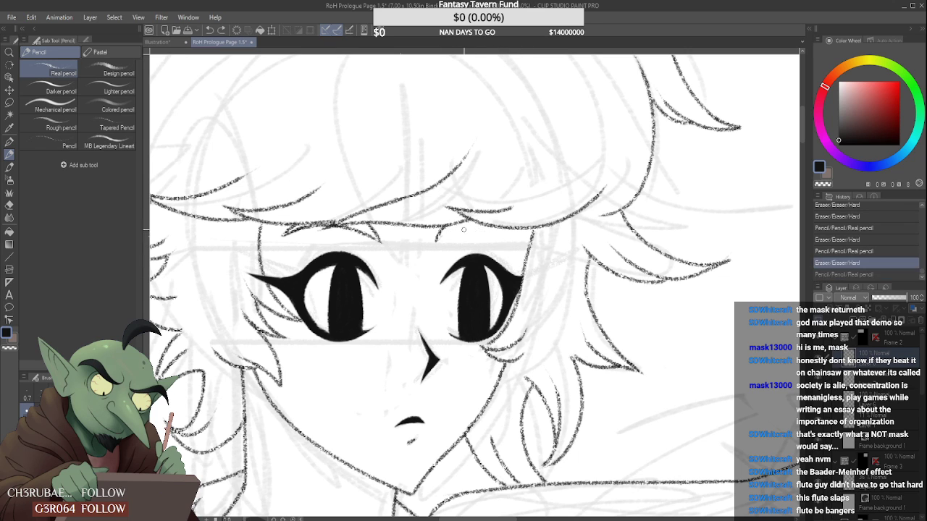
# - Try a lower-ending arch for the right-hand eye's brow and erase that brow with the Hard eraser
pyautogui.moveTo(437, 239)
pyautogui.mouseDown()
pyautogui.moveTo(457, 230)
pyautogui.moveTo(518, 237)
pyautogui.mouseUp()
pyautogui.hotkey('ctrl', 'z')
pyautogui.moveTo(437, 239)
pyautogui.mouseDown()
pyautogui.moveTo(519, 237)
pyautogui.moveTo(509, 250)
pyautogui.moveTo(515, 243)
pyautogui.mouseUp()
pyautogui.scroll(-5, 516, 246)
pyautogui.scroll(5, 505, 221)
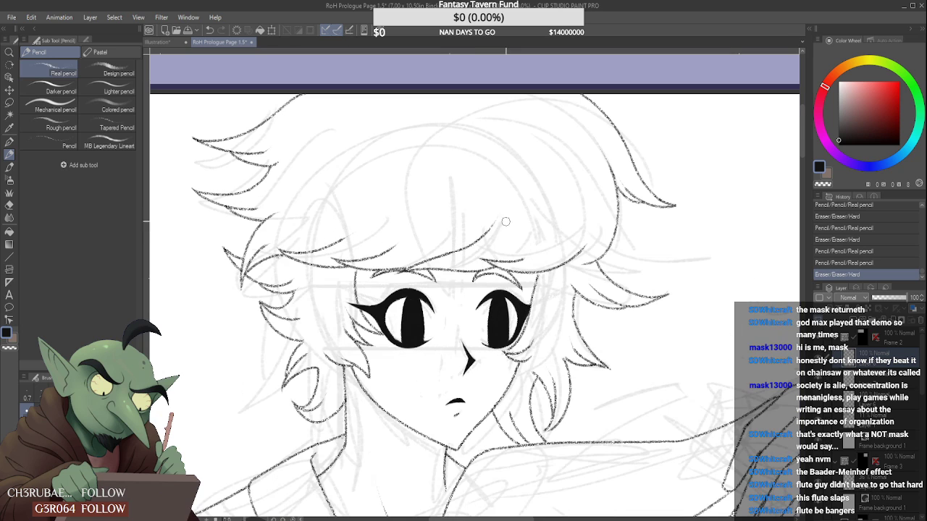
pyautogui.moveTo(482, 272); pyautogui.dragTo(524, 291)
pyautogui.scroll(2, 525, 289)
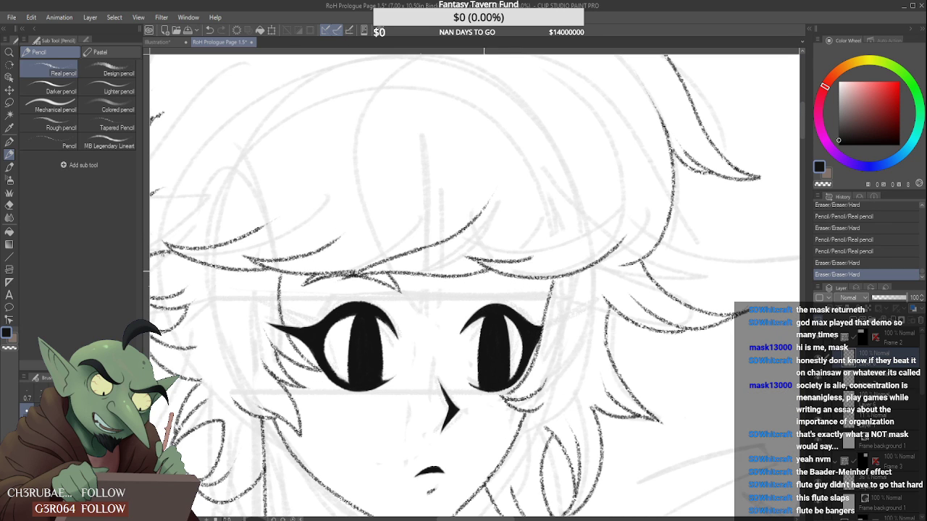
# - Draw the brow above the right-hand eye as a tapered arch tucked under the fringe, with its lower and upper edges in Real pencil
pyautogui.moveTo(444, 300); pyautogui.dragTo(535, 293)
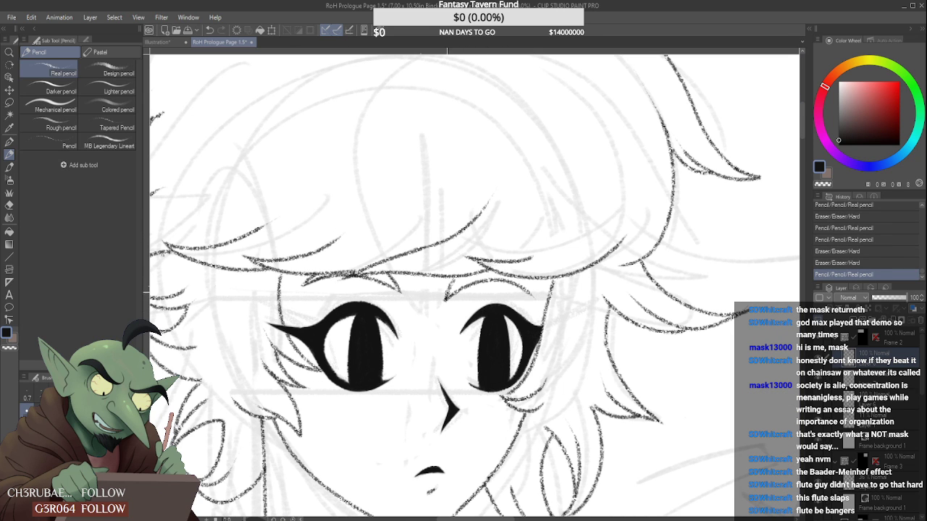
pyautogui.moveTo(482, 267)
pyautogui.mouseDown()
pyautogui.moveTo(529, 275)
pyautogui.moveTo(536, 299)
pyautogui.mouseUp()
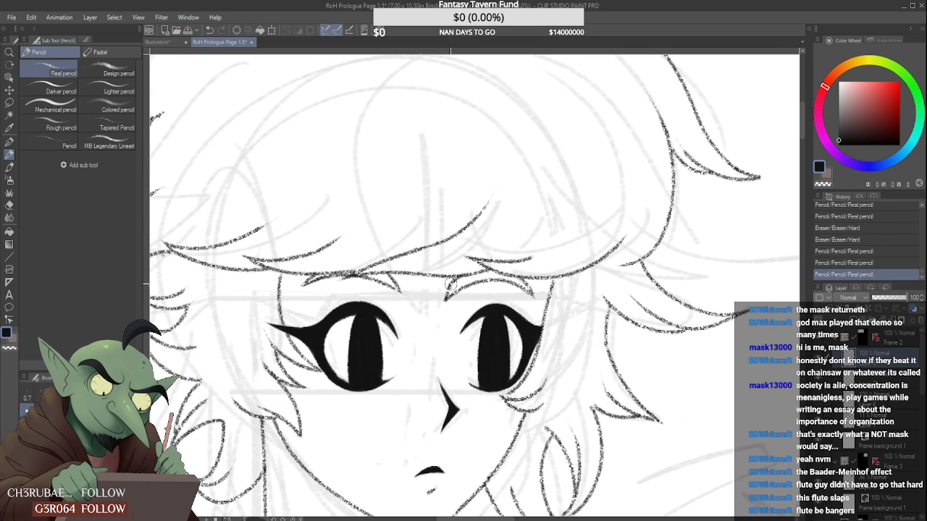
pyautogui.scroll(3, 445, 287)
pyautogui.moveTo(425, 331)
pyautogui.mouseDown()
pyautogui.moveTo(514, 228)
pyautogui.moveTo(507, 252)
pyautogui.mouseUp()
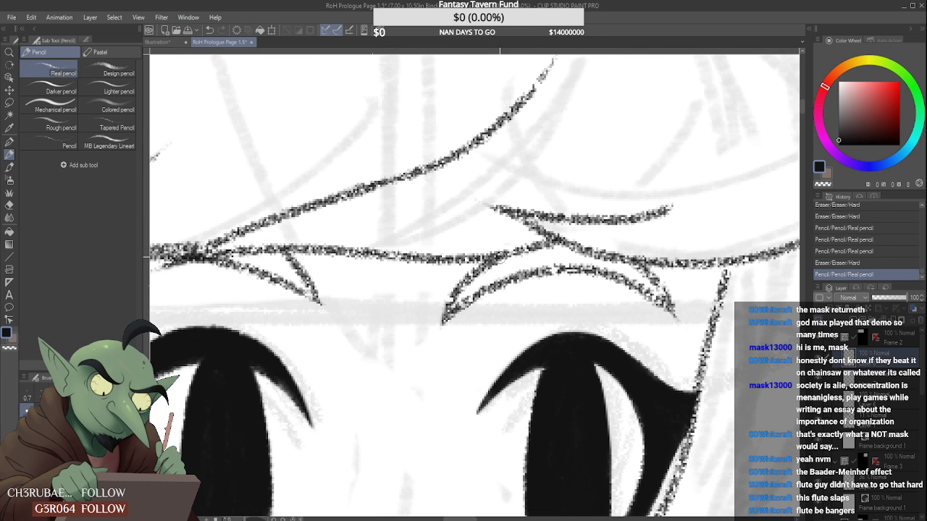
pyautogui.scroll(-5, 507, 249)
pyautogui.scroll(-2, 507, 237)
pyautogui.scroll(8, 514, 290)
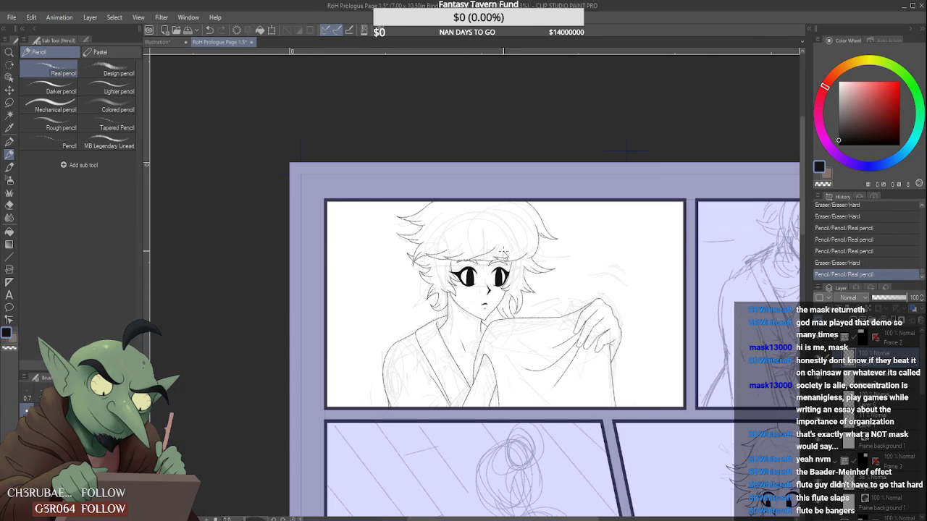
# - Clean up the right-hand eye's brow outline around its inner end and the fringe with the Hard eraser
pyautogui.moveTo(520, 296); pyautogui.dragTo(515, 295)
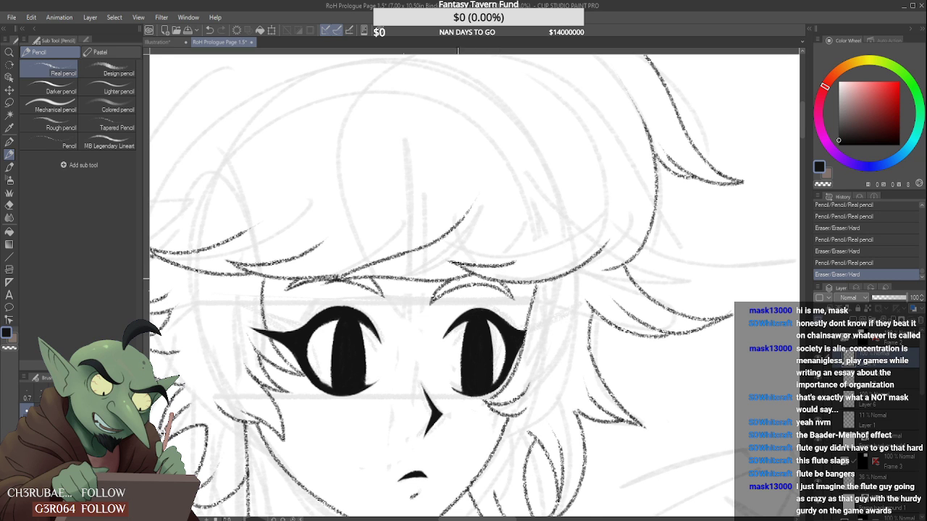
pyautogui.scroll(5, 449, 286)
pyautogui.moveTo(474, 215); pyautogui.dragTo(347, 304)
pyautogui.moveTo(401, 262)
pyautogui.mouseDown()
pyautogui.moveTo(328, 348)
pyautogui.moveTo(378, 338)
pyautogui.moveTo(474, 224)
pyautogui.mouseUp()
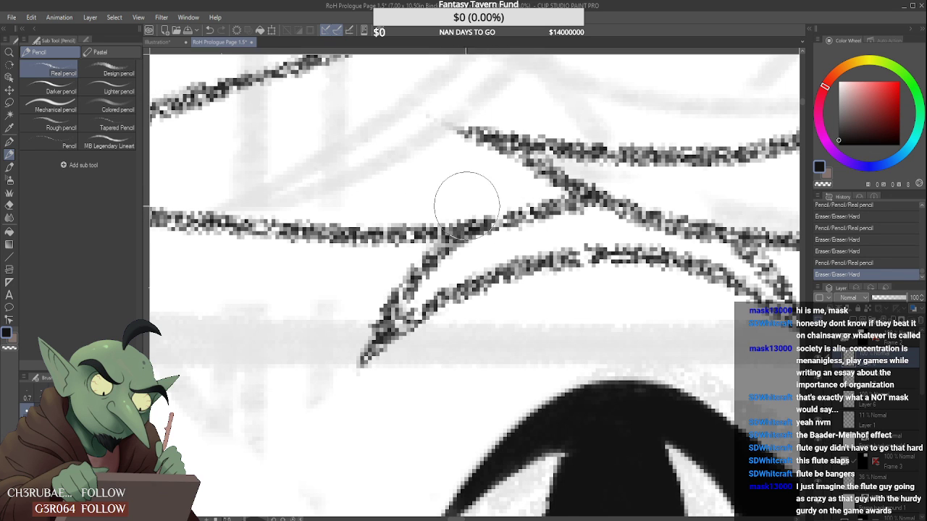
pyautogui.scroll(-6, 466, 204)
pyautogui.scroll(-2, 435, 415)
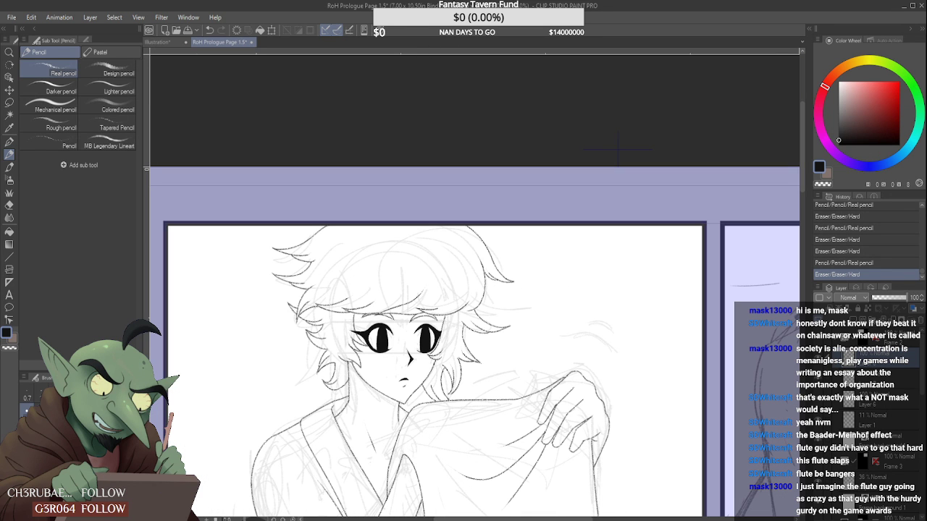
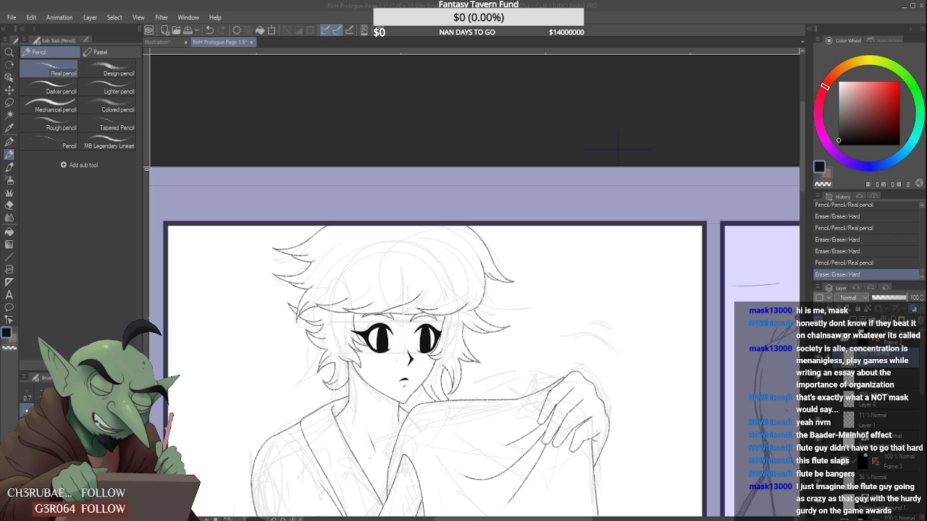
# - Trim the inner tip of the right-hand eye's brow with the Hard eraser
pyautogui.hotkey('ctrl', '-')
pyautogui.scroll(1, 466, 448)
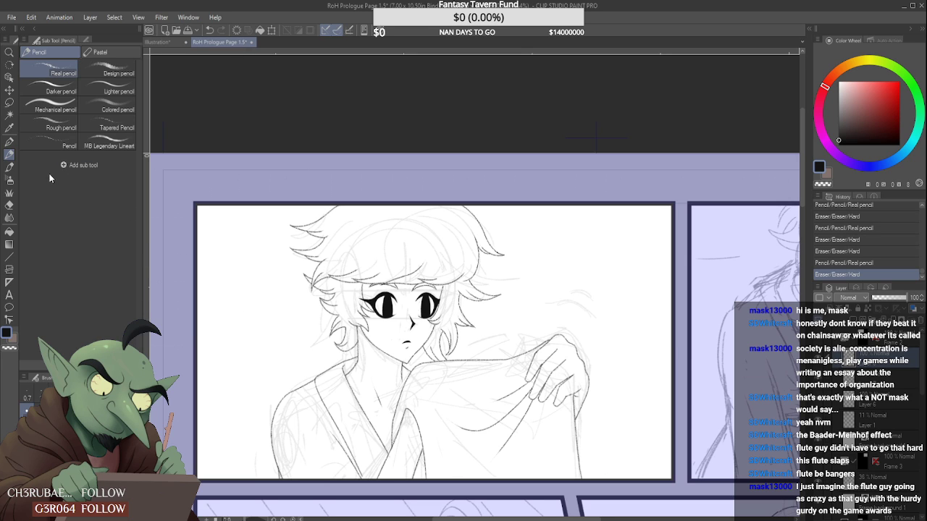
pyautogui.scroll(6, 435, 297)
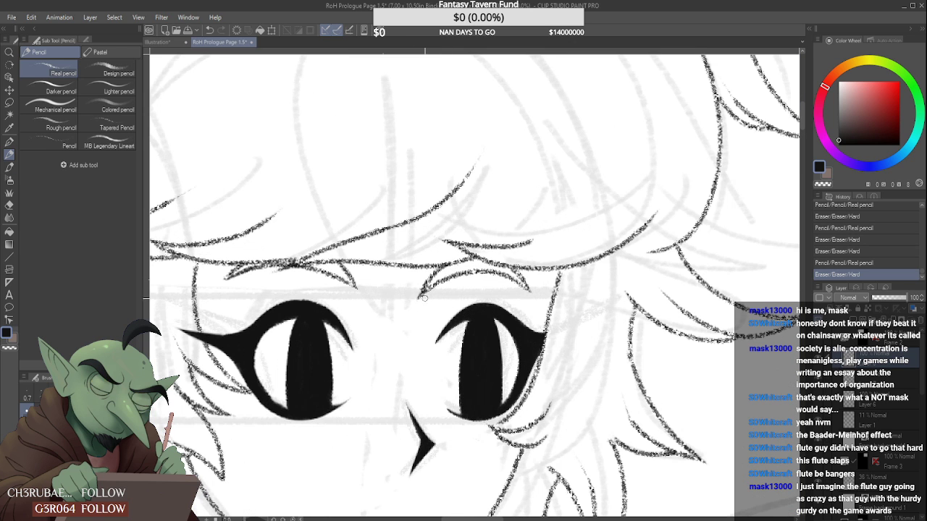
pyautogui.moveTo(452, 292); pyautogui.dragTo(419, 308)
pyautogui.scroll(-5, 419, 308)
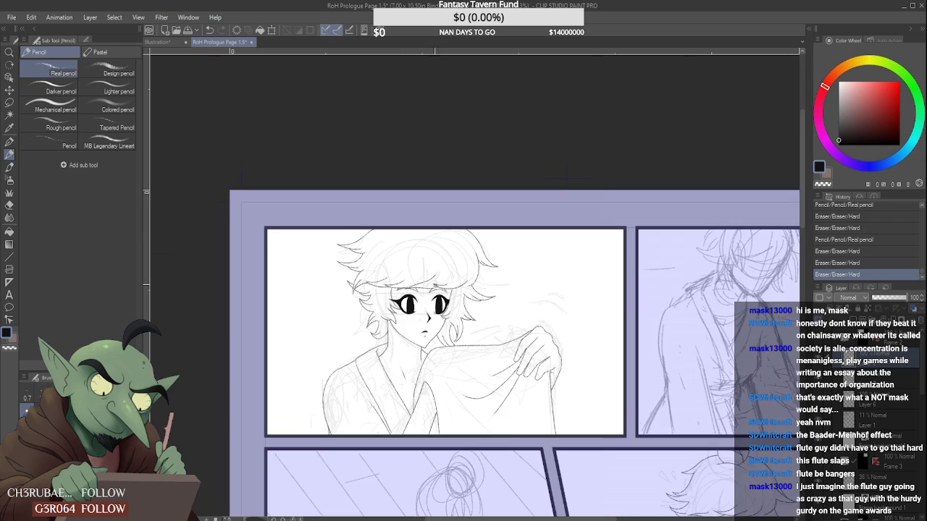
# - Add a short upper edge to the outer end of the left-hand eye's brow with the Real pencil and shape it into a point
pyautogui.scroll(7, 366, 273)
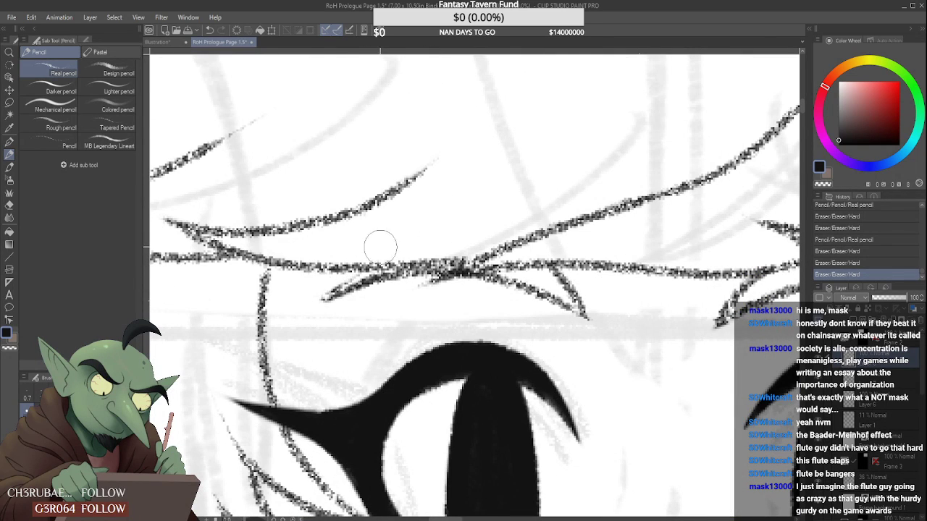
pyautogui.moveTo(387, 244)
pyautogui.mouseDown()
pyautogui.moveTo(345, 273)
pyautogui.moveTo(354, 266)
pyautogui.mouseUp()
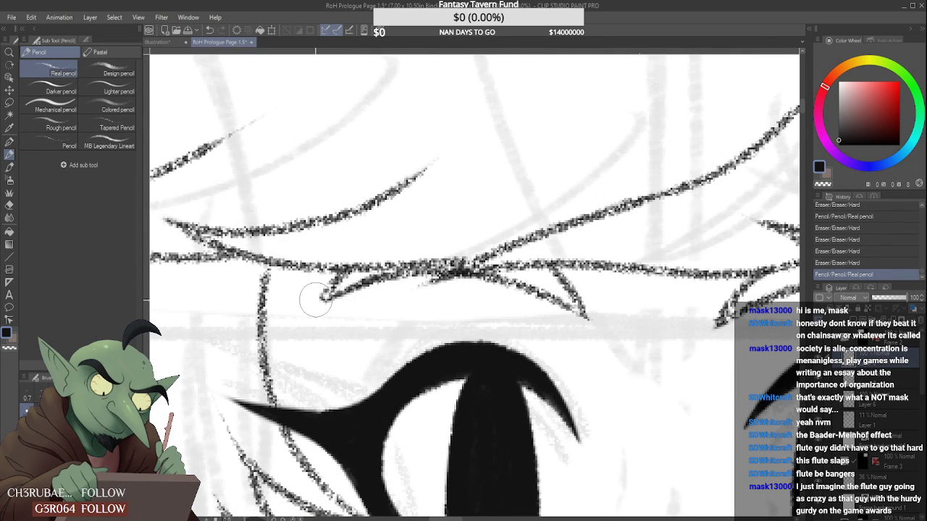
pyautogui.scroll(-6, 321, 294)
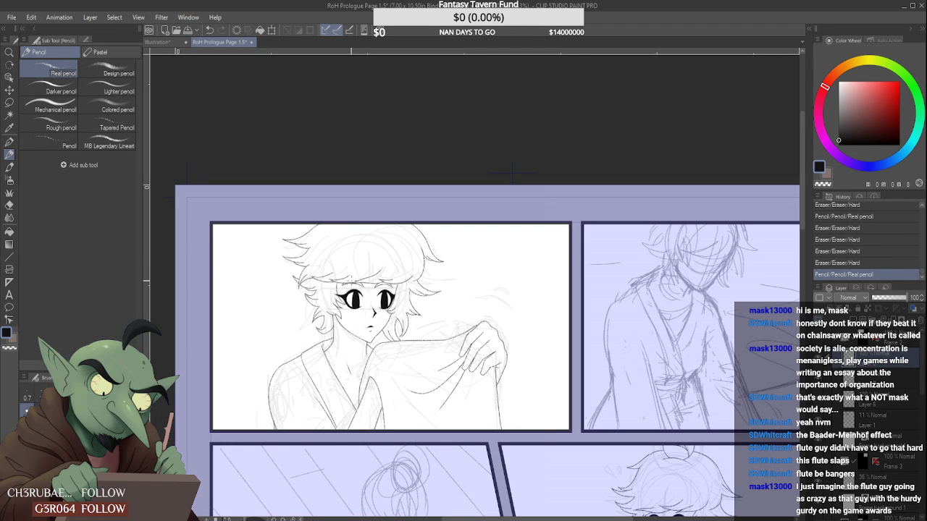
pyautogui.scroll(-1, 456, 254)
pyautogui.scroll(8, 333, 264)
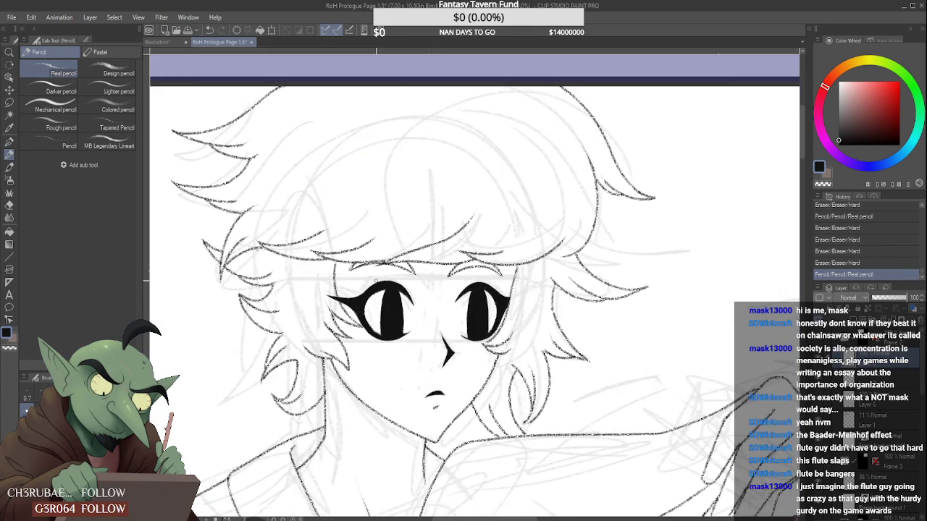
pyautogui.moveTo(333, 264); pyautogui.dragTo(318, 277)
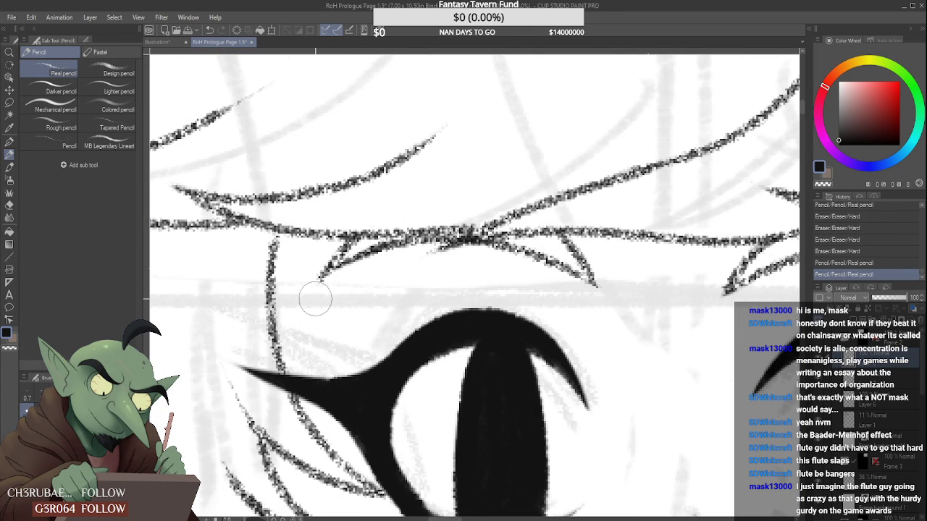
# - Clean up both tips of the left-hand eye's brow with the Hard eraser and switch to the Design pencil
pyautogui.moveTo(394, 207); pyautogui.dragTo(414, 186)
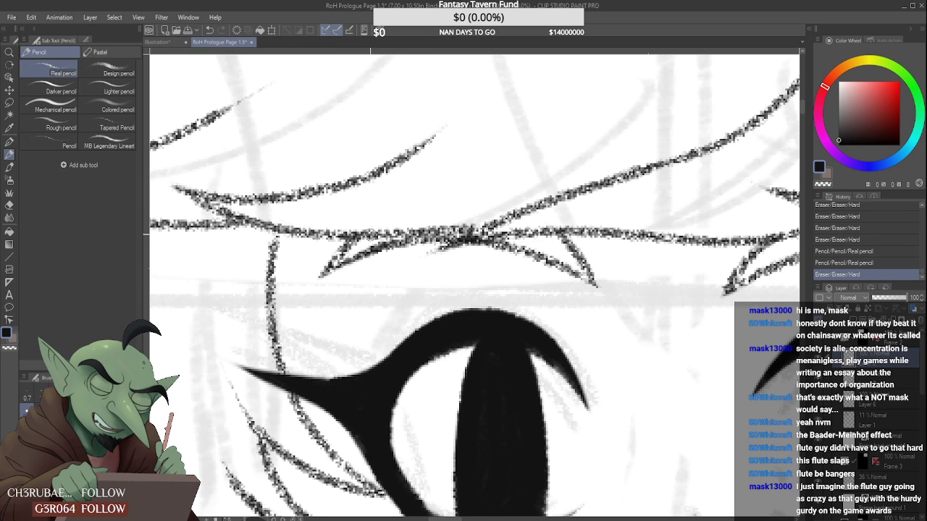
pyautogui.moveTo(575, 274)
pyautogui.mouseDown()
pyautogui.moveTo(597, 292)
pyautogui.moveTo(566, 269)
pyautogui.moveTo(582, 310)
pyautogui.moveTo(578, 298)
pyautogui.moveTo(608, 316)
pyautogui.mouseUp()
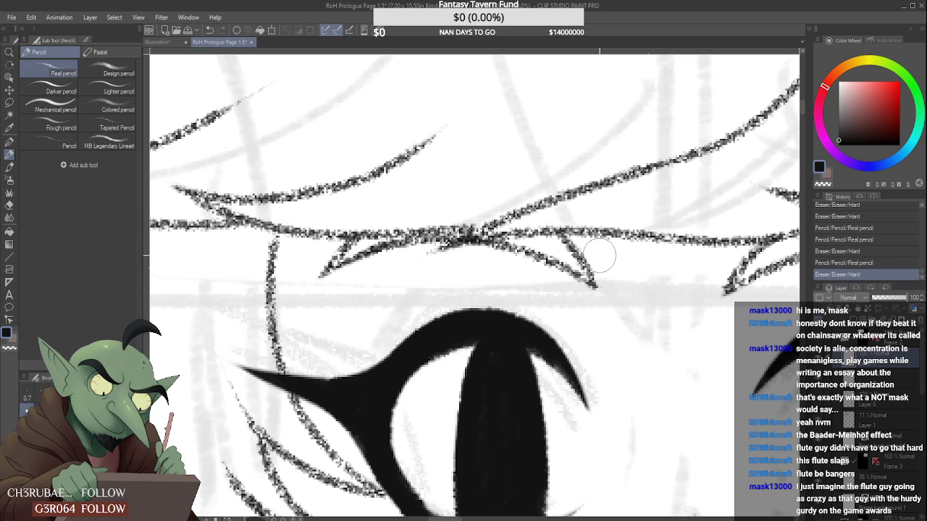
pyautogui.moveTo(600, 255); pyautogui.dragTo(619, 296)
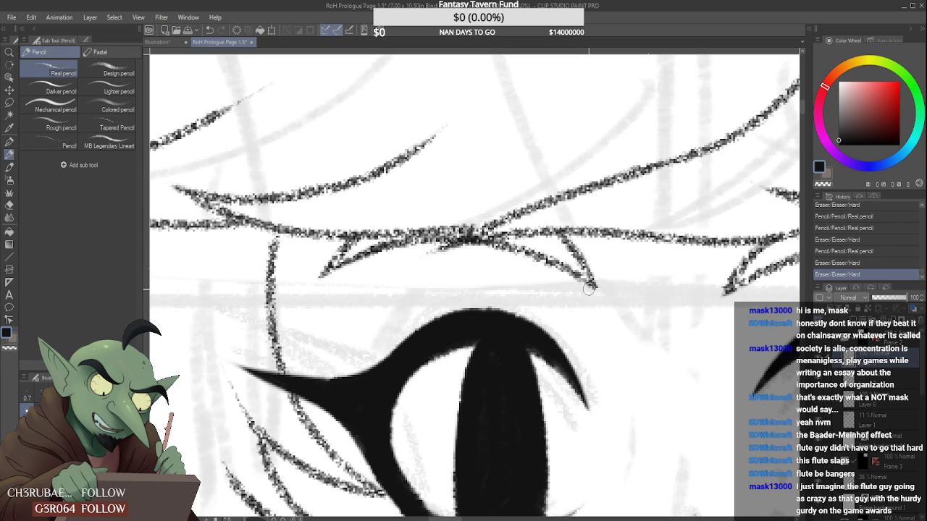
pyautogui.scroll(-4, 525, 325)
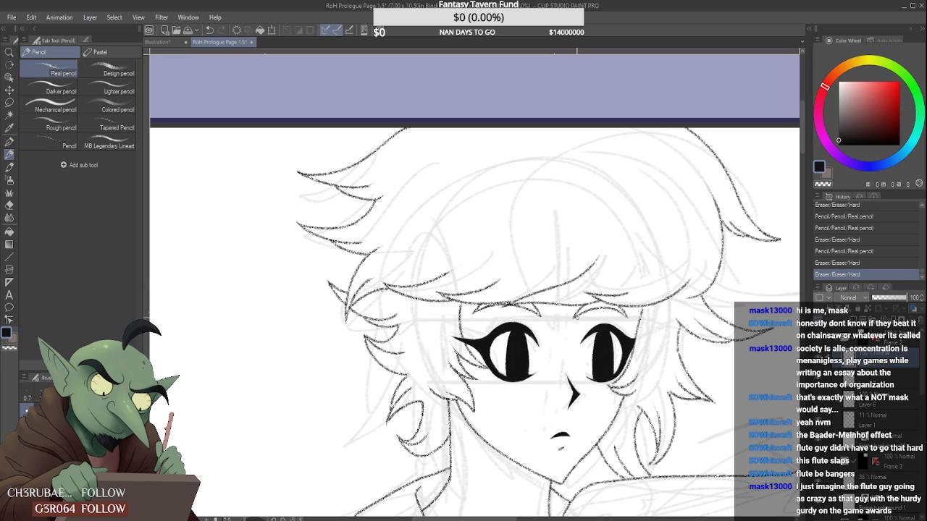
pyautogui.scroll(-1, 577, 320)
pyautogui.scroll(3, 577, 320)
pyautogui.click(114, 70)
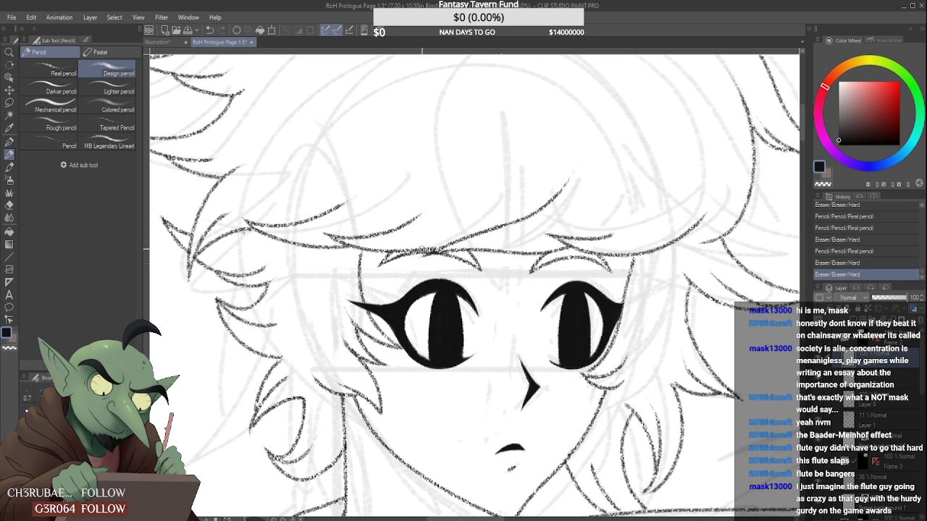
pyautogui.scroll(3, 558, 281)
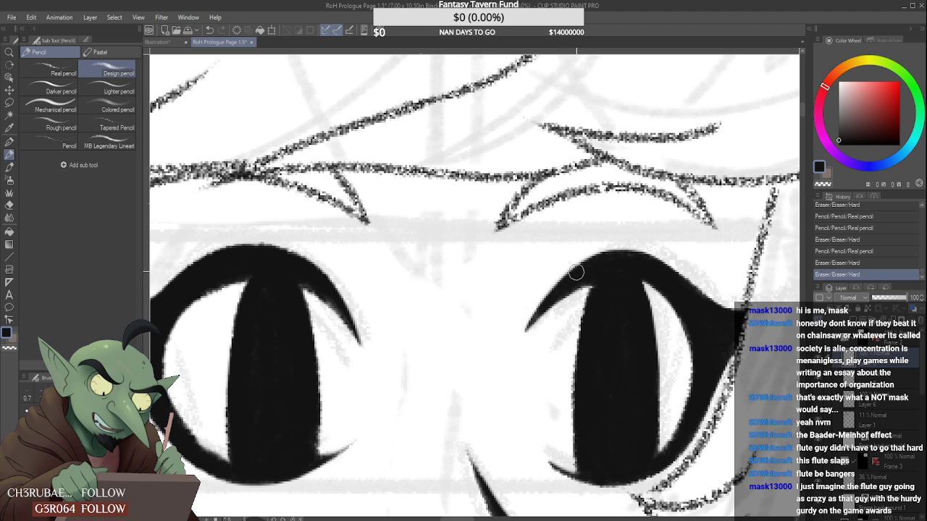
pyautogui.moveTo(601, 259)
pyautogui.mouseDown()
pyautogui.moveTo(502, 357)
pyautogui.moveTo(542, 295)
pyautogui.moveTo(588, 267)
pyautogui.moveTo(531, 312)
pyautogui.moveTo(496, 365)
pyautogui.moveTo(575, 238)
pyautogui.mouseUp()
pyautogui.moveTo(492, 342); pyautogui.dragTo(598, 228)
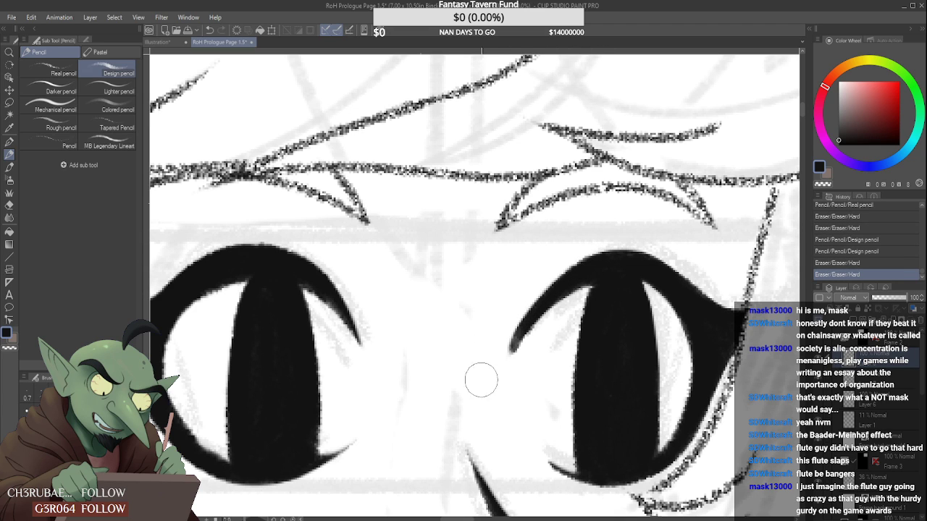
pyautogui.moveTo(502, 376); pyautogui.dragTo(555, 331)
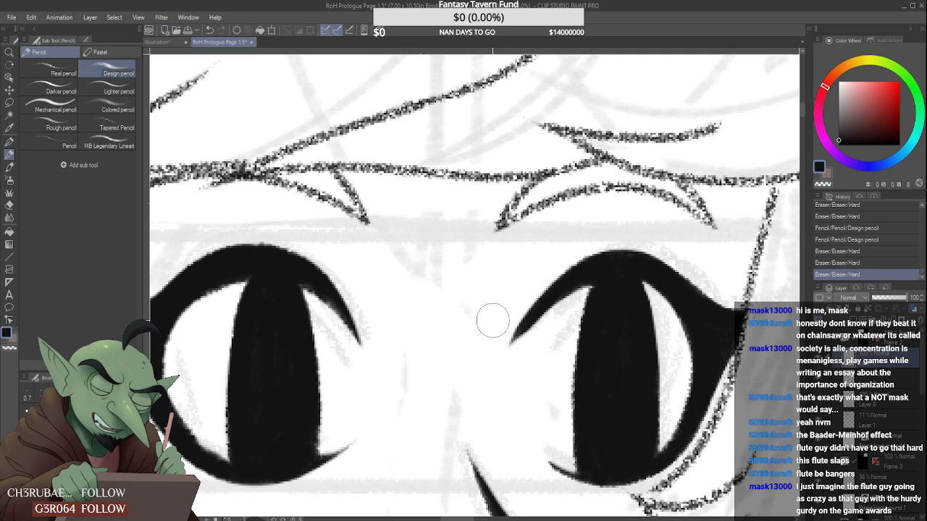
pyautogui.hotkey('ctrl', 'z')
pyautogui.hotkey('ctrl', 'z')
pyautogui.hotkey('ctrl', 'z')
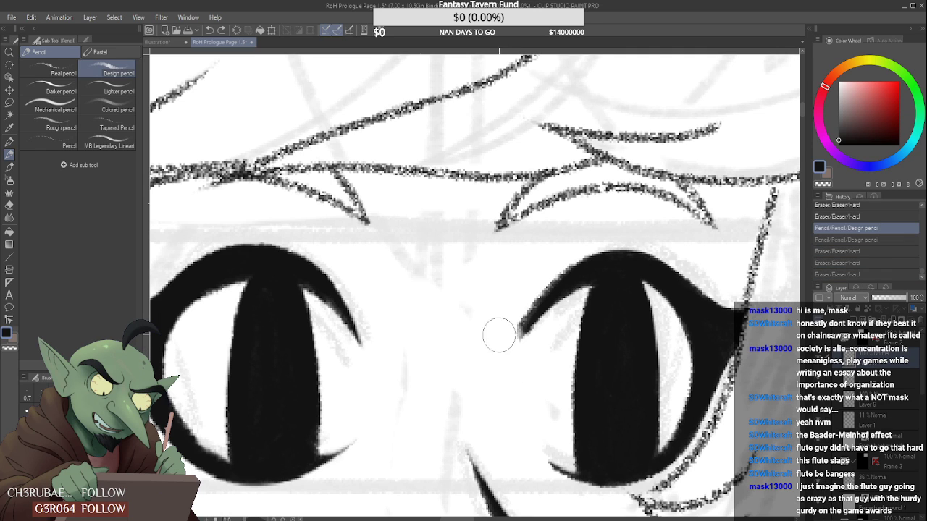
pyautogui.hotkey('ctrl', 'z')
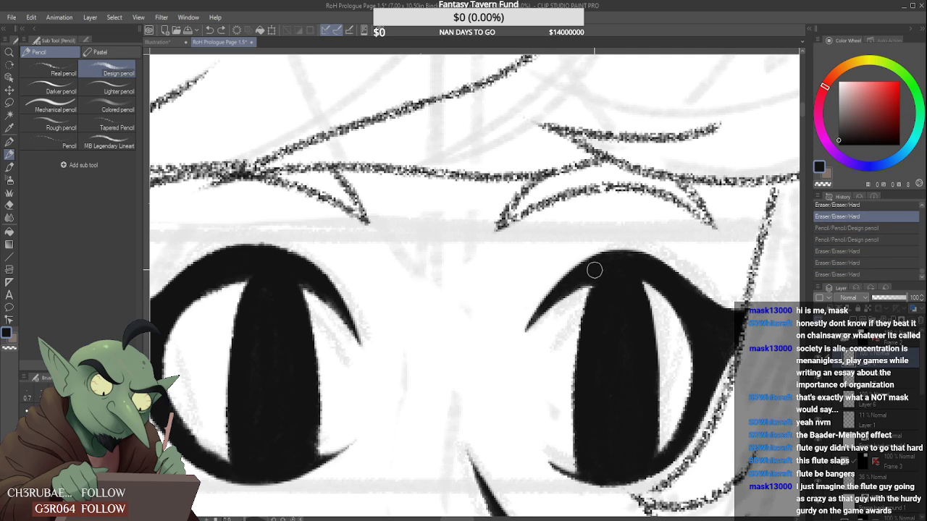
# - Redraw the inner end of the right-hand eye's upper lash line with the Design pencil and taper it with the Hard eraser
pyautogui.moveTo(572, 286); pyautogui.dragTo(513, 350)
pyautogui.moveTo(550, 257)
pyautogui.mouseDown()
pyautogui.moveTo(496, 349)
pyautogui.moveTo(566, 250)
pyautogui.moveTo(509, 373)
pyautogui.moveTo(559, 325)
pyautogui.moveTo(544, 341)
pyautogui.moveTo(554, 326)
pyautogui.moveTo(526, 308)
pyautogui.moveTo(509, 324)
pyautogui.moveTo(573, 250)
pyautogui.moveTo(516, 329)
pyautogui.mouseUp()
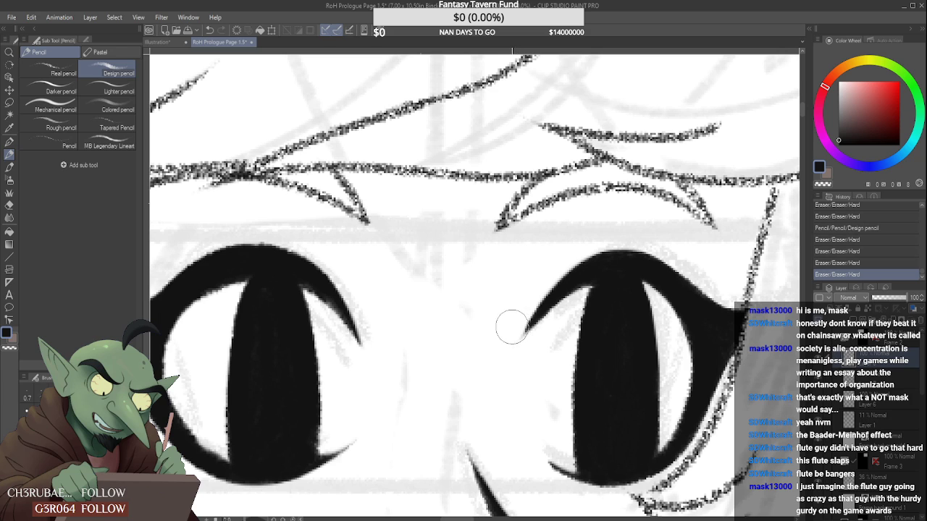
pyautogui.scroll(-5, 513, 319)
pyautogui.scroll(-3, 577, 317)
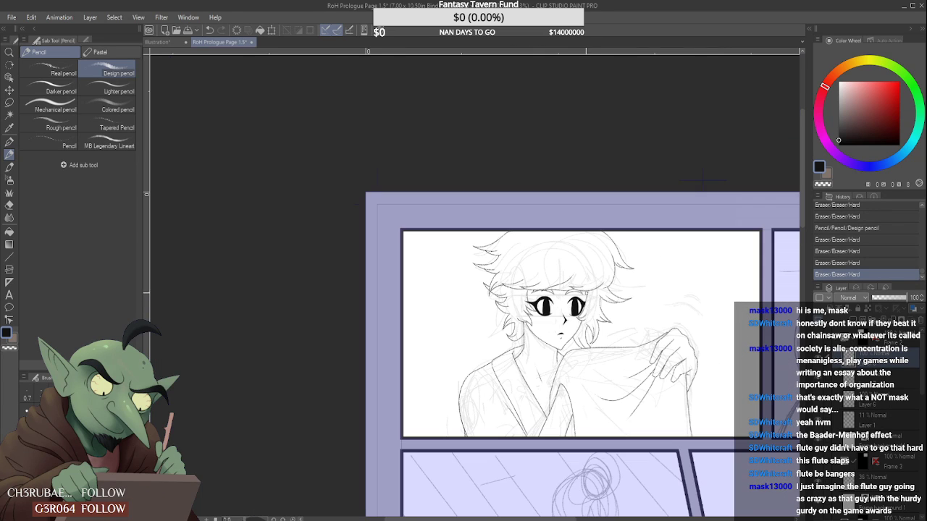
# - Darken the lower edge of the right-hand eye, from beneath the pupil towards the outer corner, with the Design pencil
pyautogui.scroll(6, 568, 326)
pyautogui.scroll(4, 564, 331)
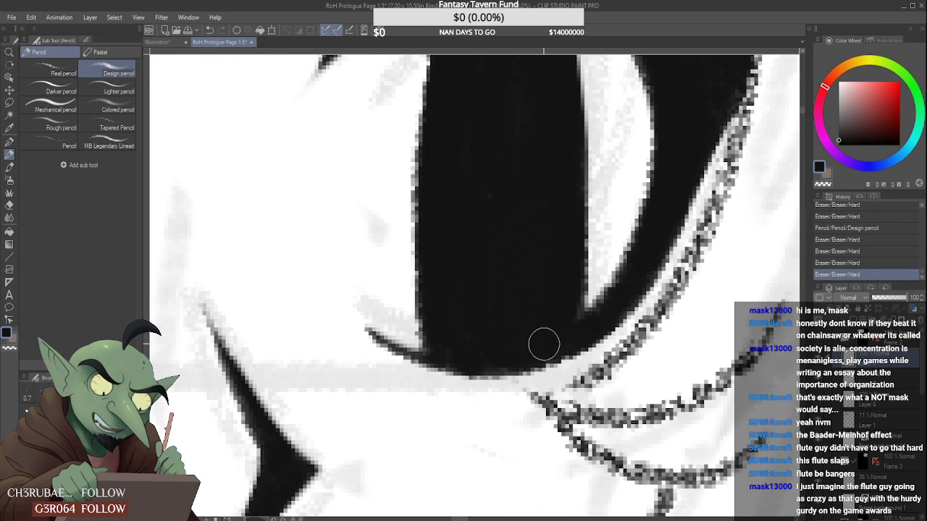
pyautogui.moveTo(493, 359)
pyautogui.mouseDown()
pyautogui.moveTo(528, 360)
pyautogui.moveTo(607, 316)
pyautogui.mouseUp()
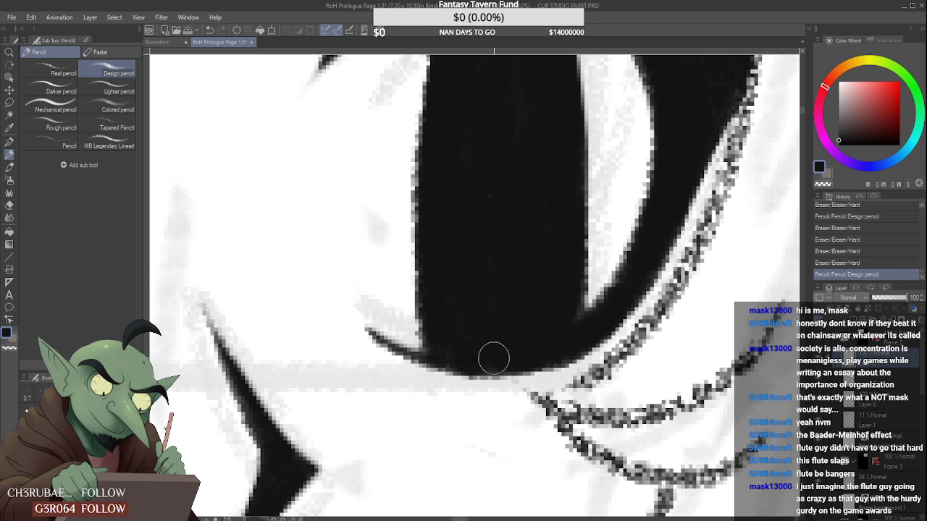
pyautogui.moveTo(497, 356); pyautogui.dragTo(578, 333)
pyautogui.moveTo(499, 358); pyautogui.dragTo(590, 323)
pyautogui.scroll(-4, 534, 348)
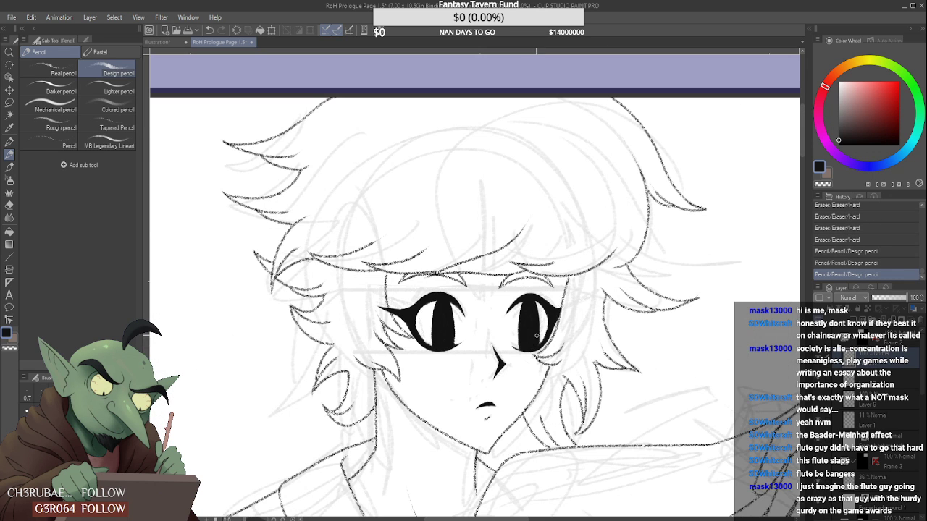
# - Toggle the visibility of individual layers to identify their contents, and select the layer directly beneath the current ink layer
pyautogui.scroll(1, 485, 333)
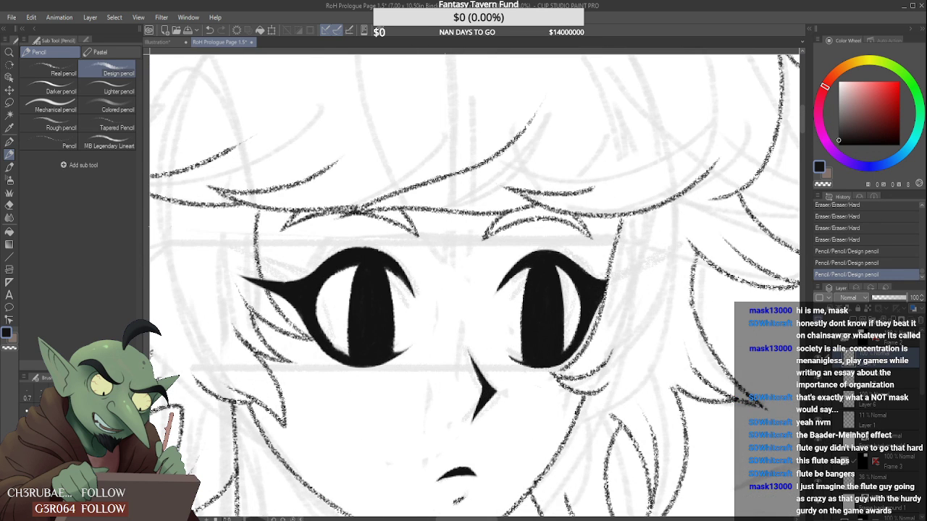
pyautogui.click(818, 357)
pyautogui.click(818, 357)
pyautogui.click(818, 357)
pyautogui.click(819, 357)
pyautogui.click(818, 402)
pyautogui.click(819, 402)
pyautogui.click(818, 423)
pyautogui.click(819, 422)
pyautogui.click(818, 379)
pyautogui.click(818, 379)
pyautogui.click(893, 377)
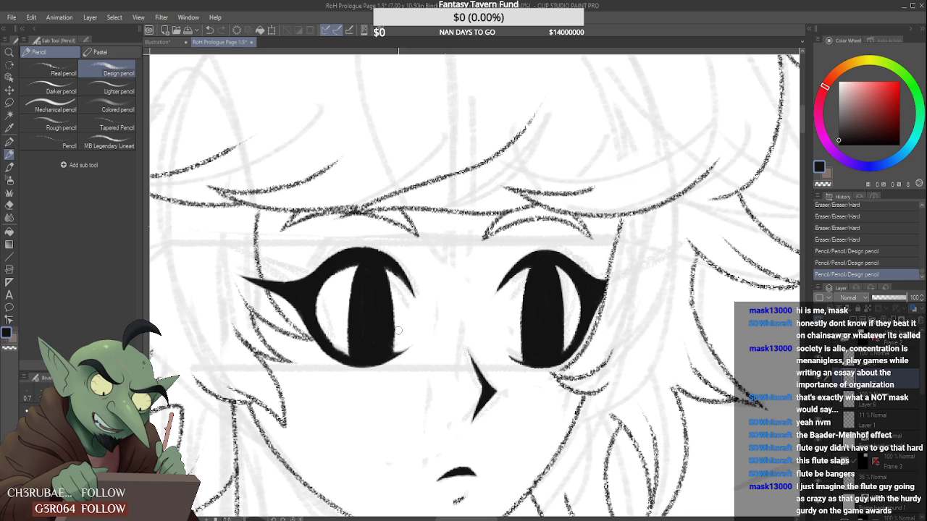
# - Shave the inner edge of the left-hand eye's pupil with the Hard eraser
pyautogui.scroll(4, 391, 314)
pyautogui.scroll(-2, 408, 305)
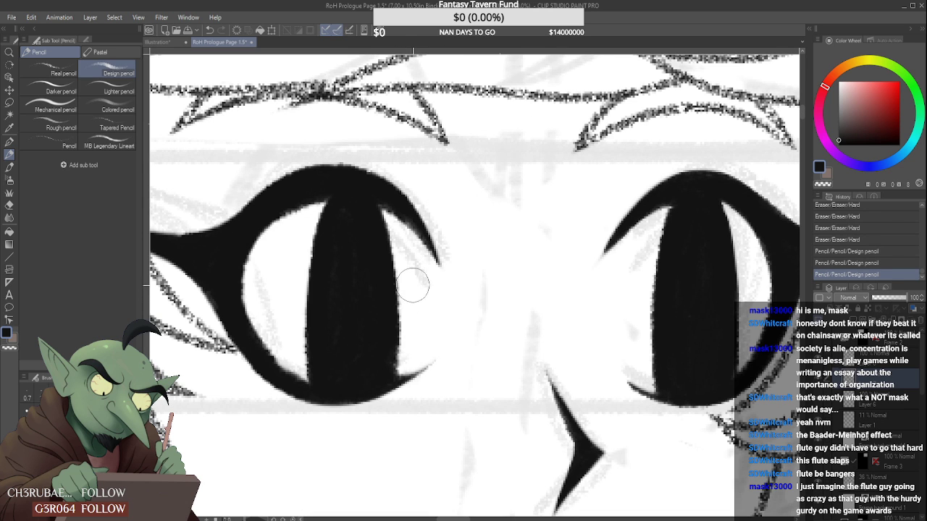
pyautogui.moveTo(414, 339); pyautogui.dragTo(414, 281)
# - Return to the previous ink layer and build up the outer edge of the right-hand eye's pupil with the Design pencil
pyautogui.click(883, 357)
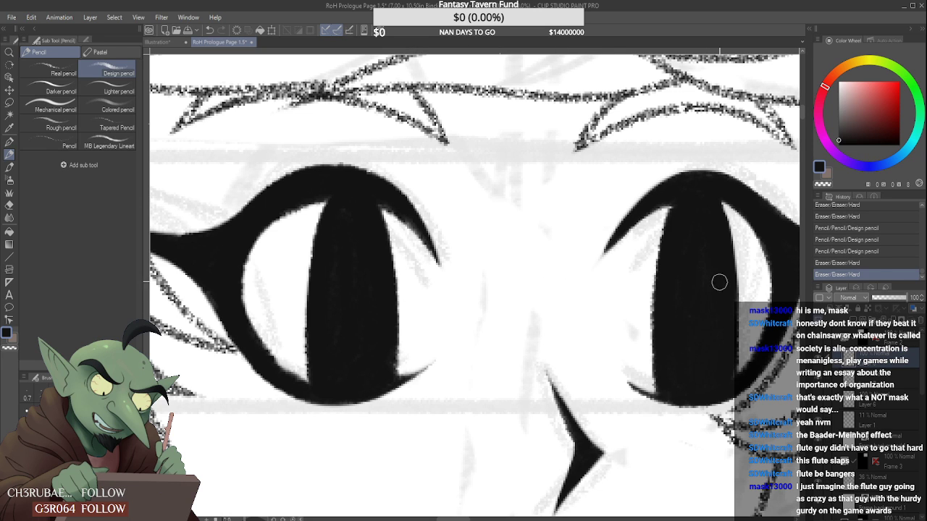
pyautogui.moveTo(717, 282); pyautogui.dragTo(727, 341)
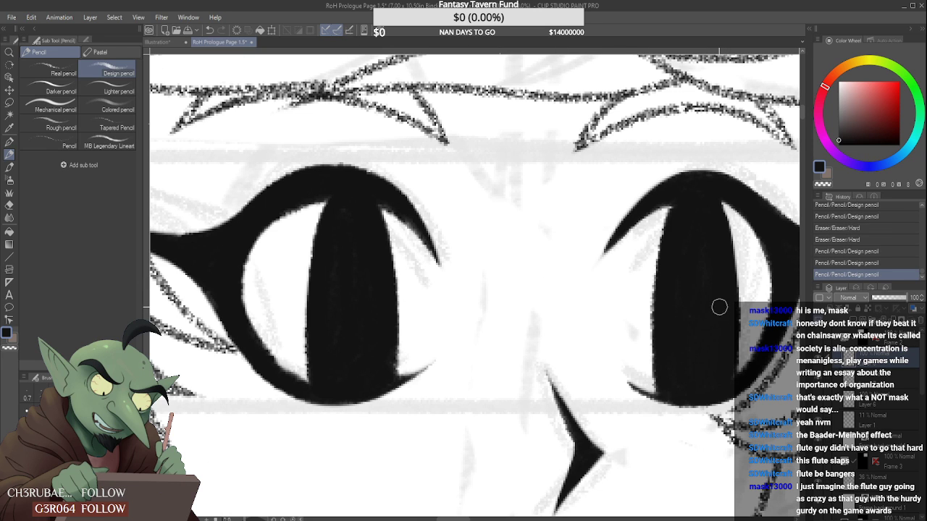
pyautogui.scroll(-5, 720, 306)
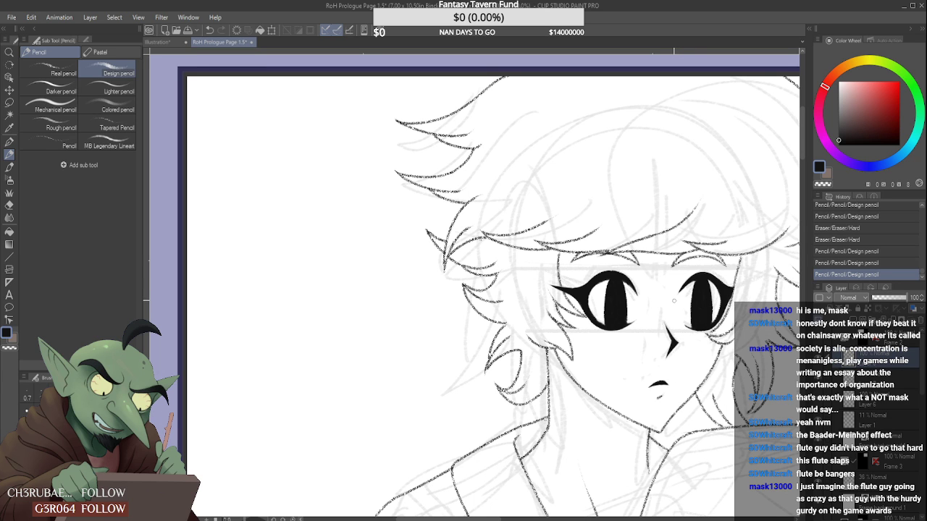
pyautogui.scroll(6, 704, 306)
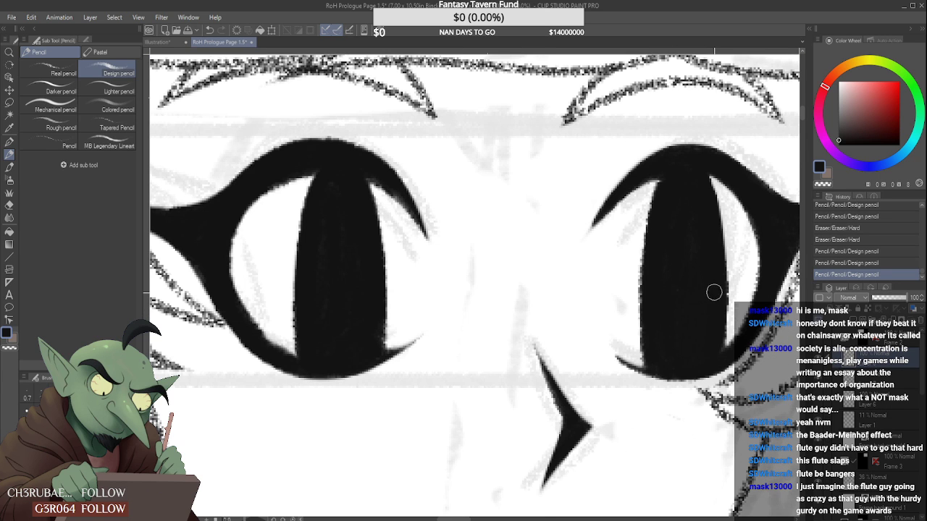
pyautogui.moveTo(714, 291); pyautogui.dragTo(703, 331)
pyautogui.scroll(-5, 695, 319)
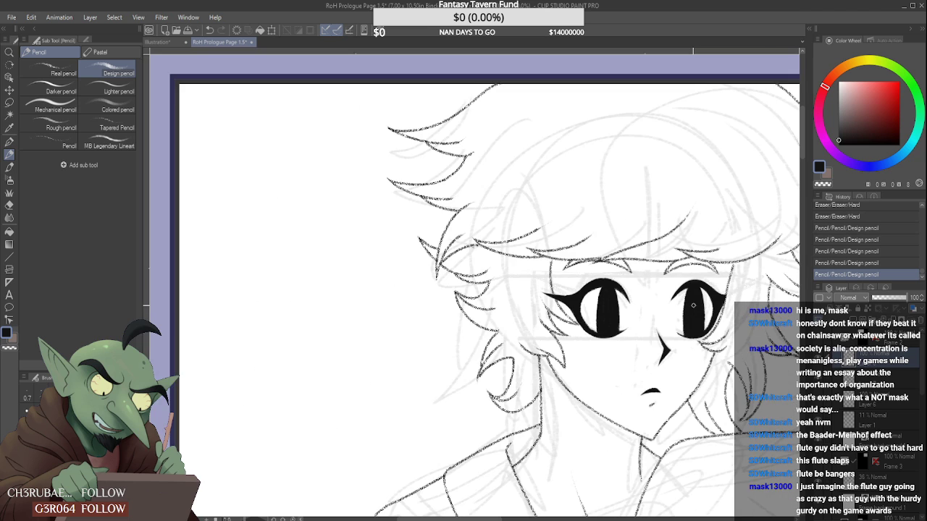
pyautogui.scroll(-3, 660, 313)
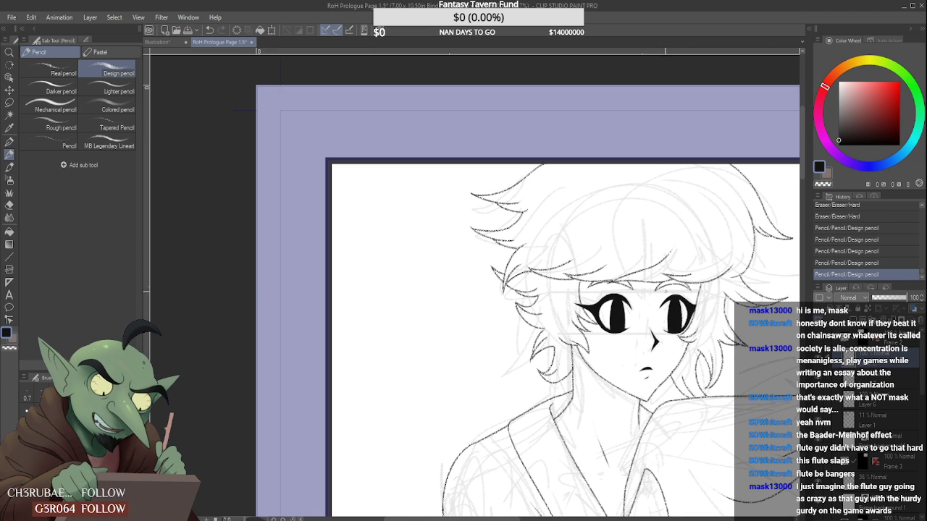
# - Smooth and fill out the inner edge of the right-hand eye's pupil with the Design pencil
pyautogui.scroll(7, 666, 304)
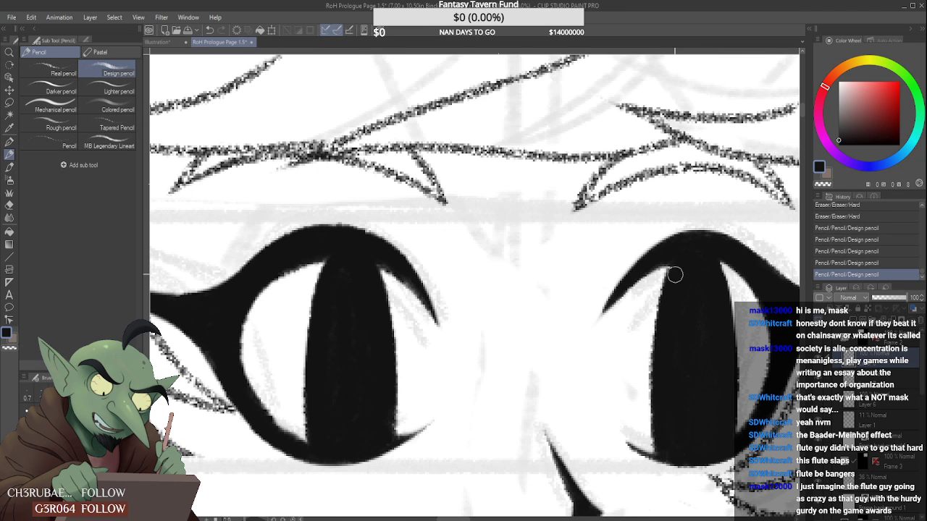
pyautogui.moveTo(673, 269); pyautogui.dragTo(659, 376)
pyautogui.moveTo(672, 305); pyautogui.dragTo(659, 326)
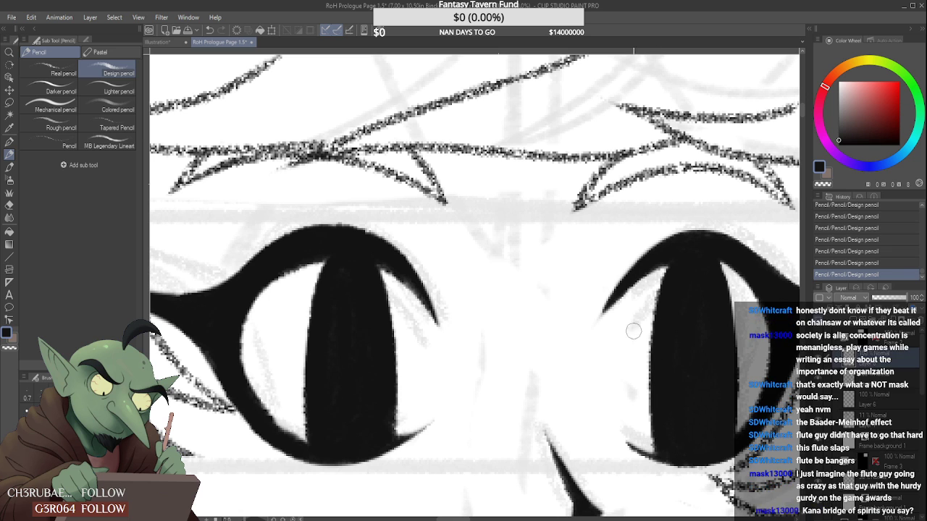
# - Hide the rough sketch layer of the first panel to show only its clean line art
pyautogui.scroll(-5, 633, 331)
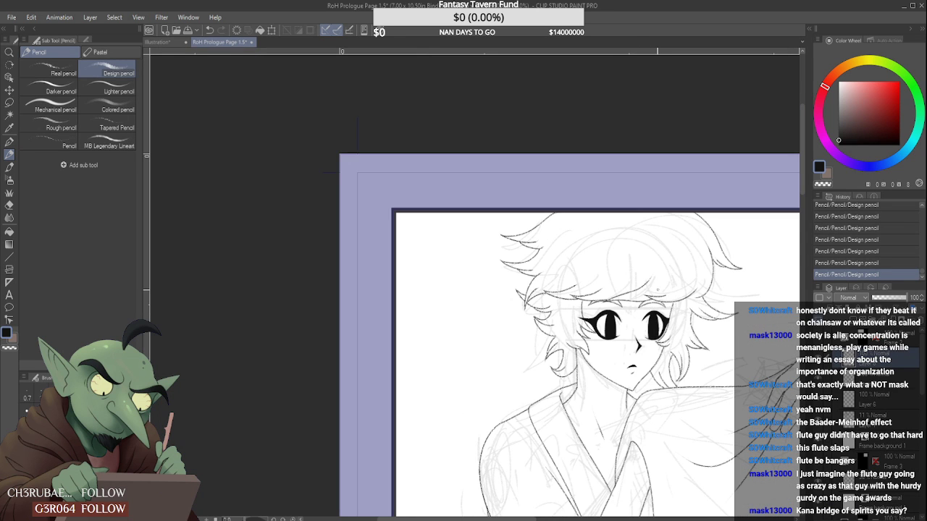
pyautogui.scroll(-4, 657, 290)
pyautogui.scroll(2, 701, 321)
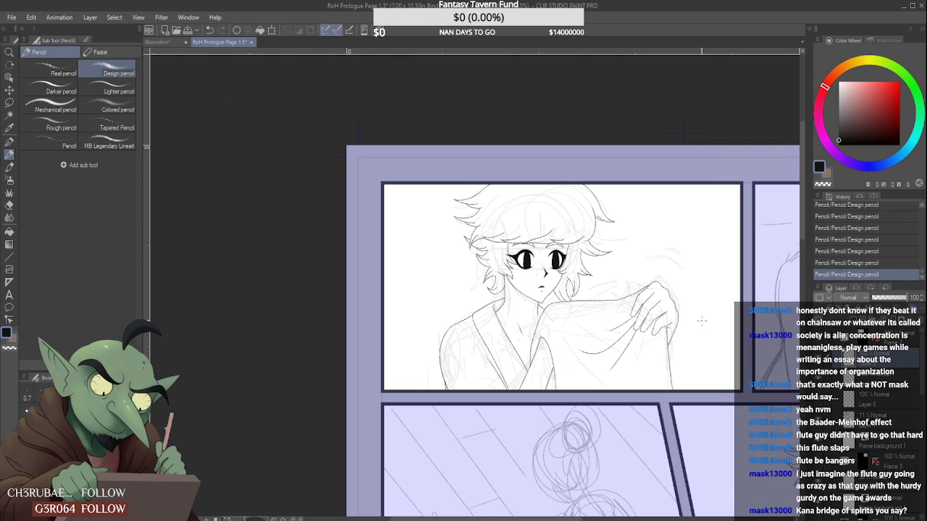
pyautogui.click(820, 418)
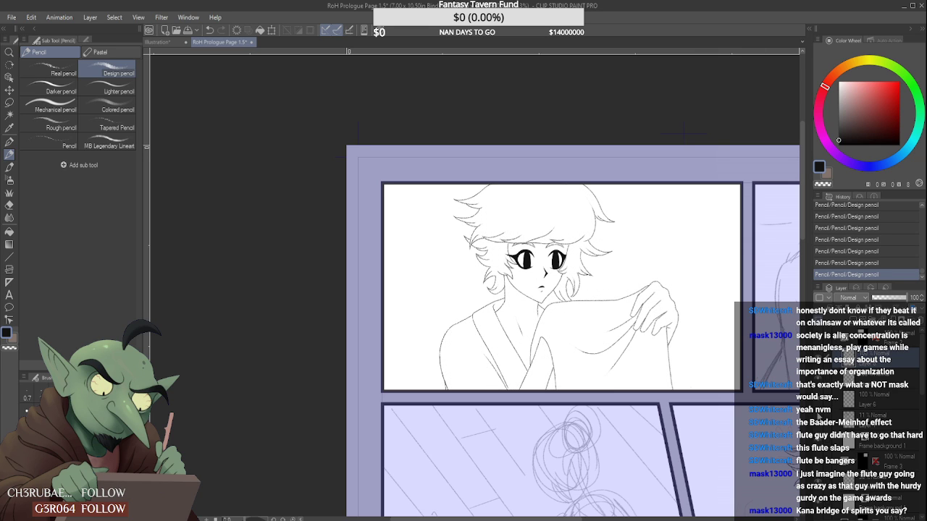
pyautogui.scroll(-1, 596, 217)
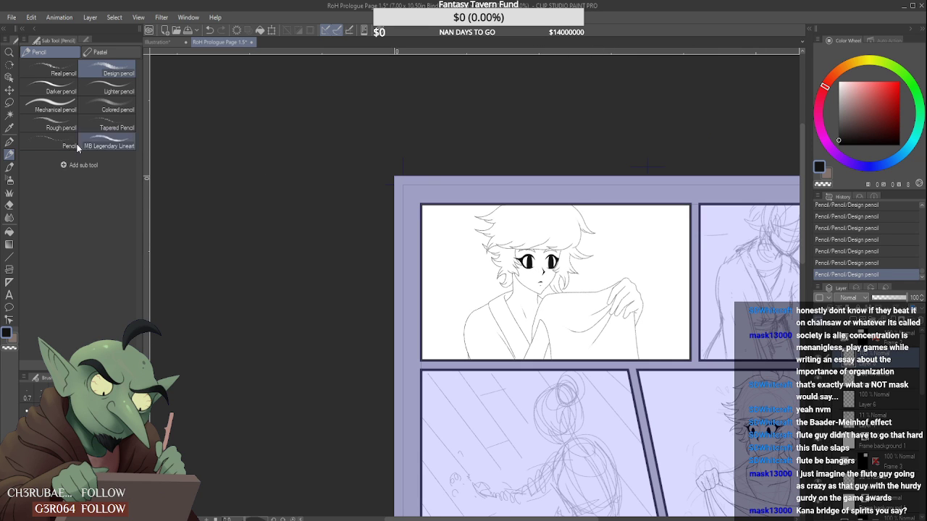
# - Choose the Real pencil and erase the lower part of the hair's right-hand inner contour on Layer 6 with the Hard eraser
pyautogui.click(9, 141)
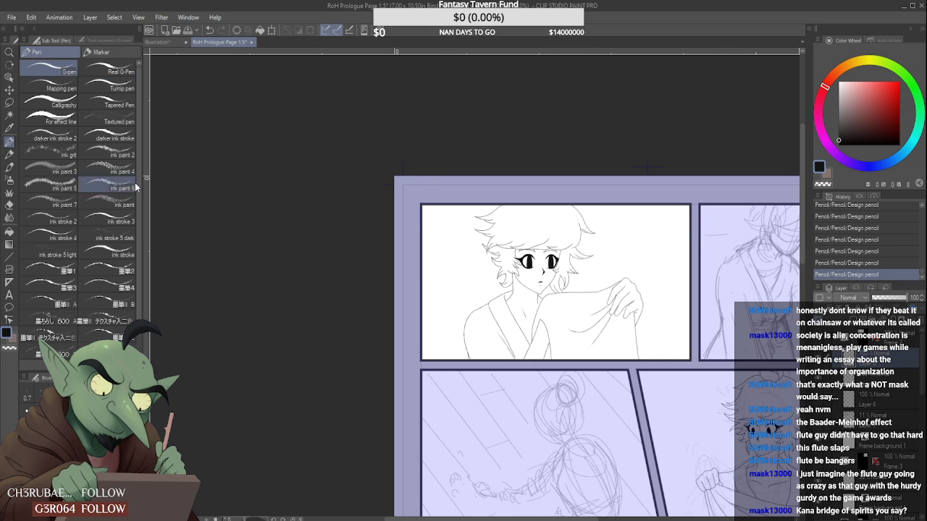
pyautogui.click(9, 154)
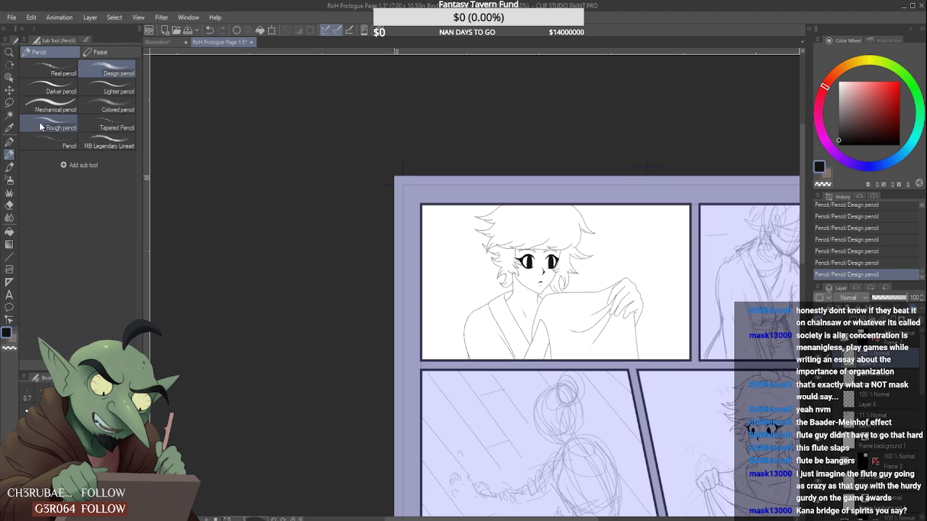
pyautogui.click(56, 71)
pyautogui.scroll(3, 573, 209)
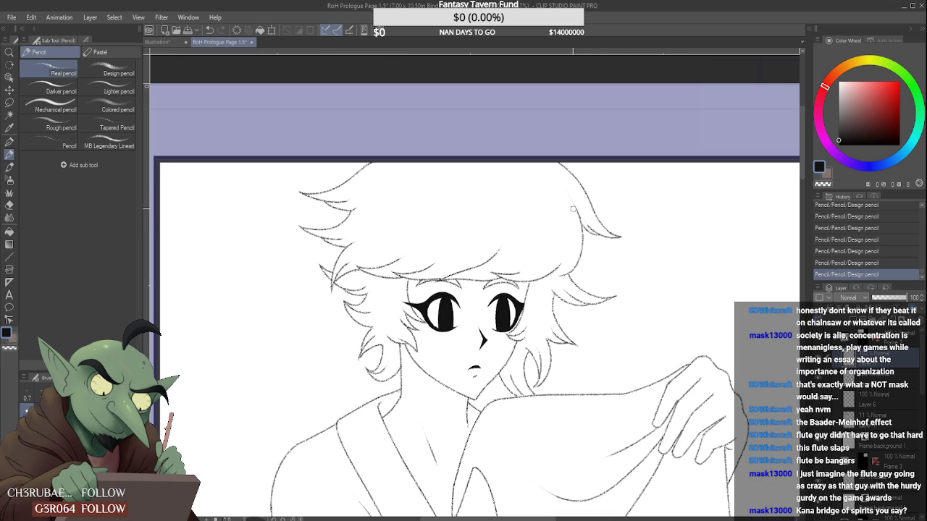
pyautogui.scroll(1, 590, 247)
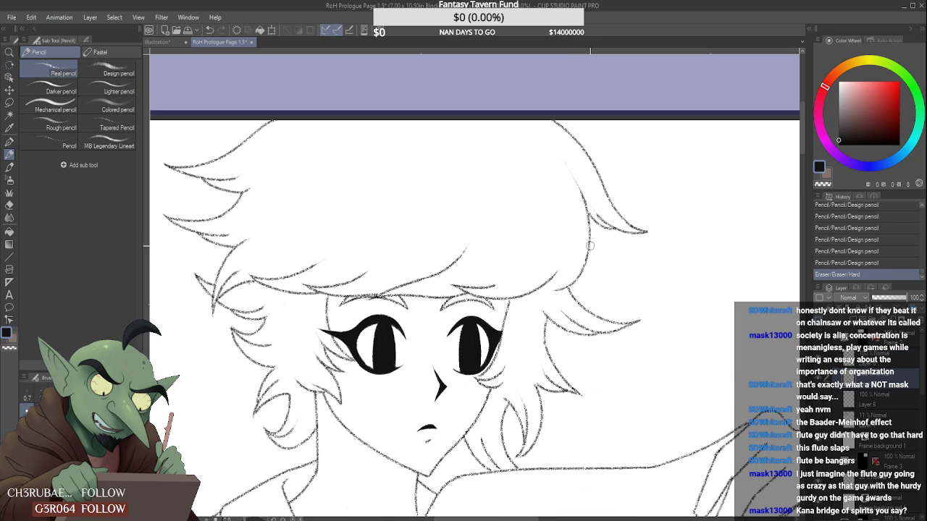
pyautogui.click(582, 209)
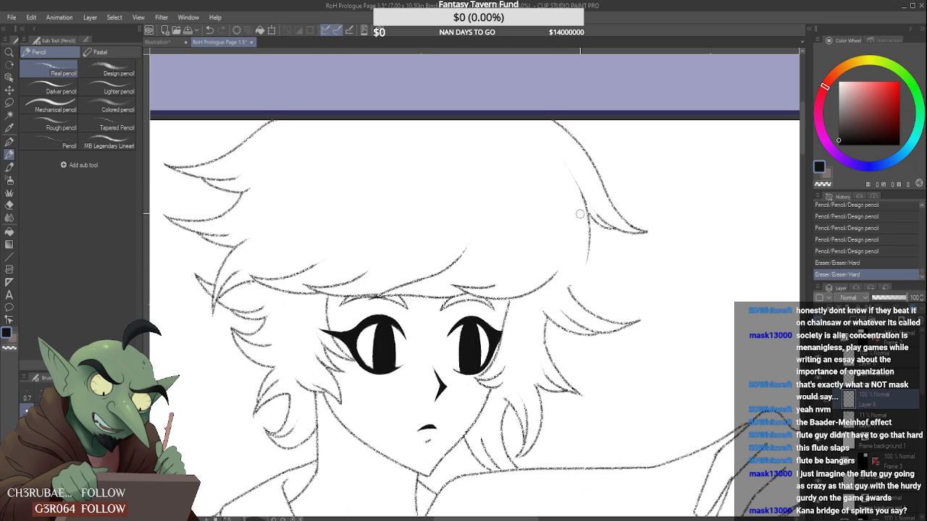
# - Redraw the hair's right-hand inner contour as one smooth curve down to the fringe with the Real pencil
pyautogui.moveTo(577, 183); pyautogui.dragTo(560, 260)
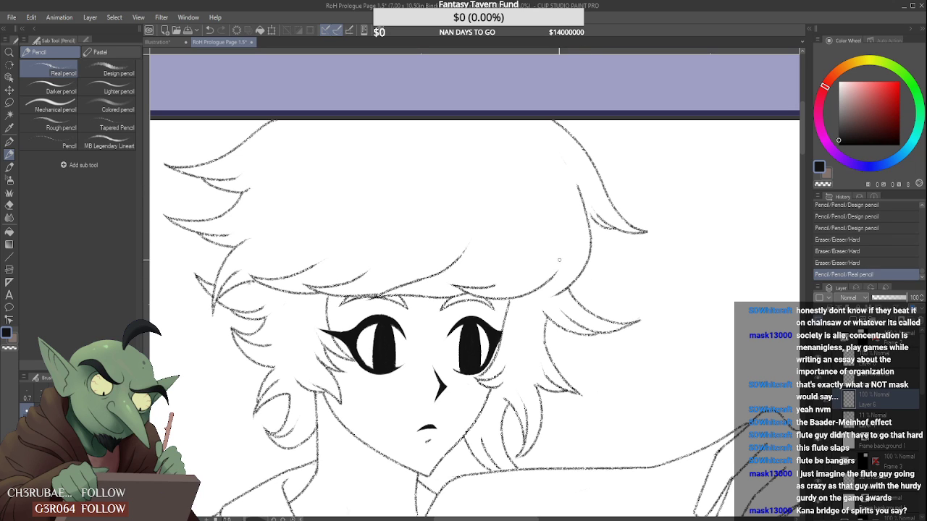
pyautogui.hotkey('ctrl', 'z')
pyautogui.moveTo(581, 194)
pyautogui.mouseDown()
pyautogui.moveTo(567, 281)
pyautogui.moveTo(566, 247)
pyautogui.moveTo(543, 299)
pyautogui.mouseUp()
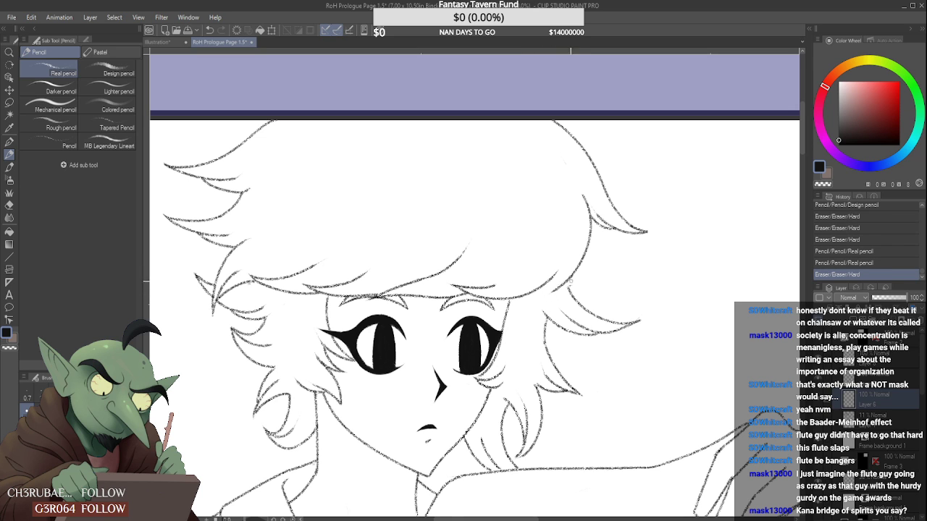
# - Erase stray marks around the redrawn hair contour and touch up its upper and lower ends with the Real pencil
pyautogui.scroll(3, 575, 280)
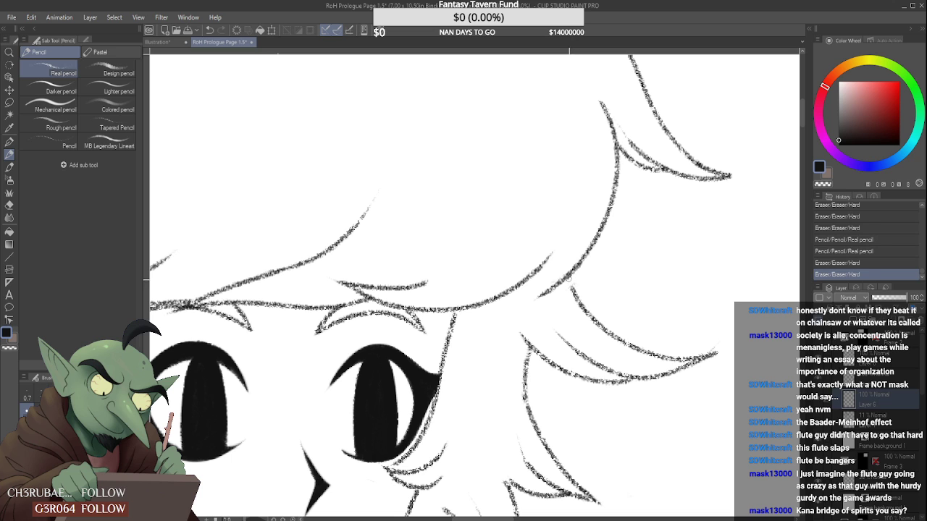
pyautogui.moveTo(610, 201); pyautogui.dragTo(606, 206)
pyautogui.scroll(-3, 623, 137)
pyautogui.scroll(2, 611, 129)
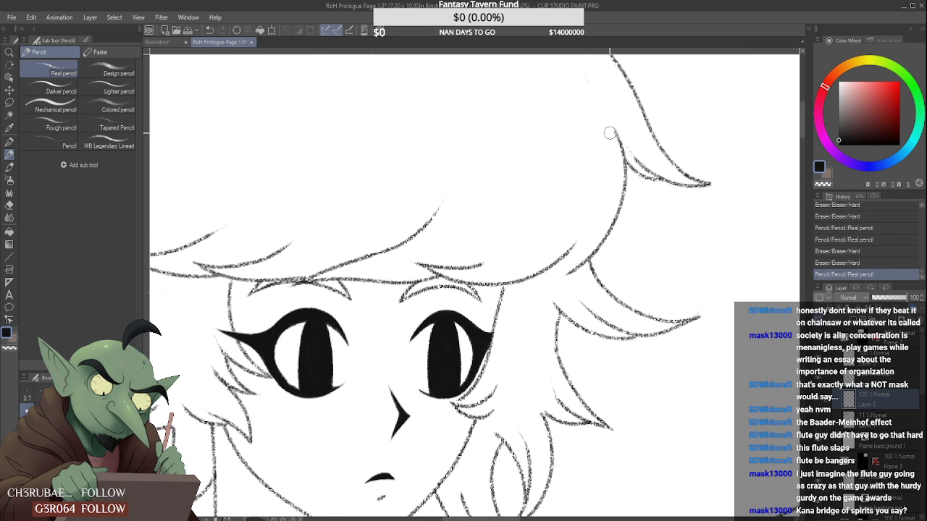
pyautogui.moveTo(610, 133); pyautogui.dragTo(615, 150)
pyautogui.click(586, 79)
pyautogui.scroll(-3, 586, 79)
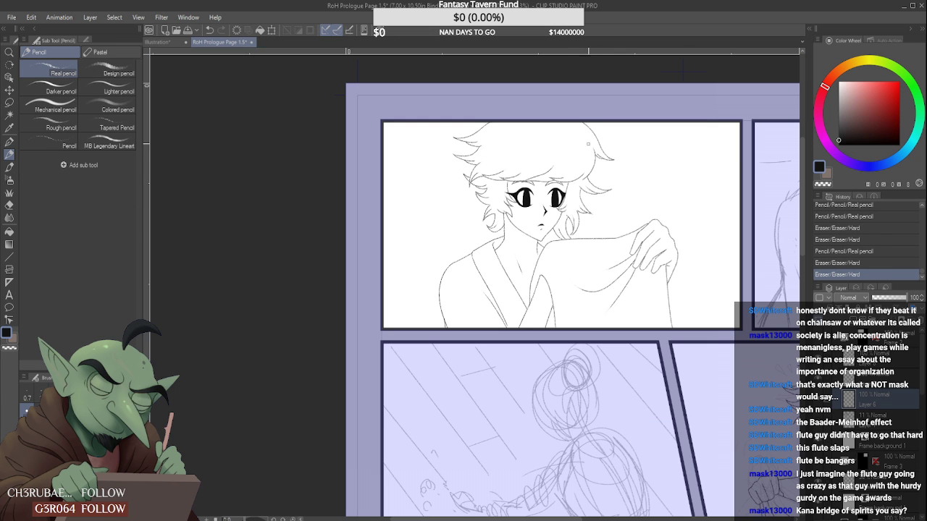
pyautogui.scroll(3, 595, 216)
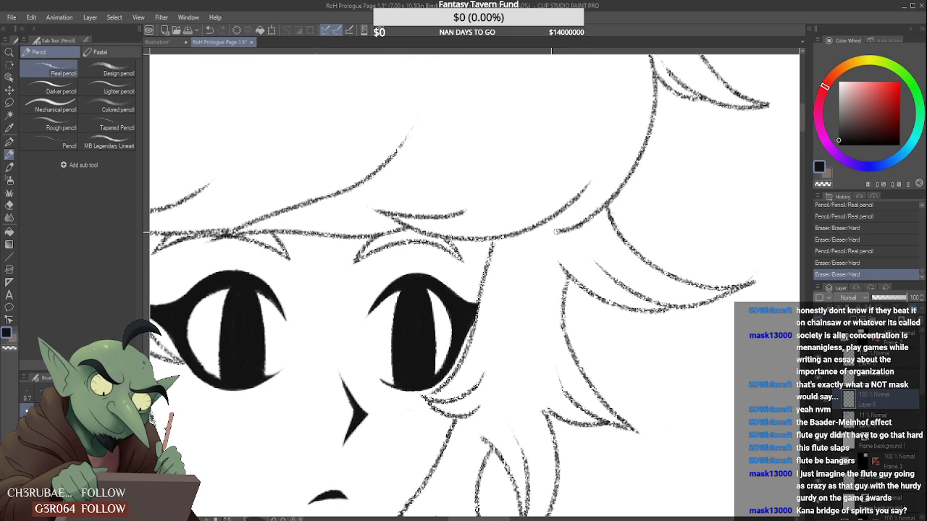
pyautogui.click(555, 232)
pyautogui.scroll(-5, 579, 196)
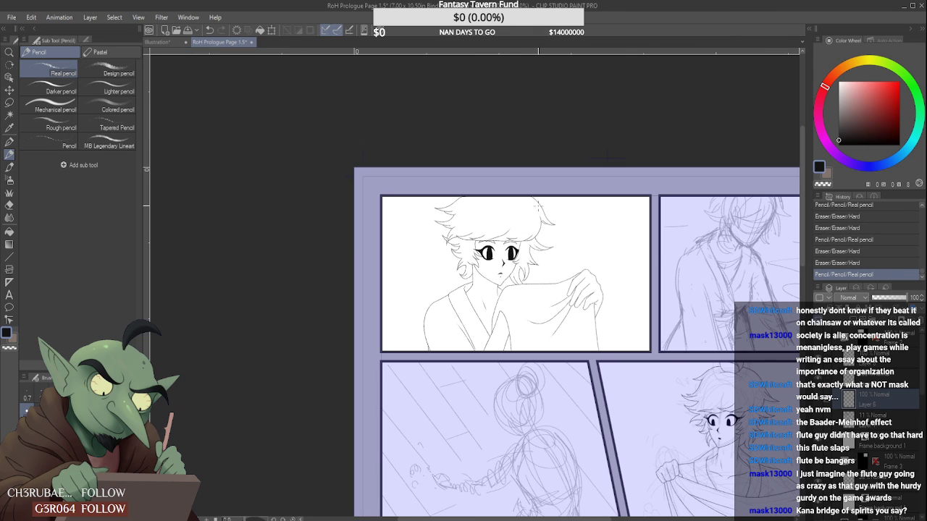
pyautogui.scroll(-4, 610, 157)
pyautogui.scroll(4, 601, 145)
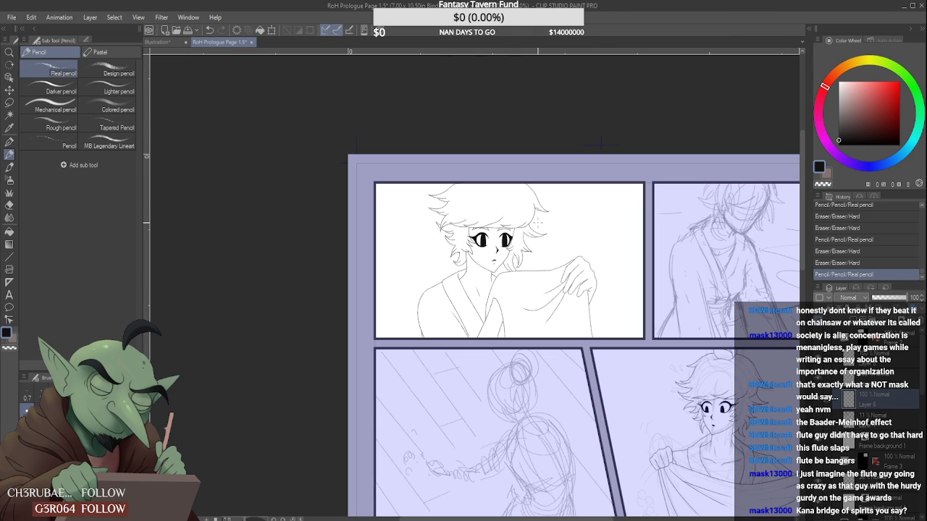
pyautogui.scroll(-4, 499, 229)
pyautogui.scroll(5, 478, 230)
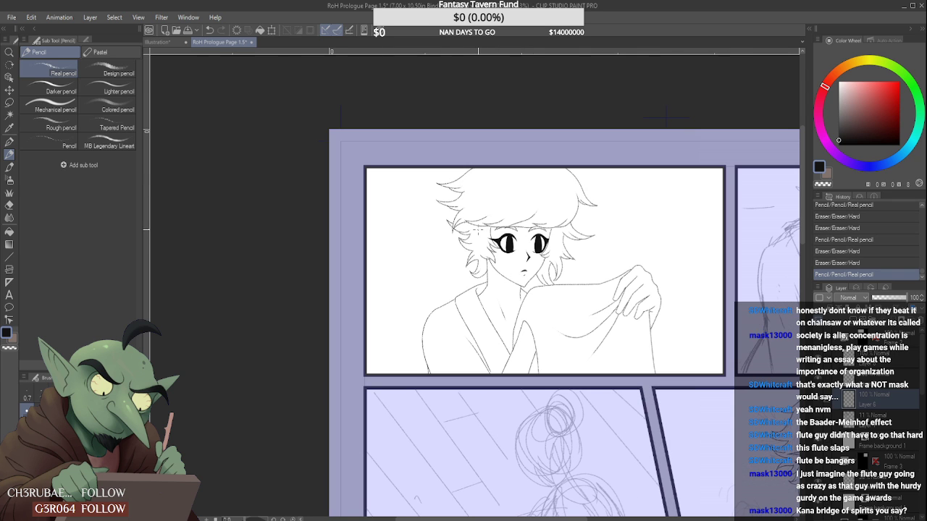
pyautogui.scroll(-4, 478, 244)
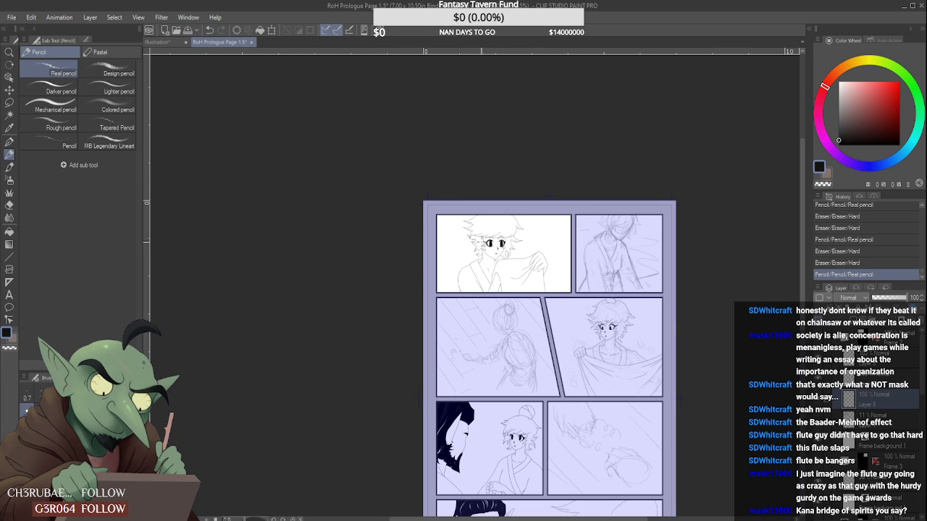
# - Erase leftover marks below the cloth's left-hand edge and trim the tip of the robe collar with the Hard eraser
pyautogui.scroll(5, 496, 265)
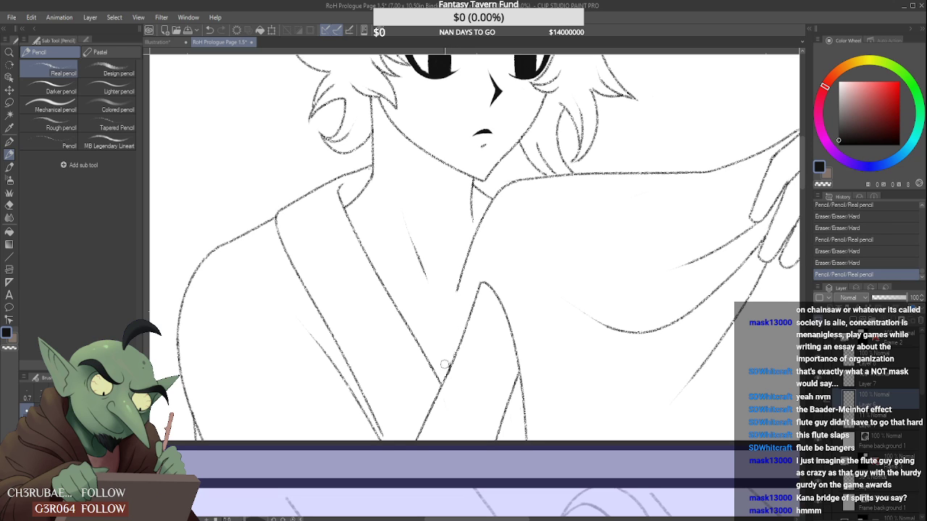
pyautogui.moveTo(444, 366); pyautogui.dragTo(459, 328)
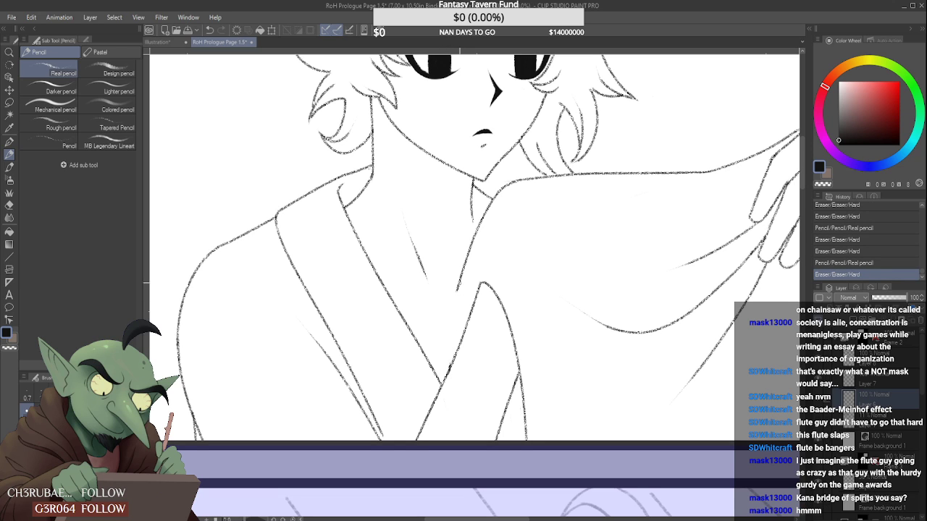
pyautogui.moveTo(459, 287); pyautogui.dragTo(444, 360)
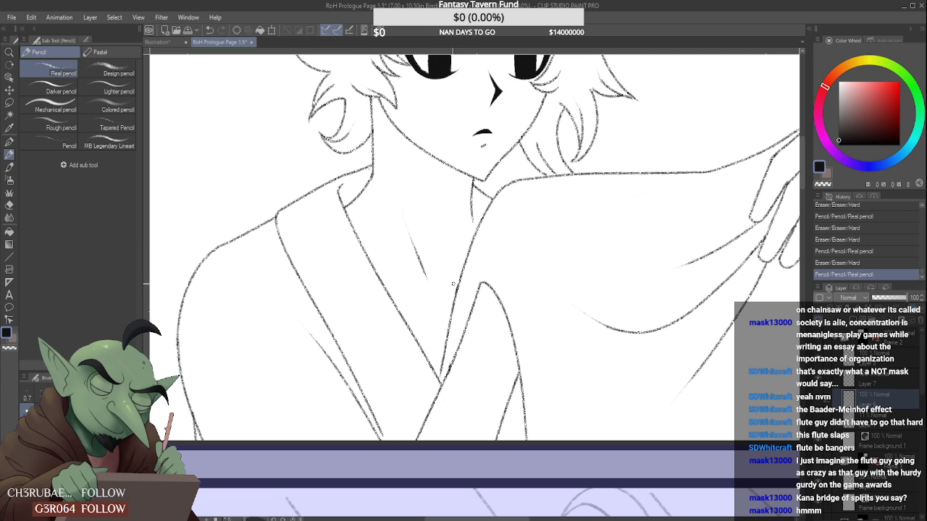
pyautogui.hotkey('ctrl', 'z')
pyautogui.click(438, 376)
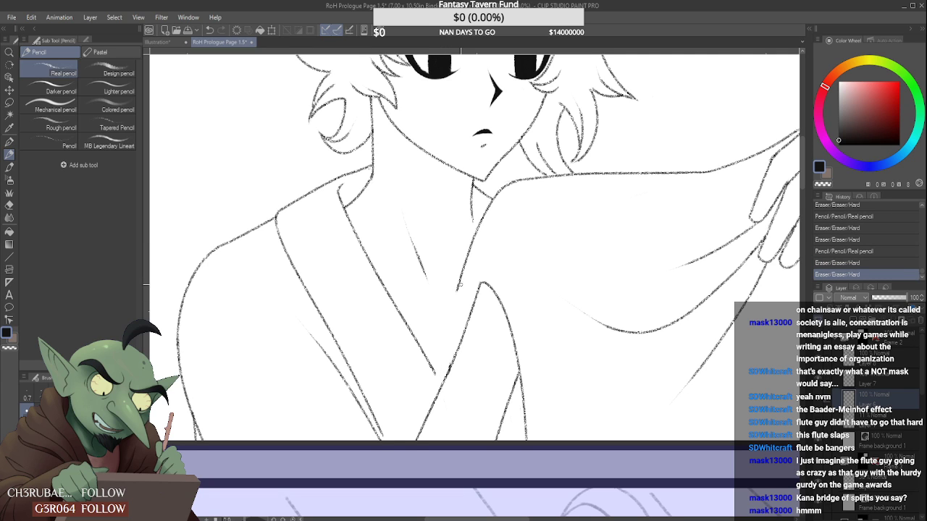
# - Extend the cloth's left-hand edge down past the collar tip to the lower fold with the Real pencil, retrying the long stroke
pyautogui.moveTo(458, 290); pyautogui.dragTo(435, 402)
pyautogui.hotkey('ctrl', 'z')
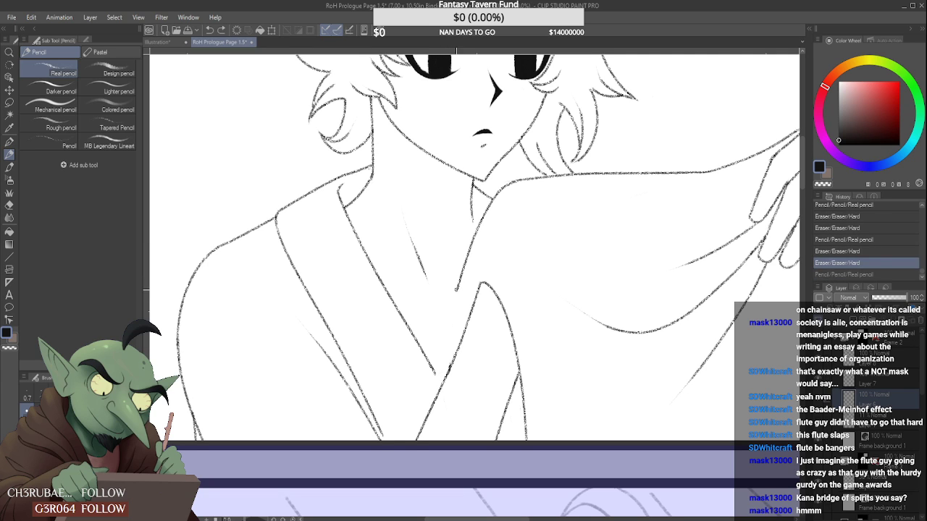
pyautogui.moveTo(457, 290); pyautogui.dragTo(428, 407)
pyautogui.hotkey('ctrl', 'z')
pyautogui.moveTo(458, 290); pyautogui.dragTo(432, 423)
pyautogui.hotkey('ctrl', 'z')
pyautogui.moveTo(457, 289); pyautogui.dragTo(427, 421)
pyautogui.hotkey('ctrl', 'z')
pyautogui.moveTo(457, 289); pyautogui.dragTo(431, 416)
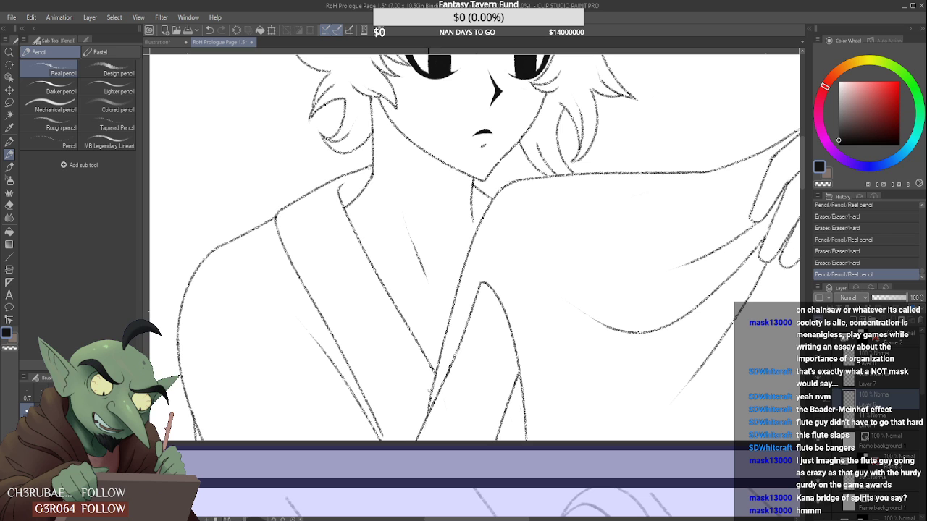
# - Erase the upper left-hand side of the pointed cloth fold below the chin
pyautogui.scroll(-5, 430, 380)
pyautogui.scroll(6, 440, 356)
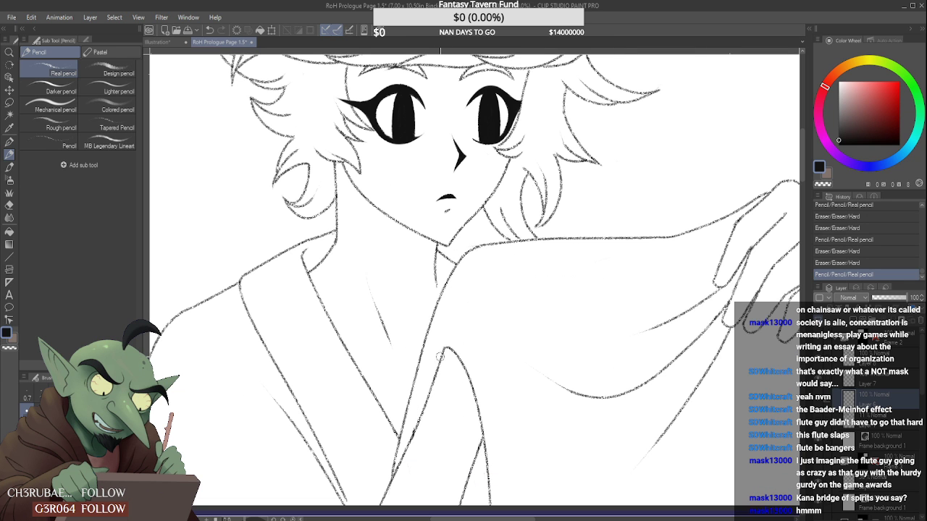
pyautogui.scroll(3, 439, 356)
pyautogui.moveTo(442, 350)
pyautogui.mouseDown()
pyautogui.moveTo(440, 359)
pyautogui.moveTo(461, 328)
pyautogui.mouseUp()
# - Try a new upper left-hand side for the pointed cloth fold and compare the drawing with and without the stroke
pyautogui.moveTo(433, 394); pyautogui.dragTo(458, 337)
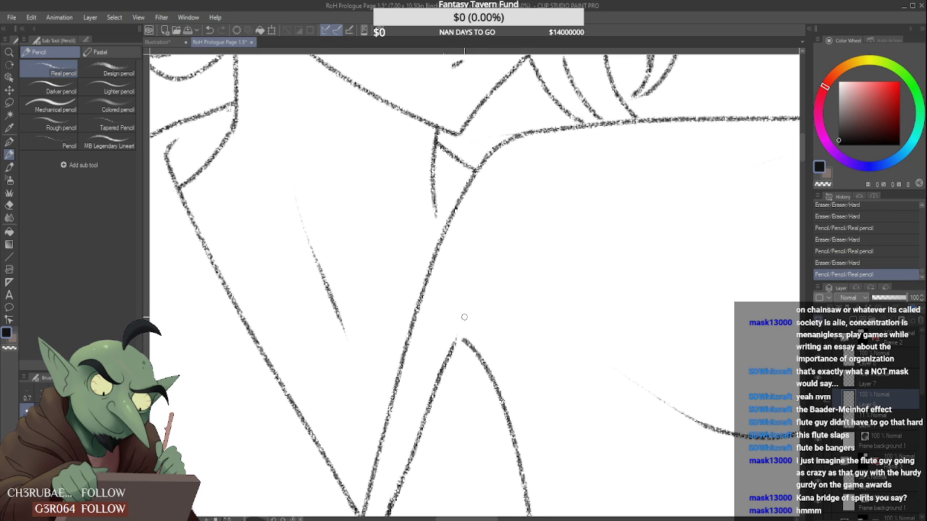
pyautogui.hotkey('ctrl', 'z')
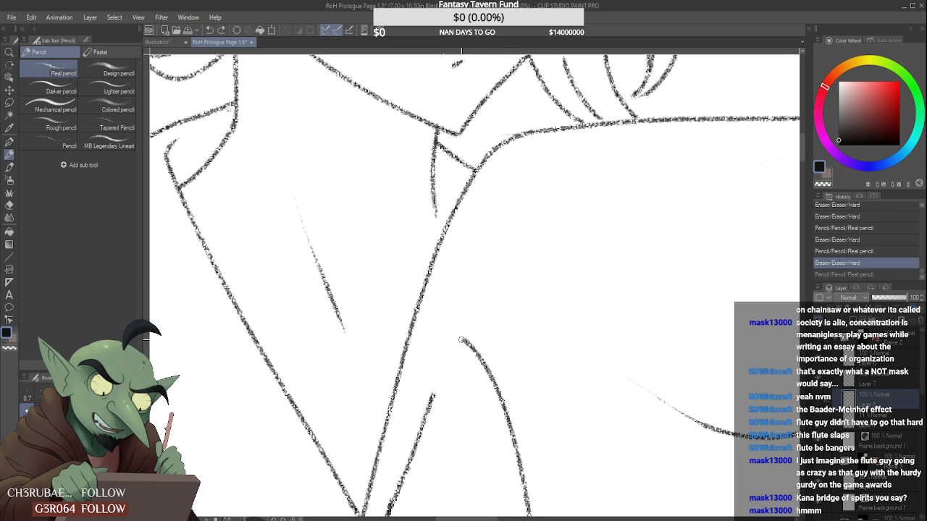
pyautogui.hotkey('ctrl', 'y')
pyautogui.hotkey('ctrl', 'z')
pyautogui.hotkey('ctrl', 'y')
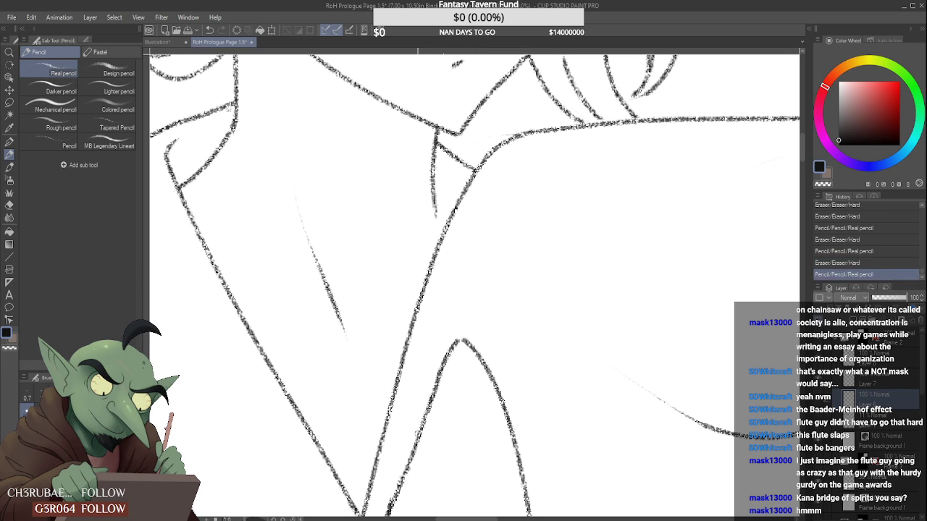
pyautogui.hotkey('ctrl', 'z')
pyautogui.hotkey('ctrl', 'y')
pyautogui.hotkey('ctrl', 'z')
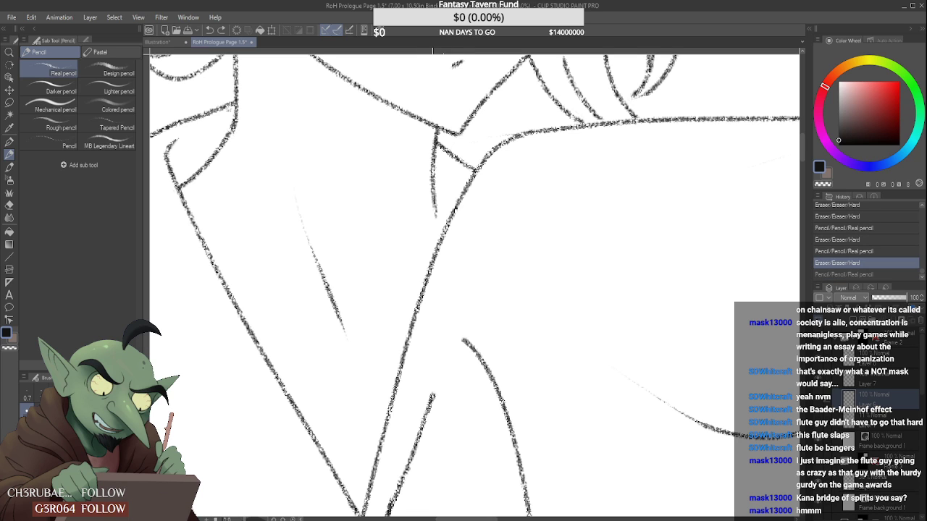
pyautogui.hotkey('ctrl', 'y')
pyautogui.hotkey('ctrl', 'z')
pyautogui.hotkey('ctrl', 'y')
pyautogui.hotkey('ctrl', 'z')
pyautogui.hotkey('ctrl', 'y')
pyautogui.hotkey('ctrl', 'z')
pyautogui.hotkey('ctrl', 'y')
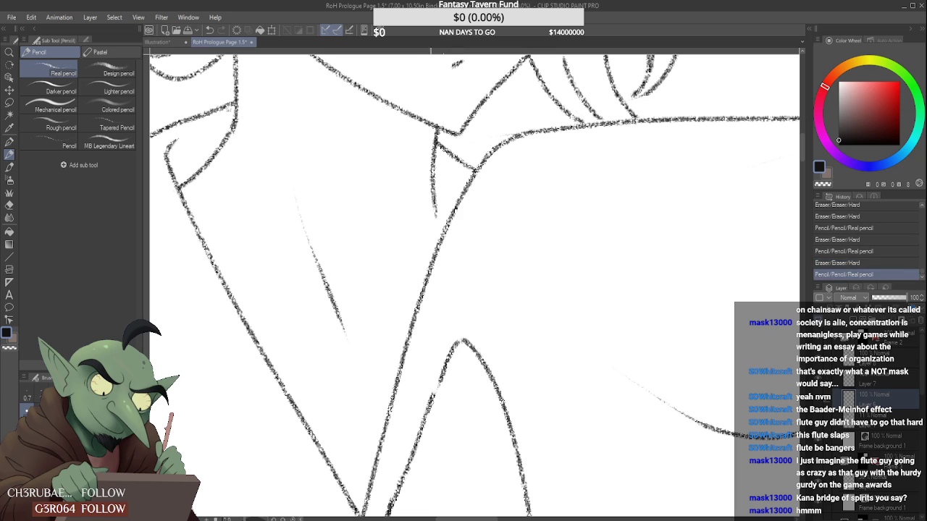
pyautogui.hotkey('ctrl', 'z')
pyautogui.hotkey('ctrl', 'y')
pyautogui.hotkey('ctrl', 'z')
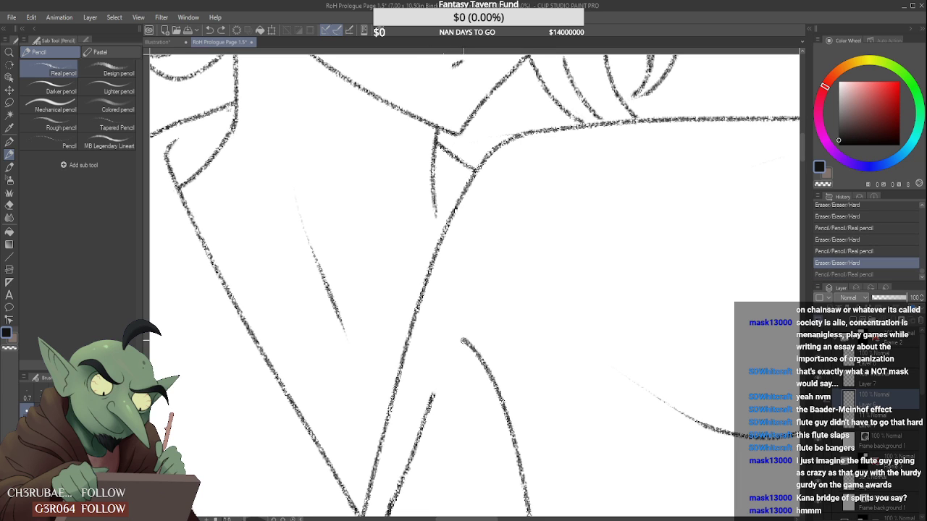
pyautogui.hotkey('ctrl', 'y')
pyautogui.hotkey('ctrl', 'z')
# - Redraw the upper left-hand side of the pointed cloth fold with the Real pencil and join it to the peak
pyautogui.moveTo(433, 395); pyautogui.dragTo(465, 341)
pyautogui.scroll(-5, 460, 318)
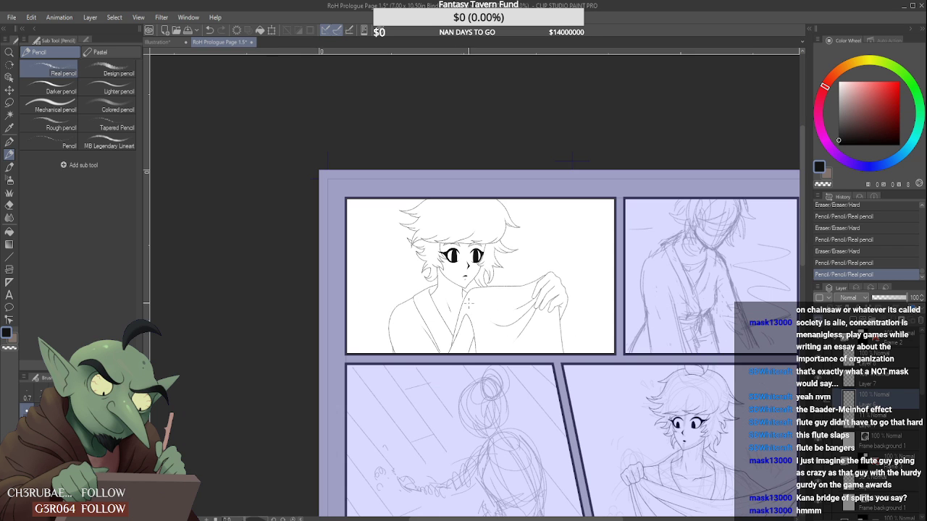
pyautogui.scroll(5, 470, 304)
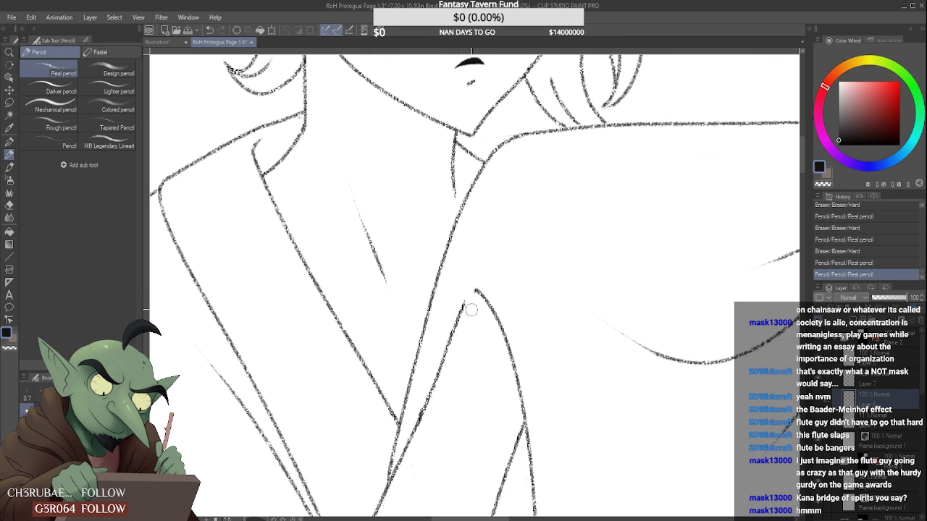
pyautogui.scroll(2, 471, 310)
pyautogui.moveTo(464, 302)
pyautogui.mouseDown()
pyautogui.moveTo(458, 318)
pyautogui.moveTo(477, 275)
pyautogui.moveTo(480, 294)
pyautogui.mouseUp()
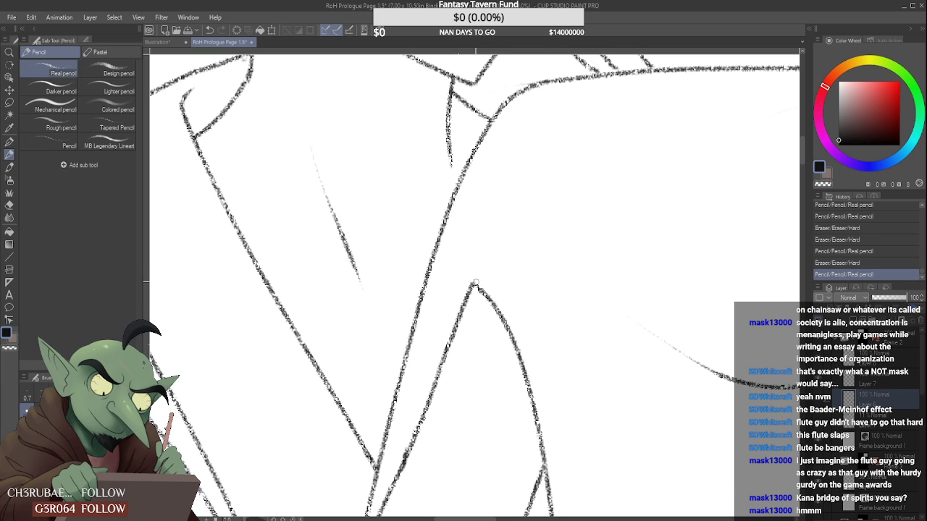
# - Touch up the cloth line work below the chin with a short Real pencil stroke and check the whole panel
pyautogui.scroll(-3, 475, 282)
pyautogui.scroll(-3, 478, 260)
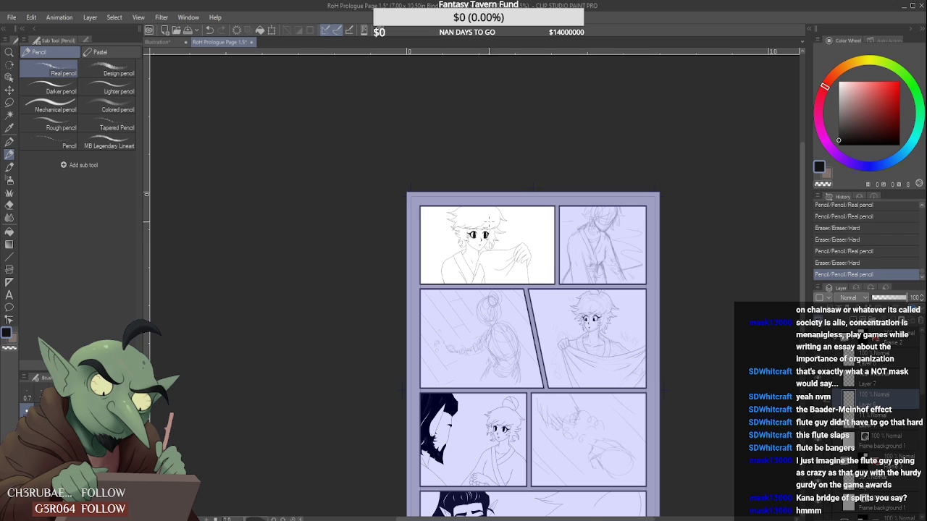
pyautogui.scroll(5, 487, 223)
pyautogui.moveTo(452, 265)
pyautogui.mouseDown()
pyautogui.moveTo(439, 263)
pyautogui.moveTo(451, 269)
pyautogui.mouseUp()
pyautogui.scroll(-3, 456, 260)
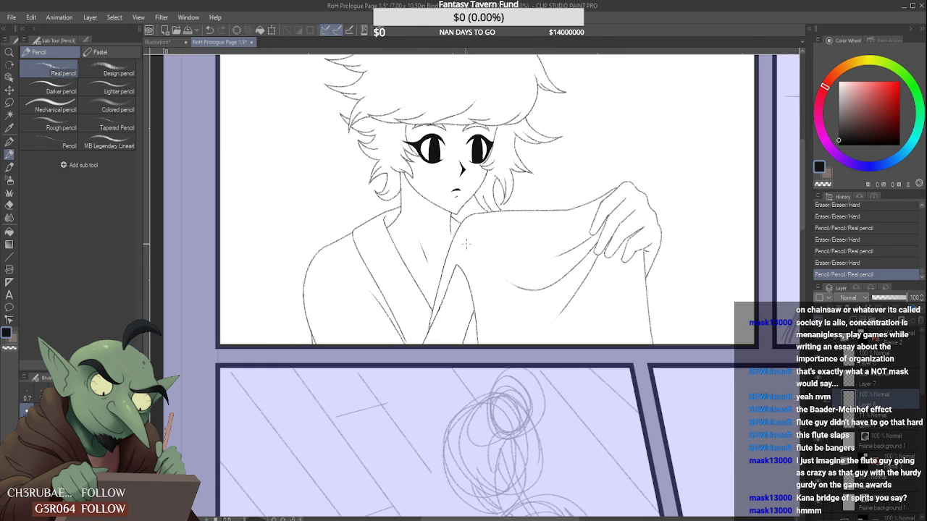
pyautogui.scroll(-2, 465, 245)
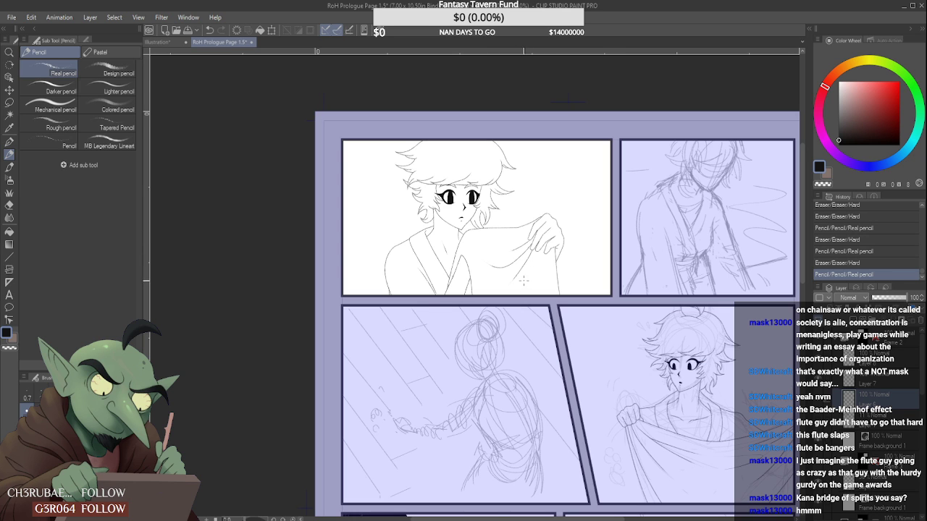
pyautogui.scroll(-2, 524, 281)
pyautogui.scroll(2, 499, 257)
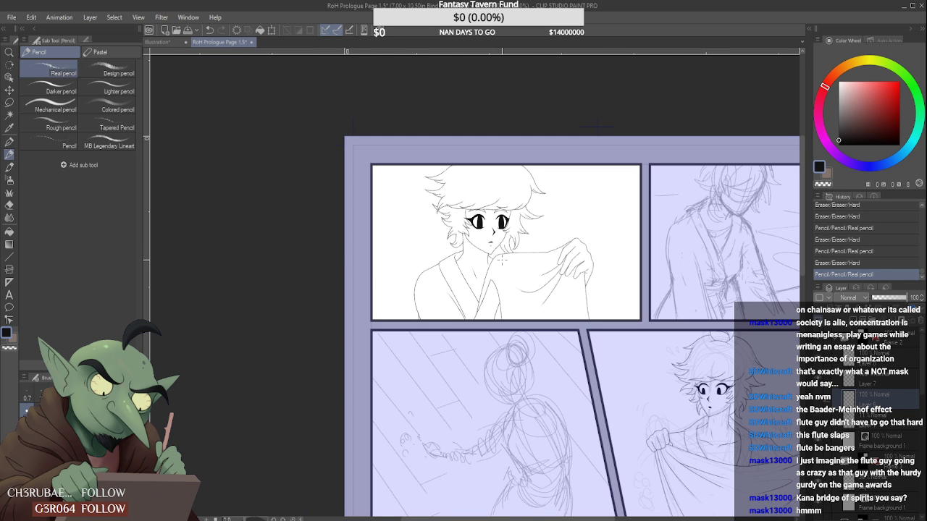
# - Draw a pointed hair tuft beside the cheek on the left-hand side of the face with the Real pencil
pyautogui.scroll(1, 566, 241)
pyautogui.scroll(4, 418, 220)
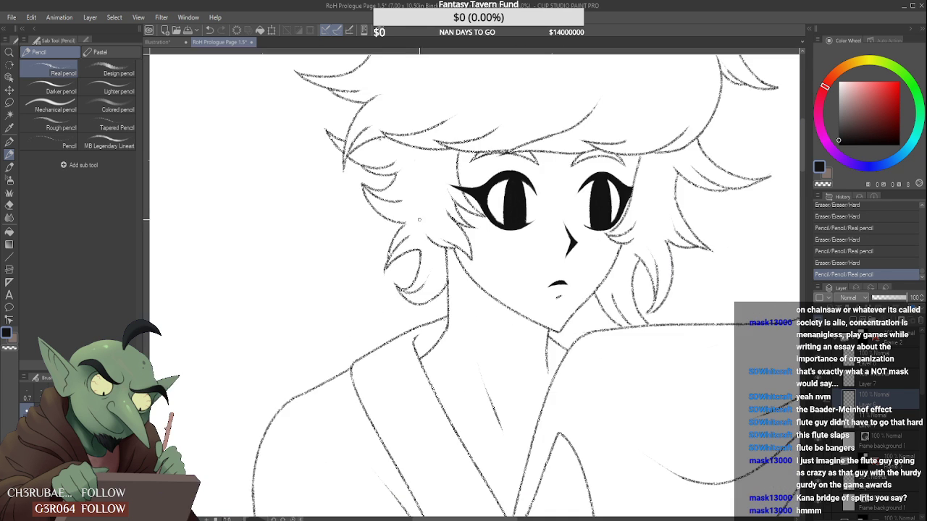
pyautogui.moveTo(359, 185); pyautogui.dragTo(389, 187)
pyautogui.moveTo(386, 220)
pyautogui.mouseDown()
pyautogui.moveTo(406, 222)
pyautogui.moveTo(323, 205)
pyautogui.mouseUp()
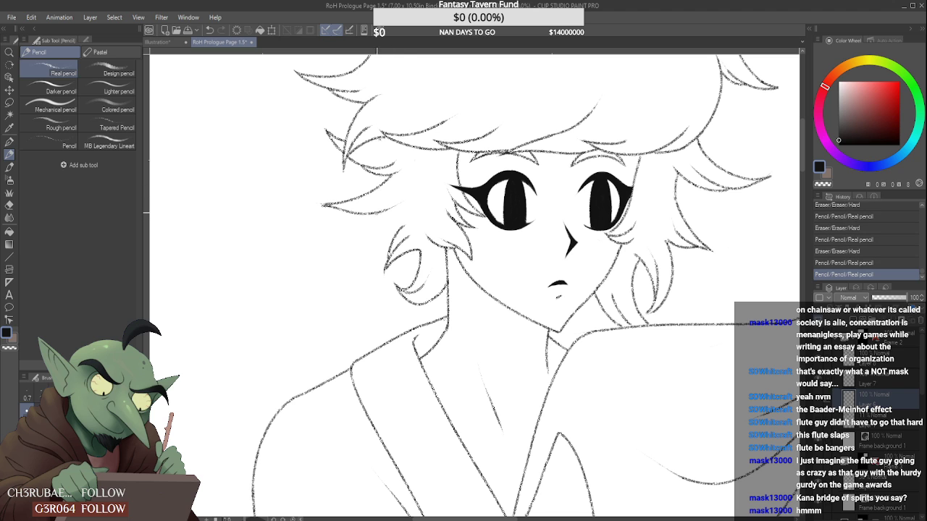
pyautogui.scroll(-4, 408, 192)
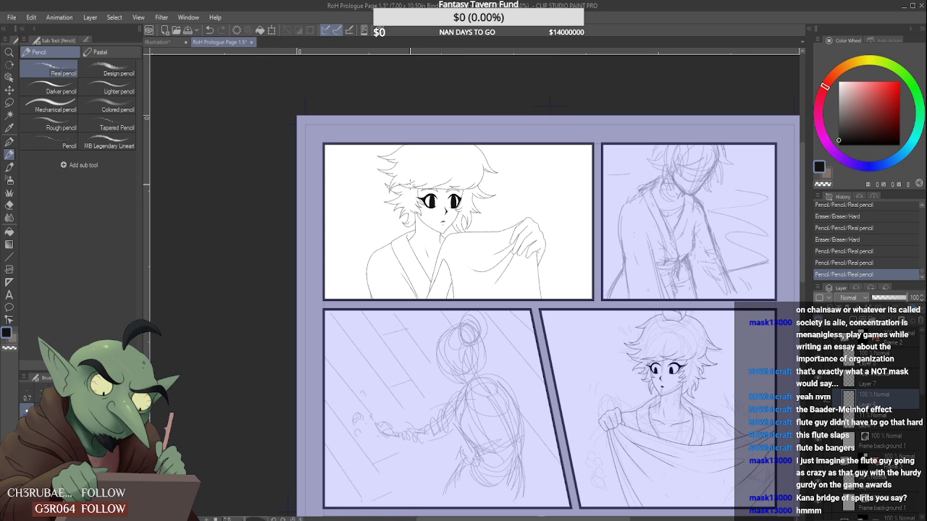
# - Undo the last stroke of the new hair tuft and redraw its lower edge to join the side hair
pyautogui.scroll(4, 406, 192)
pyautogui.hotkey('ctrl', 'z')
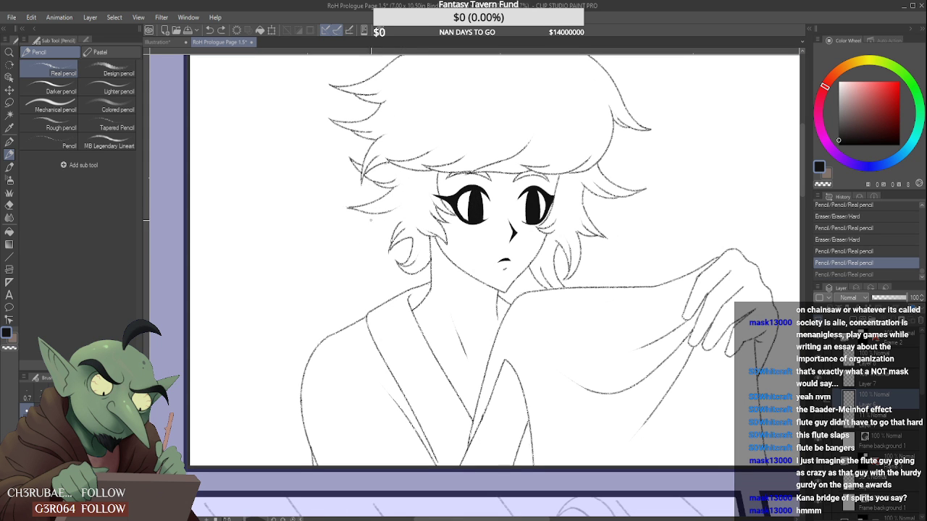
pyautogui.moveTo(370, 221); pyautogui.dragTo(400, 214)
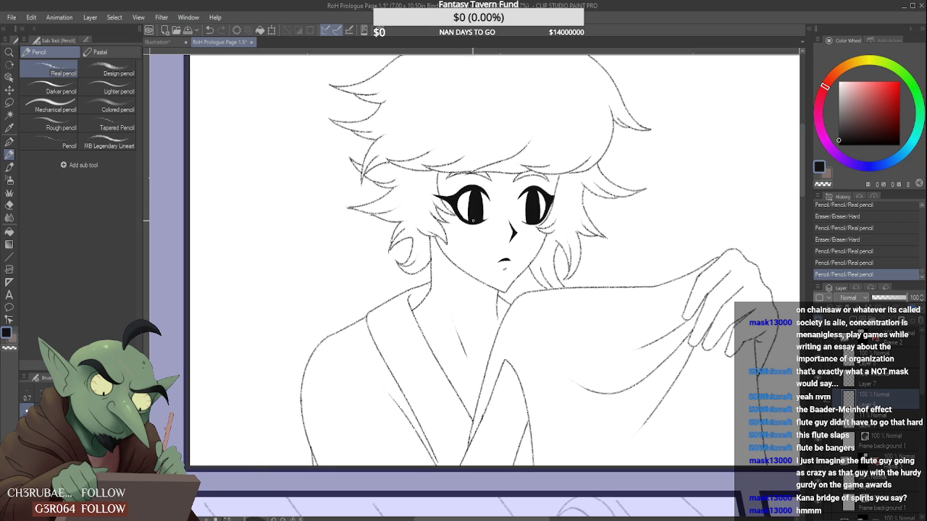
pyautogui.scroll(-5, 474, 220)
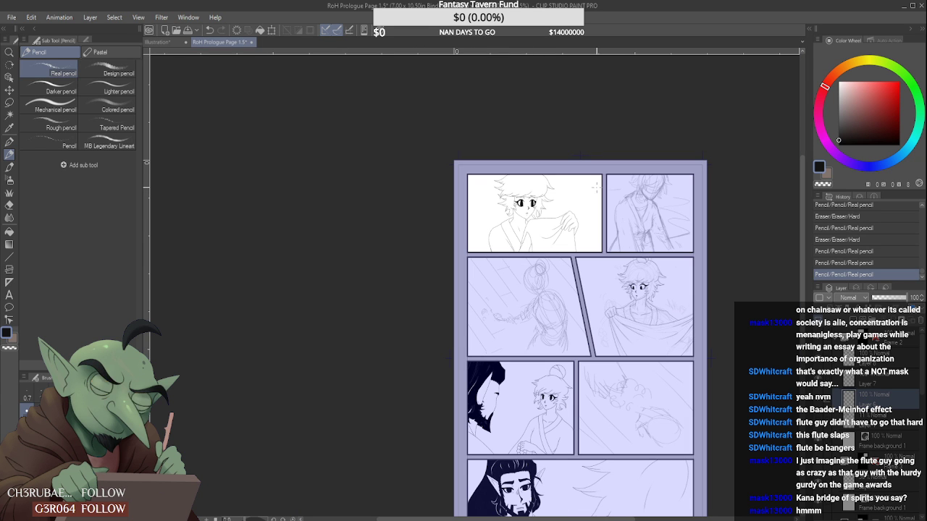
# - Touch up the details around the character's eyes with short Design pencil strokes
pyautogui.scroll(4, 534, 208)
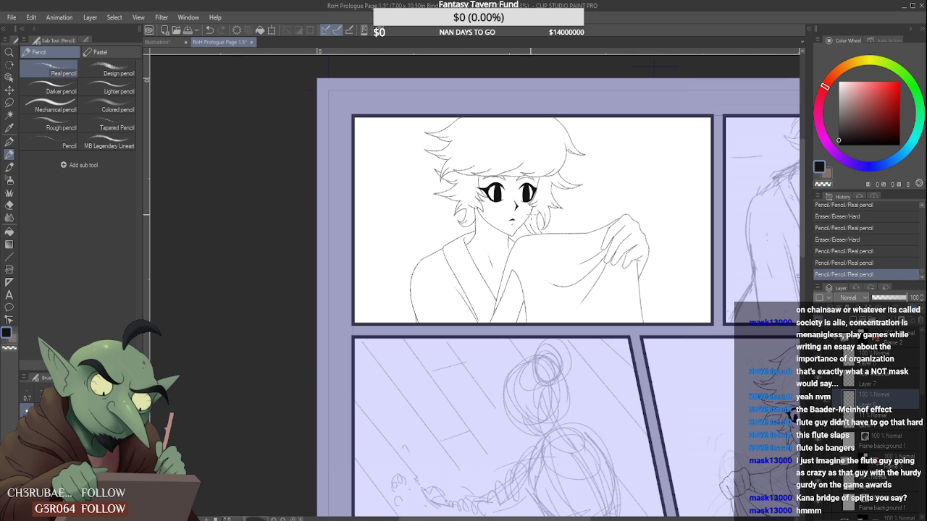
pyautogui.scroll(4, 525, 187)
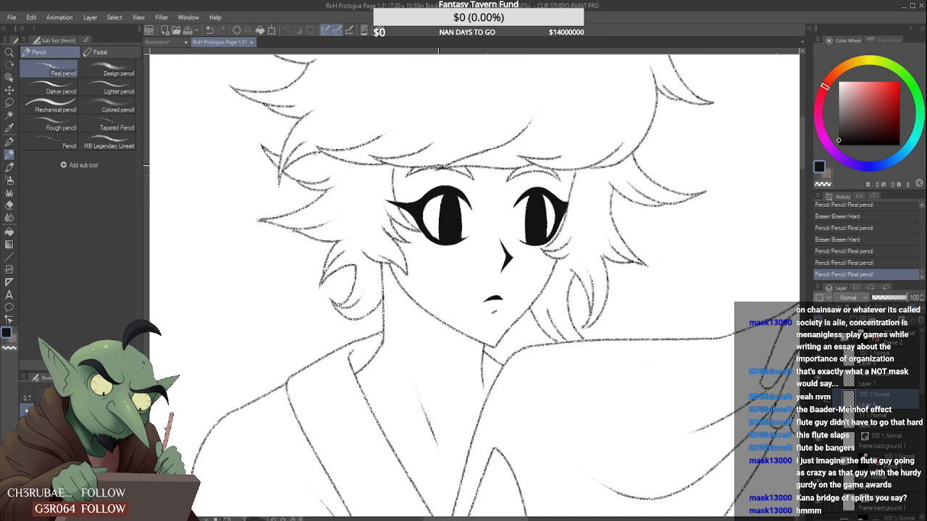
pyautogui.click(108, 73)
pyautogui.scroll(2, 532, 194)
pyautogui.moveTo(531, 194)
pyautogui.mouseDown()
pyautogui.moveTo(493, 219)
pyautogui.moveTo(559, 190)
pyautogui.moveTo(574, 194)
pyautogui.moveTo(507, 211)
pyautogui.mouseUp()
pyautogui.moveTo(616, 199)
pyautogui.mouseDown()
pyautogui.moveTo(641, 224)
pyautogui.moveTo(595, 205)
pyautogui.mouseUp()
pyautogui.scroll(-5, 582, 197)
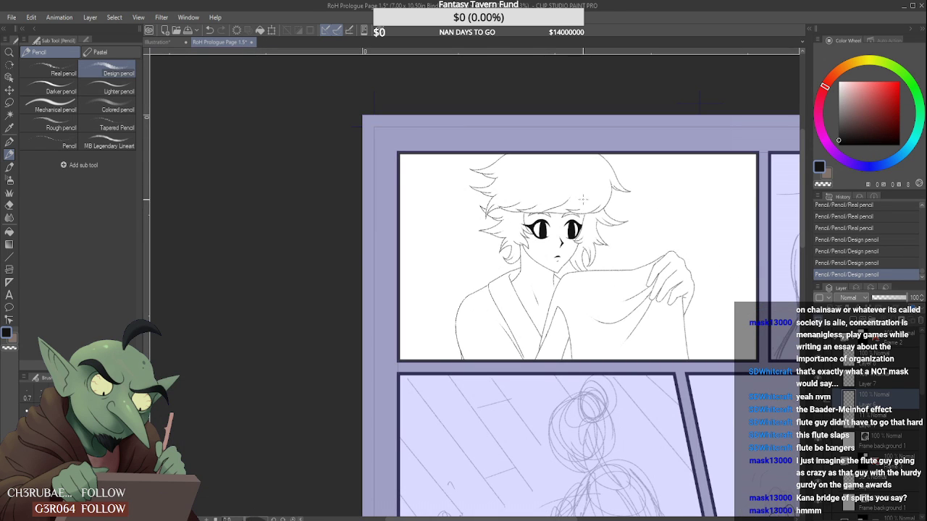
# - Review the inked first panel within the page and flip the whole canvas horizontally
pyautogui.scroll(-2, 581, 208)
pyautogui.scroll(-3, 587, 195)
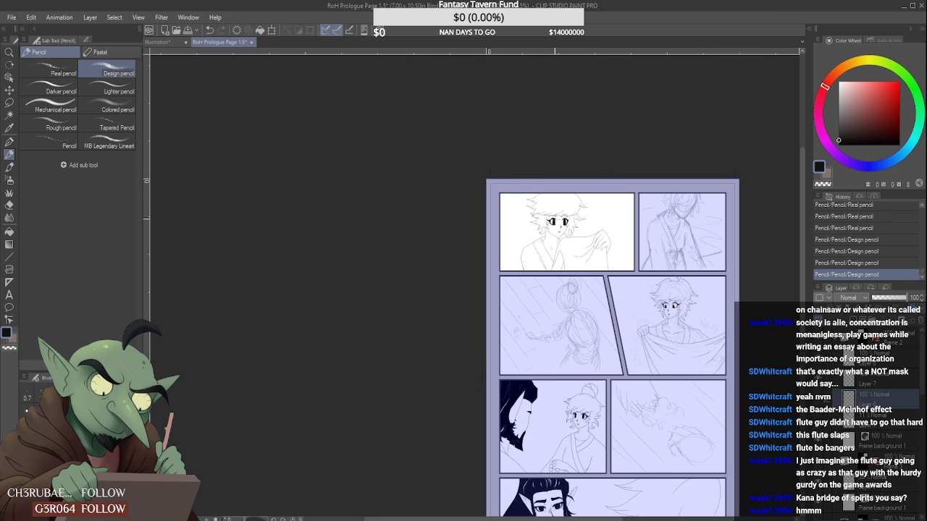
pyautogui.scroll(3, 588, 229)
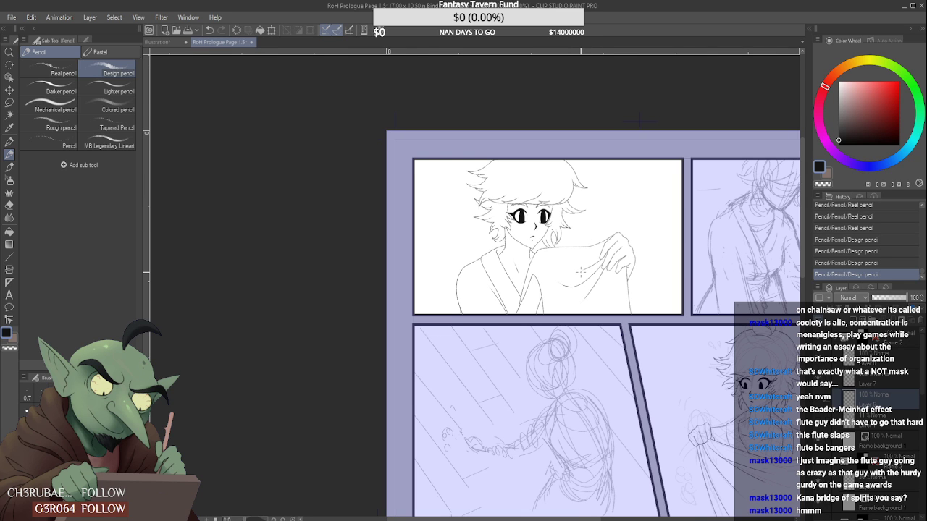
pyautogui.scroll(-3, 579, 271)
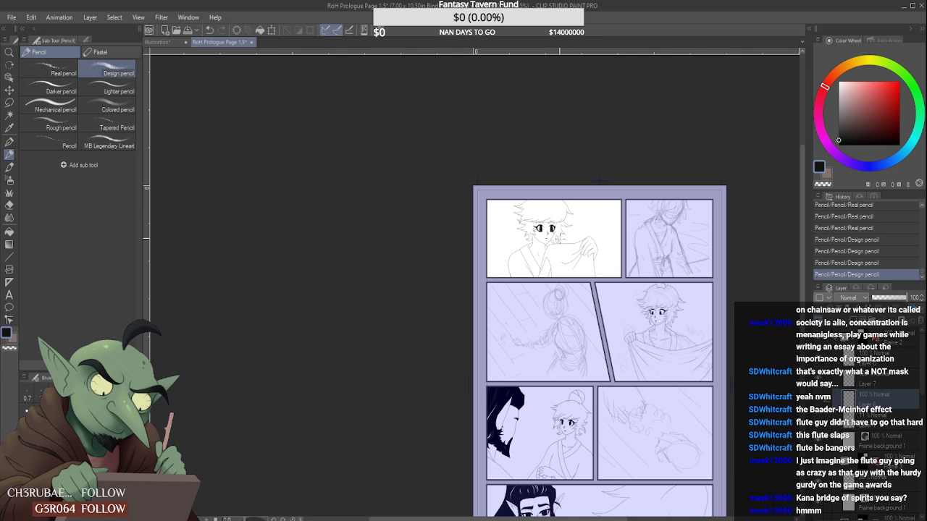
pyautogui.click(31, 18)
pyautogui.click(210, 352)
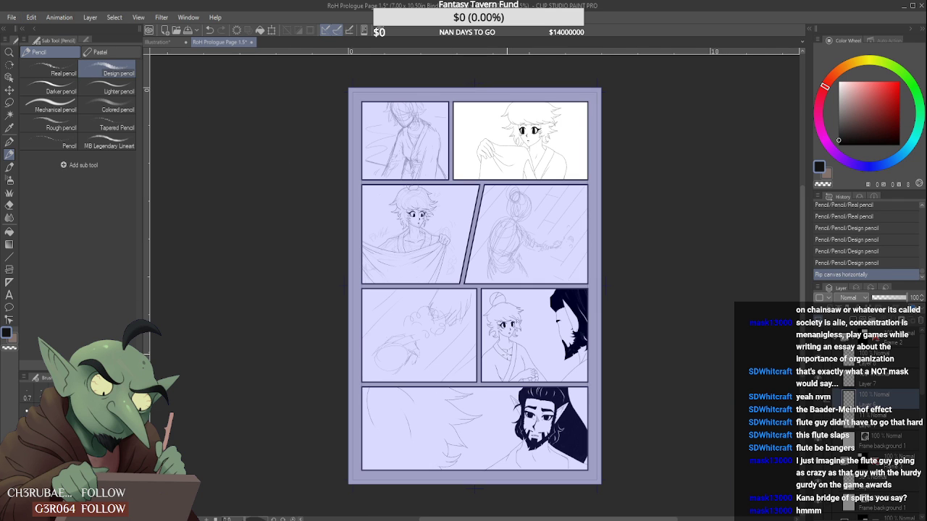
# - Check the mirrored first panel both close up and within the full page, and save the file
pyautogui.scroll(-3, 481, 194)
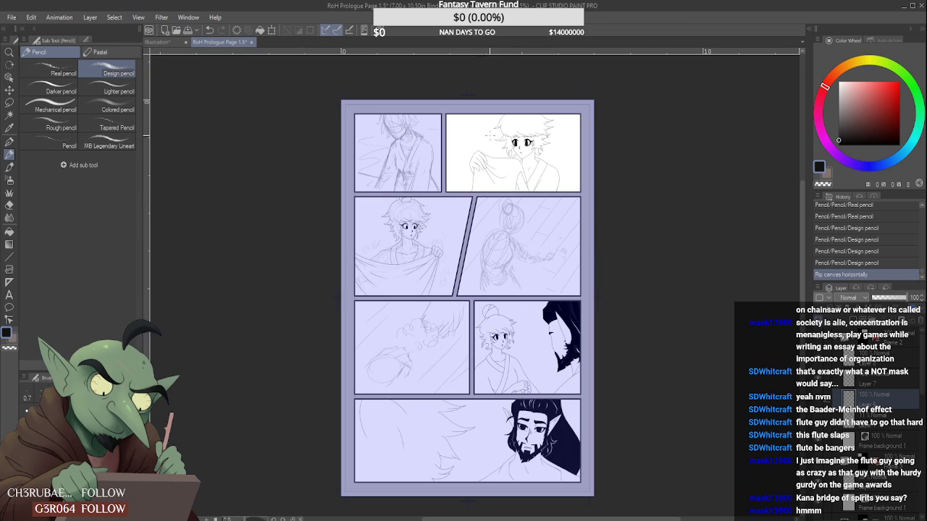
pyautogui.scroll(3, 457, 163)
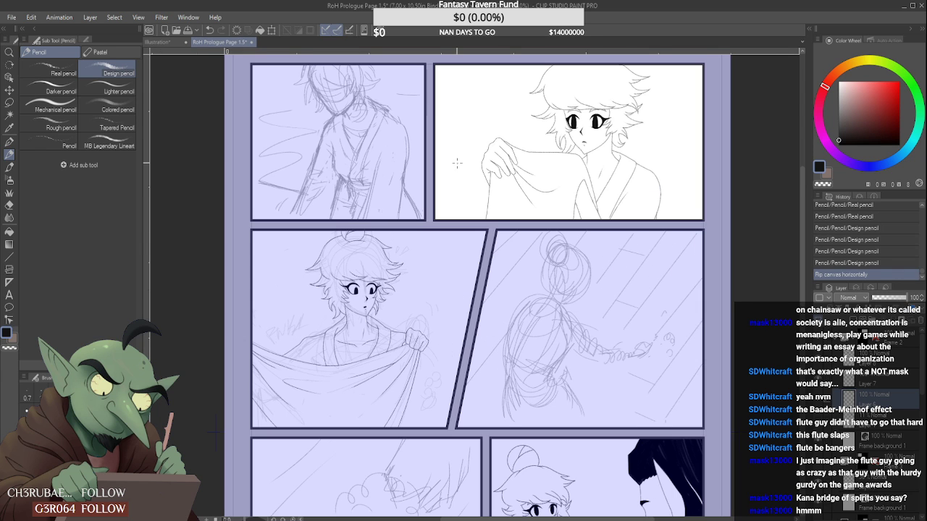
pyautogui.scroll(-3, 457, 163)
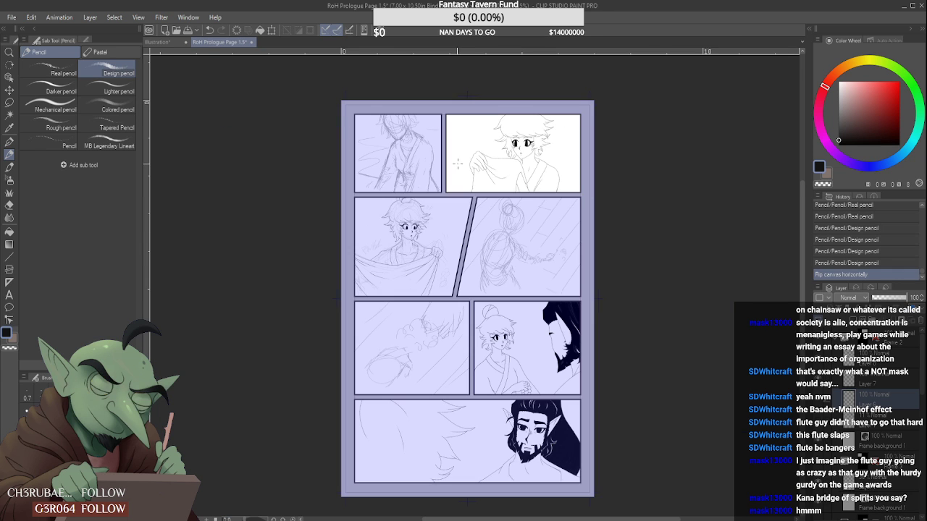
pyautogui.scroll(3, 451, 375)
pyautogui.scroll(-3, 452, 375)
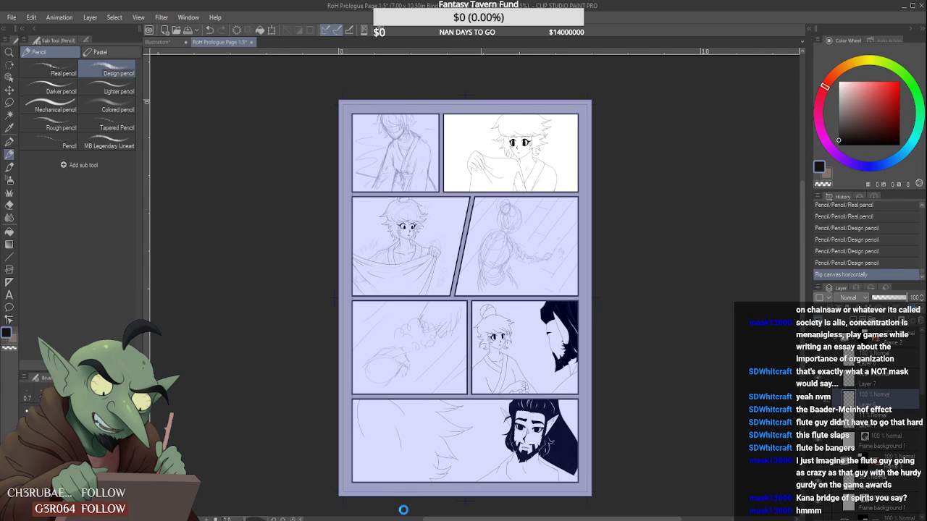
pyautogui.hotkey('ctrl', 's')
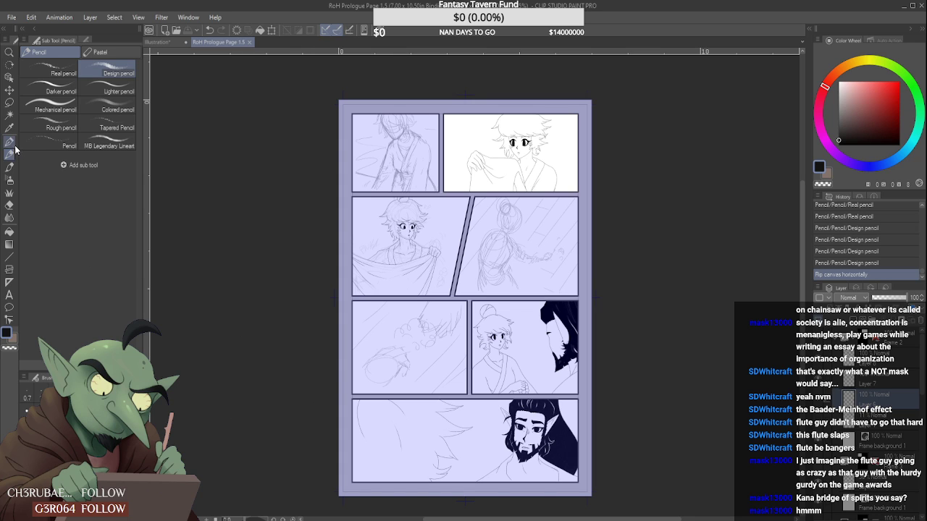
# - Choose the Real pencil and make the sketch layer of the third-row panel on the mirrored page's left-hand side active
pyautogui.click(58, 69)
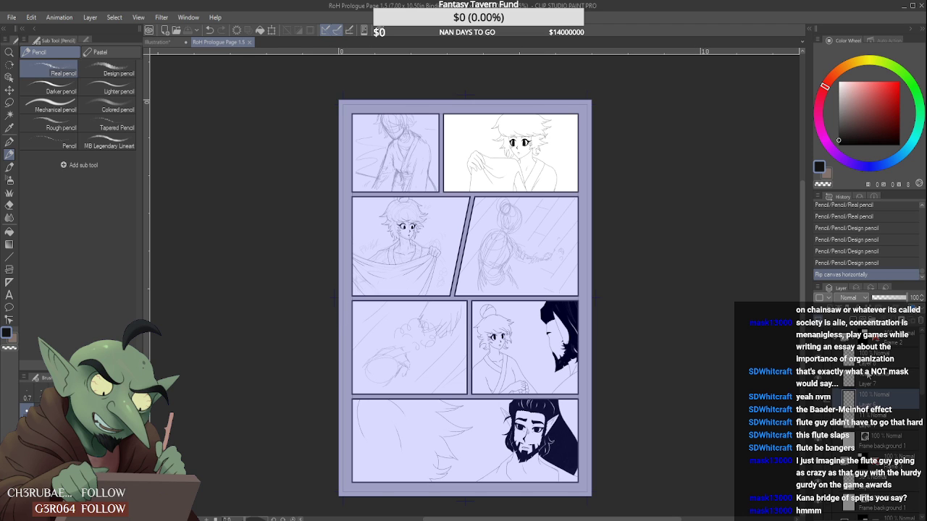
pyautogui.scroll(2, 918, 395)
pyautogui.click(896, 396)
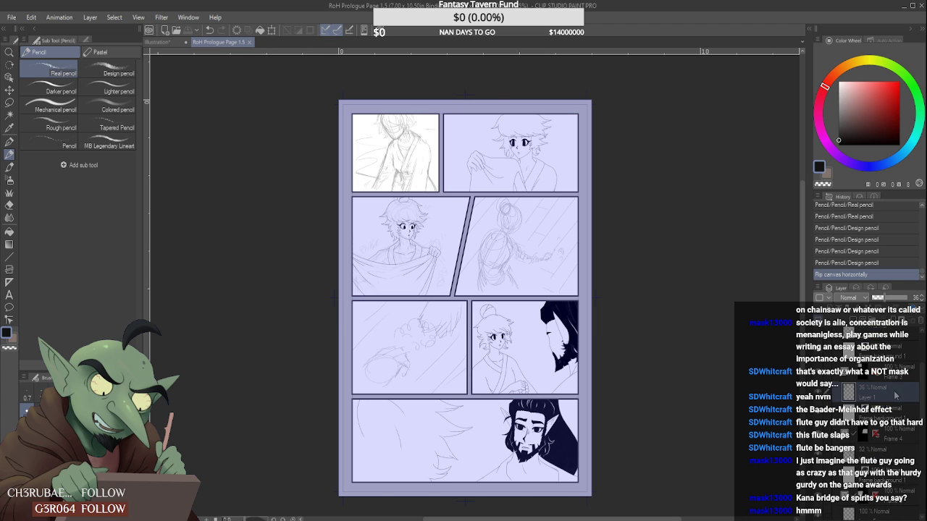
pyautogui.scroll(-2, 898, 400)
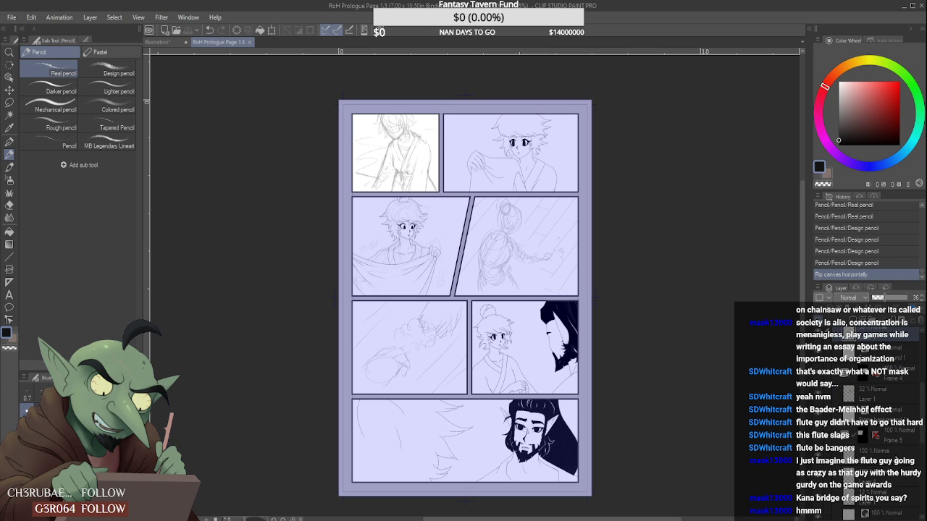
pyautogui.click(896, 460)
pyautogui.moveTo(921, 428); pyautogui.dragTo(922, 439)
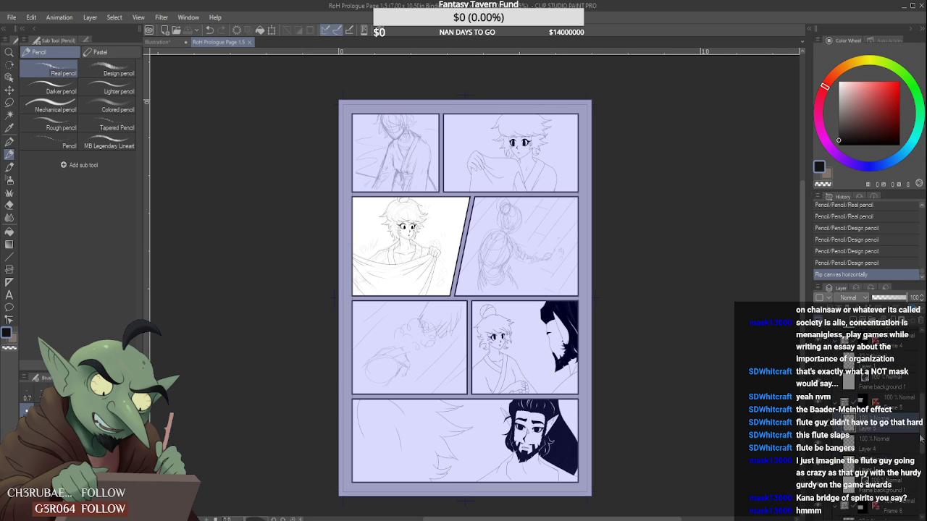
pyautogui.scroll(2, 909, 438)
pyautogui.click(895, 443)
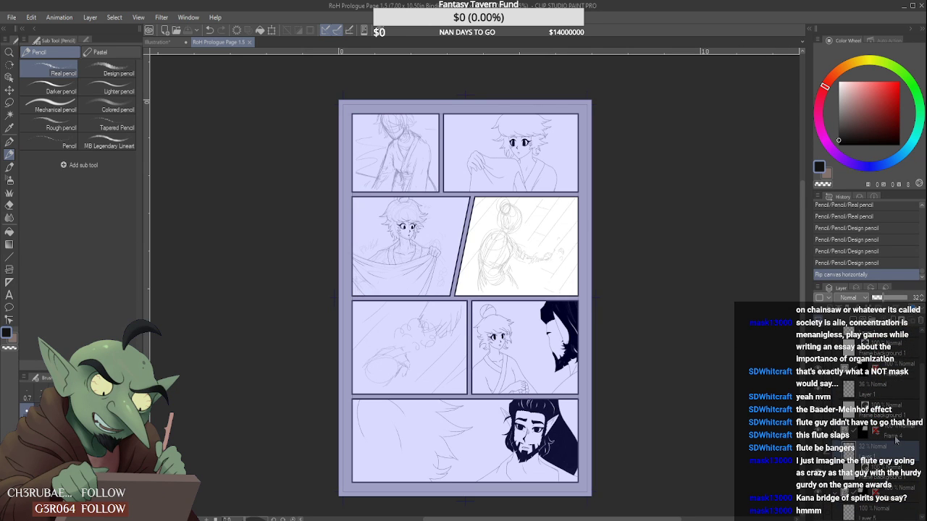
pyautogui.click(895, 391)
pyautogui.moveTo(920, 405); pyautogui.dragTo(922, 438)
pyautogui.scroll(-2, 916, 441)
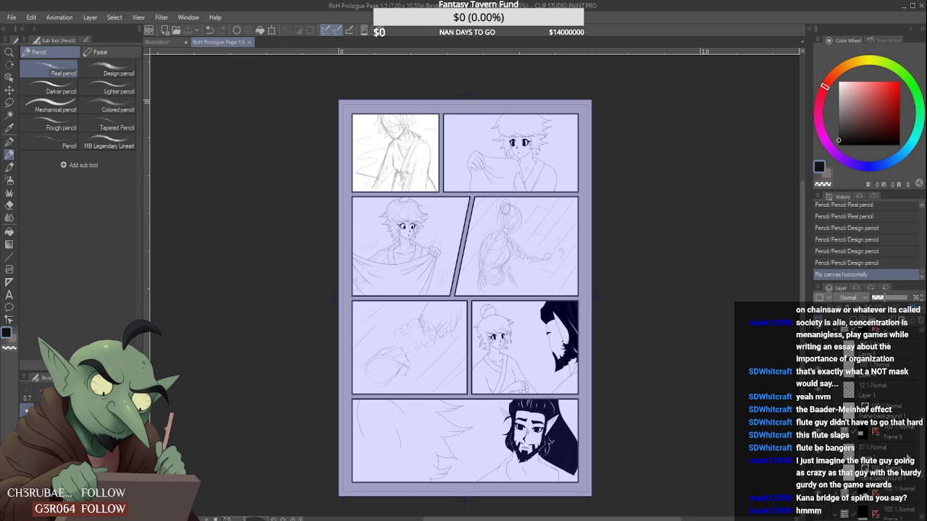
pyautogui.click(911, 449)
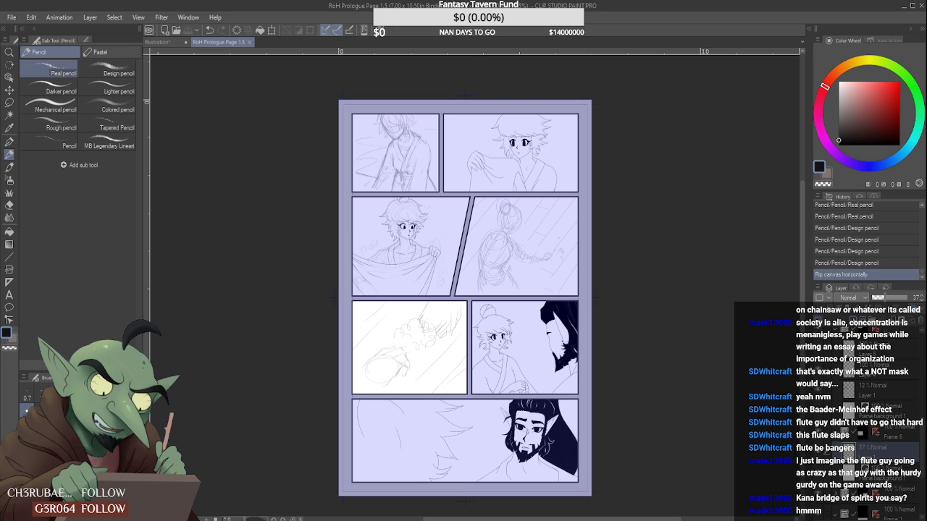
# - Add a raster layer to this panel, lower the sketch layer's opacity, and make the new layer active for inking
pyautogui.hotkey('ctrl', 'shift', 'n')
pyautogui.click(882, 299)
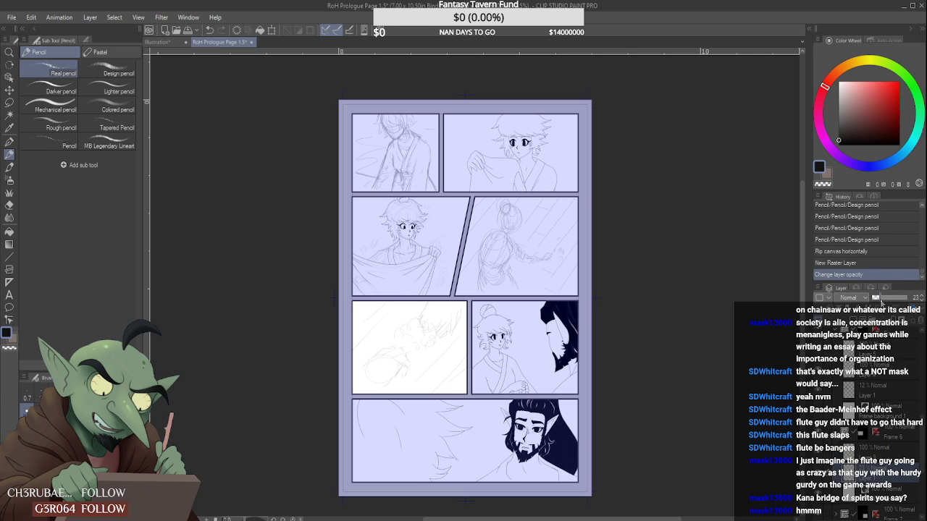
pyautogui.click(889, 454)
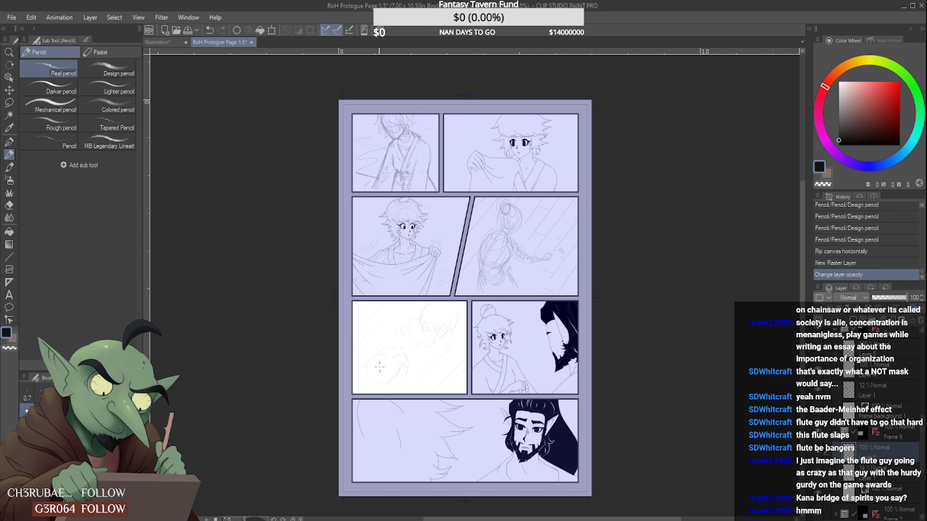
# - Ink the bent upper contour of the hand around the sketched circle with the Real pencil and trim its end with the eraser
pyautogui.scroll(5, 379, 358)
pyautogui.scroll(3, 333, 375)
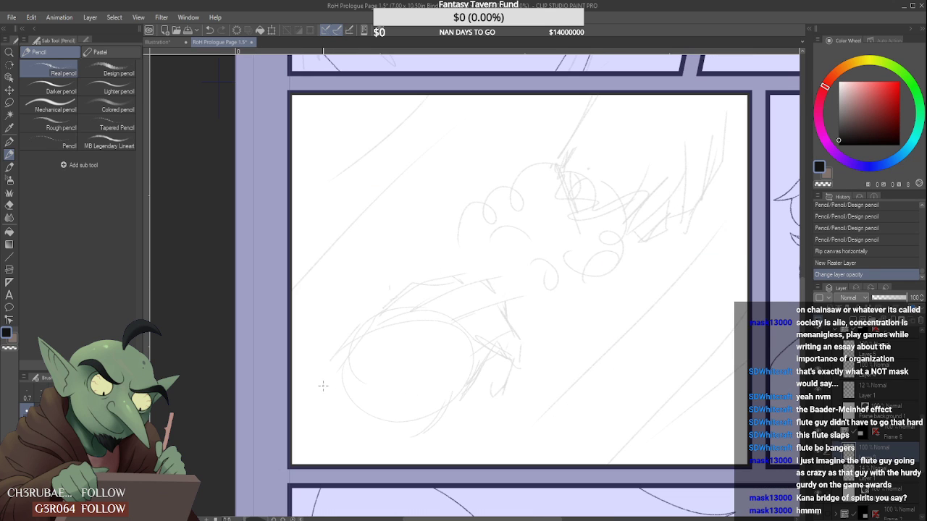
pyautogui.moveTo(315, 395); pyautogui.dragTo(373, 319)
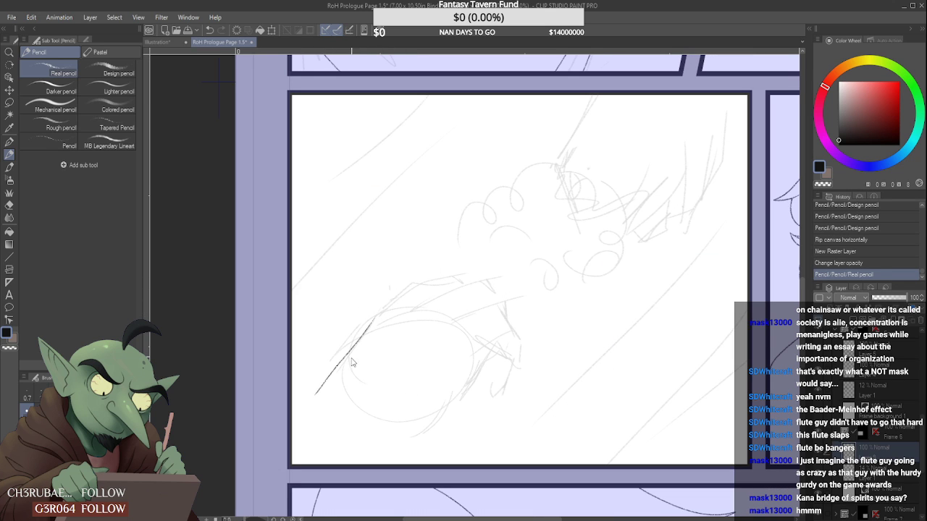
pyautogui.hotkey('ctrl', 'z')
pyautogui.moveTo(328, 391)
pyautogui.mouseDown()
pyautogui.moveTo(408, 286)
pyautogui.moveTo(370, 316)
pyautogui.moveTo(379, 303)
pyautogui.moveTo(436, 258)
pyautogui.moveTo(548, 258)
pyautogui.mouseUp()
pyautogui.scroll(3, 377, 320)
pyautogui.press('e')
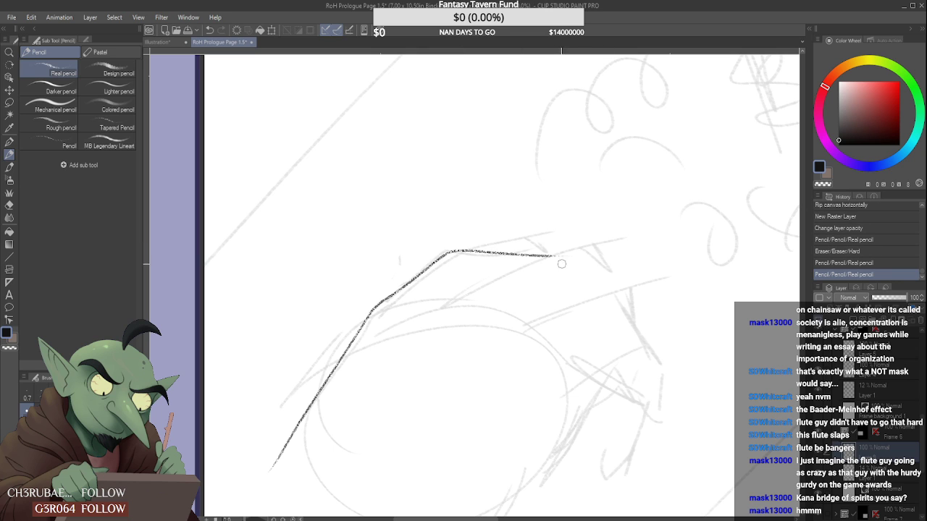
pyautogui.click(557, 256)
pyautogui.scroll(-3, 532, 260)
pyautogui.scroll(2, 532, 260)
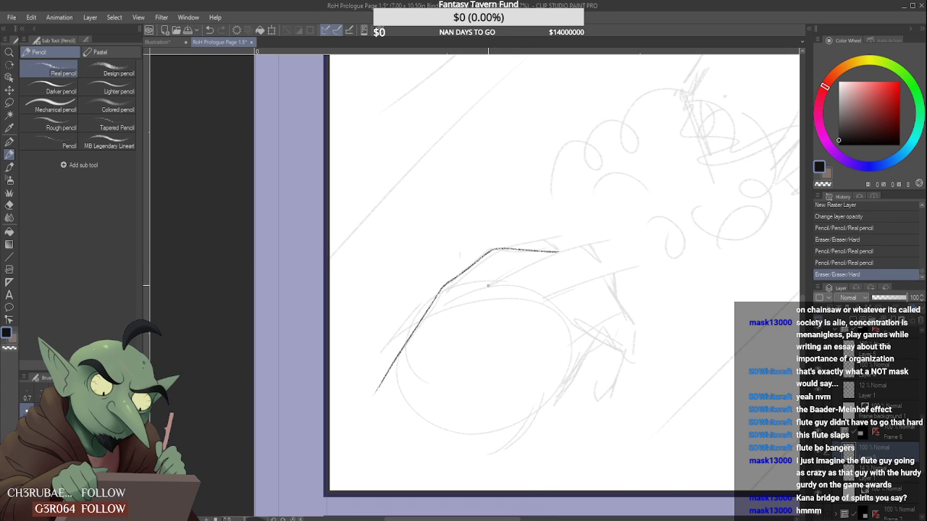
# - Ink the first finger's lower edge as a slanted line meeting the contour, and add the curved fingertip
pyautogui.moveTo(487, 286); pyautogui.dragTo(559, 253)
pyautogui.hotkey('ctrl', 'z')
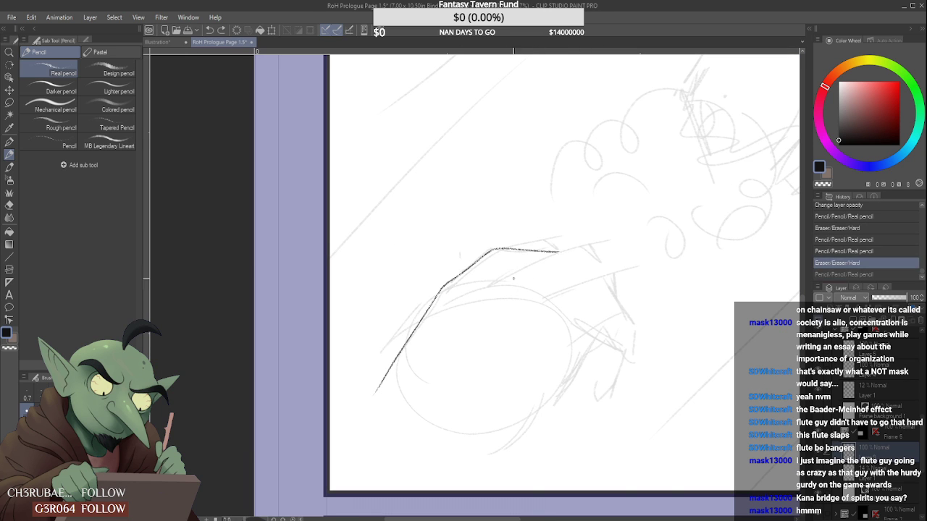
pyautogui.moveTo(489, 286)
pyautogui.mouseDown()
pyautogui.moveTo(558, 252)
pyautogui.moveTo(610, 242)
pyautogui.moveTo(587, 254)
pyautogui.moveTo(613, 288)
pyautogui.mouseUp()
pyautogui.hotkey('ctrl', 'z')
pyautogui.click(610, 275)
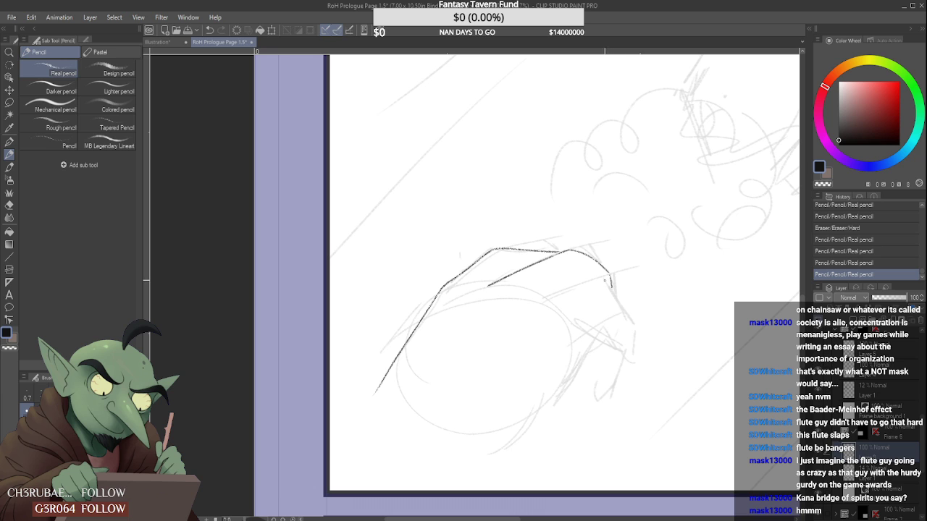
# - Ink the second finger line below the first one and join it to the curved fingertip
pyautogui.scroll(-4, 588, 284)
pyautogui.scroll(4, 594, 279)
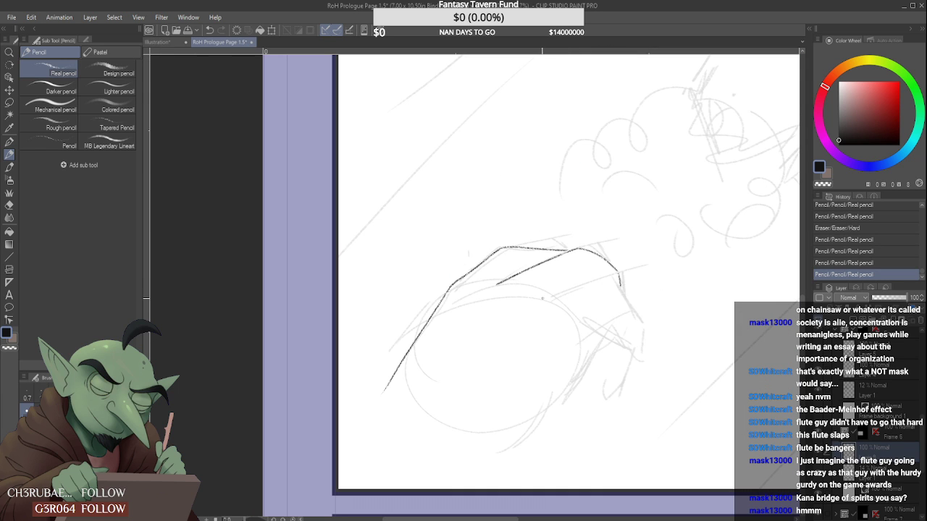
pyautogui.moveTo(534, 298)
pyautogui.mouseDown()
pyautogui.moveTo(584, 278)
pyautogui.moveTo(621, 289)
pyautogui.mouseUp()
pyautogui.hotkey('ctrl', 'z')
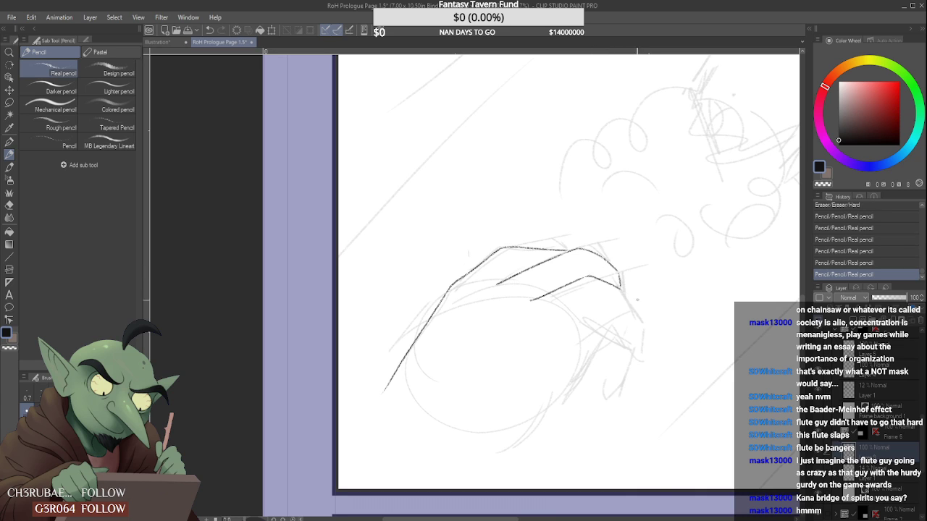
# - Undo the second finger's line and redraw it slanting up to a knuckle, then bending down along the finger's outer edge
pyautogui.hotkey('ctrl', 'z')
pyautogui.hotkey('ctrl', 'z')
pyautogui.moveTo(535, 301); pyautogui.dragTo(583, 285)
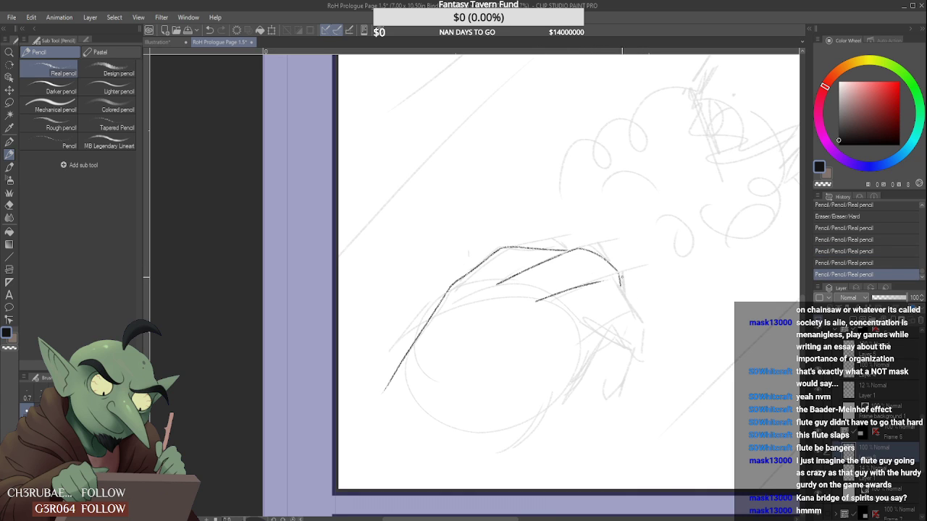
pyautogui.hotkey('ctrl', 'z')
pyautogui.moveTo(535, 301); pyautogui.dragTo(599, 271)
pyautogui.hotkey('ctrl', 'z')
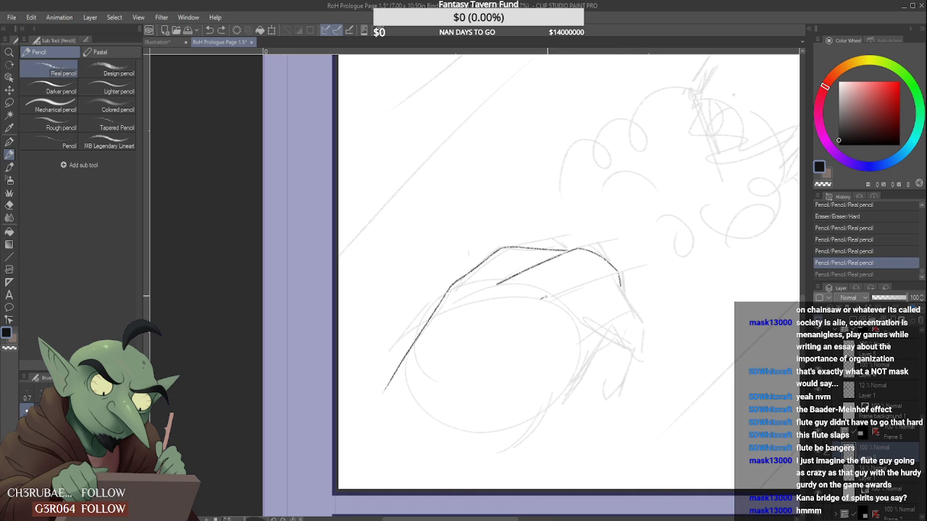
pyautogui.moveTo(541, 298)
pyautogui.mouseDown()
pyautogui.moveTo(620, 274)
pyautogui.moveTo(608, 275)
pyautogui.moveTo(639, 319)
pyautogui.moveTo(638, 355)
pyautogui.mouseUp()
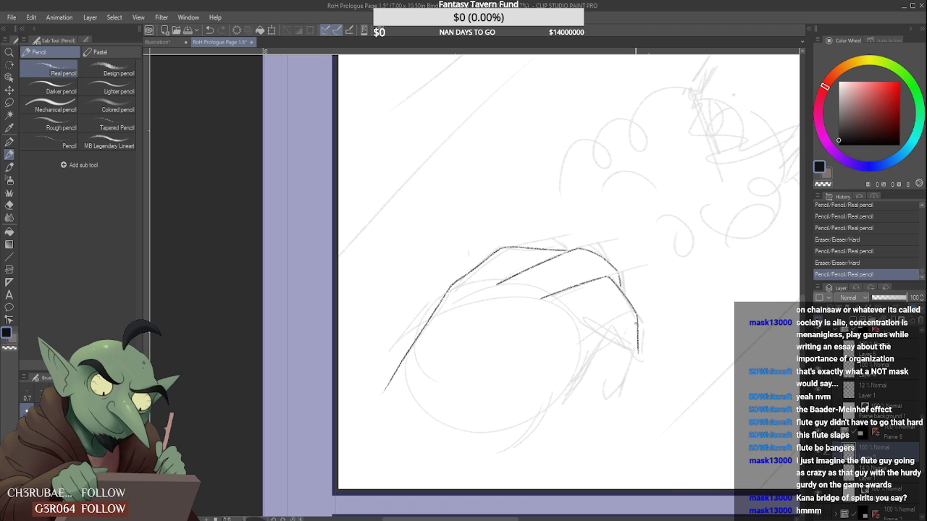
# - Erase the first finger's curved tip and the contour's flat end, and redraw both as straighter segments sloping down from their knuckles
pyautogui.scroll(2, 617, 264)
pyautogui.moveTo(571, 239); pyautogui.dragTo(616, 263)
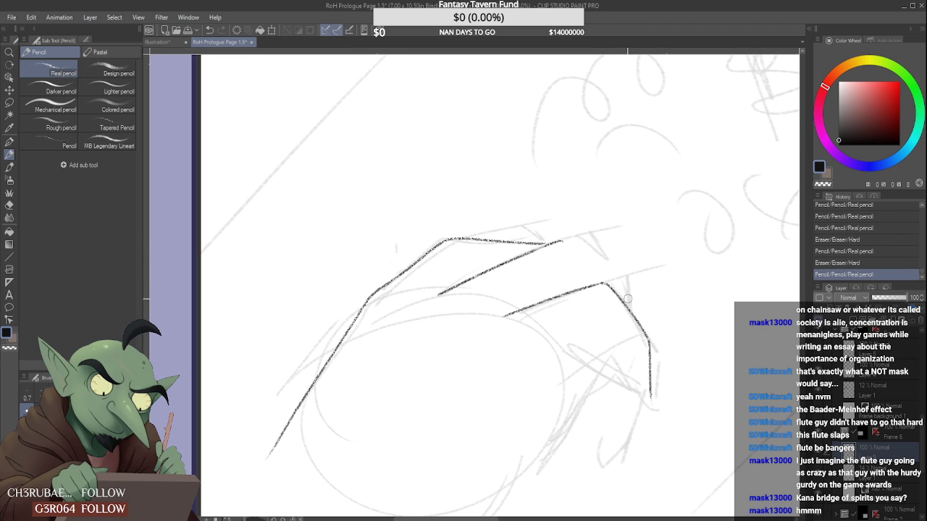
pyautogui.moveTo(571, 240); pyautogui.dragTo(552, 243)
pyautogui.moveTo(444, 238); pyautogui.dragTo(549, 243)
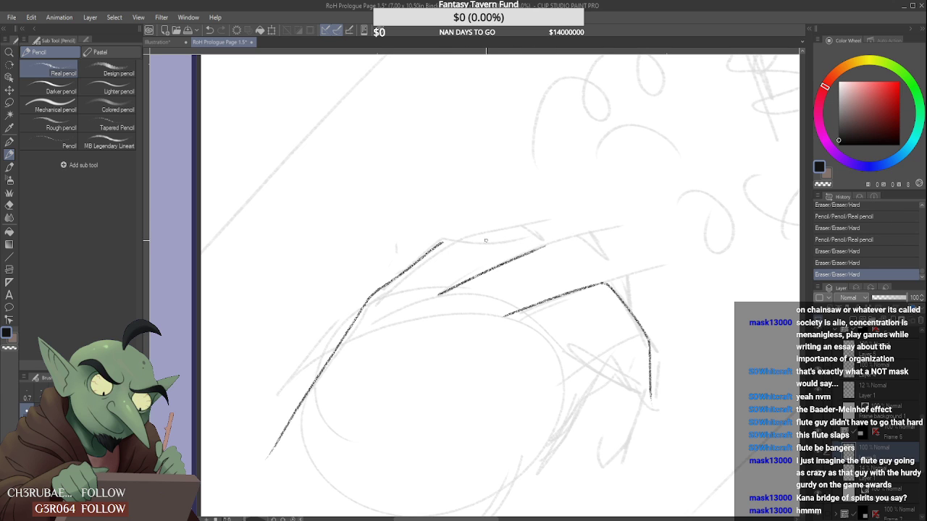
pyautogui.moveTo(456, 238)
pyautogui.mouseDown()
pyautogui.moveTo(580, 270)
pyautogui.moveTo(593, 294)
pyautogui.mouseUp()
pyautogui.scroll(-4, 550, 250)
pyautogui.scroll(2, 572, 246)
pyautogui.scroll(1, 574, 247)
pyautogui.scroll(-4, 569, 238)
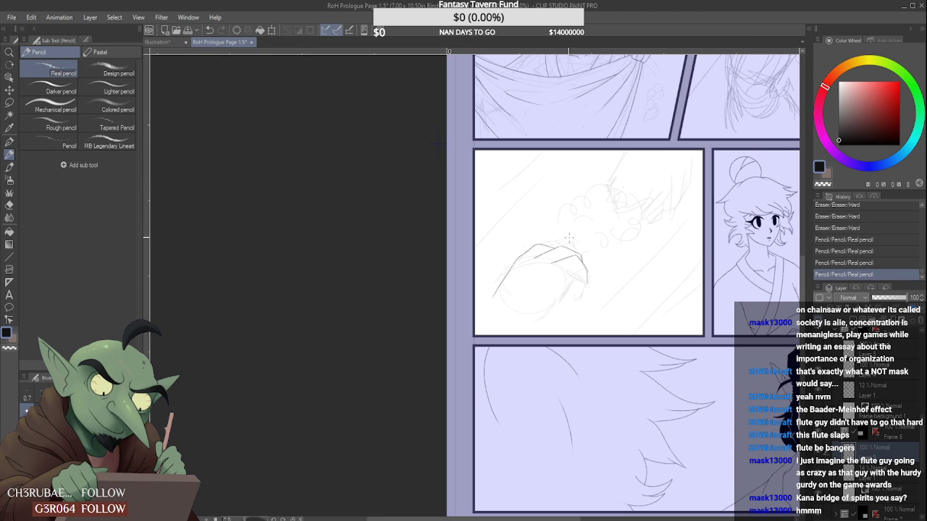
pyautogui.scroll(4, 572, 241)
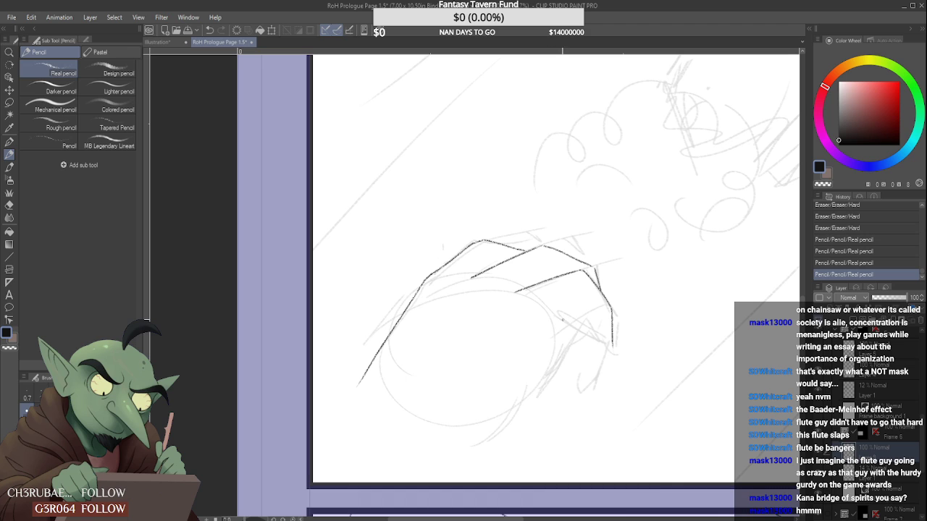
# - Ink the lowest finger's outer edge from beside the sketched circle, bending down at the knuckle and curling into a rounded tip
pyautogui.moveTo(553, 313)
pyautogui.mouseDown()
pyautogui.moveTo(607, 341)
pyautogui.moveTo(590, 407)
pyautogui.moveTo(573, 416)
pyautogui.moveTo(565, 391)
pyautogui.moveTo(563, 423)
pyautogui.mouseUp()
pyautogui.scroll(2, 605, 338)
pyautogui.moveTo(568, 384); pyautogui.dragTo(571, 417)
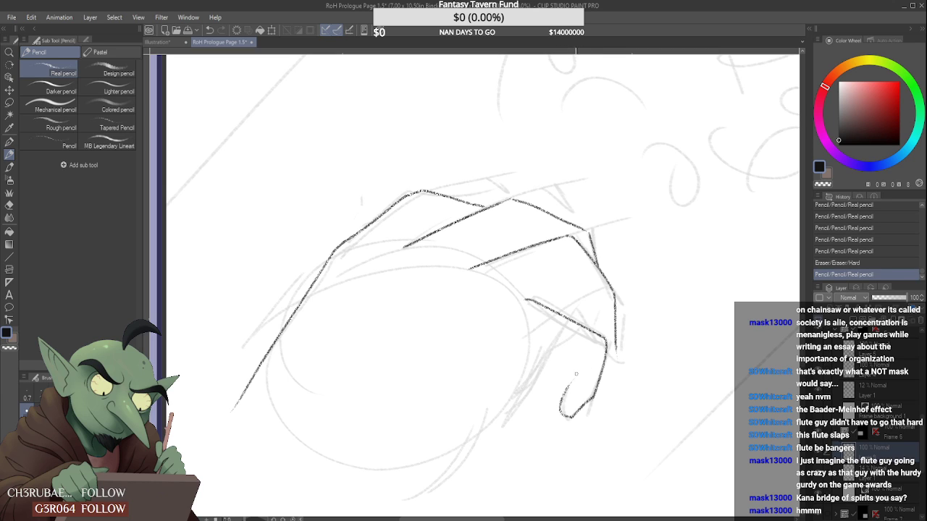
# - Ink the lowest finger's inner edge with a short crease above the fingertip and a slanted line down toward the sketched circle
pyautogui.moveTo(574, 361)
pyautogui.mouseDown()
pyautogui.moveTo(571, 380)
pyautogui.moveTo(593, 356)
pyautogui.moveTo(550, 353)
pyautogui.moveTo(592, 368)
pyautogui.mouseUp()
pyautogui.scroll(-4, 588, 365)
pyautogui.scroll(4, 561, 361)
pyautogui.click(563, 361)
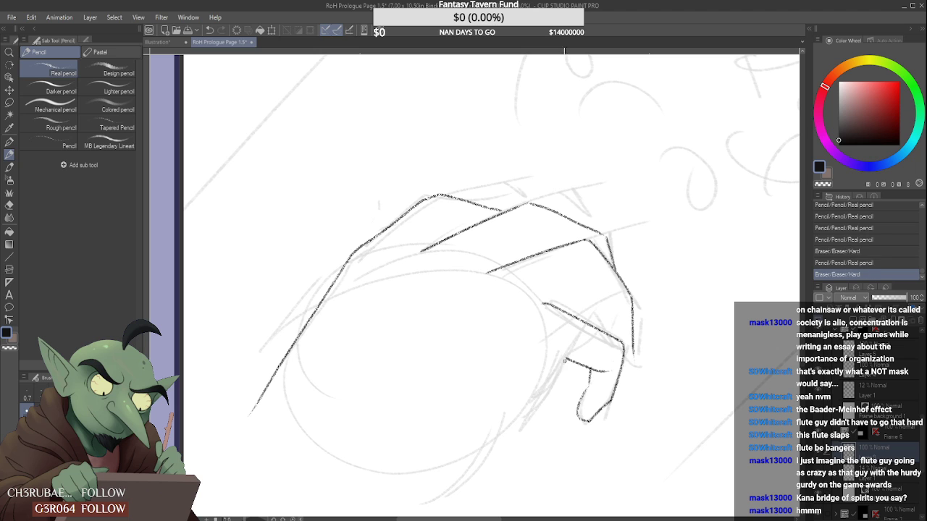
pyautogui.moveTo(565, 360); pyautogui.dragTo(572, 360)
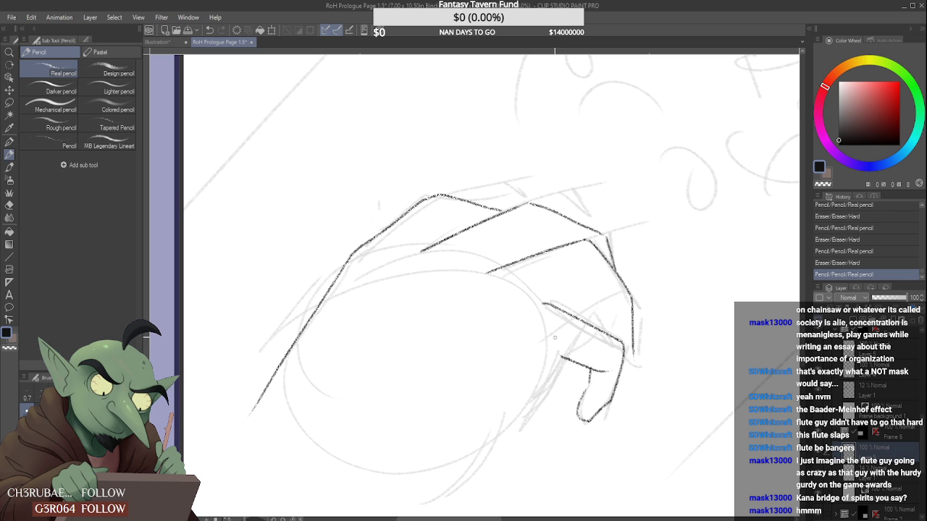
pyautogui.scroll(-4, 558, 362)
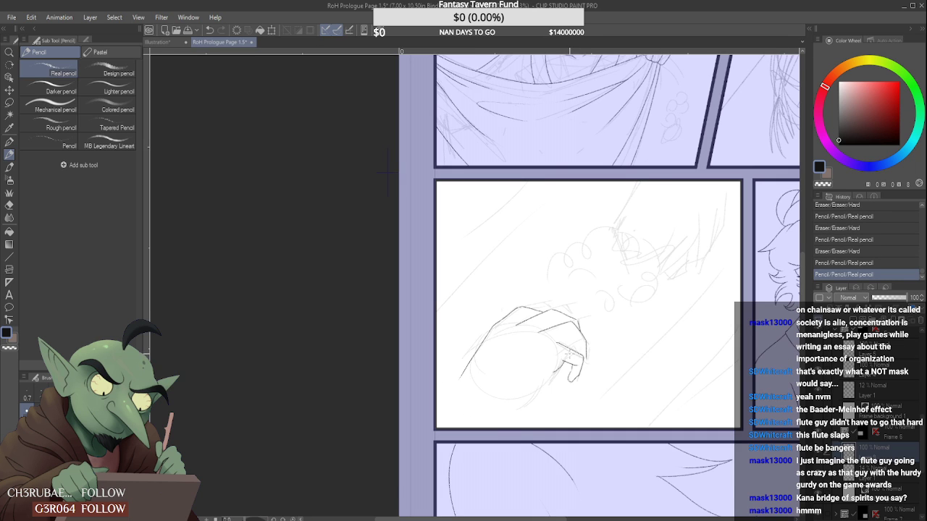
pyautogui.scroll(4, 554, 362)
pyautogui.moveTo(527, 396); pyautogui.dragTo(561, 362)
pyautogui.scroll(-4, 561, 362)
pyautogui.scroll(4, 548, 386)
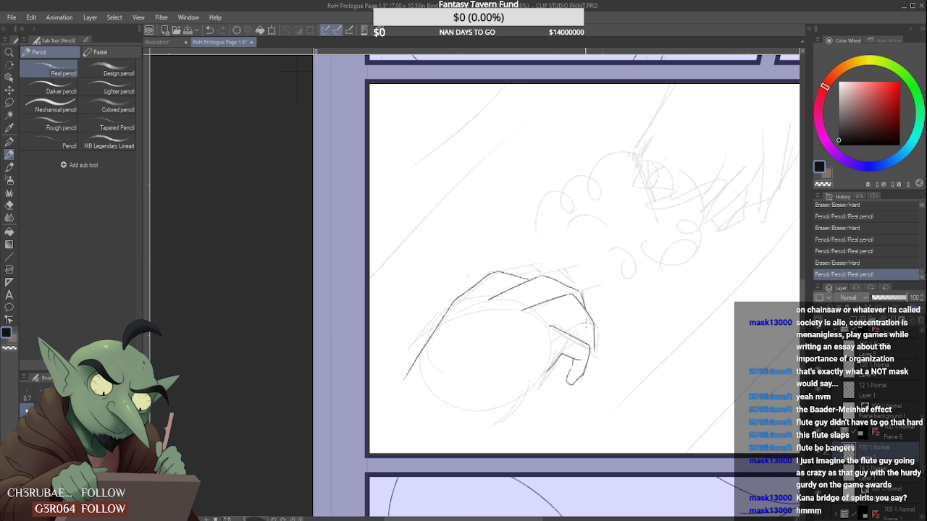
# - Ink the small bent finger segment above the lowest finger, and close the second finger's tip with a short stroke
pyautogui.moveTo(487, 323)
pyautogui.mouseDown()
pyautogui.moveTo(552, 323)
pyautogui.moveTo(551, 303)
pyautogui.moveTo(568, 299)
pyautogui.moveTo(588, 346)
pyautogui.mouseUp()
pyautogui.hotkey('ctrl', 'z')
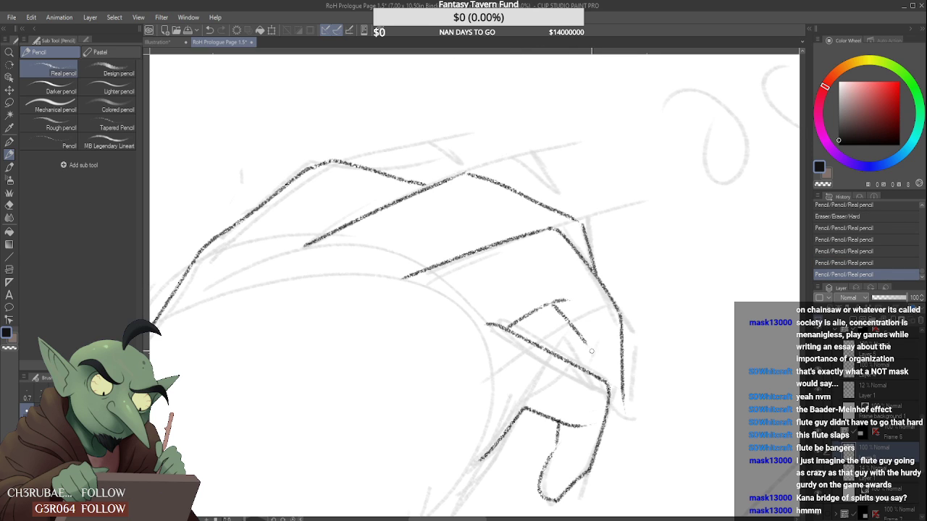
pyautogui.hotkey('ctrl', 'z')
pyautogui.moveTo(570, 297)
pyautogui.mouseDown()
pyautogui.moveTo(556, 304)
pyautogui.moveTo(586, 339)
pyautogui.mouseUp()
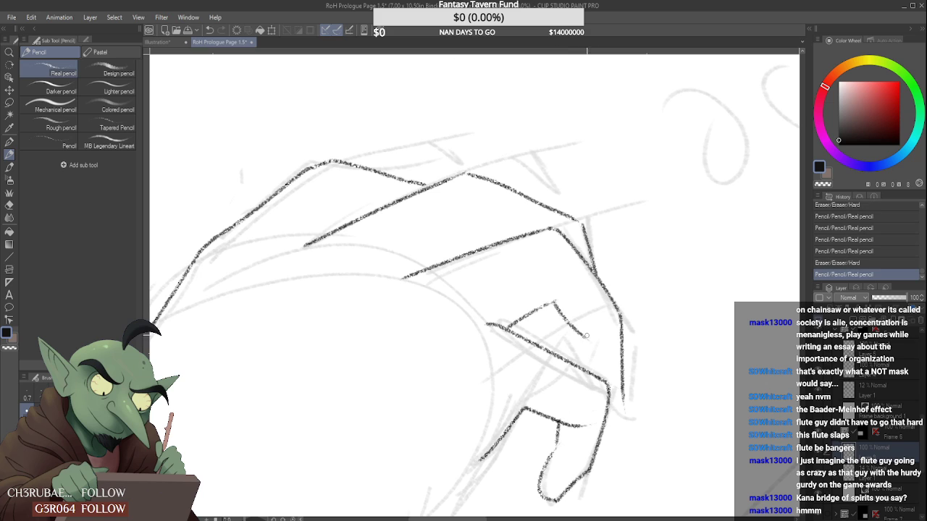
pyautogui.hotkey('ctrl', 'z')
pyautogui.moveTo(558, 301)
pyautogui.mouseDown()
pyautogui.moveTo(585, 338)
pyautogui.moveTo(587, 365)
pyautogui.mouseUp()
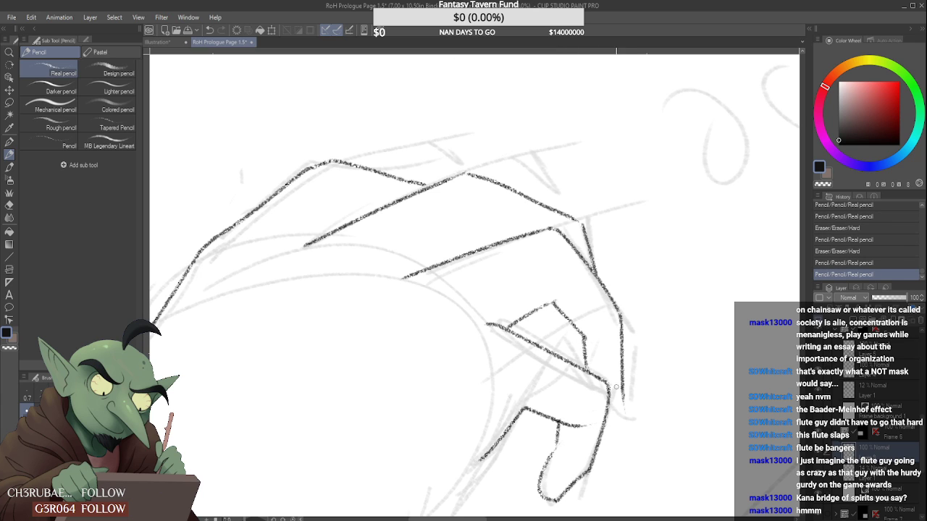
pyautogui.moveTo(611, 406); pyautogui.dragTo(626, 415)
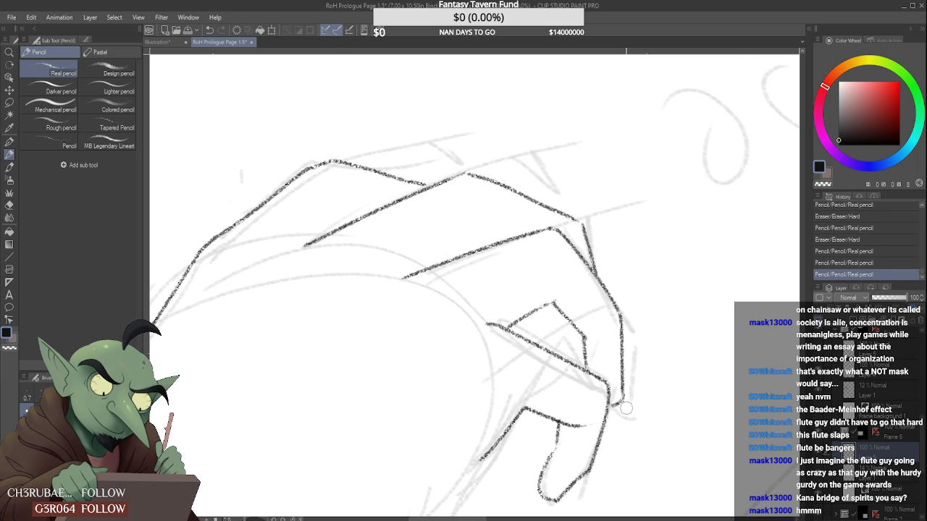
pyautogui.scroll(-4, 652, 375)
pyautogui.scroll(5, 652, 375)
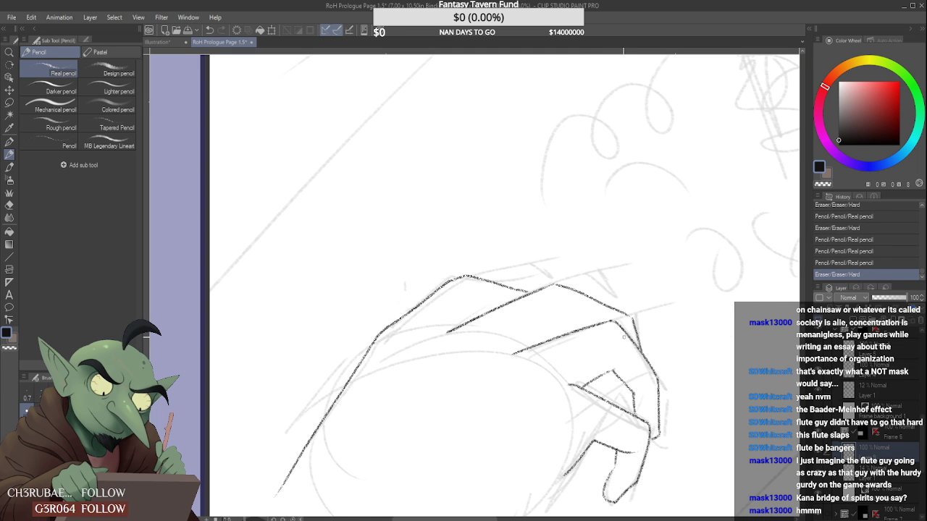
# - Try a reshaped first finger by erasing its bent segment and redrawing it from the knuckle down to the second finger
pyautogui.moveTo(564, 288)
pyautogui.mouseDown()
pyautogui.moveTo(631, 327)
pyautogui.moveTo(626, 316)
pyautogui.moveTo(646, 349)
pyautogui.moveTo(622, 310)
pyautogui.moveTo(577, 286)
pyautogui.moveTo(621, 312)
pyautogui.moveTo(562, 285)
pyautogui.mouseUp()
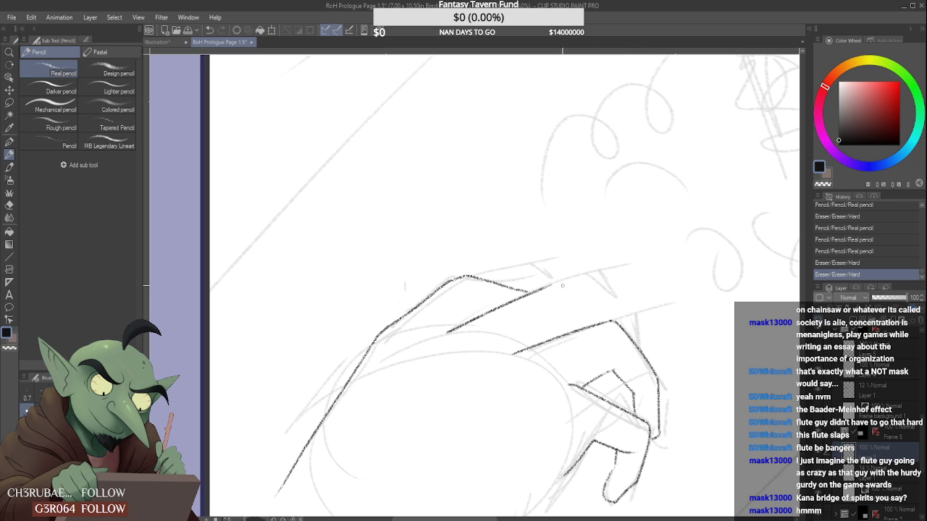
pyautogui.scroll(-5, 552, 283)
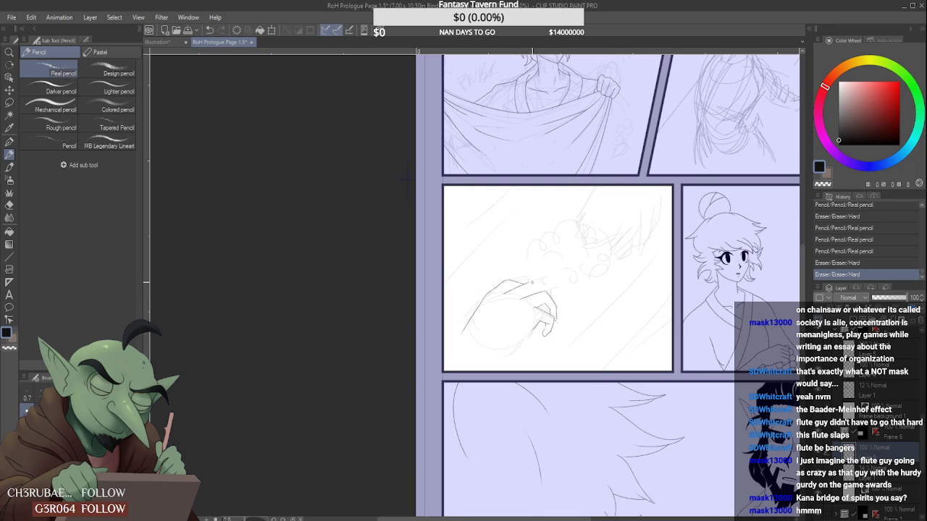
pyautogui.scroll(4, 536, 289)
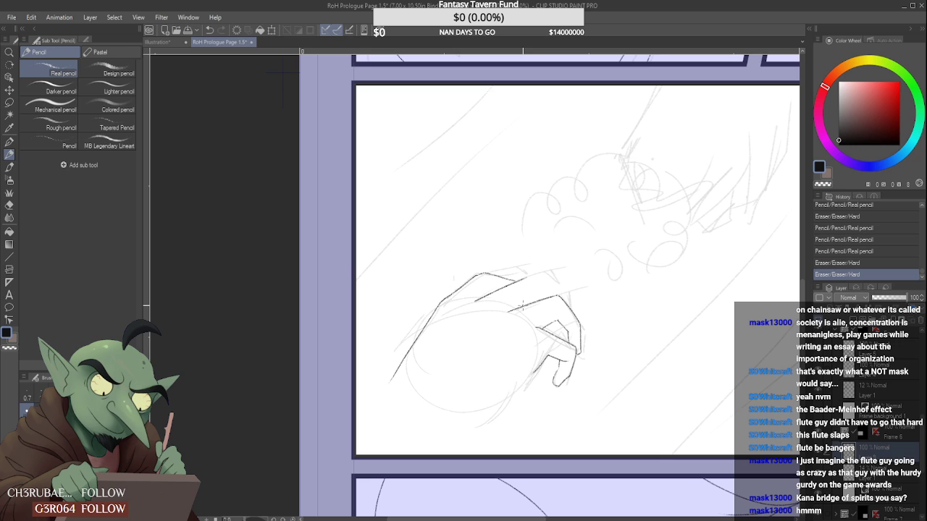
pyautogui.scroll(6, 516, 279)
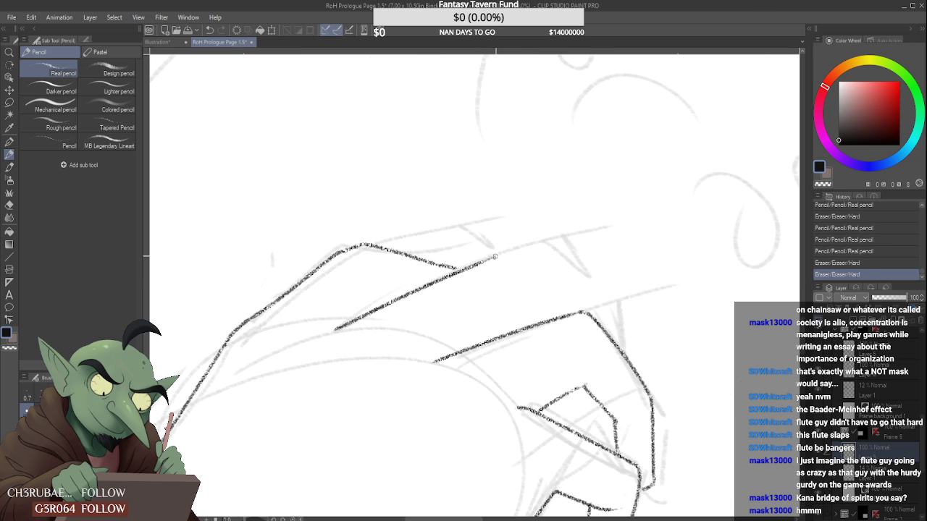
pyautogui.moveTo(495, 256)
pyautogui.mouseDown()
pyautogui.moveTo(620, 302)
pyautogui.moveTo(581, 285)
pyautogui.moveTo(620, 306)
pyautogui.moveTo(629, 356)
pyautogui.mouseUp()
pyautogui.scroll(-5, 601, 307)
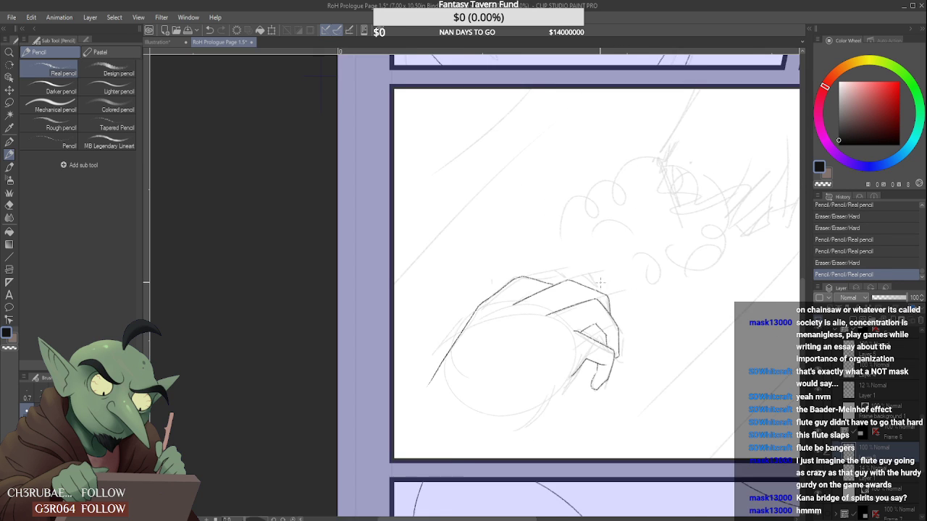
pyautogui.scroll(5, 611, 328)
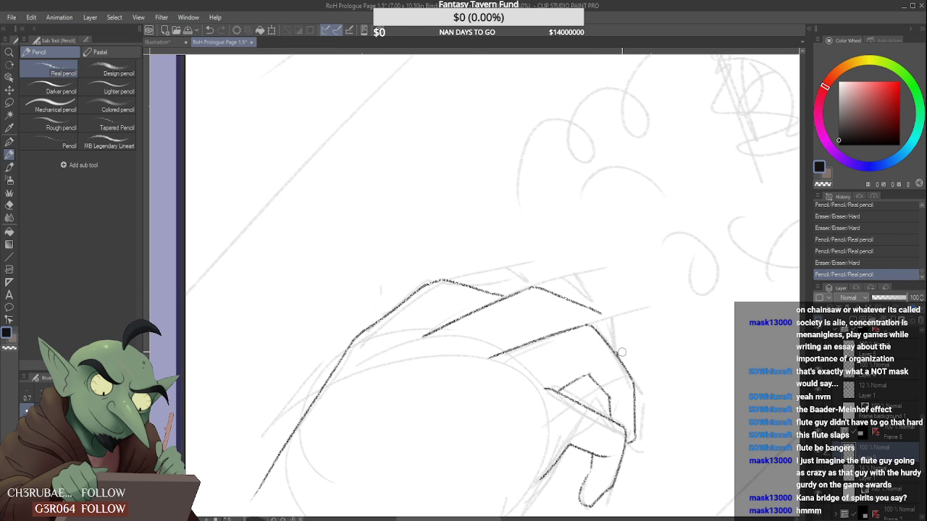
pyautogui.moveTo(620, 351); pyautogui.dragTo(623, 357)
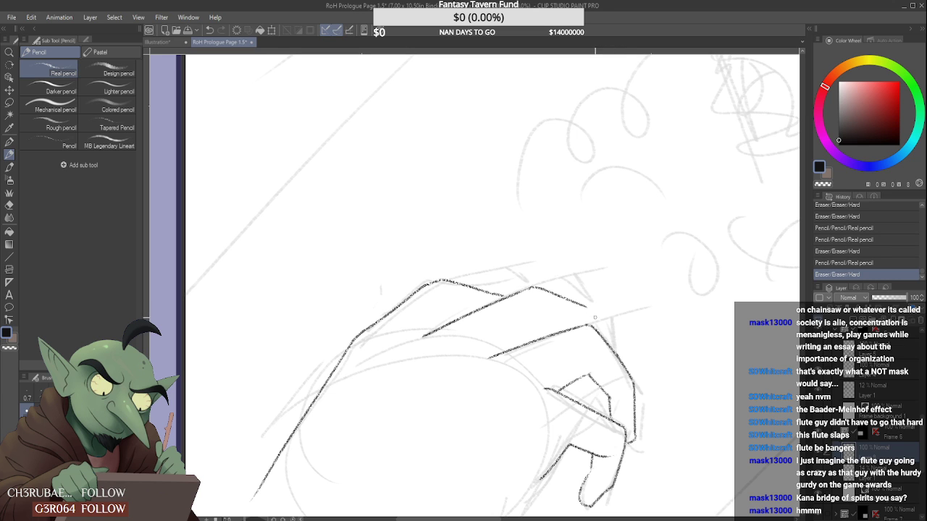
pyautogui.moveTo(589, 308); pyautogui.dragTo(605, 334)
pyautogui.scroll(-5, 606, 337)
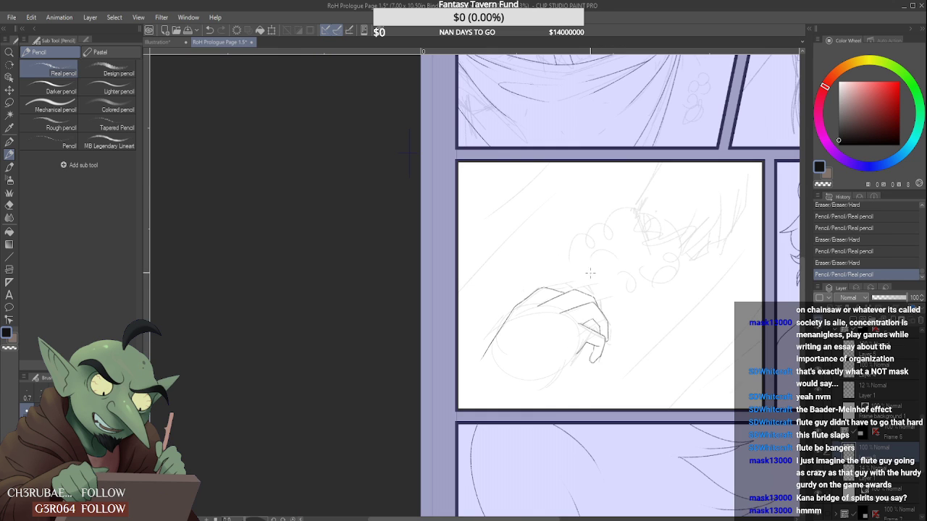
pyautogui.scroll(5, 552, 269)
pyautogui.moveTo(571, 319)
pyautogui.mouseDown()
pyautogui.moveTo(598, 305)
pyautogui.moveTo(589, 301)
pyautogui.moveTo(603, 313)
pyautogui.mouseUp()
pyautogui.scroll(2, 588, 306)
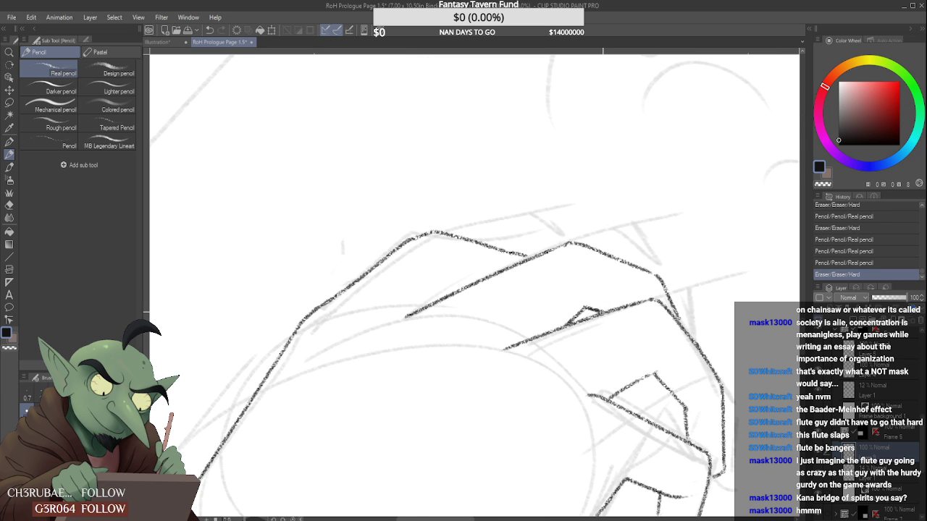
pyautogui.scroll(-3, 614, 287)
pyautogui.scroll(3, 612, 286)
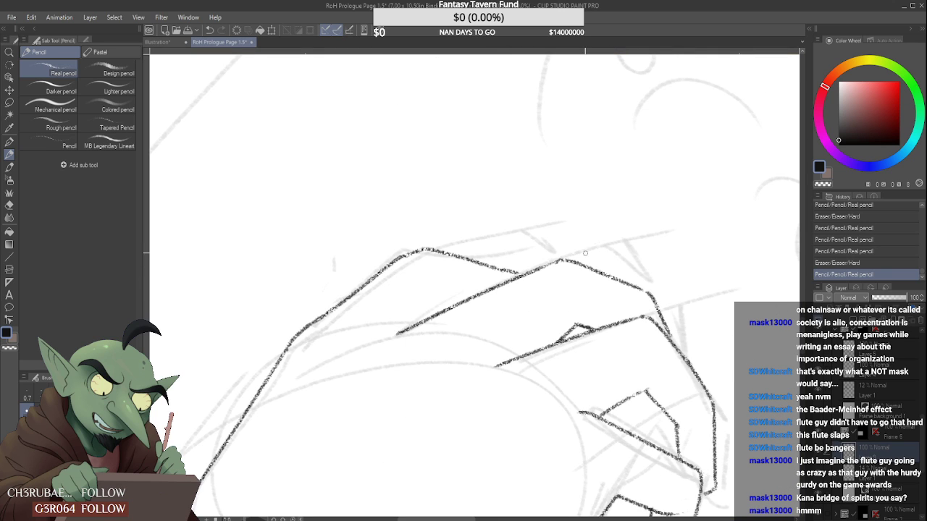
pyautogui.hotkey('ctrl', 'z')
pyautogui.hotkey('ctrl', 'z')
pyautogui.hotkey('ctrl', 'z')
pyautogui.hotkey('ctrl', 'z')
# - Ink a small peaked shape on top of the second finger's slanted line, and erase and redraw its apex
pyautogui.moveTo(547, 346); pyautogui.dragTo(582, 326)
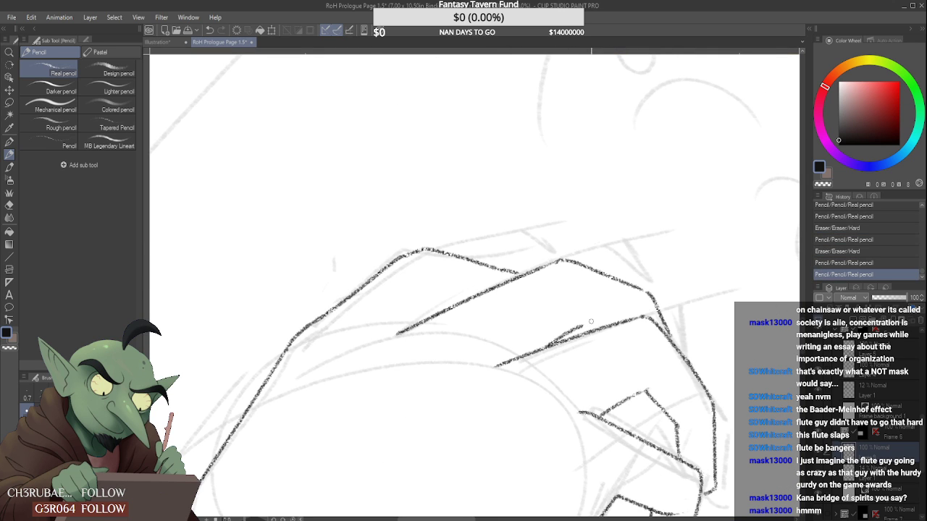
pyautogui.hotkey('ctrl', 'z')
pyautogui.moveTo(527, 354); pyautogui.dragTo(566, 331)
pyautogui.hotkey('ctrl', 'z')
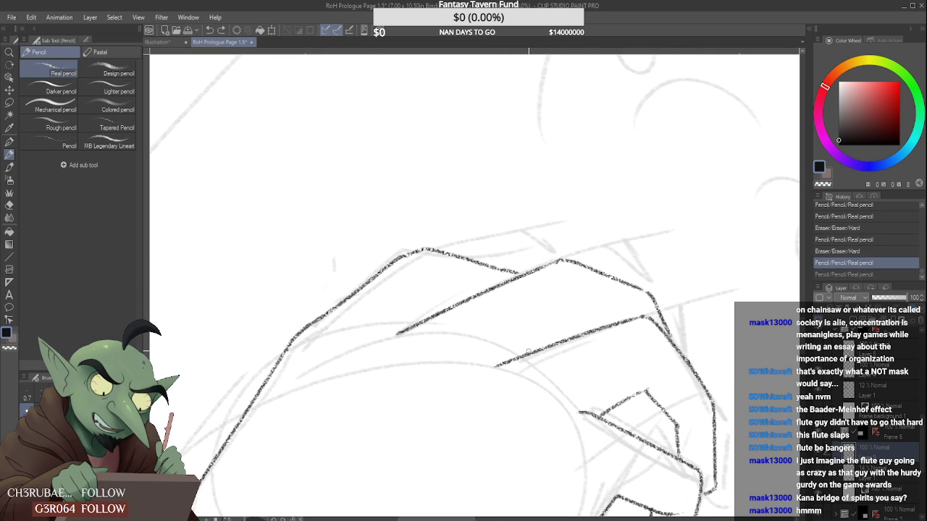
pyautogui.moveTo(527, 354); pyautogui.dragTo(567, 329)
pyautogui.hotkey('ctrl', 'z')
pyautogui.moveTo(527, 354)
pyautogui.mouseDown()
pyautogui.moveTo(571, 323)
pyautogui.moveTo(594, 329)
pyautogui.mouseUp()
pyautogui.hotkey('ctrl', 'z')
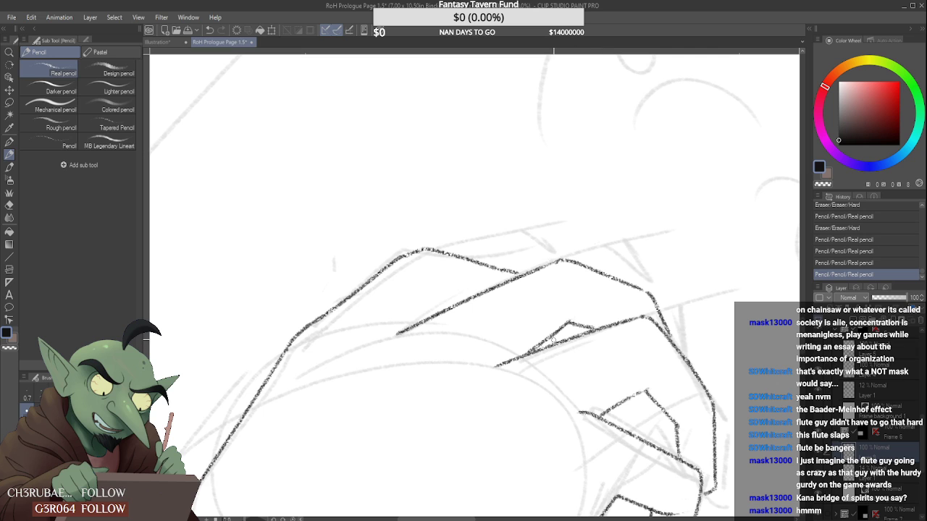
pyautogui.scroll(-4, 566, 328)
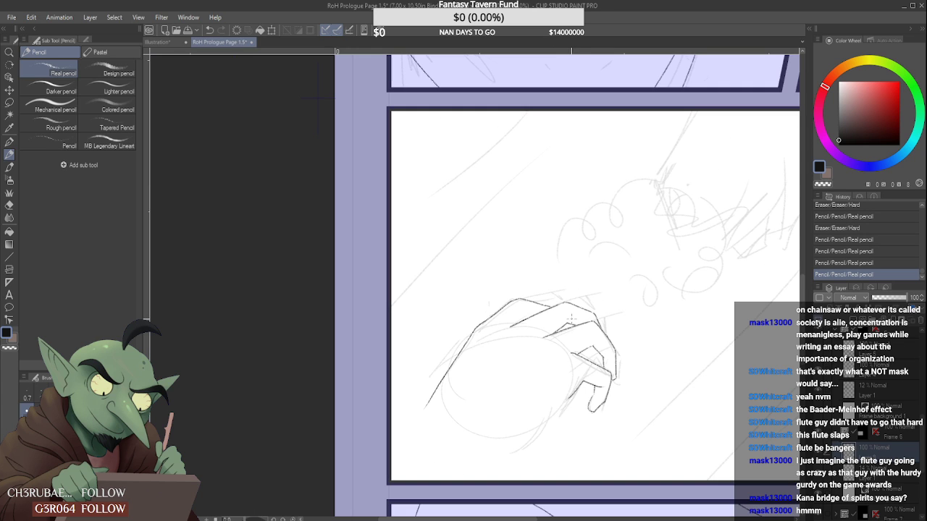
pyautogui.scroll(6, 572, 319)
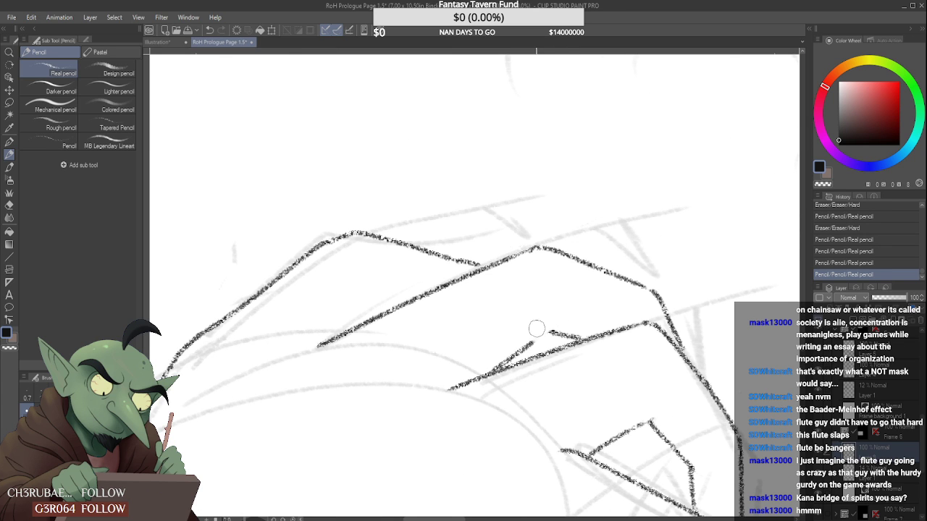
pyautogui.moveTo(536, 329)
pyautogui.mouseDown()
pyautogui.moveTo(535, 340)
pyautogui.moveTo(556, 330)
pyautogui.mouseUp()
pyautogui.scroll(-3, 556, 322)
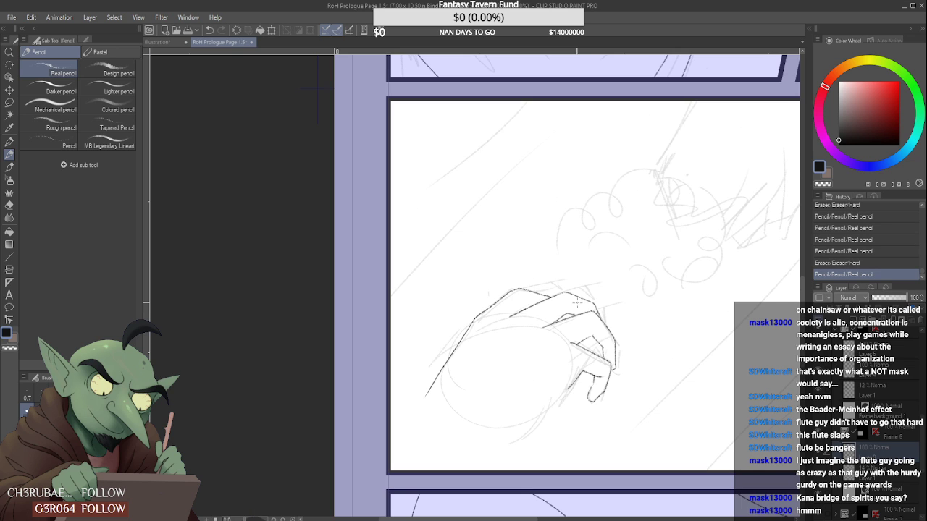
# - Redraw the first finger's bent segment as a straight slope meeting the second finger's knuckle, and erase the excess past the junction
pyautogui.scroll(5, 598, 295)
pyautogui.moveTo(598, 304)
pyautogui.mouseDown()
pyautogui.moveTo(634, 371)
pyautogui.moveTo(536, 284)
pyautogui.moveTo(461, 276)
pyautogui.moveTo(592, 348)
pyautogui.mouseUp()
pyautogui.hotkey('ctrl', 'z')
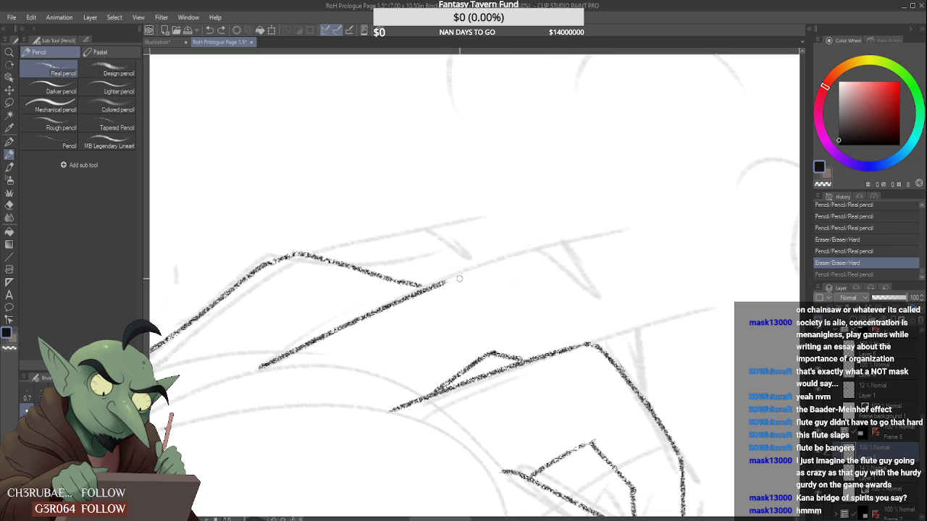
pyautogui.moveTo(452, 278); pyautogui.dragTo(591, 345)
pyautogui.hotkey('ctrl', 'z')
pyautogui.moveTo(449, 281); pyautogui.dragTo(612, 344)
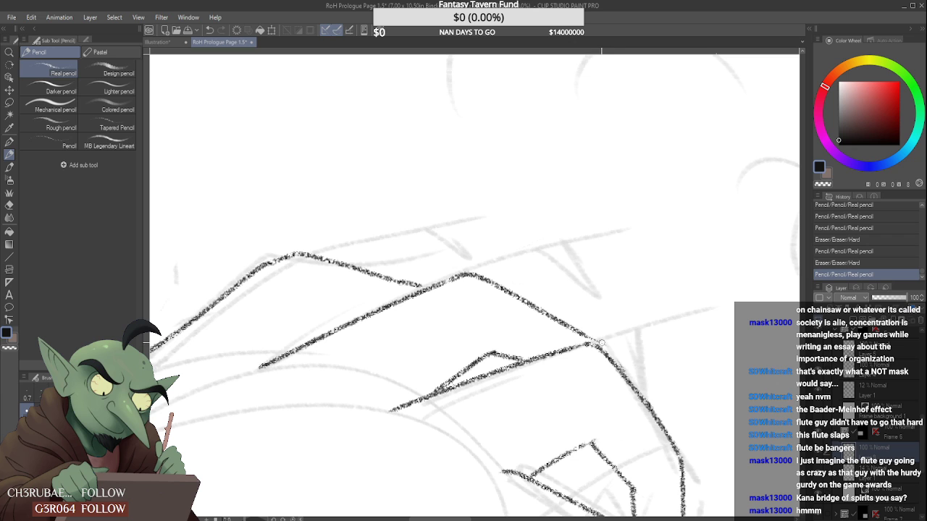
pyautogui.moveTo(613, 346); pyautogui.dragTo(628, 367)
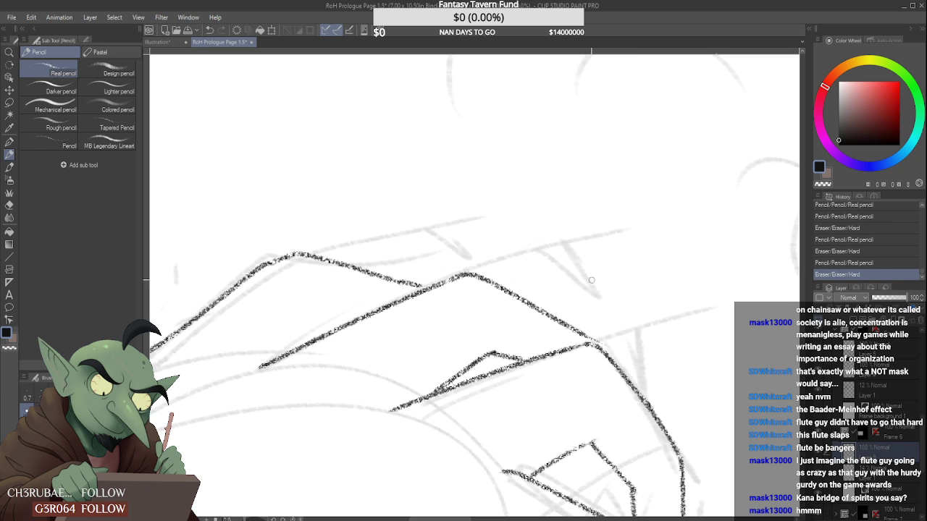
pyautogui.scroll(-2, 608, 271)
pyautogui.scroll(-5, 609, 272)
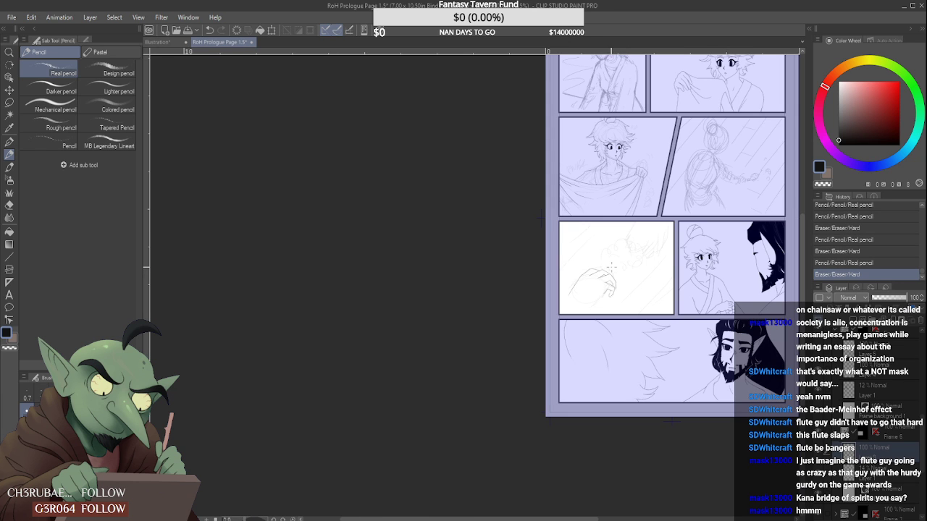
# - Erase the stray knuckle line on the hand sketch and redraw the index finger's upper contour, joining it to the middle finger
pyautogui.scroll(5, 601, 286)
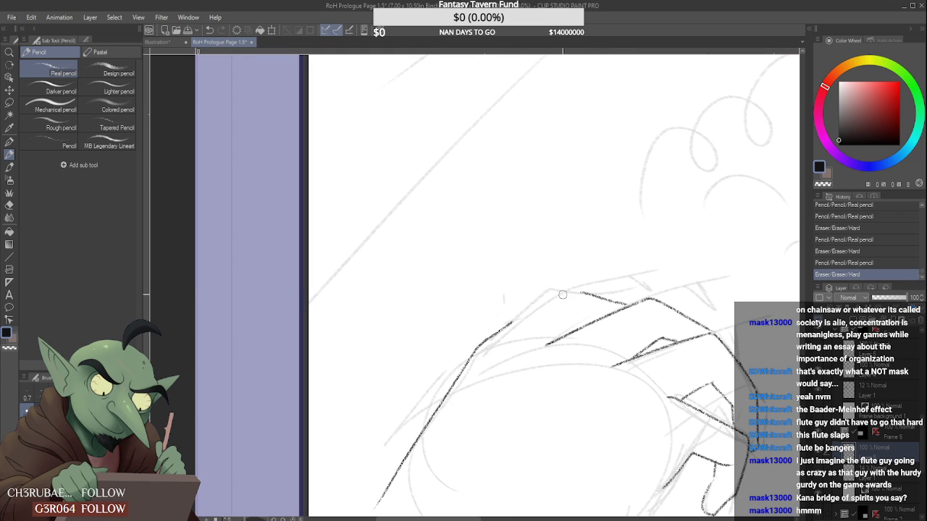
pyautogui.moveTo(612, 298); pyautogui.dragTo(627, 302)
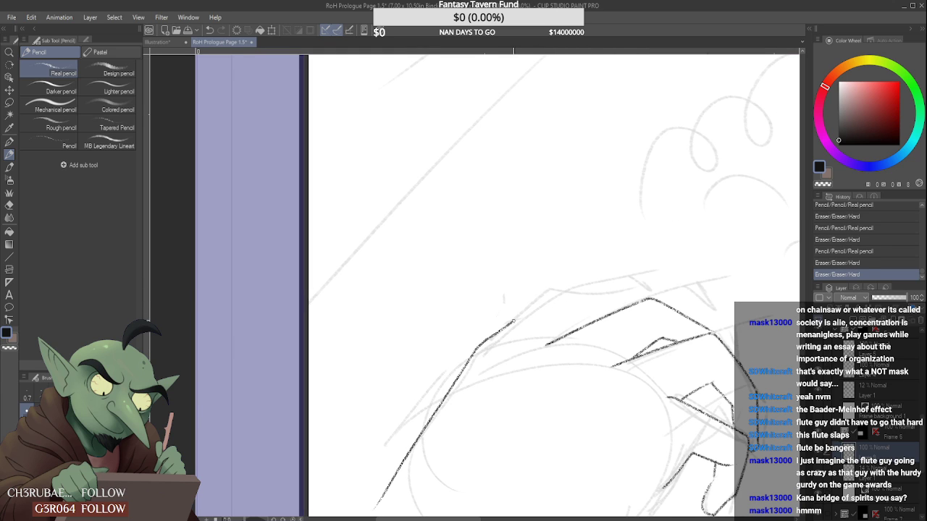
pyautogui.moveTo(513, 321)
pyautogui.mouseDown()
pyautogui.moveTo(586, 270)
pyautogui.moveTo(554, 294)
pyautogui.moveTo(565, 287)
pyautogui.moveTo(641, 306)
pyautogui.mouseUp()
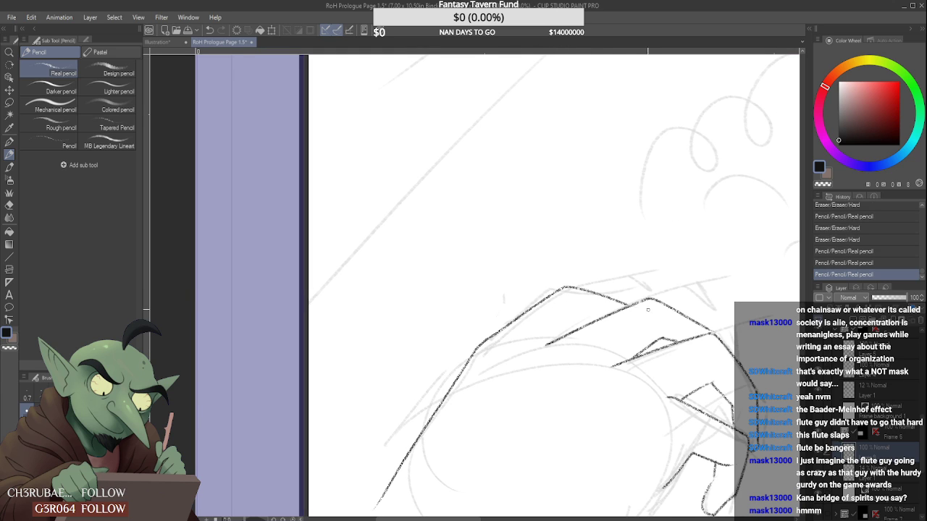
# - Draw the lower edge of the palm from the curled little finger down toward the wrist
pyautogui.scroll(-4, 614, 319)
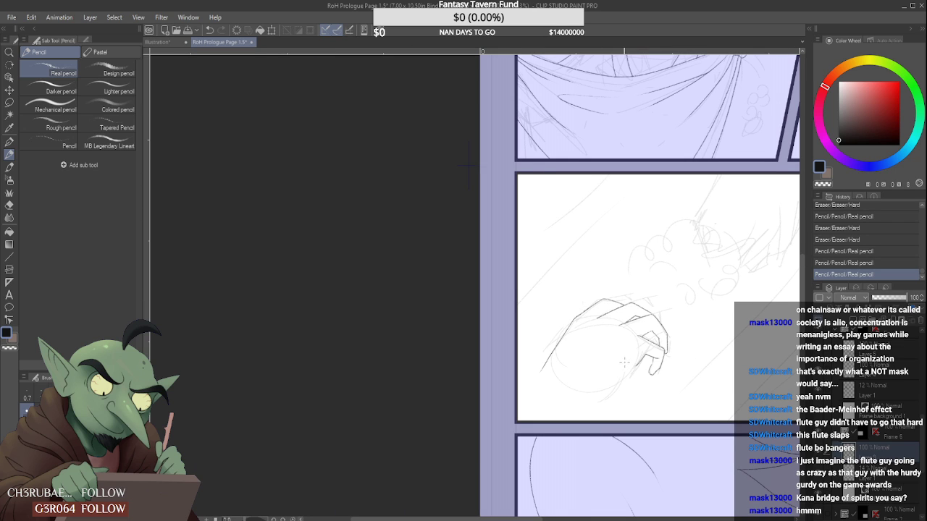
pyautogui.scroll(2, 610, 359)
pyautogui.moveTo(629, 366); pyautogui.dragTo(570, 415)
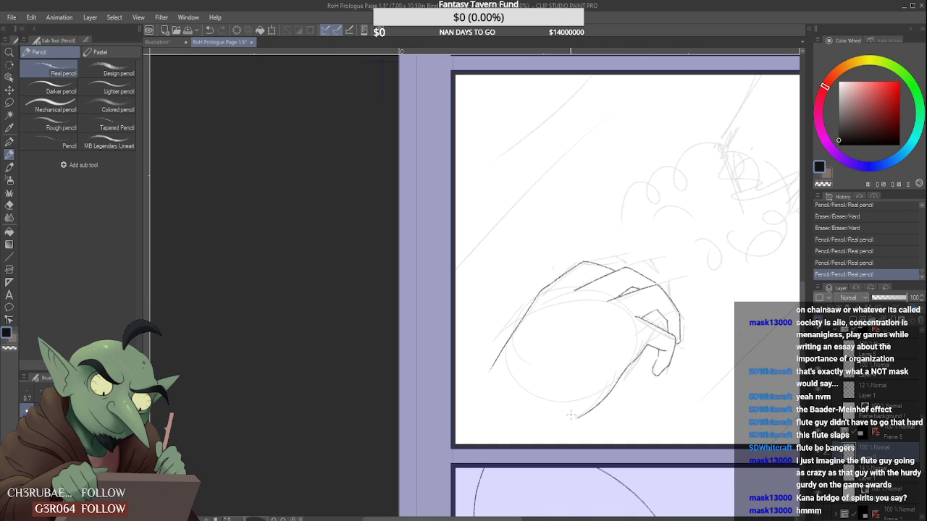
pyautogui.scroll(-3, 601, 393)
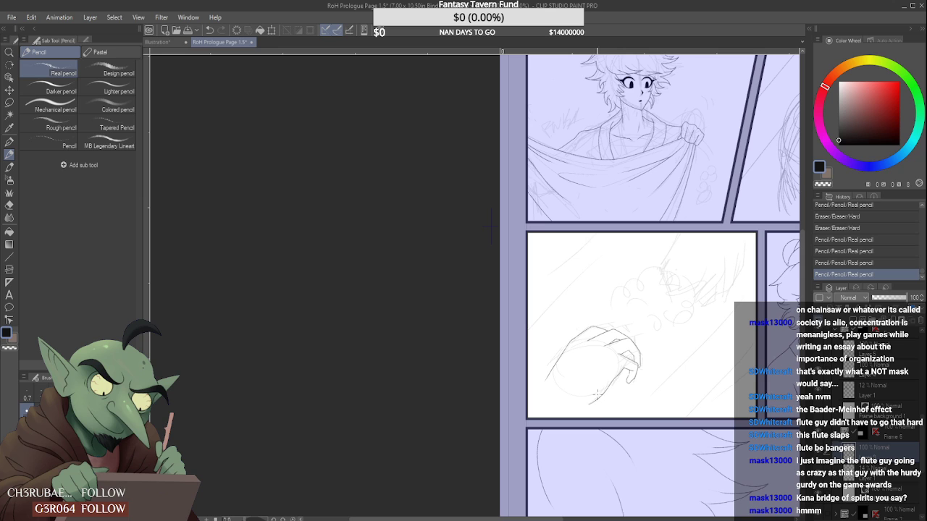
# - Redraw the outer knuckle bend of the curled little finger and clean up the line junction around it
pyautogui.scroll(4, 596, 395)
pyautogui.moveTo(589, 319)
pyautogui.mouseDown()
pyautogui.moveTo(580, 312)
pyautogui.moveTo(588, 343)
pyautogui.mouseUp()
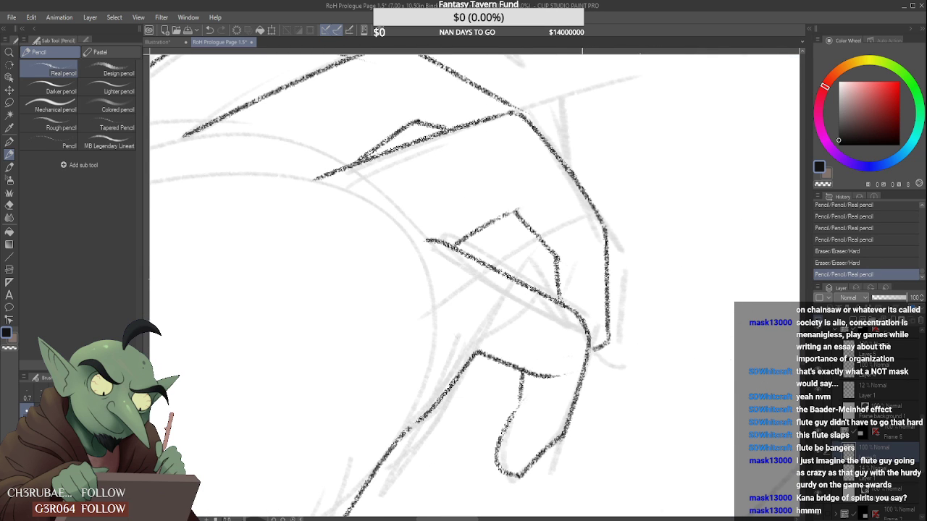
pyautogui.moveTo(579, 308); pyautogui.dragTo(589, 340)
pyautogui.moveTo(572, 310); pyautogui.dragTo(589, 343)
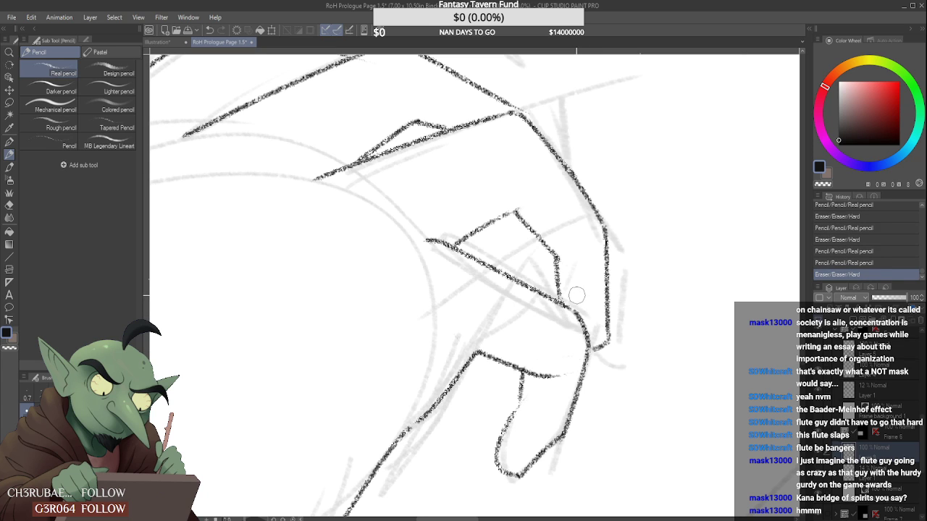
pyautogui.moveTo(570, 306); pyautogui.dragTo(579, 295)
pyautogui.moveTo(573, 309); pyautogui.dragTo(584, 298)
# - Refine the inner line and crease of the curled little finger with small pencil and eraser touches
pyautogui.moveTo(505, 430); pyautogui.dragTo(521, 404)
pyautogui.scroll(-4, 518, 384)
pyautogui.scroll(5, 511, 392)
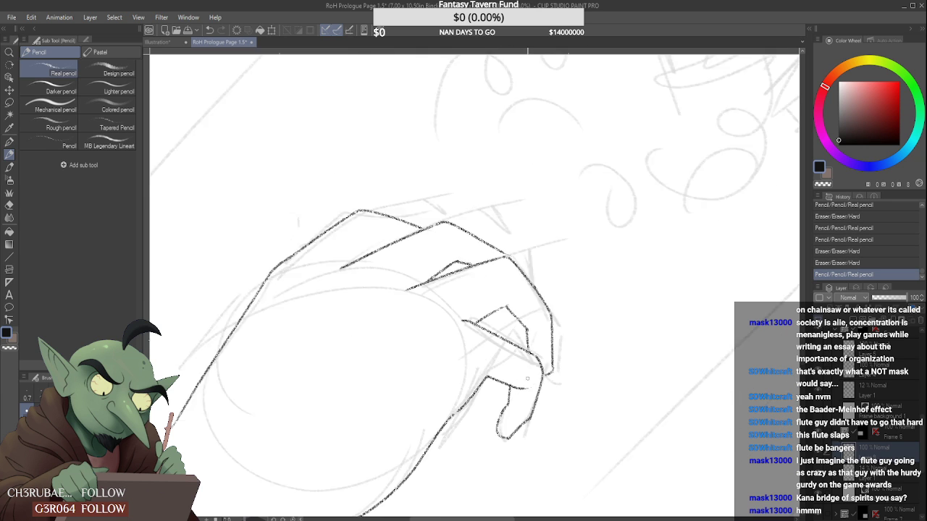
pyautogui.moveTo(505, 407); pyautogui.dragTo(525, 382)
pyautogui.scroll(-5, 518, 368)
pyautogui.scroll(-4, 518, 368)
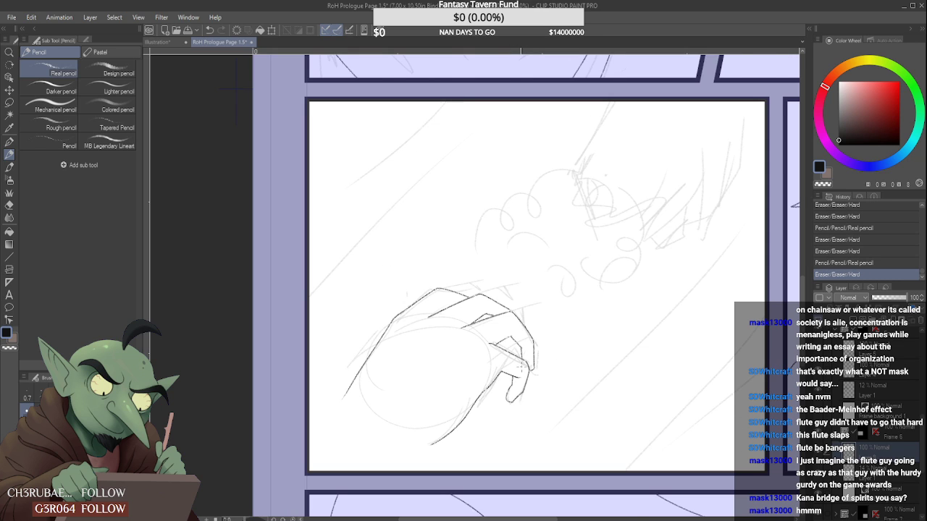
# - Clean up the line ends where the lower fingers meet the palm, using short pencil and eraser strokes
pyautogui.scroll(8, 497, 356)
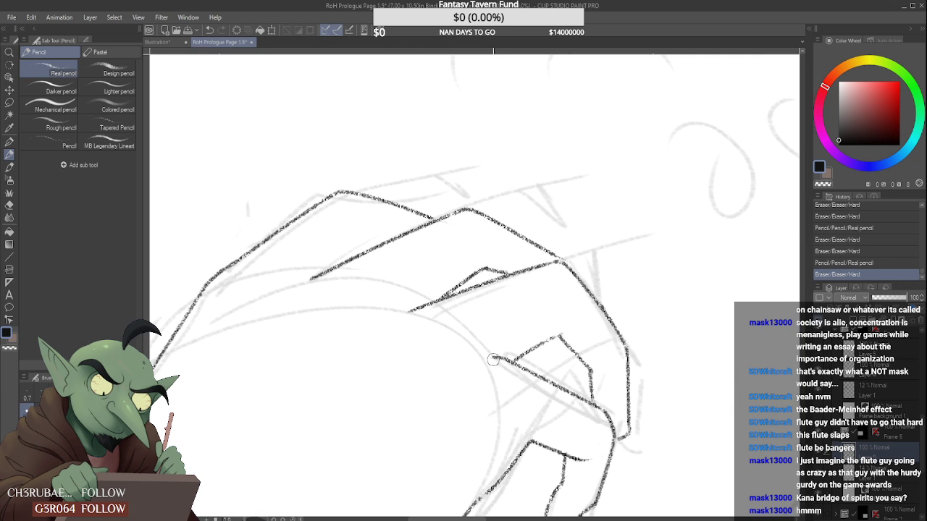
pyautogui.moveTo(454, 367); pyautogui.dragTo(469, 365)
pyautogui.scroll(-3, 486, 360)
pyautogui.scroll(-3, 487, 360)
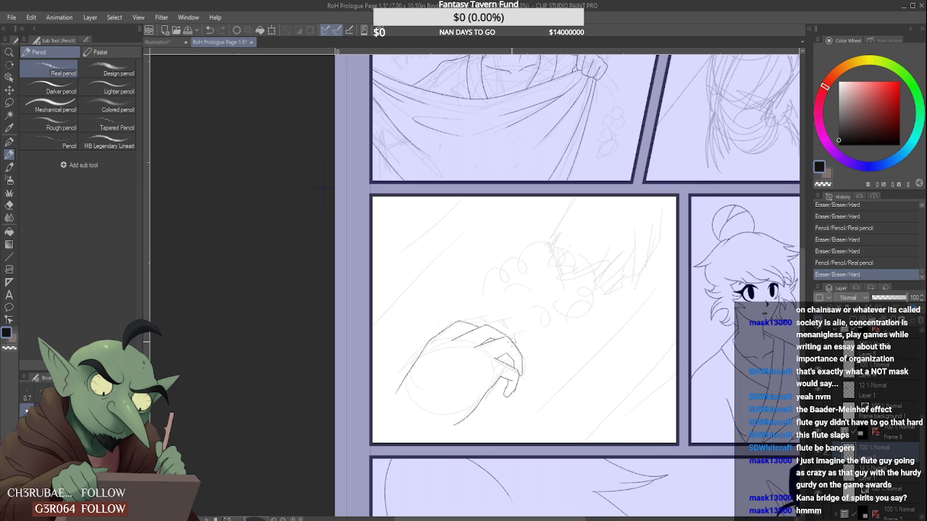
pyautogui.scroll(4, 504, 349)
pyautogui.moveTo(460, 370)
pyautogui.mouseDown()
pyautogui.moveTo(456, 358)
pyautogui.moveTo(499, 353)
pyautogui.mouseUp()
pyautogui.scroll(-3, 480, 358)
pyautogui.scroll(3, 489, 358)
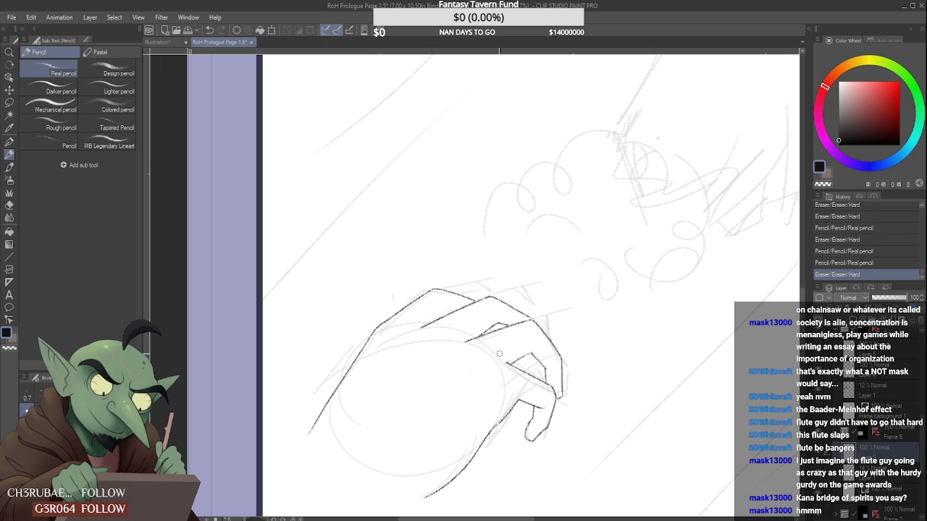
pyautogui.scroll(-2, 494, 350)
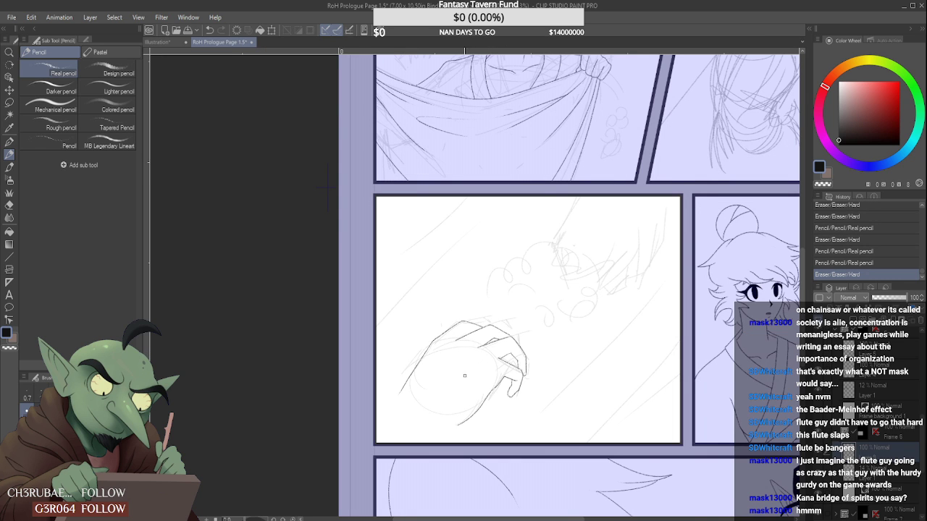
pyautogui.scroll(2, 464, 375)
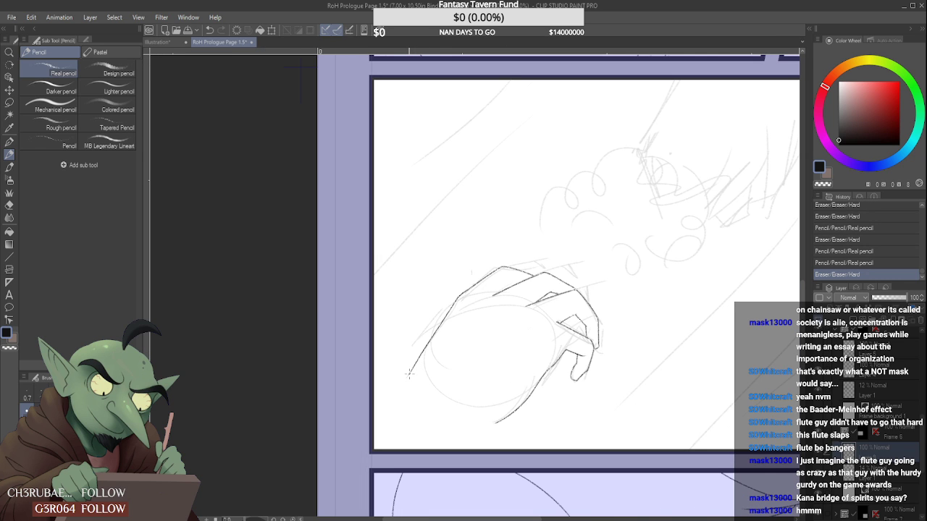
pyautogui.scroll(2, 489, 430)
pyautogui.moveTo(484, 428)
pyautogui.mouseDown()
pyautogui.moveTo(454, 443)
pyautogui.moveTo(501, 411)
pyautogui.moveTo(452, 403)
pyautogui.mouseUp()
pyautogui.scroll(-4, 478, 421)
pyautogui.scroll(3, 475, 429)
pyautogui.scroll(2, 489, 412)
pyautogui.hotkey('ctrl', 'z')
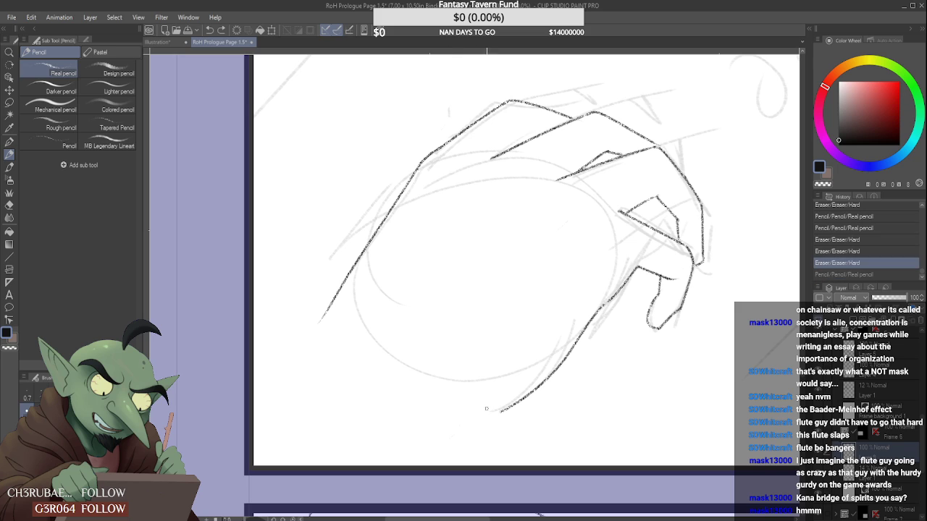
pyautogui.hotkey('ctrl', 'y')
pyautogui.hotkey('ctrl', 'z')
# - Draw the wrist bend and forearm line down to the panel's lower border, and trim the end of the back-of-hand line
pyautogui.moveTo(498, 412)
pyautogui.mouseDown()
pyautogui.moveTo(511, 400)
pyautogui.moveTo(459, 409)
pyautogui.moveTo(481, 400)
pyautogui.moveTo(448, 416)
pyautogui.moveTo(438, 464)
pyautogui.mouseUp()
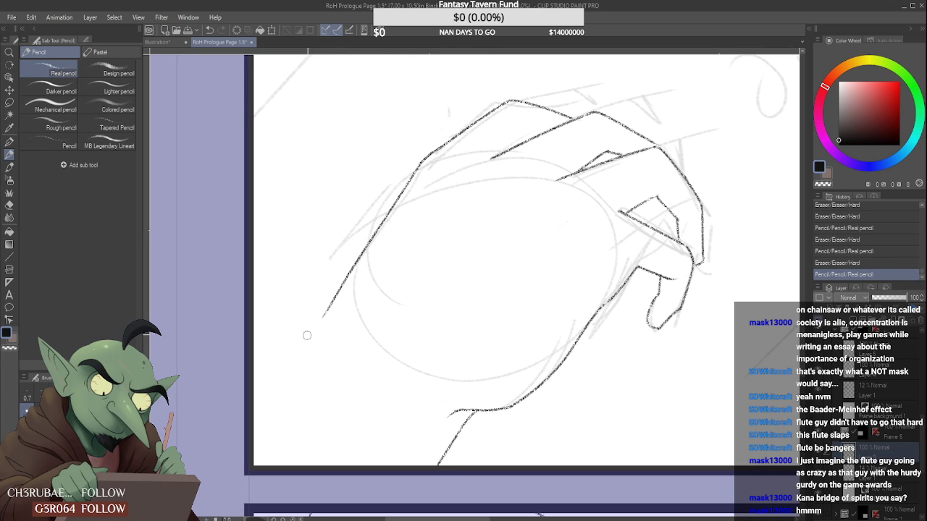
pyautogui.moveTo(323, 317); pyautogui.dragTo(332, 304)
pyautogui.scroll(-5, 340, 323)
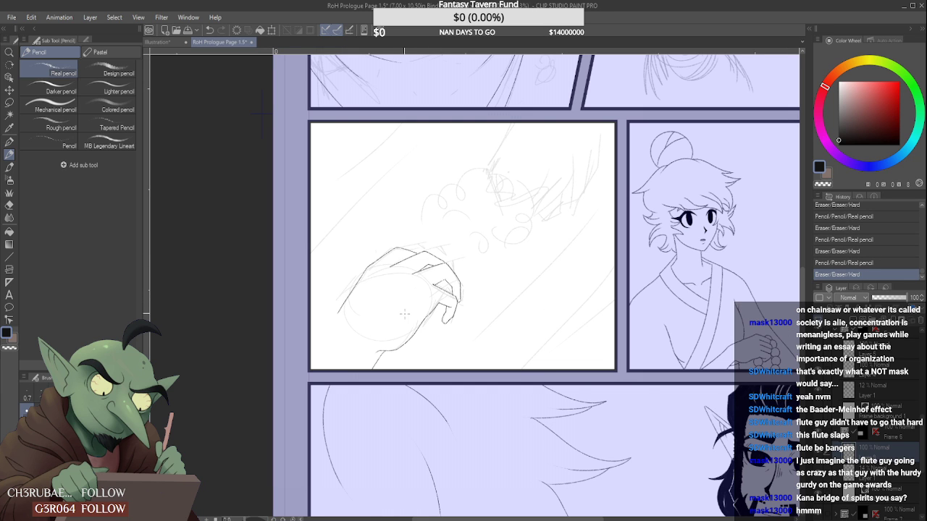
pyautogui.scroll(4, 404, 312)
pyautogui.scroll(-2, 311, 293)
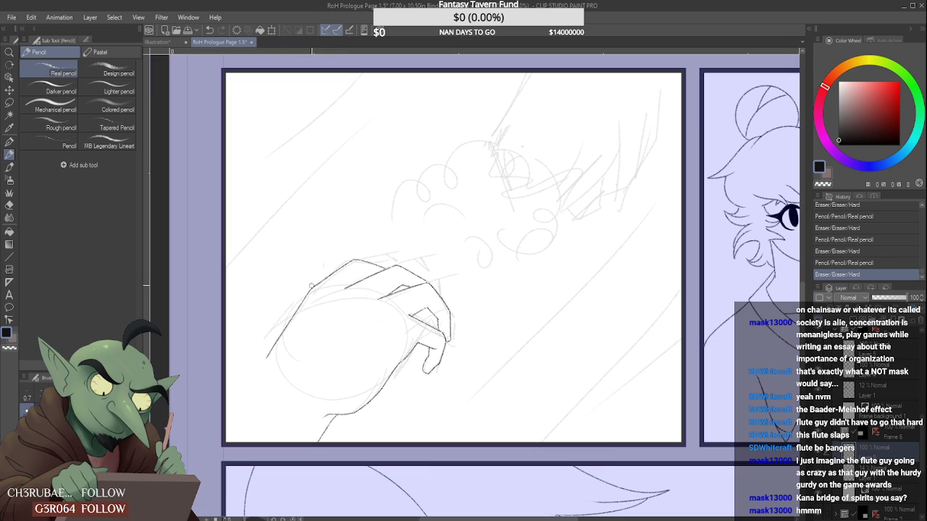
pyautogui.moveTo(311, 293); pyautogui.dragTo(298, 299)
pyautogui.click(355, 272)
pyautogui.scroll(-2, 343, 273)
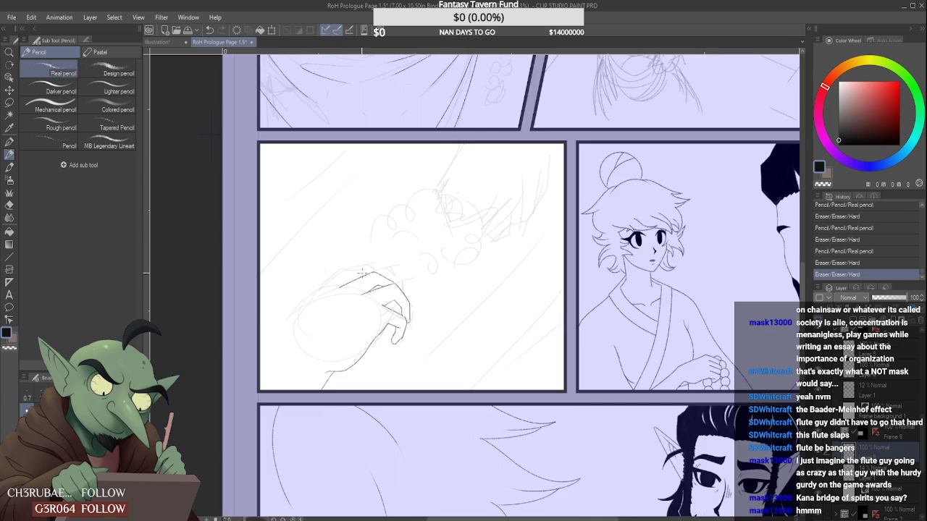
pyautogui.scroll(3, 282, 297)
pyautogui.moveTo(282, 297); pyautogui.dragTo(355, 268)
pyautogui.scroll(-3, 355, 270)
pyautogui.scroll(2, 369, 274)
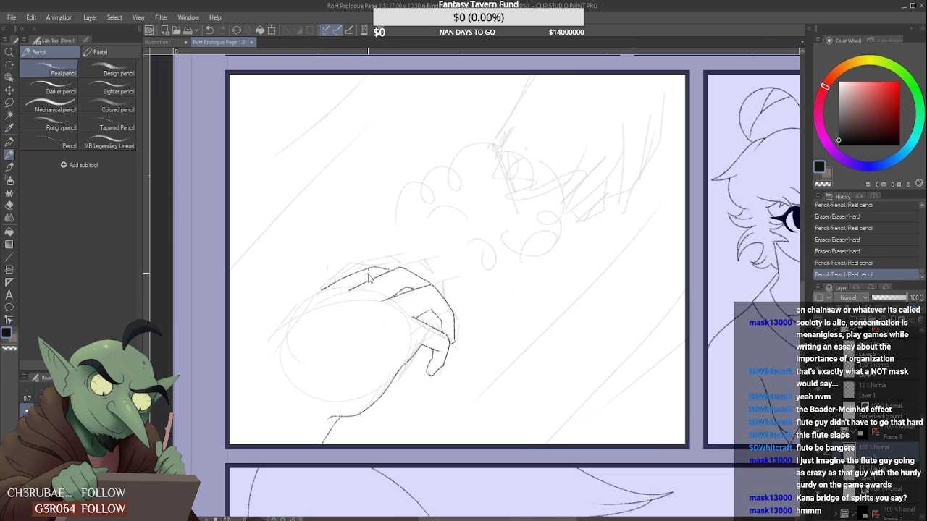
pyautogui.scroll(2, 318, 289)
pyautogui.moveTo(339, 299); pyautogui.dragTo(340, 298)
pyautogui.scroll(-4, 339, 299)
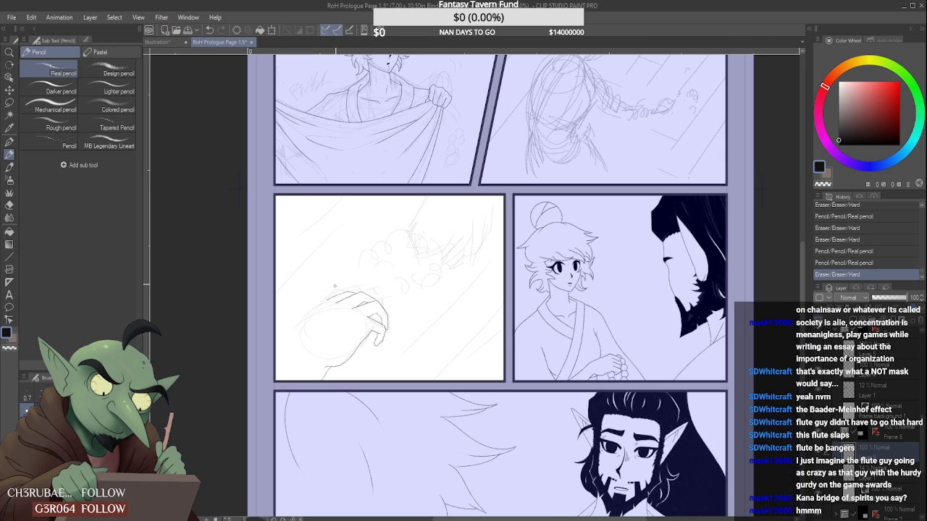
pyautogui.scroll(2, 350, 271)
pyautogui.hotkey('ctrl', 'z')
pyautogui.hotkey('ctrl', 'z')
pyautogui.hotkey('ctrl', 'z')
pyautogui.hotkey('ctrl', 'z')
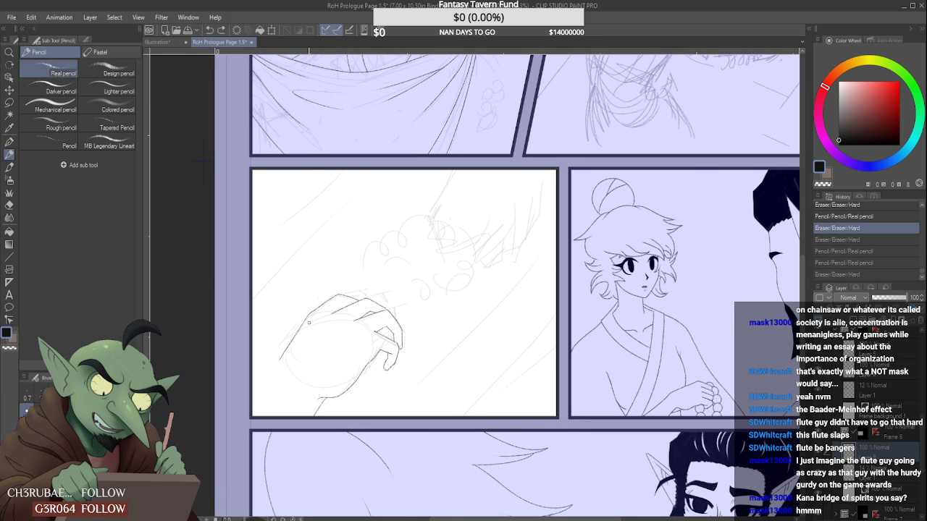
# - Erase the back-of-hand contour below the index knuckle and redraw it as one line down to the wrist
pyautogui.scroll(2, 309, 322)
pyautogui.moveTo(304, 319); pyautogui.dragTo(282, 355)
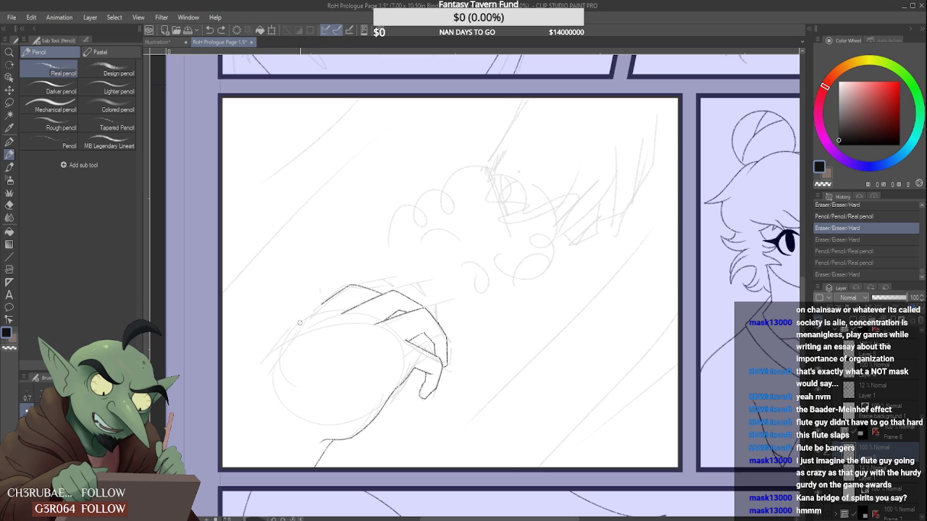
pyautogui.scroll(1, 294, 318)
pyautogui.moveTo(322, 304); pyautogui.dragTo(255, 399)
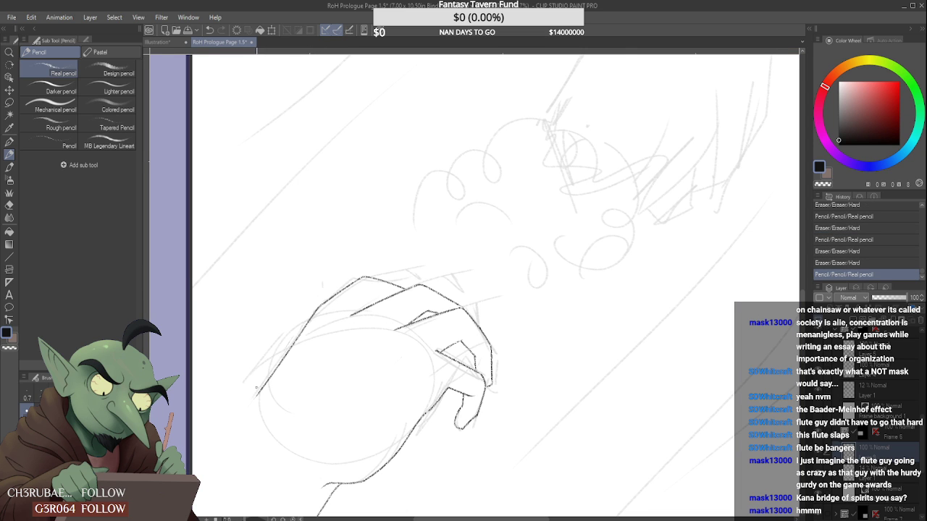
pyautogui.scroll(-6, 290, 347)
pyautogui.scroll(5, 290, 348)
pyautogui.scroll(1, 314, 317)
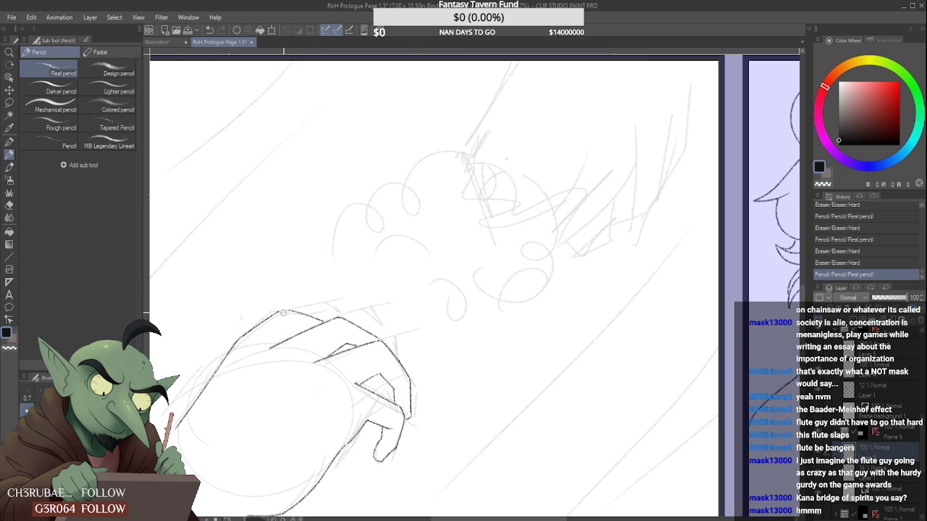
# - Erase the index finger's knuckle line, try a new contour for it, and undo that stroke
pyautogui.moveTo(327, 319)
pyautogui.mouseDown()
pyautogui.moveTo(318, 313)
pyautogui.moveTo(342, 307)
pyautogui.moveTo(332, 327)
pyautogui.mouseUp()
pyautogui.scroll(3, 320, 316)
pyautogui.scroll(-5, 326, 319)
pyautogui.scroll(4, 268, 315)
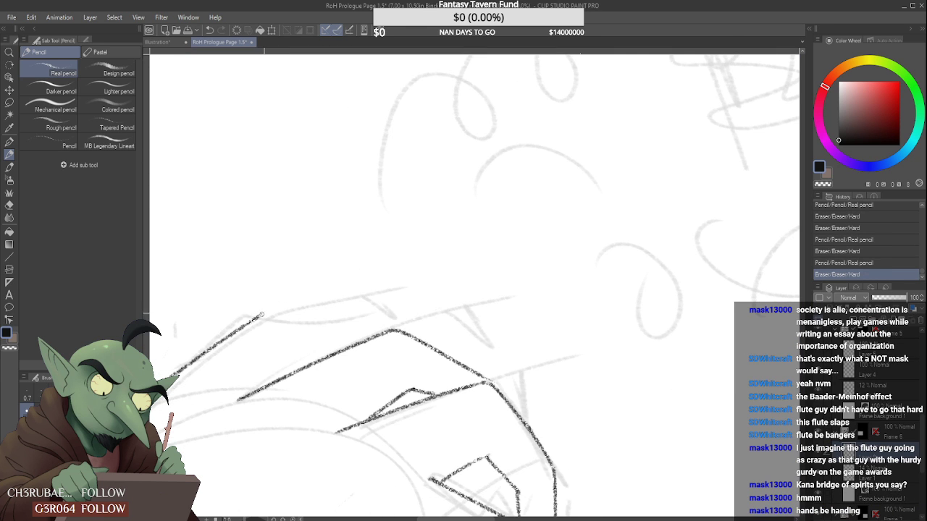
pyautogui.moveTo(263, 315)
pyautogui.mouseDown()
pyautogui.moveTo(294, 303)
pyautogui.moveTo(366, 326)
pyautogui.mouseUp()
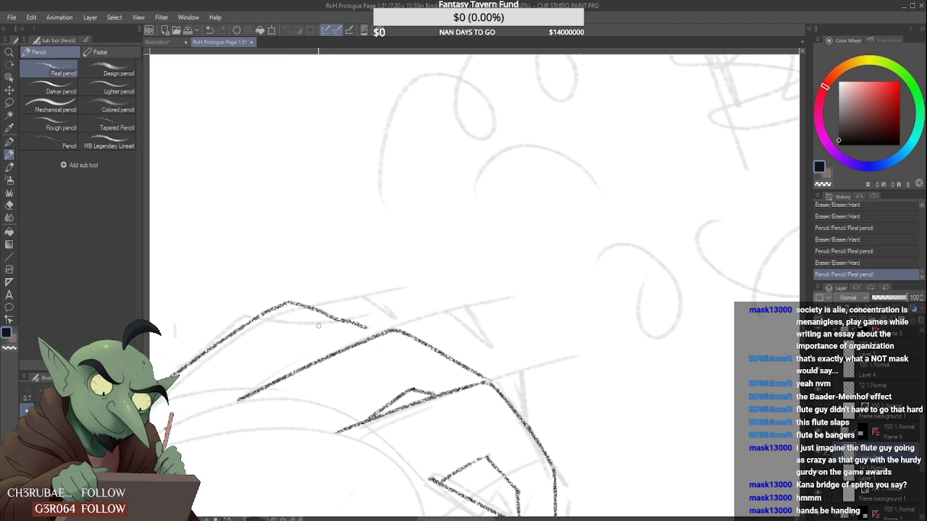
pyautogui.hotkey('ctrl', 'z')
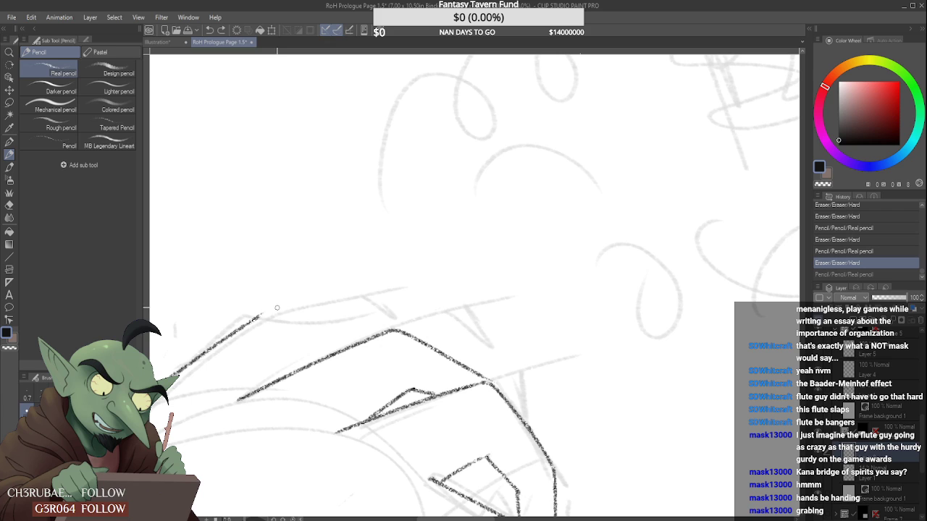
# - Try a higher, more pointed index knuckle joined to the middle finger, and undo the last three strokes
pyautogui.moveTo(262, 316)
pyautogui.mouseDown()
pyautogui.moveTo(299, 297)
pyautogui.moveTo(376, 326)
pyautogui.mouseUp()
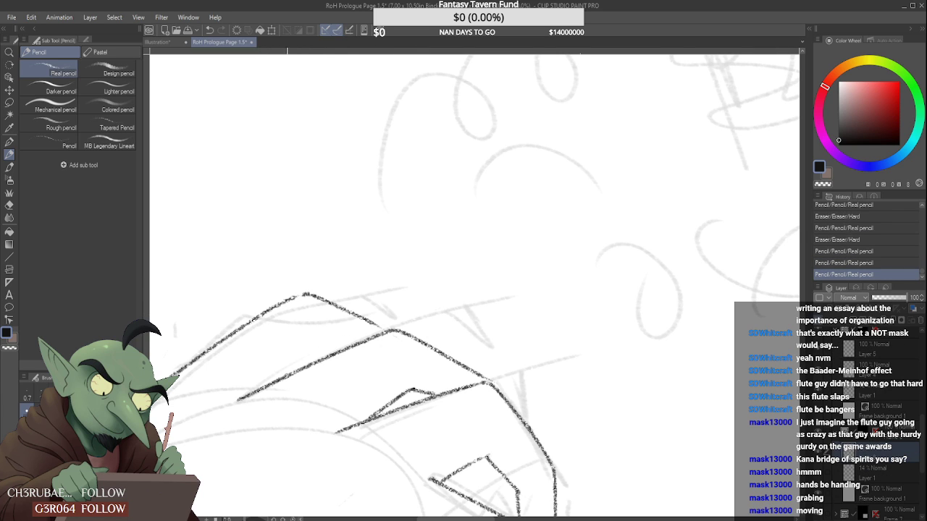
pyautogui.moveTo(298, 362)
pyautogui.mouseDown()
pyautogui.moveTo(332, 339)
pyautogui.moveTo(313, 353)
pyautogui.moveTo(325, 358)
pyautogui.mouseUp()
pyautogui.scroll(-4, 330, 334)
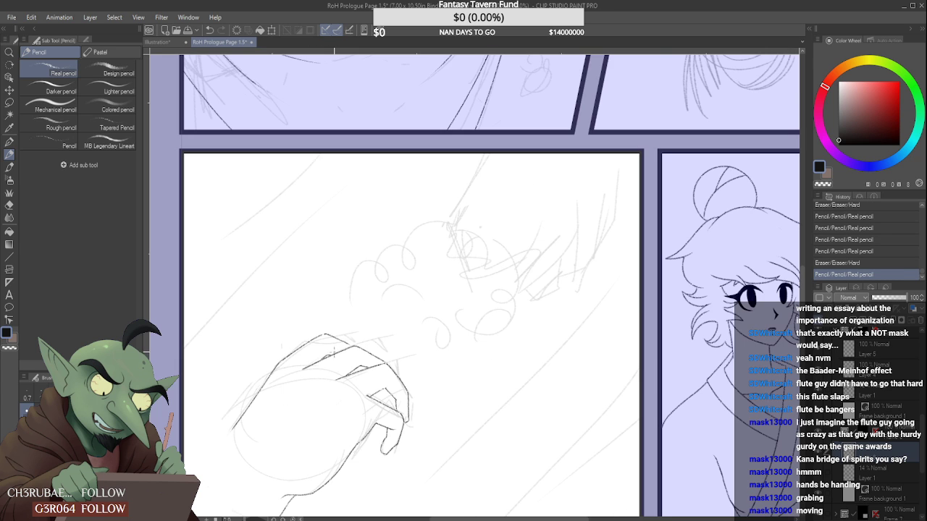
pyautogui.scroll(1, 330, 335)
pyautogui.hotkey('ctrl', 'z')
pyautogui.hotkey('ctrl', 'z')
pyautogui.hotkey('ctrl', 'z')
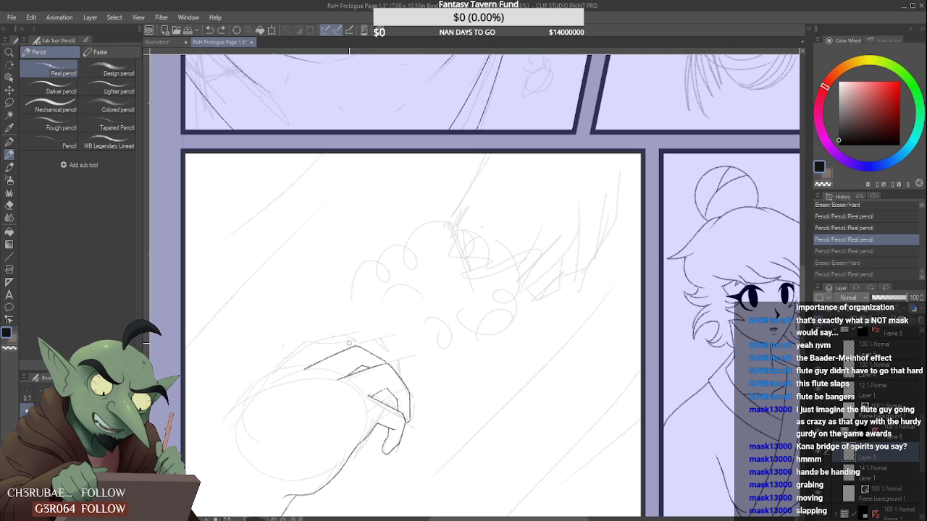
# - Erase the index finger and back-of-hand contours, leaving the middle finger's line in place
pyautogui.moveTo(349, 341); pyautogui.dragTo(335, 333)
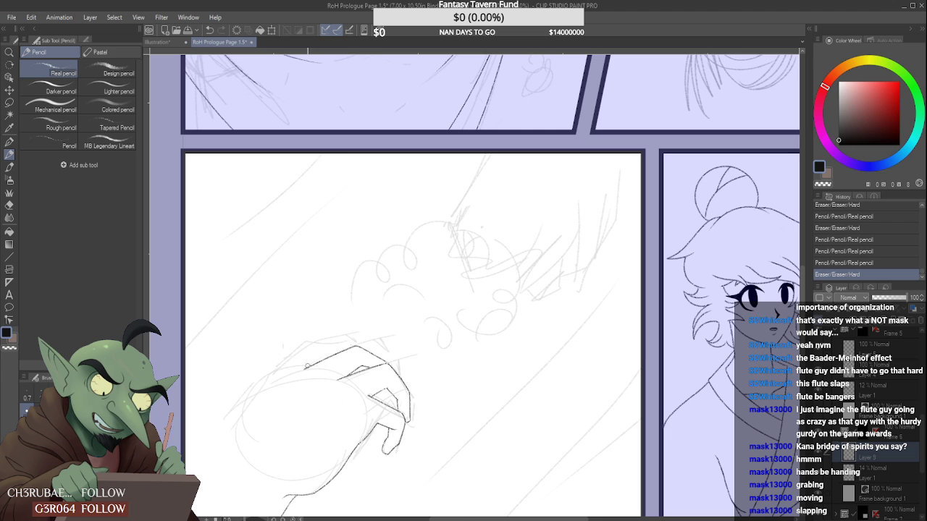
pyautogui.scroll(2, 306, 367)
pyautogui.scroll(-4, 309, 372)
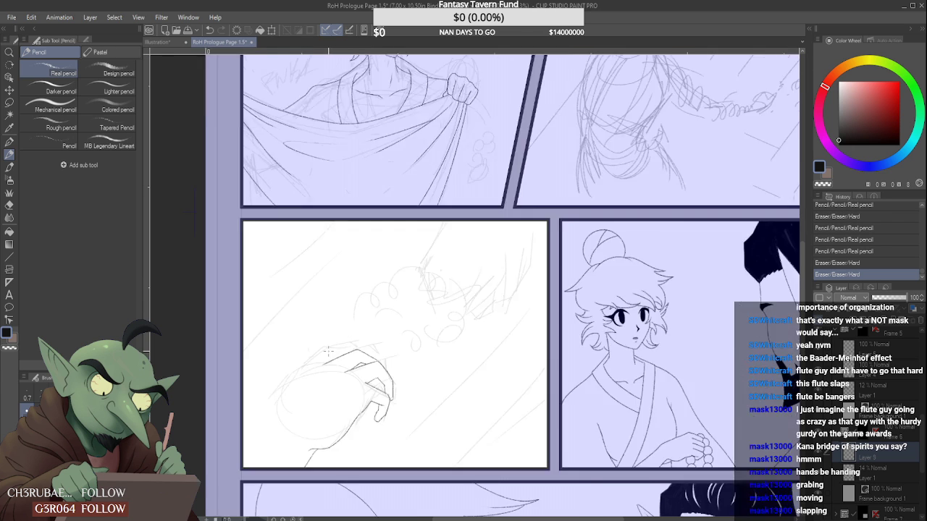
pyautogui.scroll(-2, 325, 351)
pyautogui.scroll(6, 337, 373)
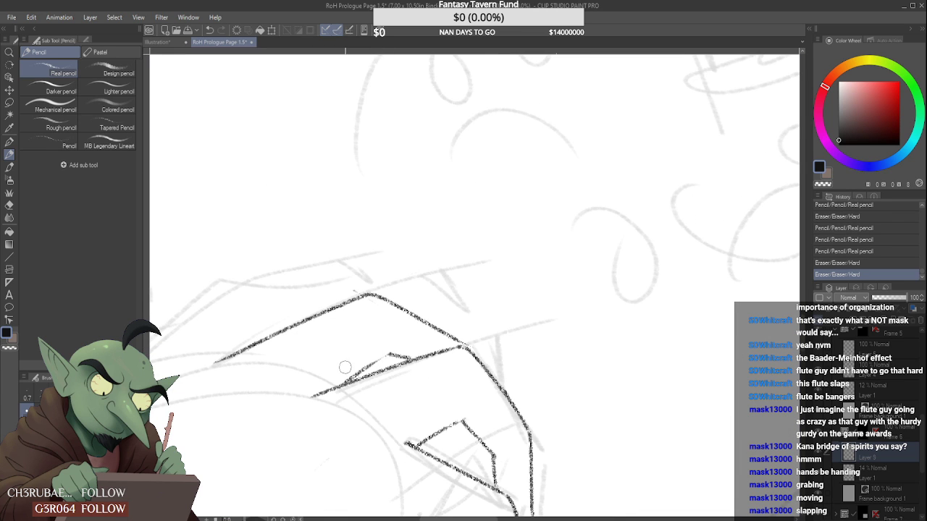
# - Erase the stray marks left below and at the peak of the upper finger's contour
pyautogui.moveTo(352, 368); pyautogui.dragTo(349, 375)
pyautogui.moveTo(354, 297); pyautogui.dragTo(349, 291)
# - Lasso the upper finger's contour, shift it slightly downward toward the finger below, and deselect it
pyautogui.click(10, 102)
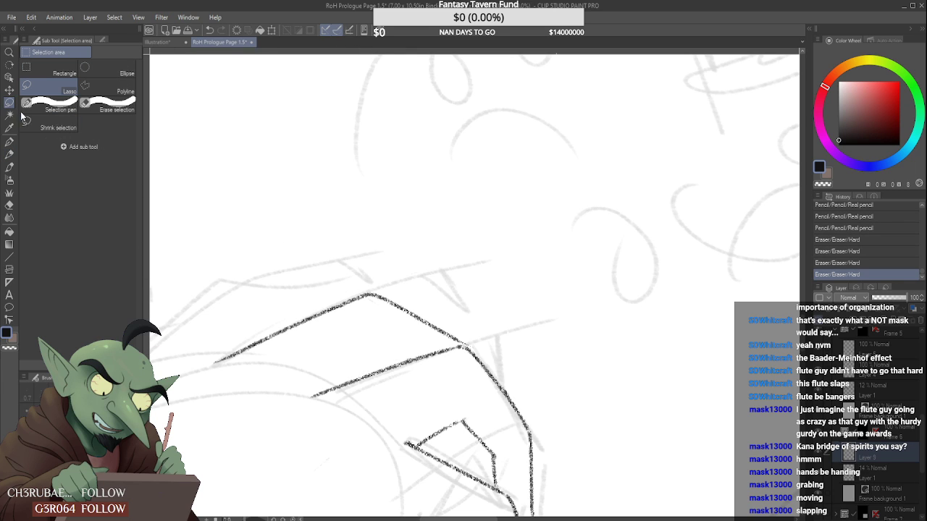
pyautogui.moveTo(235, 369)
pyautogui.mouseDown()
pyautogui.moveTo(461, 340)
pyautogui.moveTo(172, 347)
pyautogui.moveTo(204, 394)
pyautogui.mouseUp()
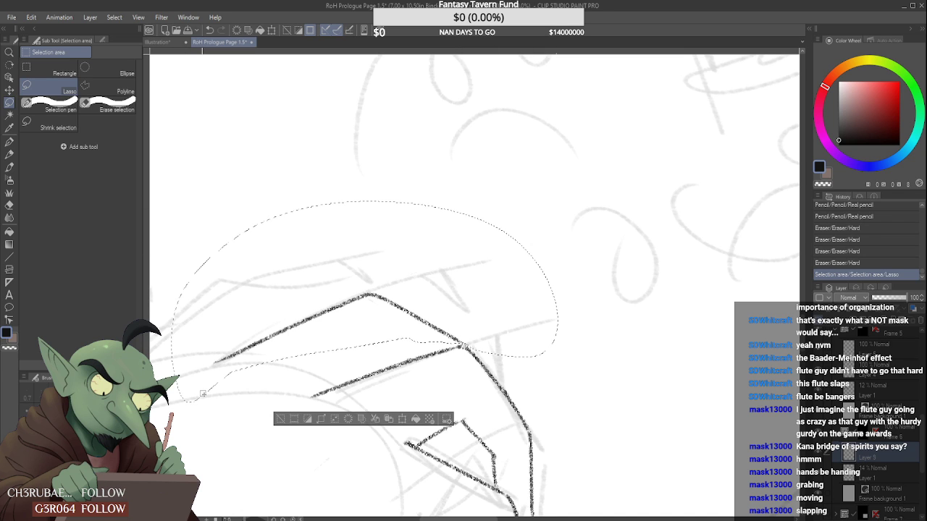
pyautogui.hotkey('ctrl', 't')
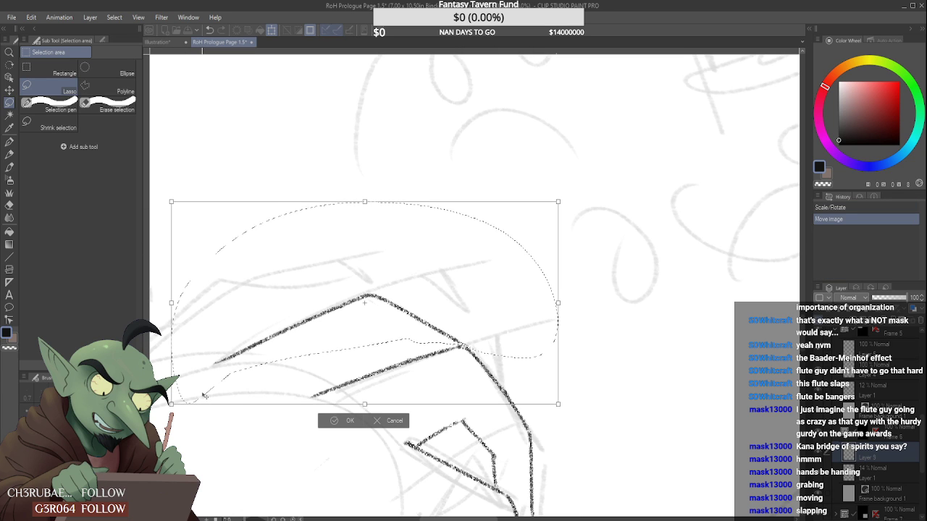
pyautogui.press('Down')
pyautogui.press('Down')
pyautogui.press('Down')
pyautogui.press('Down')
pyautogui.press('Down')
pyautogui.press('Down')
pyautogui.press('Down')
pyautogui.press('Down')
pyautogui.press('Down')
pyautogui.press('Down')
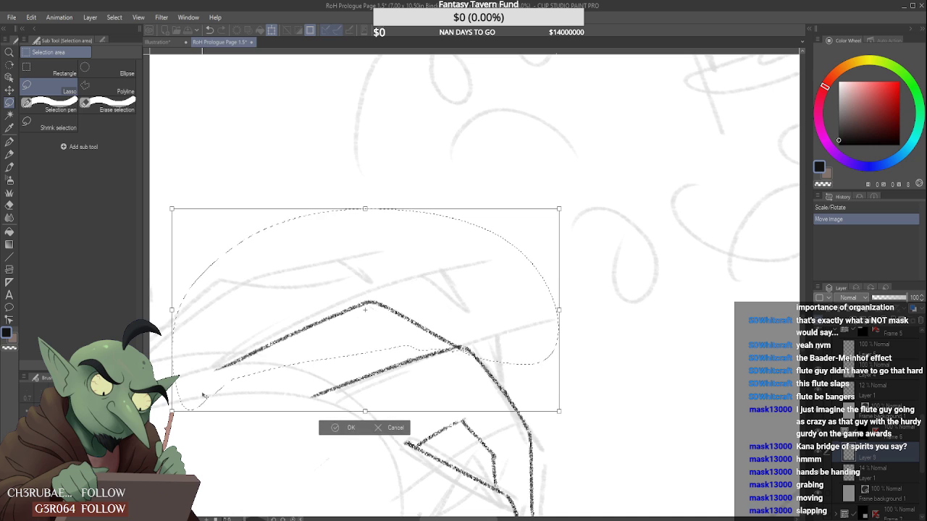
pyautogui.press('Down')
pyautogui.press('Down')
pyautogui.press('Down')
pyautogui.press('Down')
pyautogui.press('Down')
pyautogui.press('Down')
pyautogui.press('Down')
pyautogui.press('Down')
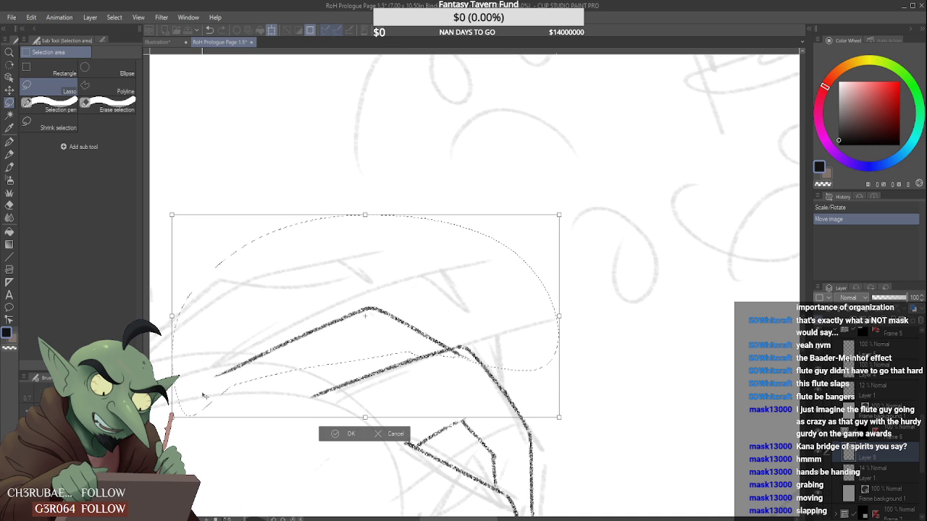
pyautogui.click(347, 434)
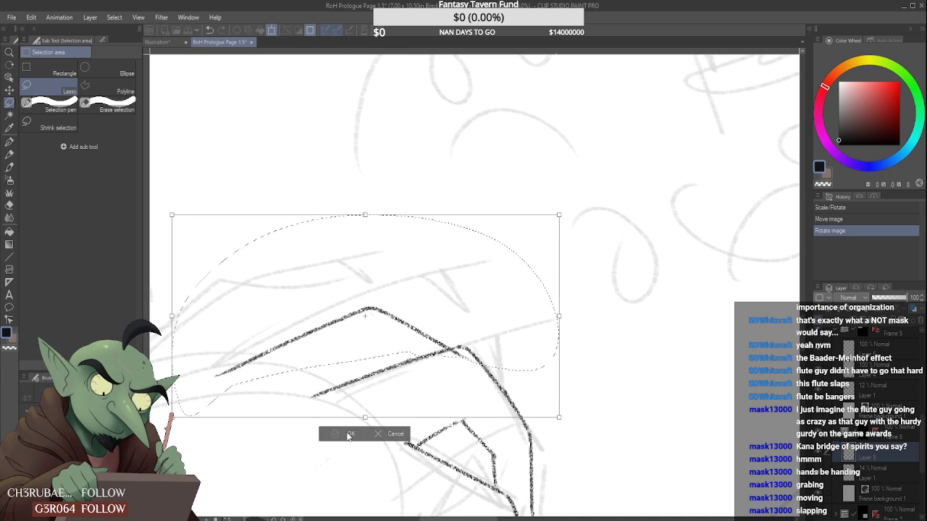
pyautogui.hotkey('ctrl', 'd')
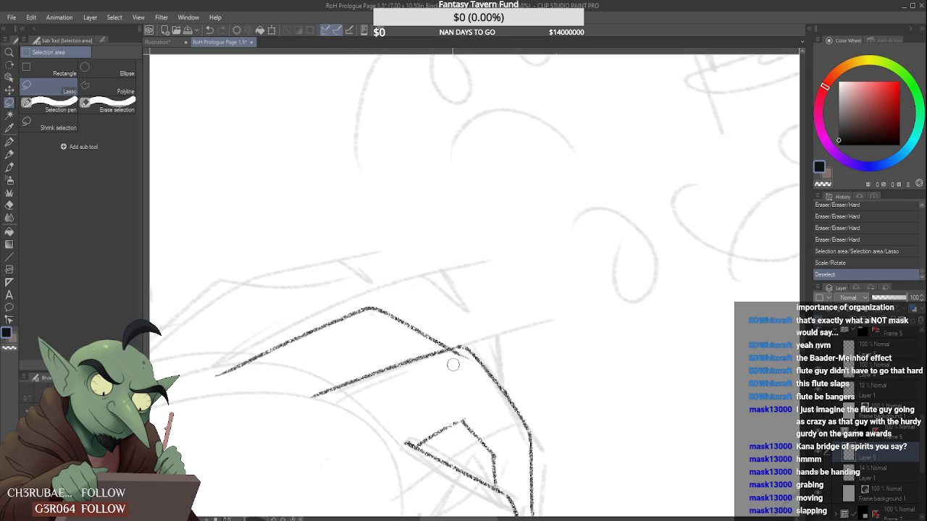
# - Erase the end of the upper finger's contour that overlaps the lower finger, and shorten its base end
pyautogui.moveTo(457, 356); pyautogui.dragTo(438, 363)
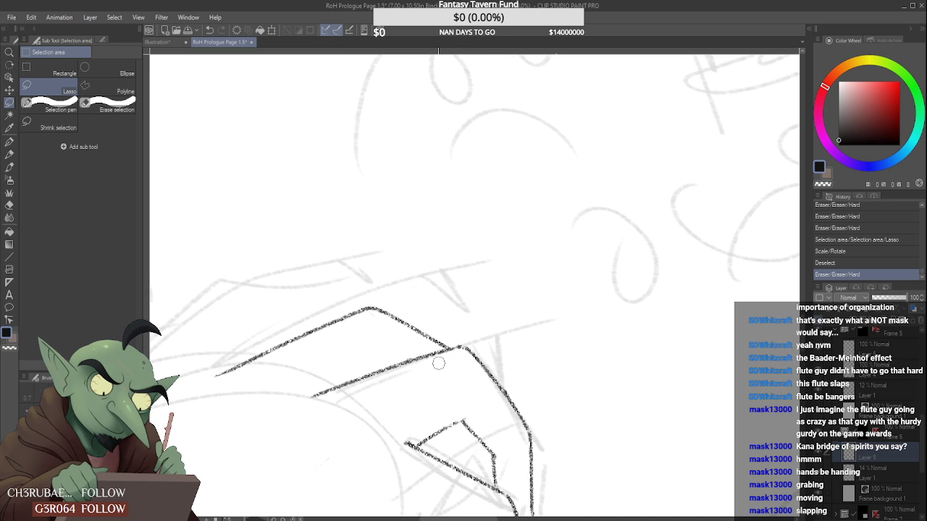
pyautogui.scroll(-5, 438, 366)
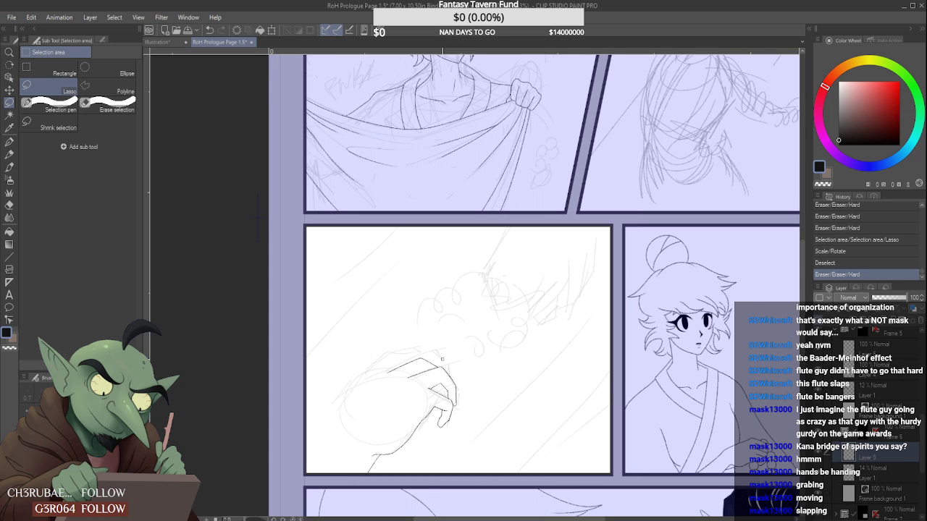
pyautogui.scroll(4, 427, 356)
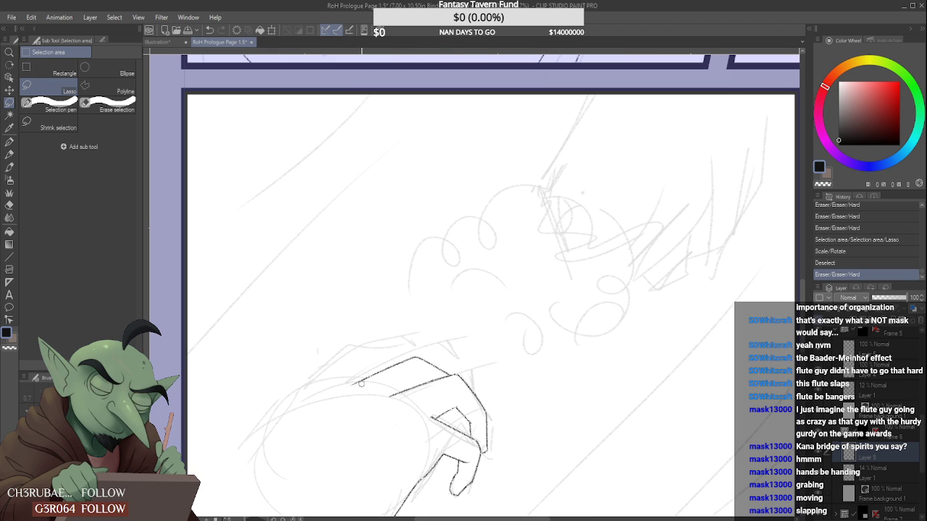
pyautogui.moveTo(352, 388); pyautogui.dragTo(365, 387)
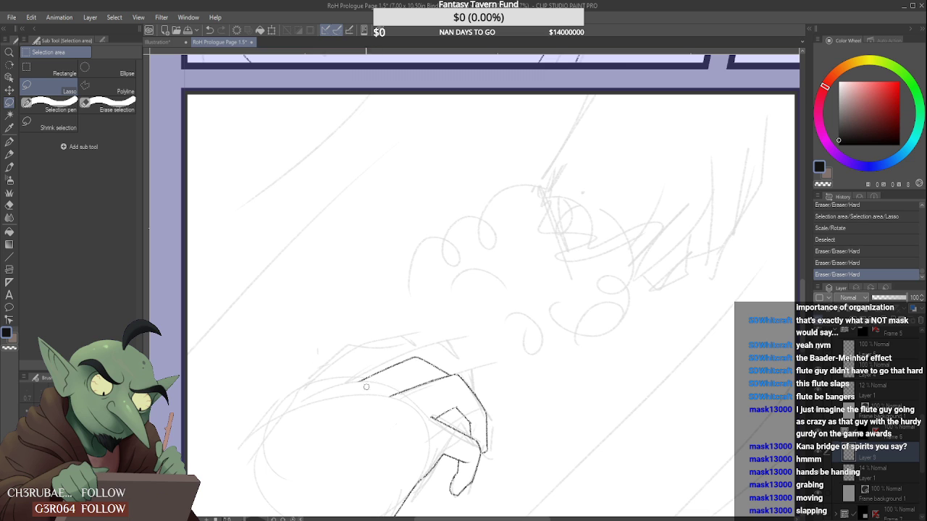
# - Erase the upper finger's knuckle and the segment descending to the lower finger, keeping the straight base line
pyautogui.press('p')
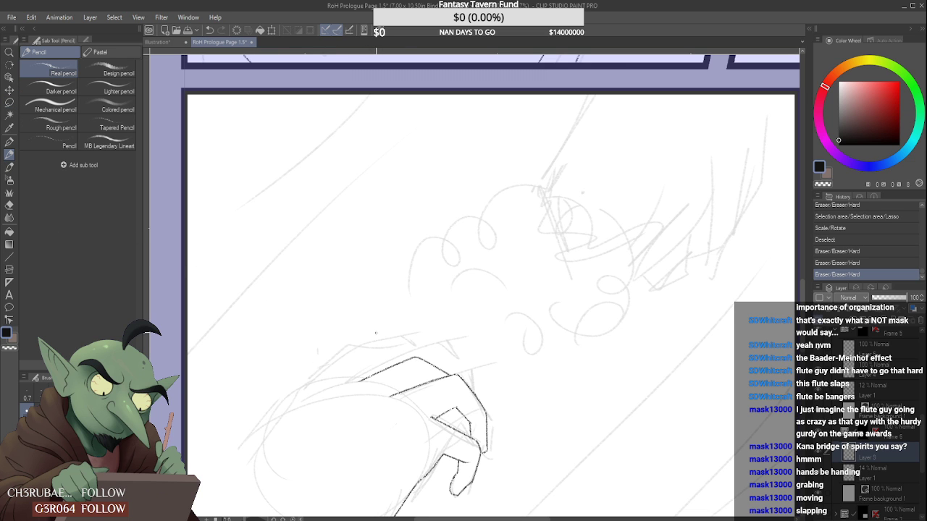
pyautogui.scroll(-3, 392, 330)
pyautogui.scroll(-1, 410, 329)
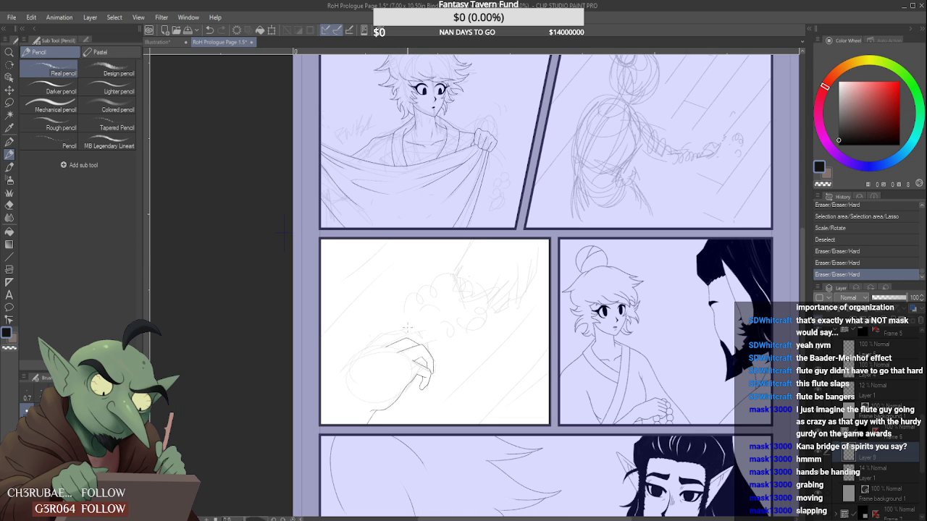
pyautogui.scroll(3, 410, 335)
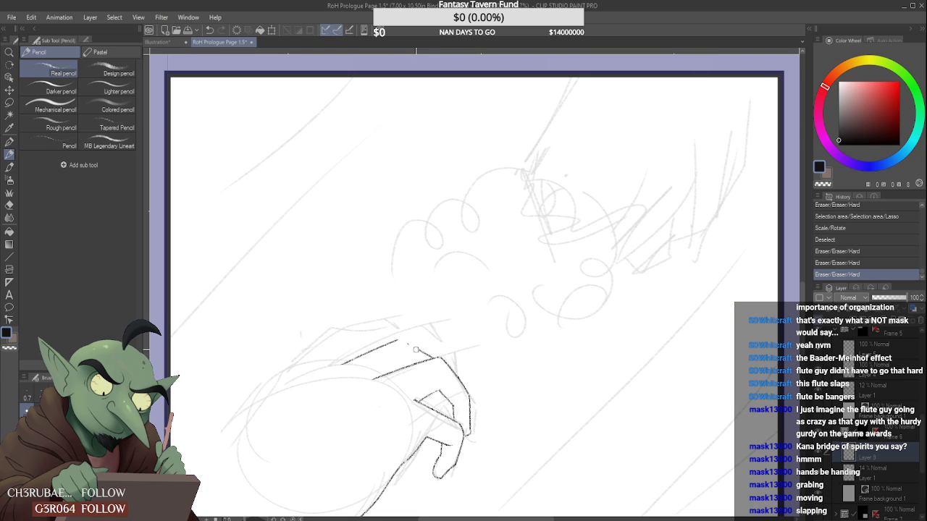
pyautogui.scroll(2, 409, 336)
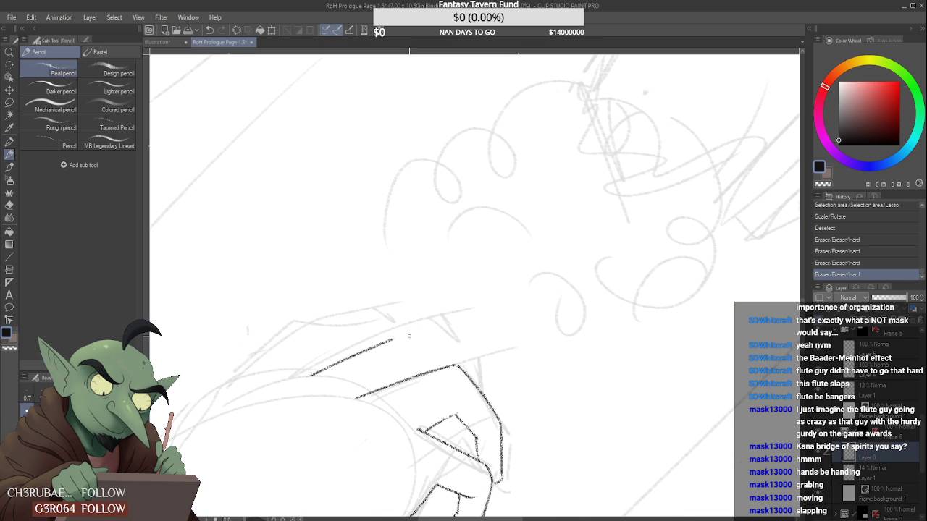
# - Try a new knuckle for the upper finger and a wide arc around the fingertips, and undo these strokes
pyautogui.moveTo(395, 337)
pyautogui.mouseDown()
pyautogui.moveTo(458, 355)
pyautogui.moveTo(495, 395)
pyautogui.moveTo(504, 426)
pyautogui.mouseUp()
pyautogui.scroll(2, 458, 356)
pyautogui.scroll(-3, 482, 322)
pyautogui.scroll(-2, 482, 322)
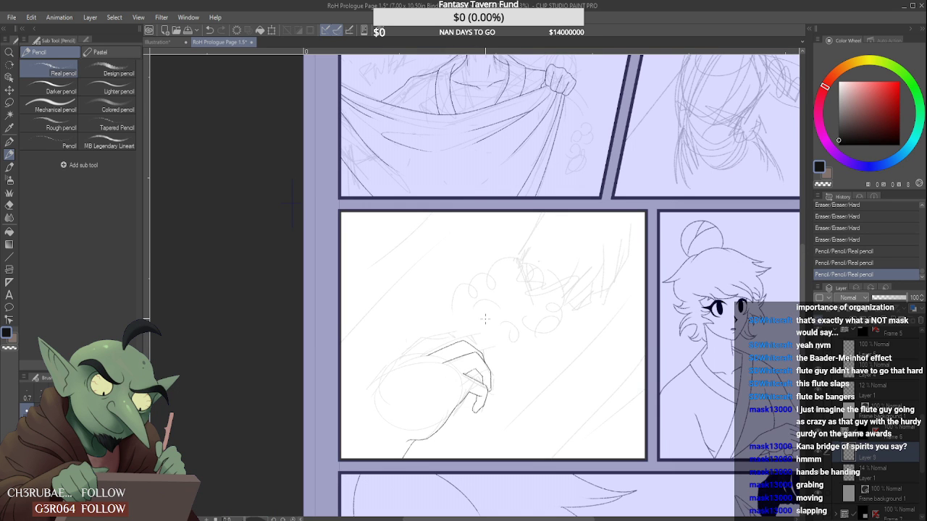
pyautogui.hotkey('ctrl', 'z')
pyautogui.hotkey('ctrl', 'z')
pyautogui.hotkey('ctrl', 'z')
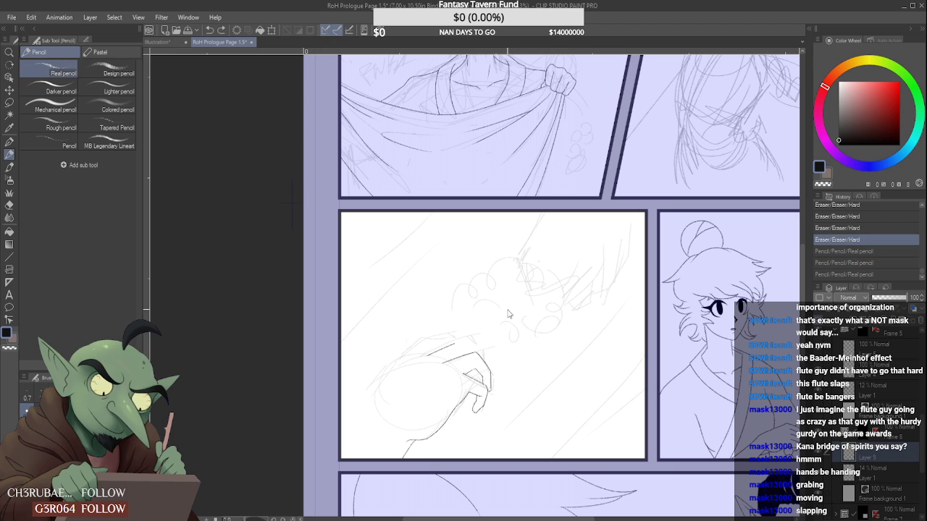
pyautogui.moveTo(498, 395); pyautogui.dragTo(489, 355)
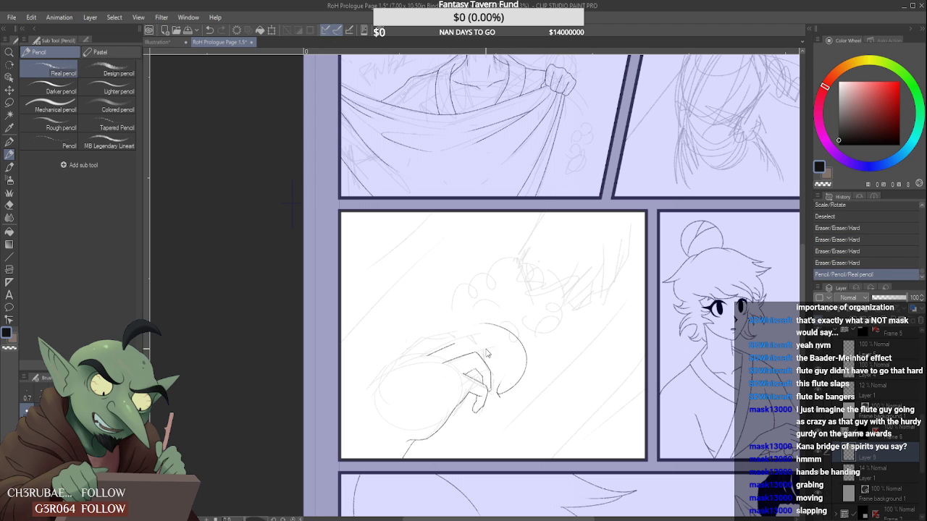
pyautogui.hotkey('ctrl', 'z')
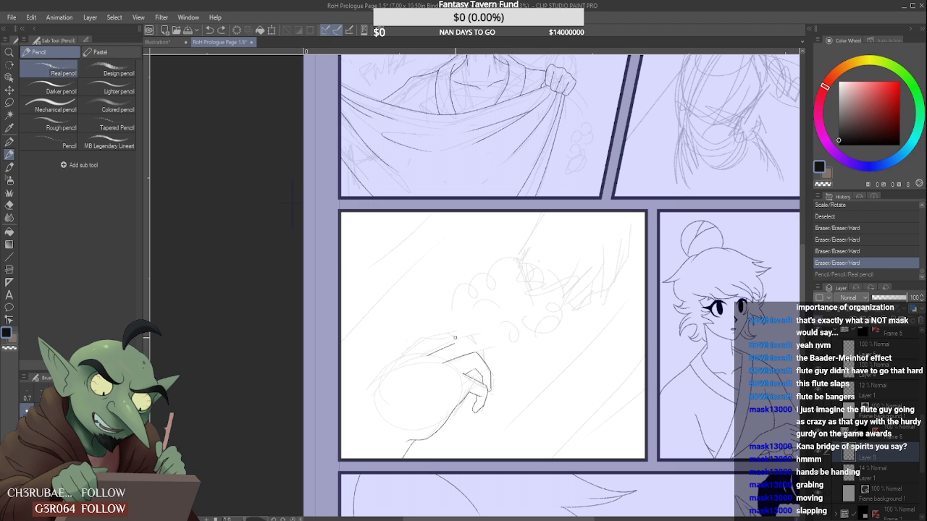
# - Try an outstretched upper finger with a rounded tip reaching over the lower finger, and undo it
pyautogui.scroll(2, 455, 337)
pyautogui.moveTo(436, 369); pyautogui.dragTo(399, 360)
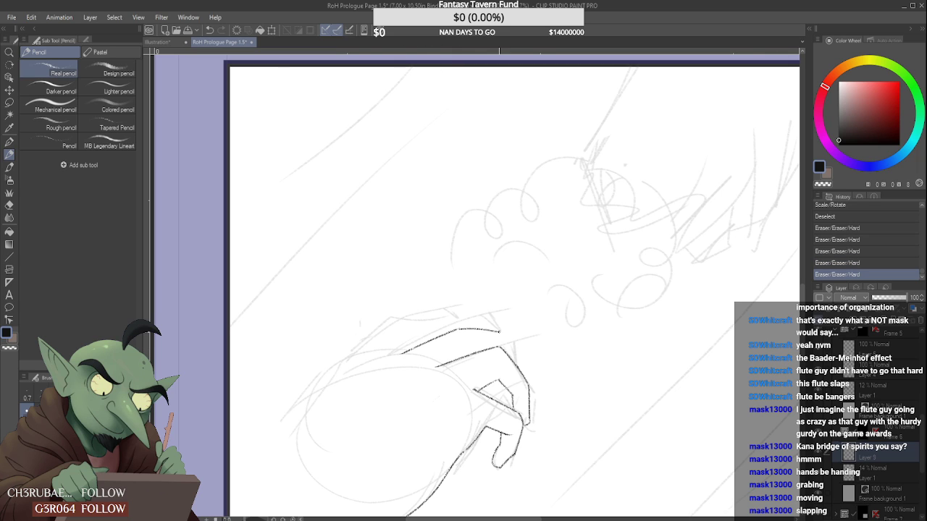
pyautogui.moveTo(503, 357); pyautogui.dragTo(514, 352)
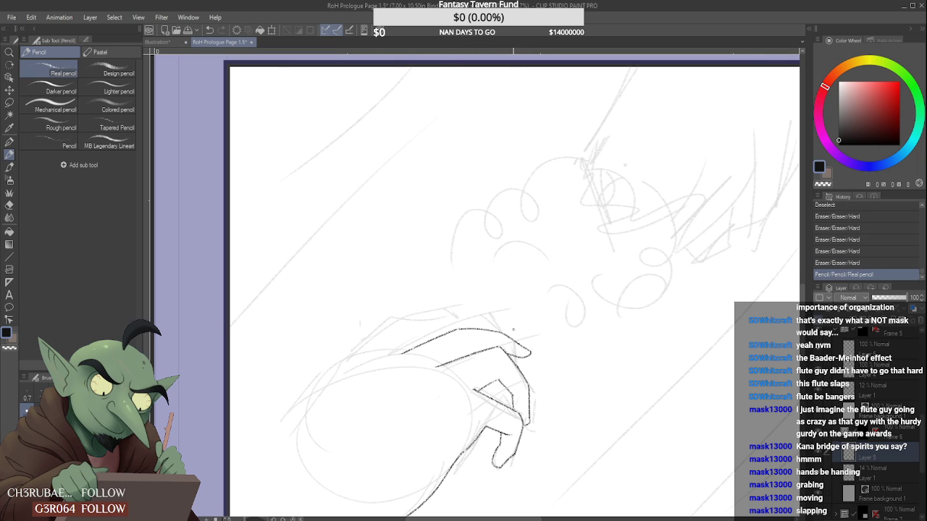
pyautogui.scroll(-3, 513, 354)
pyautogui.scroll(3, 516, 323)
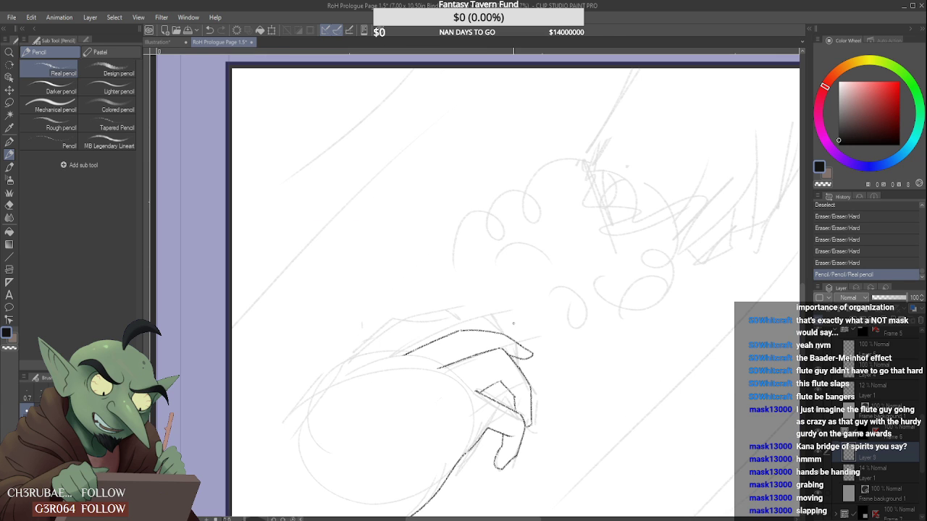
pyautogui.hotkey('ctrl', 'z')
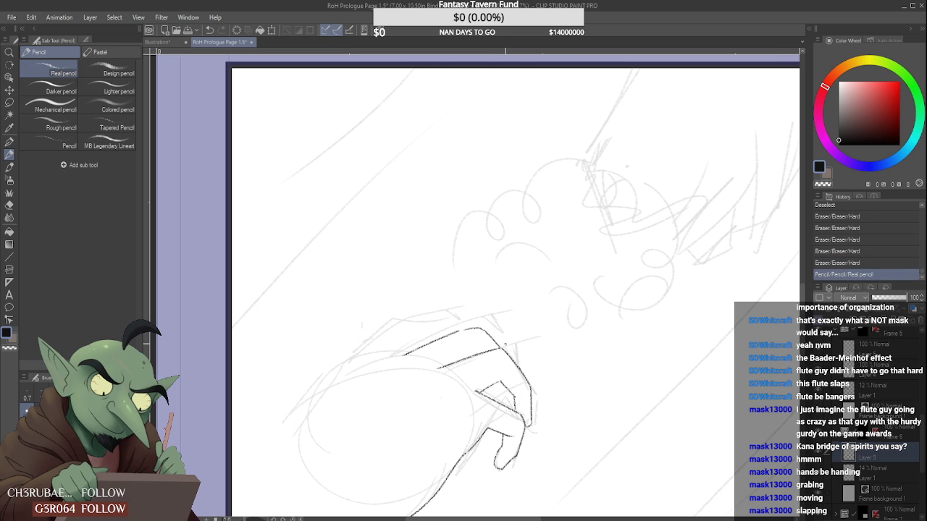
# - Redraw the upper finger with a rounded knuckle descending to the lower finger, and refine its top line
pyautogui.hotkey('ctrl', 'z')
pyautogui.hotkey('ctrl', 'y')
pyautogui.scroll(-5, 497, 353)
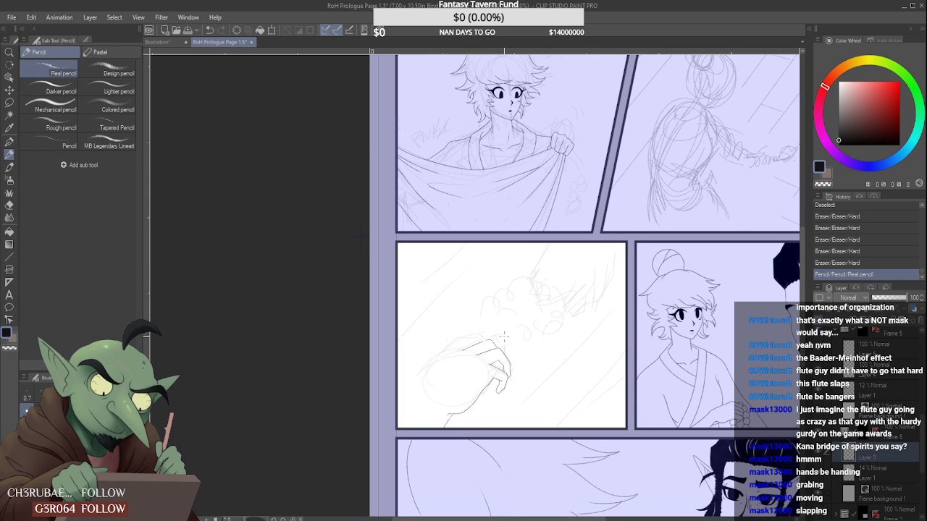
pyautogui.scroll(6, 497, 353)
pyautogui.scroll(2, 489, 349)
pyautogui.moveTo(464, 334); pyautogui.dragTo(475, 329)
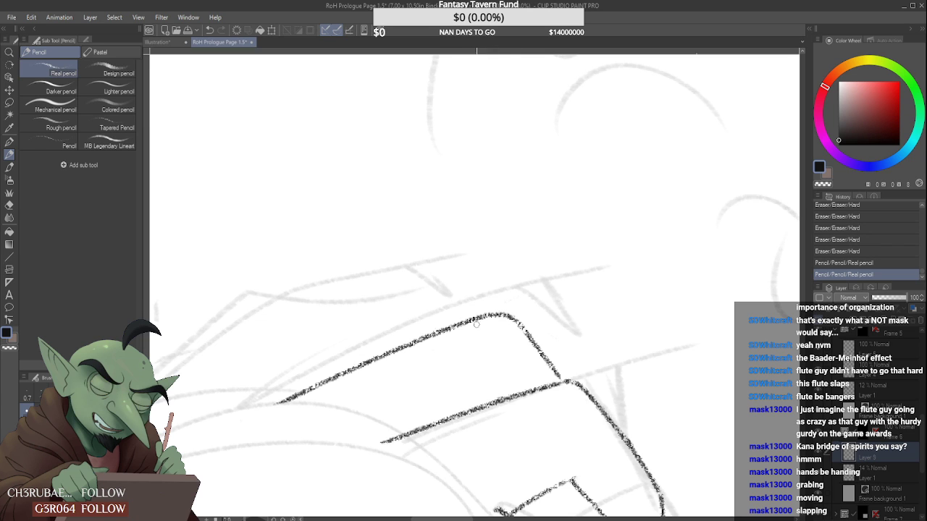
# - Try a contour with a pointed knuckle for the next finger behind, trim its overlap, and undo it
pyautogui.scroll(-2, 417, 323)
pyautogui.scroll(-2, 416, 323)
pyautogui.scroll(2, 354, 336)
pyautogui.moveTo(316, 354)
pyautogui.mouseDown()
pyautogui.moveTo(409, 305)
pyautogui.moveTo(463, 323)
pyautogui.mouseUp()
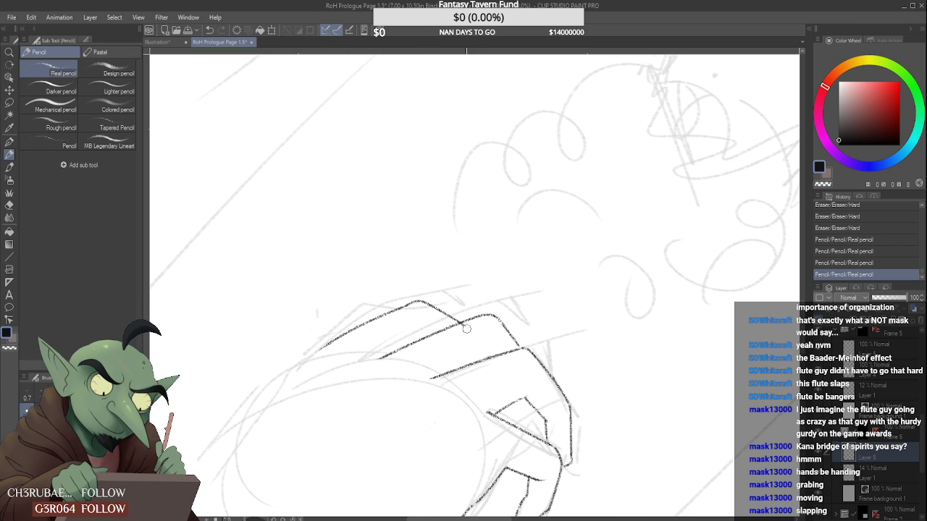
pyautogui.click(467, 328)
pyautogui.scroll(-5, 468, 325)
pyautogui.scroll(5, 473, 318)
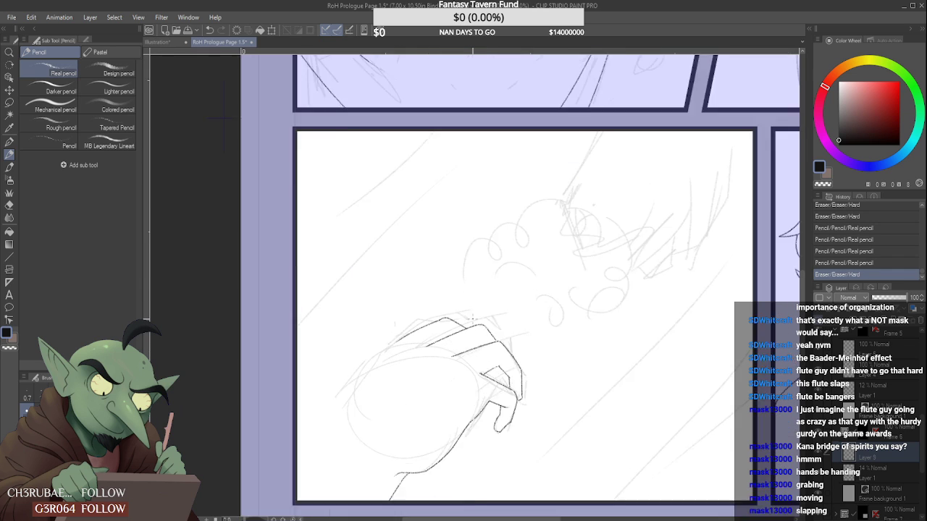
pyautogui.hotkey('ctrl', 'z')
pyautogui.hotkey('ctrl', 'z')
pyautogui.hotkey('ctrl', 'z')
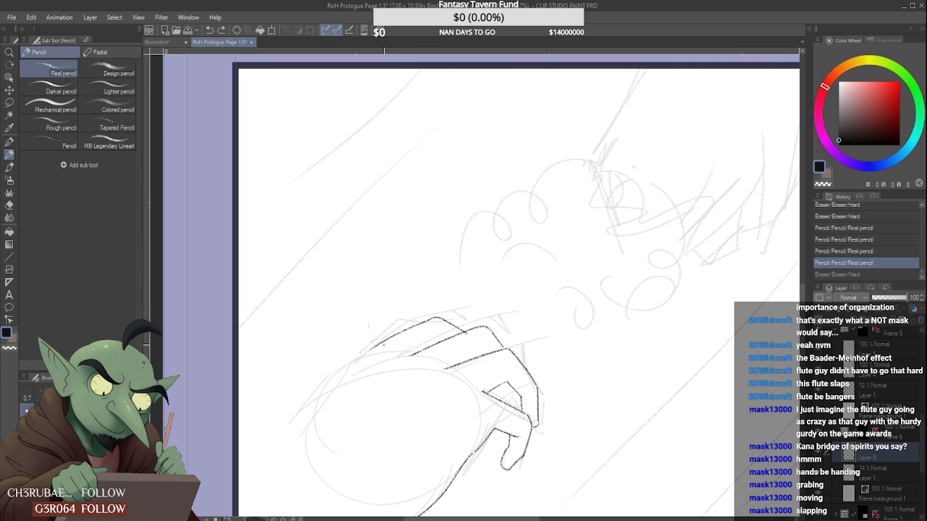
# - Draw a flatter contour for the rearmost finger with a short knuckle meeting the finger in front
pyautogui.moveTo(374, 341)
pyautogui.mouseDown()
pyautogui.moveTo(443, 324)
pyautogui.moveTo(462, 333)
pyautogui.mouseUp()
pyautogui.hotkey('ctrl', 'z')
pyautogui.hotkey('ctrl', 'y')
pyautogui.hotkey('ctrl', 'z')
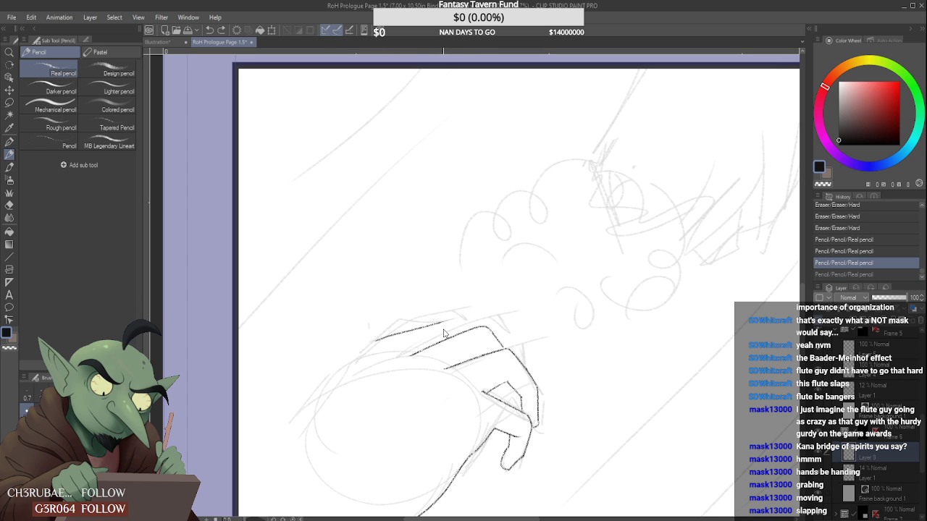
pyautogui.hotkey('ctrl', 'y')
# - Erase the rearmost finger's base line and redraw it from the knuckle down into the back of the hand
pyautogui.scroll(-5, 423, 353)
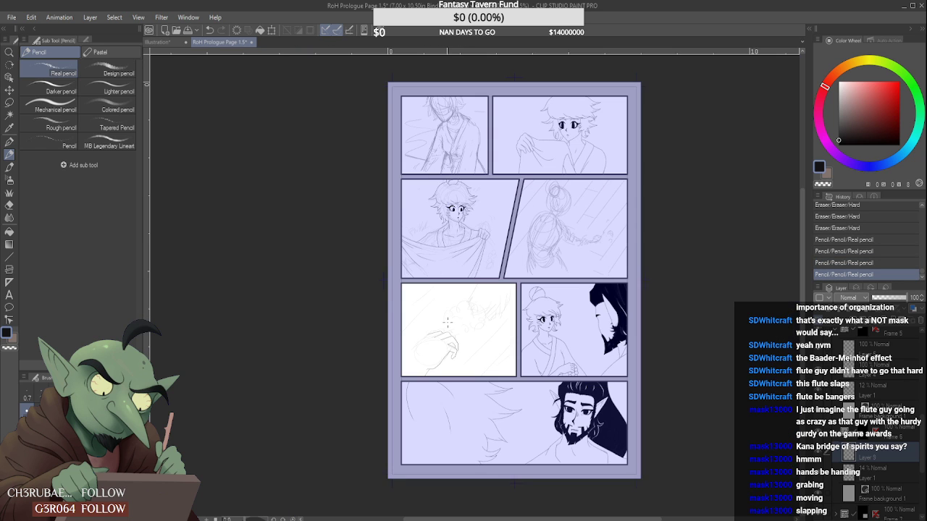
pyautogui.scroll(6, 445, 322)
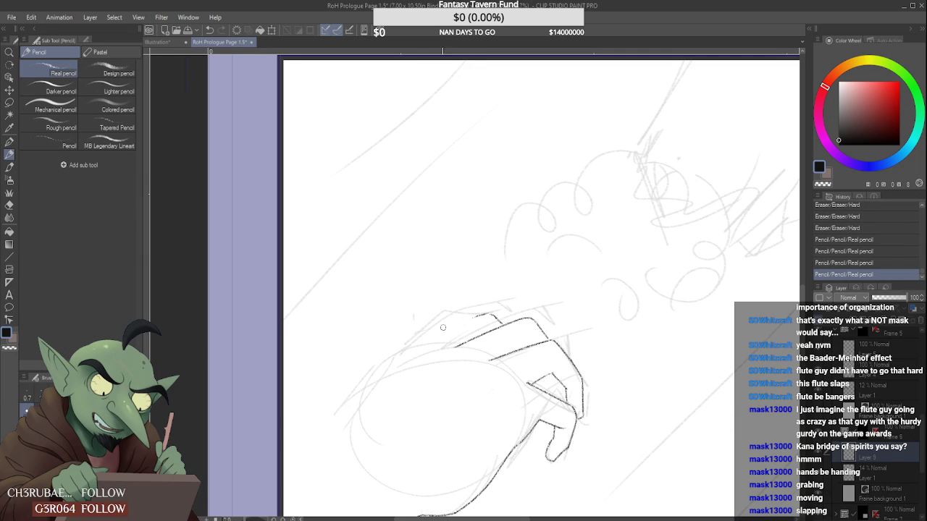
pyautogui.click(489, 312)
pyautogui.moveTo(491, 314)
pyautogui.mouseDown()
pyautogui.moveTo(425, 336)
pyautogui.moveTo(366, 413)
pyautogui.mouseUp()
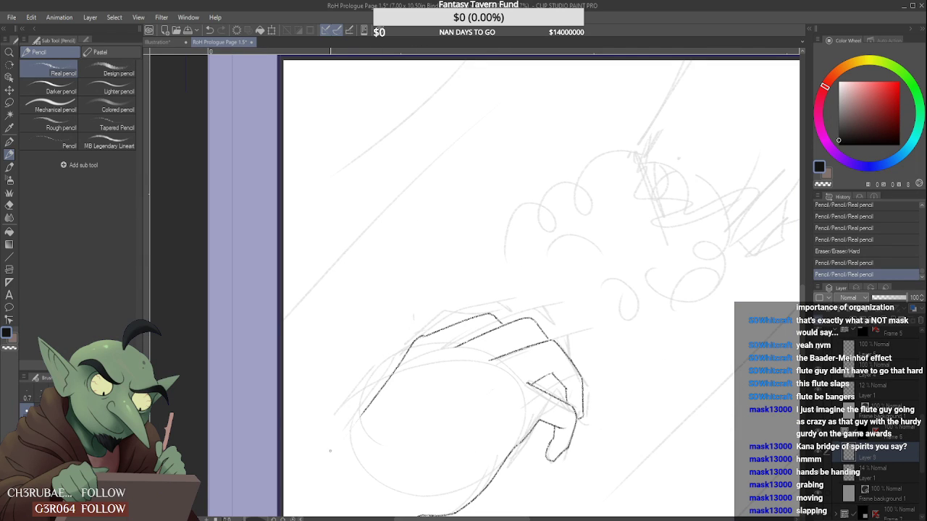
# - Rework the corner where the rearmost finger meets the back of the hand into a smooth bend
pyautogui.scroll(-5, 368, 383)
pyautogui.scroll(8, 403, 384)
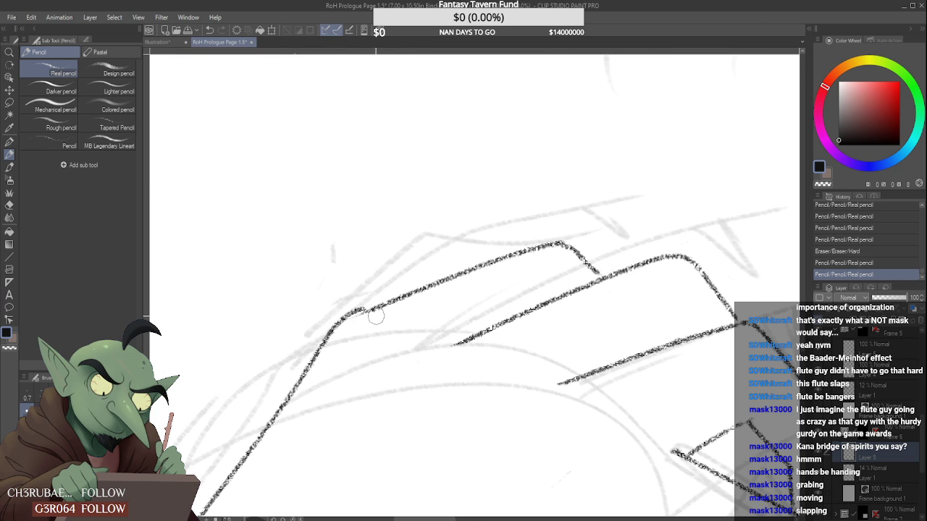
pyautogui.moveTo(409, 295)
pyautogui.mouseDown()
pyautogui.moveTo(350, 317)
pyautogui.moveTo(410, 293)
pyautogui.moveTo(398, 301)
pyautogui.moveTo(403, 283)
pyautogui.moveTo(434, 288)
pyautogui.mouseUp()
# - Extend the back-of-hand line diagonally down toward the wrist
pyautogui.scroll(3, 414, 294)
pyautogui.scroll(-5, 434, 290)
pyautogui.scroll(5, 365, 351)
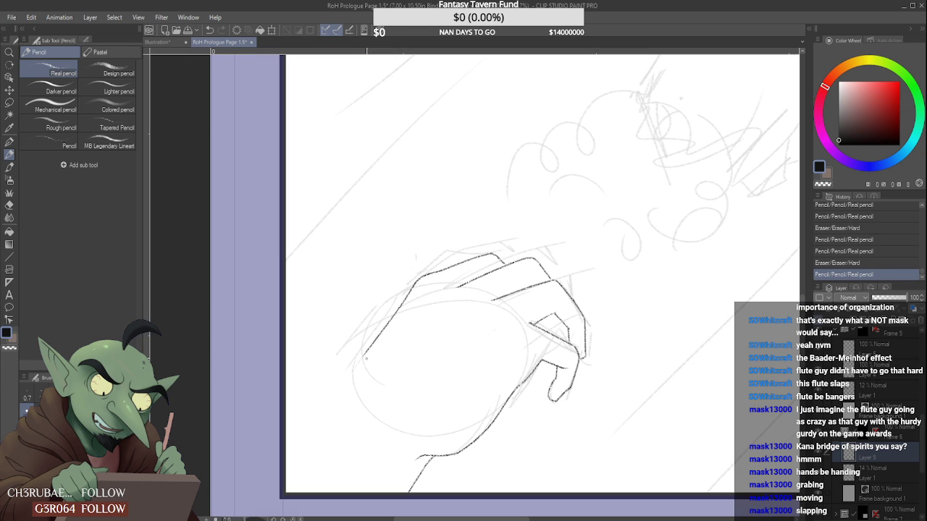
pyautogui.moveTo(367, 348); pyautogui.dragTo(333, 395)
pyautogui.scroll(-5, 333, 398)
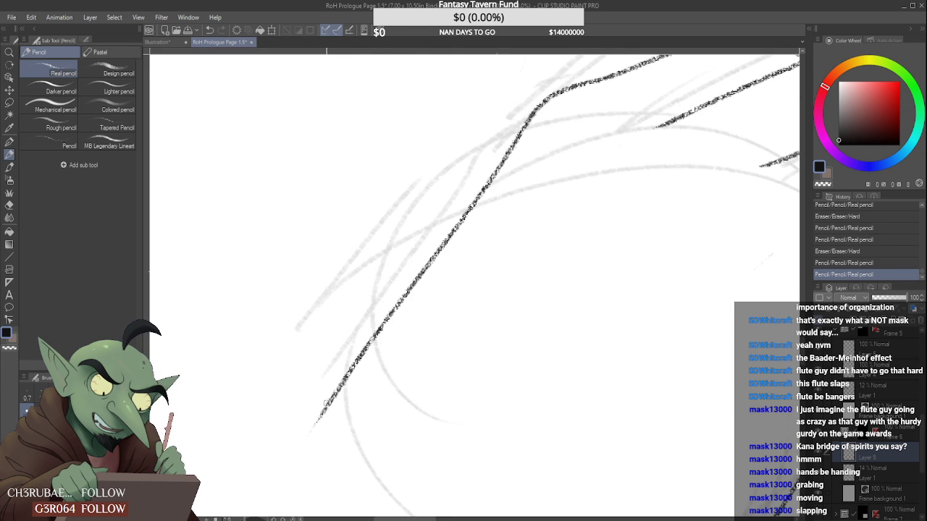
# - Rework the underside of the wrist with a pencil line from the heel of the hand down to the panel's lower border
pyautogui.scroll(-3, 331, 418)
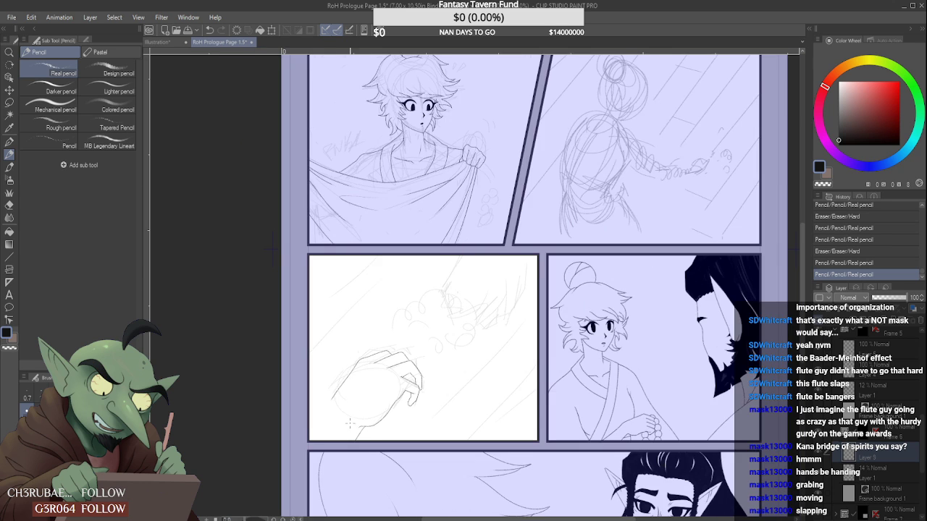
pyautogui.scroll(5, 349, 424)
pyautogui.moveTo(399, 440)
pyautogui.mouseDown()
pyautogui.moveTo(346, 513)
pyautogui.moveTo(377, 460)
pyautogui.moveTo(360, 496)
pyautogui.mouseUp()
pyautogui.moveTo(378, 453); pyautogui.dragTo(398, 433)
pyautogui.scroll(-3, 390, 417)
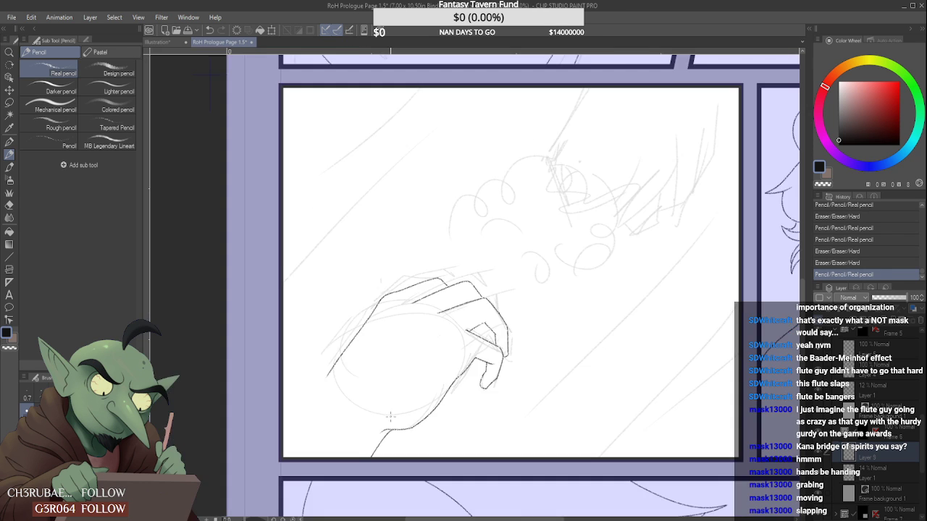
# - Draw the outer forearm line from the slight bend at the wrist down to the panel's border, redoing the stroke once
pyautogui.scroll(3, 391, 417)
pyautogui.scroll(-2, 311, 376)
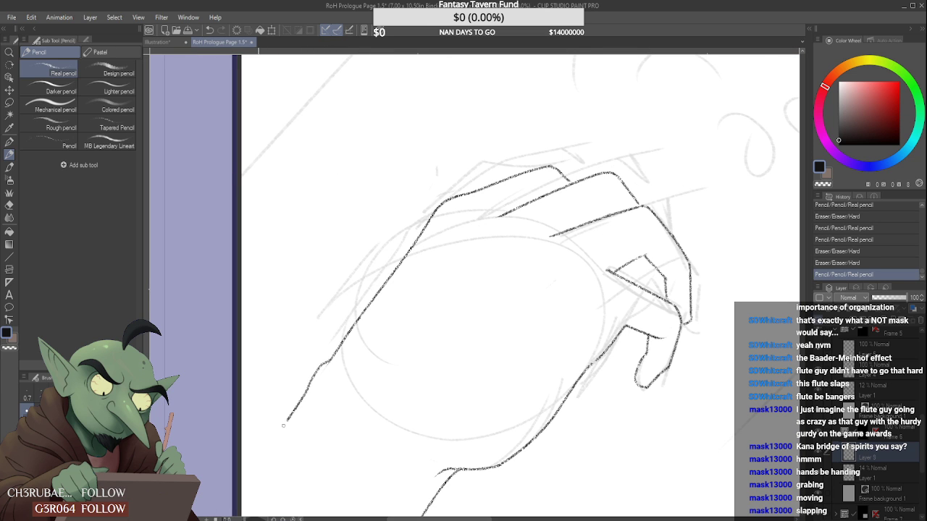
pyautogui.moveTo(247, 478); pyautogui.dragTo(286, 423)
pyautogui.scroll(-4, 279, 433)
pyautogui.scroll(4, 275, 436)
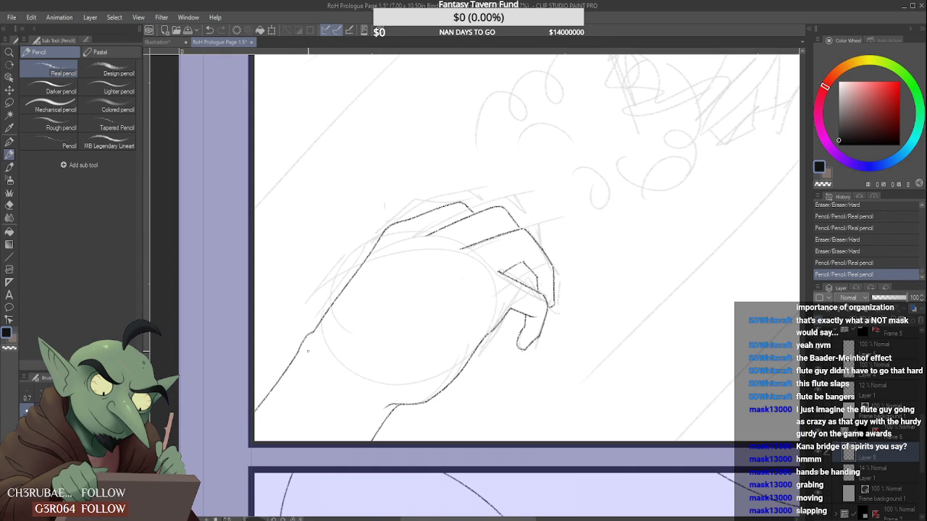
pyautogui.hotkey('ctrl', 'z')
pyautogui.moveTo(312, 338); pyautogui.dragTo(263, 415)
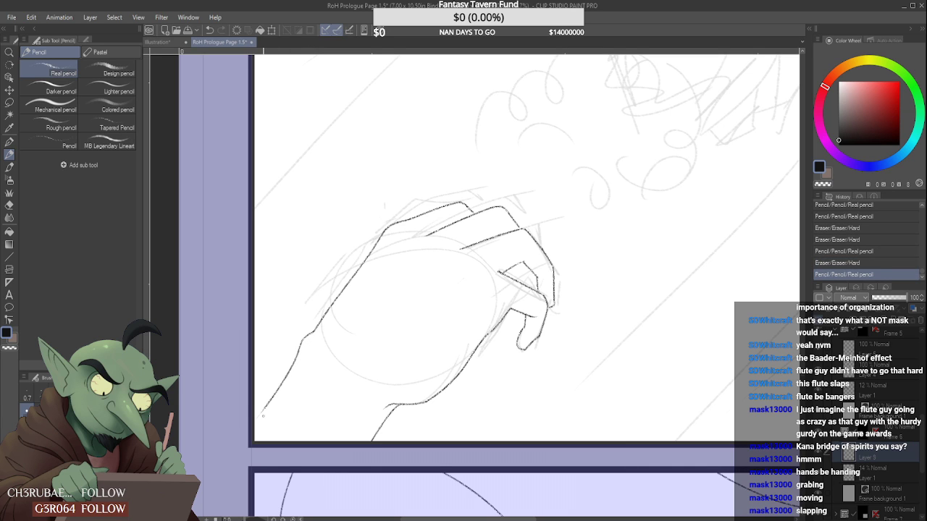
pyautogui.scroll(4, 262, 412)
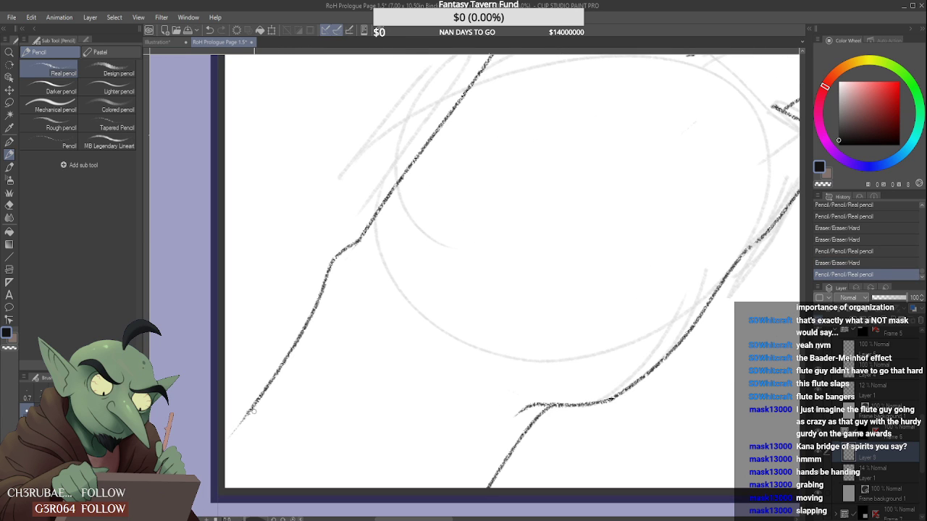
pyautogui.moveTo(246, 411); pyautogui.dragTo(226, 443)
pyautogui.scroll(-4, 233, 418)
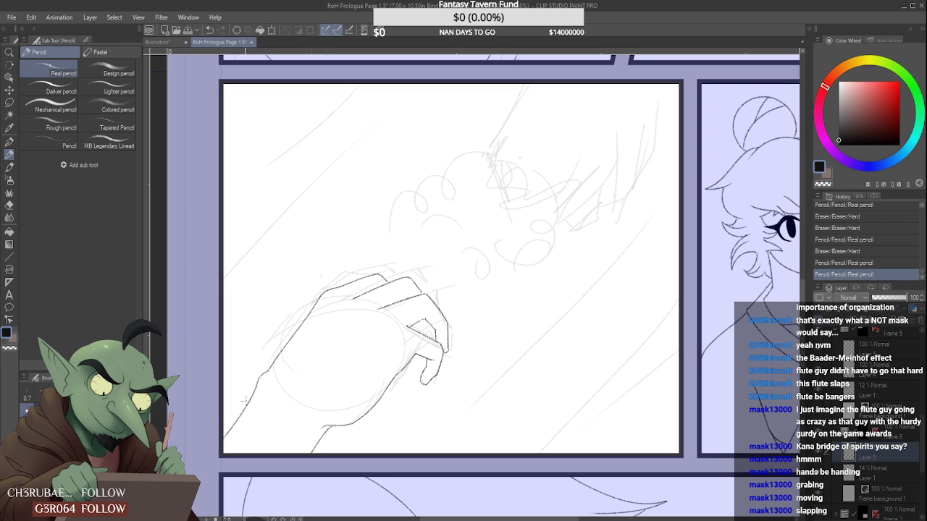
# - Erase the stray line ends around the folded finger's knuckle and the curled fingertip's base, and save the page
pyautogui.scroll(-4, 255, 355)
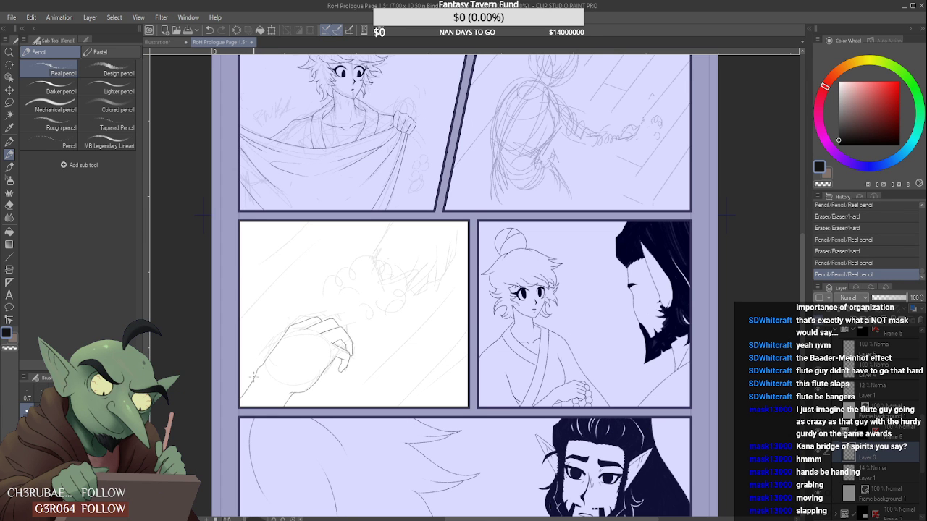
pyautogui.scroll(5, 334, 339)
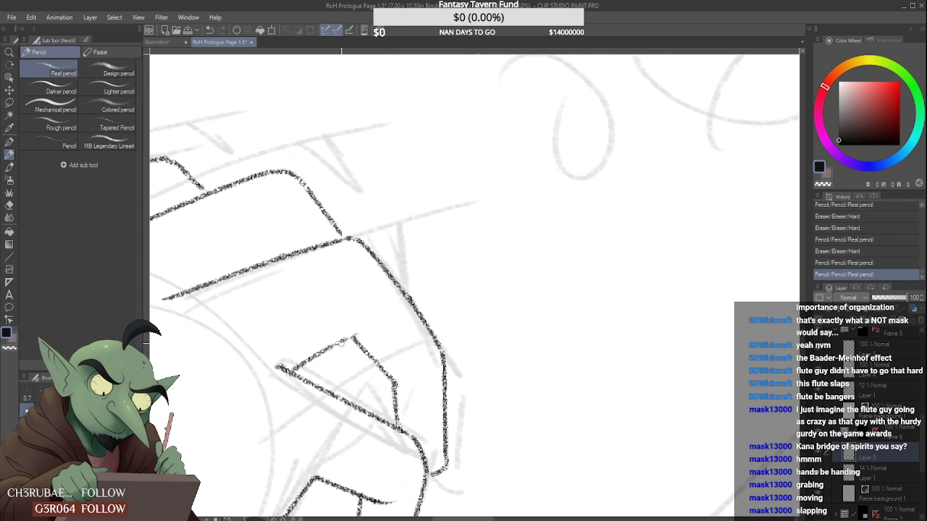
pyautogui.moveTo(312, 354); pyautogui.dragTo(359, 332)
pyautogui.scroll(-5, 360, 328)
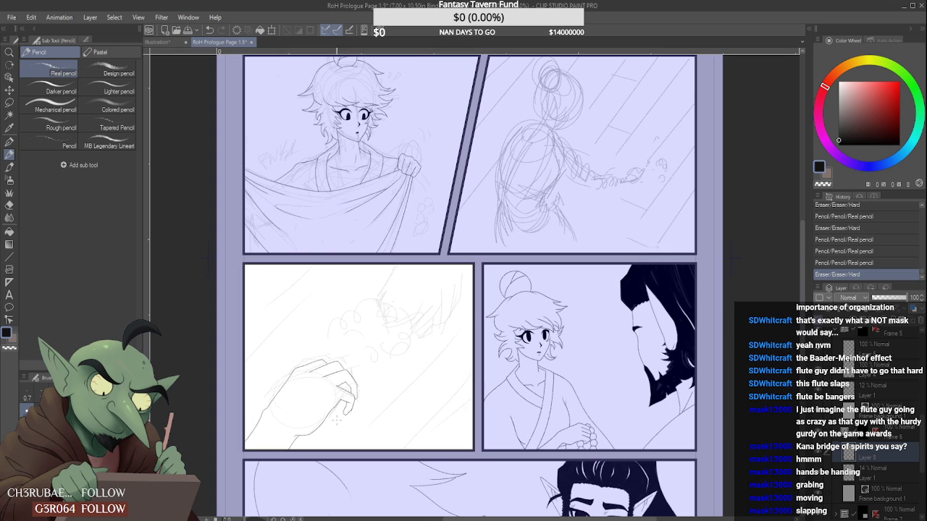
pyautogui.scroll(5, 338, 416)
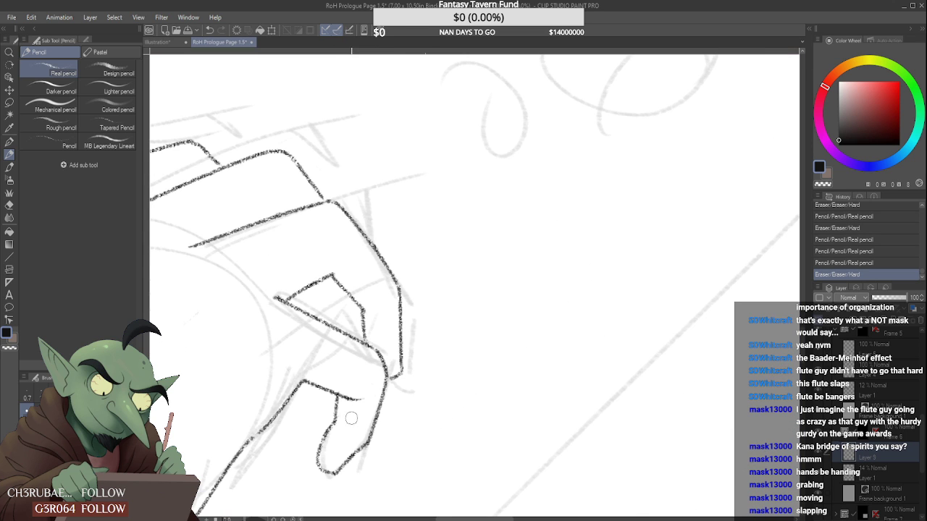
pyautogui.moveTo(346, 407)
pyautogui.mouseDown()
pyautogui.moveTo(362, 404)
pyautogui.moveTo(352, 405)
pyautogui.mouseUp()
pyautogui.scroll(-5, 363, 363)
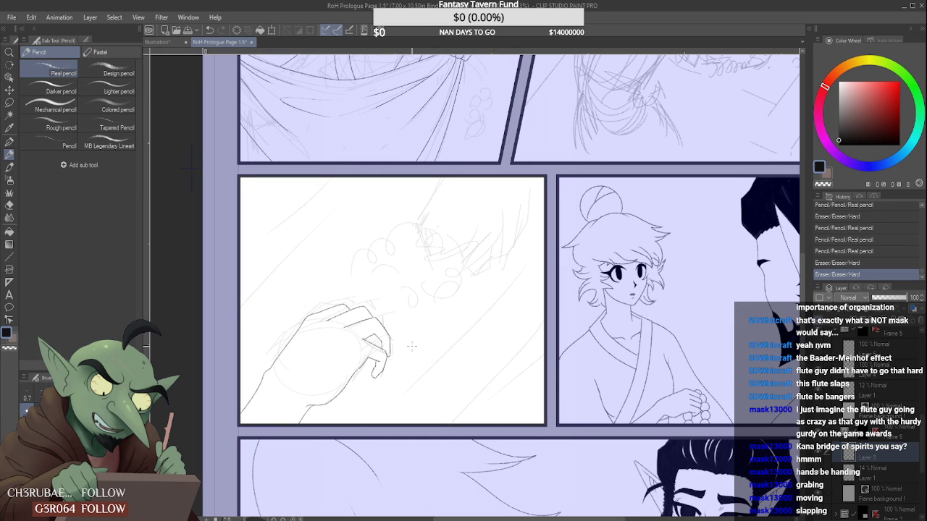
pyautogui.hotkey('ctrl', 's')
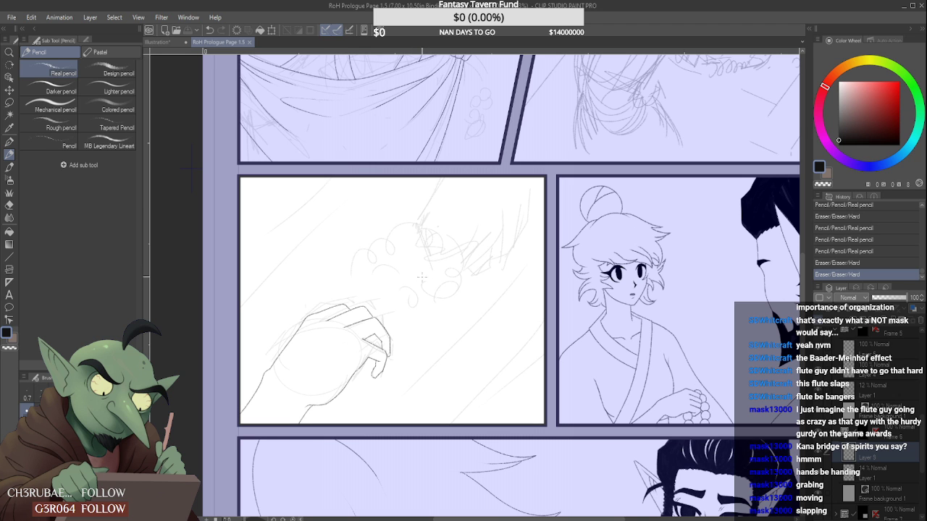
# - Touch up the finger outline with small pencil dabs, including the corner where two fingers meet at the knuckle
pyautogui.scroll(-3, 427, 207)
pyautogui.scroll(4, 404, 292)
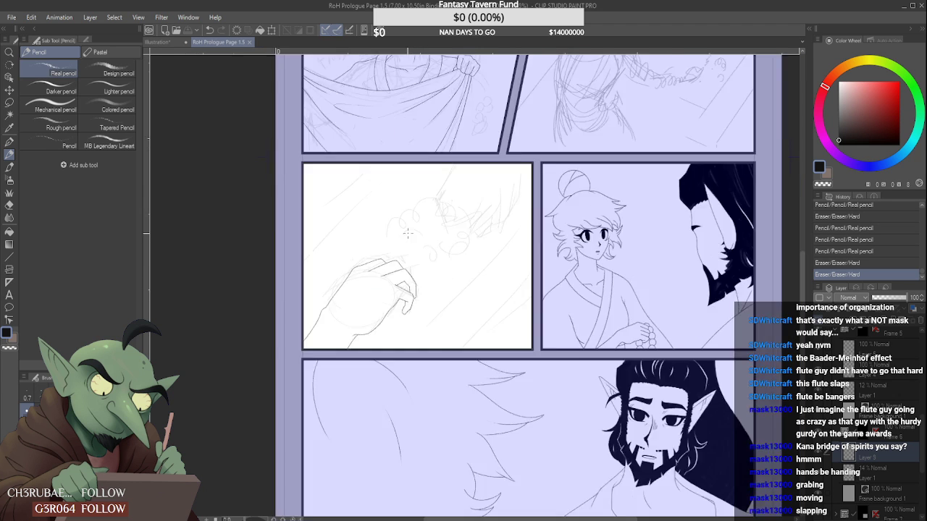
pyautogui.scroll(4, 403, 294)
pyautogui.click(389, 327)
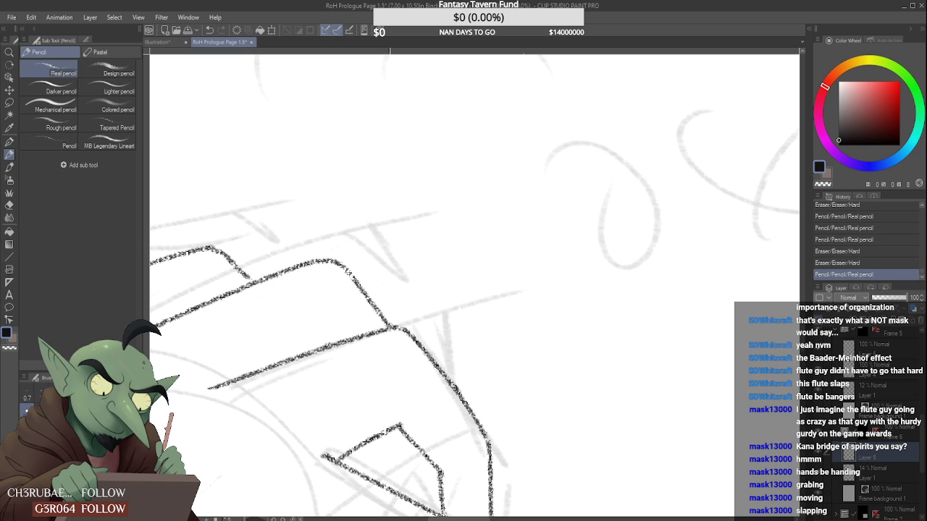
pyautogui.click(390, 328)
pyautogui.scroll(-4, 434, 288)
pyautogui.scroll(-2, 434, 287)
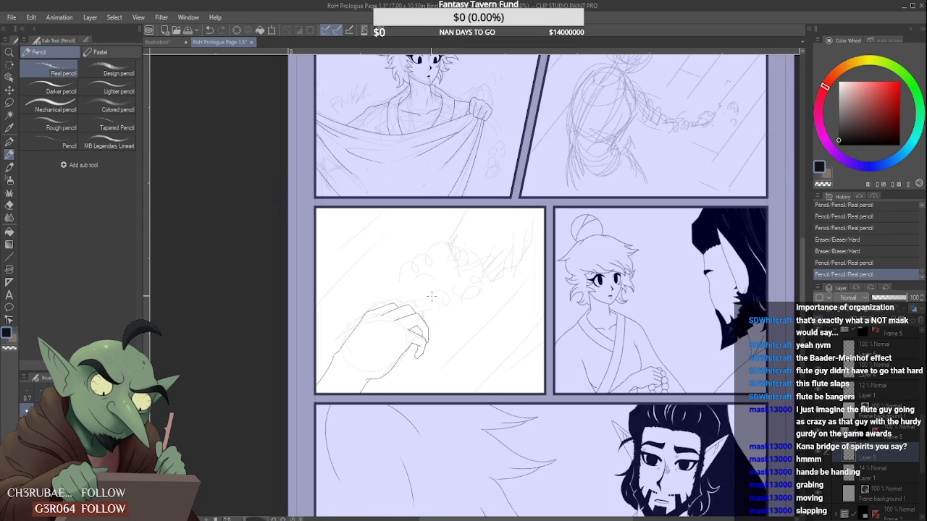
pyautogui.scroll(6, 420, 341)
pyautogui.click(419, 350)
pyautogui.scroll(-5, 423, 338)
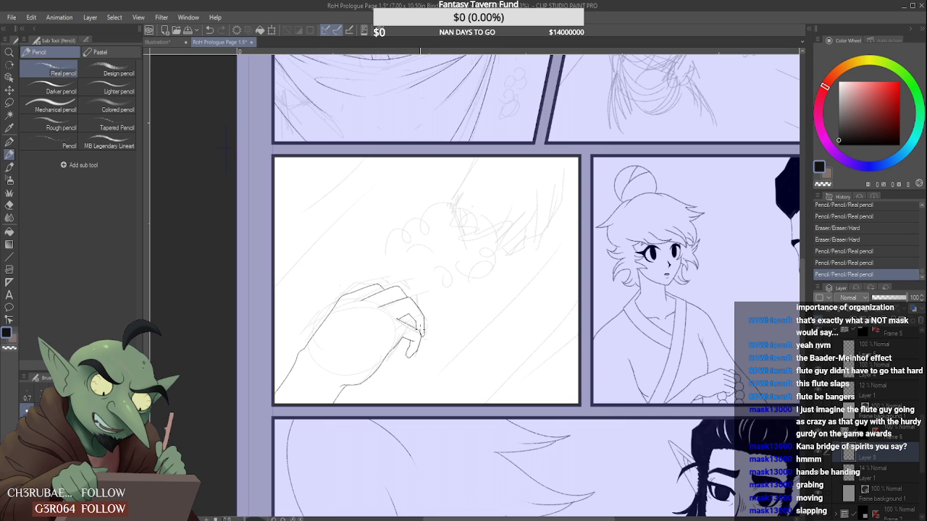
pyautogui.moveTo(346, 258)
pyautogui.mouseDown()
pyautogui.moveTo(357, 282)
pyautogui.moveTo(346, 285)
pyautogui.moveTo(380, 386)
pyautogui.moveTo(446, 310)
pyautogui.moveTo(431, 287)
pyautogui.mouseUp()
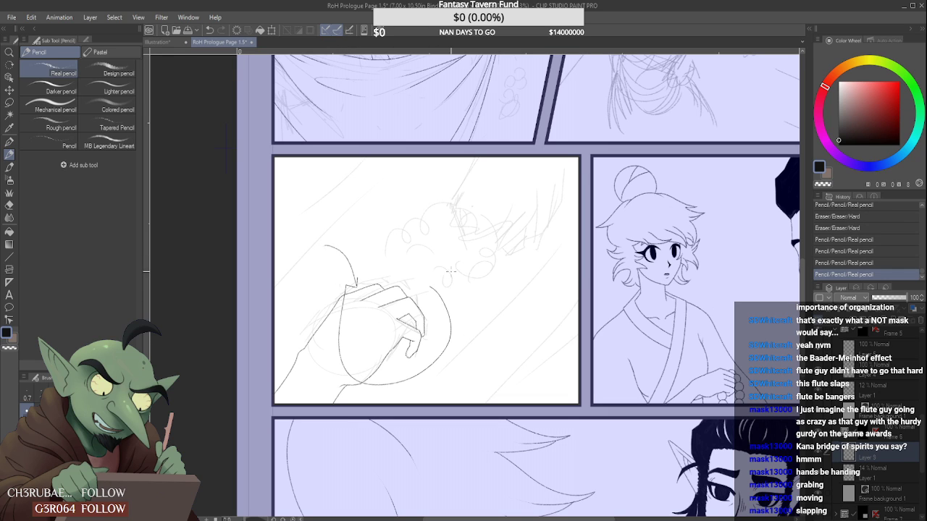
pyautogui.hotkey('ctrl', 'z')
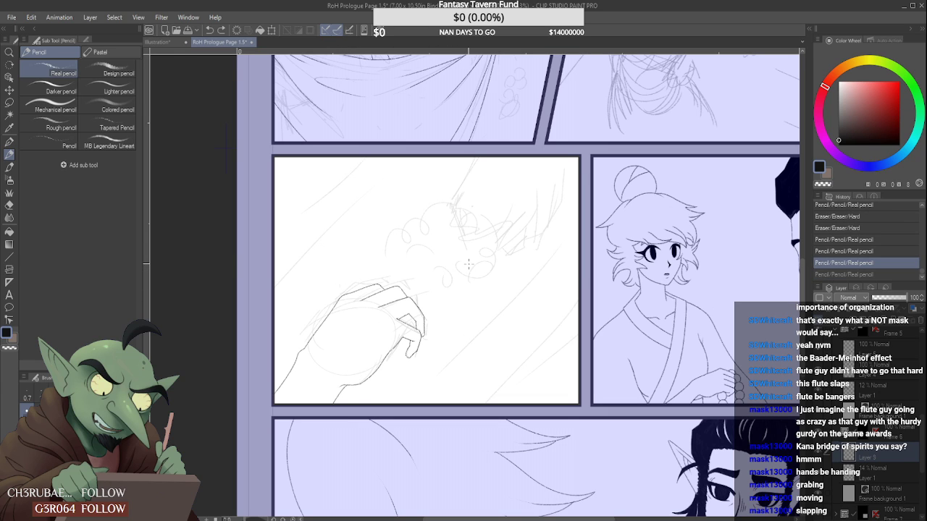
pyautogui.moveTo(480, 321)
pyautogui.mouseDown()
pyautogui.moveTo(450, 342)
pyautogui.moveTo(457, 383)
pyautogui.moveTo(459, 358)
pyautogui.moveTo(447, 369)
pyautogui.moveTo(459, 339)
pyautogui.mouseUp()
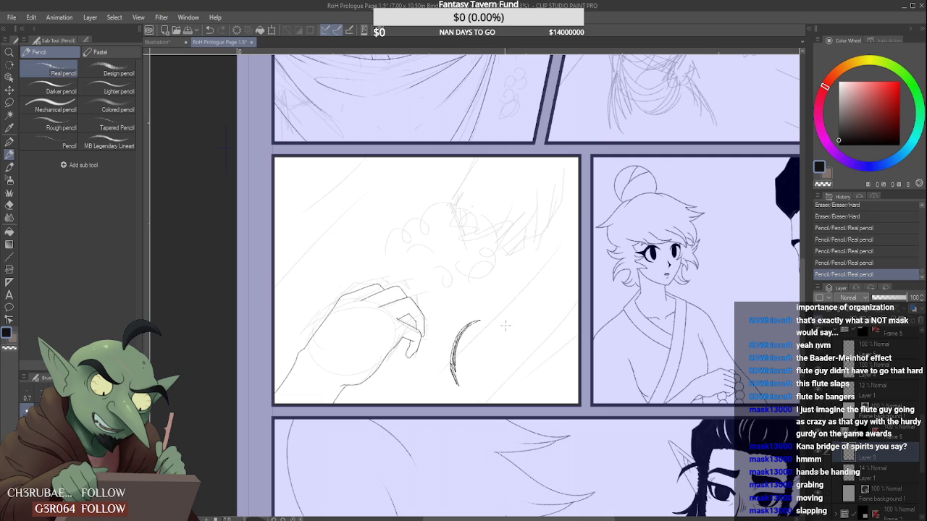
pyautogui.hotkey('ctrl', 'z')
pyautogui.hotkey('ctrl', 'z')
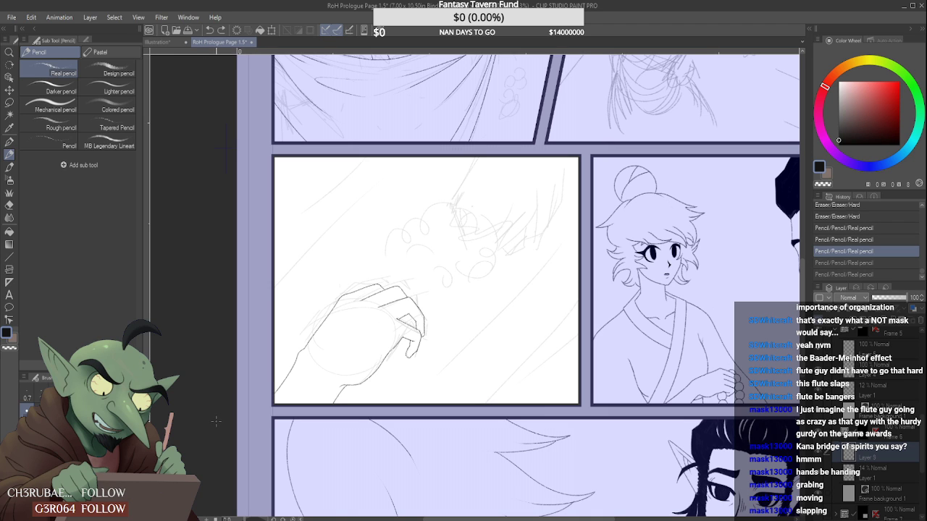
pyautogui.scroll(2, 468, 165)
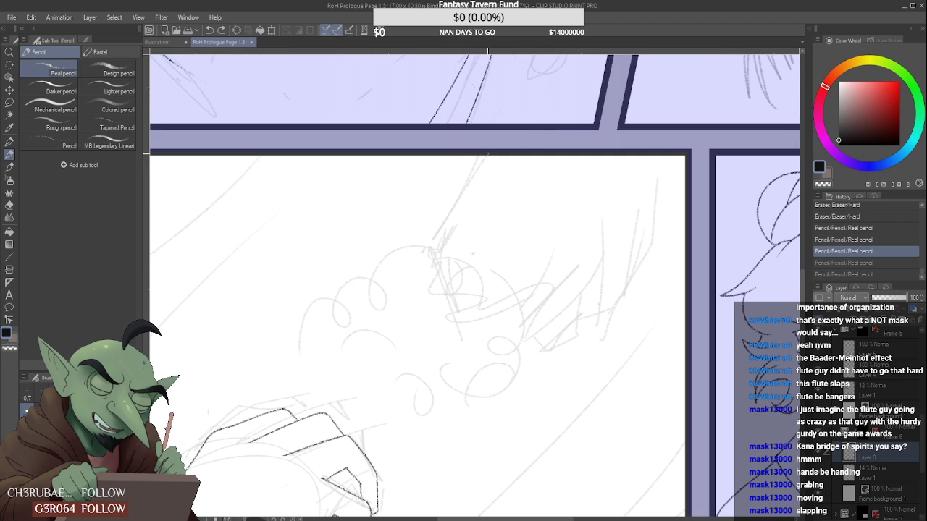
pyautogui.moveTo(486, 157); pyautogui.dragTo(434, 239)
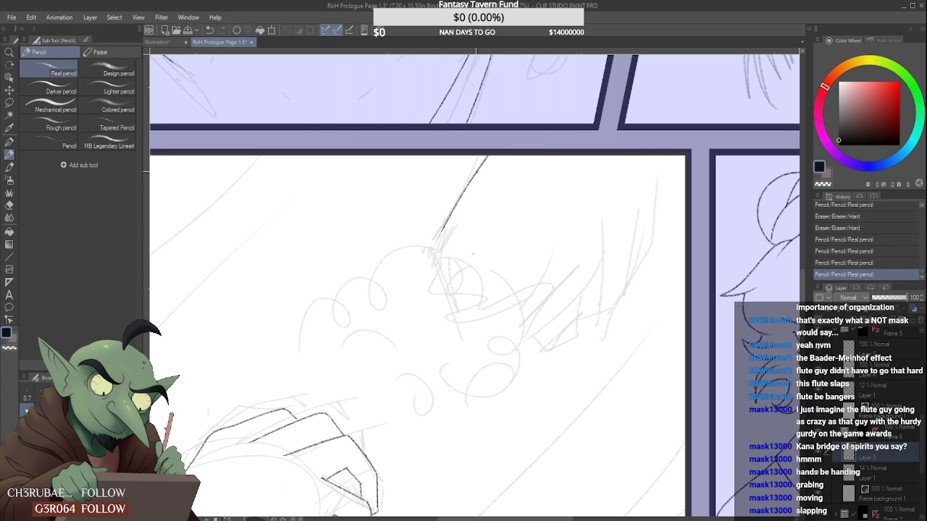
pyautogui.hotkey('ctrl', 'z')
pyautogui.hotkey('ctrl', 'y')
pyautogui.hotkey('ctrl', 'z')
# - Test the MB Legendary Lineart pencil with a row of curved strokes above the hand, and undo them
pyautogui.click(117, 144)
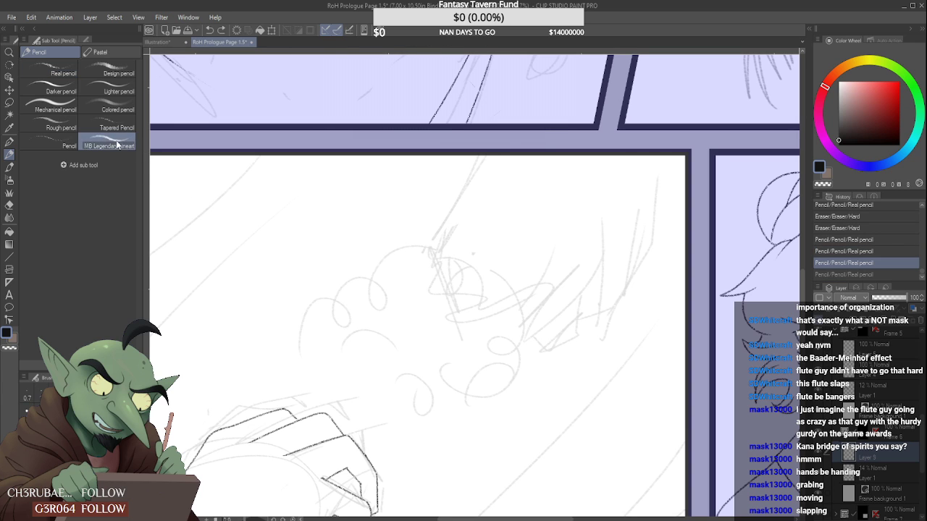
pyautogui.moveTo(334, 278)
pyautogui.mouseDown()
pyautogui.moveTo(372, 334)
pyautogui.moveTo(395, 336)
pyautogui.moveTo(425, 276)
pyautogui.moveTo(450, 385)
pyautogui.moveTo(472, 304)
pyautogui.moveTo(482, 433)
pyautogui.moveTo(547, 402)
pyautogui.moveTo(530, 353)
pyautogui.moveTo(543, 436)
pyautogui.moveTo(632, 304)
pyautogui.moveTo(634, 333)
pyautogui.moveTo(546, 231)
pyautogui.moveTo(520, 329)
pyautogui.moveTo(554, 246)
pyautogui.moveTo(496, 184)
pyautogui.moveTo(477, 268)
pyautogui.moveTo(489, 278)
pyautogui.moveTo(508, 265)
pyautogui.moveTo(453, 344)
pyautogui.moveTo(328, 333)
pyautogui.moveTo(308, 391)
pyautogui.moveTo(313, 404)
pyautogui.moveTo(325, 378)
pyautogui.moveTo(348, 372)
pyautogui.moveTo(424, 401)
pyautogui.moveTo(499, 497)
pyautogui.moveTo(529, 448)
pyautogui.moveTo(603, 487)
pyautogui.moveTo(646, 408)
pyautogui.moveTo(665, 394)
pyautogui.moveTo(658, 353)
pyautogui.moveTo(578, 210)
pyautogui.moveTo(320, 295)
pyautogui.moveTo(279, 200)
pyautogui.moveTo(284, 360)
pyautogui.moveTo(342, 218)
pyautogui.moveTo(334, 315)
pyautogui.mouseUp()
pyautogui.hotkey('ctrl', 'z')
pyautogui.moveTo(308, 217); pyautogui.dragTo(327, 312)
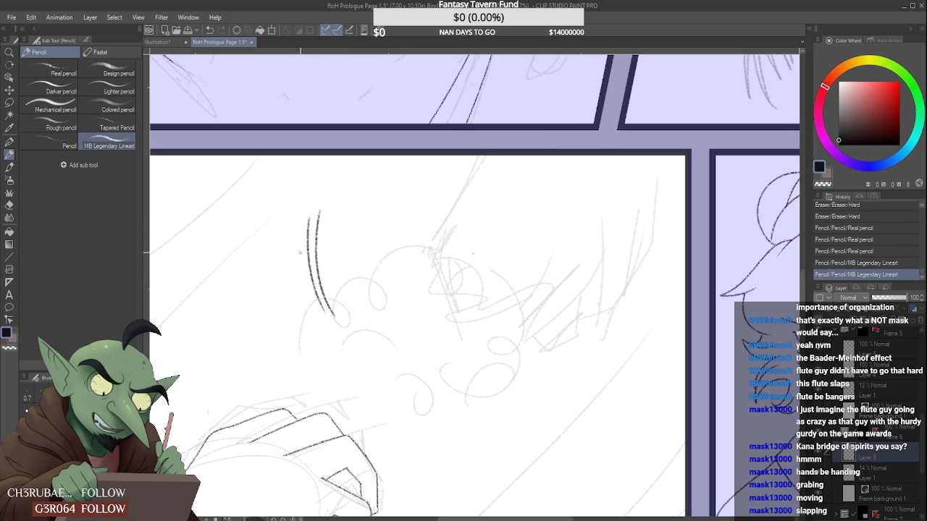
pyautogui.moveTo(301, 258); pyautogui.dragTo(320, 310)
pyautogui.moveTo(299, 276); pyautogui.dragTo(313, 313)
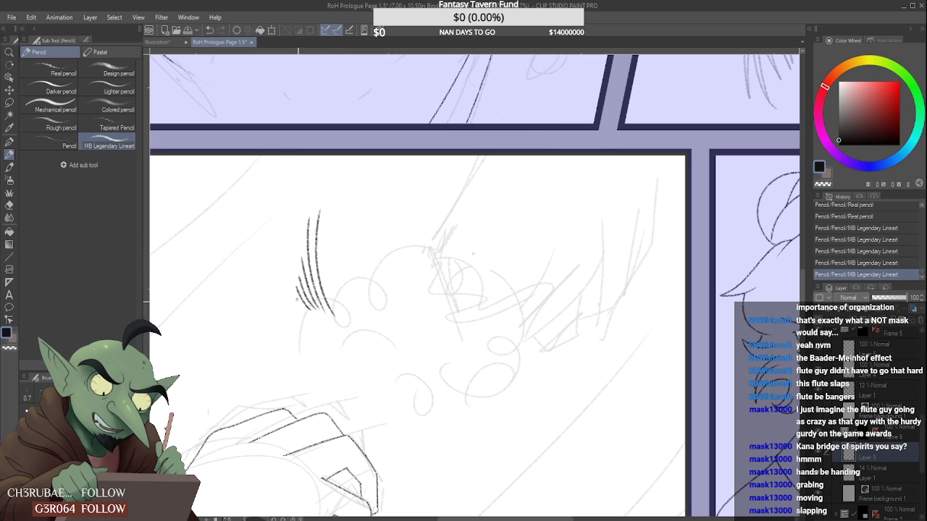
pyautogui.hotkey('ctrl', 'z')
pyautogui.hotkey('ctrl', 'z')
pyautogui.hotkey('ctrl', 'z')
pyautogui.hotkey('ctrl', 'z')
pyautogui.hotkey('ctrl', 'z')
pyautogui.hotkey('ctrl', 'z')
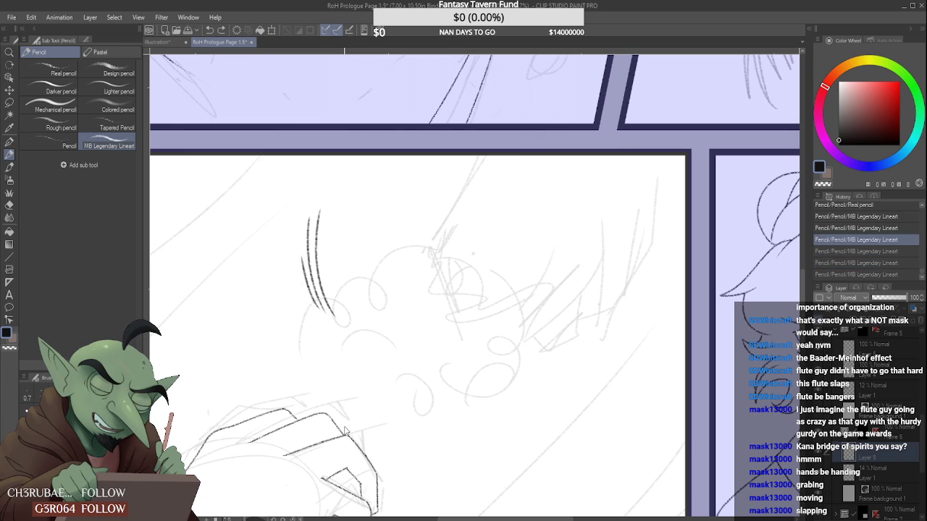
# - Try Real pencil strokes over the rough scribbles above the hand: a pointed shape, wavy contours and short hatching
pyautogui.click(51, 71)
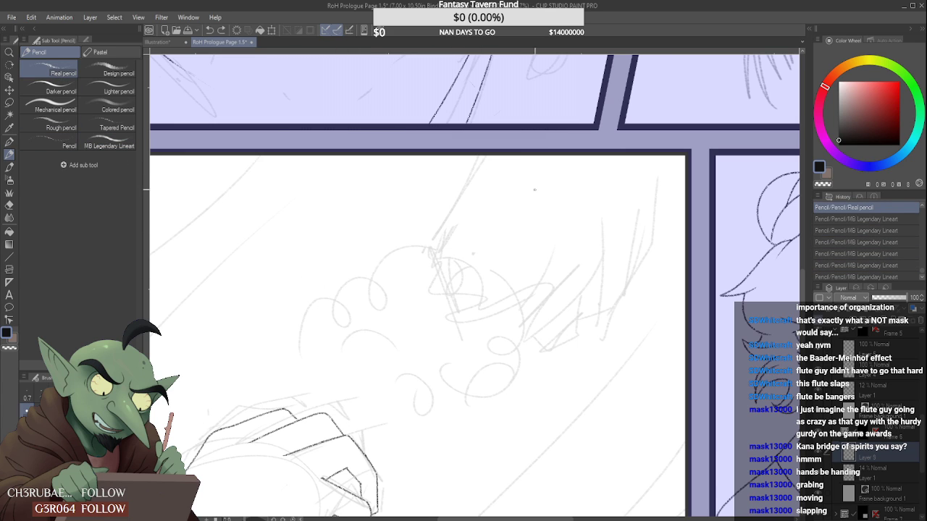
pyautogui.moveTo(355, 238); pyautogui.dragTo(384, 355)
pyautogui.moveTo(369, 217)
pyautogui.mouseDown()
pyautogui.moveTo(399, 296)
pyautogui.moveTo(433, 278)
pyautogui.moveTo(489, 288)
pyautogui.mouseUp()
pyautogui.moveTo(381, 359); pyautogui.dragTo(470, 353)
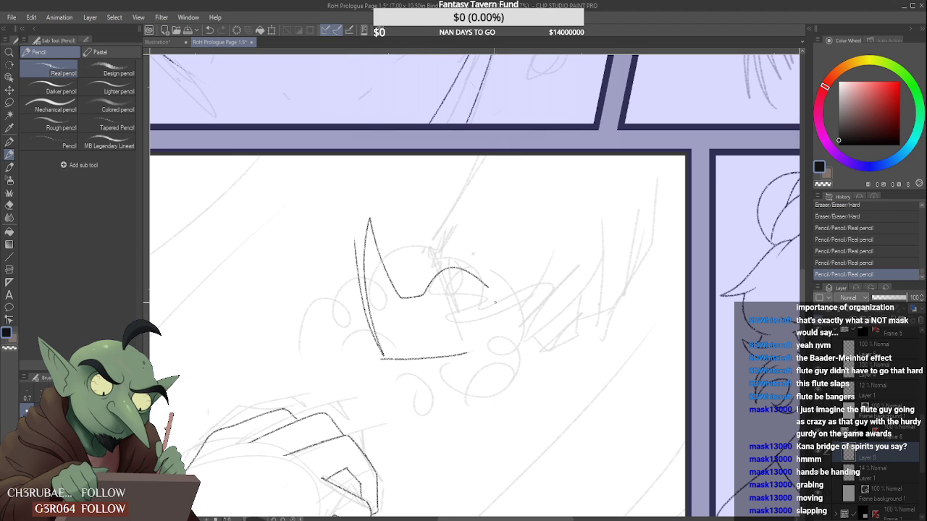
pyautogui.moveTo(477, 278)
pyautogui.mouseDown()
pyautogui.moveTo(500, 261)
pyautogui.moveTo(521, 268)
pyautogui.mouseUp()
pyautogui.moveTo(434, 295); pyautogui.dragTo(443, 297)
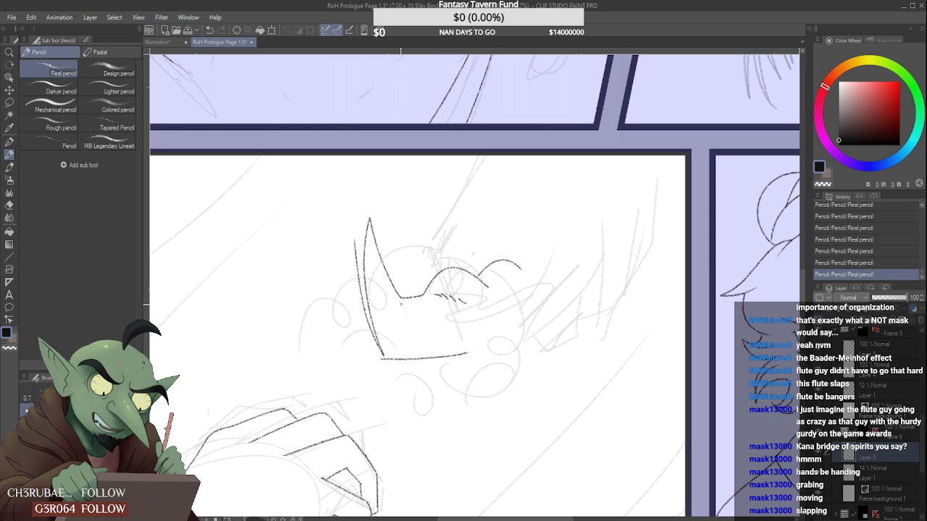
pyautogui.moveTo(392, 345); pyautogui.dragTo(480, 356)
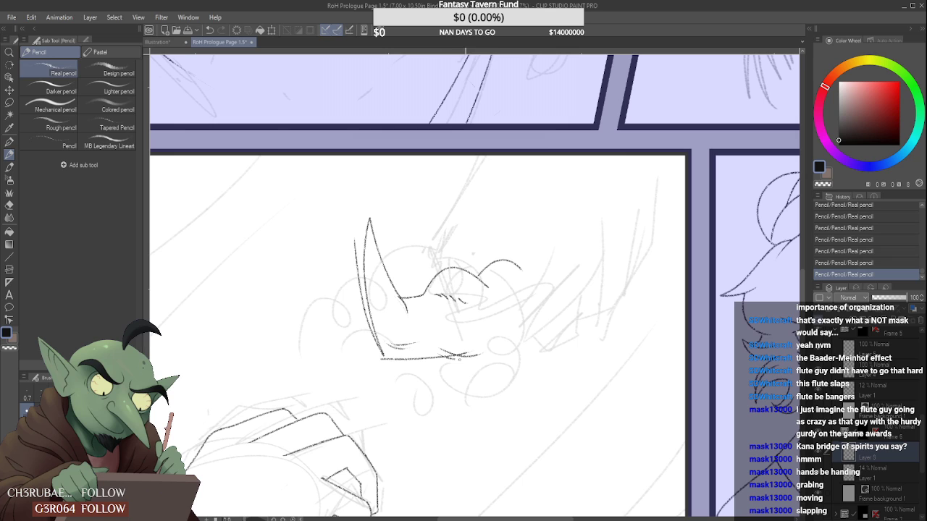
pyautogui.moveTo(493, 297); pyautogui.dragTo(524, 300)
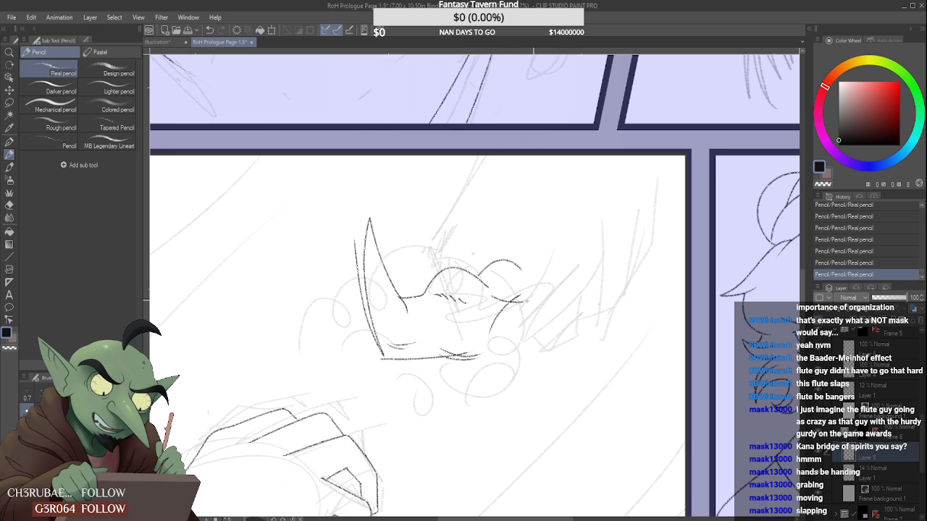
pyautogui.moveTo(491, 346)
pyautogui.mouseDown()
pyautogui.moveTo(506, 362)
pyautogui.moveTo(540, 346)
pyautogui.mouseUp()
pyautogui.scroll(-3, 510, 363)
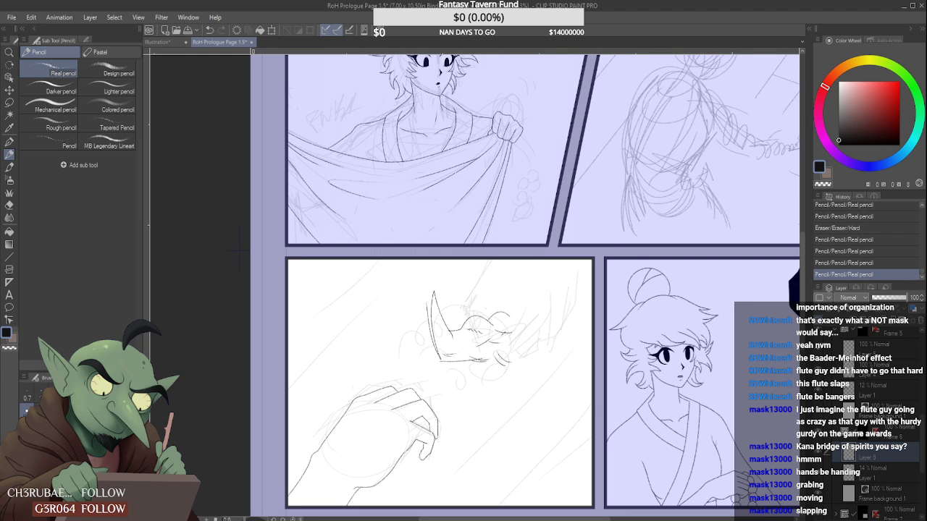
# - Undo all the trial pencil strokes drawn over the rough scribbles above the hand
pyautogui.hotkey('ctrl', 'z')
pyautogui.hotkey('ctrl', 'z')
pyautogui.hotkey('ctrl', 'z')
pyautogui.hotkey('ctrl', 'z')
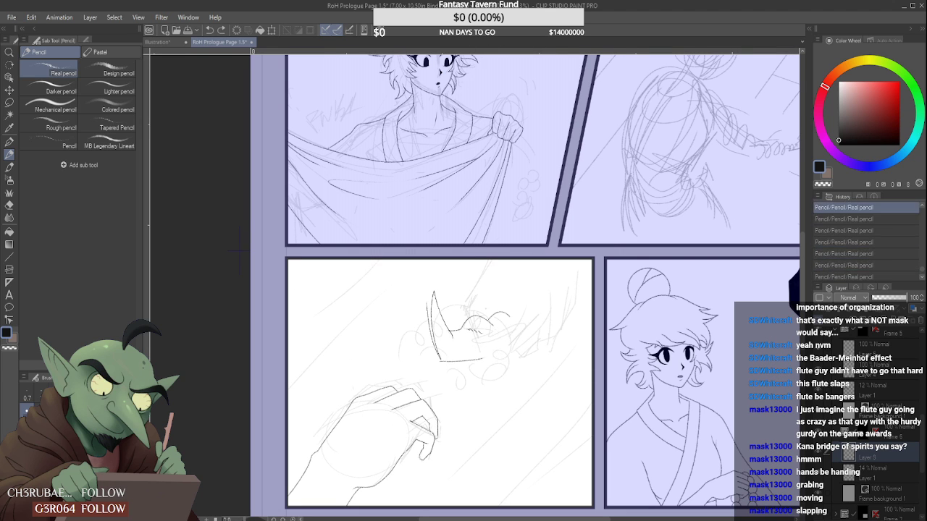
pyautogui.hotkey('ctrl', 'z')
pyautogui.hotkey('ctrl', 'z')
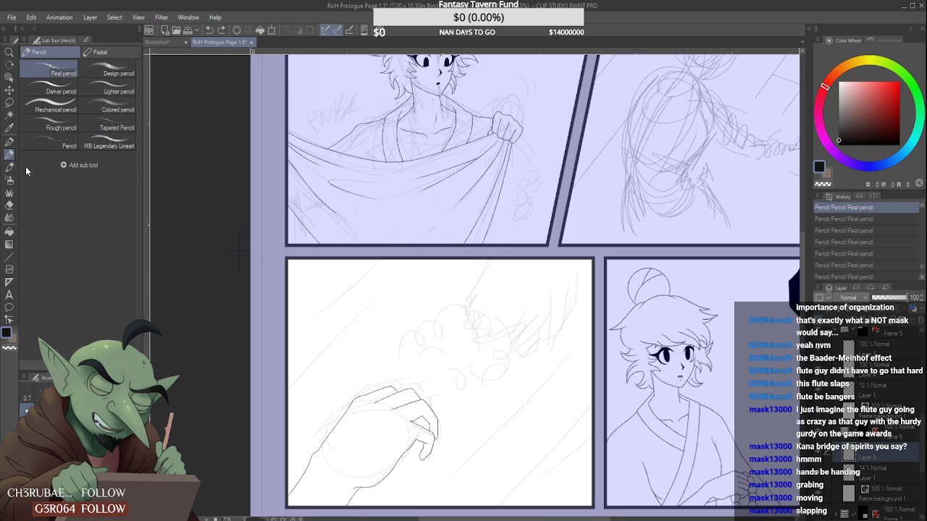
# - Try Real pencil lines over the two faint edges of the second hand below the panel's upper border, and undo them
pyautogui.click(11, 142)
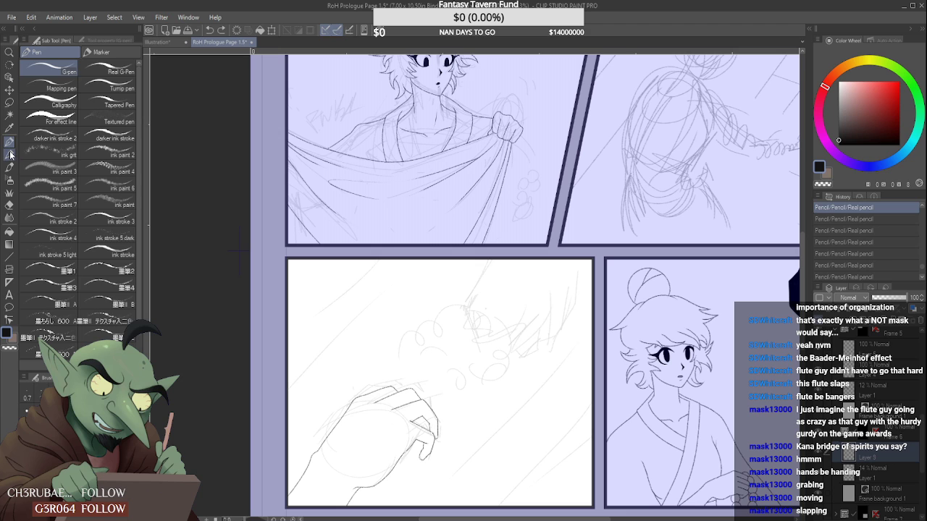
pyautogui.click(10, 154)
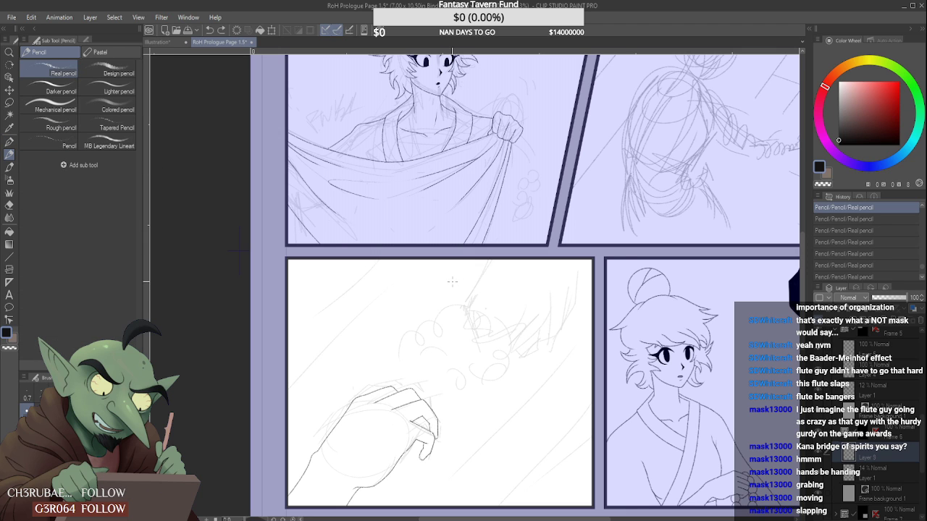
pyautogui.scroll(4, 464, 308)
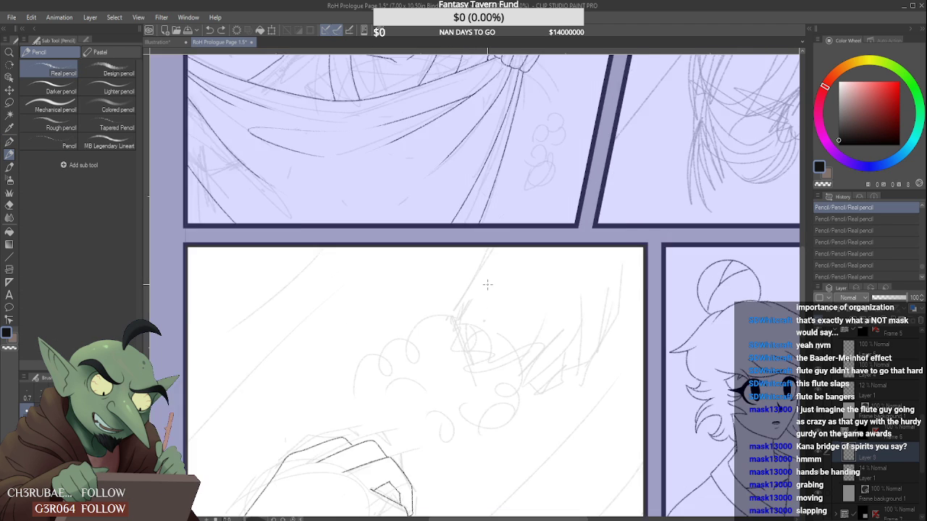
pyautogui.moveTo(491, 236); pyautogui.dragTo(442, 322)
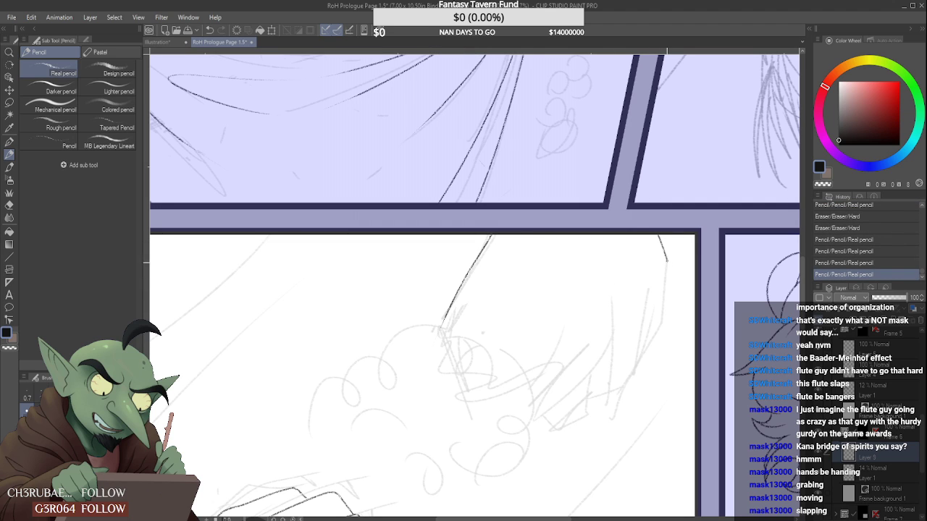
pyautogui.moveTo(667, 263); pyautogui.dragTo(650, 337)
pyautogui.hotkey('ctrl', 'z')
pyautogui.hotkey('ctrl', 'z')
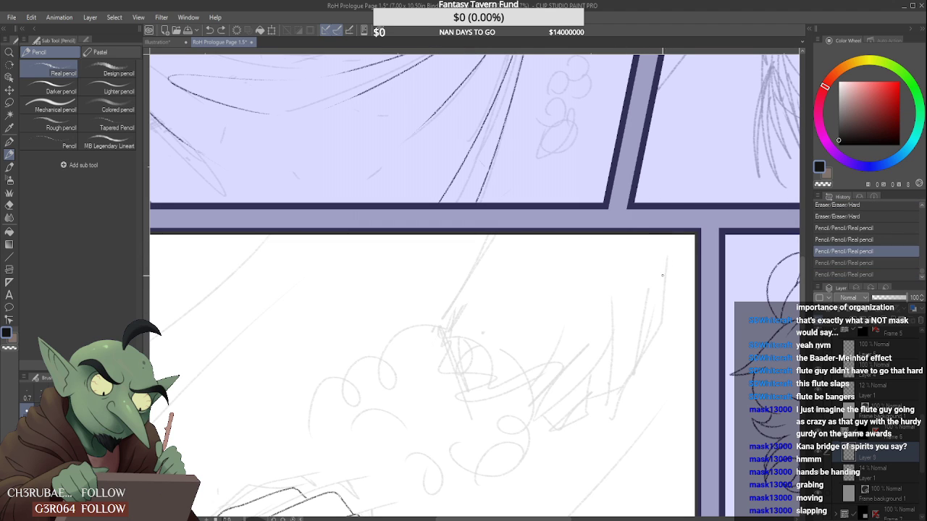
pyautogui.moveTo(648, 234)
pyautogui.mouseDown()
pyautogui.moveTo(658, 316)
pyautogui.moveTo(642, 350)
pyautogui.mouseUp()
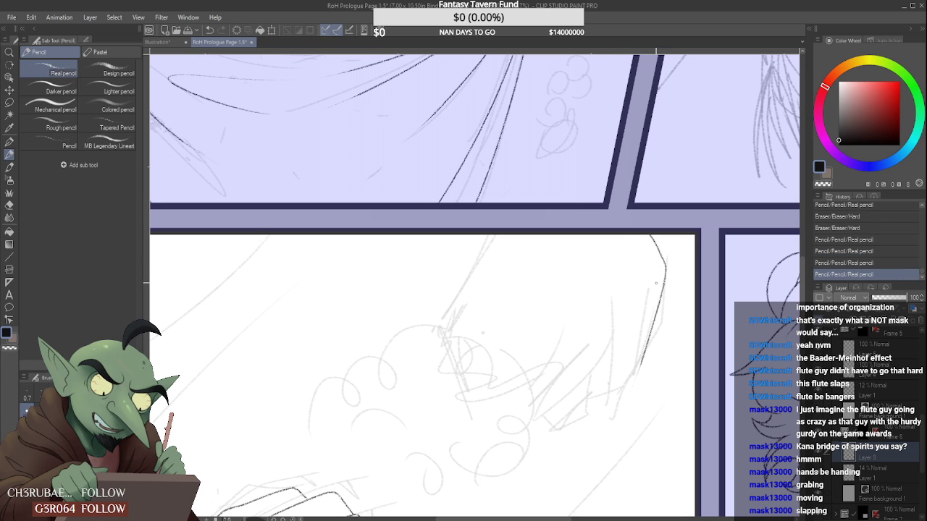
pyautogui.hotkey('ctrl', 'z')
# - Draw the second hand's outer contour from the panel's upper border down to a rounded, hooked fingertip
pyautogui.moveTo(650, 236)
pyautogui.mouseDown()
pyautogui.moveTo(663, 287)
pyautogui.moveTo(643, 364)
pyautogui.moveTo(611, 401)
pyautogui.moveTo(579, 401)
pyautogui.mouseUp()
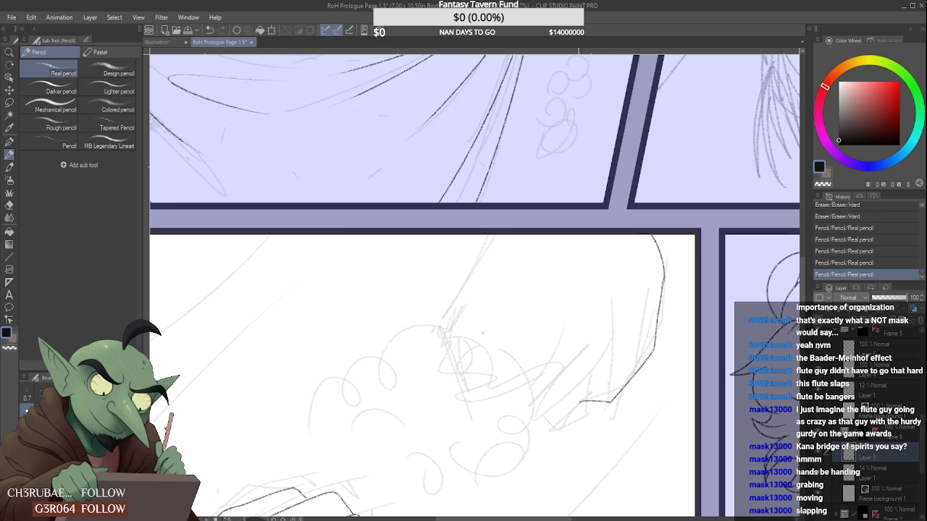
pyautogui.scroll(-5, 618, 399)
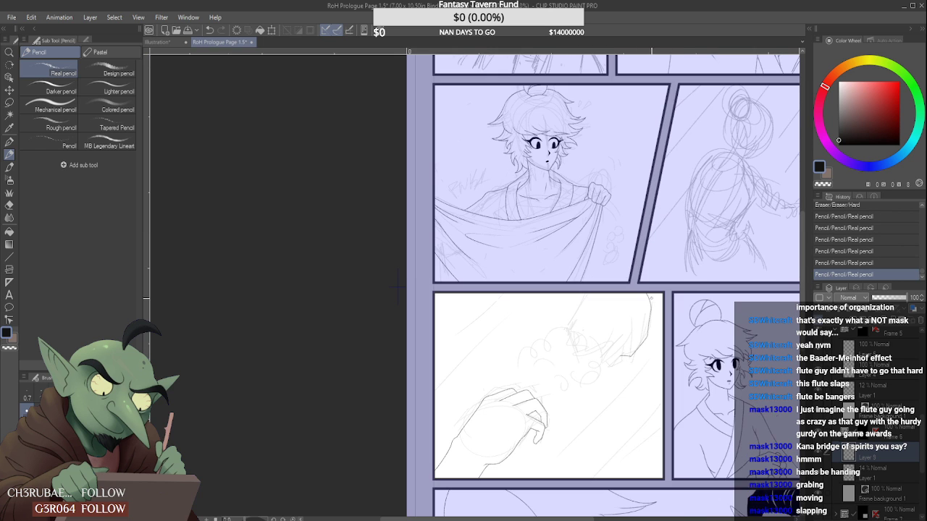
pyautogui.scroll(6, 631, 334)
pyautogui.moveTo(653, 340)
pyautogui.mouseDown()
pyautogui.moveTo(674, 341)
pyautogui.moveTo(607, 314)
pyautogui.moveTo(607, 330)
pyautogui.moveTo(617, 330)
pyautogui.moveTo(630, 302)
pyautogui.moveTo(601, 330)
pyautogui.moveTo(631, 297)
pyautogui.mouseUp()
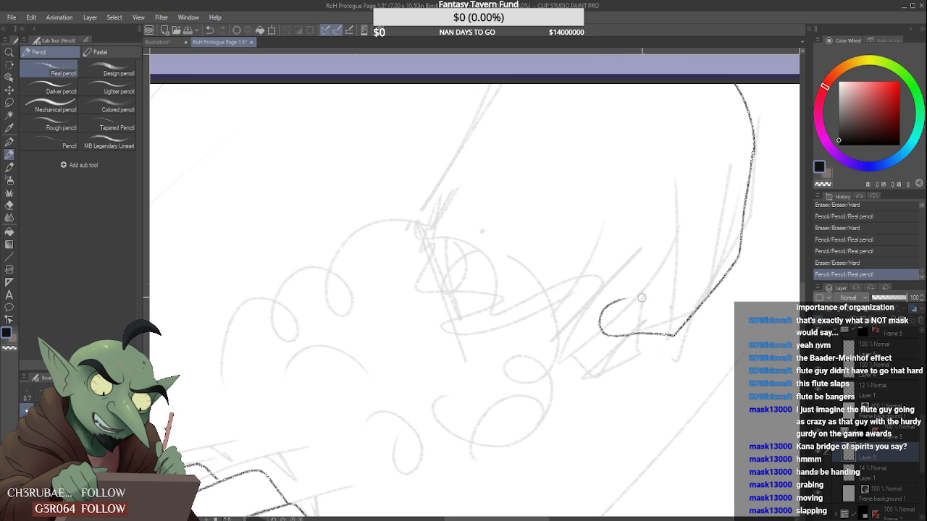
# - Erase the sharp corner beside the hooked fingertip and redraw it as a smooth rounded bend
pyautogui.scroll(-2, 643, 297)
pyautogui.scroll(3, 643, 298)
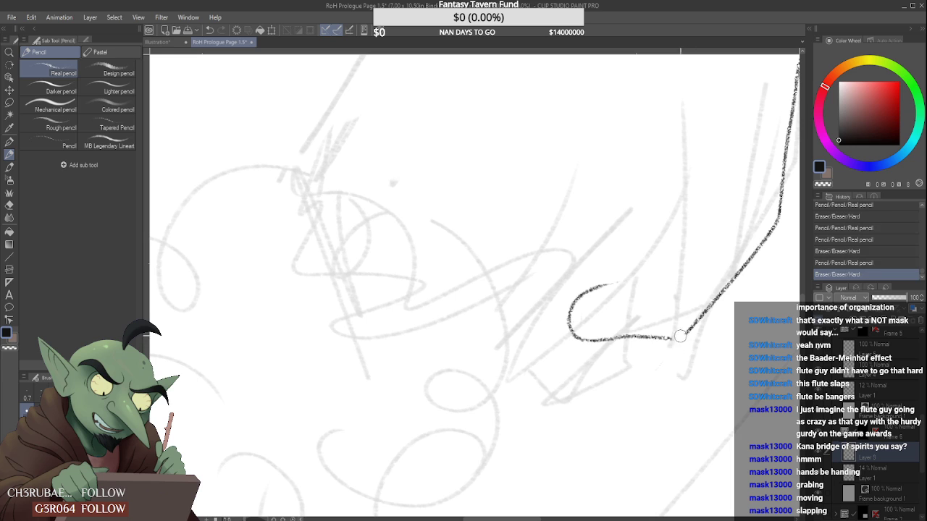
pyautogui.scroll(1, 676, 340)
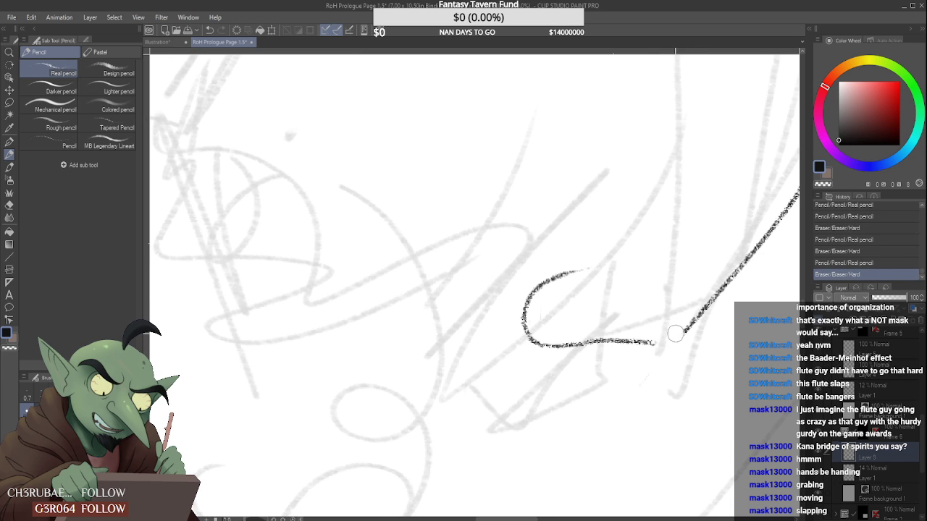
pyautogui.moveTo(652, 344); pyautogui.dragTo(683, 332)
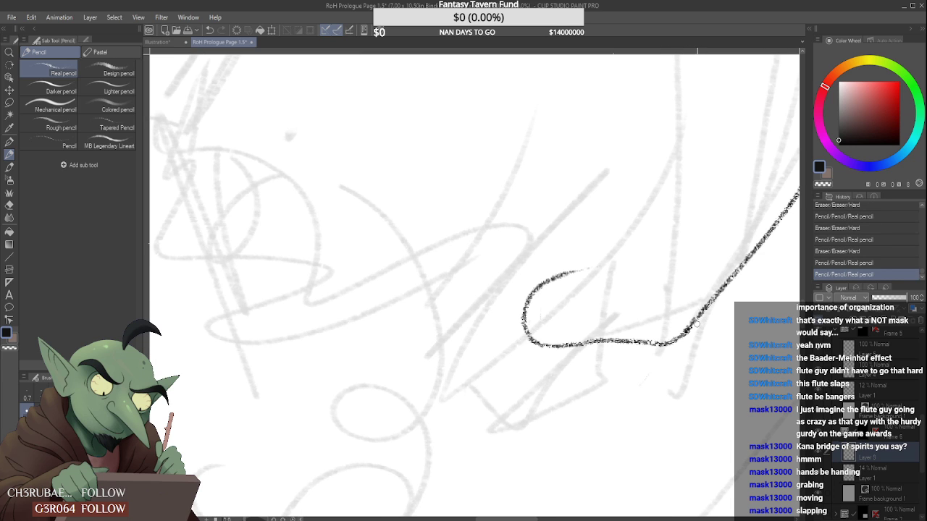
pyautogui.scroll(-4, 700, 331)
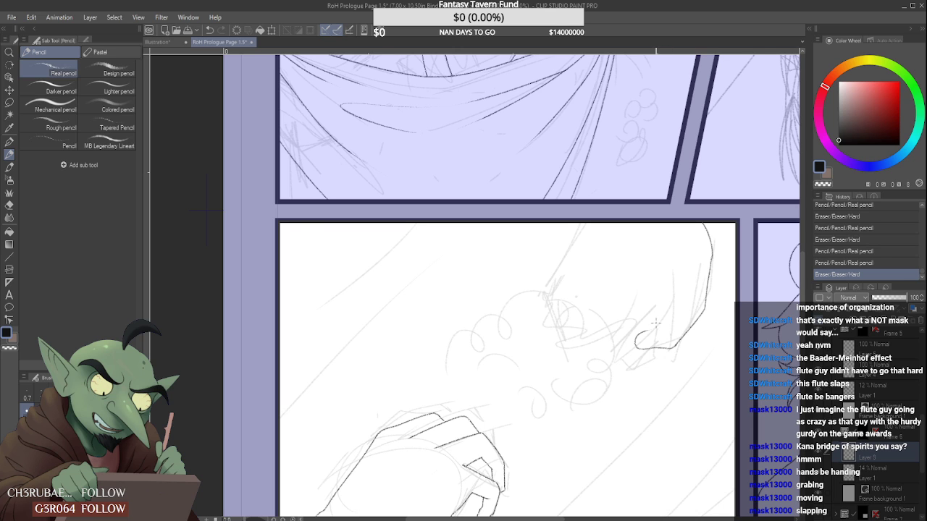
# - Draw the second hand's opposite edge as a slanted line from the panel's upper border to the knuckle and trim its end
pyautogui.scroll(2, 656, 325)
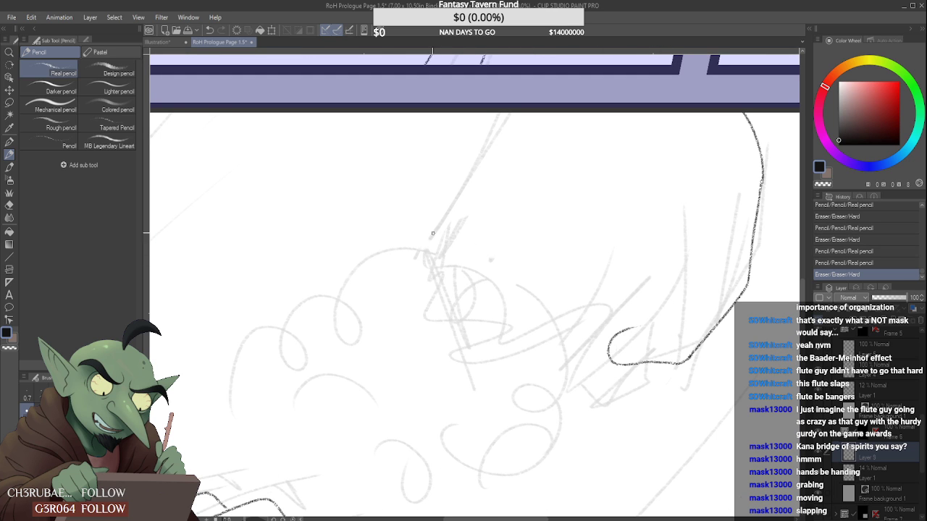
pyautogui.moveTo(507, 112); pyautogui.dragTo(424, 257)
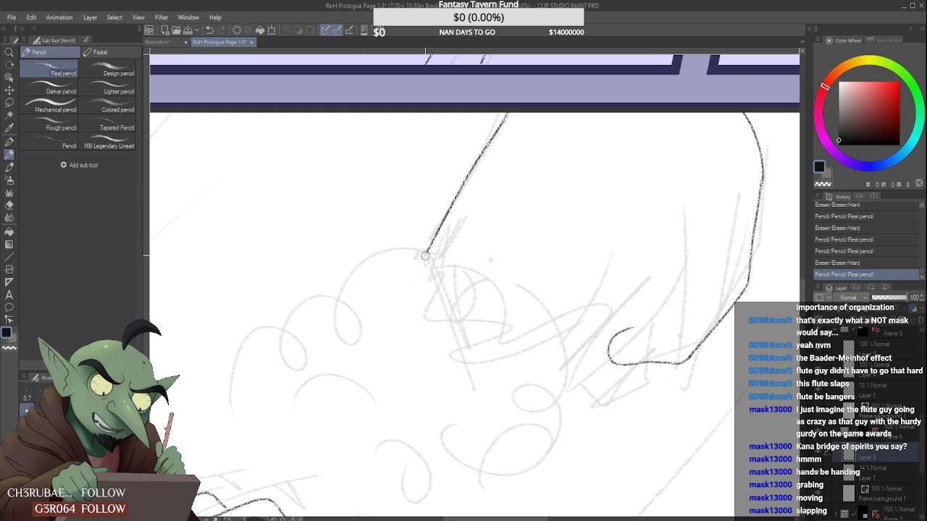
pyautogui.moveTo(427, 251); pyautogui.dragTo(433, 242)
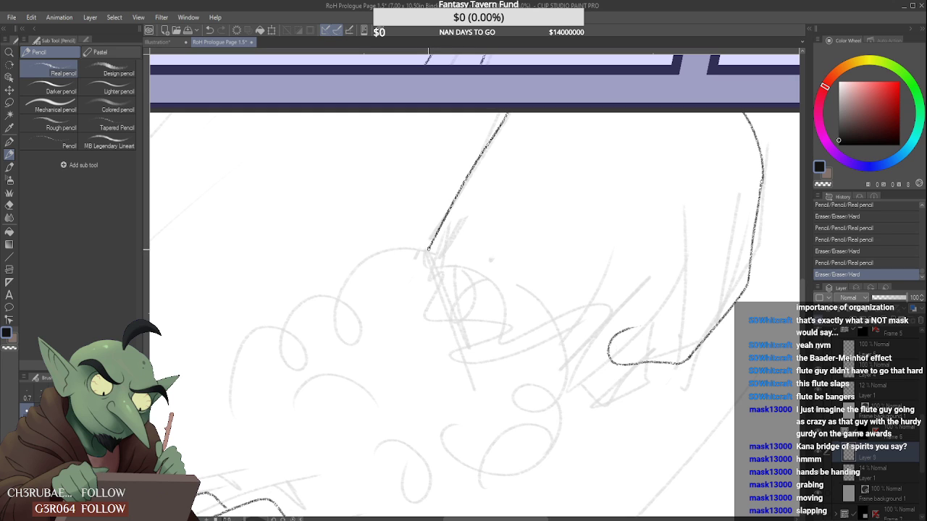
# - Try a long finger line continuing downward from the end of the slanted edge, and undo it
pyautogui.moveTo(428, 248); pyautogui.dragTo(474, 391)
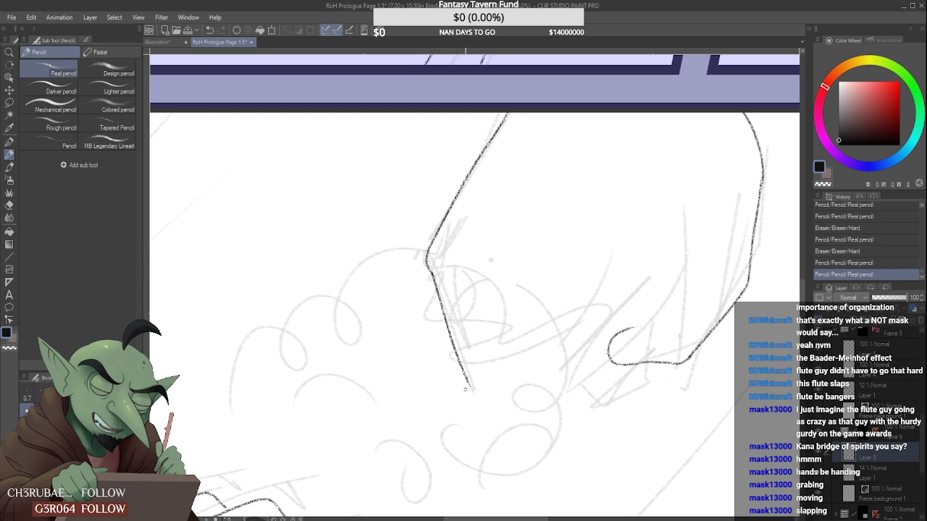
pyautogui.hotkey('ctrl', 'z')
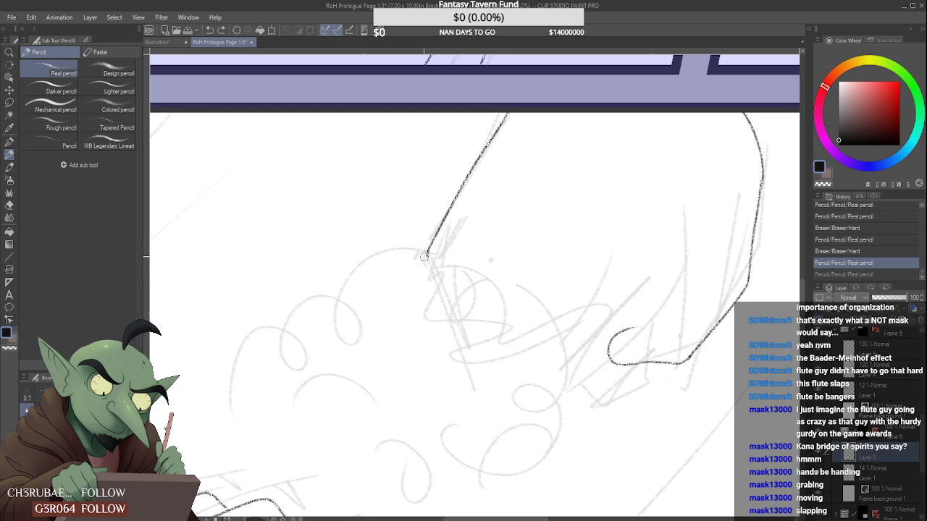
pyautogui.hotkey('ctrl', 'z')
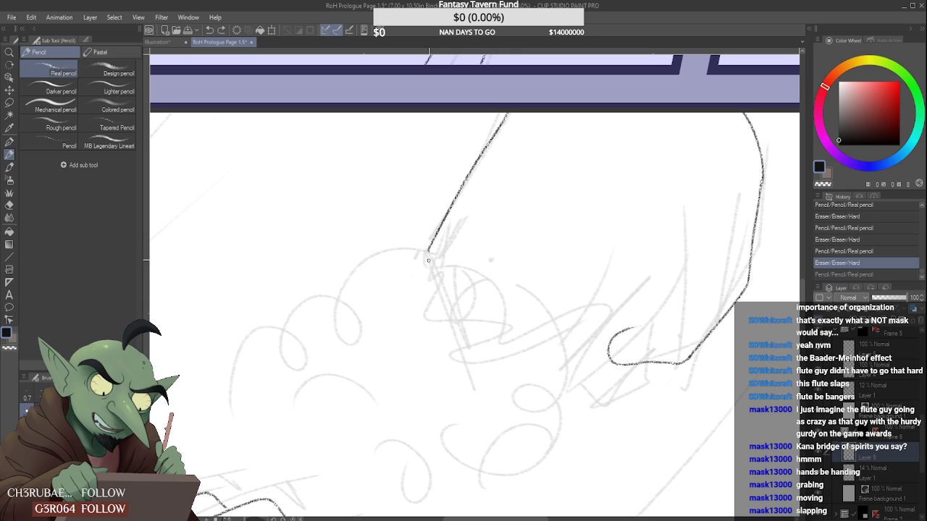
# - Draw the finger's outer line from the knuckle downward over the sketch, refining it with further pencil strokes
pyautogui.moveTo(429, 253)
pyautogui.mouseDown()
pyautogui.moveTo(467, 371)
pyautogui.moveTo(456, 337)
pyautogui.mouseUp()
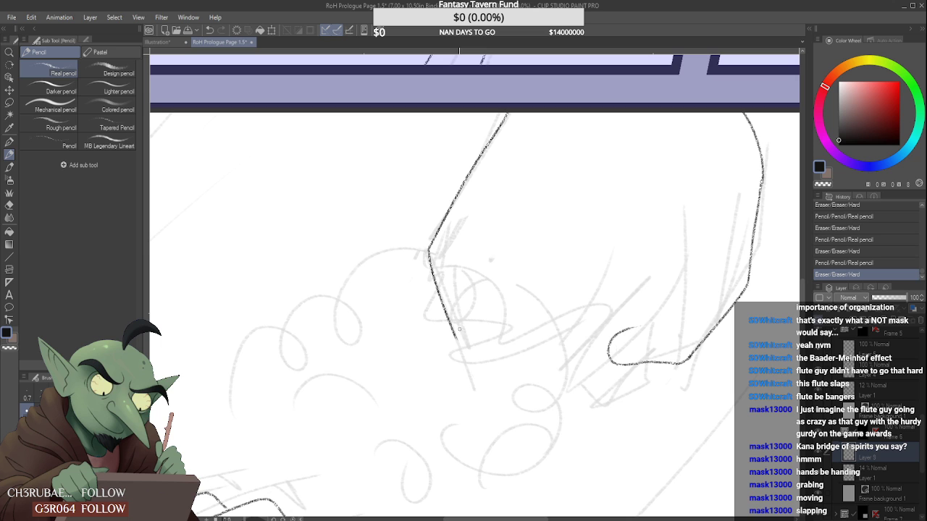
pyautogui.scroll(-3, 458, 329)
pyautogui.scroll(3, 468, 271)
pyautogui.moveTo(437, 284)
pyautogui.mouseDown()
pyautogui.moveTo(437, 322)
pyautogui.moveTo(446, 320)
pyautogui.mouseUp()
pyautogui.moveTo(445, 274); pyautogui.dragTo(487, 453)
pyautogui.scroll(-3, 507, 507)
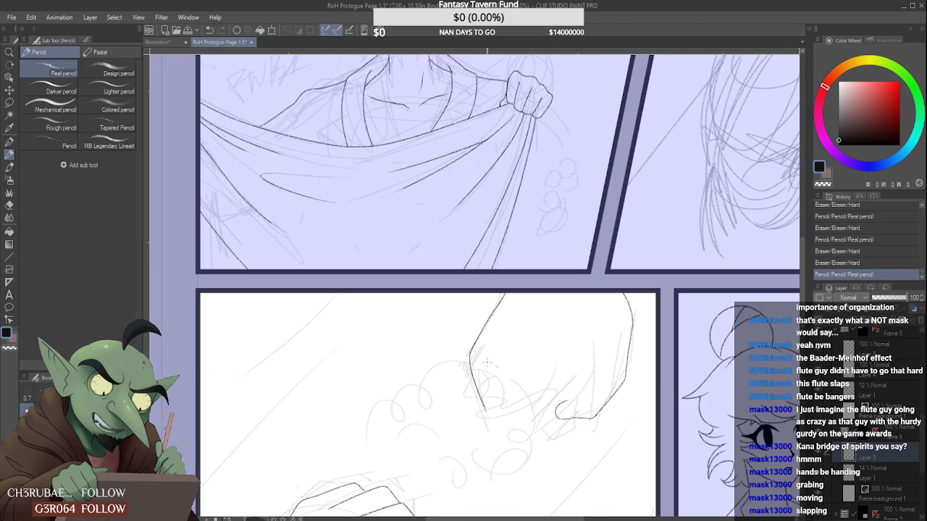
# - Touch up the knuckle bend where the slanted edge meets the finger line
pyautogui.scroll(2, 488, 362)
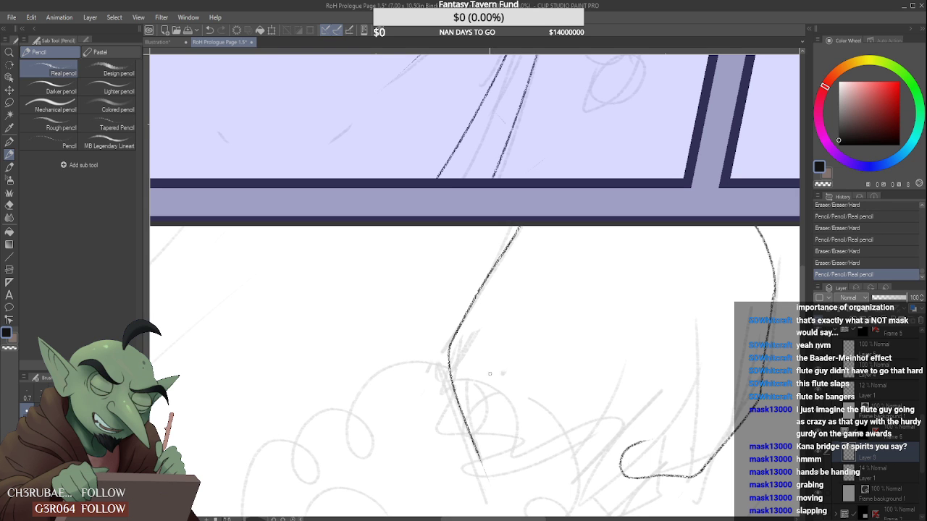
pyautogui.scroll(-3, 531, 352)
pyautogui.scroll(3, 507, 348)
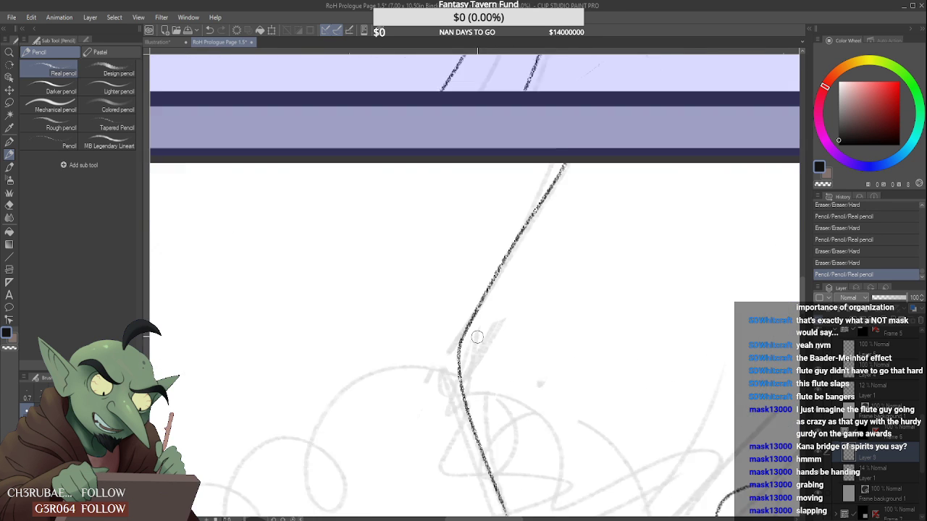
pyautogui.scroll(2, 464, 347)
pyautogui.moveTo(455, 370)
pyautogui.mouseDown()
pyautogui.moveTo(451, 331)
pyautogui.moveTo(477, 316)
pyautogui.moveTo(478, 300)
pyautogui.mouseUp()
pyautogui.moveTo(456, 361); pyautogui.dragTo(455, 352)
pyautogui.scroll(-4, 502, 286)
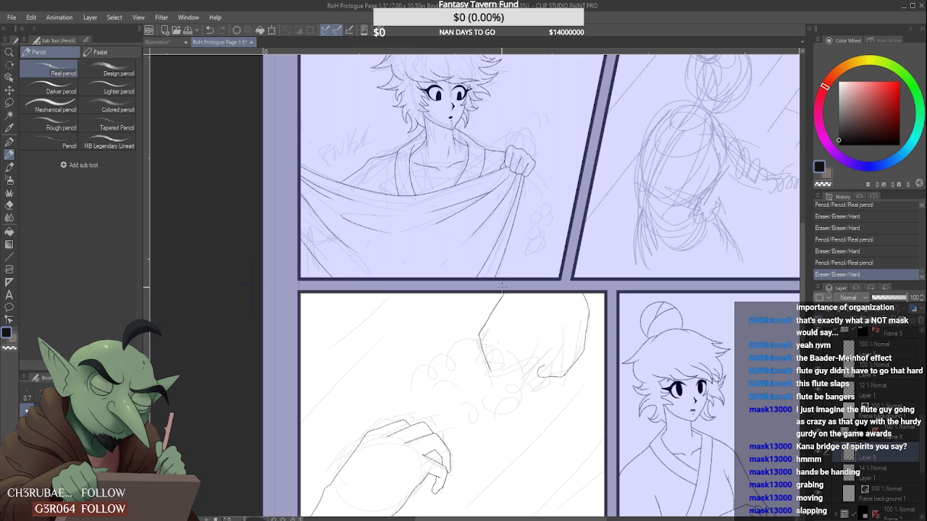
# - Draw a short inner line alongside the finger's outer line and close the fingertip between them
pyautogui.scroll(4, 523, 340)
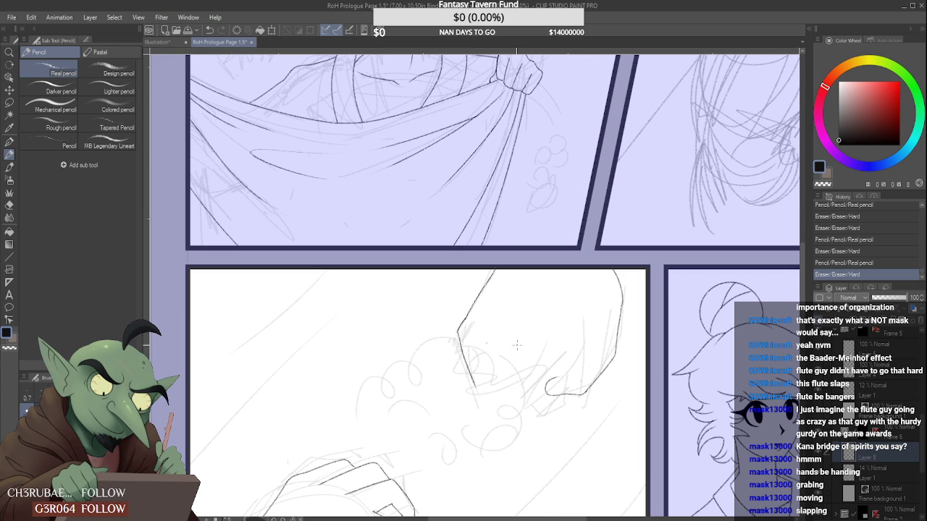
pyautogui.moveTo(454, 319)
pyautogui.mouseDown()
pyautogui.moveTo(480, 421)
pyautogui.moveTo(472, 434)
pyautogui.mouseUp()
pyautogui.scroll(-3, 439, 406)
# - Try pencil strokes in the empty area beside the second hand: two flaring curves, a pointed diamond and a V-shaped lower outline
pyautogui.moveTo(291, 301)
pyautogui.mouseDown()
pyautogui.moveTo(291, 335)
pyautogui.moveTo(252, 395)
pyautogui.mouseUp()
pyautogui.moveTo(326, 298); pyautogui.dragTo(401, 370)
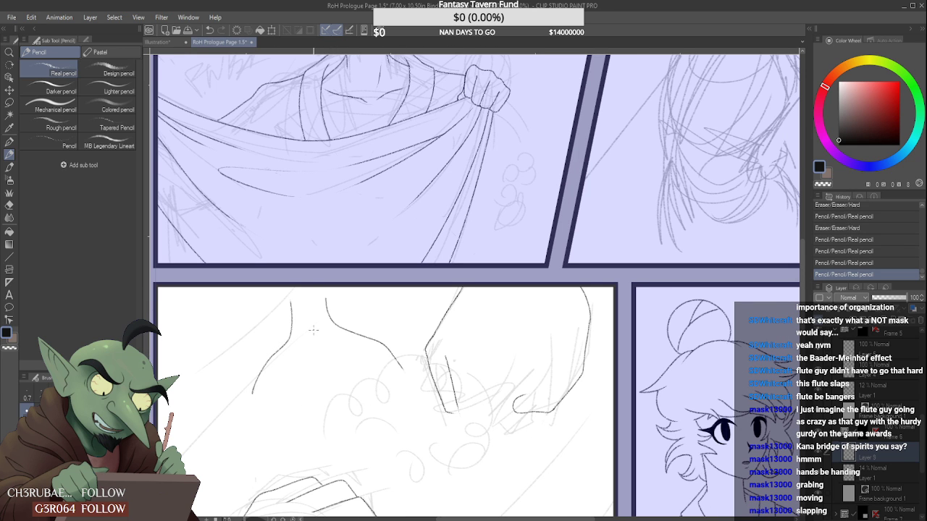
pyautogui.moveTo(308, 318)
pyautogui.mouseDown()
pyautogui.moveTo(308, 366)
pyautogui.moveTo(329, 378)
pyautogui.mouseUp()
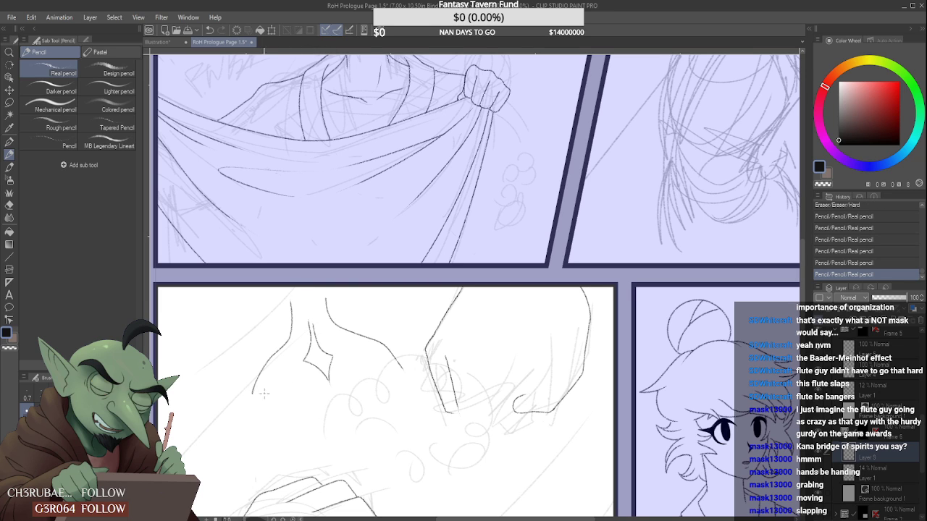
pyautogui.moveTo(253, 395); pyautogui.dragTo(307, 381)
pyautogui.moveTo(306, 420); pyautogui.dragTo(337, 440)
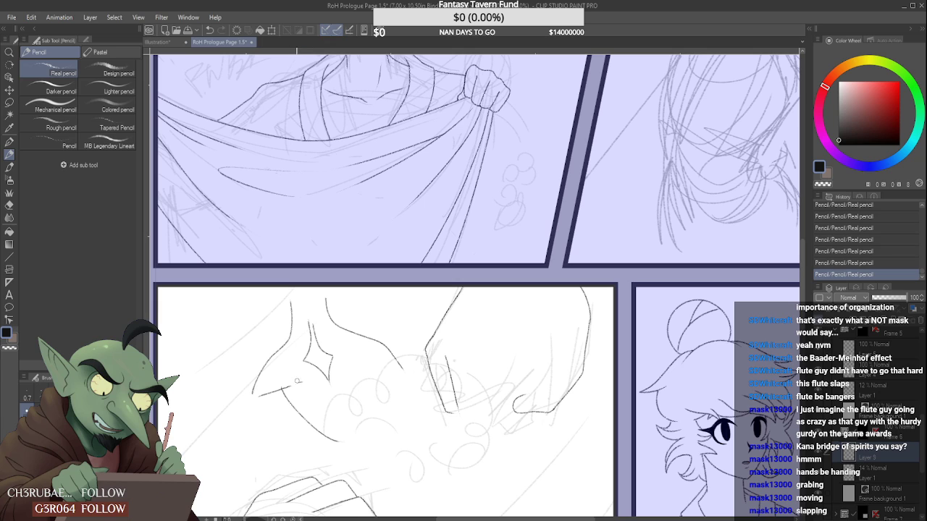
pyautogui.moveTo(297, 380); pyautogui.dragTo(286, 387)
pyautogui.moveTo(362, 361)
pyautogui.mouseDown()
pyautogui.moveTo(378, 358)
pyautogui.moveTo(352, 438)
pyautogui.mouseUp()
pyautogui.moveTo(339, 338)
pyautogui.mouseDown()
pyautogui.moveTo(363, 353)
pyautogui.moveTo(270, 362)
pyautogui.moveTo(321, 359)
pyautogui.moveTo(297, 362)
pyautogui.moveTo(328, 381)
pyautogui.mouseUp()
pyautogui.moveTo(296, 353)
pyautogui.mouseDown()
pyautogui.moveTo(328, 381)
pyautogui.moveTo(332, 355)
pyautogui.mouseUp()
pyautogui.scroll(-4, 378, 465)
pyautogui.scroll(2, 378, 465)
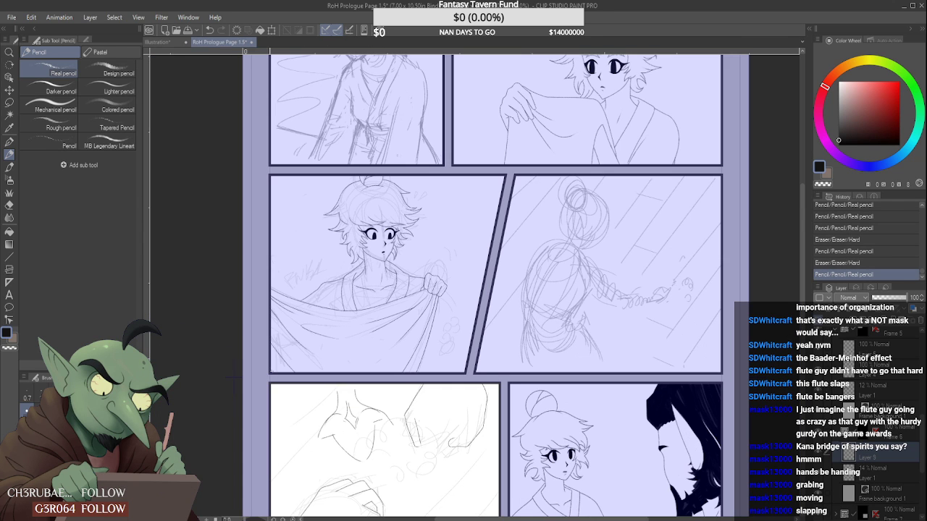
# - Lasso the trial shapes beside the second hand, delete them and clear the selection
pyautogui.press('m')
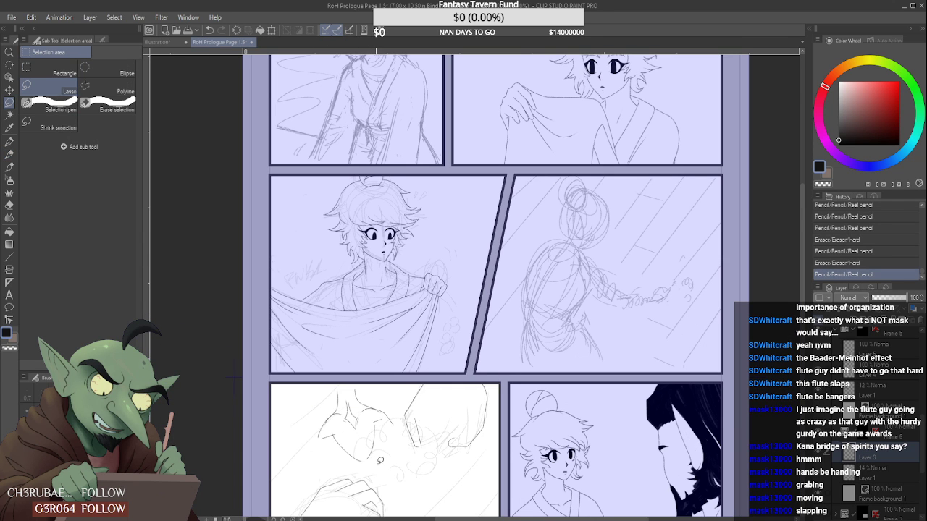
pyautogui.moveTo(380, 460)
pyautogui.mouseDown()
pyautogui.moveTo(401, 411)
pyautogui.moveTo(357, 373)
pyautogui.moveTo(312, 396)
pyautogui.moveTo(319, 464)
pyautogui.moveTo(381, 464)
pyautogui.mouseUp()
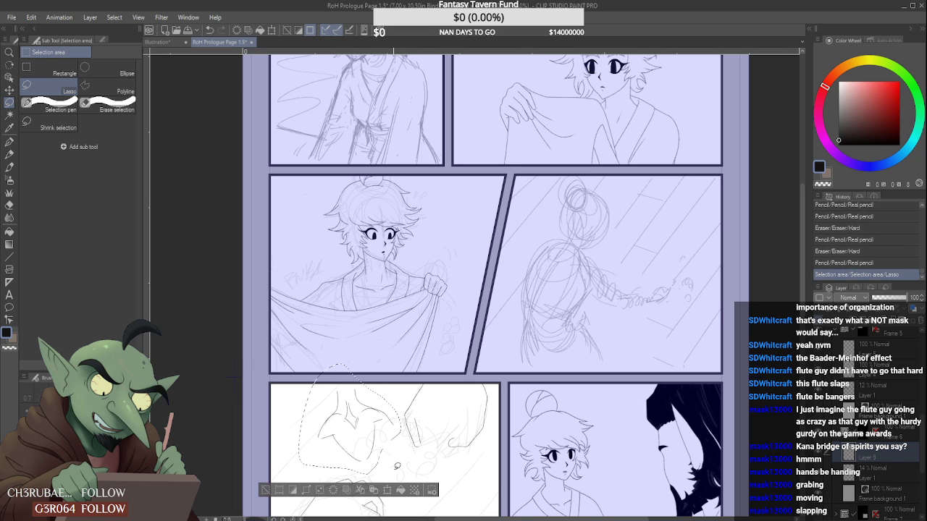
pyautogui.press('Delete')
pyautogui.hotkey('ctrl', 'd')
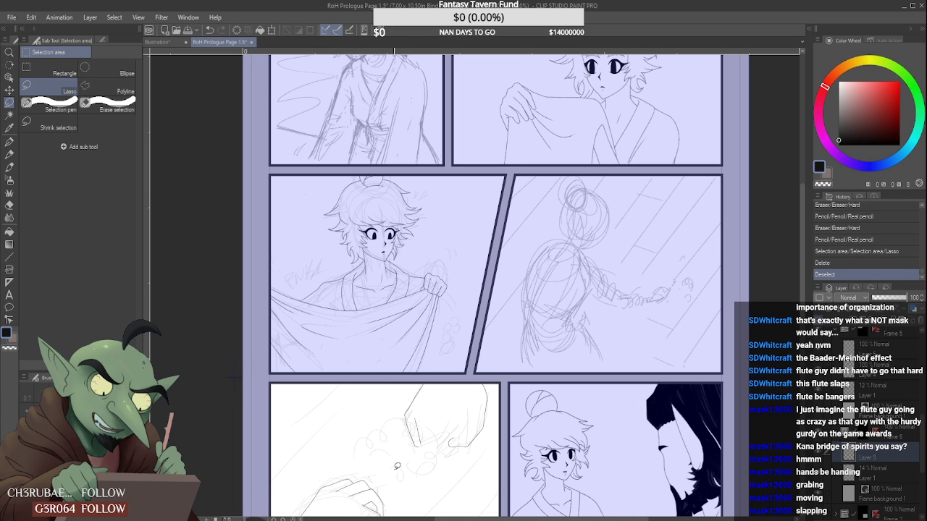
# - Return to the Real pencil and erase the upper end of the finger's inner line to shorten it
pyautogui.click(10, 154)
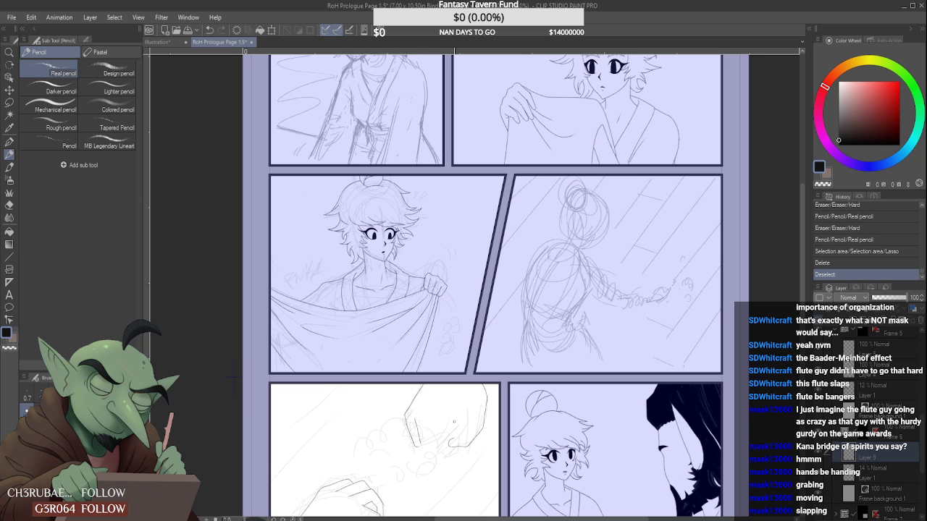
pyautogui.scroll(1, 431, 429)
pyautogui.scroll(3, 432, 429)
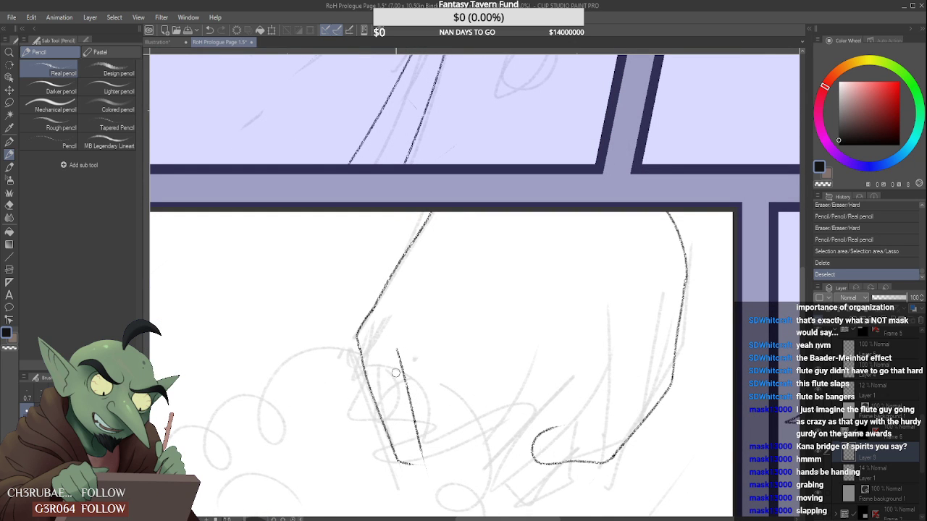
pyautogui.moveTo(397, 349); pyautogui.dragTo(405, 349)
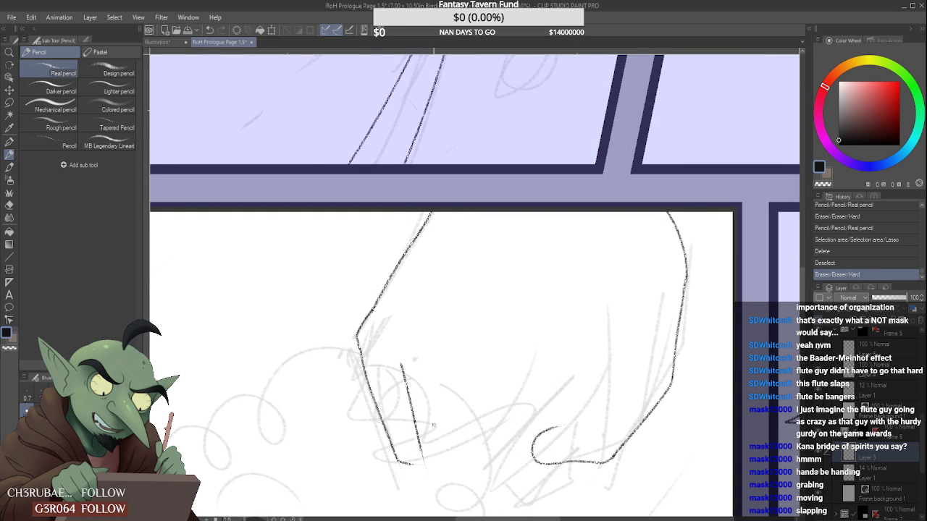
# - Start the second fingertip with a short pencil curve from the lower end of the first inner finger line
pyautogui.moveTo(423, 464)
pyautogui.mouseDown()
pyautogui.moveTo(467, 485)
pyautogui.moveTo(450, 479)
pyautogui.moveTo(472, 479)
pyautogui.moveTo(429, 472)
pyautogui.moveTo(476, 473)
pyautogui.moveTo(450, 480)
pyautogui.mouseUp()
pyautogui.scroll(1, 421, 467)
pyautogui.hotkey('ctrl', 'z')
pyautogui.scroll(-5, 444, 474)
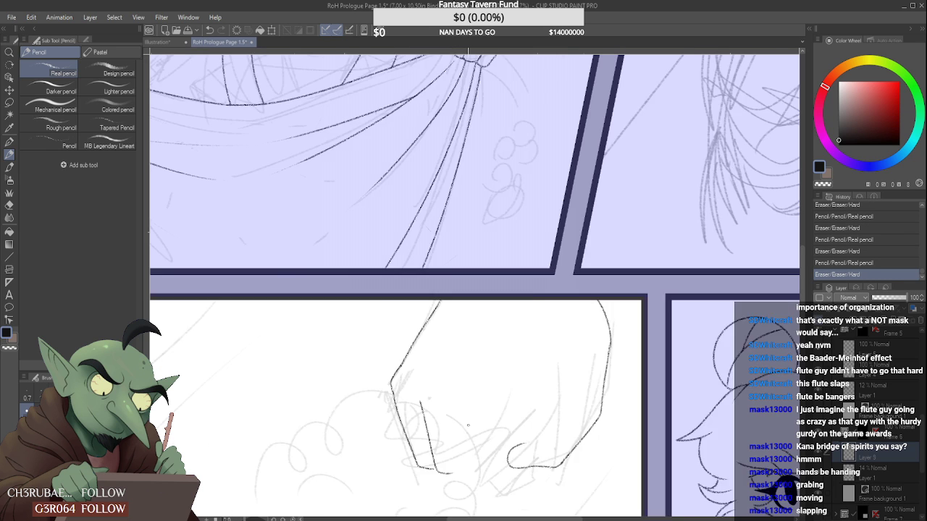
pyautogui.scroll(-2, 485, 406)
pyautogui.scroll(4, 482, 414)
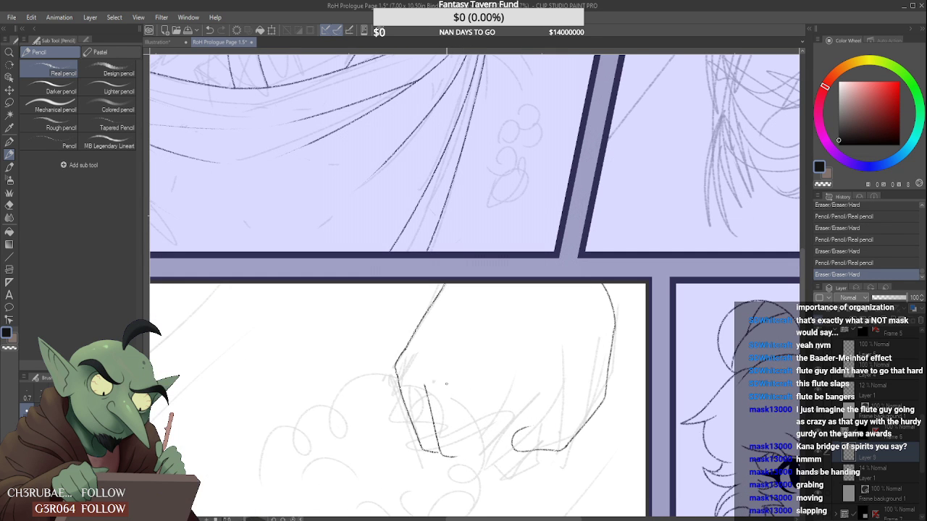
# - Draw a second slanted finger line parallel to the first inner line, redrawing it and comparing versions with undo and redo
pyautogui.moveTo(451, 384); pyautogui.dragTo(461, 476)
pyautogui.hotkey('ctrl', 'z')
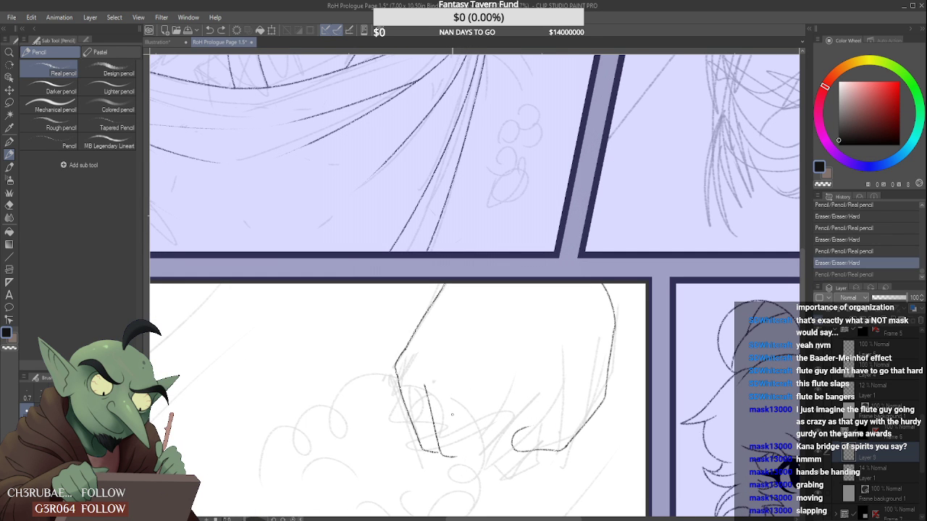
pyautogui.hotkey('ctrl', 'y')
pyautogui.hotkey('ctrl', 'z')
pyautogui.hotkey('ctrl', 'y')
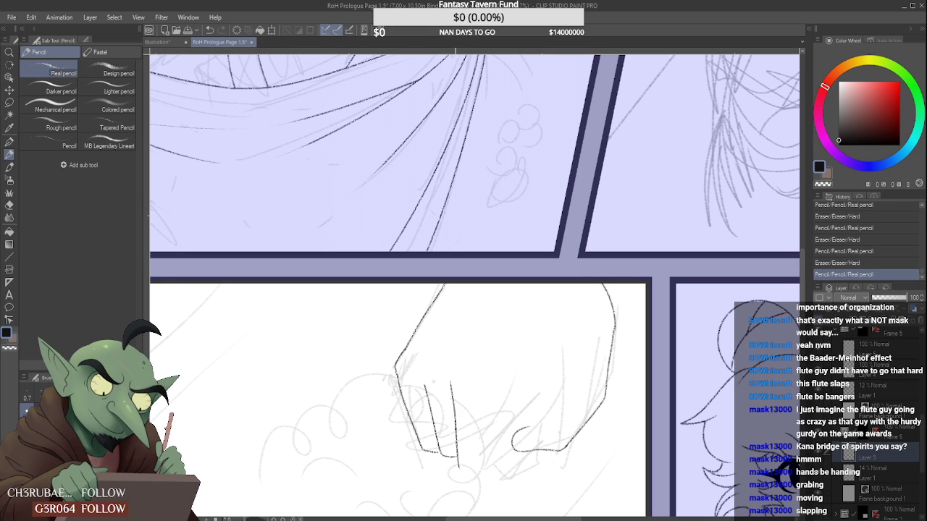
pyautogui.hotkey('ctrl', 'z')
pyautogui.hotkey('ctrl', 'y')
pyautogui.hotkey('ctrl', 'z')
pyautogui.moveTo(448, 384); pyautogui.dragTo(464, 458)
pyautogui.scroll(3, 397, 372)
pyautogui.hotkey('ctrl', 'z')
pyautogui.hotkey('ctrl', 'y')
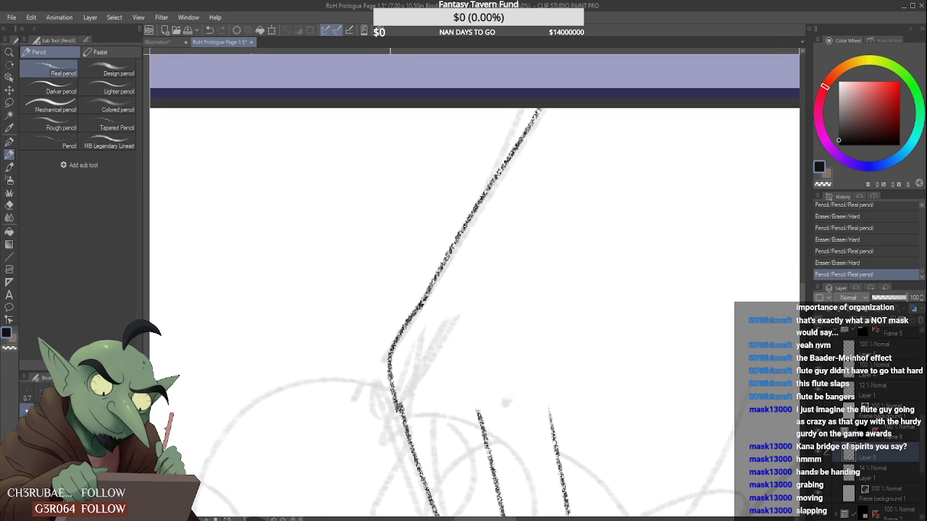
pyautogui.hotkey('ctrl', 'z')
pyautogui.moveTo(402, 416)
pyautogui.mouseDown()
pyautogui.moveTo(391, 360)
pyautogui.moveTo(398, 409)
pyautogui.mouseUp()
pyautogui.hotkey('ctrl', 'z')
pyautogui.scroll(-3, 399, 392)
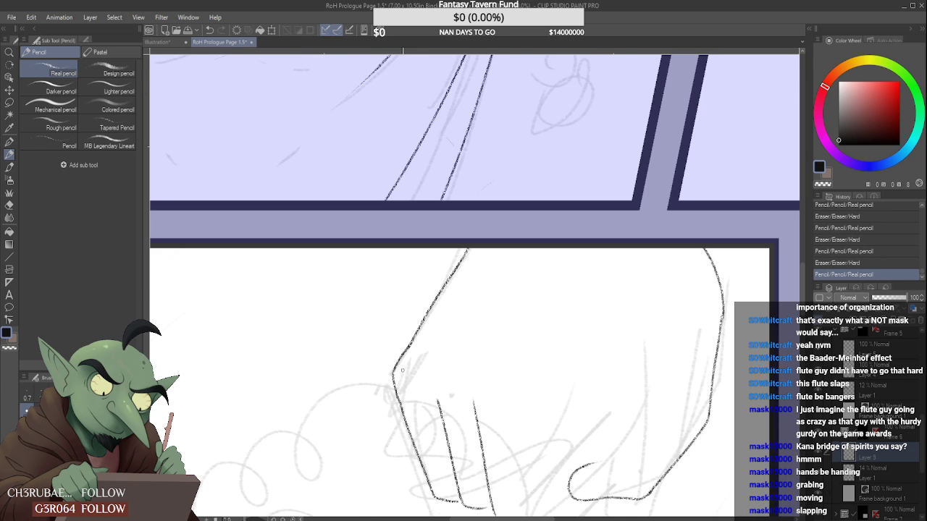
pyautogui.scroll(-2, 402, 370)
pyautogui.scroll(-2, 428, 330)
pyautogui.scroll(6, 427, 423)
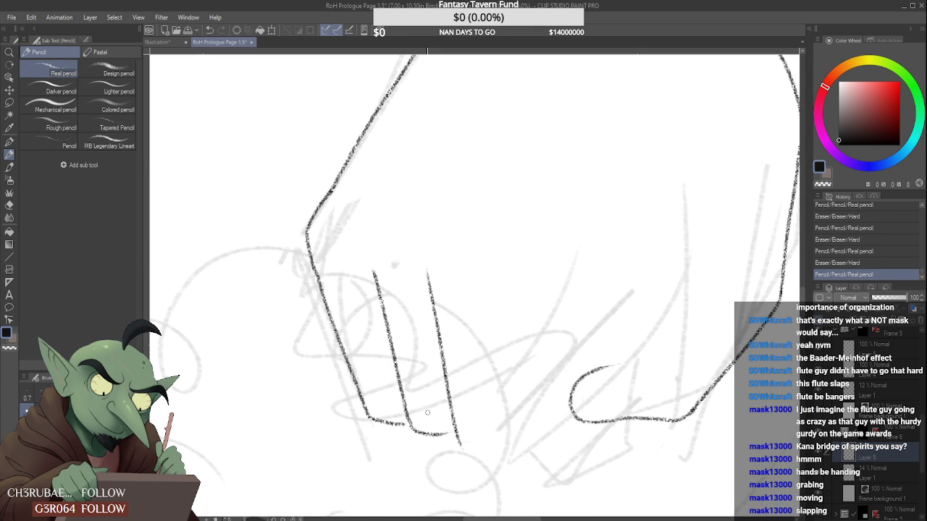
# - Close the second fingertip against its finger line and add a short curve for the third fingertip
pyautogui.moveTo(348, 418)
pyautogui.mouseDown()
pyautogui.moveTo(461, 437)
pyautogui.moveTo(461, 420)
pyautogui.moveTo(504, 418)
pyautogui.moveTo(475, 419)
pyautogui.mouseUp()
pyautogui.scroll(-5, 476, 435)
pyautogui.scroll(3, 461, 416)
pyautogui.scroll(-4, 478, 417)
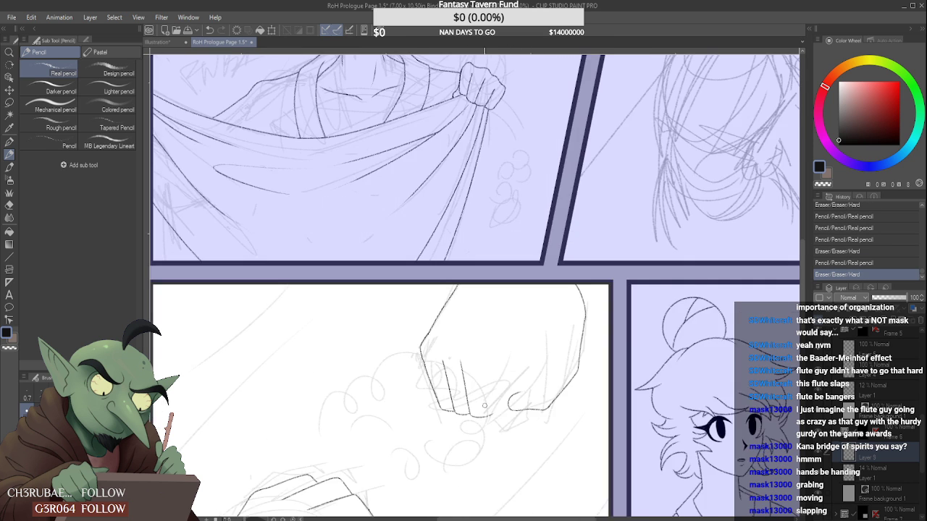
pyautogui.scroll(3, 499, 398)
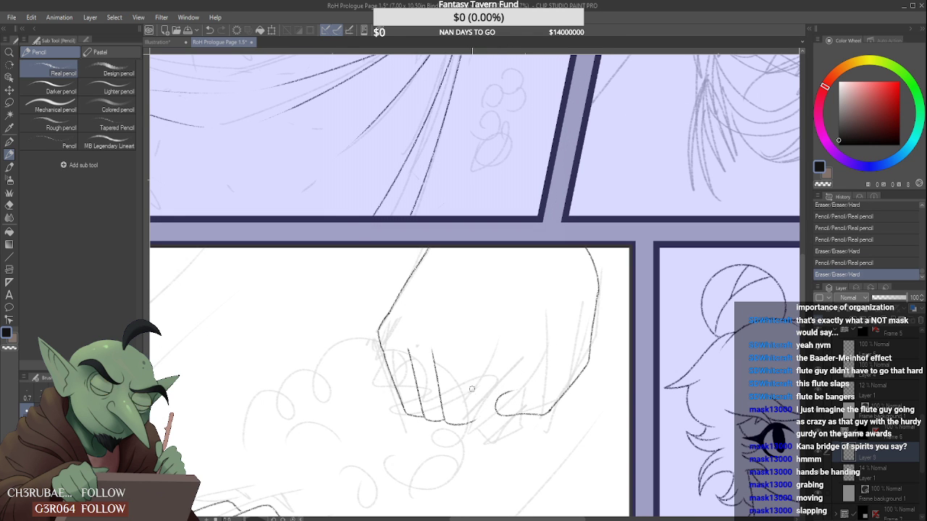
# - Draw a third finger line down the hand to meet the end of the third fingertip's curve
pyautogui.moveTo(461, 346); pyautogui.dragTo(469, 429)
pyautogui.scroll(-4, 472, 426)
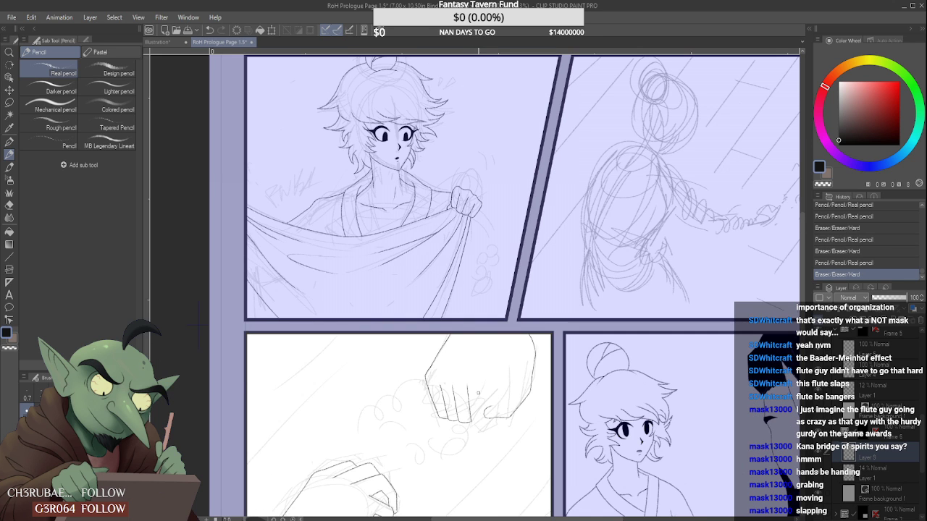
pyautogui.scroll(5, 454, 376)
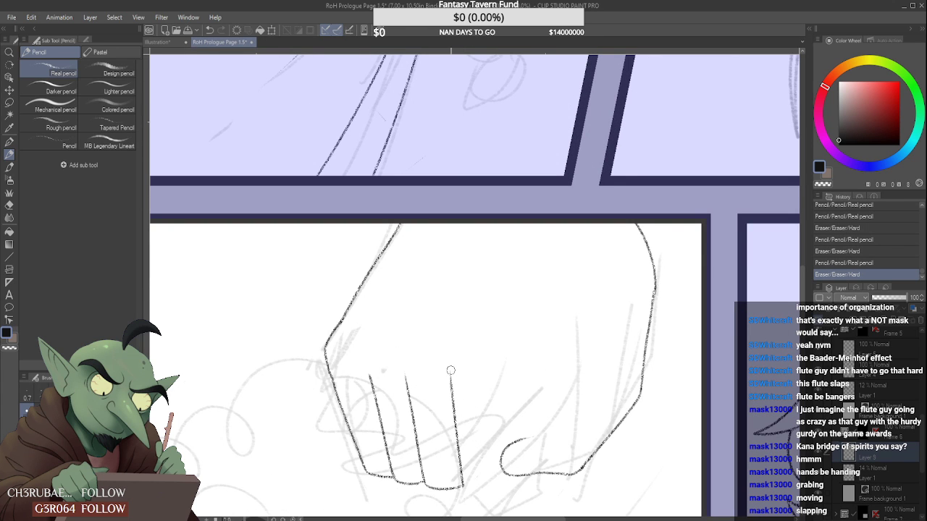
# - Extend the upper ends of the three finger lines with short strokes bending toward the hand's outer edge
pyautogui.scroll(2, 451, 371)
pyautogui.moveTo(449, 375); pyautogui.dragTo(451, 364)
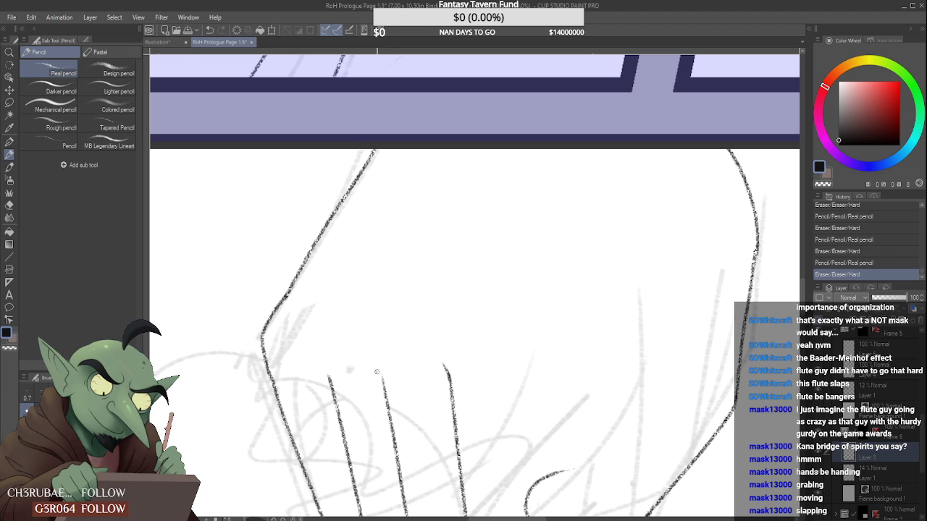
pyautogui.moveTo(377, 372); pyautogui.dragTo(395, 386)
pyautogui.moveTo(330, 371)
pyautogui.mouseDown()
pyautogui.moveTo(332, 389)
pyautogui.moveTo(323, 362)
pyautogui.mouseUp()
pyautogui.scroll(-3, 349, 348)
pyautogui.scroll(5, 355, 339)
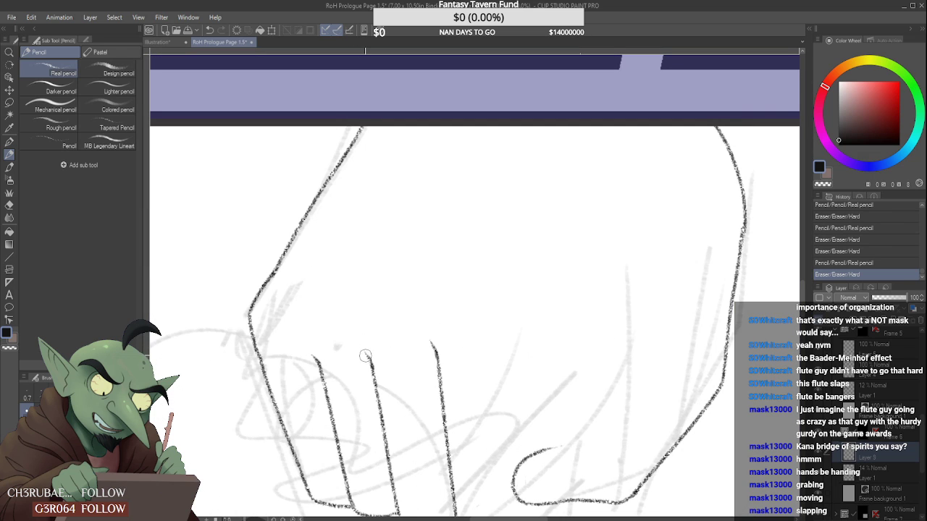
# - Trim and taper the upper ends of the three finger lines with the hard eraser and small pencil touches
pyautogui.moveTo(426, 335); pyautogui.dragTo(439, 349)
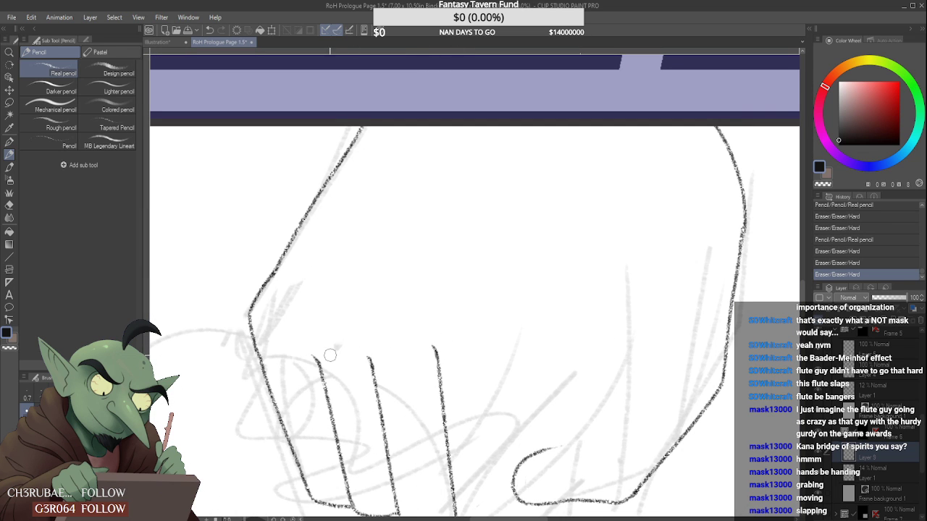
pyautogui.moveTo(330, 371)
pyautogui.mouseDown()
pyautogui.moveTo(317, 354)
pyautogui.moveTo(332, 359)
pyautogui.moveTo(313, 372)
pyautogui.moveTo(328, 335)
pyautogui.moveTo(334, 347)
pyautogui.moveTo(321, 352)
pyautogui.moveTo(331, 338)
pyautogui.mouseUp()
pyautogui.scroll(-5, 318, 362)
pyautogui.scroll(5, 365, 342)
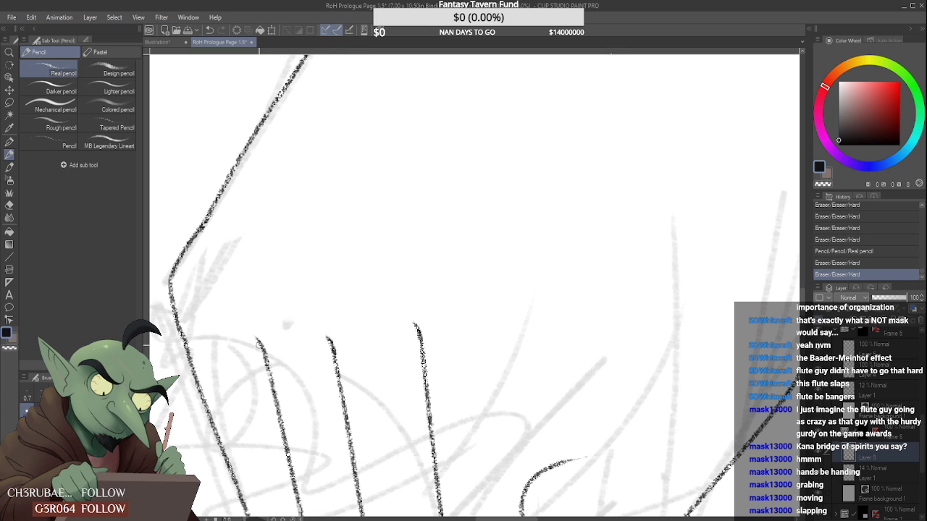
pyautogui.moveTo(252, 351)
pyautogui.mouseDown()
pyautogui.moveTo(222, 354)
pyautogui.moveTo(207, 329)
pyautogui.moveTo(249, 362)
pyautogui.mouseUp()
pyautogui.scroll(-5, 406, 312)
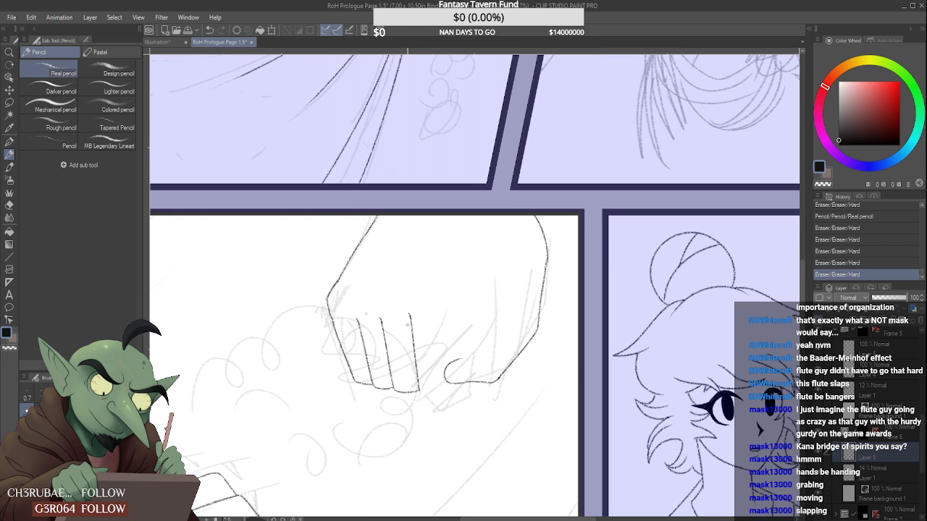
pyautogui.scroll(5, 408, 324)
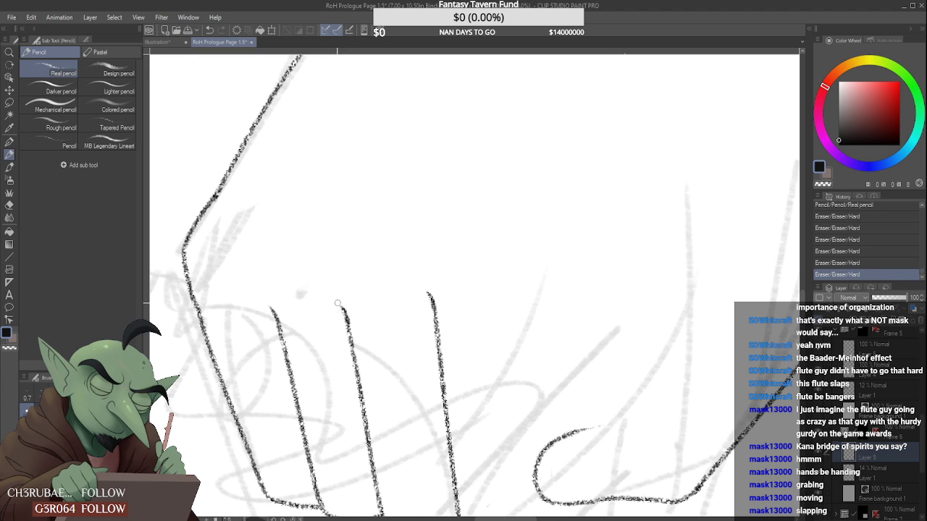
pyautogui.moveTo(338, 303)
pyautogui.mouseDown()
pyautogui.moveTo(344, 313)
pyautogui.moveTo(339, 300)
pyautogui.mouseUp()
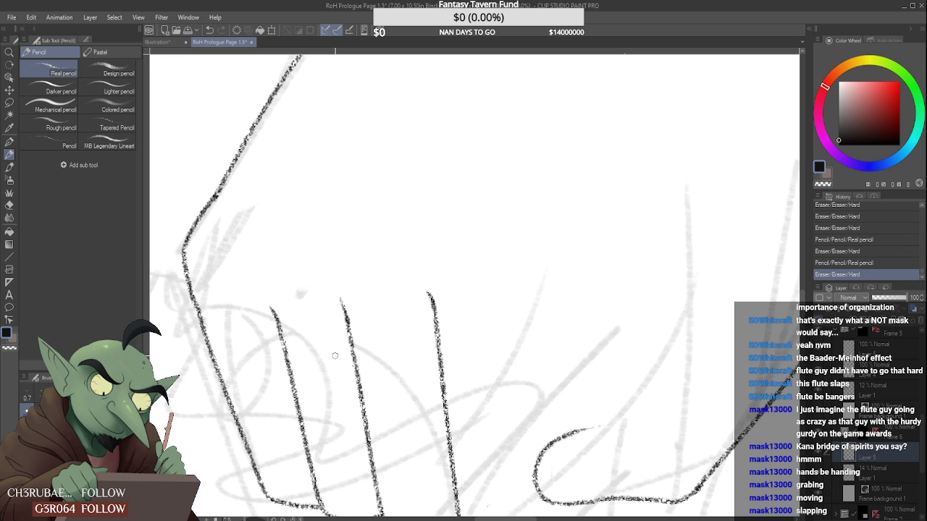
# - Redraw the end of the second fingertip's curve up to its finger line and erase the stray marks below the third finger
pyautogui.scroll(-3, 460, 304)
pyautogui.scroll(3, 461, 370)
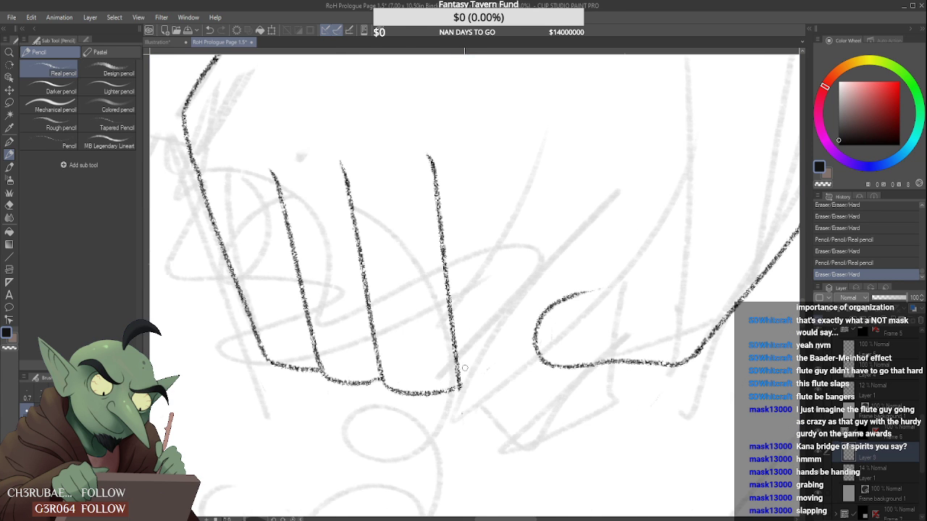
pyautogui.scroll(3, 398, 389)
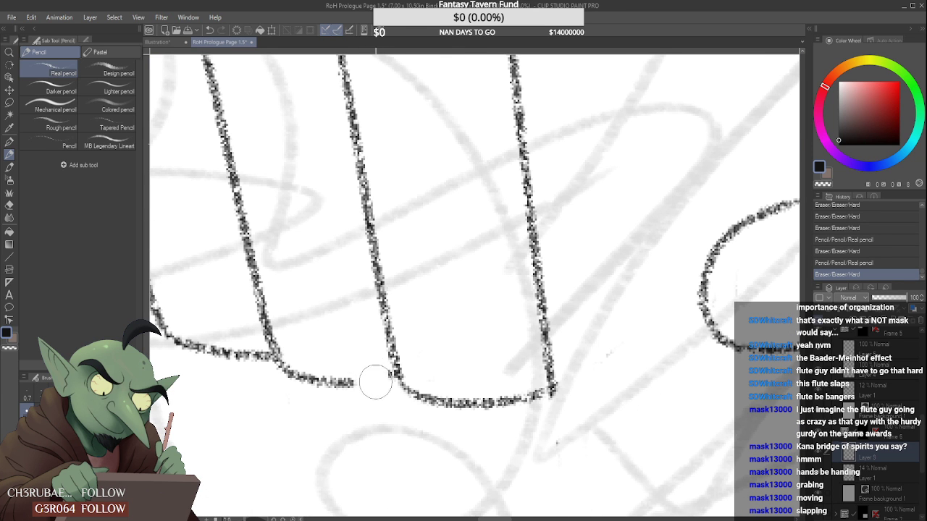
pyautogui.moveTo(372, 378)
pyautogui.mouseDown()
pyautogui.moveTo(366, 384)
pyautogui.moveTo(394, 375)
pyautogui.mouseUp()
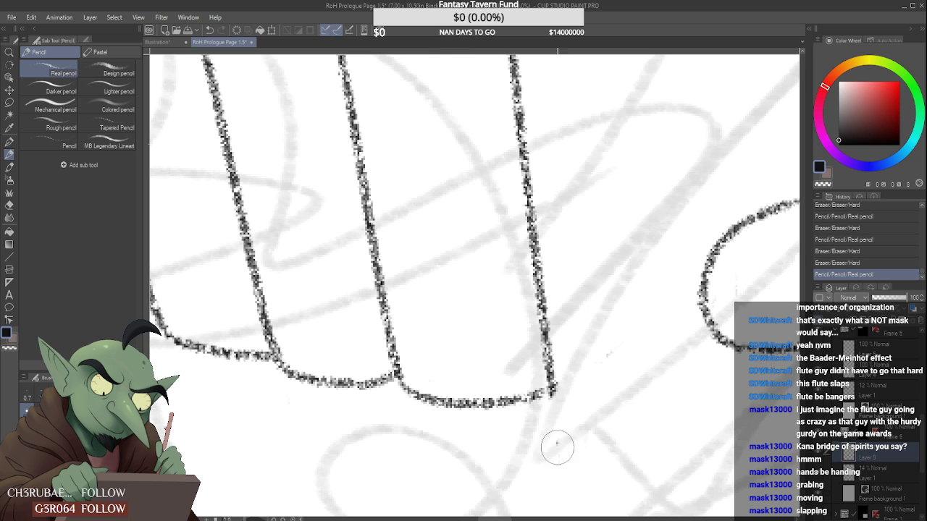
pyautogui.moveTo(559, 411); pyautogui.dragTo(583, 388)
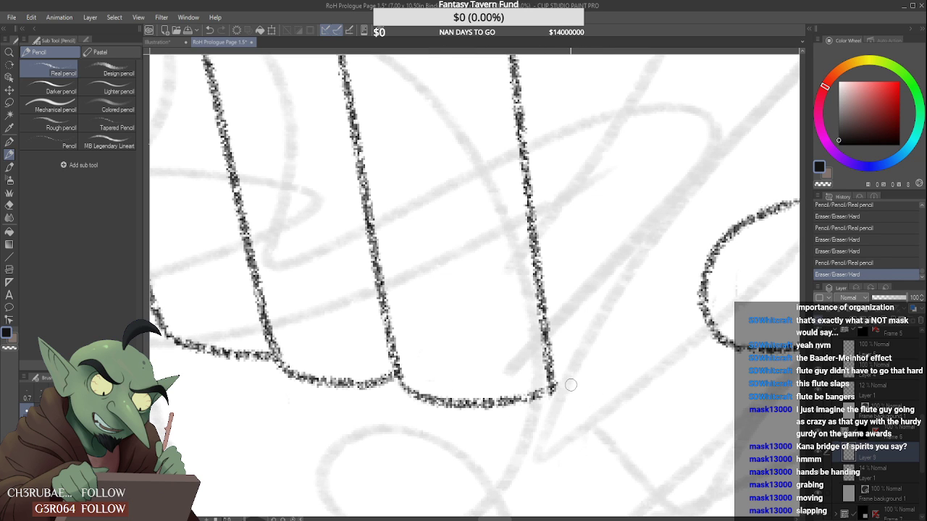
pyautogui.scroll(-4, 569, 364)
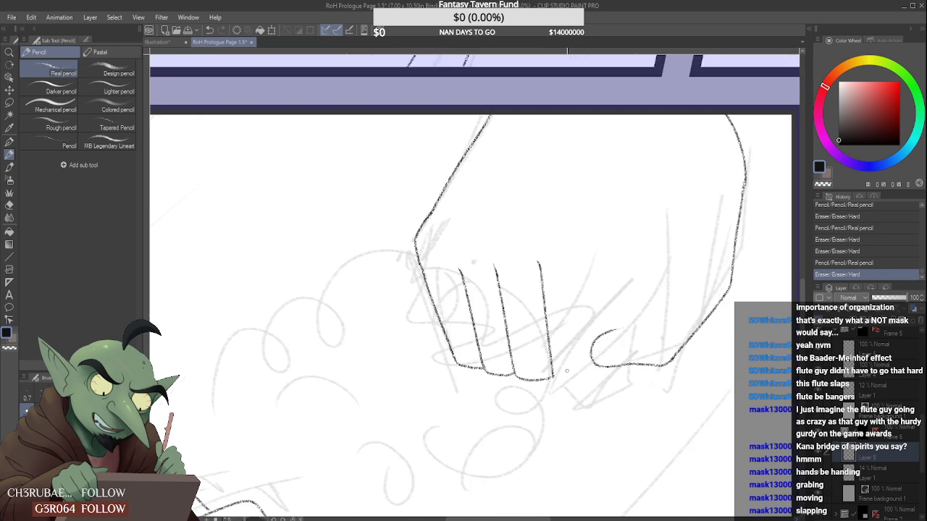
# - Try a deep curved fourth fingertip from the third finger line across to the underside of the thumb
pyautogui.scroll(1, 550, 382)
pyautogui.moveTo(549, 379); pyautogui.dragTo(608, 390)
pyautogui.hotkey('ctrl', 'z')
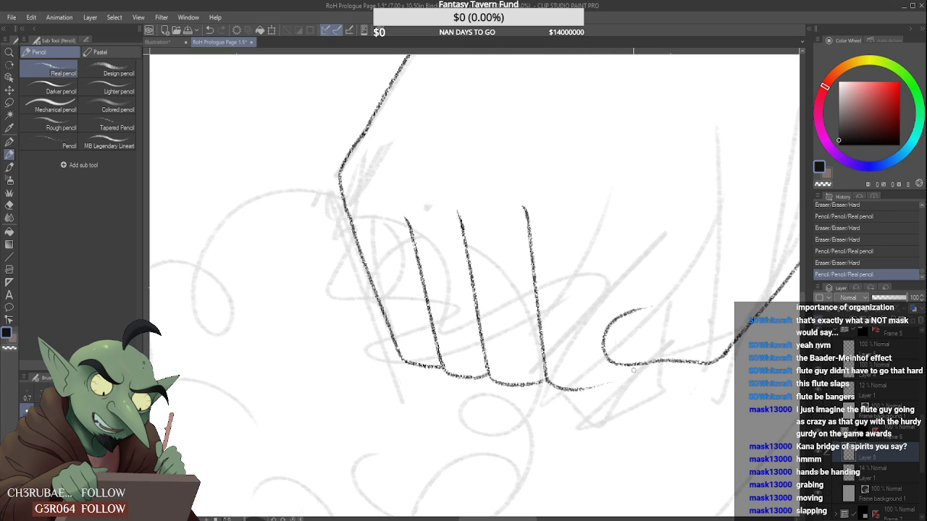
pyautogui.hotkey('ctrl', 'z')
pyautogui.moveTo(545, 380)
pyautogui.mouseDown()
pyautogui.moveTo(601, 390)
pyautogui.moveTo(553, 386)
pyautogui.moveTo(599, 384)
pyautogui.moveTo(624, 359)
pyautogui.mouseUp()
pyautogui.hotkey('ctrl', 'z')
pyautogui.hotkey('ctrl', 'z')
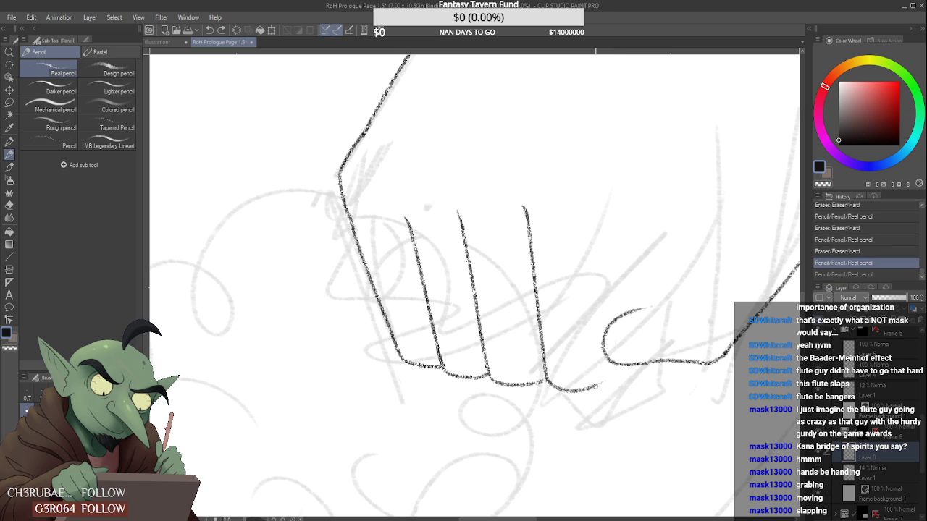
pyautogui.moveTo(596, 386); pyautogui.dragTo(622, 361)
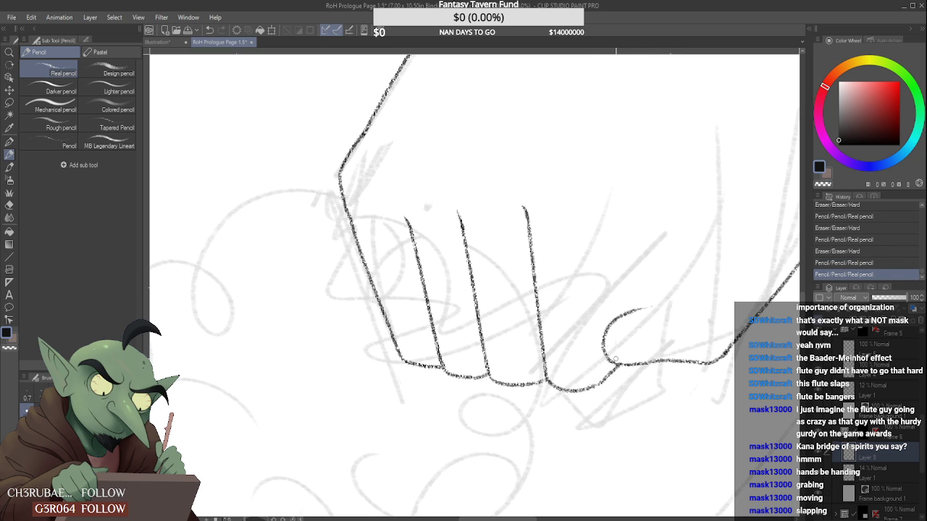
pyautogui.scroll(-4, 613, 362)
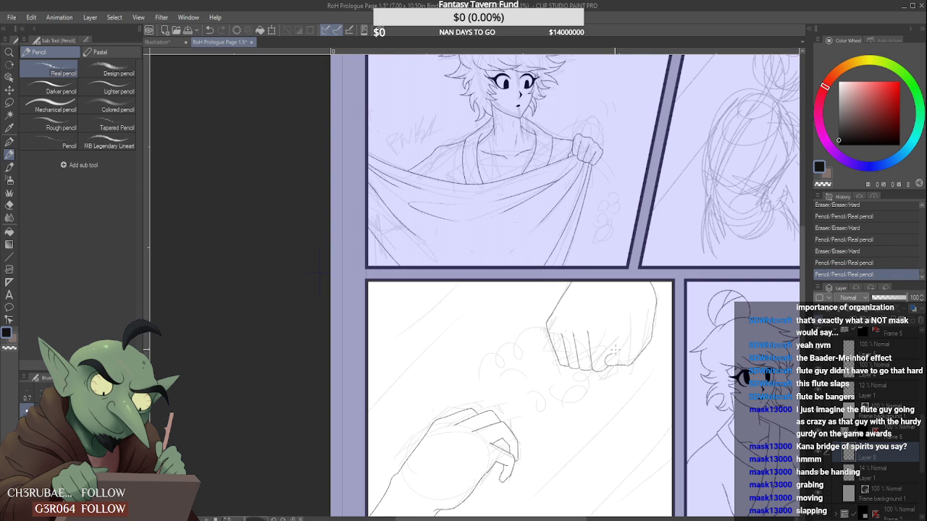
# - Draw a shallower fourth fingertip from the third finger line that rises to meet the thumb's rounded end
pyautogui.scroll(2, 608, 367)
pyautogui.scroll(3, 607, 365)
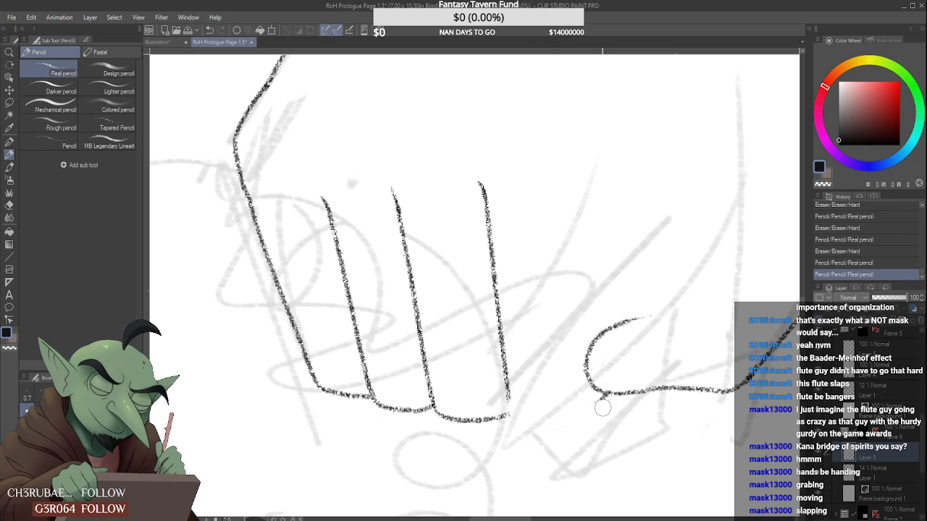
pyautogui.moveTo(511, 414)
pyautogui.mouseDown()
pyautogui.moveTo(566, 404)
pyautogui.moveTo(572, 394)
pyautogui.moveTo(528, 409)
pyautogui.moveTo(513, 405)
pyautogui.moveTo(556, 412)
pyautogui.moveTo(579, 394)
pyautogui.moveTo(513, 409)
pyautogui.mouseUp()
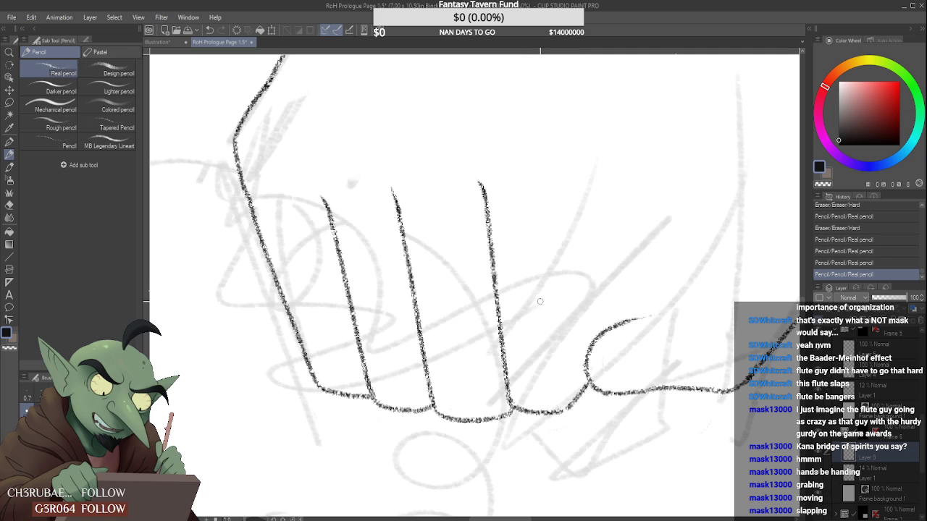
# - Erase the third finger line, redraw it at a slant matching the other two, and trim its upper end
pyautogui.moveTo(476, 179)
pyautogui.mouseDown()
pyautogui.moveTo(500, 362)
pyautogui.moveTo(516, 406)
pyautogui.mouseUp()
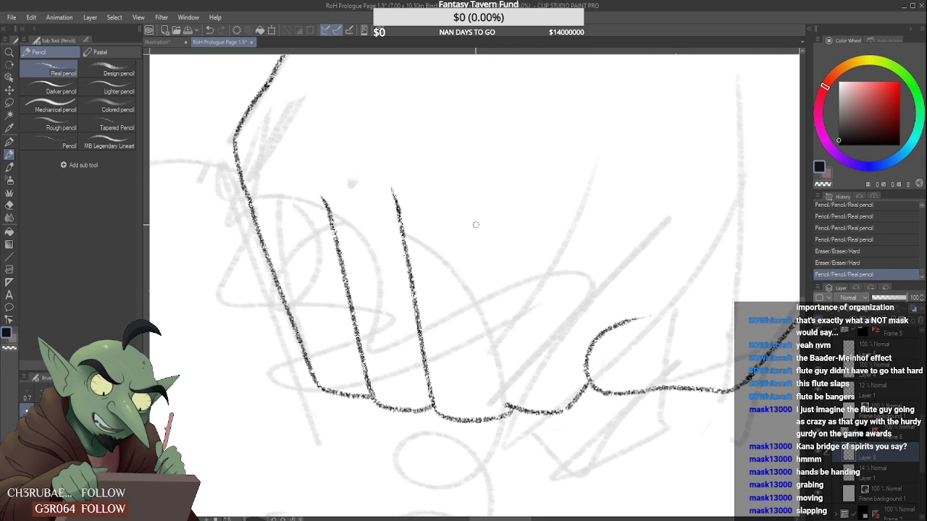
pyautogui.moveTo(465, 190); pyautogui.dragTo(508, 410)
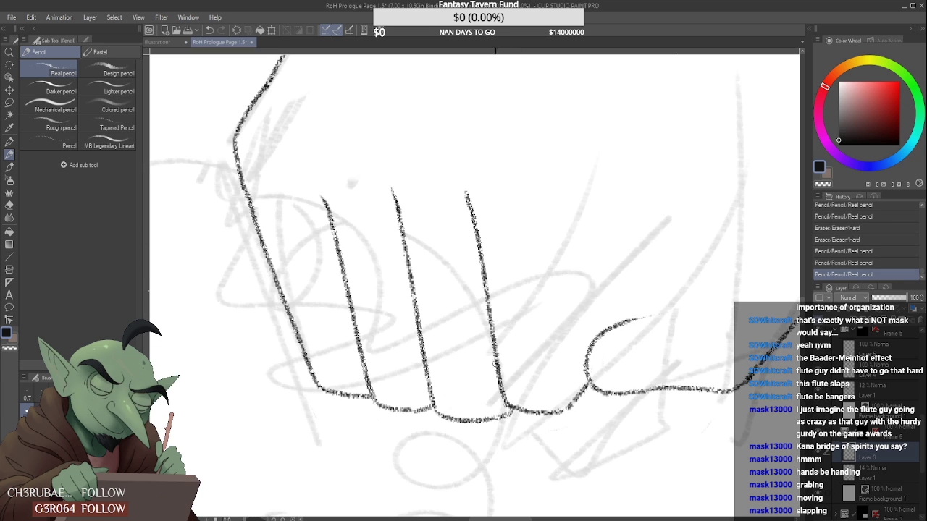
pyautogui.hotkey('ctrl', 'z')
pyautogui.hotkey('ctrl', 'z')
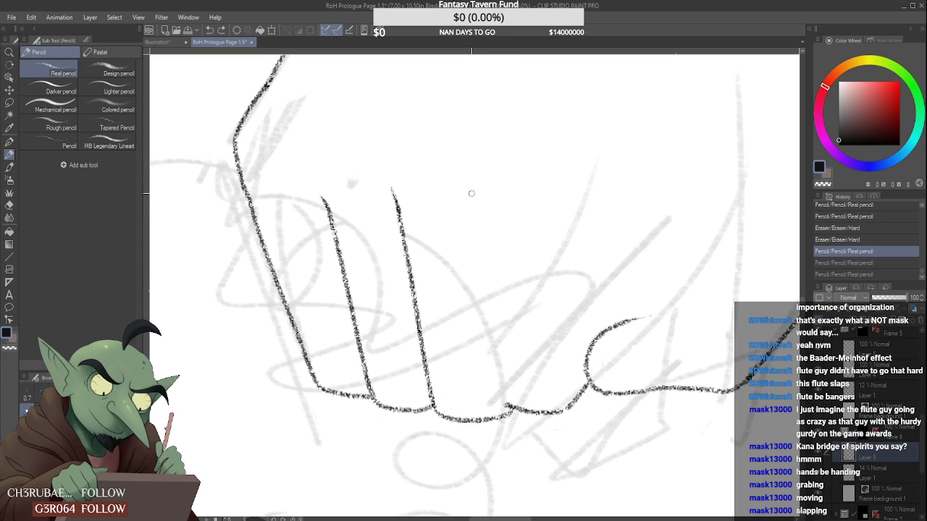
pyautogui.hotkey('ctrl', 'y')
pyautogui.hotkey('ctrl', 'y')
pyautogui.hotkey('ctrl', 'z')
pyautogui.hotkey('ctrl', 'z')
pyautogui.moveTo(469, 183)
pyautogui.mouseDown()
pyautogui.moveTo(492, 356)
pyautogui.moveTo(509, 403)
pyautogui.moveTo(497, 368)
pyautogui.moveTo(510, 408)
pyautogui.mouseUp()
pyautogui.moveTo(471, 188); pyautogui.dragTo(471, 182)
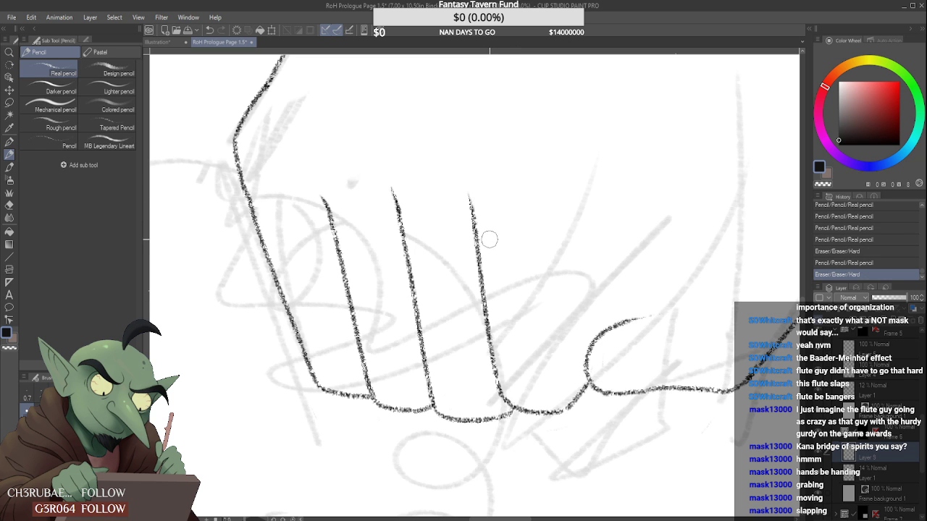
# - Rework the fourth fingertip's line where it curves up to the thumb
pyautogui.scroll(-5, 501, 245)
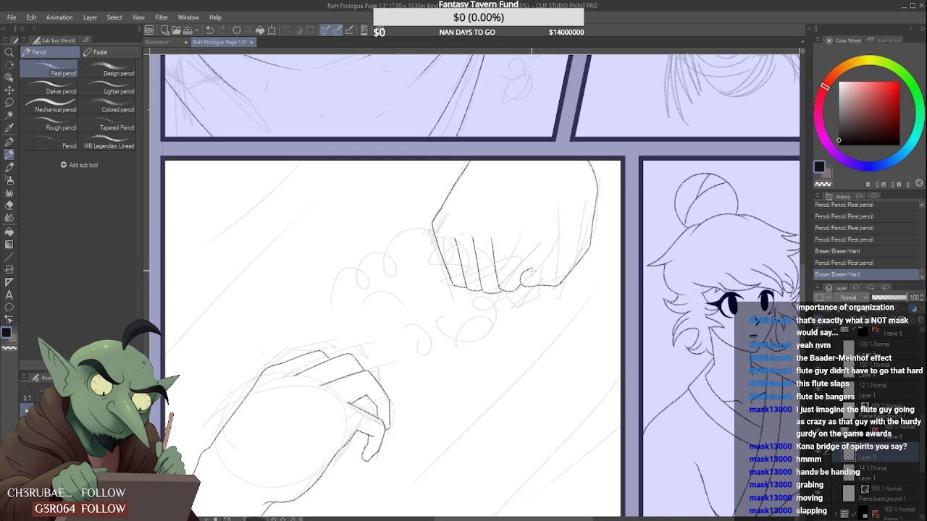
pyautogui.scroll(5, 531, 272)
pyautogui.moveTo(501, 286); pyautogui.dragTo(519, 258)
pyautogui.scroll(-5, 515, 258)
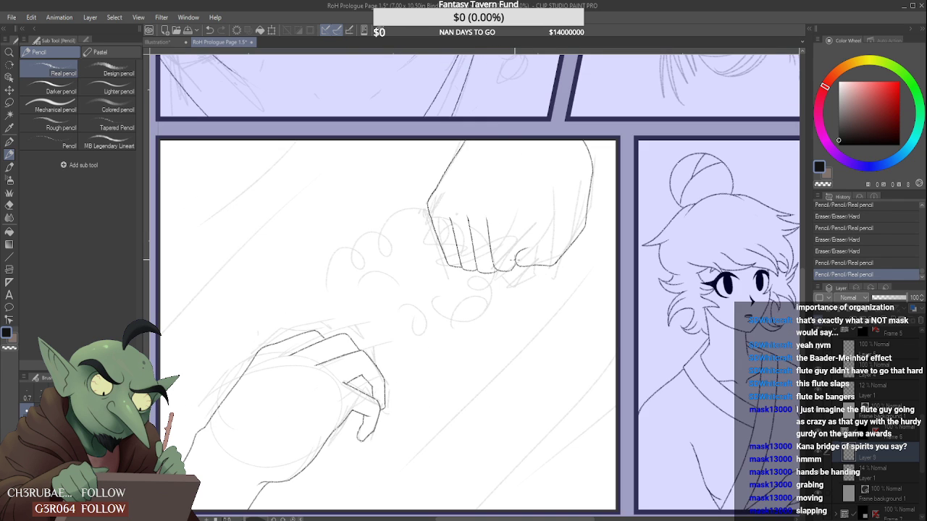
# - Erase the thumb's rounded end and extend the fourth fingertip's line diagonally up into the hand
pyautogui.scroll(5, 499, 267)
pyautogui.moveTo(510, 291)
pyautogui.mouseDown()
pyautogui.moveTo(480, 287)
pyautogui.moveTo(507, 254)
pyautogui.mouseUp()
pyautogui.scroll(-5, 502, 264)
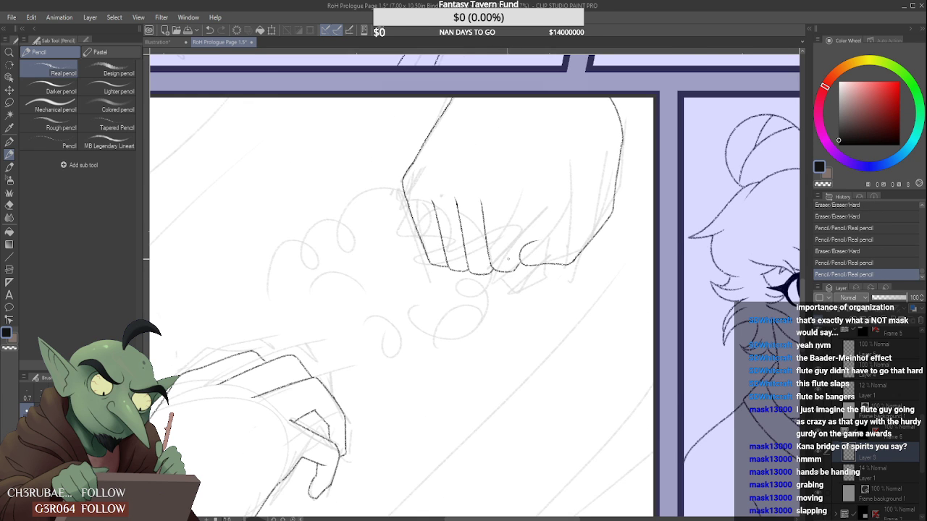
pyautogui.scroll(-2, 508, 258)
pyautogui.scroll(6, 508, 259)
pyautogui.moveTo(526, 291)
pyautogui.mouseDown()
pyautogui.moveTo(511, 313)
pyautogui.moveTo(534, 274)
pyautogui.mouseUp()
pyautogui.moveTo(565, 241)
pyautogui.mouseDown()
pyautogui.moveTo(528, 263)
pyautogui.moveTo(524, 285)
pyautogui.moveTo(570, 229)
pyautogui.moveTo(526, 254)
pyautogui.moveTo(567, 258)
pyautogui.mouseUp()
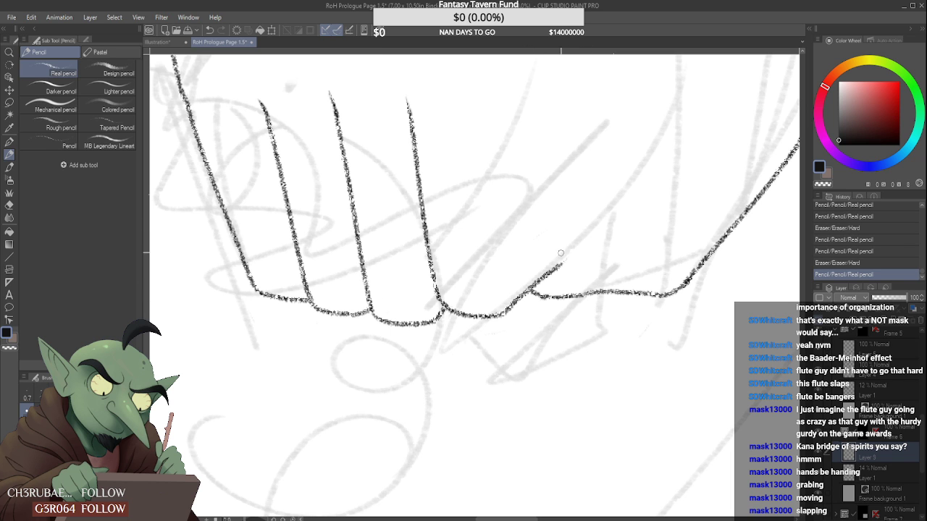
pyautogui.scroll(-4, 562, 250)
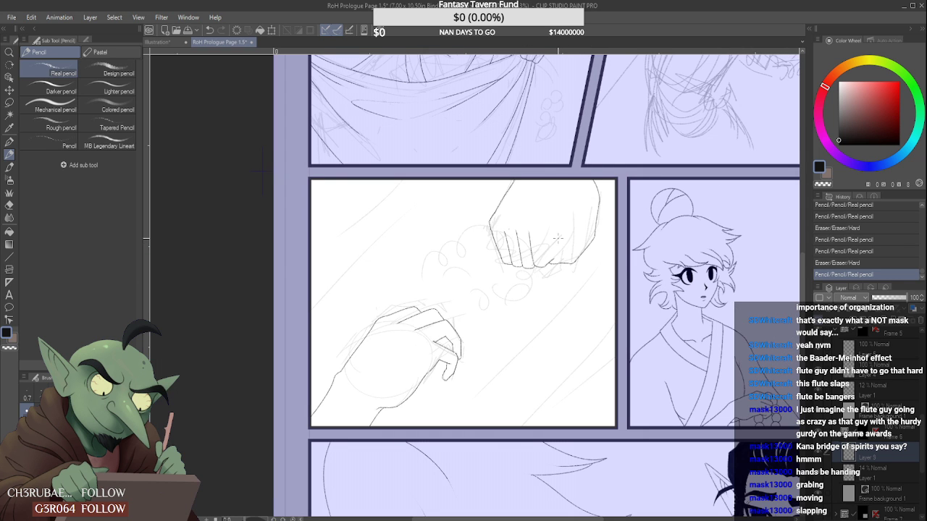
# - Draw the fourth finger's line above its fingertip with a bent knuckle and a short upward branch, and trim around the bend
pyautogui.scroll(4, 561, 244)
pyautogui.moveTo(530, 232)
pyautogui.mouseDown()
pyautogui.moveTo(526, 296)
pyautogui.moveTo(529, 282)
pyautogui.moveTo(536, 292)
pyautogui.moveTo(533, 252)
pyautogui.moveTo(566, 210)
pyautogui.mouseUp()
pyautogui.scroll(2, 528, 300)
pyautogui.scroll(-4, 544, 248)
pyautogui.scroll(4, 543, 247)
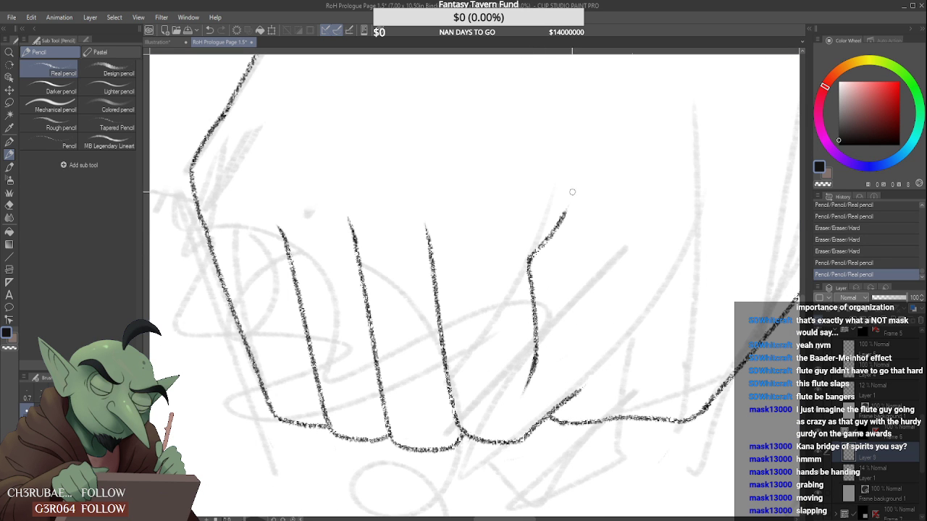
pyautogui.moveTo(534, 269)
pyautogui.mouseDown()
pyautogui.moveTo(527, 236)
pyautogui.moveTo(518, 250)
pyautogui.mouseUp()
pyautogui.scroll(-1, 514, 297)
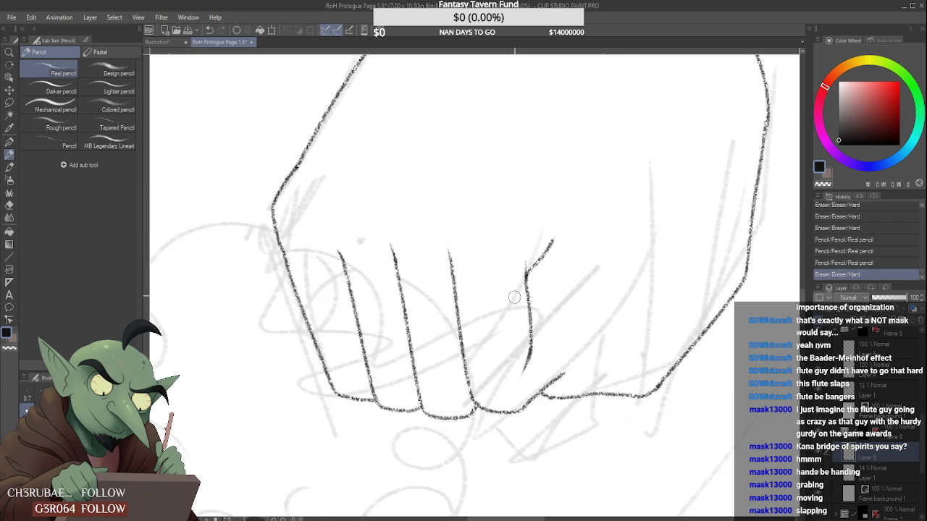
pyautogui.scroll(-2, 514, 297)
pyautogui.moveTo(514, 296); pyautogui.dragTo(565, 314)
pyautogui.scroll(-1, 565, 206)
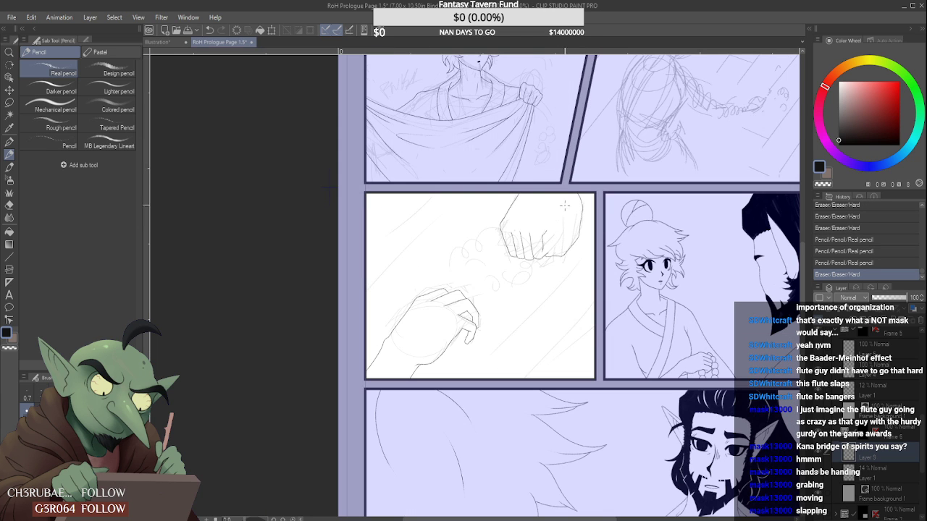
# - Erase the upper hand's outer edge on the thumb side and its underside back to the fourth fingertip
pyautogui.scroll(4, 565, 205)
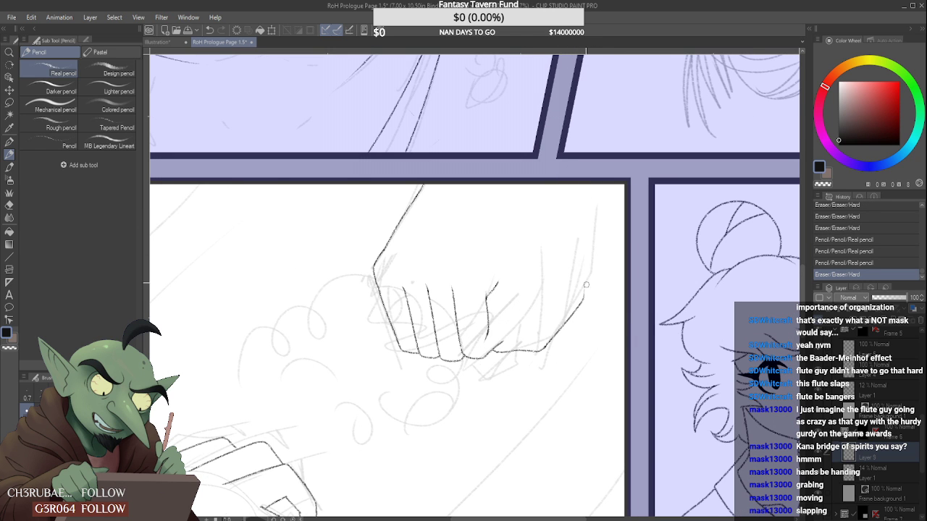
pyautogui.moveTo(586, 285)
pyautogui.mouseDown()
pyautogui.moveTo(577, 322)
pyautogui.moveTo(543, 356)
pyautogui.mouseUp()
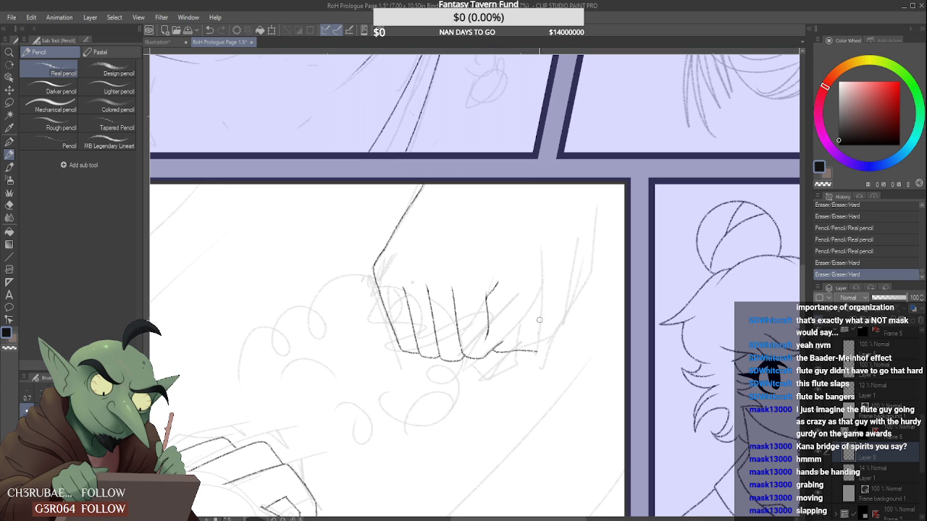
pyautogui.scroll(1, 541, 326)
pyautogui.moveTo(515, 352); pyautogui.dragTo(472, 361)
pyautogui.scroll(1, 472, 360)
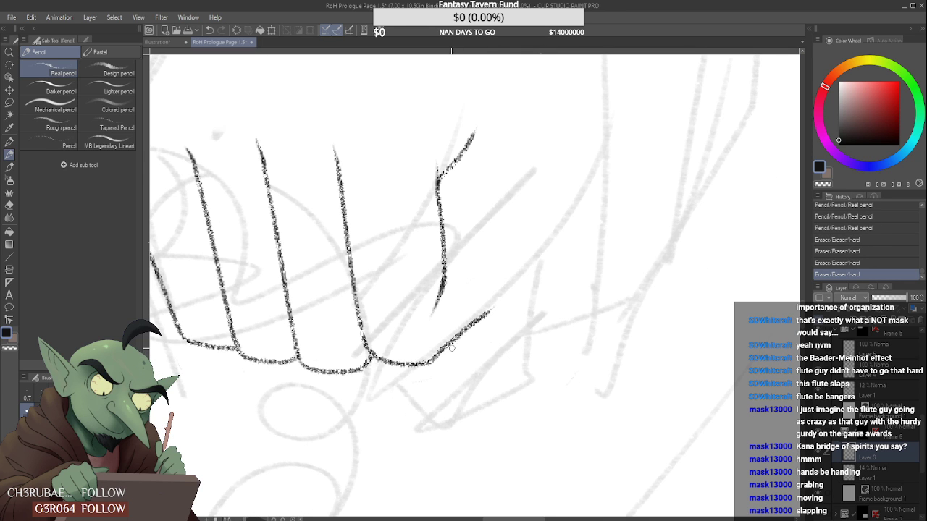
# - Try an upward-slanting underside from the fourth fingertip with a steep outer edge rising from its end
pyautogui.moveTo(449, 345)
pyautogui.mouseDown()
pyautogui.moveTo(651, 338)
pyautogui.moveTo(590, 334)
pyautogui.moveTo(455, 359)
pyautogui.moveTo(481, 338)
pyautogui.moveTo(453, 359)
pyautogui.moveTo(504, 338)
pyautogui.mouseUp()
pyautogui.moveTo(444, 345); pyautogui.dragTo(593, 325)
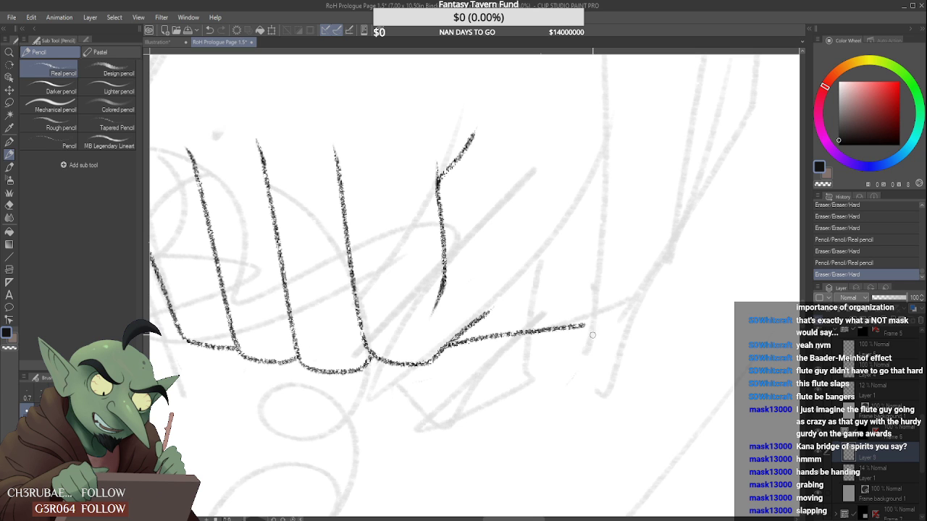
pyautogui.scroll(-4, 593, 335)
pyautogui.scroll(2, 579, 329)
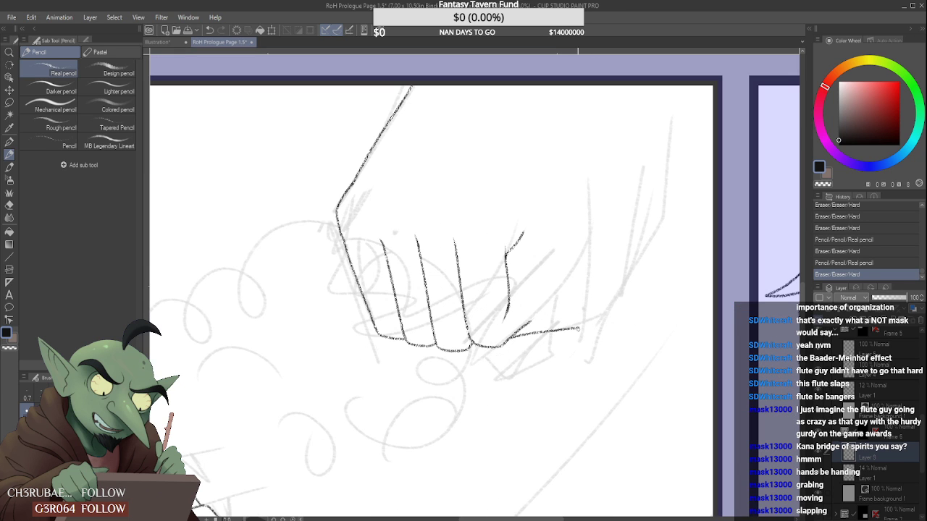
pyautogui.moveTo(580, 328); pyautogui.dragTo(659, 186)
pyautogui.hotkey('ctrl', 'z')
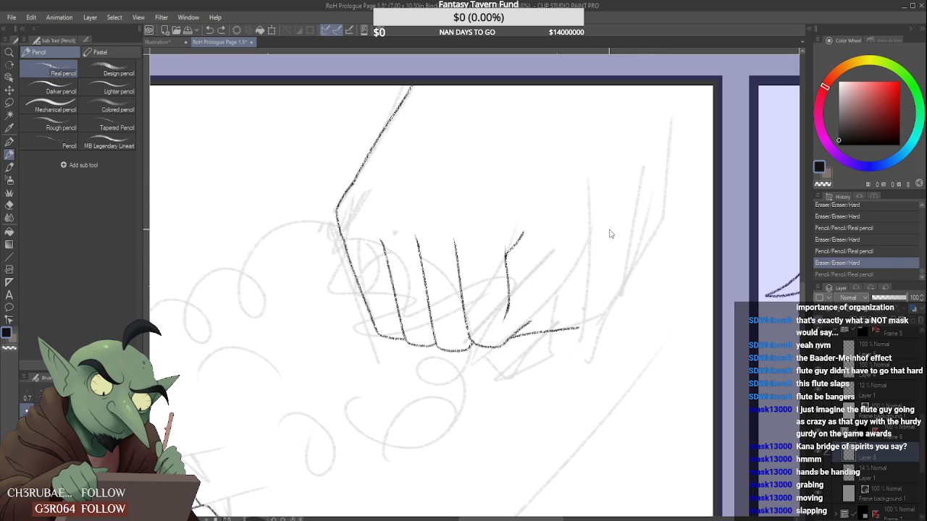
pyautogui.moveTo(588, 322)
pyautogui.mouseDown()
pyautogui.moveTo(667, 192)
pyautogui.moveTo(654, 131)
pyautogui.mouseUp()
pyautogui.hotkey('ctrl', 'z')
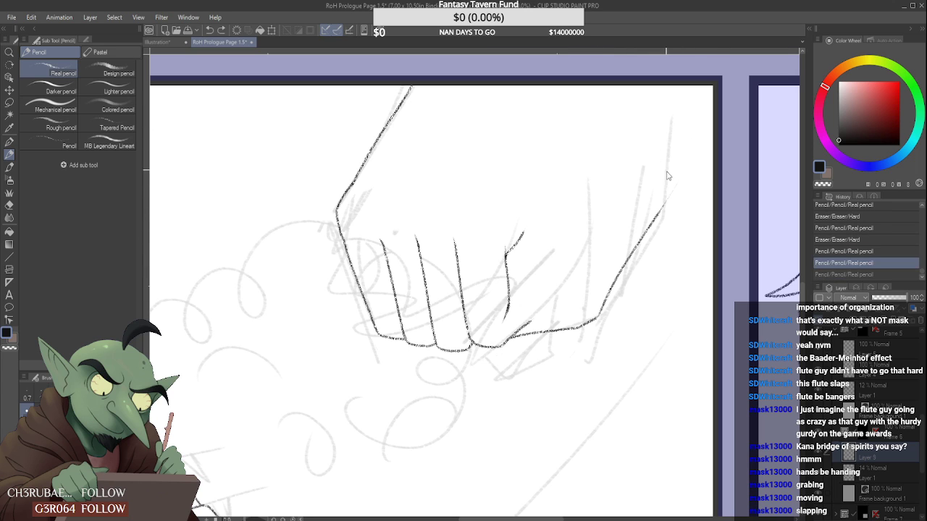
# - Undo the trial outer edge and slanted underside strokes
pyautogui.hotkey('ctrl', 'z')
pyautogui.hotkey('ctrl', 'z')
pyautogui.hotkey('ctrl', 'z')
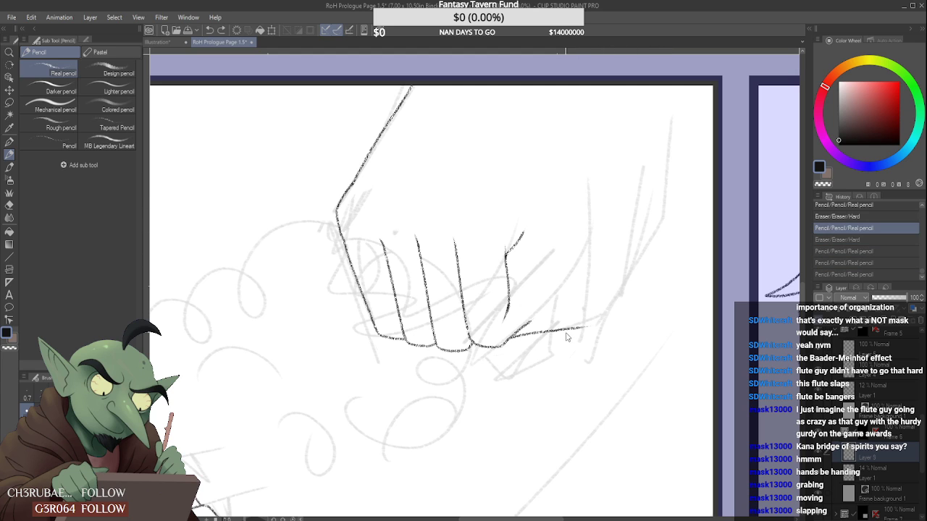
pyautogui.hotkey('ctrl', 'z')
# - Redraw a flatter underside and an outer edge that slants up to a corner and curves toward the upper border
pyautogui.moveTo(522, 333)
pyautogui.mouseDown()
pyautogui.moveTo(556, 339)
pyautogui.moveTo(590, 321)
pyautogui.moveTo(628, 254)
pyautogui.moveTo(655, 154)
pyautogui.moveTo(637, 245)
pyautogui.moveTo(611, 261)
pyautogui.moveTo(637, 223)
pyautogui.moveTo(623, 269)
pyautogui.mouseUp()
pyautogui.hotkey('ctrl', 'z')
pyautogui.hotkey('ctrl', 'z')
pyautogui.hotkey('ctrl', 'z')
pyautogui.hotkey('ctrl', 'z')
pyautogui.scroll(3, 633, 218)
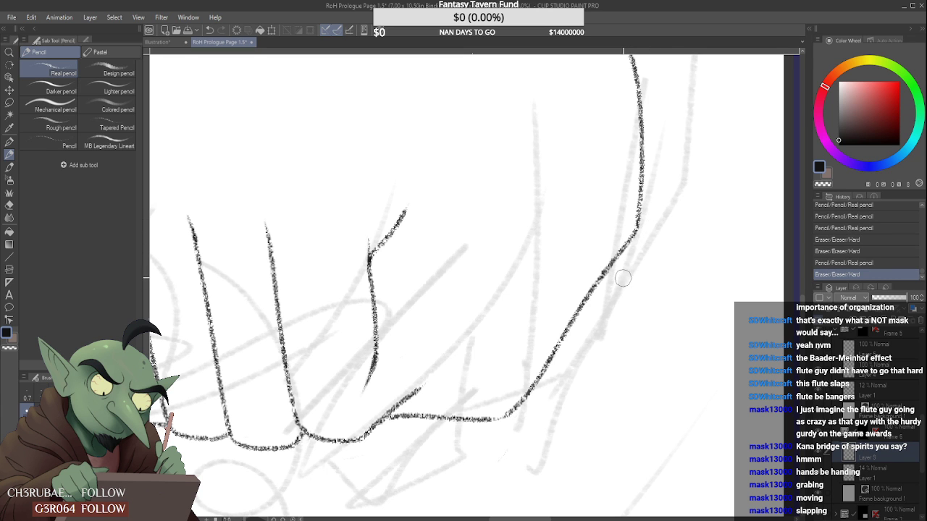
# - Close the gap where the underside meets the outer edge and clean up below the fourth fingertip's join
pyautogui.scroll(-4, 624, 268)
pyautogui.scroll(6, 588, 315)
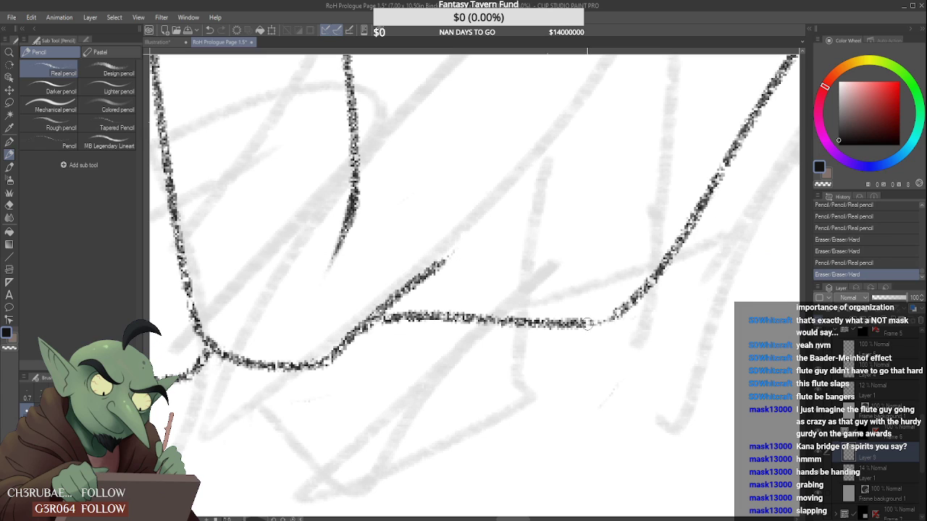
pyautogui.moveTo(584, 323); pyautogui.dragTo(617, 315)
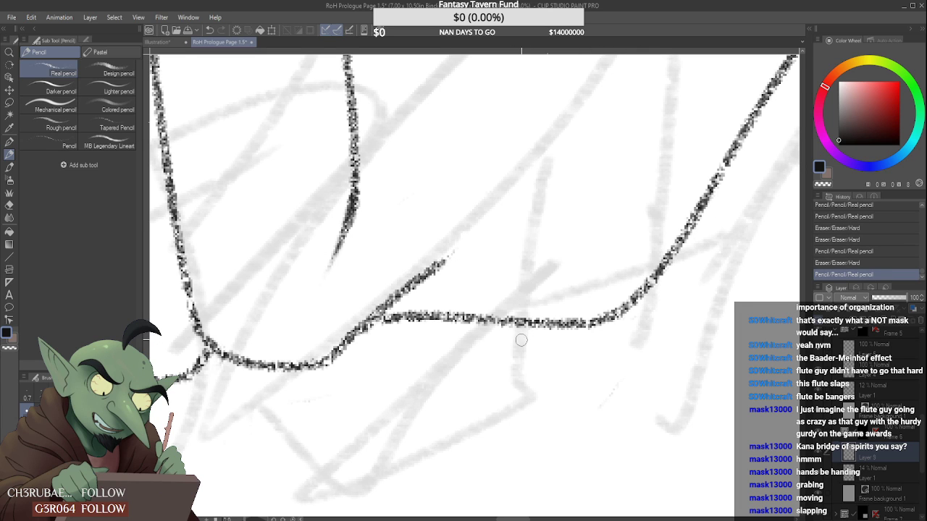
pyautogui.moveTo(393, 345); pyautogui.dragTo(393, 335)
pyautogui.scroll(-5, 393, 335)
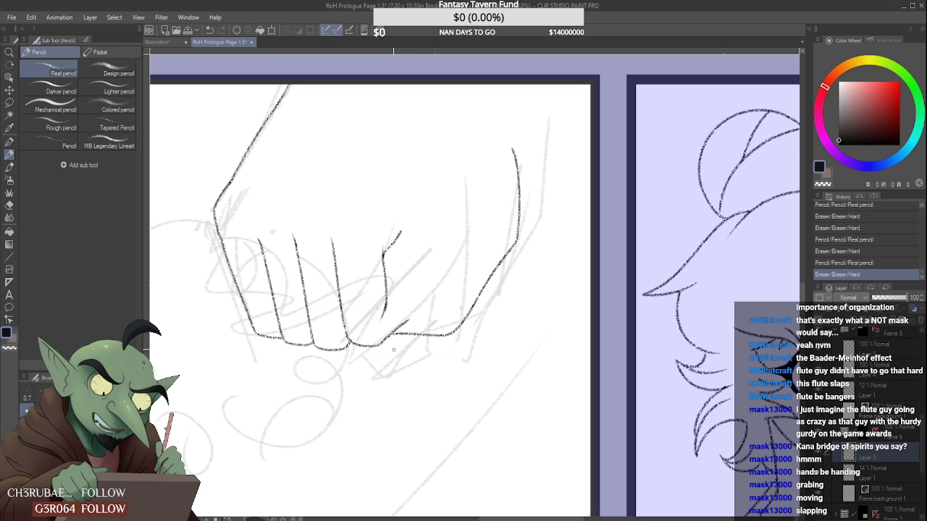
# - Strengthen the fourth finger's line at the knuckle bend and tidy its upper tip
pyautogui.scroll(3, 391, 250)
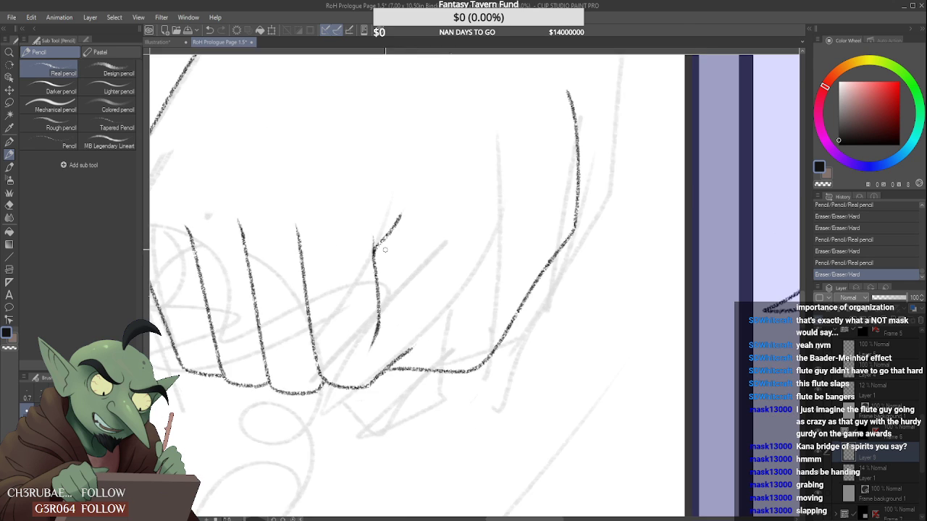
pyautogui.moveTo(372, 260); pyautogui.dragTo(374, 232)
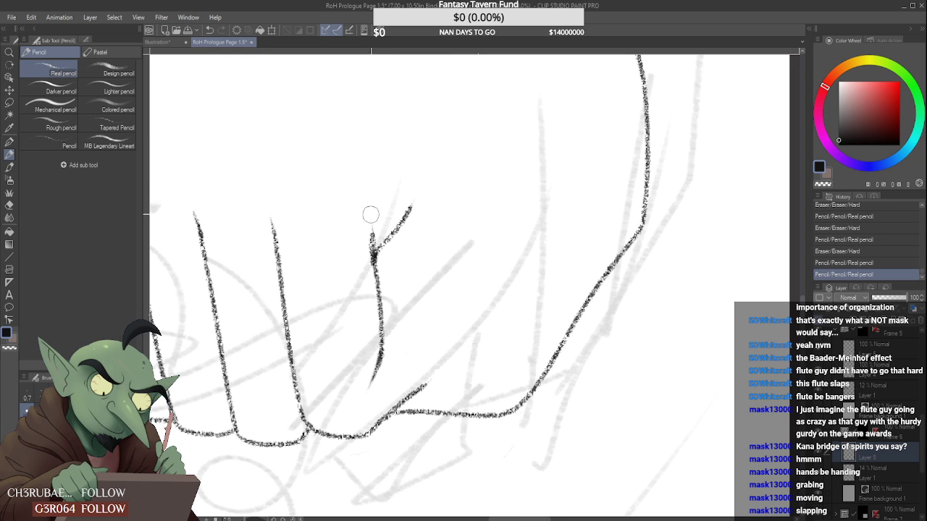
pyautogui.scroll(-4, 364, 299)
pyautogui.scroll(2, 396, 221)
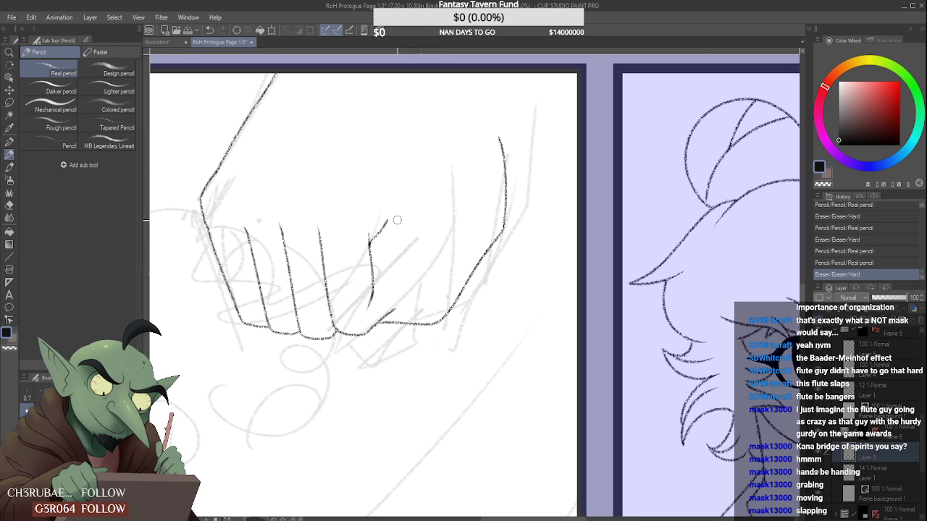
# - Redraw the branch above the fourth finger's knuckle as a curve sweeping up into the hand, and trim it thinner
pyautogui.moveTo(391, 218); pyautogui.dragTo(439, 179)
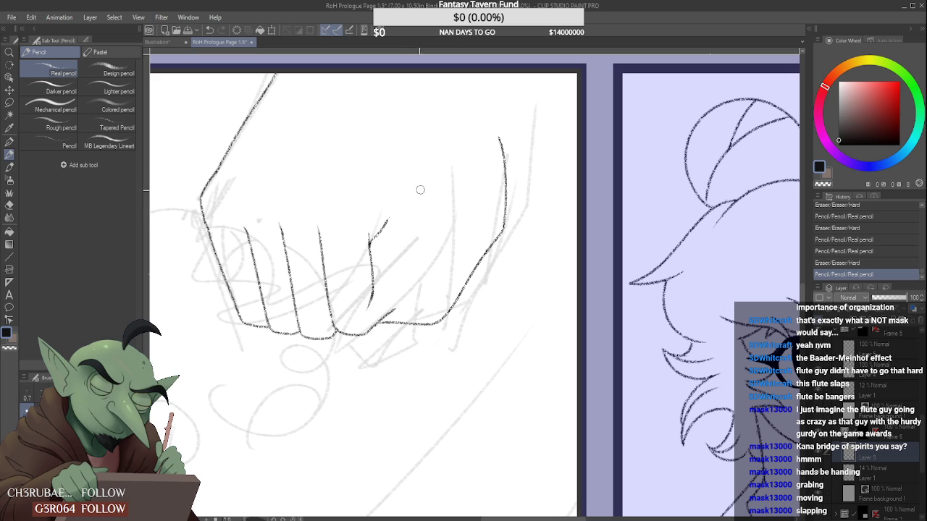
pyautogui.hotkey('ctrl', 'z')
pyautogui.moveTo(402, 200); pyautogui.dragTo(347, 269)
pyautogui.scroll(3, 373, 240)
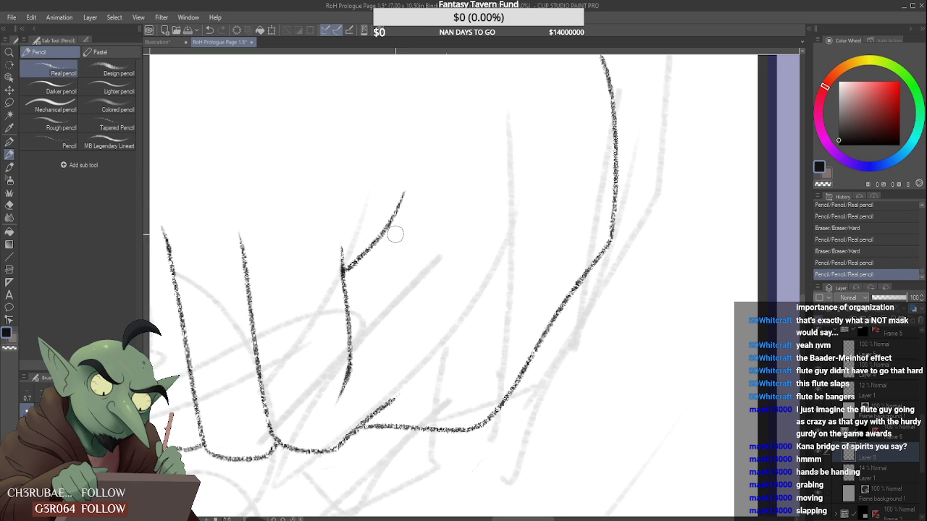
pyautogui.moveTo(397, 230)
pyautogui.mouseDown()
pyautogui.moveTo(409, 206)
pyautogui.moveTo(382, 238)
pyautogui.mouseUp()
pyautogui.scroll(-3, 422, 143)
pyautogui.scroll(3, 405, 186)
pyautogui.scroll(-2, 394, 211)
pyautogui.scroll(-2, 396, 211)
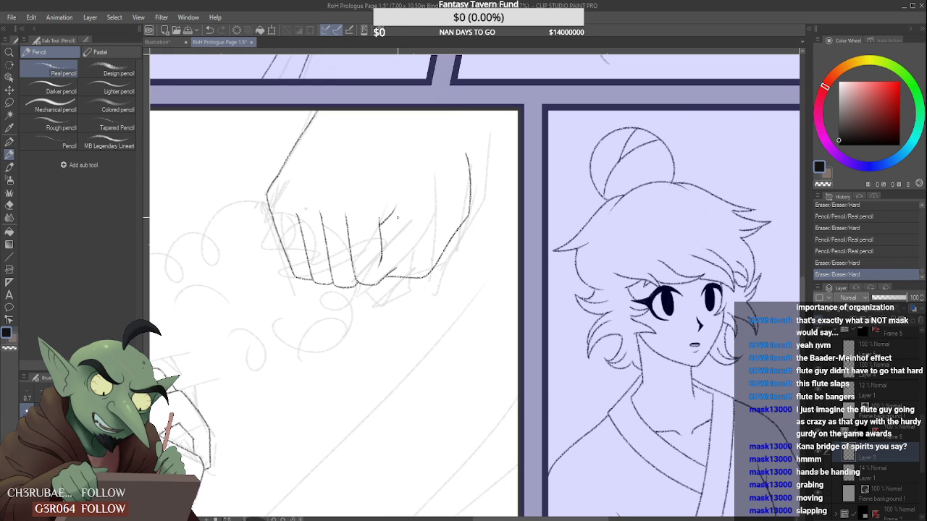
# - Thin the fourth finger's line below the knuckle with the eraser
pyautogui.scroll(3, 391, 232)
pyautogui.scroll(1, 386, 252)
pyautogui.moveTo(367, 311); pyautogui.dragTo(377, 283)
pyautogui.scroll(-2, 386, 244)
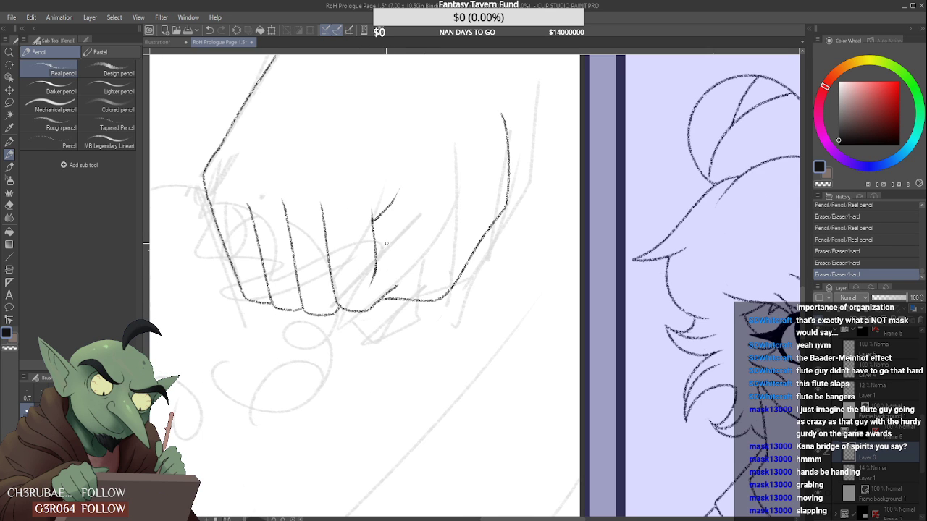
# - Redraw the upper part of the hand's outer edge and smooth the corner where it meets the slanted lower part
pyautogui.scroll(-3, 386, 246)
pyautogui.scroll(2, 434, 224)
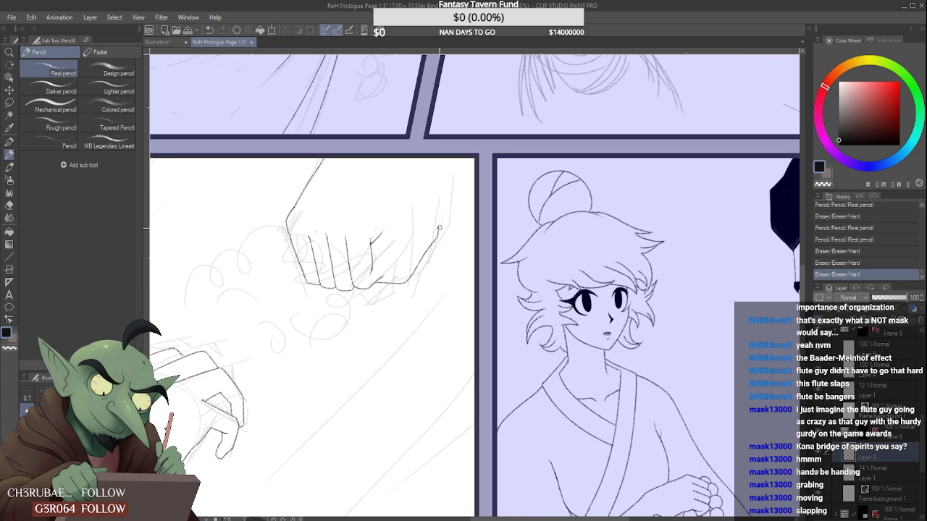
pyautogui.moveTo(429, 251); pyautogui.dragTo(432, 181)
pyautogui.scroll(2, 429, 237)
pyautogui.scroll(1, 423, 246)
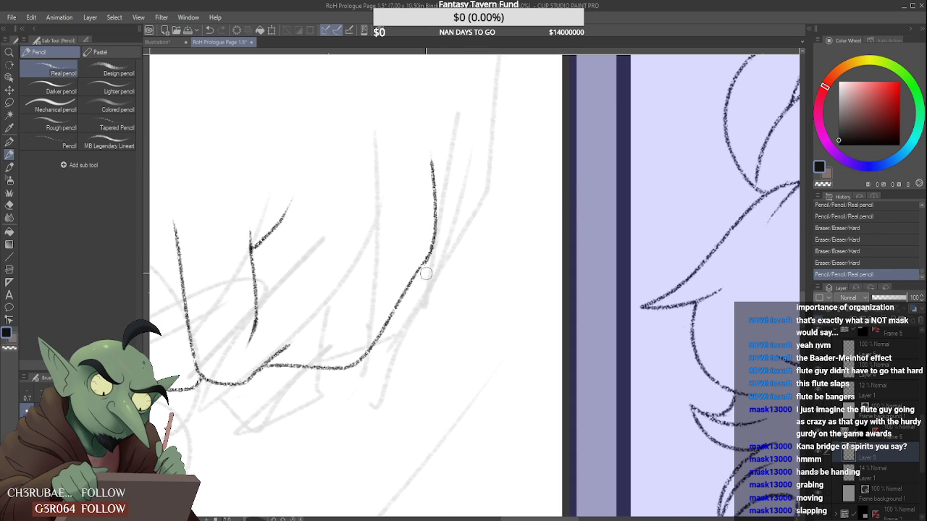
pyautogui.scroll(2, 425, 262)
pyautogui.moveTo(433, 255); pyautogui.dragTo(401, 298)
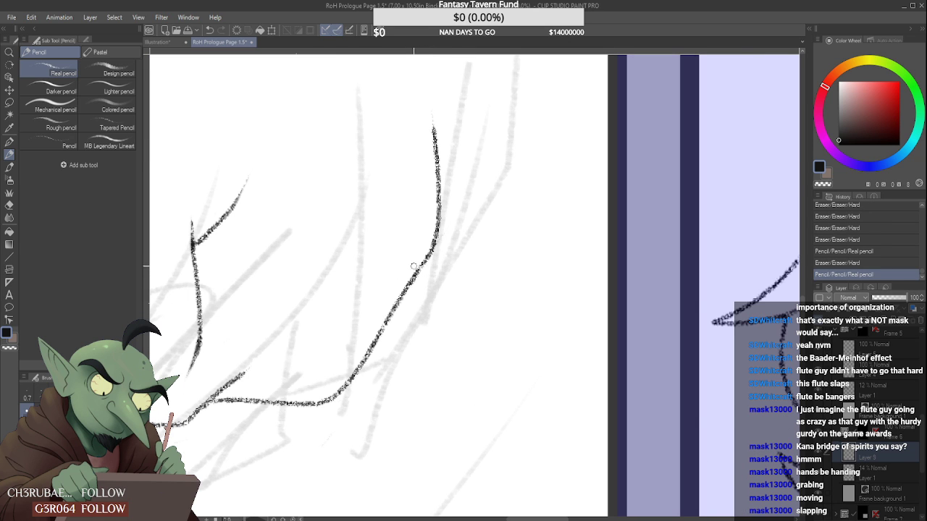
pyautogui.scroll(-5, 414, 266)
pyautogui.scroll(4, 465, 196)
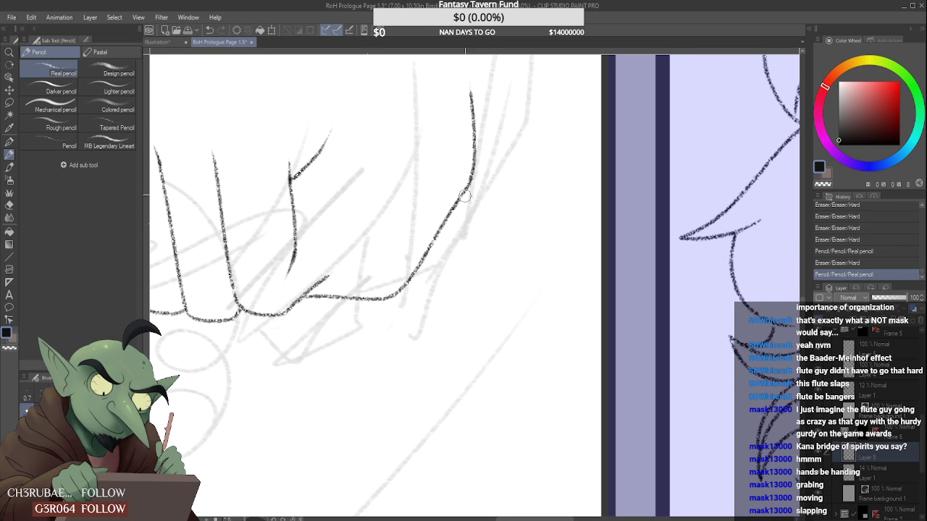
# - Erase the outer edge and redraw it with a straighter upper part and a sharper, lower corner
pyautogui.moveTo(473, 172); pyautogui.dragTo(379, 311)
pyautogui.moveTo(473, 93); pyautogui.dragTo(469, 145)
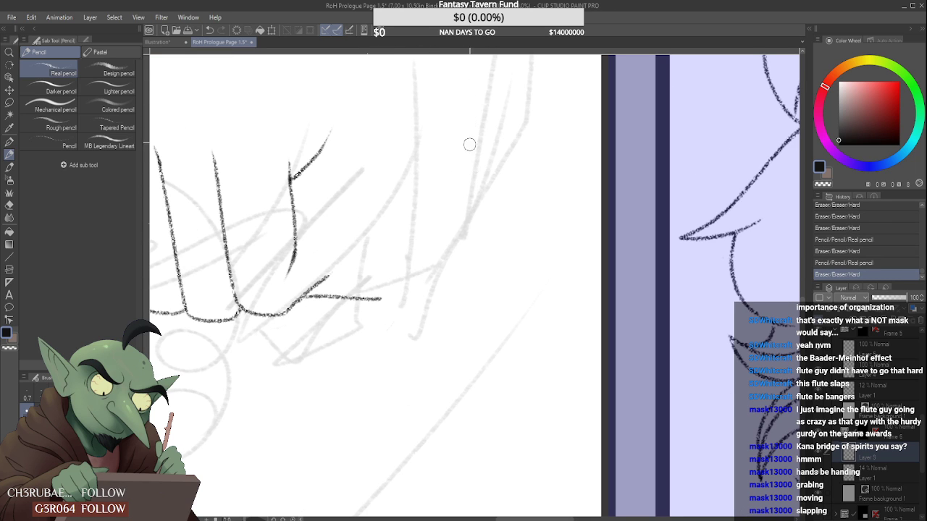
pyautogui.moveTo(479, 75)
pyautogui.mouseDown()
pyautogui.moveTo(459, 213)
pyautogui.moveTo(396, 276)
pyautogui.moveTo(387, 302)
pyautogui.mouseUp()
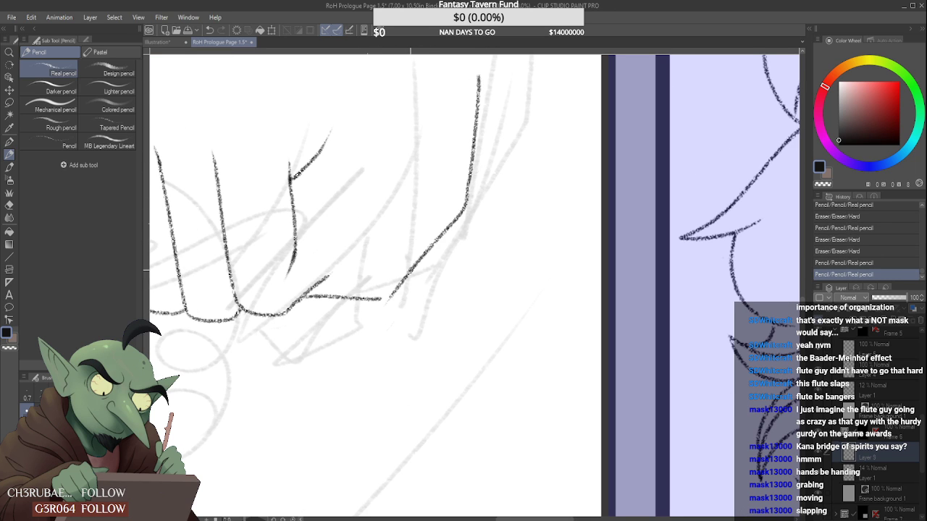
pyautogui.scroll(-3, 474, 286)
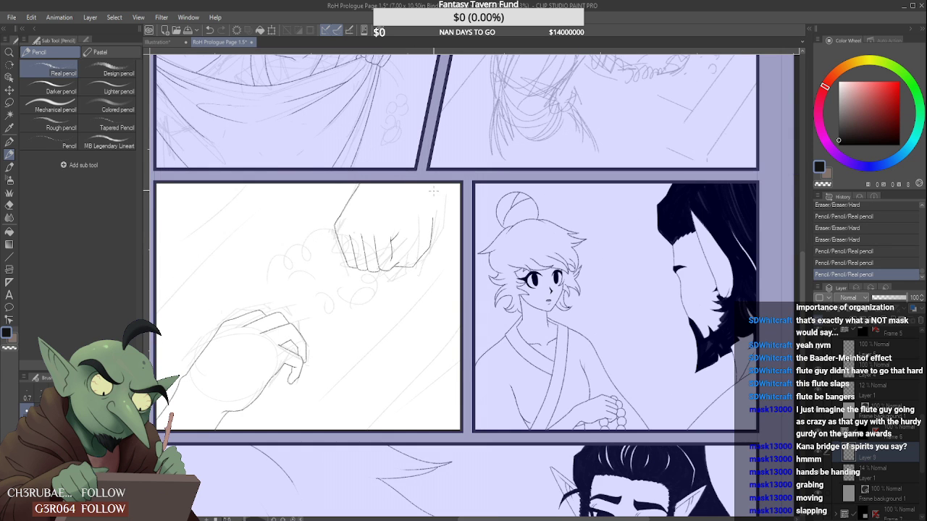
# - Rework the outer edge's upper part so it leans inward toward the upper border
pyautogui.scroll(3, 433, 191)
pyautogui.moveTo(428, 221); pyautogui.dragTo(418, 187)
pyautogui.moveTo(419, 188)
pyautogui.mouseDown()
pyautogui.moveTo(430, 233)
pyautogui.moveTo(418, 195)
pyautogui.mouseUp()
pyautogui.scroll(-3, 413, 184)
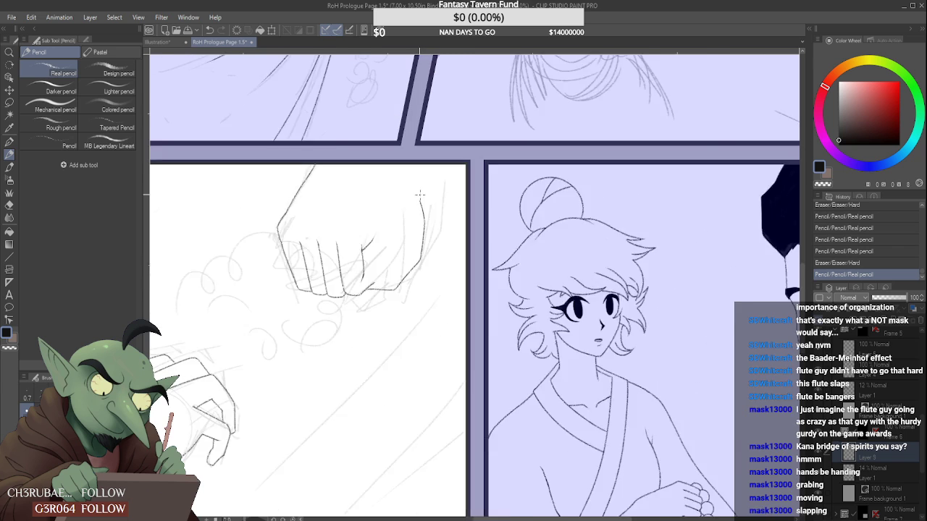
# - Erase the reworked outer edge and the underside, leaving the fourth fingertip's diagonal line
pyautogui.scroll(3, 419, 187)
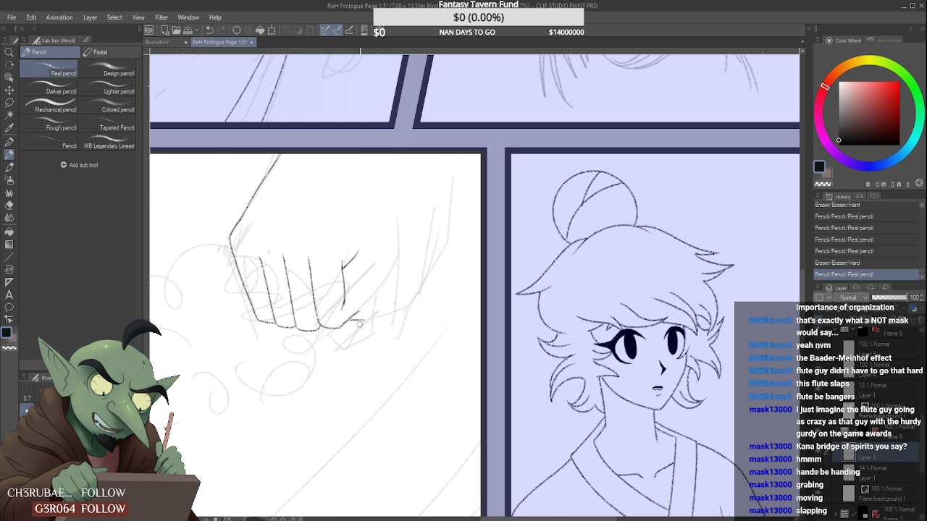
pyautogui.scroll(2, 355, 321)
pyautogui.moveTo(362, 314)
pyautogui.mouseDown()
pyautogui.moveTo(336, 321)
pyautogui.moveTo(344, 319)
pyautogui.mouseUp()
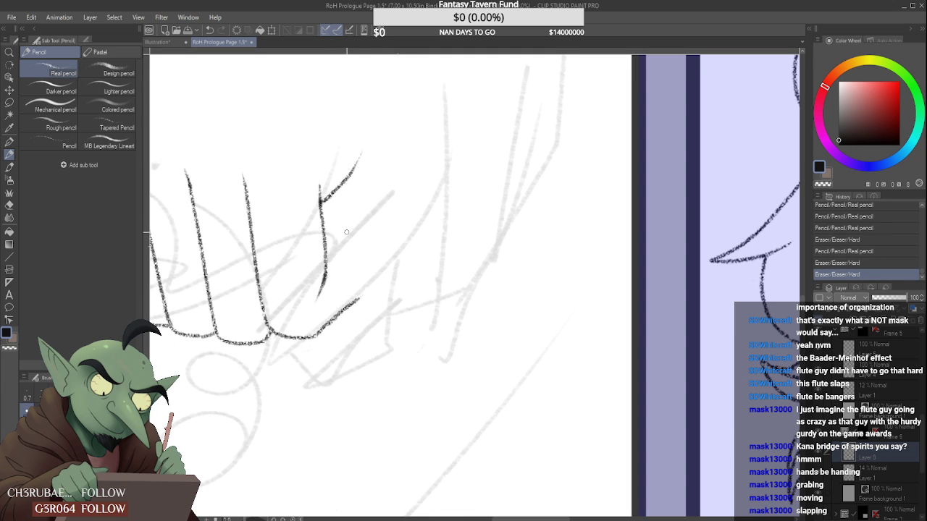
# - Check the two hands in the panel against the neighbouring panels, both at page scale and close up
pyautogui.scroll(-5, 381, 213)
pyautogui.scroll(1, 380, 182)
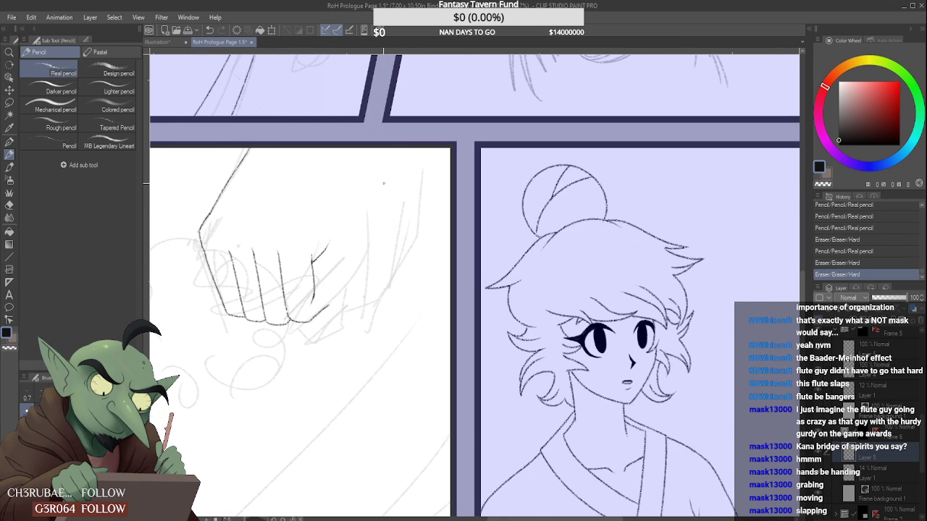
pyautogui.scroll(-2, 380, 184)
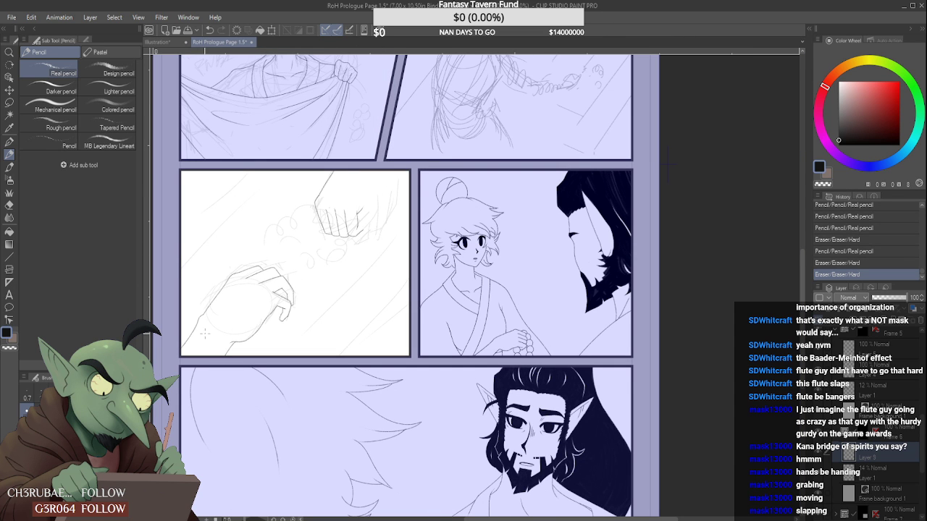
pyautogui.press('m')
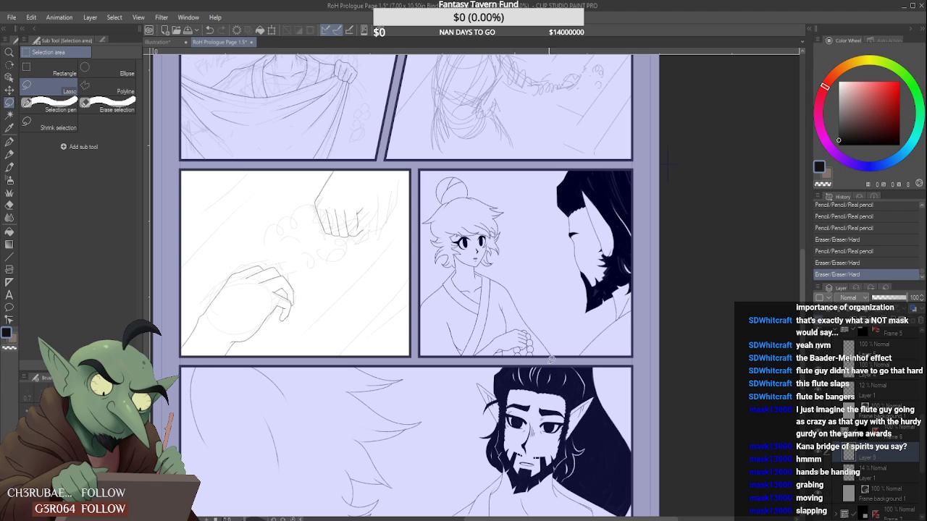
pyautogui.scroll(4, 359, 222)
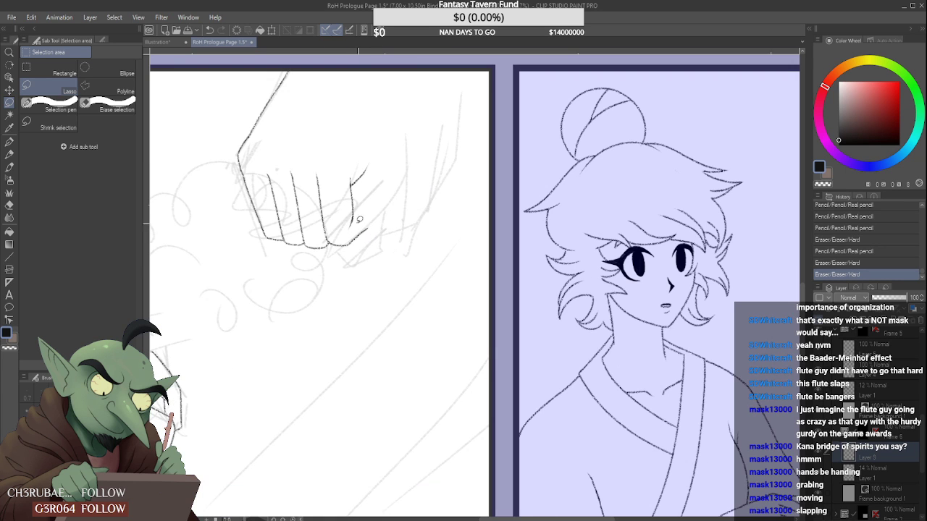
pyautogui.hotkey('ctrl', '+')
pyautogui.click(9, 154)
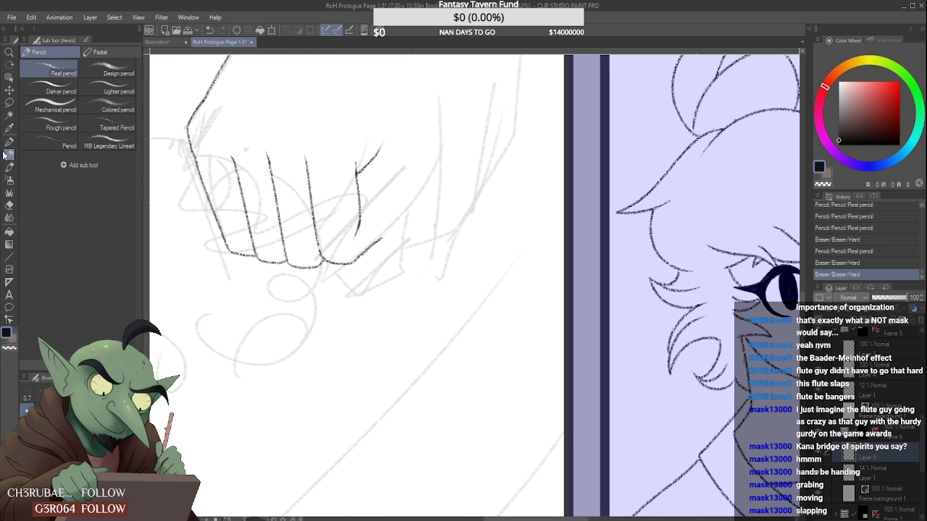
pyautogui.scroll(-7, 318, 216)
pyautogui.scroll(-2, 293, 253)
pyautogui.scroll(3, 281, 250)
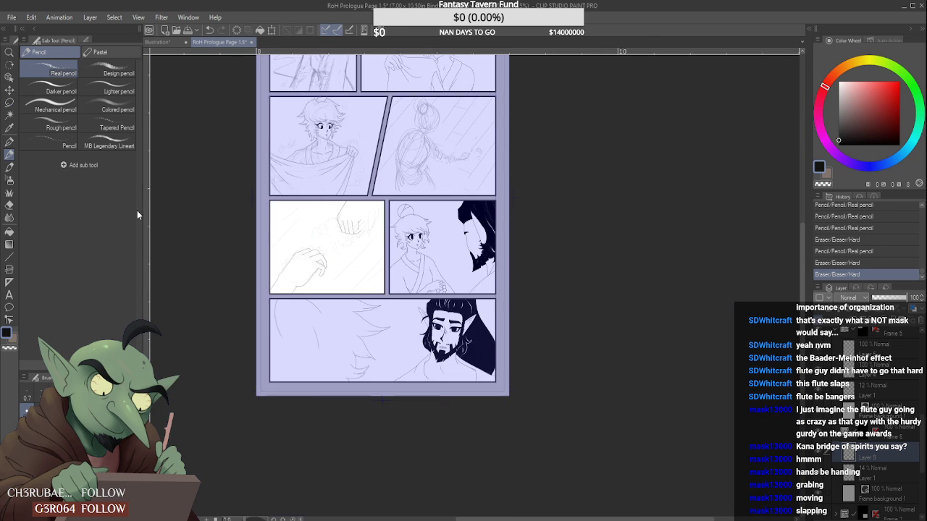
# - Lasso the lower hand's line art, rotate it slightly clockwise with Scale/Rotate, and deselect it
pyautogui.click(9, 103)
pyautogui.scroll(-3, 315, 253)
pyautogui.scroll(1, 217, 290)
pyautogui.scroll(5, 189, 283)
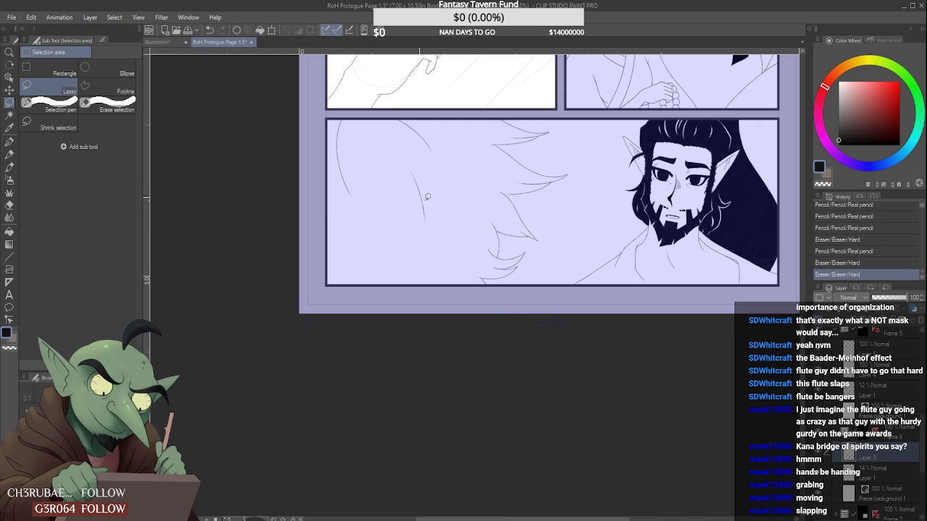
pyautogui.scroll(-2, 513, 237)
pyautogui.scroll(2, 513, 238)
pyautogui.moveTo(529, 334); pyautogui.dragTo(547, 324)
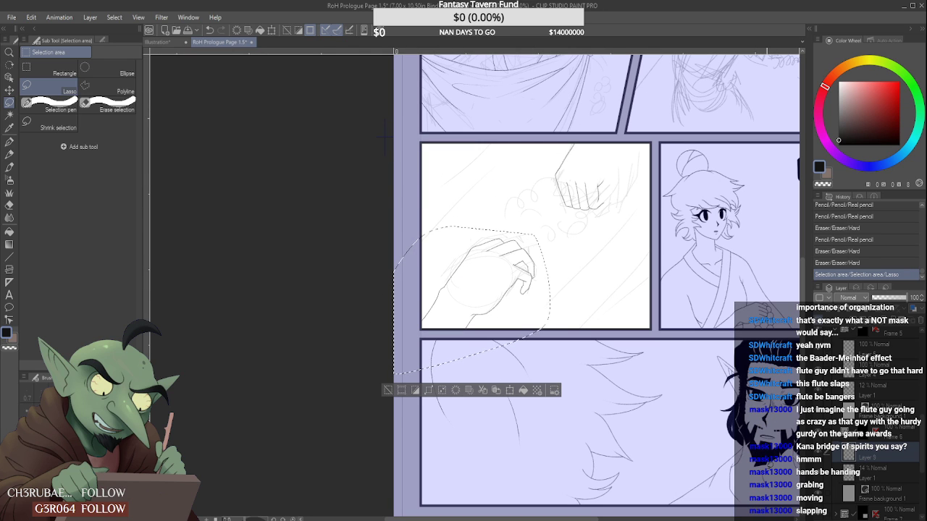
pyautogui.hotkey('ctrl', 't')
pyautogui.moveTo(558, 228); pyautogui.dragTo(564, 228)
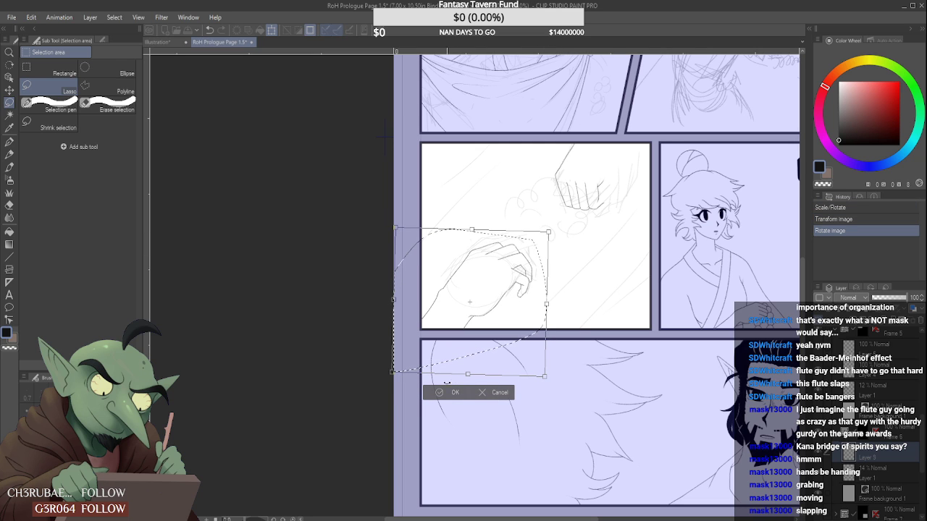
pyautogui.click(447, 394)
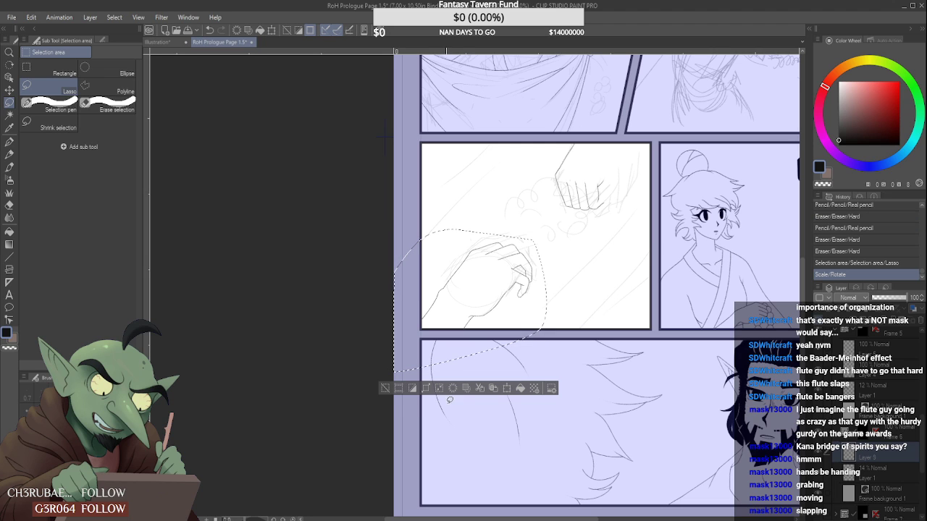
pyautogui.hotkey('ctrl', 'd')
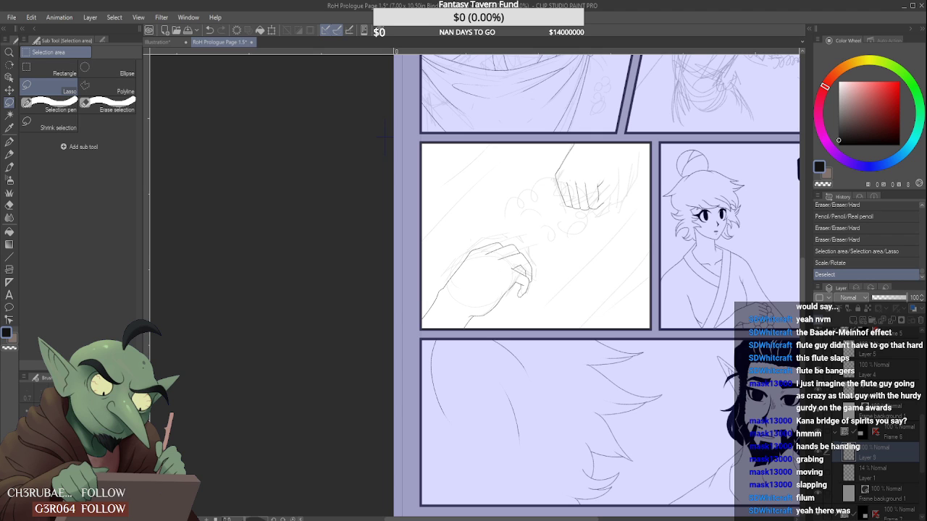
# - Erase the sharp outer corner of the upper hand's first fingertip and redraw it rounded
pyautogui.scroll(6, 601, 201)
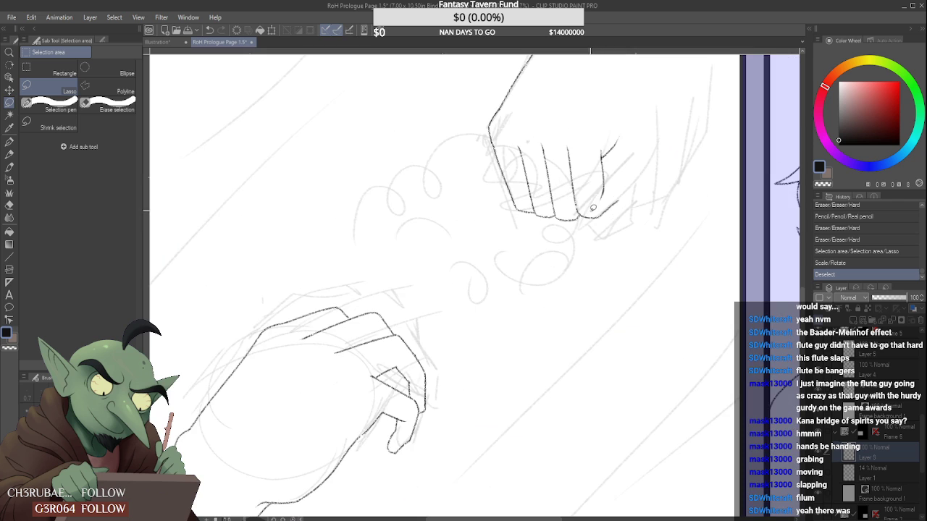
pyautogui.click(10, 154)
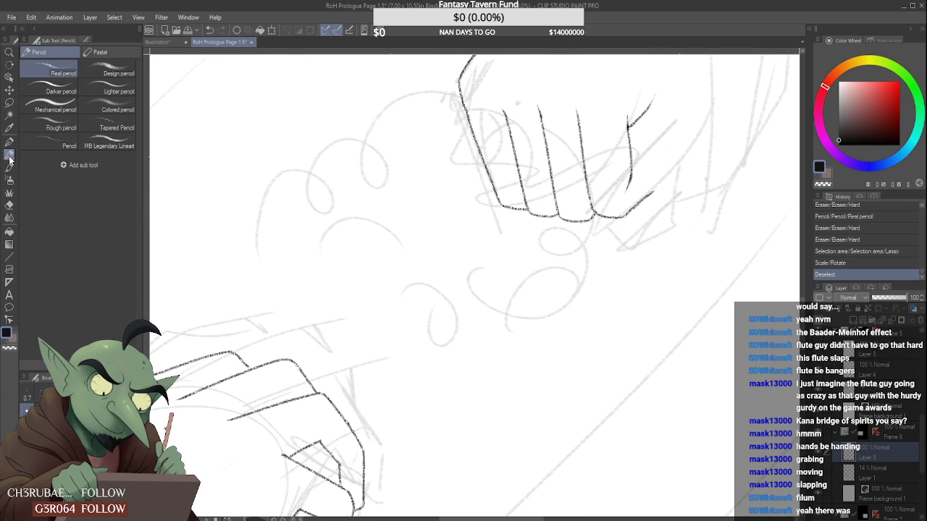
pyautogui.scroll(2, 502, 209)
pyautogui.moveTo(502, 209); pyautogui.dragTo(539, 220)
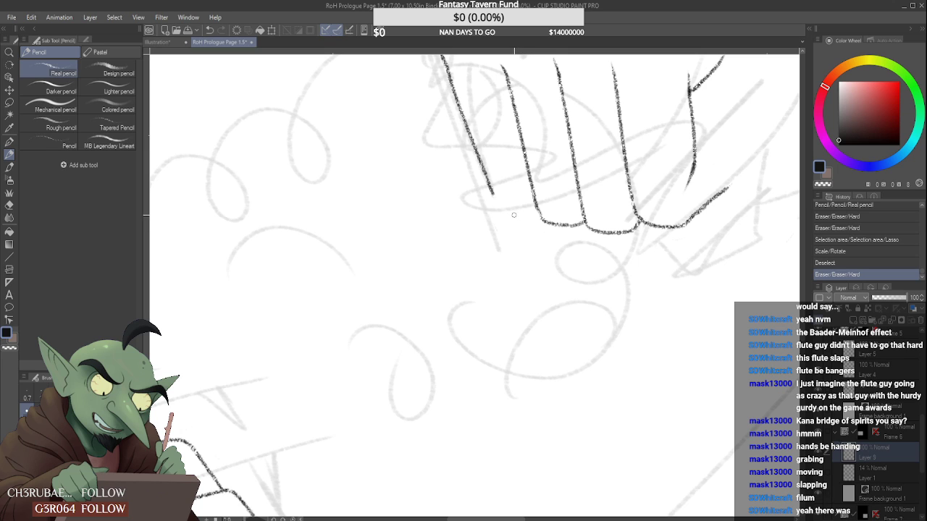
pyautogui.hotkey('ctrl', 'z')
pyautogui.moveTo(500, 208)
pyautogui.mouseDown()
pyautogui.moveTo(534, 223)
pyautogui.moveTo(518, 202)
pyautogui.moveTo(520, 211)
pyautogui.moveTo(502, 205)
pyautogui.moveTo(521, 209)
pyautogui.moveTo(520, 251)
pyautogui.mouseUp()
pyautogui.hotkey('ctrl', 'z')
pyautogui.scroll(-3, 538, 272)
pyautogui.scroll(2, 517, 240)
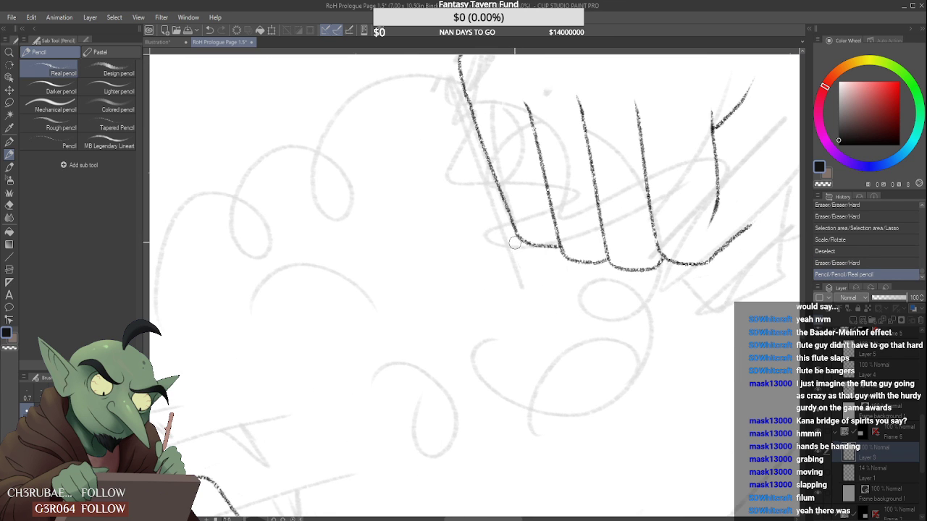
pyautogui.scroll(-4, 517, 240)
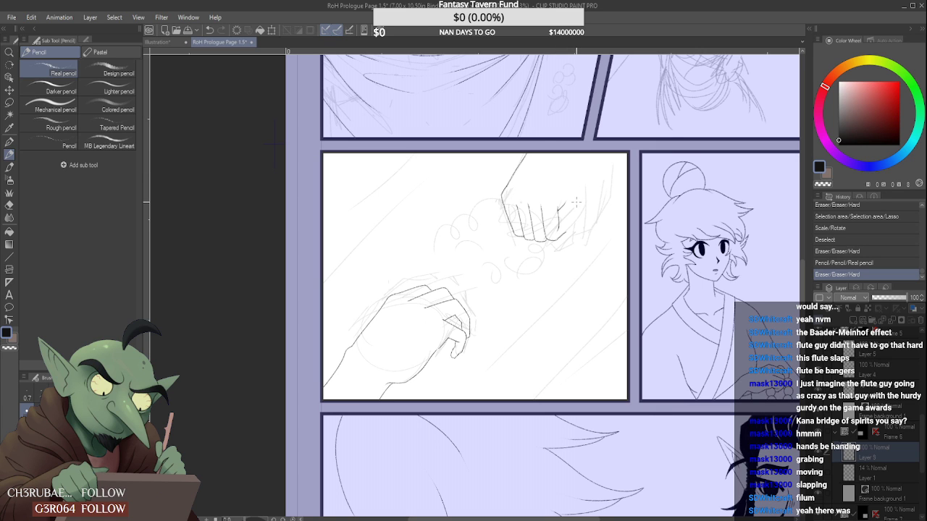
pyautogui.scroll(2, 591, 211)
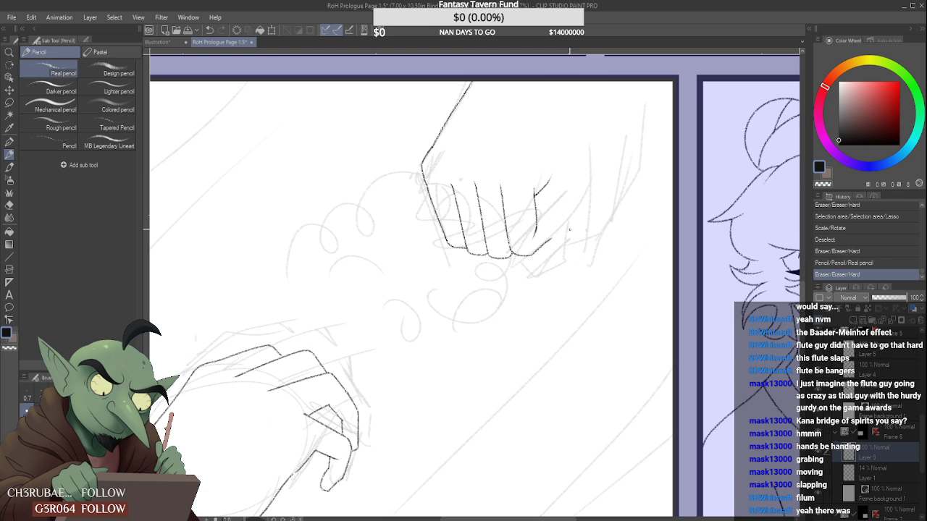
pyautogui.moveTo(546, 248)
pyautogui.mouseDown()
pyautogui.moveTo(584, 245)
pyautogui.moveTo(569, 246)
pyautogui.moveTo(629, 203)
pyautogui.moveTo(628, 141)
pyautogui.mouseUp()
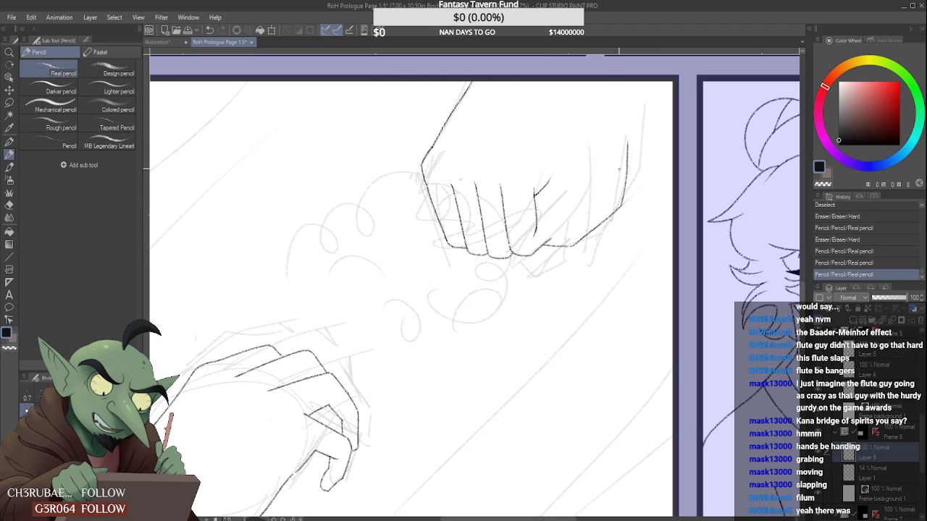
pyautogui.hotkey('ctrl', 'z')
pyautogui.hotkey('ctrl', 'z')
pyautogui.hotkey('ctrl', 'z')
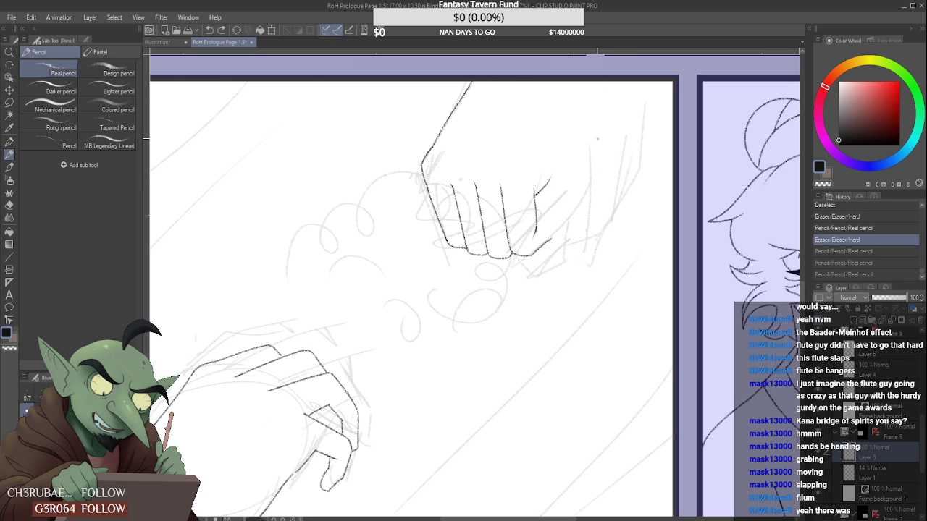
# - Draw the upper hand's outer edge with a slanted lower part, closer to the fingers, and add an underside to the fourth fingertip
pyautogui.moveTo(603, 106)
pyautogui.mouseDown()
pyautogui.moveTo(606, 189)
pyautogui.moveTo(577, 234)
pyautogui.mouseUp()
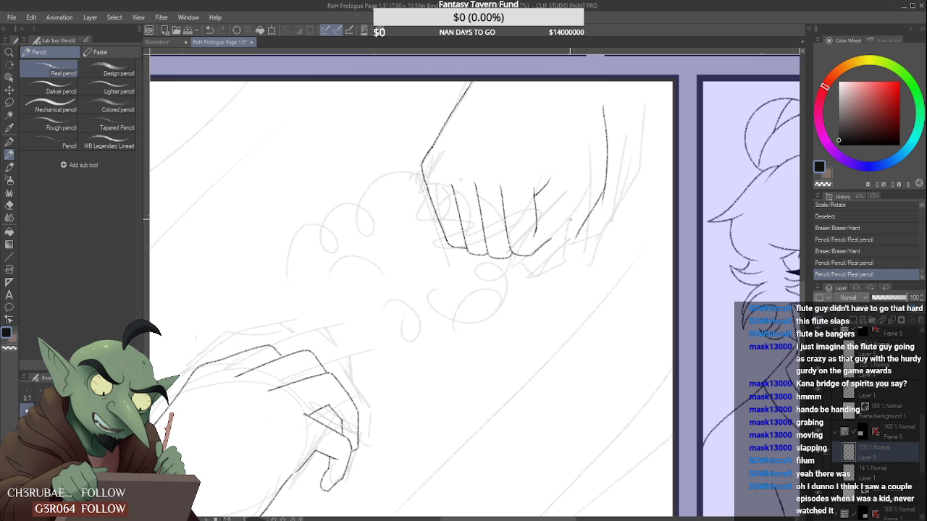
pyautogui.scroll(1, 570, 220)
pyautogui.scroll(2, 599, 208)
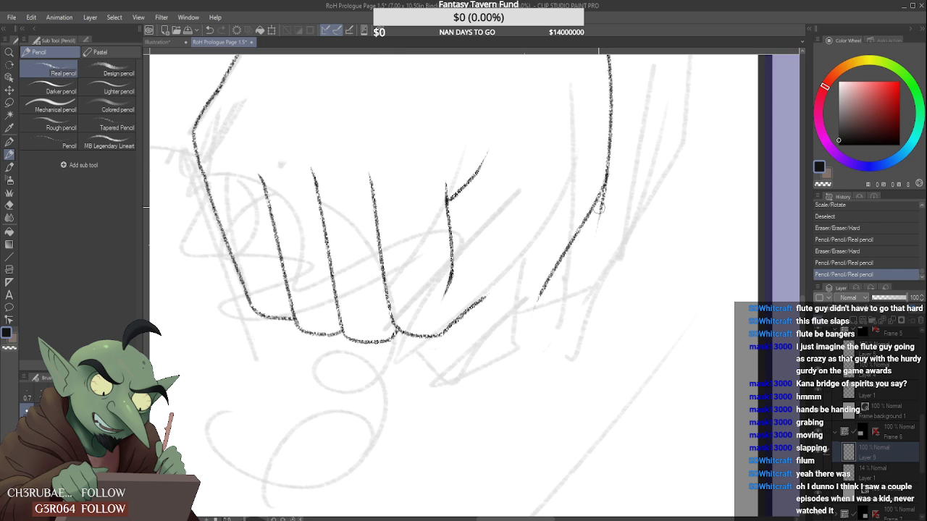
pyautogui.moveTo(604, 207); pyautogui.dragTo(512, 252)
pyautogui.scroll(-3, 562, 257)
pyautogui.scroll(3, 562, 257)
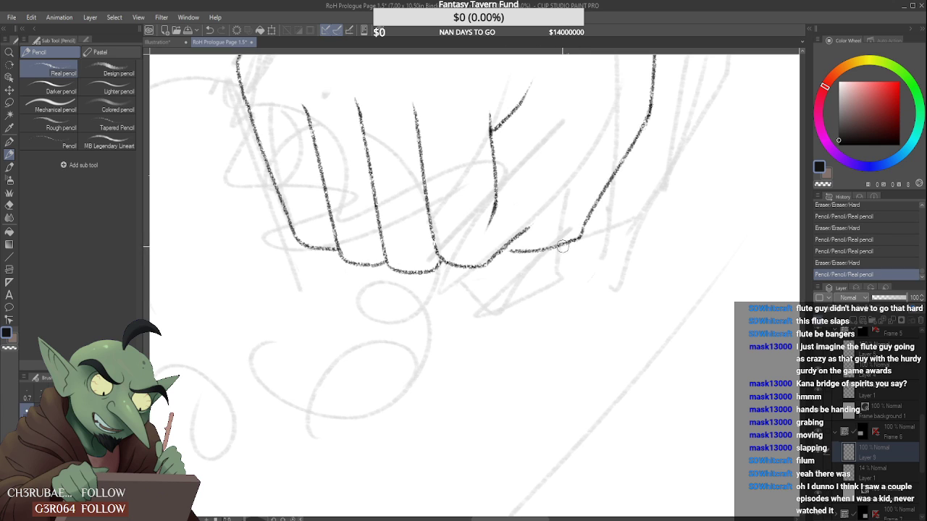
# - Erase and redraw the hand's underside with a rounded corner, and extend the outer edge as a wrist line to the panel's upper border
pyautogui.moveTo(583, 237); pyautogui.dragTo(508, 255)
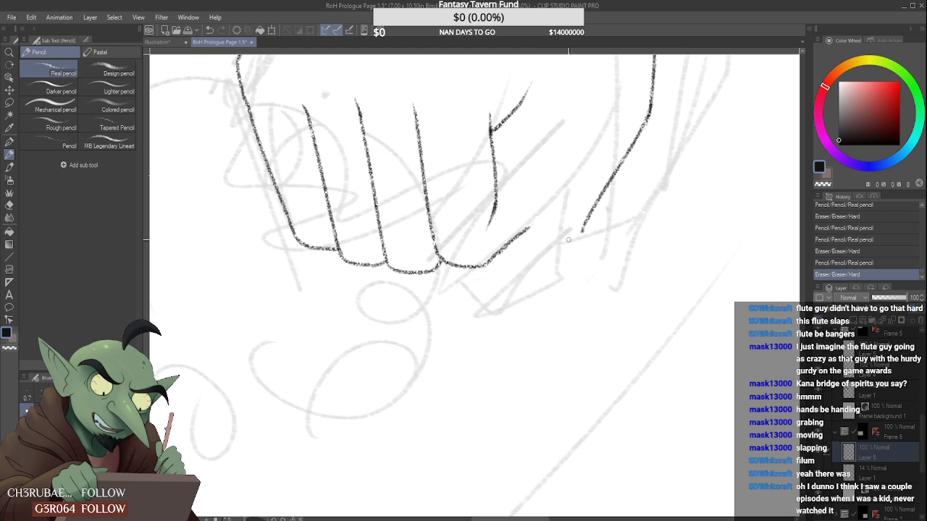
pyautogui.scroll(1, 568, 239)
pyautogui.moveTo(591, 221)
pyautogui.mouseDown()
pyautogui.moveTo(494, 252)
pyautogui.moveTo(592, 217)
pyautogui.mouseUp()
pyautogui.hotkey('ctrl', 'z')
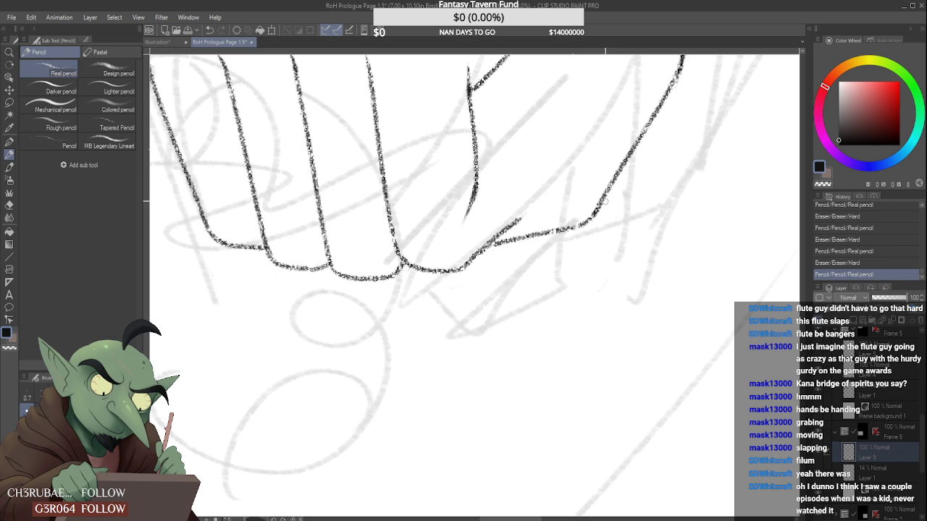
pyautogui.scroll(-3, 552, 272)
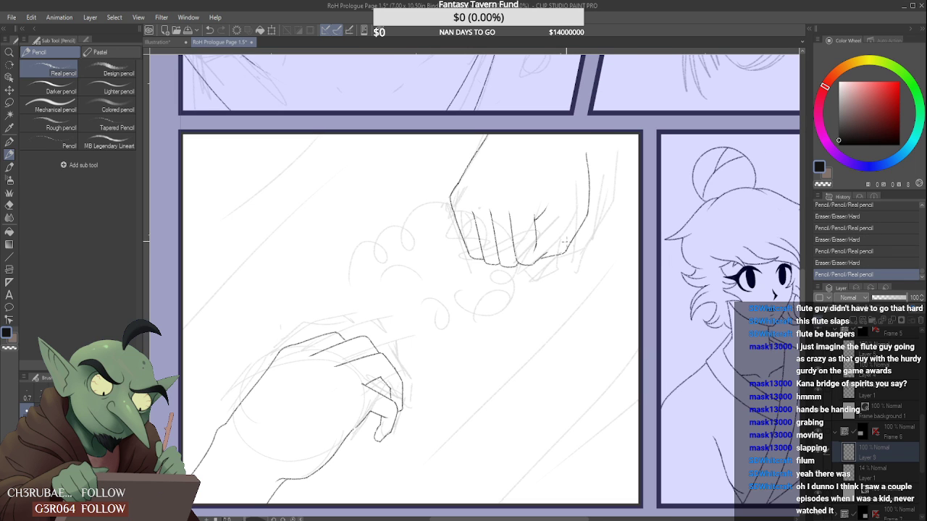
pyautogui.scroll(3, 594, 137)
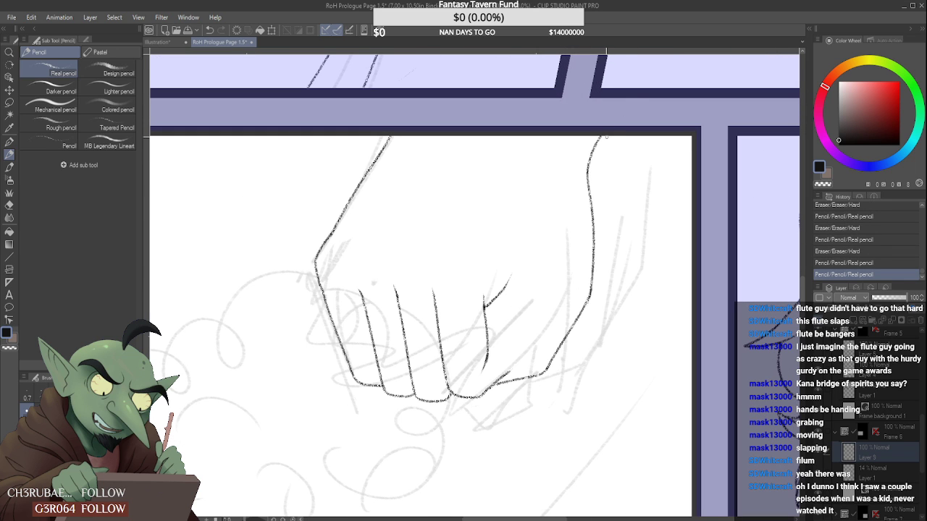
pyautogui.moveTo(587, 172)
pyautogui.mouseDown()
pyautogui.moveTo(593, 279)
pyautogui.moveTo(593, 247)
pyautogui.moveTo(592, 281)
pyautogui.mouseUp()
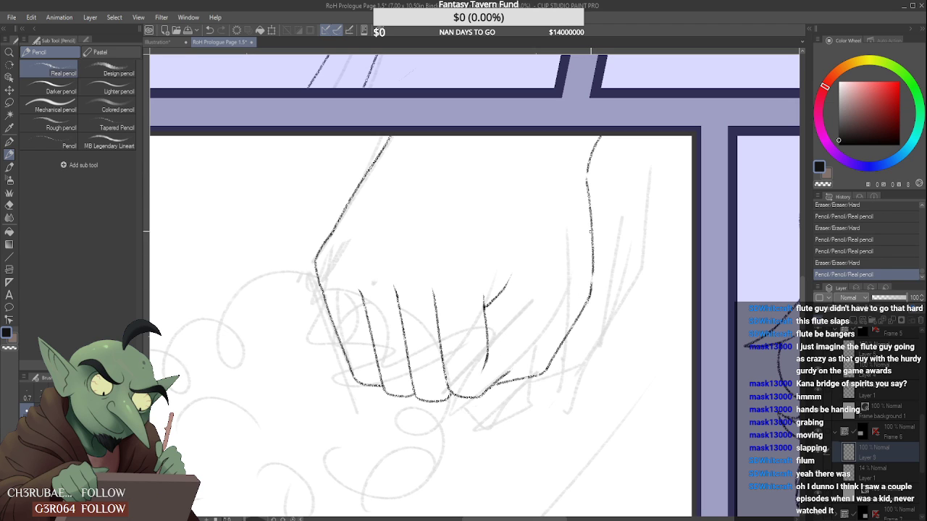
pyautogui.hotkey('ctrl', 'z')
pyautogui.moveTo(583, 194); pyautogui.dragTo(592, 282)
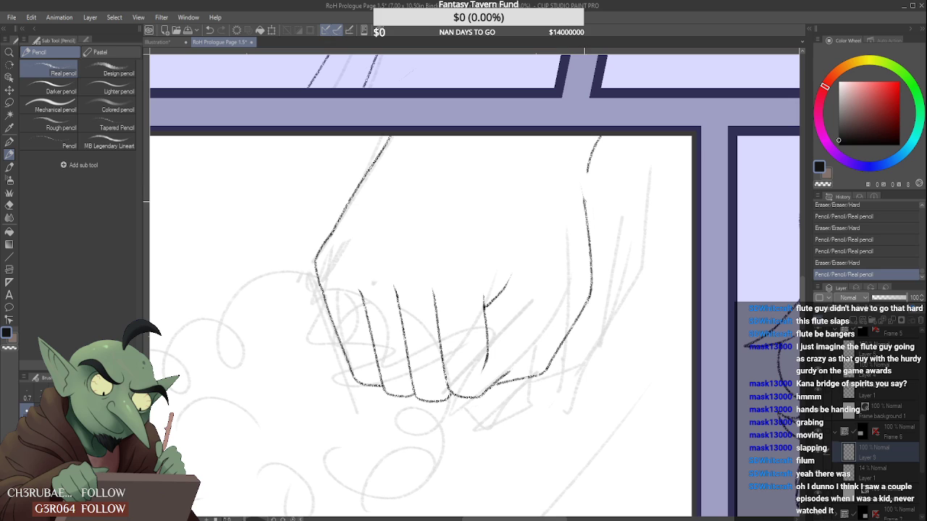
pyautogui.hotkey('ctrl', 'z')
pyautogui.hotkey('ctrl', 'y')
pyautogui.hotkey('ctrl', 'z')
pyautogui.moveTo(583, 178)
pyautogui.mouseDown()
pyautogui.moveTo(593, 298)
pyautogui.moveTo(592, 290)
pyautogui.mouseUp()
pyautogui.hotkey('ctrl', 'z')
pyautogui.hotkey('ctrl', 'z')
pyautogui.moveTo(582, 187); pyautogui.dragTo(591, 296)
pyautogui.hotkey('ctrl', 'z')
pyautogui.moveTo(582, 186); pyautogui.dragTo(591, 297)
pyautogui.hotkey('ctrl', 'z')
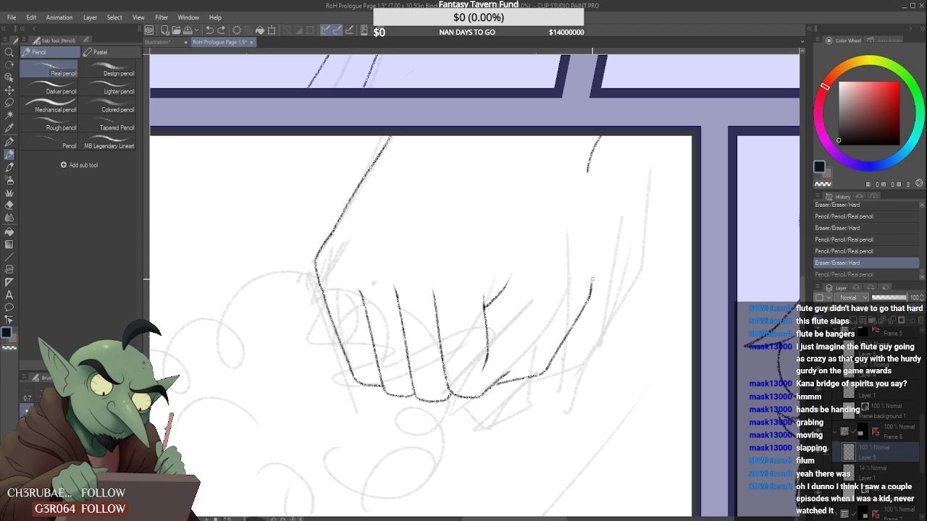
pyautogui.moveTo(583, 189); pyautogui.dragTo(592, 293)
pyautogui.hotkey('ctrl', 'z')
# - Redraw the upper part of the hand's outer edge curving inward at the wrist, and connect the wrist line to it
pyautogui.moveTo(574, 180); pyautogui.dragTo(591, 295)
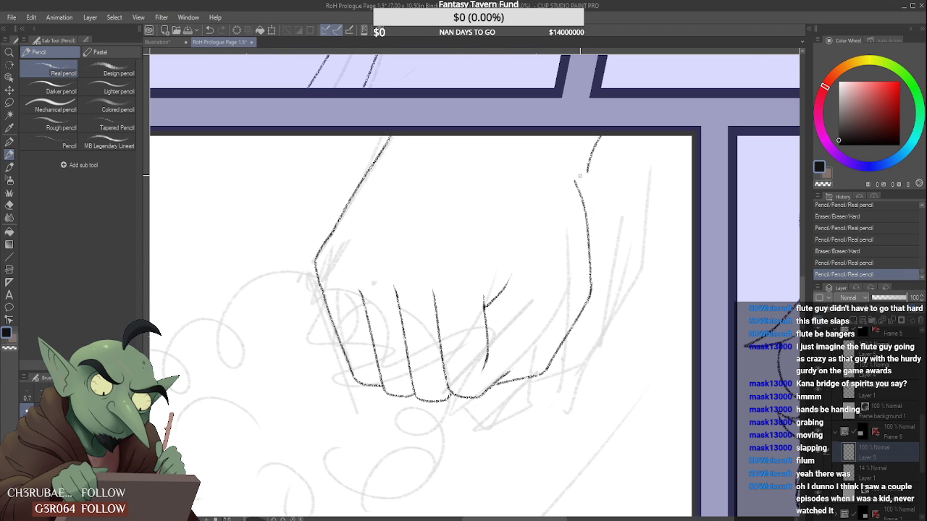
pyautogui.scroll(-3, 579, 181)
pyautogui.scroll(4, 580, 181)
pyautogui.scroll(3, 580, 181)
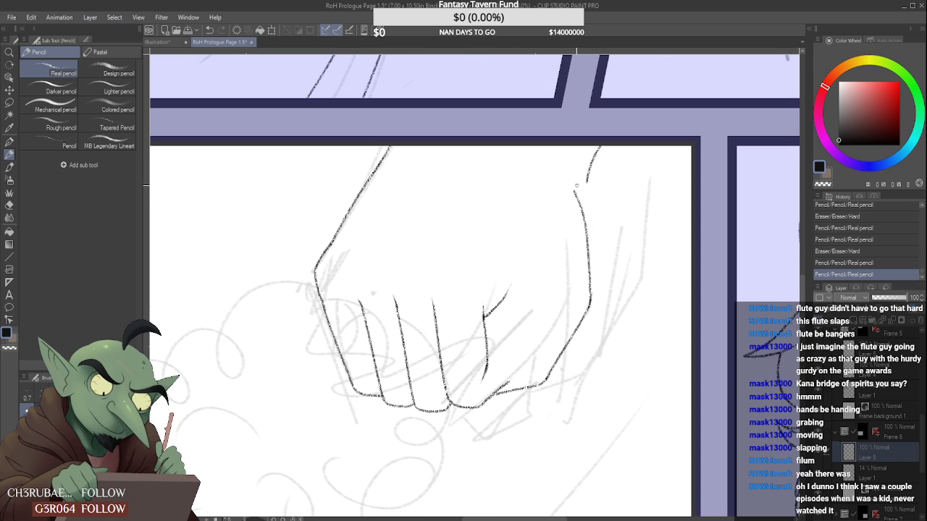
pyautogui.moveTo(598, 145)
pyautogui.mouseDown()
pyautogui.moveTo(585, 181)
pyautogui.moveTo(573, 183)
pyautogui.moveTo(580, 197)
pyautogui.mouseUp()
pyautogui.scroll(-3, 593, 149)
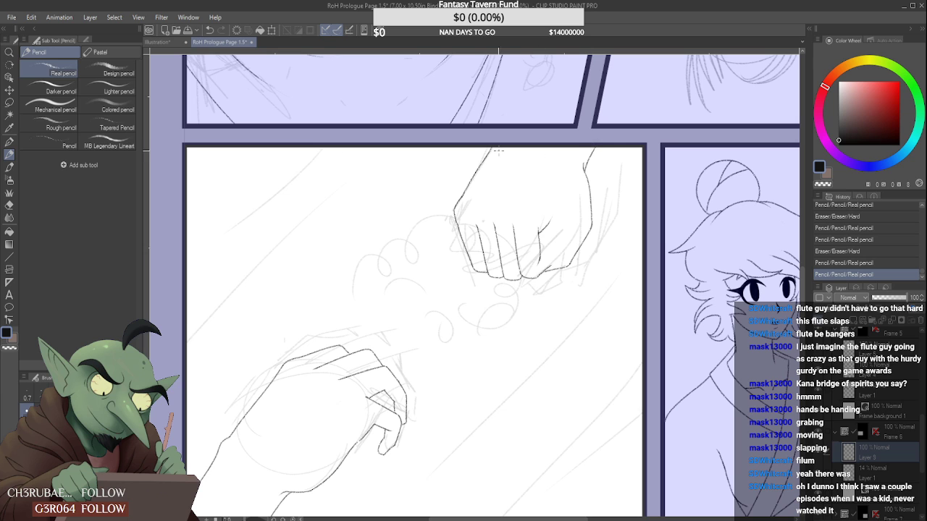
# - Trim the slanted forearm line at the panel's upper border and erase the join between the opposite wrist line and outer edge
pyautogui.scroll(4, 499, 149)
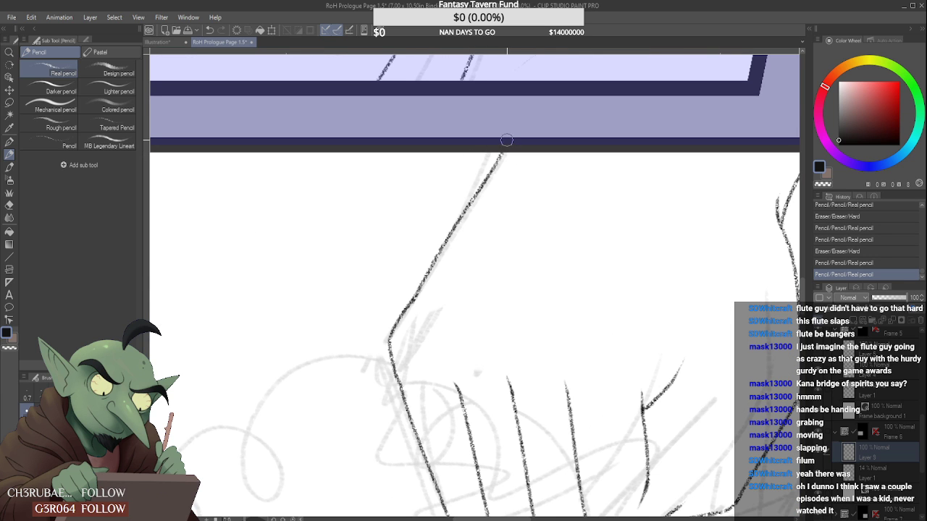
pyautogui.moveTo(507, 141); pyautogui.dragTo(495, 153)
pyautogui.scroll(-3, 495, 153)
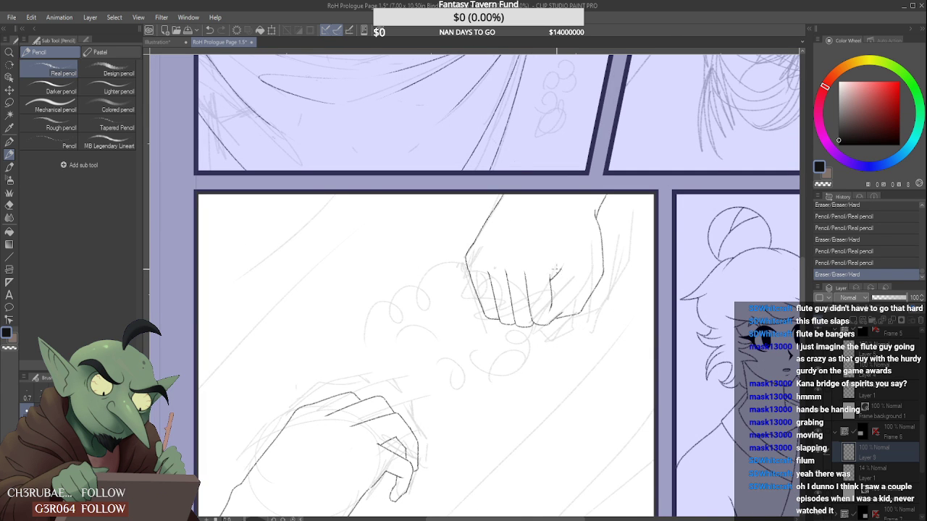
pyautogui.scroll(-2, 571, 235)
pyautogui.scroll(2, 570, 236)
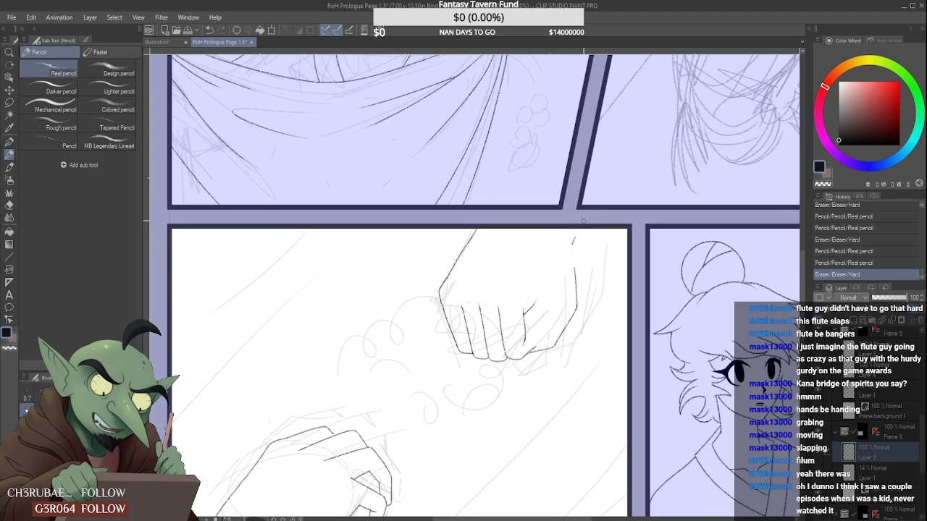
# - Erase the upper hand's outer edge, wrist line and underside, try an extended thumb outline and undo it, keeping the fourth finger's lines
pyautogui.moveTo(567, 268)
pyautogui.mouseDown()
pyautogui.moveTo(577, 308)
pyautogui.moveTo(538, 356)
pyautogui.mouseUp()
pyautogui.moveTo(557, 296)
pyautogui.mouseDown()
pyautogui.moveTo(598, 320)
pyautogui.moveTo(608, 310)
pyautogui.moveTo(579, 231)
pyautogui.mouseUp()
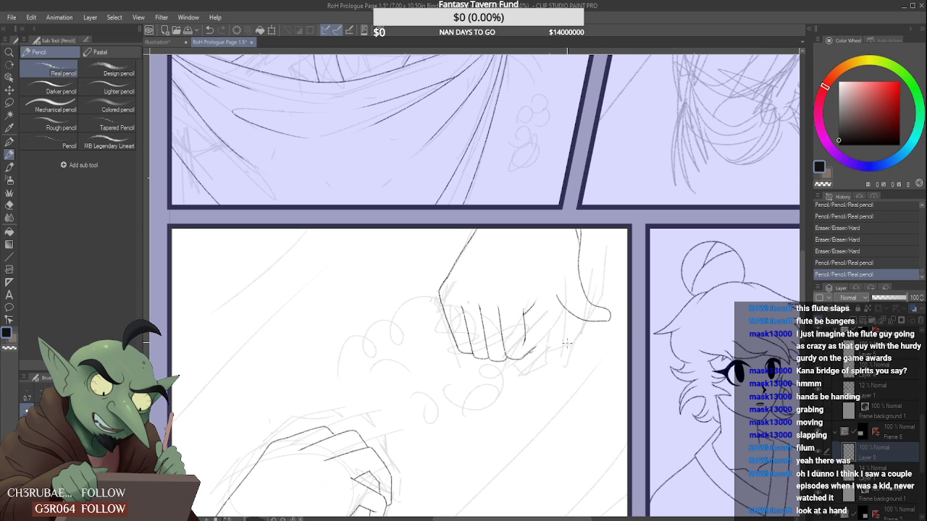
pyautogui.hotkey('ctrl', 'z')
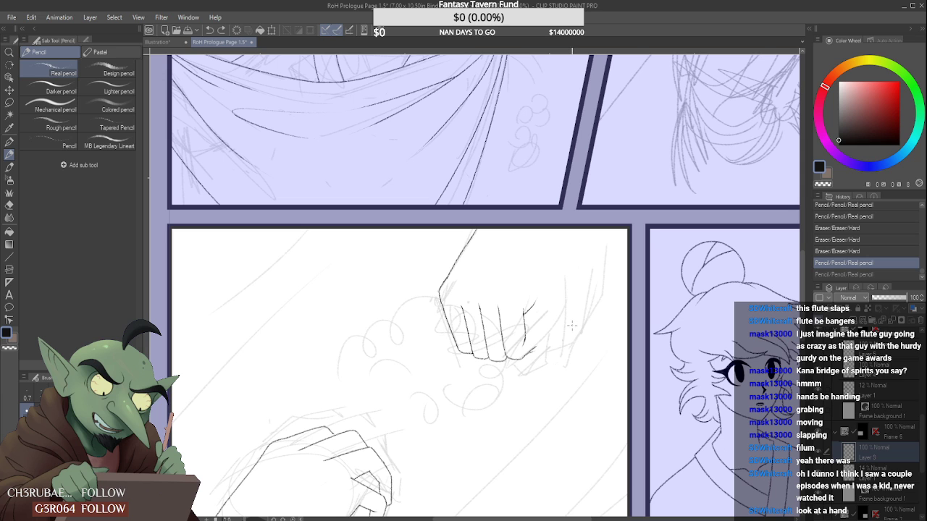
pyautogui.scroll(4, 538, 358)
pyautogui.moveTo(520, 346); pyautogui.dragTo(521, 352)
pyautogui.scroll(-3, 527, 374)
pyautogui.scroll(-1, 527, 374)
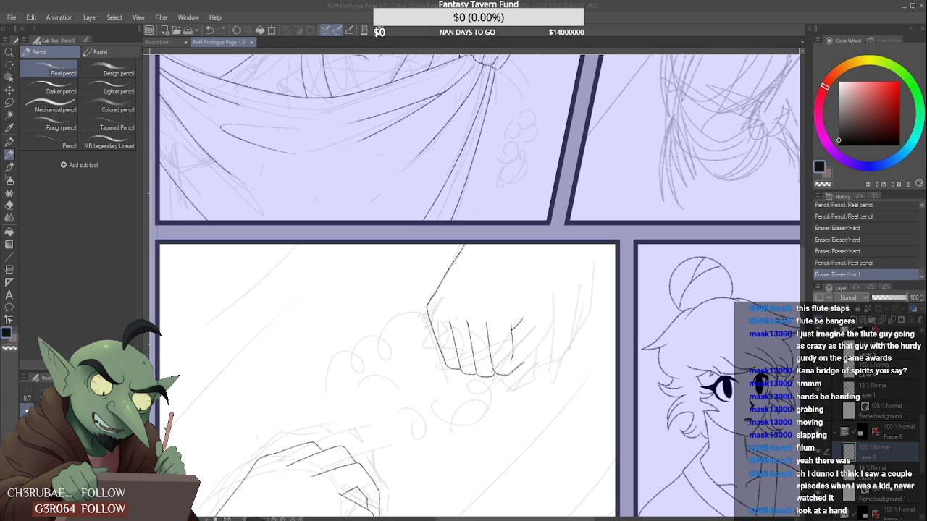
# - Paste the reference photo of two hands onto the page and rotate it slightly
pyautogui.hotkey('alt', 'Tab')
pyautogui.hotkey('ctrl', 'v')
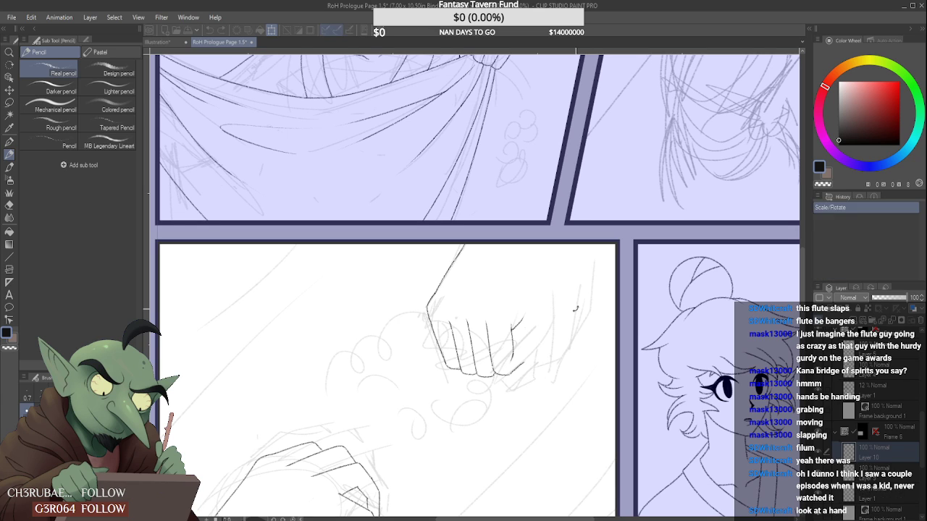
pyautogui.scroll(-4, 600, 278)
pyautogui.scroll(-5, 390, 151)
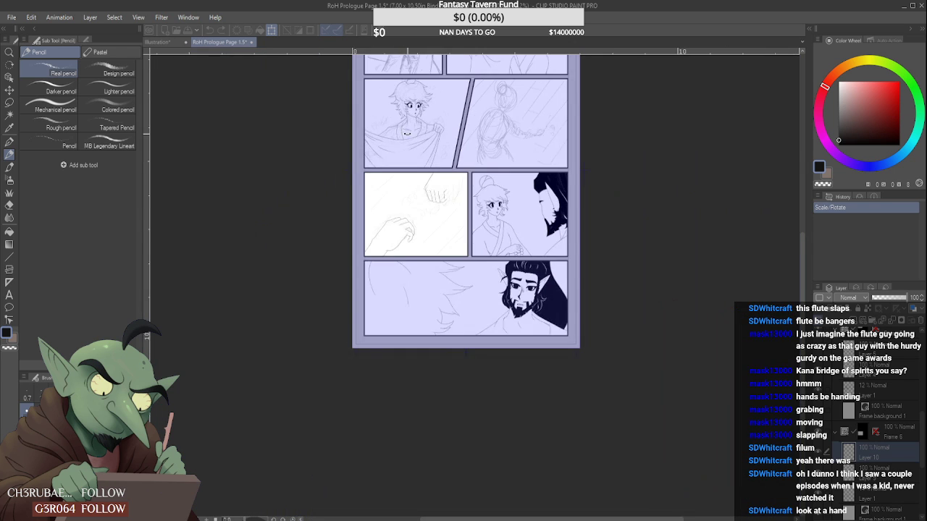
pyautogui.moveTo(390, 152); pyautogui.dragTo(383, 465)
pyautogui.scroll(-1, 383, 464)
pyautogui.scroll(5, 383, 464)
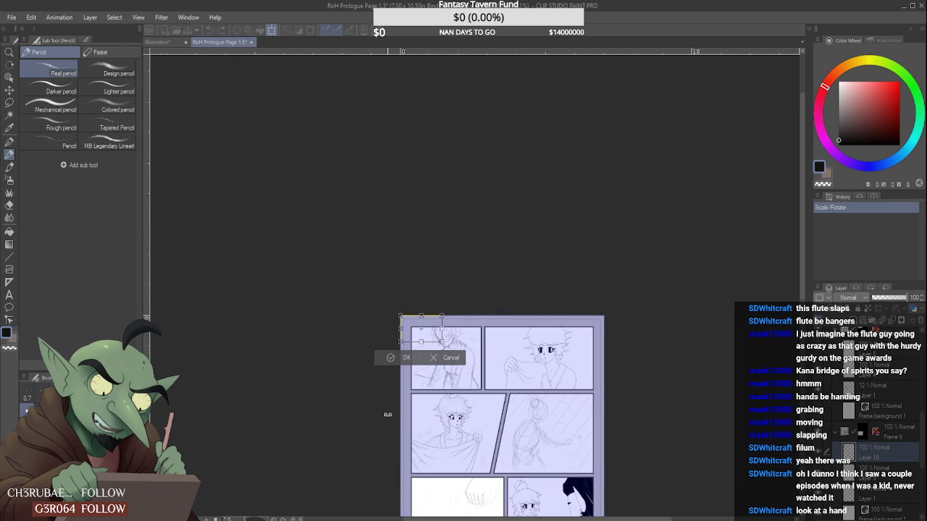
pyautogui.moveTo(367, 272); pyautogui.dragTo(368, 271)
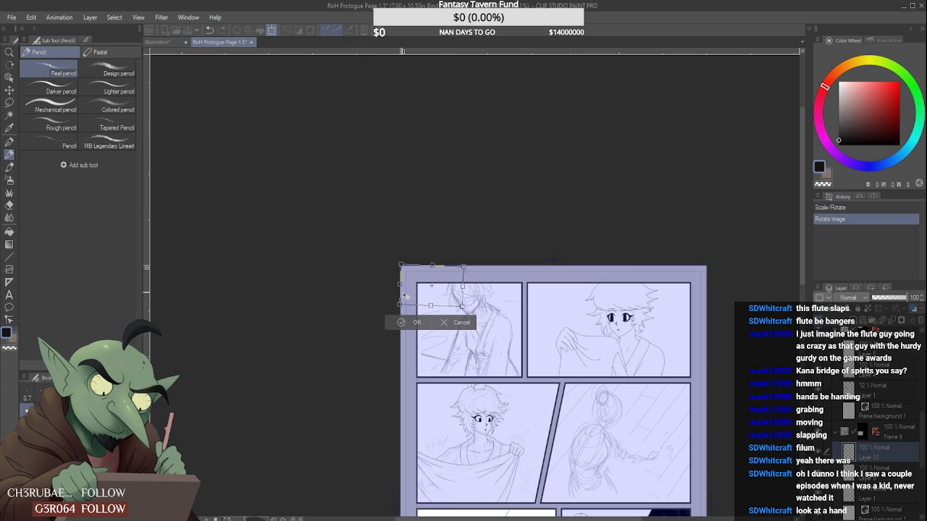
# - Move the pasted hand photo over the upper hand in the panel and apply the transformation
pyautogui.scroll(-4, 484, 378)
pyautogui.scroll(6, 496, 497)
pyautogui.moveTo(437, 184); pyautogui.dragTo(525, 486)
pyautogui.press('Return')
pyautogui.scroll(-1, 550, 326)
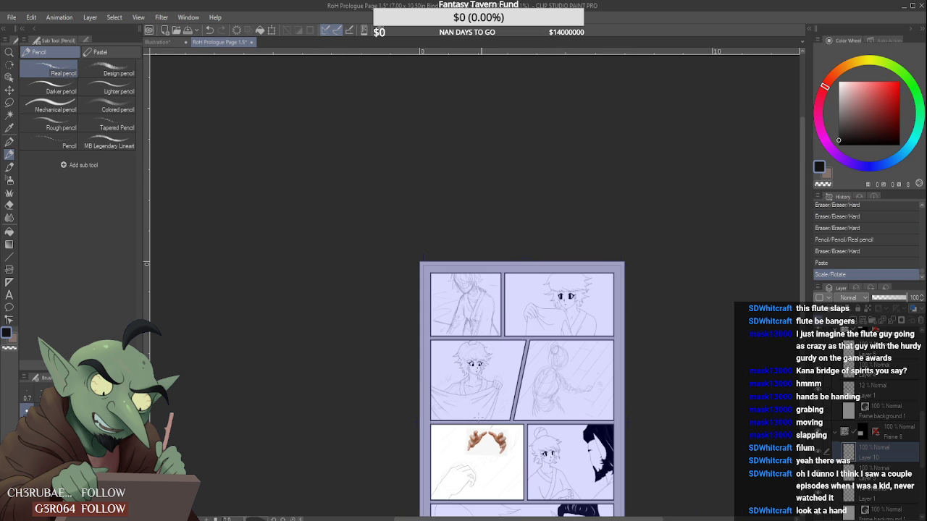
pyautogui.scroll(3, 551, 326)
pyautogui.scroll(-3, 799, 274)
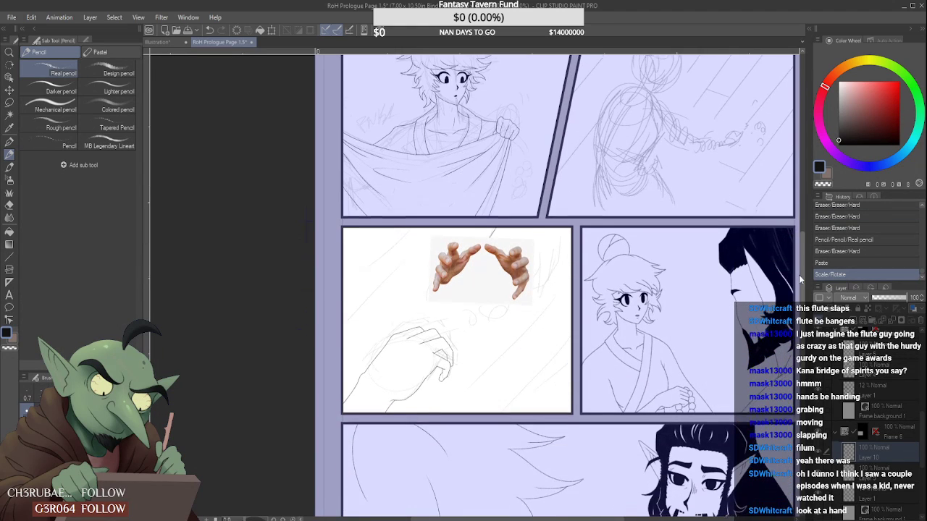
pyautogui.scroll(2, 589, 301)
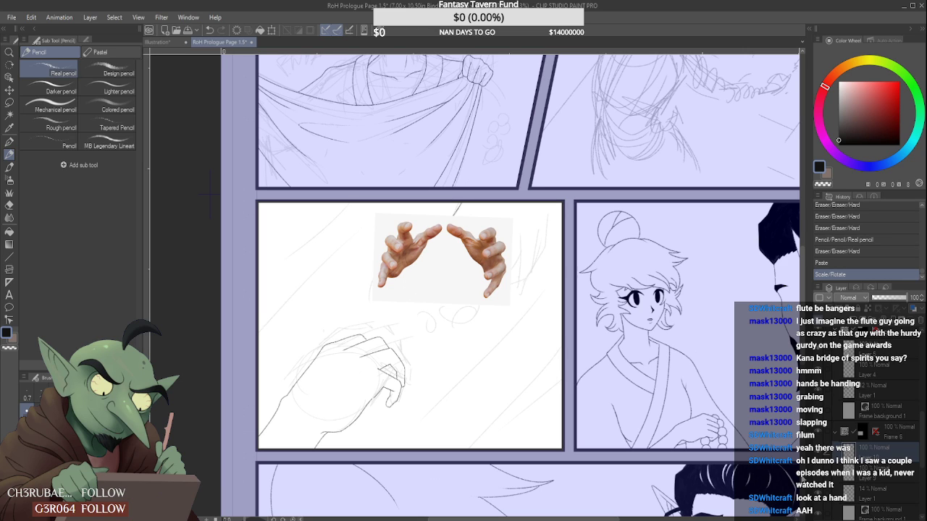
# - Toggle the reference photo layer's visibility, and delete the layer
pyautogui.click(817, 460)
pyautogui.click(817, 460)
pyautogui.click(920, 324)
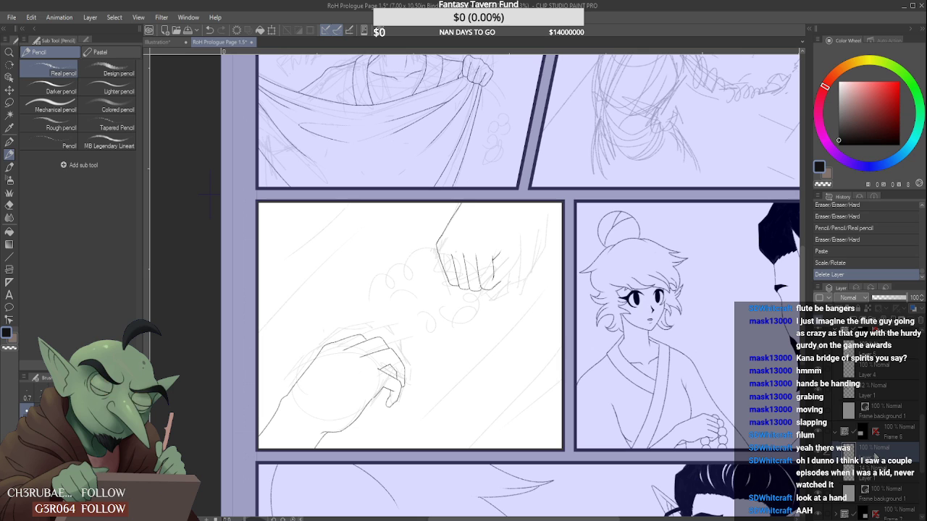
# - Redraw the upper hand's underside beside the fourth fingertip and the slanted lower part of its outer edge
pyautogui.scroll(3, 519, 208)
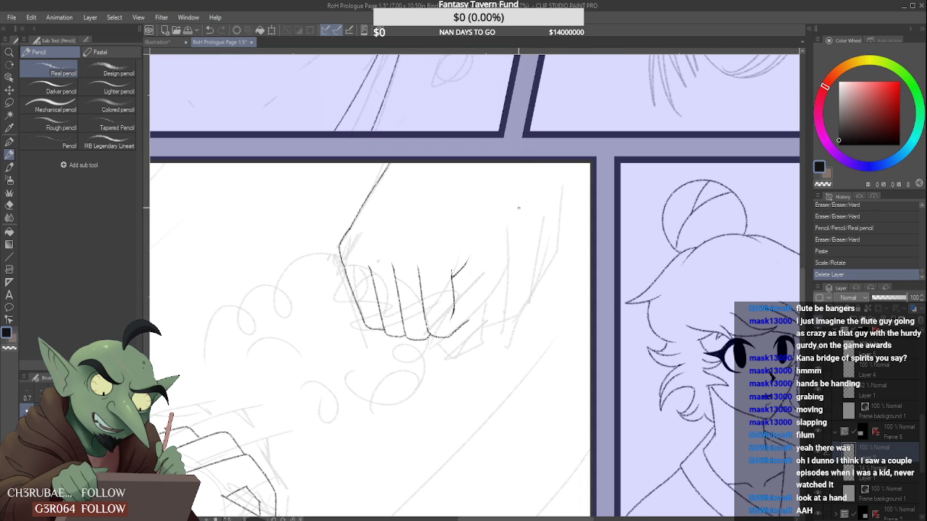
pyautogui.moveTo(522, 176); pyautogui.dragTo(481, 341)
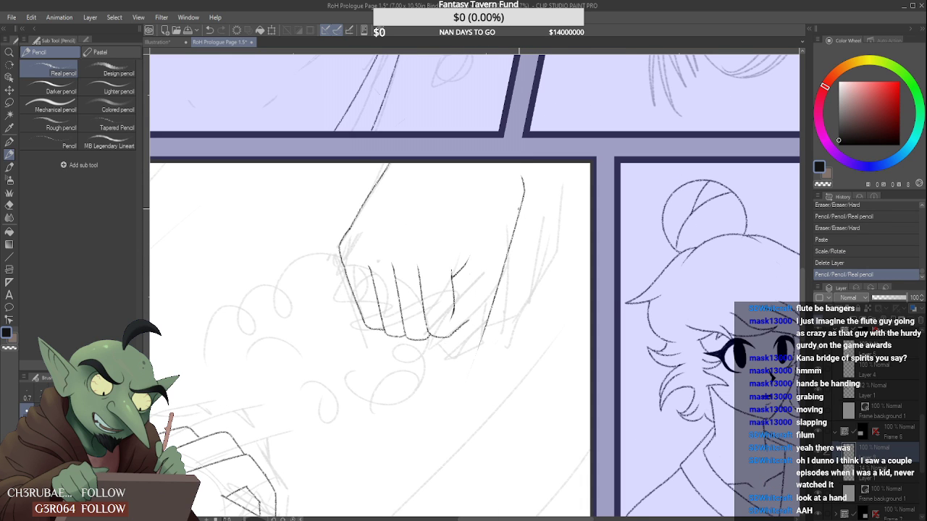
pyautogui.moveTo(522, 172)
pyautogui.mouseDown()
pyautogui.moveTo(510, 271)
pyautogui.moveTo(524, 191)
pyautogui.moveTo(488, 347)
pyautogui.moveTo(500, 286)
pyautogui.moveTo(489, 305)
pyautogui.mouseUp()
pyautogui.moveTo(456, 332)
pyautogui.mouseDown()
pyautogui.moveTo(492, 317)
pyautogui.moveTo(487, 324)
pyautogui.moveTo(529, 257)
pyautogui.moveTo(516, 277)
pyautogui.mouseUp()
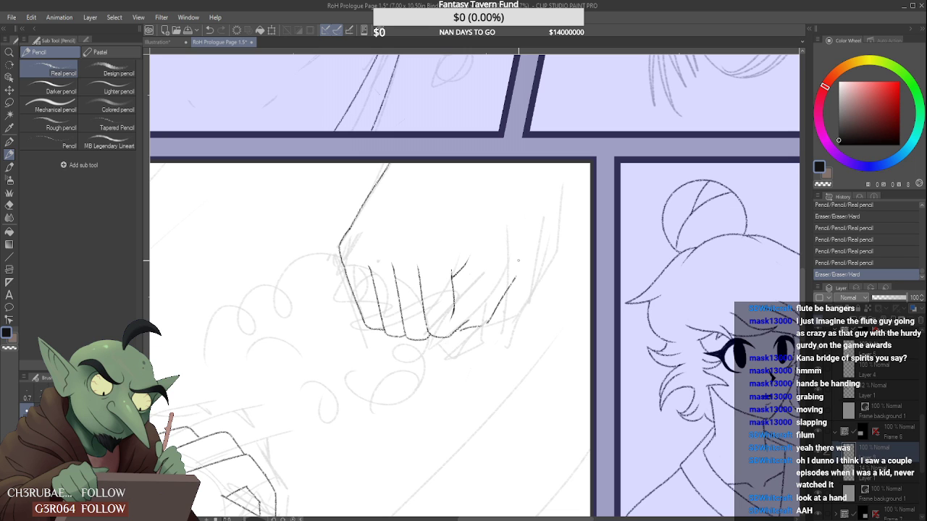
# - Connect the hand's underside to the fourth fingertip and close the corner where it meets the slanted outer edge
pyautogui.scroll(3, 474, 318)
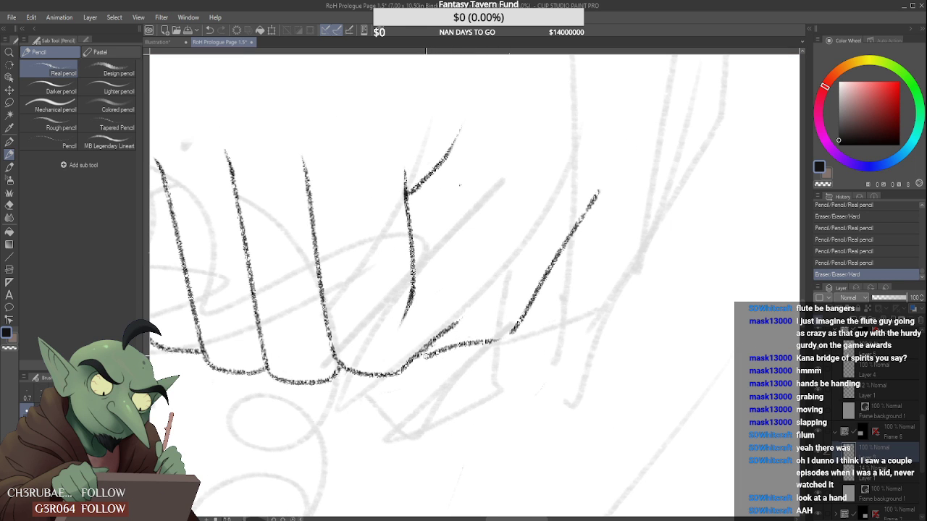
pyautogui.moveTo(429, 354); pyautogui.dragTo(418, 361)
pyautogui.moveTo(509, 335); pyautogui.dragTo(493, 343)
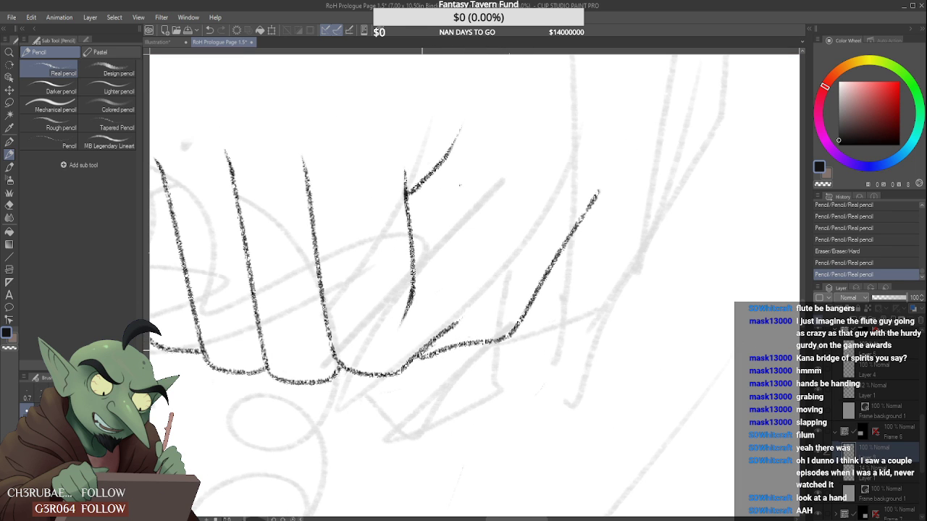
pyautogui.moveTo(421, 349)
pyautogui.mouseDown()
pyautogui.moveTo(417, 362)
pyautogui.moveTo(436, 371)
pyautogui.moveTo(421, 352)
pyautogui.mouseUp()
pyautogui.scroll(-3, 433, 344)
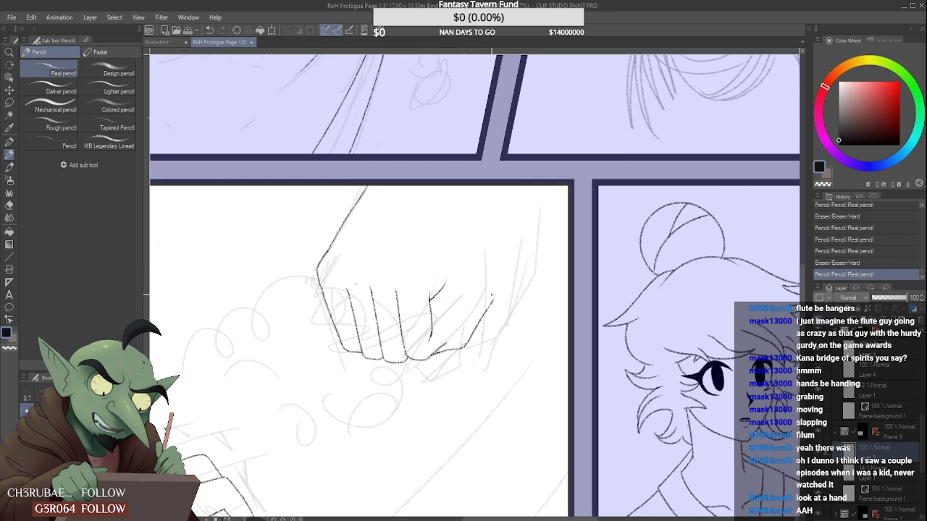
# - Extend the upper hand's outer edge from the slanted part toward the wrist, with a slight inward curve at its end
pyautogui.scroll(2, 491, 294)
pyautogui.moveTo(499, 297)
pyautogui.mouseDown()
pyautogui.moveTo(490, 310)
pyautogui.moveTo(516, 226)
pyautogui.mouseUp()
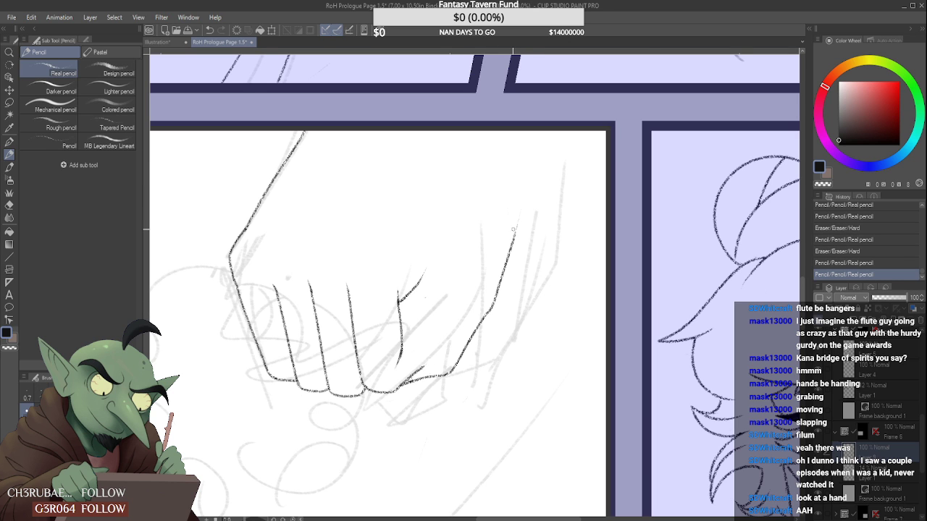
pyautogui.scroll(-3, 513, 228)
pyautogui.scroll(3, 515, 211)
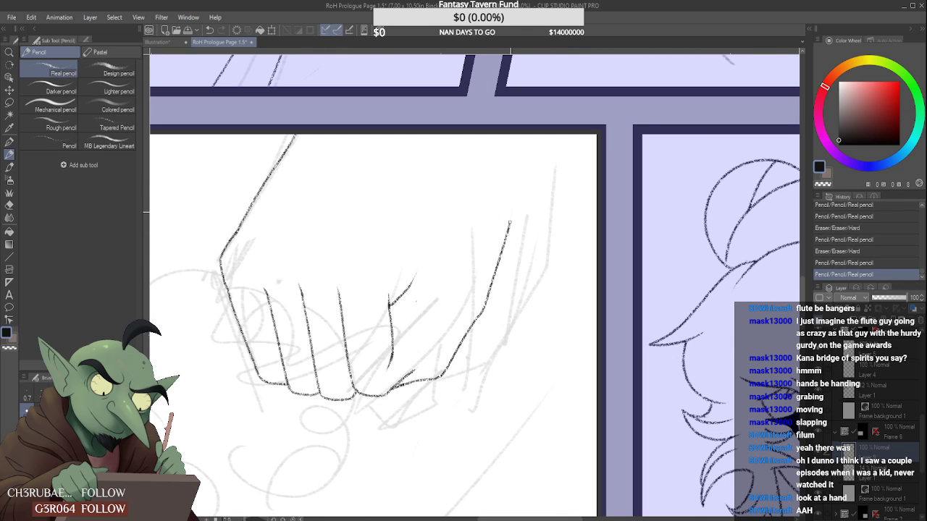
pyautogui.moveTo(509, 223); pyautogui.dragTo(510, 194)
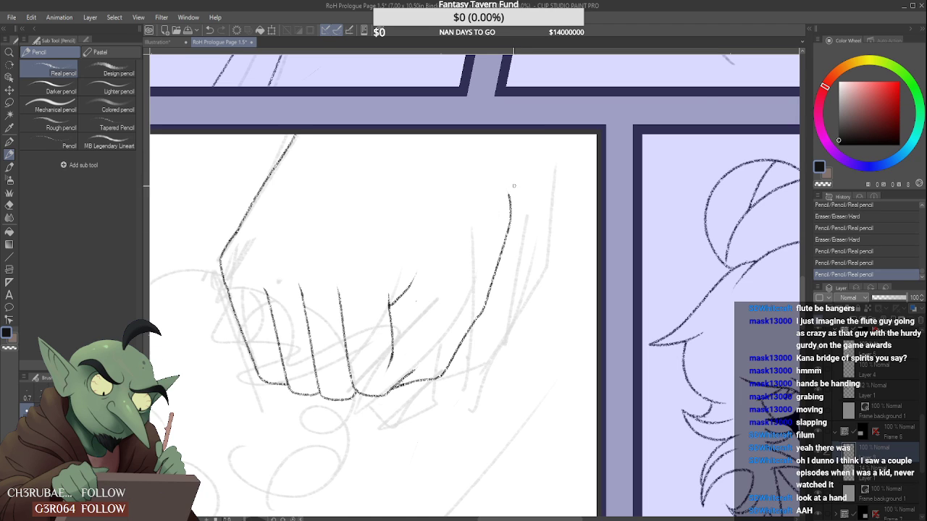
# - Redraw the top of the outer edge as a longer wrist curve, and branch a slanted forearm line to the panel's upper border
pyautogui.scroll(2, 499, 230)
pyautogui.moveTo(508, 196)
pyautogui.mouseDown()
pyautogui.moveTo(503, 239)
pyautogui.moveTo(509, 176)
pyautogui.mouseUp()
pyautogui.hotkey('ctrl', 'z')
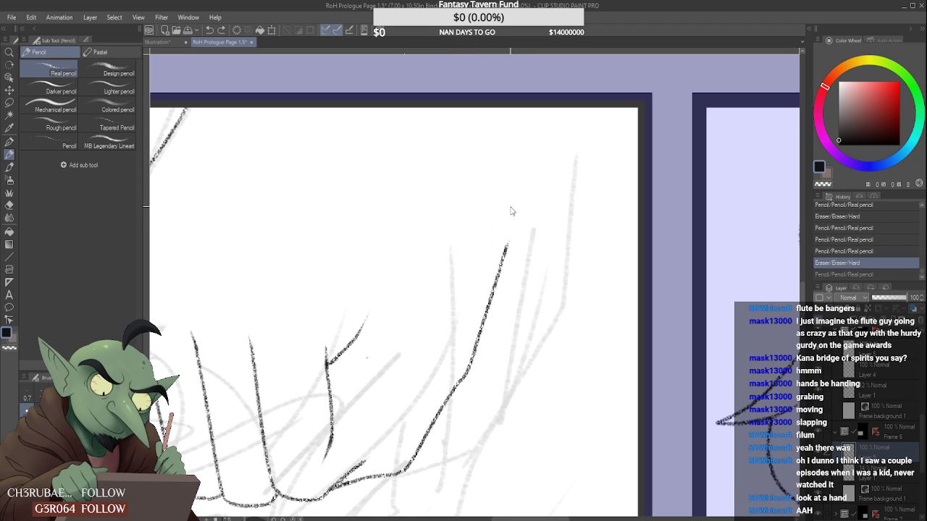
pyautogui.moveTo(506, 249)
pyautogui.mouseDown()
pyautogui.moveTo(502, 141)
pyautogui.moveTo(507, 126)
pyautogui.moveTo(536, 111)
pyautogui.mouseUp()
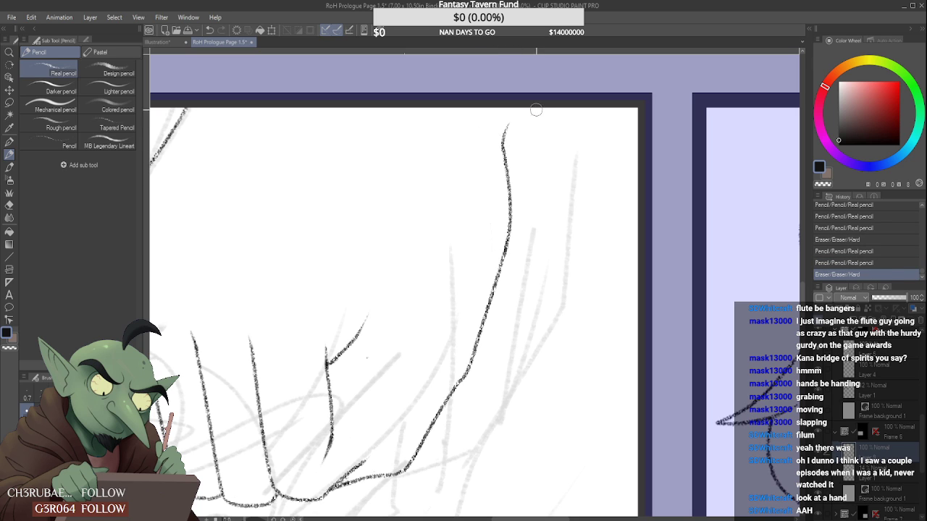
pyautogui.moveTo(507, 168); pyautogui.dragTo(547, 109)
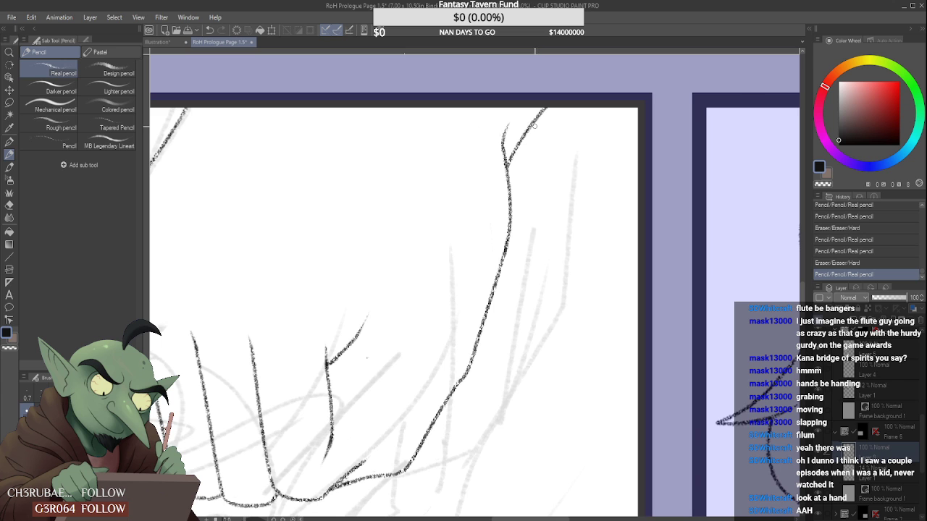
# - Erase and redraw the wrist fork slightly further inward, and clean up the doubled forearm line
pyautogui.scroll(-5, 534, 126)
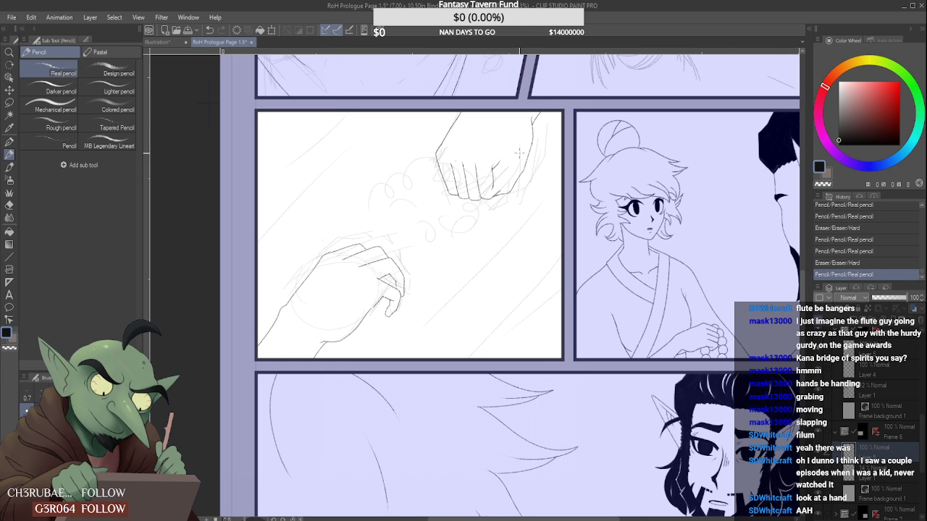
pyautogui.scroll(3, 519, 152)
pyautogui.scroll(2, 519, 152)
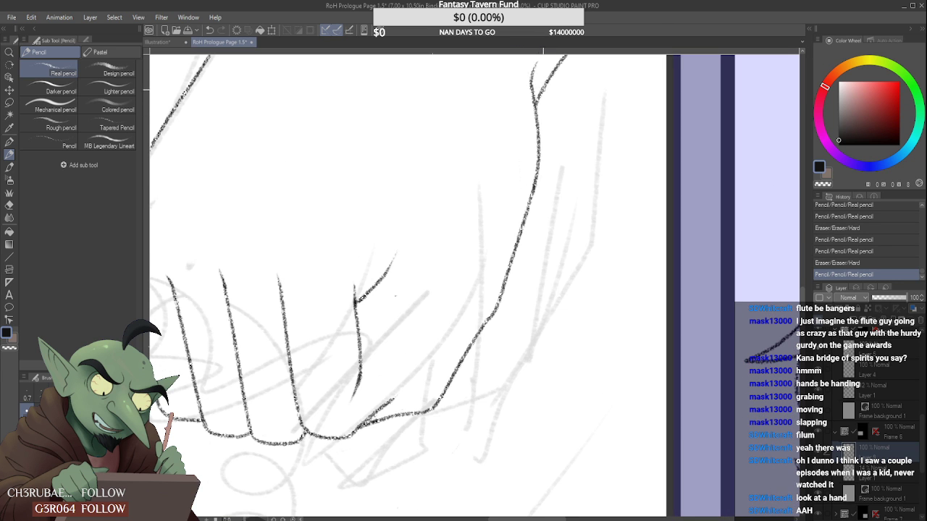
pyautogui.moveTo(537, 75)
pyautogui.mouseDown()
pyautogui.moveTo(535, 166)
pyautogui.moveTo(534, 84)
pyautogui.moveTo(536, 173)
pyautogui.moveTo(524, 79)
pyautogui.moveTo(531, 139)
pyautogui.moveTo(524, 75)
pyautogui.mouseUp()
pyautogui.moveTo(530, 115)
pyautogui.mouseDown()
pyautogui.moveTo(581, 29)
pyautogui.moveTo(565, 55)
pyautogui.mouseUp()
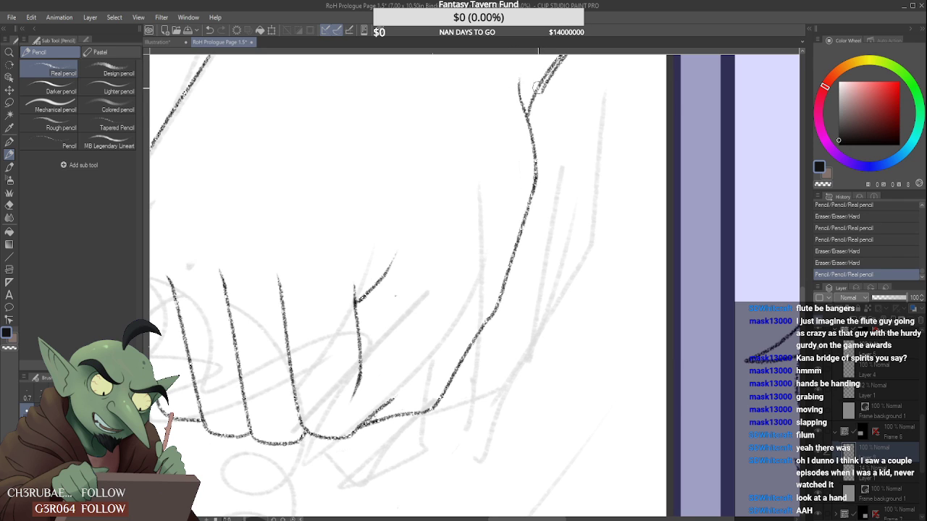
pyautogui.moveTo(539, 85)
pyautogui.mouseDown()
pyautogui.moveTo(552, 67)
pyautogui.moveTo(533, 116)
pyautogui.moveTo(519, 101)
pyautogui.moveTo(555, 55)
pyautogui.mouseUp()
pyautogui.scroll(-2, 528, 98)
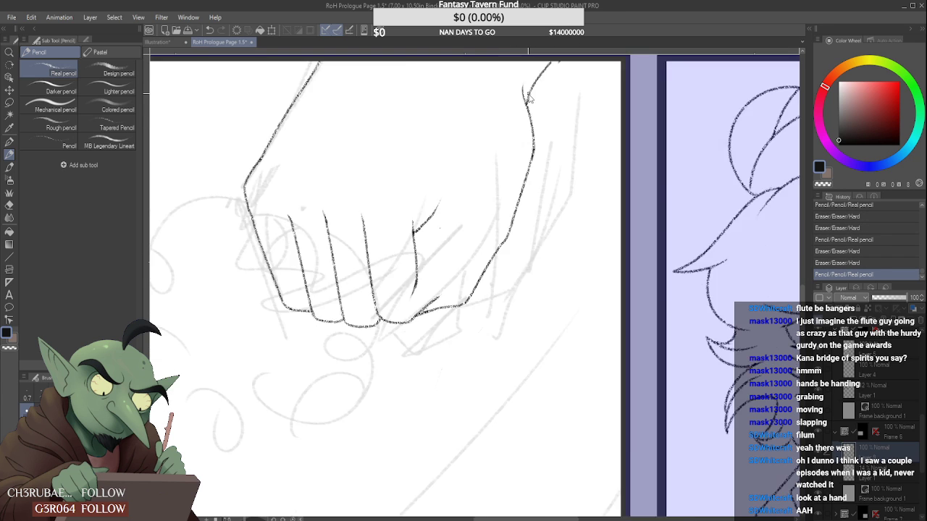
# - Erase the stray marks beside the upper hand's fourth finger and touch up the lower end of its line
pyautogui.scroll(-3, 529, 98)
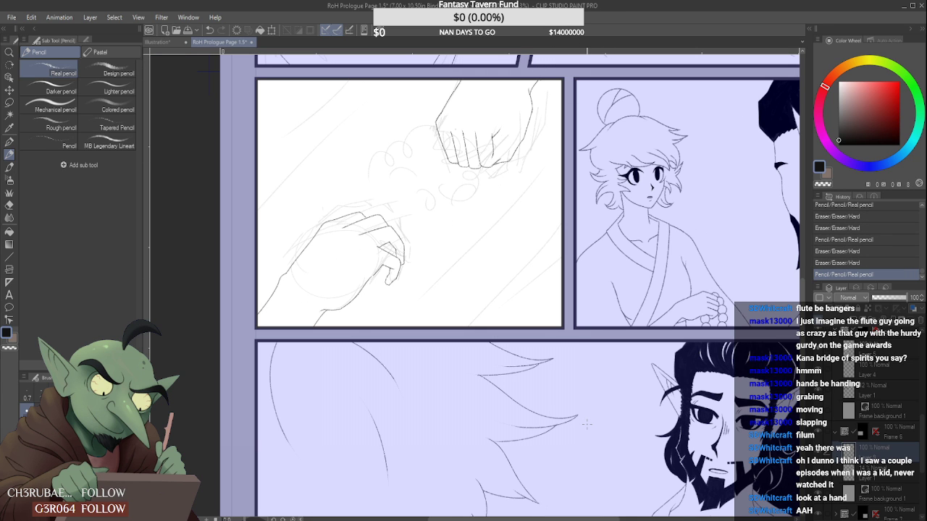
pyautogui.scroll(3, 509, 139)
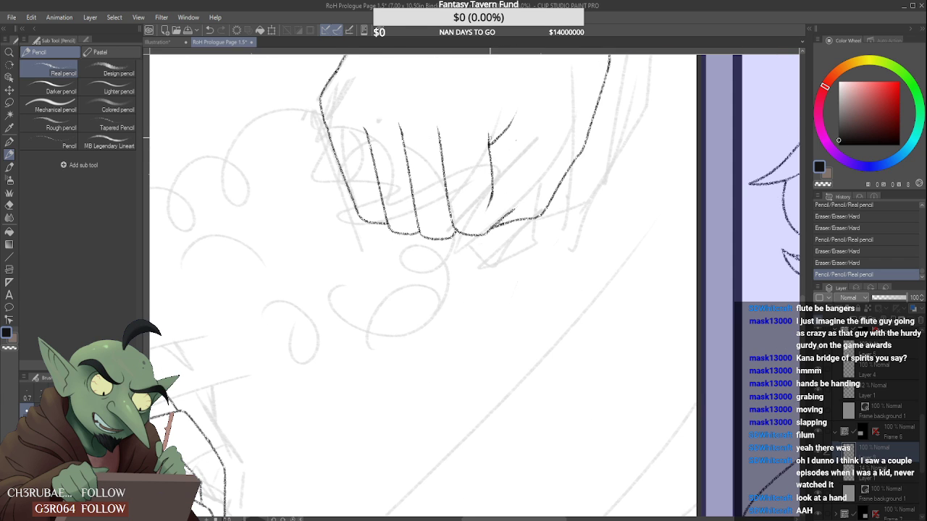
pyautogui.scroll(1, 514, 137)
pyautogui.moveTo(515, 138); pyautogui.dragTo(490, 133)
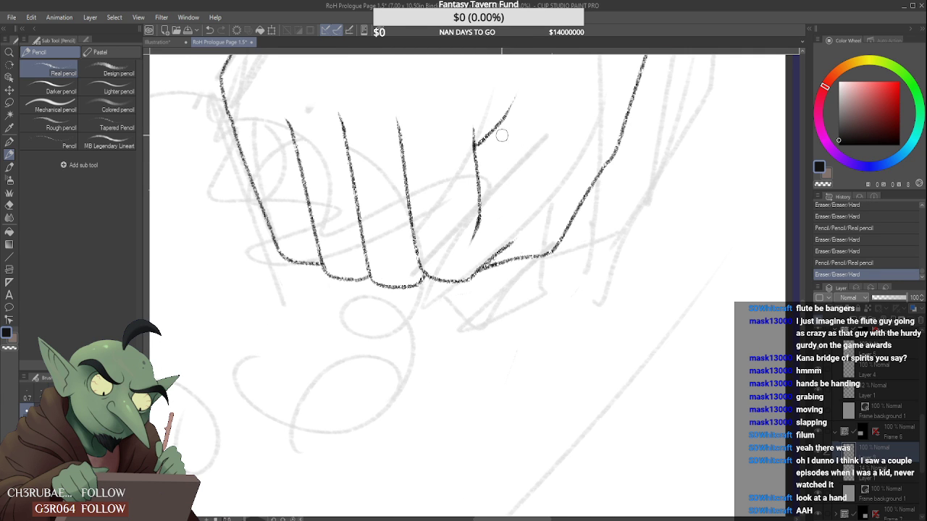
pyautogui.scroll(-2, 473, 159)
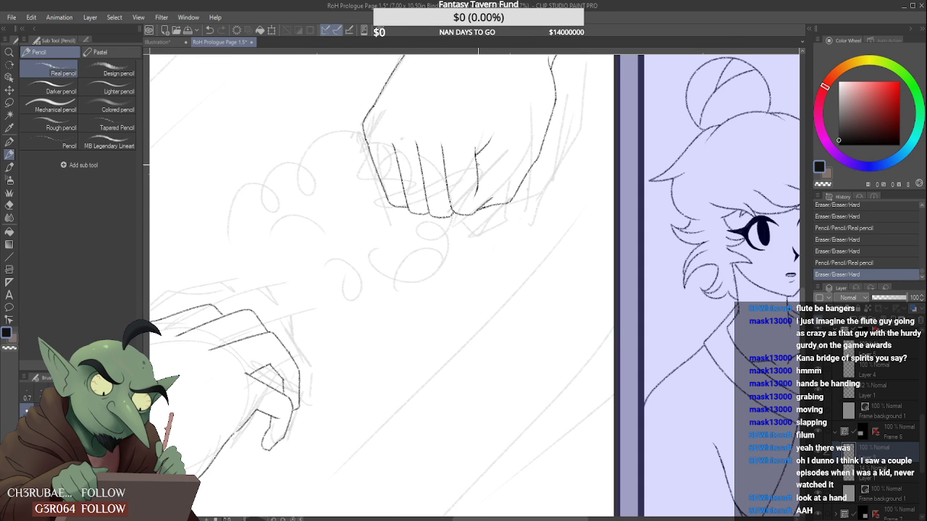
pyautogui.scroll(3, 449, 198)
pyautogui.moveTo(441, 223); pyautogui.dragTo(451, 248)
pyautogui.scroll(-3, 450, 259)
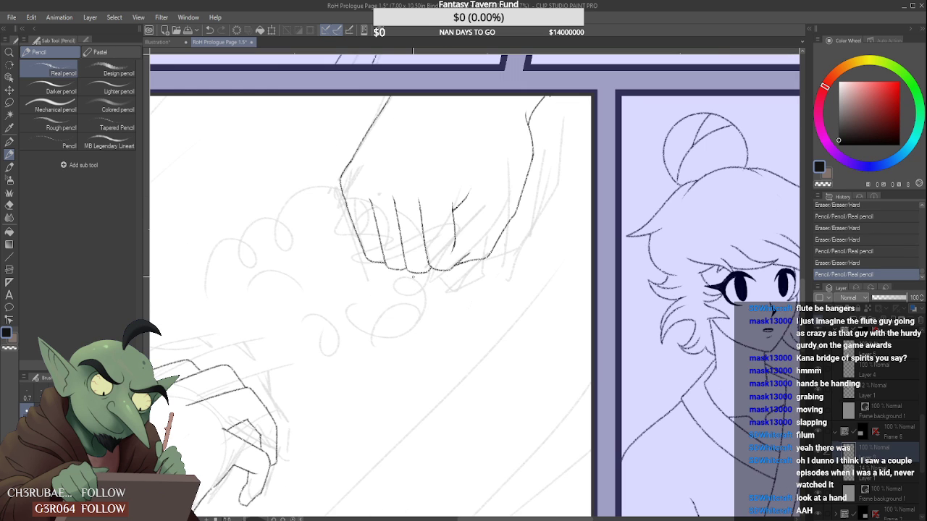
# - Add a new raster layer in the hands panel
pyautogui.scroll(-2, 429, 224)
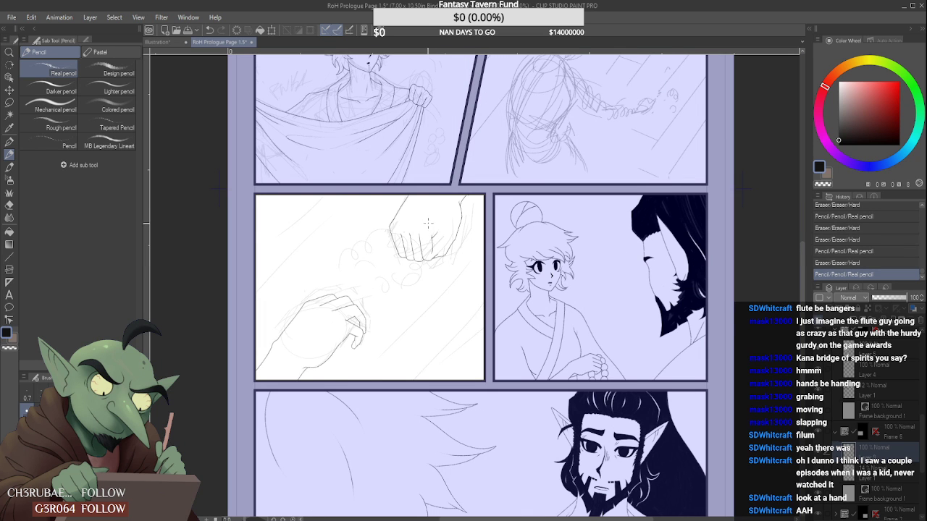
pyautogui.scroll(1, 428, 224)
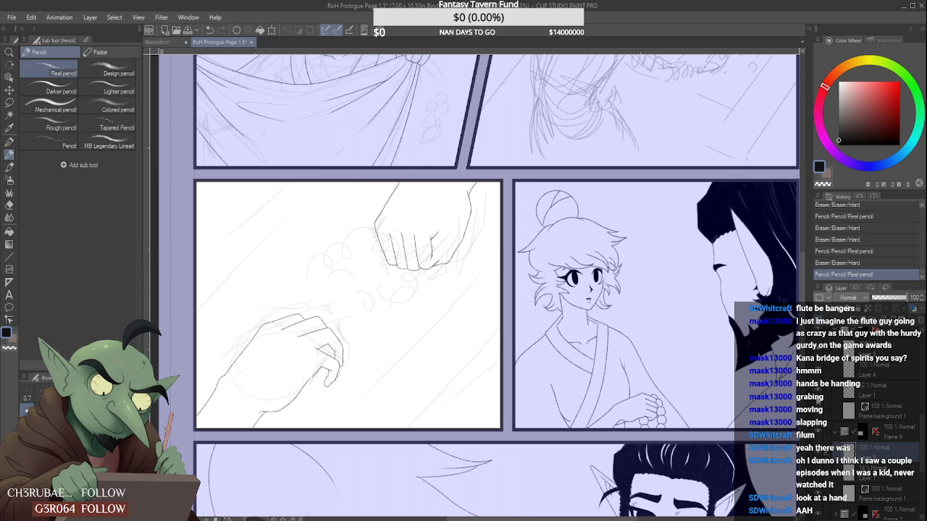
pyautogui.hotkey('ctrl', 'shift', 'n')
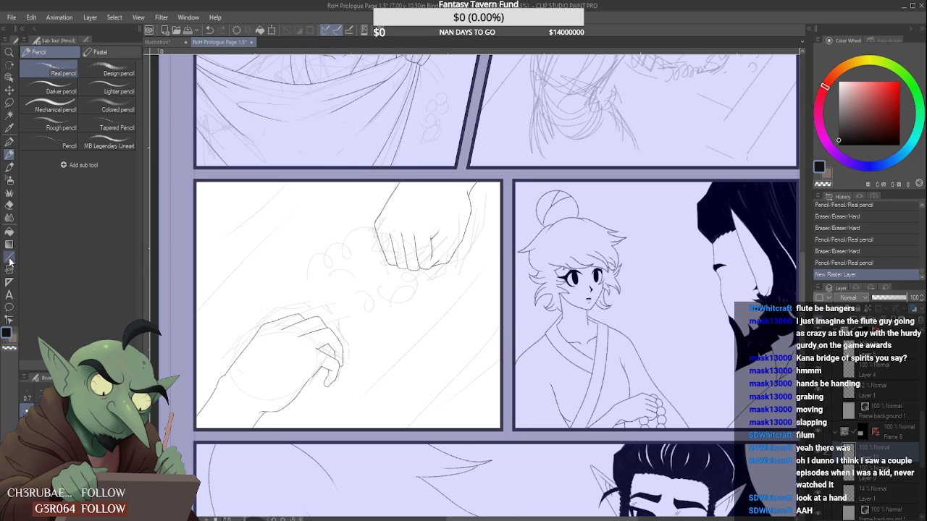
# - Create a small concentric-circle special ruler over the sketched bead loops beside the upper hand
pyautogui.click(10, 294)
pyautogui.click(9, 282)
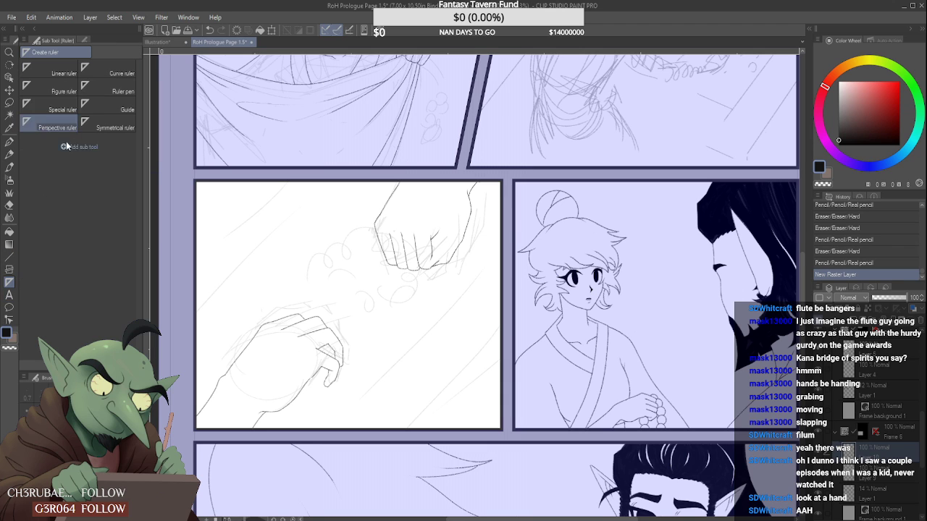
pyautogui.click(70, 109)
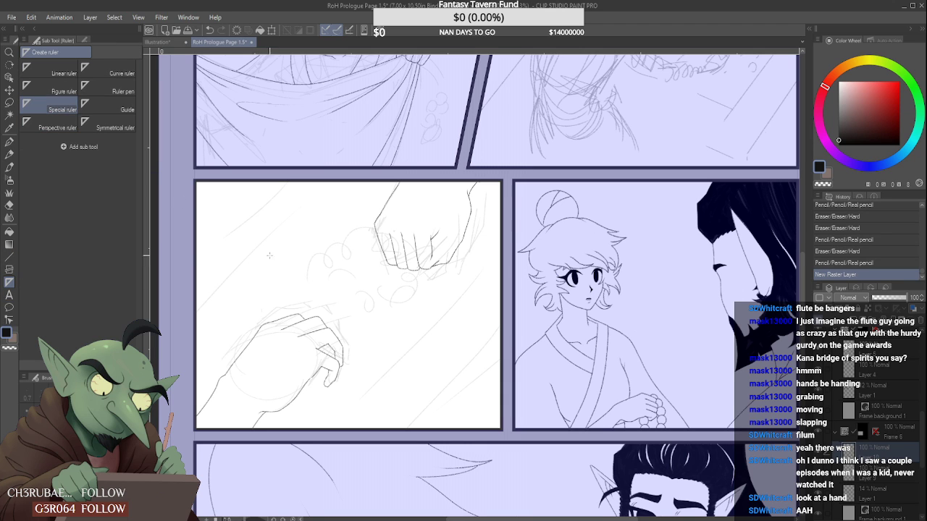
pyautogui.scroll(2, 441, 310)
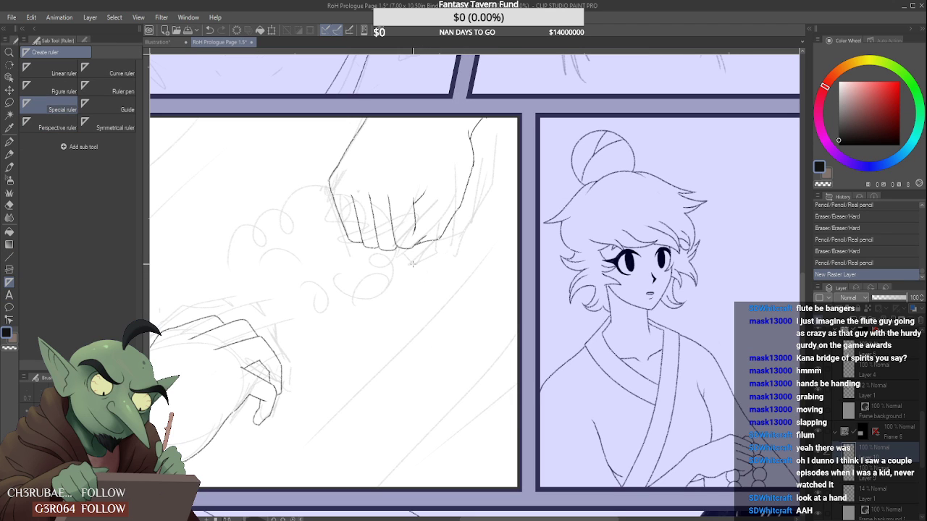
pyautogui.moveTo(257, 217); pyautogui.dragTo(280, 229)
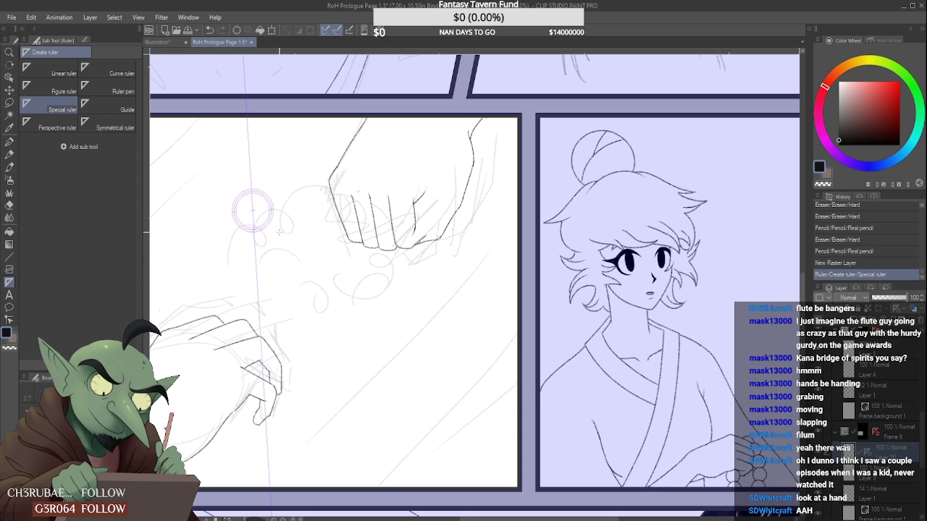
# - Trace a full circle along the ruler with the Real pencil as the first bead, and hide the ruler
pyautogui.press('p')
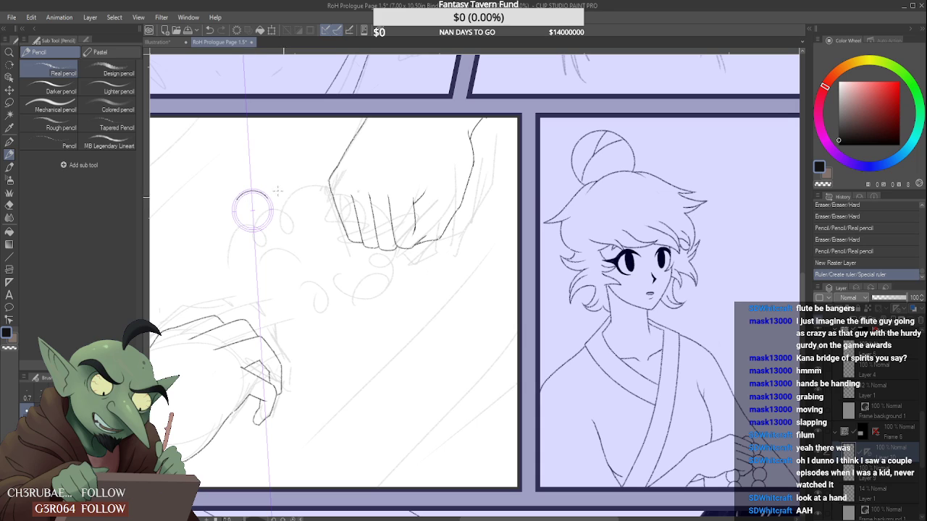
pyautogui.moveTo(243, 202); pyautogui.dragTo(268, 217)
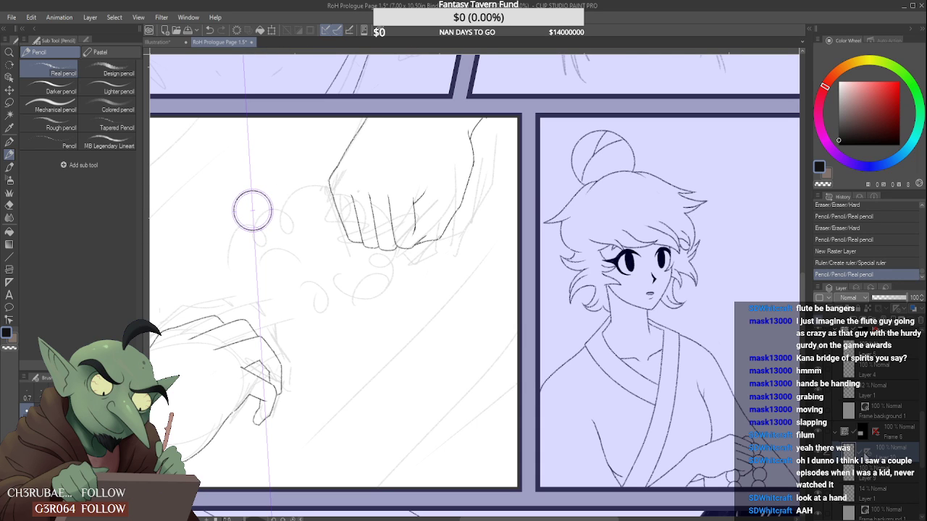
pyautogui.keyDown('shift'); pyautogui.click(867, 453); pyautogui.keyUp('shift')
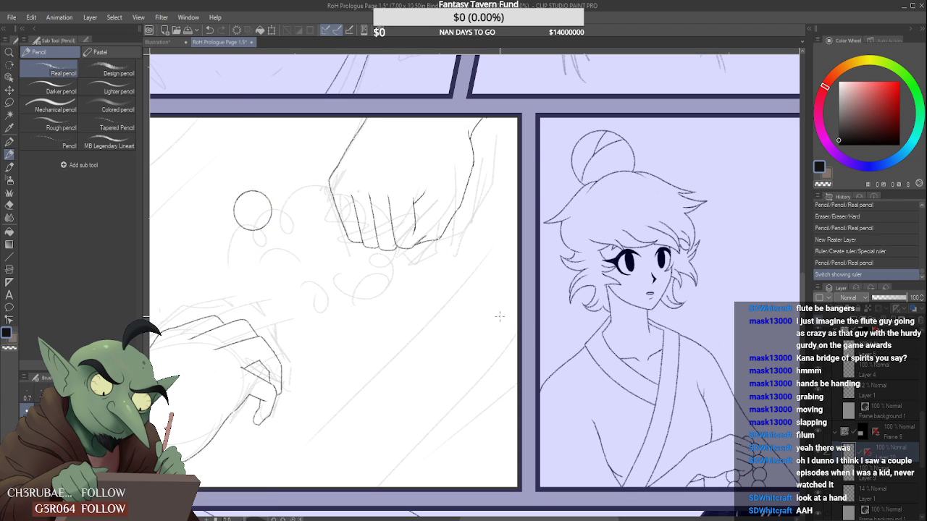
# - Move the circle onto the upper hand's fourth finger, shrink it slightly, and delete the layer's ruler
pyautogui.hotkey('ctrl', 't')
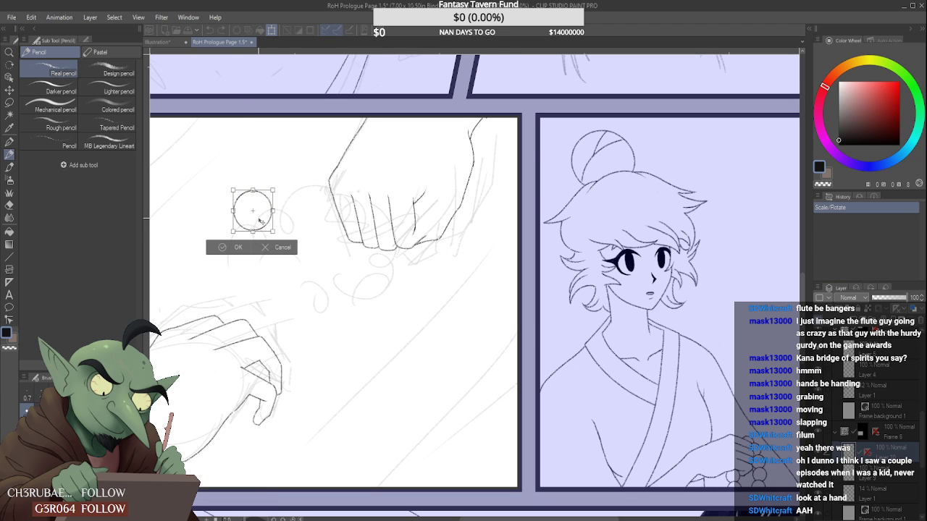
pyautogui.moveTo(269, 226)
pyautogui.mouseDown()
pyautogui.moveTo(415, 269)
pyautogui.moveTo(449, 236)
pyautogui.mouseUp()
pyautogui.moveTo(454, 202); pyautogui.dragTo(437, 210)
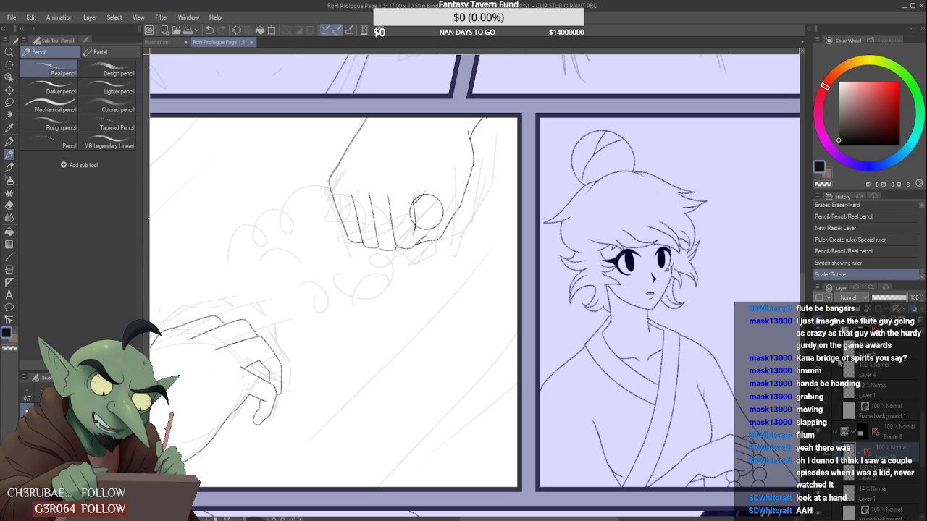
pyautogui.press('Delete')
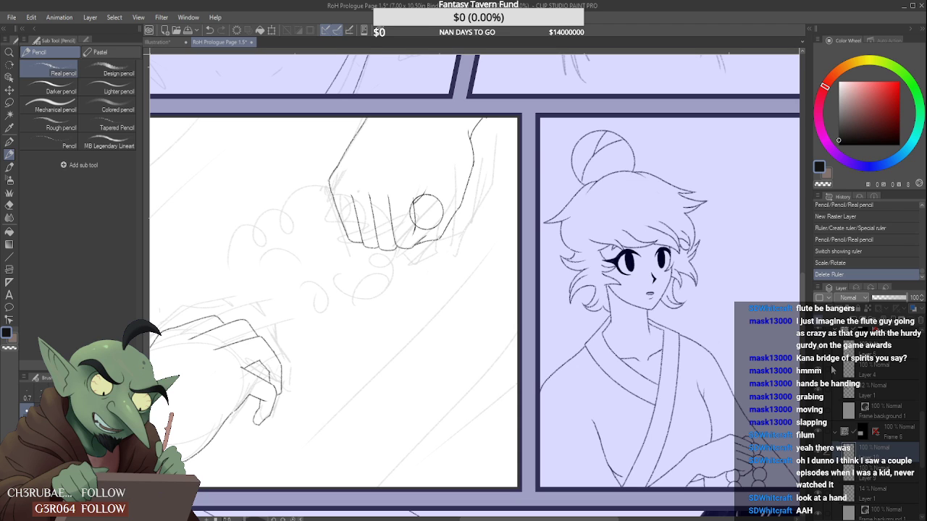
# - Paste three copies of the bead and place them in an overlapping chain curving down and left from the fourth finger
pyautogui.hotkey('ctrl', 't')
pyautogui.moveTo(439, 218); pyautogui.dragTo(437, 243)
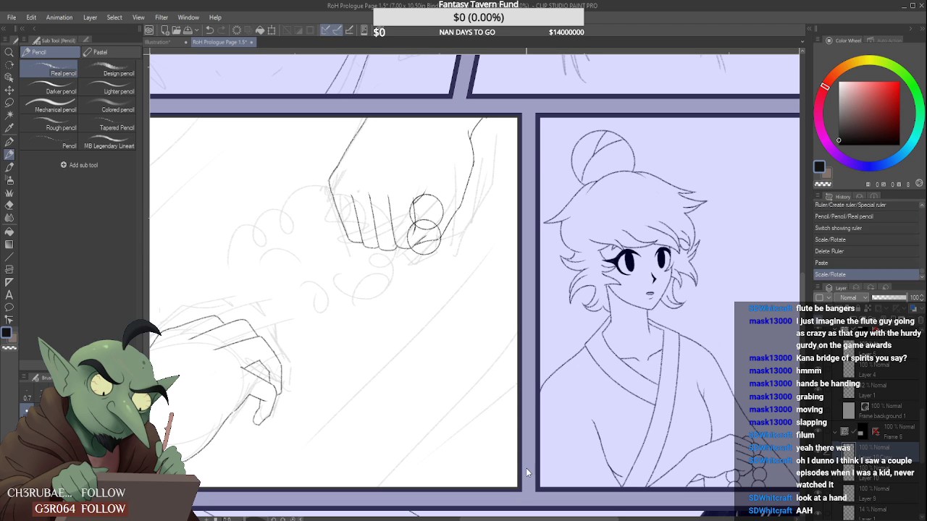
pyautogui.hotkey('ctrl', 'z')
pyautogui.moveTo(435, 254); pyautogui.dragTo(417, 274)
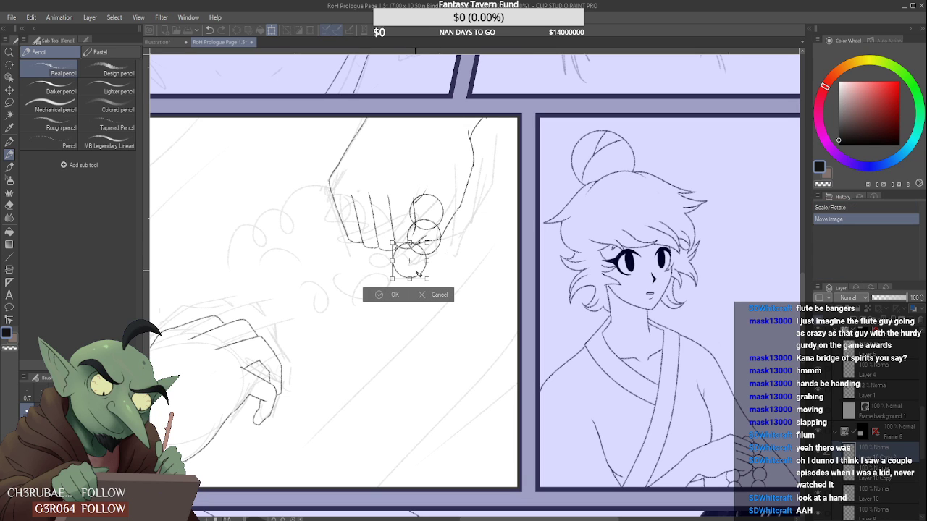
pyautogui.hotkey('ctrl', 'z')
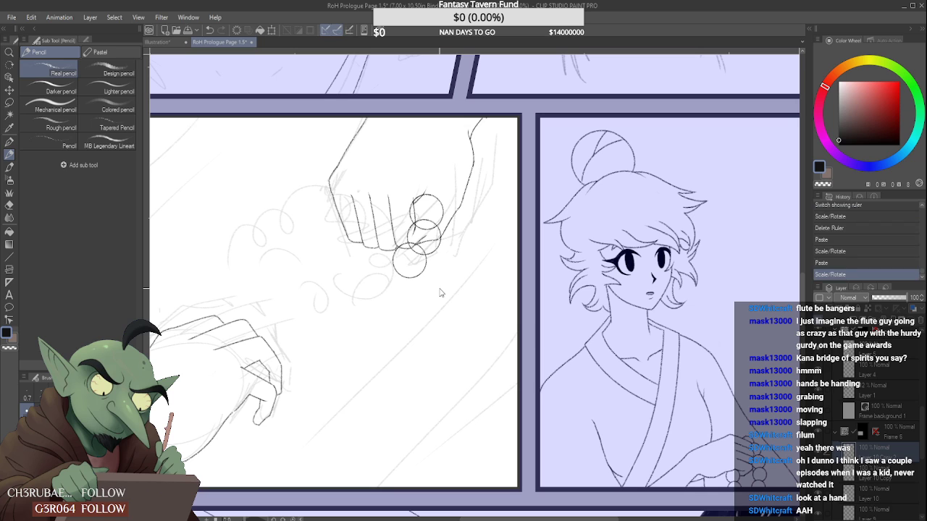
pyautogui.moveTo(414, 270); pyautogui.dragTo(397, 288)
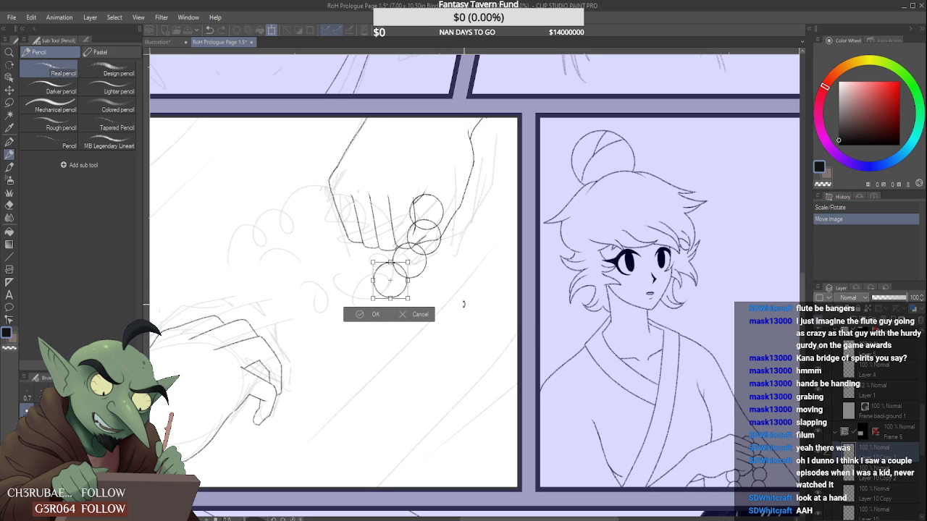
pyautogui.click(374, 314)
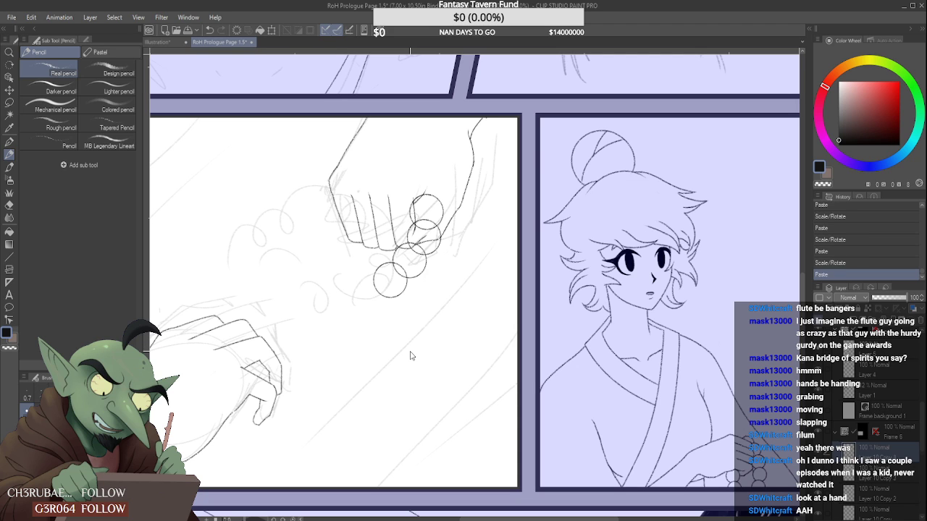
# - Place two more bead copies leftward along the lowest part of the strand's curve, each overlapping the previous bead
pyautogui.hotkey('ctrl', 't')
pyautogui.moveTo(405, 283); pyautogui.dragTo(374, 295)
pyautogui.click(352, 325)
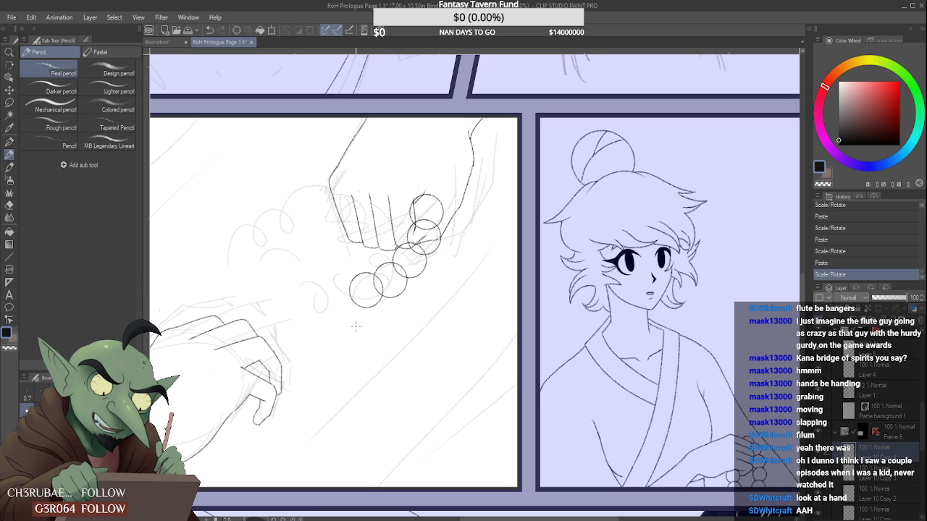
pyautogui.hotkey('ctrl', 'v')
pyautogui.hotkey('ctrl', 't')
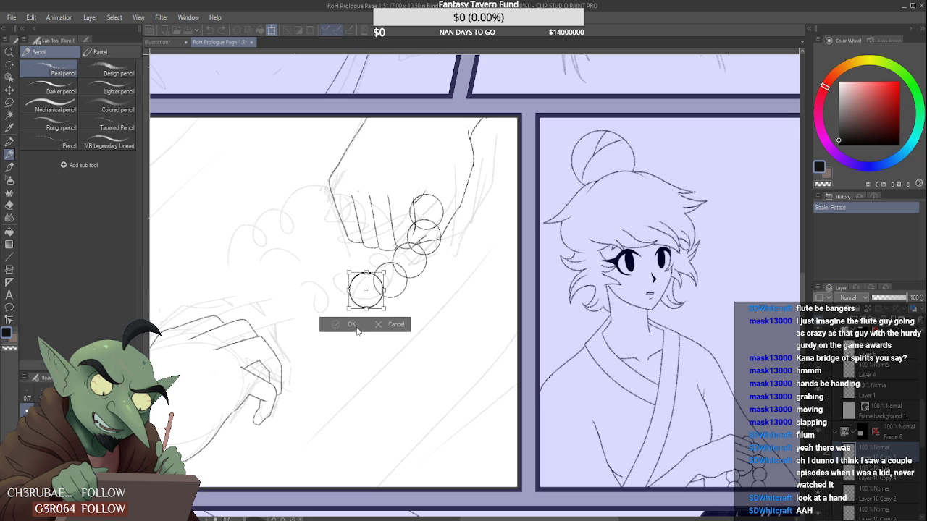
pyautogui.moveTo(378, 296); pyautogui.dragTo(348, 297)
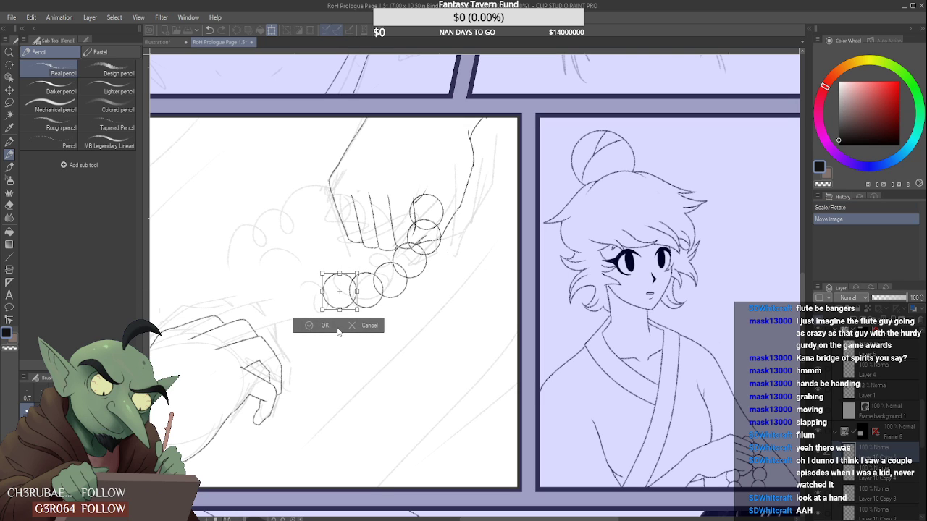
pyautogui.click(335, 325)
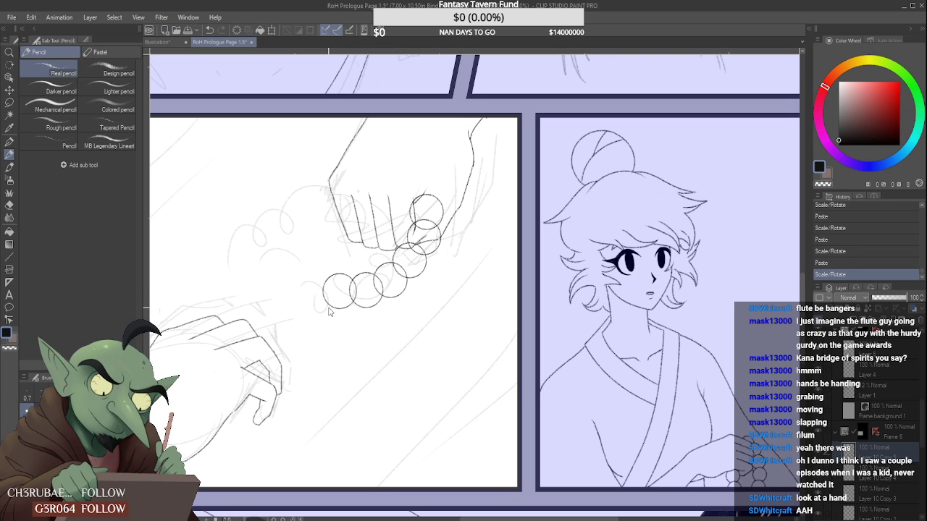
# - Add two bead copies that start curving the strand up and left above the lower hand's fingers
pyautogui.hotkey('ctrl', 'v')
pyautogui.hotkey('ctrl', 't')
pyautogui.moveTo(329, 309)
pyautogui.mouseDown()
pyautogui.moveTo(315, 305)
pyautogui.moveTo(331, 299)
pyautogui.mouseUp()
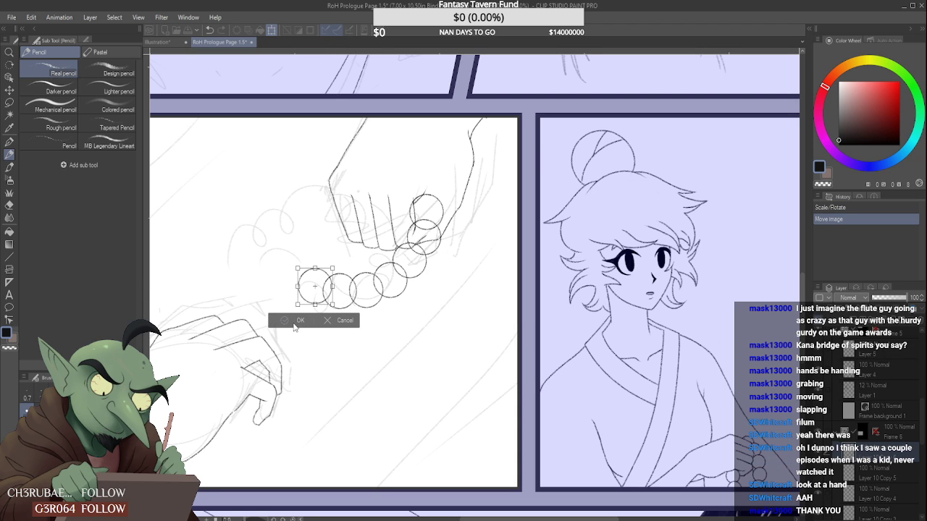
pyautogui.click(288, 321)
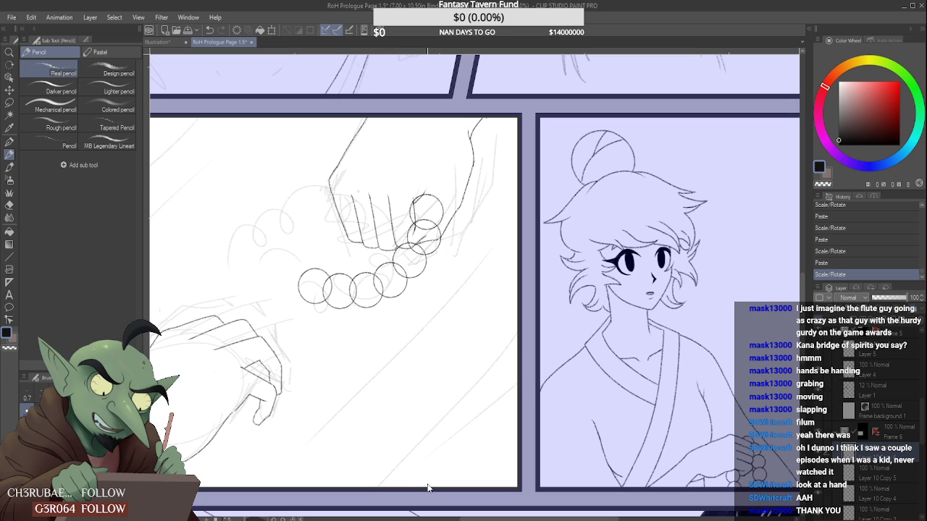
pyautogui.hotkey('ctrl', 'v')
pyautogui.hotkey('ctrl', 't')
pyautogui.moveTo(324, 297); pyautogui.dragTo(304, 281)
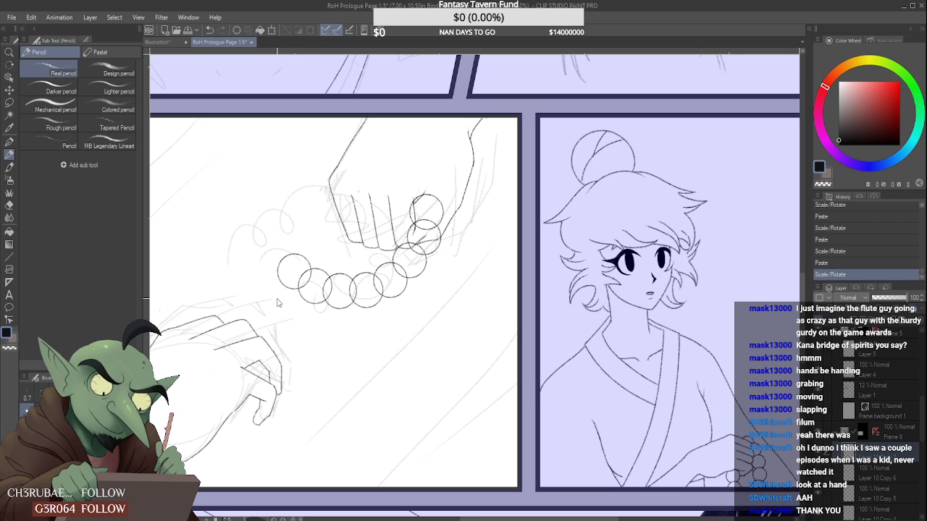
# - Add two bead copies at the strand's far left, one up and left of the last bead and one directly above it
pyautogui.hotkey('ctrl', 'z')
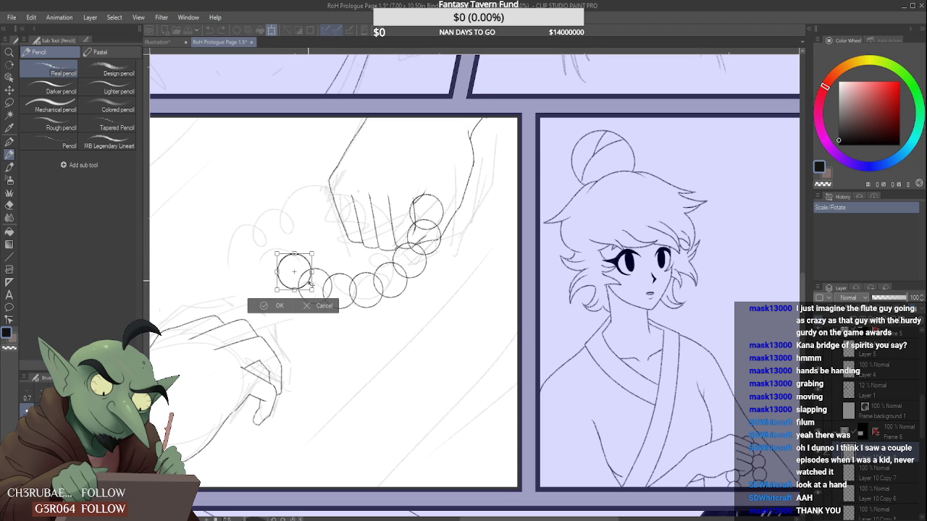
pyautogui.moveTo(310, 283); pyautogui.dragTo(285, 271)
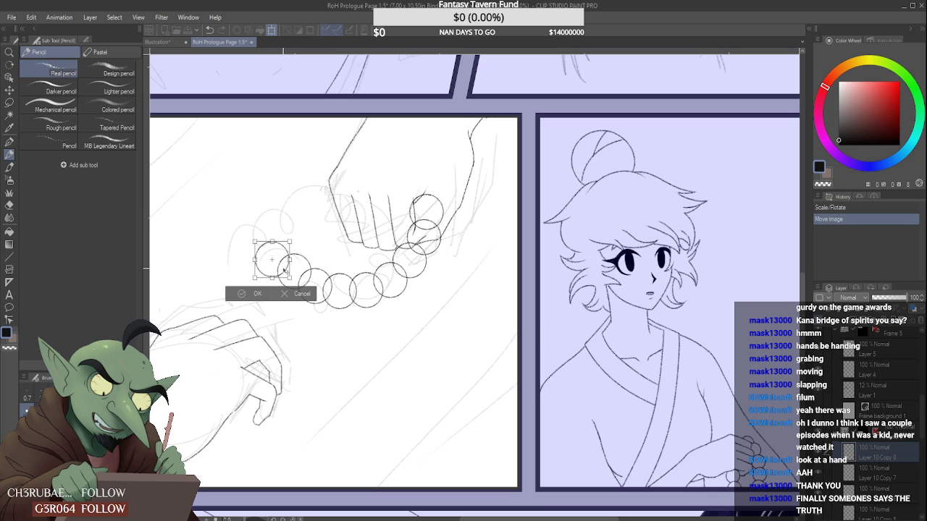
pyautogui.press('Return')
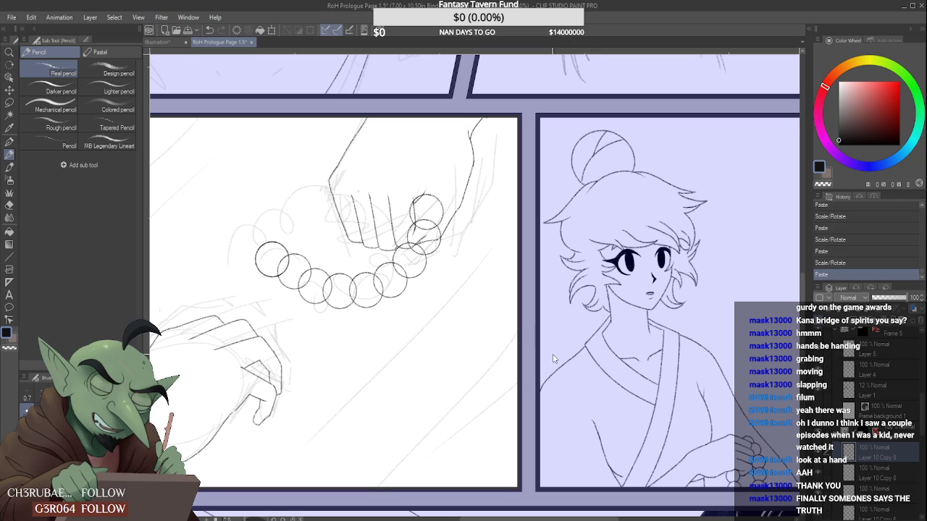
pyautogui.hotkey('ctrl', 't')
pyautogui.moveTo(279, 265); pyautogui.dragTo(276, 243)
pyautogui.click(260, 269)
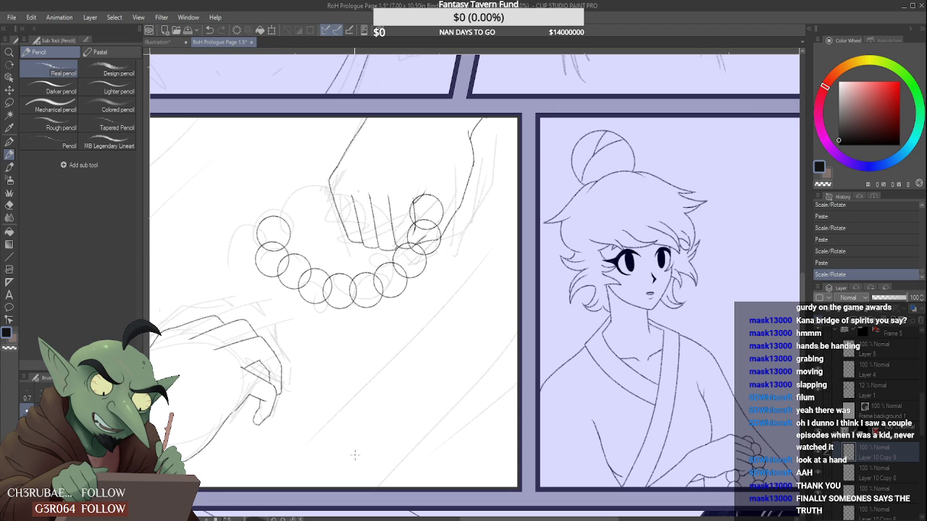
# - Paste two more beads and arrange them up and right to form the strand's upper arc toward the upper hand
pyautogui.hotkey('ctrl', 'v')
pyautogui.hotkey('ctrl', 't')
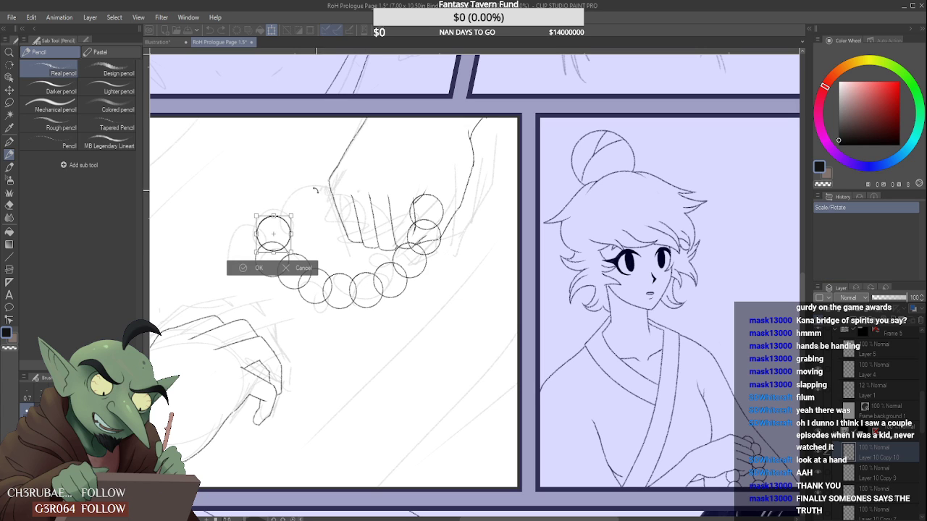
pyautogui.moveTo(285, 239); pyautogui.dragTo(306, 222)
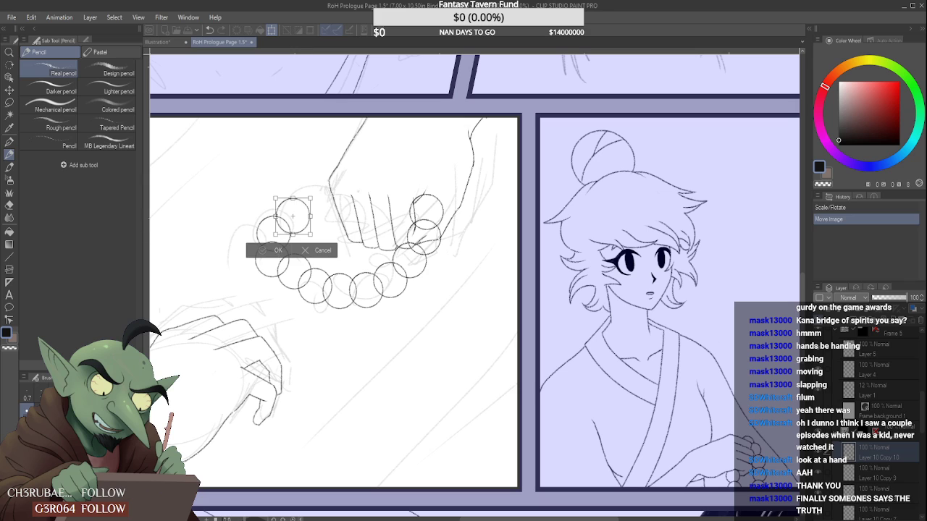
pyautogui.press('Return')
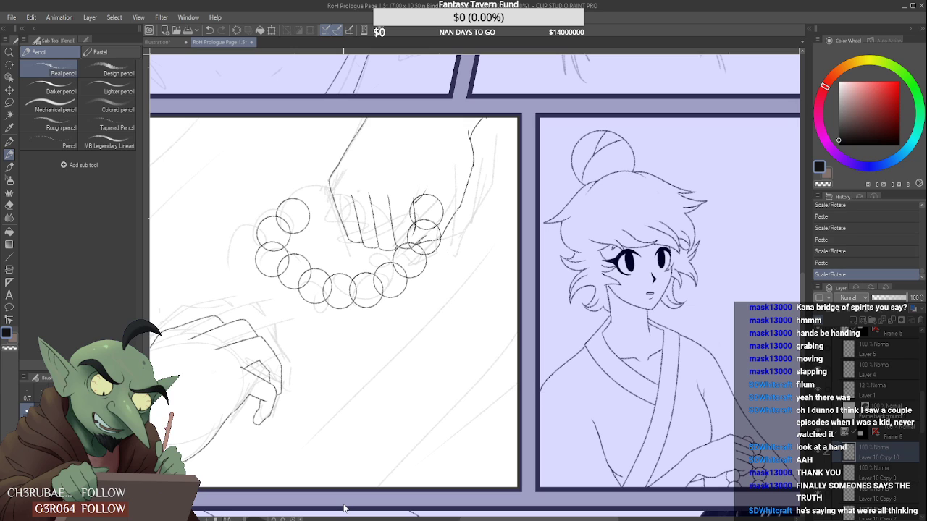
pyautogui.hotkey('ctrl', 'v')
pyautogui.hotkey('ctrl', 't')
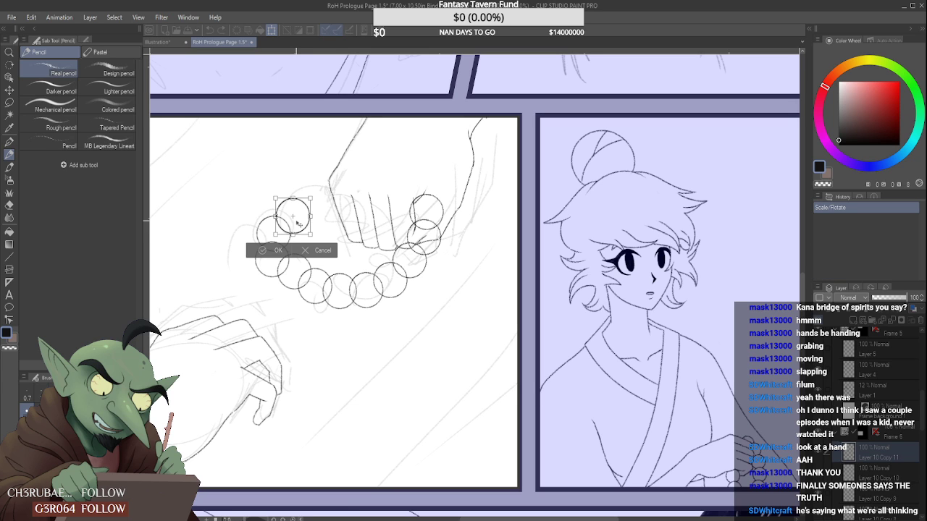
pyautogui.moveTo(298, 224); pyautogui.dragTo(326, 212)
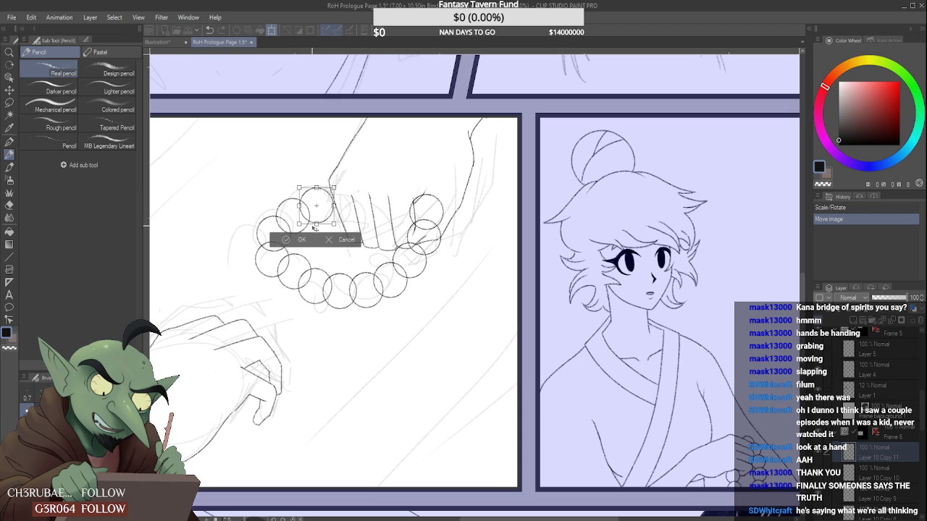
pyautogui.click(301, 240)
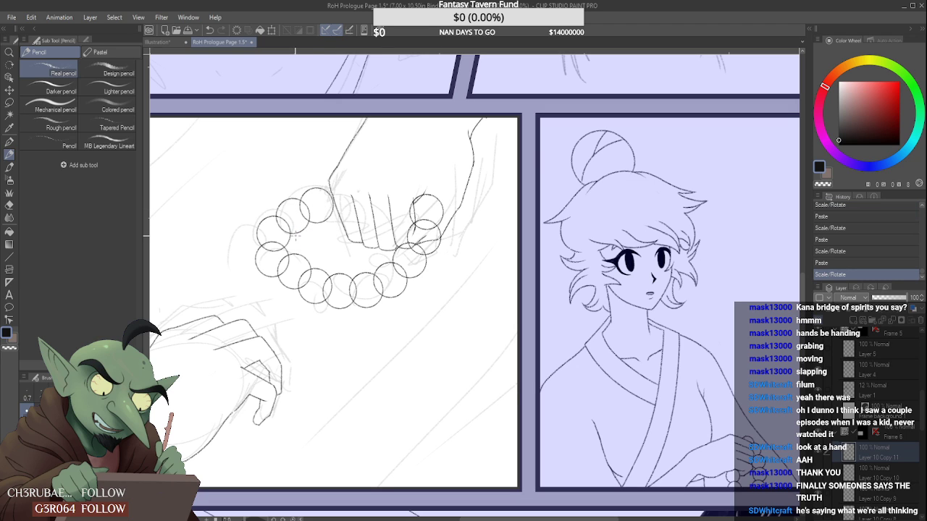
# - Paste another bead and place it over the upper hand's first finger, overlapping the end of the upper arc
pyautogui.hotkey('ctrl', 'v')
pyautogui.hotkey('ctrl', 't')
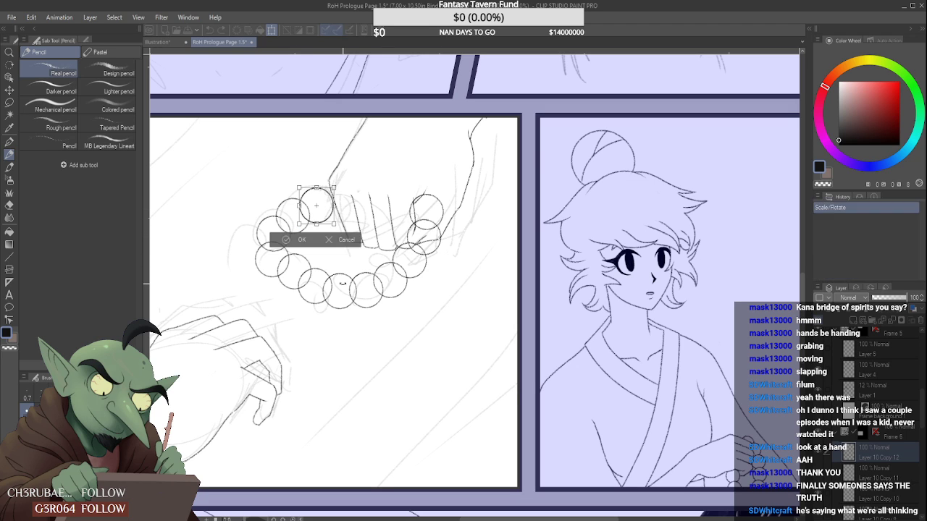
pyautogui.moveTo(330, 207); pyautogui.dragTo(354, 201)
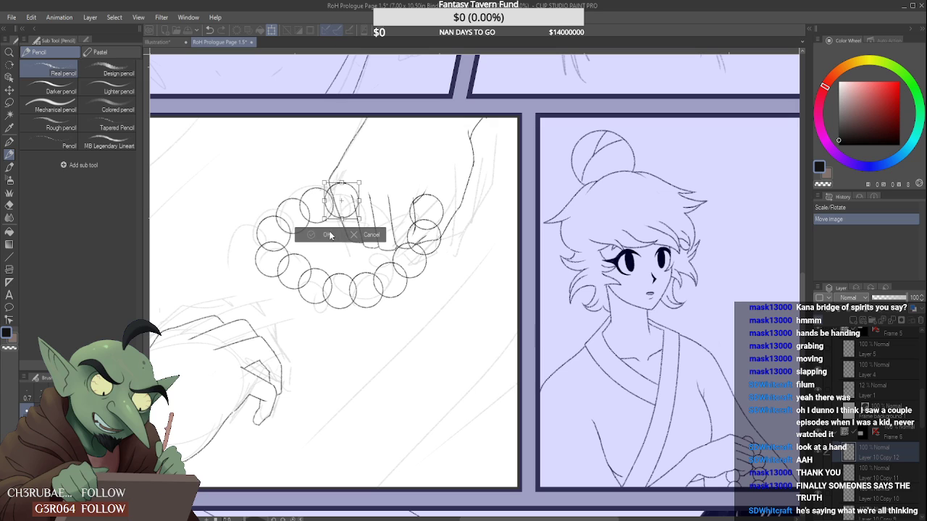
pyautogui.click(330, 235)
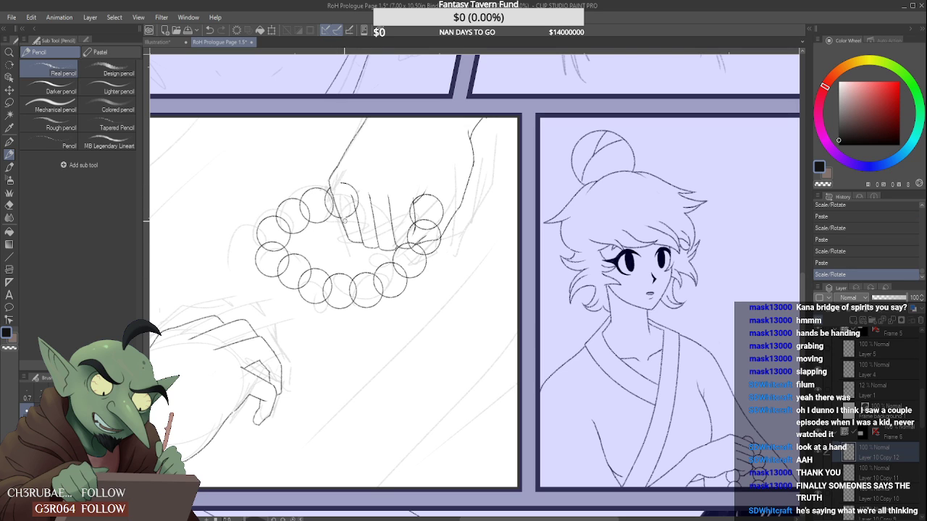
# - Erase the portion of the newest bead that covers the upper hand's first finger
pyautogui.moveTo(351, 216)
pyautogui.mouseDown()
pyautogui.moveTo(354, 190)
pyautogui.moveTo(341, 181)
pyautogui.mouseUp()
pyautogui.scroll(-3, 911, 429)
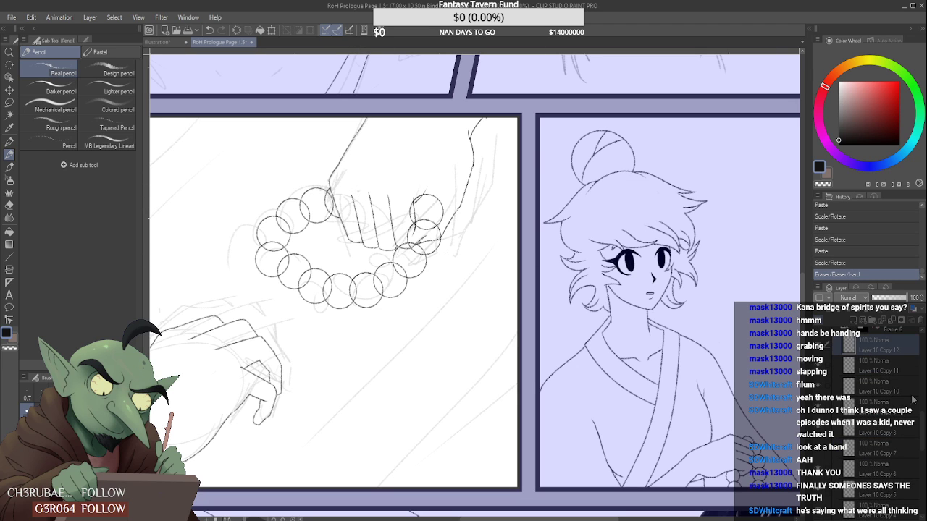
# - Try trimming the overlapping outlines of the two beads nearest the finger on the strand's upper arc, each on its own layer
pyautogui.click(869, 366)
pyautogui.moveTo(302, 200); pyautogui.dragTo(316, 195)
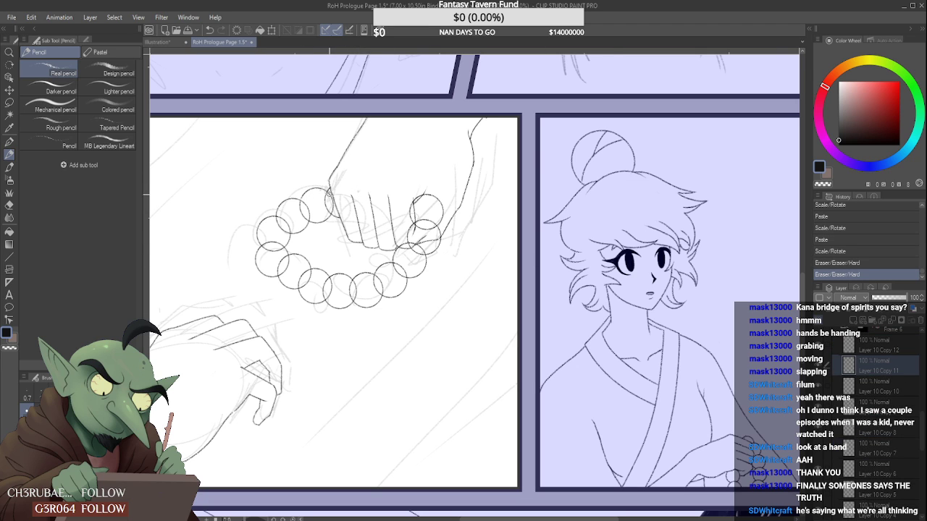
pyautogui.hotkey('ctrl', 'z')
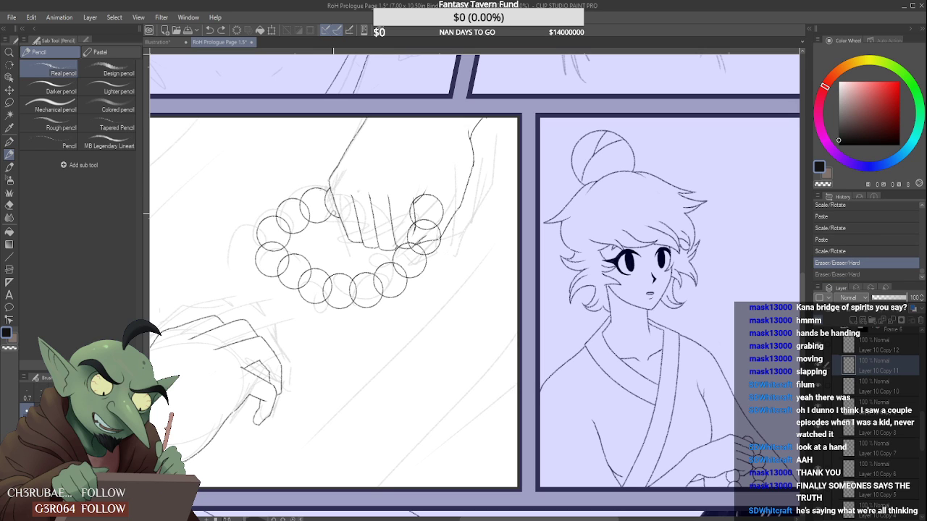
pyautogui.hotkey('ctrl', 'y')
pyautogui.click(899, 391)
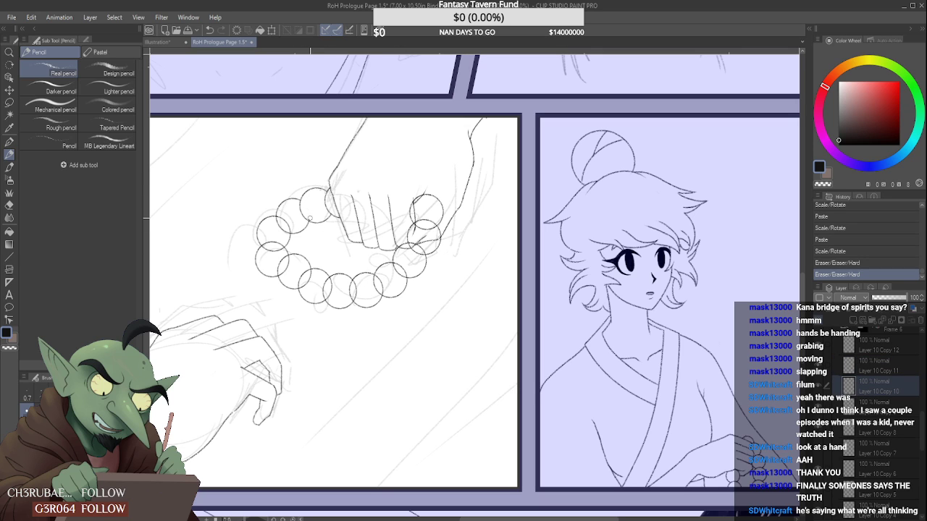
pyautogui.moveTo(310, 219); pyautogui.dragTo(310, 221)
# - Try erasing the overlapping outlines of the three beads at the strand's left bend, working down layer by layer
pyautogui.click(897, 413)
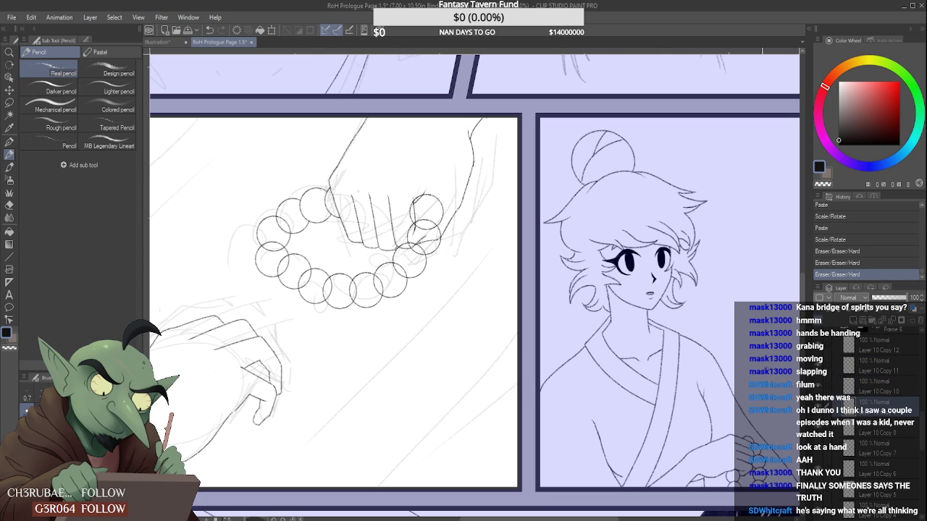
pyautogui.click(291, 230)
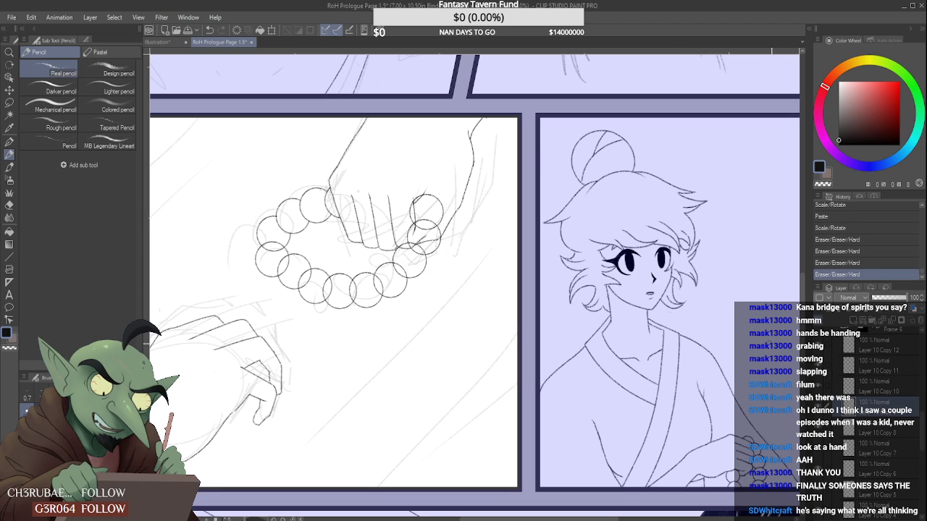
pyautogui.click(898, 428)
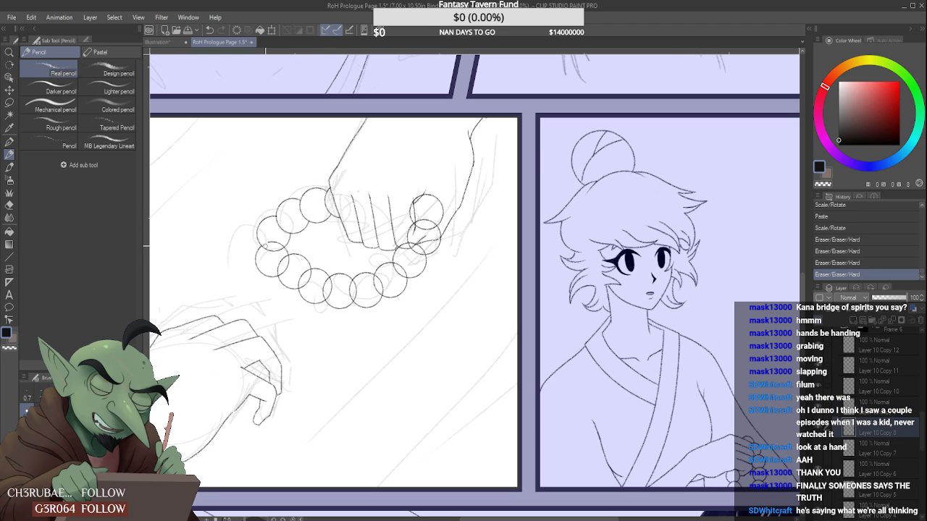
pyautogui.moveTo(283, 243); pyautogui.dragTo(286, 236)
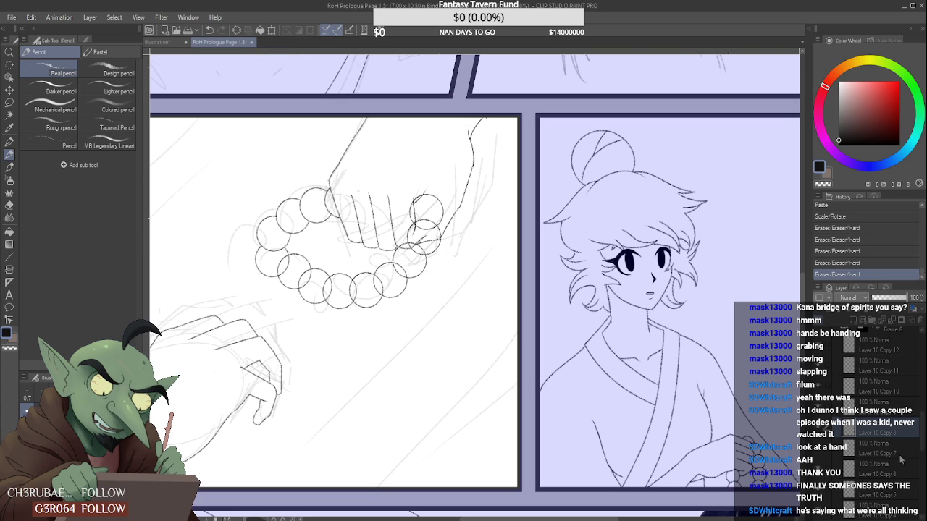
pyautogui.click(900, 449)
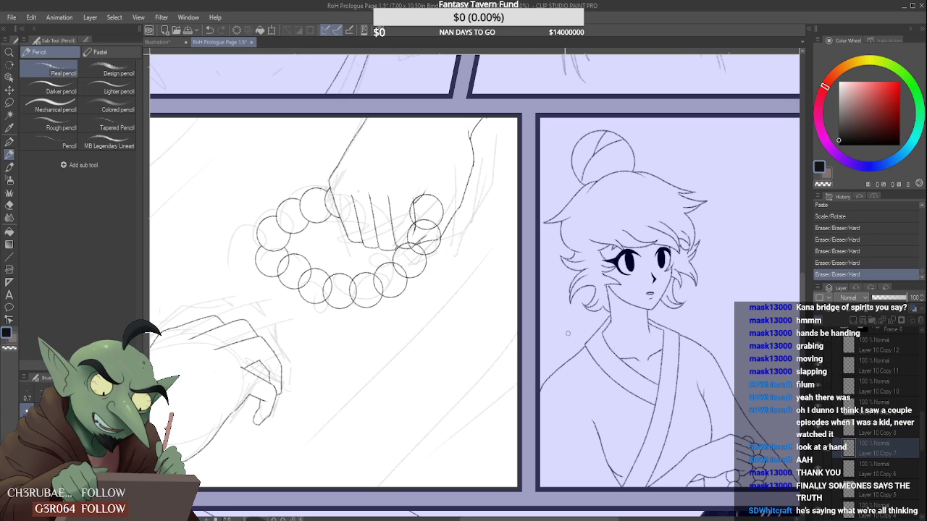
pyautogui.click(280, 273)
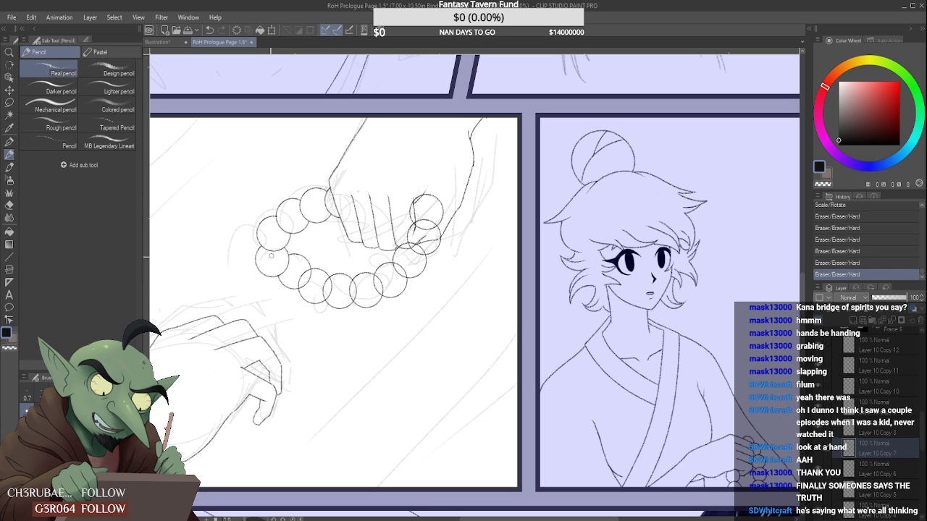
# - Undo the bead overlap erasures back to the trim at the first finger
pyautogui.hotkey('ctrl', 'z')
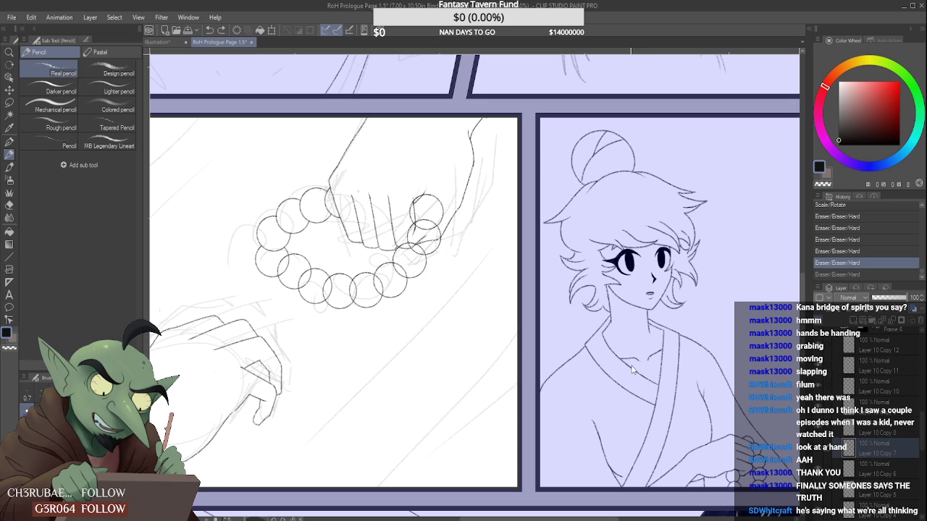
pyautogui.hotkey('ctrl', 'z')
pyautogui.hotkey('ctrl', 'z')
pyautogui.hotkey('ctrl', 'z')
pyautogui.hotkey('ctrl', 'z')
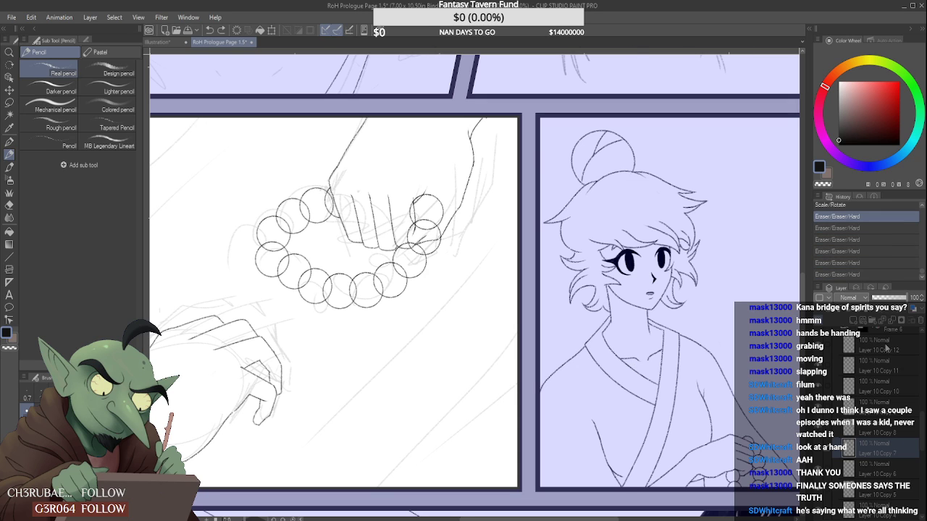
# - Erase each upper-arc bead's outline where it crosses into the next bead, from the finger down to the strand's left bend
pyautogui.click(884, 346)
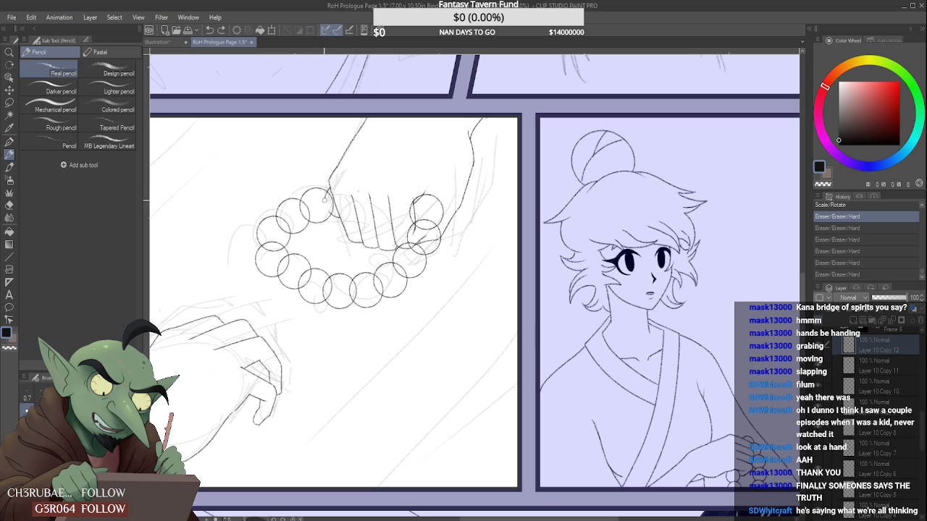
pyautogui.moveTo(328, 211); pyautogui.dragTo(325, 214)
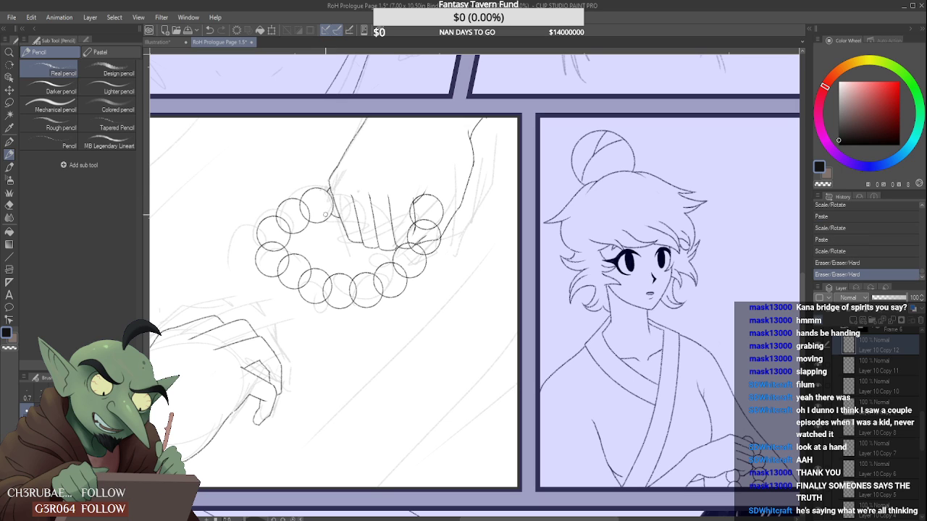
pyautogui.click(900, 368)
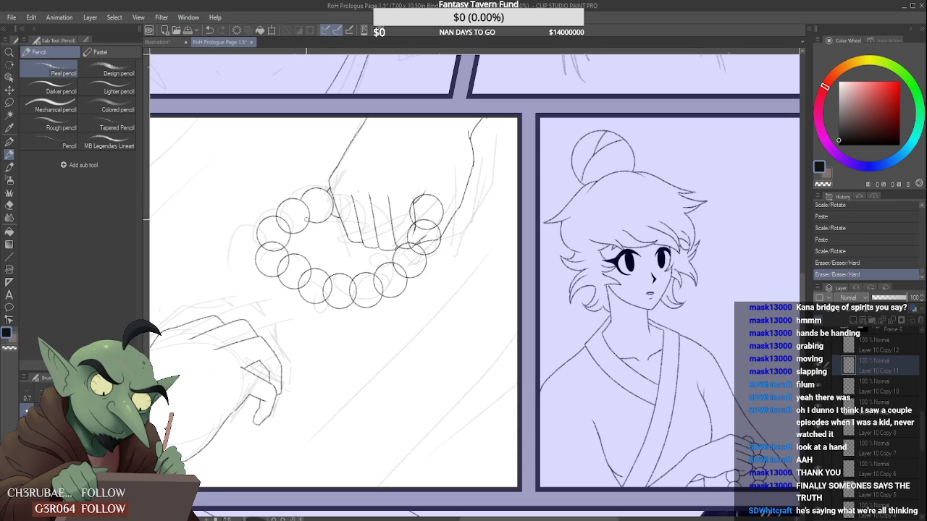
pyautogui.moveTo(306, 218); pyautogui.dragTo(302, 223)
pyautogui.click(907, 391)
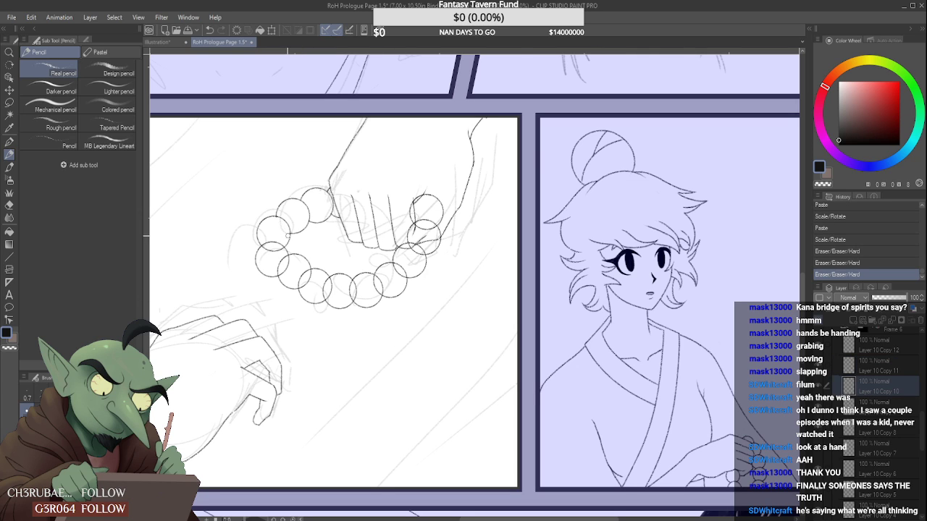
pyautogui.moveTo(278, 222); pyautogui.dragTo(274, 219)
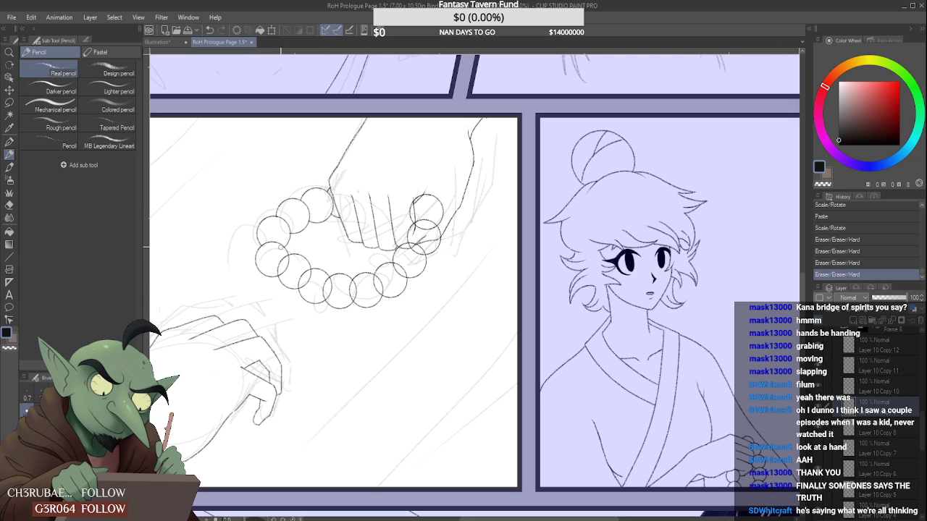
pyautogui.moveTo(280, 249); pyautogui.dragTo(274, 251)
# - Continue erasing the bead outlines that cross into the next bead, from the lower left bend along the strand's bottom
pyautogui.click(883, 426)
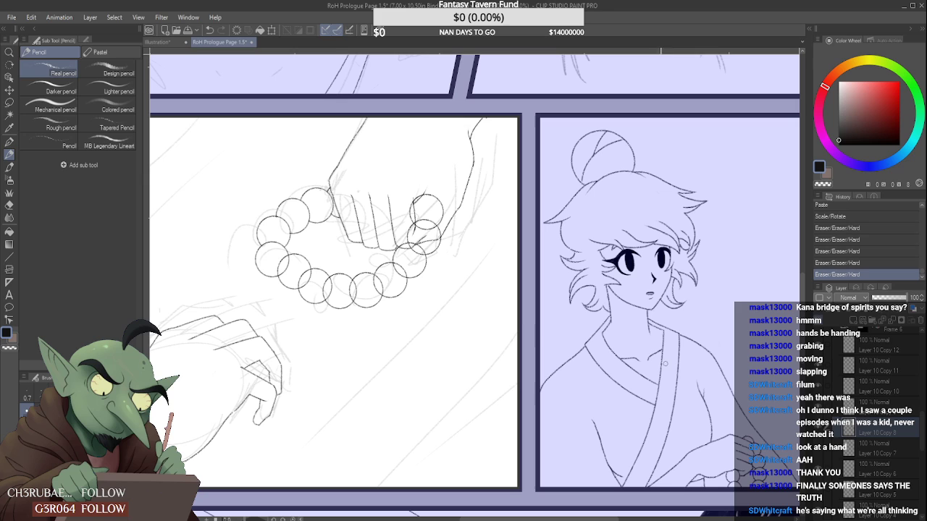
pyautogui.click(290, 259)
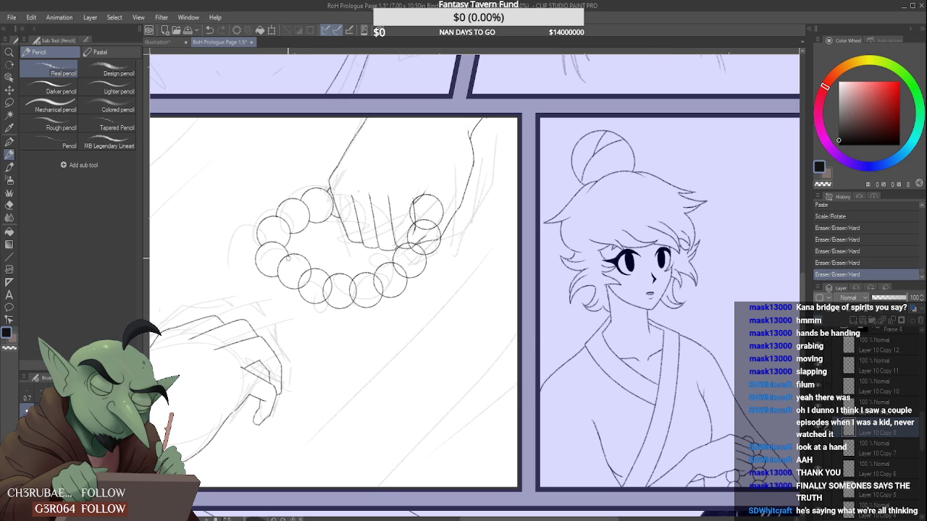
pyautogui.click(875, 446)
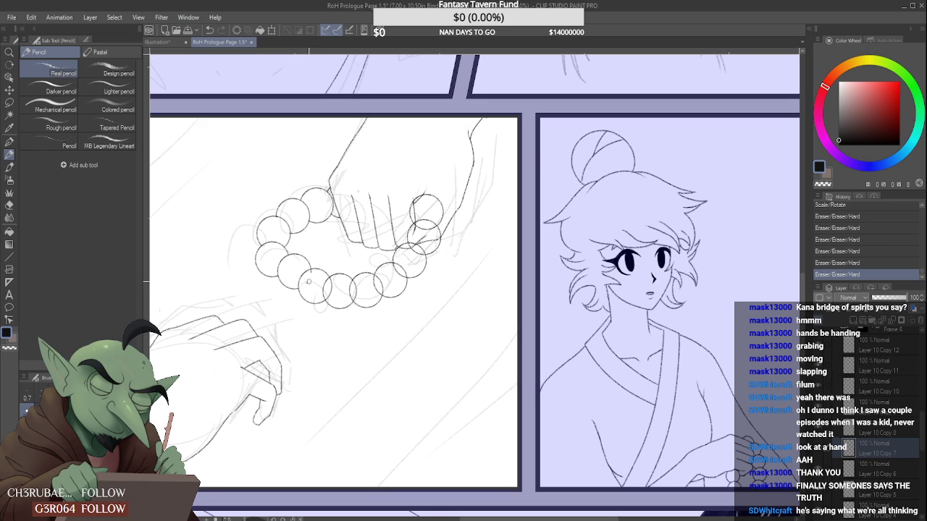
pyautogui.click(314, 272)
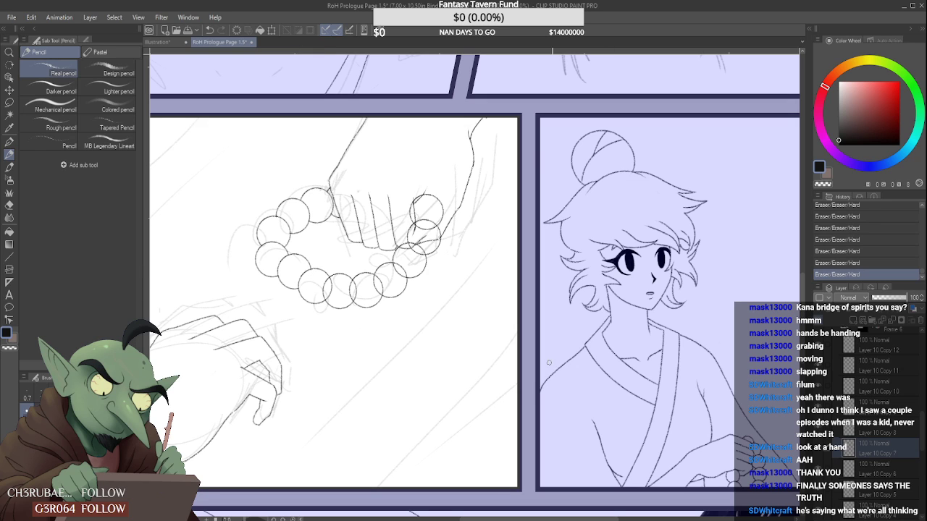
pyautogui.click(880, 469)
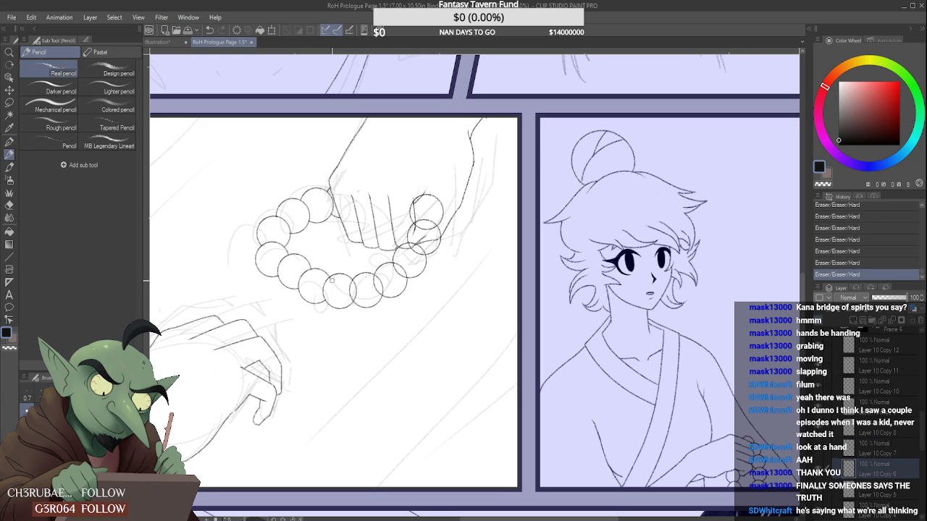
pyautogui.scroll(-3, 833, 431)
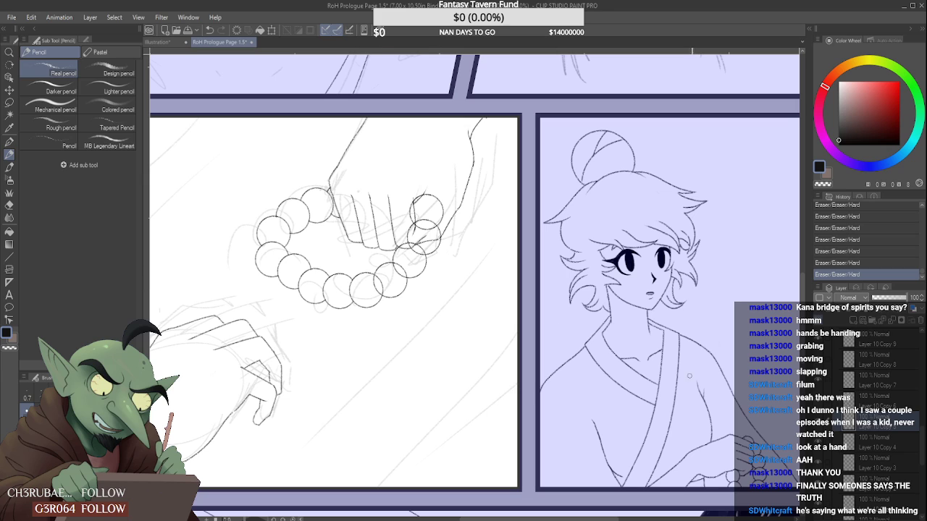
# - Erase the remaining overlapping outlines on the beads rising along the strand's lower right toward the upper hand
pyautogui.click(892, 449)
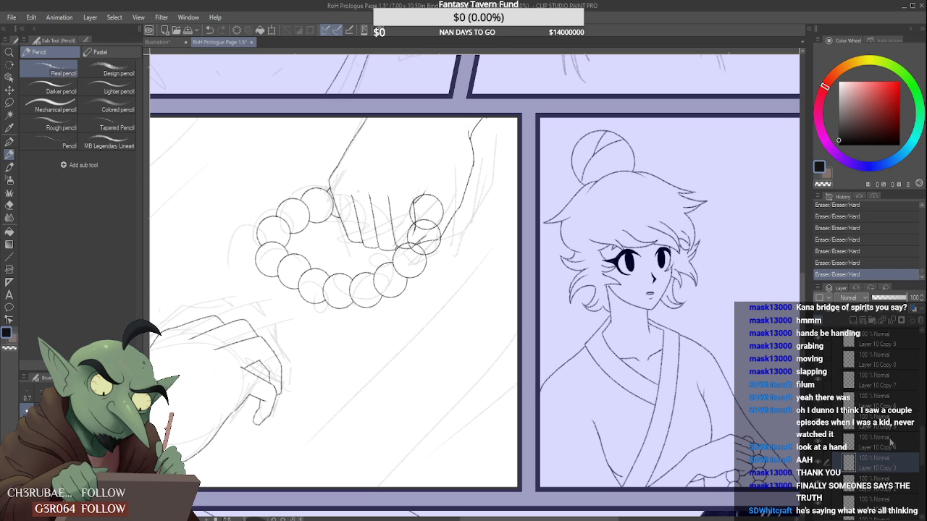
pyautogui.click(895, 464)
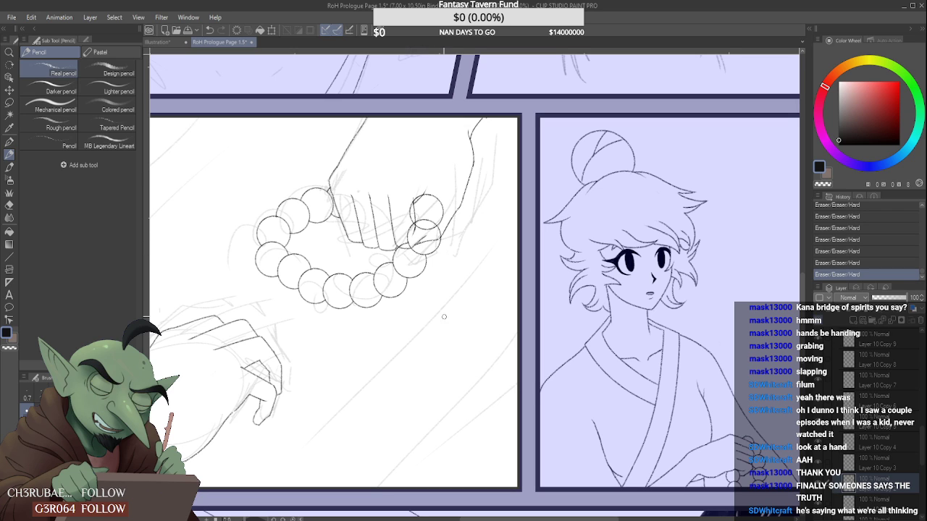
pyautogui.scroll(-2, 898, 461)
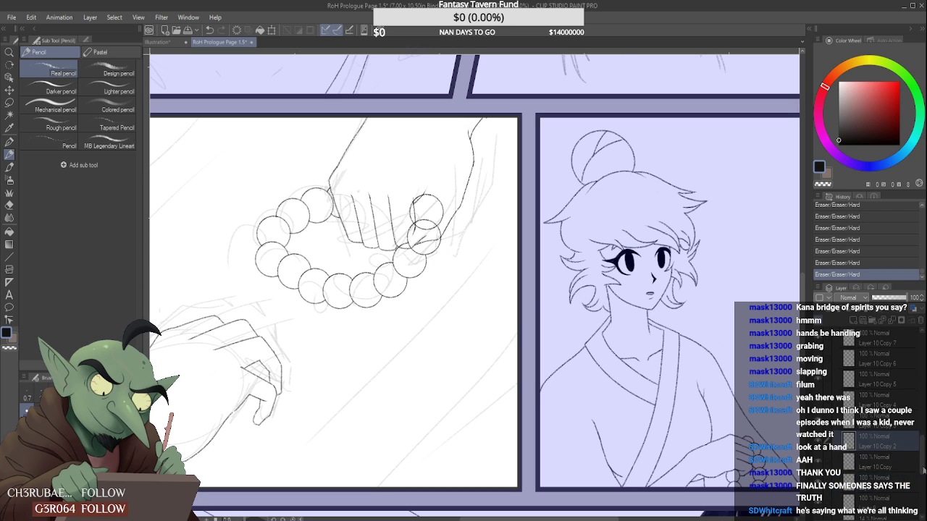
pyautogui.click(876, 462)
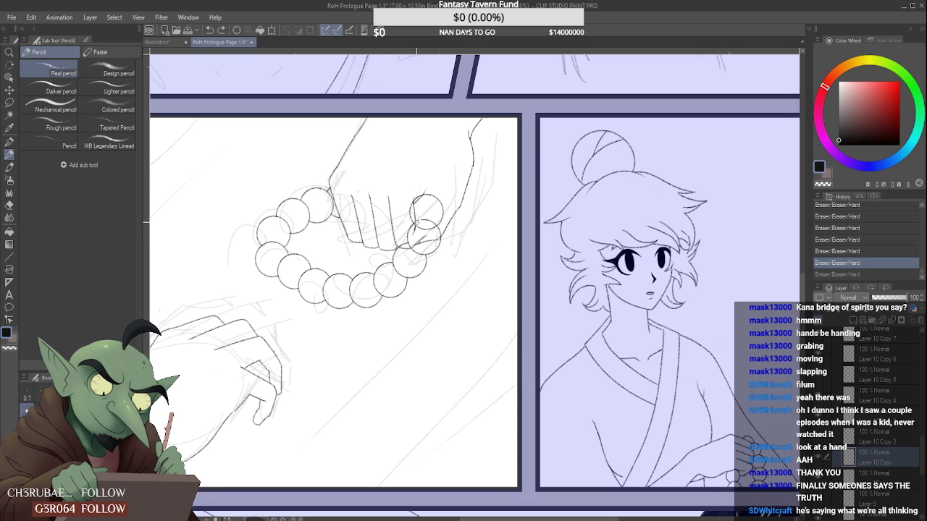
pyautogui.hotkey('ctrl', 'z')
pyautogui.hotkey('ctrl', 'y')
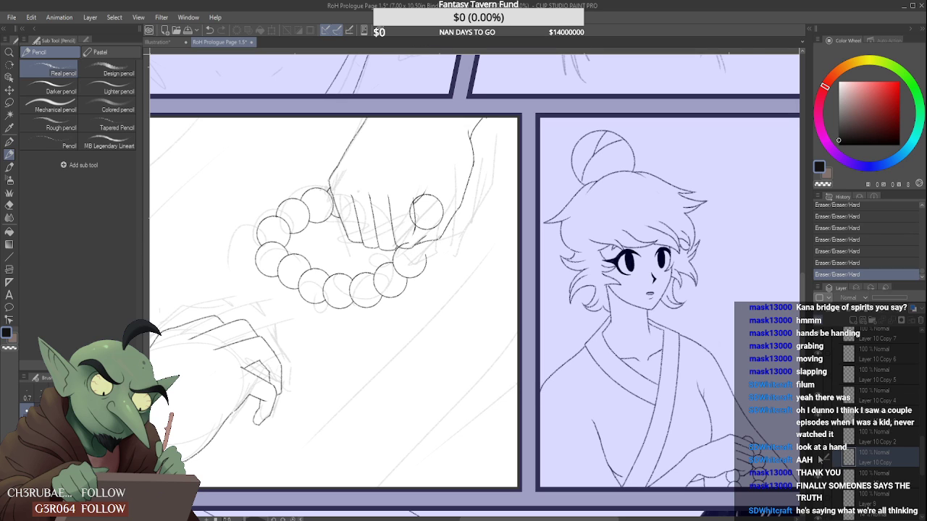
# - Erase the lines overlapping the end beads beside the holding hand, working on Layer 10 and Layer 9
pyautogui.click(885, 479)
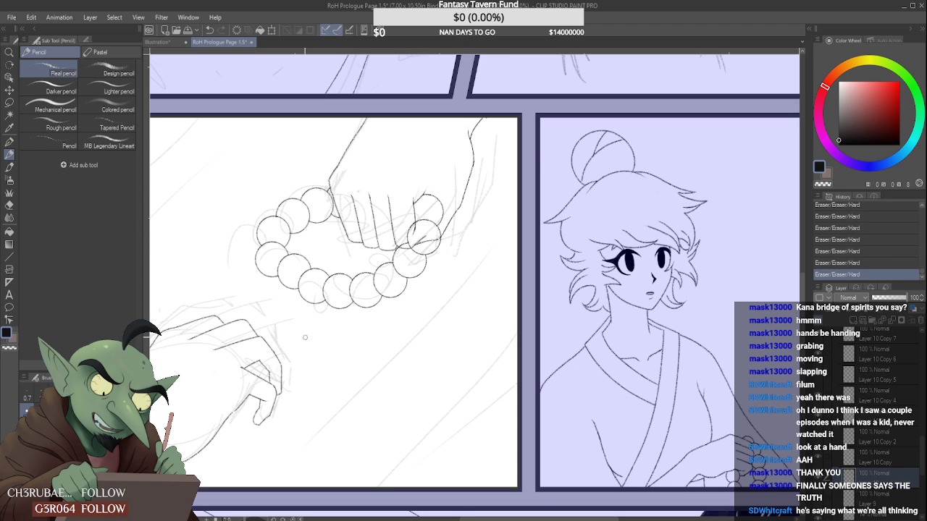
pyautogui.scroll(-4, 908, 448)
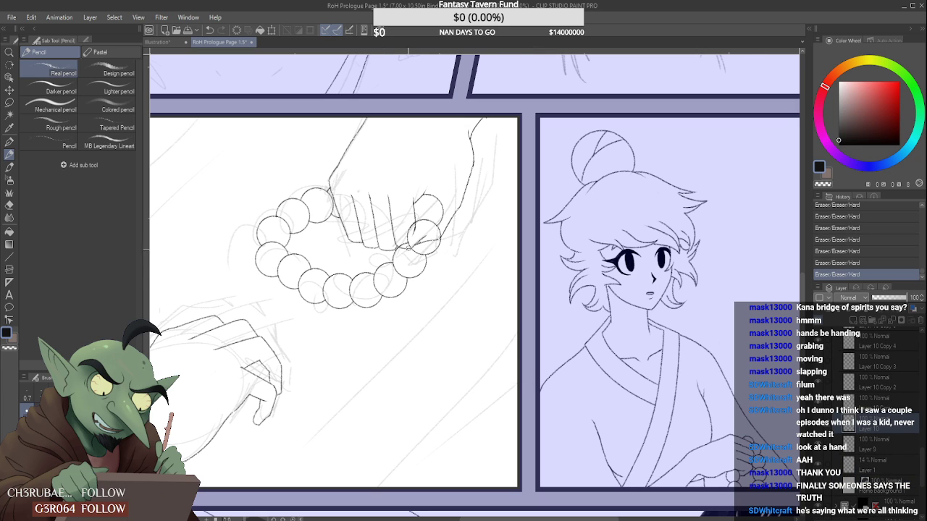
pyautogui.click(880, 444)
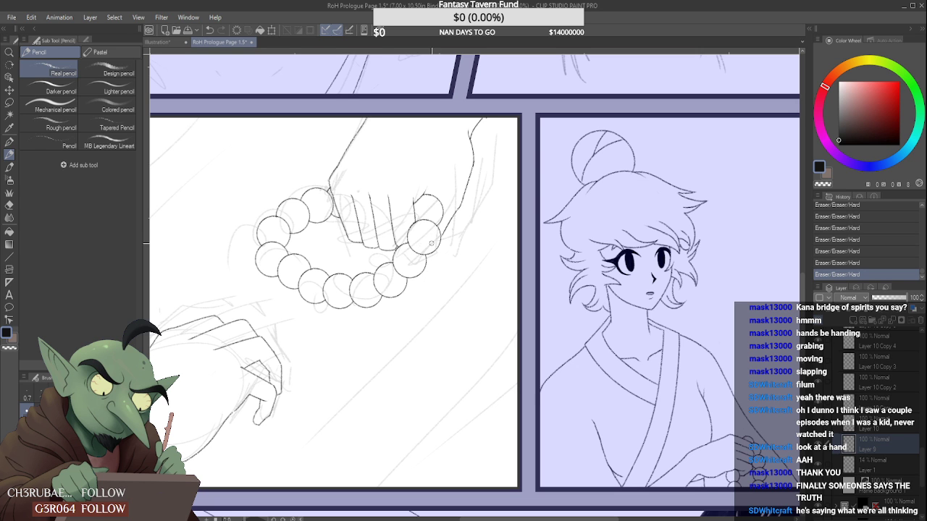
pyautogui.scroll(2, 410, 219)
pyautogui.scroll(-5, 410, 219)
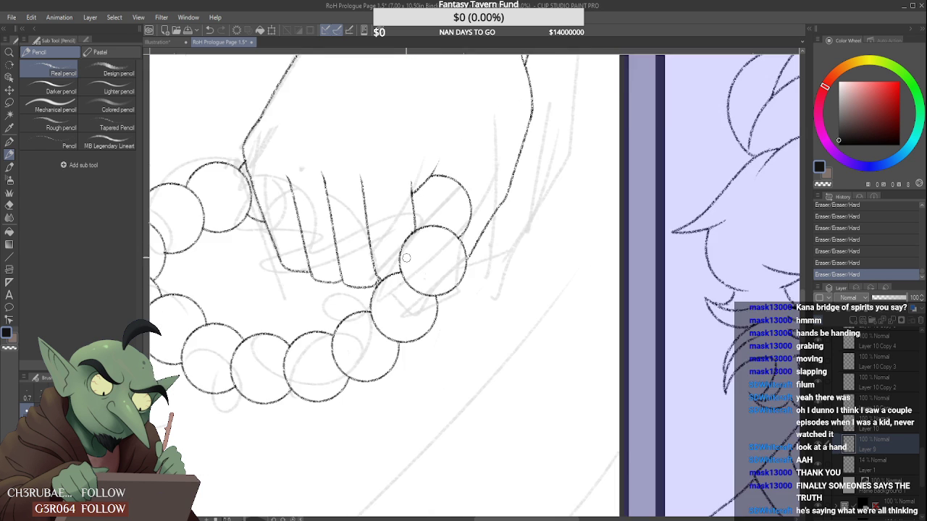
pyautogui.scroll(5, 362, 233)
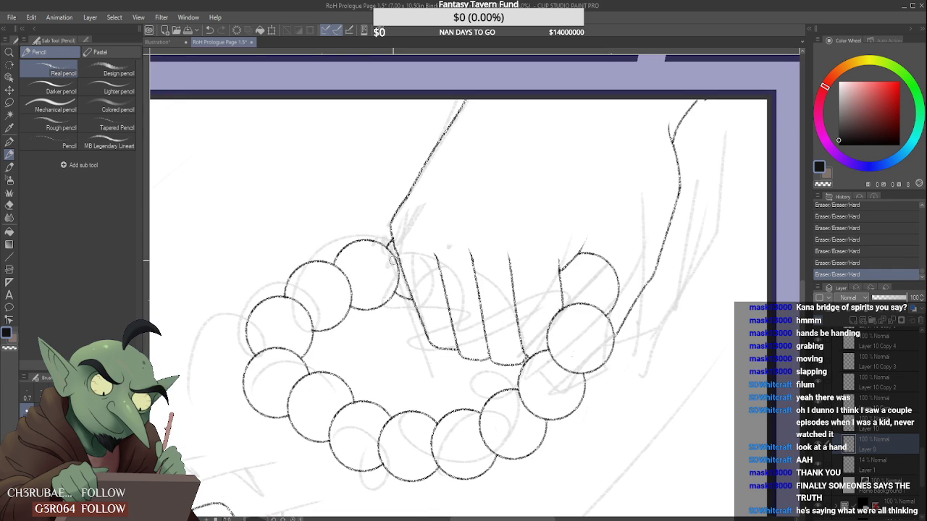
# - Save the comic page
pyautogui.scroll(-5, 422, 199)
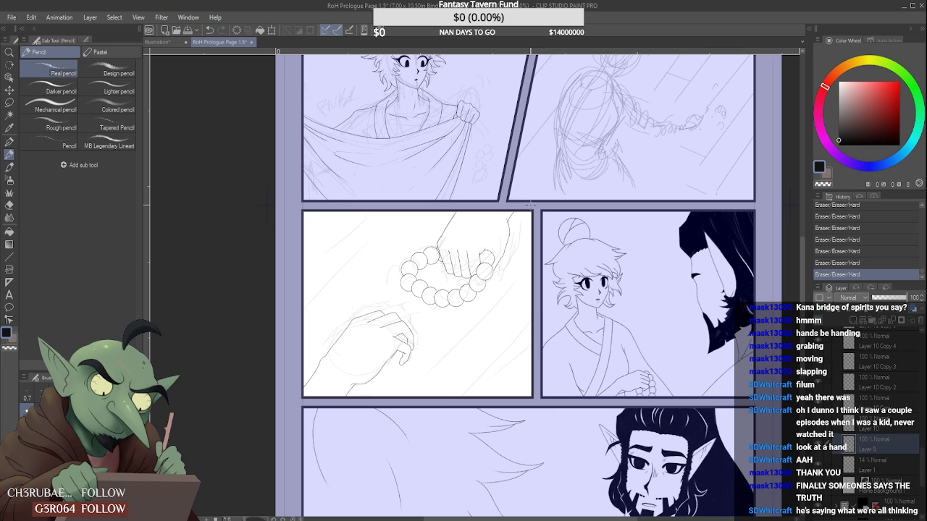
pyautogui.scroll(-2, 503, 282)
pyautogui.scroll(2, 503, 282)
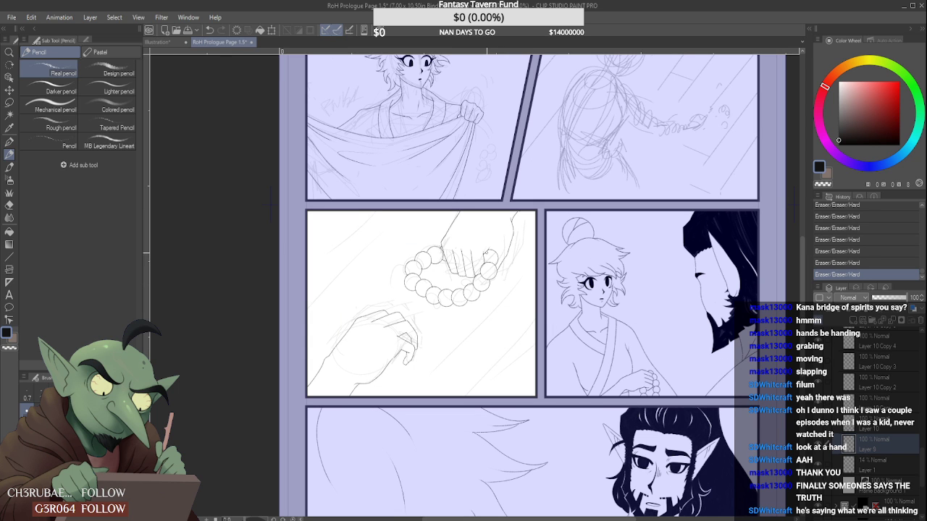
pyautogui.scroll(-2, 488, 255)
pyautogui.scroll(2, 457, 288)
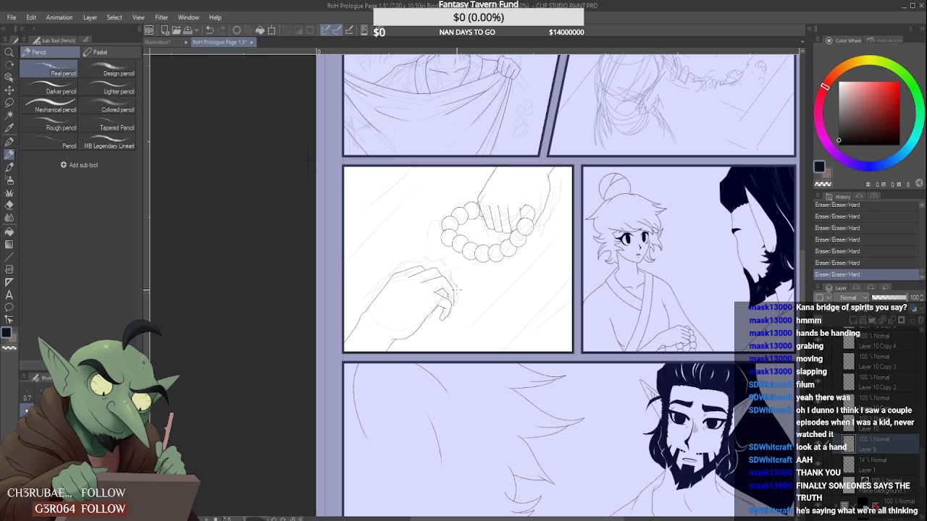
pyautogui.scroll(-3, 506, 252)
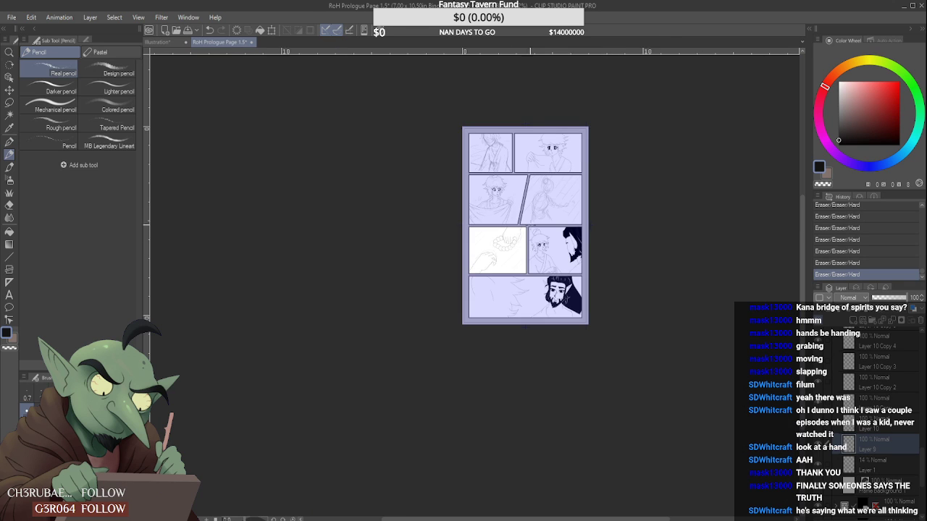
pyautogui.scroll(2, 511, 244)
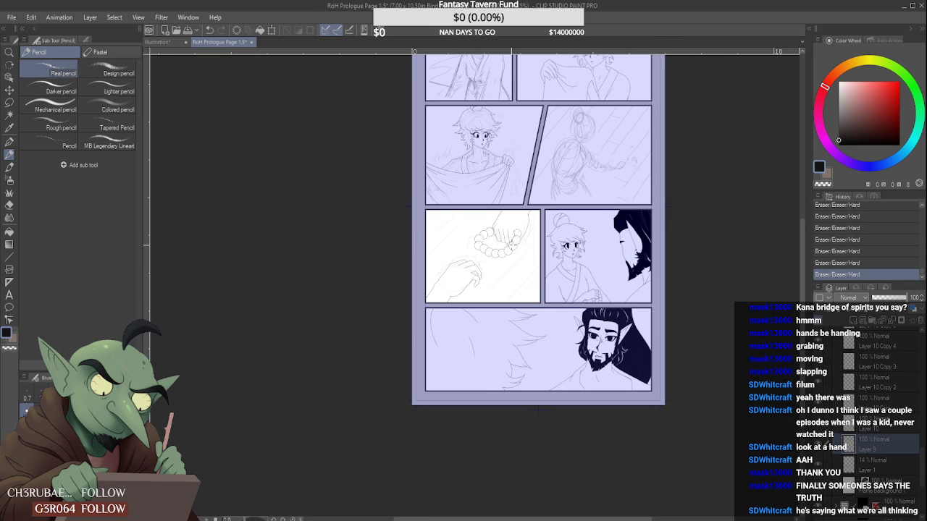
pyautogui.scroll(2, 512, 246)
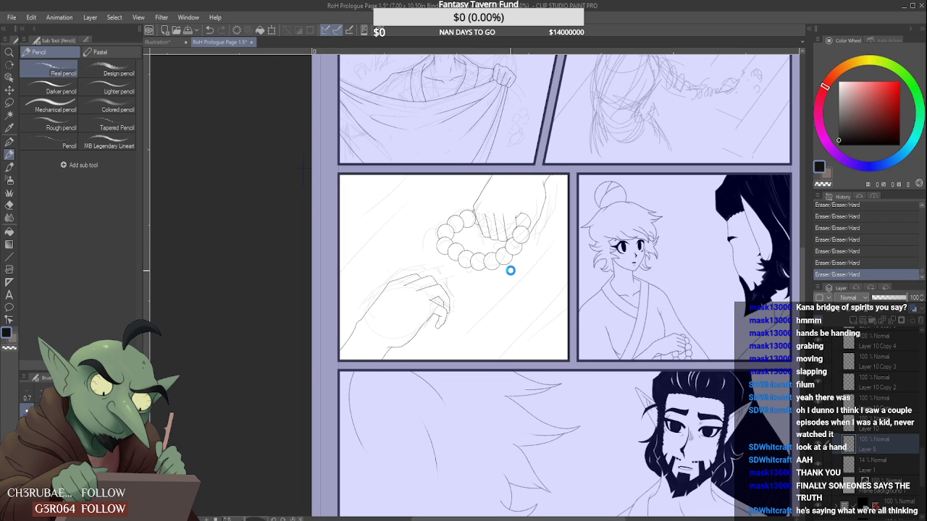
pyautogui.hotkey('ctrl', 's')
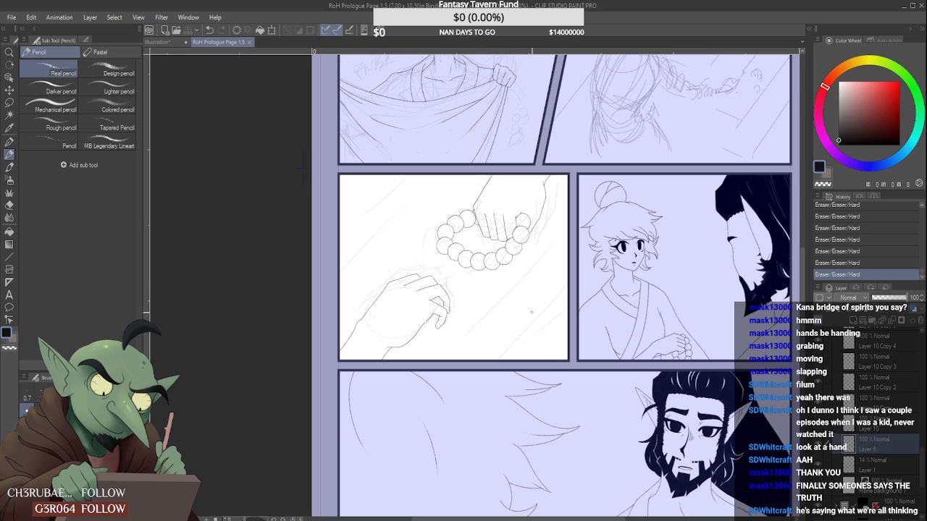
pyautogui.scroll(-4, 532, 312)
pyautogui.scroll(2, 543, 293)
pyautogui.scroll(2, 536, 216)
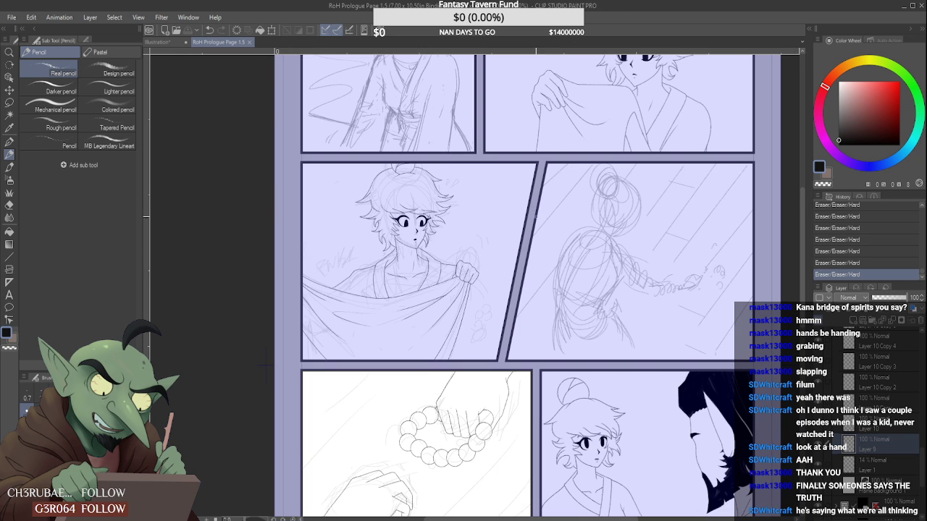
pyautogui.scroll(-4, 536, 226)
pyautogui.scroll(4, 507, 338)
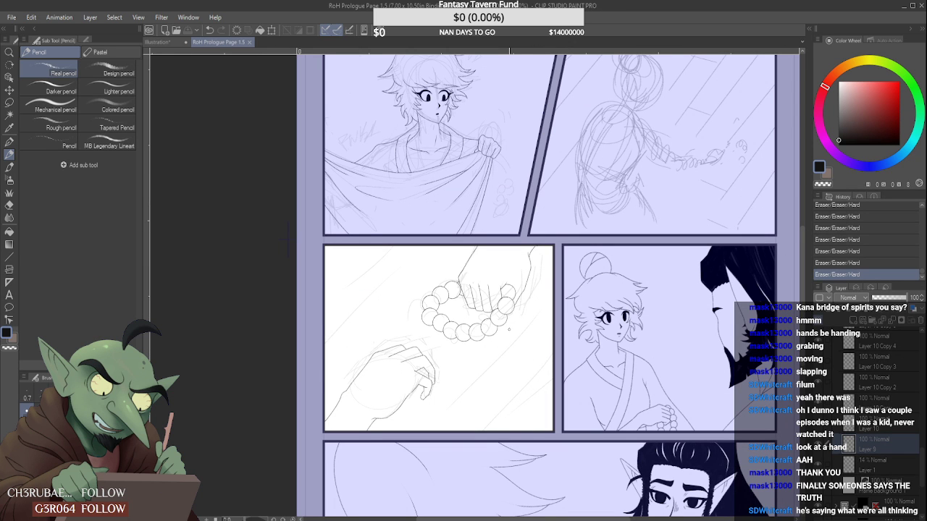
pyautogui.scroll(-4, 506, 333)
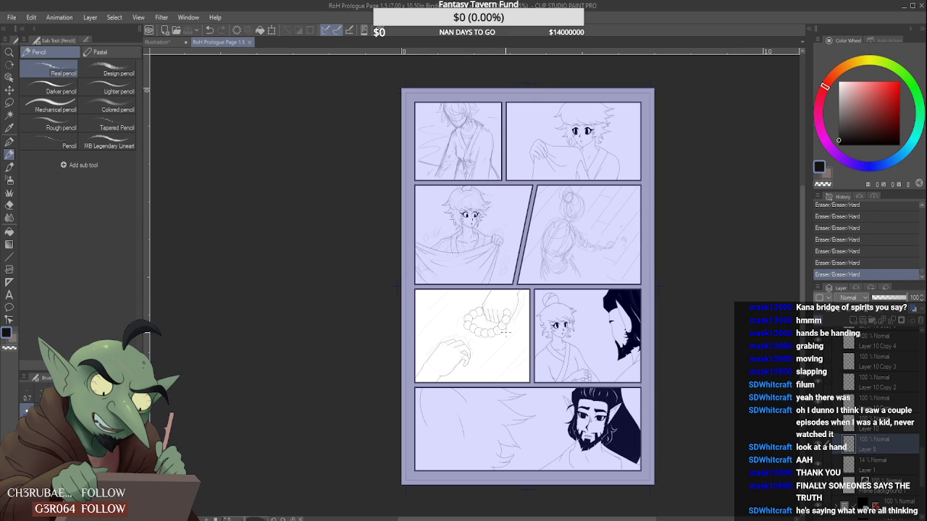
pyautogui.scroll(4, 506, 333)
pyautogui.moveTo(474, 377)
pyautogui.mouseDown()
pyautogui.moveTo(492, 351)
pyautogui.moveTo(475, 401)
pyautogui.moveTo(490, 416)
pyautogui.moveTo(468, 363)
pyautogui.moveTo(380, 300)
pyautogui.mouseUp()
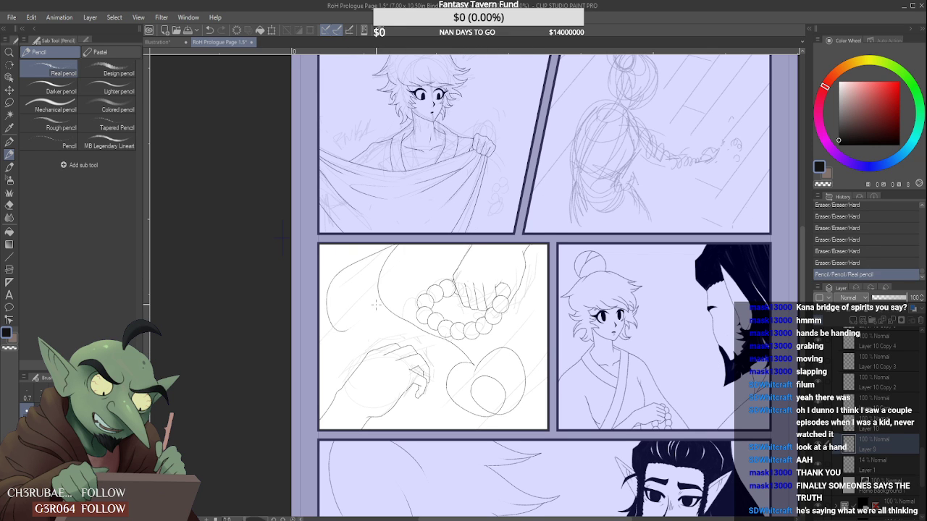
pyautogui.hotkey('ctrl', 'z')
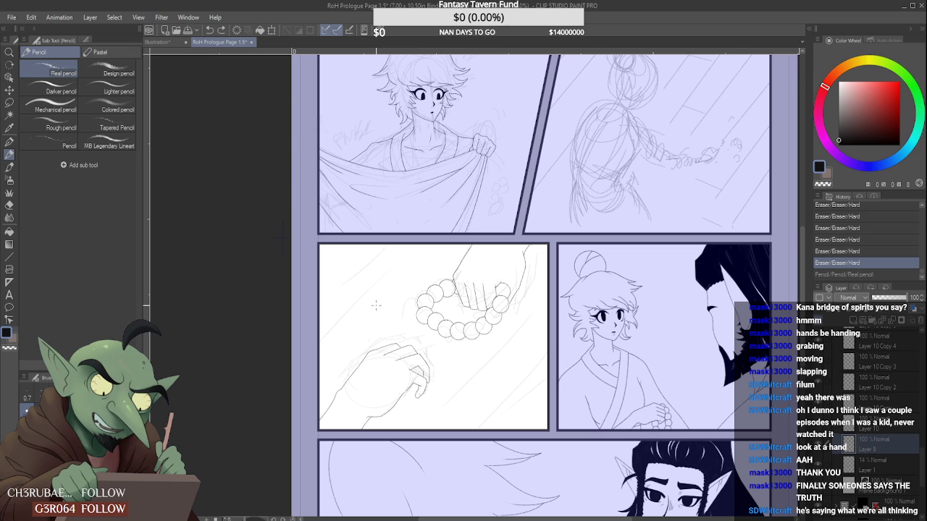
# - Merge the bead layers of Frame 6, Layer 10 and all of its copies, into a single layer
pyautogui.scroll(-3, 376, 304)
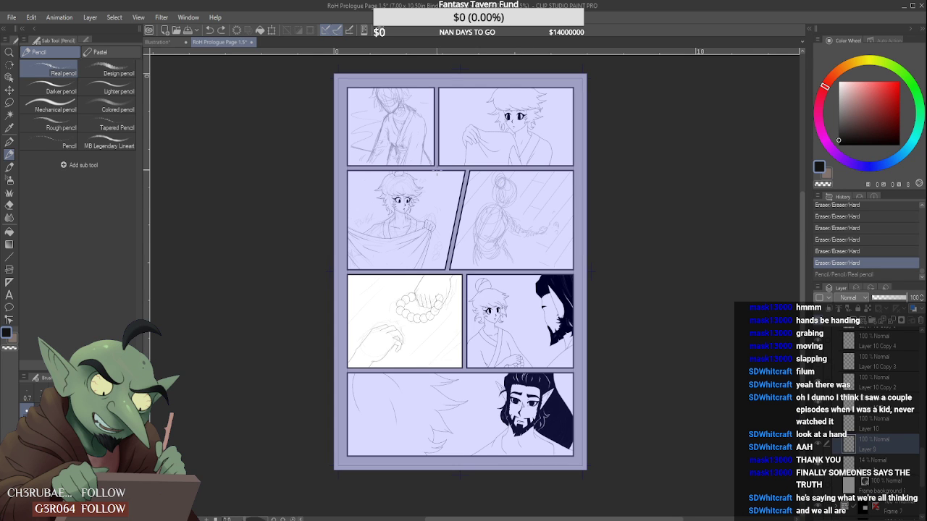
pyautogui.scroll(3, 422, 102)
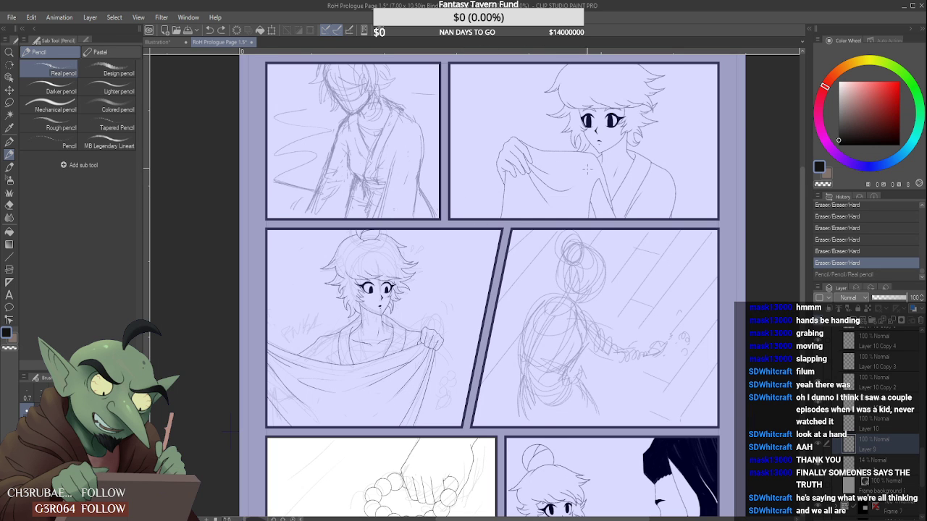
pyautogui.scroll(1, 587, 169)
pyautogui.scroll(-3, 590, 174)
pyautogui.scroll(2, 593, 178)
pyautogui.scroll(-2, 597, 185)
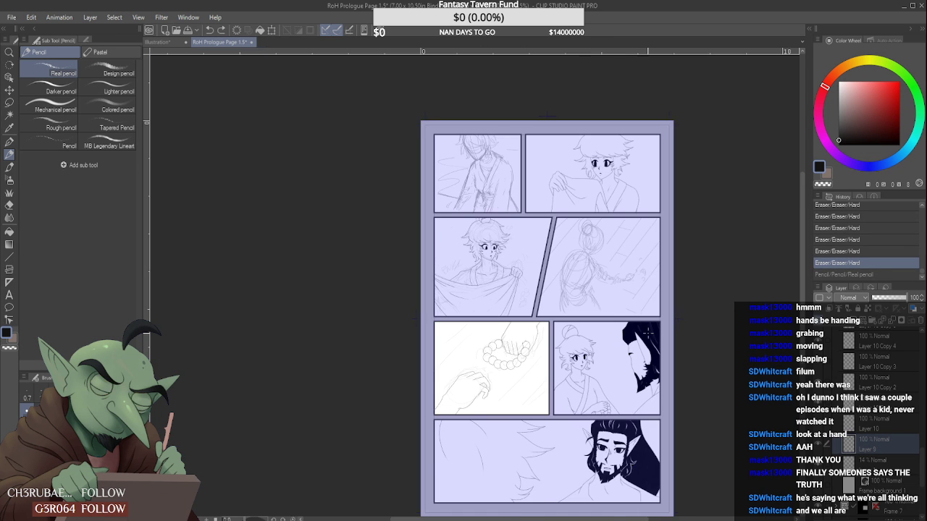
pyautogui.scroll(3, 647, 332)
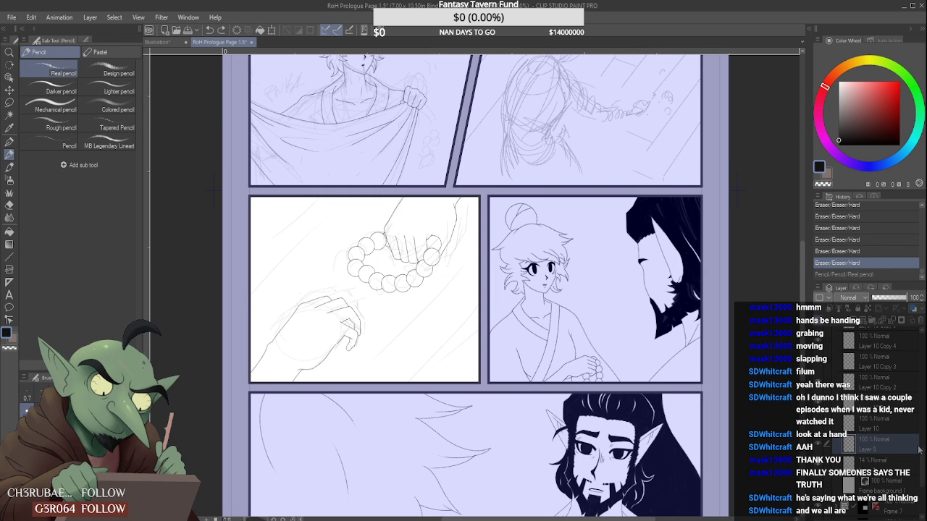
pyautogui.scroll(3, 922, 457)
pyautogui.scroll(1, 923, 457)
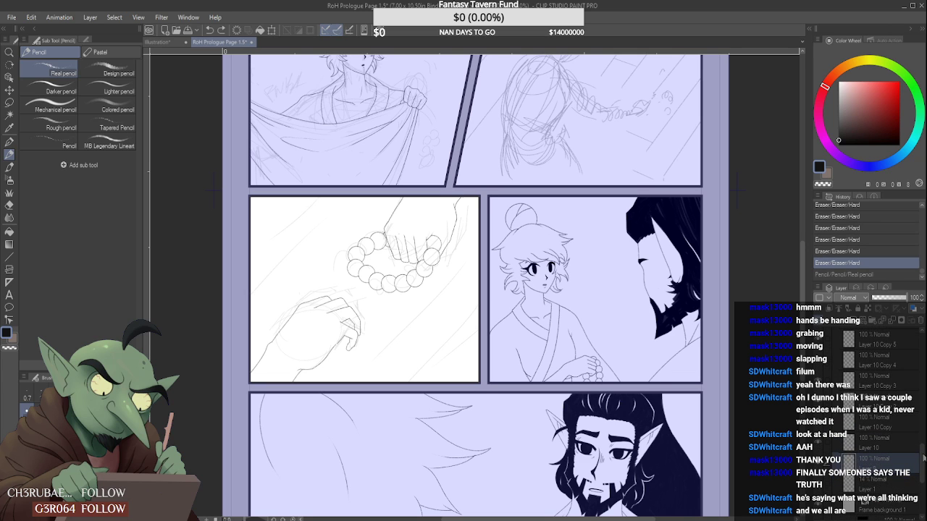
pyautogui.scroll(1, 923, 456)
pyautogui.scroll(5, 923, 457)
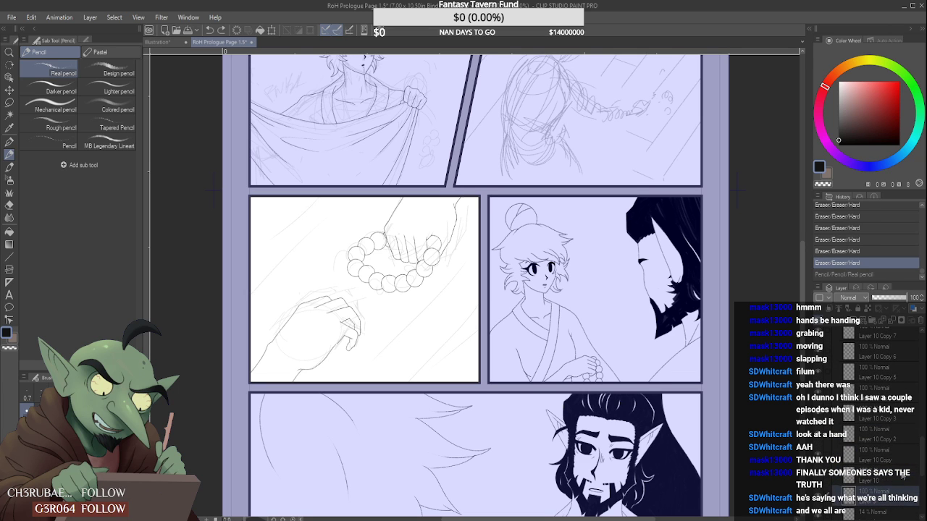
pyautogui.scroll(3, 924, 428)
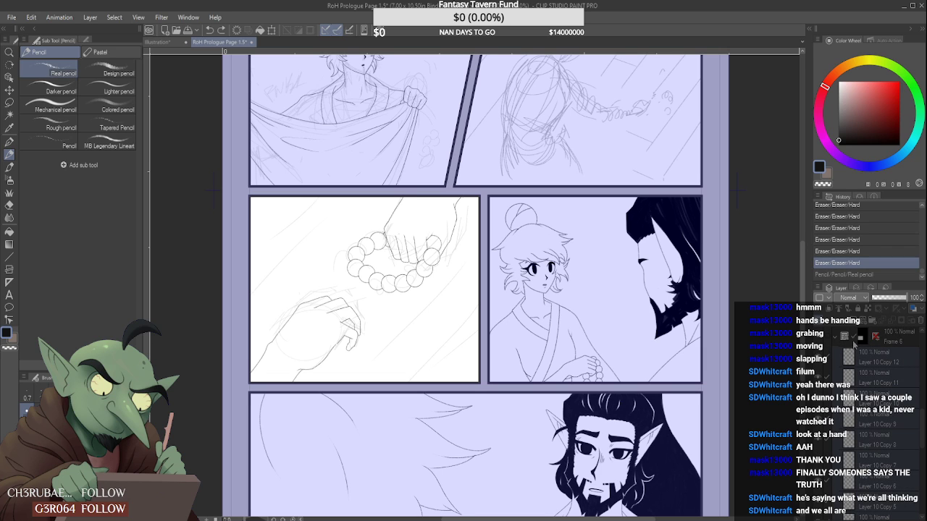
pyautogui.hotkey('shift', 'alt', 'e')
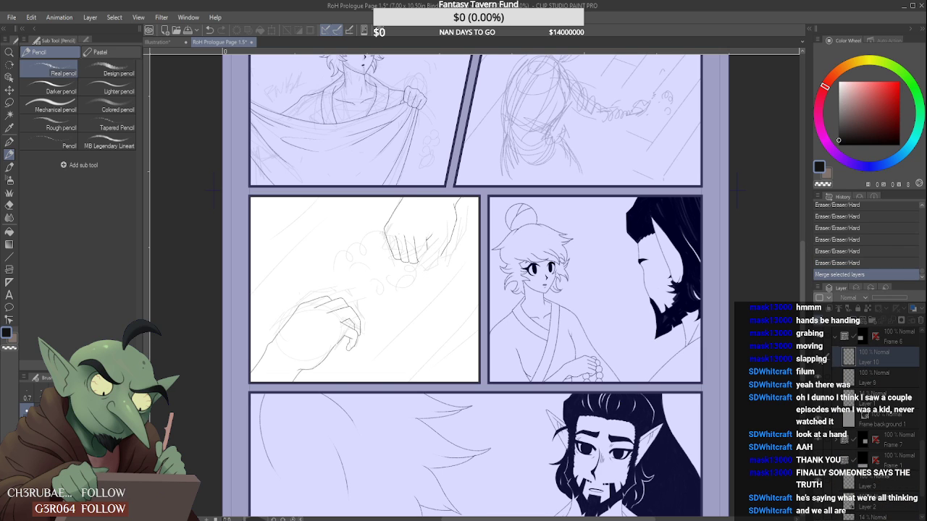
# - Add a new raster layer above the rough sketch on Layer 1 in Frame 4
pyautogui.scroll(4, 862, 383)
pyautogui.scroll(5, 859, 379)
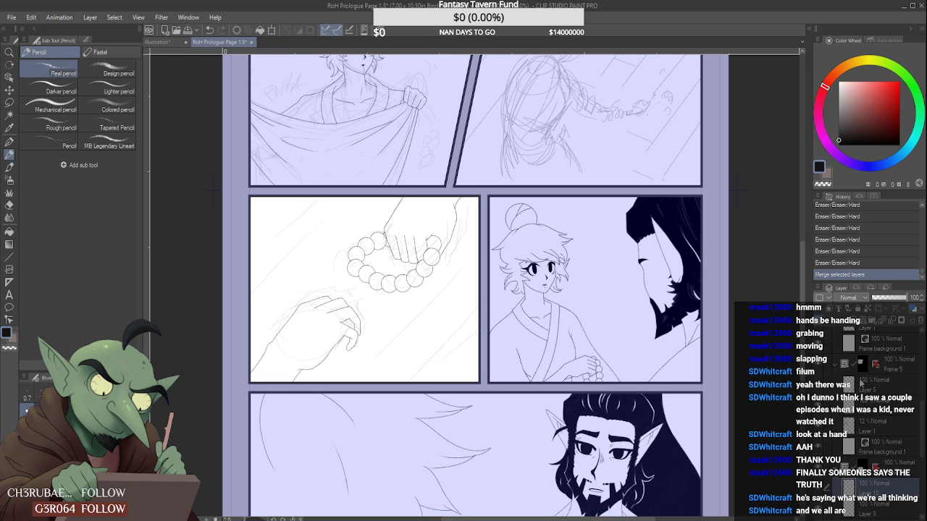
pyautogui.scroll(-5, 612, 167)
pyautogui.scroll(5, 612, 168)
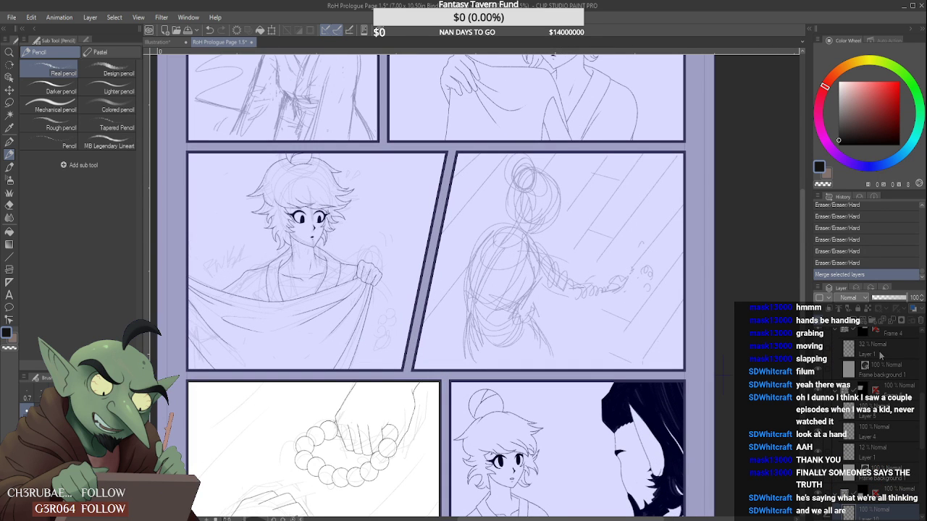
pyautogui.click(881, 356)
pyautogui.scroll(-5, 673, 389)
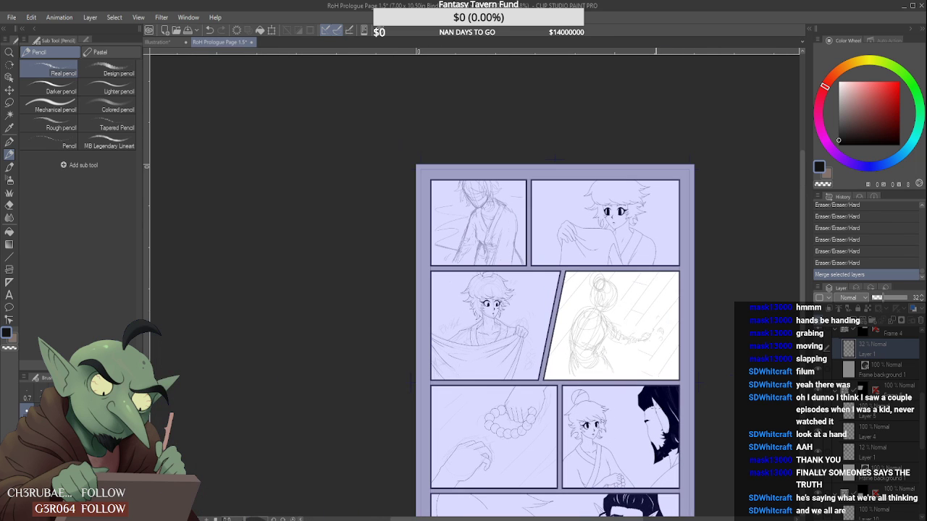
pyautogui.scroll(1, 851, 404)
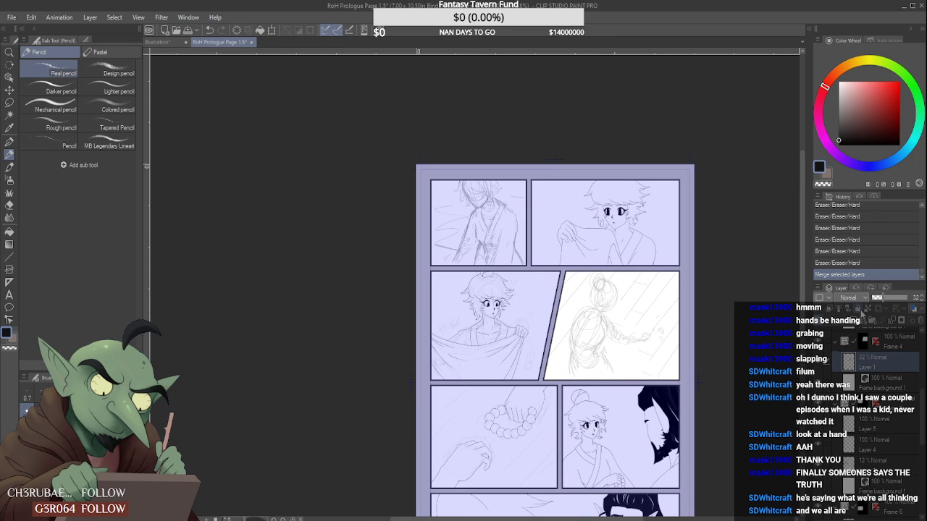
pyautogui.hotkey('ctrl', 'shift', 'n')
# - Set the opacity of Frame 4's rough sketch layer to 22% and make the new raster layer above it active
pyautogui.click(881, 382)
pyautogui.moveTo(883, 297); pyautogui.dragTo(878, 298)
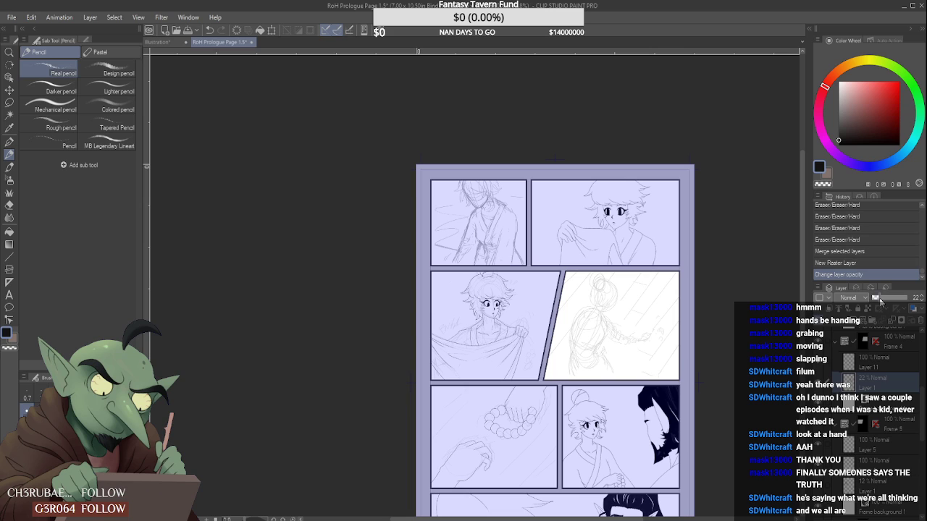
pyautogui.click(890, 362)
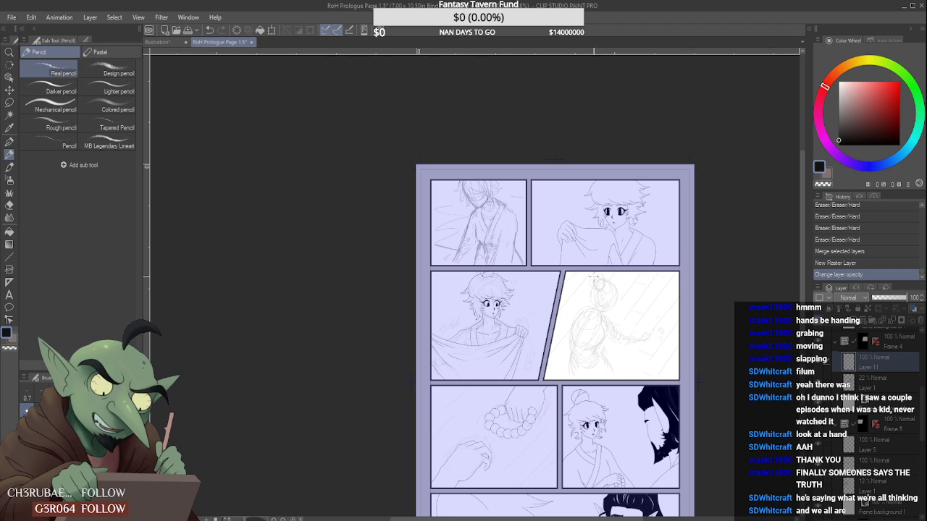
# - Draw the two lower side contours of the Frame 4 figure with the Real pencil, from the hips to the panel's lower edge
pyautogui.scroll(4, 673, 345)
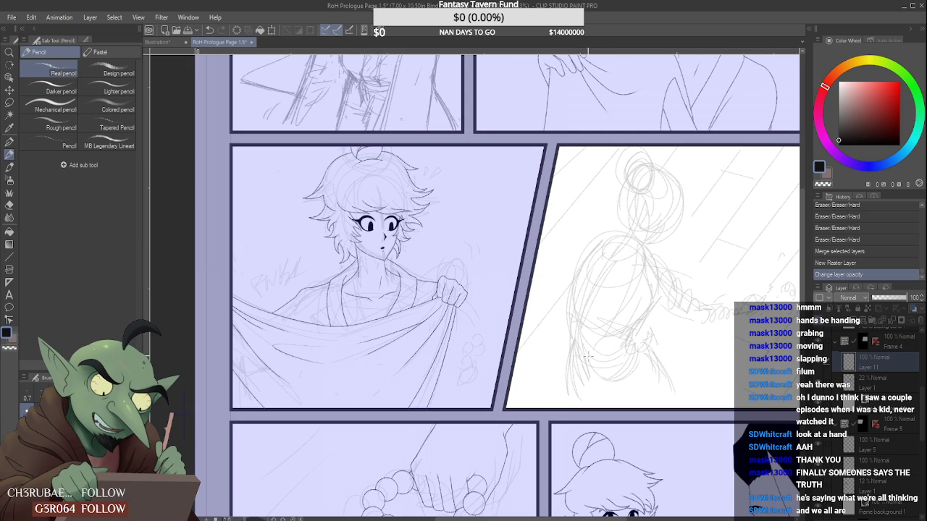
pyautogui.scroll(2, 578, 338)
pyautogui.moveTo(585, 337); pyautogui.dragTo(573, 435)
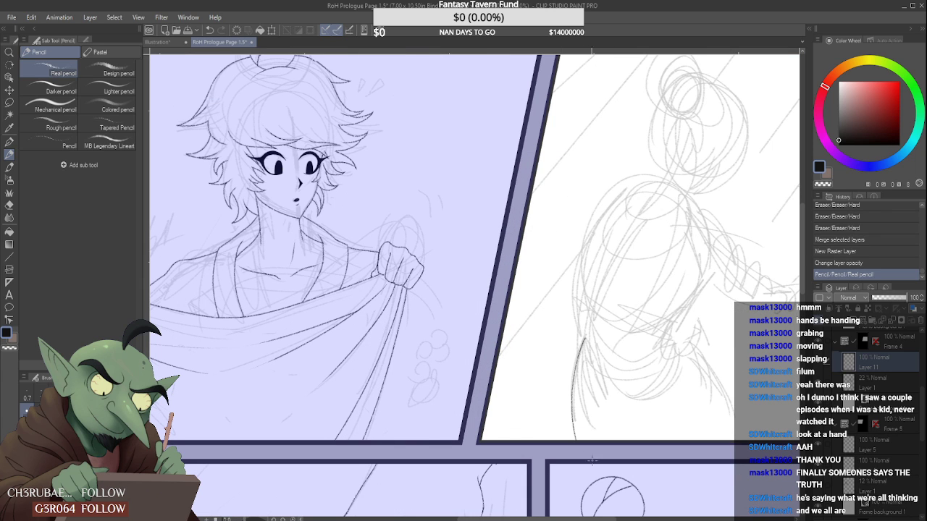
pyautogui.moveTo(685, 339); pyautogui.dragTo(733, 437)
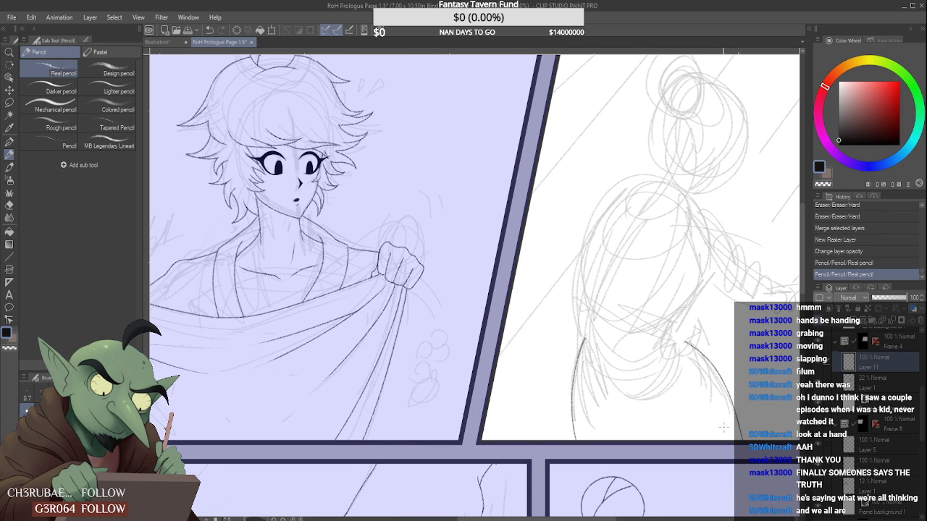
pyautogui.hotkey('ctrl', 'z')
pyautogui.moveTo(682, 337)
pyautogui.mouseDown()
pyautogui.moveTo(722, 387)
pyautogui.moveTo(740, 438)
pyautogui.mouseUp()
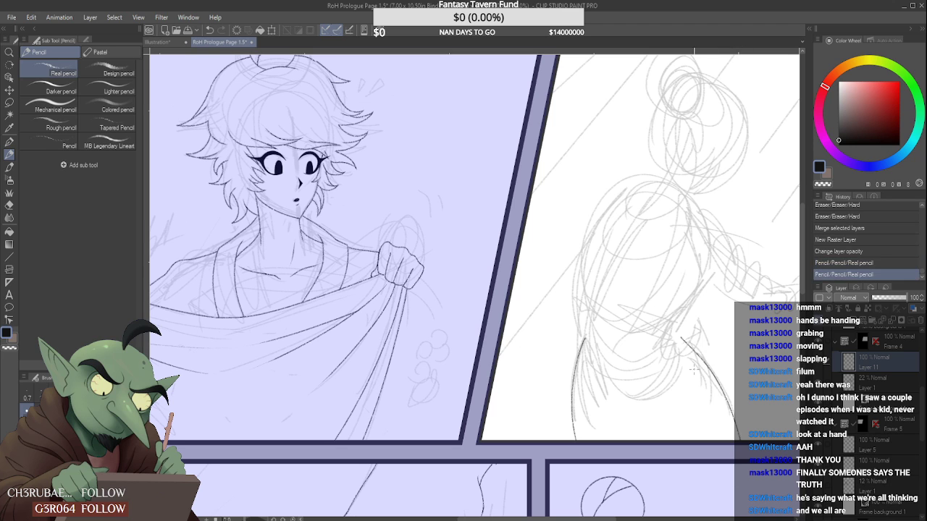
# - Redraw the right lower side contour of the Frame 4 figure as a smoother curve reaching the panel's lower edge
pyautogui.hotkey('ctrl', 'z')
pyautogui.moveTo(682, 335); pyautogui.dragTo(734, 443)
pyautogui.hotkey('ctrl', 'z')
pyautogui.moveTo(680, 337); pyautogui.dragTo(735, 456)
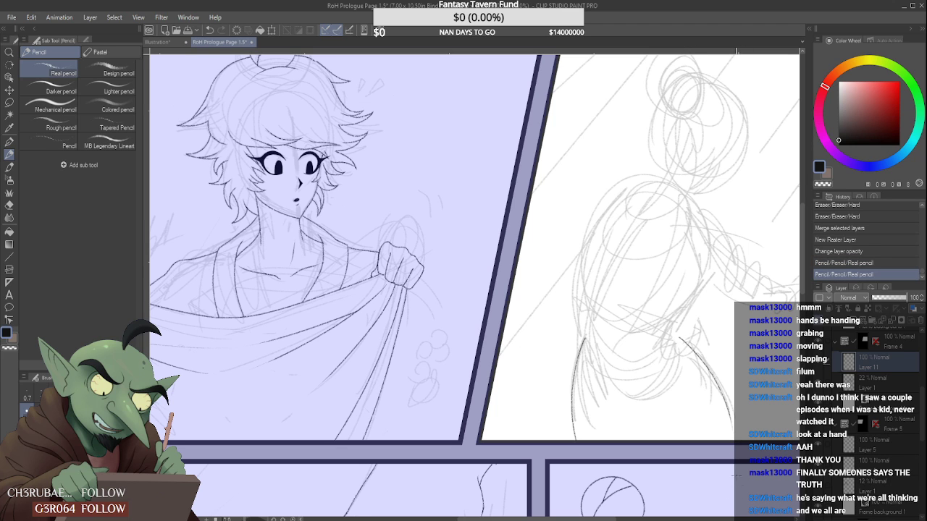
pyautogui.scroll(5, 731, 422)
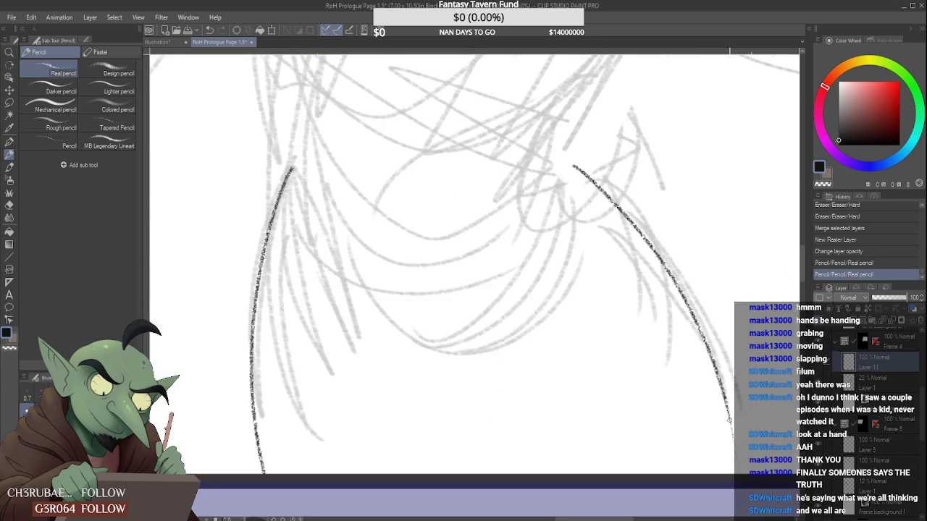
pyautogui.moveTo(725, 395); pyautogui.dragTo(735, 478)
# - Draw the waistband's short left edge and its lower curve sweeping across between the two hip contours
pyautogui.scroll(-5, 724, 428)
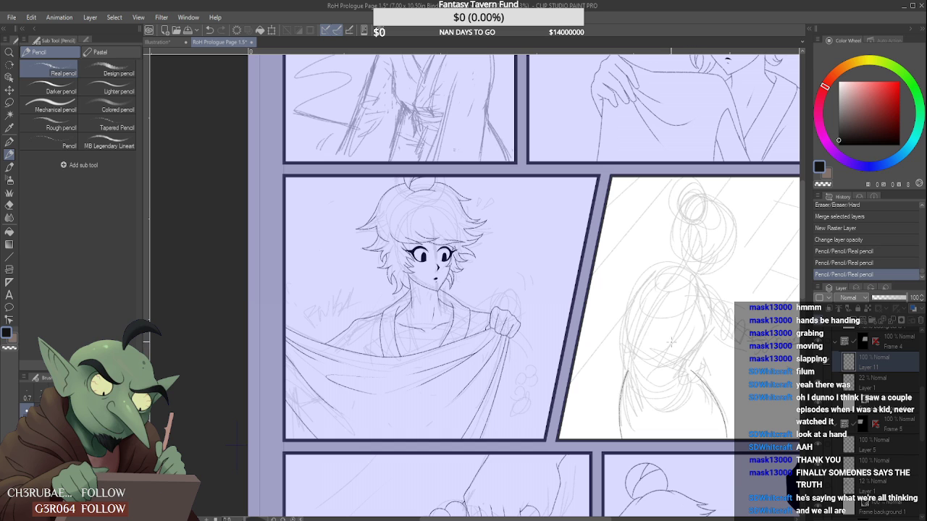
pyautogui.scroll(-2, 549, 322)
pyautogui.scroll(6, 549, 323)
pyautogui.moveTo(524, 289); pyautogui.dragTo(523, 314)
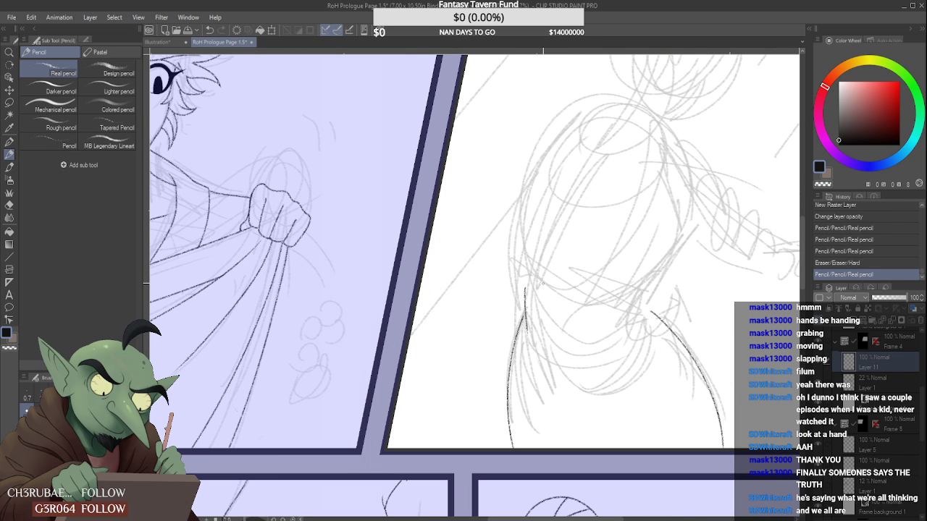
pyautogui.hotkey('ctrl', 'z')
pyautogui.moveTo(524, 280); pyautogui.dragTo(523, 339)
pyautogui.hotkey('ctrl', 'z')
pyautogui.moveTo(522, 281)
pyautogui.mouseDown()
pyautogui.moveTo(521, 340)
pyautogui.moveTo(656, 335)
pyautogui.mouseUp()
pyautogui.hotkey('ctrl', 'z')
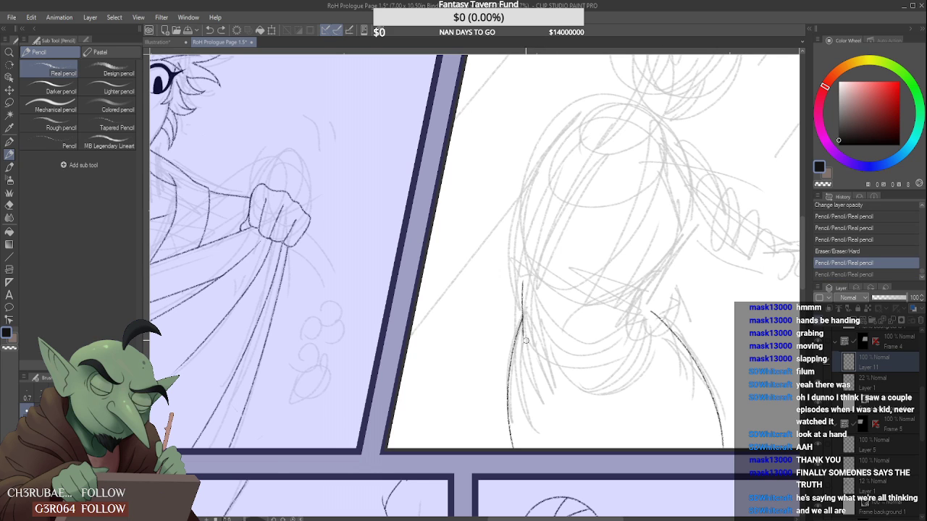
pyautogui.moveTo(524, 335)
pyautogui.mouseDown()
pyautogui.moveTo(547, 349)
pyautogui.moveTo(651, 337)
pyautogui.mouseUp()
pyautogui.hotkey('ctrl', 'z')
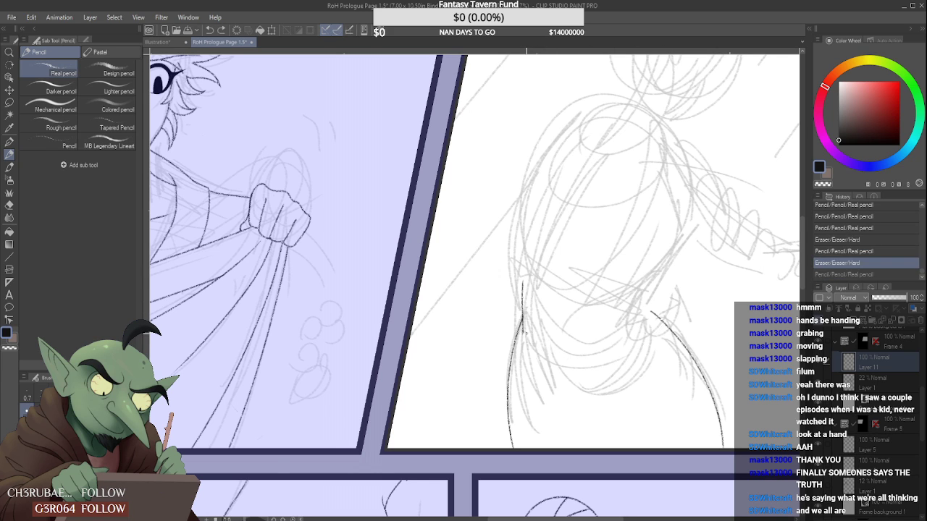
pyautogui.moveTo(524, 333)
pyautogui.mouseDown()
pyautogui.moveTo(615, 365)
pyautogui.moveTo(653, 334)
pyautogui.mouseUp()
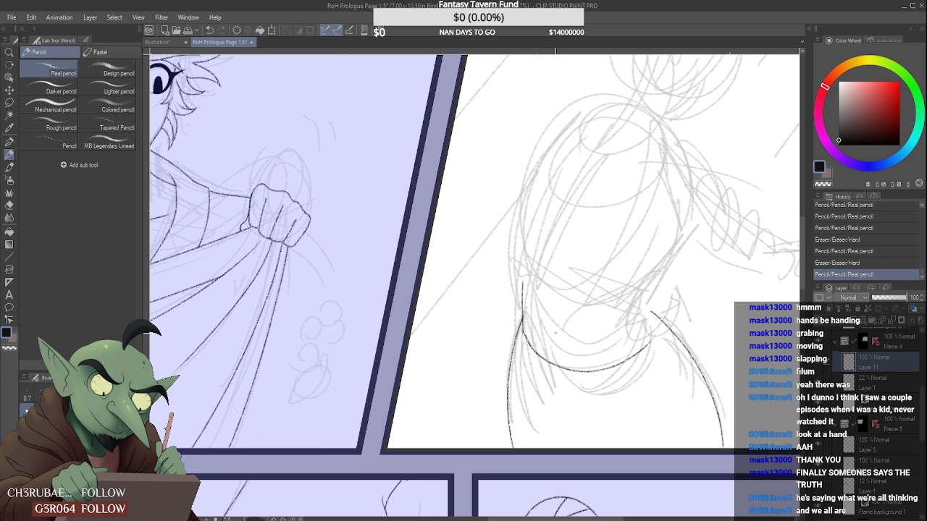
# - Erase the rough overlap at the waistband's lower left corner and redraw the line joining the edge to the curve
pyautogui.scroll(2, 523, 312)
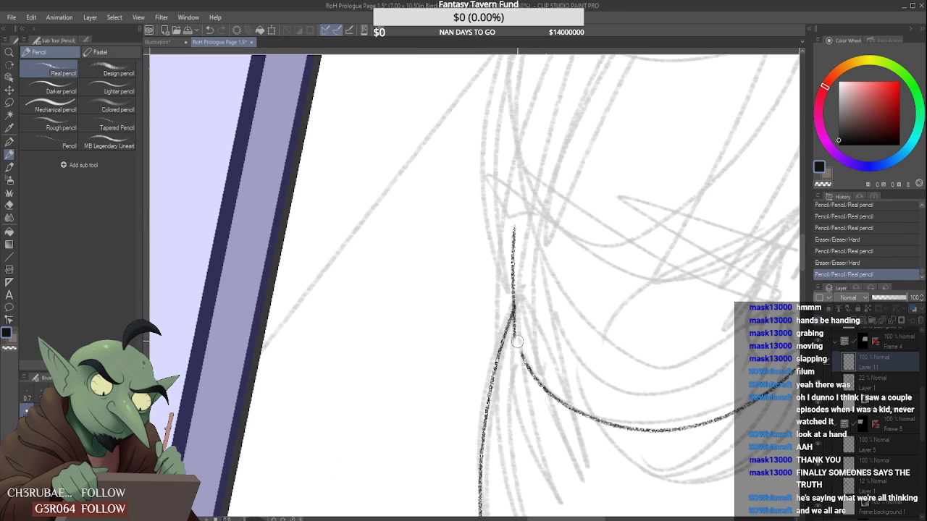
pyautogui.moveTo(517, 350)
pyautogui.mouseDown()
pyautogui.moveTo(513, 338)
pyautogui.moveTo(520, 350)
pyautogui.mouseUp()
pyautogui.moveTo(515, 326); pyautogui.dragTo(516, 313)
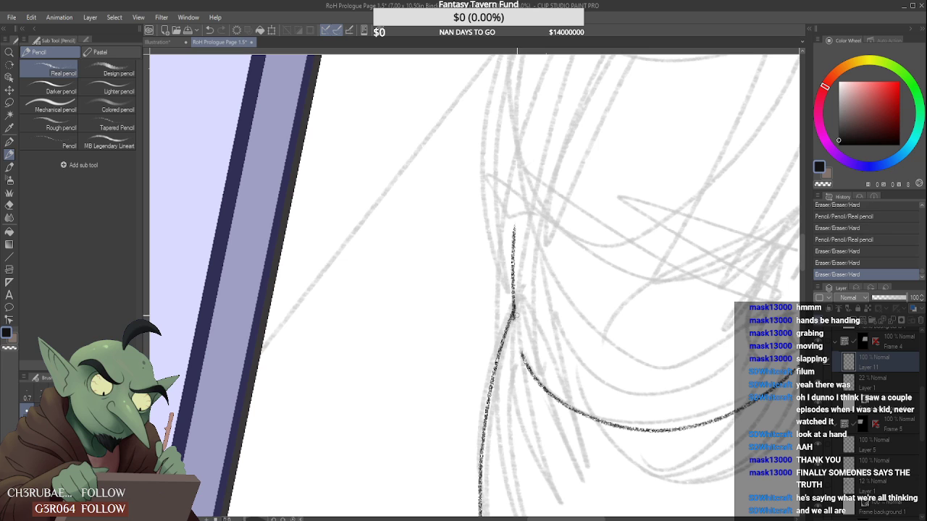
pyautogui.moveTo(517, 345); pyautogui.dragTo(525, 361)
pyautogui.moveTo(514, 319); pyautogui.dragTo(528, 370)
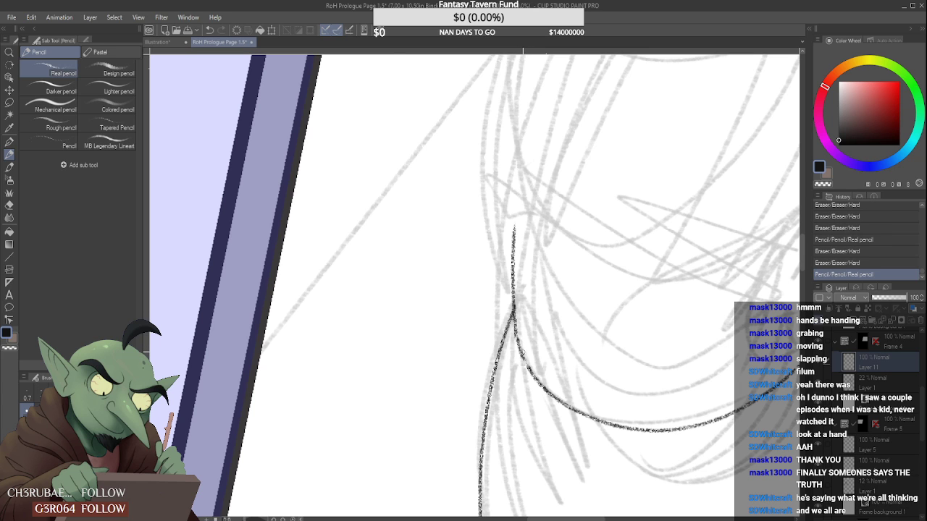
# - Draw the waistband's vertical right edge, join it to the end of the lower curve, and erase the stray overlap
pyautogui.scroll(-4, 523, 352)
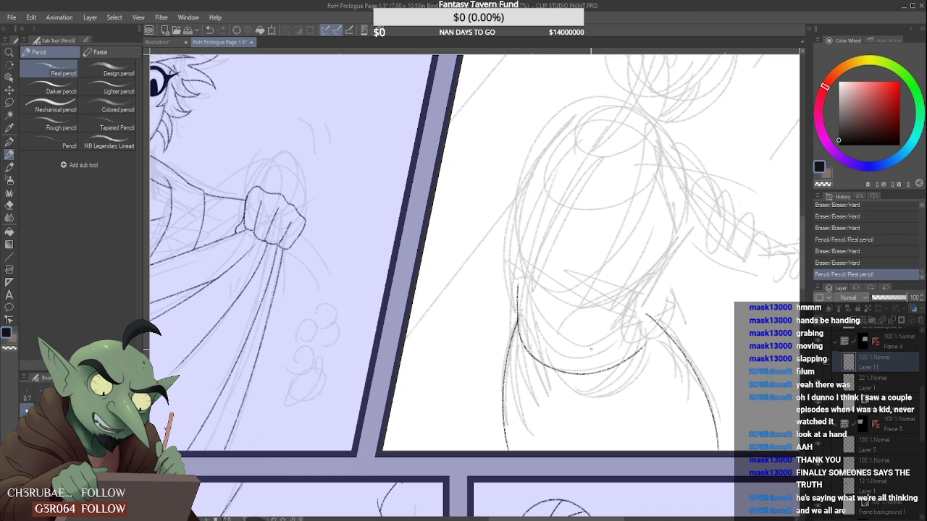
pyautogui.scroll(2, 642, 346)
pyautogui.moveTo(657, 330)
pyautogui.mouseDown()
pyautogui.moveTo(643, 335)
pyautogui.moveTo(649, 270)
pyautogui.mouseUp()
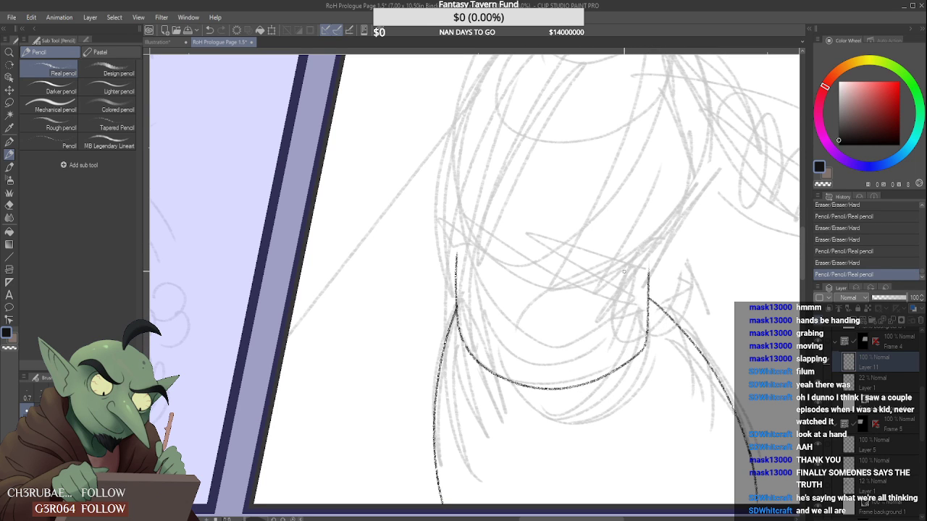
pyautogui.hotkey('ctrl', 'z')
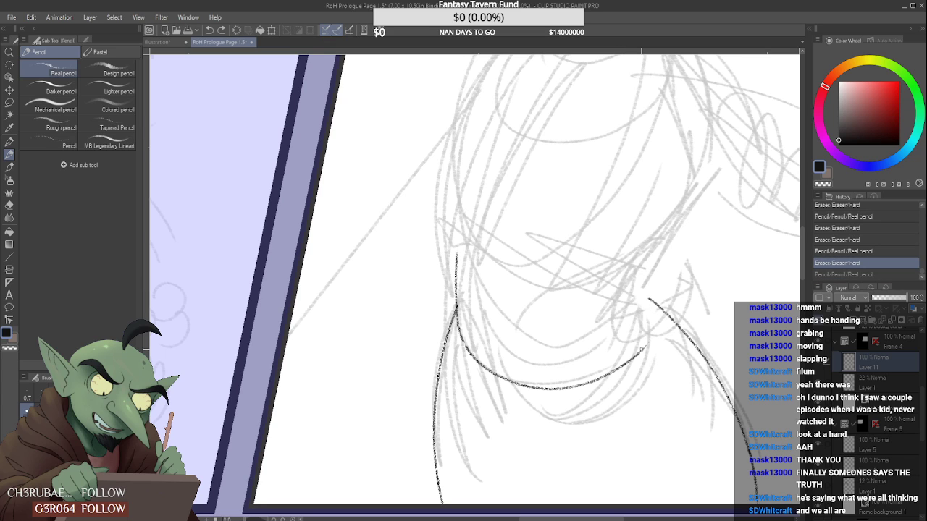
pyautogui.moveTo(641, 351); pyautogui.dragTo(649, 259)
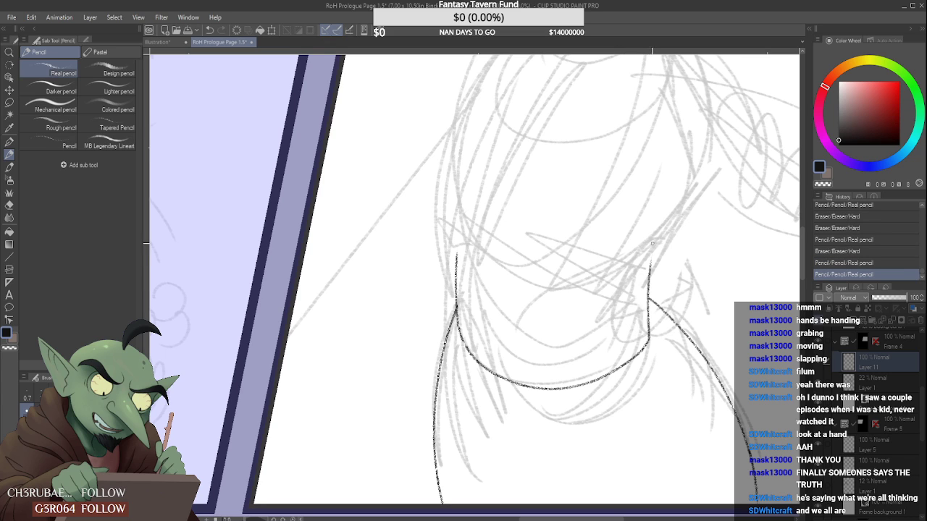
pyautogui.hotkey('ctrl', 'z')
pyautogui.moveTo(648, 342); pyautogui.dragTo(647, 265)
pyautogui.moveTo(648, 343)
pyautogui.mouseDown()
pyautogui.moveTo(640, 354)
pyautogui.moveTo(655, 332)
pyautogui.moveTo(623, 360)
pyautogui.mouseUp()
pyautogui.scroll(2, 640, 351)
pyautogui.hotkey('ctrl', 'z')
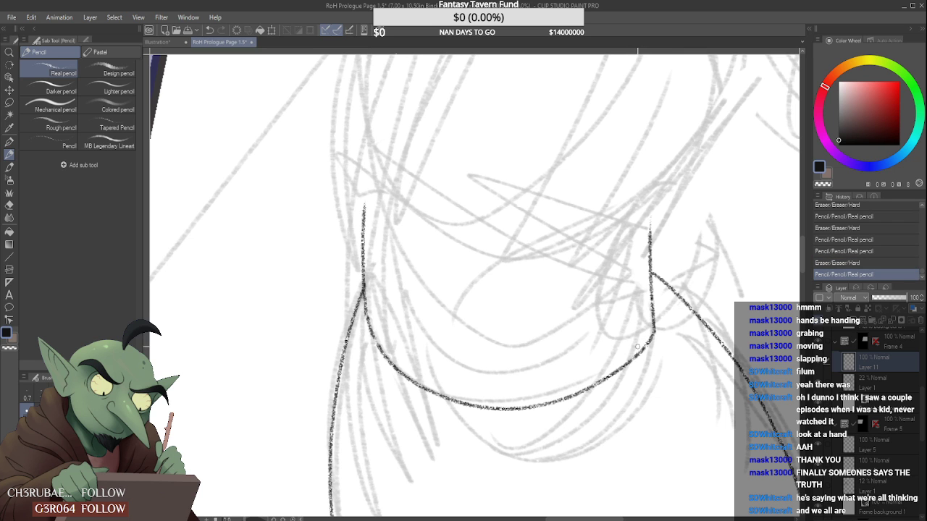
pyautogui.moveTo(655, 326); pyautogui.dragTo(669, 340)
# - Redraw the waistband's left edge with a slight outward slant and erase the hip contour's overlapping upper end
pyautogui.scroll(-5, 663, 335)
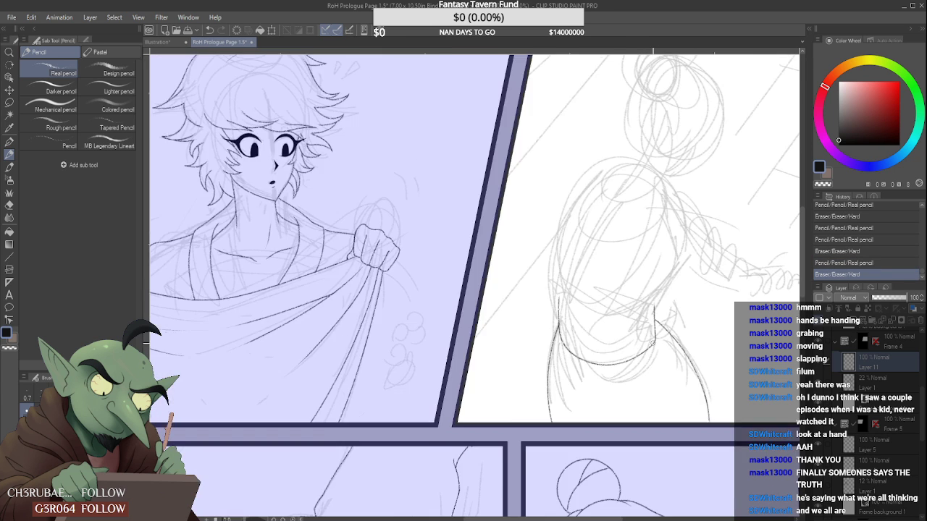
pyautogui.scroll(-3, 652, 326)
pyautogui.scroll(6, 644, 330)
pyautogui.moveTo(588, 282)
pyautogui.mouseDown()
pyautogui.moveTo(584, 359)
pyautogui.moveTo(578, 337)
pyautogui.mouseUp()
pyautogui.hotkey('ctrl', 'z')
pyautogui.moveTo(584, 369); pyautogui.dragTo(579, 353)
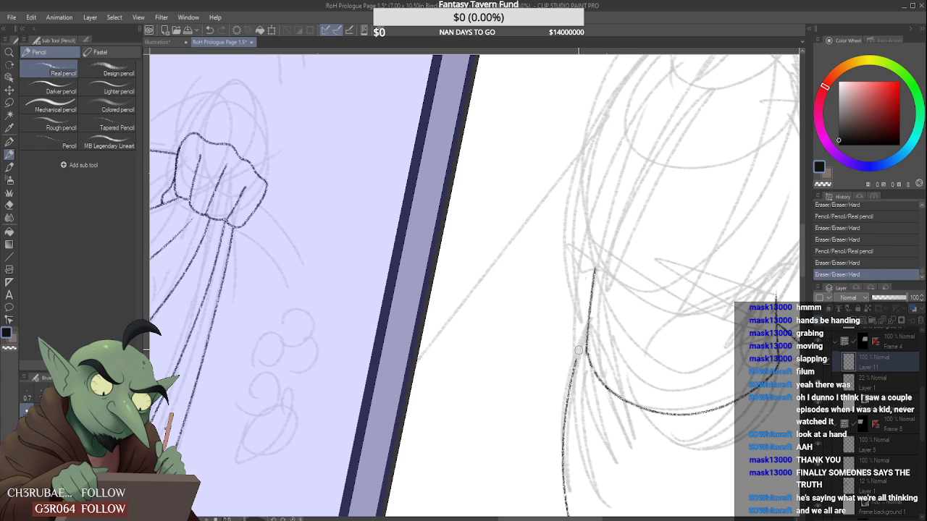
# - Erase the left lower side contour and redraw it from the waistband's edge down to the panel's lower edge
pyautogui.hotkey('ctrl', '-')
pyautogui.scroll(2, 575, 333)
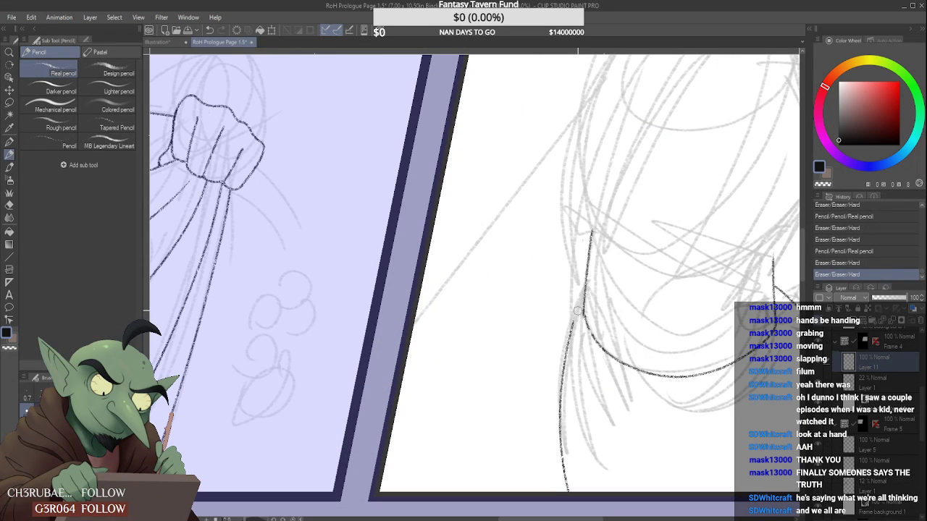
pyautogui.moveTo(564, 389); pyautogui.dragTo(568, 494)
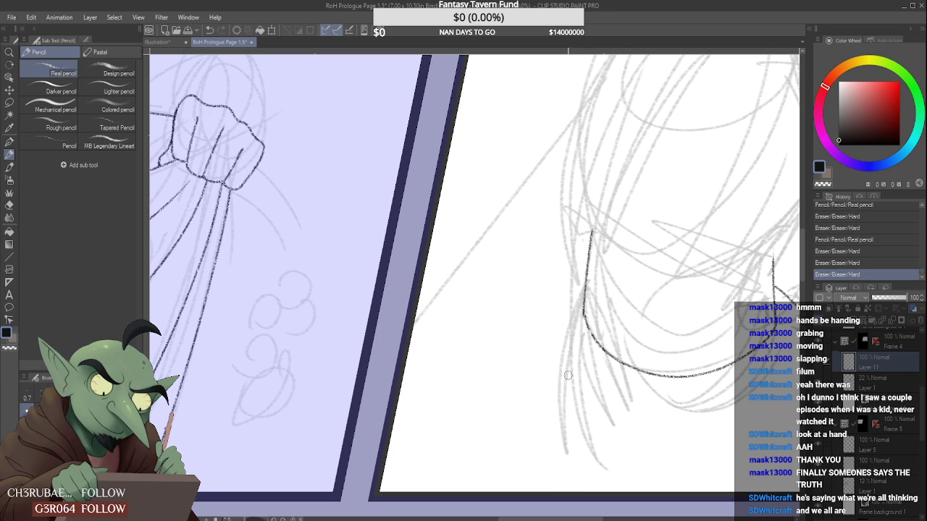
pyautogui.moveTo(584, 308); pyautogui.dragTo(548, 490)
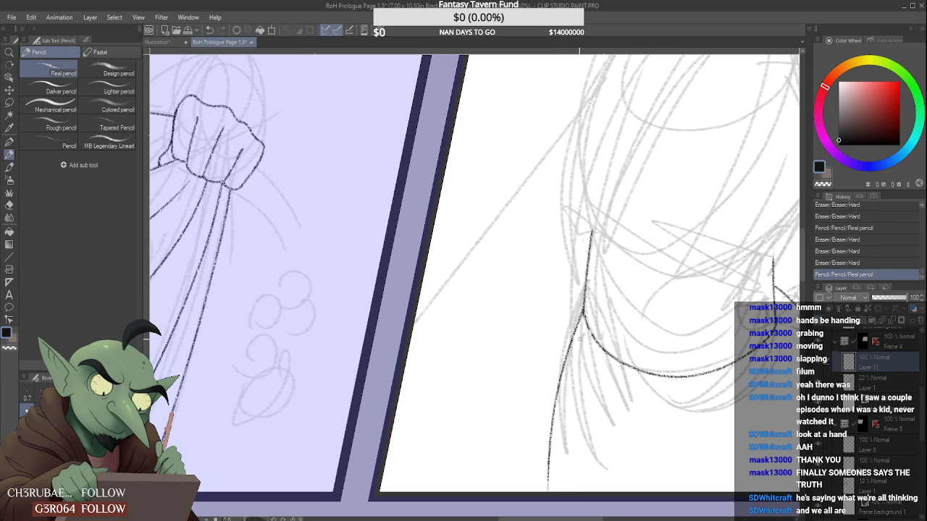
pyautogui.hotkey('ctrl', 'z')
pyautogui.moveTo(591, 232); pyautogui.dragTo(565, 485)
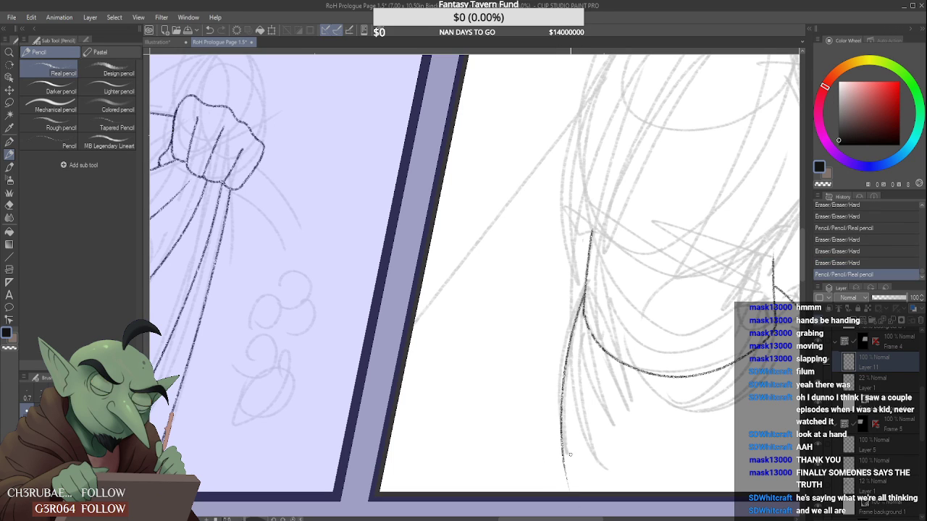
pyautogui.scroll(1, 568, 467)
pyautogui.moveTo(562, 453); pyautogui.dragTo(572, 502)
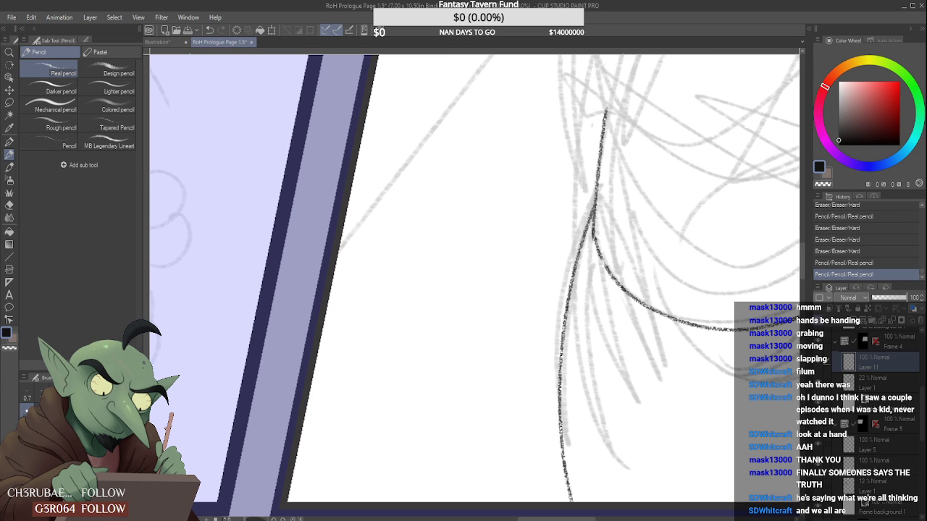
# - Replace the right lower side contour with a wider flaring line from the waistband to the panel's lower edge
pyautogui.scroll(-4, 572, 384)
pyautogui.scroll(-1, 573, 377)
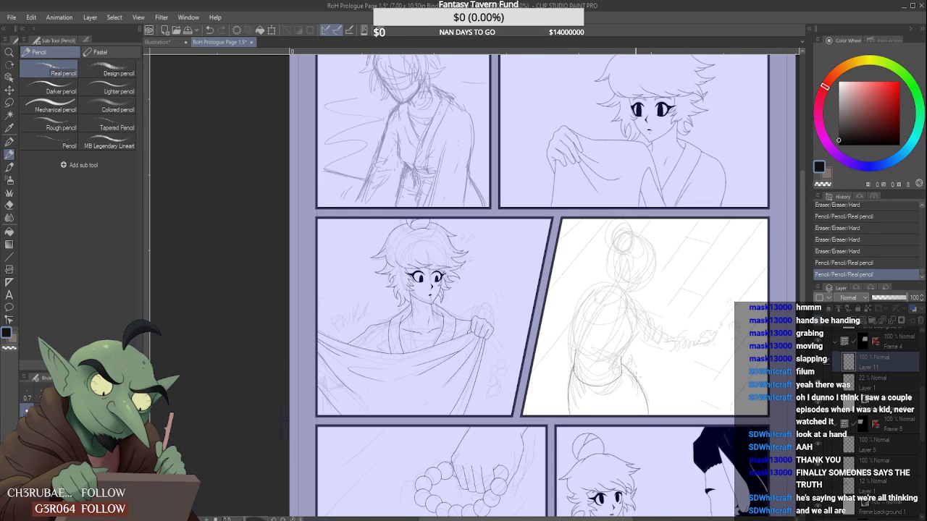
pyautogui.scroll(2, 637, 371)
pyautogui.moveTo(602, 330)
pyautogui.mouseDown()
pyautogui.moveTo(657, 409)
pyautogui.moveTo(640, 375)
pyautogui.moveTo(674, 473)
pyautogui.mouseUp()
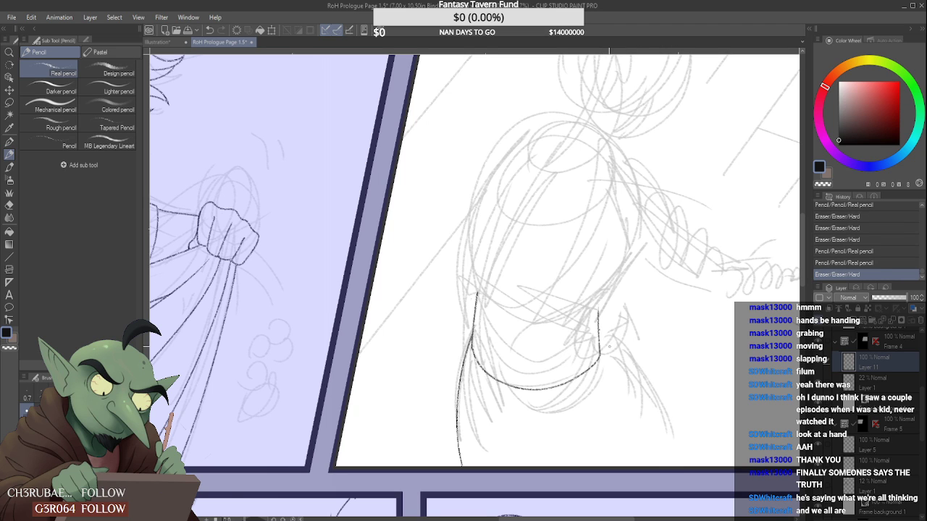
pyautogui.moveTo(599, 330); pyautogui.dragTo(681, 466)
# - Erase the waistband's sharp lower right corner and redraw it as a rounded bend flowing into the lower curve
pyautogui.scroll(3, 612, 382)
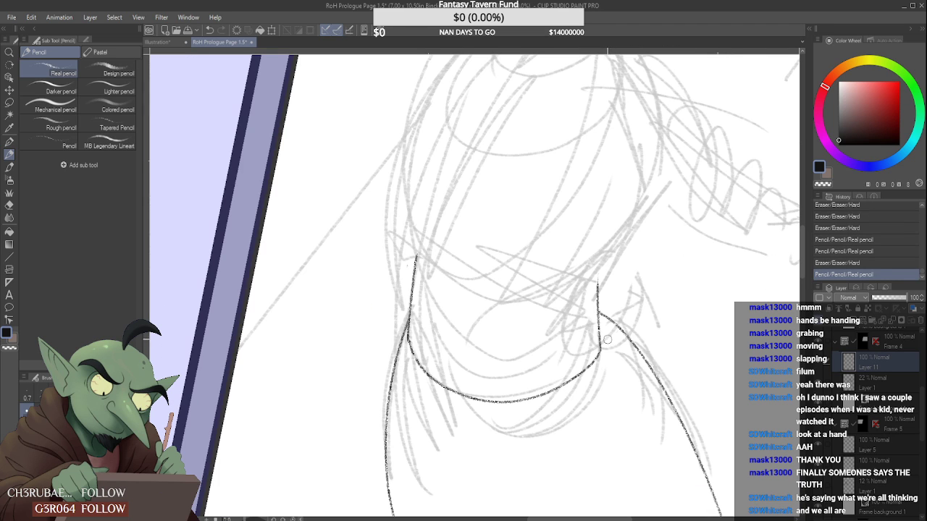
pyautogui.moveTo(607, 339)
pyautogui.mouseDown()
pyautogui.moveTo(594, 361)
pyautogui.moveTo(600, 335)
pyautogui.moveTo(584, 378)
pyautogui.moveTo(551, 397)
pyautogui.mouseUp()
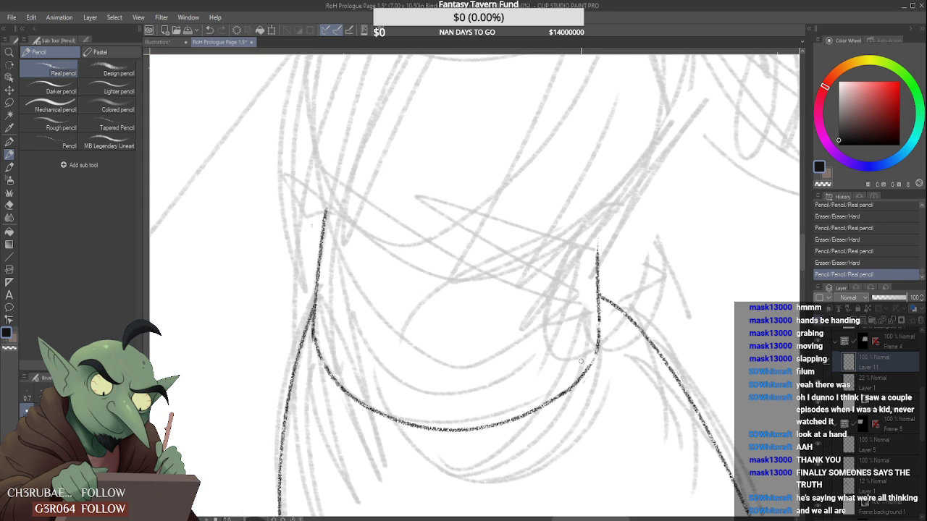
pyautogui.moveTo(599, 326); pyautogui.dragTo(577, 378)
pyautogui.moveTo(598, 322)
pyautogui.mouseDown()
pyautogui.moveTo(596, 349)
pyautogui.moveTo(554, 391)
pyautogui.mouseUp()
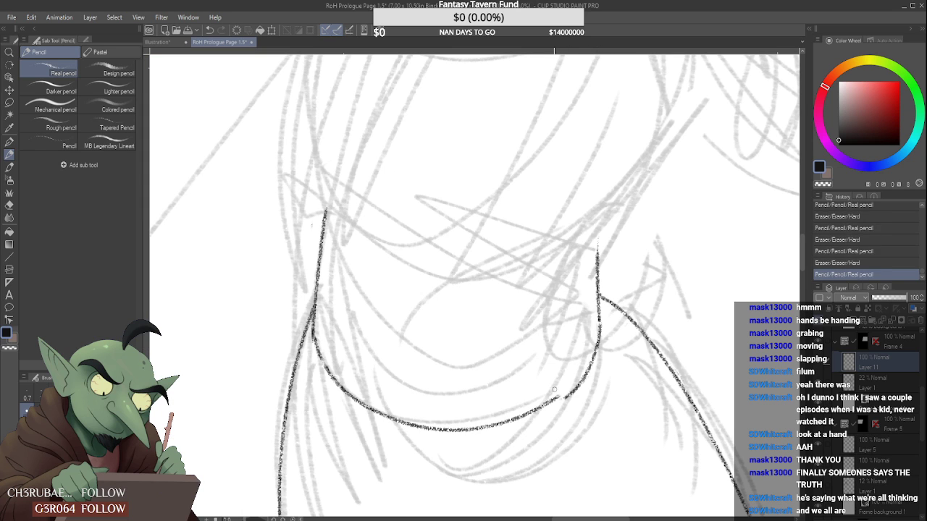
pyautogui.hotkey('ctrl', 'z')
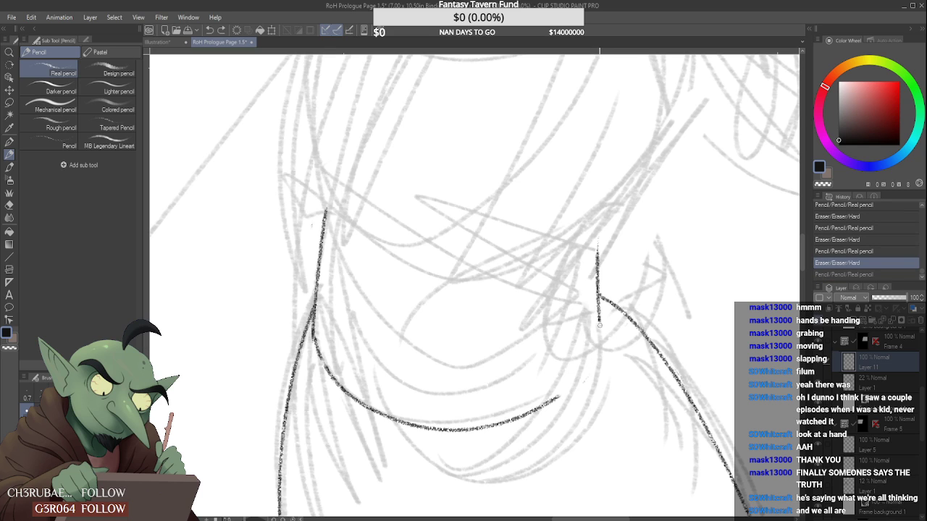
pyautogui.moveTo(599, 326); pyautogui.dragTo(556, 393)
pyautogui.hotkey('ctrl', 'z')
pyautogui.moveTo(600, 326); pyautogui.dragTo(556, 393)
pyautogui.hotkey('ctrl', 'z')
pyautogui.moveTo(600, 330)
pyautogui.mouseDown()
pyautogui.moveTo(574, 379)
pyautogui.moveTo(556, 393)
pyautogui.mouseUp()
pyautogui.hotkey('ctrl', 'z')
pyautogui.moveTo(599, 326)
pyautogui.mouseDown()
pyautogui.moveTo(559, 396)
pyautogui.moveTo(584, 388)
pyautogui.mouseUp()
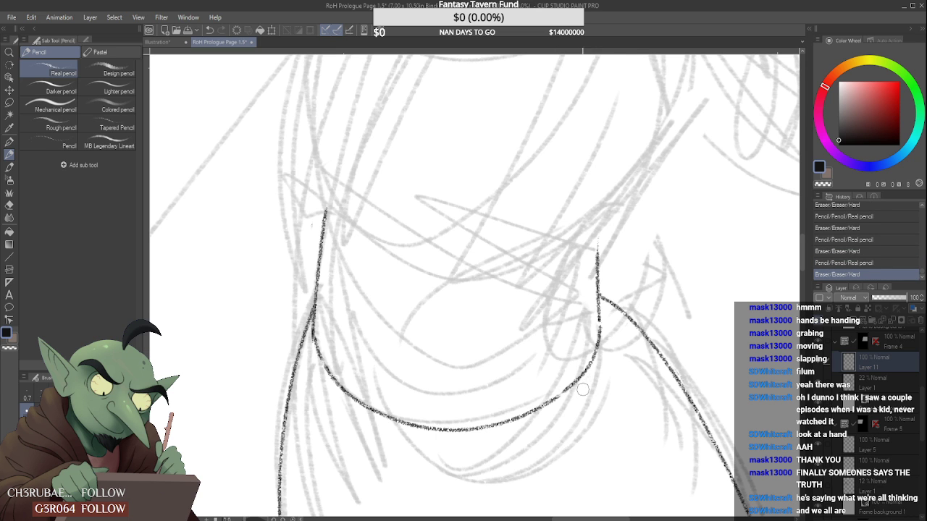
# - Draw the waistband's upper curve from the top of its left edge across to the top of its right edge
pyautogui.scroll(-6, 593, 365)
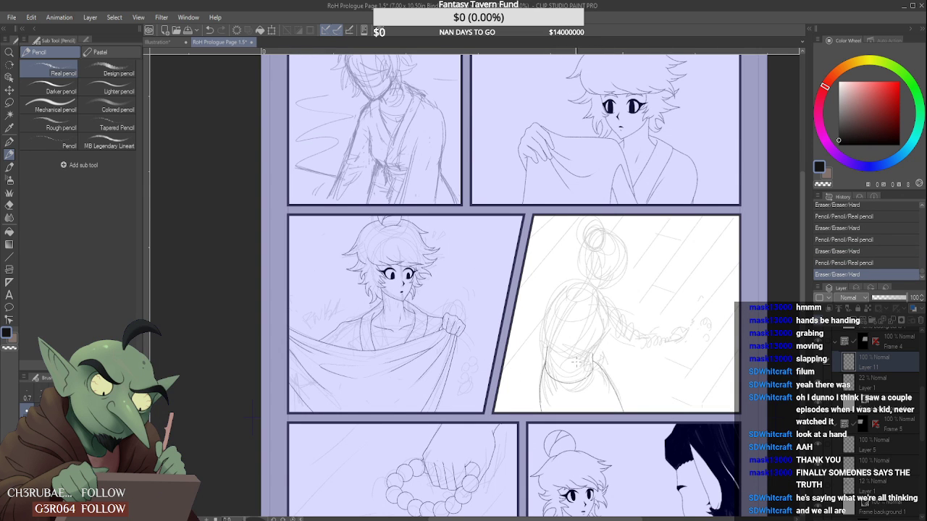
pyautogui.scroll(4, 580, 359)
pyautogui.moveTo(502, 320); pyautogui.dragTo(622, 338)
pyautogui.scroll(-6, 615, 342)
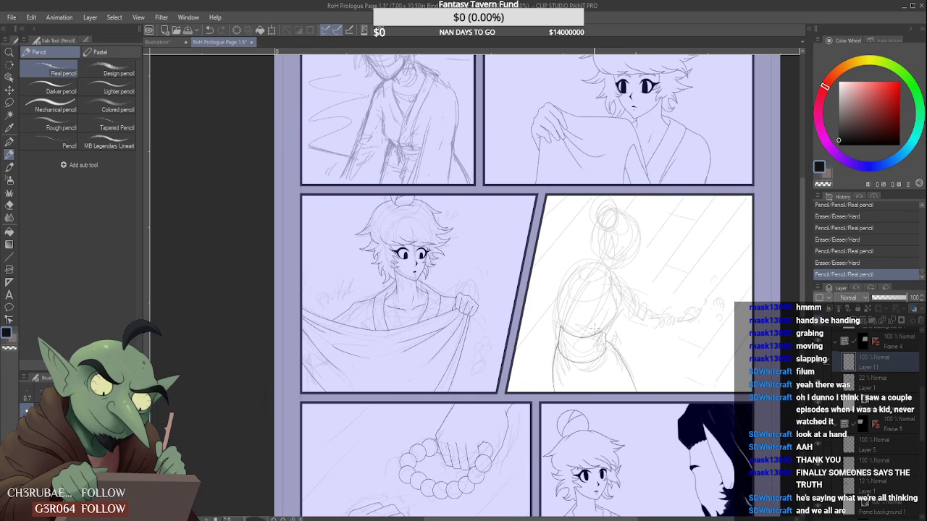
pyautogui.scroll(6, 611, 345)
pyautogui.hotkey('ctrl', 'z')
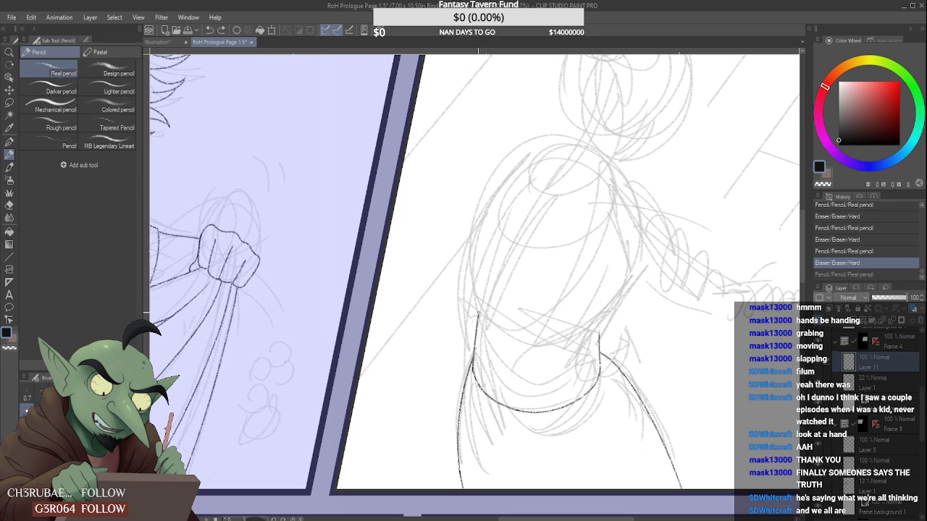
pyautogui.hotkey('ctrl', 'y')
pyautogui.hotkey('ctrl', 'z')
pyautogui.hotkey('ctrl', 'y')
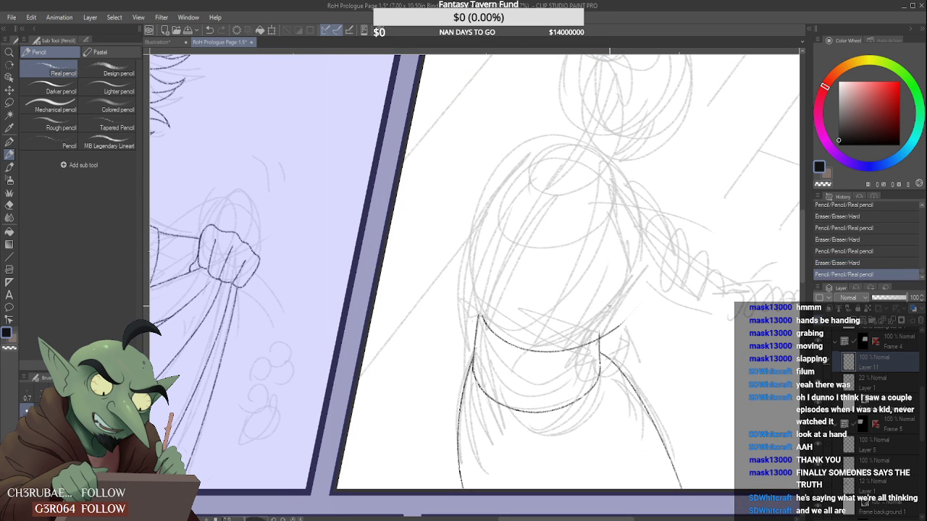
pyautogui.hotkey('ctrl', 'z')
pyautogui.moveTo(480, 316)
pyautogui.mouseDown()
pyautogui.moveTo(600, 330)
pyautogui.moveTo(613, 309)
pyautogui.mouseUp()
# - Close the gap between the left end of the waistband's upper curve and the top of its left edge
pyautogui.scroll(5, 497, 304)
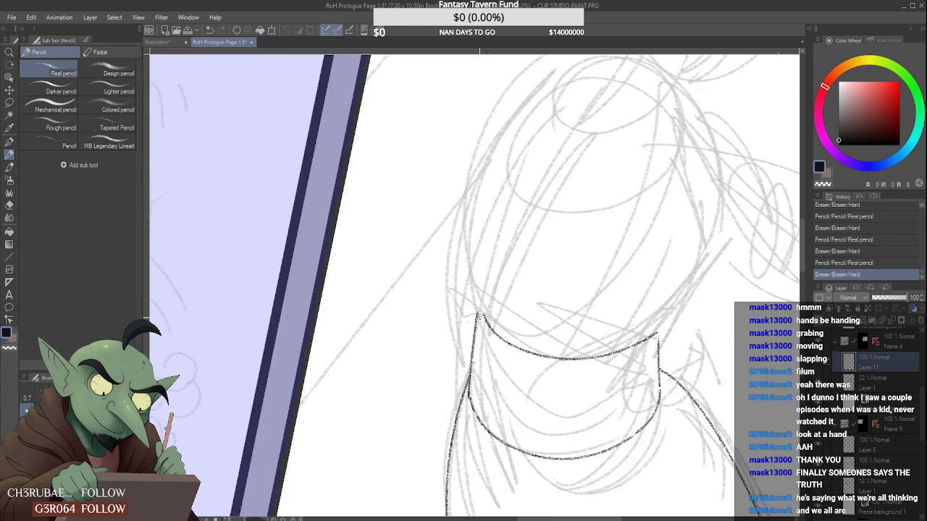
pyautogui.moveTo(479, 295); pyautogui.dragTo(473, 311)
pyautogui.hotkey('ctrl', 'z')
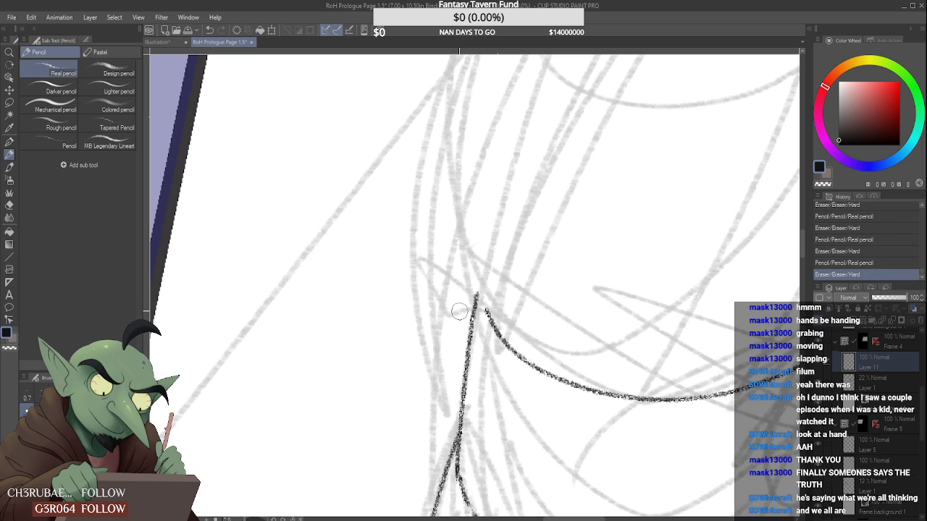
pyautogui.scroll(-6, 463, 304)
pyautogui.scroll(8, 493, 271)
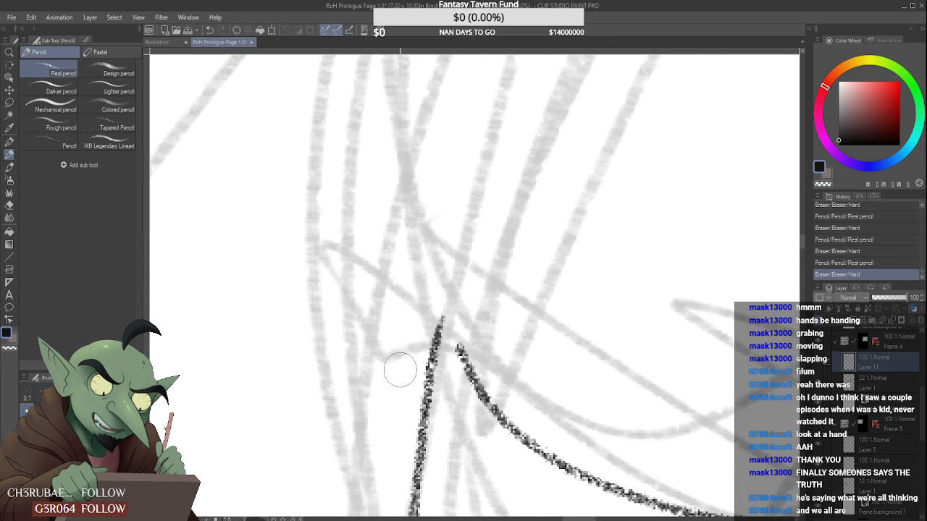
pyautogui.moveTo(455, 340)
pyautogui.mouseDown()
pyautogui.moveTo(444, 324)
pyautogui.moveTo(459, 335)
pyautogui.mouseUp()
pyautogui.scroll(-5, 463, 324)
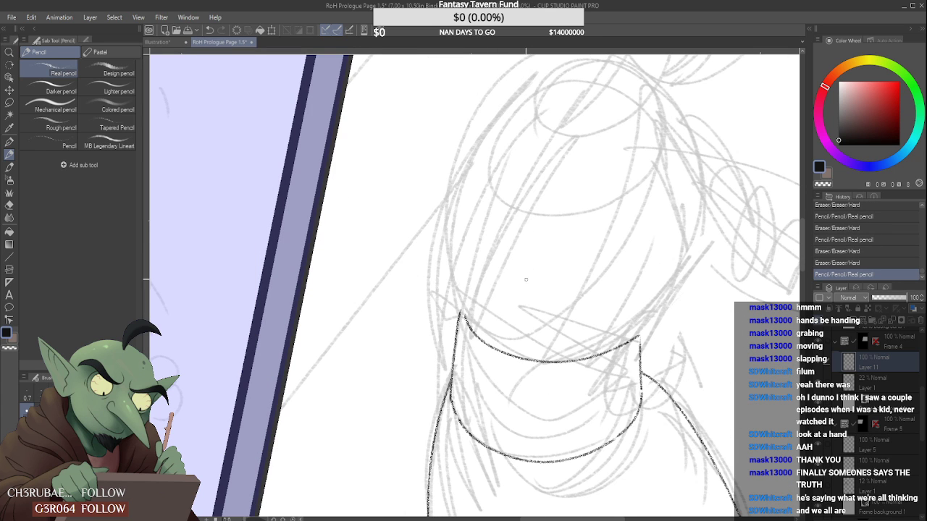
# - Try to draw the torso's left contour in one stroke from the waistband up to the shoulder
pyautogui.scroll(-5, 531, 268)
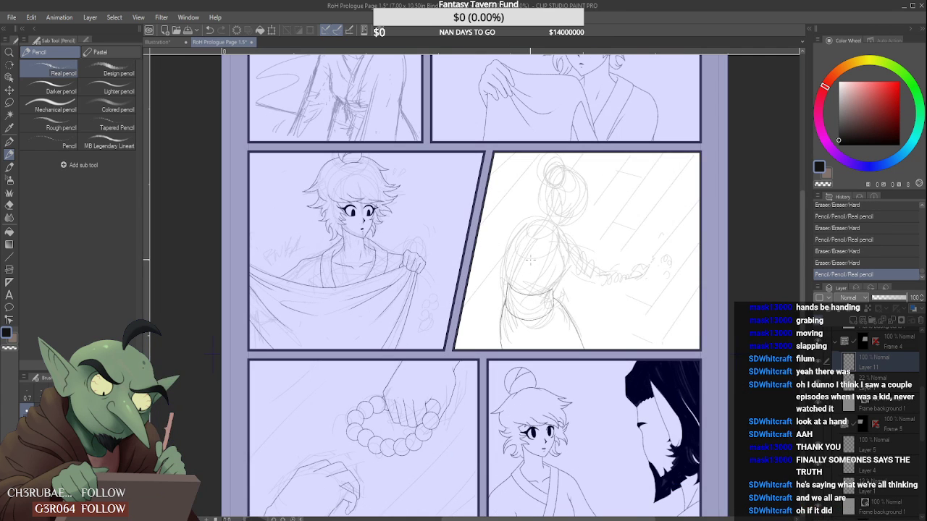
pyautogui.scroll(4, 503, 260)
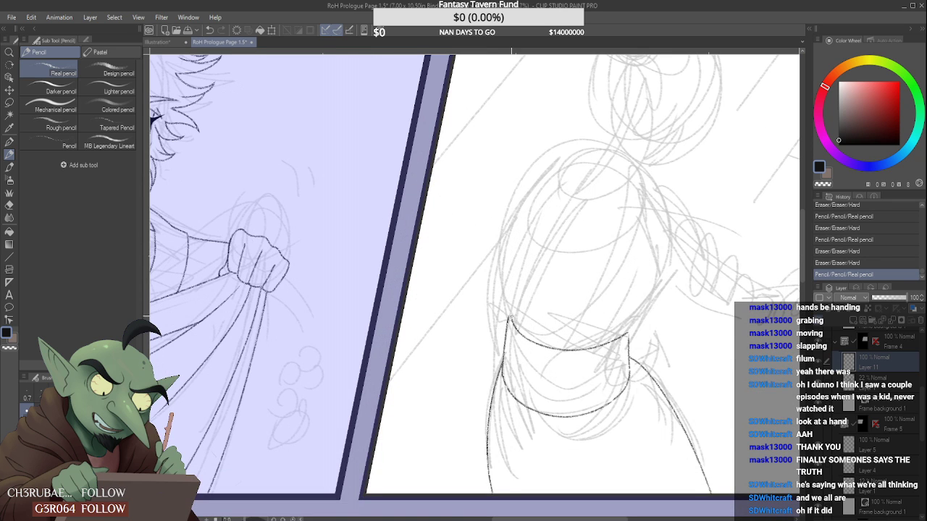
pyautogui.moveTo(509, 318); pyautogui.dragTo(564, 145)
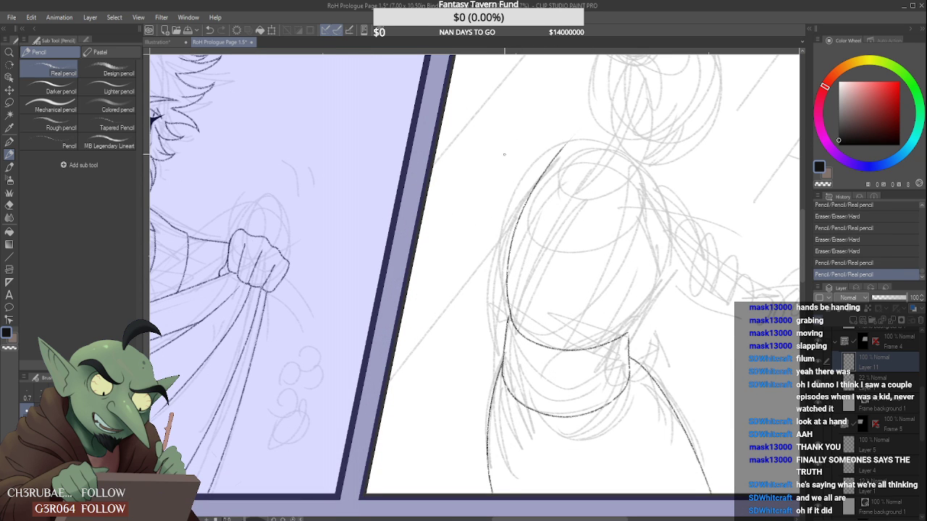
pyautogui.hotkey('ctrl', 'z')
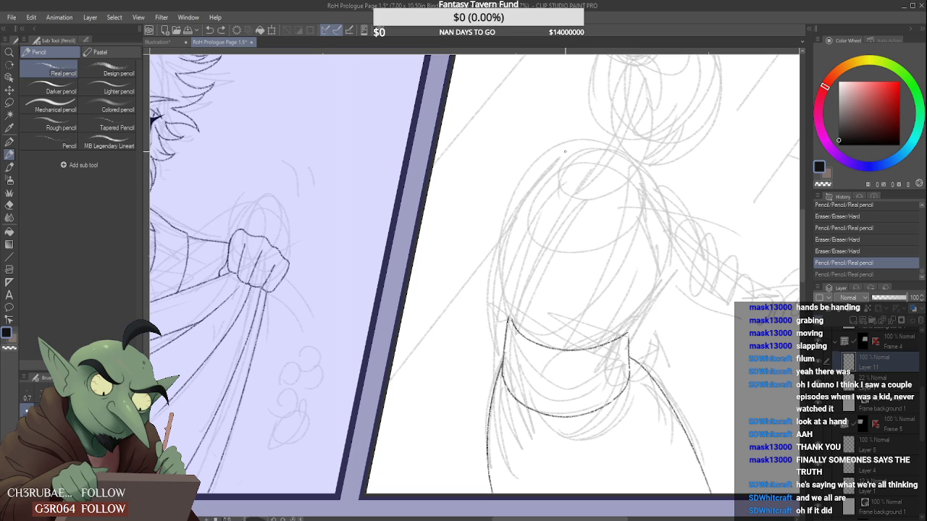
# - Draw an arched line across the top of the figure's back, following the sketched shoulder curve
pyautogui.moveTo(564, 151); pyautogui.dragTo(656, 172)
pyautogui.hotkey('ctrl', 'z')
pyautogui.moveTo(559, 152); pyautogui.dragTo(672, 181)
pyautogui.hotkey('ctrl', 'z')
pyautogui.moveTo(554, 148); pyautogui.dragTo(659, 178)
pyautogui.hotkey('ctrl', 'z')
pyautogui.moveTo(552, 148); pyautogui.dragTo(658, 178)
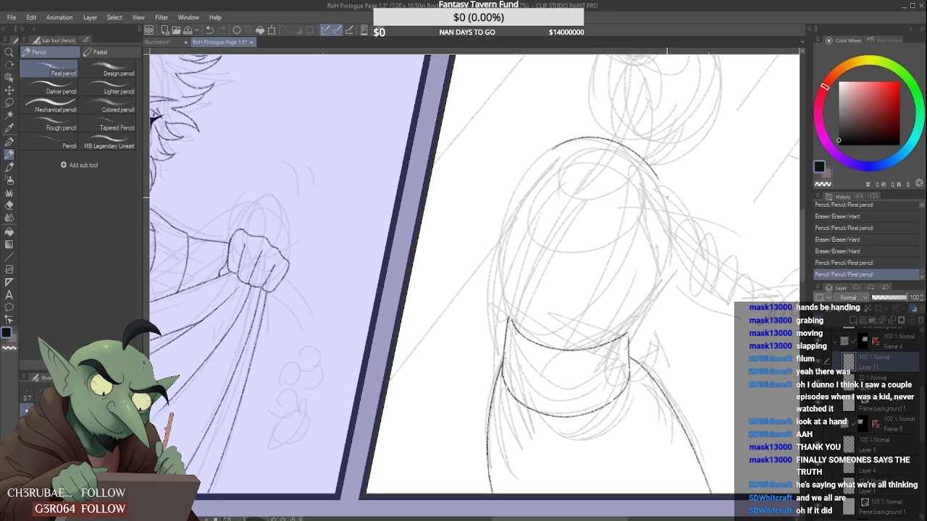
pyautogui.hotkey('ctrl', 'z')
pyautogui.moveTo(560, 152)
pyautogui.mouseDown()
pyautogui.moveTo(593, 139)
pyautogui.moveTo(660, 190)
pyautogui.mouseUp()
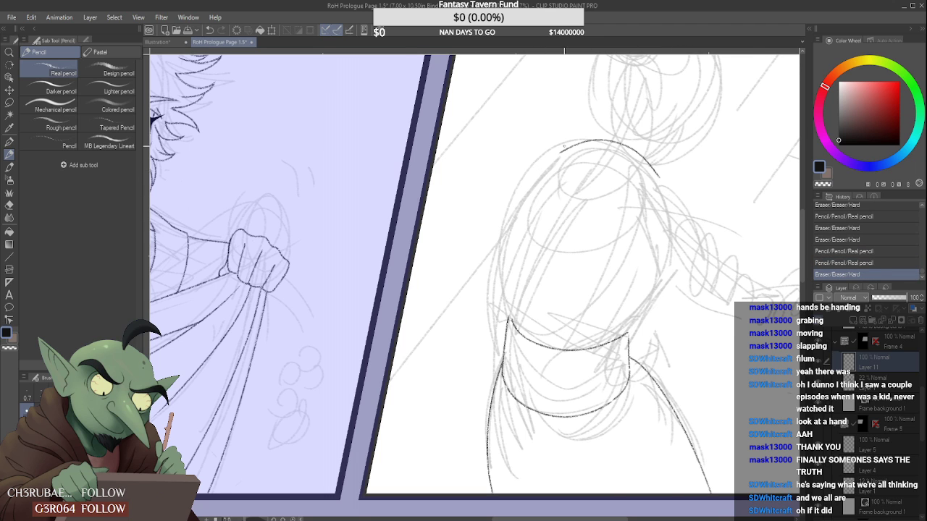
# - Extend the shoulder line to the left and round its corner downward into the start of the torso's side
pyautogui.scroll(2, 563, 147)
pyautogui.moveTo(568, 148)
pyautogui.mouseDown()
pyautogui.moveTo(543, 155)
pyautogui.moveTo(487, 195)
pyautogui.moveTo(509, 174)
pyautogui.moveTo(493, 217)
pyautogui.mouseUp()
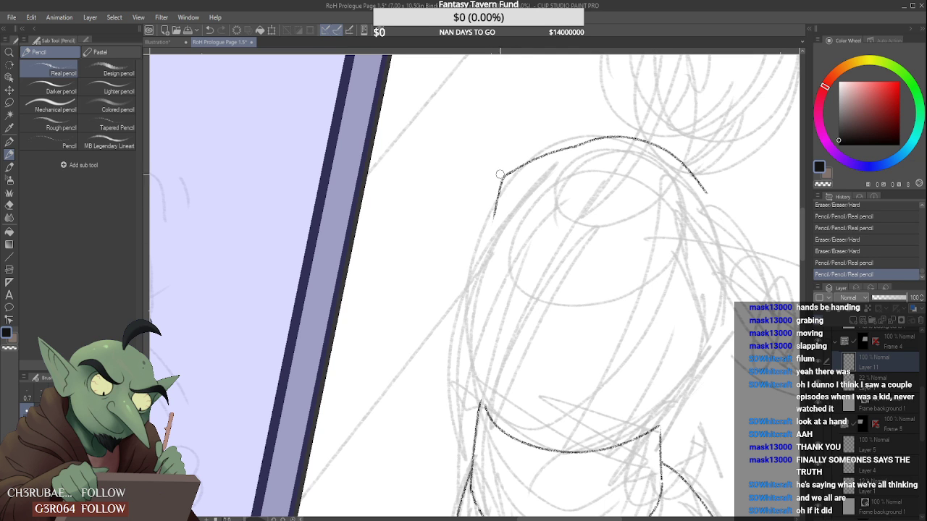
pyautogui.moveTo(505, 168); pyautogui.dragTo(495, 216)
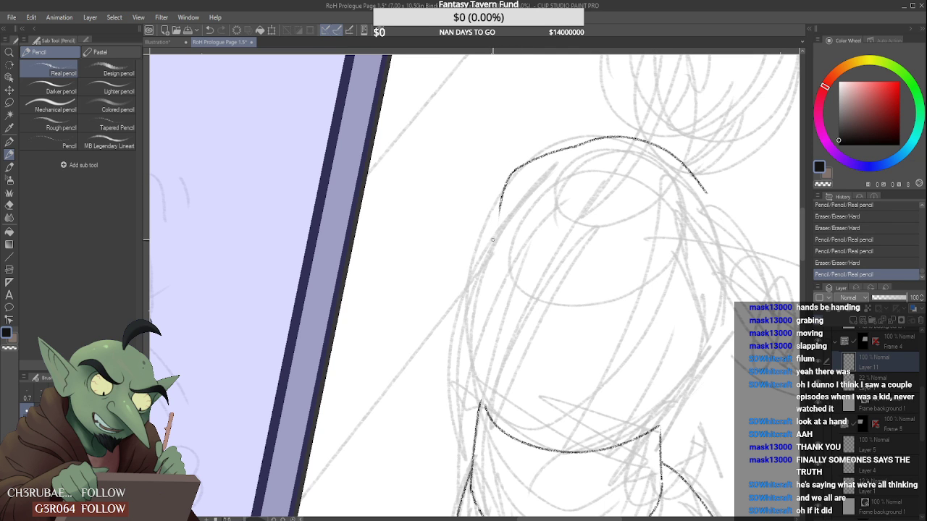
# - Draw the torso's left contour from the rounded shoulder down to the waistband's upper left corner
pyautogui.scroll(-5, 495, 239)
pyautogui.scroll(4, 497, 211)
pyautogui.scroll(2, 495, 204)
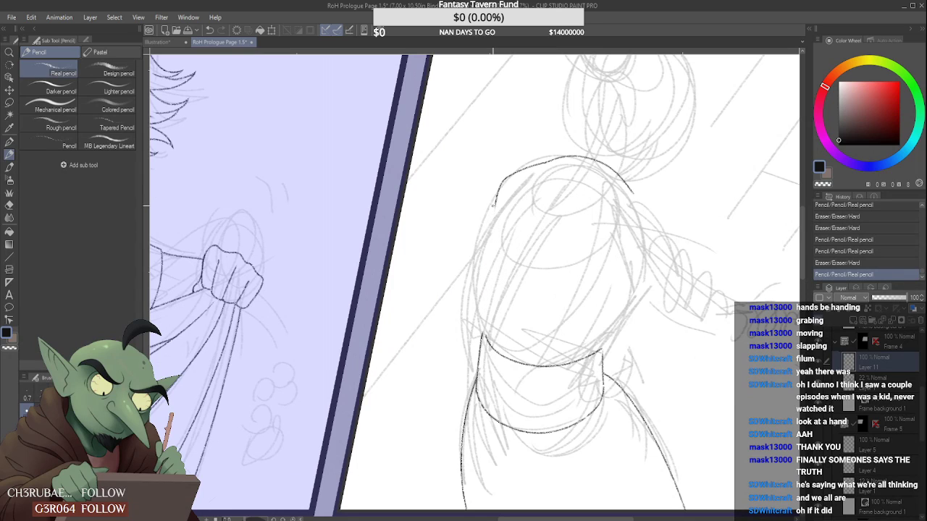
pyautogui.scroll(-2, 497, 225)
pyautogui.moveTo(496, 204); pyautogui.dragTo(484, 284)
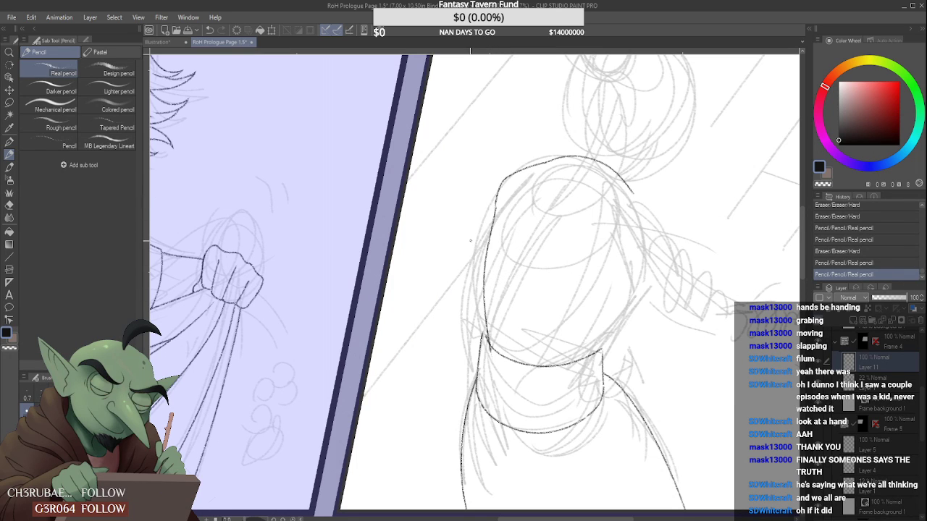
pyautogui.hotkey('ctrl', 'z')
pyautogui.moveTo(496, 204); pyautogui.dragTo(484, 328)
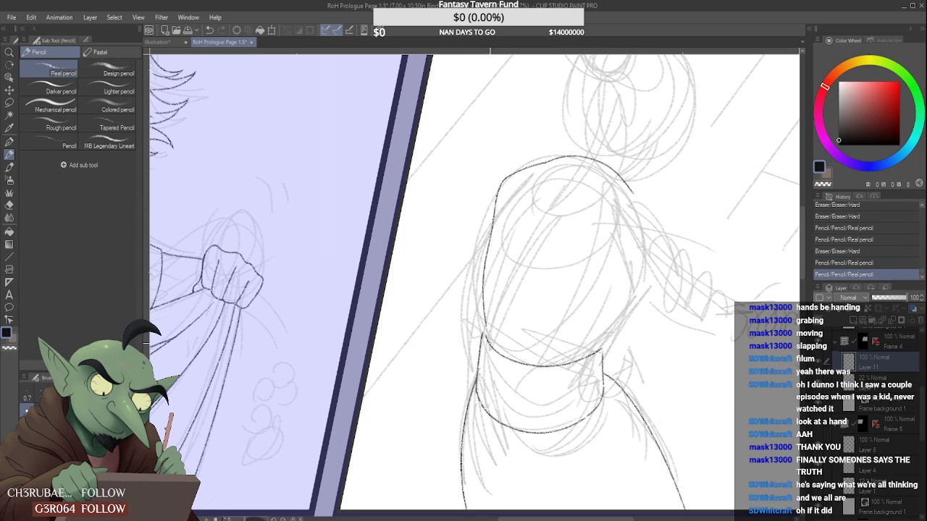
# - Erase the lower end of the left torso contour and redraw it as a small outward fold meeting the waistband's upper curve
pyautogui.scroll(4, 475, 223)
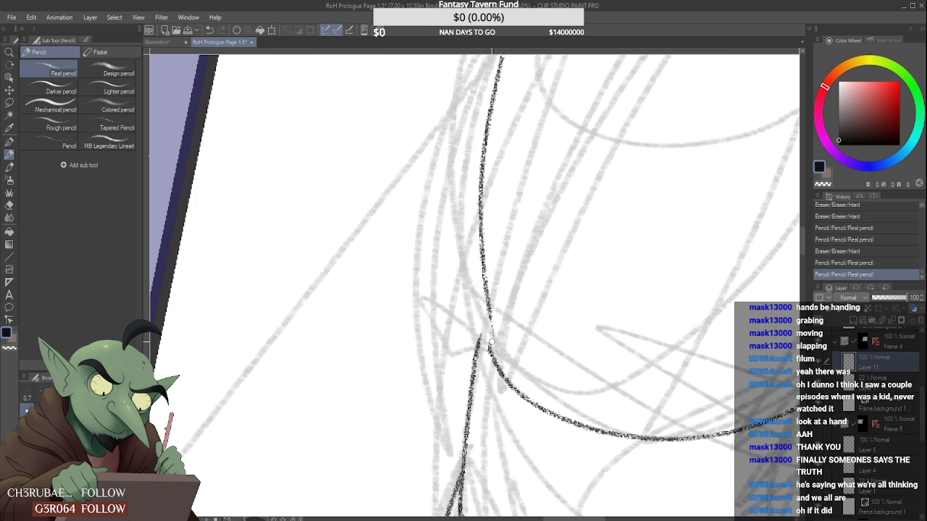
pyautogui.click(492, 310)
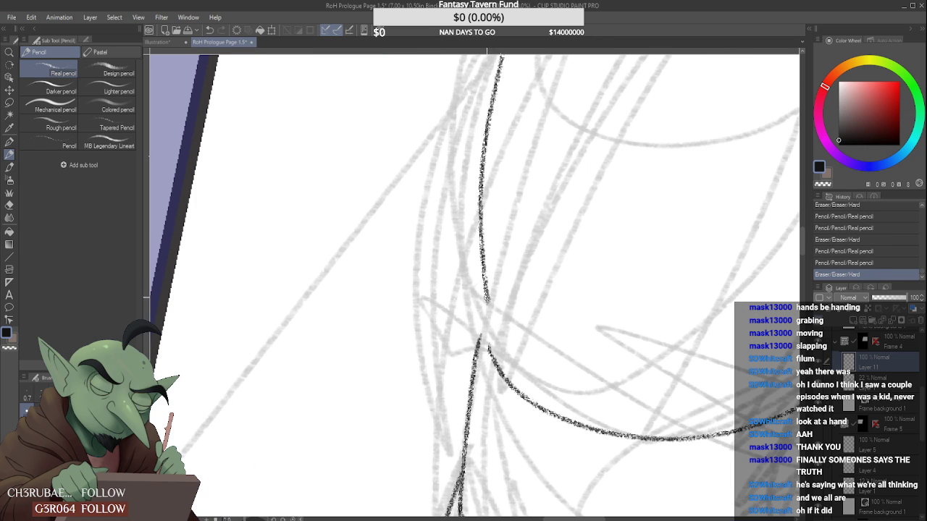
pyautogui.moveTo(491, 317)
pyautogui.mouseDown()
pyautogui.moveTo(485, 281)
pyautogui.moveTo(474, 291)
pyautogui.moveTo(481, 342)
pyautogui.moveTo(482, 269)
pyautogui.moveTo(499, 365)
pyautogui.mouseUp()
pyautogui.hotkey('ctrl', 'z')
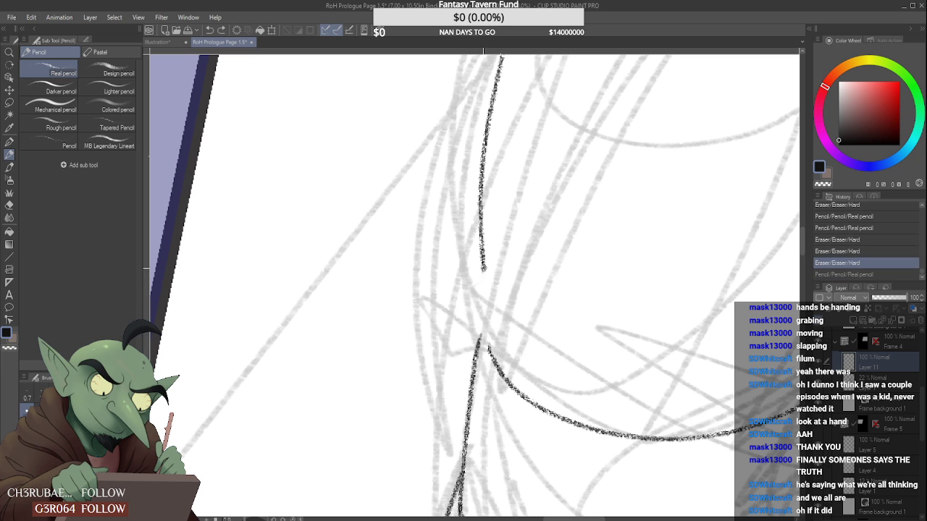
pyautogui.moveTo(484, 267); pyautogui.dragTo(498, 365)
pyautogui.moveTo(486, 324); pyautogui.dragTo(516, 373)
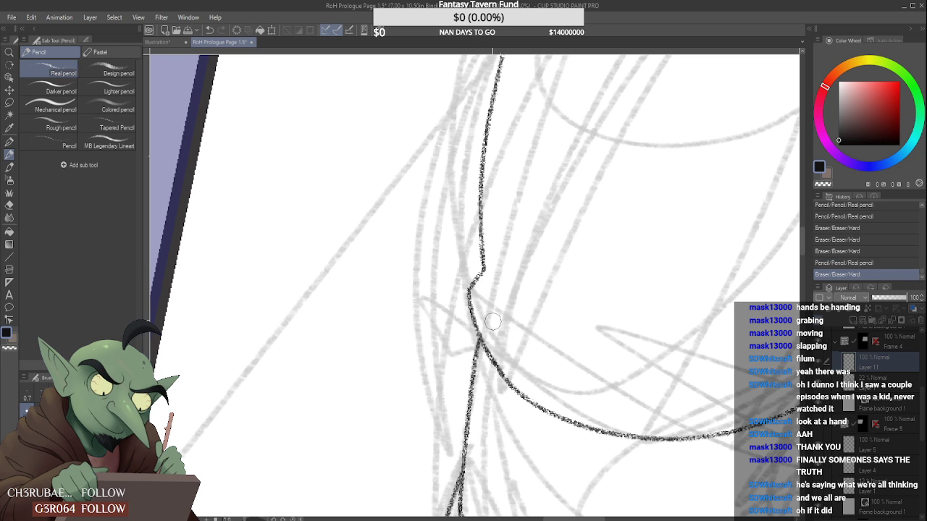
# - Draw a short upturned fold of cloth overhanging the waistband's upper right corner and touch up the edge beneath it
pyautogui.scroll(-6, 486, 321)
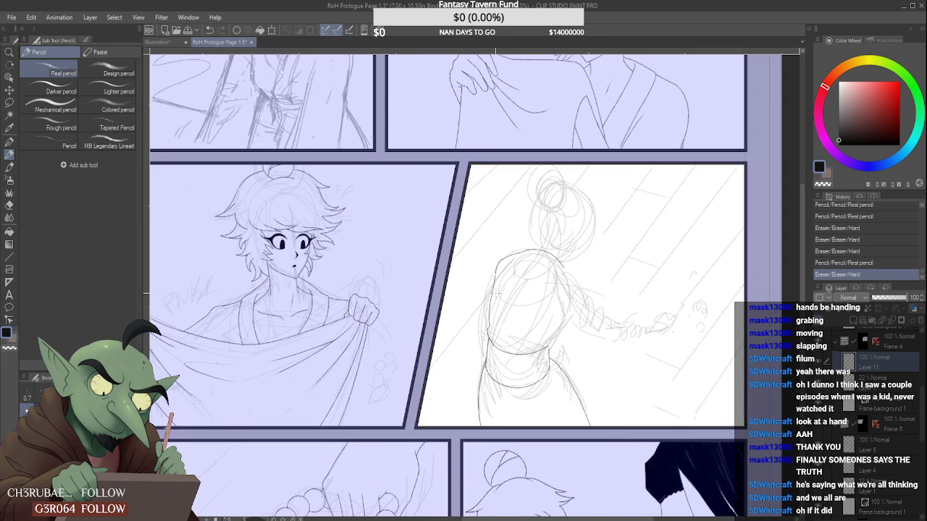
pyautogui.scroll(4, 542, 329)
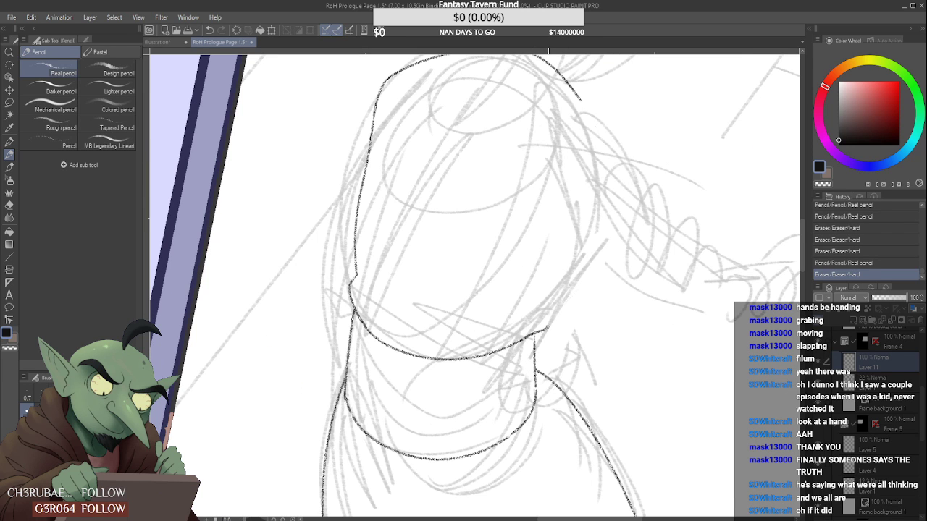
pyautogui.moveTo(549, 325); pyautogui.dragTo(549, 309)
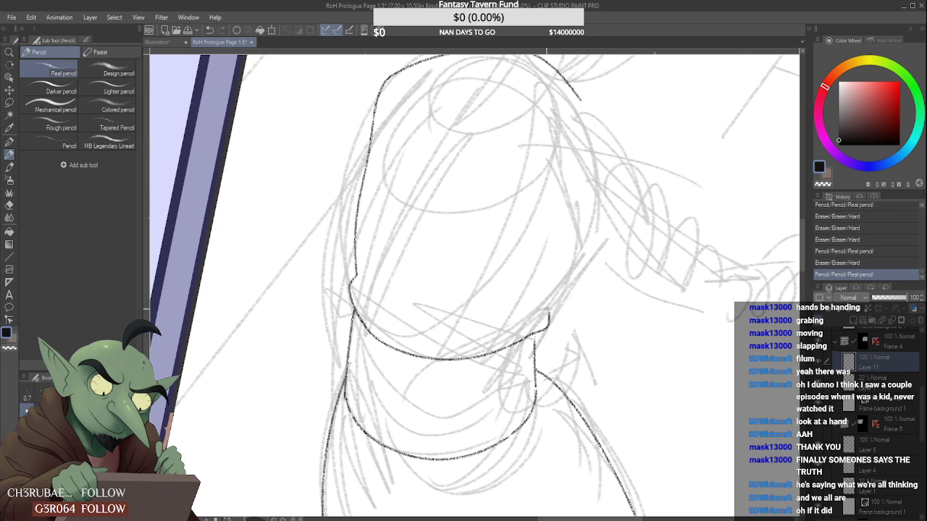
pyautogui.scroll(1, 545, 322)
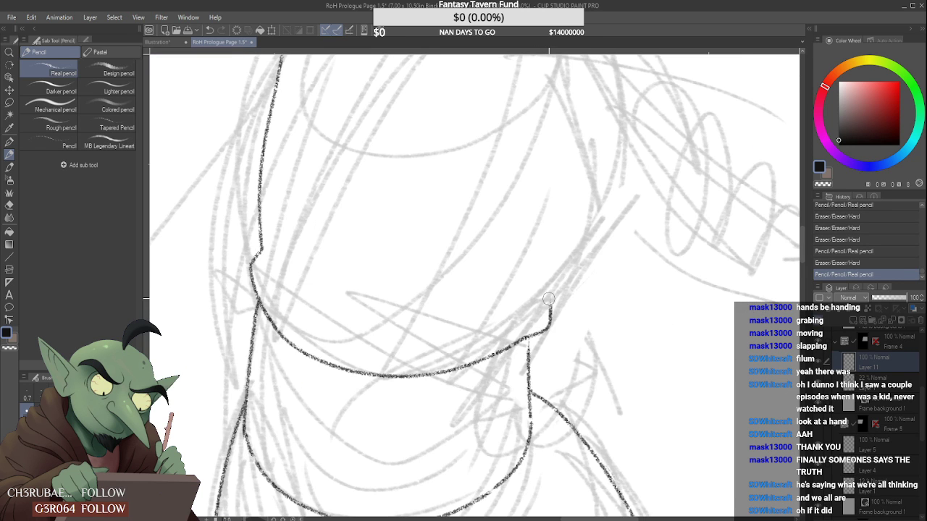
pyautogui.scroll(1, 530, 338)
pyautogui.click(528, 386)
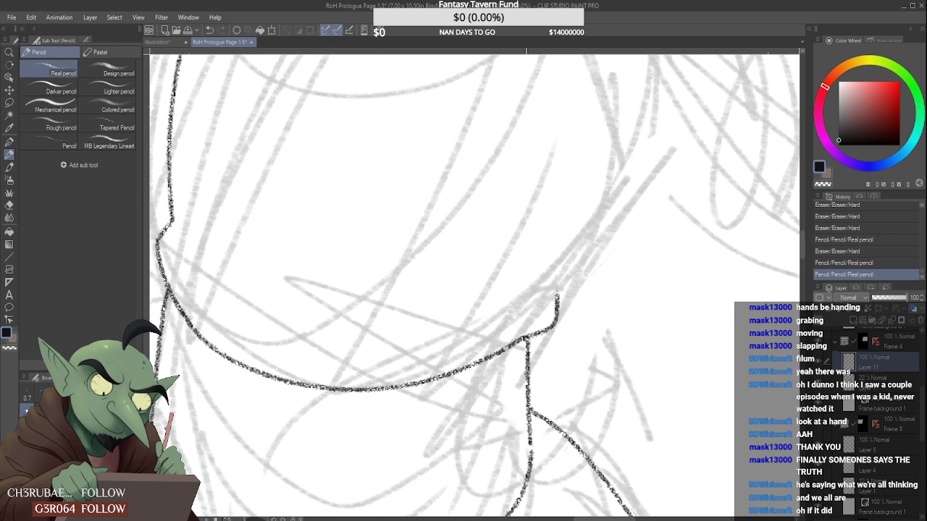
# - Add curved cloth folds just above the waistband, one from the left torso contour and one near the right corner
pyautogui.scroll(-5, 550, 317)
pyautogui.scroll(5, 552, 307)
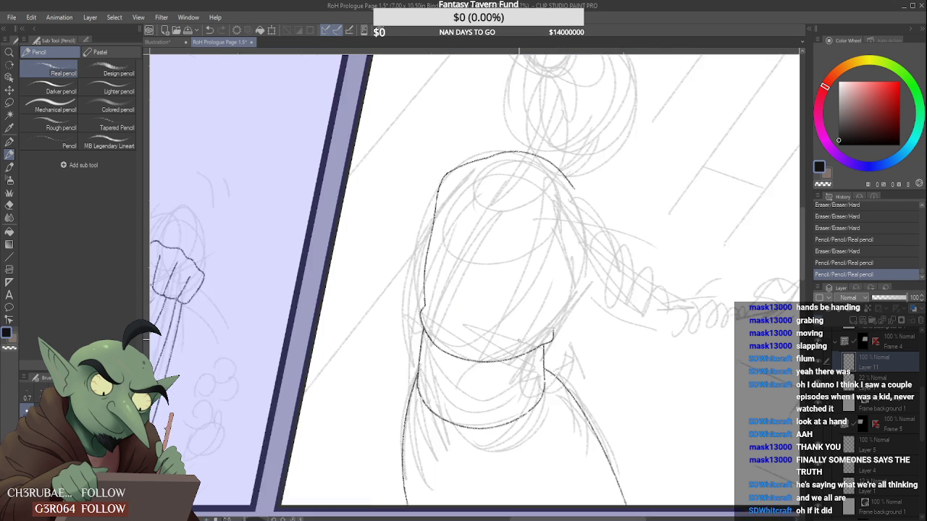
pyautogui.moveTo(369, 289)
pyautogui.mouseDown()
pyautogui.moveTo(434, 352)
pyautogui.moveTo(407, 349)
pyautogui.moveTo(426, 348)
pyautogui.moveTo(435, 360)
pyautogui.moveTo(406, 331)
pyautogui.moveTo(444, 366)
pyautogui.moveTo(435, 367)
pyautogui.mouseUp()
pyautogui.scroll(-4, 403, 325)
pyautogui.scroll(3, 403, 326)
pyautogui.scroll(-6, 435, 368)
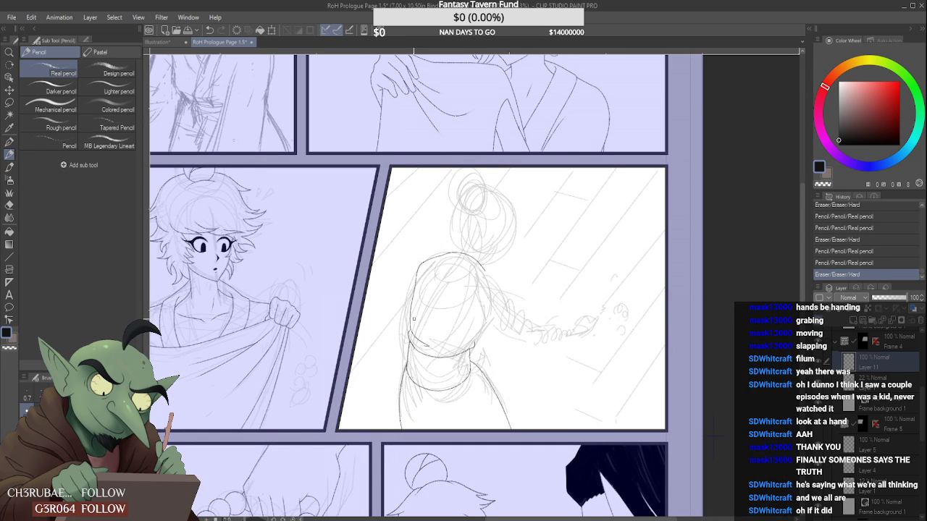
pyautogui.scroll(6, 456, 296)
pyautogui.moveTo(394, 428)
pyautogui.mouseDown()
pyautogui.moveTo(496, 374)
pyautogui.moveTo(467, 388)
pyautogui.mouseUp()
pyautogui.scroll(-5, 478, 384)
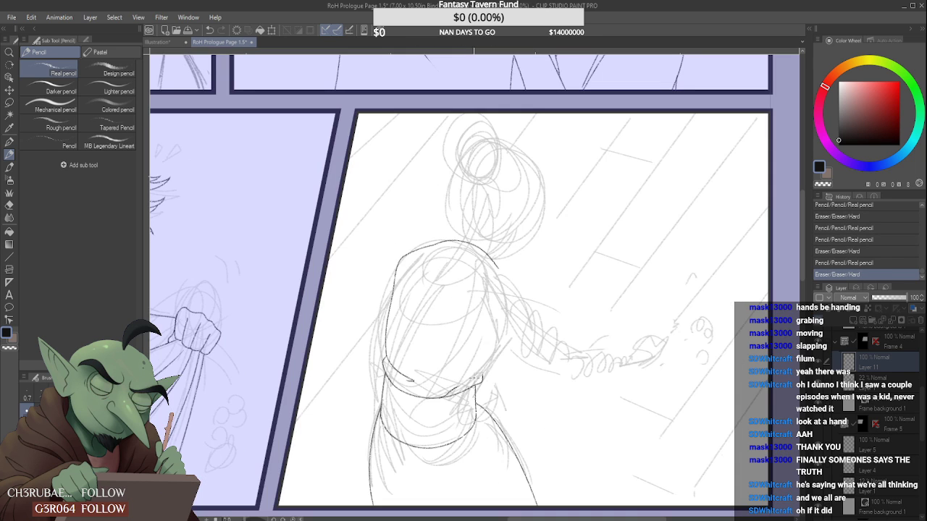
# - Draw a second, flatter curve beneath the arched shoulder line and clean up its right end where the two lines meet
pyautogui.scroll(-2, 503, 377)
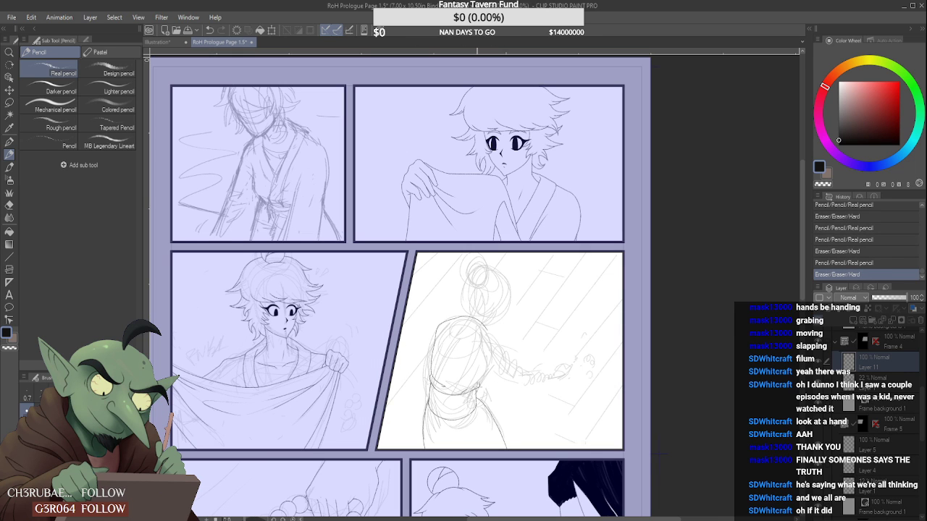
pyautogui.scroll(1, 485, 371)
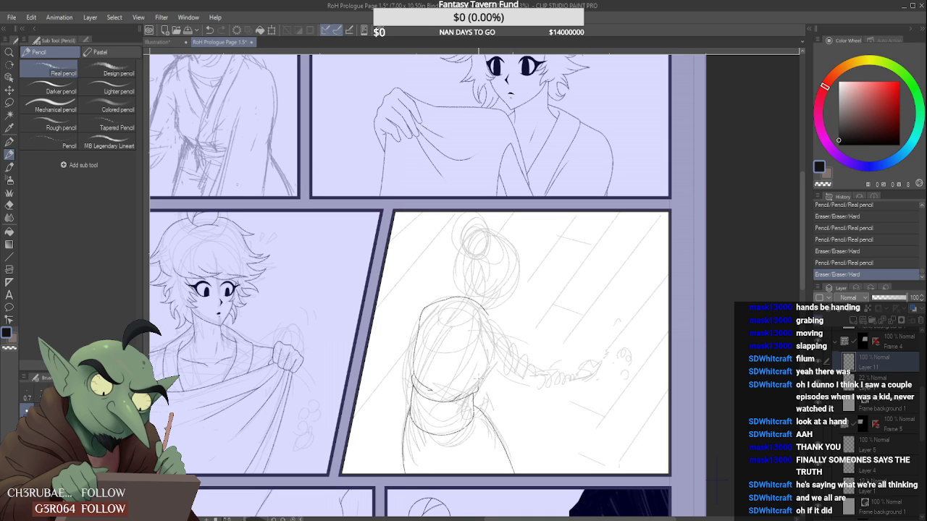
pyautogui.scroll(5, 485, 355)
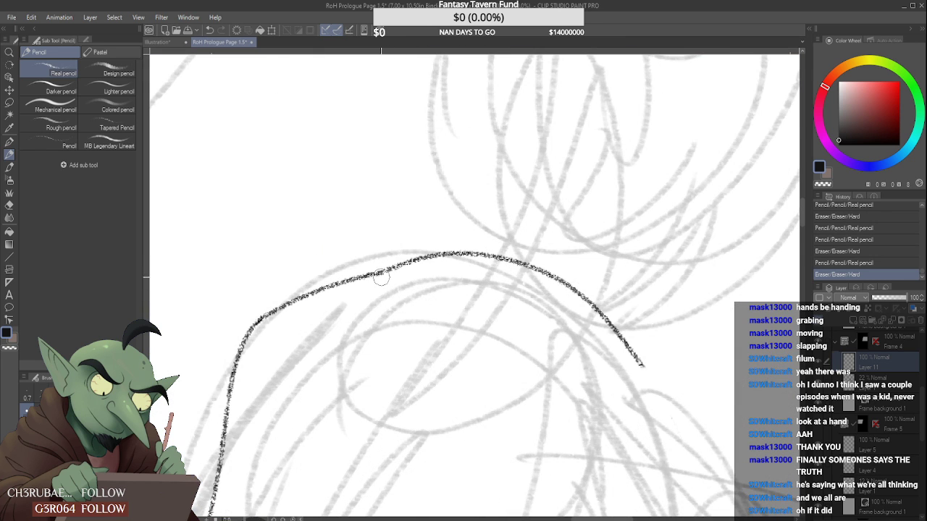
pyautogui.moveTo(410, 273)
pyautogui.mouseDown()
pyautogui.moveTo(529, 292)
pyautogui.moveTo(644, 368)
pyautogui.mouseUp()
pyautogui.hotkey('ctrl', 'z')
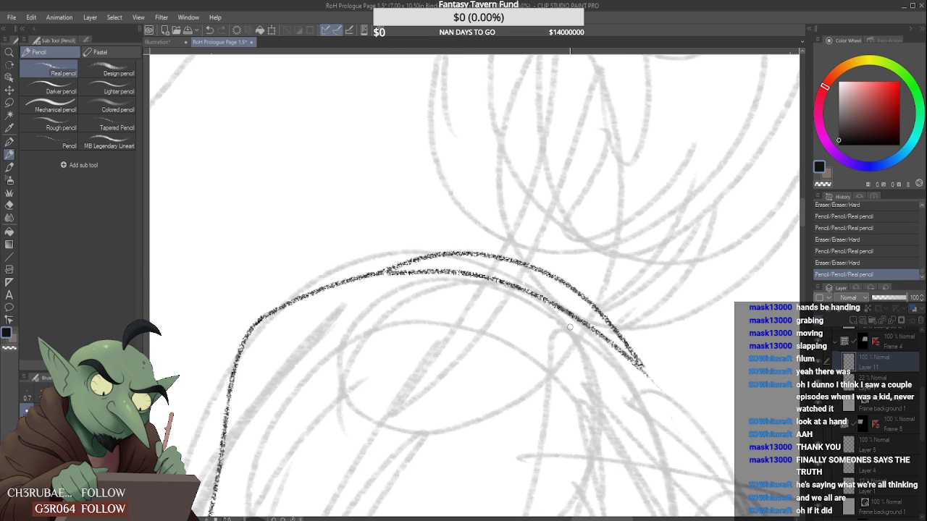
pyautogui.click(376, 276)
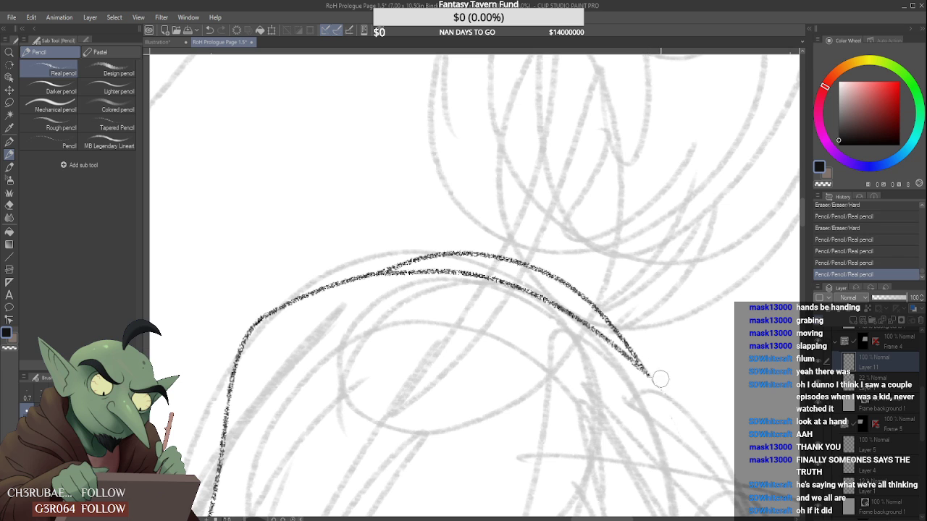
pyautogui.moveTo(640, 362); pyautogui.dragTo(655, 378)
# - Draw a short diagonal line rising outward from the fold at the waistband's upper right corner
pyautogui.scroll(-5, 646, 345)
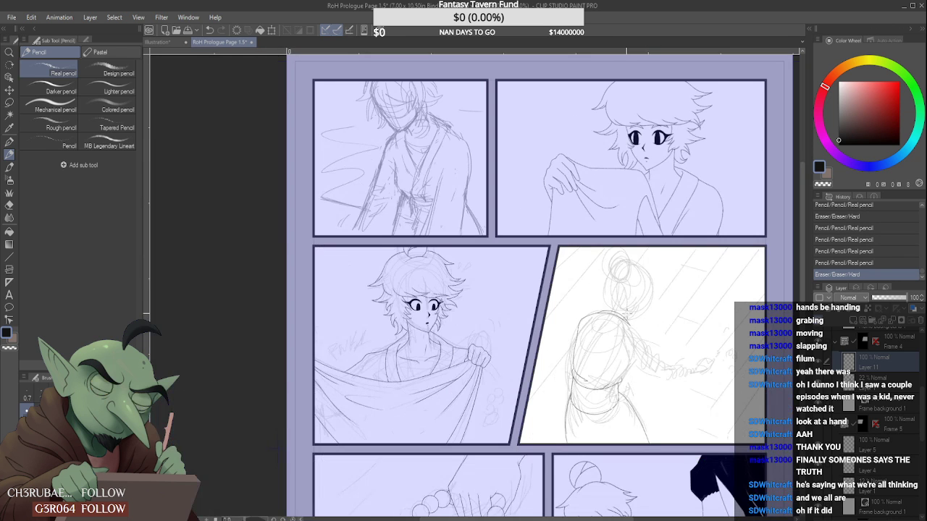
pyautogui.scroll(5, 646, 345)
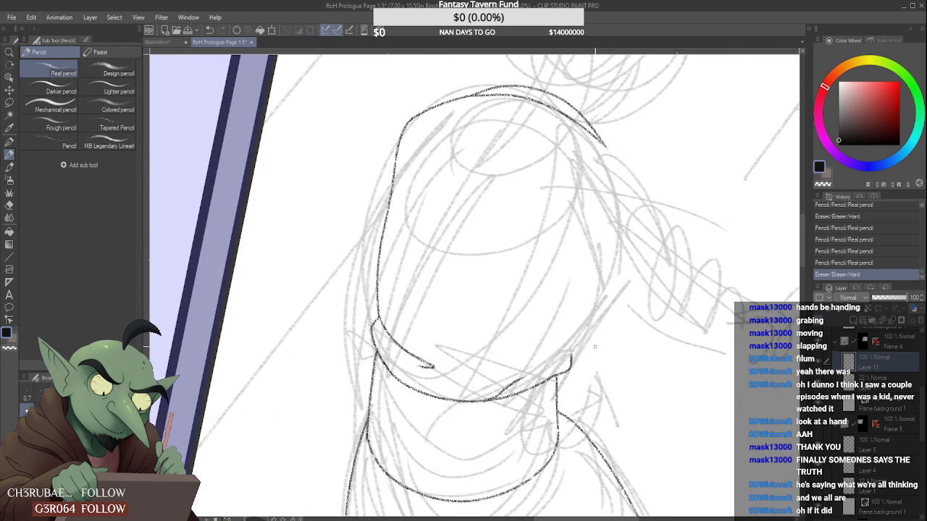
pyautogui.moveTo(572, 344); pyautogui.dragTo(606, 306)
pyautogui.scroll(-3, 609, 307)
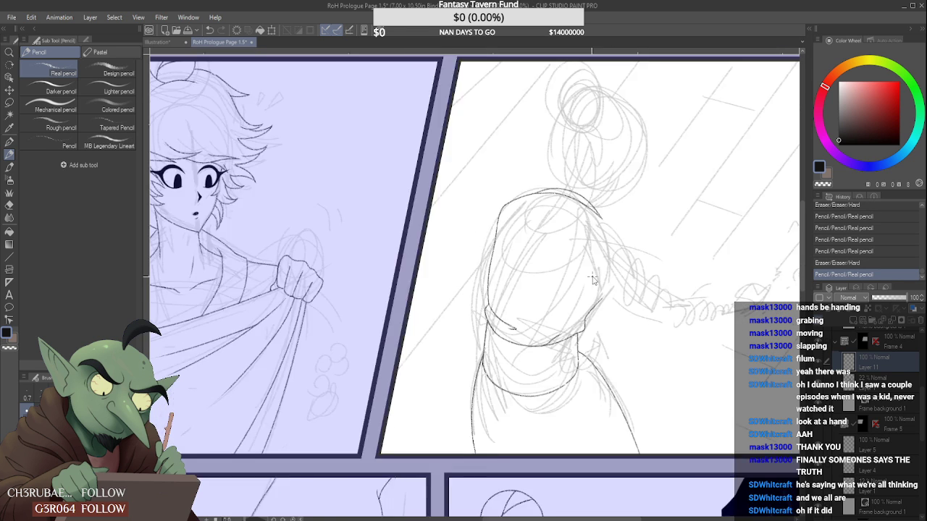
# - Draw the outer contour of the raised arm, sloping down and outward from the figure's right shoulder in Frame 4
pyautogui.scroll(2, 612, 306)
pyautogui.moveTo(595, 201); pyautogui.dragTo(628, 229)
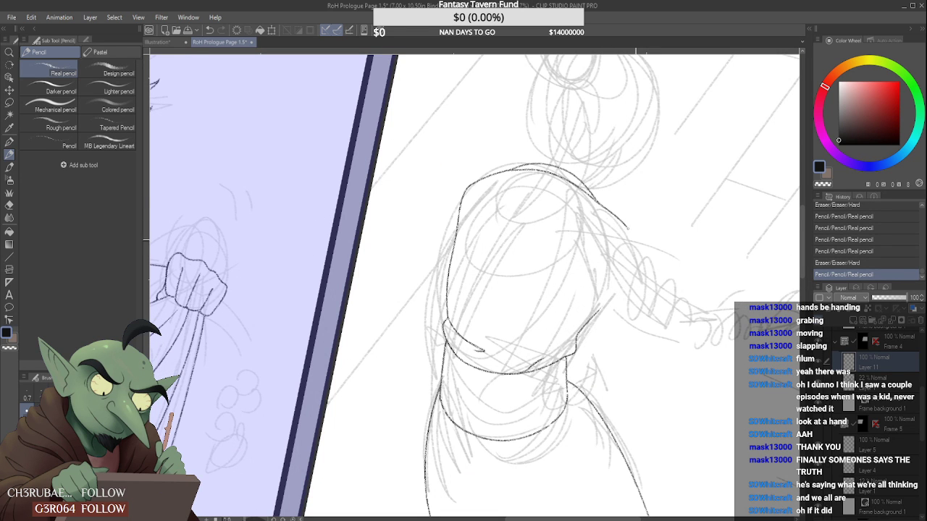
pyautogui.scroll(-3, 630, 230)
pyautogui.scroll(1, 632, 230)
pyautogui.scroll(-3, 632, 230)
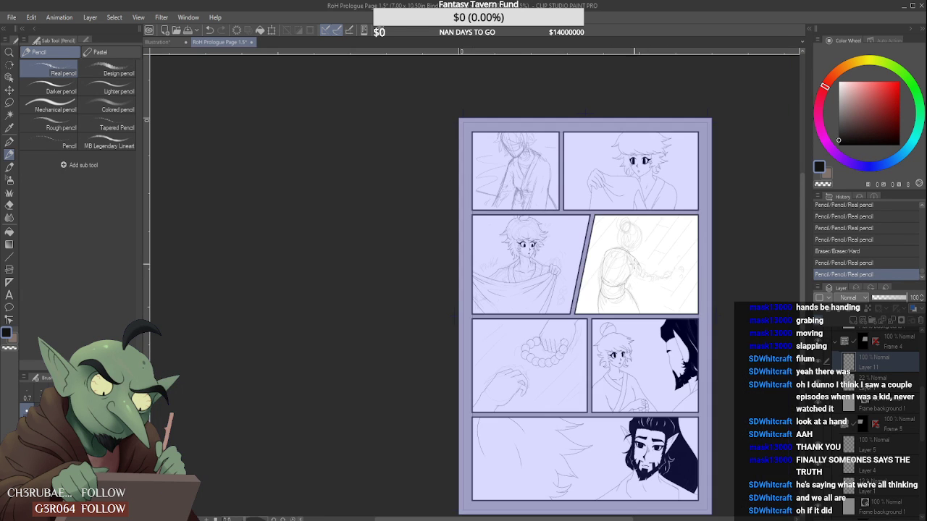
pyautogui.scroll(4, 622, 265)
pyautogui.scroll(1, 622, 270)
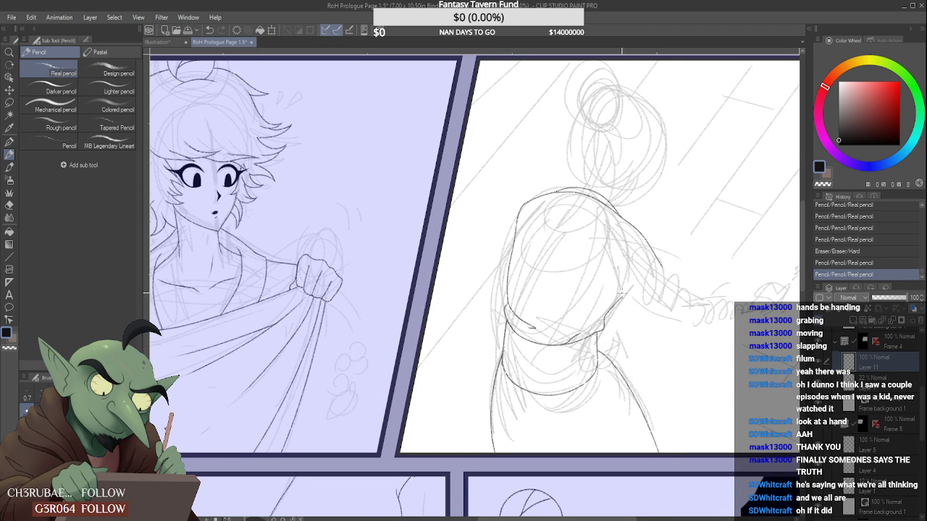
# - Draw a diagonal line for the sleeve's underside, running outward from the torso's right contour, and tidy the spot where they cross
pyautogui.moveTo(607, 287); pyautogui.dragTo(669, 337)
pyautogui.scroll(1, 609, 285)
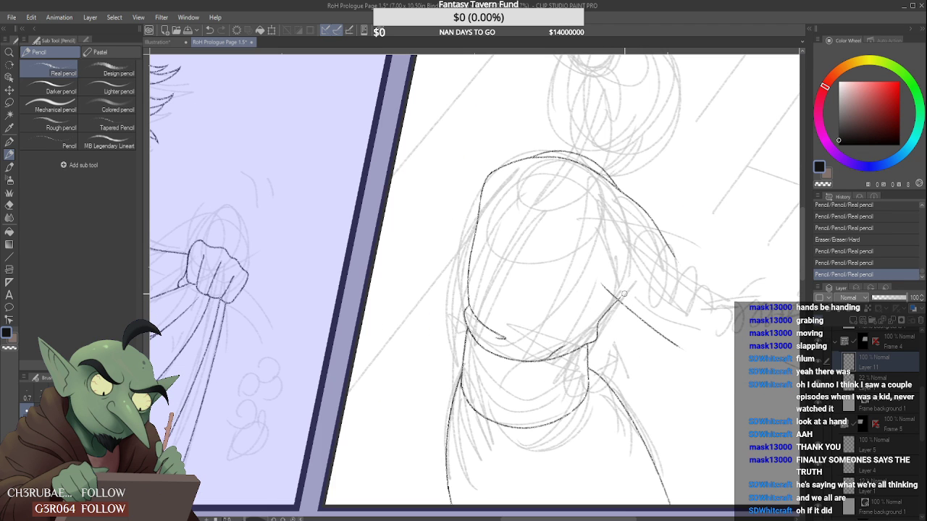
pyautogui.click(617, 295)
pyautogui.scroll(-3, 623, 289)
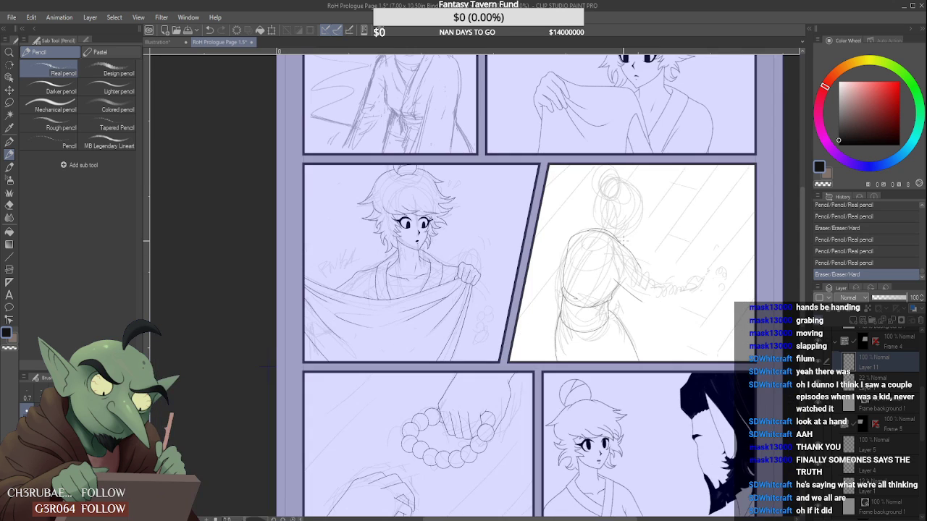
# - Continue the arm's outer contour into zigzag cloth folds at the sleeve's far end and clean up their tips
pyautogui.scroll(3, 646, 274)
pyautogui.scroll(1, 646, 274)
pyautogui.moveTo(631, 260)
pyautogui.mouseDown()
pyautogui.moveTo(660, 308)
pyautogui.moveTo(662, 292)
pyautogui.moveTo(677, 286)
pyautogui.mouseUp()
pyautogui.scroll(2, 663, 308)
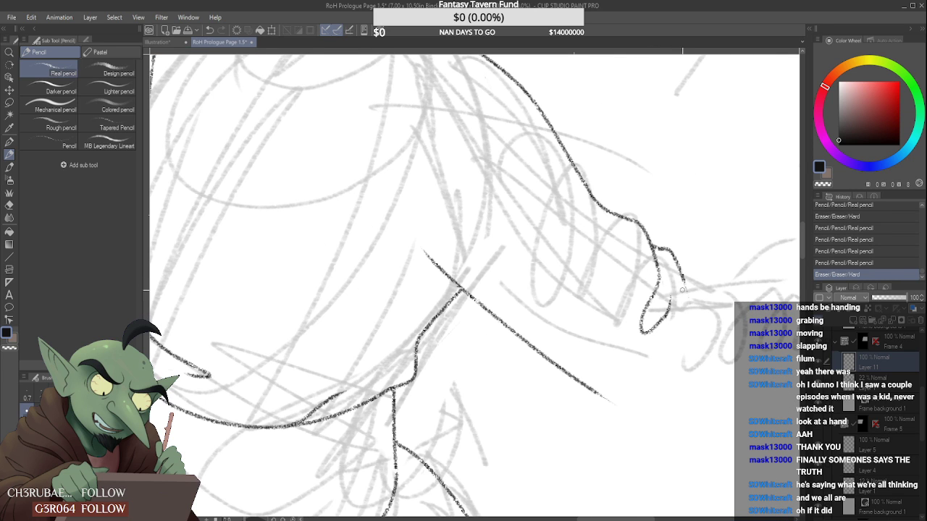
pyautogui.moveTo(681, 282)
pyautogui.mouseDown()
pyautogui.moveTo(635, 409)
pyautogui.moveTo(686, 343)
pyautogui.moveTo(673, 351)
pyautogui.moveTo(669, 327)
pyautogui.moveTo(644, 372)
pyautogui.moveTo(612, 340)
pyautogui.mouseUp()
pyautogui.scroll(-5, 659, 319)
pyautogui.scroll(5, 654, 359)
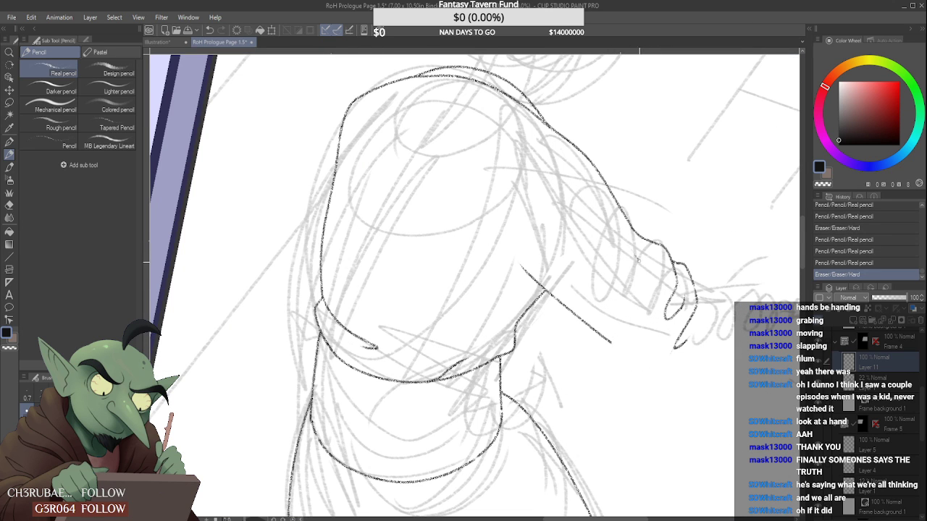
# - Add a curved inner fold to the forearm sleeve and a small hooked crease beneath it, erasing the stray ends
pyautogui.moveTo(636, 258)
pyautogui.mouseDown()
pyautogui.moveTo(642, 281)
pyautogui.moveTo(622, 337)
pyautogui.moveTo(642, 338)
pyautogui.moveTo(624, 333)
pyautogui.moveTo(644, 321)
pyautogui.moveTo(620, 341)
pyautogui.moveTo(645, 340)
pyautogui.mouseUp()
pyautogui.scroll(3, 641, 329)
pyautogui.scroll(-6, 645, 333)
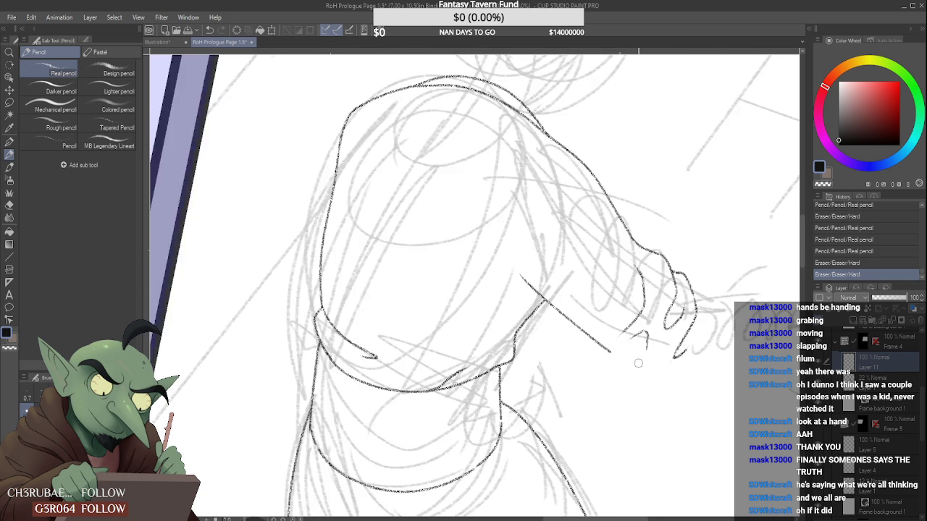
pyautogui.scroll(6, 644, 330)
pyautogui.moveTo(637, 308)
pyautogui.mouseDown()
pyautogui.moveTo(646, 313)
pyautogui.moveTo(645, 379)
pyautogui.mouseUp()
pyautogui.scroll(-6, 646, 333)
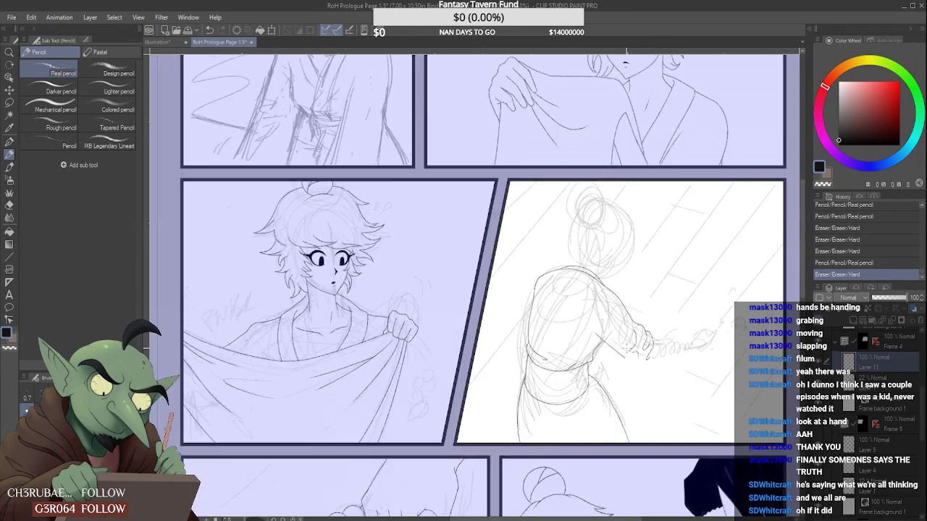
# - Extend the sleeve's lower edge outward with a short wavy line
pyautogui.scroll(6, 630, 322)
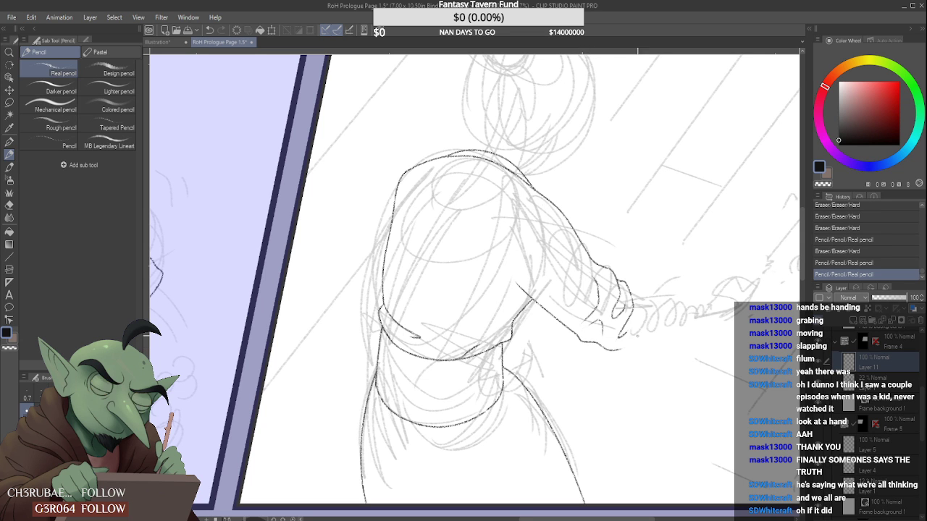
pyautogui.scroll(-6, 630, 322)
pyautogui.scroll(6, 652, 319)
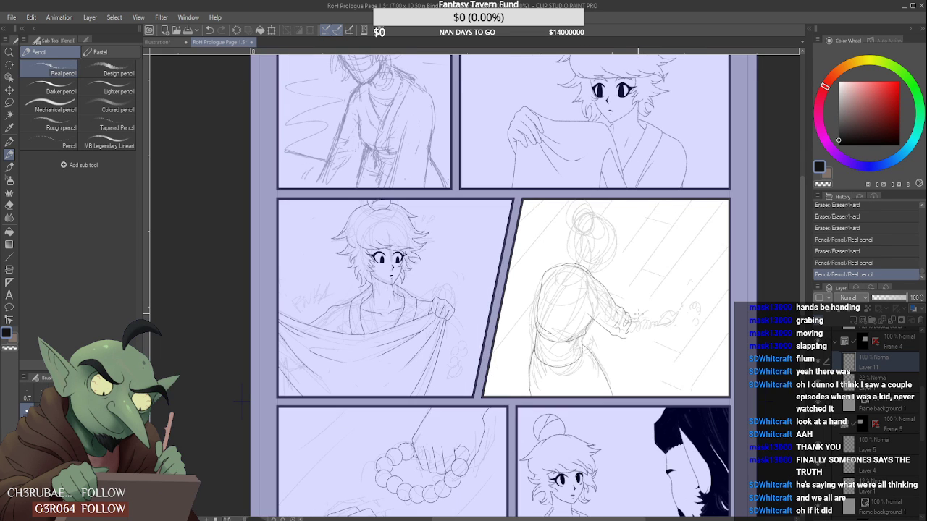
# - Draw a line turning back from the tip of the curved inner sleeve fold and trim its lower end
pyautogui.moveTo(613, 295)
pyautogui.mouseDown()
pyautogui.moveTo(623, 331)
pyautogui.moveTo(609, 285)
pyautogui.moveTo(621, 295)
pyautogui.moveTo(607, 295)
pyautogui.moveTo(607, 327)
pyautogui.mouseUp()
pyautogui.scroll(-5, 616, 319)
pyautogui.scroll(3, 613, 281)
pyautogui.scroll(3, 609, 326)
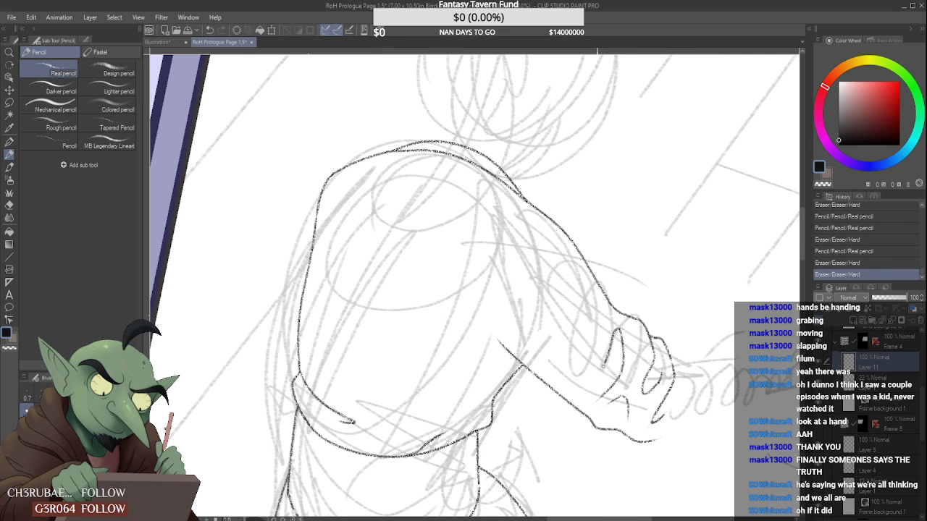
pyautogui.moveTo(602, 366); pyautogui.dragTo(606, 373)
pyautogui.scroll(1, 601, 366)
pyautogui.scroll(-5, 612, 348)
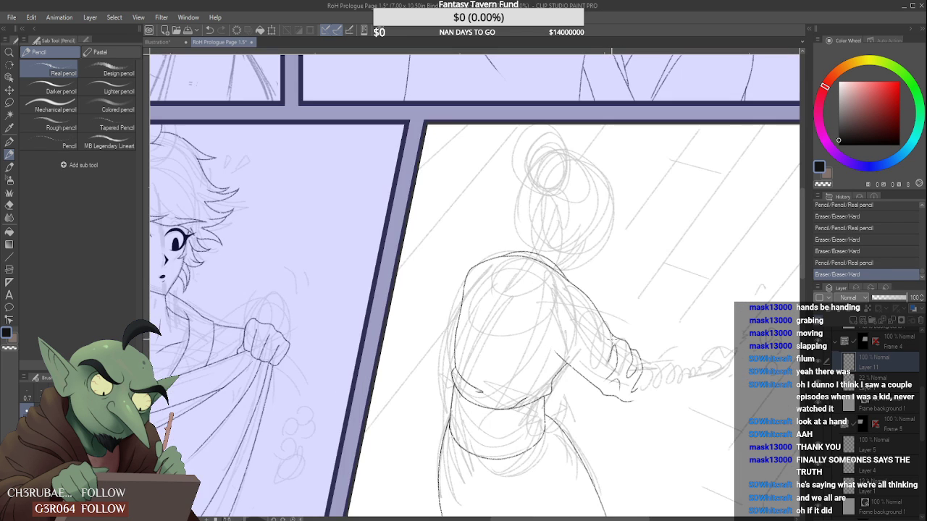
pyautogui.scroll(-3, 613, 339)
pyautogui.scroll(2, 627, 339)
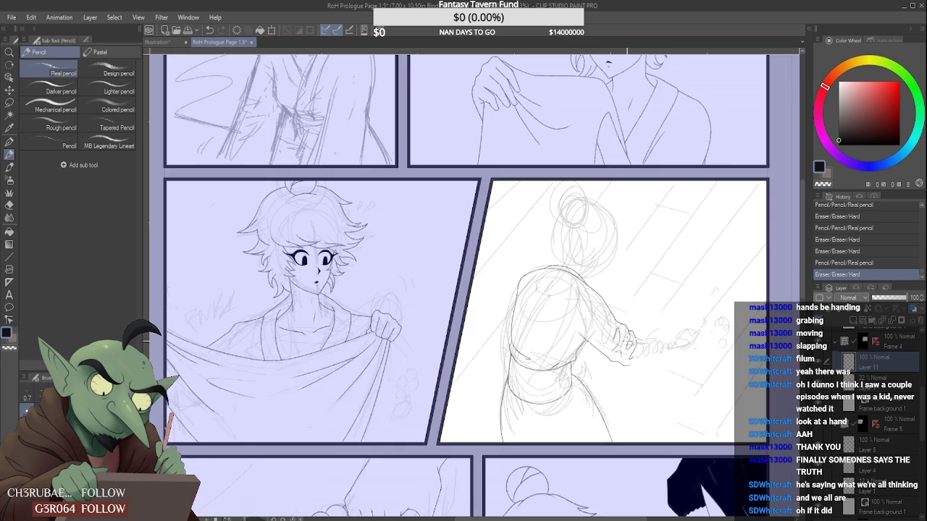
# - Redraw the left side of the inner sleeve fold as a narrow pointed loop and clean up the loose ends around it
pyautogui.scroll(5, 623, 341)
pyautogui.scroll(1, 601, 289)
pyautogui.moveTo(595, 257); pyautogui.dragTo(561, 351)
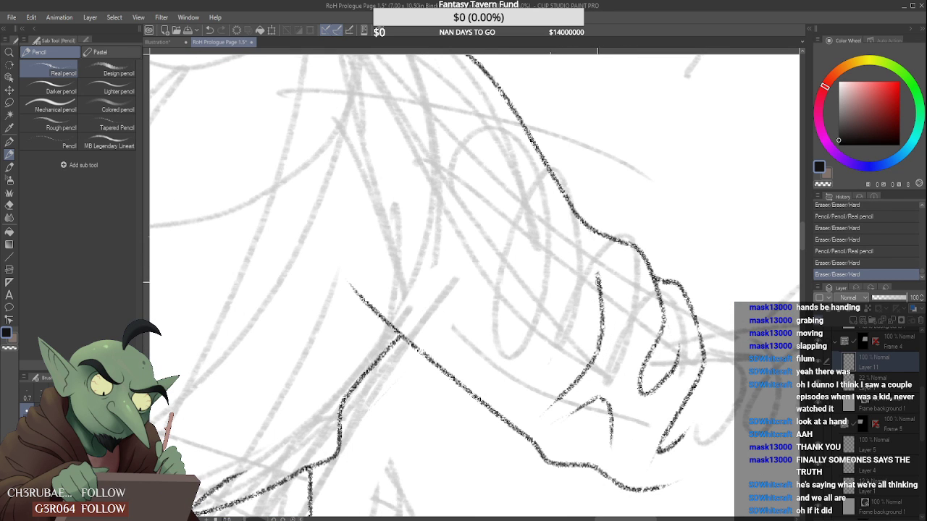
pyautogui.moveTo(599, 275); pyautogui.dragTo(572, 345)
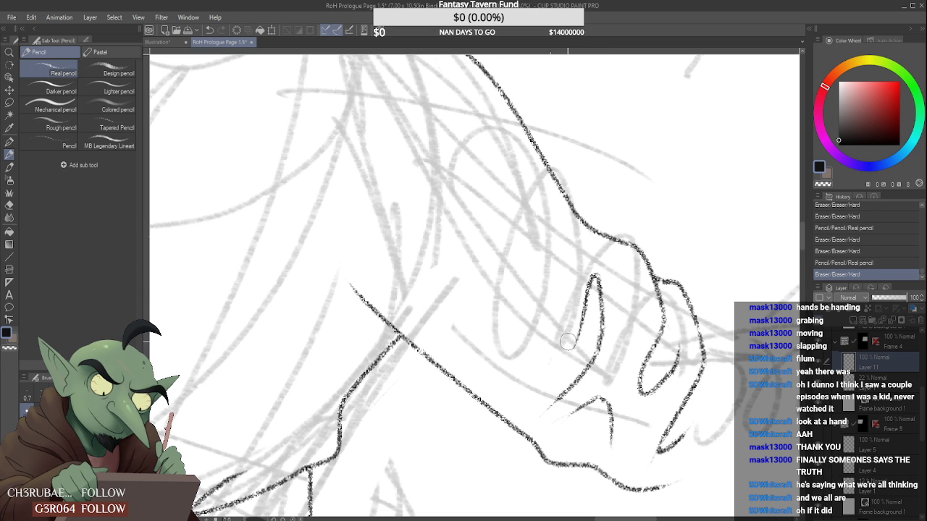
pyautogui.scroll(-5, 576, 287)
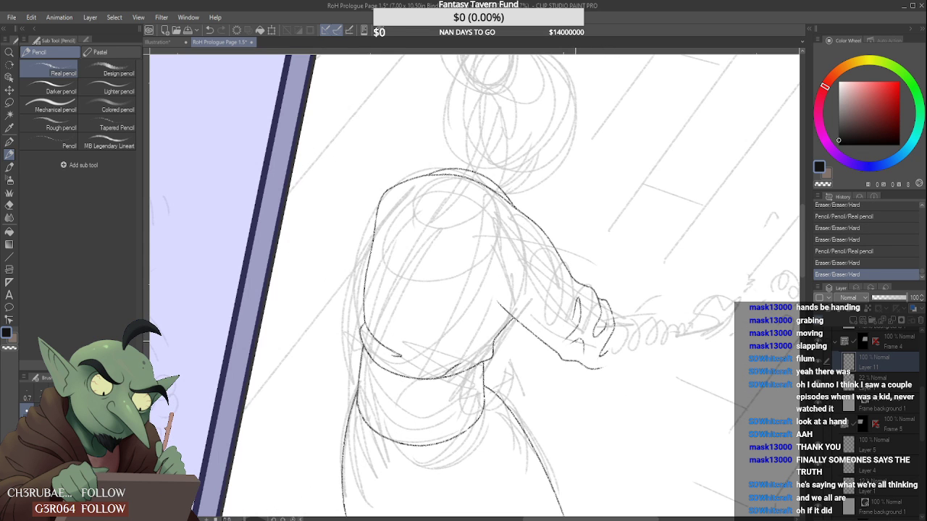
pyautogui.scroll(5, 579, 319)
pyautogui.moveTo(539, 342)
pyautogui.mouseDown()
pyautogui.moveTo(577, 322)
pyautogui.moveTo(542, 329)
pyautogui.moveTo(579, 291)
pyautogui.mouseUp()
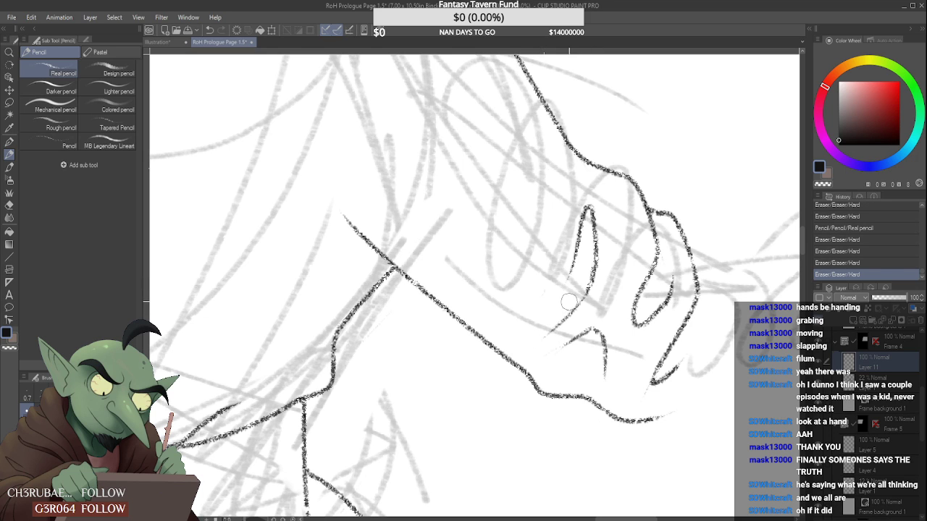
pyautogui.hotkey('ctrl', 'z')
pyautogui.moveTo(603, 351)
pyautogui.mouseDown()
pyautogui.moveTo(599, 331)
pyautogui.moveTo(610, 373)
pyautogui.mouseUp()
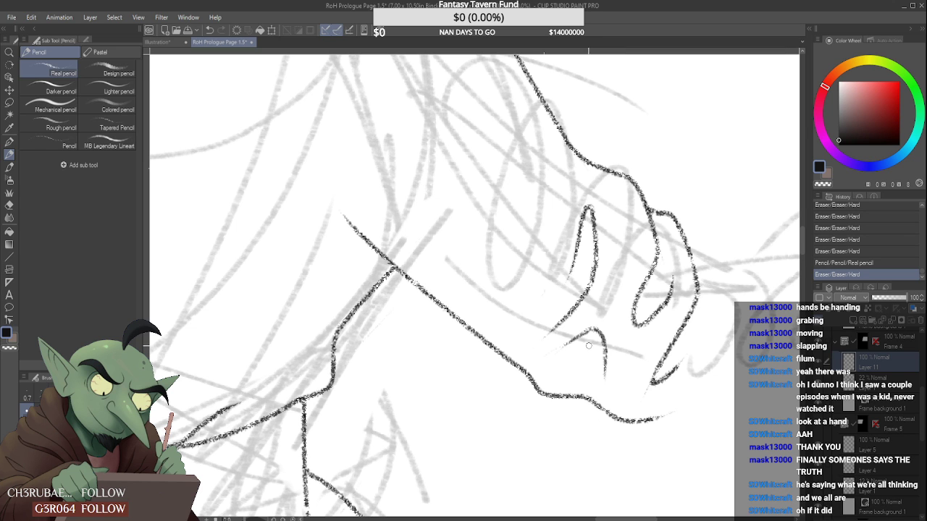
pyautogui.scroll(-3, 595, 346)
pyautogui.scroll(3, 445, 439)
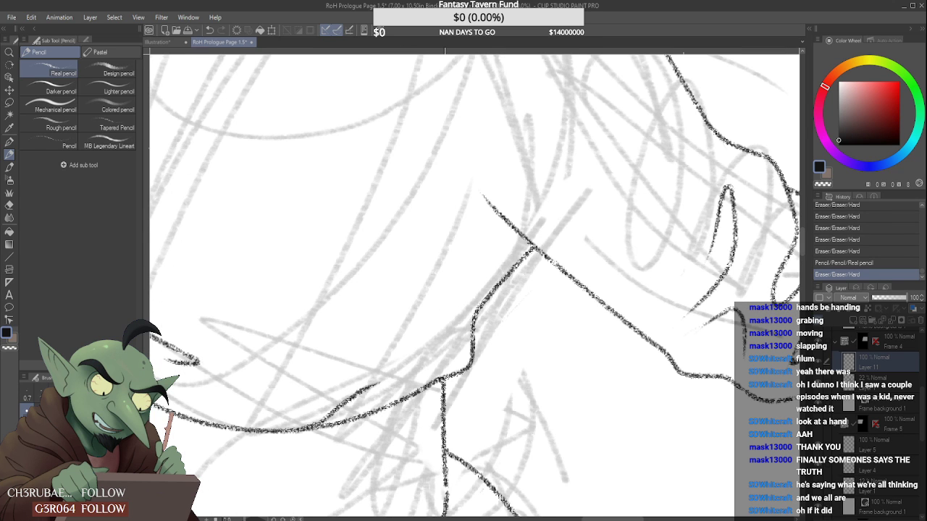
# - Touch up the waistband's right edge just below the point where the hip line branches off
pyautogui.moveTo(444, 472); pyautogui.dragTo(446, 480)
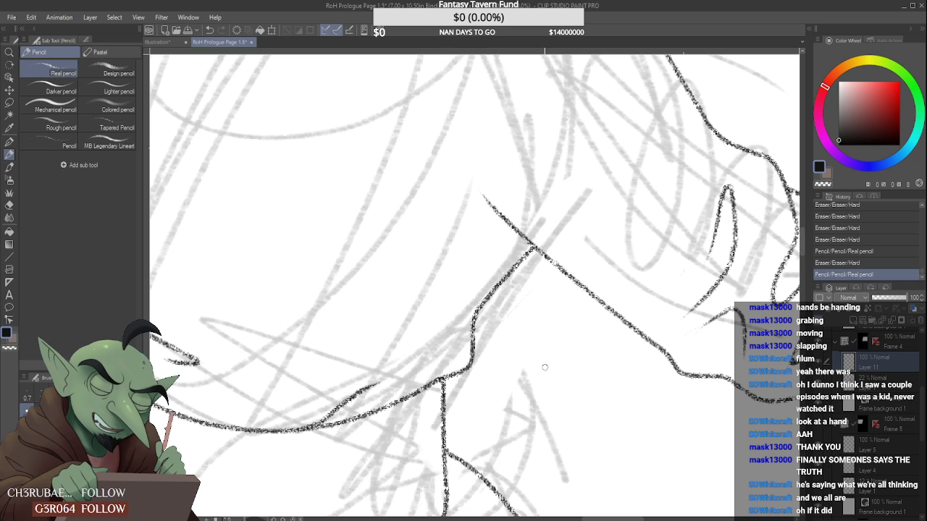
pyautogui.scroll(-3, 553, 336)
pyautogui.scroll(3, 623, 338)
pyautogui.scroll(5, 592, 343)
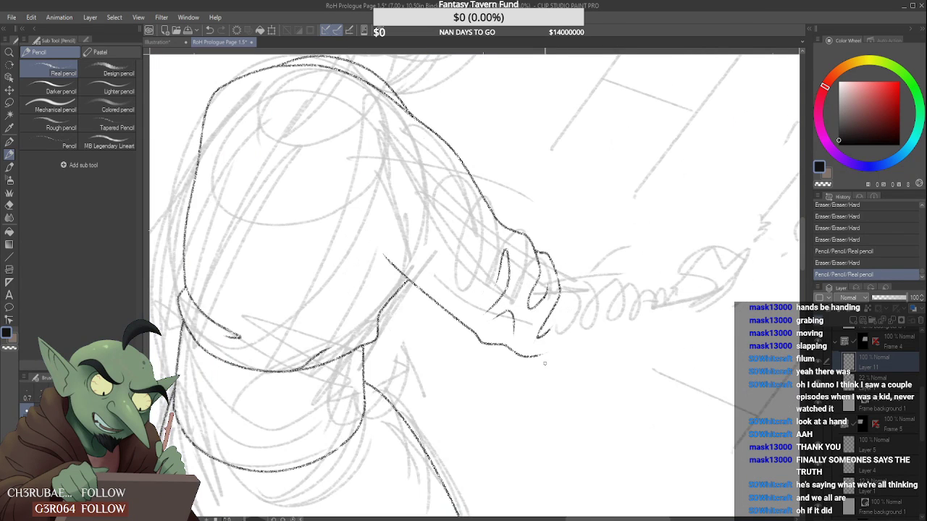
# - Try short strokes around the outermost zigzag fold and the end of the sleeve's lower edge to shape the cuff
pyautogui.moveTo(554, 347)
pyautogui.mouseDown()
pyautogui.moveTo(528, 330)
pyautogui.moveTo(550, 322)
pyautogui.mouseUp()
pyautogui.scroll(-3, 551, 323)
pyautogui.scroll(3, 581, 290)
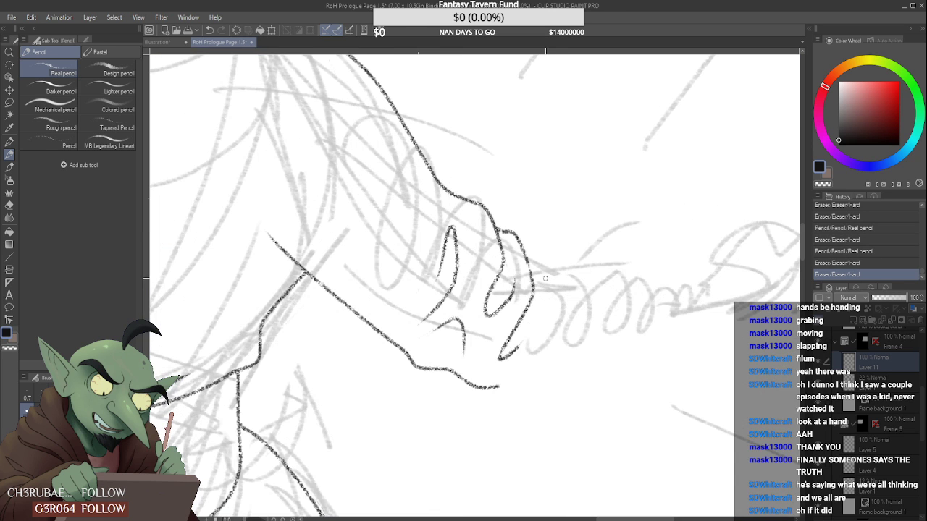
pyautogui.scroll(1, 525, 266)
pyautogui.moveTo(524, 250)
pyautogui.mouseDown()
pyautogui.moveTo(533, 270)
pyautogui.moveTo(501, 229)
pyautogui.moveTo(518, 287)
pyautogui.moveTo(513, 266)
pyautogui.mouseUp()
pyautogui.scroll(-2, 524, 268)
pyautogui.scroll(2, 524, 268)
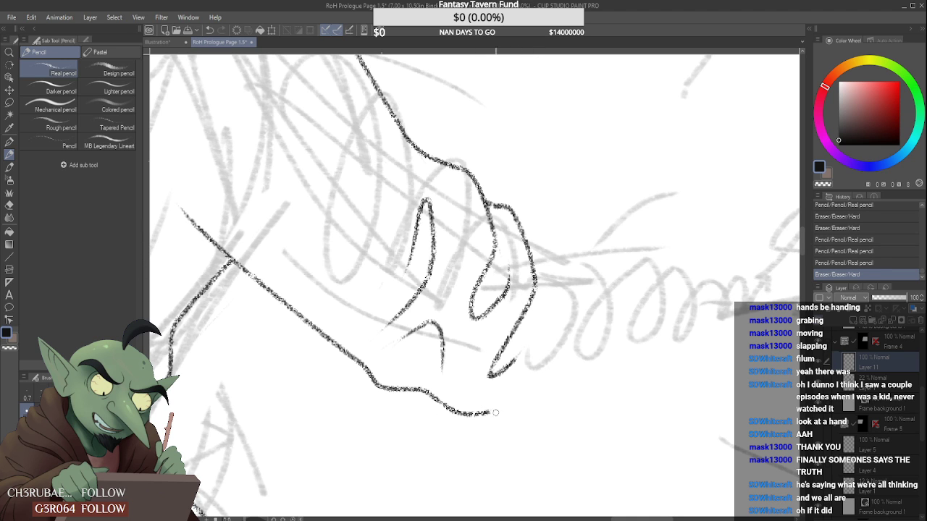
pyautogui.scroll(-5, 491, 412)
pyautogui.scroll(7, 497, 377)
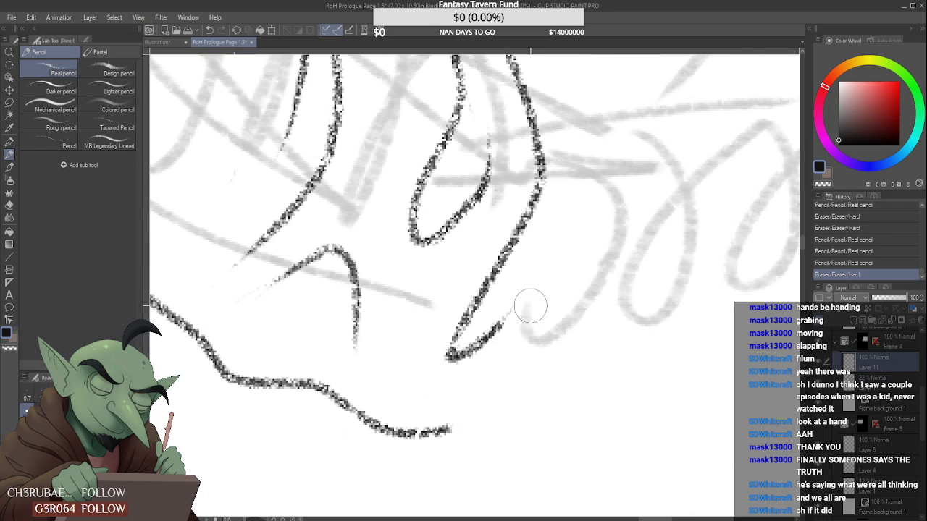
pyautogui.scroll(-4, 516, 332)
pyautogui.scroll(2, 506, 350)
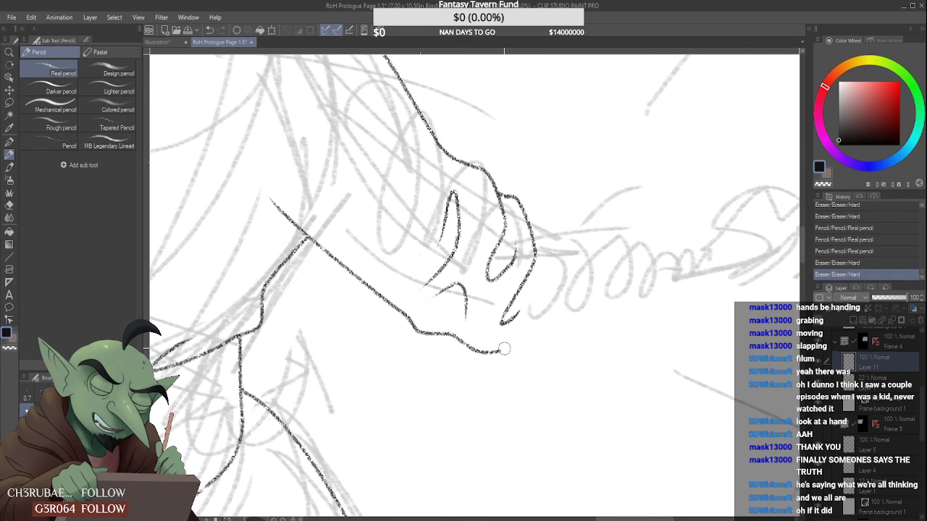
# - Redraw the end of the sleeve's lower edge as a pointed corner that turns upward and outward
pyautogui.moveTo(456, 337)
pyautogui.mouseDown()
pyautogui.moveTo(523, 349)
pyautogui.moveTo(547, 327)
pyautogui.mouseUp()
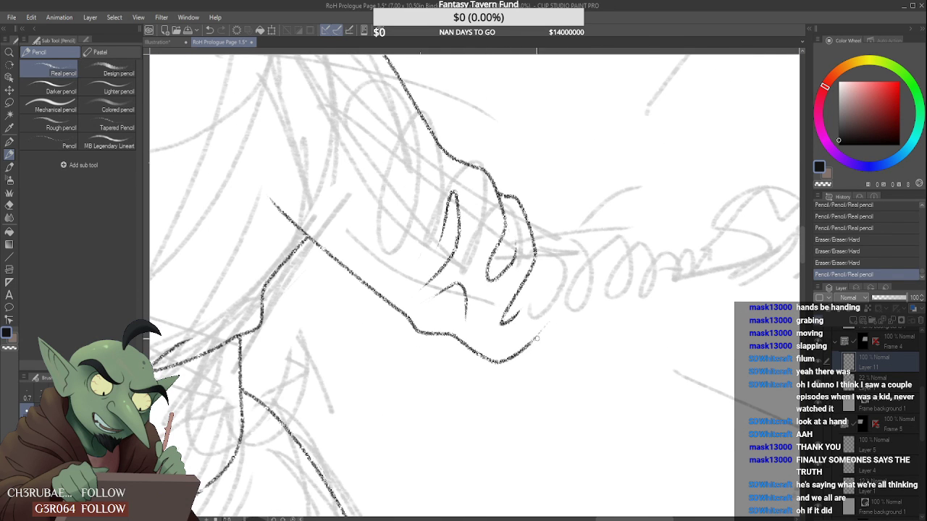
pyautogui.scroll(-4, 536, 338)
pyautogui.scroll(5, 510, 275)
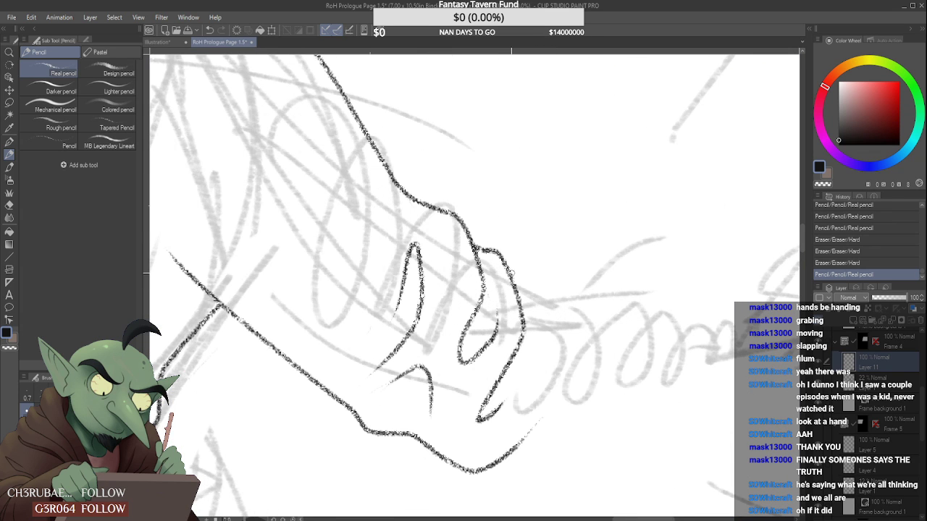
# - Draw another curved fold just outside the outermost zigzag fold of the sleeve and clean up where it starts
pyautogui.moveTo(512, 273)
pyautogui.mouseDown()
pyautogui.moveTo(539, 319)
pyautogui.moveTo(532, 387)
pyautogui.moveTo(536, 345)
pyautogui.mouseUp()
pyautogui.scroll(-3, 552, 320)
pyautogui.scroll(3, 521, 298)
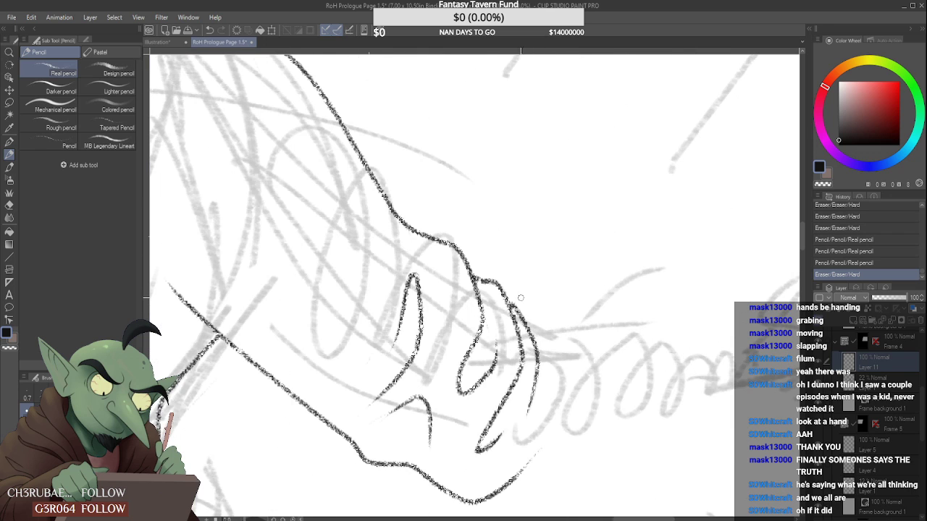
pyautogui.moveTo(512, 295); pyautogui.dragTo(508, 304)
pyautogui.scroll(-2, 527, 311)
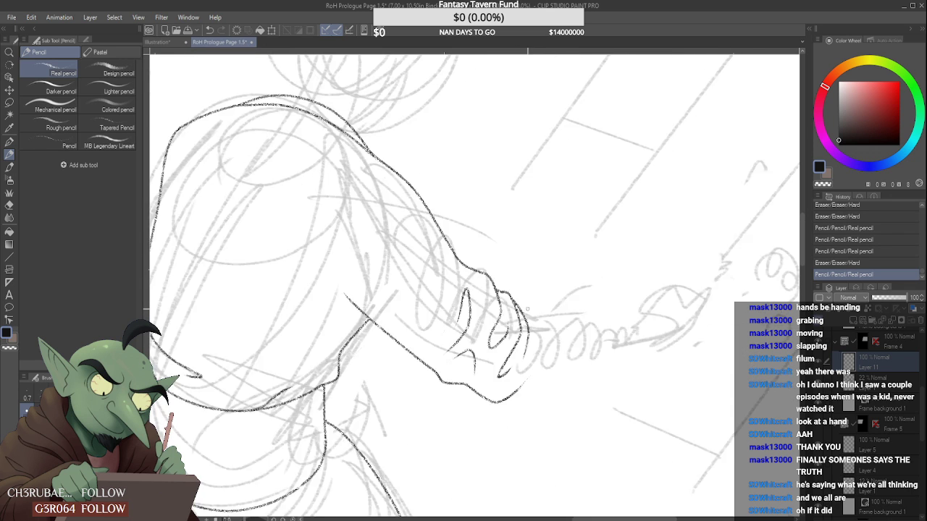
# - Add further looped zigzag folds to the forearm sleeve, between the existing inner fold and the elbow
pyautogui.scroll(-3, 527, 309)
pyautogui.scroll(-2, 555, 297)
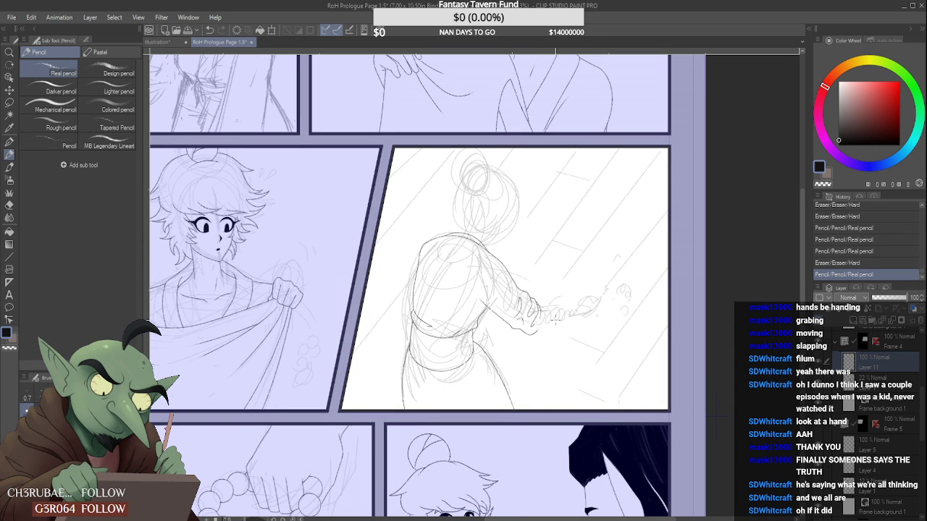
pyautogui.scroll(-1, 555, 326)
pyautogui.scroll(3, 554, 328)
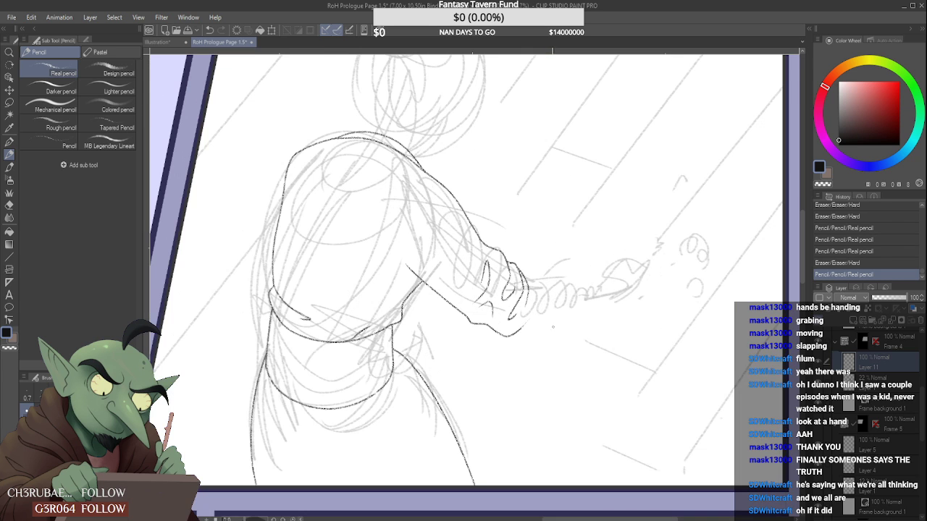
pyautogui.scroll(-3, 547, 328)
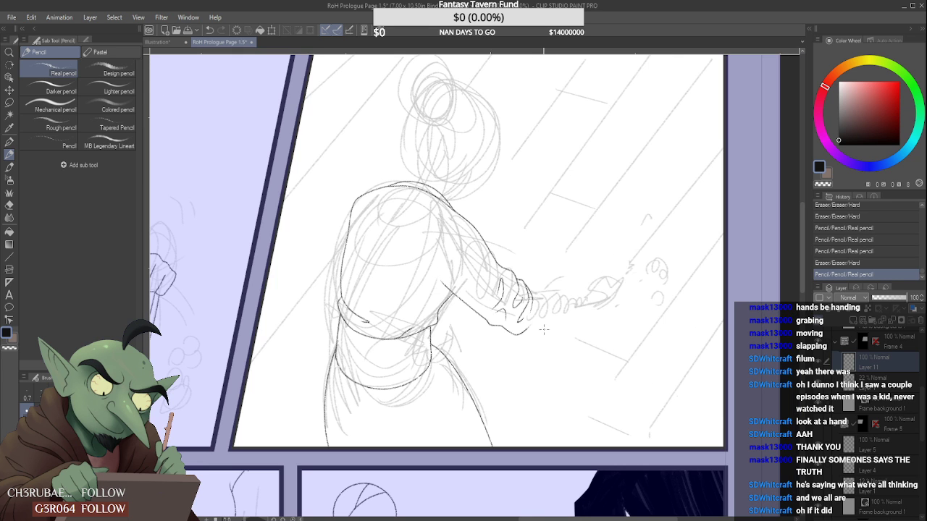
pyautogui.scroll(4, 544, 332)
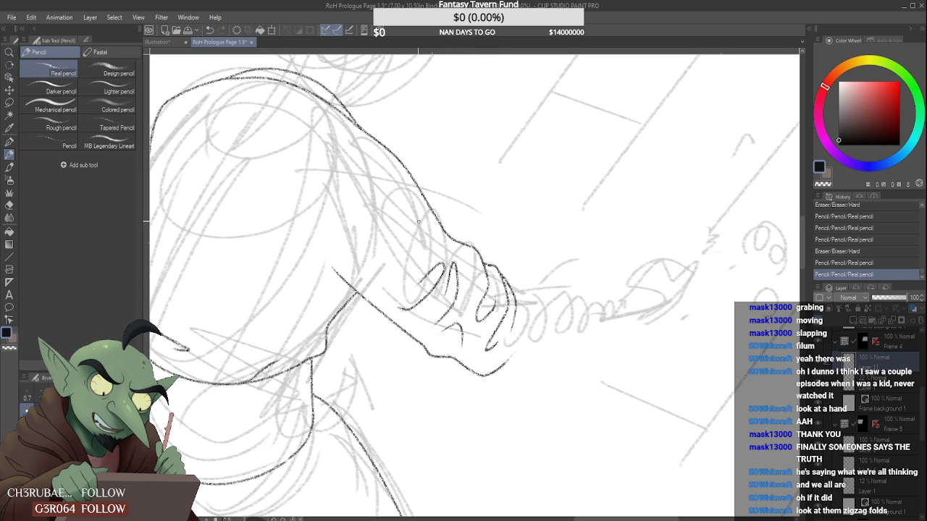
pyautogui.moveTo(422, 226); pyautogui.dragTo(420, 259)
pyautogui.moveTo(420, 263); pyautogui.dragTo(395, 291)
pyautogui.scroll(-3, 498, 261)
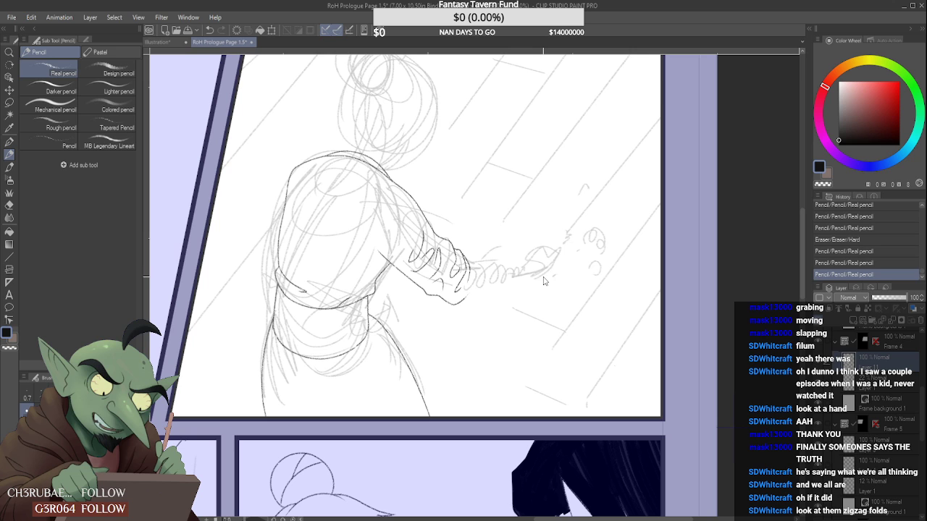
# - Undo the last two forearm folds, trim the sleeve's lower edge, and redraw it running straight outward toward the hand
pyautogui.hotkey('ctrl', 'z')
pyautogui.hotkey('ctrl', 'z')
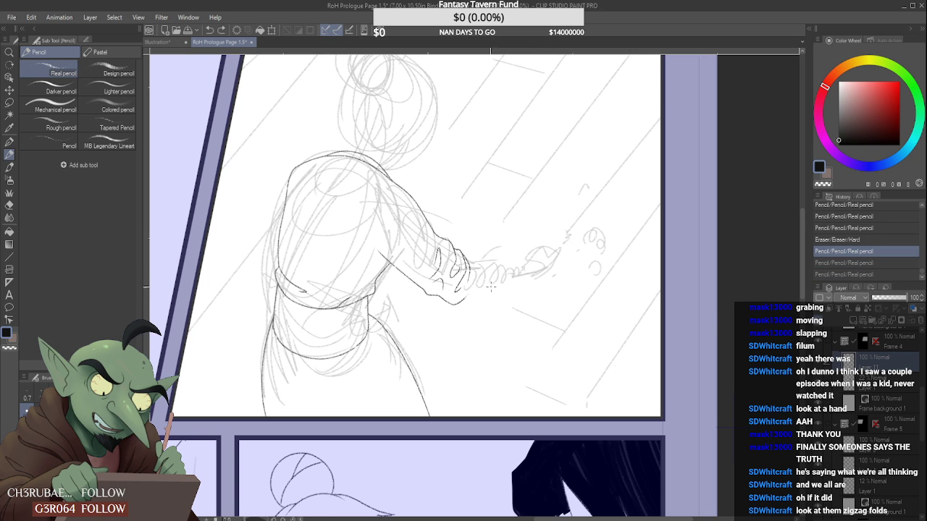
pyautogui.scroll(4, 491, 287)
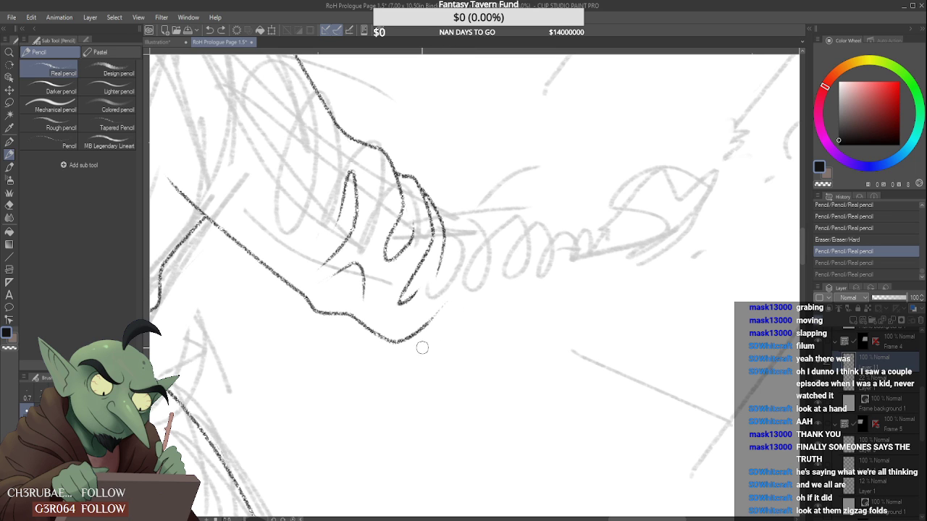
pyautogui.moveTo(451, 309)
pyautogui.mouseDown()
pyautogui.moveTo(455, 300)
pyautogui.moveTo(440, 314)
pyautogui.mouseUp()
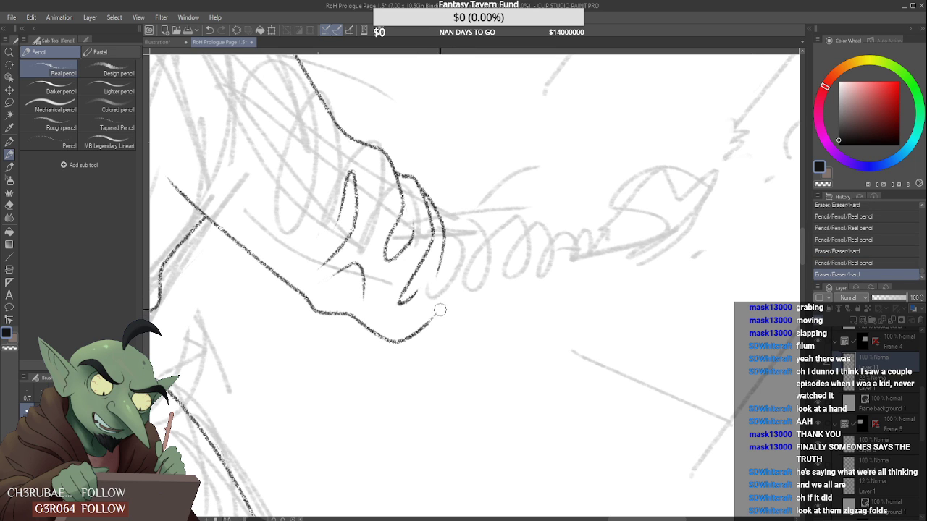
pyautogui.moveTo(400, 340); pyautogui.dragTo(572, 282)
pyautogui.scroll(-4, 532, 283)
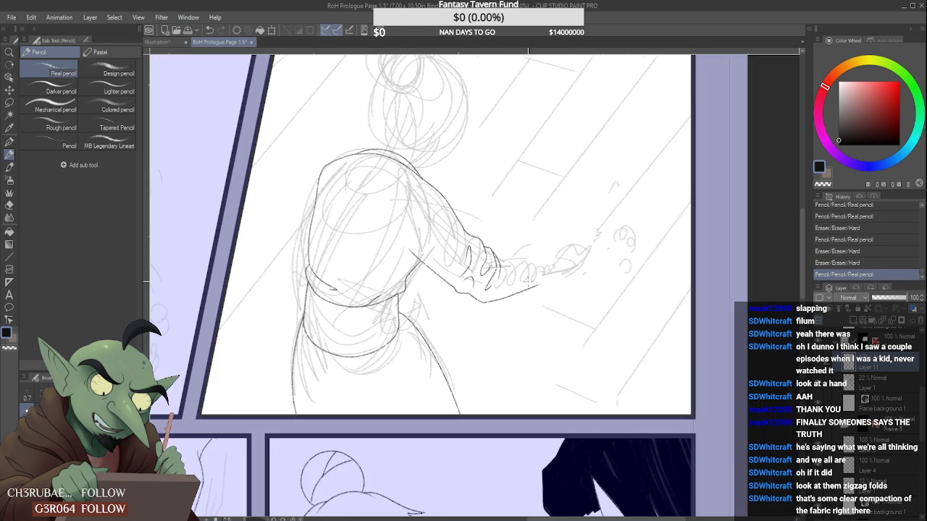
# - Draw the upper edge of the forearm sleeve from the outermost elbow fold outward toward the hand
pyautogui.scroll(3, 531, 279)
pyautogui.moveTo(462, 234); pyautogui.dragTo(550, 224)
pyautogui.scroll(-5, 561, 233)
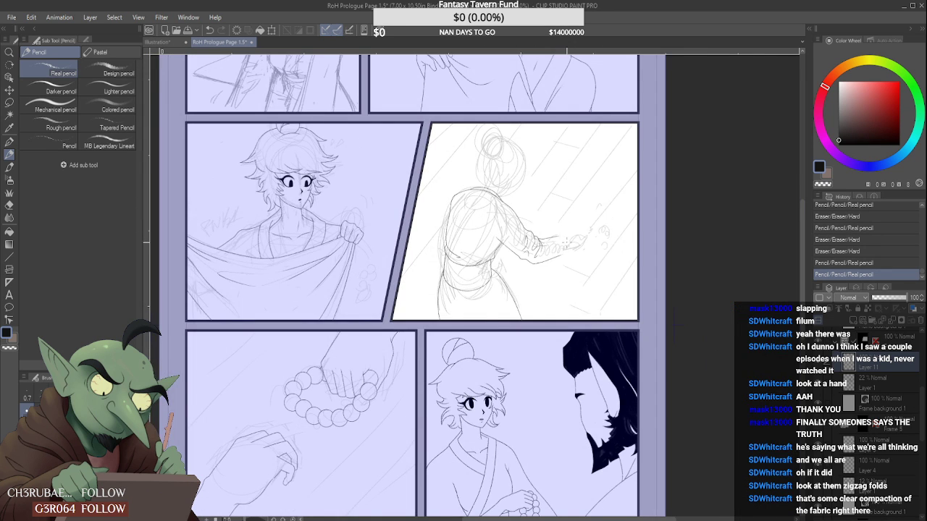
# - Add a short diagonal fold running from the elbow crease into the forearm sleeve and taper its outer end
pyautogui.scroll(6, 525, 241)
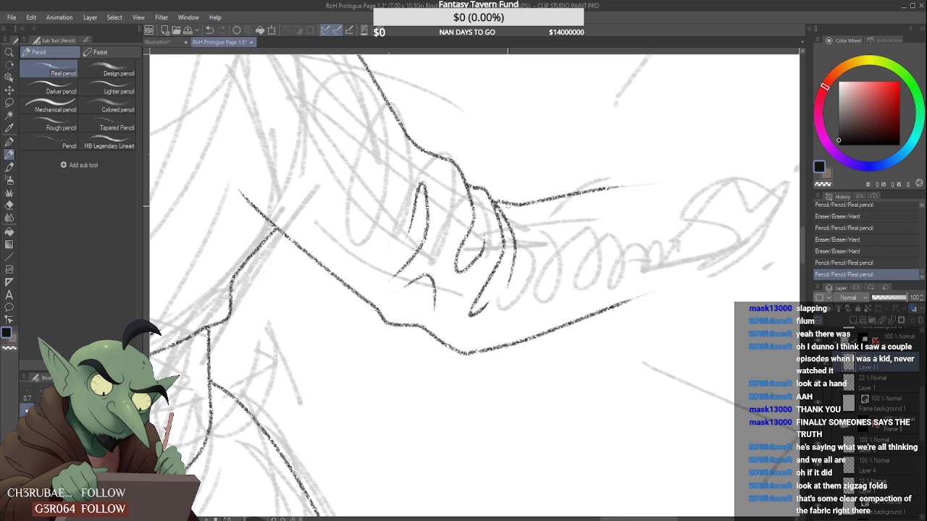
pyautogui.moveTo(507, 206); pyautogui.dragTo(588, 233)
pyautogui.scroll(2, 519, 208)
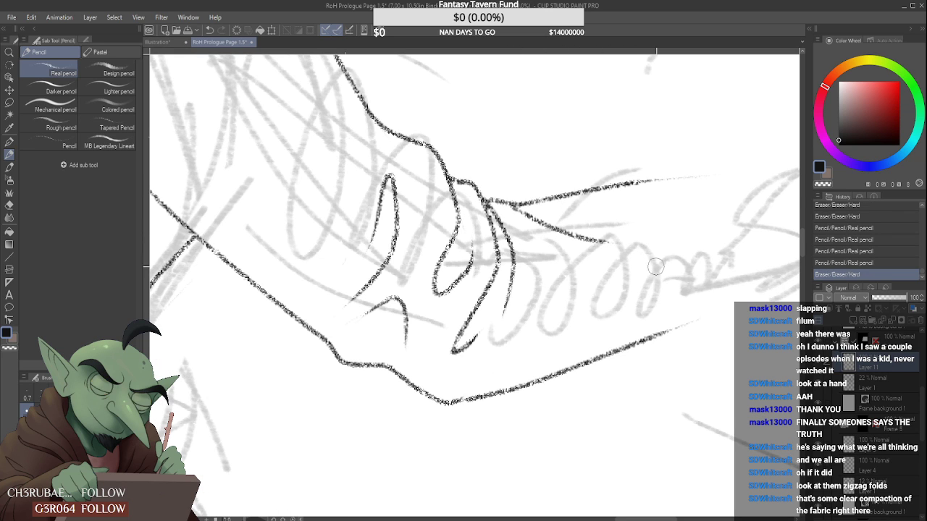
pyautogui.moveTo(621, 247)
pyautogui.mouseDown()
pyautogui.moveTo(589, 221)
pyautogui.moveTo(558, 218)
pyautogui.moveTo(629, 237)
pyautogui.mouseUp()
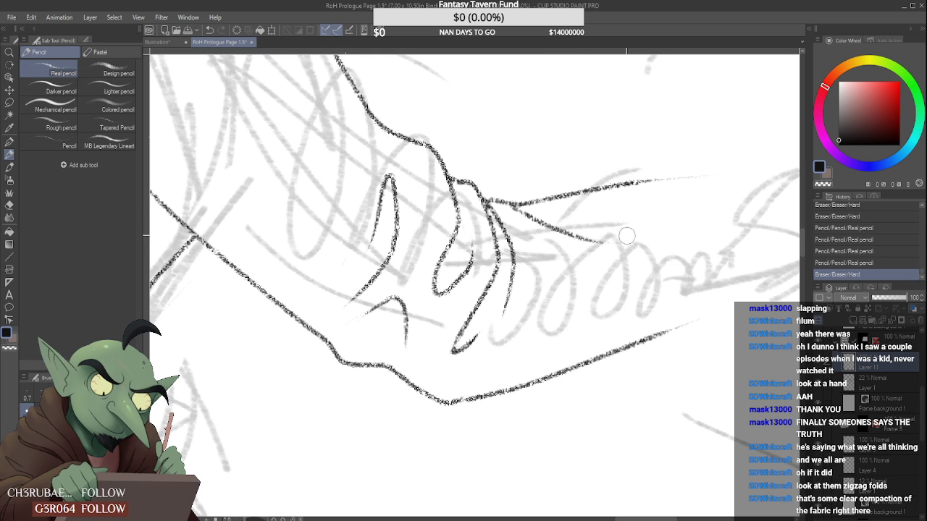
pyautogui.scroll(-3, 547, 221)
pyautogui.scroll(-3, 591, 202)
pyautogui.scroll(1, 590, 202)
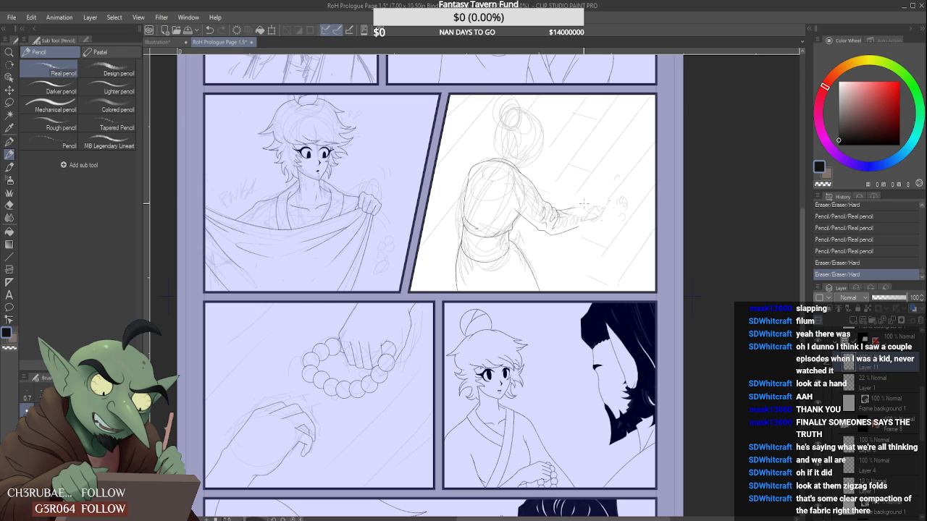
# - Try a curved cuff line at the end of the forearm sleeve, then erase it and trim the upper edge
pyautogui.scroll(5, 584, 203)
pyautogui.moveTo(504, 202)
pyautogui.mouseDown()
pyautogui.moveTo(582, 191)
pyautogui.moveTo(544, 191)
pyautogui.moveTo(549, 183)
pyautogui.moveTo(490, 198)
pyautogui.moveTo(564, 180)
pyautogui.moveTo(536, 191)
pyautogui.moveTo(545, 199)
pyautogui.moveTo(557, 298)
pyautogui.mouseUp()
pyautogui.scroll(-5, 563, 279)
pyautogui.scroll(2, 565, 279)
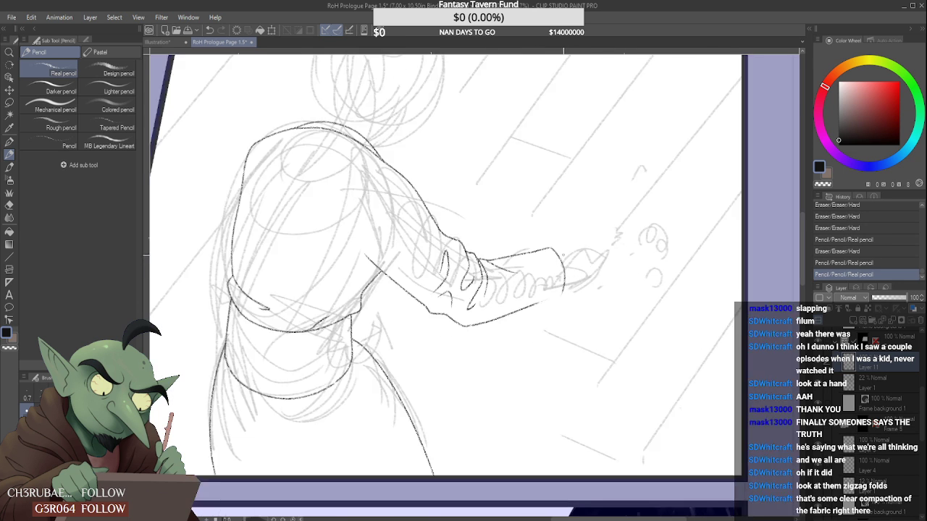
pyautogui.scroll(3, 562, 276)
pyautogui.moveTo(553, 255); pyautogui.dragTo(563, 299)
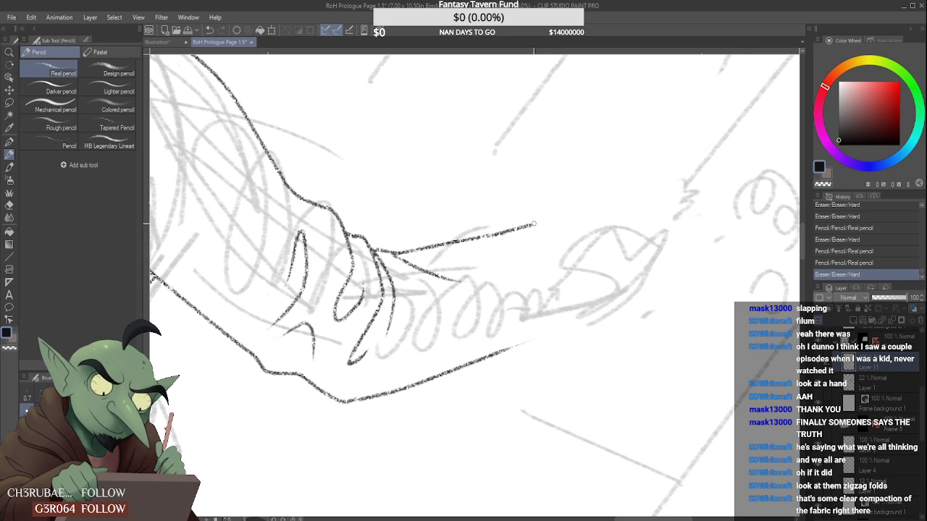
# - Try a rounded cuff at the sleeve's end and a lower, straighter bottom edge that joins it
pyautogui.moveTo(558, 233)
pyautogui.mouseDown()
pyautogui.moveTo(564, 330)
pyautogui.moveTo(511, 348)
pyautogui.moveTo(650, 328)
pyautogui.mouseUp()
pyautogui.scroll(-5, 564, 335)
pyautogui.scroll(3, 541, 340)
pyautogui.scroll(2, 483, 352)
pyautogui.hotkey('ctrl', 'z')
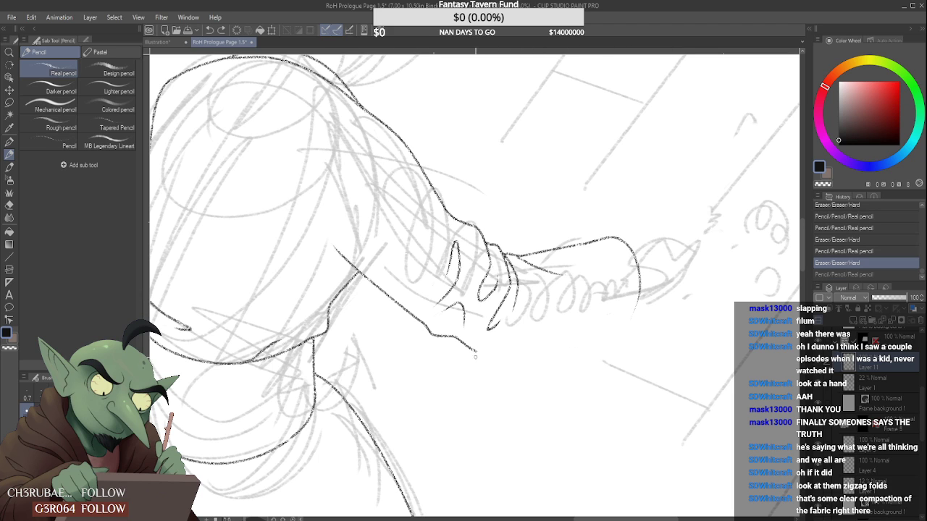
pyautogui.moveTo(455, 335)
pyautogui.mouseDown()
pyautogui.moveTo(521, 360)
pyautogui.moveTo(700, 278)
pyautogui.moveTo(636, 322)
pyautogui.moveTo(638, 299)
pyautogui.moveTo(613, 340)
pyautogui.mouseUp()
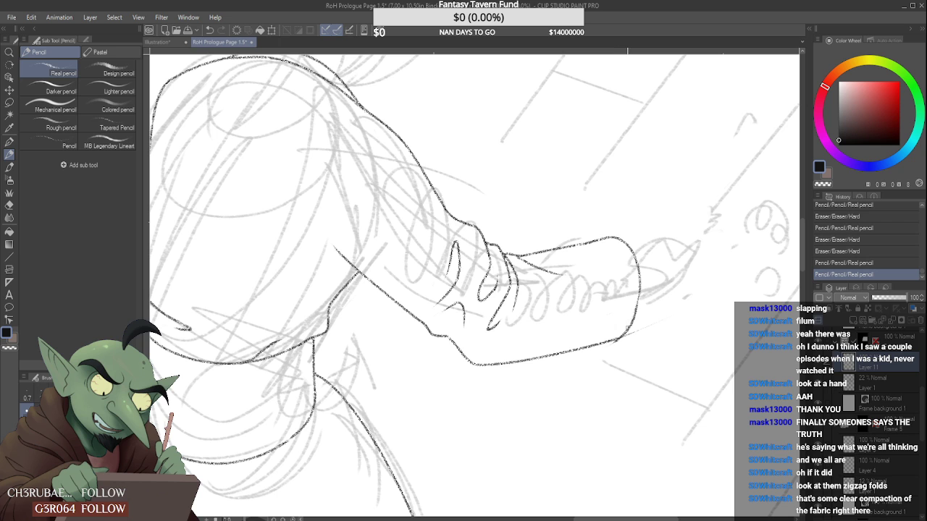
pyautogui.hotkey('ctrl', '0')
pyautogui.hotkey('ctrl', '0')
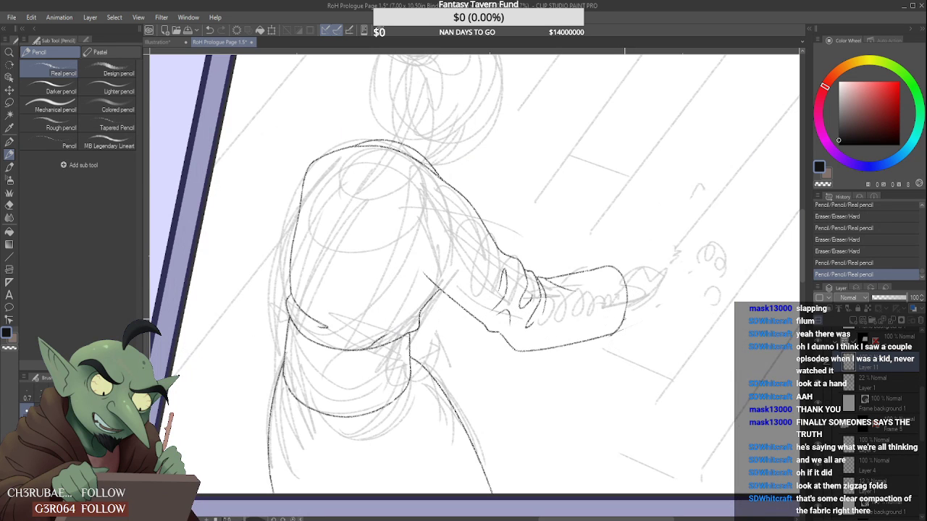
# - Undo the latest cuff and lower-edge strokes of the forearm sleeve
pyautogui.hotkey('ctrl', 'z')
pyautogui.hotkey('ctrl', 'z')
pyautogui.hotkey('ctrl', 'z')
pyautogui.hotkey('ctrl', 'z')
pyautogui.hotkey('ctrl', 'z')
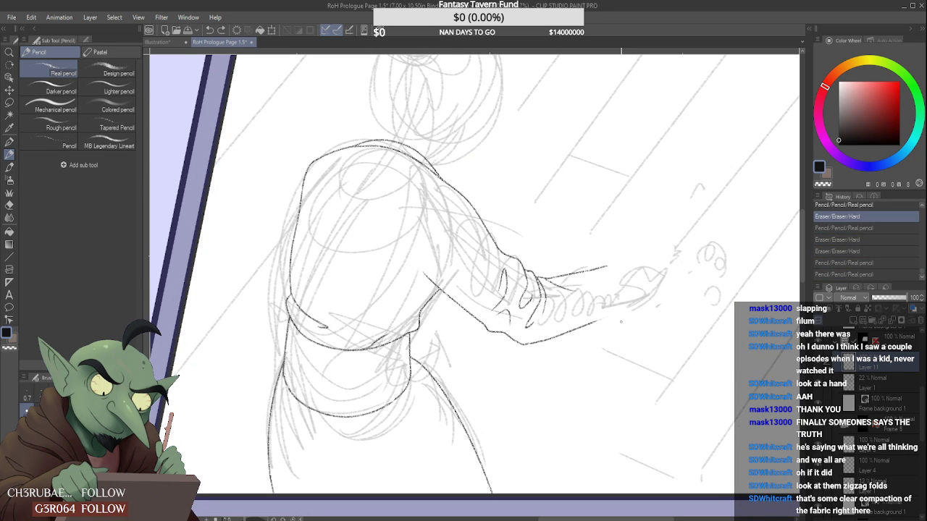
# - Erase the forearm sleeve's lower edge beyond the elbow, redraw it straighter and longer, and begin the rounded cuff opening
pyautogui.hotkey('ctrl', '0')
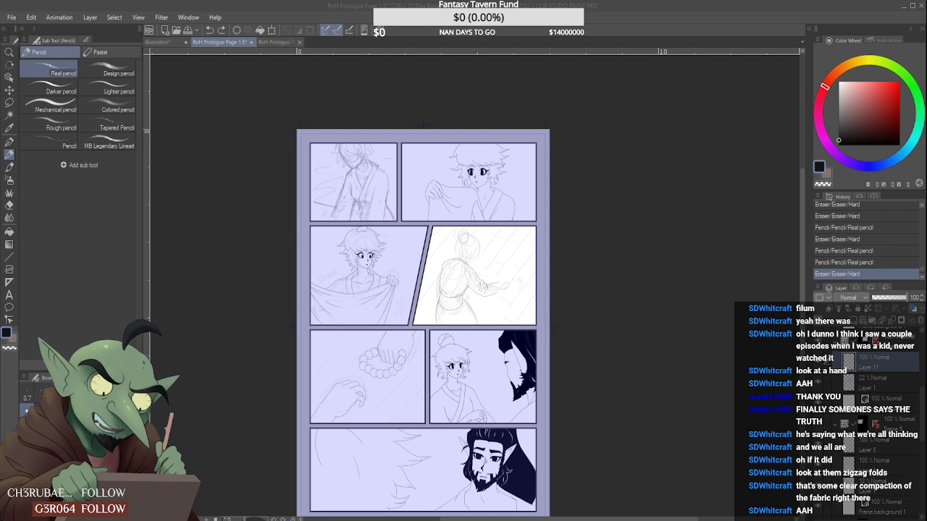
pyautogui.click(822, 16)
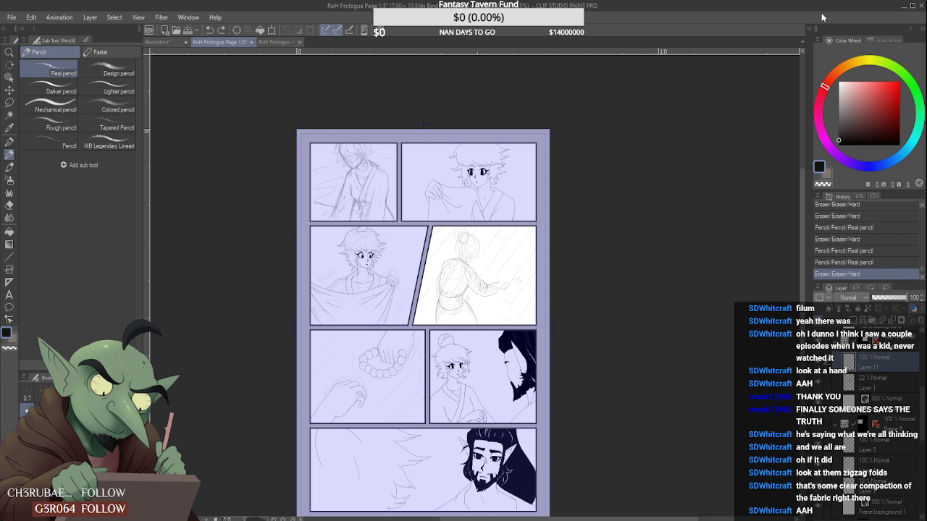
pyautogui.scroll(3, 504, 304)
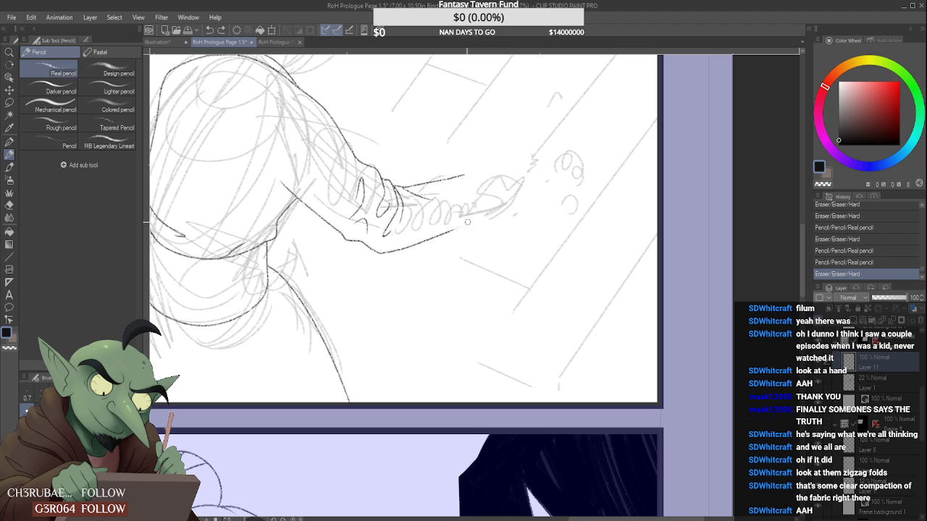
pyautogui.moveTo(467, 222); pyautogui.dragTo(395, 249)
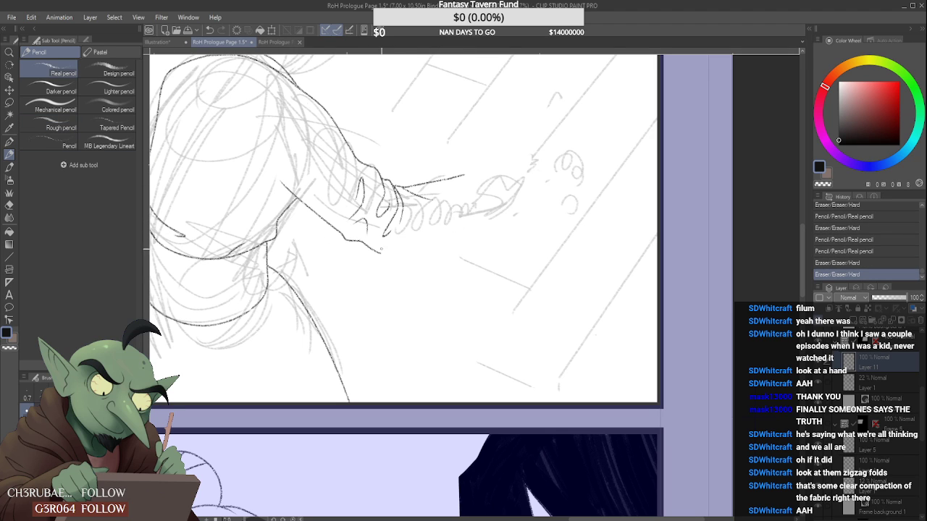
pyautogui.moveTo(380, 254); pyautogui.dragTo(508, 229)
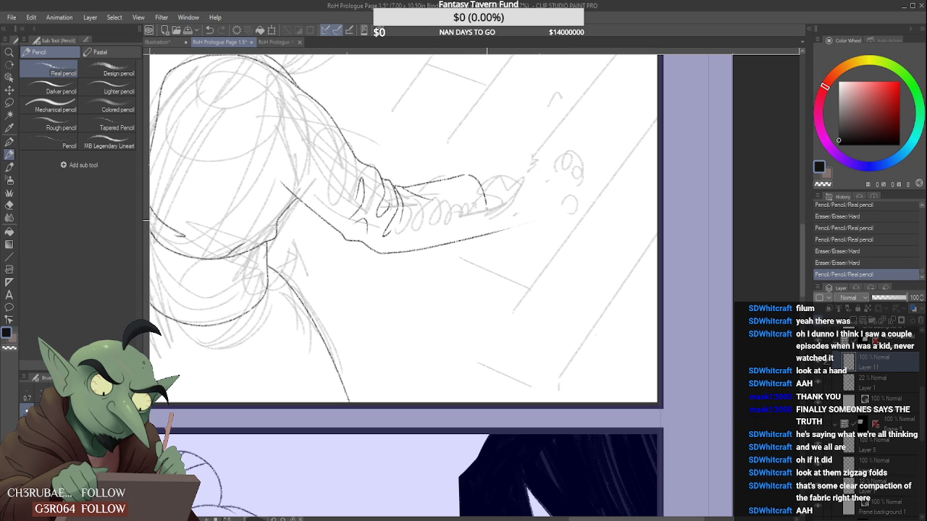
pyautogui.moveTo(145, 219); pyautogui.dragTo(145, 225)
# - Extend the curved cuff line down to the forearm sleeve's lower edge and remove the excess edge beyond it
pyautogui.scroll(-4, 147, 234)
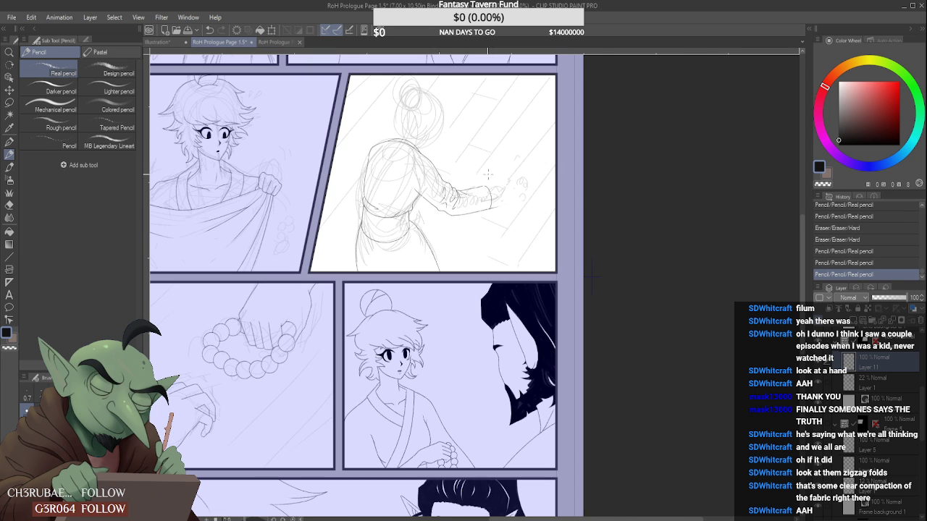
pyautogui.scroll(5, 491, 257)
pyautogui.moveTo(491, 257); pyautogui.dragTo(512, 246)
pyautogui.scroll(-4, 478, 261)
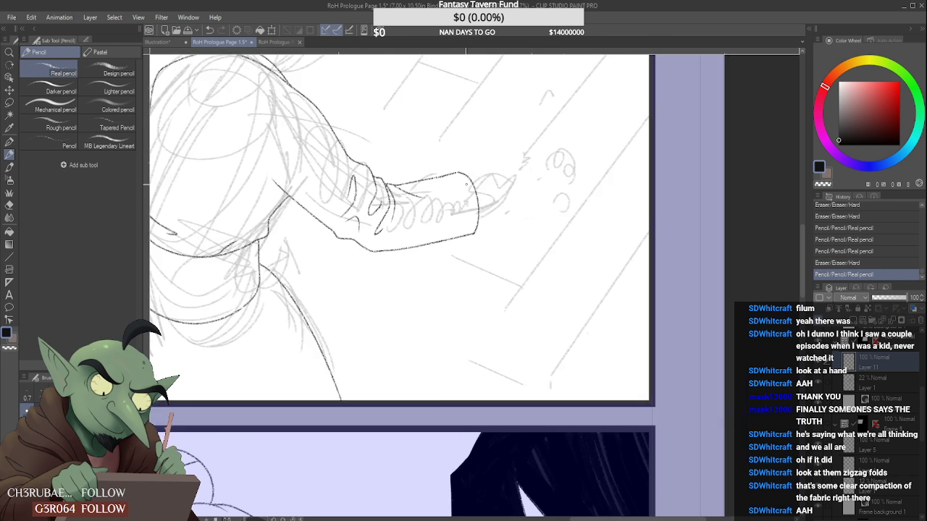
# - Clean up the cuff's lower corner and reconnect it with a rounded stroke
pyautogui.scroll(5, 478, 261)
pyautogui.moveTo(465, 270)
pyautogui.mouseDown()
pyautogui.moveTo(474, 253)
pyautogui.moveTo(457, 266)
pyautogui.mouseUp()
pyautogui.scroll(2, 469, 250)
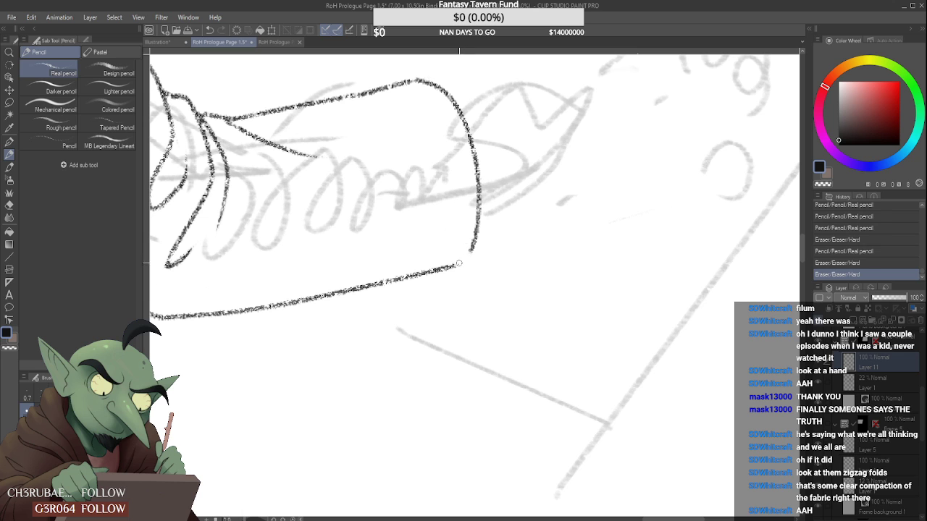
pyautogui.scroll(-5, 478, 234)
pyautogui.scroll(-5, 490, 215)
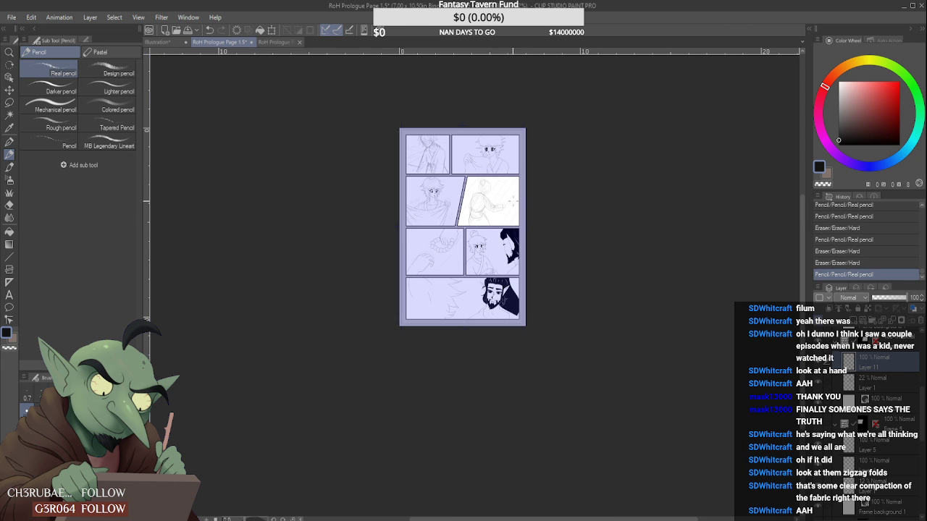
# - Draw a pointed, outward-flicking hair lock at the nape just above the collar and clean up its end
pyautogui.scroll(6, 503, 203)
pyautogui.scroll(-1, 494, 206)
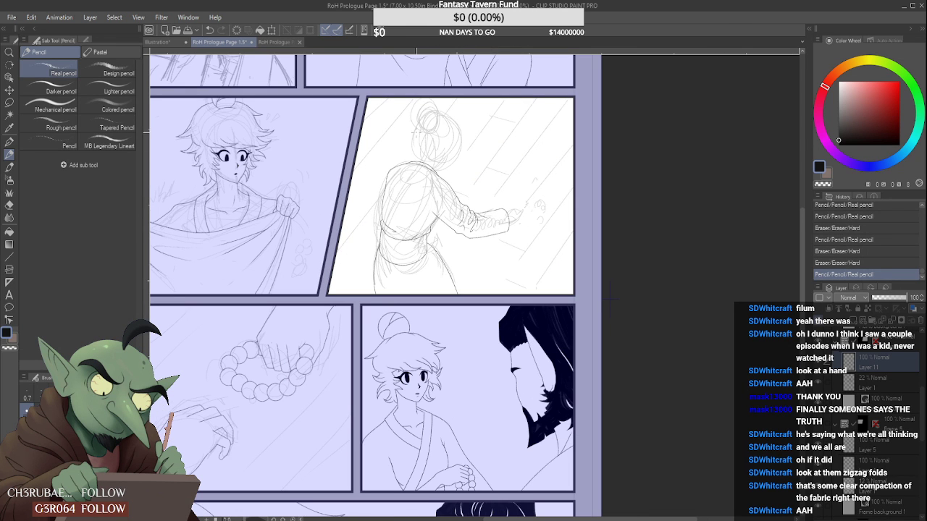
pyautogui.scroll(1, 422, 153)
pyautogui.scroll(-1, 422, 154)
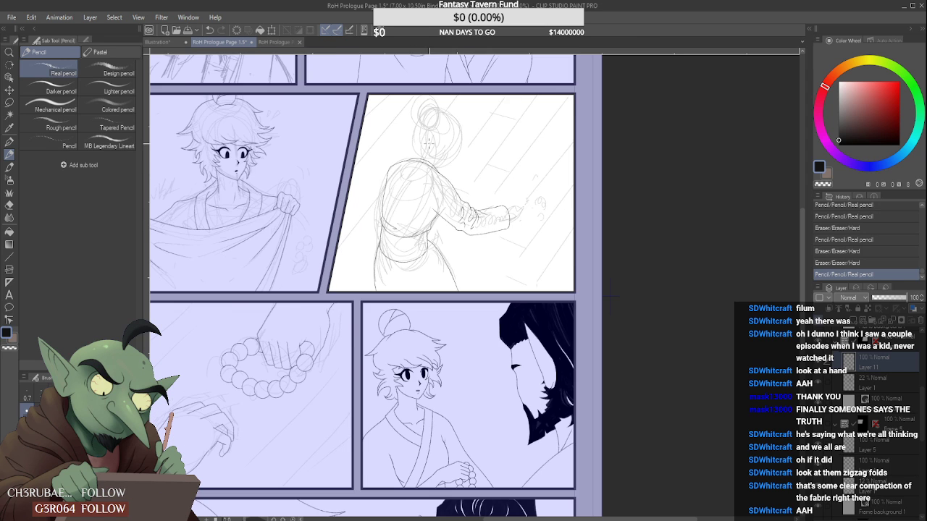
pyautogui.scroll(1, 422, 154)
pyautogui.scroll(1, 420, 156)
pyautogui.moveTo(407, 157)
pyautogui.mouseDown()
pyautogui.moveTo(387, 161)
pyautogui.moveTo(403, 157)
pyautogui.moveTo(415, 173)
pyautogui.mouseUp()
pyautogui.scroll(1, 408, 162)
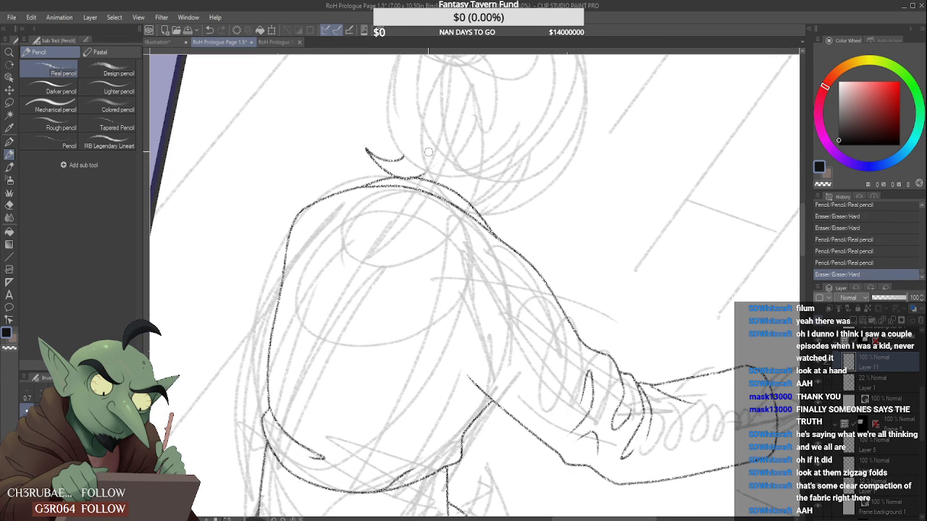
# - Create a new raster layer and draw small pointed hair strands at the nape, one hanging down over the collar
pyautogui.hotkey('ctrl', 'shift', 'n')
pyautogui.scroll(1, 473, 167)
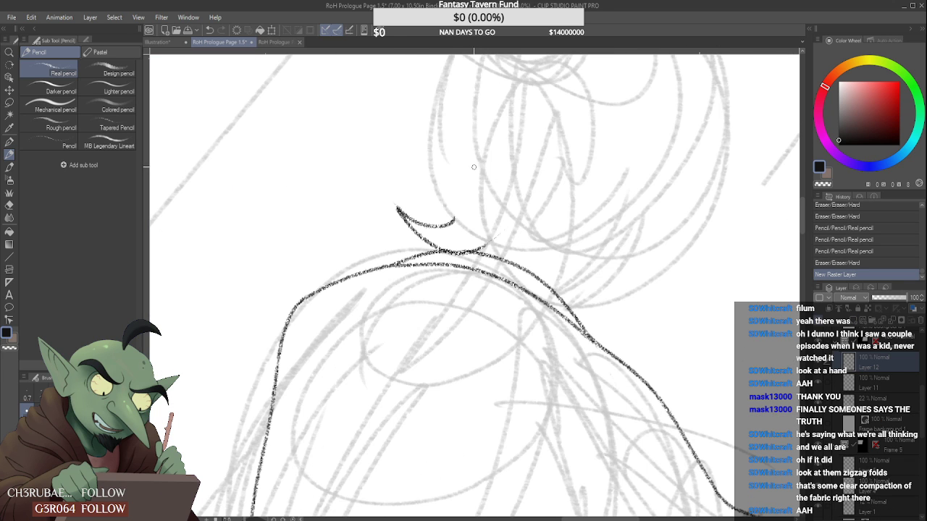
pyautogui.moveTo(416, 219)
pyautogui.mouseDown()
pyautogui.moveTo(455, 207)
pyautogui.moveTo(471, 279)
pyautogui.mouseUp()
pyautogui.moveTo(480, 214); pyautogui.dragTo(467, 272)
pyautogui.scroll(-1, 498, 242)
pyautogui.scroll(-3, 475, 286)
pyautogui.scroll(3, 474, 286)
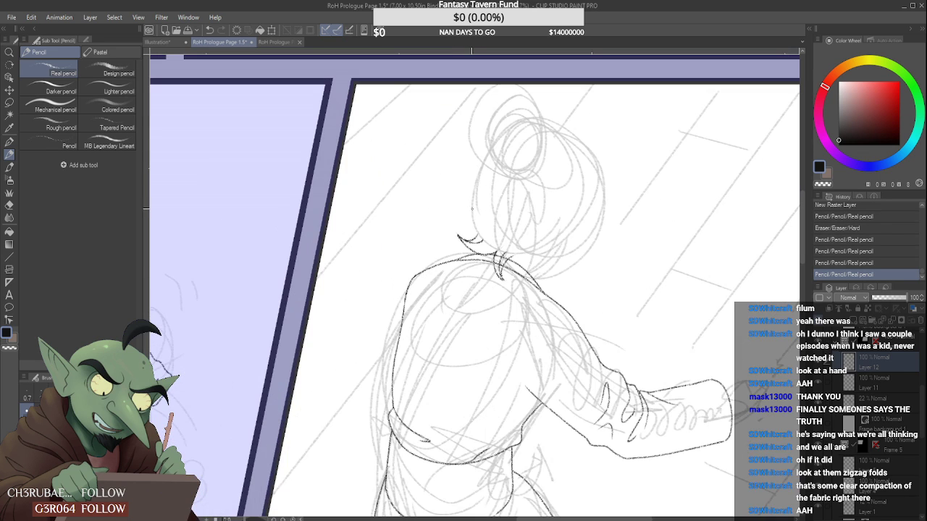
# - Try a round outline for the hair bun on top of the head
pyautogui.scroll(1, 485, 158)
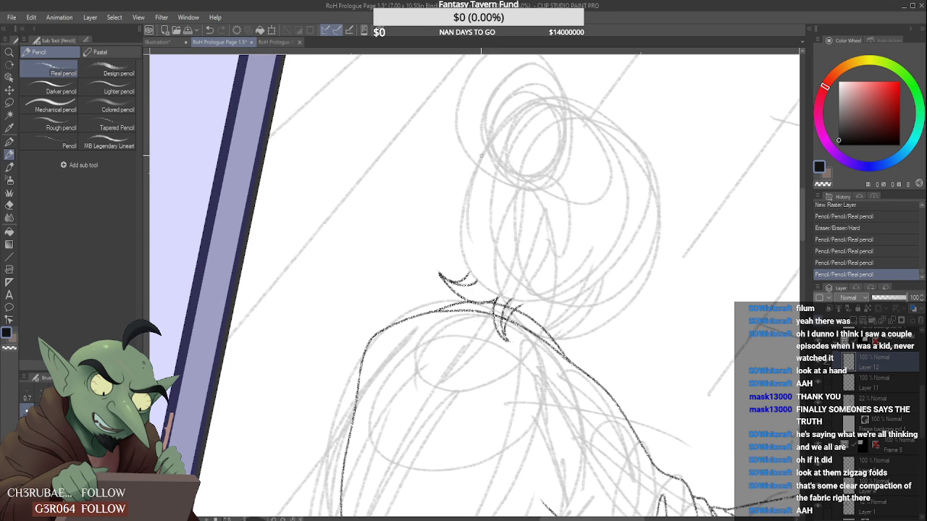
pyautogui.scroll(-2, 480, 155)
pyautogui.moveTo(515, 116)
pyautogui.mouseDown()
pyautogui.moveTo(507, 152)
pyautogui.moveTo(508, 103)
pyautogui.moveTo(481, 129)
pyautogui.mouseUp()
pyautogui.hotkey('ctrl', 'z')
pyautogui.hotkey('ctrl', 'z')
pyautogui.hotkey('ctrl', 'z')
pyautogui.hotkey('ctrl', 'z')
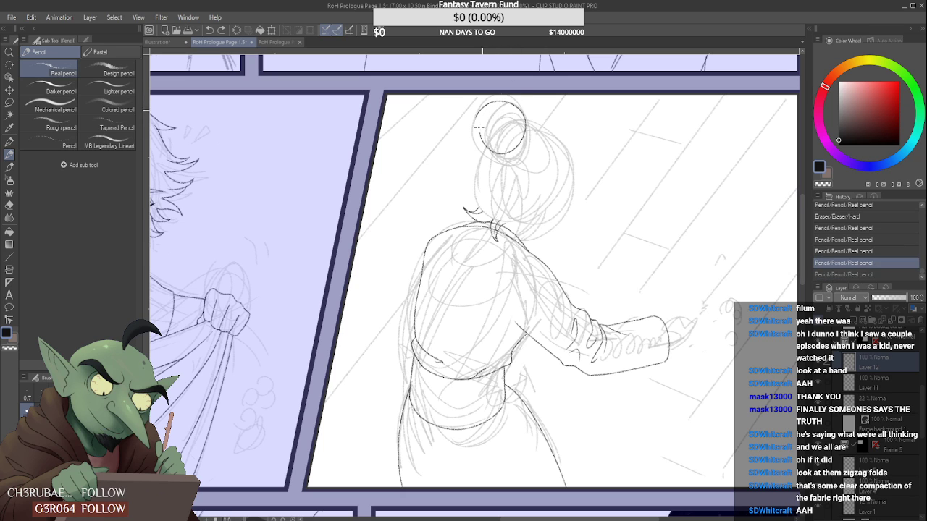
pyautogui.hotkey('ctrl', 'z')
# - Redraw the hair bun as a slightly taller oval over the sketched bun, undoing unsatisfactory strokes
pyautogui.moveTo(500, 98)
pyautogui.mouseDown()
pyautogui.moveTo(479, 133)
pyautogui.moveTo(507, 155)
pyautogui.moveTo(478, 141)
pyautogui.moveTo(521, 109)
pyautogui.moveTo(507, 155)
pyautogui.mouseUp()
pyautogui.hotkey('ctrl', 'z')
pyautogui.hotkey('ctrl', 'z')
pyautogui.hotkey('ctrl', 'z')
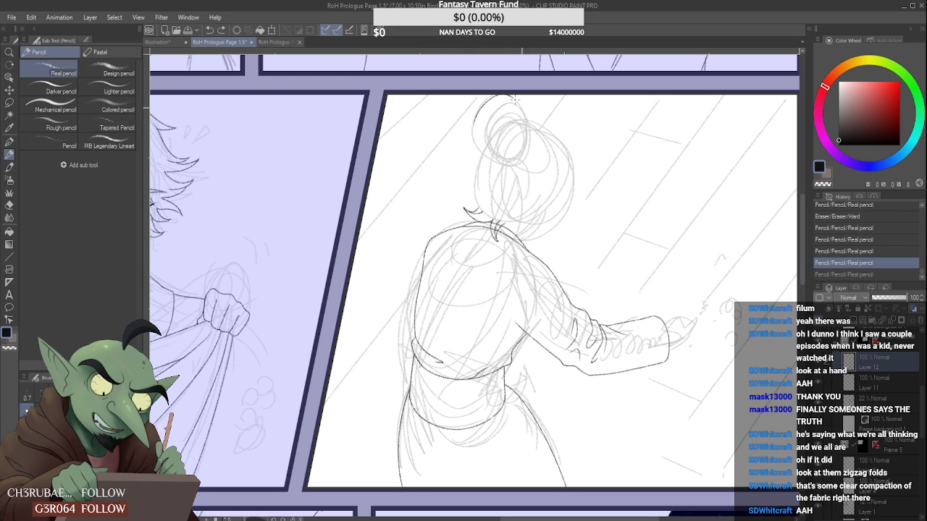
pyautogui.moveTo(500, 95)
pyautogui.mouseDown()
pyautogui.moveTo(507, 92)
pyautogui.moveTo(484, 148)
pyautogui.moveTo(522, 107)
pyautogui.mouseUp()
pyautogui.hotkey('ctrl', 'z')
# - Erase and redraw the uneven side of the bun's outline, and add a curved hair line inside the bun
pyautogui.scroll(2, 485, 123)
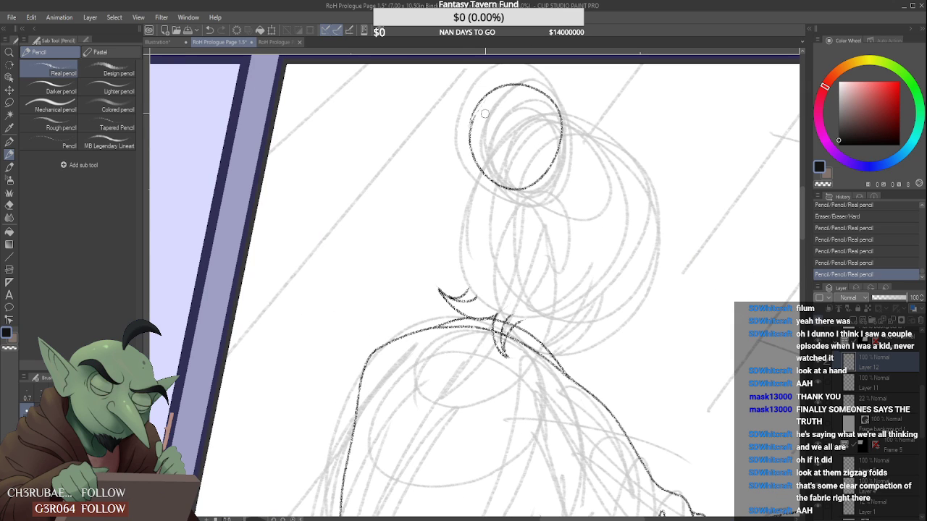
pyautogui.moveTo(482, 132)
pyautogui.mouseDown()
pyautogui.moveTo(481, 154)
pyautogui.moveTo(479, 103)
pyautogui.mouseUp()
pyautogui.scroll(3, 482, 154)
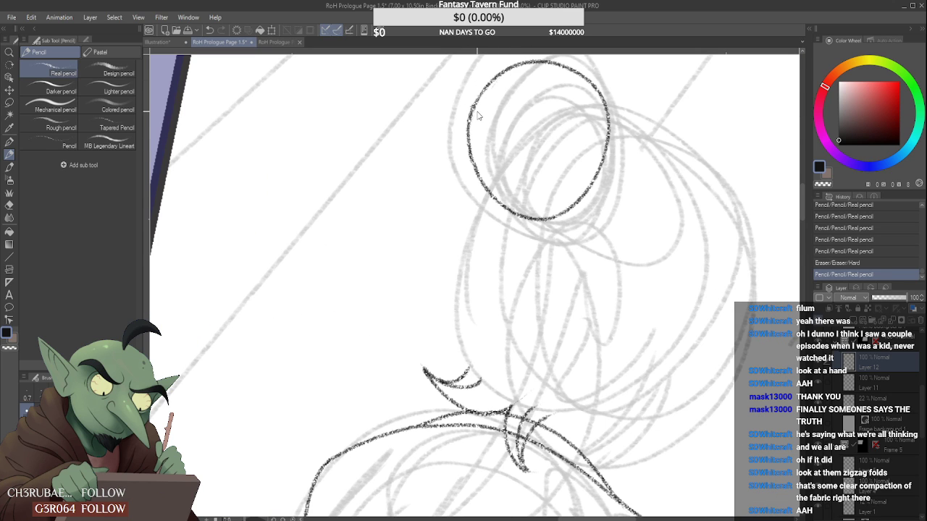
pyautogui.hotkey('ctrl', 'z')
pyautogui.hotkey('ctrl', 'y')
pyautogui.hotkey('ctrl', 'z')
pyautogui.moveTo(473, 161); pyautogui.dragTo(481, 88)
pyautogui.moveTo(518, 215); pyautogui.dragTo(539, 77)
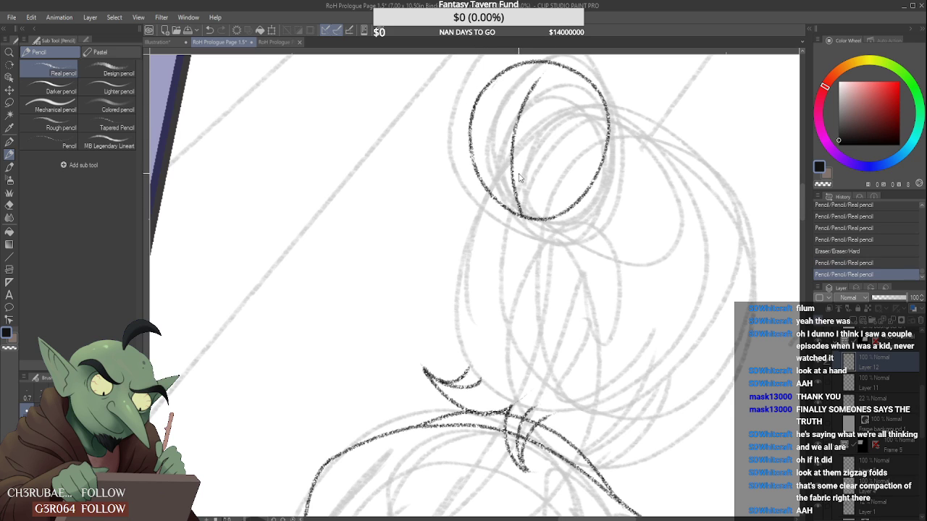
# - Redraw the bun's inner hair line as a full-height curve and add a second curve branching from it toward the bun's upper edge
pyautogui.hotkey('ctrl', 'z')
pyautogui.moveTo(517, 216); pyautogui.dragTo(539, 67)
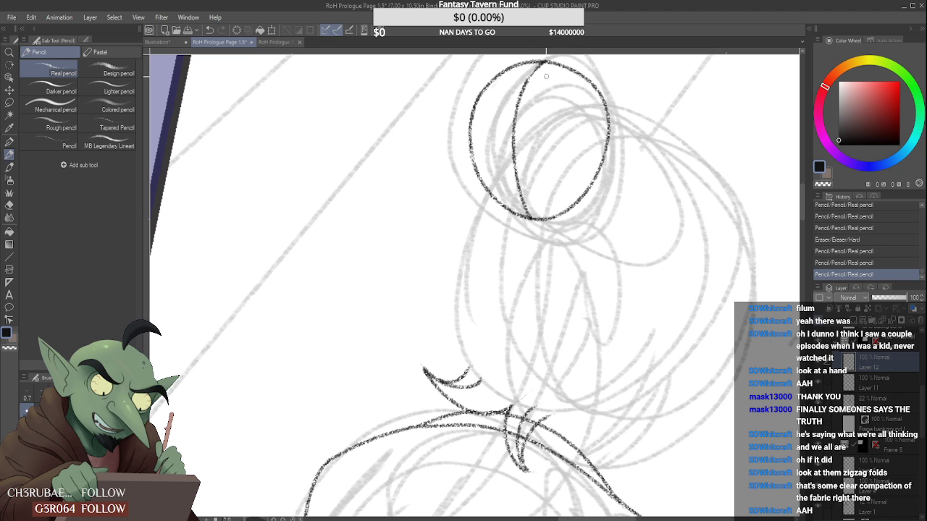
pyautogui.moveTo(515, 156)
pyautogui.mouseDown()
pyautogui.moveTo(563, 96)
pyautogui.moveTo(598, 81)
pyautogui.mouseUp()
pyautogui.hotkey('ctrl', 'z')
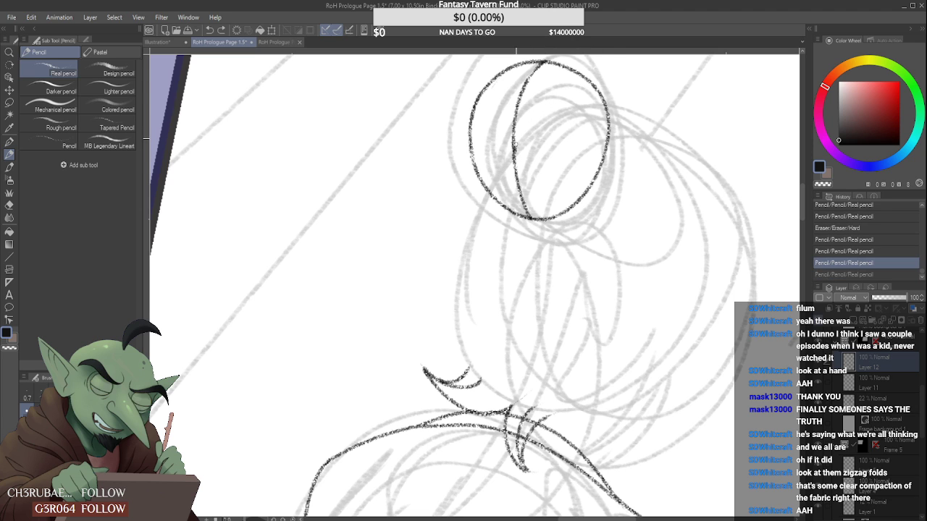
pyautogui.moveTo(516, 148); pyautogui.dragTo(576, 74)
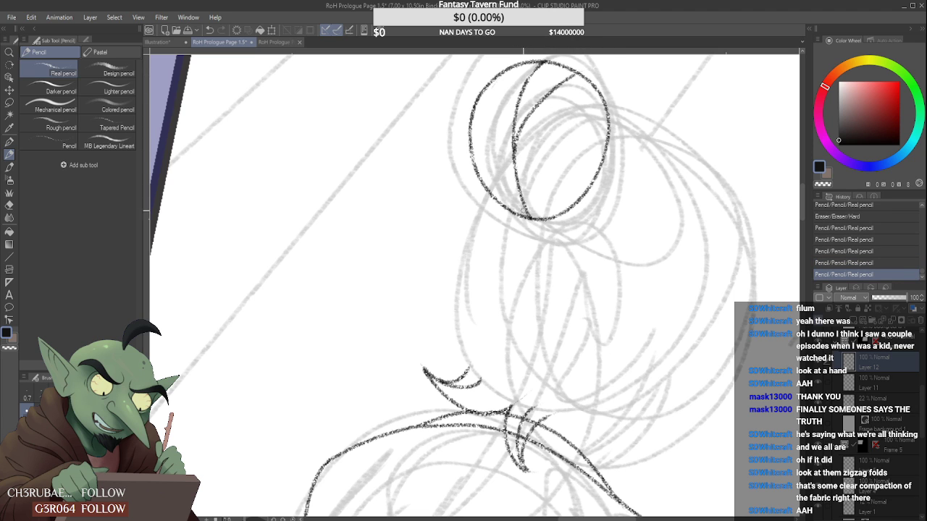
# - Draw a pointed hair strand sweeping outward from the bun's lower edge, with jagged tufts running down to the nape
pyautogui.scroll(-3, 527, 217)
pyautogui.scroll(3, 533, 193)
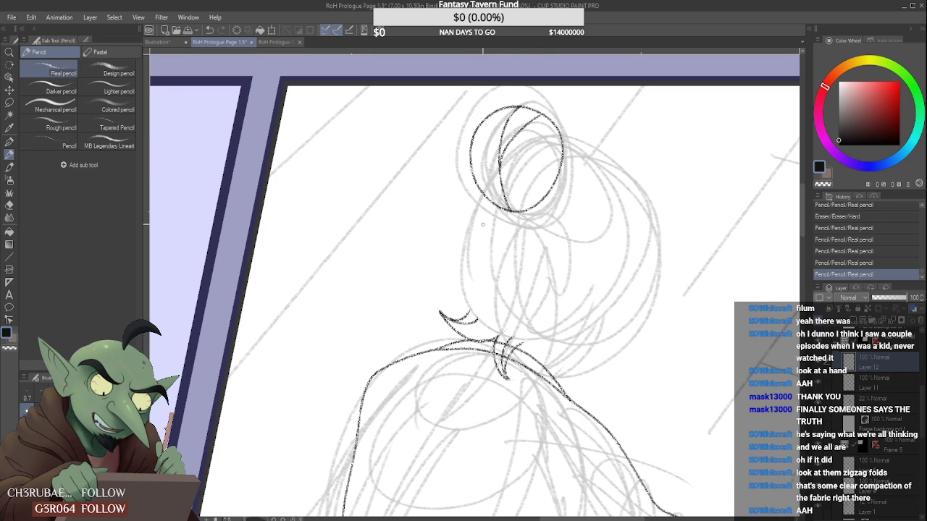
pyautogui.moveTo(477, 188); pyautogui.dragTo(408, 236)
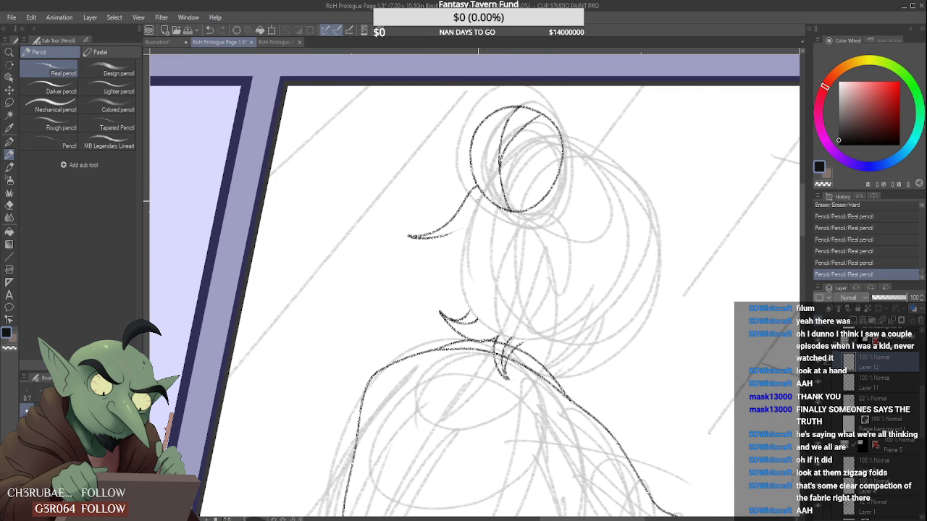
pyautogui.scroll(2, 476, 185)
pyautogui.moveTo(469, 202); pyautogui.dragTo(475, 189)
pyautogui.scroll(-4, 475, 190)
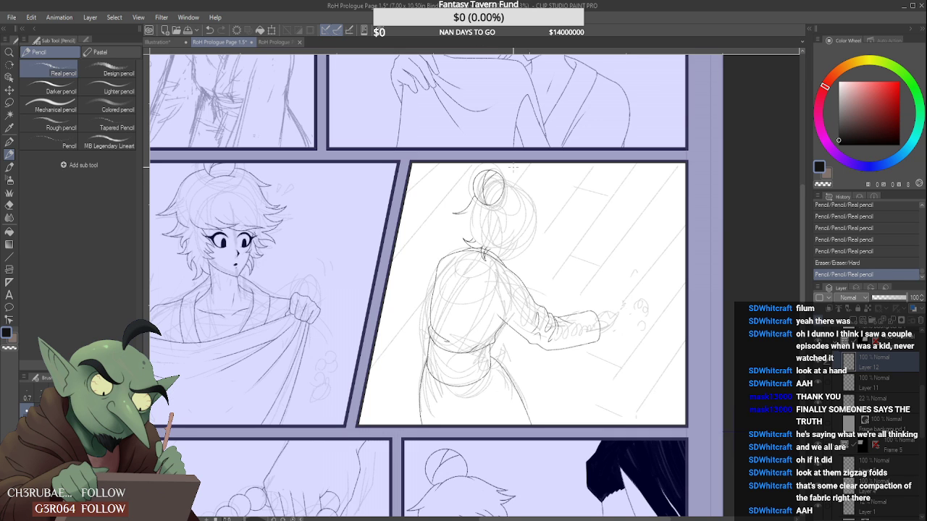
pyautogui.scroll(3, 477, 216)
pyautogui.moveTo(432, 221)
pyautogui.mouseDown()
pyautogui.moveTo(464, 218)
pyautogui.moveTo(436, 271)
pyautogui.moveTo(447, 259)
pyautogui.moveTo(439, 284)
pyautogui.moveTo(466, 280)
pyautogui.moveTo(466, 271)
pyautogui.mouseUp()
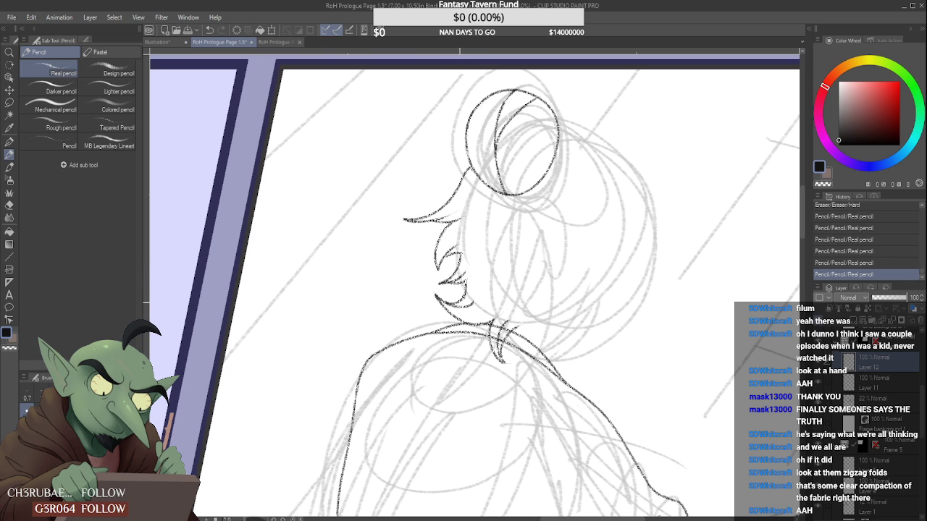
# - Draw two short curved hair lines radiating from the bun's base onto the head, erasing the excess at their start
pyautogui.scroll(-4, 495, 205)
pyautogui.scroll(3, 495, 205)
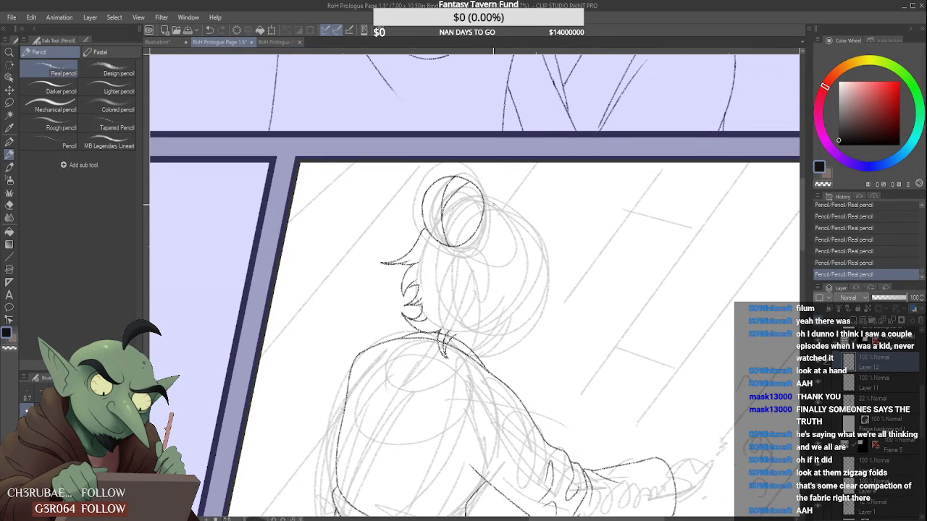
pyautogui.moveTo(494, 222); pyautogui.dragTo(510, 257)
pyautogui.scroll(2, 494, 231)
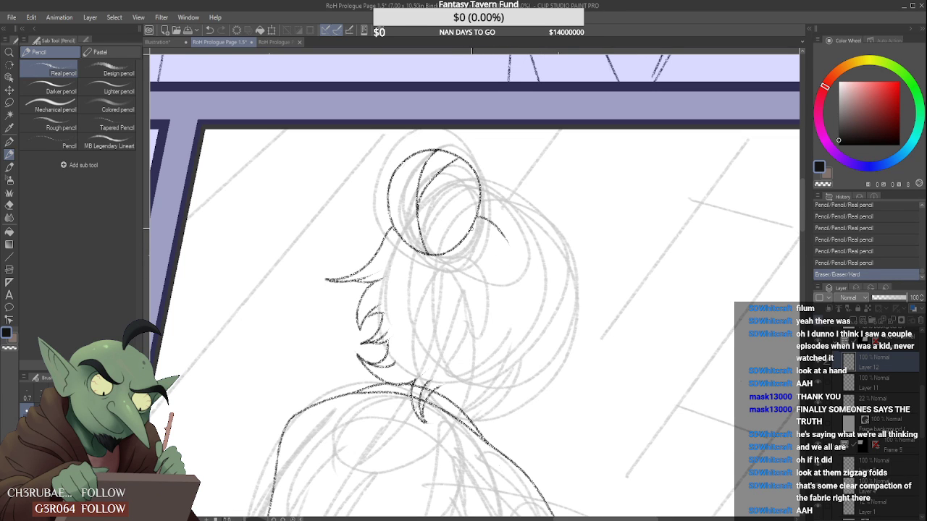
pyautogui.moveTo(474, 228)
pyautogui.mouseDown()
pyautogui.moveTo(486, 242)
pyautogui.moveTo(478, 226)
pyautogui.mouseUp()
# - Draw the long head outline from the bun down the arm side of the head, ending in a pointed hair tip
pyautogui.moveTo(480, 184); pyautogui.dragTo(604, 329)
pyautogui.scroll(-4, 575, 294)
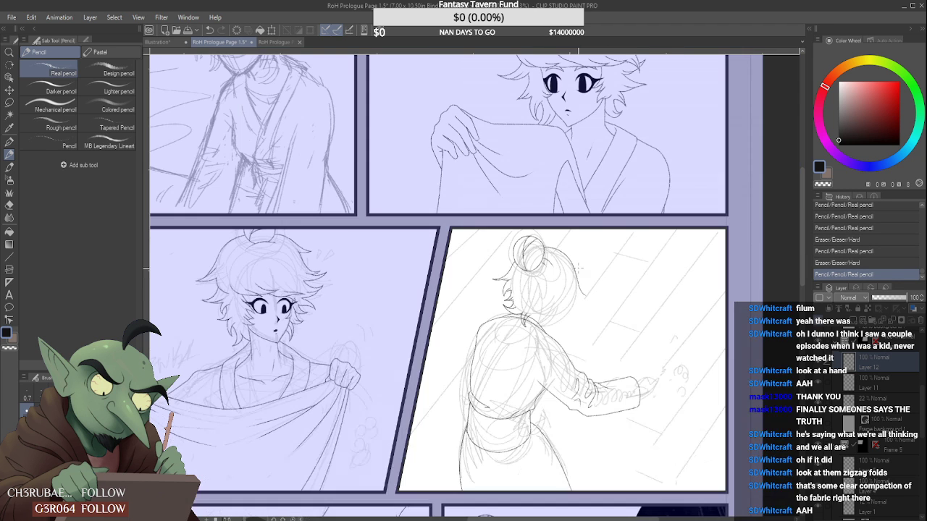
pyautogui.scroll(3, 574, 288)
pyautogui.moveTo(565, 286)
pyautogui.mouseDown()
pyautogui.moveTo(602, 319)
pyautogui.moveTo(575, 314)
pyautogui.moveTo(590, 310)
pyautogui.mouseUp()
pyautogui.scroll(2, 577, 293)
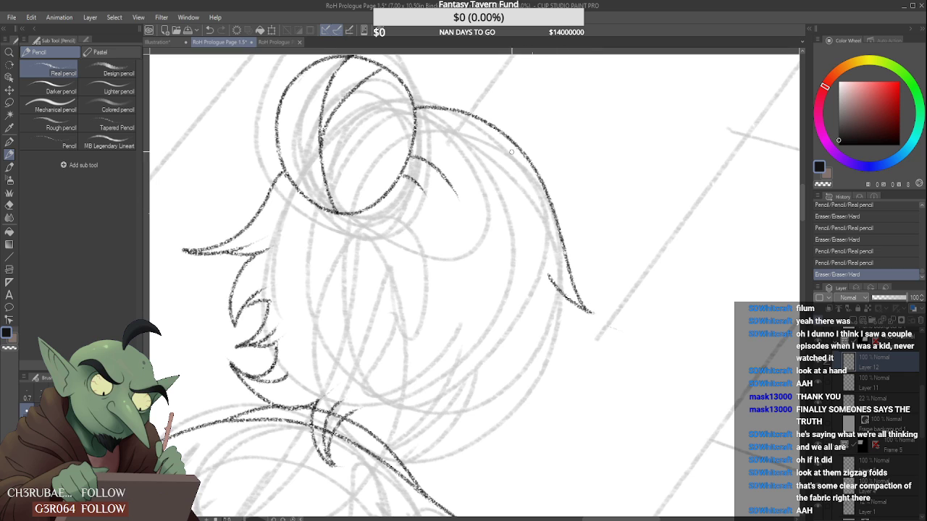
# - Erase the middle of the long hair outline and redraw it as a pointed tuft flicking outward, with a curved underside
pyautogui.moveTo(489, 123)
pyautogui.mouseDown()
pyautogui.moveTo(530, 164)
pyautogui.moveTo(563, 226)
pyautogui.mouseUp()
pyautogui.moveTo(487, 122)
pyautogui.mouseDown()
pyautogui.moveTo(556, 184)
pyautogui.moveTo(616, 202)
pyautogui.mouseUp()
pyautogui.moveTo(553, 216); pyautogui.dragTo(610, 208)
pyautogui.scroll(1, 620, 192)
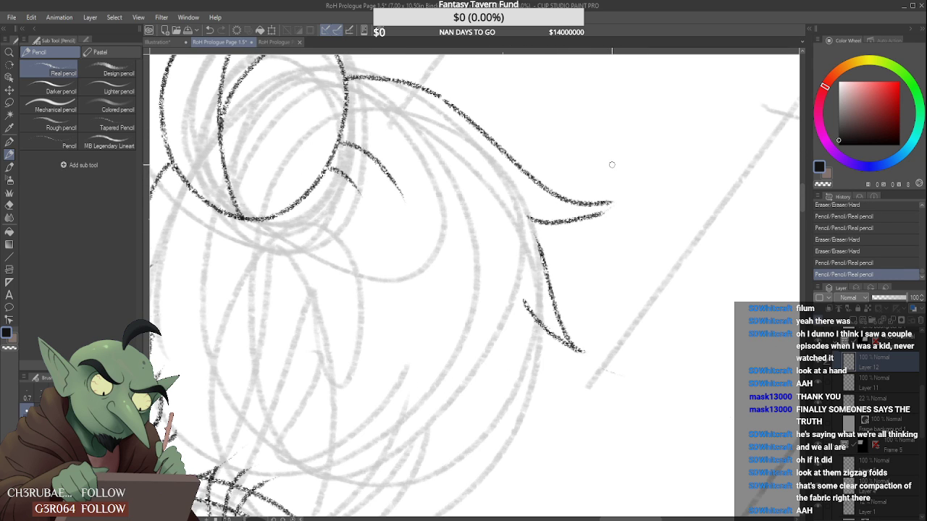
pyautogui.hotkey('ctrl', 'z')
pyautogui.moveTo(521, 215); pyautogui.dragTo(613, 204)
pyautogui.hotkey('ctrl', 'z')
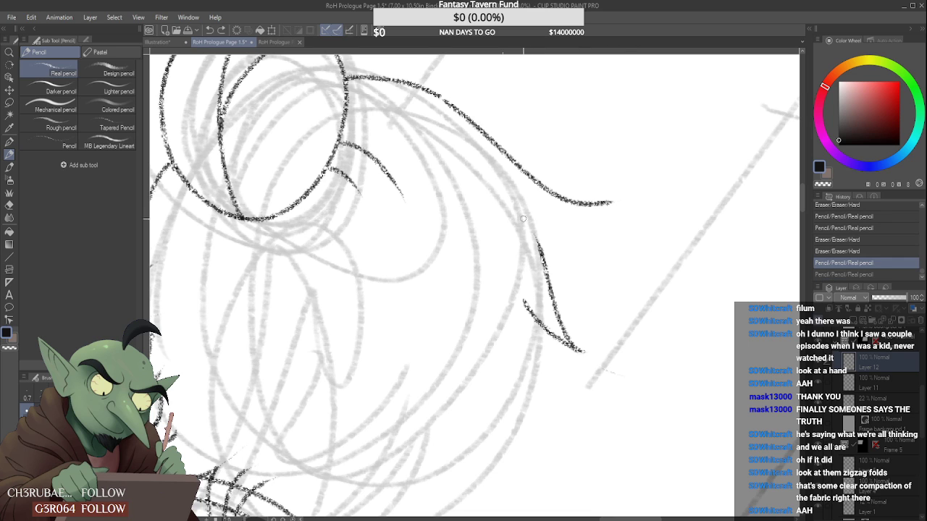
pyautogui.moveTo(519, 212)
pyautogui.mouseDown()
pyautogui.moveTo(622, 199)
pyautogui.moveTo(599, 219)
pyautogui.mouseUp()
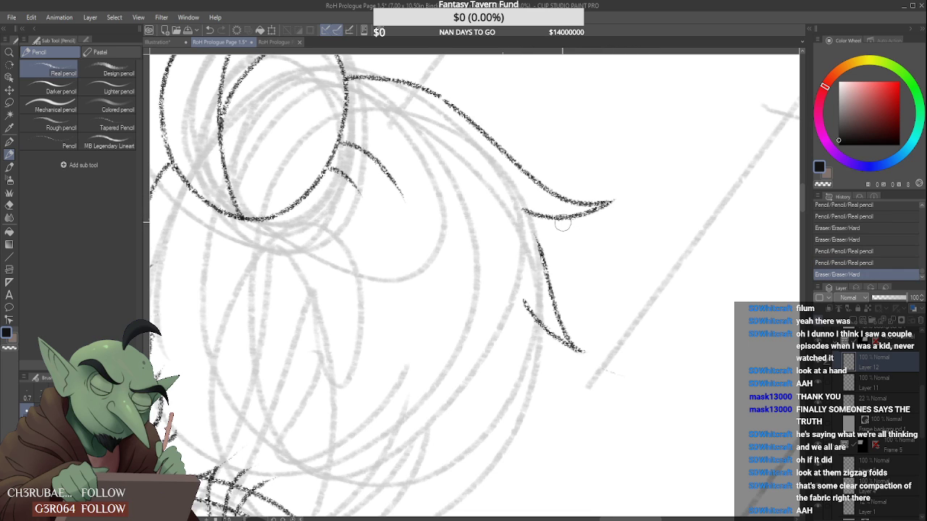
# - Join the inner end of the flicked tuft to the pointed tuft below it with a short line
pyautogui.moveTo(521, 216); pyautogui.dragTo(545, 257)
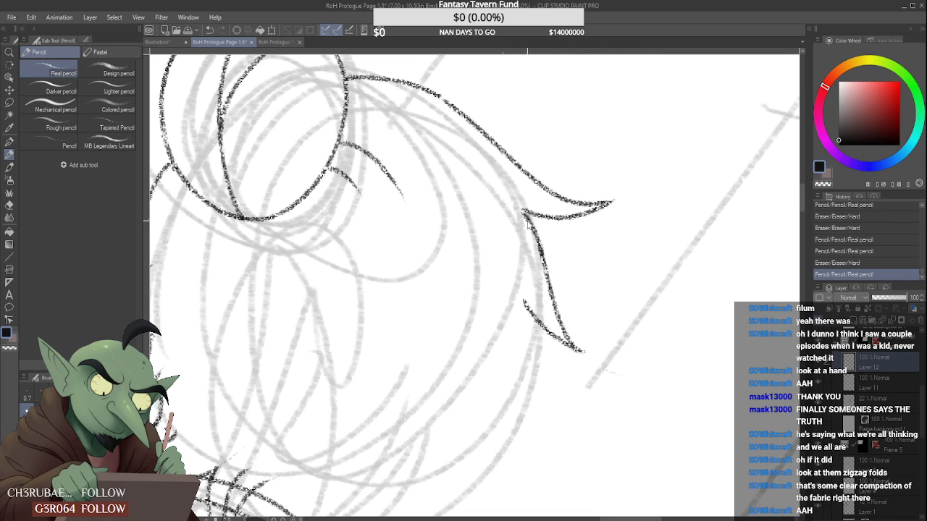
pyautogui.hotkey('ctrl', 'z')
pyautogui.moveTo(527, 215); pyautogui.dragTo(540, 254)
# - Add another pointed tuft lower on the arm side of the head and draw more curved strands across the nape over the collar
pyautogui.scroll(-5, 573, 278)
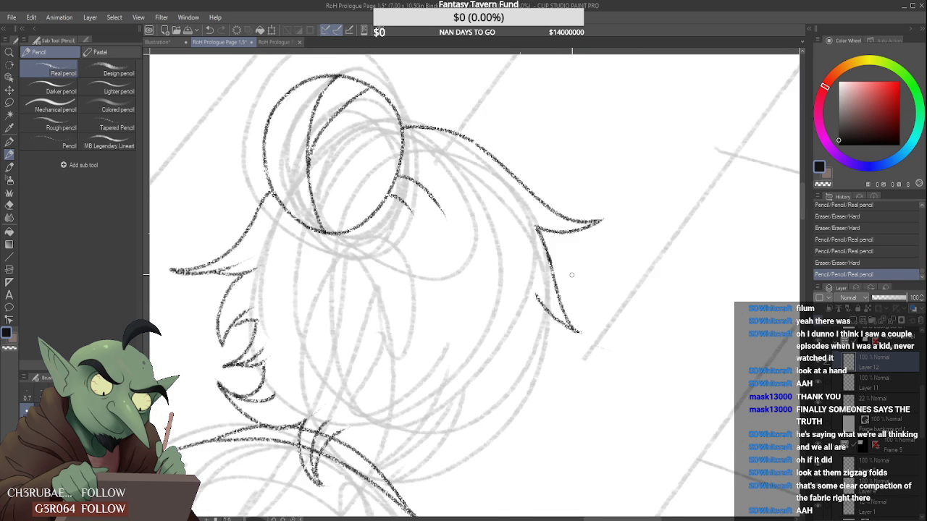
pyautogui.scroll(3, 582, 264)
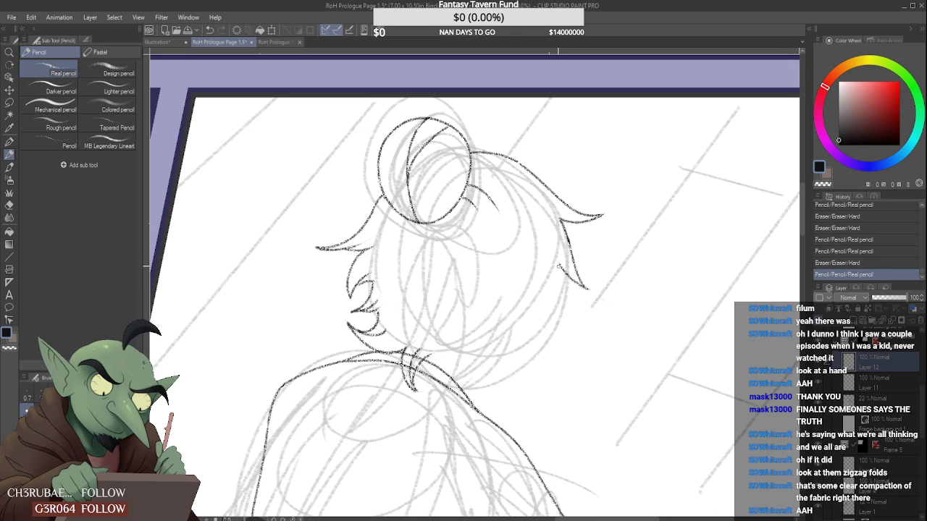
pyautogui.scroll(-2, 474, 283)
pyautogui.scroll(-4, 474, 283)
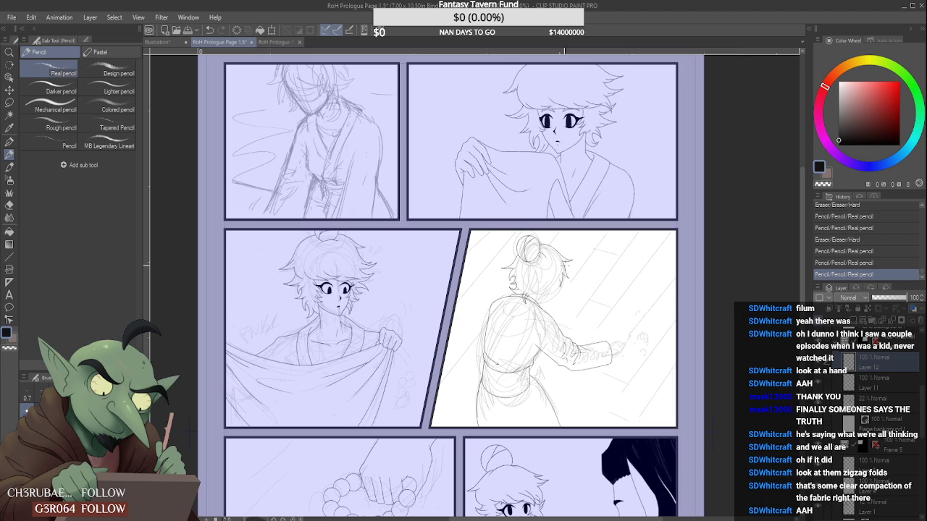
pyautogui.scroll(6, 539, 286)
pyautogui.moveTo(484, 296)
pyautogui.mouseDown()
pyautogui.moveTo(488, 326)
pyautogui.moveTo(530, 297)
pyautogui.moveTo(540, 328)
pyautogui.mouseUp()
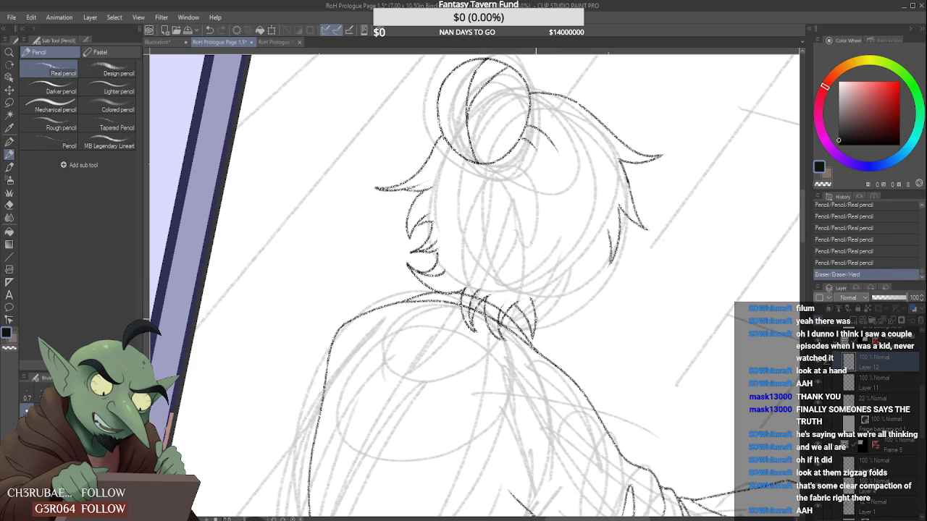
pyautogui.moveTo(537, 292); pyautogui.dragTo(539, 321)
pyautogui.scroll(2, 533, 289)
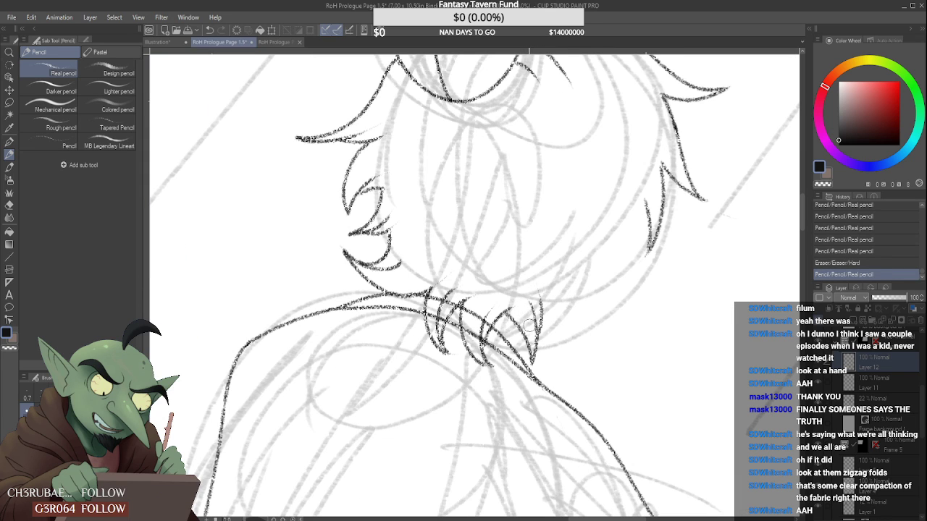
pyautogui.moveTo(514, 289); pyautogui.dragTo(515, 300)
# - Clean up the hair tufts with the eraser and draw an outward-pointing tuft beyond the nape strands
pyautogui.scroll(-5, 493, 311)
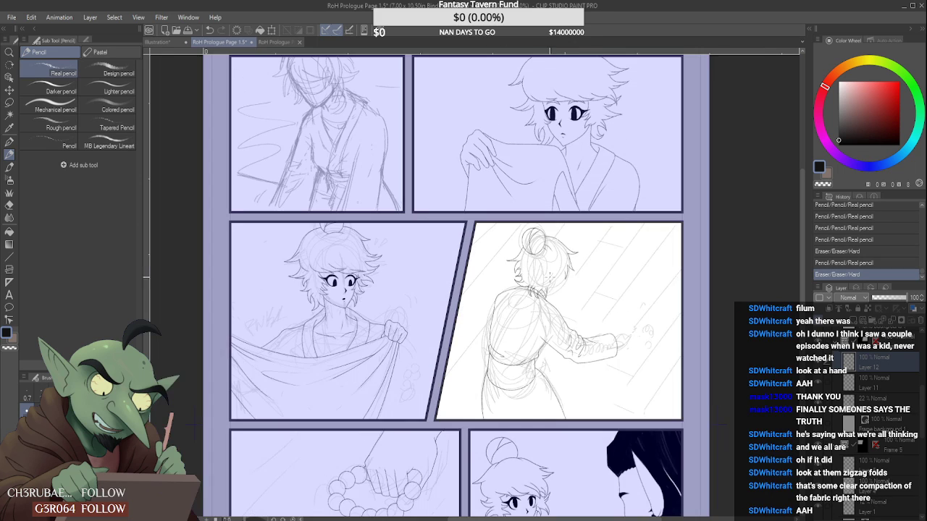
pyautogui.scroll(6, 550, 274)
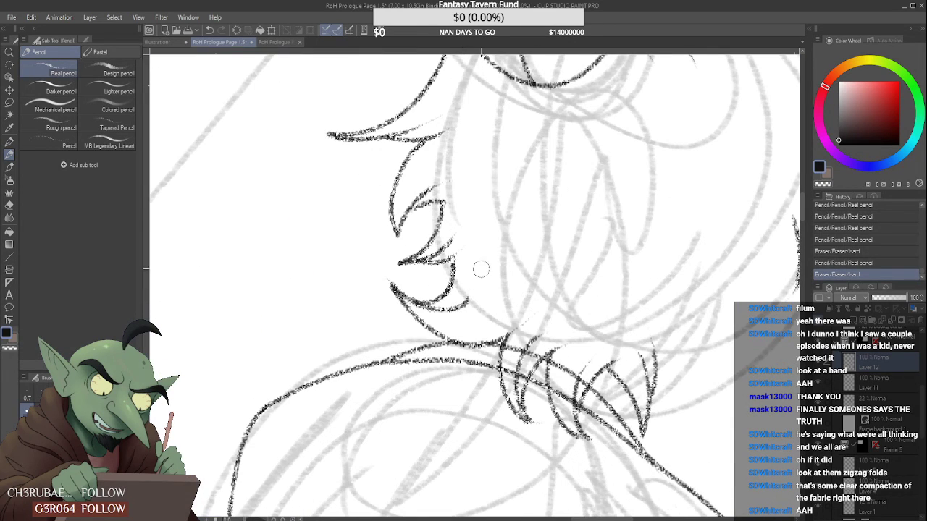
pyautogui.moveTo(481, 269); pyautogui.dragTo(456, 320)
pyautogui.scroll(-3, 464, 305)
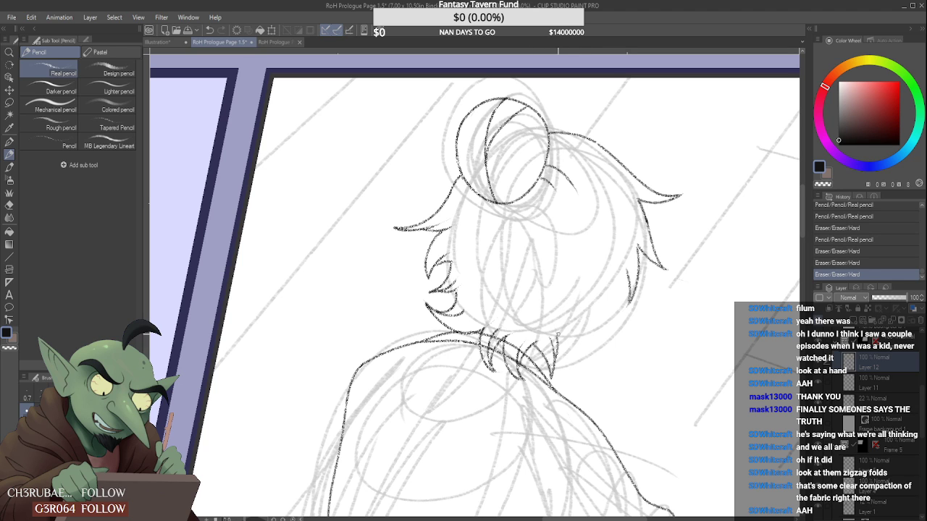
pyautogui.moveTo(558, 335); pyautogui.dragTo(600, 350)
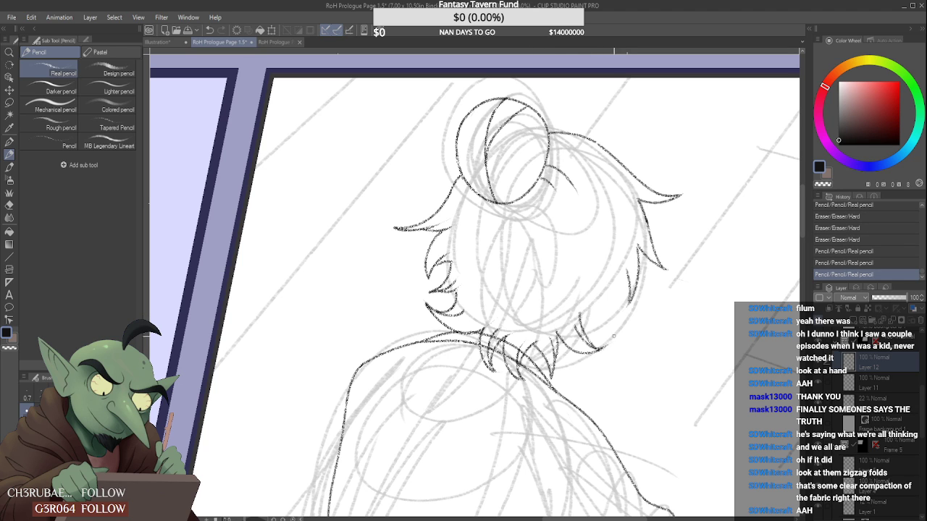
# - Erase and redraw the outermost nape strands smaller, and connect them to the outward-pointing tuft beside them
pyautogui.scroll(-2, 590, 294)
pyautogui.scroll(-2, 590, 293)
pyautogui.scroll(5, 545, 333)
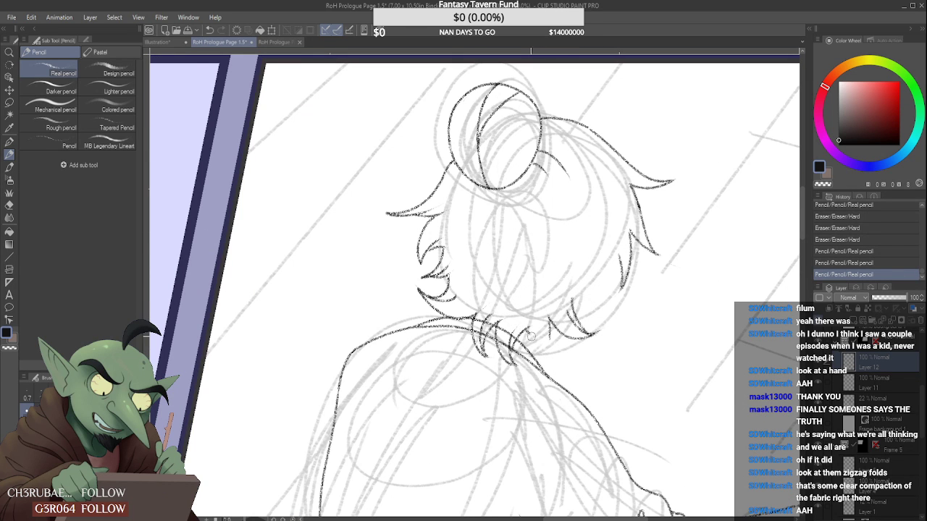
pyautogui.moveTo(546, 319); pyautogui.dragTo(537, 322)
pyautogui.scroll(2, 539, 330)
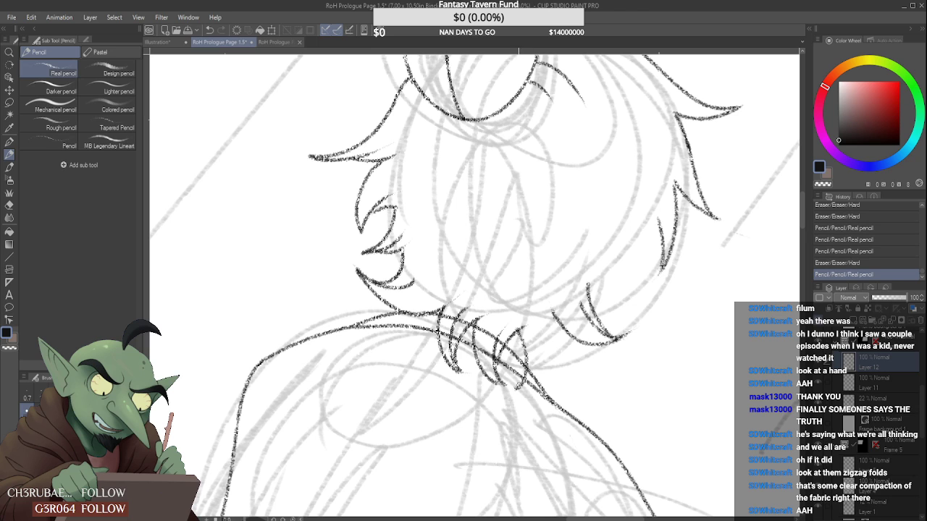
pyautogui.moveTo(522, 345); pyautogui.dragTo(540, 386)
pyautogui.moveTo(556, 349)
pyautogui.mouseDown()
pyautogui.moveTo(547, 313)
pyautogui.moveTo(555, 355)
pyautogui.moveTo(545, 362)
pyautogui.mouseUp()
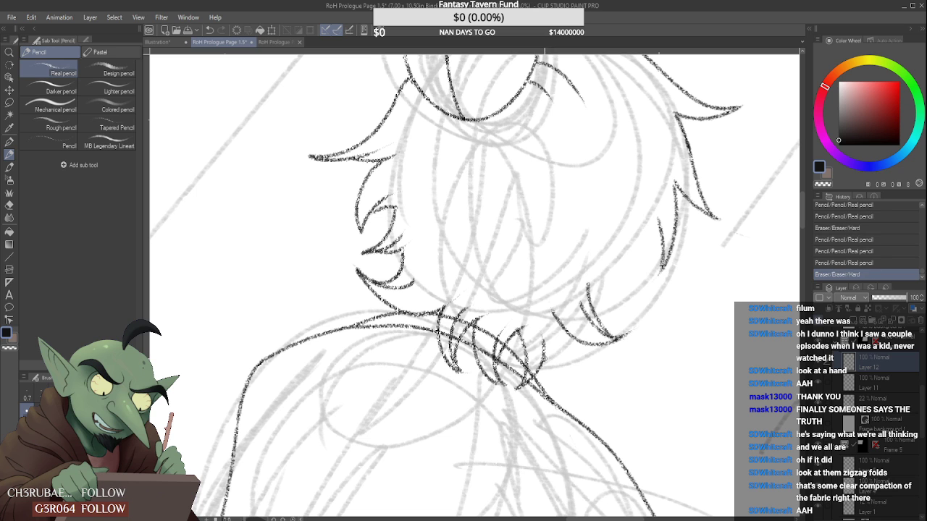
pyautogui.moveTo(544, 318); pyautogui.dragTo(555, 361)
# - Trim the lower outward-pointing tuft and draw a curve joining its tip to the side tuft above, closing the hair outline
pyautogui.scroll(-5, 550, 312)
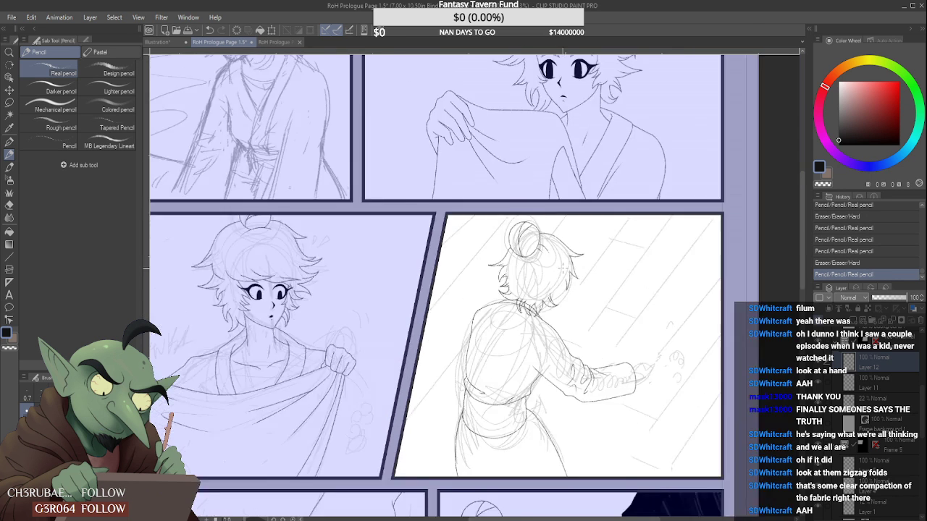
pyautogui.scroll(-1, 564, 266)
pyautogui.scroll(5, 536, 253)
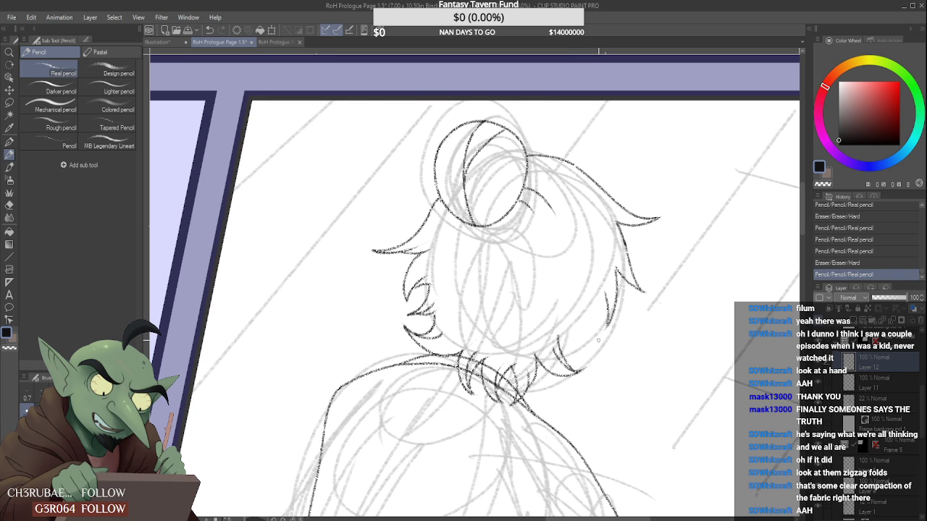
pyautogui.scroll(1, 569, 348)
pyautogui.moveTo(558, 330); pyautogui.dragTo(560, 323)
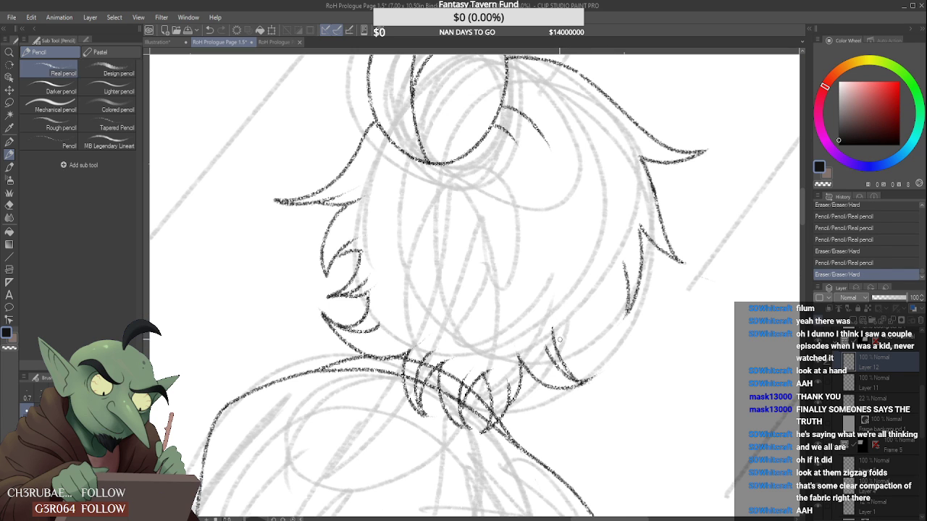
pyautogui.moveTo(580, 349)
pyautogui.mouseDown()
pyautogui.moveTo(560, 322)
pyautogui.moveTo(572, 327)
pyautogui.moveTo(625, 259)
pyautogui.mouseUp()
# - Refine the lower hair edge on the arm side with an extra curved strand in the bottom tuft and a thicker side tuft
pyautogui.scroll(-3, 616, 262)
pyautogui.scroll(-1, 626, 253)
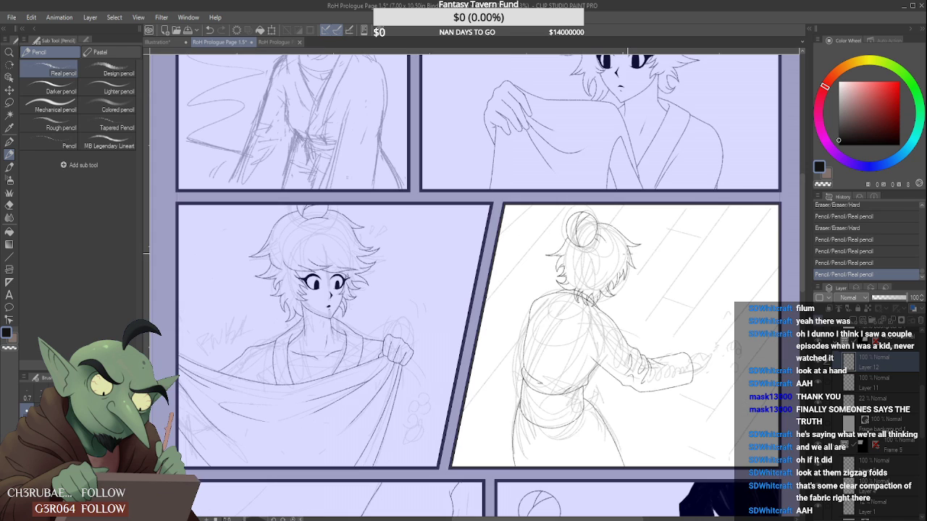
pyautogui.scroll(5, 599, 322)
pyautogui.moveTo(601, 323)
pyautogui.mouseDown()
pyautogui.moveTo(600, 287)
pyautogui.moveTo(621, 263)
pyautogui.moveTo(594, 308)
pyautogui.mouseUp()
pyautogui.moveTo(631, 258)
pyautogui.mouseDown()
pyautogui.moveTo(634, 293)
pyautogui.moveTo(603, 332)
pyautogui.mouseUp()
pyautogui.scroll(-5, 623, 272)
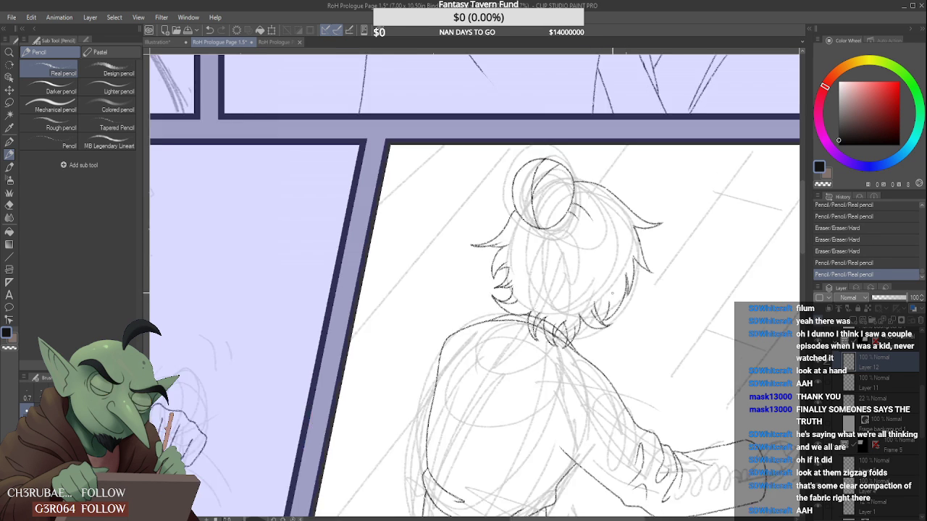
pyautogui.scroll(5, 583, 307)
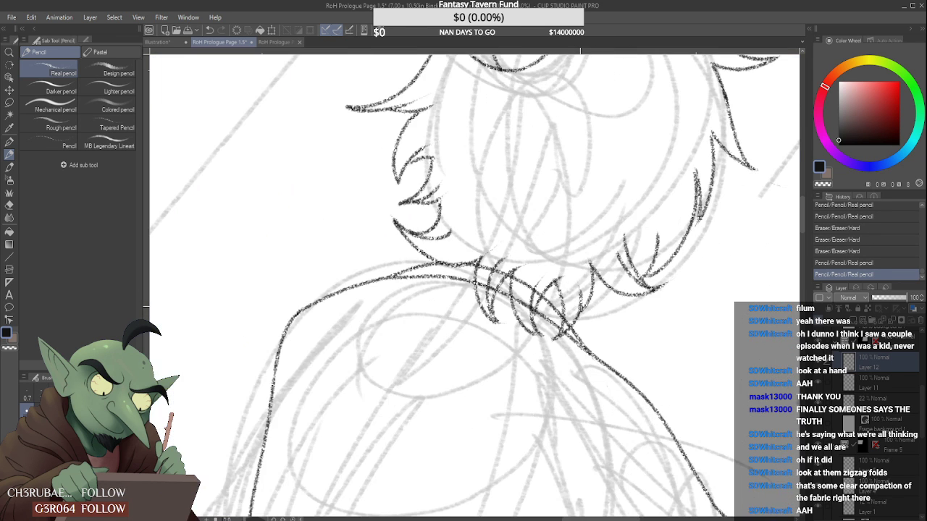
pyautogui.scroll(-4, 589, 308)
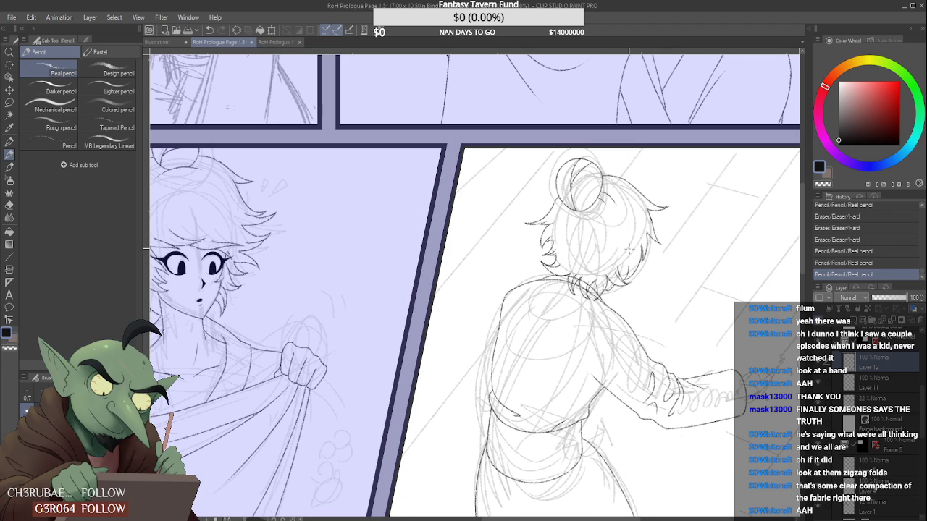
pyautogui.scroll(4, 592, 289)
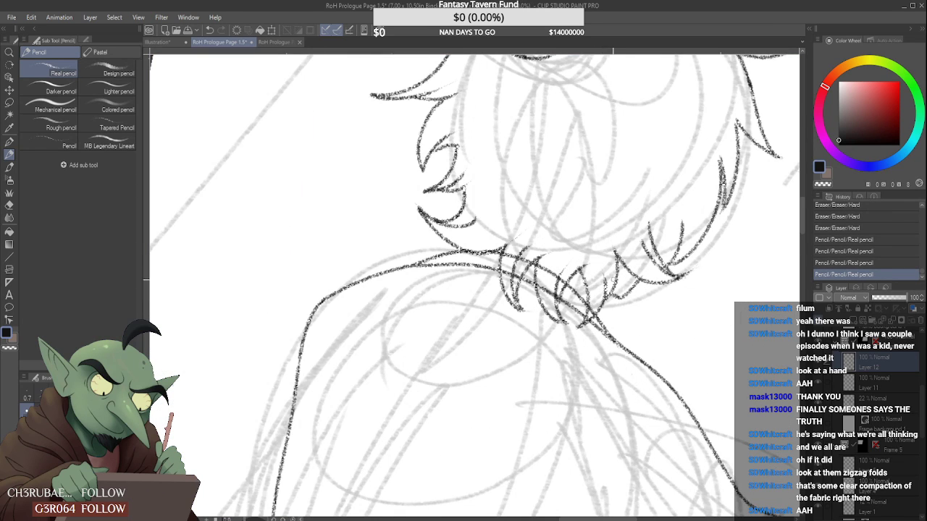
# - On Layer 11, erase the collar and shoulder lines where they cross the nape hair tufts
pyautogui.scroll(-5, 613, 294)
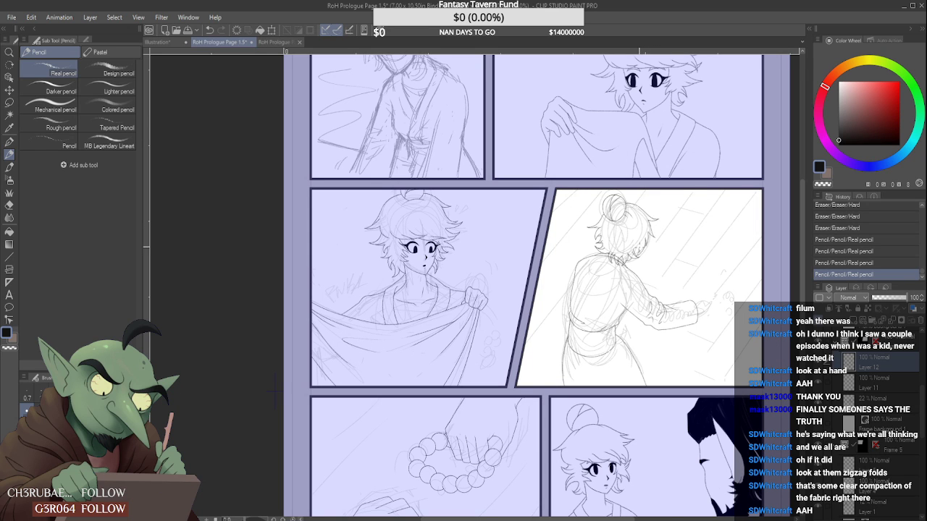
pyautogui.scroll(-5, 696, 314)
pyautogui.scroll(5, 696, 315)
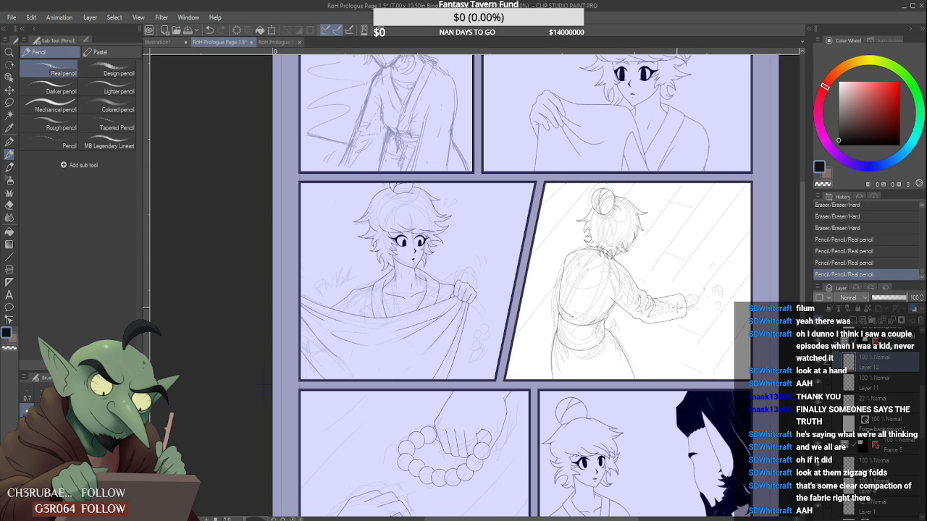
pyautogui.scroll(8, 579, 245)
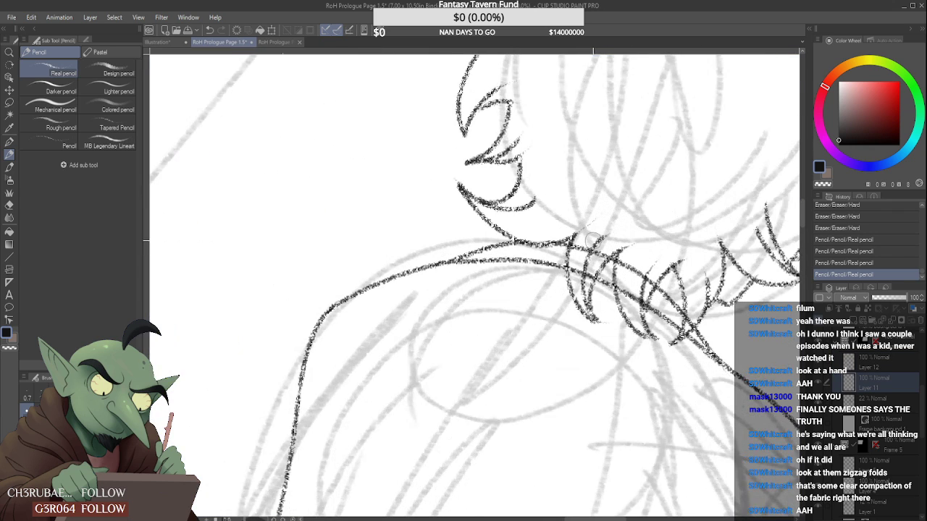
pyautogui.moveTo(531, 234); pyautogui.dragTo(563, 239)
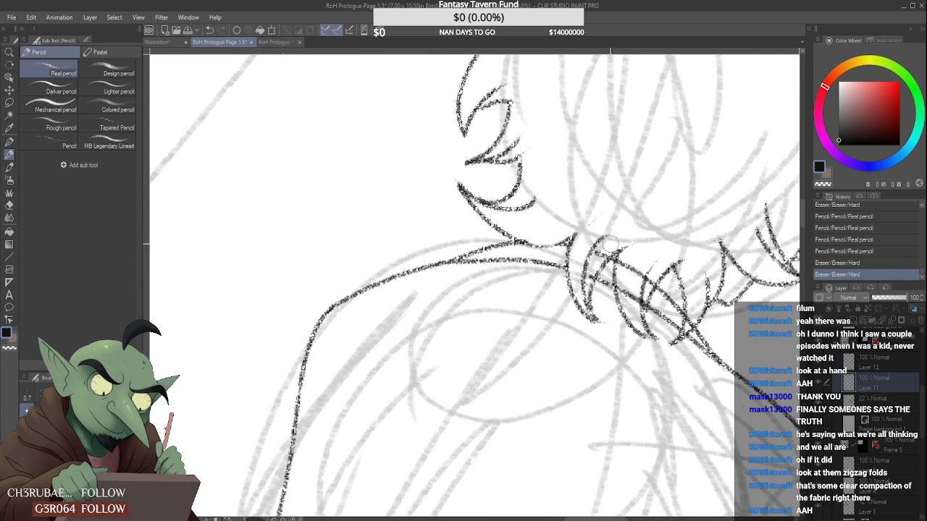
pyautogui.hotkey('ctrl', 'z')
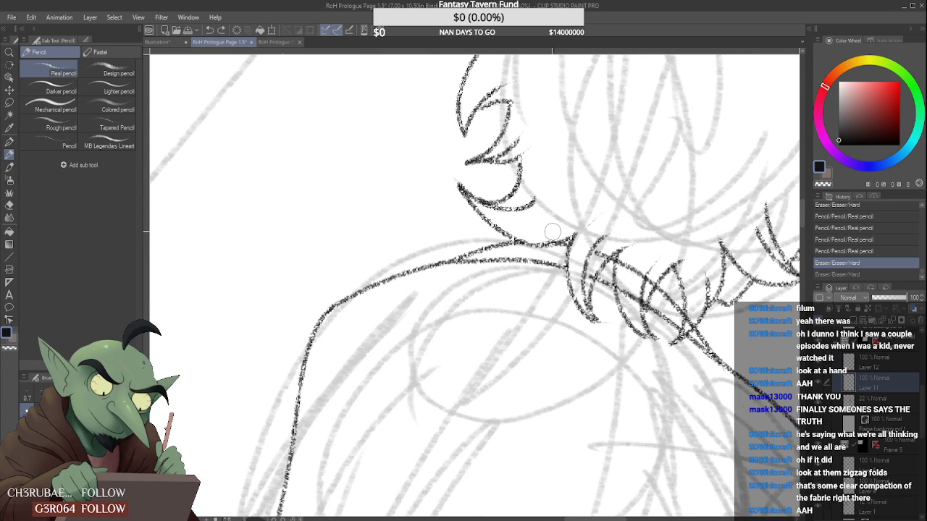
pyautogui.hotkey('ctrl', 'y')
pyautogui.hotkey('ctrl', 'z')
pyautogui.hotkey('ctrl', 'y')
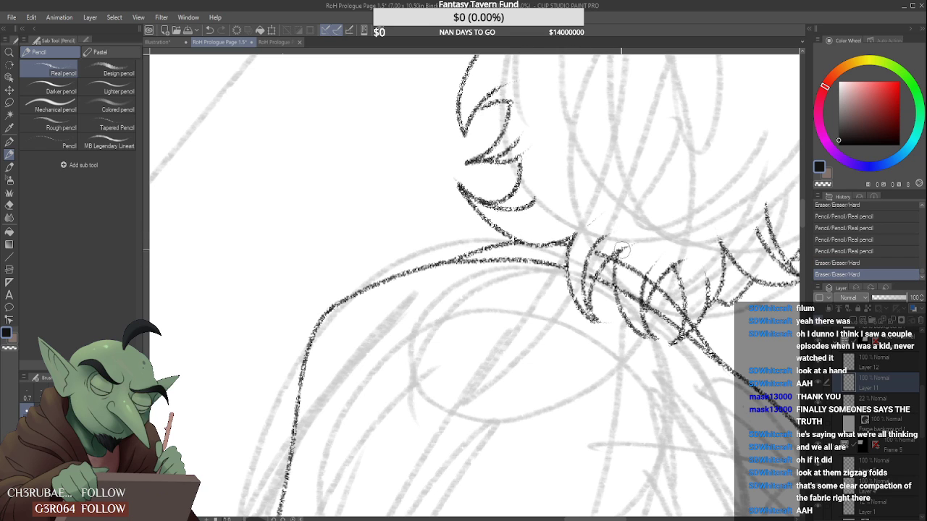
pyautogui.moveTo(606, 251); pyautogui.dragTo(623, 275)
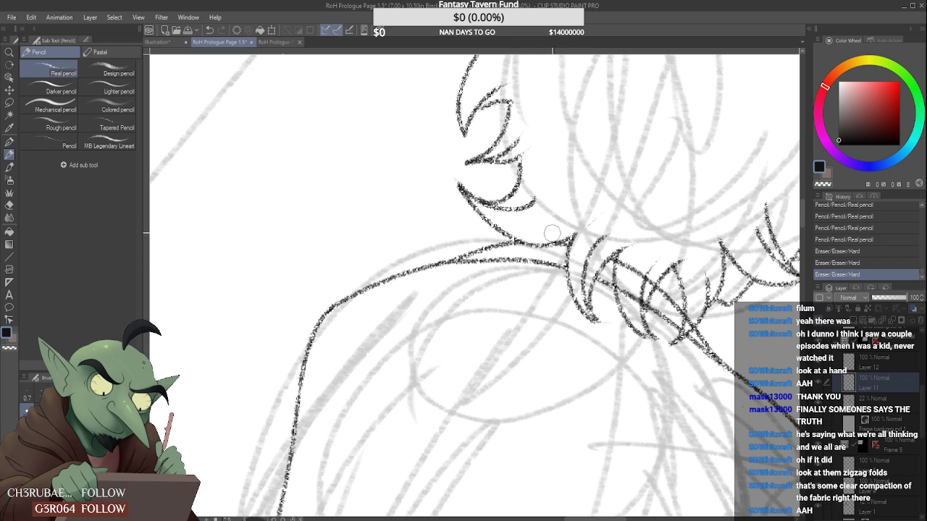
pyautogui.moveTo(555, 233)
pyautogui.mouseDown()
pyautogui.moveTo(577, 210)
pyautogui.moveTo(631, 279)
pyautogui.moveTo(632, 259)
pyautogui.moveTo(626, 289)
pyautogui.moveTo(627, 253)
pyautogui.moveTo(639, 309)
pyautogui.moveTo(655, 266)
pyautogui.moveTo(673, 281)
pyautogui.mouseUp()
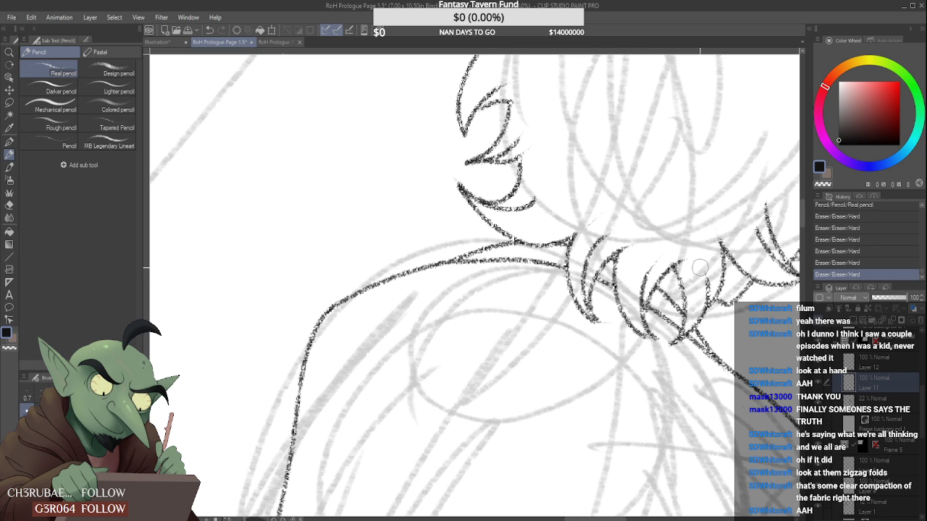
# - On Layer 12, clean up and redraw the hair outline where it meets the edge of the bun
pyautogui.scroll(-6, 695, 304)
pyautogui.scroll(-2, 669, 246)
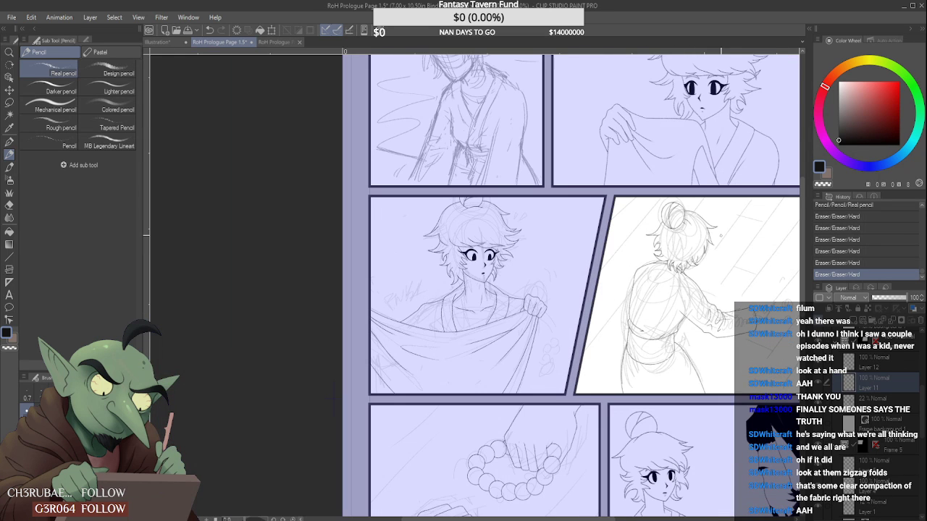
pyautogui.scroll(3, 711, 240)
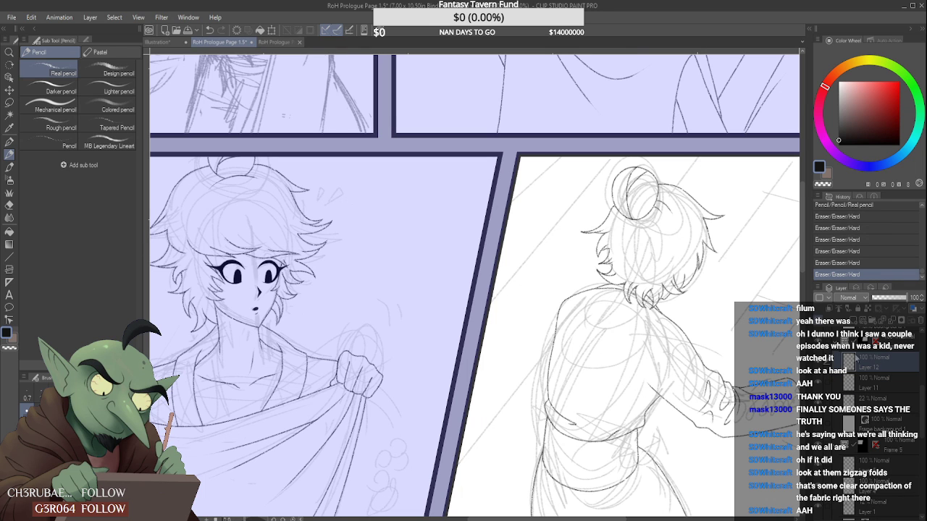
pyautogui.scroll(6, 601, 209)
pyautogui.moveTo(646, 215)
pyautogui.mouseDown()
pyautogui.moveTo(659, 206)
pyautogui.moveTo(621, 210)
pyautogui.mouseUp()
pyautogui.scroll(-6, 647, 204)
pyautogui.scroll(5, 617, 220)
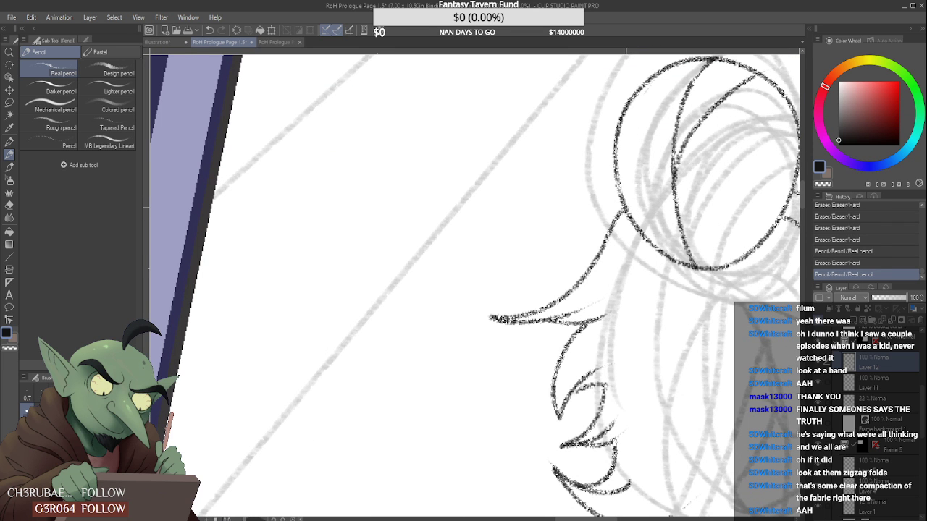
# - Check the figure at page scale and save the comic page
pyautogui.scroll(-5, 612, 231)
pyautogui.scroll(-4, 679, 269)
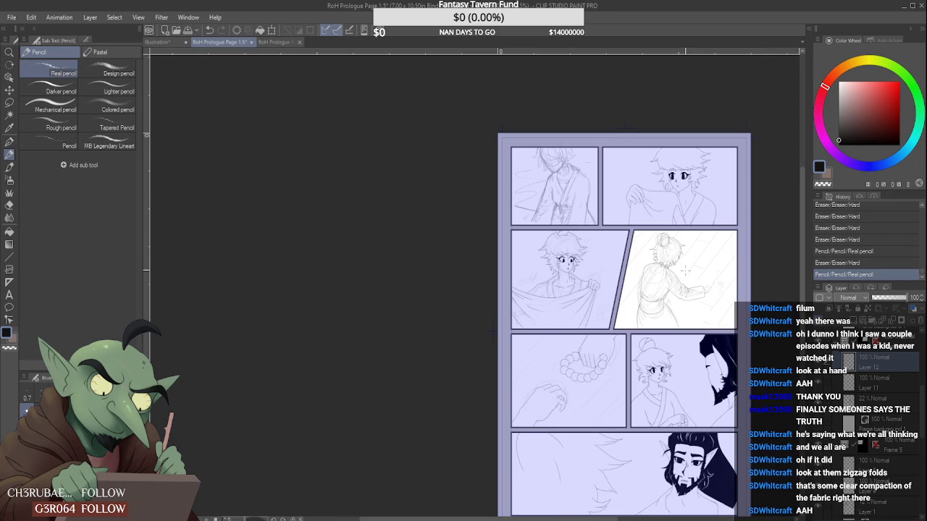
pyautogui.scroll(4, 679, 269)
pyautogui.scroll(-2, 679, 266)
pyautogui.click(705, 263)
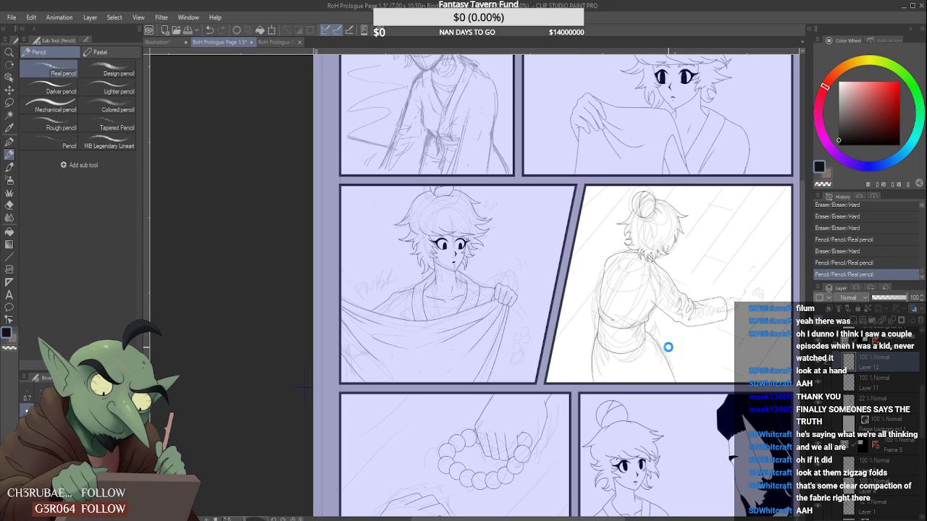
pyautogui.scroll(-2, 682, 296)
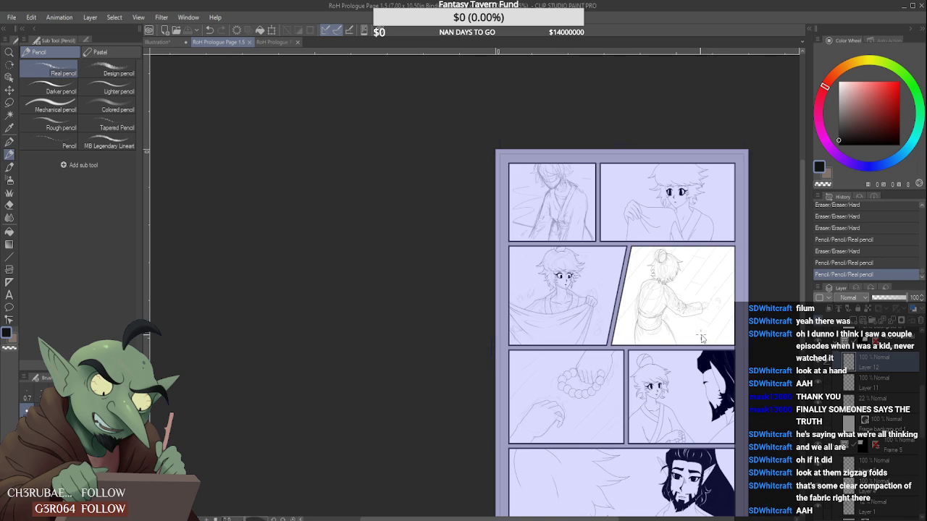
pyautogui.scroll(5, 681, 295)
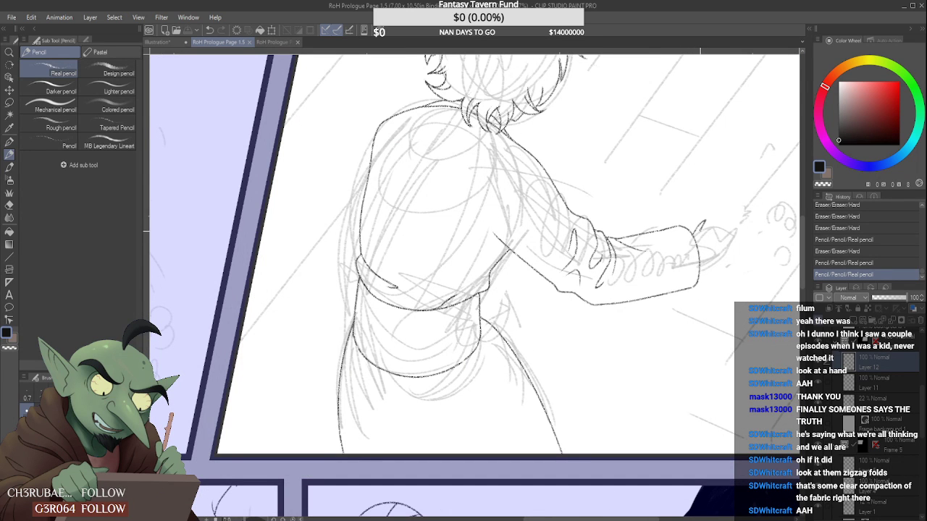
pyautogui.moveTo(730, 196)
pyautogui.mouseDown()
pyautogui.moveTo(714, 231)
pyautogui.moveTo(749, 208)
pyautogui.moveTo(722, 253)
pyautogui.mouseUp()
pyautogui.scroll(-3, 721, 258)
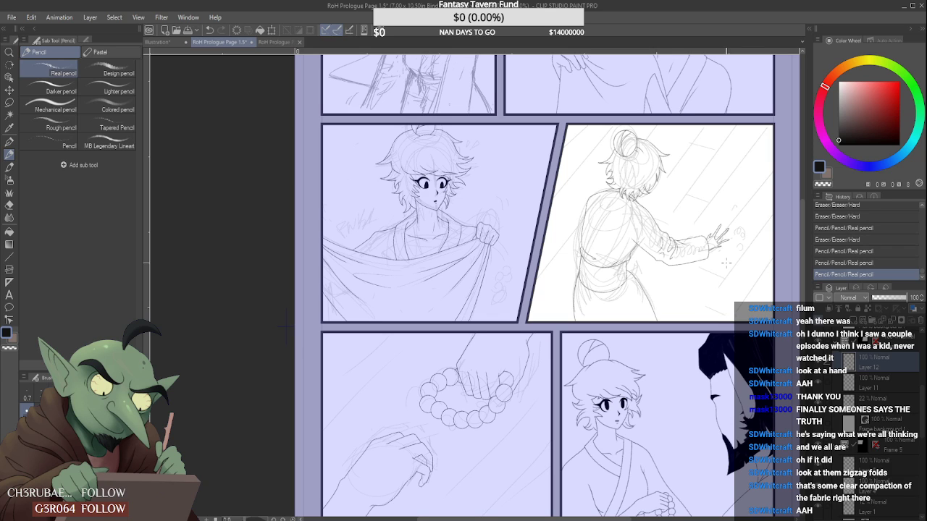
pyautogui.hotkey('ctrl', 'z')
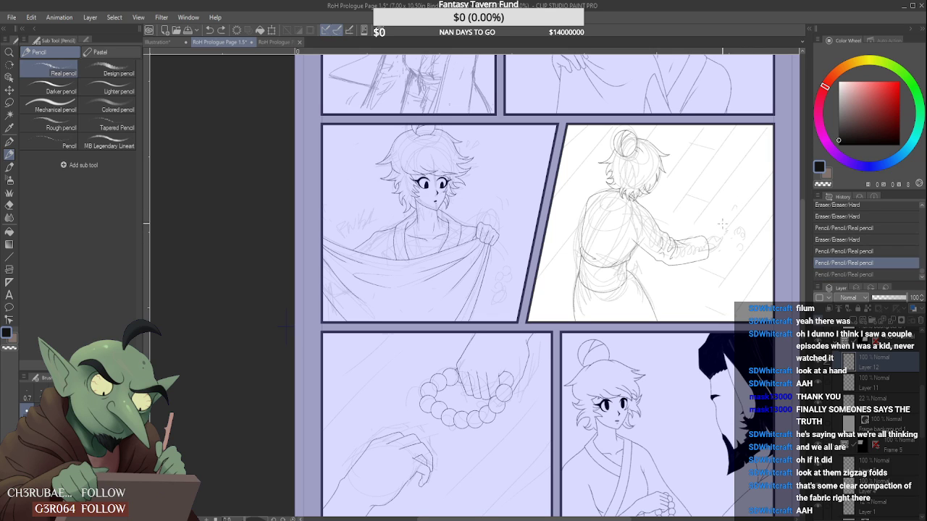
pyautogui.scroll(-3, 667, 212)
pyautogui.scroll(6, 667, 213)
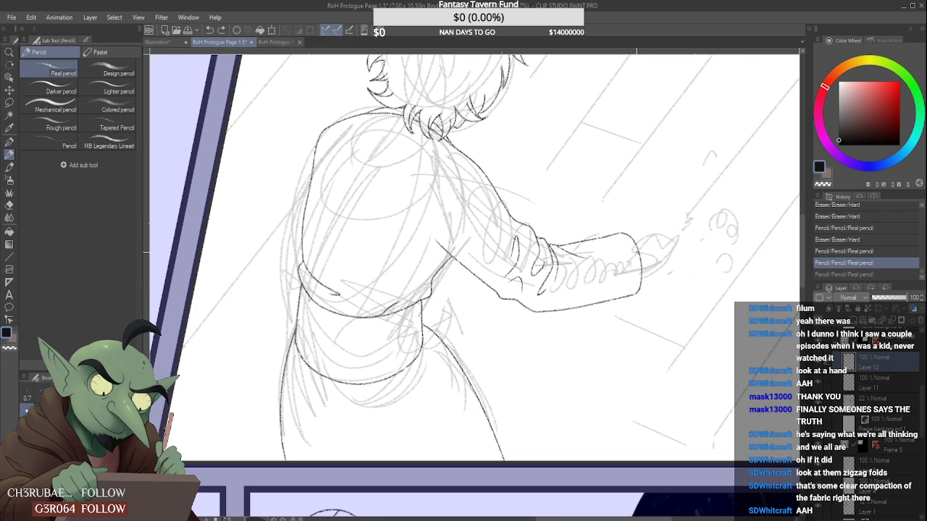
pyautogui.moveTo(655, 229)
pyautogui.mouseDown()
pyautogui.moveTo(672, 208)
pyautogui.moveTo(706, 221)
pyautogui.moveTo(713, 288)
pyautogui.moveTo(641, 257)
pyautogui.mouseUp()
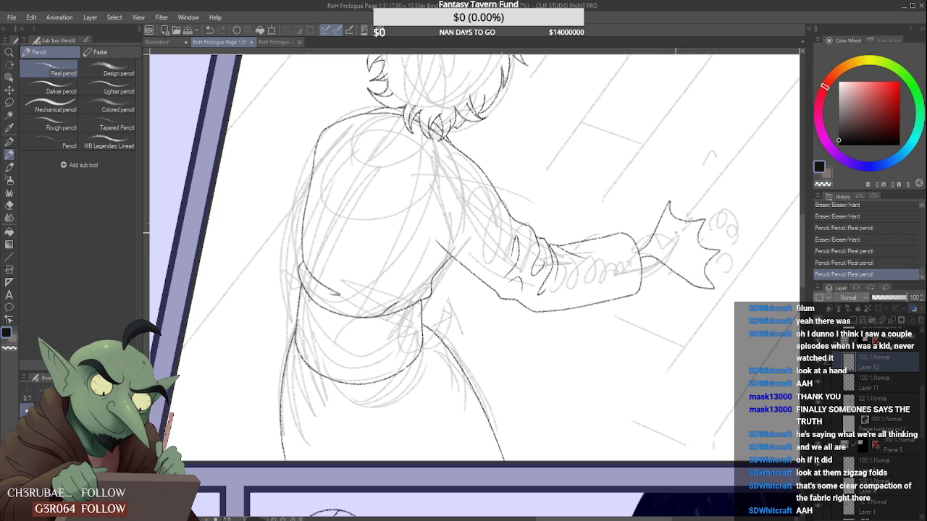
pyautogui.scroll(-2, 676, 277)
pyautogui.scroll(-3, 677, 277)
pyautogui.scroll(3, 687, 250)
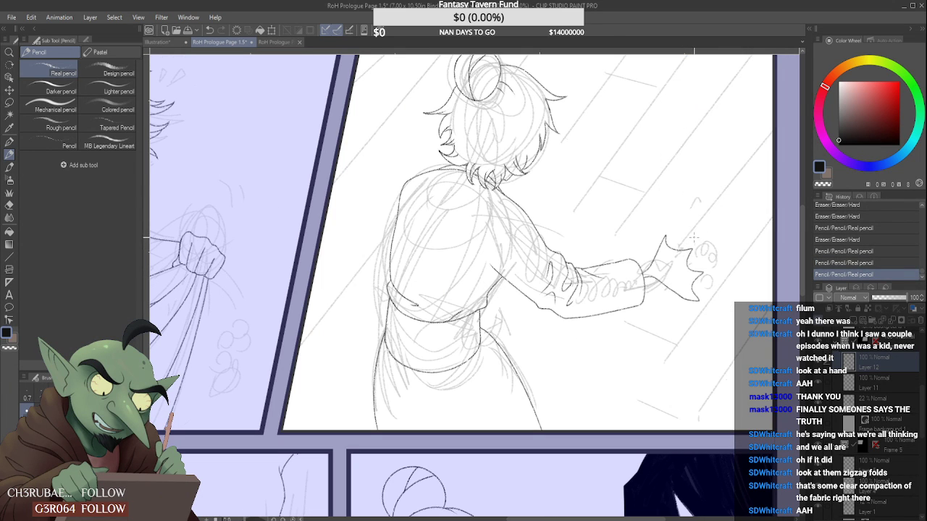
pyautogui.hotkey('ctrl', 'z')
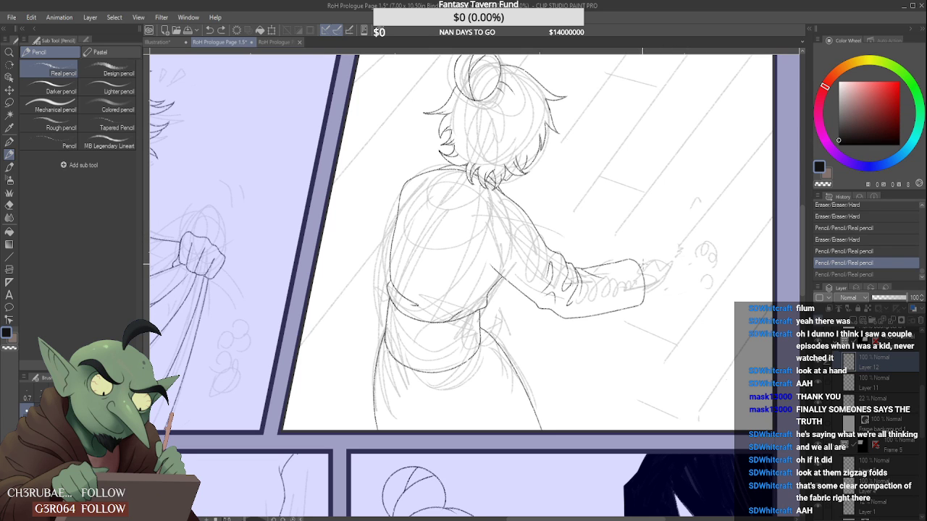
pyautogui.moveTo(642, 267)
pyautogui.mouseDown()
pyautogui.moveTo(681, 226)
pyautogui.moveTo(697, 254)
pyautogui.moveTo(652, 266)
pyautogui.mouseUp()
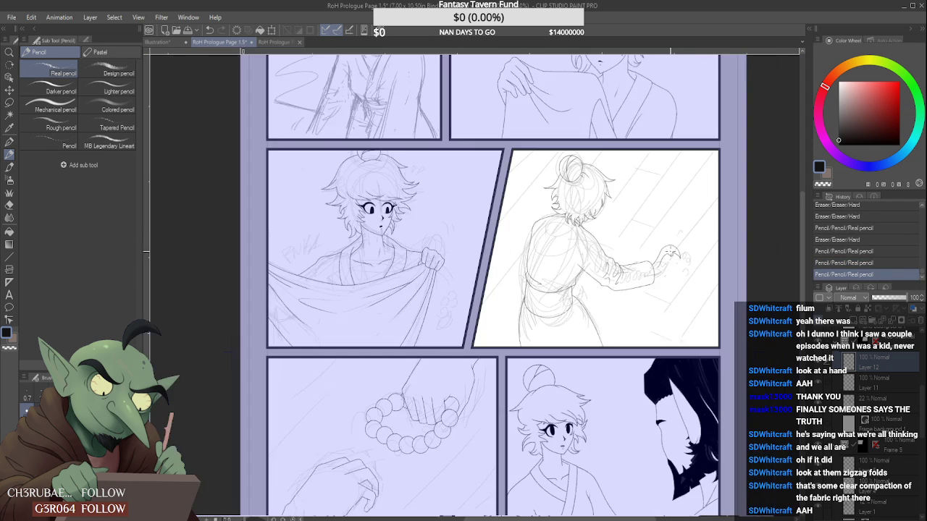
pyautogui.scroll(-4, 664, 264)
pyautogui.hotkey('ctrl', 'z')
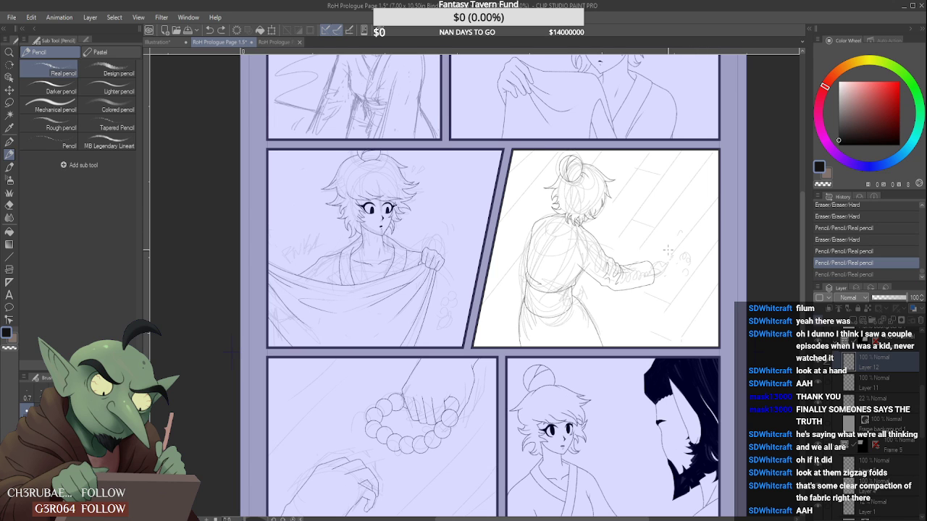
pyautogui.scroll(4, 687, 265)
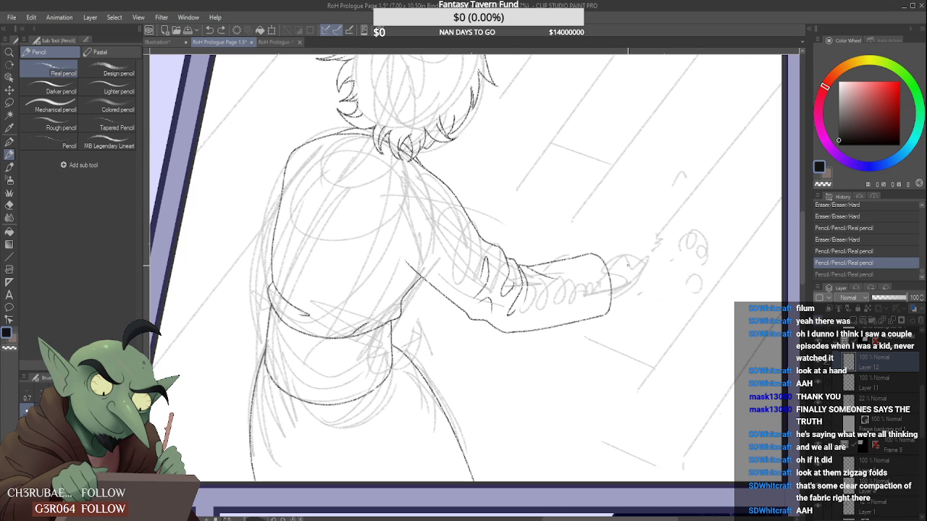
pyautogui.moveTo(608, 267)
pyautogui.mouseDown()
pyautogui.moveTo(624, 242)
pyautogui.moveTo(653, 229)
pyautogui.moveTo(636, 274)
pyautogui.moveTo(660, 270)
pyautogui.moveTo(677, 251)
pyautogui.moveTo(667, 281)
pyautogui.moveTo(616, 282)
pyautogui.moveTo(621, 271)
pyautogui.mouseUp()
pyautogui.scroll(-3, 677, 224)
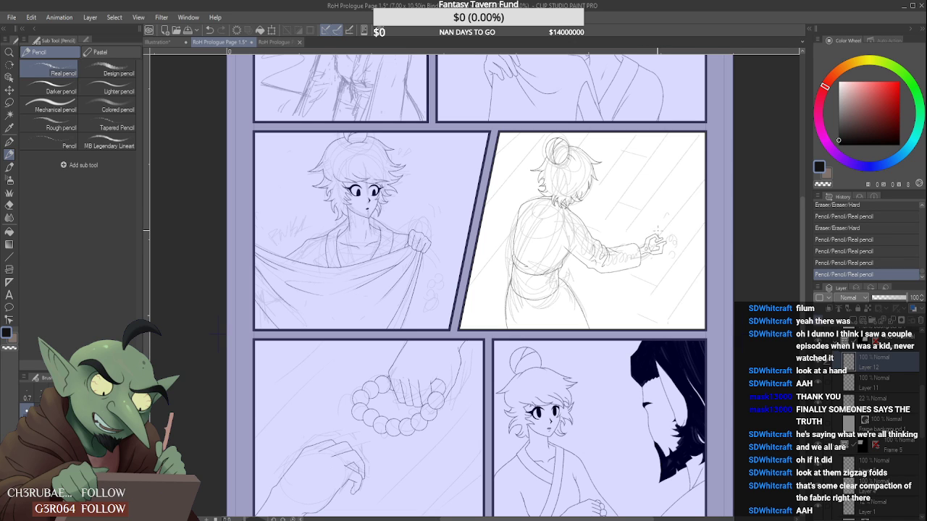
pyautogui.hotkey('ctrl', 'z')
pyautogui.hotkey('ctrl', 'z')
pyautogui.hotkey('ctrl', 'z')
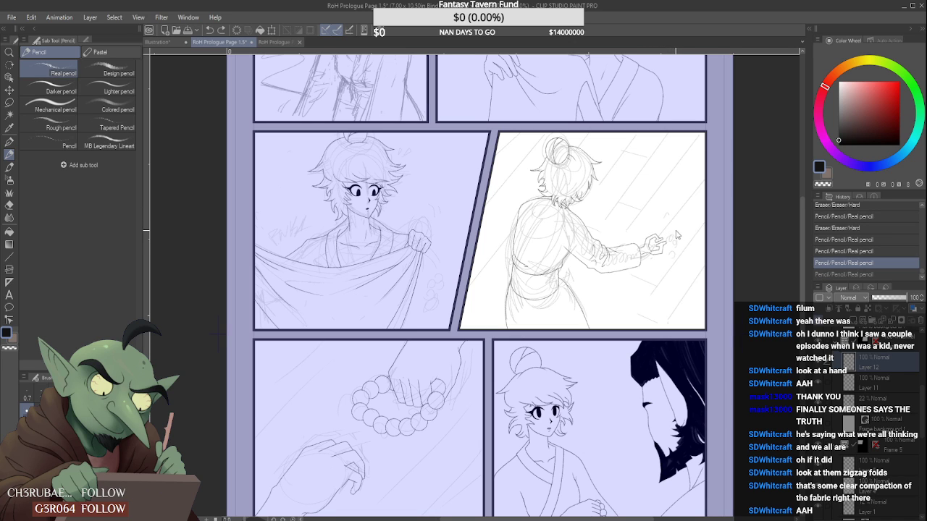
pyautogui.click(860, 251)
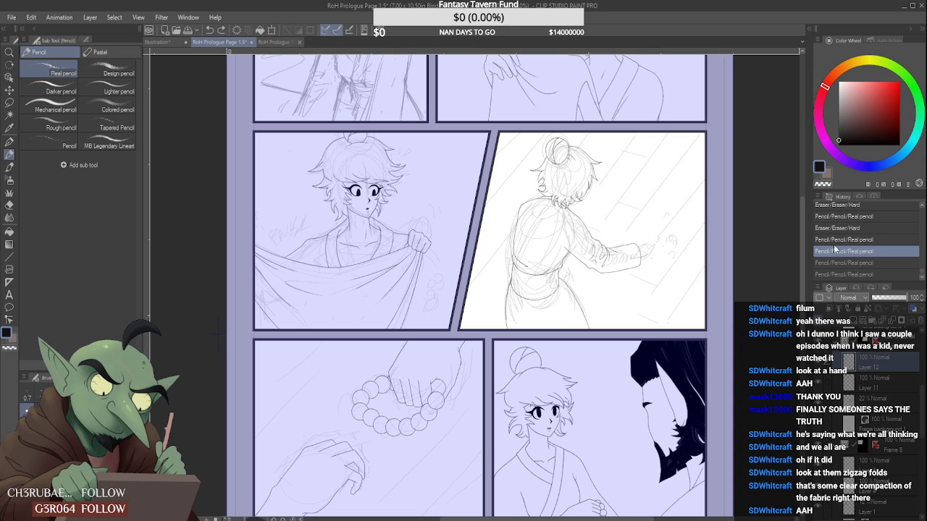
# - Make the rough sketch layer with 22% opacity active and choose the MB Legendary Lineart pencil for it
pyautogui.scroll(3, 656, 237)
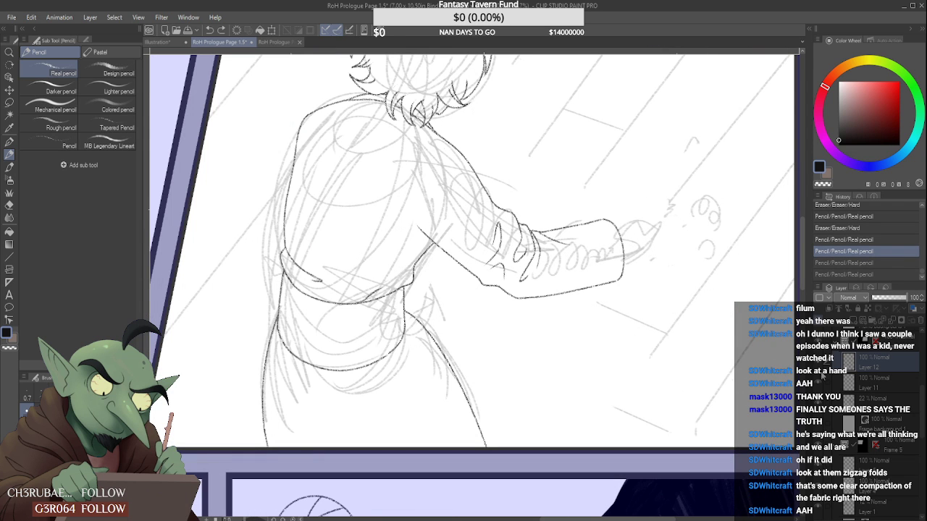
pyautogui.click(822, 365)
pyautogui.click(821, 365)
pyautogui.click(819, 386)
pyautogui.click(819, 386)
pyautogui.scroll(1, 620, 229)
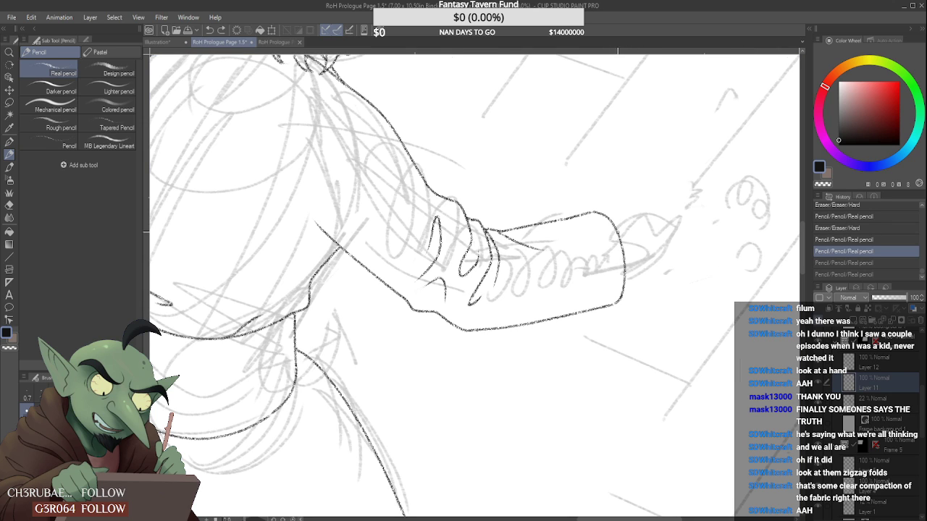
pyautogui.moveTo(617, 233)
pyautogui.mouseDown()
pyautogui.moveTo(646, 207)
pyautogui.moveTo(622, 231)
pyautogui.moveTo(656, 211)
pyautogui.mouseUp()
pyautogui.click(898, 402)
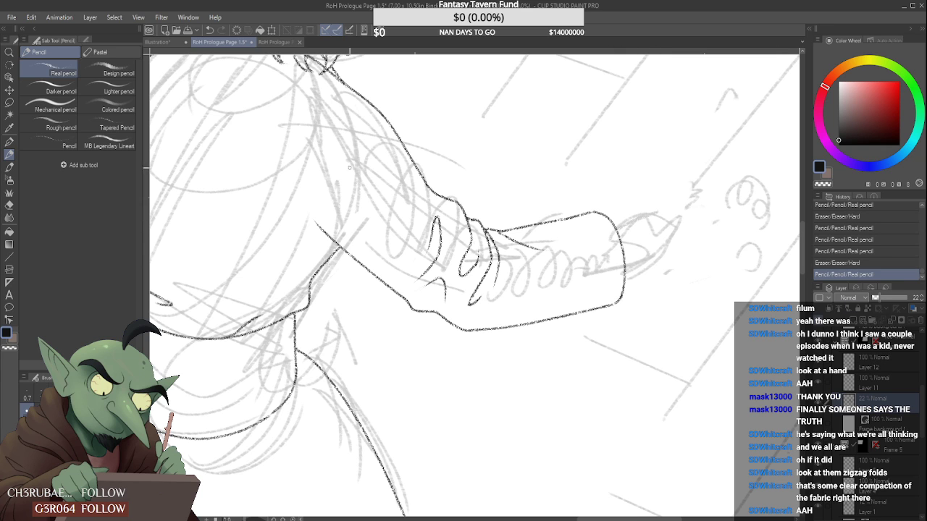
pyautogui.click(108, 145)
# - Rough in the wrist lines beyond the sleeve cuff with the MB Legendary Lineart pencil and erase the excess marks of the old hand sketch
pyautogui.hotkey('ctrl', '-')
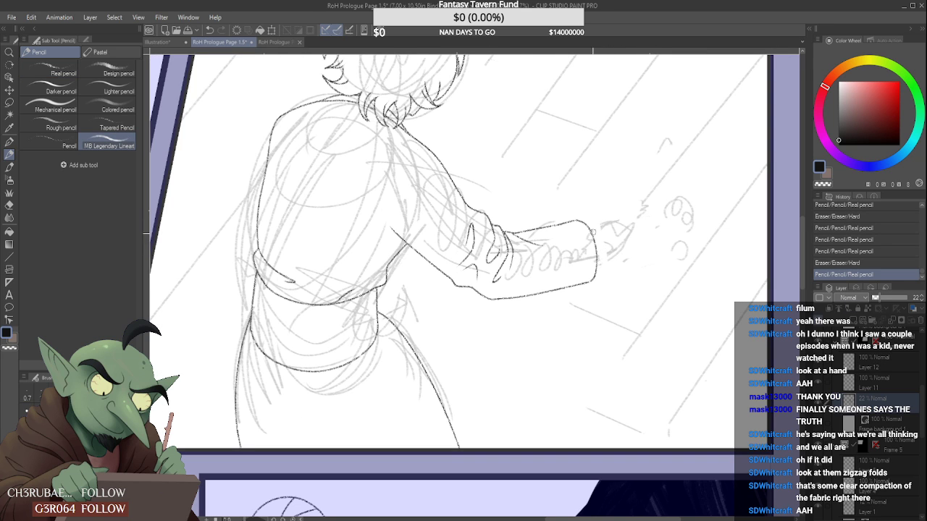
pyautogui.moveTo(615, 254)
pyautogui.mouseDown()
pyautogui.moveTo(630, 231)
pyautogui.moveTo(621, 227)
pyautogui.moveTo(625, 243)
pyautogui.moveTo(594, 259)
pyautogui.mouseUp()
pyautogui.scroll(1, 591, 262)
pyautogui.moveTo(594, 251)
pyautogui.mouseDown()
pyautogui.moveTo(584, 270)
pyautogui.moveTo(594, 271)
pyautogui.moveTo(623, 212)
pyautogui.mouseUp()
pyautogui.moveTo(599, 273)
pyautogui.mouseDown()
pyautogui.moveTo(628, 275)
pyautogui.moveTo(589, 278)
pyautogui.moveTo(655, 265)
pyautogui.mouseUp()
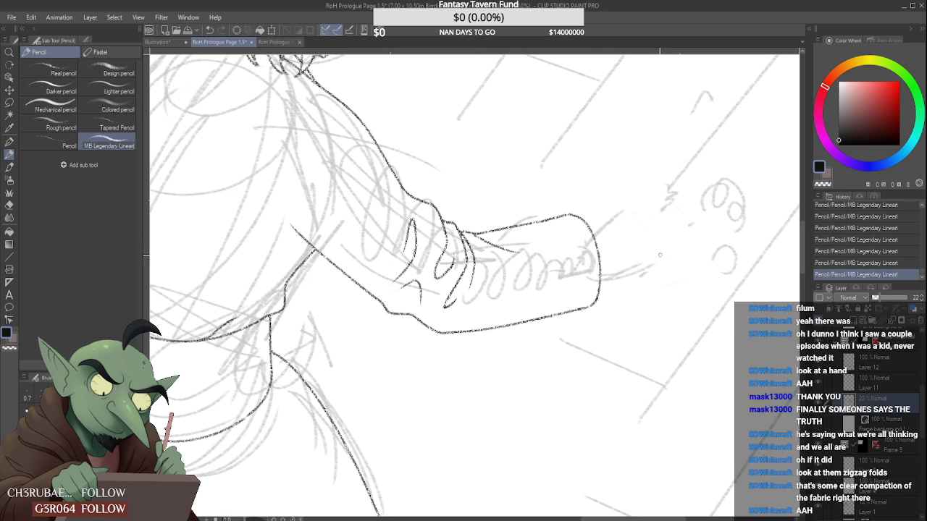
pyautogui.scroll(-2, 607, 286)
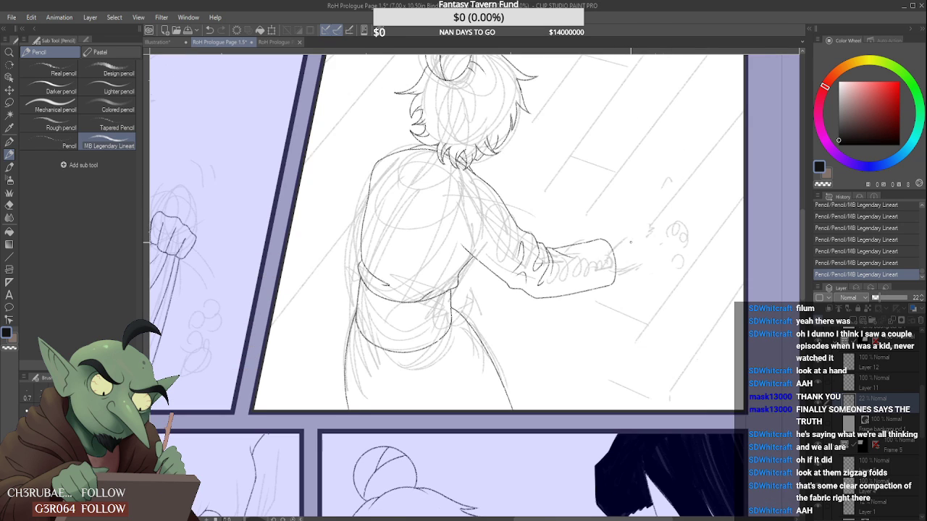
pyautogui.scroll(2, 630, 243)
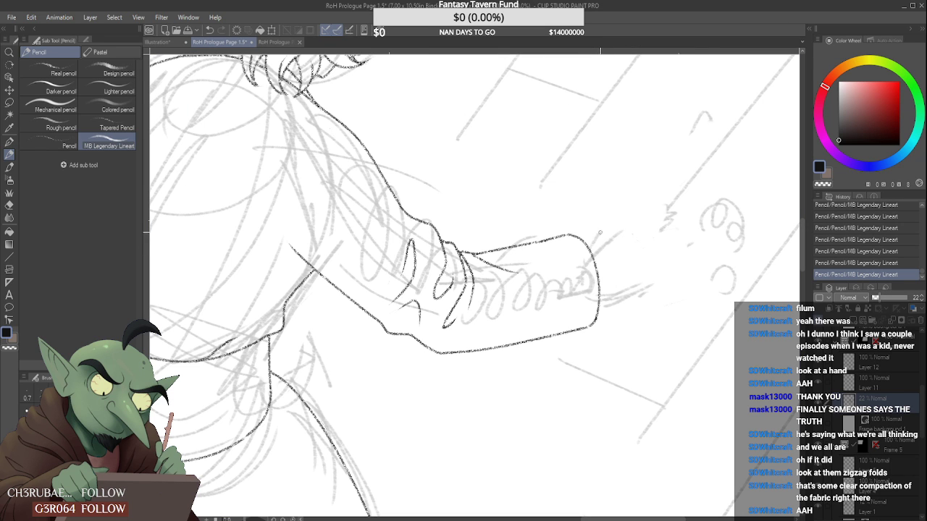
pyautogui.moveTo(588, 248); pyautogui.dragTo(584, 258)
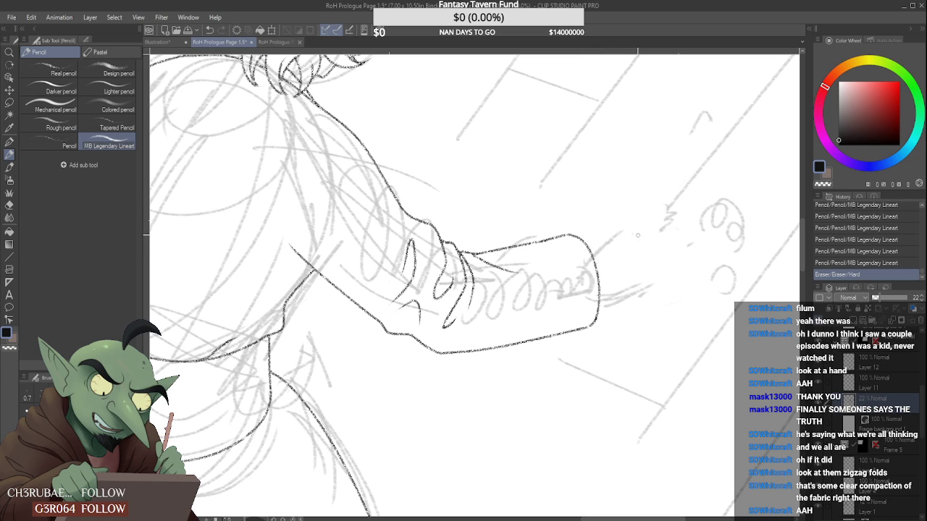
# - Sketch the back of the outstretched hand, the upper fingers and the lower palm edge extending from the cuff
pyautogui.moveTo(663, 224)
pyautogui.mouseDown()
pyautogui.moveTo(664, 212)
pyautogui.moveTo(635, 226)
pyautogui.moveTo(652, 222)
pyautogui.moveTo(660, 233)
pyautogui.moveTo(636, 241)
pyautogui.moveTo(652, 221)
pyautogui.moveTo(673, 239)
pyautogui.moveTo(651, 246)
pyautogui.moveTo(668, 230)
pyautogui.moveTo(643, 232)
pyautogui.mouseUp()
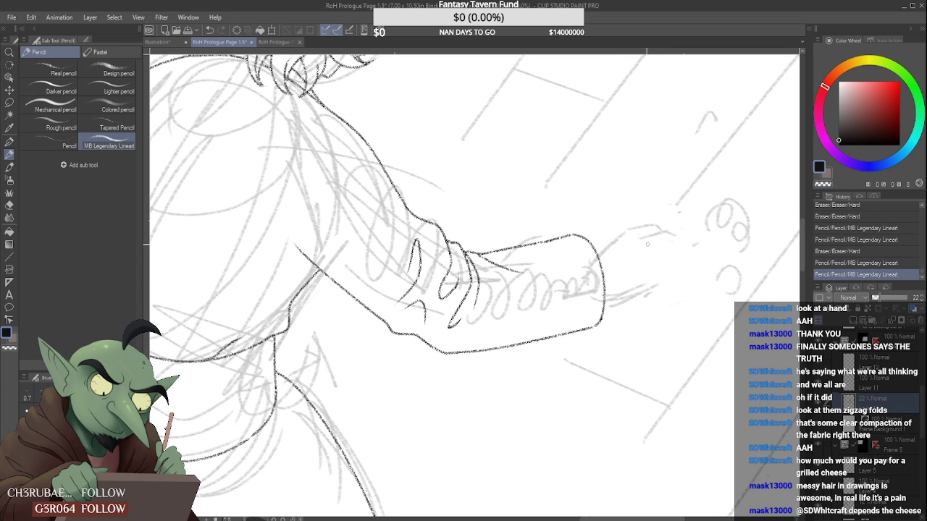
pyautogui.moveTo(652, 251)
pyautogui.mouseDown()
pyautogui.moveTo(676, 239)
pyautogui.moveTo(685, 246)
pyautogui.moveTo(662, 262)
pyautogui.moveTo(685, 247)
pyautogui.moveTo(662, 276)
pyautogui.moveTo(681, 252)
pyautogui.mouseUp()
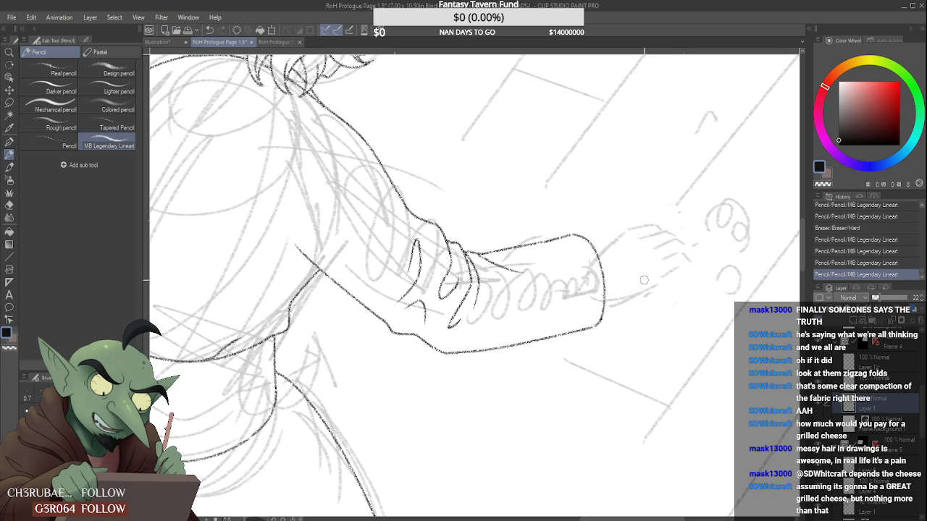
pyautogui.hotkey('ctrl', 'z')
pyautogui.hotkey('ctrl', 'z')
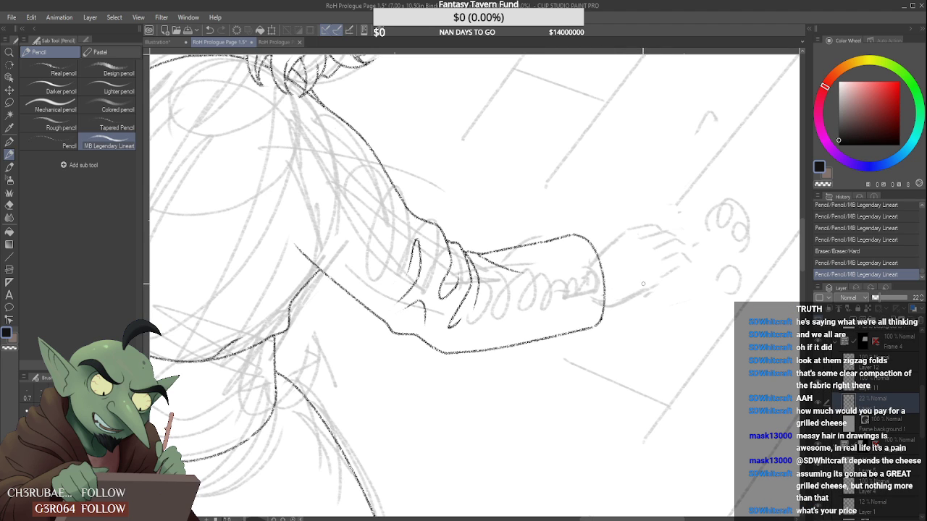
pyautogui.moveTo(633, 296)
pyautogui.mouseDown()
pyautogui.moveTo(612, 296)
pyautogui.moveTo(640, 294)
pyautogui.moveTo(651, 280)
pyautogui.moveTo(640, 286)
pyautogui.mouseUp()
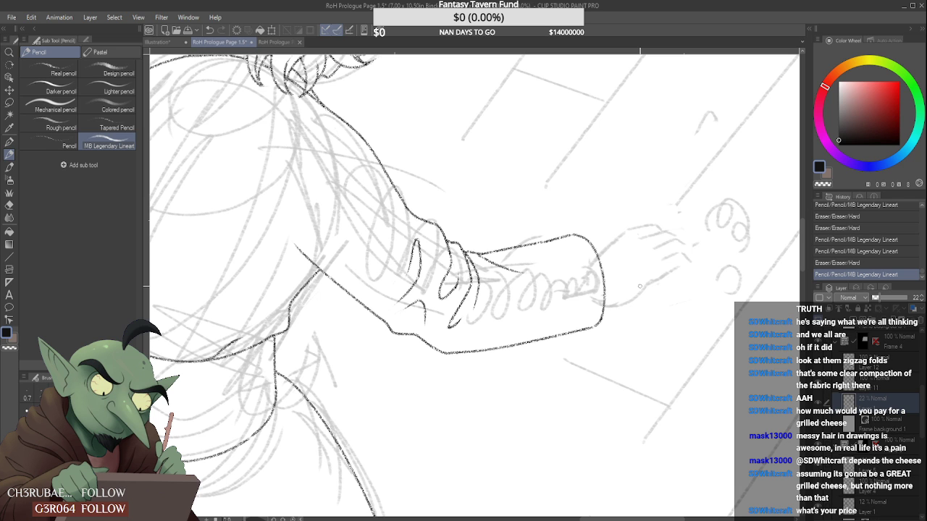
pyautogui.scroll(-4, 641, 251)
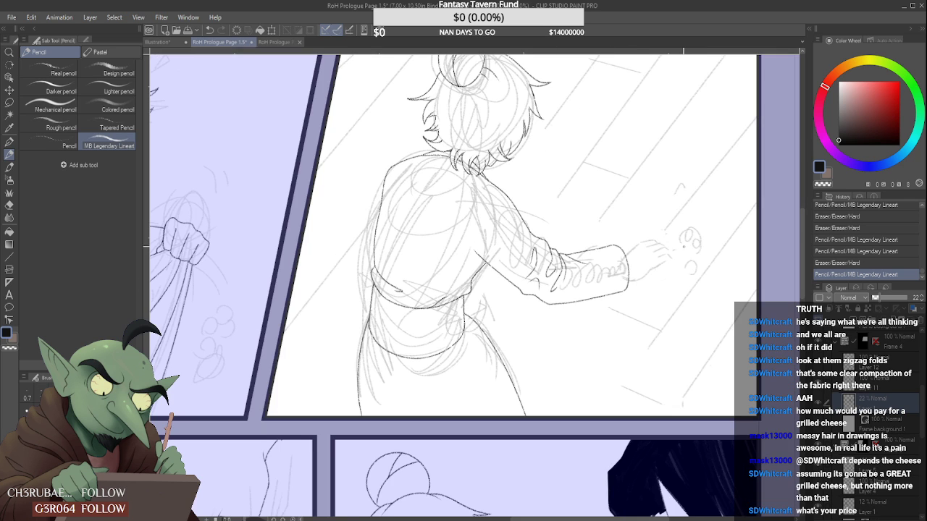
pyautogui.scroll(5, 652, 250)
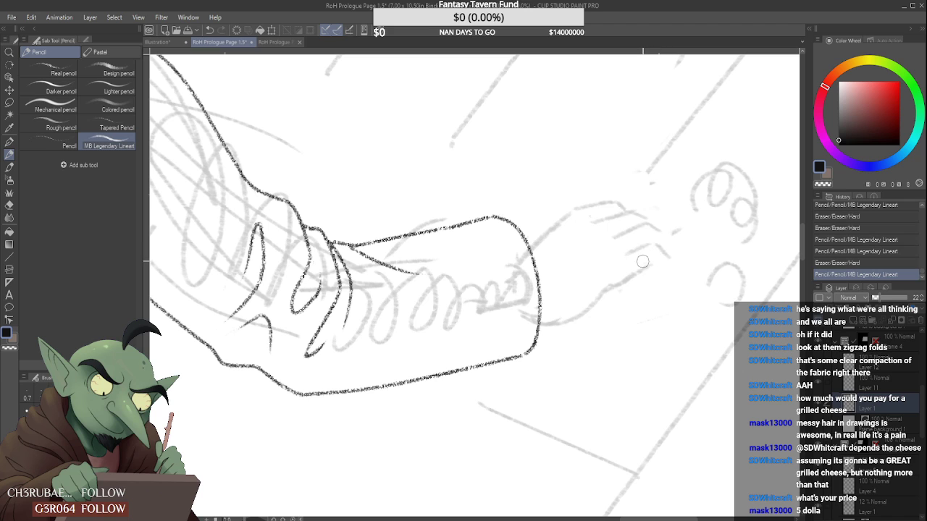
# - Sketch the curled lower fingers and bent fingertips at the far end of the outstretched hand
pyautogui.moveTo(655, 266)
pyautogui.mouseDown()
pyautogui.moveTo(640, 269)
pyautogui.moveTo(658, 265)
pyautogui.moveTo(657, 245)
pyautogui.moveTo(685, 268)
pyautogui.moveTo(670, 272)
pyautogui.moveTo(667, 286)
pyautogui.mouseUp()
pyautogui.moveTo(660, 246)
pyautogui.mouseDown()
pyautogui.moveTo(677, 292)
pyautogui.moveTo(667, 273)
pyautogui.mouseUp()
pyautogui.moveTo(661, 247); pyautogui.dragTo(669, 263)
pyautogui.moveTo(669, 261)
pyautogui.mouseDown()
pyautogui.moveTo(657, 282)
pyautogui.moveTo(673, 277)
pyautogui.moveTo(663, 277)
pyautogui.moveTo(665, 267)
pyautogui.moveTo(663, 289)
pyautogui.moveTo(676, 267)
pyautogui.moveTo(641, 241)
pyautogui.moveTo(629, 253)
pyautogui.moveTo(654, 228)
pyautogui.moveTo(671, 256)
pyautogui.mouseUp()
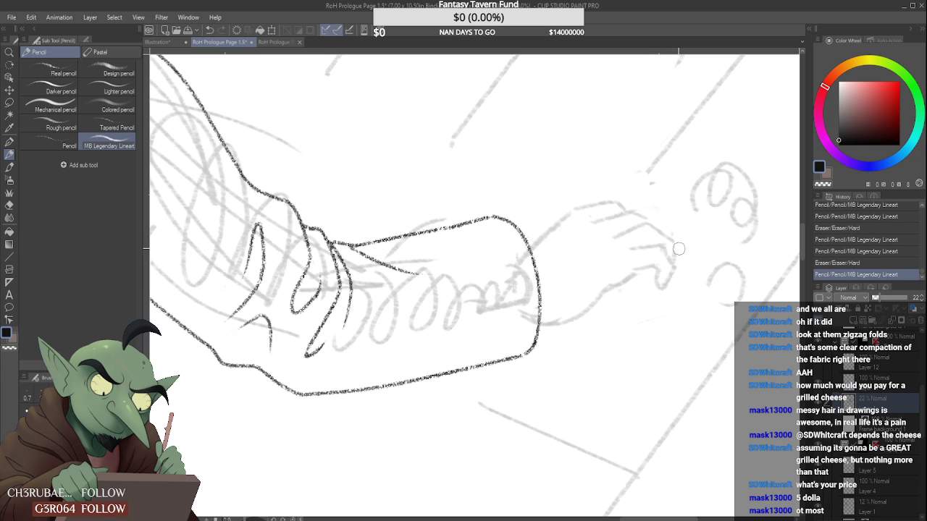
pyautogui.moveTo(678, 241)
pyautogui.mouseDown()
pyautogui.moveTo(674, 255)
pyautogui.moveTo(667, 247)
pyautogui.moveTo(636, 277)
pyautogui.moveTo(626, 254)
pyautogui.moveTo(660, 232)
pyautogui.moveTo(689, 278)
pyautogui.mouseUp()
pyautogui.scroll(-2, 671, 234)
pyautogui.scroll(3, 662, 224)
pyautogui.scroll(-2, 680, 250)
pyautogui.scroll(-2, 681, 251)
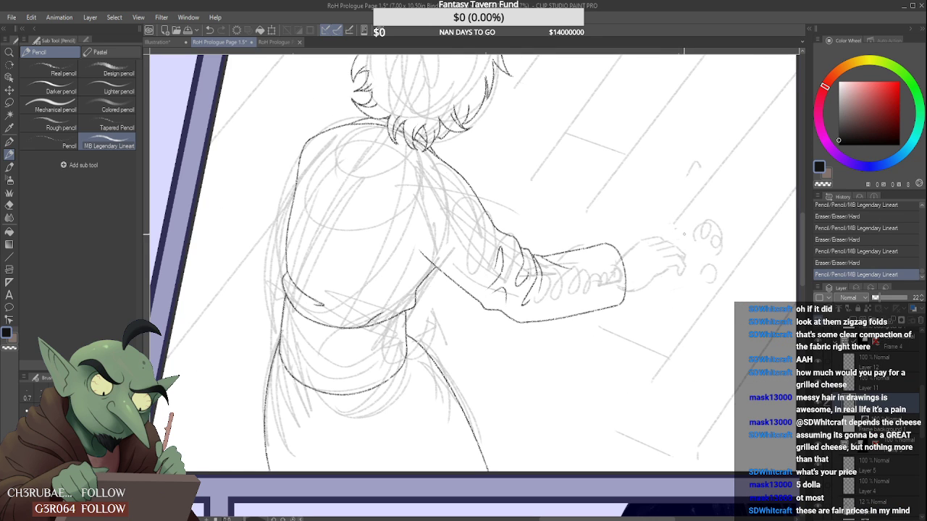
# - Refine the sketched knuckle line along the hand's upper edge and erase stray sketch marks inside the cuff
pyautogui.scroll(3, 661, 219)
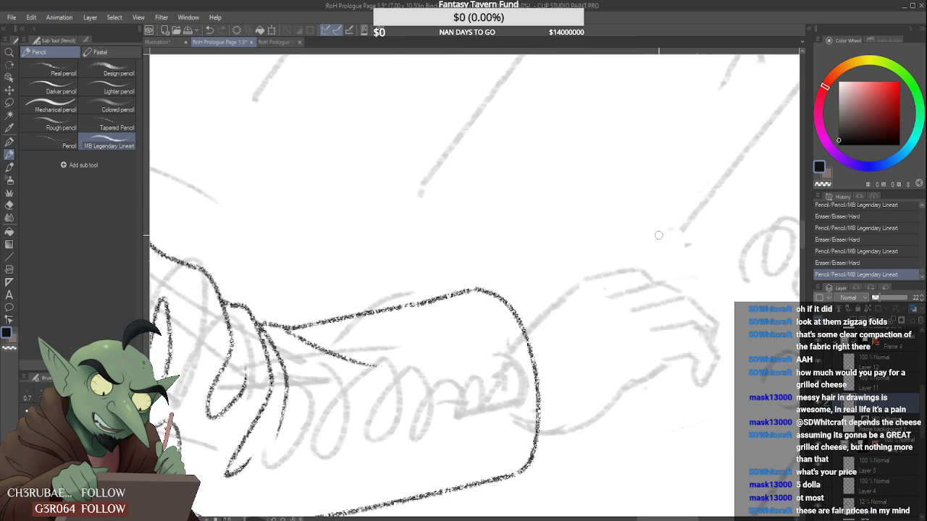
pyautogui.moveTo(581, 279); pyautogui.dragTo(657, 273)
pyautogui.hotkey('ctrl', 'z')
pyautogui.moveTo(596, 278)
pyautogui.mouseDown()
pyautogui.moveTo(654, 274)
pyautogui.moveTo(620, 291)
pyautogui.moveTo(664, 286)
pyautogui.moveTo(684, 305)
pyautogui.moveTo(677, 293)
pyautogui.mouseUp()
pyautogui.scroll(-5, 678, 276)
pyautogui.scroll(5, 678, 276)
pyautogui.scroll(-3, 676, 294)
pyautogui.scroll(3, 672, 286)
pyautogui.scroll(-3, 673, 293)
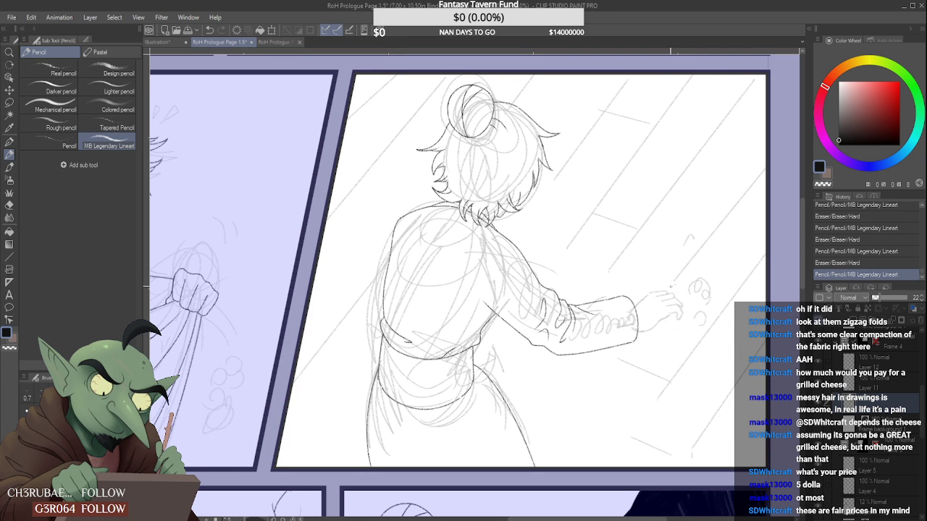
pyautogui.scroll(3, 646, 298)
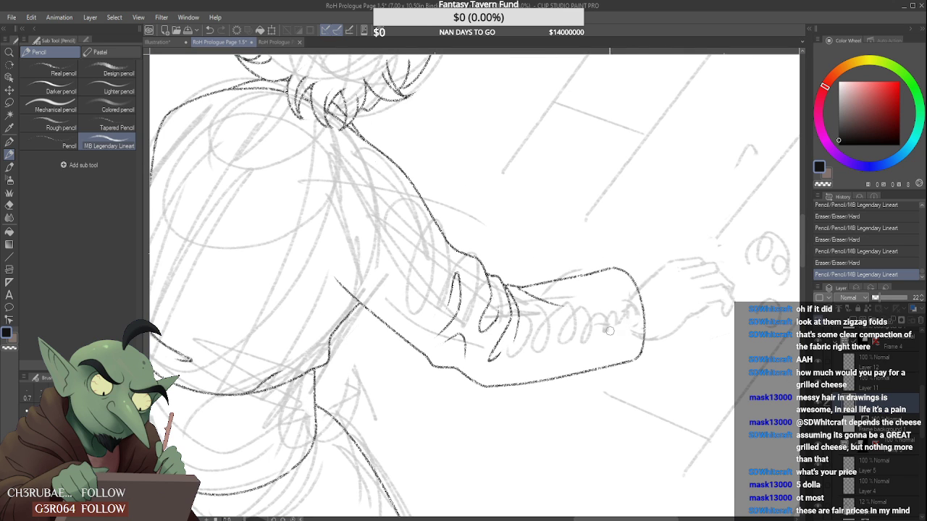
pyautogui.click(587, 333)
pyautogui.scroll(-5, 586, 332)
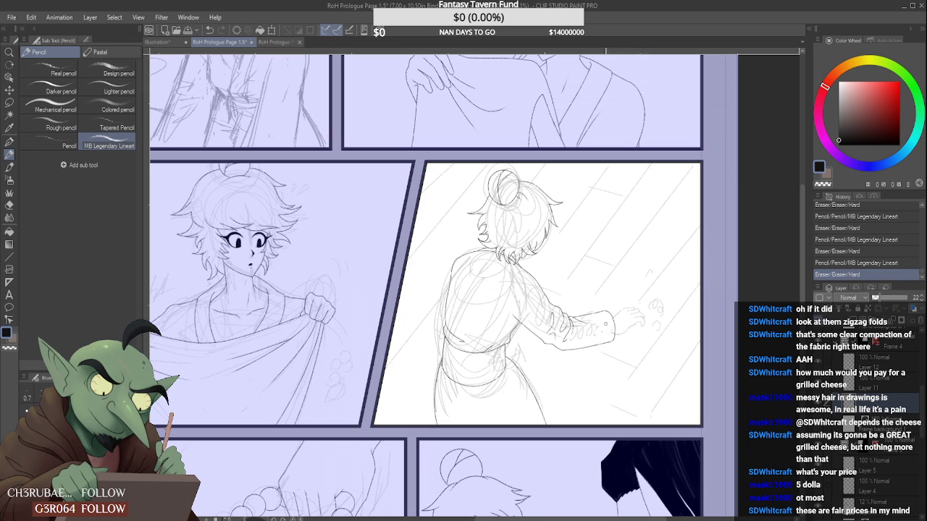
# - Lasso the sketched hand, scale it down slightly, reposition it against the sleeve cuff, and clear the selection
pyautogui.scroll(3, 650, 297)
pyautogui.press('m')
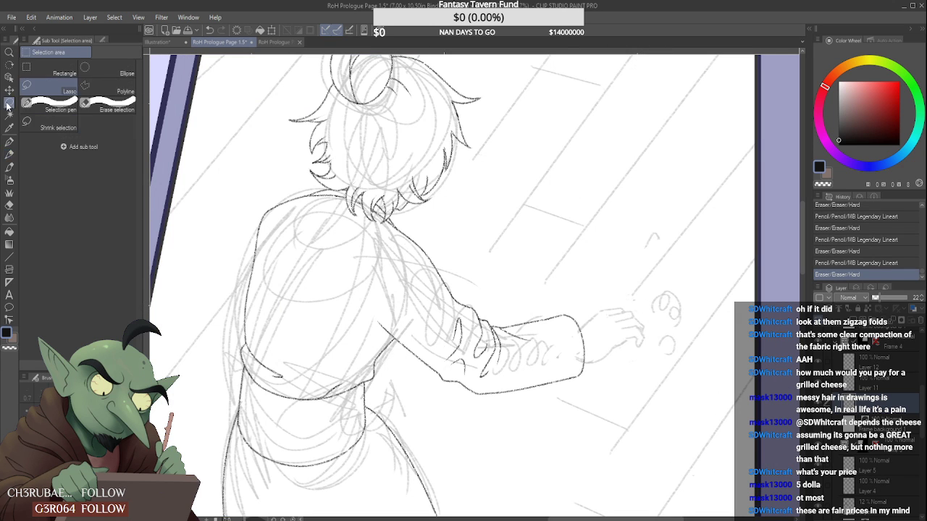
pyautogui.moveTo(574, 341); pyautogui.dragTo(647, 335)
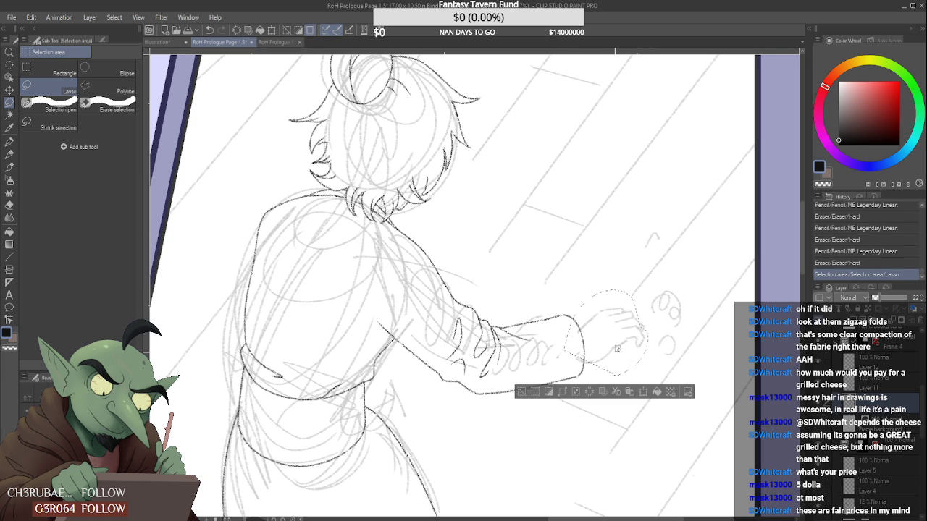
pyautogui.hotkey('ctrl', 'd')
pyautogui.moveTo(563, 334); pyautogui.dragTo(629, 295)
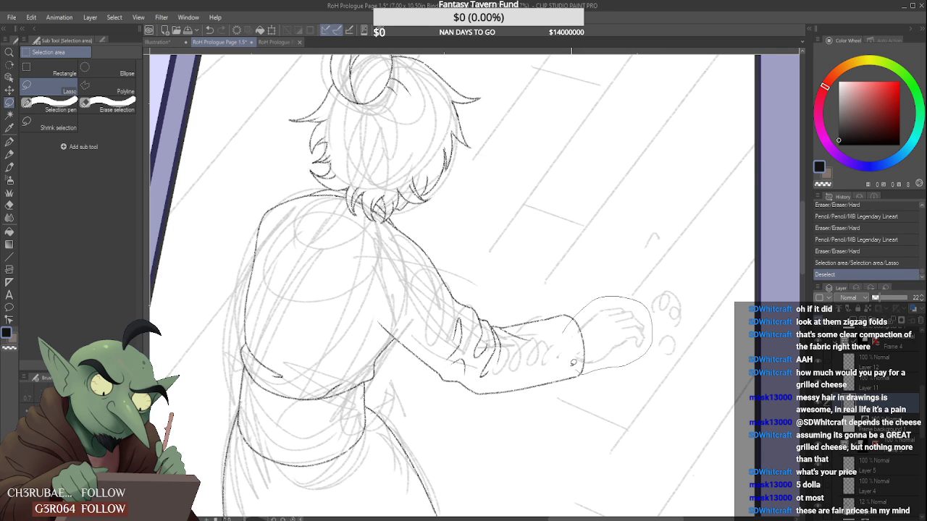
pyautogui.moveTo(573, 362); pyautogui.dragTo(574, 364)
pyautogui.hotkey('ctrl', 't')
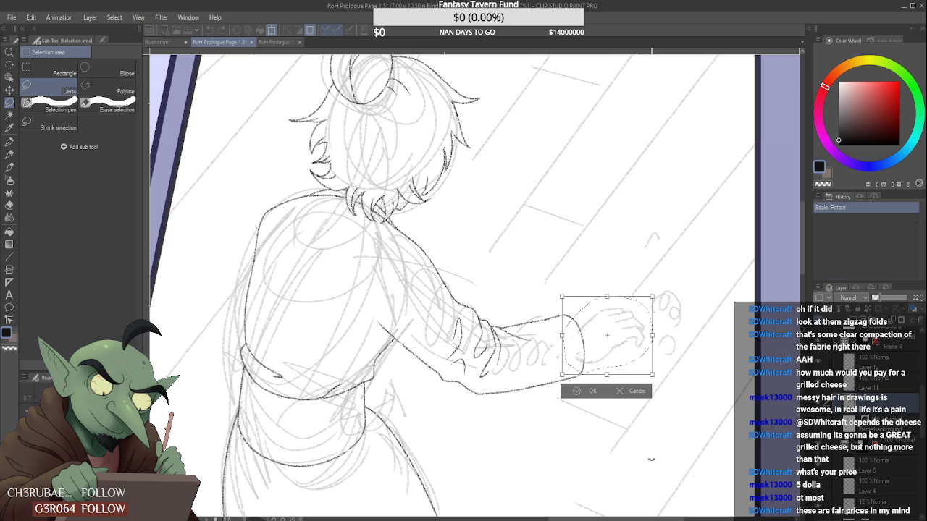
pyautogui.moveTo(654, 297); pyautogui.dragTo(635, 319)
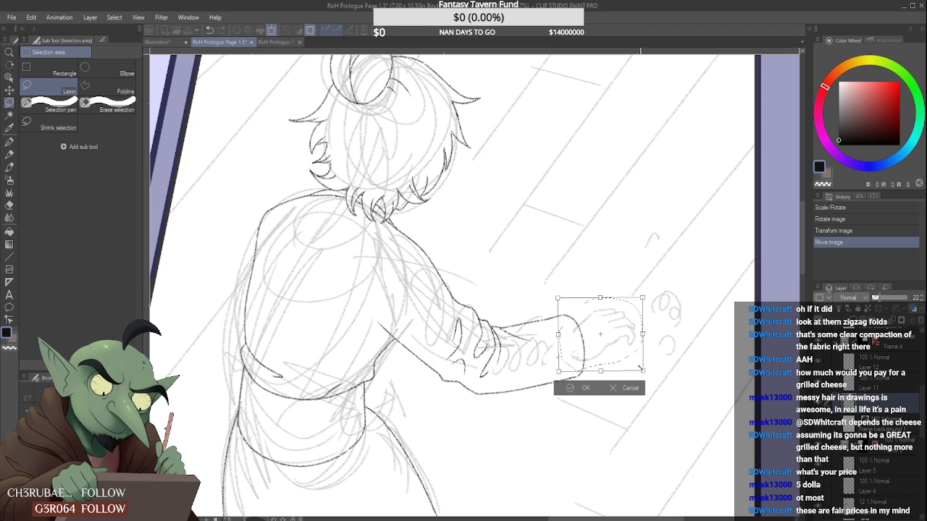
pyautogui.moveTo(641, 369); pyautogui.dragTo(634, 357)
pyautogui.moveTo(636, 297); pyautogui.dragTo(639, 296)
pyautogui.press('Return')
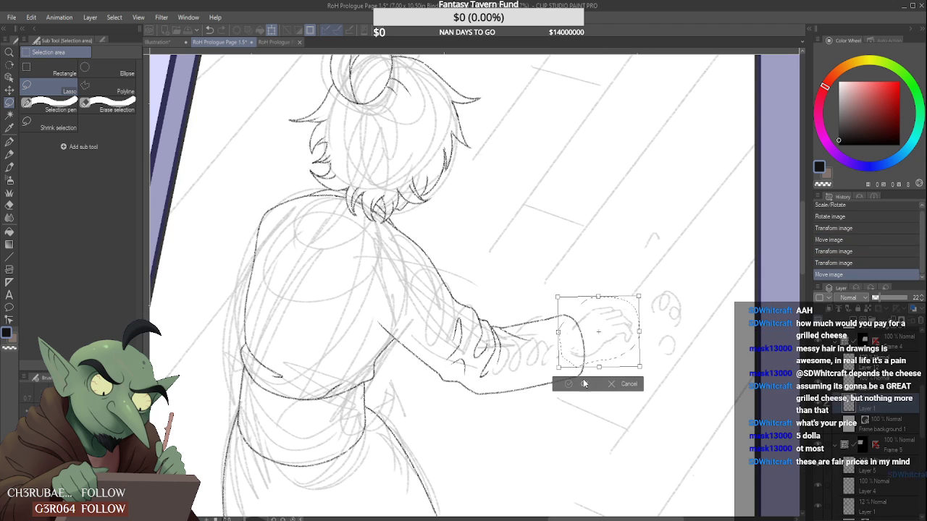
pyautogui.hotkey('ctrl', 'd')
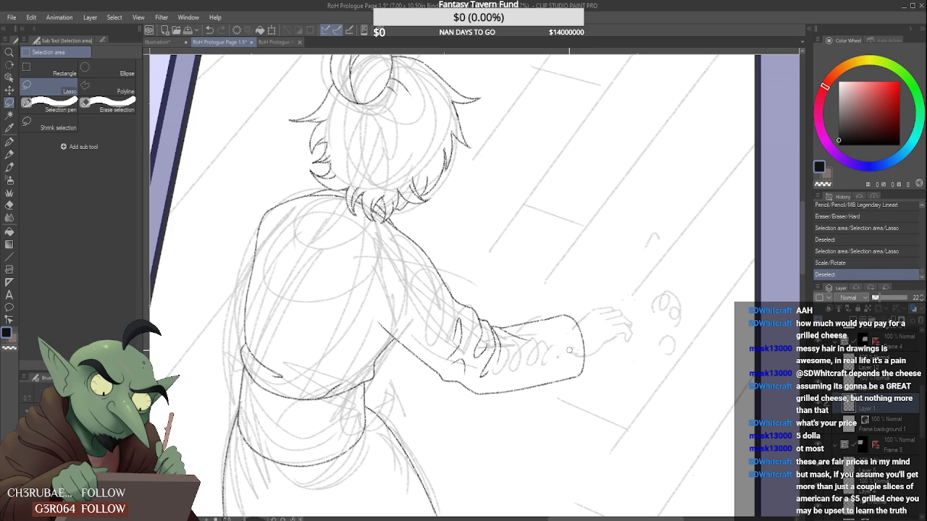
# - Erase the rough hand and forearm lines that show inside the end of the sleeve cuff
pyautogui.moveTo(572, 324); pyautogui.dragTo(572, 370)
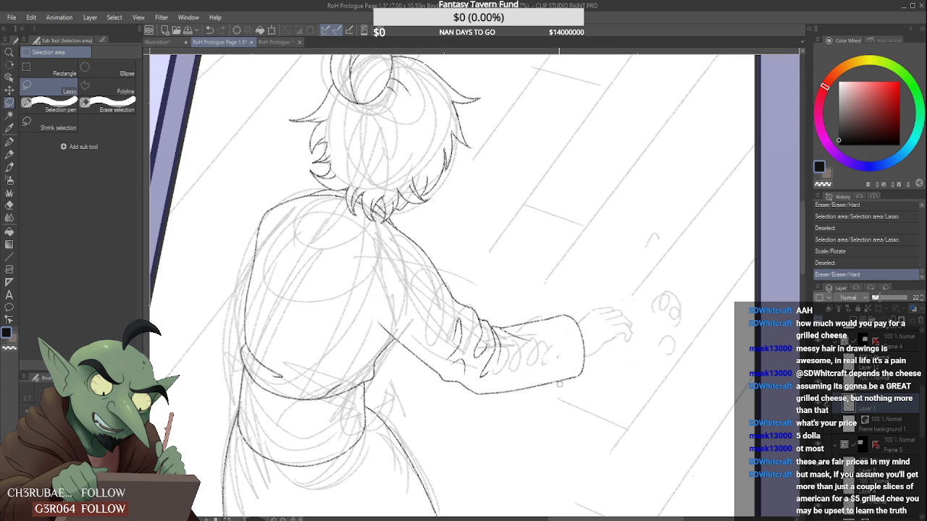
pyautogui.press('p')
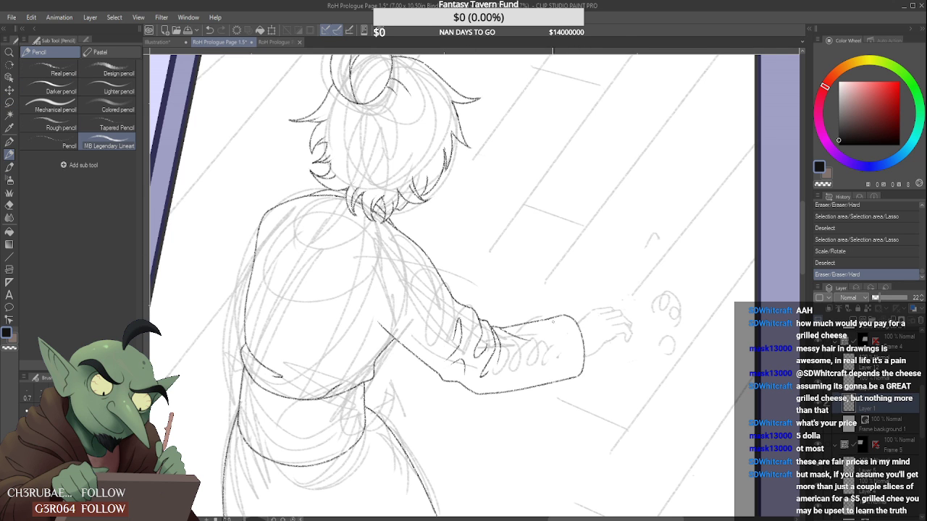
pyautogui.scroll(-4, 554, 322)
pyautogui.scroll(6, 615, 328)
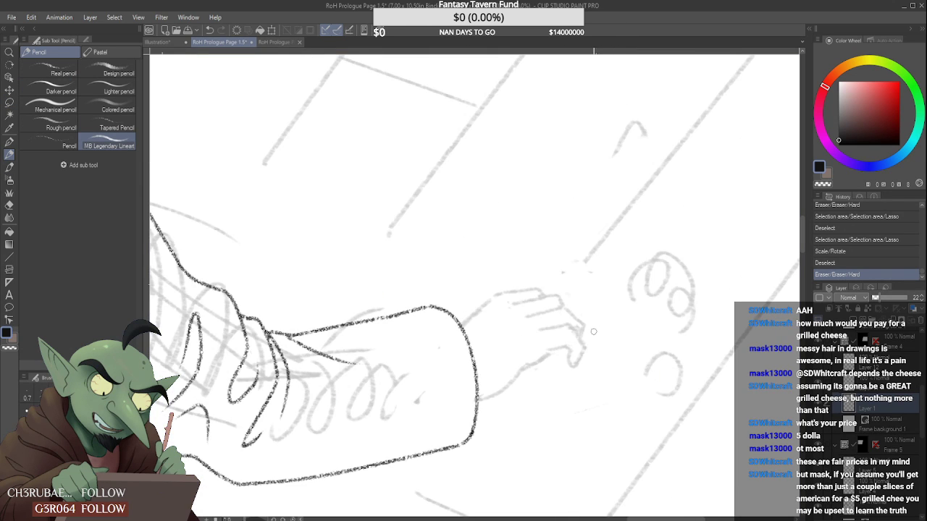
# - On Layer 11, draw the clean wrist, back of the hand and first finger over the sketch with the Real pencil
pyautogui.click(69, 72)
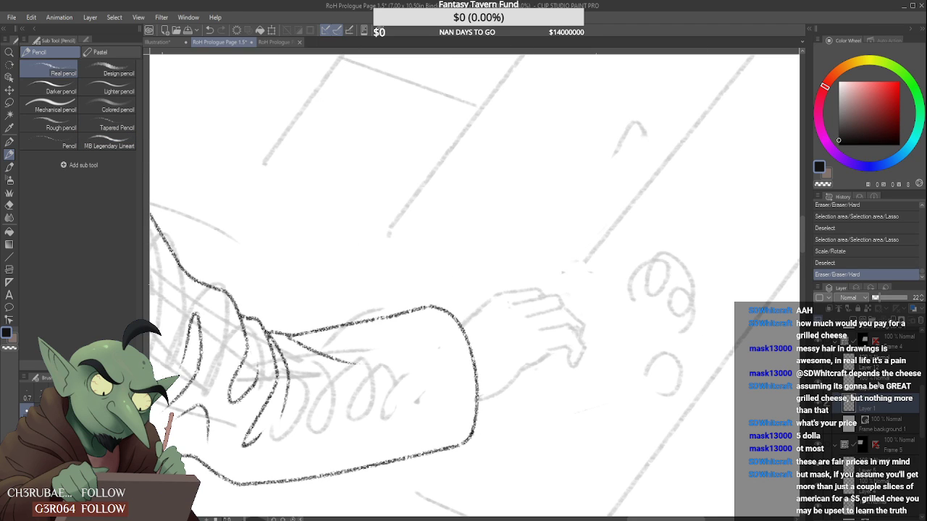
pyautogui.click(879, 384)
pyautogui.click(819, 382)
pyautogui.click(819, 383)
pyautogui.click(826, 363)
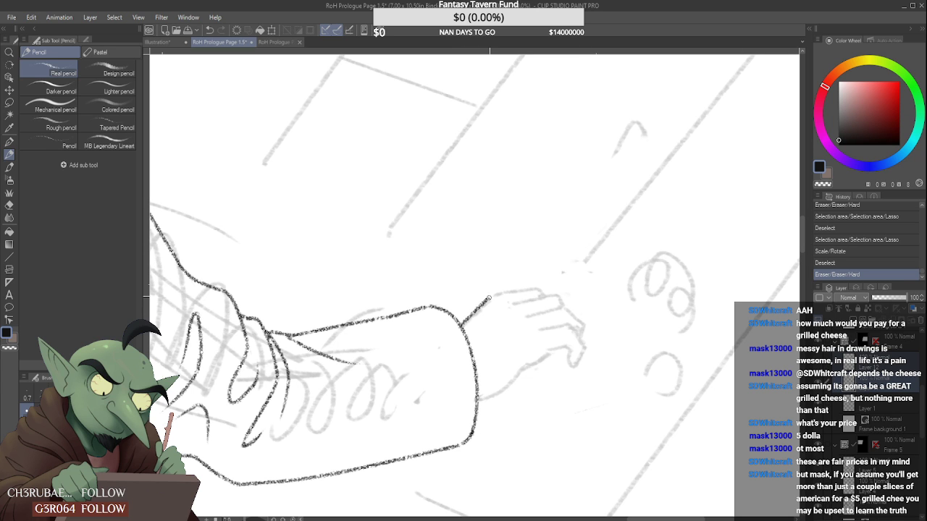
pyautogui.moveTo(489, 297); pyautogui.dragTo(542, 295)
pyautogui.scroll(-2, 535, 319)
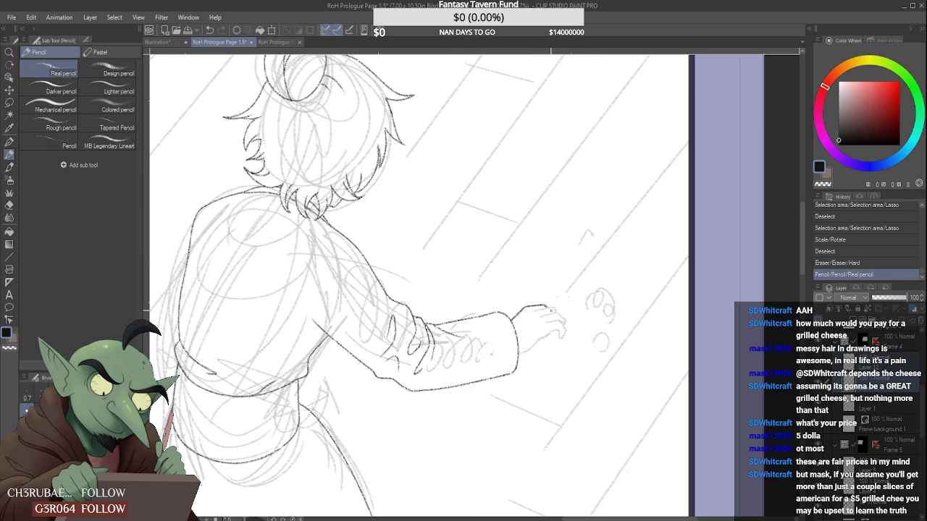
pyautogui.scroll(2, 526, 313)
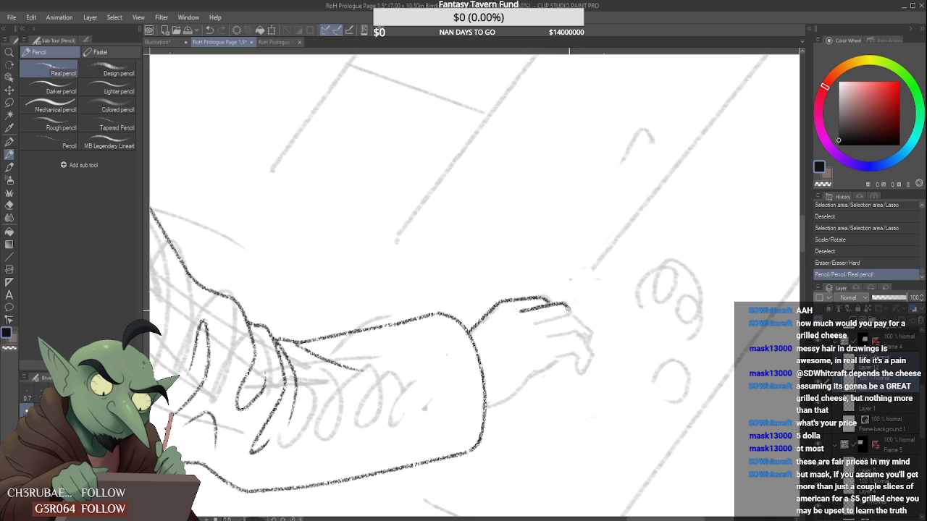
# - Draw the clean outlines of the remaining bent fingers over the sketched hand down to the lowest fingertip
pyautogui.moveTo(570, 309); pyautogui.dragTo(587, 343)
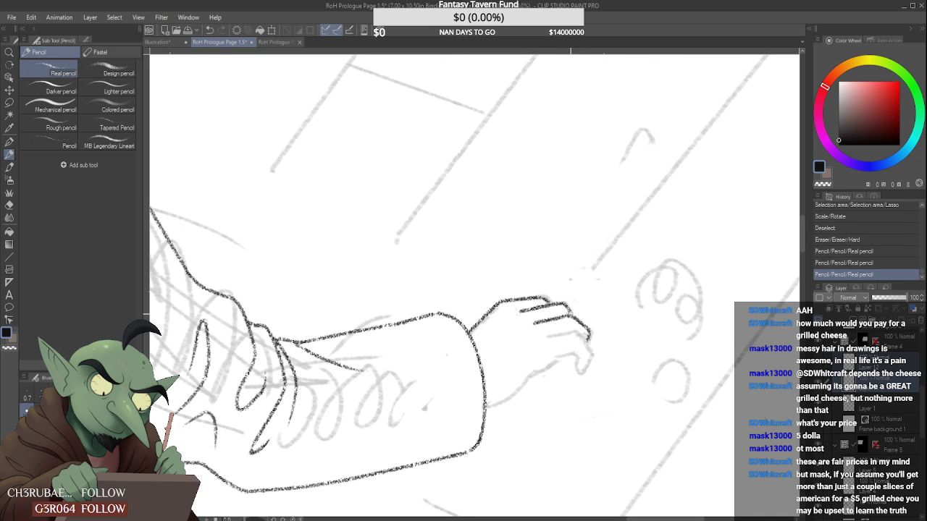
pyautogui.scroll(1, 571, 314)
pyautogui.moveTo(569, 310); pyautogui.dragTo(572, 314)
pyautogui.scroll(-4, 585, 309)
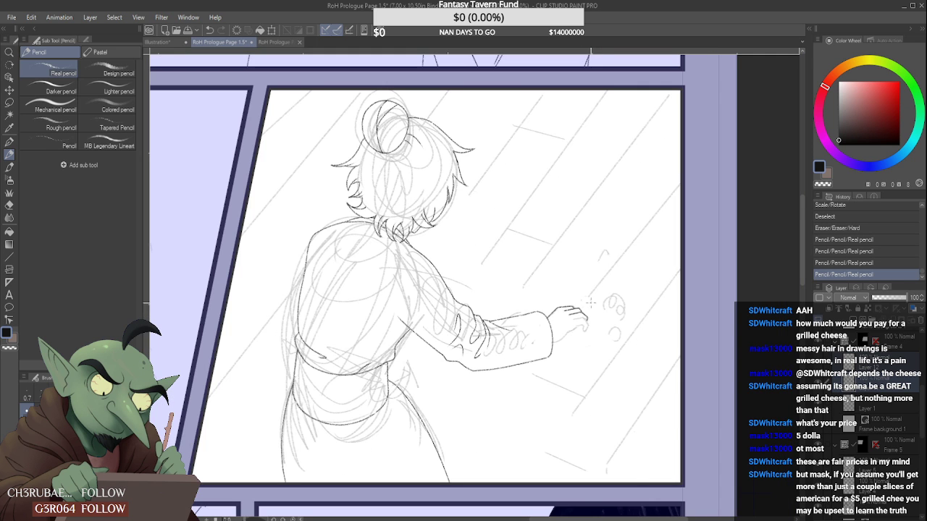
pyautogui.scroll(5, 591, 303)
pyautogui.scroll(2, 541, 312)
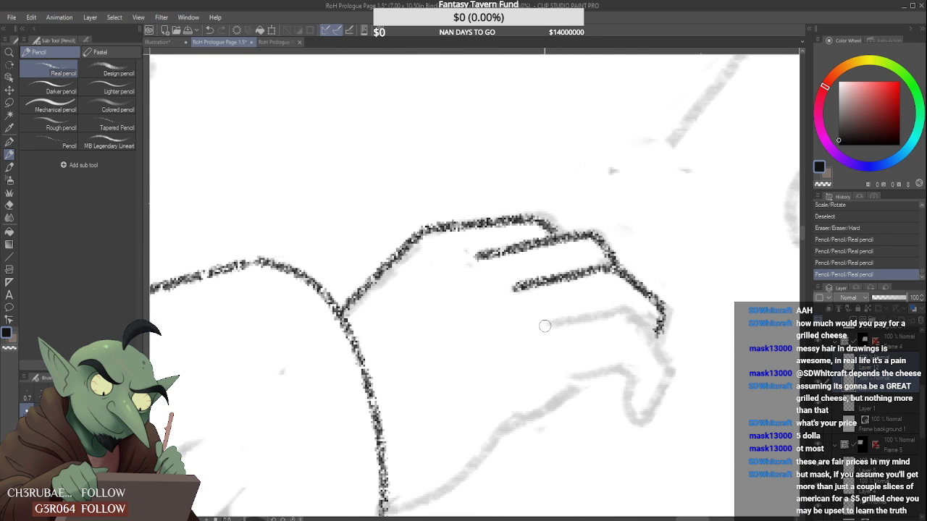
pyautogui.moveTo(543, 327)
pyautogui.mouseDown()
pyautogui.moveTo(615, 310)
pyautogui.moveTo(633, 319)
pyautogui.moveTo(661, 356)
pyautogui.moveTo(656, 398)
pyautogui.moveTo(638, 427)
pyautogui.mouseUp()
pyautogui.scroll(-5, 640, 403)
pyautogui.scroll(-4, 625, 385)
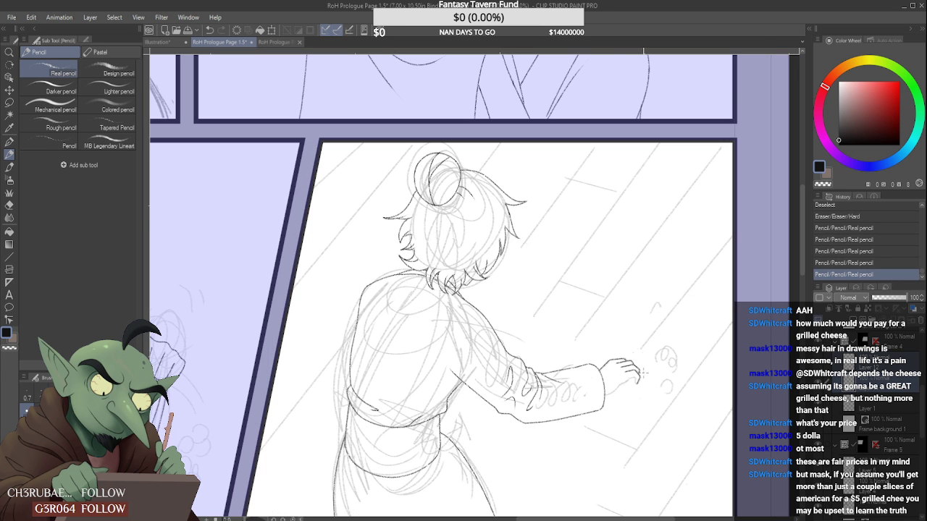
# - Draw the underside of the wrist and palm from the sleeve cuff, undoing the last strokes toward the lowest fingertip
pyautogui.scroll(6, 643, 368)
pyautogui.moveTo(578, 409)
pyautogui.mouseDown()
pyautogui.moveTo(631, 361)
pyautogui.moveTo(620, 374)
pyautogui.moveTo(647, 357)
pyautogui.mouseUp()
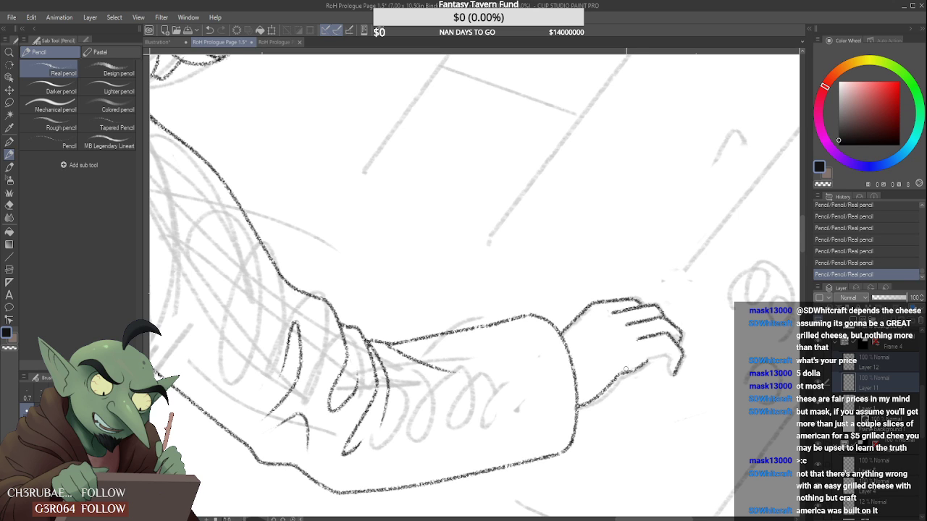
pyautogui.scroll(3, 656, 355)
pyautogui.moveTo(647, 355)
pyautogui.mouseDown()
pyautogui.moveTo(606, 393)
pyautogui.moveTo(595, 388)
pyautogui.moveTo(694, 345)
pyautogui.moveTo(704, 358)
pyautogui.mouseUp()
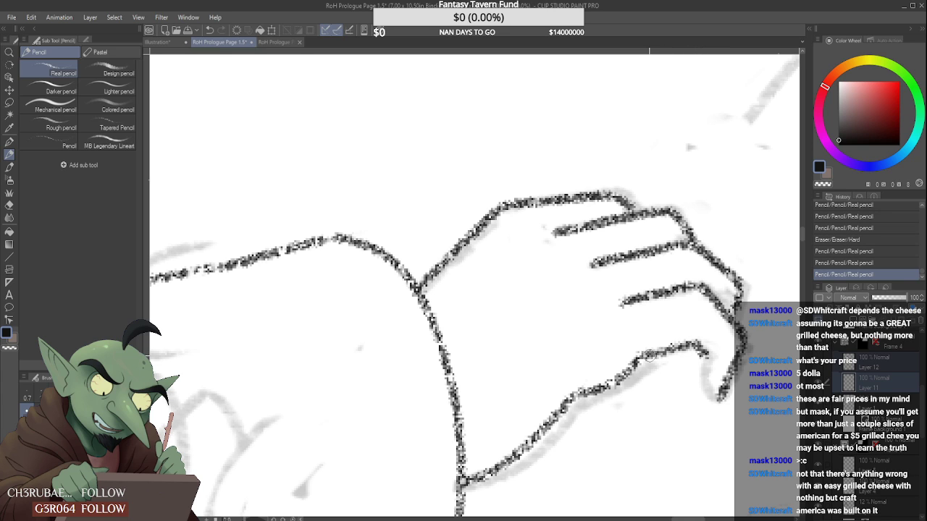
pyautogui.hotkey('ctrl', 'z')
pyautogui.hotkey('ctrl', 'z')
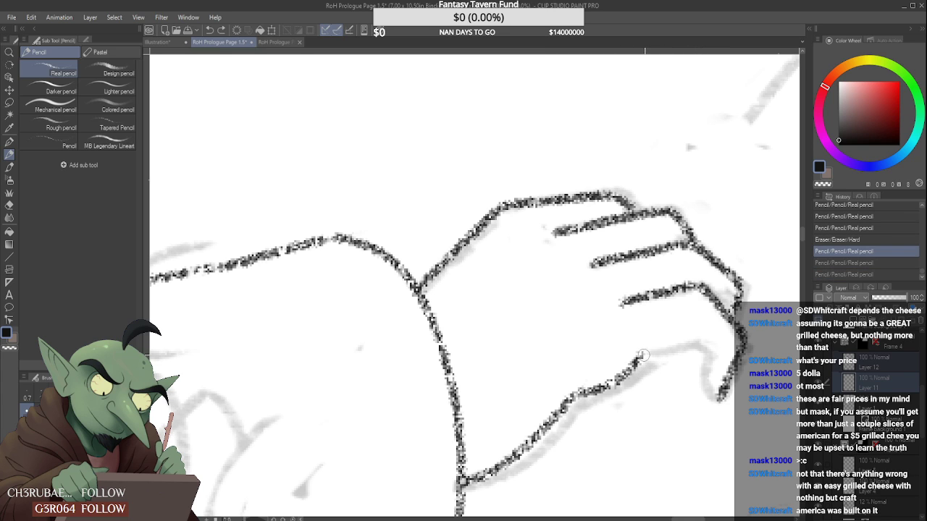
# - Draw the line from the palm edge around the lowest fingertip, closing the rounded tip against the finger's outer outline
pyautogui.moveTo(641, 355)
pyautogui.mouseDown()
pyautogui.moveTo(702, 340)
pyautogui.moveTo(693, 345)
pyautogui.moveTo(709, 355)
pyautogui.moveTo(709, 398)
pyautogui.mouseUp()
pyautogui.hotkey('ctrl', 'z')
pyautogui.hotkey('ctrl', 'y')
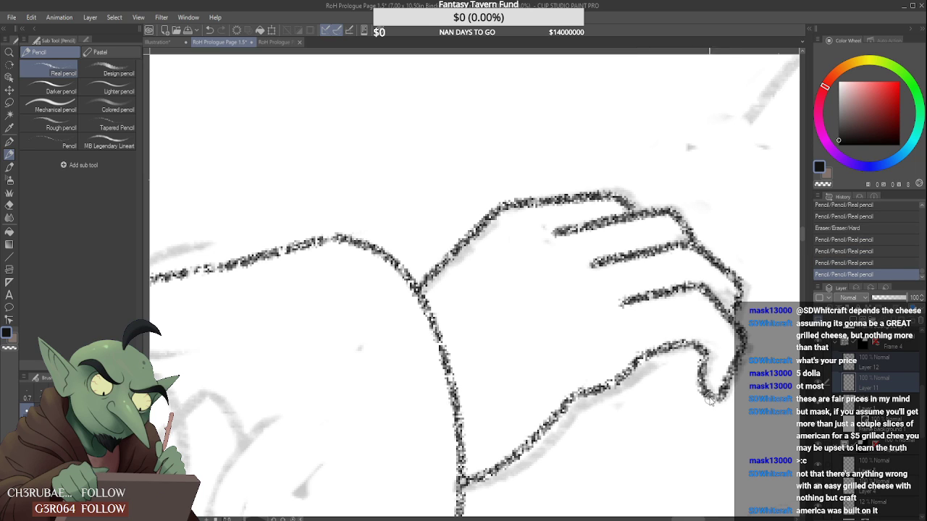
pyautogui.hotkey('ctrl', 'z')
pyautogui.moveTo(697, 350)
pyautogui.mouseDown()
pyautogui.moveTo(704, 395)
pyautogui.moveTo(721, 397)
pyautogui.mouseUp()
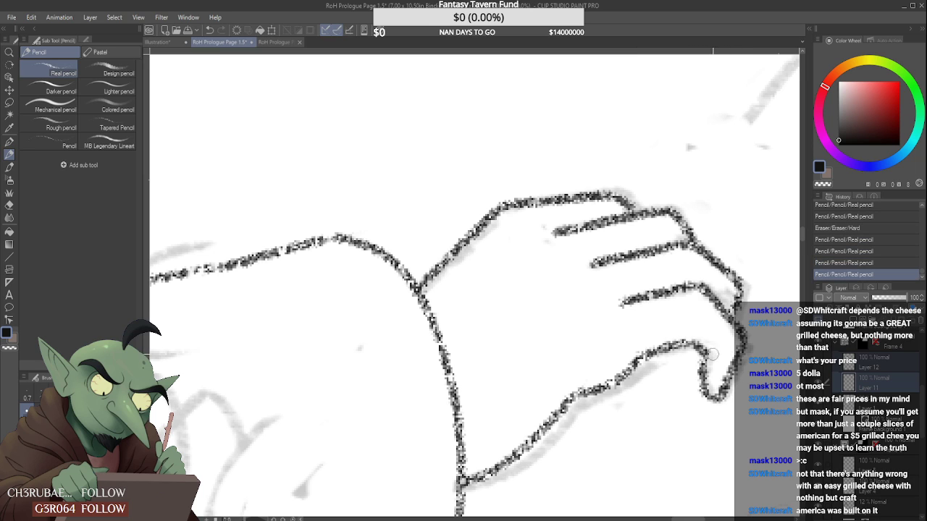
# - Erase and redraw the bend in the palm edge below the lowest finger to smooth its contour
pyautogui.scroll(-5, 712, 353)
pyautogui.scroll(5, 659, 335)
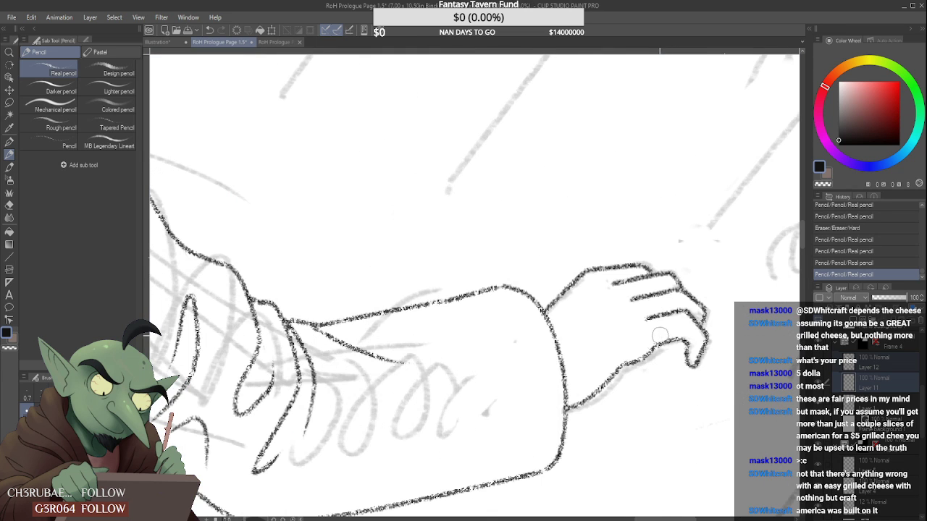
pyautogui.moveTo(624, 348)
pyautogui.mouseDown()
pyautogui.moveTo(616, 362)
pyautogui.moveTo(637, 344)
pyautogui.moveTo(598, 394)
pyautogui.moveTo(638, 387)
pyautogui.moveTo(655, 352)
pyautogui.mouseUp()
pyautogui.scroll(3, 614, 370)
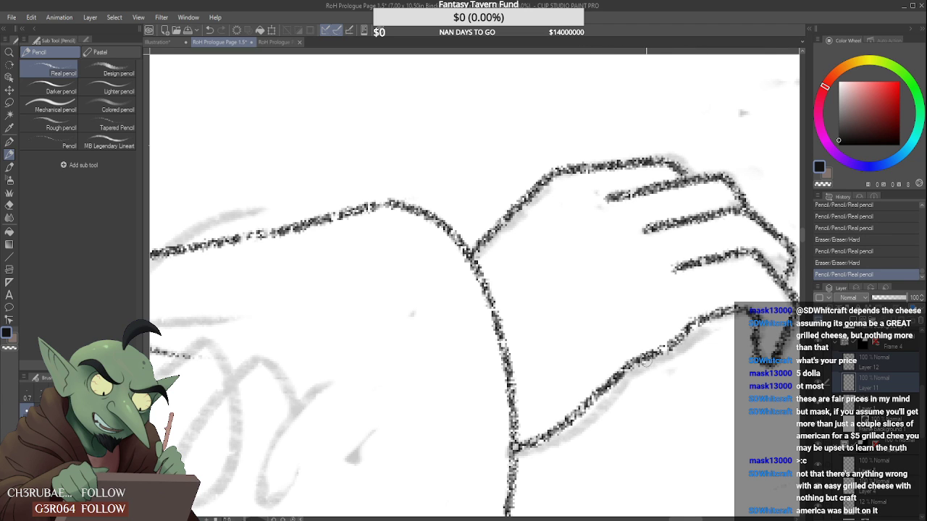
pyautogui.scroll(-3, 647, 358)
pyautogui.scroll(2, 671, 327)
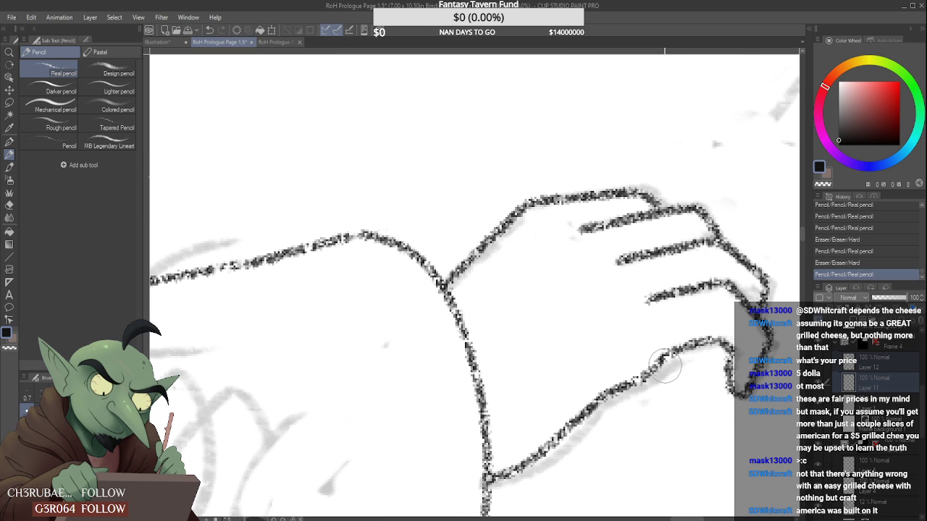
pyautogui.moveTo(678, 351)
pyautogui.mouseDown()
pyautogui.moveTo(616, 405)
pyautogui.moveTo(667, 351)
pyautogui.moveTo(661, 357)
pyautogui.mouseUp()
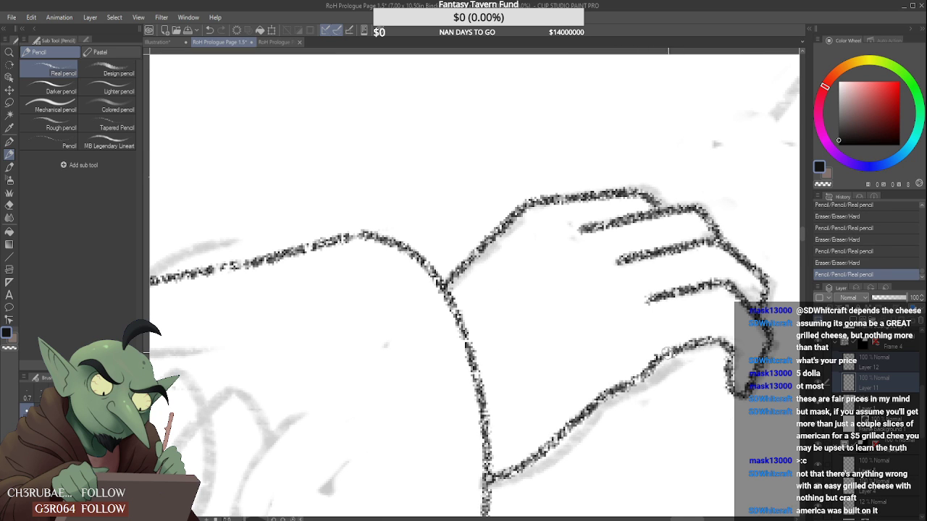
pyautogui.scroll(-3, 639, 361)
pyautogui.scroll(-2, 641, 341)
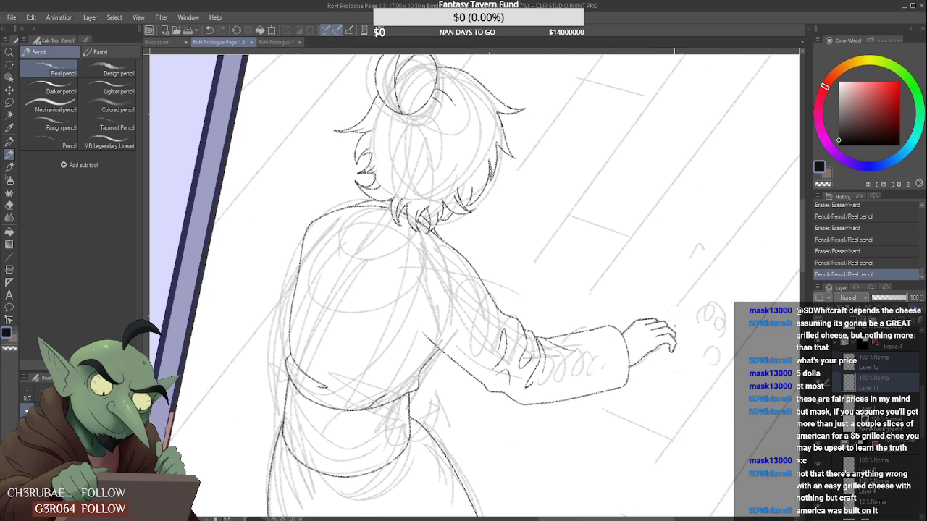
# - Retouch the finger outlines and erase excess line along the outer edge of the bent fingertips
pyautogui.scroll(5, 635, 318)
pyautogui.moveTo(630, 323); pyautogui.dragTo(665, 311)
pyautogui.scroll(-4, 652, 322)
pyautogui.scroll(-2, 663, 309)
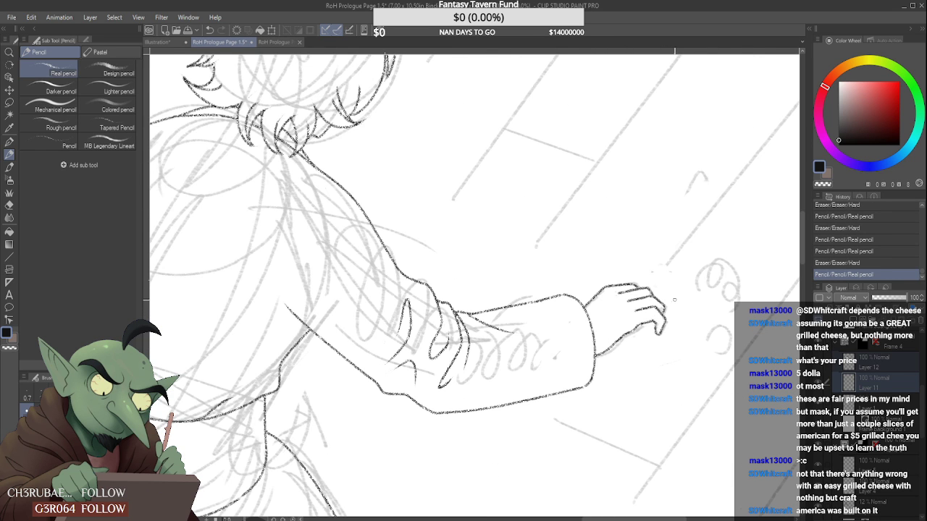
pyautogui.scroll(4, 662, 319)
pyautogui.moveTo(670, 318)
pyautogui.mouseDown()
pyautogui.moveTo(679, 333)
pyautogui.moveTo(682, 325)
pyautogui.moveTo(673, 362)
pyautogui.mouseUp()
pyautogui.moveTo(679, 340); pyautogui.dragTo(669, 365)
pyautogui.moveTo(681, 324); pyautogui.dragTo(695, 307)
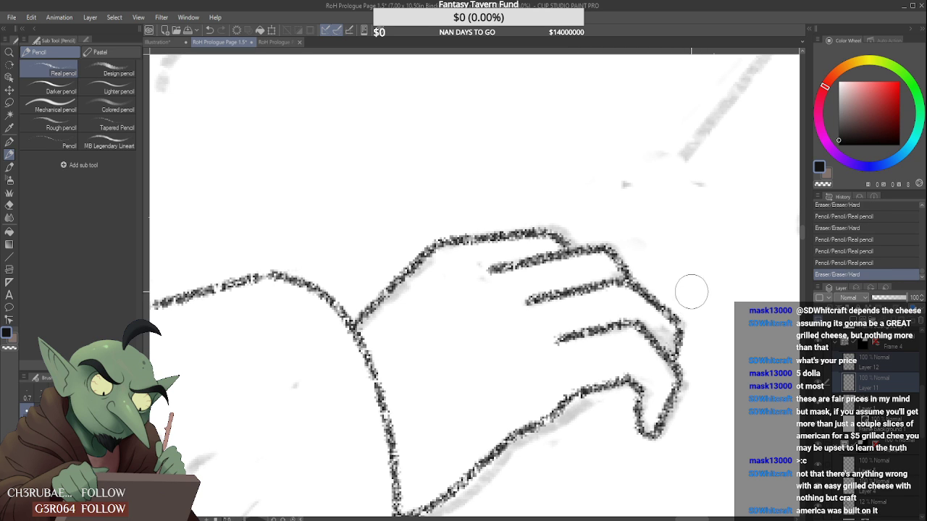
pyautogui.scroll(-4, 692, 294)
pyautogui.scroll(-2, 693, 295)
pyautogui.scroll(-2, 693, 293)
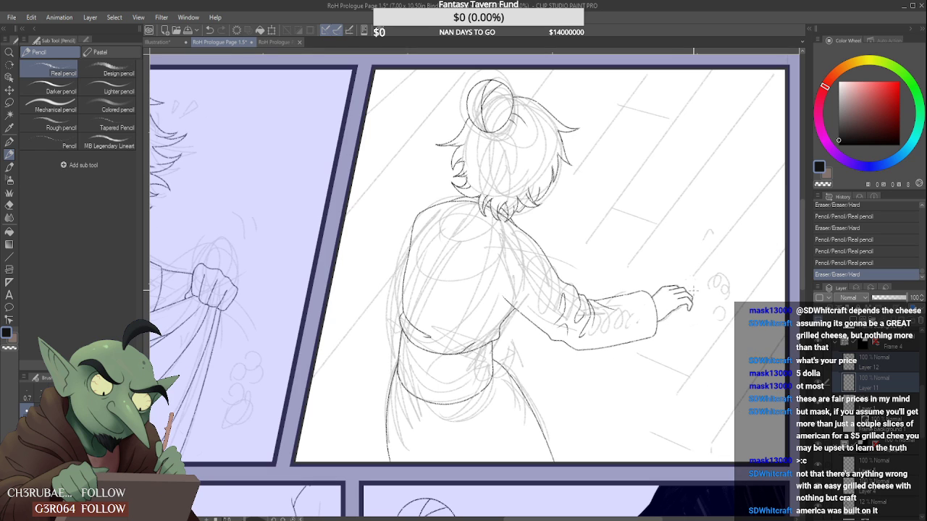
# - Touch up the end of the uppermost finger and erase excess marks around the underside of the lowest finger
pyautogui.scroll(6, 688, 290)
pyautogui.moveTo(649, 274)
pyautogui.mouseDown()
pyautogui.moveTo(642, 276)
pyautogui.moveTo(660, 278)
pyautogui.mouseUp()
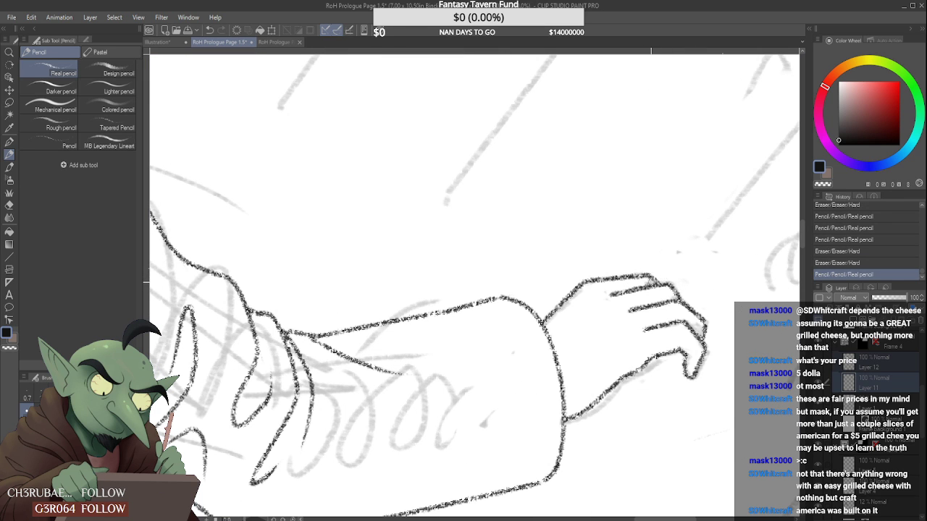
pyautogui.scroll(-3, 647, 279)
pyautogui.scroll(3, 647, 279)
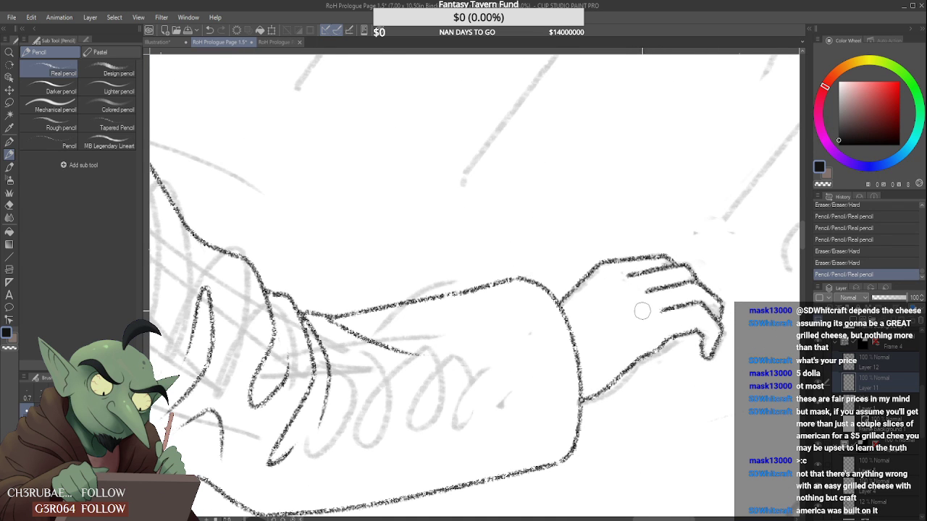
pyautogui.moveTo(657, 321)
pyautogui.mouseDown()
pyautogui.moveTo(638, 334)
pyautogui.moveTo(684, 358)
pyautogui.mouseUp()
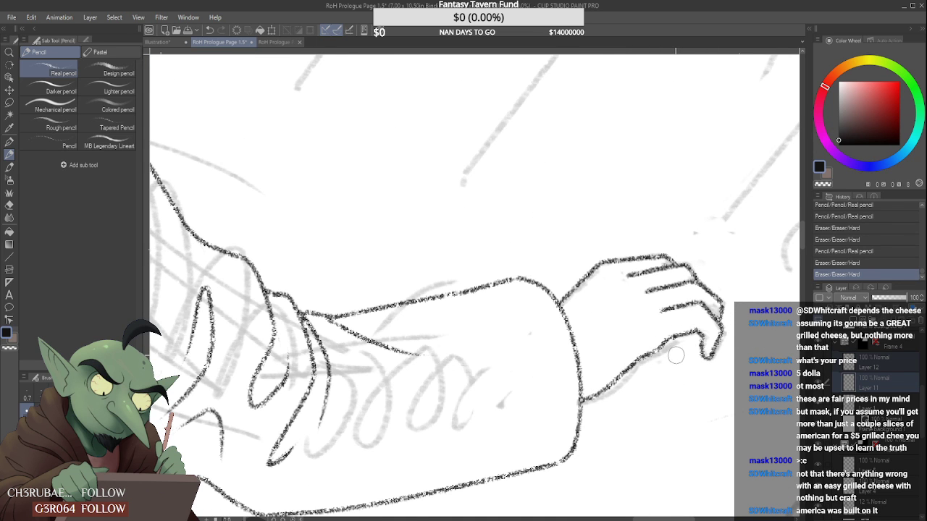
pyautogui.scroll(-3, 660, 350)
pyautogui.scroll(-1, 681, 313)
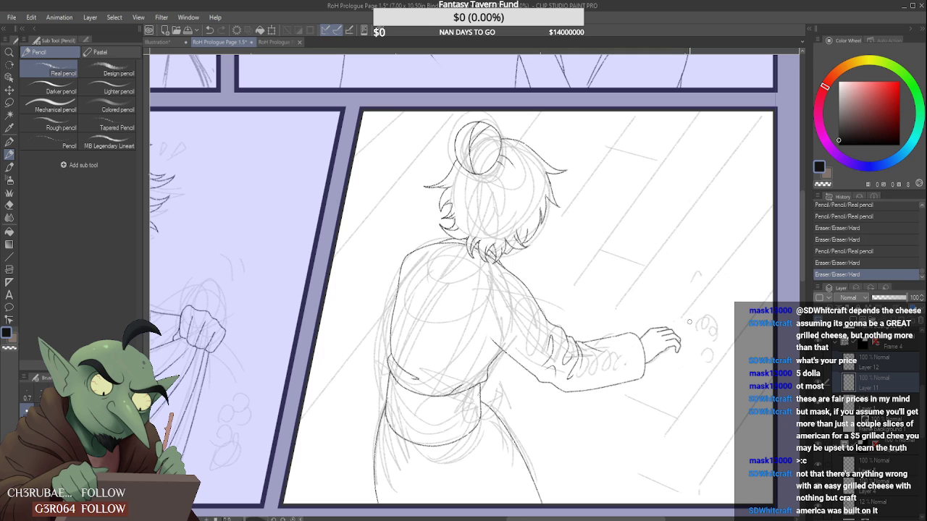
# - Erase the protruding outer edge of the middle fingertips, redraw it closer to the hand, and undo the last extra strokes
pyautogui.scroll(3, 689, 322)
pyautogui.moveTo(646, 361); pyautogui.dragTo(665, 391)
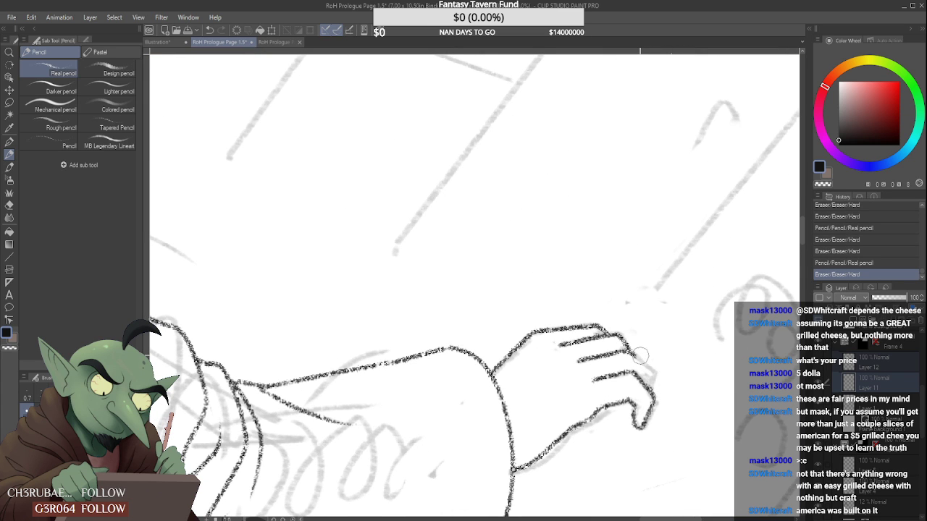
pyautogui.moveTo(642, 353); pyautogui.dragTo(647, 388)
pyautogui.scroll(-4, 645, 362)
pyautogui.scroll(4, 643, 360)
pyautogui.scroll(-3, 664, 363)
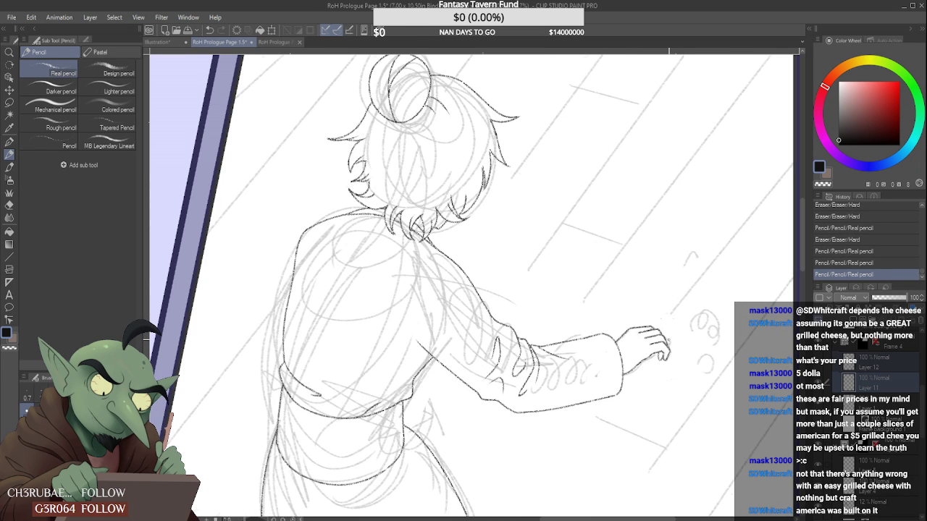
pyautogui.scroll(3, 666, 337)
pyautogui.hotkey('ctrl', 'z')
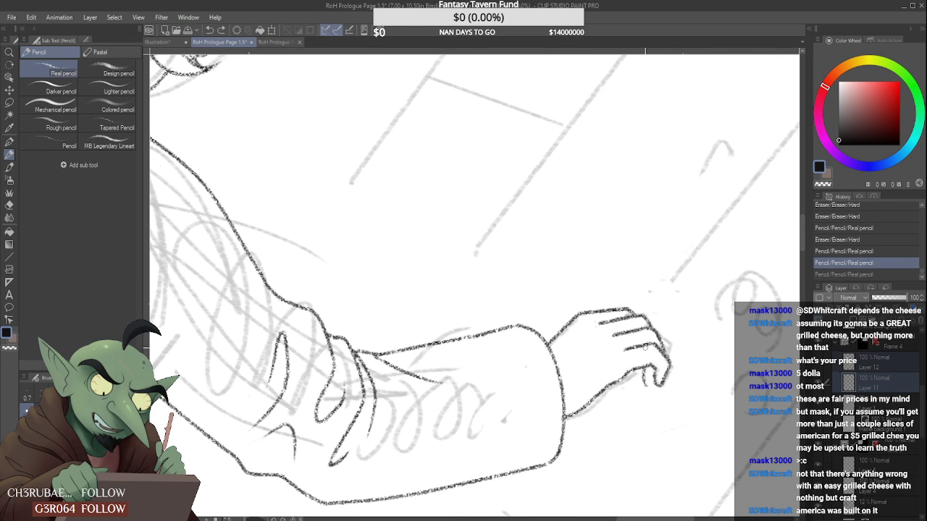
pyautogui.hotkey('ctrl', 'z')
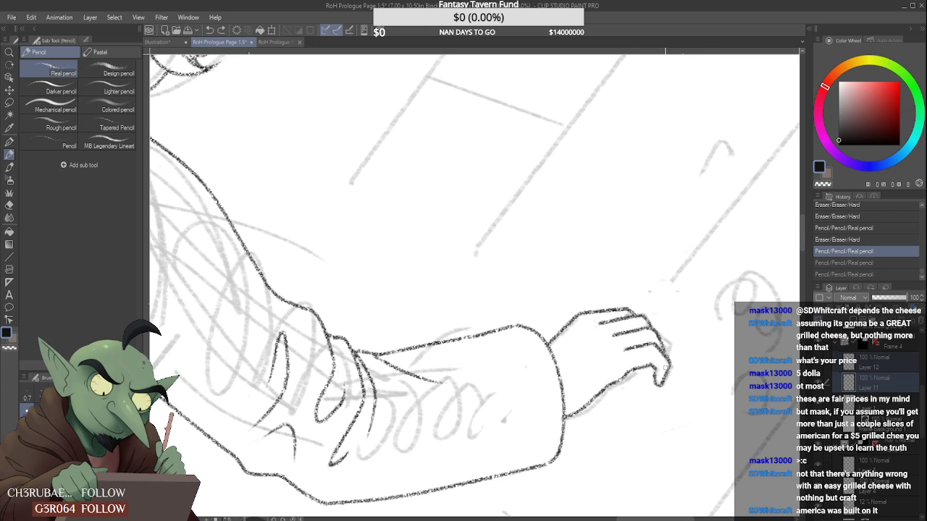
pyautogui.moveTo(655, 346)
pyautogui.mouseDown()
pyautogui.moveTo(650, 371)
pyautogui.moveTo(659, 353)
pyautogui.mouseUp()
pyautogui.moveTo(605, 324)
pyautogui.mouseDown()
pyautogui.moveTo(636, 333)
pyautogui.moveTo(648, 365)
pyautogui.mouseUp()
pyautogui.hotkey('ctrl', 'z')
pyautogui.hotkey('ctrl', 'z')
pyautogui.hotkey('ctrl', 'z')
pyautogui.hotkey('ctrl', 'z')
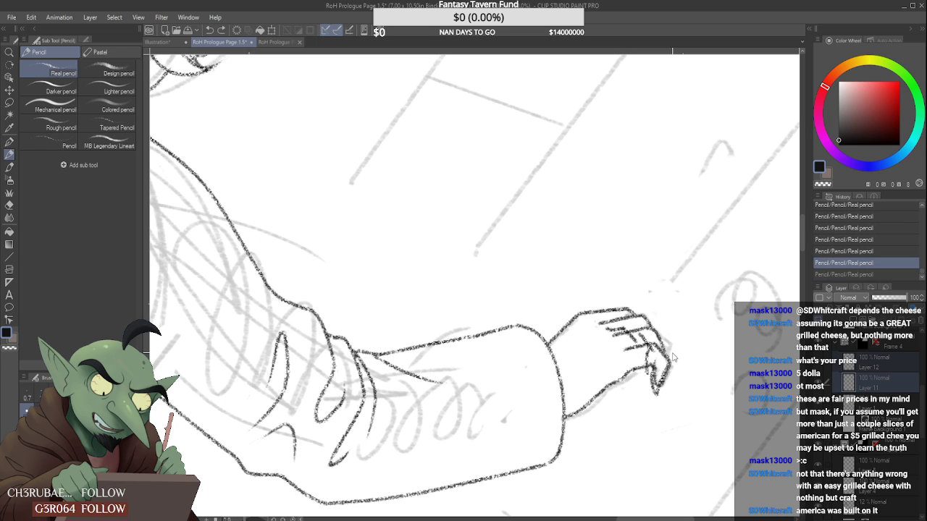
pyautogui.hotkey('ctrl', 'z')
pyautogui.hotkey('ctrl', 'z')
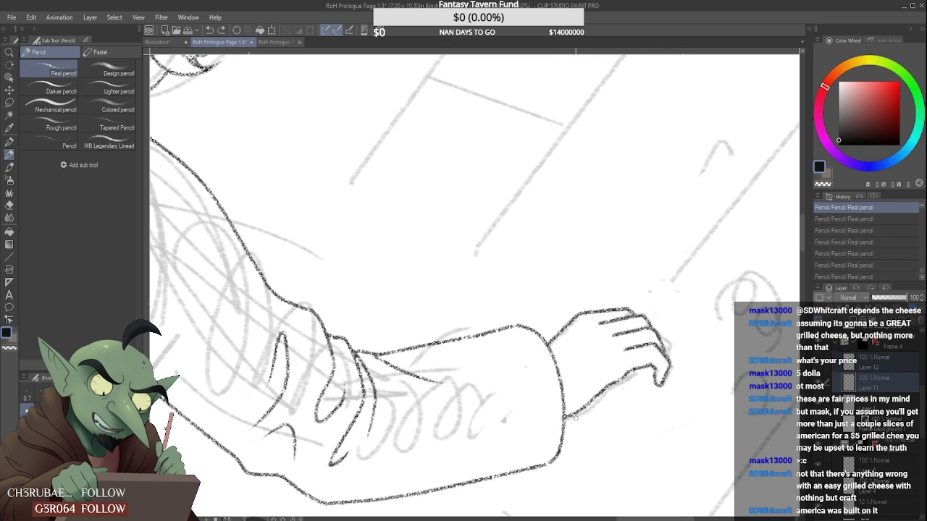
# - Erase the short flat line at the top of the sleeve creases and redraw it as a rounded fold
pyautogui.scroll(4, 415, 349)
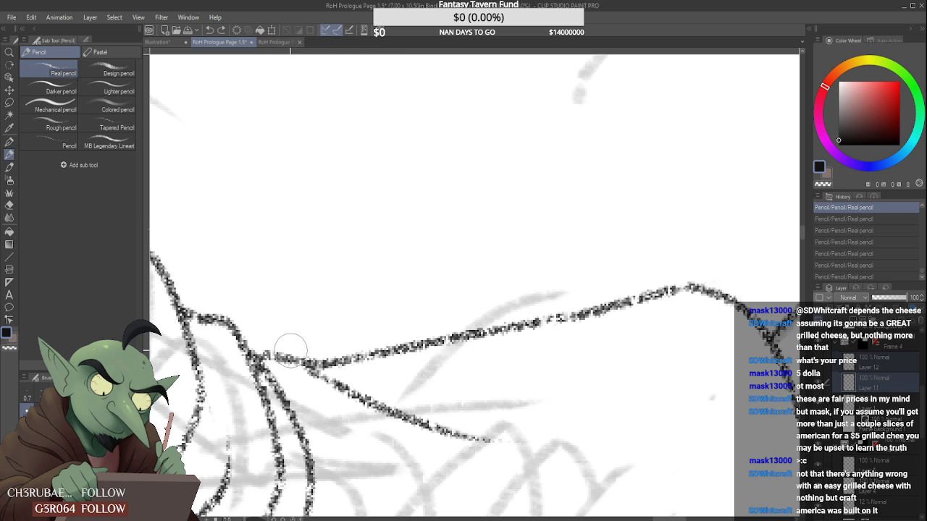
pyautogui.moveTo(291, 351)
pyautogui.mouseDown()
pyautogui.moveTo(272, 343)
pyautogui.moveTo(304, 362)
pyautogui.mouseUp()
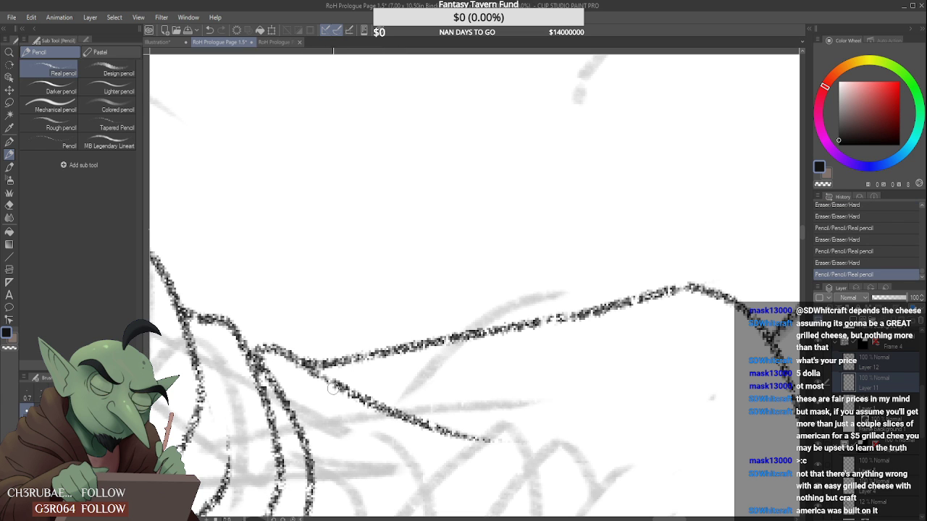
pyautogui.scroll(-4, 305, 362)
pyautogui.scroll(-3, 470, 374)
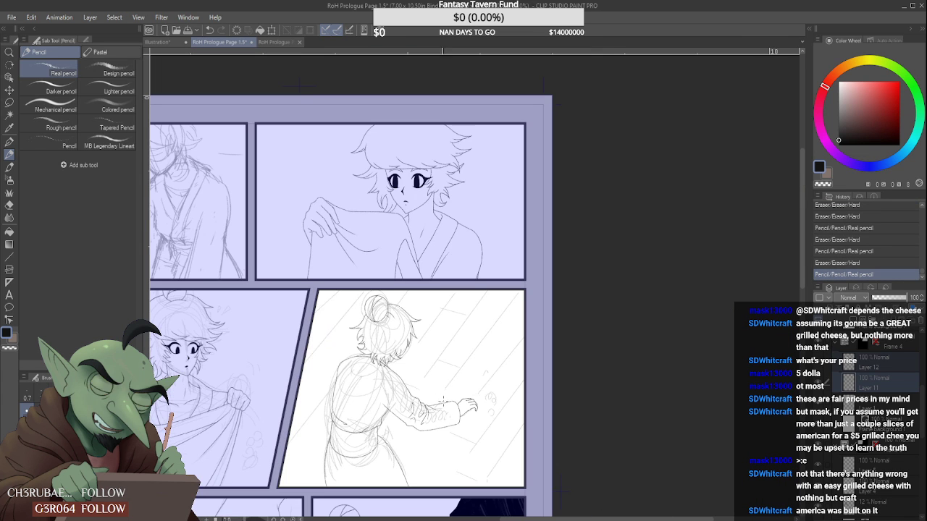
# - Clean up the palm edge and the inner ends of the finger lines with the hard eraser
pyautogui.scroll(5, 471, 374)
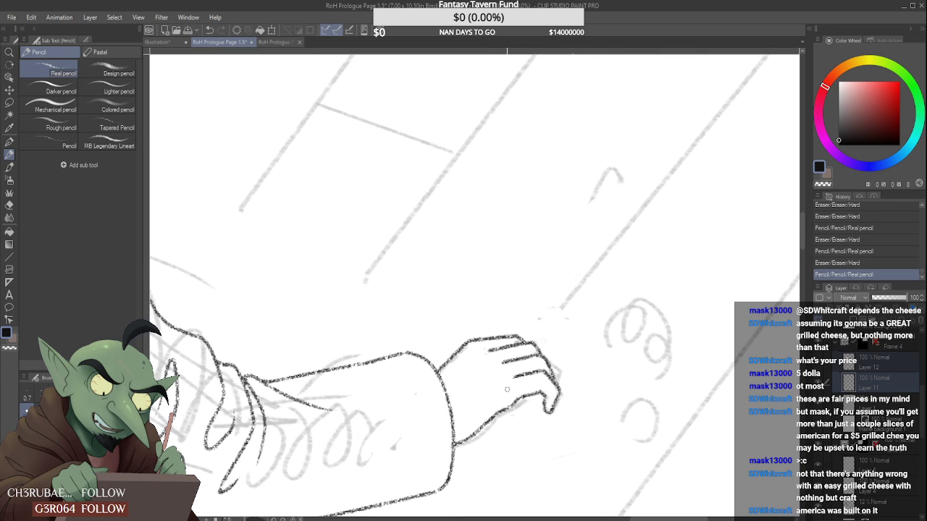
pyautogui.scroll(4, 522, 384)
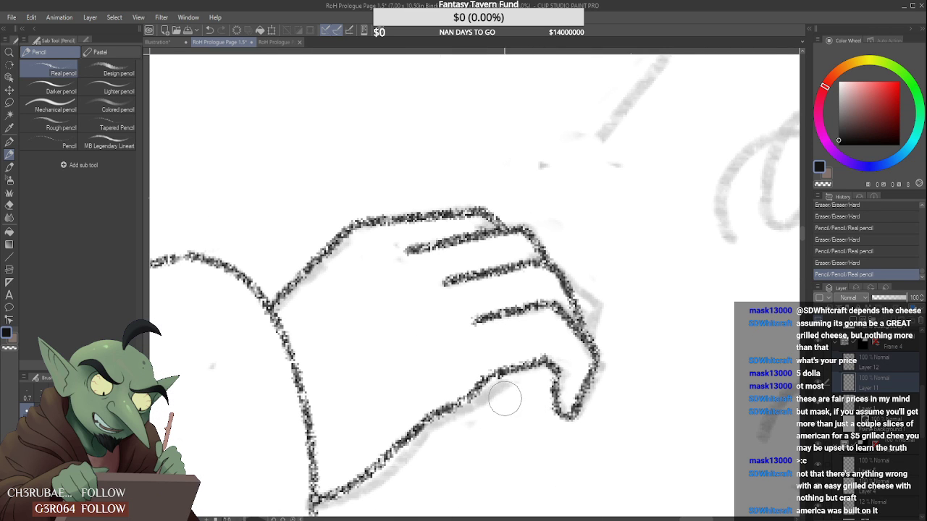
pyautogui.moveTo(505, 391); pyautogui.dragTo(499, 380)
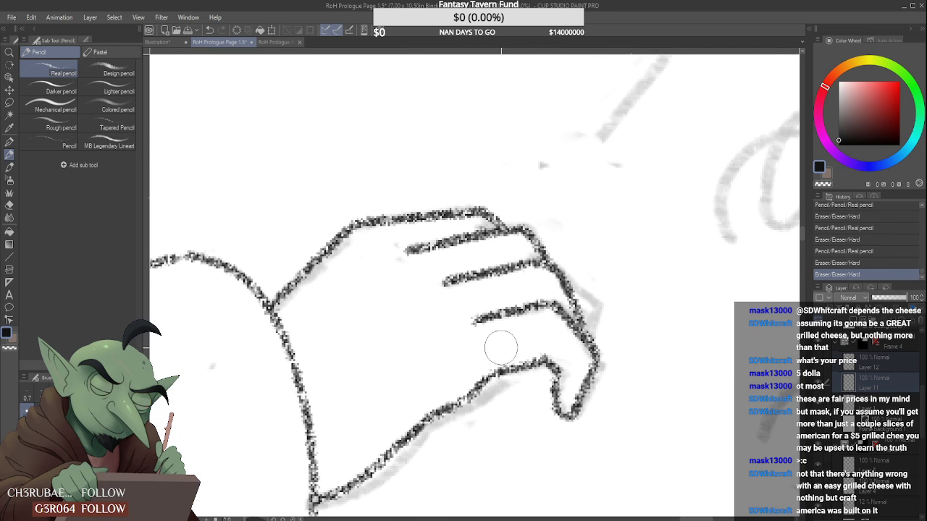
pyautogui.click(534, 339)
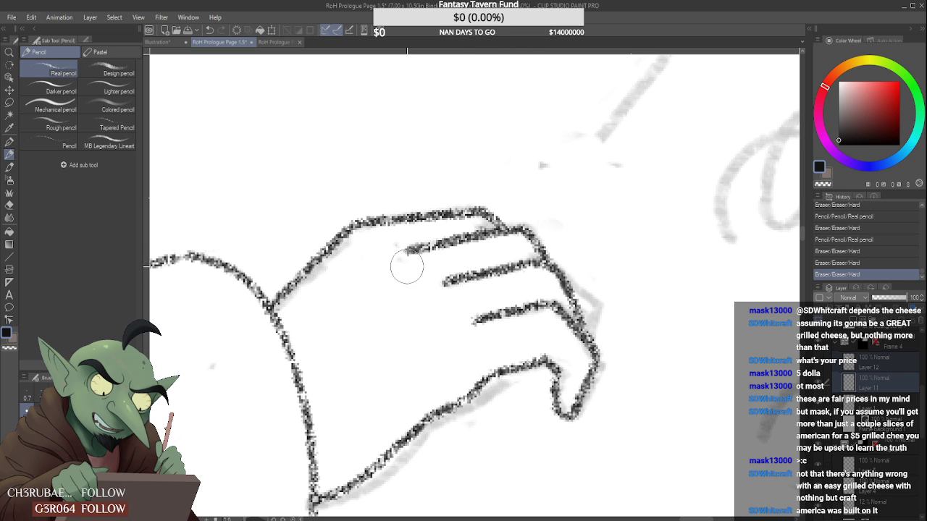
pyautogui.scroll(-3, 399, 335)
pyautogui.scroll(3, 451, 341)
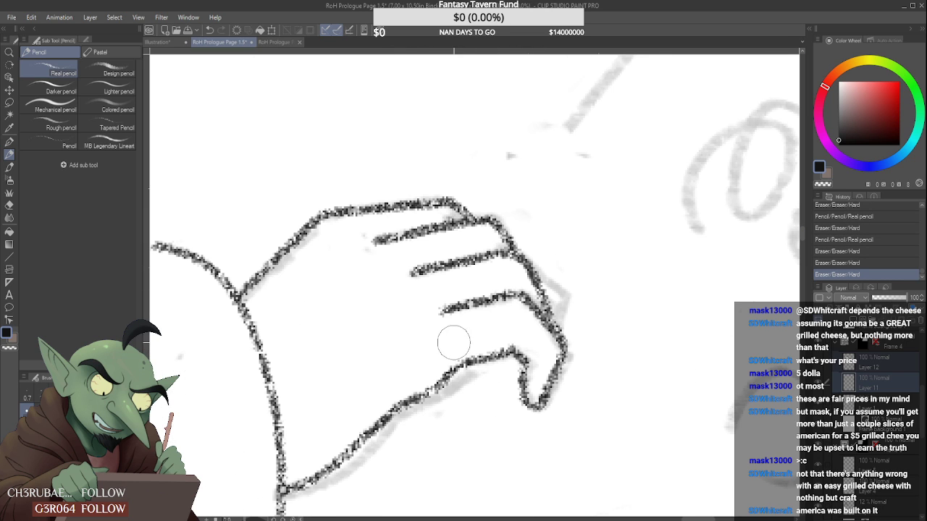
pyautogui.click(459, 325)
pyautogui.scroll(-3, 459, 325)
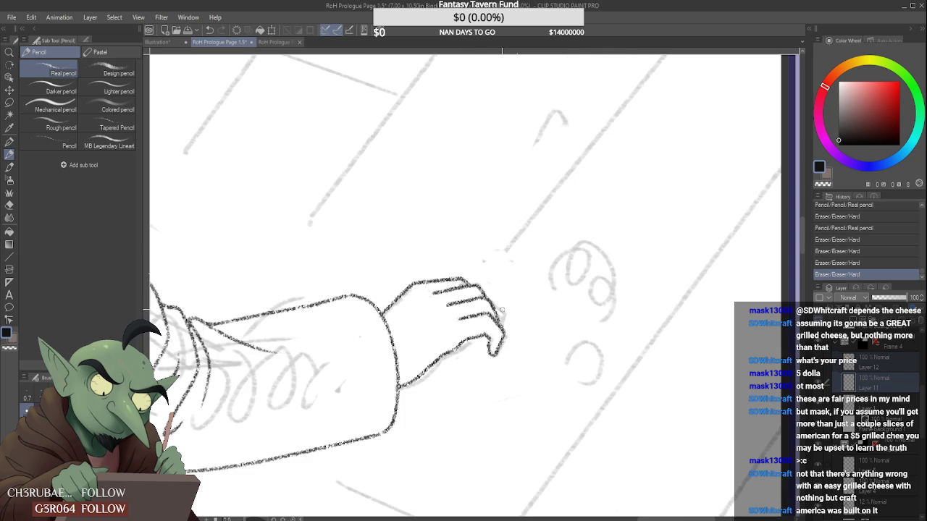
# - Retouch the corner where the palm edge meets the lowest fingertip with the Real pencil
pyautogui.scroll(3, 482, 312)
pyautogui.click(487, 353)
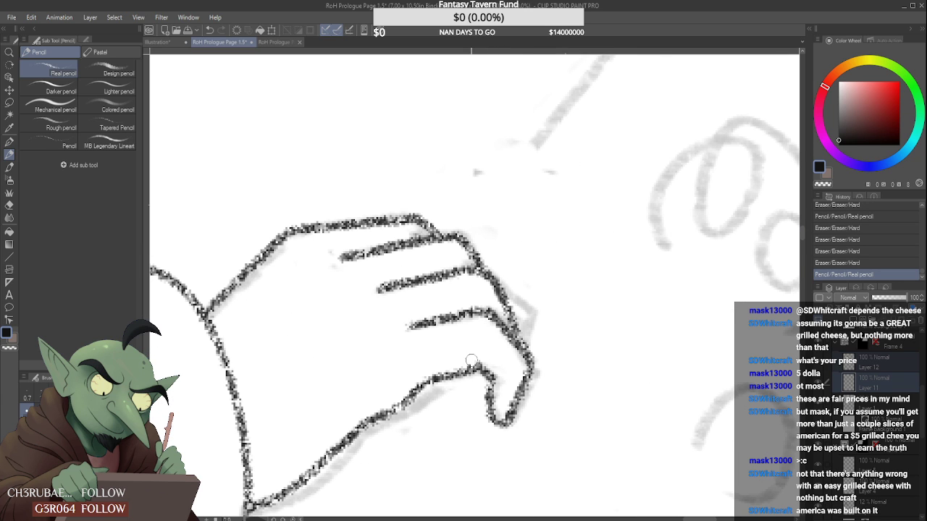
pyautogui.scroll(-5, 469, 360)
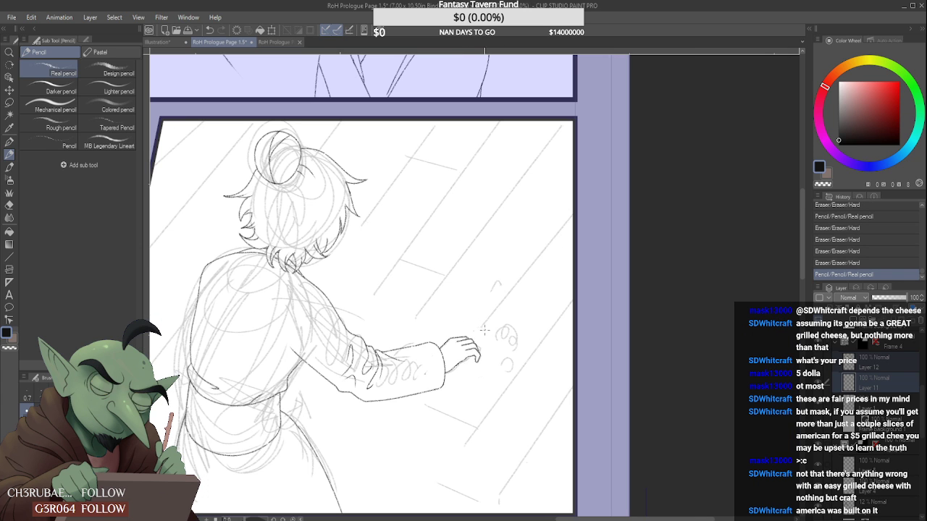
pyautogui.scroll(5, 488, 356)
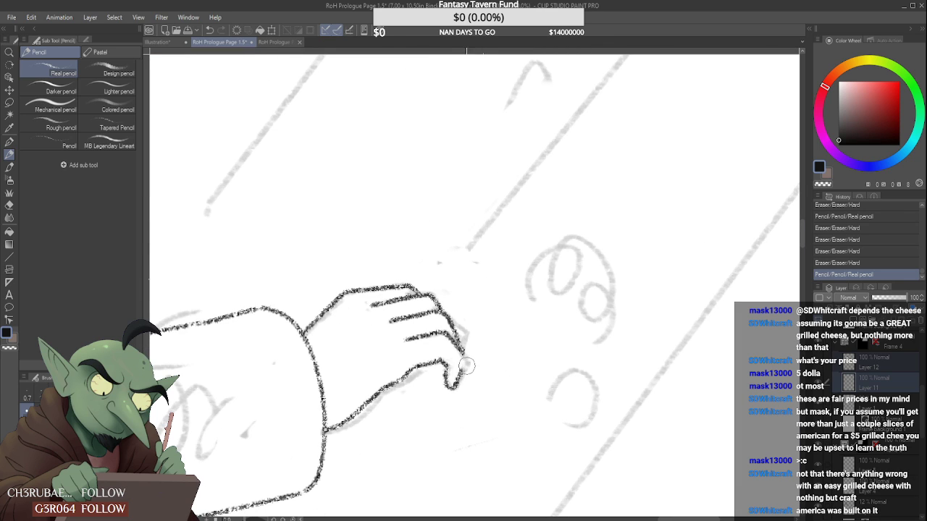
# - Clean up the tip of the lowest finger with the hard eraser and redraw its outer edge with the Real pencil
pyautogui.moveTo(446, 374); pyautogui.dragTo(449, 384)
pyautogui.moveTo(461, 350)
pyautogui.mouseDown()
pyautogui.moveTo(447, 391)
pyautogui.moveTo(433, 388)
pyautogui.moveTo(454, 375)
pyautogui.moveTo(424, 393)
pyautogui.moveTo(426, 371)
pyautogui.moveTo(450, 382)
pyautogui.moveTo(447, 339)
pyautogui.mouseUp()
pyautogui.scroll(2, 444, 381)
pyautogui.scroll(2, 424, 394)
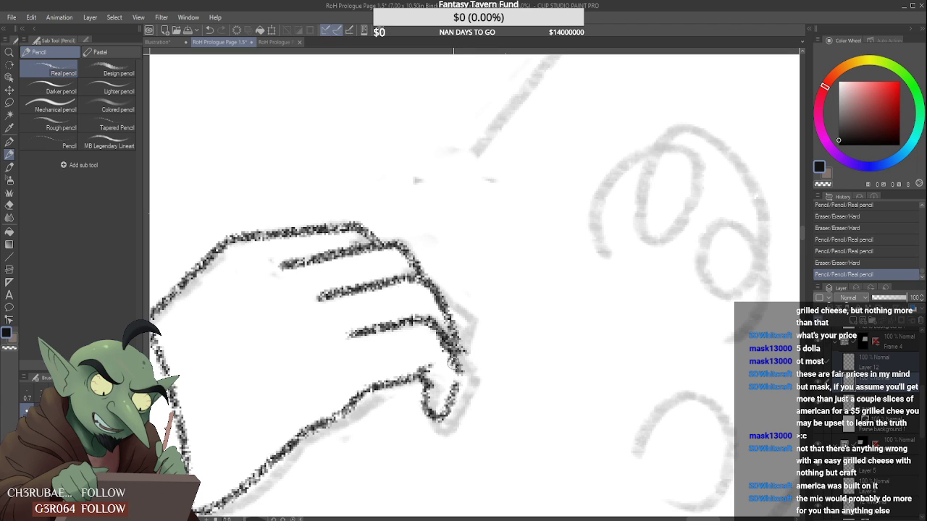
pyautogui.moveTo(460, 378); pyautogui.dragTo(452, 391)
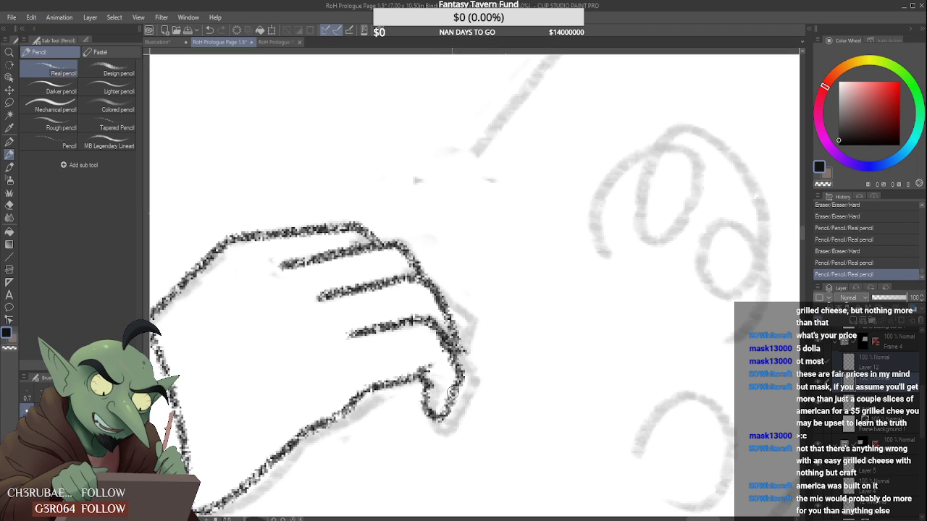
# - Erase the doubled outer edge where the middle finger meets the lowest finger and redraw a thinner contour there
pyautogui.moveTo(476, 350); pyautogui.dragTo(462, 298)
pyautogui.moveTo(440, 329)
pyautogui.mouseDown()
pyautogui.moveTo(460, 357)
pyautogui.moveTo(442, 346)
pyautogui.mouseUp()
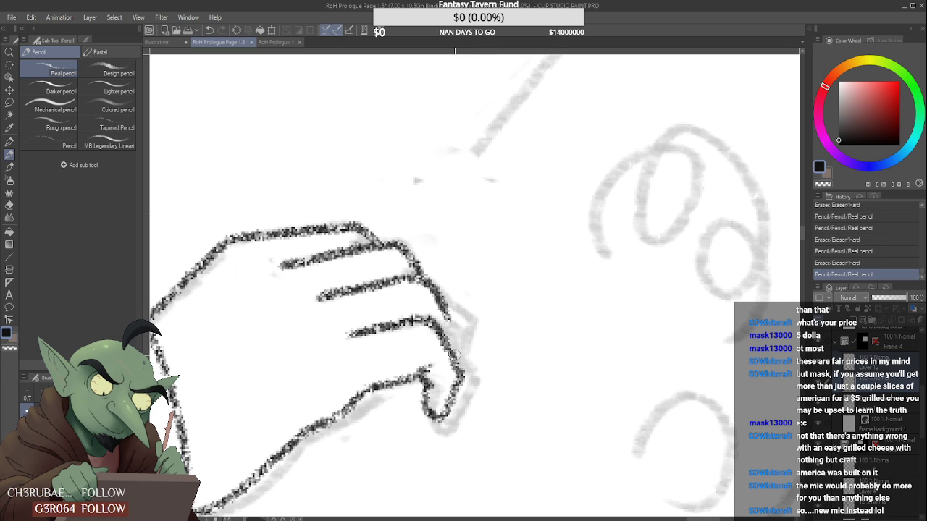
pyautogui.moveTo(446, 311)
pyautogui.mouseDown()
pyautogui.moveTo(454, 376)
pyautogui.moveTo(472, 383)
pyautogui.moveTo(439, 342)
pyautogui.moveTo(444, 403)
pyautogui.mouseUp()
pyautogui.scroll(-3, 457, 338)
pyautogui.scroll(3, 457, 338)
pyautogui.scroll(-3, 449, 392)
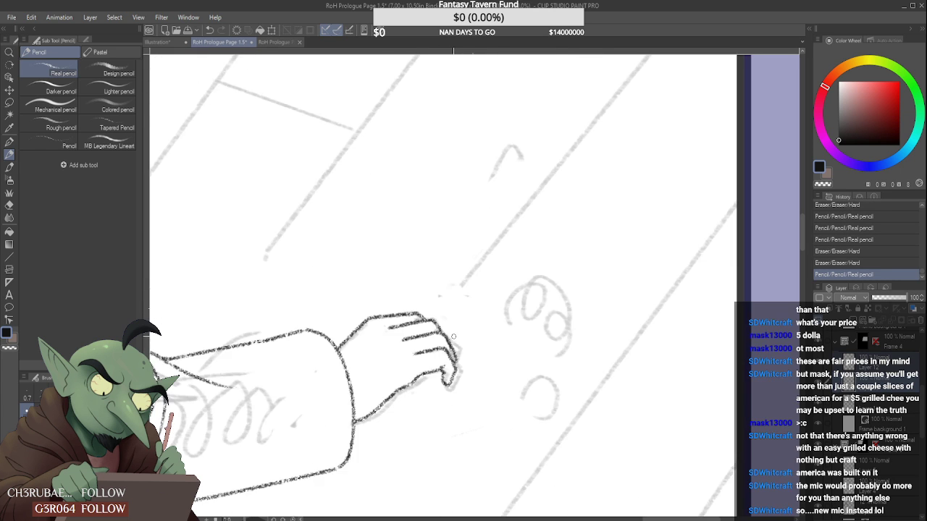
# - Erase the middle fingertip's outer edge, redraw it down to the lowest finger, and trim the outside of the stroke
pyautogui.scroll(3, 449, 391)
pyautogui.moveTo(438, 318)
pyautogui.mouseDown()
pyautogui.moveTo(465, 355)
pyautogui.moveTo(441, 318)
pyautogui.mouseUp()
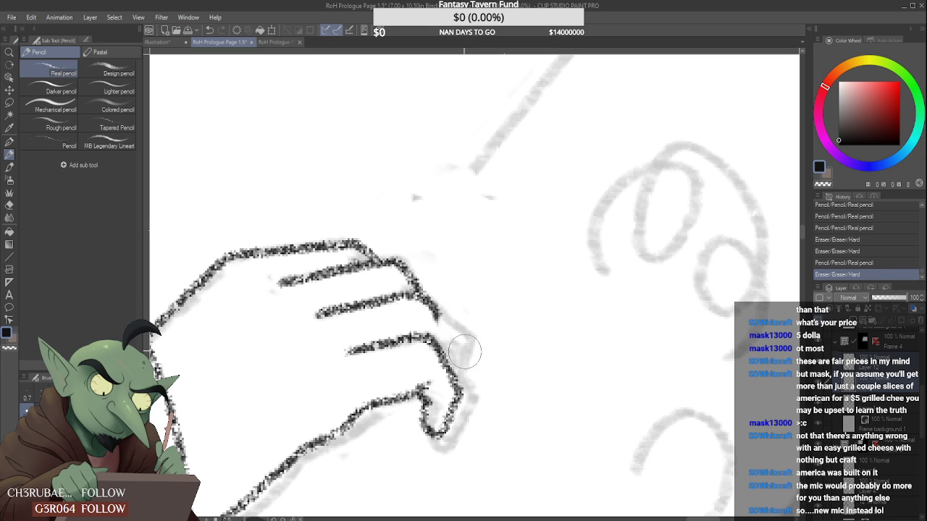
pyautogui.moveTo(460, 366); pyautogui.dragTo(459, 383)
pyautogui.scroll(-5, 459, 382)
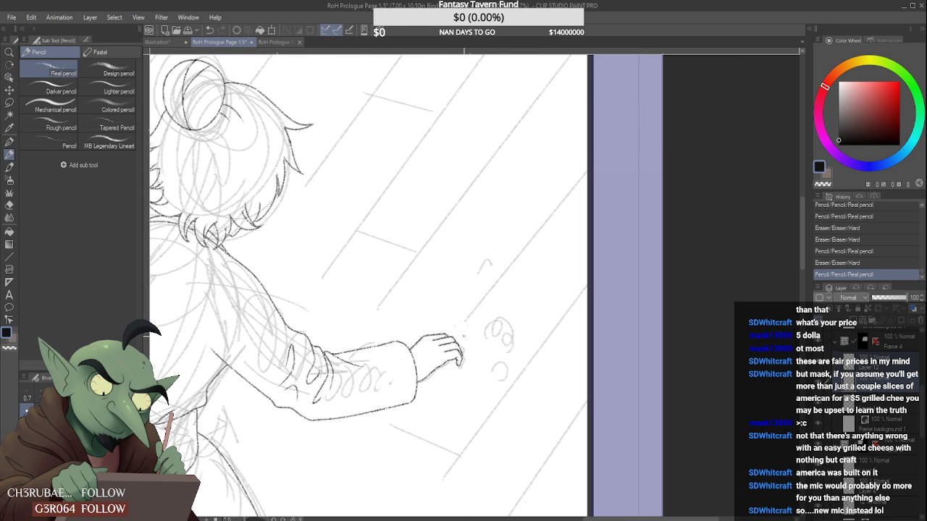
pyautogui.scroll(5, 461, 364)
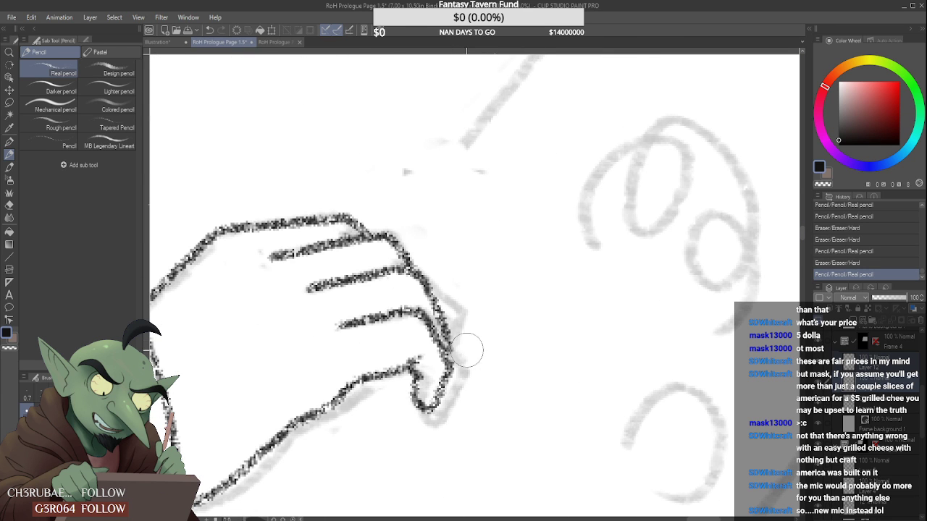
pyautogui.moveTo(467, 351); pyautogui.dragTo(472, 322)
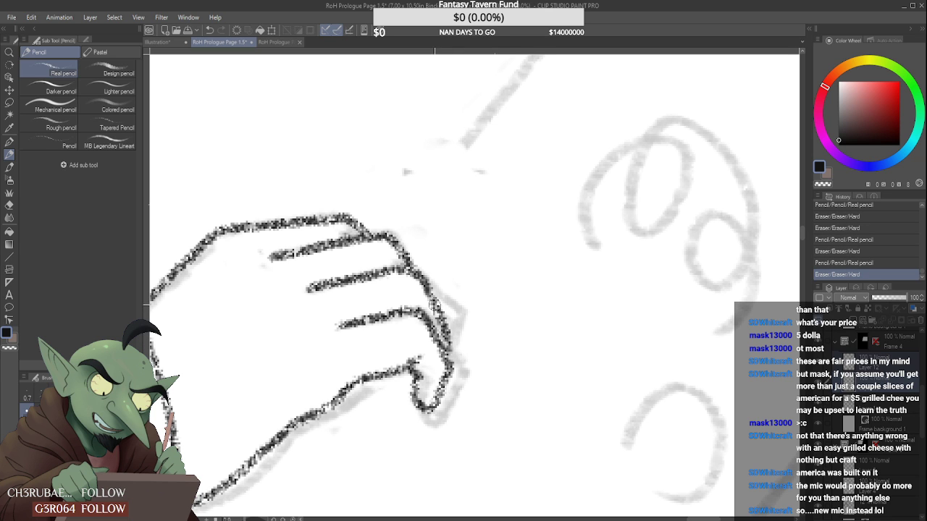
# - Clean up the inner ends of the finger lines on the back of the hand with the hard eraser
pyautogui.scroll(-4, 456, 341)
pyautogui.scroll(2, 452, 329)
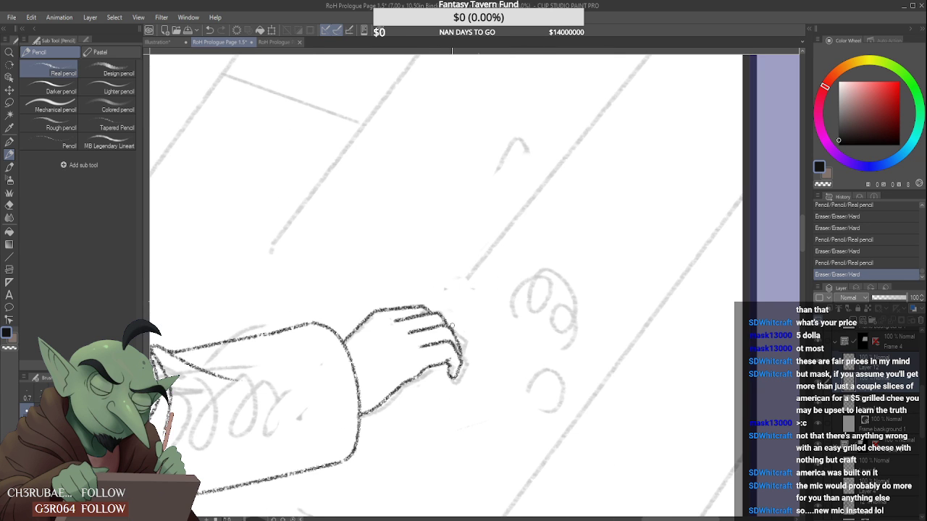
pyautogui.scroll(1, 426, 354)
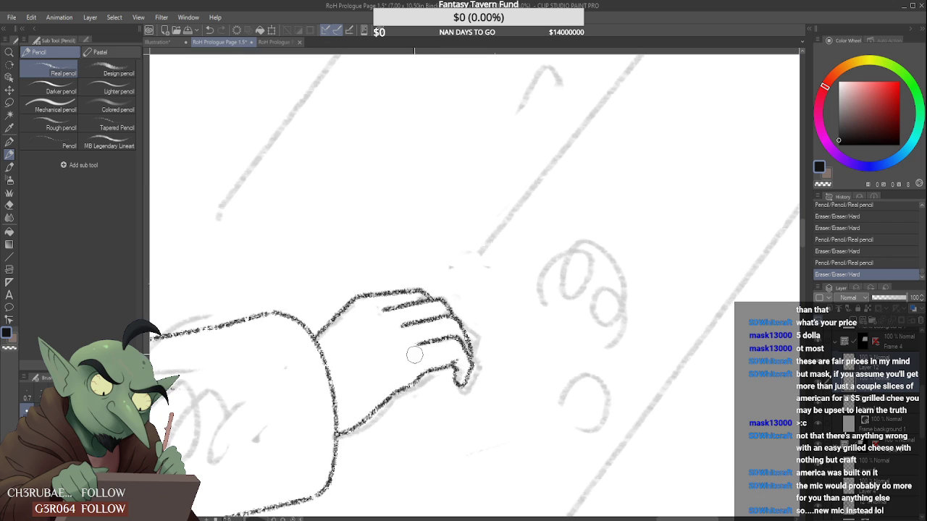
pyautogui.moveTo(420, 354); pyautogui.dragTo(433, 359)
pyautogui.scroll(2, 427, 355)
pyautogui.moveTo(394, 325); pyautogui.dragTo(405, 315)
pyautogui.moveTo(352, 284); pyautogui.dragTo(362, 289)
pyautogui.scroll(-2, 364, 329)
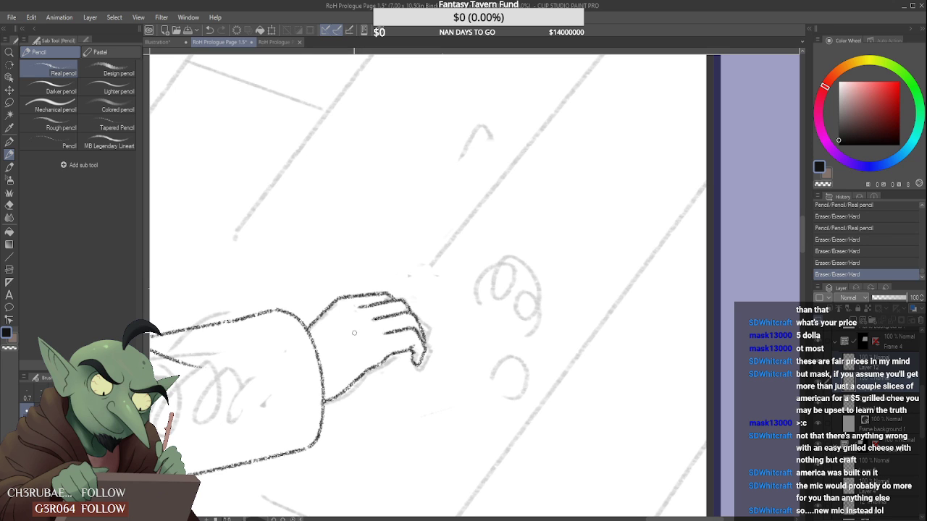
pyautogui.scroll(2, 374, 356)
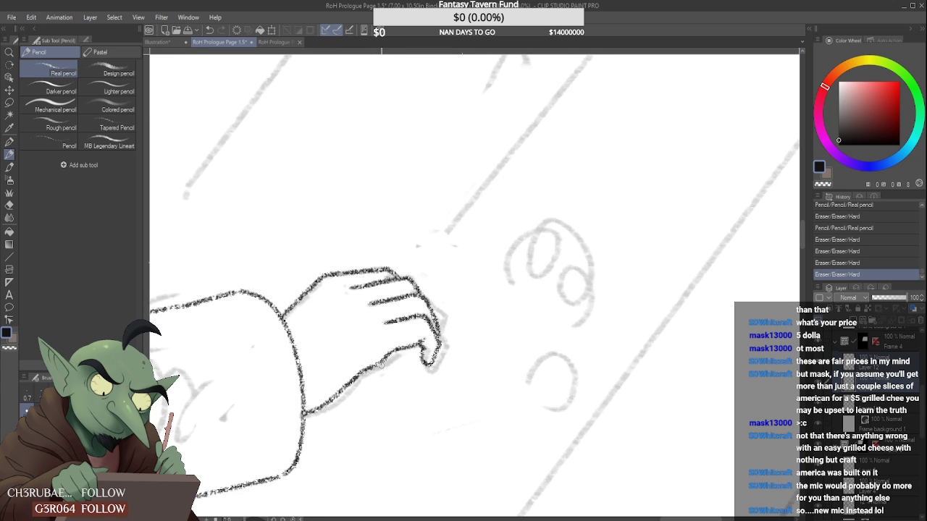
# - Smooth the palm edge from the fingers to the cuff by retouching it with the Real pencil and hard eraser
pyautogui.moveTo(383, 358); pyautogui.dragTo(398, 349)
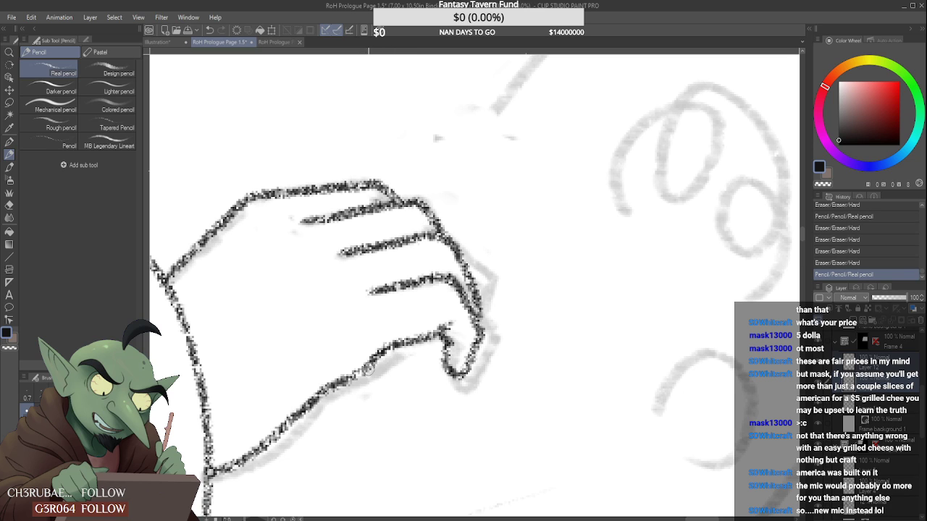
pyautogui.moveTo(363, 371)
pyautogui.mouseDown()
pyautogui.moveTo(383, 352)
pyautogui.moveTo(370, 331)
pyautogui.mouseUp()
pyautogui.press('e')
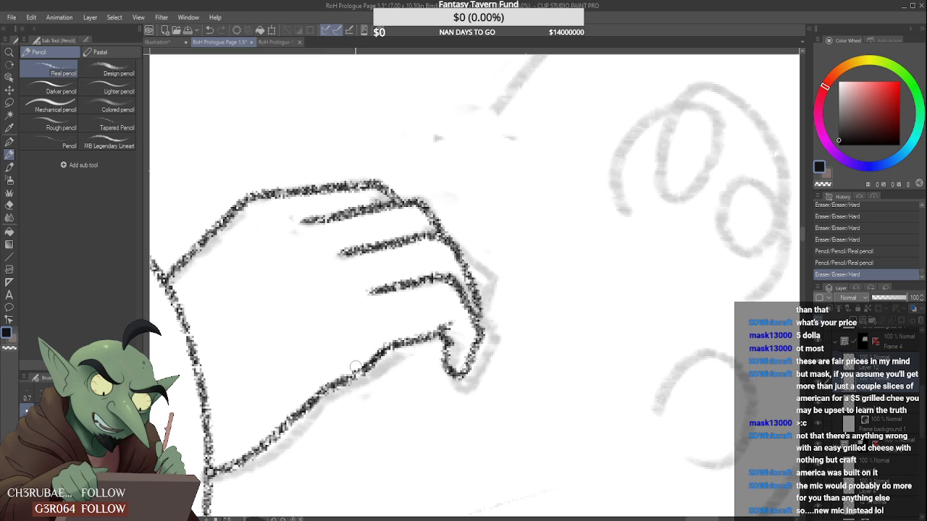
pyautogui.moveTo(211, 473); pyautogui.dragTo(222, 468)
pyautogui.scroll(-3, 272, 404)
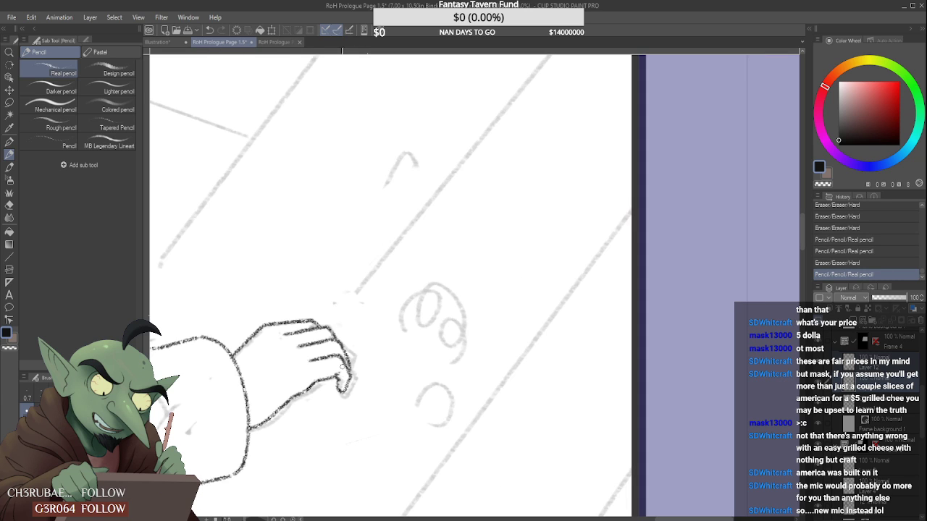
# - Erase the fingertips' outer edge again, redraw it as a smooth curve into the lowest finger, and trim its outer side
pyautogui.scroll(-2, 355, 375)
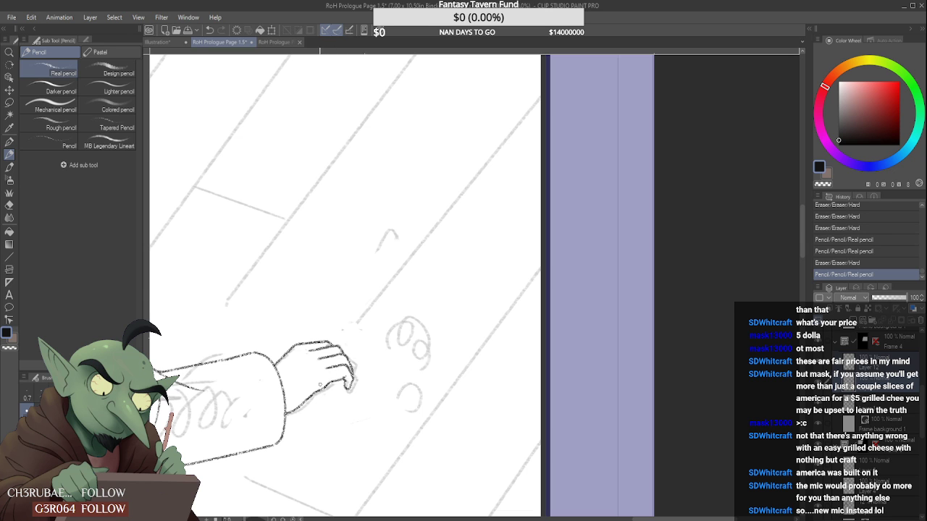
pyautogui.scroll(-2, 319, 384)
pyautogui.scroll(6, 326, 369)
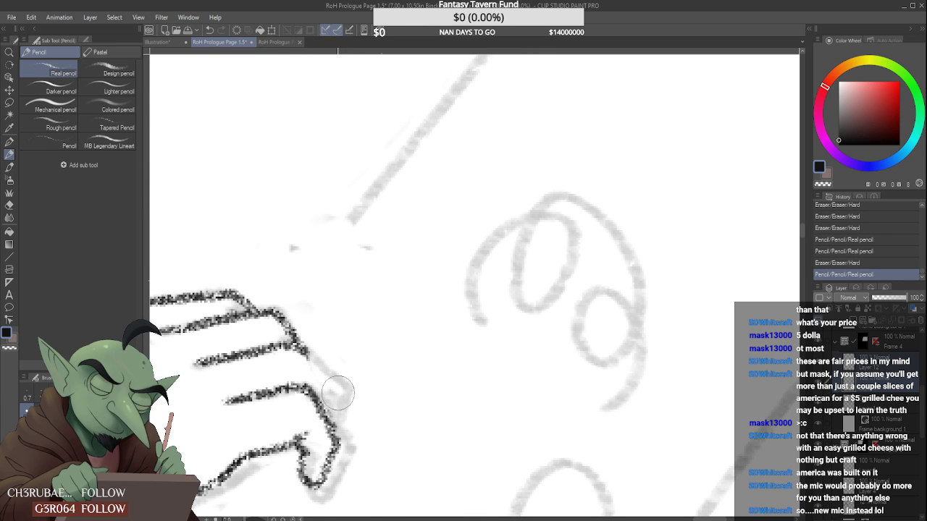
pyautogui.moveTo(340, 405); pyautogui.dragTo(348, 434)
pyautogui.moveTo(307, 352); pyautogui.dragTo(335, 428)
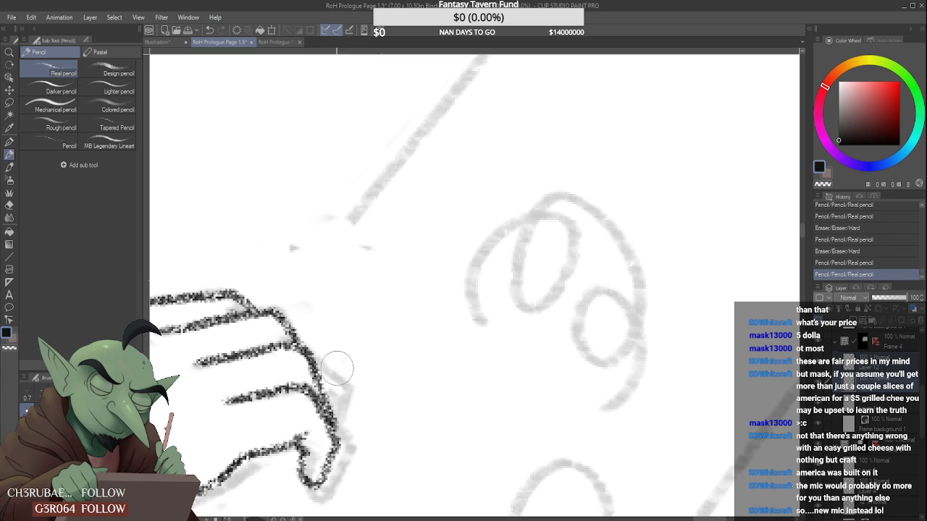
pyautogui.moveTo(341, 382); pyautogui.dragTo(354, 428)
pyautogui.scroll(-4, 336, 360)
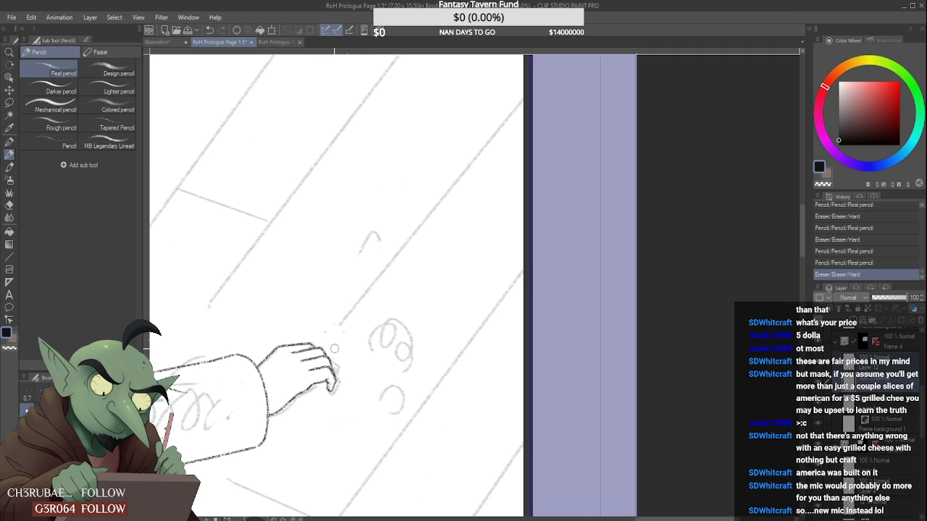
pyautogui.scroll(4, 309, 362)
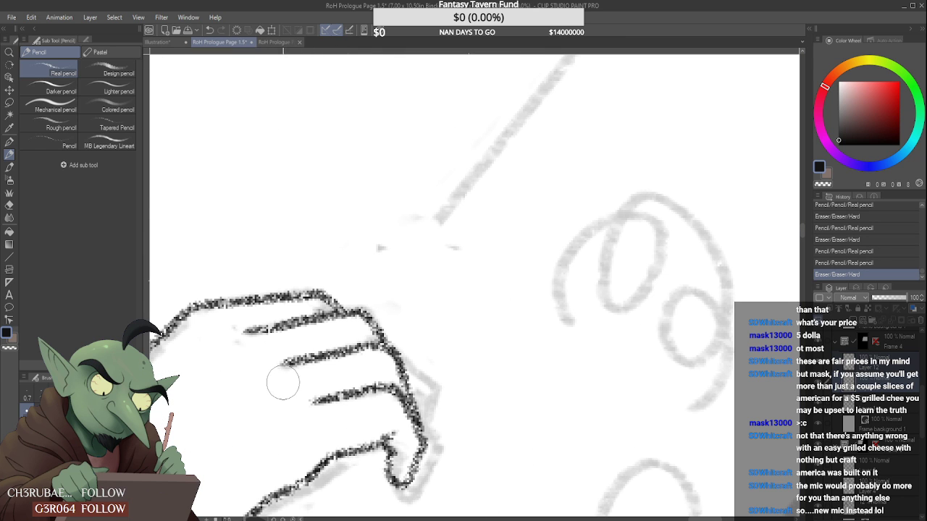
# - Trim the inner ends of the upper finger lines with the hard eraser and retouch the top finger line in pencil
pyautogui.moveTo(280, 379)
pyautogui.mouseDown()
pyautogui.moveTo(236, 350)
pyautogui.moveTo(253, 352)
pyautogui.mouseUp()
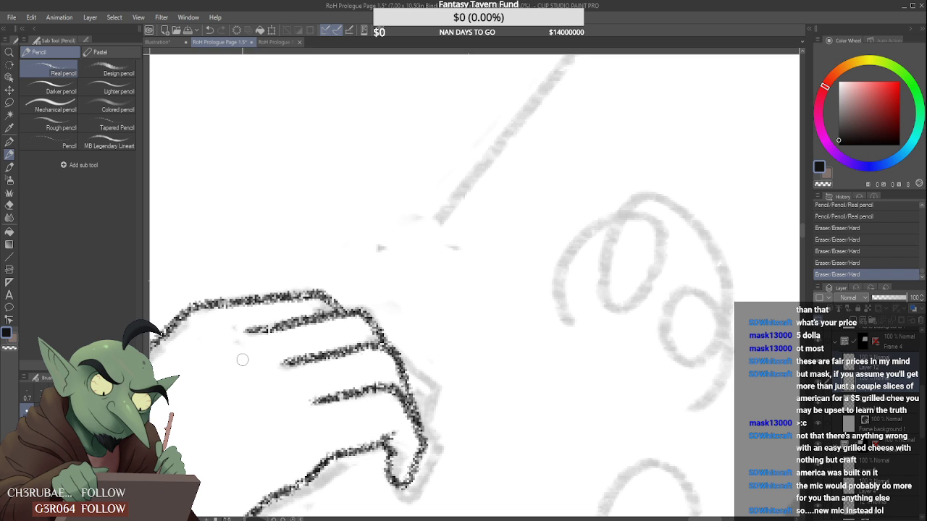
pyautogui.scroll(-3, 244, 358)
pyautogui.scroll(-5, 296, 314)
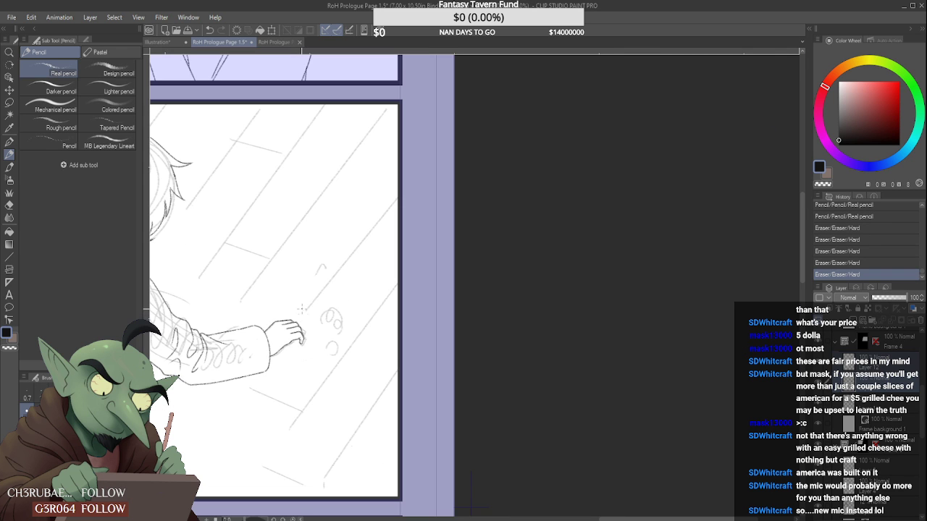
pyautogui.scroll(5, 293, 309)
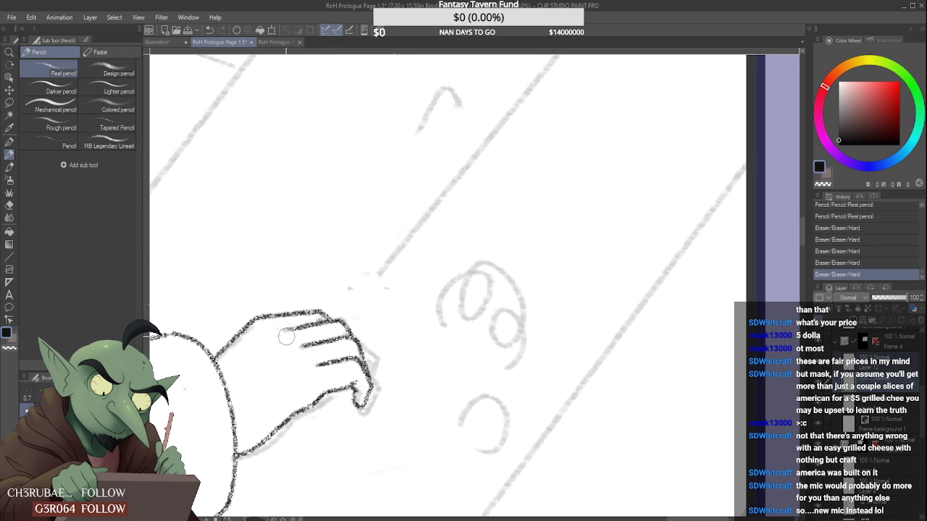
pyautogui.moveTo(286, 337)
pyautogui.mouseDown()
pyautogui.moveTo(270, 319)
pyautogui.moveTo(297, 303)
pyautogui.moveTo(362, 304)
pyautogui.moveTo(311, 322)
pyautogui.moveTo(307, 314)
pyautogui.moveTo(239, 366)
pyautogui.moveTo(202, 412)
pyautogui.moveTo(332, 317)
pyautogui.mouseUp()
pyautogui.scroll(-4, 285, 341)
pyautogui.scroll(4, 279, 333)
pyautogui.scroll(2, 273, 327)
pyautogui.scroll(-4, 311, 322)
pyautogui.scroll(4, 300, 317)
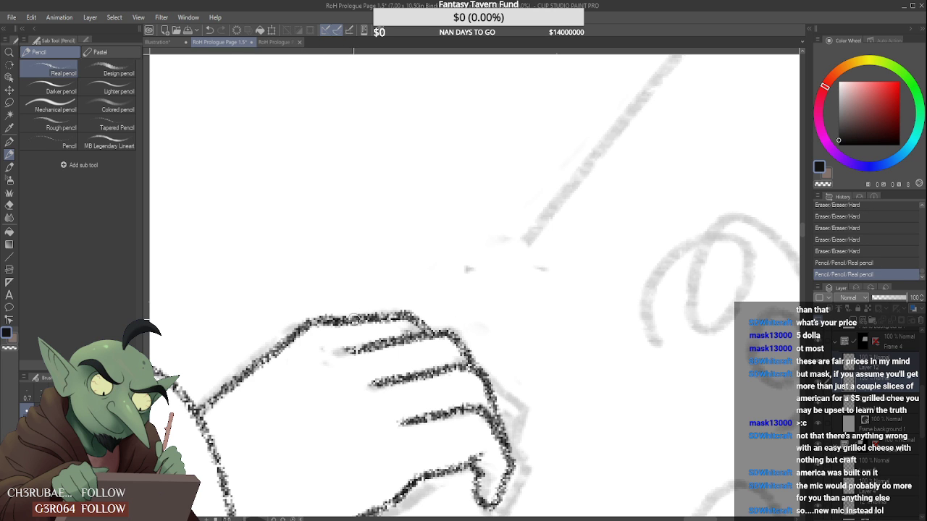
# - Try a small pencil and eraser retouch on the palm edge below the fingers, and undo both strokes
pyautogui.scroll(-5, 352, 318)
pyautogui.scroll(-4, 408, 298)
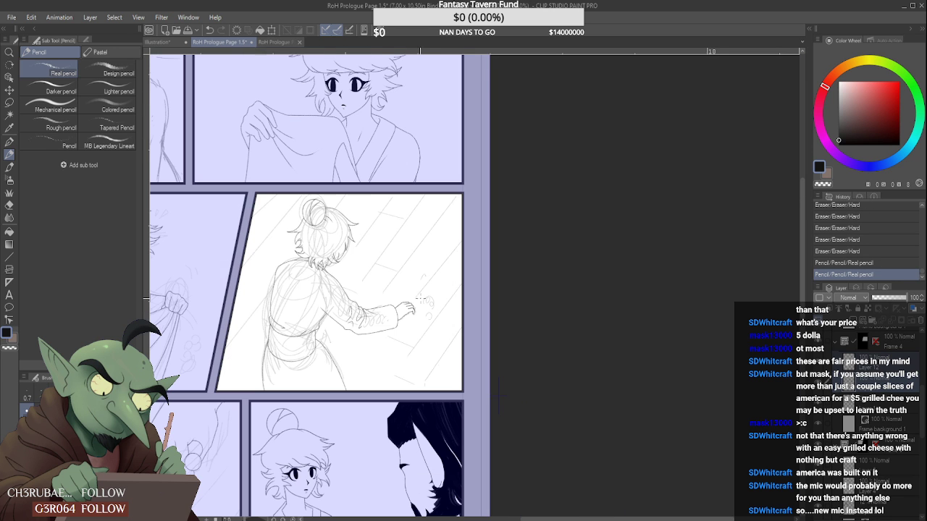
pyautogui.scroll(5, 415, 303)
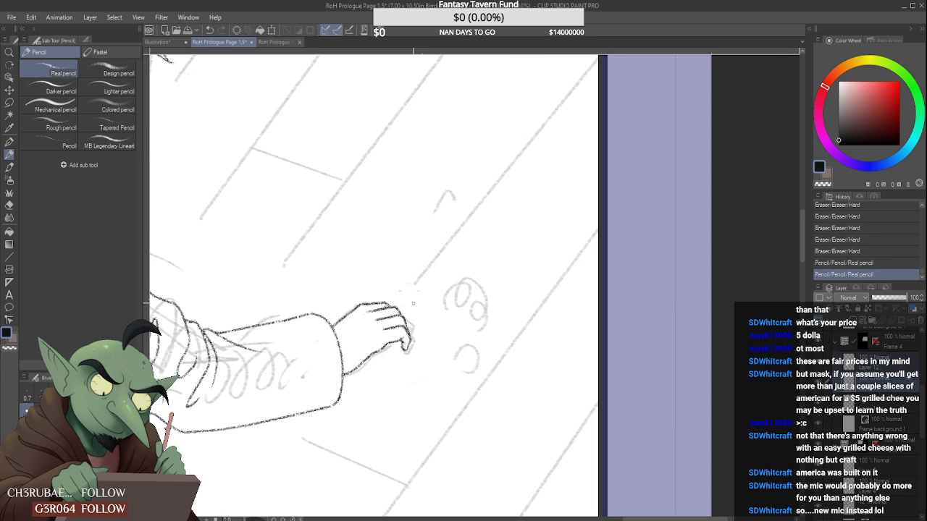
pyautogui.scroll(-4, 413, 303)
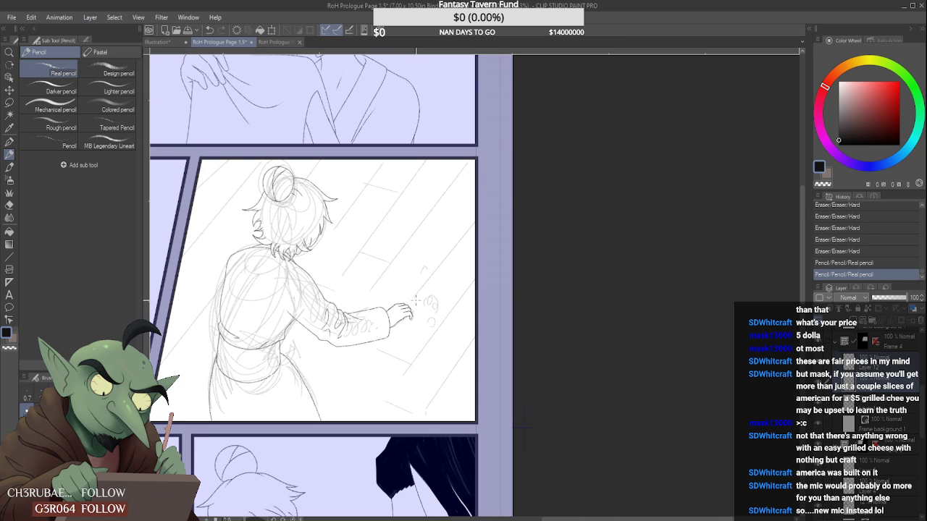
pyautogui.scroll(5, 412, 301)
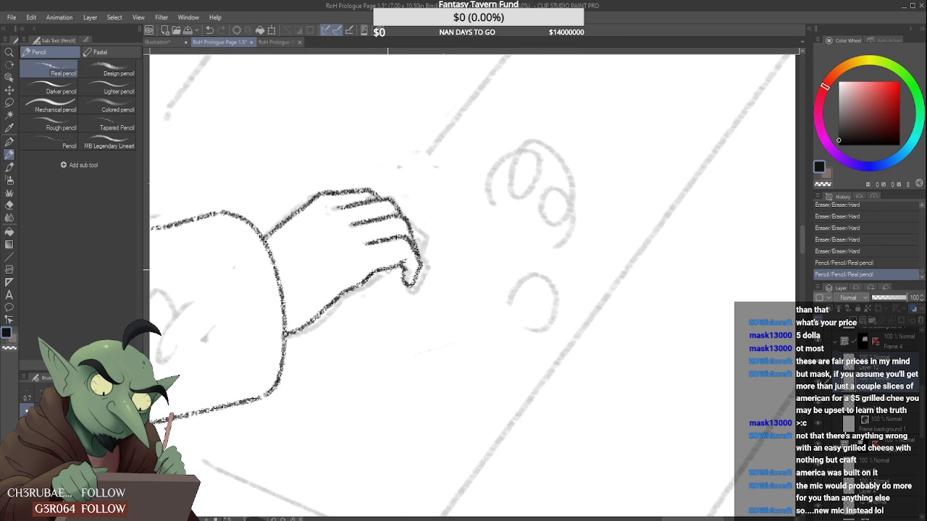
pyautogui.moveTo(388, 267)
pyautogui.mouseDown()
pyautogui.moveTo(398, 284)
pyautogui.moveTo(391, 292)
pyautogui.mouseUp()
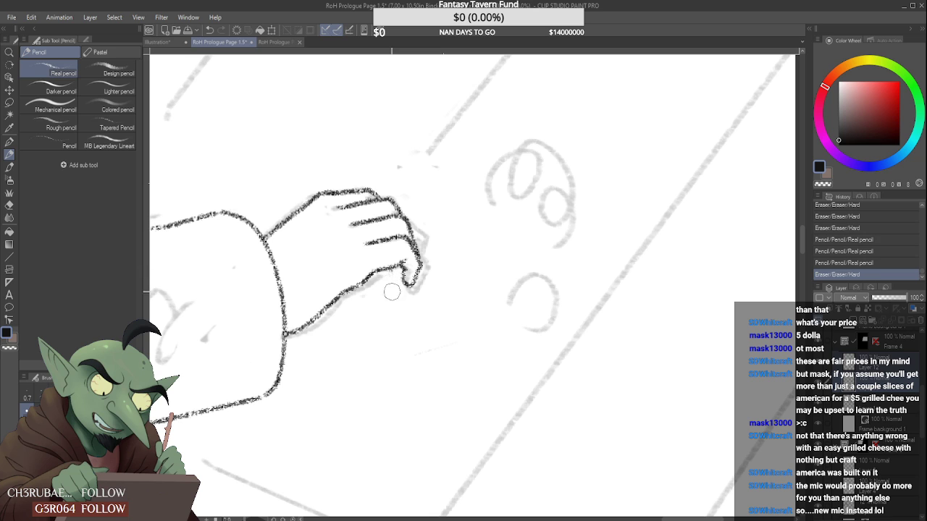
pyautogui.hotkey('ctrl', 'z')
pyautogui.hotkey('ctrl', 'z')
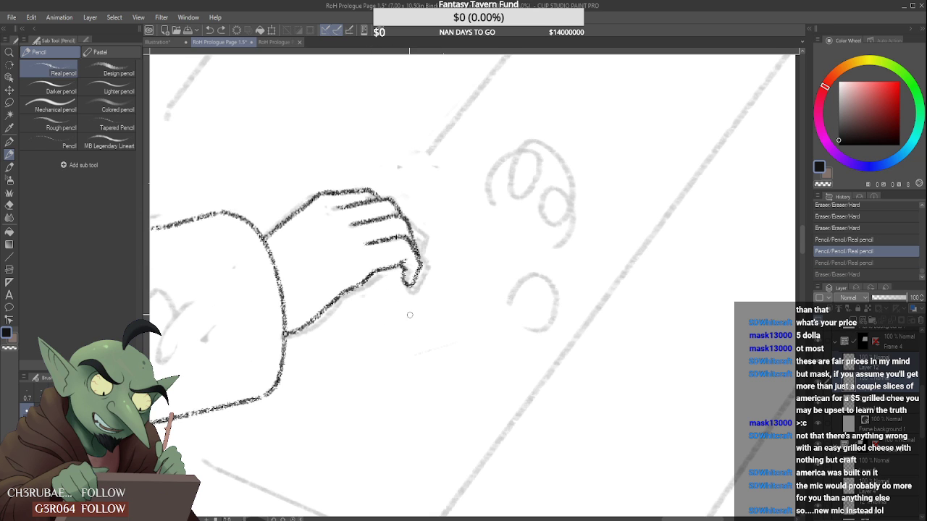
# - Check the hand and sleeve in Frame 4 against the whole page and the hands in the bead panel below
pyautogui.scroll(-6, 410, 315)
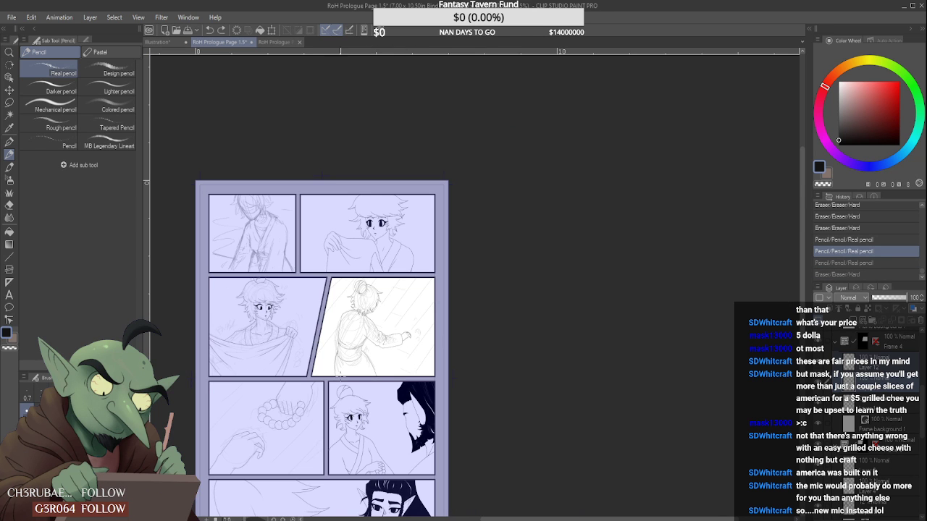
pyautogui.scroll(5, 322, 176)
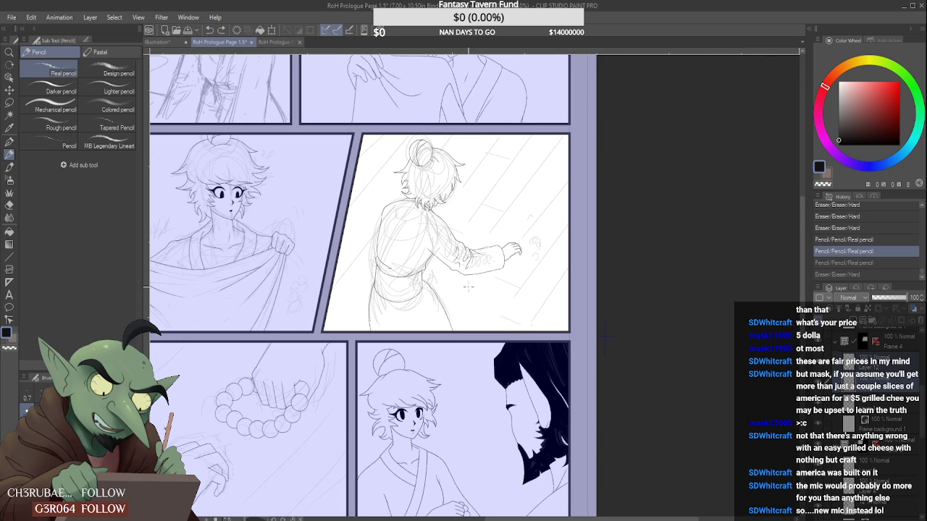
pyautogui.scroll(-2, 541, 222)
pyautogui.scroll(3, 542, 223)
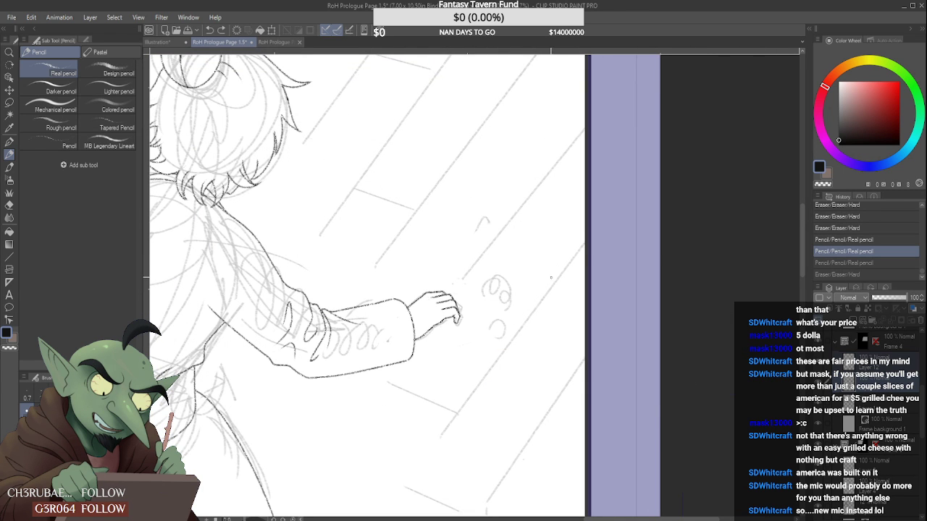
pyautogui.scroll(1, 551, 277)
pyautogui.scroll(-10, 556, 285)
pyautogui.scroll(7, 557, 286)
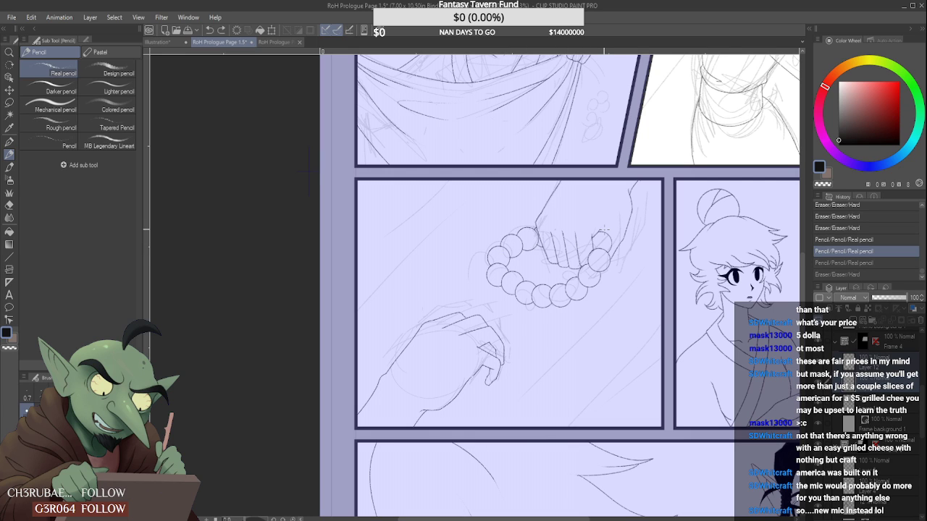
pyautogui.scroll(-5, 591, 332)
pyautogui.scroll(5, 641, 287)
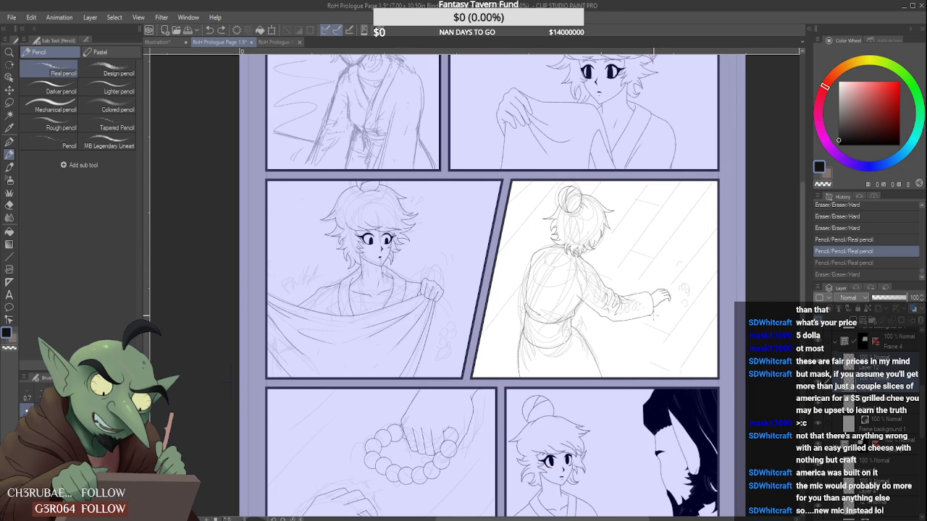
pyautogui.scroll(3, 686, 326)
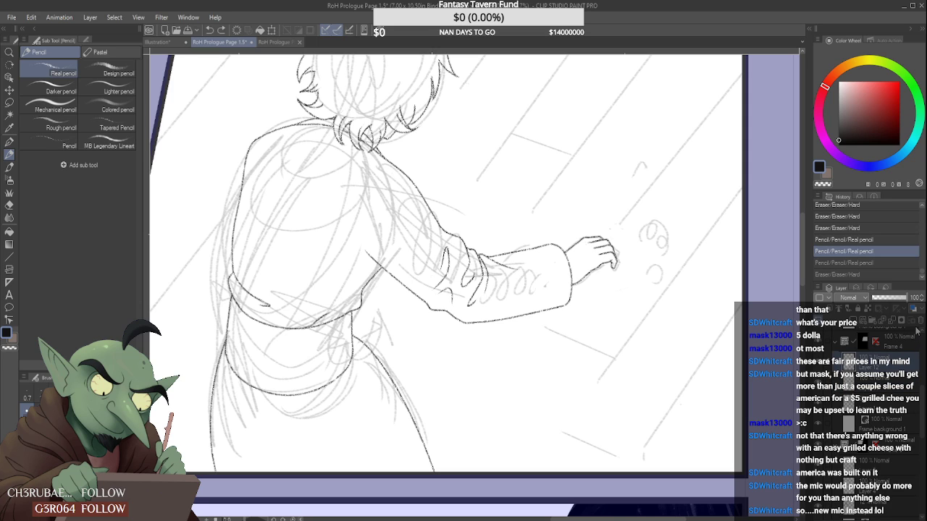
# - Merge the current line art layer with the layer below and add a new raster layer in Frame 4
pyautogui.click(864, 316)
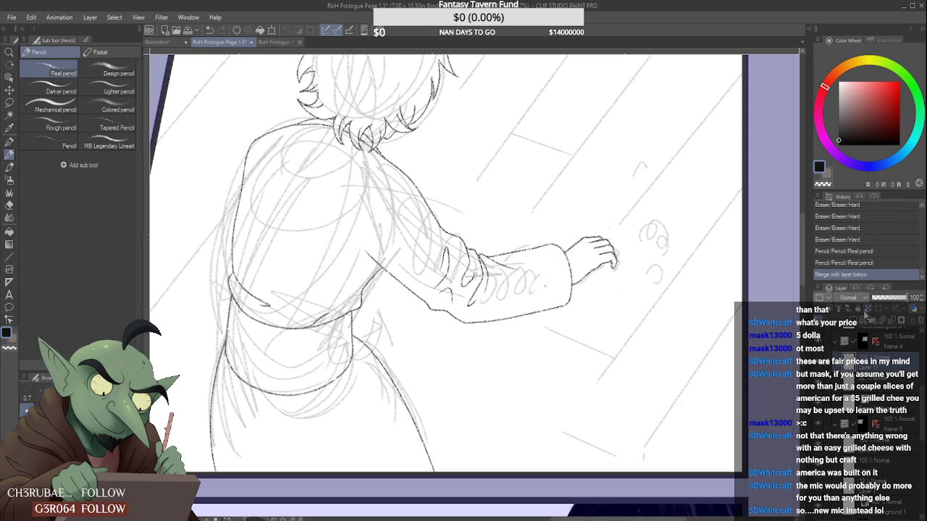
pyautogui.click(852, 320)
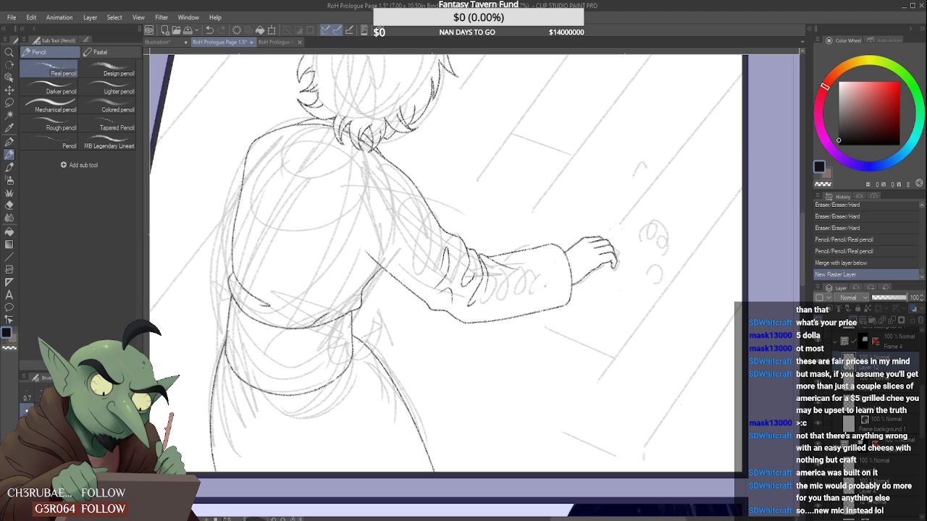
pyautogui.scroll(-3, 622, 274)
pyautogui.scroll(1, 621, 274)
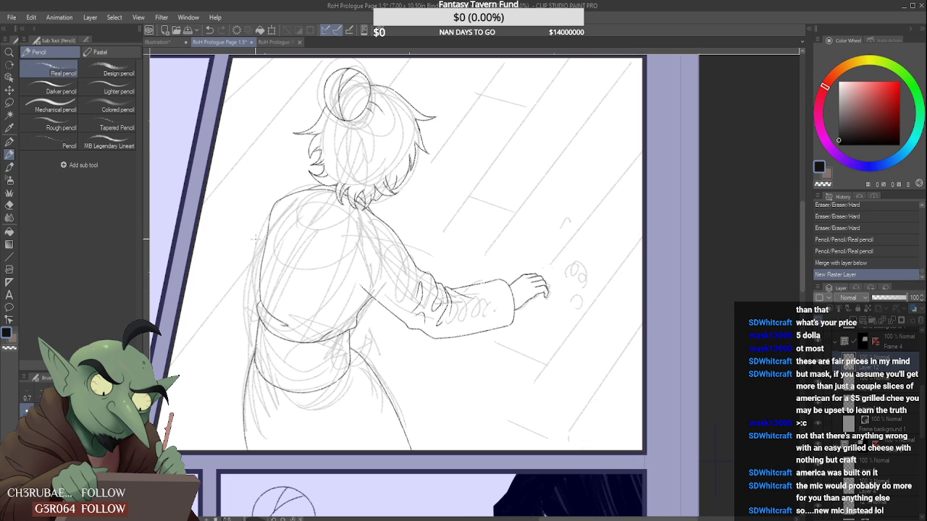
# - Place a concentric-circle special ruler beside the reaching hand and trace a small bead circle along it with the Real pencil
pyautogui.click(10, 192)
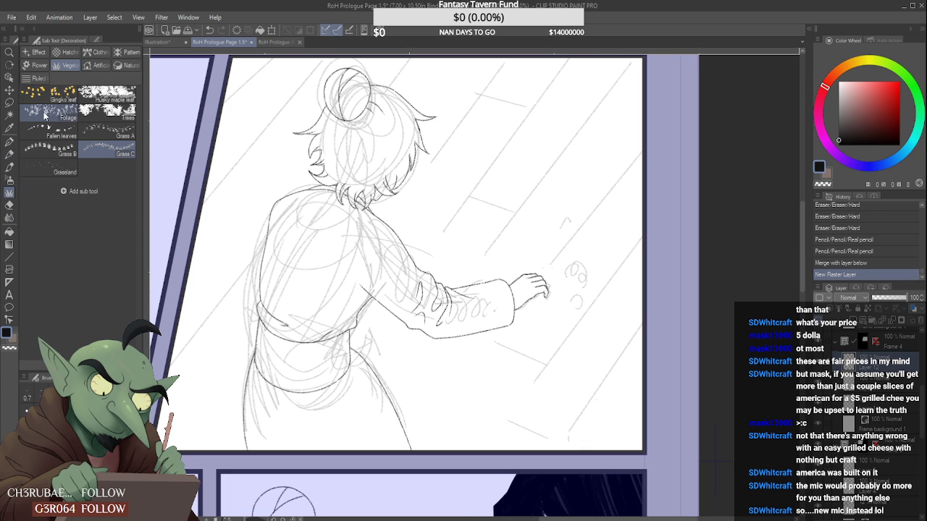
pyautogui.click(10, 182)
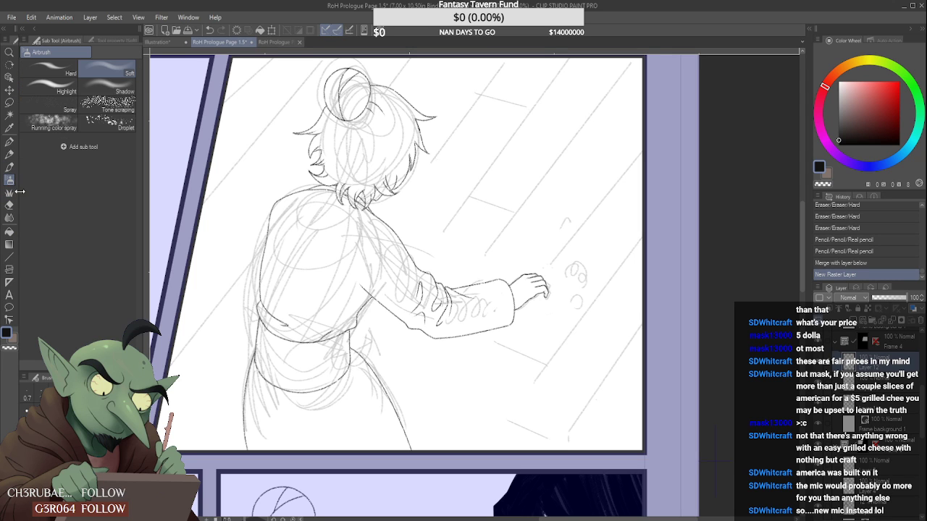
pyautogui.click(10, 284)
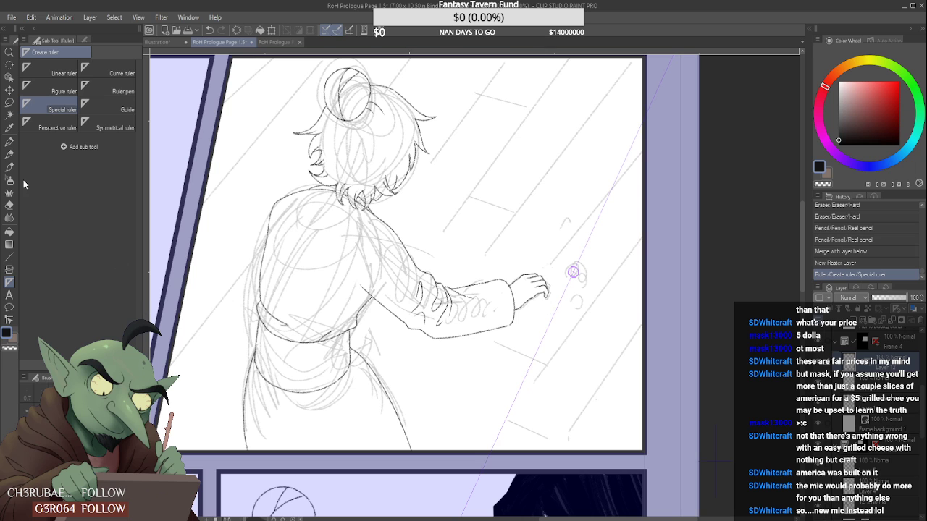
pyautogui.click(9, 154)
pyautogui.scroll(3, 573, 271)
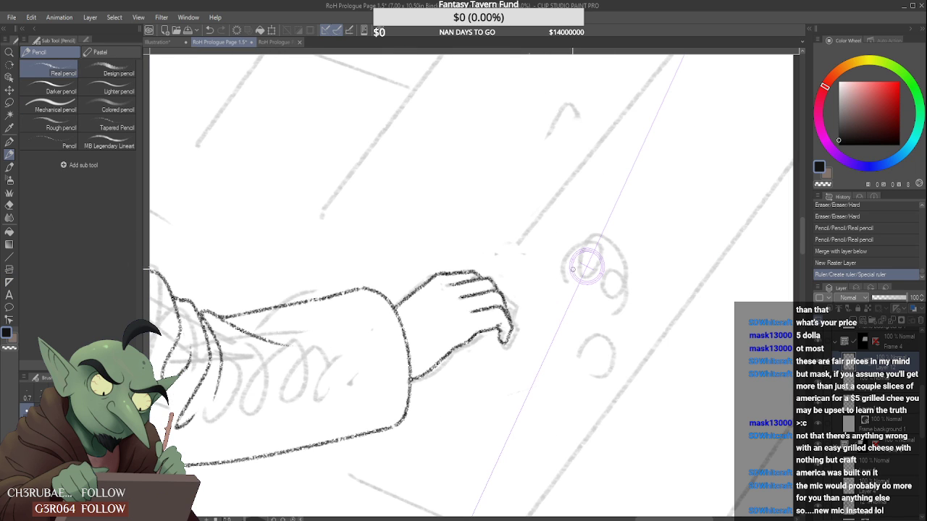
pyautogui.moveTo(574, 267); pyautogui.dragTo(589, 255)
# - Check the bead circle against the whole page, hide the special ruler and delete it from the layer
pyautogui.scroll(-6, 587, 267)
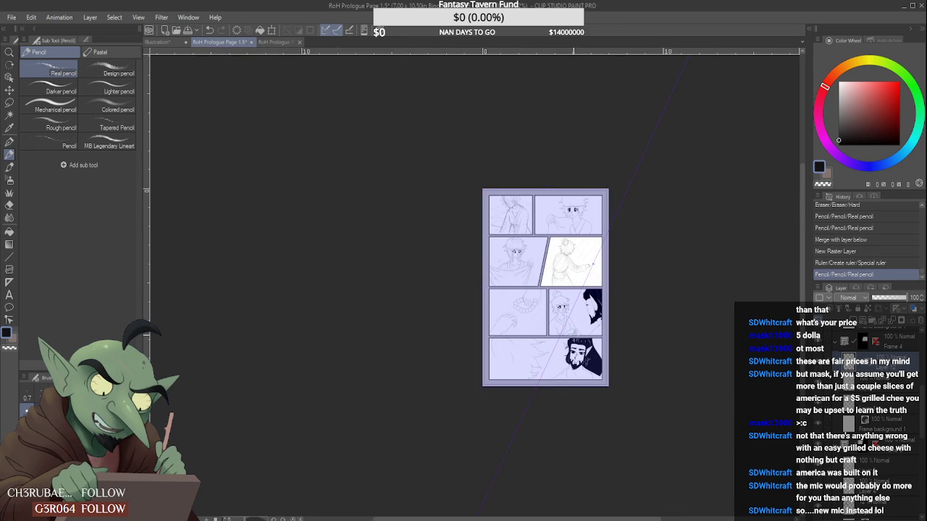
pyautogui.scroll(4, 573, 274)
pyautogui.scroll(-2, 572, 274)
pyautogui.scroll(6, 613, 164)
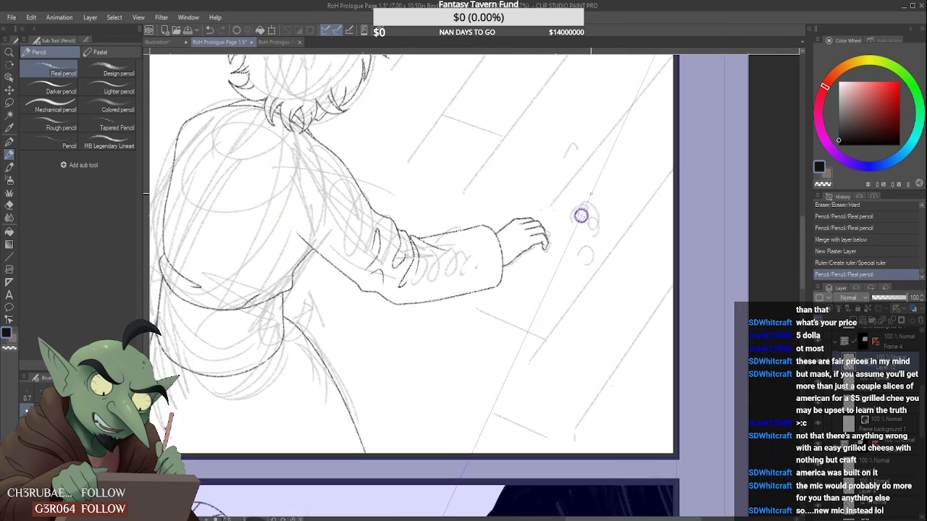
pyautogui.scroll(-1, 575, 230)
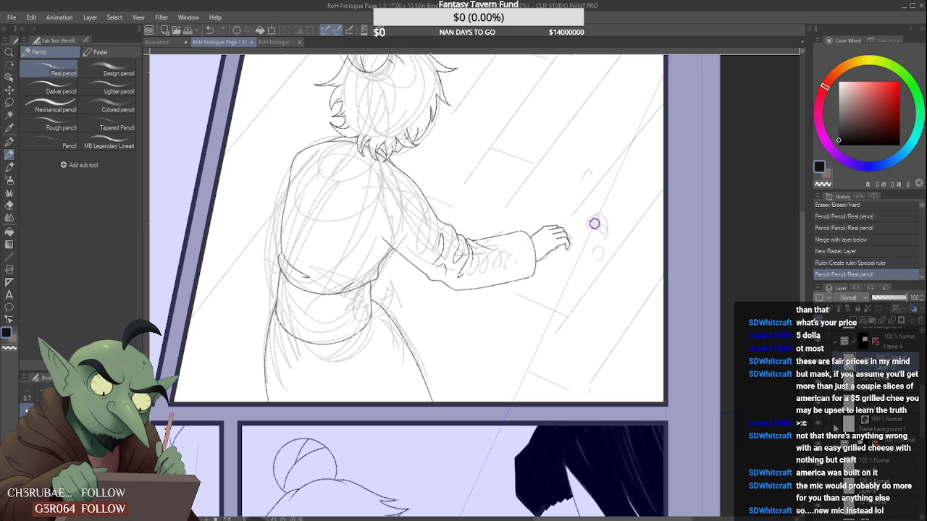
pyautogui.hotkey('ctrl', 'r')
pyautogui.scroll(-4, 593, 276)
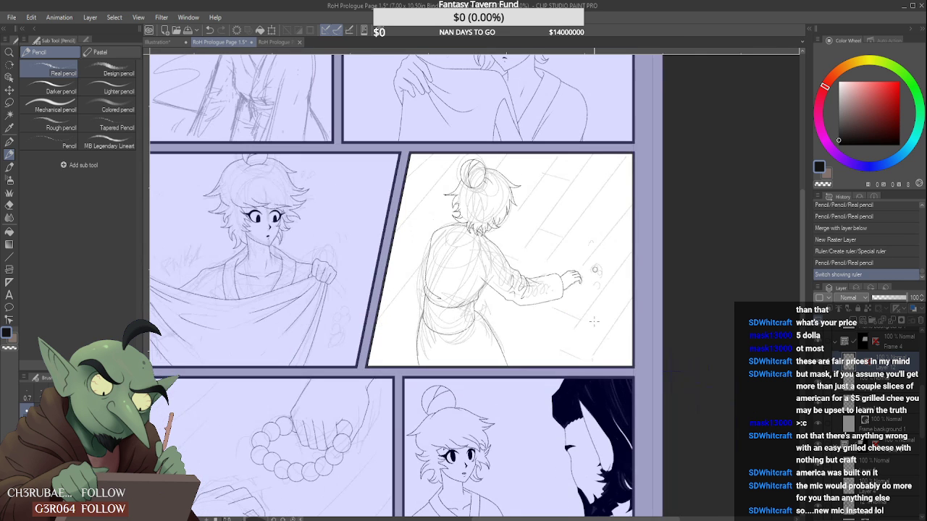
pyautogui.scroll(3, 617, 272)
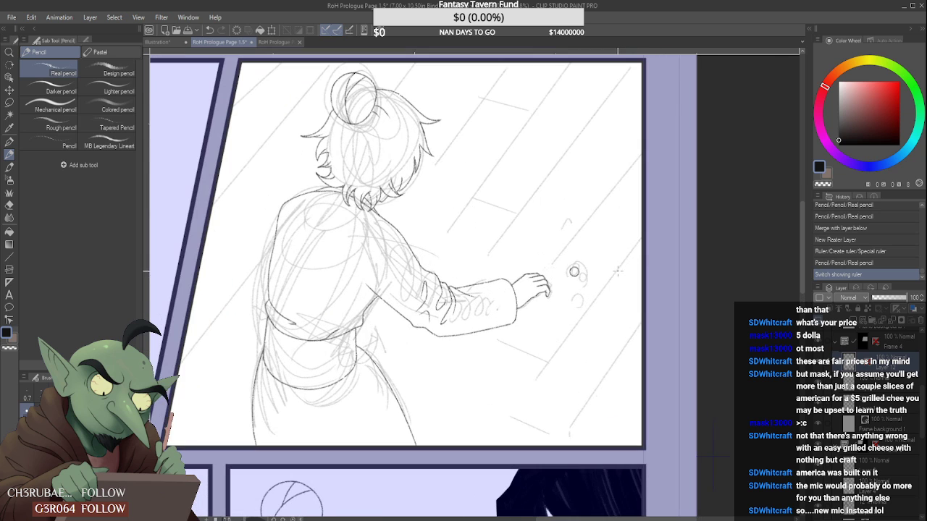
pyautogui.scroll(2, 558, 278)
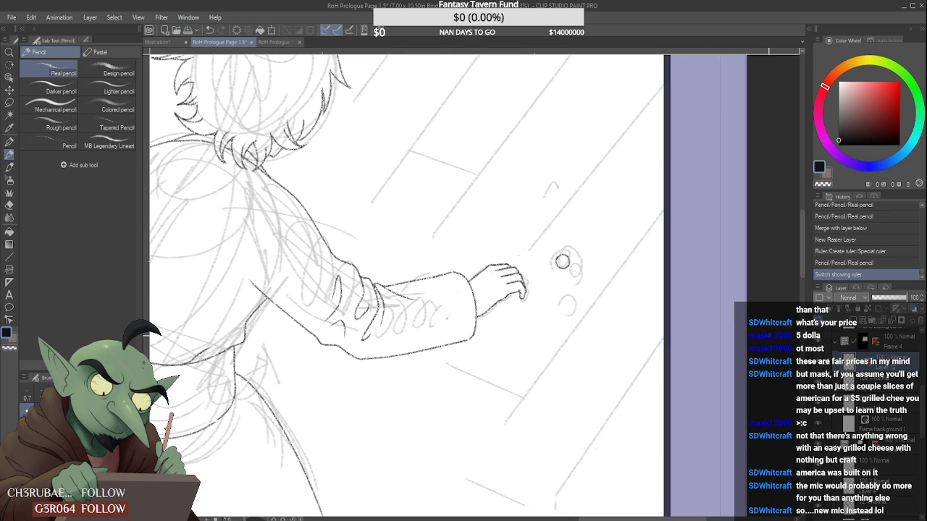
pyautogui.scroll(1, 579, 286)
pyautogui.click(866, 405)
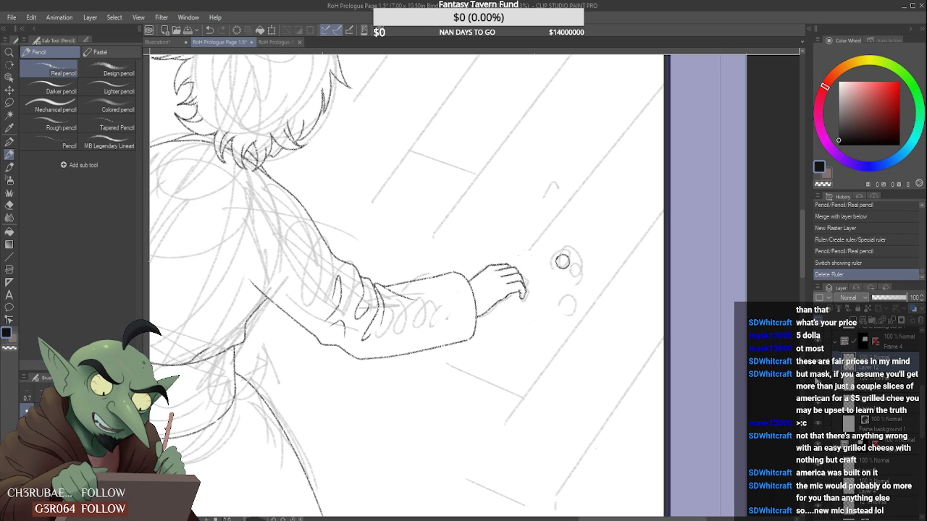
# - Duplicate the bead circle twice and position the copies in a descending, slightly overlapping chain below the original
pyautogui.hotkey('ctrl', 't')
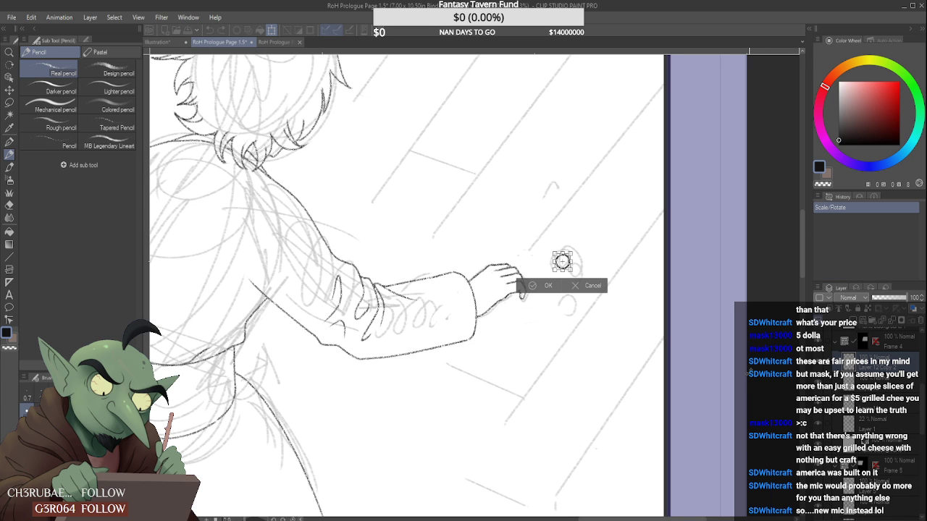
pyautogui.scroll(1, 569, 266)
pyautogui.scroll(2, 569, 269)
pyautogui.moveTo(570, 267); pyautogui.dragTo(581, 282)
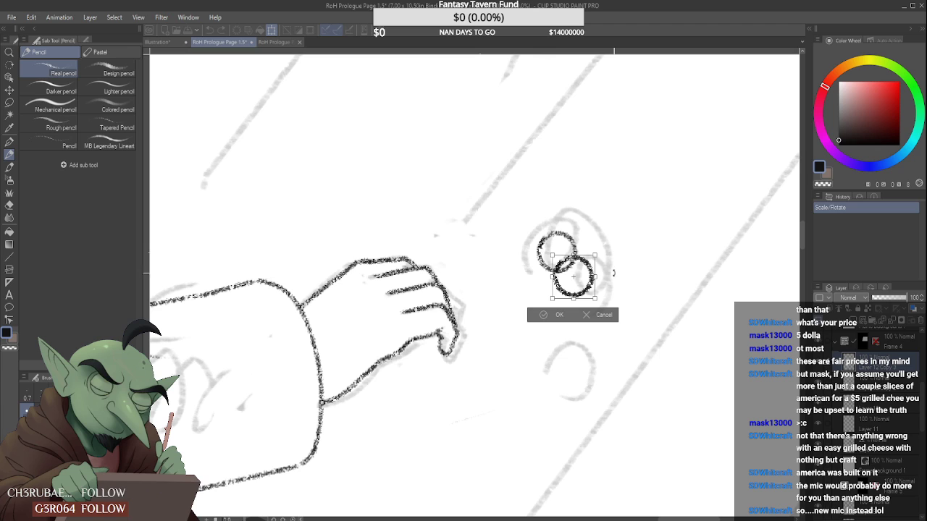
pyautogui.moveTo(584, 288); pyautogui.dragTo(593, 319)
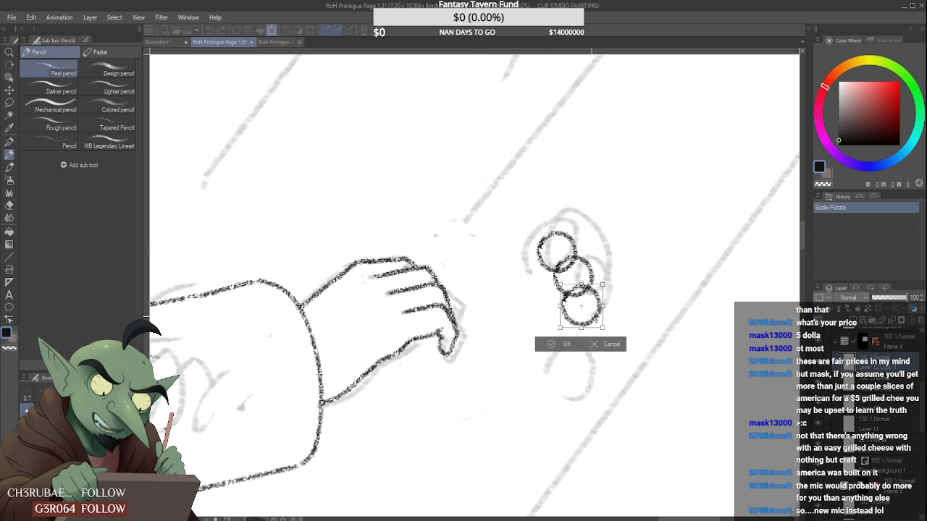
pyautogui.click(567, 343)
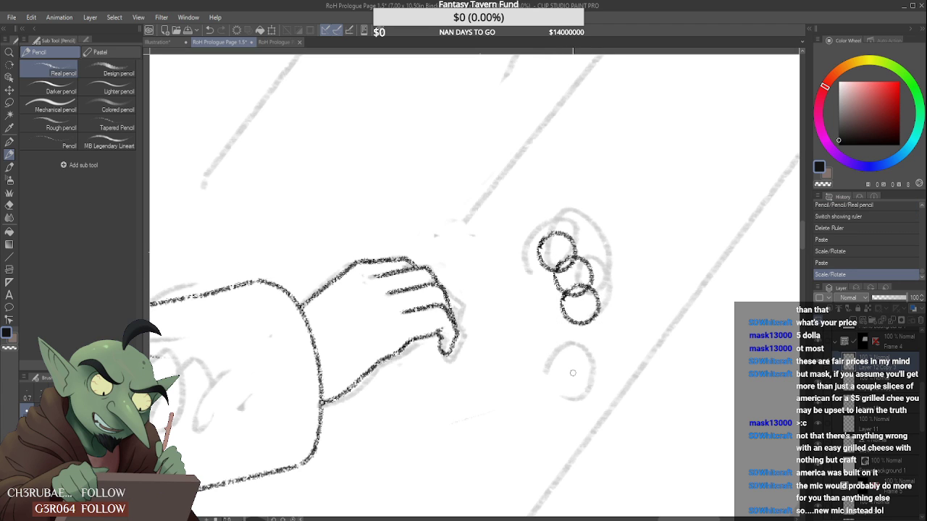
# - Paste two more bead circles and curve them down and back toward the hand to extend the chain to five beads
pyautogui.hotkey('ctrl', 'v')
pyautogui.hotkey('ctrl', 't')
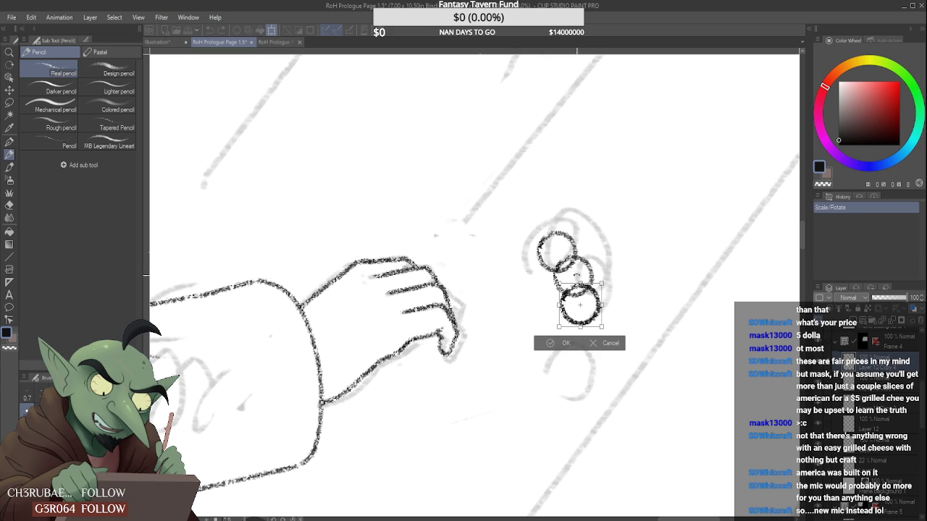
pyautogui.moveTo(594, 311); pyautogui.dragTo(588, 346)
pyautogui.click(558, 373)
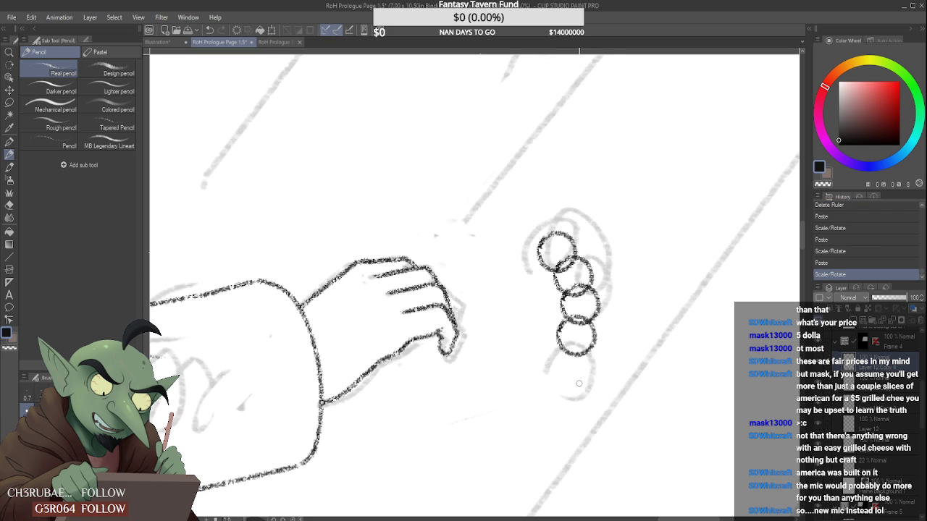
pyautogui.hotkey('ctrl', 'v')
pyautogui.hotkey('ctrl', 't')
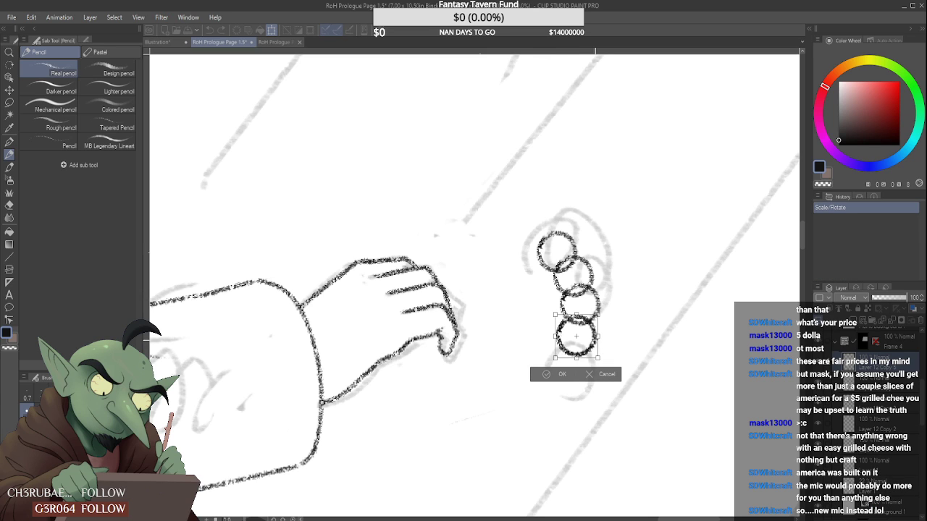
pyautogui.moveTo(588, 363); pyautogui.dragTo(575, 389)
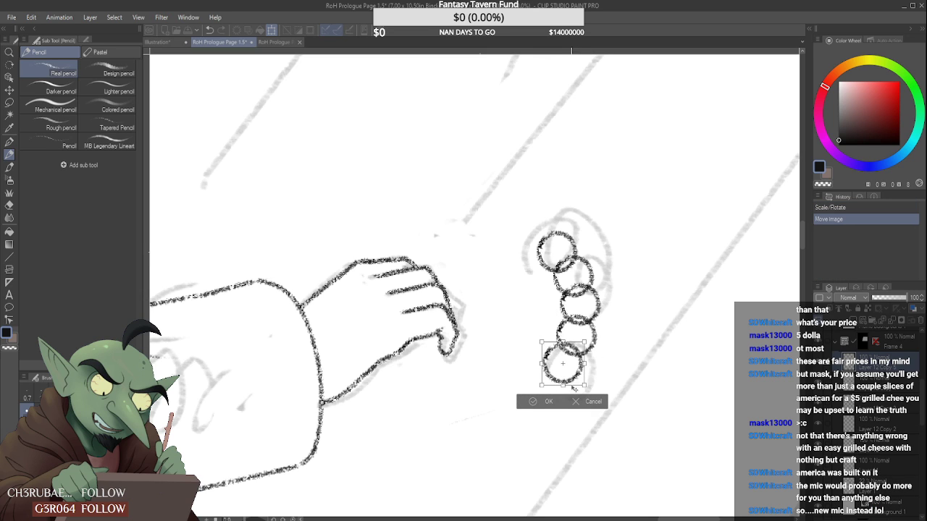
pyautogui.click(554, 400)
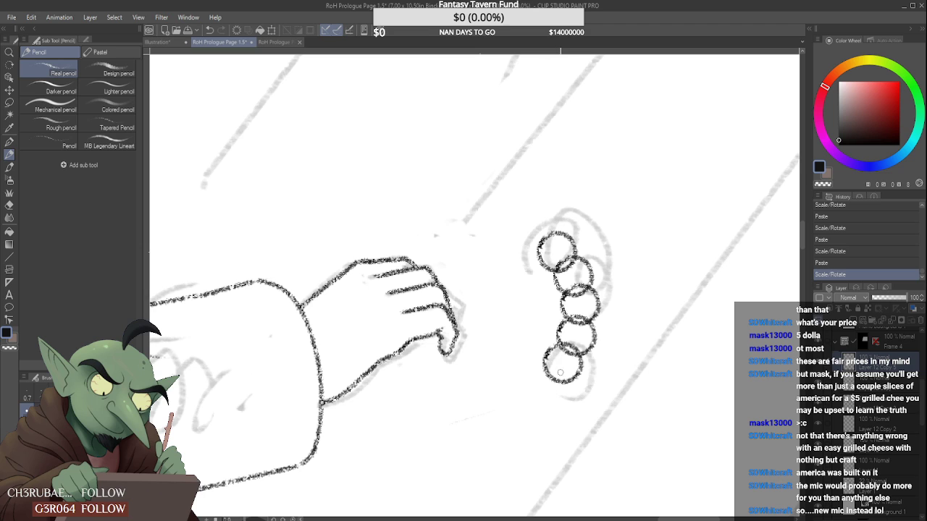
# - On a new raster layer, make a round selection above the hand and fill it with muted red using the Cel brush
pyautogui.click(9, 167)
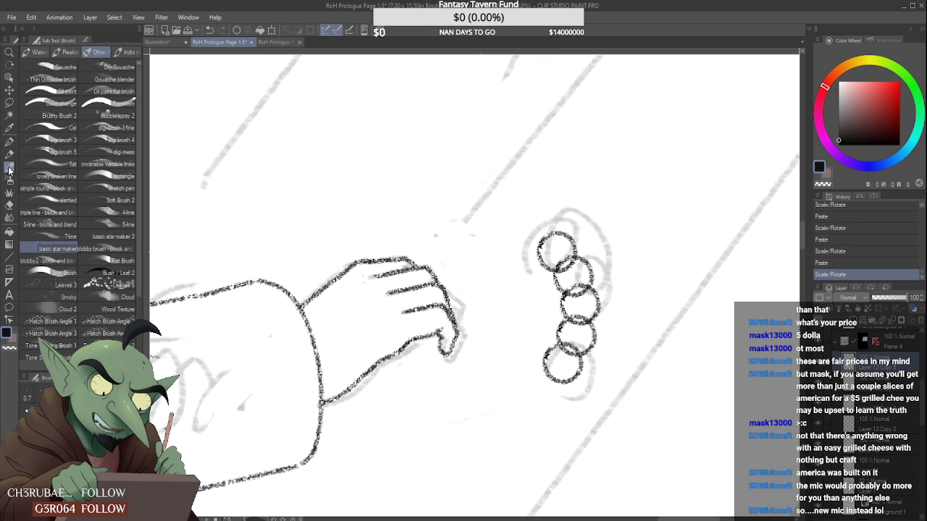
pyautogui.click(57, 128)
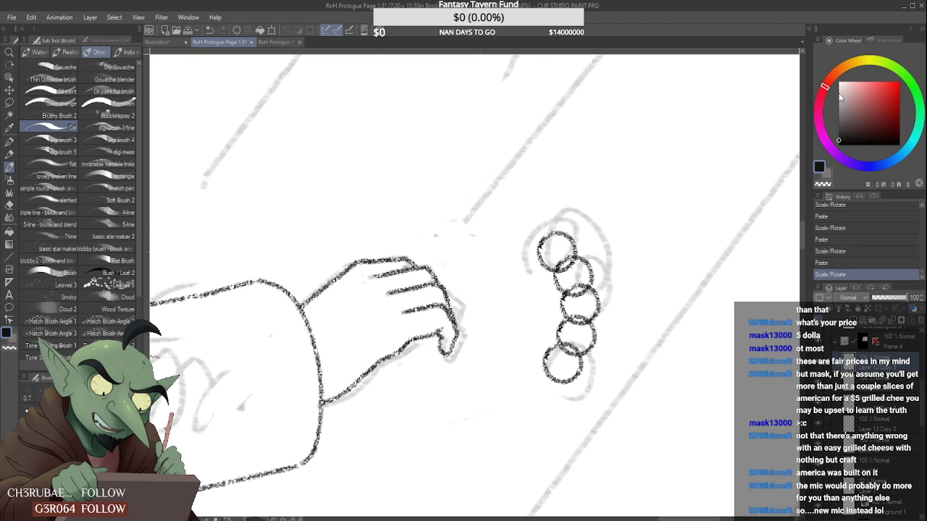
pyautogui.click(877, 99)
pyautogui.click(853, 326)
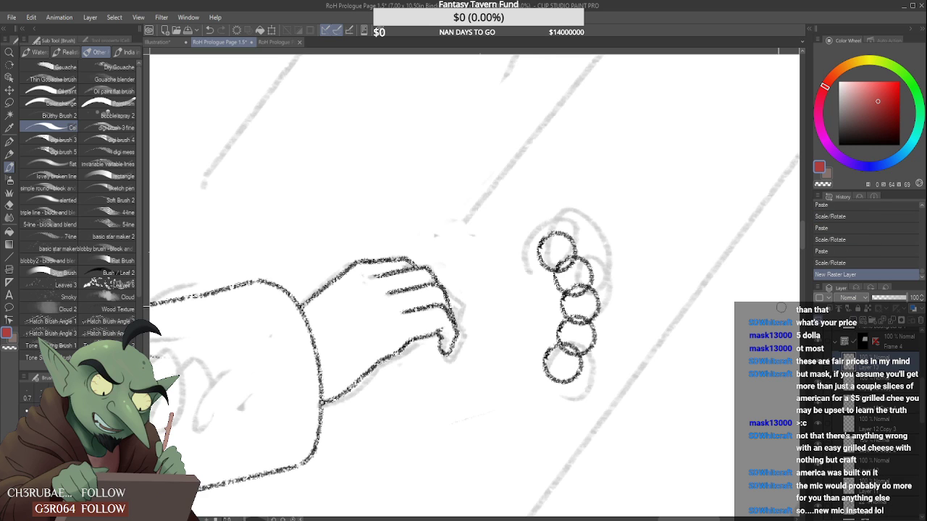
pyautogui.click(10, 102)
pyautogui.moveTo(409, 139); pyautogui.dragTo(458, 189)
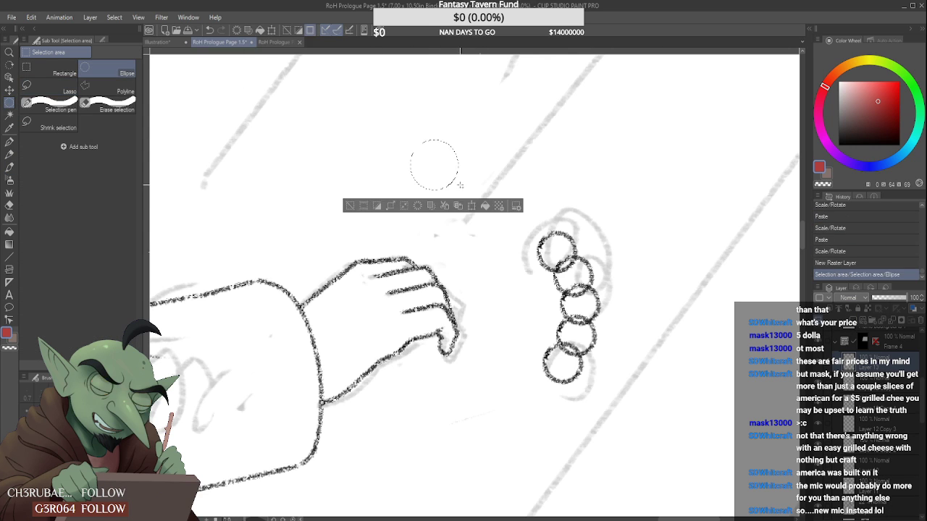
pyautogui.click(9, 166)
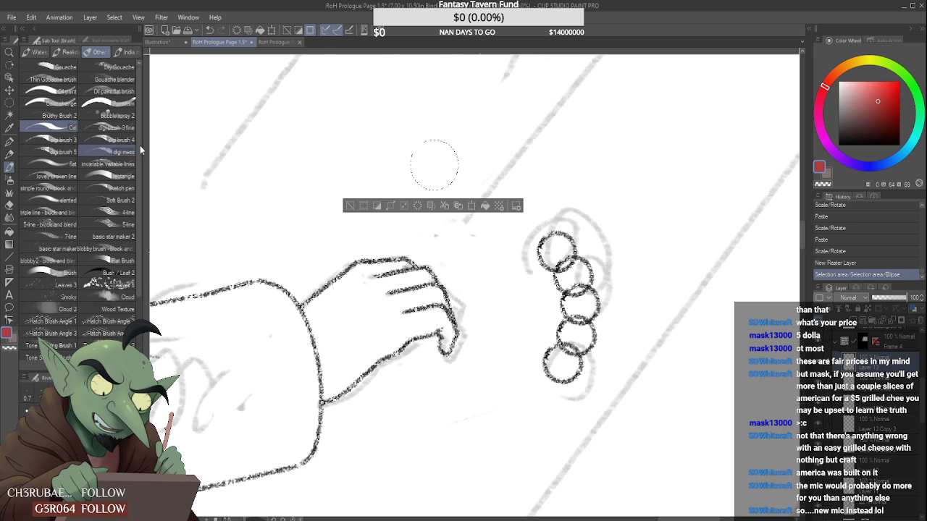
pyautogui.moveTo(443, 141)
pyautogui.mouseDown()
pyautogui.moveTo(418, 152)
pyautogui.moveTo(413, 165)
pyautogui.moveTo(427, 149)
pyautogui.moveTo(442, 187)
pyautogui.mouseUp()
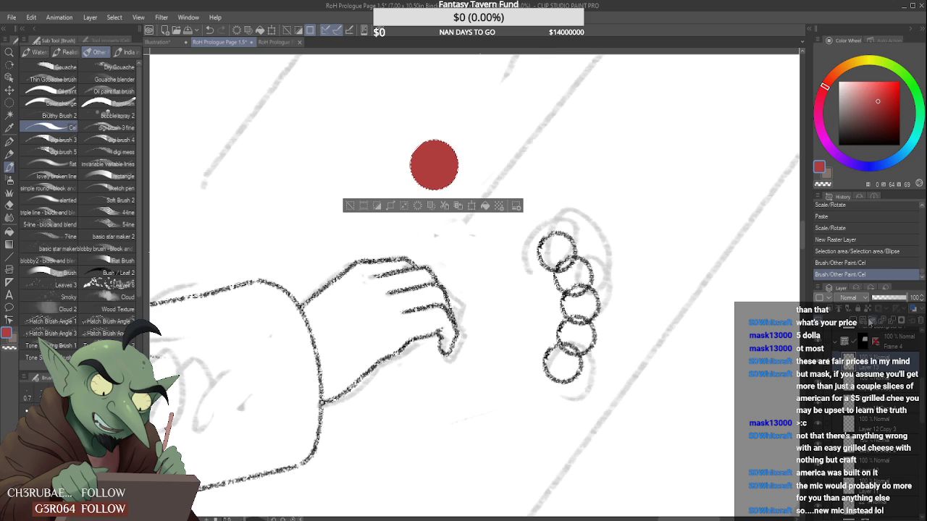
# - Lock the red ball's transparent pixels, shade it with an orange upper-left highlight and dark red lower shadows, and clear the selection
pyautogui.click(873, 318)
pyautogui.click(835, 73)
pyautogui.click(872, 96)
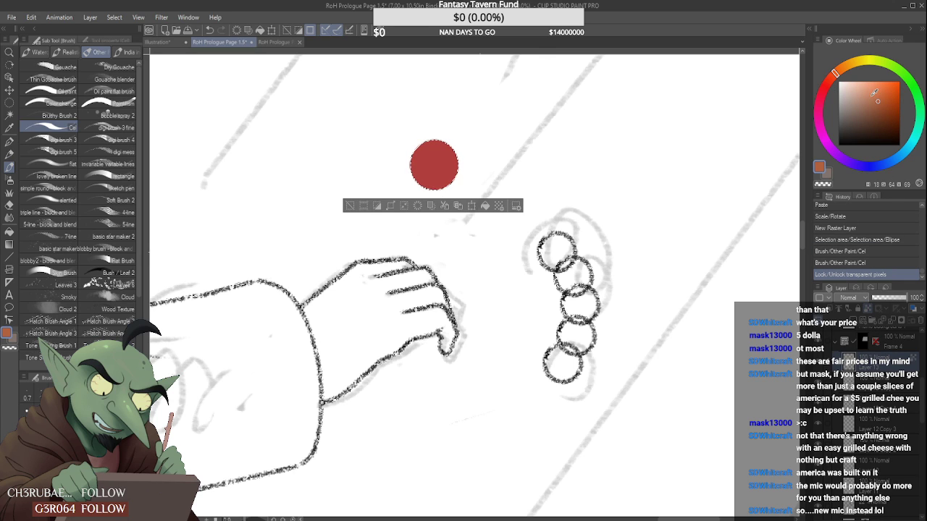
pyautogui.moveTo(415, 166); pyautogui.dragTo(439, 144)
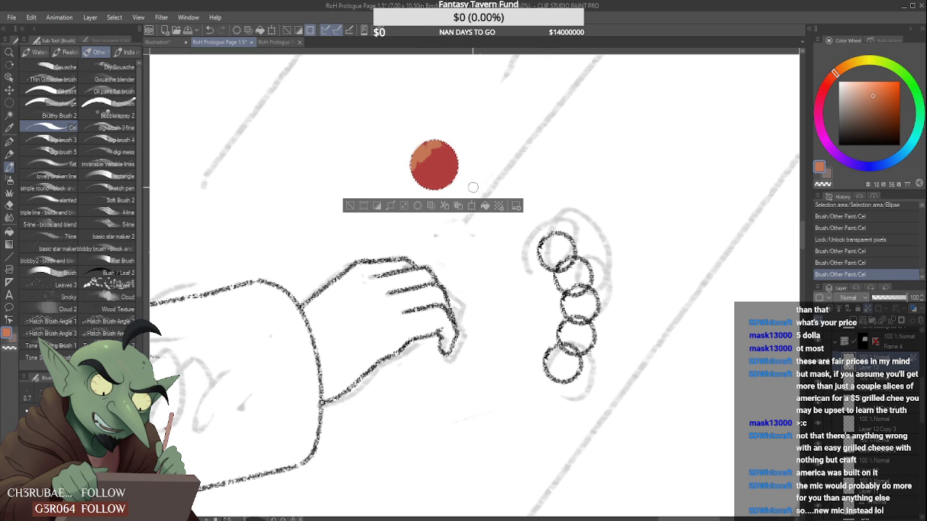
pyautogui.keyDown('alt'); pyautogui.click(443, 170); pyautogui.keyUp('alt')
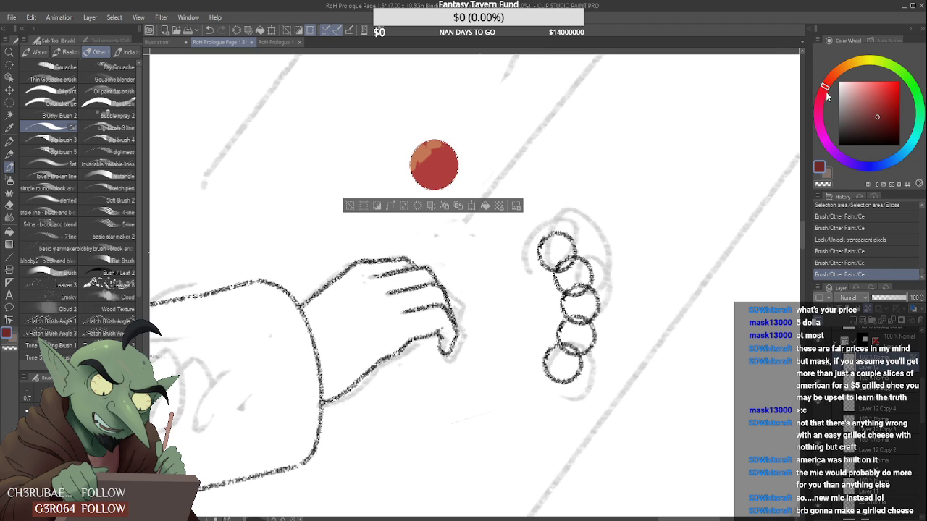
pyautogui.moveTo(447, 172); pyautogui.dragTo(433, 173)
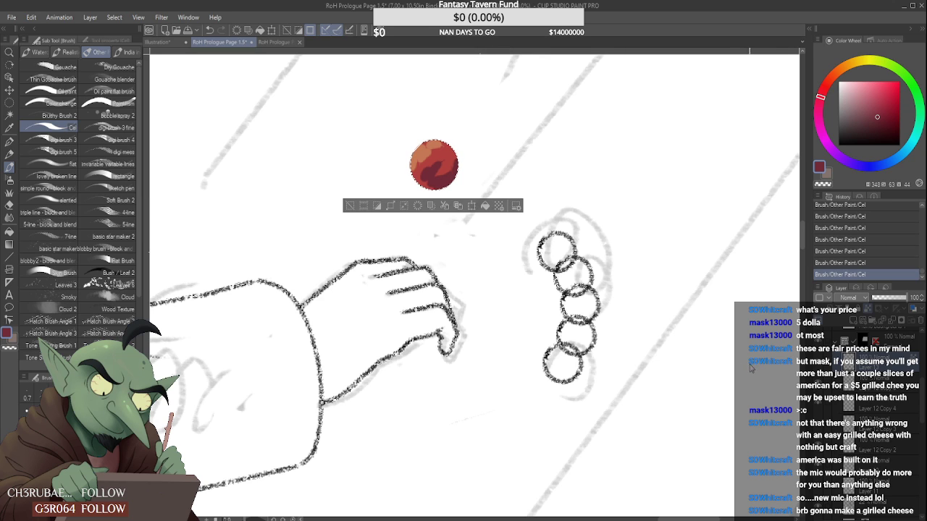
pyautogui.hotkey('ctrl', 'd')
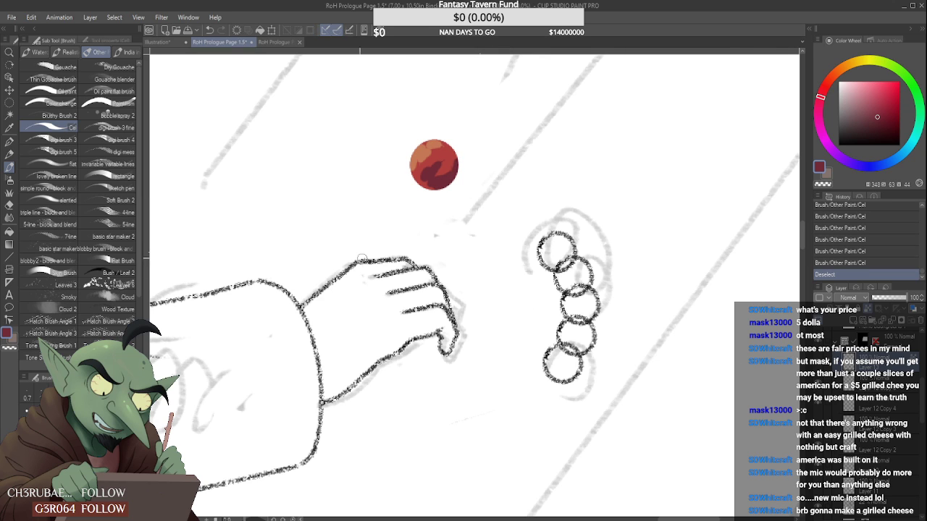
# - Try outlining the red ball's edge in black with the Real pencil, and undo the strokes
pyautogui.click(9, 155)
pyautogui.moveTo(851, 124); pyautogui.dragTo(838, 142)
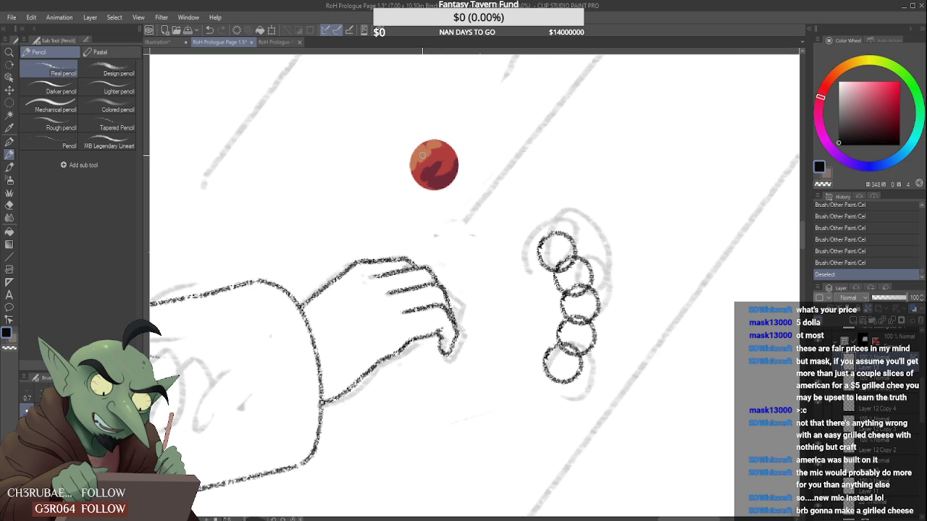
pyautogui.moveTo(422, 155)
pyautogui.mouseDown()
pyautogui.moveTo(453, 162)
pyautogui.moveTo(432, 187)
pyautogui.moveTo(414, 148)
pyautogui.mouseUp()
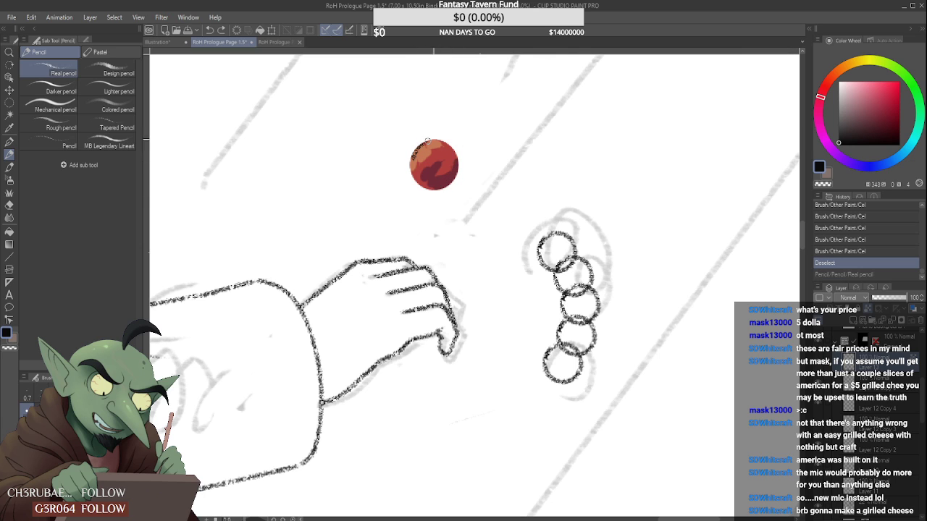
pyautogui.hotkey('ctrl', 'y')
pyautogui.hotkey('ctrl', 'z')
pyautogui.hotkey('ctrl', 'y')
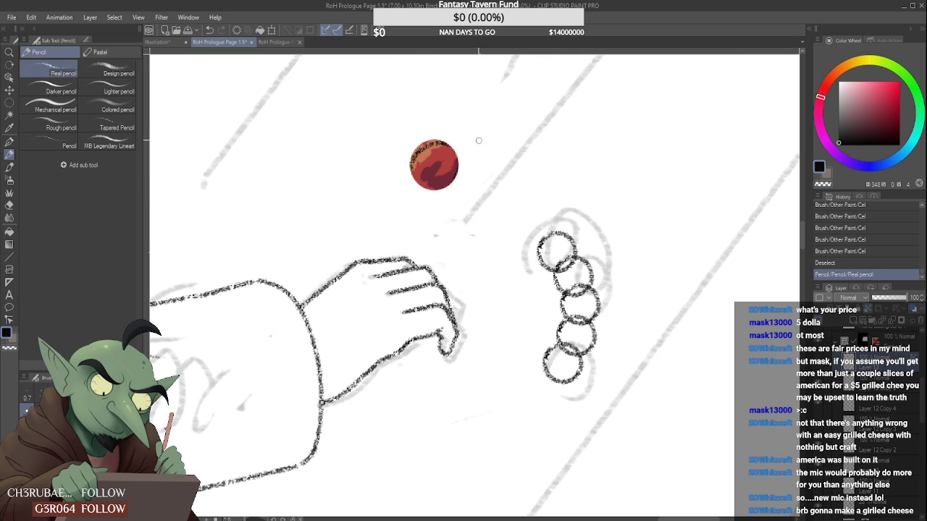
pyautogui.hotkey('ctrl', 'z')
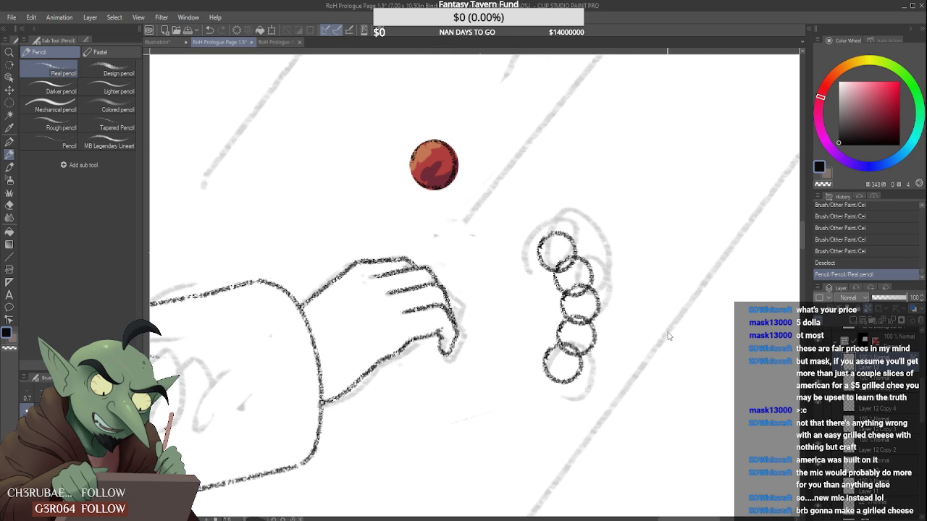
pyautogui.hotkey('ctrl', 'z')
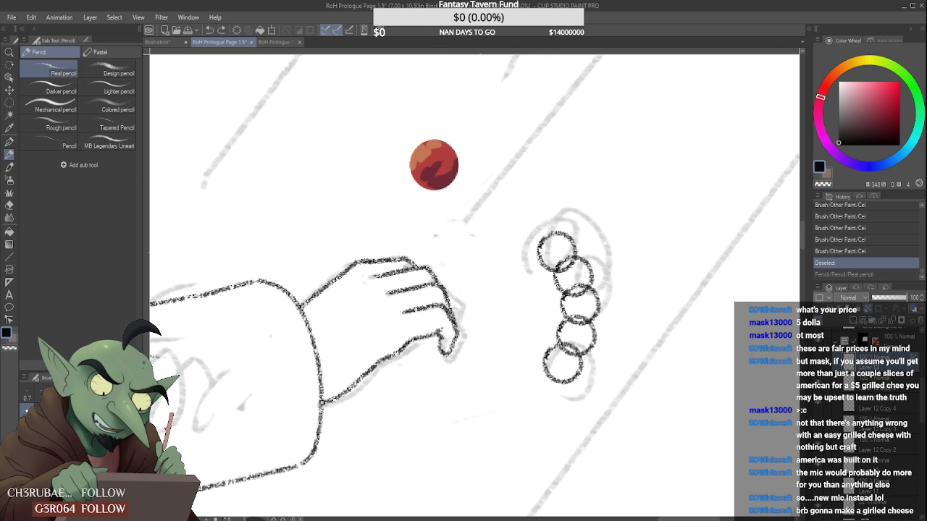
# - Delete the raster layer holding the shaded red ball above the hand
pyautogui.click(819, 363)
pyautogui.click(819, 363)
pyautogui.click(920, 321)
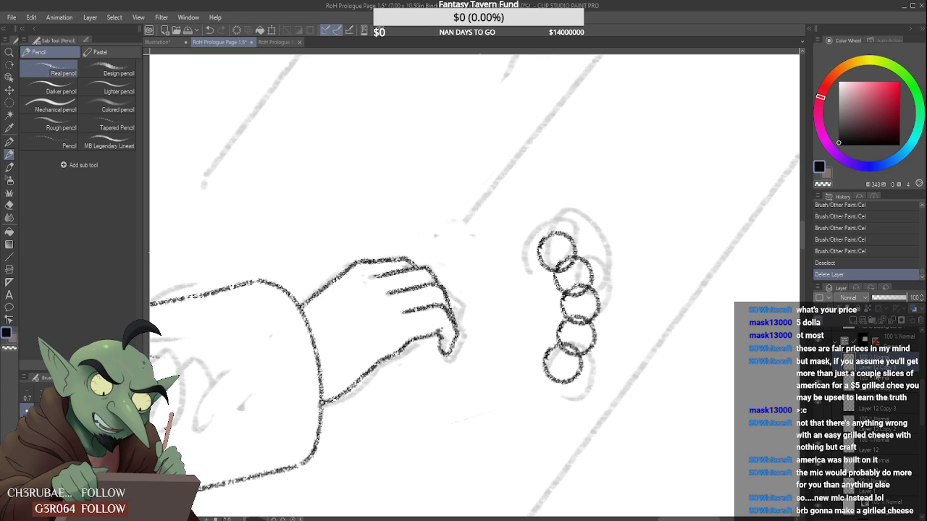
# - Paste two more bead circles and extend the chain from its lowest bead, curving down toward the hand
pyautogui.click(819, 364)
pyautogui.click(819, 364)
pyautogui.hotkey('ctrl', 'v')
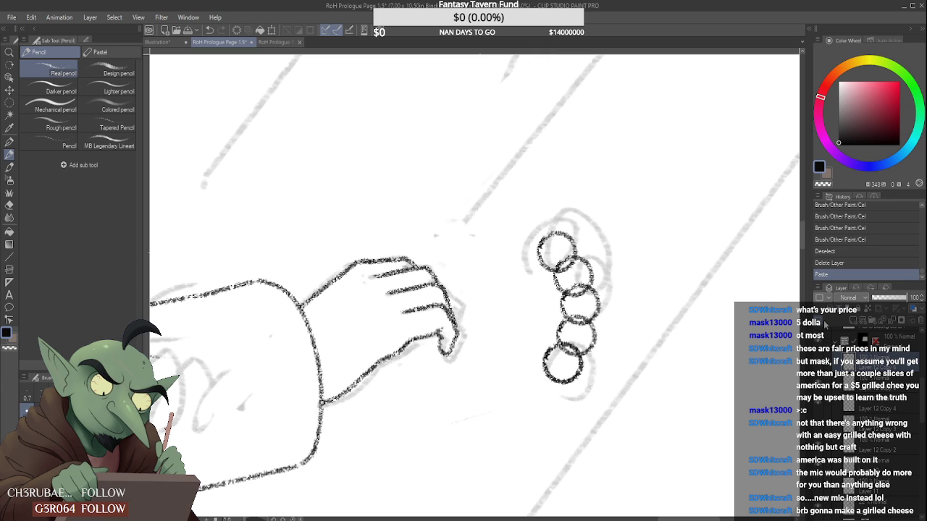
pyautogui.hotkey('ctrl', 't')
pyautogui.moveTo(563, 364); pyautogui.dragTo(538, 378)
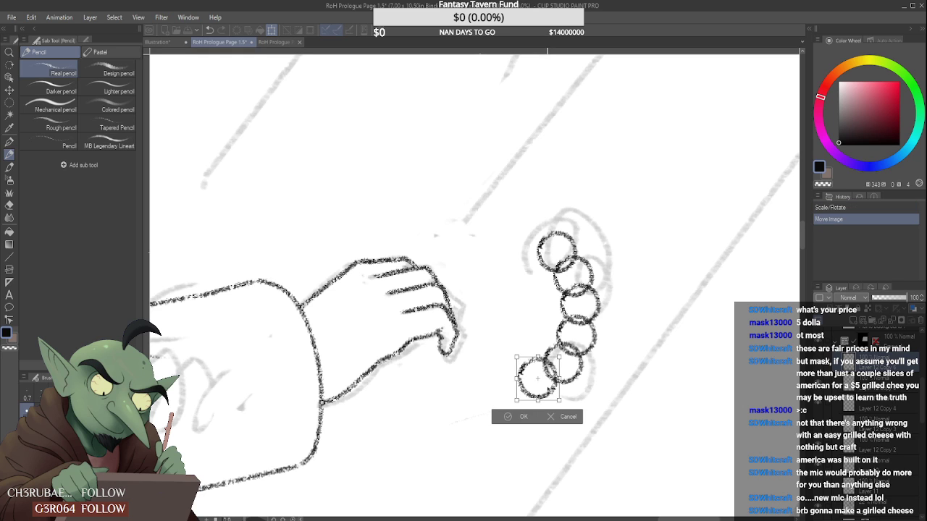
pyautogui.click(518, 417)
pyautogui.hotkey('ctrl', 't')
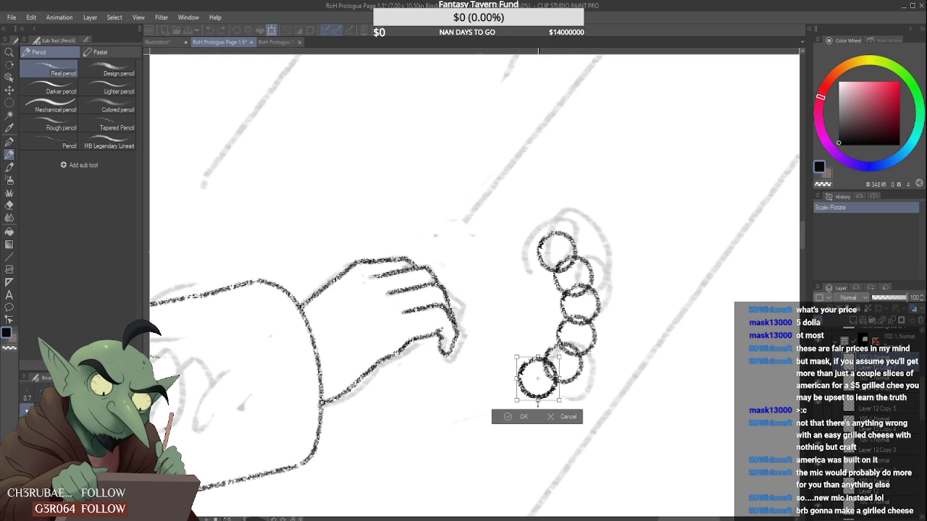
pyautogui.moveTo(538, 378); pyautogui.dragTo(510, 389)
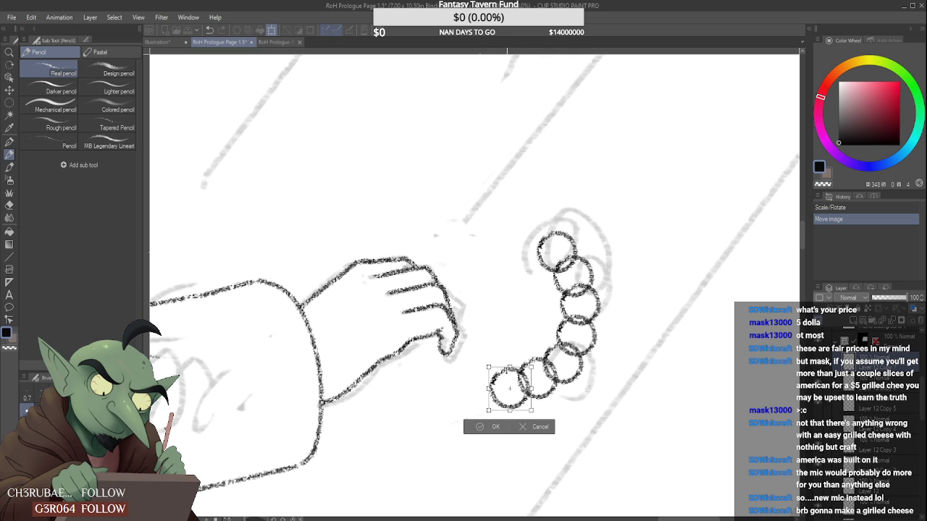
# - Add two more bead copies along the bottom of the curve, ending just below the fingertips
pyautogui.hotkey('ctrl', 'z')
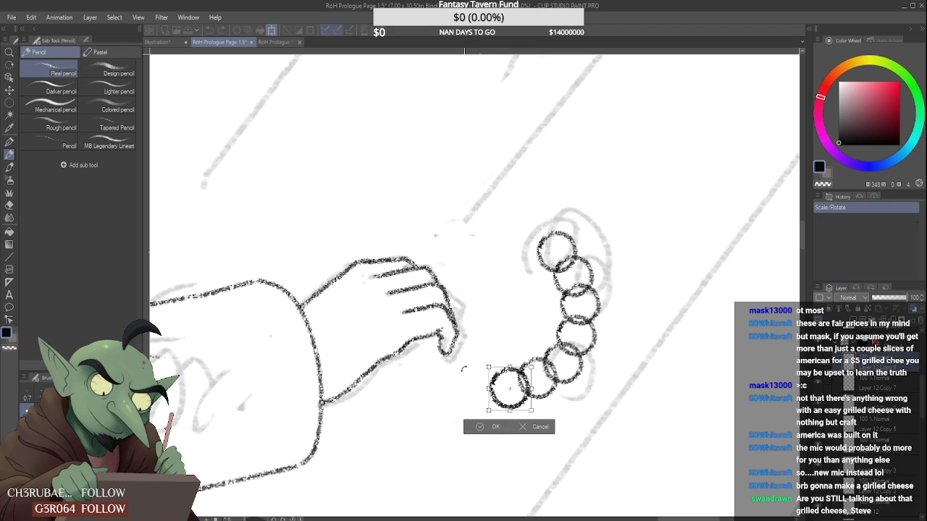
pyautogui.moveTo(510, 403)
pyautogui.mouseDown()
pyautogui.moveTo(486, 416)
pyautogui.moveTo(494, 403)
pyautogui.mouseUp()
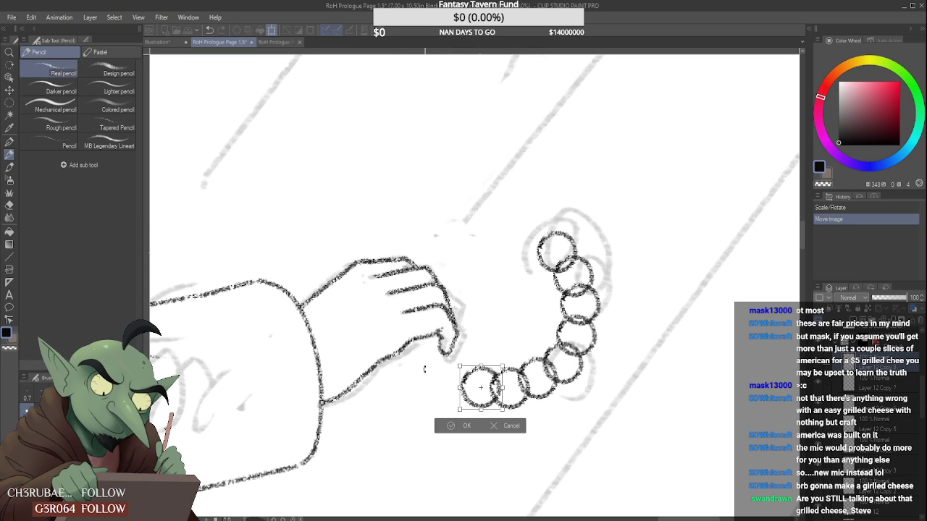
pyautogui.moveTo(494, 405); pyautogui.dragTo(493, 411)
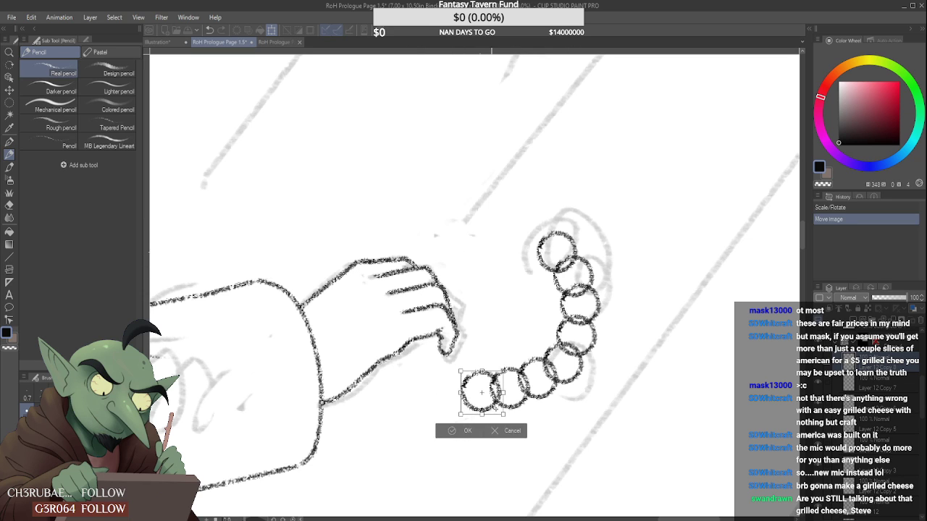
pyautogui.click(464, 431)
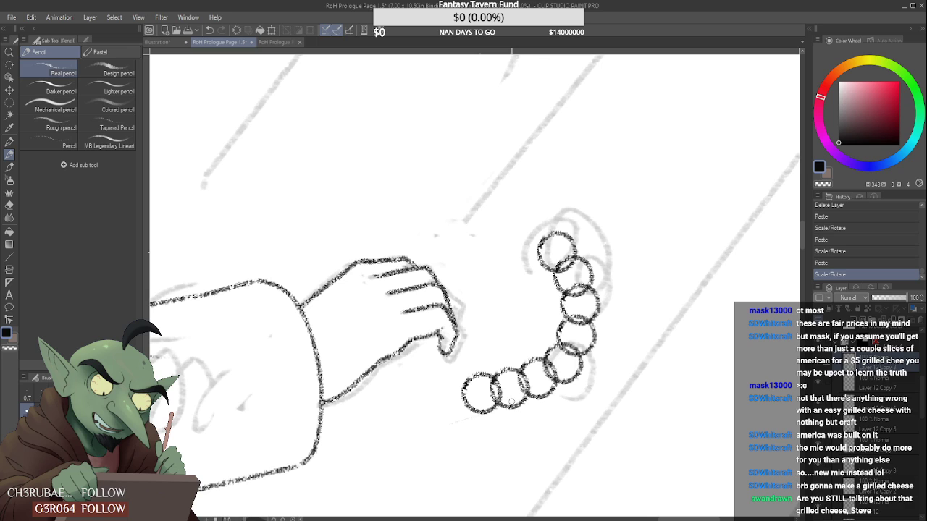
pyautogui.hotkey('ctrl', 'v')
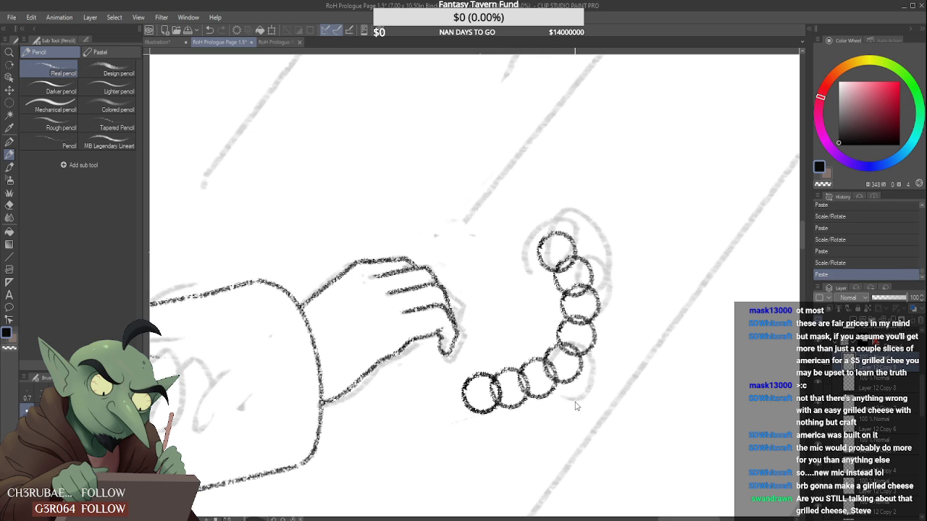
pyautogui.hotkey('ctrl', 't')
pyautogui.moveTo(481, 393); pyautogui.dragTo(452, 389)
pyautogui.click(438, 428)
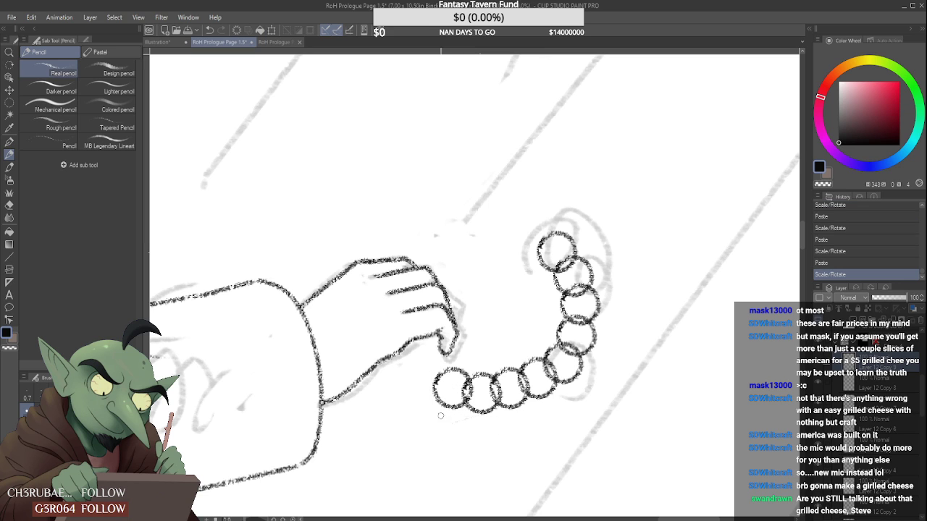
# - Paste two further bead circles and turn the chain upward so they overlap the tip of the hand
pyautogui.hotkey('ctrl', 'v')
pyautogui.hotkey('ctrl', 't')
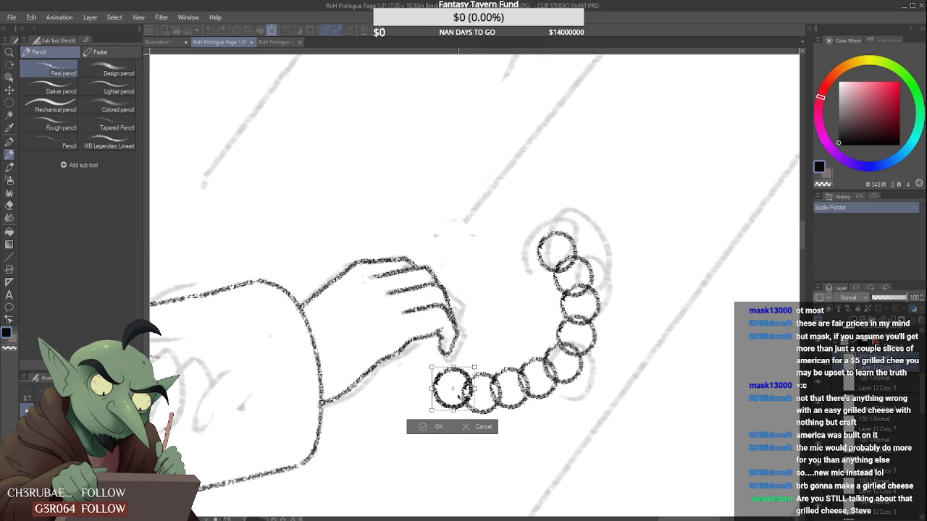
pyautogui.moveTo(452, 388); pyautogui.dragTo(437, 365)
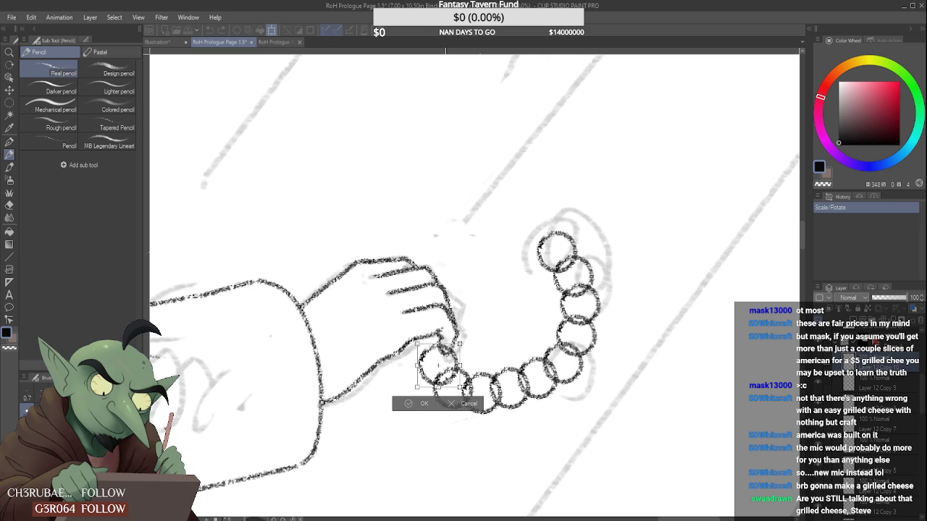
pyautogui.click(424, 404)
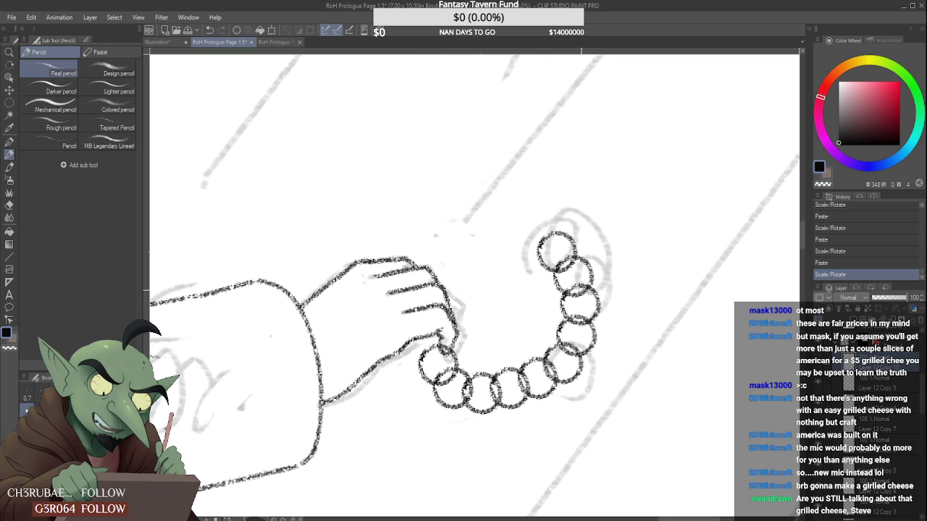
pyautogui.hotkey('ctrl', 'z')
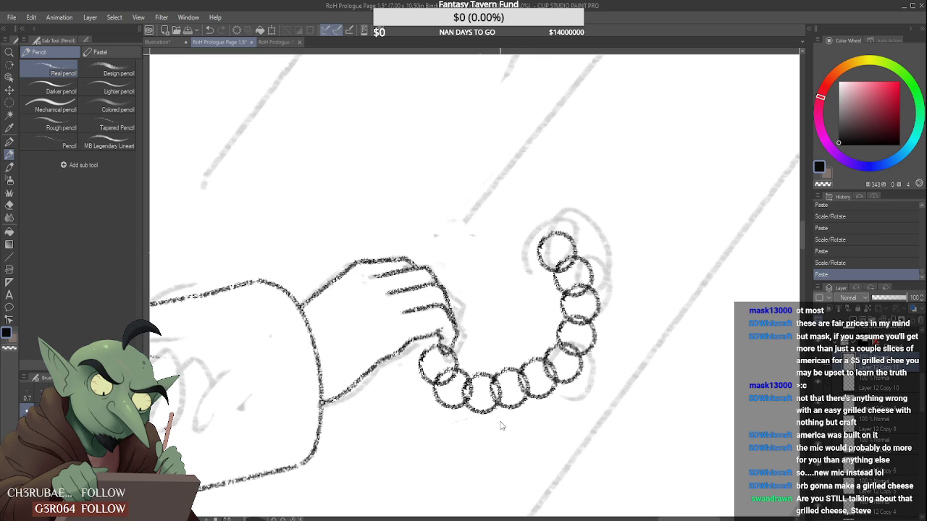
pyautogui.moveTo(454, 366); pyautogui.dragTo(445, 338)
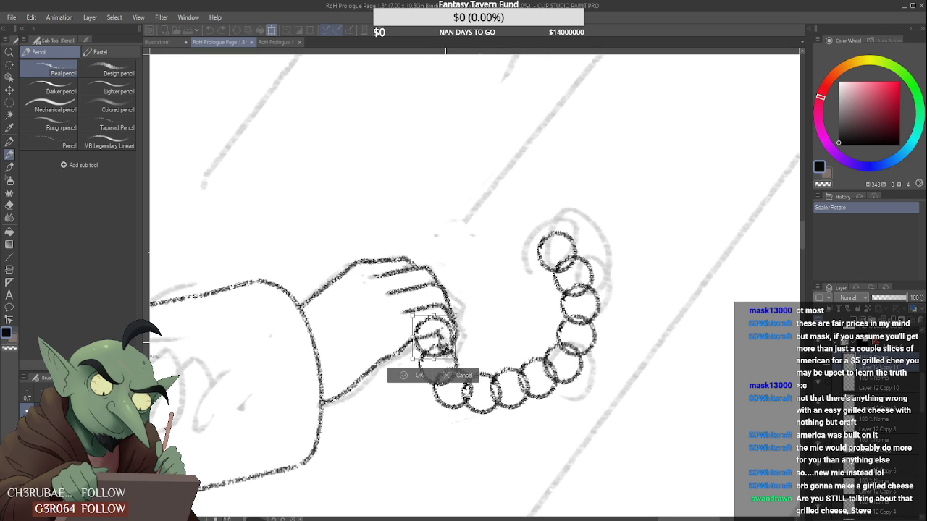
pyautogui.click(417, 376)
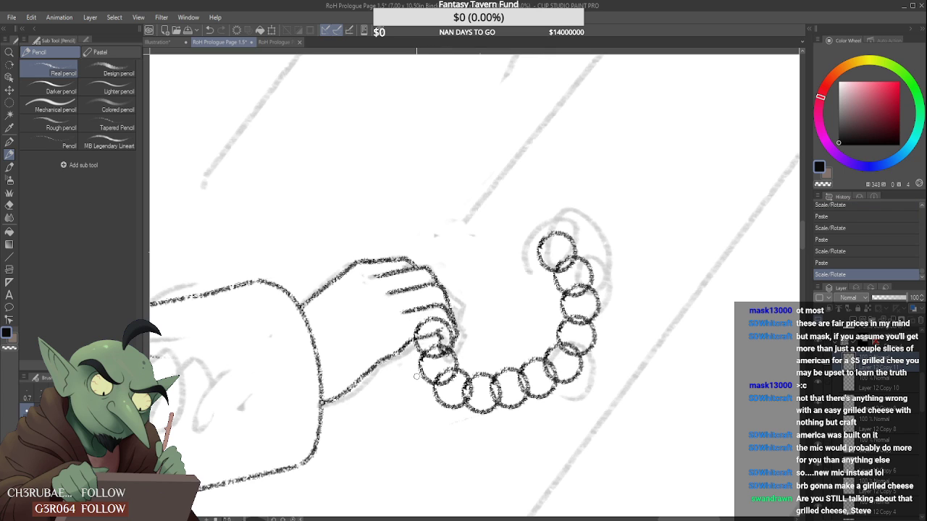
# - Continue the bead chain up over the fingers with two more copies, the second just beyond the knuckles
pyautogui.hotkey('ctrl', 'z')
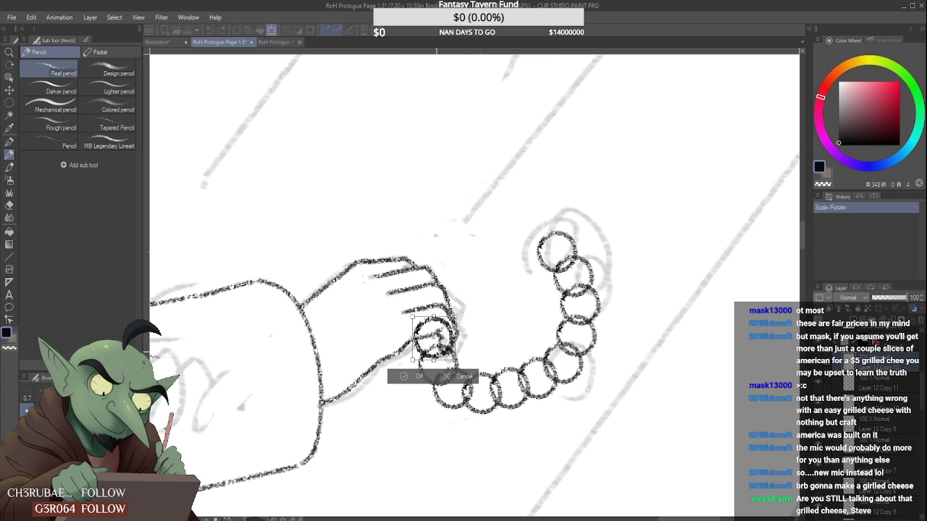
pyautogui.moveTo(435, 337); pyautogui.dragTo(440, 309)
pyautogui.click(417, 347)
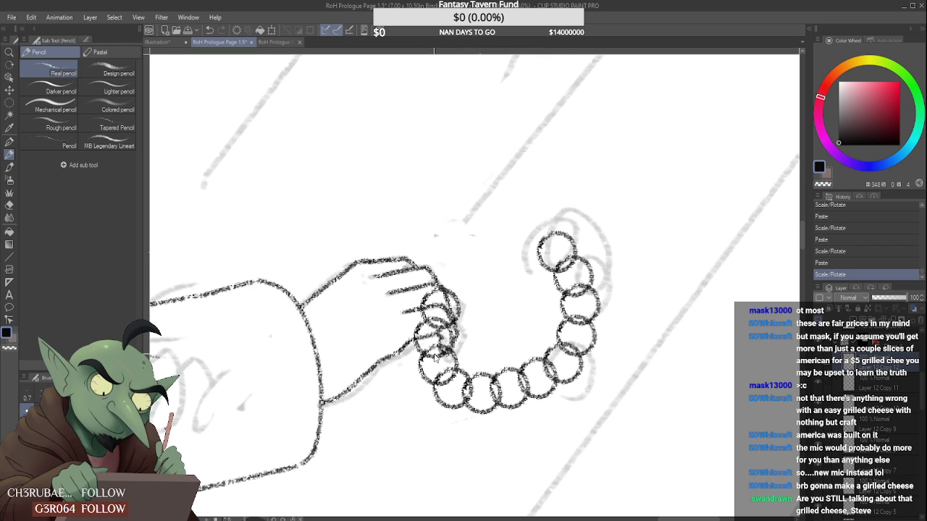
pyautogui.hotkey('ctrl', 'z')
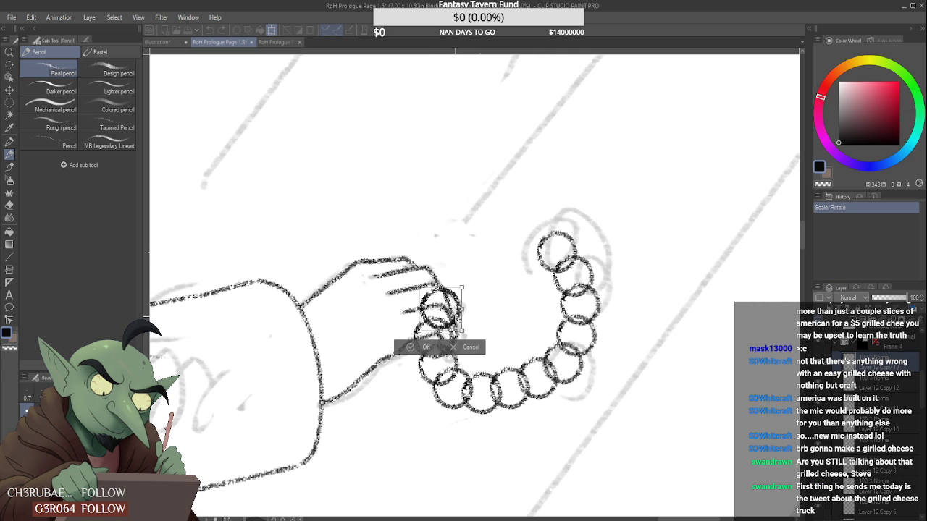
pyautogui.moveTo(439, 310); pyautogui.dragTo(456, 285)
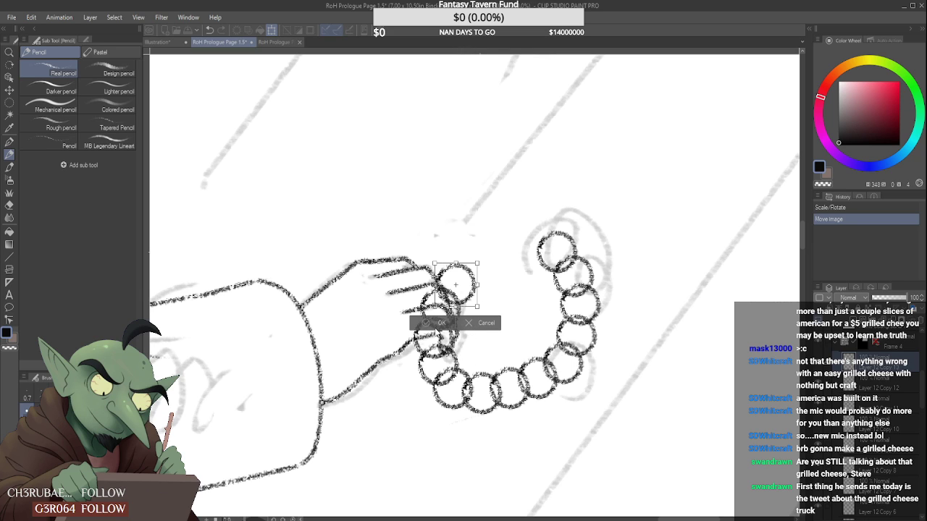
pyautogui.click(439, 323)
# - Paste two more bead circles and arc them from above the knuckles toward the first bead
pyautogui.hotkey('ctrl', 'v')
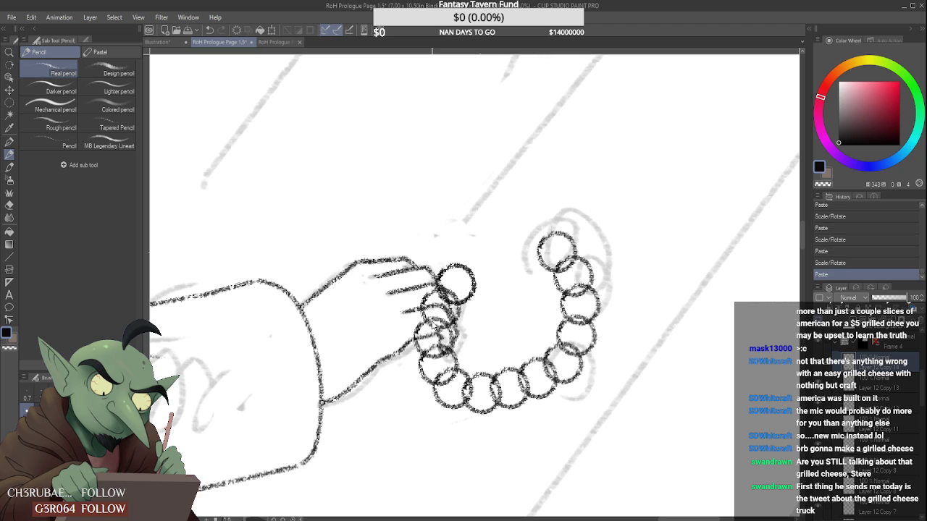
pyautogui.hotkey('ctrl', 't')
pyautogui.moveTo(459, 272); pyautogui.dragTo(477, 266)
pyautogui.click(466, 305)
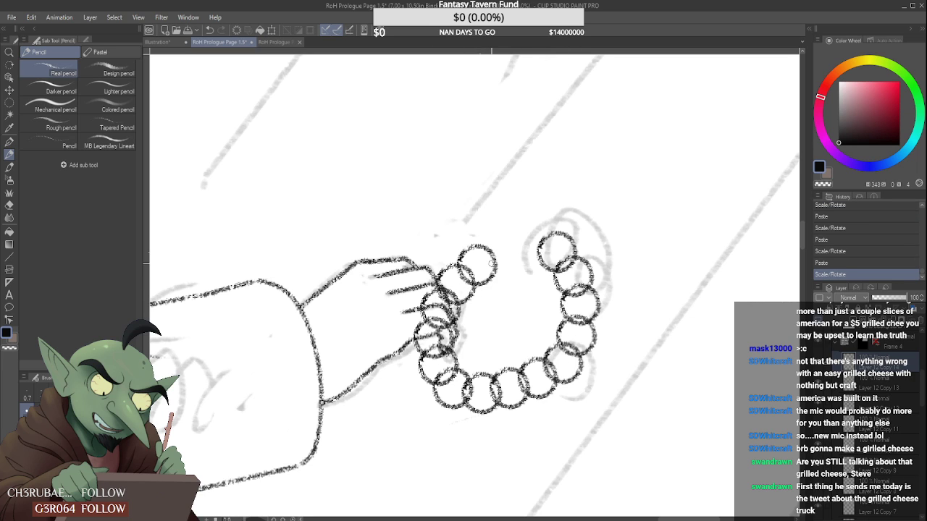
pyautogui.hotkey('ctrl', 'v')
pyautogui.hotkey('ctrl', 't')
pyautogui.moveTo(490, 270); pyautogui.dragTo(516, 261)
pyautogui.press('Return')
# - Paste a final bead circle into the remaining gap beside the first bead to close the bracelet ring
pyautogui.hotkey('ctrl', 'v')
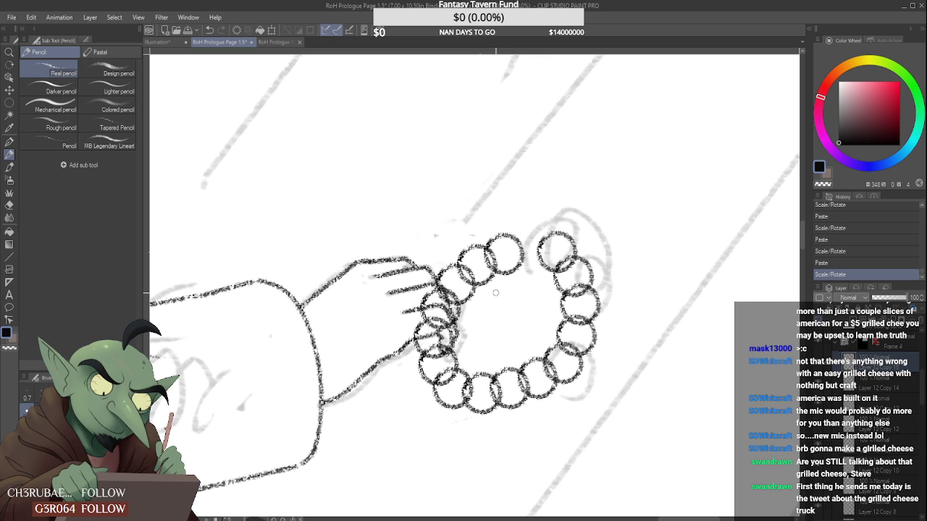
pyautogui.hotkey('ctrl', 't')
pyautogui.moveTo(517, 270); pyautogui.dragTo(539, 263)
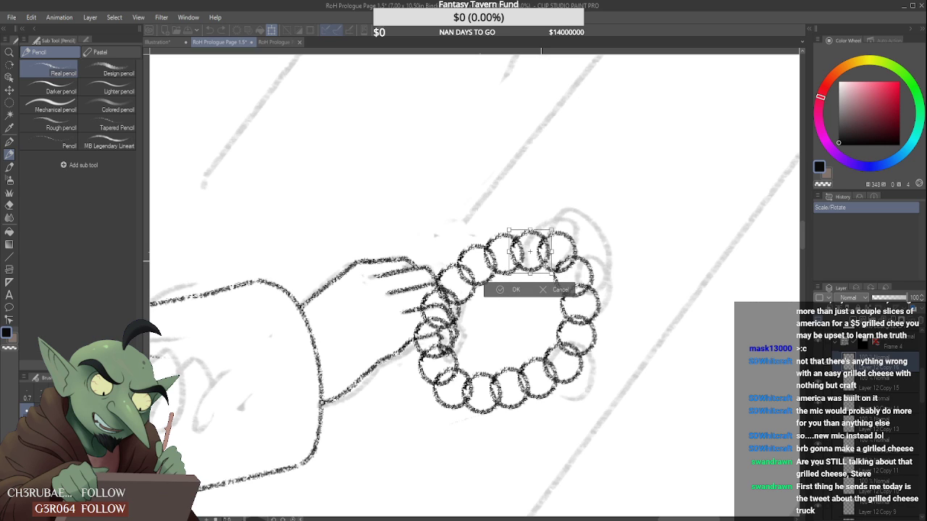
pyautogui.moveTo(547, 267); pyautogui.dragTo(546, 267)
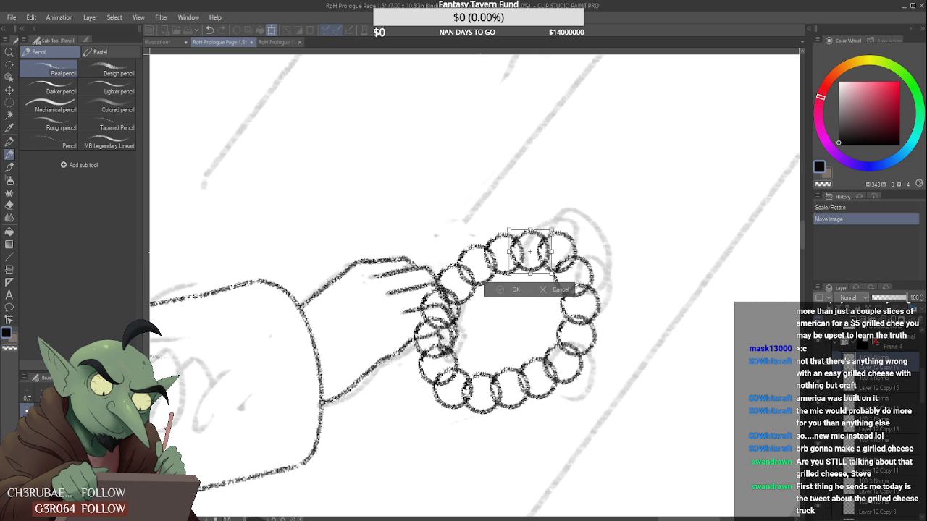
pyautogui.press('Return')
# - Erase the overlapping outlines between neighbouring beads along the top of the bracelet, from the upper arc toward the fingers
pyautogui.scroll(-5, 547, 267)
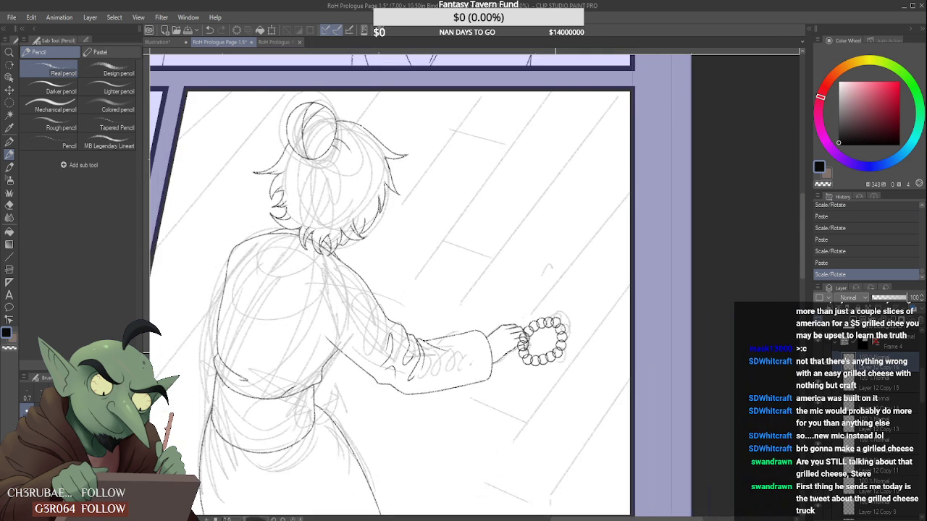
pyautogui.scroll(4, 561, 354)
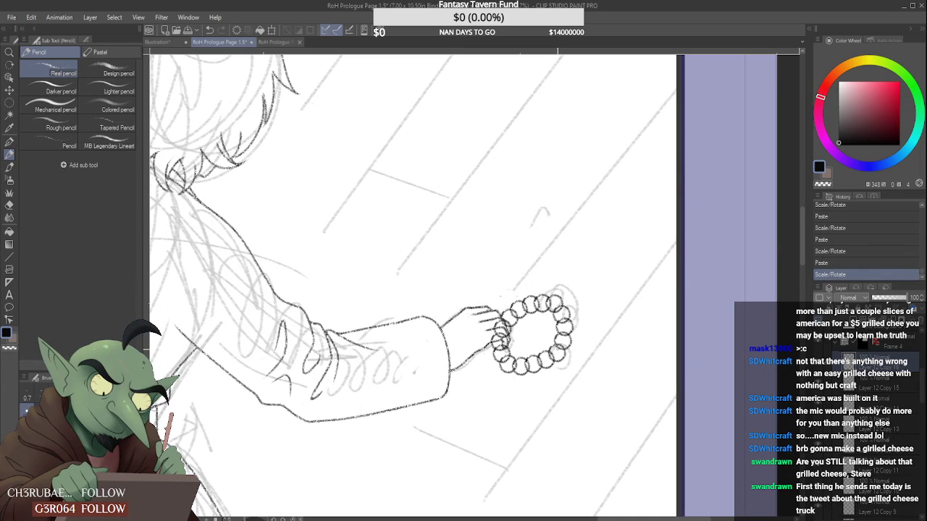
pyautogui.scroll(2, 551, 339)
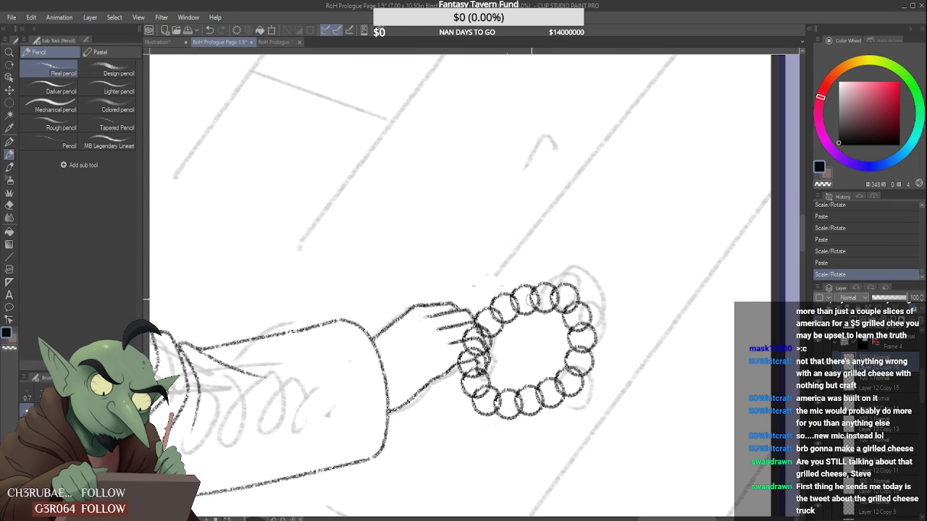
pyautogui.moveTo(531, 299)
pyautogui.mouseDown()
pyautogui.moveTo(529, 308)
pyautogui.moveTo(490, 313)
pyautogui.moveTo(481, 334)
pyautogui.mouseUp()
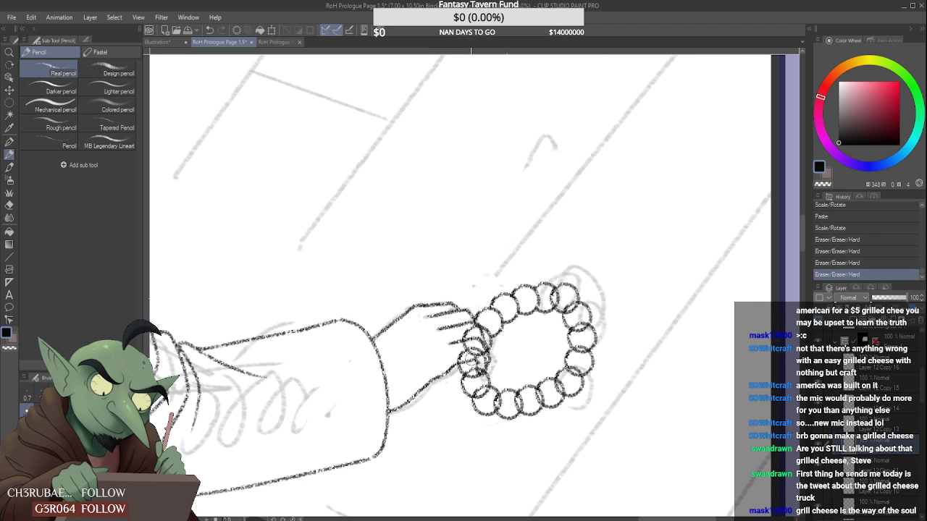
# - Erase the remaining bead overlaps beside the hand, along the ring's bottom and up its far side, working through the individual bead layers
pyautogui.moveTo(474, 365); pyautogui.dragTo(472, 365)
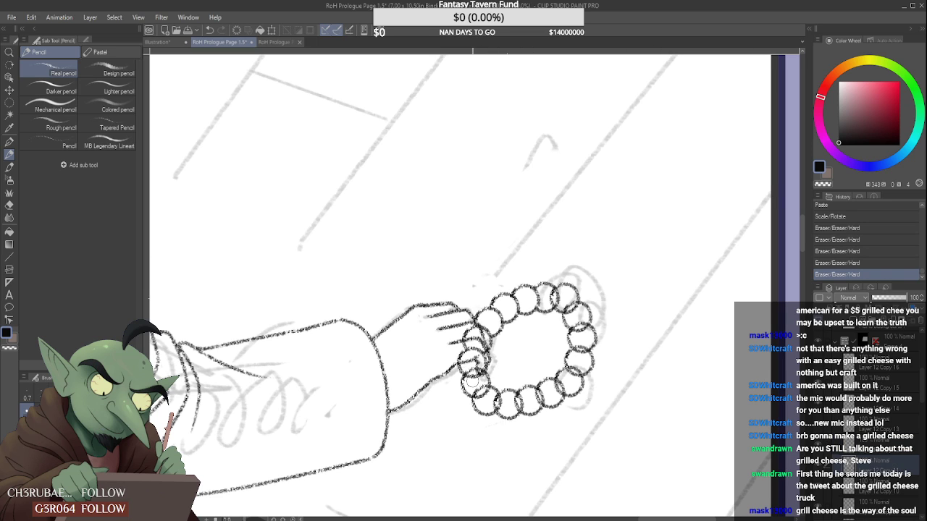
pyautogui.moveTo(474, 373); pyautogui.dragTo(472, 384)
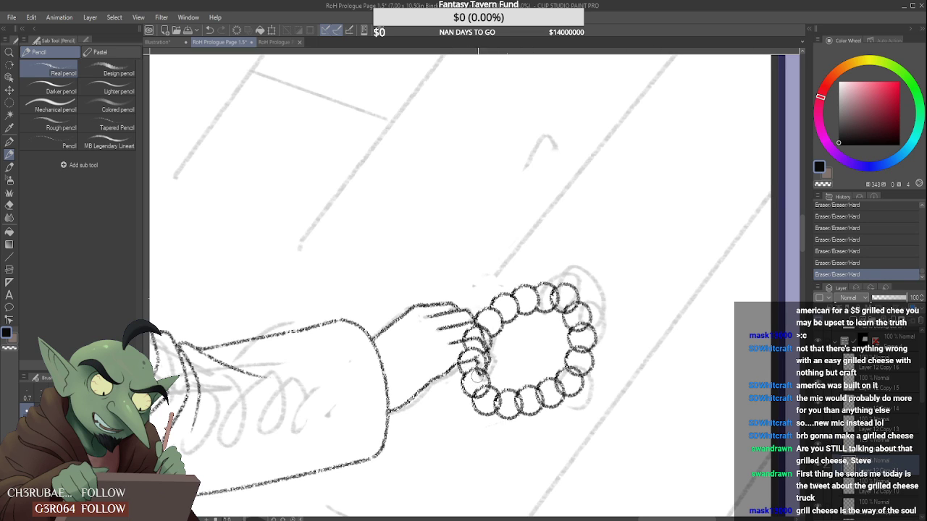
pyautogui.scroll(-3, 919, 407)
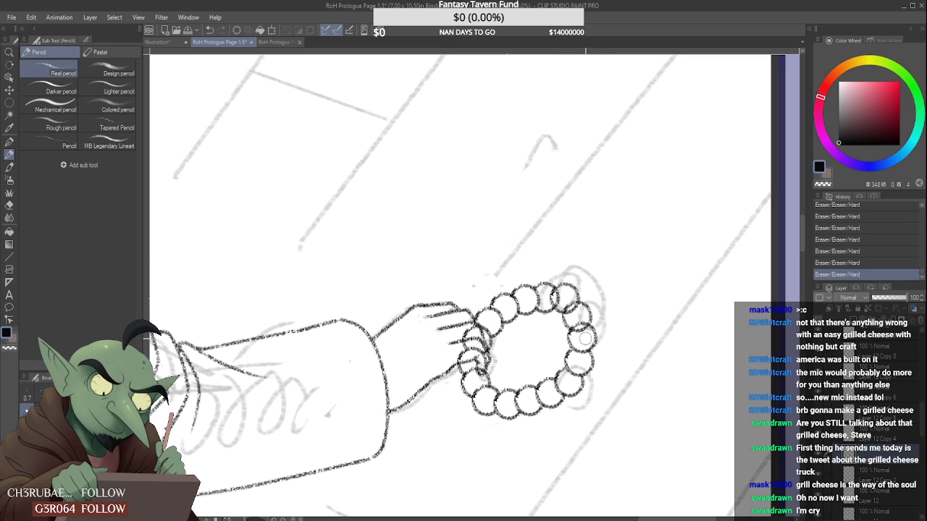
pyautogui.click(888, 469)
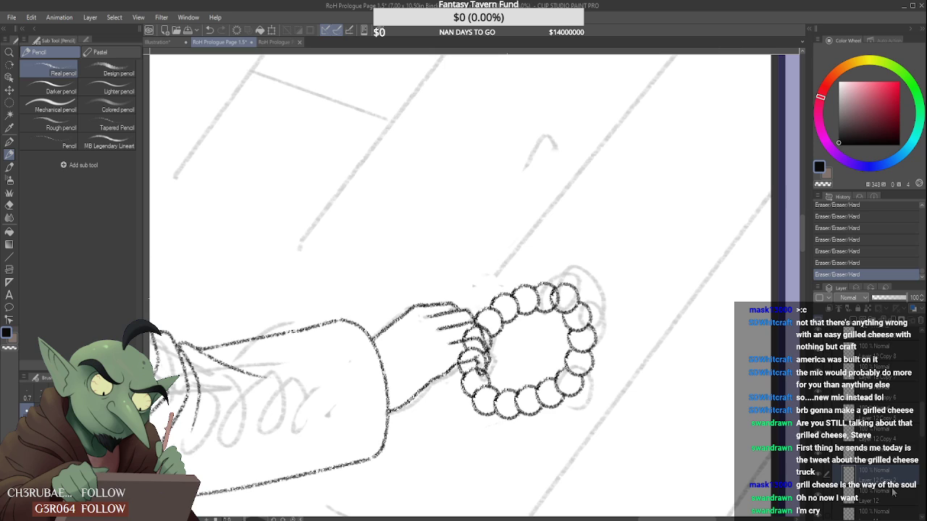
pyautogui.click(892, 494)
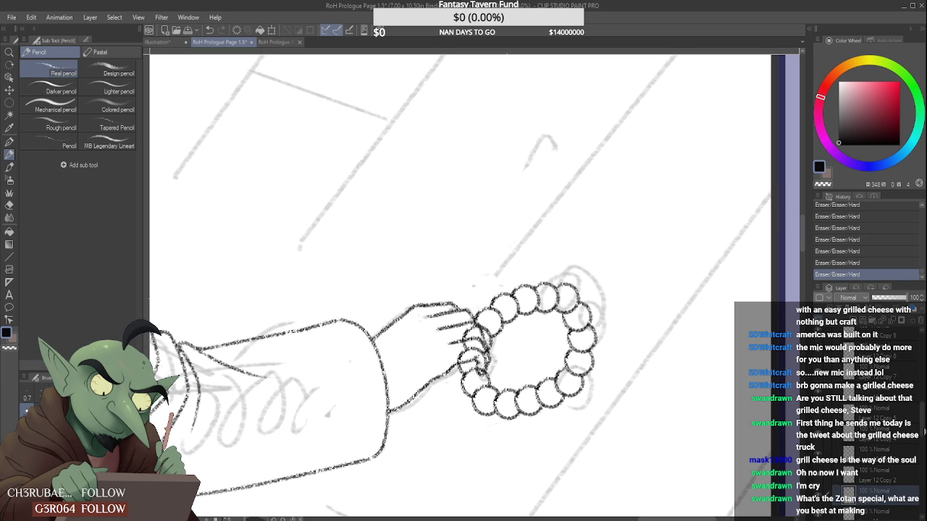
# - Select all the bead layers, from Layer 12 through its copies, and merge them into one layer
pyautogui.scroll(-4, 925, 433)
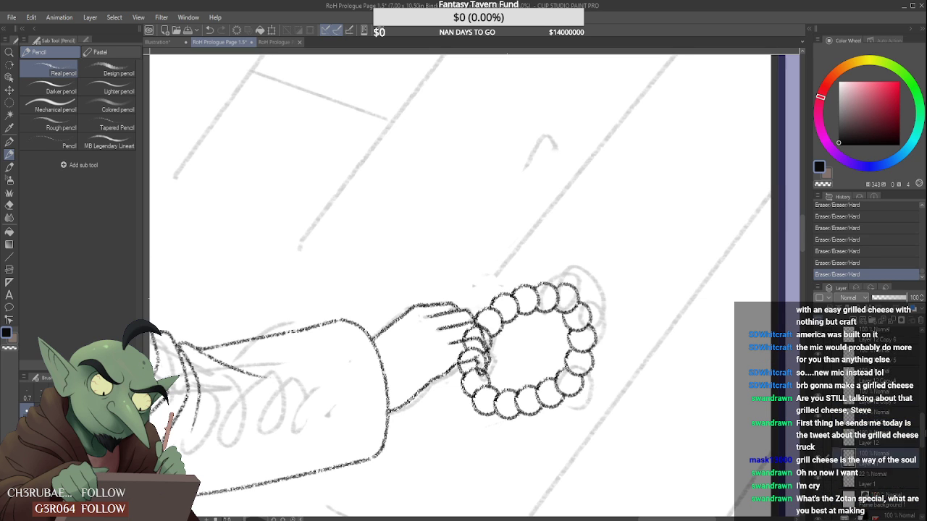
pyautogui.scroll(3, 925, 435)
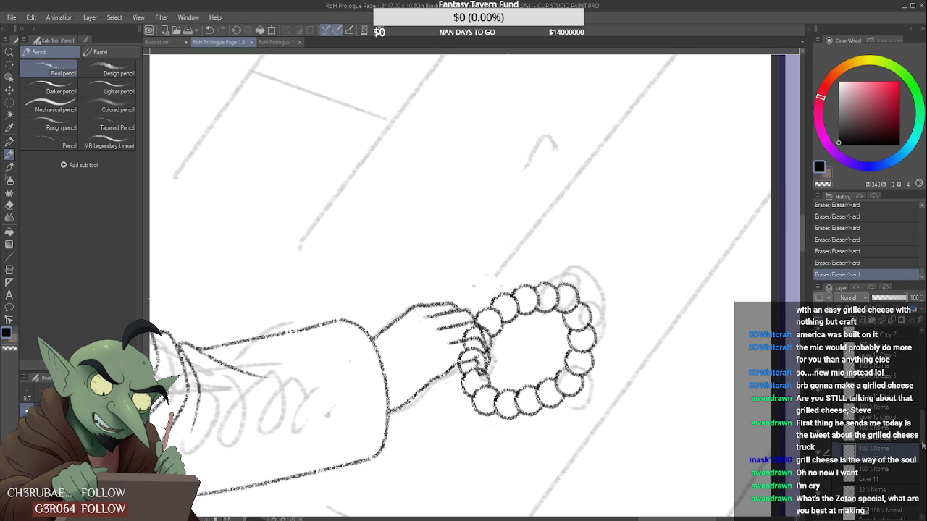
pyautogui.scroll(5, 922, 444)
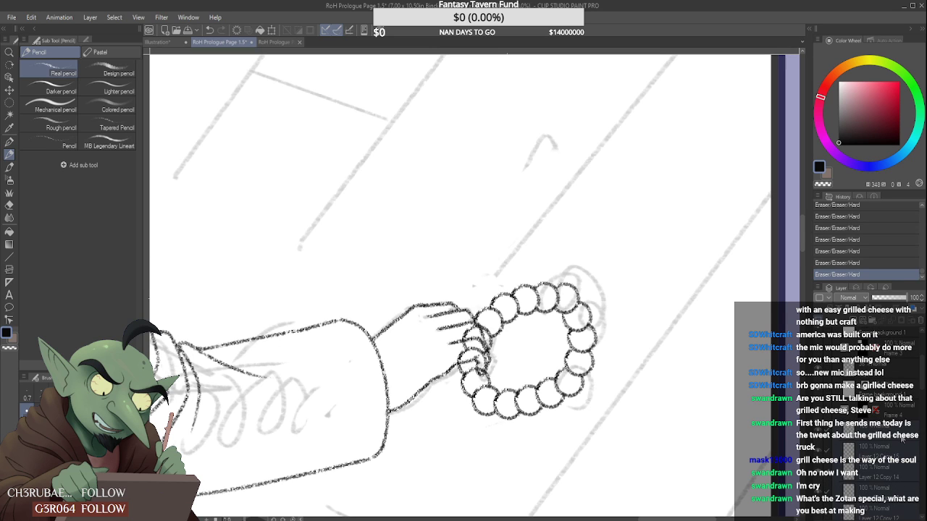
pyautogui.hotkey('shift', 'alt', 'e')
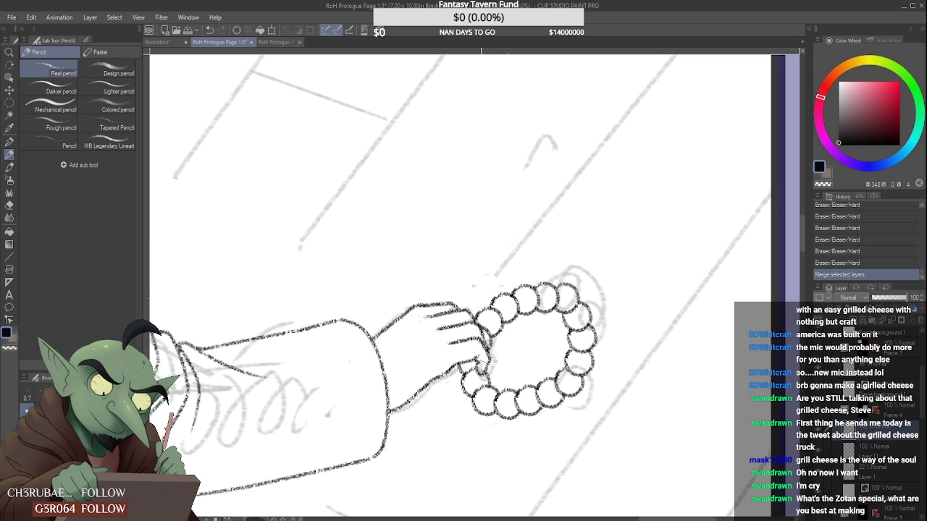
# - Try erasing the bead outlines that cover the fingers gripping the bracelet
pyautogui.click(478, 345)
pyautogui.scroll(-1, 516, 405)
pyautogui.scroll(-4, 513, 401)
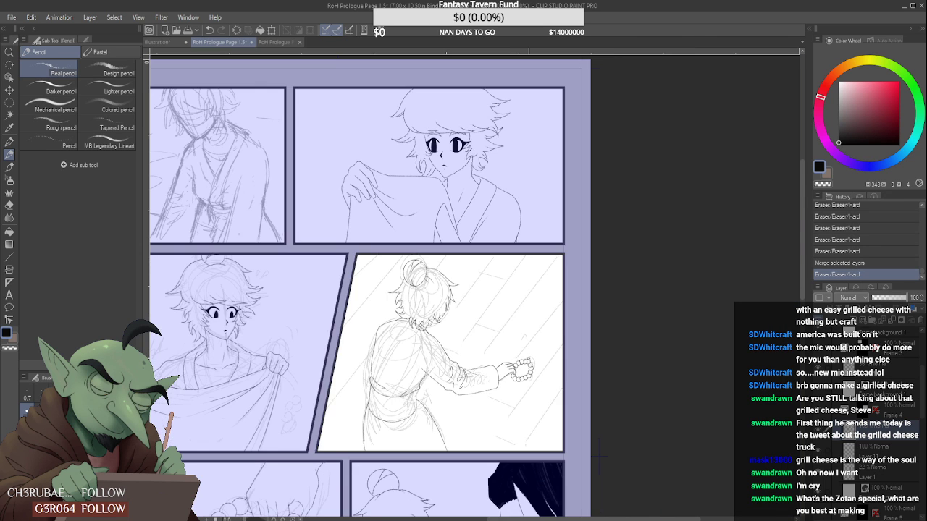
# - Examine how the bracelet sits in the hand and panel, hiding and showing the bead layer and the figure's line layer
pyautogui.scroll(4, 519, 369)
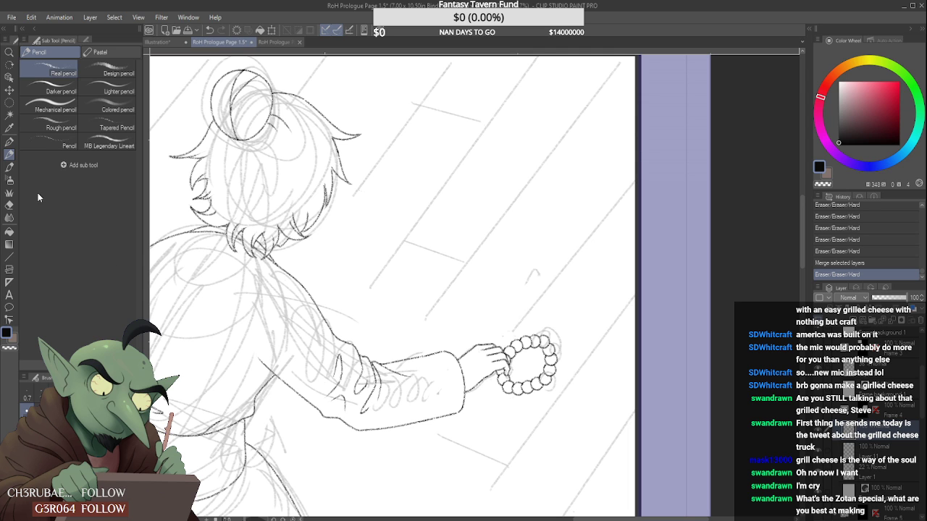
pyautogui.scroll(3, 523, 349)
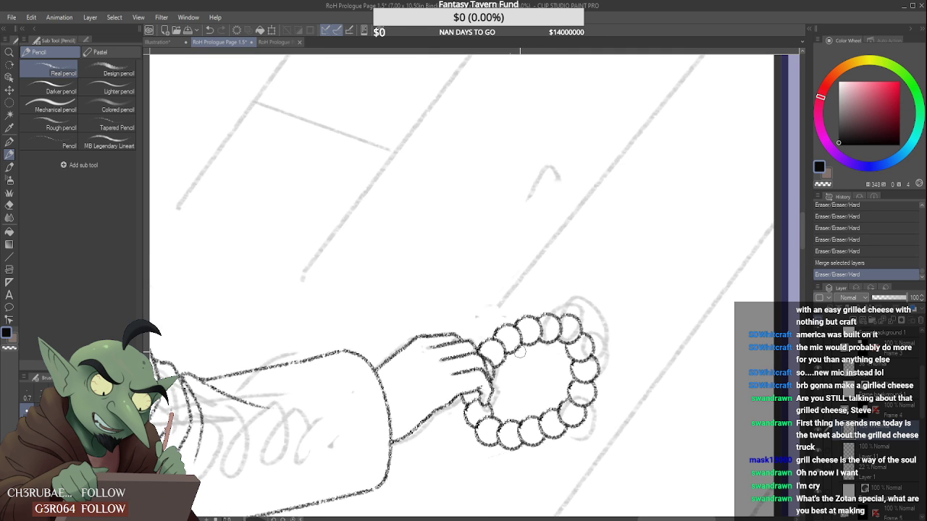
pyautogui.scroll(-4, 520, 357)
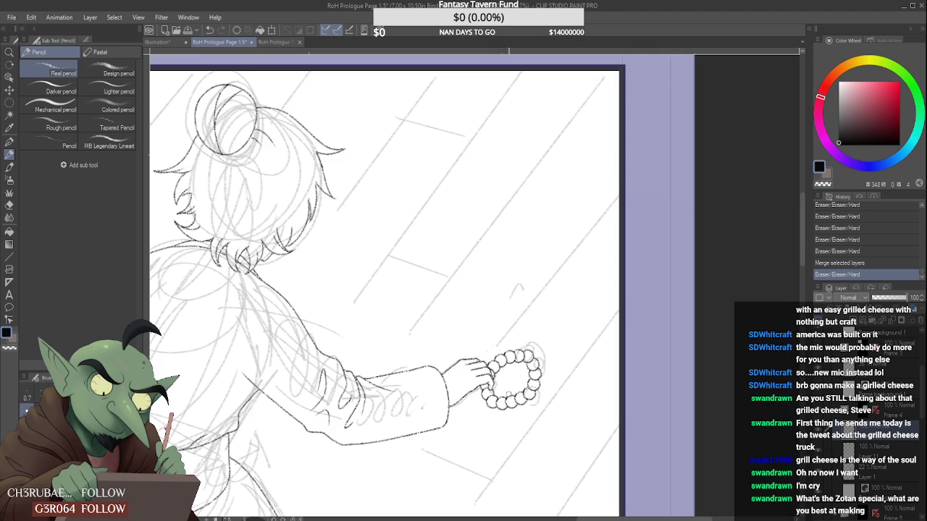
pyautogui.scroll(3, 511, 397)
pyautogui.scroll(-1, 511, 395)
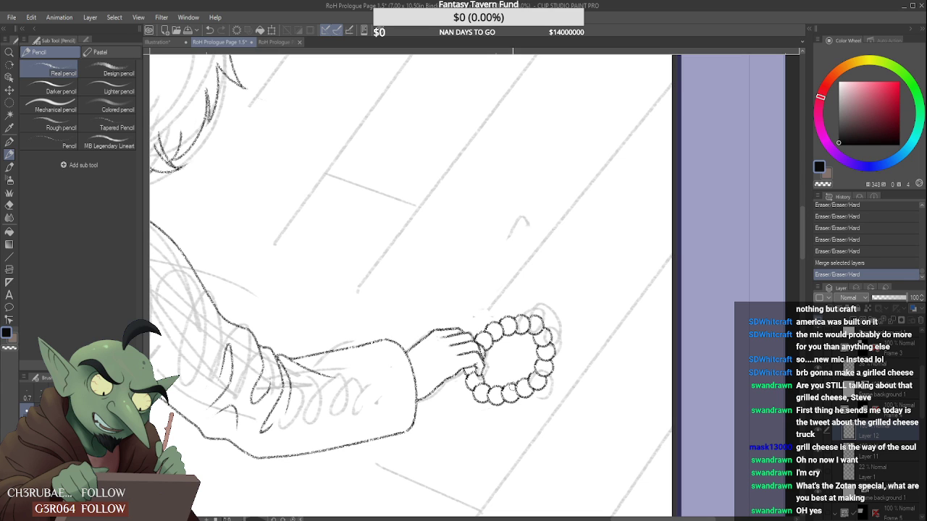
pyautogui.scroll(-2, 513, 389)
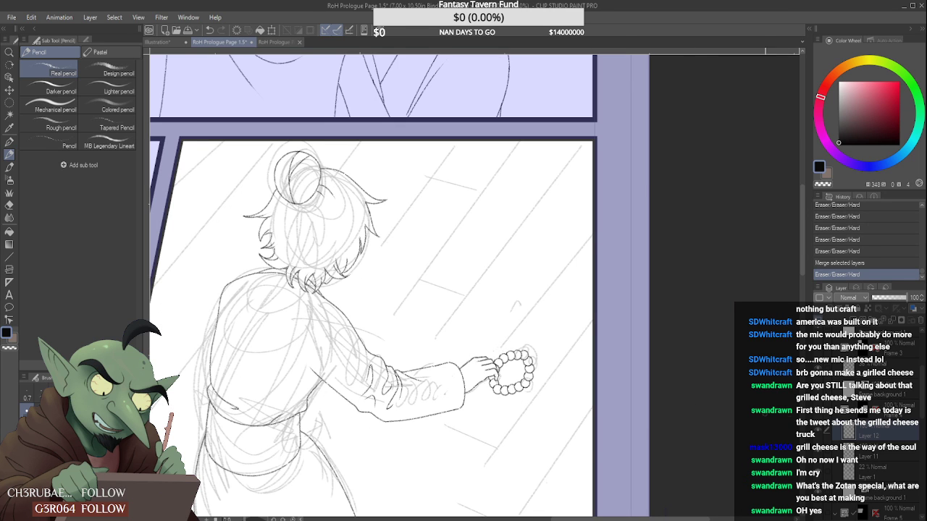
pyautogui.click(818, 431)
pyautogui.click(818, 431)
pyautogui.click(819, 452)
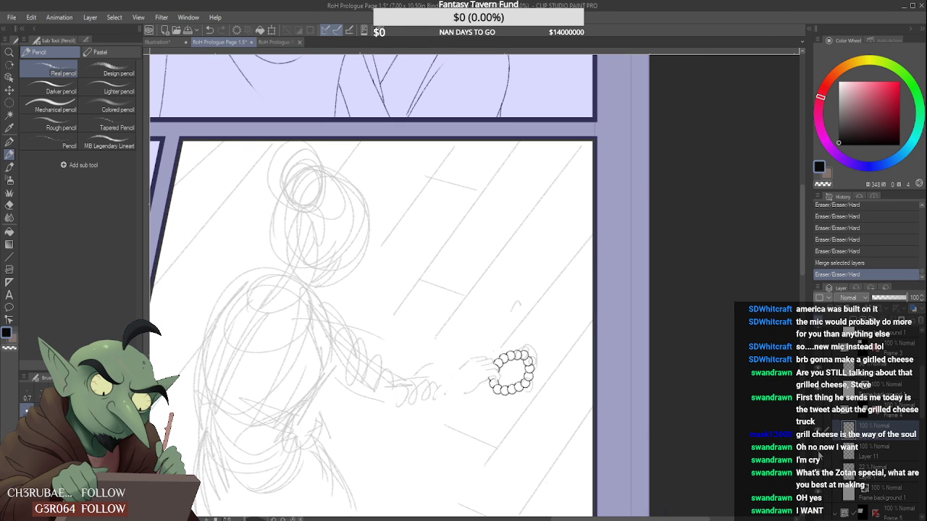
pyautogui.click(819, 453)
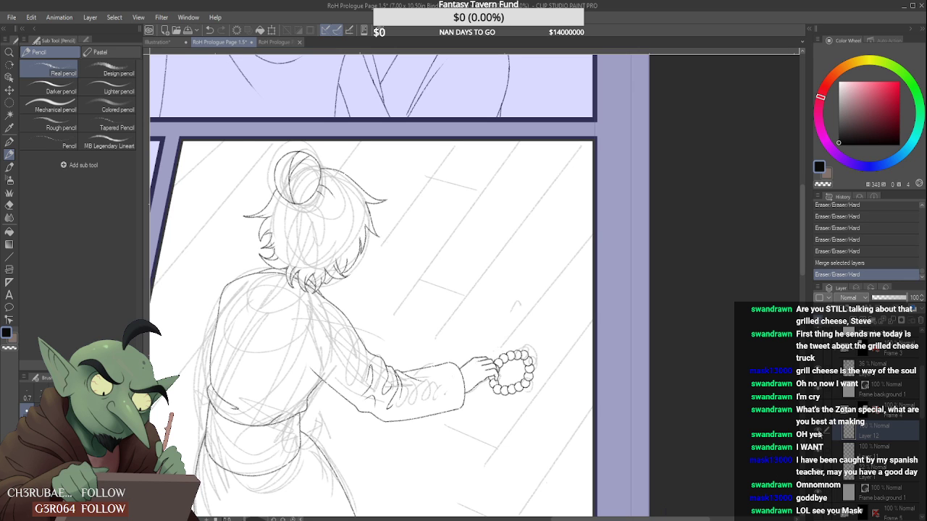
pyautogui.moveTo(532, 398); pyautogui.dragTo(516, 391)
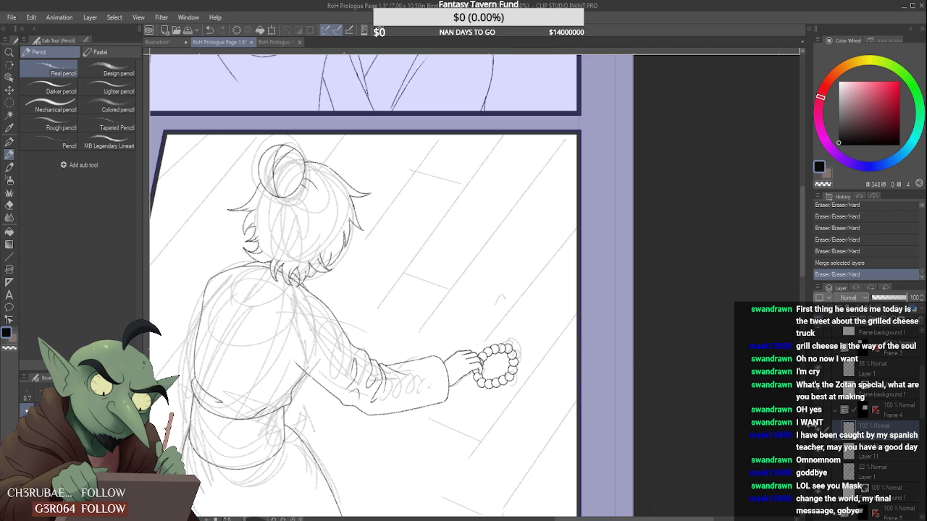
pyautogui.scroll(-3, 529, 365)
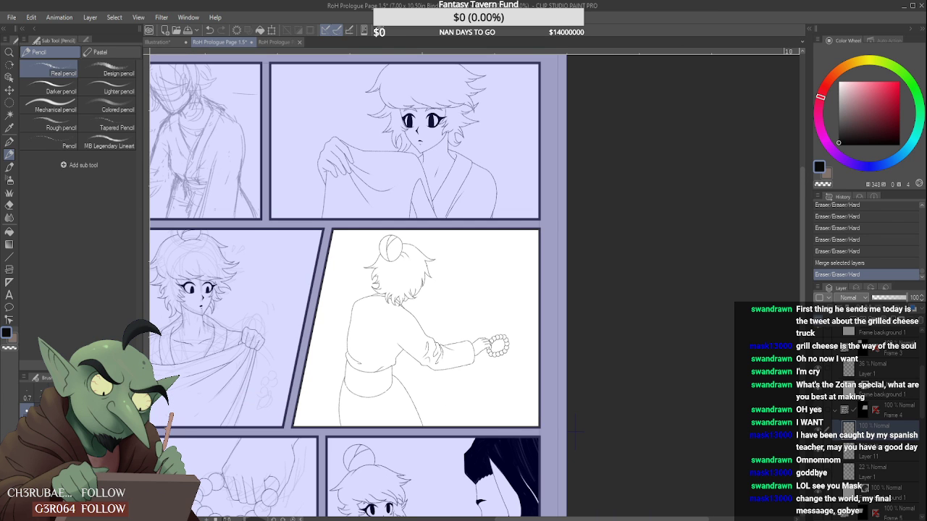
pyautogui.scroll(2, 469, 290)
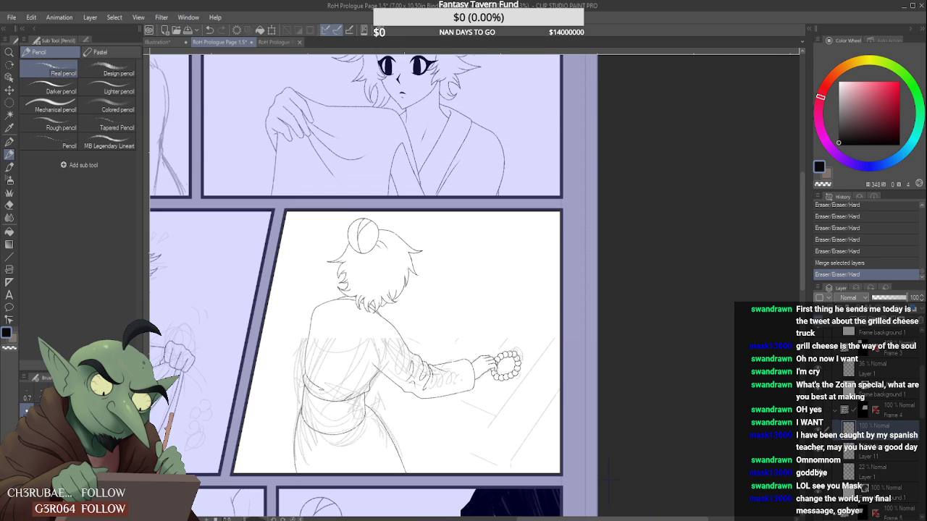
pyautogui.scroll(2, 598, 460)
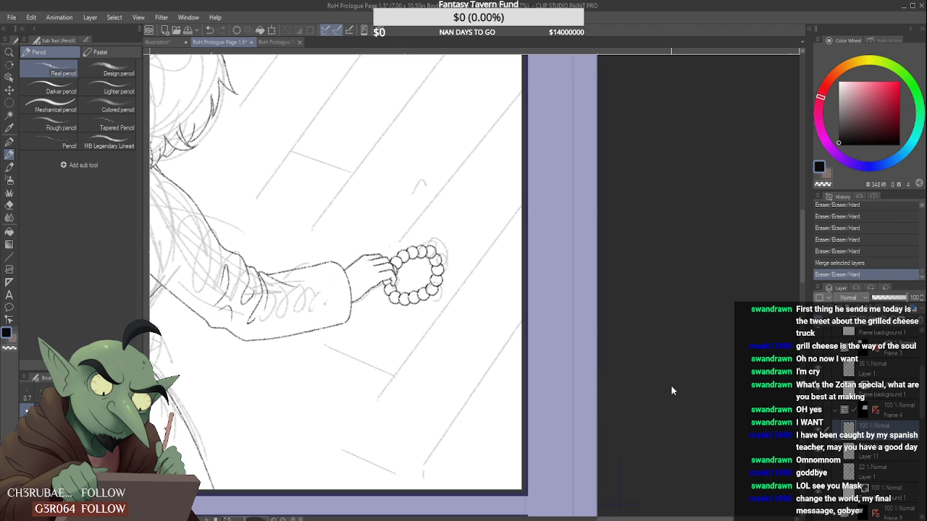
# - Undo the last erasure over the fingers, and rotate the merged bead ring slightly counterclockwise while shifting it against the hand
pyautogui.hotkey('ctrl', 'z')
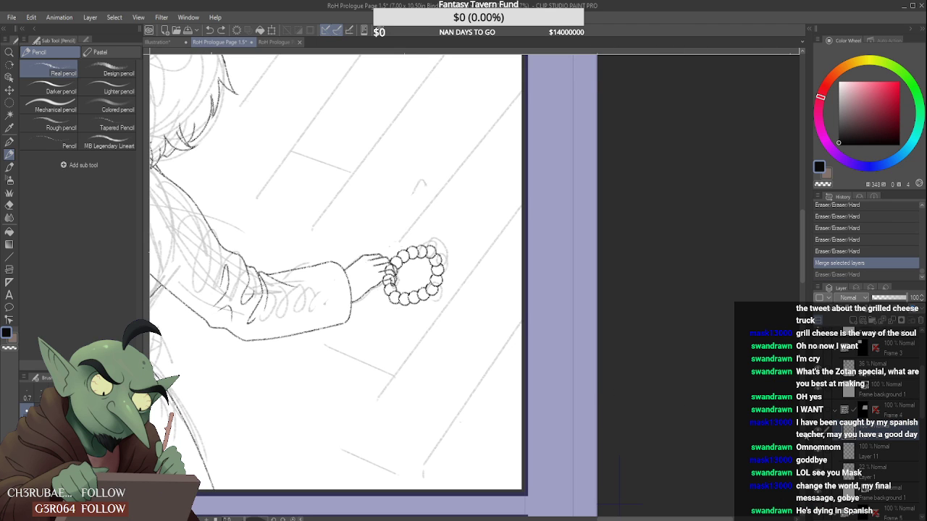
pyautogui.click(819, 431)
pyautogui.click(819, 431)
pyautogui.hotkey('ctrl', 't')
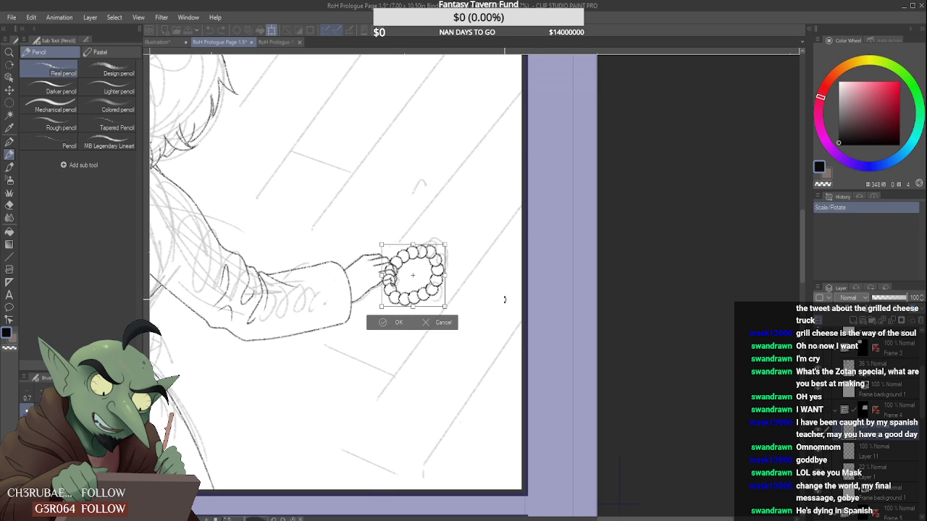
pyautogui.scroll(-2, 505, 298)
pyautogui.moveTo(453, 294); pyautogui.dragTo(475, 266)
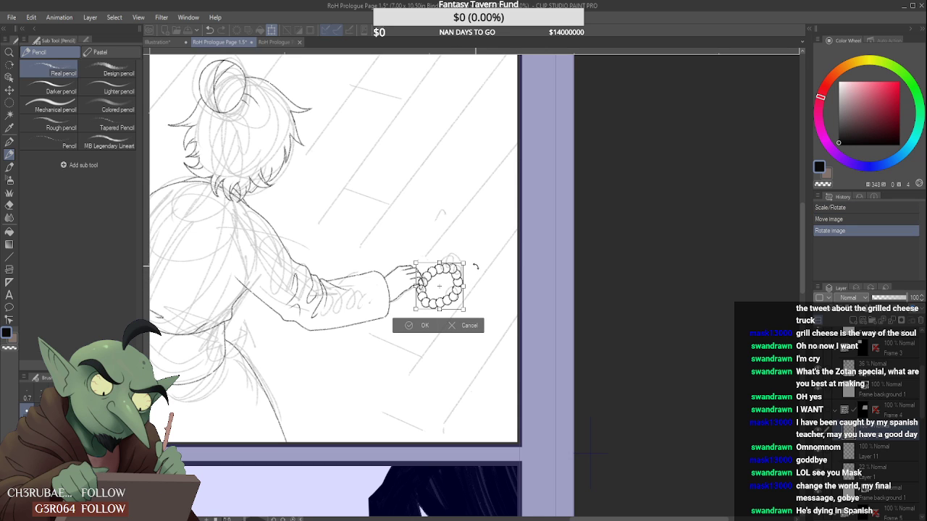
pyautogui.click(425, 325)
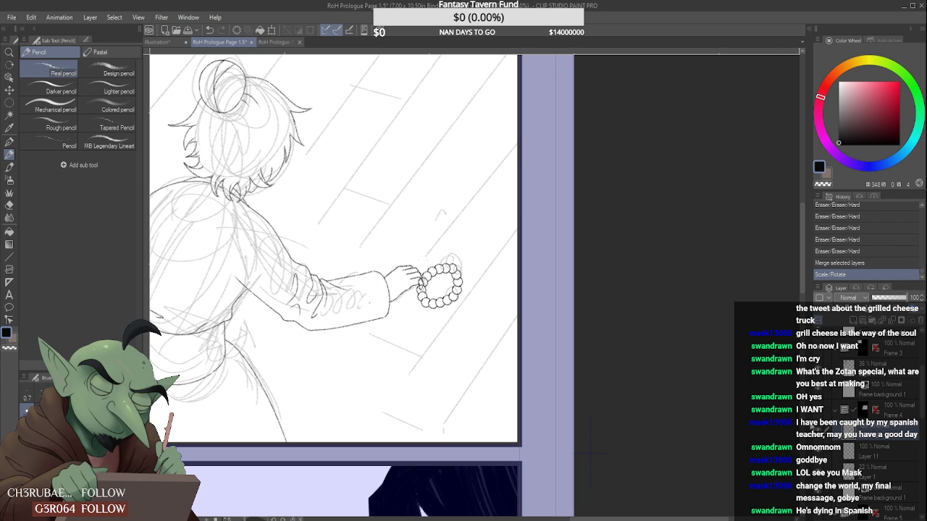
# - Erase the bead outlines overlapping the fingers so the hand grips the repositioned bracelet
pyautogui.scroll(4, 398, 308)
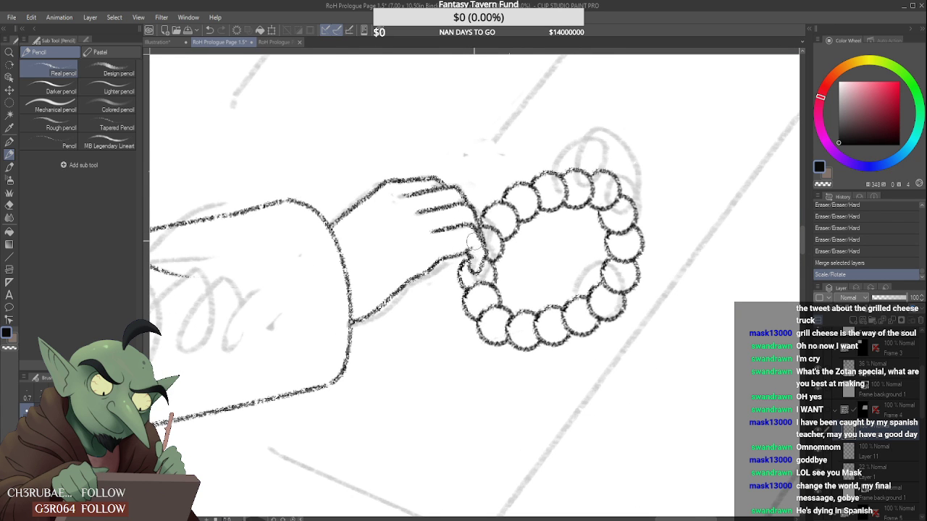
pyautogui.moveTo(467, 236); pyautogui.dragTo(478, 258)
pyautogui.scroll(-6, 478, 254)
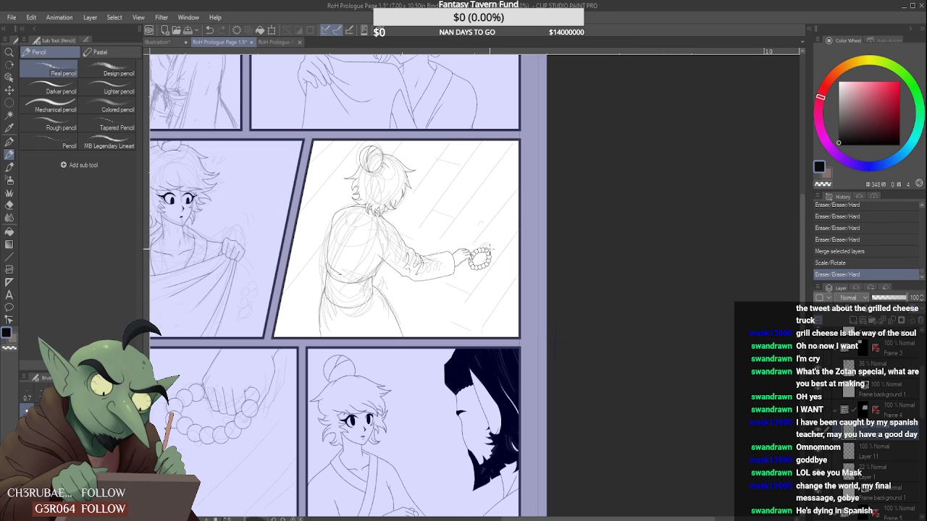
# - Check the finished bracelet against the whole comic page and its panel, toggling the bead and Layer 11 line art visibility
pyautogui.scroll(-5, 492, 238)
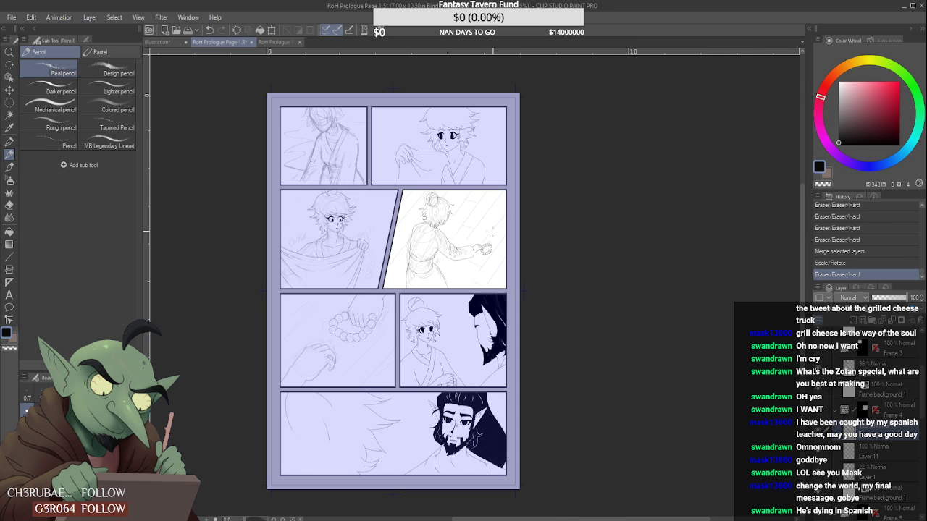
pyautogui.scroll(5, 489, 230)
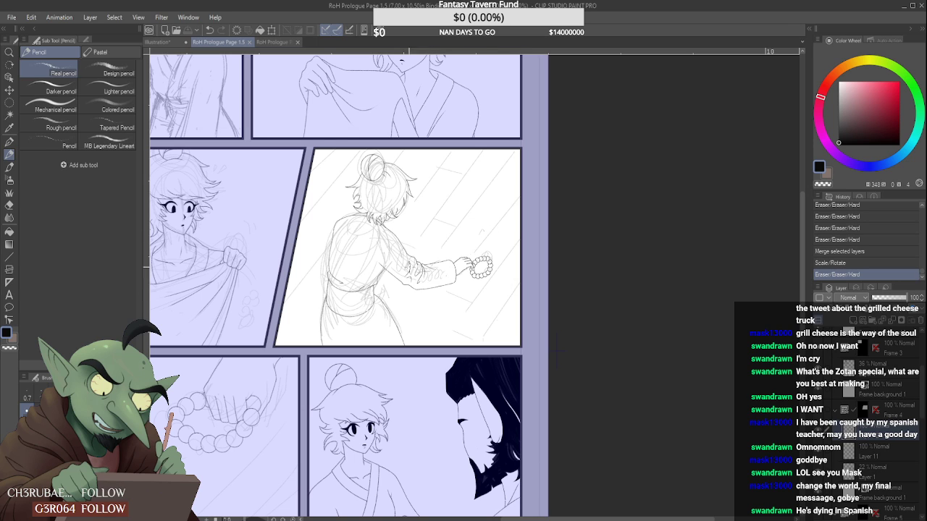
pyautogui.scroll(3, 395, 273)
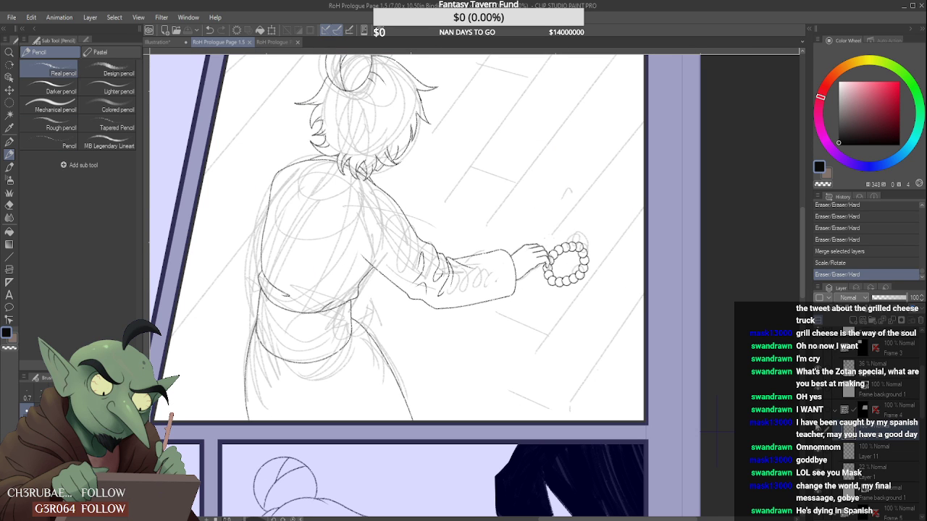
pyautogui.click(818, 429)
pyautogui.click(823, 431)
pyautogui.hotkey('ctrl', '-')
pyautogui.click(821, 454)
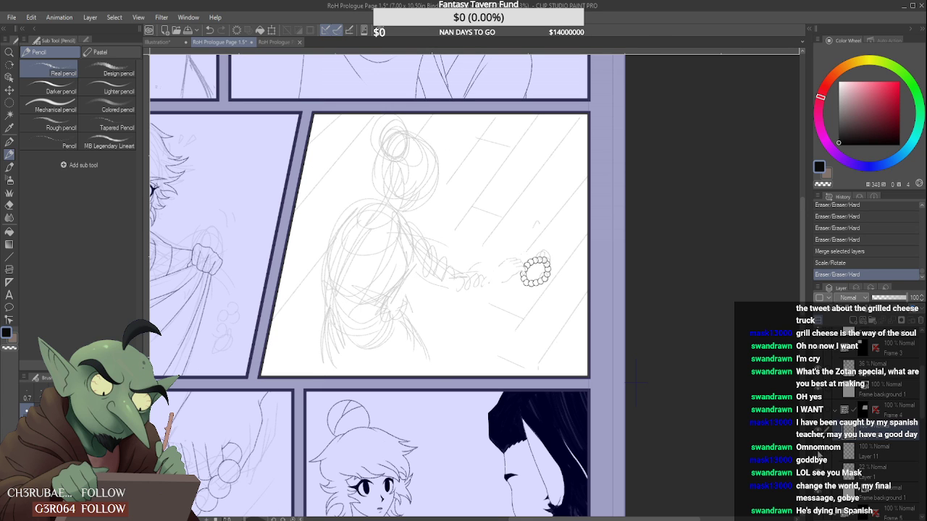
# - Compare the panel with and without the figure's Layer 11 line art, leaving that layer shown
pyautogui.click(821, 453)
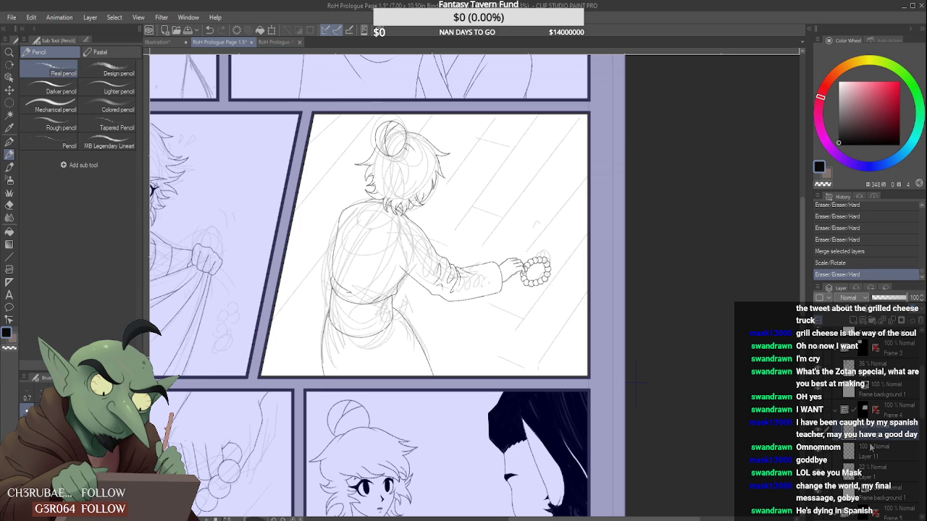
pyautogui.click(818, 451)
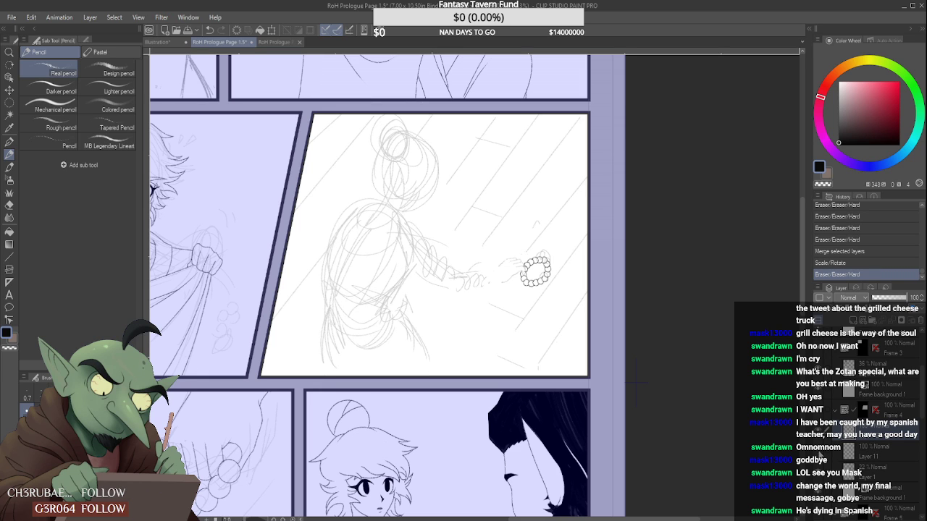
pyautogui.click(819, 451)
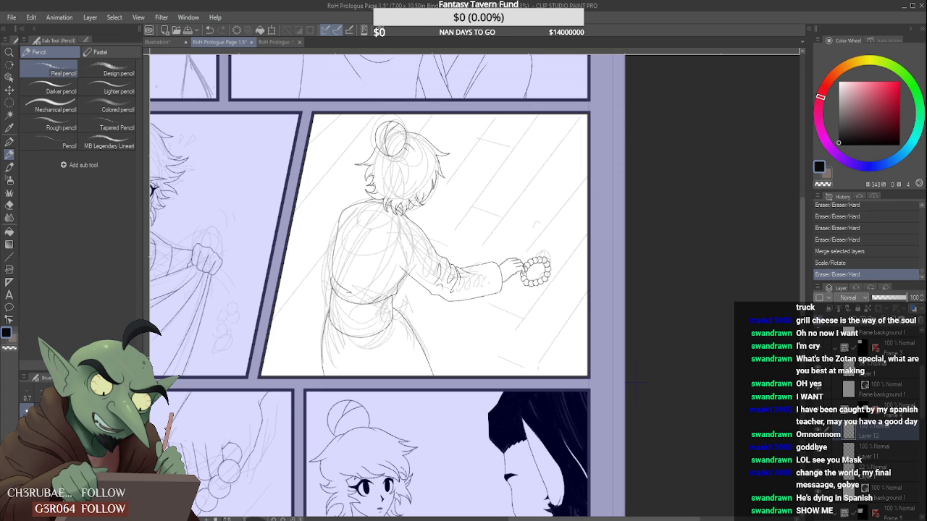
# - Switch to the Illustration document and view the flexing figure sketch beside its colour reference
pyautogui.click(159, 42)
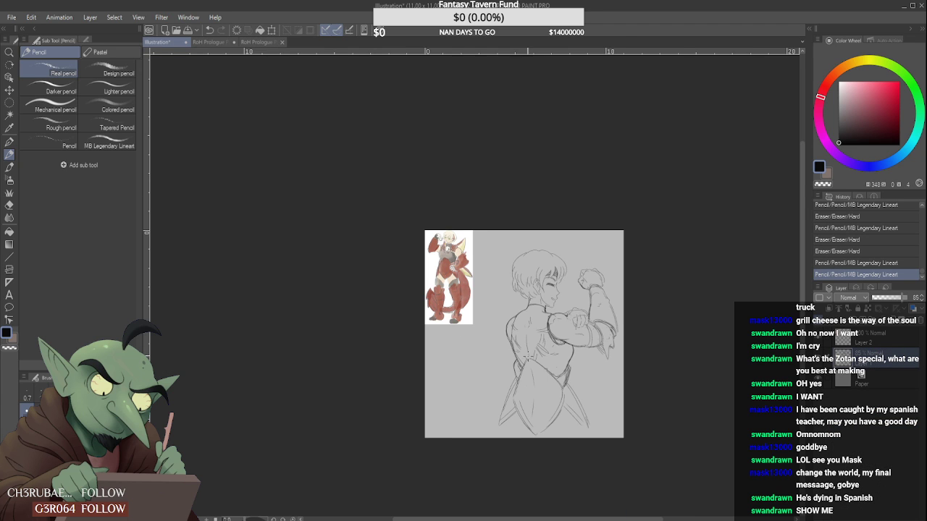
pyautogui.scroll(3, 588, 380)
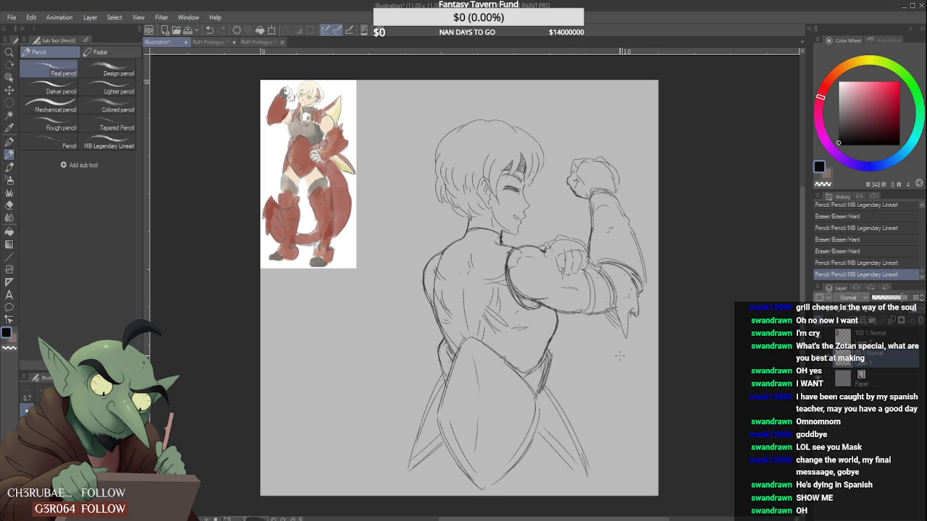
pyautogui.hotkey('ctrl', '-')
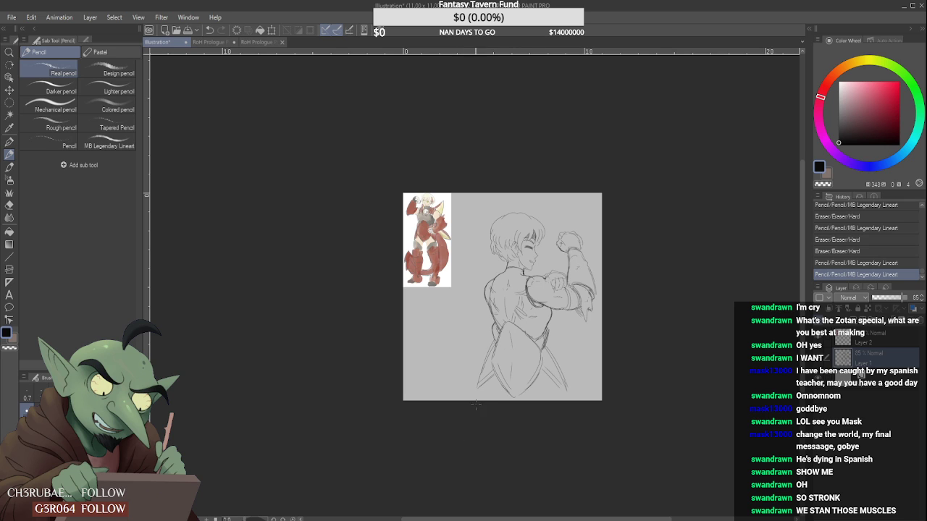
# - Try sketching a large curved blade shape and rough shoulder outlines behind the flexing figure
pyautogui.moveTo(470, 256)
pyautogui.mouseDown()
pyautogui.moveTo(490, 267)
pyautogui.moveTo(480, 267)
pyautogui.mouseUp()
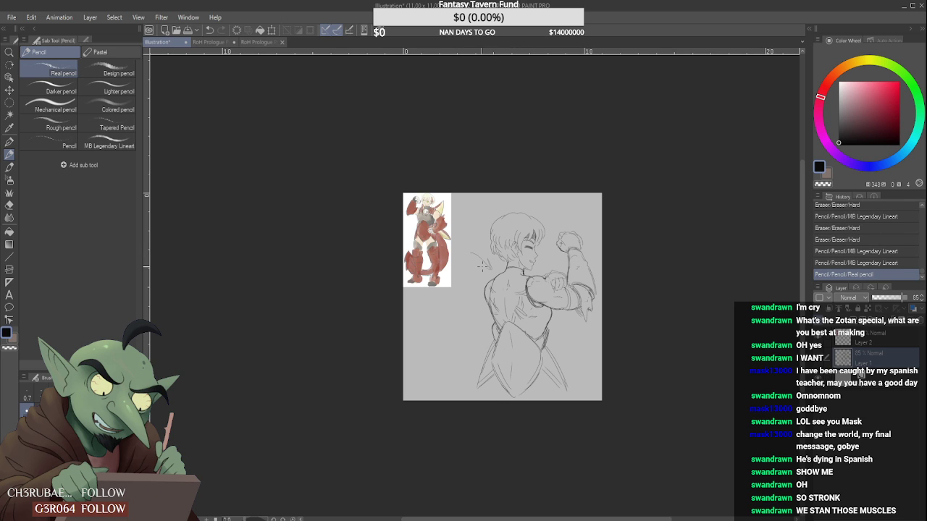
pyautogui.hotkey('ctrl', 'z')
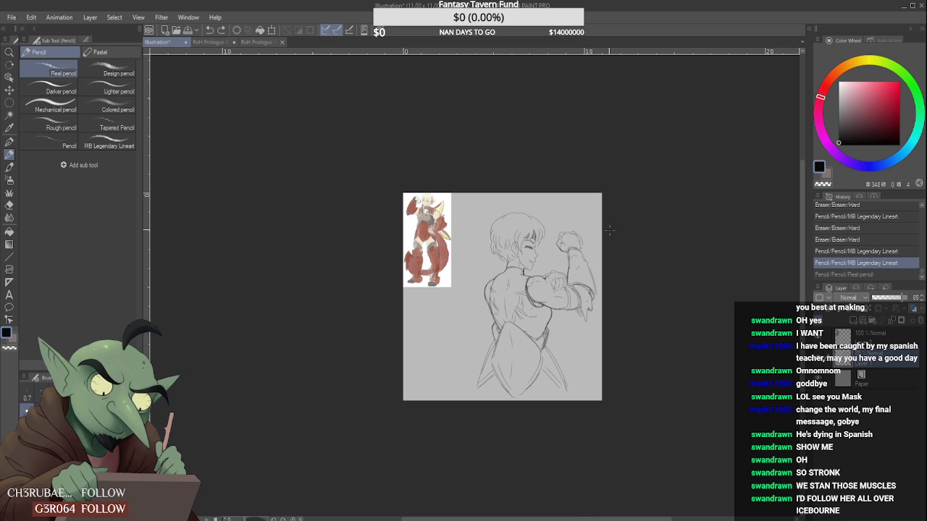
pyautogui.scroll(3, 610, 230)
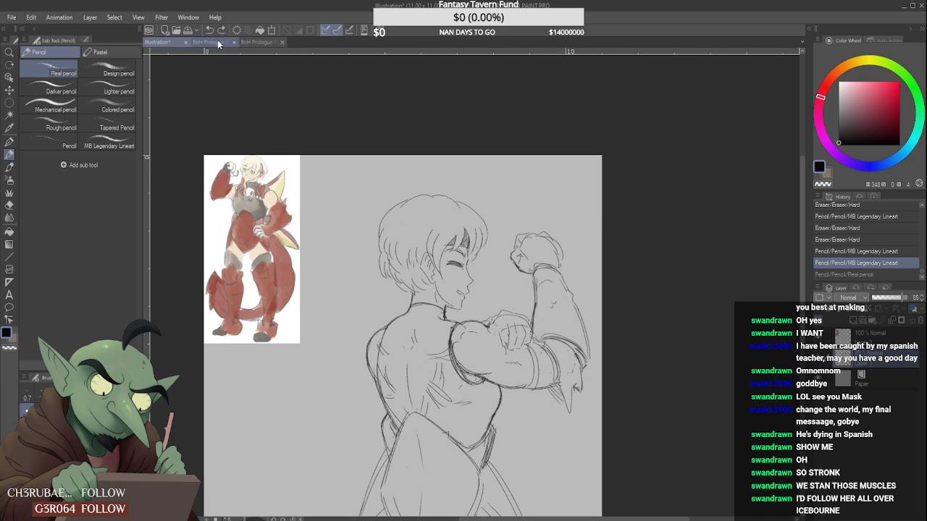
pyautogui.moveTo(400, 312)
pyautogui.mouseDown()
pyautogui.moveTo(330, 230)
pyautogui.moveTo(374, 361)
pyautogui.moveTo(404, 309)
pyautogui.moveTo(399, 334)
pyautogui.moveTo(391, 319)
pyautogui.moveTo(405, 351)
pyautogui.moveTo(457, 355)
pyautogui.moveTo(461, 340)
pyautogui.moveTo(422, 258)
pyautogui.moveTo(438, 340)
pyautogui.mouseUp()
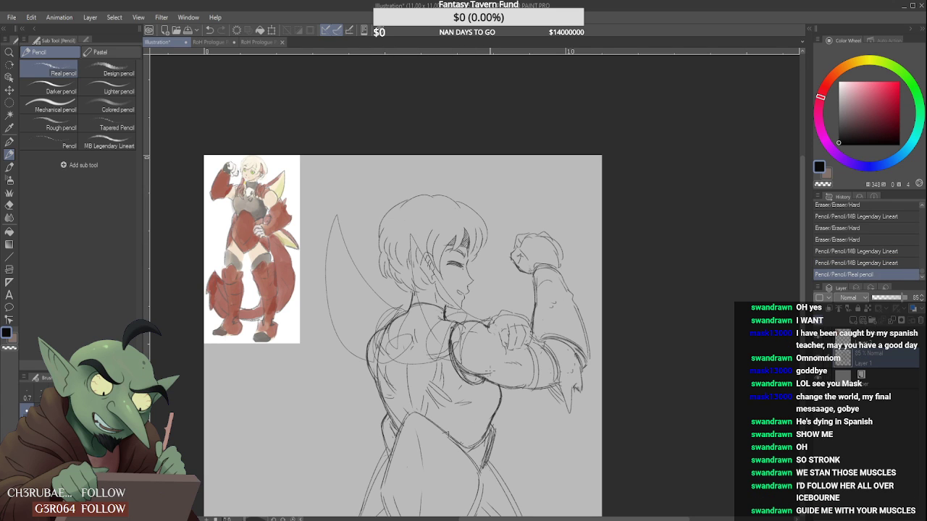
pyautogui.hotkey('ctrl', 'z')
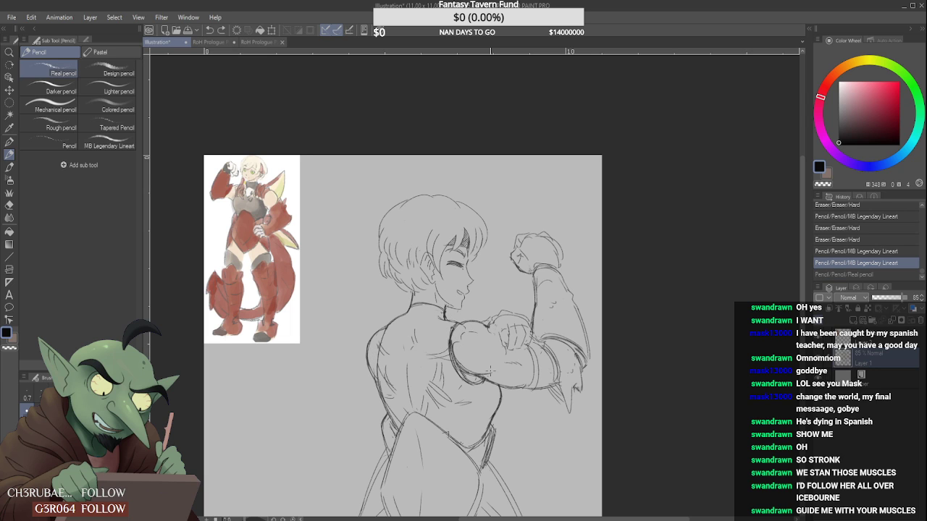
pyautogui.scroll(-2, 478, 269)
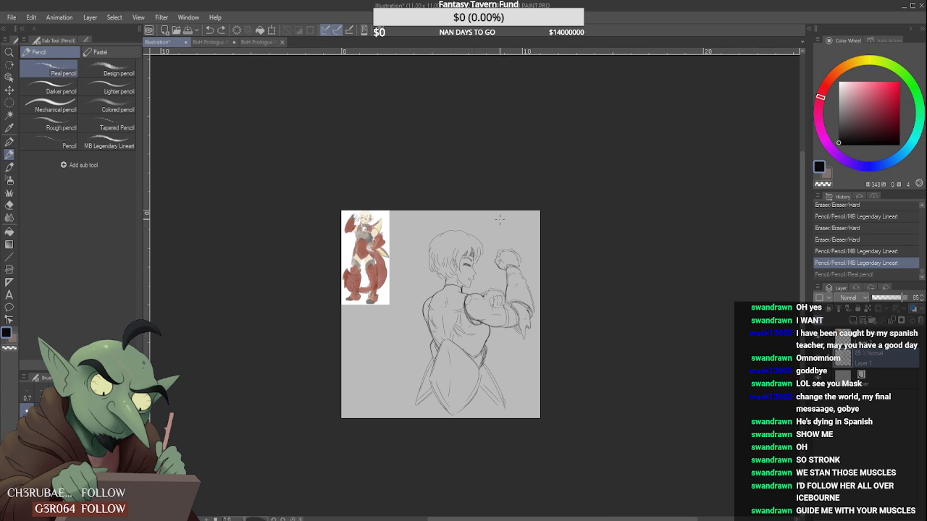
# - Return to RoH Prologue Page 1.5 and examine the reaching figure and bracelet up close and within the panel
pyautogui.click(215, 41)
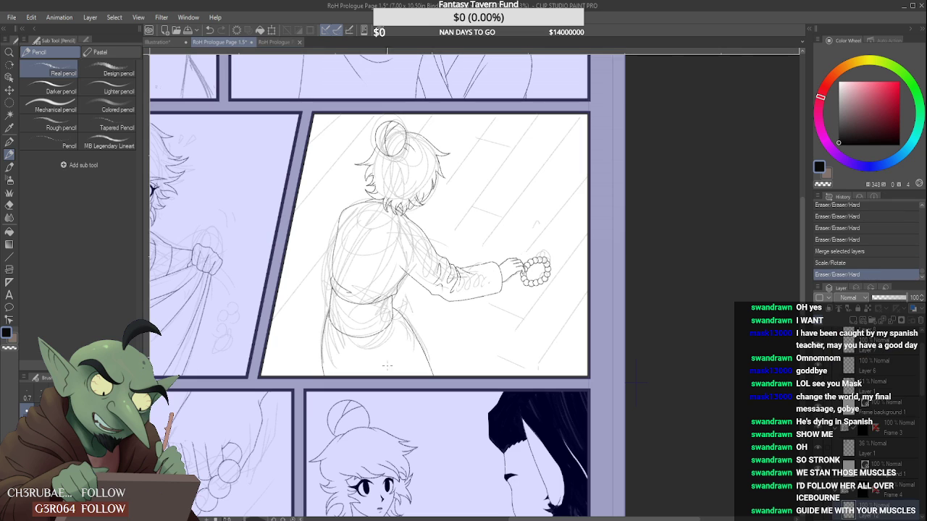
pyautogui.scroll(-1, 525, 262)
pyautogui.scroll(4, 522, 262)
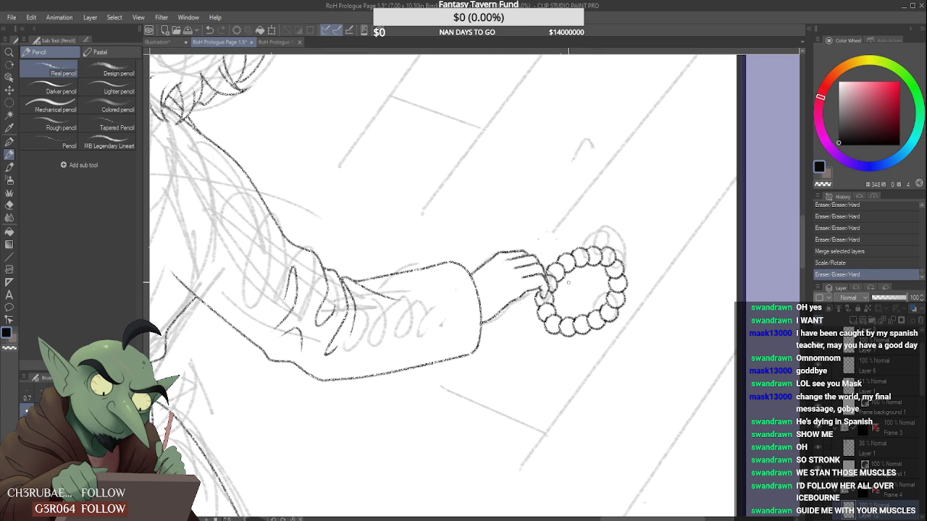
pyautogui.scroll(-2, 569, 282)
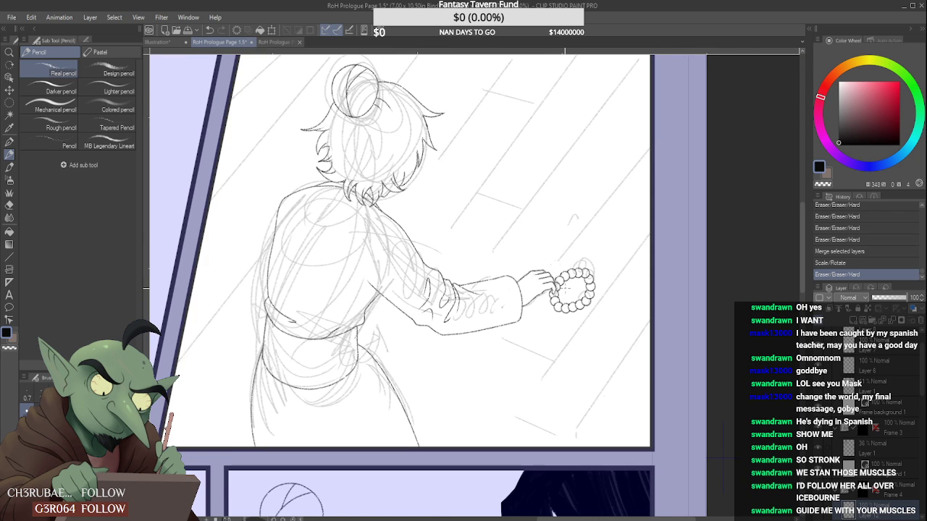
pyautogui.scroll(-1, 570, 286)
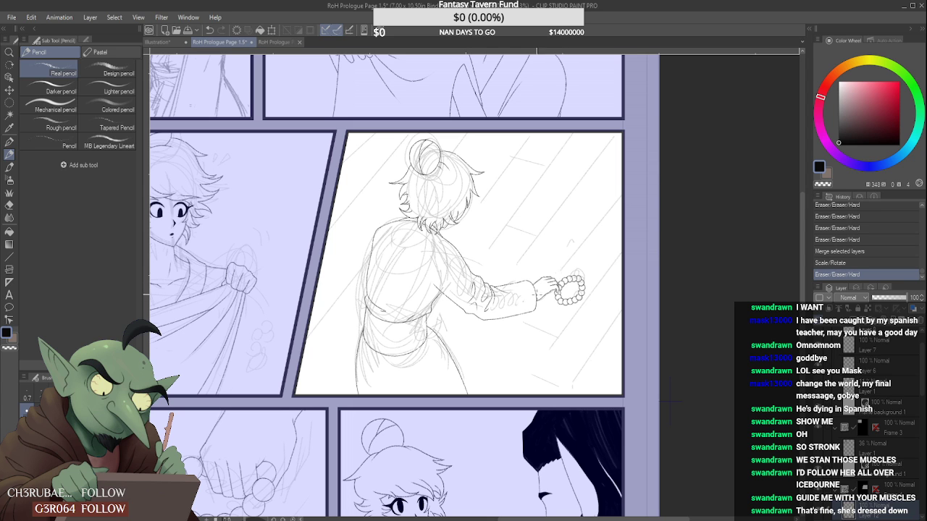
pyautogui.scroll(1, 512, 289)
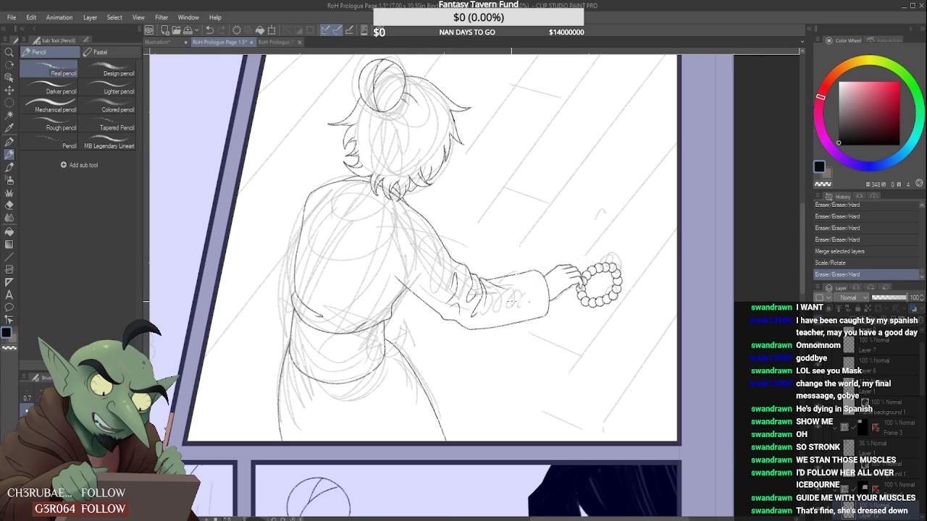
pyautogui.scroll(-6, 512, 297)
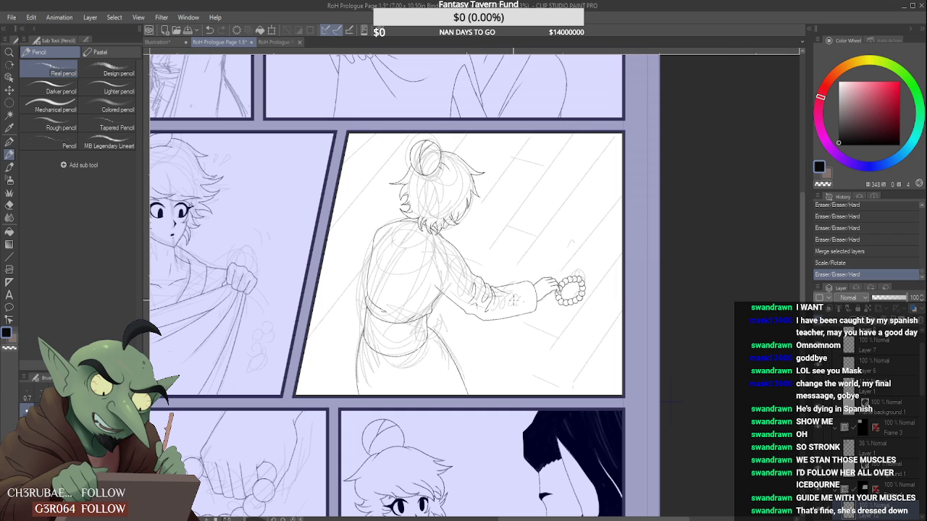
pyautogui.scroll(8, 513, 299)
pyautogui.scroll(1, 512, 299)
pyautogui.scroll(-3, 512, 300)
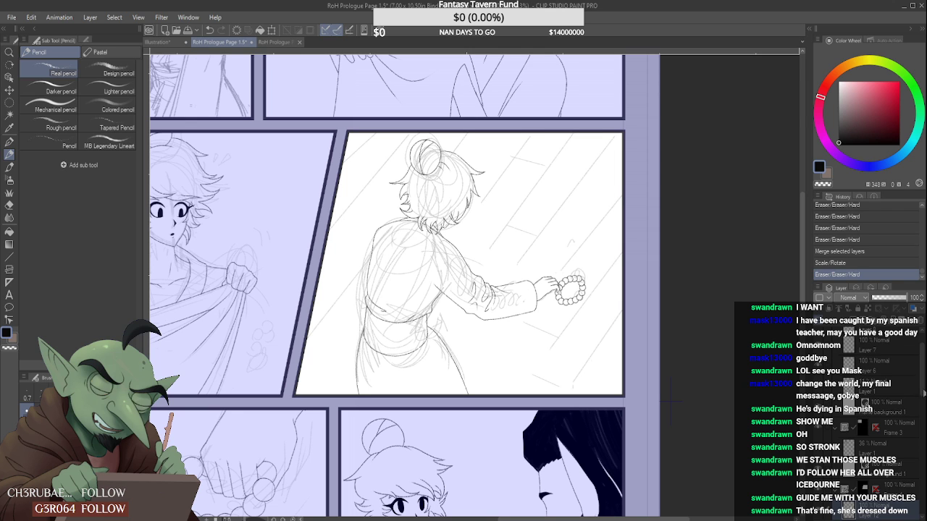
# - Check the bead layer's visibility and hide the rough sketch Layer 1 under the reaching figure's line art
pyautogui.scroll(-3, 869, 435)
pyautogui.click(822, 439)
pyautogui.click(821, 439)
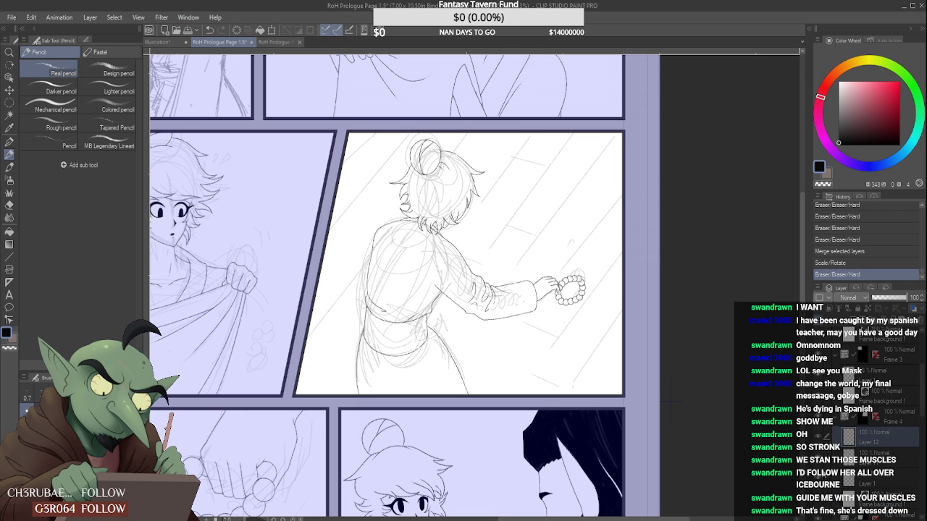
pyautogui.scroll(-2, 621, 371)
pyautogui.click(820, 479)
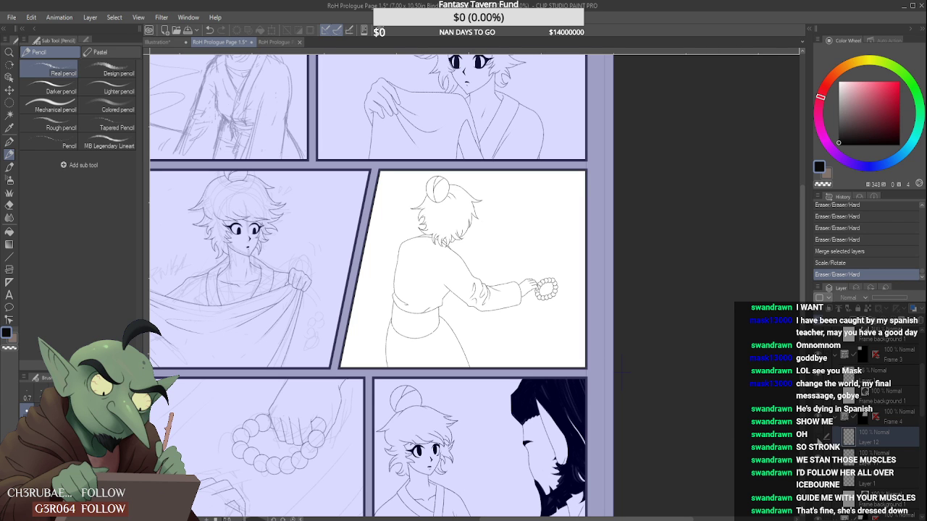
# - Touch up the figure's robe line art on Layer 11 with a pencil stroke and the hard eraser
pyautogui.click(869, 457)
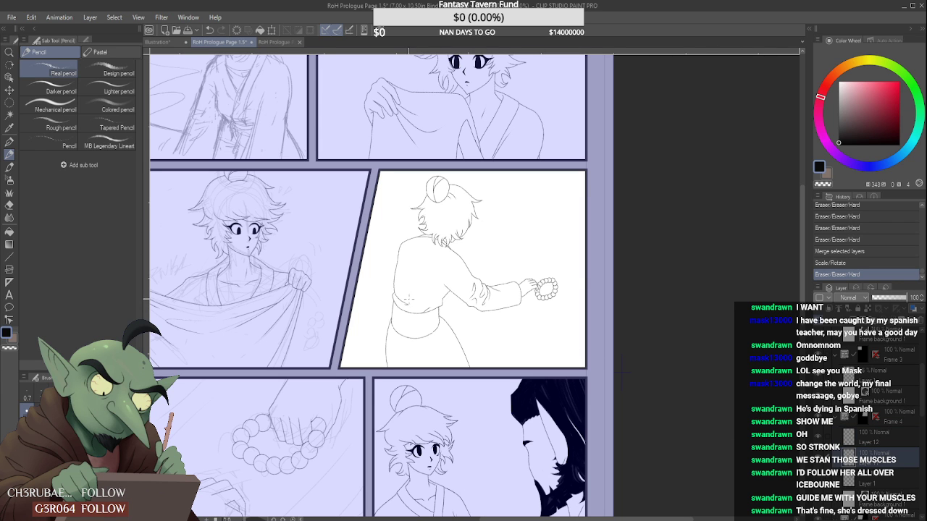
pyautogui.scroll(3, 416, 281)
pyautogui.moveTo(436, 277)
pyautogui.mouseDown()
pyautogui.moveTo(457, 292)
pyautogui.moveTo(424, 275)
pyautogui.mouseUp()
pyautogui.scroll(-3, 419, 278)
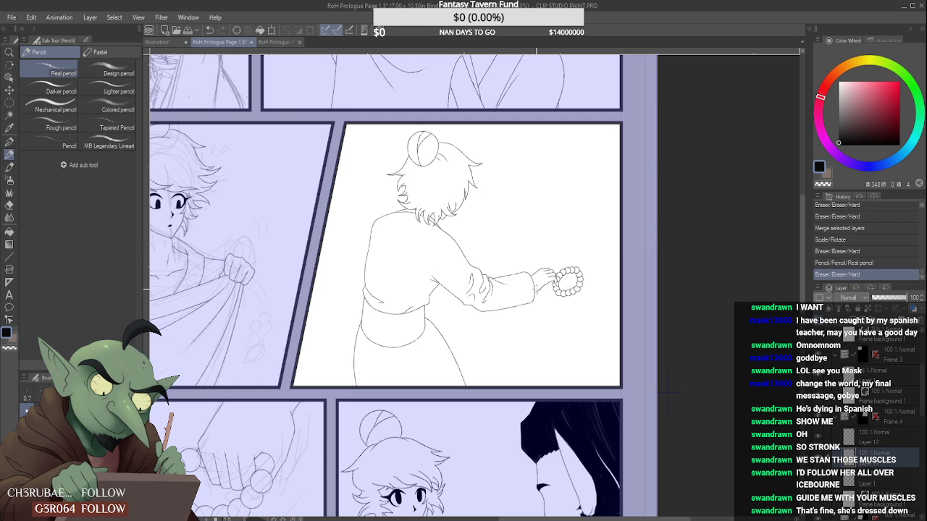
# - Flip the canvas horizontally to check the whole comic page mirrored
pyautogui.scroll(-3, 536, 292)
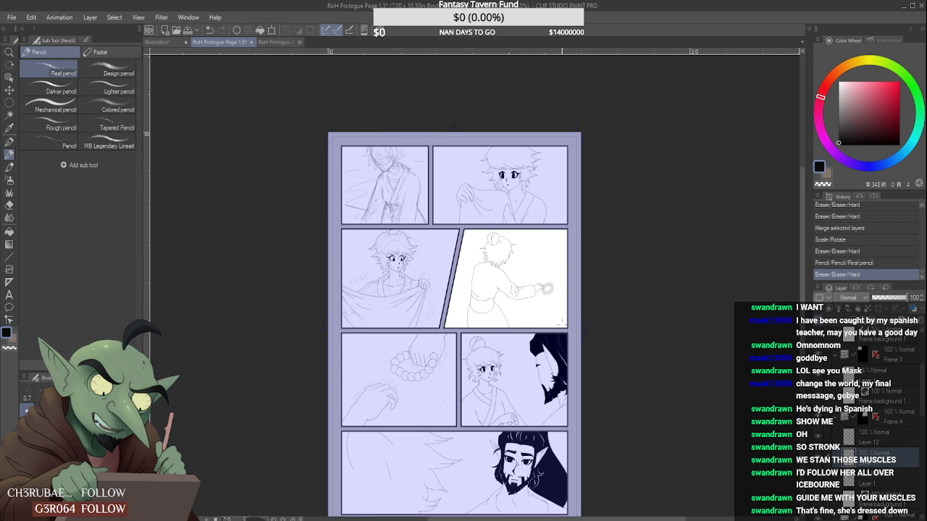
pyautogui.scroll(3, 548, 323)
pyautogui.scroll(-3, 547, 329)
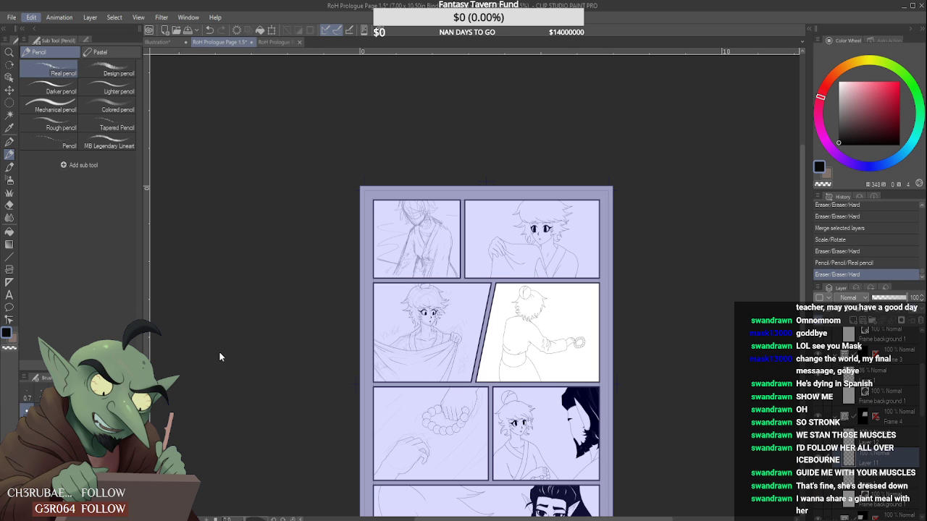
pyautogui.press('h')
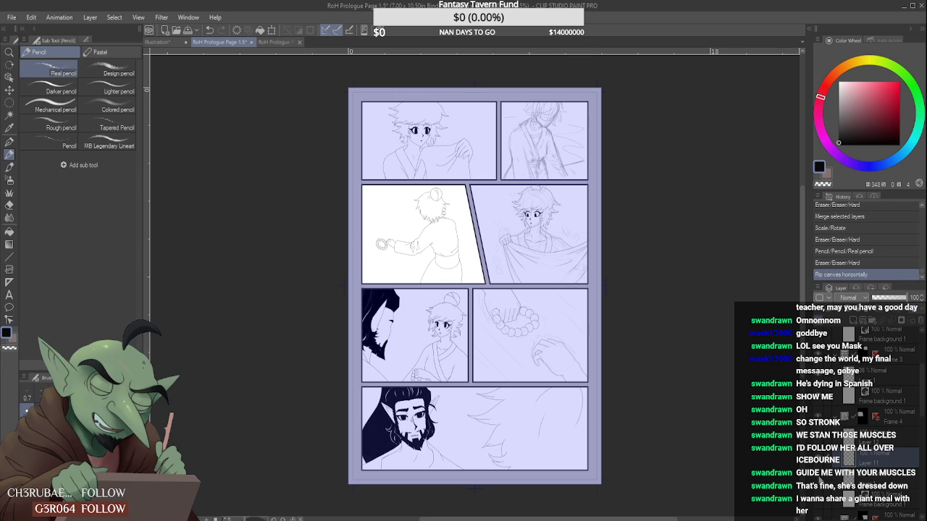
# - Identify the facial feature layer in the Frame 2 panel and merge it with the layer below, Layer 7
pyautogui.click(897, 377)
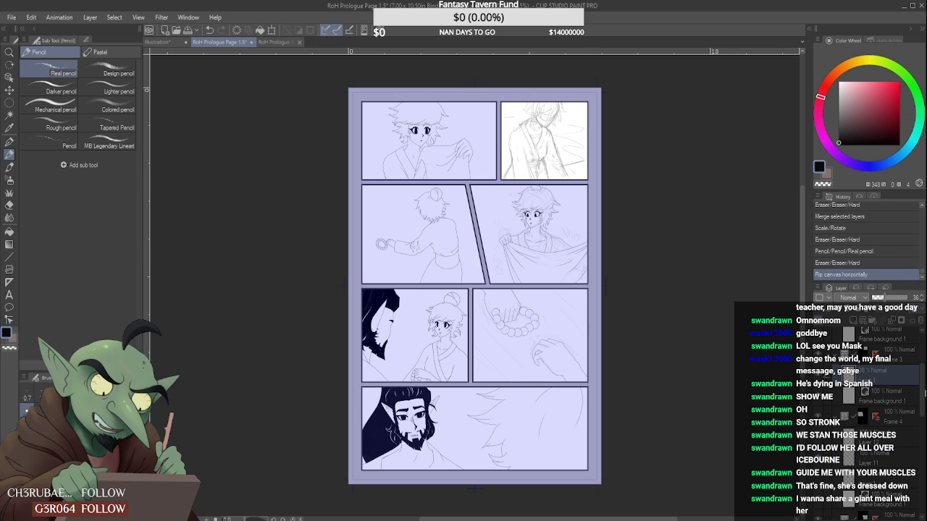
pyautogui.moveTo(922, 369); pyautogui.dragTo(922, 337)
pyautogui.click(895, 369)
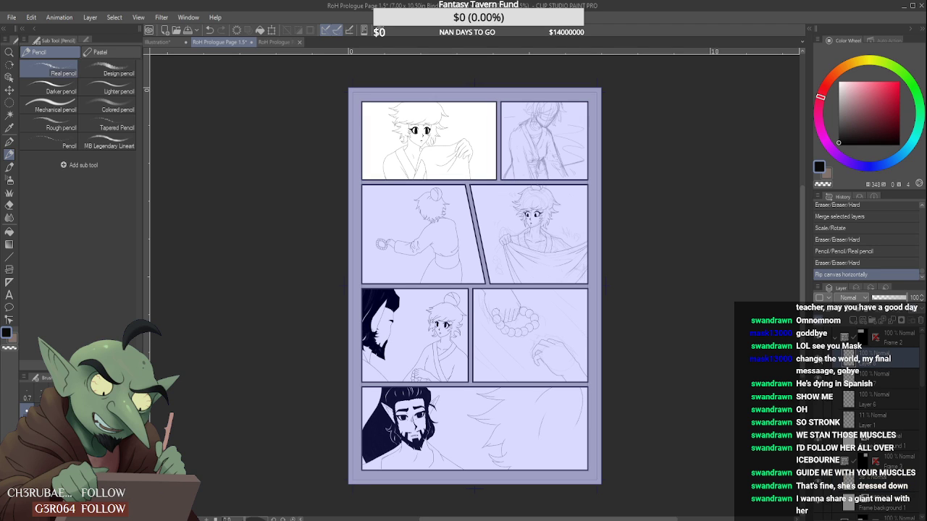
pyautogui.click(874, 376)
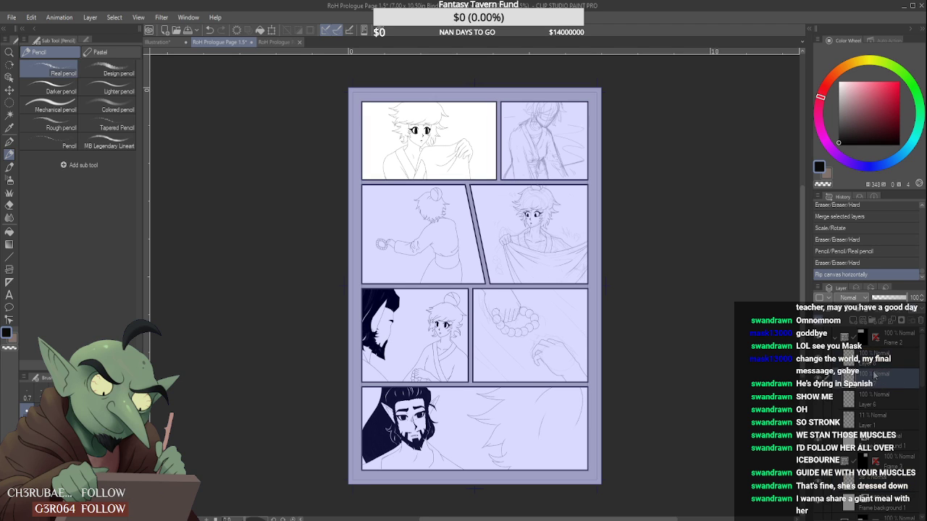
pyautogui.scroll(3, 445, 149)
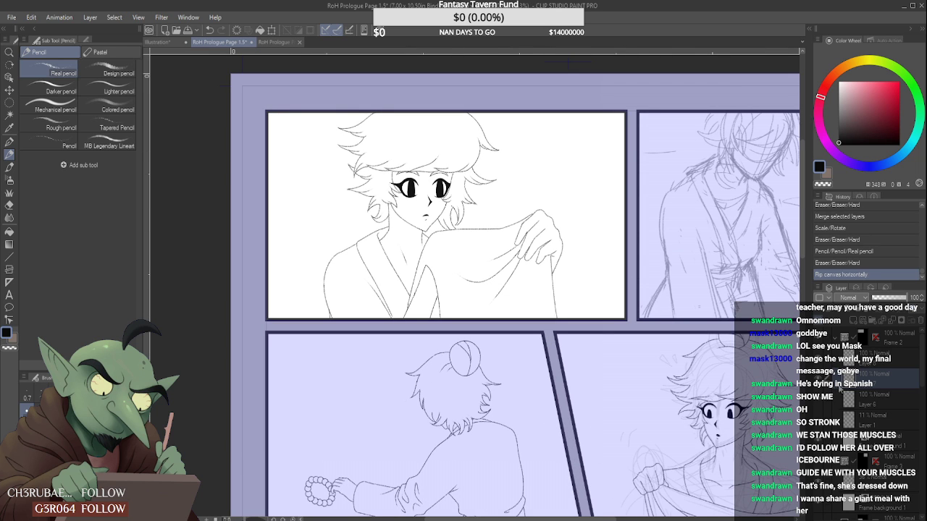
pyautogui.click(818, 357)
pyautogui.click(818, 357)
pyautogui.click(875, 358)
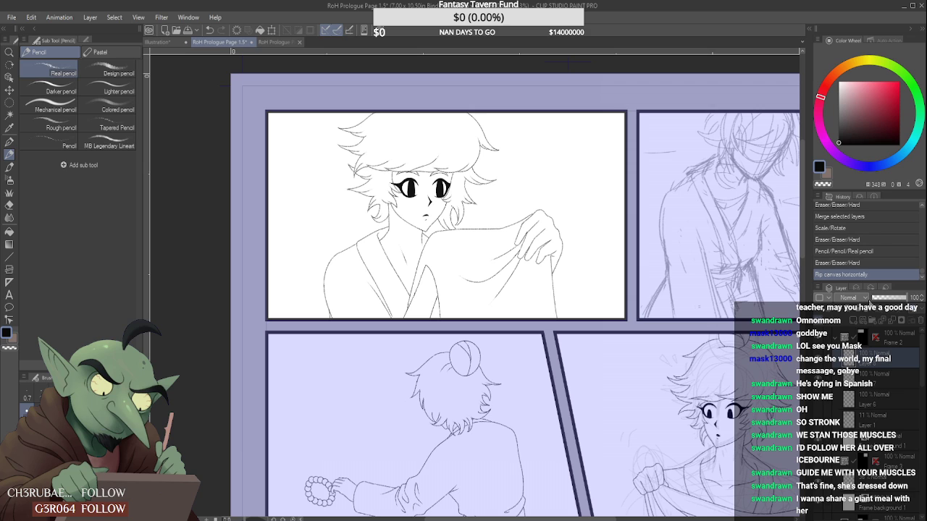
pyautogui.click(891, 320)
# - Examine which parts of the Frame 2 character sit on the merged Layer 7 and Layer 6 by toggling their visibility
pyautogui.click(819, 358)
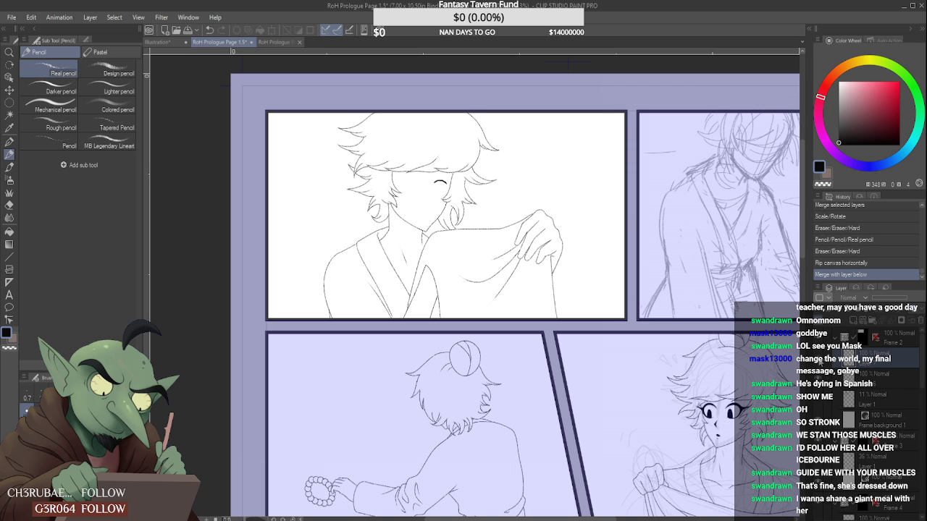
pyautogui.click(819, 359)
pyautogui.click(819, 379)
pyautogui.click(819, 379)
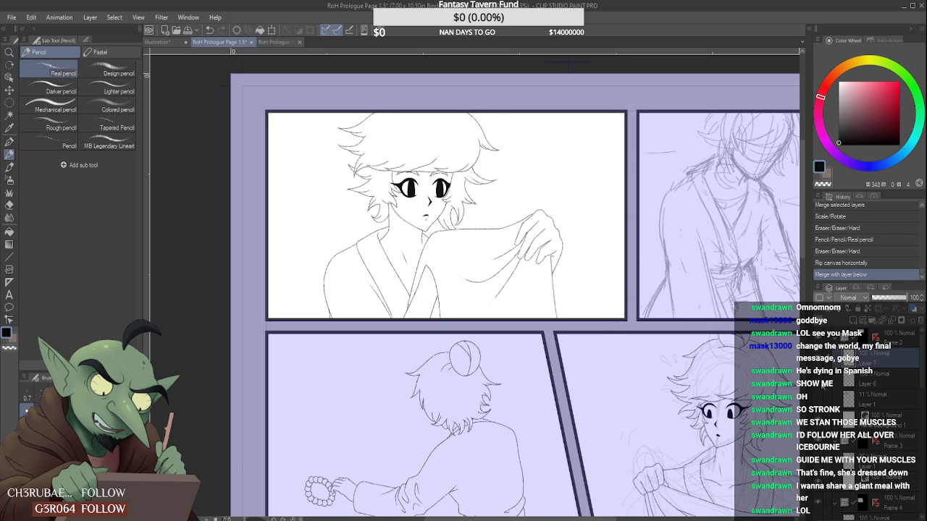
pyautogui.click(819, 378)
pyautogui.click(819, 378)
pyautogui.scroll(-1, 782, 351)
pyautogui.click(819, 358)
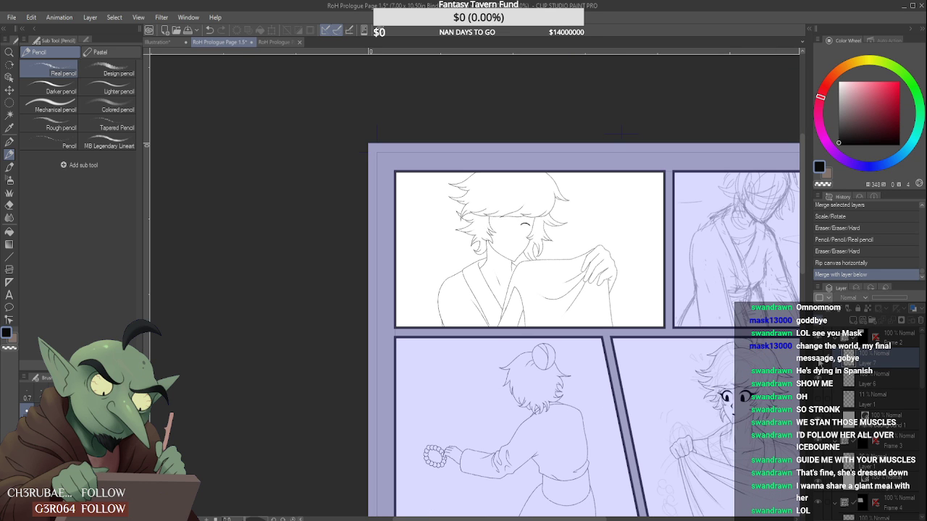
pyautogui.click(819, 358)
pyautogui.hotkey('ctrl', '-')
pyautogui.hotkey('ctrl', '-')
pyautogui.hotkey('ctrl', '+')
pyautogui.hotkey('ctrl', '+')
pyautogui.hotkey('ctrl', '+')
pyautogui.hotkey('ctrl', '+')
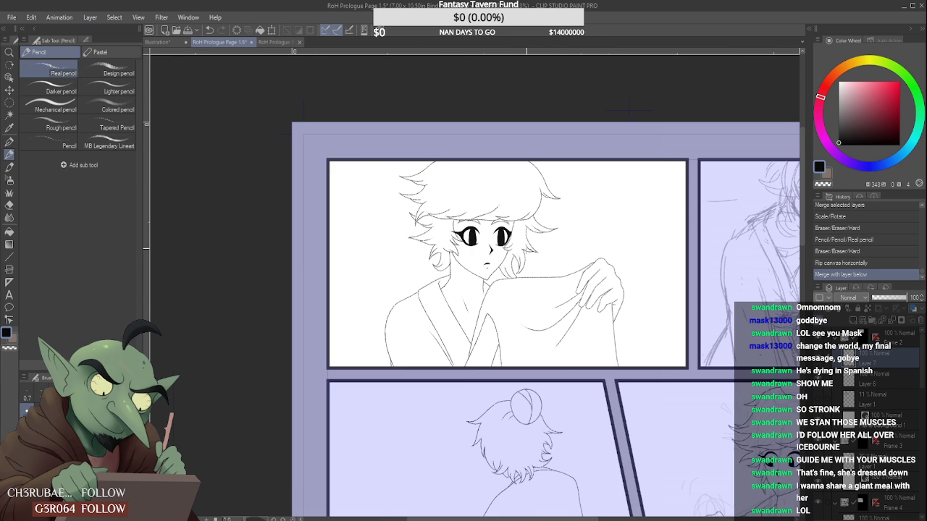
# - Merge Layer 7 of the Frame 2 character into Layer 6 below it
pyautogui.hotkey('ctrl', '-')
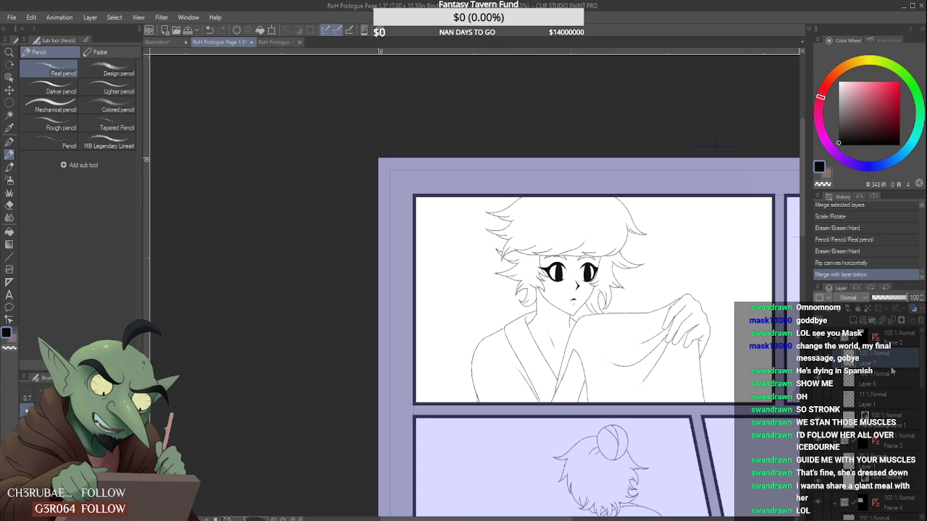
pyautogui.hotkey('ctrl', 'e')
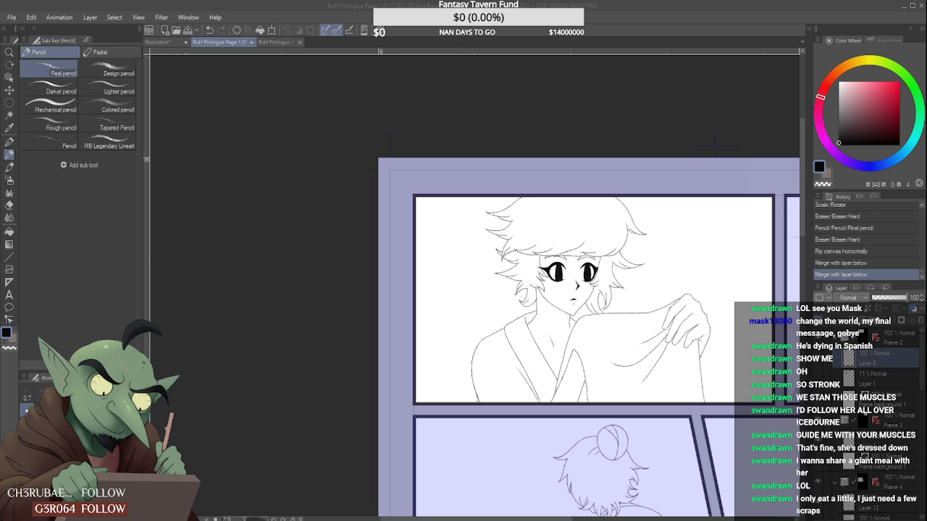
pyautogui.click(547, 460)
# - Apply a mesh transformation to the Frame 2 character on Layer 6, pulling the upper edge of the hair slightly inward and upward
pyautogui.scroll(-4, 416, 243)
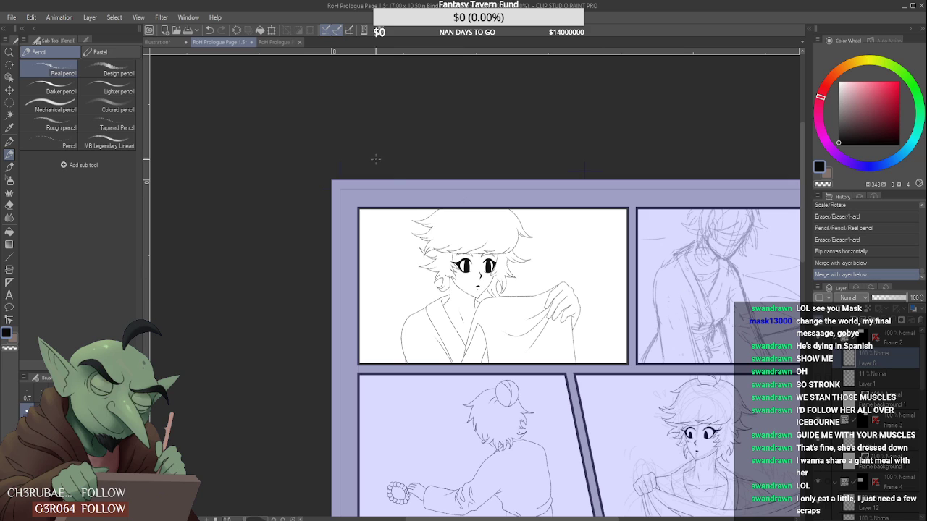
pyautogui.click(33, 17)
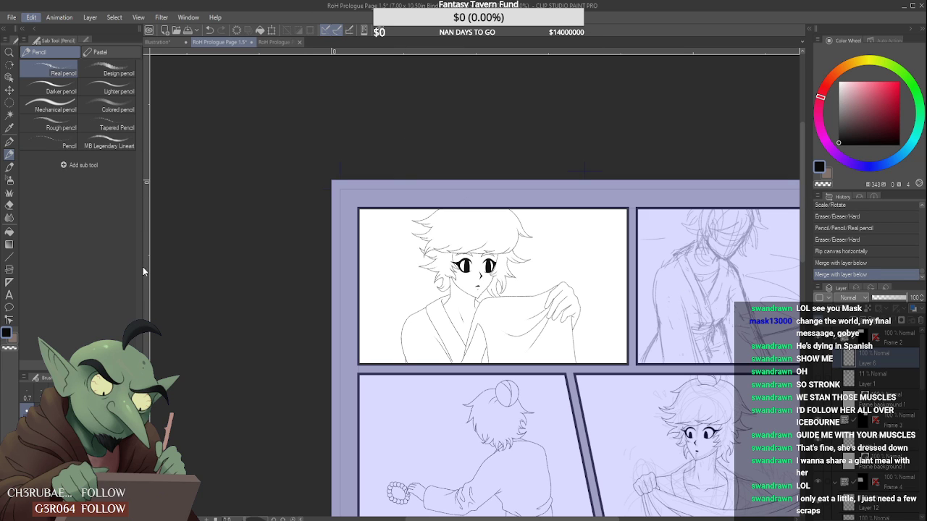
pyautogui.click(230, 388)
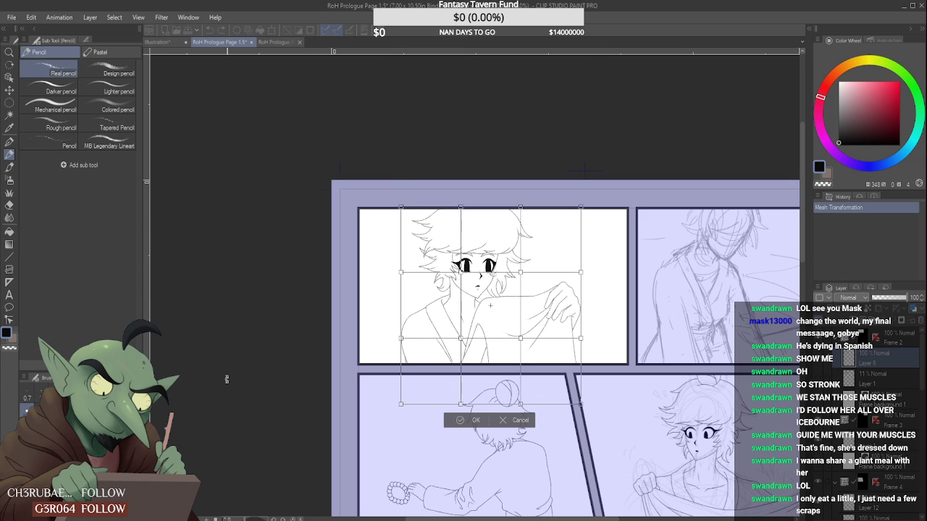
pyautogui.moveTo(521, 208); pyautogui.dragTo(506, 203)
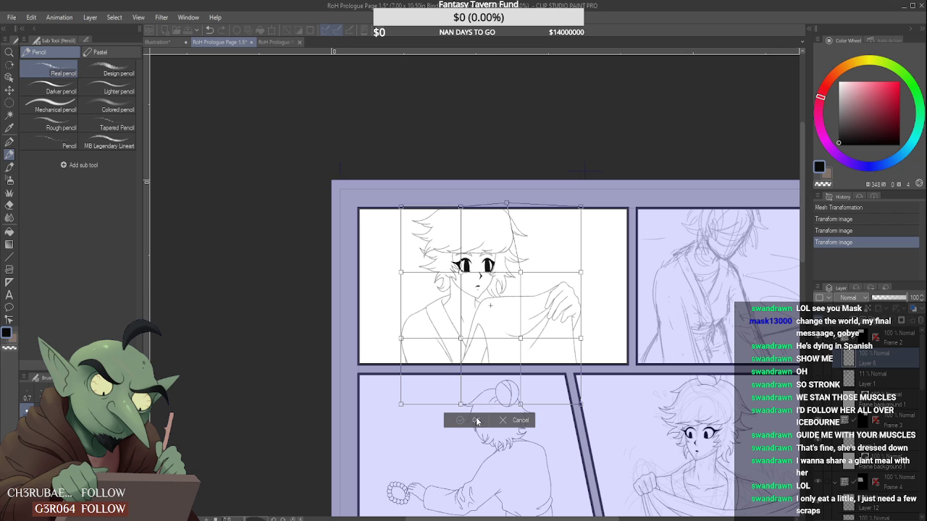
pyautogui.click(472, 420)
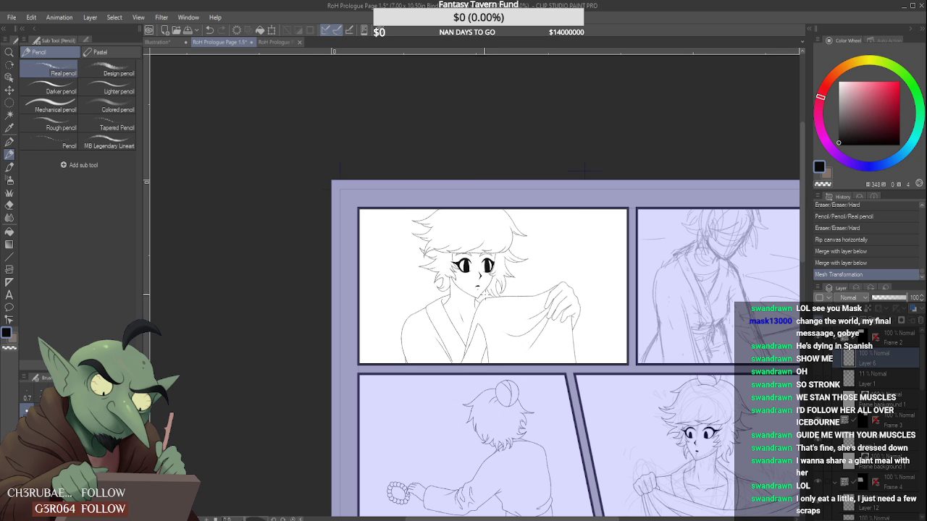
pyautogui.scroll(-2, 509, 267)
pyautogui.scroll(5, 510, 264)
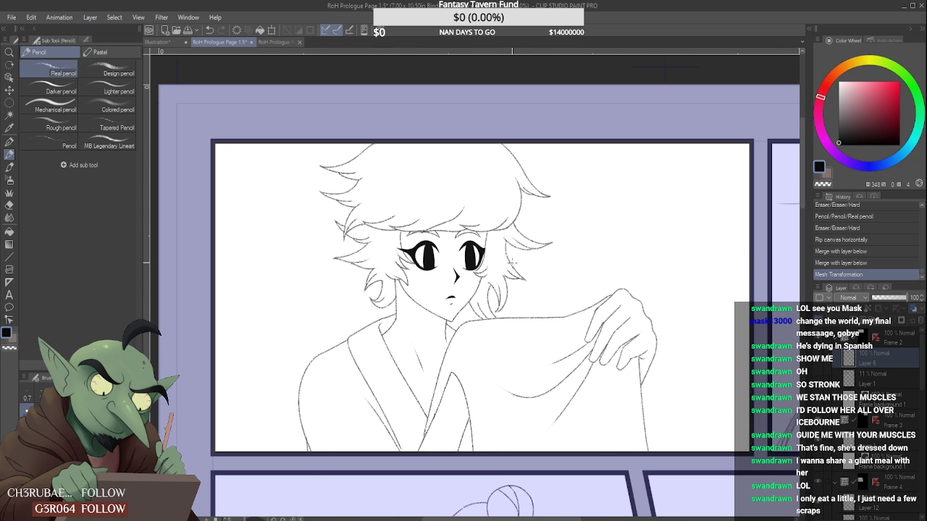
# - Thicken the upper lash line of the left-hand eye in the Frame 2 panel with the Design pencil
pyautogui.scroll(-2, 512, 261)
pyautogui.scroll(1, 512, 259)
pyautogui.click(110, 65)
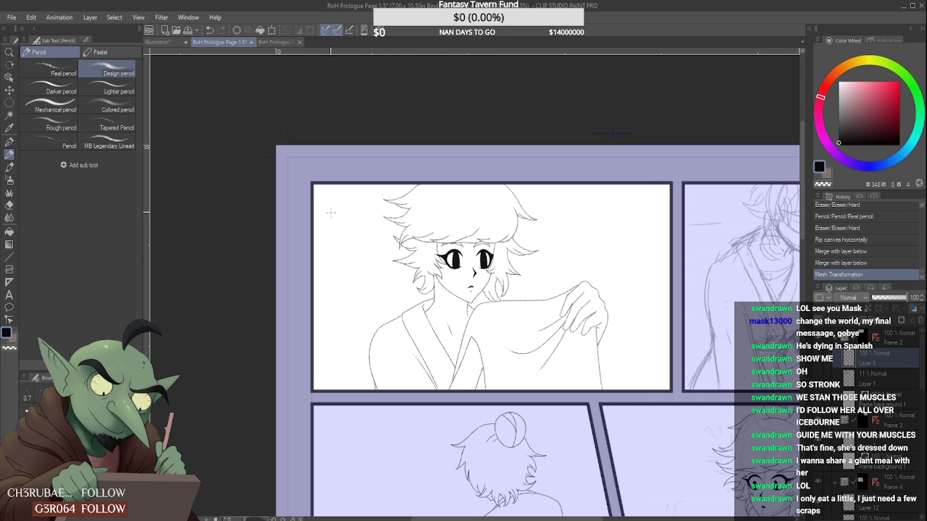
pyautogui.scroll(1, 446, 258)
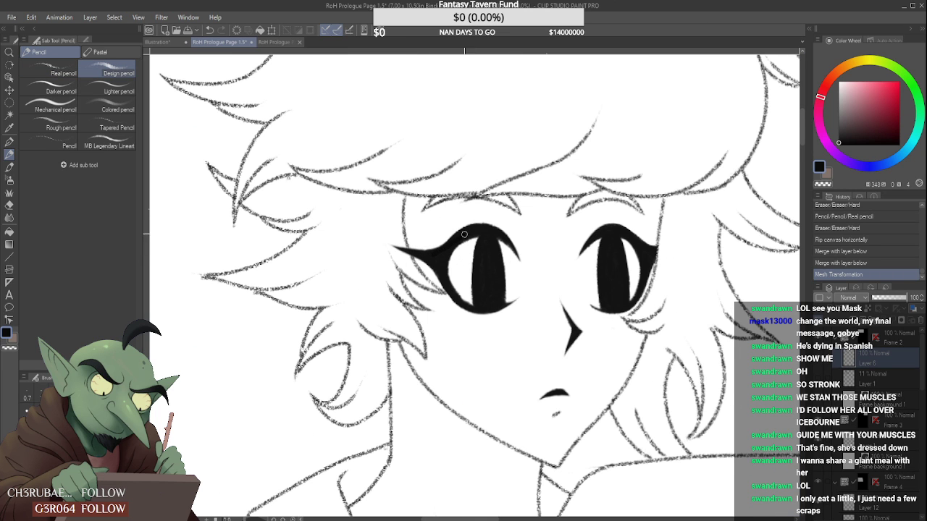
pyautogui.moveTo(461, 232); pyautogui.dragTo(431, 253)
pyautogui.scroll(3, 465, 249)
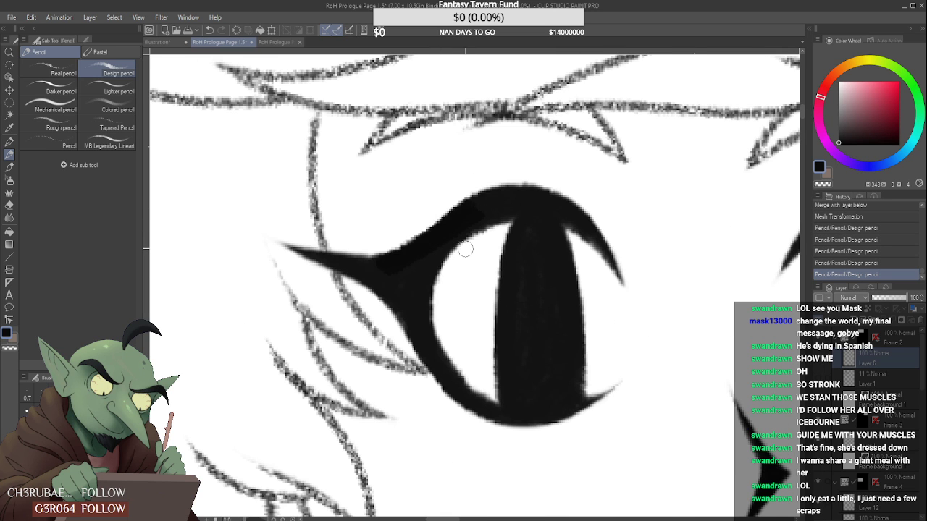
pyautogui.scroll(-10, 465, 249)
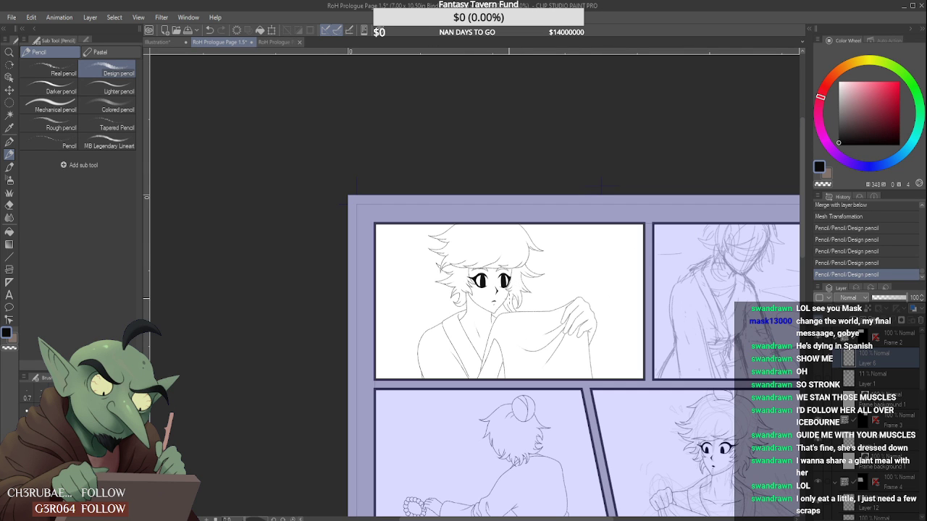
# - Flip the canvas horizontally to check the Frame 2 character mirrored against the other panels, and undo the flip
pyautogui.scroll(-3, 491, 317)
pyautogui.scroll(8, 491, 317)
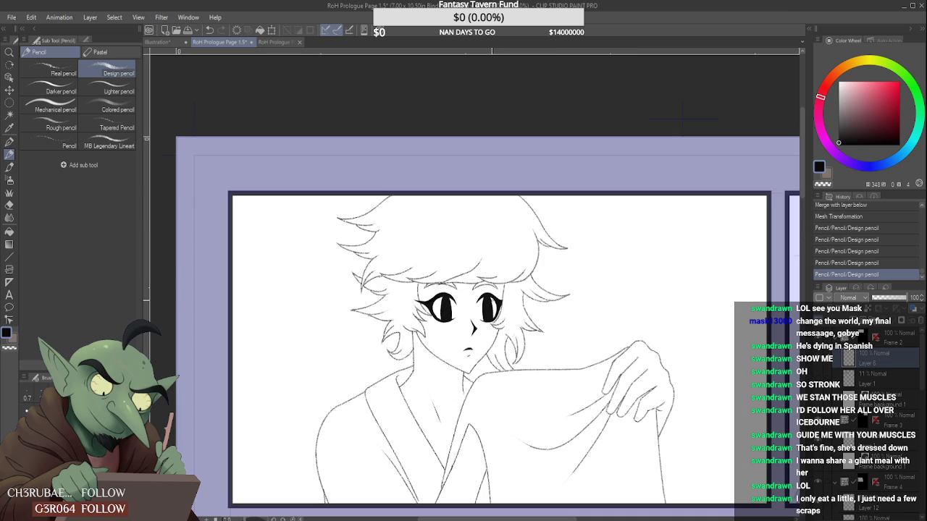
pyautogui.scroll(2, 491, 291)
pyautogui.scroll(-5, 483, 334)
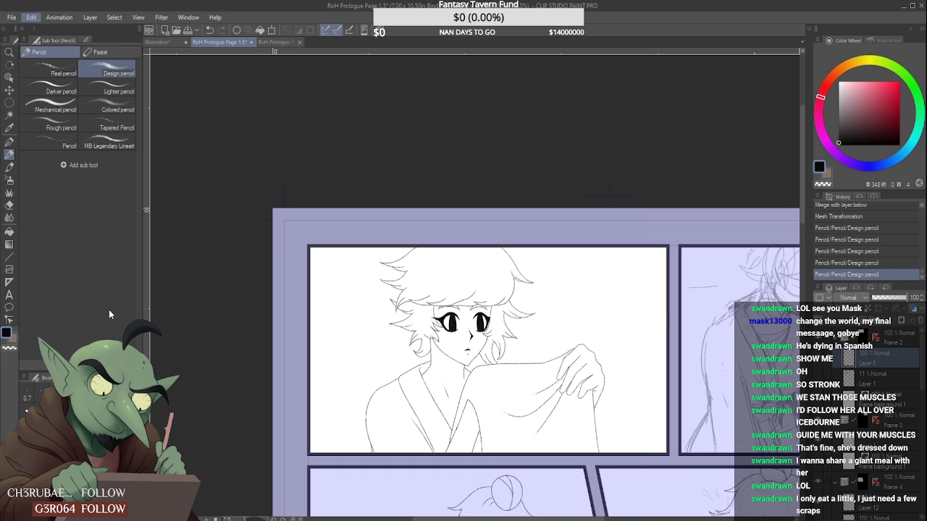
pyautogui.click(199, 349)
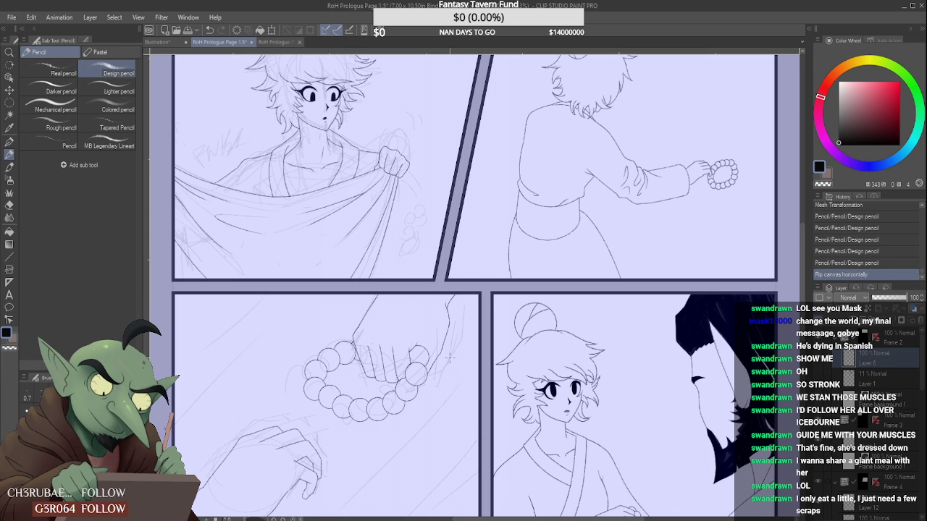
pyautogui.scroll(-3, 443, 323)
pyautogui.scroll(3, 492, 184)
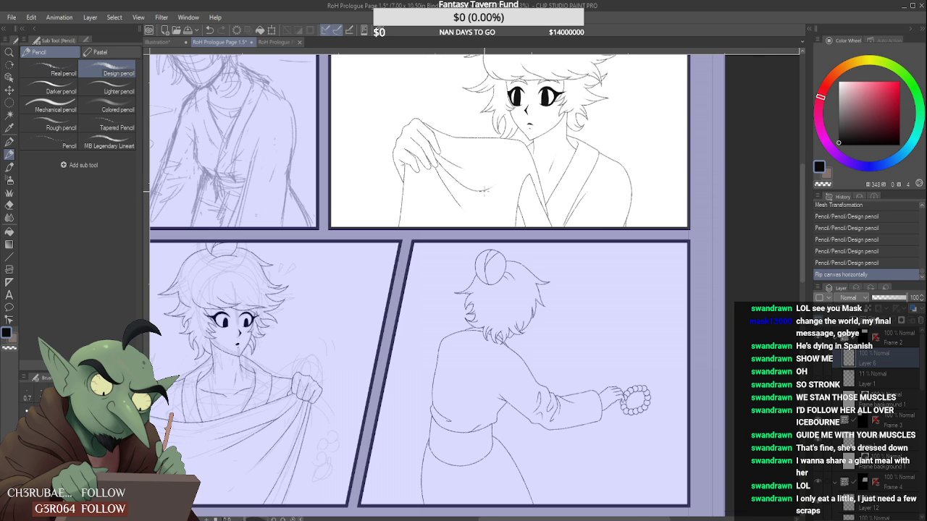
pyautogui.scroll(-1, 484, 194)
pyautogui.scroll(1, 517, 123)
pyautogui.scroll(-1, 515, 134)
pyautogui.scroll(1, 498, 78)
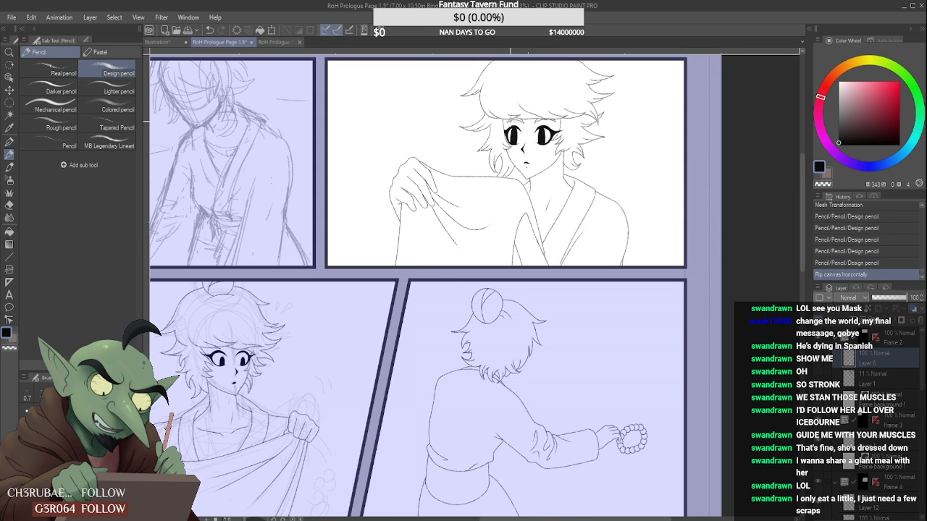
pyautogui.hotkey('ctrl', 'z')
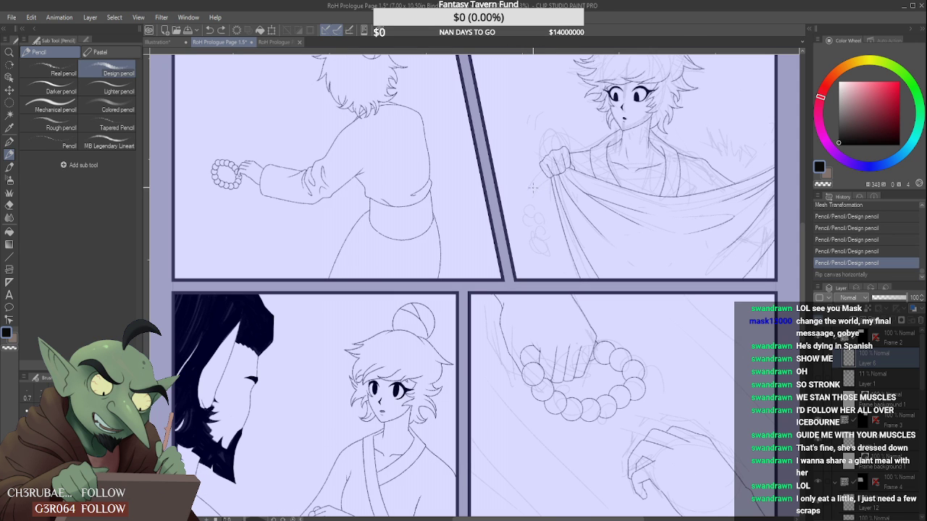
pyautogui.scroll(-4, 498, 264)
pyautogui.scroll(3, 467, 172)
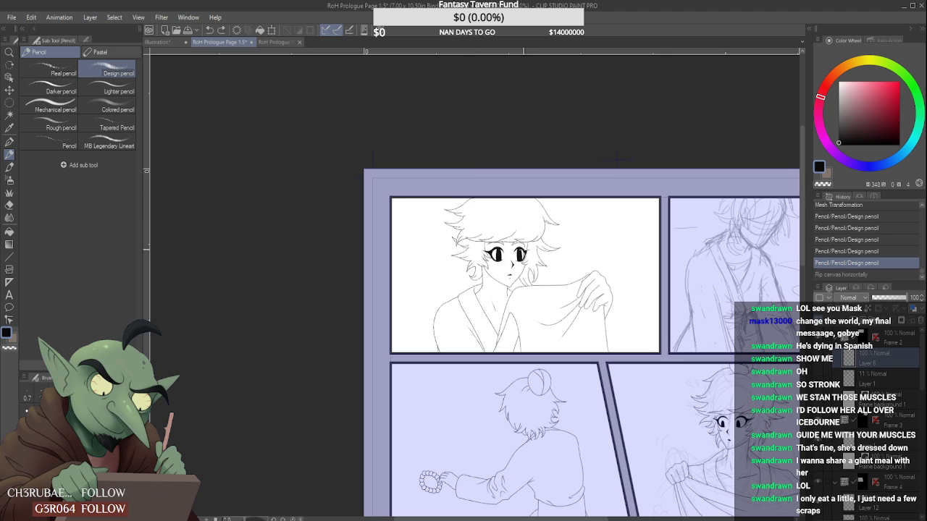
# - Reshape the pupil of the character's right-hand eye in Frame 2 with the hard eraser and Design pencil strokes
pyautogui.scroll(5, 522, 253)
pyautogui.scroll(2, 512, 284)
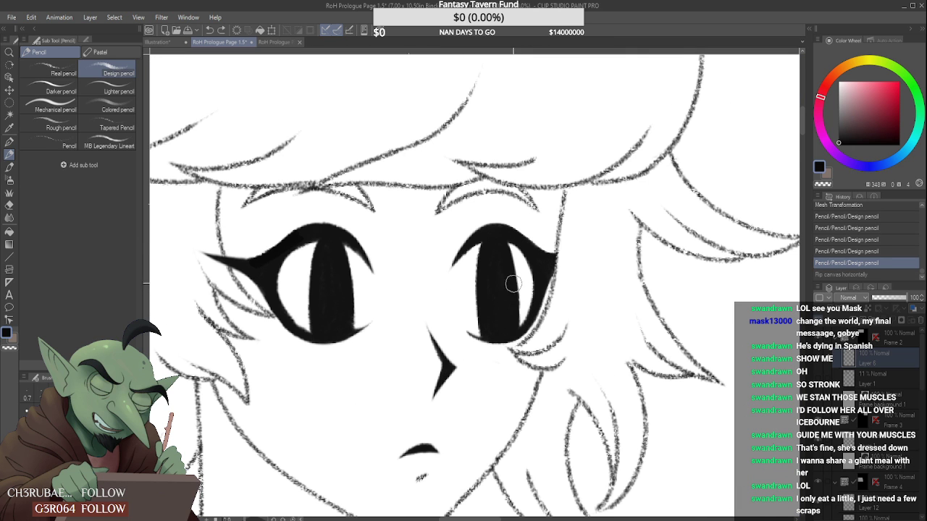
pyautogui.moveTo(509, 272)
pyautogui.mouseDown()
pyautogui.moveTo(513, 321)
pyautogui.moveTo(512, 271)
pyautogui.moveTo(493, 242)
pyautogui.moveTo(497, 281)
pyautogui.mouseUp()
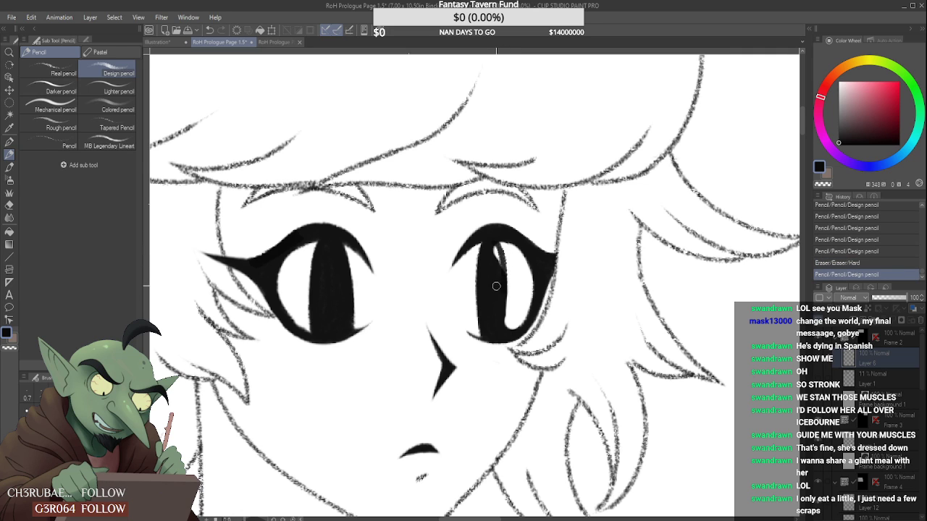
pyautogui.moveTo(492, 240); pyautogui.dragTo(497, 276)
pyautogui.moveTo(500, 245); pyautogui.dragTo(497, 329)
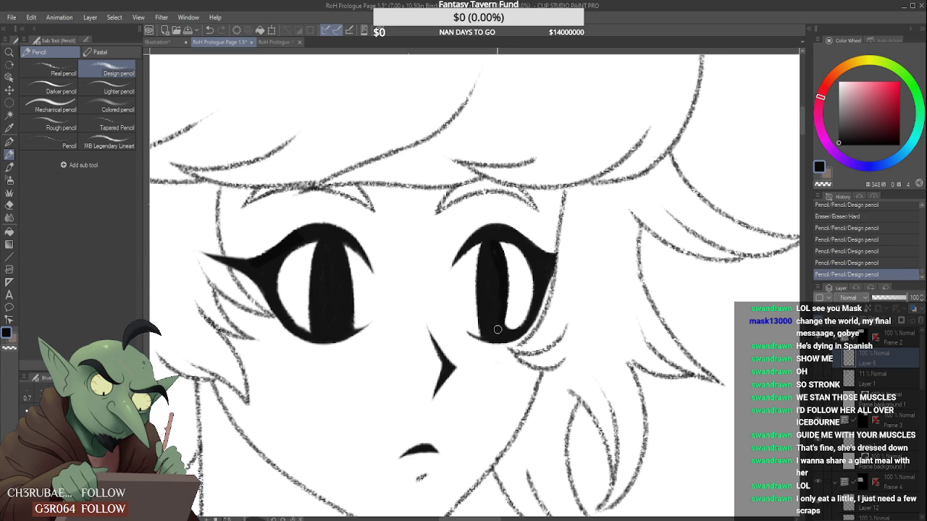
pyautogui.moveTo(503, 261)
pyautogui.mouseDown()
pyautogui.moveTo(499, 319)
pyautogui.moveTo(505, 293)
pyautogui.moveTo(508, 325)
pyautogui.moveTo(500, 302)
pyautogui.mouseUp()
pyautogui.moveTo(487, 244)
pyautogui.mouseDown()
pyautogui.moveTo(496, 314)
pyautogui.moveTo(494, 240)
pyautogui.moveTo(508, 285)
pyautogui.moveTo(500, 254)
pyautogui.moveTo(504, 334)
pyautogui.mouseUp()
pyautogui.moveTo(507, 298); pyautogui.dragTo(507, 332)
pyautogui.moveTo(500, 261); pyautogui.dragTo(499, 247)
pyautogui.scroll(-6, 498, 247)
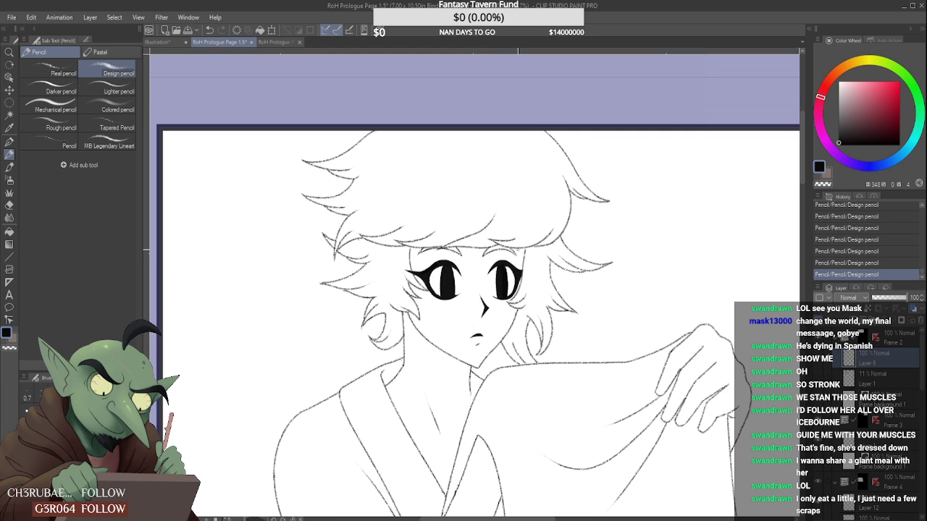
# - Redo the strokes along the right-hand pupil's edges to widen it, discarding unsuccessful attempts
pyautogui.scroll(6, 514, 252)
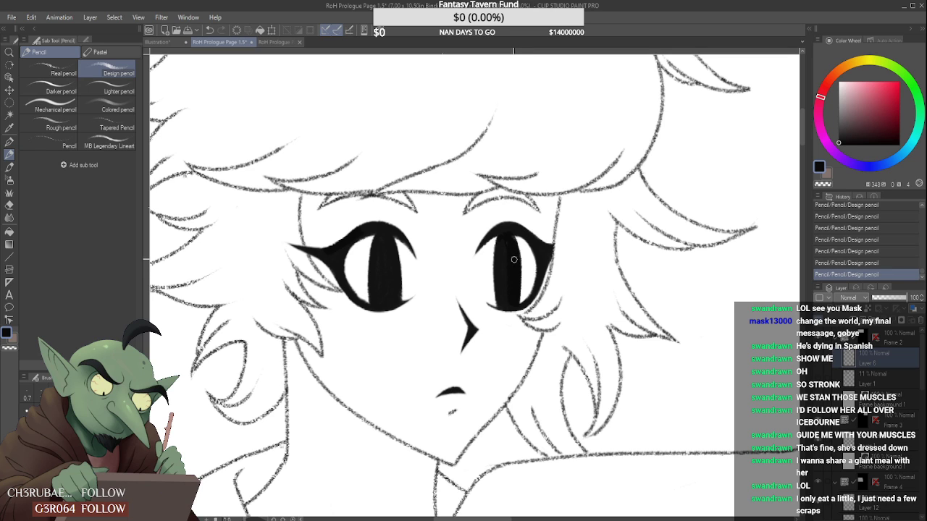
pyautogui.hotkey('ctrl', 'z')
pyautogui.moveTo(513, 243); pyautogui.dragTo(516, 292)
pyautogui.hotkey('ctrl', 'z')
pyautogui.moveTo(516, 250); pyautogui.dragTo(513, 294)
pyautogui.moveTo(497, 257)
pyautogui.mouseDown()
pyautogui.moveTo(496, 304)
pyautogui.moveTo(498, 253)
pyautogui.mouseUp()
pyautogui.hotkey('ctrl', 'z')
pyautogui.hotkey('ctrl', 'z')
pyautogui.hotkey('ctrl', 'y')
pyautogui.scroll(-5, 520, 230)
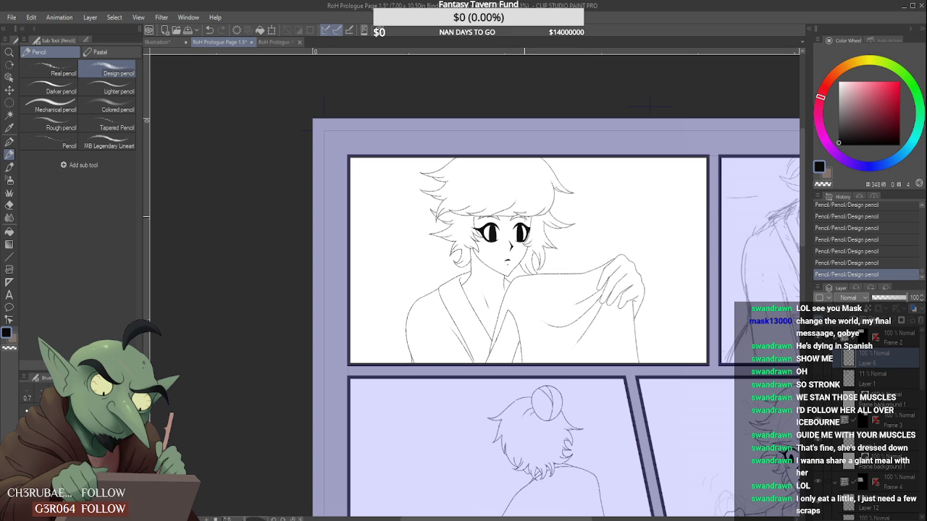
pyautogui.scroll(5, 519, 228)
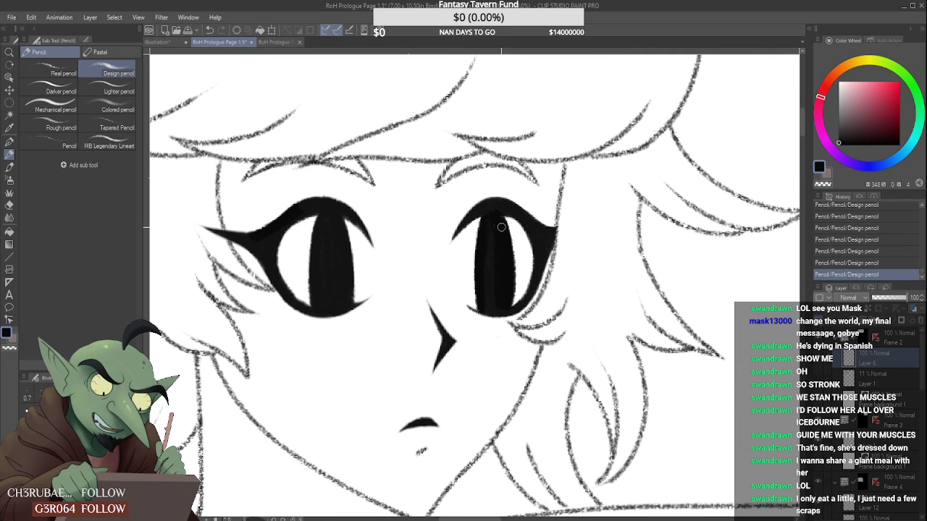
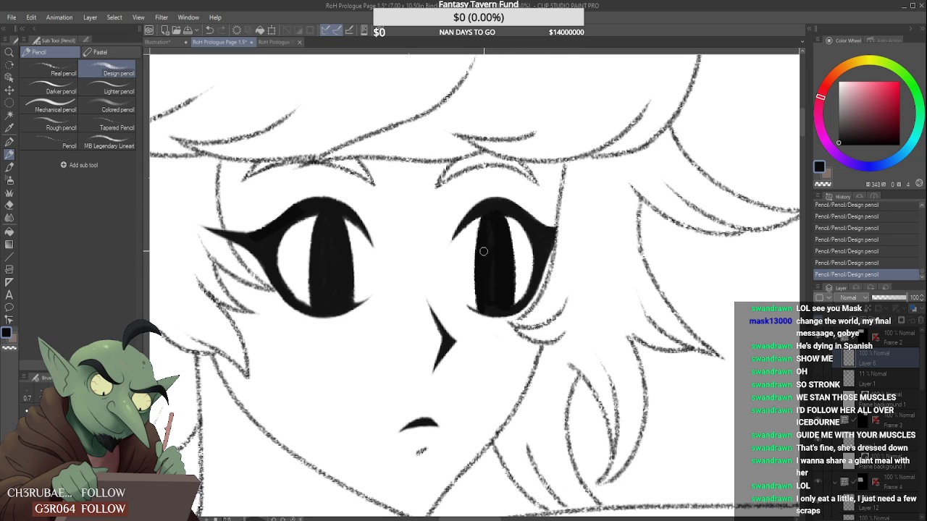
pyautogui.scroll(-6, 502, 247)
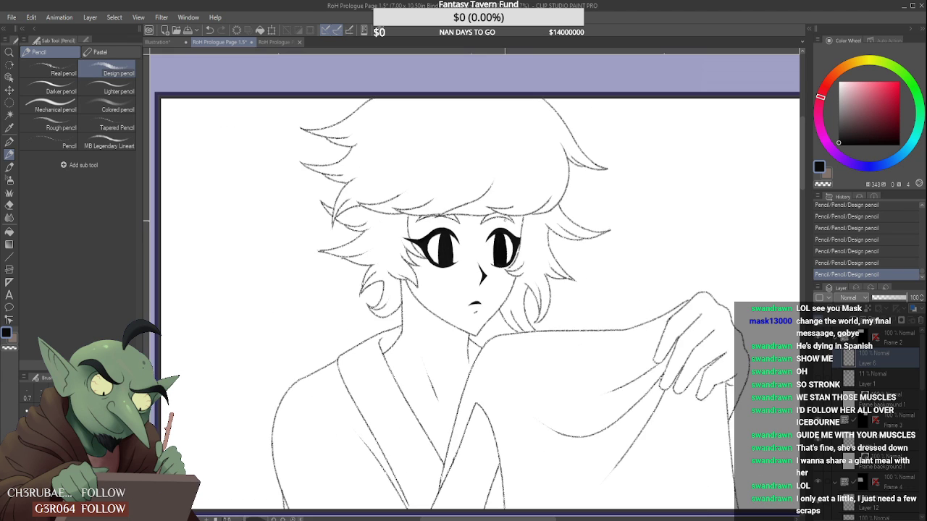
pyautogui.scroll(-2, 497, 218)
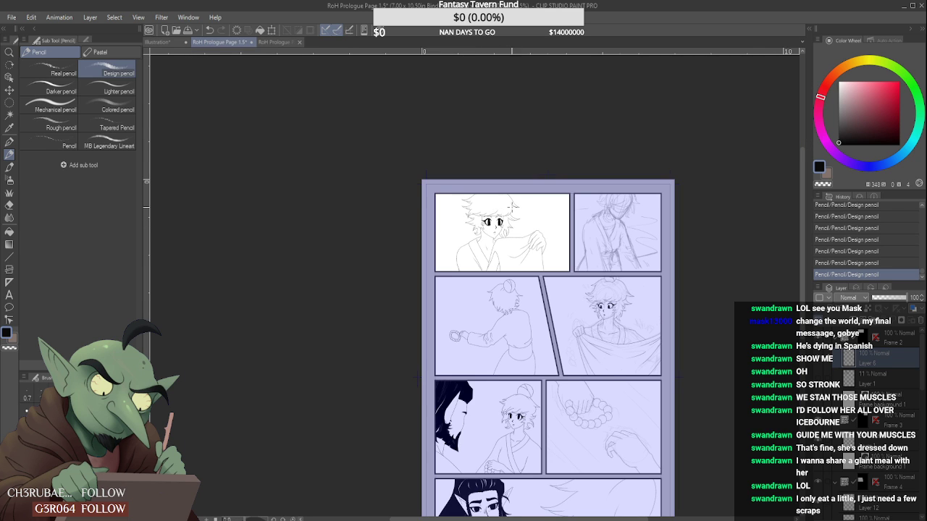
# - Flip the canvas horizontally and compare the character's eyes in the mirrored view
pyautogui.scroll(2, 498, 218)
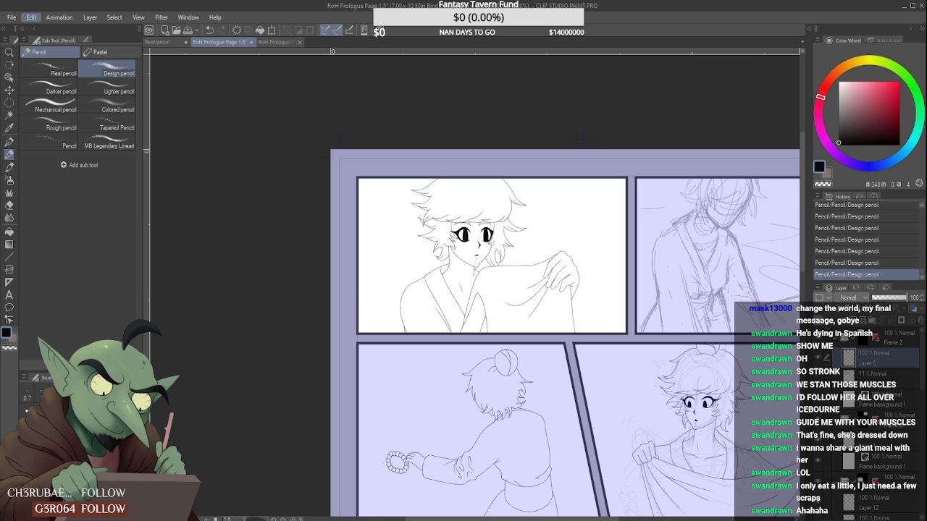
pyautogui.press('h')
pyautogui.hotkey('ctrl', '0')
pyautogui.scroll(-3, 521, 196)
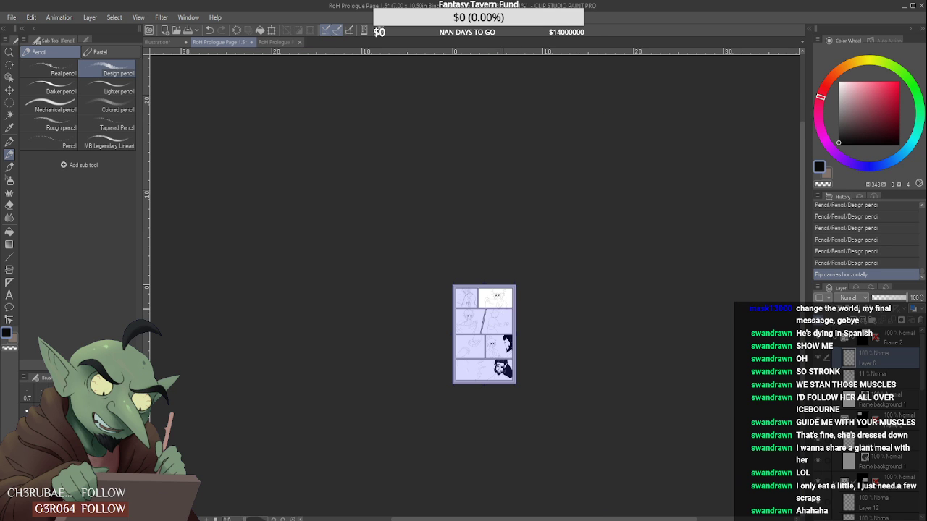
pyautogui.scroll(3, 502, 304)
pyautogui.scroll(3, 500, 289)
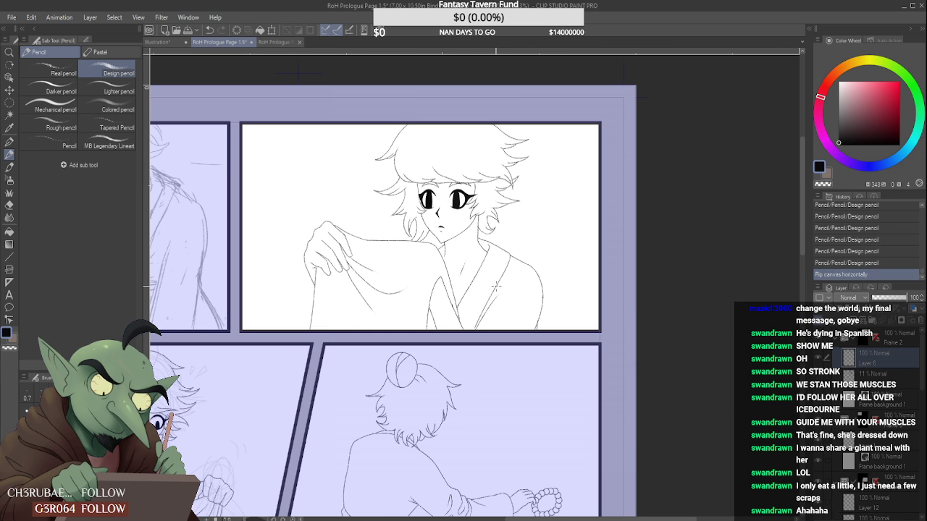
pyautogui.scroll(4, 449, 197)
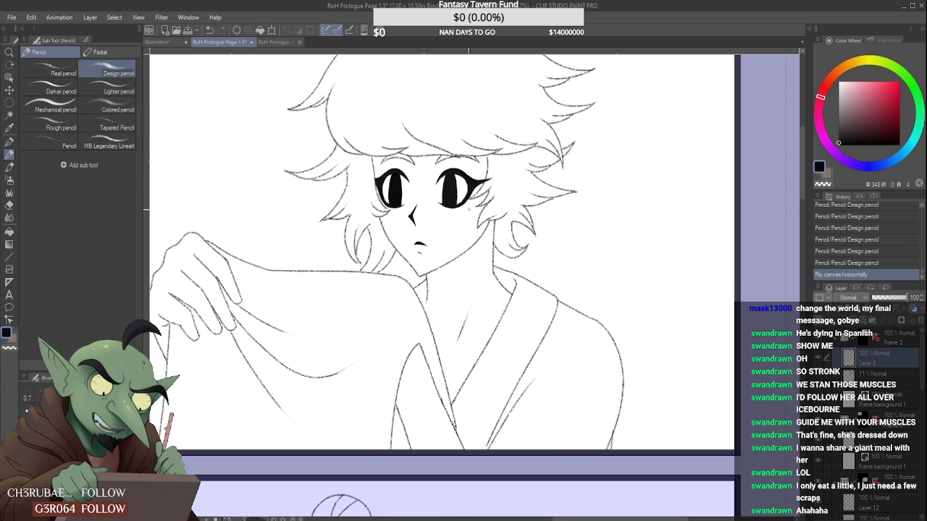
# - Touch up the lower lid at the inner corner of the mirrored right-hand eye with the Design pencil and hard eraser
pyautogui.moveTo(428, 203)
pyautogui.mouseDown()
pyautogui.moveTo(464, 182)
pyautogui.moveTo(439, 206)
pyautogui.mouseUp()
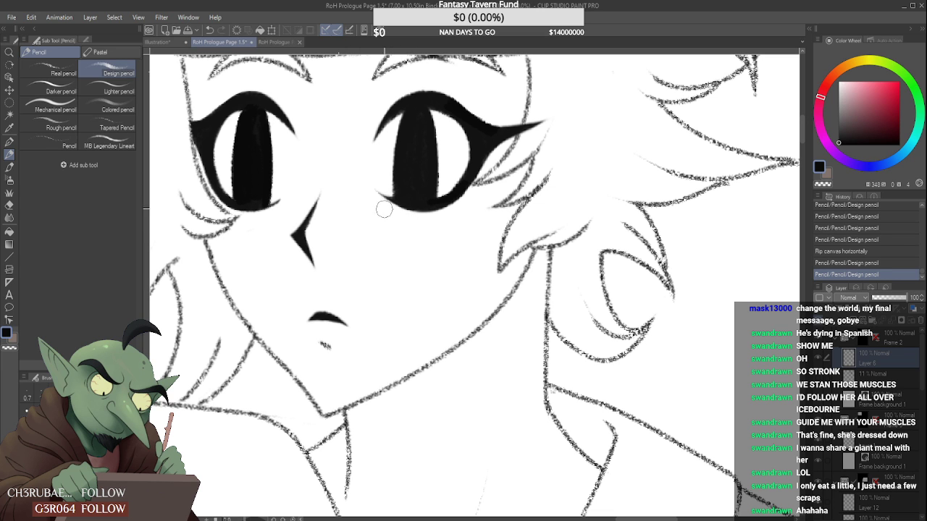
pyautogui.moveTo(420, 215); pyautogui.dragTo(442, 230)
pyautogui.scroll(-6, 435, 107)
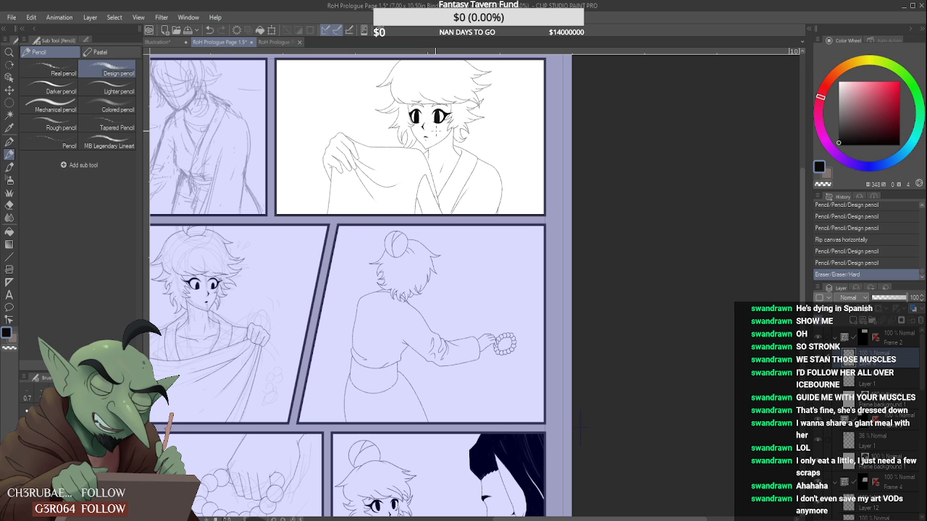
# - Even out the right-hand eye's pupil in Frame 2 with Design pencil strokes along its inner area and lower edge
pyautogui.scroll(6, 444, 130)
pyautogui.moveTo(446, 137); pyautogui.dragTo(437, 180)
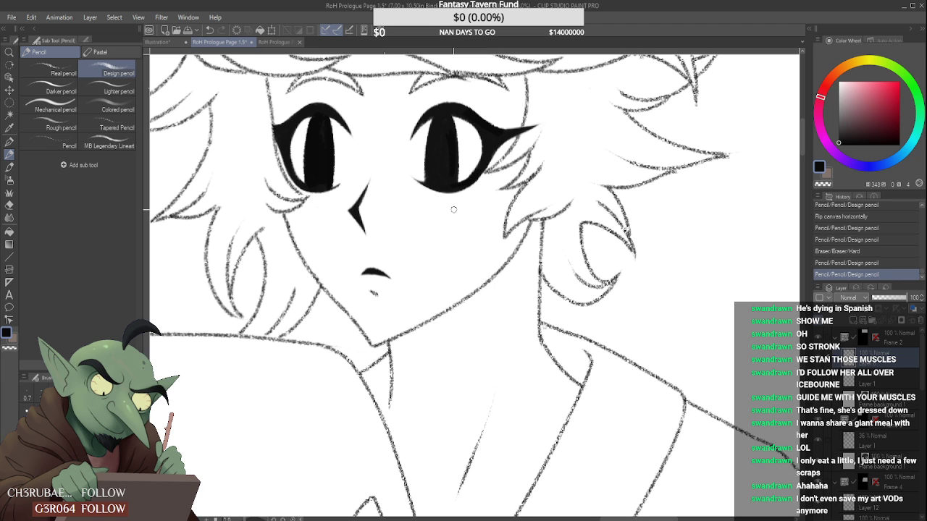
pyautogui.scroll(1, 435, 175)
pyautogui.moveTo(428, 178); pyautogui.dragTo(433, 146)
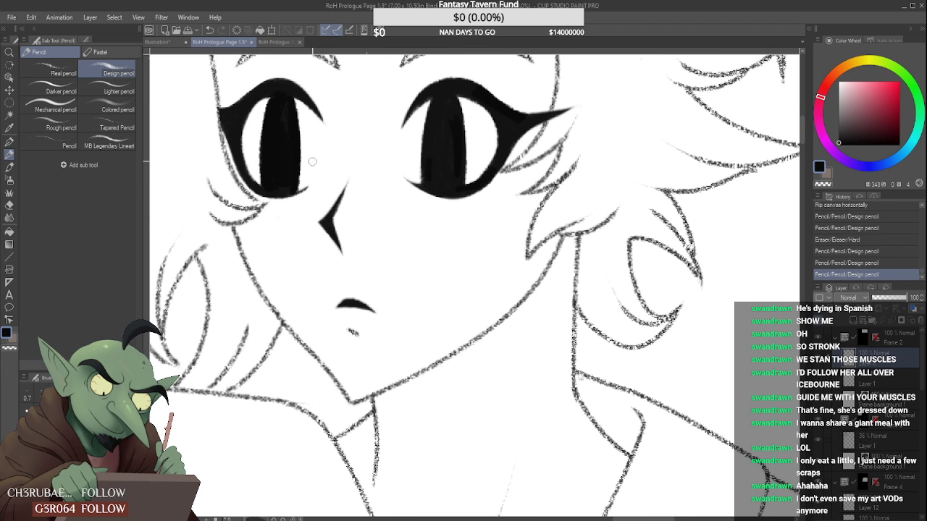
pyautogui.scroll(-3, 327, 137)
pyautogui.scroll(3, 365, 130)
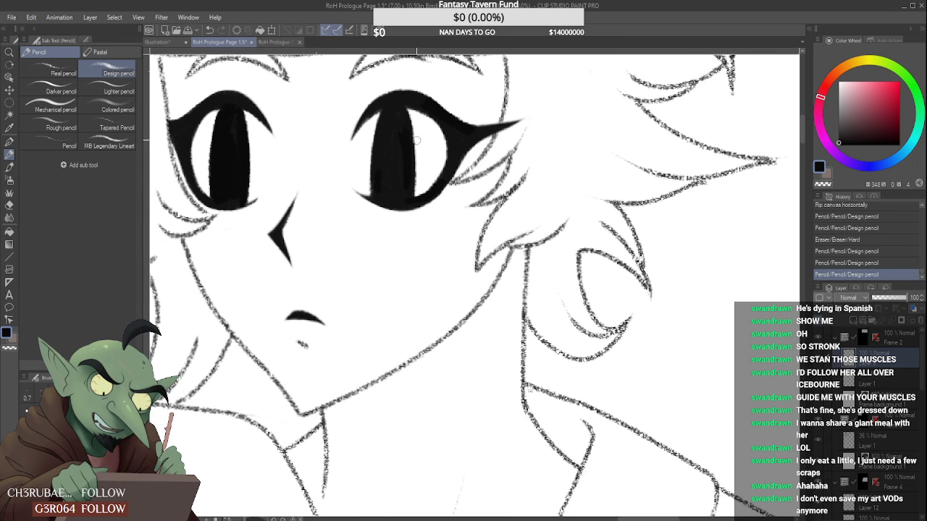
pyautogui.scroll(2, 415, 147)
pyautogui.scroll(-2, 408, 193)
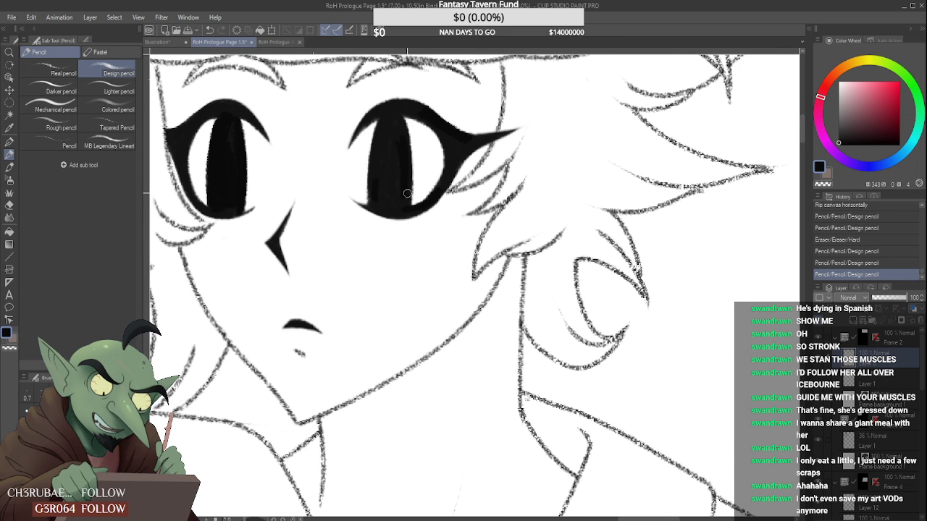
pyautogui.moveTo(399, 181); pyautogui.dragTo(396, 145)
pyautogui.moveTo(408, 203)
pyautogui.mouseDown()
pyautogui.moveTo(399, 138)
pyautogui.moveTo(401, 197)
pyautogui.mouseUp()
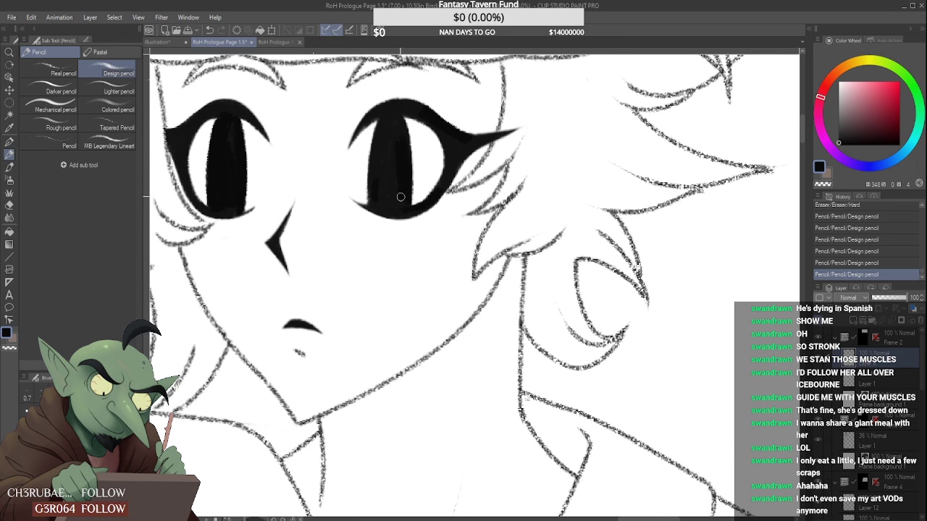
# - Thicken the lower outer lid of the right-hand eye with the Design pencil, undoing the eraser stroke beside it
pyautogui.moveTo(457, 166); pyautogui.dragTo(432, 207)
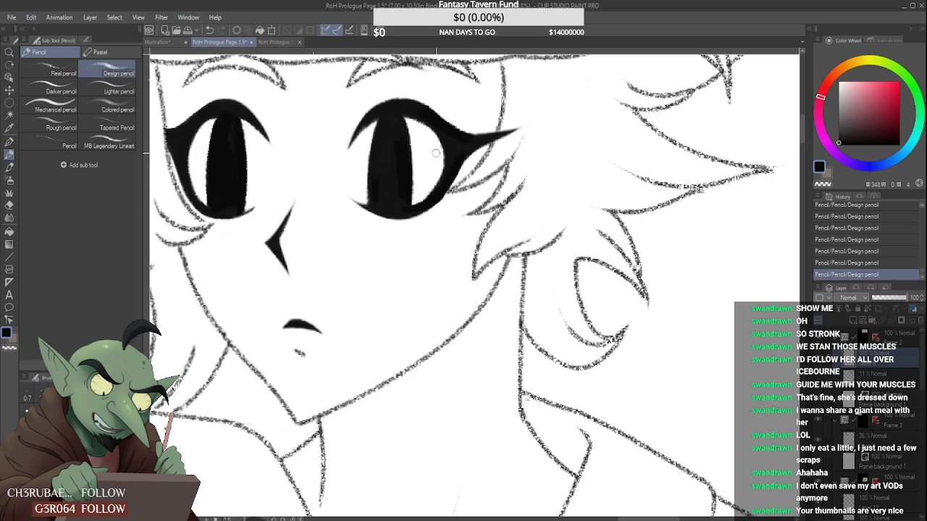
pyautogui.scroll(2, 447, 196)
pyautogui.moveTo(449, 211); pyautogui.dragTo(462, 194)
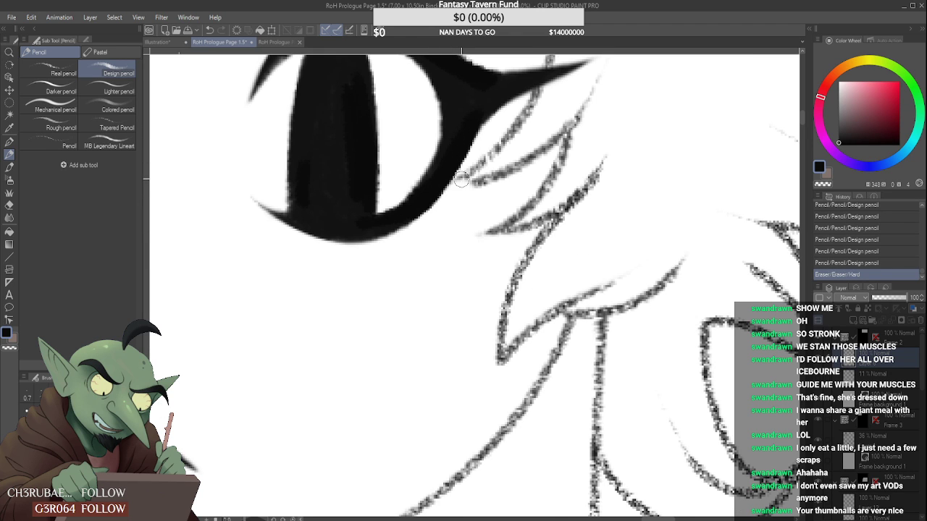
pyautogui.hotkey('ctrl', 'z')
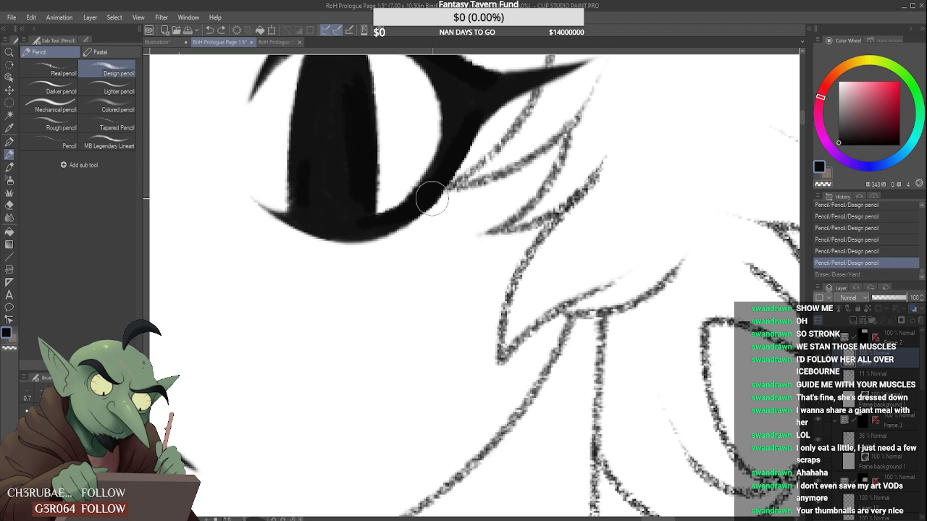
pyautogui.moveTo(381, 223); pyautogui.dragTo(433, 190)
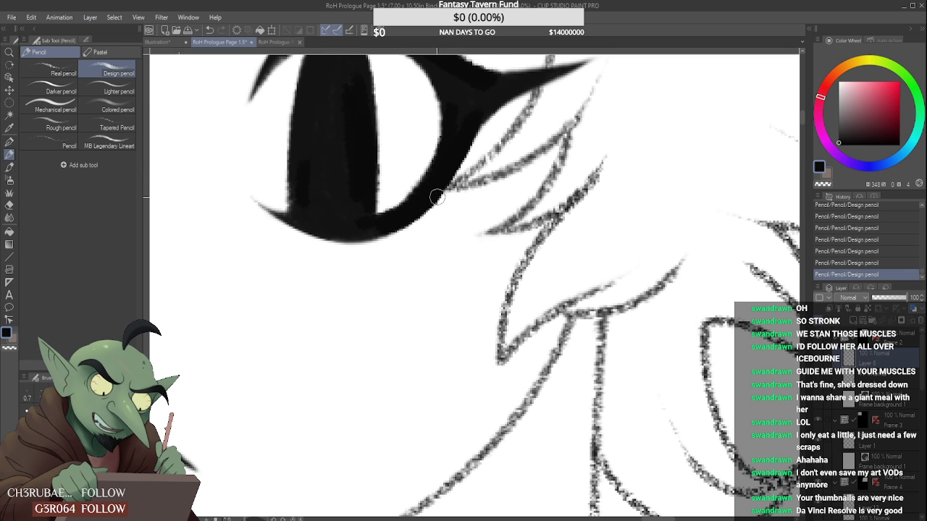
# - Darken and smooth the right-hand eye's upper lash line toward the outer corner with Design pencil strokes
pyautogui.scroll(-6, 438, 195)
pyautogui.scroll(4, 440, 167)
pyautogui.scroll(3, 440, 167)
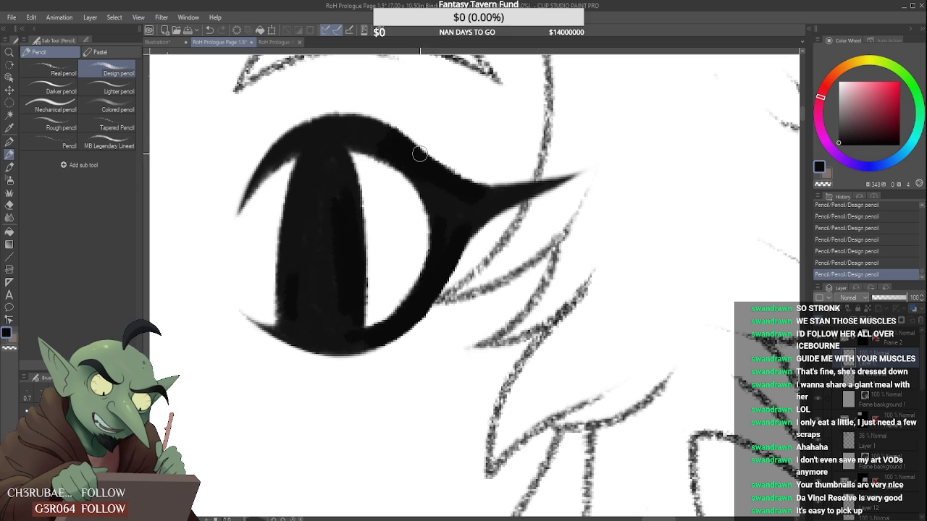
pyautogui.moveTo(386, 139)
pyautogui.mouseDown()
pyautogui.moveTo(449, 181)
pyautogui.moveTo(398, 136)
pyautogui.moveTo(437, 143)
pyautogui.moveTo(451, 181)
pyautogui.moveTo(484, 190)
pyautogui.mouseUp()
pyautogui.scroll(-8, 413, 169)
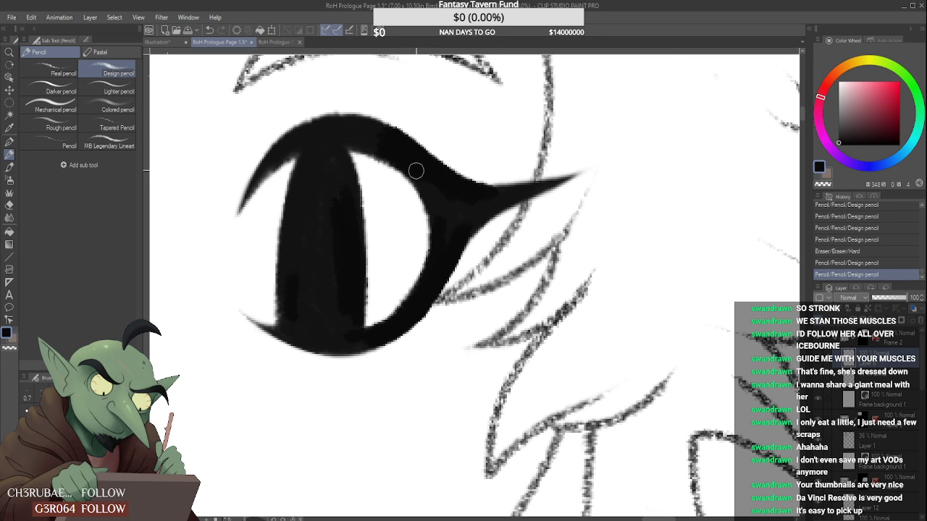
pyautogui.scroll(-2, 414, 170)
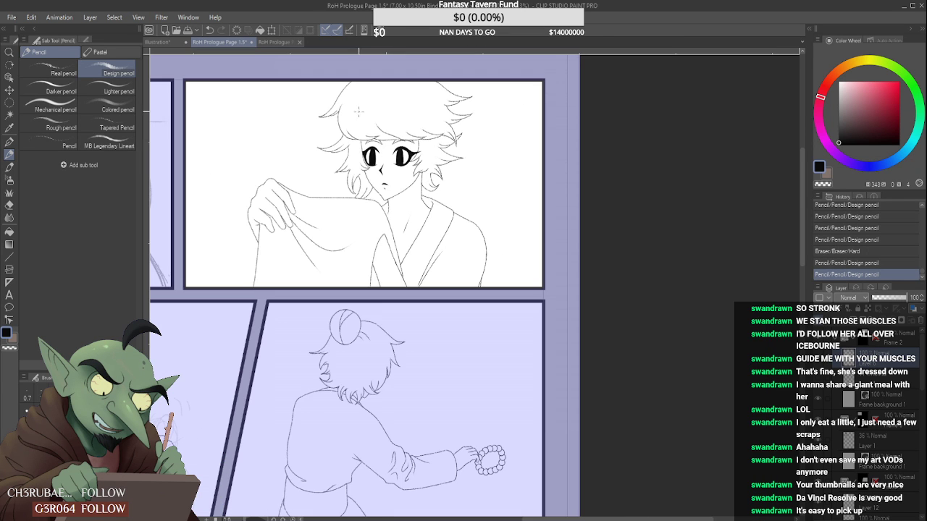
# - Smooth the upper lash line of the left-hand eye from its outer corner to the peak, redoing the first Design pencil stroke
pyautogui.scroll(10, 417, 157)
pyautogui.scroll(3, 451, 154)
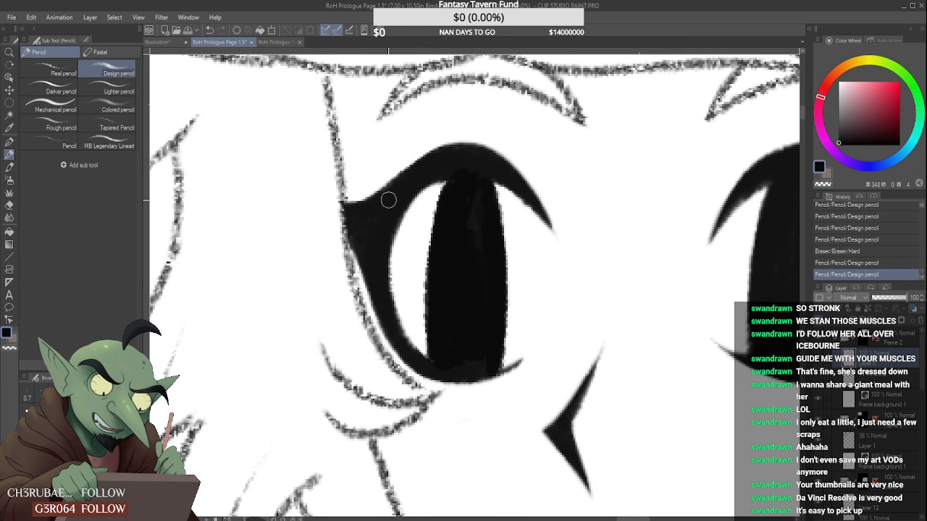
pyautogui.moveTo(387, 201); pyautogui.dragTo(451, 149)
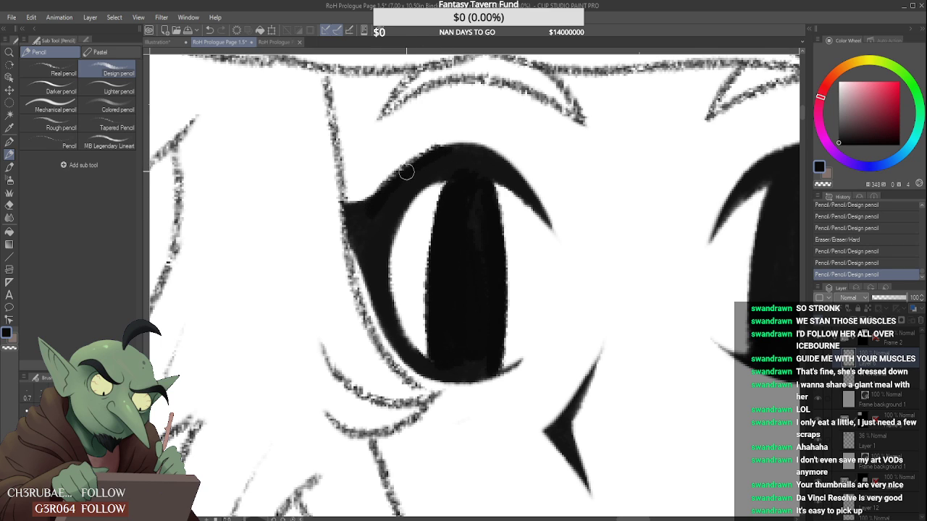
pyautogui.hotkey('ctrl', 'z')
pyautogui.moveTo(389, 207)
pyautogui.mouseDown()
pyautogui.moveTo(391, 186)
pyautogui.moveTo(443, 148)
pyautogui.moveTo(463, 148)
pyautogui.mouseUp()
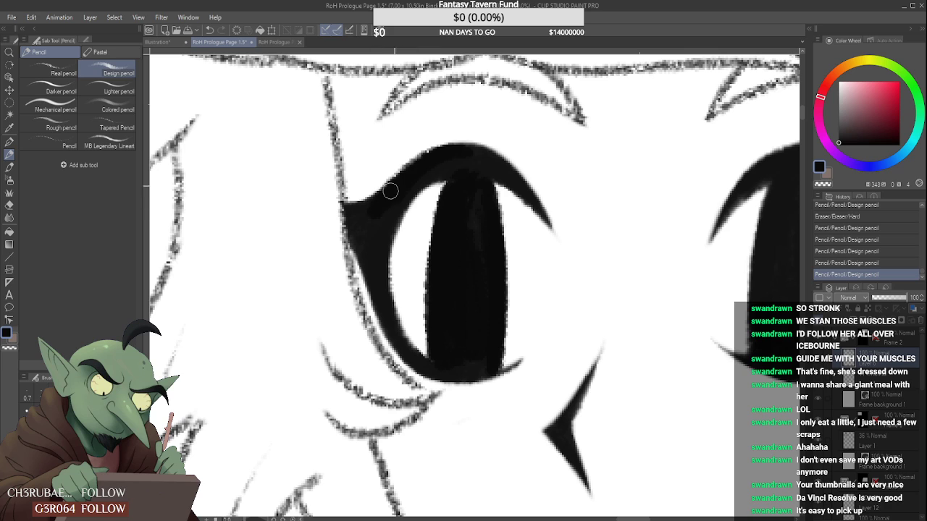
pyautogui.moveTo(389, 191)
pyautogui.mouseDown()
pyautogui.moveTo(459, 151)
pyautogui.moveTo(474, 161)
pyautogui.moveTo(478, 149)
pyautogui.mouseUp()
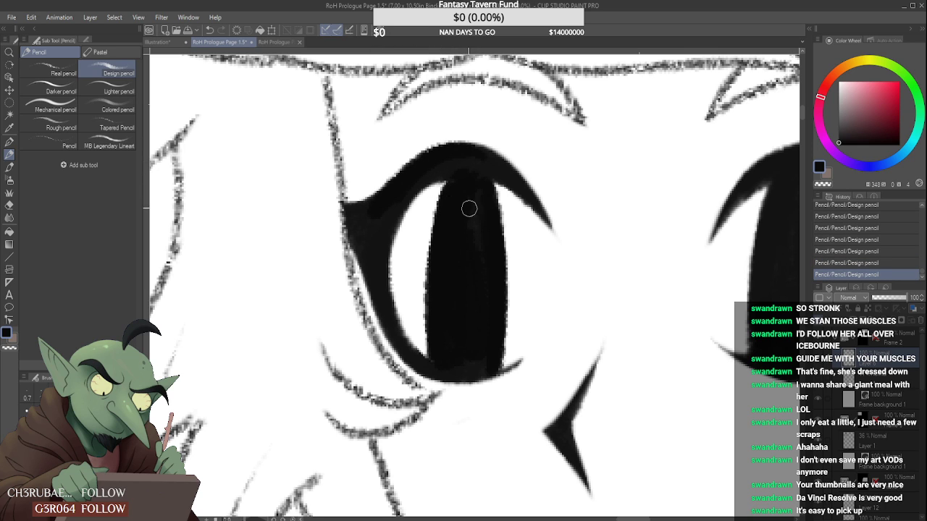
# - Adjust the brush size and trim the inner edge of the left-hand eye's outer lid with the hard eraser
pyautogui.press(']')
pyautogui.press('[')
pyautogui.press('[')
pyautogui.moveTo(422, 204); pyautogui.dragTo(404, 250)
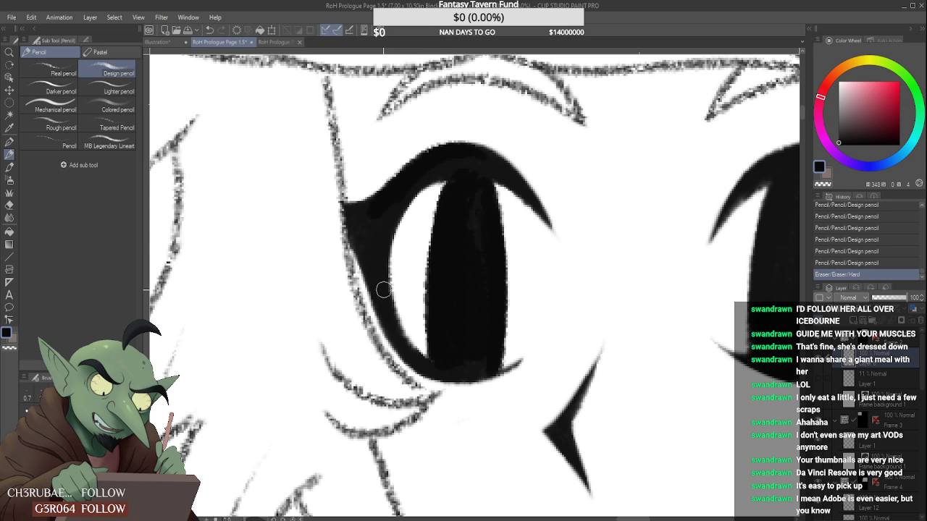
# - Redraw the left-hand eye's lower outer lid with the Design pencil, discarding unsatisfactory strokes, and darken it up to the outer corner
pyautogui.moveTo(384, 290); pyautogui.dragTo(396, 321)
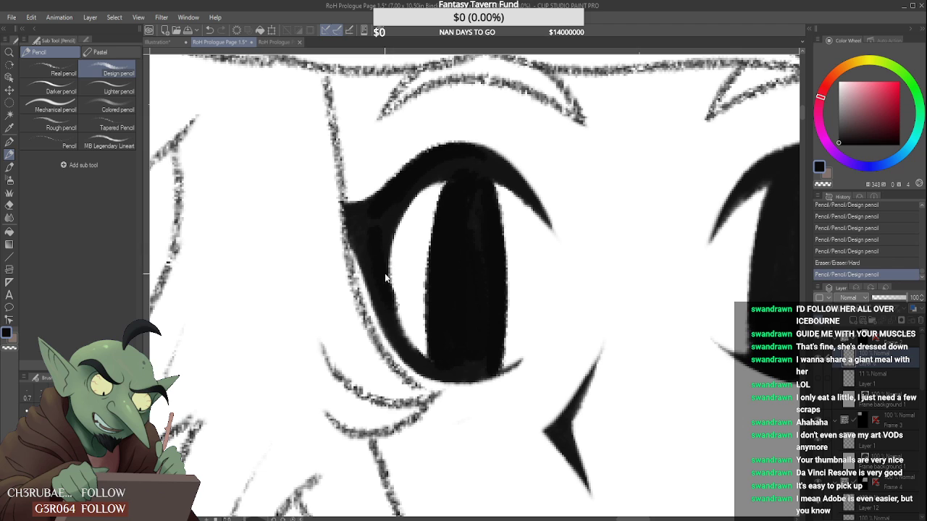
pyautogui.hotkey('ctrl', 'z')
pyautogui.hotkey('ctrl', 'y')
pyautogui.hotkey('ctrl', 'z')
pyautogui.moveTo(380, 293); pyautogui.dragTo(413, 347)
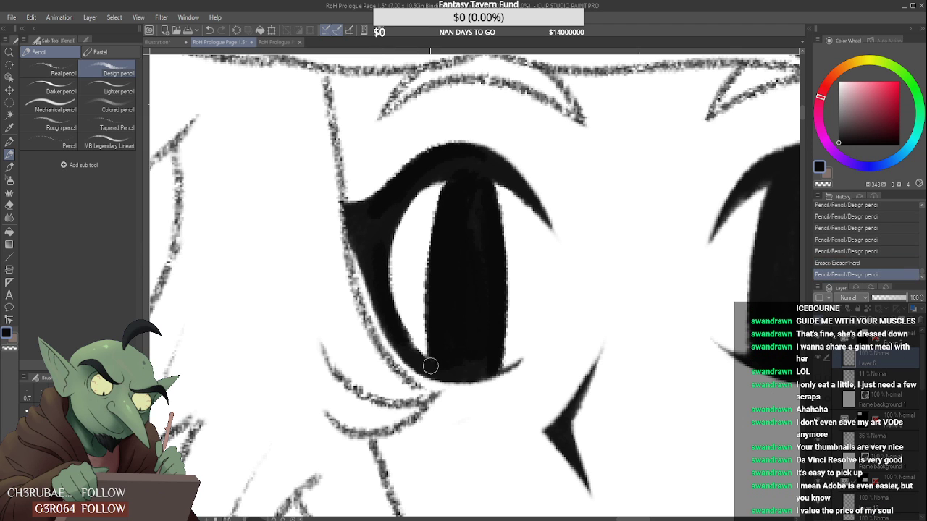
pyautogui.hotkey('ctrl', 'z')
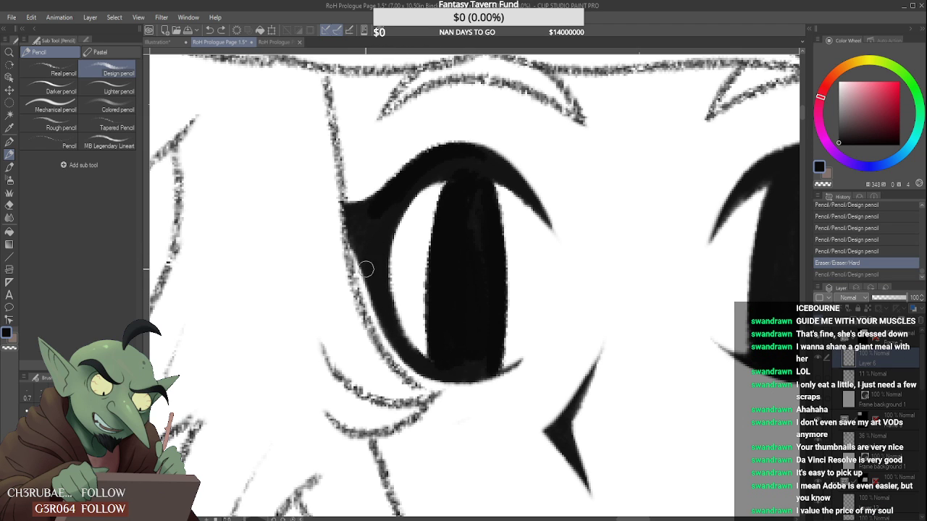
pyautogui.moveTo(371, 267)
pyautogui.mouseDown()
pyautogui.moveTo(396, 333)
pyautogui.moveTo(423, 362)
pyautogui.mouseUp()
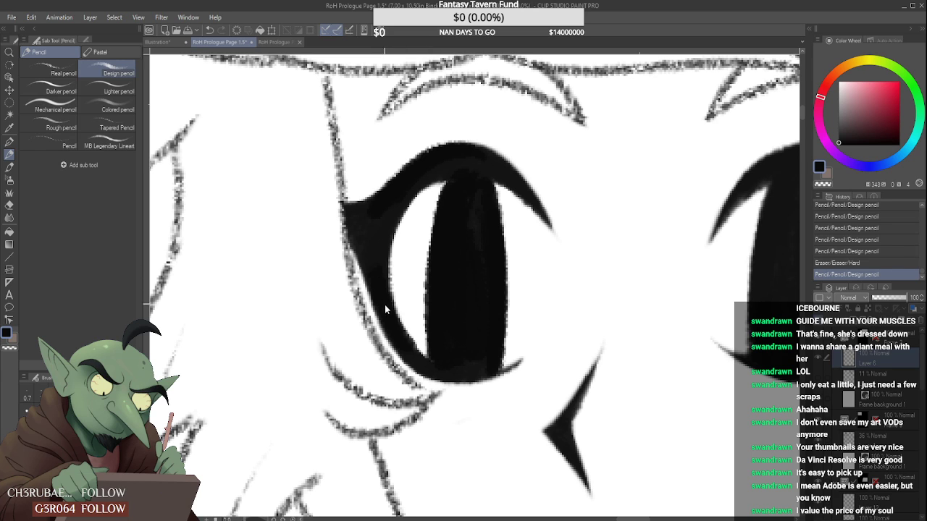
pyautogui.hotkey('ctrl', 'z')
pyautogui.moveTo(384, 319); pyautogui.dragTo(427, 373)
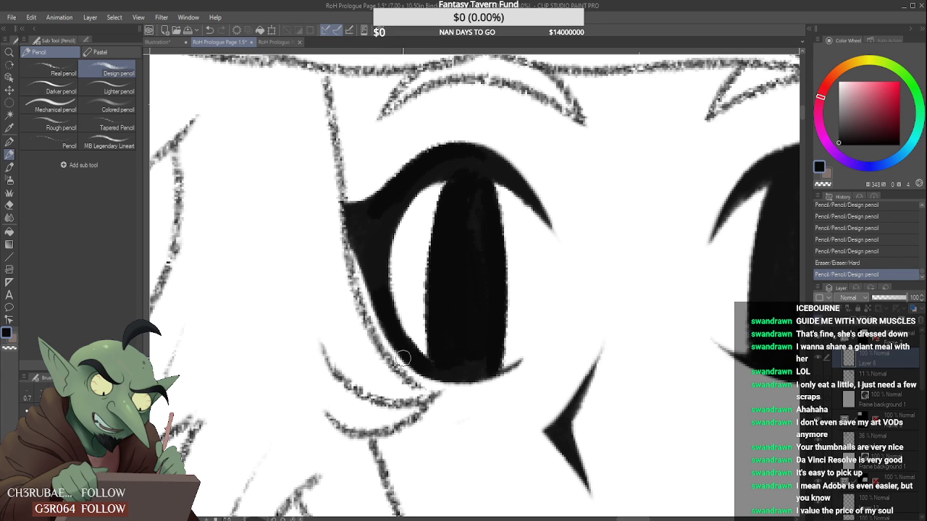
pyautogui.hotkey('ctrl', 'z')
pyautogui.moveTo(378, 307); pyautogui.dragTo(425, 368)
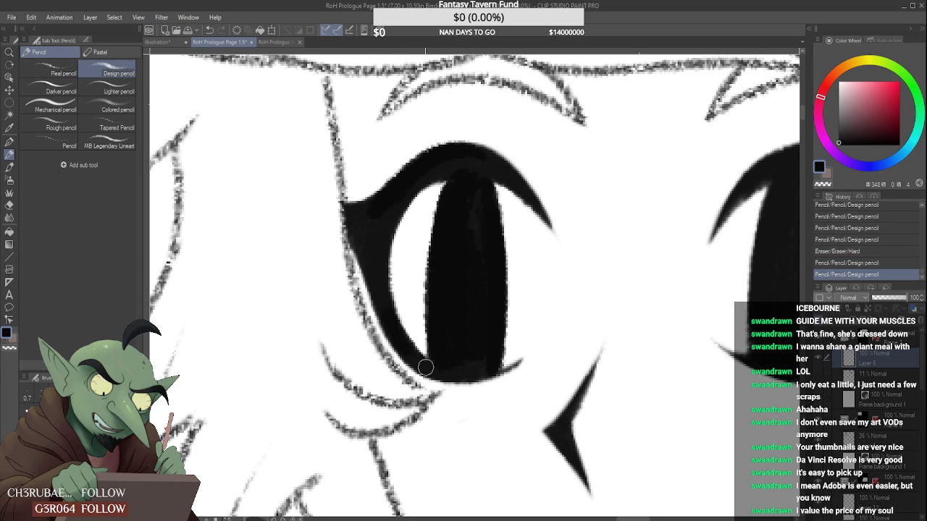
pyautogui.hotkey('ctrl', 'z')
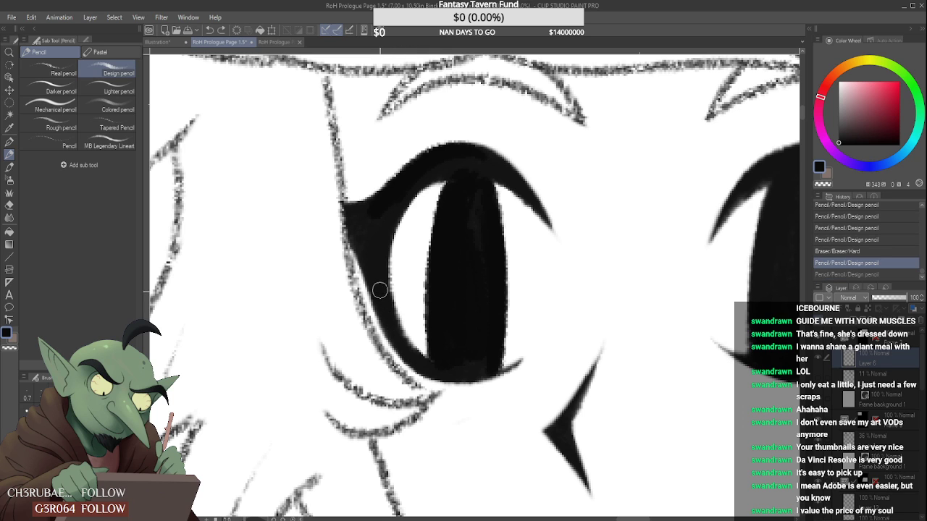
pyautogui.moveTo(388, 320); pyautogui.dragTo(410, 354)
pyautogui.moveTo(366, 281); pyautogui.dragTo(349, 228)
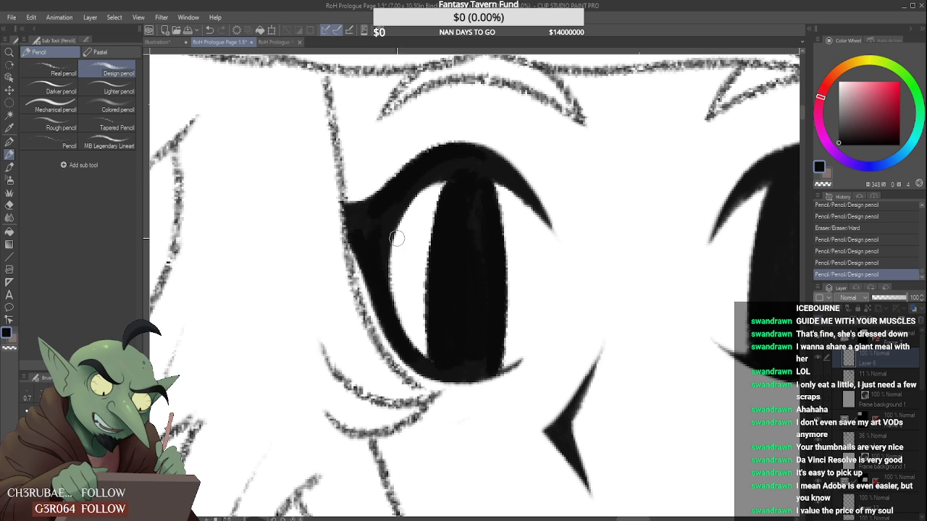
# - Fill the right-hand eye's pupil with solid black using the Design pencil, covering the patchy areas along its lower and inner edges
pyautogui.scroll(-4, 409, 231)
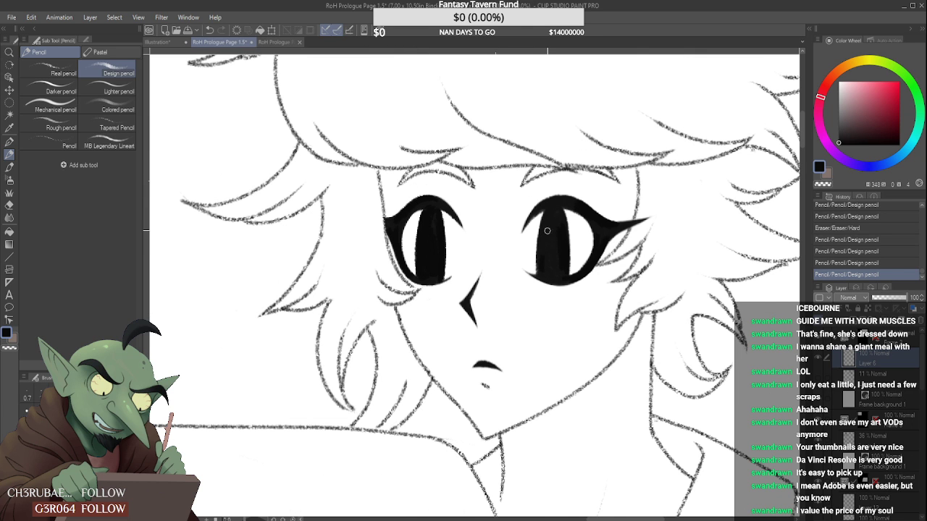
pyautogui.scroll(1, 548, 228)
pyautogui.scroll(3, 573, 310)
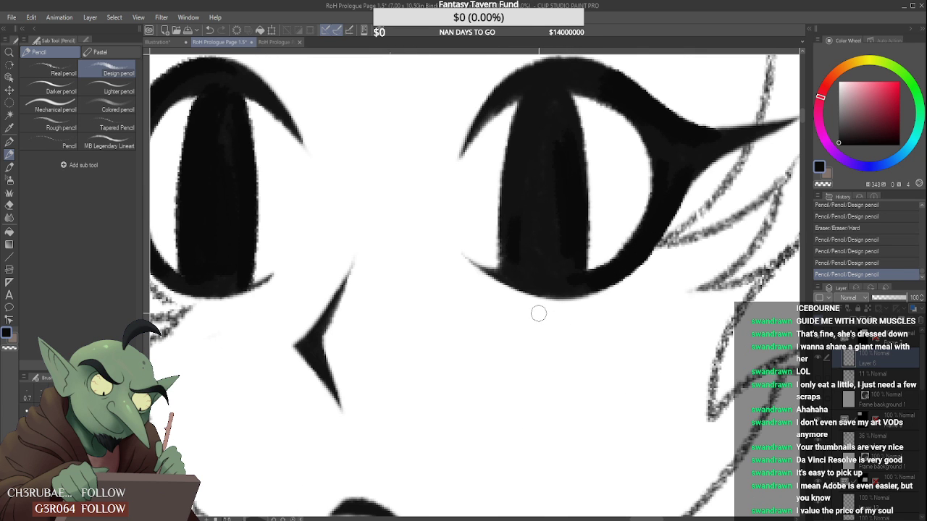
pyautogui.moveTo(522, 307)
pyautogui.mouseDown()
pyautogui.moveTo(603, 303)
pyautogui.moveTo(548, 330)
pyautogui.moveTo(584, 304)
pyautogui.moveTo(617, 299)
pyautogui.moveTo(553, 312)
pyautogui.moveTo(507, 269)
pyautogui.mouseUp()
pyautogui.scroll(-3, 531, 326)
pyautogui.scroll(3, 529, 290)
pyautogui.moveTo(510, 316)
pyautogui.mouseDown()
pyautogui.moveTo(510, 260)
pyautogui.moveTo(509, 313)
pyautogui.mouseUp()
pyautogui.moveTo(509, 313)
pyautogui.mouseDown()
pyautogui.moveTo(511, 267)
pyautogui.moveTo(517, 316)
pyautogui.moveTo(518, 297)
pyautogui.moveTo(516, 267)
pyautogui.moveTo(516, 318)
pyautogui.moveTo(509, 264)
pyautogui.moveTo(506, 304)
pyautogui.moveTo(511, 254)
pyautogui.moveTo(528, 308)
pyautogui.moveTo(522, 280)
pyautogui.moveTo(521, 316)
pyautogui.mouseUp()
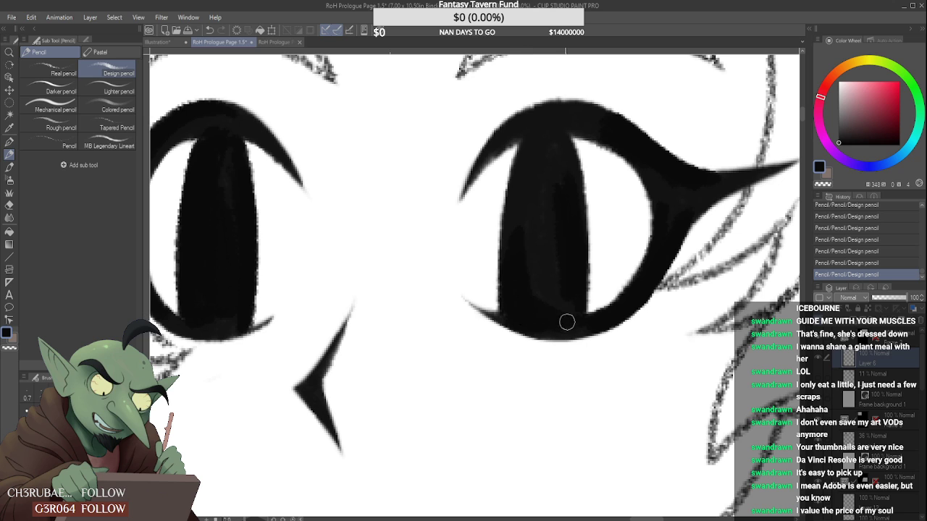
pyautogui.scroll(-5, 572, 325)
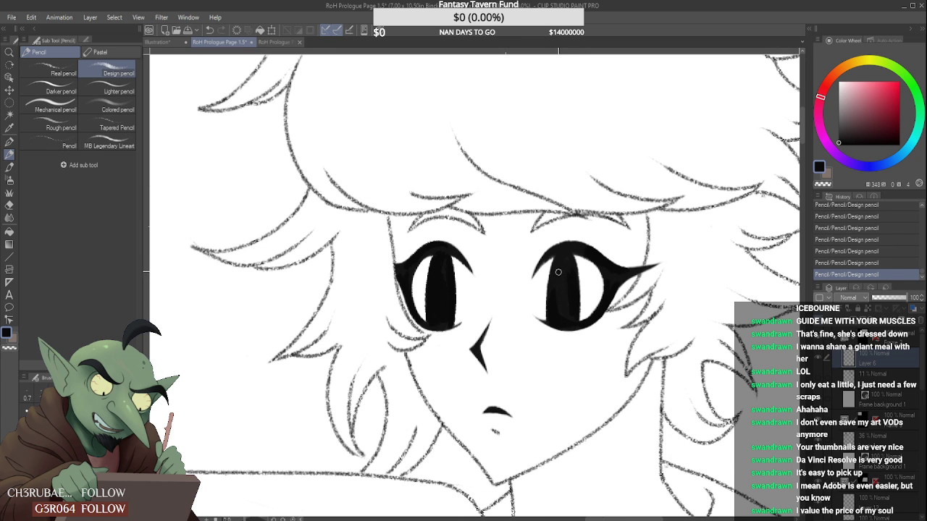
pyautogui.scroll(1, 572, 308)
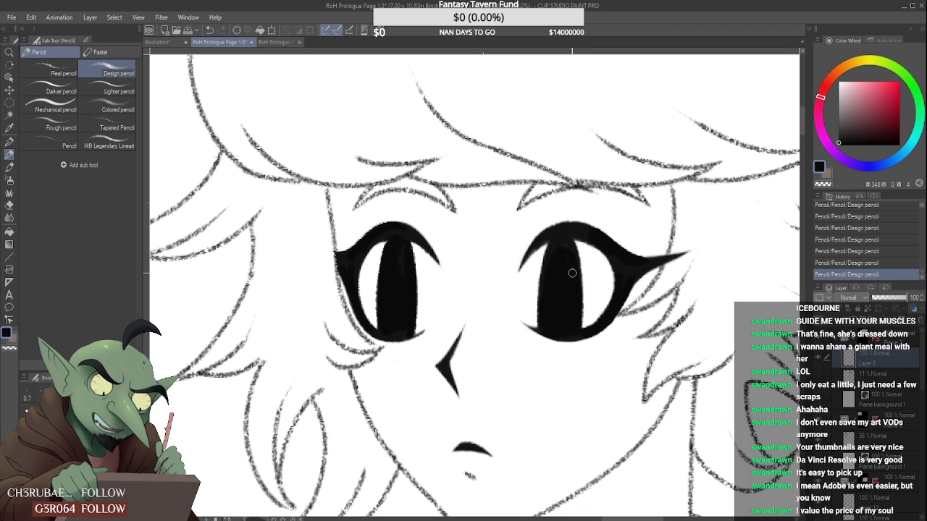
pyautogui.scroll(2, 571, 251)
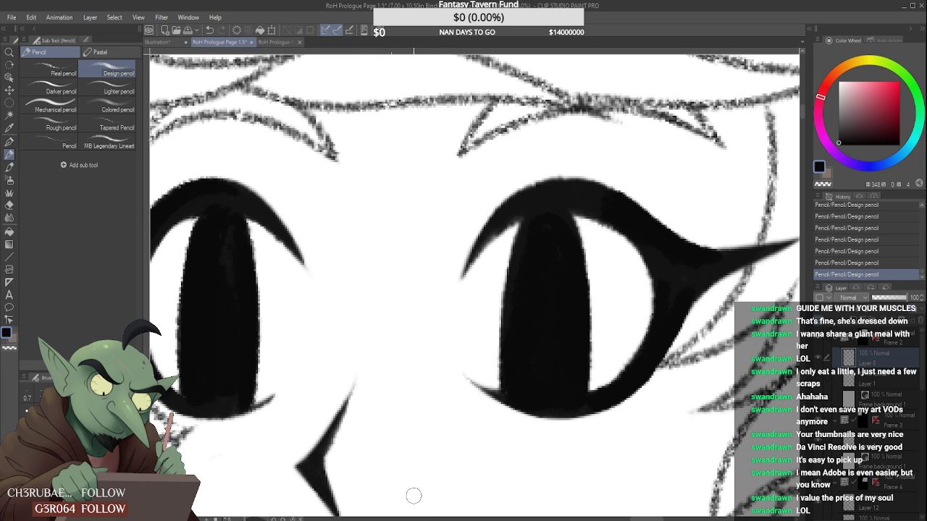
pyautogui.scroll(-4, 442, 451)
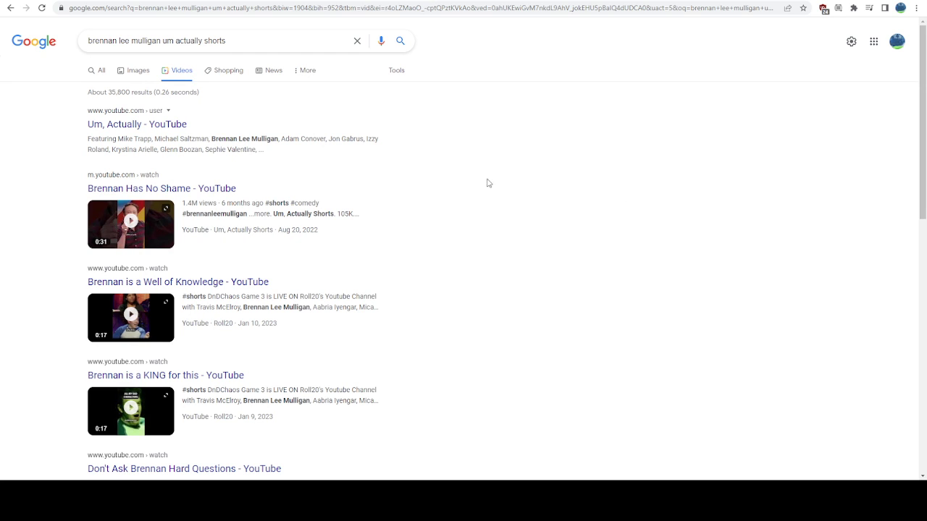
# - Switch to the browser and play the "Brennan Has No Shame" video from the Google results in full screen
pyautogui.click(154, 223)
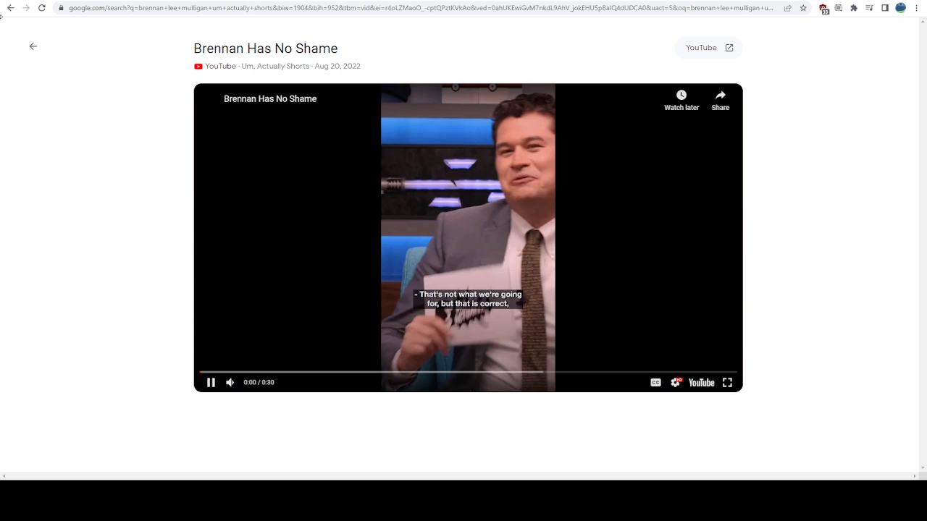
pyautogui.click(727, 382)
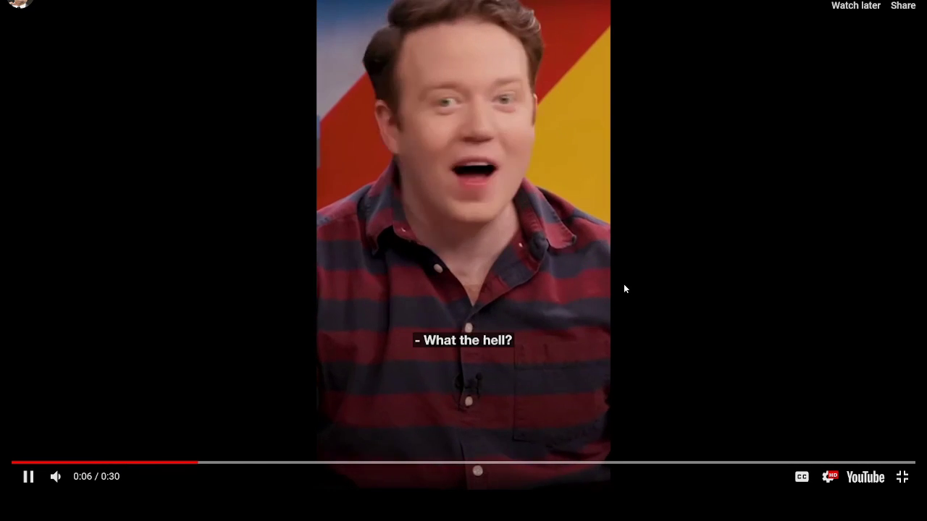
pyautogui.moveTo(86, 479)
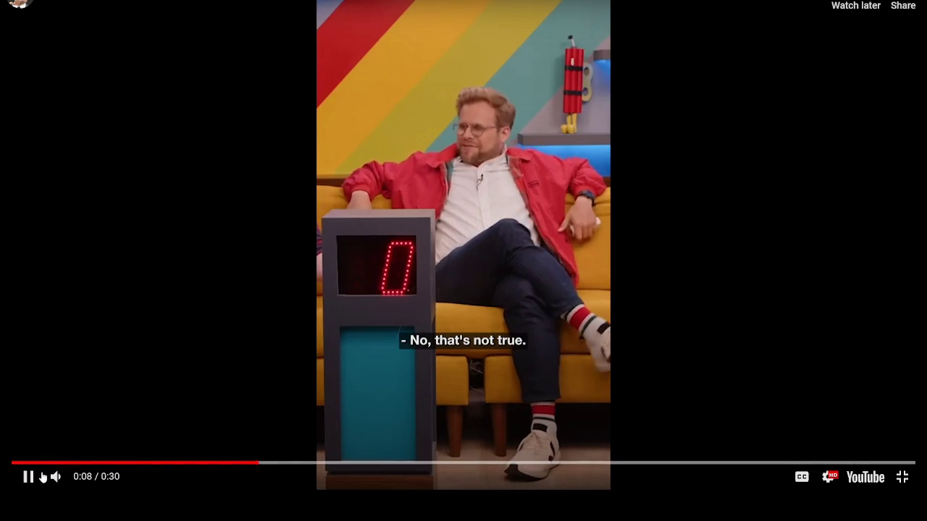
# - Finish watching the full-screen video with its volume adjusted, and return to the browser to resume the "Journey OST - Complete Soundtrack" video
pyautogui.moveTo(85, 479); pyautogui.dragTo(95, 478)
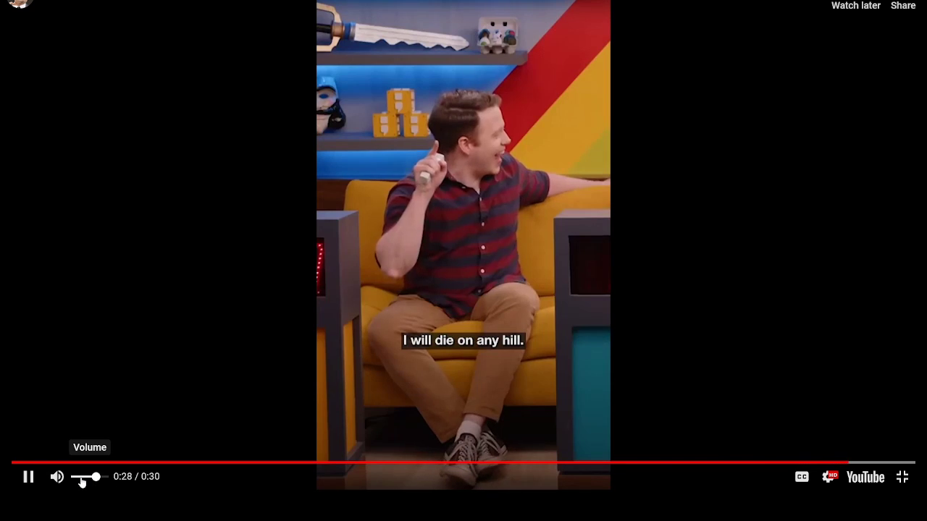
pyautogui.moveTo(95, 478); pyautogui.dragTo(78, 477)
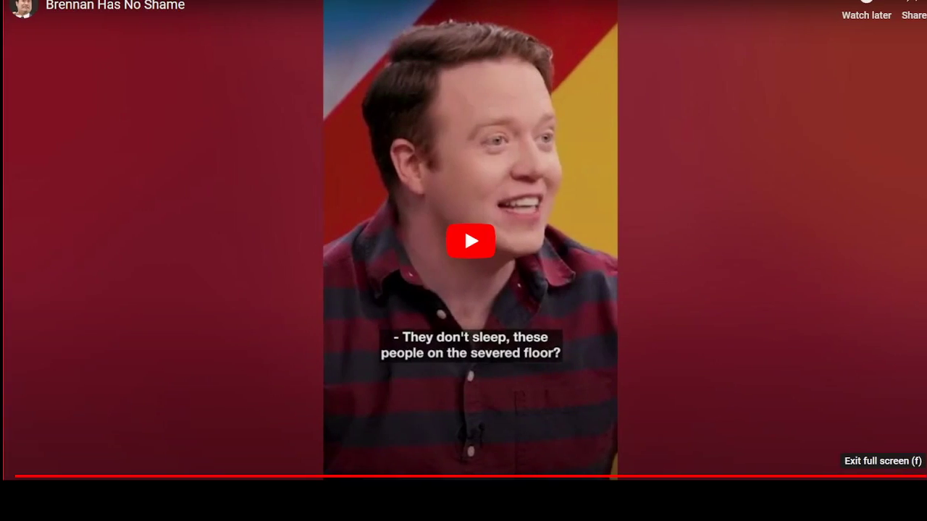
pyautogui.click(902, 479)
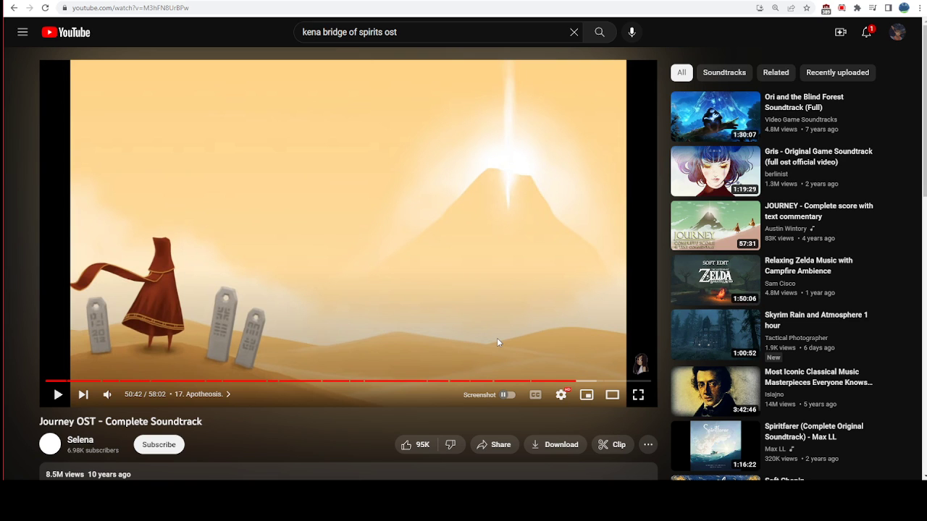
pyautogui.click(497, 342)
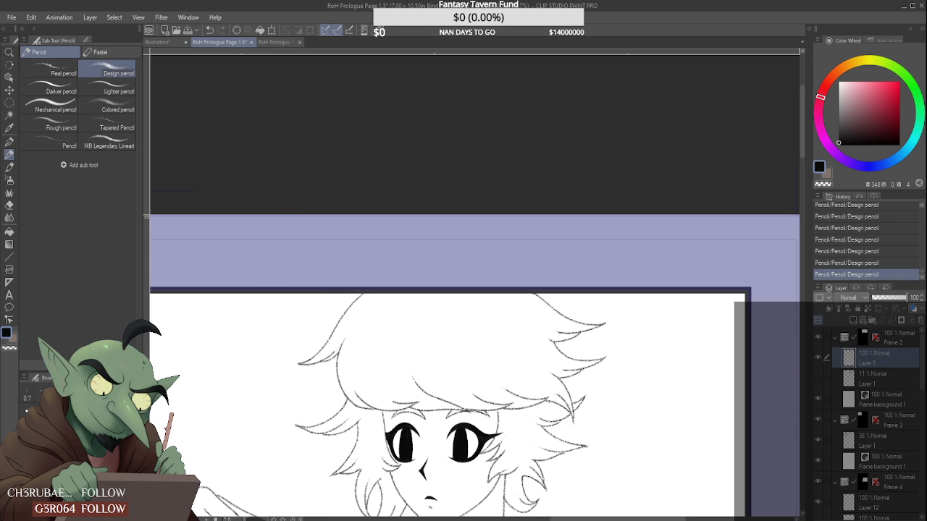
# - Return to Clip Studio Paint and touch up a short stretch of the Frame 2 line art with the Real pencil
pyautogui.scroll(-3, 414, 223)
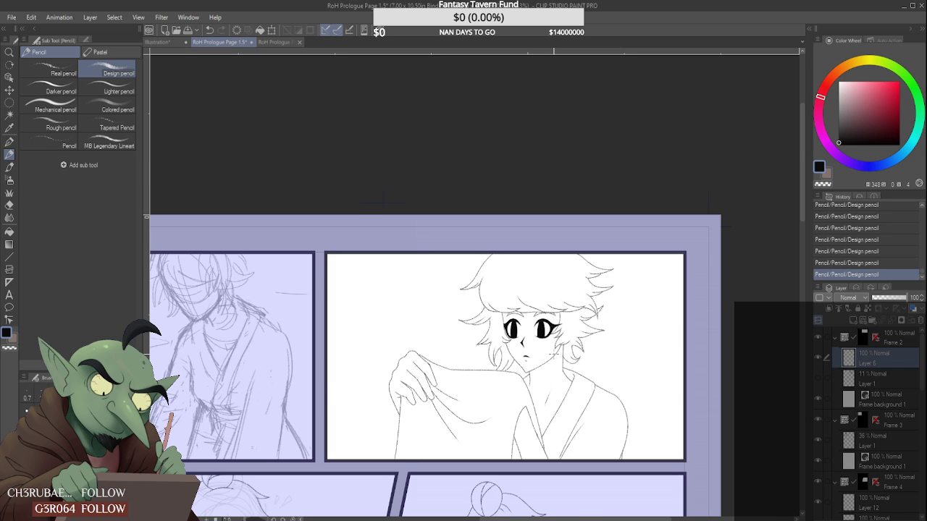
pyautogui.scroll(1, 414, 223)
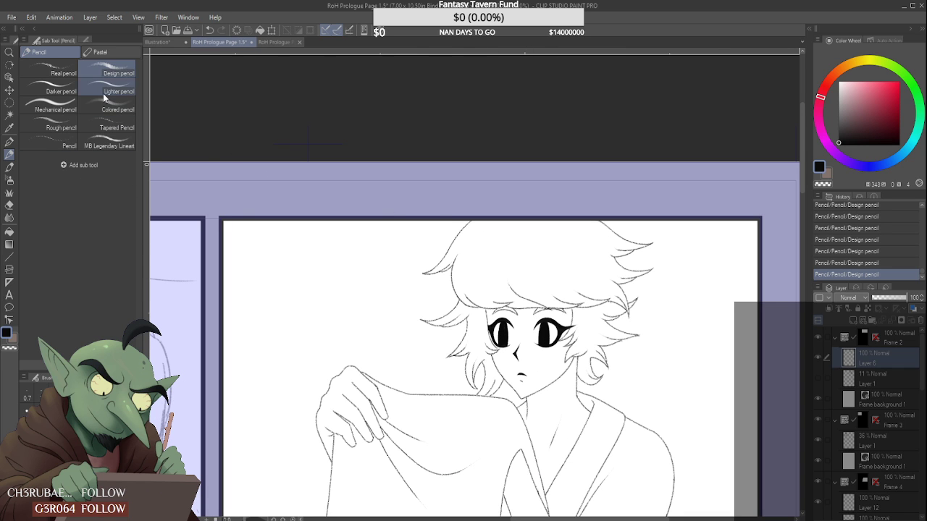
pyautogui.click(49, 69)
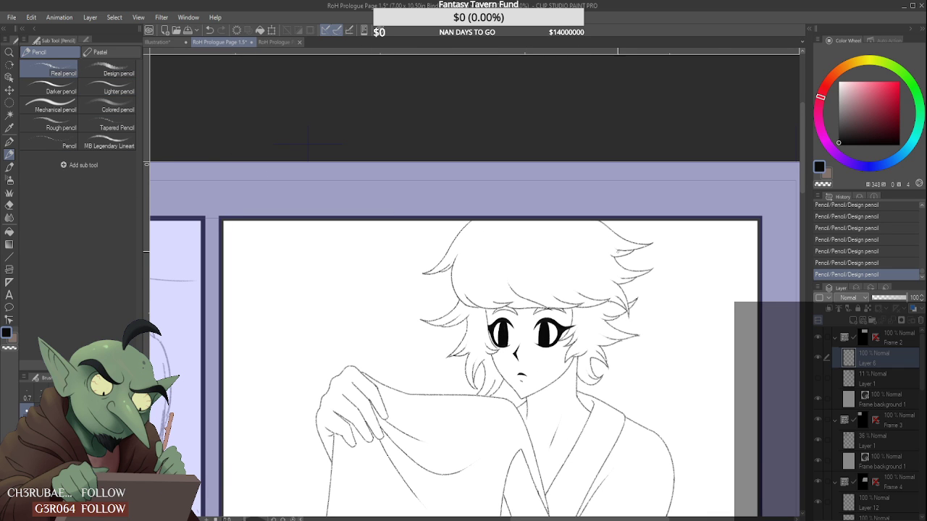
pyautogui.scroll(2, 630, 249)
pyautogui.scroll(1, 596, 201)
pyautogui.moveTo(592, 199)
pyautogui.mouseDown()
pyautogui.moveTo(606, 215)
pyautogui.moveTo(577, 184)
pyautogui.mouseUp()
pyautogui.scroll(-3, 578, 171)
pyautogui.scroll(-3, 581, 167)
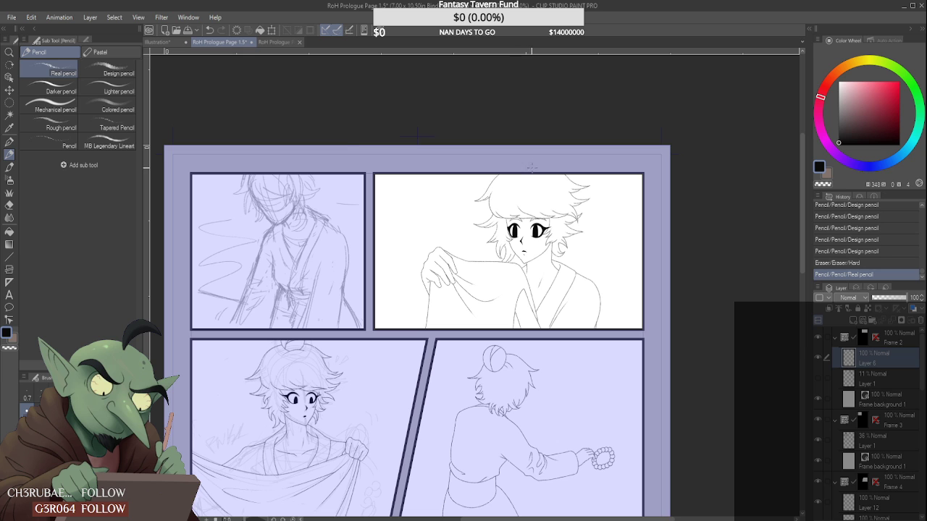
# - Clean up the rounded peak of the Frame 2 cloth fold, erasing its tip and redrawing the curve with the Real pencil
pyautogui.scroll(-2, 536, 167)
pyautogui.scroll(2, 559, 199)
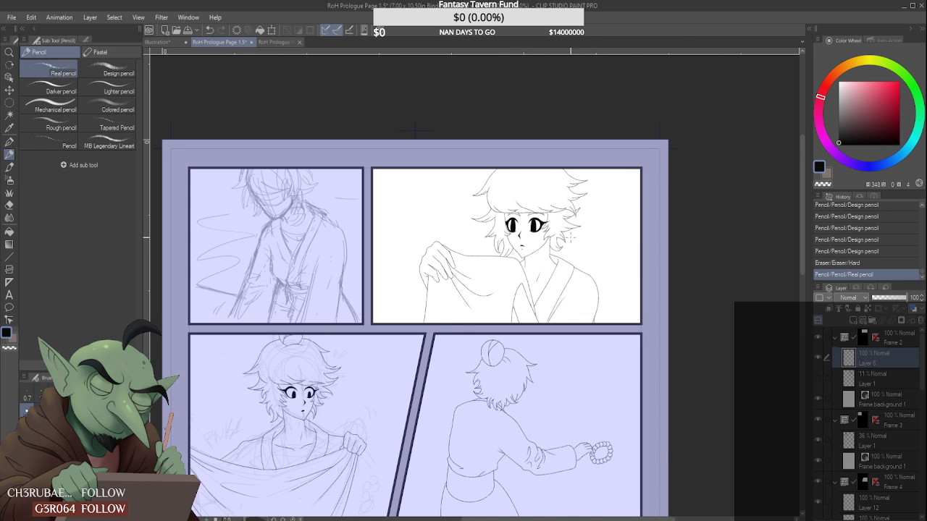
pyautogui.scroll(-2, 511, 318)
pyautogui.scroll(4, 510, 319)
pyautogui.click(540, 251)
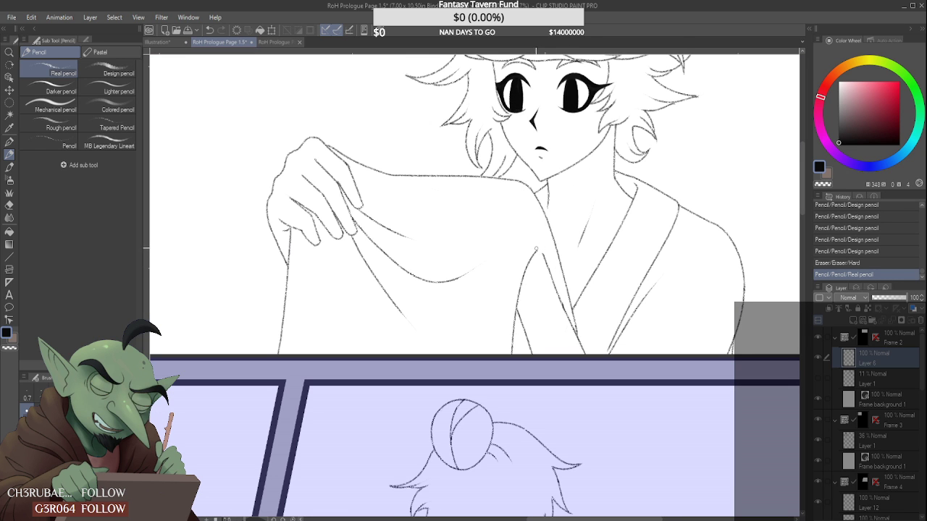
pyautogui.scroll(2, 543, 249)
pyautogui.click(540, 252)
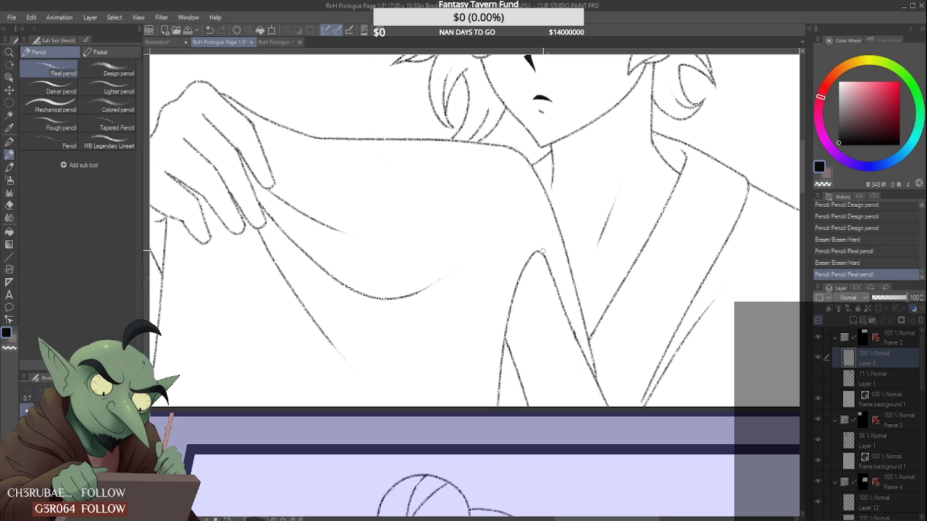
pyautogui.scroll(-4, 543, 250)
pyautogui.scroll(4, 542, 250)
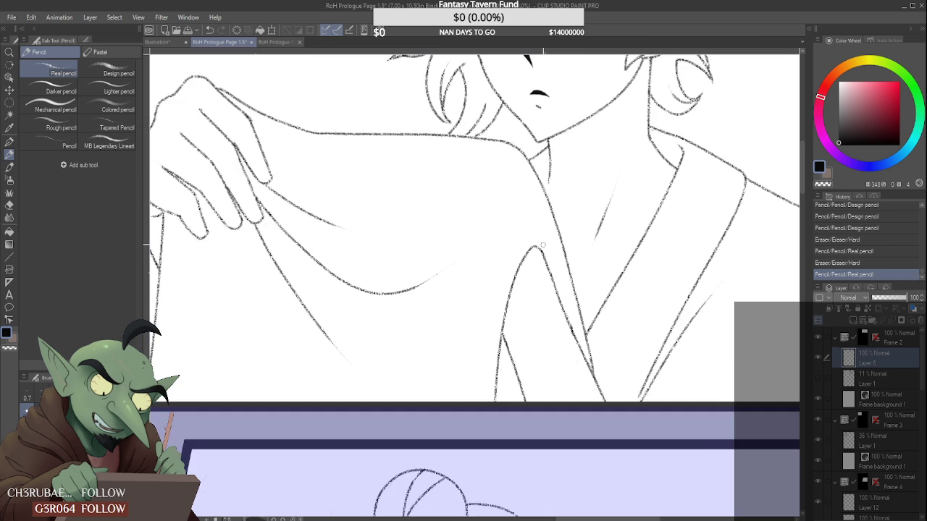
pyautogui.click(537, 249)
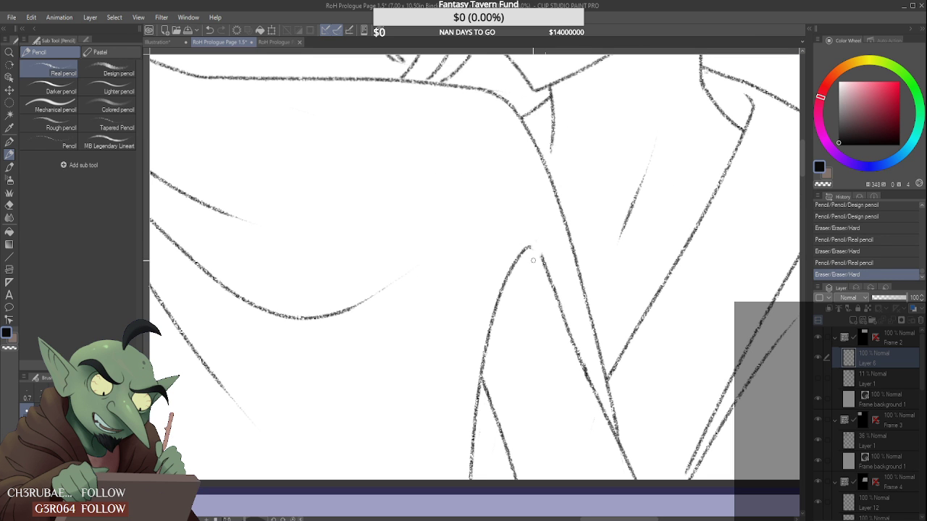
pyautogui.scroll(1, 533, 260)
pyautogui.click(532, 247)
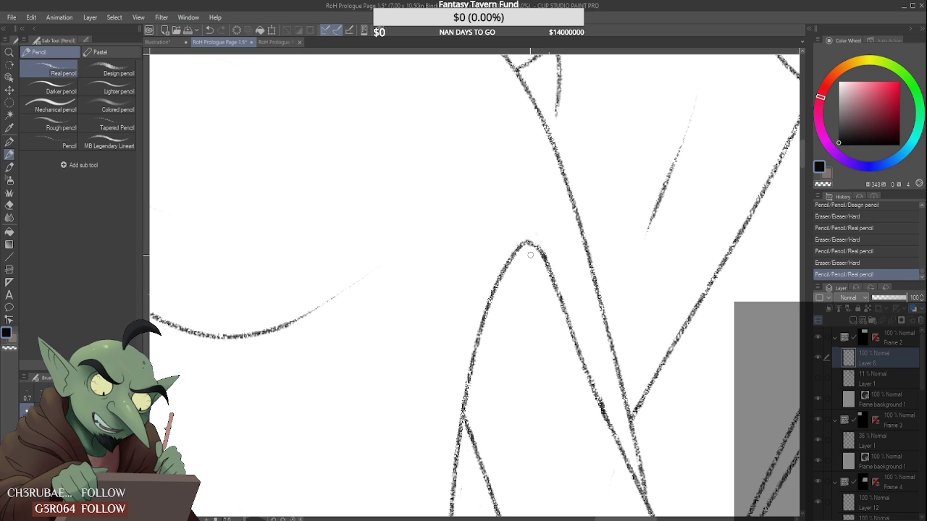
pyautogui.hotkey('ctrl', 'z')
pyautogui.moveTo(531, 243); pyautogui.dragTo(546, 264)
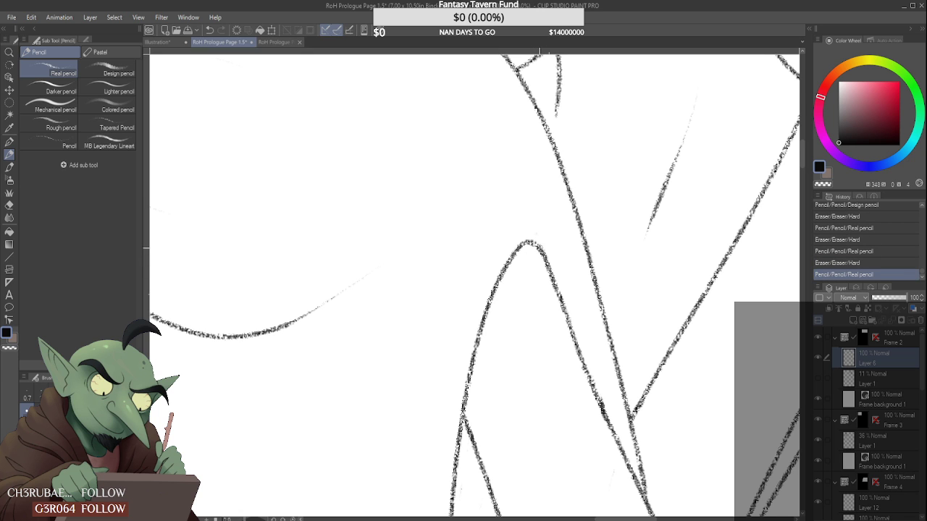
# - Try adding an outer lash wing to the Frame 2 character's left-hand eye with the Design pencil on the existing layer
pyautogui.scroll(-8, 564, 279)
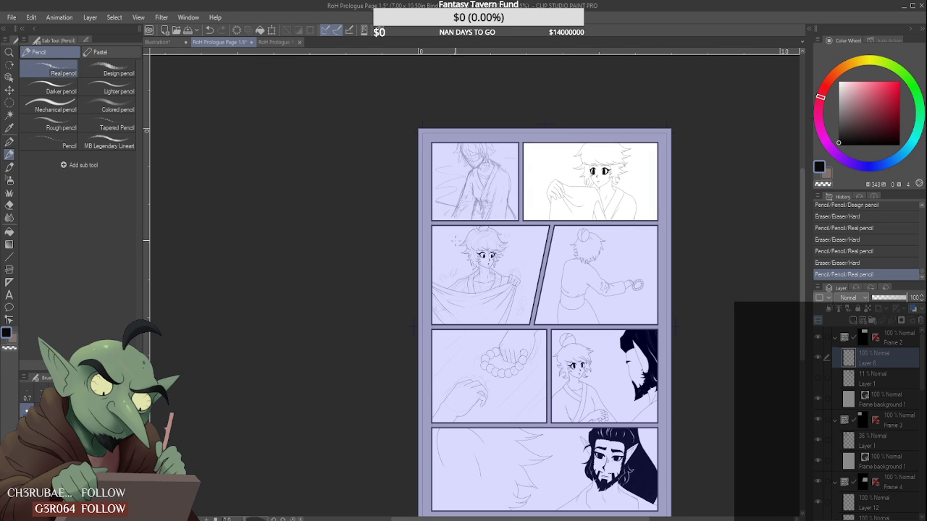
pyautogui.scroll(3, 606, 167)
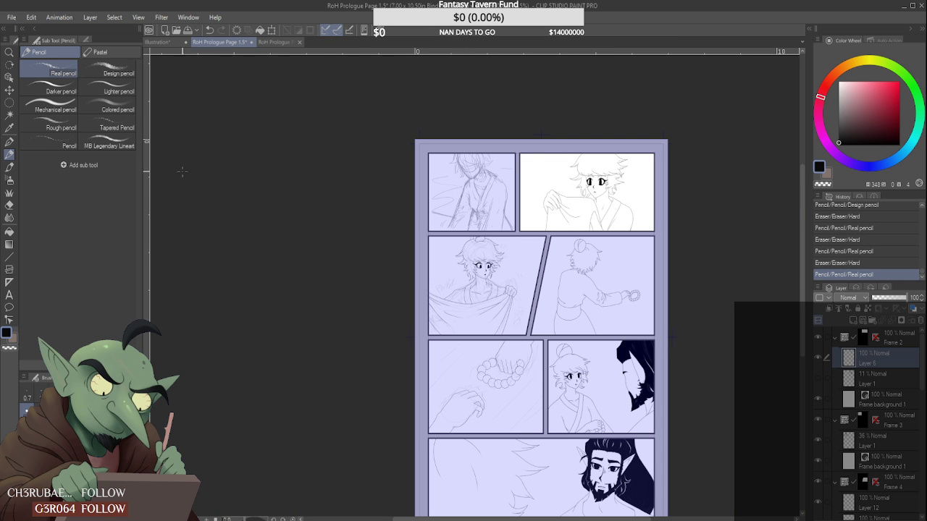
pyautogui.click(108, 69)
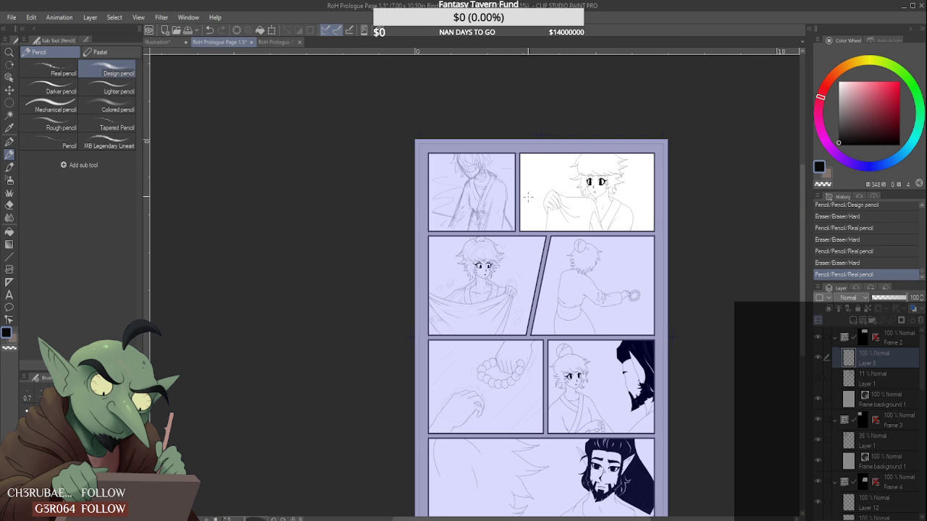
pyautogui.scroll(8, 565, 147)
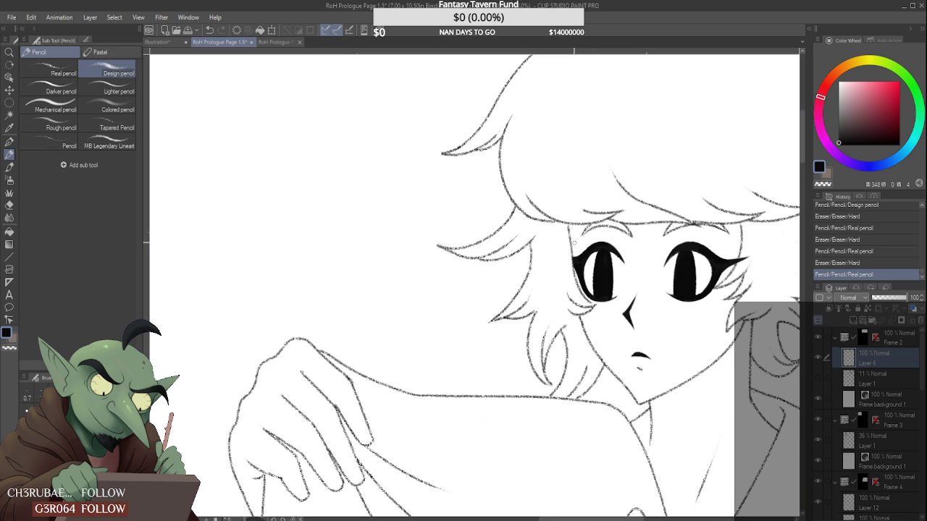
pyautogui.moveTo(577, 263); pyautogui.dragTo(556, 252)
pyautogui.moveTo(578, 261); pyautogui.dragTo(550, 248)
pyautogui.moveTo(575, 260); pyautogui.dragTo(552, 250)
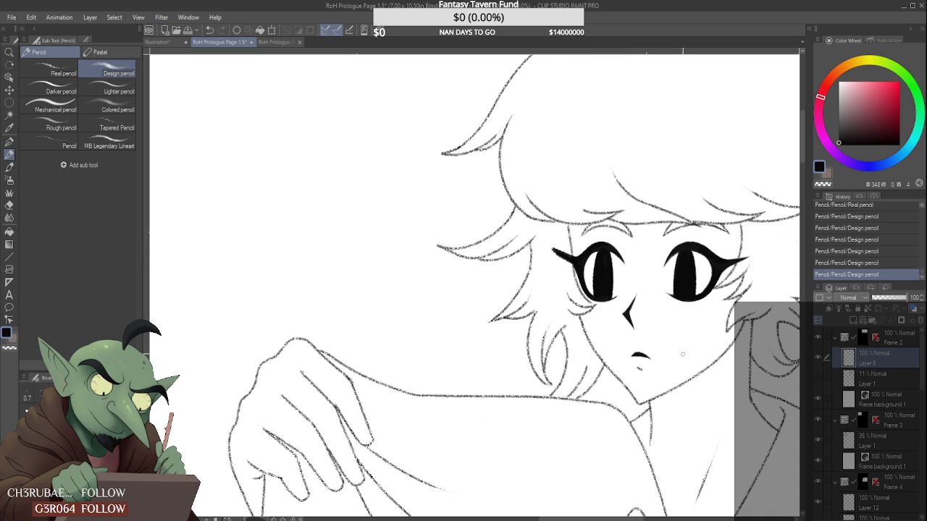
pyautogui.hotkey('ctrl', 'z')
pyautogui.hotkey('ctrl', 'z')
pyautogui.hotkey('ctrl', 'z')
pyautogui.hotkey('ctrl', 'z')
pyautogui.hotkey('ctrl', 'z')
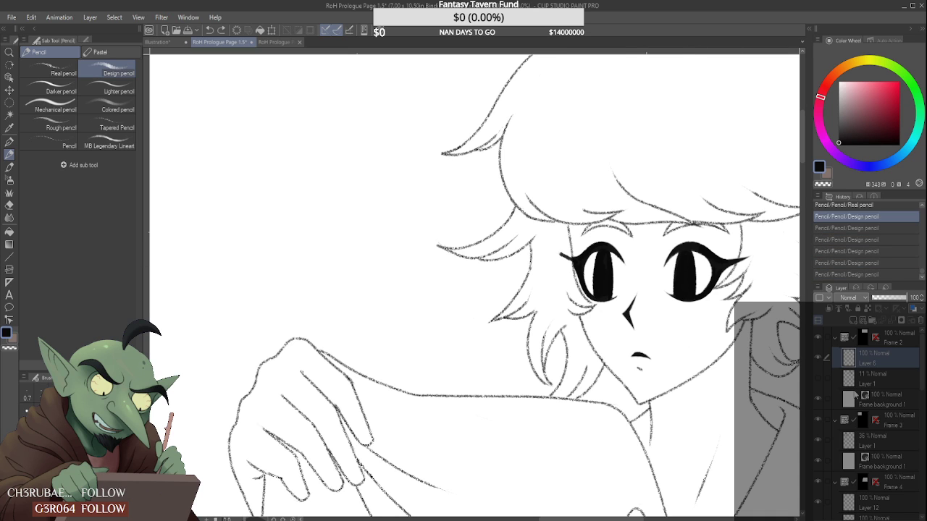
pyautogui.hotkey('ctrl', 'z')
# - Add a new raster layer in Frame 2 and draw the left-hand eye's tapered outer lash, trimming it with the hard eraser
pyautogui.click(853, 320)
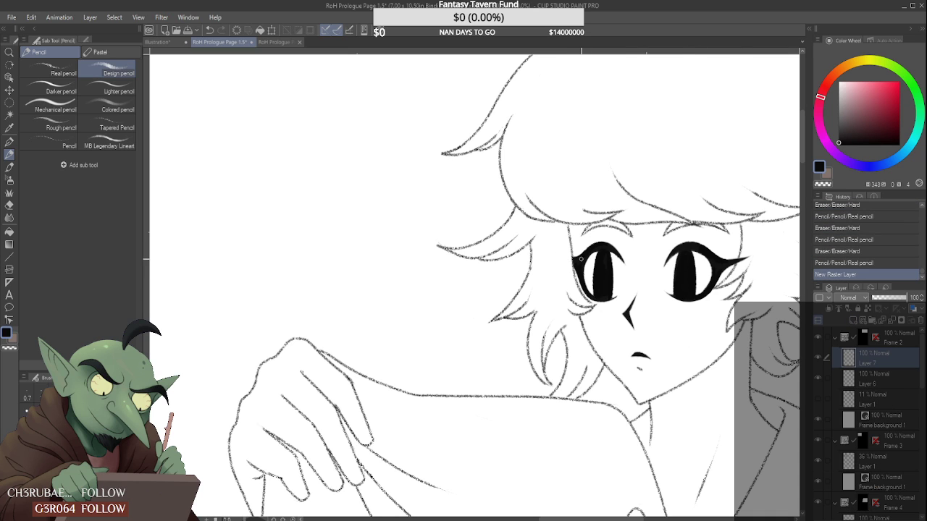
pyautogui.moveTo(581, 263)
pyautogui.mouseDown()
pyautogui.moveTo(546, 250)
pyautogui.moveTo(572, 265)
pyautogui.mouseUp()
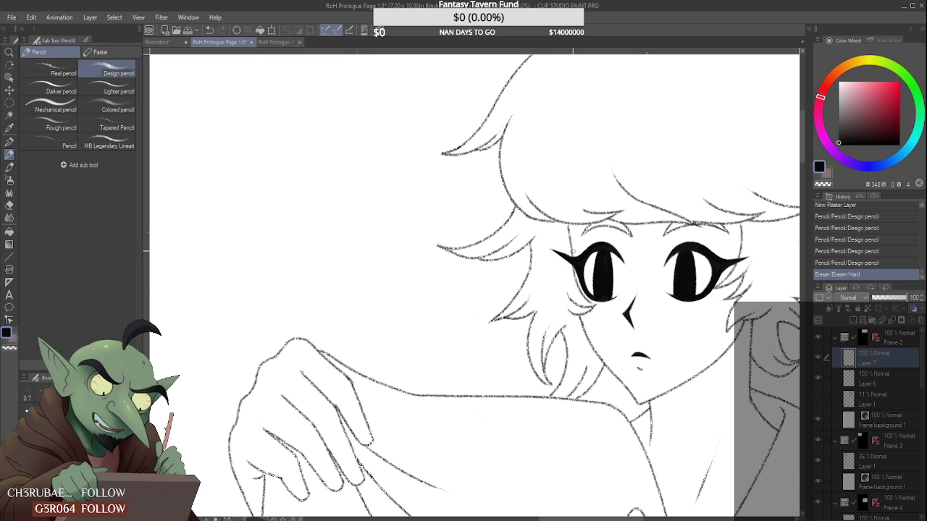
pyautogui.moveTo(571, 254); pyautogui.dragTo(577, 257)
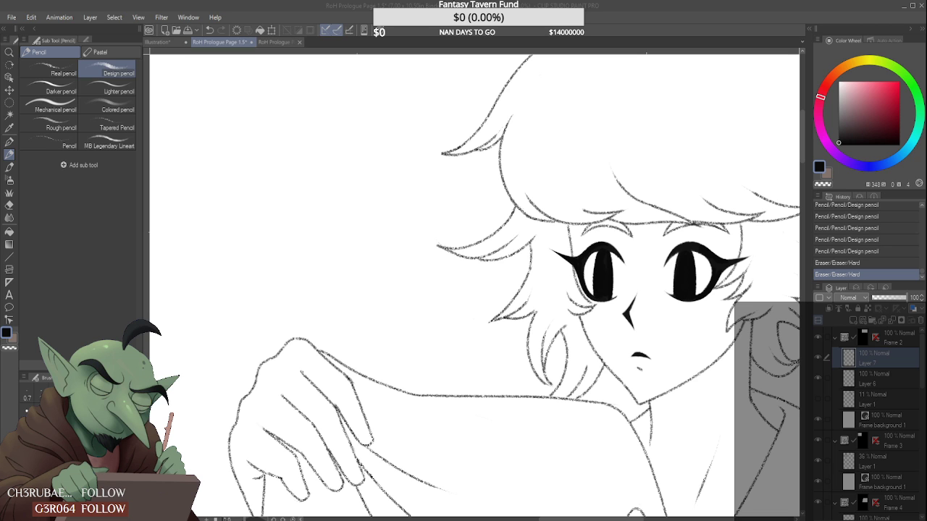
pyautogui.click(595, 297)
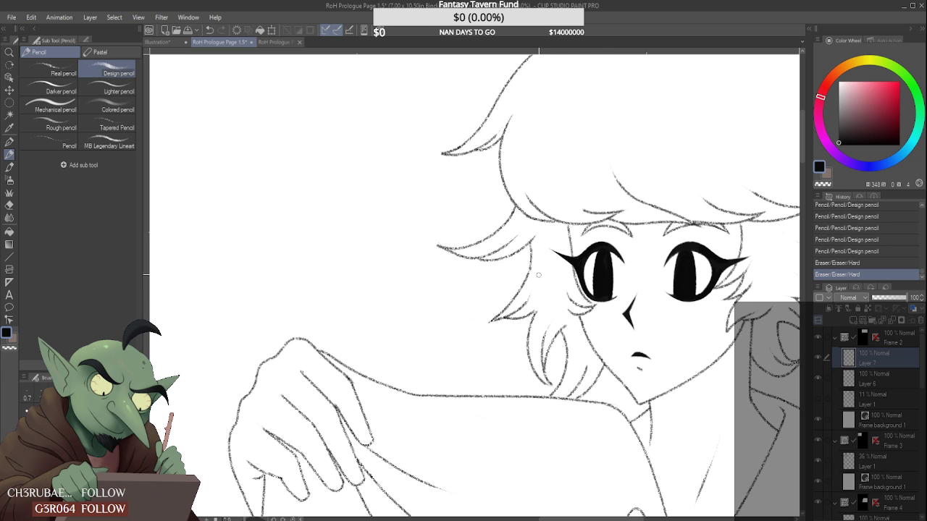
# - Collapse the Frame 2 folder and prepare Frame 3 for lining with a new raster layer above its sketch, faded to 12% opacity
pyautogui.scroll(-8, 538, 275)
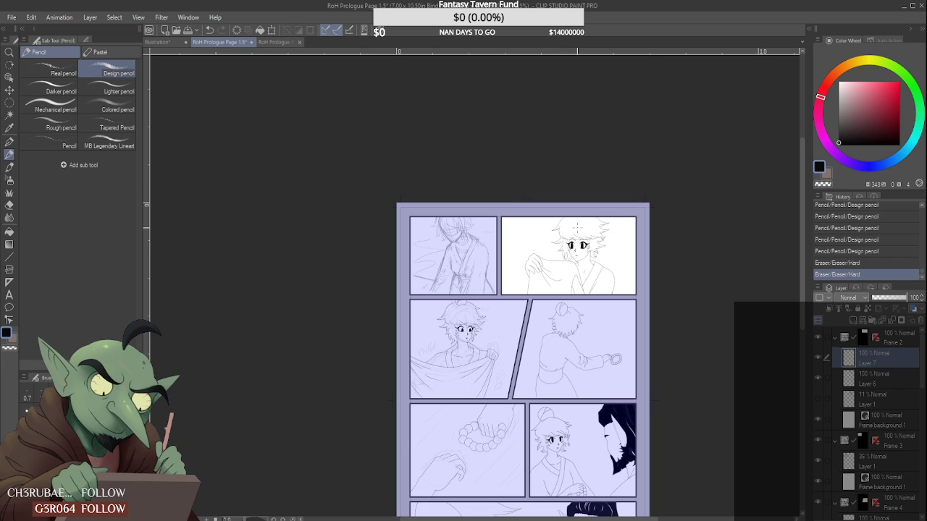
pyautogui.scroll(3, 588, 273)
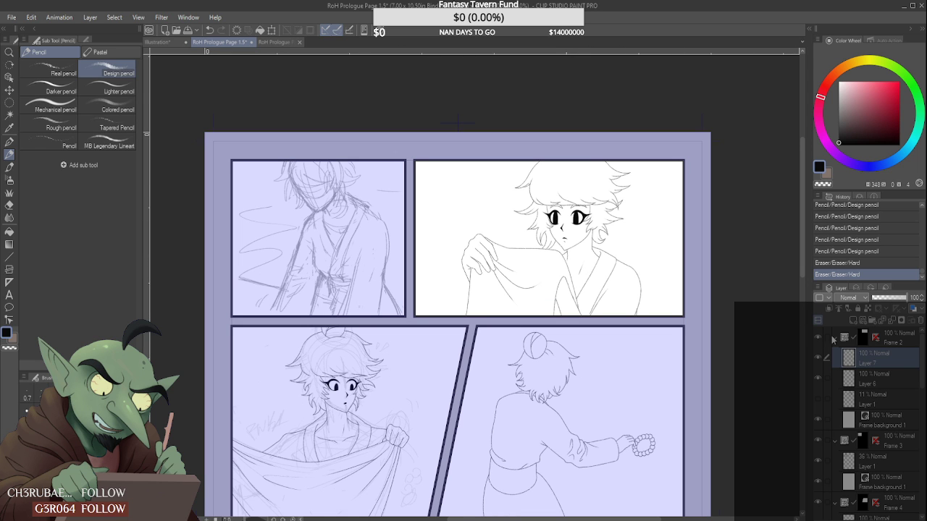
pyautogui.click(835, 337)
pyautogui.scroll(-4, 477, 289)
pyautogui.scroll(2, 446, 299)
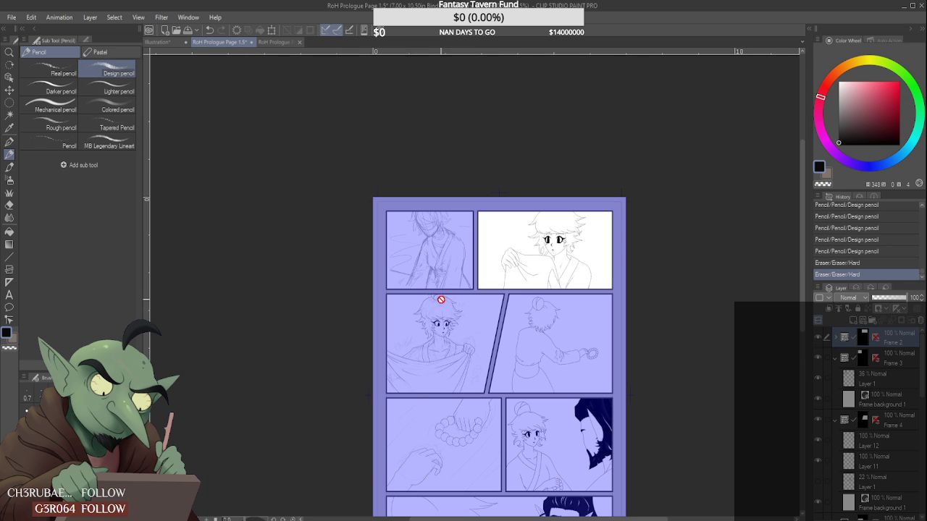
pyautogui.scroll(-2, 641, 389)
pyautogui.scroll(2, 532, 459)
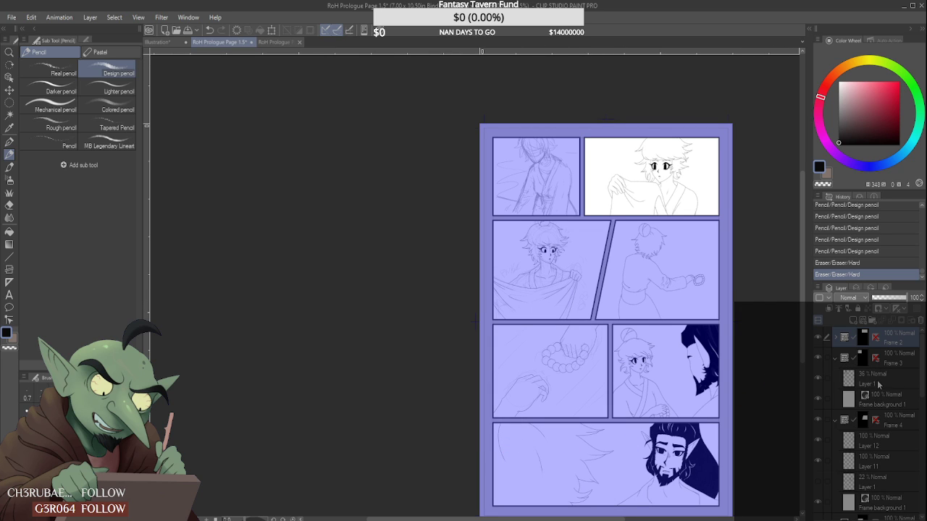
pyautogui.click(880, 380)
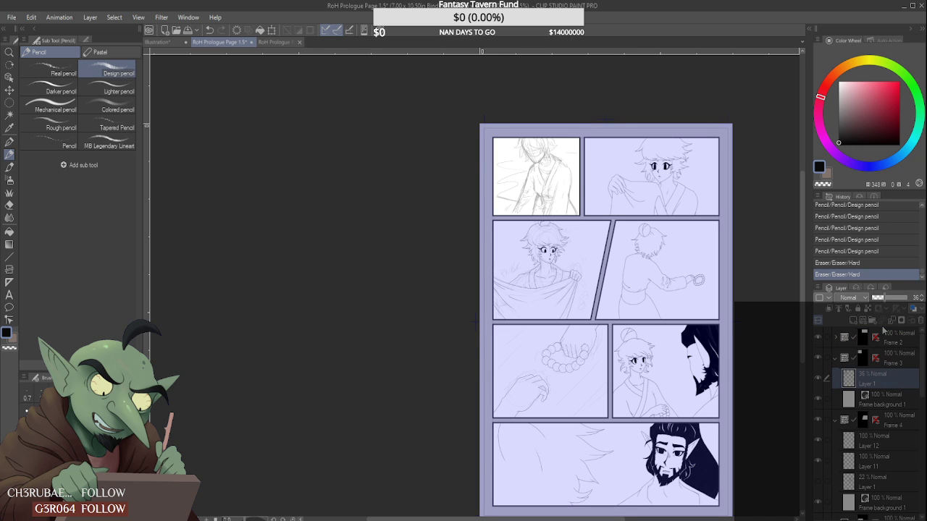
pyautogui.click(854, 321)
pyautogui.moveTo(881, 297); pyautogui.dragTo(872, 307)
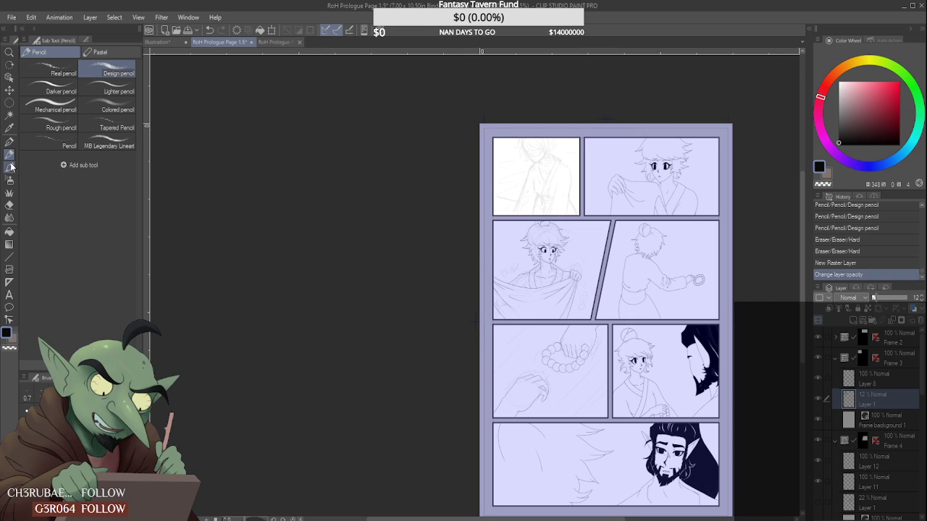
# - Draw the Frame 3 character's V-shaped jawline with the Real pencil on the empty raster layer above the faded sketch
pyautogui.click(58, 69)
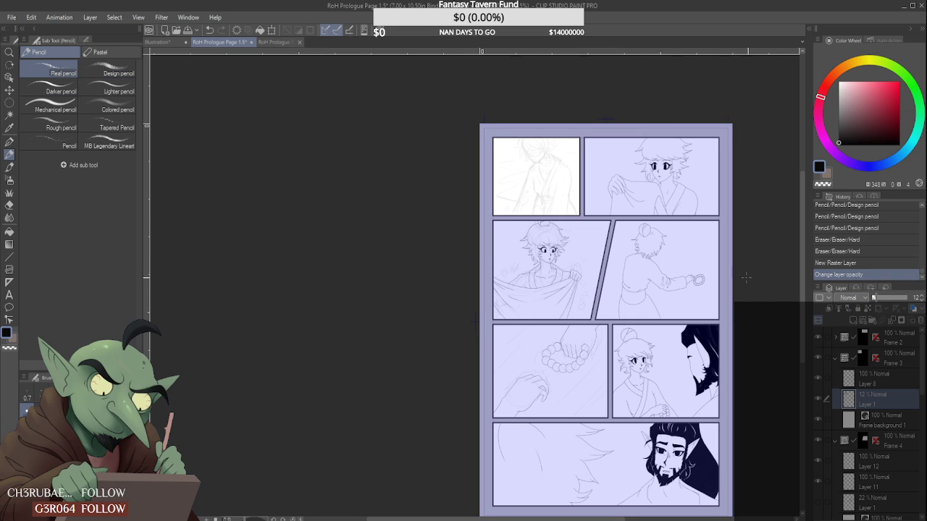
pyautogui.click(883, 384)
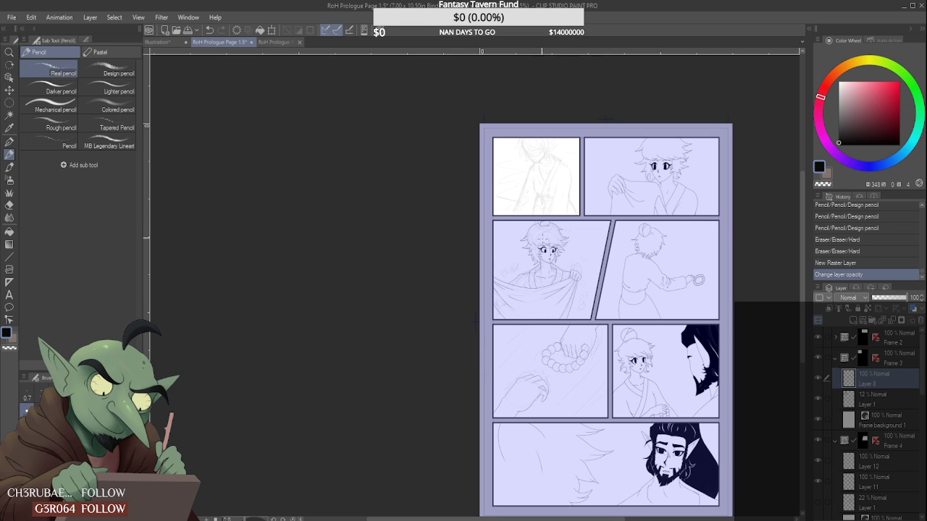
pyautogui.scroll(6, 501, 201)
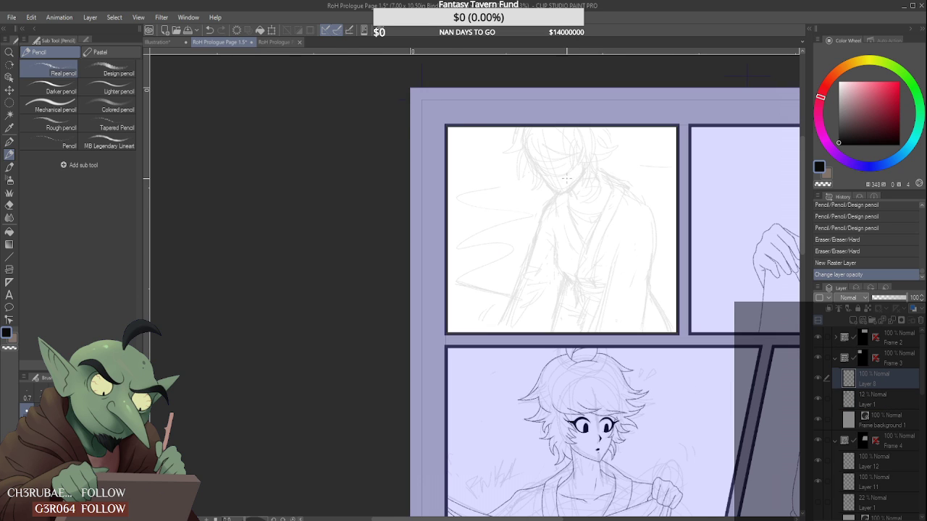
pyautogui.moveTo(520, 151); pyautogui.dragTo(556, 201)
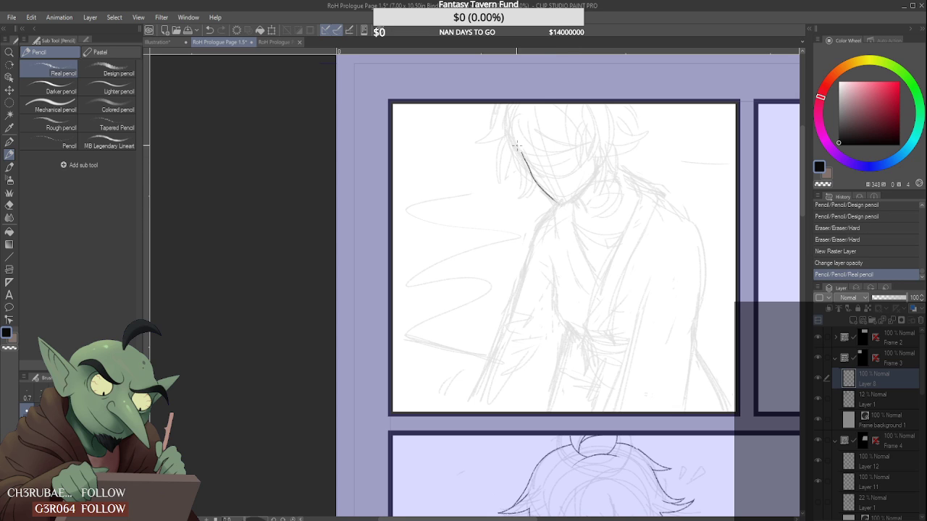
pyautogui.hotkey('ctrl', 'z')
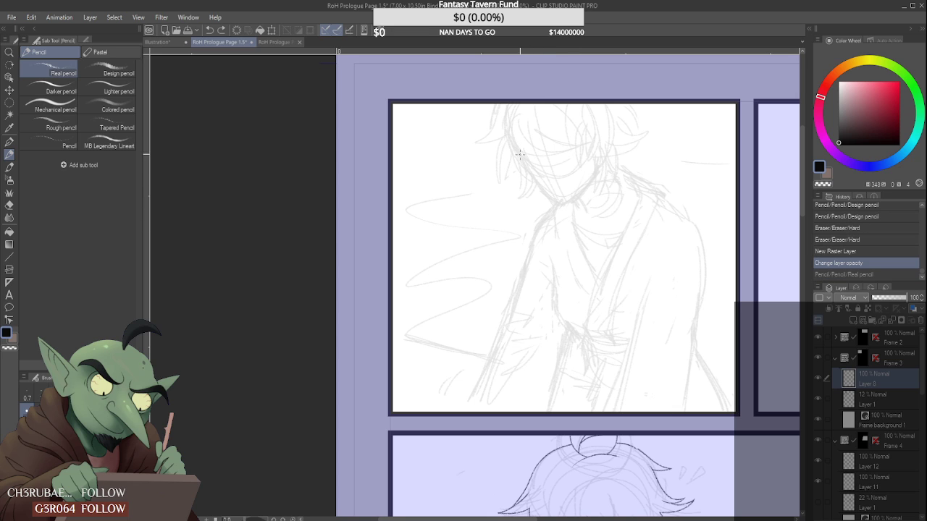
pyautogui.moveTo(519, 153); pyautogui.dragTo(557, 205)
pyautogui.hotkey('ctrl', 'z')
pyautogui.moveTo(520, 150)
pyautogui.mouseDown()
pyautogui.moveTo(558, 202)
pyautogui.moveTo(544, 202)
pyautogui.moveTo(578, 229)
pyautogui.moveTo(637, 182)
pyautogui.mouseUp()
pyautogui.scroll(3, 556, 195)
pyautogui.scroll(-3, 580, 202)
pyautogui.scroll(2, 581, 200)
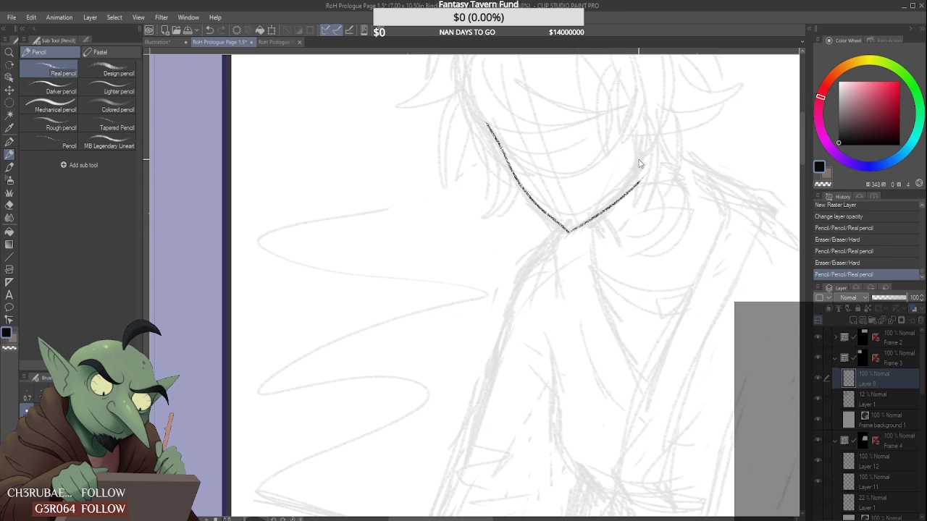
# - Redraw the right-hand side of the jaw as a rounder curve and clean up the tip of the chin
pyautogui.hotkey('ctrl', 'z')
pyautogui.moveTo(635, 149)
pyautogui.mouseDown()
pyautogui.moveTo(627, 180)
pyautogui.moveTo(560, 250)
pyautogui.moveTo(576, 232)
pyautogui.mouseUp()
pyautogui.moveTo(635, 149); pyautogui.dragTo(629, 168)
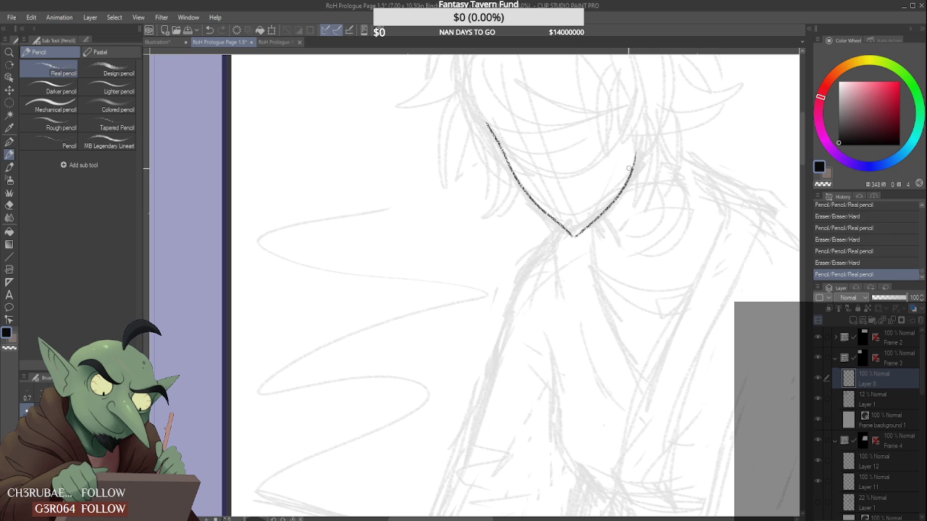
pyautogui.scroll(2, 572, 235)
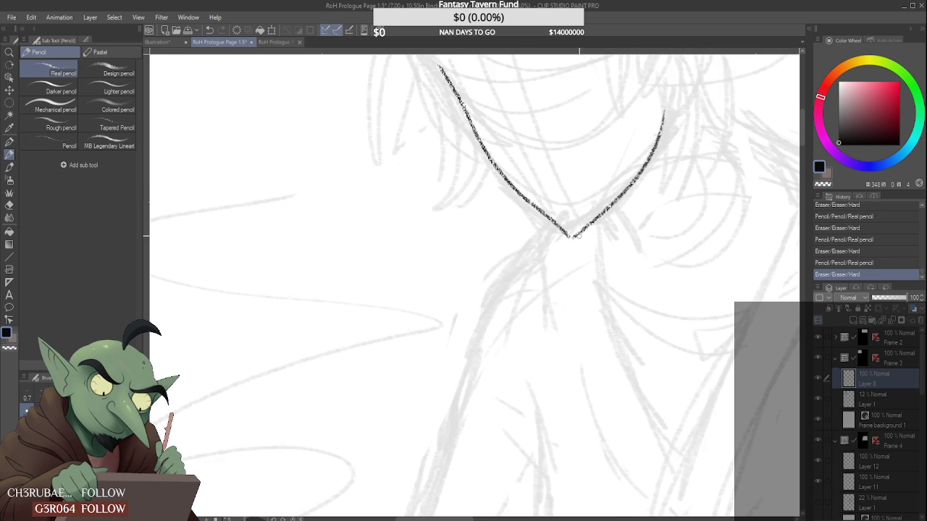
pyautogui.moveTo(567, 236); pyautogui.dragTo(577, 234)
# - Add a short curved neck line beneath the right-hand side of the jaw and tidy it with the hard eraser
pyautogui.scroll(-4, 581, 234)
pyautogui.scroll(3, 577, 233)
pyautogui.moveTo(544, 288)
pyautogui.mouseDown()
pyautogui.moveTo(582, 268)
pyautogui.moveTo(551, 294)
pyautogui.moveTo(556, 304)
pyautogui.mouseUp()
pyautogui.scroll(-4, 554, 292)
pyautogui.scroll(3, 564, 297)
pyautogui.scroll(-5, 577, 280)
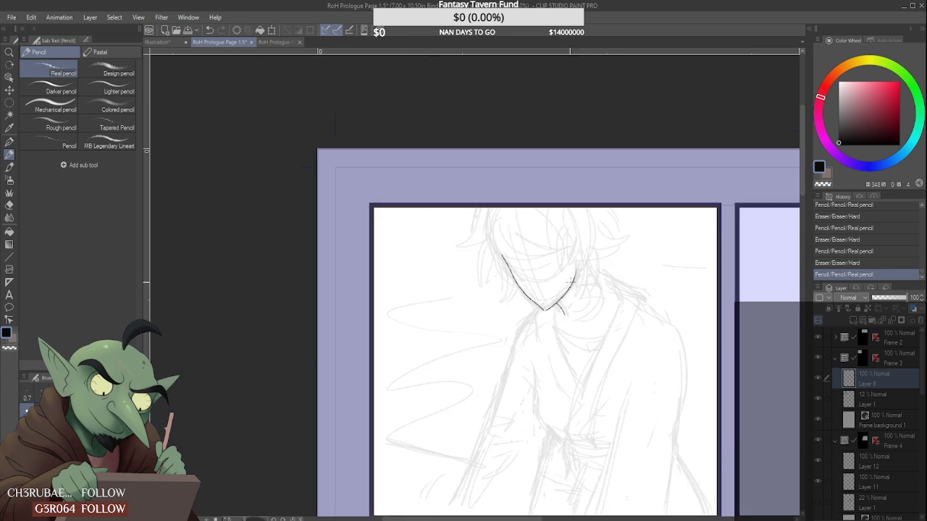
pyautogui.scroll(1, 576, 279)
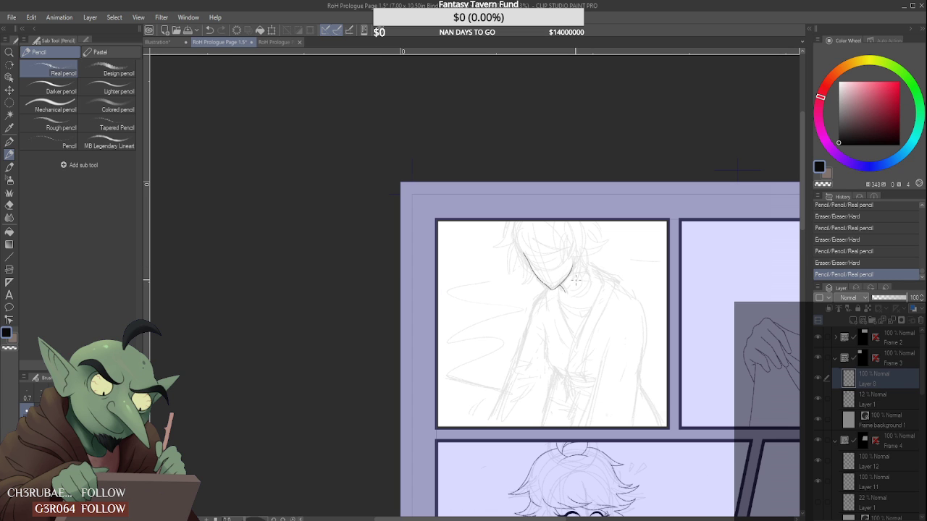
pyautogui.scroll(4, 571, 295)
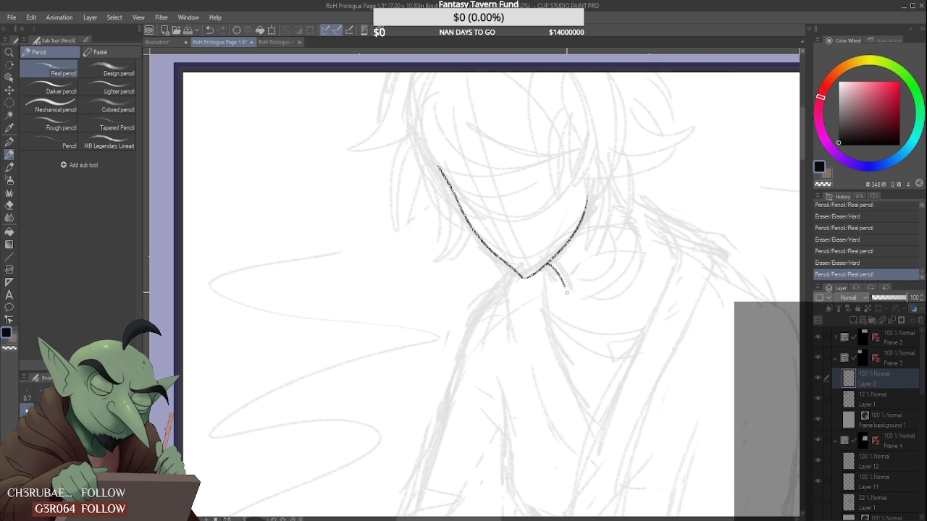
pyautogui.click(560, 262)
pyautogui.scroll(-3, 560, 262)
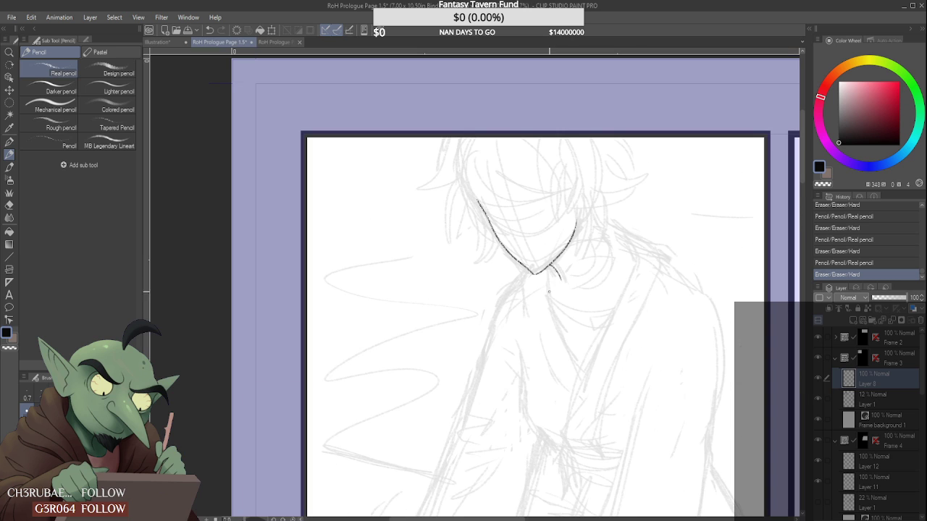
# - Draw the right-hand edge of the robe's collar band, curving from beneath the chin down across the chest
pyautogui.moveTo(544, 276); pyautogui.dragTo(578, 375)
pyautogui.scroll(-2, 559, 271)
pyautogui.scroll(1, 559, 271)
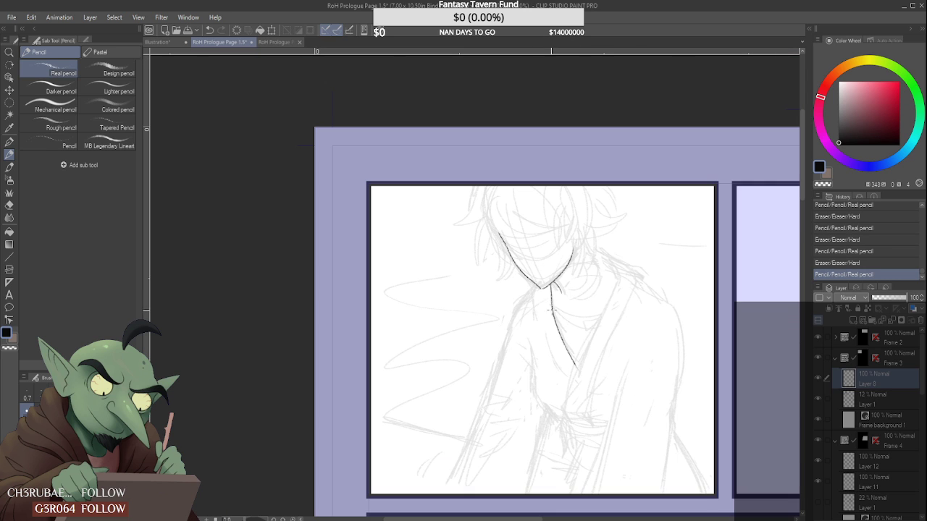
# - Draw the left-hand edge of the collar band roughly parallel to the other edge, retrying the stroke until it curves smoothly down the chest
pyautogui.moveTo(532, 288); pyautogui.dragTo(559, 368)
pyautogui.scroll(1, 539, 329)
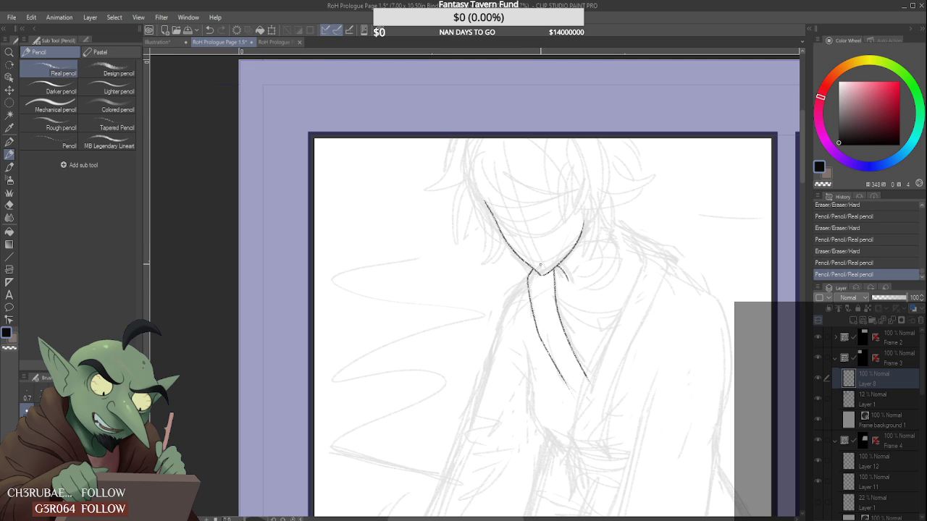
pyautogui.hotkey('ctrl', 'z')
pyautogui.moveTo(528, 277); pyautogui.dragTo(557, 389)
pyautogui.hotkey('ctrl', 'z')
pyautogui.moveTo(531, 275); pyautogui.dragTo(542, 357)
pyautogui.hotkey('ctrl', 'z')
pyautogui.moveTo(530, 275); pyautogui.dragTo(547, 371)
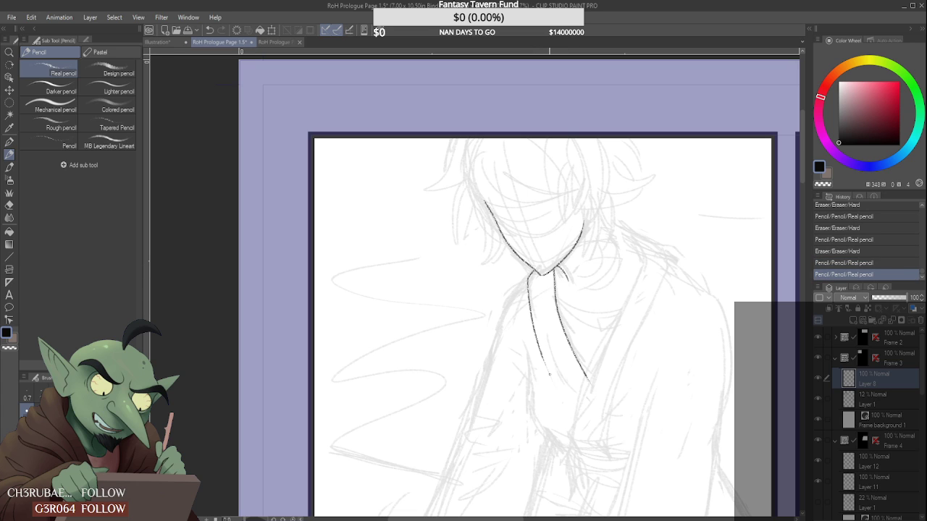
pyautogui.hotkey('ctrl', 'z')
pyautogui.moveTo(531, 274)
pyautogui.mouseDown()
pyautogui.moveTo(539, 355)
pyautogui.moveTo(590, 437)
pyautogui.moveTo(588, 396)
pyautogui.mouseUp()
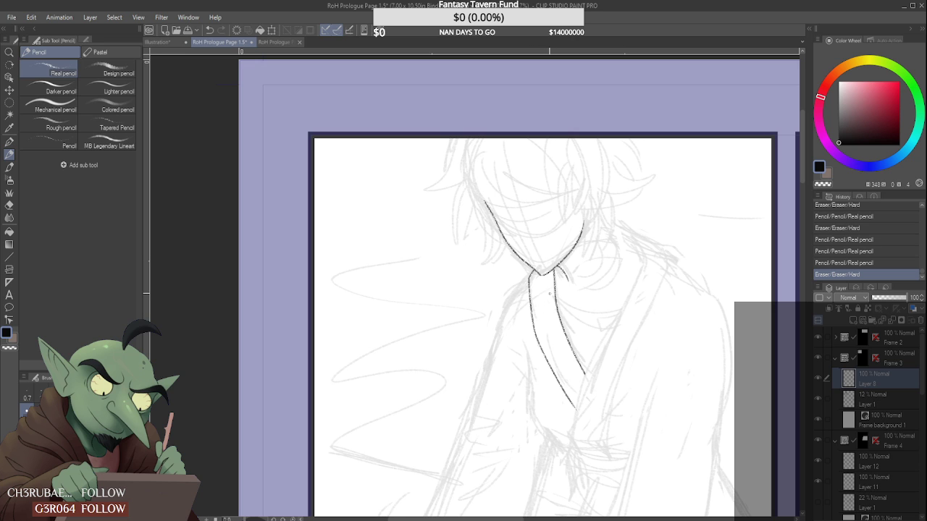
# - Erase and redraw the top of the left-hand collar edge so it curves into the jawline
pyautogui.scroll(4, 524, 274)
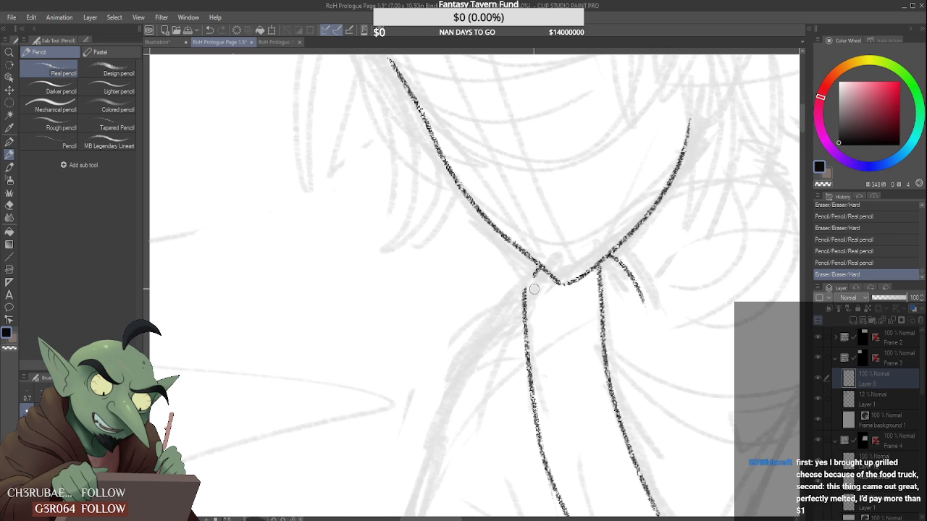
pyautogui.moveTo(536, 294); pyautogui.dragTo(540, 263)
pyautogui.scroll(-2, 521, 299)
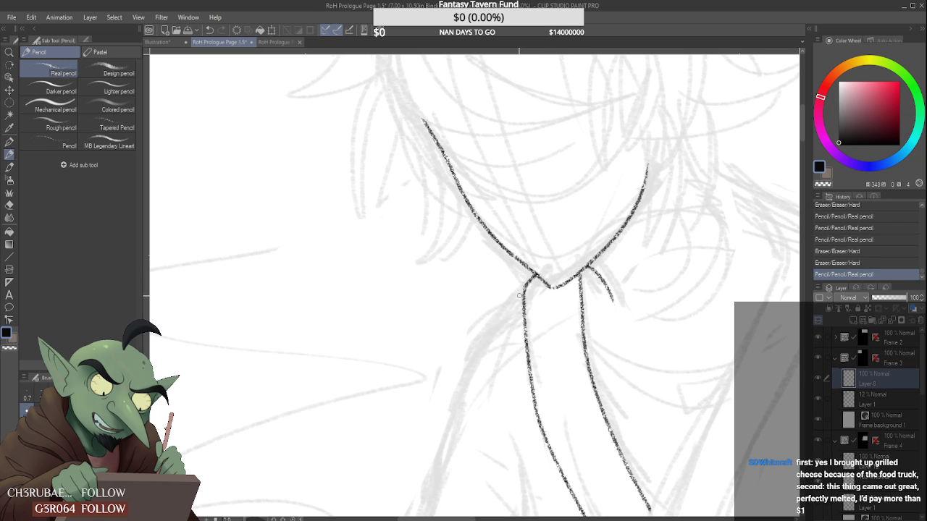
# - Draw the left-hand shoulder from the collar down to the upper arm, erasing the stroke's excess length along the sleeve
pyautogui.scroll(-5, 520, 304)
pyautogui.scroll(5, 521, 314)
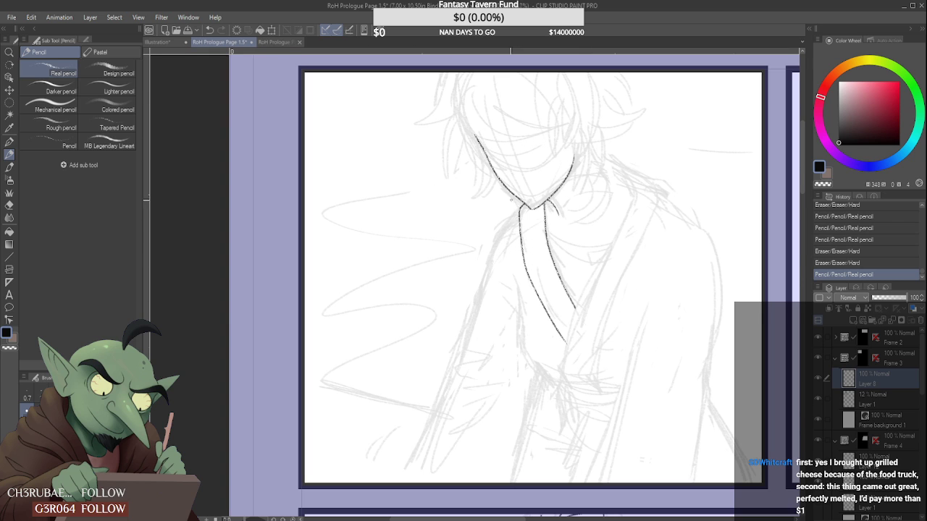
pyautogui.moveTo(509, 220); pyautogui.dragTo(488, 261)
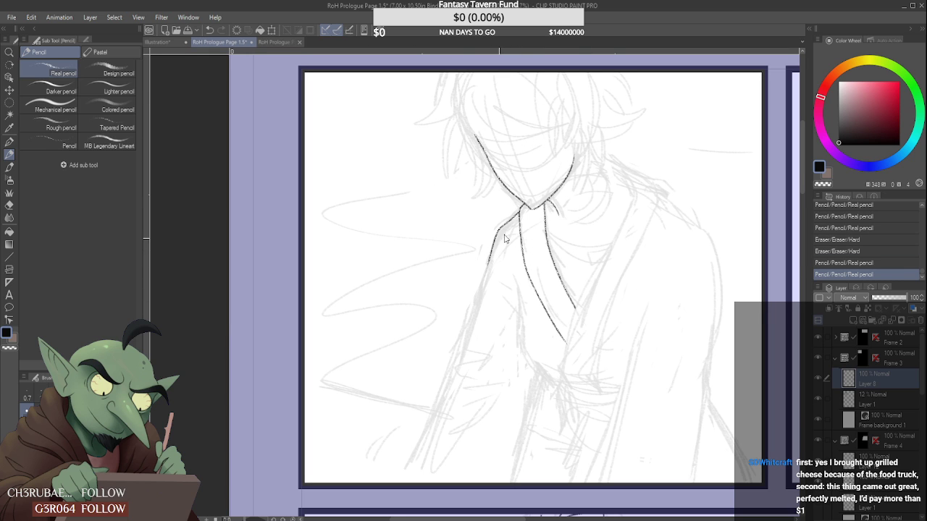
pyautogui.hotkey('ctrl', 'z')
pyautogui.moveTo(493, 235); pyautogui.dragTo(428, 457)
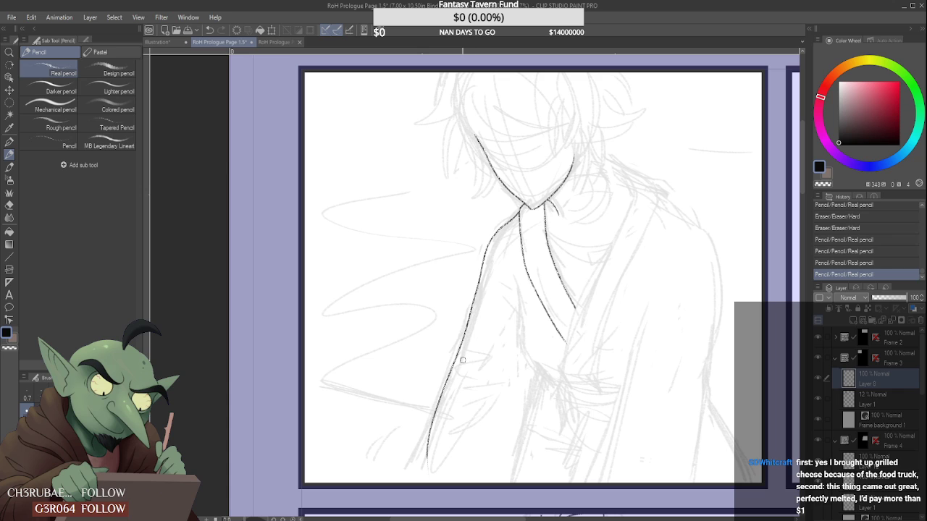
pyautogui.hotkey('ctrl', 'z')
pyautogui.moveTo(443, 396); pyautogui.dragTo(447, 399)
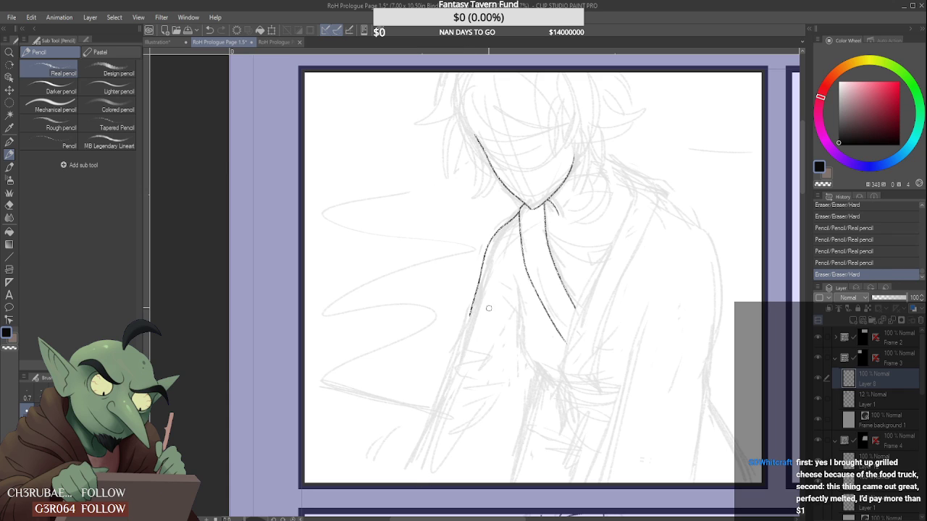
pyautogui.moveTo(469, 309)
pyautogui.mouseDown()
pyautogui.moveTo(479, 281)
pyautogui.moveTo(520, 308)
pyautogui.mouseUp()
# - Draw the robe's left-hand torso contour from below the armpit, curving inward to the waist, and trim its lower end
pyautogui.moveTo(513, 276)
pyautogui.mouseDown()
pyautogui.moveTo(516, 349)
pyautogui.moveTo(568, 432)
pyautogui.mouseUp()
pyautogui.scroll(1, 517, 305)
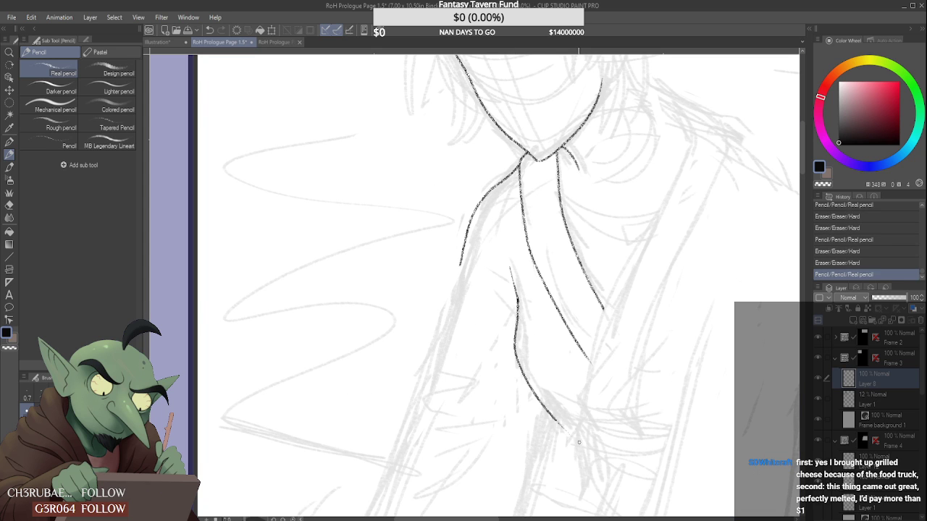
pyautogui.scroll(-3, 551, 331)
pyautogui.scroll(3, 550, 332)
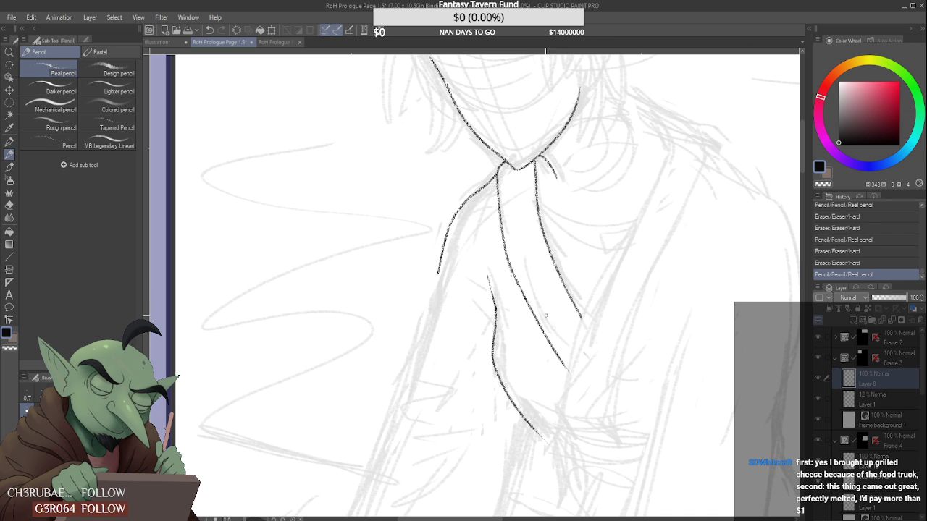
pyautogui.hotkey('ctrl', 'z')
pyautogui.moveTo(495, 316)
pyautogui.mouseDown()
pyautogui.moveTo(496, 370)
pyautogui.moveTo(520, 415)
pyautogui.mouseUp()
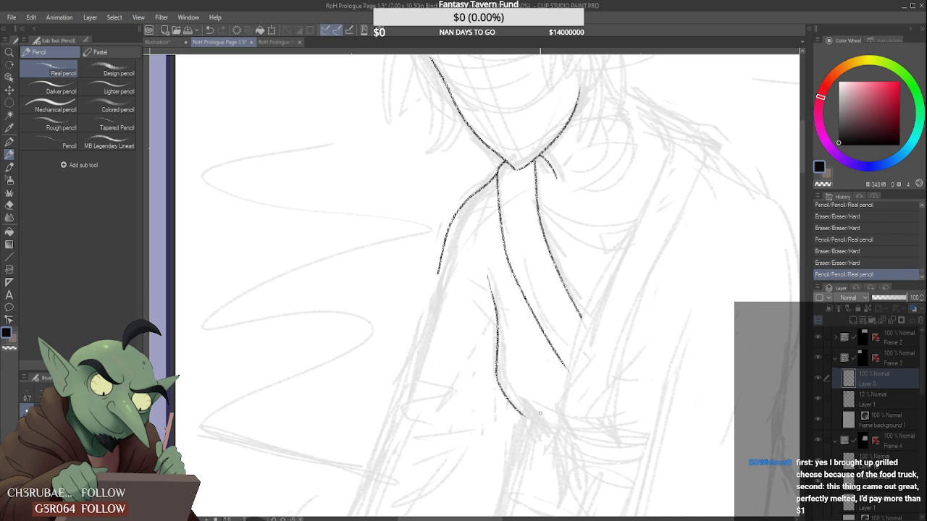
pyautogui.hotkey('ctrl', 'z')
pyautogui.moveTo(495, 311)
pyautogui.mouseDown()
pyautogui.moveTo(498, 389)
pyautogui.moveTo(546, 435)
pyautogui.mouseUp()
pyautogui.scroll(-5, 536, 405)
pyautogui.scroll(4, 535, 398)
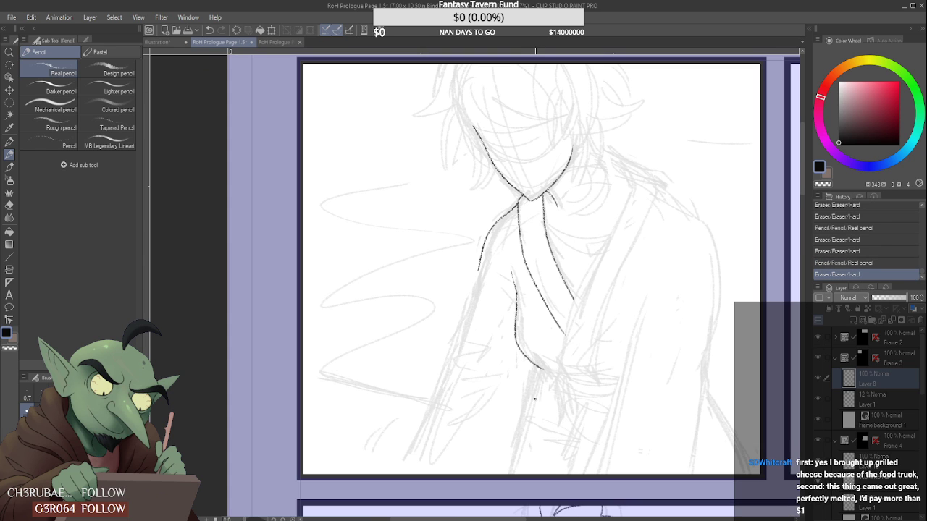
pyautogui.scroll(3, 544, 375)
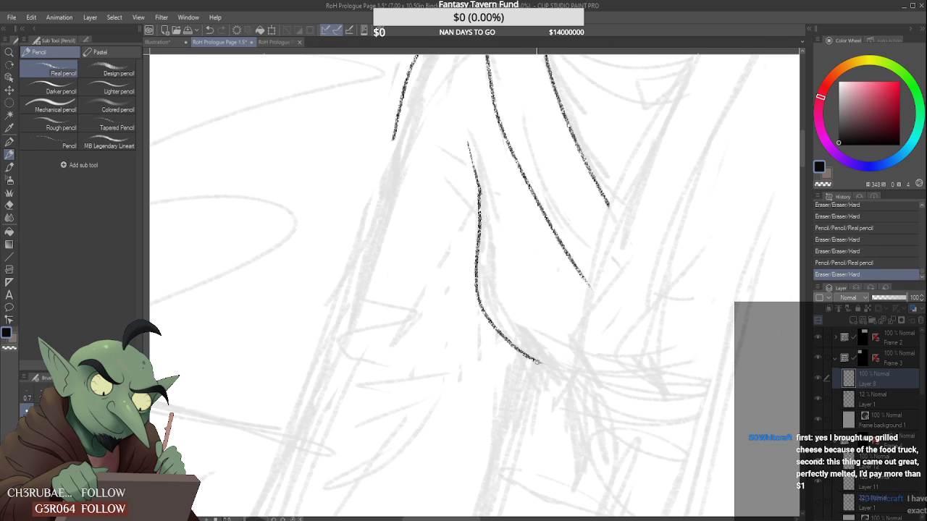
# - Extend the torso contour along the top of the waist, redrawing the extension and trimming its end with the hard eraser
pyautogui.moveTo(533, 358); pyautogui.dragTo(596, 375)
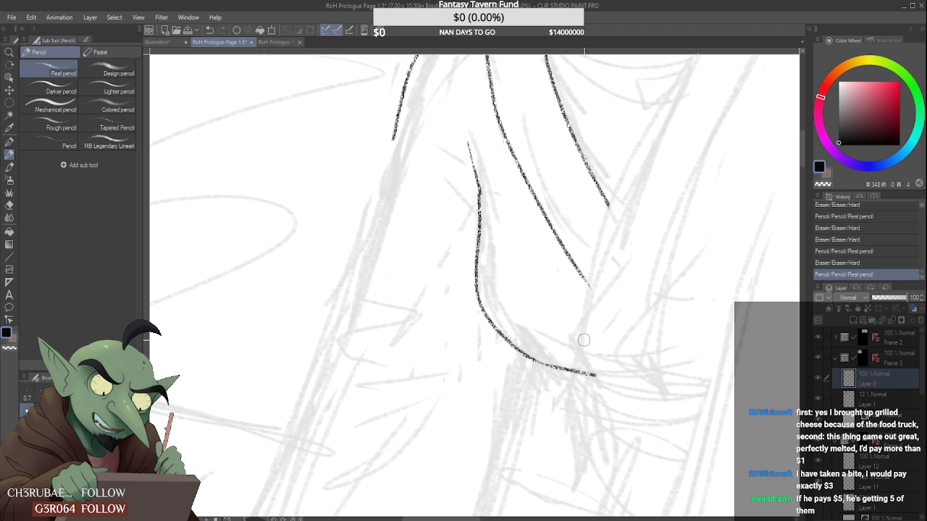
pyautogui.moveTo(609, 369); pyautogui.dragTo(571, 360)
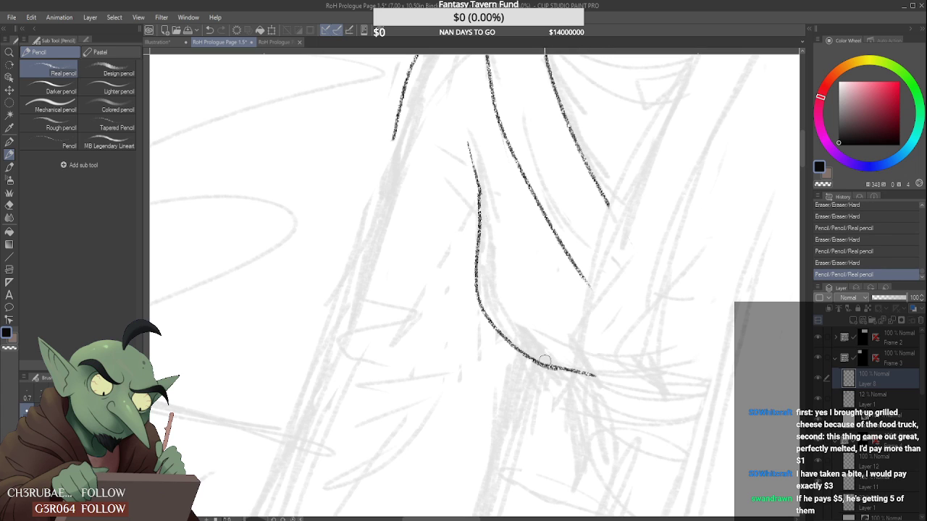
pyautogui.moveTo(604, 375)
pyautogui.mouseDown()
pyautogui.moveTo(554, 367)
pyautogui.moveTo(599, 381)
pyautogui.mouseUp()
pyautogui.hotkey('ctrl', 'z')
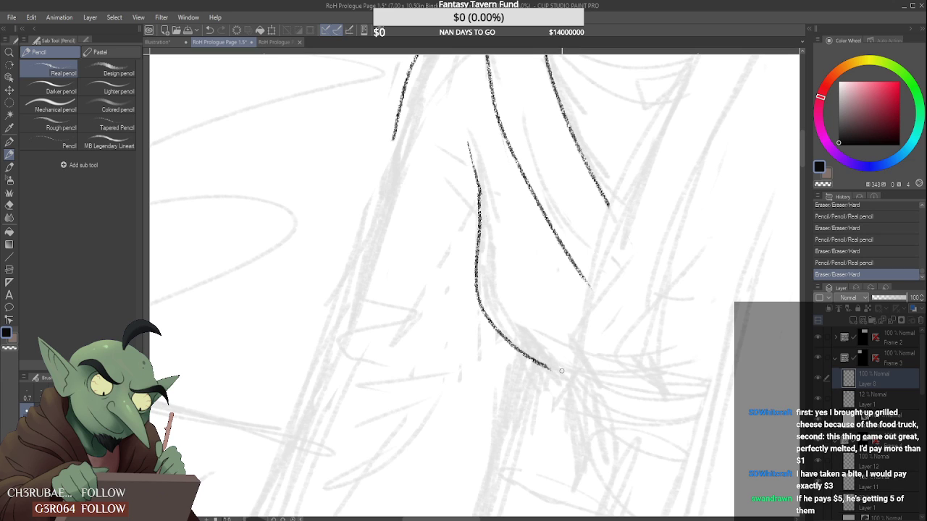
pyautogui.moveTo(555, 368); pyautogui.dragTo(610, 380)
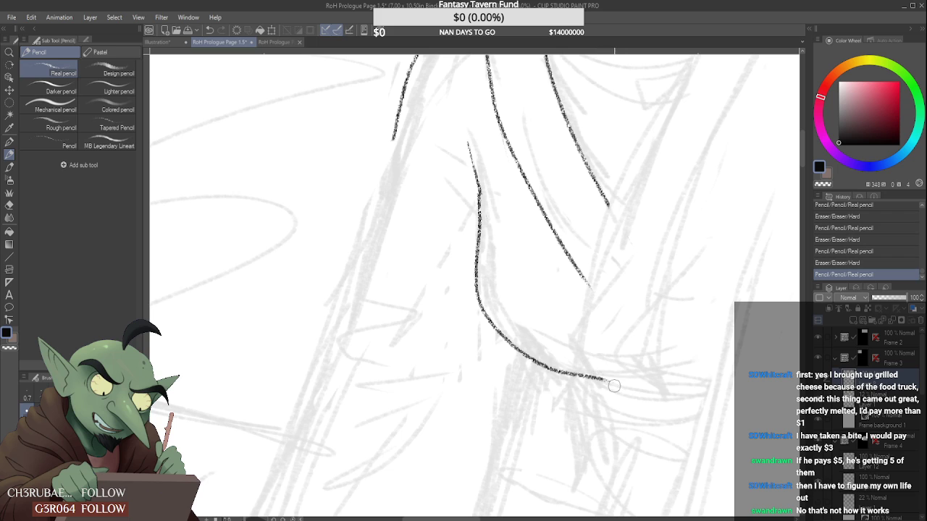
pyautogui.moveTo(610, 378); pyautogui.dragTo(597, 374)
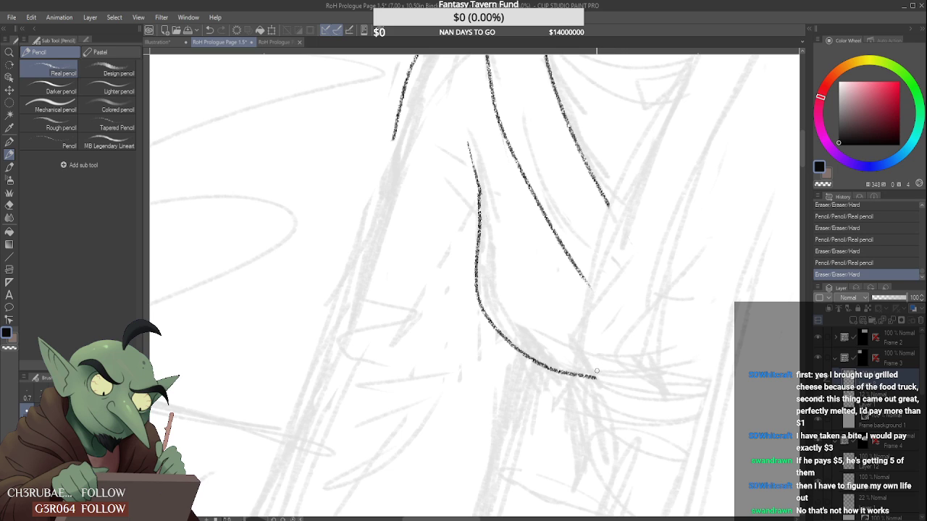
# - Add a short diagonal fold at the end of the waist contour, erase its upper part, and continue the waistline to the right
pyautogui.moveTo(590, 363)
pyautogui.mouseDown()
pyautogui.moveTo(575, 347)
pyautogui.moveTo(587, 302)
pyautogui.moveTo(665, 204)
pyautogui.moveTo(589, 328)
pyautogui.mouseUp()
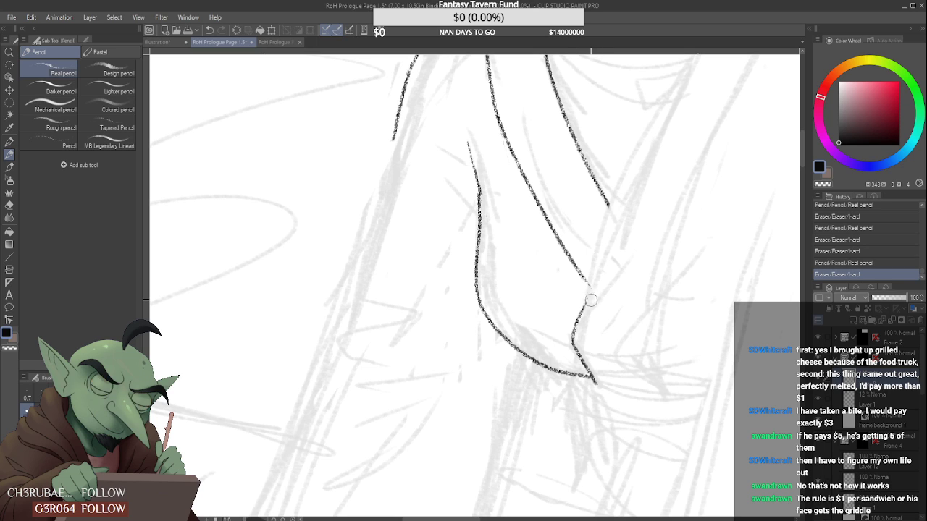
pyautogui.moveTo(584, 308); pyautogui.dragTo(575, 343)
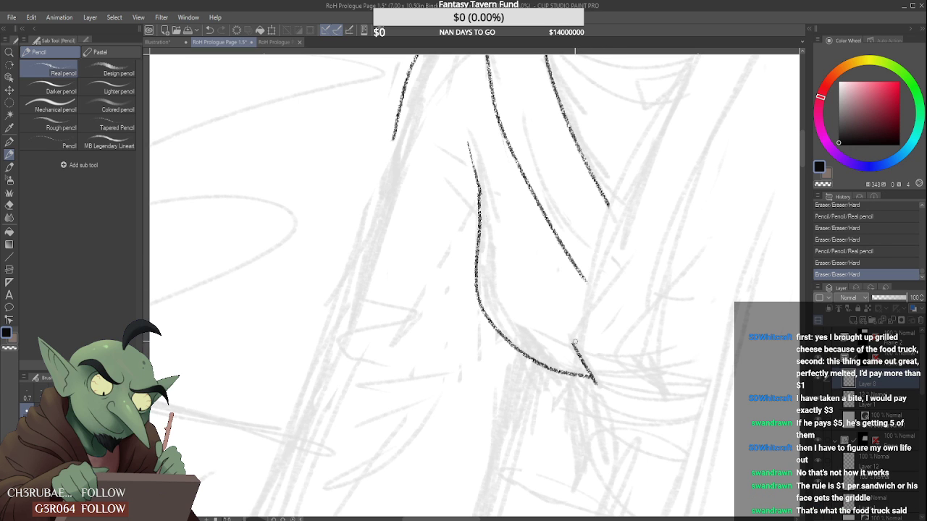
pyautogui.moveTo(620, 372)
pyautogui.mouseDown()
pyautogui.moveTo(605, 333)
pyautogui.moveTo(588, 349)
pyautogui.moveTo(652, 358)
pyautogui.mouseUp()
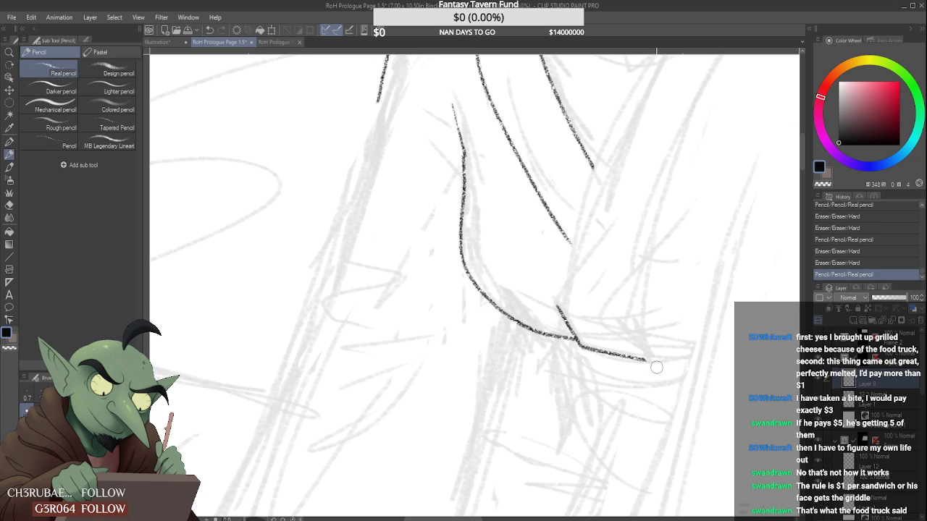
# - Trim the right-hand tip of the robe's waistline with the hard eraser
pyautogui.moveTo(656, 367); pyautogui.dragTo(642, 359)
pyautogui.scroll(-3, 550, 279)
pyautogui.scroll(2, 551, 279)
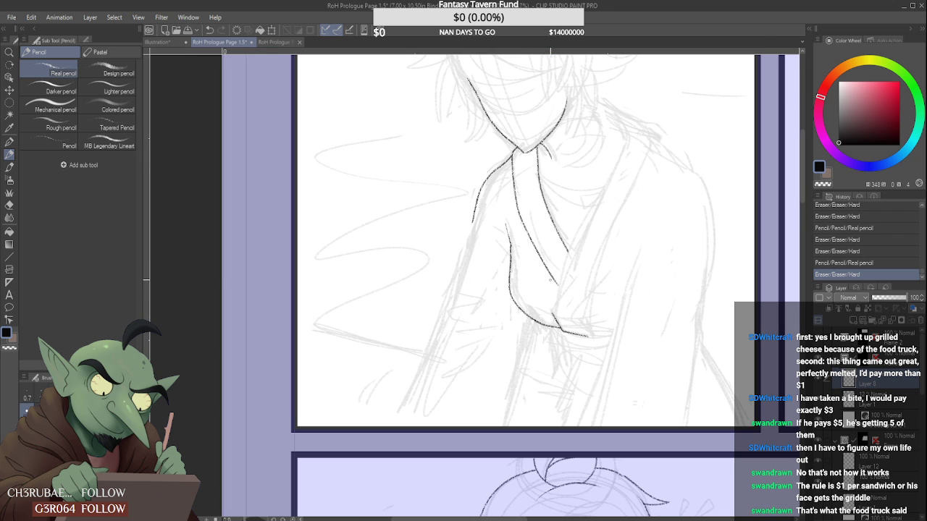
# - Draw the right-hand lapel's inner edge from the waist fold up to the shoulder and erase its excess top end
pyautogui.moveTo(553, 313)
pyautogui.mouseDown()
pyautogui.moveTo(631, 115)
pyautogui.moveTo(622, 117)
pyautogui.moveTo(623, 145)
pyautogui.moveTo(620, 157)
pyautogui.moveTo(627, 109)
pyautogui.mouseUp()
pyautogui.scroll(2, 623, 118)
pyautogui.hotkey('ctrl', 'z')
pyautogui.moveTo(623, 149)
pyautogui.mouseDown()
pyautogui.moveTo(628, 109)
pyautogui.moveTo(633, 139)
pyautogui.mouseUp()
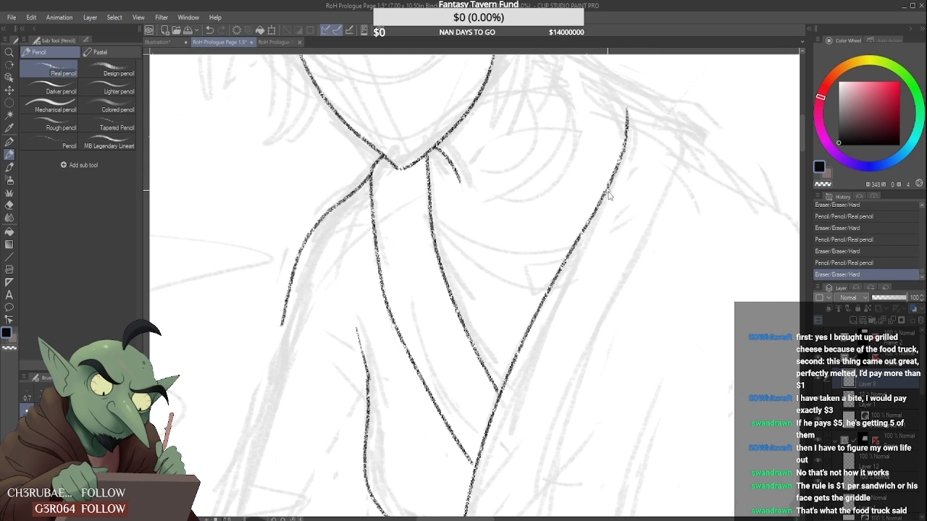
pyautogui.scroll(-5, 608, 195)
pyautogui.scroll(6, 591, 206)
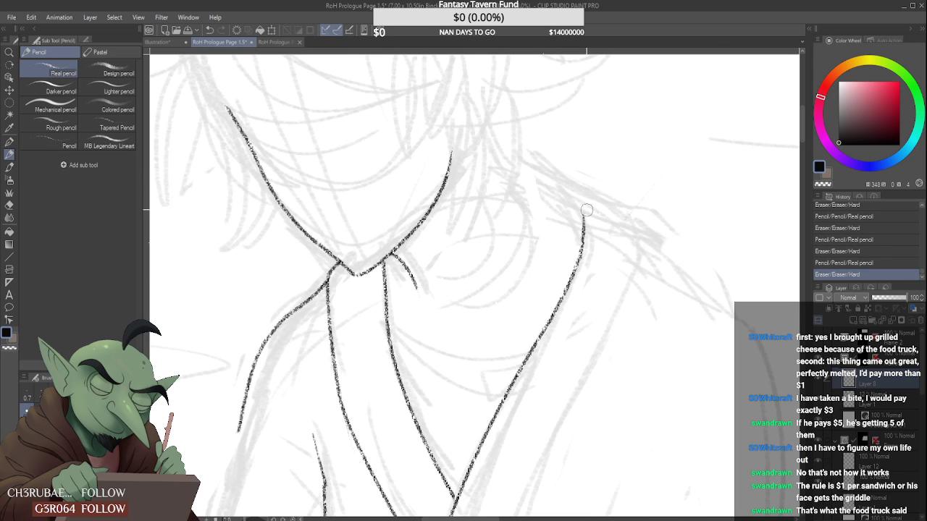
pyautogui.moveTo(587, 210); pyautogui.dragTo(589, 252)
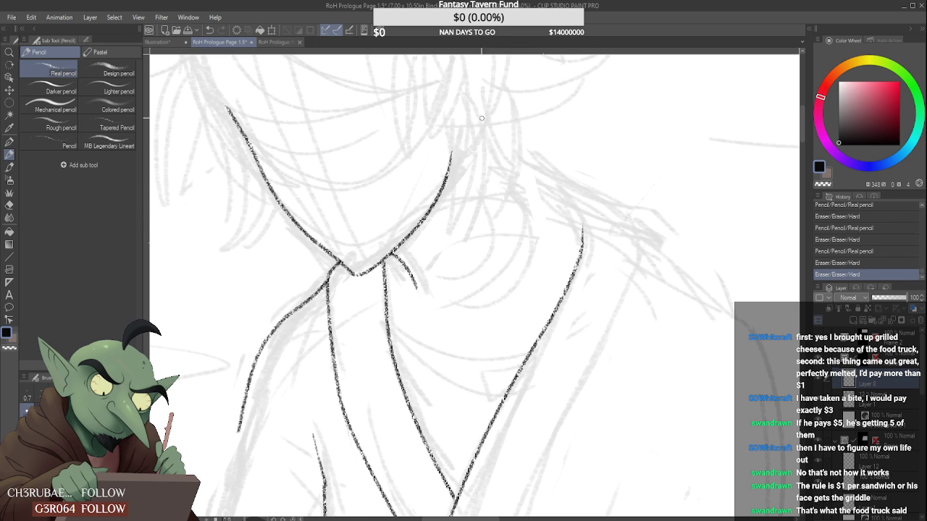
# - Draw the right-hand neck and collar line from below the hair down to the lapel's top, and erase its excess upper end
pyautogui.moveTo(482, 118); pyautogui.dragTo(535, 240)
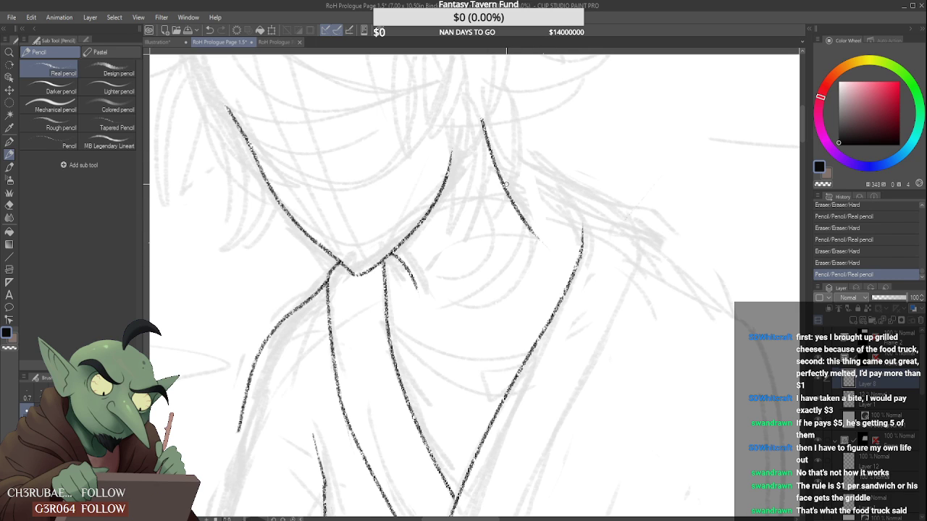
pyautogui.hotkey('ctrl', 'z')
pyautogui.moveTo(478, 116); pyautogui.dragTo(541, 226)
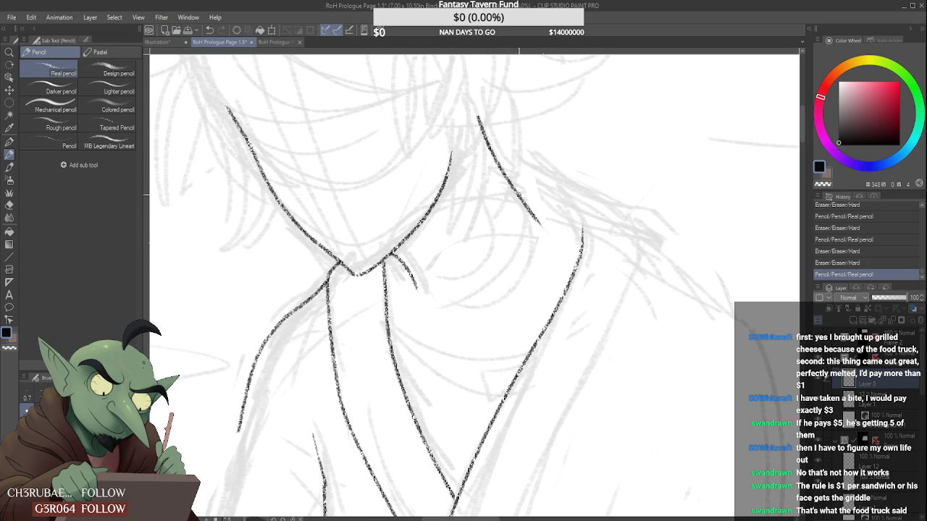
pyautogui.hotkey('ctrl', 'z')
pyautogui.moveTo(518, 196); pyautogui.dragTo(583, 238)
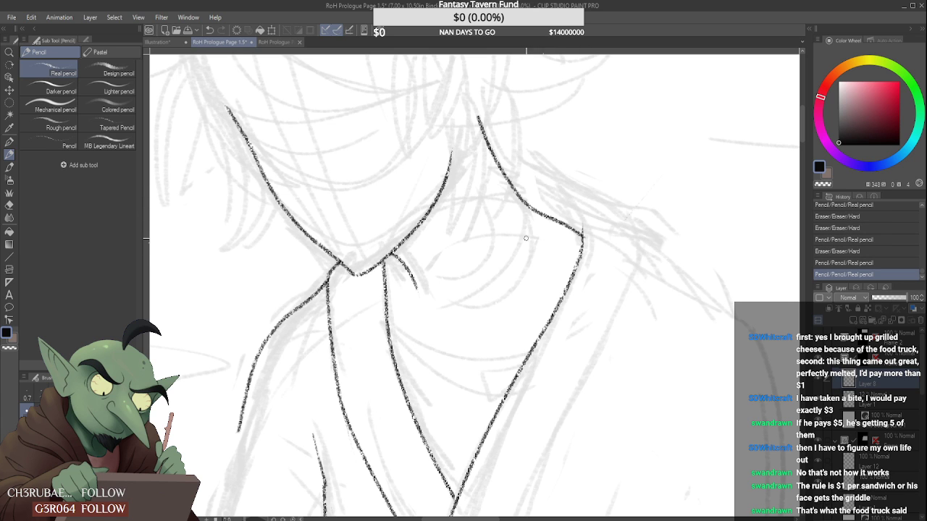
pyautogui.scroll(-3, 528, 235)
pyautogui.scroll(3, 504, 238)
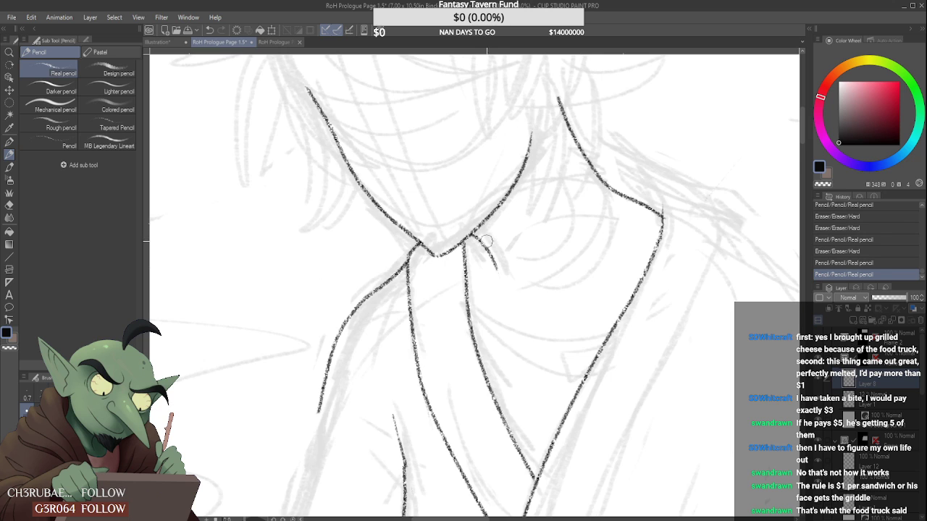
pyautogui.click(516, 229)
pyautogui.scroll(-1, 516, 228)
pyautogui.scroll(-2, 516, 228)
pyautogui.scroll(3, 516, 229)
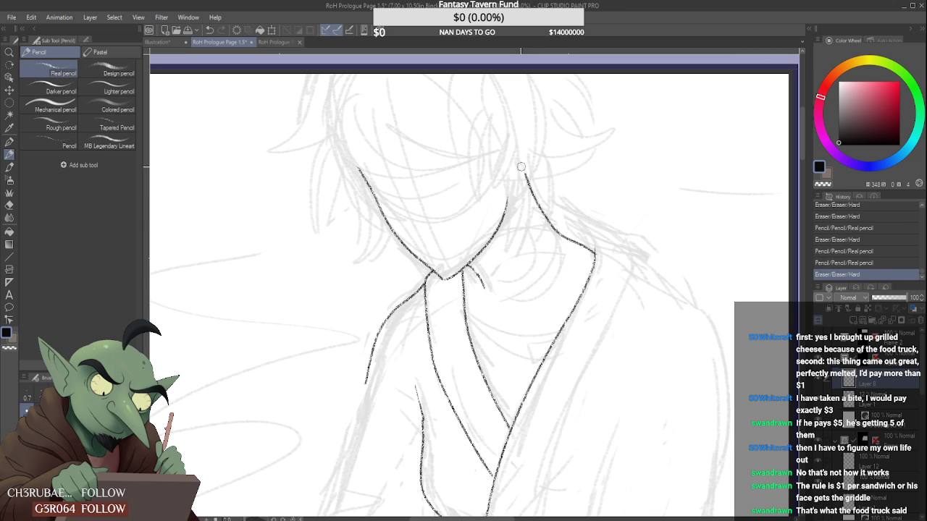
pyautogui.moveTo(524, 174)
pyautogui.mouseDown()
pyautogui.moveTo(556, 223)
pyautogui.moveTo(524, 194)
pyautogui.mouseUp()
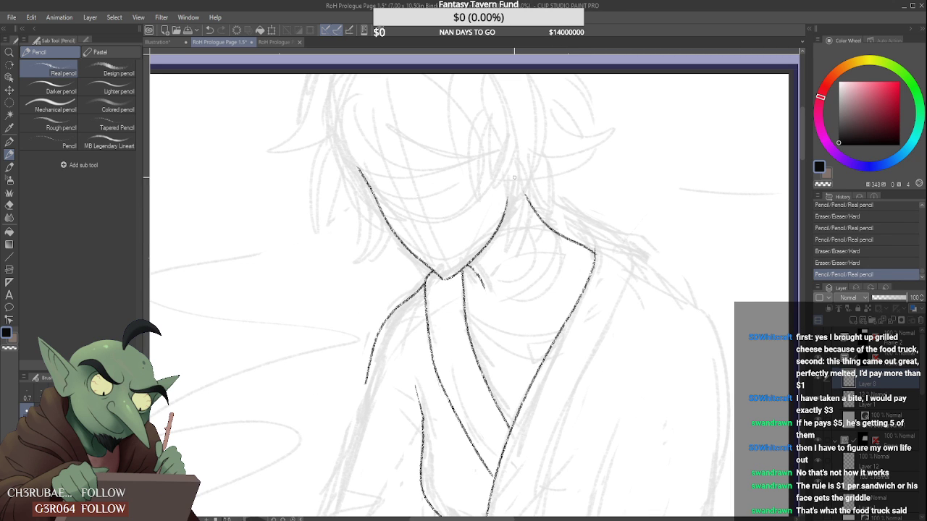
# - Draw a short collarbone line inward from the left-hand collar edge and trim its end
pyautogui.scroll(-3, 526, 190)
pyautogui.scroll(3, 521, 215)
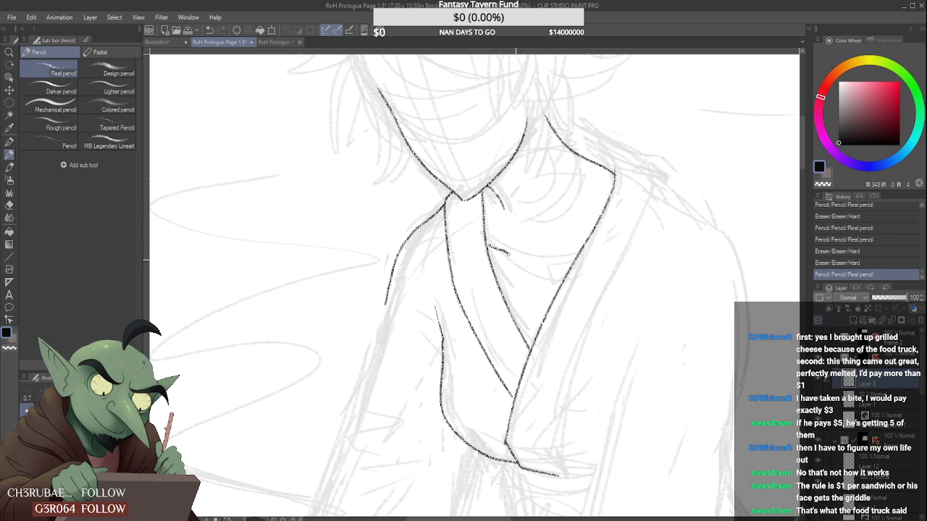
pyautogui.scroll(2, 516, 260)
pyautogui.moveTo(526, 265); pyautogui.dragTo(497, 248)
pyautogui.scroll(-3, 706, 187)
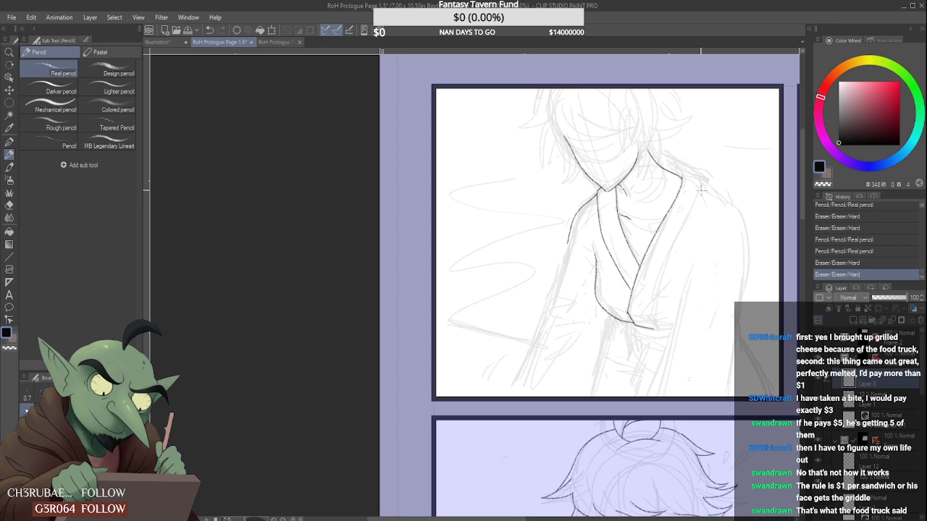
# - Draw the opposite collarbone line inward from the right-hand lapel edge
pyautogui.scroll(3, 641, 219)
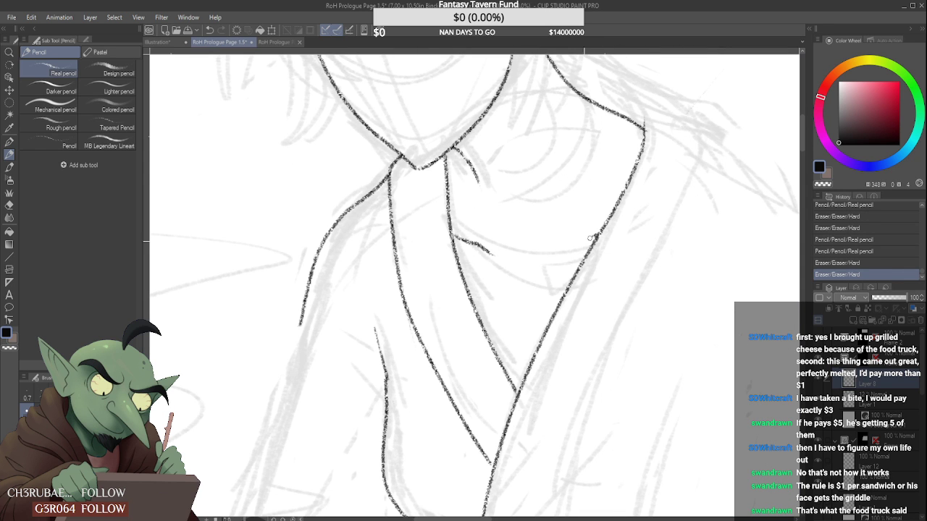
pyautogui.moveTo(595, 236); pyautogui.dragTo(549, 249)
pyautogui.moveTo(597, 236)
pyautogui.mouseDown()
pyautogui.moveTo(530, 261)
pyautogui.moveTo(487, 210)
pyautogui.moveTo(521, 215)
pyautogui.moveTo(499, 210)
pyautogui.moveTo(540, 231)
pyautogui.mouseUp()
pyautogui.scroll(-4, 533, 243)
pyautogui.scroll(5, 524, 247)
pyautogui.scroll(2, 524, 216)
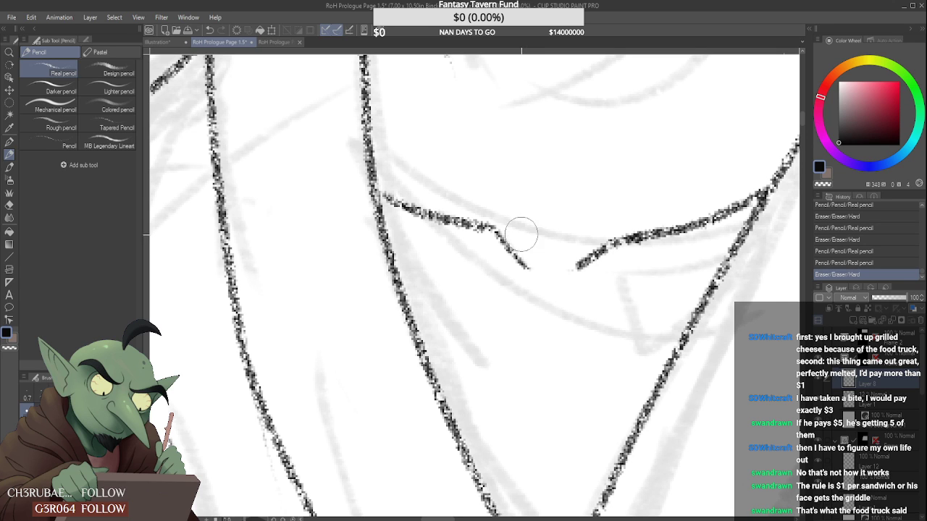
# - Trim the inner ends of both collarbone lines with the hard eraser, removing the left one's downward hook
pyautogui.moveTo(530, 280); pyautogui.dragTo(525, 263)
pyautogui.moveTo(507, 214)
pyautogui.mouseDown()
pyautogui.moveTo(521, 227)
pyautogui.moveTo(522, 252)
pyautogui.mouseUp()
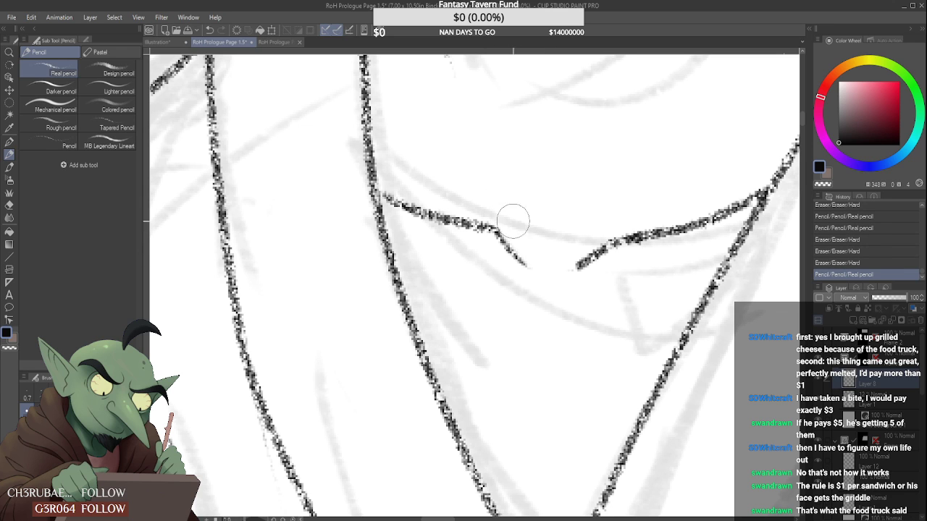
pyautogui.moveTo(605, 249)
pyautogui.mouseDown()
pyautogui.moveTo(564, 259)
pyautogui.moveTo(611, 201)
pyautogui.moveTo(577, 267)
pyautogui.moveTo(625, 231)
pyautogui.moveTo(581, 264)
pyautogui.mouseUp()
pyautogui.scroll(-4, 621, 201)
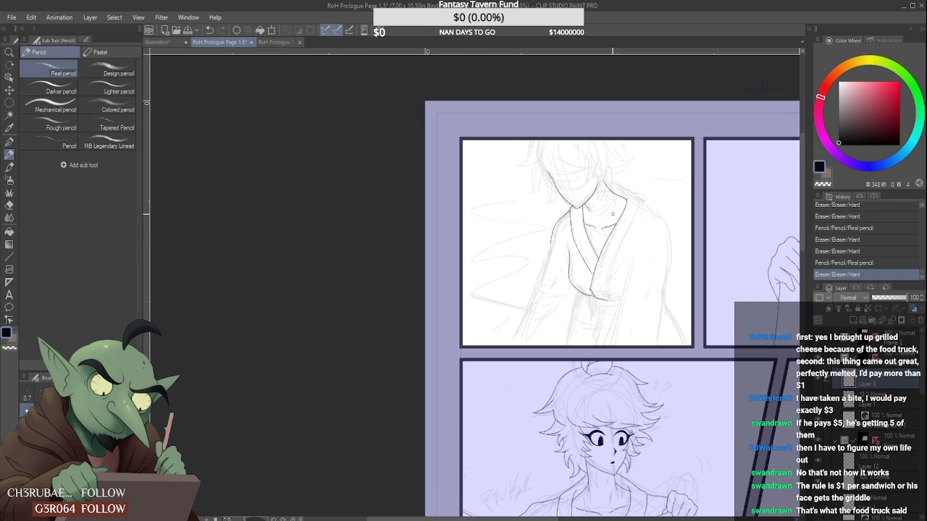
pyautogui.scroll(5, 612, 214)
pyautogui.moveTo(563, 234)
pyautogui.mouseDown()
pyautogui.moveTo(558, 250)
pyautogui.moveTo(536, 235)
pyautogui.moveTo(580, 250)
pyautogui.mouseUp()
pyautogui.scroll(-3, 599, 241)
pyautogui.scroll(3, 612, 221)
pyautogui.scroll(-4, 672, 229)
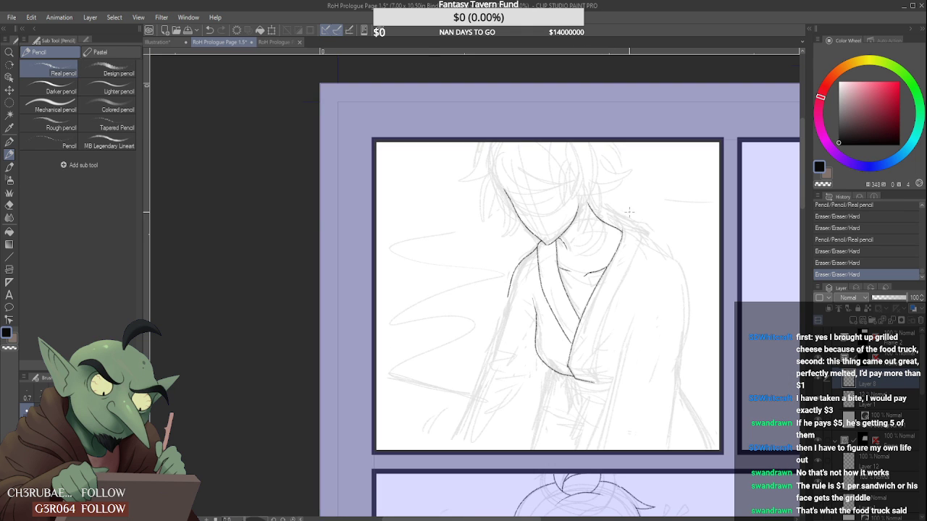
# - Draw the collar's outer edge from behind the neck to the right-hand shoulder corner, replacing the flatter first stroke, and clean up the lapel's top corner
pyautogui.scroll(5, 672, 229)
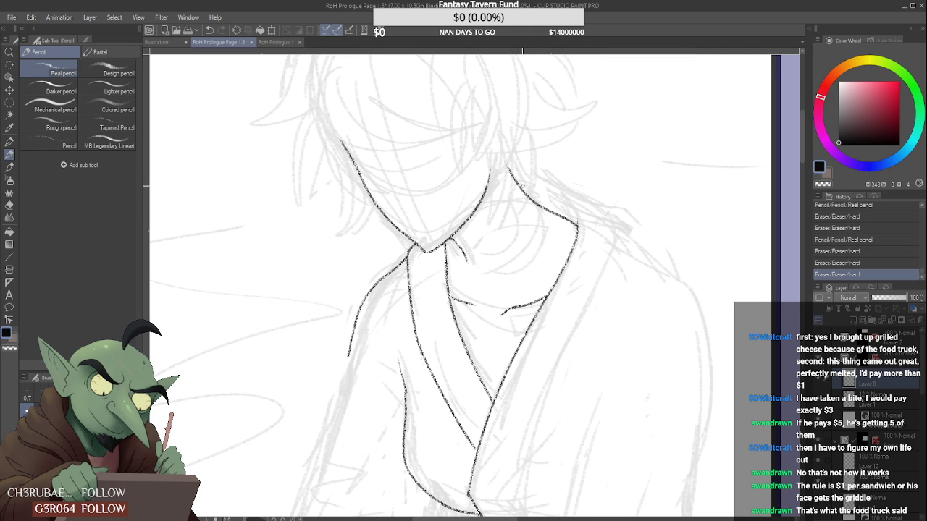
pyautogui.moveTo(527, 177); pyautogui.dragTo(598, 210)
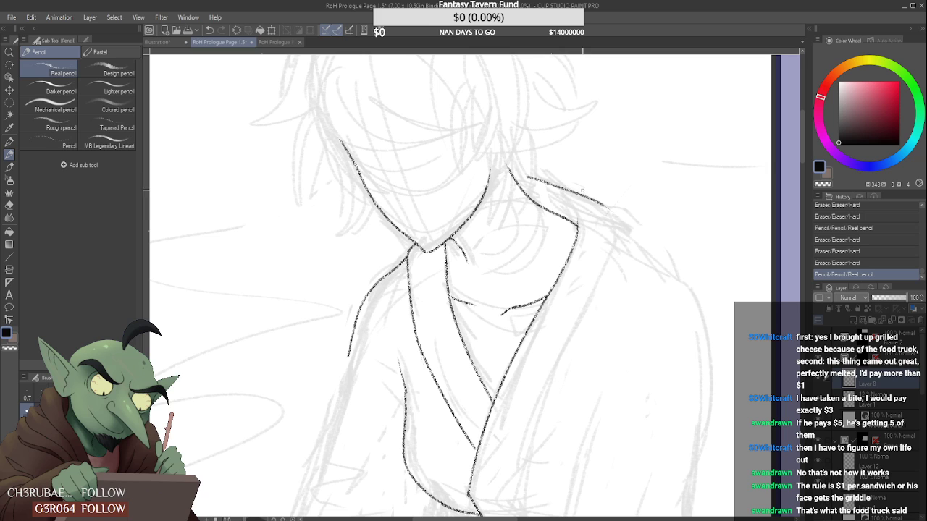
pyautogui.hotkey('ctrl', 'z')
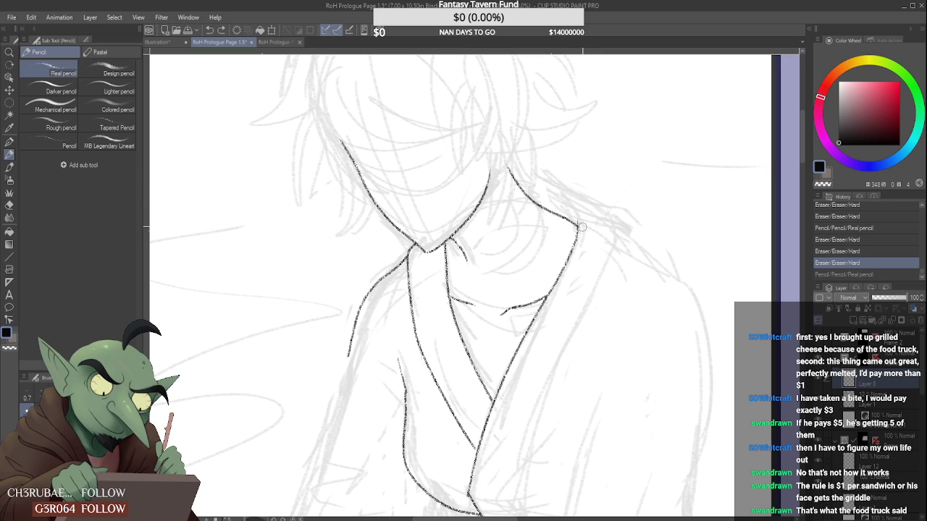
pyautogui.moveTo(583, 215); pyautogui.dragTo(581, 222)
pyautogui.moveTo(532, 172)
pyautogui.mouseDown()
pyautogui.moveTo(632, 244)
pyautogui.moveTo(607, 218)
pyautogui.moveTo(616, 253)
pyautogui.moveTo(603, 211)
pyautogui.moveTo(616, 235)
pyautogui.mouseUp()
pyautogui.hotkey('ctrl', 'z')
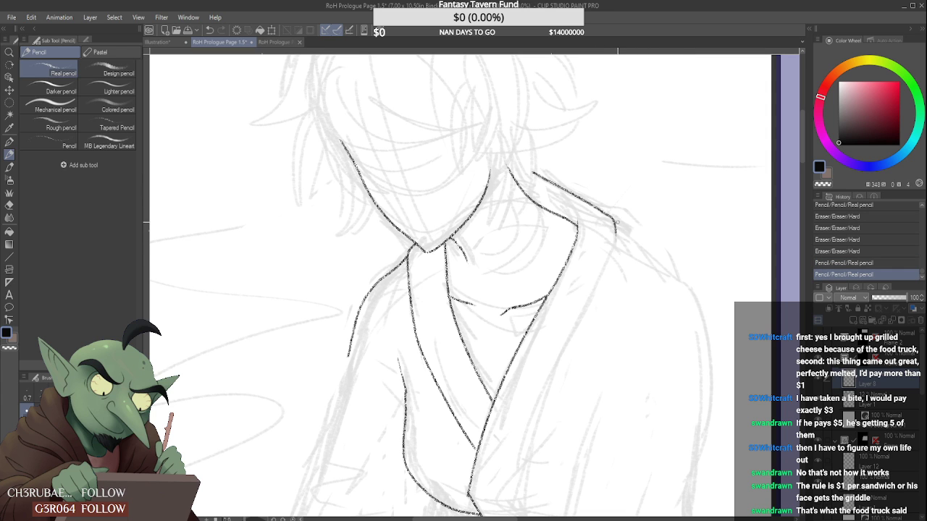
# - Erase the sharp corner where the right-hand lapel edge meets the waist fold and redraw it as a smooth curve
pyautogui.scroll(-3, 608, 236)
pyautogui.scroll(2, 536, 392)
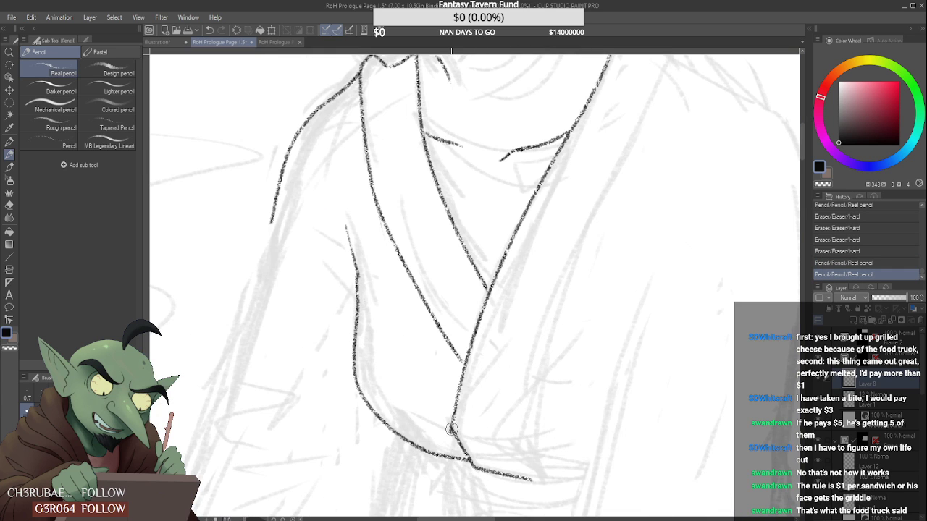
pyautogui.moveTo(447, 425)
pyautogui.mouseDown()
pyautogui.moveTo(459, 445)
pyautogui.moveTo(460, 432)
pyautogui.mouseUp()
pyautogui.scroll(2, 449, 424)
pyautogui.scroll(-2, 465, 408)
pyautogui.scroll(2, 457, 404)
pyautogui.moveTo(456, 417)
pyautogui.mouseDown()
pyautogui.moveTo(462, 434)
pyautogui.moveTo(466, 402)
pyautogui.mouseUp()
pyautogui.scroll(2, 459, 428)
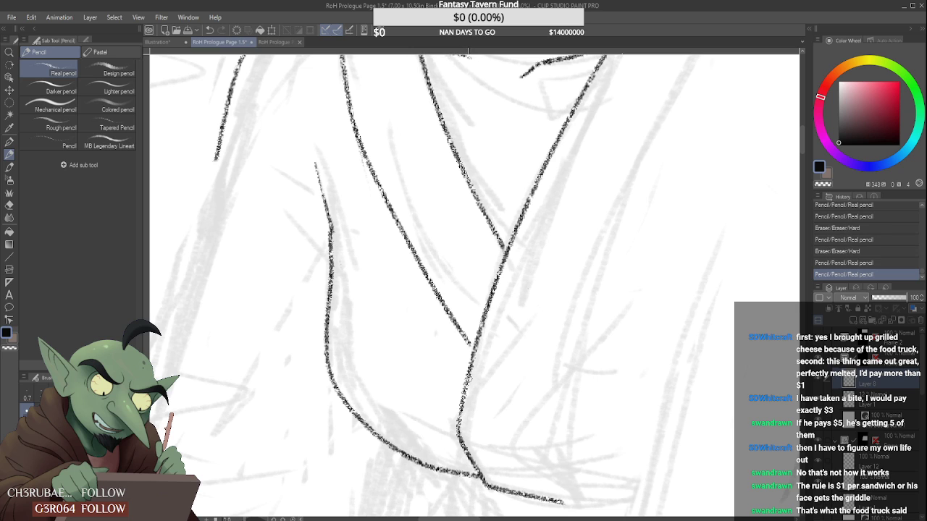
# - Extend the collar's outer edge down from the shoulder corner, and redraw the inner edge's top so it curves up past the neckline
pyautogui.scroll(-3, 465, 406)
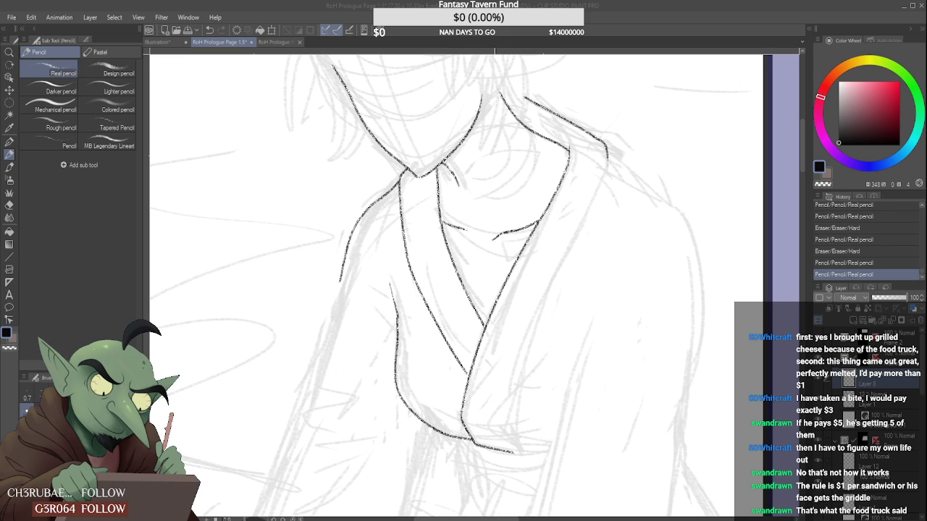
pyautogui.scroll(2, 608, 149)
pyautogui.moveTo(606, 145); pyautogui.dragTo(596, 210)
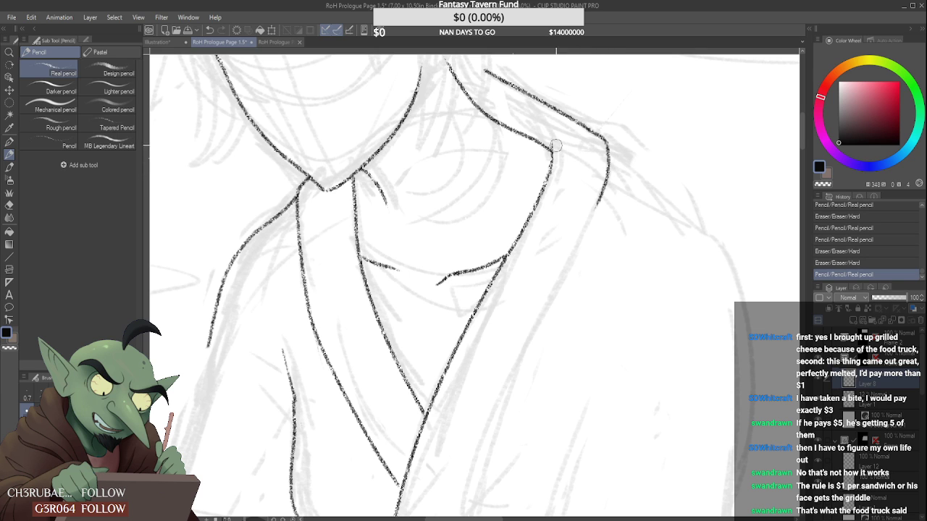
pyautogui.moveTo(554, 142); pyautogui.dragTo(553, 153)
pyautogui.scroll(1, 555, 154)
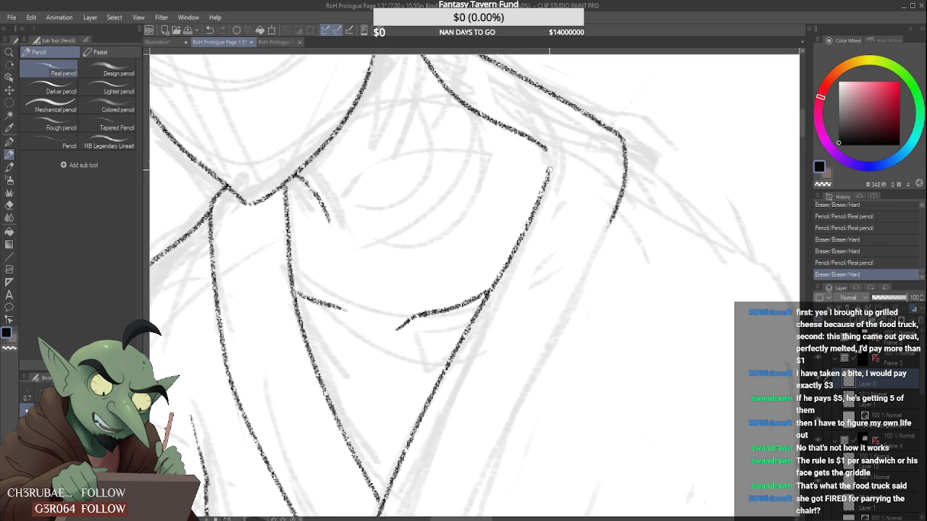
pyautogui.moveTo(549, 171)
pyautogui.mouseDown()
pyautogui.moveTo(551, 109)
pyautogui.moveTo(551, 117)
pyautogui.moveTo(534, 109)
pyautogui.moveTo(562, 136)
pyautogui.mouseUp()
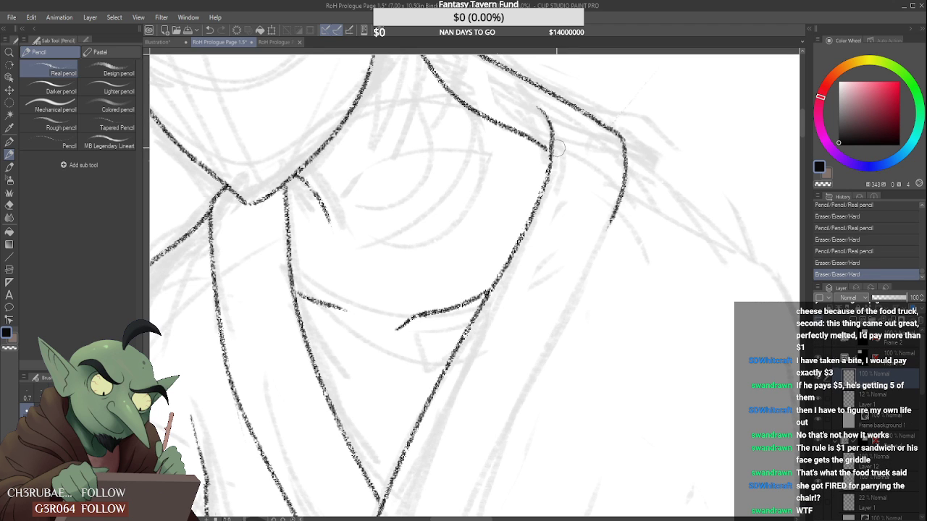
pyautogui.scroll(-3, 563, 151)
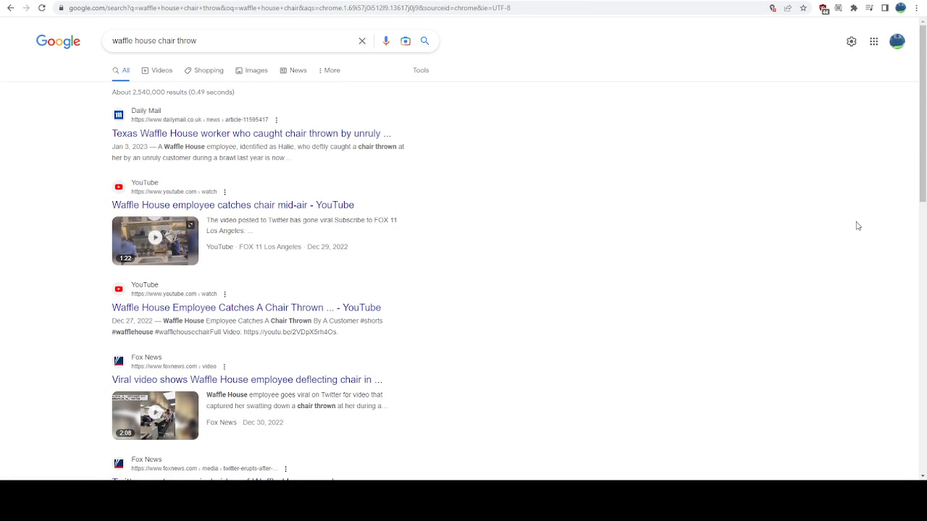
# - Switch to the browser and watch the YouTube result "Waffle House employee catches chair mid-air" with captions turned off, rewinding to replay the clip
pyautogui.click(132, 208)
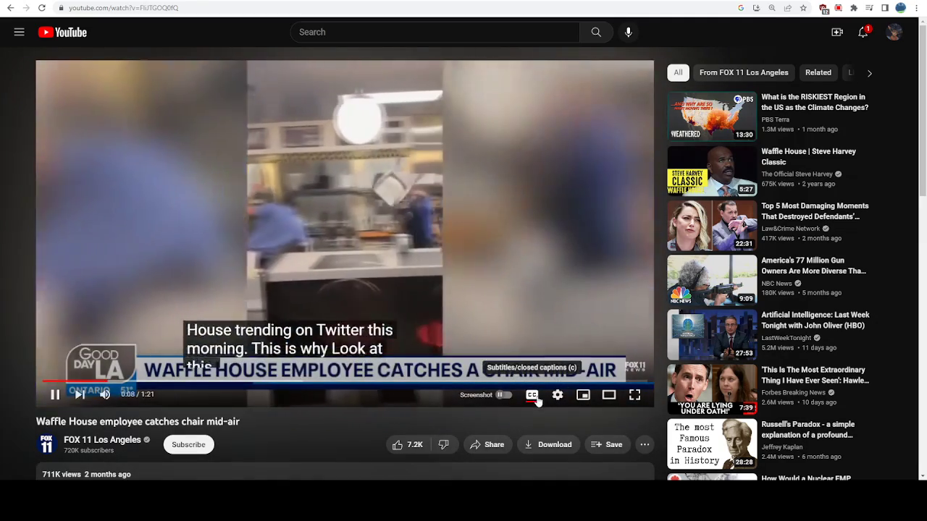
pyautogui.click(532, 395)
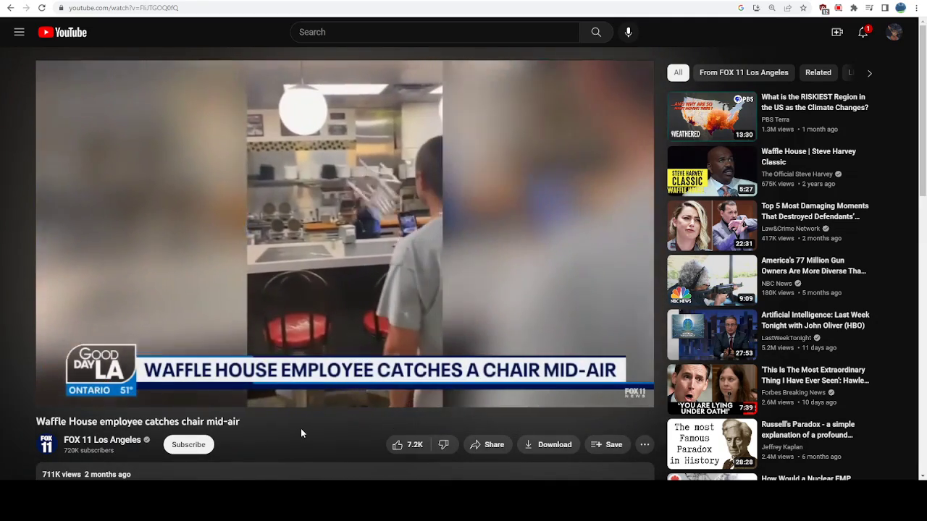
pyautogui.press('Left')
pyautogui.press('Left')
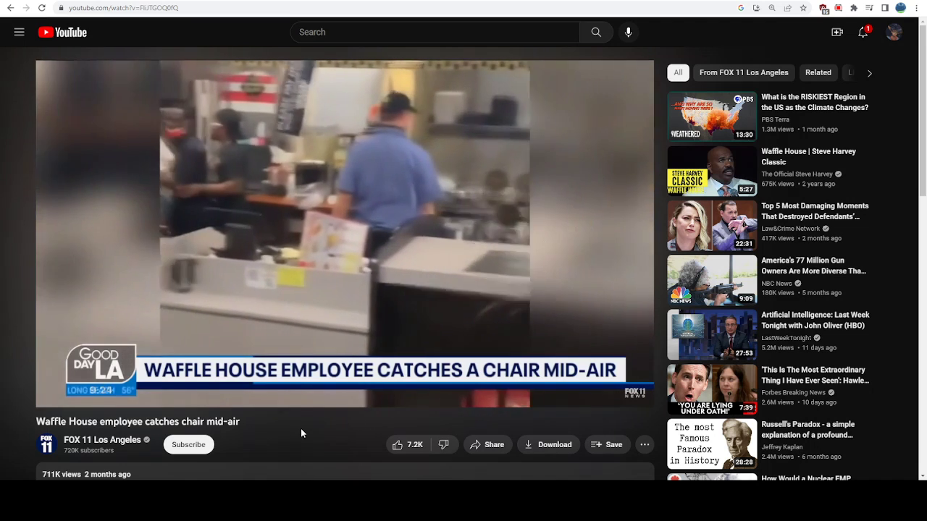
pyautogui.click(320, 260)
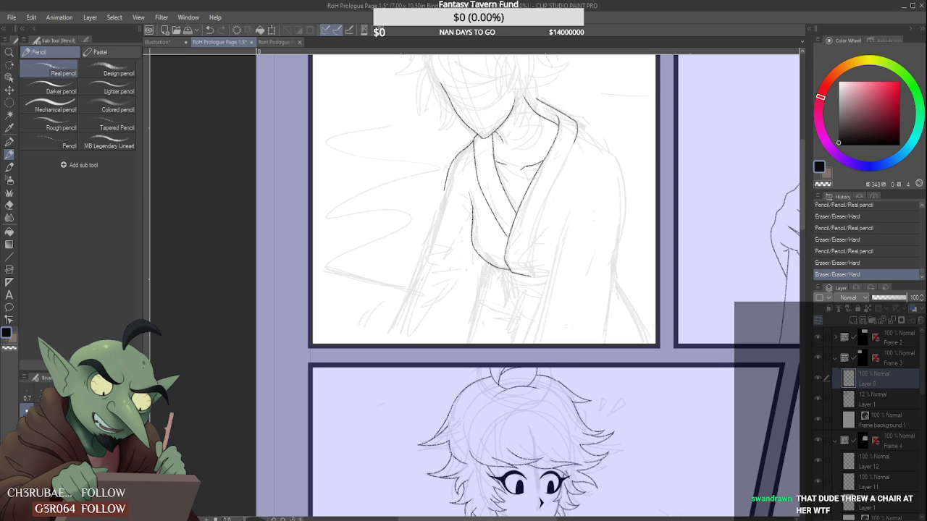
pyautogui.scroll(-5, 548, 229)
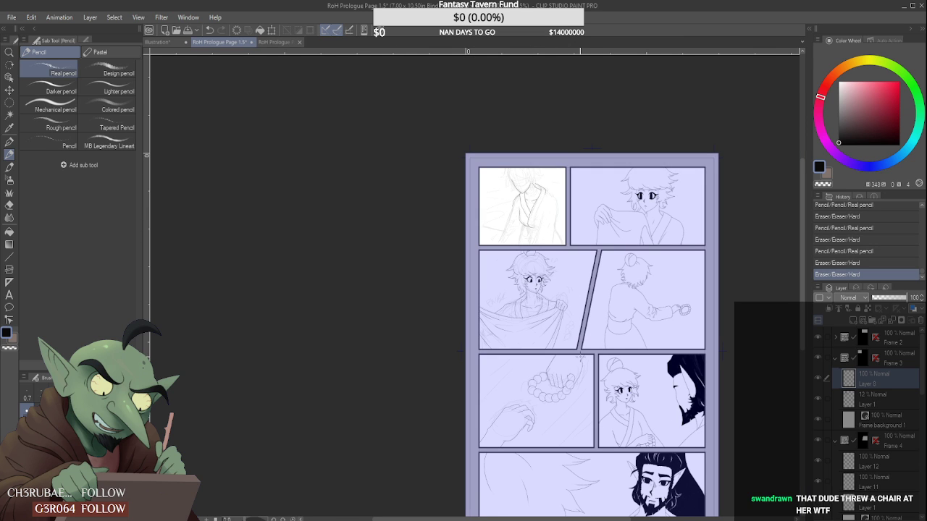
pyautogui.scroll(5, 551, 213)
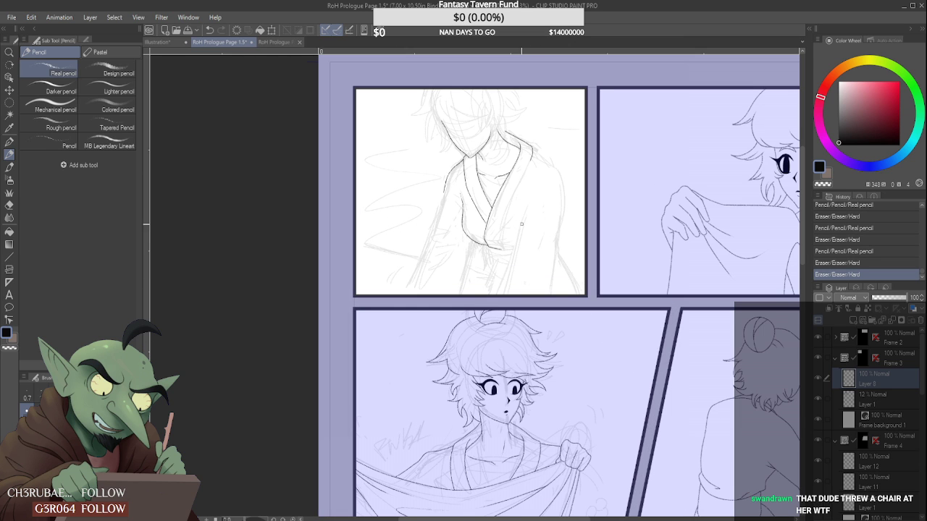
pyautogui.scroll(5, 521, 223)
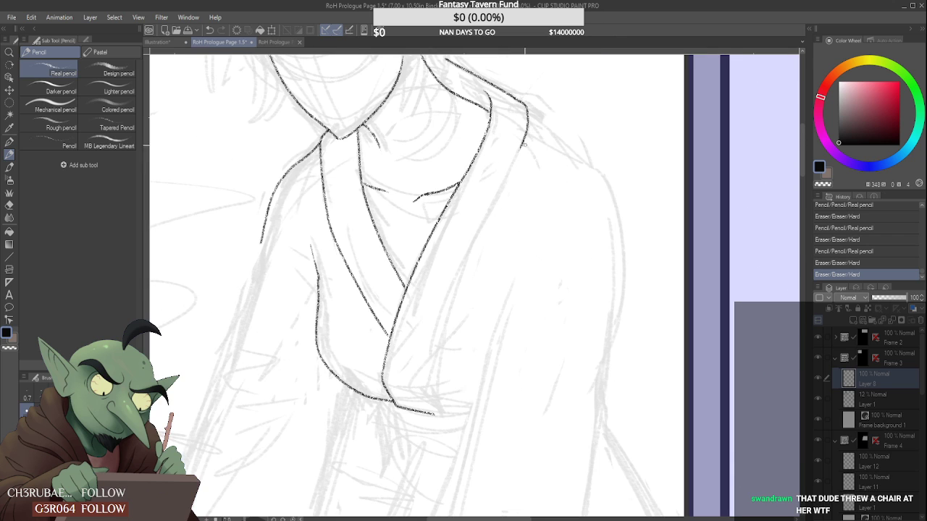
# - Discard the overlong outer lapel stroke and draw a short slanted edge rising from the right-hand lapel's bottom tip
pyautogui.moveTo(524, 141); pyautogui.dragTo(424, 456)
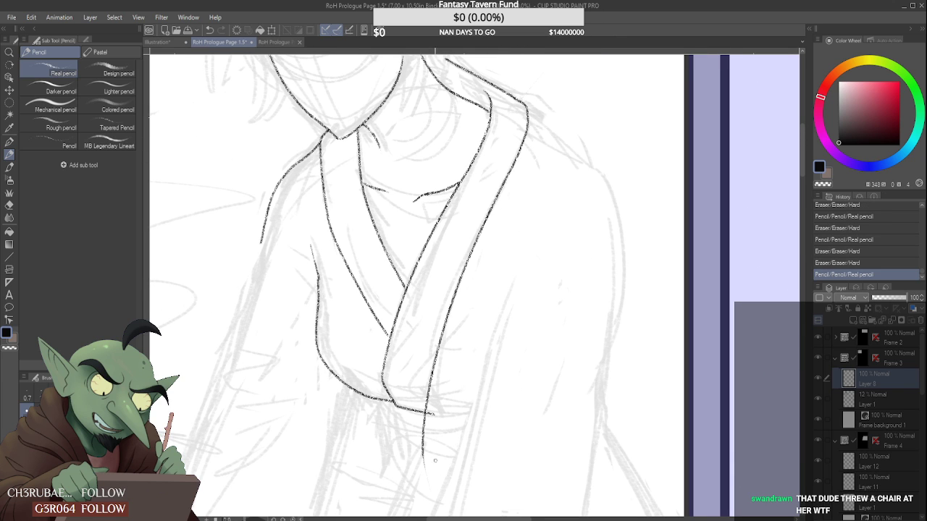
pyautogui.hotkey('ctrl', 'z')
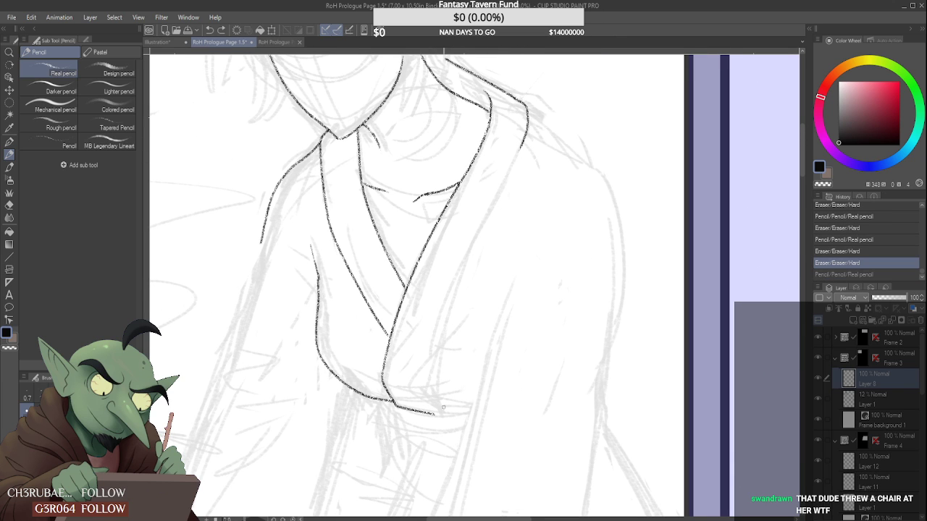
pyautogui.moveTo(437, 414)
pyautogui.mouseDown()
pyautogui.moveTo(422, 379)
pyautogui.moveTo(452, 270)
pyautogui.moveTo(515, 151)
pyautogui.moveTo(424, 403)
pyautogui.mouseUp()
pyautogui.hotkey('ctrl', 'z')
pyautogui.hotkey('ctrl', 'z')
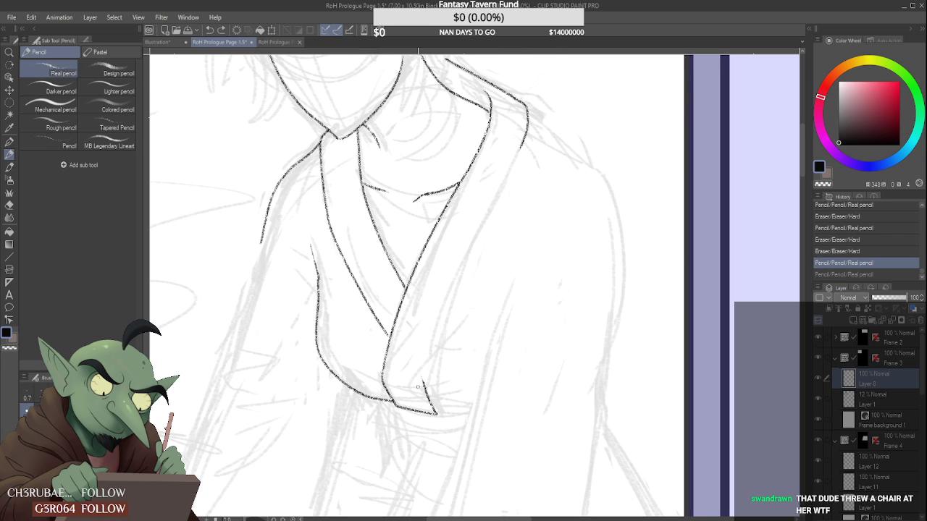
pyautogui.hotkey('ctrl', 'y')
pyautogui.hotkey('ctrl', 'z')
# - Draw the right-hand lapel's outer edge from the shoulder corner down to the short slanted edge at its bottom, retrying the stroke
pyautogui.moveTo(524, 141)
pyautogui.mouseDown()
pyautogui.moveTo(457, 260)
pyautogui.moveTo(413, 391)
pyautogui.mouseUp()
pyautogui.hotkey('ctrl', 'z')
pyautogui.moveTo(434, 411)
pyautogui.mouseDown()
pyautogui.moveTo(410, 346)
pyautogui.moveTo(415, 357)
pyautogui.moveTo(452, 280)
pyautogui.moveTo(589, 74)
pyautogui.moveTo(427, 348)
pyautogui.moveTo(401, 425)
pyautogui.moveTo(543, 115)
pyautogui.mouseUp()
pyautogui.hotkey('ctrl', 'z')
pyautogui.hotkey('ctrl', 'z')
pyautogui.hotkey('ctrl', 'z')
pyautogui.moveTo(523, 146)
pyautogui.mouseDown()
pyautogui.moveTo(433, 402)
pyautogui.moveTo(527, 113)
pyautogui.mouseUp()
pyautogui.hotkey('ctrl', 'z')
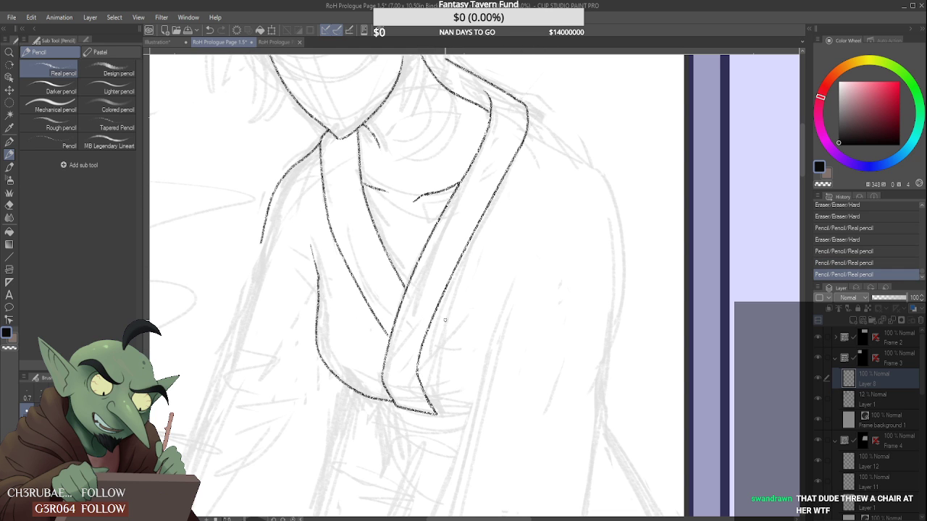
# - Erase the collar's outer edge between the neck and the right-hand shoulder corner and clean up the remaining marks there
pyautogui.scroll(-3, 498, 128)
pyautogui.scroll(-1, 498, 129)
pyautogui.scroll(3, 497, 128)
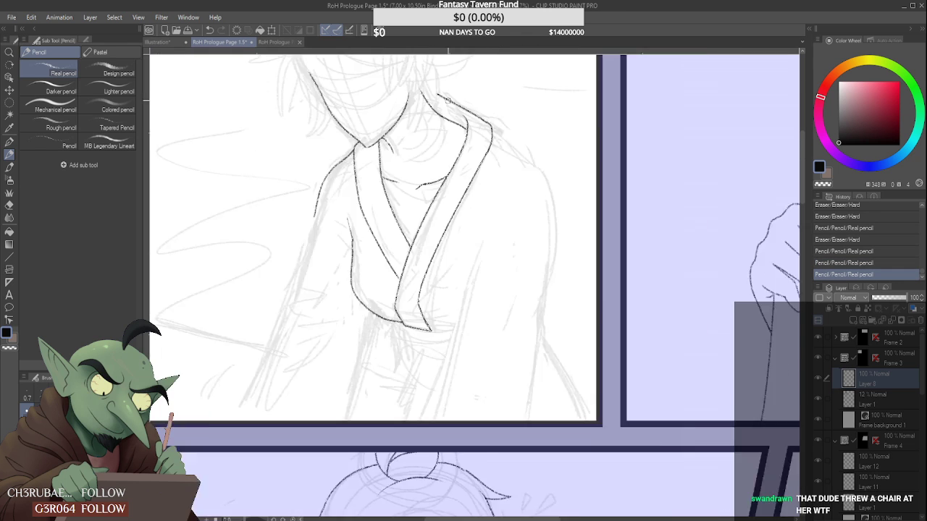
pyautogui.scroll(-1, 493, 124)
pyautogui.scroll(2, 493, 124)
pyautogui.moveTo(383, 114); pyautogui.dragTo(467, 164)
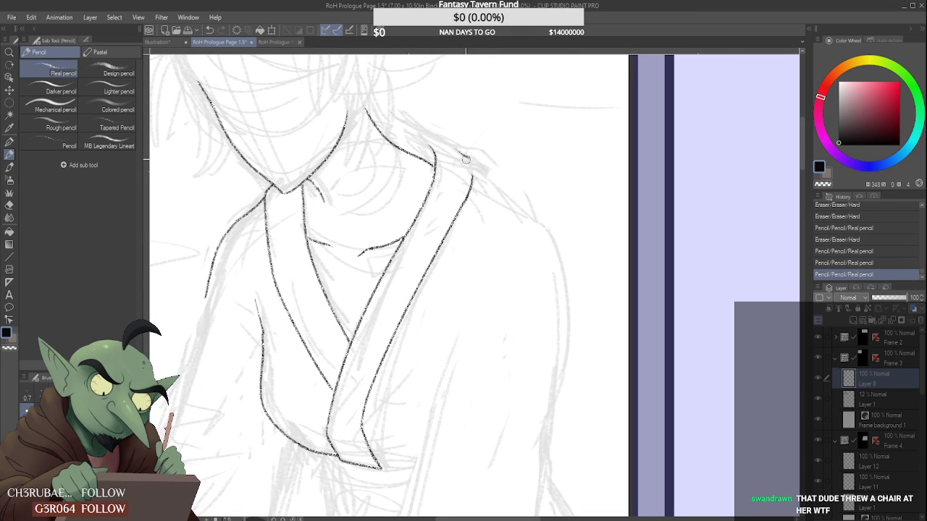
pyautogui.scroll(2, 439, 167)
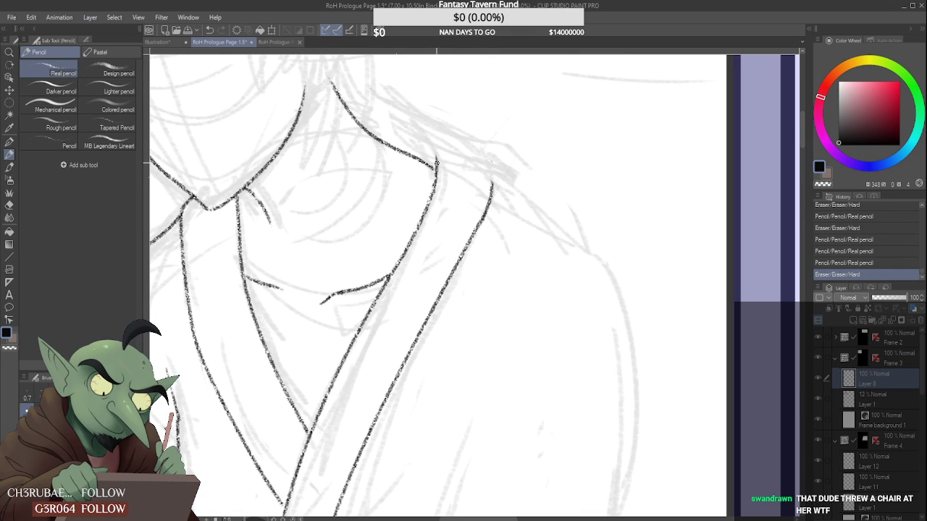
pyautogui.moveTo(442, 157); pyautogui.dragTo(449, 176)
pyautogui.moveTo(491, 153); pyautogui.dragTo(480, 147)
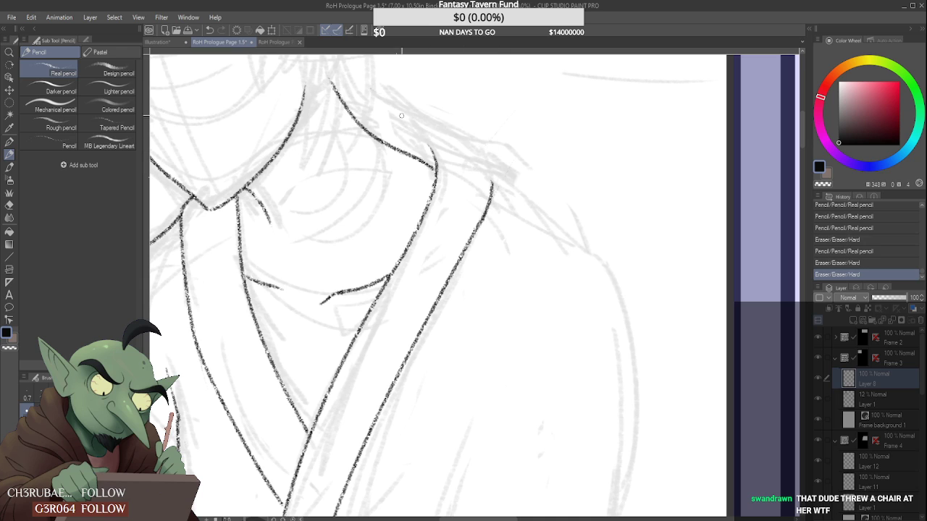
# - Redraw the collar's outer edge as a curve from behind the neck to the shoulder corner and trim its neck end
pyautogui.moveTo(366, 93); pyautogui.dragTo(483, 162)
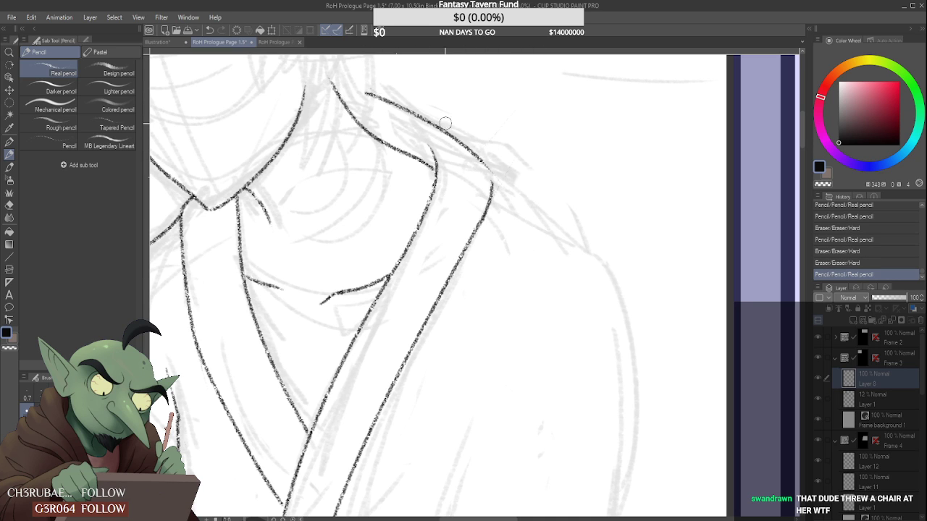
pyautogui.moveTo(446, 124); pyautogui.dragTo(491, 169)
pyautogui.moveTo(439, 128)
pyautogui.mouseDown()
pyautogui.moveTo(500, 194)
pyautogui.moveTo(501, 174)
pyautogui.moveTo(444, 274)
pyautogui.mouseUp()
pyautogui.scroll(-1, 478, 182)
pyautogui.scroll(2, 488, 191)
pyautogui.scroll(-1, 481, 209)
pyautogui.scroll(1, 486, 196)
pyautogui.scroll(-3, 484, 184)
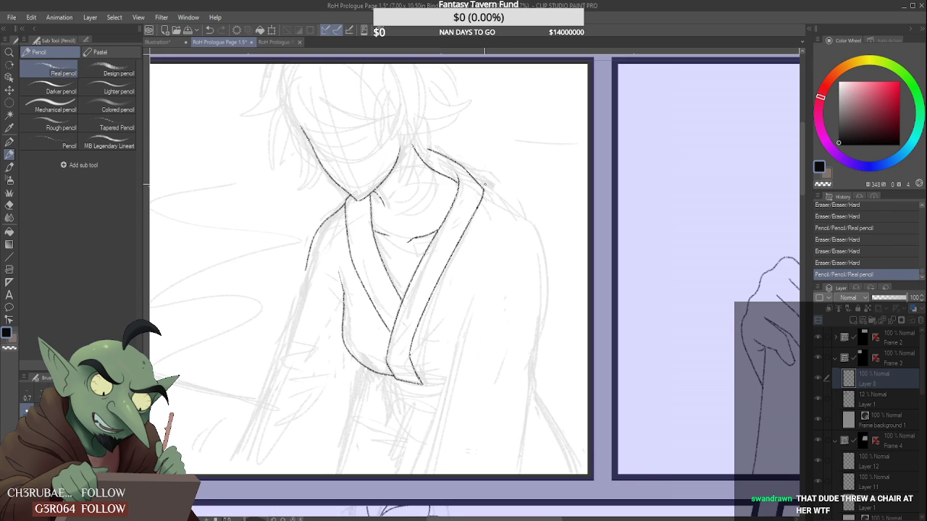
pyautogui.scroll(2, 483, 184)
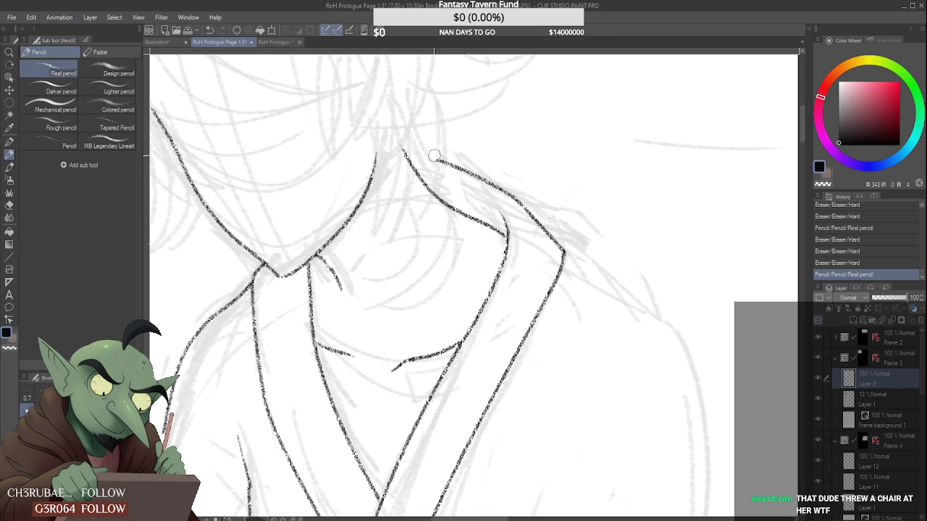
pyautogui.moveTo(434, 156); pyautogui.dragTo(439, 161)
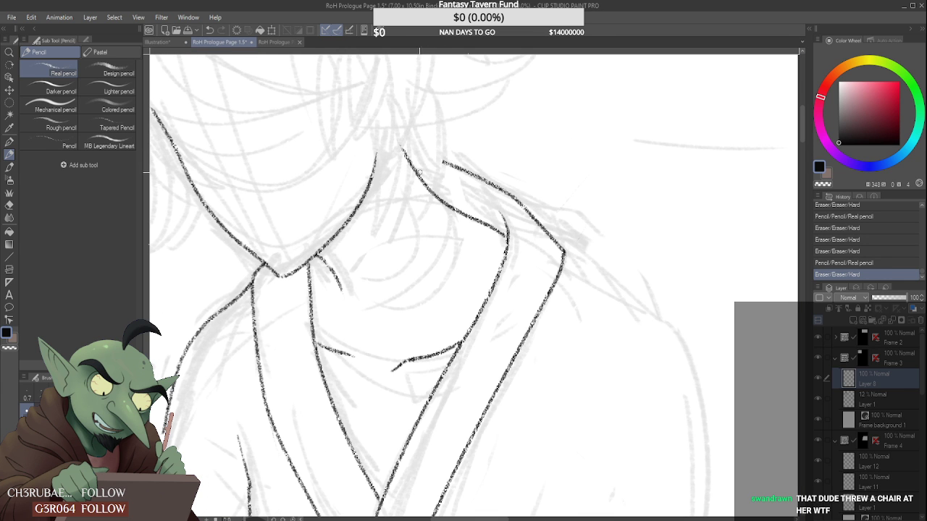
# - Erase the stray upper tip of the left-hand jaw line in Frame 3
pyautogui.scroll(-3, 419, 172)
pyautogui.scroll(3, 381, 151)
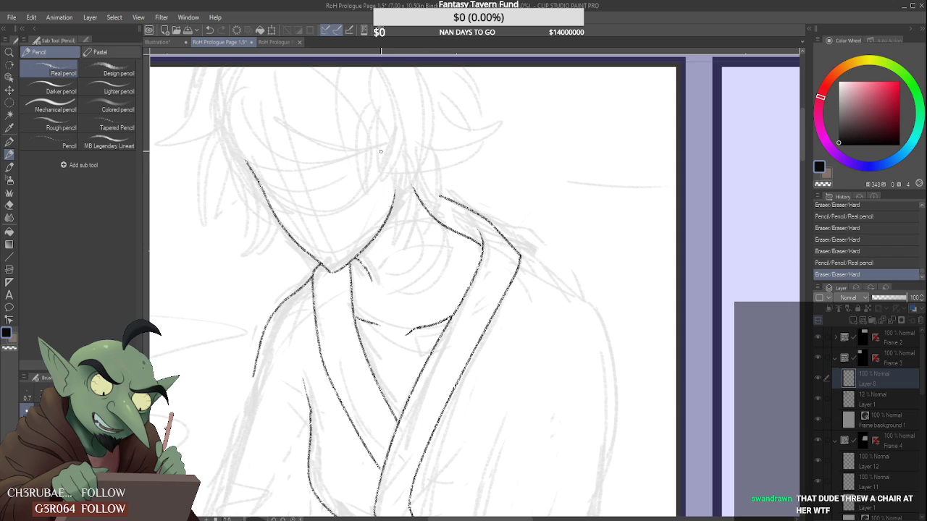
pyautogui.scroll(-3, 380, 152)
pyautogui.scroll(4, 310, 172)
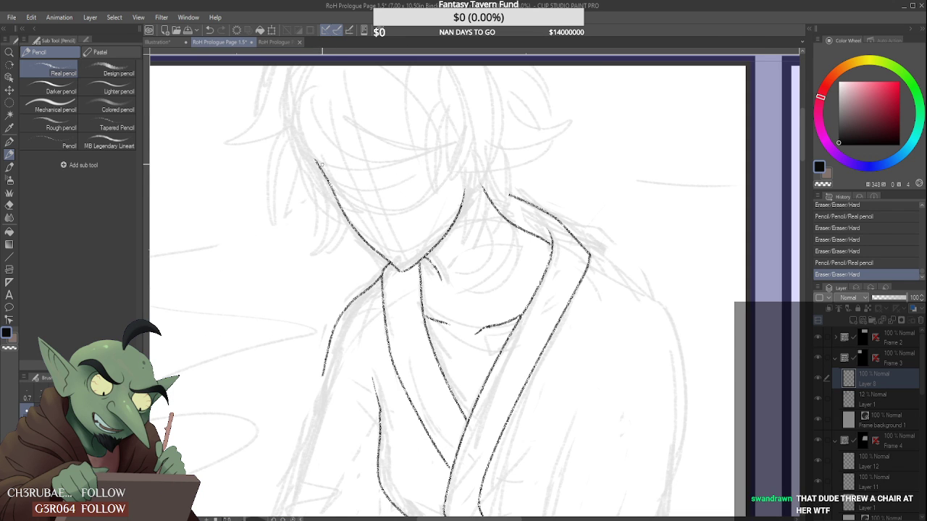
pyautogui.scroll(1, 317, 161)
pyautogui.moveTo(318, 159); pyautogui.dragTo(312, 153)
pyautogui.scroll(-3, 391, 245)
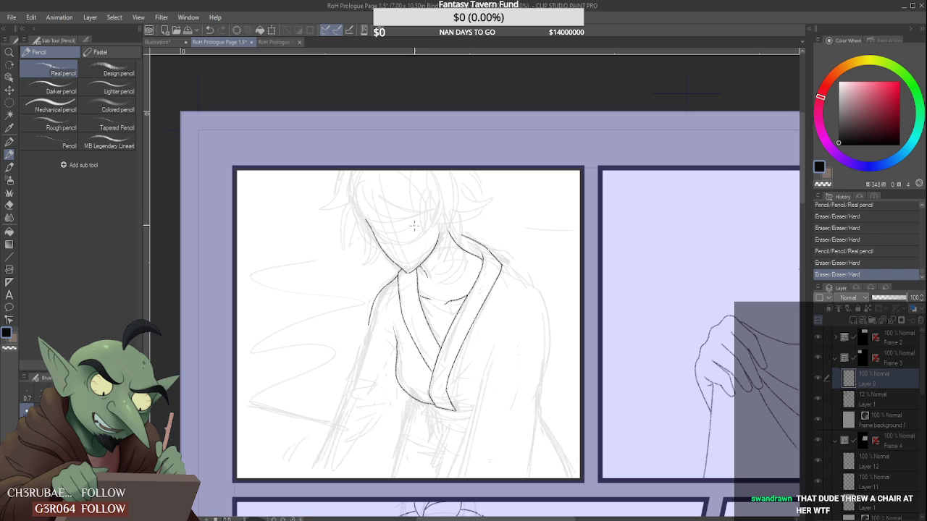
# - Ink a pointed hair lock in front of the right-hand cheek with curved strokes and trim its upper end
pyautogui.scroll(3, 414, 226)
pyautogui.moveTo(446, 215); pyautogui.dragTo(429, 266)
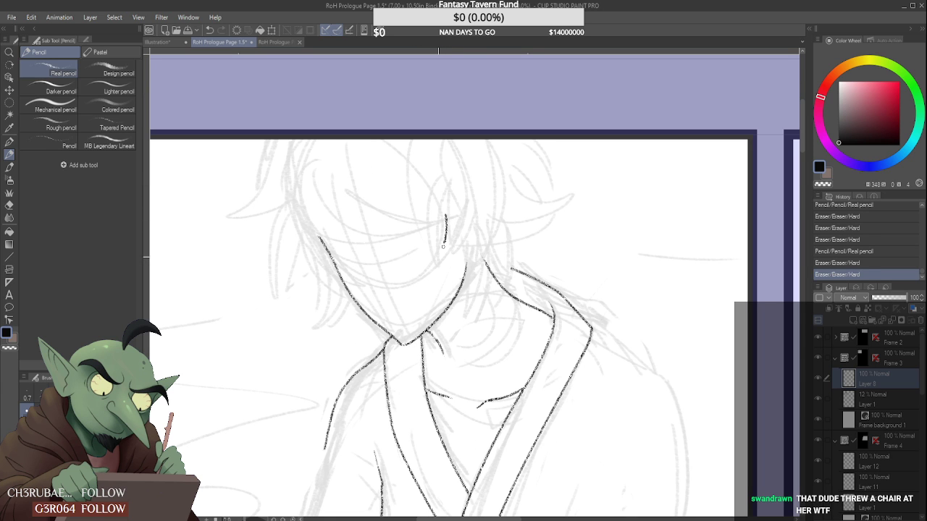
pyautogui.scroll(2, 454, 216)
pyautogui.moveTo(465, 231); pyautogui.dragTo(433, 267)
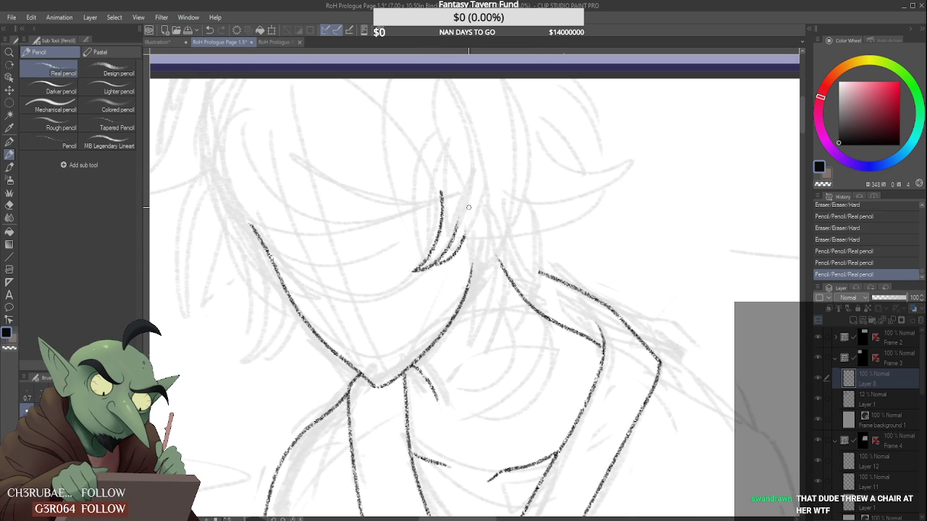
pyautogui.moveTo(448, 209); pyautogui.dragTo(445, 178)
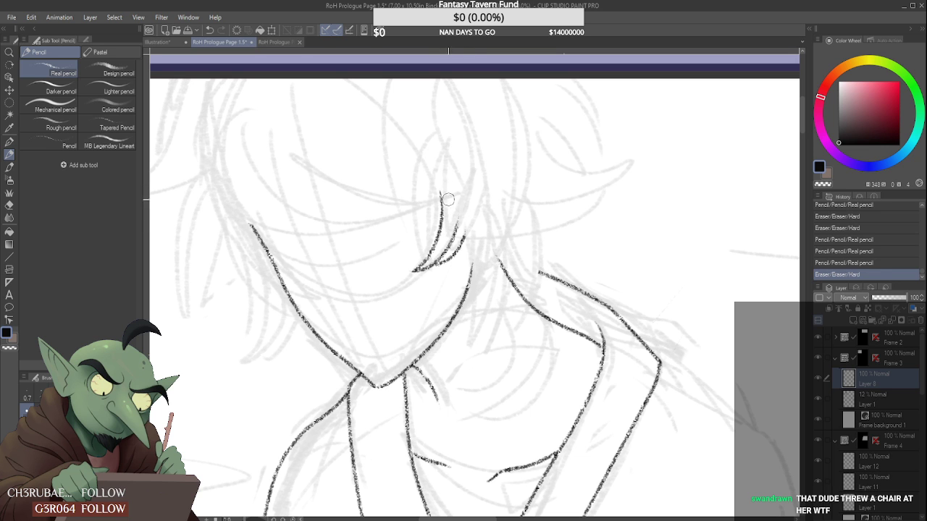
pyautogui.scroll(-3, 433, 207)
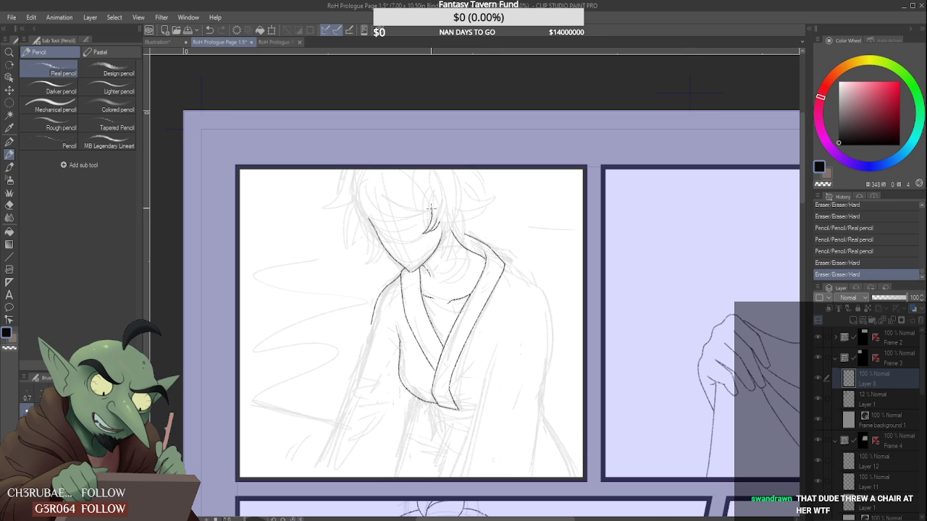
# - Ink the fringe's left end as curved strands above the jaw line, redoing the first strokes and trimming the ends
pyautogui.scroll(2, 430, 209)
pyautogui.moveTo(282, 194); pyautogui.dragTo(334, 221)
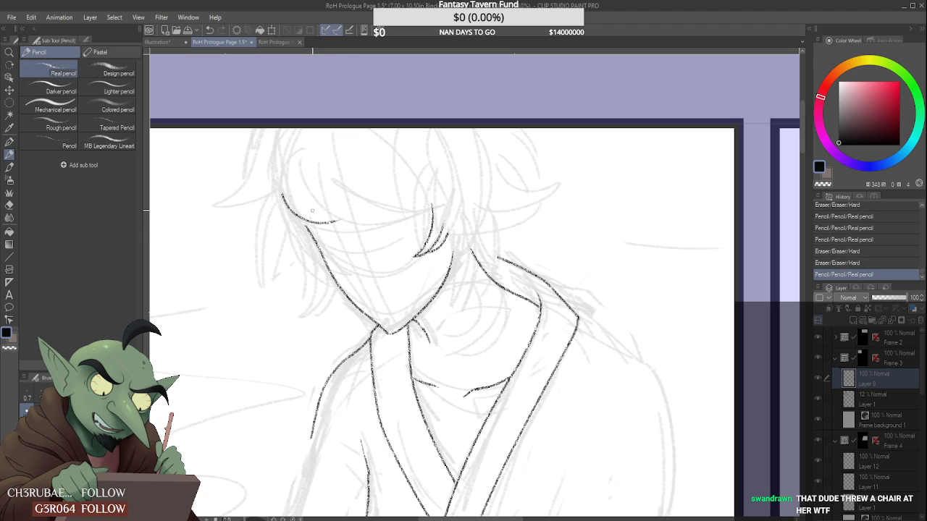
pyautogui.hotkey('ctrl', 'z')
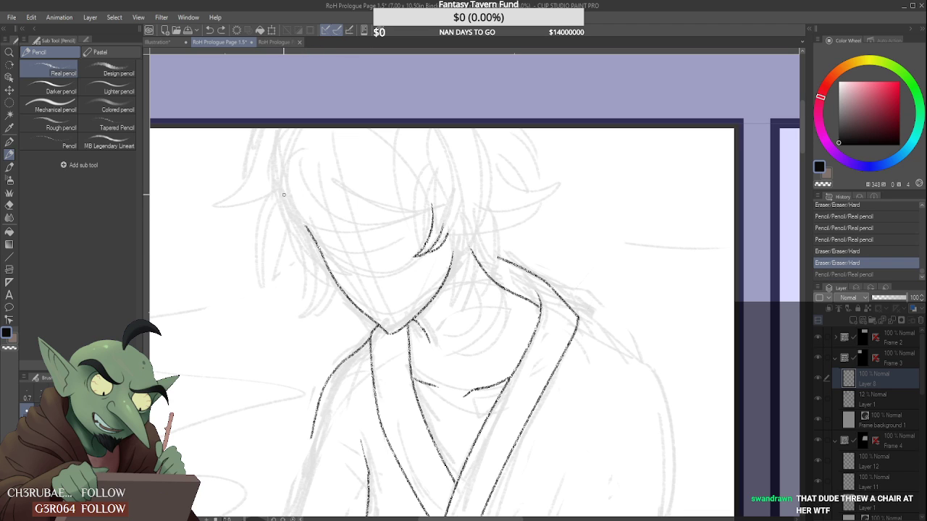
pyautogui.moveTo(283, 195); pyautogui.dragTo(352, 223)
pyautogui.hotkey('ctrl', 'z')
pyautogui.moveTo(278, 194)
pyautogui.mouseDown()
pyautogui.moveTo(285, 213)
pyautogui.moveTo(330, 218)
pyautogui.mouseUp()
pyautogui.hotkey('ctrl', 'z')
pyautogui.moveTo(278, 199); pyautogui.dragTo(353, 215)
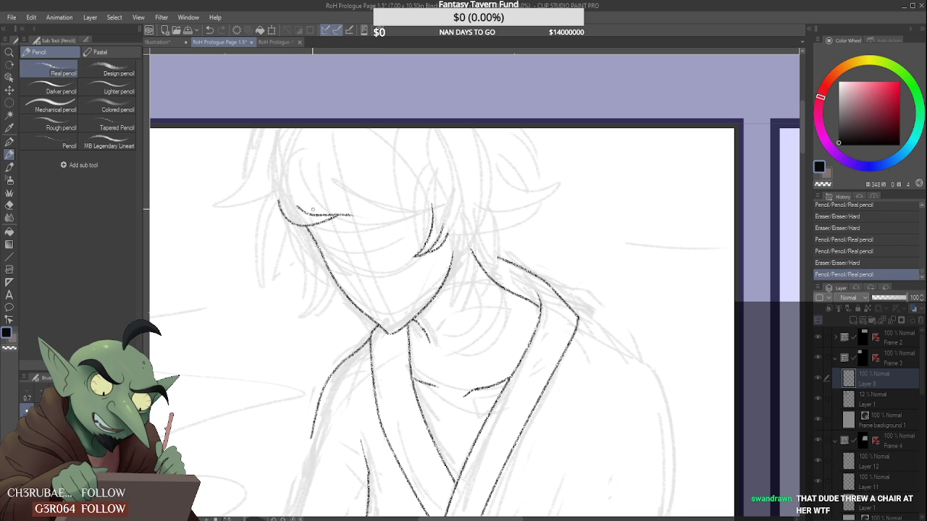
pyautogui.moveTo(298, 200); pyautogui.dragTo(297, 206)
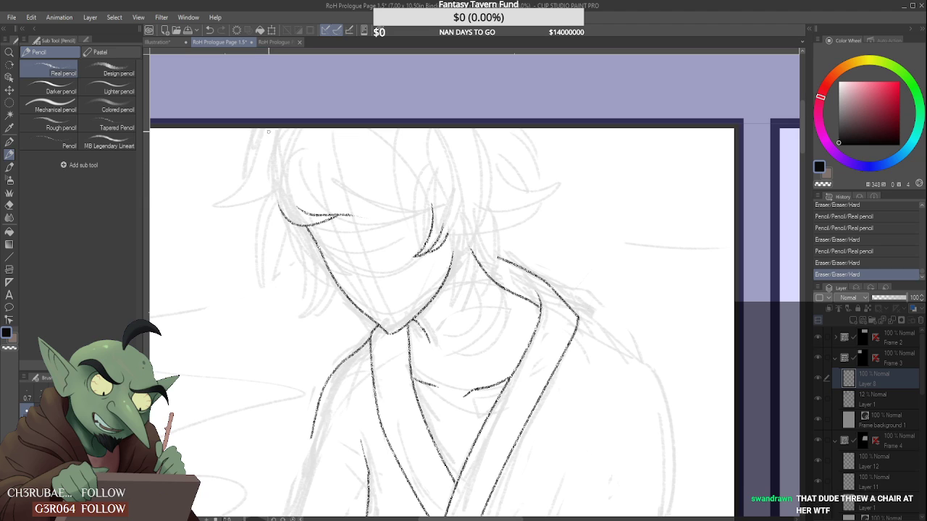
# - Ink the left-hand outer hair tuft from the panel's upper border to a pointed tip and shorten its underside stroke
pyautogui.moveTo(260, 129)
pyautogui.mouseDown()
pyautogui.moveTo(206, 207)
pyautogui.moveTo(221, 211)
pyautogui.moveTo(211, 207)
pyautogui.mouseUp()
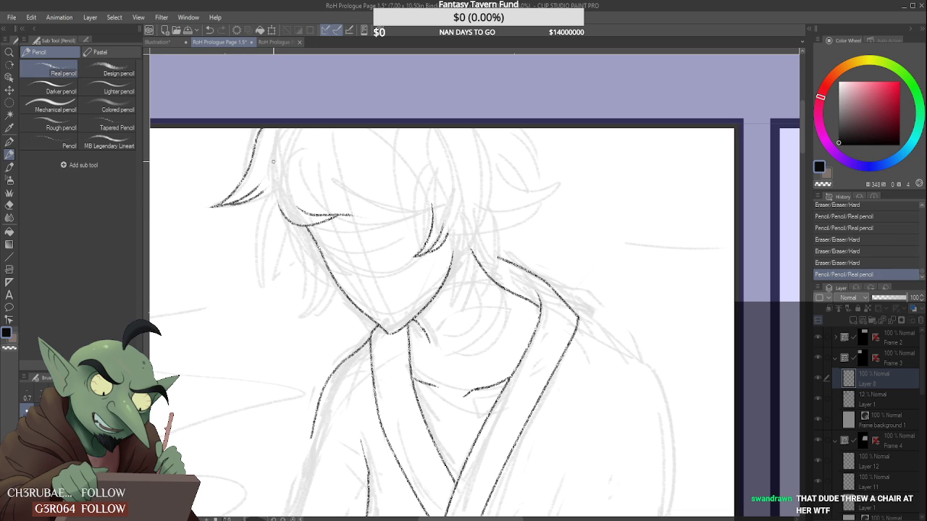
pyautogui.moveTo(270, 186)
pyautogui.mouseDown()
pyautogui.moveTo(255, 199)
pyautogui.moveTo(273, 186)
pyautogui.mouseUp()
pyautogui.hotkey('ctrl', 'z')
pyautogui.hotkey('ctrl', 'z')
pyautogui.hotkey('ctrl', 'z')
pyautogui.hotkey('ctrl', 'z')
pyautogui.hotkey('ctrl', 'z')
pyautogui.moveTo(244, 205); pyautogui.dragTo(249, 202)
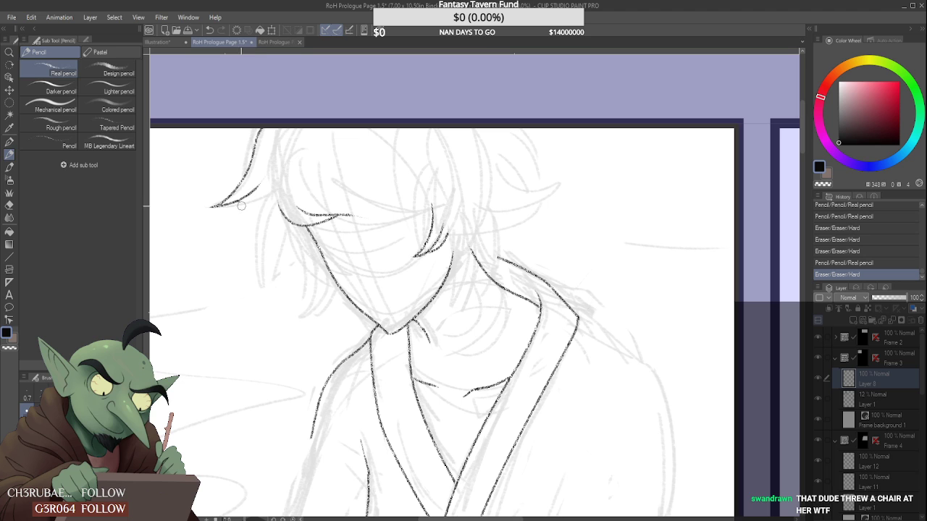
# - Thin the tuft's underside line with the eraser and add a second strand curving from beneath it toward the face
pyautogui.scroll(2, 244, 204)
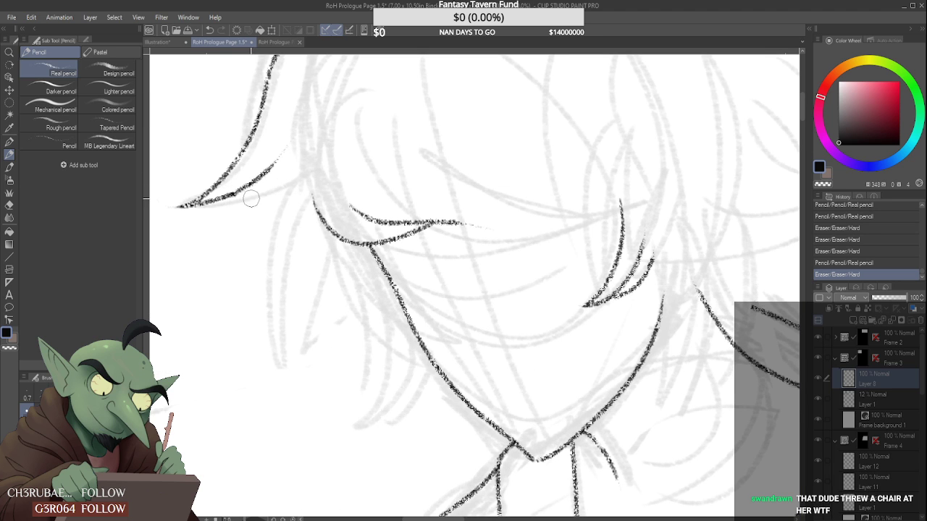
pyautogui.moveTo(246, 203); pyautogui.dragTo(303, 223)
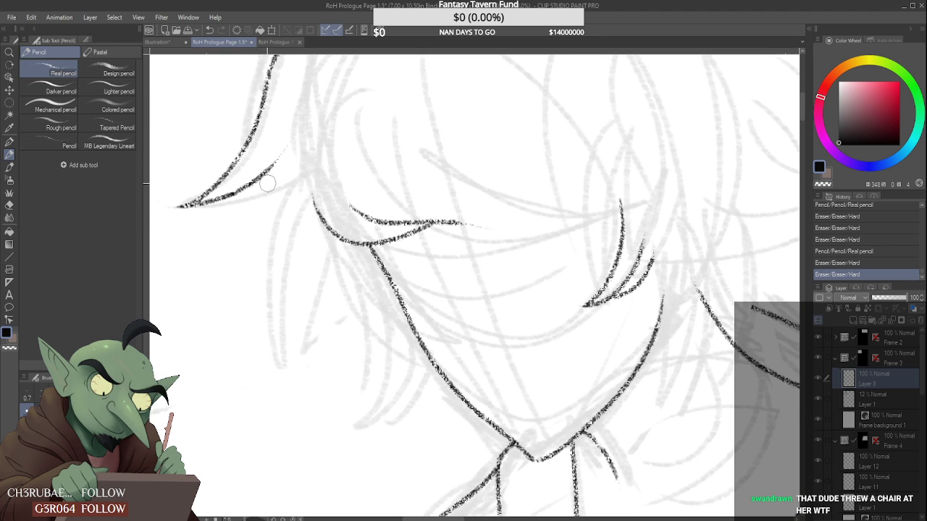
pyautogui.moveTo(262, 189); pyautogui.dragTo(226, 201)
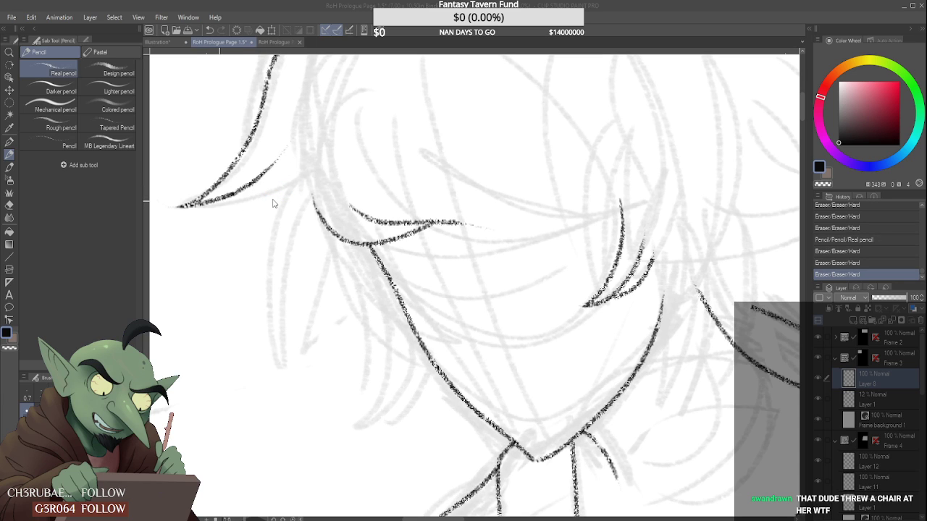
pyautogui.moveTo(217, 203); pyautogui.dragTo(300, 176)
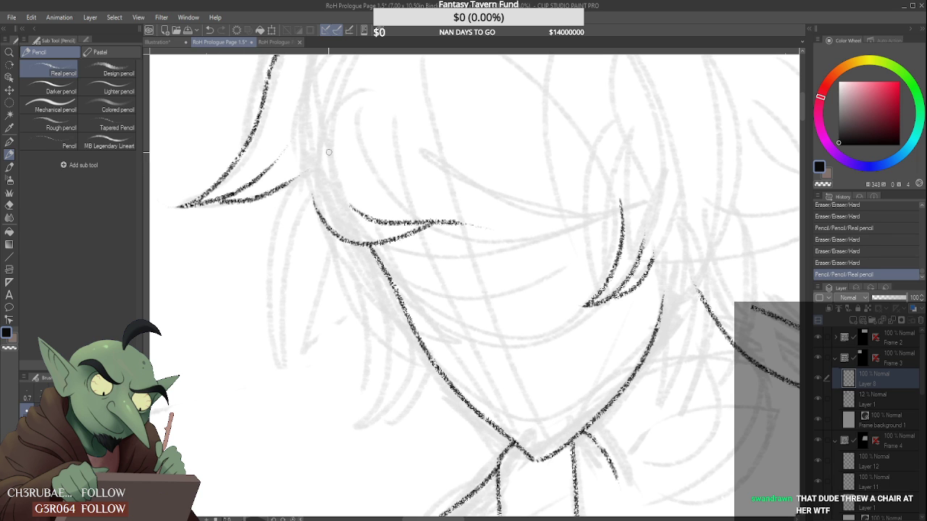
# - Ink a pointed lock hanging below the left-hand tuft, with short inner strands meeting at its tip
pyautogui.scroll(-5, 298, 175)
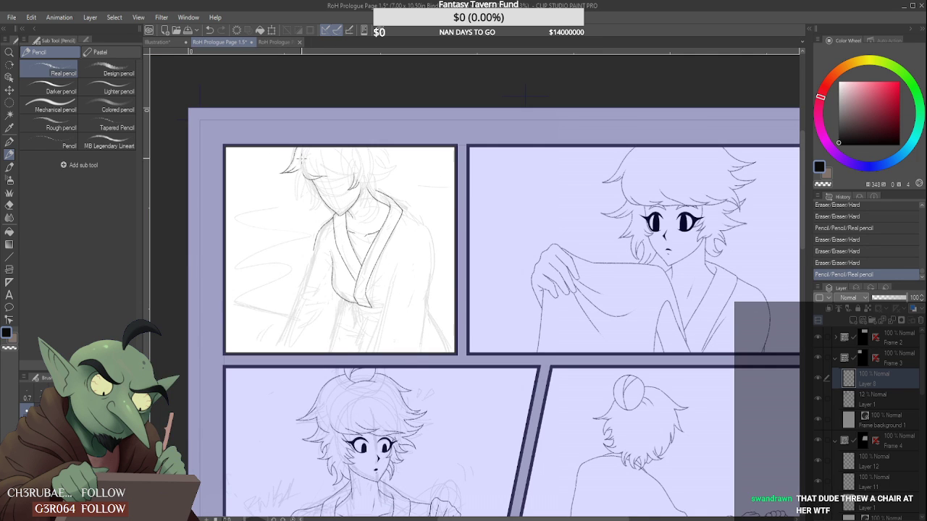
pyautogui.scroll(5, 297, 202)
pyautogui.moveTo(280, 196); pyautogui.dragTo(273, 293)
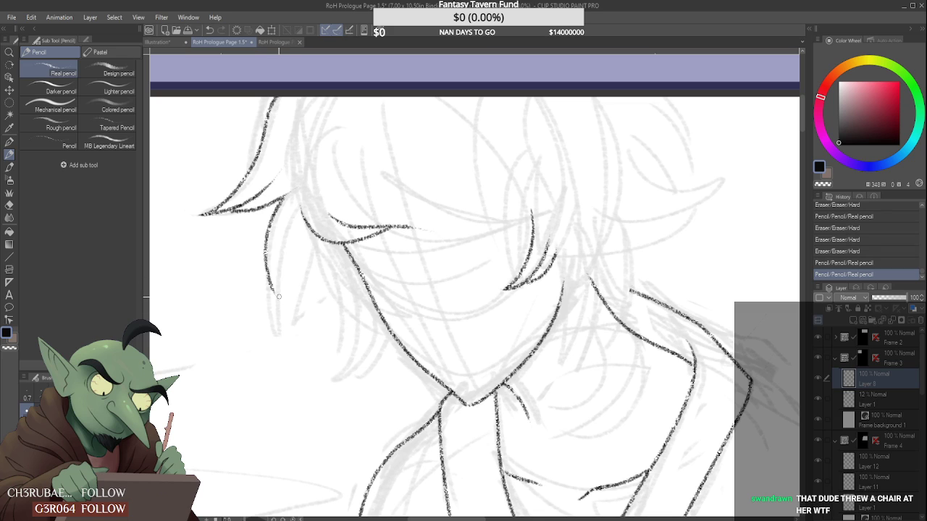
pyautogui.moveTo(295, 248); pyautogui.dragTo(278, 297)
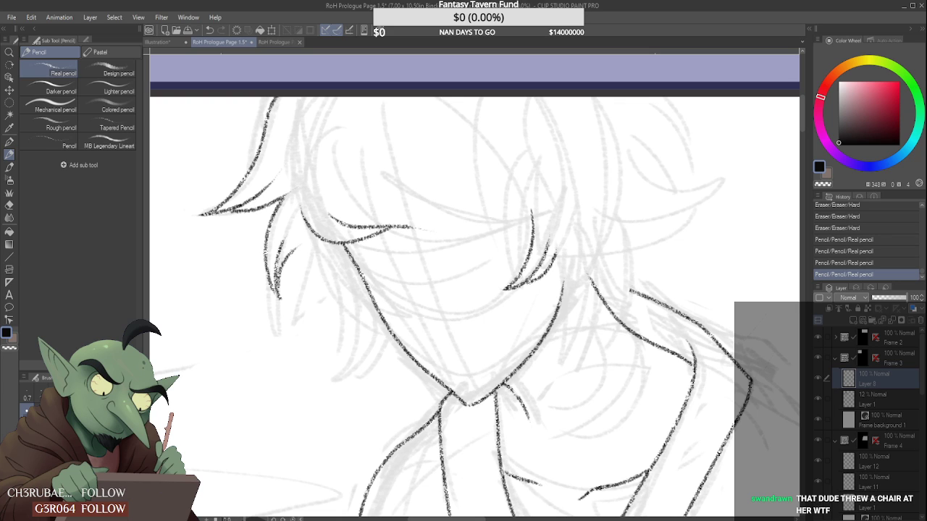
# - Extend the fringe across the face with overlapping curved strands from the left lock past the right-hand cheek lock, redoing weak strokes
pyautogui.scroll(-5, 496, 245)
pyautogui.scroll(6, 439, 271)
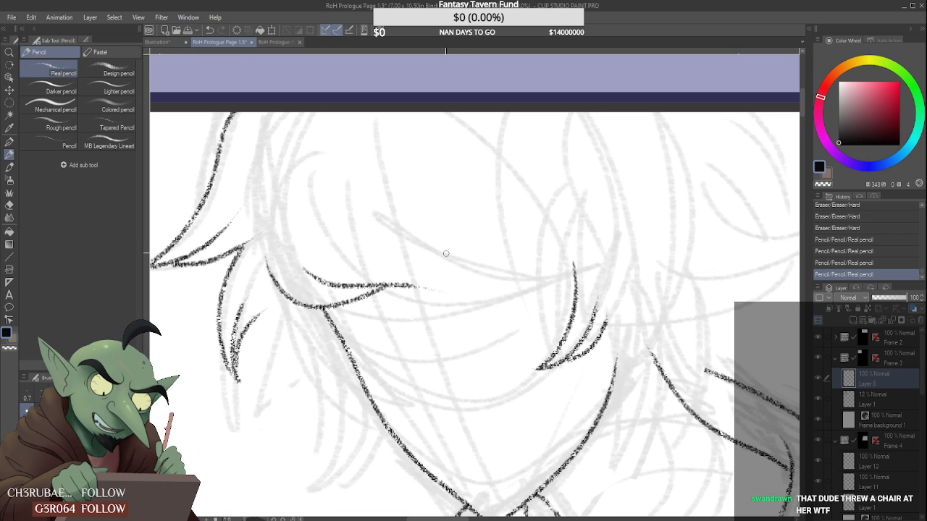
pyautogui.moveTo(417, 285); pyautogui.dragTo(460, 295)
pyautogui.moveTo(389, 265)
pyautogui.mouseDown()
pyautogui.moveTo(449, 287)
pyautogui.moveTo(443, 282)
pyautogui.moveTo(474, 313)
pyautogui.moveTo(469, 299)
pyautogui.moveTo(552, 261)
pyautogui.mouseUp()
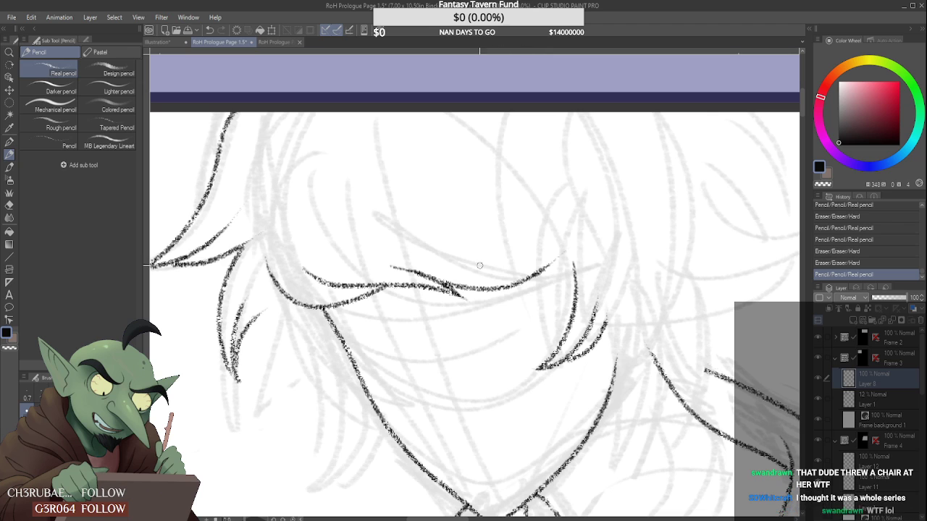
pyautogui.moveTo(467, 269); pyautogui.dragTo(549, 262)
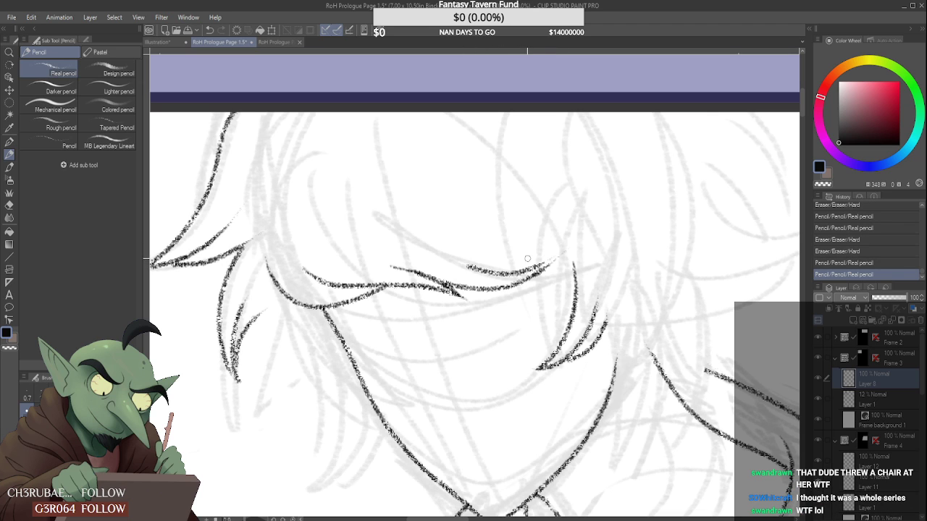
pyautogui.hotkey('ctrl', 'z')
pyautogui.moveTo(467, 267); pyautogui.dragTo(554, 262)
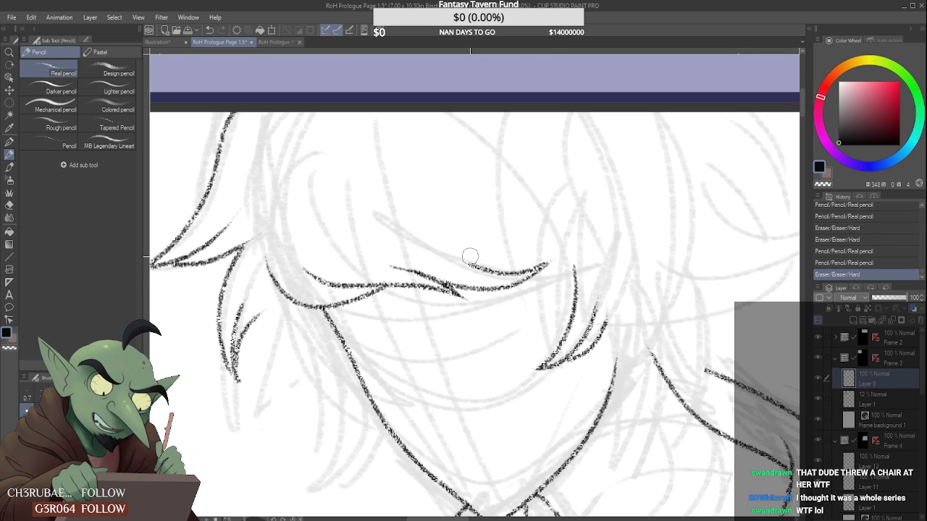
pyautogui.moveTo(470, 256)
pyautogui.mouseDown()
pyautogui.moveTo(532, 255)
pyautogui.moveTo(573, 242)
pyautogui.moveTo(545, 278)
pyautogui.moveTo(582, 248)
pyautogui.moveTo(534, 276)
pyautogui.moveTo(652, 272)
pyautogui.moveTo(612, 255)
pyautogui.moveTo(671, 271)
pyautogui.moveTo(610, 271)
pyautogui.moveTo(660, 280)
pyautogui.moveTo(583, 251)
pyautogui.moveTo(602, 270)
pyautogui.moveTo(658, 278)
pyautogui.moveTo(606, 269)
pyautogui.moveTo(641, 274)
pyautogui.mouseUp()
pyautogui.hotkey('ctrl', 'z')
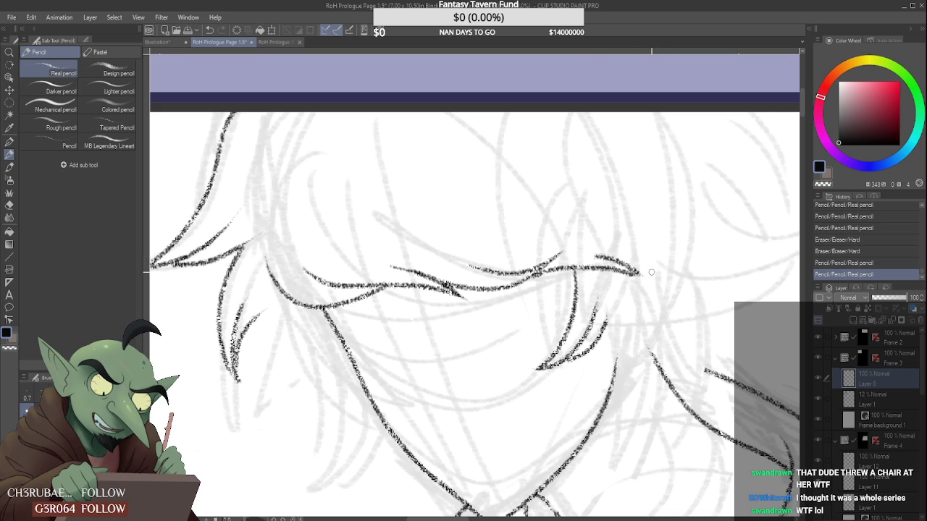
# - Ink the pointed tip at the right end of the fringe with the Real pencil and trim its stray marks with the hard eraser
pyautogui.moveTo(600, 247)
pyautogui.mouseDown()
pyautogui.moveTo(656, 284)
pyautogui.moveTo(601, 255)
pyautogui.moveTo(638, 274)
pyautogui.mouseUp()
pyautogui.moveTo(604, 246); pyautogui.dragTo(582, 244)
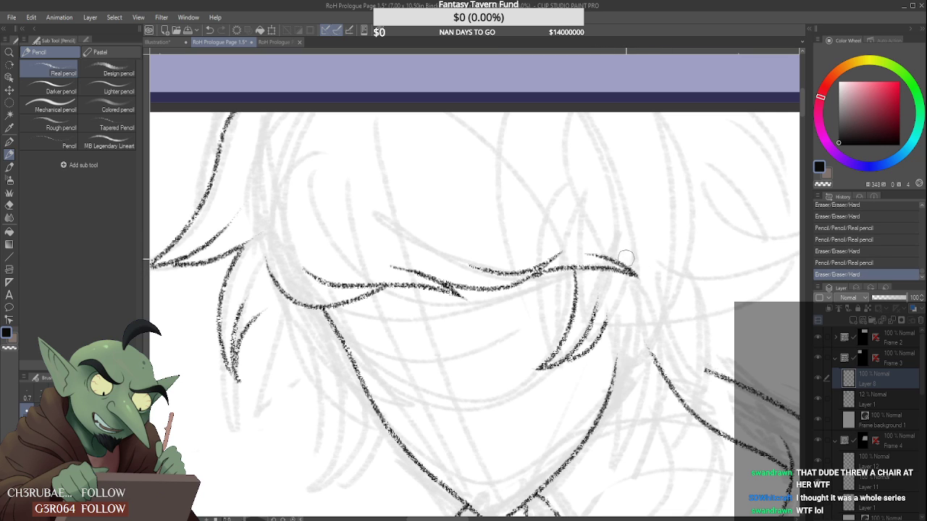
pyautogui.scroll(-2, 599, 315)
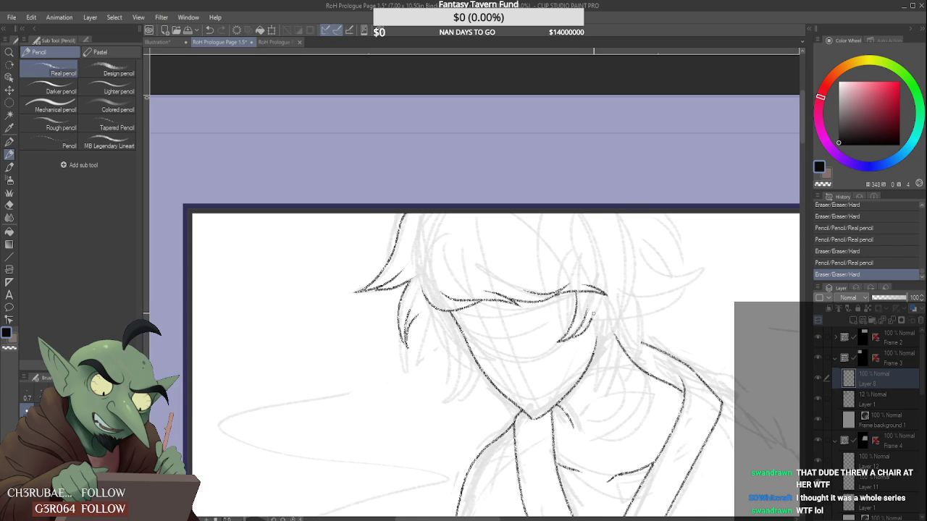
pyautogui.scroll(2, 602, 314)
pyautogui.moveTo(593, 314)
pyautogui.mouseDown()
pyautogui.moveTo(594, 345)
pyautogui.moveTo(597, 311)
pyautogui.mouseUp()
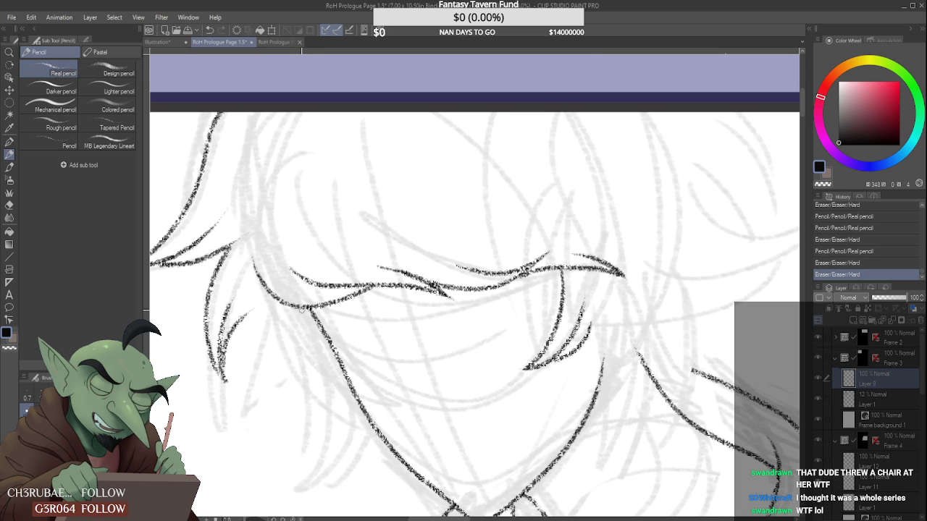
# - Trim the strand ends of the hair lock left of the face with the hard eraser
pyautogui.scroll(3, 261, 325)
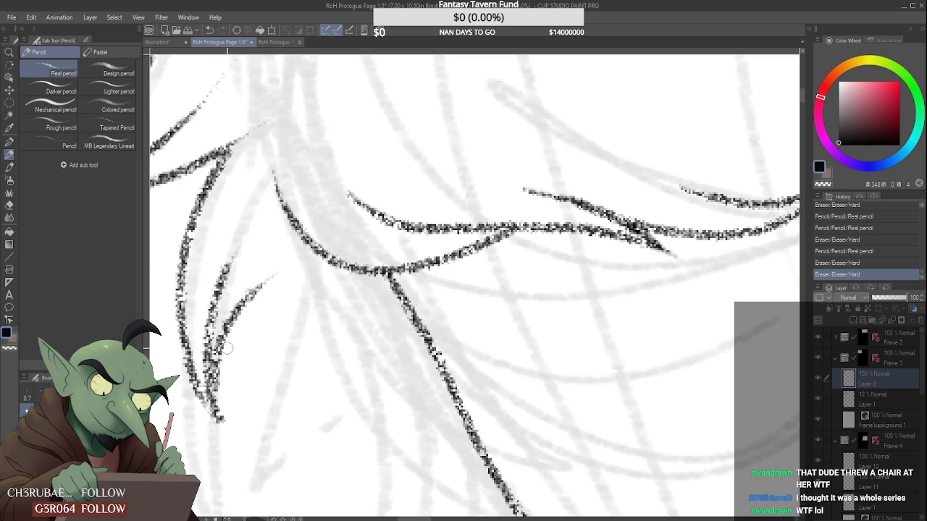
pyautogui.moveTo(244, 224); pyautogui.dragTo(239, 262)
pyautogui.scroll(-4, 249, 312)
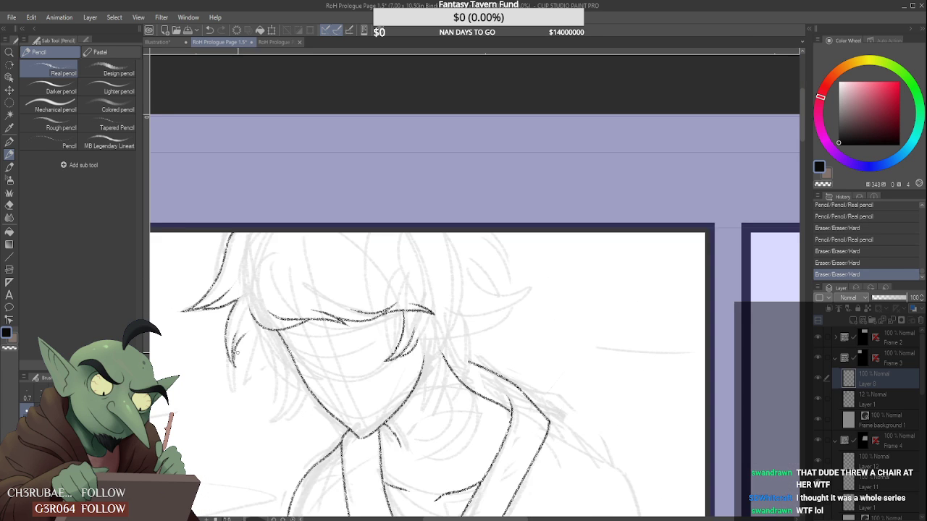
pyautogui.scroll(1, 243, 349)
pyautogui.moveTo(243, 349); pyautogui.dragTo(250, 356)
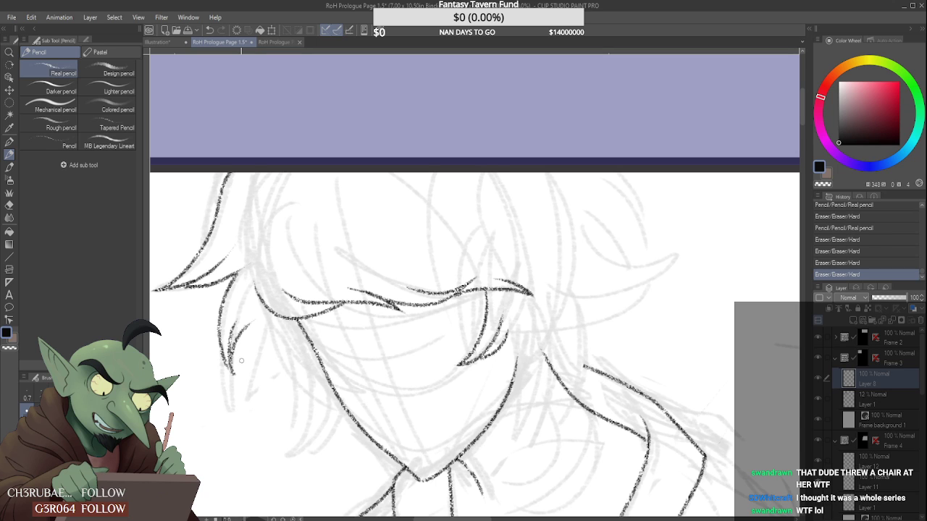
# - Draw the curved outer strand of the left side lock and the two strands sweeping from its tip back toward the cheek
pyautogui.moveTo(236, 335); pyautogui.dragTo(247, 397)
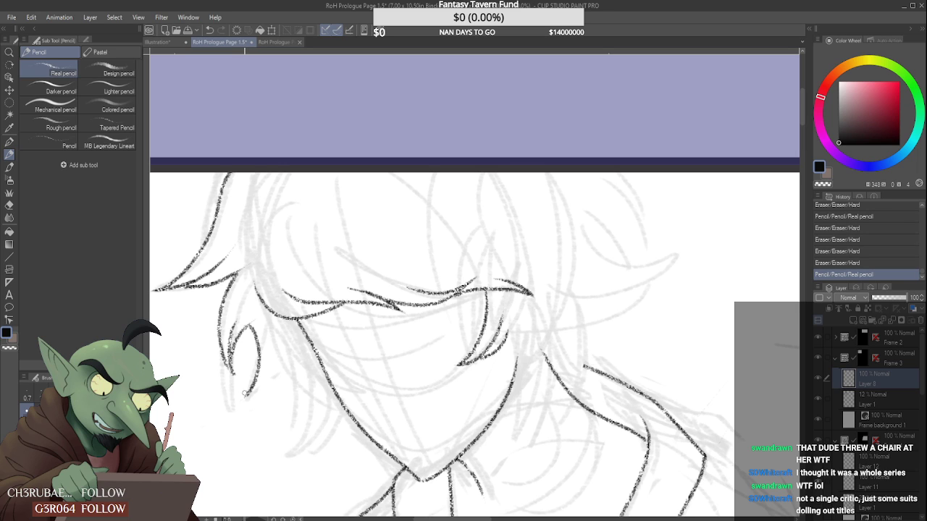
pyautogui.moveTo(246, 355)
pyautogui.mouseDown()
pyautogui.moveTo(255, 387)
pyautogui.moveTo(259, 332)
pyautogui.moveTo(251, 335)
pyautogui.moveTo(261, 321)
pyautogui.moveTo(246, 399)
pyautogui.mouseUp()
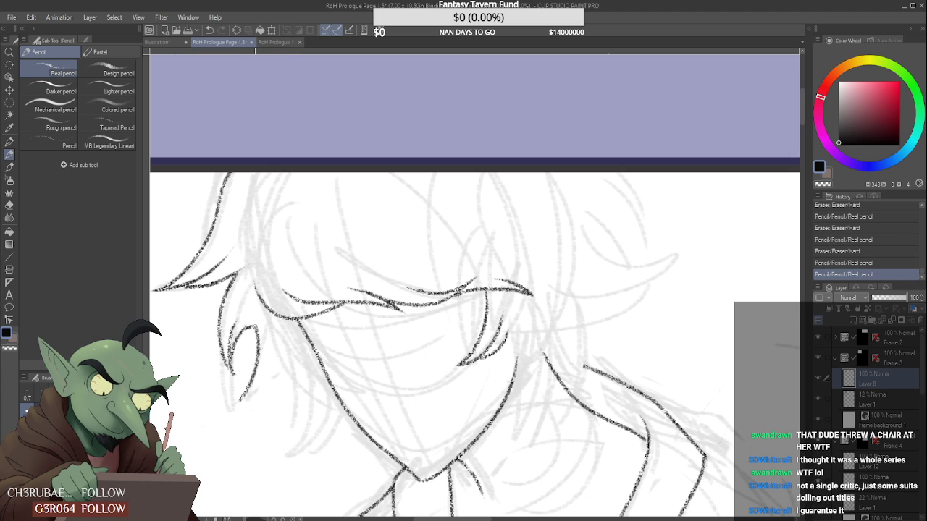
pyautogui.moveTo(255, 327)
pyautogui.mouseDown()
pyautogui.moveTo(248, 334)
pyautogui.moveTo(270, 334)
pyautogui.mouseUp()
pyautogui.scroll(1, 254, 336)
pyautogui.scroll(-2, 269, 355)
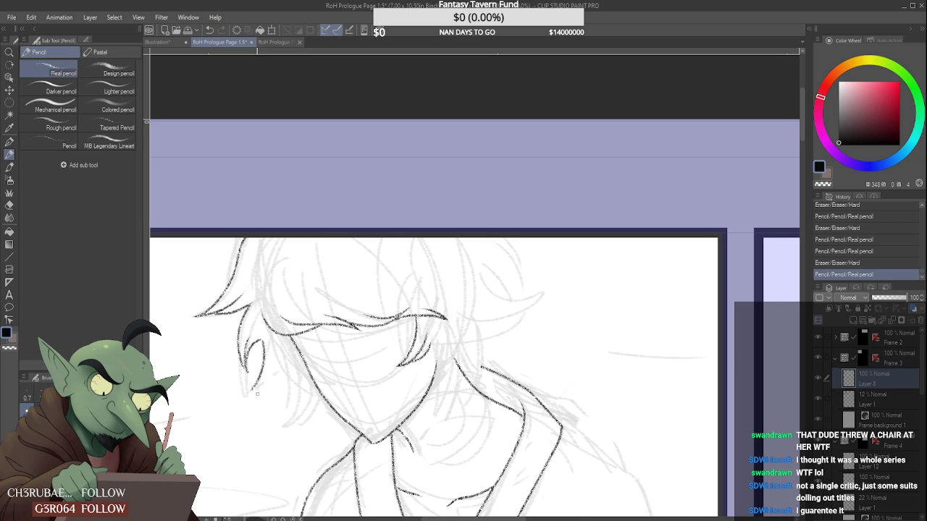
pyautogui.scroll(1, 280, 381)
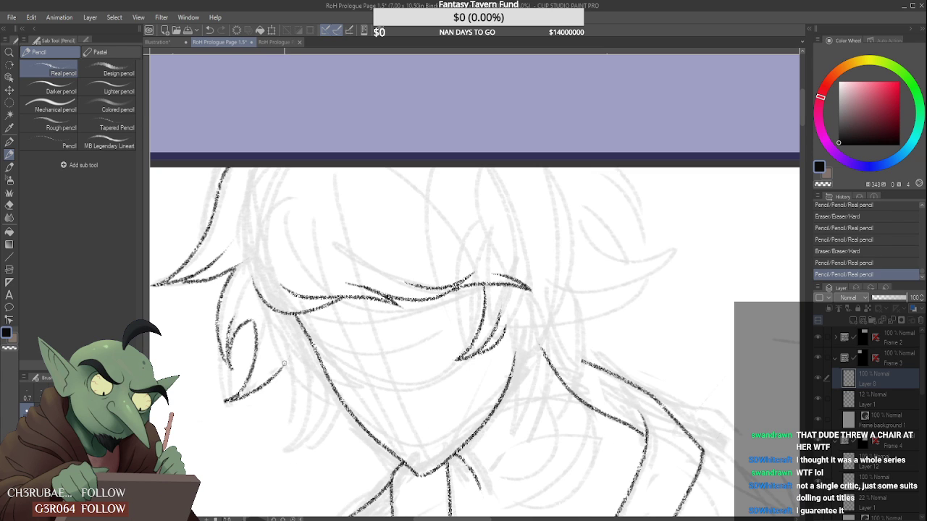
pyautogui.moveTo(283, 364)
pyautogui.mouseDown()
pyautogui.moveTo(242, 397)
pyautogui.moveTo(277, 375)
pyautogui.moveTo(257, 395)
pyautogui.moveTo(291, 380)
pyautogui.mouseUp()
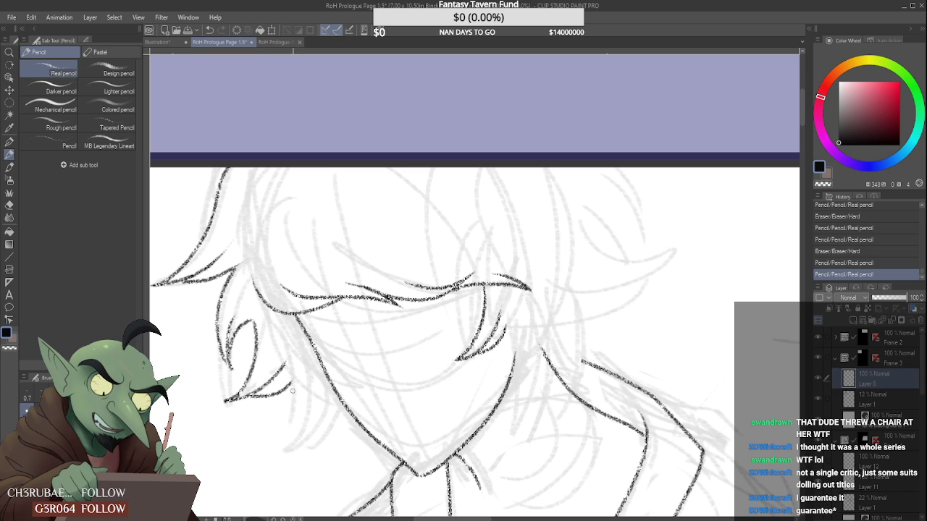
pyautogui.moveTo(290, 379)
pyautogui.mouseDown()
pyautogui.moveTo(254, 414)
pyautogui.moveTo(286, 393)
pyautogui.moveTo(270, 408)
pyautogui.moveTo(311, 352)
pyautogui.moveTo(320, 369)
pyautogui.mouseUp()
# - Clean up the overlapping line ends around the tip of the left side lock with the hard eraser
pyautogui.scroll(1, 282, 393)
pyautogui.scroll(4, 268, 407)
pyautogui.scroll(3, 310, 383)
pyautogui.scroll(-8, 305, 408)
pyautogui.scroll(3, 305, 408)
pyautogui.scroll(-6, 320, 371)
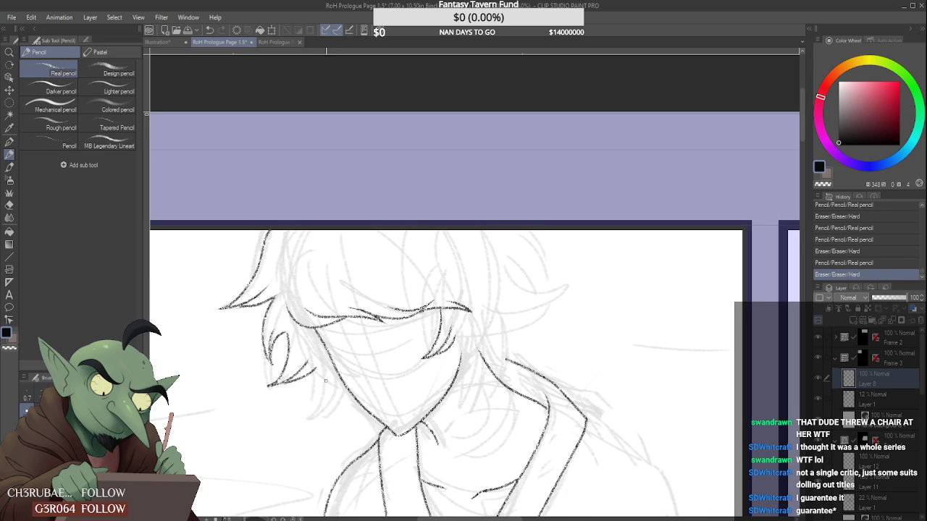
pyautogui.scroll(5, 325, 381)
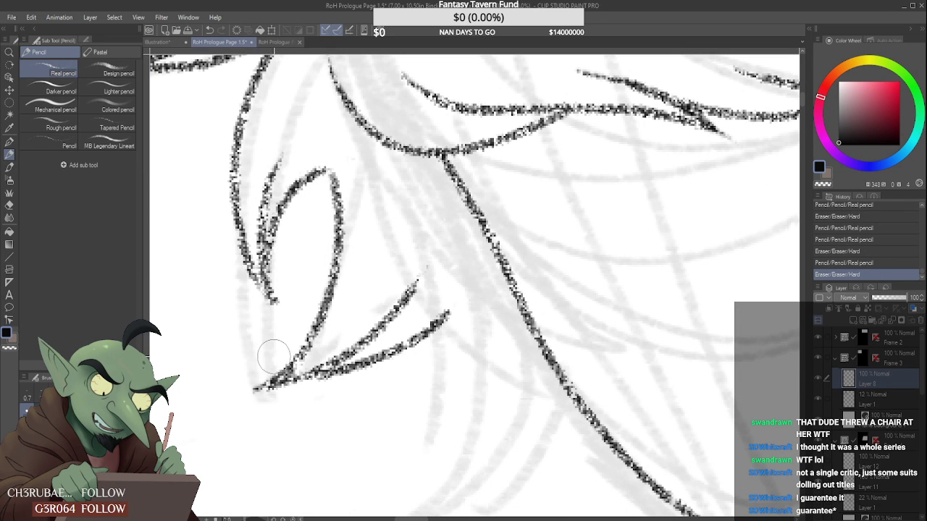
pyautogui.scroll(-6, 231, 378)
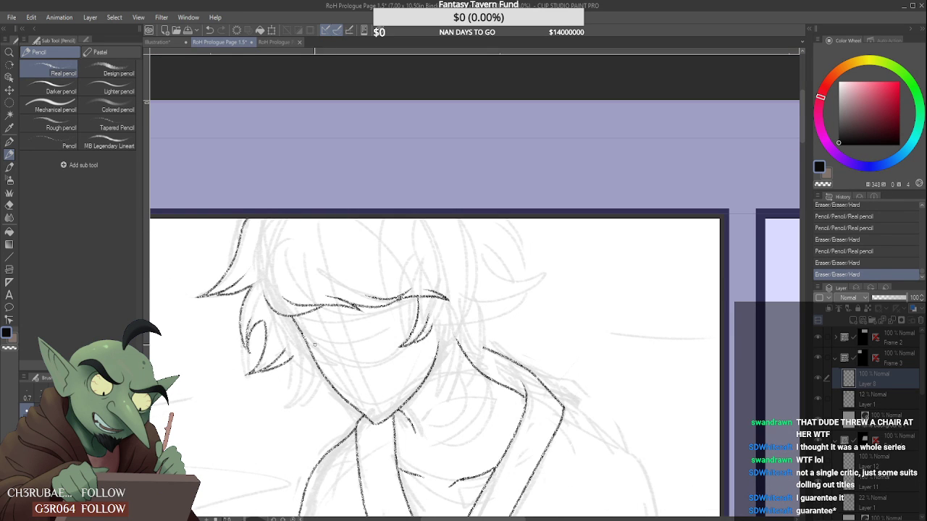
# - Erase the curved strand of the left side lock and redraw it down to the pointed tip
pyautogui.scroll(-3, 315, 345)
pyautogui.scroll(4, 289, 362)
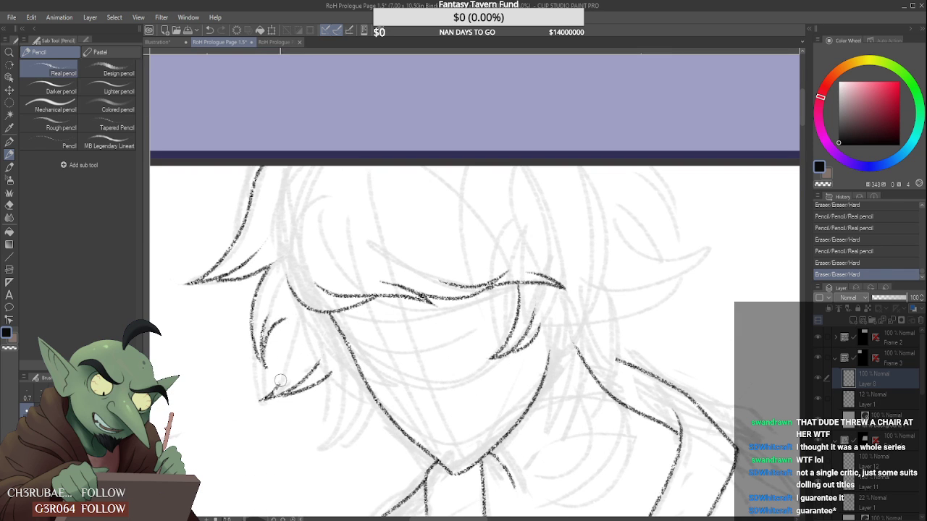
pyautogui.moveTo(288, 319); pyautogui.dragTo(269, 366)
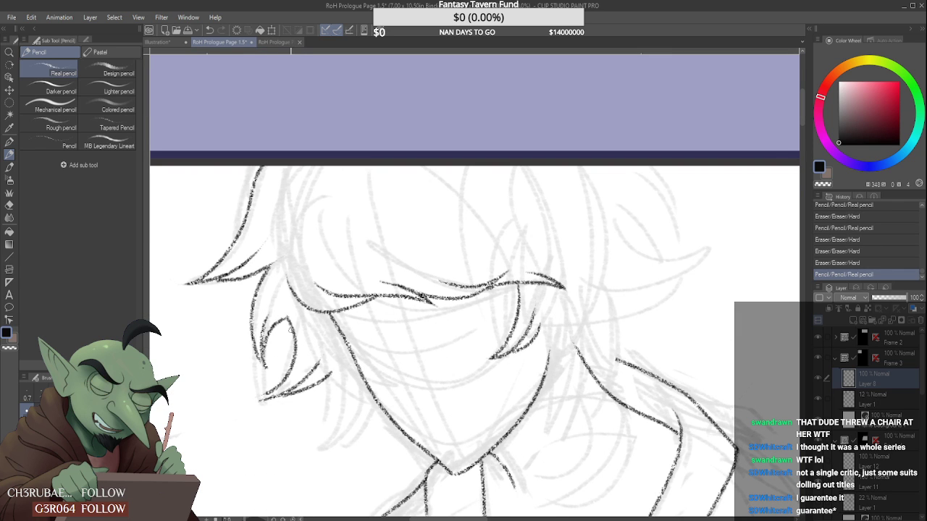
pyautogui.hotkey('ctrl', 'z')
pyautogui.moveTo(285, 319)
pyautogui.mouseDown()
pyautogui.moveTo(257, 401)
pyautogui.moveTo(270, 405)
pyautogui.mouseUp()
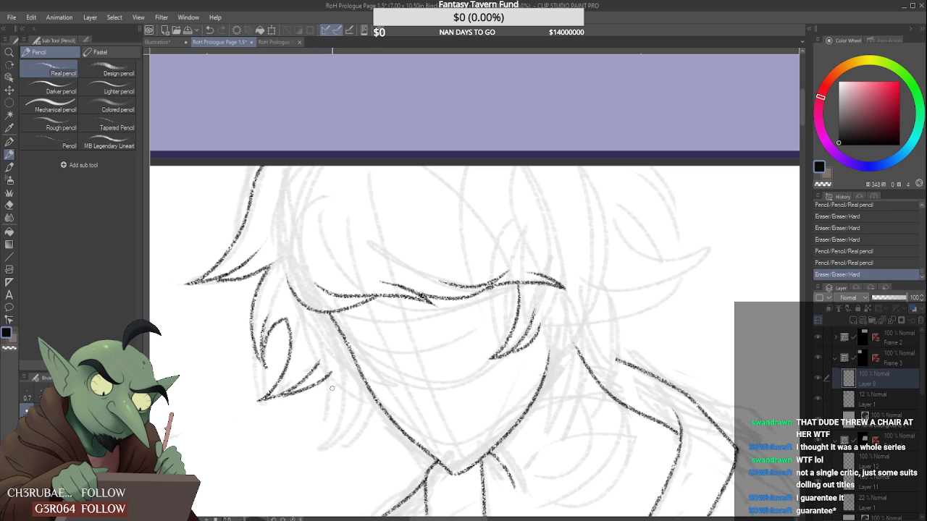
pyautogui.scroll(-5, 332, 389)
pyautogui.scroll(5, 324, 371)
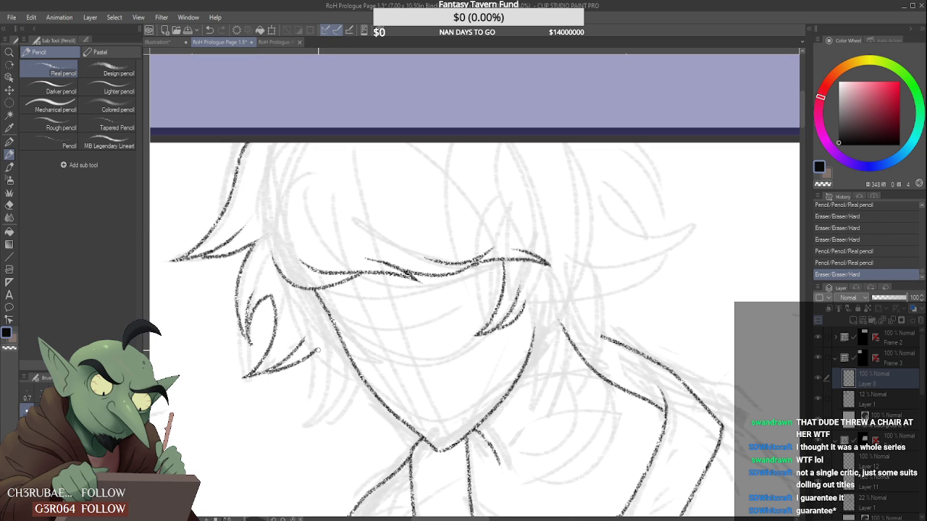
# - Draw the lower tuft of pointed hair strands beside the left side of the jaw
pyautogui.moveTo(316, 350); pyautogui.dragTo(334, 439)
pyautogui.moveTo(337, 376); pyautogui.dragTo(338, 442)
pyautogui.moveTo(339, 382)
pyautogui.mouseDown()
pyautogui.moveTo(343, 465)
pyautogui.moveTo(381, 416)
pyautogui.moveTo(376, 452)
pyautogui.moveTo(403, 410)
pyautogui.mouseUp()
pyautogui.scroll(-5, 403, 410)
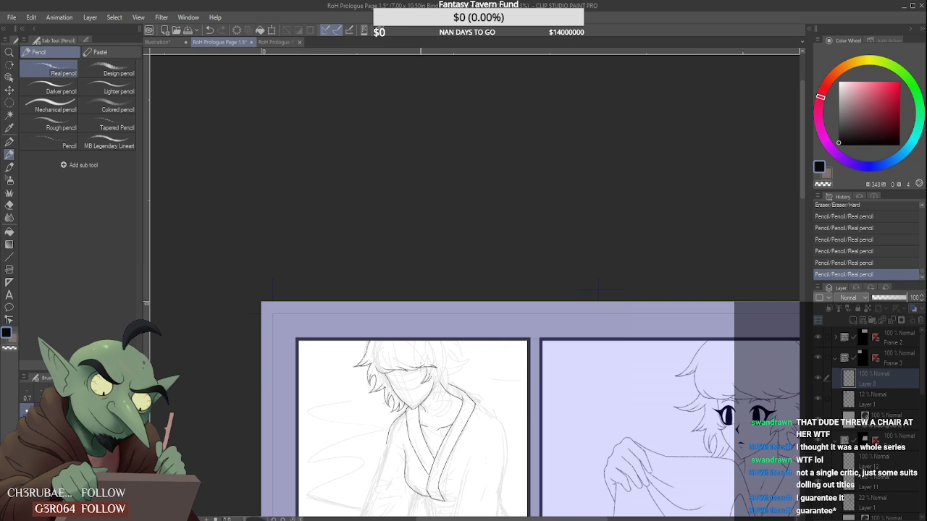
pyautogui.scroll(5, 403, 397)
pyautogui.hotkey('ctrl', 'z')
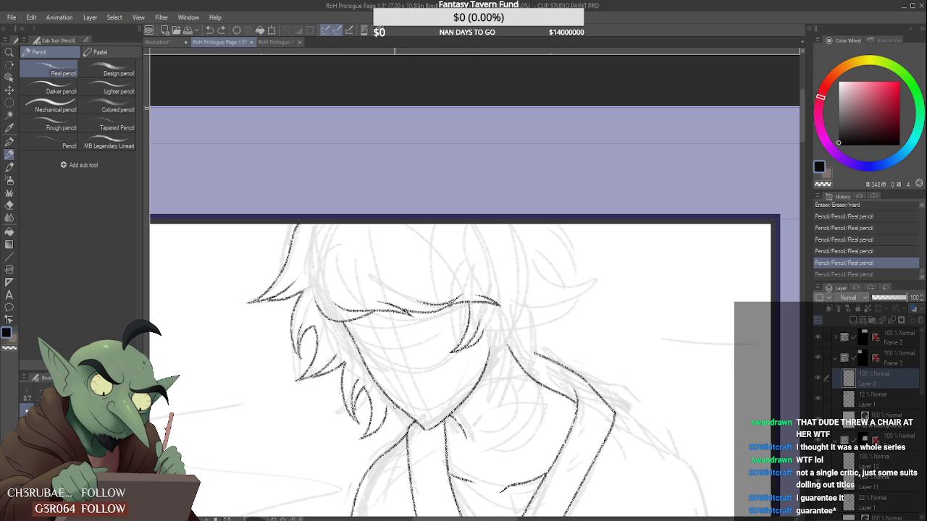
pyautogui.scroll(3, 403, 407)
pyautogui.hotkey('ctrl', 'y')
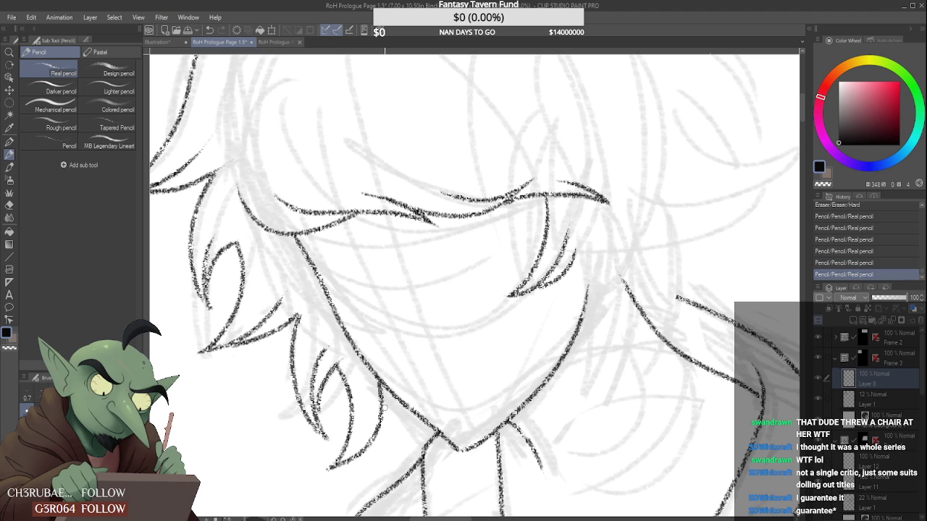
# - Erase the excess line ends at the tip of the lower left tuft and where its last strand meets the jaw
pyautogui.scroll(-3, 388, 359)
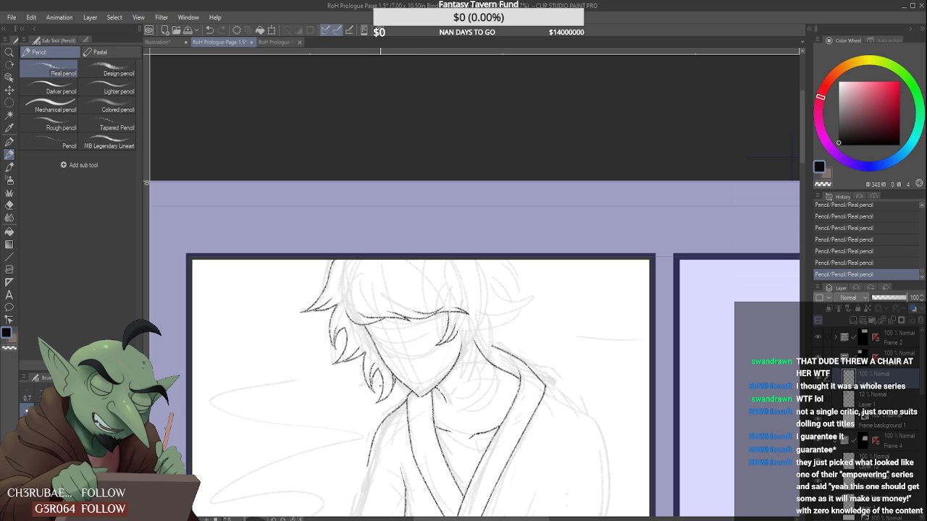
pyautogui.scroll(5, 391, 373)
pyautogui.moveTo(394, 366)
pyautogui.mouseDown()
pyautogui.moveTo(398, 404)
pyautogui.moveTo(398, 384)
pyautogui.mouseUp()
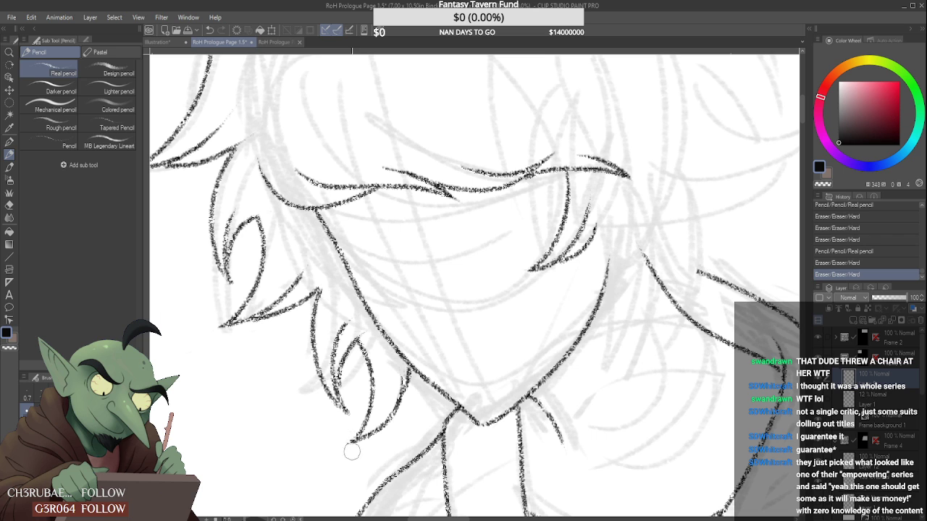
pyautogui.moveTo(351, 443); pyautogui.dragTo(373, 447)
pyautogui.scroll(-5, 362, 435)
pyautogui.scroll(3, 366, 420)
pyautogui.scroll(4, 370, 425)
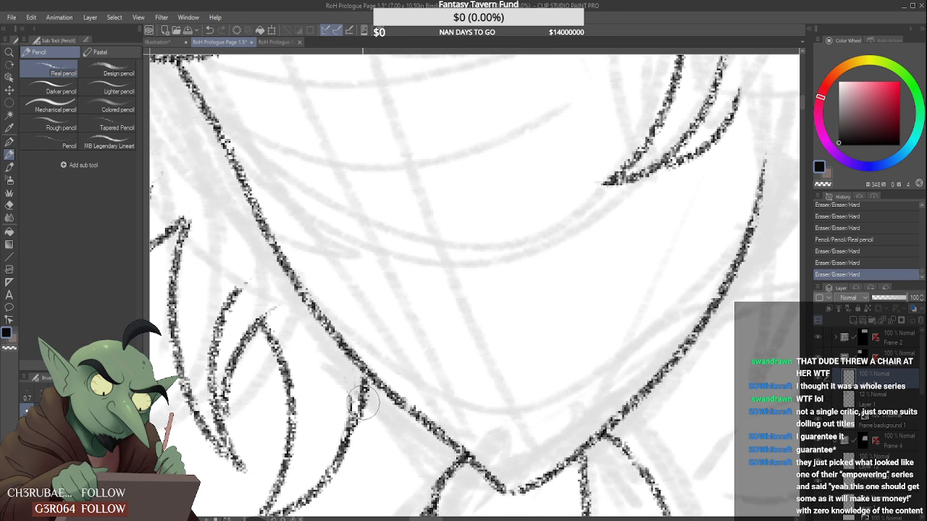
pyautogui.moveTo(361, 417)
pyautogui.mouseDown()
pyautogui.moveTo(344, 438)
pyautogui.moveTo(352, 351)
pyautogui.mouseUp()
pyautogui.scroll(-5, 362, 347)
pyautogui.scroll(5, 379, 342)
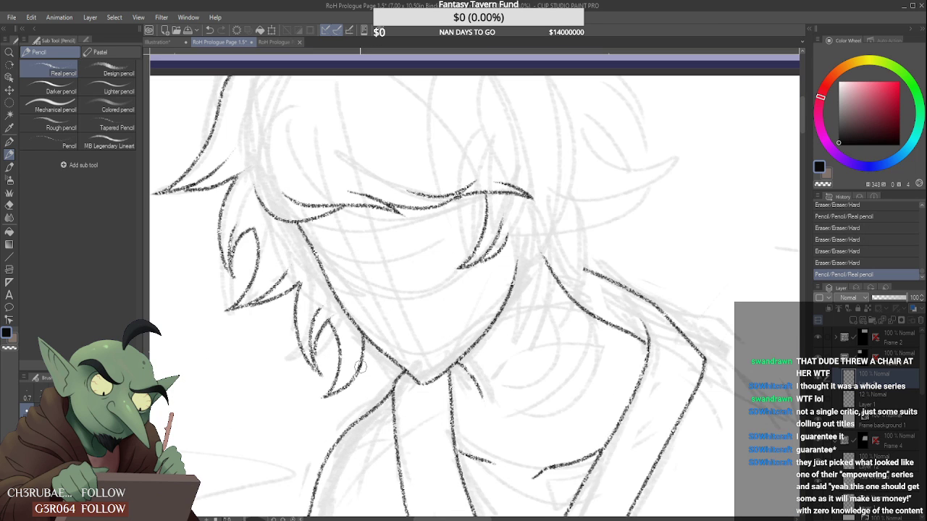
# - Redraw the last strand of the lower left tuft at the jaw and add short inner strands to the left locks
pyautogui.moveTo(364, 340)
pyautogui.mouseDown()
pyautogui.moveTo(358, 344)
pyautogui.moveTo(361, 334)
pyautogui.mouseUp()
pyautogui.moveTo(365, 368)
pyautogui.mouseDown()
pyautogui.moveTo(359, 330)
pyautogui.moveTo(368, 356)
pyautogui.moveTo(354, 381)
pyautogui.moveTo(376, 347)
pyautogui.mouseUp()
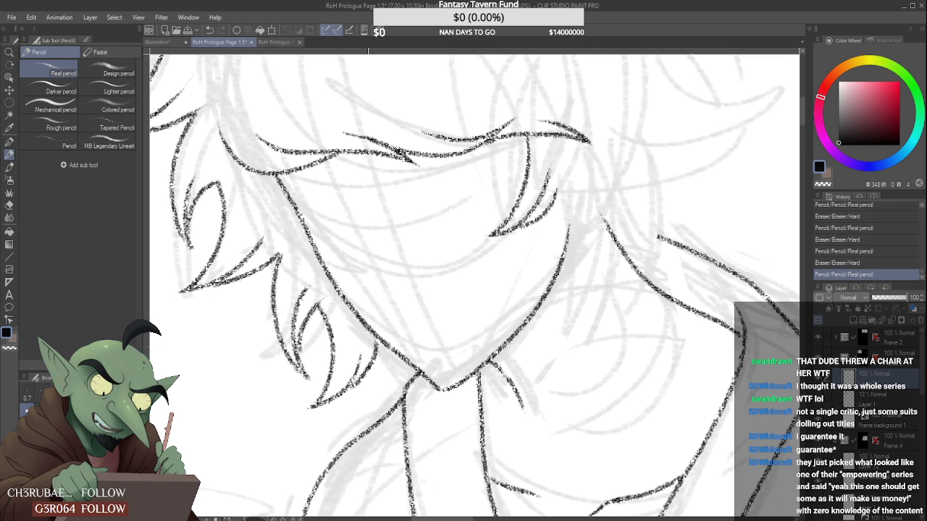
pyautogui.hotkey('ctrl', 'z')
pyautogui.moveTo(355, 381)
pyautogui.mouseDown()
pyautogui.moveTo(371, 365)
pyautogui.moveTo(376, 334)
pyautogui.mouseUp()
pyautogui.scroll(-5, 370, 362)
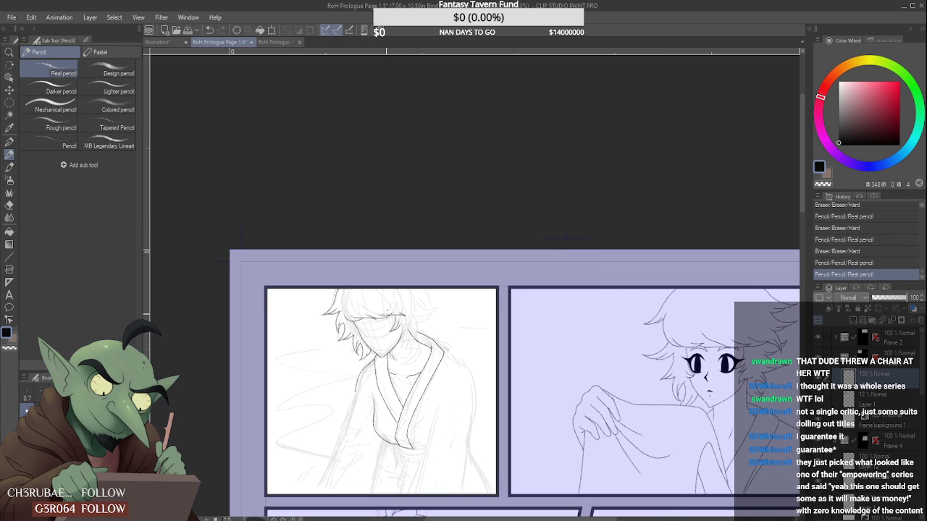
pyautogui.scroll(5, 346, 299)
pyautogui.moveTo(301, 271)
pyautogui.mouseDown()
pyautogui.moveTo(269, 337)
pyautogui.moveTo(287, 261)
pyautogui.mouseUp()
pyautogui.scroll(-3, 340, 237)
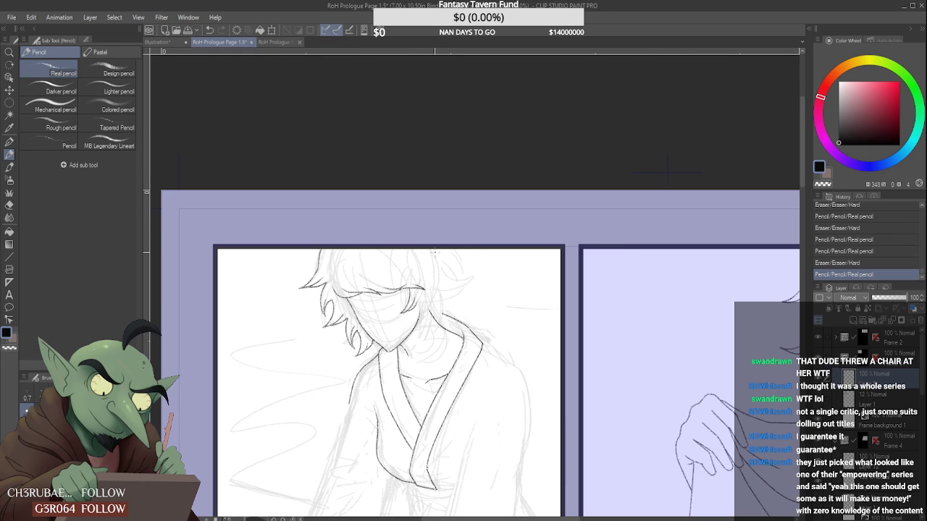
# - Draw a short pointed hair lock along the right cheek, just below the end of the fringe
pyautogui.scroll(3, 435, 252)
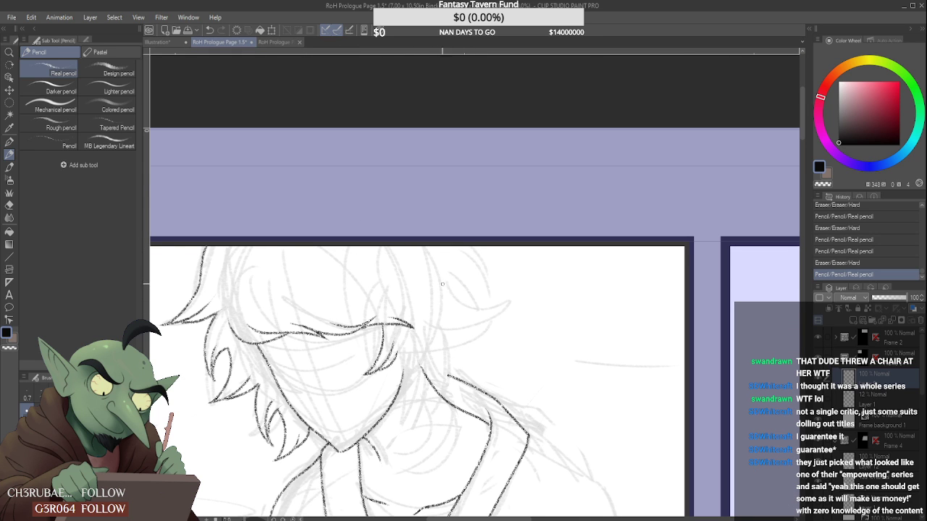
pyautogui.scroll(2, 407, 375)
pyautogui.moveTo(388, 349)
pyautogui.mouseDown()
pyautogui.moveTo(383, 405)
pyautogui.moveTo(414, 341)
pyautogui.mouseUp()
pyautogui.scroll(-3, 413, 338)
pyautogui.scroll(-1, 411, 333)
pyautogui.scroll(4, 412, 334)
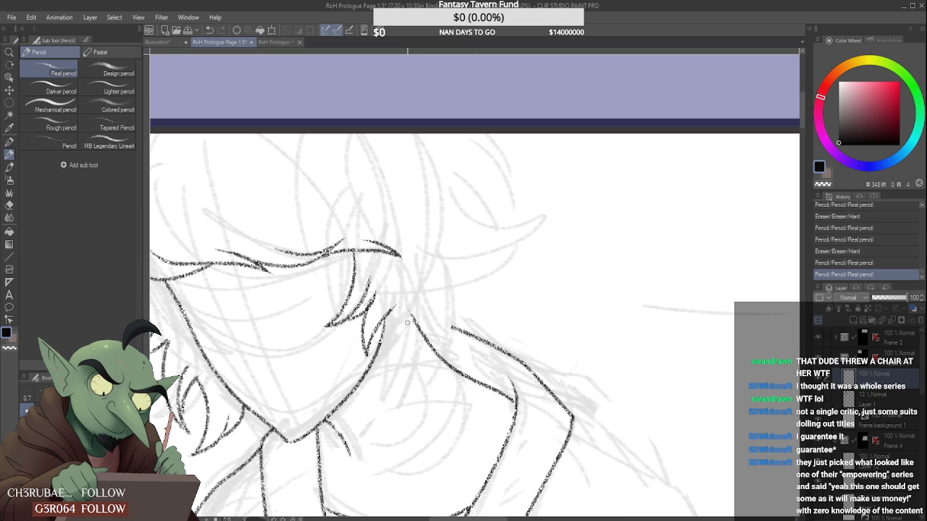
# - Erase the collar line's upper end and draw a longer pointed hair lock over the right side of the jaw
pyautogui.moveTo(412, 307)
pyautogui.mouseDown()
pyautogui.moveTo(423, 337)
pyautogui.moveTo(382, 397)
pyautogui.moveTo(385, 323)
pyautogui.mouseUp()
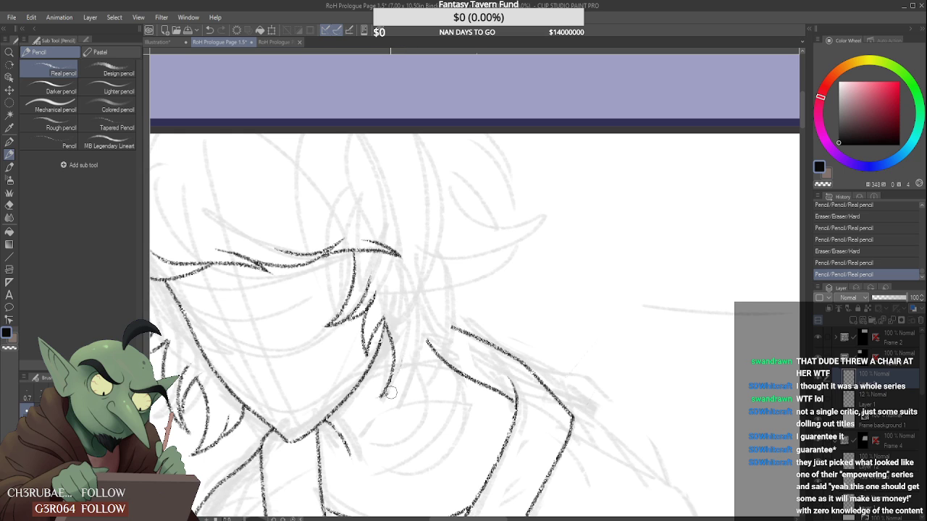
pyautogui.moveTo(390, 392)
pyautogui.mouseDown()
pyautogui.moveTo(382, 402)
pyautogui.moveTo(405, 340)
pyautogui.mouseUp()
pyautogui.scroll(-5, 415, 312)
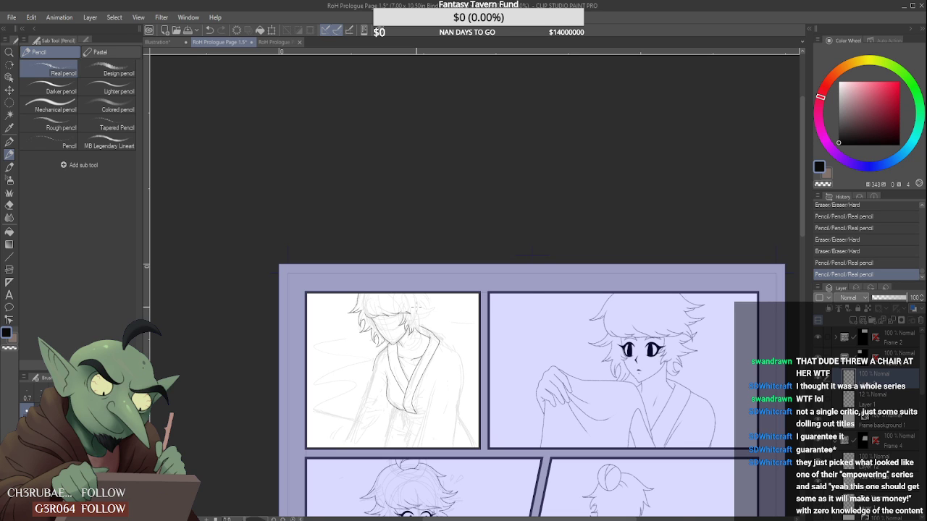
# - Draw more pointed hair strands above the collar to the right of the face, extending the right side locks
pyautogui.scroll(5, 415, 308)
pyautogui.moveTo(407, 332)
pyautogui.mouseDown()
pyautogui.moveTo(430, 339)
pyautogui.moveTo(436, 326)
pyautogui.mouseUp()
pyautogui.moveTo(407, 298)
pyautogui.mouseDown()
pyautogui.moveTo(444, 306)
pyautogui.moveTo(438, 311)
pyautogui.mouseUp()
pyautogui.scroll(-4, 426, 291)
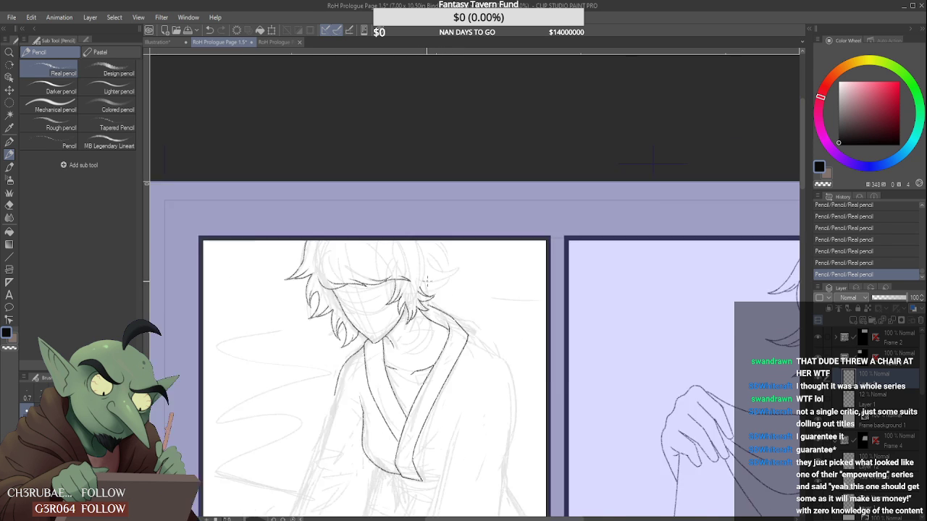
pyautogui.scroll(-2, 428, 277)
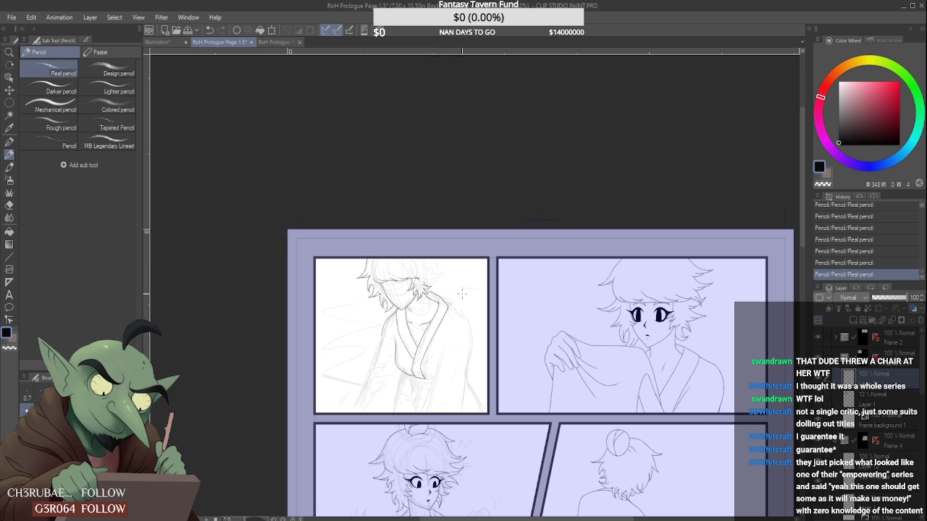
pyautogui.scroll(-1, 427, 279)
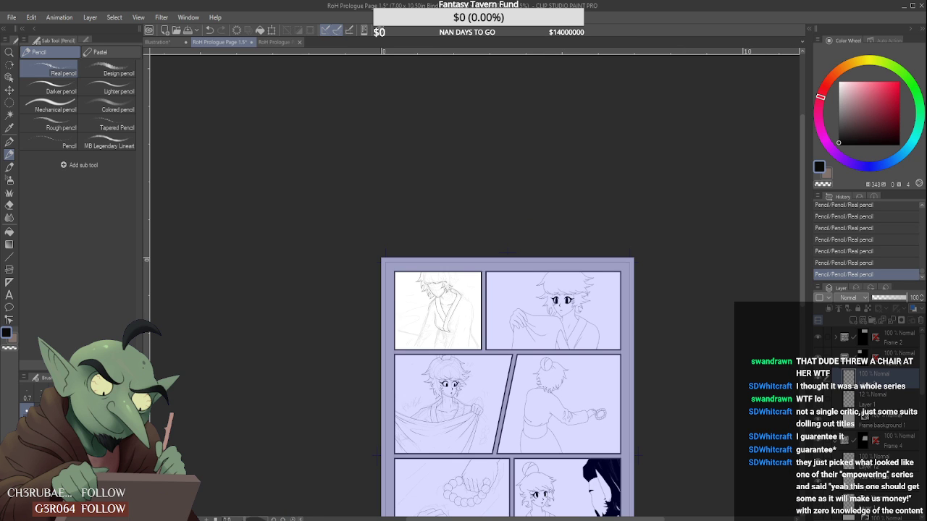
# - Draw the curved strands of the upper hair lock right of the head, starting near the panel's top edge
pyautogui.scroll(5, 437, 289)
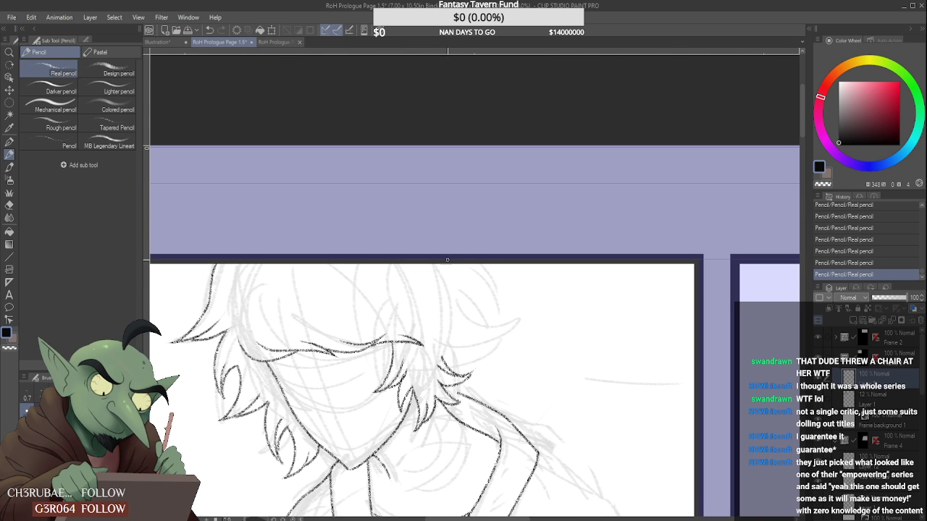
pyautogui.moveTo(470, 265); pyautogui.dragTo(484, 293)
pyautogui.moveTo(465, 259); pyautogui.dragTo(463, 292)
pyautogui.moveTo(457, 293); pyautogui.dragTo(484, 327)
pyautogui.moveTo(471, 270); pyautogui.dragTo(494, 319)
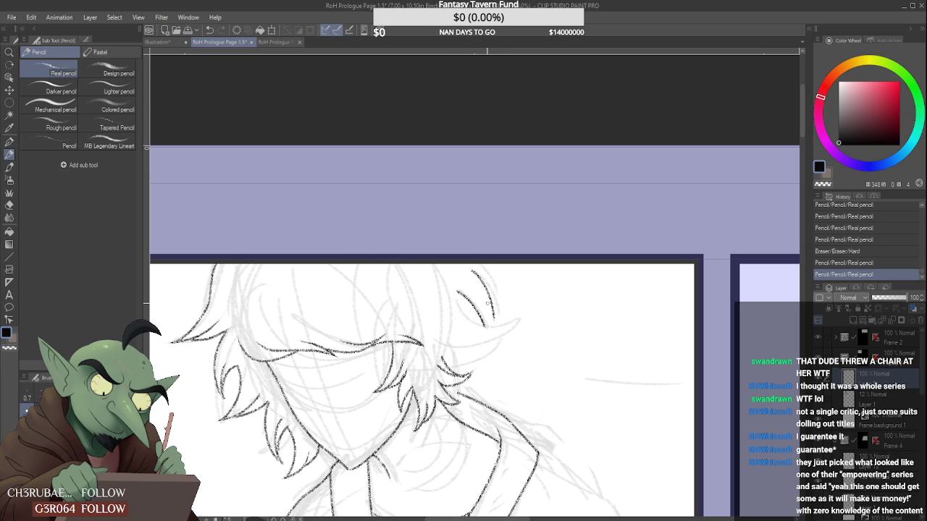
pyautogui.moveTo(475, 266)
pyautogui.mouseDown()
pyautogui.moveTo(493, 292)
pyautogui.moveTo(477, 265)
pyautogui.moveTo(486, 316)
pyautogui.moveTo(458, 297)
pyautogui.moveTo(516, 319)
pyautogui.mouseUp()
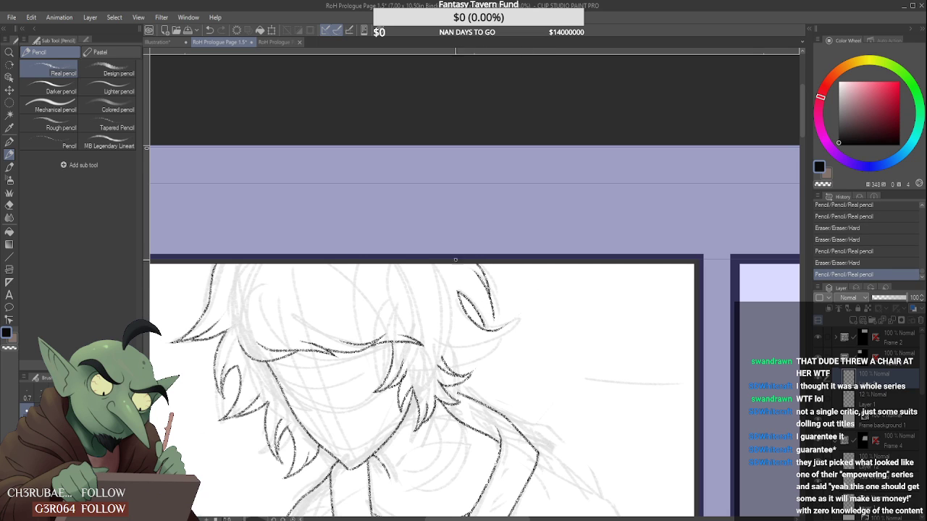
# - Redraw the inner line of the upper right hair lock until it sweeps into the sketched pointed tip
pyautogui.hotkey('ctrl', 'z')
pyautogui.moveTo(458, 292); pyautogui.dragTo(516, 326)
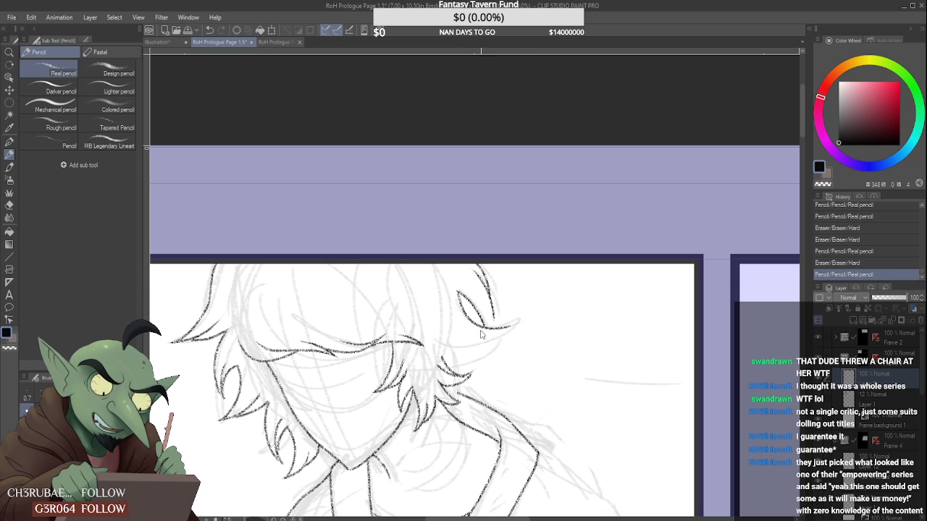
pyautogui.hotkey('ctrl', 'z')
pyautogui.moveTo(458, 291); pyautogui.dragTo(513, 326)
pyautogui.hotkey('ctrl', 'z')
pyautogui.moveTo(458, 292); pyautogui.dragTo(508, 324)
pyautogui.hotkey('ctrl', 'z')
pyautogui.moveTo(459, 291)
pyautogui.mouseDown()
pyautogui.moveTo(471, 313)
pyautogui.moveTo(516, 326)
pyautogui.mouseUp()
pyautogui.hotkey('ctrl', 'z')
pyautogui.moveTo(457, 292)
pyautogui.mouseDown()
pyautogui.moveTo(512, 324)
pyautogui.moveTo(498, 327)
pyautogui.moveTo(522, 317)
pyautogui.mouseUp()
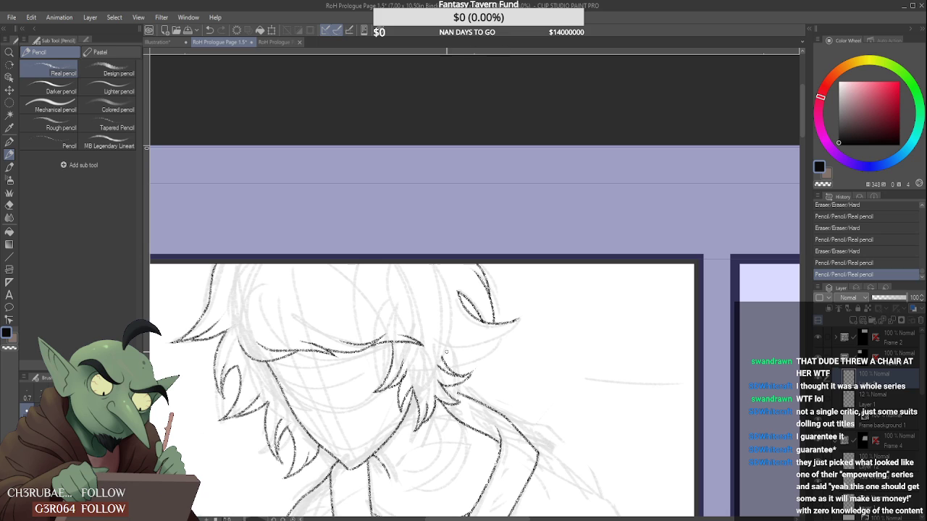
# - Draw the underside of the upper right lock and a smaller pointed lock just below it
pyautogui.moveTo(442, 337); pyautogui.dragTo(519, 319)
pyautogui.hotkey('ctrl', 'z')
pyautogui.moveTo(443, 340); pyautogui.dragTo(519, 319)
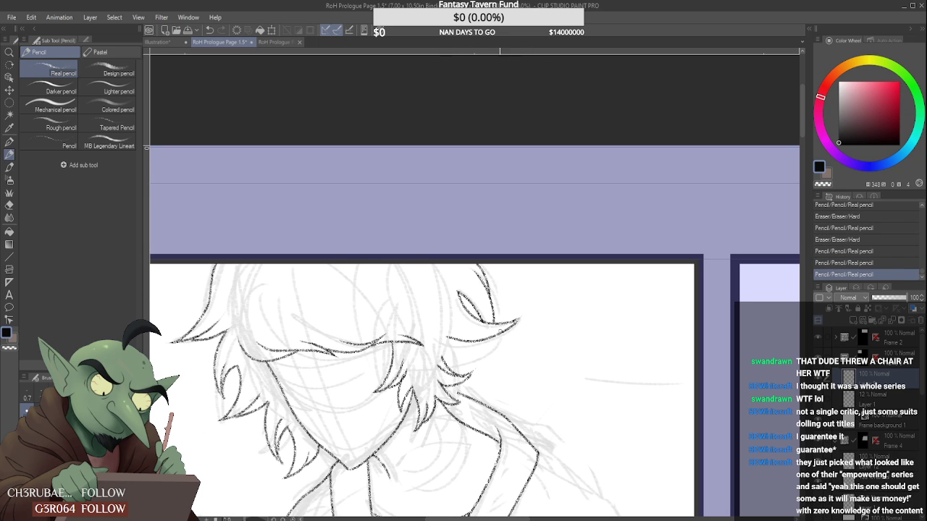
pyautogui.moveTo(442, 340)
pyautogui.mouseDown()
pyautogui.moveTo(495, 340)
pyautogui.moveTo(445, 359)
pyautogui.moveTo(518, 335)
pyautogui.mouseUp()
pyautogui.hotkey('ctrl', 'z')
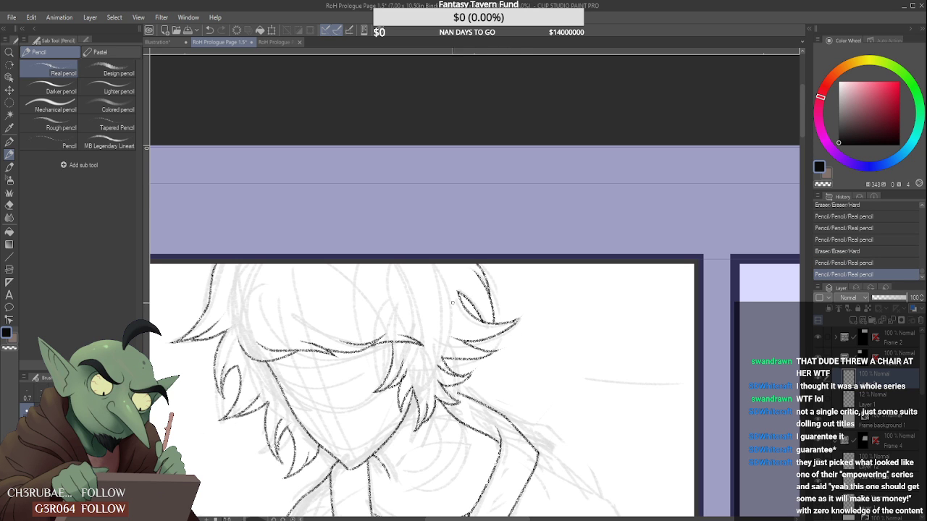
# - Extend the inner end of the upper right lock upward and erase it to a thin taper
pyautogui.scroll(-3, 501, 335)
pyautogui.scroll(3, 469, 303)
pyautogui.scroll(2, 469, 303)
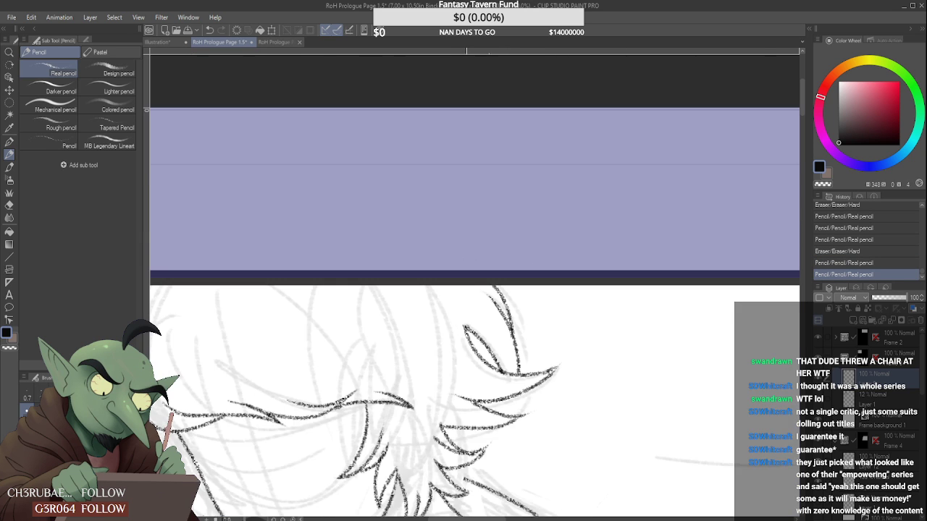
pyautogui.moveTo(467, 332)
pyautogui.mouseDown()
pyautogui.moveTo(461, 298)
pyautogui.moveTo(470, 321)
pyautogui.mouseUp()
pyautogui.click(470, 321)
pyautogui.scroll(-5, 467, 311)
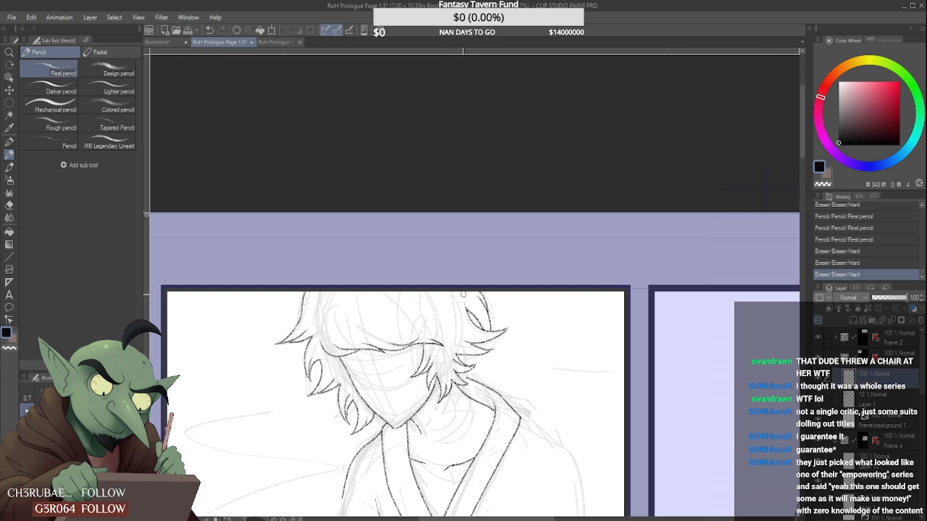
# - Draw a short strand curving up from the right end of the fringe
pyautogui.scroll(3, 466, 297)
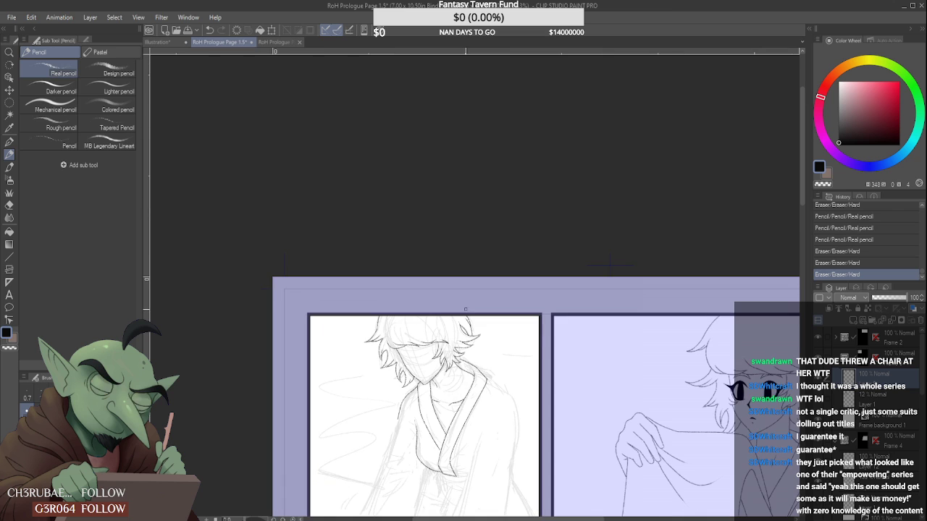
pyautogui.scroll(1, 439, 326)
pyautogui.scroll(3, 439, 326)
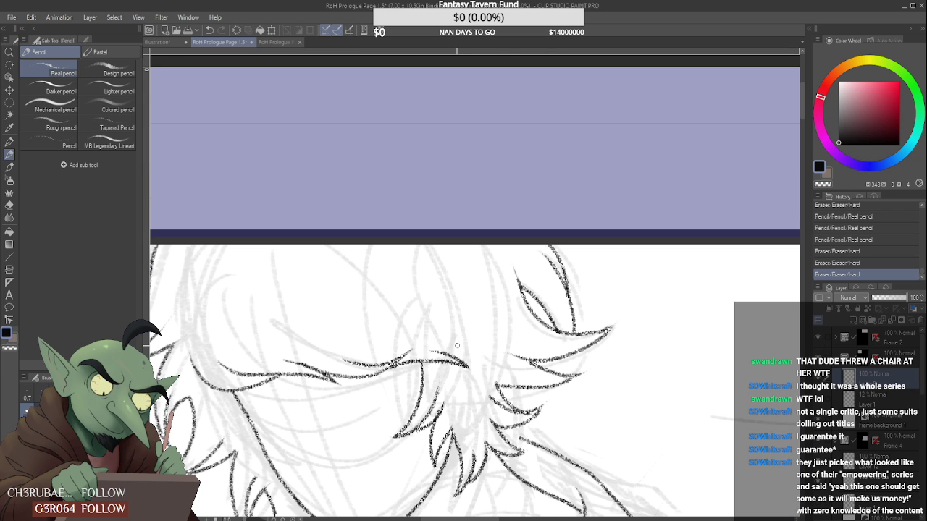
pyautogui.moveTo(469, 346); pyautogui.dragTo(446, 355)
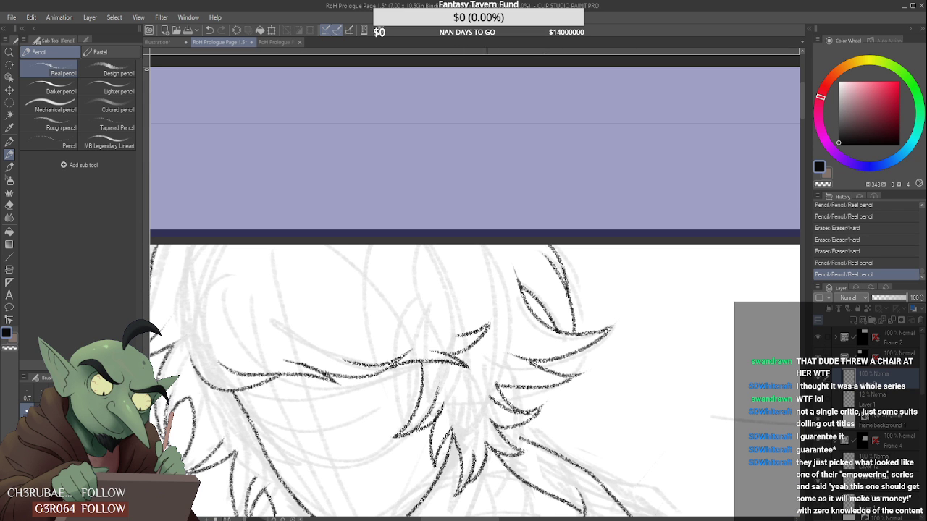
pyautogui.click(486, 310)
pyautogui.scroll(-3, 490, 305)
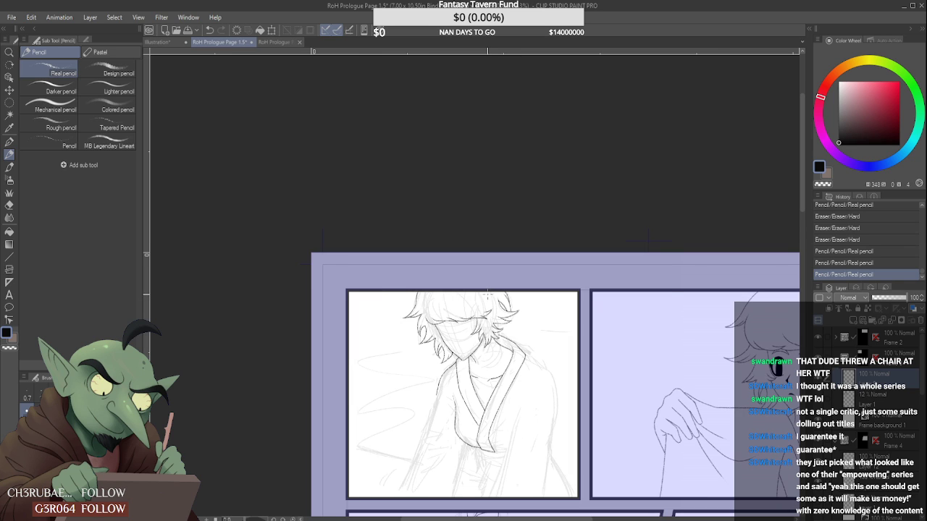
pyautogui.scroll(-1, 488, 293)
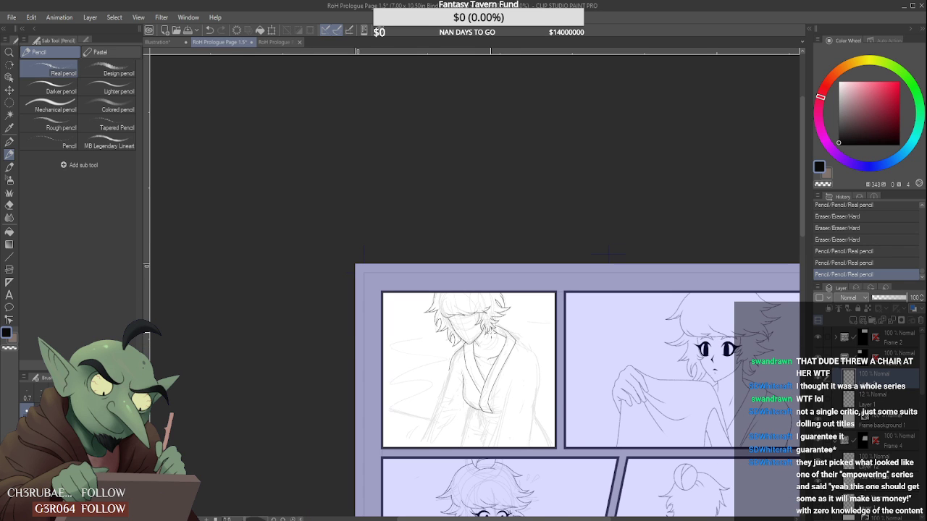
# - Extend the robe's chest fold line past the collar's lower end and start the left side line of the waistband
pyautogui.scroll(-2, 490, 266)
pyautogui.scroll(3, 485, 358)
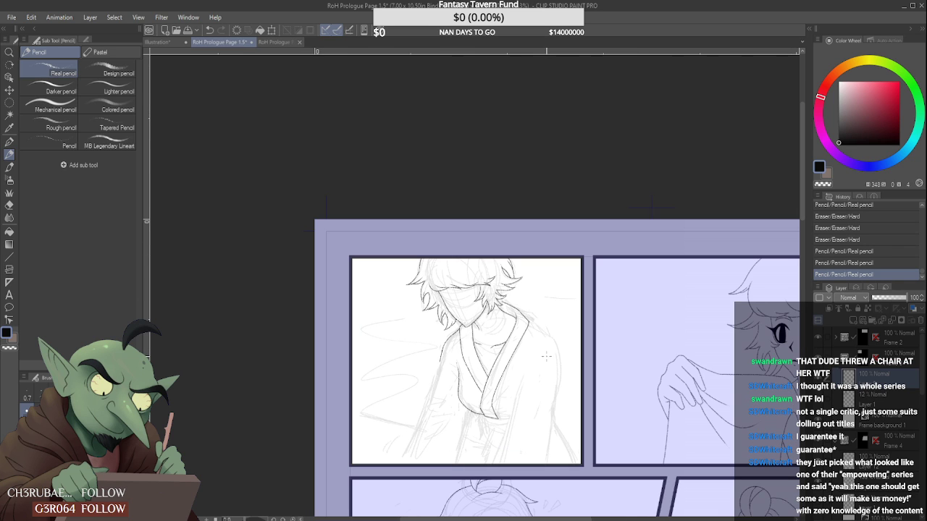
pyautogui.scroll(-1, 486, 358)
pyautogui.scroll(3, 506, 376)
pyautogui.scroll(2, 515, 391)
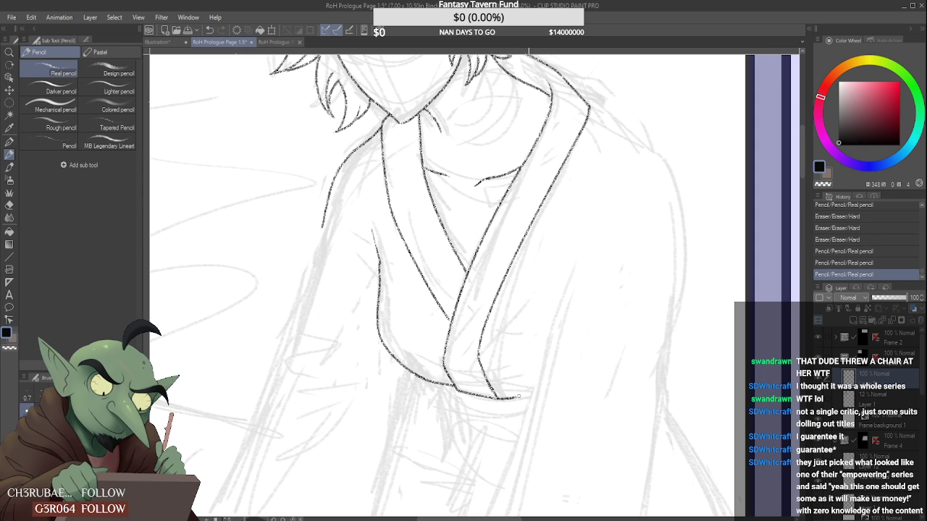
pyautogui.scroll(-1, 513, 392)
pyautogui.scroll(2, 478, 362)
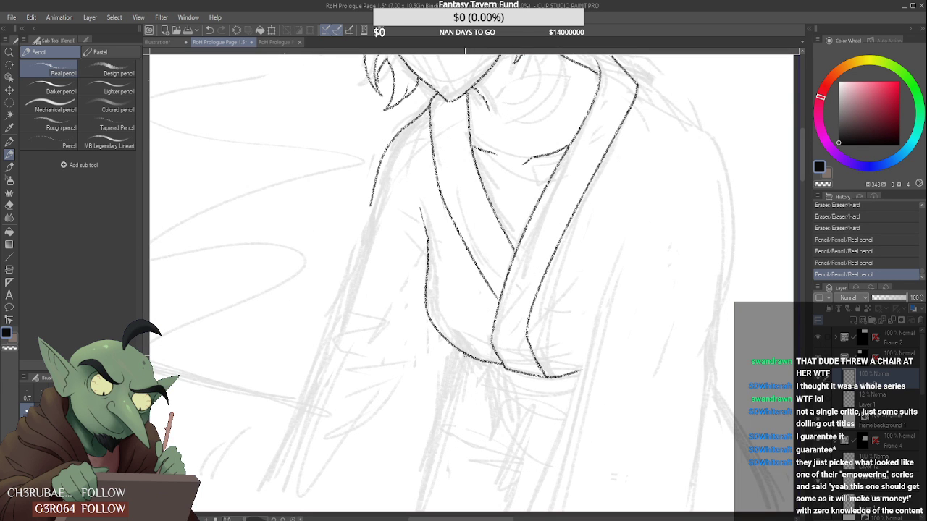
pyautogui.scroll(-3, 484, 359)
pyautogui.scroll(4, 483, 358)
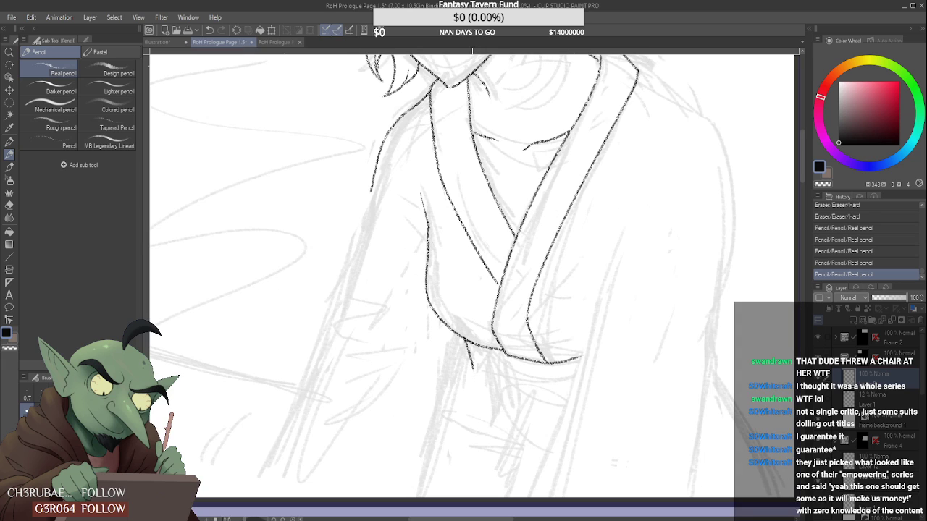
# - Lengthen the waistband's left side line and draw its curved lower edge, retrying the curve until it follows the sketch
pyautogui.moveTo(473, 390); pyautogui.dragTo(561, 413)
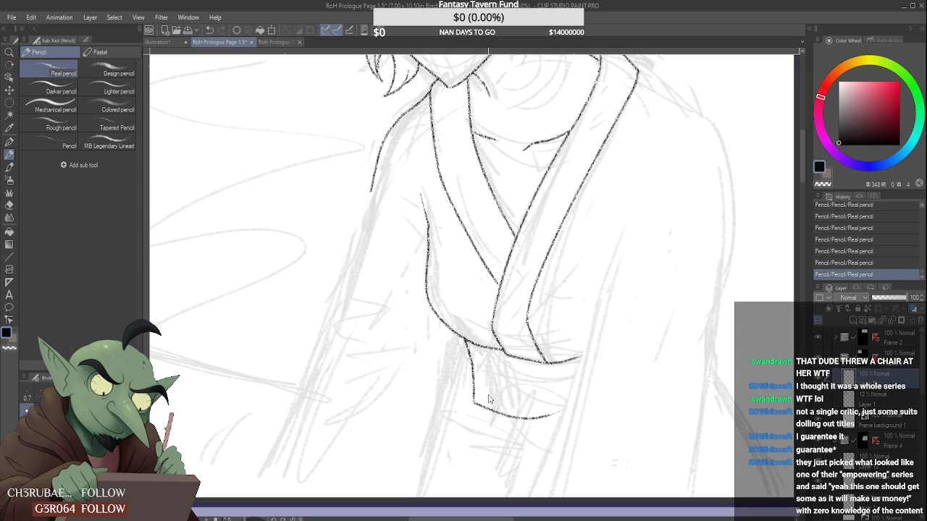
pyautogui.hotkey('ctrl', 'z')
pyautogui.moveTo(475, 403); pyautogui.dragTo(573, 415)
pyautogui.hotkey('ctrl', 'z')
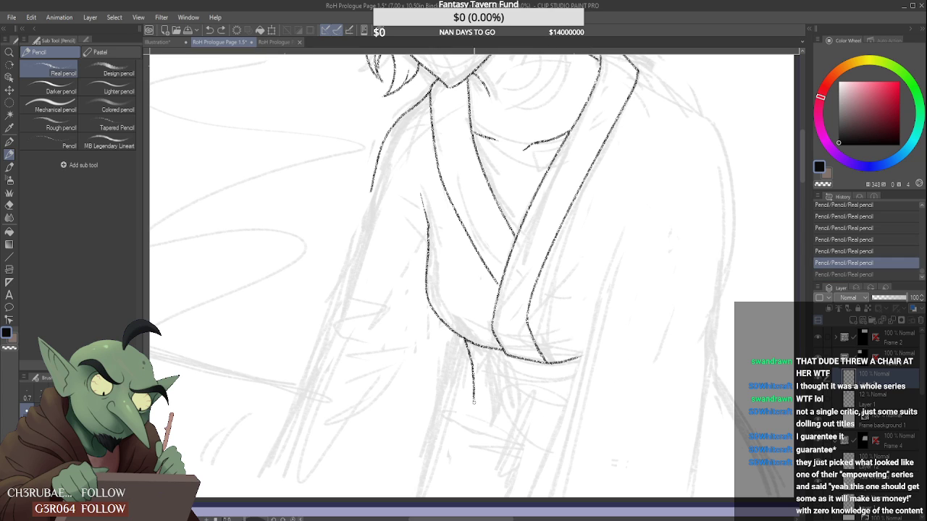
pyautogui.moveTo(474, 403); pyautogui.dragTo(599, 425)
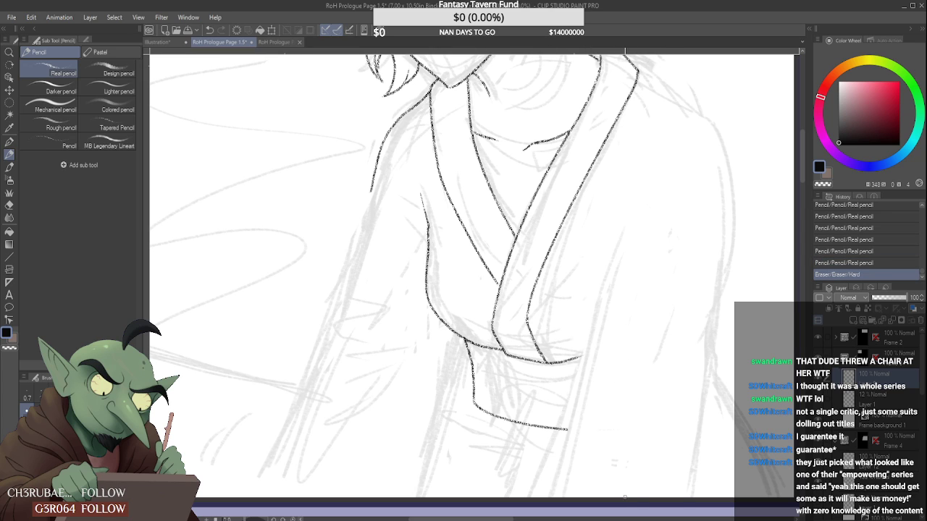
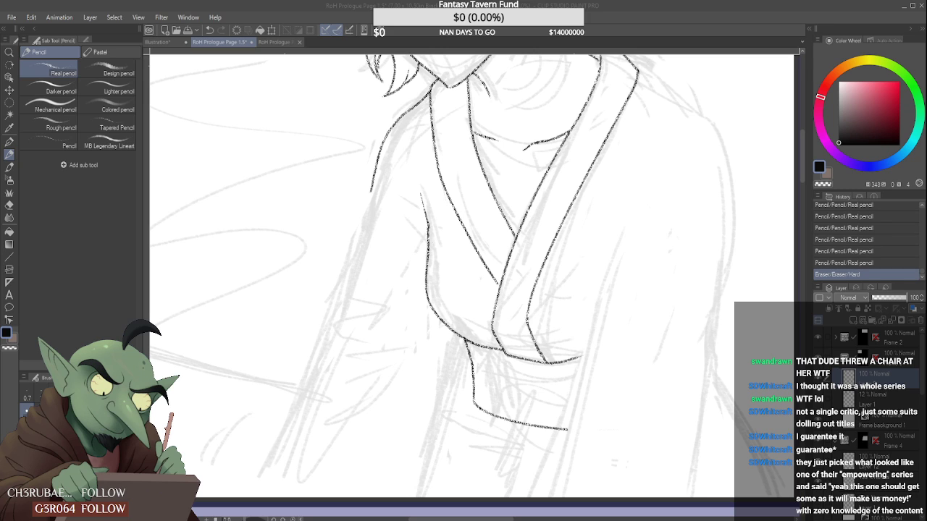
# - Clean up the right end of the waistband's lower edge and redraw it with a slight upward bend
pyautogui.click(494, 403)
pyautogui.scroll(2, 551, 424)
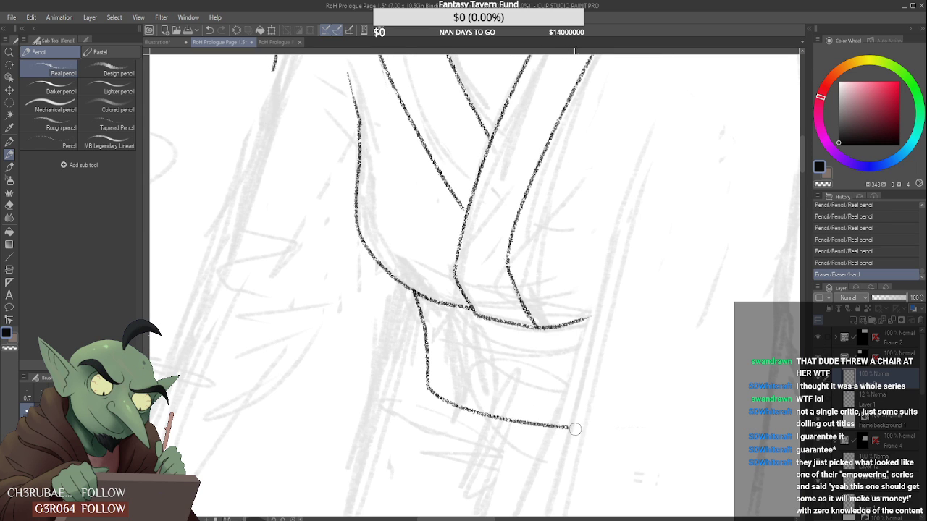
pyautogui.moveTo(562, 427)
pyautogui.mouseDown()
pyautogui.moveTo(587, 420)
pyautogui.moveTo(569, 438)
pyautogui.moveTo(559, 416)
pyautogui.moveTo(593, 409)
pyautogui.moveTo(557, 415)
pyautogui.moveTo(597, 409)
pyautogui.mouseUp()
pyautogui.scroll(-2, 588, 405)
pyautogui.scroll(-1, 592, 398)
pyautogui.scroll(4, 593, 400)
pyautogui.scroll(-6, 614, 391)
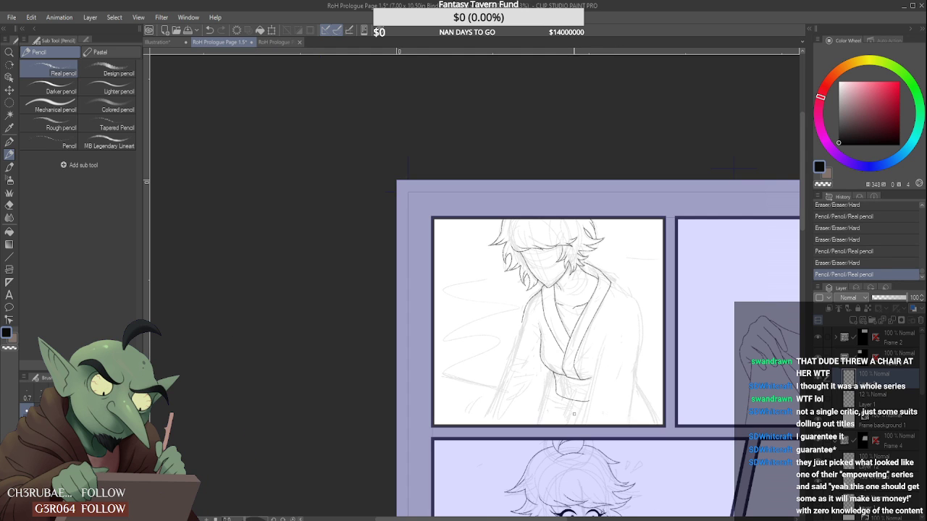
# - Erase and redraw the waistband's lower edge, and touch up the line ends at the waist's right side
pyautogui.scroll(5, 566, 414)
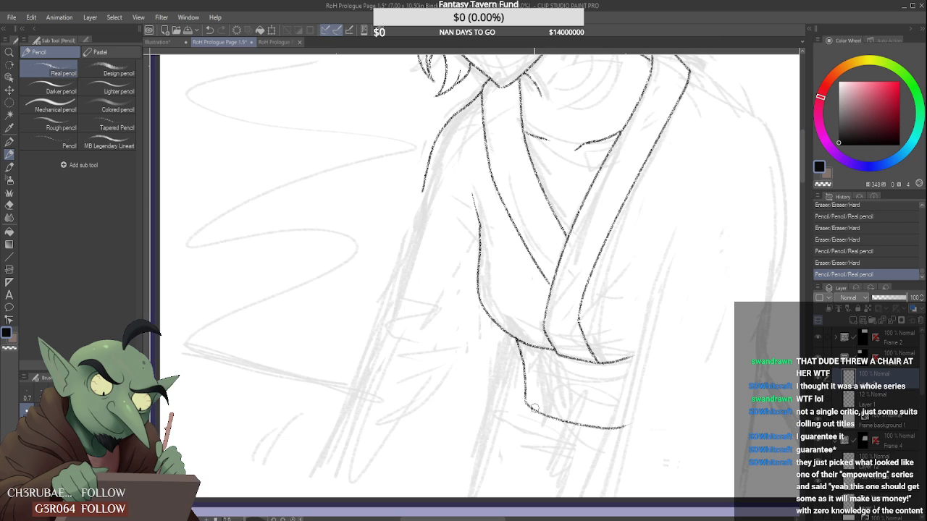
pyautogui.moveTo(534, 410); pyautogui.dragTo(627, 431)
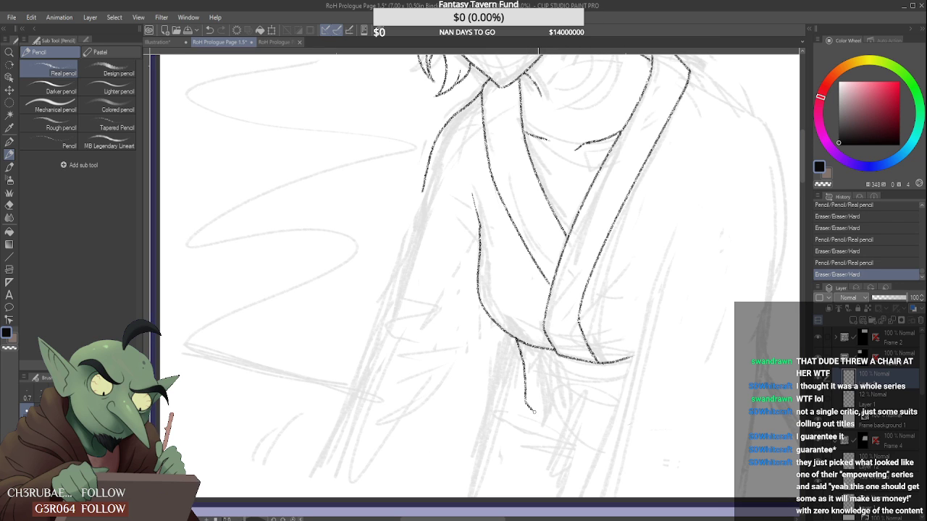
pyautogui.moveTo(532, 411); pyautogui.dragTo(620, 437)
pyautogui.scroll(-5, 626, 420)
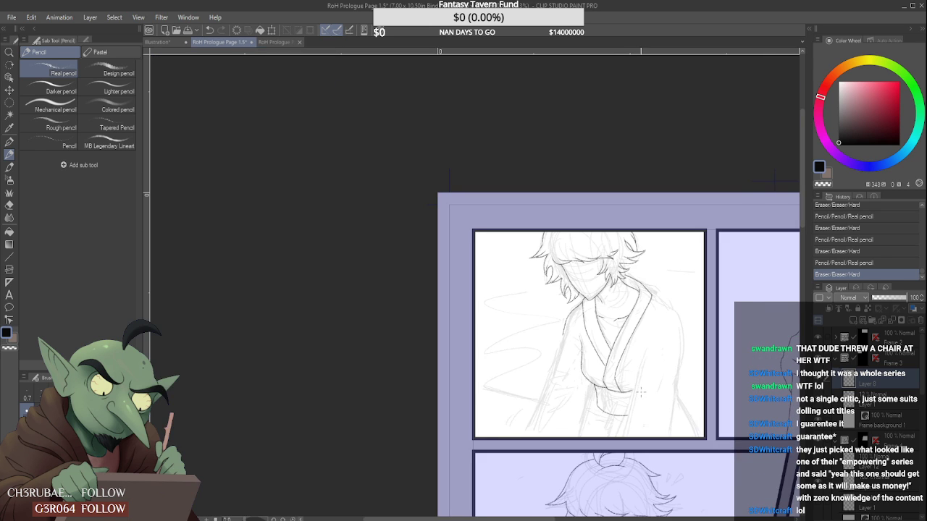
pyautogui.scroll(5, 641, 392)
pyautogui.moveTo(627, 397)
pyautogui.mouseDown()
pyautogui.moveTo(578, 407)
pyautogui.moveTo(643, 413)
pyautogui.mouseUp()
pyautogui.scroll(-5, 655, 395)
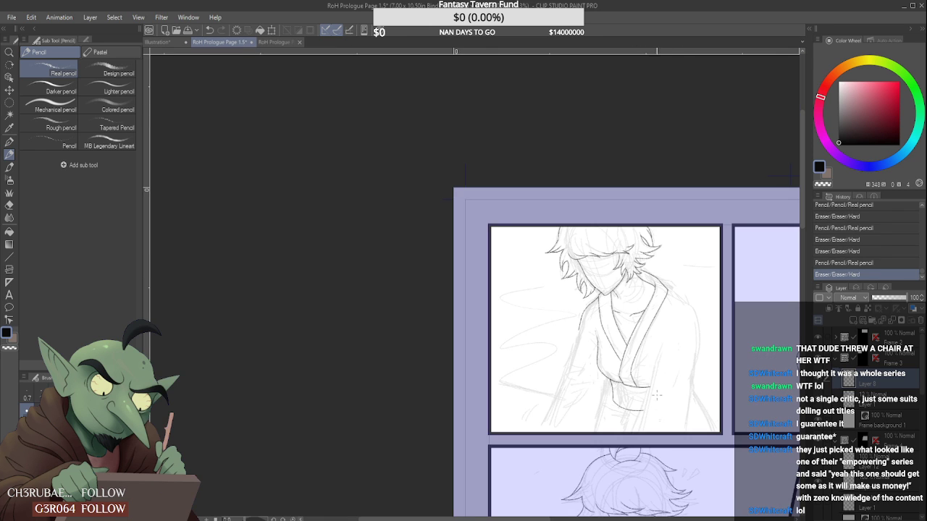
# - Draw the robe's left edge below the waistband and the slanted edge near the panel's lower right corner
pyautogui.scroll(5, 656, 394)
pyautogui.moveTo(591, 372); pyautogui.dragTo(569, 462)
pyautogui.scroll(-5, 570, 462)
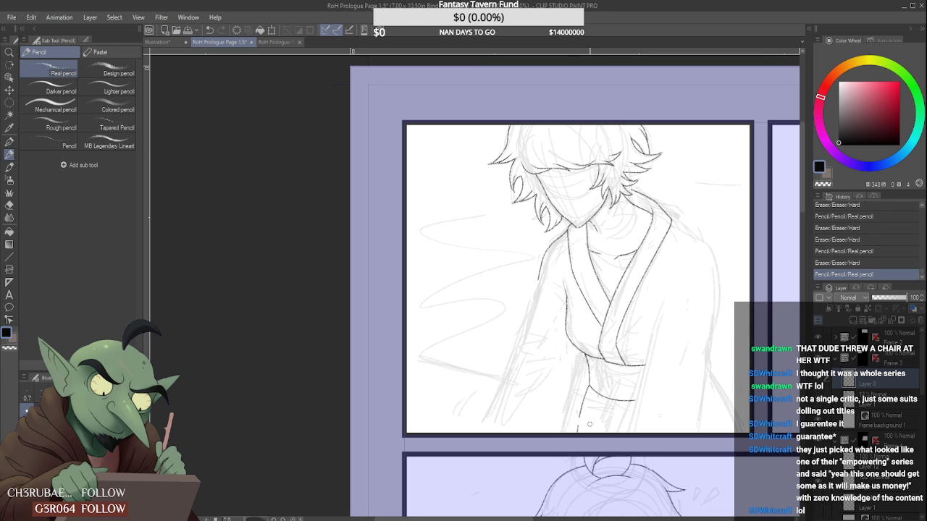
pyautogui.scroll(-5, 580, 418)
pyautogui.moveTo(581, 418)
pyautogui.mouseDown()
pyautogui.moveTo(583, 409)
pyautogui.moveTo(608, 434)
pyautogui.moveTo(595, 413)
pyautogui.moveTo(611, 433)
pyautogui.mouseUp()
pyautogui.scroll(5, 589, 388)
pyautogui.hotkey('ctrl', 'z')
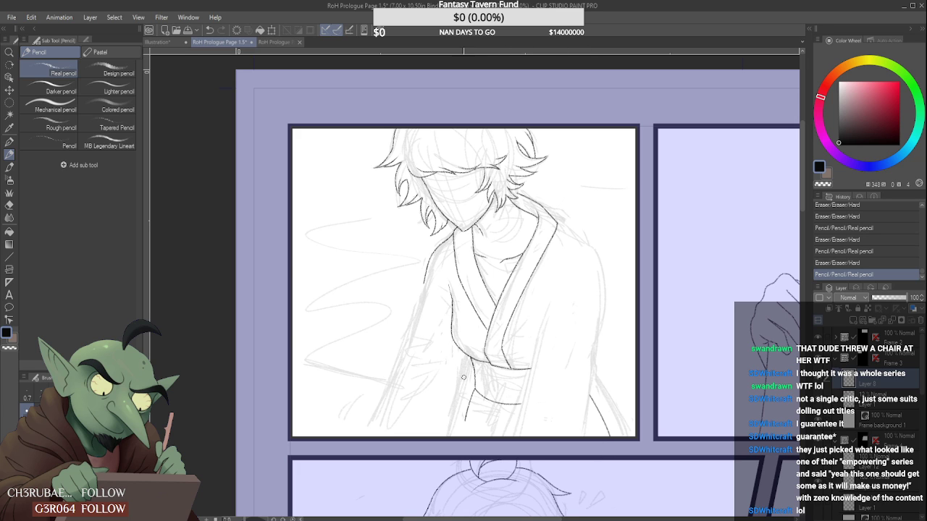
# - Erase the waistband's lower edge and redraw it as a curve starting where the side line meets the robe's lower edge
pyautogui.scroll(3, 497, 395)
pyautogui.moveTo(461, 395); pyautogui.dragTo(551, 419)
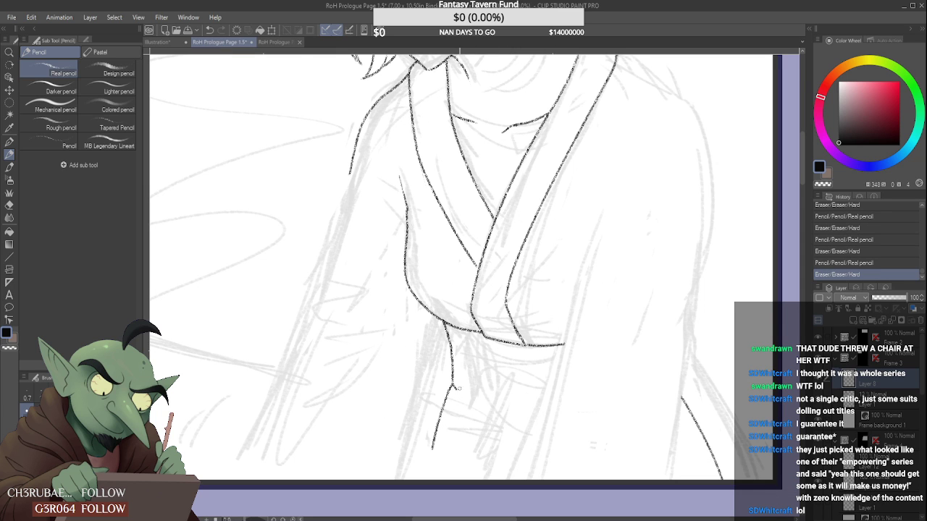
pyautogui.moveTo(453, 386)
pyautogui.mouseDown()
pyautogui.moveTo(490, 415)
pyautogui.moveTo(539, 426)
pyautogui.mouseUp()
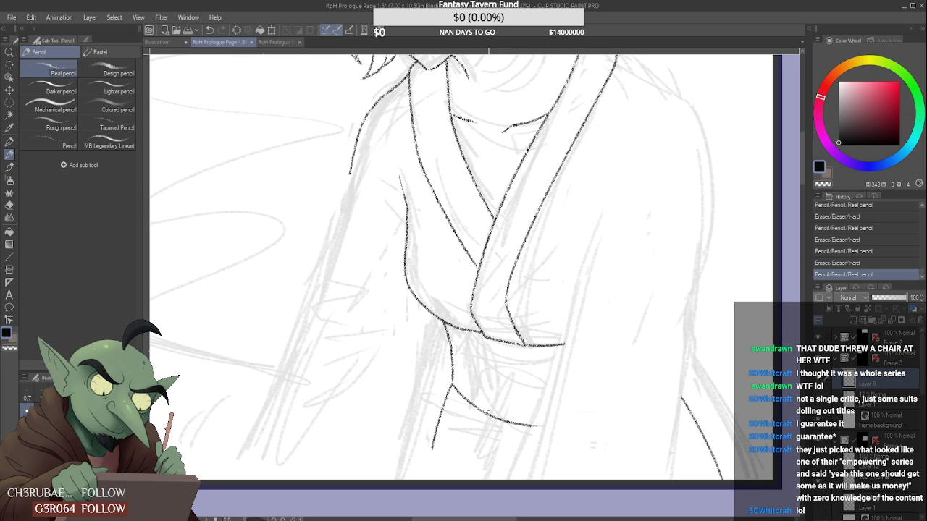
pyautogui.hotkey('ctrl', 'z')
pyautogui.moveTo(453, 387); pyautogui.dragTo(552, 423)
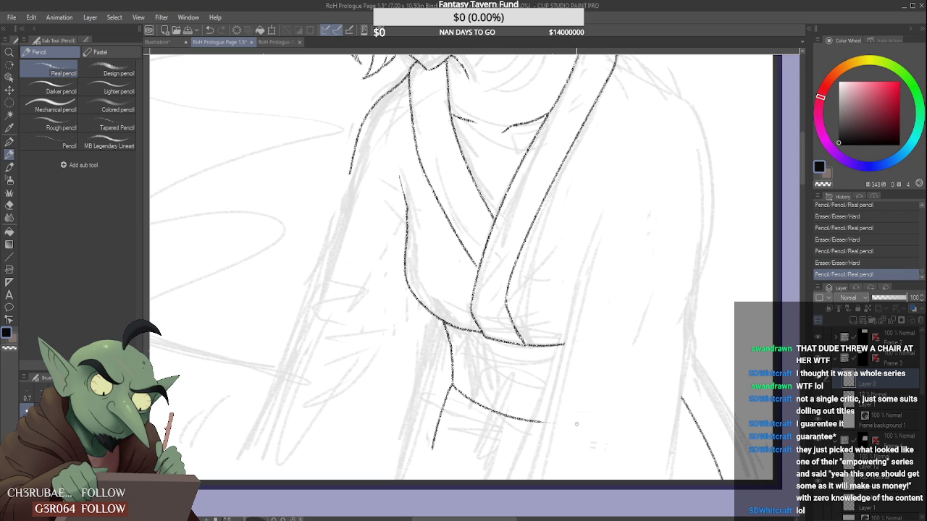
pyautogui.scroll(-5, 505, 351)
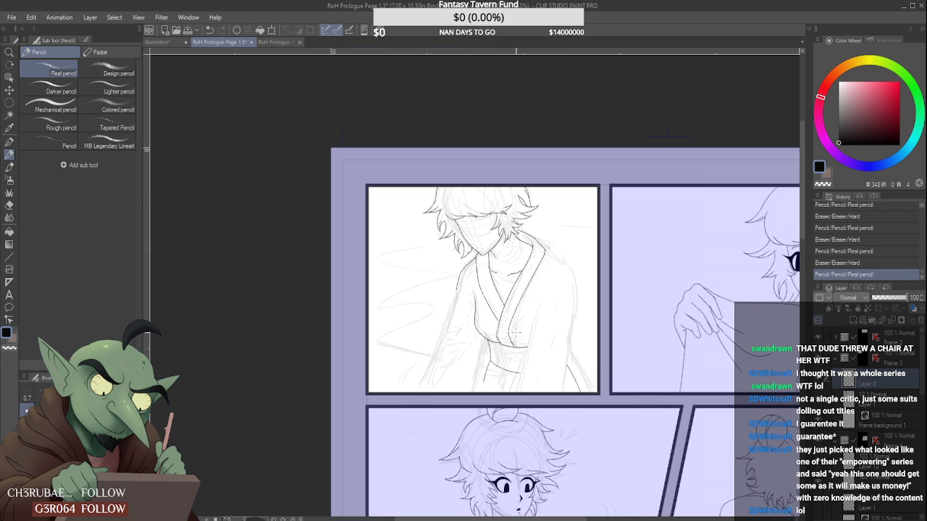
pyautogui.scroll(5, 533, 314)
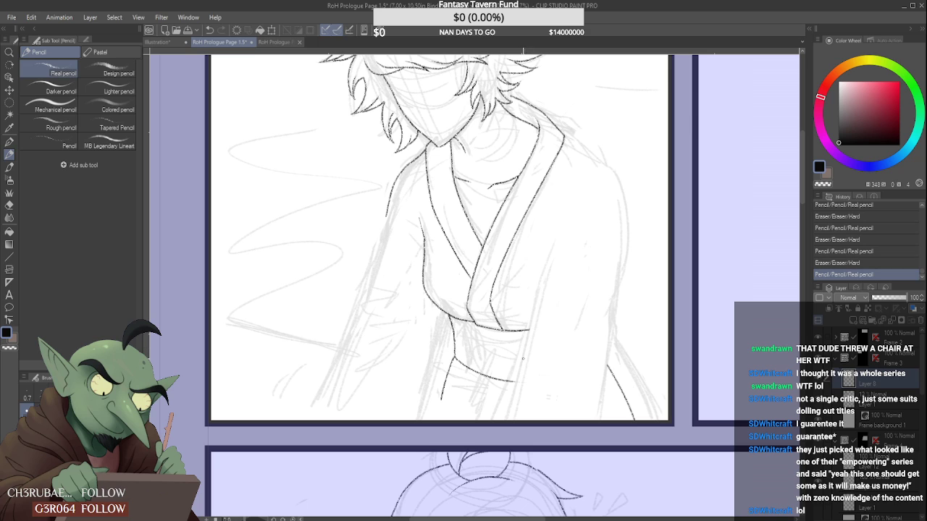
# - Redraw the waistband's lower edge as a flatter curve from the side line's lower end, trimming its right end
pyautogui.hotkey('ctrl', 'z')
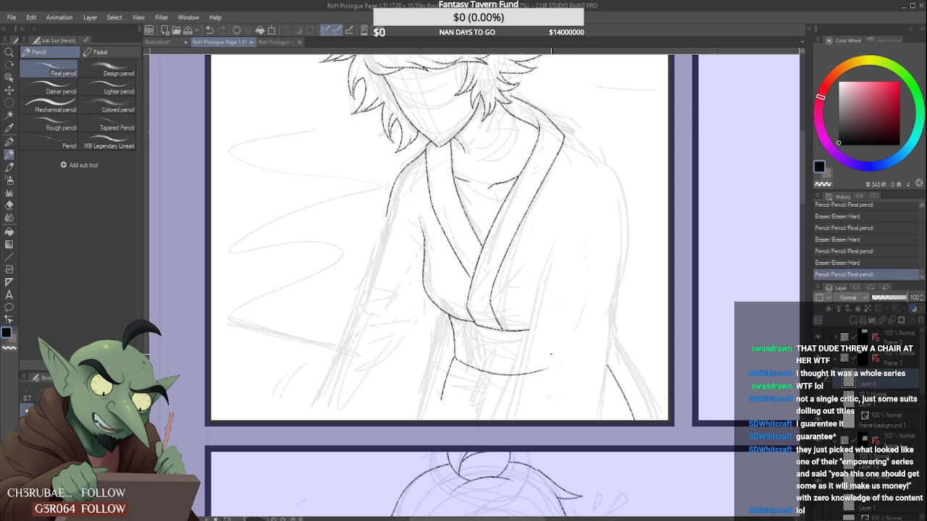
pyautogui.moveTo(457, 358); pyautogui.dragTo(543, 377)
pyautogui.hotkey('ctrl', 'z')
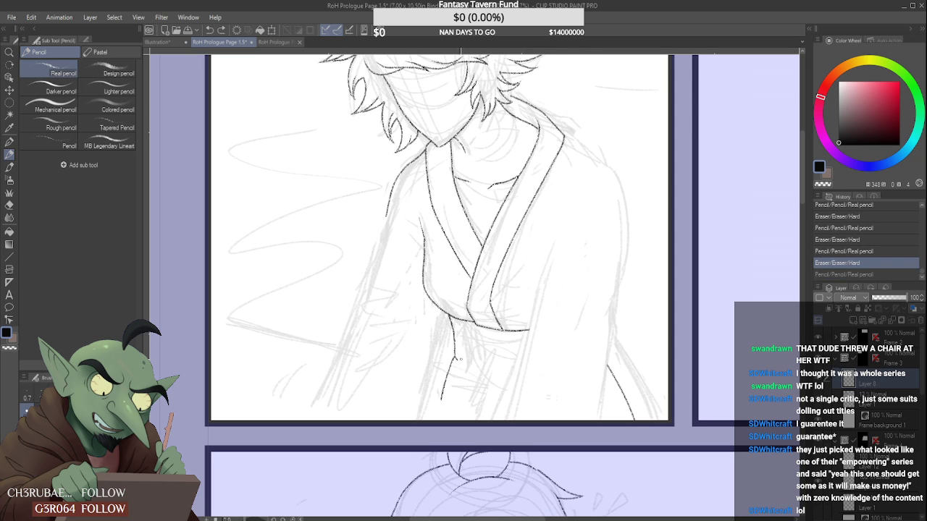
pyautogui.moveTo(459, 358); pyautogui.dragTo(548, 377)
pyautogui.hotkey('ctrl', 'z')
pyautogui.moveTo(461, 361); pyautogui.dragTo(536, 377)
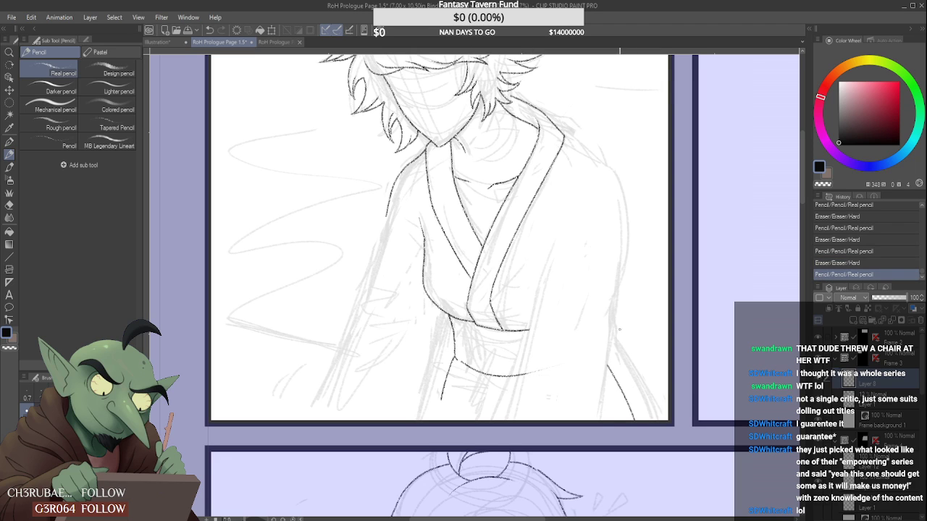
pyautogui.hotkey('ctrl', 'z')
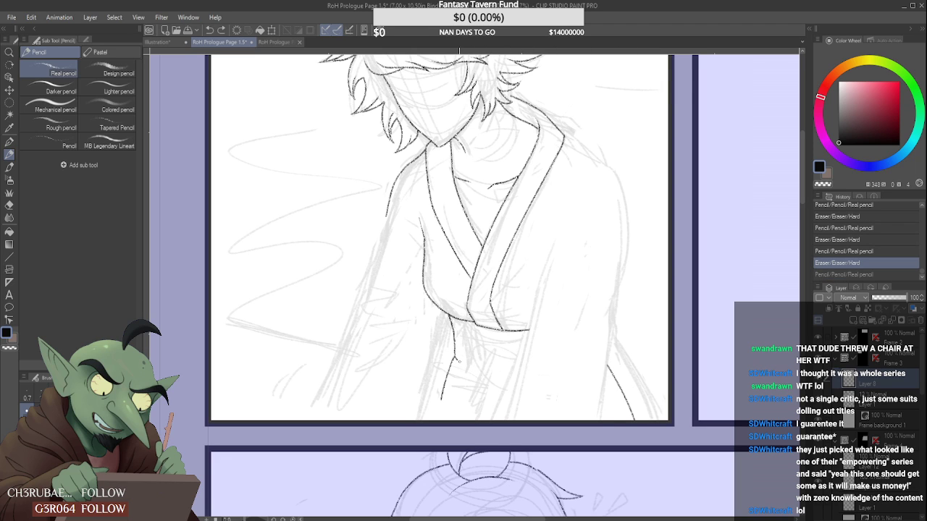
pyautogui.moveTo(459, 361); pyautogui.dragTo(539, 378)
pyautogui.hotkey('ctrl', 'z')
pyautogui.moveTo(459, 362); pyautogui.dragTo(548, 372)
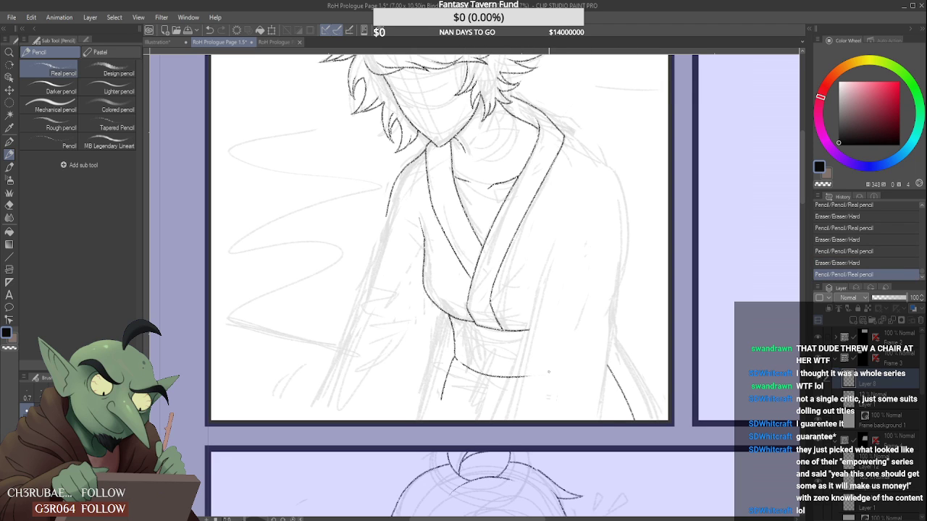
pyautogui.hotkey('ctrl', 'z')
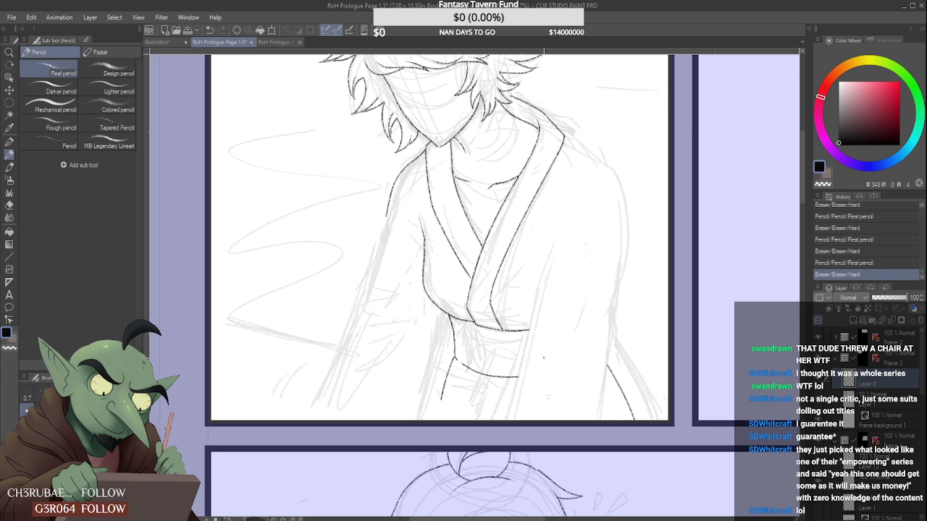
# - Draw the right shoulder line sloping down from the collar's outer corner to the top of the sleeve
pyautogui.scroll(-5, 532, 362)
pyautogui.scroll(5, 556, 322)
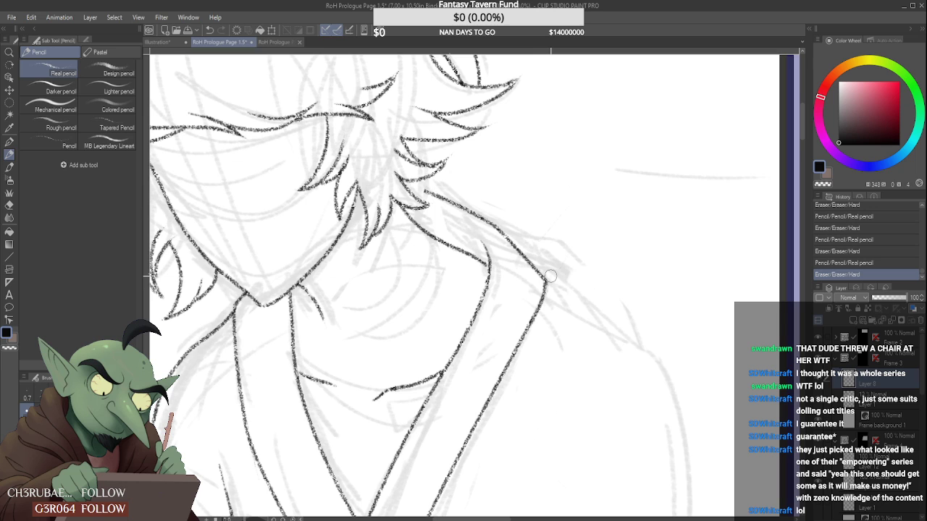
pyautogui.moveTo(551, 278)
pyautogui.mouseDown()
pyautogui.moveTo(553, 291)
pyautogui.moveTo(600, 325)
pyautogui.mouseUp()
pyautogui.scroll(-3, 554, 303)
pyautogui.scroll(1, 550, 299)
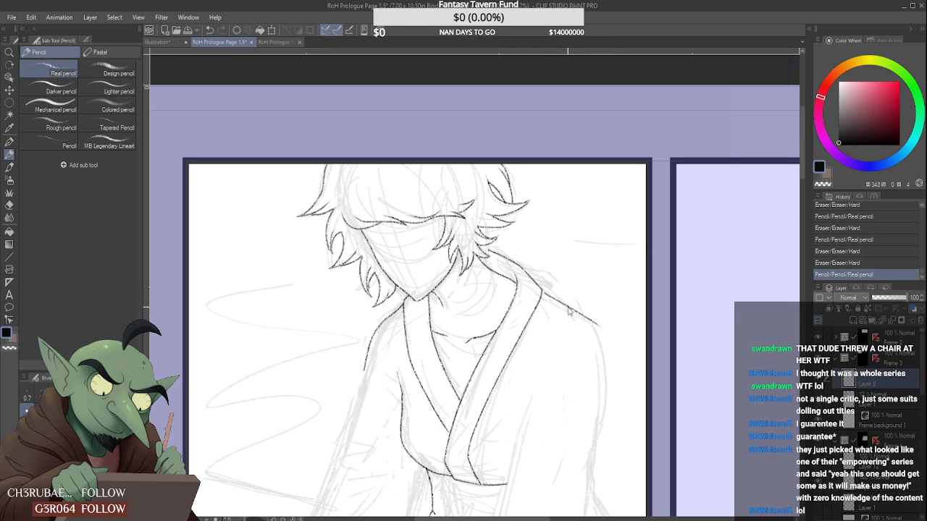
pyautogui.hotkey('ctrl', 'z')
pyautogui.moveTo(545, 290); pyautogui.dragTo(601, 337)
pyautogui.scroll(-3, 440, 300)
pyautogui.scroll(3, 412, 337)
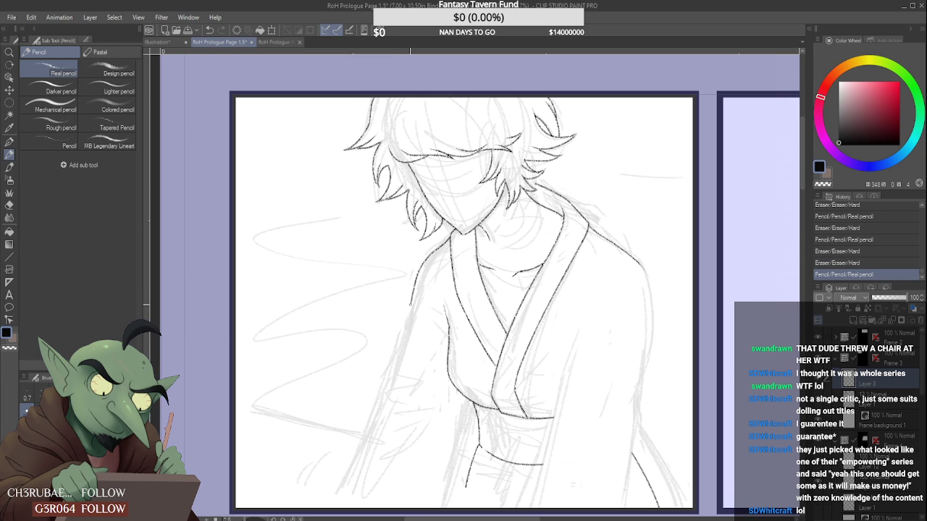
# - Draw the left sleeve's outer edge down to the panel's lower border and its inner edge down from the waist
pyautogui.moveTo(413, 302)
pyautogui.mouseDown()
pyautogui.moveTo(351, 460)
pyautogui.moveTo(334, 469)
pyautogui.mouseUp()
pyautogui.scroll(-3, 350, 461)
pyautogui.scroll(4, 340, 461)
pyautogui.scroll(-4, 331, 455)
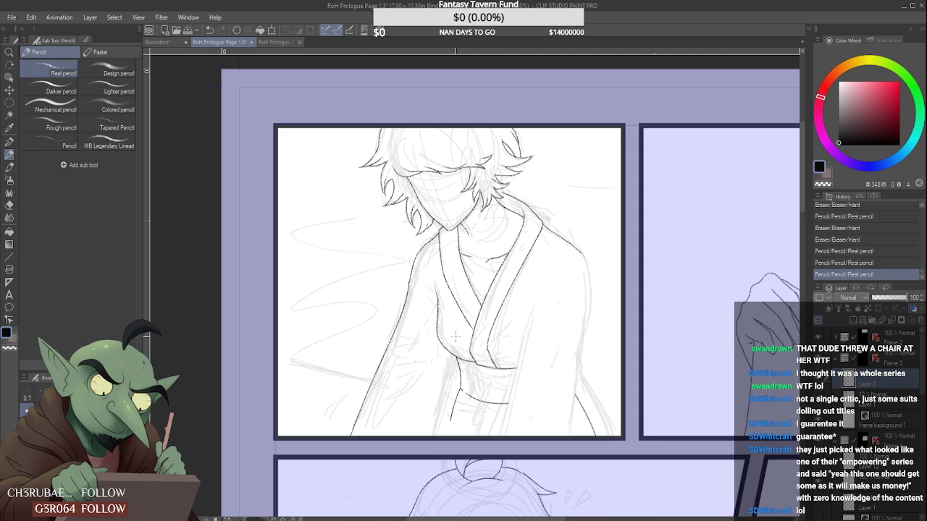
pyautogui.scroll(4, 488, 326)
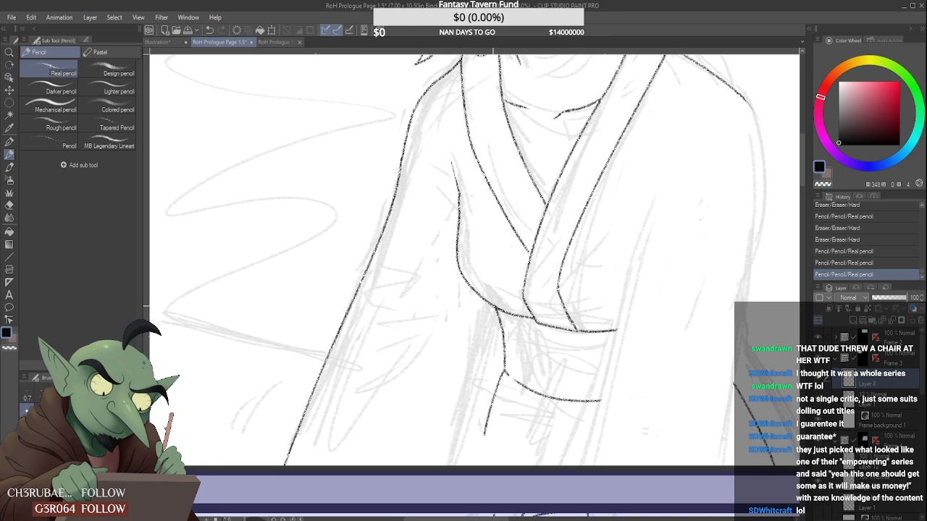
pyautogui.moveTo(487, 305); pyautogui.dragTo(493, 332)
pyautogui.scroll(-4, 469, 335)
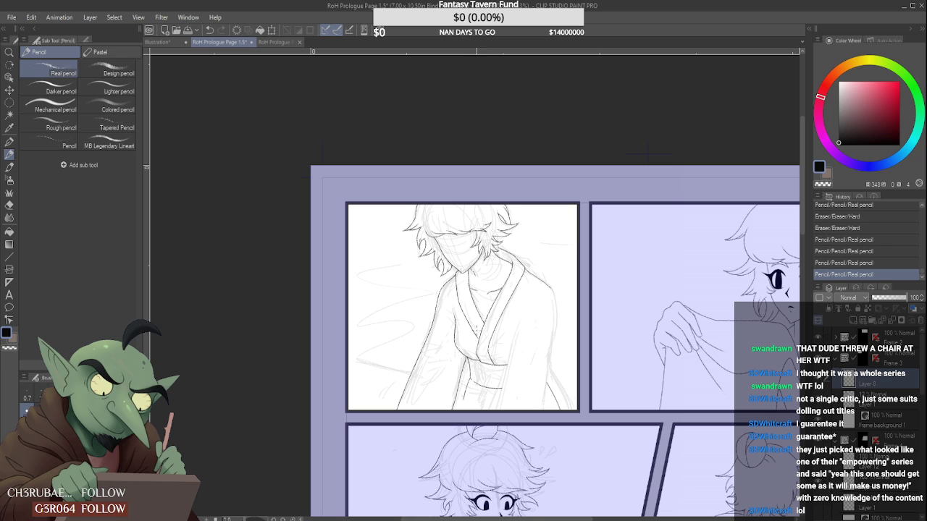
pyautogui.scroll(-2, 487, 324)
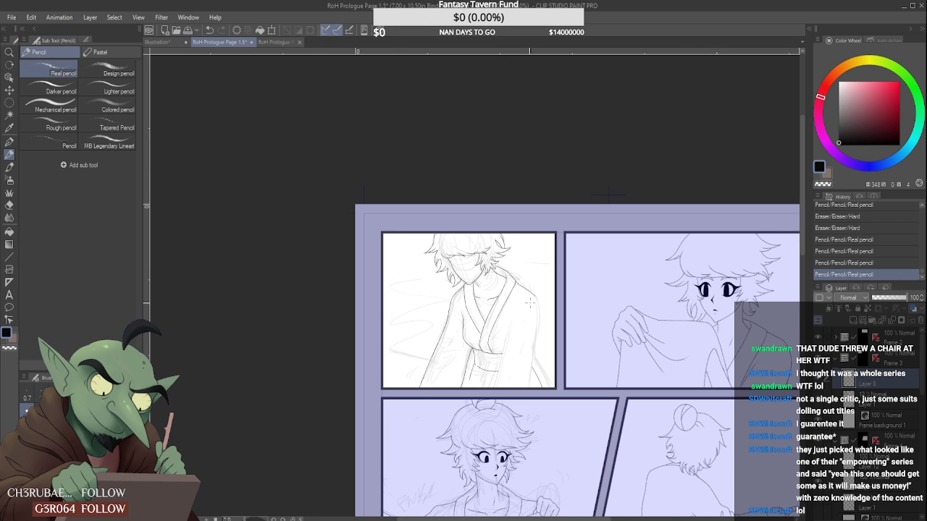
# - Trim the right shoulder line's end and redraw it as a rounded curve running into the sleeve's outer edge
pyautogui.scroll(4, 529, 302)
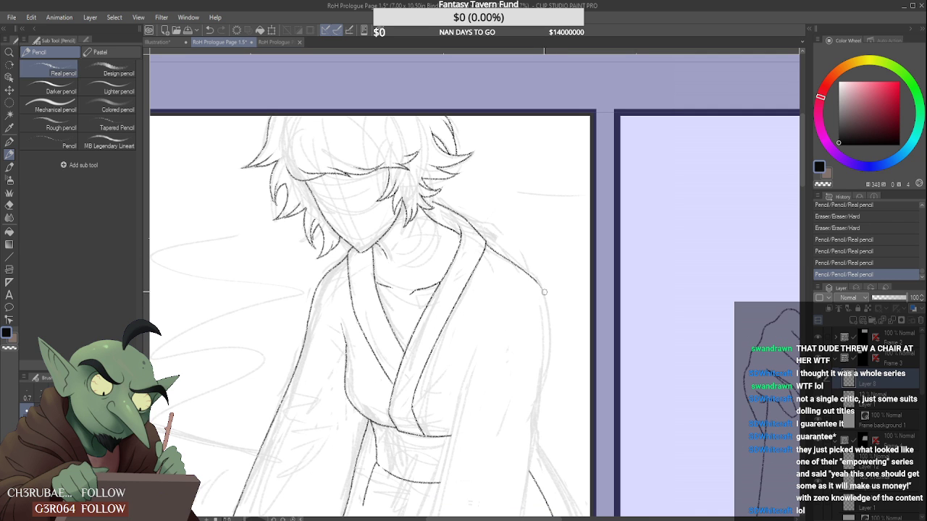
pyautogui.moveTo(544, 292); pyautogui.dragTo(546, 334)
pyautogui.moveTo(548, 300); pyautogui.dragTo(534, 411)
pyautogui.scroll(2, 548, 299)
pyautogui.scroll(-3, 535, 405)
pyautogui.scroll(-2, 535, 380)
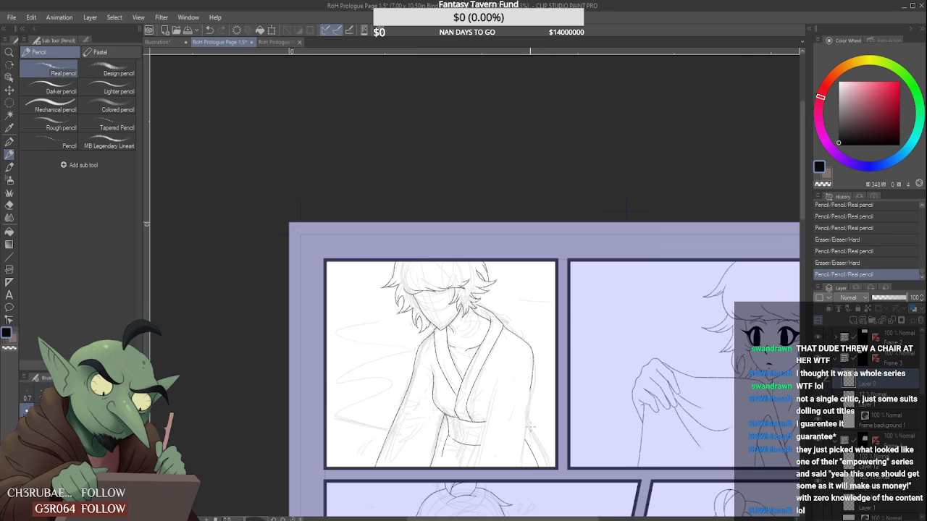
pyautogui.scroll(3, 529, 380)
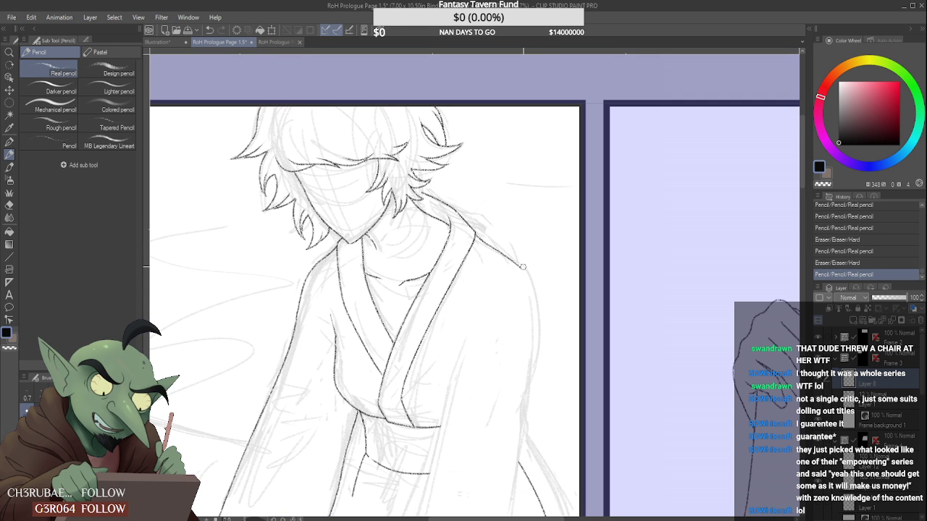
pyautogui.moveTo(523, 266); pyautogui.dragTo(517, 264)
pyautogui.moveTo(532, 331); pyautogui.dragTo(519, 411)
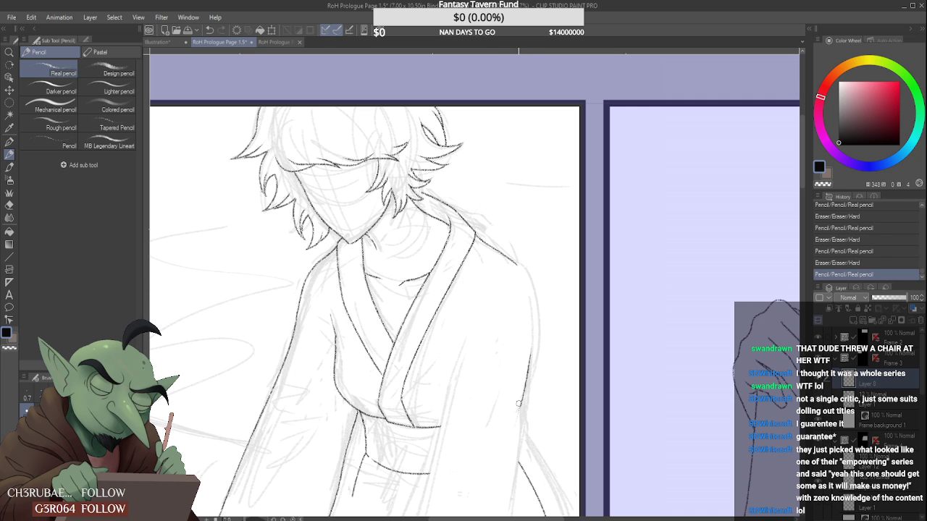
pyautogui.hotkey('ctrl', 'z')
pyautogui.moveTo(518, 268); pyautogui.dragTo(535, 357)
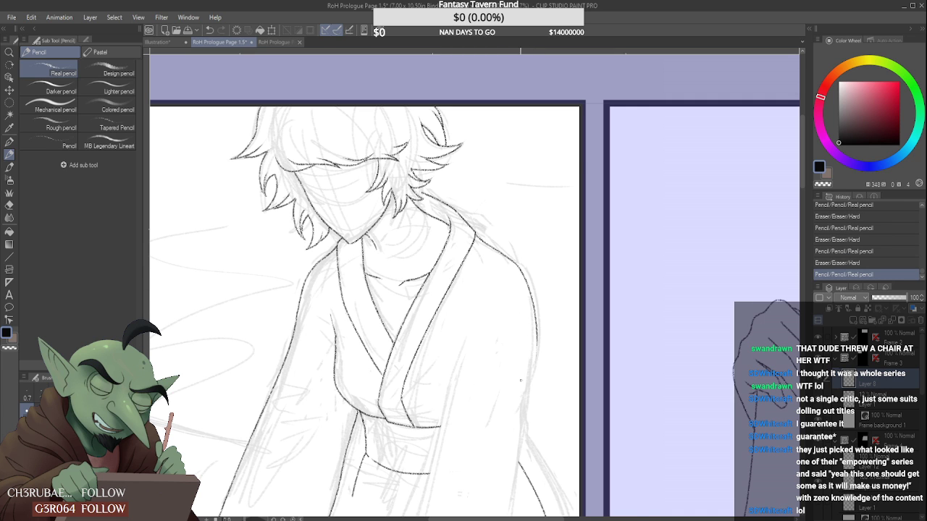
# - Draw the right sleeve's outer edge from the upper arm down to the panel's lower border, comparing the stroke with its undone state
pyautogui.scroll(-3, 520, 379)
pyautogui.scroll(3, 536, 320)
pyautogui.moveTo(537, 316); pyautogui.dragTo(499, 489)
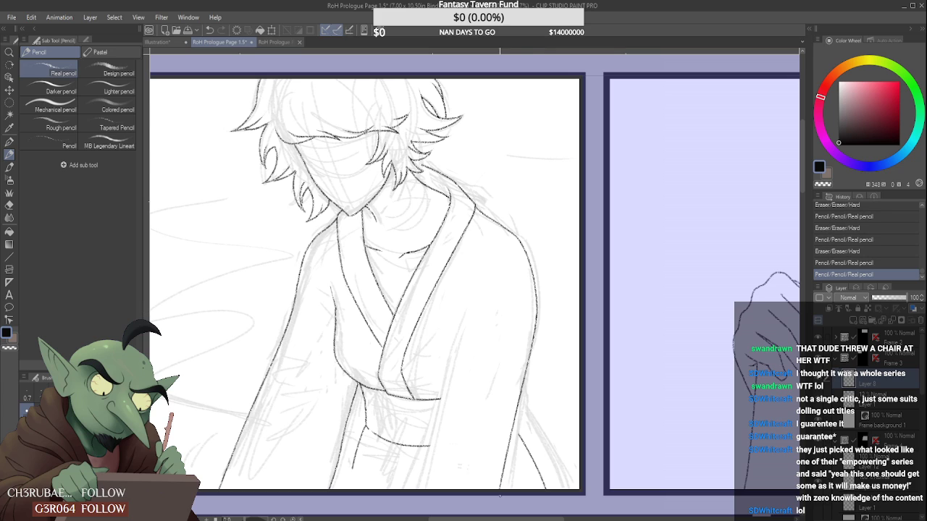
pyautogui.hotkey('ctrl', 'z')
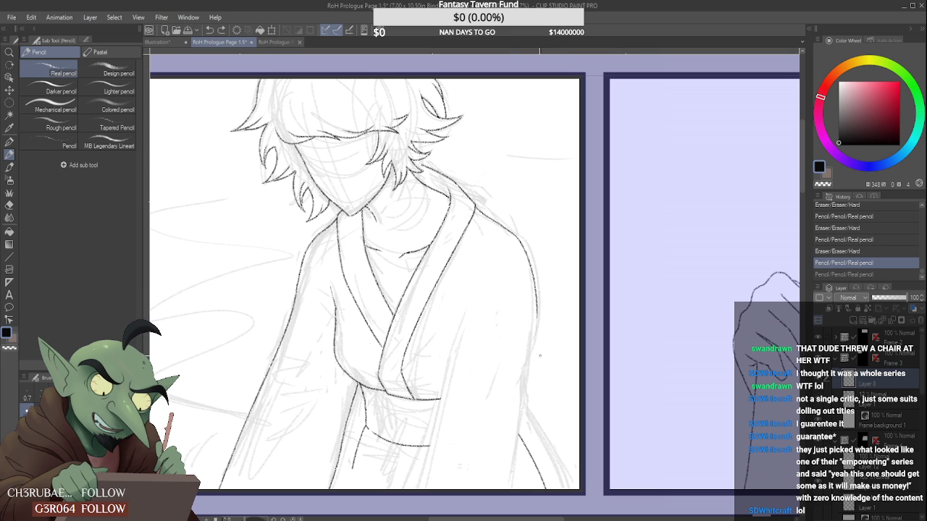
pyautogui.moveTo(536, 316); pyautogui.dragTo(505, 489)
pyautogui.hotkey('ctrl', 'z')
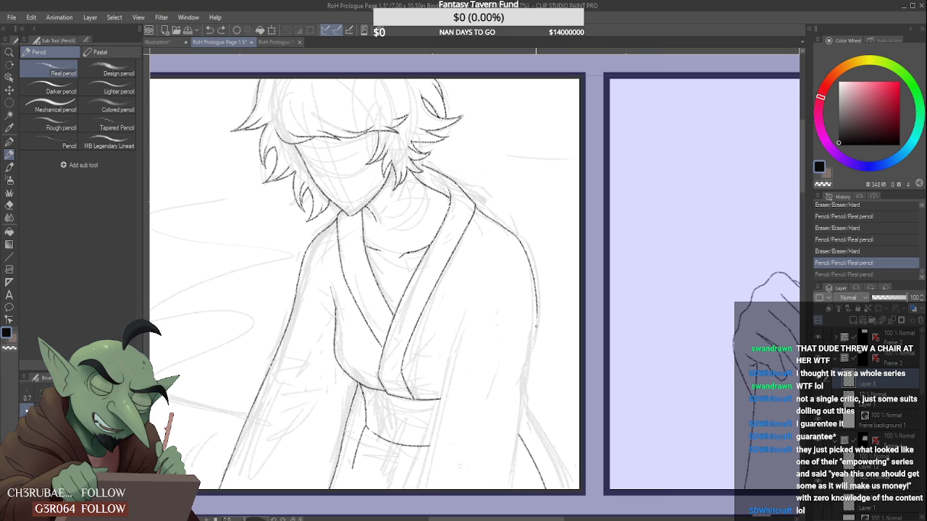
pyautogui.moveTo(537, 316); pyautogui.dragTo(500, 490)
pyautogui.hotkey('ctrl', 'z')
pyautogui.hotkey('ctrl', 'y')
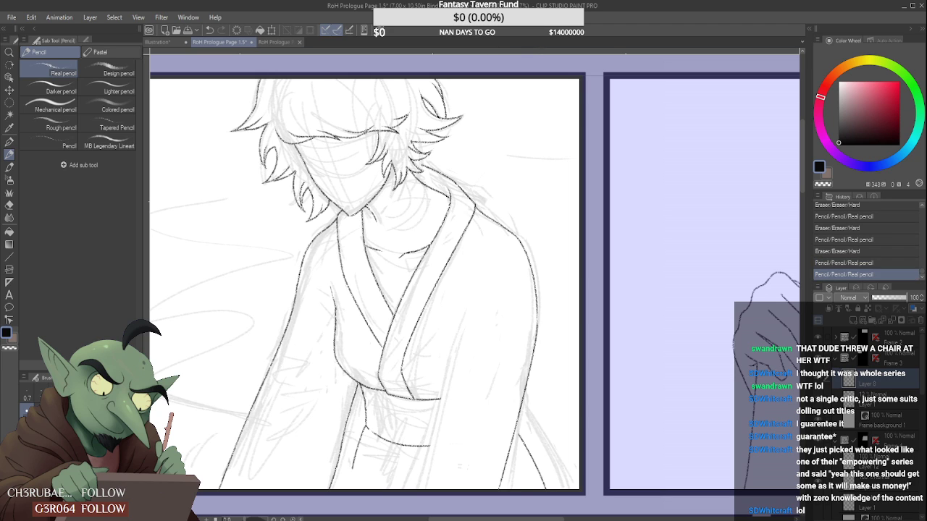
pyautogui.hotkey('ctrl', 'z')
pyautogui.hotkey('ctrl', 'y')
pyautogui.hotkey('ctrl', 'z')
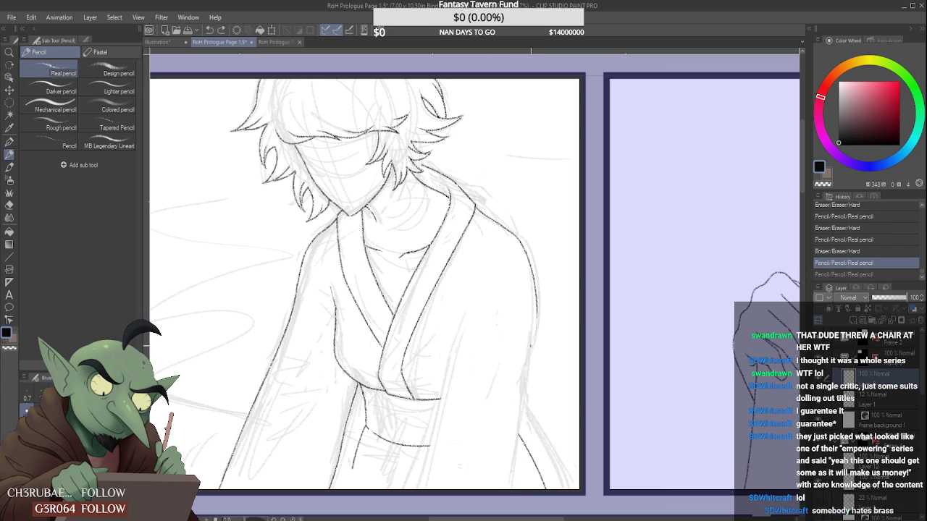
pyautogui.hotkey('ctrl', 'y')
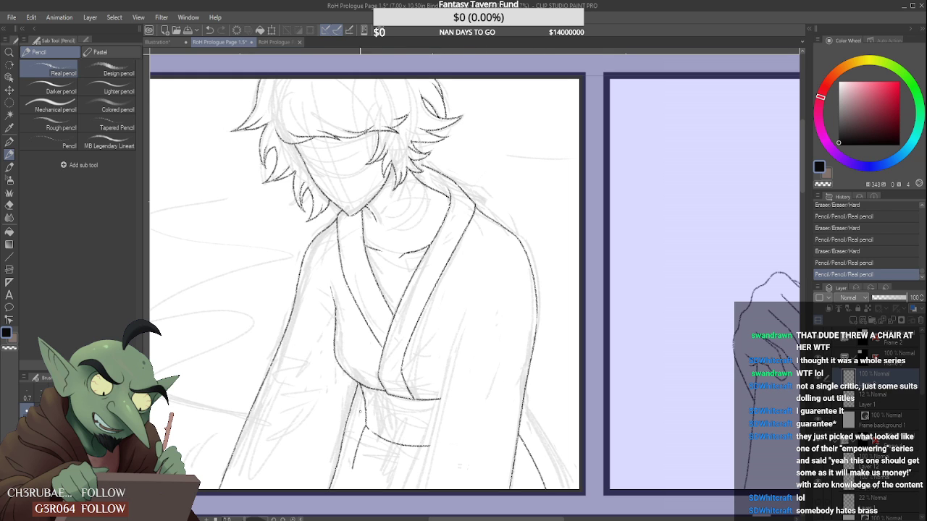
# - Erase the waistband's left side line and redraw it down to the lower edge
pyautogui.scroll(5, 360, 411)
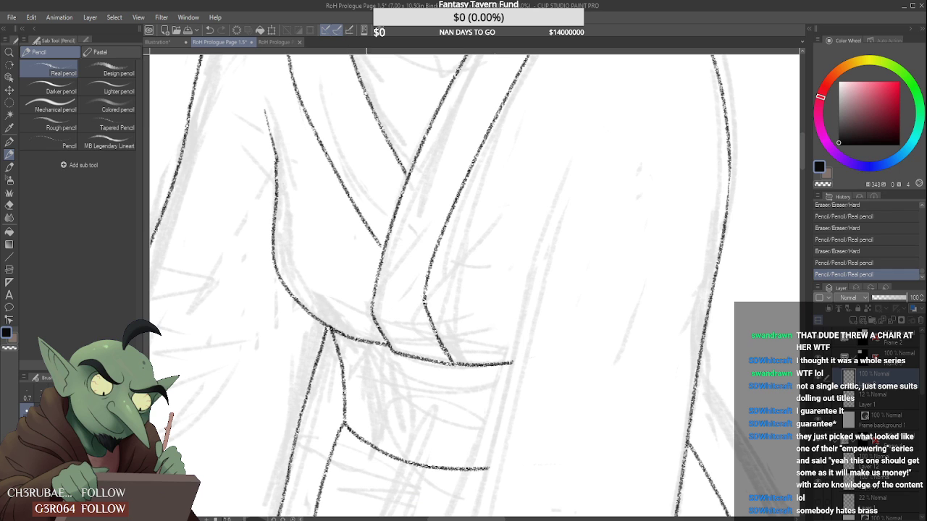
pyautogui.scroll(-5, 350, 413)
pyautogui.scroll(5, 346, 380)
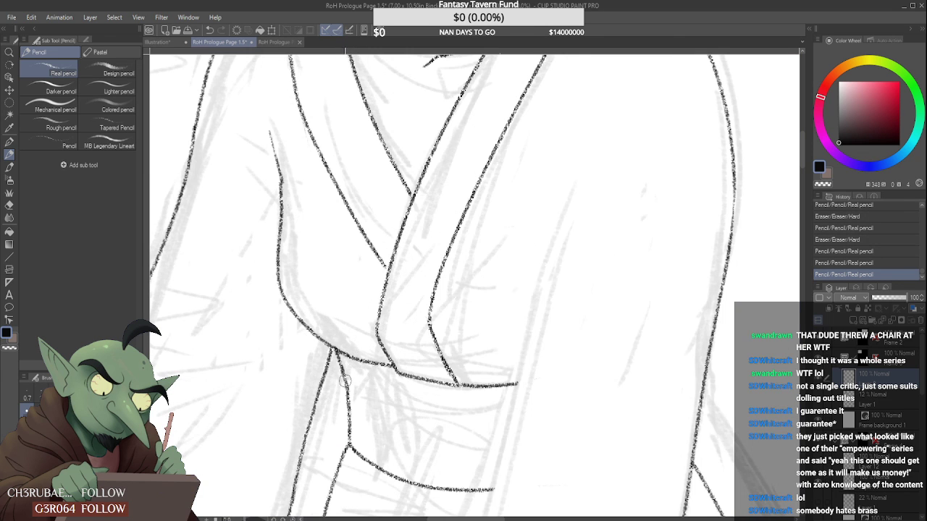
pyautogui.moveTo(345, 380)
pyautogui.mouseDown()
pyautogui.moveTo(340, 378)
pyautogui.moveTo(336, 352)
pyautogui.moveTo(353, 461)
pyautogui.mouseUp()
pyautogui.scroll(2, 340, 375)
pyautogui.moveTo(342, 345)
pyautogui.mouseDown()
pyautogui.moveTo(347, 475)
pyautogui.moveTo(356, 450)
pyautogui.moveTo(346, 468)
pyautogui.mouseUp()
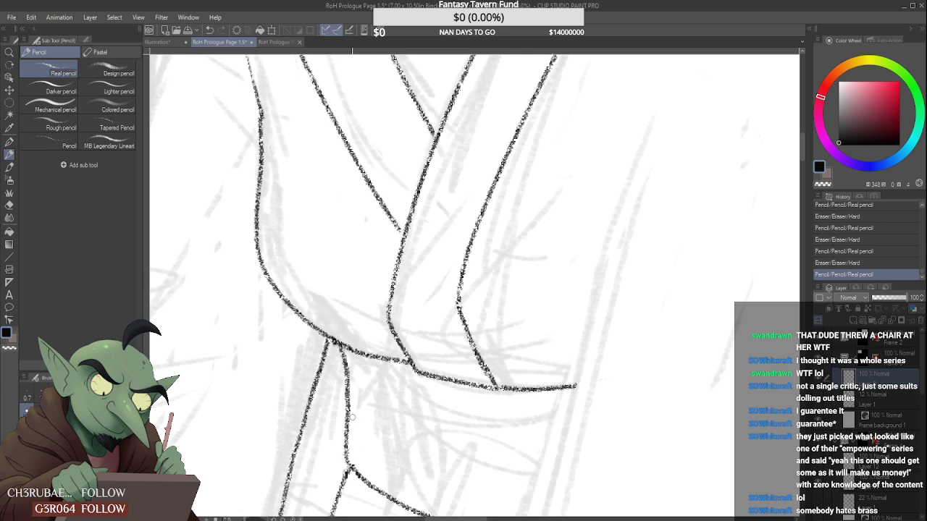
# - Erase the robe's left edge below the waistband and redraw it starting from the waistband's lower corner
pyautogui.scroll(-3, 352, 417)
pyautogui.scroll(2, 348, 449)
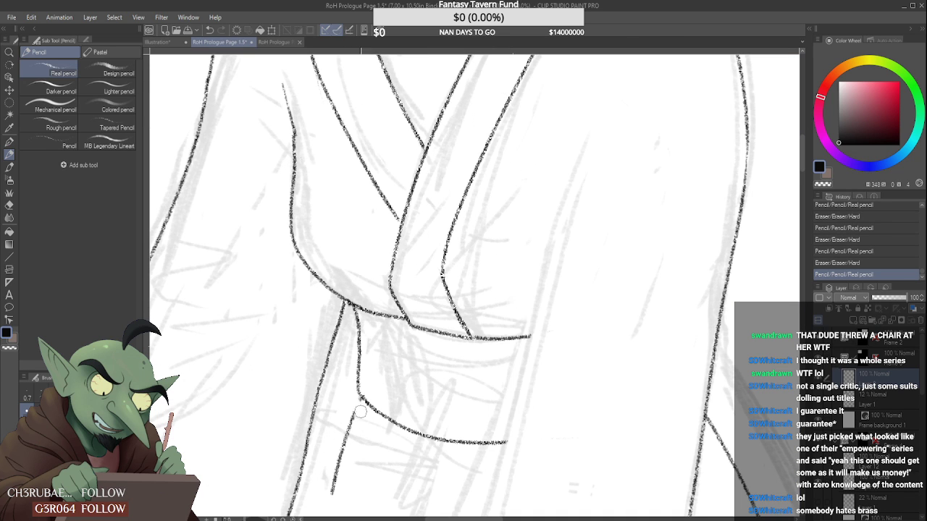
pyautogui.moveTo(360, 410); pyautogui.dragTo(330, 484)
pyautogui.moveTo(358, 395)
pyautogui.mouseDown()
pyautogui.moveTo(324, 493)
pyautogui.moveTo(336, 499)
pyautogui.mouseUp()
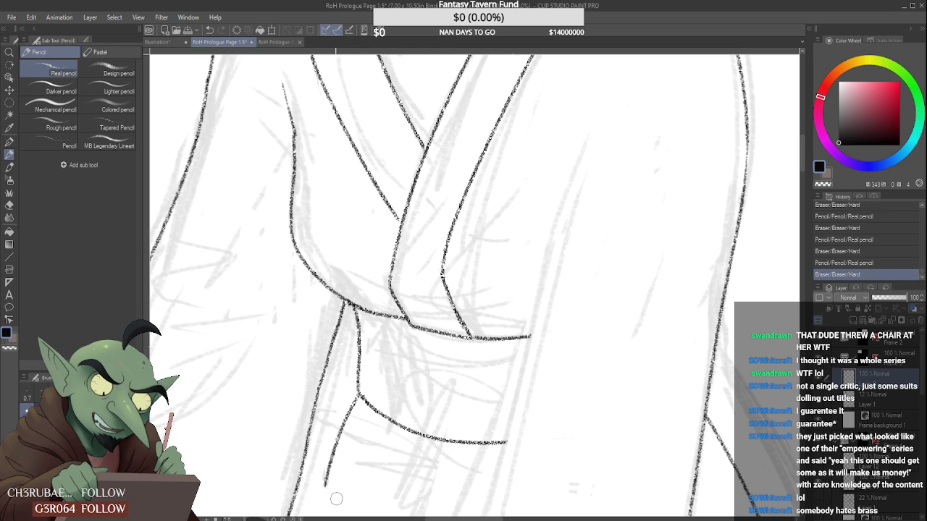
# - Rework the lower part of the waistband's left side so it curves into the lower corner
pyautogui.scroll(-5, 368, 375)
pyautogui.scroll(5, 368, 375)
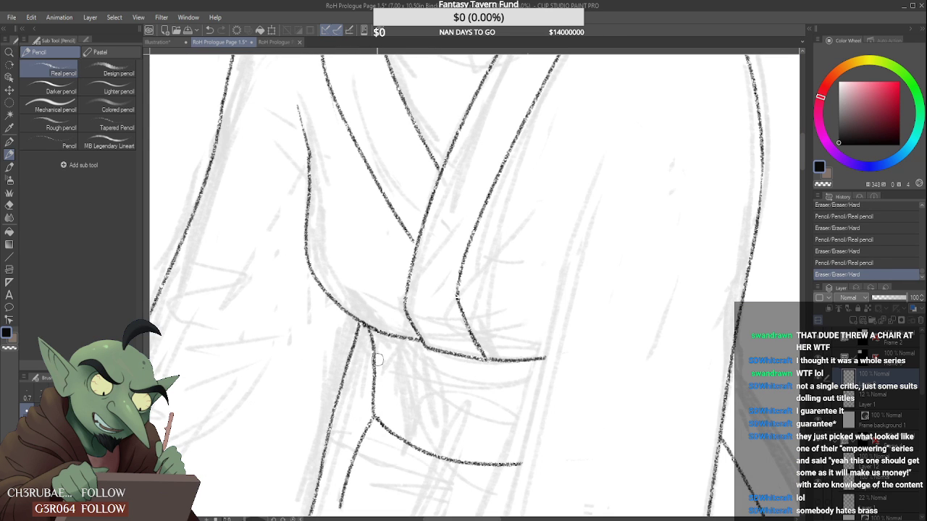
pyautogui.moveTo(370, 405)
pyautogui.mouseDown()
pyautogui.moveTo(374, 373)
pyautogui.moveTo(375, 400)
pyautogui.moveTo(390, 417)
pyautogui.moveTo(370, 428)
pyautogui.moveTo(394, 440)
pyautogui.mouseUp()
pyautogui.scroll(1, 380, 410)
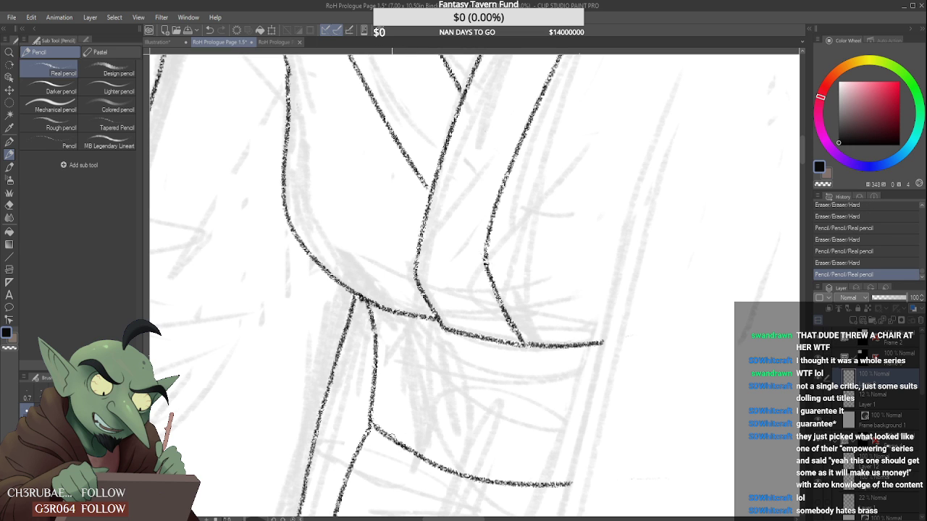
# - Touch up the junction where the waistband's left side, its lower edge and the robe's edge meet
pyautogui.scroll(-6, 523, 371)
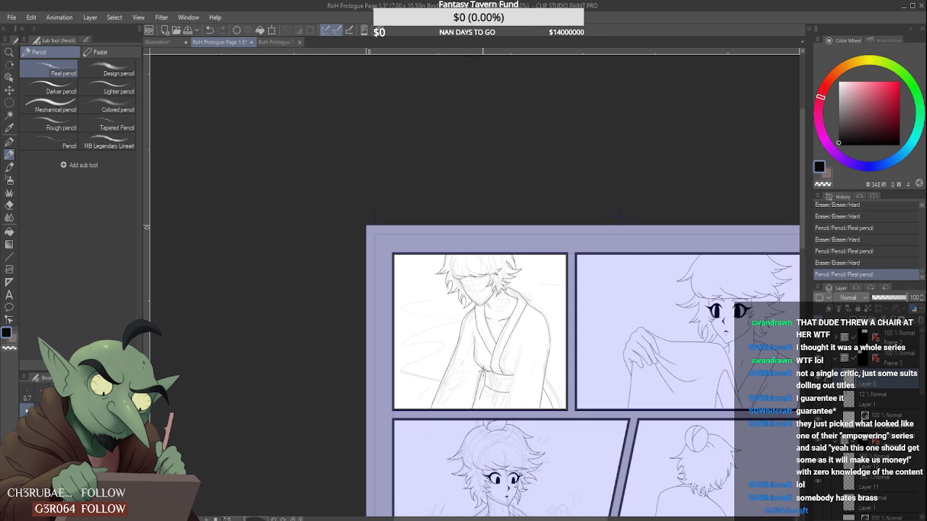
pyautogui.scroll(8, 523, 371)
pyautogui.scroll(1, 462, 391)
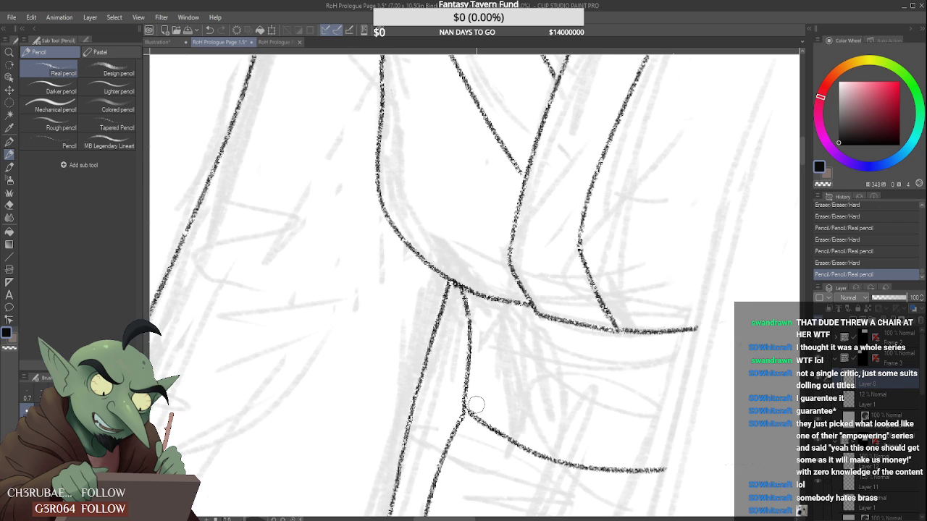
pyautogui.moveTo(479, 405); pyautogui.dragTo(468, 416)
pyautogui.scroll(-5, 475, 412)
pyautogui.scroll(6, 483, 398)
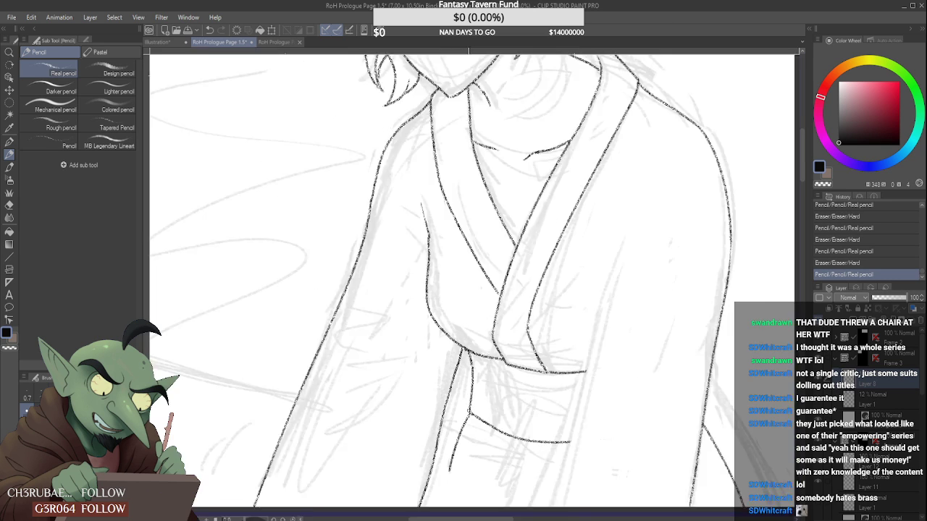
pyautogui.moveTo(464, 410)
pyautogui.mouseDown()
pyautogui.moveTo(464, 427)
pyautogui.moveTo(491, 440)
pyautogui.moveTo(471, 439)
pyautogui.mouseUp()
pyautogui.scroll(-5, 486, 396)
pyautogui.scroll(3, 487, 400)
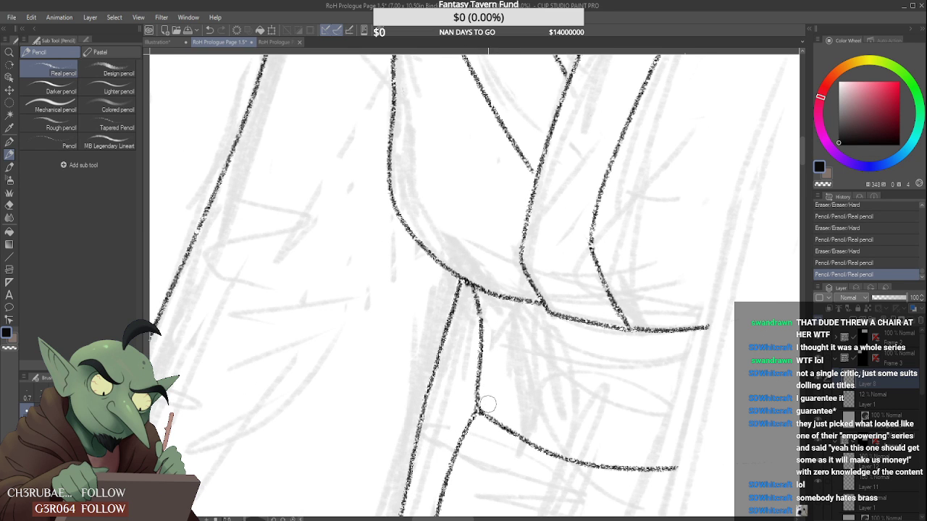
# - Erase the waistband's lower edge beginning at its left corner
pyautogui.moveTo(486, 403); pyautogui.dragTo(503, 406)
pyautogui.scroll(-4, 485, 392)
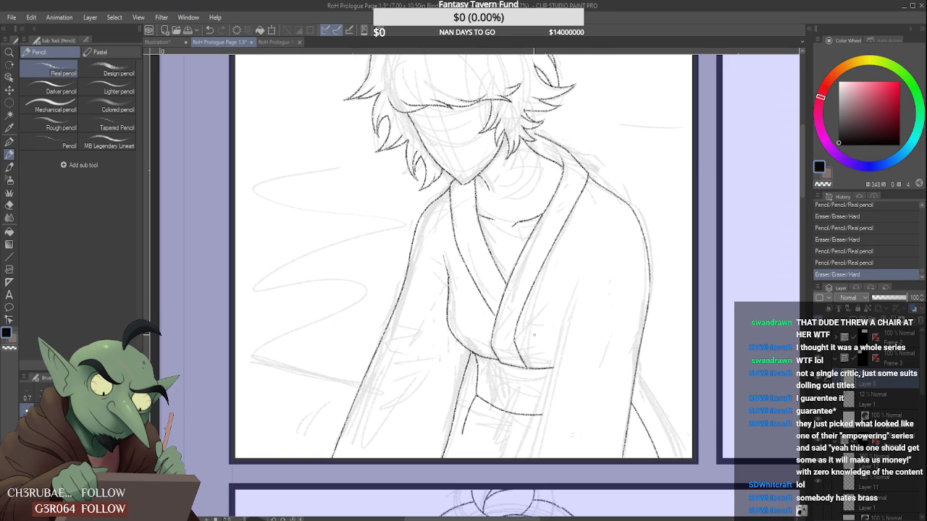
pyautogui.scroll(-2, 530, 345)
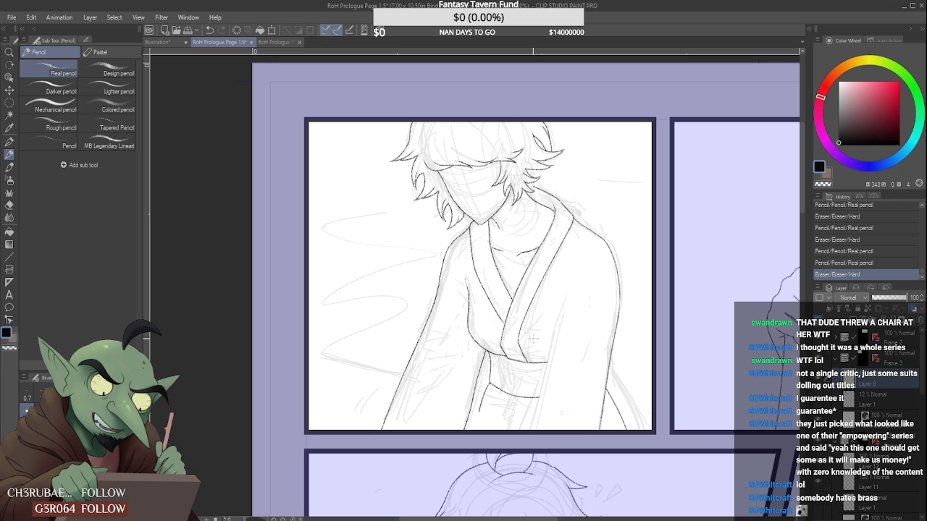
pyautogui.scroll(-1, 532, 339)
pyautogui.scroll(1, 520, 385)
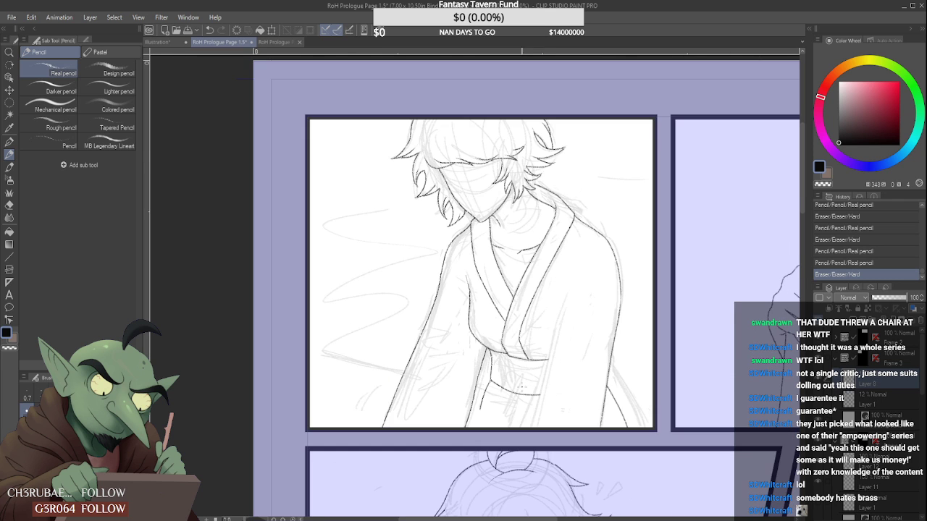
pyautogui.scroll(3, 518, 387)
pyautogui.moveTo(487, 386)
pyautogui.mouseDown()
pyautogui.moveTo(578, 410)
pyautogui.moveTo(539, 406)
pyautogui.moveTo(577, 404)
pyautogui.mouseUp()
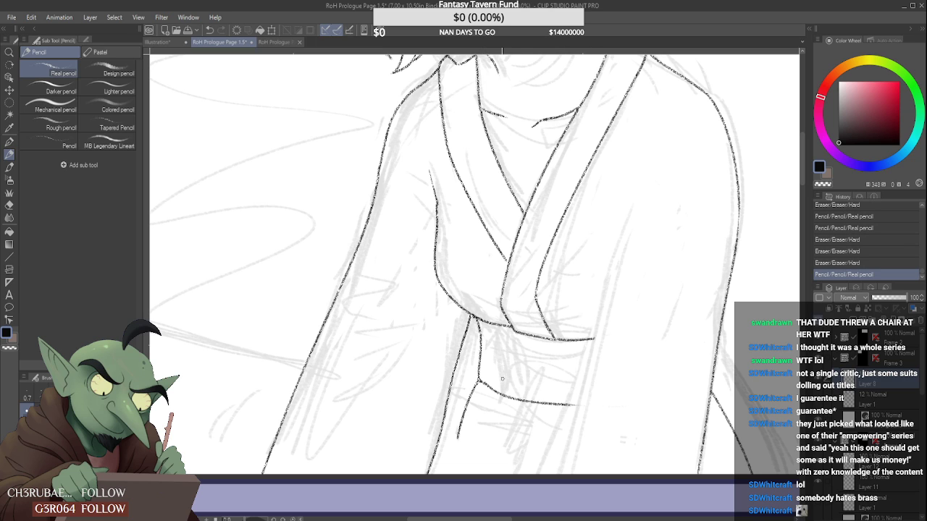
pyautogui.hotkey('ctrl', 'z')
pyautogui.moveTo(516, 399); pyautogui.dragTo(583, 411)
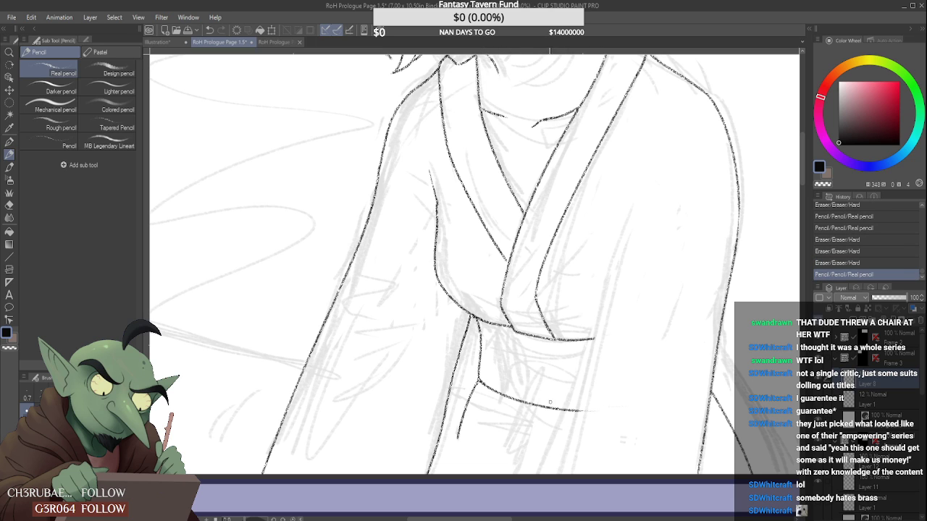
pyautogui.hotkey('ctrl', 'z')
pyautogui.moveTo(481, 382); pyautogui.dragTo(578, 401)
pyautogui.hotkey('ctrl', 'z')
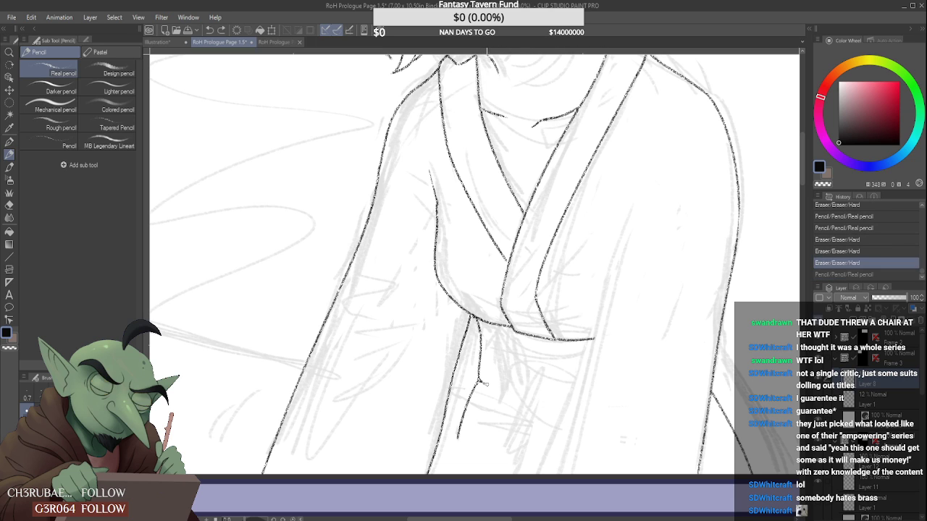
pyautogui.moveTo(479, 382); pyautogui.dragTo(595, 399)
pyautogui.hotkey('ctrl', 'z')
# - Redraw the waistband's lower edge as a smooth curve from its left corner and trim the far end
pyautogui.moveTo(478, 381)
pyautogui.mouseDown()
pyautogui.moveTo(519, 399)
pyautogui.moveTo(594, 406)
pyautogui.mouseUp()
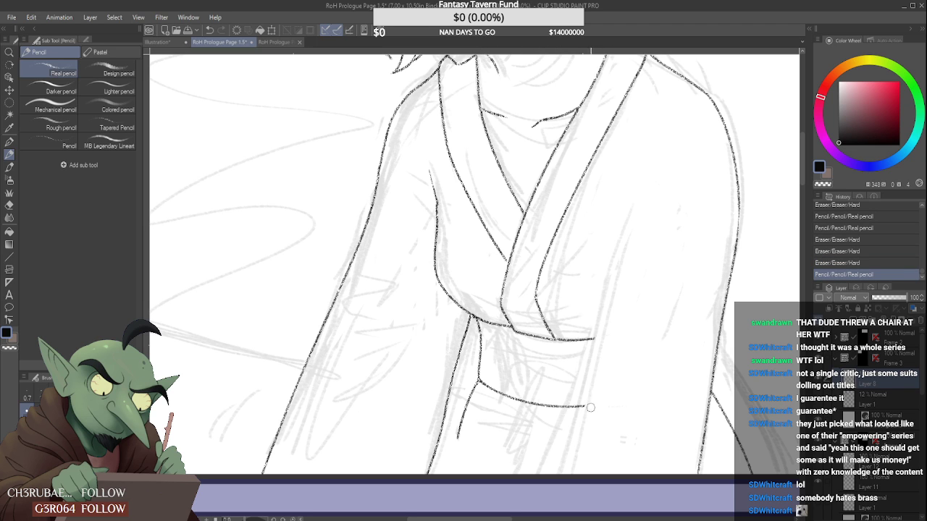
pyautogui.moveTo(593, 393); pyautogui.dragTo(593, 384)
pyautogui.scroll(-3, 593, 383)
pyautogui.scroll(1, 607, 351)
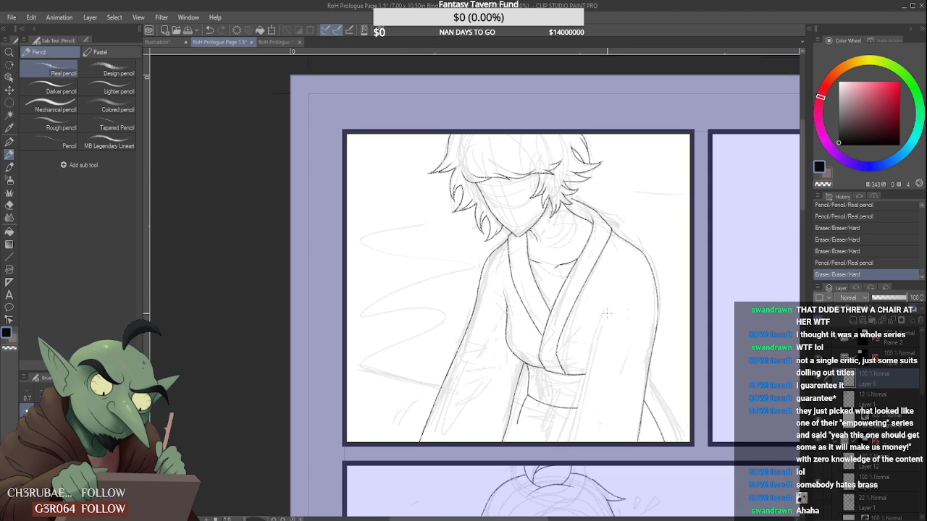
# - Draw the inner edge of the sleeve on the figure's right-hand side, from chest height down past the waistband
pyautogui.scroll(2, 607, 314)
pyautogui.scroll(-1, 578, 354)
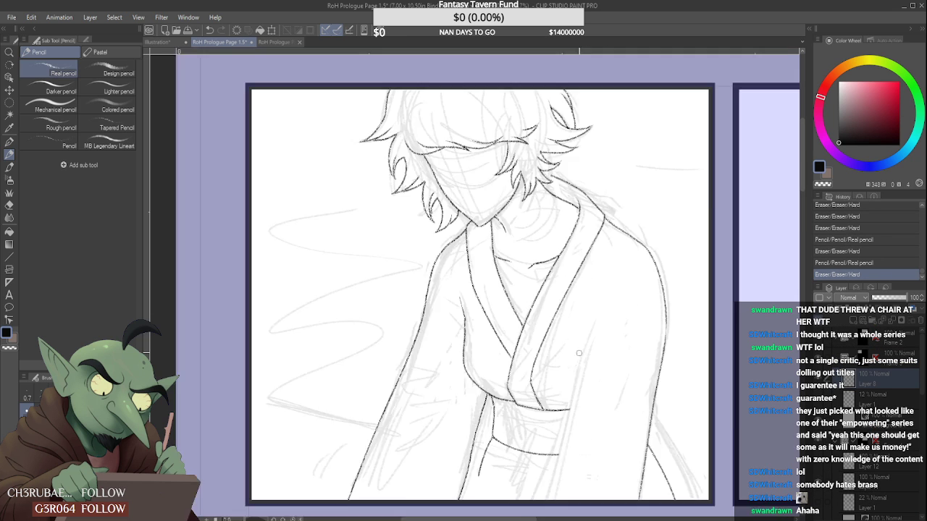
pyautogui.scroll(-1, 579, 354)
pyautogui.moveTo(581, 342); pyautogui.dragTo(562, 415)
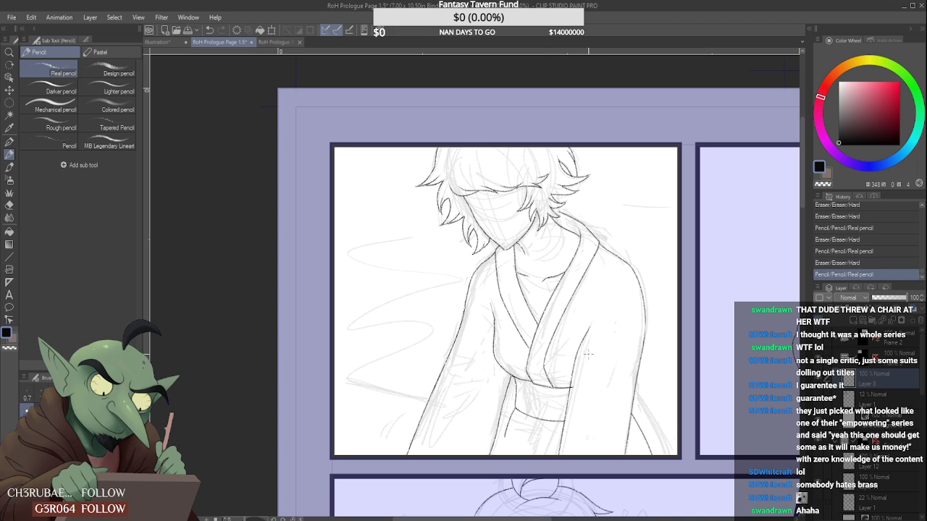
pyautogui.hotkey('ctrl', 'z')
pyautogui.moveTo(594, 323); pyautogui.dragTo(573, 391)
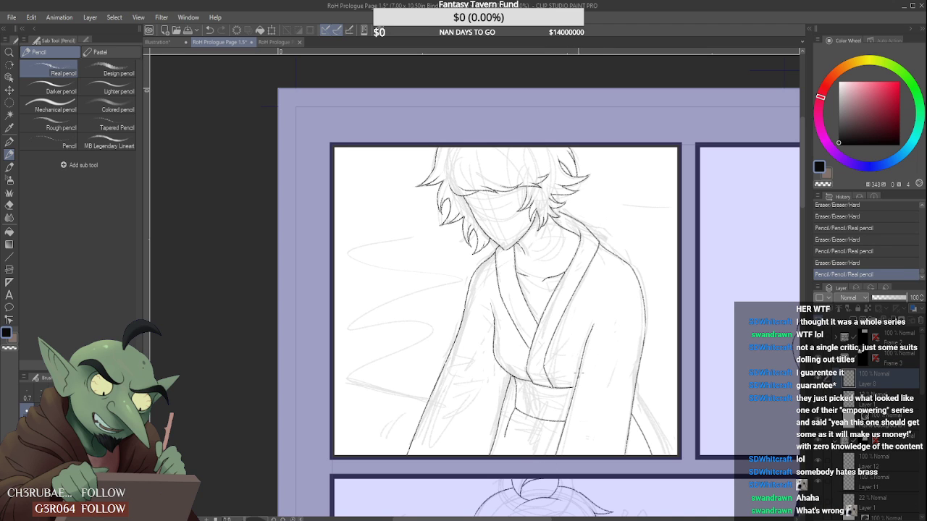
# - Extend the waistband's upper edge so it meets the sleeve's inner line
pyautogui.scroll(5, 575, 378)
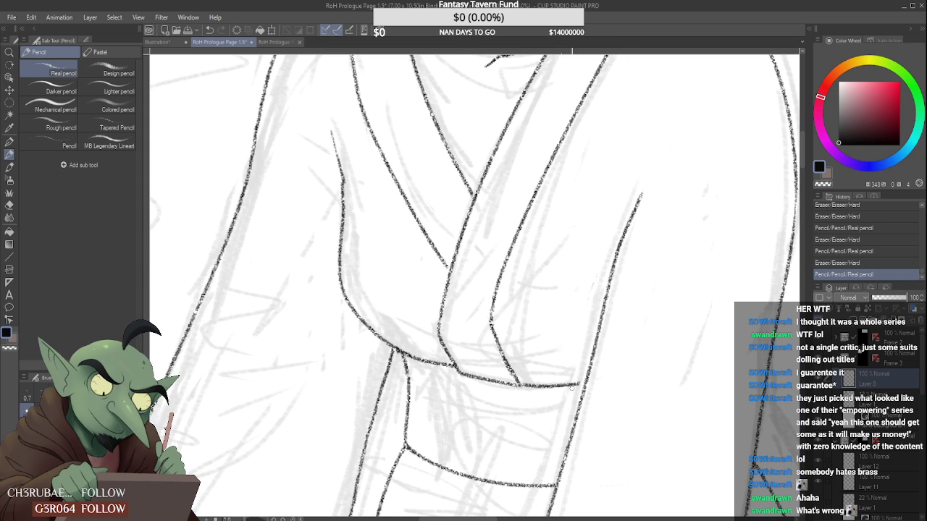
pyautogui.moveTo(589, 381); pyautogui.dragTo(592, 377)
pyautogui.scroll(-2, 588, 369)
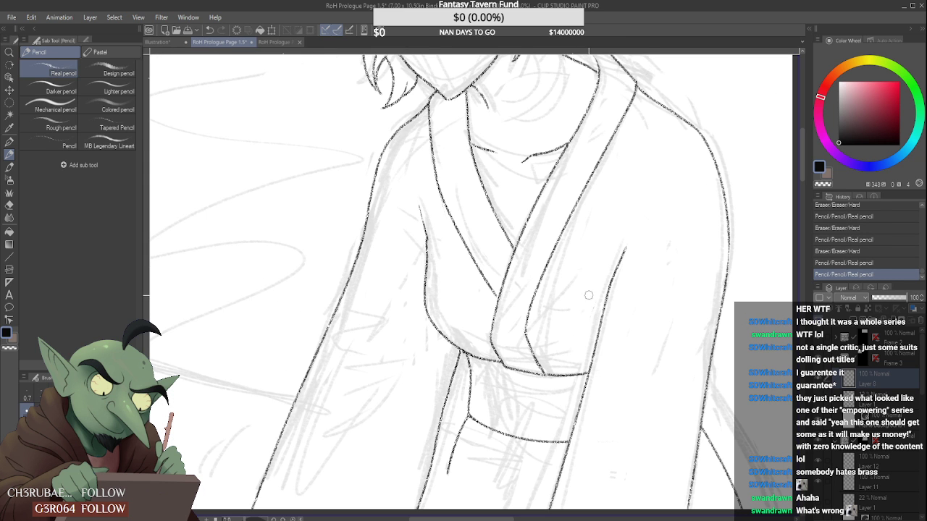
# - Trim the upper end of the sleeve's inner line and add a short overlapping stroke just below it
pyautogui.moveTo(589, 295); pyautogui.dragTo(586, 324)
pyautogui.scroll(1, 615, 255)
pyautogui.moveTo(639, 236); pyautogui.dragTo(635, 253)
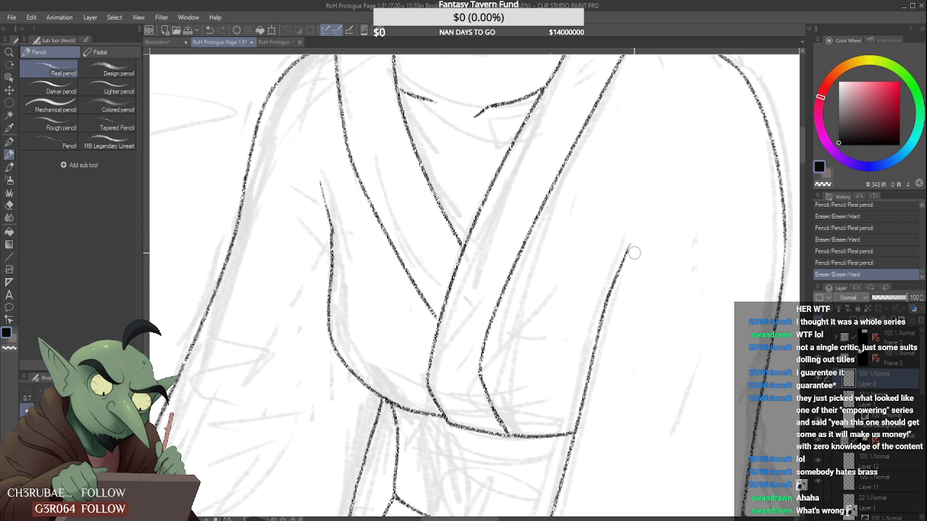
pyautogui.moveTo(600, 325); pyautogui.dragTo(593, 352)
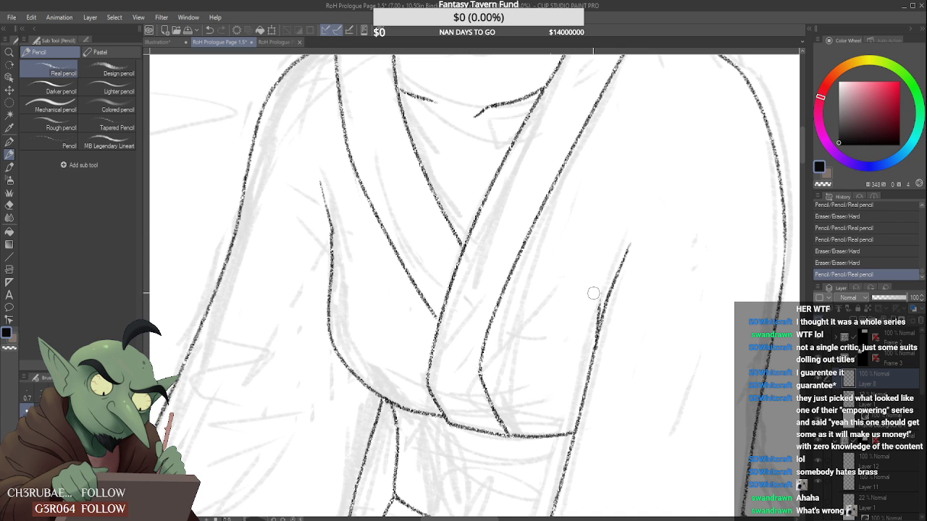
pyautogui.scroll(-4, 593, 292)
pyautogui.scroll(4, 612, 250)
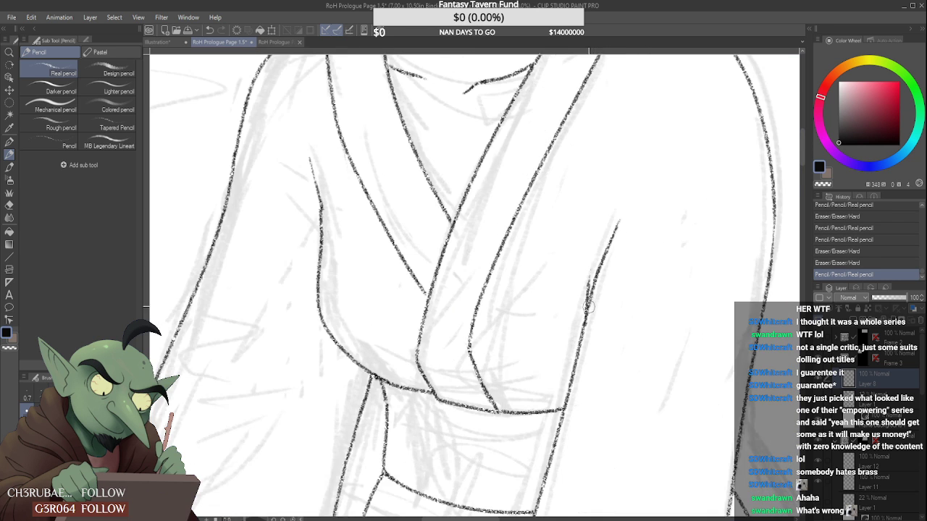
# - Erase the excess around the overlapping sleeve stroke and thin the upper tip of the sleeve's inner line
pyautogui.moveTo(597, 316); pyautogui.dragTo(566, 342)
pyautogui.scroll(-4, 566, 342)
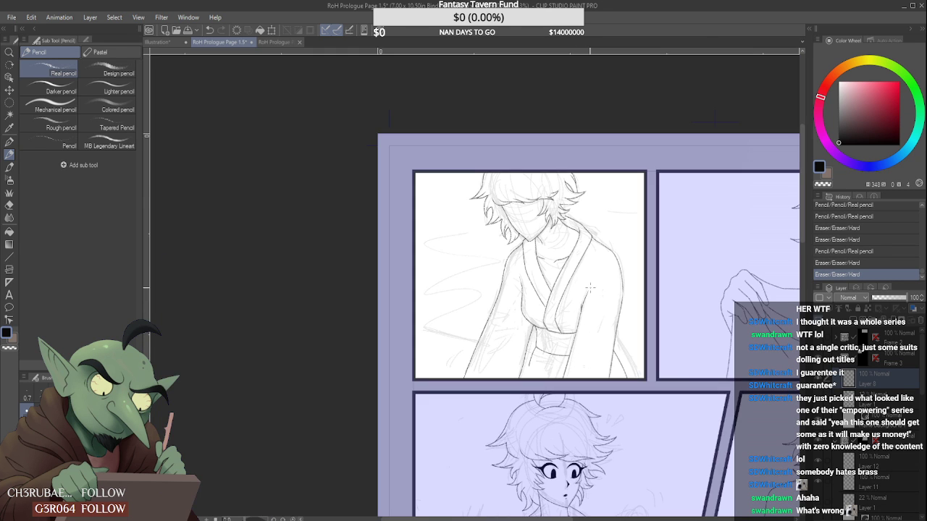
pyautogui.scroll(3, 569, 314)
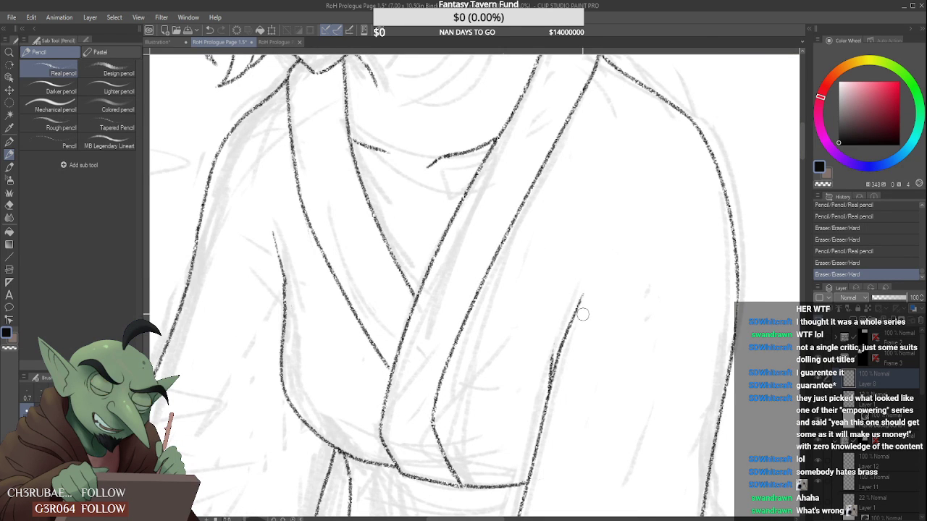
pyautogui.moveTo(585, 302); pyautogui.dragTo(578, 312)
pyautogui.scroll(-5, 571, 350)
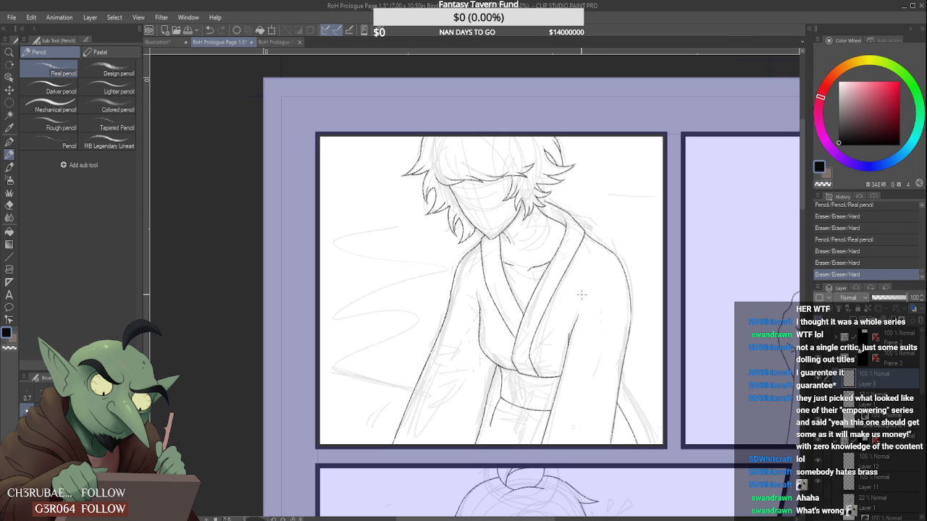
# - Hide the rough sketch and tidy the junction under the chin where the neck line meets the collar
pyautogui.scroll(-6, 472, 286)
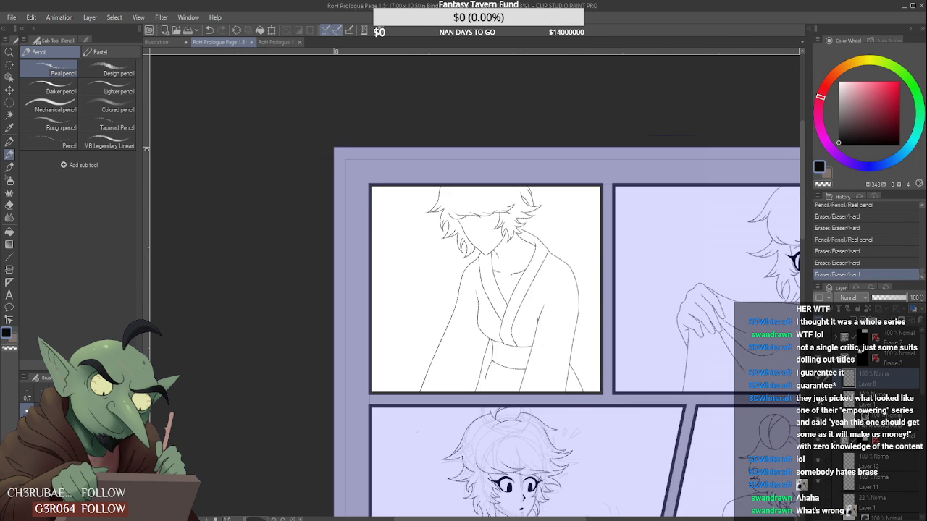
pyautogui.scroll(3, 472, 284)
pyautogui.scroll(6, 447, 252)
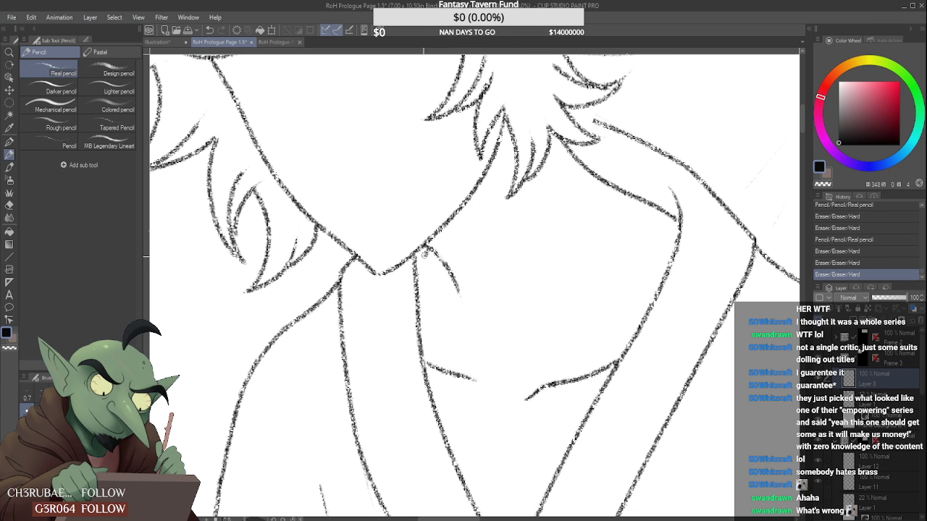
pyautogui.moveTo(424, 253); pyautogui.dragTo(417, 265)
pyautogui.scroll(-4, 462, 236)
pyautogui.scroll(-5, 460, 238)
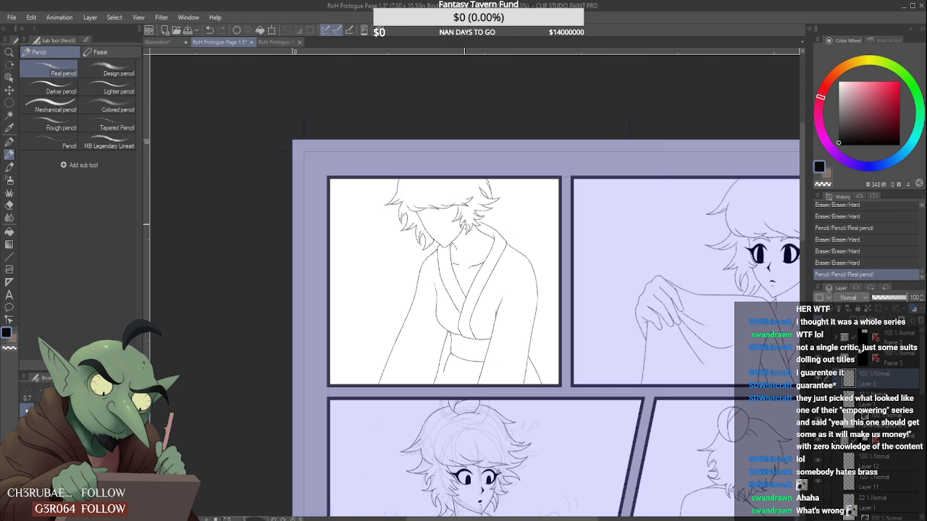
# - Flip the canvas horizontally to check the first panel's line art in mirror view
pyautogui.scroll(-4, 442, 228)
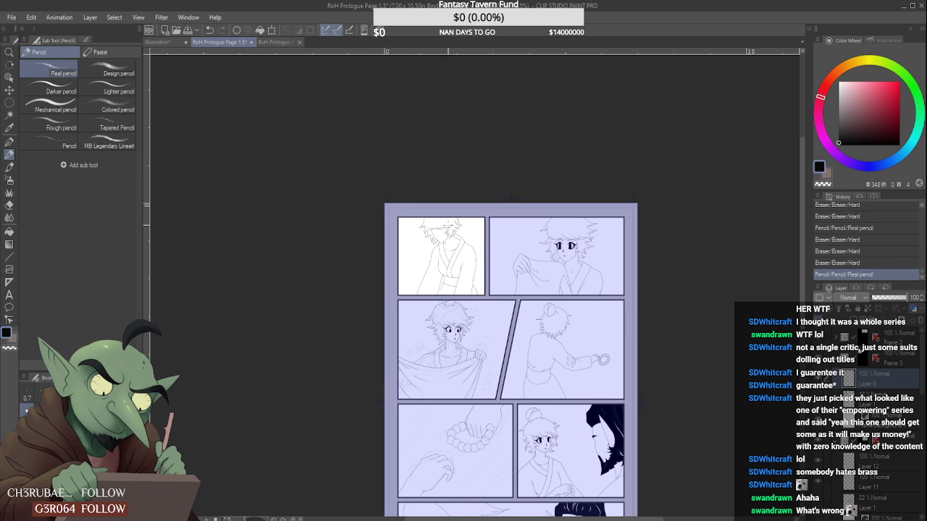
pyautogui.scroll(4, 442, 228)
pyautogui.scroll(5, 475, 189)
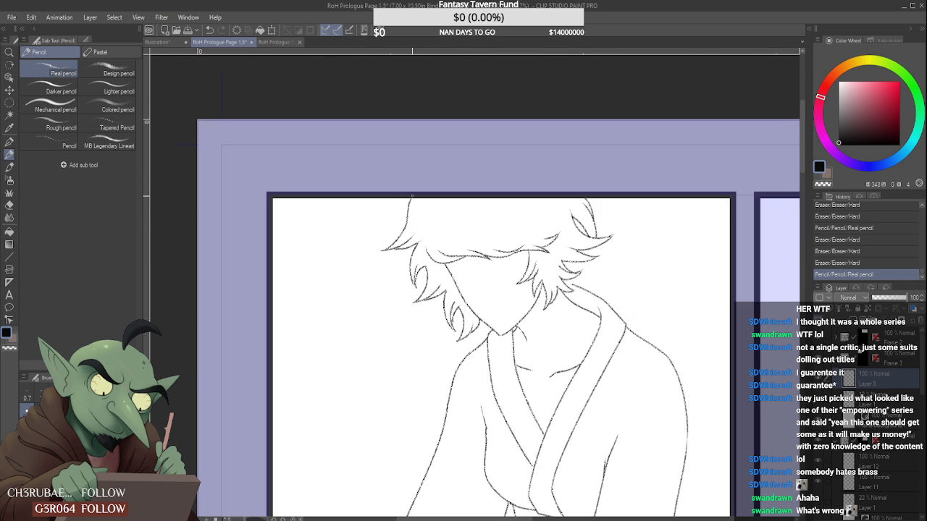
pyautogui.scroll(-3, 474, 189)
pyautogui.scroll(-4, 403, 303)
pyautogui.scroll(3, 403, 302)
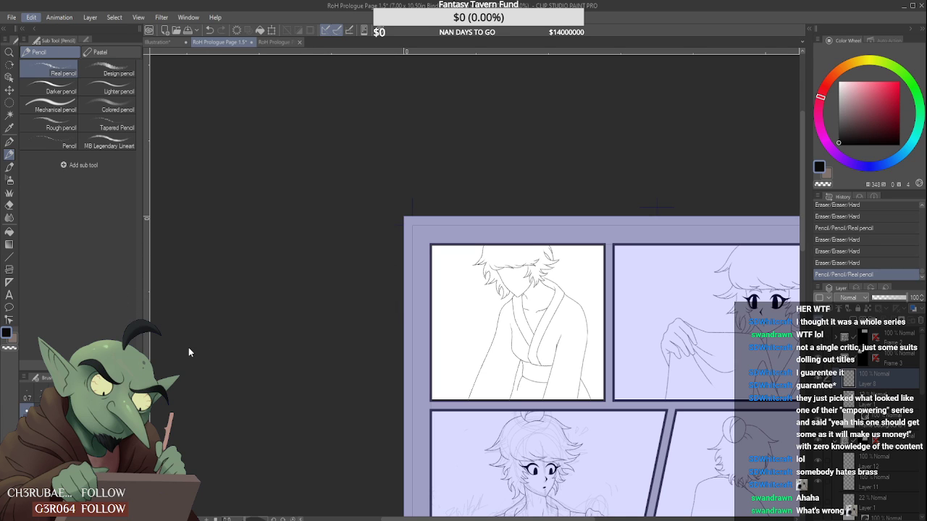
pyautogui.click(232, 330)
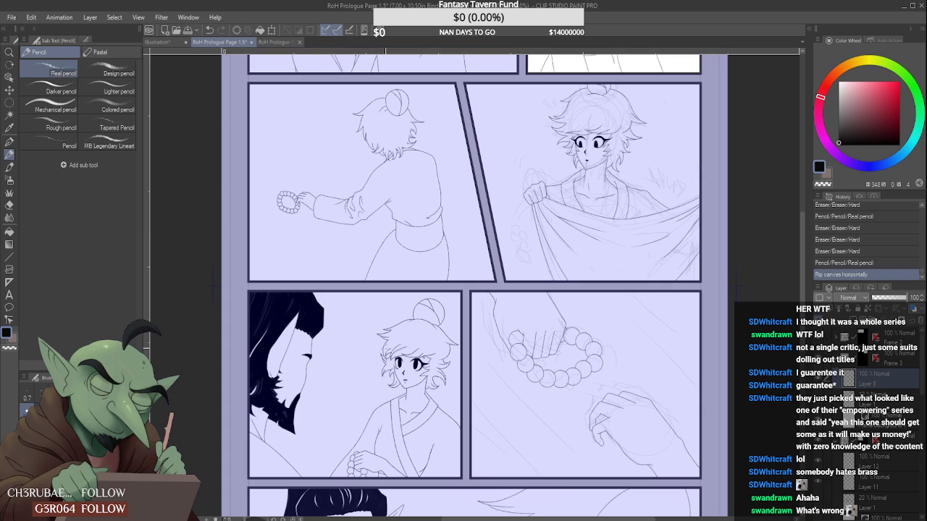
pyautogui.scroll(-4, 391, 347)
pyautogui.scroll(2, 429, 285)
pyautogui.scroll(3, 430, 286)
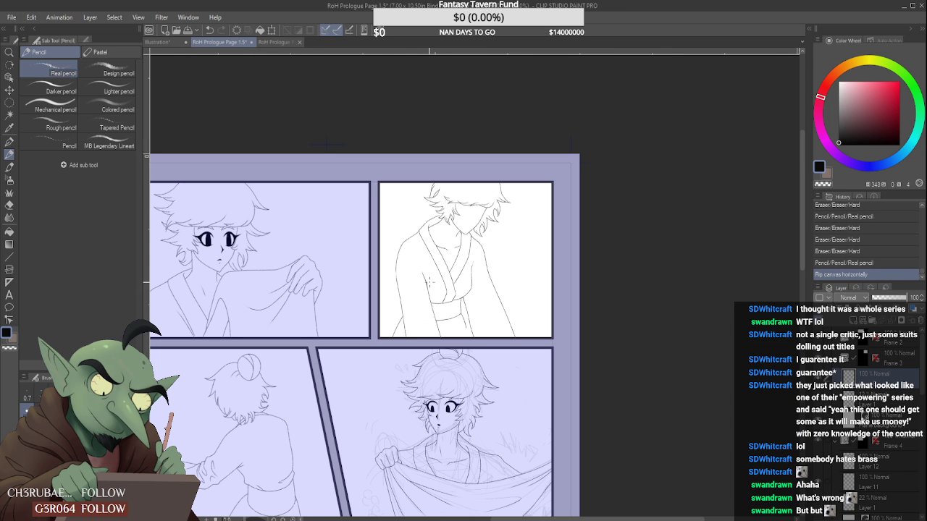
pyautogui.scroll(3, 430, 284)
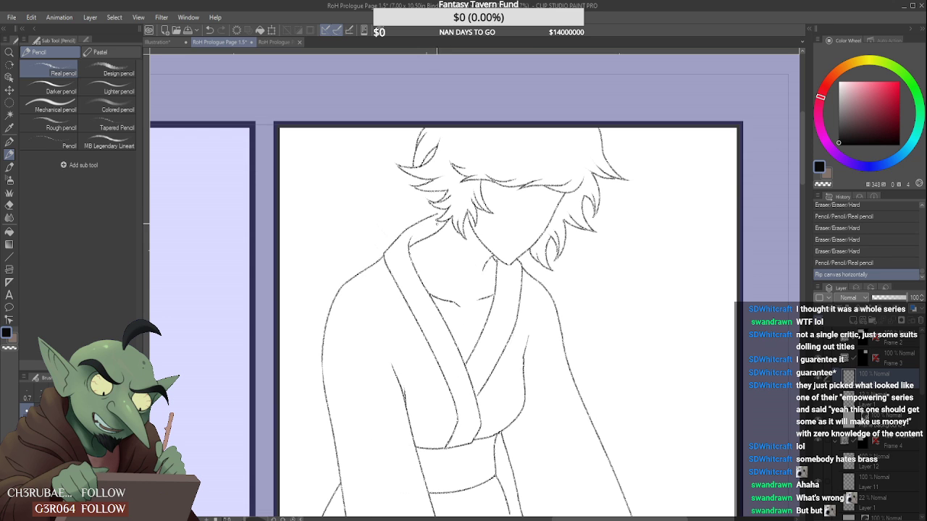
# - Extend the collar's outer line up to the hair and clean up the hair strand ends beside it
pyautogui.scroll(2, 430, 284)
pyautogui.scroll(3, 542, 242)
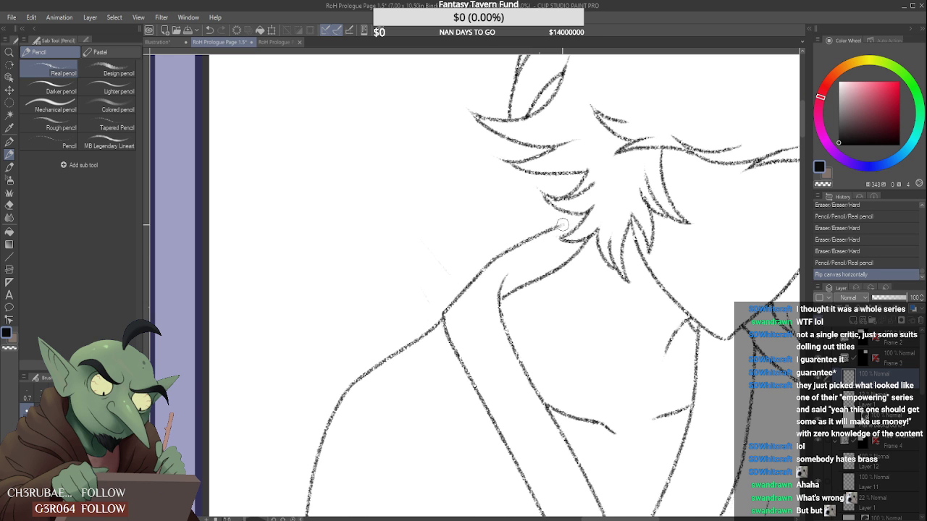
pyautogui.moveTo(562, 226)
pyautogui.mouseDown()
pyautogui.moveTo(497, 258)
pyautogui.moveTo(589, 225)
pyautogui.moveTo(584, 230)
pyautogui.mouseUp()
pyautogui.scroll(-3, 591, 217)
pyautogui.scroll(3, 608, 210)
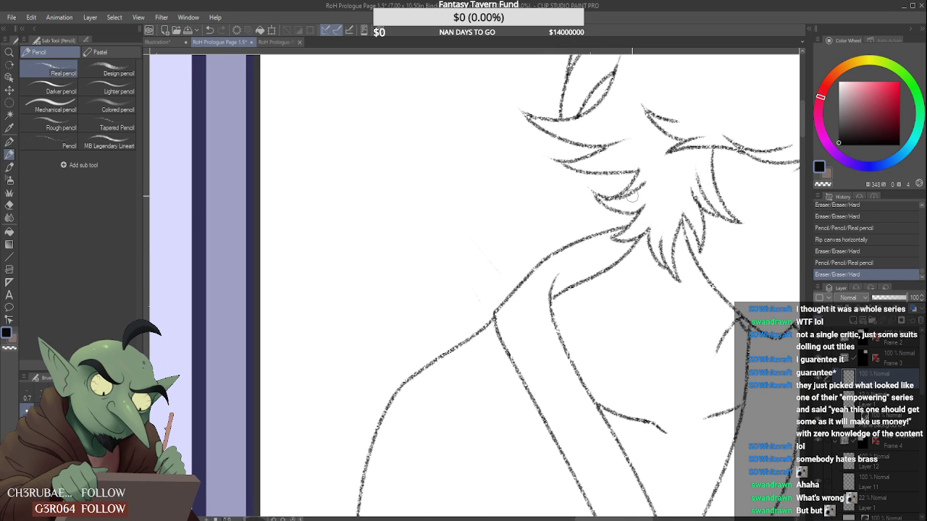
pyautogui.moveTo(651, 180); pyautogui.dragTo(569, 224)
pyautogui.scroll(-5, 402, 149)
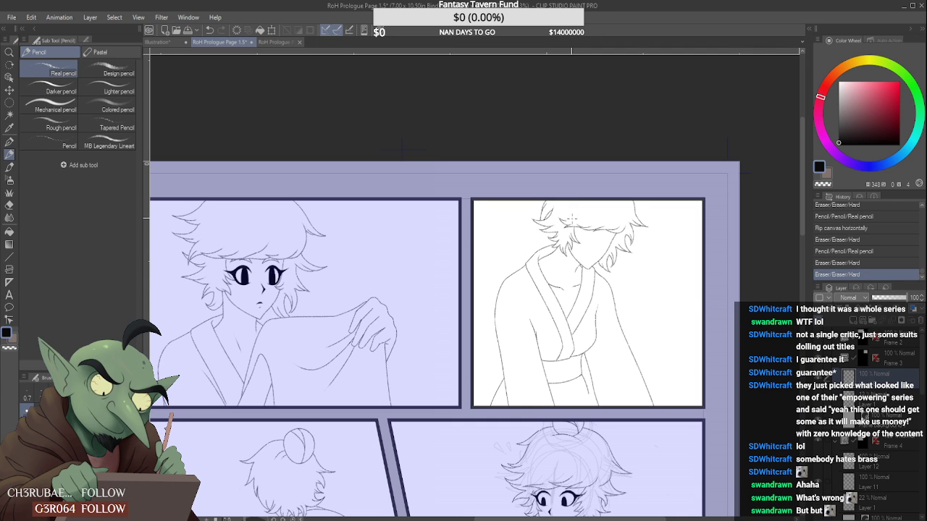
# - Erase the tip of the collar's inner line near the neck and redraw it as a curve bending towards the hair
pyautogui.scroll(5, 401, 148)
pyautogui.click(529, 268)
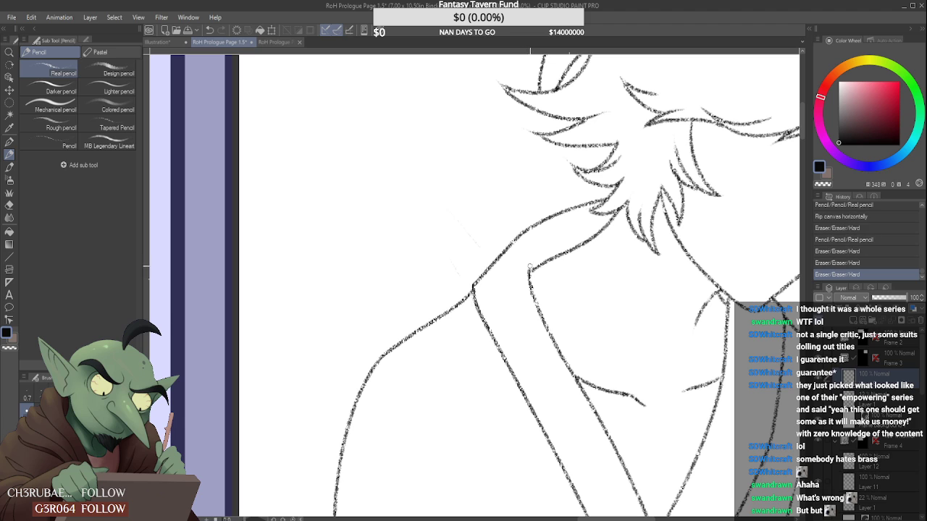
pyautogui.click(527, 270)
pyautogui.moveTo(529, 284)
pyautogui.mouseDown()
pyautogui.moveTo(530, 293)
pyautogui.moveTo(524, 277)
pyautogui.moveTo(550, 227)
pyautogui.moveTo(544, 298)
pyautogui.mouseUp()
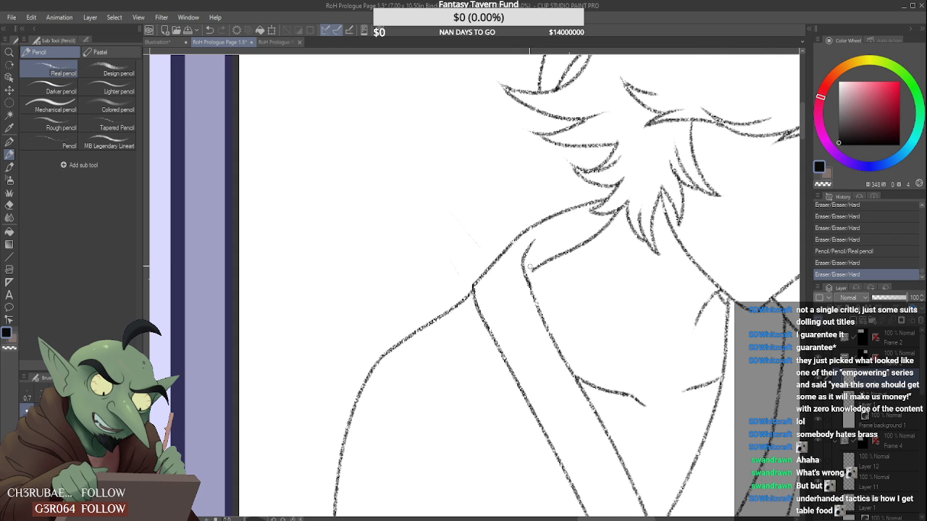
pyautogui.scroll(1, 531, 268)
pyautogui.moveTo(519, 264); pyautogui.dragTo(539, 293)
pyautogui.scroll(-4, 537, 286)
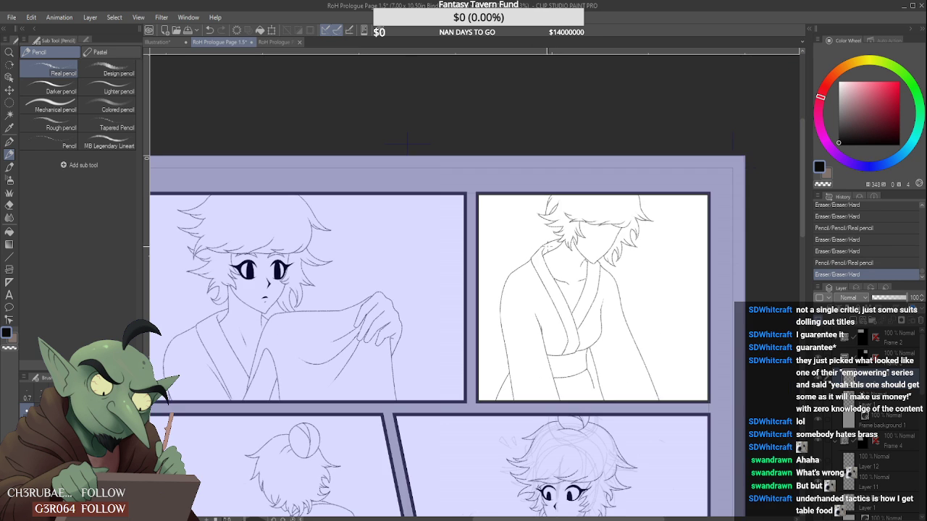
pyautogui.scroll(3, 544, 250)
pyautogui.scroll(1, 541, 255)
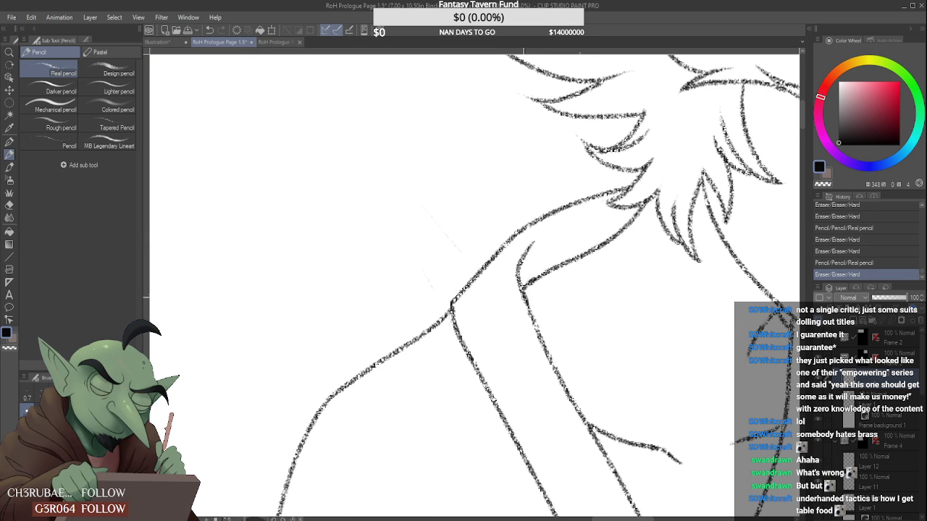
# - Redraw the start of the collar's inner line just below its curved tip so the corner at the neck joins cleanly
pyautogui.moveTo(528, 303); pyautogui.dragTo(539, 336)
pyautogui.scroll(-2, 535, 319)
pyautogui.scroll(-1, 536, 316)
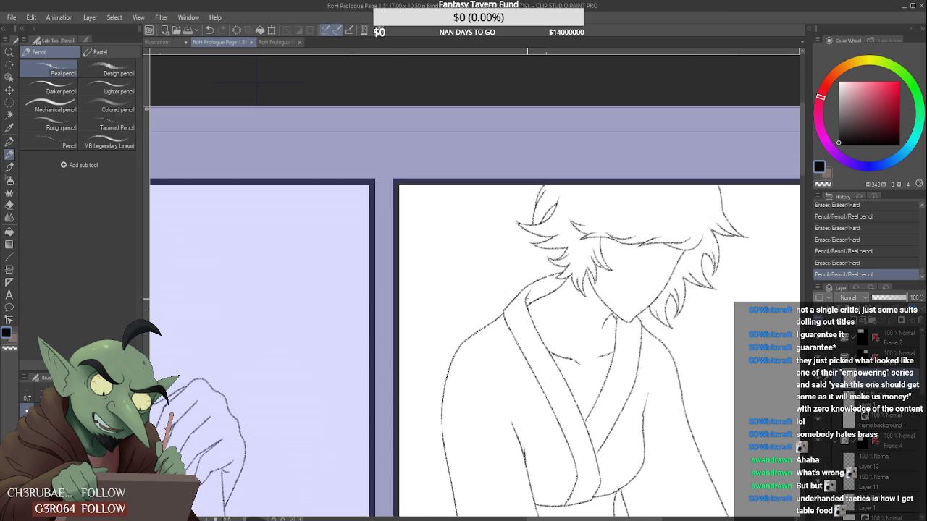
pyautogui.scroll(3, 521, 307)
pyautogui.moveTo(516, 308); pyautogui.dragTo(540, 362)
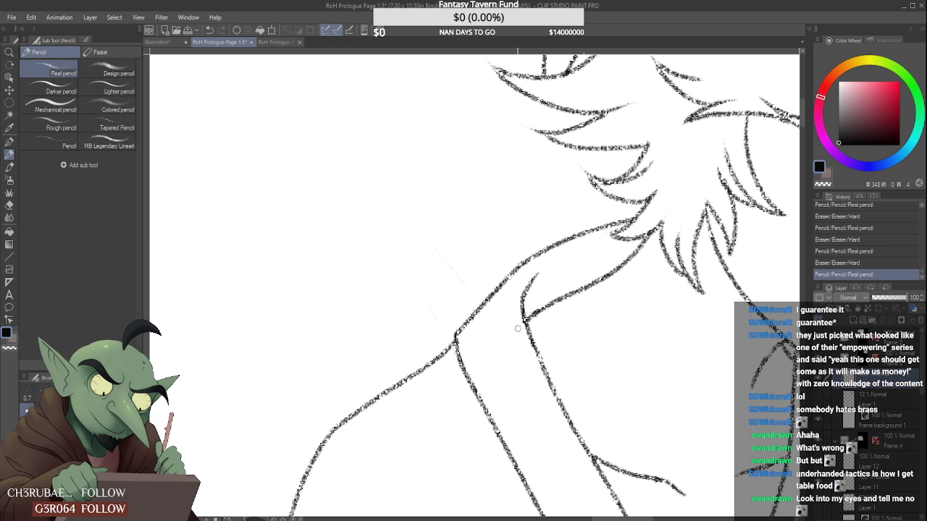
pyautogui.scroll(-2, 517, 328)
pyautogui.scroll(3, 510, 304)
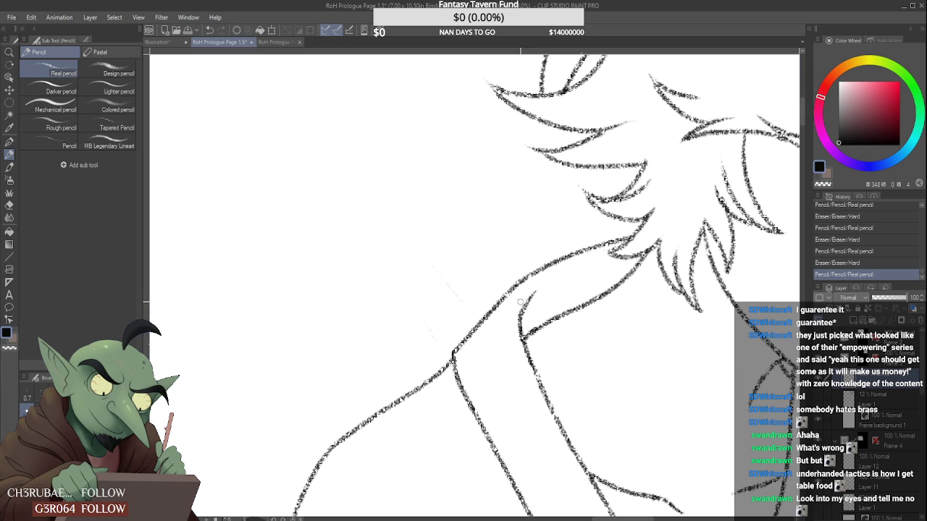
pyautogui.scroll(-4, 455, 358)
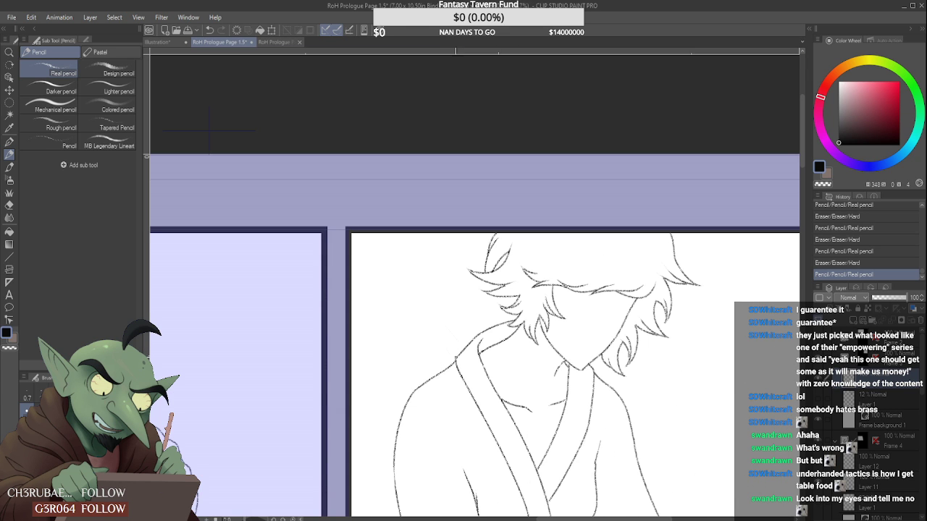
# - Erase and redraw the collar's outer line between the shoulder corner and the hair as one smoother curve
pyautogui.scroll(5, 446, 362)
pyautogui.moveTo(444, 362); pyautogui.dragTo(500, 305)
pyautogui.moveTo(441, 370); pyautogui.dragTo(517, 294)
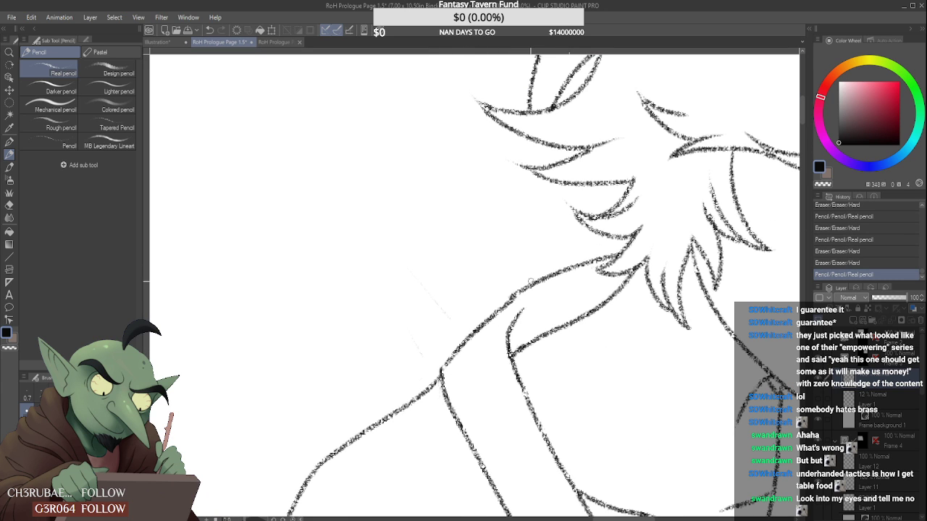
pyautogui.hotkey('ctrl', 'z')
pyautogui.hotkey('ctrl', 'z')
pyautogui.hotkey('ctrl', 'z')
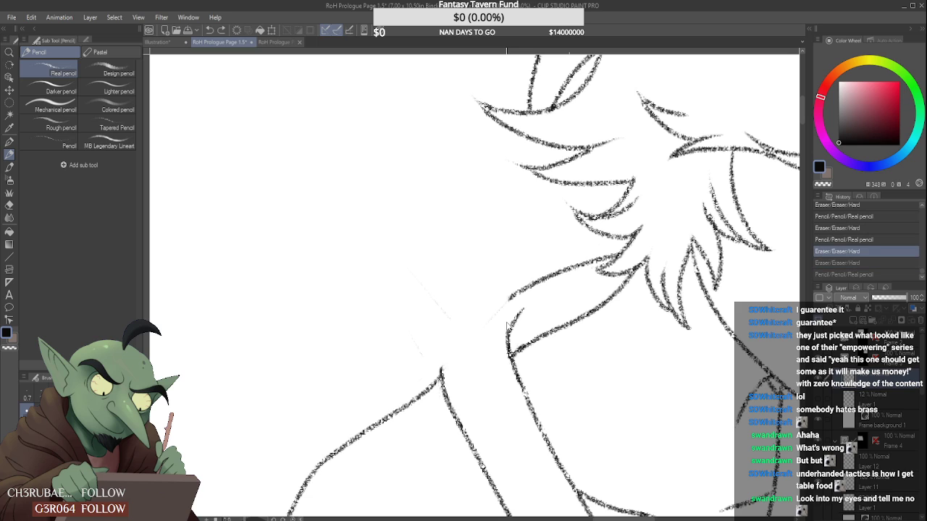
pyautogui.moveTo(442, 373)
pyautogui.mouseDown()
pyautogui.moveTo(456, 386)
pyautogui.moveTo(441, 368)
pyautogui.mouseUp()
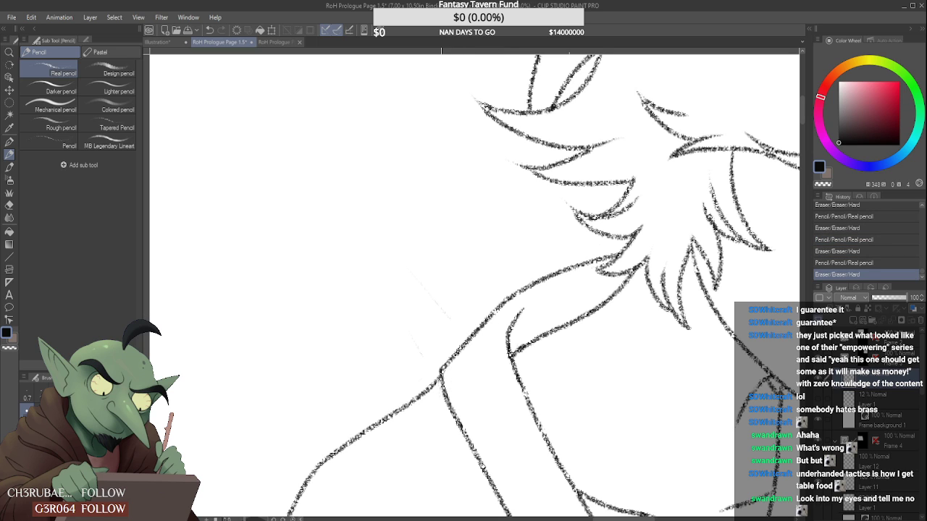
pyautogui.scroll(-5, 490, 308)
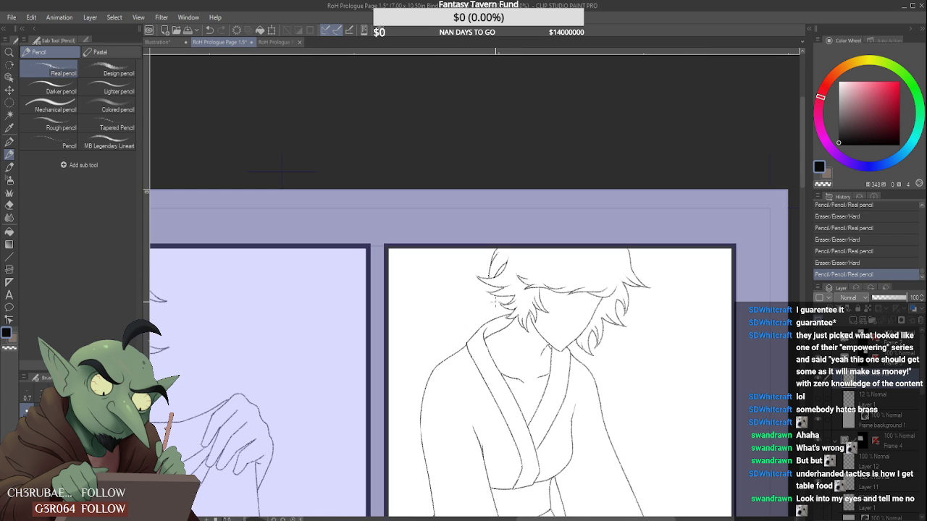
pyautogui.scroll(-2, 283, 171)
pyautogui.scroll(-1, 507, 289)
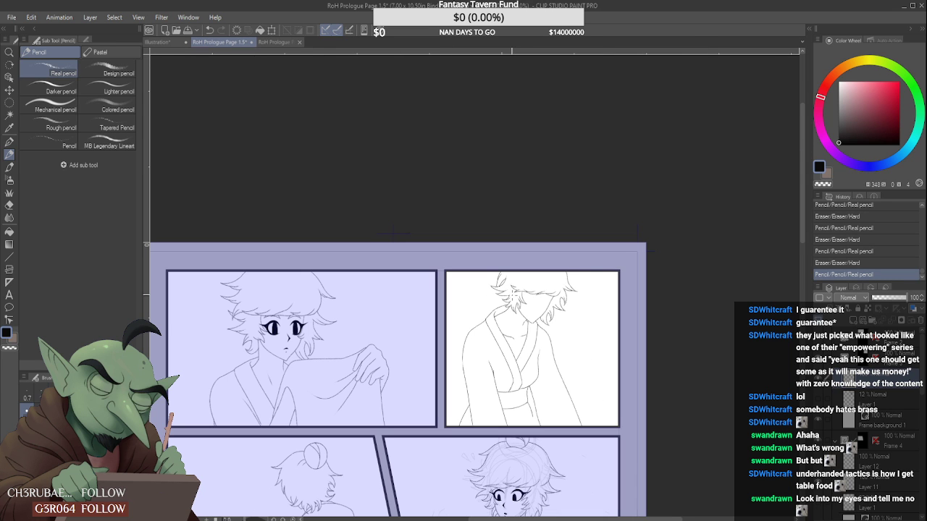
pyautogui.scroll(5, 507, 290)
pyautogui.scroll(-4, 502, 304)
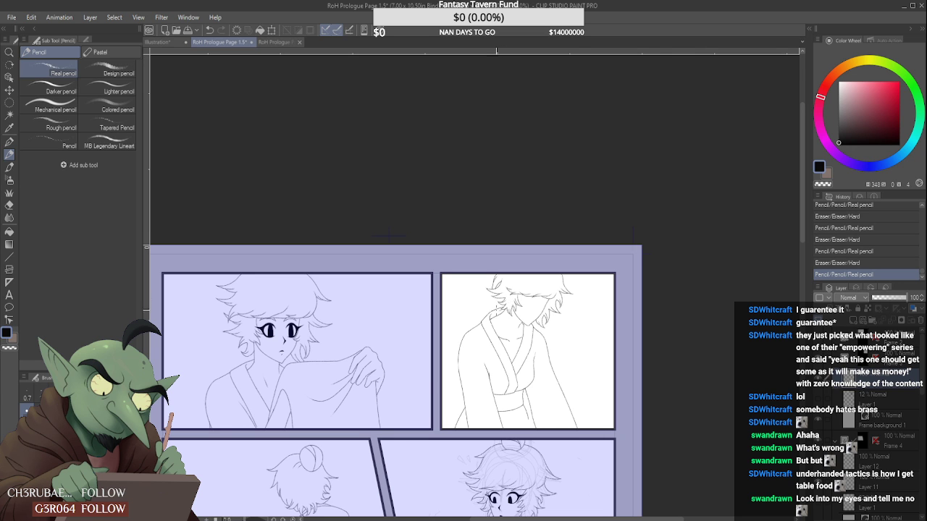
pyautogui.scroll(-2, 519, 285)
pyautogui.scroll(6, 464, 304)
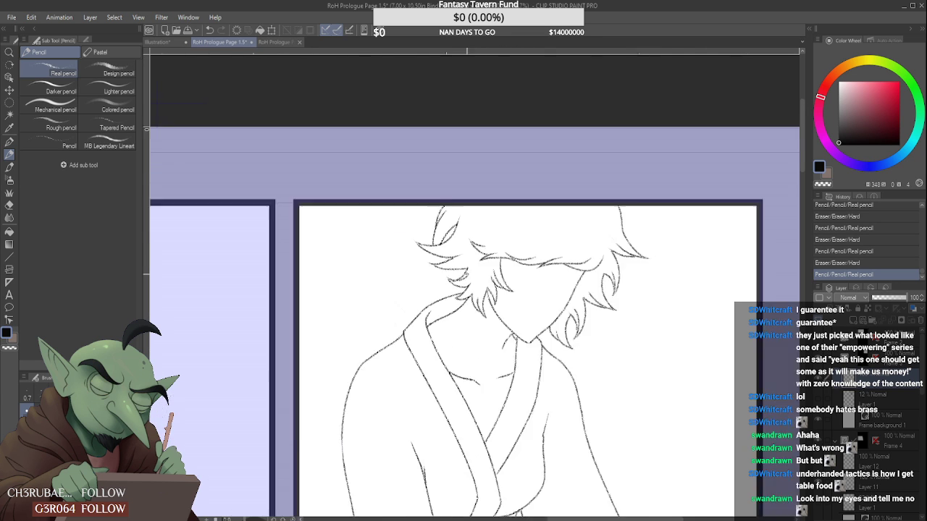
pyautogui.moveTo(444, 311); pyautogui.dragTo(422, 332)
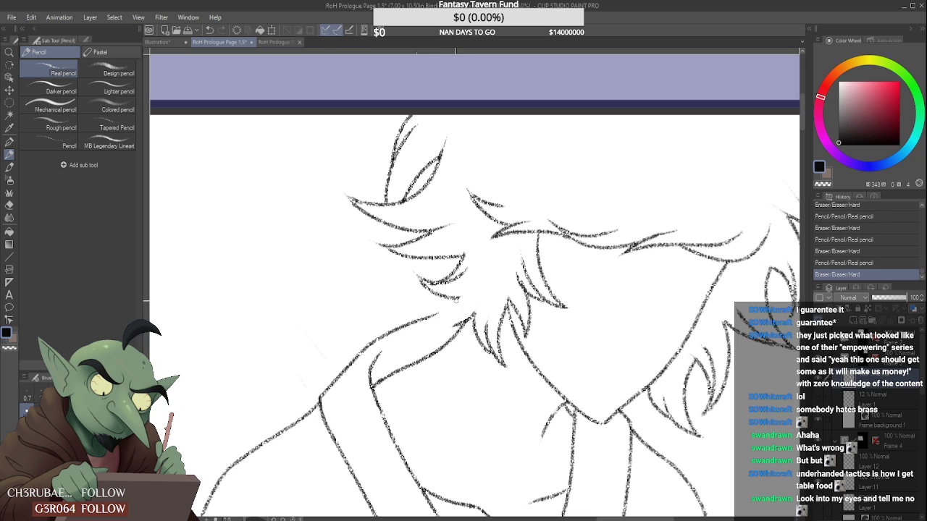
pyautogui.moveTo(465, 295); pyautogui.dragTo(440, 315)
pyautogui.moveTo(415, 345); pyautogui.dragTo(435, 328)
pyautogui.scroll(-3, 486, 292)
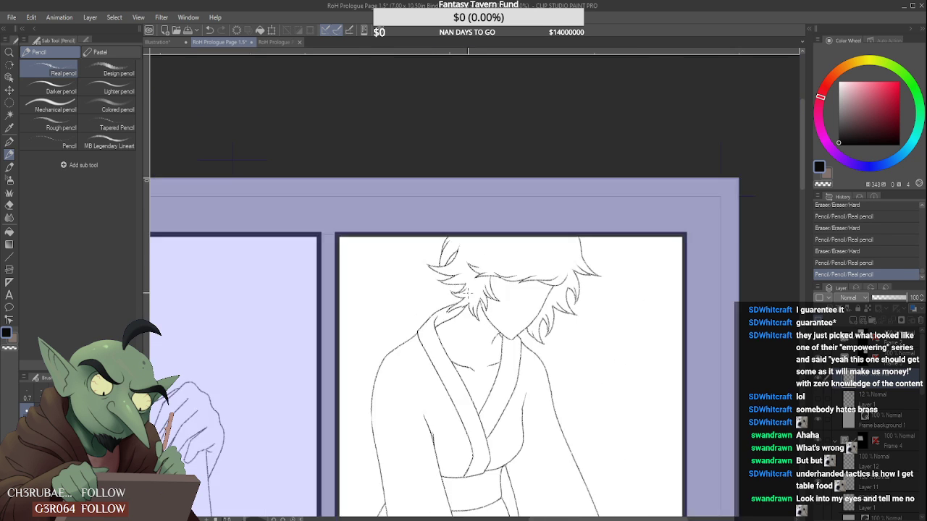
pyautogui.scroll(1, 474, 282)
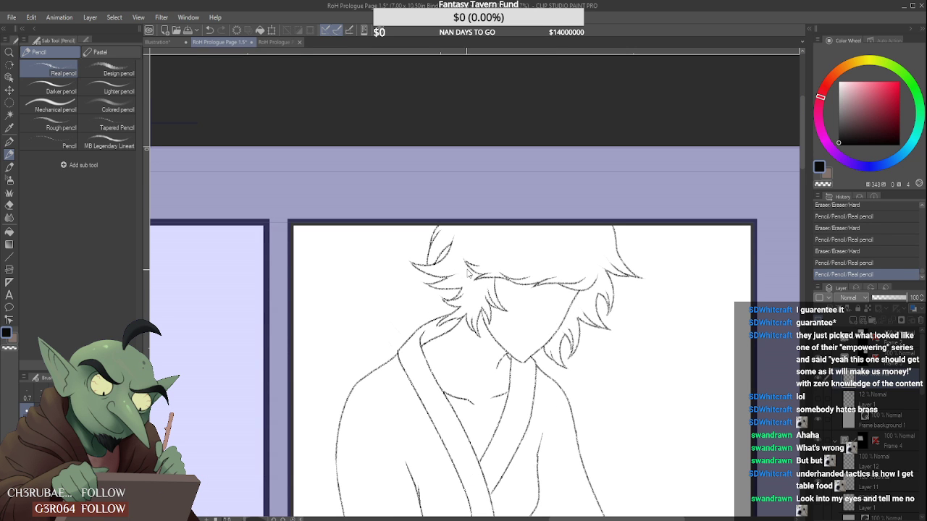
pyautogui.hotkey('ctrl', 'z')
pyautogui.hotkey('ctrl', 'z')
pyautogui.hotkey('ctrl', 'z')
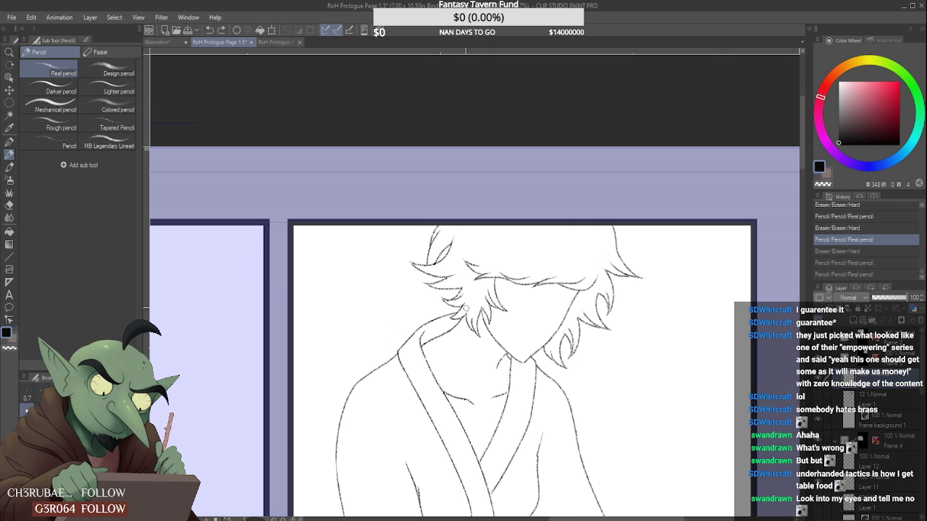
# - Clean up the hair strand ends above the collar and retouch the cheek line's upper end where it meets the fringe
pyautogui.scroll(2, 465, 308)
pyautogui.moveTo(468, 296); pyautogui.dragTo(469, 302)
pyautogui.scroll(-1, 449, 389)
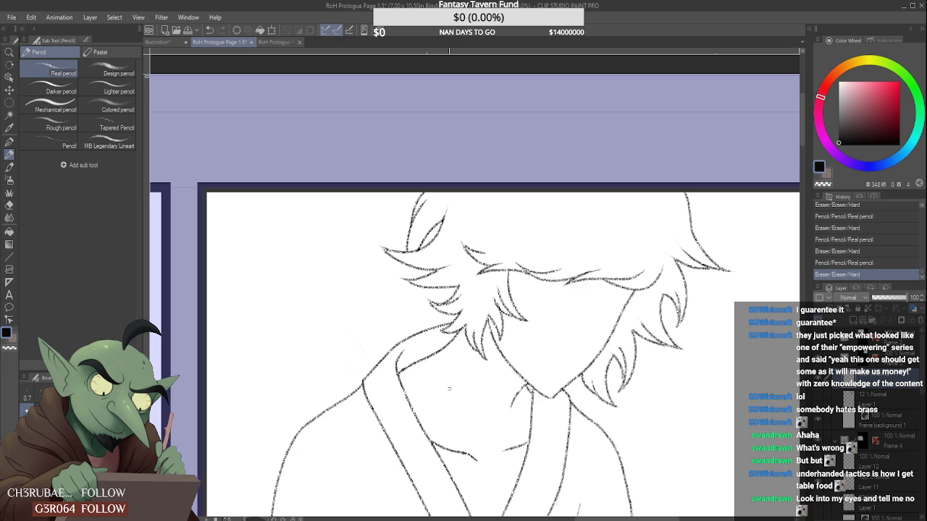
pyautogui.scroll(-1, 449, 389)
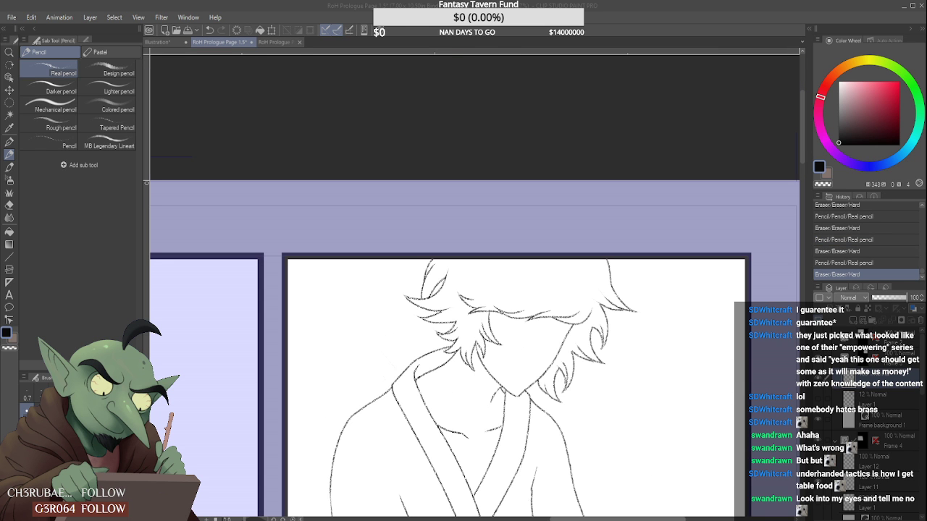
pyautogui.scroll(-2, 578, 307)
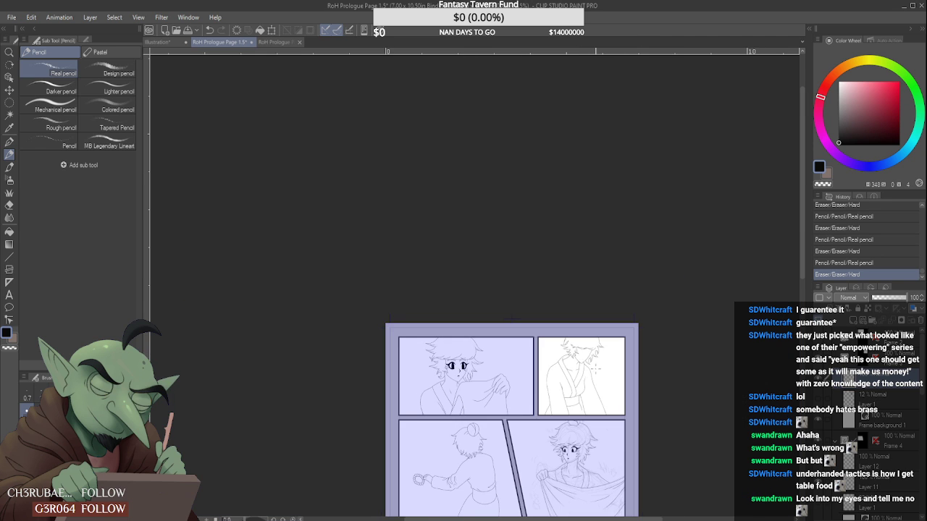
pyautogui.scroll(5, 578, 306)
pyautogui.moveTo(580, 306)
pyautogui.mouseDown()
pyautogui.moveTo(588, 279)
pyautogui.moveTo(556, 365)
pyautogui.moveTo(591, 266)
pyautogui.mouseUp()
pyautogui.scroll(-4, 591, 267)
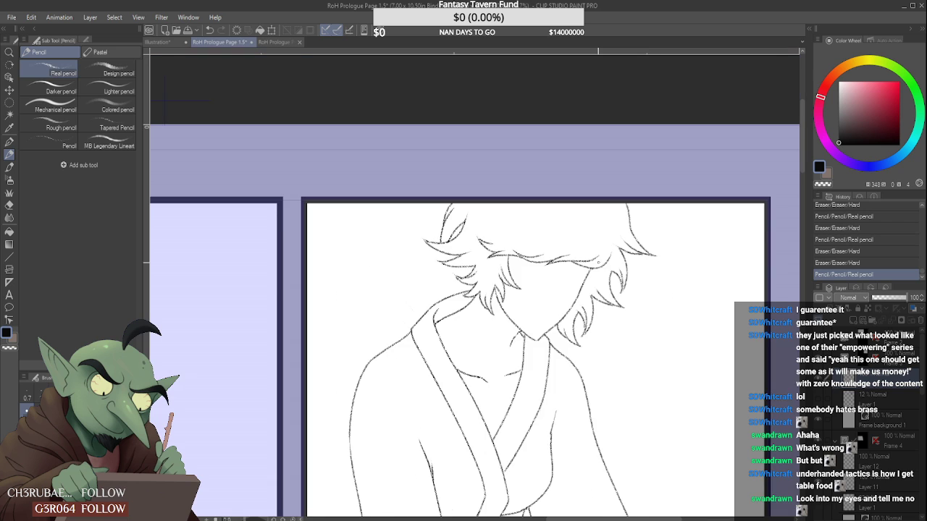
pyautogui.scroll(1, 381, 182)
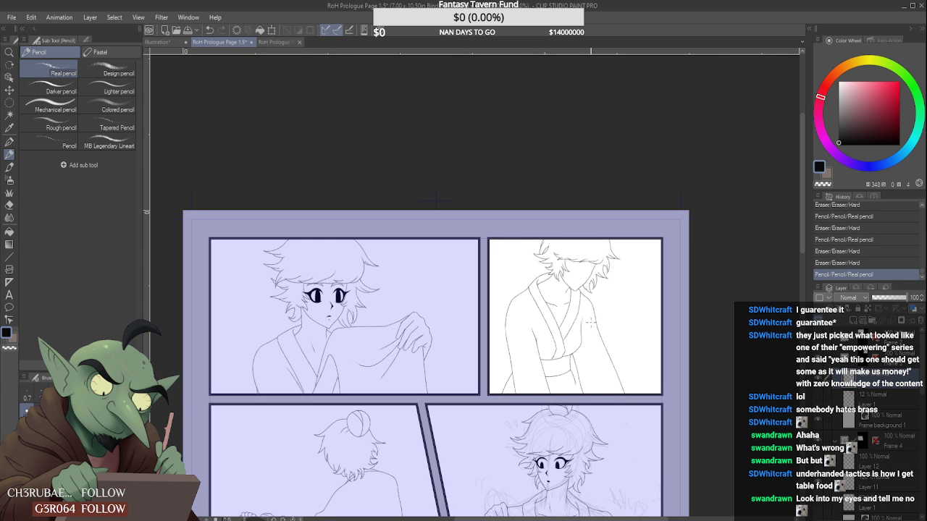
# - Retouch the short neck line and its junction under the chin beside the collar edge
pyautogui.scroll(5, 572, 286)
pyautogui.scroll(1, 572, 276)
pyautogui.moveTo(583, 259)
pyautogui.mouseDown()
pyautogui.moveTo(557, 302)
pyautogui.moveTo(557, 335)
pyautogui.moveTo(548, 286)
pyautogui.mouseUp()
pyautogui.scroll(-4, 542, 295)
pyautogui.scroll(3, 552, 305)
pyautogui.scroll(-2, 552, 305)
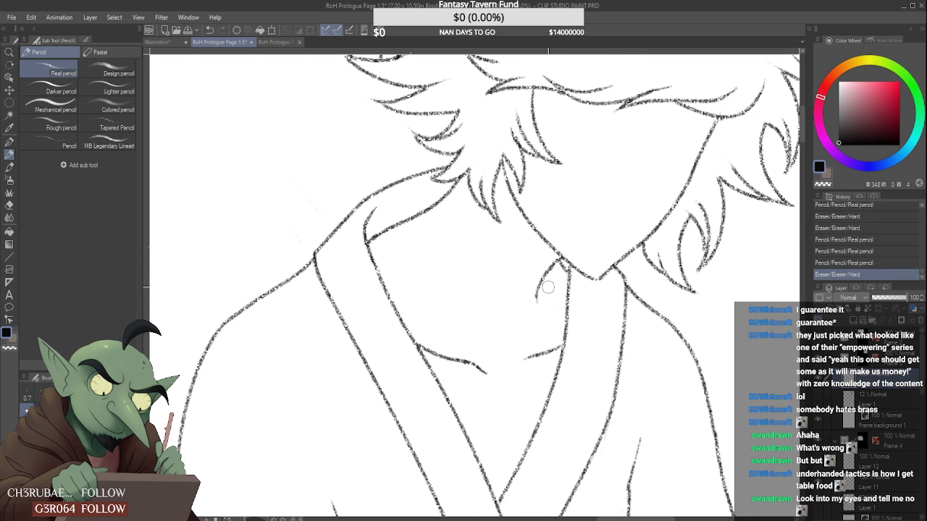
# - Smooth the outer sleeve line by redrawing a short section midway down the upper arm
pyautogui.scroll(-4, 557, 268)
pyautogui.scroll(-2, 560, 265)
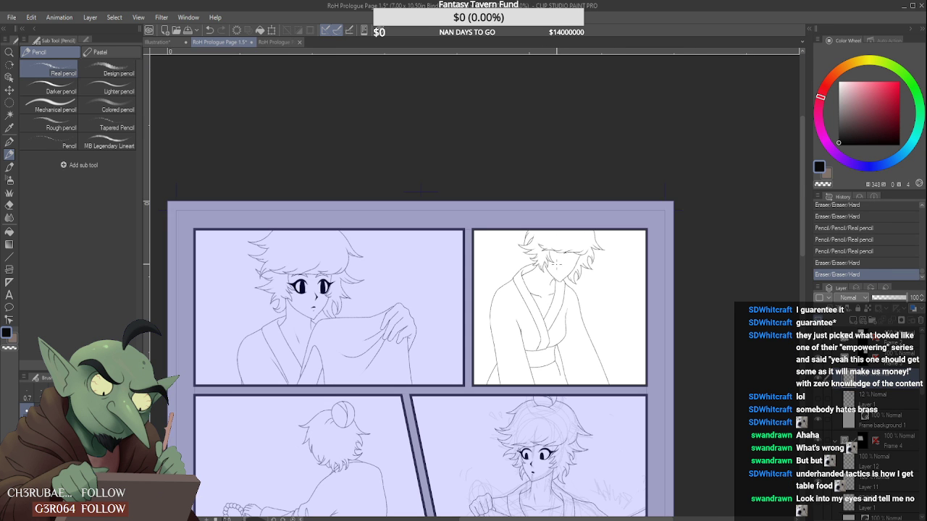
pyautogui.scroll(6, 515, 321)
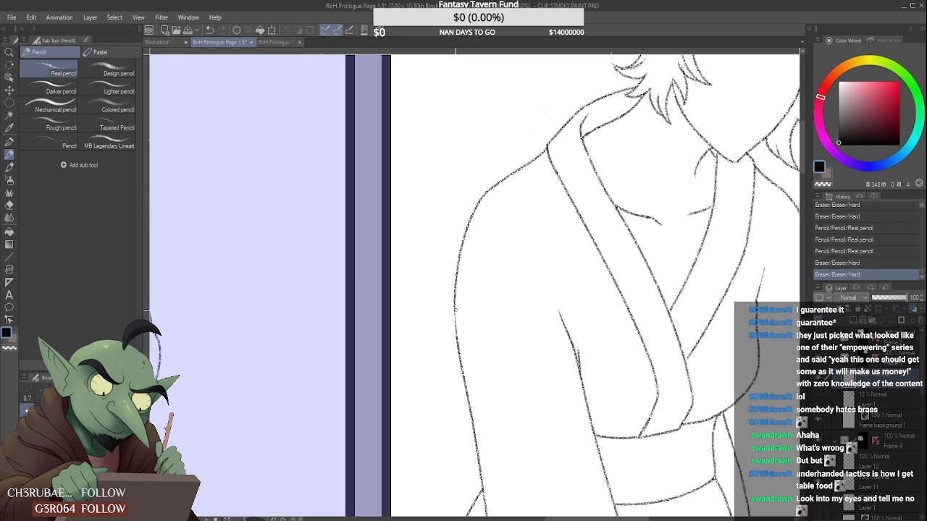
pyautogui.moveTo(455, 310); pyautogui.dragTo(457, 349)
pyautogui.hotkey('ctrl', 'z')
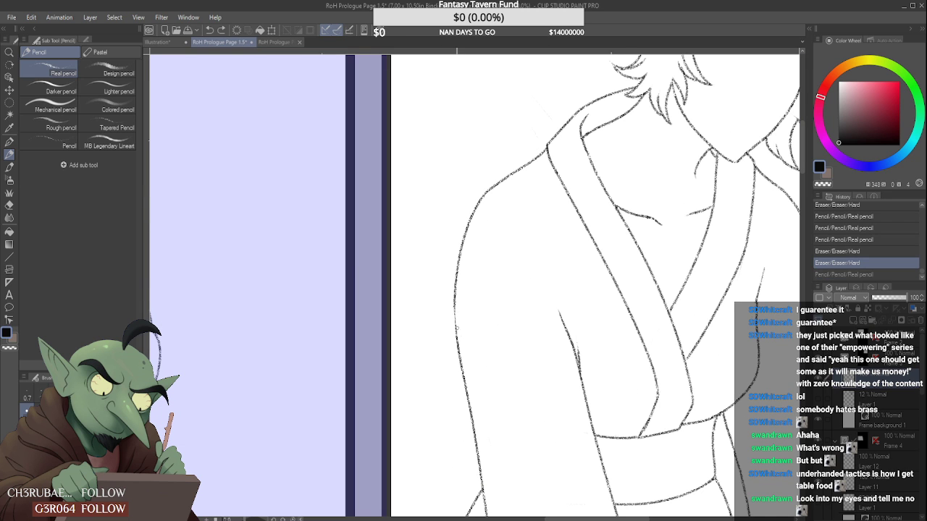
pyautogui.moveTo(454, 306); pyautogui.dragTo(457, 335)
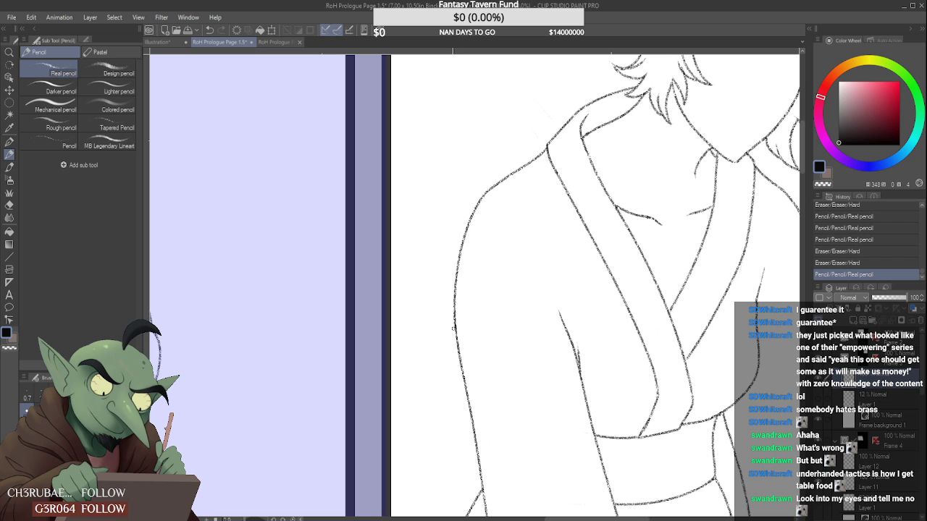
# - Activate Layer 5 in the frame where the character holds up the cloth and flip the canvas horizontally
pyautogui.scroll(-5, 455, 276)
pyautogui.scroll(-5, 455, 275)
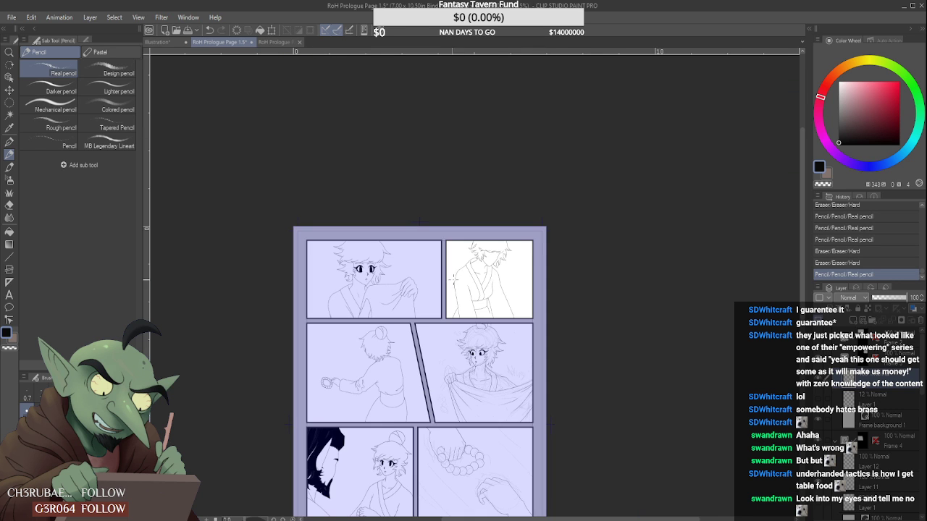
pyautogui.scroll(4, 520, 334)
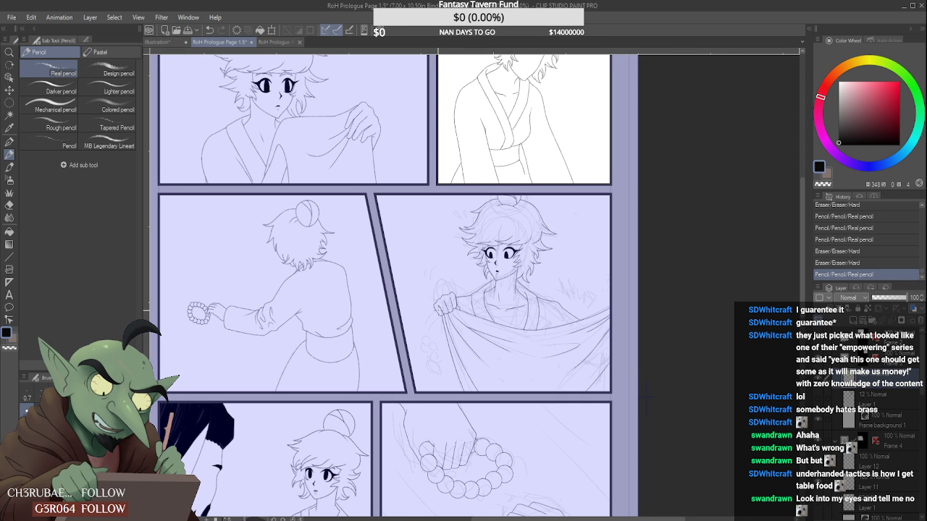
pyautogui.moveTo(437, 311); pyautogui.dragTo(441, 316)
pyautogui.click(836, 361)
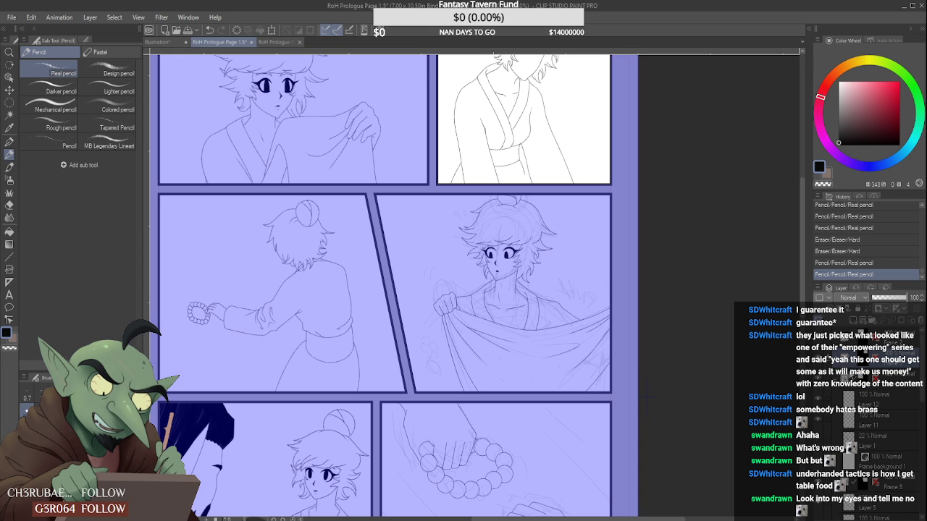
pyautogui.click(878, 398)
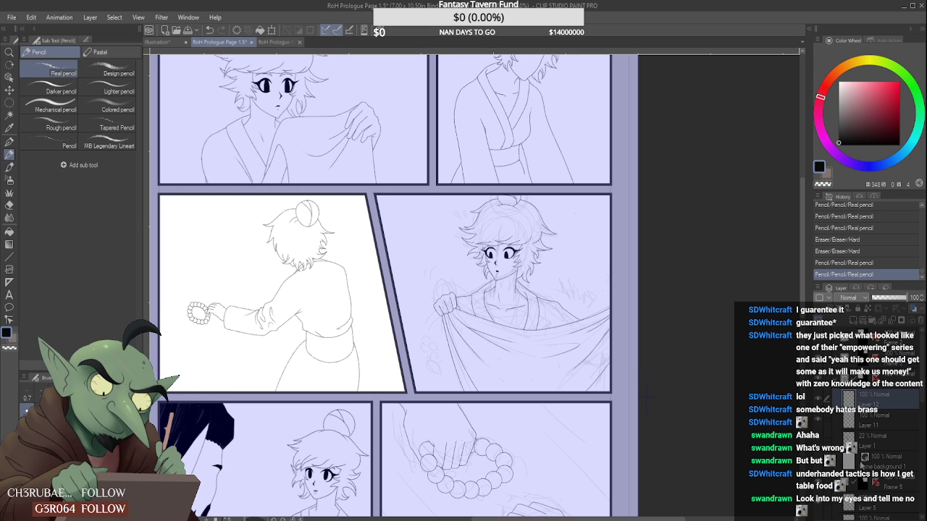
pyautogui.click(868, 503)
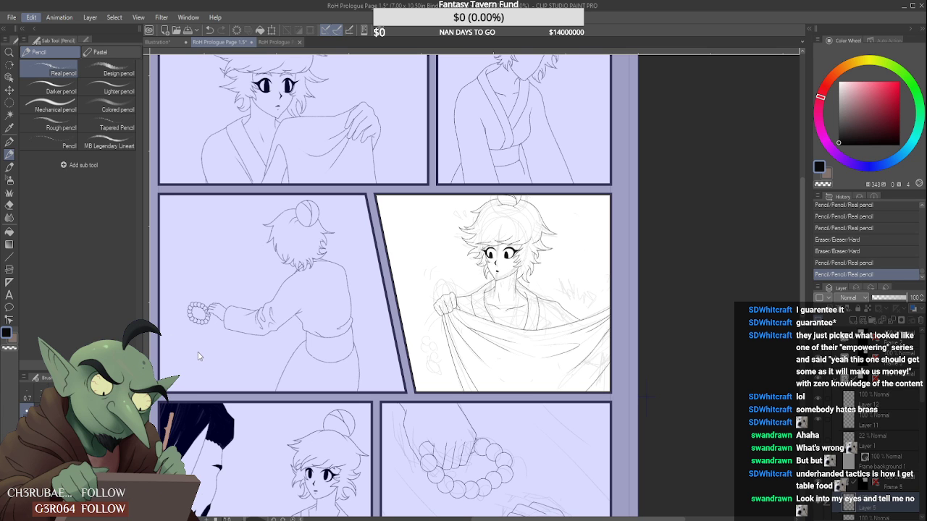
pyautogui.press('h')
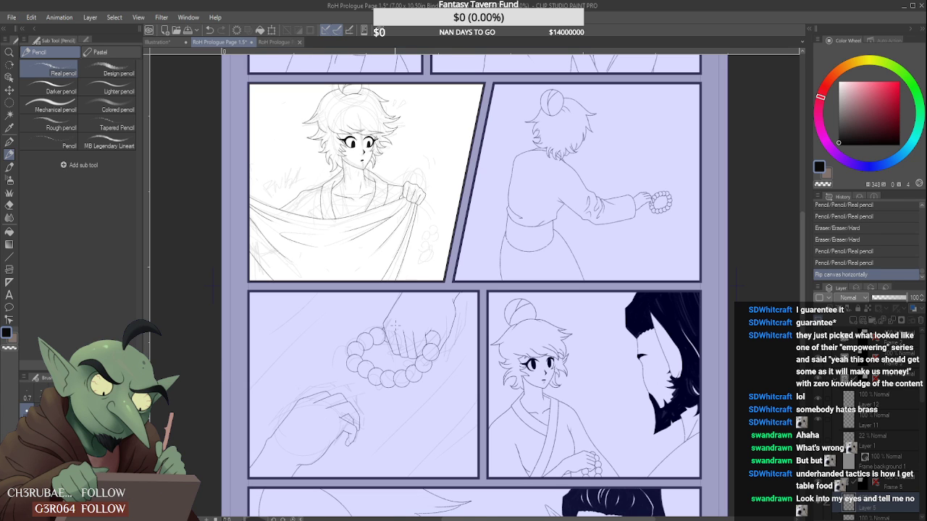
# - Activate Layer 4 in the cloth-holding frame and choose the MB Legendary Lineart pencil
pyautogui.scroll(5, 418, 208)
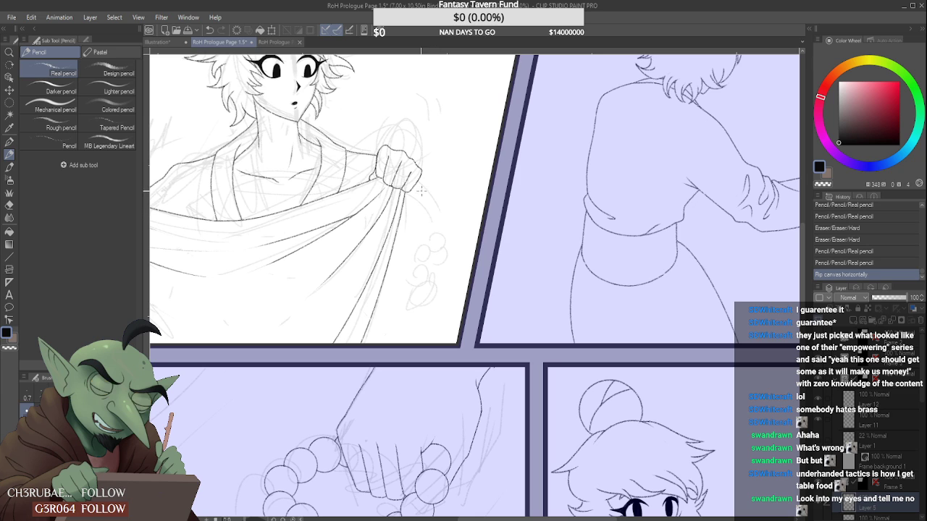
pyautogui.scroll(-4, 422, 167)
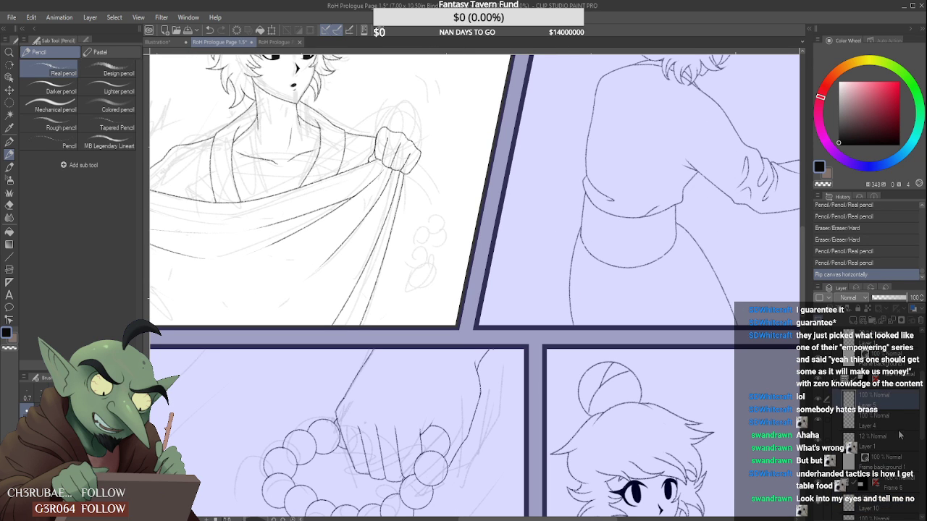
pyautogui.scroll(-3, 594, 206)
pyautogui.scroll(1, 593, 206)
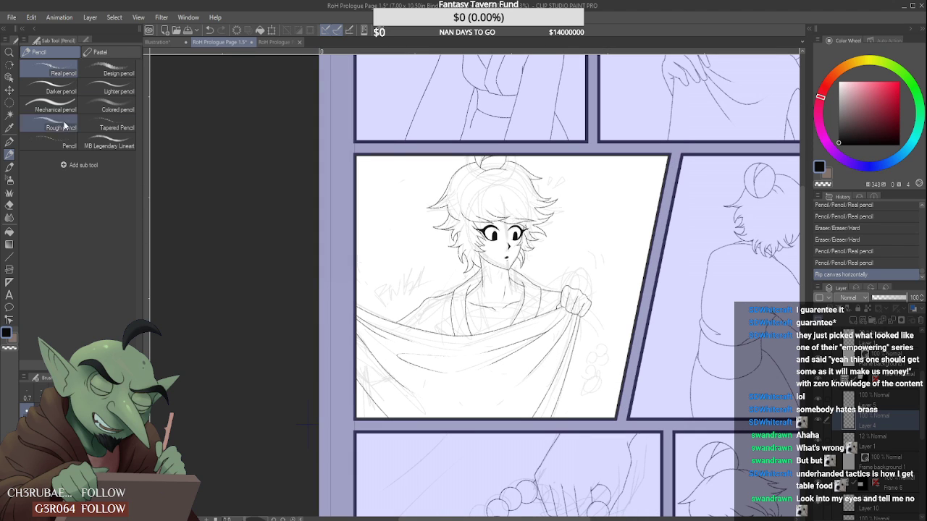
pyautogui.click(10, 105)
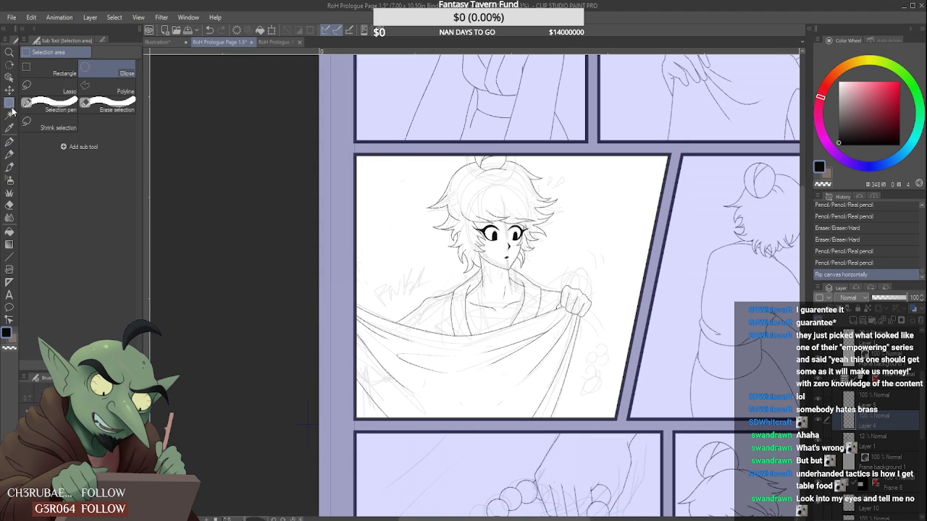
pyautogui.click(12, 153)
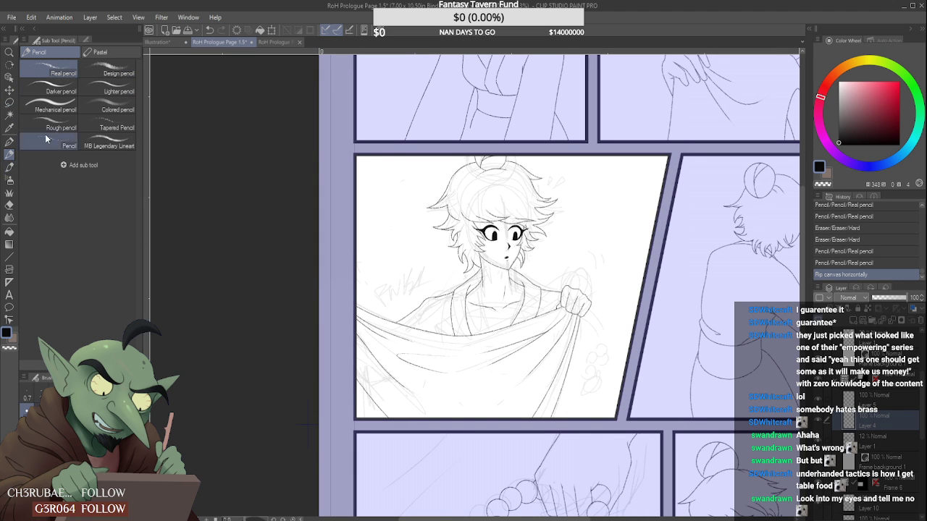
pyautogui.click(103, 140)
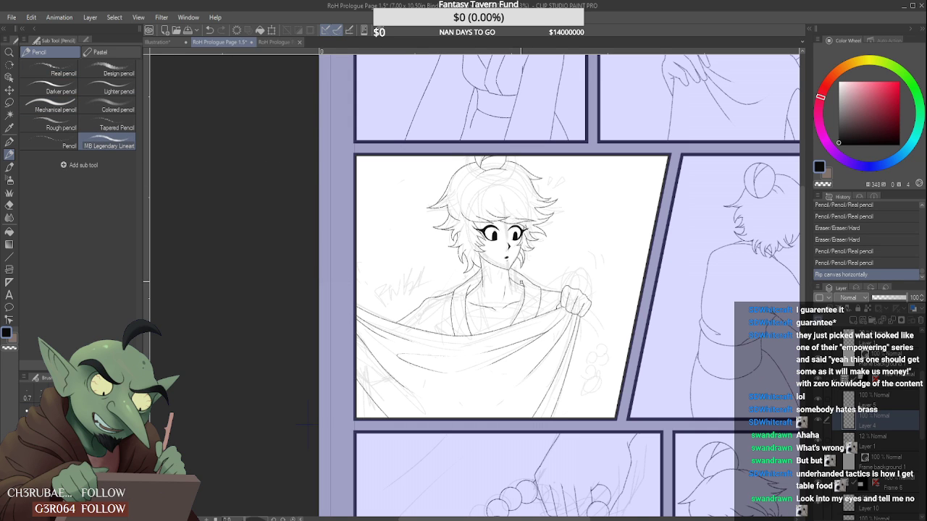
# - Undo a trial line below the raised fist and rough in the hanging sleeve's outline on the faint sketch Layer 1
pyautogui.scroll(1, 606, 324)
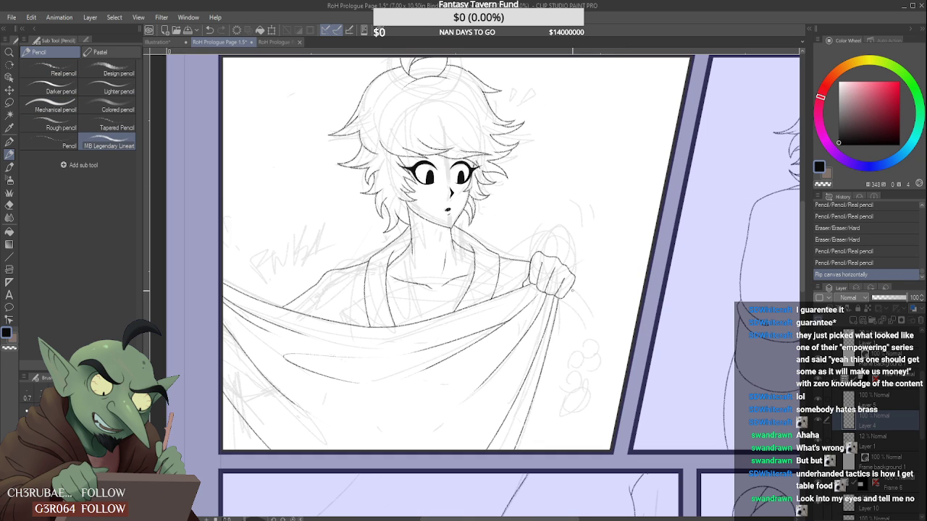
pyautogui.moveTo(572, 289); pyautogui.dragTo(588, 349)
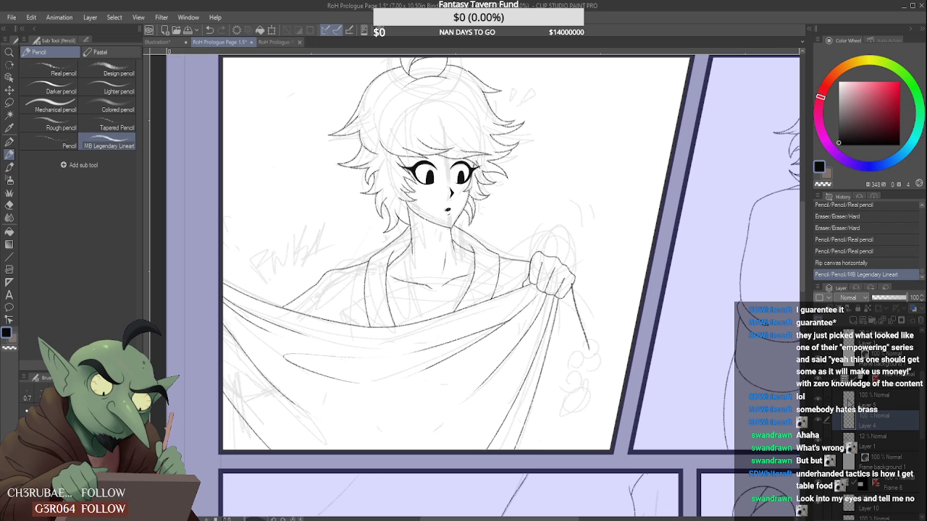
pyautogui.hotkey('ctrl', 'z')
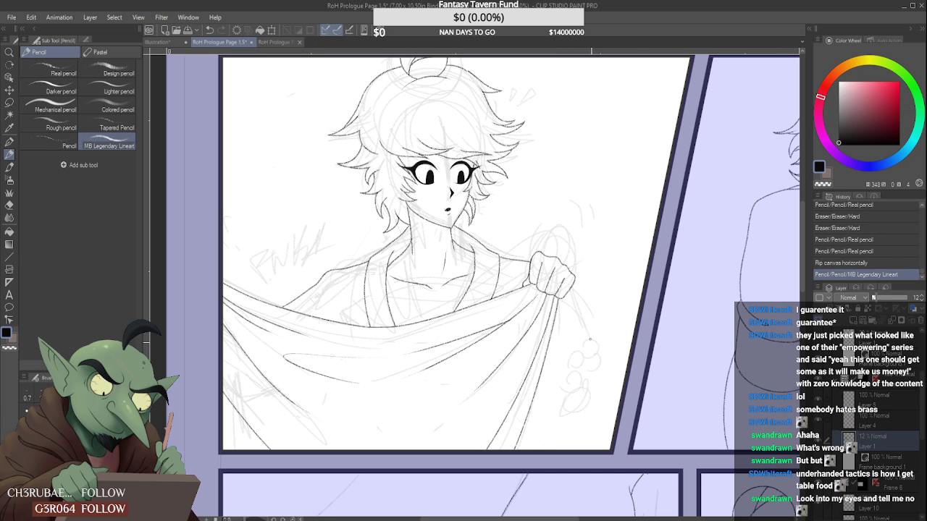
pyautogui.moveTo(589, 338)
pyautogui.mouseDown()
pyautogui.moveTo(601, 371)
pyautogui.moveTo(591, 396)
pyautogui.moveTo(597, 365)
pyautogui.moveTo(555, 368)
pyautogui.moveTo(581, 408)
pyautogui.moveTo(563, 332)
pyautogui.moveTo(557, 344)
pyautogui.moveTo(573, 399)
pyautogui.mouseUp()
pyautogui.moveTo(540, 277); pyautogui.dragTo(543, 281)
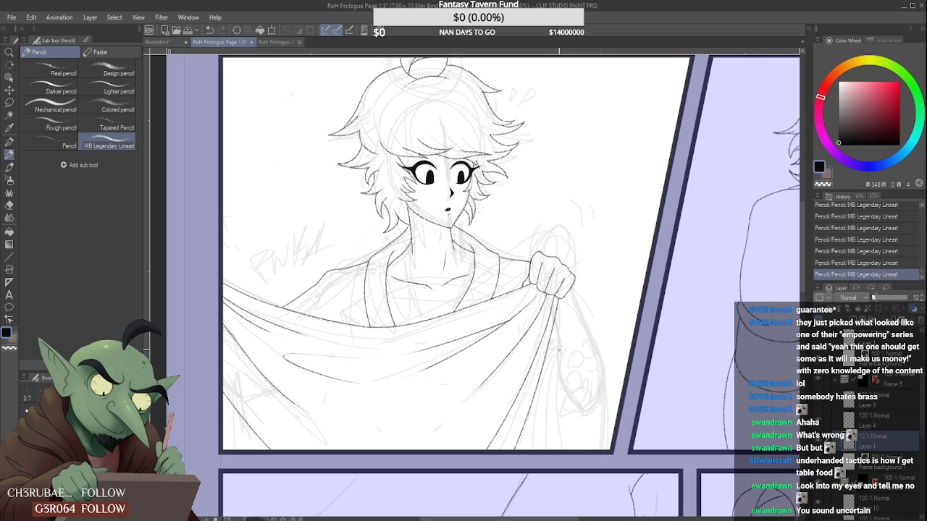
# - Rework the sketched cloth folds hanging beside the sleeve, erasing and redrawing strokes down to the frame's lower edge
pyautogui.moveTo(550, 403)
pyautogui.mouseDown()
pyautogui.moveTo(547, 395)
pyautogui.moveTo(557, 395)
pyautogui.mouseUp()
pyautogui.moveTo(556, 395)
pyautogui.mouseDown()
pyautogui.moveTo(559, 403)
pyautogui.moveTo(551, 381)
pyautogui.mouseUp()
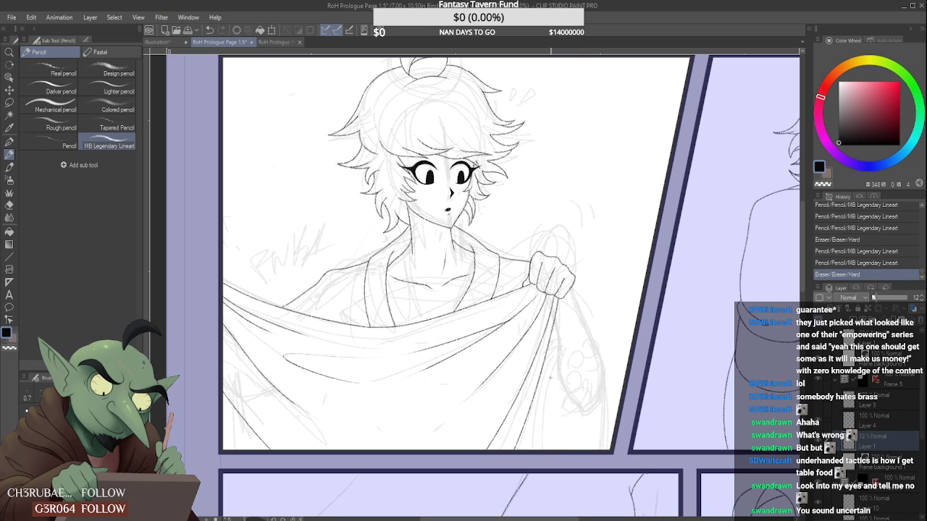
pyautogui.moveTo(545, 441); pyautogui.dragTo(549, 398)
pyautogui.moveTo(548, 394); pyautogui.dragTo(548, 382)
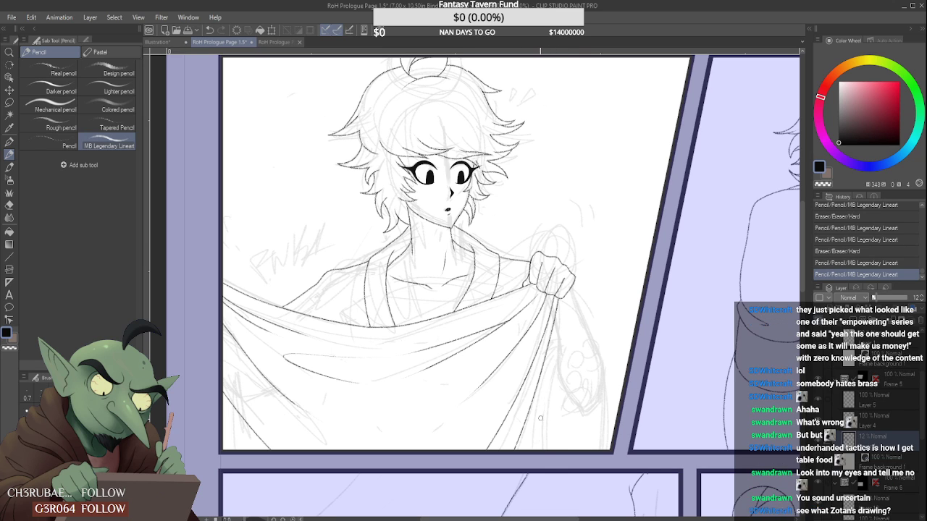
pyautogui.moveTo(543, 444); pyautogui.dragTo(537, 417)
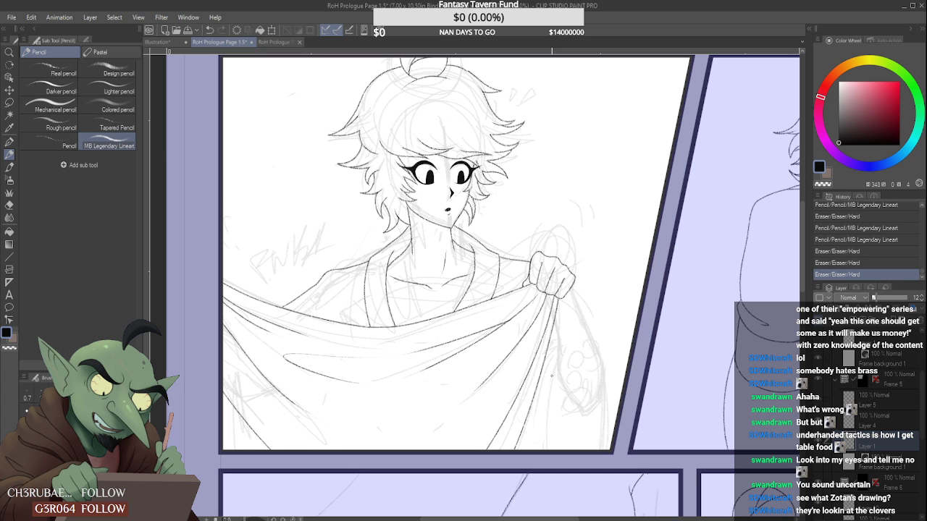
# - Hide the line art of the eyes and the held cloth to expose the rough sketch underneath
pyautogui.scroll(-2, 552, 375)
pyautogui.scroll(6, 502, 270)
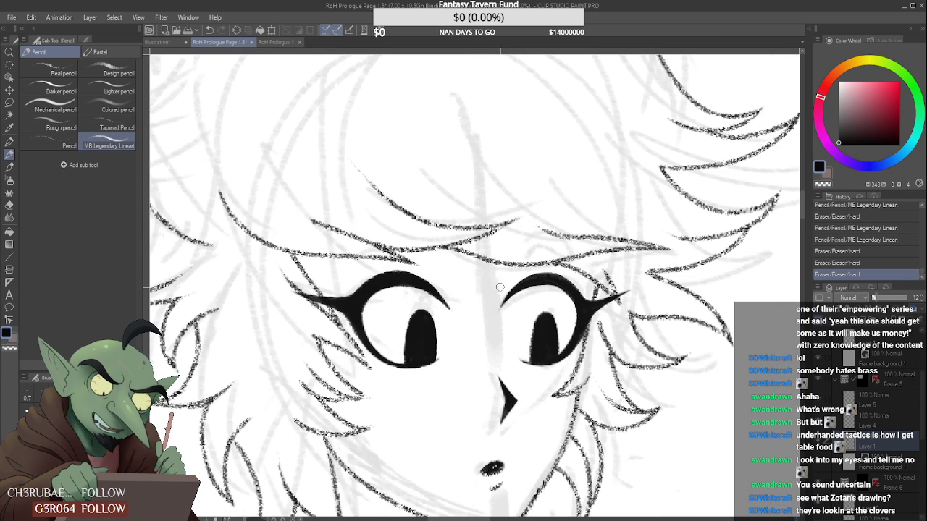
pyautogui.scroll(-2, 687, 348)
pyautogui.scroll(-3, 674, 399)
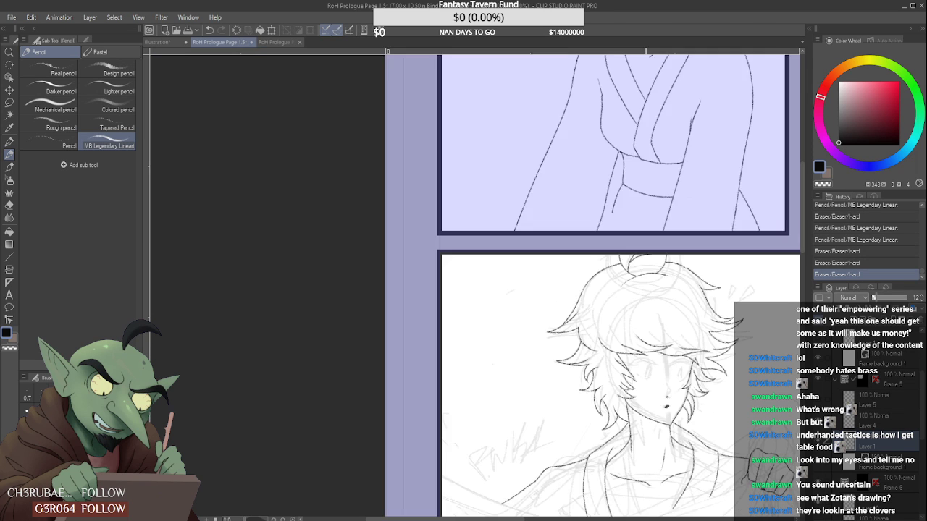
pyautogui.scroll(-2, 638, 399)
pyautogui.scroll(3, 637, 399)
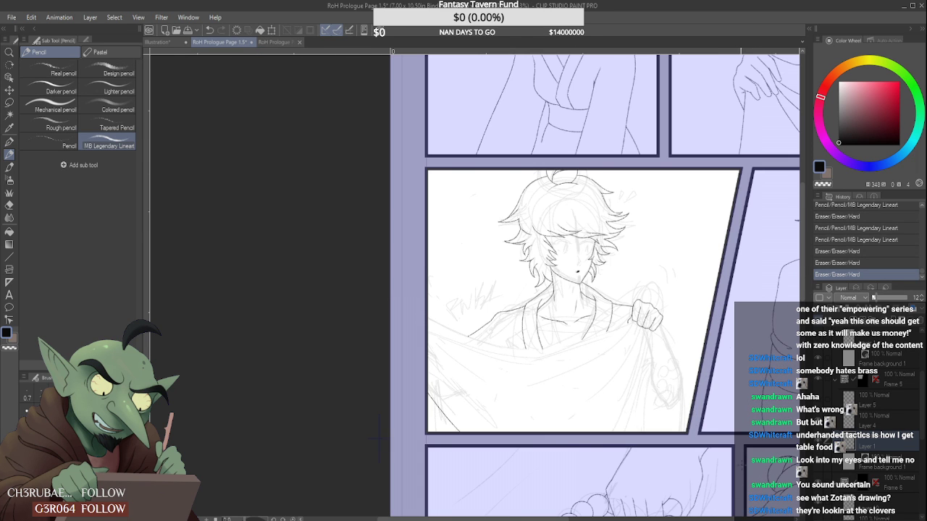
pyautogui.scroll(2, 652, 405)
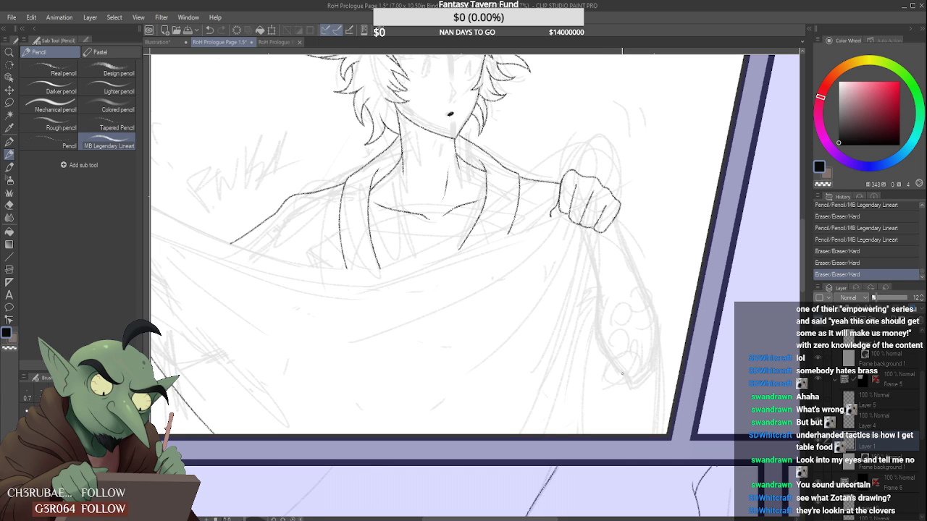
# - Rework the hanging sleeve sketch, retouching its inner edge beneath the fist and reshaping the rounded lower tip
pyautogui.click(591, 239)
pyautogui.click(589, 241)
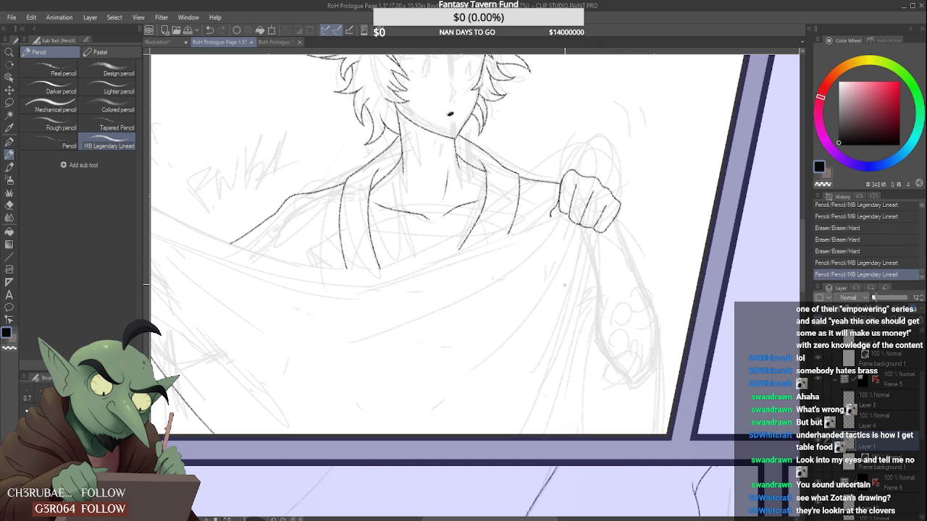
pyautogui.click(591, 239)
pyautogui.scroll(-1, 588, 238)
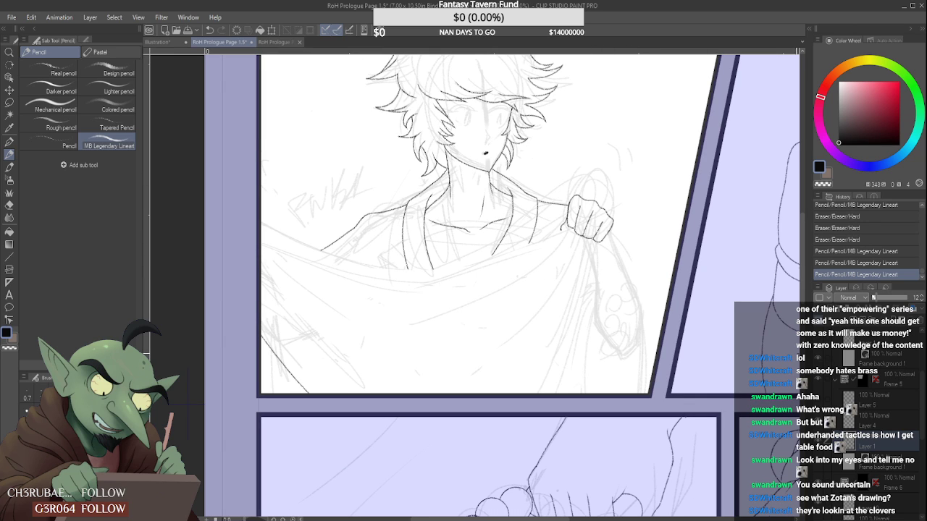
pyautogui.moveTo(470, 110)
pyautogui.mouseDown()
pyautogui.moveTo(482, 122)
pyautogui.moveTo(510, 108)
pyautogui.moveTo(492, 101)
pyautogui.moveTo(484, 114)
pyautogui.mouseUp()
pyautogui.scroll(1, 634, 346)
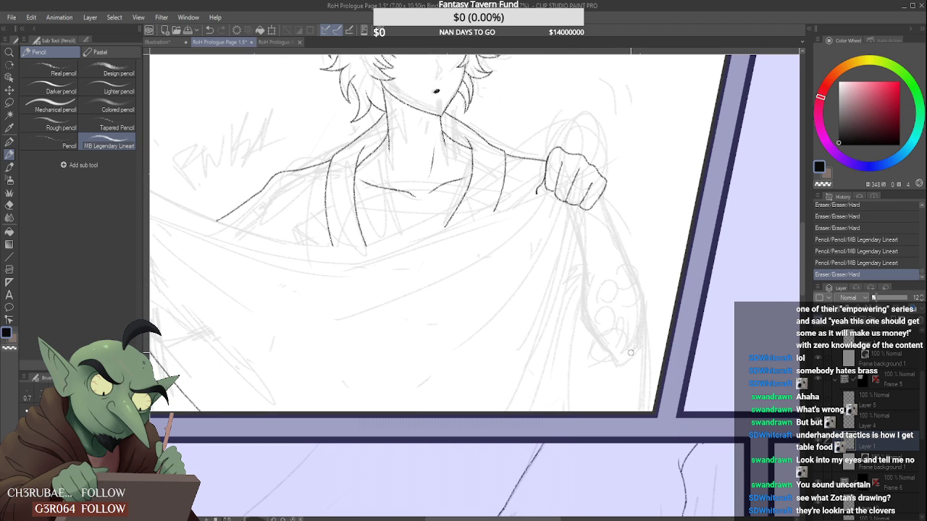
pyautogui.moveTo(627, 353)
pyautogui.mouseDown()
pyautogui.moveTo(631, 343)
pyautogui.moveTo(612, 354)
pyautogui.moveTo(594, 315)
pyautogui.moveTo(596, 341)
pyautogui.moveTo(591, 287)
pyautogui.moveTo(589, 327)
pyautogui.mouseUp()
pyautogui.moveTo(638, 281)
pyautogui.mouseDown()
pyautogui.moveTo(649, 360)
pyautogui.moveTo(623, 351)
pyautogui.mouseUp()
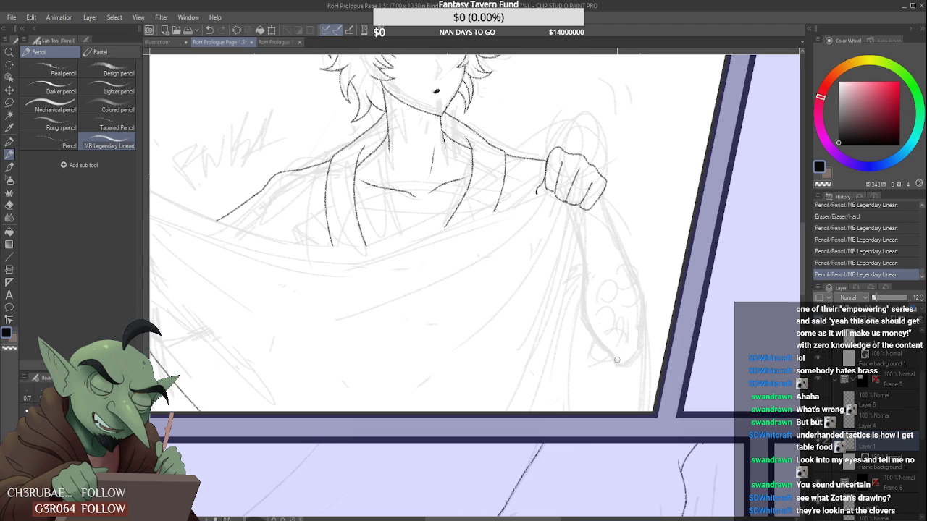
# - Erase stray sketch strokes around the outside of the sleeve's lower tip
pyautogui.scroll(2, 604, 333)
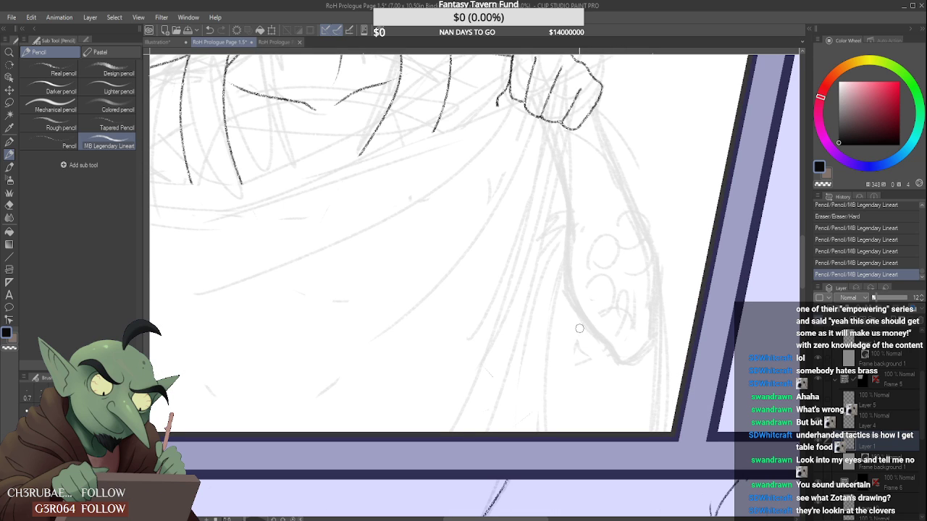
pyautogui.moveTo(579, 352)
pyautogui.mouseDown()
pyautogui.moveTo(576, 338)
pyautogui.moveTo(587, 355)
pyautogui.moveTo(629, 358)
pyautogui.mouseUp()
pyautogui.moveTo(628, 360)
pyautogui.mouseDown()
pyautogui.moveTo(638, 357)
pyautogui.moveTo(612, 378)
pyautogui.mouseUp()
pyautogui.scroll(-2, 591, 338)
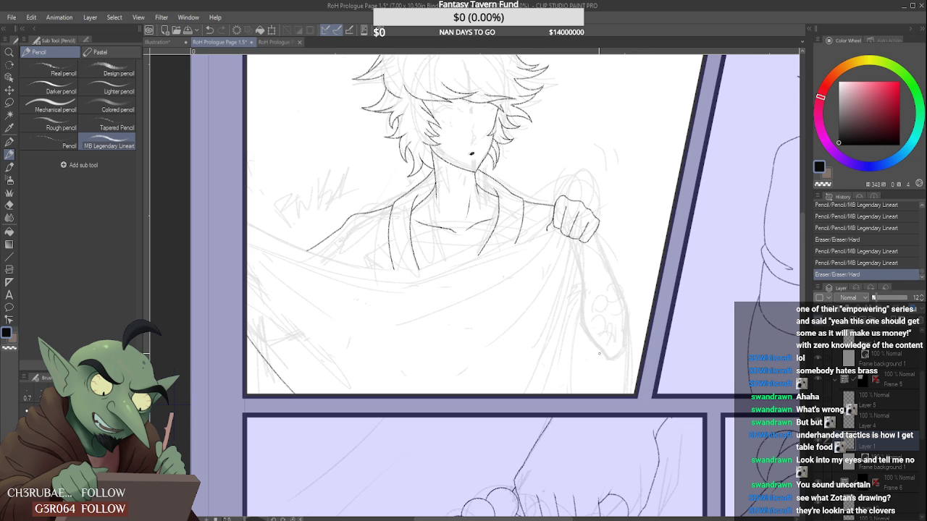
# - Clean up the crossing strokes midway along the sleeve's inner edge and redraw that stretch of the sketch
pyautogui.scroll(2, 585, 296)
pyautogui.scroll(1, 586, 296)
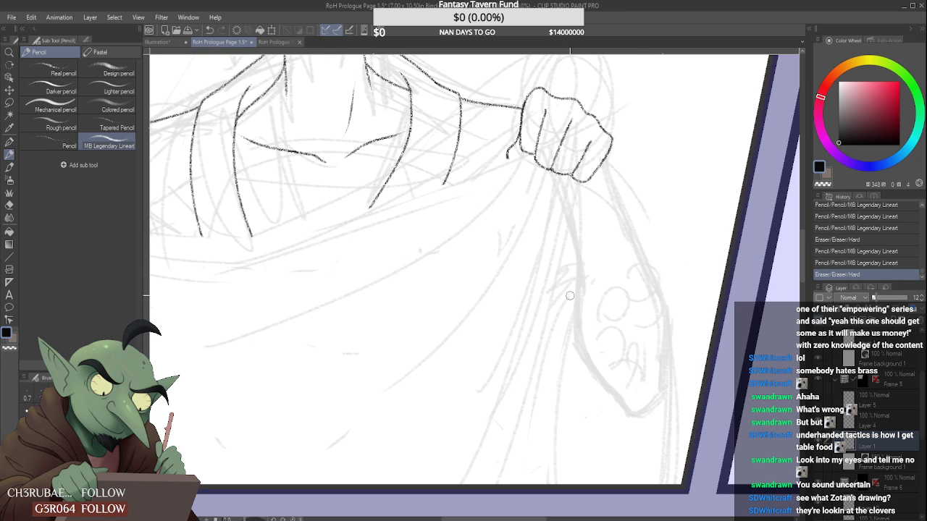
pyautogui.moveTo(570, 267); pyautogui.dragTo(575, 277)
pyautogui.moveTo(566, 221)
pyautogui.mouseDown()
pyautogui.moveTo(580, 272)
pyautogui.moveTo(581, 252)
pyautogui.mouseUp()
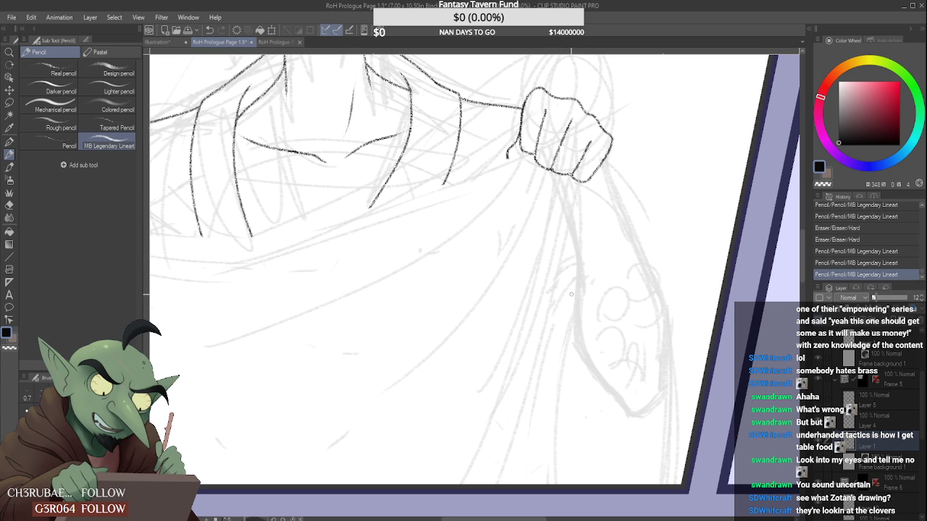
pyautogui.scroll(-2, 571, 294)
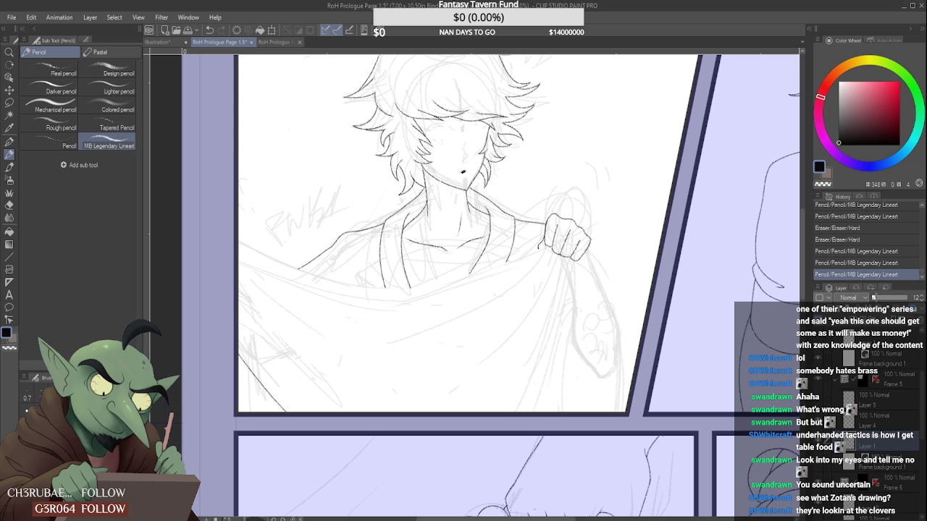
pyautogui.scroll(2, 599, 380)
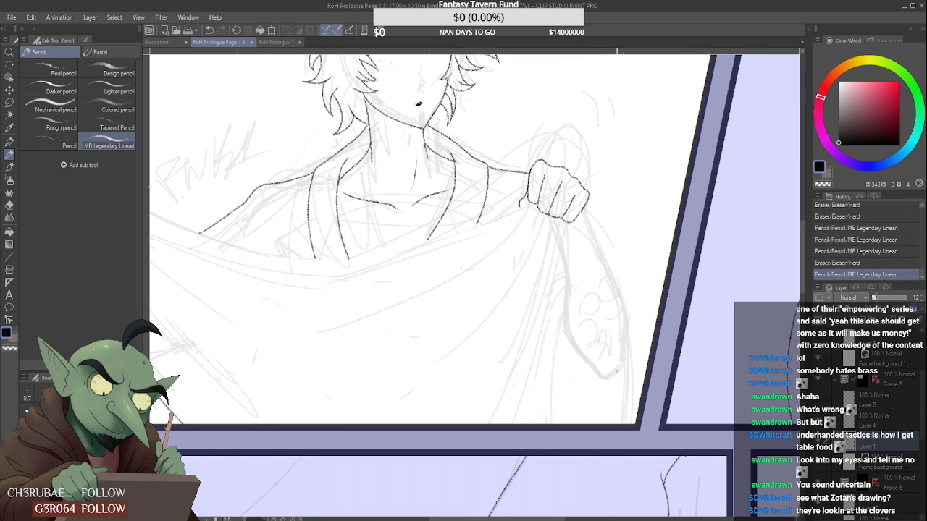
# - Thin the sketched sleeve outline by erasing excess strokes along its lower inner edge and around the tip
pyautogui.scroll(-3, 601, 360)
pyautogui.scroll(4, 603, 357)
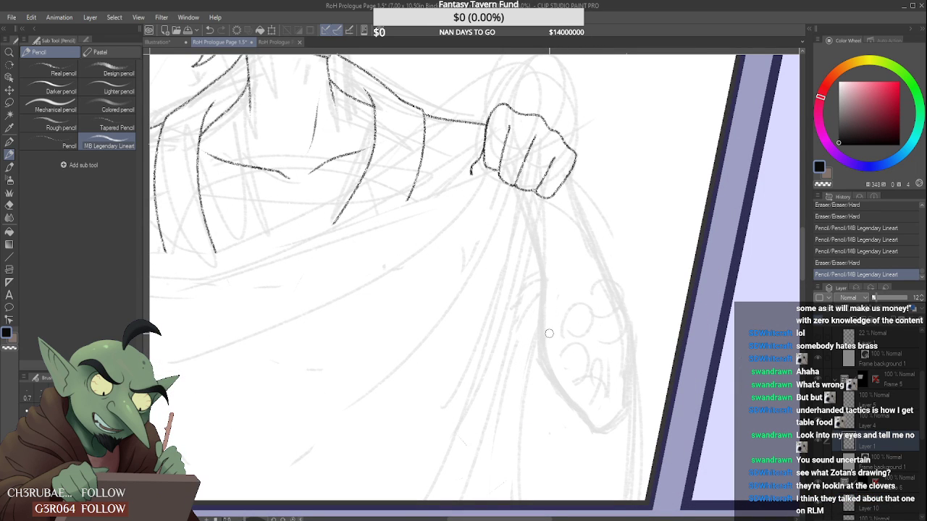
pyautogui.click(553, 366)
pyautogui.click(572, 391)
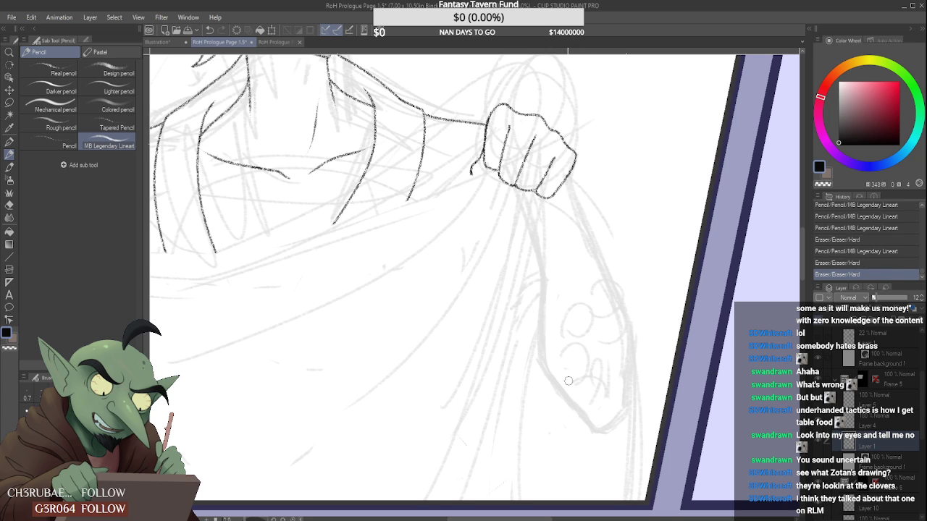
pyautogui.moveTo(538, 352); pyautogui.dragTo(542, 371)
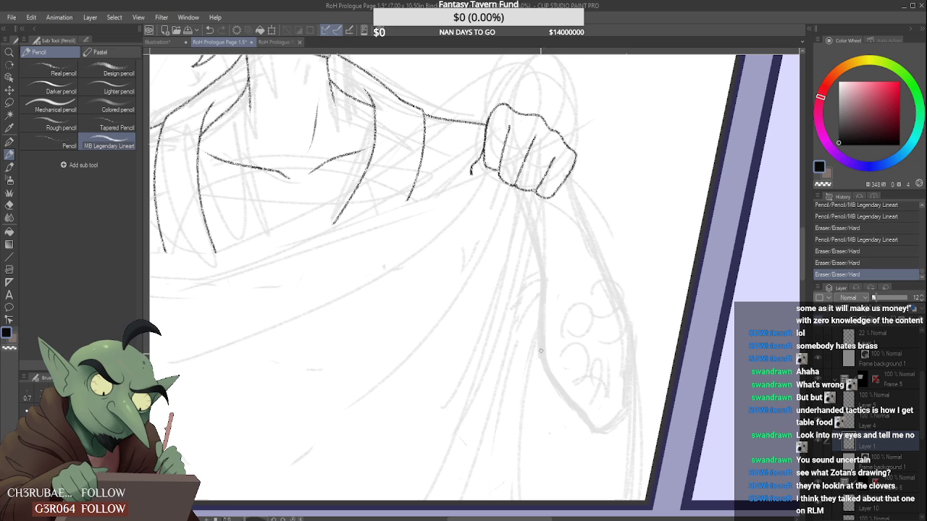
pyautogui.moveTo(554, 379)
pyautogui.mouseDown()
pyautogui.moveTo(561, 404)
pyautogui.moveTo(550, 399)
pyautogui.moveTo(570, 414)
pyautogui.moveTo(548, 392)
pyautogui.moveTo(588, 439)
pyautogui.moveTo(588, 411)
pyautogui.mouseUp()
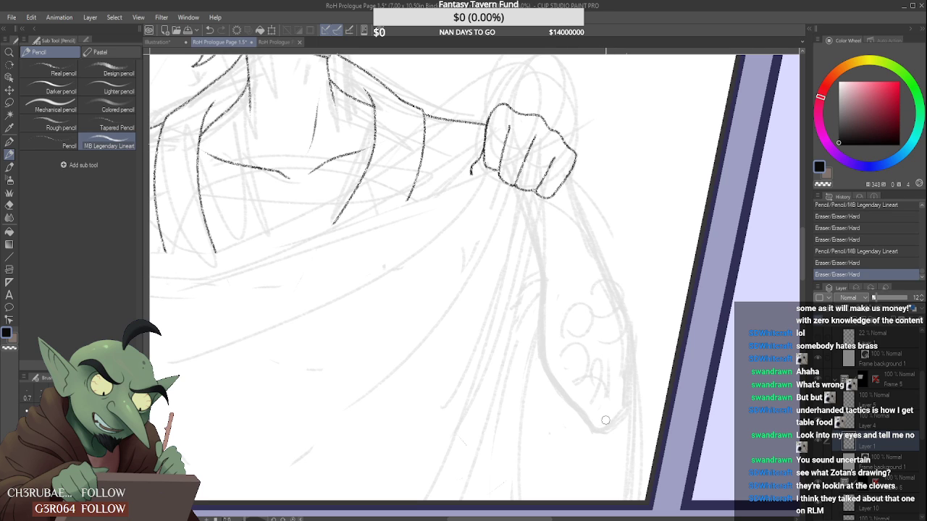
pyautogui.moveTo(596, 423); pyautogui.dragTo(611, 413)
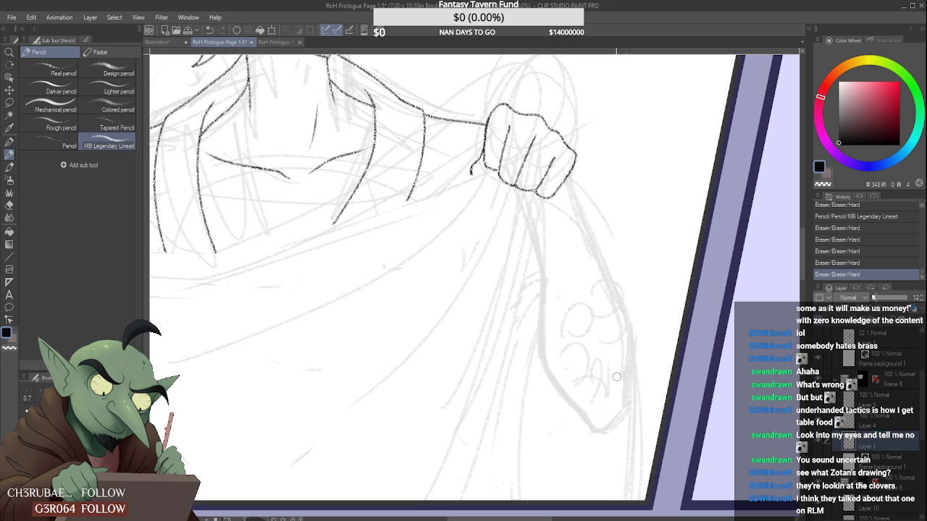
# - Erase excess sketch strokes along the sleeve's outer edge and retouch the opening just beneath the fist
pyautogui.moveTo(619, 375); pyautogui.dragTo(620, 344)
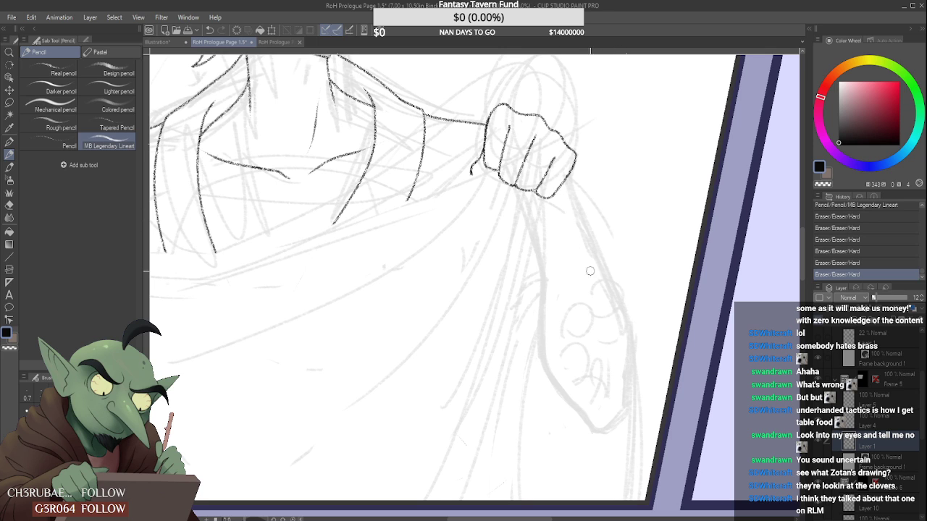
pyautogui.moveTo(587, 273); pyautogui.dragTo(563, 202)
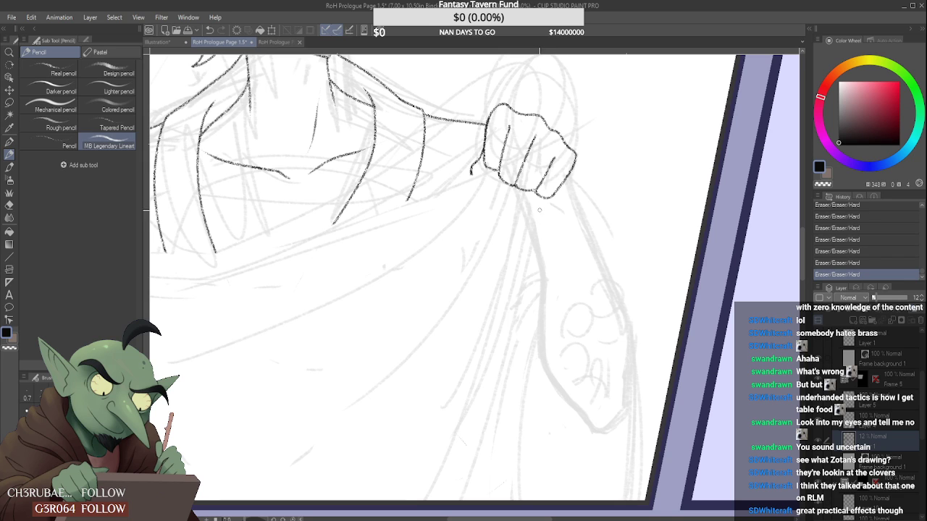
pyautogui.click(527, 205)
pyautogui.click(556, 211)
pyautogui.click(552, 189)
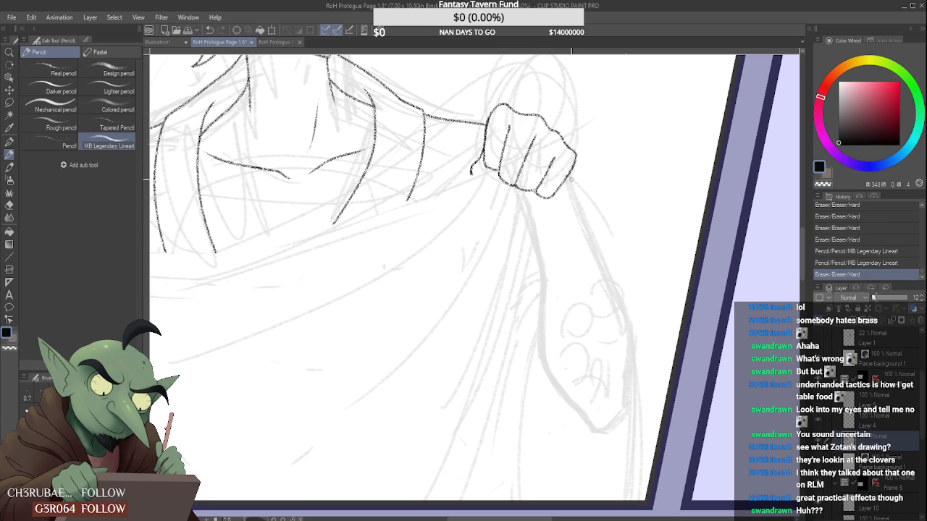
# - Refine the sleeve sketch's outer edge below the fist by redrawing the line and erasing excess strokes beside it
pyautogui.click(572, 183)
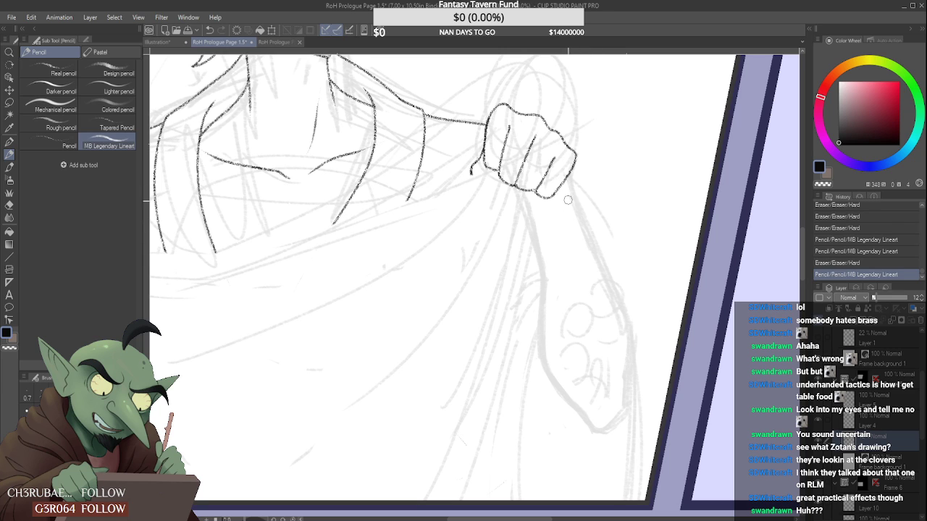
pyautogui.click(565, 193)
pyautogui.click(569, 182)
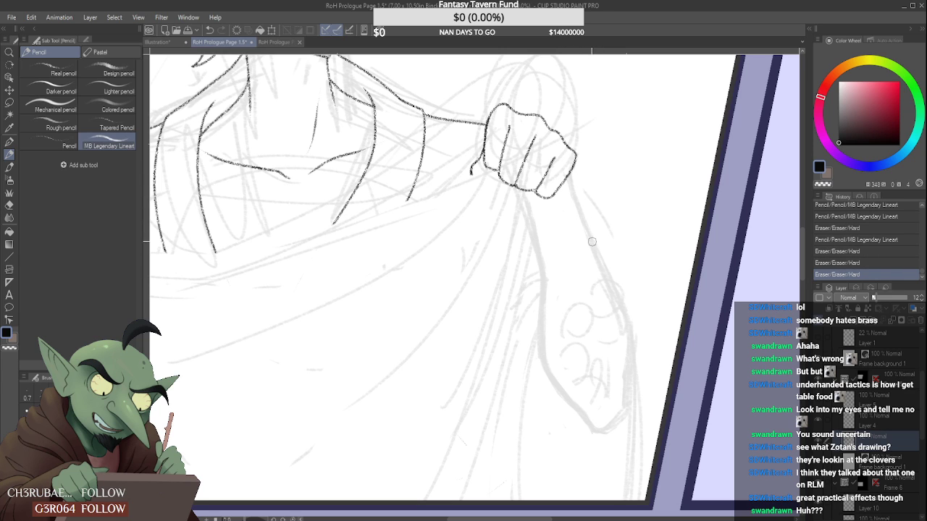
pyautogui.click(594, 250)
pyautogui.click(594, 250)
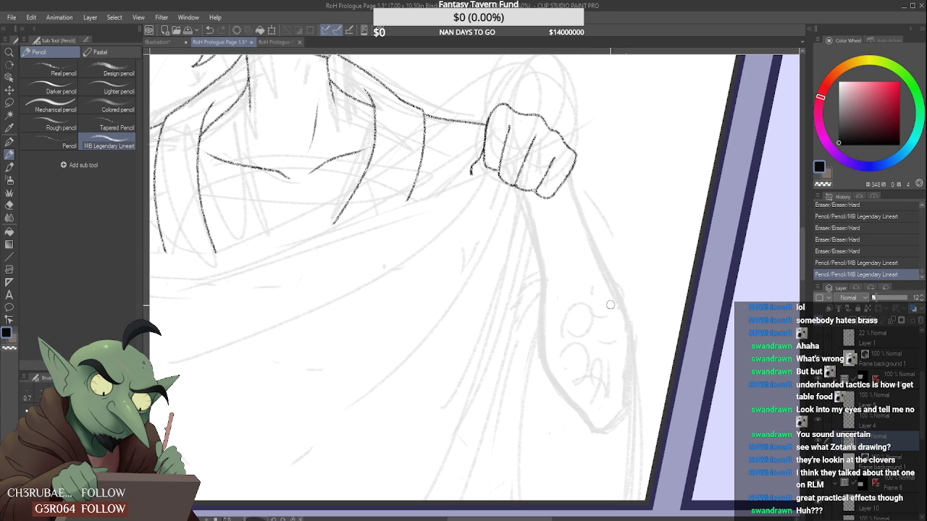
pyautogui.moveTo(587, 248); pyautogui.dragTo(608, 297)
pyautogui.moveTo(616, 371)
pyautogui.mouseDown()
pyautogui.moveTo(619, 331)
pyautogui.moveTo(619, 404)
pyautogui.moveTo(616, 381)
pyautogui.mouseUp()
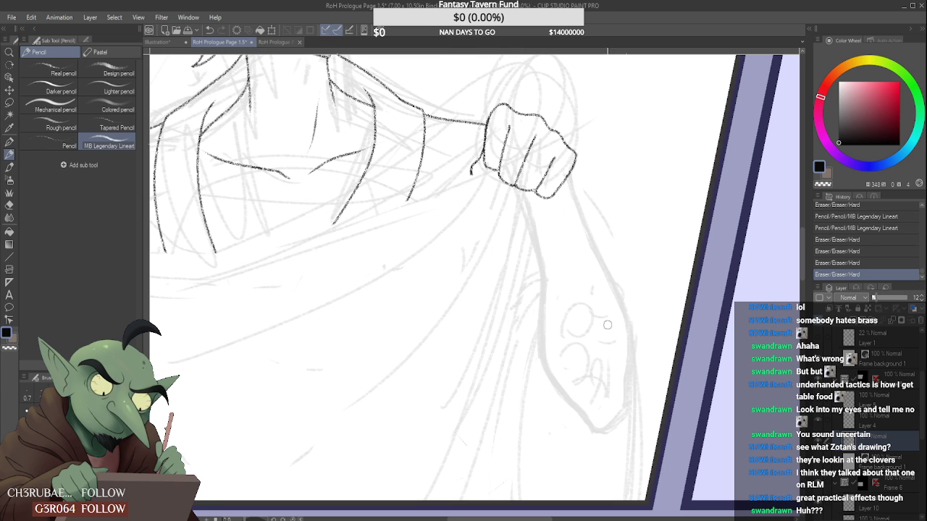
# - Retouch the sleeve sketch's opening directly beneath the fist and clean up the upper stretch of its inner edge
pyautogui.scroll(-2, 612, 329)
pyautogui.scroll(2, 620, 337)
pyautogui.scroll(-4, 620, 326)
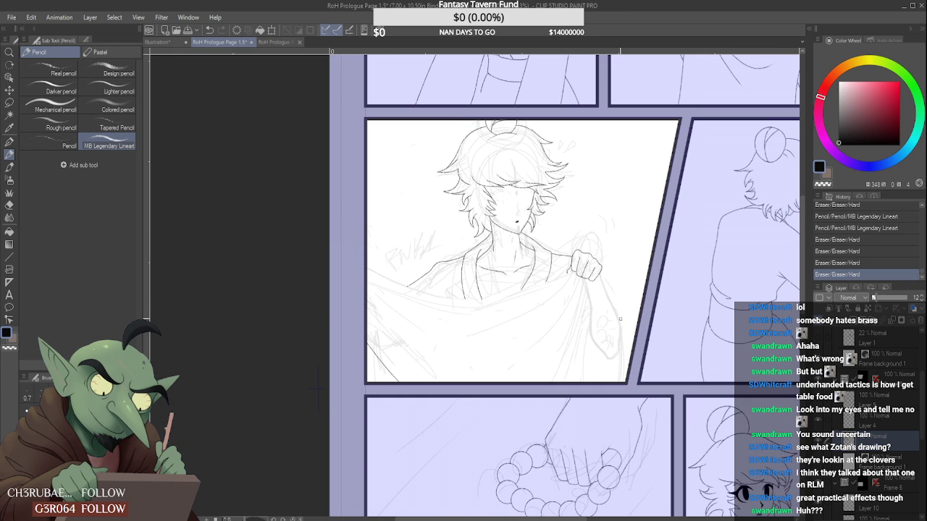
pyautogui.scroll(2, 620, 319)
pyautogui.click(578, 297)
pyautogui.click(578, 297)
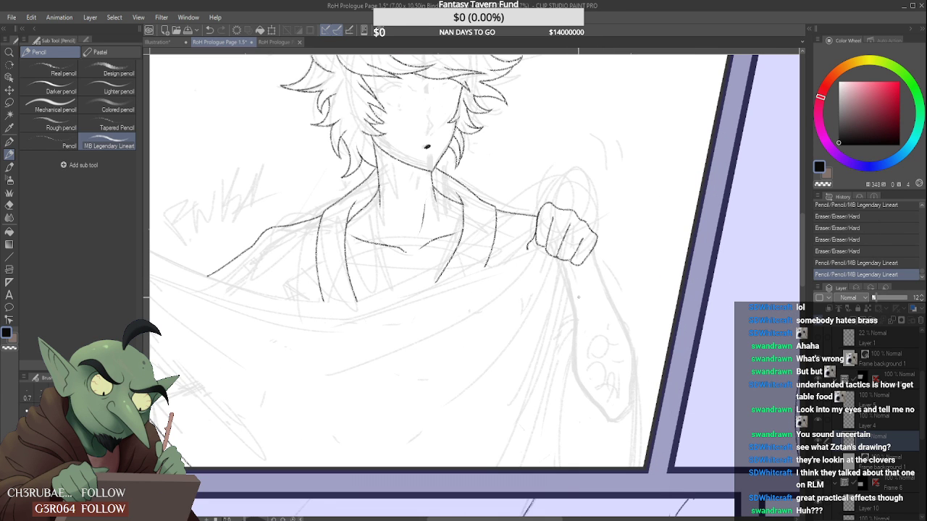
pyautogui.scroll(1, 577, 283)
pyautogui.moveTo(574, 284); pyautogui.dragTo(571, 275)
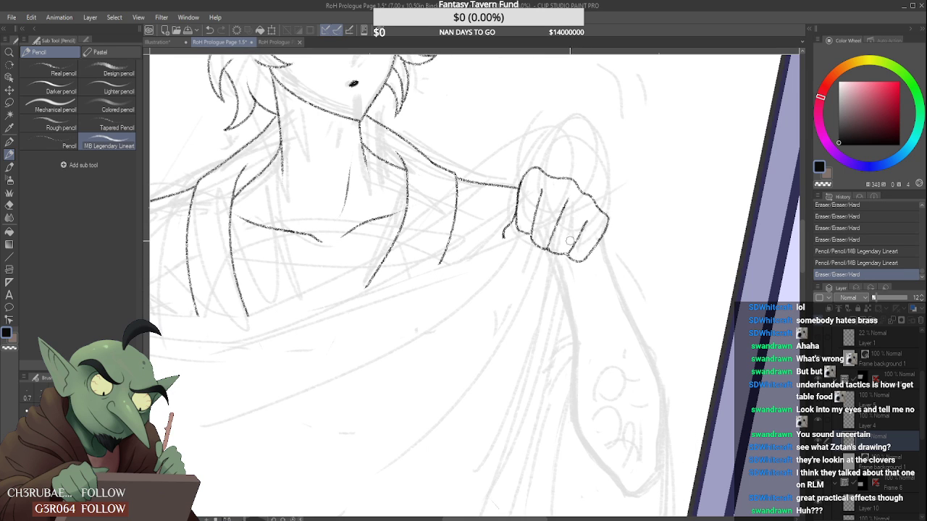
pyautogui.click(562, 245)
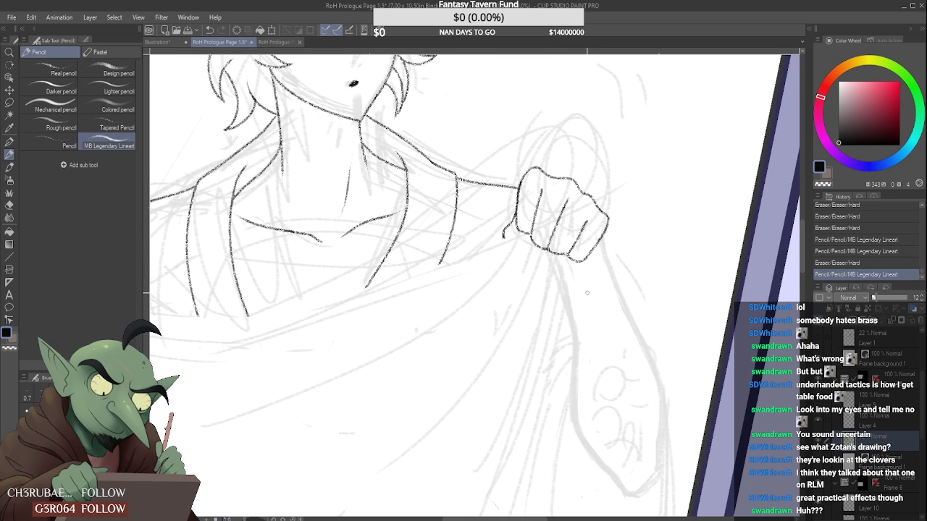
pyautogui.moveTo(582, 342)
pyautogui.mouseDown()
pyautogui.moveTo(580, 327)
pyautogui.moveTo(582, 366)
pyautogui.mouseUp()
# - Rework the sleeve sketch's lower outer edge, smoothing its curve down to the tip
pyautogui.scroll(-1, 578, 334)
pyautogui.scroll(-3, 578, 334)
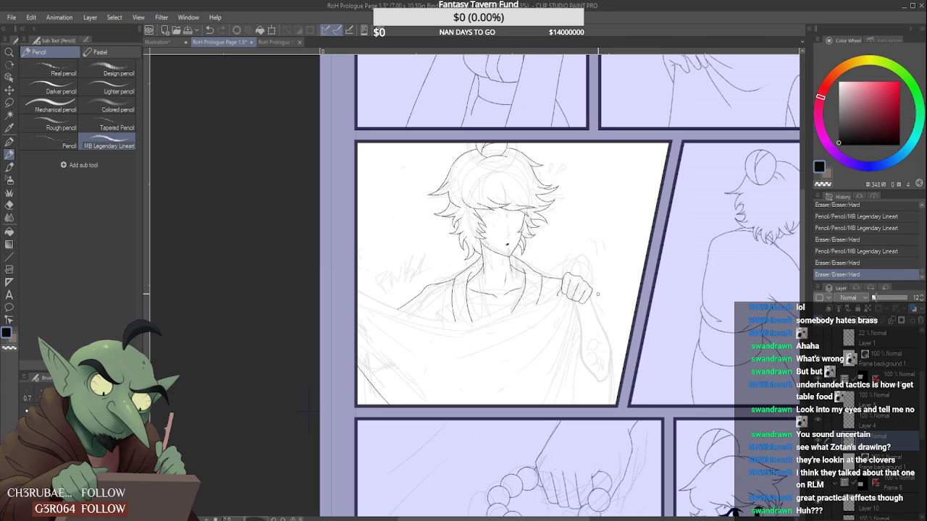
pyautogui.scroll(2, 607, 294)
pyautogui.moveTo(601, 308)
pyautogui.mouseDown()
pyautogui.moveTo(616, 334)
pyautogui.moveTo(602, 315)
pyautogui.moveTo(605, 375)
pyautogui.moveTo(603, 333)
pyautogui.moveTo(614, 362)
pyautogui.mouseUp()
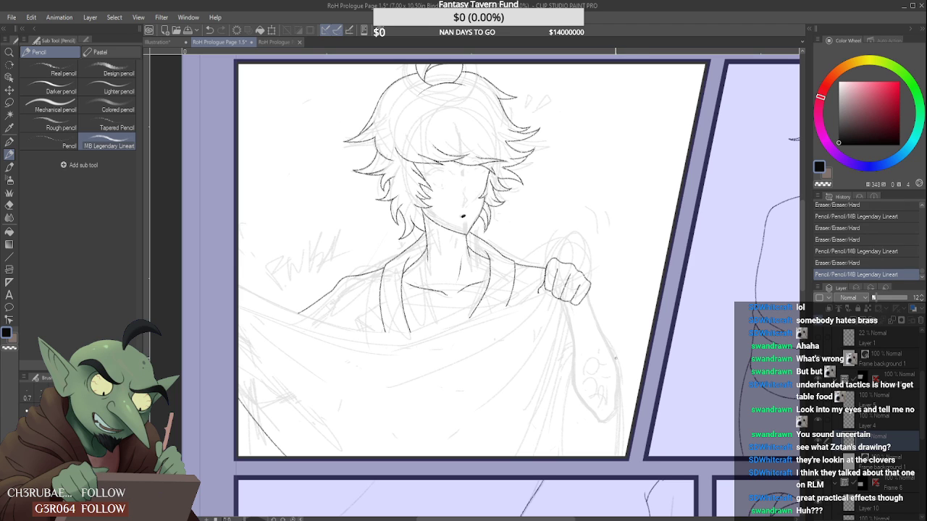
pyautogui.moveTo(628, 442)
pyautogui.mouseDown()
pyautogui.moveTo(625, 411)
pyautogui.moveTo(616, 455)
pyautogui.mouseUp()
pyautogui.moveTo(620, 417); pyautogui.dragTo(622, 448)
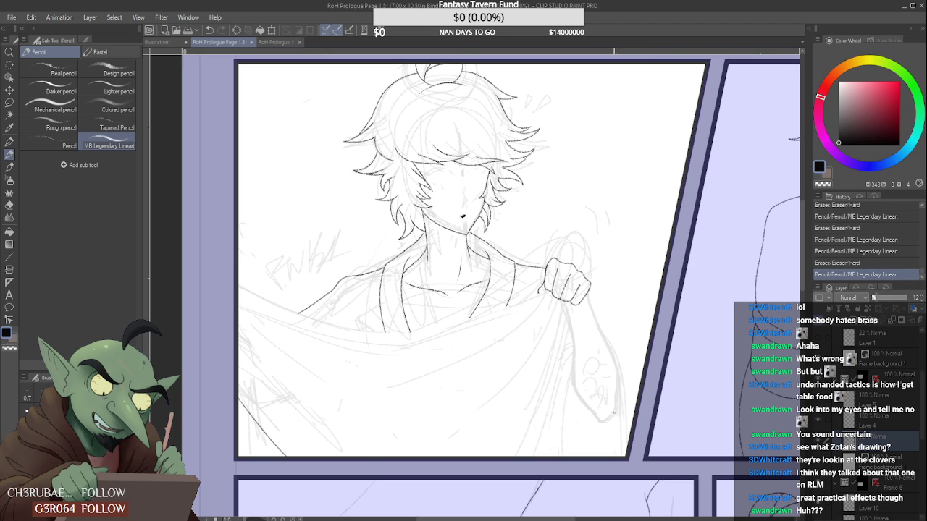
# - Sketch a fuller curve along the sleeve's lower inner edge, outside the existing line
pyautogui.scroll(-3, 621, 397)
pyautogui.scroll(4, 577, 371)
pyautogui.moveTo(566, 361); pyautogui.dragTo(562, 445)
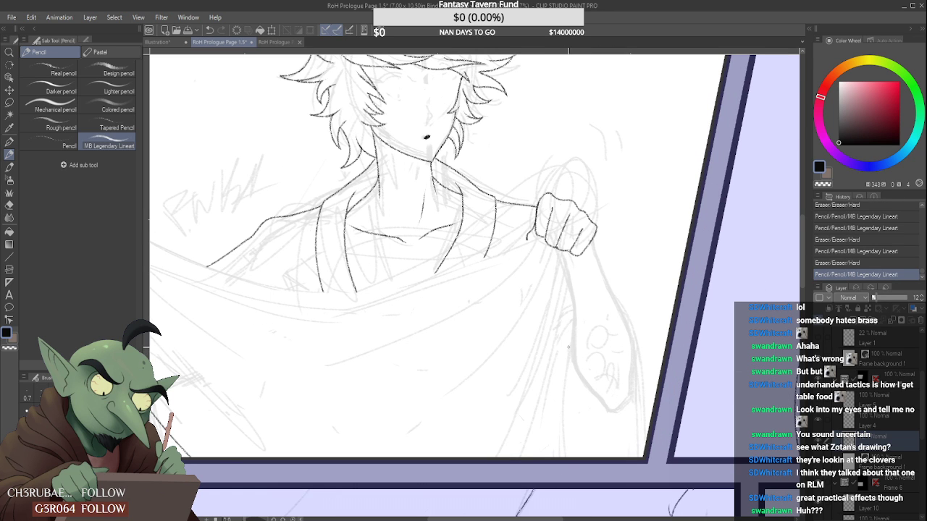
pyautogui.scroll(-3, 568, 347)
pyautogui.scroll(3, 567, 385)
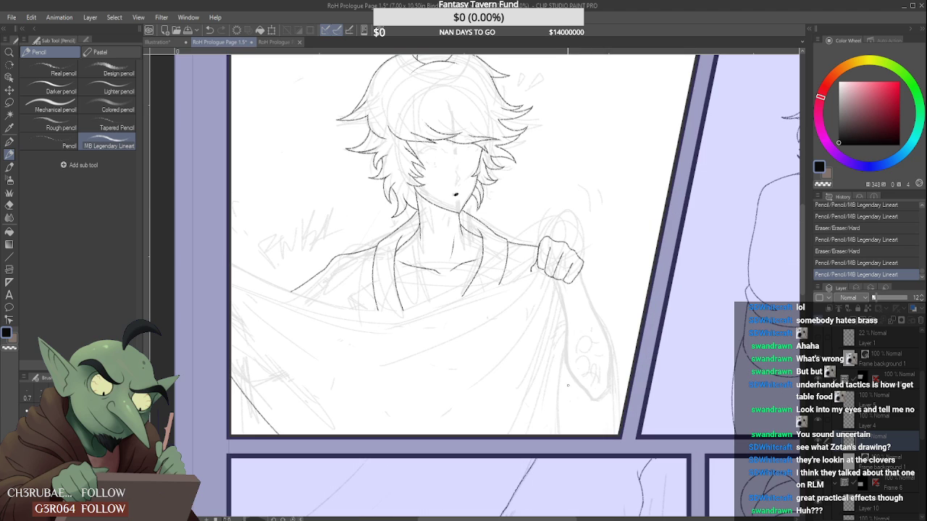
pyautogui.click(568, 385)
pyautogui.click(568, 385)
pyautogui.scroll(2, 578, 389)
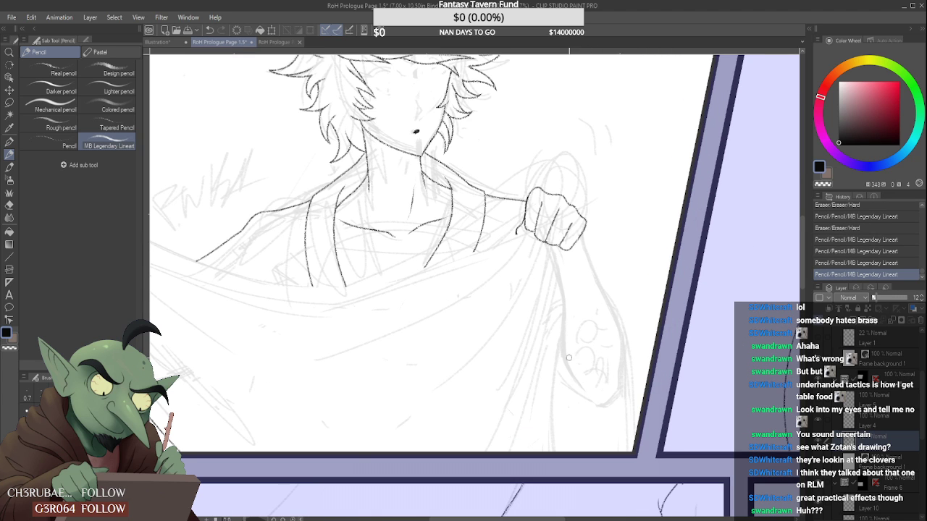
# - Sketch the widened, rounded bottom of the sleeve, joining the new inner curve to the tip
pyautogui.click(598, 403)
pyautogui.click(603, 411)
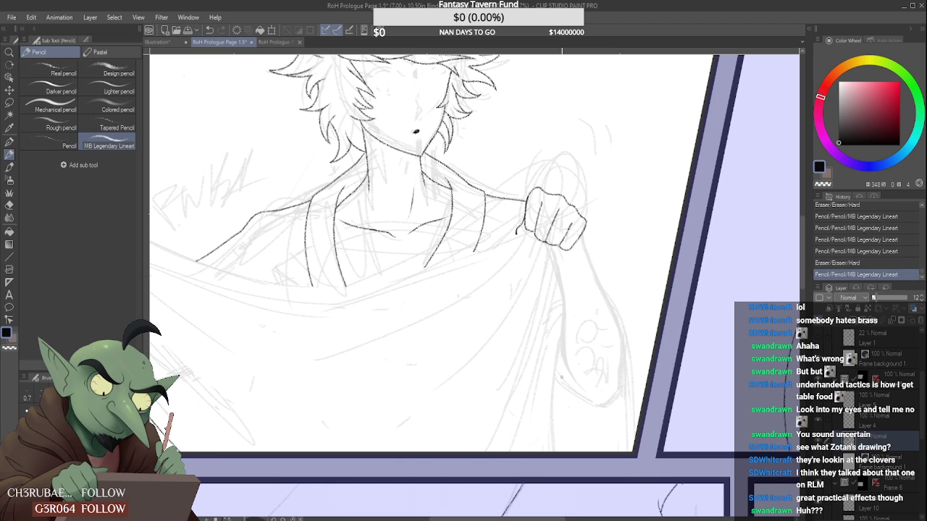
pyautogui.click(599, 413)
pyautogui.moveTo(597, 409); pyautogui.dragTo(578, 393)
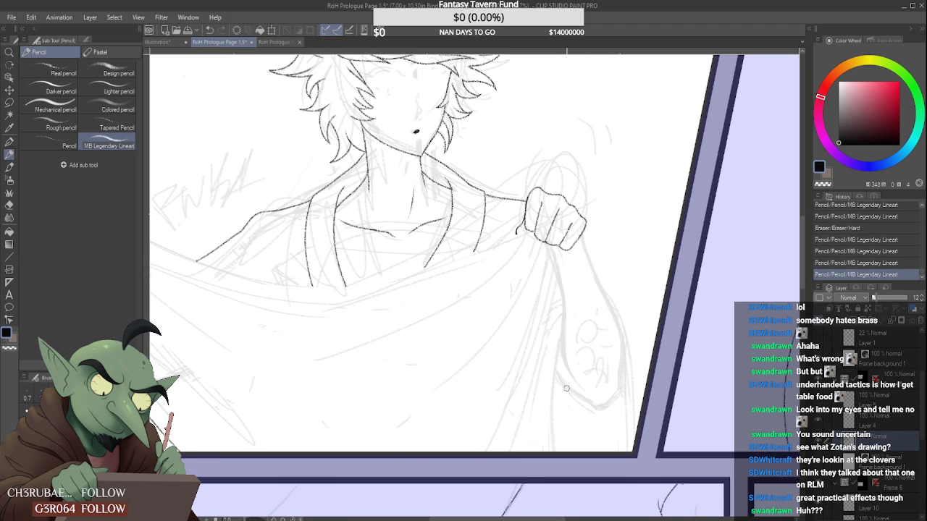
pyautogui.moveTo(593, 414); pyautogui.dragTo(567, 399)
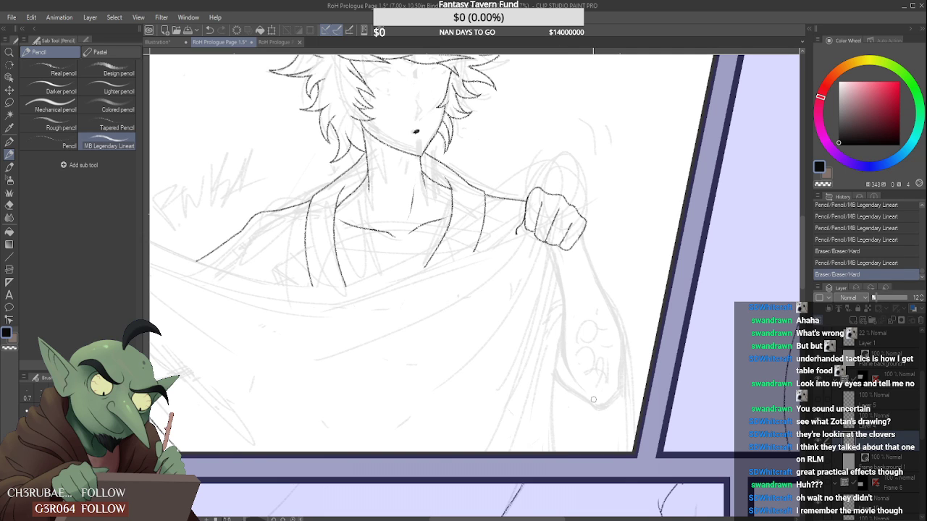
pyautogui.moveTo(593, 399); pyautogui.dragTo(583, 388)
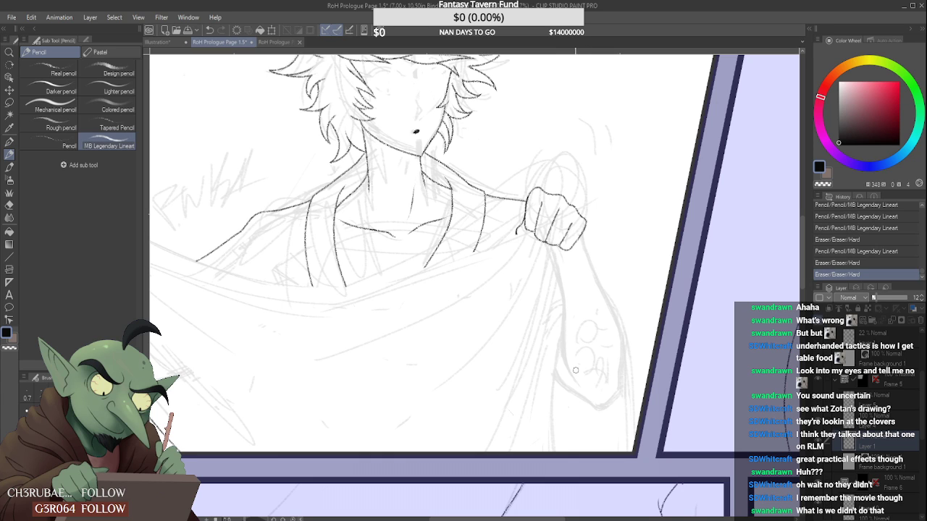
# - Erase the leftover inner line at the sleeve's lower end and retouch the rounded tip's outline
pyautogui.moveTo(576, 371); pyautogui.dragTo(589, 389)
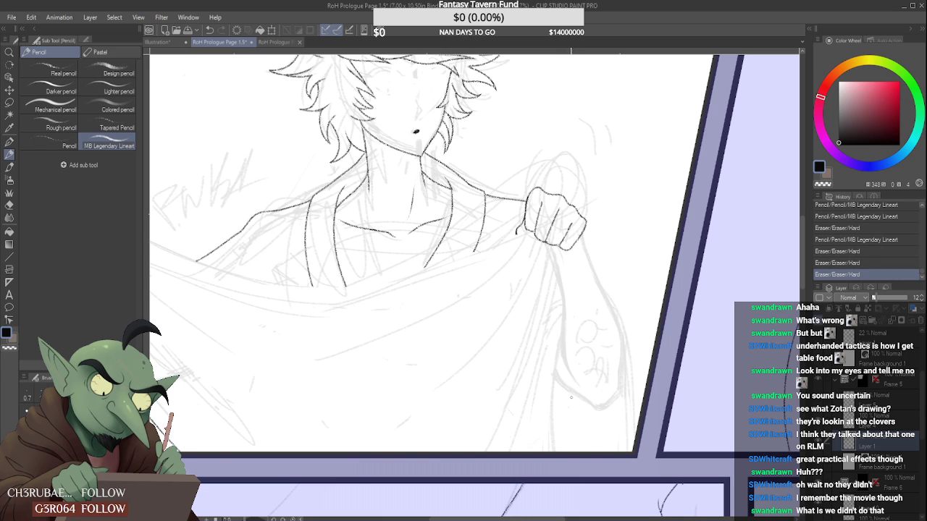
pyautogui.moveTo(548, 366); pyautogui.dragTo(559, 374)
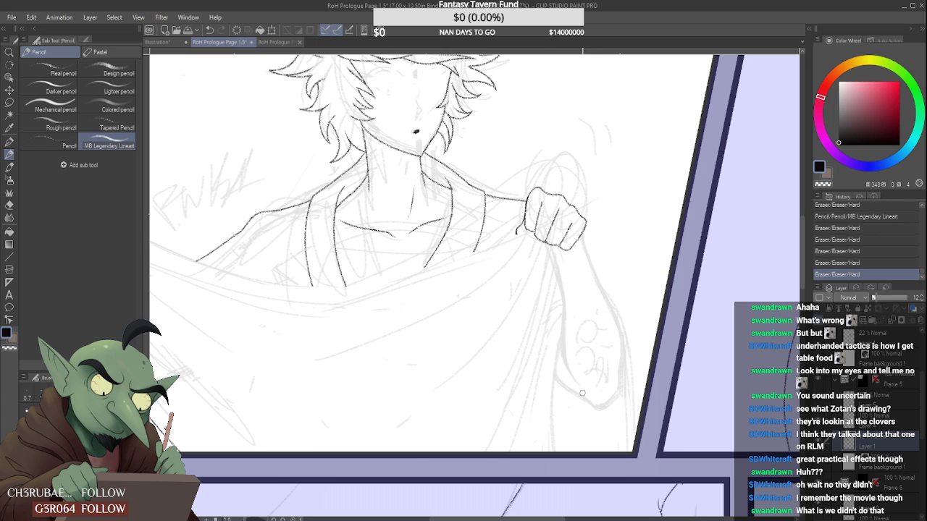
pyautogui.moveTo(603, 402); pyautogui.dragTo(604, 389)
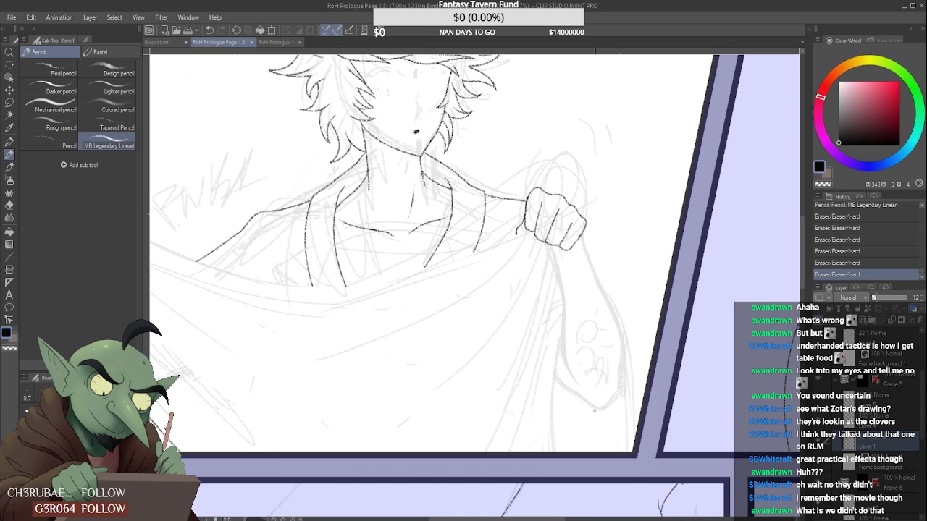
pyautogui.click(591, 404)
pyautogui.click(590, 407)
pyautogui.click(588, 409)
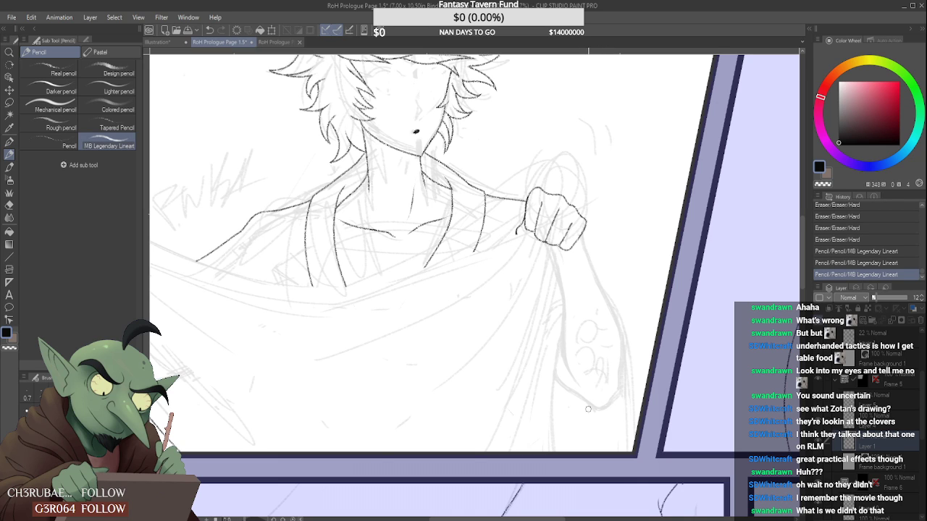
pyautogui.moveTo(584, 406); pyautogui.dragTo(592, 419)
pyautogui.moveTo(611, 392); pyautogui.dragTo(613, 381)
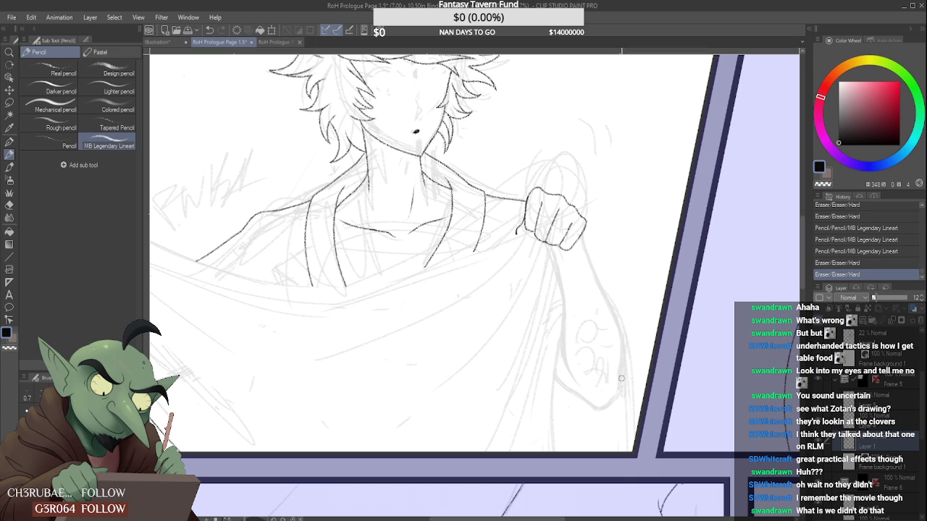
# - Sketch rounded pattern shapes overlapping the sleeve's outer edge and loose fold strokes across its middle and lower part
pyautogui.moveTo(610, 326)
pyautogui.mouseDown()
pyautogui.moveTo(618, 303)
pyautogui.moveTo(622, 358)
pyautogui.moveTo(628, 350)
pyautogui.moveTo(588, 402)
pyautogui.moveTo(586, 372)
pyautogui.mouseUp()
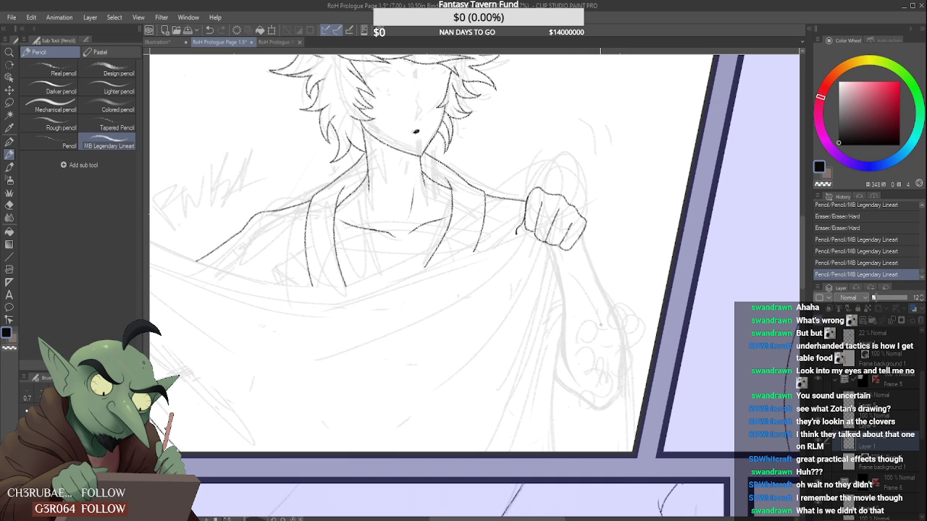
pyautogui.moveTo(594, 293); pyautogui.dragTo(584, 330)
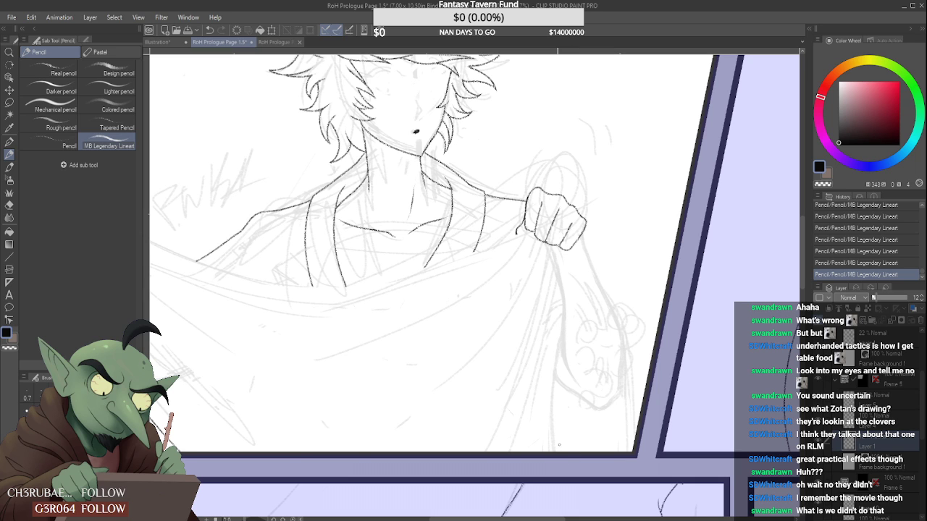
pyautogui.hotkey('ctrl', '-')
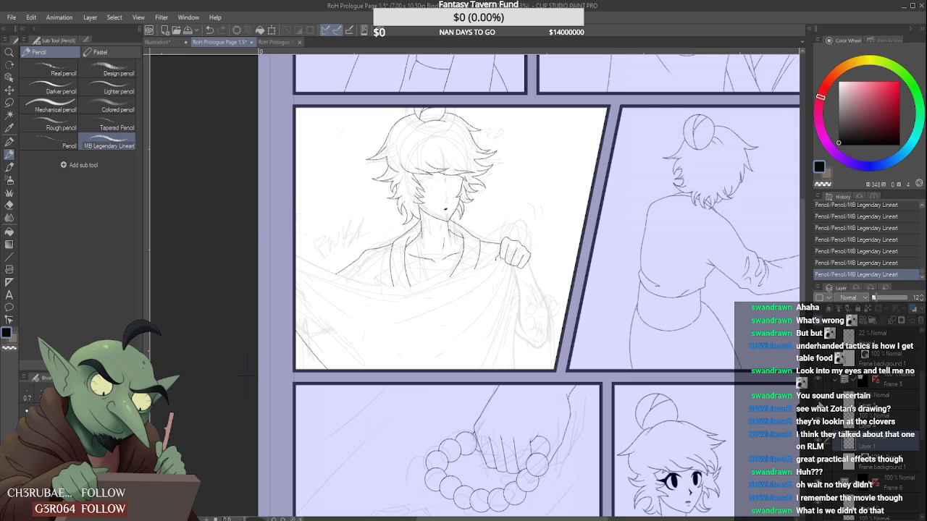
pyautogui.hotkey('ctrl', '-')
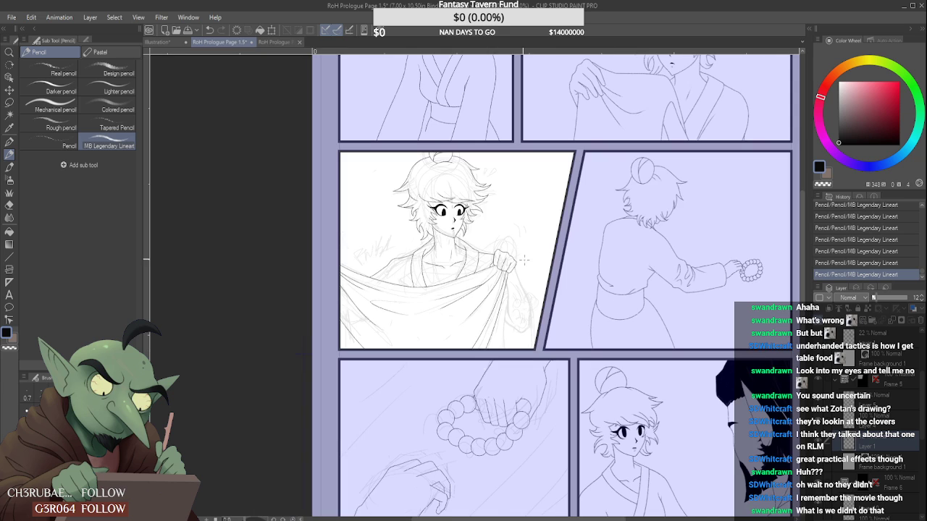
# - Touch up the upper lash line of the character's eye nearest the fist on the full-opacity line art layer with the Design pencil
pyautogui.hotkey('ctrl', '+')
pyautogui.click(109, 72)
pyautogui.click(903, 400)
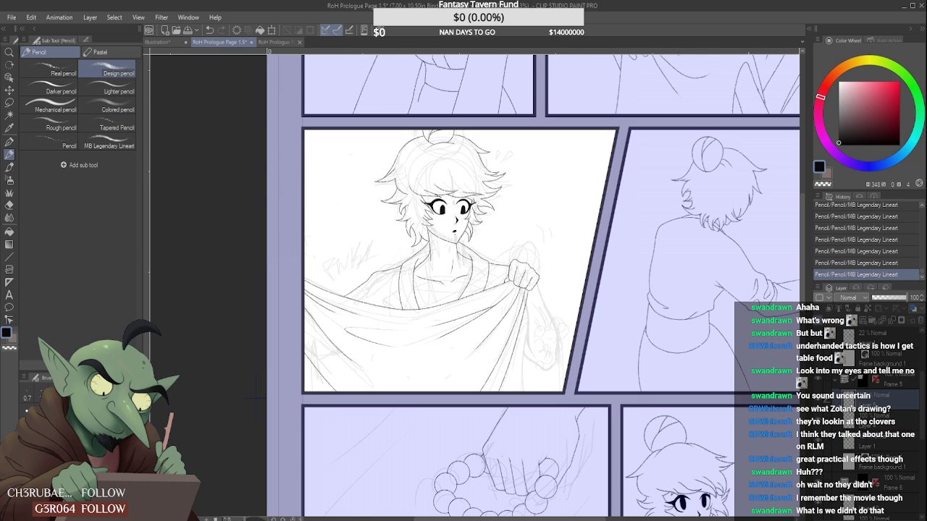
pyautogui.click(818, 420)
pyautogui.click(818, 419)
pyautogui.scroll(6, 449, 207)
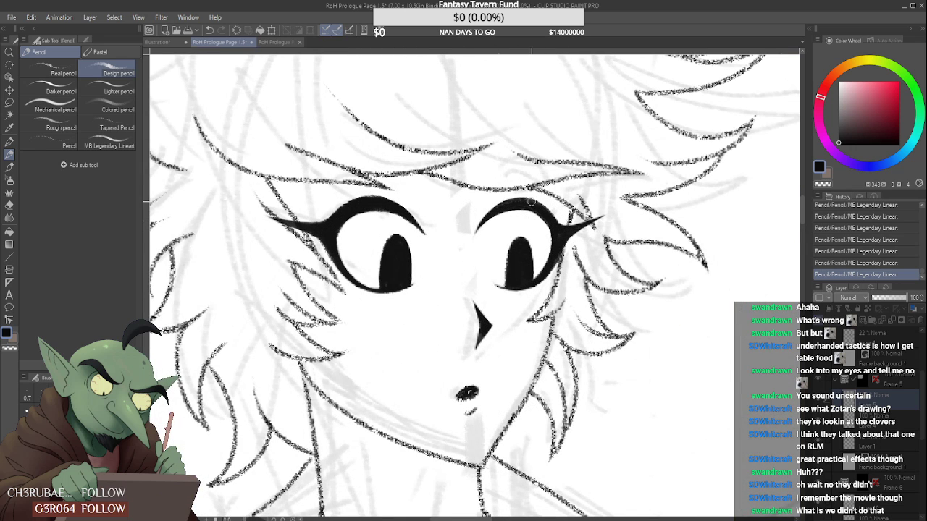
pyautogui.moveTo(525, 205)
pyautogui.mouseDown()
pyautogui.moveTo(558, 240)
pyautogui.moveTo(538, 212)
pyautogui.moveTo(517, 206)
pyautogui.moveTo(546, 218)
pyautogui.moveTo(557, 239)
pyautogui.moveTo(545, 210)
pyautogui.moveTo(569, 233)
pyautogui.mouseUp()
pyautogui.scroll(-6, 507, 174)
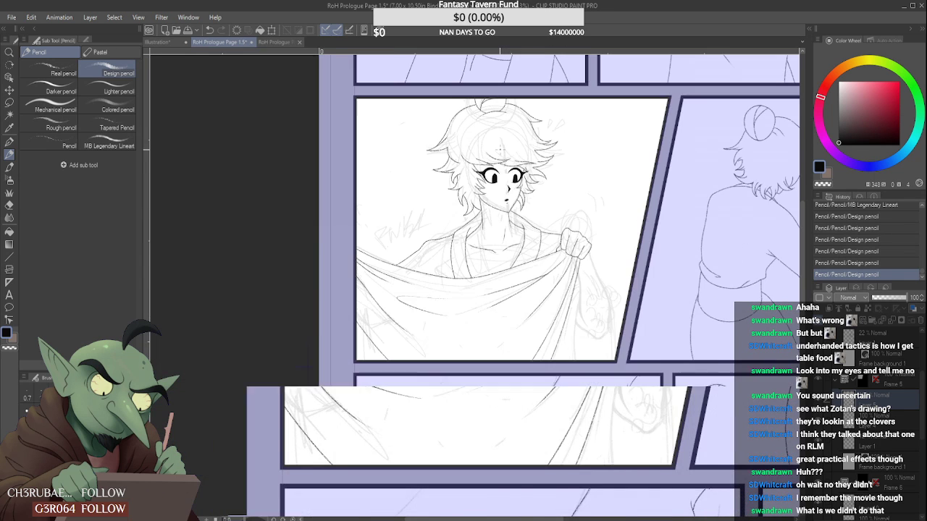
pyautogui.scroll(2, 563, 229)
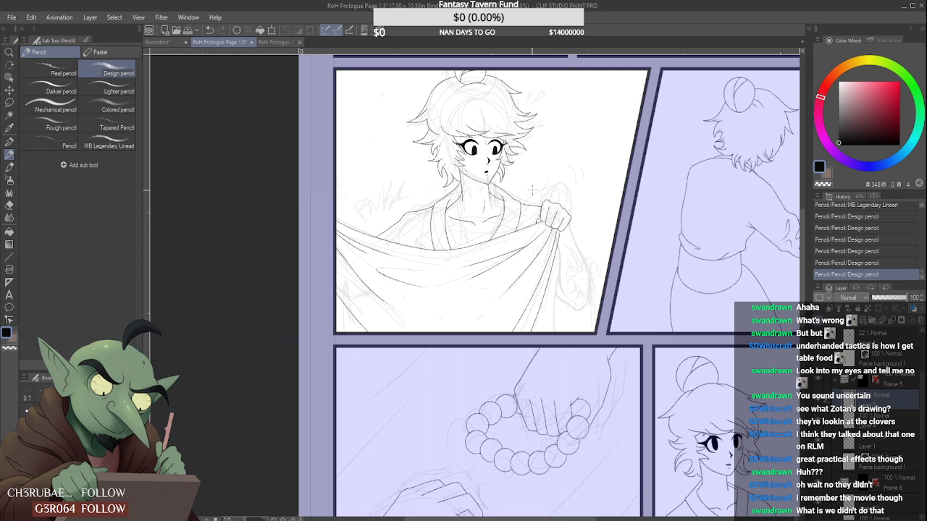
# - Choose the Real pencil and toggle the selected layer's visibility to compare the cloth-holding panel with and without it
pyautogui.click(58, 70)
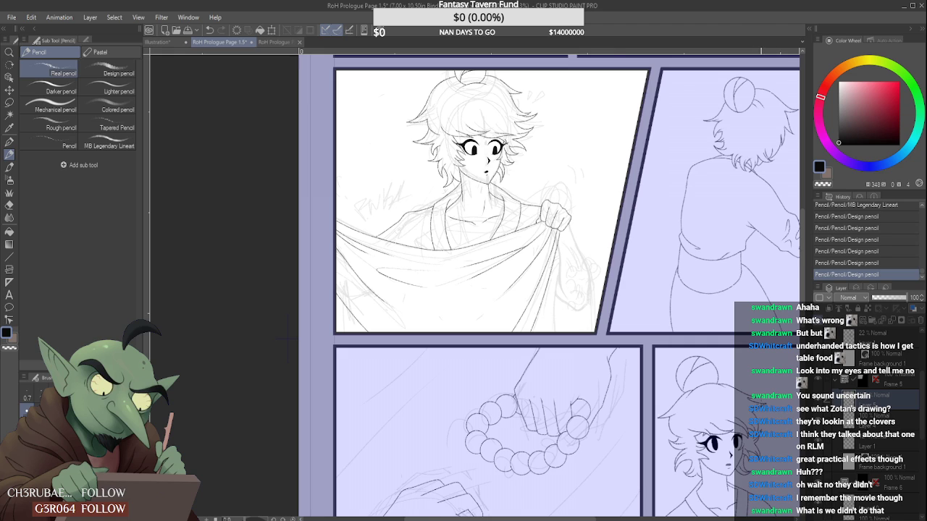
pyautogui.scroll(-2, 760, 403)
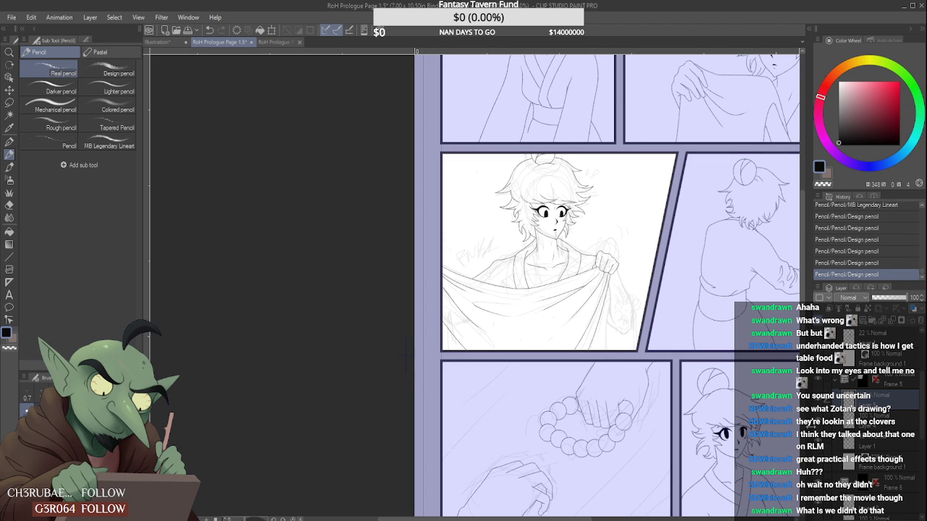
pyautogui.click(818, 401)
pyautogui.click(819, 401)
pyautogui.click(818, 401)
pyautogui.click(819, 401)
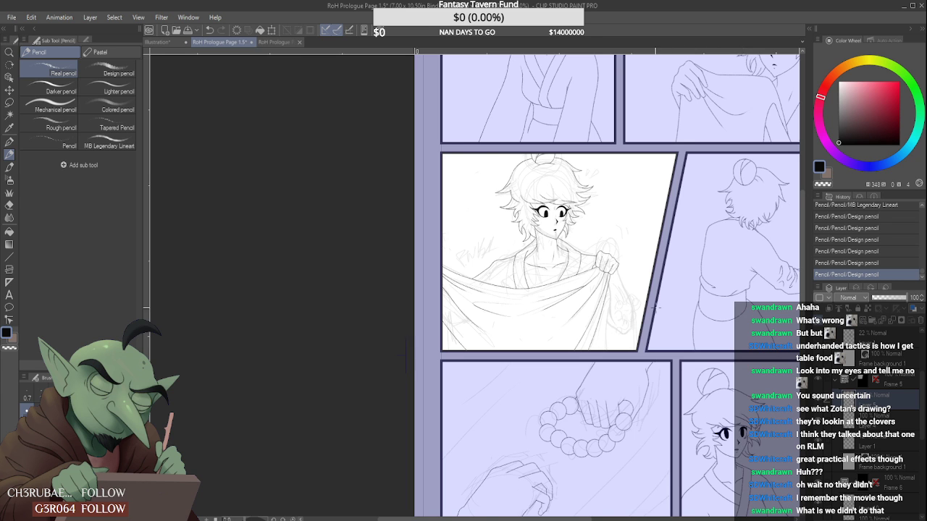
# - Ink the hanging sleeve's inner edge as one curved line from the cloth below the fist, tapering off near the sleeve's lower end
pyautogui.scroll(6, 505, 237)
pyautogui.scroll(-1, 507, 237)
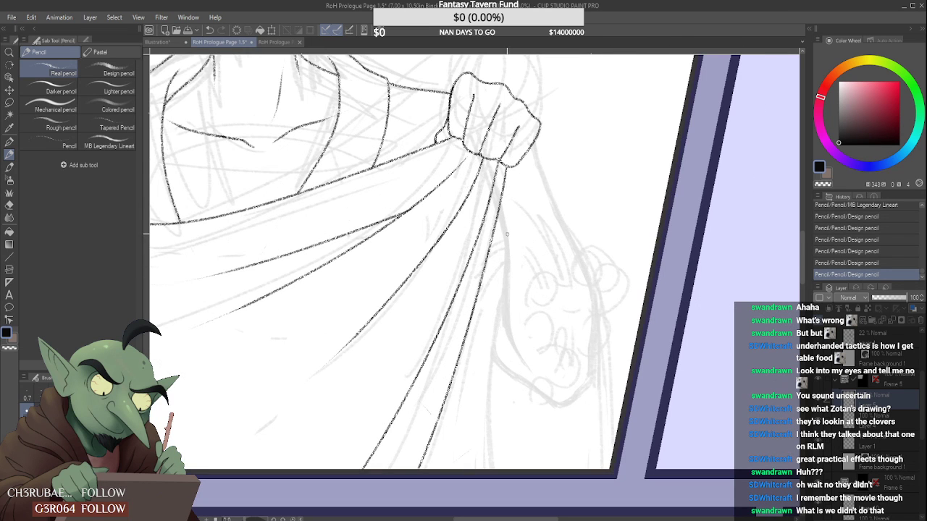
pyautogui.moveTo(499, 207)
pyautogui.mouseDown()
pyautogui.moveTo(508, 337)
pyautogui.moveTo(521, 371)
pyautogui.mouseUp()
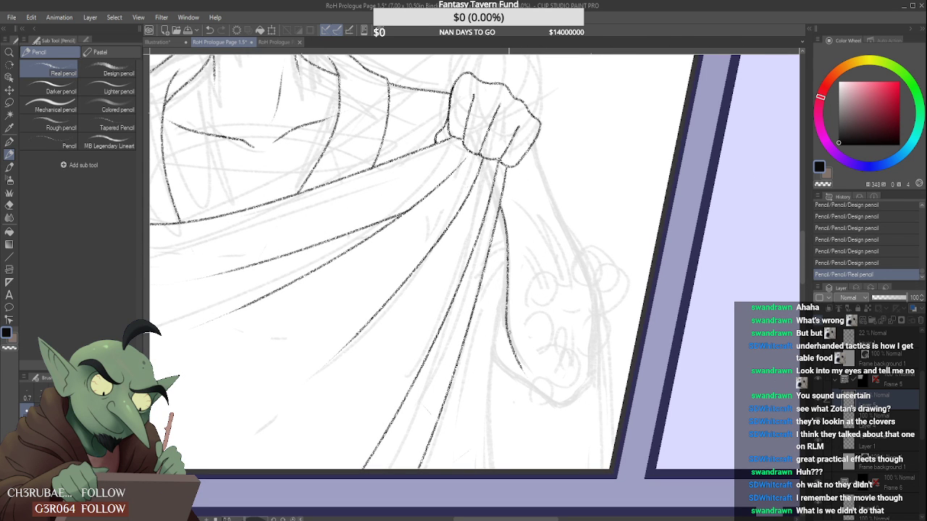
pyautogui.hotkey('ctrl', 'z')
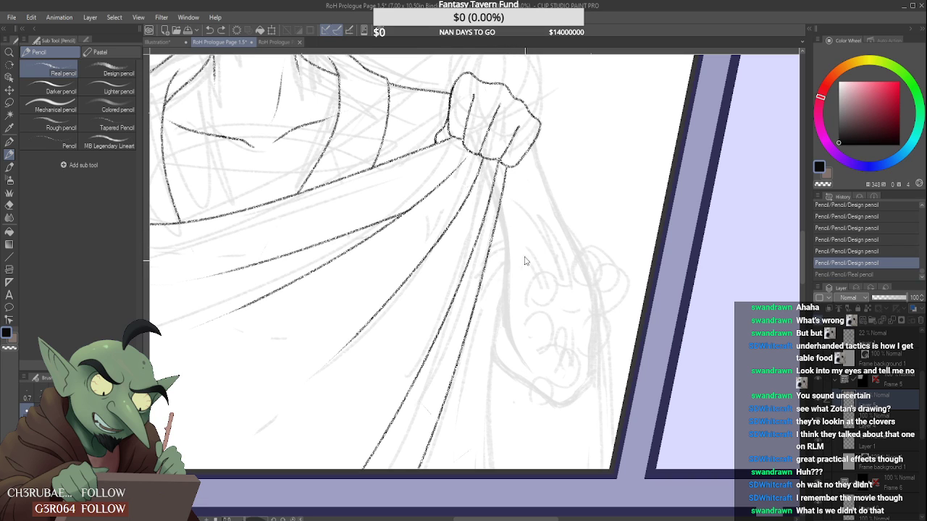
pyautogui.moveTo(499, 207); pyautogui.dragTo(526, 366)
pyautogui.hotkey('ctrl', 'z')
pyautogui.moveTo(499, 207); pyautogui.dragTo(524, 368)
pyautogui.hotkey('ctrl', 'z')
pyautogui.moveTo(499, 207); pyautogui.dragTo(521, 353)
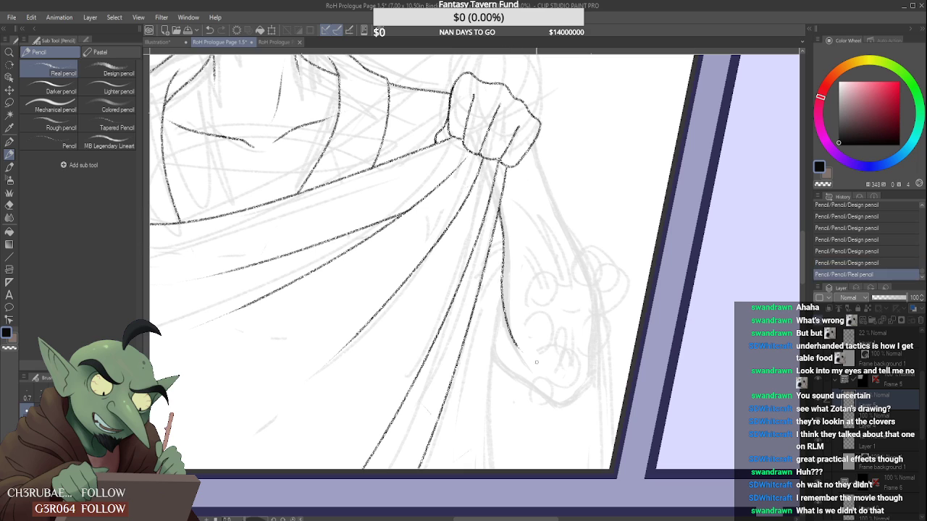
pyautogui.hotkey('ctrl', 'z')
pyautogui.moveTo(499, 206)
pyautogui.mouseDown()
pyautogui.moveTo(518, 352)
pyautogui.moveTo(515, 342)
pyautogui.mouseUp()
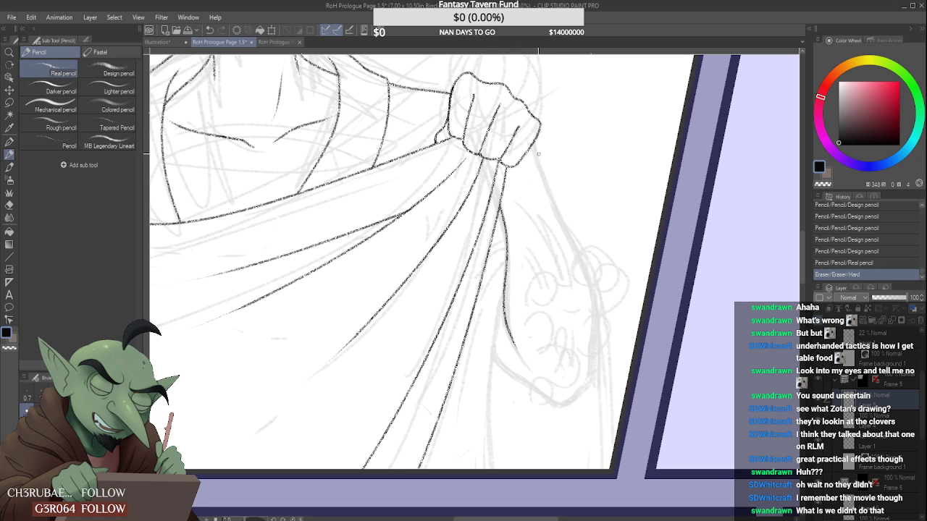
# - Ink the sleeve's outer edge from the underside of the fist and outline its angled bottom hem
pyautogui.moveTo(536, 146); pyautogui.dragTo(588, 373)
pyautogui.hotkey('ctrl', 'z')
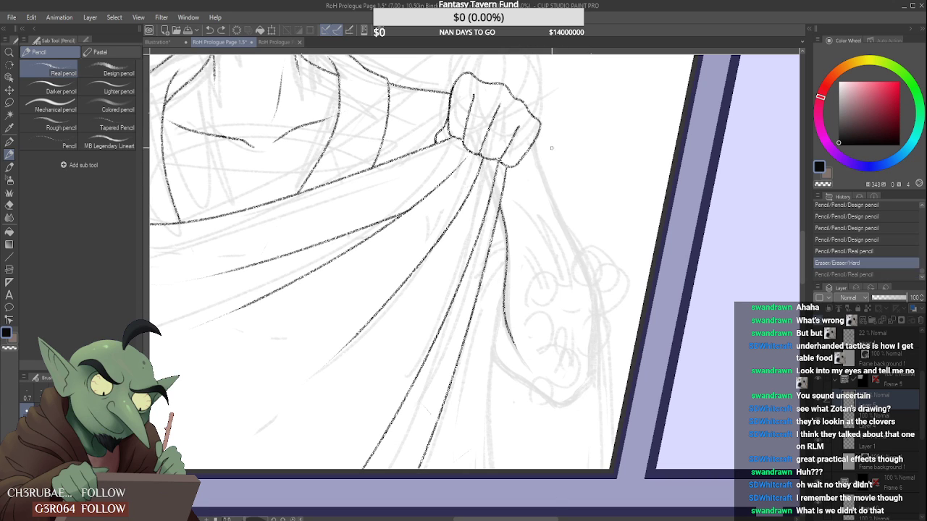
pyautogui.moveTo(536, 145); pyautogui.dragTo(592, 349)
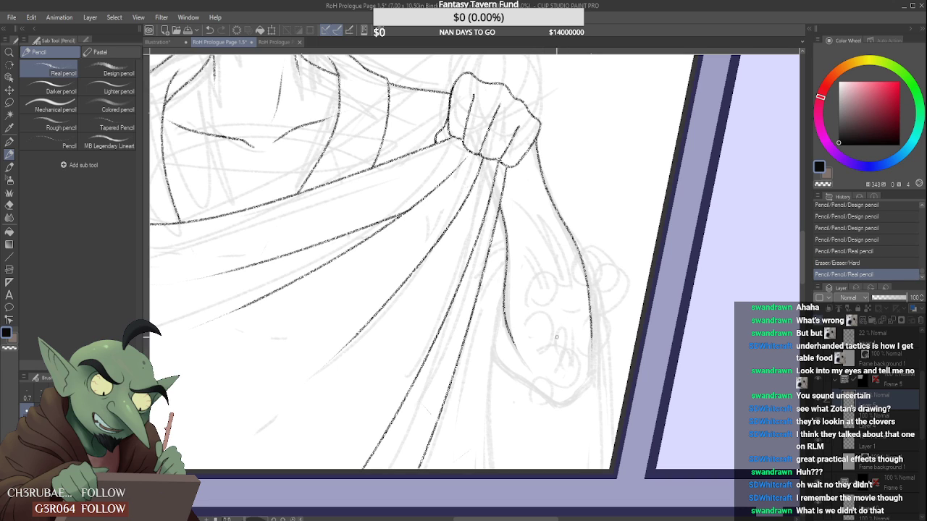
pyautogui.moveTo(493, 357)
pyautogui.mouseDown()
pyautogui.moveTo(551, 402)
pyautogui.moveTo(584, 386)
pyautogui.mouseUp()
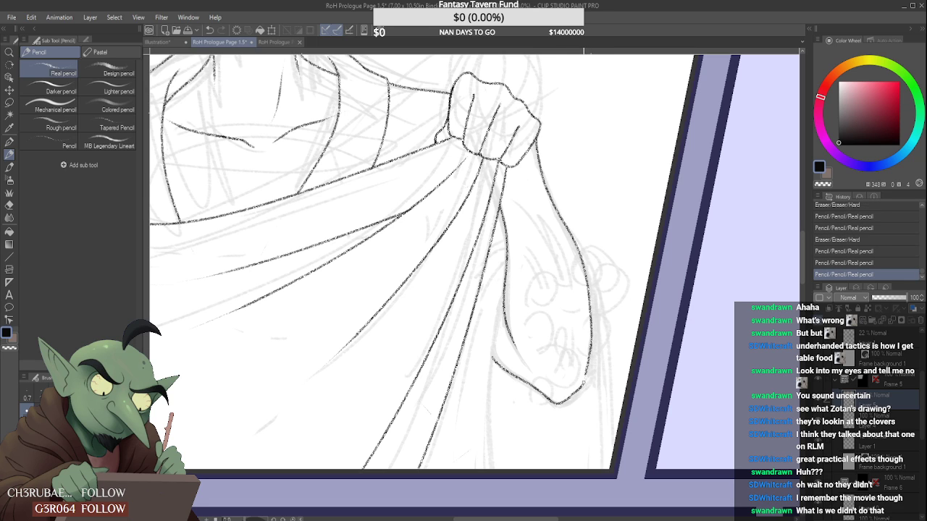
pyautogui.moveTo(584, 385); pyautogui.dragTo(589, 366)
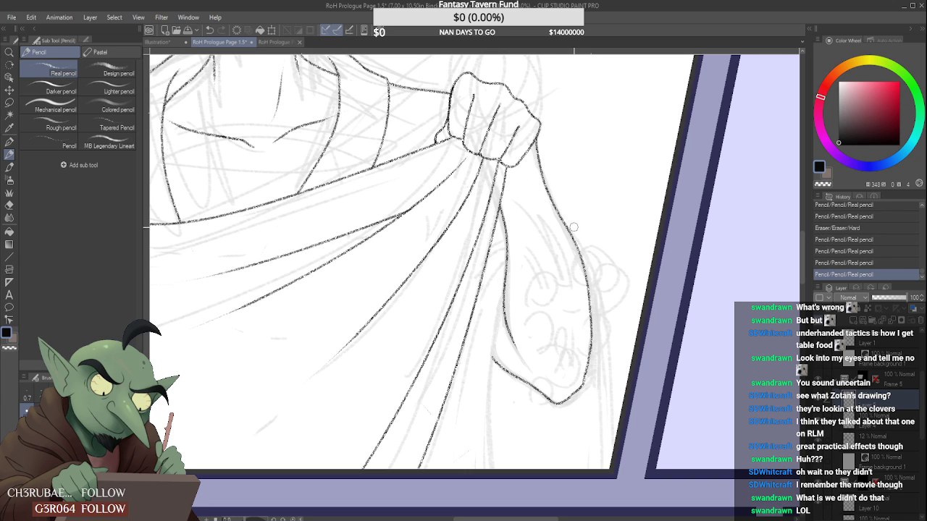
# - Erase the lower part of the sleeve's outer edge and redraw it slightly farther inward, meeting the bottom hem
pyautogui.moveTo(560, 216)
pyautogui.mouseDown()
pyautogui.moveTo(588, 271)
pyautogui.moveTo(588, 360)
pyautogui.mouseUp()
pyautogui.moveTo(586, 330); pyautogui.dragTo(591, 373)
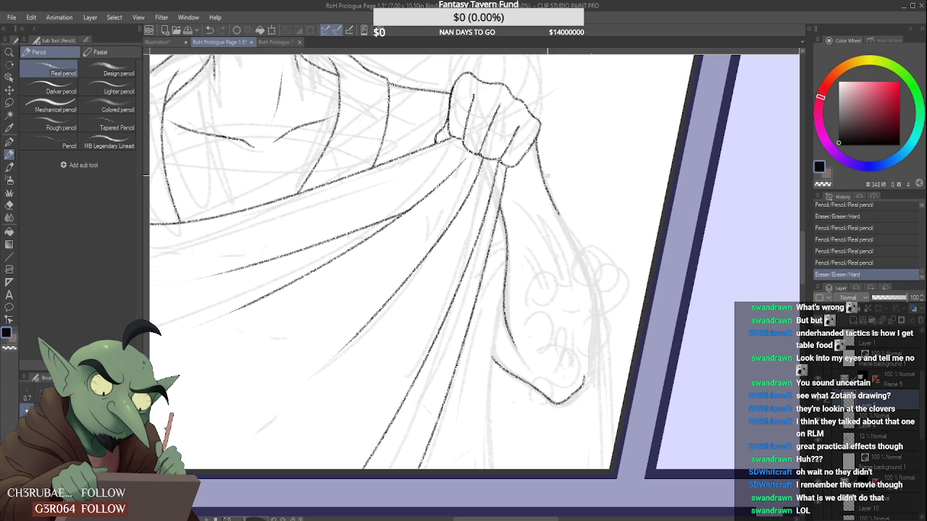
pyautogui.moveTo(560, 210); pyautogui.dragTo(555, 208)
pyautogui.moveTo(543, 176)
pyautogui.mouseDown()
pyautogui.moveTo(580, 266)
pyautogui.moveTo(583, 383)
pyautogui.mouseUp()
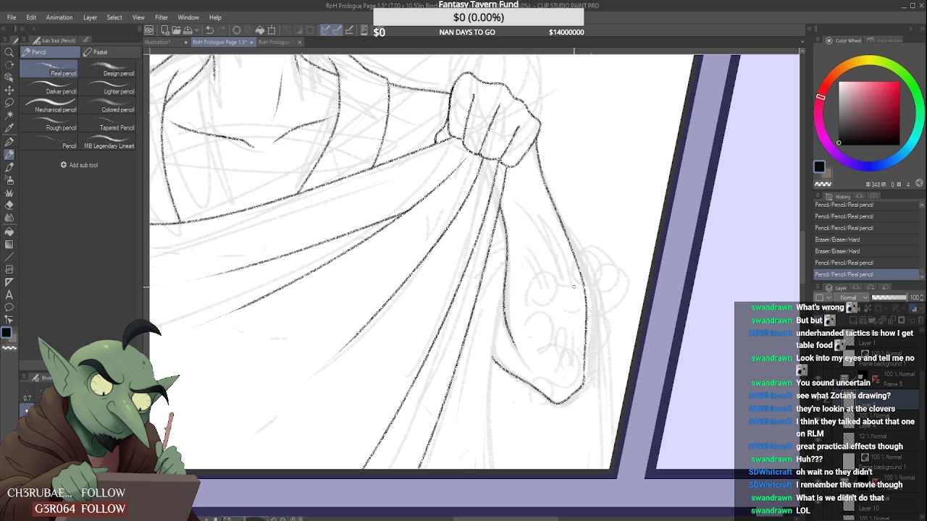
# - Close the gap between the fist and the upper end of the sleeve's outer edge
pyautogui.scroll(-3, 574, 286)
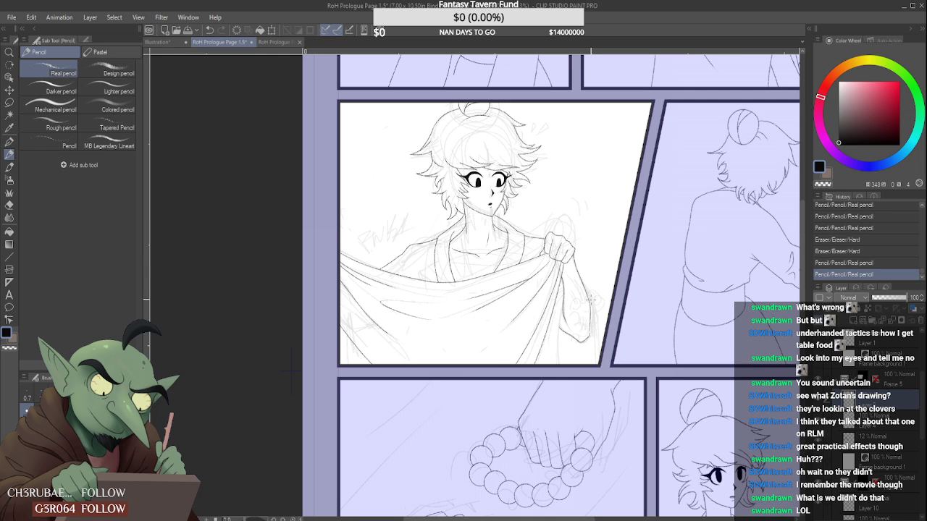
pyautogui.scroll(5, 590, 299)
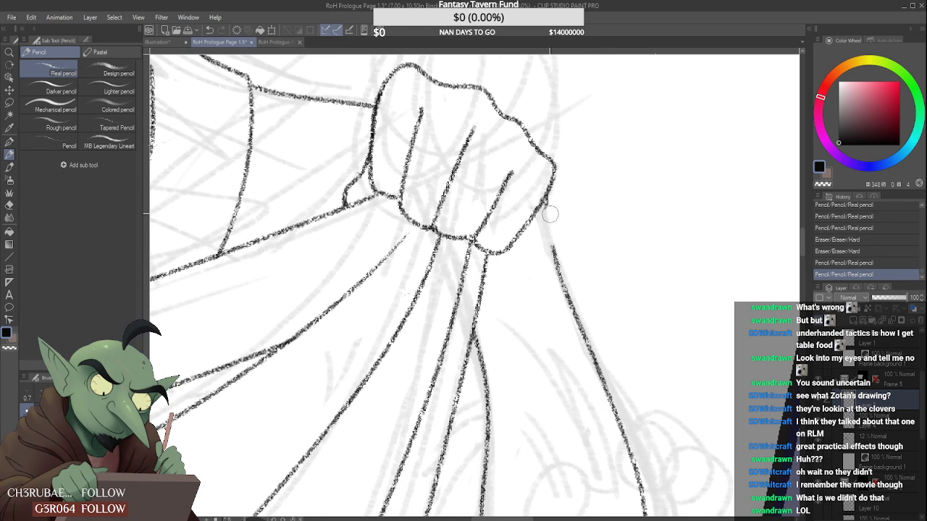
pyautogui.moveTo(544, 204); pyautogui.dragTo(554, 250)
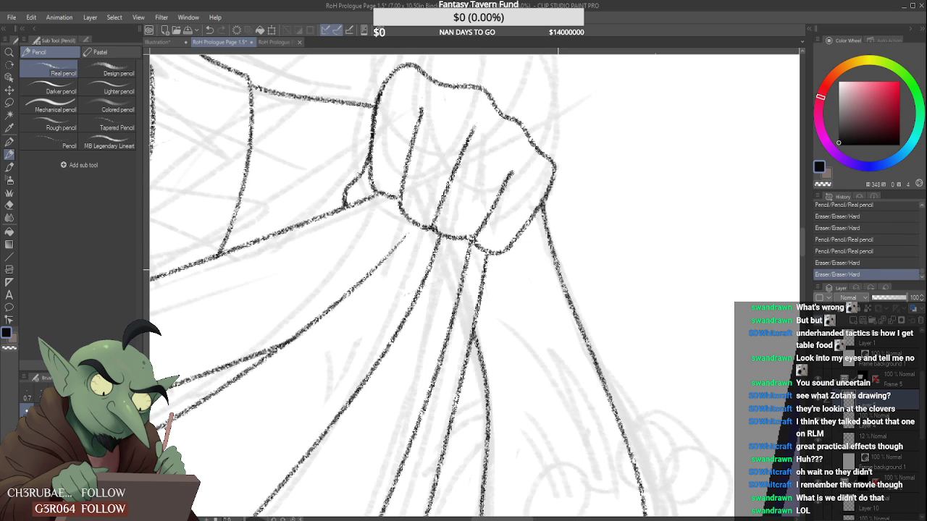
# - Clean up the sleeve's outer bottom corner and trim the inner end of its hem line
pyautogui.scroll(-4, 561, 279)
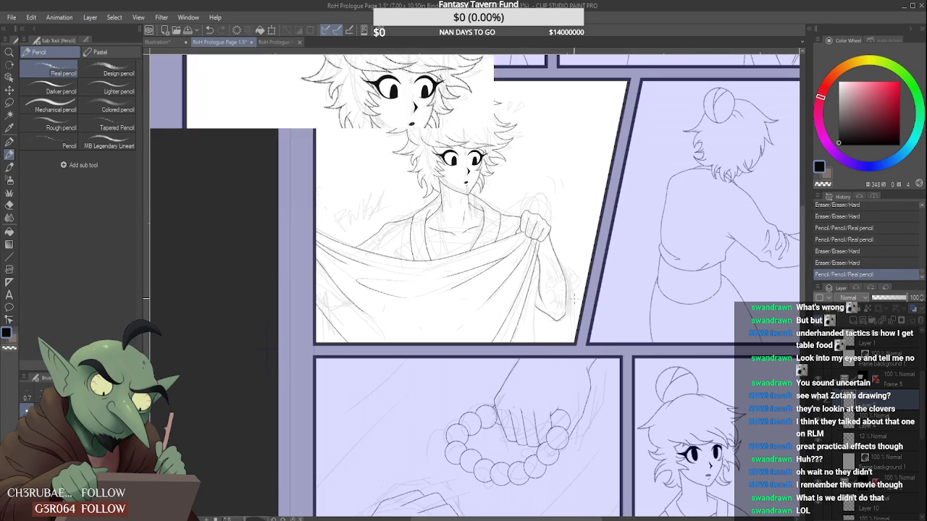
pyautogui.scroll(5, 573, 295)
pyautogui.scroll(3, 551, 364)
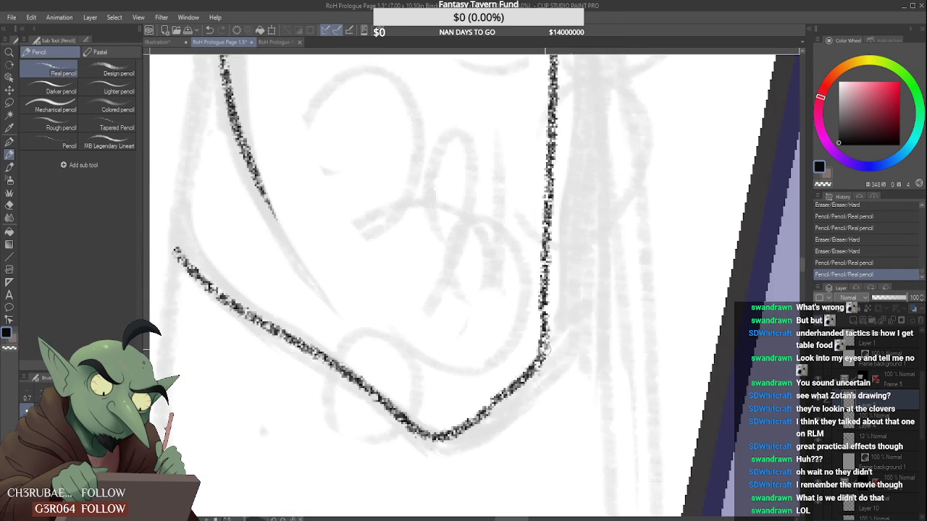
pyautogui.moveTo(547, 346)
pyautogui.mouseDown()
pyautogui.moveTo(537, 369)
pyautogui.moveTo(564, 341)
pyautogui.moveTo(559, 362)
pyautogui.mouseUp()
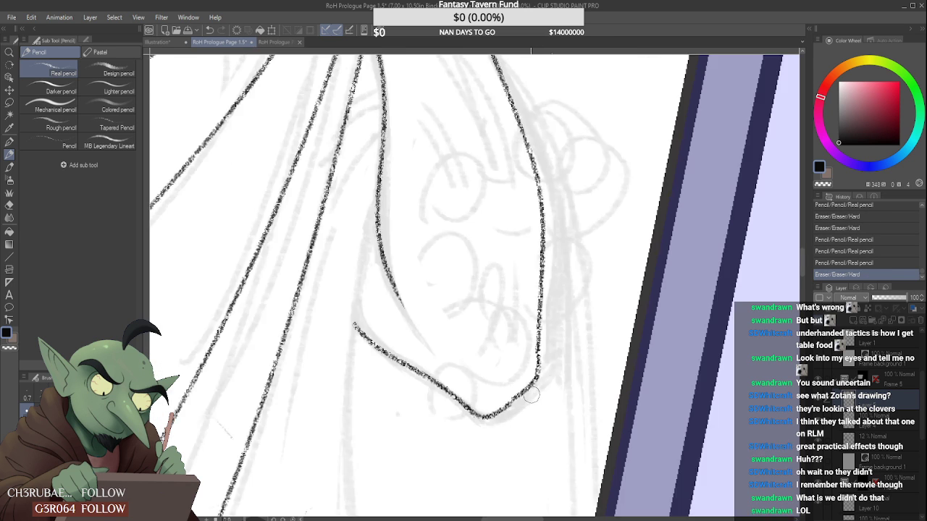
pyautogui.scroll(-4, 507, 348)
pyautogui.scroll(3, 478, 364)
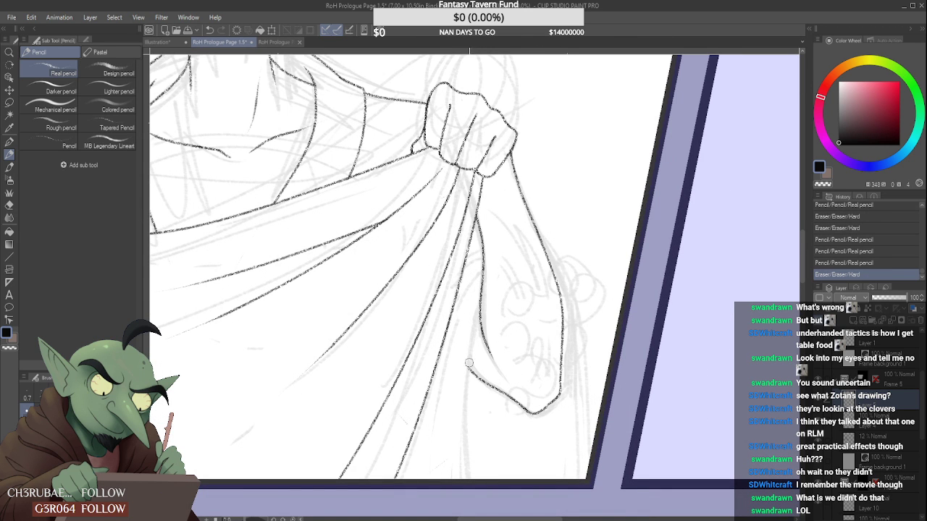
pyautogui.moveTo(469, 363); pyautogui.dragTo(477, 368)
pyautogui.scroll(-3, 476, 366)
pyautogui.scroll(3, 480, 307)
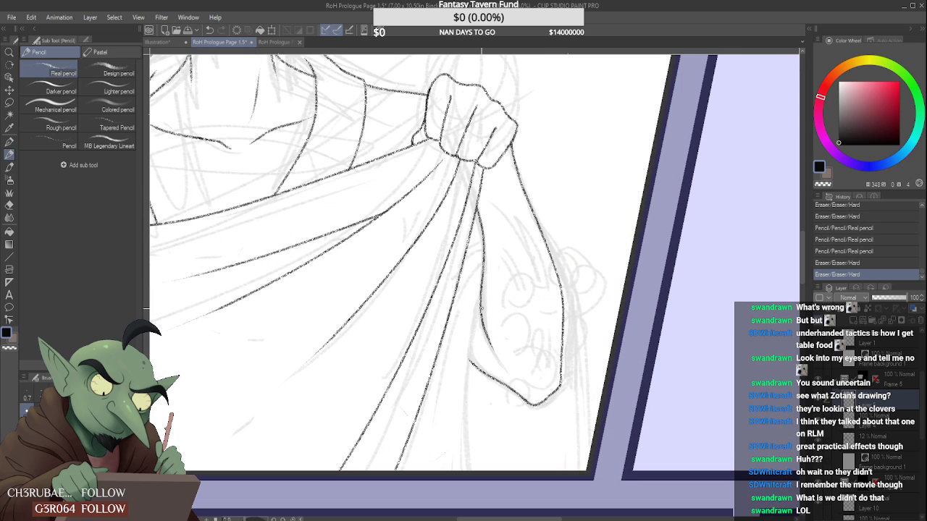
# - Ink the hanging cloth's edge from the sleeve's inner edge down to the panel's lower border
pyautogui.moveTo(481, 293); pyautogui.dragTo(462, 471)
pyautogui.scroll(-3, 478, 376)
pyautogui.scroll(2, 507, 375)
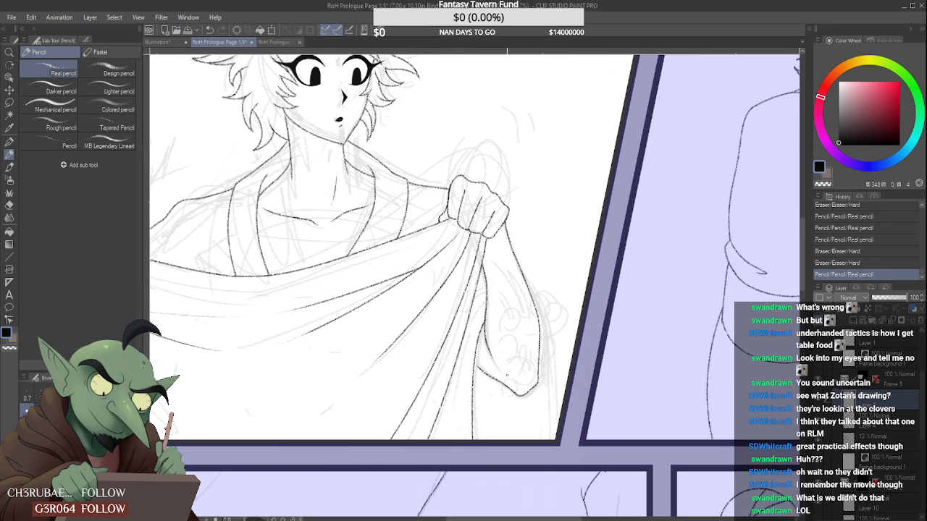
# - Compare the cloth with and without its new edge line by repeatedly undoing and redoing the stroke
pyautogui.hotkey('ctrl', 'z')
pyautogui.hotkey('ctrl', 'y')
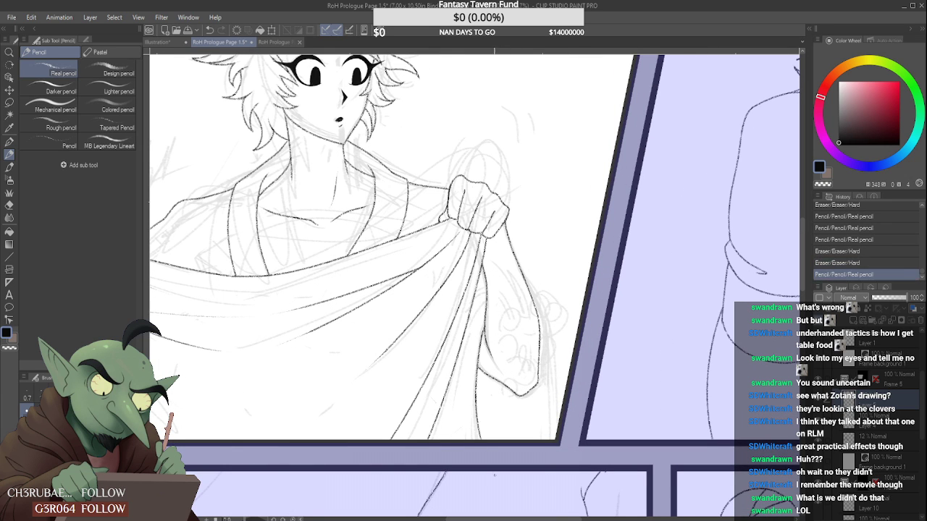
pyautogui.hotkey('ctrl', 'z')
pyautogui.hotkey('ctrl', 'y')
pyautogui.hotkey('ctrl', 'z')
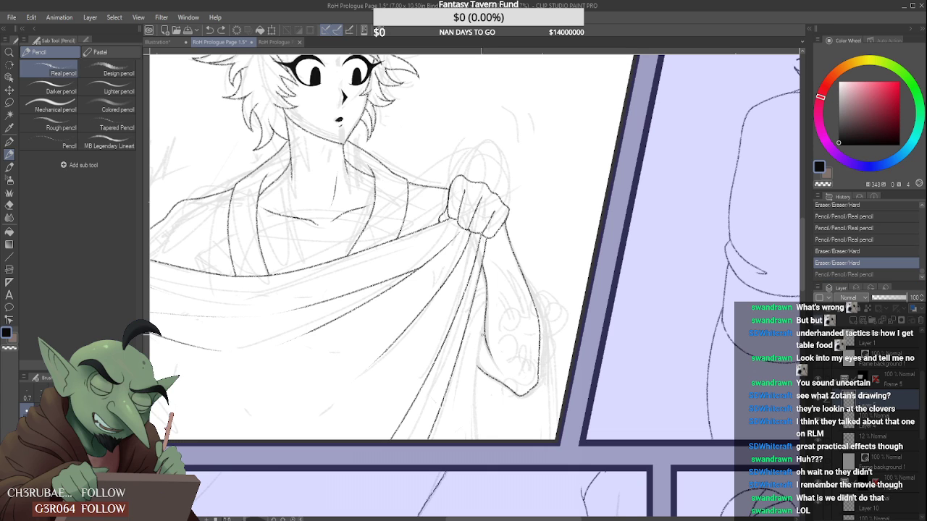
pyautogui.hotkey('ctrl', 'y')
pyautogui.hotkey('ctrl', 'z')
pyautogui.hotkey('ctrl', 'y')
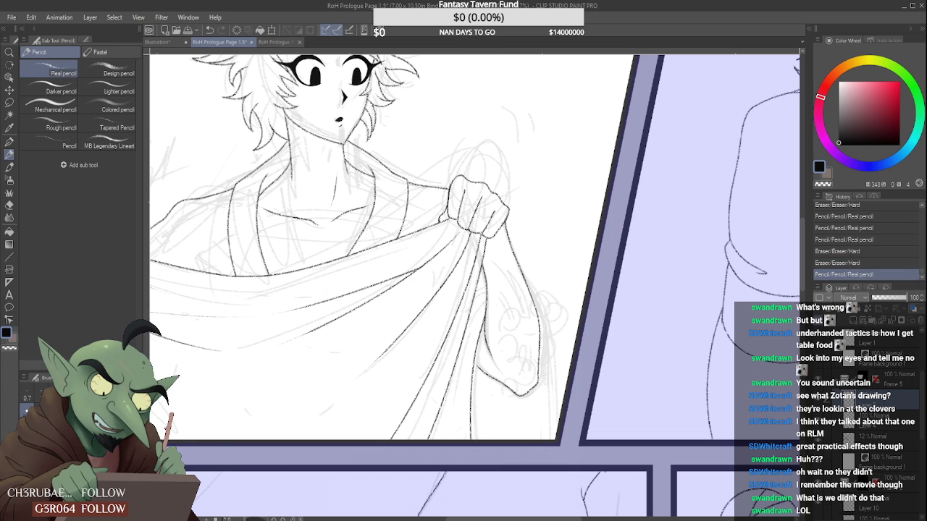
pyautogui.hotkey('ctrl', 'z')
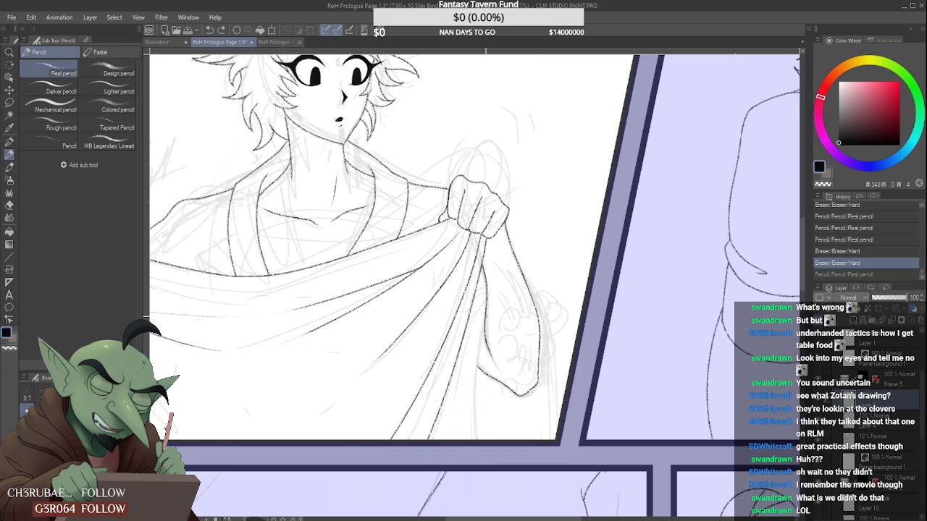
pyautogui.hotkey('ctrl', 'y')
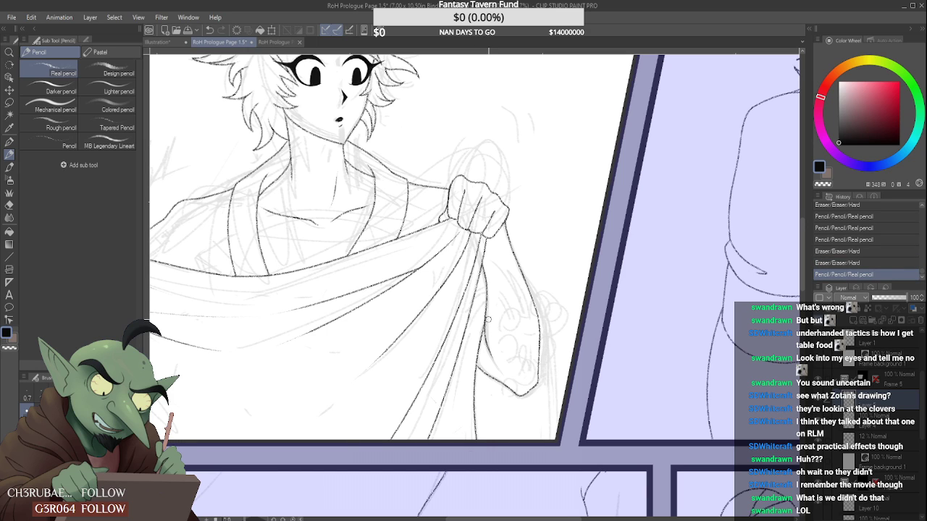
# - Clean up the junction of the cloth edge and sleeve, and draw curved fold lines beside the sleeve's inner edge
pyautogui.moveTo(488, 320); pyautogui.dragTo(491, 310)
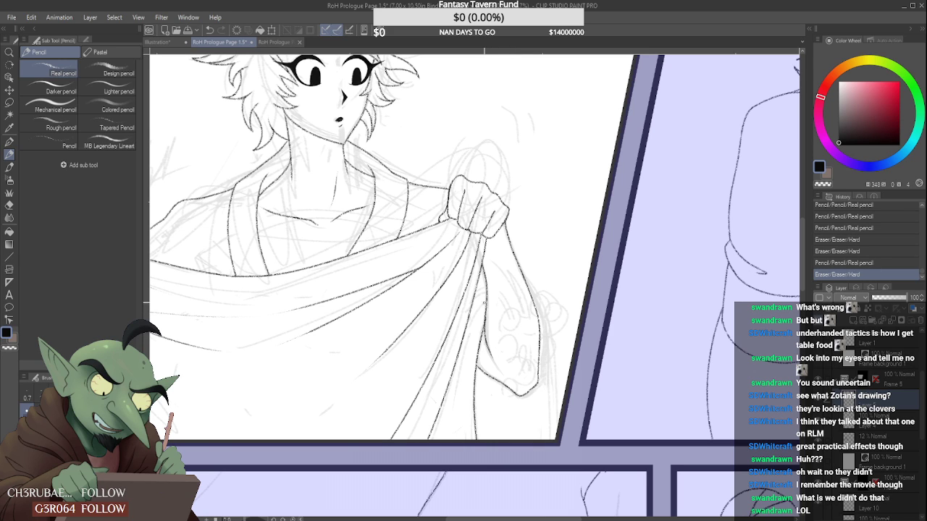
pyautogui.moveTo(481, 301)
pyautogui.mouseDown()
pyautogui.moveTo(486, 312)
pyautogui.moveTo(471, 346)
pyautogui.mouseUp()
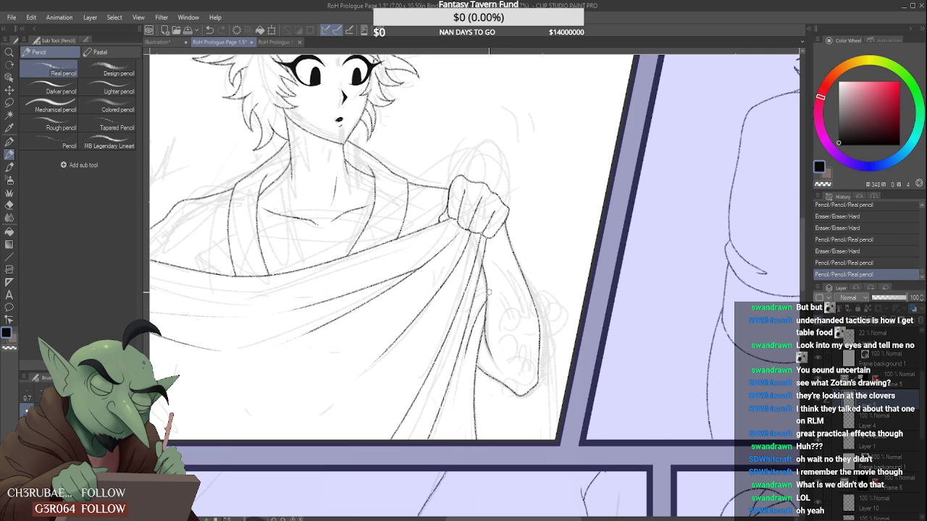
pyautogui.scroll(2, 488, 292)
pyautogui.moveTo(482, 286); pyautogui.dragTo(453, 297)
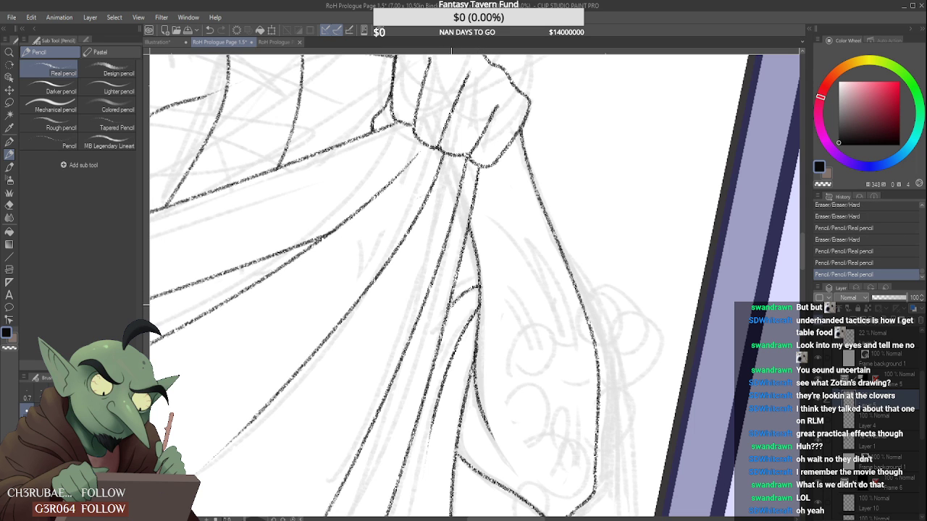
# - Erase and redraw the short curved fold so it joins the cloth line to the sleeve's inner edge
pyautogui.scroll(-3, 456, 307)
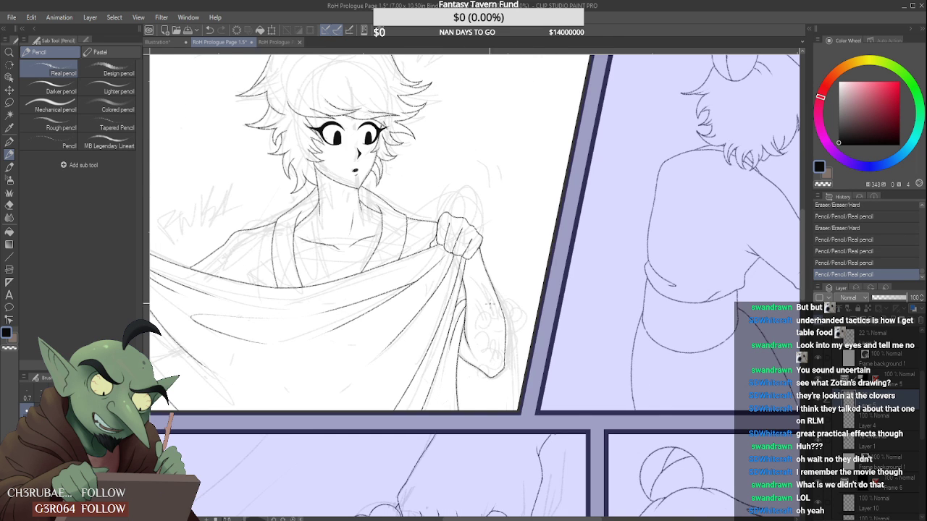
pyautogui.scroll(4, 489, 304)
pyautogui.moveTo(455, 299)
pyautogui.mouseDown()
pyautogui.moveTo(449, 308)
pyautogui.moveTo(474, 304)
pyautogui.mouseUp()
pyautogui.scroll(2, 449, 308)
pyautogui.scroll(-4, 468, 308)
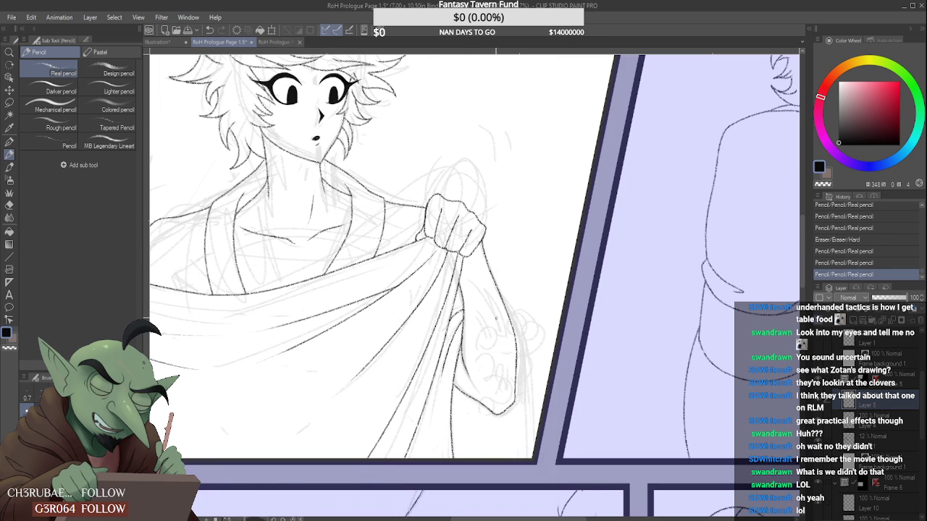
pyautogui.scroll(4, 441, 291)
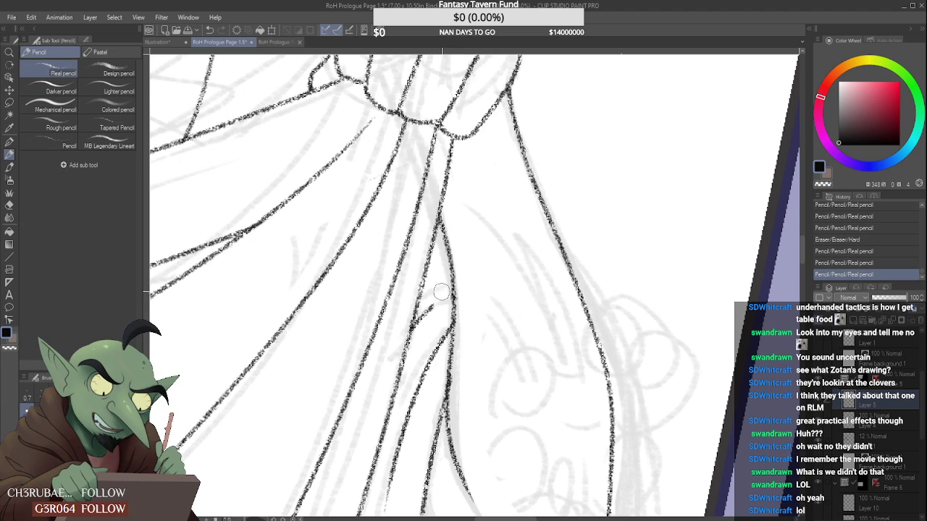
pyautogui.scroll(2, 441, 292)
pyautogui.moveTo(437, 310)
pyautogui.mouseDown()
pyautogui.moveTo(425, 321)
pyautogui.moveTo(464, 289)
pyautogui.mouseUp()
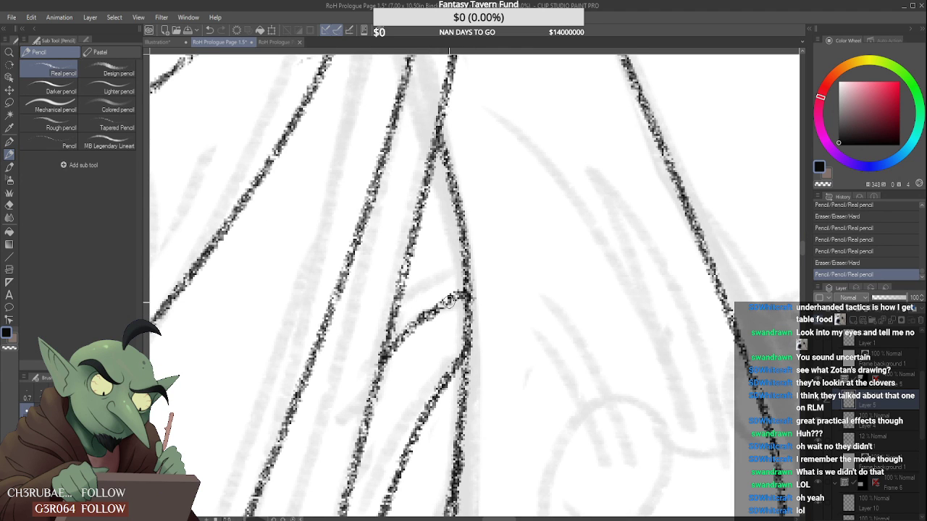
# - Redraw the short fold's end at the sleeve's inner edge, and ink the hanging cloth's outer edge down to the panel's lower border
pyautogui.hotkey('ctrl', 'z')
pyautogui.moveTo(417, 323); pyautogui.dragTo(468, 290)
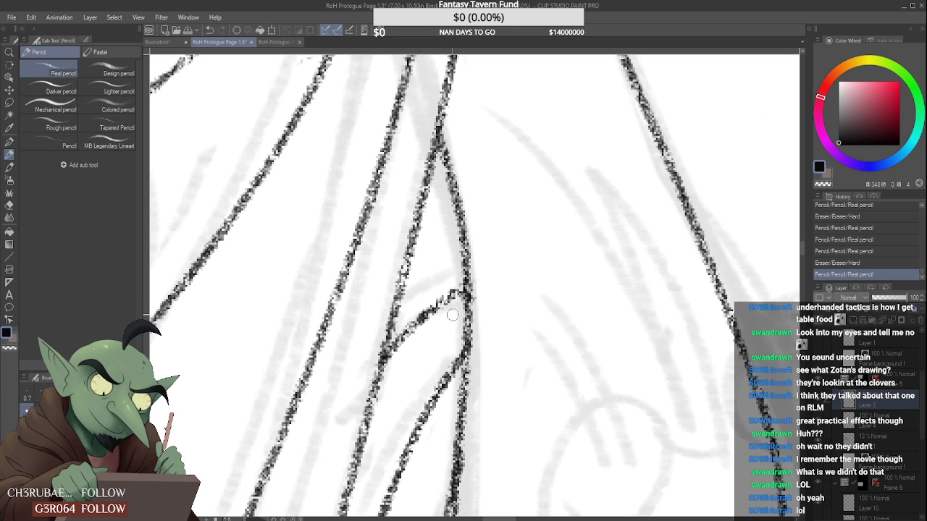
pyautogui.scroll(-5, 452, 315)
pyautogui.scroll(2, 452, 315)
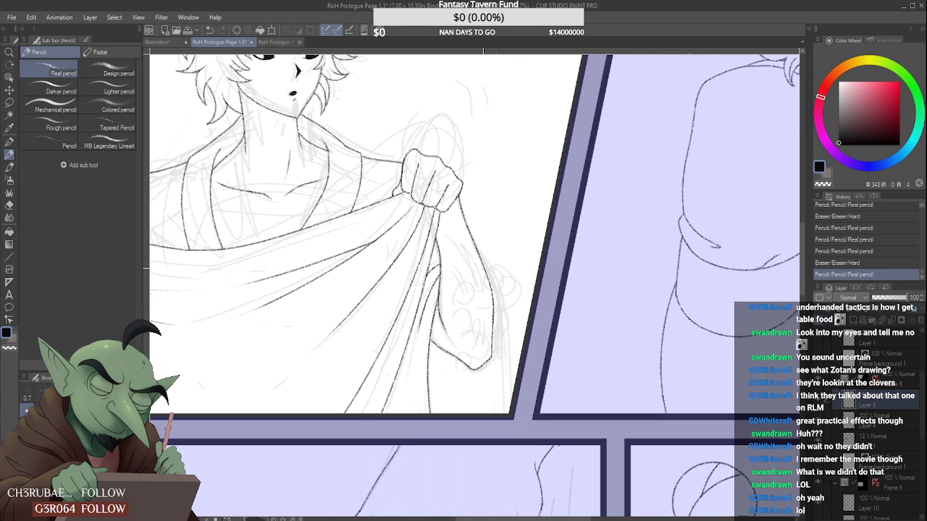
pyautogui.moveTo(484, 261); pyautogui.dragTo(512, 378)
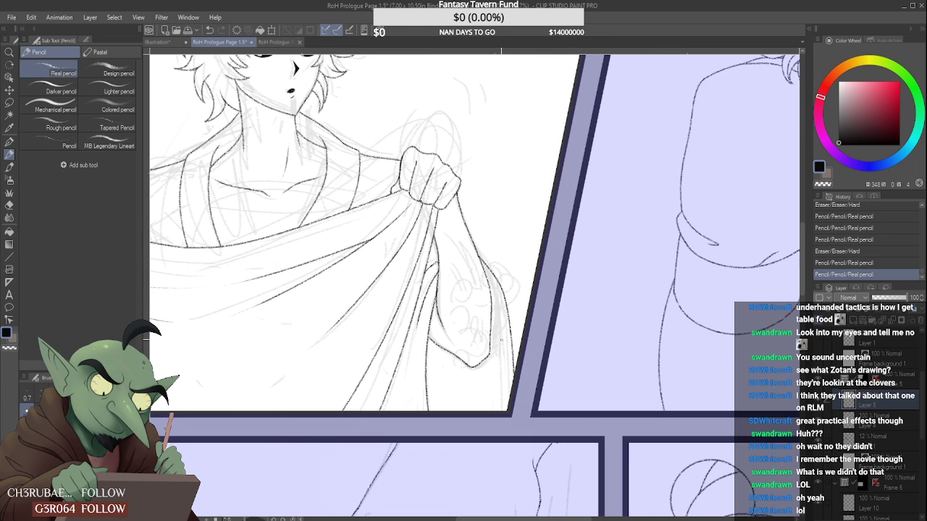
pyautogui.hotkey('ctrl', 'z')
pyautogui.moveTo(479, 257); pyautogui.dragTo(503, 412)
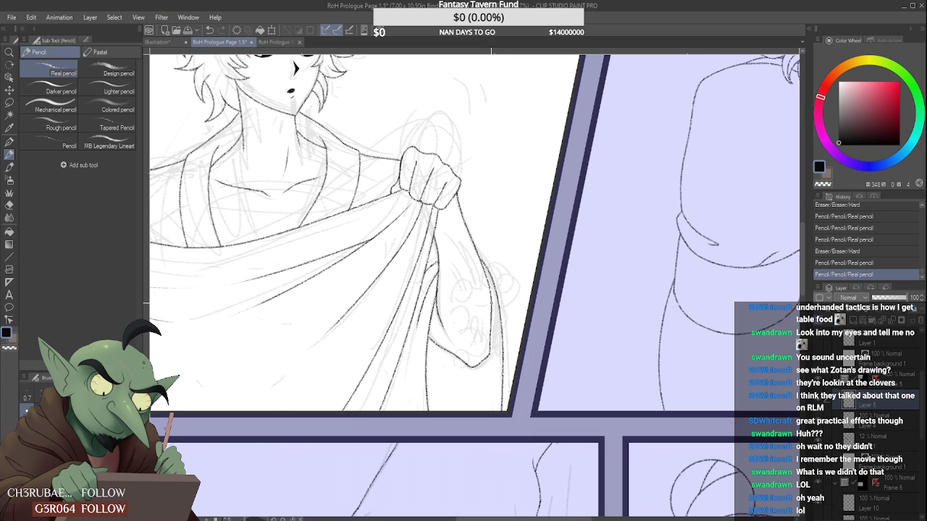
# - Draw and redraw a second long line just inside the hanging cloth's outer edge, reaching the panel's lower border
pyautogui.moveTo(492, 306); pyautogui.dragTo(500, 411)
pyautogui.hotkey('ctrl', 'z')
pyautogui.hotkey('ctrl', 'y')
pyautogui.hotkey('ctrl', 'z')
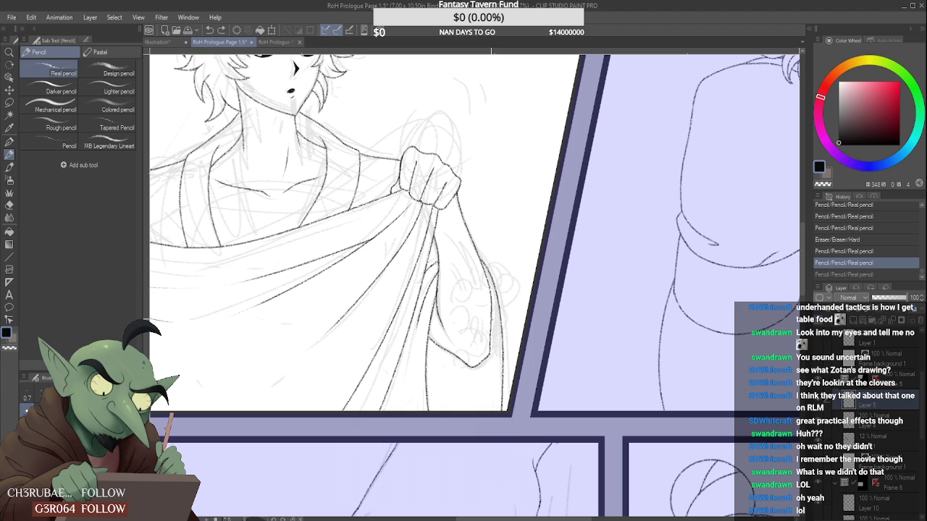
pyautogui.hotkey('ctrl', 'y')
pyautogui.hotkey('ctrl', 'z')
pyautogui.moveTo(492, 300); pyautogui.dragTo(499, 411)
pyautogui.hotkey('ctrl', 'z')
pyautogui.hotkey('ctrl', 'y')
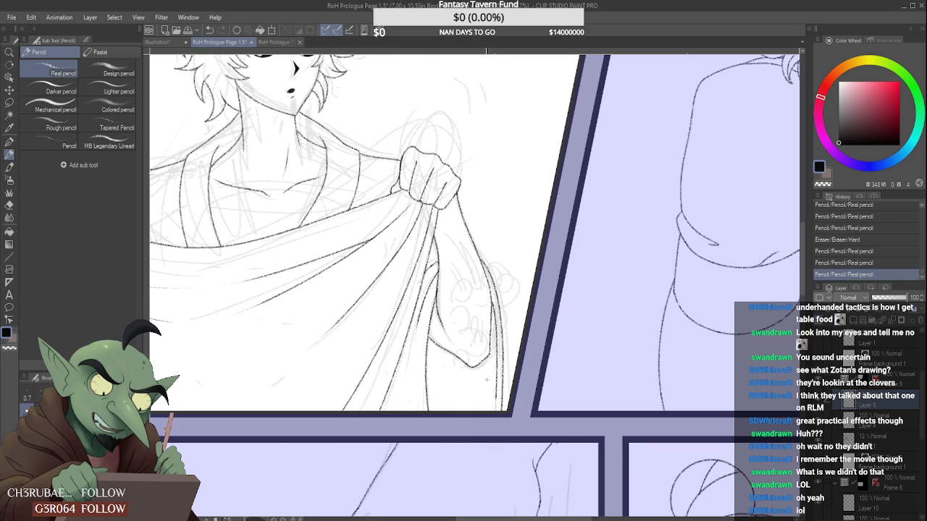
# - Compare the hanging cloth with and without its second line by undoing and redoing the stroke
pyautogui.hotkey('ctrl', 'z')
pyautogui.hotkey('ctrl', 'y')
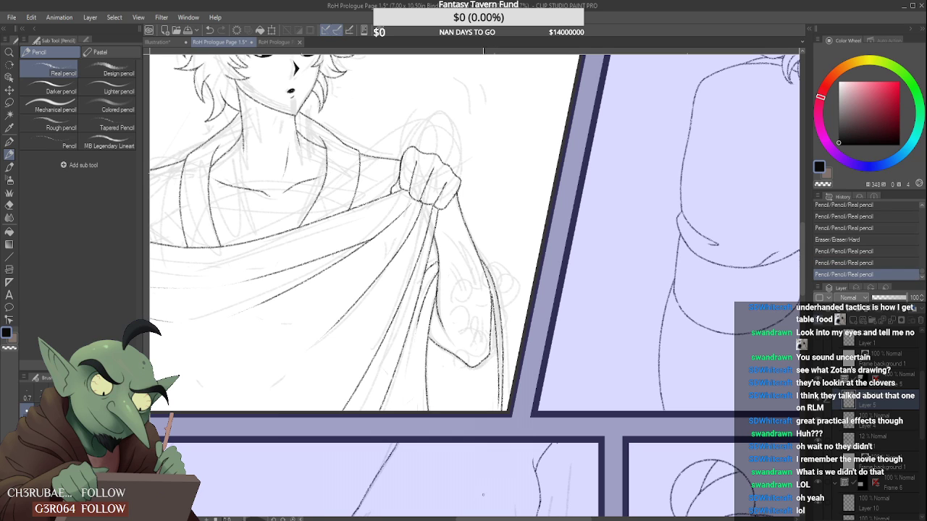
pyautogui.hotkey('ctrl', 'z')
pyautogui.hotkey('ctrl', 'y')
pyautogui.hotkey('ctrl', 'z')
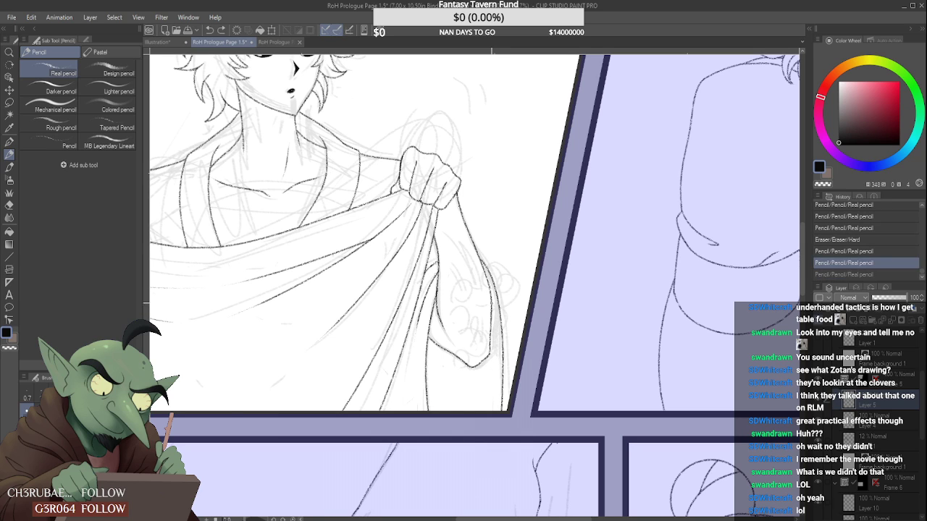
pyautogui.hotkey('ctrl', 'y')
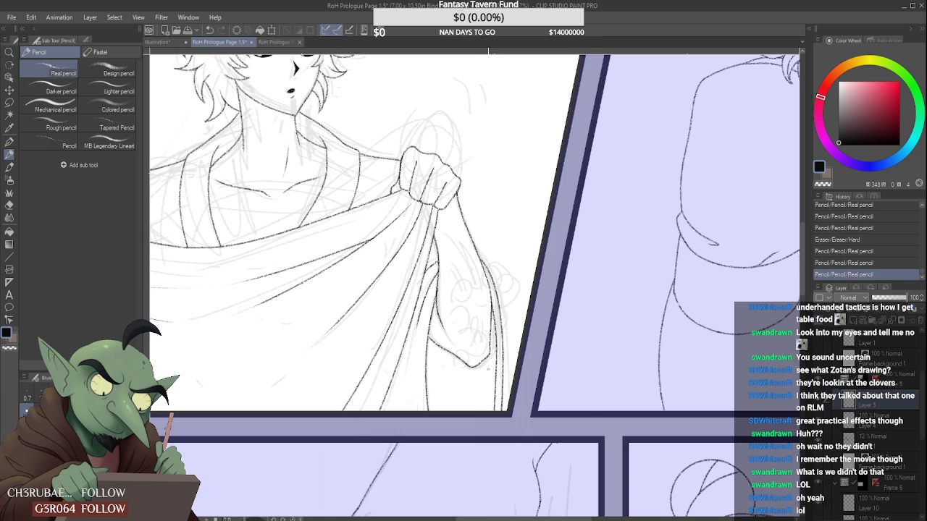
pyautogui.hotkey('ctrl', '-')
pyautogui.hotkey('ctrl', '-')
pyautogui.hotkey('ctrl', '-')
# - Clean up the junction of the short fold and the sleeve's inner edge with small touch-up strokes
pyautogui.hotkey('ctrl', '+')
pyautogui.hotkey('ctrl', '+')
pyautogui.hotkey('ctrl', '+')
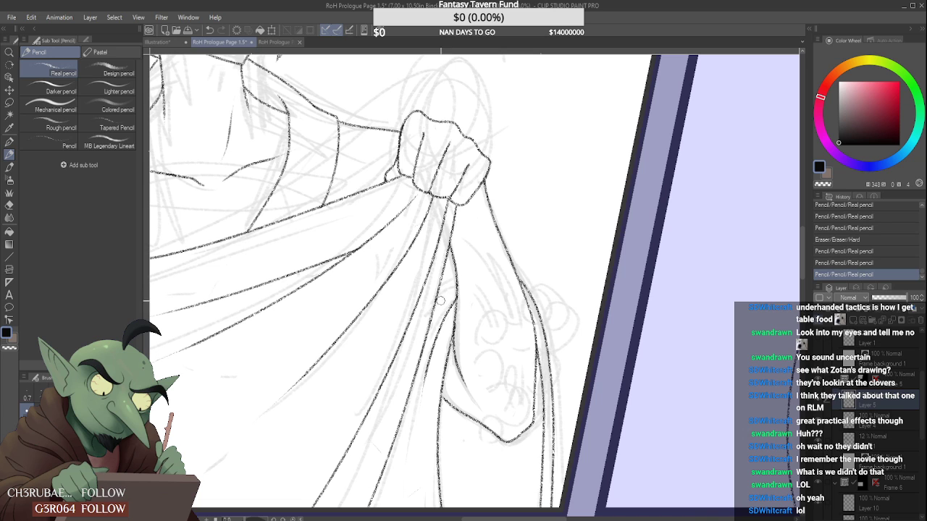
pyautogui.hotkey('ctrl', '+')
pyautogui.hotkey('ctrl', '+')
pyautogui.moveTo(457, 277)
pyautogui.mouseDown()
pyautogui.moveTo(439, 291)
pyautogui.moveTo(450, 289)
pyautogui.mouseUp()
pyautogui.hotkey('ctrl', '-')
pyautogui.hotkey('ctrl', '-')
pyautogui.hotkey('ctrl', '-')
pyautogui.hotkey('ctrl', '-')
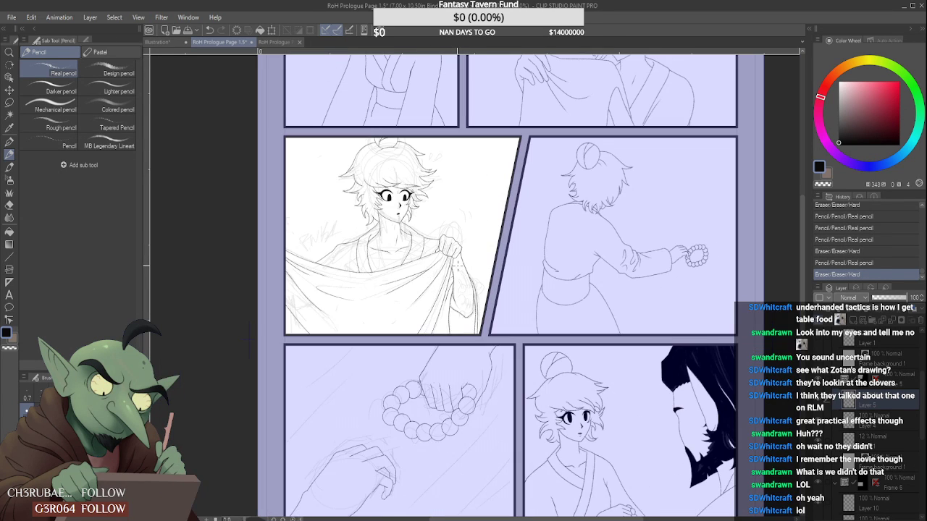
# - Erase the top of the sleeve's outer line just below the fist and redraw it joined to the hand
pyautogui.hotkey('ctrl', '-')
pyautogui.hotkey('ctrl', '+')
pyautogui.hotkey('ctrl', '+')
pyautogui.hotkey('ctrl', '+')
pyautogui.hotkey('ctrl', '+')
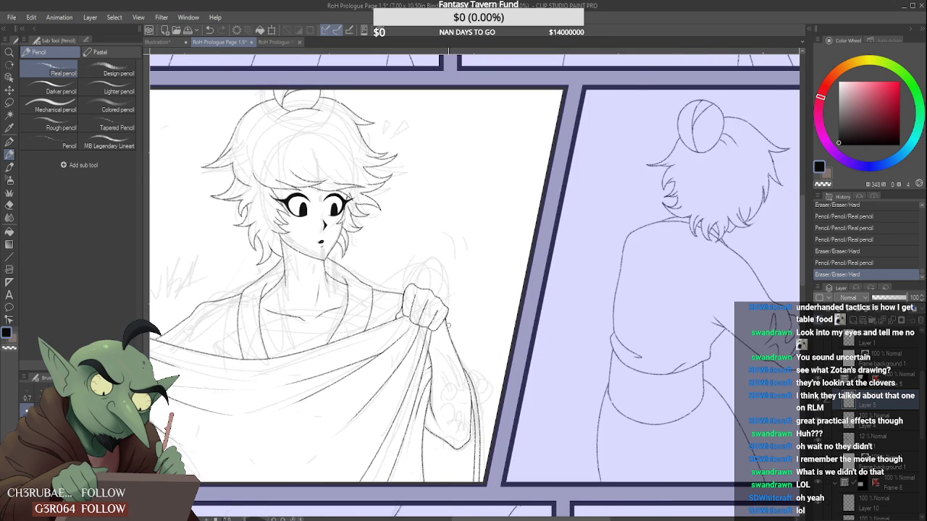
pyautogui.moveTo(446, 327); pyautogui.dragTo(442, 311)
pyautogui.hotkey('ctrl', '+')
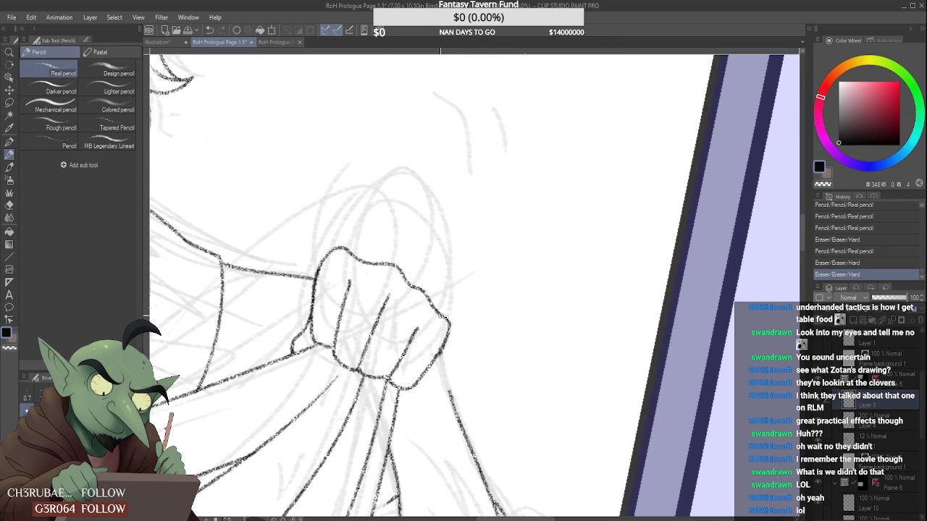
pyautogui.moveTo(439, 354); pyautogui.dragTo(448, 389)
# - Examine the cloth-holding panel at page scale and close up to judge the arm and hanging cloth
pyautogui.hotkey('ctrl', '-')
pyautogui.hotkey('ctrl', '-')
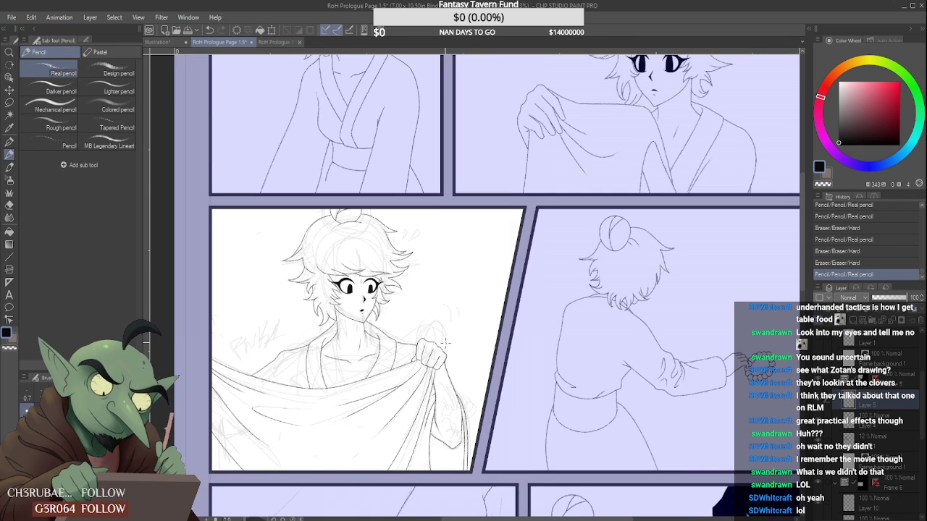
pyautogui.hotkey('ctrl', '-')
pyautogui.hotkey('ctrl', '-')
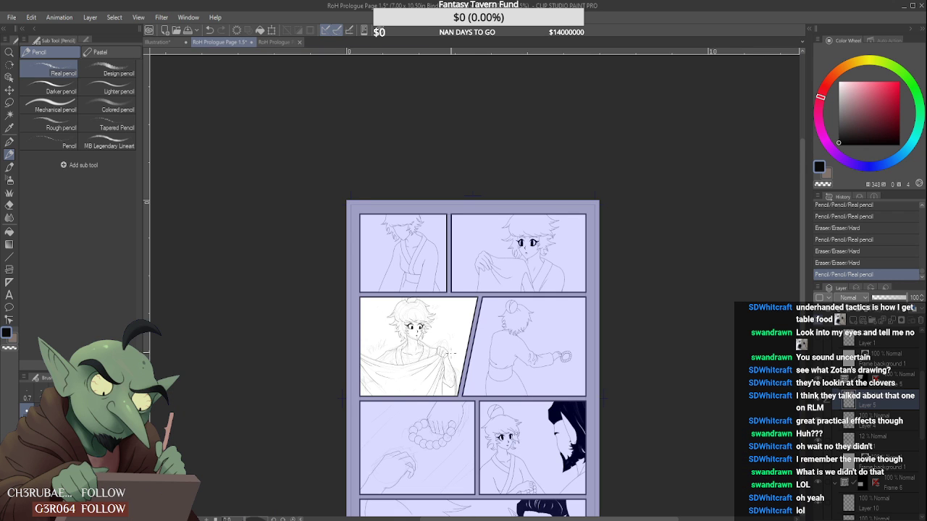
pyautogui.hotkey('ctrl', '+')
pyautogui.hotkey('ctrl', '+')
pyautogui.hotkey('ctrl', '+')
pyautogui.hotkey('ctrl', '-')
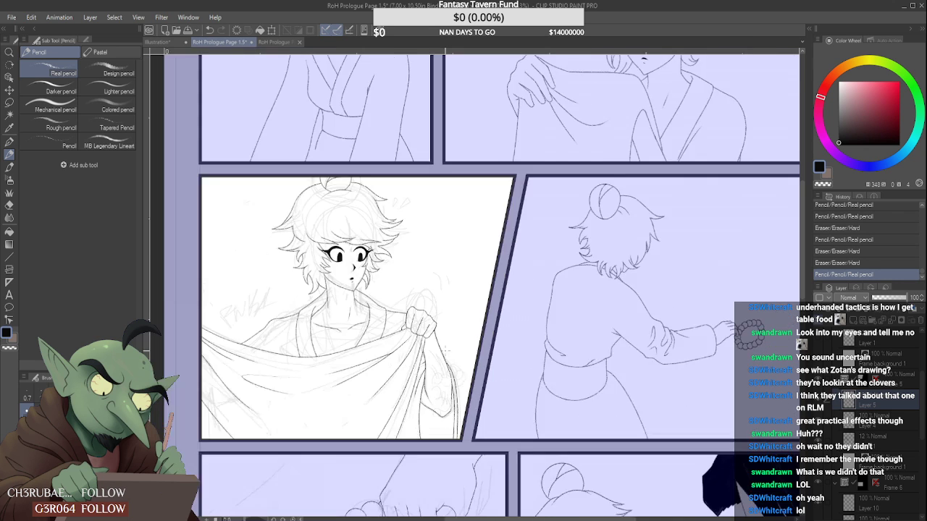
pyautogui.hotkey('ctrl', '-')
pyautogui.hotkey('ctrl', '-')
pyautogui.hotkey('ctrl', '+')
pyautogui.hotkey('ctrl', '+')
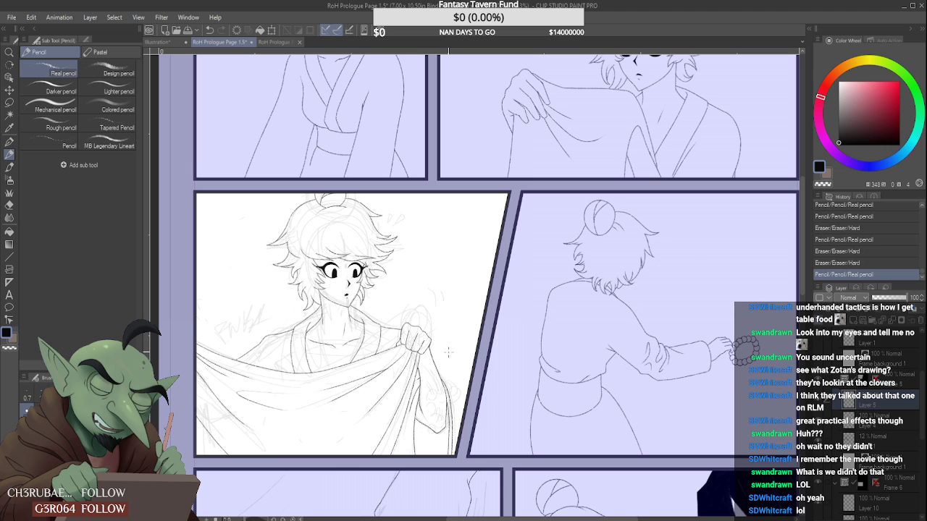
# - Erase the sleeve's outer line from the fist down to the start of the hanging cloth's outer edge
pyautogui.hotkey('ctrl', '+')
pyautogui.hotkey('ctrl', '+')
pyautogui.hotkey('ctrl', '+')
pyautogui.hotkey('ctrl', '+')
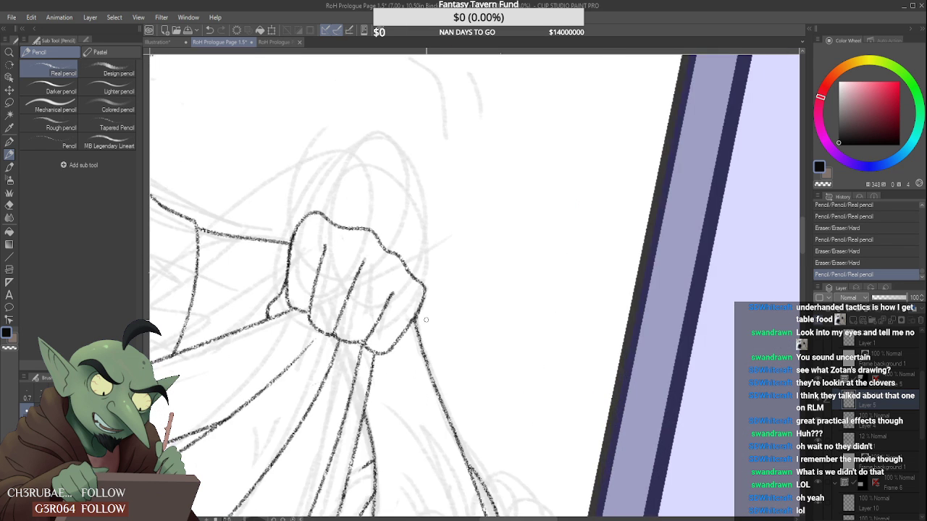
pyautogui.hotkey('ctrl', '-')
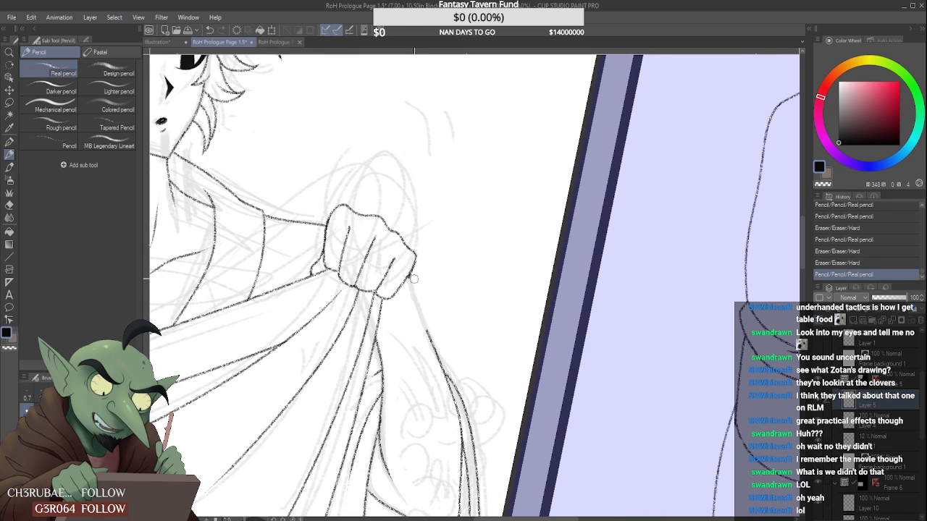
pyautogui.hotkey('ctrl', '-')
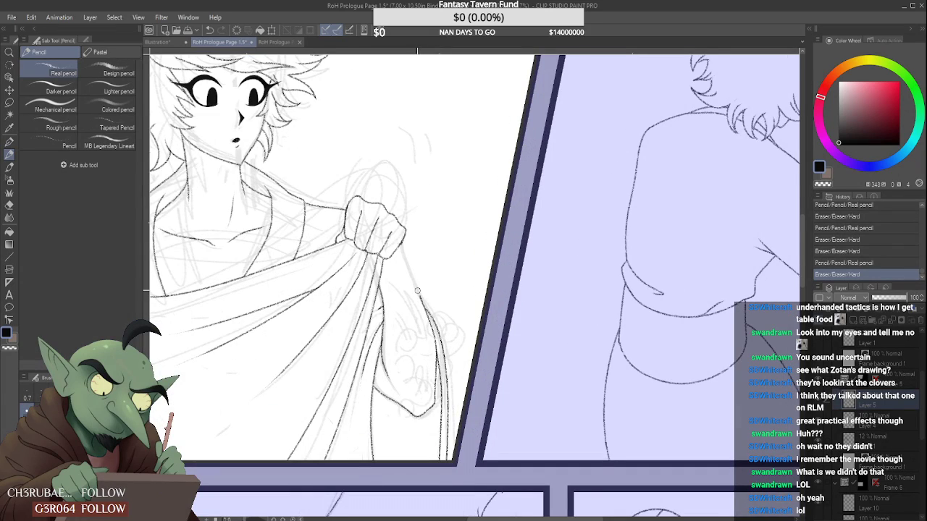
pyautogui.hotkey('ctrl', '-')
pyautogui.hotkey('ctrl', '-')
pyautogui.hotkey('ctrl', '-')
pyautogui.hotkey('ctrl', '+')
pyautogui.hotkey('ctrl', '+')
pyautogui.hotkey('ctrl', '+')
pyautogui.hotkey('ctrl', '+')
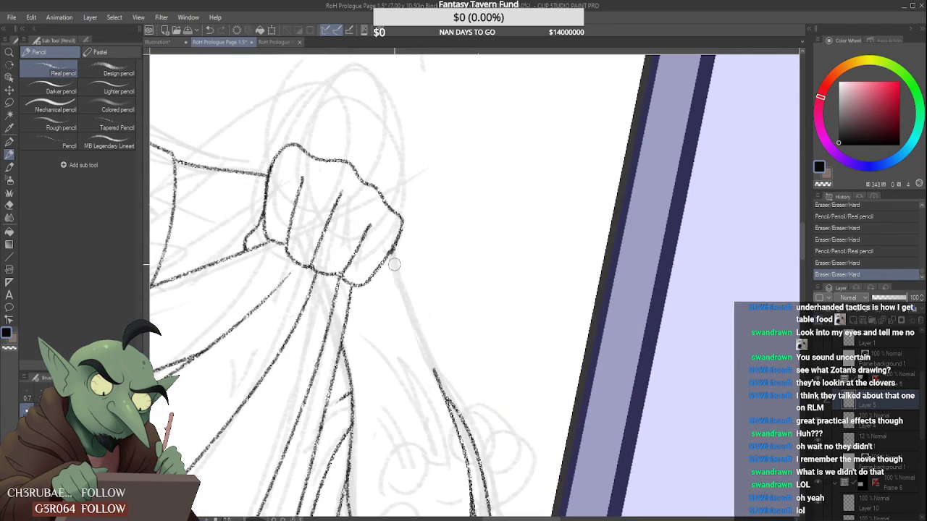
pyautogui.moveTo(394, 265); pyautogui.dragTo(404, 242)
# - Erase the sleeve's remaining inner edge and rounded lower end, keeping the hanging cloth's edges and folds
pyautogui.hotkey('ctrl', '-')
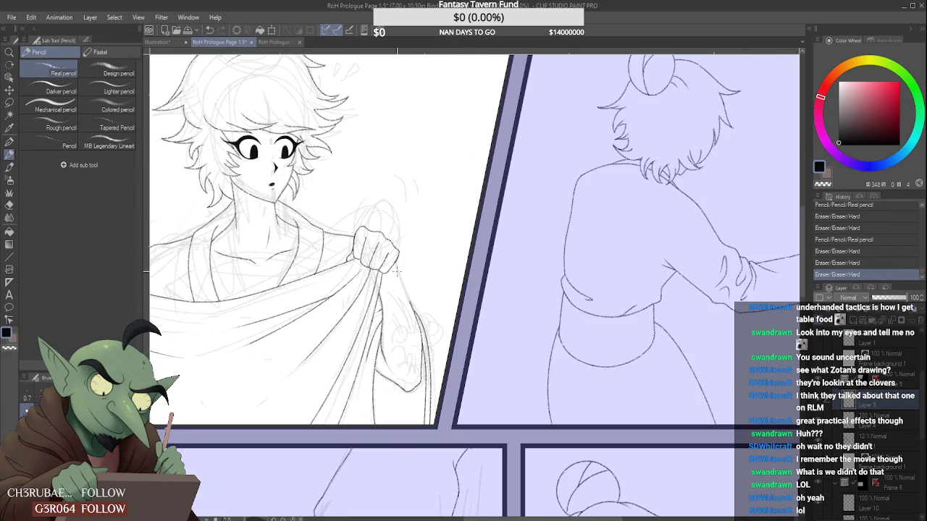
pyautogui.hotkey('ctrl', '-')
pyautogui.hotkey('ctrl', '-')
pyautogui.hotkey('ctrl', '-')
pyautogui.hotkey('ctrl', '+')
pyautogui.hotkey('ctrl', '+')
pyautogui.hotkey('ctrl', '+')
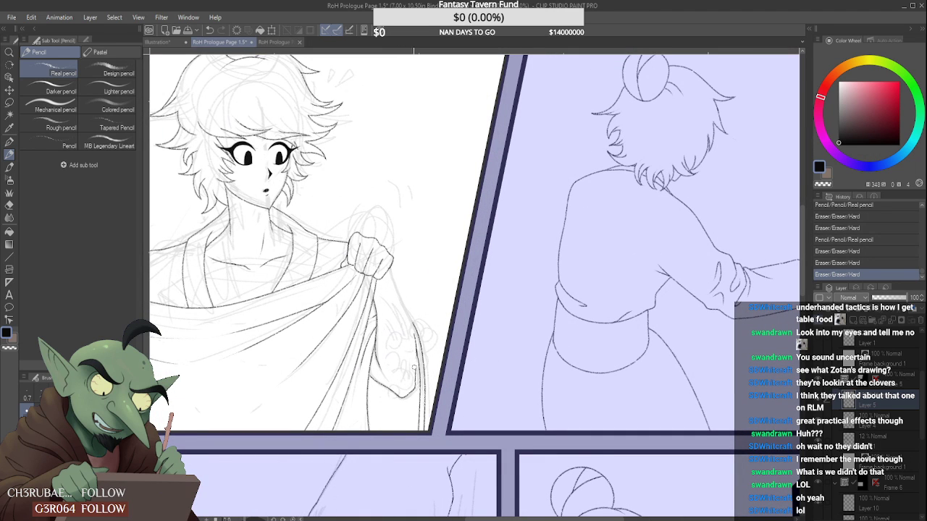
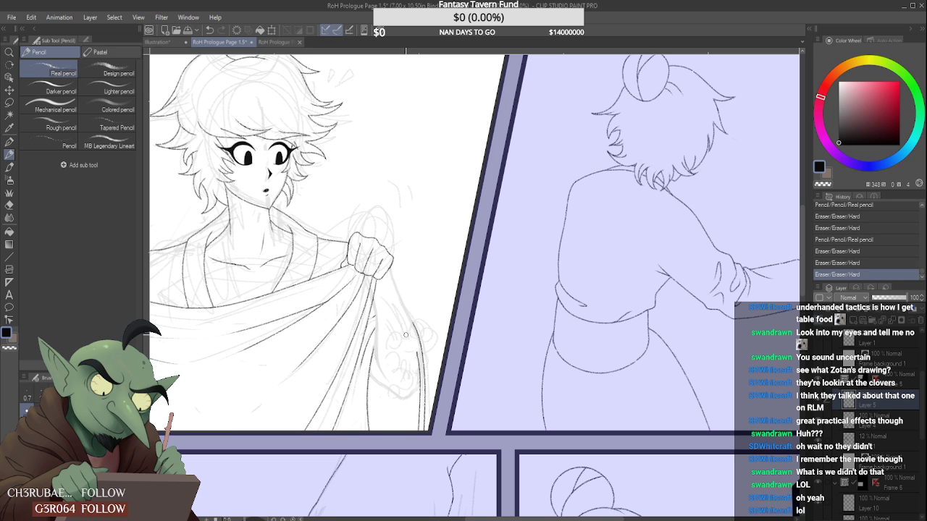
pyautogui.moveTo(405, 334); pyautogui.dragTo(397, 327)
pyautogui.scroll(3, 376, 310)
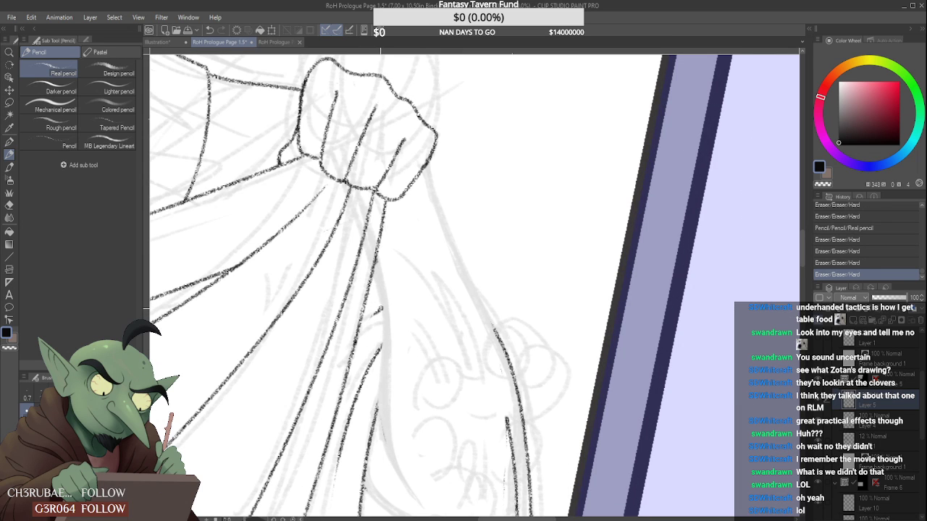
pyautogui.scroll(-5, 380, 308)
pyautogui.scroll(6, 495, 380)
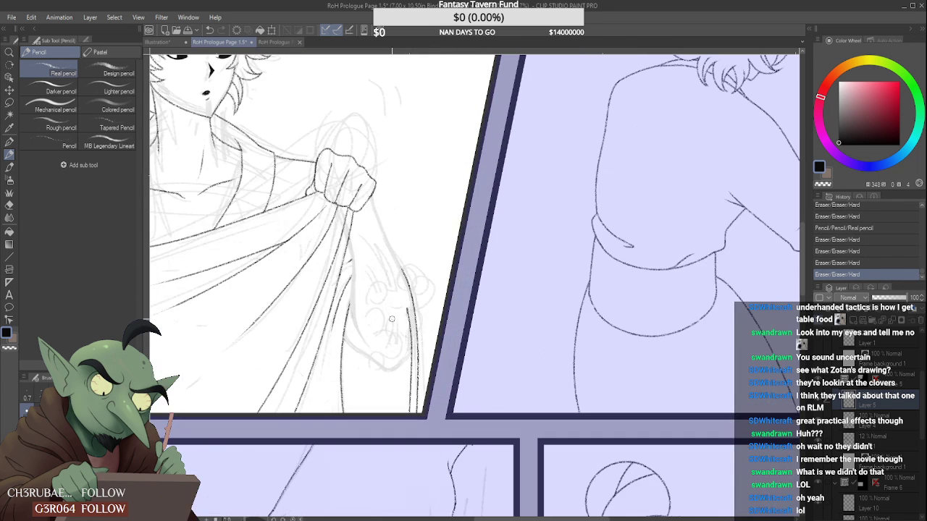
pyautogui.moveTo(418, 337)
pyautogui.mouseDown()
pyautogui.moveTo(409, 285)
pyautogui.moveTo(418, 347)
pyautogui.mouseUp()
pyautogui.moveTo(409, 240); pyautogui.dragTo(419, 293)
pyautogui.scroll(-6, 419, 293)
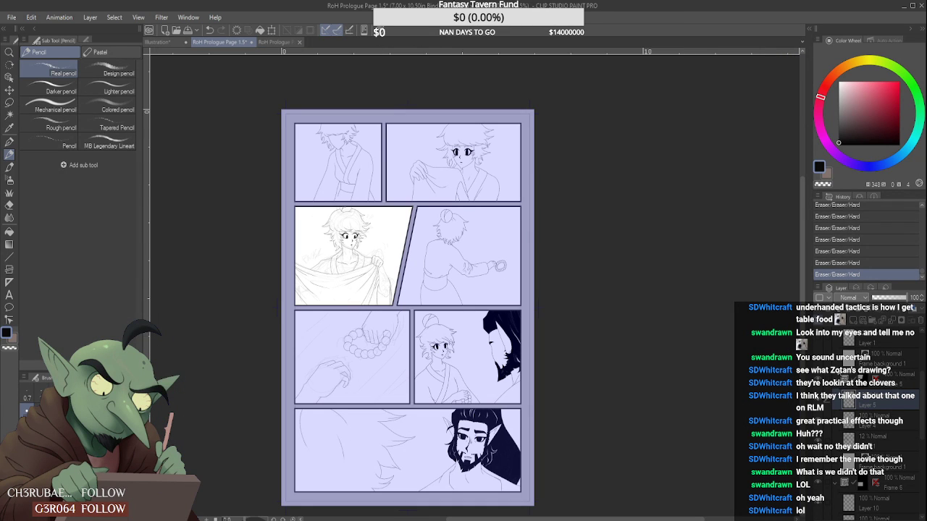
# - Switch from the cloth-holding panel to the page's first panel by opening Frame 3 and selecting its upper drawing layer
pyautogui.click(835, 380)
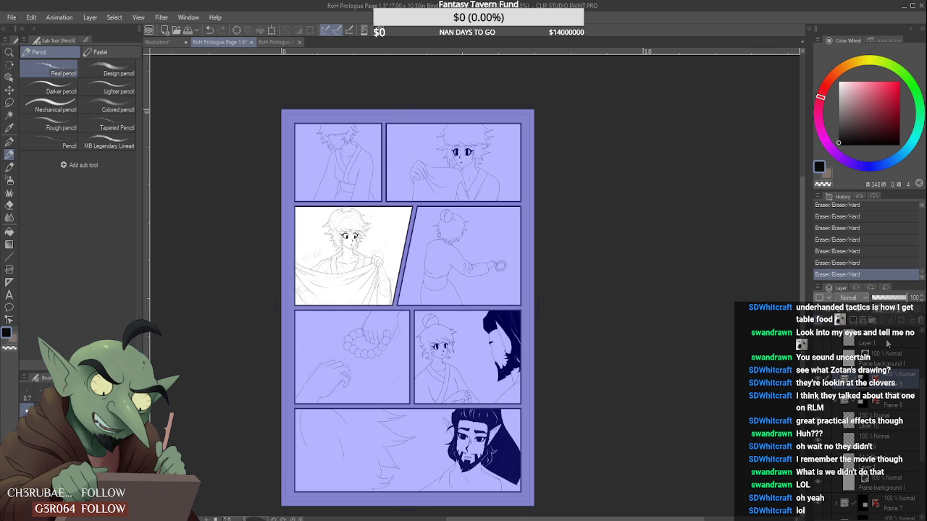
pyautogui.click(891, 349)
pyautogui.scroll(5, 919, 409)
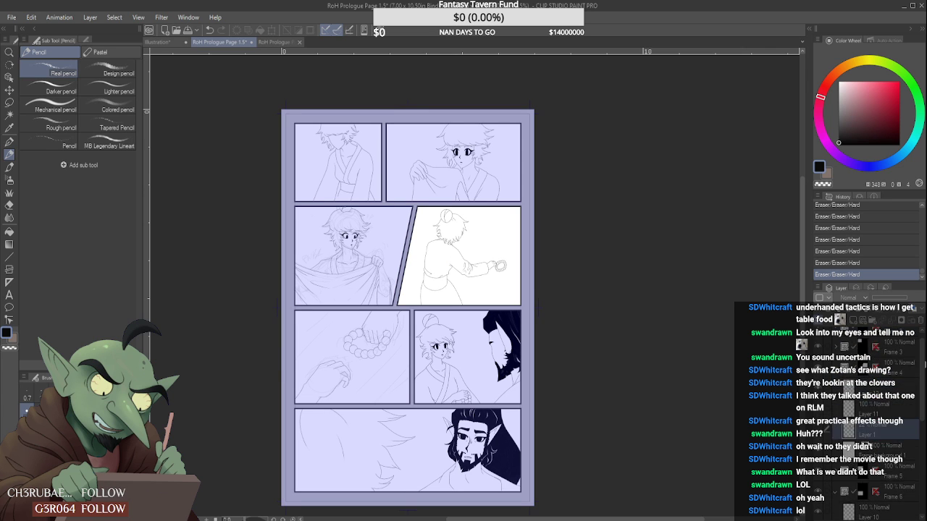
pyautogui.click(866, 340)
pyautogui.click(863, 362)
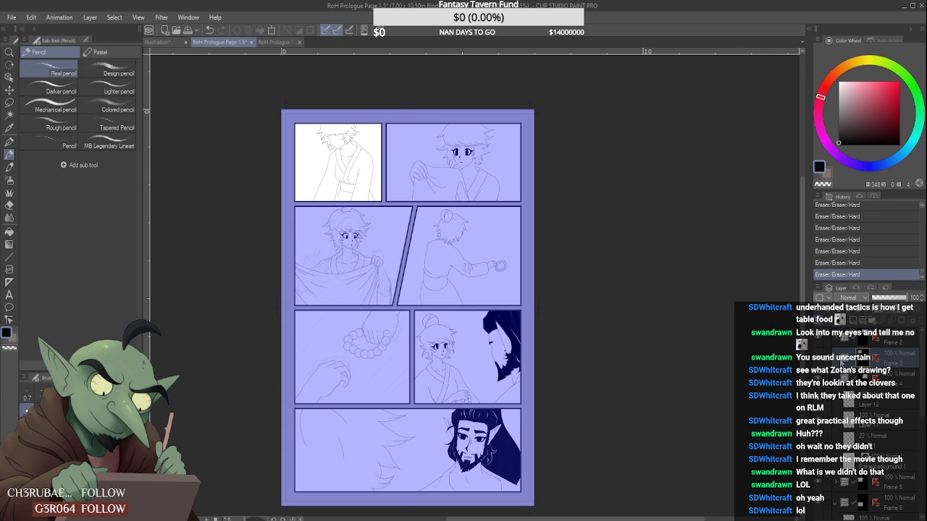
pyautogui.click(842, 364)
pyautogui.click(869, 385)
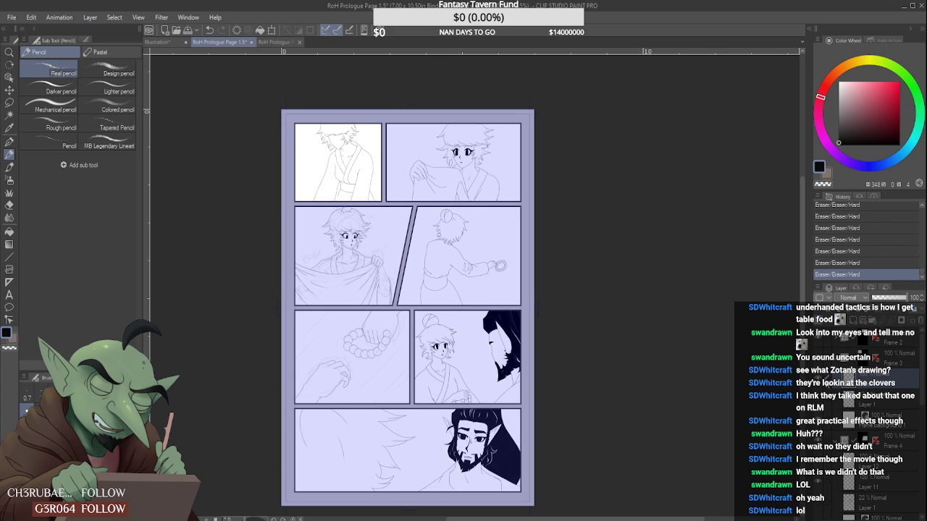
# - Show and select the first panel's faint sketch layer at 12% opacity, and choose the MB Legendary Lineart pencil
pyautogui.click(819, 381)
pyautogui.click(818, 380)
pyautogui.click(819, 400)
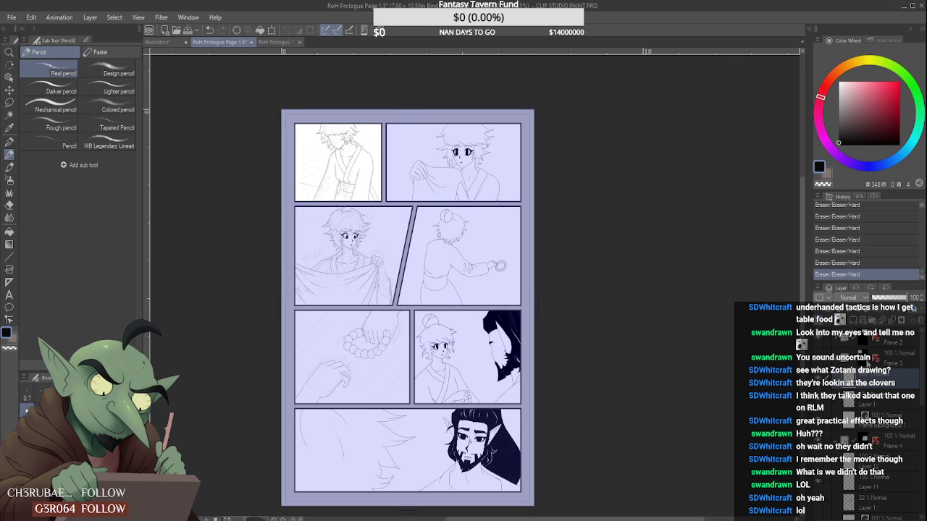
pyautogui.click(867, 400)
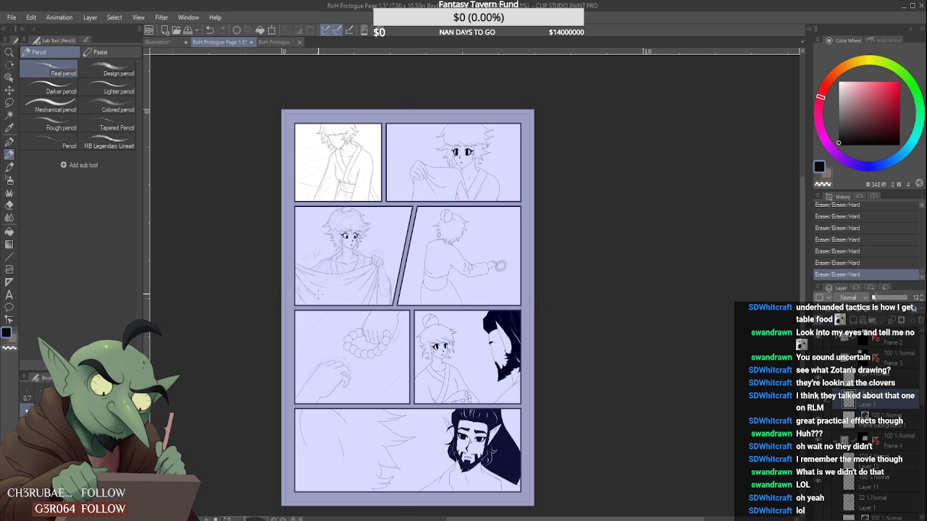
pyautogui.click(108, 145)
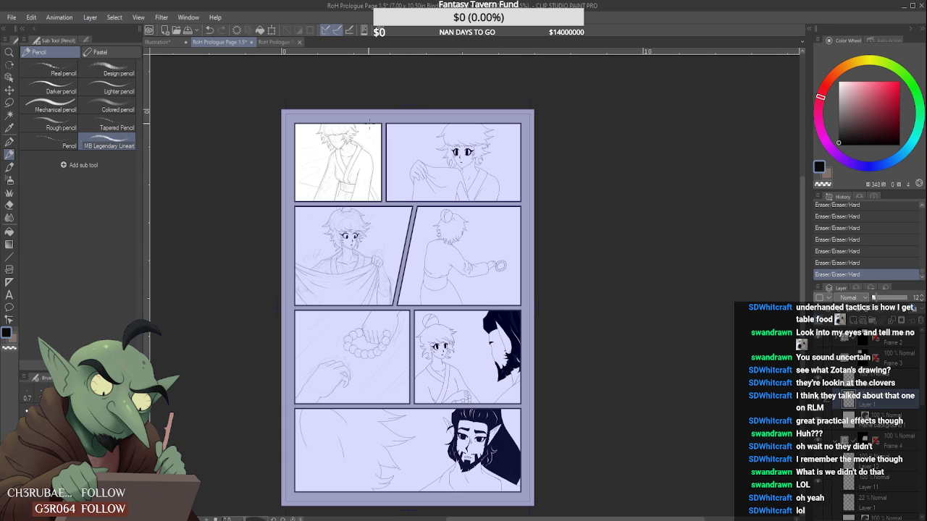
pyautogui.scroll(5, 370, 125)
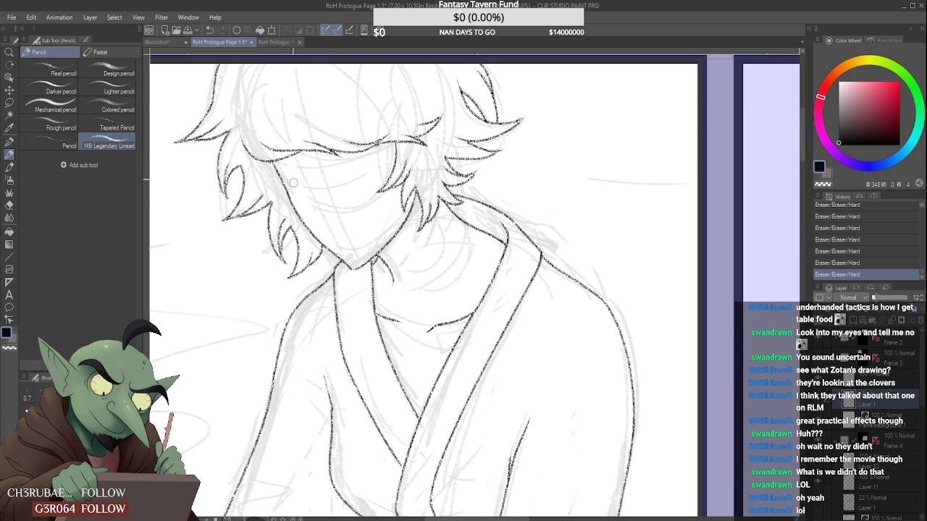
# - Erase the rough construction marks inside the first panel's face and sketch a new slanted facial centre line
pyautogui.moveTo(333, 181)
pyautogui.mouseDown()
pyautogui.moveTo(349, 246)
pyautogui.moveTo(397, 153)
pyautogui.moveTo(392, 225)
pyautogui.moveTo(282, 189)
pyautogui.moveTo(302, 199)
pyautogui.moveTo(329, 186)
pyautogui.mouseUp()
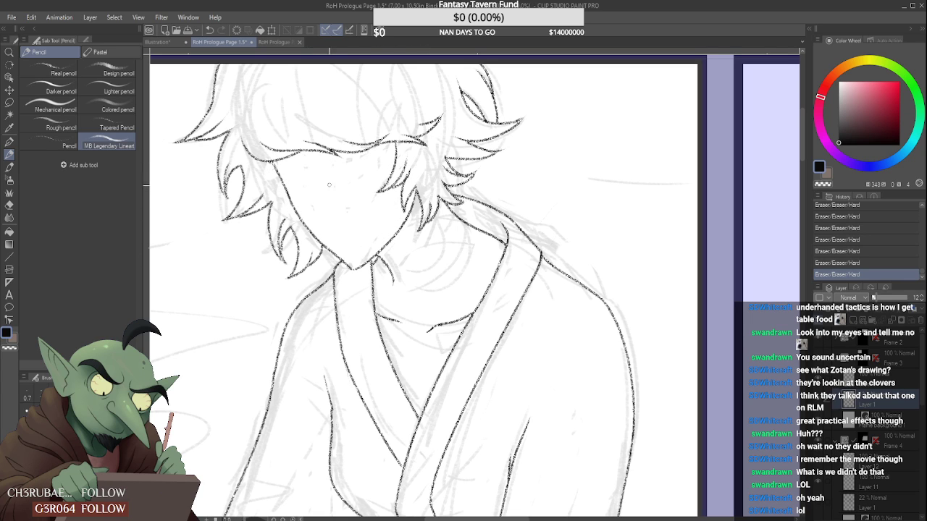
pyautogui.moveTo(319, 154)
pyautogui.mouseDown()
pyautogui.moveTo(358, 268)
pyautogui.moveTo(344, 248)
pyautogui.mouseUp()
pyautogui.moveTo(320, 178)
pyautogui.mouseDown()
pyautogui.moveTo(340, 232)
pyautogui.moveTo(323, 215)
pyautogui.mouseUp()
pyautogui.scroll(-3, 337, 245)
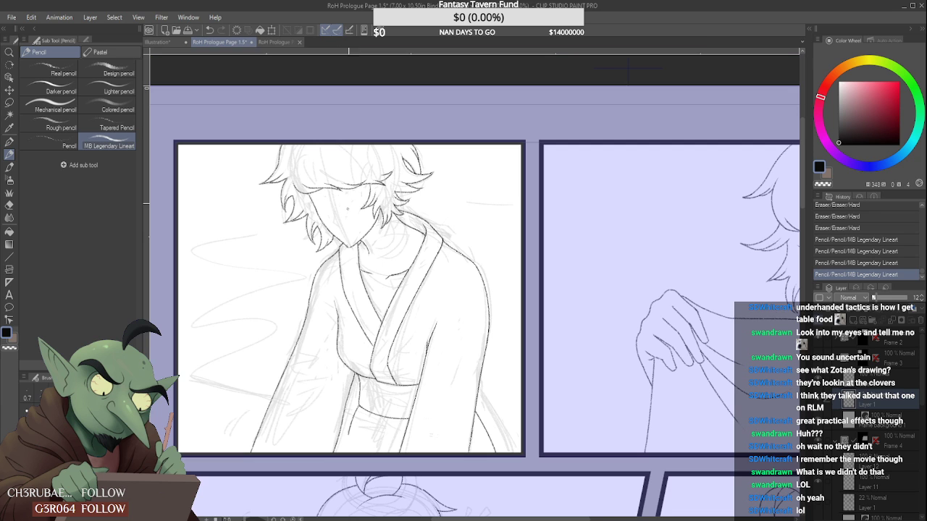
pyautogui.scroll(2, 339, 192)
pyautogui.click(400, 155)
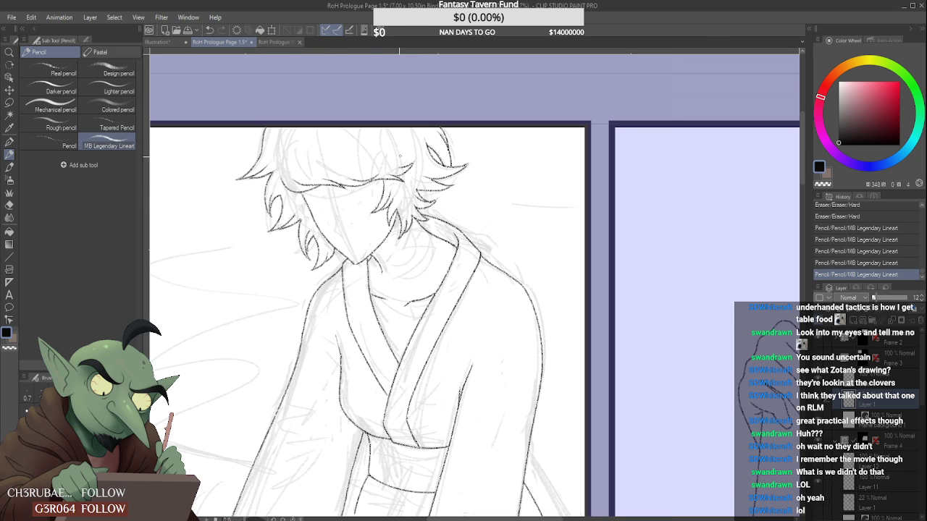
# - Sketch the curved eye-level guideline across the face and erase its stray marks near the hair
pyautogui.moveTo(304, 194); pyautogui.dragTo(396, 215)
pyautogui.scroll(-1, 342, 206)
pyautogui.scroll(1, 342, 213)
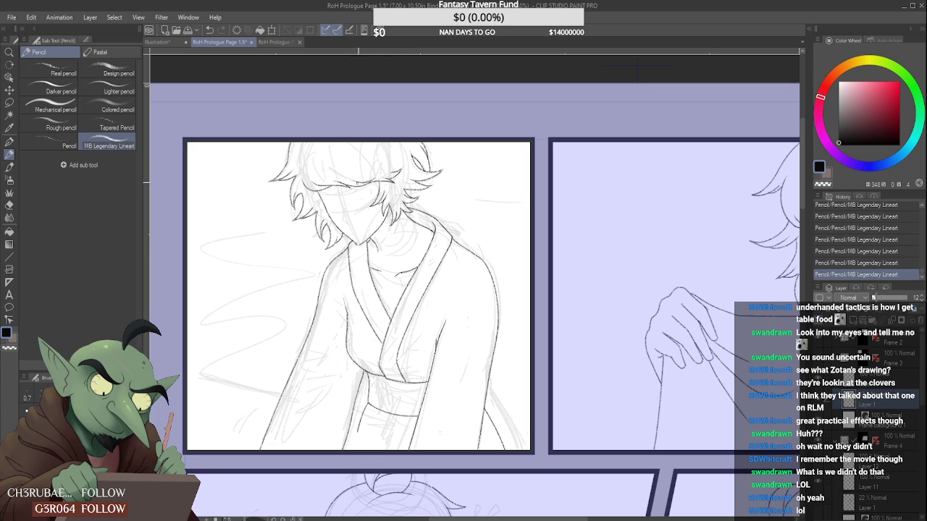
pyautogui.scroll(-1, 358, 254)
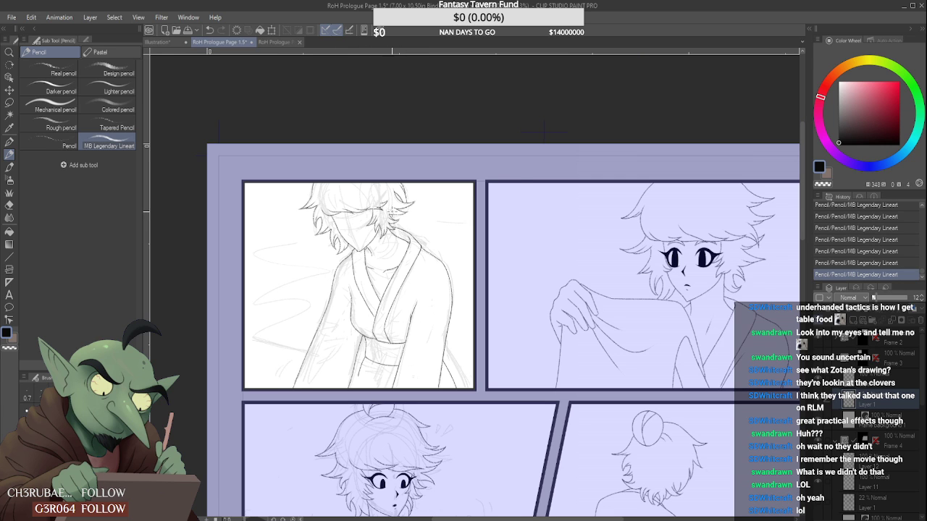
pyautogui.scroll(1, 387, 190)
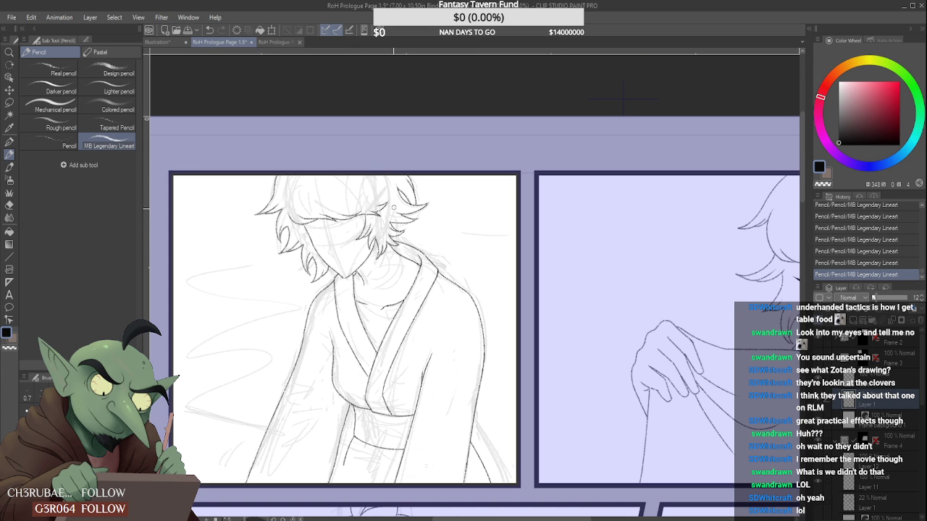
pyautogui.click(394, 207)
pyautogui.scroll(-1, 534, 172)
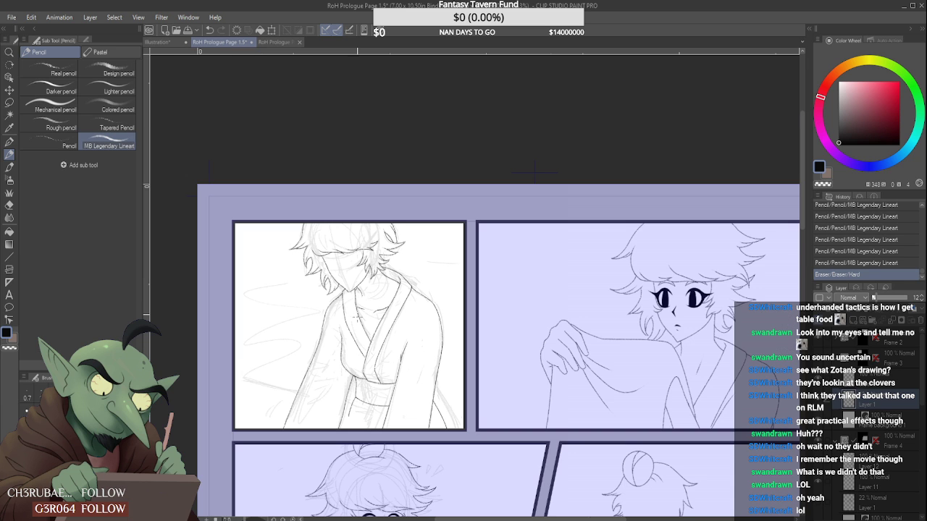
# - Add a new raster layer and draw the nose as a thick angular wedge with the Design pencil
pyautogui.scroll(2, 534, 172)
pyautogui.click(109, 72)
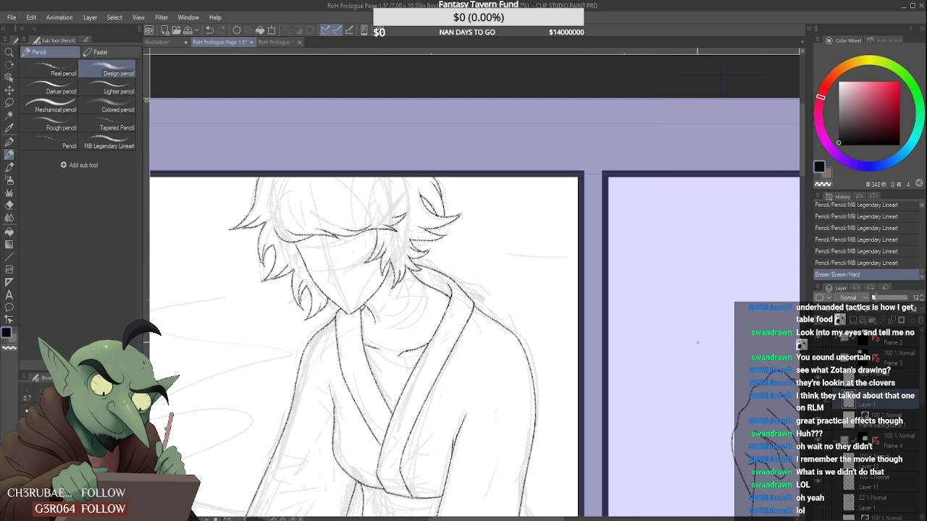
pyautogui.hotkey('ctrl', 'shift', 'n')
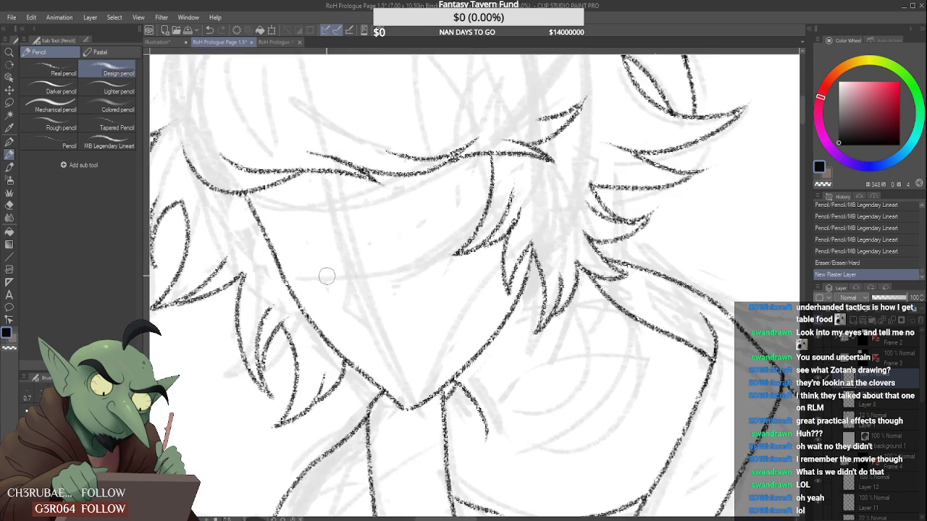
pyautogui.scroll(3, 327, 273)
pyautogui.moveTo(371, 276)
pyautogui.mouseDown()
pyautogui.moveTo(358, 332)
pyautogui.moveTo(424, 373)
pyautogui.mouseUp()
pyautogui.moveTo(366, 312)
pyautogui.mouseDown()
pyautogui.moveTo(364, 339)
pyautogui.moveTo(378, 274)
pyautogui.mouseUp()
pyautogui.moveTo(378, 276)
pyautogui.mouseDown()
pyautogui.moveTo(365, 340)
pyautogui.moveTo(377, 274)
pyautogui.moveTo(333, 336)
pyautogui.moveTo(372, 249)
pyautogui.mouseUp()
# - Fill out the nose's lower stroke and erase along its outer and lower edges to sharpen the tip
pyautogui.press('e')
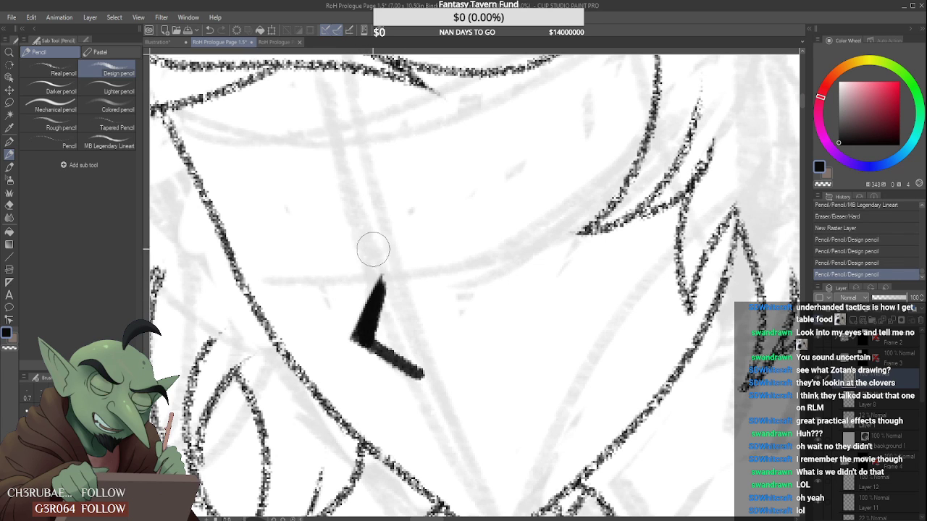
pyautogui.moveTo(360, 338); pyautogui.dragTo(401, 358)
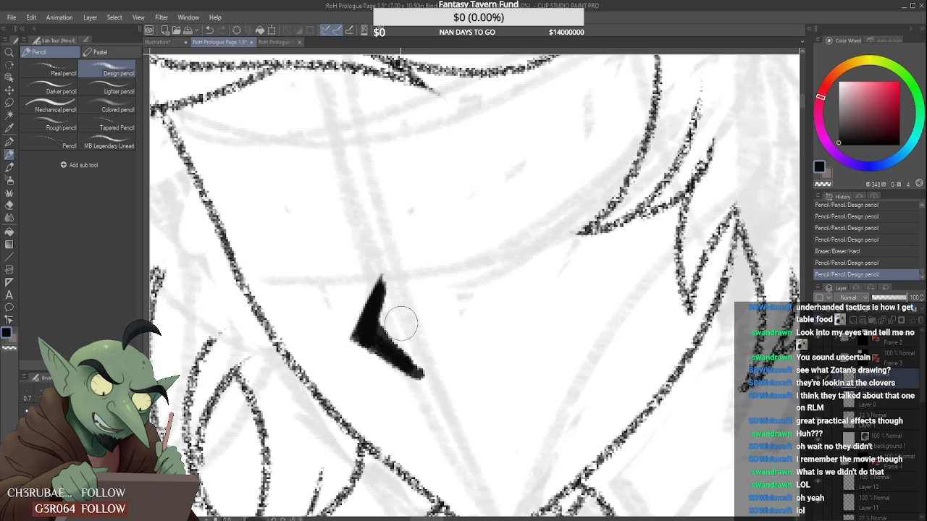
pyautogui.moveTo(403, 324); pyautogui.dragTo(433, 368)
pyautogui.moveTo(349, 356); pyautogui.dragTo(425, 401)
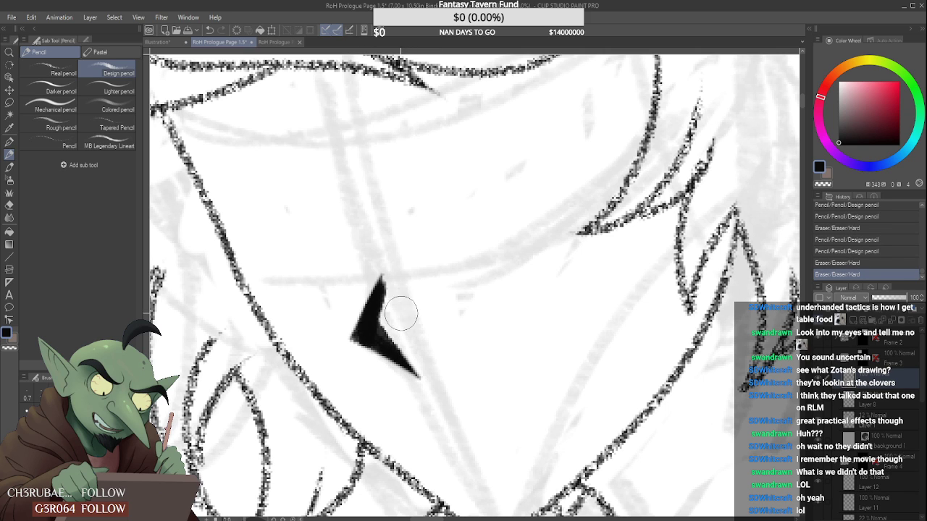
pyautogui.moveTo(399, 311)
pyautogui.mouseDown()
pyautogui.moveTo(401, 266)
pyautogui.moveTo(383, 295)
pyautogui.moveTo(364, 270)
pyautogui.moveTo(341, 342)
pyautogui.mouseUp()
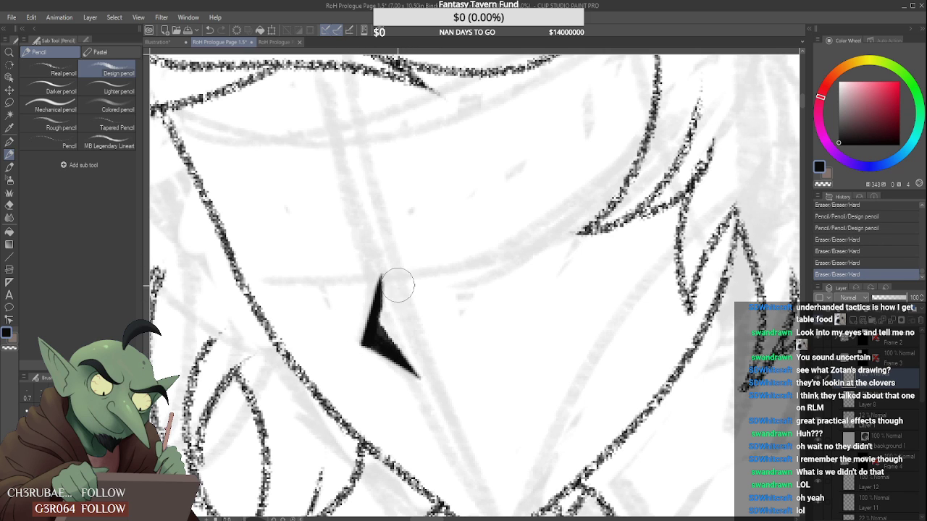
# - Trim the nose's inner edge, rebuild its corner with the Design pencil and clean the lower stroke
pyautogui.moveTo(400, 283); pyautogui.dragTo(387, 337)
pyautogui.moveTo(378, 293)
pyautogui.mouseDown()
pyautogui.moveTo(363, 351)
pyautogui.moveTo(402, 367)
pyautogui.moveTo(395, 272)
pyautogui.mouseUp()
pyautogui.moveTo(376, 334); pyautogui.dragTo(396, 361)
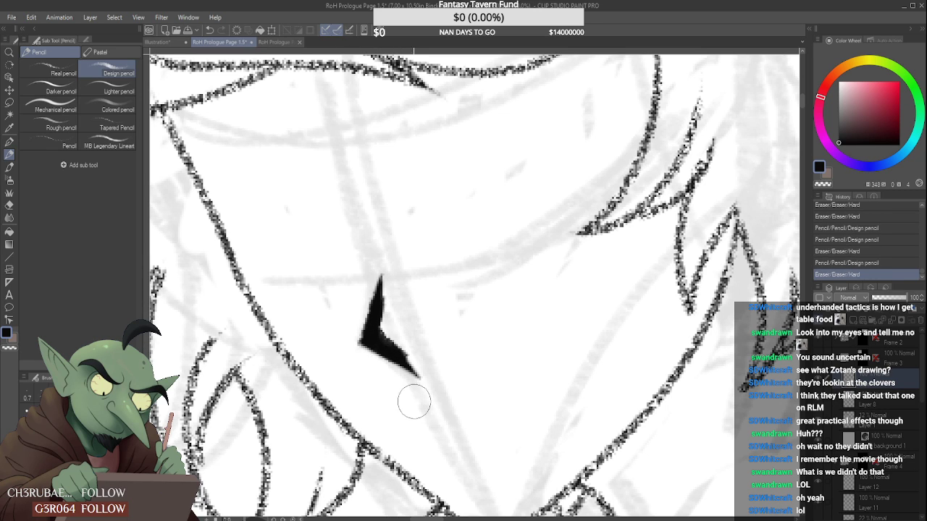
pyautogui.moveTo(393, 325); pyautogui.dragTo(411, 357)
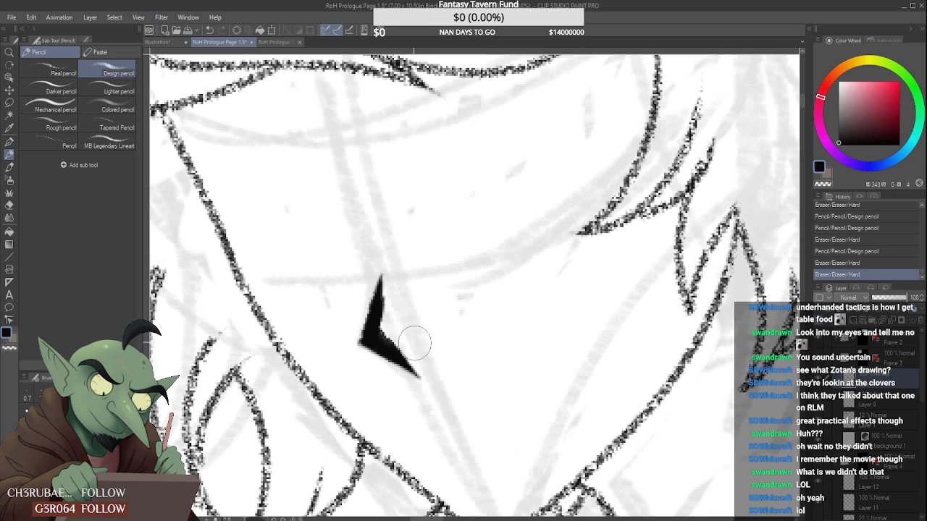
pyautogui.moveTo(414, 343); pyautogui.dragTo(413, 337)
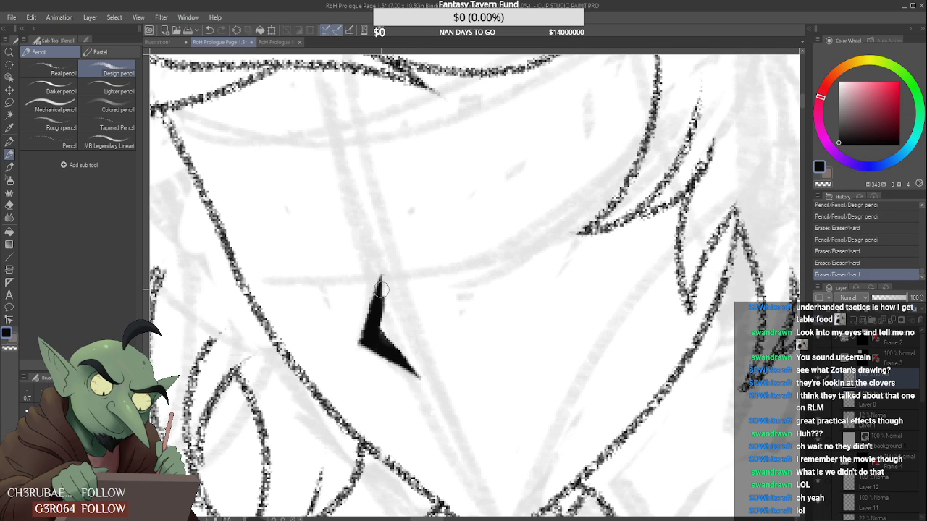
# - Thicken the nose's inner bend and erase along the inner edge and upper tip for a smooth taper
pyautogui.moveTo(374, 307); pyautogui.dragTo(381, 346)
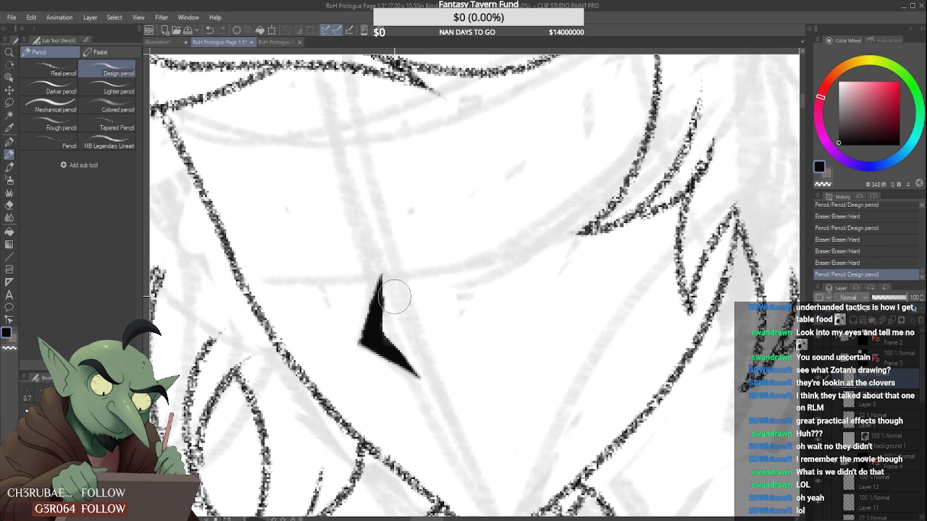
pyautogui.moveTo(399, 309); pyautogui.dragTo(424, 362)
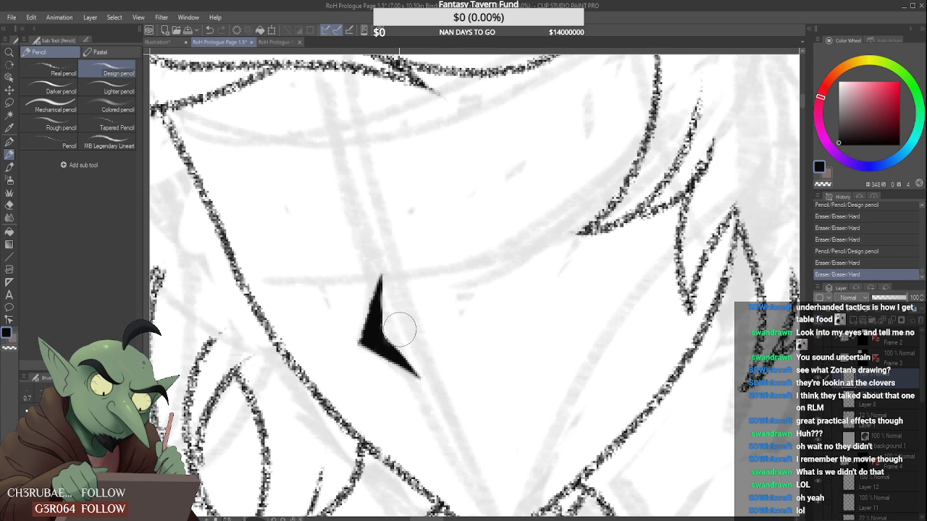
pyautogui.moveTo(399, 325); pyautogui.dragTo(414, 364)
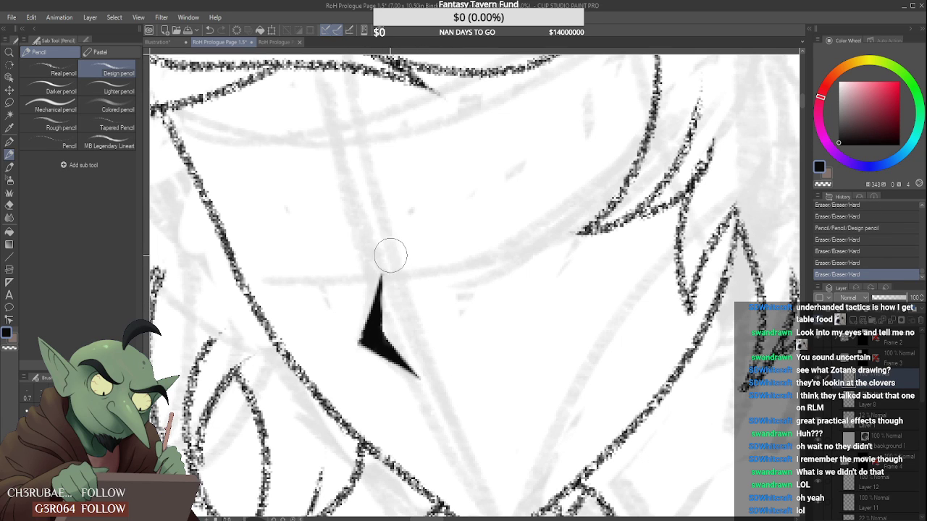
pyautogui.moveTo(389, 253)
pyautogui.mouseDown()
pyautogui.moveTo(395, 286)
pyautogui.moveTo(392, 271)
pyautogui.mouseUp()
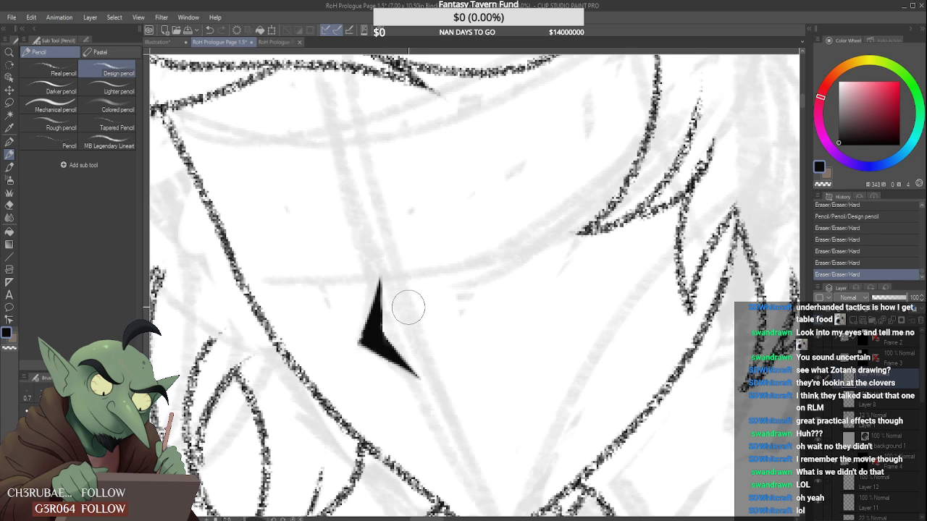
# - Draw a short downturned mouth below the nose with the Design pencil and thicken its stroke
pyautogui.scroll(-5, 410, 304)
pyautogui.scroll(-2, 414, 317)
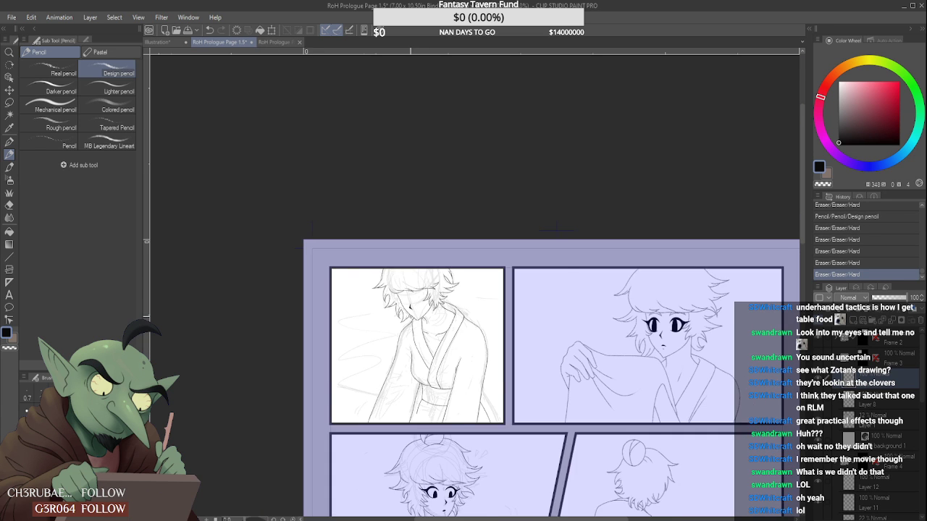
pyautogui.scroll(8, 399, 346)
pyautogui.moveTo(399, 346); pyautogui.dragTo(439, 347)
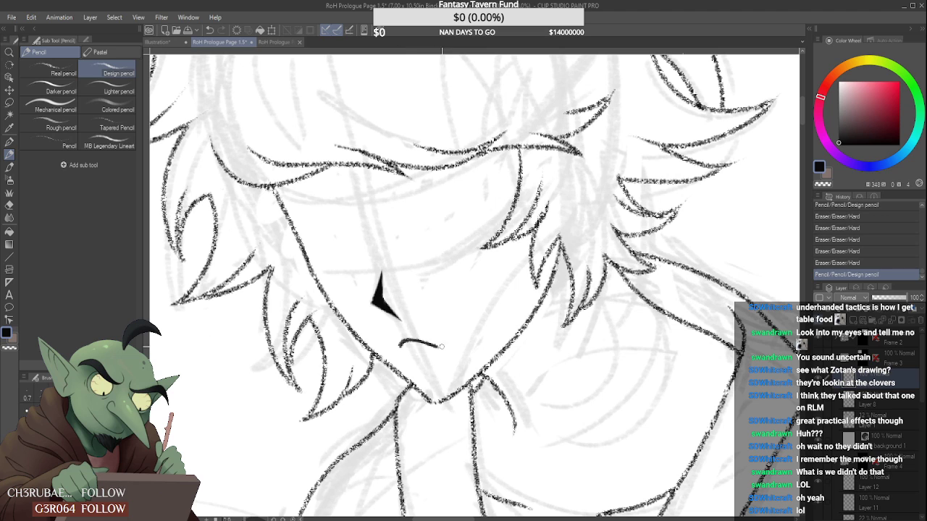
pyautogui.scroll(3, 417, 341)
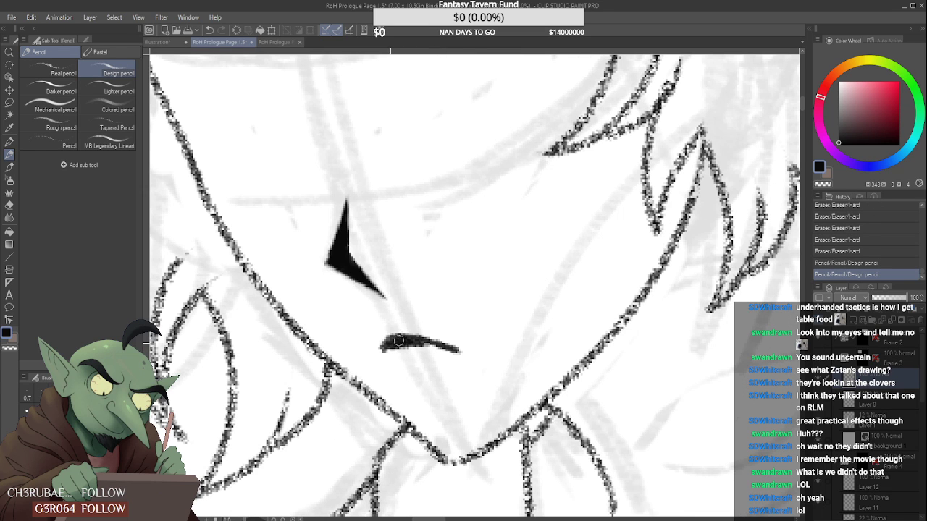
pyautogui.moveTo(383, 345); pyautogui.dragTo(456, 349)
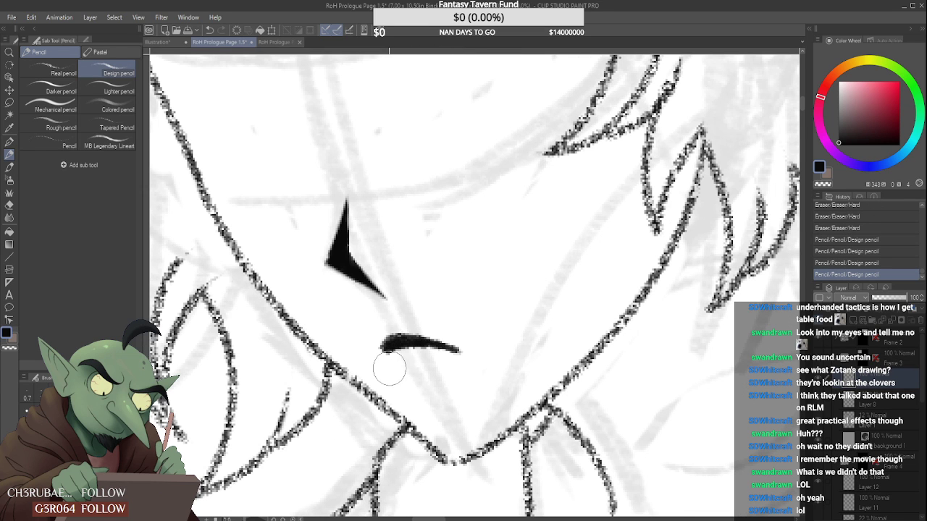
# - Build up the mouth's upper edge and erase its underside into a smooth, tapered arch
pyautogui.scroll(-5, 477, 330)
pyautogui.scroll(5, 455, 355)
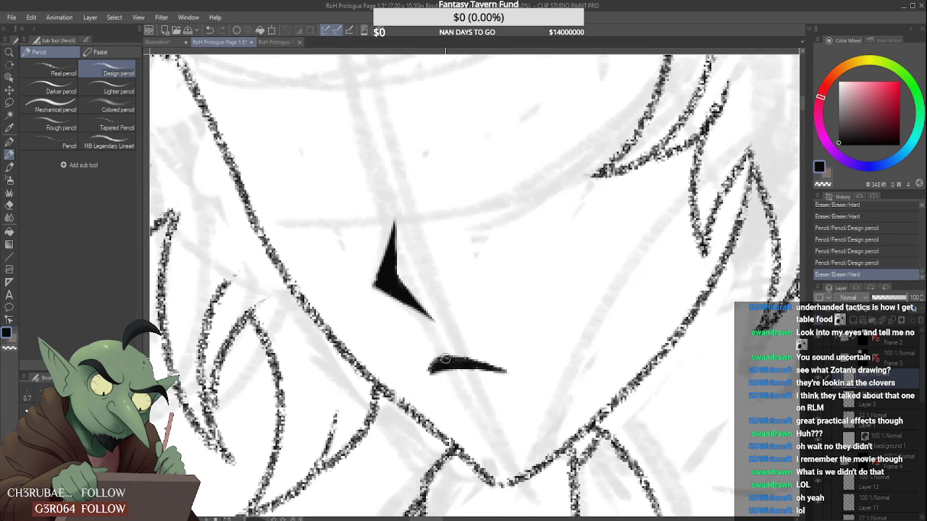
pyautogui.moveTo(429, 370); pyautogui.dragTo(464, 357)
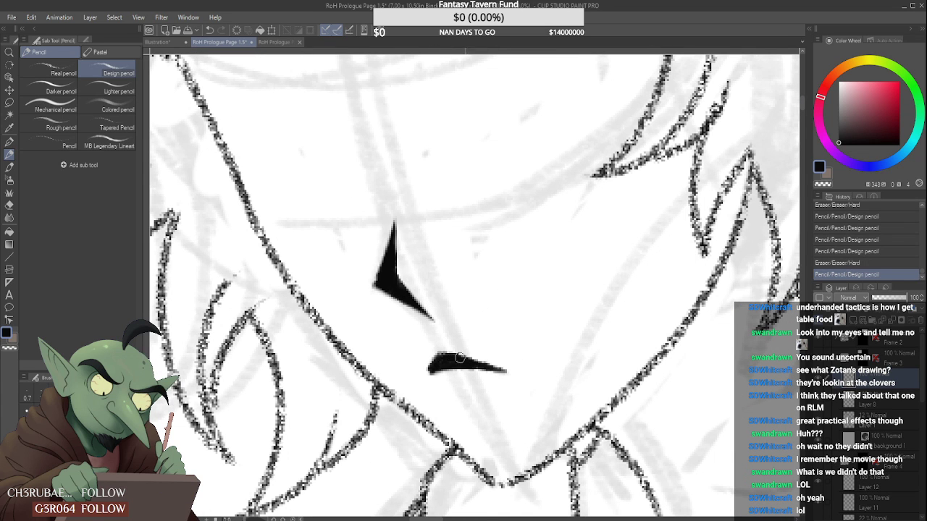
pyautogui.moveTo(457, 368)
pyautogui.mouseDown()
pyautogui.moveTo(433, 370)
pyautogui.moveTo(544, 372)
pyautogui.moveTo(476, 398)
pyautogui.mouseUp()
pyautogui.scroll(-3, 517, 360)
pyautogui.scroll(1, 517, 359)
pyautogui.scroll(1, 517, 360)
pyautogui.scroll(1, 467, 401)
# - Choose the Real pencil and draw a tiny lower-lip mark under the mouth, erasing the excess
pyautogui.click(105, 143)
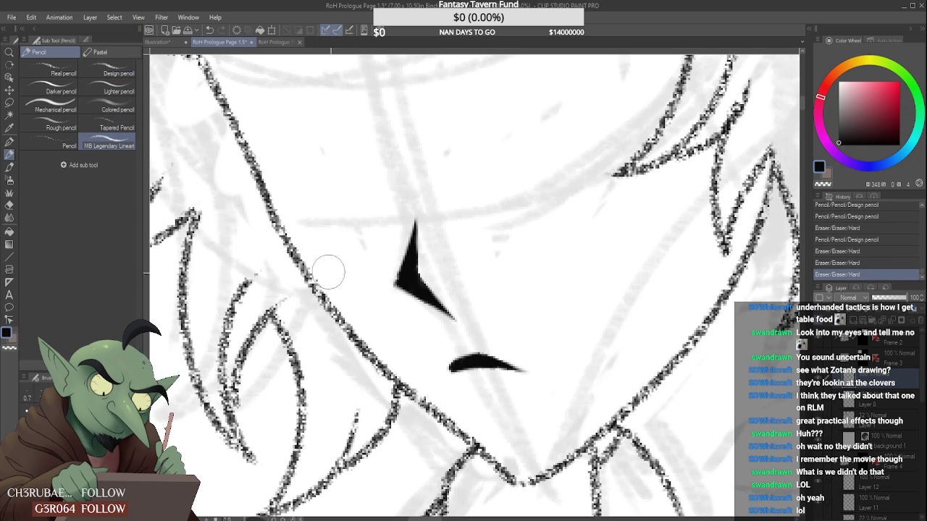
pyautogui.click(51, 68)
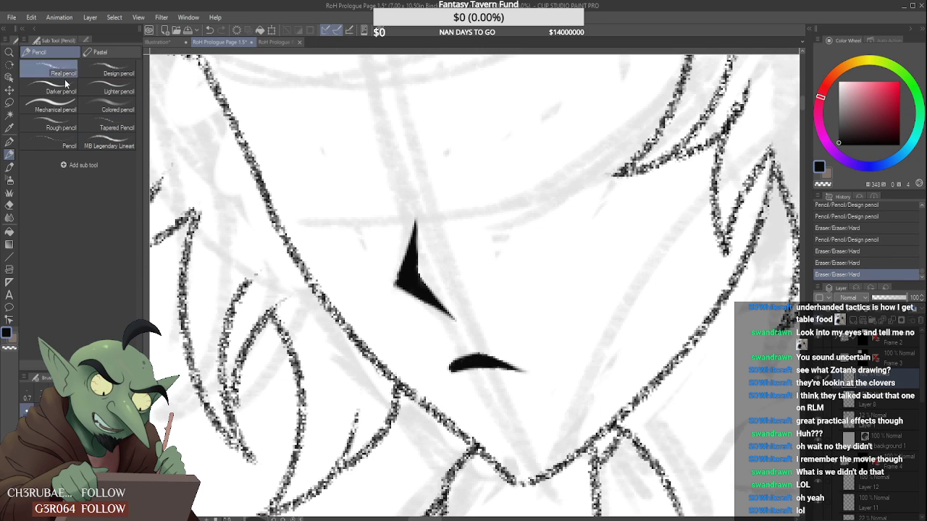
pyautogui.moveTo(473, 394); pyautogui.dragTo(511, 418)
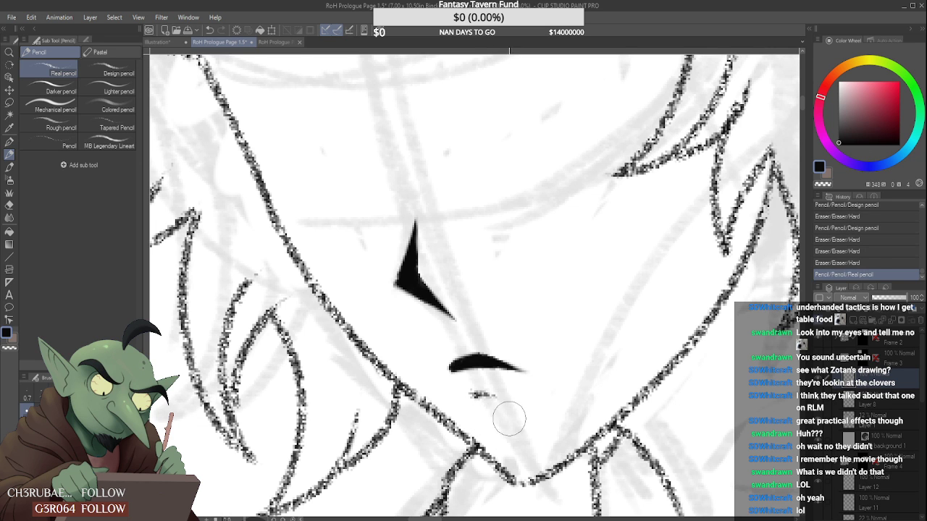
pyautogui.scroll(-4, 500, 394)
pyautogui.scroll(-4, 497, 354)
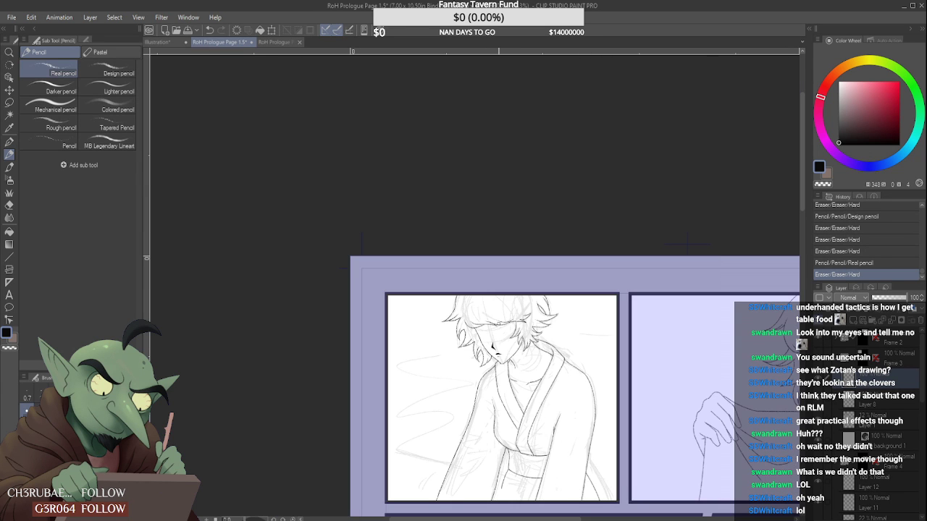
pyautogui.scroll(8, 497, 333)
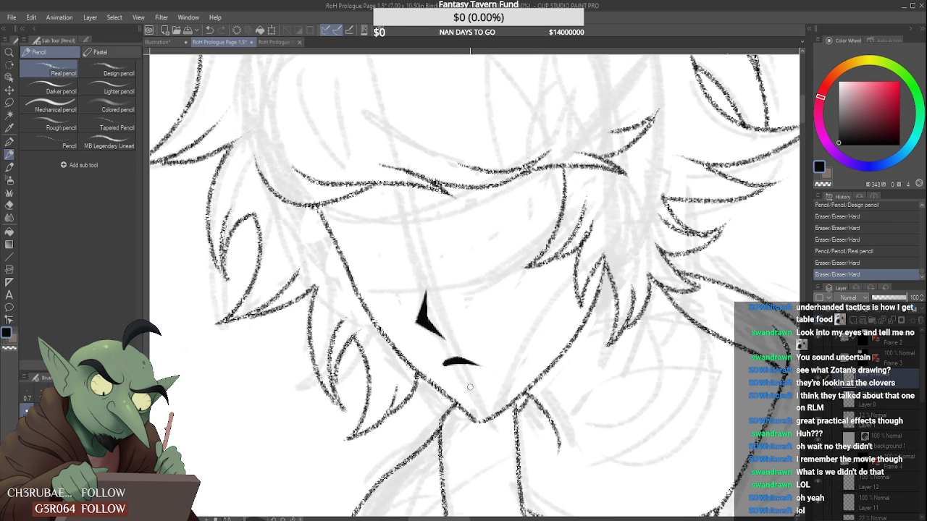
pyautogui.moveTo(457, 379); pyautogui.dragTo(495, 373)
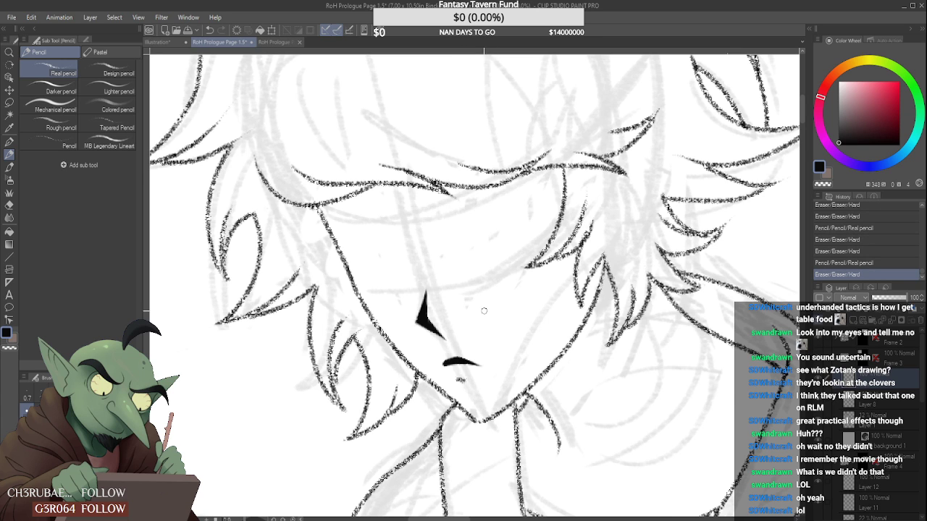
pyautogui.scroll(-3, 496, 373)
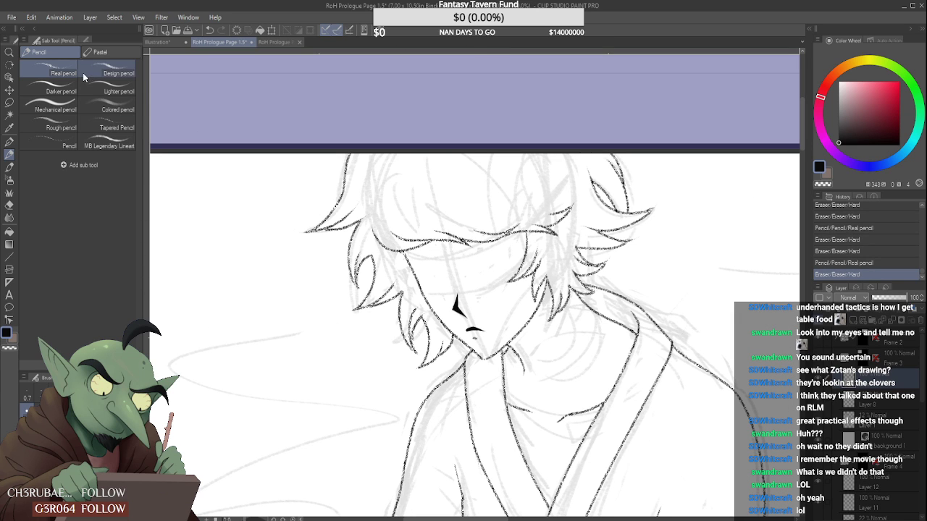
# - Return to the 12% sketch layer with the Design pencil and rough in the eye beside the face-framing hair
pyautogui.click(121, 68)
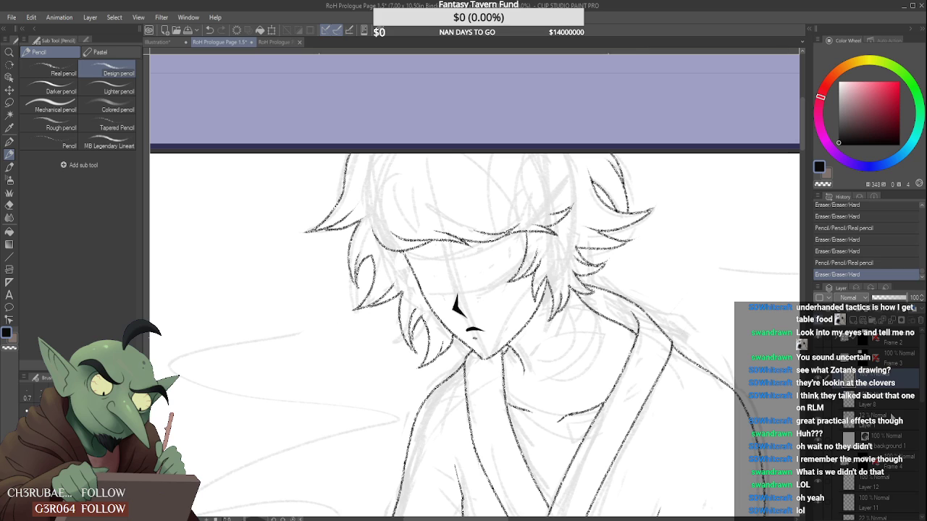
pyautogui.hotkey('alt', '[')
pyautogui.moveTo(467, 266)
pyautogui.mouseDown()
pyautogui.moveTo(509, 254)
pyautogui.moveTo(500, 249)
pyautogui.moveTo(512, 256)
pyautogui.moveTo(526, 250)
pyautogui.mouseUp()
pyautogui.moveTo(504, 275)
pyautogui.mouseDown()
pyautogui.moveTo(527, 246)
pyautogui.moveTo(483, 275)
pyautogui.moveTo(497, 247)
pyautogui.moveTo(507, 271)
pyautogui.mouseUp()
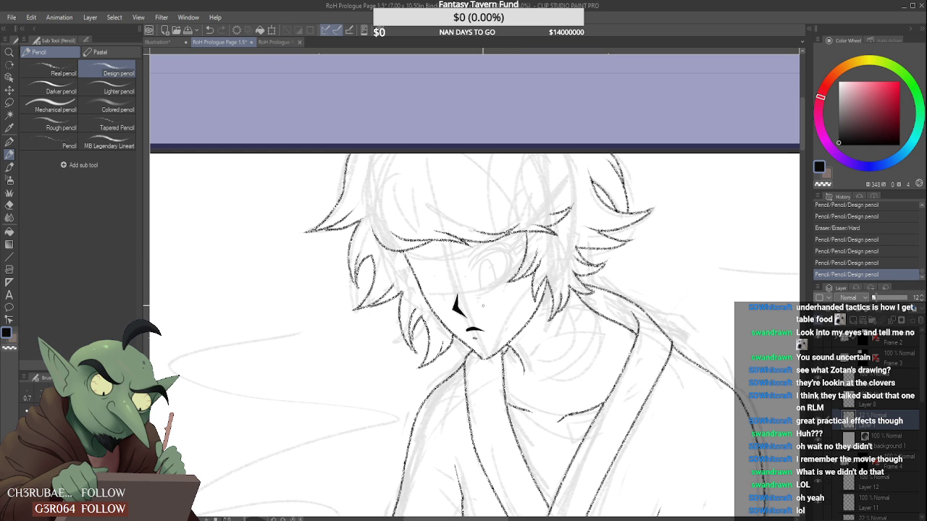
# - Rough in the second eye between the nose and the face's outer contour on the sketch layer
pyautogui.hotkey('ctrl', '-')
pyautogui.hotkey('ctrl', '-')
pyautogui.hotkey('ctrl', '+')
pyautogui.hotkey('ctrl', '+')
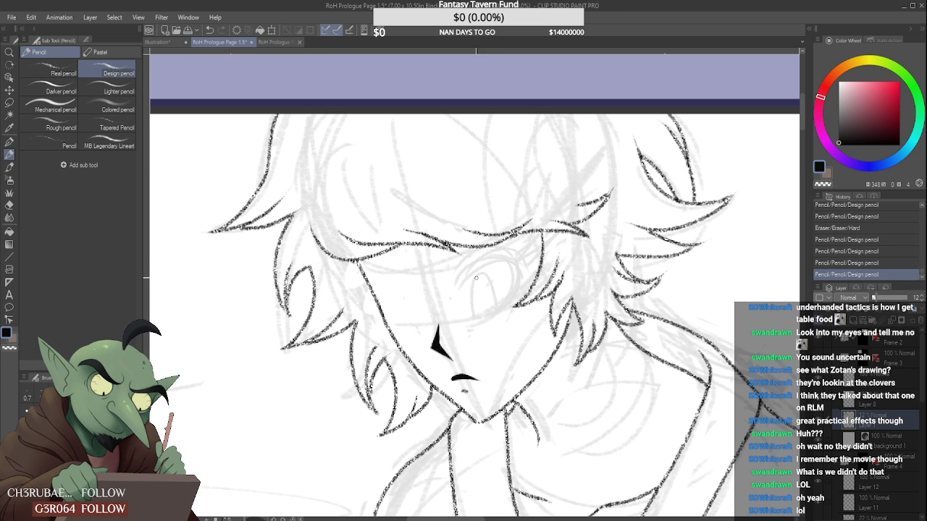
pyautogui.moveTo(385, 275)
pyautogui.mouseDown()
pyautogui.moveTo(394, 283)
pyautogui.moveTo(382, 302)
pyautogui.moveTo(410, 321)
pyautogui.mouseUp()
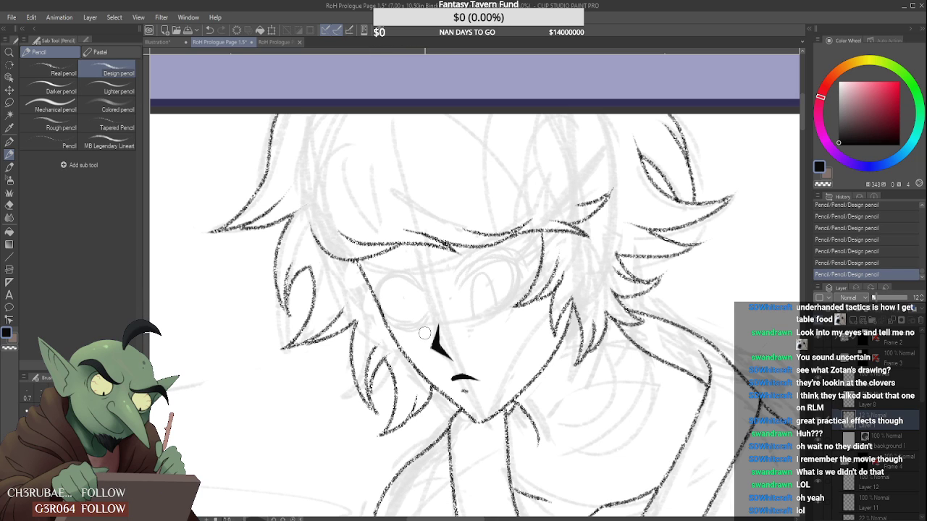
# - Touch up the faint outer lash corners of both eyes with the Design pencil and hard eraser
pyautogui.moveTo(403, 316)
pyautogui.mouseDown()
pyautogui.moveTo(395, 300)
pyautogui.moveTo(378, 317)
pyautogui.moveTo(340, 304)
pyautogui.moveTo(357, 279)
pyautogui.mouseUp()
pyautogui.press('e')
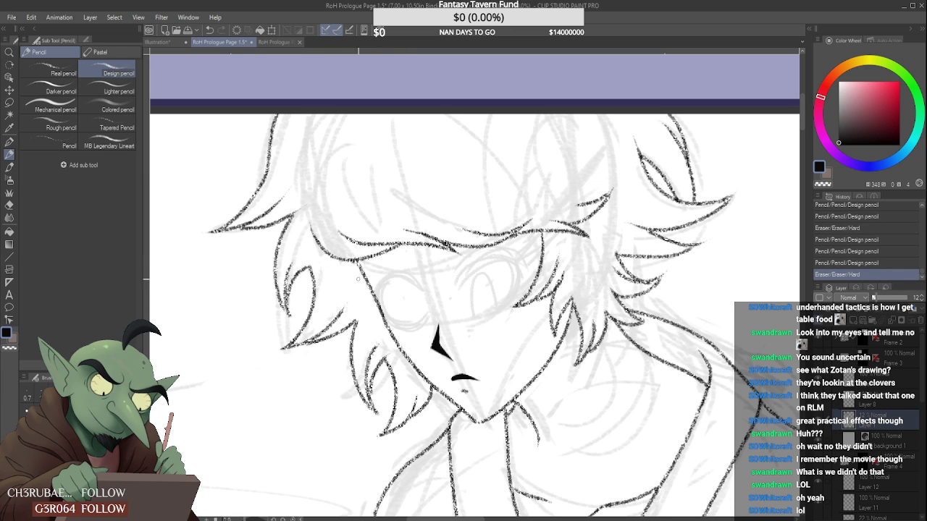
pyautogui.press('p')
pyautogui.moveTo(540, 246); pyautogui.dragTo(530, 271)
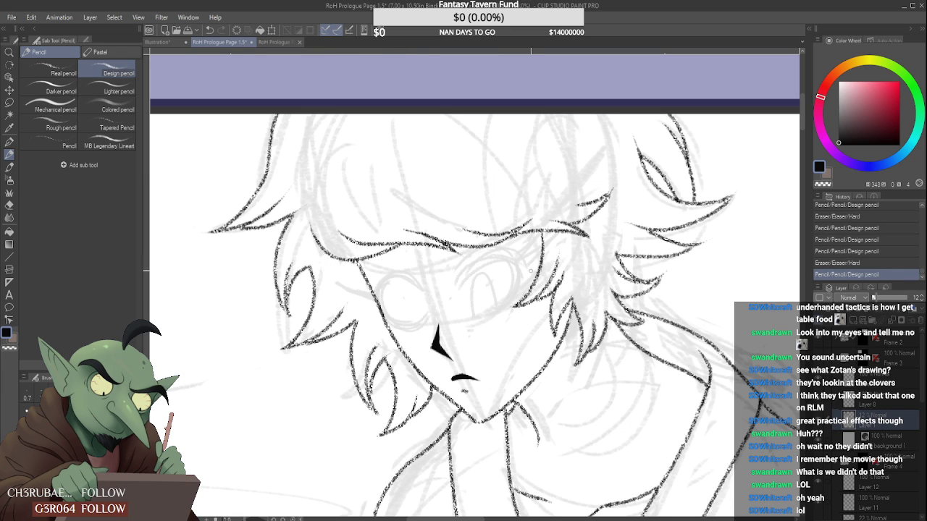
pyautogui.moveTo(549, 235)
pyautogui.mouseDown()
pyautogui.moveTo(522, 264)
pyautogui.moveTo(526, 246)
pyautogui.moveTo(507, 238)
pyautogui.moveTo(533, 250)
pyautogui.moveTo(533, 268)
pyautogui.mouseUp()
pyautogui.press('e')
pyautogui.press('p')
pyautogui.scroll(-2, 507, 267)
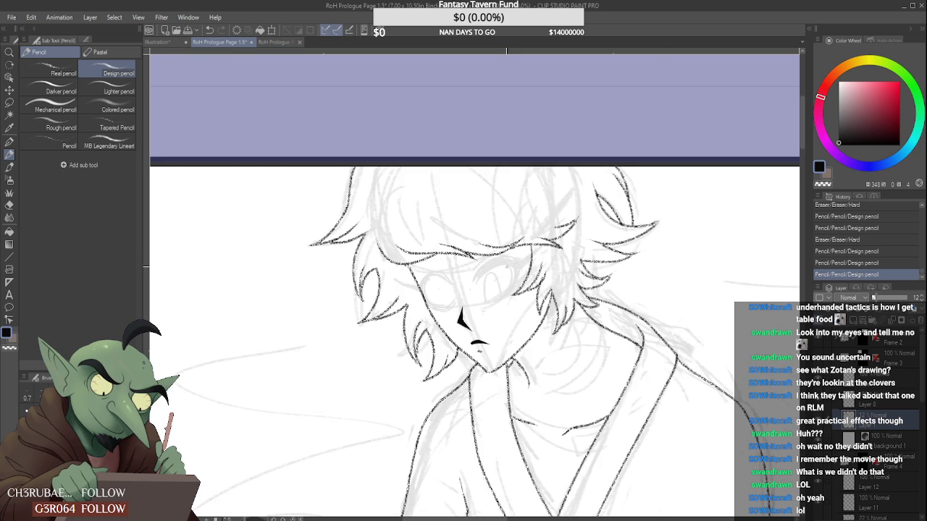
pyautogui.scroll(-2, 506, 268)
# - Clean up the left eye's faint outline with the hard eraser and sketch an oval iris inside it
pyautogui.scroll(4, 453, 280)
pyautogui.moveTo(444, 292)
pyautogui.mouseDown()
pyautogui.moveTo(447, 282)
pyautogui.moveTo(418, 289)
pyautogui.moveTo(436, 281)
pyautogui.moveTo(434, 293)
pyautogui.moveTo(457, 300)
pyautogui.moveTo(460, 314)
pyautogui.moveTo(494, 296)
pyautogui.moveTo(484, 321)
pyautogui.moveTo(464, 308)
pyautogui.moveTo(498, 317)
pyautogui.moveTo(494, 332)
pyautogui.mouseUp()
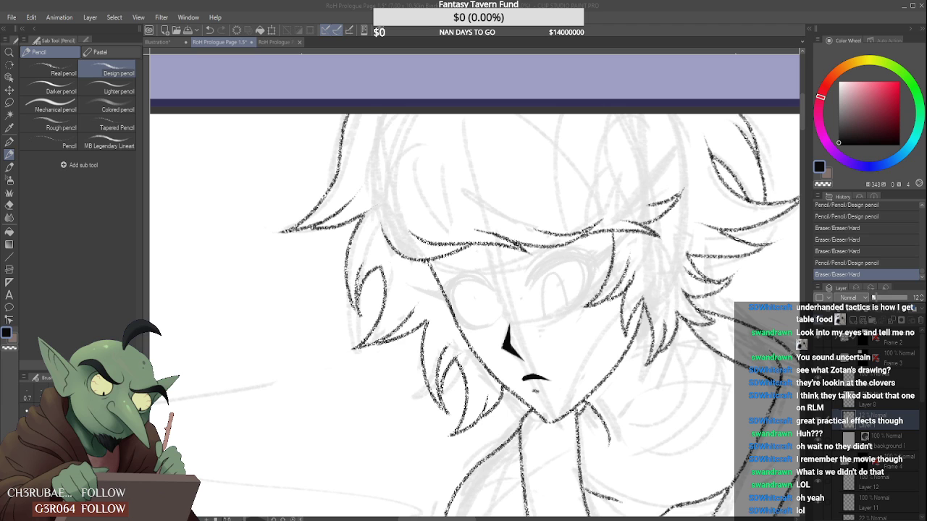
pyautogui.click(753, 77)
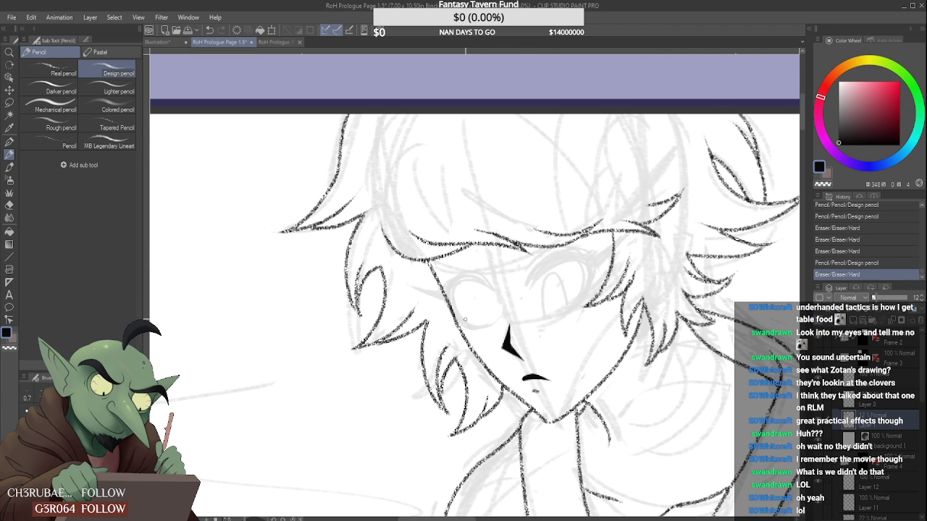
pyautogui.moveTo(465, 320)
pyautogui.mouseDown()
pyautogui.moveTo(493, 328)
pyautogui.moveTo(476, 293)
pyautogui.moveTo(486, 318)
pyautogui.mouseUp()
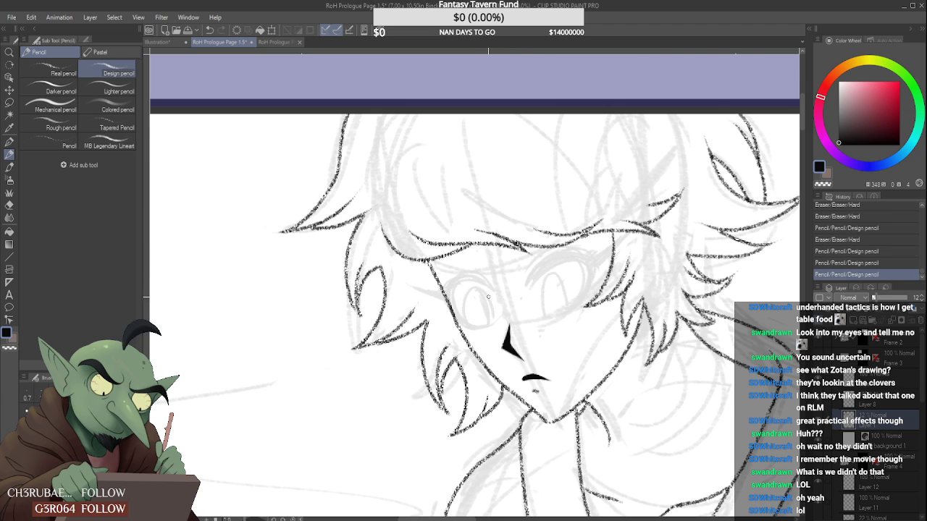
pyautogui.scroll(-4, 480, 293)
pyautogui.scroll(-2, 498, 274)
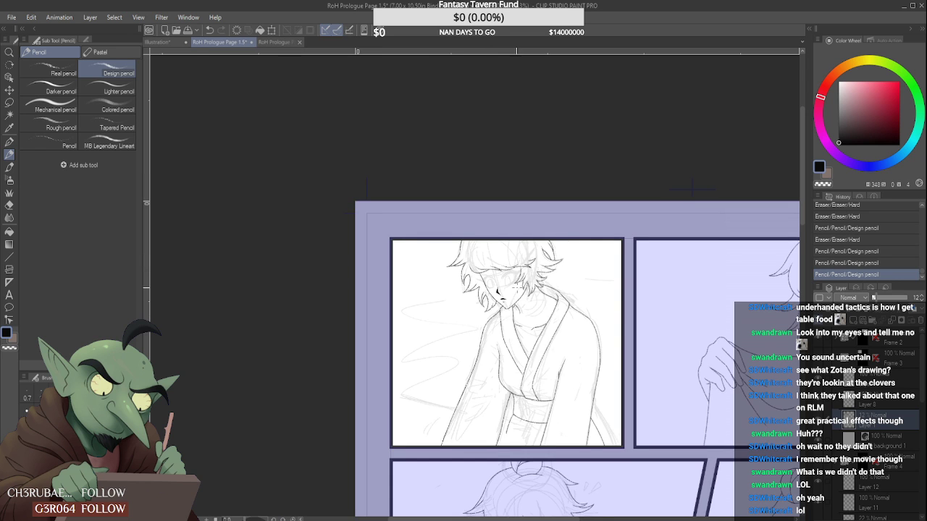
# - Rework the right eye's lower outline and outer edge beside the hair strands with light pencil and eraser strokes
pyautogui.scroll(5, 518, 290)
pyautogui.click(502, 279)
pyautogui.scroll(3, 500, 275)
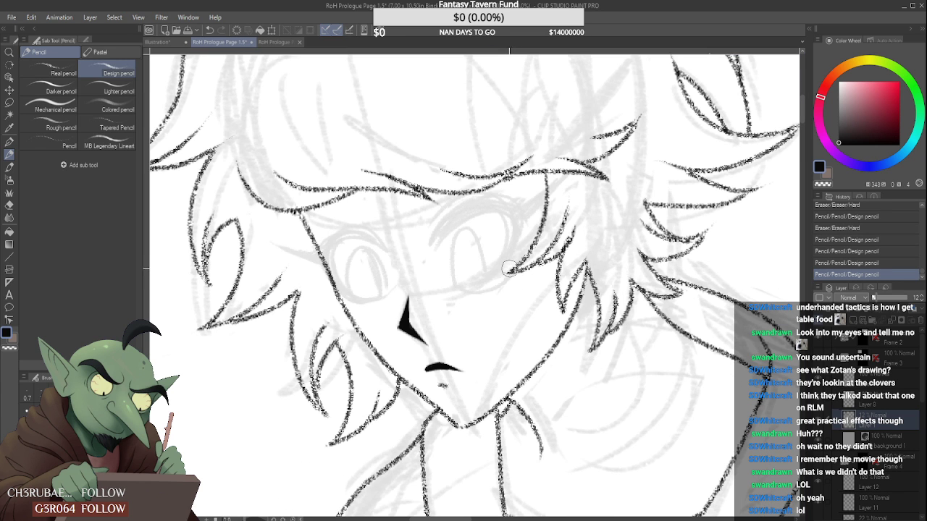
pyautogui.moveTo(492, 278); pyautogui.dragTo(474, 308)
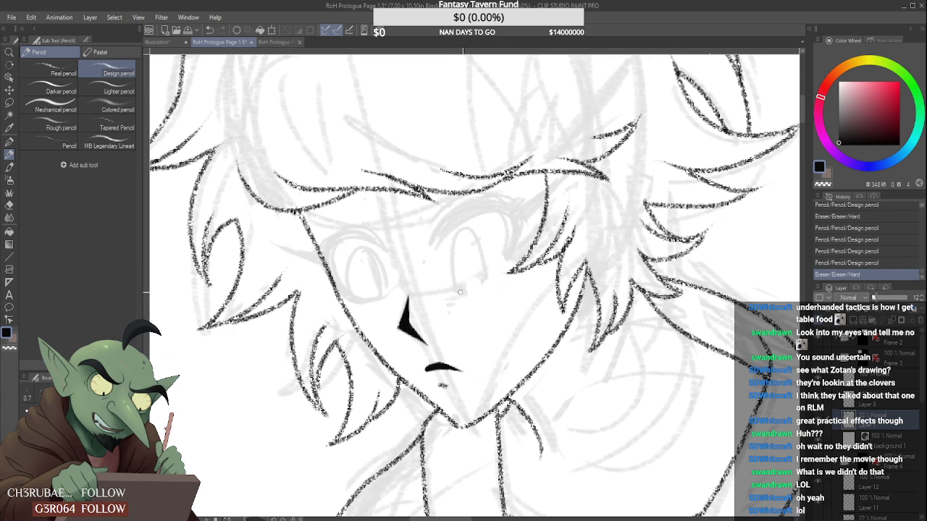
pyautogui.moveTo(513, 267)
pyautogui.mouseDown()
pyautogui.moveTo(470, 294)
pyautogui.moveTo(477, 289)
pyautogui.mouseUp()
pyautogui.moveTo(512, 229); pyautogui.dragTo(502, 279)
pyautogui.moveTo(519, 268); pyautogui.dragTo(509, 273)
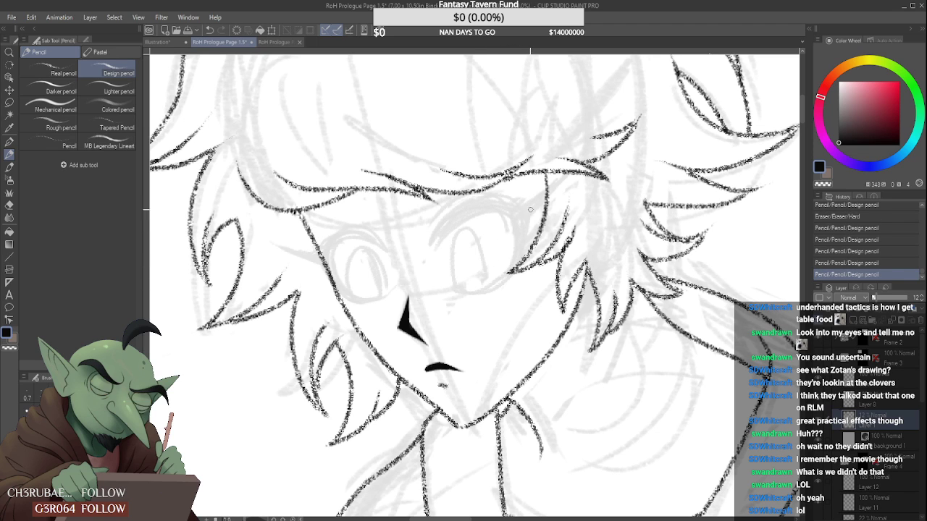
# - Shade the right eye's iris with the Design pencil and tidy its lower edge with the hard eraser
pyautogui.moveTo(495, 221); pyautogui.dragTo(512, 274)
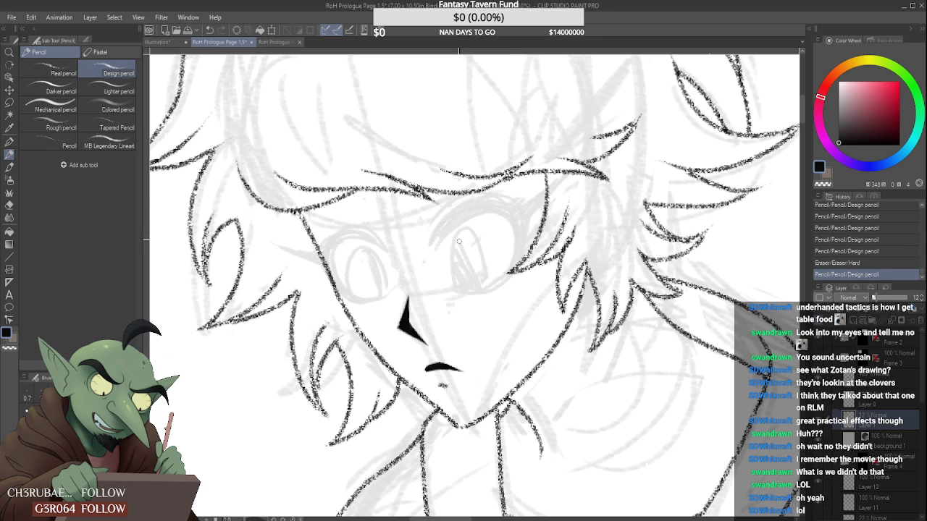
pyautogui.moveTo(486, 285); pyautogui.dragTo(475, 292)
pyautogui.moveTo(493, 285); pyautogui.dragTo(450, 302)
pyautogui.scroll(-5, 466, 302)
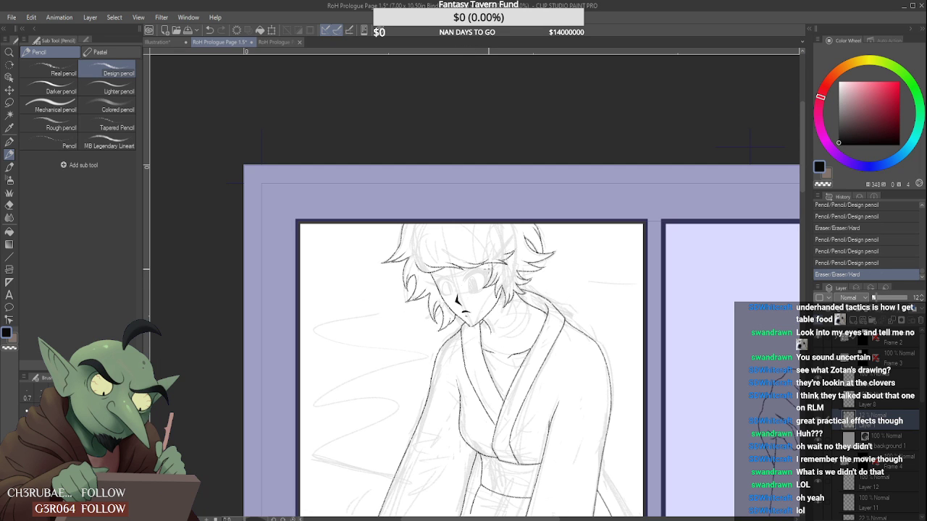
# - Shade the left eye's iris to match the right one and clean up the sketch lines around the nose
pyautogui.scroll(5, 467, 275)
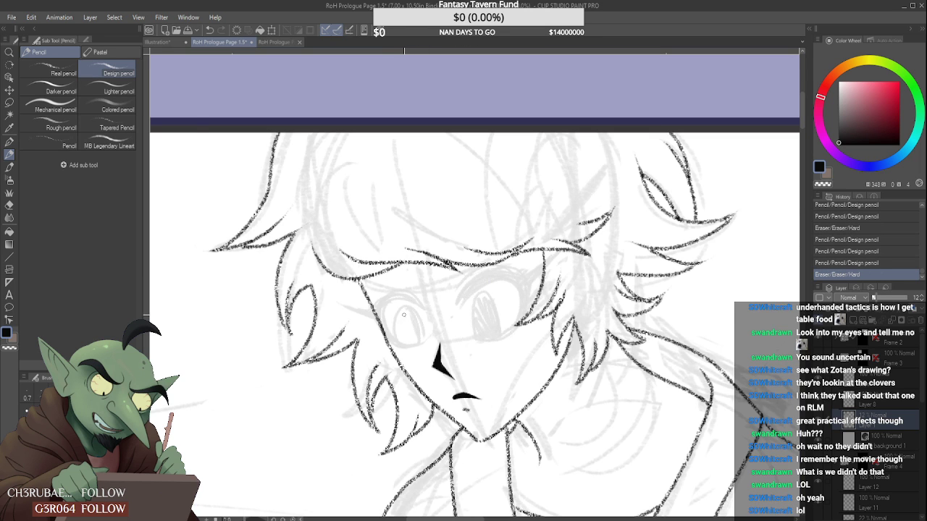
pyautogui.scroll(1, 404, 315)
pyautogui.moveTo(404, 336)
pyautogui.mouseDown()
pyautogui.moveTo(425, 328)
pyautogui.moveTo(420, 354)
pyautogui.moveTo(405, 325)
pyautogui.moveTo(420, 320)
pyautogui.moveTo(404, 340)
pyautogui.moveTo(394, 319)
pyautogui.moveTo(414, 350)
pyautogui.moveTo(402, 310)
pyautogui.mouseUp()
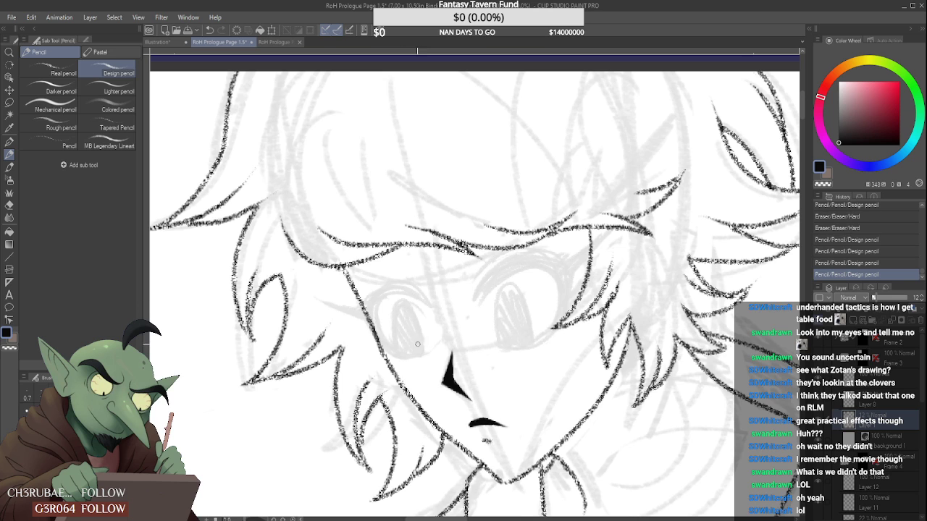
pyautogui.scroll(-4, 416, 322)
pyautogui.scroll(4, 412, 305)
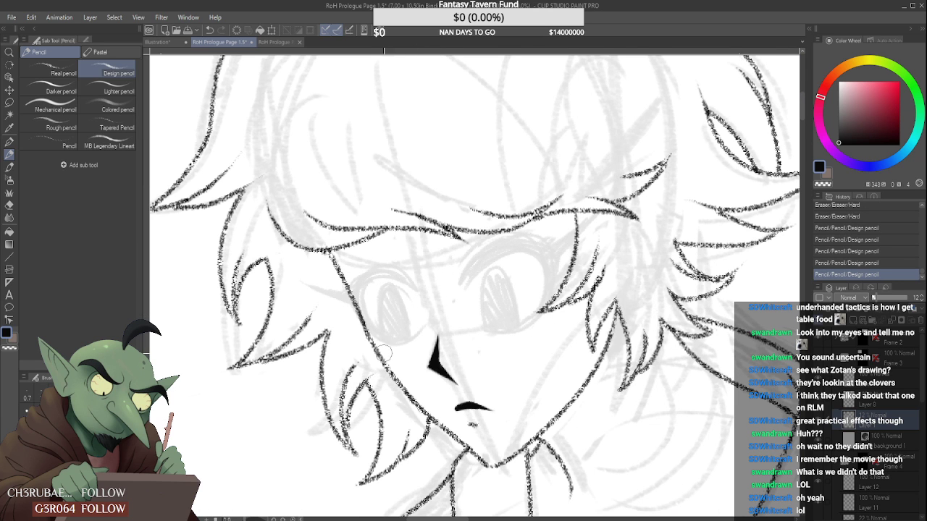
pyautogui.moveTo(427, 331)
pyautogui.mouseDown()
pyautogui.moveTo(428, 304)
pyautogui.moveTo(472, 410)
pyautogui.mouseUp()
pyautogui.scroll(-3, 467, 375)
pyautogui.scroll(-4, 481, 366)
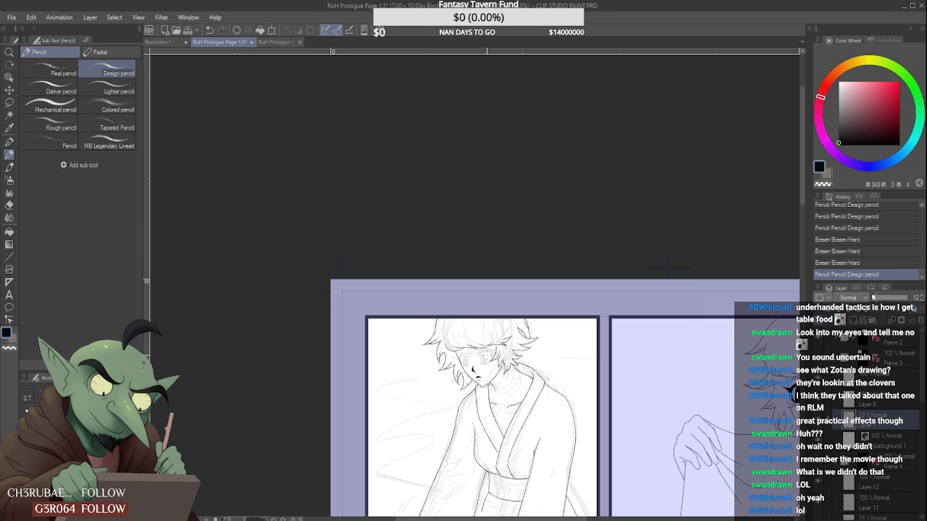
# - Sketch the faint lid and brow lines above the eyes, just under the fringe
pyautogui.scroll(6, 456, 367)
pyautogui.moveTo(458, 365)
pyautogui.mouseDown()
pyautogui.moveTo(507, 369)
pyautogui.moveTo(576, 330)
pyautogui.mouseUp()
pyautogui.moveTo(554, 383); pyautogui.dragTo(582, 338)
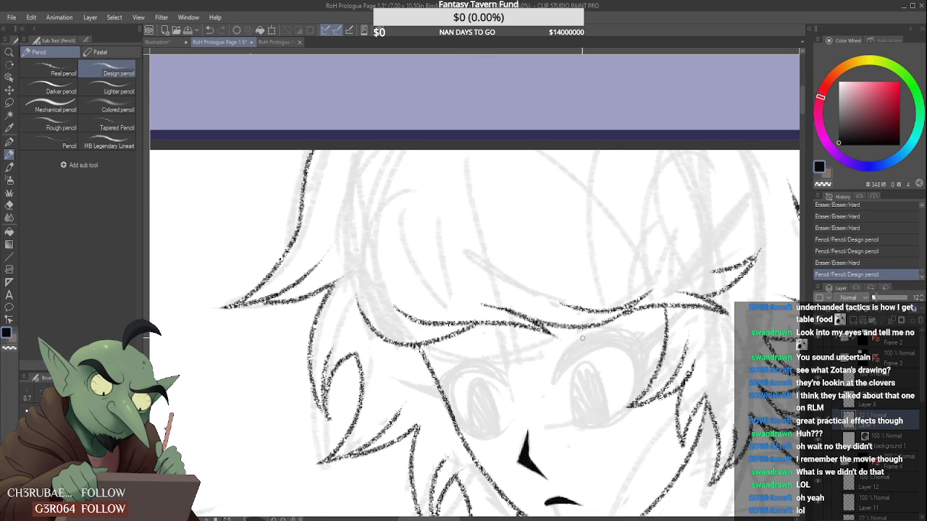
pyautogui.scroll(-6, 569, 347)
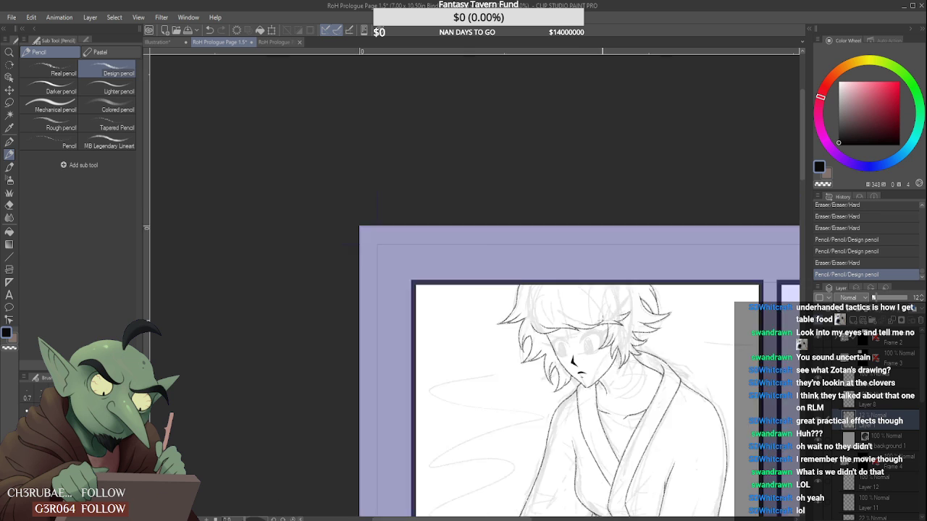
pyautogui.scroll(3, 573, 327)
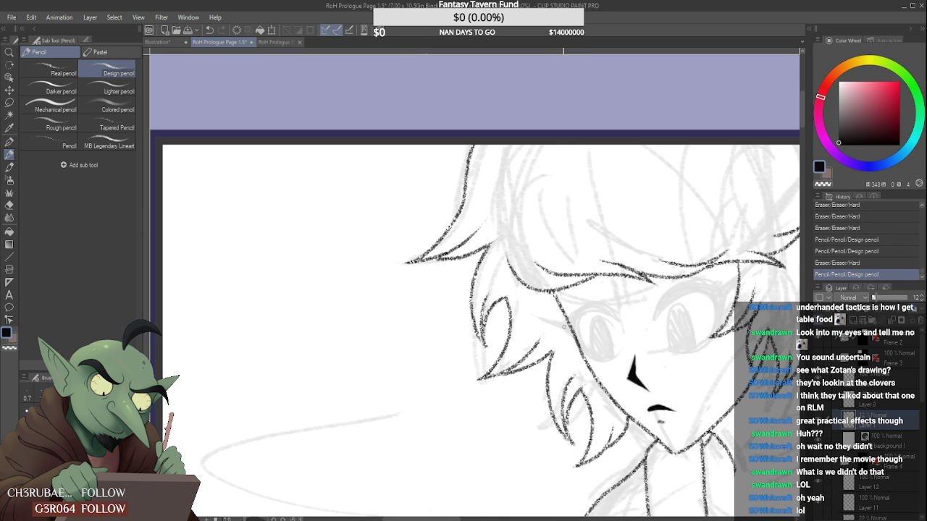
# - Thicken the left eye's upper lash line from its outer corner over the top of the eye
pyautogui.click(562, 325)
pyautogui.click(562, 325)
pyautogui.scroll(2, 566, 319)
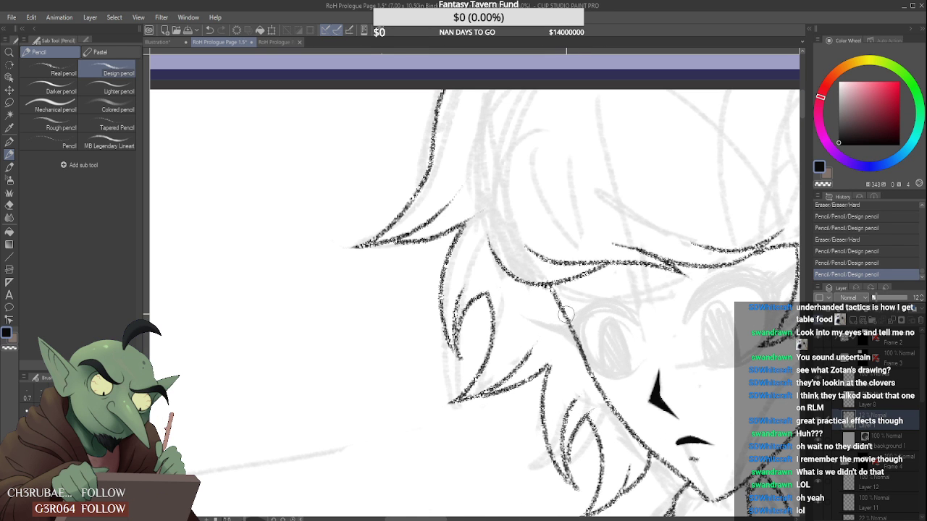
pyautogui.moveTo(566, 314); pyautogui.dragTo(572, 298)
pyautogui.scroll(2, 588, 314)
pyautogui.moveTo(557, 338)
pyautogui.mouseDown()
pyautogui.moveTo(565, 359)
pyautogui.moveTo(572, 323)
pyautogui.moveTo(615, 299)
pyautogui.moveTo(631, 306)
pyautogui.mouseUp()
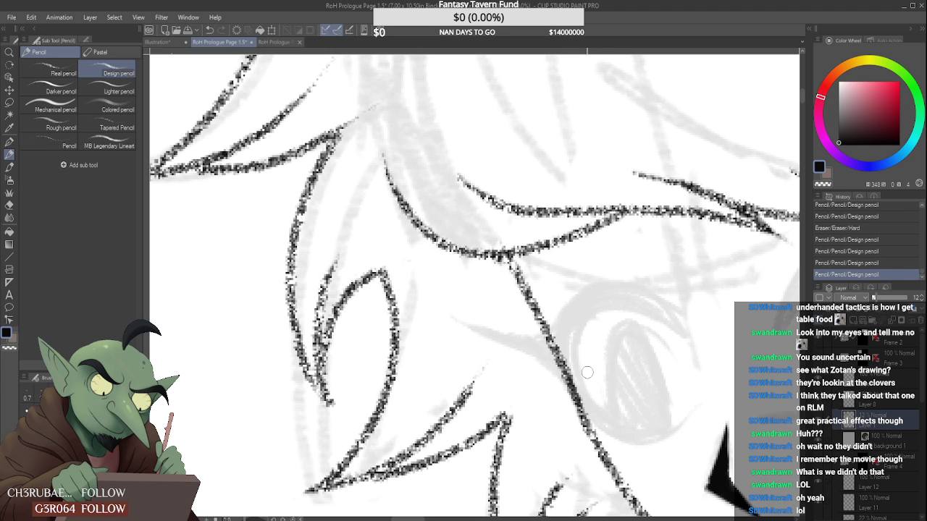
pyautogui.moveTo(600, 318); pyautogui.dragTo(595, 385)
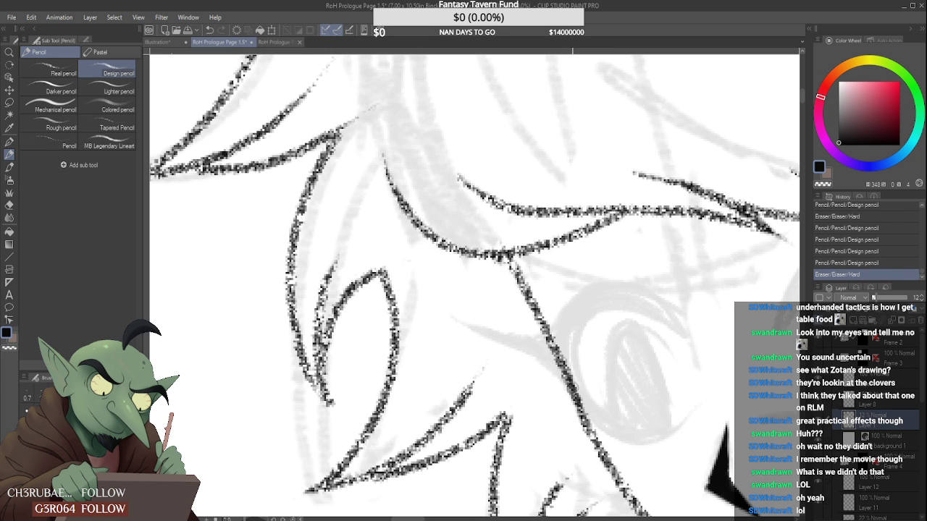
# - Trim the inner end of the left eye's upper lash line with the hard eraser
pyautogui.scroll(-3, 587, 318)
pyautogui.scroll(3, 627, 332)
pyautogui.moveTo(625, 323)
pyautogui.mouseDown()
pyautogui.moveTo(635, 352)
pyautogui.moveTo(643, 346)
pyautogui.mouseUp()
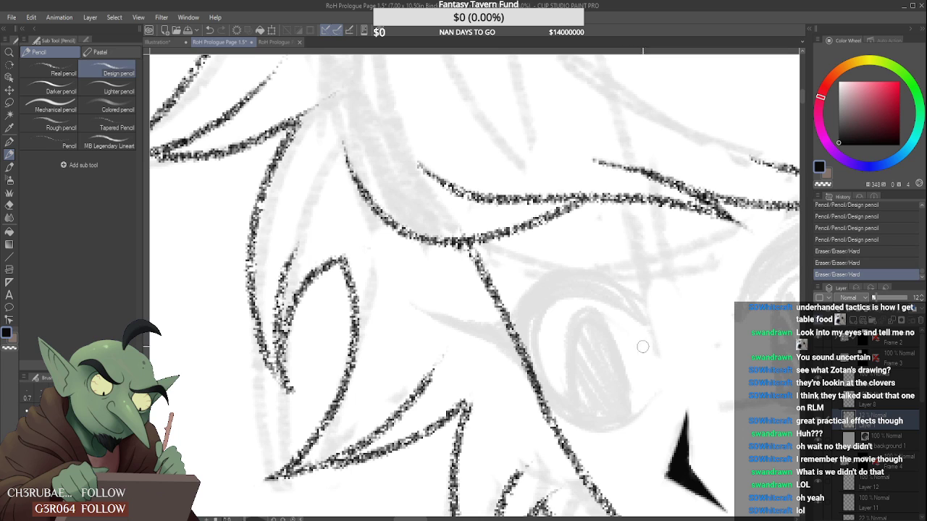
pyautogui.moveTo(610, 271); pyautogui.dragTo(658, 336)
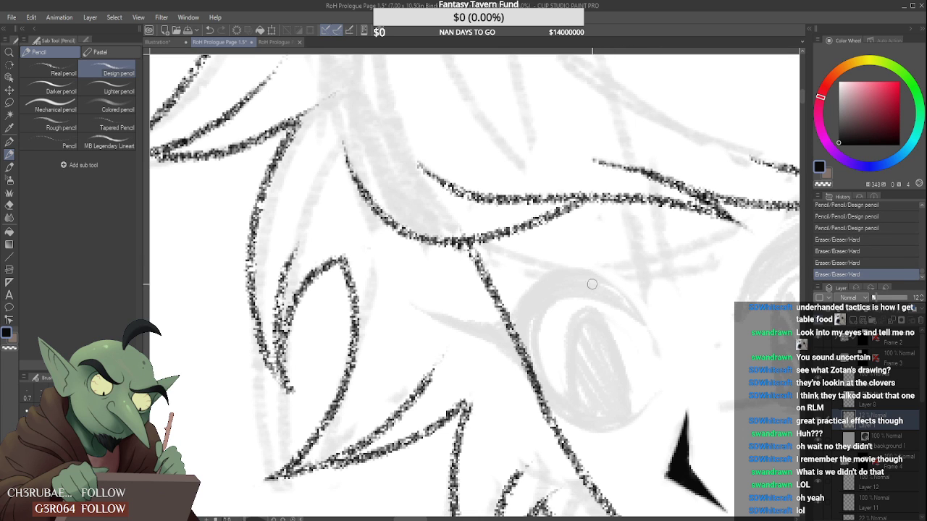
pyautogui.moveTo(593, 284)
pyautogui.mouseDown()
pyautogui.moveTo(639, 331)
pyautogui.moveTo(658, 319)
pyautogui.mouseUp()
pyautogui.scroll(-3, 658, 306)
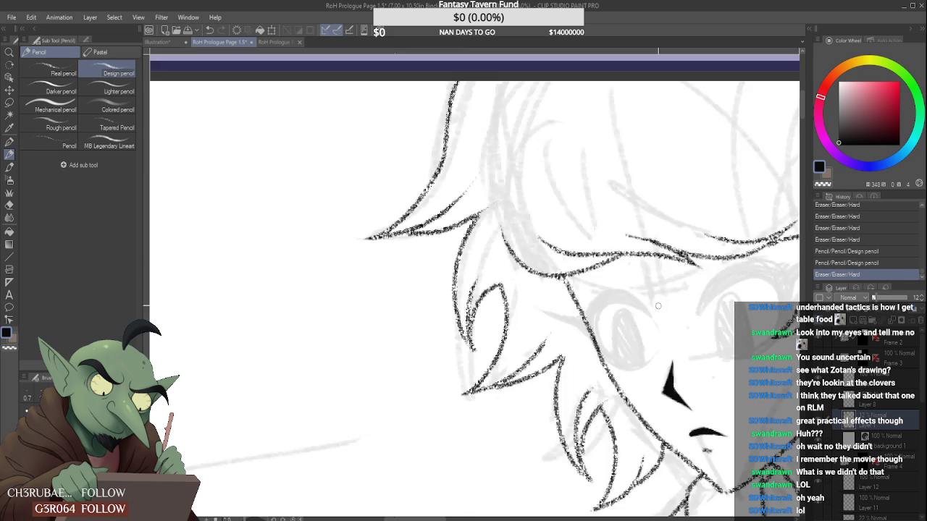
pyautogui.scroll(-5, 658, 307)
pyautogui.scroll(8, 656, 308)
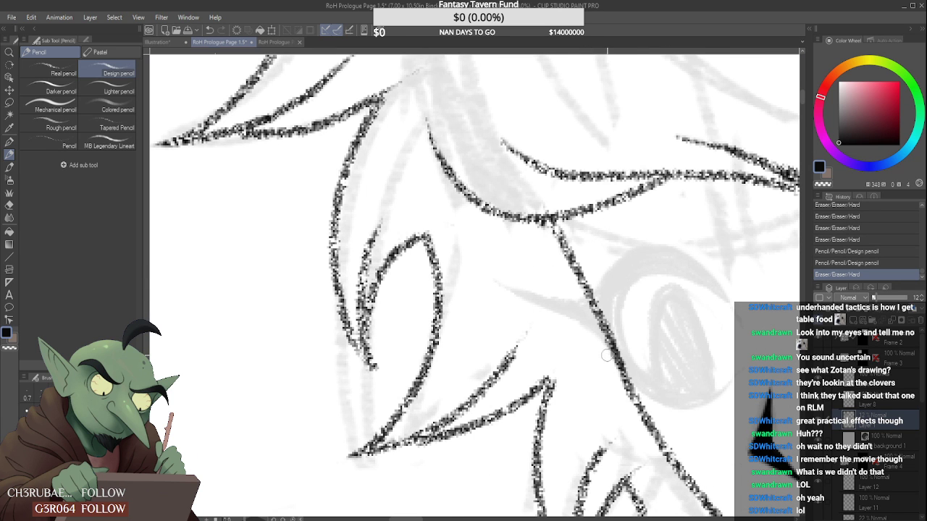
# - Redraw the left eye's lower outer edge along the face outline with the Design pencil
pyautogui.moveTo(607, 362)
pyautogui.mouseDown()
pyautogui.moveTo(586, 325)
pyautogui.moveTo(632, 392)
pyautogui.mouseUp()
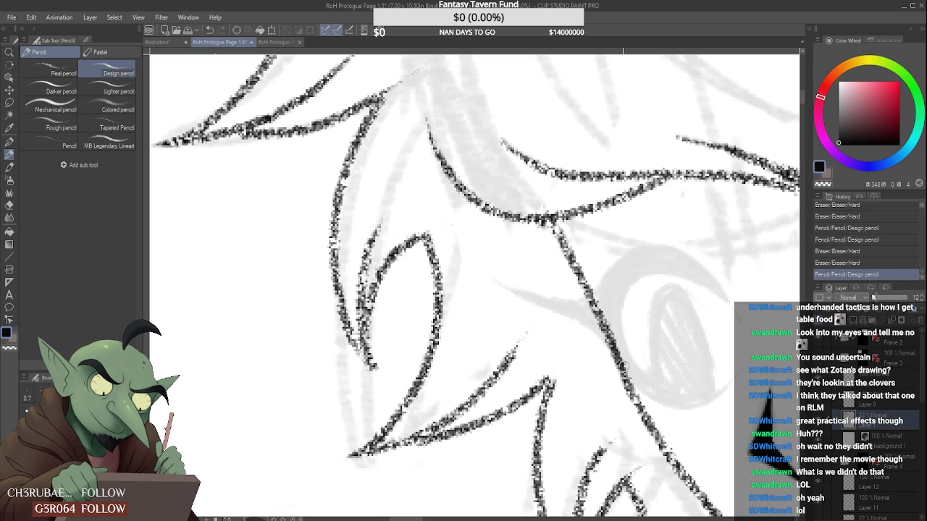
pyautogui.moveTo(614, 348); pyautogui.dragTo(638, 400)
pyautogui.scroll(-5, 656, 366)
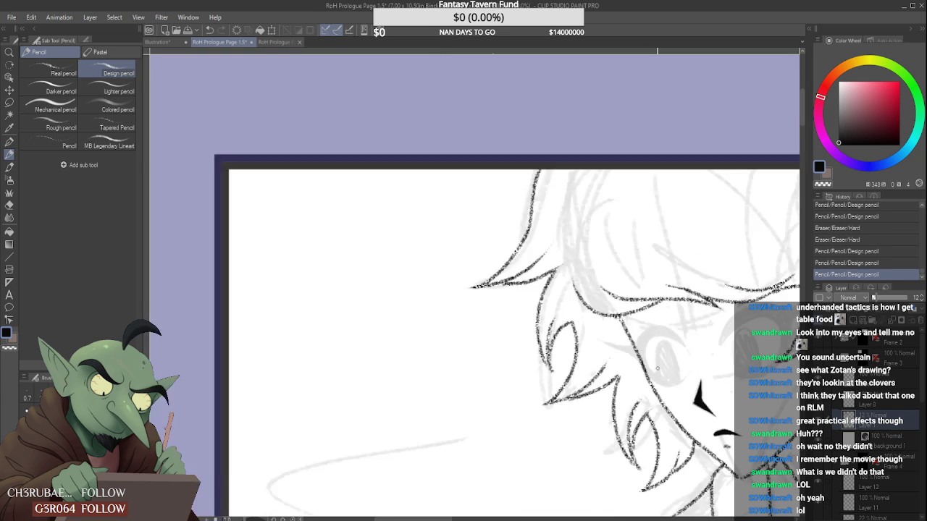
# - Refine the right eye's upper lash line and erase the stray sketch lines beneath the eye
pyautogui.scroll(5, 665, 317)
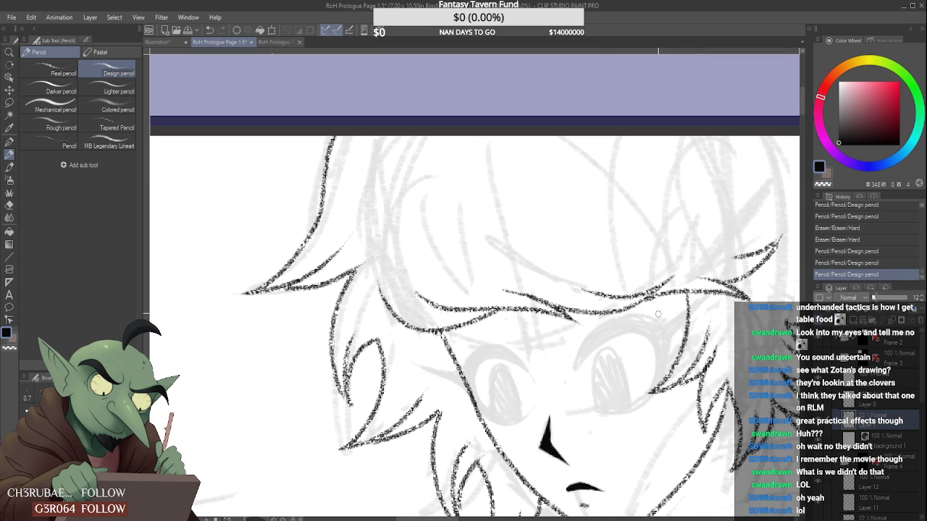
pyautogui.moveTo(659, 314)
pyautogui.mouseDown()
pyautogui.moveTo(635, 309)
pyautogui.moveTo(709, 286)
pyautogui.moveTo(680, 339)
pyautogui.mouseUp()
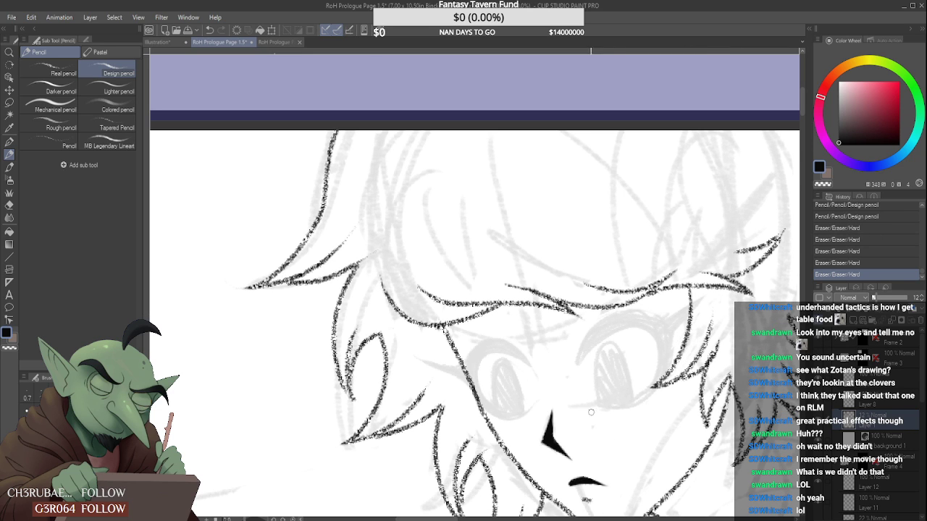
pyautogui.moveTo(592, 409); pyautogui.dragTo(610, 414)
pyautogui.scroll(-3, 597, 374)
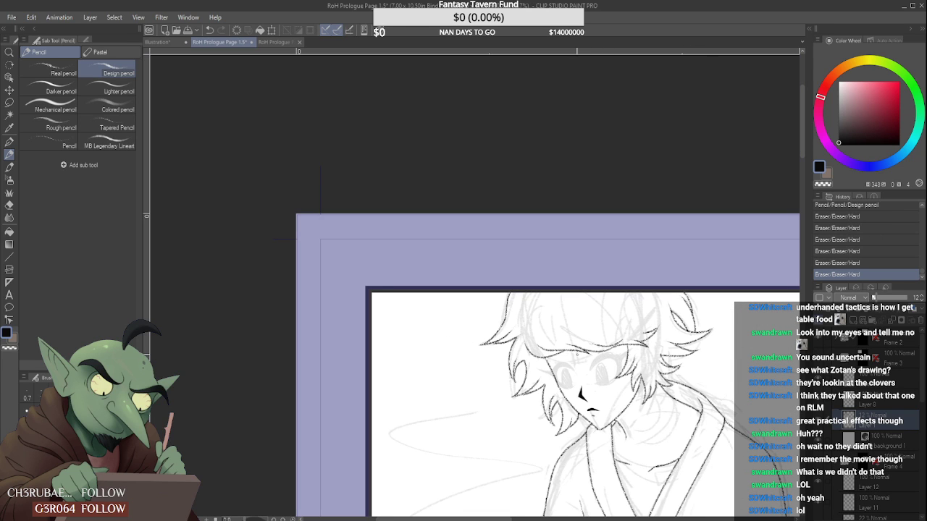
# - Switch to the Real pencil and sketch a light brow line above the left eye, under the fringe
pyautogui.click(49, 69)
pyautogui.scroll(2, 497, 336)
pyautogui.scroll(2, 595, 368)
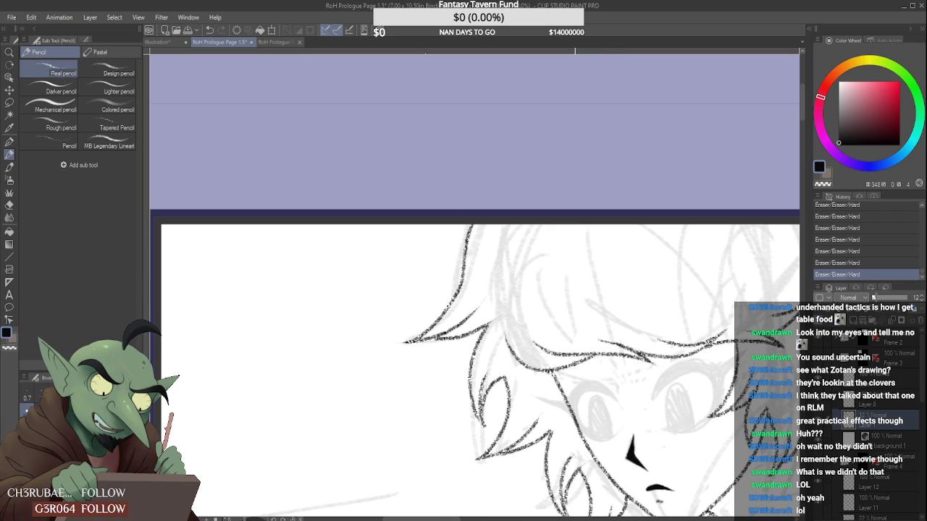
pyautogui.moveTo(611, 372); pyautogui.dragTo(604, 359)
pyautogui.scroll(-2, 604, 360)
pyautogui.scroll(1, 603, 361)
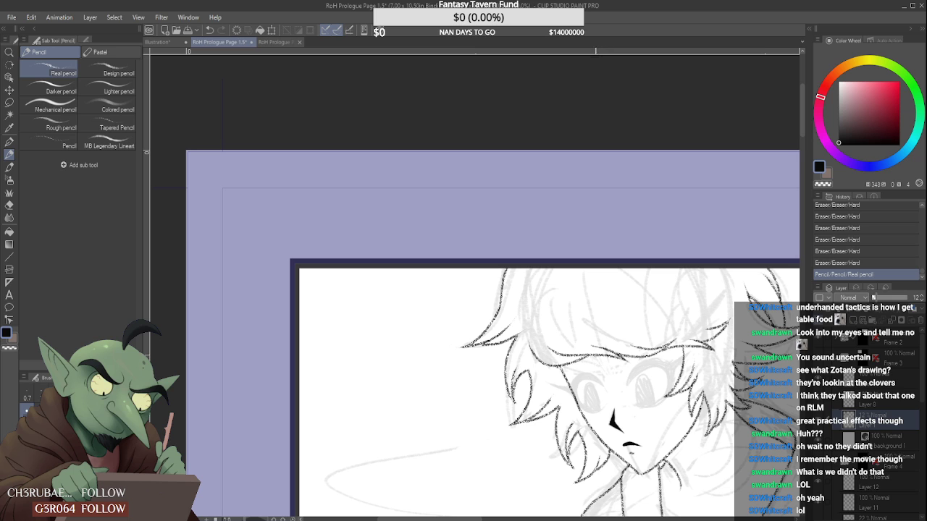
pyautogui.scroll(2, 592, 367)
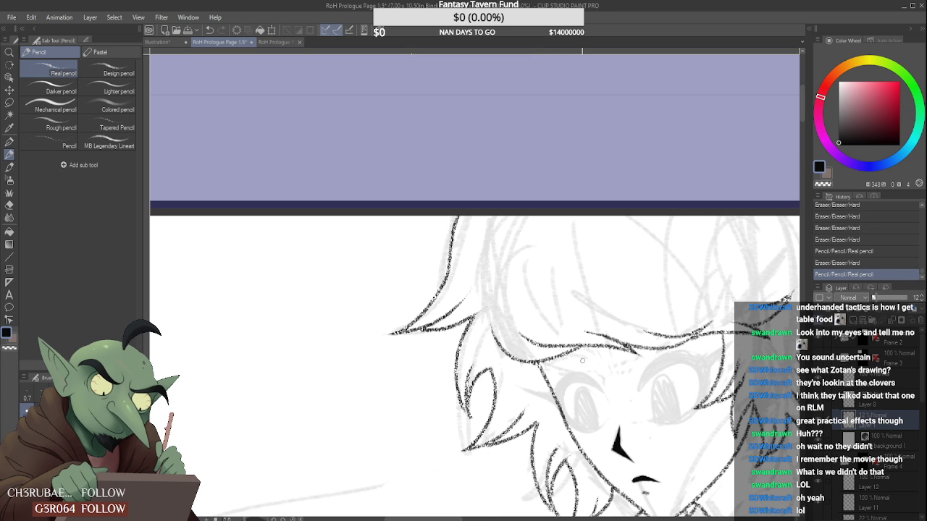
pyautogui.moveTo(590, 357); pyautogui.dragTo(592, 355)
pyautogui.scroll(-2, 625, 356)
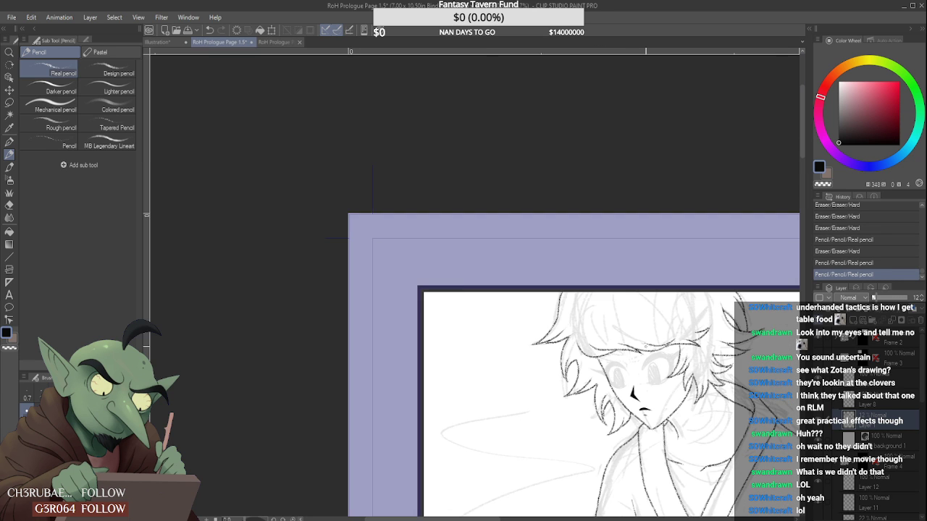
# - Add light brow strokes with the Real pencil above the left eye, just under the fringe
pyautogui.scroll(3, 626, 357)
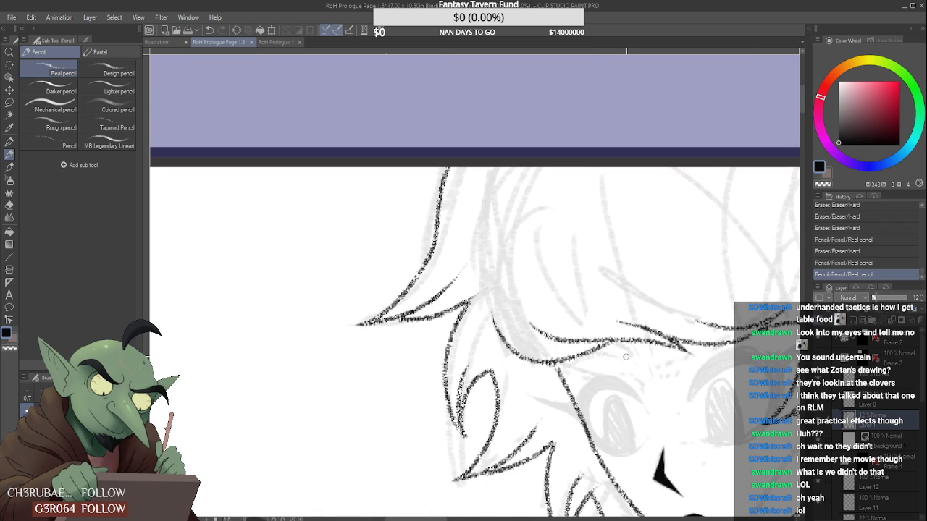
pyautogui.moveTo(626, 357); pyautogui.dragTo(560, 367)
pyautogui.click(625, 351)
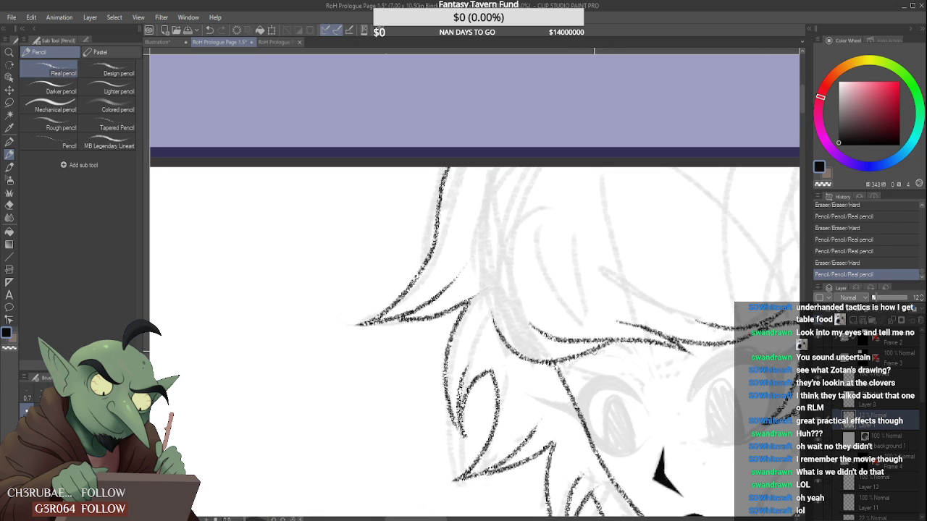
pyautogui.click(643, 357)
pyautogui.scroll(-3, 643, 357)
pyautogui.scroll(-5, 695, 391)
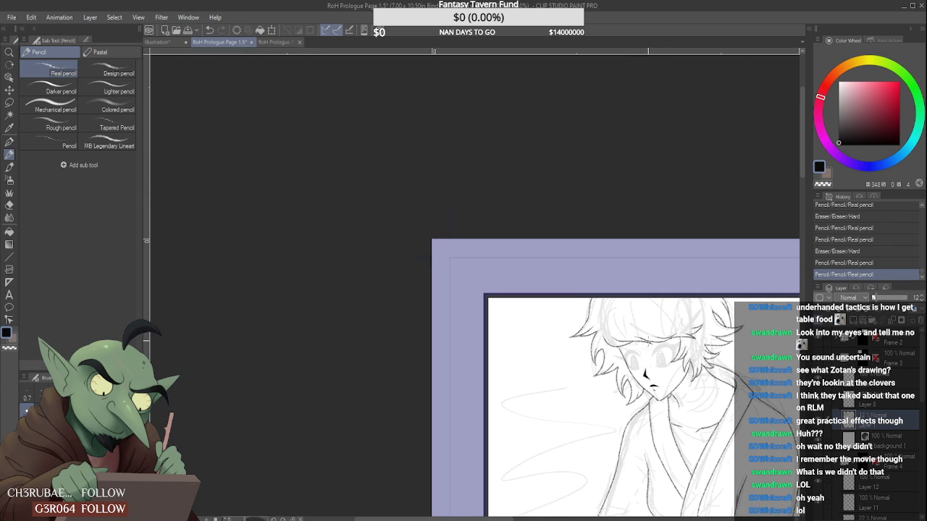
# - Try a higher opacity for the rough sketch layer of the first panel and undo it
pyautogui.hotkey('ctrl', '+')
pyautogui.hotkey('ctrl', '+')
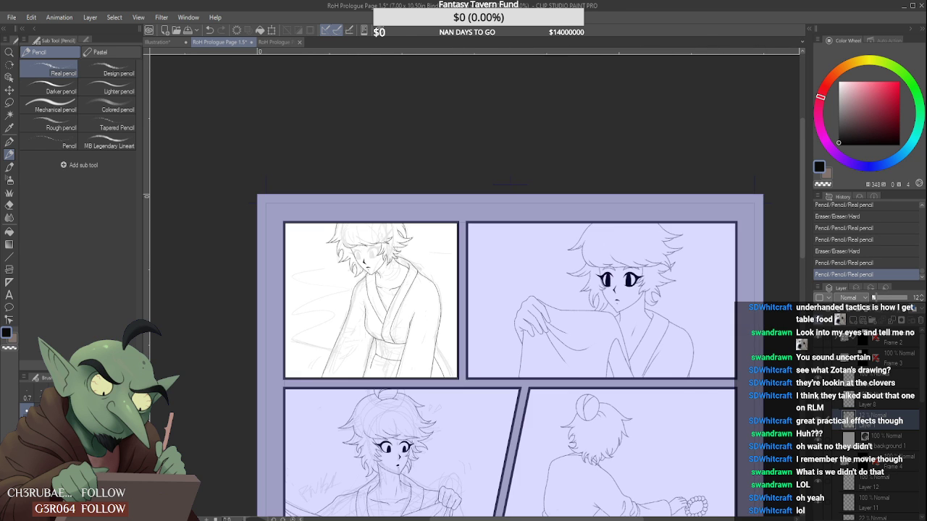
pyautogui.hotkey('ctrl', '+')
pyautogui.hotkey('ctrl', '-')
pyautogui.click(890, 299)
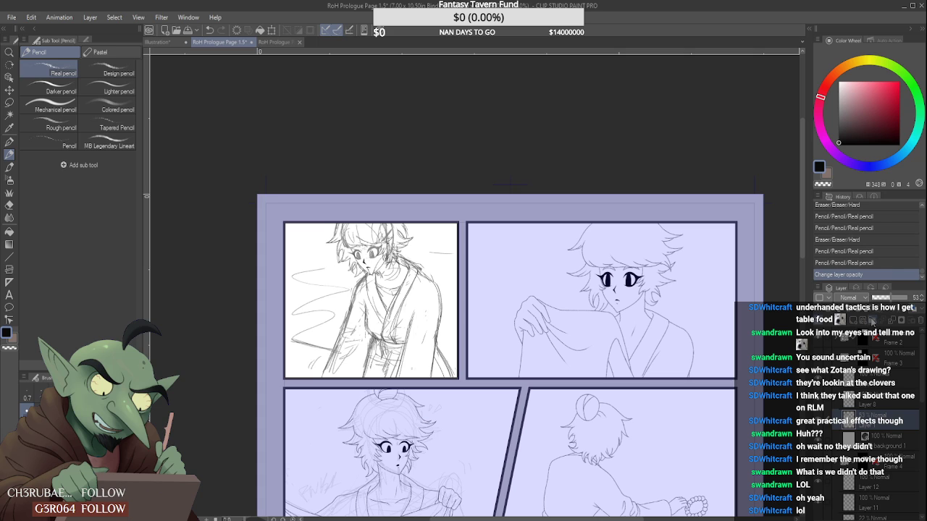
pyautogui.hotkey('ctrl', 'z')
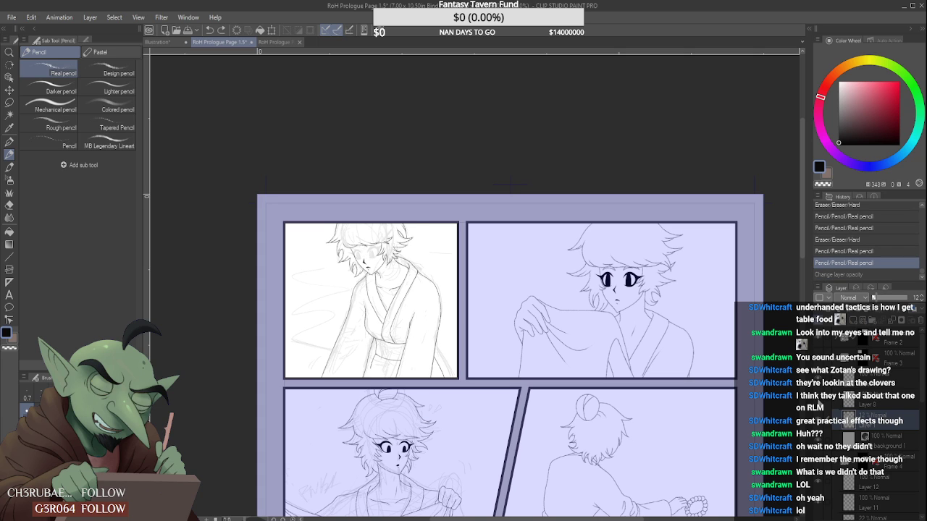
# - On the line art layer, draw a thick arched upper lash line over the right eye with the Design pencil
pyautogui.click(880, 376)
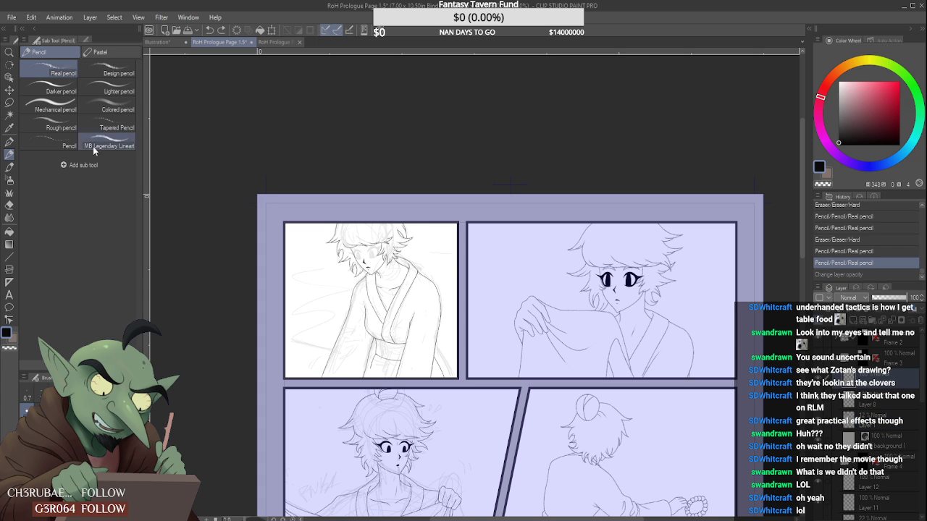
pyautogui.click(98, 146)
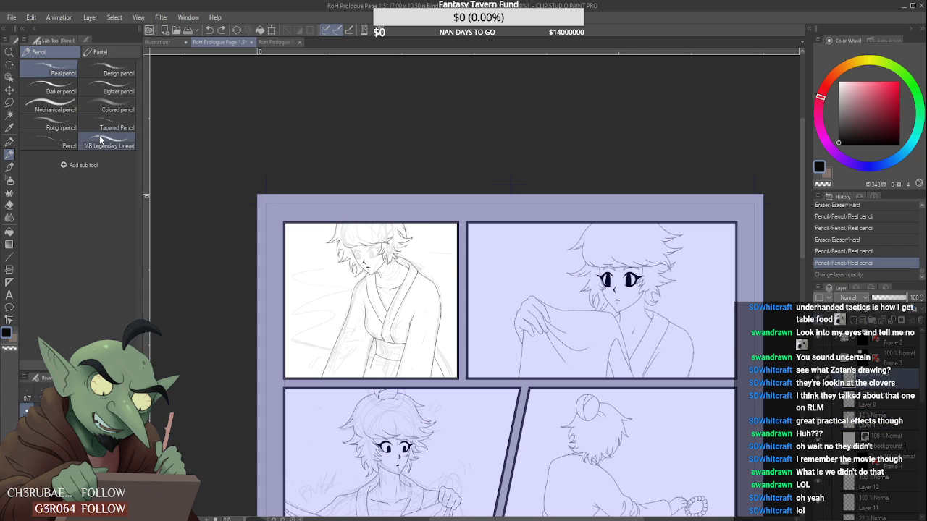
pyautogui.click(109, 73)
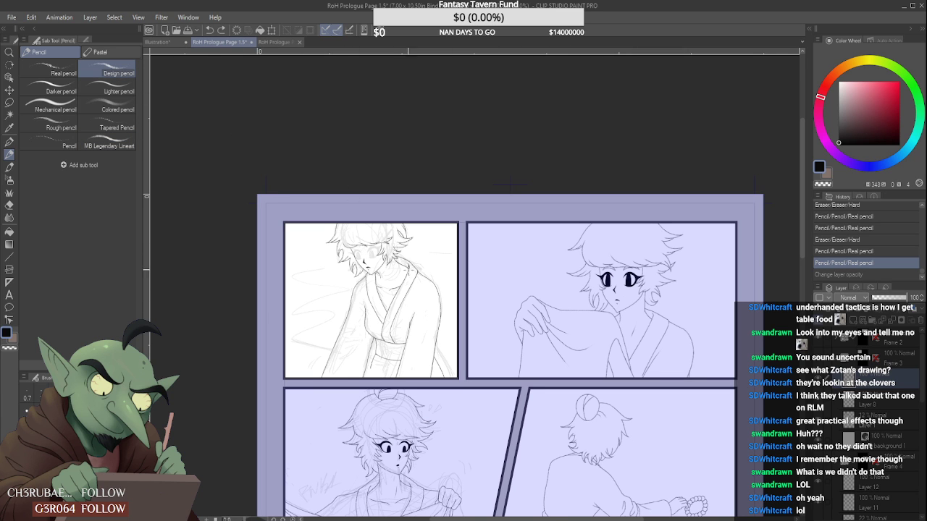
pyautogui.scroll(5, 370, 254)
pyautogui.moveTo(377, 255); pyautogui.dragTo(435, 234)
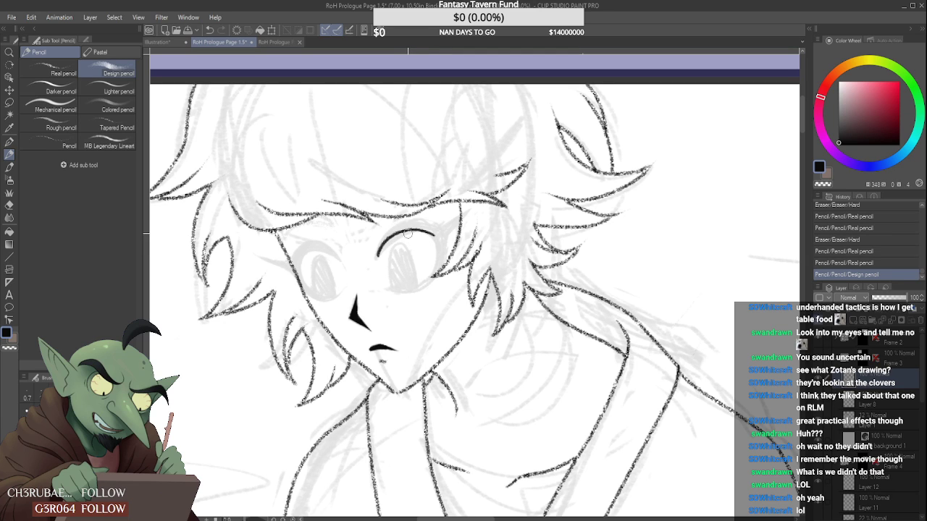
pyautogui.moveTo(379, 253)
pyautogui.mouseDown()
pyautogui.moveTo(401, 233)
pyautogui.moveTo(425, 234)
pyautogui.moveTo(385, 245)
pyautogui.moveTo(421, 223)
pyautogui.moveTo(384, 245)
pyautogui.moveTo(433, 237)
pyautogui.moveTo(414, 231)
pyautogui.moveTo(439, 241)
pyautogui.moveTo(420, 225)
pyautogui.moveTo(442, 234)
pyautogui.moveTo(421, 223)
pyautogui.mouseUp()
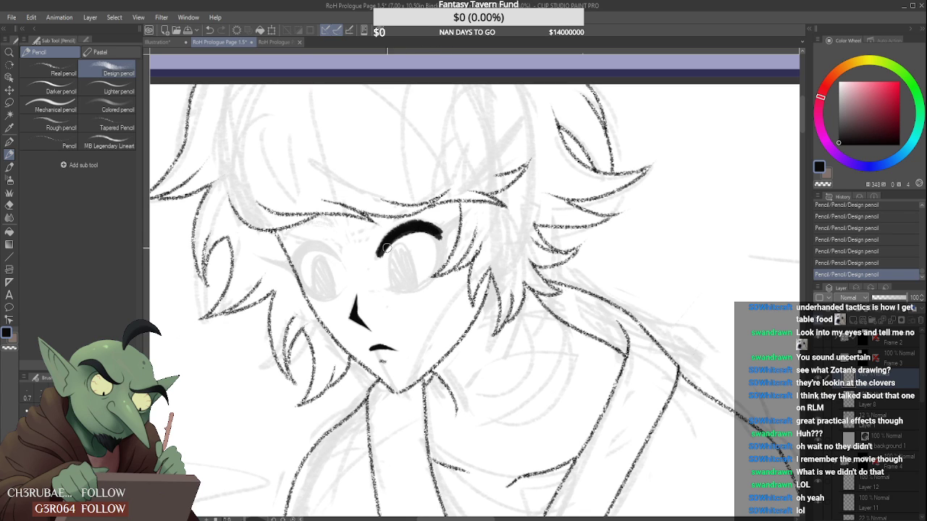
# - Taper the right eye's upper lash line, extend it down the outer side, and trim it with the hard eraser
pyautogui.moveTo(377, 255)
pyautogui.mouseDown()
pyautogui.moveTo(420, 223)
pyautogui.moveTo(440, 242)
pyautogui.moveTo(430, 230)
pyautogui.moveTo(441, 250)
pyautogui.moveTo(435, 277)
pyautogui.mouseUp()
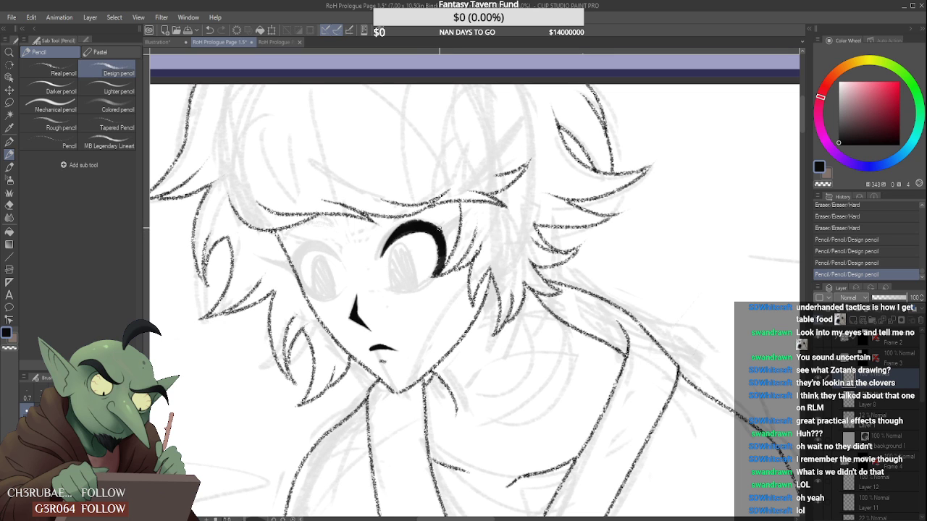
pyautogui.moveTo(440, 257); pyautogui.dragTo(439, 275)
pyautogui.scroll(2, 440, 246)
pyautogui.moveTo(433, 236); pyautogui.dragTo(438, 284)
pyautogui.scroll(2, 432, 222)
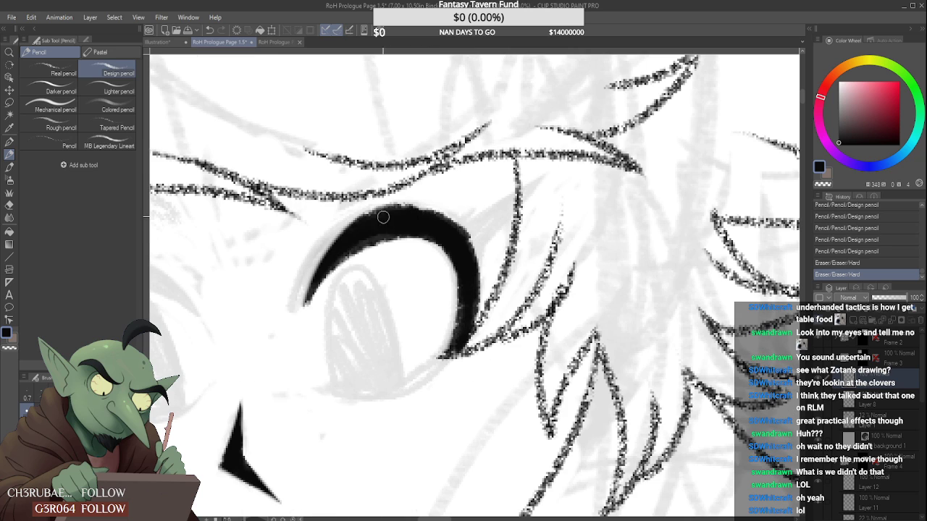
# - Draw a pointed lash wing sweeping up from the right eye's outer corner toward the hair
pyautogui.moveTo(364, 221)
pyautogui.mouseDown()
pyautogui.moveTo(439, 219)
pyautogui.moveTo(453, 230)
pyautogui.moveTo(378, 220)
pyautogui.moveTo(460, 219)
pyautogui.moveTo(540, 175)
pyautogui.moveTo(478, 254)
pyautogui.mouseUp()
pyautogui.hotkey('ctrl', 'z')
pyautogui.moveTo(500, 211); pyautogui.dragTo(475, 279)
pyautogui.moveTo(485, 239); pyautogui.dragTo(471, 293)
pyautogui.moveTo(486, 221)
pyautogui.mouseDown()
pyautogui.moveTo(466, 241)
pyautogui.moveTo(487, 223)
pyautogui.moveTo(475, 237)
pyautogui.moveTo(462, 209)
pyautogui.moveTo(527, 190)
pyautogui.moveTo(546, 169)
pyautogui.moveTo(502, 197)
pyautogui.moveTo(534, 177)
pyautogui.mouseUp()
pyautogui.scroll(-4, 378, 215)
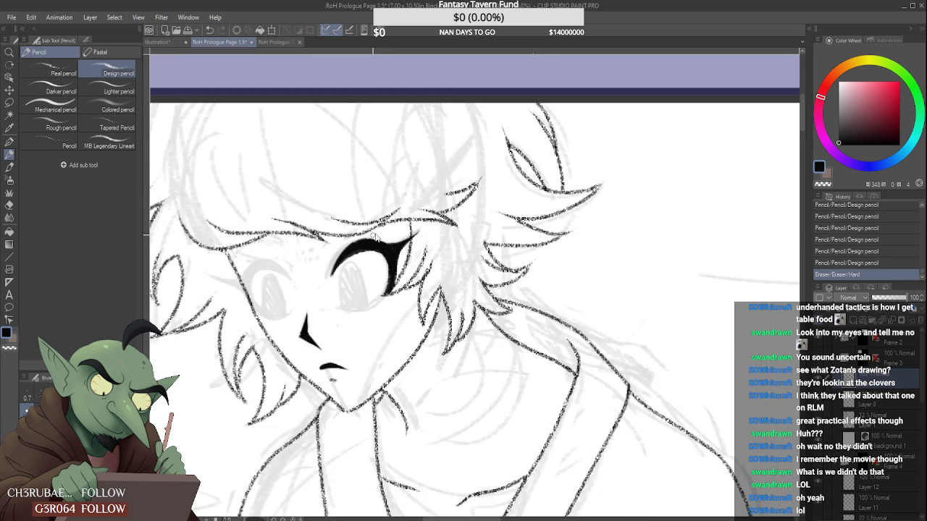
# - Trim the inner edge of the right eye's outer lash with the hard eraser
pyautogui.scroll(3, 378, 214)
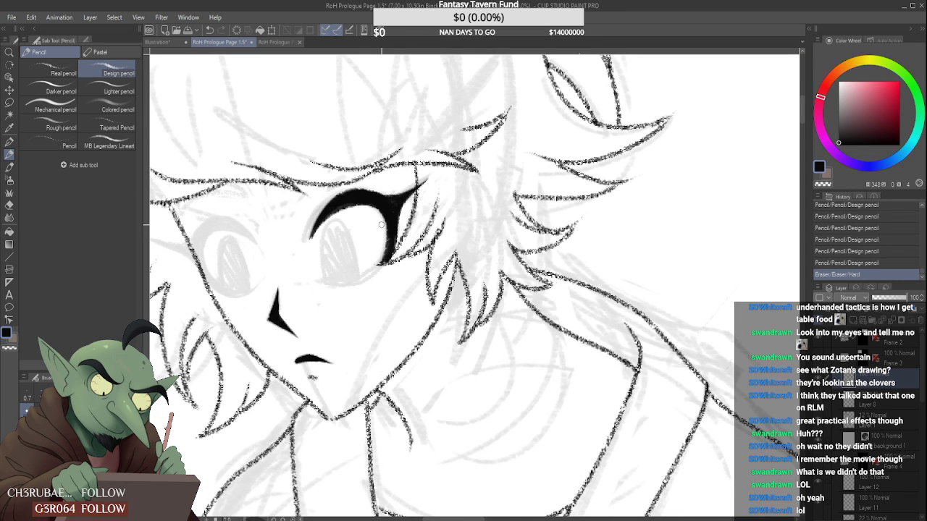
pyautogui.moveTo(381, 225); pyautogui.dragTo(382, 250)
pyautogui.scroll(-3, 378, 247)
pyautogui.scroll(3, 359, 261)
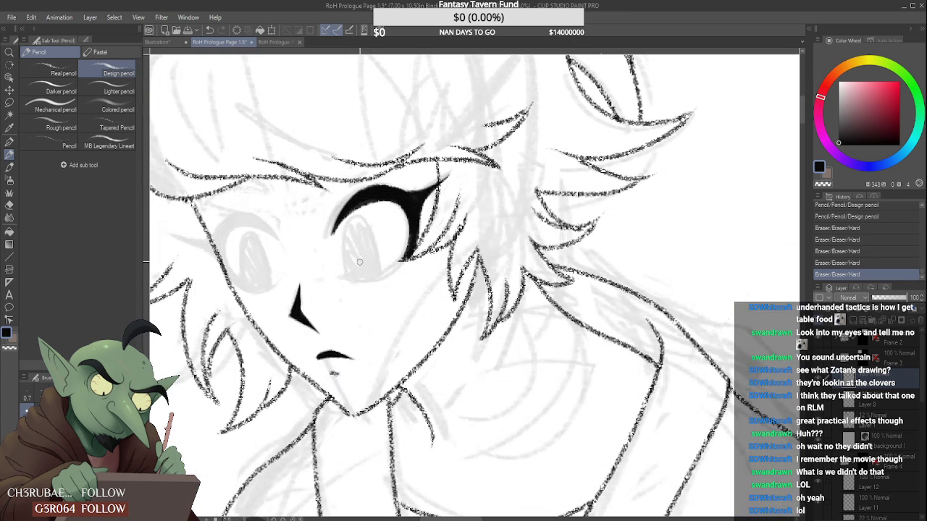
# - Draw the right eye's curved lower lash line up to the outer corner and trim it with the hard eraser
pyautogui.moveTo(352, 279); pyautogui.dragTo(414, 238)
pyautogui.moveTo(386, 278)
pyautogui.mouseDown()
pyautogui.moveTo(424, 259)
pyautogui.moveTo(409, 245)
pyautogui.mouseUp()
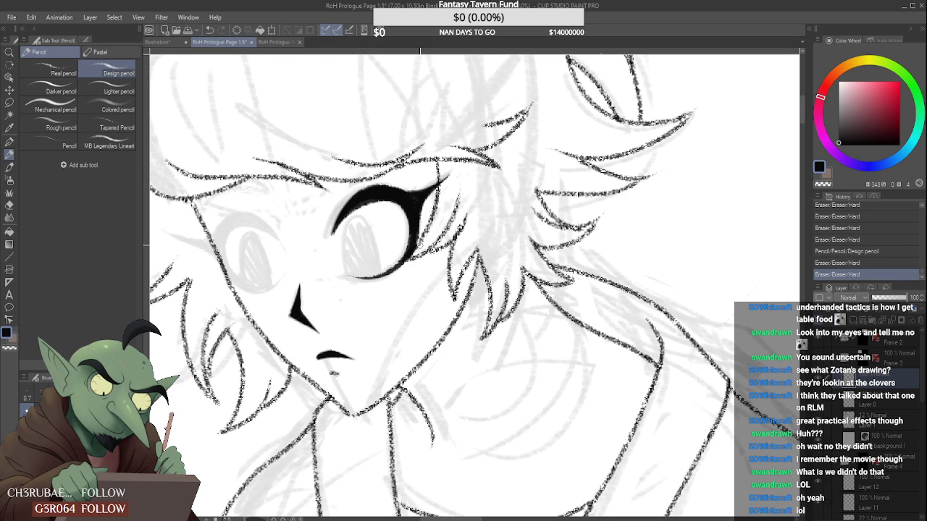
pyautogui.moveTo(424, 248); pyautogui.dragTo(435, 222)
pyautogui.scroll(-3, 435, 217)
# - Smooth the inner contour of the right eye's outer lash and refine the upper lash toward the wing
pyautogui.scroll(2, 423, 210)
pyautogui.scroll(2, 417, 210)
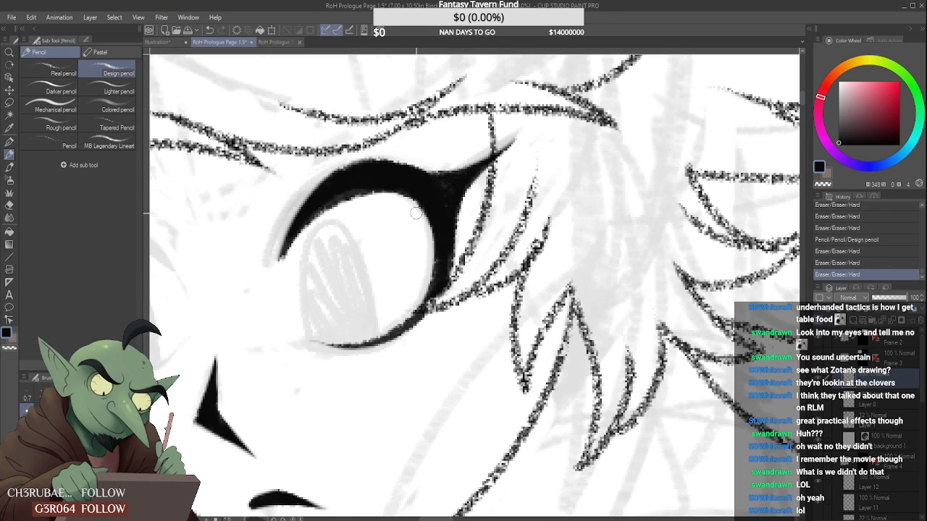
pyautogui.moveTo(423, 231); pyautogui.dragTo(420, 260)
pyautogui.scroll(-3, 420, 221)
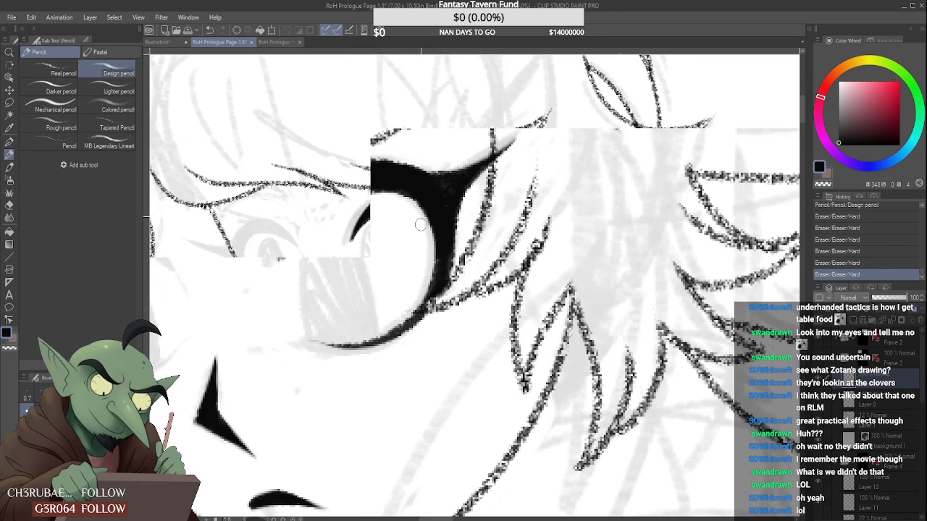
pyautogui.scroll(3, 423, 203)
pyautogui.moveTo(424, 202); pyautogui.dragTo(435, 195)
pyautogui.moveTo(426, 203)
pyautogui.mouseDown()
pyautogui.moveTo(444, 186)
pyautogui.moveTo(424, 192)
pyautogui.moveTo(471, 173)
pyautogui.mouseUp()
pyautogui.scroll(-3, 478, 174)
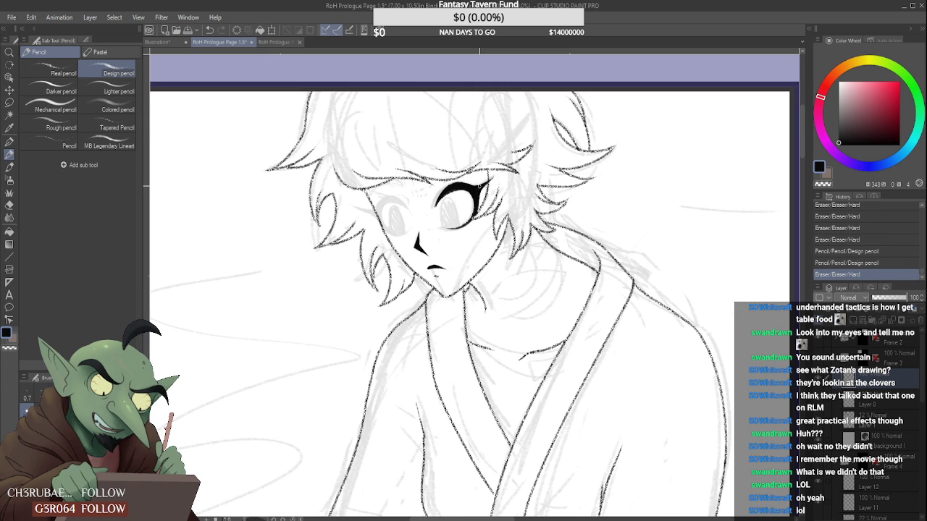
# - Even out the thickness of the right eye's upper lash arch along its inner and top edges
pyautogui.scroll(2, 456, 182)
pyautogui.scroll(2, 419, 195)
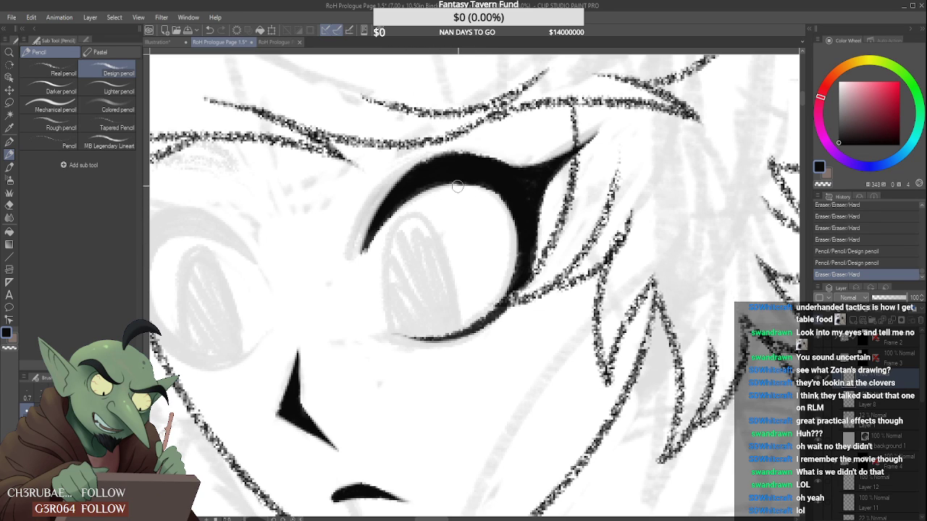
pyautogui.moveTo(482, 193); pyautogui.dragTo(486, 201)
pyautogui.moveTo(452, 159)
pyautogui.mouseDown()
pyautogui.moveTo(498, 164)
pyautogui.moveTo(495, 137)
pyautogui.moveTo(376, 237)
pyautogui.moveTo(366, 261)
pyautogui.moveTo(363, 217)
pyautogui.moveTo(396, 168)
pyautogui.mouseUp()
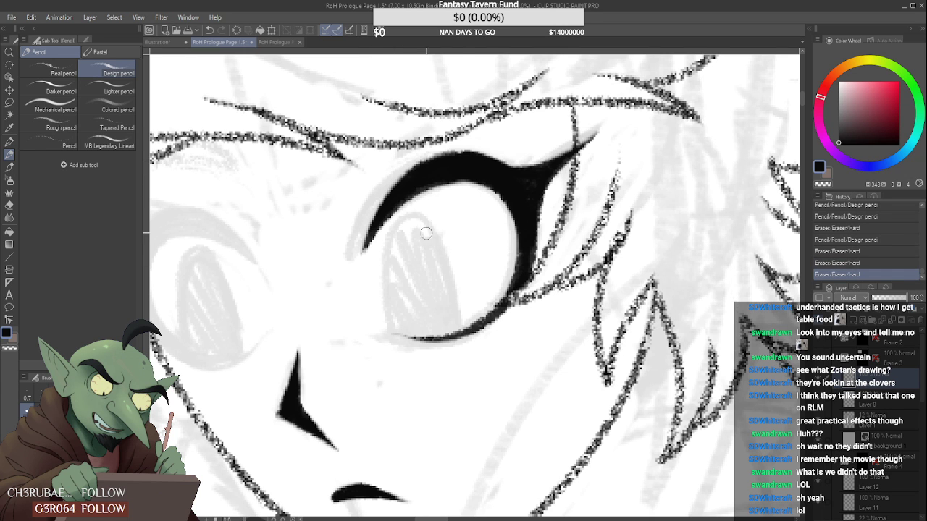
# - Outline the right eye's tall, rounded pupil over the sketch with the Design pencil and thicken its upper part
pyautogui.scroll(-3, 427, 239)
pyautogui.scroll(3, 435, 286)
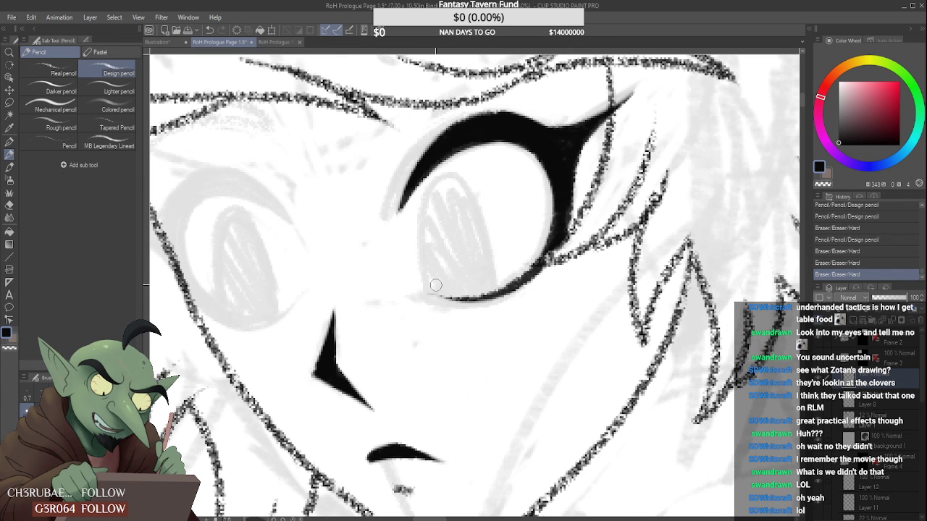
pyautogui.moveTo(433, 292)
pyautogui.mouseDown()
pyautogui.moveTo(430, 241)
pyautogui.moveTo(474, 194)
pyautogui.mouseUp()
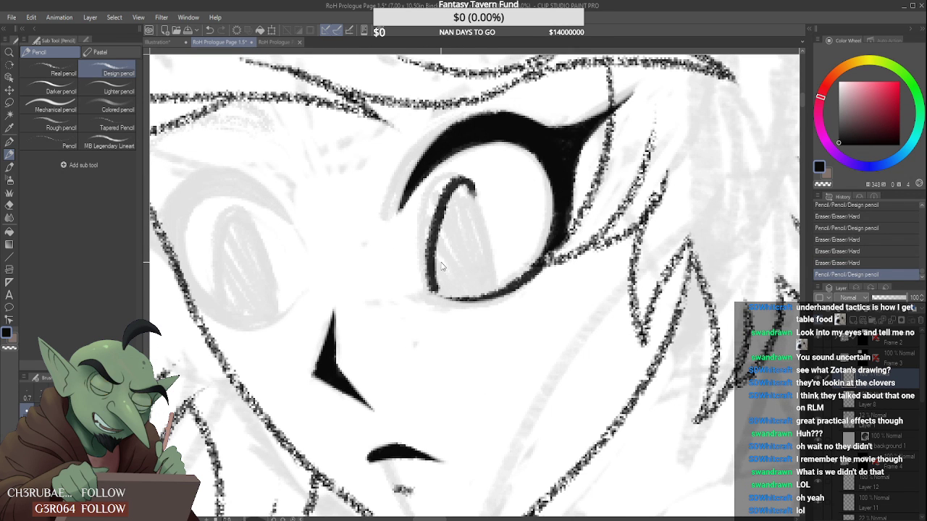
pyautogui.hotkey('ctrl', 'z')
pyautogui.moveTo(430, 291)
pyautogui.mouseDown()
pyautogui.moveTo(471, 193)
pyautogui.moveTo(493, 294)
pyautogui.mouseUp()
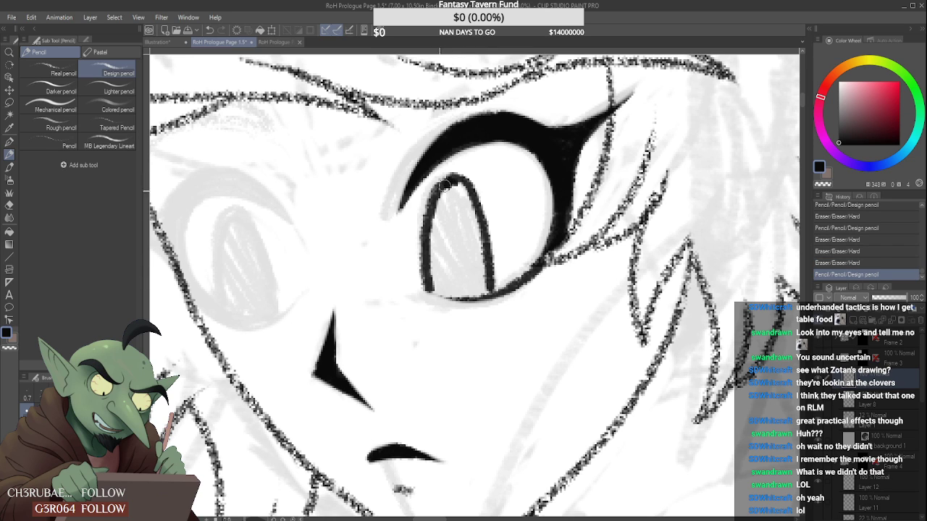
pyautogui.moveTo(446, 181)
pyautogui.mouseDown()
pyautogui.moveTo(430, 203)
pyautogui.moveTo(467, 200)
pyautogui.moveTo(452, 181)
pyautogui.moveTo(425, 242)
pyautogui.mouseUp()
pyautogui.moveTo(440, 174); pyautogui.dragTo(424, 241)
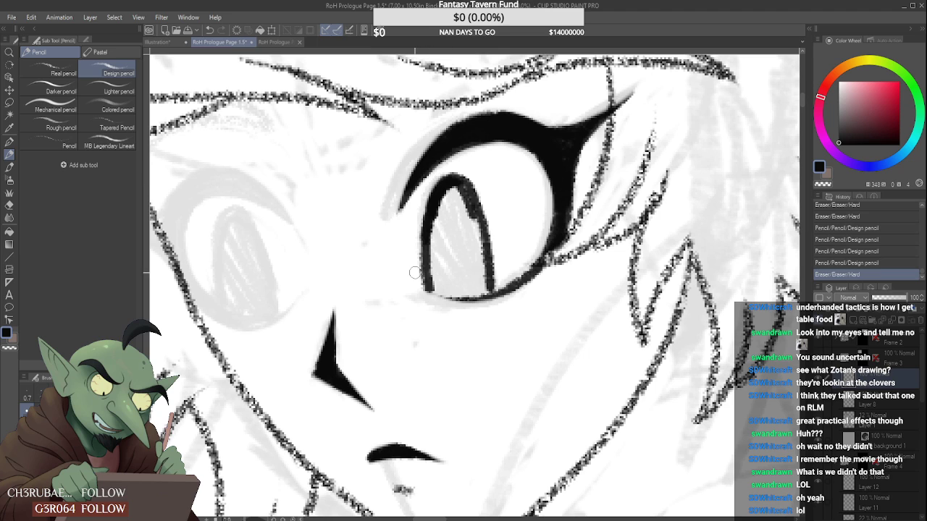
# - Fill the right eye's pupil solid black with Design pencil strokes
pyautogui.moveTo(442, 191)
pyautogui.mouseDown()
pyautogui.moveTo(448, 245)
pyautogui.moveTo(454, 183)
pyautogui.moveTo(482, 242)
pyautogui.moveTo(457, 182)
pyautogui.moveTo(488, 284)
pyautogui.moveTo(459, 193)
pyautogui.moveTo(473, 236)
pyautogui.moveTo(459, 233)
pyautogui.moveTo(449, 208)
pyautogui.moveTo(451, 271)
pyautogui.moveTo(431, 286)
pyautogui.moveTo(460, 297)
pyautogui.moveTo(430, 284)
pyautogui.moveTo(463, 296)
pyautogui.mouseUp()
pyautogui.moveTo(422, 267); pyautogui.dragTo(471, 293)
pyautogui.moveTo(434, 232); pyautogui.dragTo(432, 254)
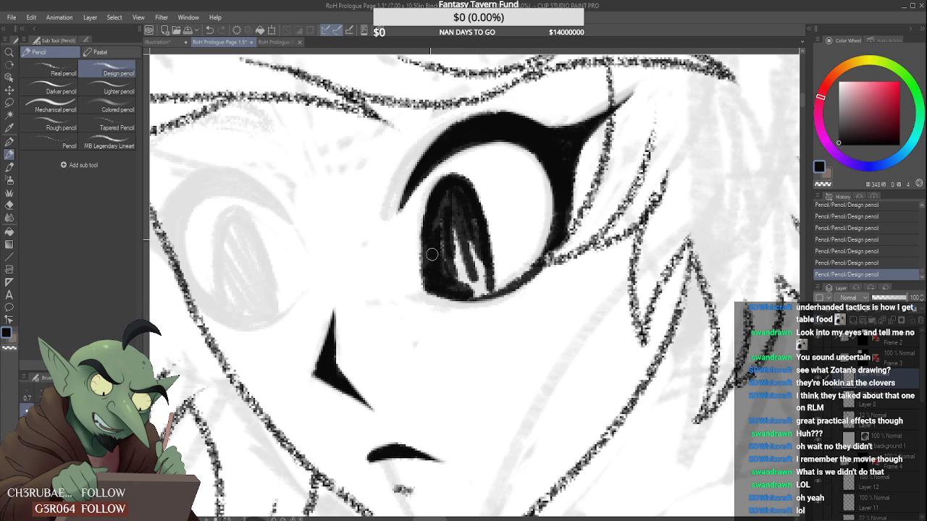
pyautogui.moveTo(437, 211)
pyautogui.mouseDown()
pyautogui.moveTo(456, 287)
pyautogui.moveTo(440, 226)
pyautogui.moveTo(440, 279)
pyautogui.moveTo(450, 194)
pyautogui.moveTo(463, 276)
pyautogui.mouseUp()
pyautogui.moveTo(447, 193); pyautogui.dragTo(485, 284)
pyautogui.moveTo(456, 229); pyautogui.dragTo(469, 298)
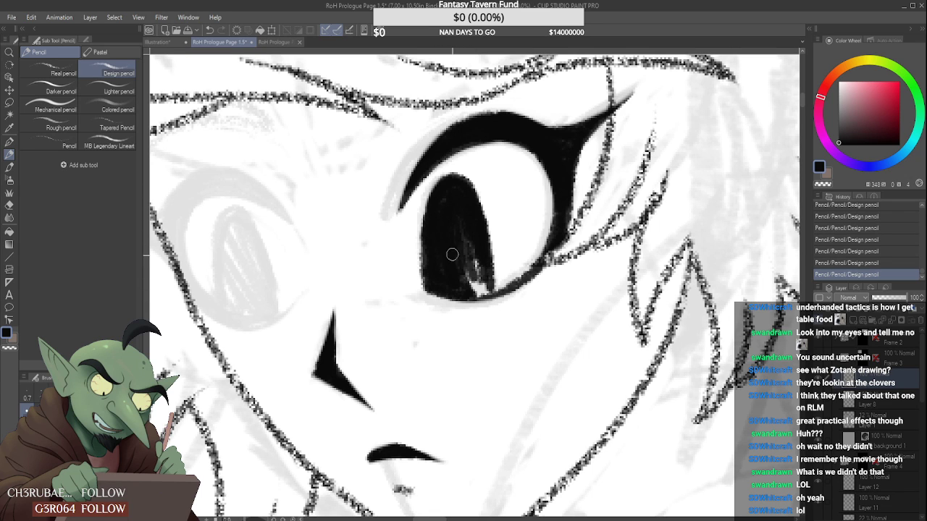
pyautogui.moveTo(452, 255); pyautogui.dragTo(485, 289)
pyautogui.moveTo(469, 231)
pyautogui.mouseDown()
pyautogui.moveTo(485, 289)
pyautogui.moveTo(459, 285)
pyautogui.moveTo(496, 297)
pyautogui.mouseUp()
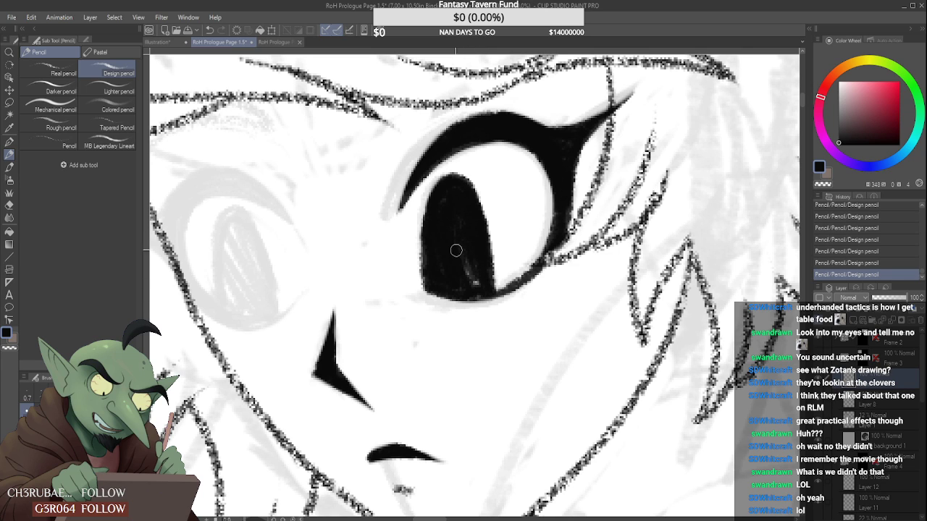
pyautogui.moveTo(456, 250)
pyautogui.mouseDown()
pyautogui.moveTo(486, 295)
pyautogui.moveTo(462, 258)
pyautogui.mouseUp()
# - Clean up the outer edge and rounded top of the right eye's pupil with the hard eraser
pyautogui.moveTo(475, 171); pyautogui.dragTo(481, 192)
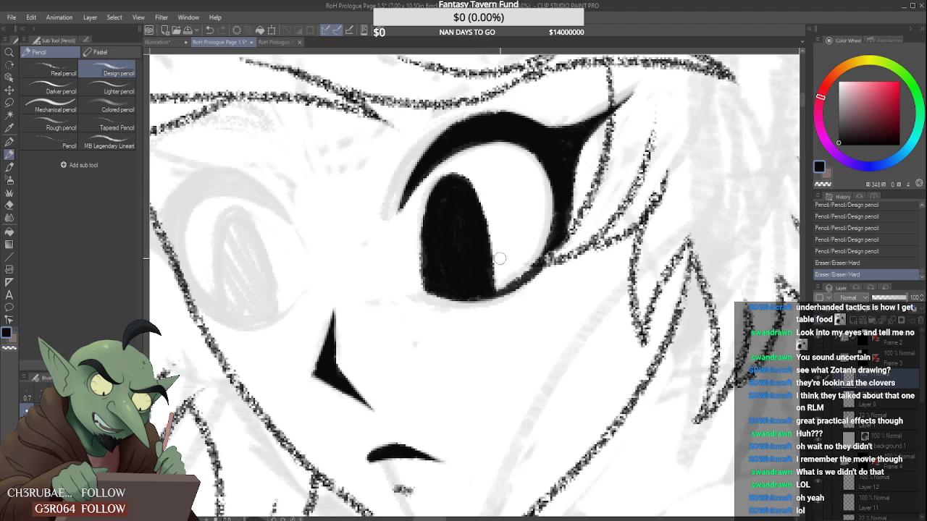
pyautogui.moveTo(497, 246); pyautogui.dragTo(498, 257)
pyautogui.moveTo(489, 199); pyautogui.dragTo(475, 172)
pyautogui.moveTo(490, 205); pyautogui.dragTo(475, 178)
pyautogui.moveTo(497, 242); pyautogui.dragTo(499, 252)
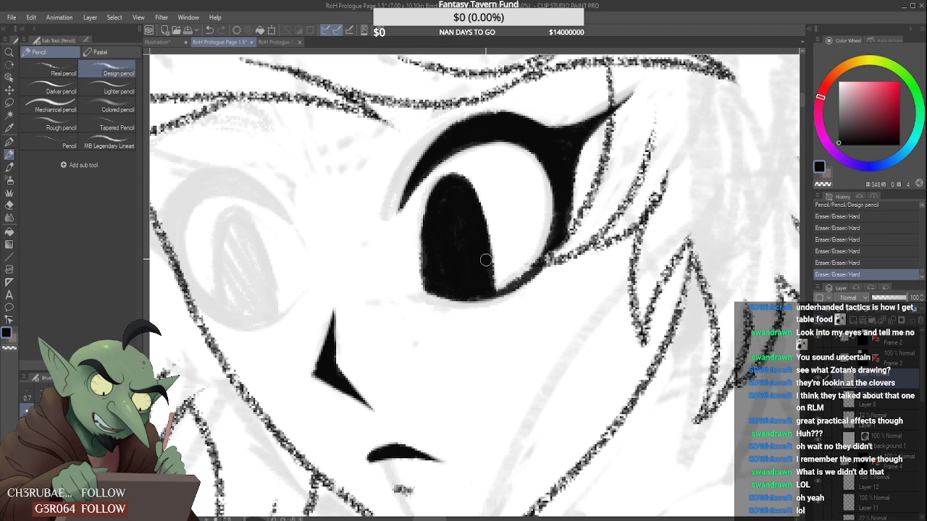
pyautogui.moveTo(484, 187); pyautogui.dragTo(470, 173)
# - Darken the remaining light spots inside the right eye's pupil with the Design pencil
pyautogui.moveTo(430, 282)
pyautogui.mouseDown()
pyautogui.moveTo(437, 293)
pyautogui.moveTo(483, 292)
pyautogui.mouseUp()
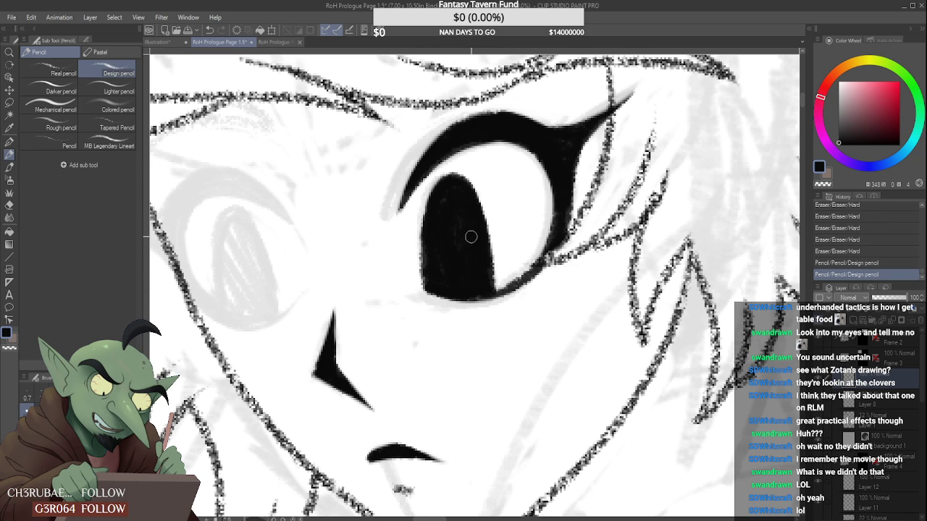
pyautogui.moveTo(487, 210); pyautogui.dragTo(493, 262)
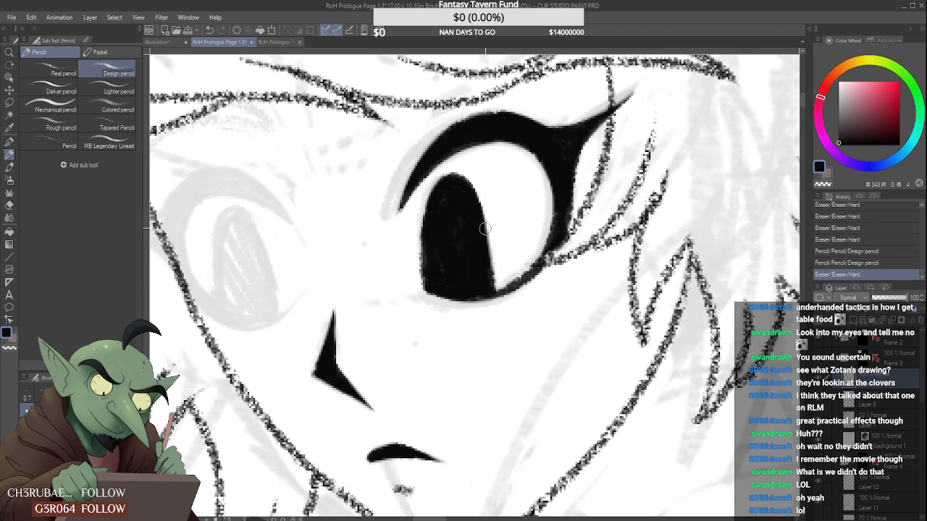
pyautogui.hotkey('ctrl', 'z')
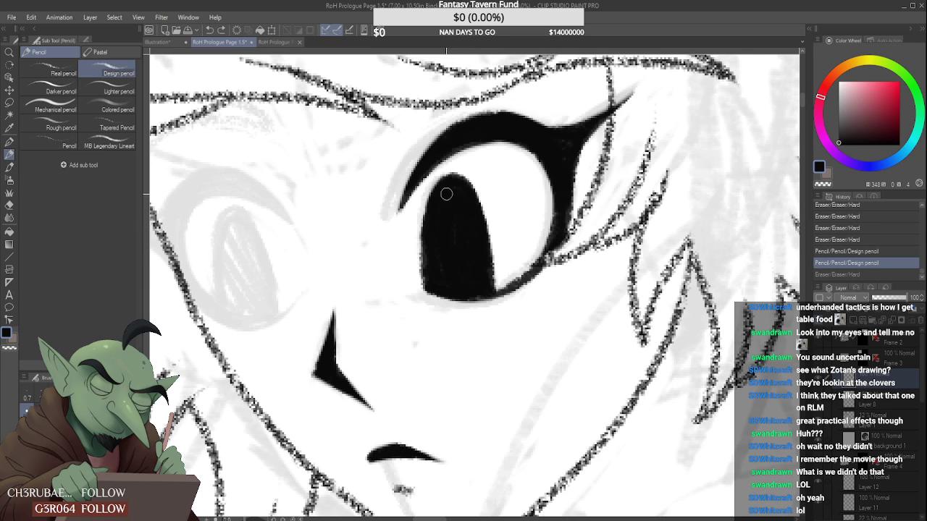
pyautogui.moveTo(443, 216)
pyautogui.mouseDown()
pyautogui.moveTo(460, 265)
pyautogui.moveTo(486, 288)
pyautogui.mouseUp()
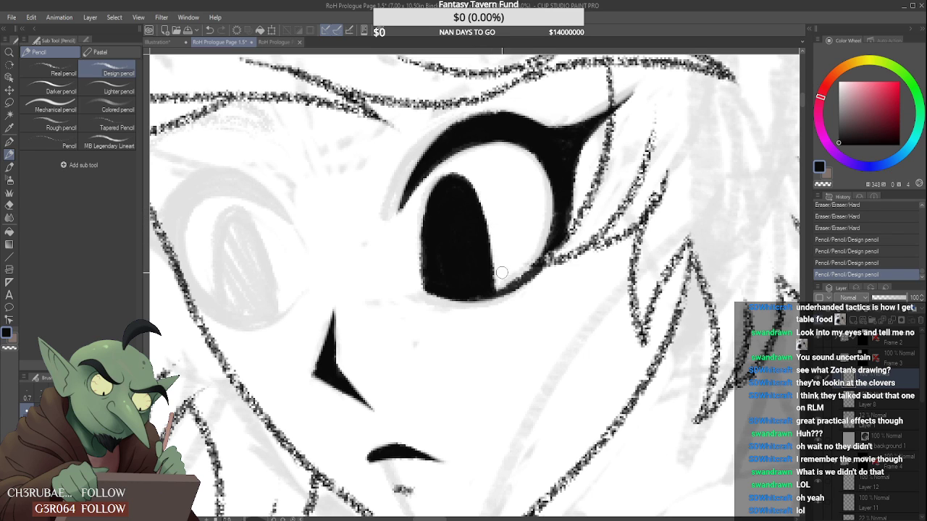
# - Refine the right eye's lower lid line between the pupil and the outer corner with the Design pencil and hard eraser
pyautogui.moveTo(502, 273); pyautogui.dragTo(485, 200)
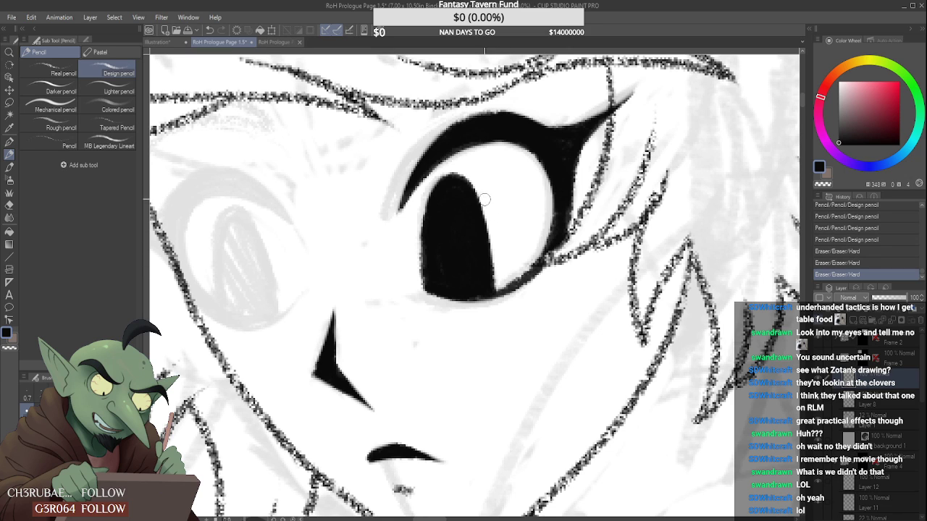
pyautogui.moveTo(554, 211)
pyautogui.mouseDown()
pyautogui.moveTo(568, 230)
pyautogui.moveTo(567, 159)
pyautogui.moveTo(554, 119)
pyautogui.moveTo(587, 111)
pyautogui.mouseUp()
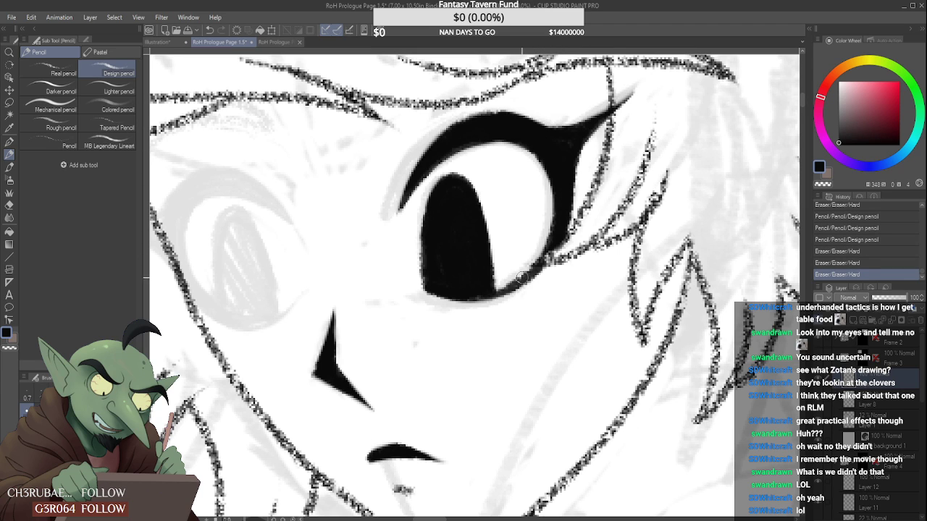
pyautogui.moveTo(523, 278); pyautogui.dragTo(540, 269)
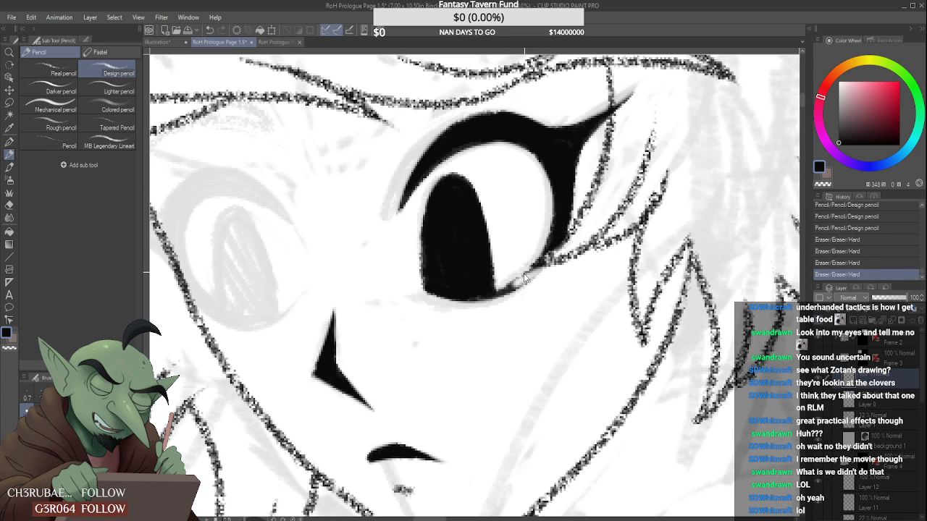
pyautogui.hotkey('ctrl', 'z')
pyautogui.moveTo(497, 294); pyautogui.dragTo(542, 270)
pyautogui.hotkey('ctrl', 'z')
pyautogui.moveTo(484, 294); pyautogui.dragTo(555, 254)
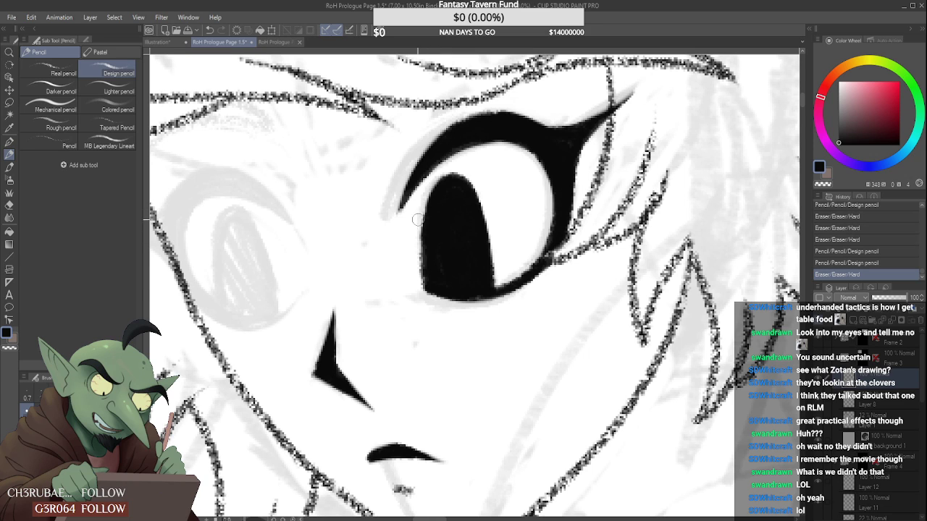
# - Straighten the inner edge of the right eye's pupil with the hard eraser and darken its light spots with the Design pencil
pyautogui.moveTo(417, 219); pyautogui.dragTo(419, 245)
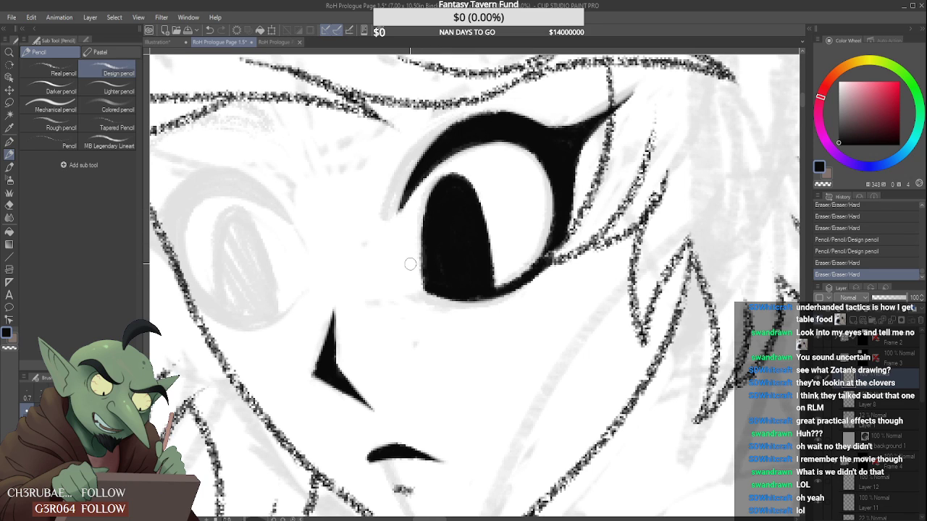
pyautogui.moveTo(420, 215); pyautogui.dragTo(413, 312)
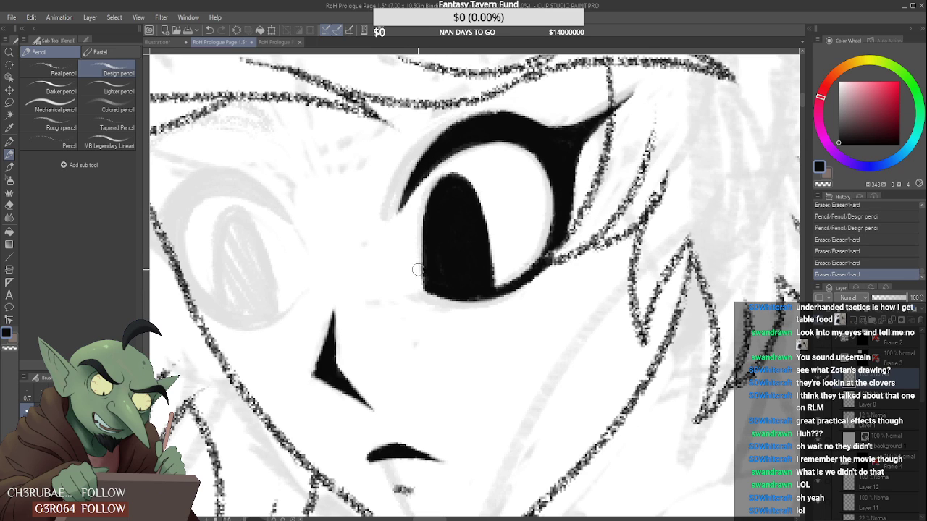
pyautogui.moveTo(418, 223); pyautogui.dragTo(418, 295)
pyautogui.moveTo(416, 242); pyautogui.dragTo(415, 320)
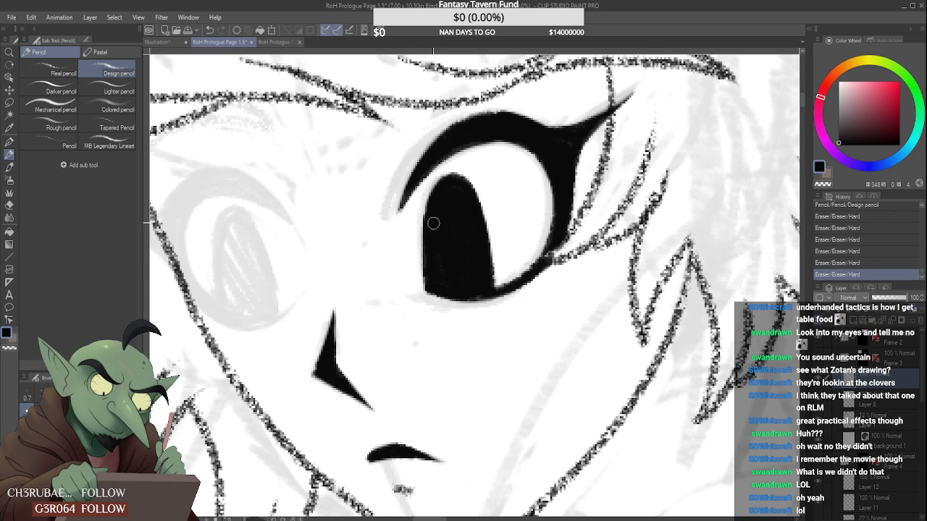
pyautogui.moveTo(429, 231); pyautogui.dragTo(428, 276)
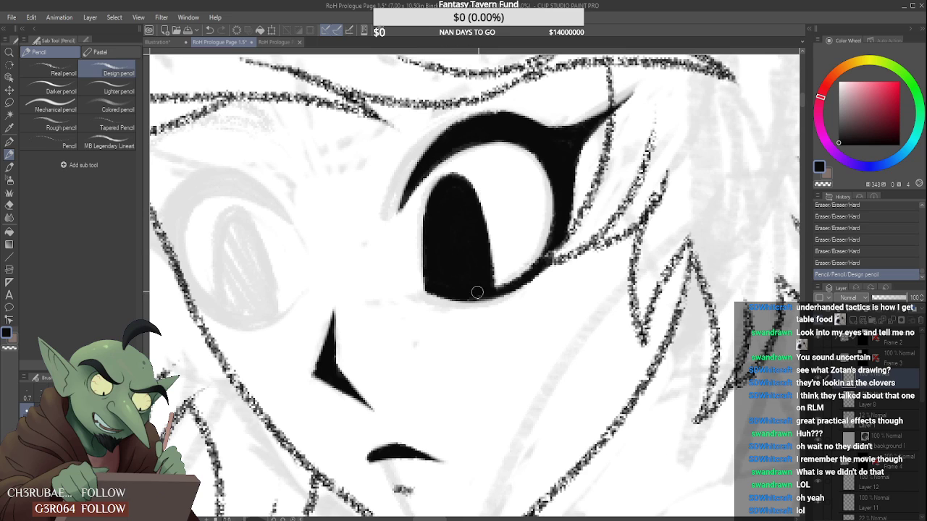
pyautogui.moveTo(477, 292); pyautogui.dragTo(483, 278)
pyautogui.moveTo(419, 223); pyautogui.dragTo(423, 196)
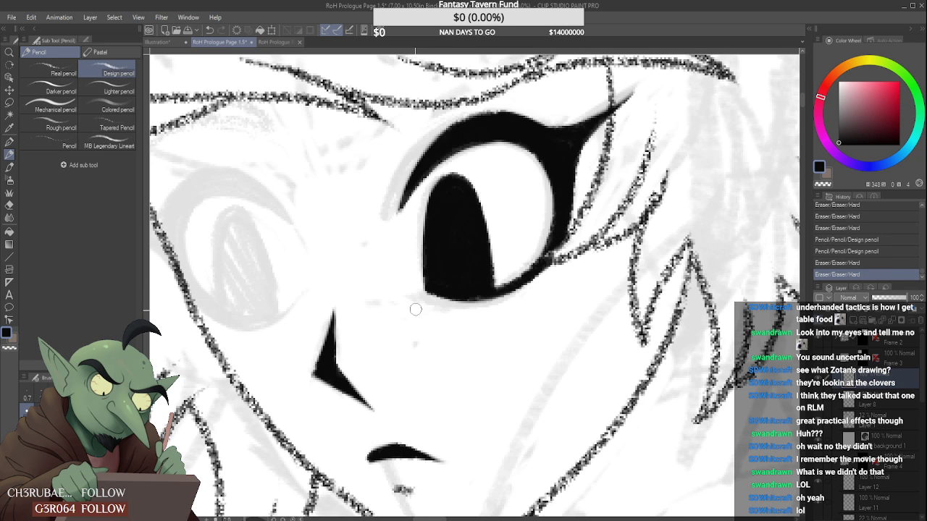
# - Trim the lower inner corner of the right eye's pupil and add a small pointed lid tip there with the Design pencil
pyautogui.scroll(-5, 424, 194)
pyautogui.scroll(5, 448, 216)
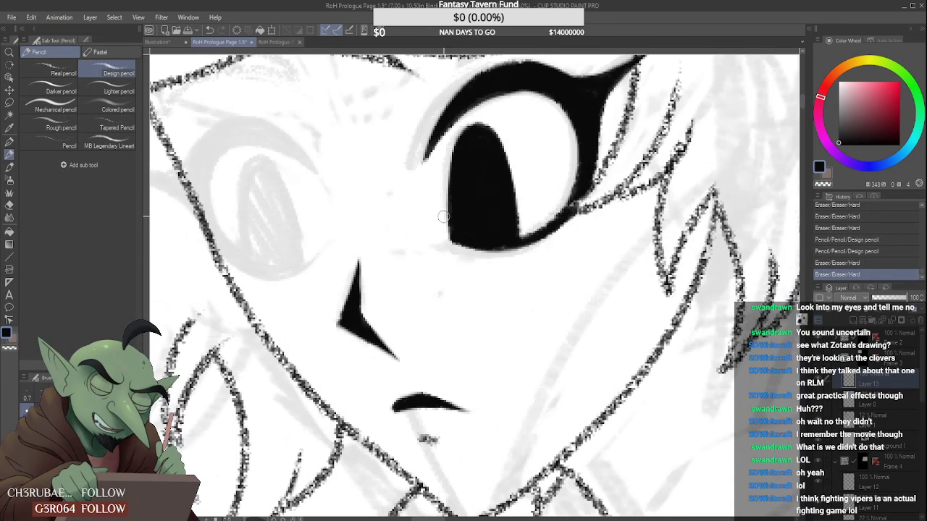
pyautogui.moveTo(445, 214)
pyautogui.mouseDown()
pyautogui.moveTo(444, 168)
pyautogui.moveTo(444, 221)
pyautogui.mouseUp()
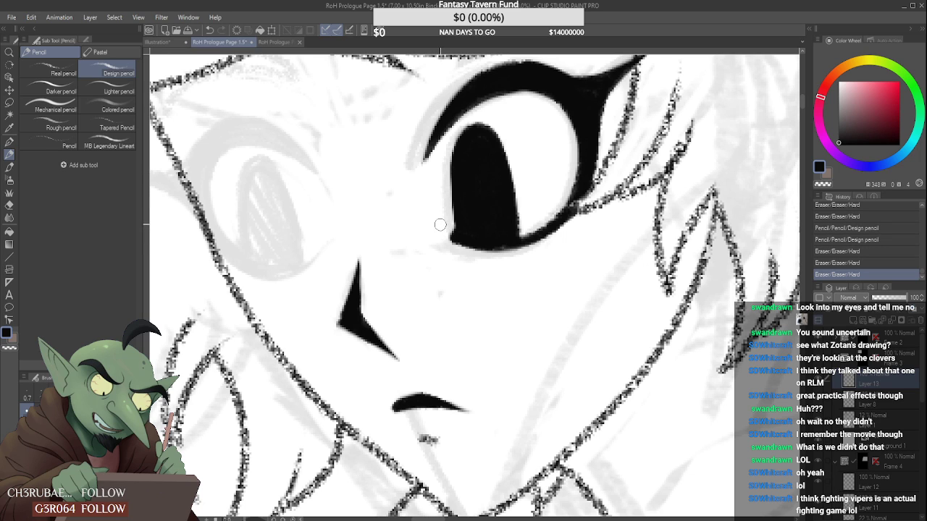
pyautogui.moveTo(447, 229); pyautogui.dragTo(447, 225)
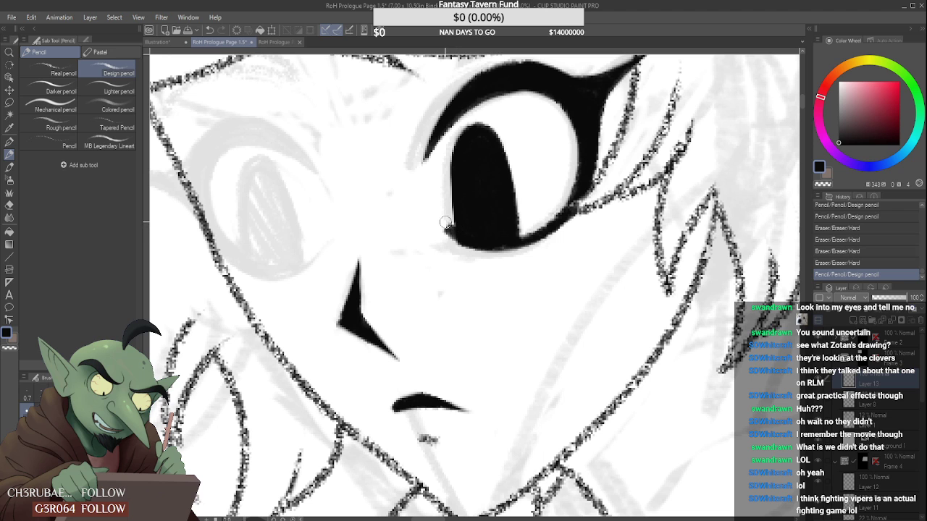
pyautogui.moveTo(444, 224)
pyautogui.mouseDown()
pyautogui.moveTo(452, 245)
pyautogui.moveTo(470, 240)
pyautogui.moveTo(439, 227)
pyautogui.moveTo(470, 255)
pyautogui.moveTo(436, 231)
pyautogui.moveTo(483, 255)
pyautogui.mouseUp()
# - Smooth the upper edge of the right eye's upper lash line with the hard eraser and darken the lash where the wing begins
pyautogui.scroll(-5, 451, 234)
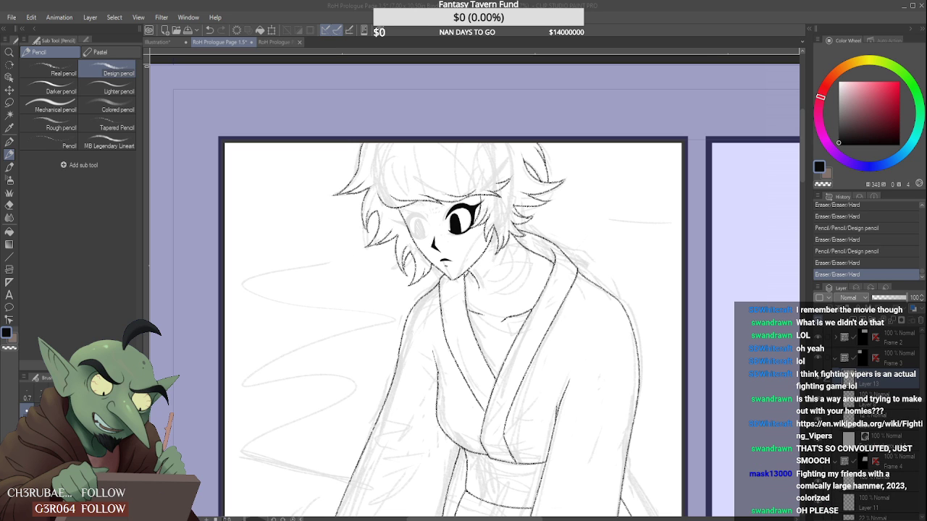
pyautogui.click(483, 295)
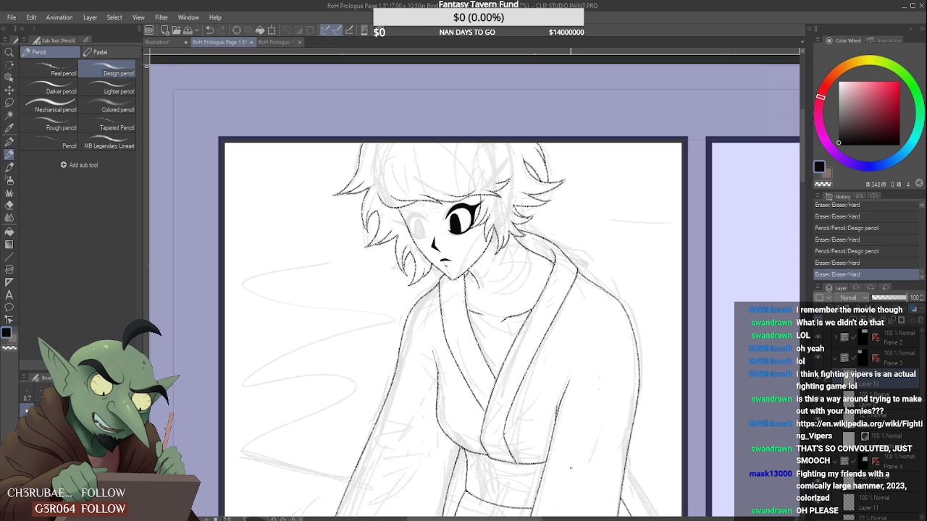
pyautogui.scroll(5, 461, 199)
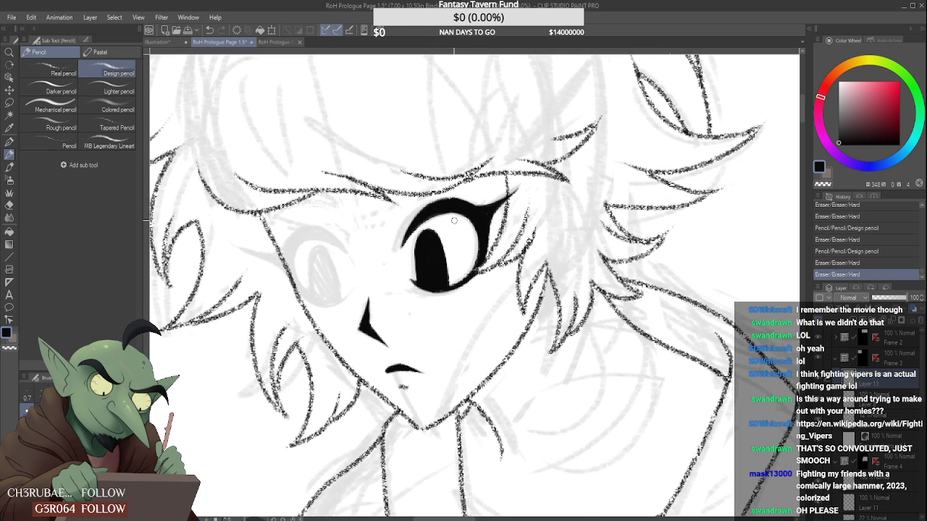
pyautogui.scroll(3, 472, 207)
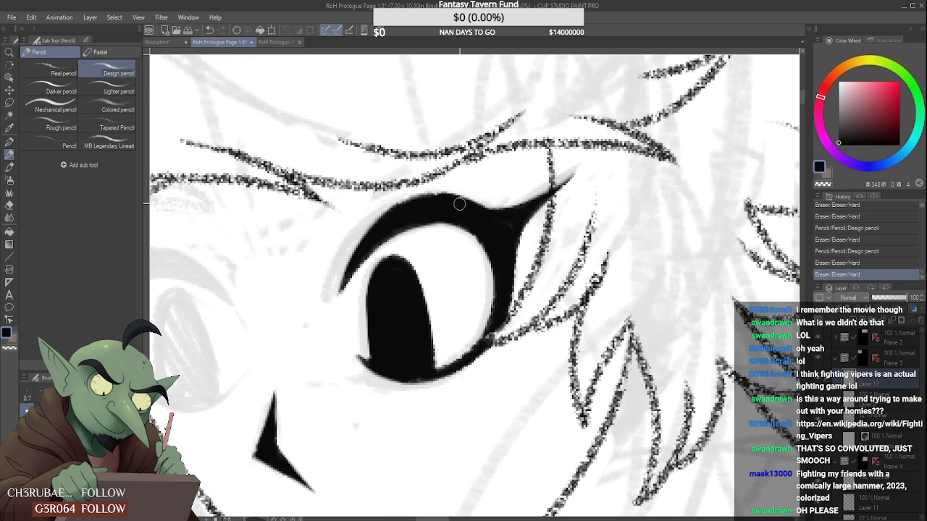
pyautogui.moveTo(459, 204)
pyautogui.mouseDown()
pyautogui.moveTo(498, 221)
pyautogui.moveTo(468, 207)
pyautogui.moveTo(517, 214)
pyautogui.moveTo(456, 204)
pyautogui.moveTo(514, 215)
pyautogui.moveTo(486, 210)
pyautogui.moveTo(465, 187)
pyautogui.moveTo(492, 198)
pyautogui.moveTo(471, 192)
pyautogui.mouseUp()
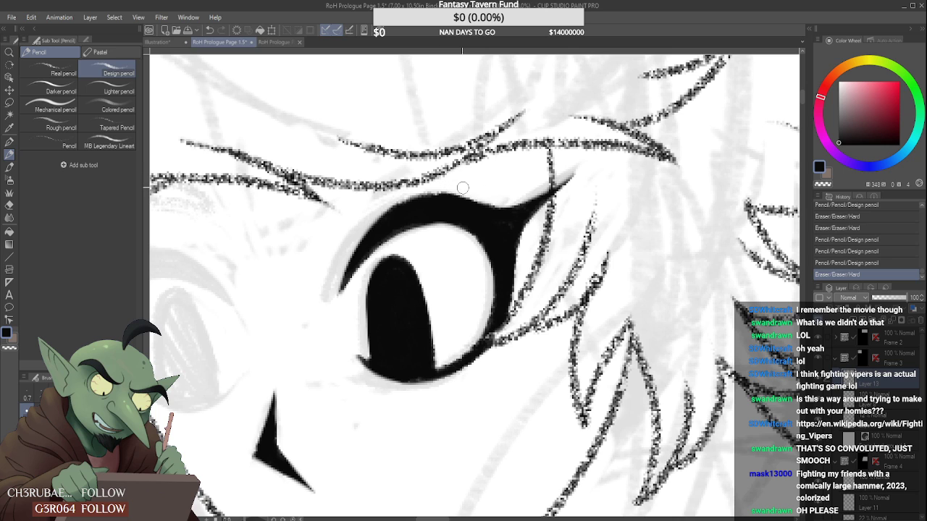
pyautogui.moveTo(413, 219)
pyautogui.mouseDown()
pyautogui.moveTo(398, 202)
pyautogui.moveTo(523, 190)
pyautogui.mouseUp()
pyautogui.scroll(2, 398, 202)
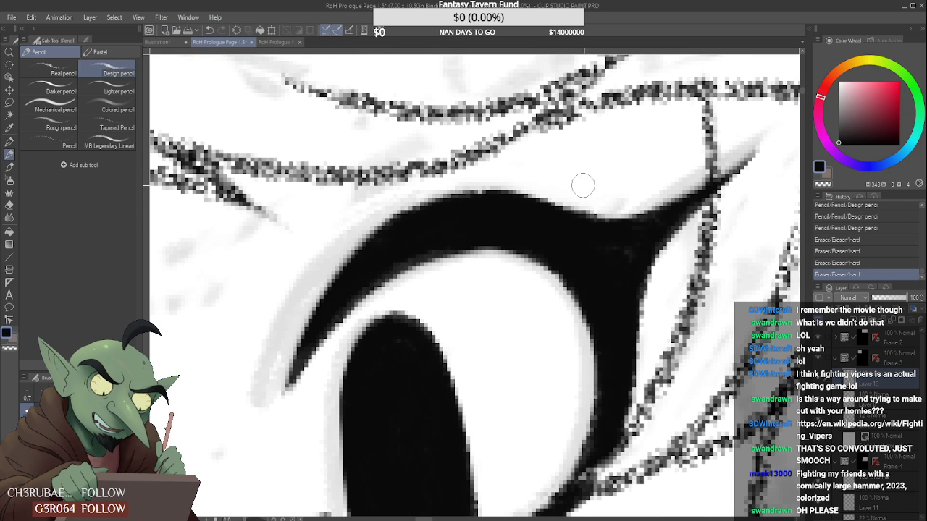
pyautogui.moveTo(624, 263); pyautogui.dragTo(610, 246)
# - Reshape the lower inner corner and bottom edge of the right eye's pupil with the Design pencil and hard eraser
pyautogui.scroll(-5, 611, 247)
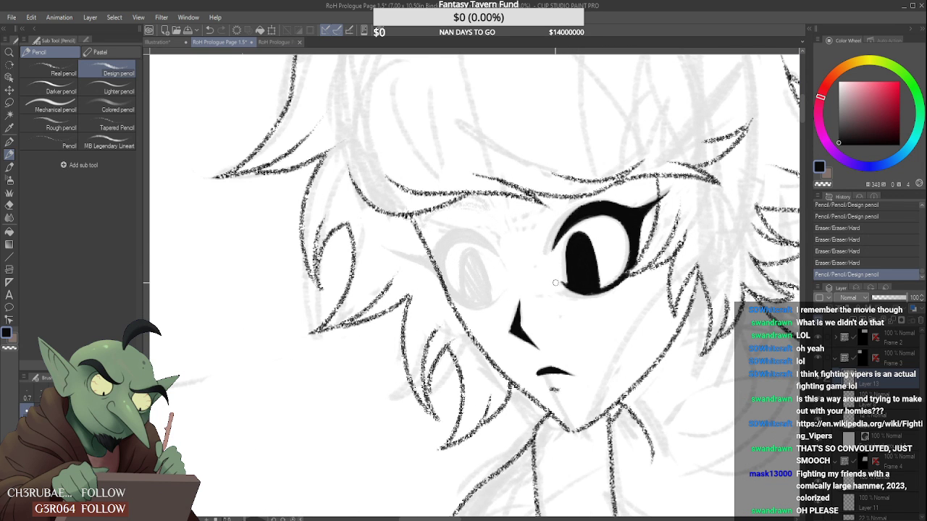
pyautogui.scroll(3, 555, 283)
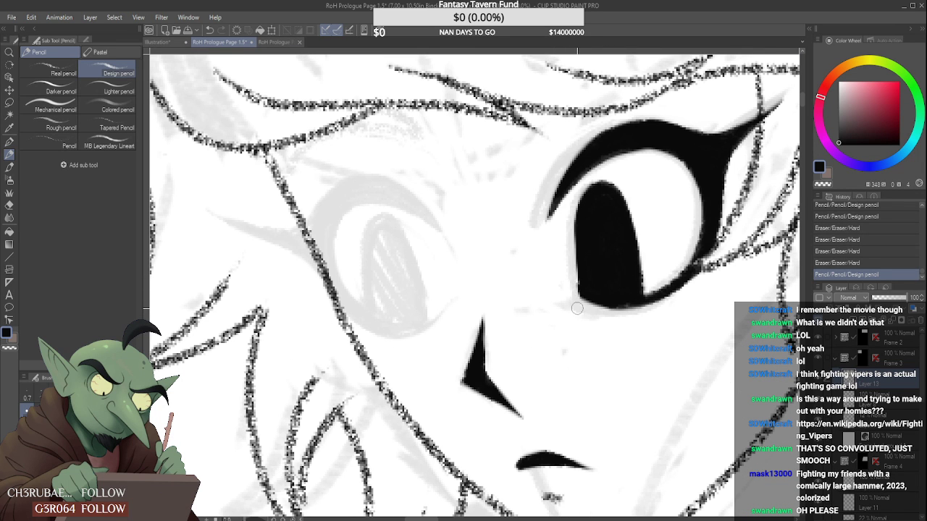
pyautogui.moveTo(570, 281)
pyautogui.mouseDown()
pyautogui.moveTo(588, 298)
pyautogui.moveTo(610, 296)
pyautogui.mouseUp()
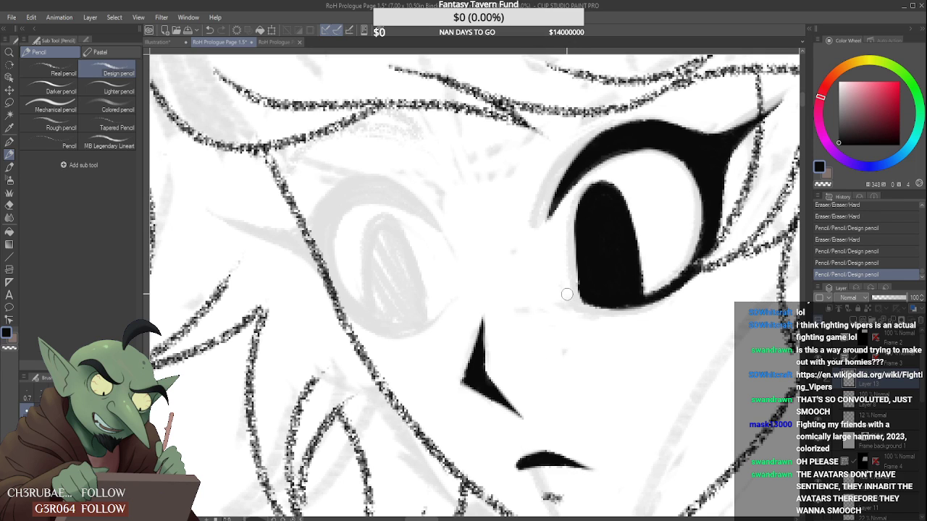
pyautogui.moveTo(574, 289)
pyautogui.mouseDown()
pyautogui.moveTo(583, 278)
pyautogui.moveTo(590, 307)
pyautogui.mouseUp()
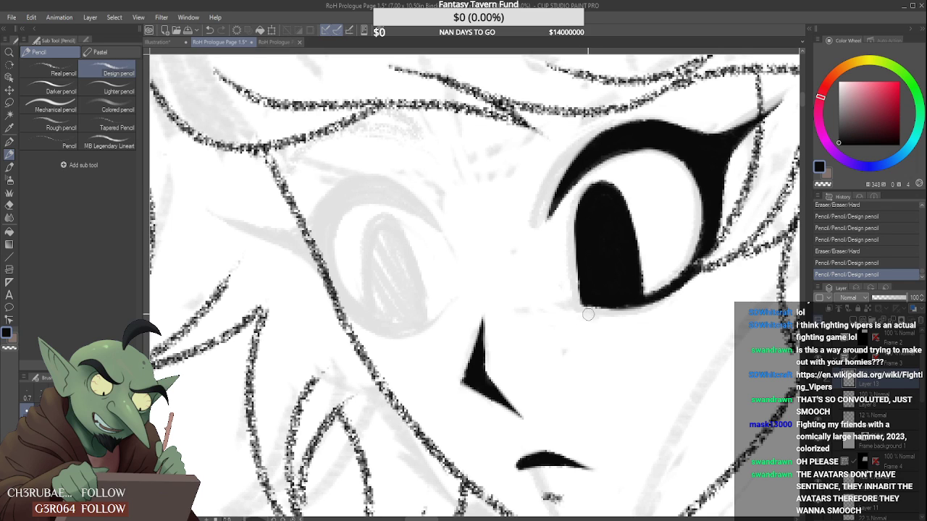
pyautogui.moveTo(584, 313)
pyautogui.mouseDown()
pyautogui.moveTo(622, 294)
pyautogui.moveTo(592, 296)
pyautogui.moveTo(654, 285)
pyautogui.moveTo(587, 300)
pyautogui.moveTo(641, 294)
pyautogui.moveTo(594, 311)
pyautogui.moveTo(620, 317)
pyautogui.mouseUp()
pyautogui.scroll(3, 621, 316)
pyautogui.click(588, 315)
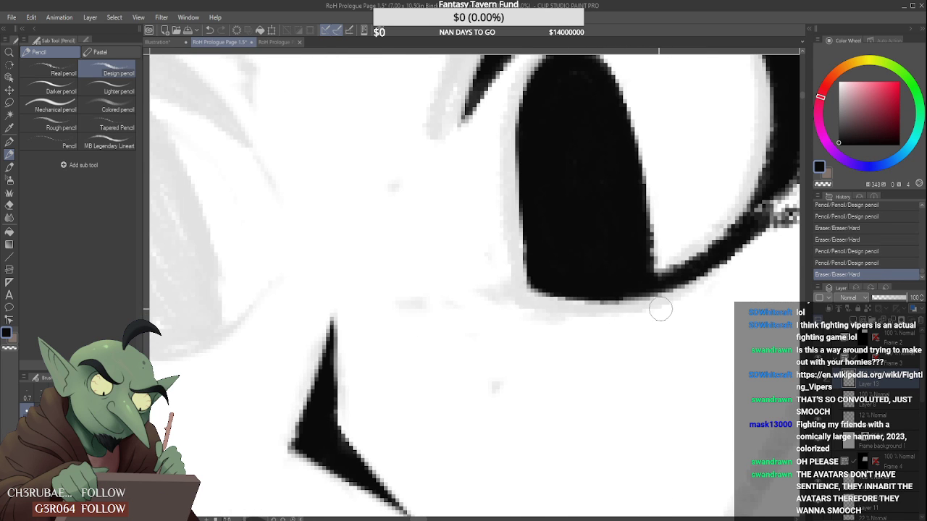
# - Even out the full inner side of the right eye's pupil with hard eraser and Design pencil strokes
pyautogui.scroll(-4, 611, 322)
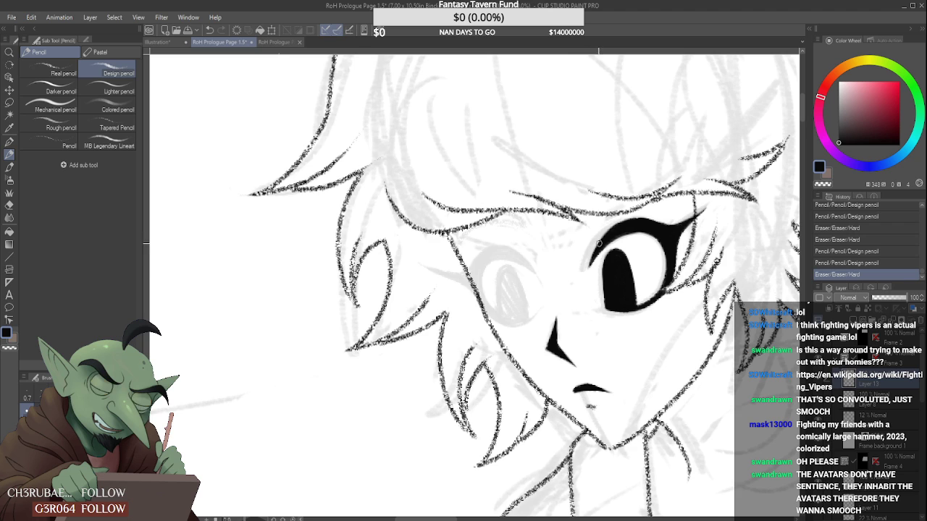
pyautogui.scroll(2, 590, 265)
pyautogui.scroll(2, 609, 270)
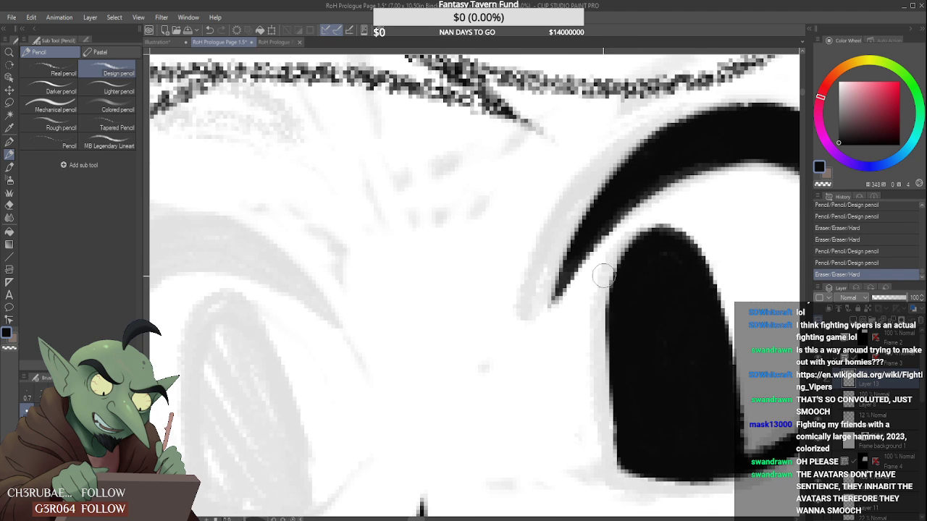
pyautogui.moveTo(600, 271); pyautogui.dragTo(608, 319)
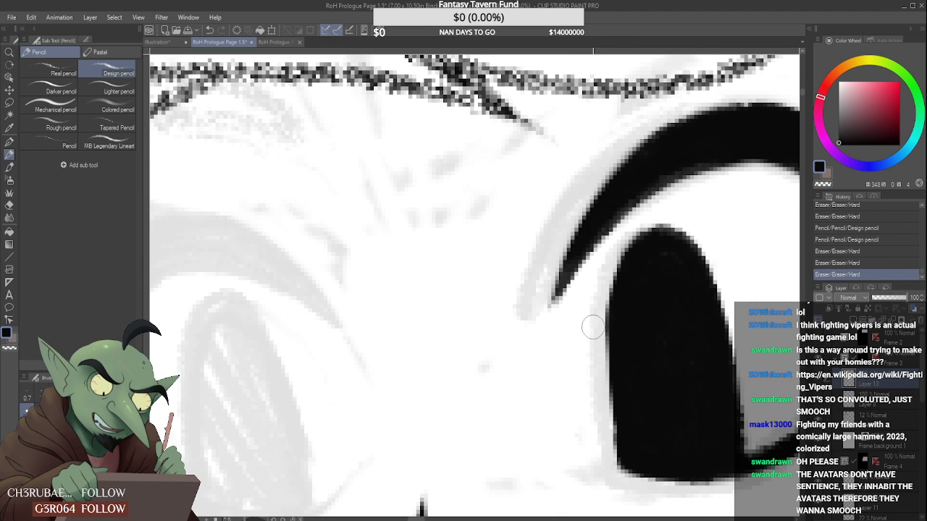
pyautogui.moveTo(615, 376); pyautogui.dragTo(621, 456)
pyautogui.scroll(-5, 628, 310)
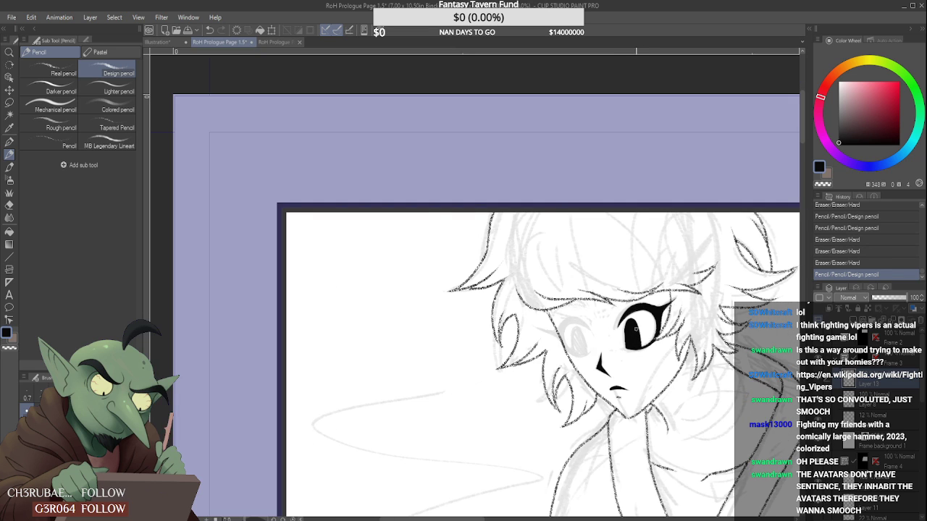
pyautogui.scroll(5, 636, 328)
pyautogui.moveTo(628, 261)
pyautogui.mouseDown()
pyautogui.moveTo(619, 357)
pyautogui.moveTo(618, 303)
pyautogui.moveTo(625, 363)
pyautogui.mouseUp()
pyautogui.moveTo(618, 294); pyautogui.dragTo(630, 389)
# - Hide the rough sketch layer to examine the inked line art near and far, and show the sketch again
pyautogui.scroll(-5, 620, 337)
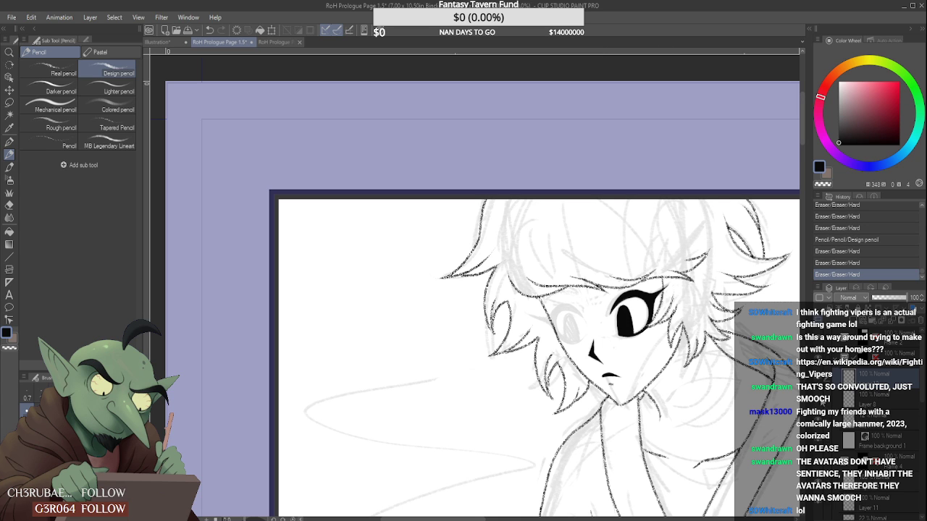
pyautogui.scroll(-2, 616, 333)
pyautogui.scroll(4, 616, 333)
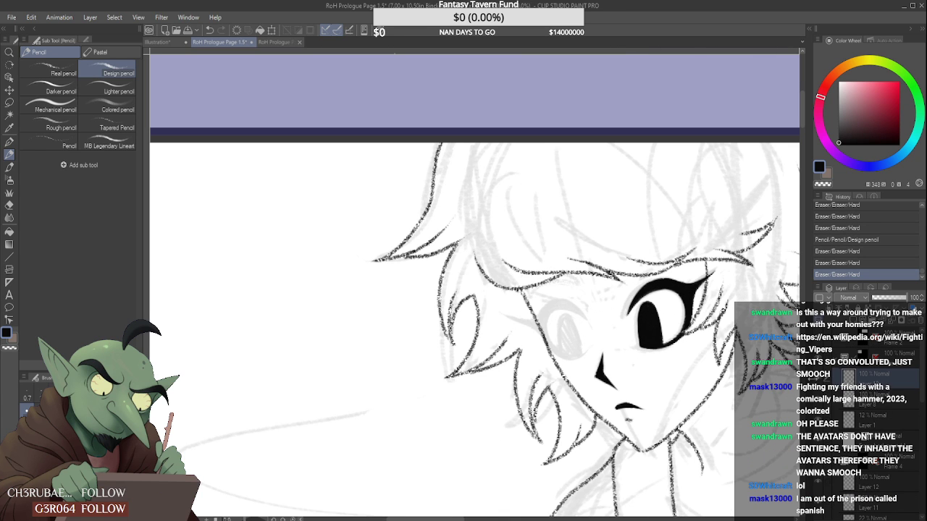
pyautogui.click(817, 420)
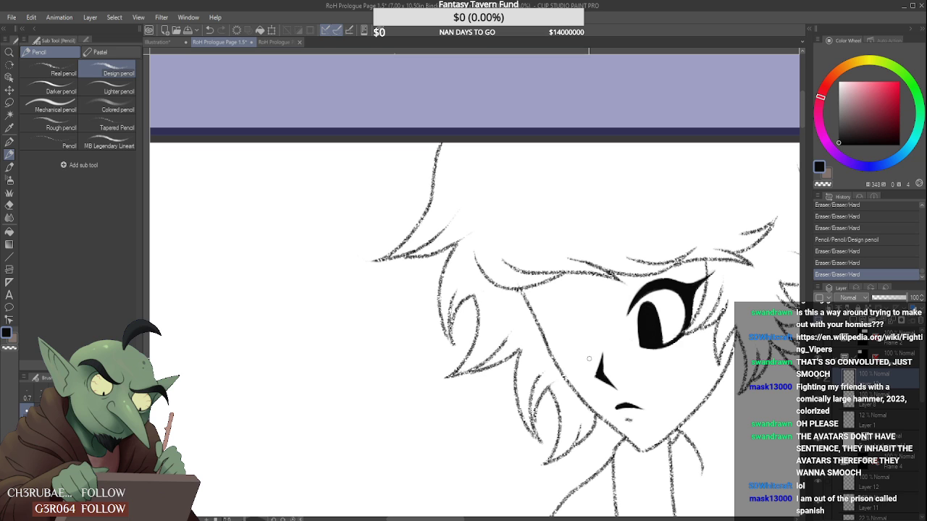
pyautogui.scroll(-2, 589, 358)
pyautogui.scroll(3, 616, 336)
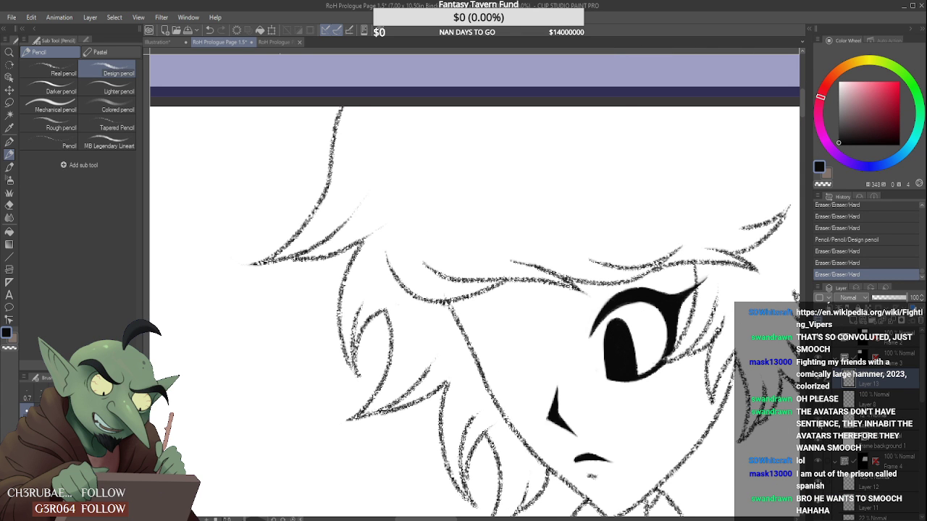
pyautogui.click(817, 420)
pyautogui.click(818, 420)
pyautogui.hotkey('ctrl', '-')
pyautogui.hotkey('ctrl', '-')
pyautogui.hotkey('ctrl', '-')
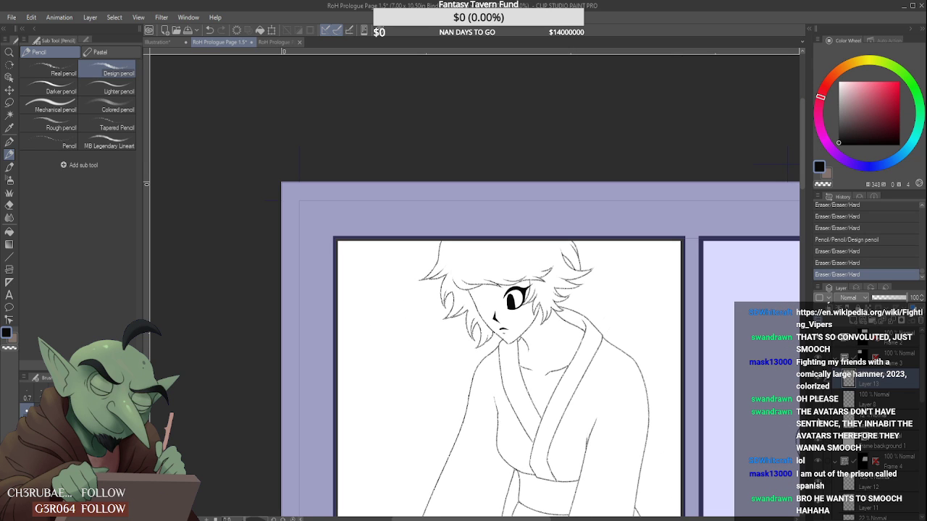
pyautogui.click(818, 420)
pyautogui.hotkey('ctrl', '+')
pyautogui.hotkey('ctrl', '+')
pyautogui.hotkey('ctrl', '+')
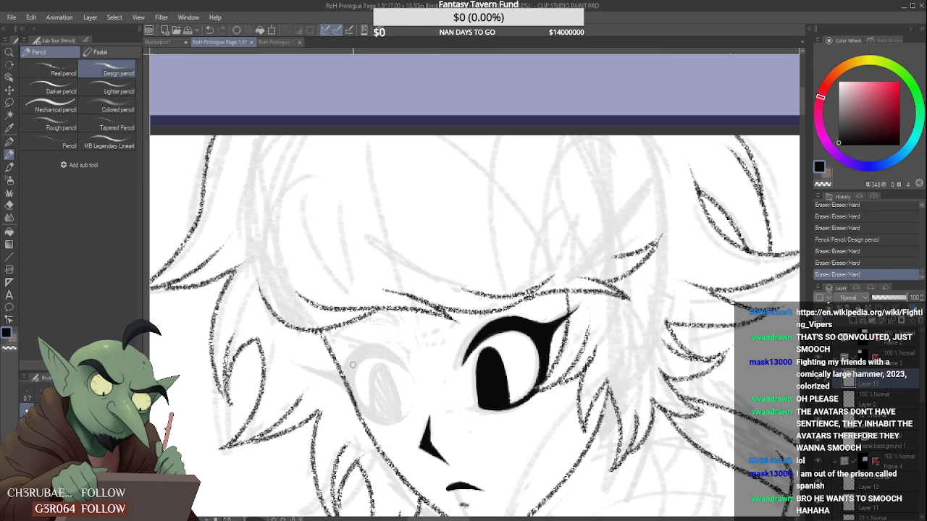
# - Ink the left eye's upper lash line, pointed outer wing and curved outer side over the sketch with the Design pencil
pyautogui.moveTo(347, 373)
pyautogui.mouseDown()
pyautogui.moveTo(364, 347)
pyautogui.moveTo(409, 369)
pyautogui.mouseUp()
pyautogui.moveTo(346, 375)
pyautogui.mouseDown()
pyautogui.moveTo(385, 351)
pyautogui.moveTo(365, 357)
pyautogui.moveTo(396, 370)
pyautogui.moveTo(369, 348)
pyautogui.moveTo(350, 370)
pyautogui.moveTo(366, 349)
pyautogui.moveTo(410, 372)
pyautogui.moveTo(358, 348)
pyautogui.moveTo(348, 355)
pyautogui.moveTo(358, 360)
pyautogui.moveTo(352, 377)
pyautogui.moveTo(382, 350)
pyautogui.moveTo(347, 374)
pyautogui.moveTo(301, 370)
pyautogui.moveTo(340, 386)
pyautogui.mouseUp()
pyautogui.moveTo(294, 363)
pyautogui.mouseDown()
pyautogui.moveTo(347, 383)
pyautogui.moveTo(350, 364)
pyautogui.moveTo(360, 405)
pyautogui.mouseUp()
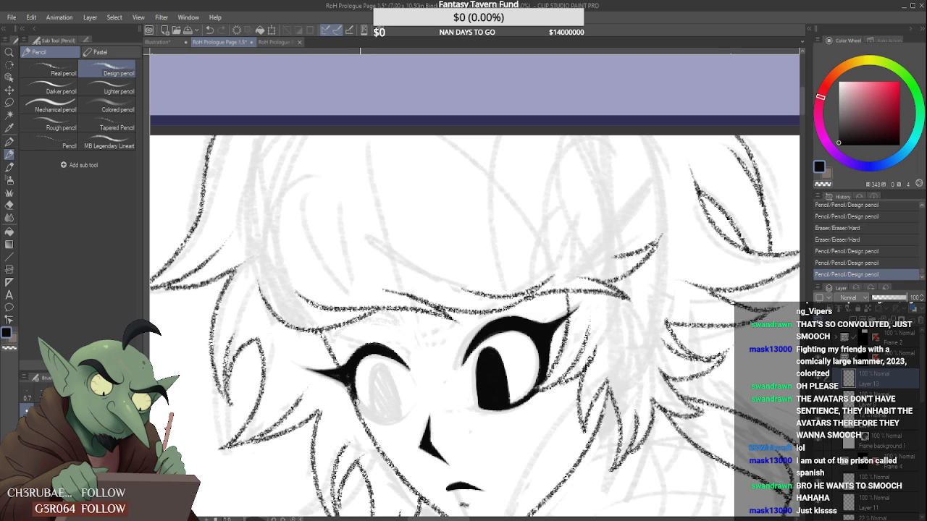
pyautogui.moveTo(350, 374); pyautogui.dragTo(365, 409)
pyautogui.moveTo(352, 370)
pyautogui.mouseDown()
pyautogui.moveTo(364, 412)
pyautogui.moveTo(364, 369)
pyautogui.moveTo(357, 399)
pyautogui.moveTo(338, 374)
pyautogui.moveTo(378, 420)
pyautogui.mouseUp()
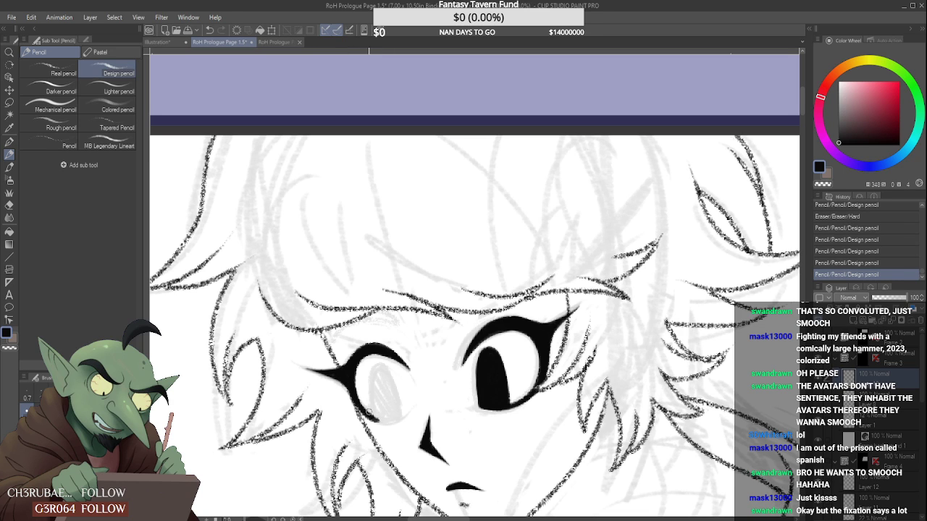
# - Ink the left eye's lower lid line with the Design pencil and taper its inner end with the hard eraser
pyautogui.moveTo(368, 411)
pyautogui.mouseDown()
pyautogui.moveTo(379, 417)
pyautogui.moveTo(395, 467)
pyautogui.moveTo(533, 414)
pyautogui.mouseUp()
pyautogui.scroll(5, 368, 389)
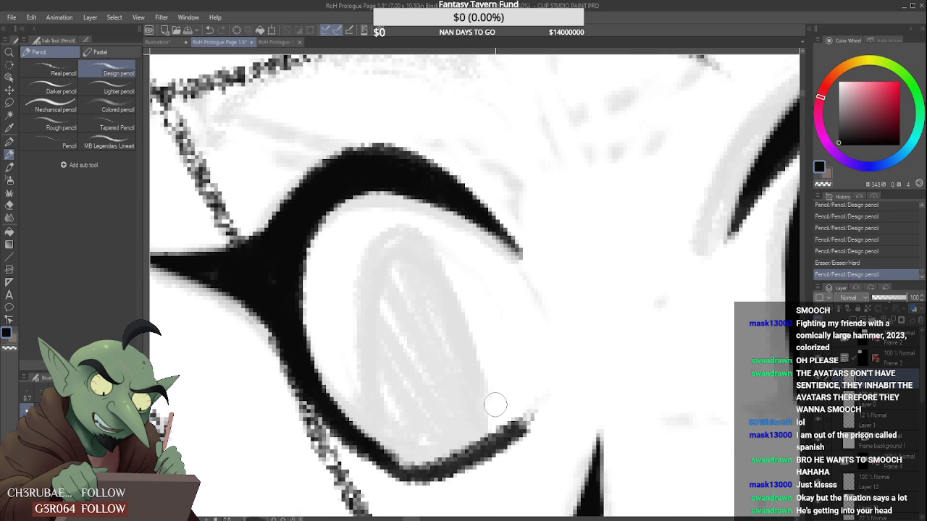
pyautogui.moveTo(385, 480); pyautogui.dragTo(441, 483)
pyautogui.scroll(-3, 449, 466)
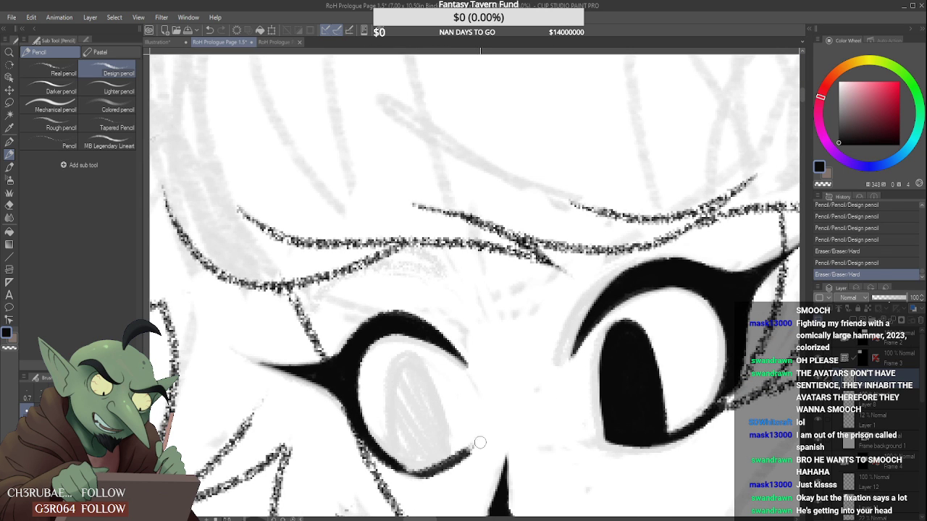
pyautogui.moveTo(474, 447)
pyautogui.mouseDown()
pyautogui.moveTo(444, 462)
pyautogui.moveTo(473, 449)
pyautogui.mouseUp()
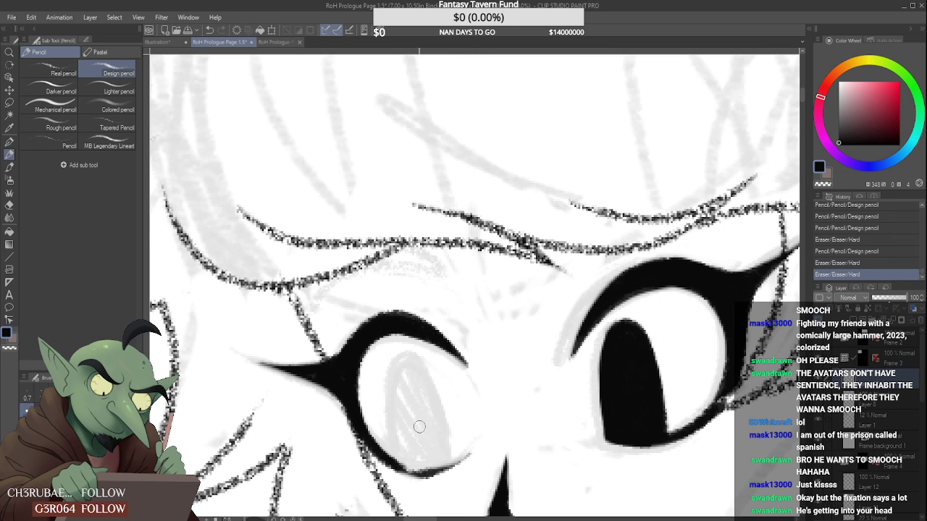
pyautogui.moveTo(420, 426); pyautogui.dragTo(426, 414)
pyautogui.moveTo(391, 449); pyautogui.dragTo(433, 457)
pyautogui.moveTo(411, 444)
pyautogui.mouseDown()
pyautogui.moveTo(441, 446)
pyautogui.moveTo(404, 447)
pyautogui.moveTo(399, 462)
pyautogui.moveTo(428, 467)
pyautogui.moveTo(446, 449)
pyautogui.mouseUp()
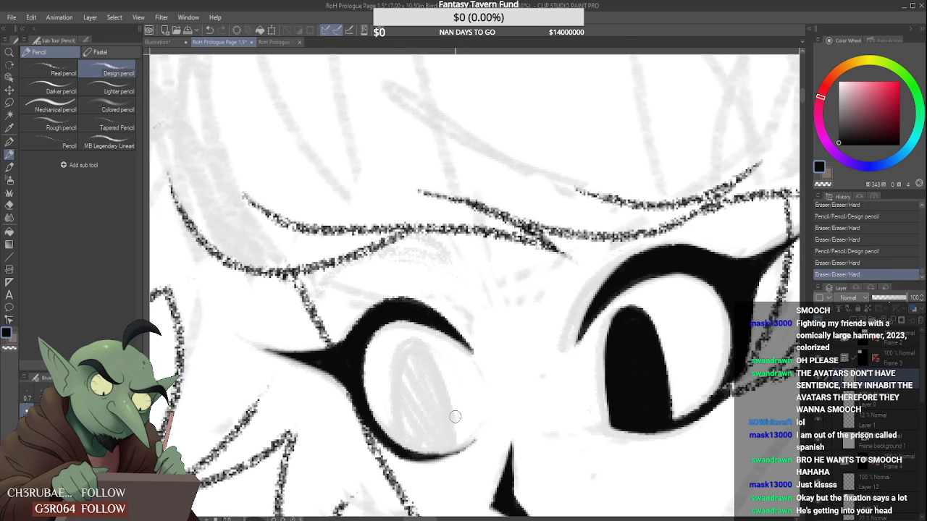
pyautogui.scroll(2, 473, 462)
pyautogui.moveTo(495, 403); pyautogui.dragTo(457, 439)
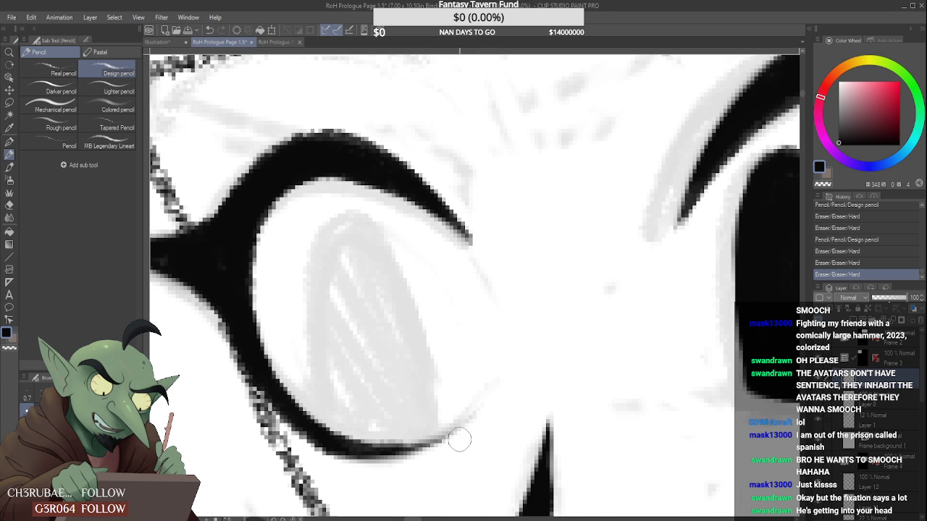
pyautogui.scroll(-5, 476, 424)
pyautogui.scroll(3, 460, 429)
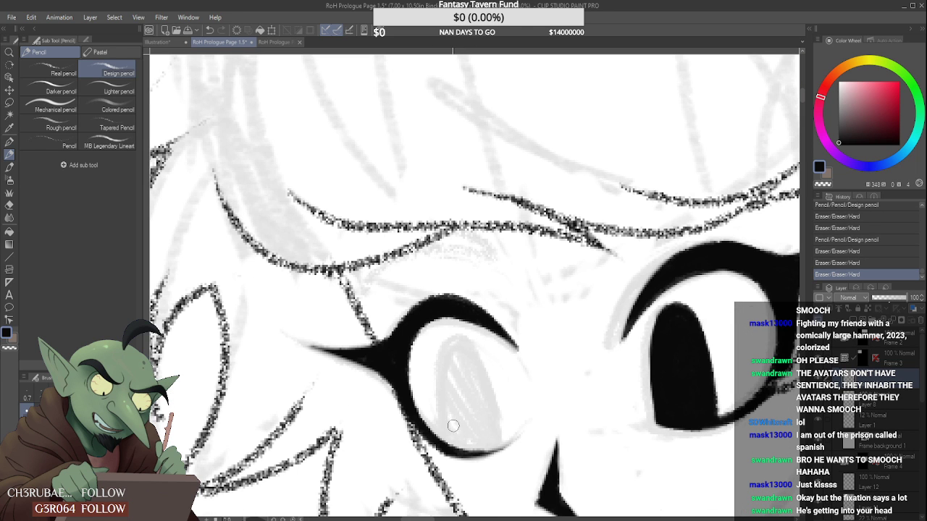
pyautogui.moveTo(451, 437)
pyautogui.mouseDown()
pyautogui.moveTo(443, 415)
pyautogui.moveTo(447, 369)
pyautogui.mouseUp()
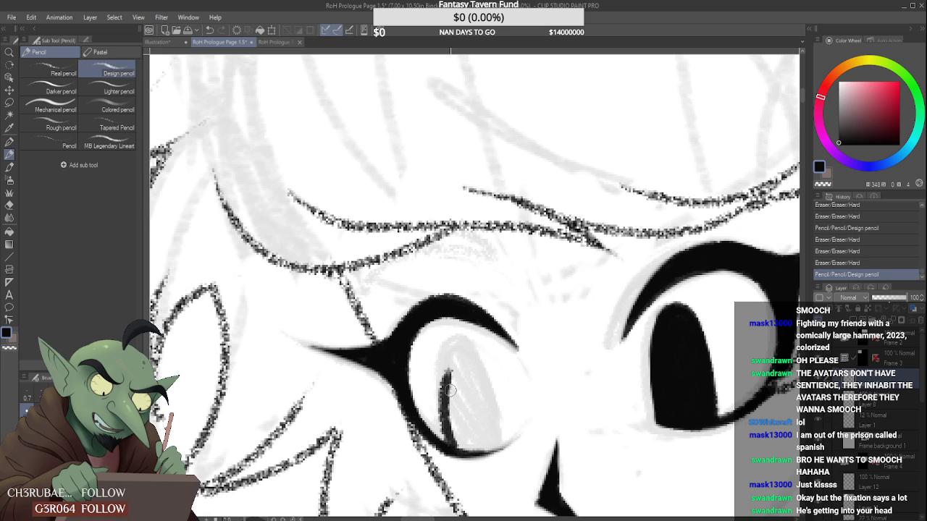
pyautogui.hotkey('ctrl', 'z')
pyautogui.moveTo(446, 447)
pyautogui.mouseDown()
pyautogui.moveTo(437, 354)
pyautogui.moveTo(493, 420)
pyautogui.mouseUp()
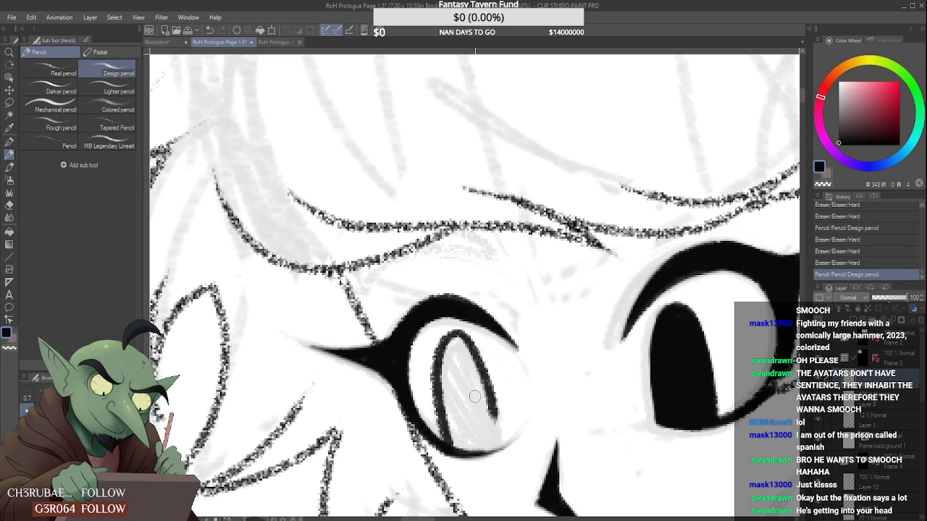
pyautogui.hotkey('ctrl', 'z')
# - Ink the left eye's tall rounded pupil, fill it solid black with the Design pencil, and clean its edges with the hard eraser
pyautogui.moveTo(449, 450)
pyautogui.mouseDown()
pyautogui.moveTo(442, 372)
pyautogui.moveTo(500, 440)
pyautogui.mouseUp()
pyautogui.moveTo(449, 352)
pyautogui.mouseDown()
pyautogui.moveTo(451, 433)
pyautogui.moveTo(442, 378)
pyautogui.moveTo(460, 349)
pyautogui.moveTo(442, 389)
pyautogui.moveTo(462, 346)
pyautogui.moveTo(451, 441)
pyautogui.mouseUp()
pyautogui.moveTo(446, 386)
pyautogui.mouseDown()
pyautogui.moveTo(451, 362)
pyautogui.moveTo(466, 448)
pyautogui.moveTo(457, 351)
pyautogui.moveTo(485, 434)
pyautogui.moveTo(489, 394)
pyautogui.moveTo(471, 357)
pyautogui.mouseUp()
pyautogui.moveTo(452, 439)
pyautogui.mouseDown()
pyautogui.moveTo(446, 412)
pyautogui.moveTo(485, 434)
pyautogui.moveTo(458, 355)
pyautogui.moveTo(471, 388)
pyautogui.moveTo(482, 370)
pyautogui.moveTo(481, 446)
pyautogui.moveTo(473, 436)
pyautogui.moveTo(471, 449)
pyautogui.moveTo(494, 445)
pyautogui.moveTo(492, 418)
pyautogui.moveTo(497, 438)
pyautogui.moveTo(493, 423)
pyautogui.moveTo(498, 448)
pyautogui.moveTo(472, 434)
pyautogui.moveTo(474, 390)
pyautogui.moveTo(488, 441)
pyautogui.moveTo(473, 465)
pyautogui.moveTo(511, 454)
pyautogui.moveTo(518, 450)
pyautogui.moveTo(483, 464)
pyautogui.moveTo(518, 446)
pyautogui.moveTo(475, 464)
pyautogui.moveTo(515, 443)
pyautogui.mouseUp()
pyautogui.moveTo(452, 408)
pyautogui.mouseDown()
pyautogui.moveTo(471, 405)
pyautogui.moveTo(434, 395)
pyautogui.mouseUp()
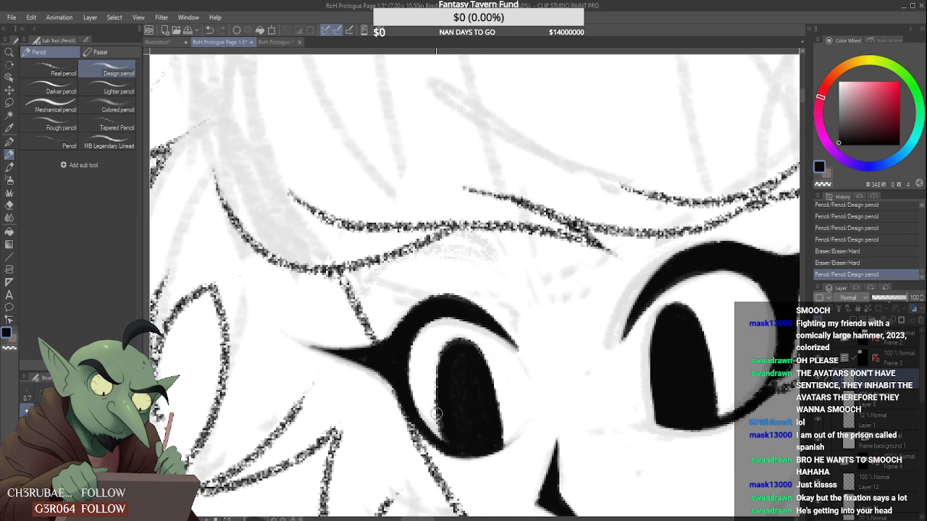
pyautogui.moveTo(448, 441); pyautogui.dragTo(442, 419)
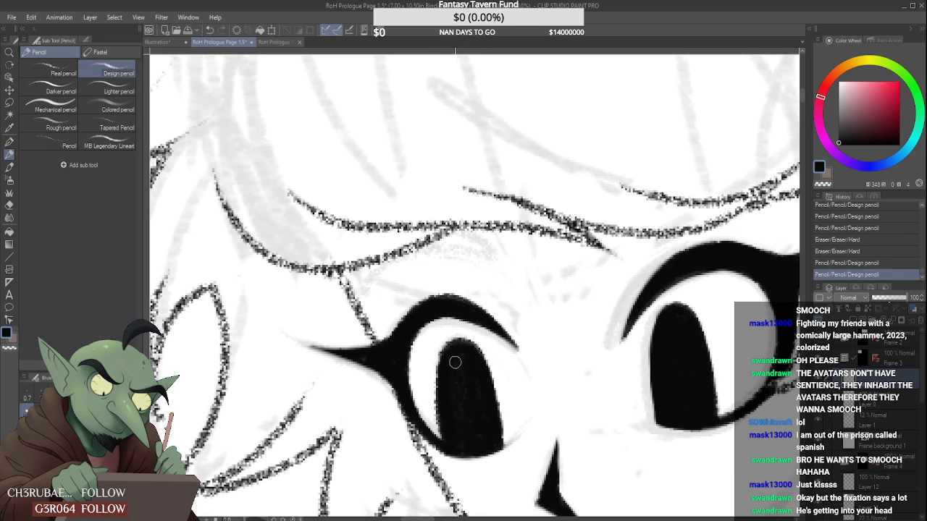
# - Thicken the left eye's upper lash arch and extend its inner tip downward with the Design pencil
pyautogui.scroll(-5, 451, 369)
pyautogui.scroll(5, 454, 327)
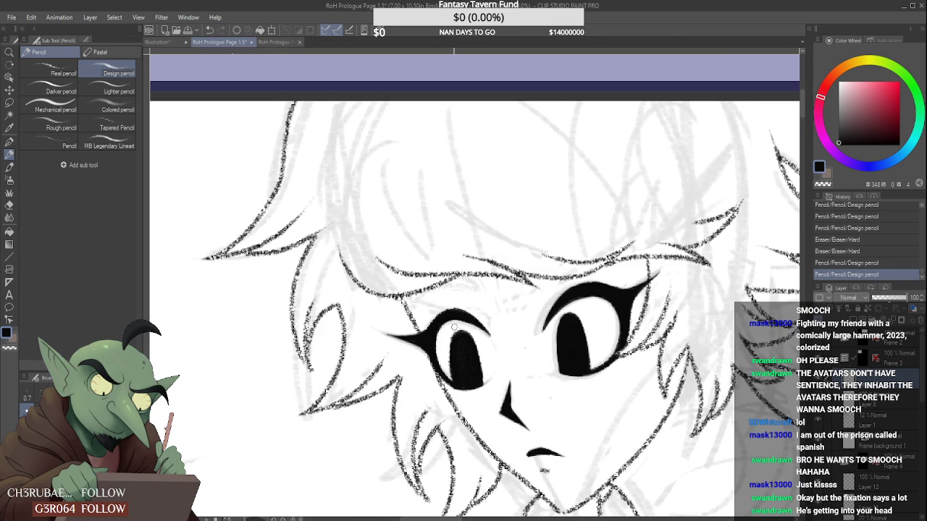
pyautogui.scroll(2, 438, 324)
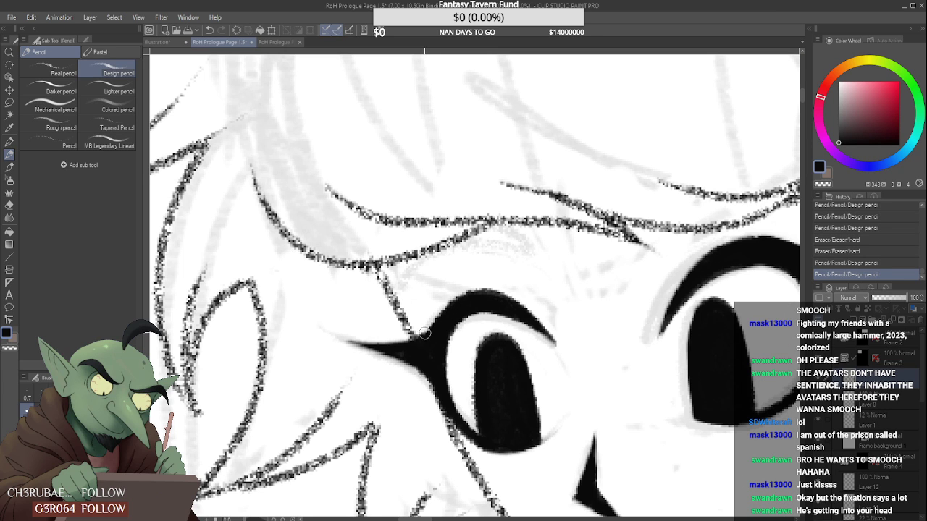
pyautogui.moveTo(424, 333); pyautogui.dragTo(493, 290)
pyautogui.moveTo(440, 308)
pyautogui.mouseDown()
pyautogui.moveTo(500, 298)
pyautogui.moveTo(549, 336)
pyautogui.mouseUp()
pyautogui.moveTo(514, 309); pyautogui.dragTo(545, 333)
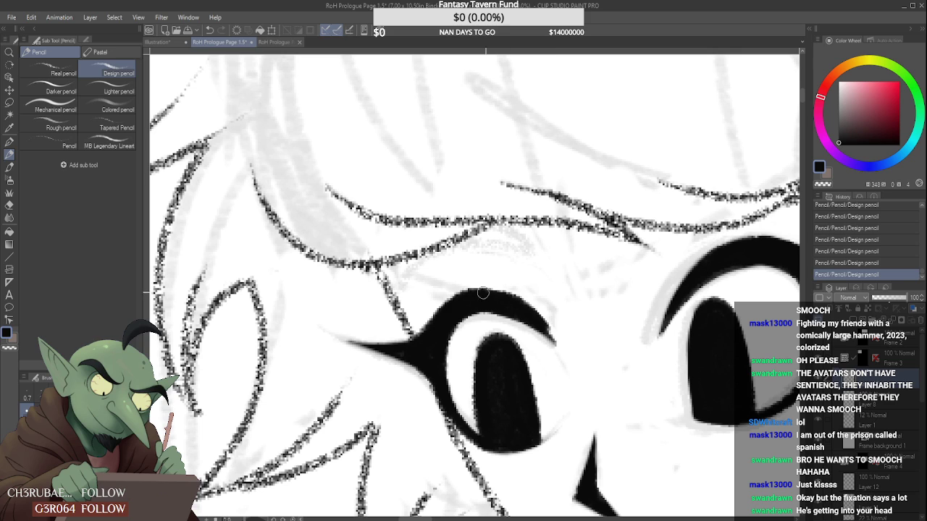
pyautogui.moveTo(491, 295); pyautogui.dragTo(567, 351)
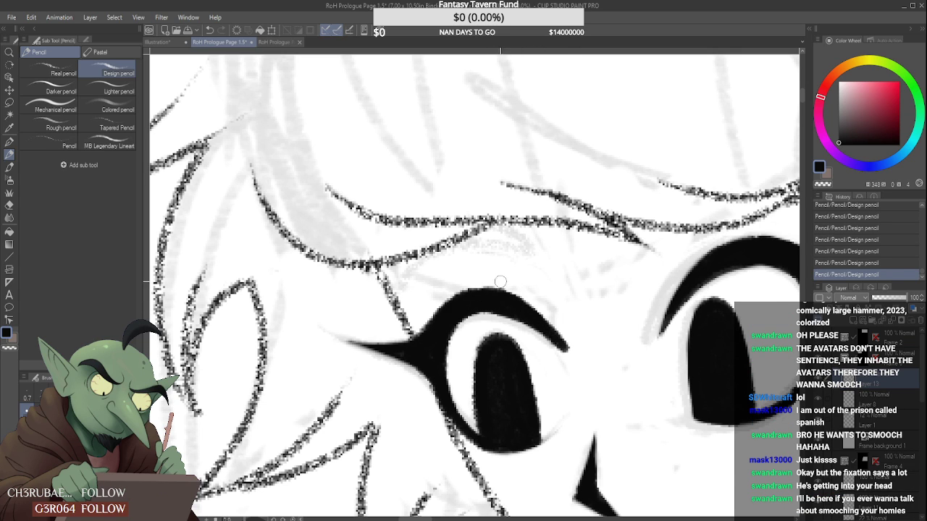
# - Sharpen the inner tip and clean the underside of the left eye's upper lash with the hard eraser
pyautogui.press('e')
pyautogui.moveTo(507, 293)
pyautogui.mouseDown()
pyautogui.moveTo(548, 317)
pyautogui.moveTo(569, 352)
pyautogui.mouseUp()
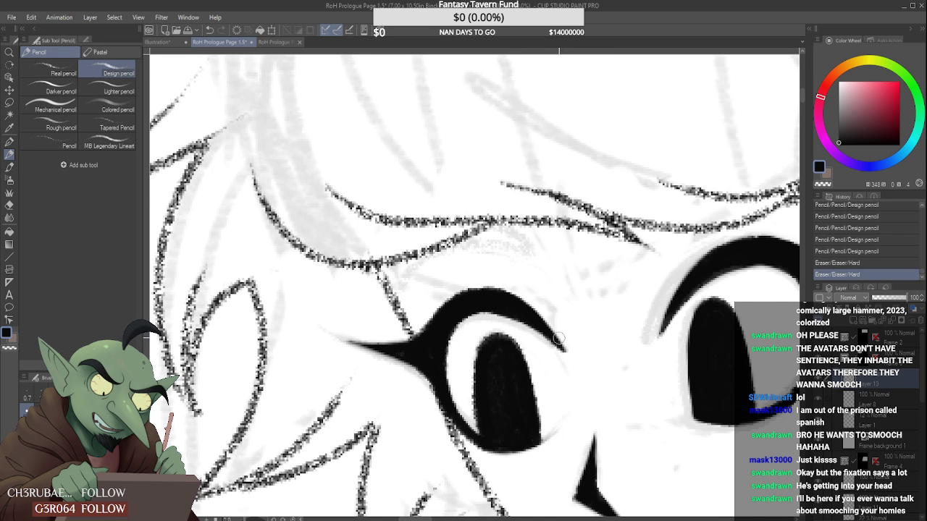
pyautogui.scroll(2, 559, 338)
pyautogui.moveTo(561, 339); pyautogui.dragTo(578, 368)
pyautogui.scroll(-5, 532, 309)
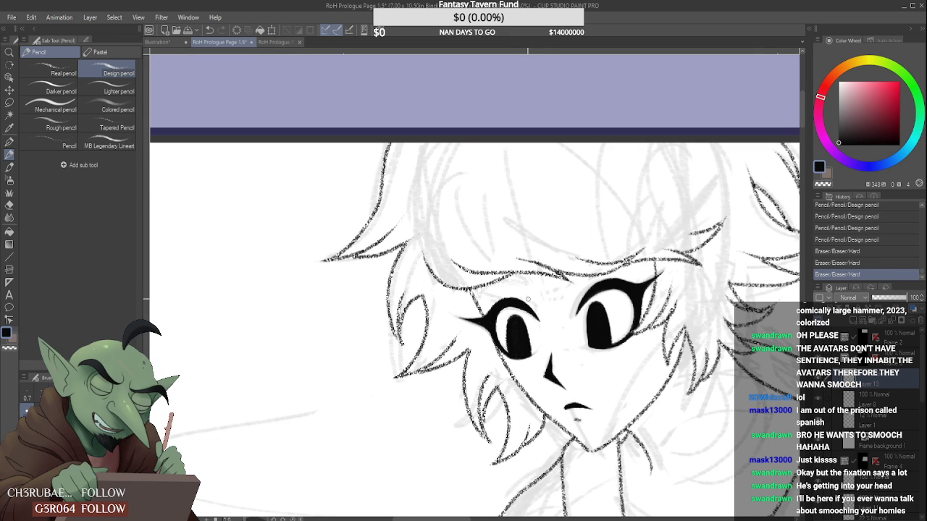
pyautogui.scroll(5, 528, 299)
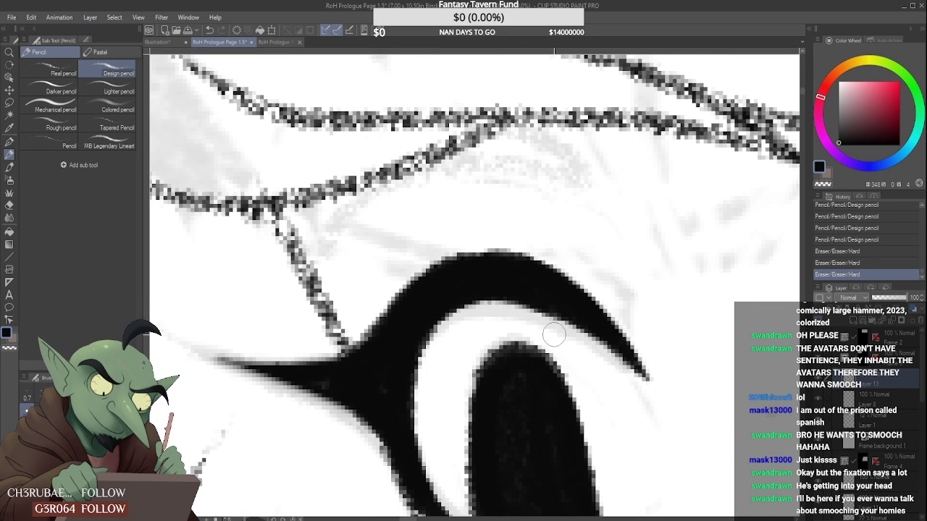
pyautogui.moveTo(538, 322)
pyautogui.mouseDown()
pyautogui.moveTo(563, 337)
pyautogui.moveTo(510, 316)
pyautogui.mouseUp()
pyautogui.scroll(-3, 443, 353)
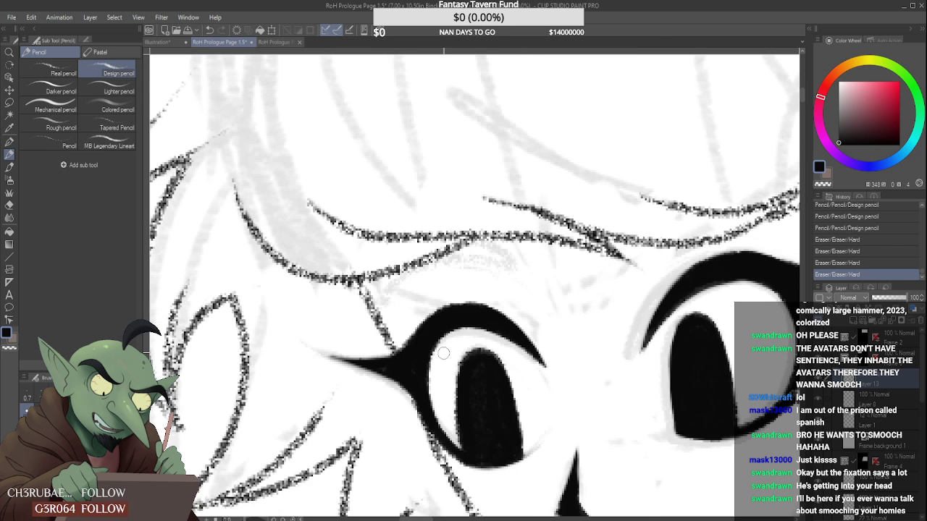
pyautogui.moveTo(453, 341); pyautogui.dragTo(459, 335)
# - Trim the top edge of the left eye's outer wing where it meets the lash with the hard eraser
pyautogui.scroll(-4, 458, 336)
pyautogui.scroll(4, 440, 348)
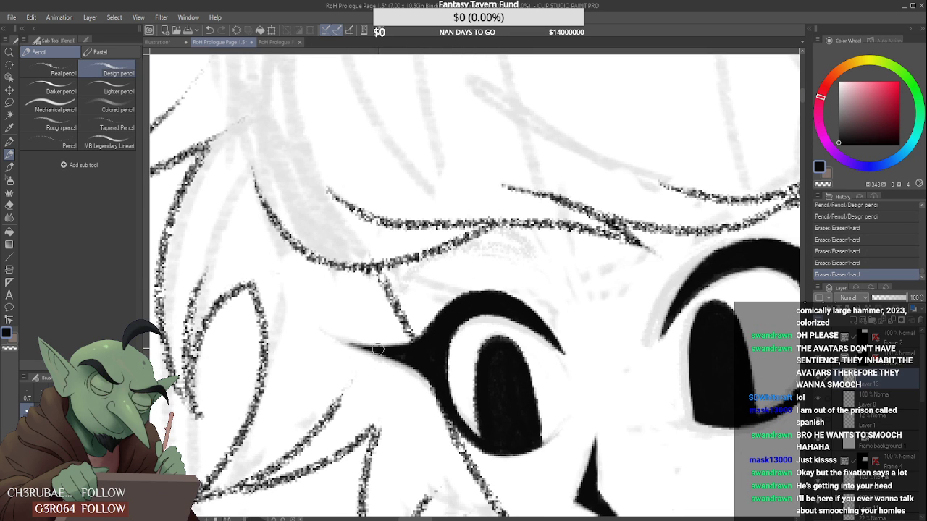
pyautogui.moveTo(461, 274); pyautogui.dragTo(467, 268)
pyautogui.moveTo(416, 330); pyautogui.dragTo(422, 324)
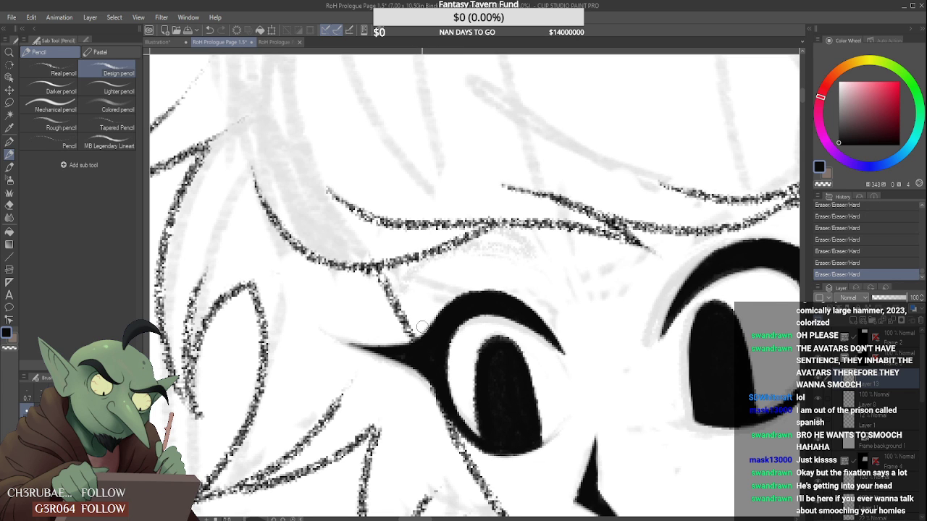
# - Thicken the left eye's outer side and lower outer curve with the Design pencil
pyautogui.scroll(-6, 422, 327)
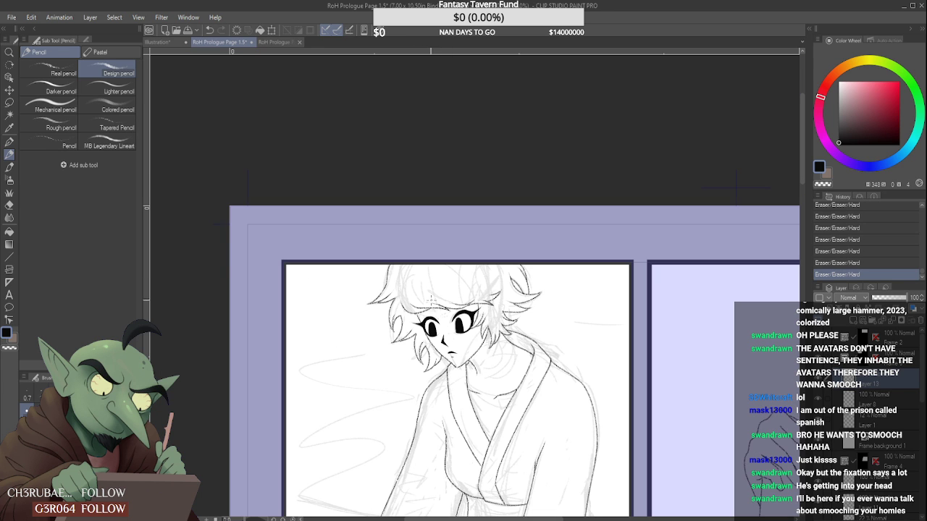
pyautogui.scroll(6, 432, 299)
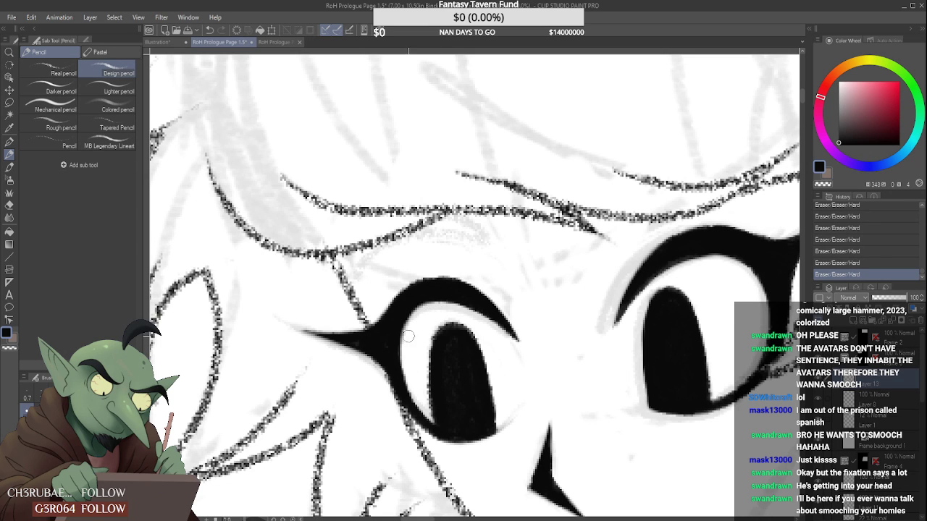
pyautogui.scroll(-3, 419, 391)
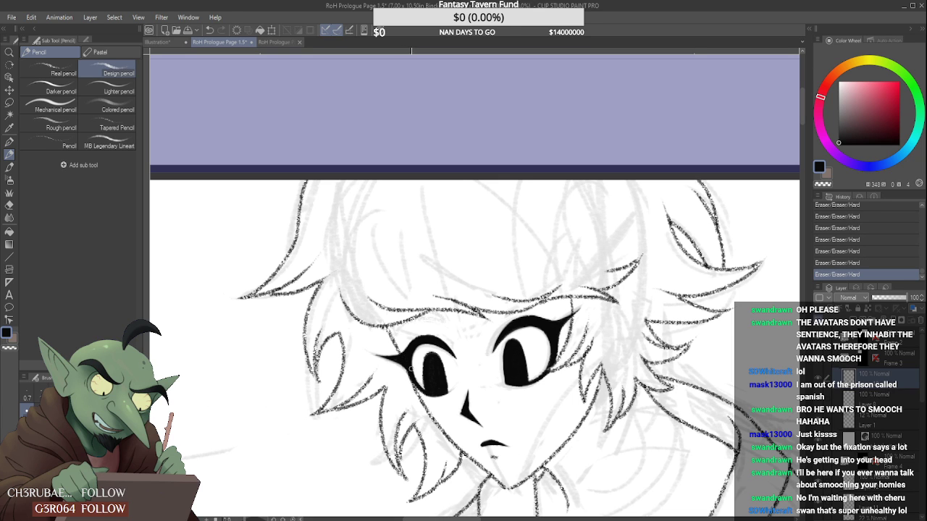
pyautogui.scroll(4, 410, 368)
pyautogui.moveTo(388, 349); pyautogui.dragTo(393, 362)
pyautogui.moveTo(414, 384)
pyautogui.mouseDown()
pyautogui.moveTo(424, 399)
pyautogui.moveTo(467, 409)
pyautogui.mouseUp()
pyautogui.scroll(-3, 418, 375)
pyautogui.scroll(3, 415, 374)
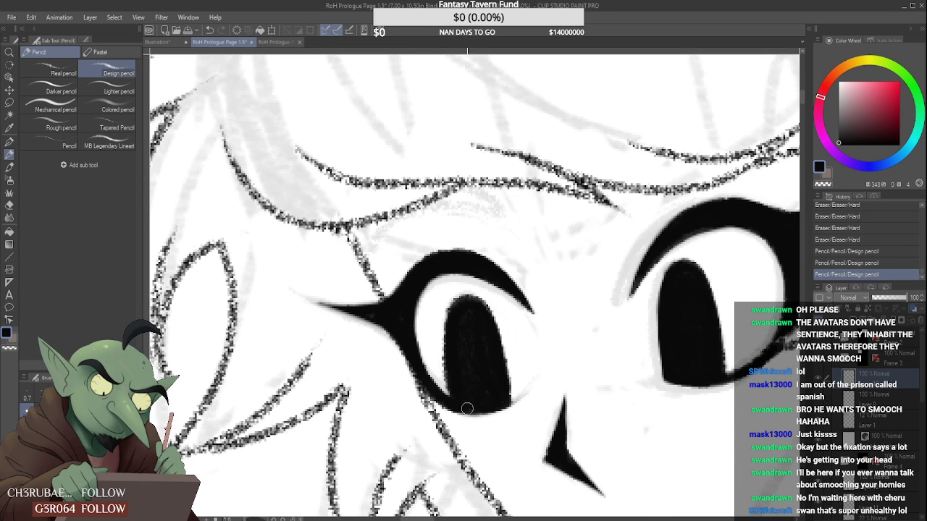
pyautogui.moveTo(424, 384); pyautogui.dragTo(461, 401)
# - Build up the left eye's lash arch and wing junction with the Design pencil, cleaning the inner edge with the hard eraser
pyautogui.scroll(-5, 435, 300)
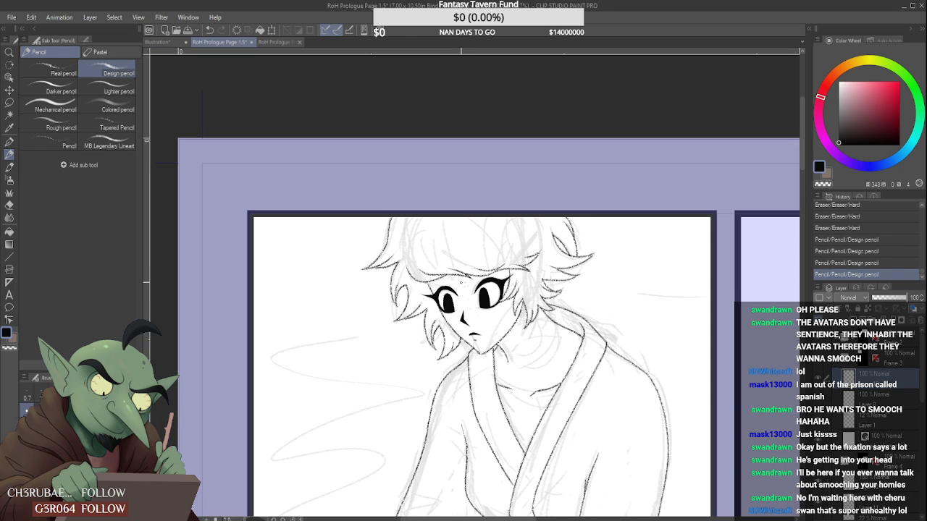
pyautogui.scroll(-2, 462, 275)
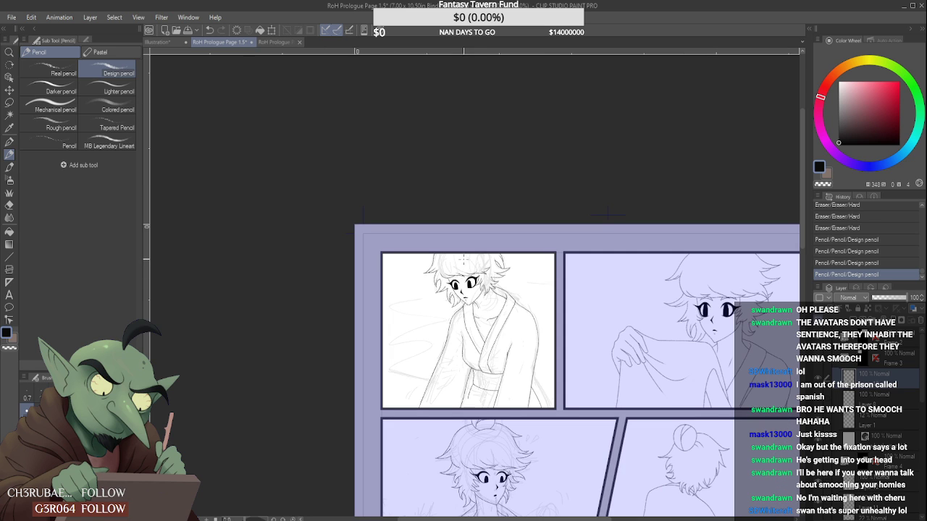
pyautogui.scroll(6, 433, 297)
pyautogui.scroll(2, 434, 297)
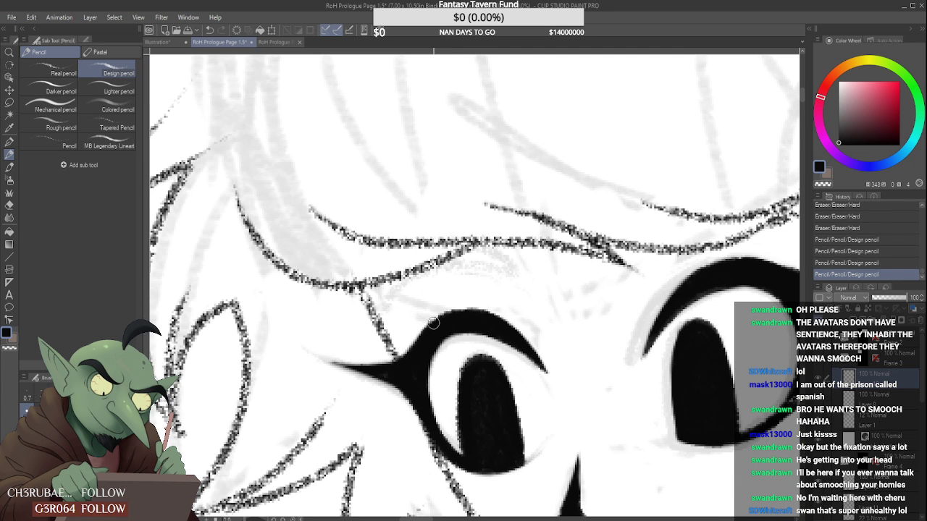
pyautogui.moveTo(468, 315); pyautogui.dragTo(445, 330)
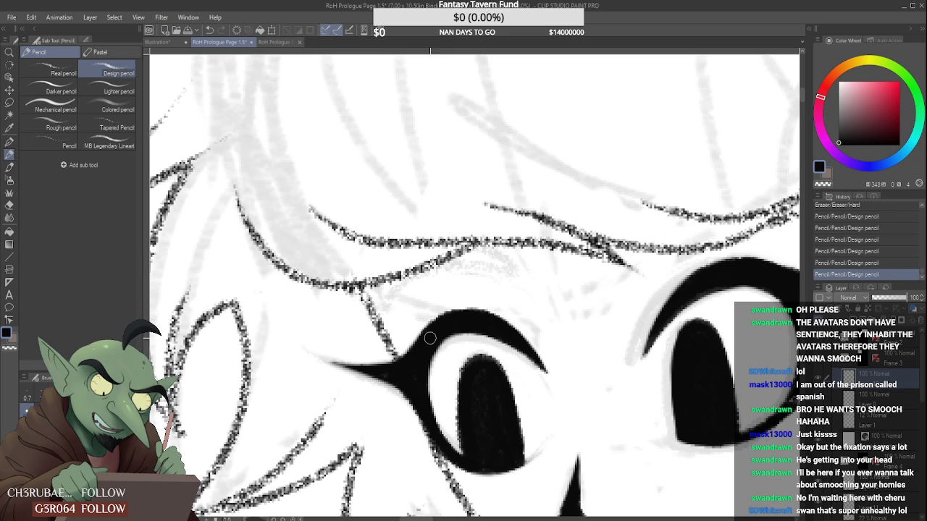
pyautogui.moveTo(407, 361); pyautogui.dragTo(414, 353)
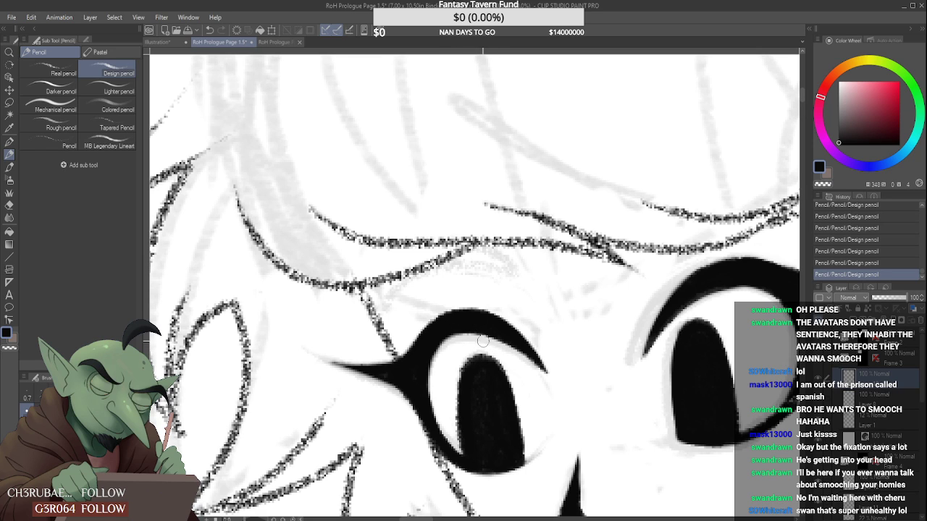
pyautogui.moveTo(456, 345); pyautogui.dragTo(445, 356)
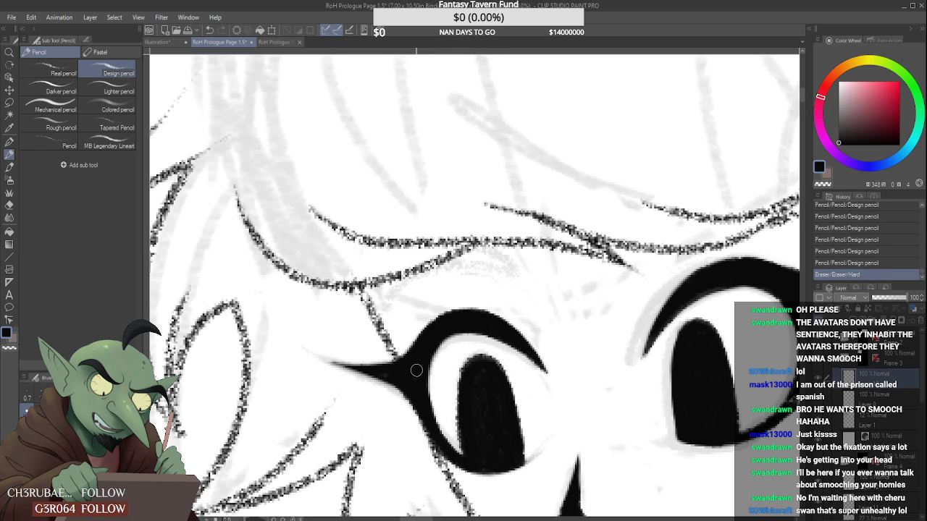
pyautogui.moveTo(389, 373); pyautogui.dragTo(393, 368)
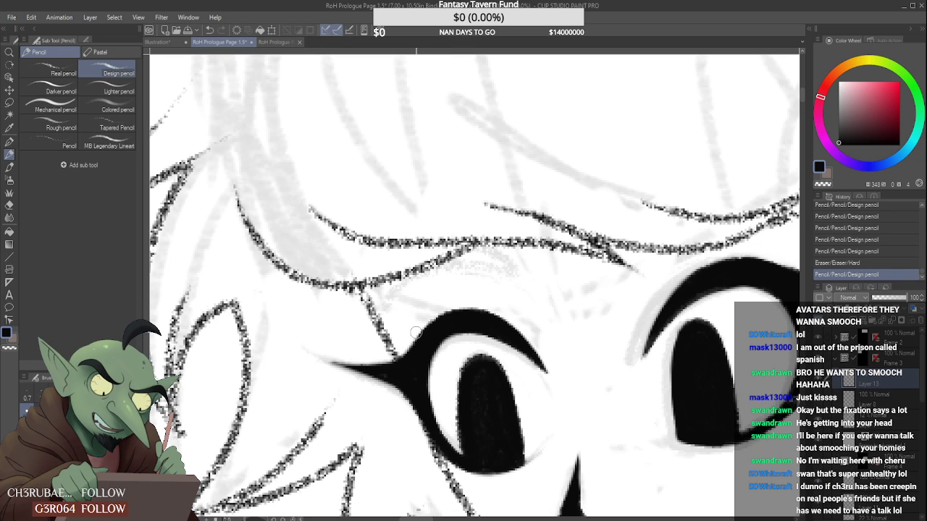
# - Smooth the outer rise of the left eye's lash with the Design pencil and trim its underside with the hard eraser
pyautogui.scroll(2, 420, 330)
pyautogui.moveTo(398, 386); pyautogui.dragTo(410, 404)
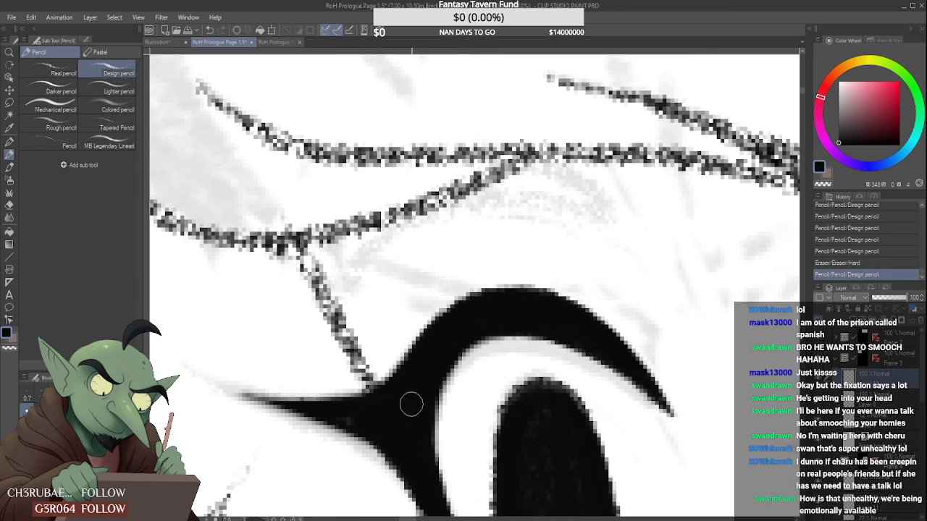
pyautogui.moveTo(411, 370)
pyautogui.mouseDown()
pyautogui.moveTo(460, 317)
pyautogui.moveTo(376, 413)
pyautogui.moveTo(438, 333)
pyautogui.moveTo(484, 311)
pyautogui.mouseUp()
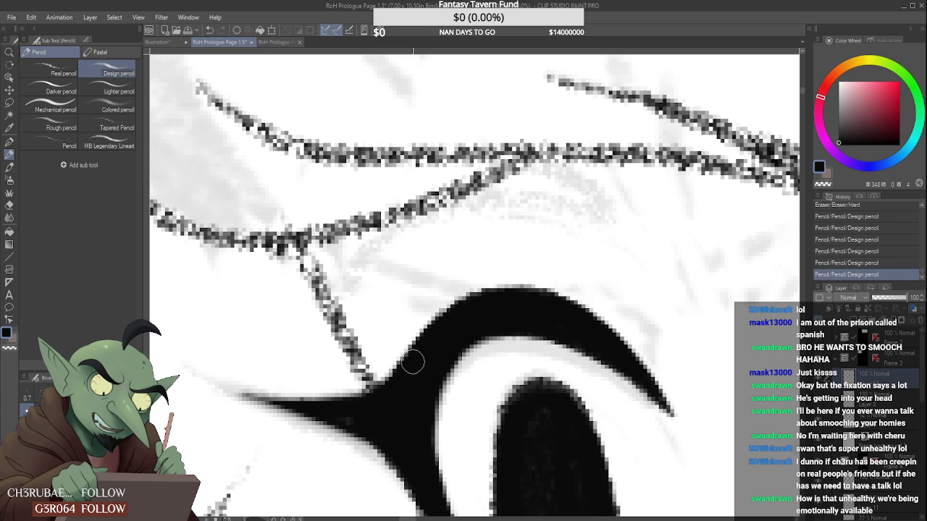
pyautogui.moveTo(528, 350)
pyautogui.mouseDown()
pyautogui.moveTo(556, 350)
pyautogui.moveTo(592, 373)
pyautogui.moveTo(542, 352)
pyautogui.moveTo(587, 373)
pyautogui.mouseUp()
pyautogui.scroll(-10, 587, 373)
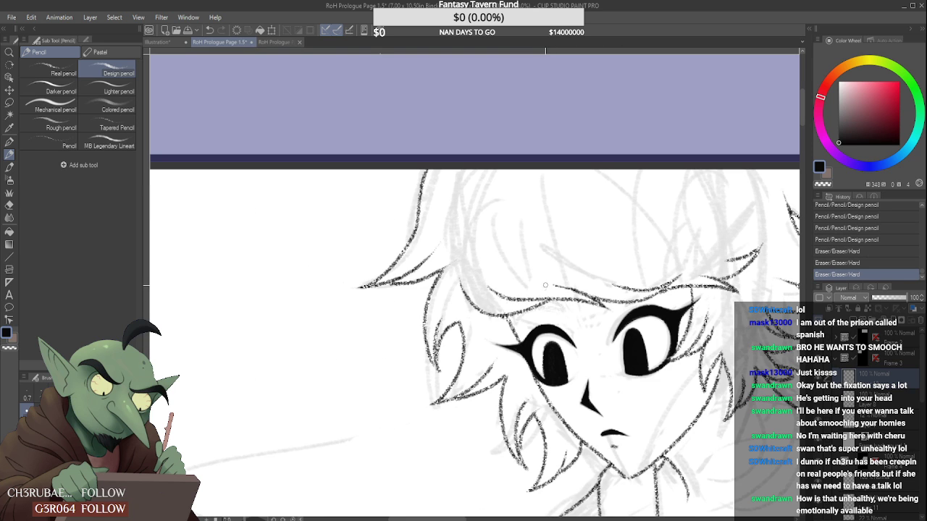
pyautogui.scroll(8, 589, 275)
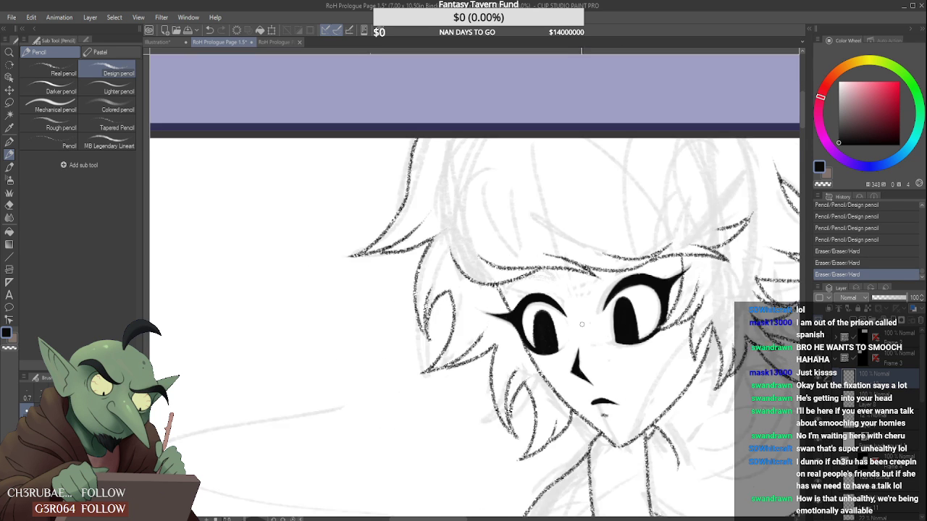
# - Trim both sides of the left eye's pupil and the white beside it with the hard eraser
pyautogui.moveTo(554, 362); pyautogui.dragTo(548, 314)
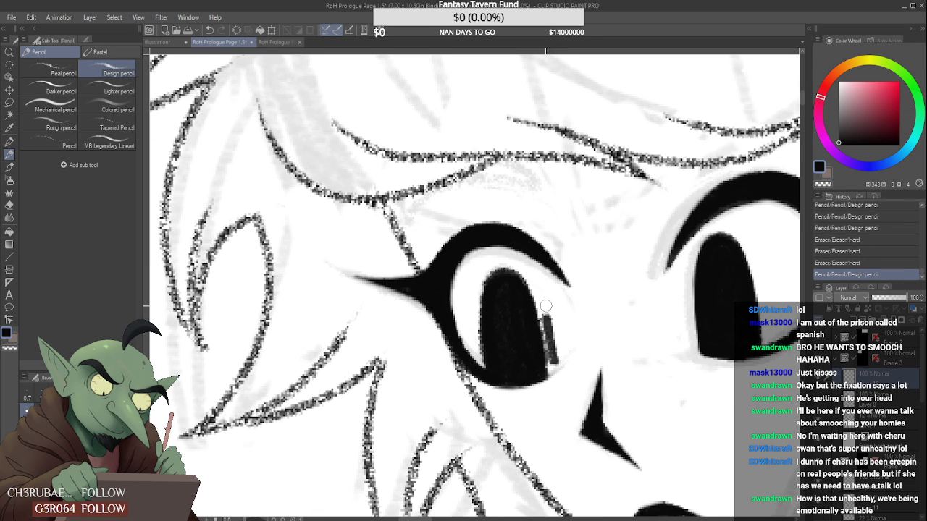
pyautogui.hotkey('ctrl', 'z')
pyautogui.moveTo(554, 361); pyautogui.dragTo(545, 302)
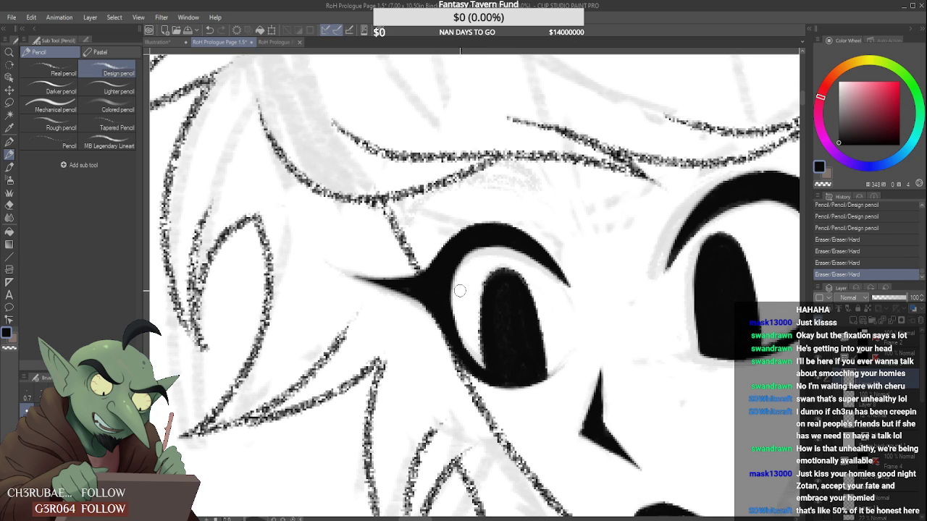
pyautogui.moveTo(480, 268); pyautogui.dragTo(480, 355)
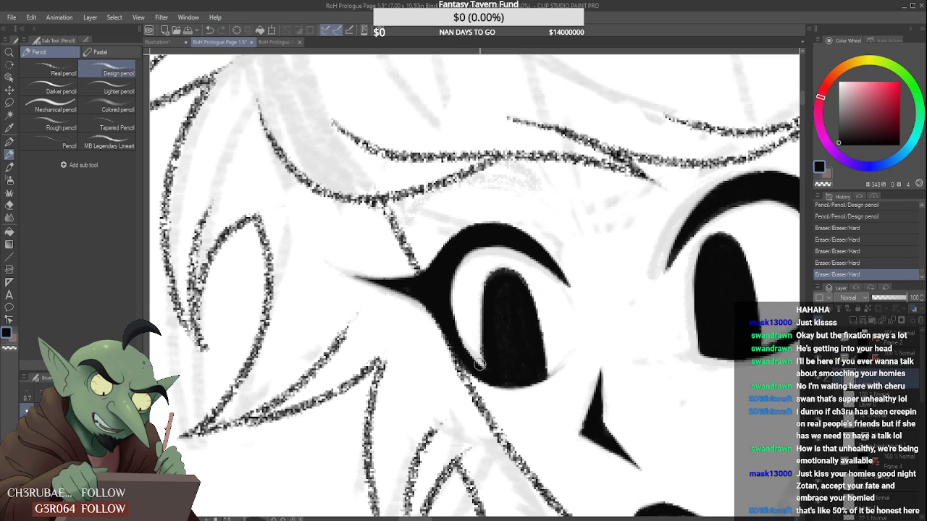
pyautogui.moveTo(484, 270); pyautogui.dragTo(479, 327)
# - Rebuild the outer edge of the left eye's pupil and fill its interior solid black with the Design pencil
pyautogui.moveTo(483, 362); pyautogui.dragTo(485, 322)
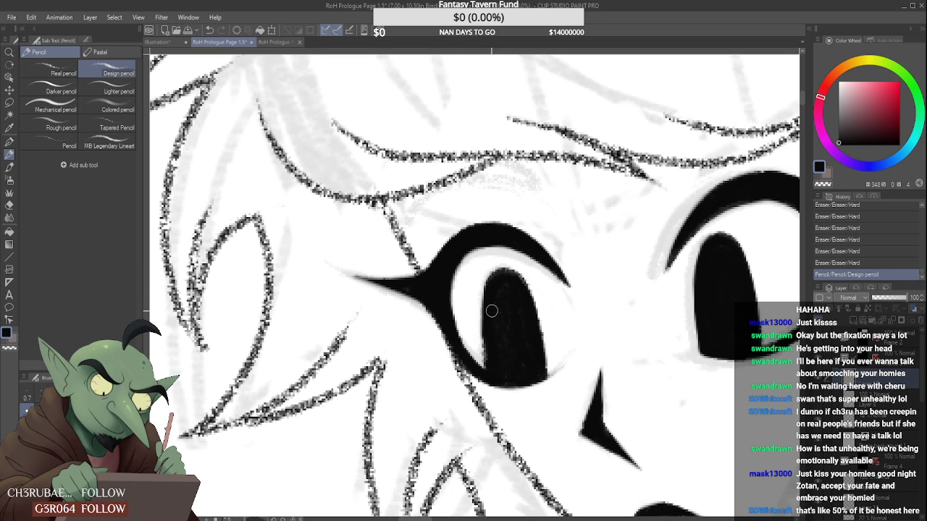
pyautogui.moveTo(489, 359); pyautogui.dragTo(492, 299)
pyautogui.moveTo(489, 334); pyautogui.dragTo(497, 278)
pyautogui.moveTo(495, 315); pyautogui.dragTo(501, 279)
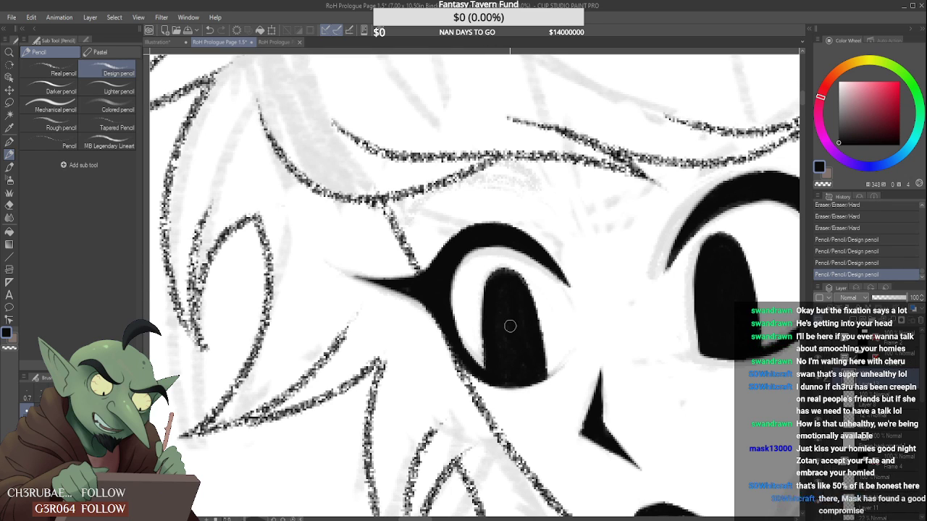
pyautogui.moveTo(505, 352); pyautogui.dragTo(503, 316)
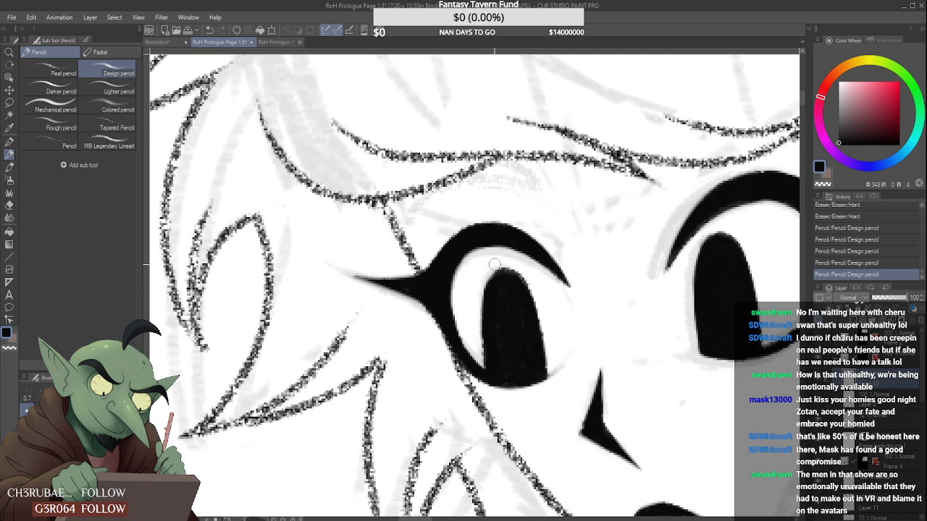
pyautogui.moveTo(498, 267)
pyautogui.mouseDown()
pyautogui.moveTo(492, 290)
pyautogui.moveTo(510, 274)
pyautogui.moveTo(521, 303)
pyautogui.moveTo(511, 276)
pyautogui.moveTo(493, 292)
pyautogui.moveTo(501, 272)
pyautogui.moveTo(518, 295)
pyautogui.moveTo(491, 290)
pyautogui.mouseUp()
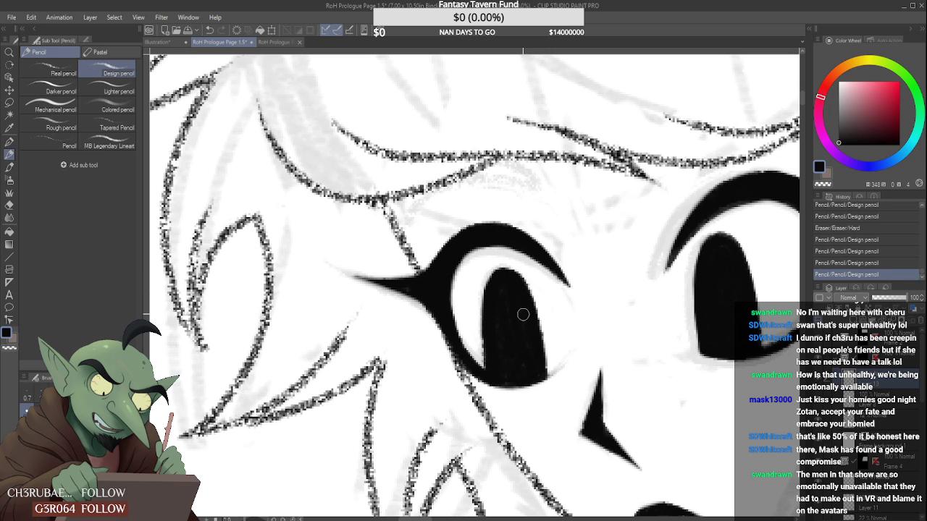
pyautogui.moveTo(522, 357); pyautogui.dragTo(498, 339)
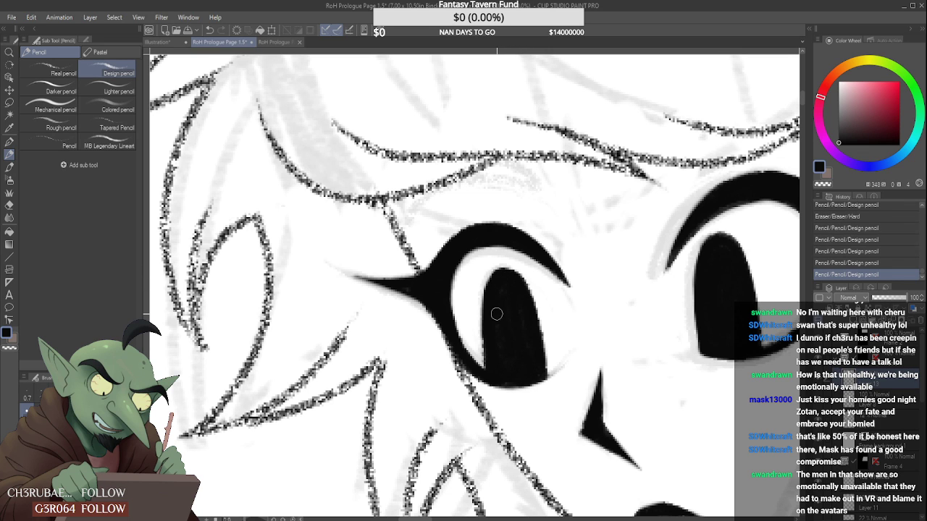
pyautogui.scroll(-5, 536, 324)
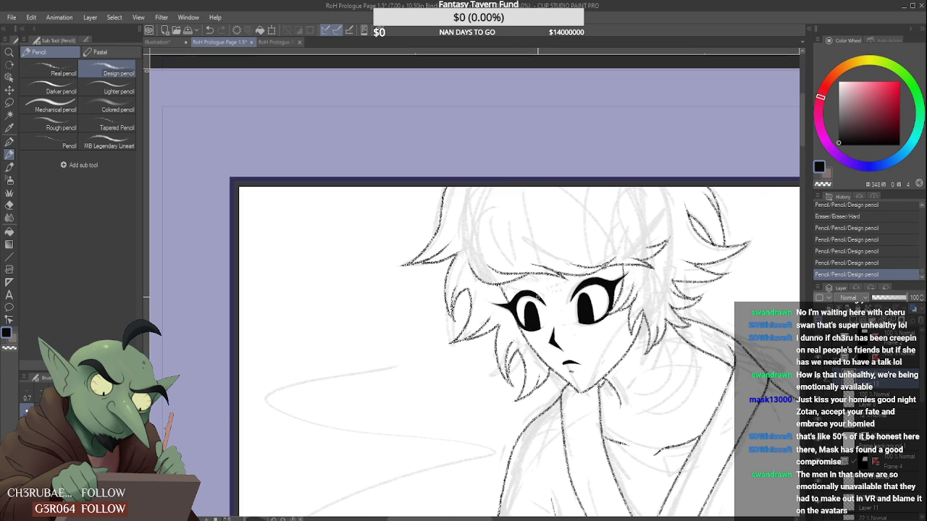
pyautogui.scroll(-3, 540, 272)
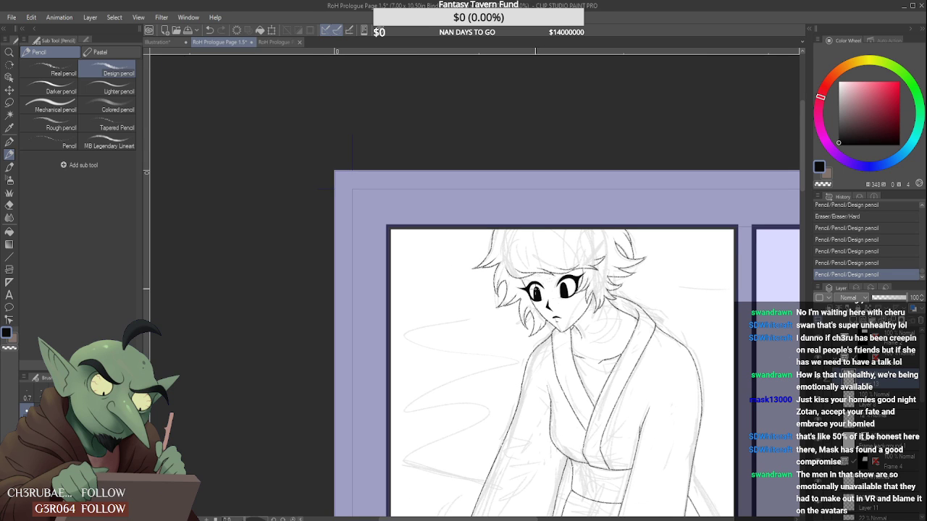
# - Switch to the Real pencil and toggle the visibility of Layer 13 and the layer below it off and back on
pyautogui.click(54, 70)
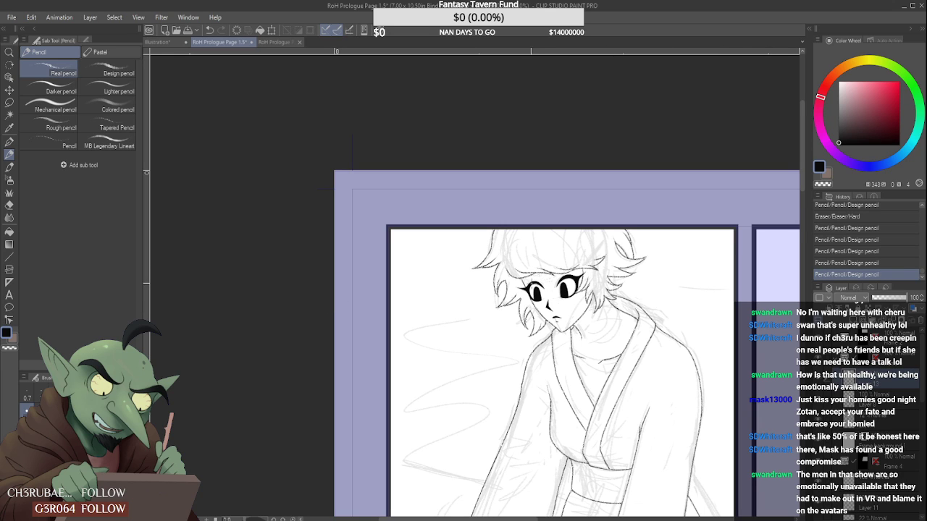
pyautogui.click(819, 380)
pyautogui.click(818, 381)
pyautogui.click(820, 402)
pyautogui.click(820, 401)
pyautogui.scroll(5, 540, 280)
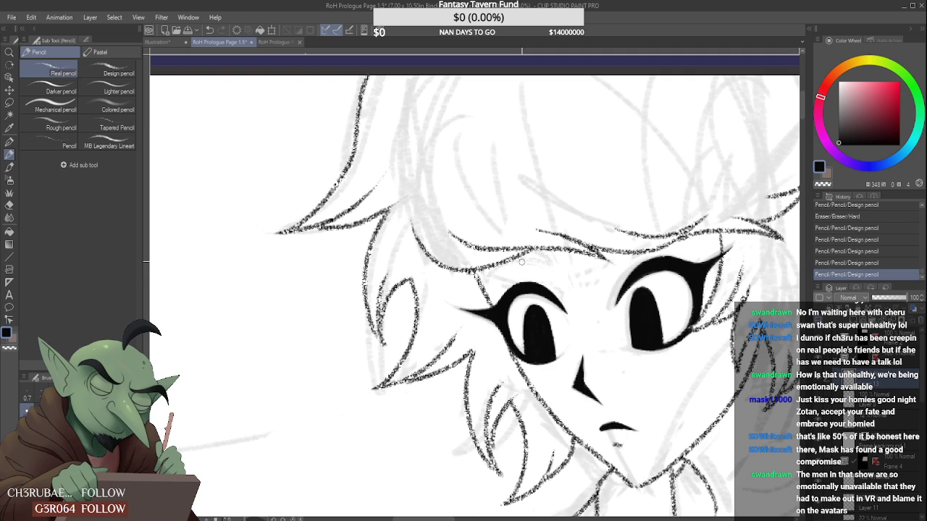
# - Try a short brow stroke under the fringe above the left eye with the Real pencil, comparing the face with and without it
pyautogui.moveTo(520, 258); pyautogui.dragTo(569, 273)
pyautogui.hotkey('ctrl', 'z')
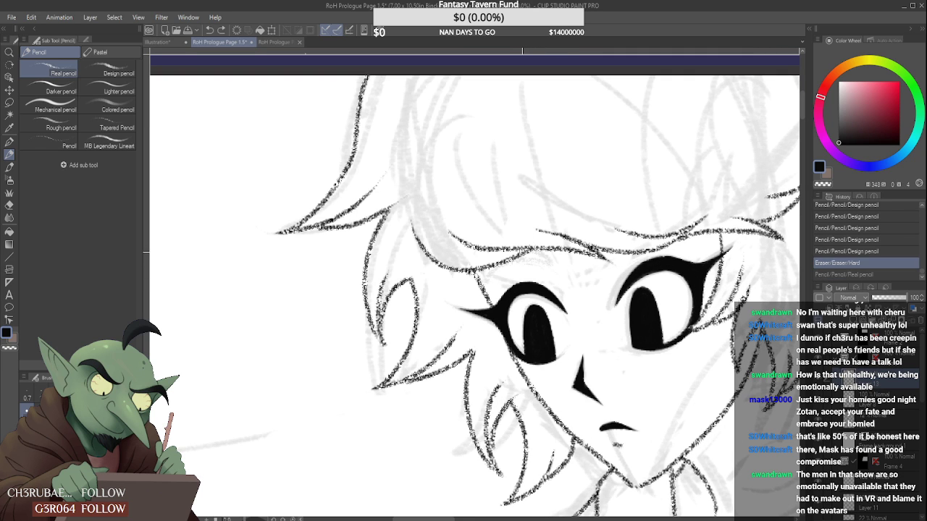
pyautogui.hotkey('ctrl', 'y')
pyautogui.hotkey('ctrl', 'z')
pyautogui.hotkey('ctrl', 'y')
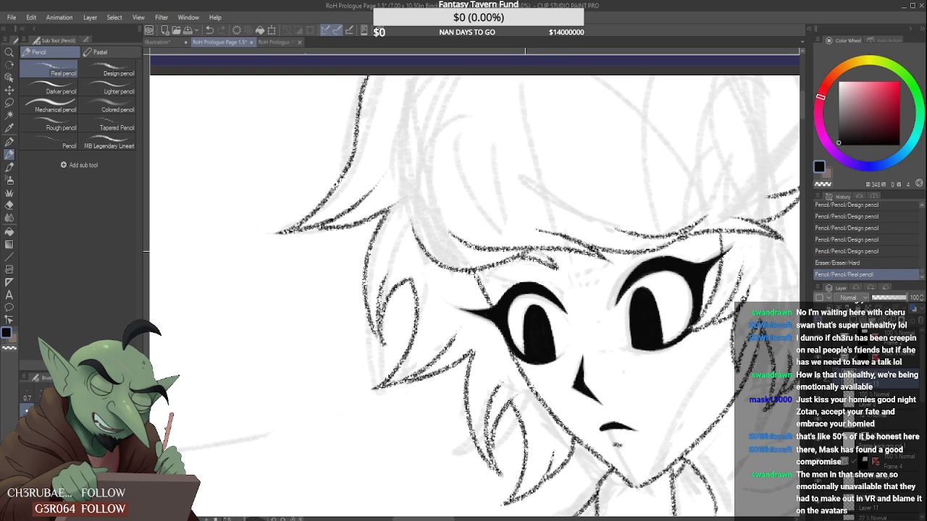
pyautogui.hotkey('ctrl', 'z')
pyautogui.hotkey('ctrl', 'y')
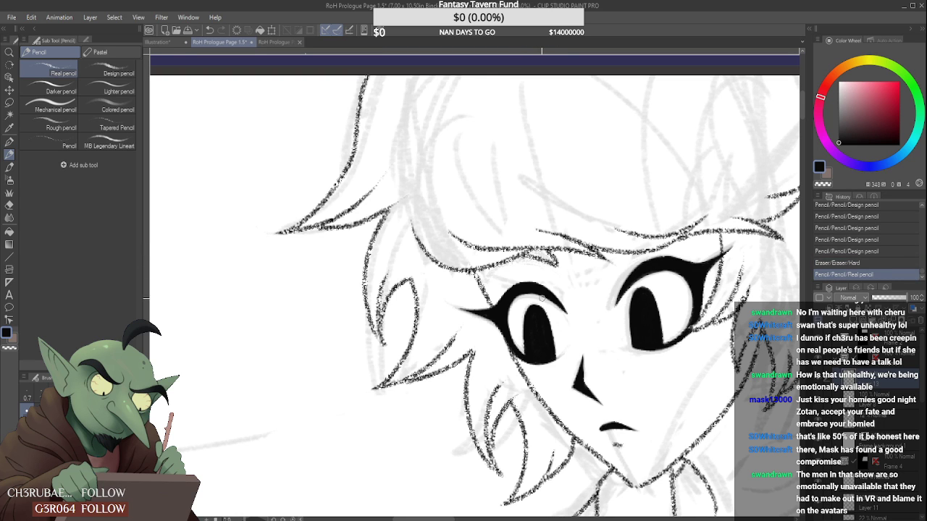
pyautogui.scroll(-4, 562, 228)
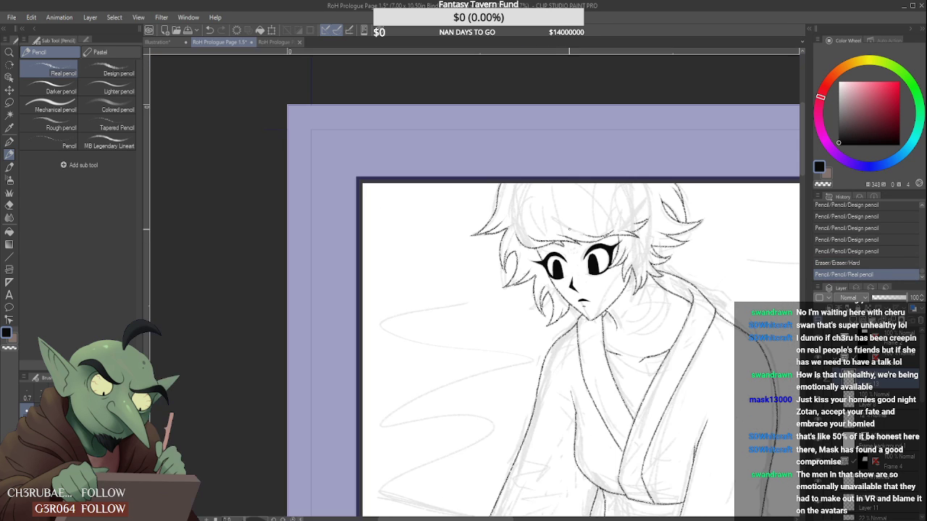
pyautogui.scroll(4, 556, 235)
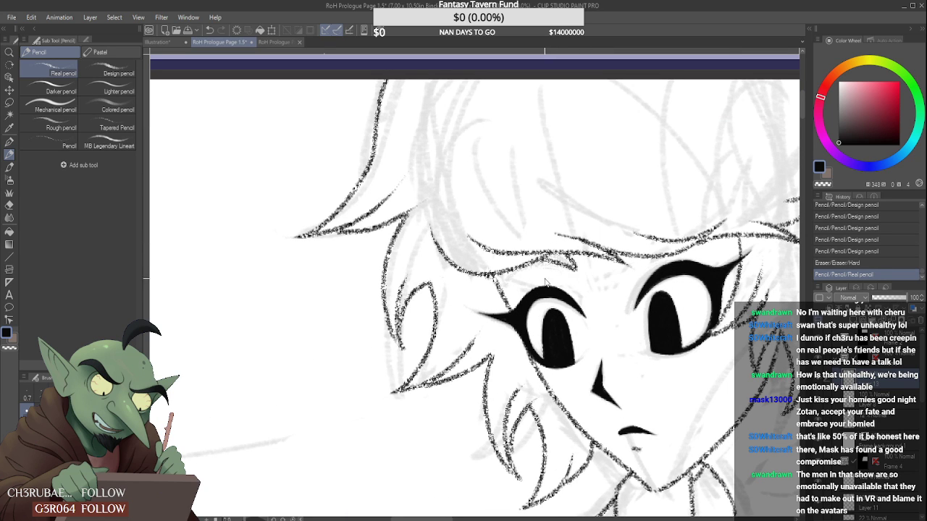
pyautogui.hotkey('ctrl', 'z')
# - Draw the short brow under the fringe above the left eye with the Real pencil and trim its tip with the hard eraser
pyautogui.moveTo(524, 269)
pyautogui.mouseDown()
pyautogui.moveTo(563, 262)
pyautogui.moveTo(576, 273)
pyautogui.mouseUp()
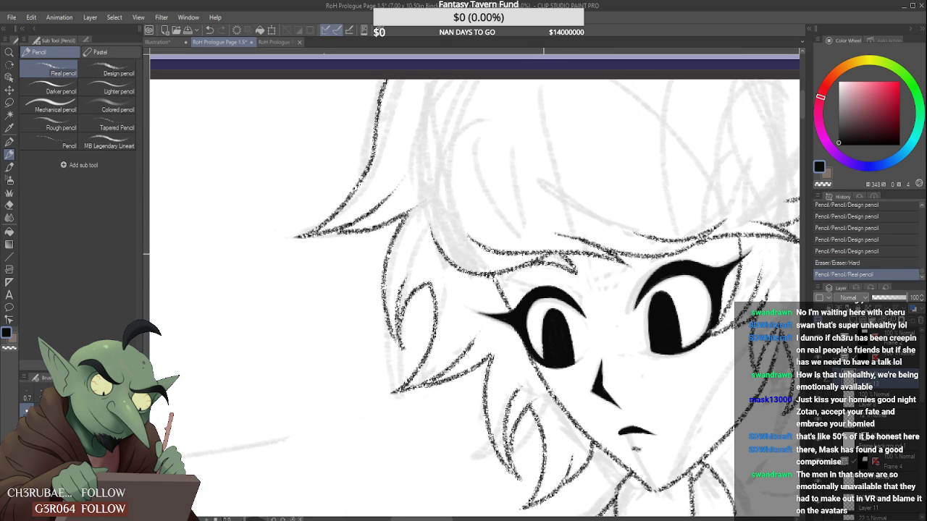
pyautogui.hotkey('ctrl', 'z')
pyautogui.hotkey('ctrl', 'z')
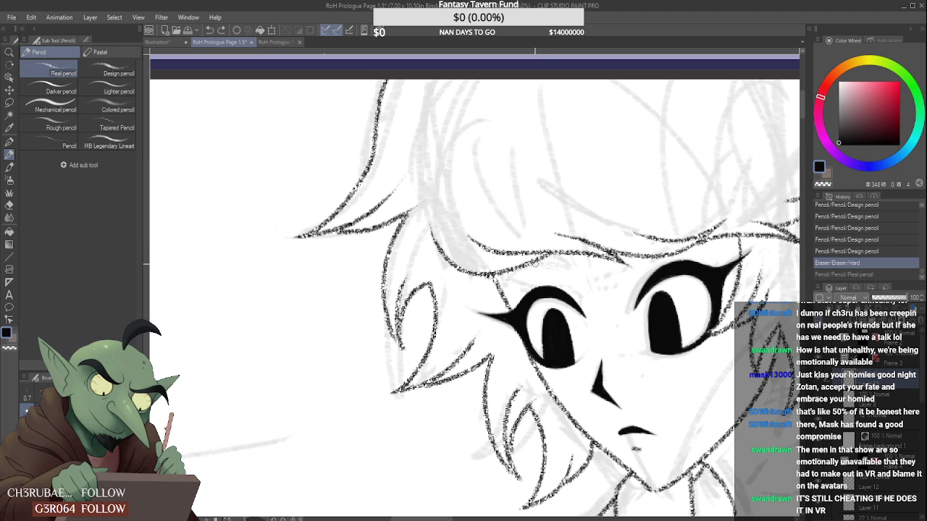
pyautogui.hotkey('ctrl', 'y')
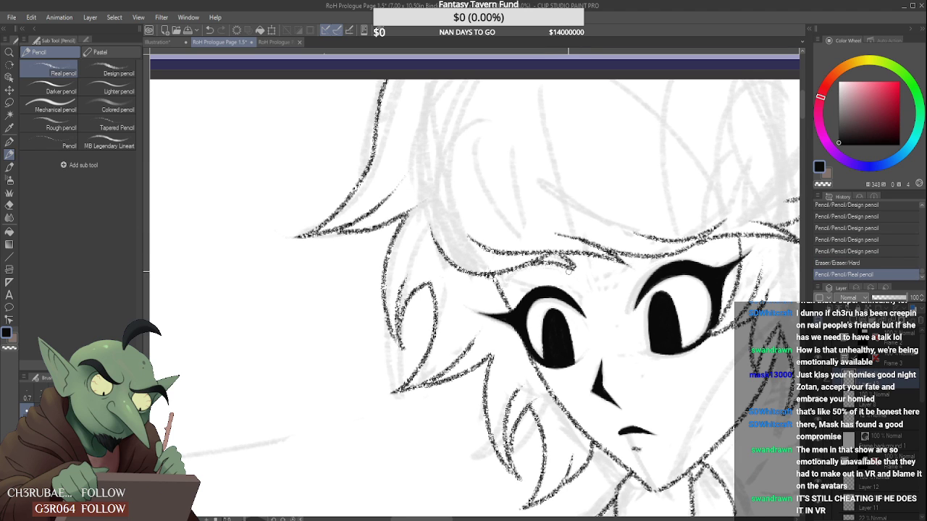
pyautogui.scroll(2, 573, 273)
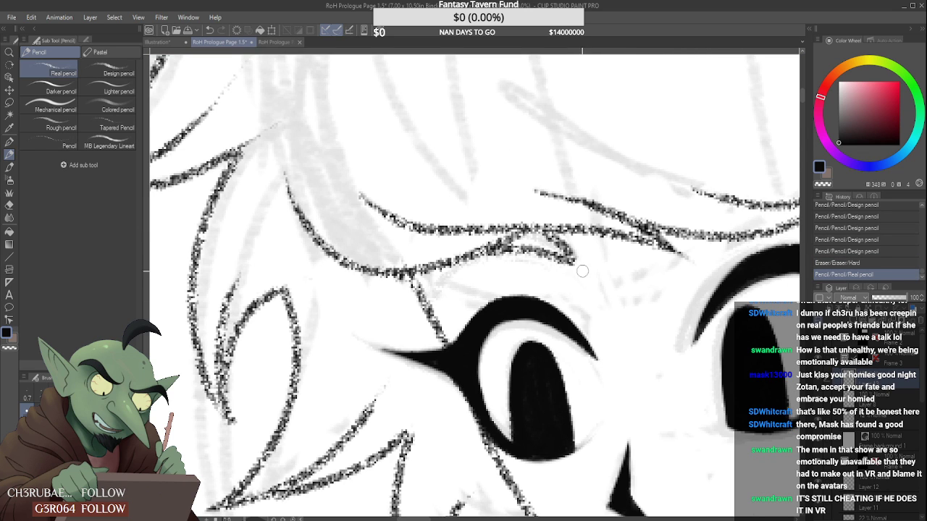
pyautogui.moveTo(579, 256); pyautogui.dragTo(574, 251)
pyautogui.scroll(-3, 578, 254)
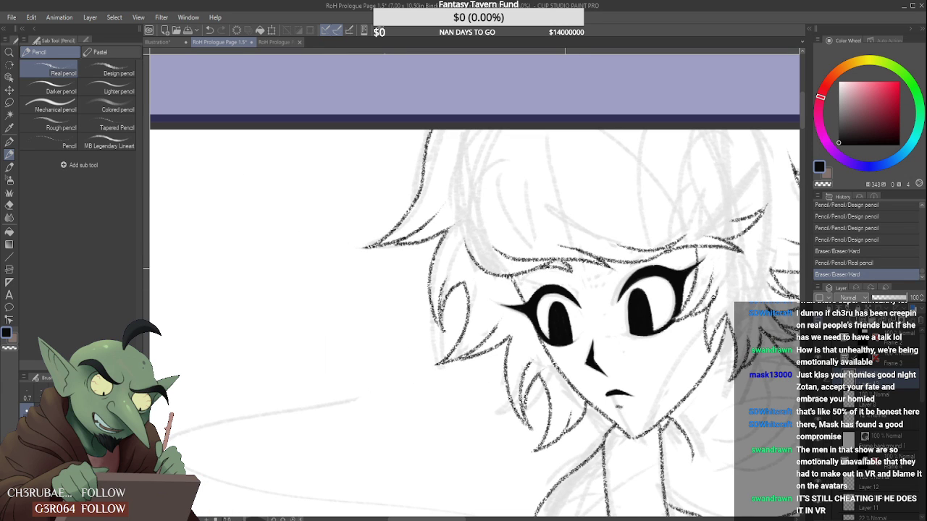
pyautogui.scroll(-1, 577, 254)
# - Extend the left brow's inner tip with the Real pencil and sharpen it with the hard eraser
pyautogui.scroll(4, 568, 254)
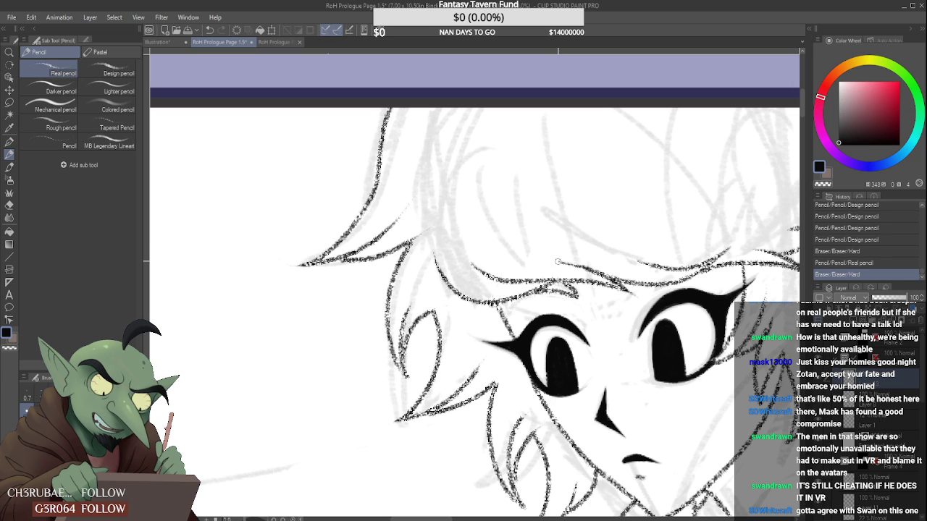
pyautogui.scroll(2, 581, 296)
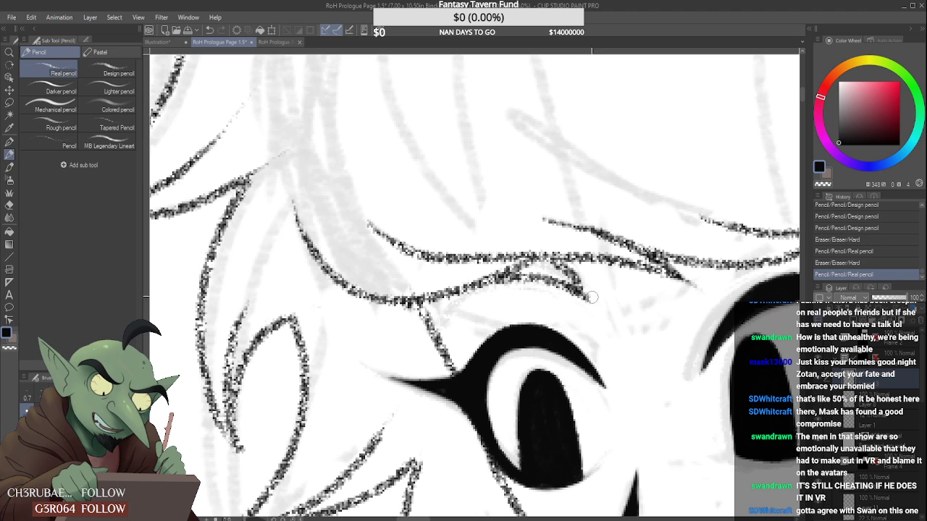
pyautogui.moveTo(585, 281); pyautogui.dragTo(601, 318)
pyautogui.scroll(-3, 585, 295)
pyautogui.scroll(-1, 585, 288)
pyautogui.scroll(4, 585, 288)
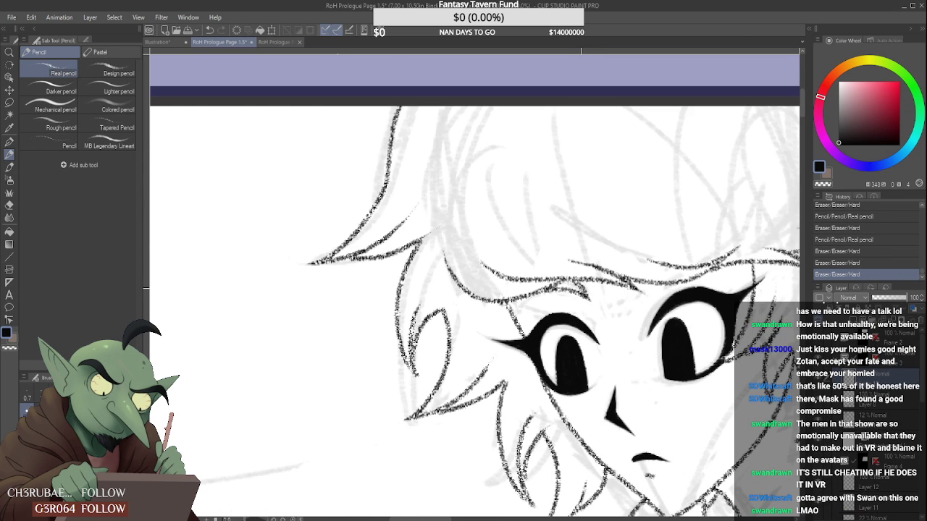
pyautogui.moveTo(588, 293)
pyautogui.mouseDown()
pyautogui.moveTo(595, 304)
pyautogui.moveTo(597, 293)
pyautogui.mouseUp()
pyautogui.scroll(-5, 595, 290)
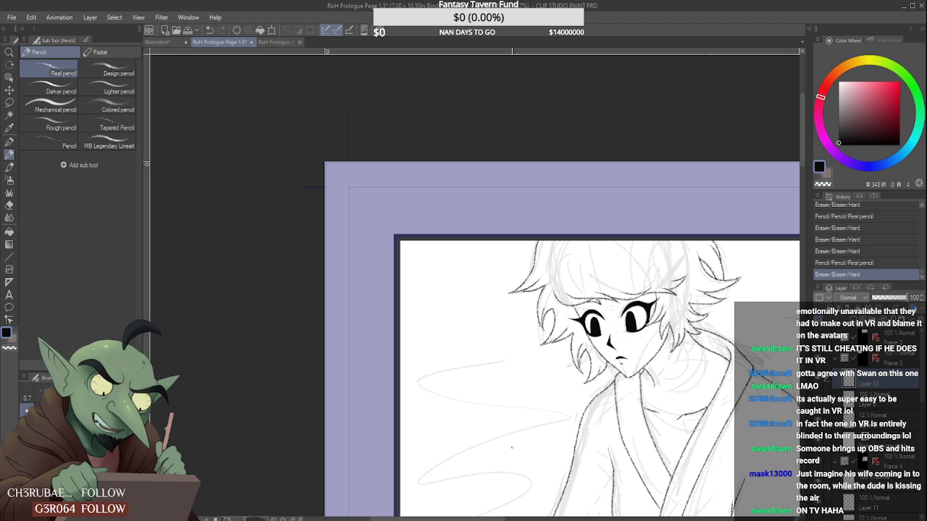
# - Refine the upward-flicking hair lock above the right eye's outer wing with the Real pencil and hard eraser
pyautogui.hscroll(3, 510, 284)
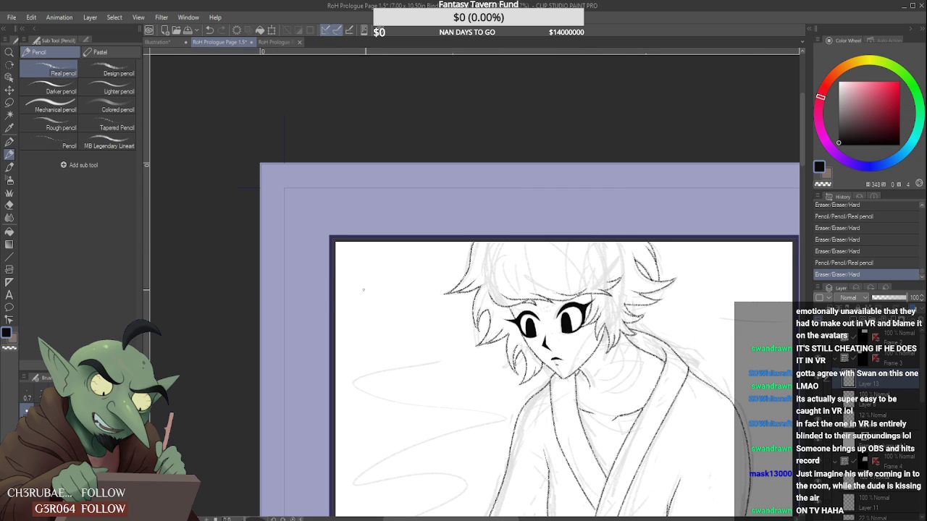
pyautogui.scroll(-2, 584, 295)
pyautogui.scroll(3, 585, 295)
pyautogui.scroll(2, 447, 262)
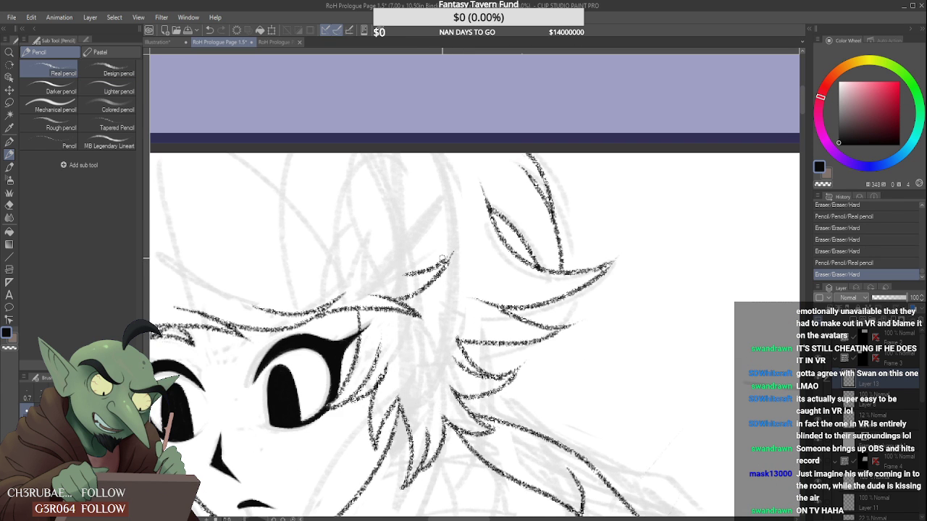
pyautogui.scroll(2, 447, 263)
pyautogui.moveTo(433, 270)
pyautogui.mouseDown()
pyautogui.moveTo(458, 241)
pyautogui.moveTo(433, 308)
pyautogui.moveTo(389, 282)
pyautogui.moveTo(425, 293)
pyautogui.mouseUp()
pyautogui.scroll(-4, 458, 262)
pyautogui.scroll(2, 422, 273)
pyautogui.scroll(-4, 406, 302)
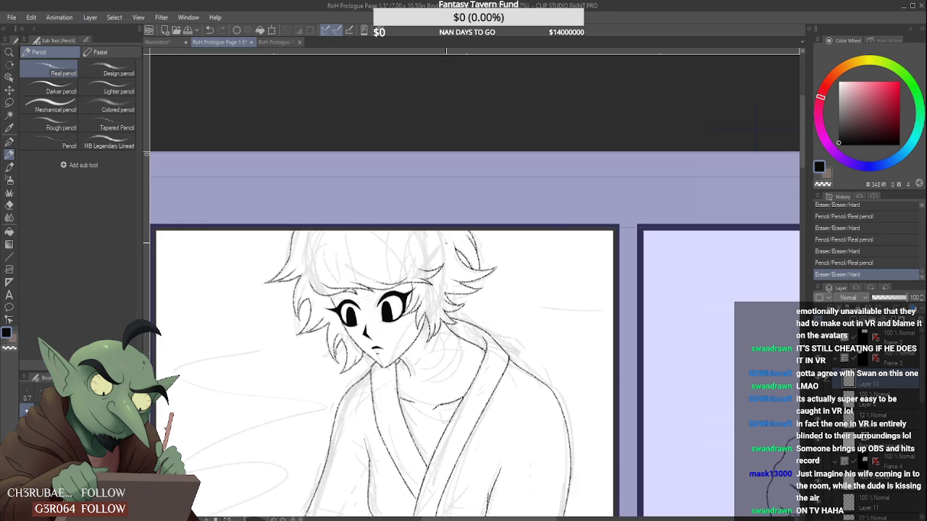
pyautogui.scroll(4, 450, 287)
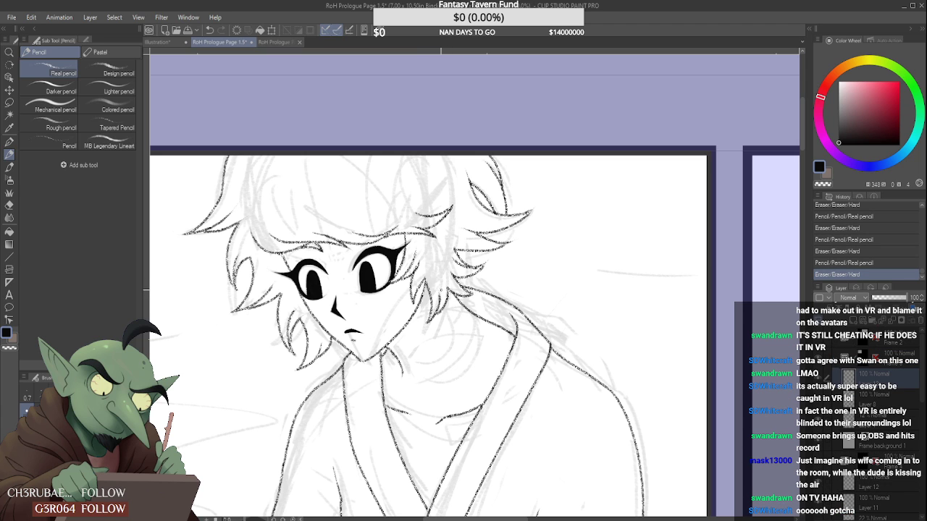
# - On the layer below Layer 13, erase the hair lock's outer side beside the right cheek and redraw it with the Real pencil
pyautogui.moveTo(437, 322)
pyautogui.mouseDown()
pyautogui.moveTo(442, 282)
pyautogui.moveTo(440, 296)
pyautogui.mouseUp()
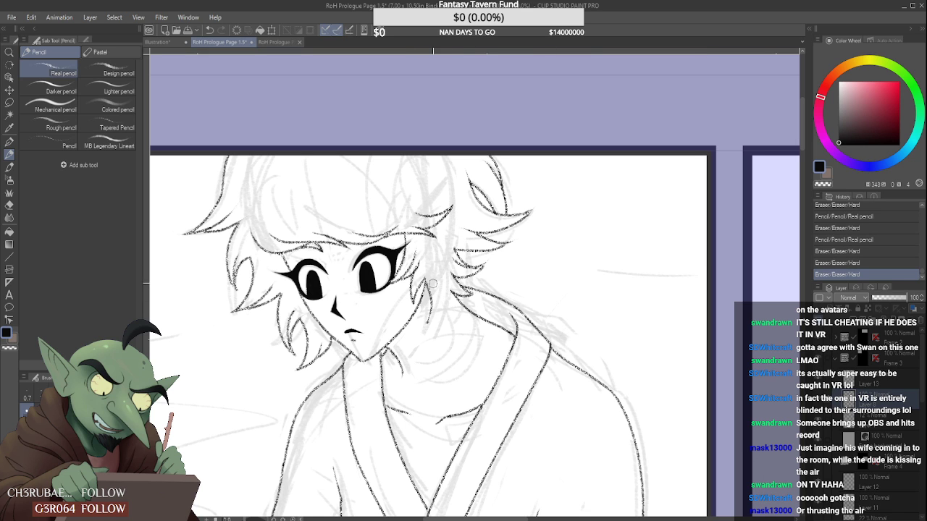
pyautogui.scroll(1, 438, 298)
pyautogui.moveTo(433, 304)
pyautogui.mouseDown()
pyautogui.moveTo(424, 267)
pyautogui.moveTo(420, 351)
pyautogui.mouseUp()
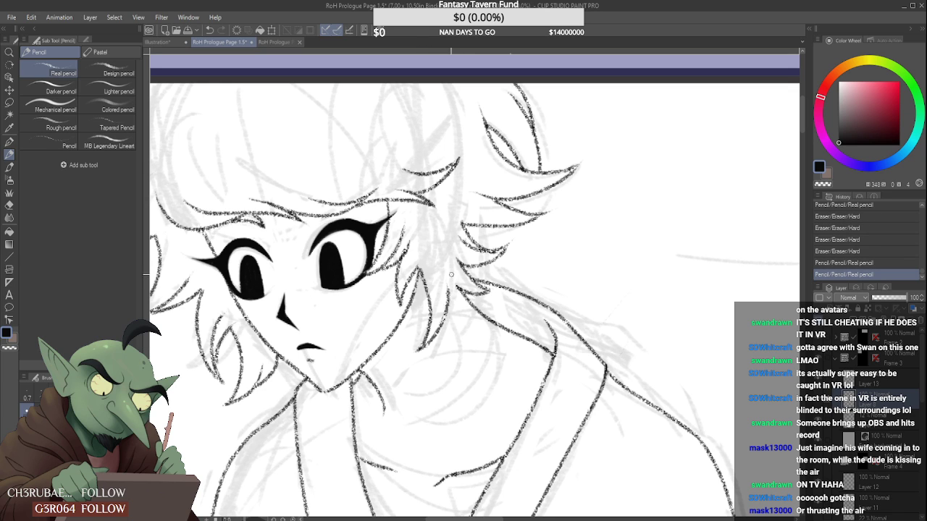
pyautogui.moveTo(457, 287)
pyautogui.mouseDown()
pyautogui.moveTo(445, 320)
pyautogui.moveTo(448, 287)
pyautogui.moveTo(440, 316)
pyautogui.moveTo(445, 302)
pyautogui.mouseUp()
pyautogui.scroll(-1, 441, 302)
pyautogui.scroll(1, 433, 326)
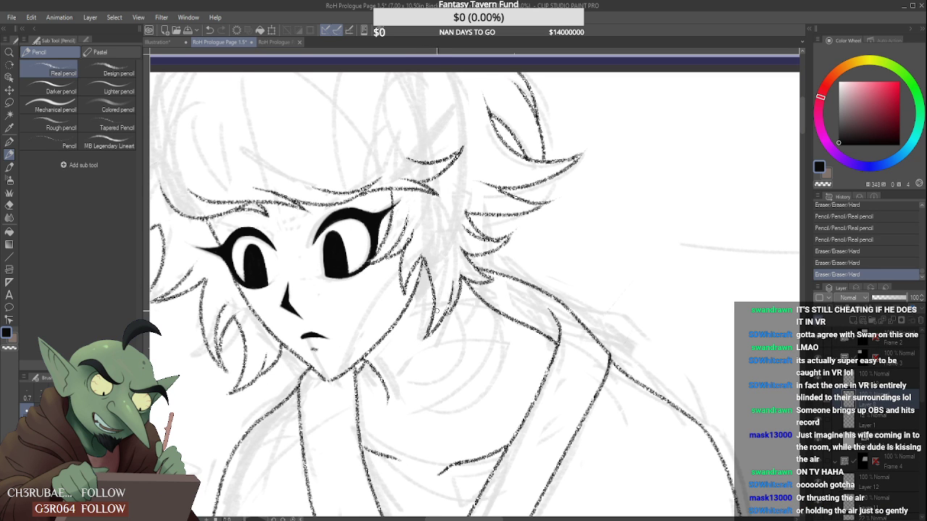
# - Touch up the lower edge of the redrawn hair lock beside the right cheek with the Real pencil
pyautogui.scroll(-1, 447, 343)
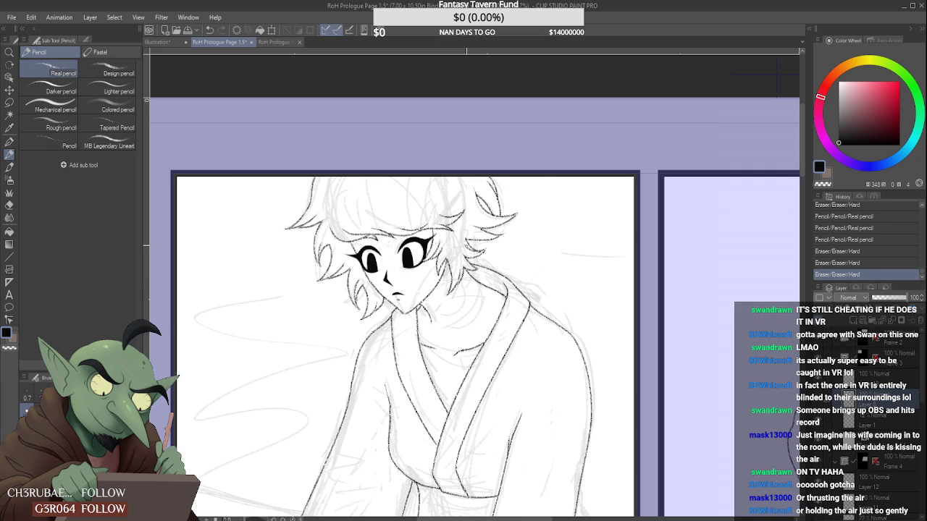
pyautogui.scroll(2, 446, 344)
pyautogui.moveTo(447, 309); pyautogui.dragTo(442, 317)
pyautogui.scroll(-4, 458, 279)
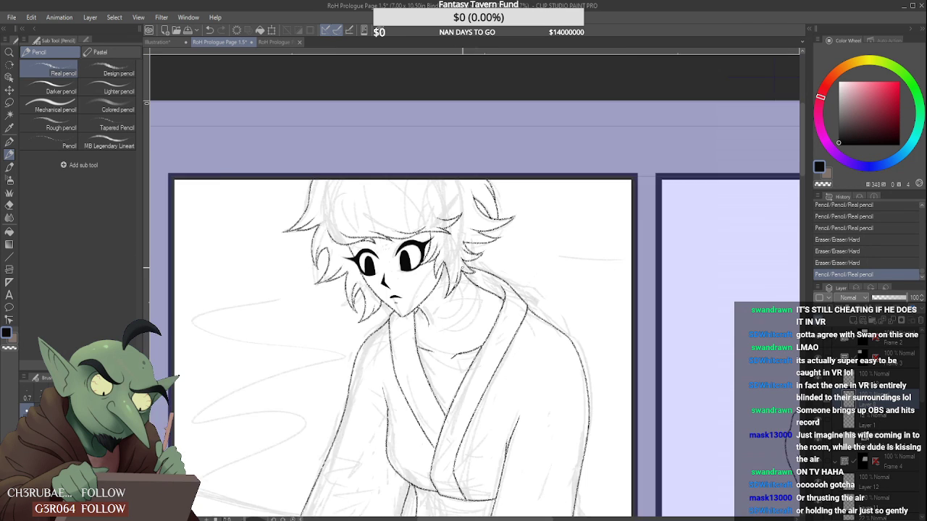
# - Draw a short inner strand line inside the hair lock beside the right cheek with the Real pencil, undoing unwanted strokes
pyautogui.scroll(2, 458, 271)
pyautogui.scroll(2, 458, 273)
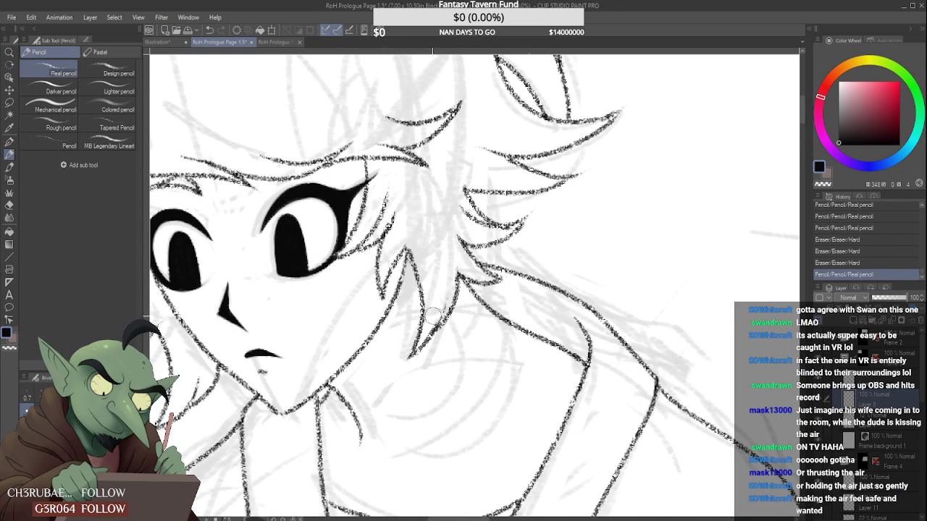
pyautogui.moveTo(433, 315)
pyautogui.mouseDown()
pyautogui.moveTo(439, 305)
pyautogui.moveTo(433, 329)
pyautogui.mouseUp()
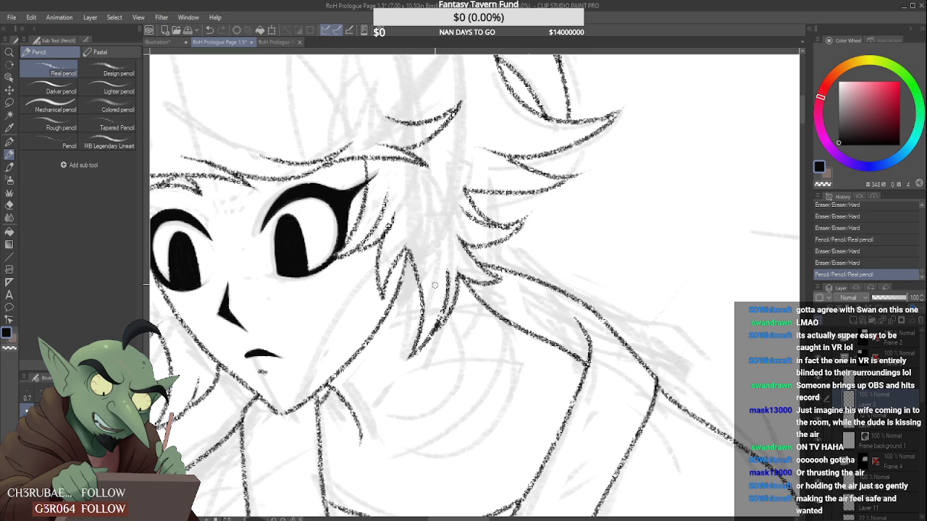
pyautogui.hotkey('ctrl', 'z')
pyautogui.moveTo(441, 280); pyautogui.dragTo(432, 337)
pyautogui.hotkey('ctrl', 'z')
pyautogui.hotkey('ctrl', 'z')
pyautogui.hotkey('ctrl', 'z')
pyautogui.moveTo(445, 290); pyautogui.dragTo(432, 336)
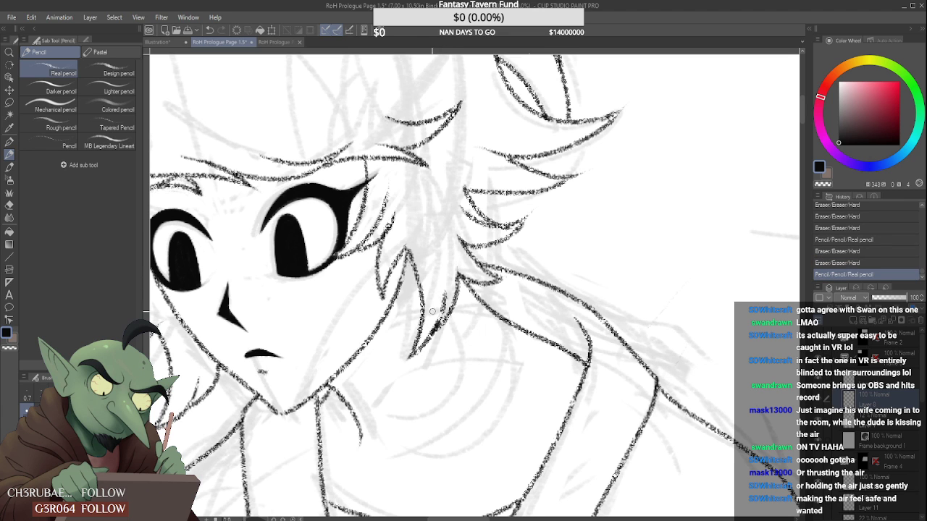
# - Extend the cheek lock's inner strand upward, redraw the lock's outer edge with the Real pencil, and clean both with the hard eraser
pyautogui.scroll(-1, 435, 331)
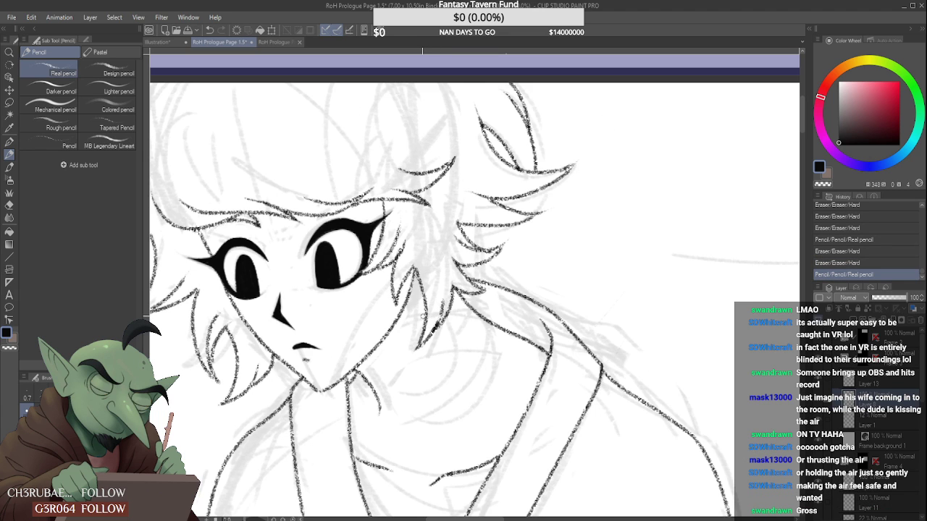
pyautogui.scroll(-1, 431, 319)
pyautogui.scroll(-3, 429, 286)
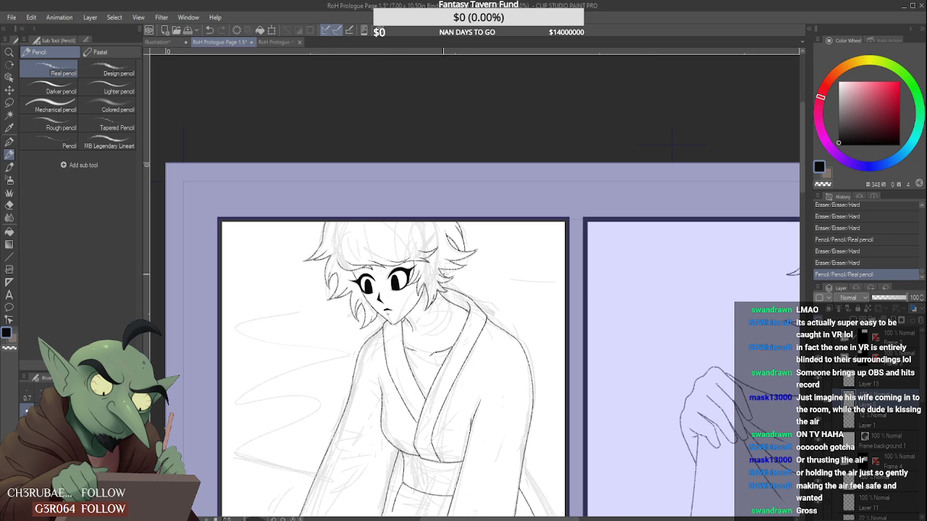
pyautogui.scroll(5, 447, 292)
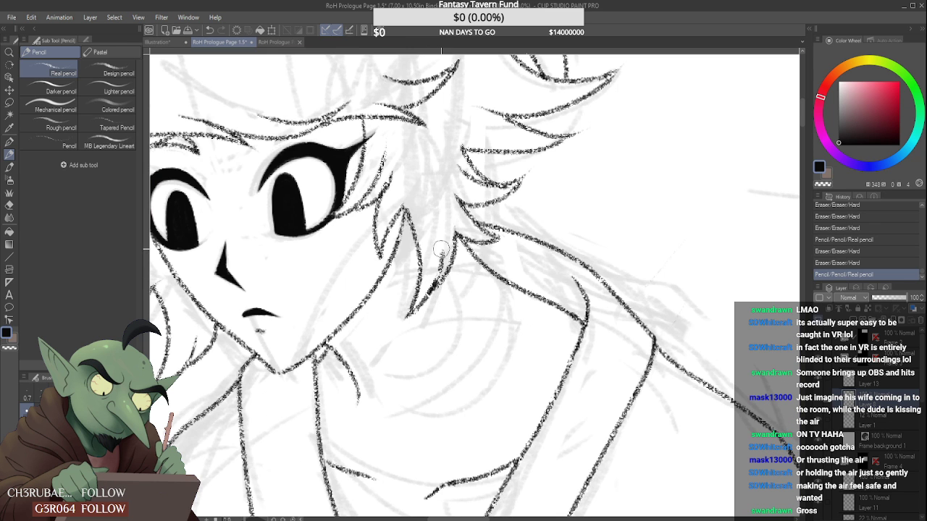
pyautogui.moveTo(442, 249); pyautogui.dragTo(449, 234)
pyautogui.moveTo(438, 279)
pyautogui.mouseDown()
pyautogui.moveTo(425, 318)
pyautogui.moveTo(410, 325)
pyautogui.mouseUp()
pyautogui.moveTo(440, 243); pyautogui.dragTo(409, 319)
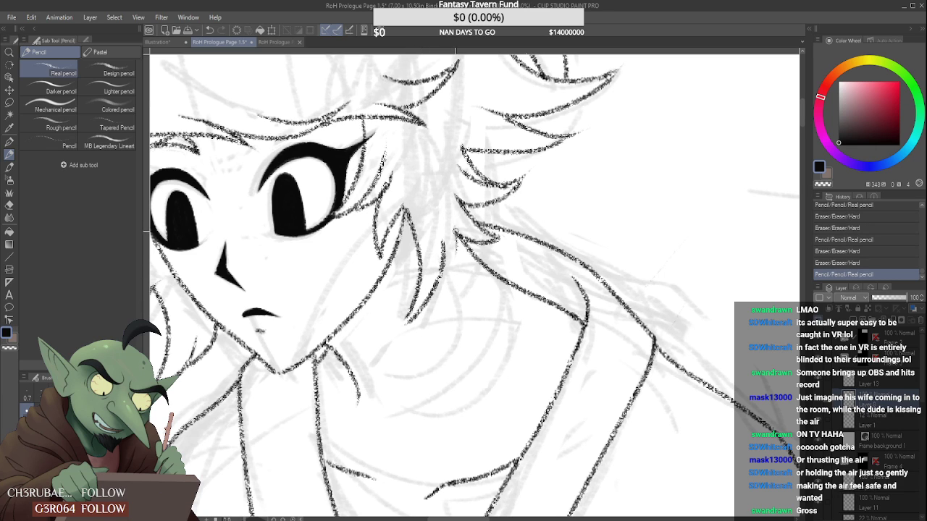
pyautogui.moveTo(456, 230); pyautogui.dragTo(410, 326)
pyautogui.moveTo(434, 292); pyautogui.dragTo(407, 317)
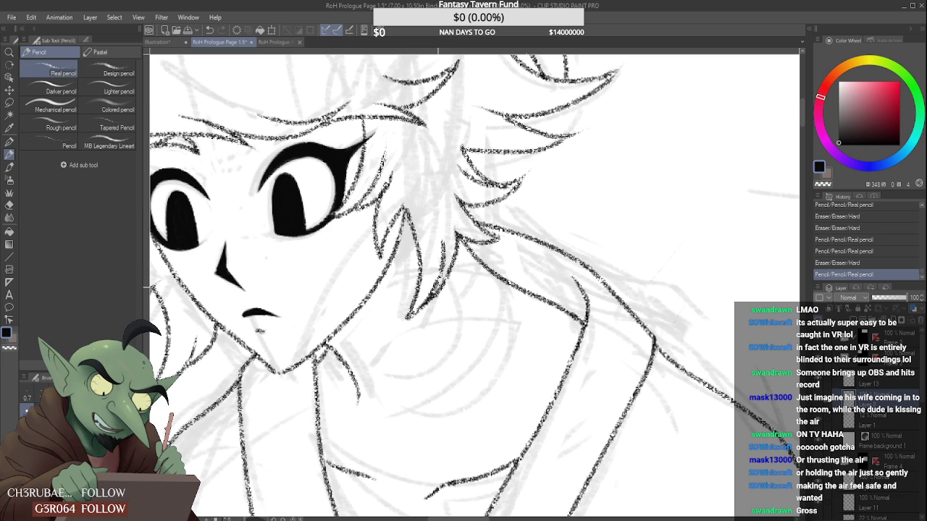
pyautogui.moveTo(428, 264)
pyautogui.mouseDown()
pyautogui.moveTo(438, 230)
pyautogui.moveTo(424, 259)
pyautogui.mouseUp()
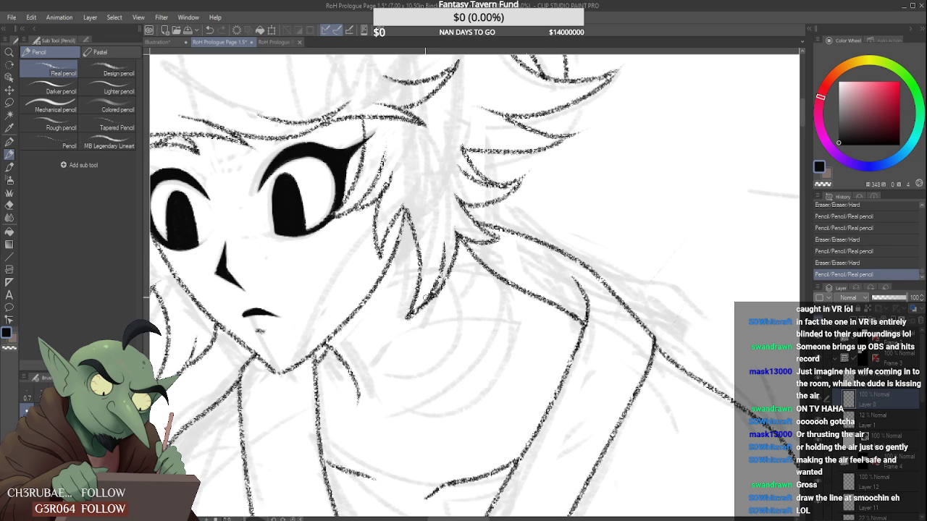
pyautogui.moveTo(426, 298)
pyautogui.mouseDown()
pyautogui.moveTo(409, 326)
pyautogui.moveTo(444, 292)
pyautogui.moveTo(437, 302)
pyautogui.mouseUp()
# - Erase the lowest hair flick above the collar at the nape and redraw it curling upward with the Real pencil
pyautogui.scroll(-2, 438, 296)
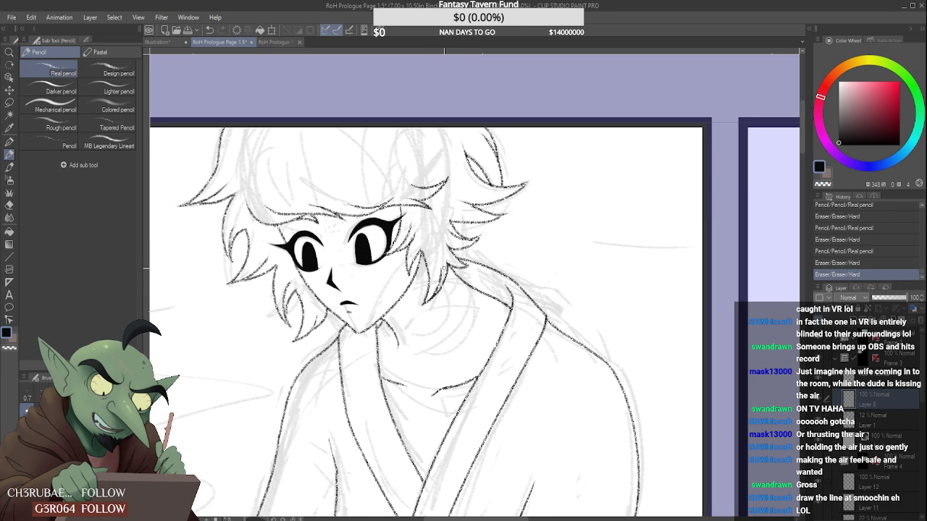
pyautogui.scroll(-2, 459, 260)
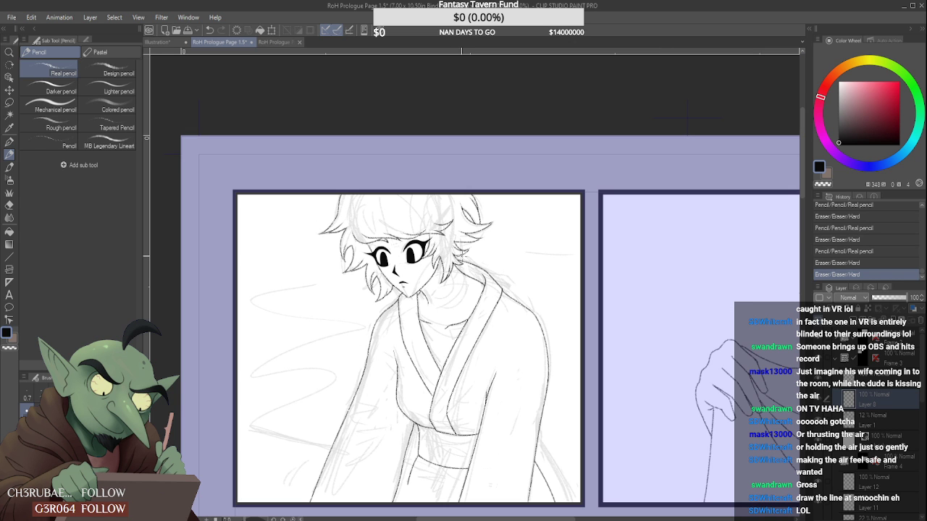
pyautogui.scroll(-1, 460, 261)
pyautogui.scroll(5, 459, 261)
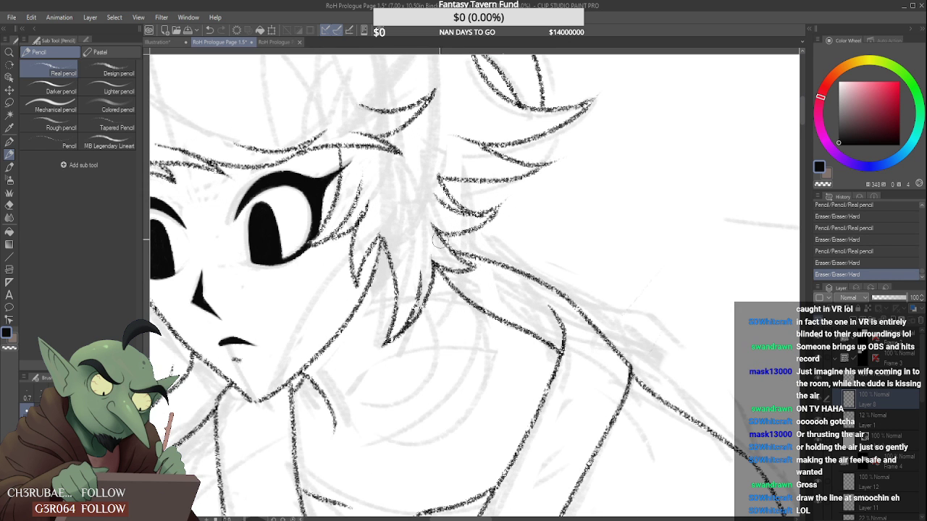
pyautogui.moveTo(450, 252)
pyautogui.mouseDown()
pyautogui.moveTo(474, 260)
pyautogui.moveTo(442, 237)
pyautogui.moveTo(493, 231)
pyautogui.moveTo(486, 251)
pyautogui.moveTo(463, 234)
pyautogui.mouseUp()
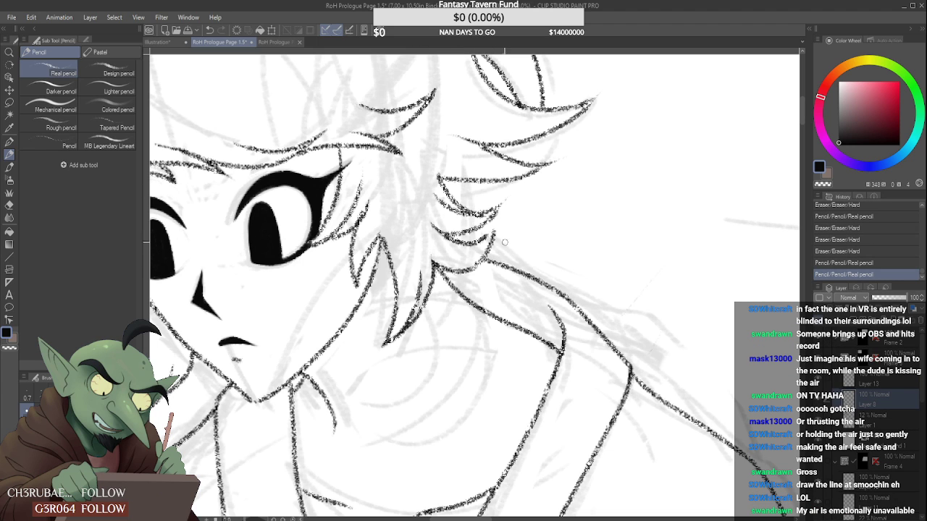
pyautogui.hotkey('ctrl', 'z')
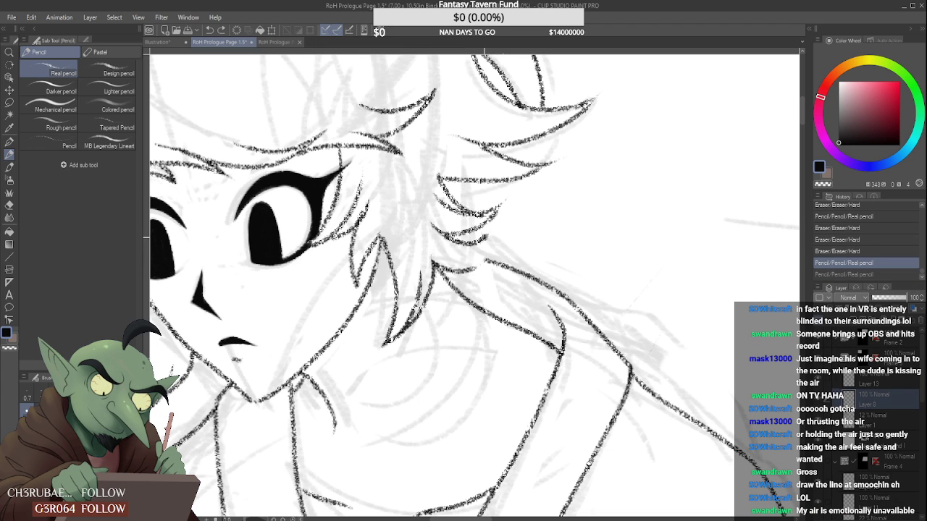
pyautogui.moveTo(494, 229); pyautogui.dragTo(465, 268)
pyautogui.hotkey('ctrl', 'z')
pyautogui.moveTo(485, 237)
pyautogui.mouseDown()
pyautogui.moveTo(496, 229)
pyautogui.moveTo(467, 271)
pyautogui.mouseUp()
pyautogui.scroll(-5, 479, 271)
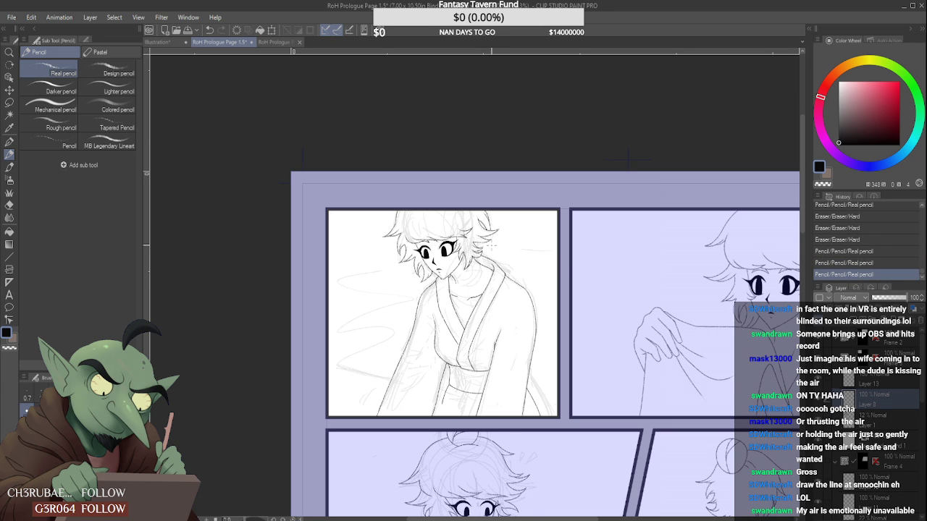
pyautogui.scroll(5, 494, 237)
pyautogui.scroll(-4, 490, 270)
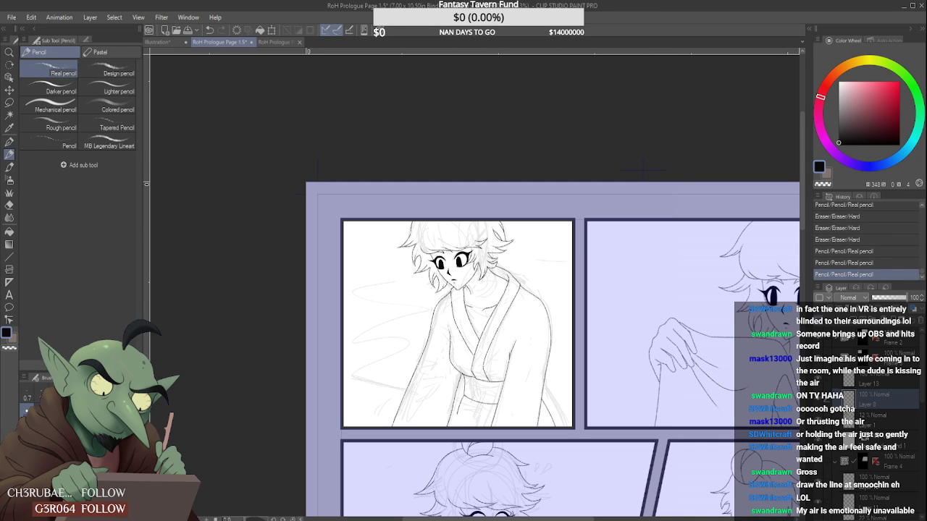
# - Hide the rough sketch on Layer 1 and refine the left eye's lower lash line and inner corner with the Design pencil and hard eraser
pyautogui.click(818, 420)
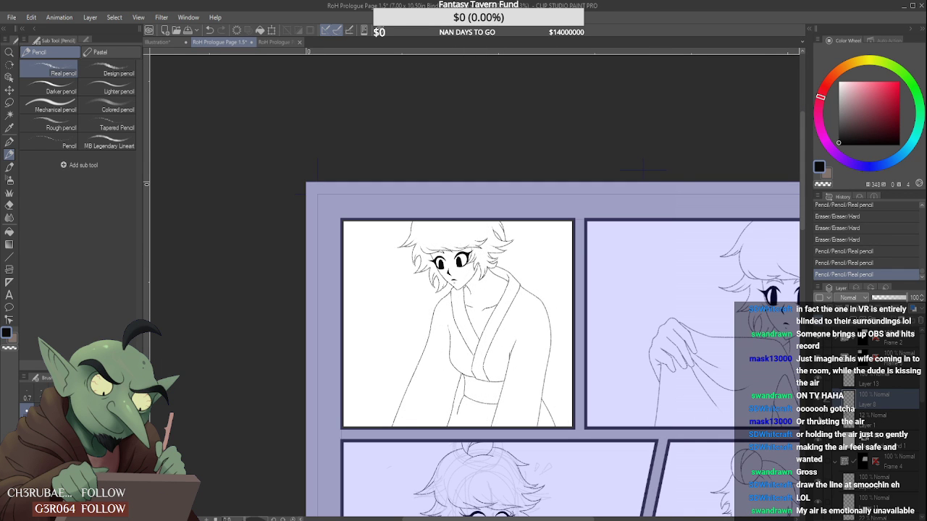
pyautogui.click(108, 69)
pyautogui.scroll(4, 450, 268)
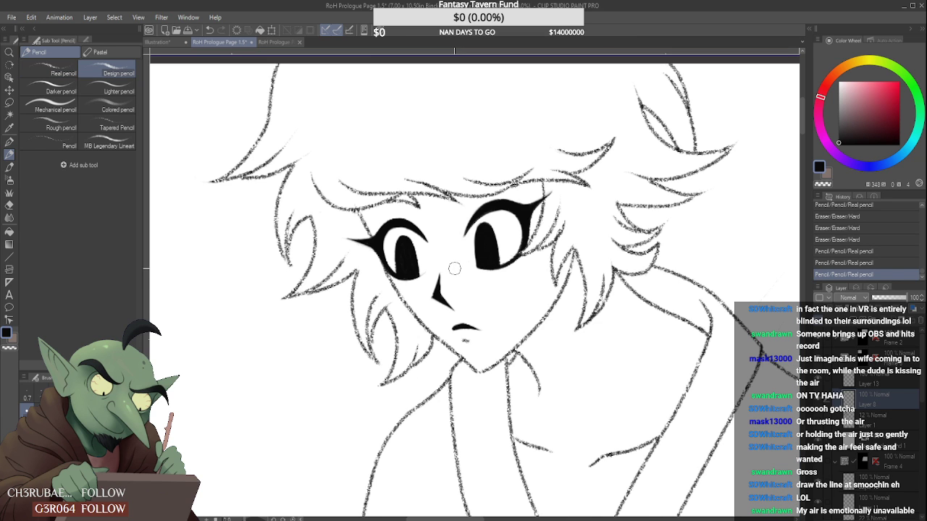
pyautogui.scroll(2, 394, 280)
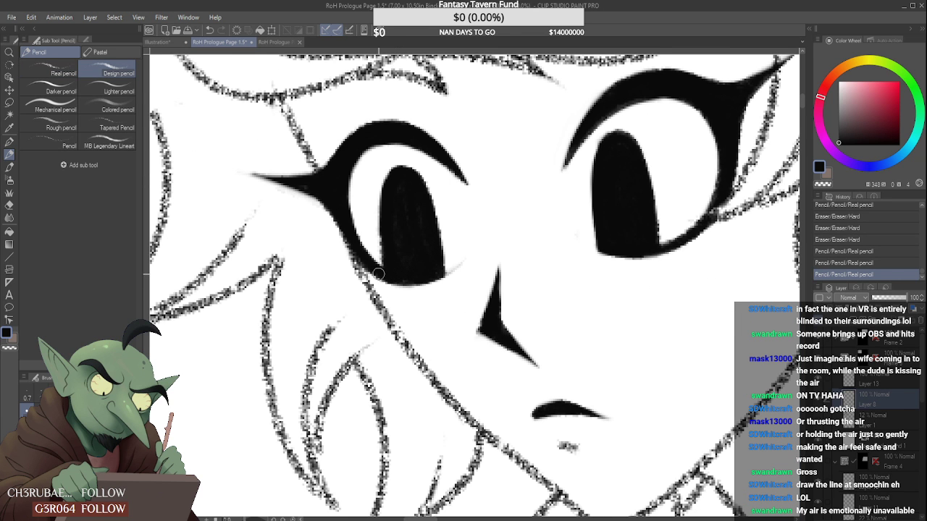
pyautogui.moveTo(375, 270)
pyautogui.mouseDown()
pyautogui.moveTo(439, 280)
pyautogui.moveTo(468, 263)
pyautogui.moveTo(456, 283)
pyautogui.mouseUp()
pyautogui.press('e')
pyautogui.scroll(-6, 462, 248)
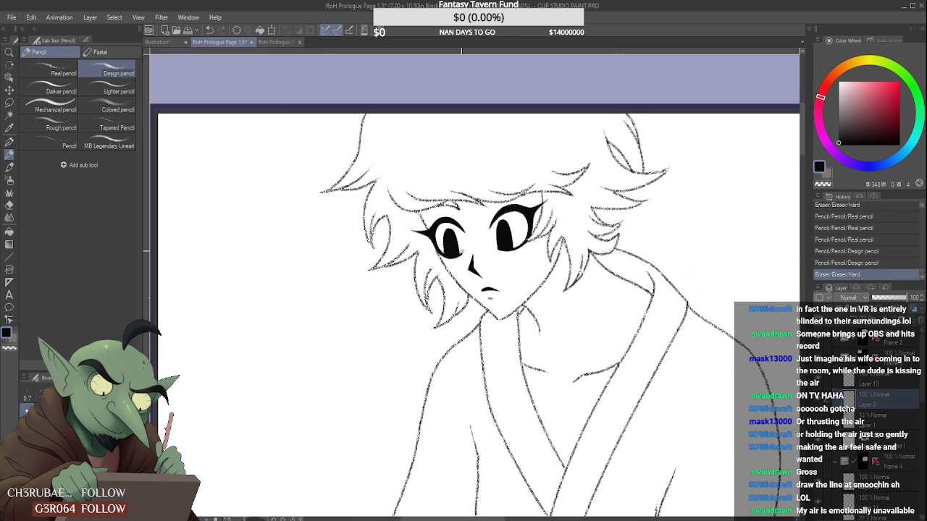
pyautogui.scroll(4, 440, 251)
pyautogui.moveTo(440, 251)
pyautogui.mouseDown()
pyautogui.moveTo(485, 248)
pyautogui.moveTo(434, 241)
pyautogui.moveTo(490, 244)
pyautogui.moveTo(442, 237)
pyautogui.moveTo(445, 230)
pyautogui.moveTo(407, 297)
pyautogui.mouseUp()
pyautogui.scroll(-4, 484, 243)
pyautogui.scroll(5, 485, 241)
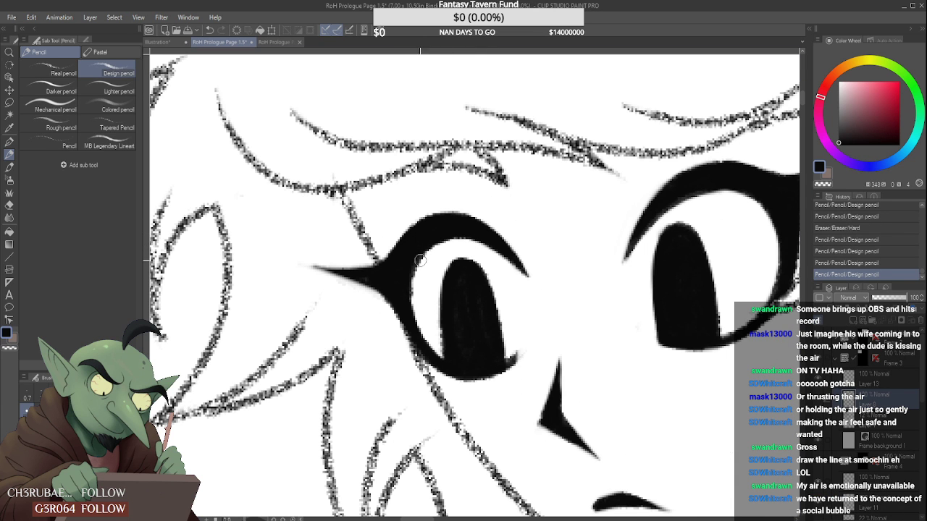
# - Touch up the right eye's upper lash line with the Design pencil and check the face at full-panel size
pyautogui.scroll(-4, 485, 250)
pyautogui.scroll(4, 486, 250)
pyautogui.moveTo(468, 249); pyautogui.dragTo(529, 236)
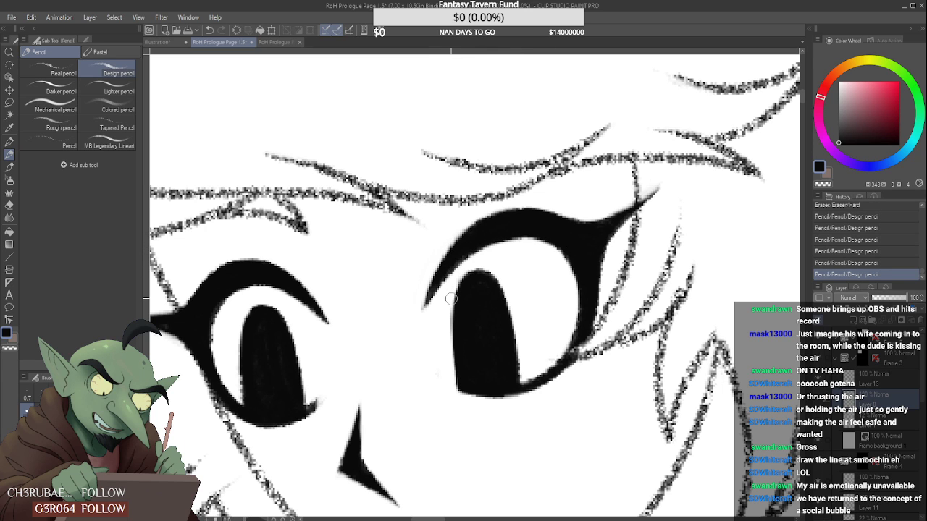
pyautogui.scroll(-5, 450, 265)
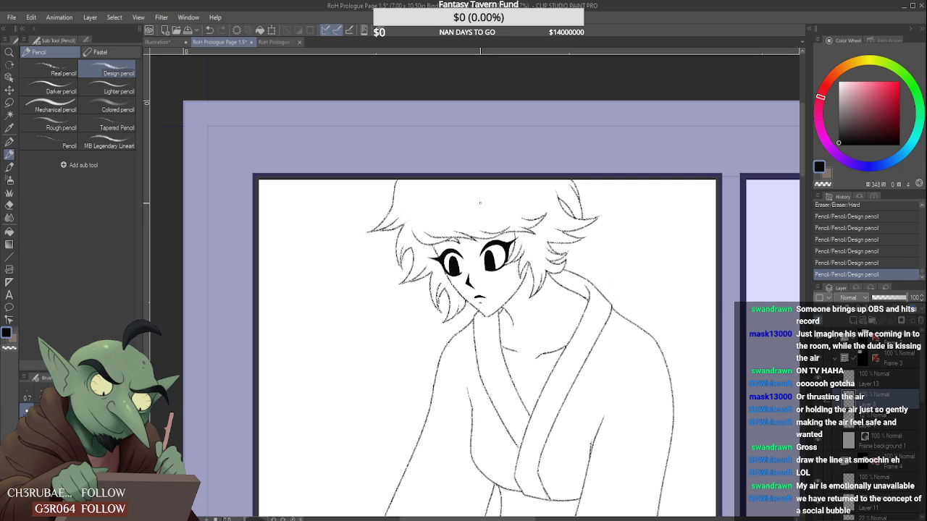
pyautogui.scroll(-3, 480, 202)
pyautogui.scroll(2, 483, 199)
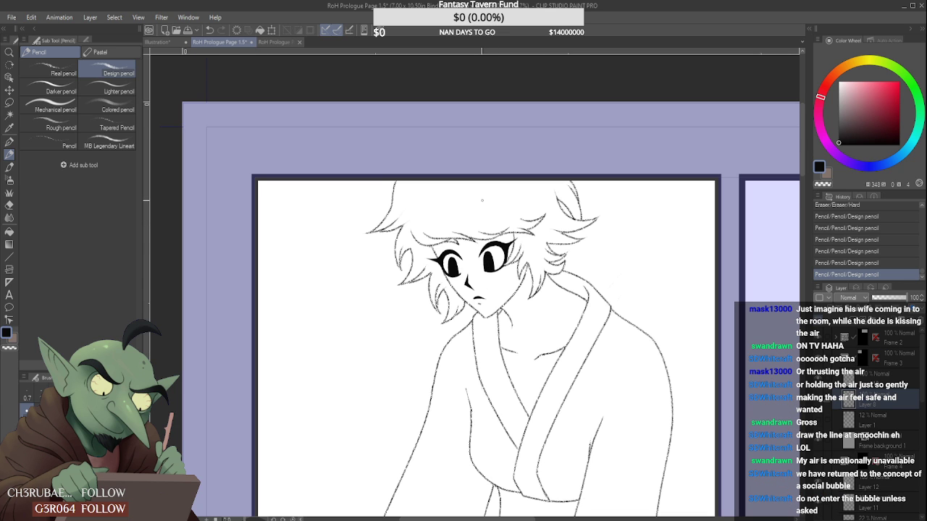
pyautogui.scroll(-3, 482, 201)
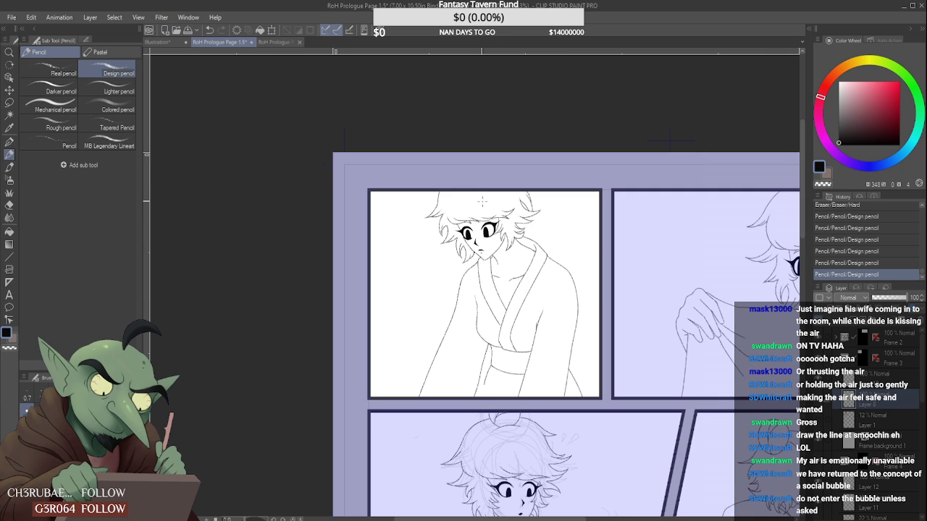
pyautogui.scroll(-1, 482, 202)
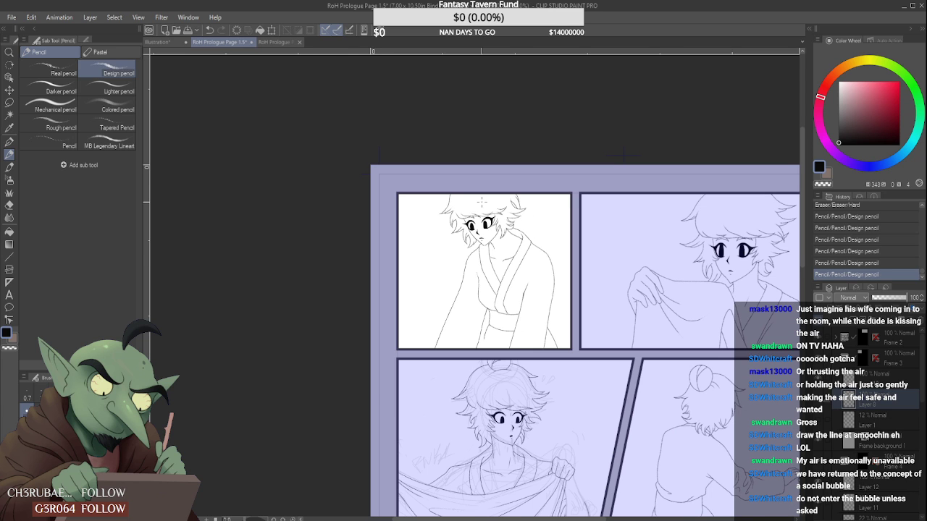
pyautogui.scroll(1, 481, 202)
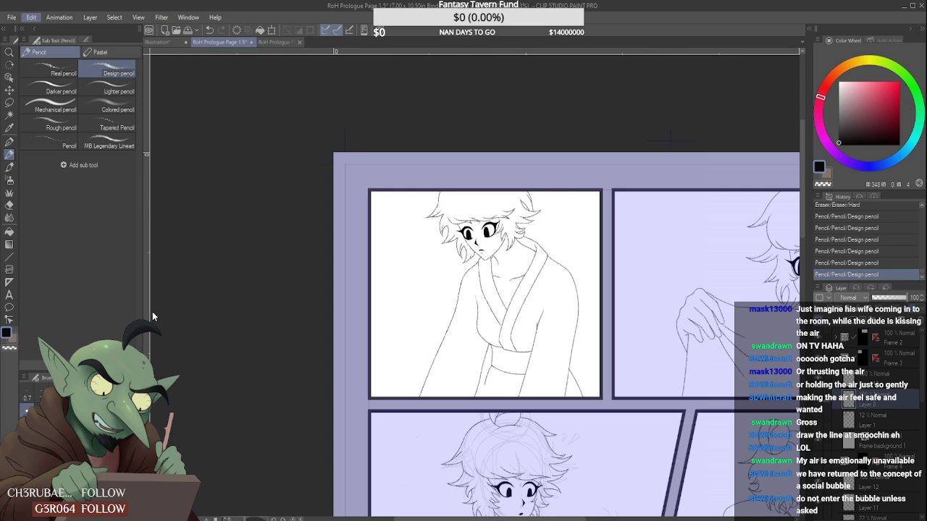
# - Flip the canvas horizontally and inspect the mirrored face in the first panel
pyautogui.click(204, 351)
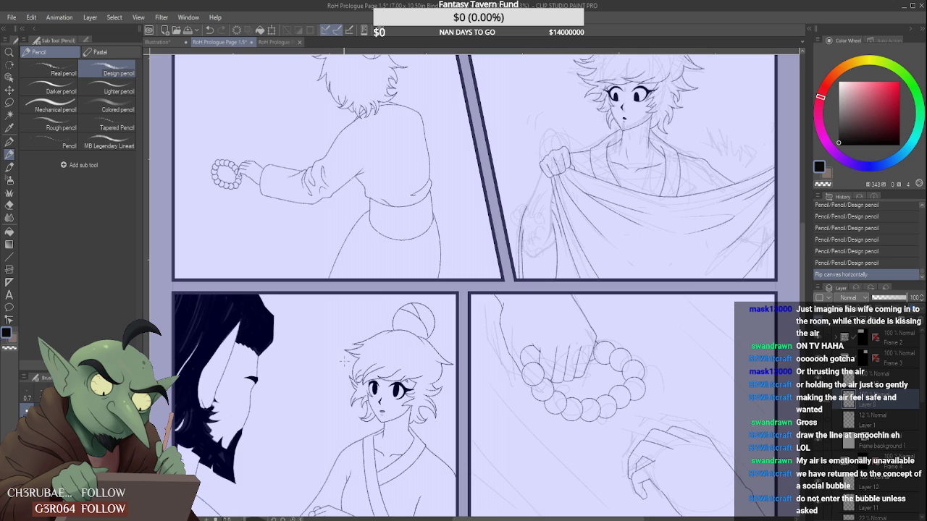
pyautogui.scroll(-1, 345, 359)
pyautogui.scroll(-2, 345, 360)
pyautogui.scroll(3, 401, 255)
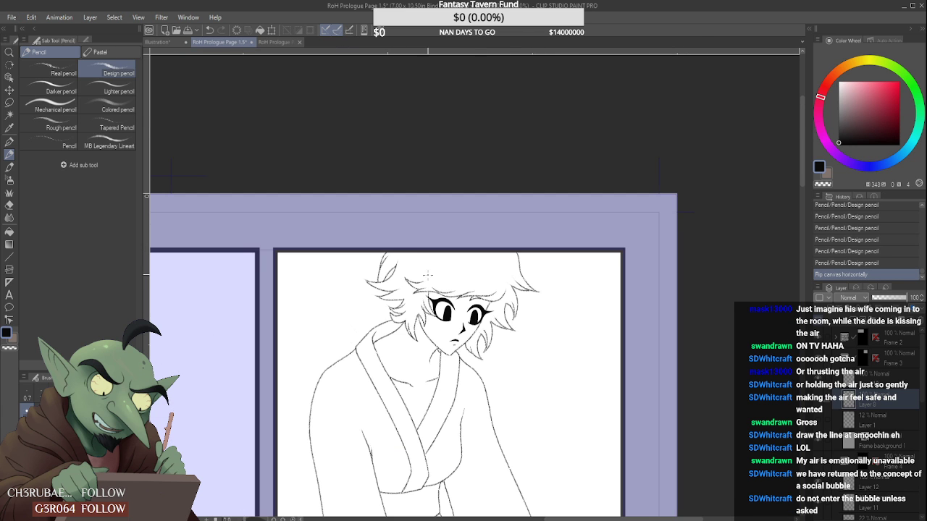
pyautogui.scroll(-1, 451, 292)
pyautogui.scroll(3, 452, 292)
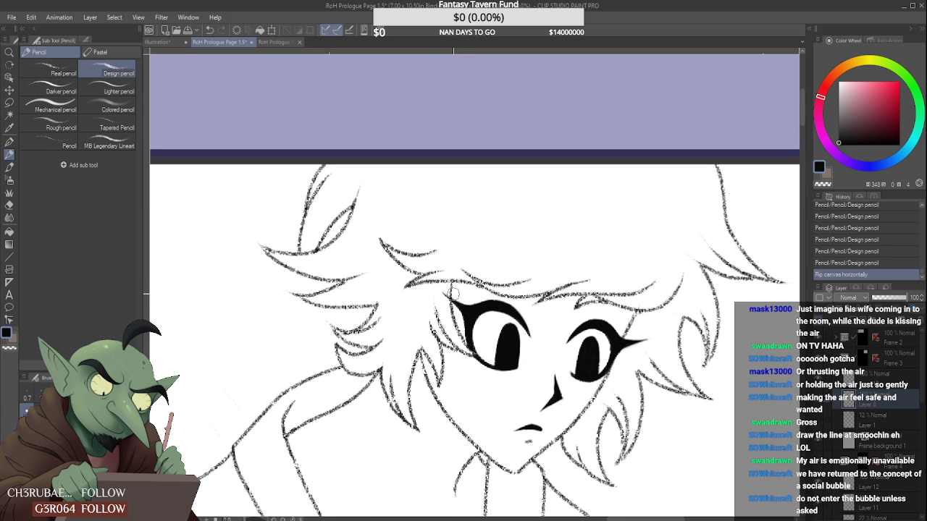
# - On Layer 13, trim the mirrored view's left eye wing with the hard eraser and reinforce its upper lash line with the Design pencil
pyautogui.moveTo(463, 303); pyautogui.dragTo(447, 307)
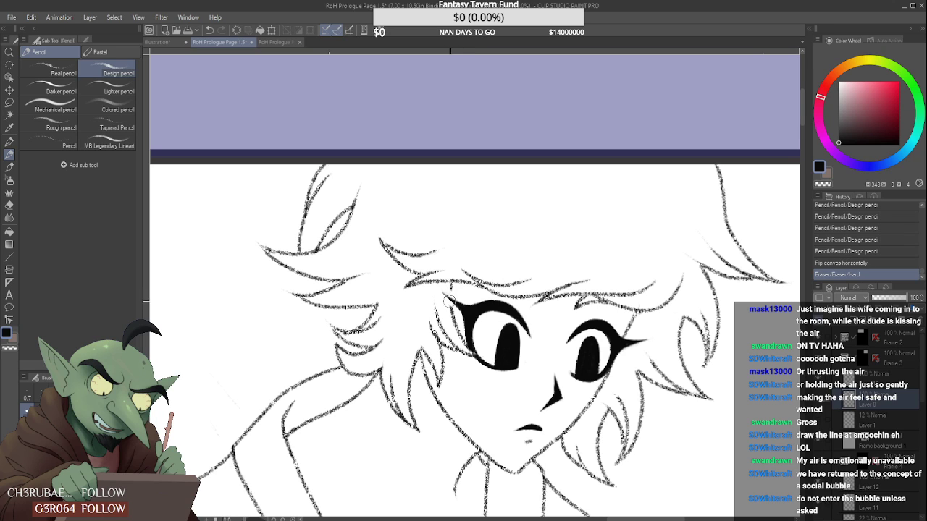
pyautogui.hotkey('ctrl', 'z')
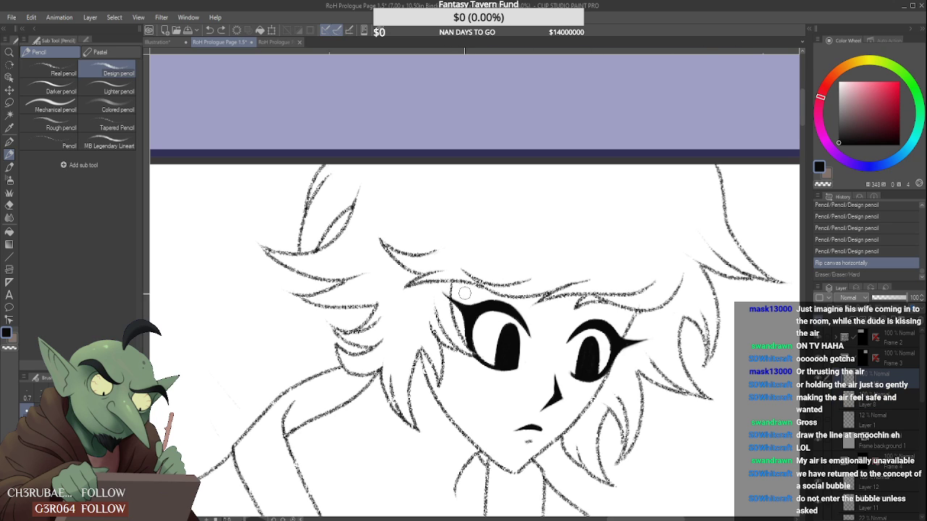
pyautogui.moveTo(465, 299)
pyautogui.mouseDown()
pyautogui.moveTo(444, 292)
pyautogui.moveTo(452, 321)
pyautogui.moveTo(461, 315)
pyautogui.moveTo(442, 296)
pyautogui.moveTo(473, 299)
pyautogui.mouseUp()
pyautogui.moveTo(473, 296); pyautogui.dragTo(442, 303)
pyautogui.scroll(-5, 447, 290)
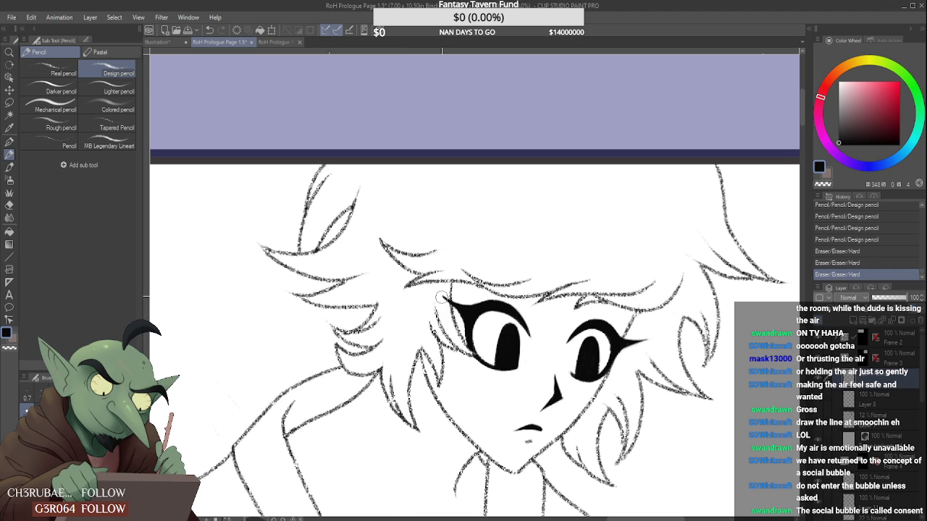
pyautogui.scroll(-1, 457, 250)
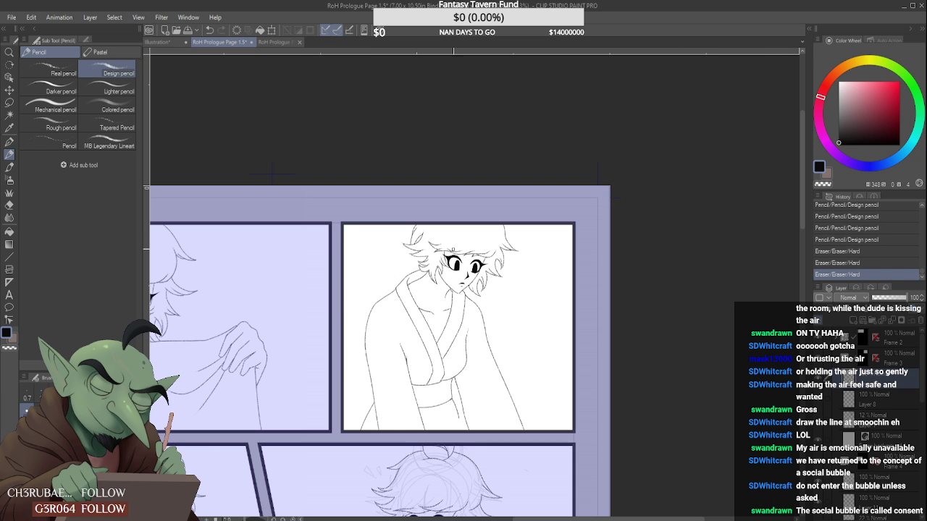
pyautogui.scroll(7, 455, 253)
pyautogui.moveTo(439, 271)
pyautogui.mouseDown()
pyautogui.moveTo(497, 263)
pyautogui.moveTo(537, 278)
pyautogui.mouseUp()
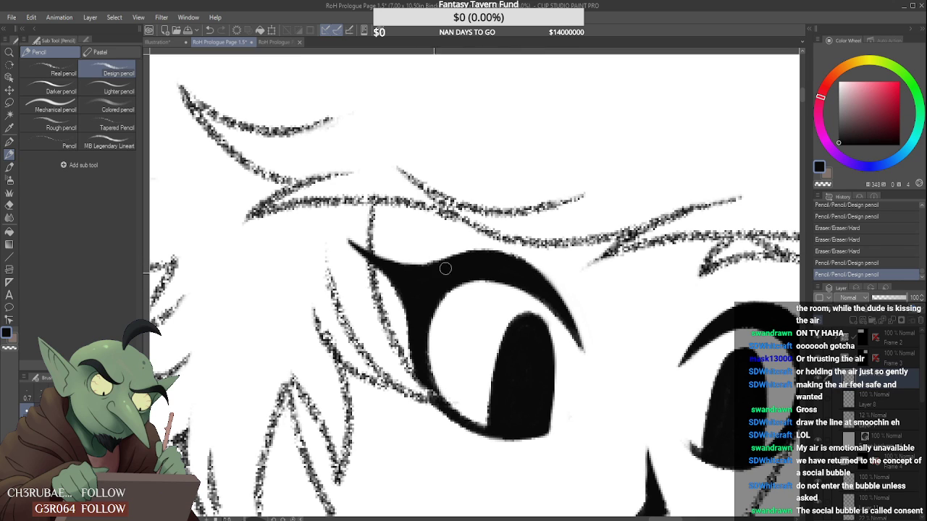
# - Reinforce the outer part of the left eye's upper lash with the Design pencil and trim around its wing with the hard eraser
pyautogui.moveTo(445, 269); pyautogui.dragTo(418, 290)
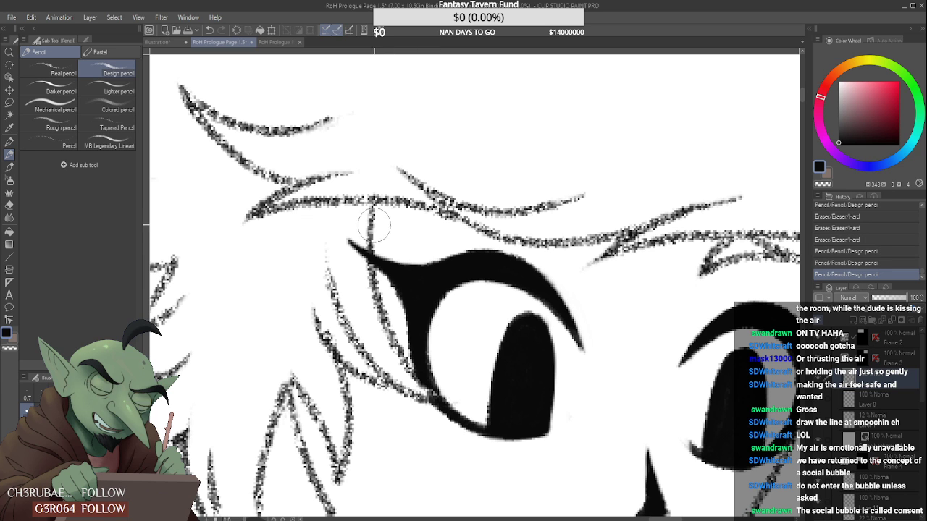
pyautogui.moveTo(384, 259)
pyautogui.mouseDown()
pyautogui.moveTo(356, 266)
pyautogui.moveTo(384, 286)
pyautogui.moveTo(373, 311)
pyautogui.moveTo(358, 290)
pyautogui.mouseUp()
pyautogui.scroll(-4, 377, 279)
pyautogui.scroll(-2, 377, 280)
pyautogui.scroll(5, 362, 275)
pyautogui.scroll(-5, 368, 249)
pyautogui.scroll(-2, 368, 249)
pyautogui.scroll(7, 358, 304)
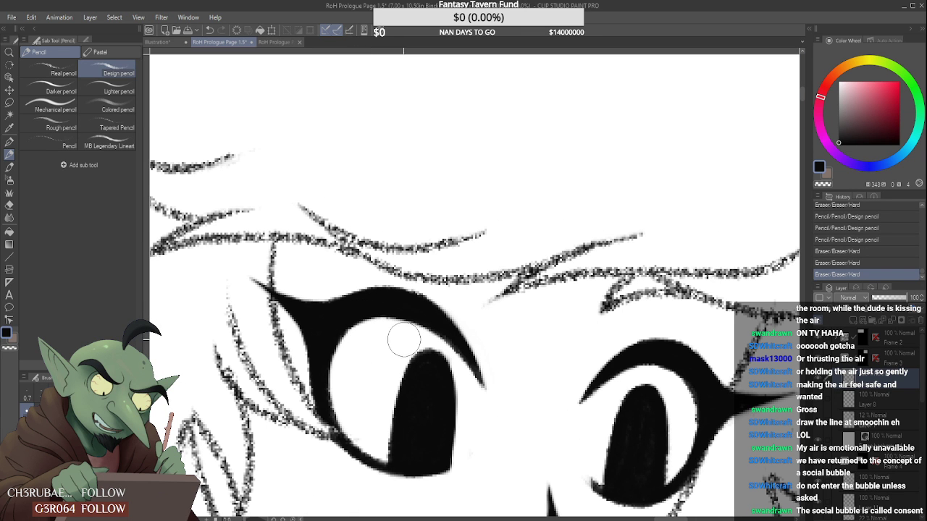
# - Clean the upper lid's inner edge with the hard eraser and redraw the left eye's lash arch toward the inner corner with the Design pencil
pyautogui.moveTo(405, 338); pyautogui.dragTo(364, 338)
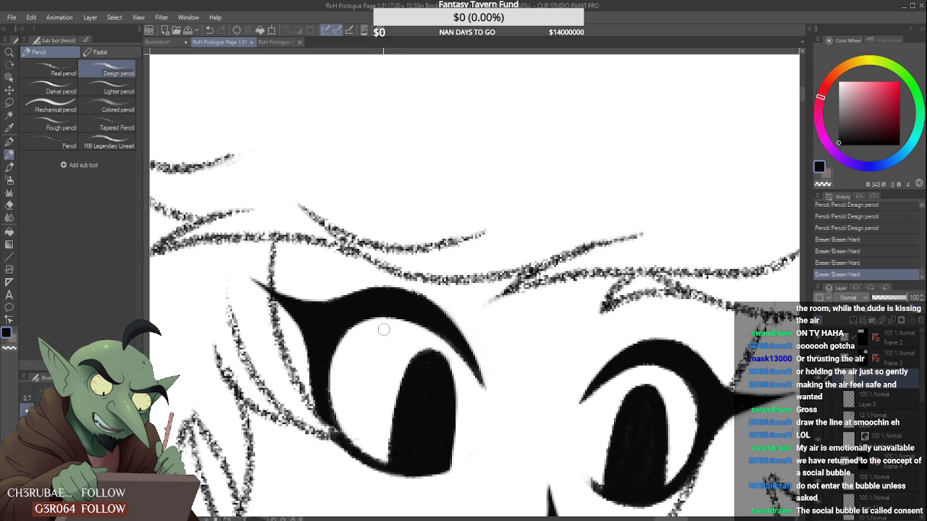
pyautogui.moveTo(373, 297); pyautogui.dragTo(428, 319)
pyautogui.moveTo(336, 313)
pyautogui.mouseDown()
pyautogui.moveTo(383, 294)
pyautogui.moveTo(435, 321)
pyautogui.mouseUp()
pyautogui.moveTo(375, 297)
pyautogui.mouseDown()
pyautogui.moveTo(445, 330)
pyautogui.moveTo(412, 305)
pyautogui.moveTo(436, 317)
pyautogui.moveTo(448, 343)
pyautogui.mouseUp()
pyautogui.scroll(2, 415, 297)
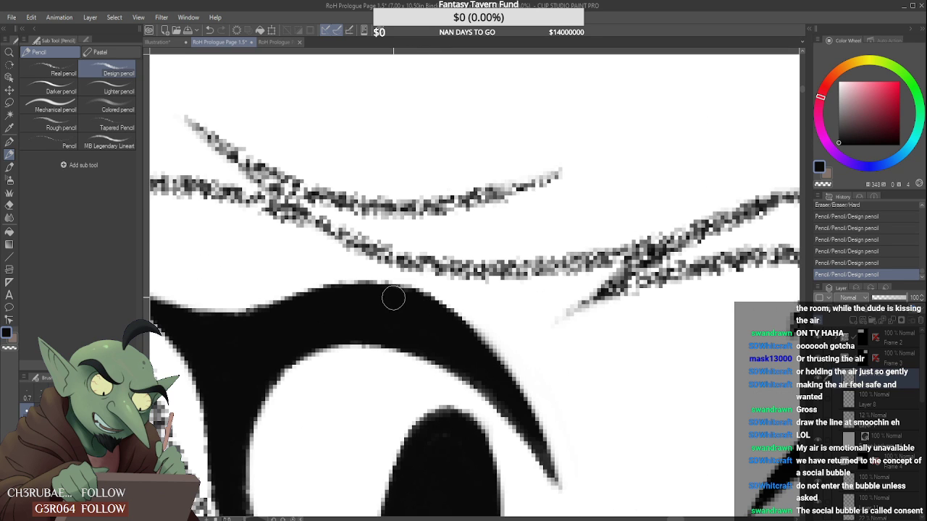
pyautogui.scroll(-2, 390, 300)
pyautogui.moveTo(375, 296)
pyautogui.mouseDown()
pyautogui.moveTo(407, 306)
pyautogui.moveTo(448, 352)
pyautogui.mouseUp()
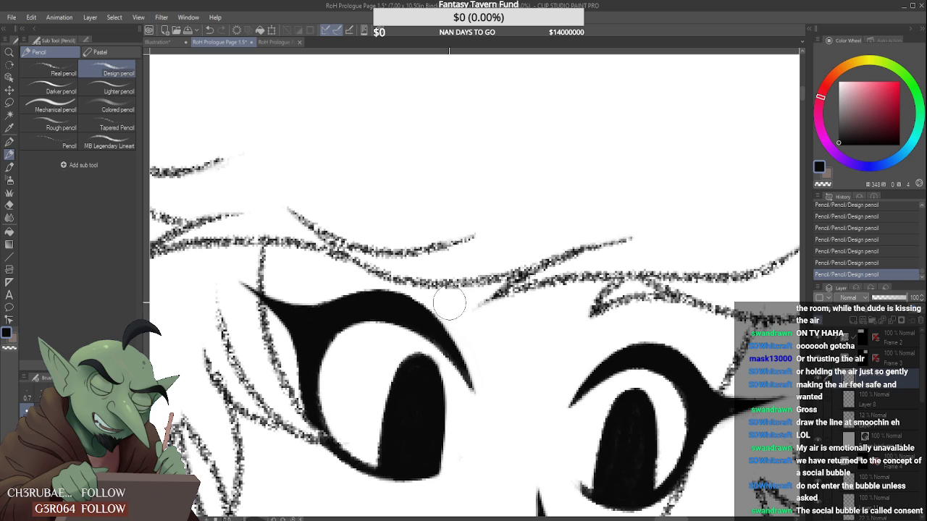
# - Trim the left eye's upper lash near the inner corner, then touch up the thick outer edge with pencil and eraser
pyautogui.moveTo(430, 300)
pyautogui.mouseDown()
pyautogui.moveTo(471, 338)
pyautogui.moveTo(489, 379)
pyautogui.moveTo(466, 366)
pyautogui.mouseUp()
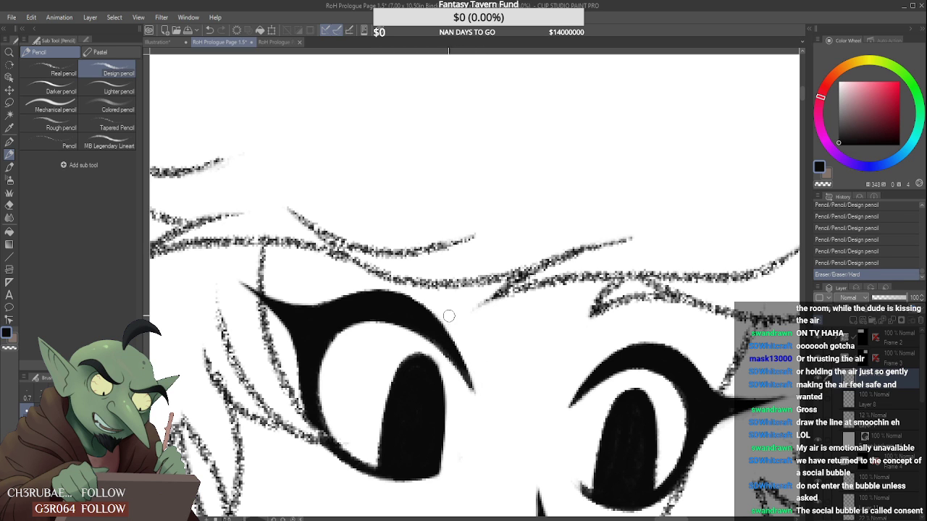
pyautogui.scroll(-3, 443, 308)
pyautogui.scroll(3, 437, 297)
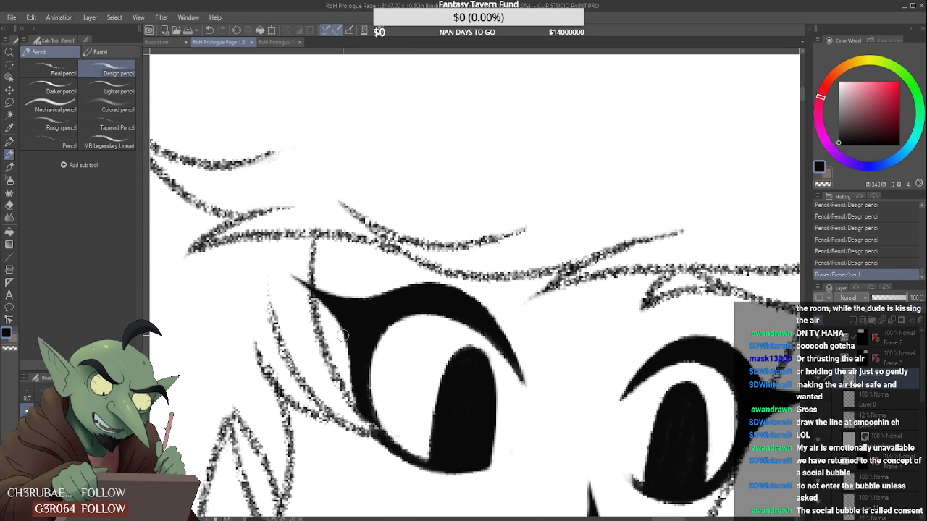
pyautogui.moveTo(343, 335)
pyautogui.mouseDown()
pyautogui.moveTo(356, 365)
pyautogui.moveTo(352, 334)
pyautogui.mouseUp()
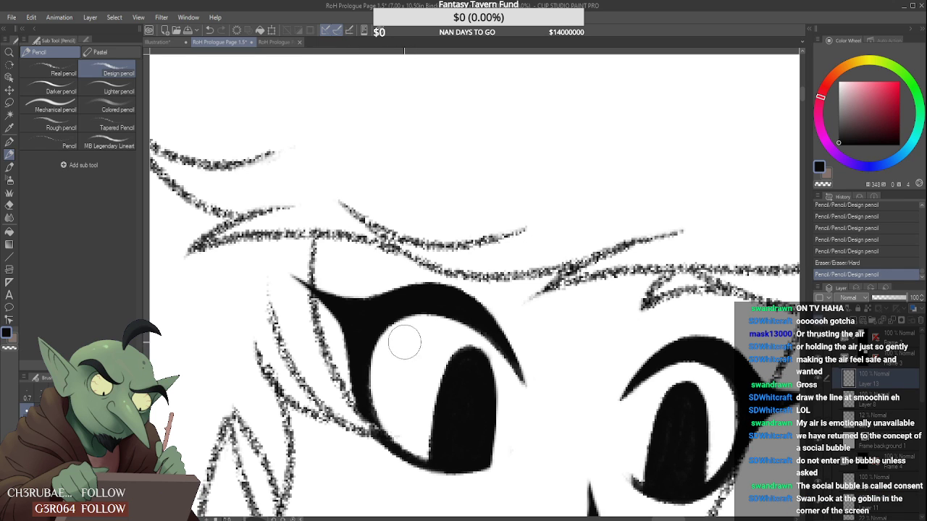
pyautogui.moveTo(406, 356); pyautogui.dragTo(394, 360)
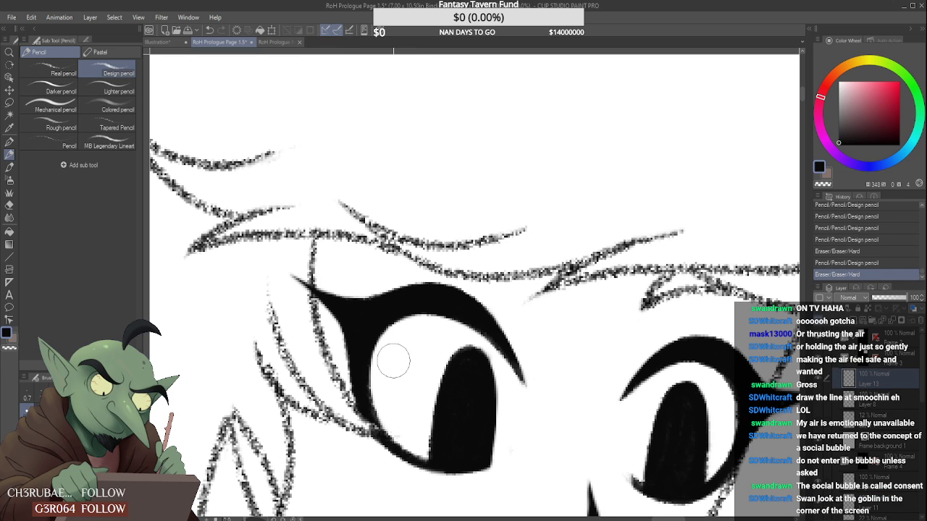
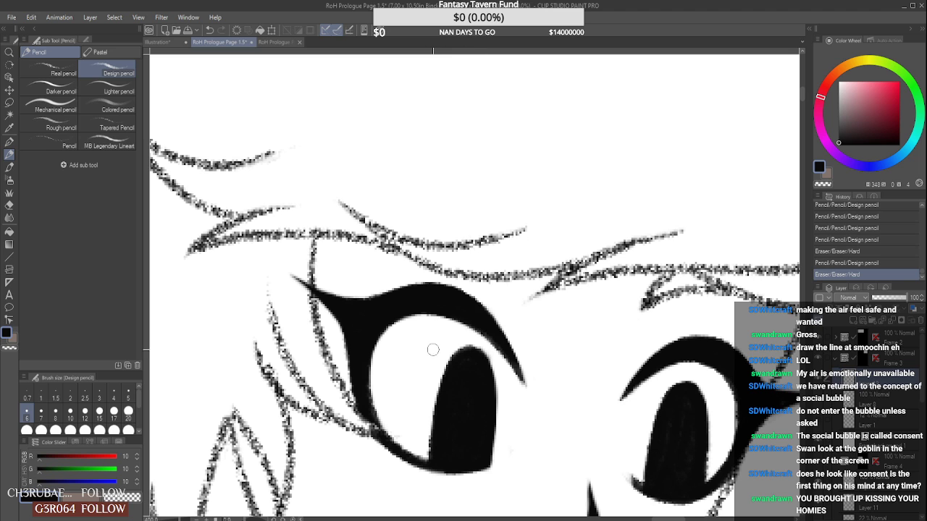
# - Fill in the left eye's lash between arch and wing with the Design pencil and sharpen the wing tip with the hard eraser
pyautogui.scroll(-5, 444, 340)
pyautogui.scroll(5, 456, 325)
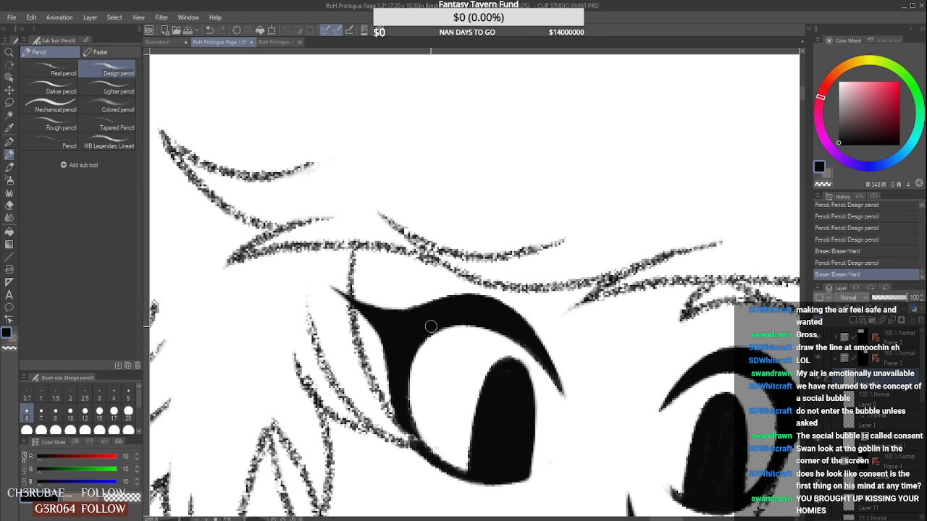
pyautogui.moveTo(428, 325)
pyautogui.mouseDown()
pyautogui.moveTo(459, 308)
pyautogui.moveTo(427, 311)
pyautogui.mouseUp()
pyautogui.moveTo(428, 312); pyautogui.dragTo(440, 315)
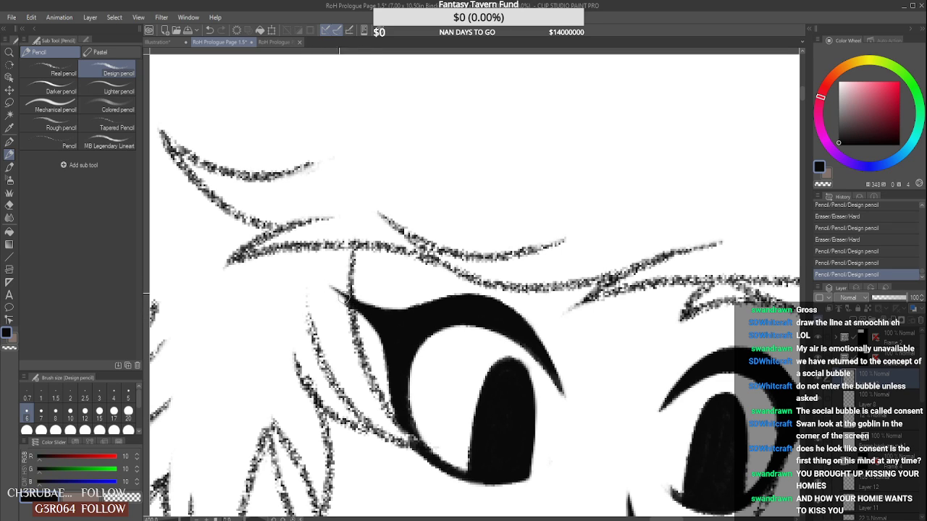
pyautogui.moveTo(353, 303)
pyautogui.mouseDown()
pyautogui.moveTo(321, 277)
pyautogui.moveTo(407, 314)
pyautogui.mouseUp()
pyautogui.moveTo(327, 281)
pyautogui.mouseDown()
pyautogui.moveTo(353, 331)
pyautogui.moveTo(324, 257)
pyautogui.moveTo(348, 269)
pyautogui.moveTo(319, 284)
pyautogui.mouseUp()
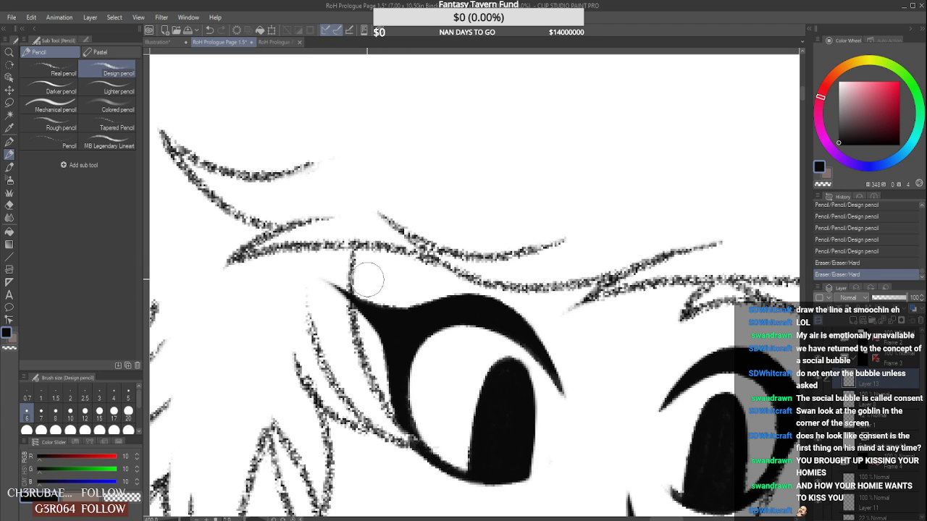
pyautogui.scroll(-6, 372, 292)
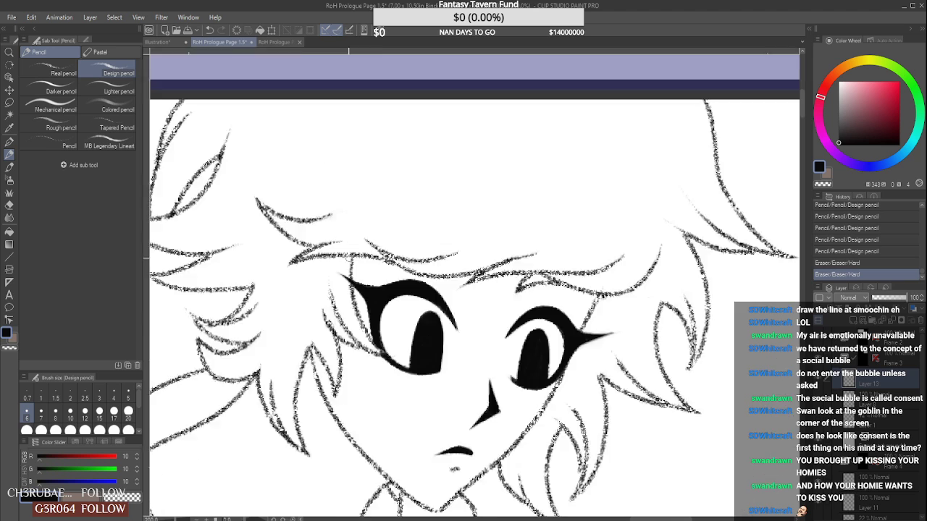
pyautogui.scroll(6, 387, 294)
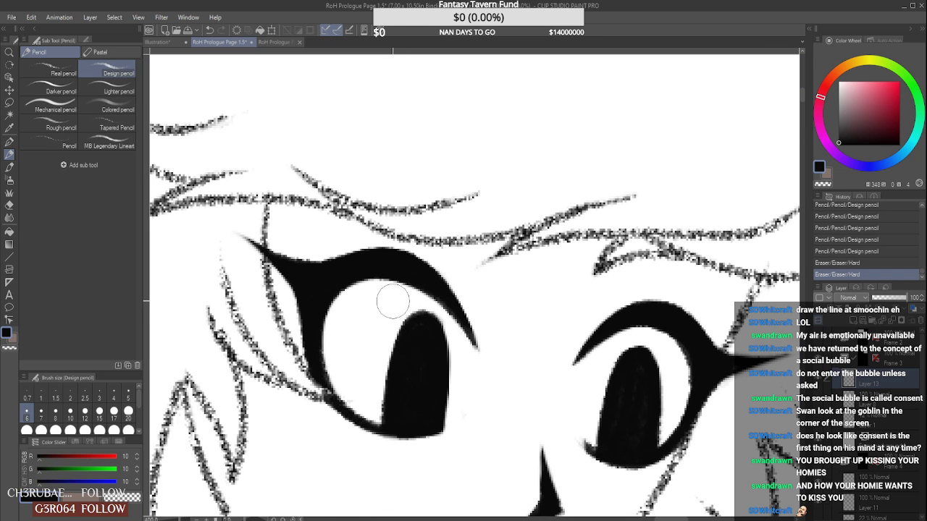
# - Thin the left eye's upper lash toward the inner corner with the hard eraser
pyautogui.moveTo(394, 296); pyautogui.dragTo(403, 300)
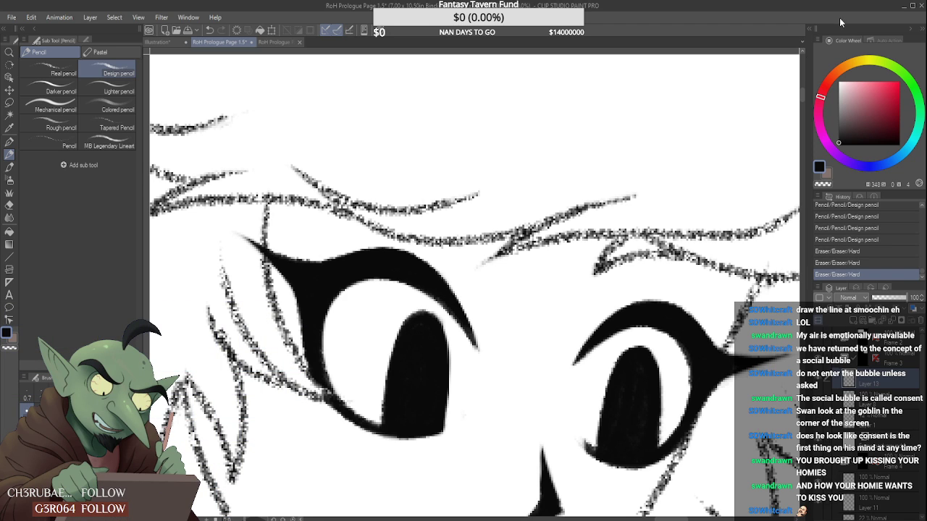
pyautogui.moveTo(409, 265)
pyautogui.mouseDown()
pyautogui.moveTo(434, 282)
pyautogui.moveTo(475, 352)
pyautogui.mouseUp()
pyautogui.scroll(-5, 456, 246)
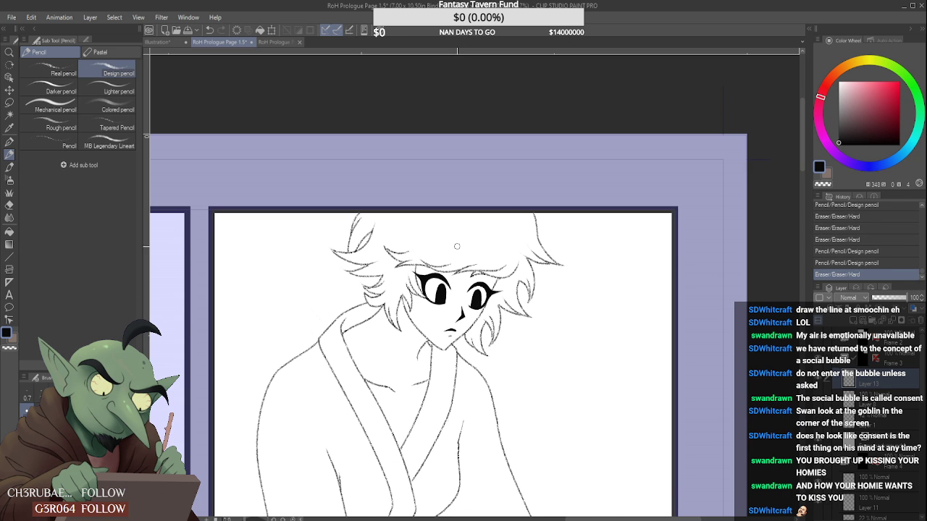
pyautogui.scroll(6, 427, 259)
pyautogui.scroll(-2, 459, 273)
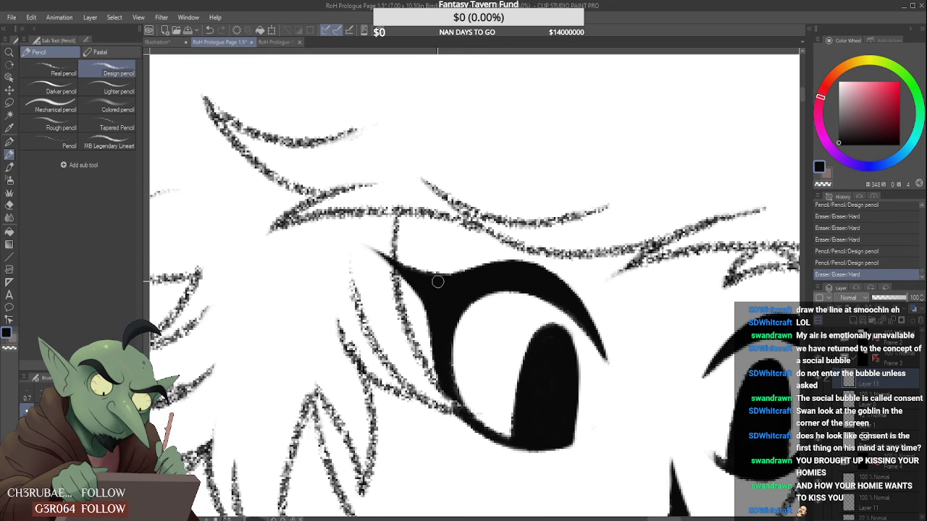
# - Smooth the dip between the left eye's wing and lash arch with Design pencil strokes and check the face zoomed out
pyautogui.moveTo(435, 276); pyautogui.dragTo(445, 281)
pyautogui.moveTo(513, 265); pyautogui.dragTo(478, 264)
pyautogui.moveTo(434, 291); pyautogui.dragTo(501, 278)
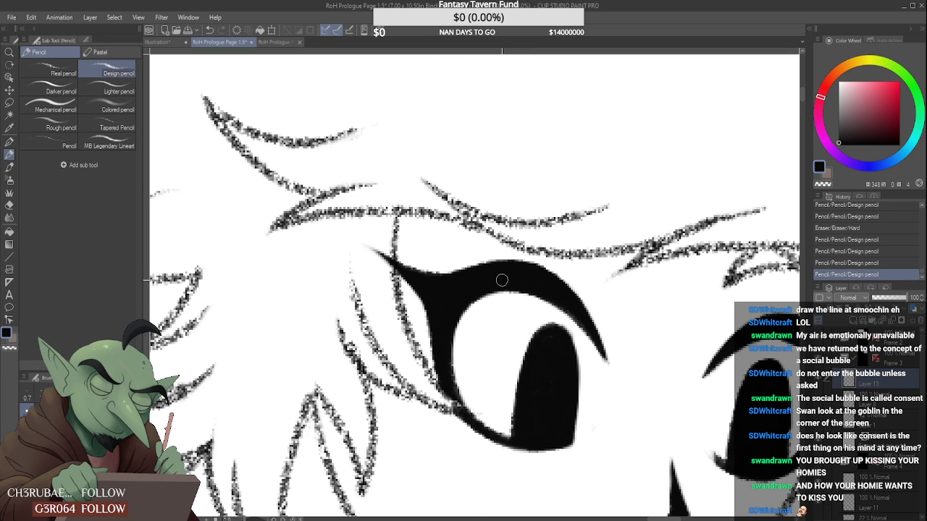
pyautogui.scroll(-5, 501, 277)
pyautogui.scroll(6, 465, 304)
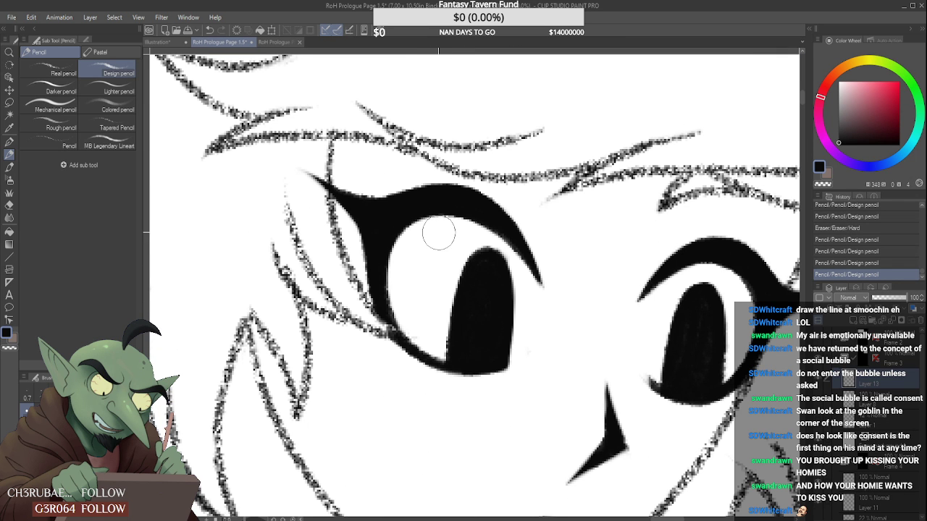
# - Rework the underside of the left eye's upper lash with the hard eraser, undoing poor strokes, and touch up the pupil with the Design pencil
pyautogui.moveTo(446, 236); pyautogui.dragTo(436, 234)
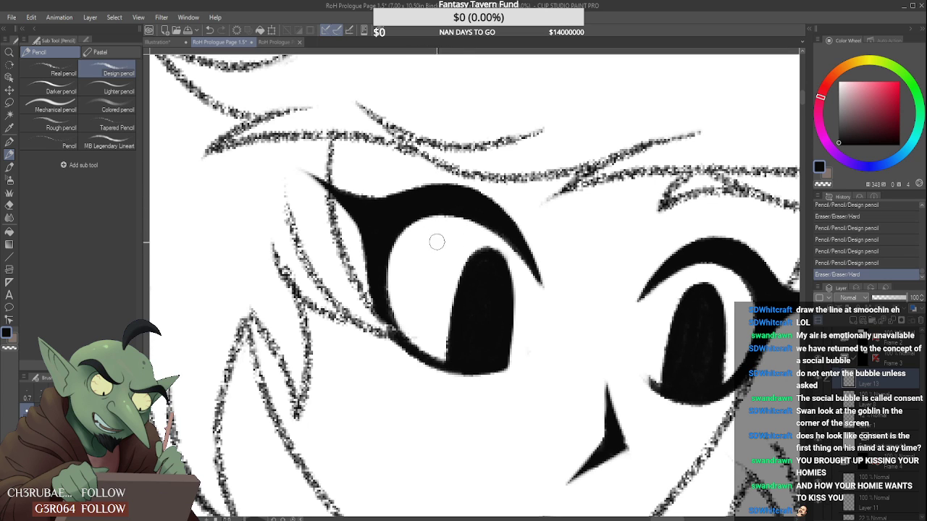
pyautogui.moveTo(444, 229)
pyautogui.mouseDown()
pyautogui.moveTo(497, 246)
pyautogui.moveTo(543, 288)
pyautogui.mouseUp()
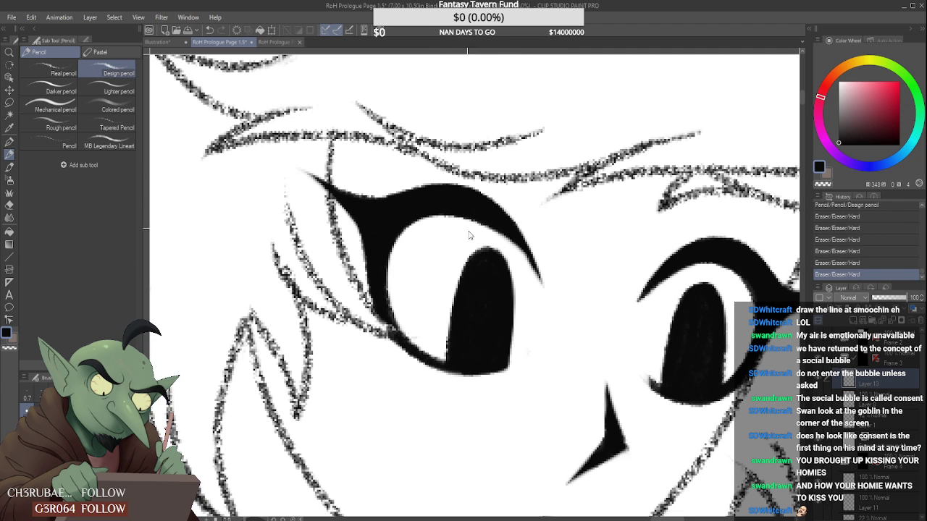
pyautogui.hotkey('ctrl', 'z')
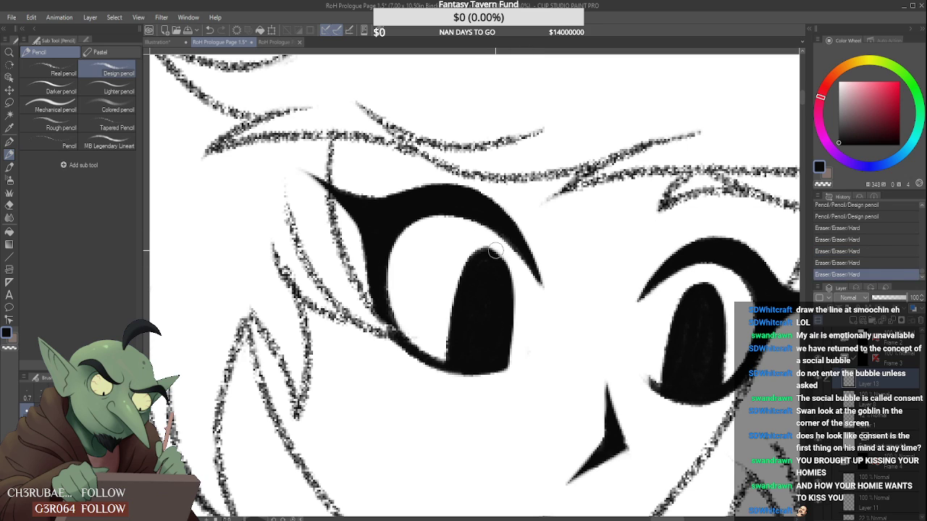
pyautogui.hotkey('ctrl', 'z')
pyautogui.moveTo(464, 229)
pyautogui.mouseDown()
pyautogui.moveTo(517, 257)
pyautogui.moveTo(545, 305)
pyautogui.mouseUp()
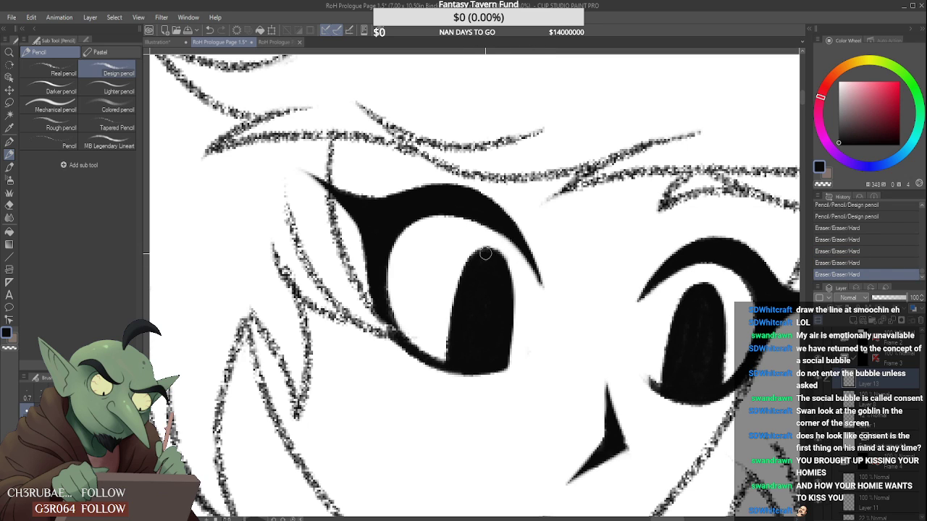
pyautogui.moveTo(486, 254)
pyautogui.mouseDown()
pyautogui.moveTo(506, 284)
pyautogui.moveTo(495, 260)
pyautogui.moveTo(503, 266)
pyautogui.moveTo(492, 294)
pyautogui.moveTo(469, 267)
pyautogui.moveTo(465, 244)
pyautogui.moveTo(488, 263)
pyautogui.moveTo(495, 254)
pyautogui.moveTo(499, 284)
pyautogui.moveTo(497, 261)
pyautogui.mouseUp()
pyautogui.moveTo(498, 297); pyautogui.dragTo(493, 283)
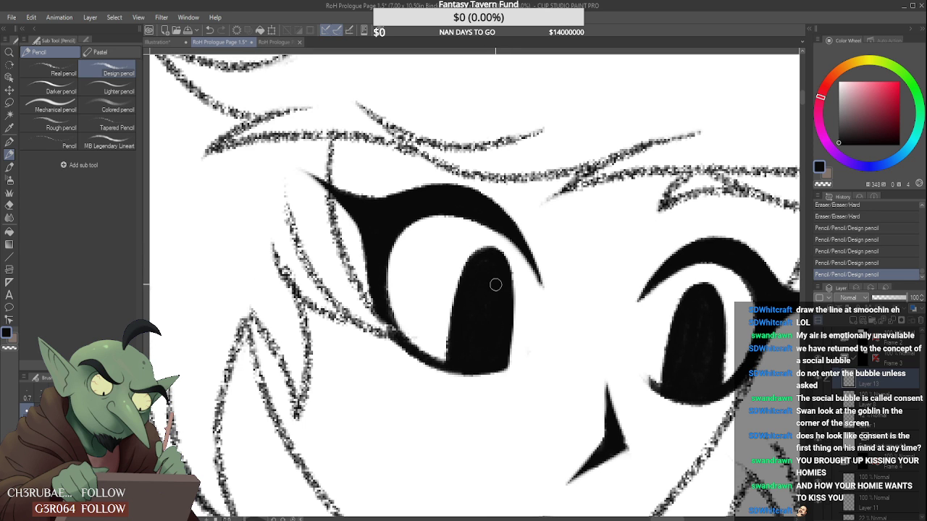
# - Trim the top contour and inner tip of the left eye's upper lash with the hard eraser, undoing the stray stroke at the lower lash
pyautogui.hotkey('ctrl', '0')
pyautogui.scroll(5, 496, 236)
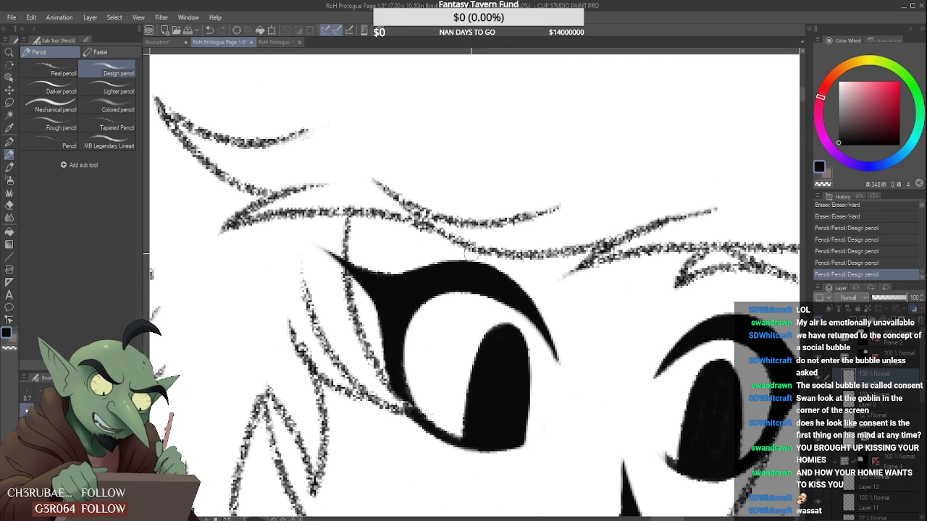
pyautogui.moveTo(454, 250); pyautogui.dragTo(517, 274)
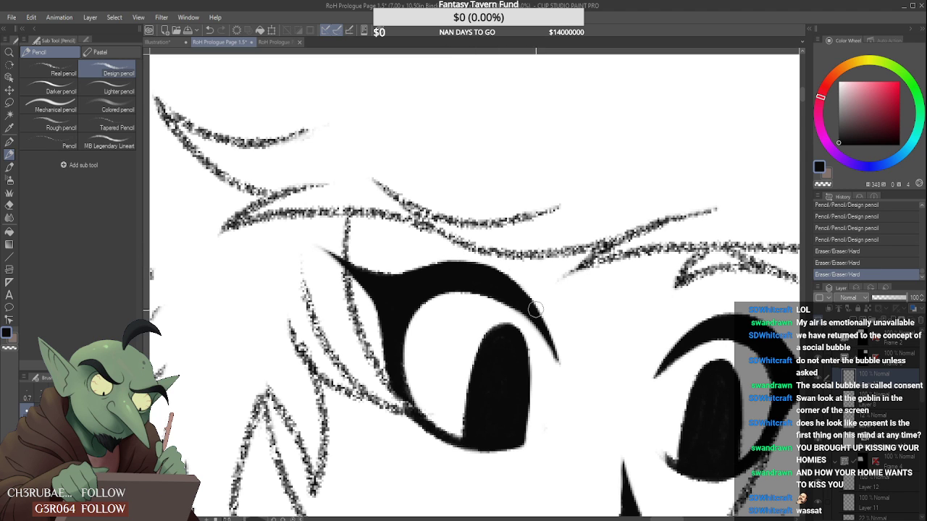
pyautogui.scroll(-5, 536, 311)
pyautogui.scroll(5, 550, 327)
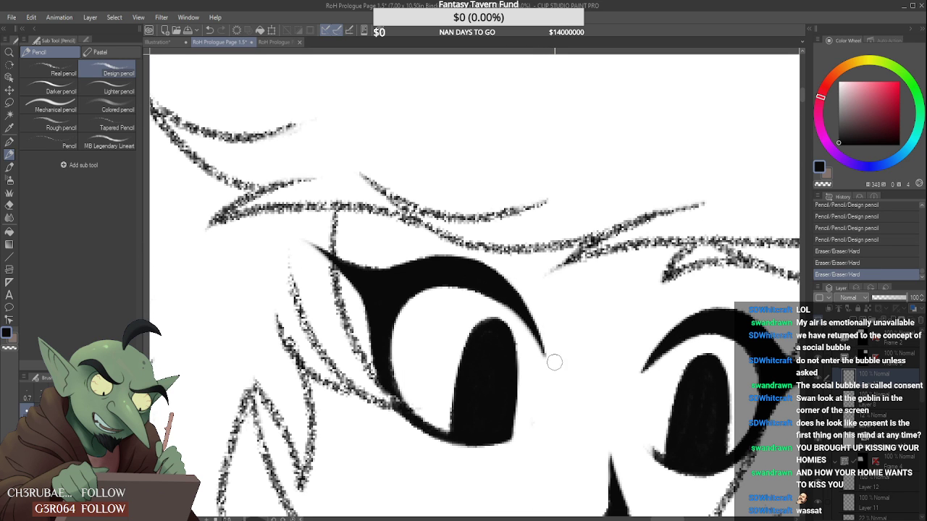
pyautogui.moveTo(554, 362); pyautogui.dragTo(520, 276)
pyautogui.moveTo(399, 404)
pyautogui.mouseDown()
pyautogui.moveTo(409, 415)
pyautogui.moveTo(427, 409)
pyautogui.mouseUp()
pyautogui.hotkey('ctrl', 'z')
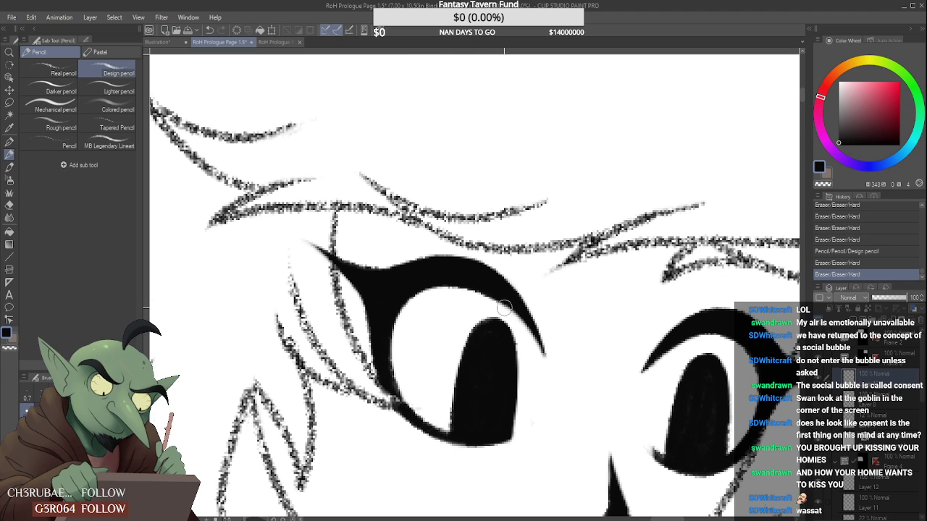
# - Shave the underside of the left eye's upper lash above the pupil down to the inner tip with the hard eraser
pyautogui.scroll(1, 508, 299)
pyautogui.moveTo(510, 303)
pyautogui.mouseDown()
pyautogui.moveTo(536, 339)
pyautogui.moveTo(538, 362)
pyautogui.mouseUp()
pyautogui.scroll(-5, 507, 304)
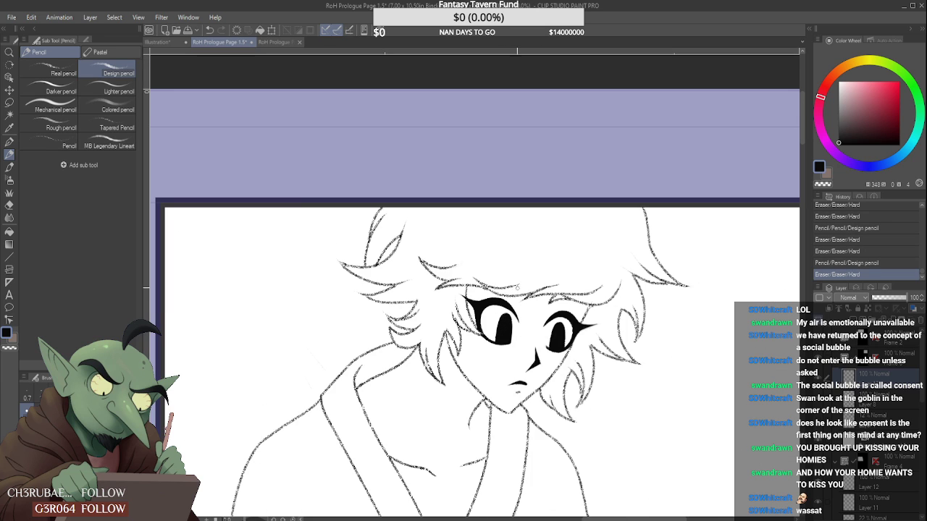
pyautogui.scroll(5, 475, 305)
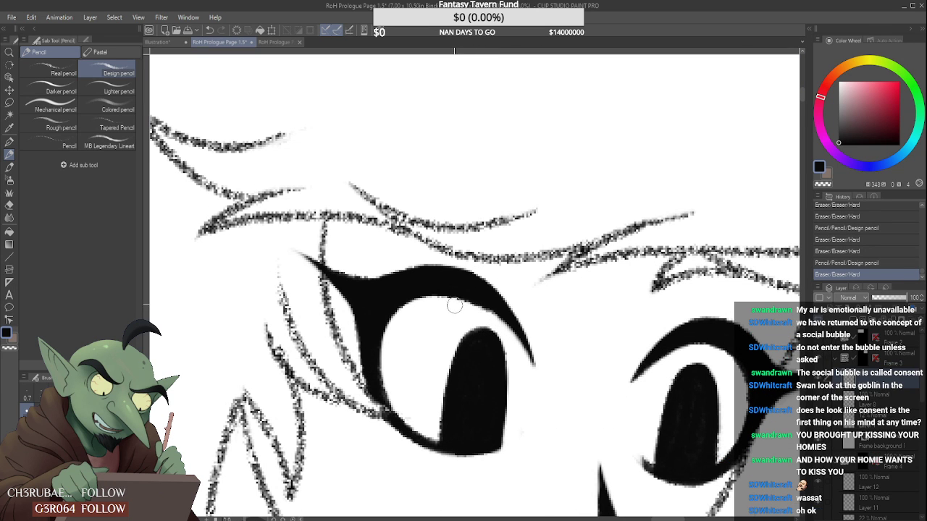
pyautogui.moveTo(454, 304); pyautogui.dragTo(490, 332)
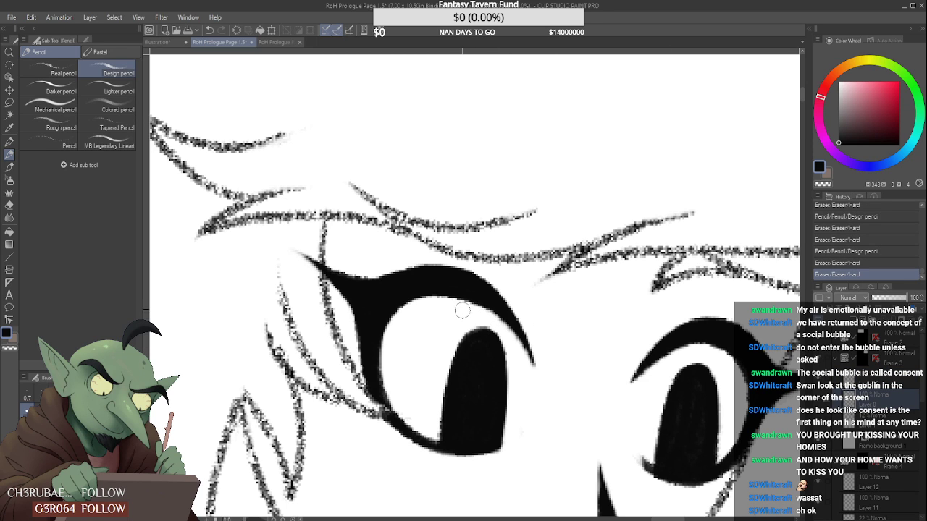
pyautogui.moveTo(469, 310); pyautogui.dragTo(507, 334)
pyautogui.scroll(-3, 464, 282)
pyautogui.scroll(4, 461, 278)
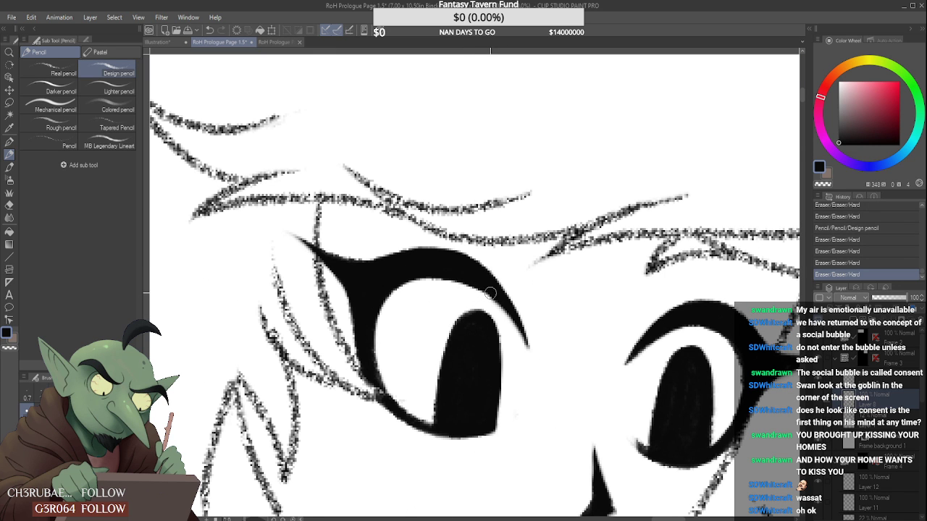
# - Touch up the lash above the left pupil with the Design pencil, clean the pupil's inner-side edge, and check the panel at page size
pyautogui.moveTo(472, 280); pyautogui.dragTo(487, 294)
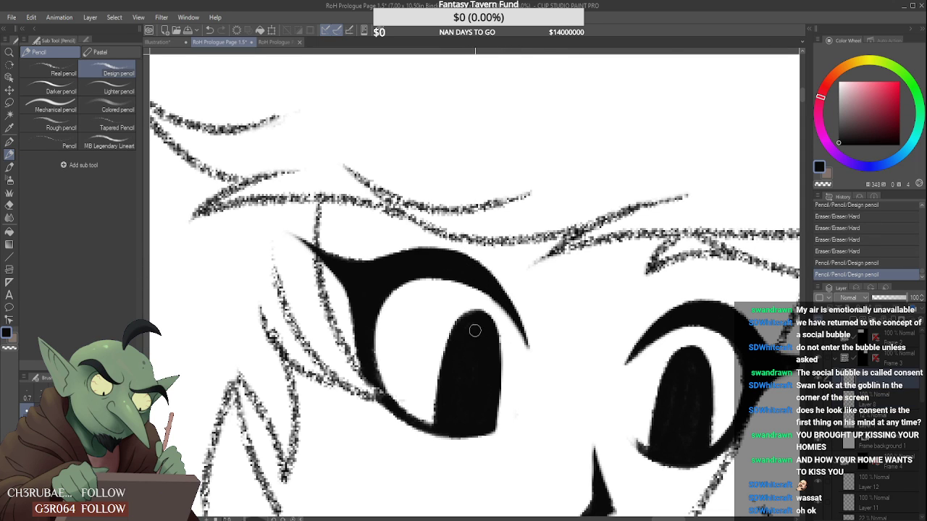
pyautogui.click(512, 376)
pyautogui.moveTo(503, 416); pyautogui.dragTo(515, 389)
pyautogui.scroll(-8, 517, 385)
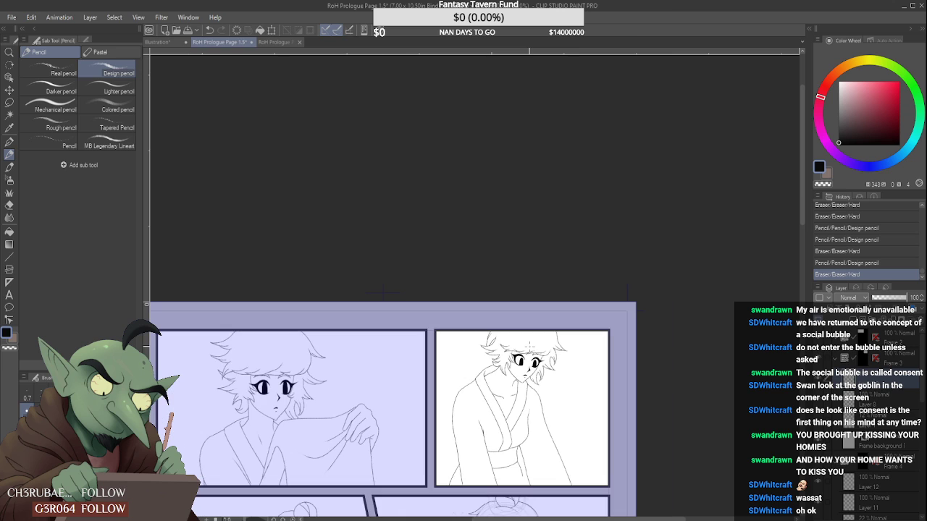
# - Compare the facial-feature layer with the hair and body lineart layer by alternately hiding and showing each one
pyautogui.scroll(1, 530, 365)
pyautogui.scroll(2, 530, 365)
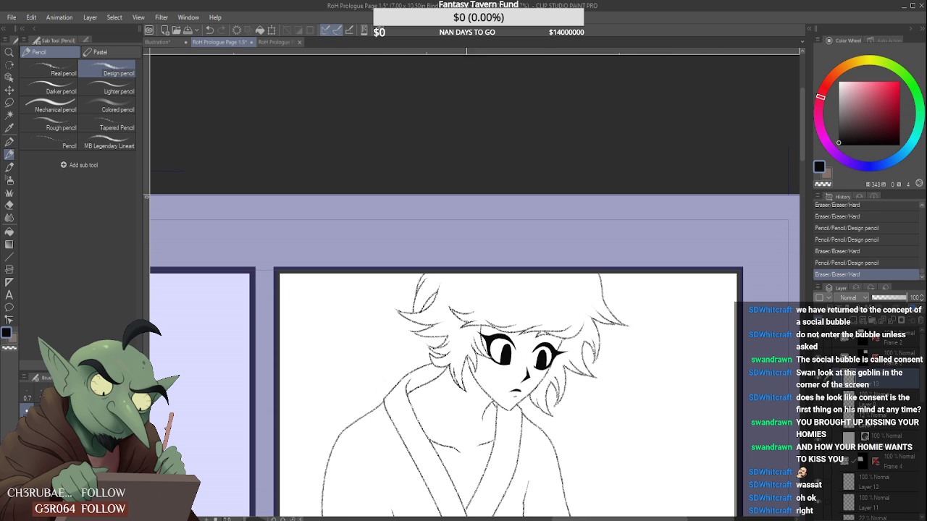
pyautogui.click(10, 103)
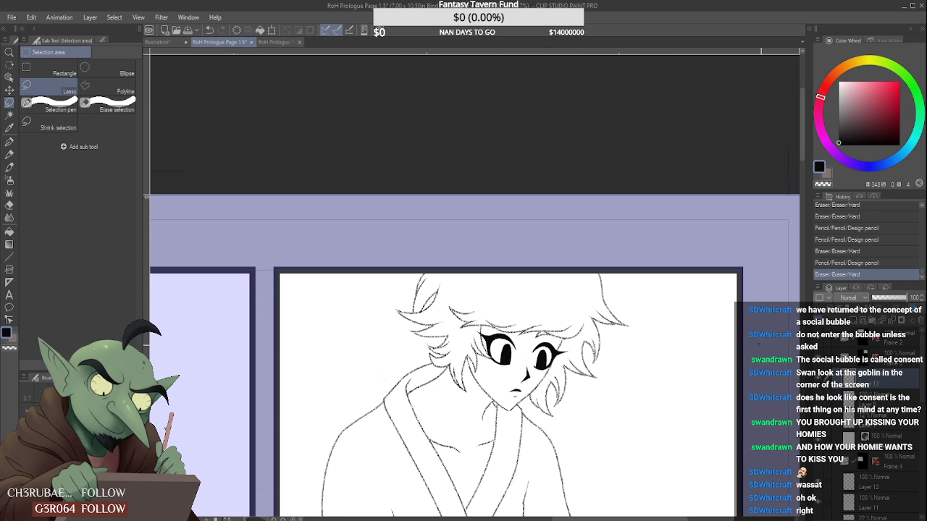
pyautogui.click(819, 379)
pyautogui.click(819, 379)
pyautogui.click(820, 401)
pyautogui.click(820, 401)
pyautogui.scroll(3, 505, 366)
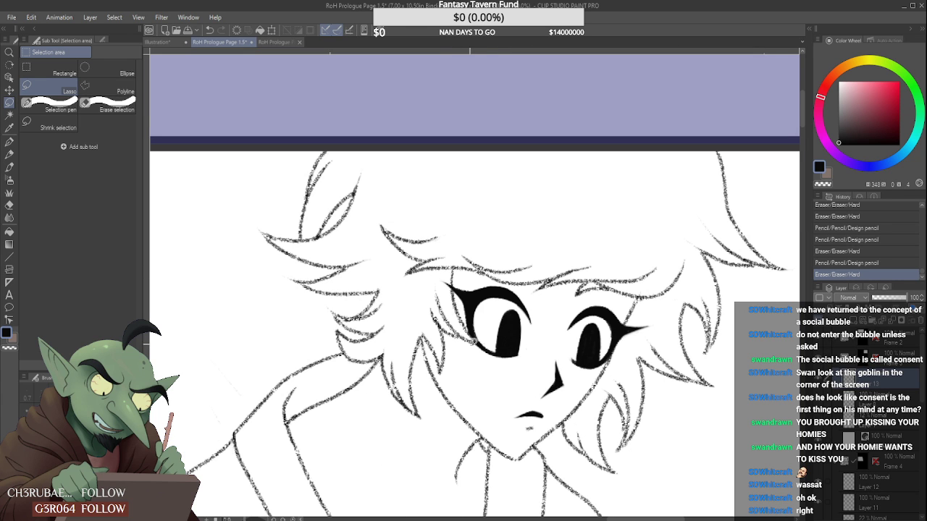
pyautogui.click(821, 401)
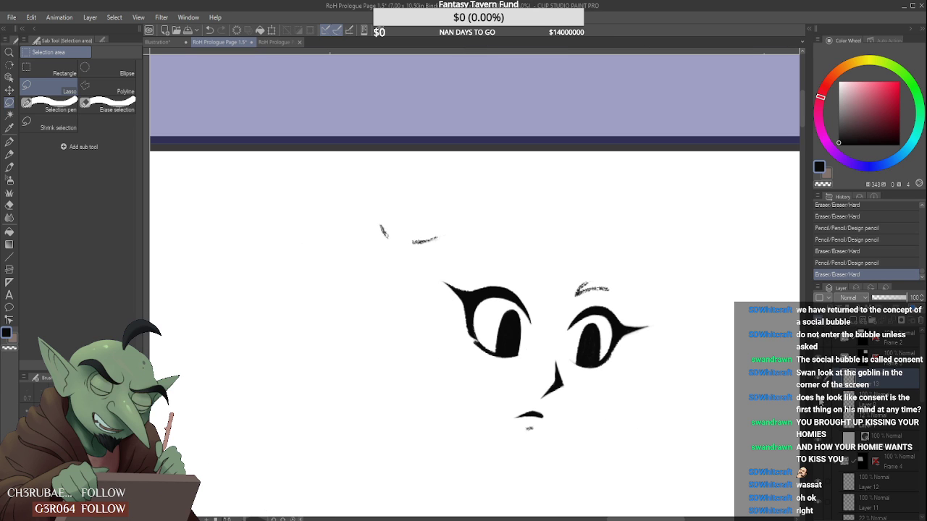
pyautogui.click(822, 401)
pyautogui.click(822, 379)
pyautogui.click(820, 400)
pyautogui.click(821, 400)
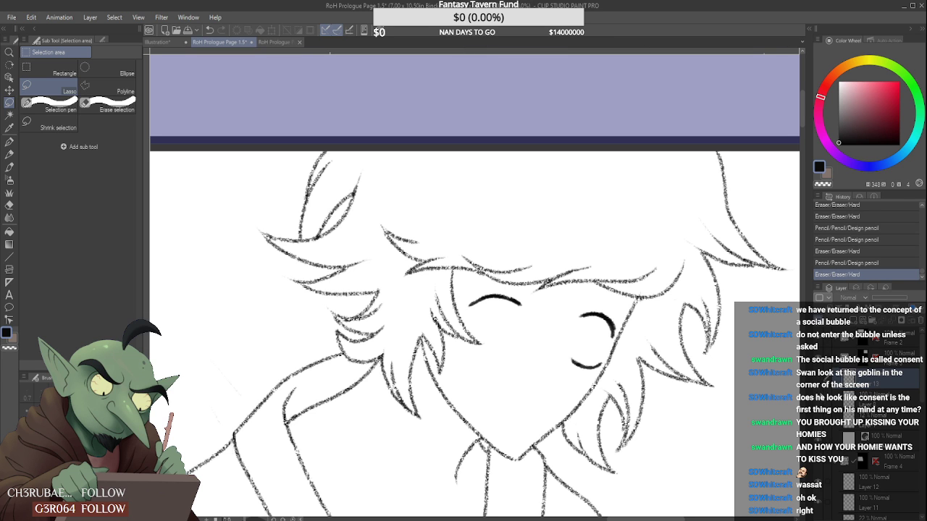
pyautogui.click(821, 379)
pyautogui.click(820, 400)
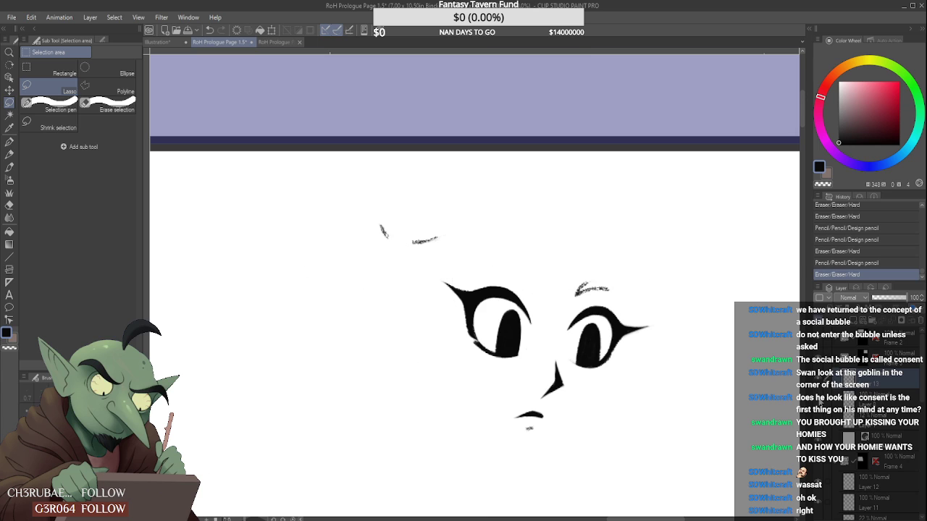
pyautogui.click(821, 400)
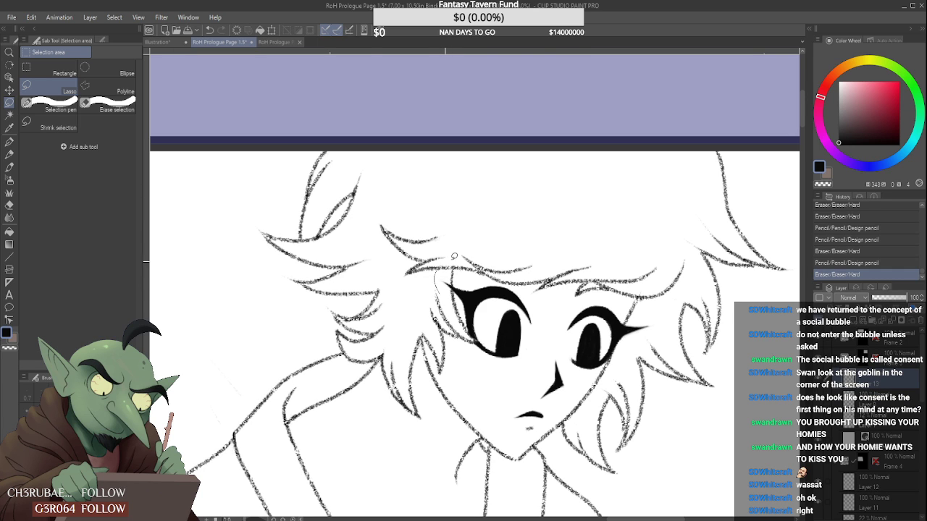
# - Lasso the left eye in the white panel, rotate it slightly, nudge it upward, apply the transform and deselect
pyautogui.moveTo(454, 256)
pyautogui.mouseDown()
pyautogui.moveTo(536, 340)
pyautogui.moveTo(456, 261)
pyautogui.mouseUp()
pyautogui.scroll(-1, 507, 328)
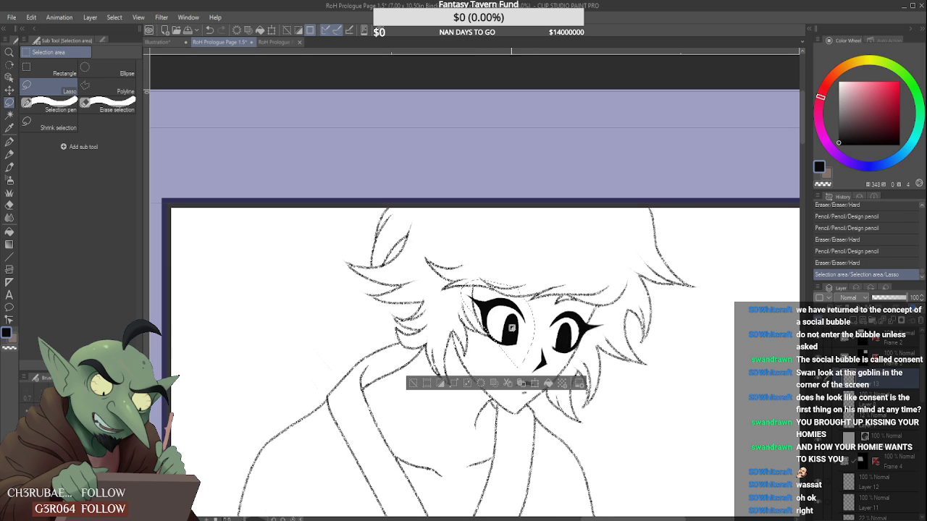
pyautogui.moveTo(490, 309); pyautogui.dragTo(541, 327)
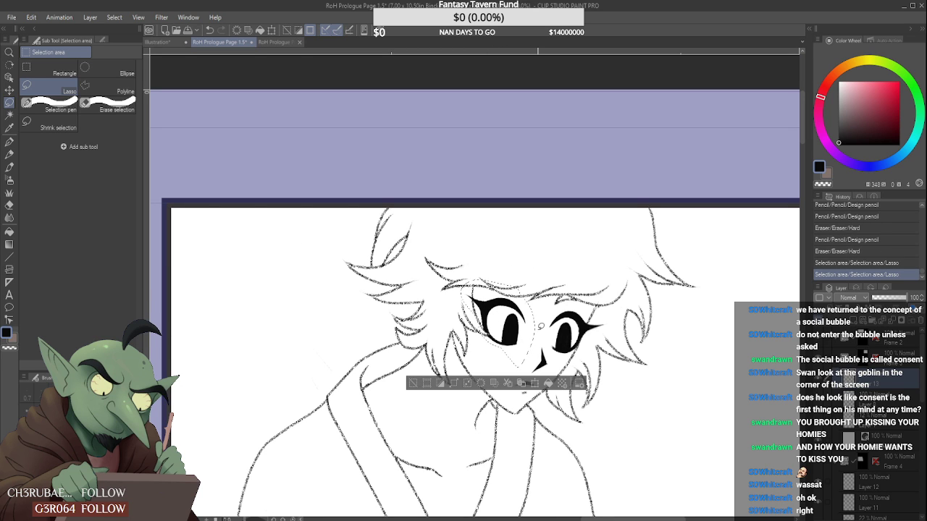
pyautogui.hotkey('ctrl', 't')
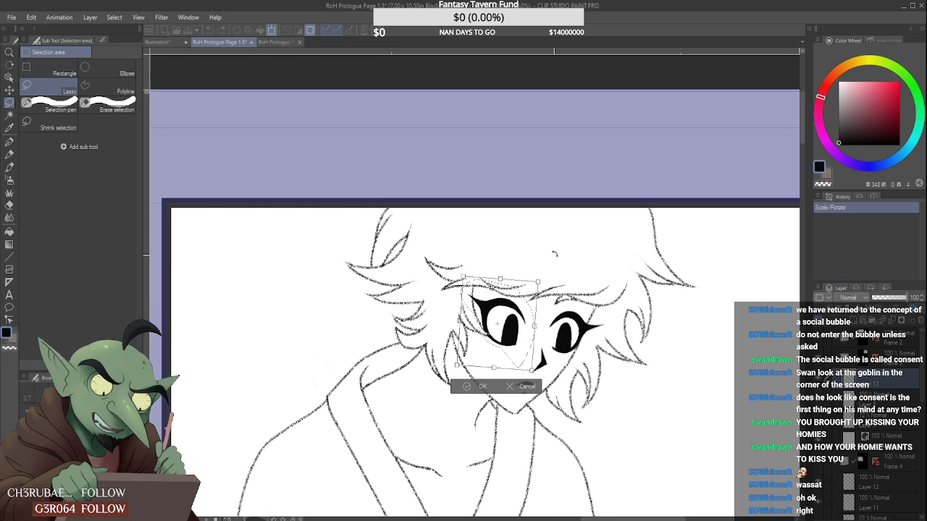
pyautogui.moveTo(554, 253); pyautogui.dragTo(581, 253)
pyautogui.press('Up')
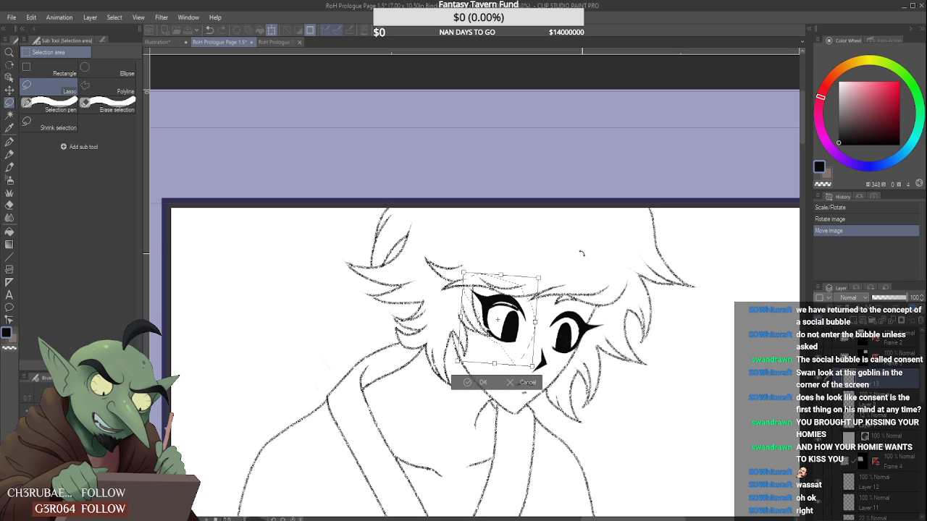
pyautogui.press('Return')
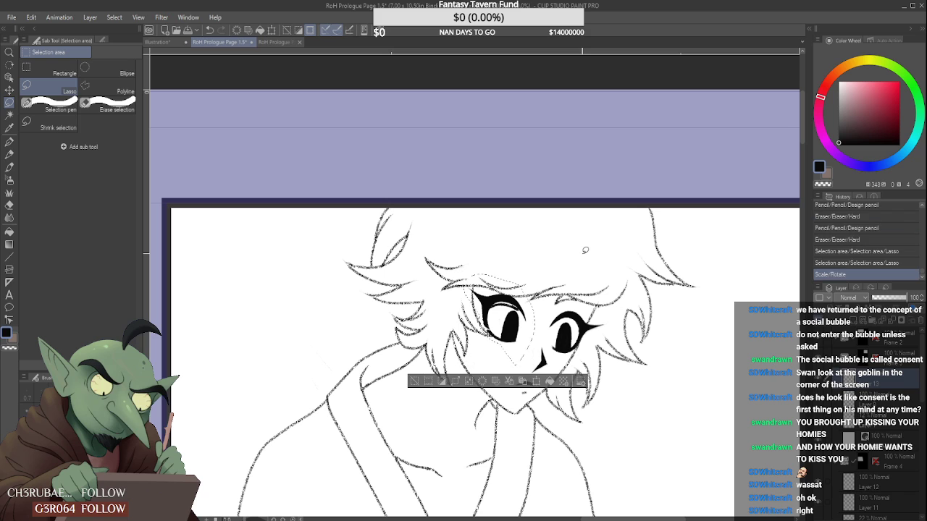
pyautogui.hotkey('ctrl', 'd')
# - Clean the inside of the left eye's upper lash with the hard eraser and touch up the face lines with the Design pencil
pyautogui.click(881, 402)
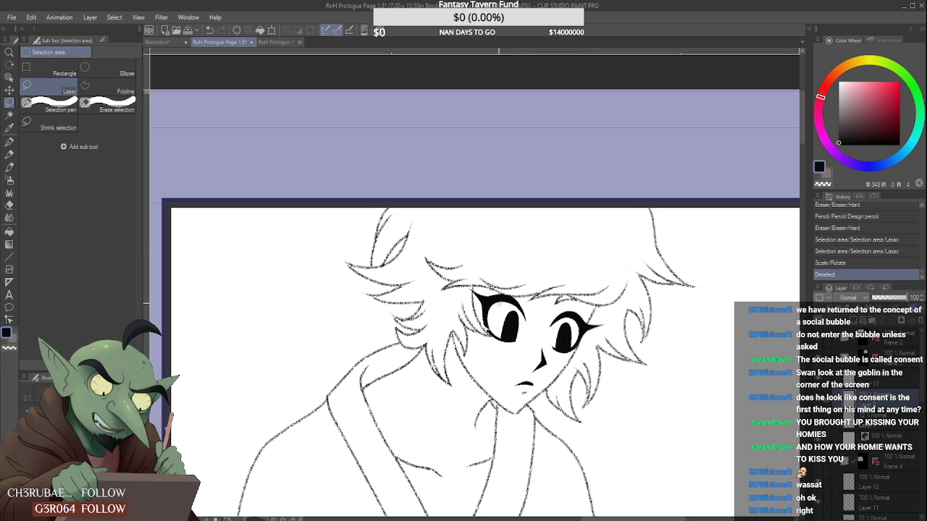
pyautogui.moveTo(497, 303); pyautogui.dragTo(501, 307)
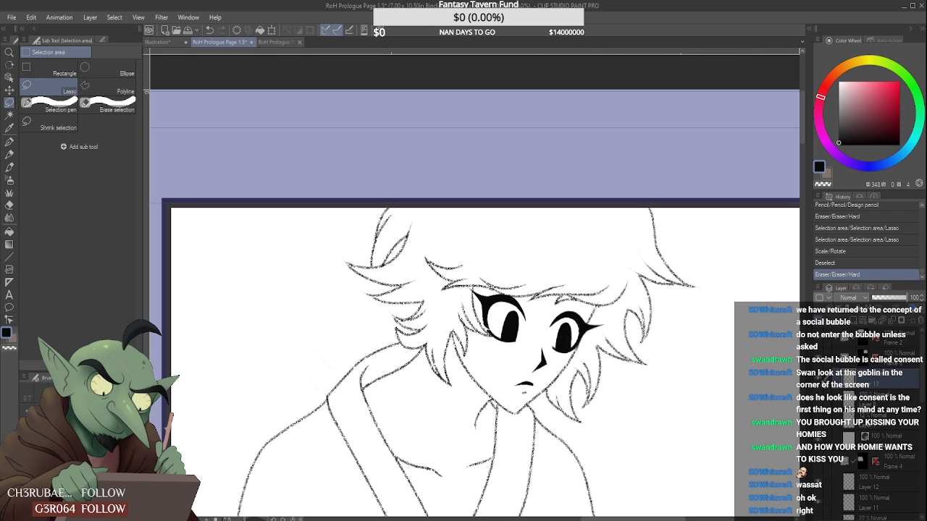
pyautogui.press('p')
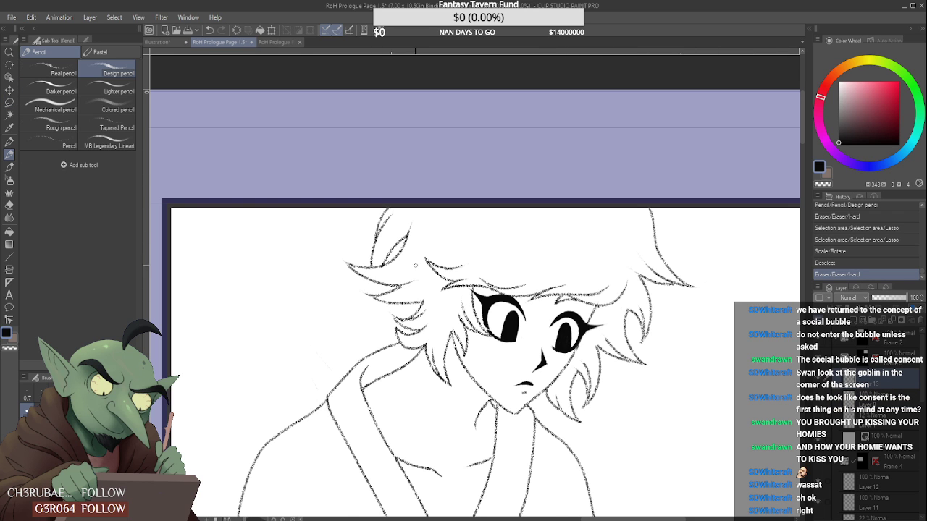
pyautogui.scroll(2, 546, 310)
pyautogui.scroll(2, 546, 310)
pyautogui.moveTo(475, 342); pyautogui.dragTo(487, 357)
pyautogui.moveTo(580, 244)
pyautogui.mouseDown()
pyautogui.moveTo(596, 268)
pyautogui.moveTo(609, 267)
pyautogui.mouseUp()
# - Draw temporary guide lines above and below both eyes to compare their alignment, and undo the guide strokes
pyautogui.scroll(-5, 587, 226)
pyautogui.scroll(-4, 587, 225)
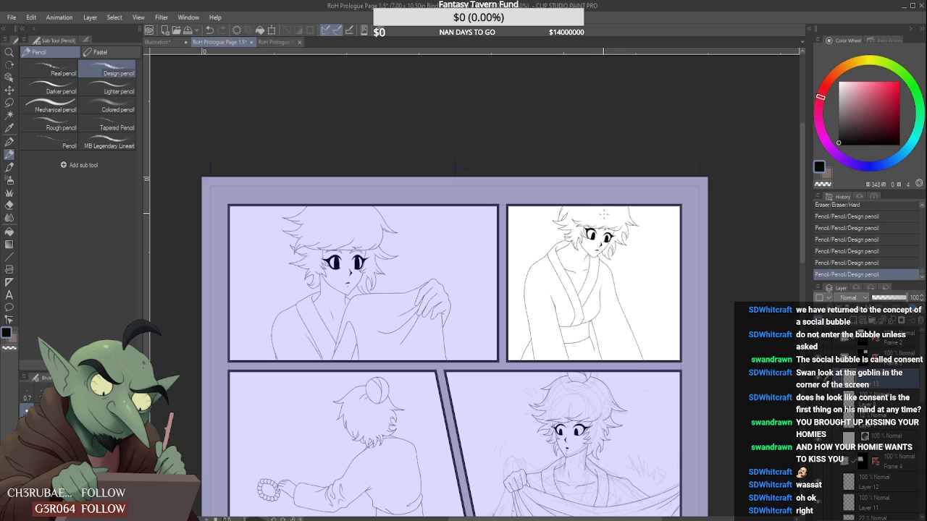
pyautogui.scroll(3, 604, 217)
pyautogui.scroll(-2, 614, 231)
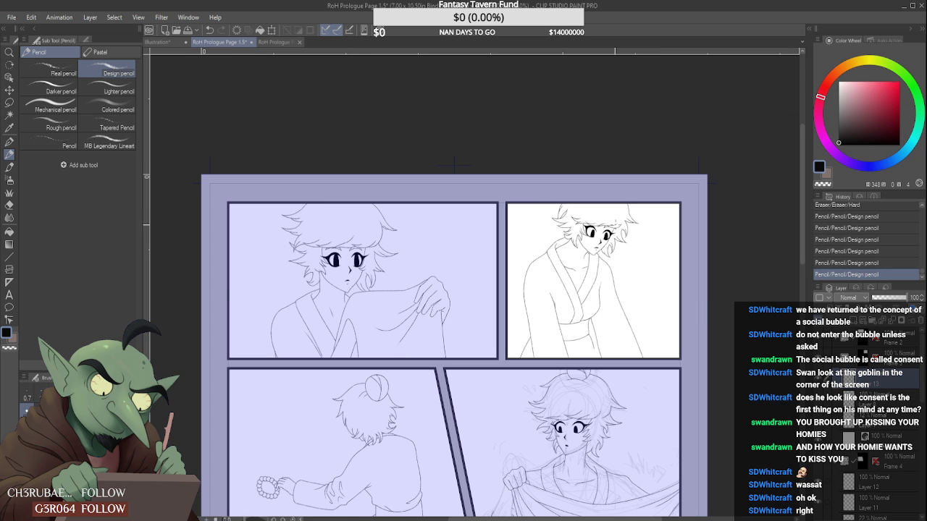
pyautogui.scroll(1, 612, 231)
pyautogui.moveTo(563, 210); pyautogui.dragTo(568, 212)
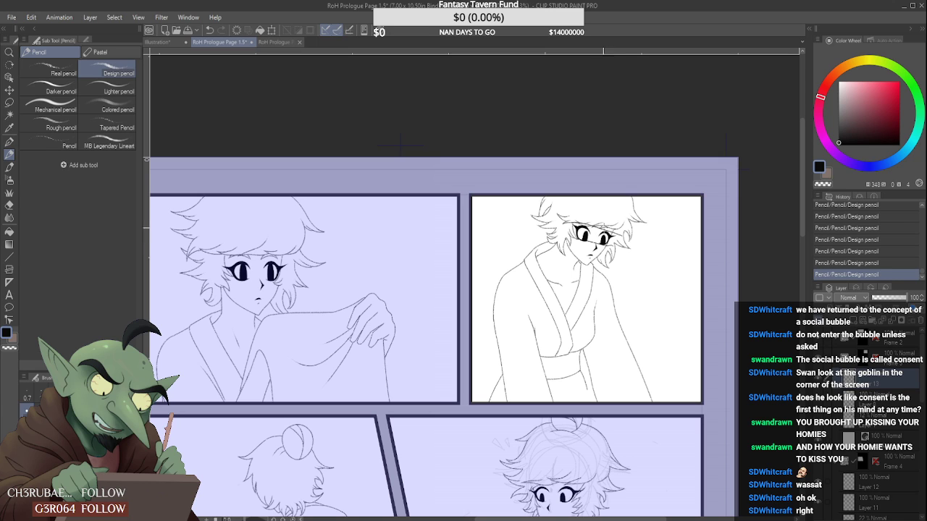
pyautogui.hotkey('ctrl', 'z')
pyautogui.hotkey('ctrl', 'z')
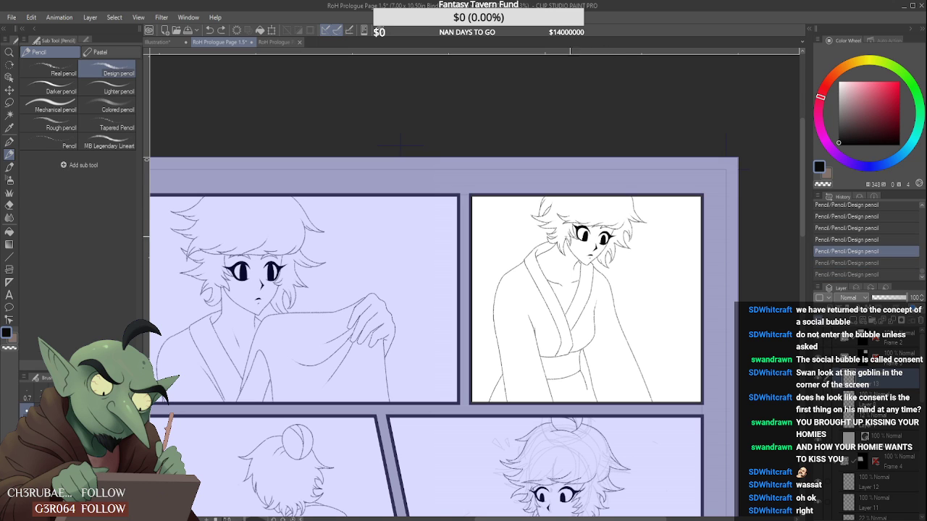
pyautogui.hotkey('ctrl', 'y')
pyautogui.hotkey('ctrl', 'y')
pyautogui.moveTo(572, 237)
pyautogui.mouseDown()
pyautogui.moveTo(621, 251)
pyautogui.moveTo(632, 239)
pyautogui.mouseUp()
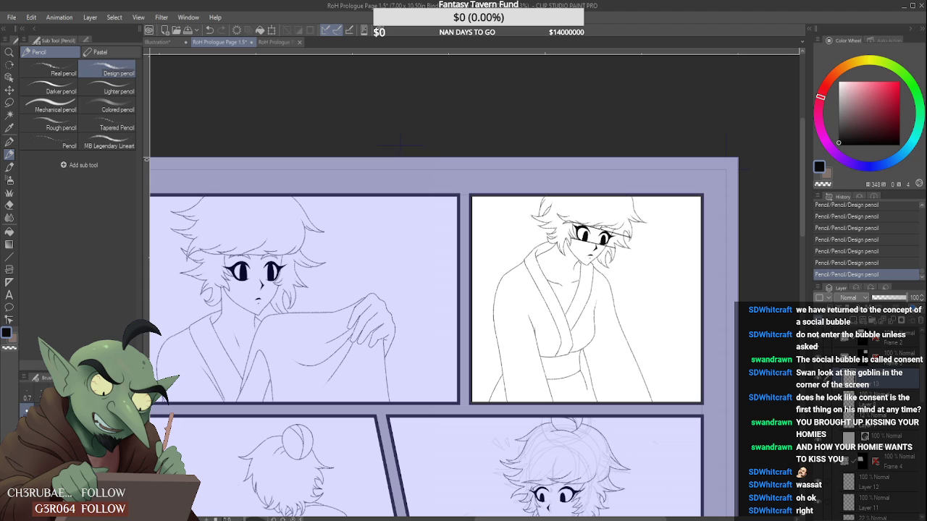
pyautogui.hotkey('ctrl', 'z')
pyautogui.hotkey('ctrl', 'z')
pyautogui.hotkey('ctrl', 'z')
pyautogui.hotkey('ctrl', 'z')
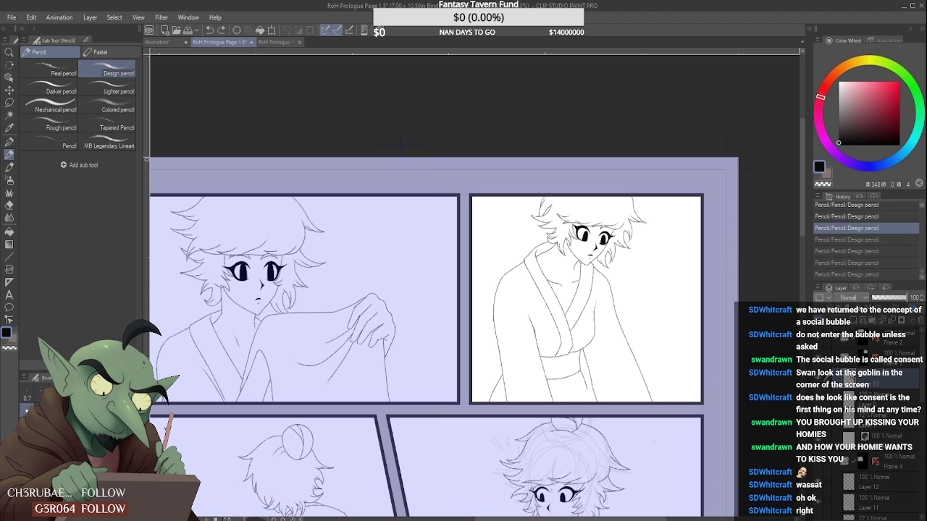
pyautogui.click(869, 239)
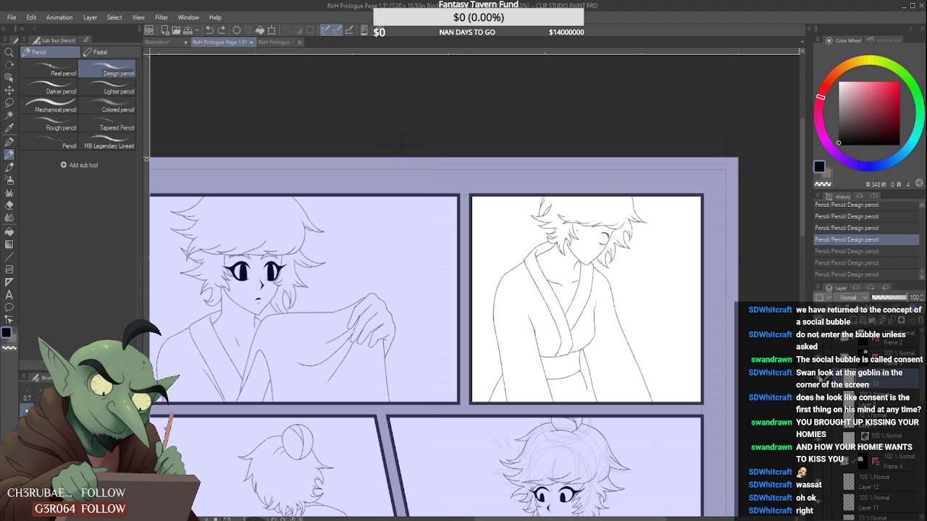
# - Select the whole right eye, including its outer lash, with the Lasso on the facial-feature layer
pyautogui.press('m')
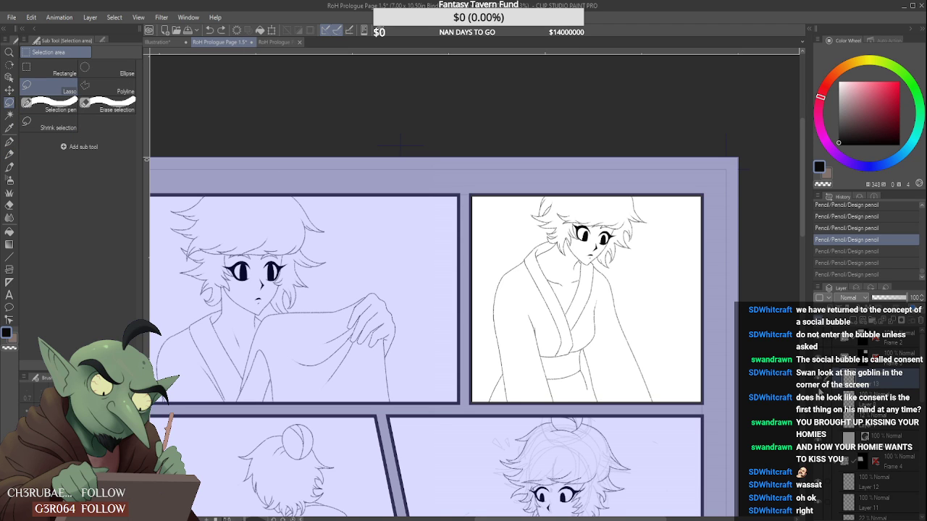
pyautogui.click(823, 381)
pyautogui.moveTo(620, 229); pyautogui.dragTo(610, 244)
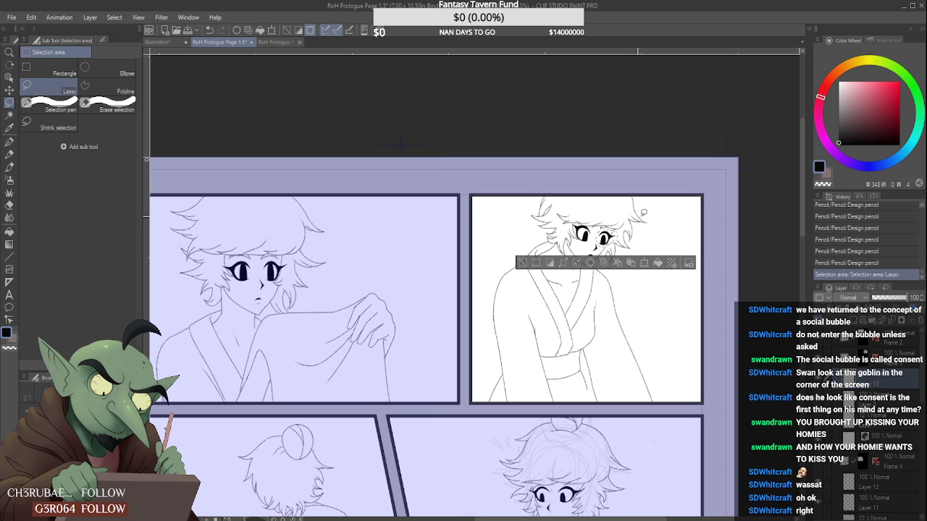
pyautogui.scroll(3, 631, 219)
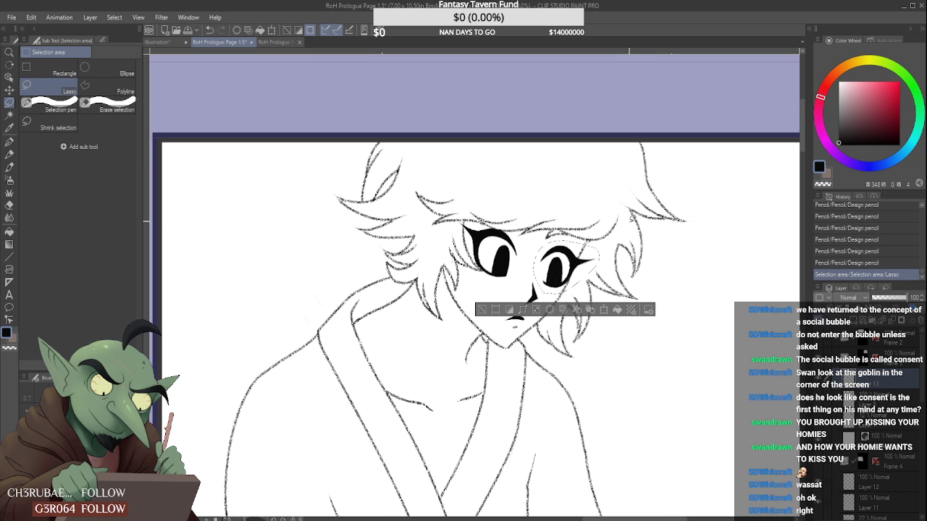
pyautogui.hotkey('ctrl', 't')
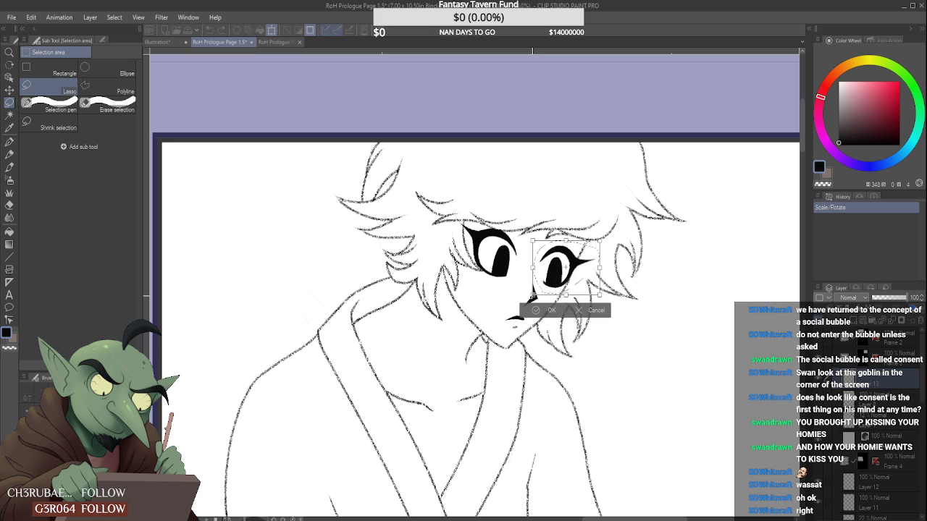
pyautogui.press('Escape')
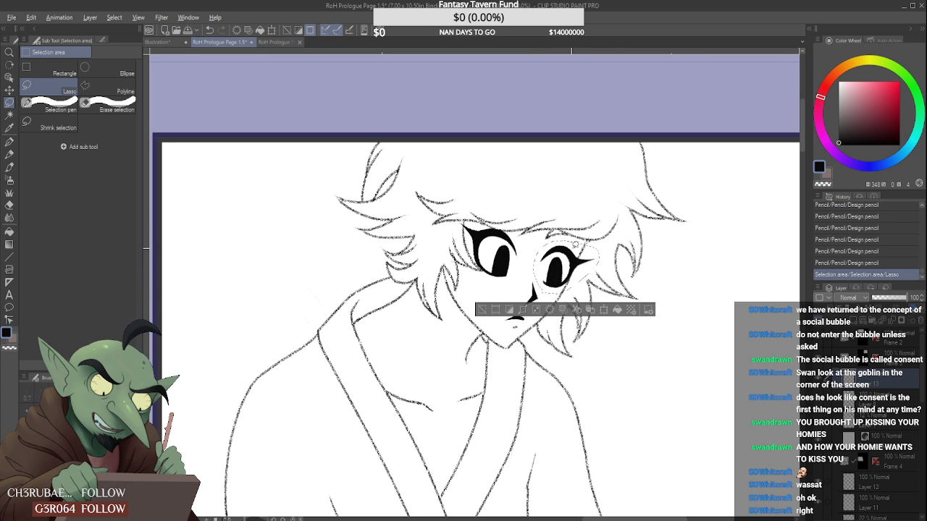
# - Adjust the lasso selection around the right eye's upper and outer lash, undoing the poor outline
pyautogui.moveTo(570, 248); pyautogui.dragTo(574, 236)
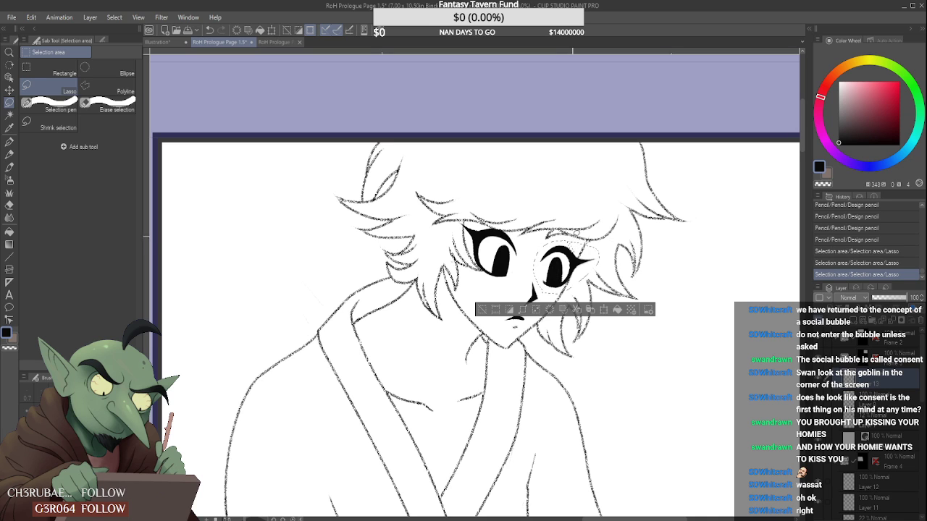
pyautogui.hotkey('ctrl', 'z')
pyautogui.hotkey('ctrl', 'z')
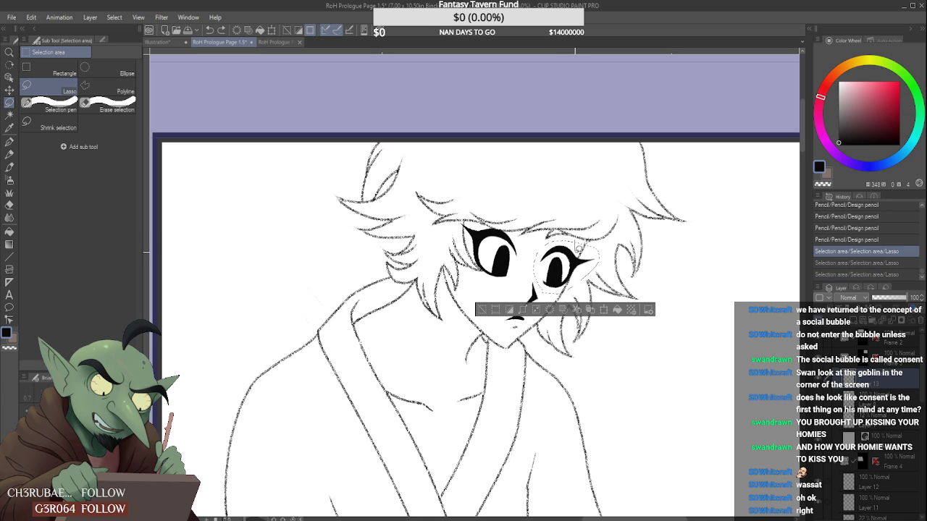
pyautogui.moveTo(598, 214)
pyautogui.mouseDown()
pyautogui.moveTo(604, 244)
pyautogui.moveTo(561, 290)
pyautogui.moveTo(604, 266)
pyautogui.mouseUp()
pyautogui.hotkey('ctrl', 't')
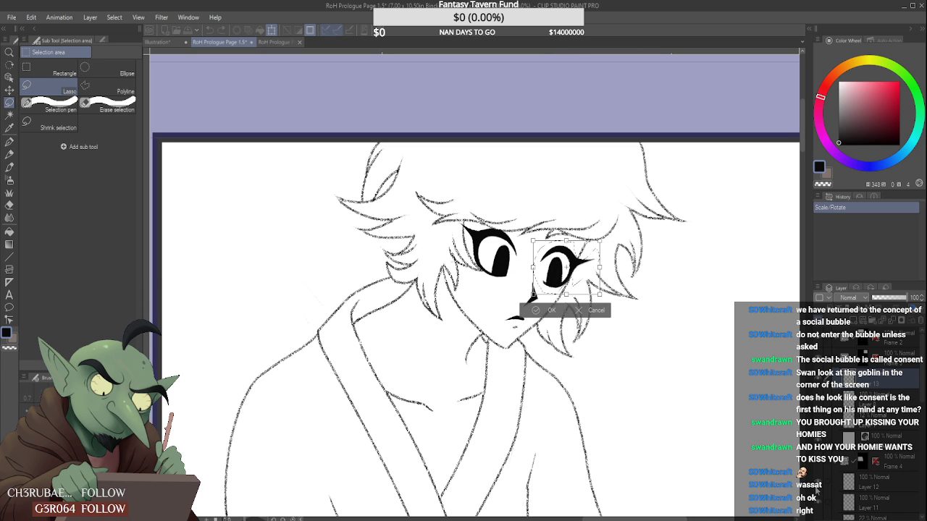
pyautogui.press('Escape')
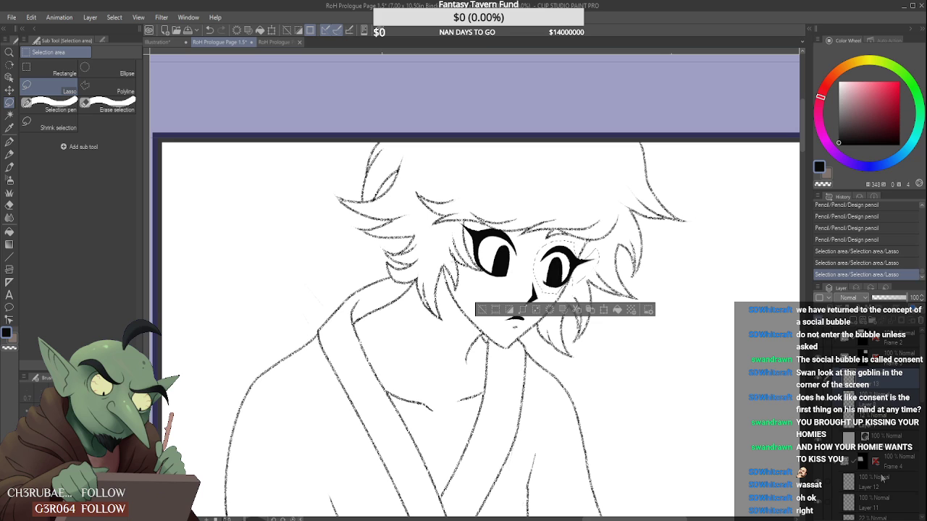
# - Scale and rotate the selected right eye slightly, apply the transform, deselect, and check the panel at page size
pyautogui.hotkey('ctrl', 't')
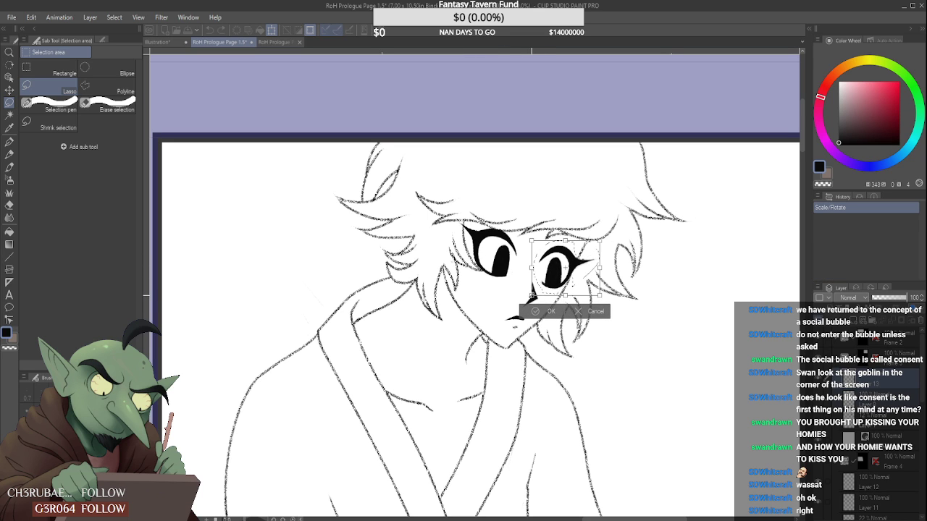
pyautogui.click(546, 310)
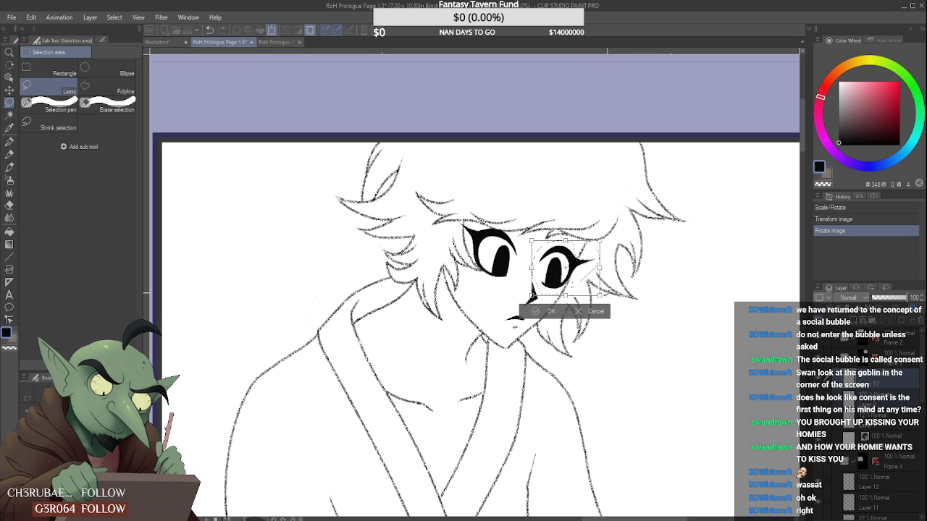
pyautogui.hotkey('ctrl', 'd')
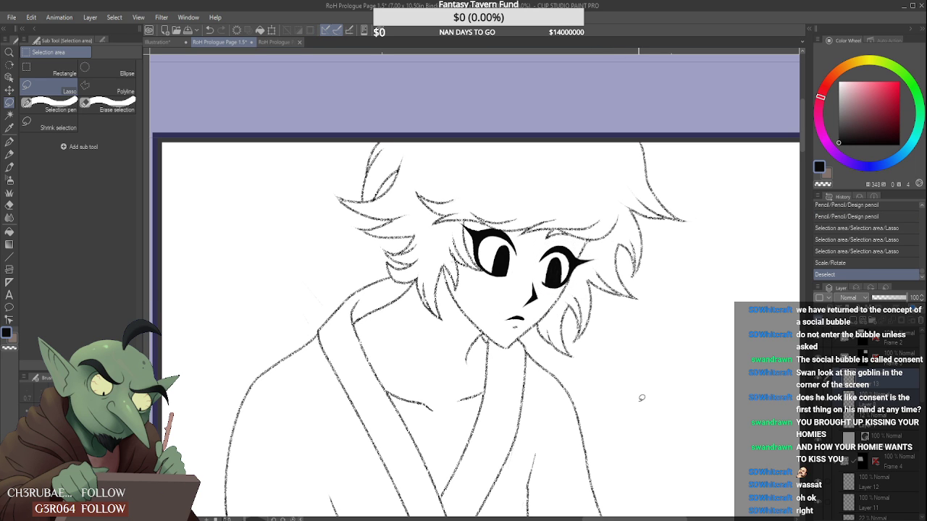
pyautogui.scroll(-4, 596, 265)
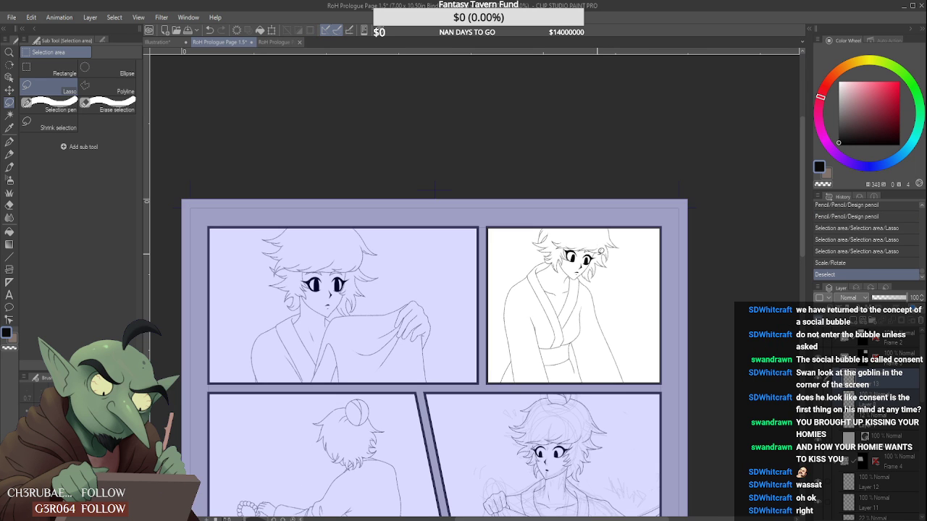
# - Trim the right side of the right eye's pupil with the hard eraser on the facial-feature layer
pyautogui.scroll(2, 589, 246)
pyautogui.click(9, 154)
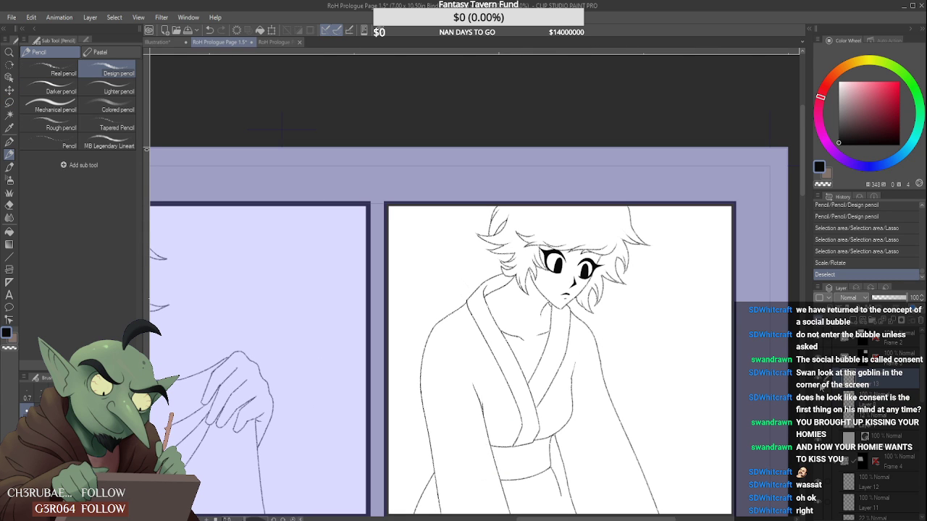
pyautogui.click(820, 402)
pyautogui.click(820, 402)
pyautogui.scroll(5, 574, 232)
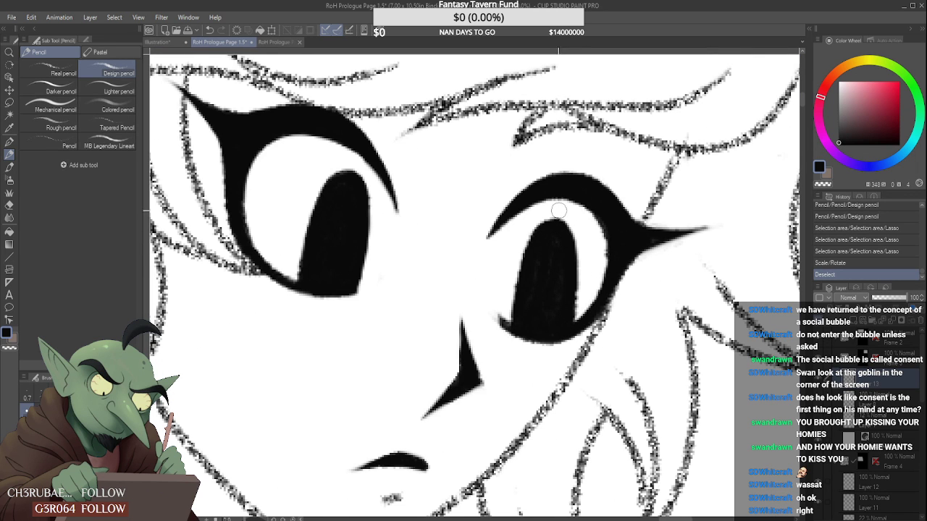
pyautogui.moveTo(558, 210)
pyautogui.mouseDown()
pyautogui.moveTo(579, 237)
pyautogui.moveTo(583, 282)
pyautogui.mouseUp()
pyautogui.moveTo(583, 246); pyautogui.dragTo(580, 311)
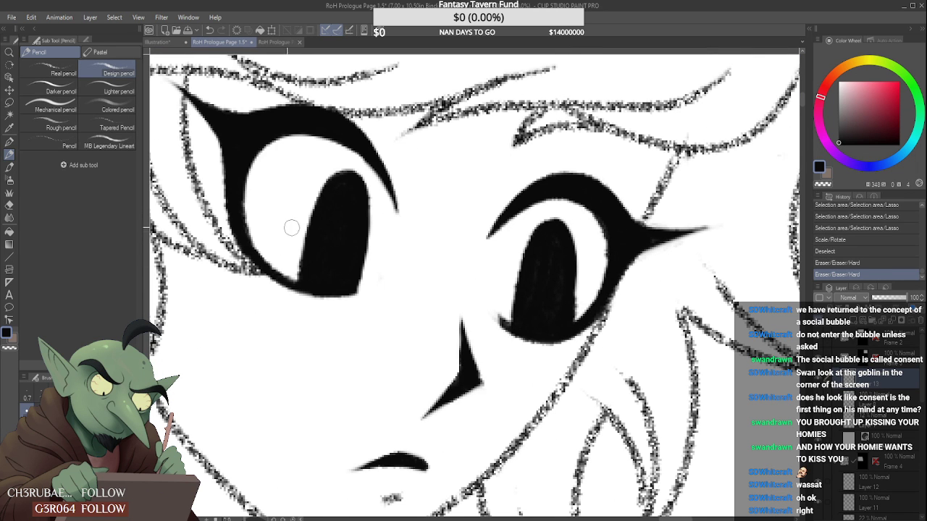
# - Redraw the right pupil's outer edge and thicken the lower lid line beneath it with the Design pencil
pyautogui.moveTo(572, 256)
pyautogui.mouseDown()
pyautogui.moveTo(561, 328)
pyautogui.moveTo(565, 248)
pyautogui.mouseUp()
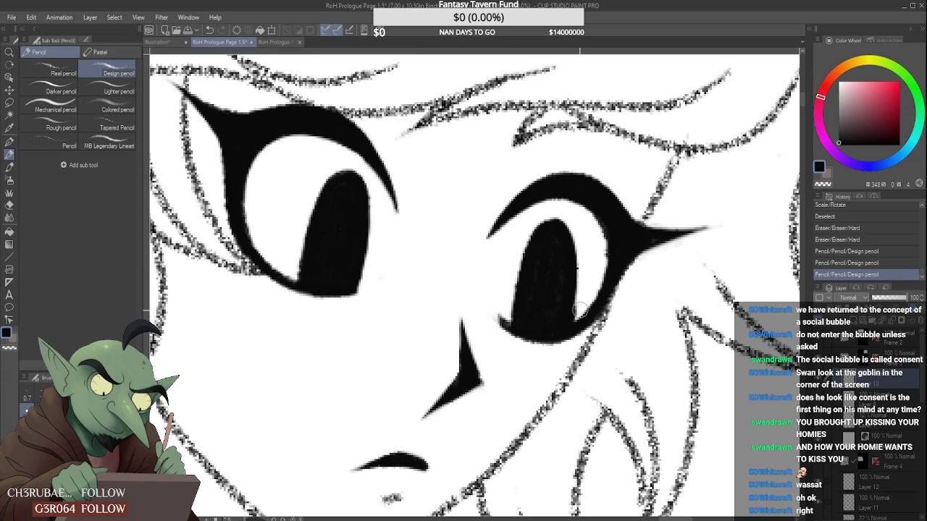
pyautogui.moveTo(571, 329)
pyautogui.mouseDown()
pyautogui.moveTo(579, 283)
pyautogui.moveTo(583, 318)
pyautogui.moveTo(568, 330)
pyautogui.moveTo(600, 305)
pyautogui.moveTo(553, 342)
pyautogui.mouseUp()
pyautogui.moveTo(607, 293); pyautogui.dragTo(596, 303)
pyautogui.hotkey('ctrl', '-')
pyautogui.hotkey('ctrl', '-')
pyautogui.hotkey('ctrl', '-')
pyautogui.scroll(-3, 591, 292)
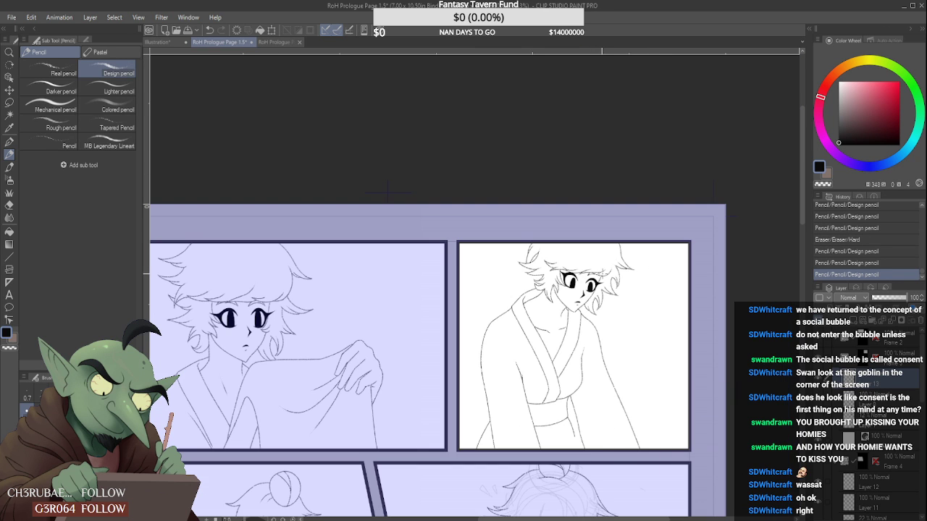
# - Clean the inner edge of the right eye's outline beside the pupil with the hard eraser and check the panel
pyautogui.scroll(3, 592, 276)
pyautogui.scroll(2, 569, 293)
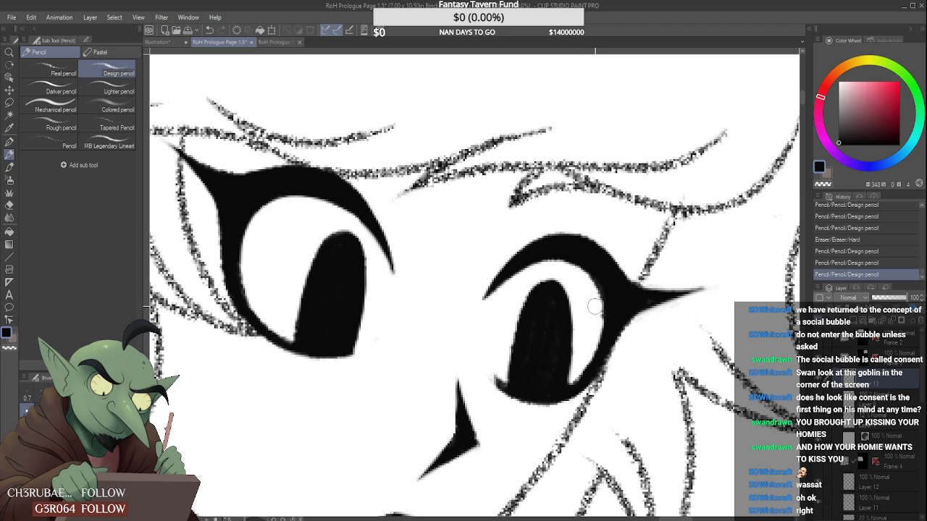
pyautogui.click(695, 343)
pyautogui.click(592, 319)
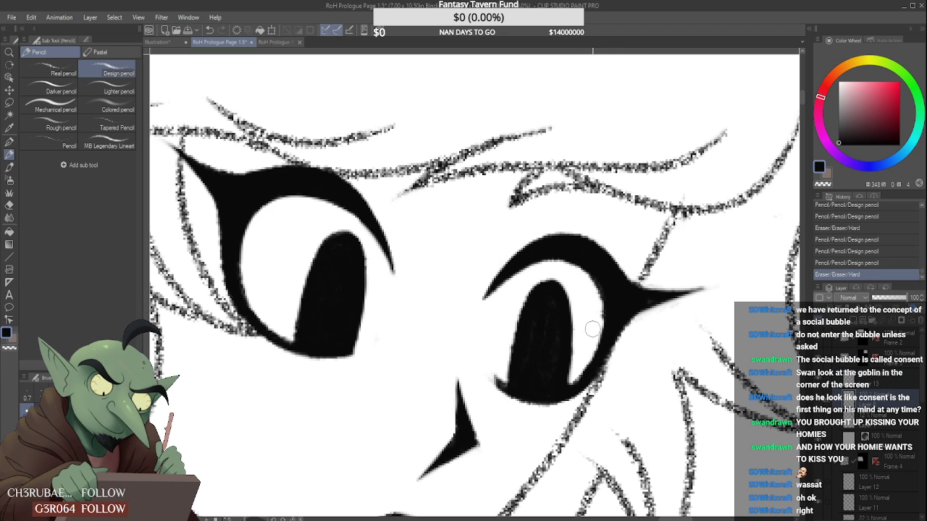
pyautogui.scroll(-3, 688, 349)
pyautogui.scroll(-4, 688, 337)
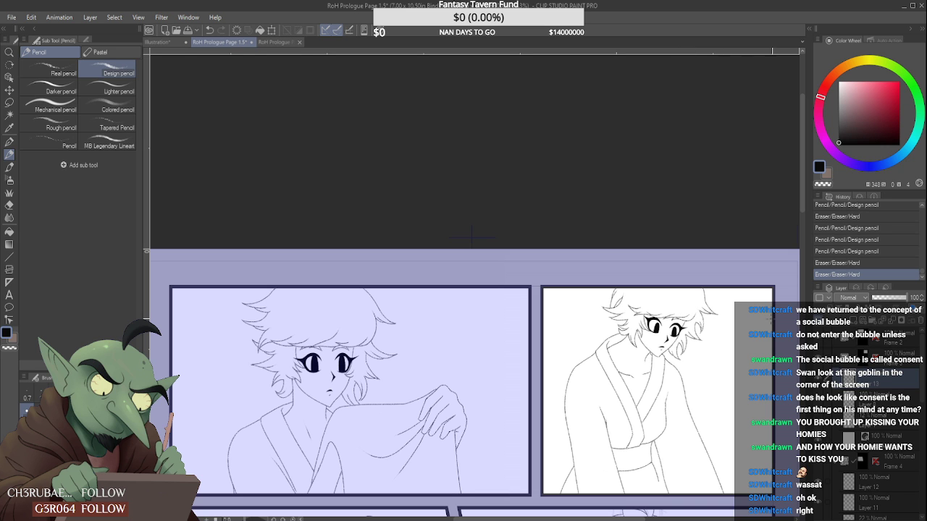
# - Erase a little more around the right pupil's lower outer side and compare both eyes at panel size
pyautogui.scroll(4, 471, 237)
pyautogui.scroll(-2, 585, 323)
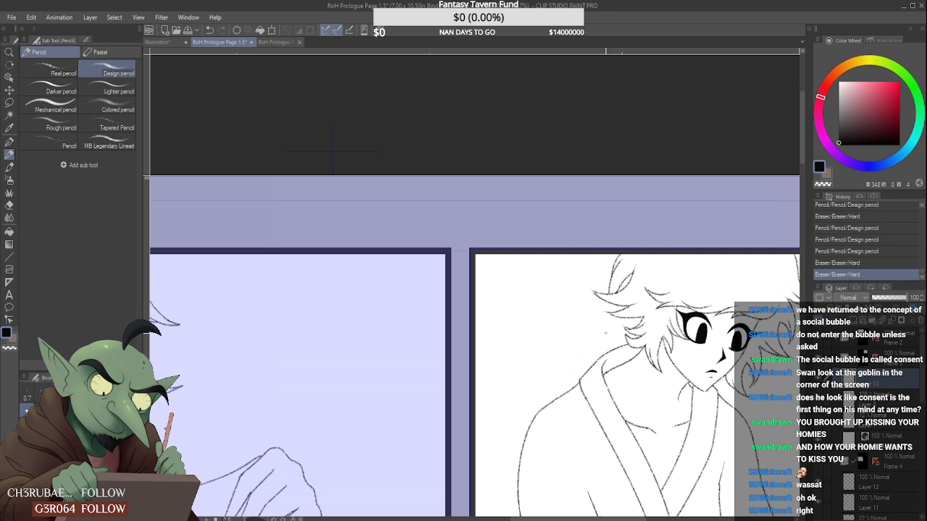
pyautogui.scroll(2, 585, 323)
pyautogui.scroll(5, 704, 329)
pyautogui.moveTo(703, 369)
pyautogui.mouseDown()
pyautogui.moveTo(703, 348)
pyautogui.moveTo(674, 373)
pyautogui.mouseUp()
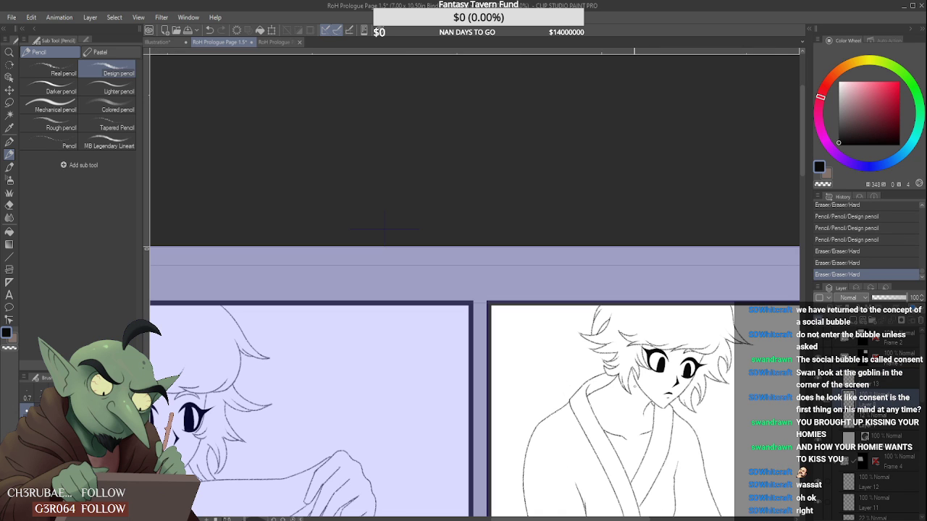
pyautogui.scroll(-6, 384, 230)
# - Shave the upper outer curve of the right pupil with the hard eraser and check the page view
pyautogui.scroll(4, 695, 370)
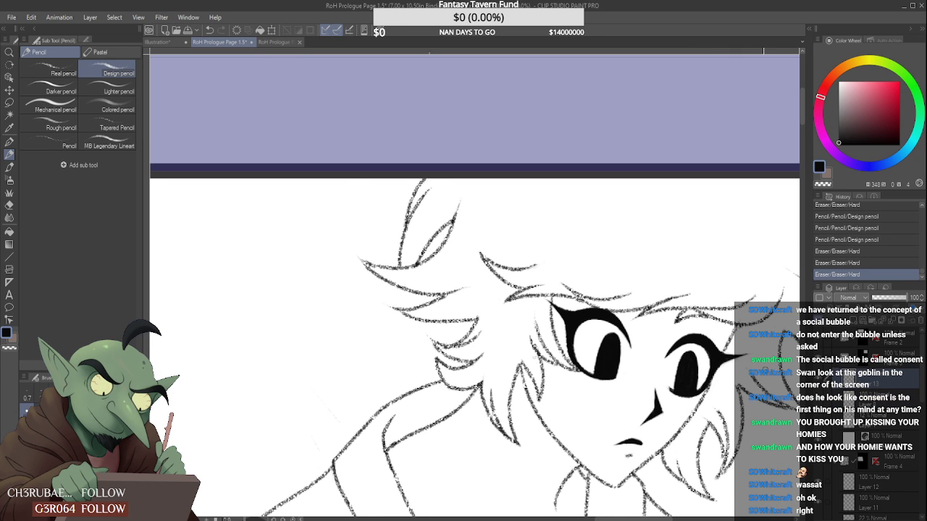
pyautogui.scroll(1, 698, 373)
pyautogui.scroll(3, 695, 355)
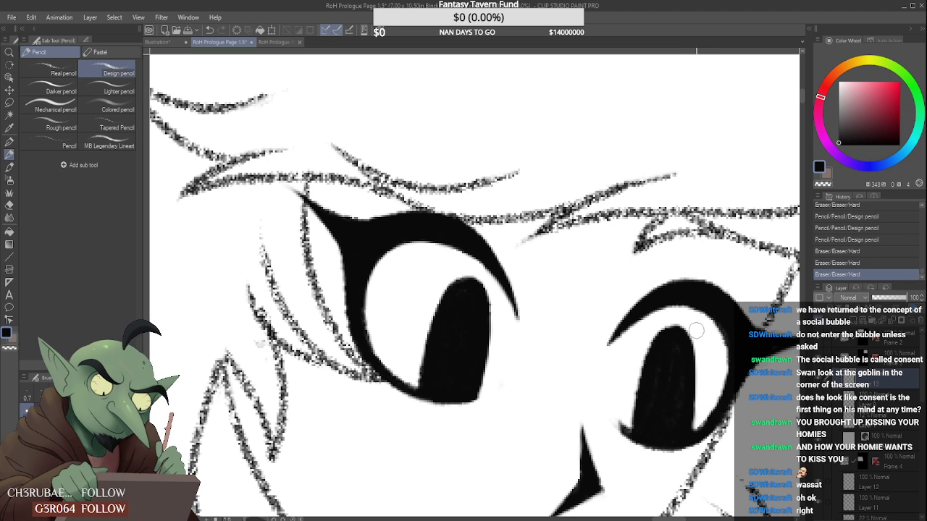
pyautogui.moveTo(683, 317); pyautogui.dragTo(687, 341)
pyautogui.scroll(-5, 496, 237)
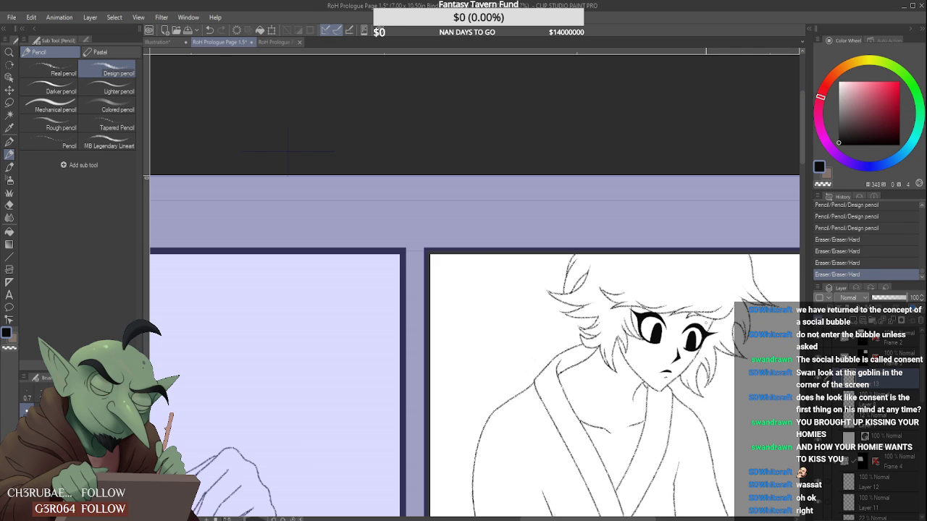
pyautogui.scroll(-1, 706, 317)
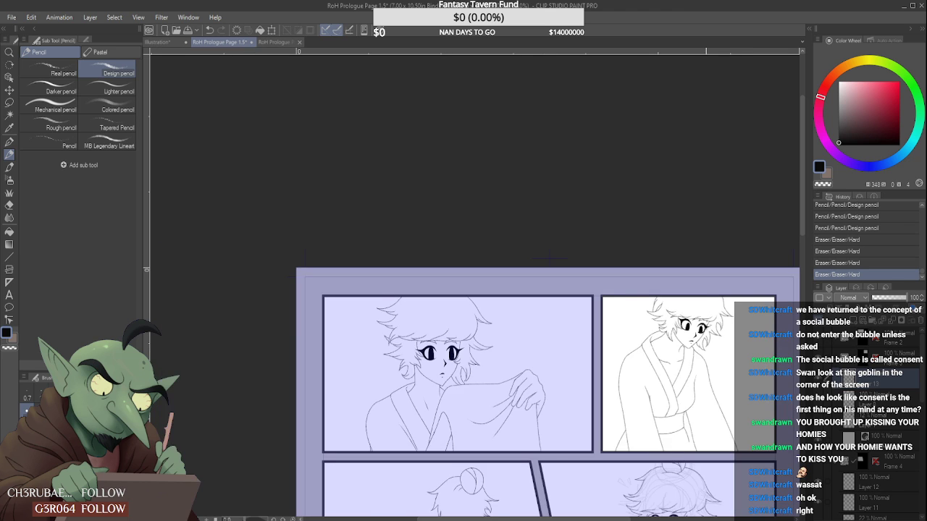
# - Trim the right pupil's outer side with the hard eraser and rebuild its edge down to the lower lid with the Design pencil
pyautogui.scroll(7, 707, 320)
pyautogui.moveTo(669, 330)
pyautogui.mouseDown()
pyautogui.moveTo(674, 313)
pyautogui.moveTo(665, 367)
pyautogui.moveTo(669, 356)
pyautogui.mouseUp()
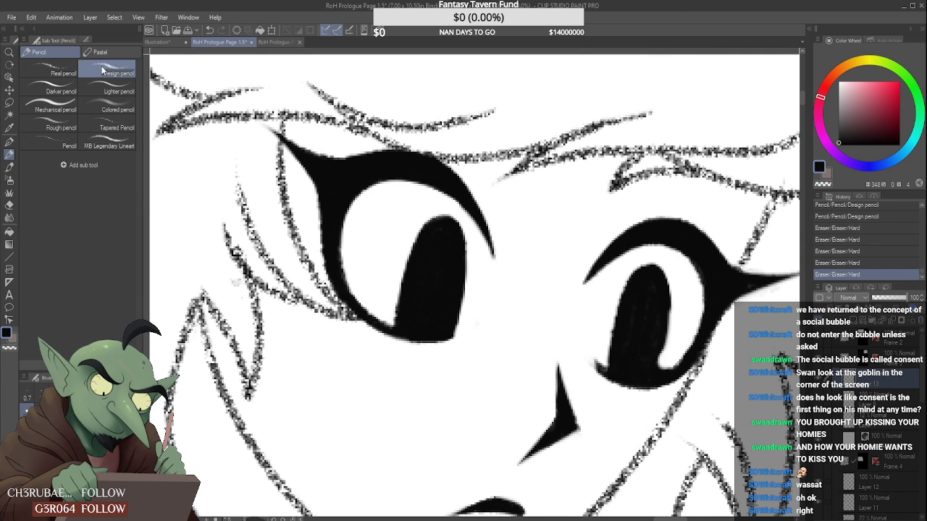
pyautogui.moveTo(660, 311); pyautogui.dragTo(657, 368)
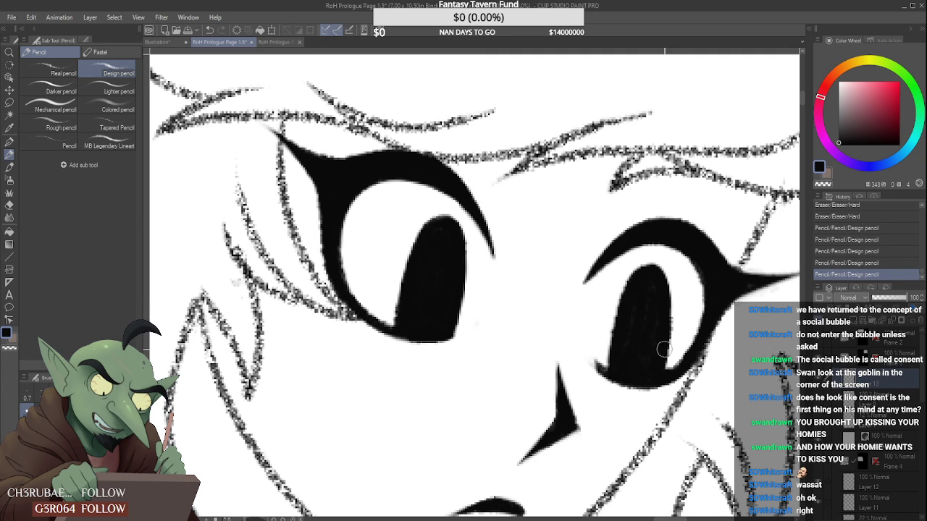
pyautogui.scroll(-5, 656, 362)
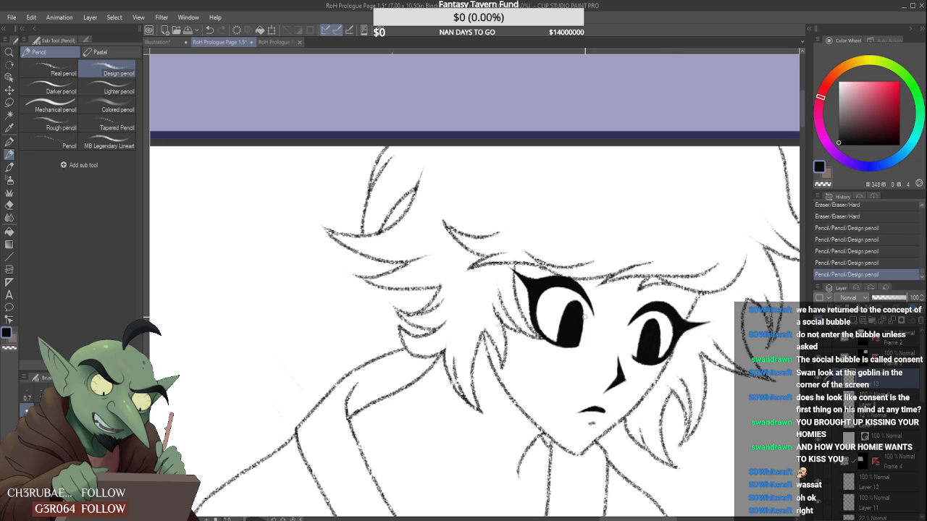
# - Trim the upper inner curve of the left eye's pupil along its left side with the hard eraser
pyautogui.scroll(2, 584, 317)
pyautogui.scroll(2, 566, 293)
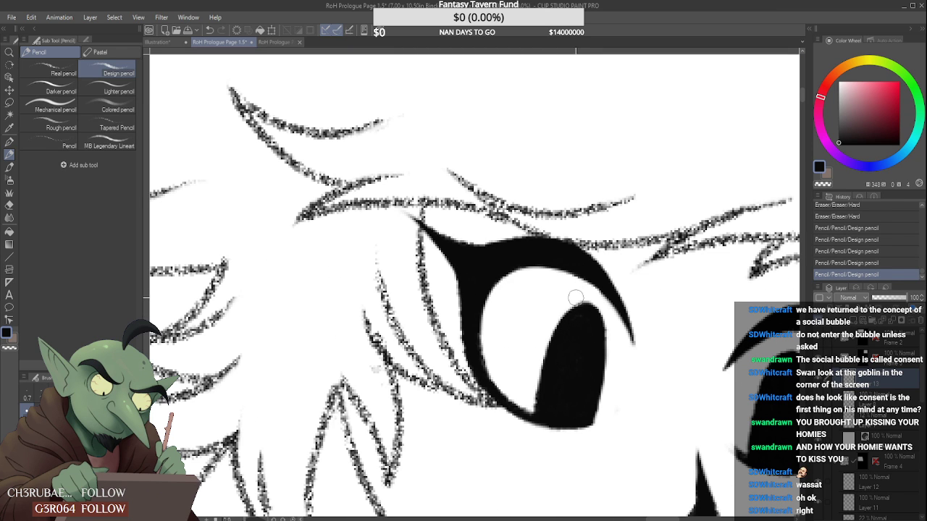
pyautogui.moveTo(572, 300); pyautogui.dragTo(526, 373)
pyautogui.moveTo(549, 321); pyautogui.dragTo(534, 361)
pyautogui.scroll(-6, 534, 361)
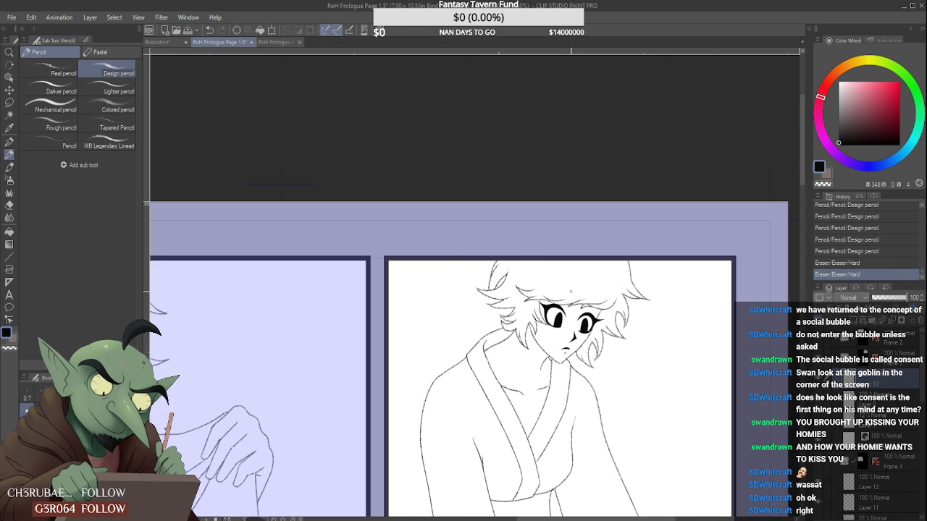
# - Narrow the right pupil by erasing its outer side, and redraw a smooth edge down to the lower lid with the Design pencil
pyautogui.scroll(6, 569, 302)
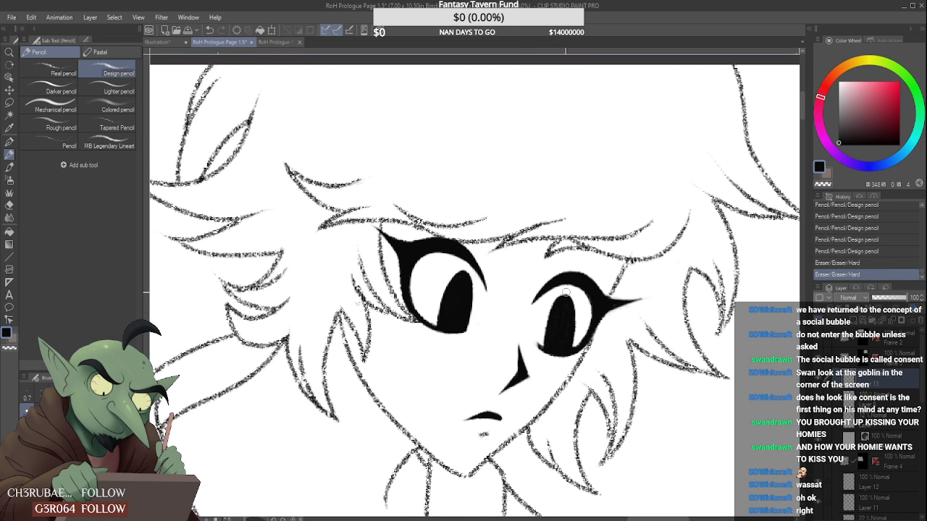
pyautogui.scroll(3, 575, 338)
pyautogui.moveTo(568, 281)
pyautogui.mouseDown()
pyautogui.moveTo(568, 341)
pyautogui.moveTo(556, 373)
pyautogui.moveTo(570, 367)
pyautogui.moveTo(561, 344)
pyautogui.mouseUp()
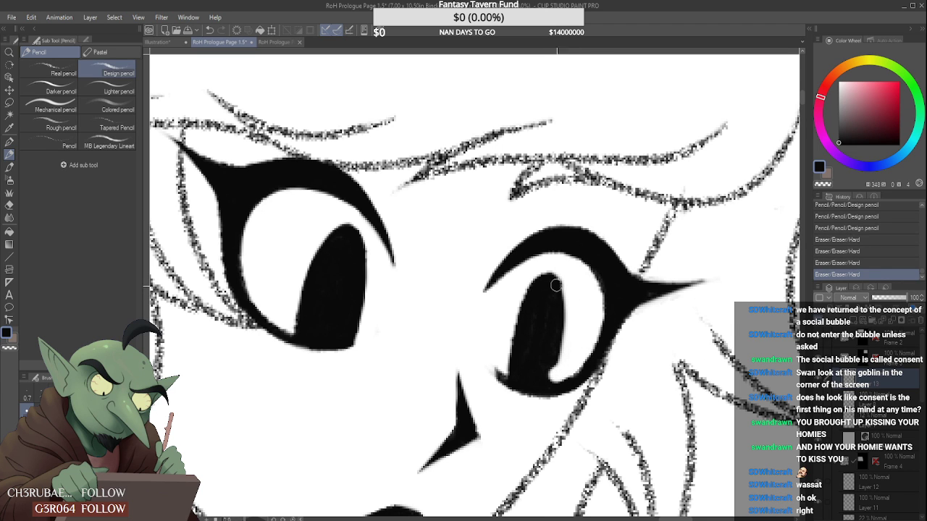
pyautogui.moveTo(556, 285); pyautogui.dragTo(555, 394)
pyautogui.moveTo(555, 332)
pyautogui.mouseDown()
pyautogui.moveTo(551, 378)
pyautogui.moveTo(560, 335)
pyautogui.moveTo(556, 371)
pyautogui.moveTo(570, 339)
pyautogui.moveTo(560, 373)
pyautogui.moveTo(562, 338)
pyautogui.moveTo(556, 378)
pyautogui.mouseUp()
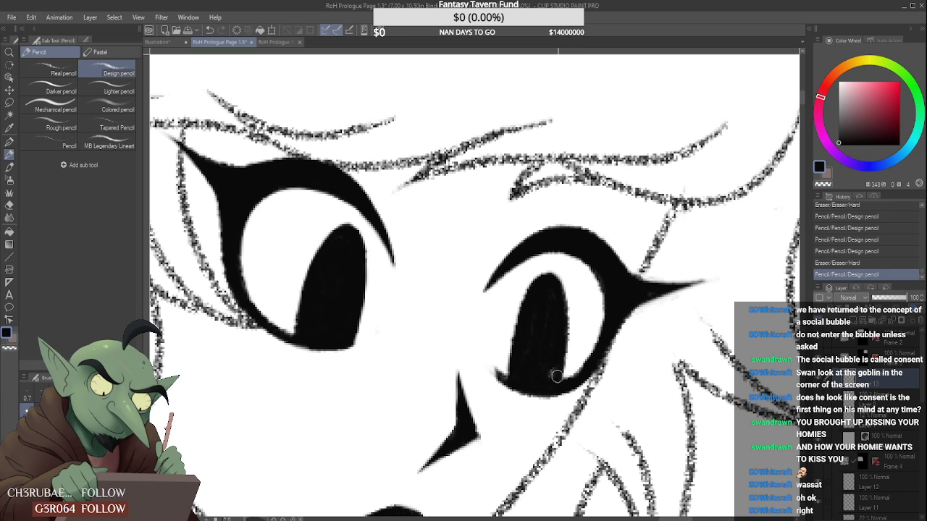
pyautogui.scroll(-10, 548, 374)
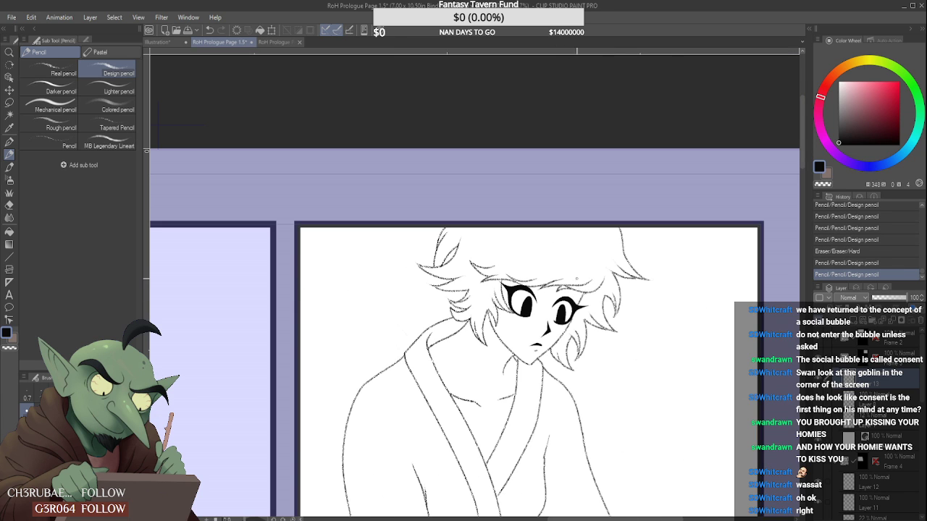
pyautogui.scroll(10, 576, 292)
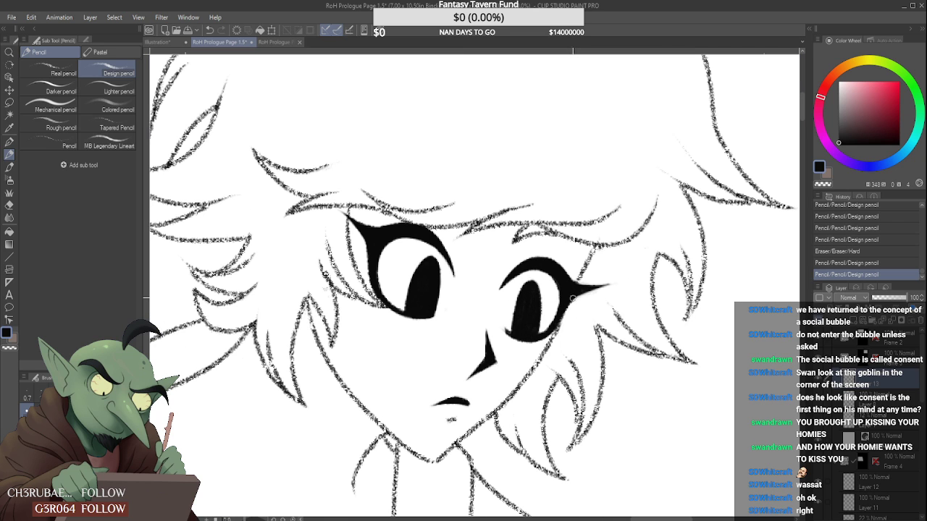
# - Select the right pupil with the Lasso, move it slightly right and down inside the eye, apply the transform and deselect
pyautogui.click(9, 103)
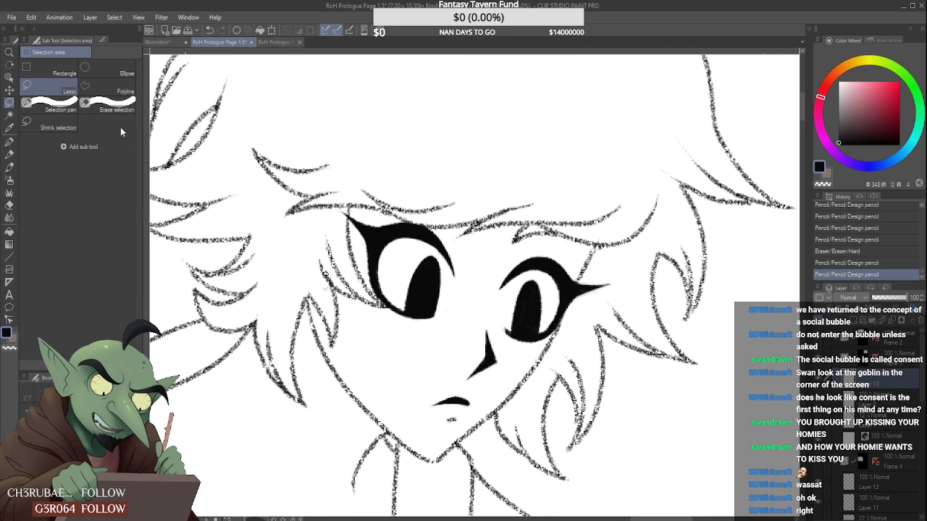
pyautogui.moveTo(513, 326)
pyautogui.mouseDown()
pyautogui.moveTo(516, 285)
pyautogui.moveTo(535, 274)
pyautogui.mouseUp()
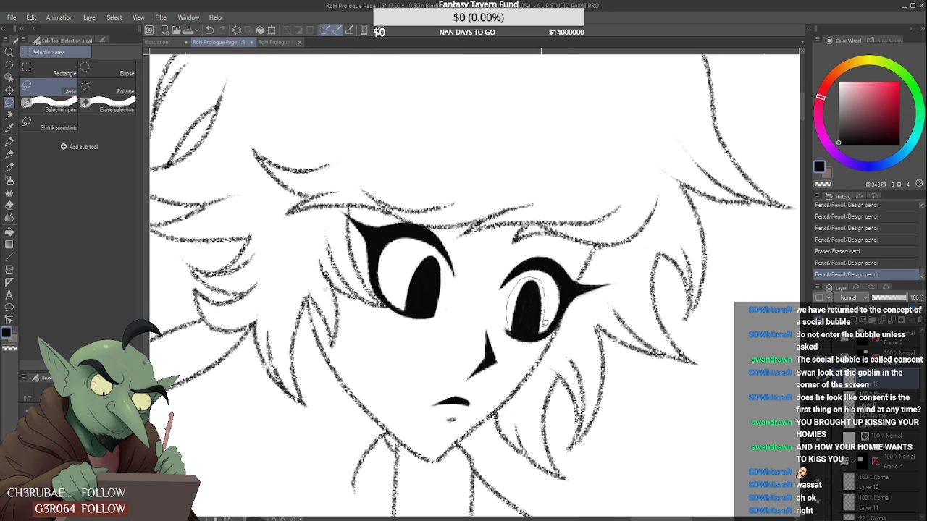
pyautogui.moveTo(517, 330); pyautogui.dragTo(513, 327)
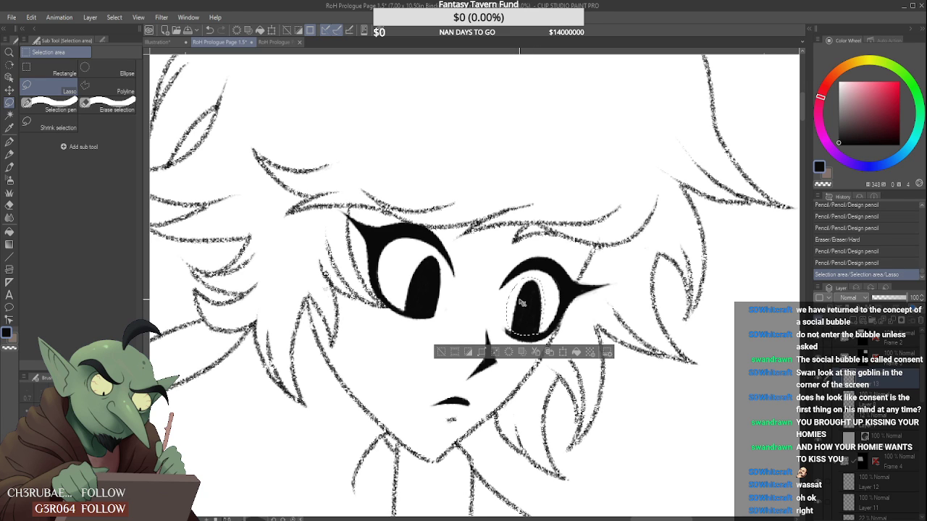
pyautogui.hotkey('ctrl', 't')
pyautogui.moveTo(522, 303); pyautogui.dragTo(527, 308)
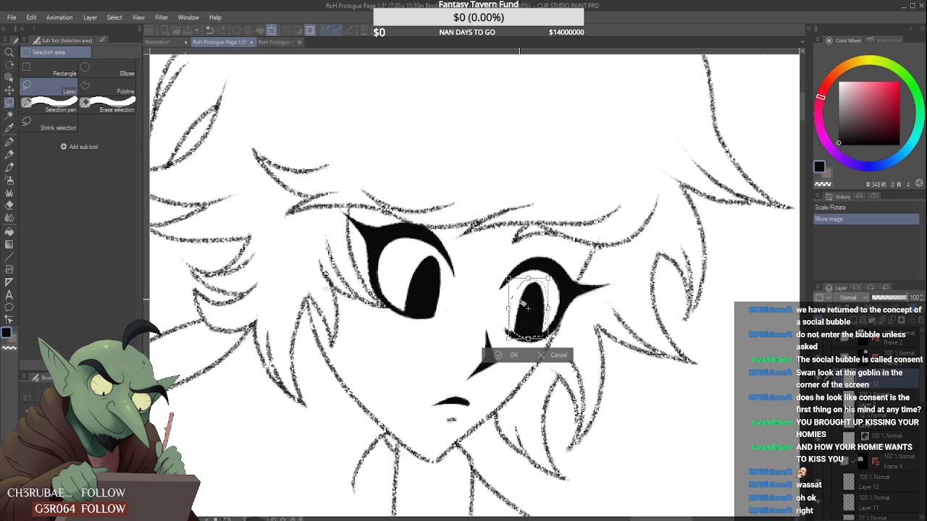
pyautogui.press('Return')
pyautogui.hotkey('ctrl', 'd')
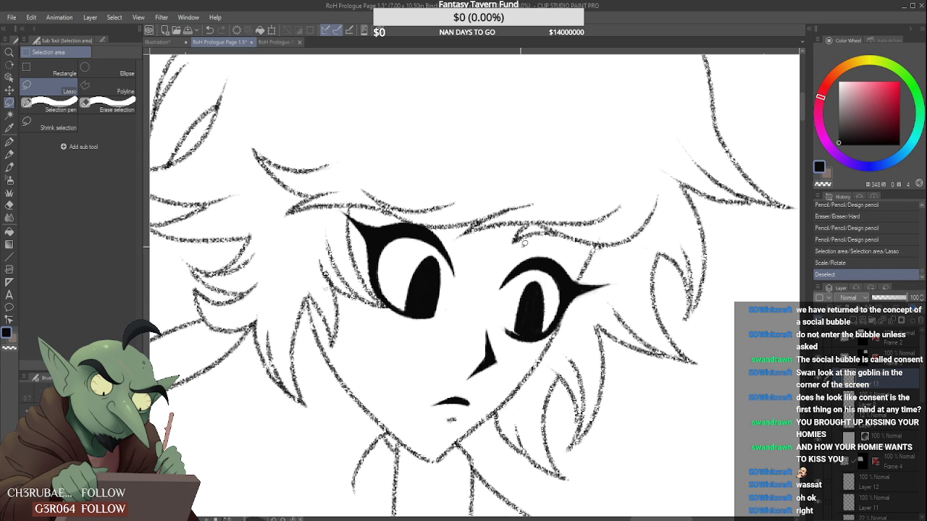
pyautogui.scroll(-6, 544, 244)
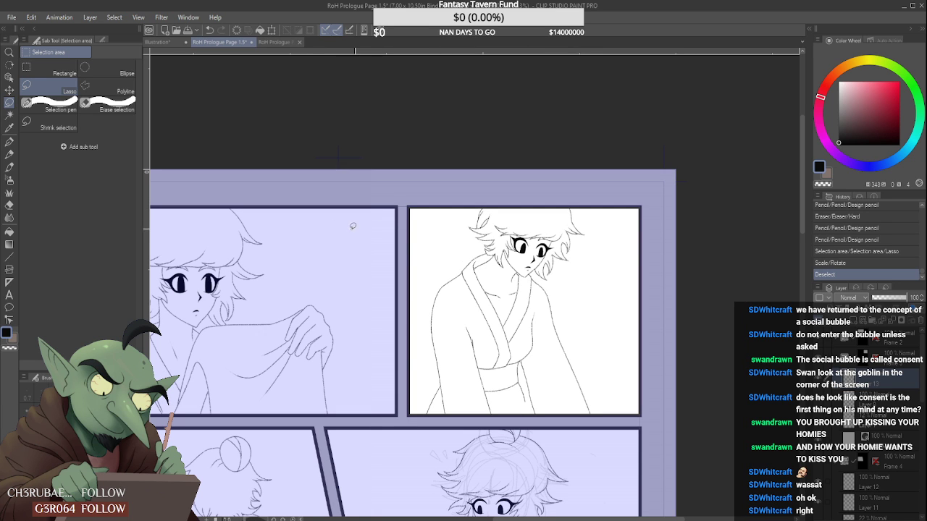
# - Touch up the eyes with short Design pencil strokes and hard-eraser trims, and compare the face against the whole page
pyautogui.click(10, 155)
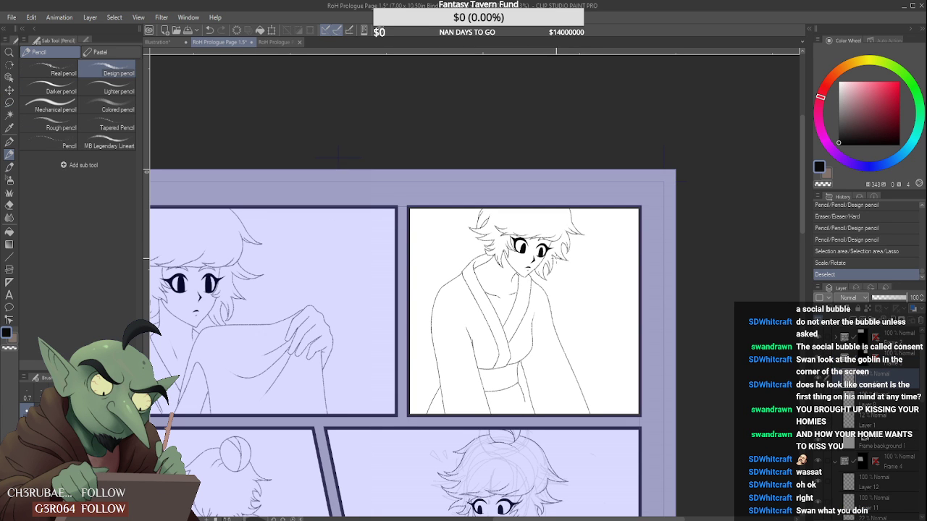
pyautogui.scroll(7, 556, 258)
pyautogui.moveTo(464, 233); pyautogui.dragTo(463, 237)
pyautogui.moveTo(463, 234)
pyautogui.mouseDown()
pyautogui.moveTo(440, 217)
pyautogui.moveTo(462, 262)
pyautogui.mouseUp()
pyautogui.scroll(3, 457, 225)
pyautogui.scroll(-10, 483, 230)
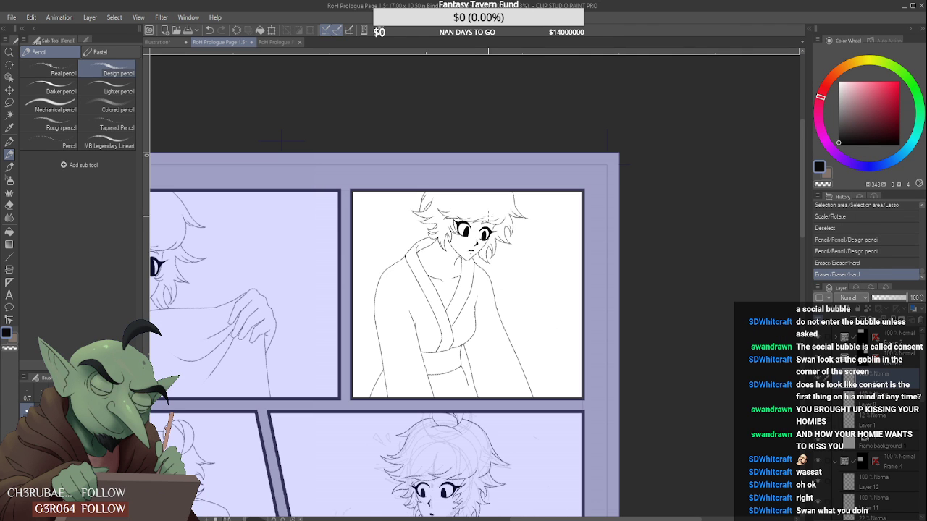
pyautogui.scroll(-2, 491, 209)
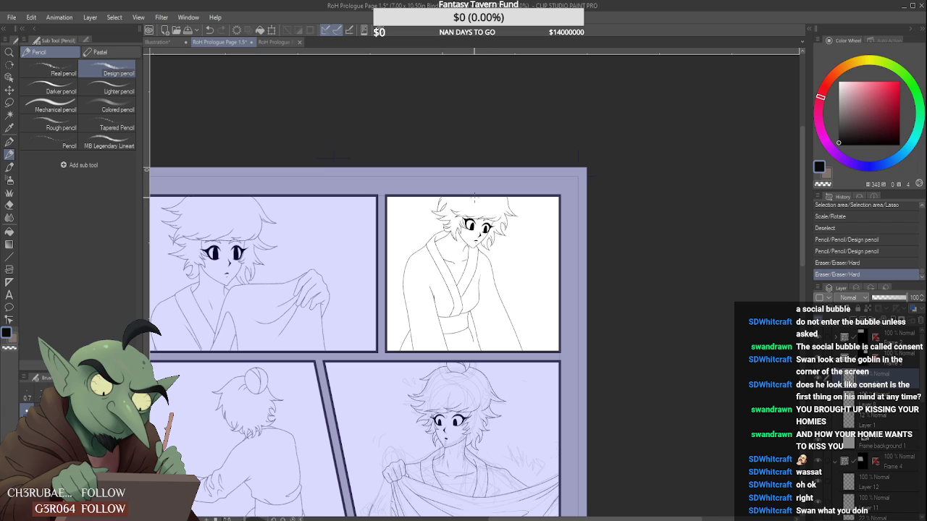
pyautogui.scroll(-3, 474, 198)
pyautogui.scroll(3, 472, 203)
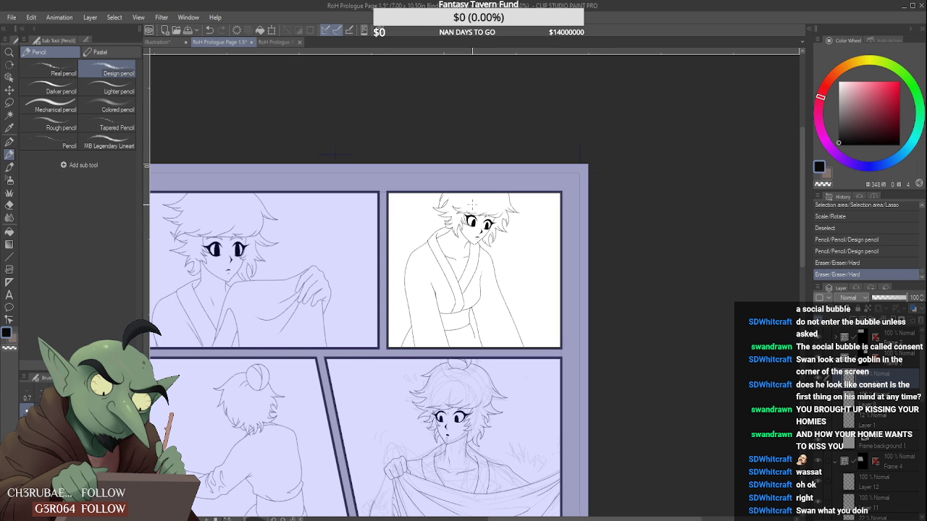
pyautogui.scroll(-3, 472, 203)
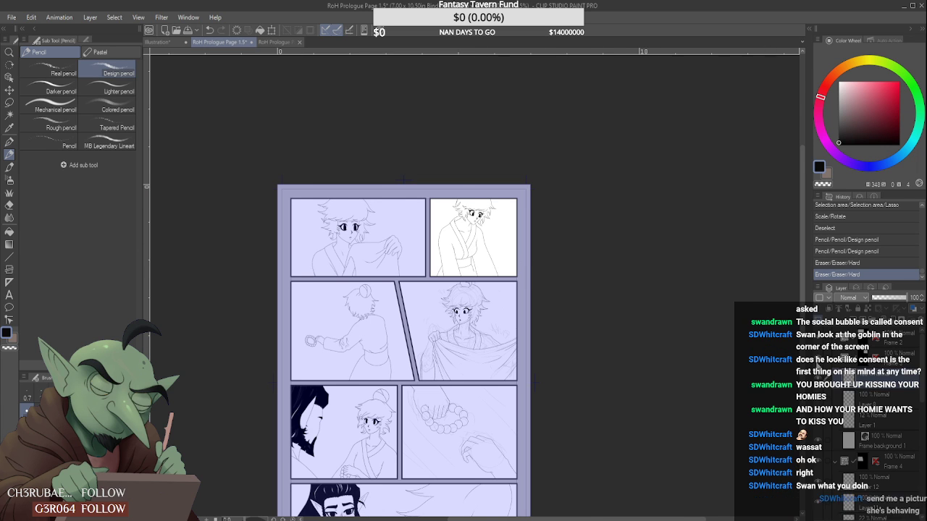
# - Draw a short robe fold line running down from the sash's lower right corner in the white panel with the Real pencil
pyautogui.scroll(2, 478, 275)
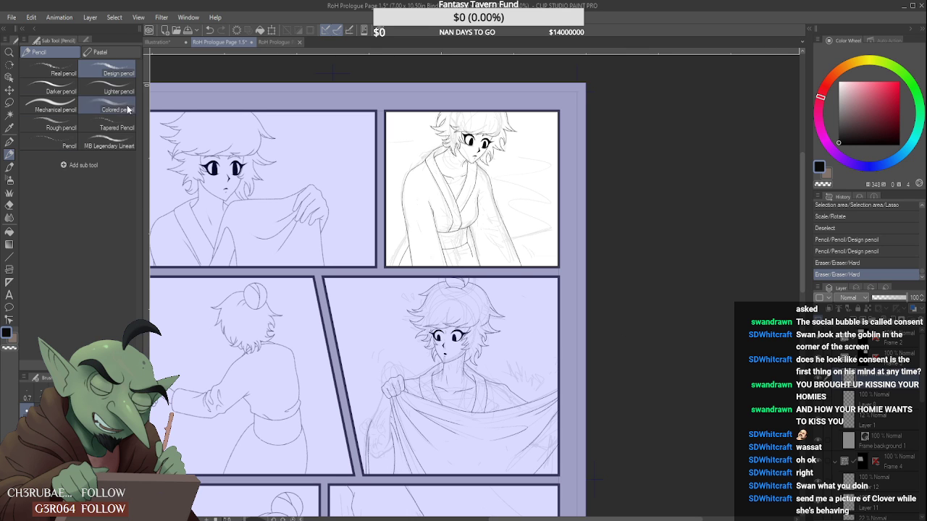
pyautogui.click(51, 68)
pyautogui.scroll(5, 562, 272)
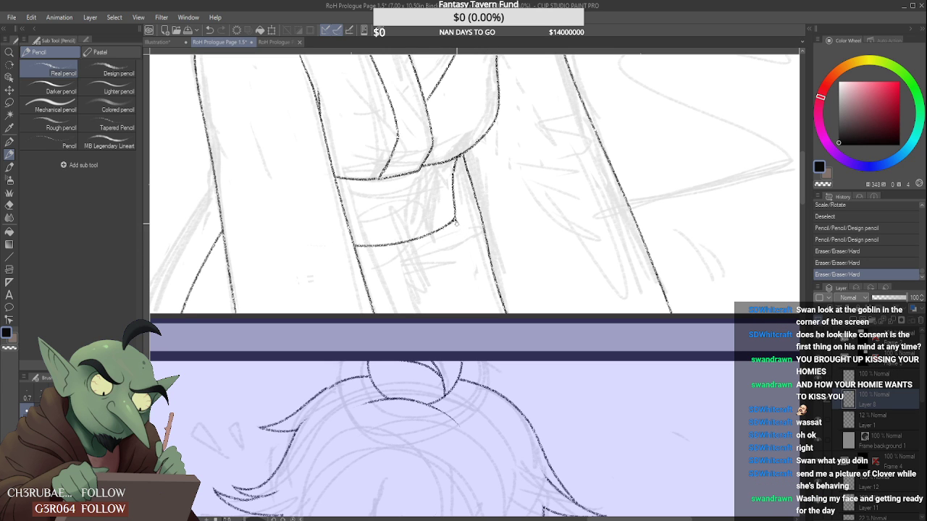
pyautogui.click(457, 222)
pyautogui.moveTo(454, 217); pyautogui.dragTo(479, 268)
pyautogui.scroll(-6, 471, 246)
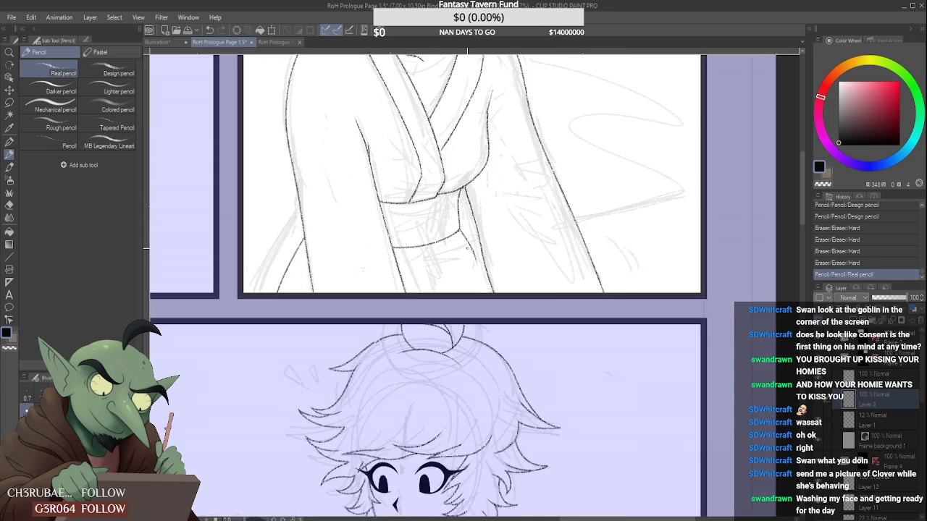
pyautogui.scroll(3, 477, 207)
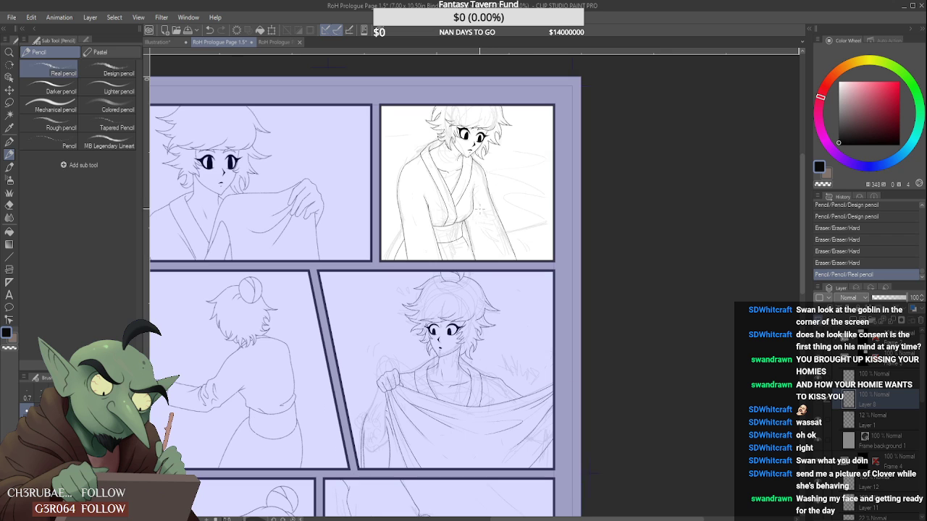
# - Hide the panel's rough sketch layer, and erase and redraw the fold line so it joins the sash corner cleanly
pyautogui.click(818, 420)
pyautogui.scroll(-2, 420, 228)
pyautogui.scroll(3, 466, 275)
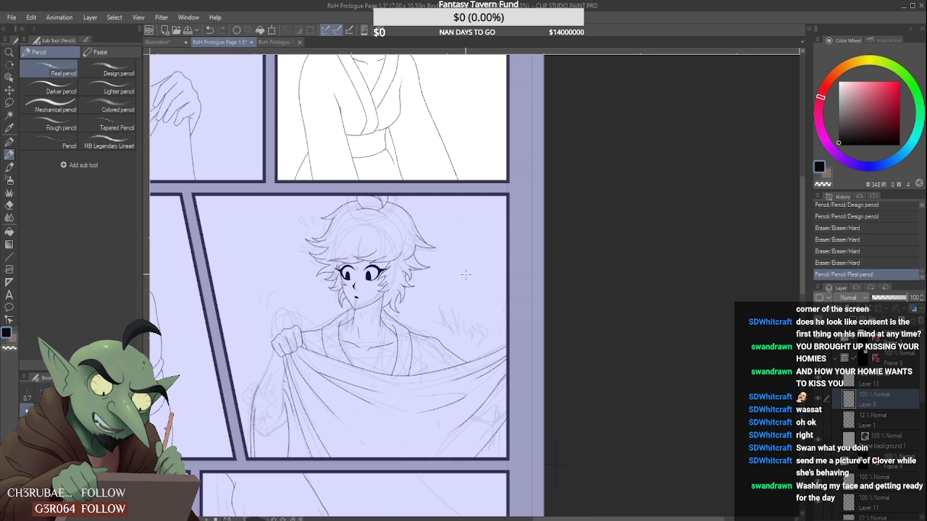
pyautogui.scroll(-1, 370, 130)
pyautogui.scroll(6, 383, 145)
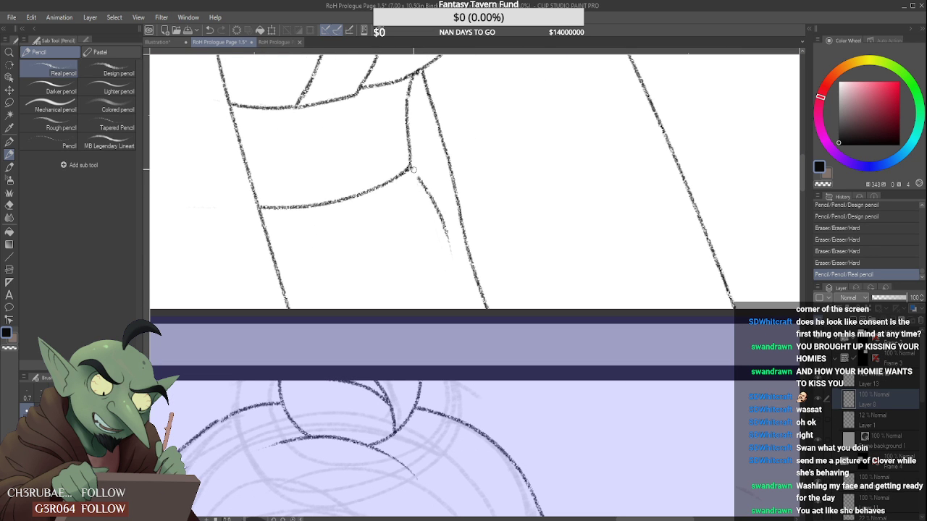
pyautogui.moveTo(412, 169); pyautogui.dragTo(449, 242)
pyautogui.moveTo(410, 165); pyautogui.dragTo(458, 254)
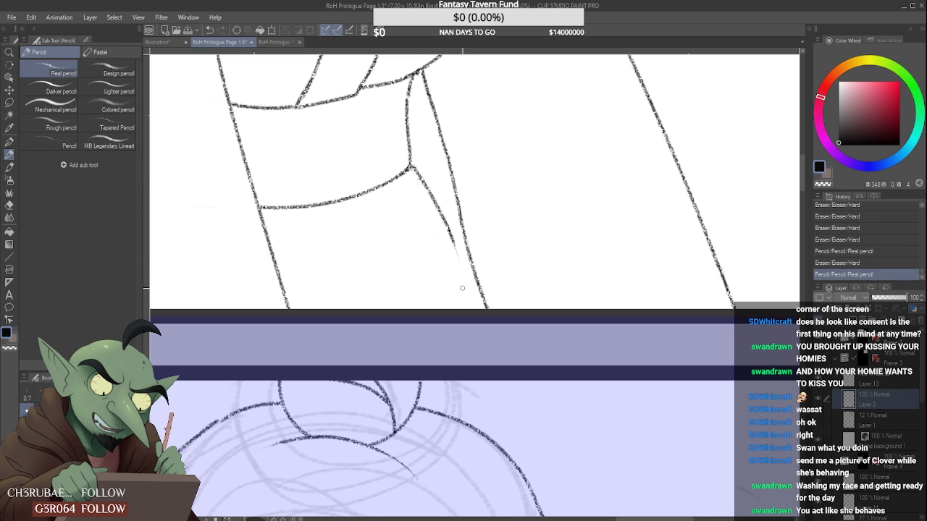
# - Check the whole page and flip the canvas horizontally
pyautogui.scroll(-5, 440, 233)
pyautogui.scroll(-3, 440, 196)
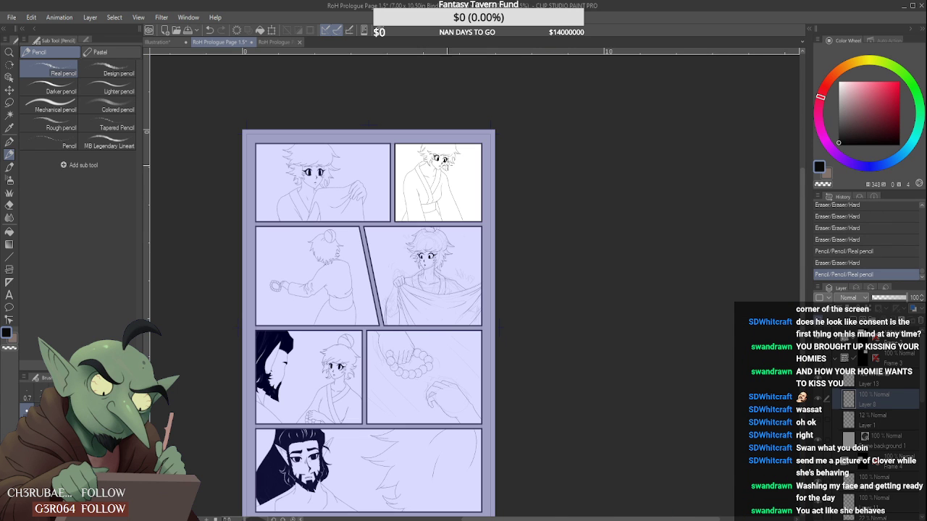
pyautogui.scroll(-3, 427, 136)
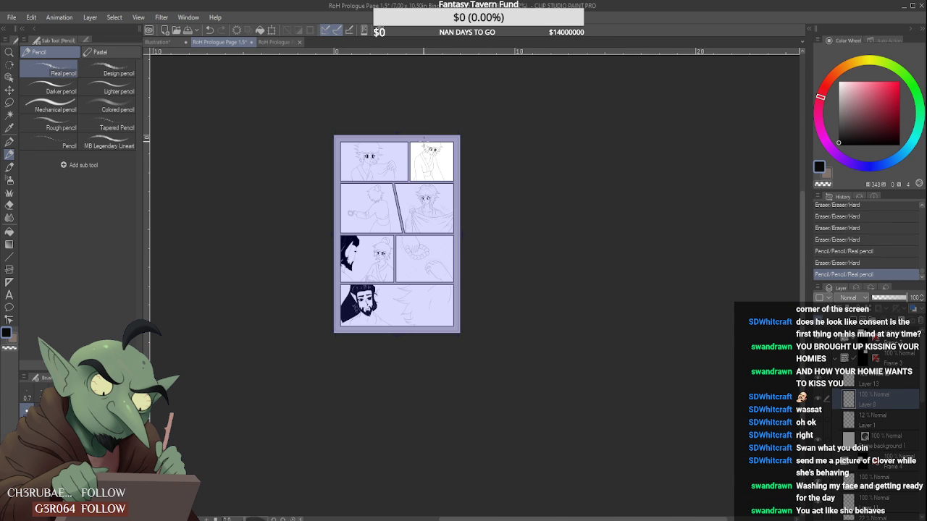
pyautogui.scroll(3, 401, 159)
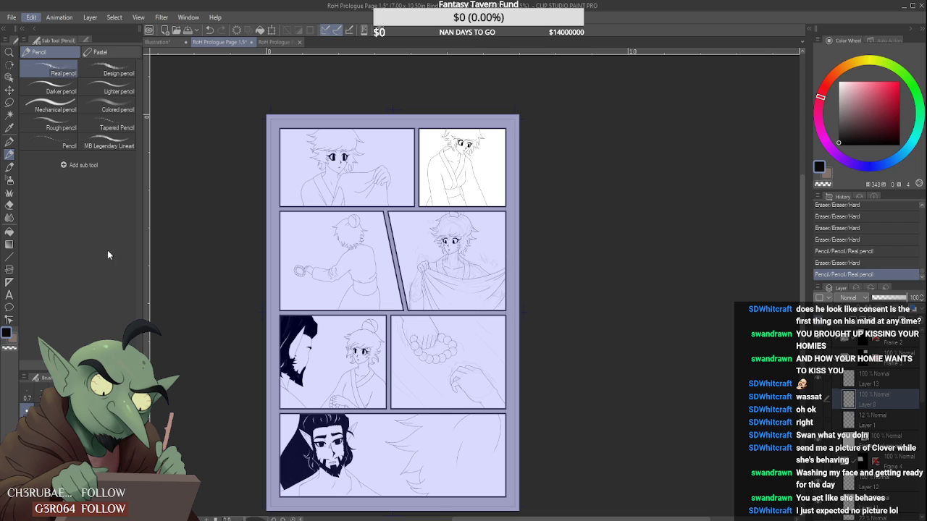
pyautogui.click(190, 349)
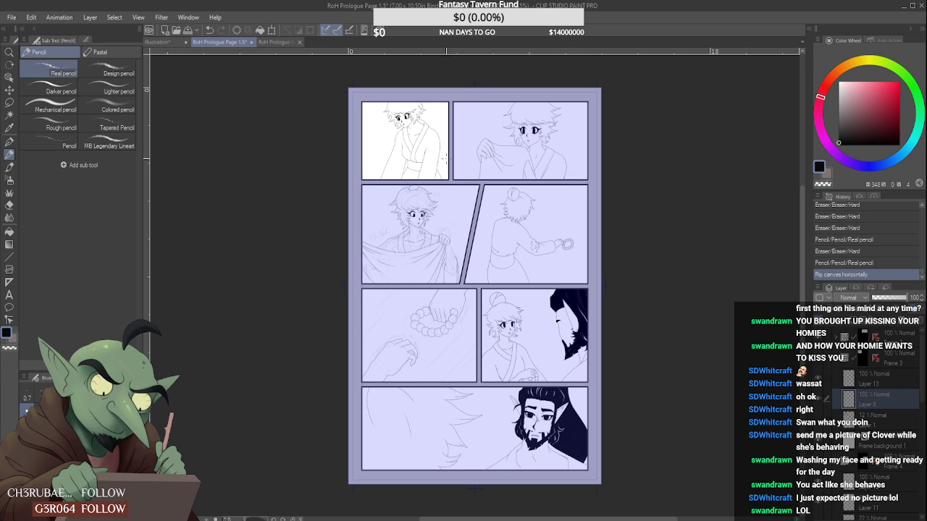
# - Select Layer 6 in the wide upper panel's frame and trim the lower edge of the character's right eye with the hard eraser
pyautogui.scroll(3, 427, 91)
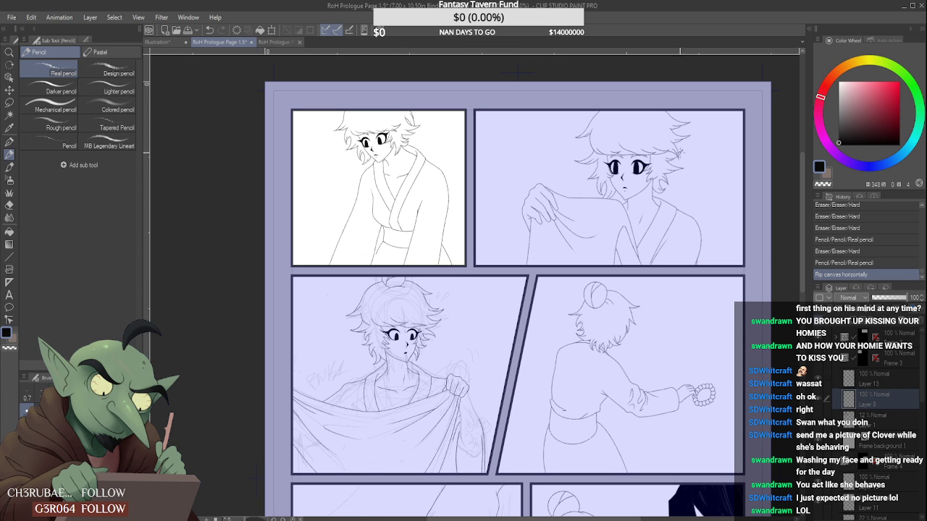
pyautogui.click(861, 354)
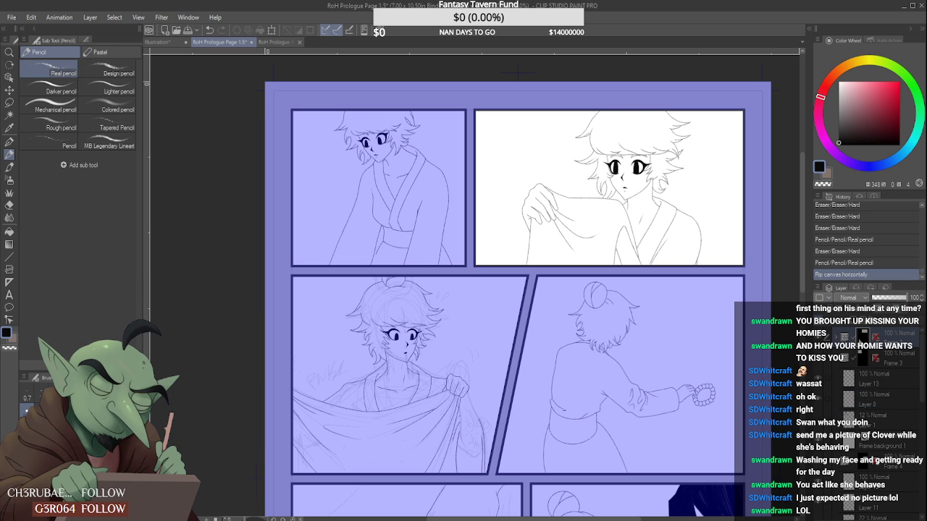
pyautogui.click(874, 359)
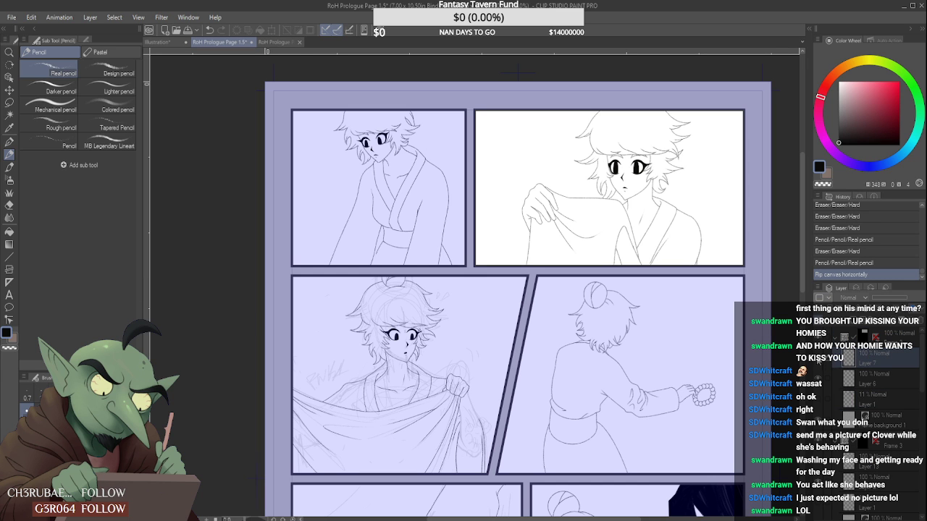
pyautogui.click(862, 378)
pyautogui.scroll(3, 640, 176)
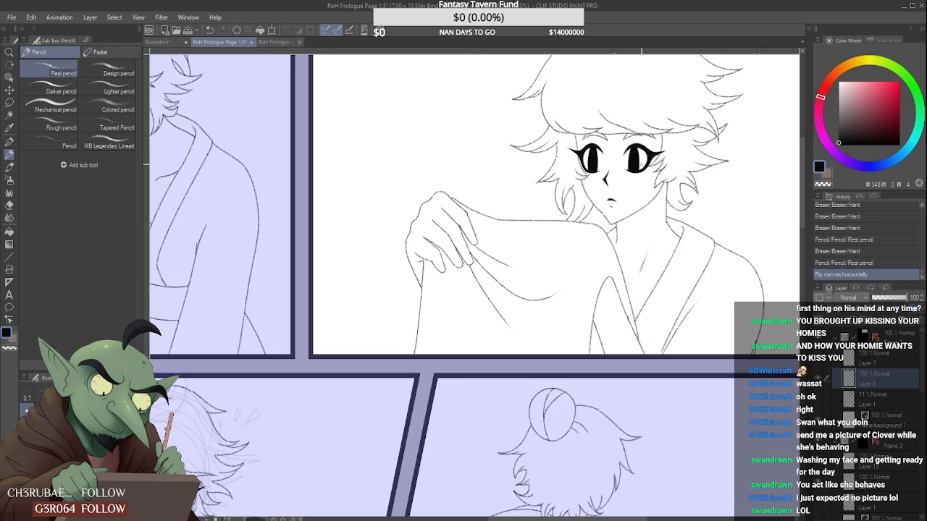
pyautogui.scroll(3, 644, 170)
pyautogui.moveTo(597, 189)
pyautogui.mouseDown()
pyautogui.moveTo(656, 182)
pyautogui.moveTo(591, 186)
pyautogui.moveTo(640, 188)
pyautogui.moveTo(618, 177)
pyautogui.moveTo(613, 146)
pyautogui.moveTo(619, 162)
pyautogui.moveTo(592, 185)
pyautogui.moveTo(657, 190)
pyautogui.moveTo(601, 189)
pyautogui.moveTo(659, 184)
pyautogui.mouseUp()
pyautogui.hotkey('ctrl', 'z')
pyautogui.hotkey('ctrl', 'z')
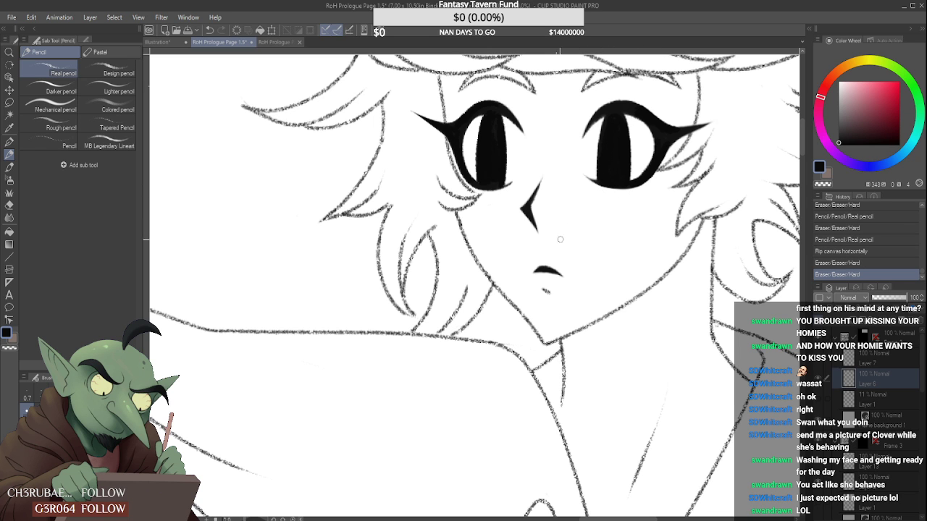
# - Examine the mirrored page at different sizes, comparing the character's face and eyes across the panels
pyautogui.scroll(-4, 543, 257)
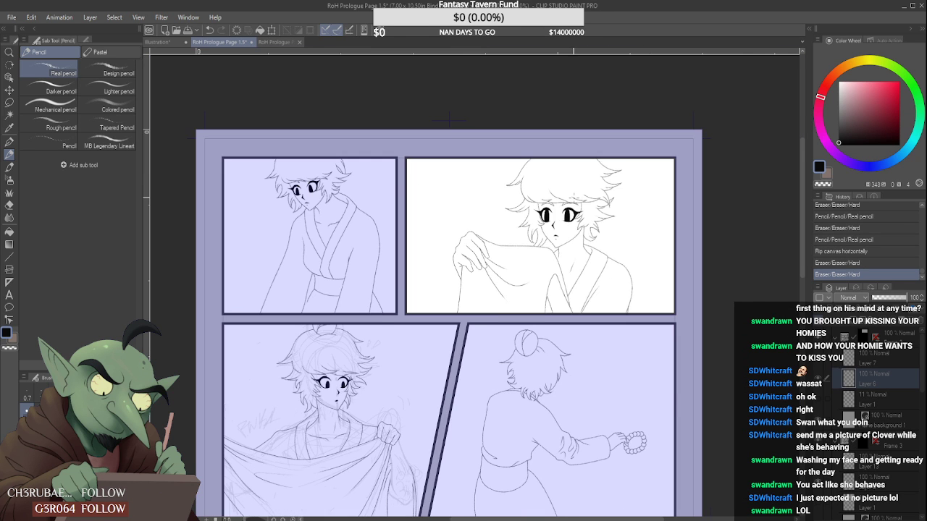
pyautogui.scroll(-2, 542, 248)
pyautogui.scroll(3, 542, 249)
pyautogui.scroll(-1, 542, 249)
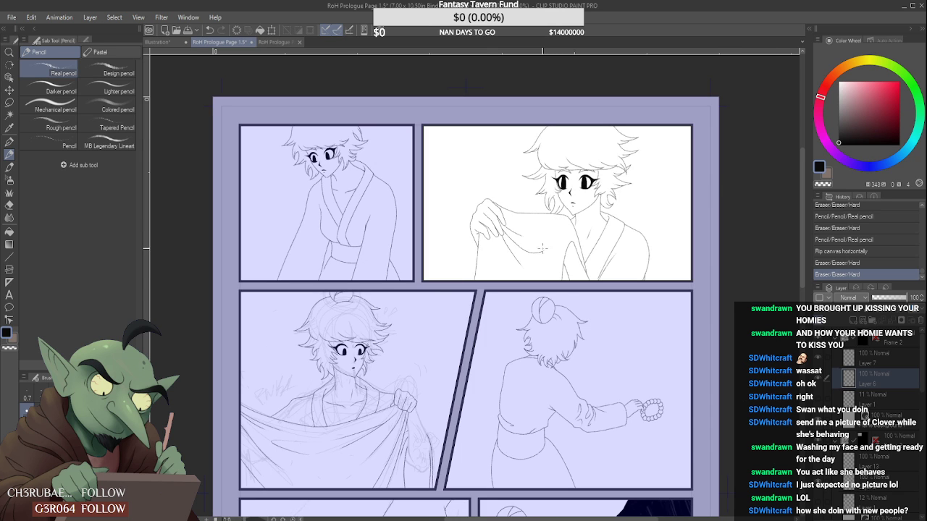
pyautogui.scroll(-2, 541, 249)
pyautogui.scroll(-4, 541, 249)
pyautogui.scroll(4, 541, 248)
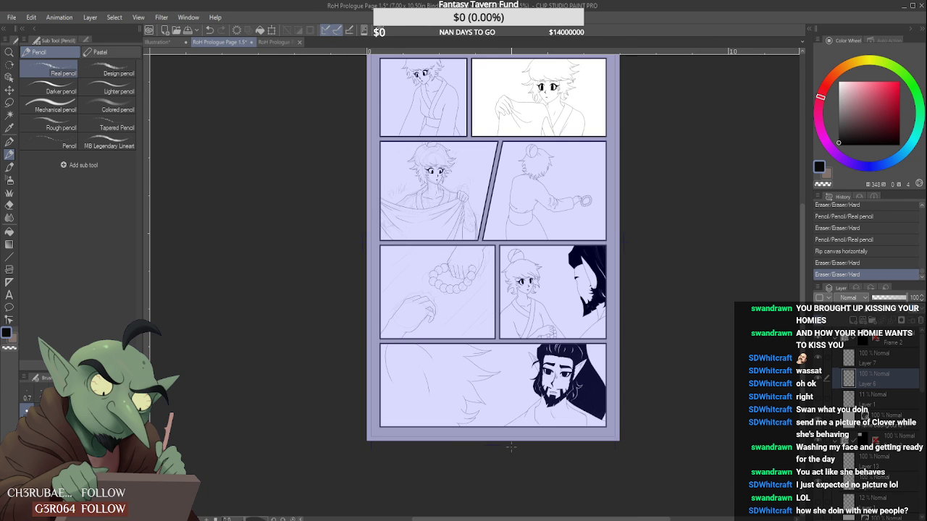
pyautogui.scroll(-4, 541, 249)
pyautogui.scroll(4, 542, 249)
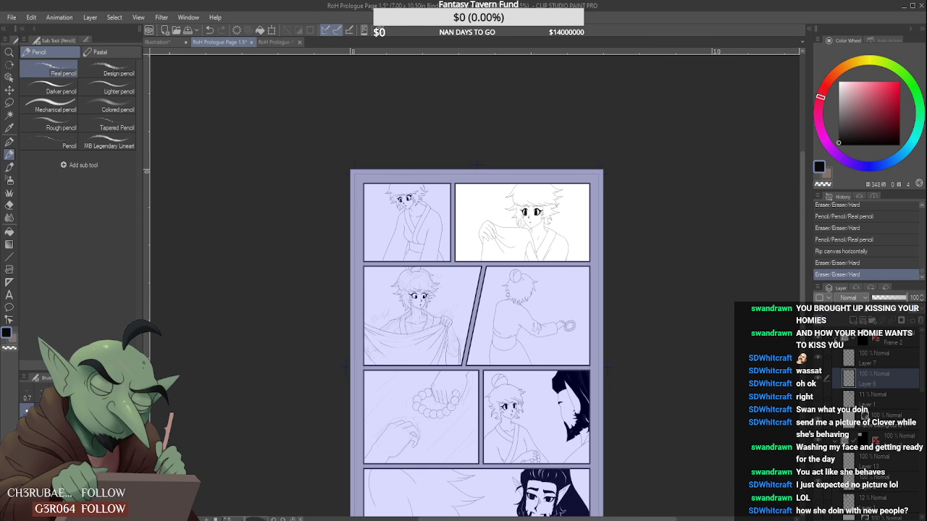
# - Collapse the Frame 2 and Frame 3 folders and select the Paper layer to show all panels without the frame tint
pyautogui.click(835, 338)
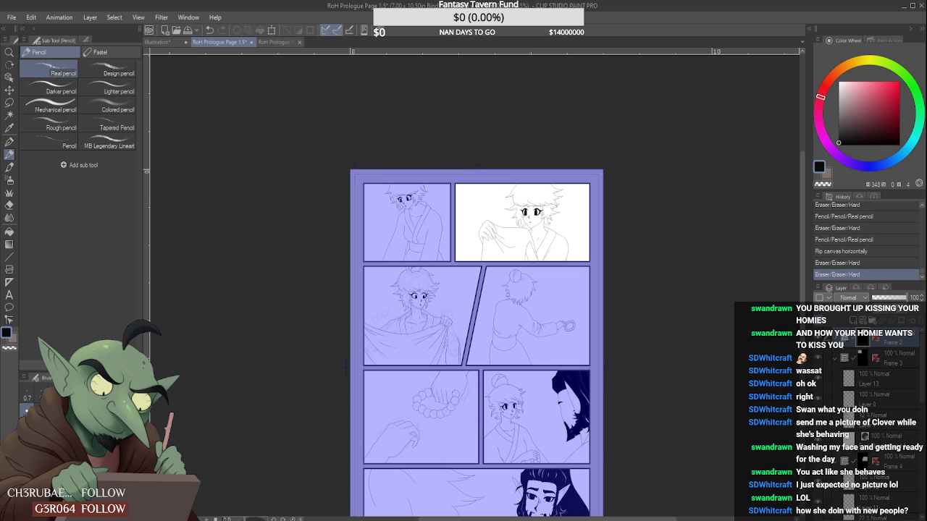
pyautogui.click(895, 383)
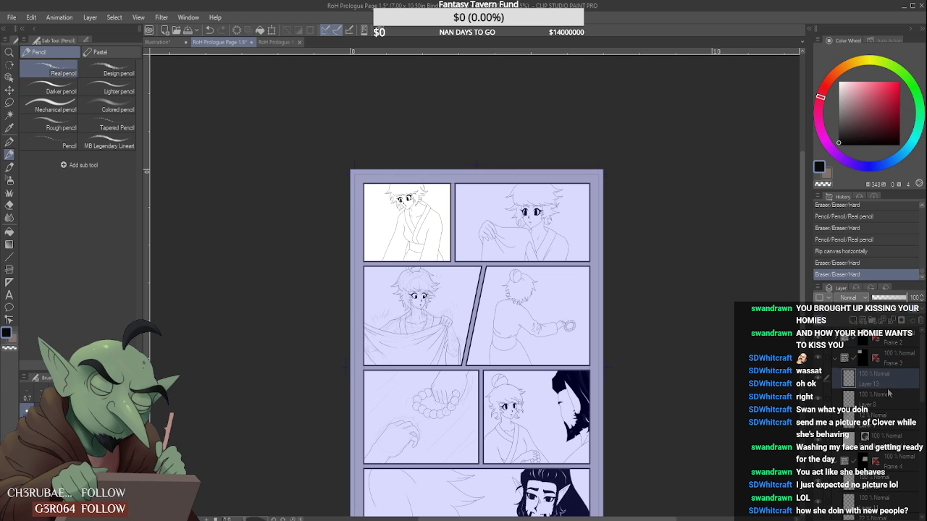
pyautogui.click(835, 360)
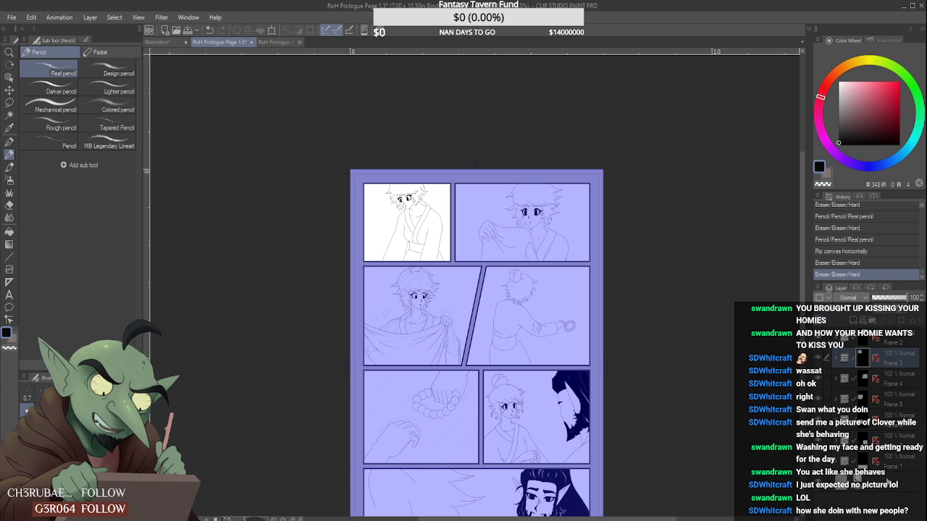
pyautogui.click(888, 469)
pyautogui.scroll(2, 449, 353)
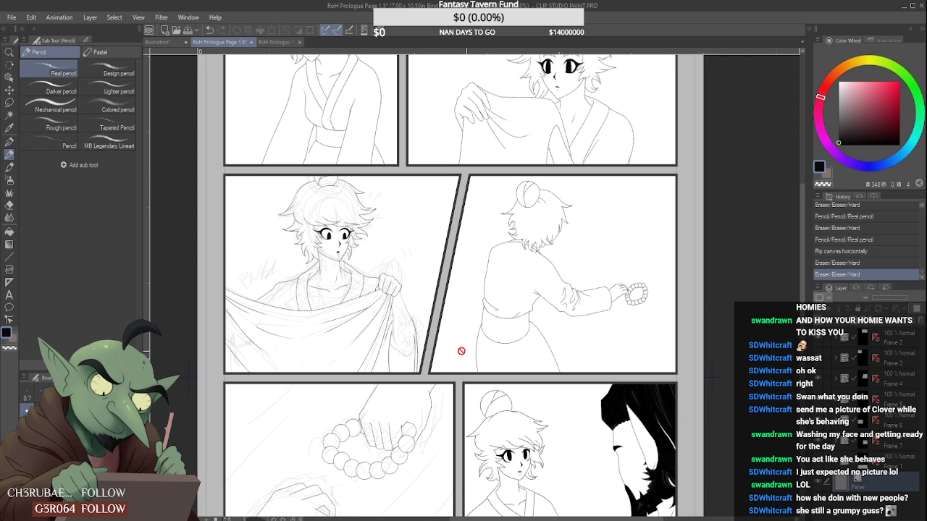
pyautogui.scroll(-2, 408, 338)
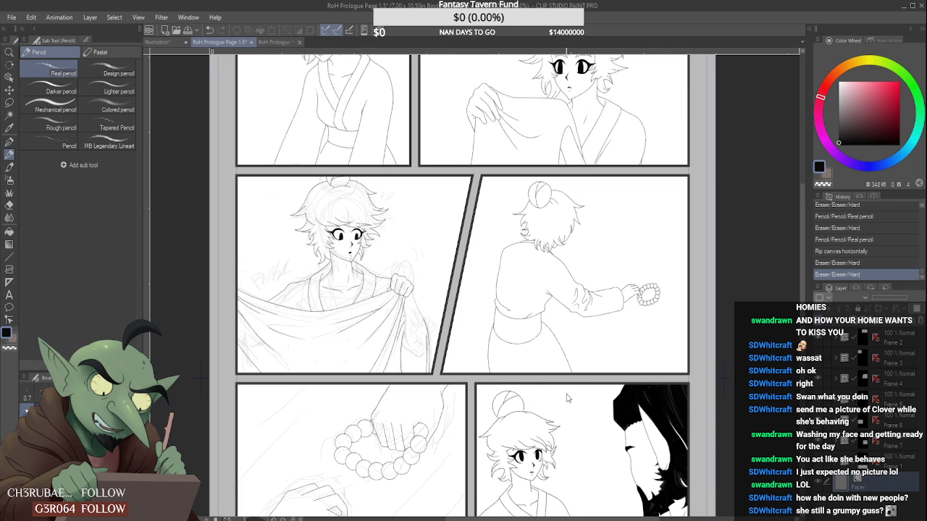
# - Save the comic page and review its overall layout
pyautogui.hotkey('ctrl', 's')
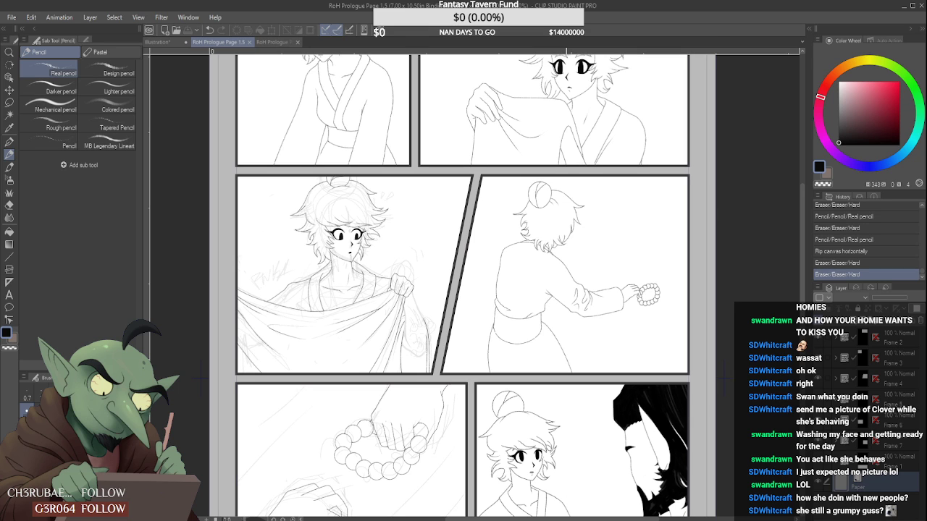
pyautogui.scroll(-4, 567, 398)
pyautogui.scroll(2, 536, 189)
pyautogui.scroll(-3, 614, 507)
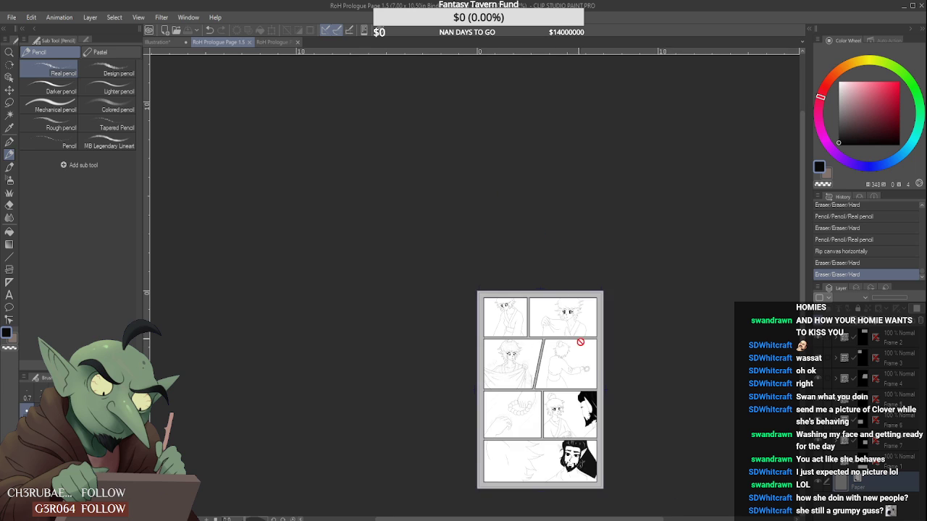
pyautogui.scroll(3, 600, 497)
pyautogui.scroll(-2, 606, 479)
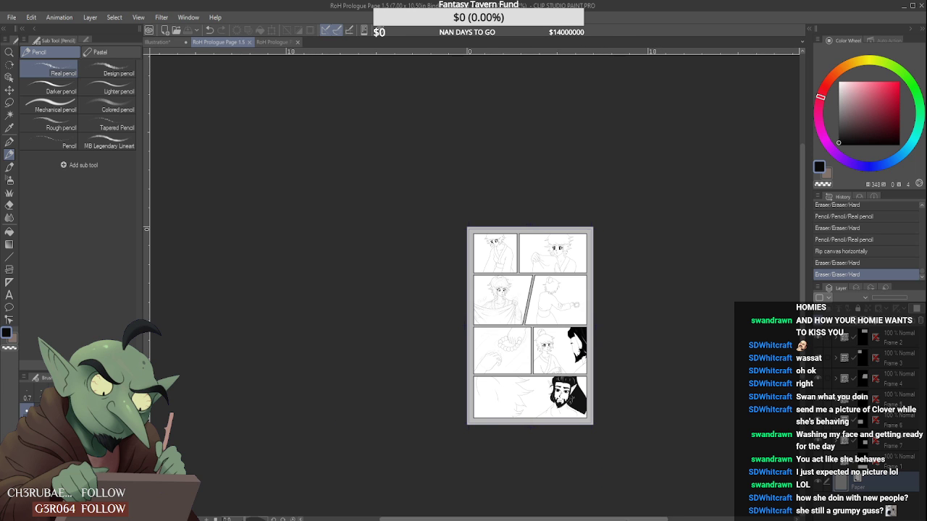